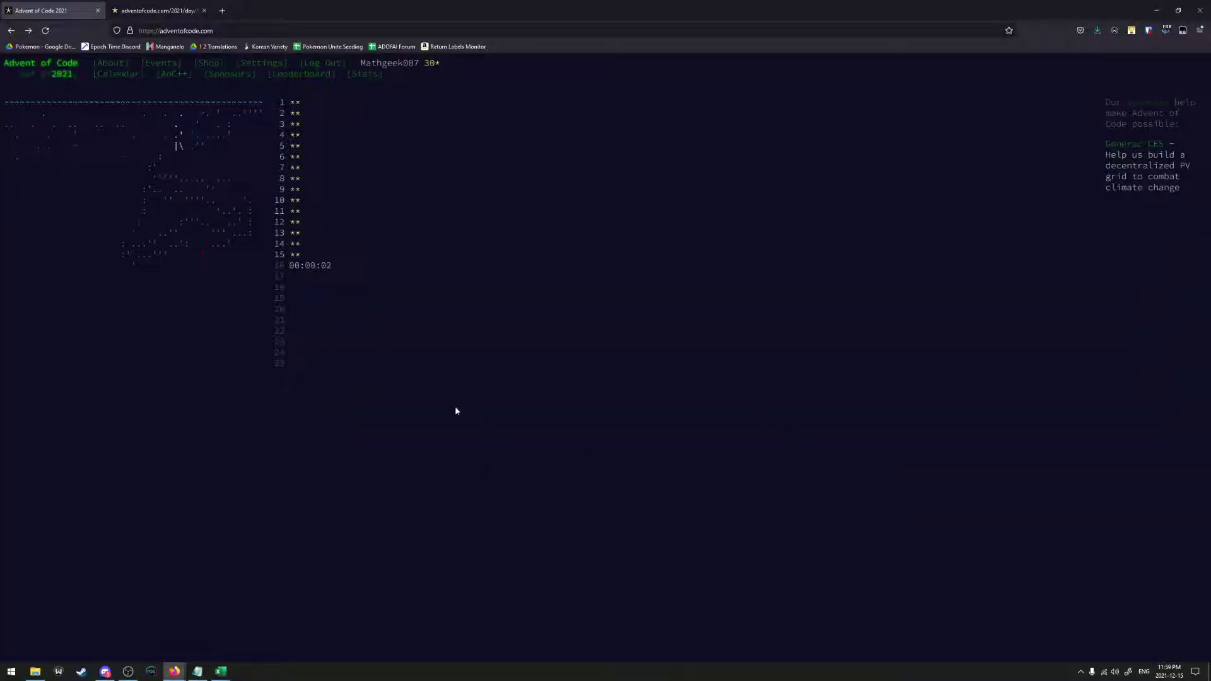
# Open the Day 16 'Packet Decoder' puzzle and copy its entire hex puzzle input
pyautogui.click(278, 268)
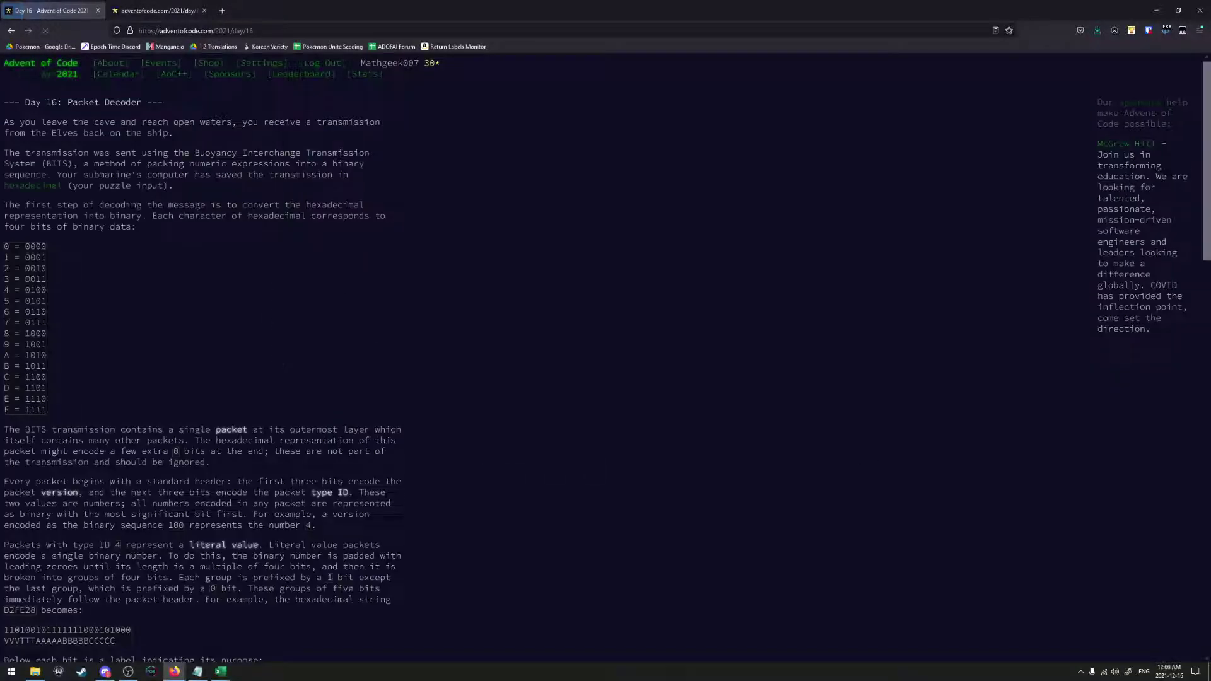
pyautogui.click(171, 12)
pyautogui.press('F5')
pyautogui.hotkey('ctrl', 'a')
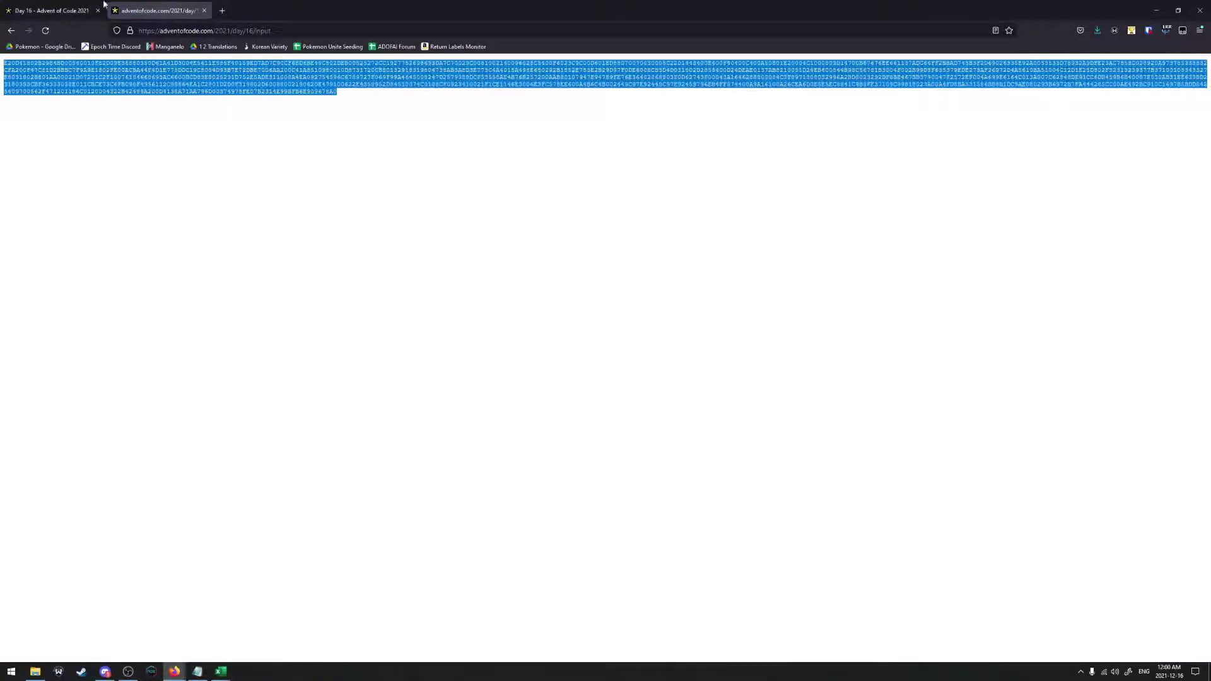
pyautogui.click(103, 7)
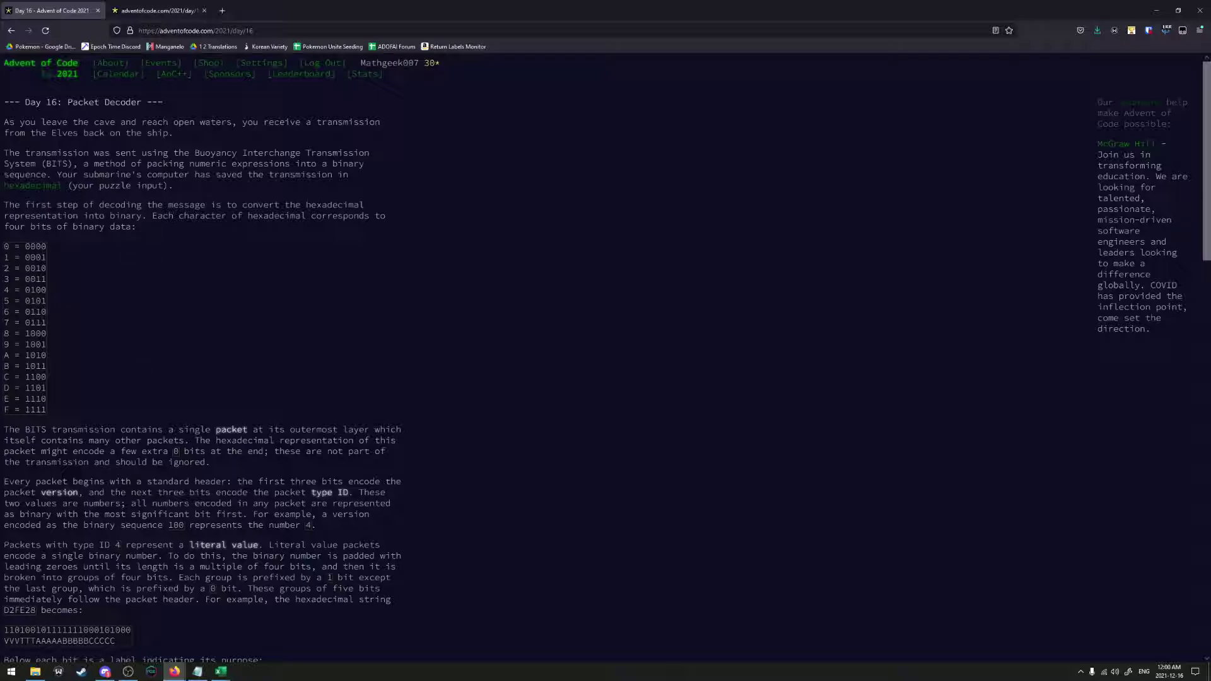
pyautogui.moveTo(205, 429); pyautogui.dragTo(210, 440)
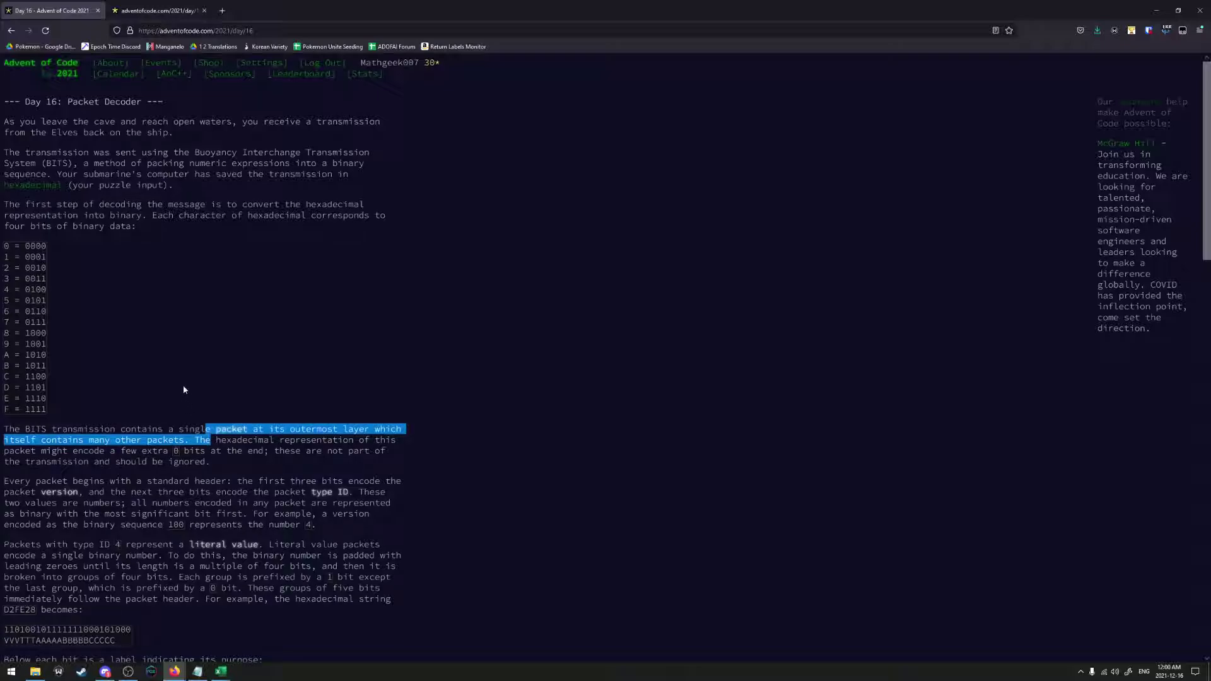
pyautogui.scroll(-1, 194, 357)
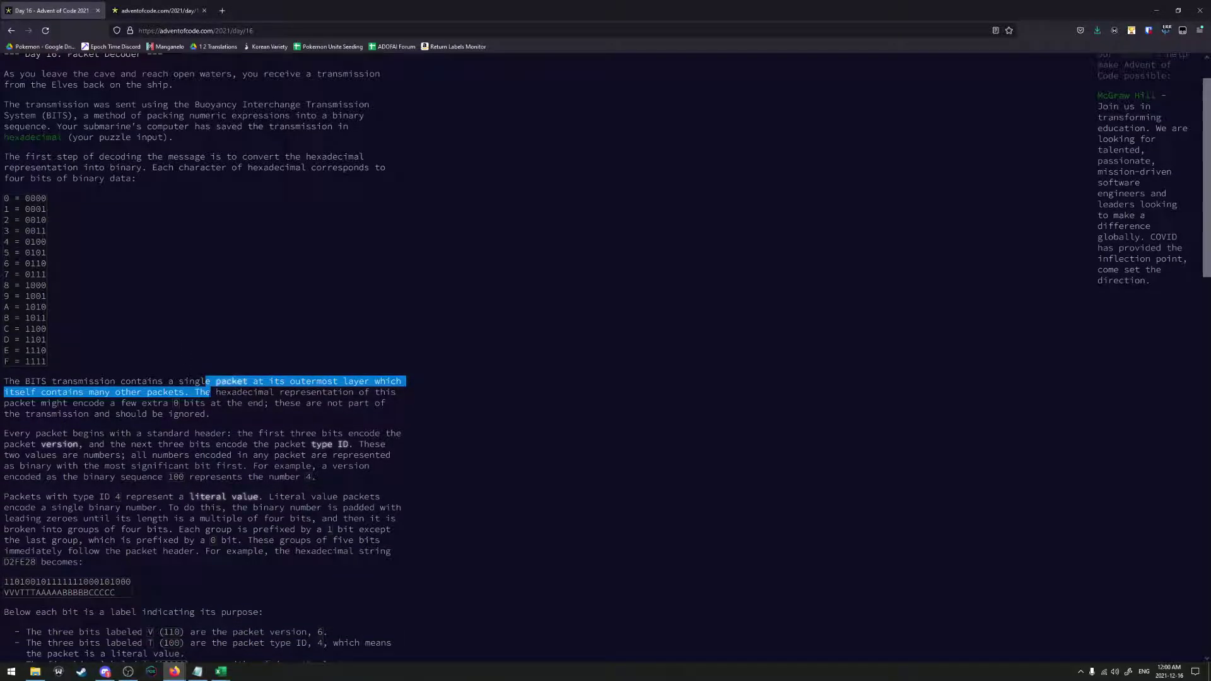
pyautogui.scroll(-1, 606, 359)
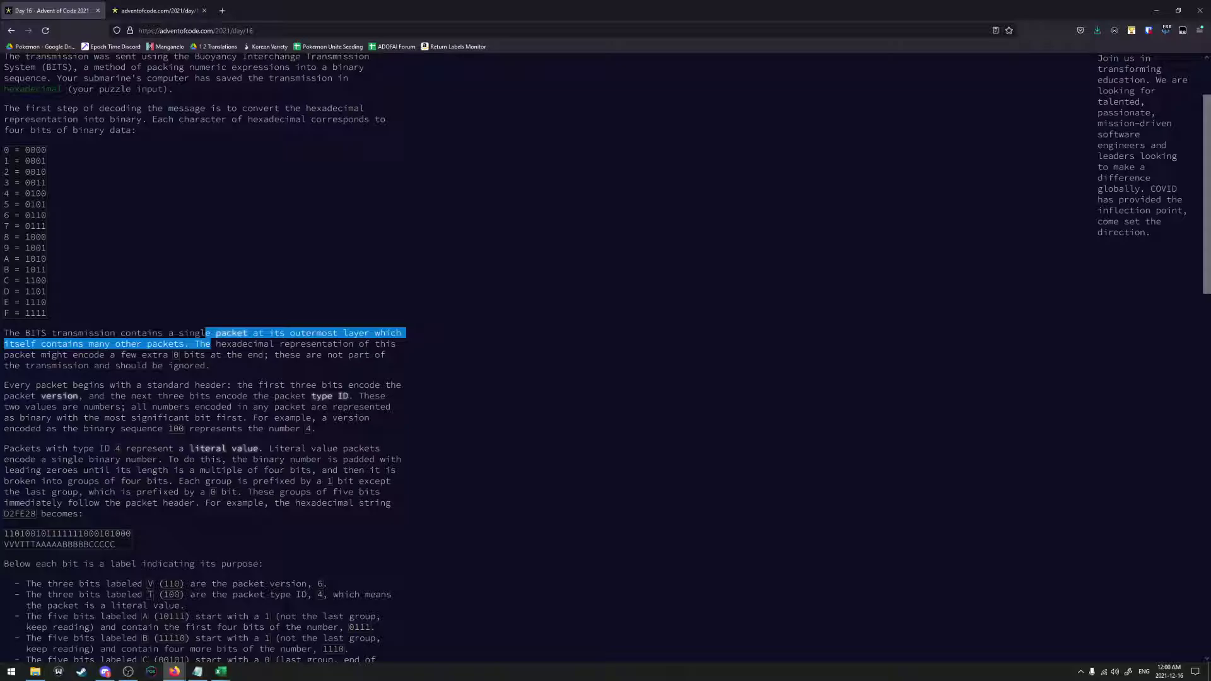
pyautogui.scroll(-1, 605, 359)
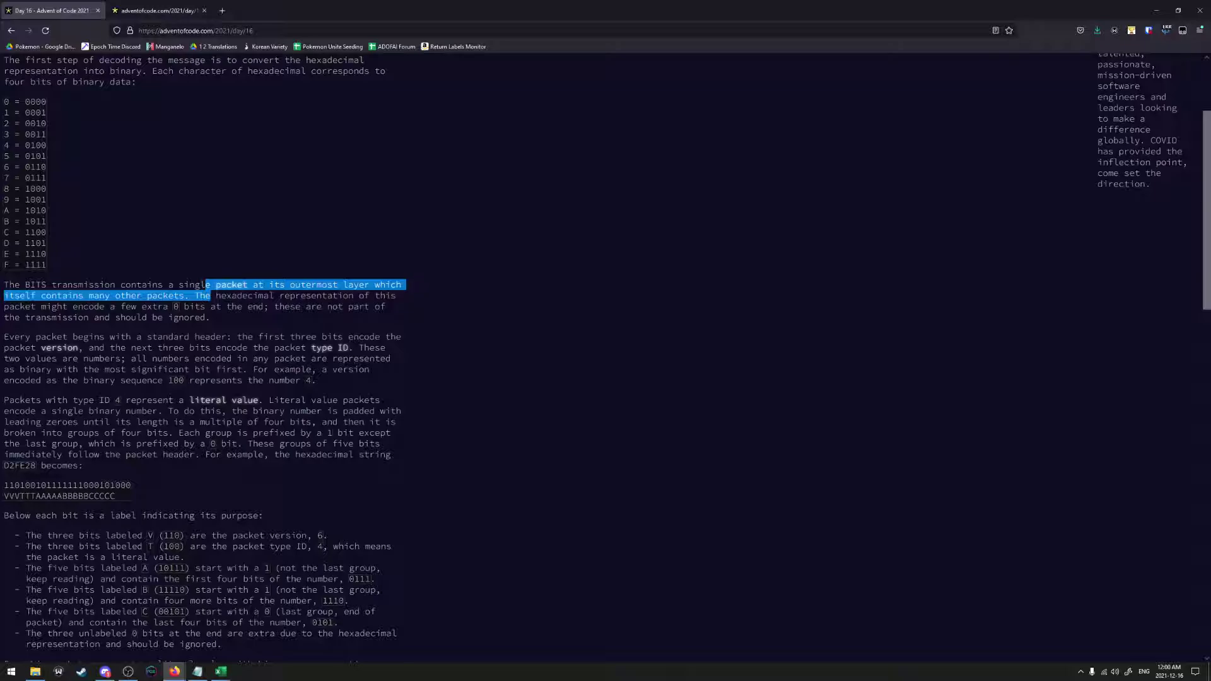
pyautogui.scroll(-1, 606, 359)
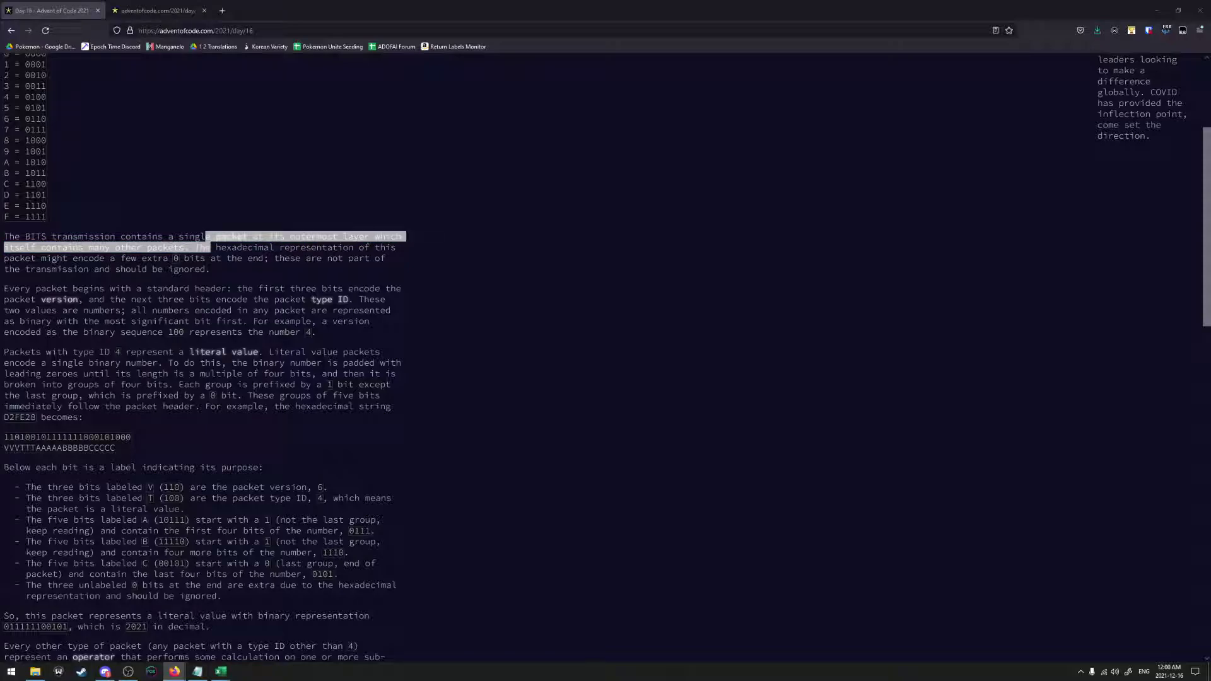
pyautogui.click(784, 407)
pyautogui.scroll(-3, 436, 525)
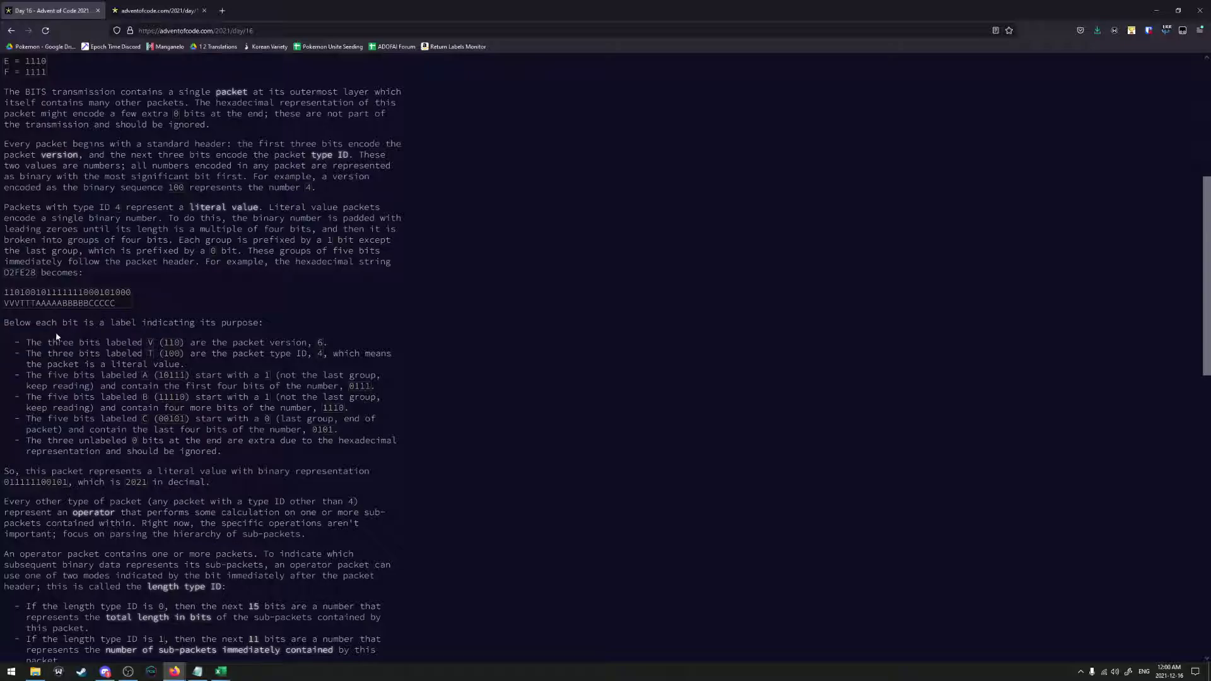
pyautogui.scroll(2, 605, 360)
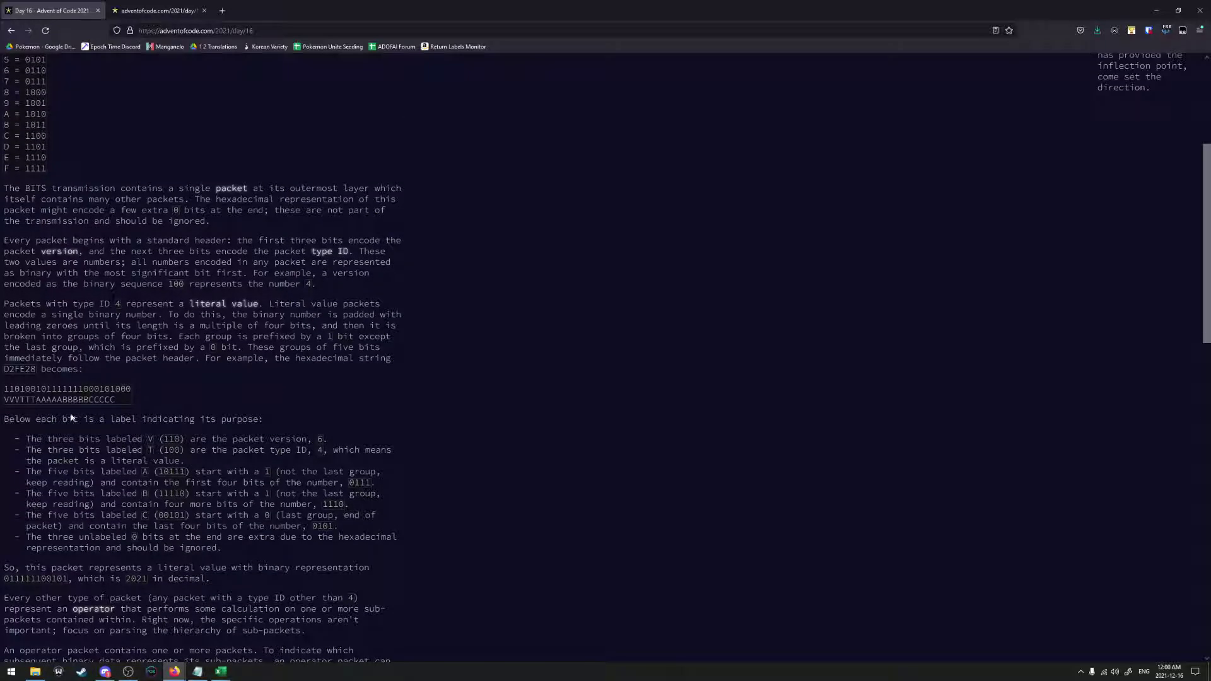
pyautogui.scroll(5, 71, 417)
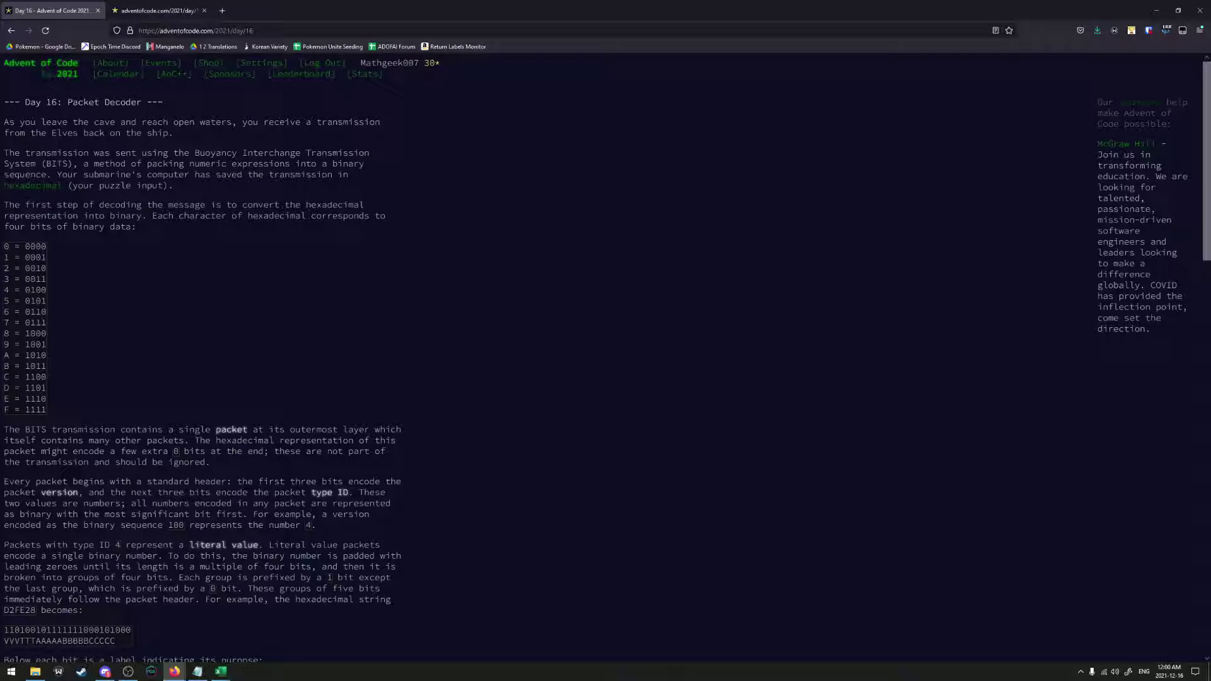
pyautogui.scroll(-1, 105, 347)
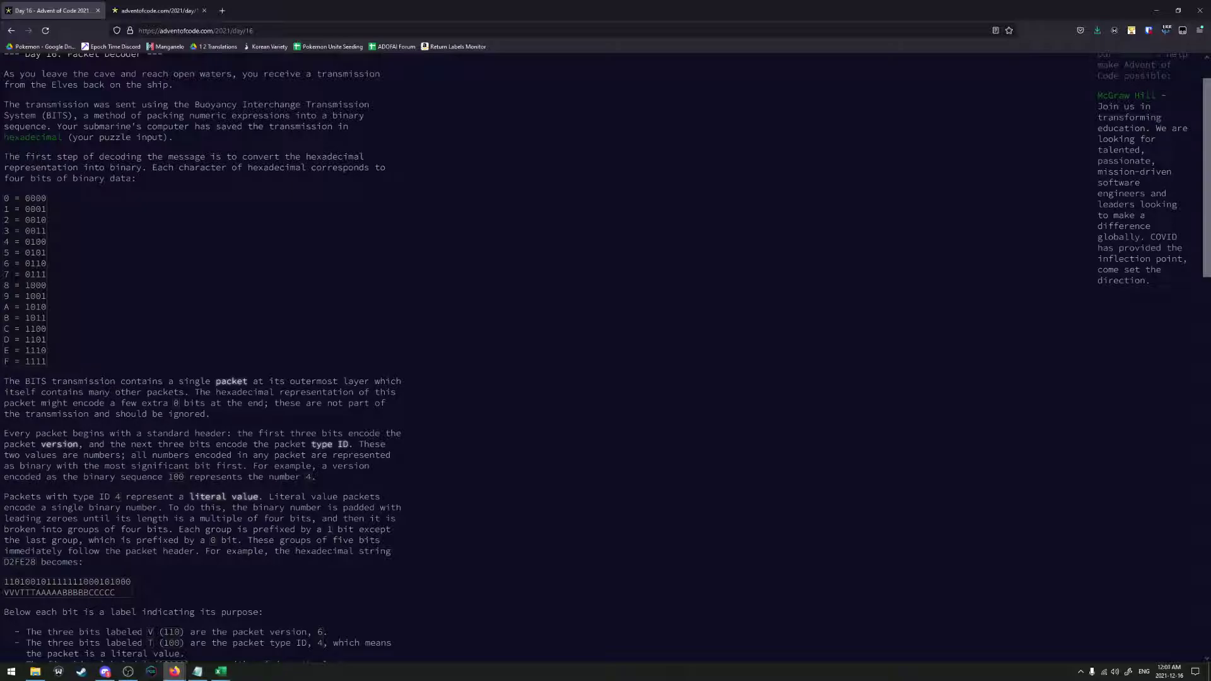
pyautogui.scroll(-1, 107, 398)
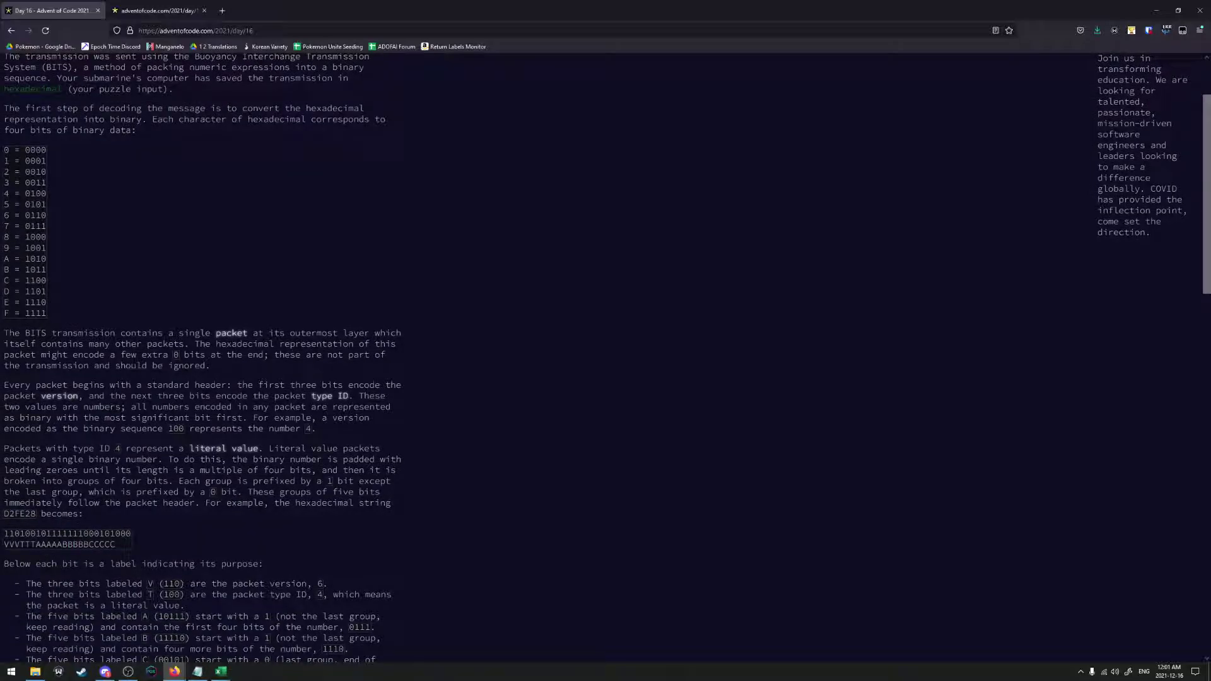
pyautogui.moveTo(54, 384); pyautogui.dragTo(149, 396)
pyautogui.click(107, 383)
pyautogui.scroll(-1, 605, 357)
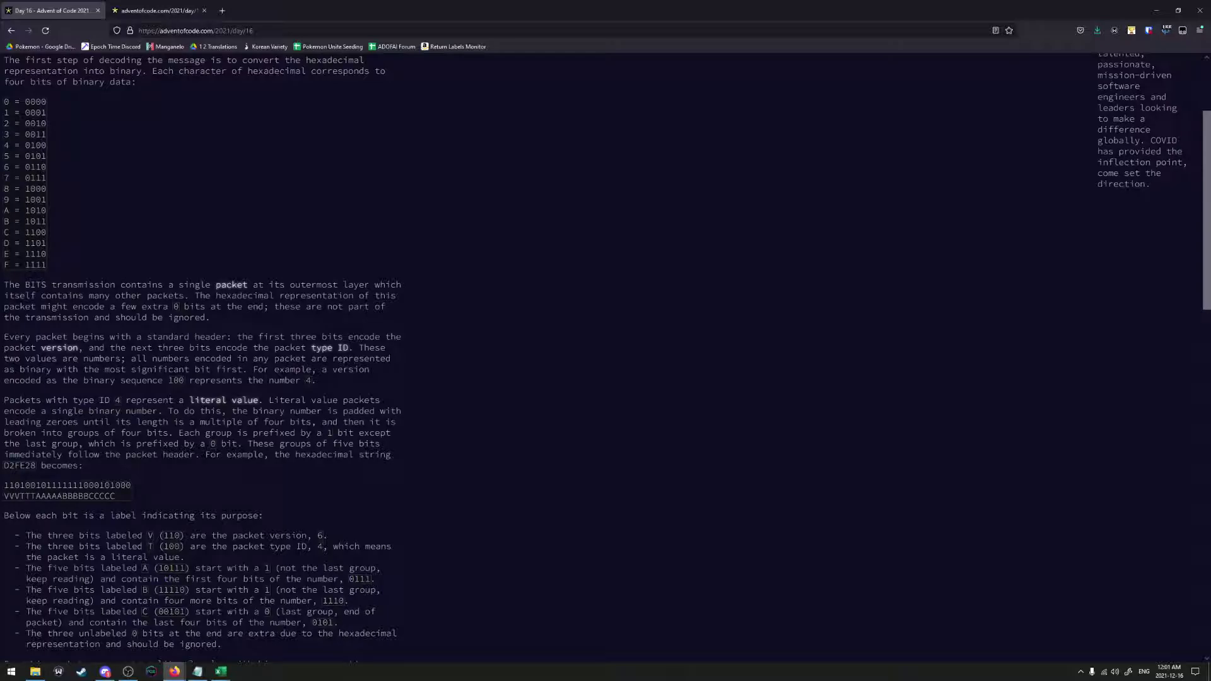
pyautogui.moveTo(222, 670)
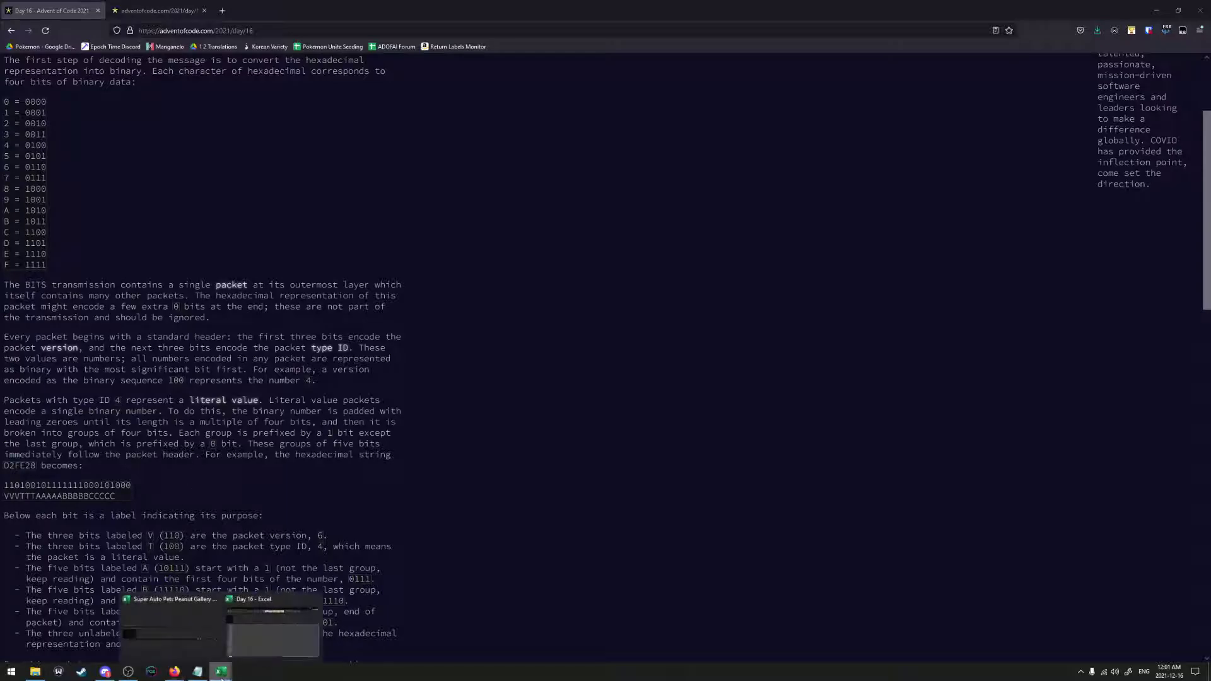
# Paste the hex input into R1C2 of the Day 16 workbook with Match Destination Formatting
pyautogui.click(267, 640)
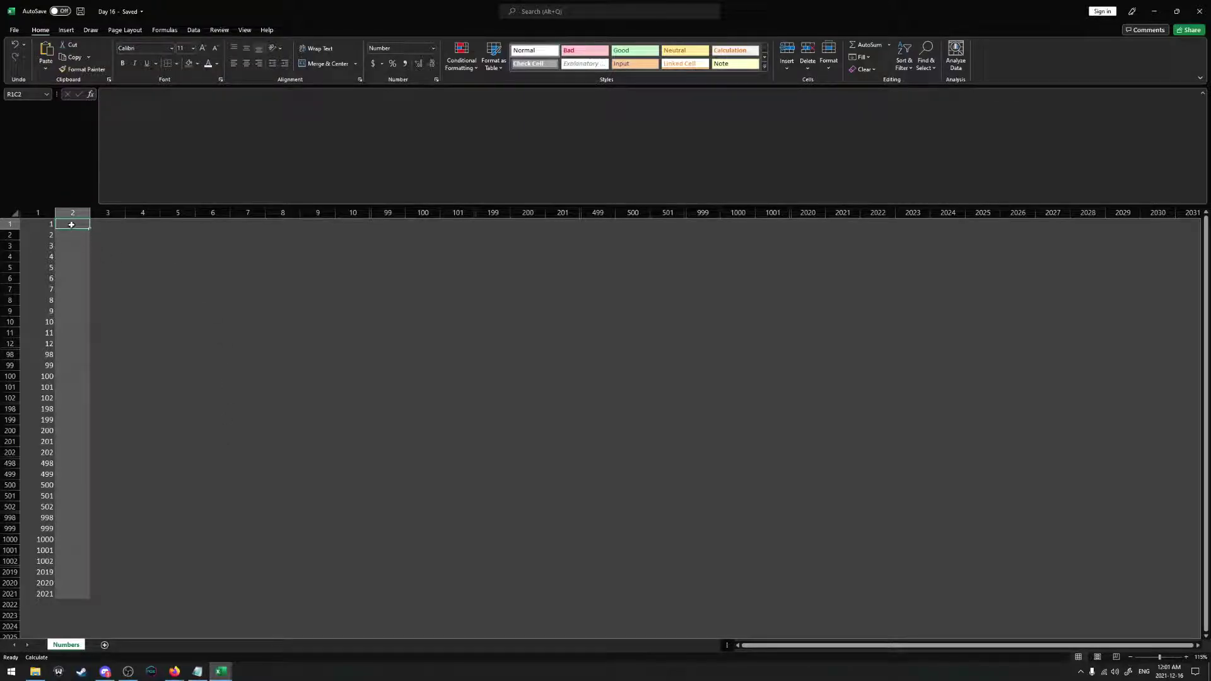
pyautogui.rightClick(69, 226)
pyautogui.click(110, 273)
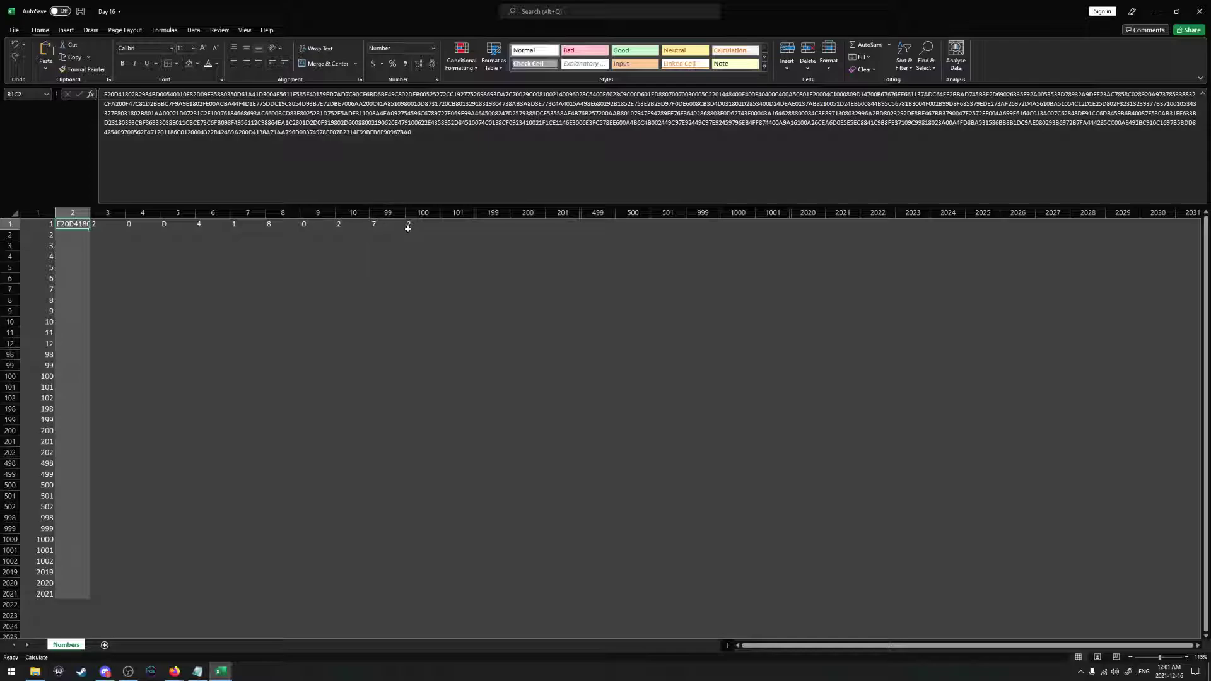
pyautogui.click(419, 225)
# Check the input length with =LEN(R1C2) in R2C3, which gives 1360, then clear it
pyautogui.click(106, 239)
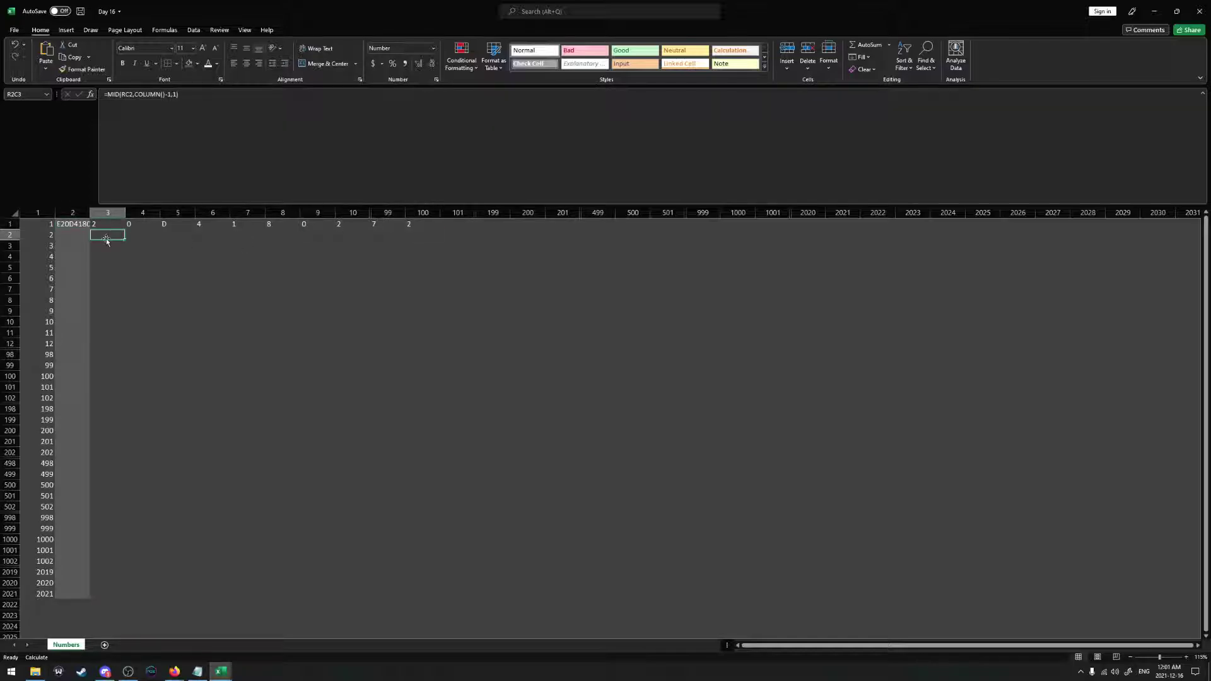
pyautogui.write('=LEN(')
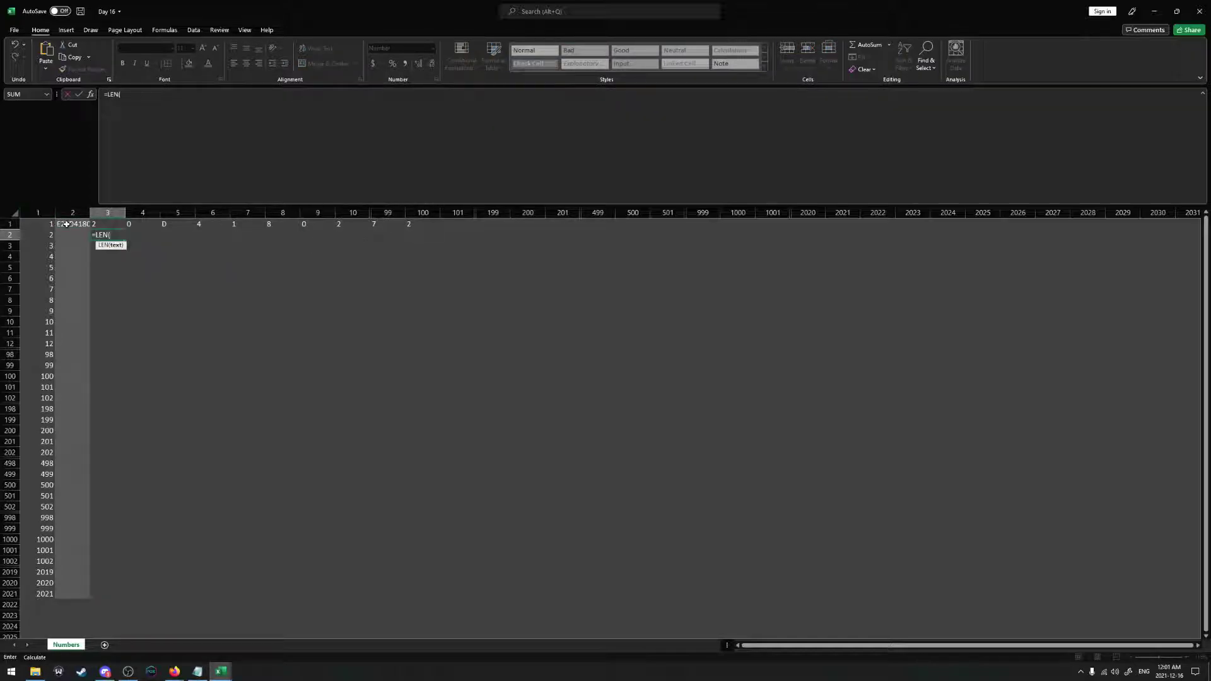
pyautogui.click(71, 225)
pyautogui.write(')')
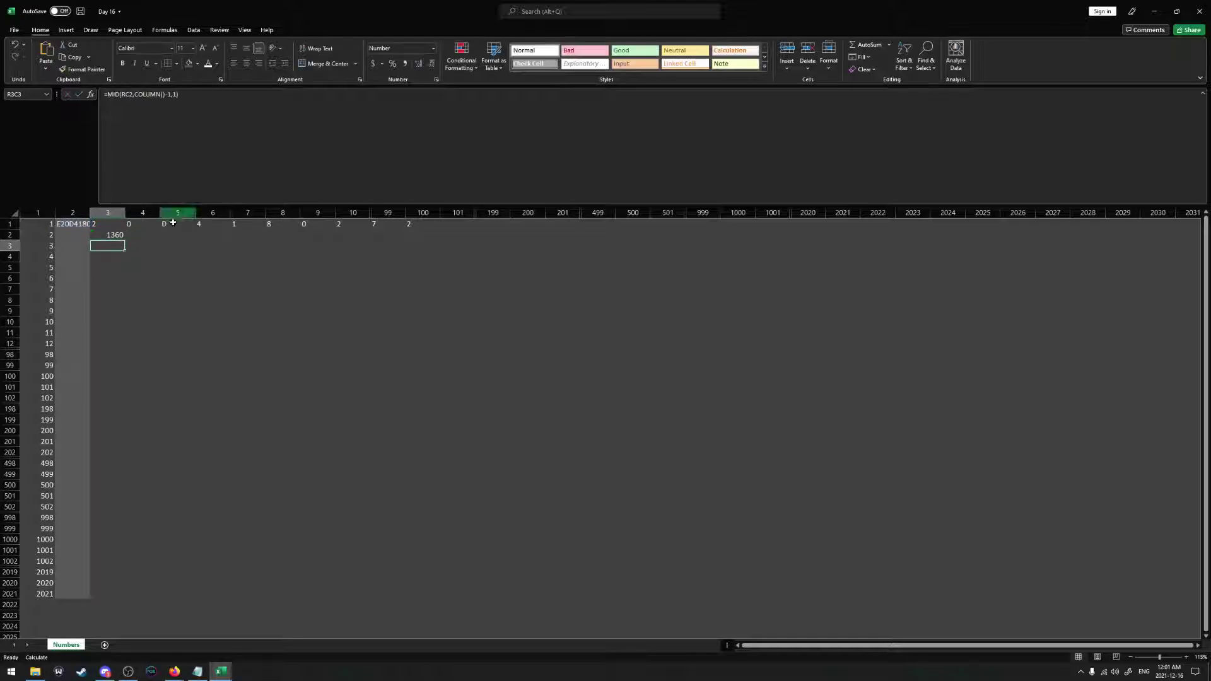
pyautogui.press('Return')
pyautogui.press('Up')
pyautogui.press('Delete')
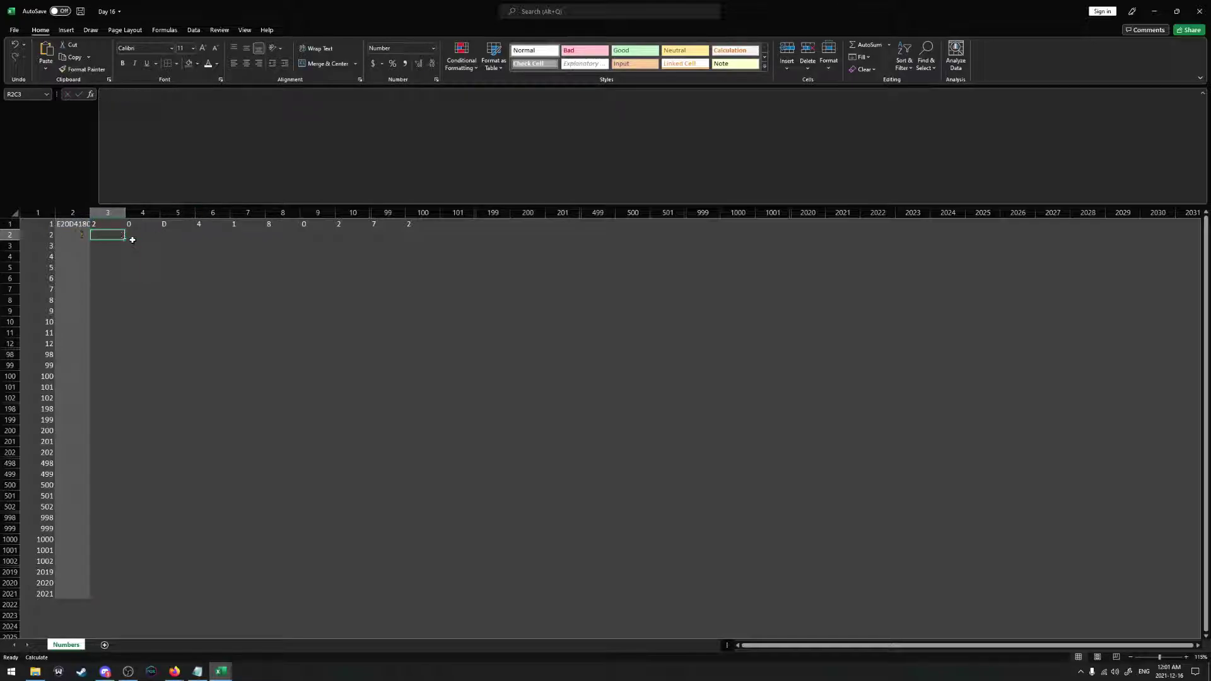
# Extend row 1's =MID(RC2,COLUMN()-1,1) character formulas right to column 2020
pyautogui.click(429, 225)
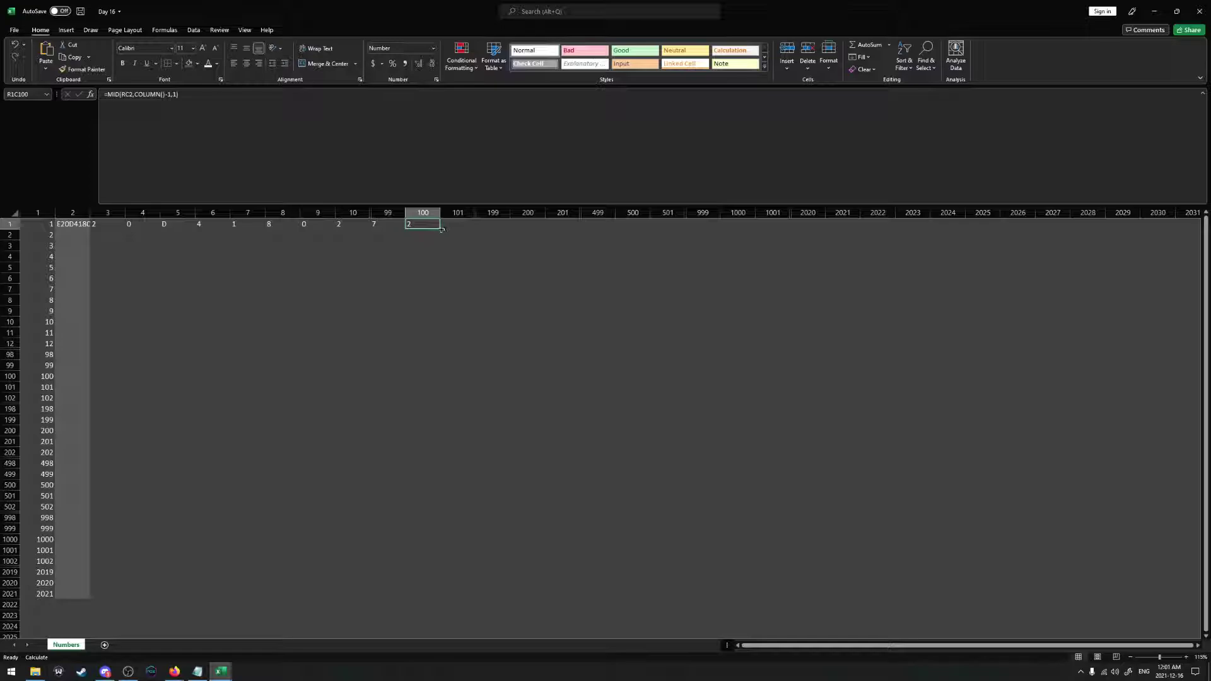
pyautogui.moveTo(442, 229); pyautogui.dragTo(773, 212)
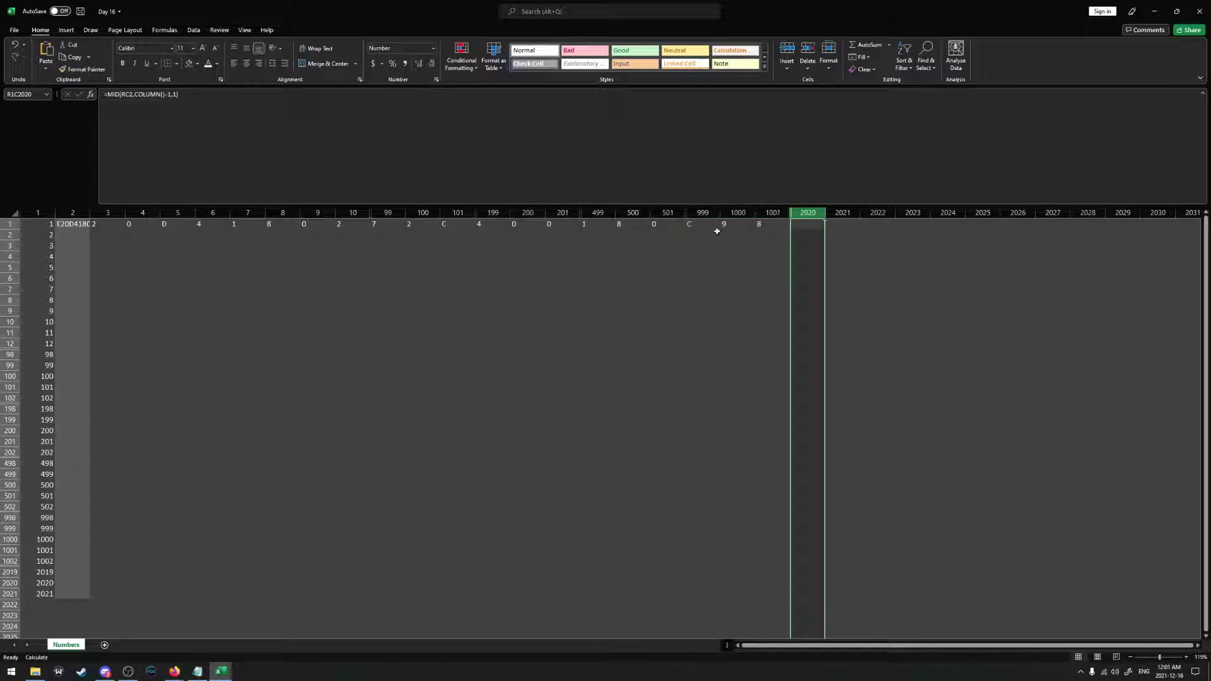
pyautogui.click(93, 235)
pyautogui.click(105, 95)
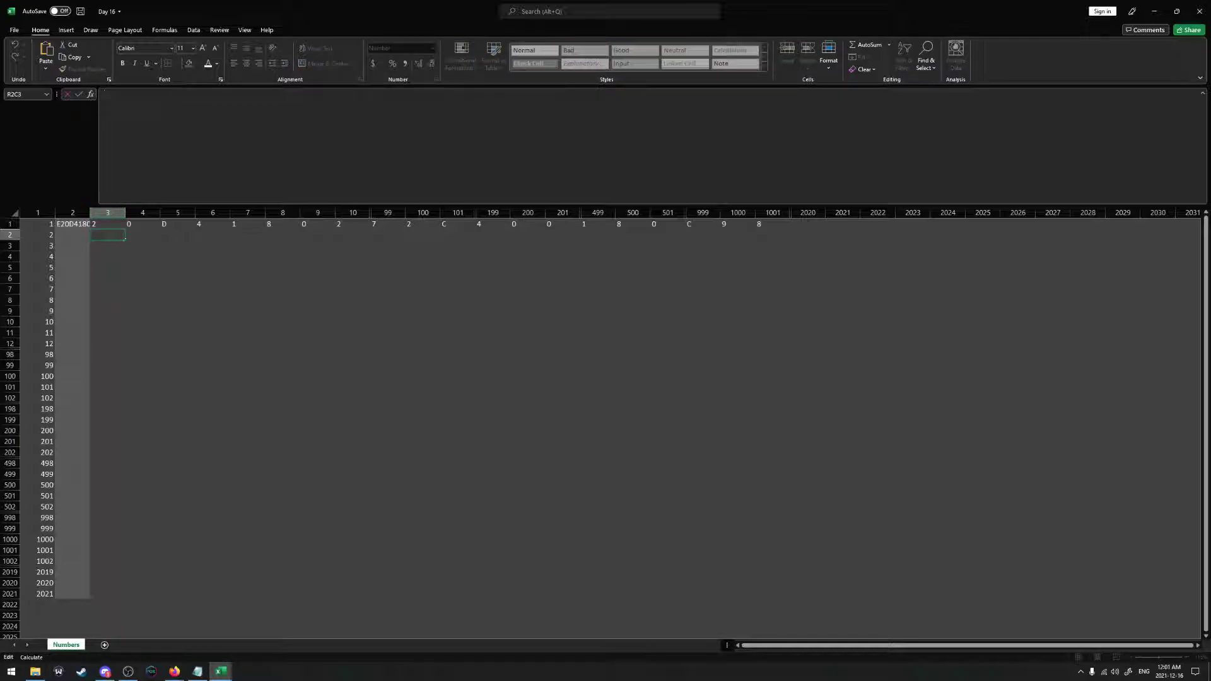
# Try =DECIMAL(R1C2,16) in R2C3, evaluate the #VALUE! error, and delete the formula
pyautogui.write('=DECIMAL')
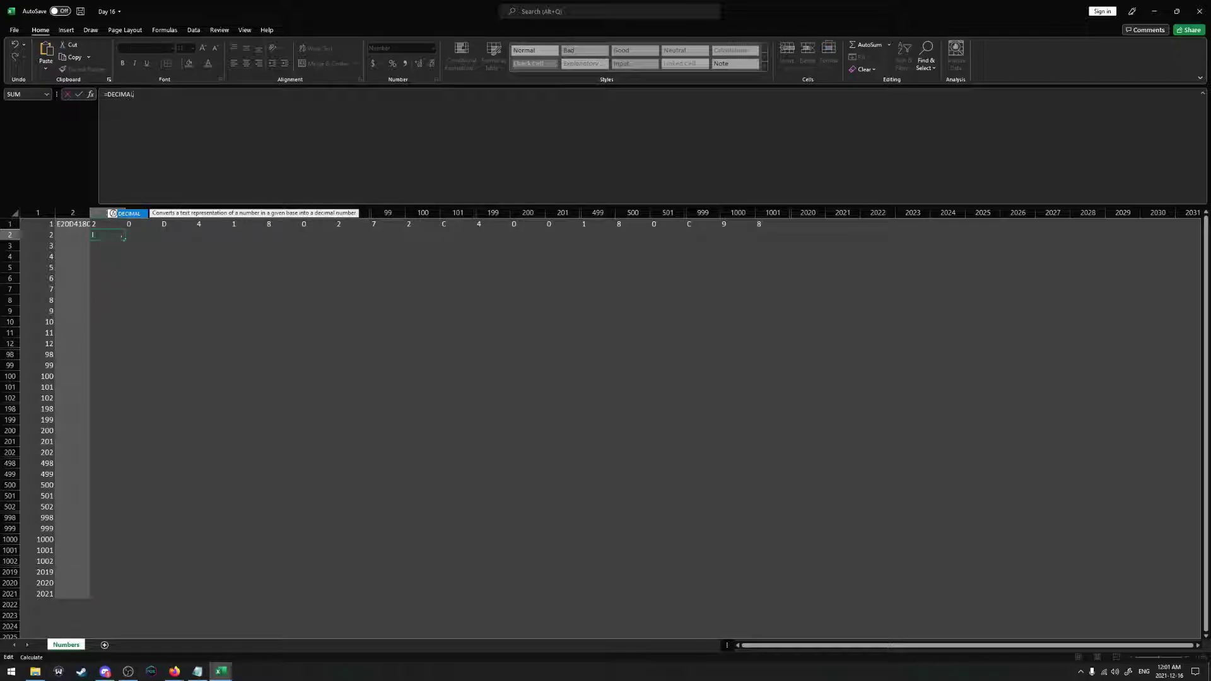
pyautogui.write('(')
pyautogui.press('Up')
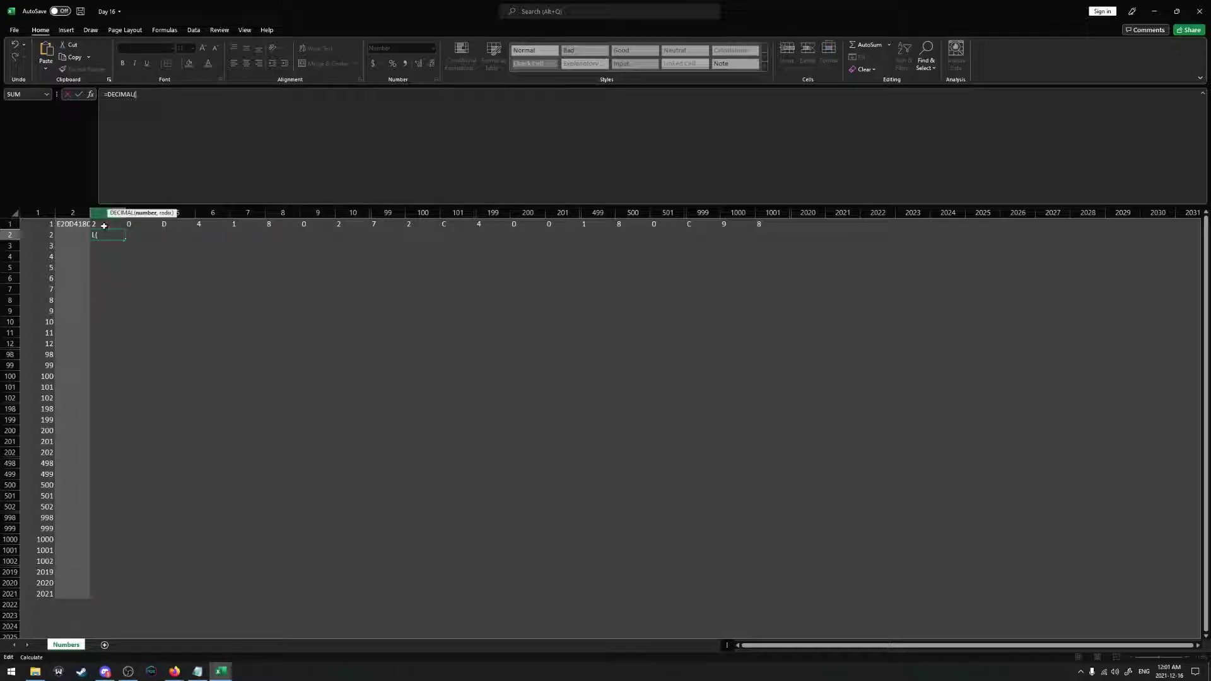
pyautogui.press('Left')
pyautogui.write(',16)')
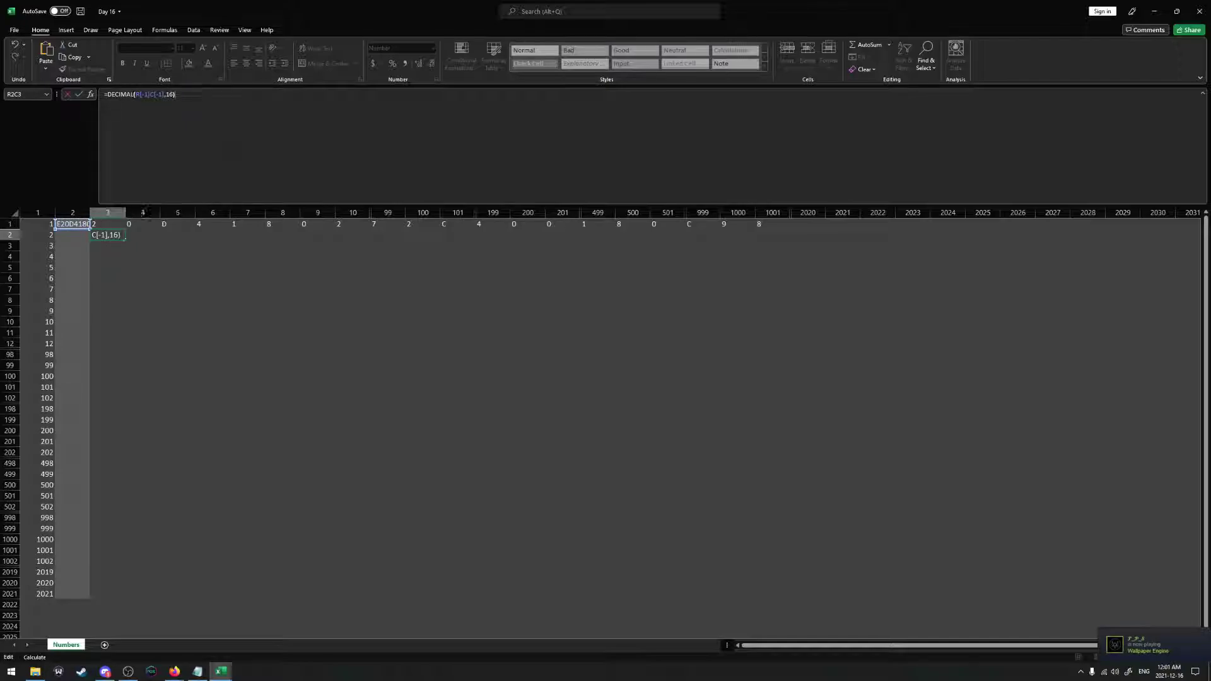
pyautogui.press('Return')
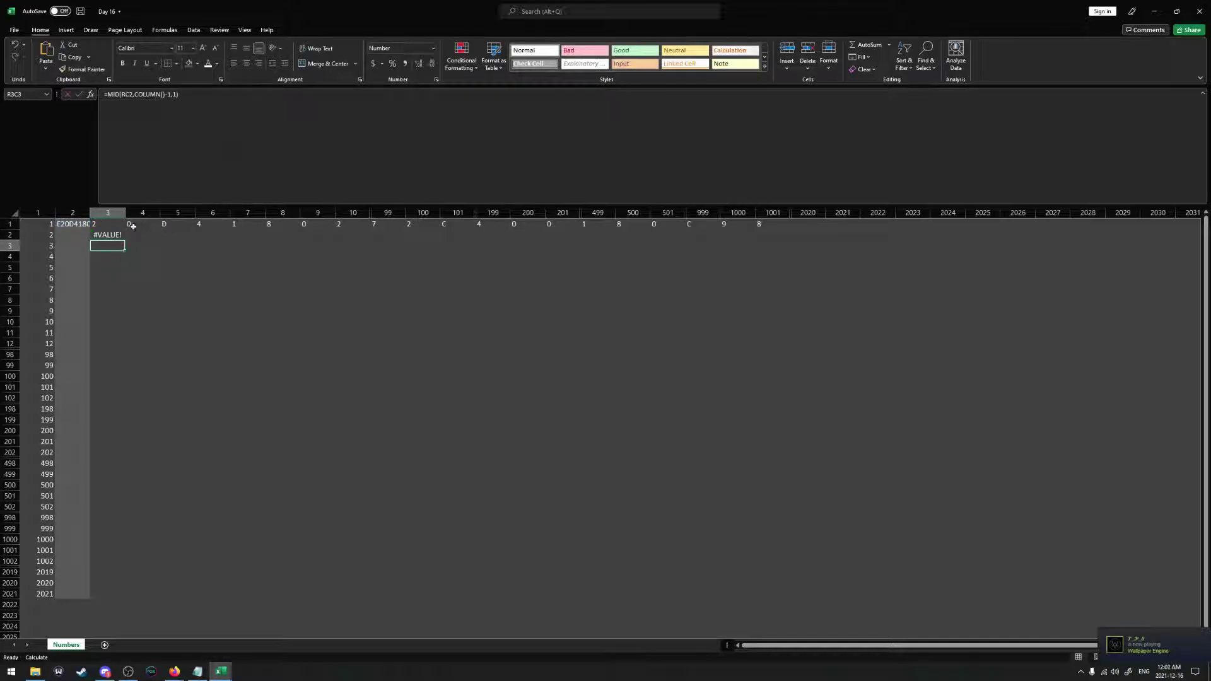
pyautogui.click(108, 235)
pyautogui.click(80, 237)
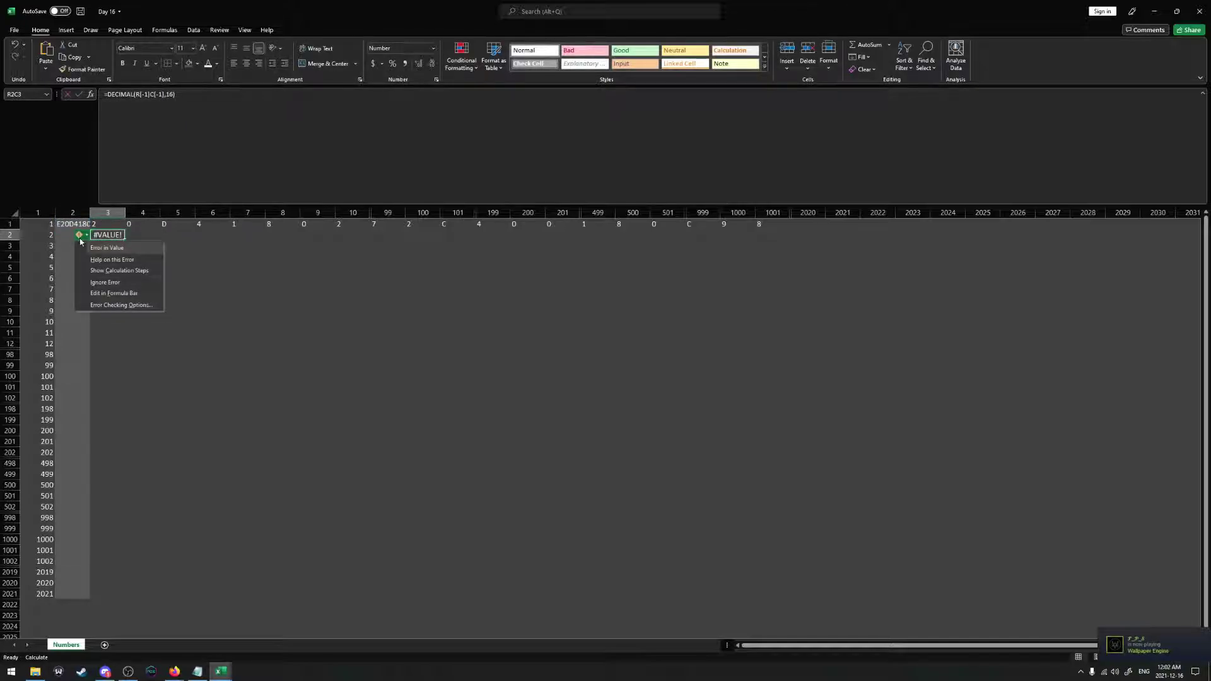
pyautogui.click(120, 271)
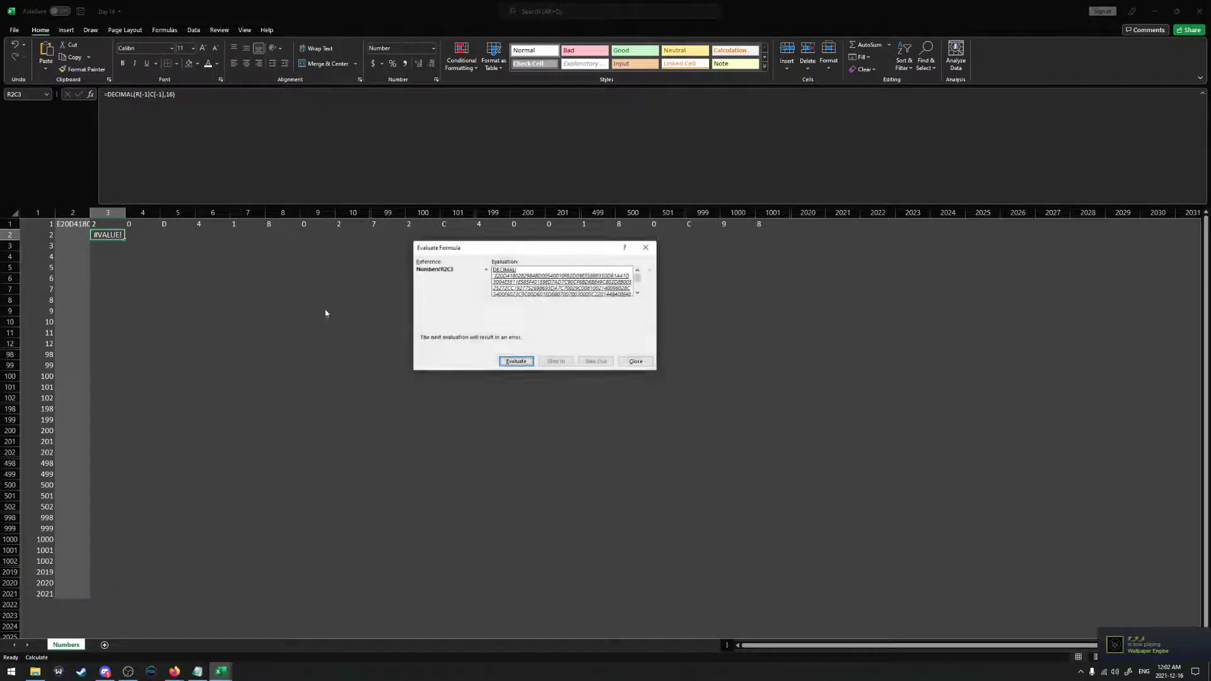
pyautogui.click(522, 363)
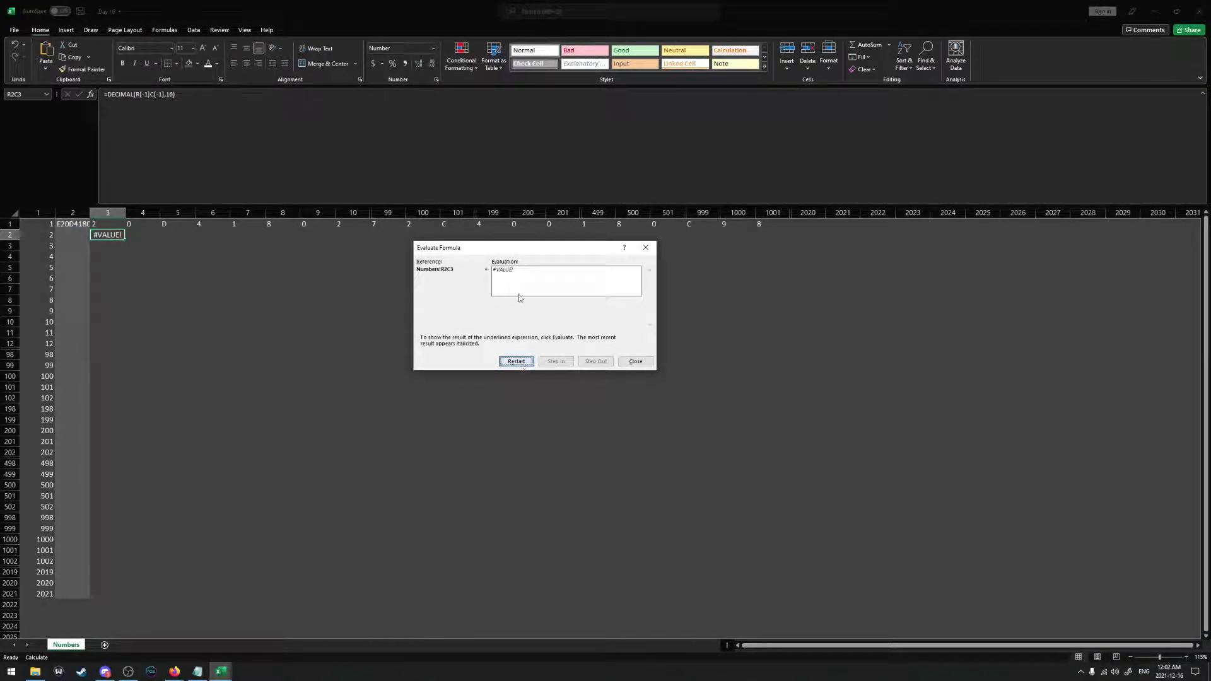
pyautogui.click(635, 361)
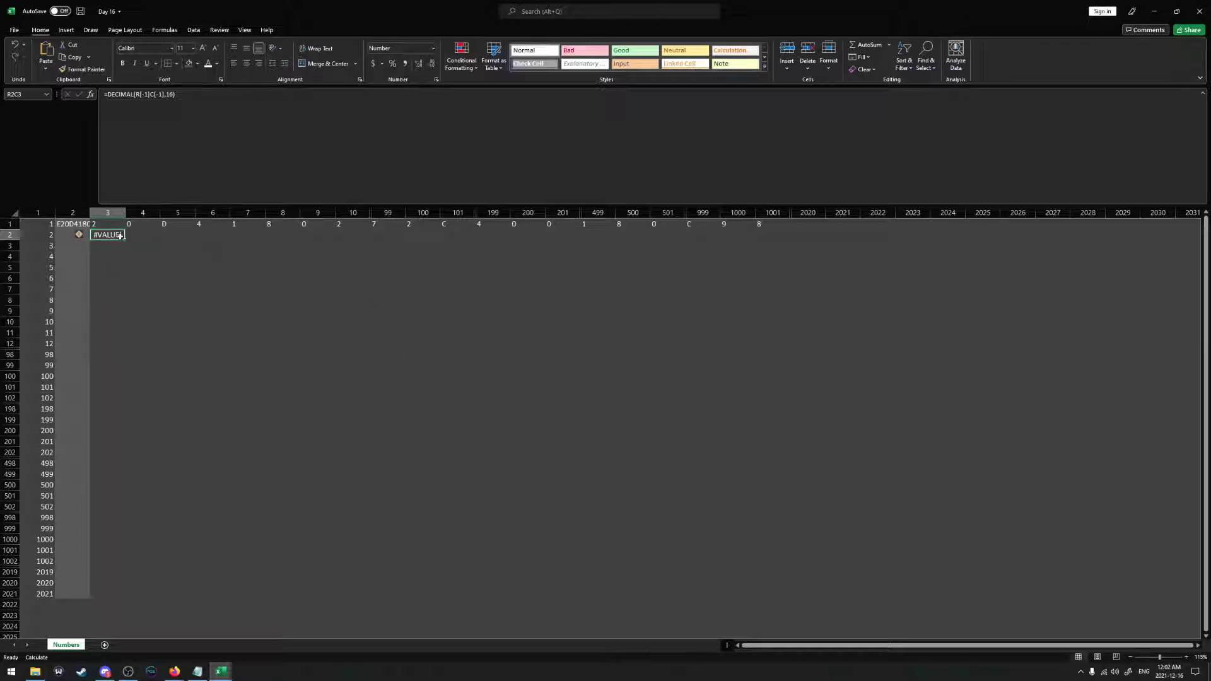
pyautogui.press('Delete')
# Enter =DECIMAL(R[-1]C,16) in R2C3 and fill it across row 2
pyautogui.write('=IF(')
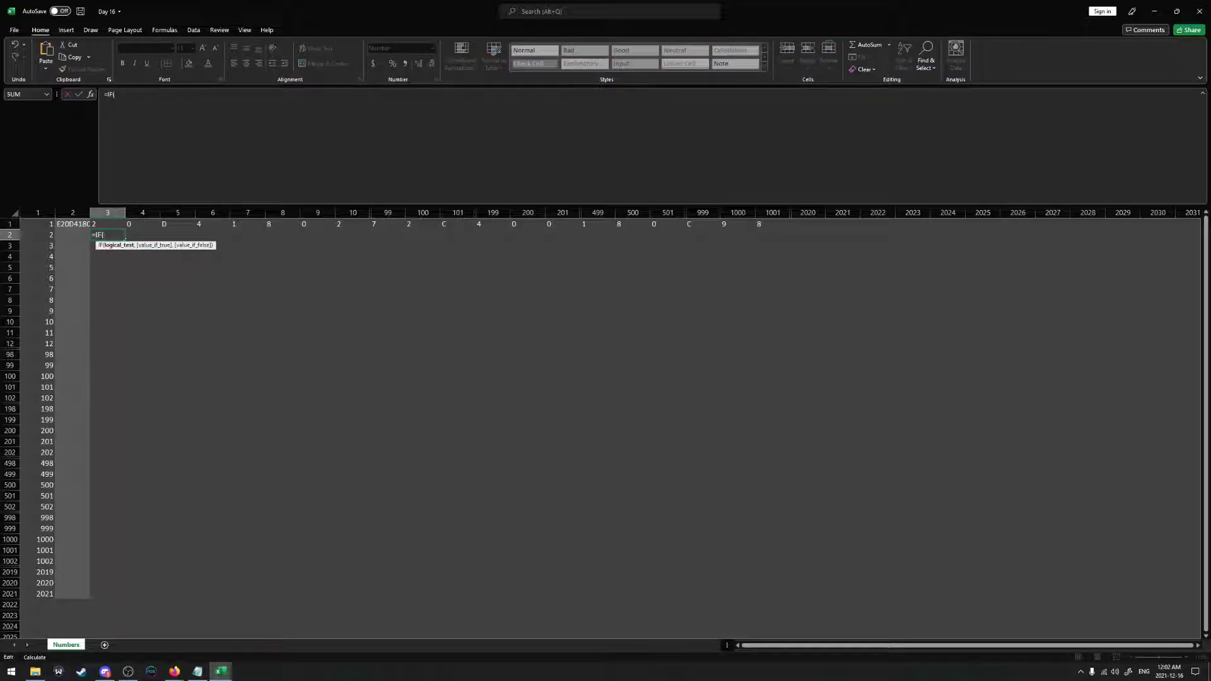
pyautogui.moveTo(106, 234); pyautogui.dragTo(77, 238)
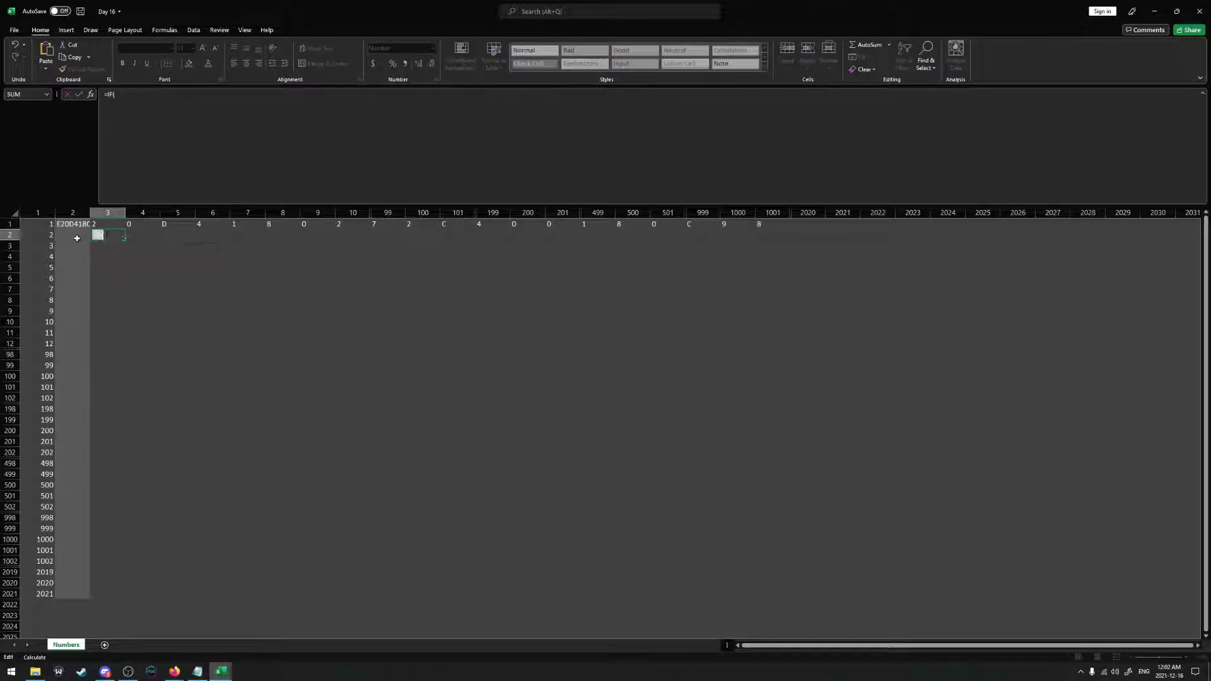
pyautogui.press('BackSpace')
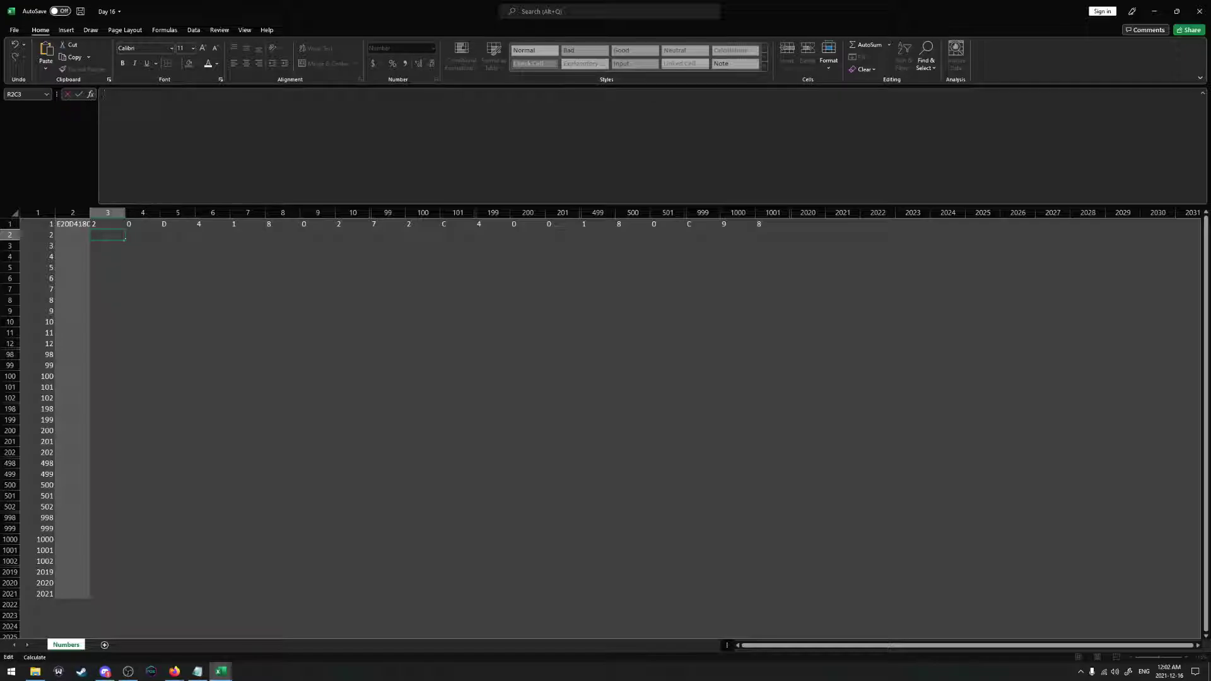
pyautogui.write('=DECIMAL(')
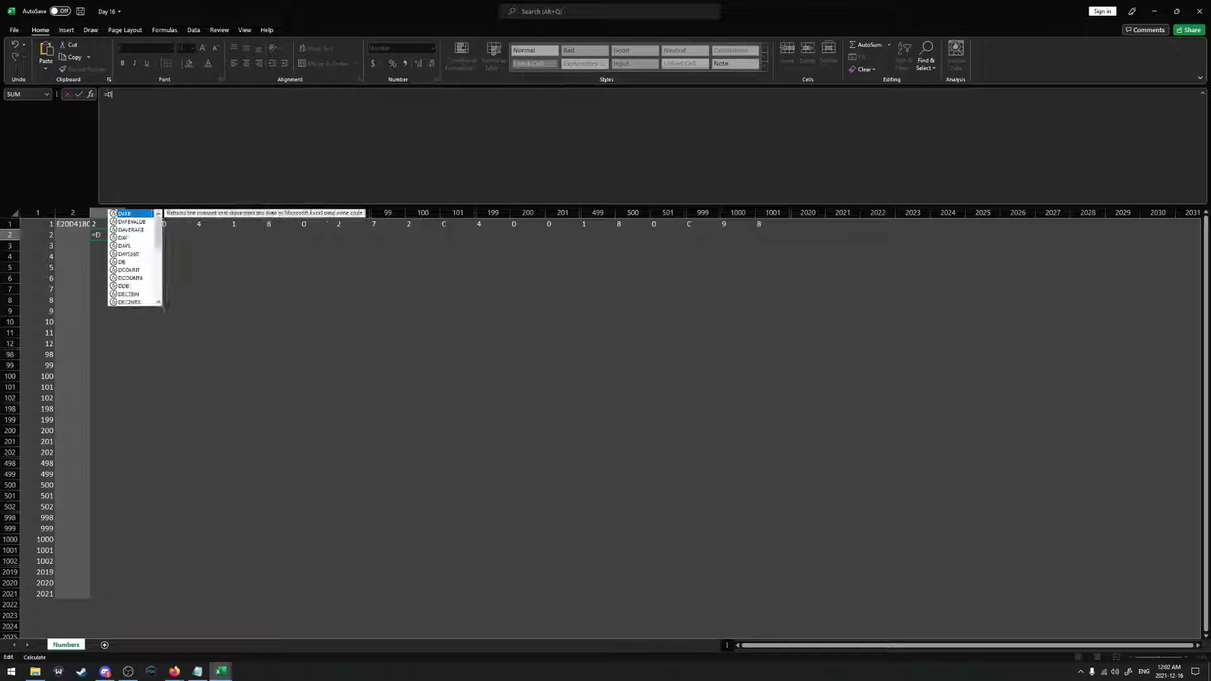
pyautogui.click(120, 224)
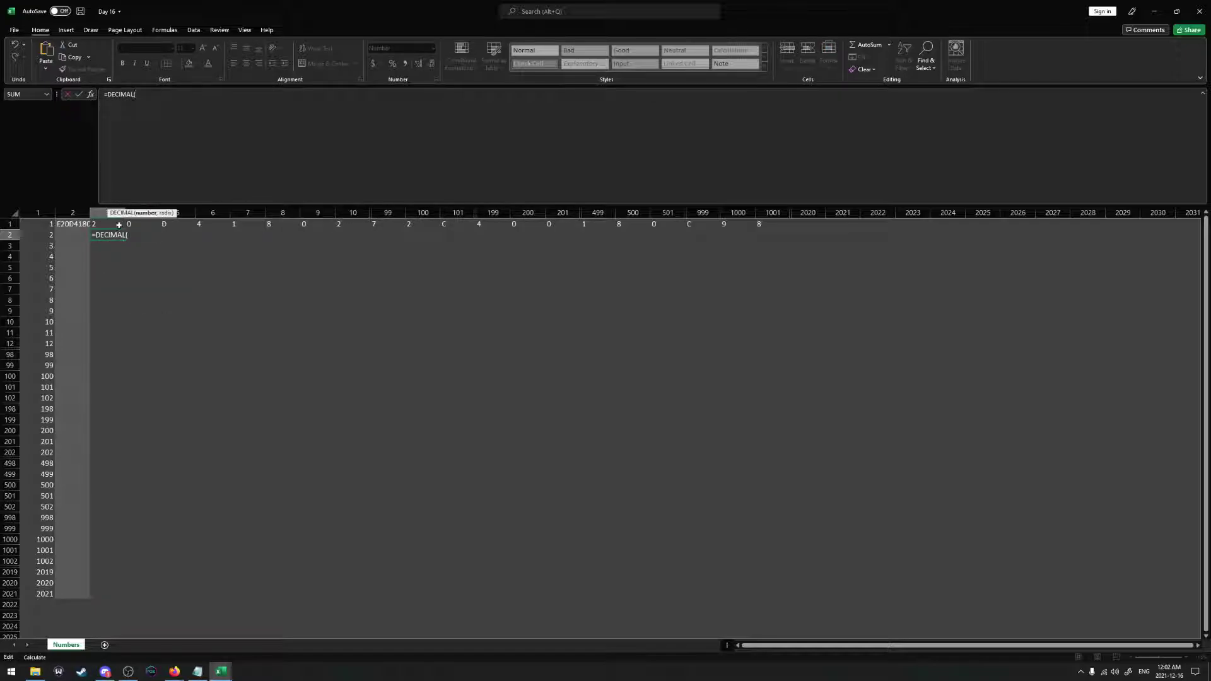
pyautogui.write(',16')
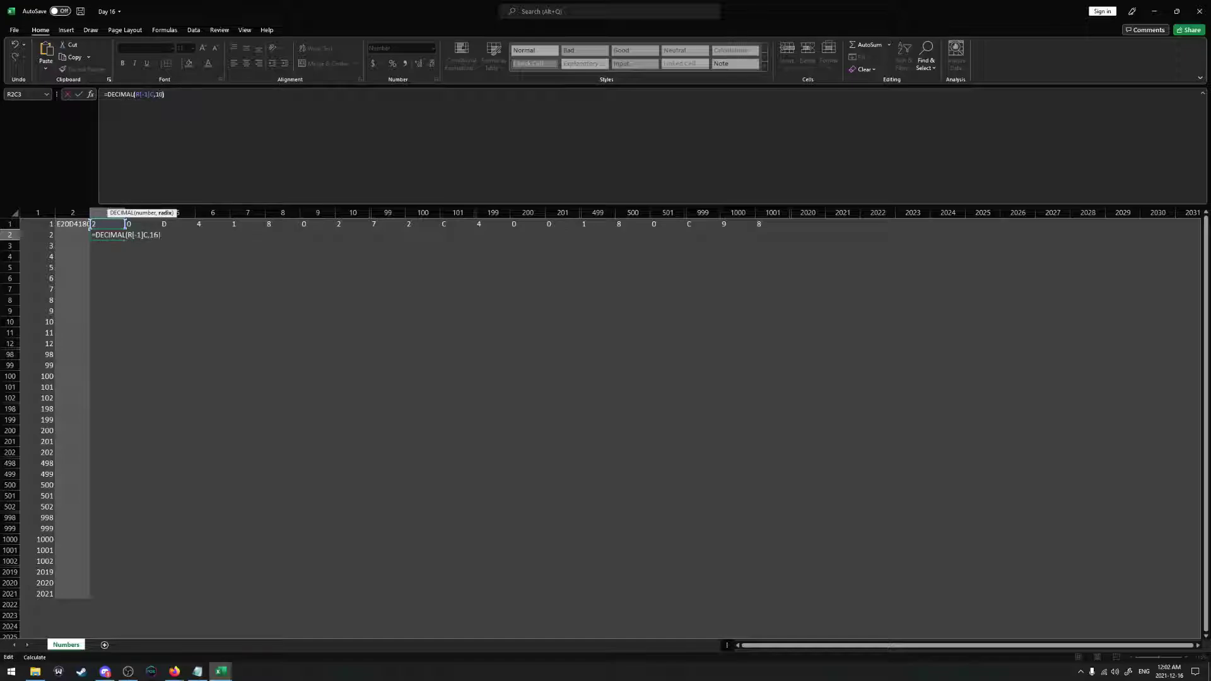
pyautogui.press('Return')
pyautogui.click(117, 237)
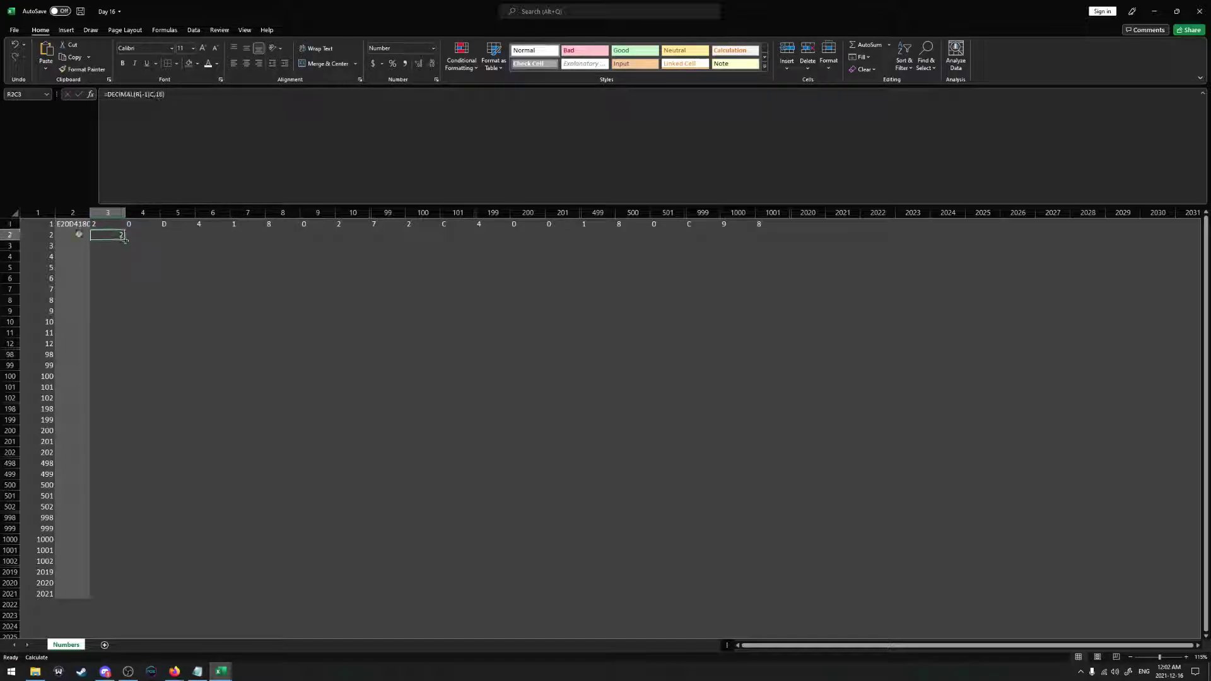
pyautogui.moveTo(125, 240); pyautogui.dragTo(824, 239)
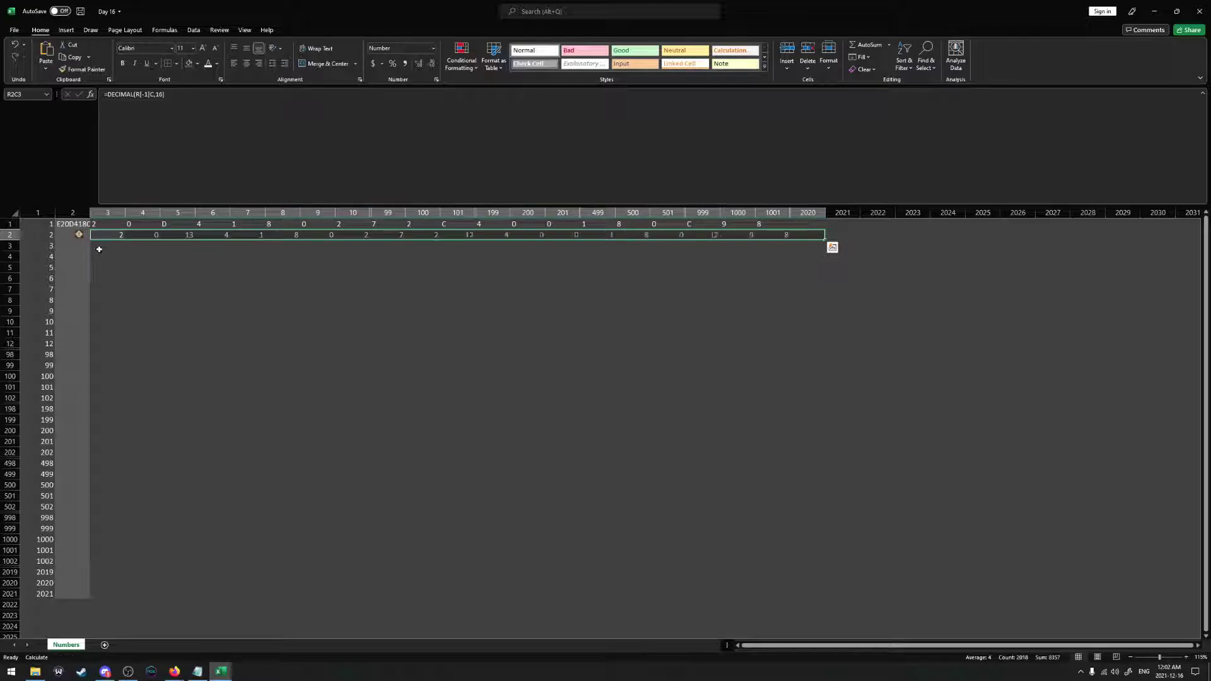
pyautogui.click(106, 248)
# Enter =BASE(R[-1]C,2,4) in R3C3 and fill it across row 3
pyautogui.write('=')
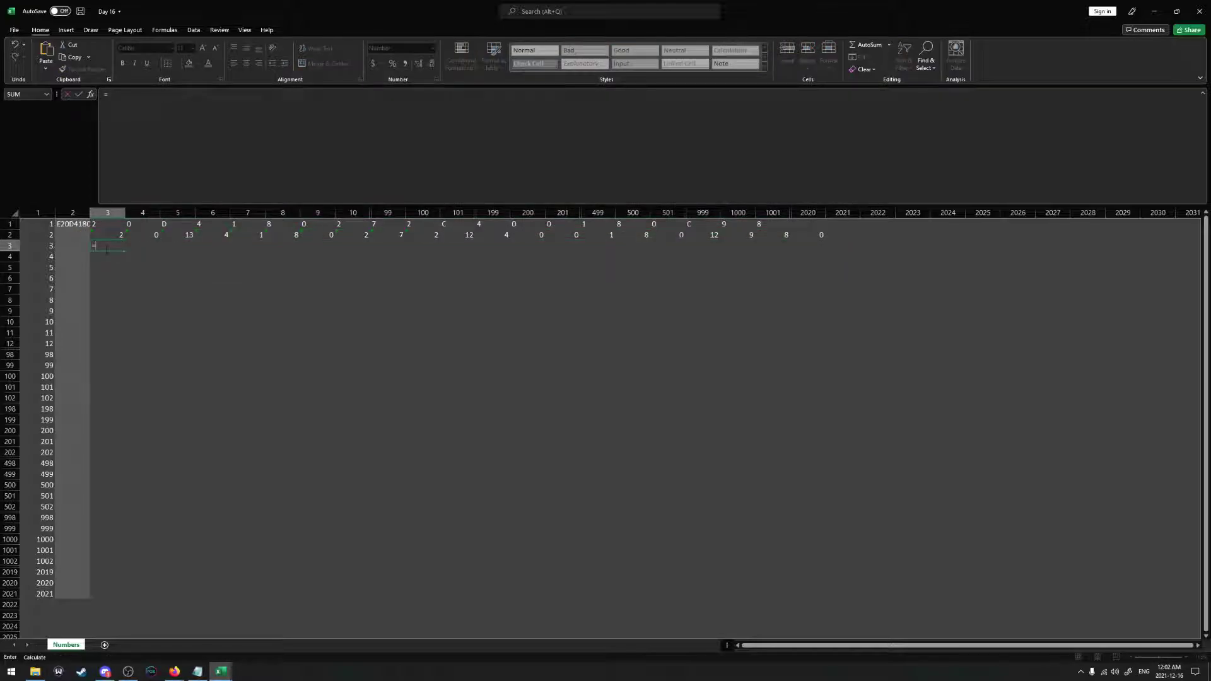
pyautogui.write('BASE(')
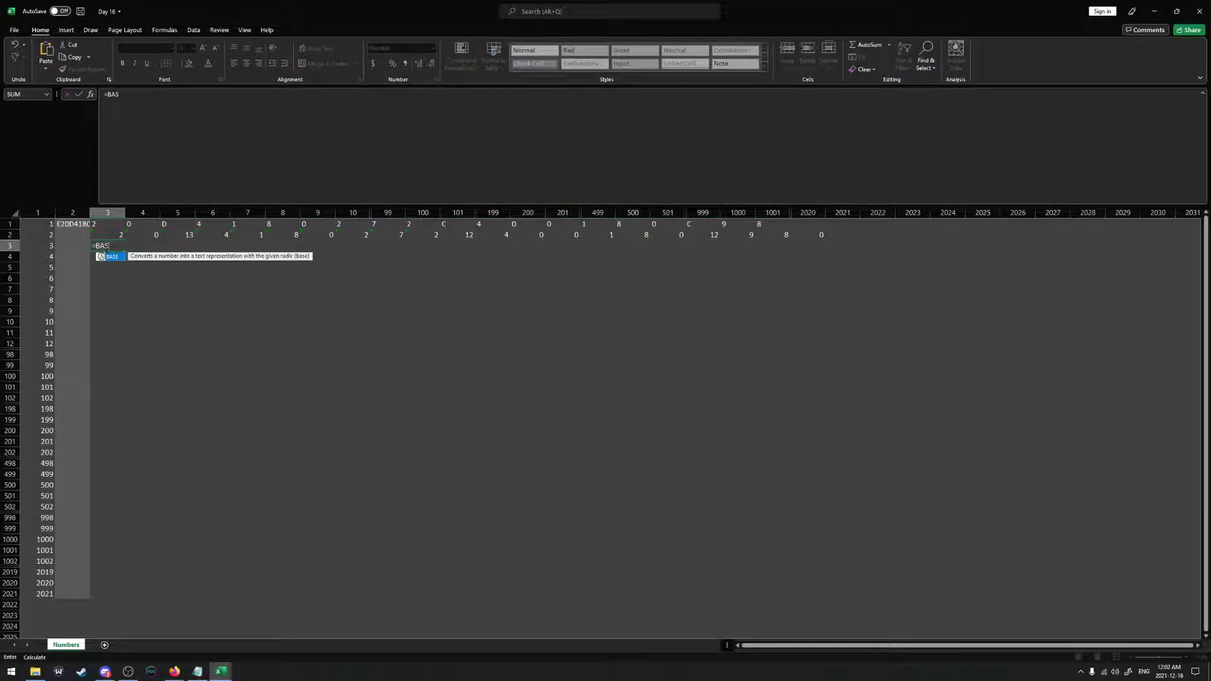
pyautogui.click(115, 235)
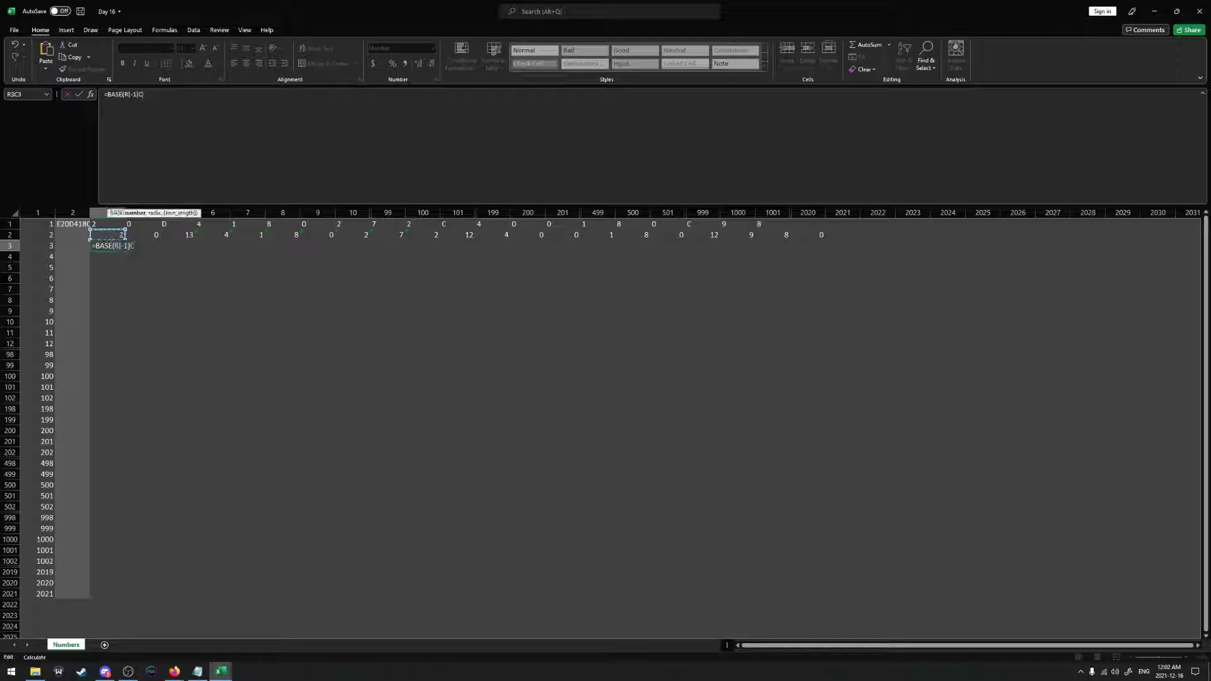
pyautogui.write(',2,')
pyautogui.write('4)')
pyautogui.press('Return')
pyautogui.click(124, 249)
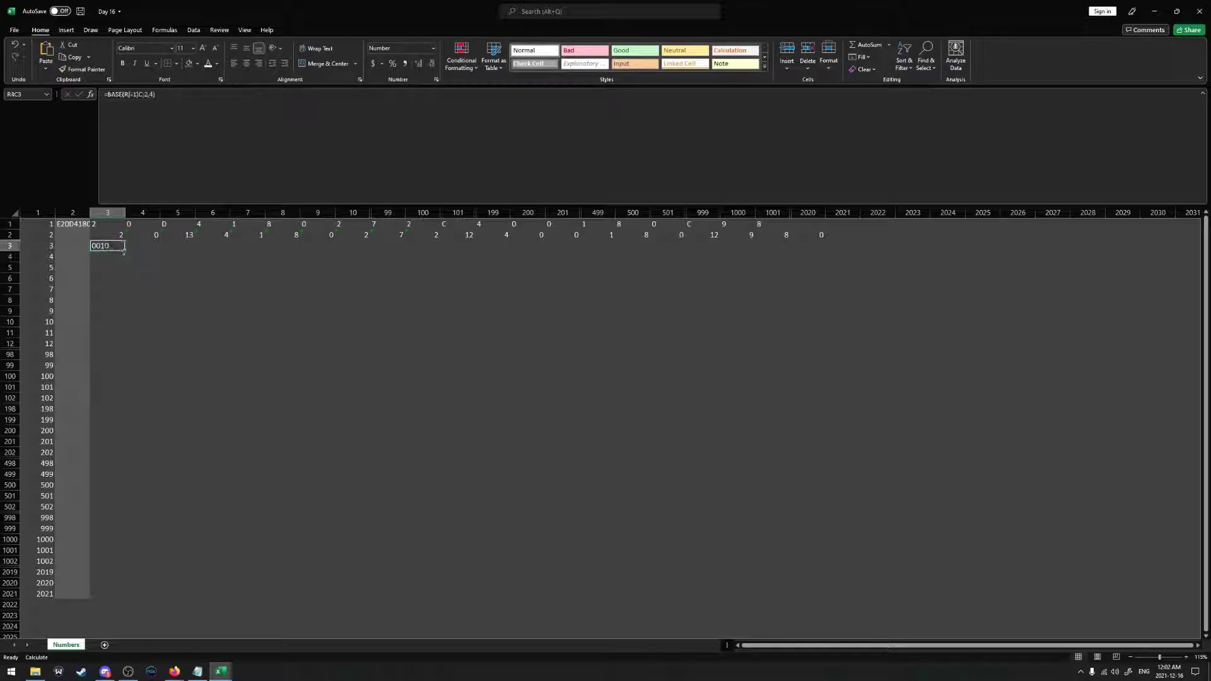
pyautogui.moveTo(124, 250); pyautogui.dragTo(839, 264)
# Clear the stray cells in columns 2020–2021 beyond the last digit
pyautogui.click(808, 224)
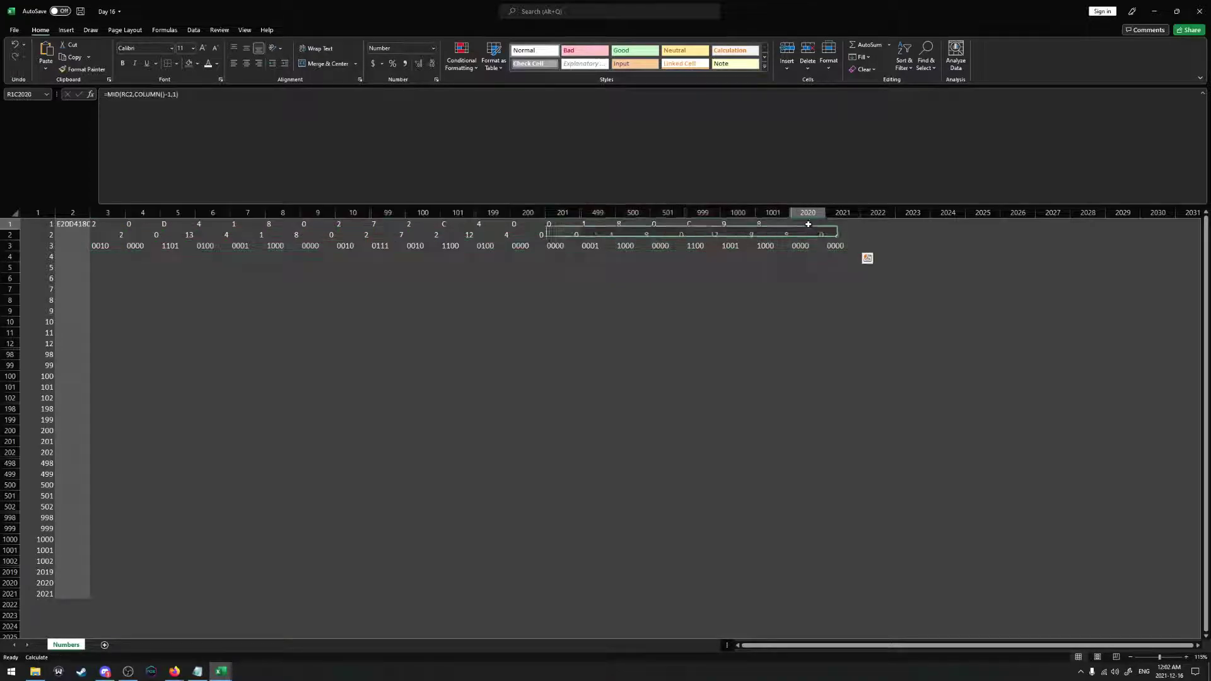
pyautogui.moveTo(808, 224); pyautogui.dragTo(845, 256)
pyautogui.press('Delete')
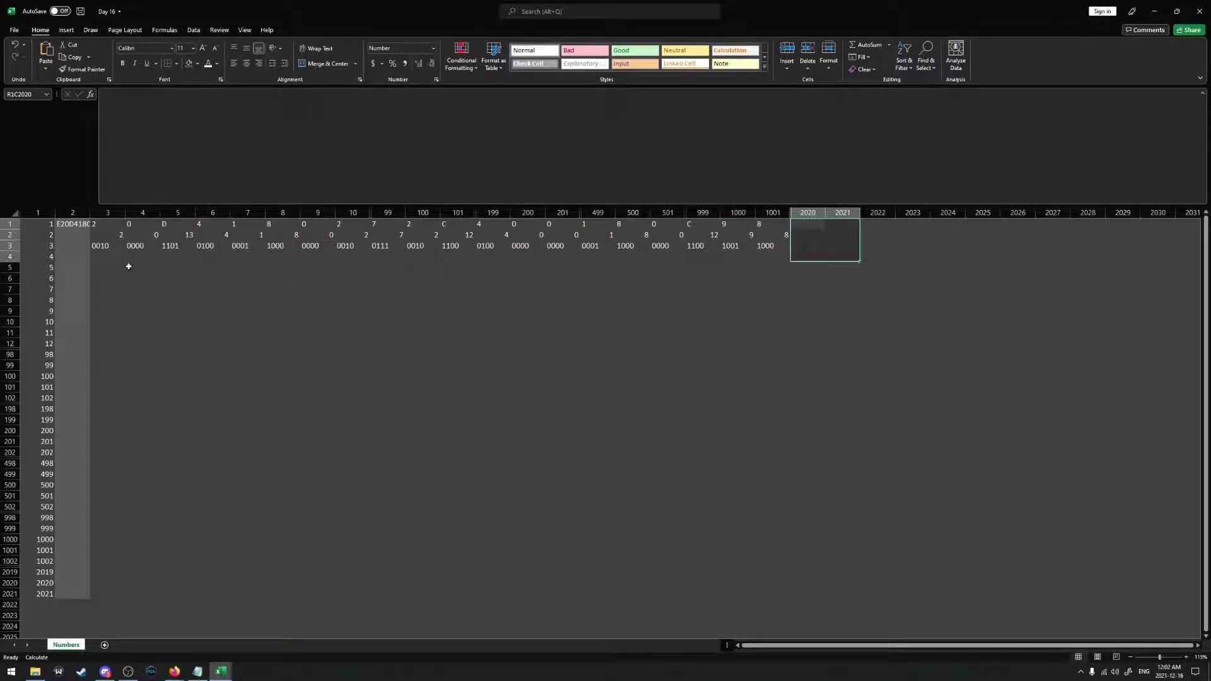
# Join all row-3 bits in R4C3 with =CONCAT(R[-1]C:R[-1]C[2017]), then return to the puzzle page
pyautogui.click(112, 257)
pyautogui.write('=CONCAT(')
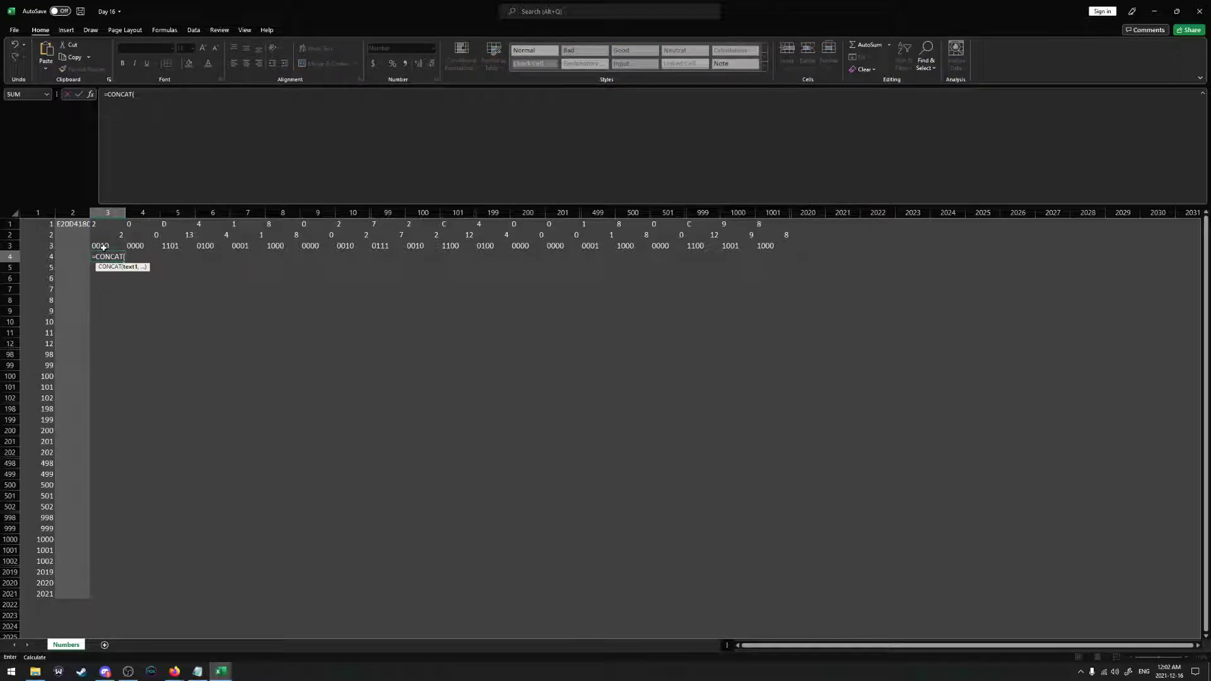
pyautogui.moveTo(103, 248); pyautogui.dragTo(823, 250)
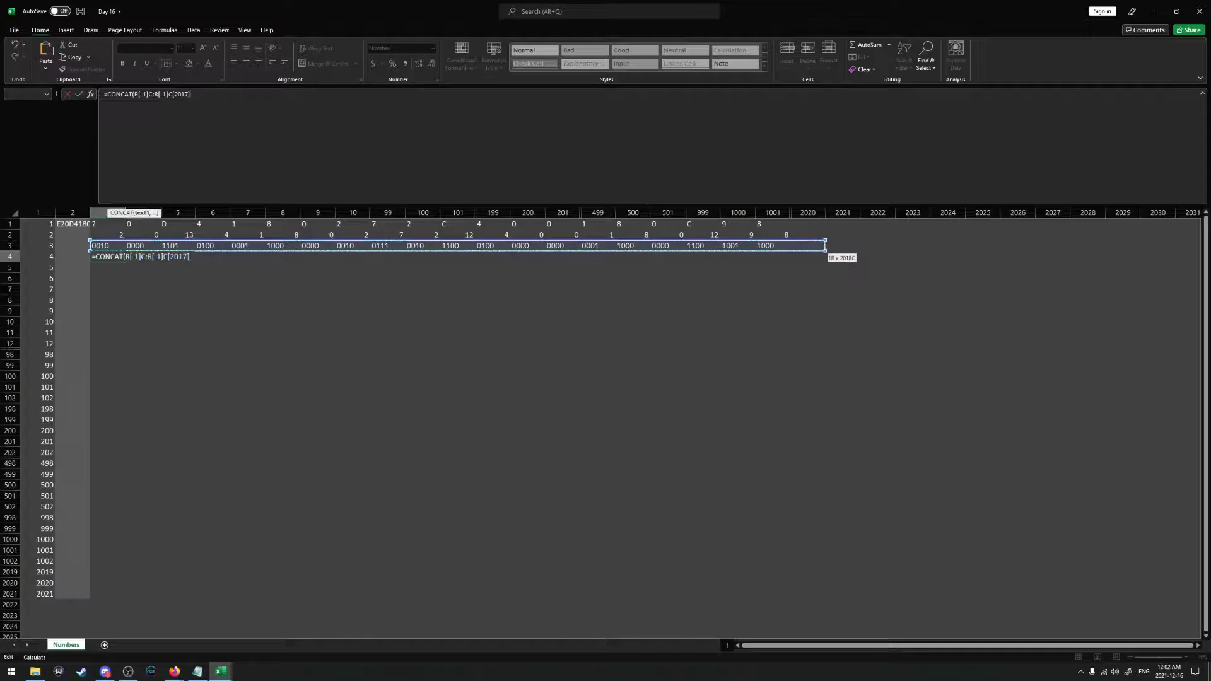
pyautogui.write(')')
pyautogui.press('Return')
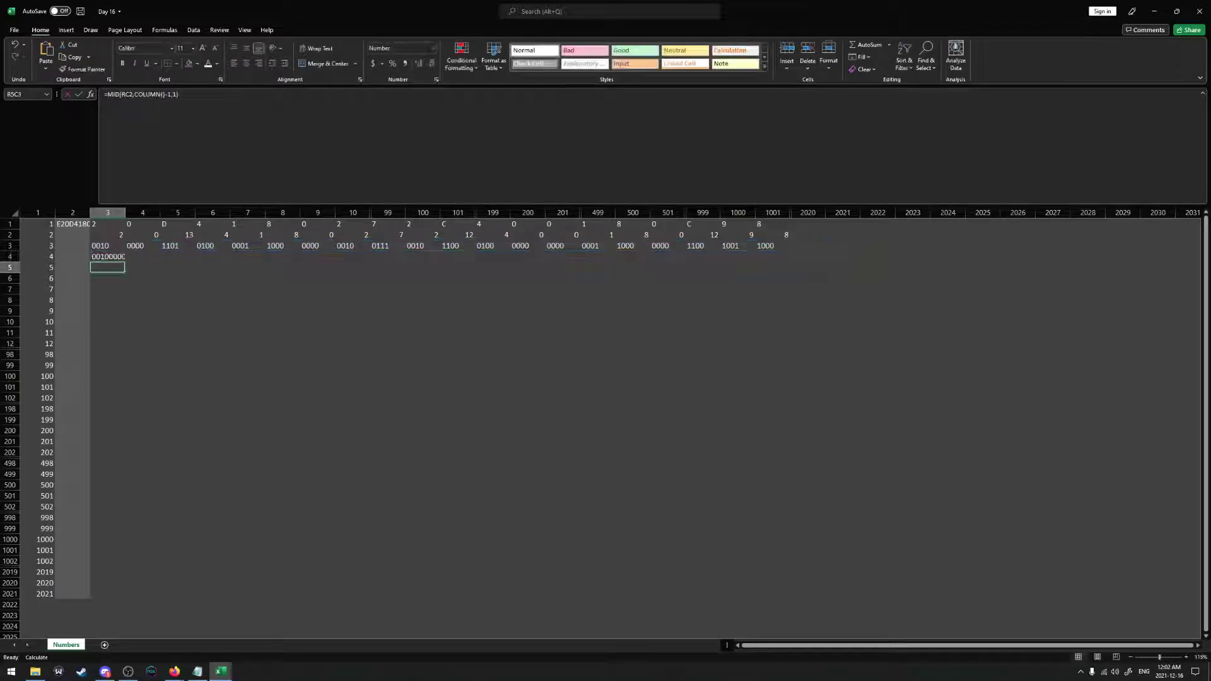
pyautogui.click(109, 256)
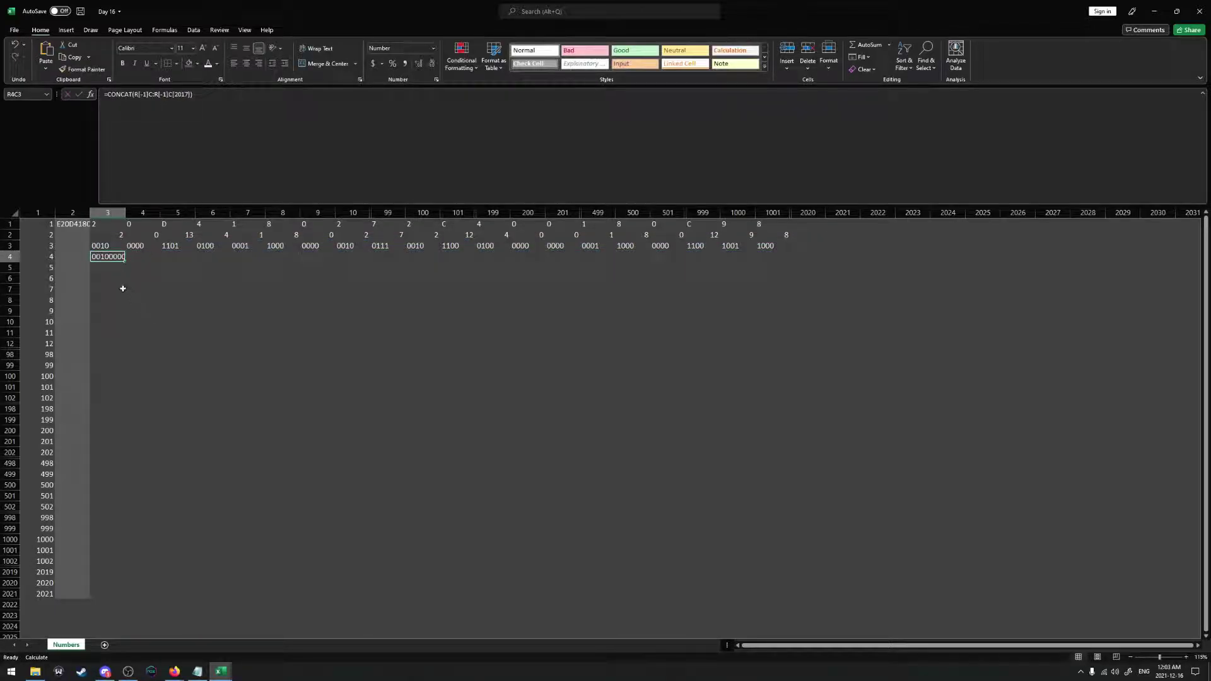
pyautogui.hotkey('alt', 'Tab')
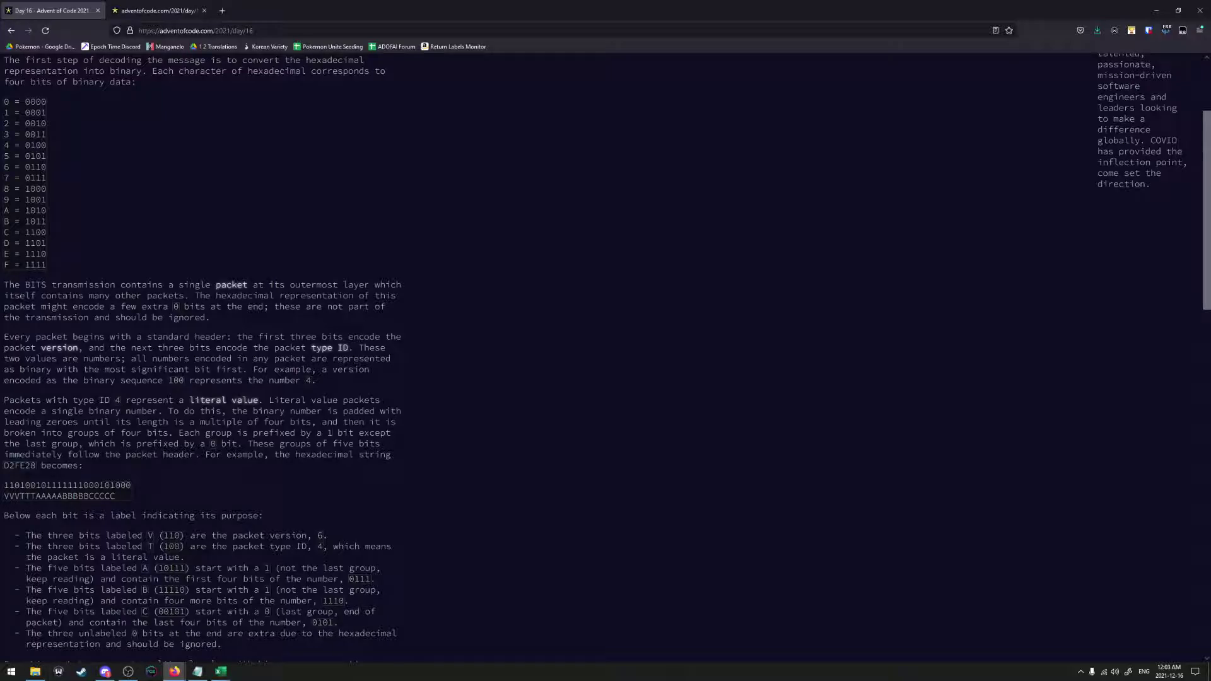
pyautogui.scroll(-1, 133, 342)
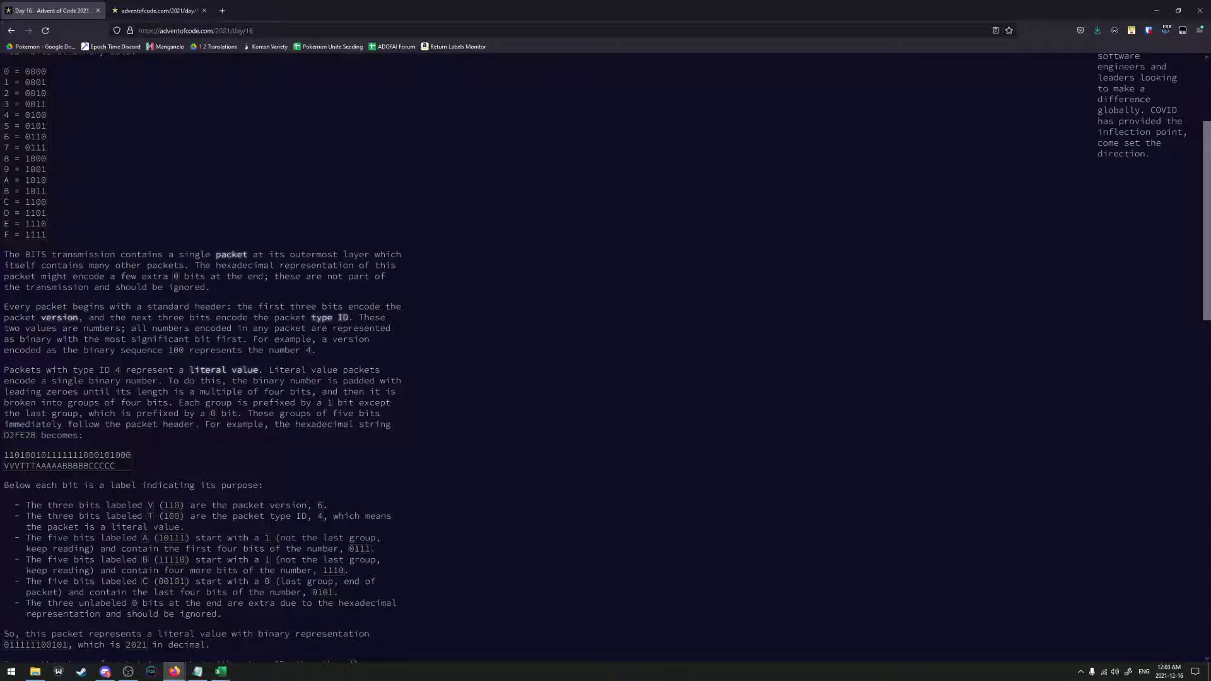
pyautogui.scroll(-3, 209, 372)
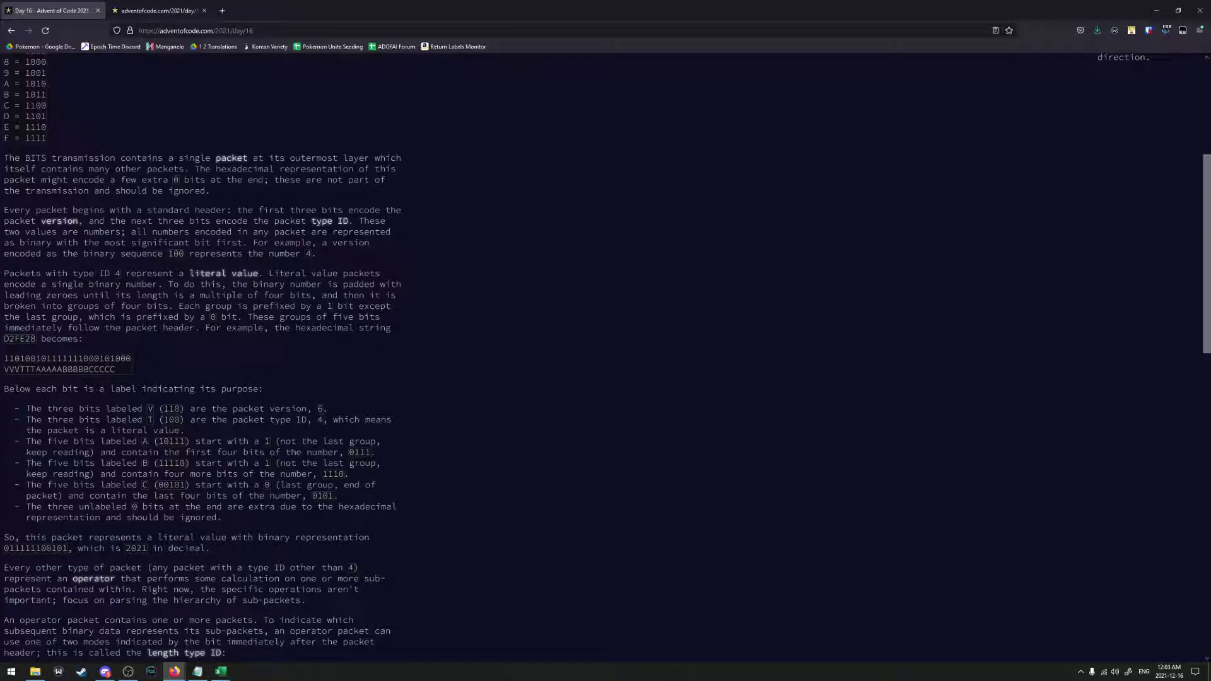
pyautogui.moveTo(3, 358); pyautogui.dragTo(20, 359)
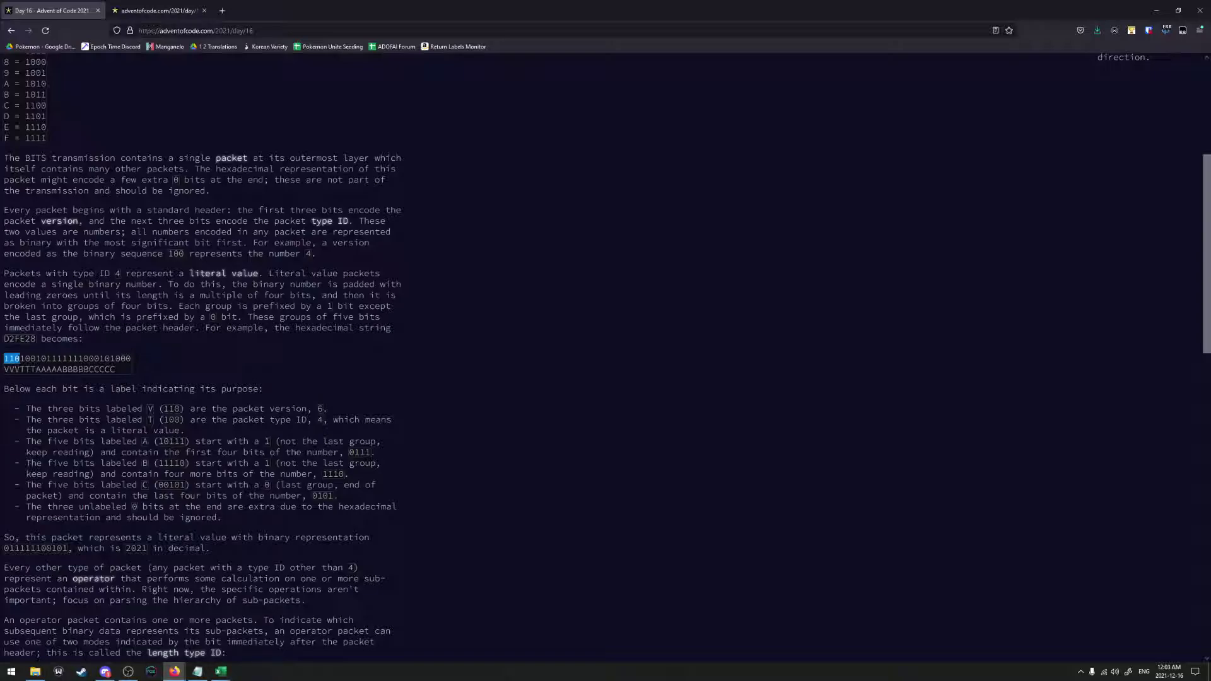
pyautogui.click(4, 359)
pyautogui.moveTo(21, 358); pyautogui.dragTo(6, 359)
pyautogui.click(5, 358)
pyautogui.moveTo(20, 359); pyautogui.dragTo(62, 359)
pyautogui.click(38, 358)
pyautogui.moveTo(40, 358); pyautogui.dragTo(116, 358)
pyautogui.doubleClick(62, 358)
pyautogui.click(116, 358)
pyautogui.tripleClick(126, 506)
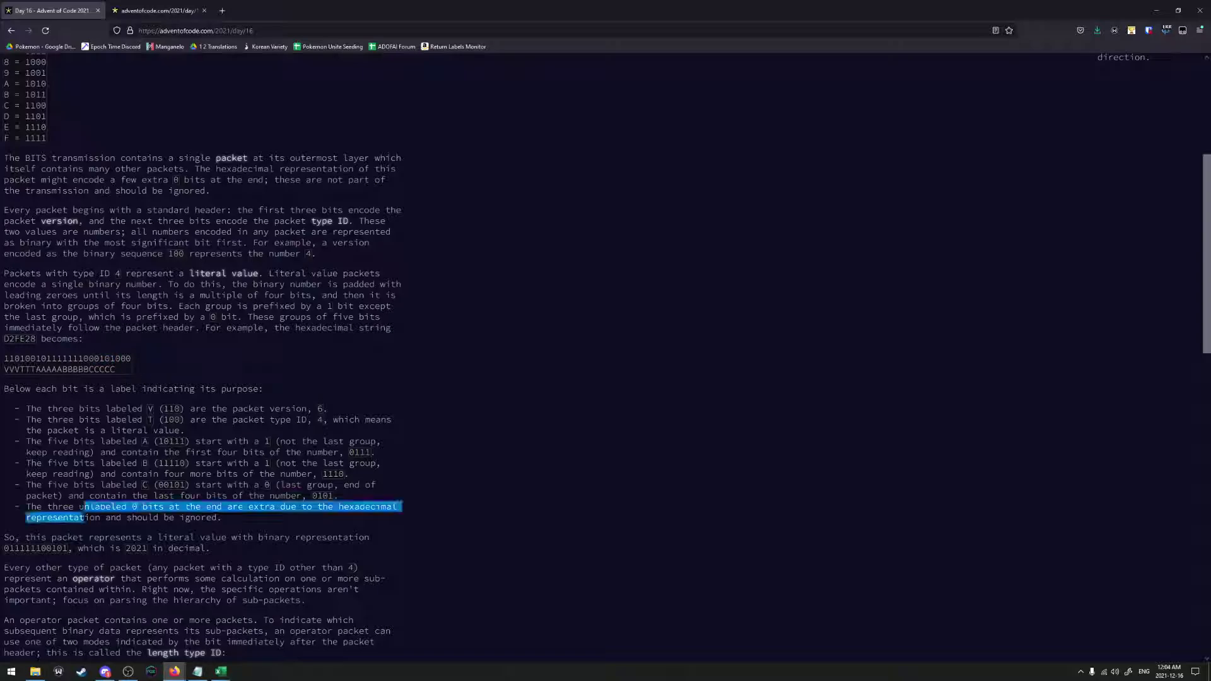
pyautogui.click(126, 506)
pyautogui.scroll(-2, 201, 379)
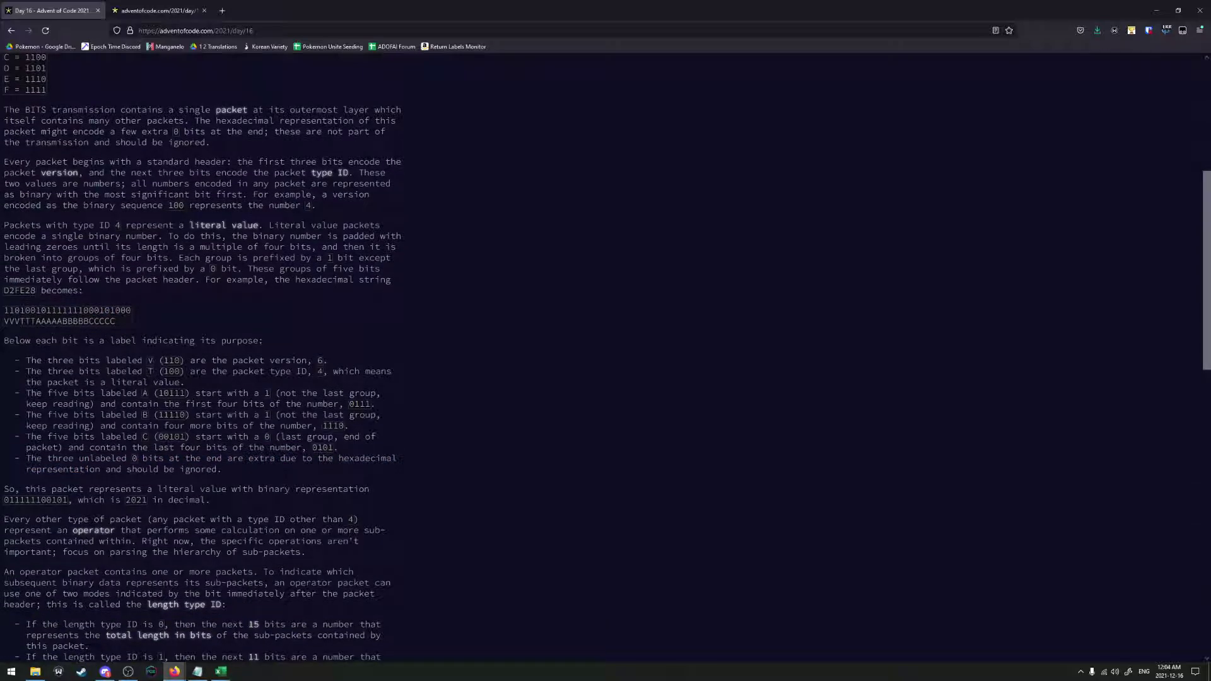
pyautogui.tripleClick(126, 498)
pyautogui.scroll(-2, 201, 379)
pyautogui.click(126, 498)
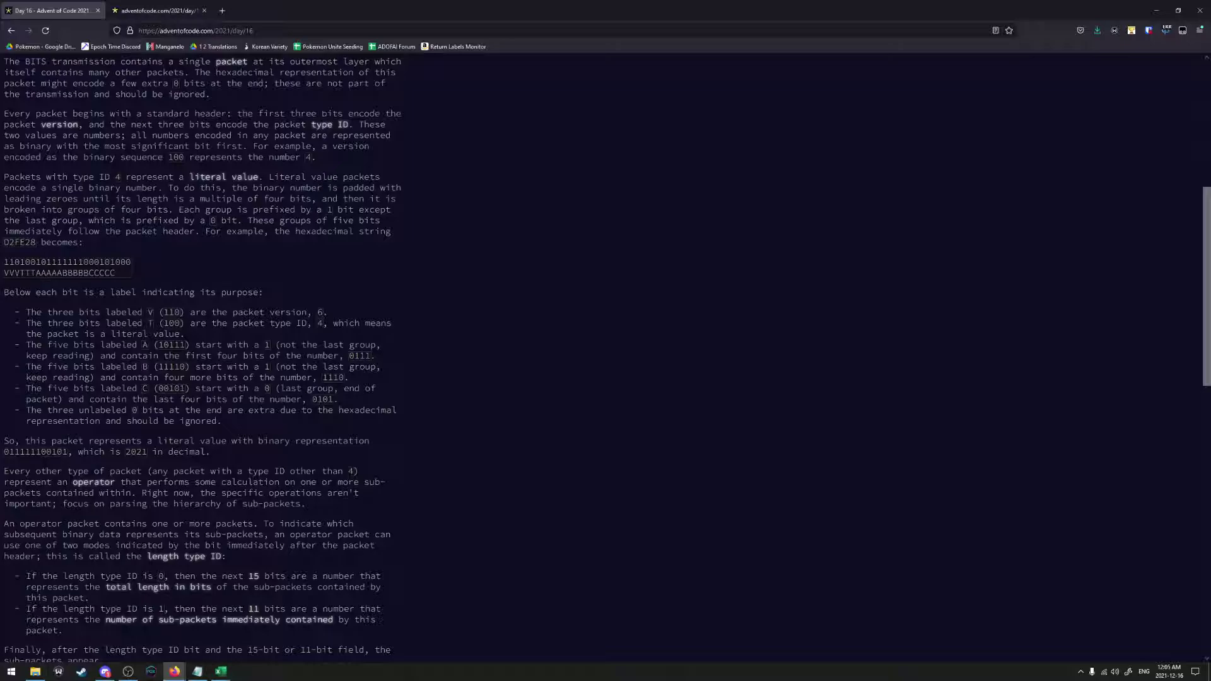
pyautogui.scroll(-3, 201, 353)
pyautogui.scroll(-2, 202, 353)
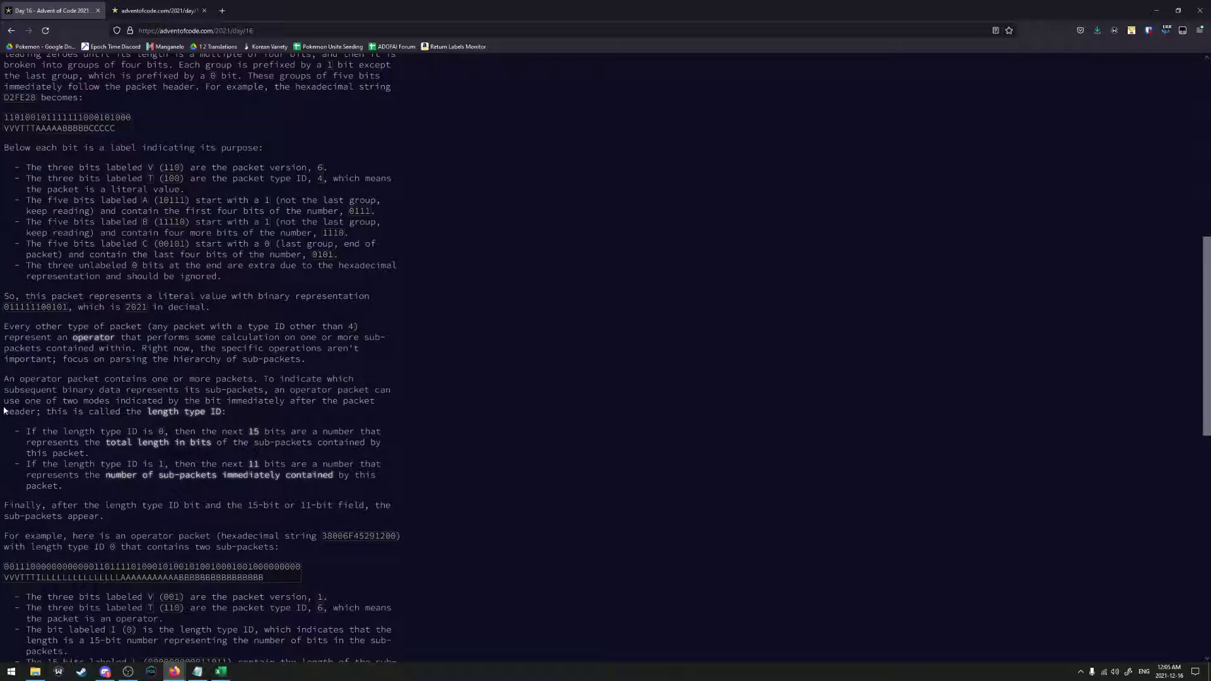
pyautogui.scroll(-2, 5, 410)
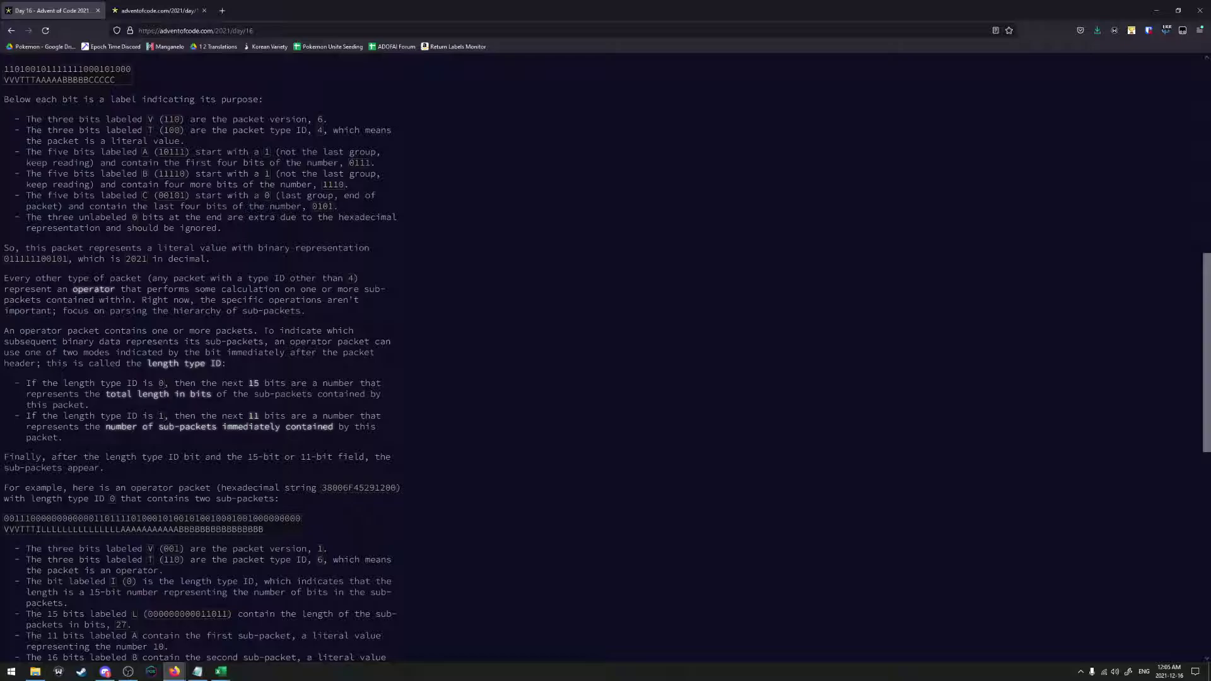
pyautogui.scroll(-2, 606, 359)
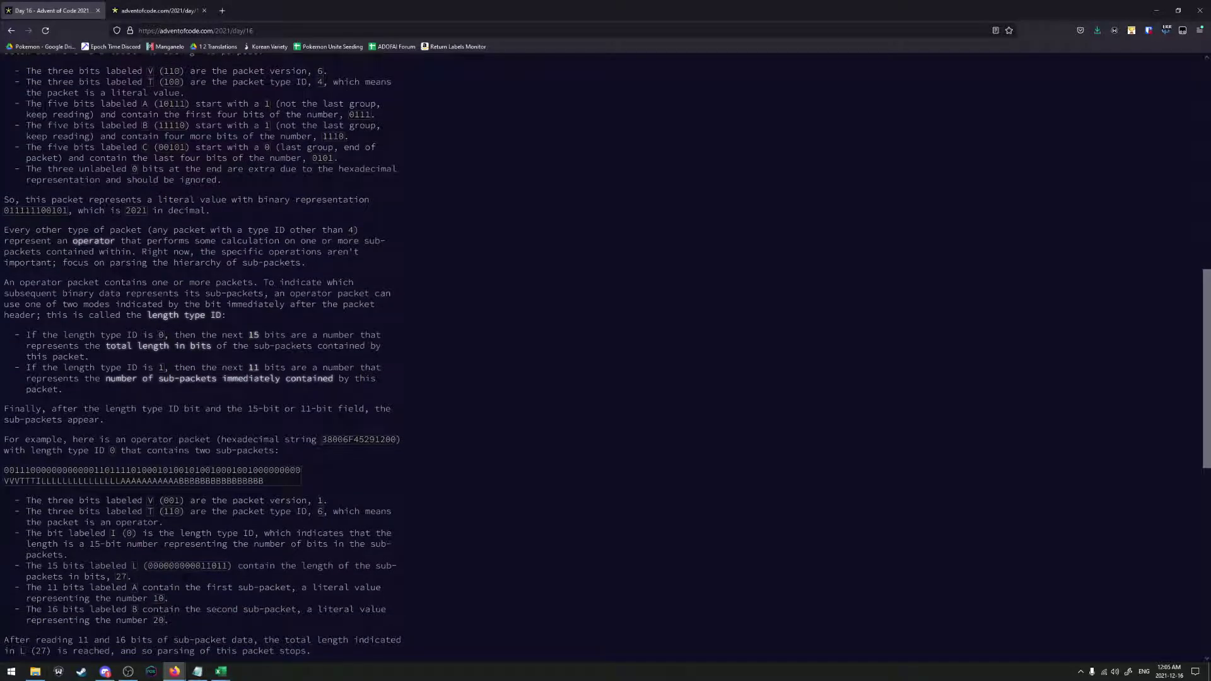
# Mark the operator example's version bits 001 and type ID bits 110
pyautogui.scroll(-2, 2, 394)
pyautogui.moveTo(3, 421); pyautogui.dragTo(21, 421)
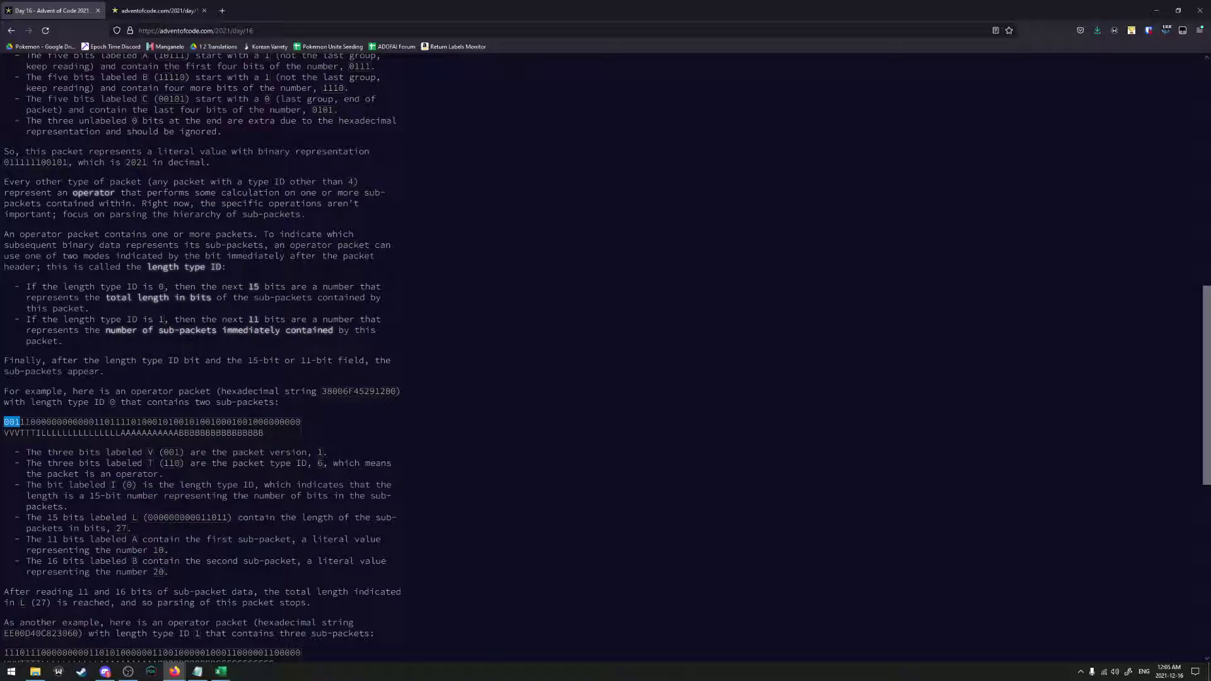
pyautogui.scroll(6, 24, 433)
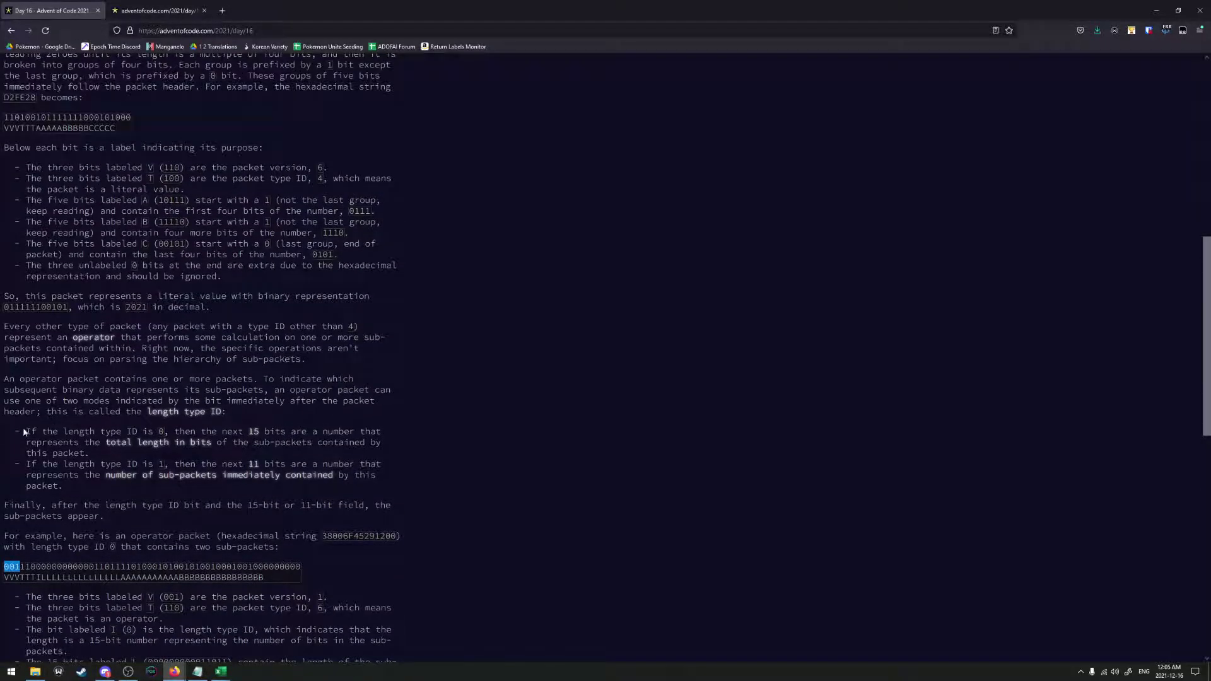
pyautogui.scroll(-2, 23, 432)
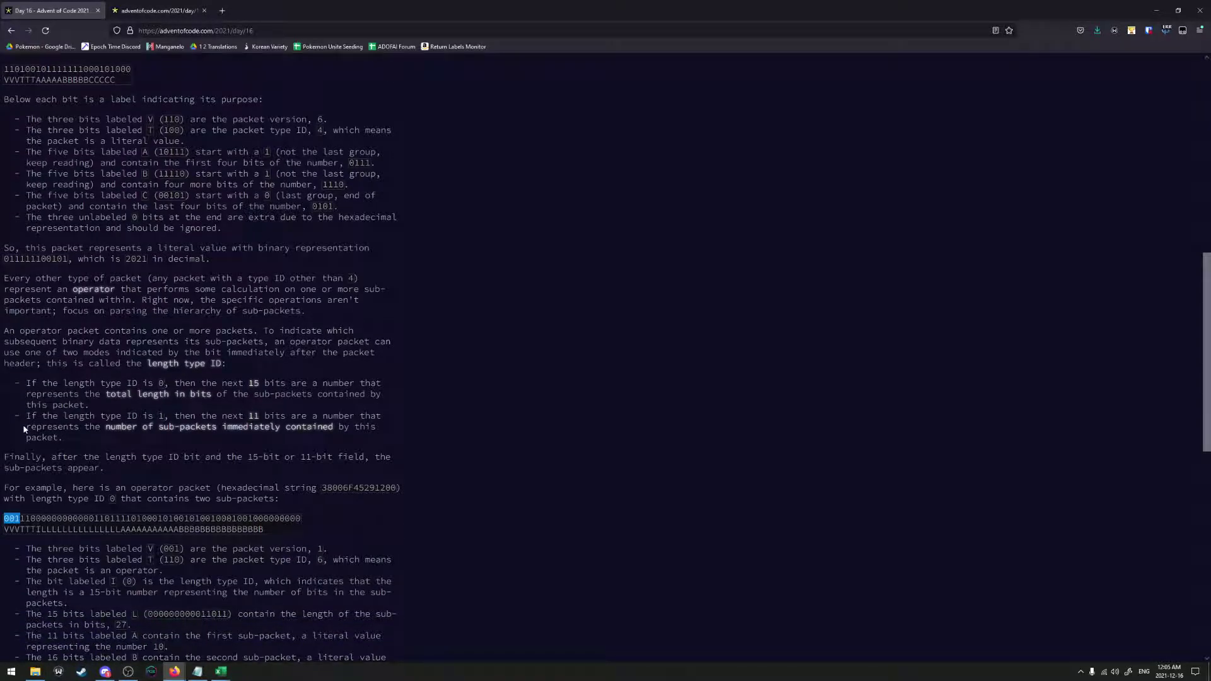
pyautogui.scroll(8, 24, 429)
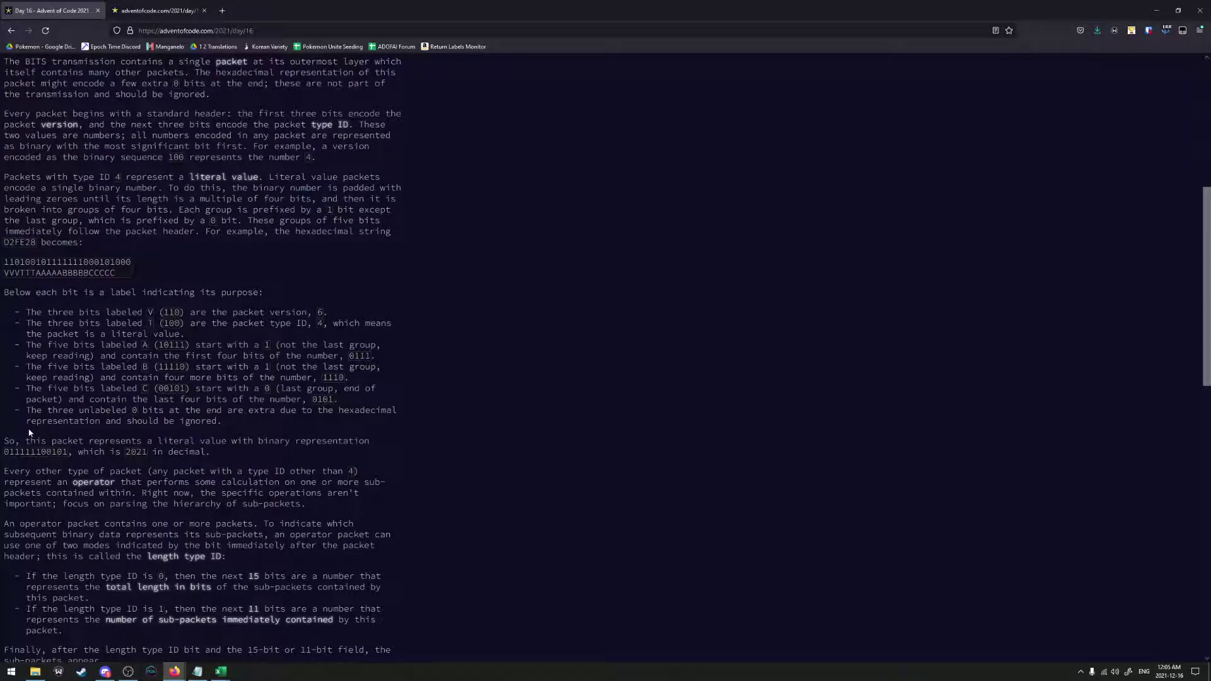
pyautogui.scroll(-2, 39, 432)
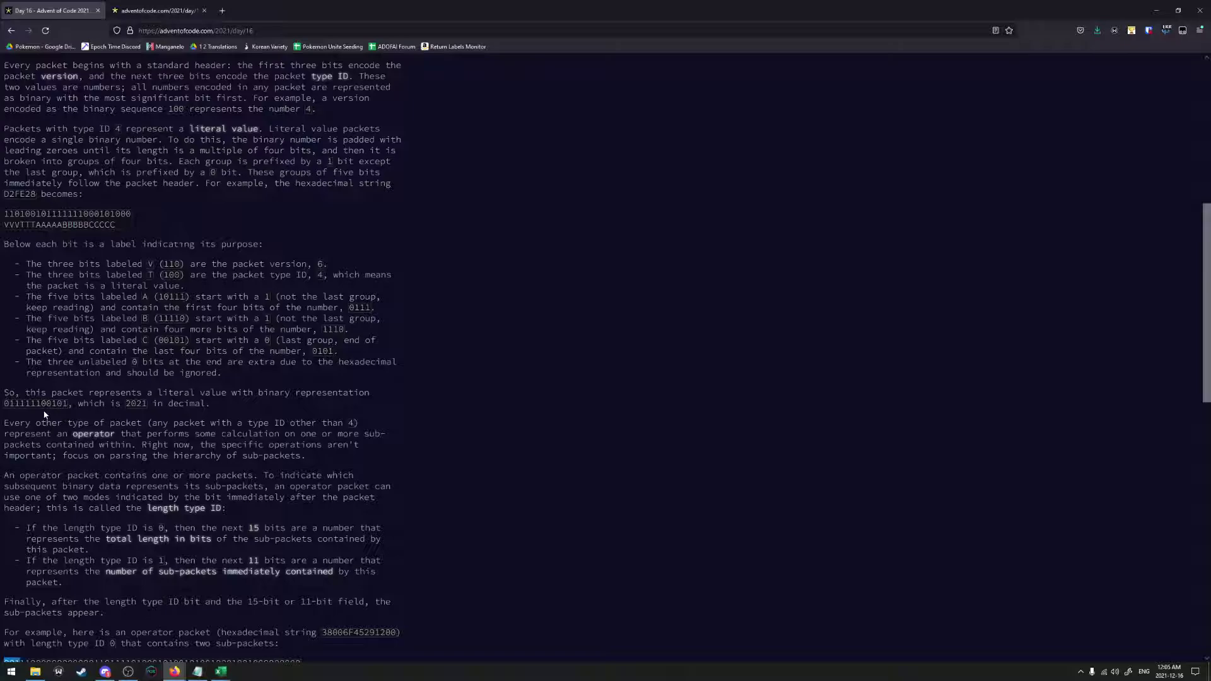
pyautogui.scroll(-10, 44, 414)
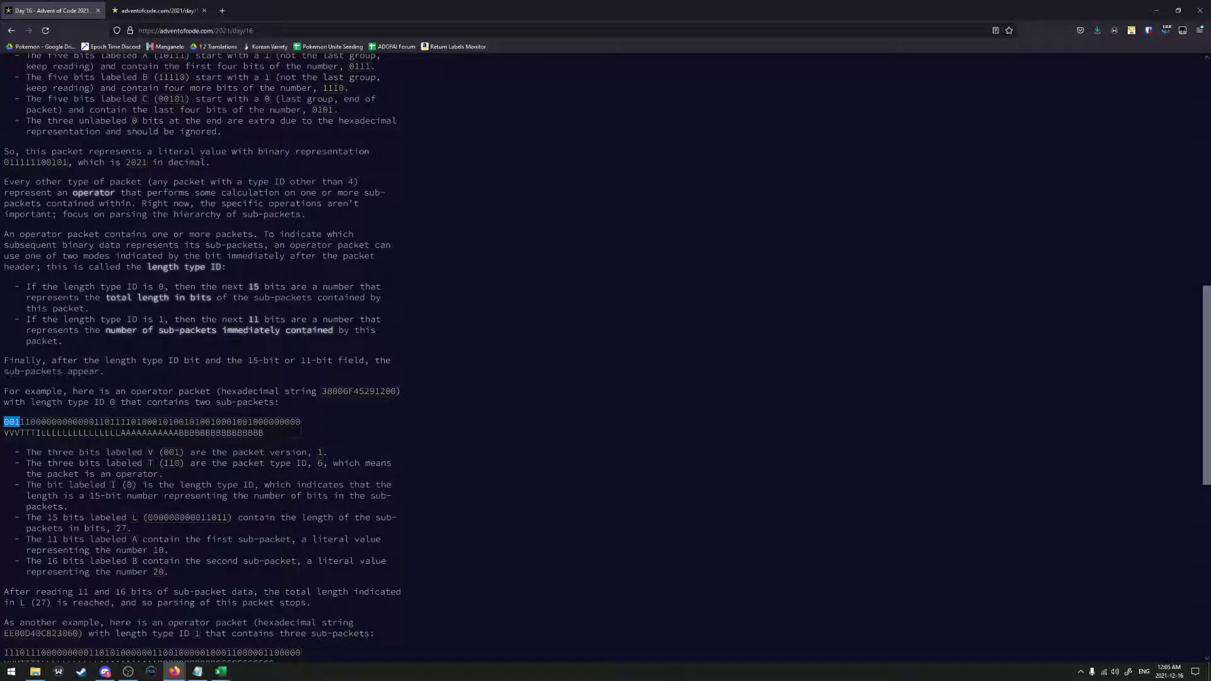
pyautogui.moveTo(20, 421); pyautogui.dragTo(36, 421)
pyautogui.click(19, 422)
# Mark the length type ID bit 0, the 15-bit length field, and the 27 sub-packet bits
pyautogui.moveTo(35, 422); pyautogui.dragTo(41, 421)
pyautogui.moveTo(41, 421); pyautogui.dragTo(122, 421)
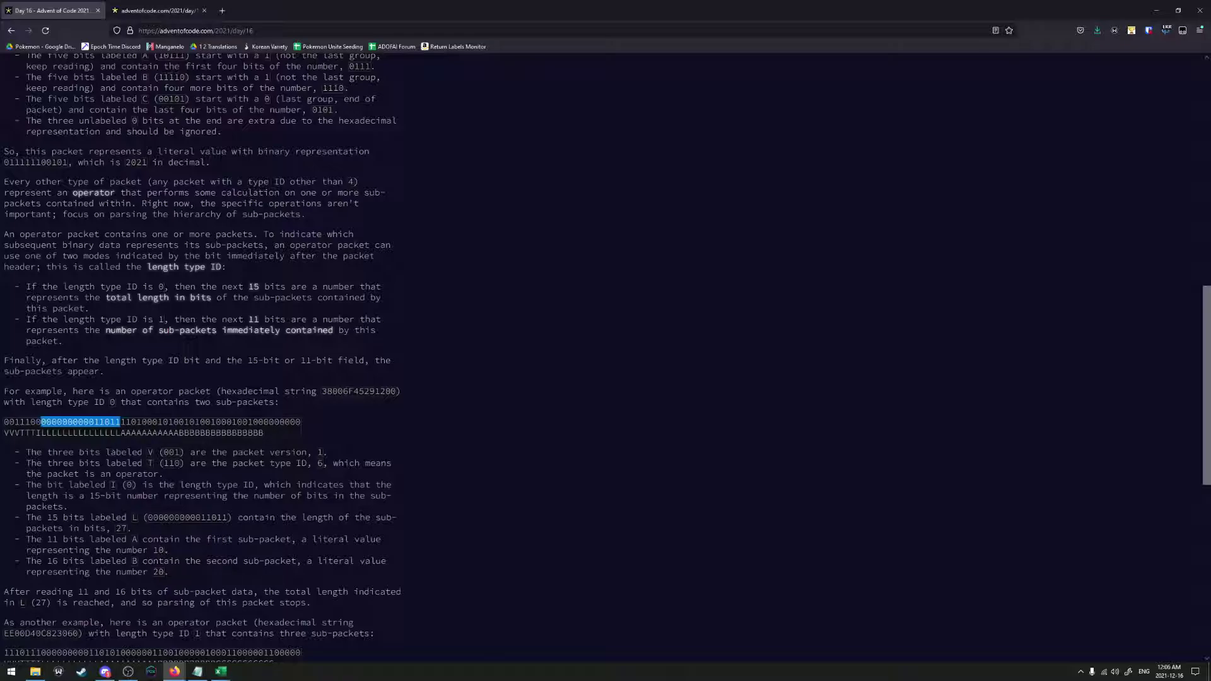
pyautogui.moveTo(121, 421); pyautogui.dragTo(263, 421)
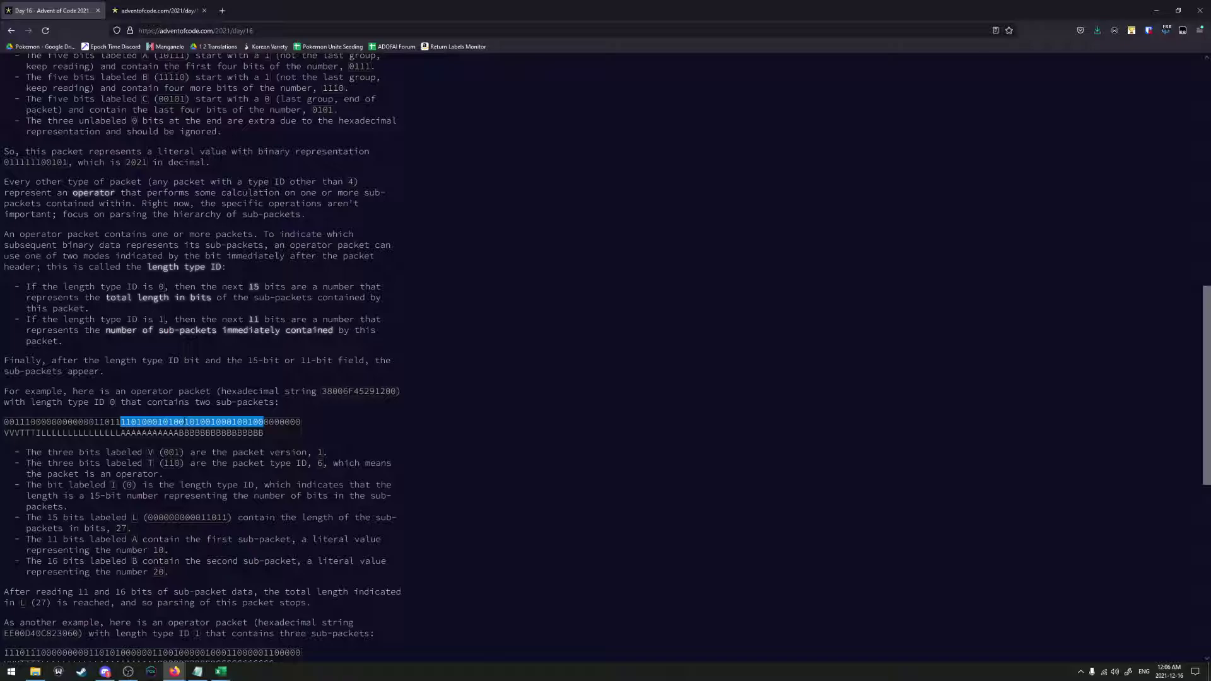
pyautogui.scroll(3, 606, 357)
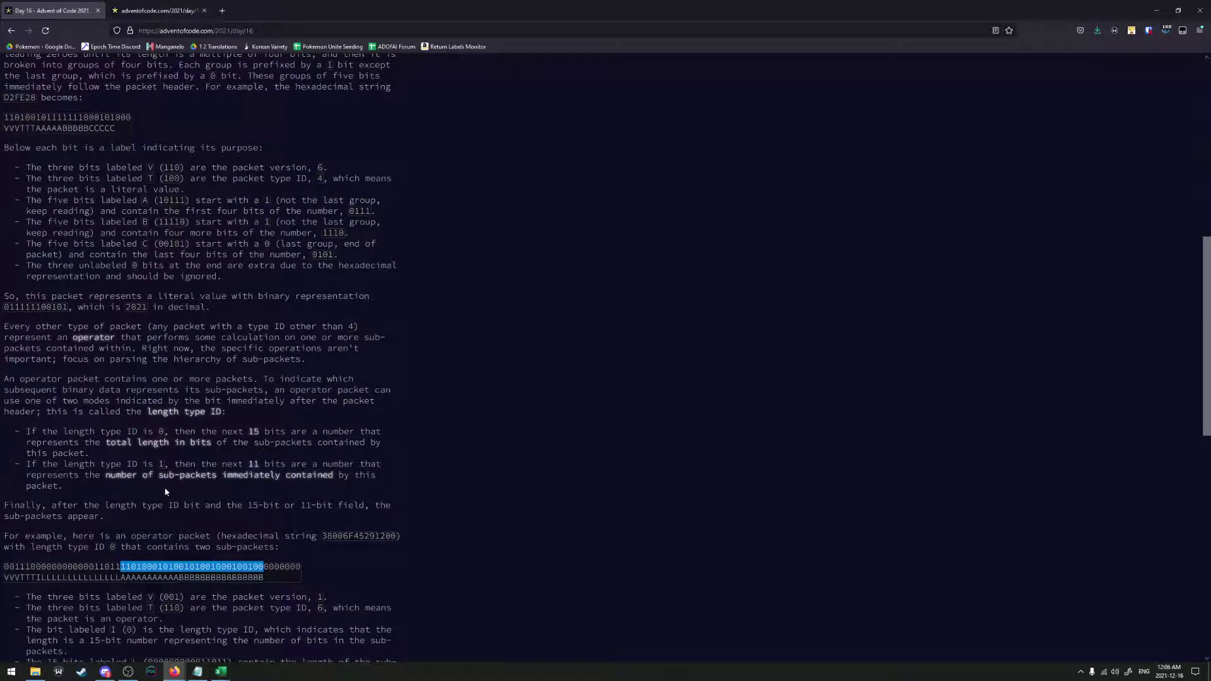
pyautogui.scroll(-1, 158, 486)
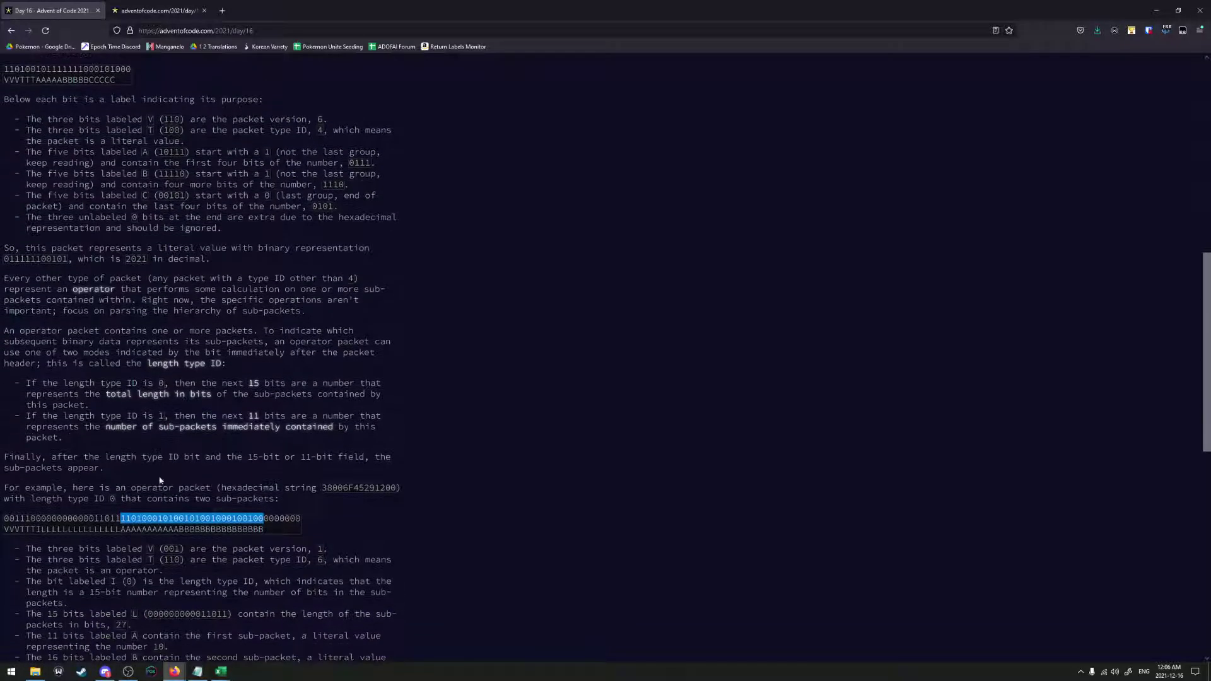
pyautogui.scroll(-1, 138, 429)
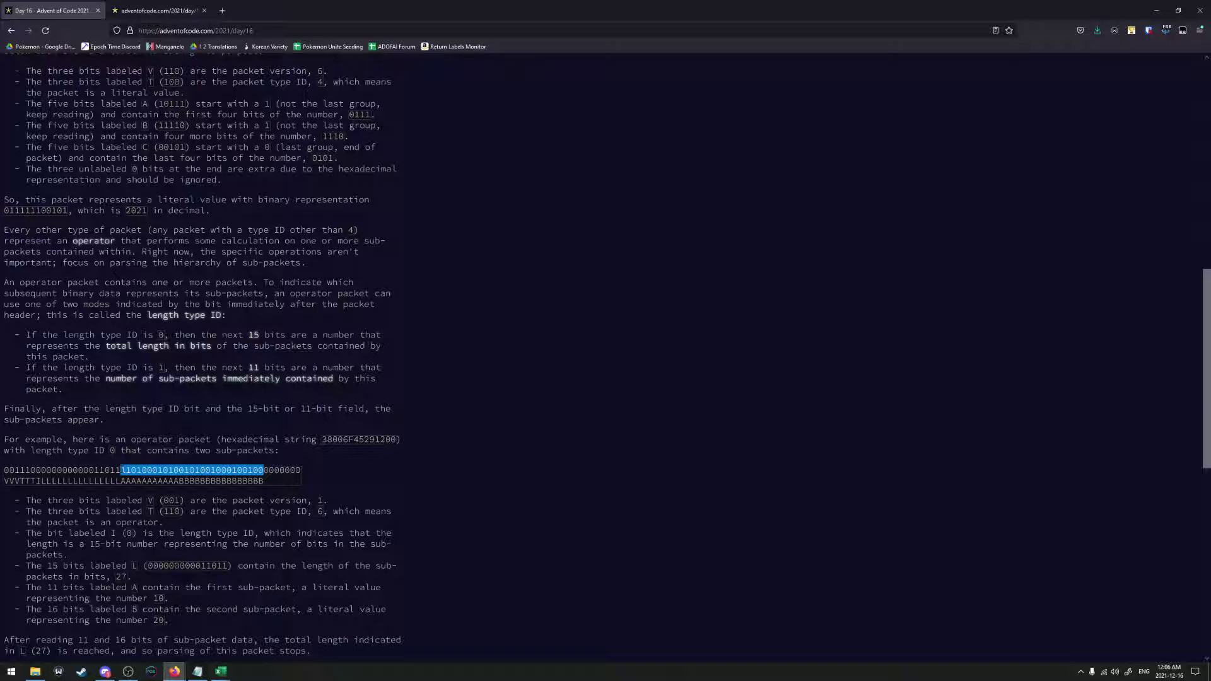
pyautogui.click(121, 471)
pyautogui.moveTo(41, 471); pyautogui.dragTo(120, 471)
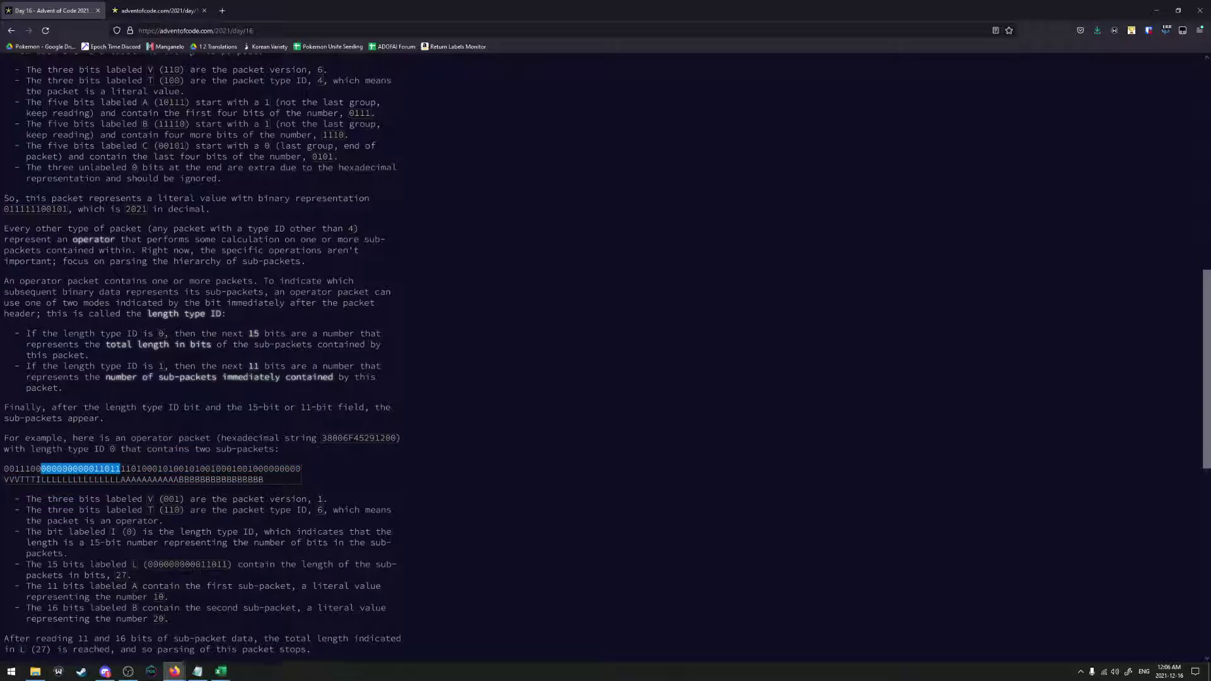
pyautogui.scroll(-1, 202, 354)
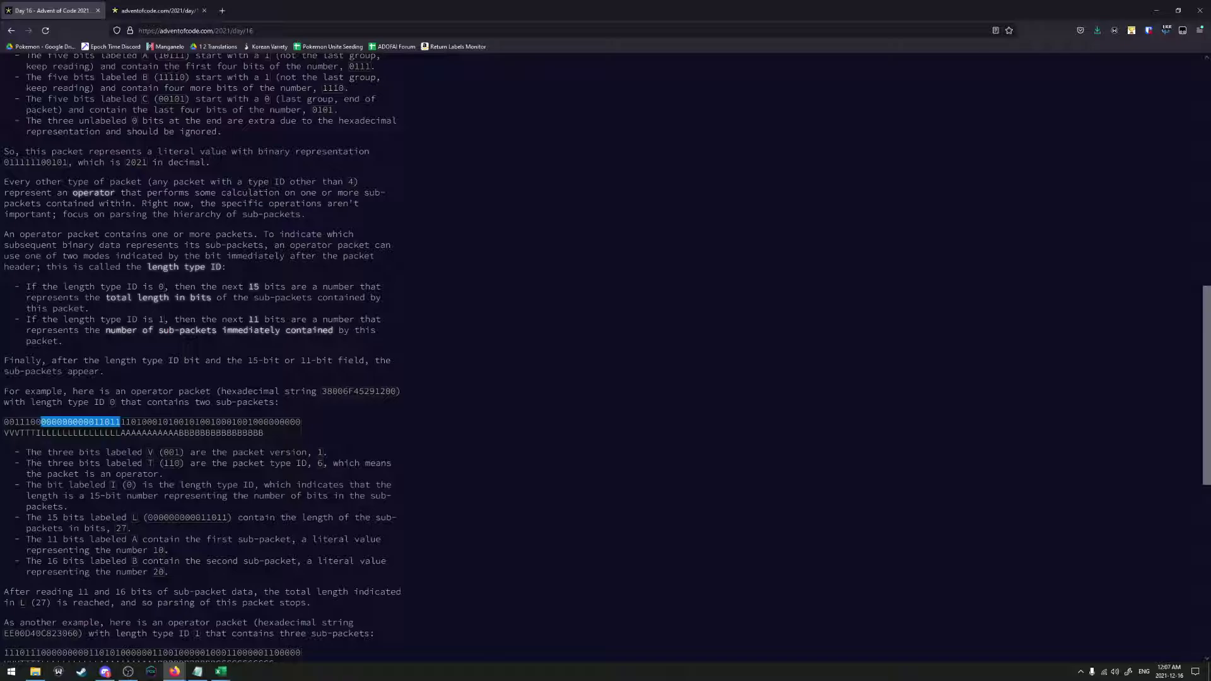
pyautogui.moveTo(120, 422); pyautogui.dragTo(180, 422)
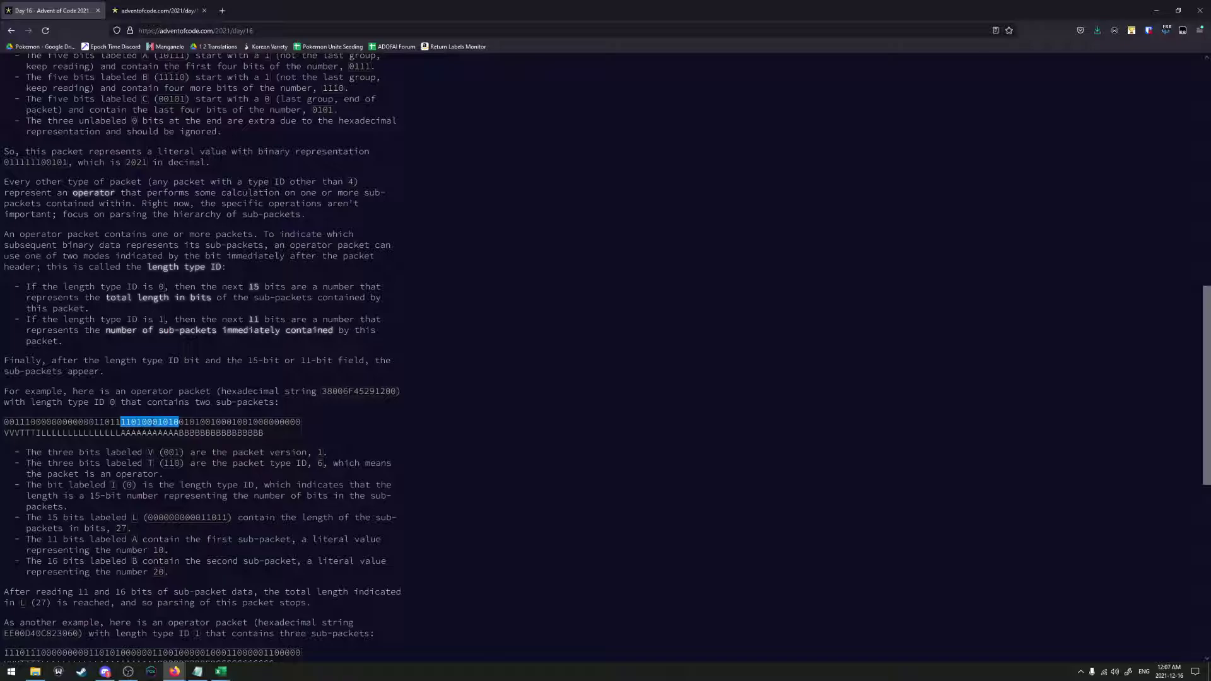
pyautogui.scroll(3, 606, 357)
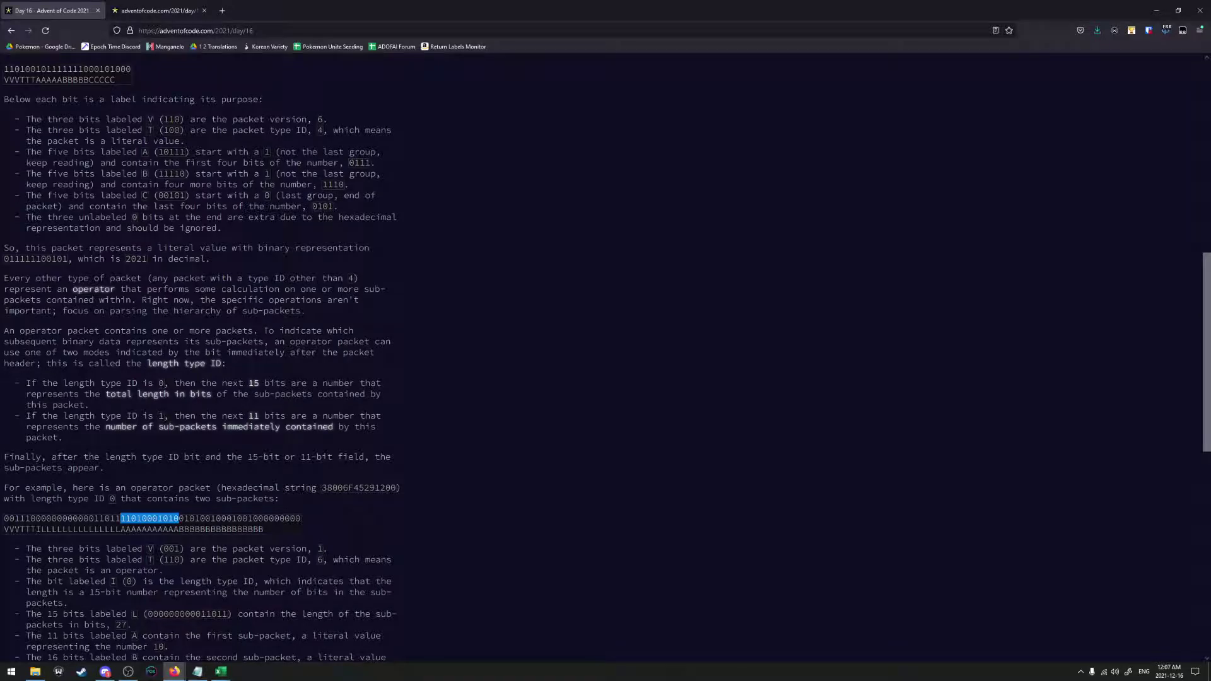
pyautogui.scroll(7, 605, 356)
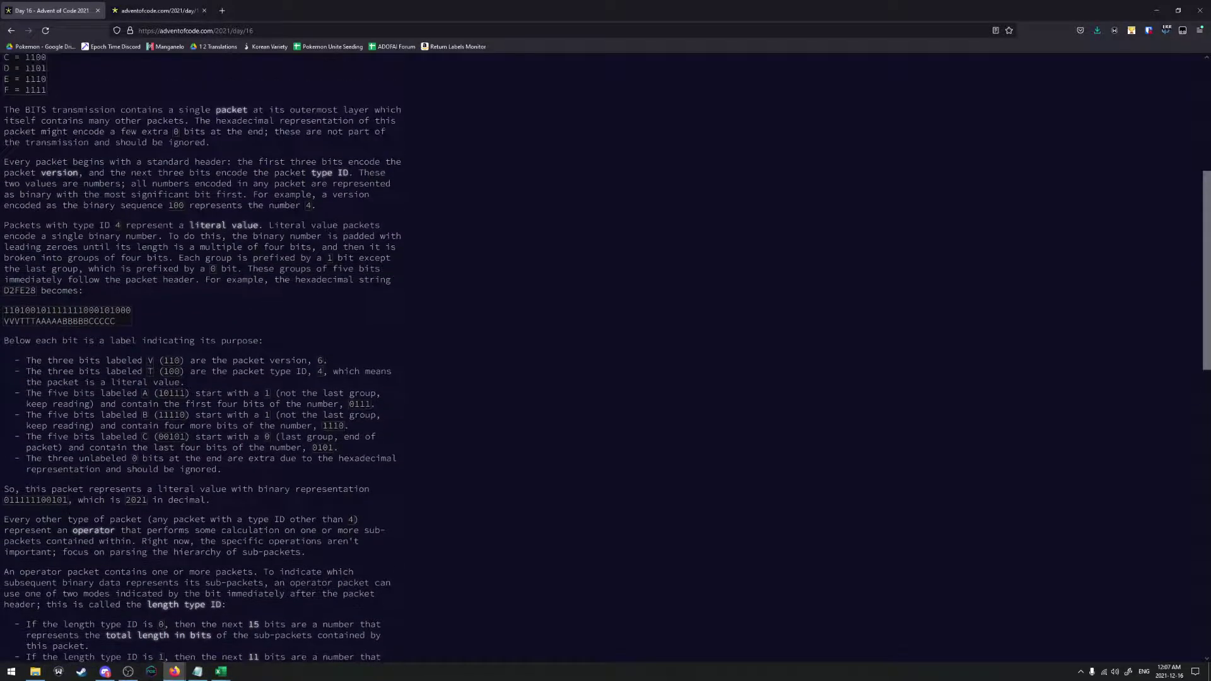
pyautogui.scroll(-7, 606, 356)
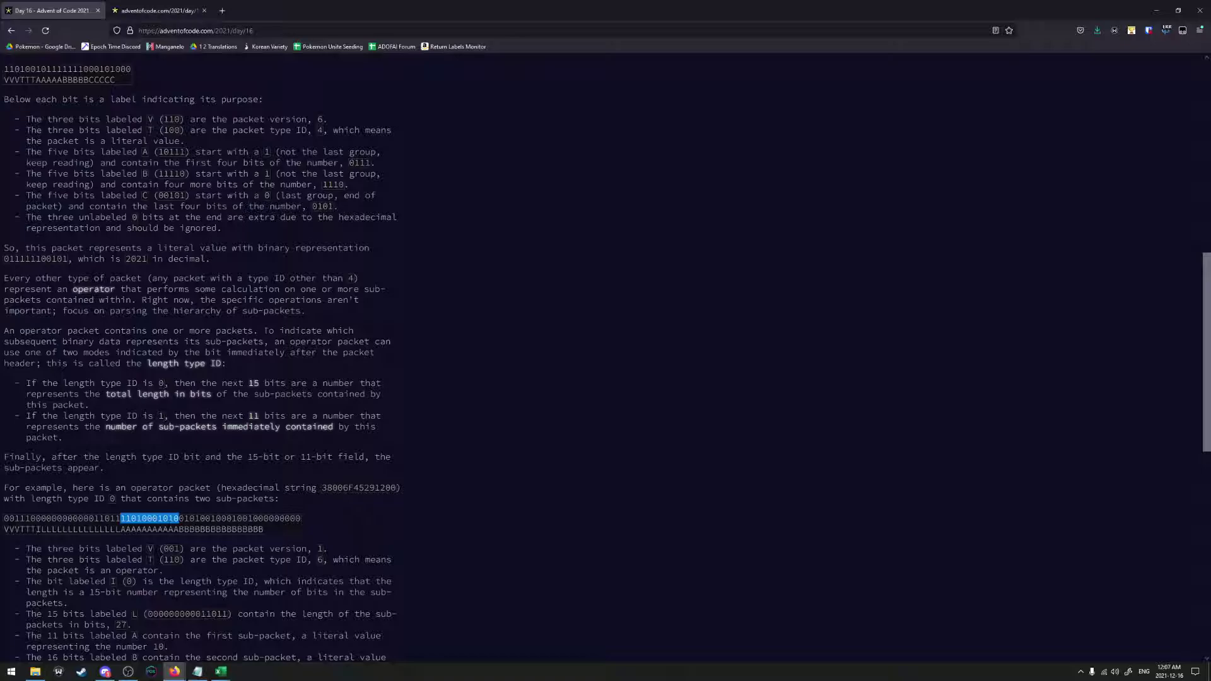
pyautogui.scroll(-1, 179, 519)
pyautogui.click(189, 465)
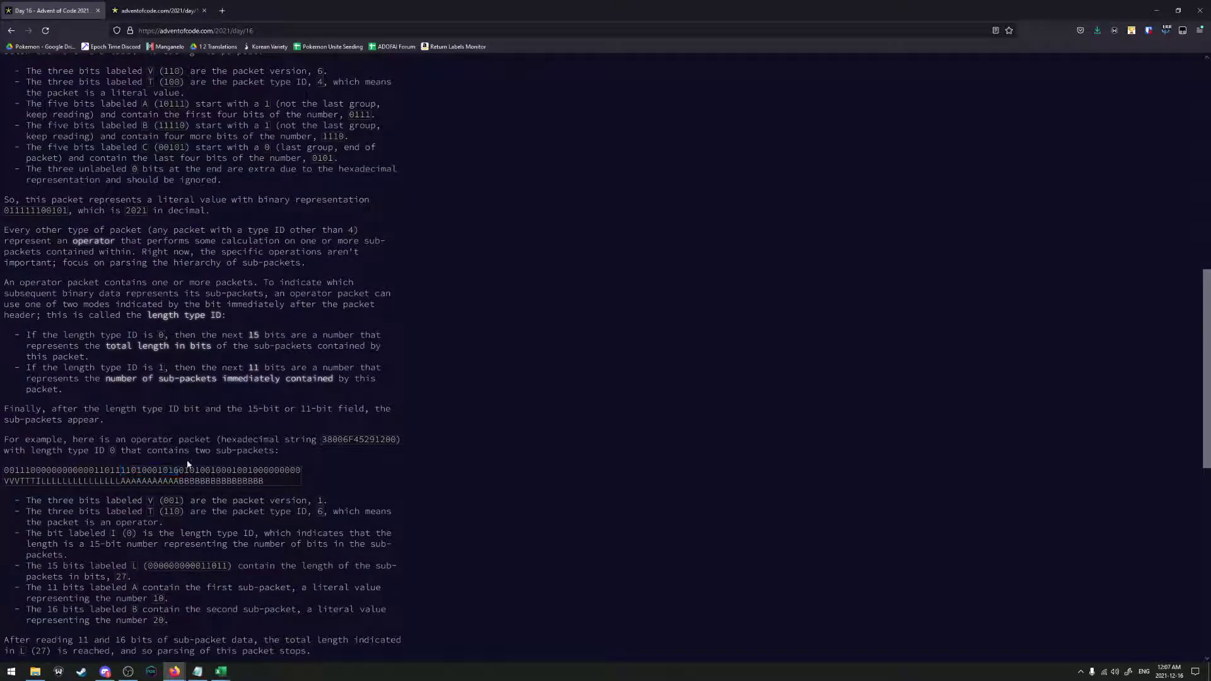
pyautogui.moveTo(179, 470); pyautogui.dragTo(264, 470)
pyautogui.scroll(-1, 136, 507)
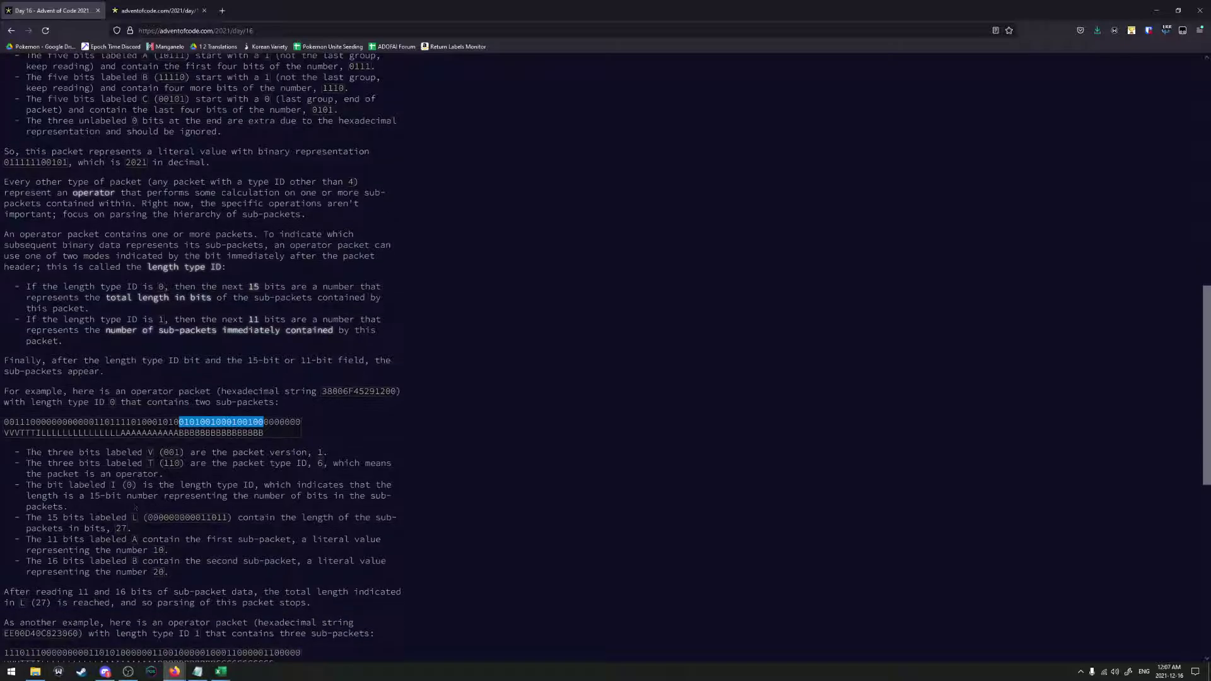
pyautogui.click(179, 422)
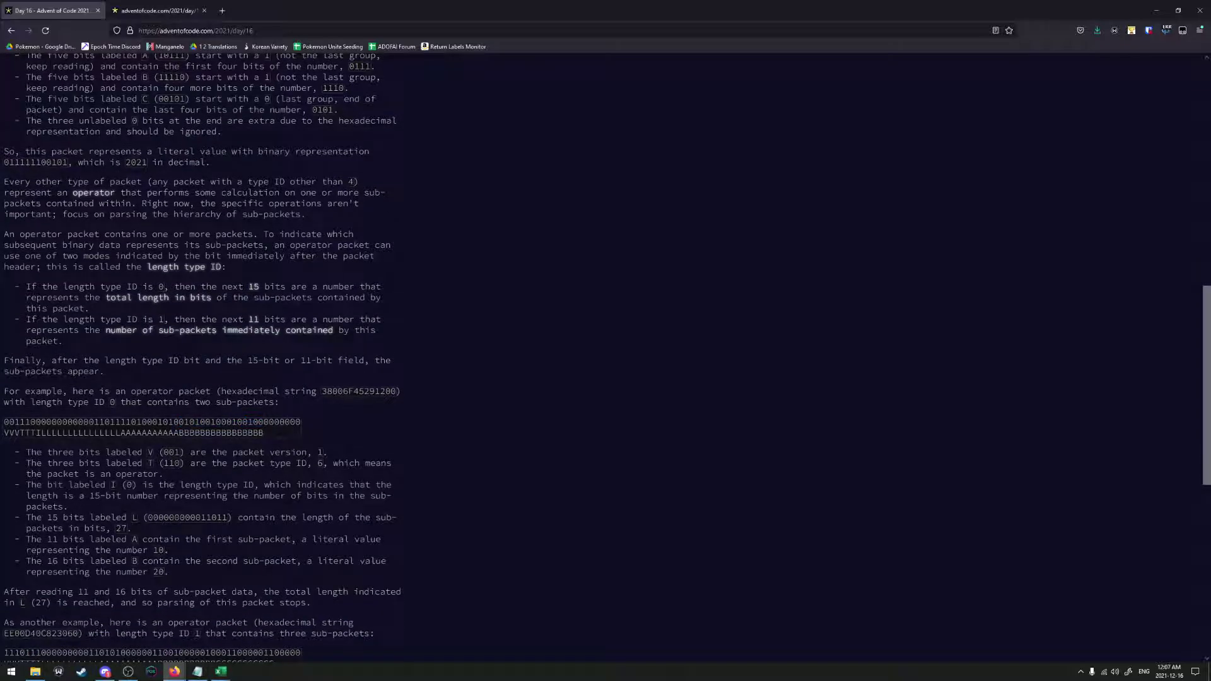
pyautogui.scroll(-1, 179, 422)
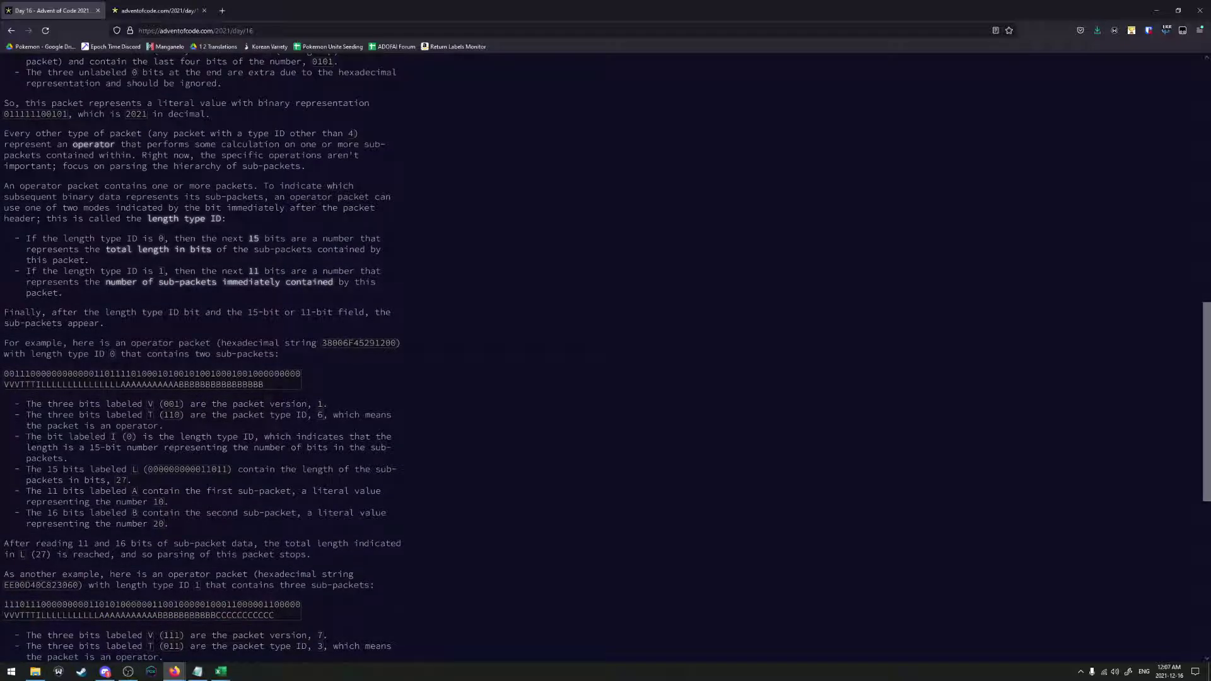
pyautogui.scroll(-1, 179, 421)
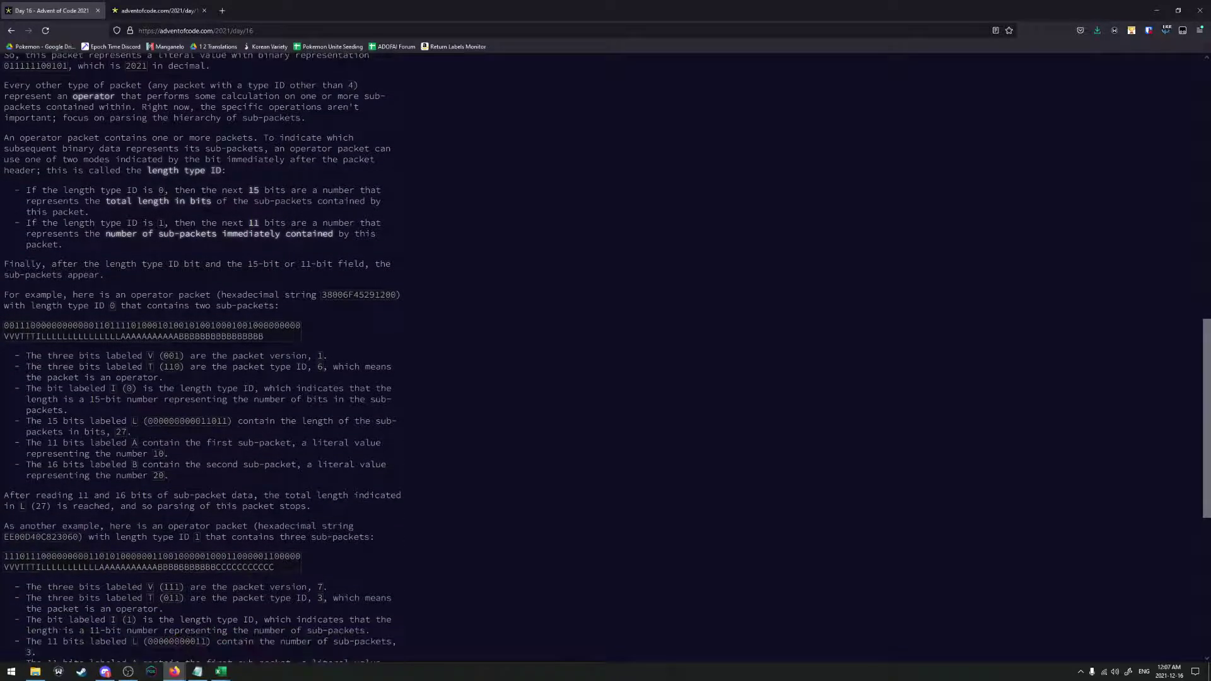
pyautogui.moveTo(110, 526); pyautogui.dragTo(110, 537)
pyautogui.scroll(-2, 95, 482)
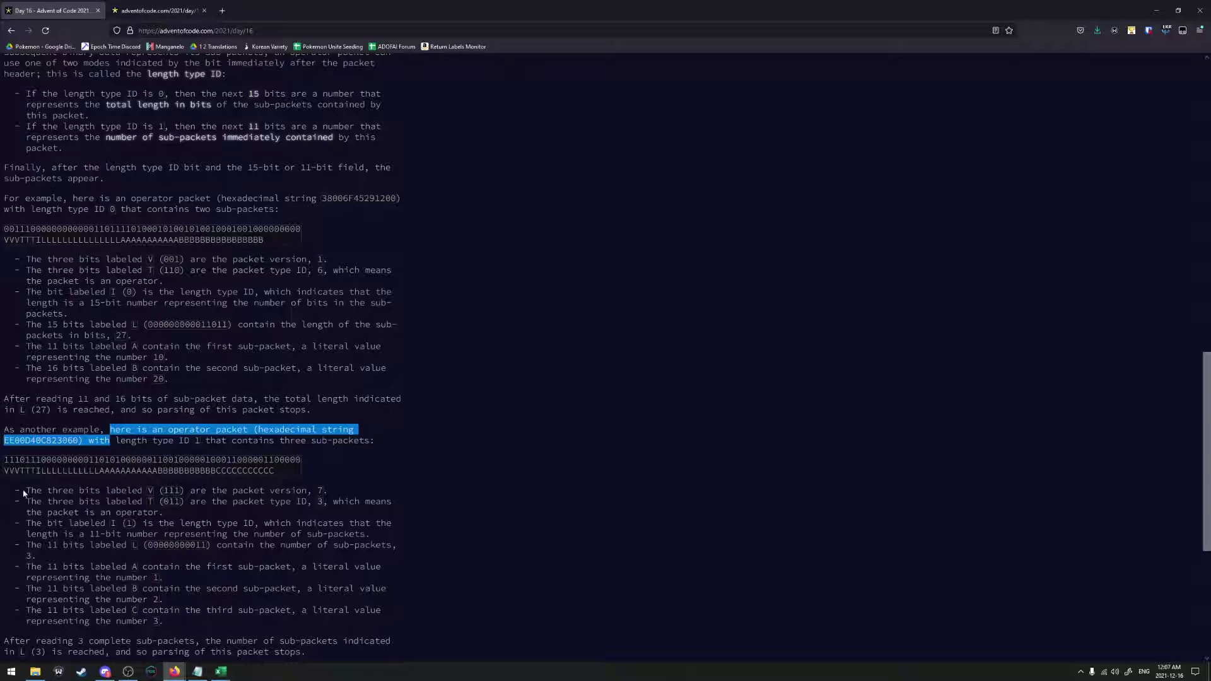
pyautogui.scroll(-2, 26, 499)
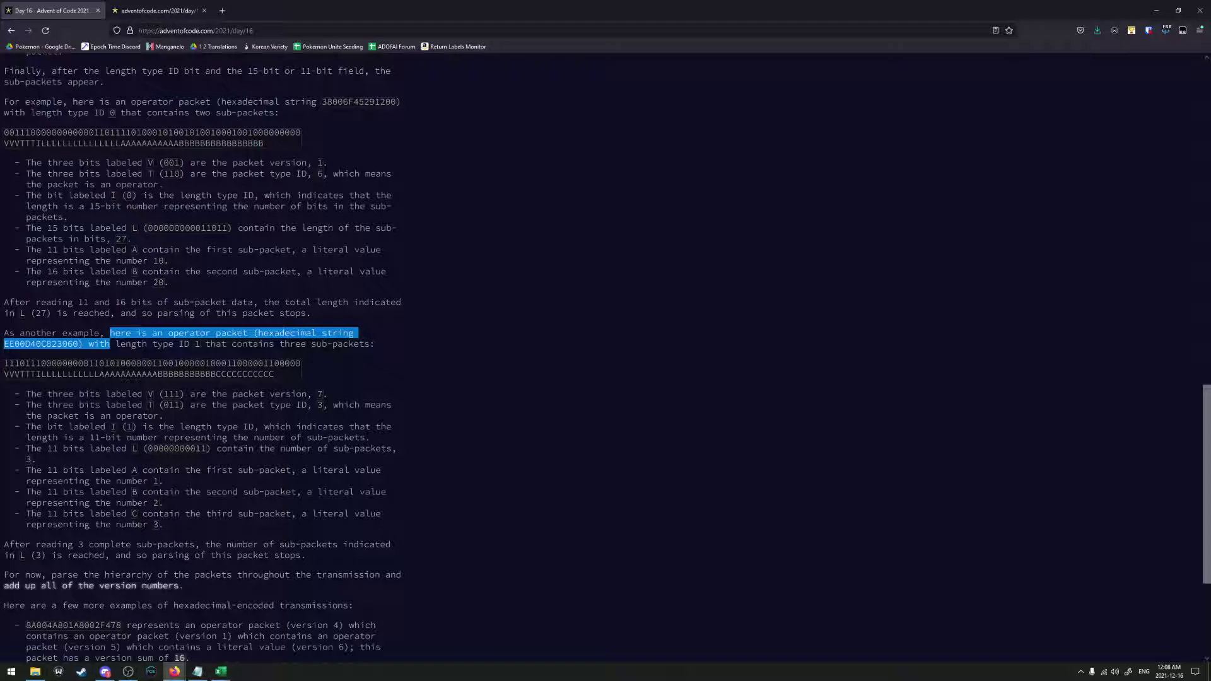
pyautogui.click(8, 344)
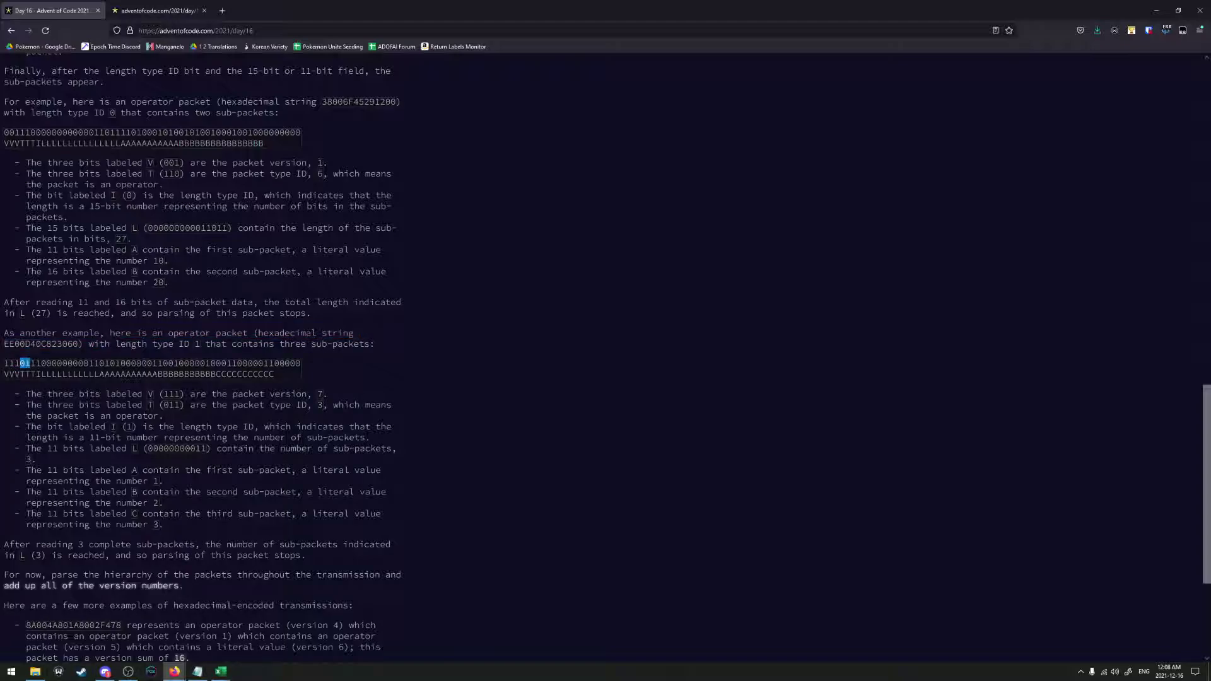
pyautogui.moveTo(21, 363)
pyautogui.mouseDown()
pyautogui.moveTo(4, 363)
pyautogui.moveTo(36, 363)
pyautogui.mouseUp()
pyautogui.click(4, 364)
pyautogui.scroll(1, 605, 357)
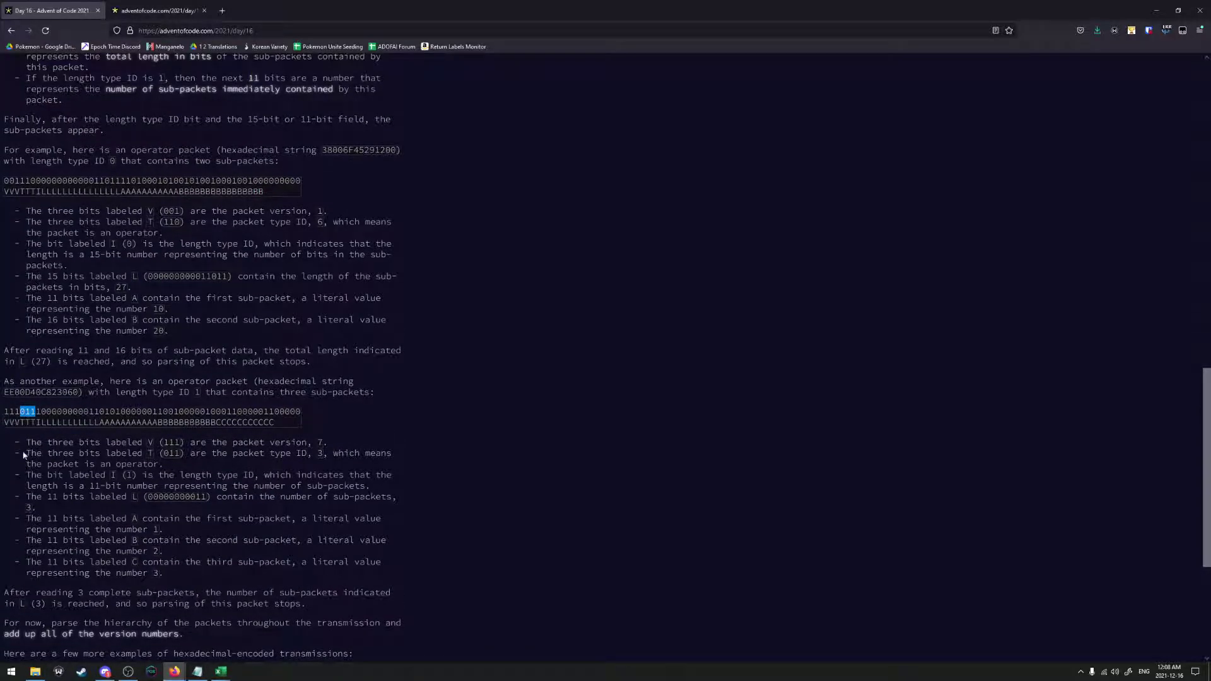
pyautogui.scroll(6, 25, 447)
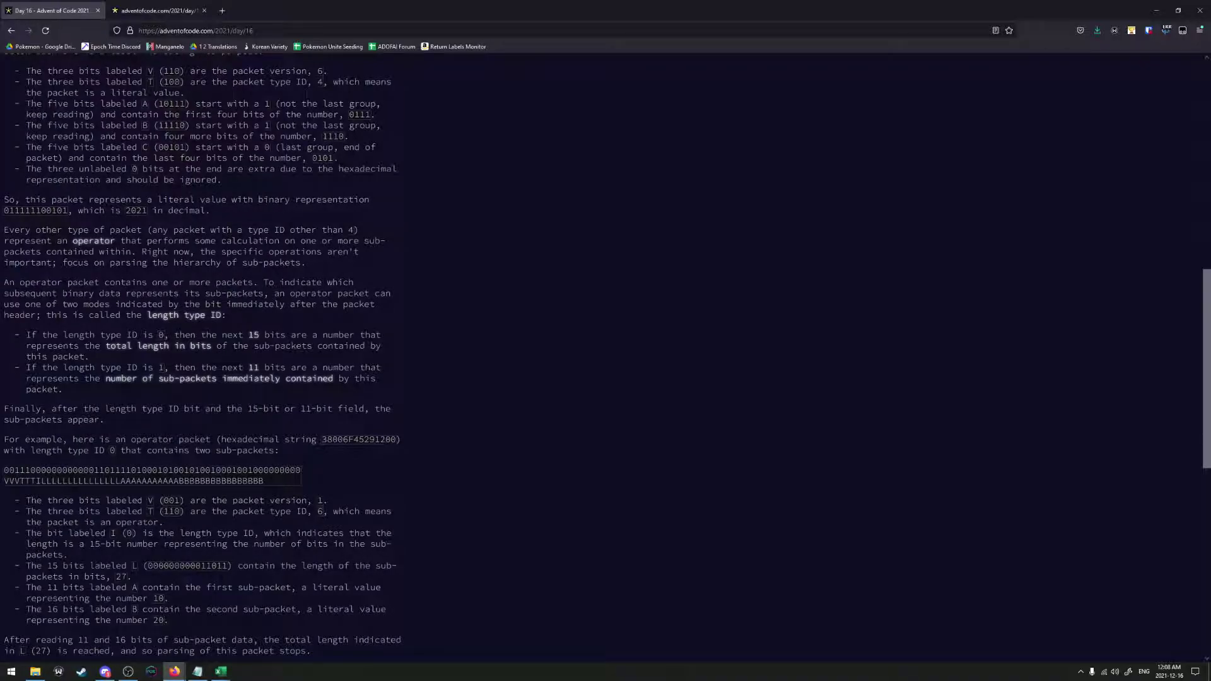
pyautogui.scroll(1, 15, 436)
pyautogui.scroll(-4, 15, 436)
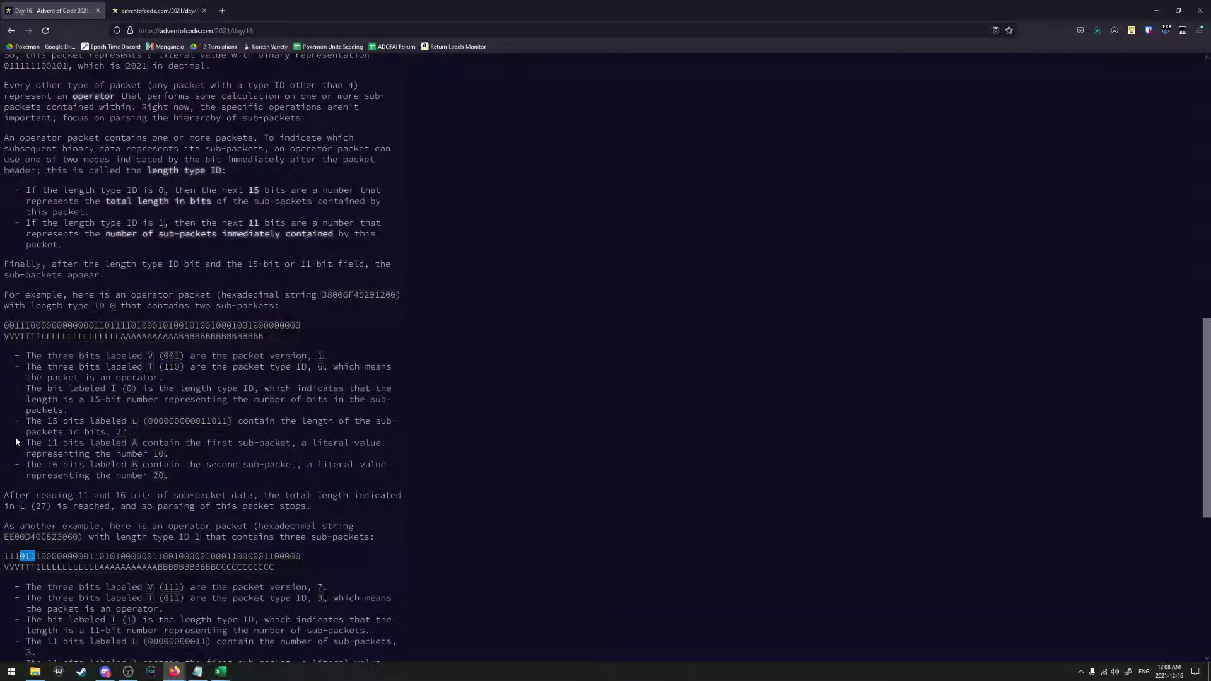
pyautogui.scroll(-4, 16, 441)
pyautogui.moveTo(36, 363); pyautogui.dragTo(41, 363)
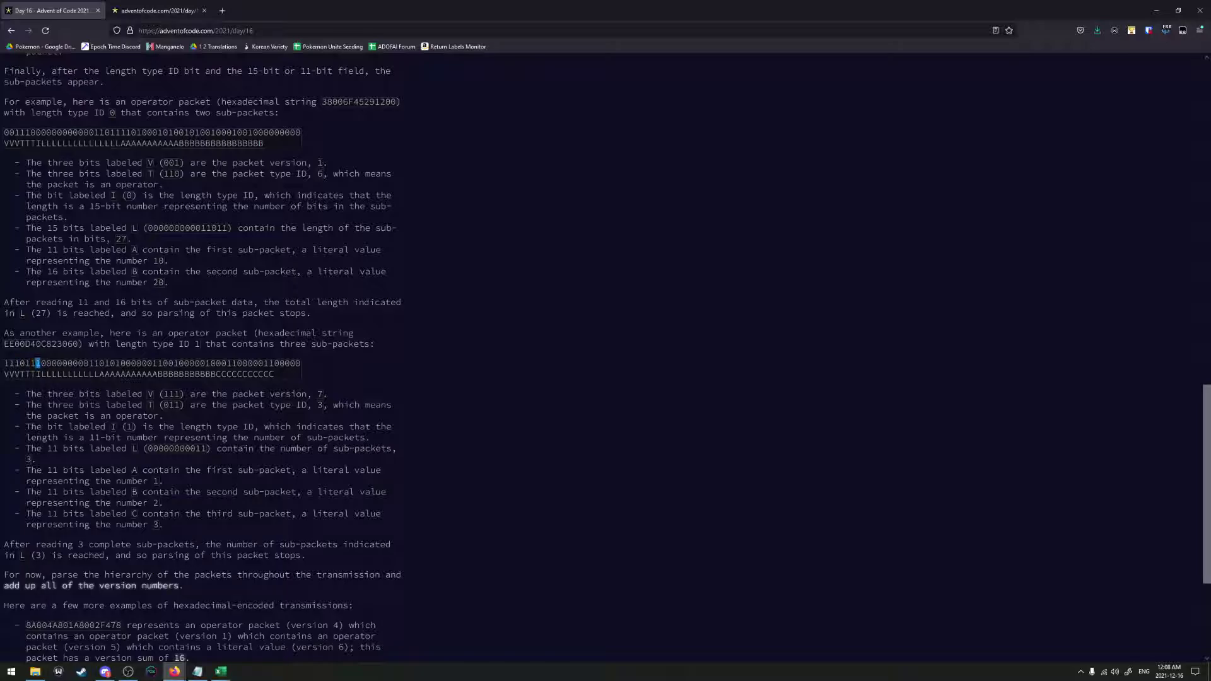
pyautogui.scroll(2, 38, 363)
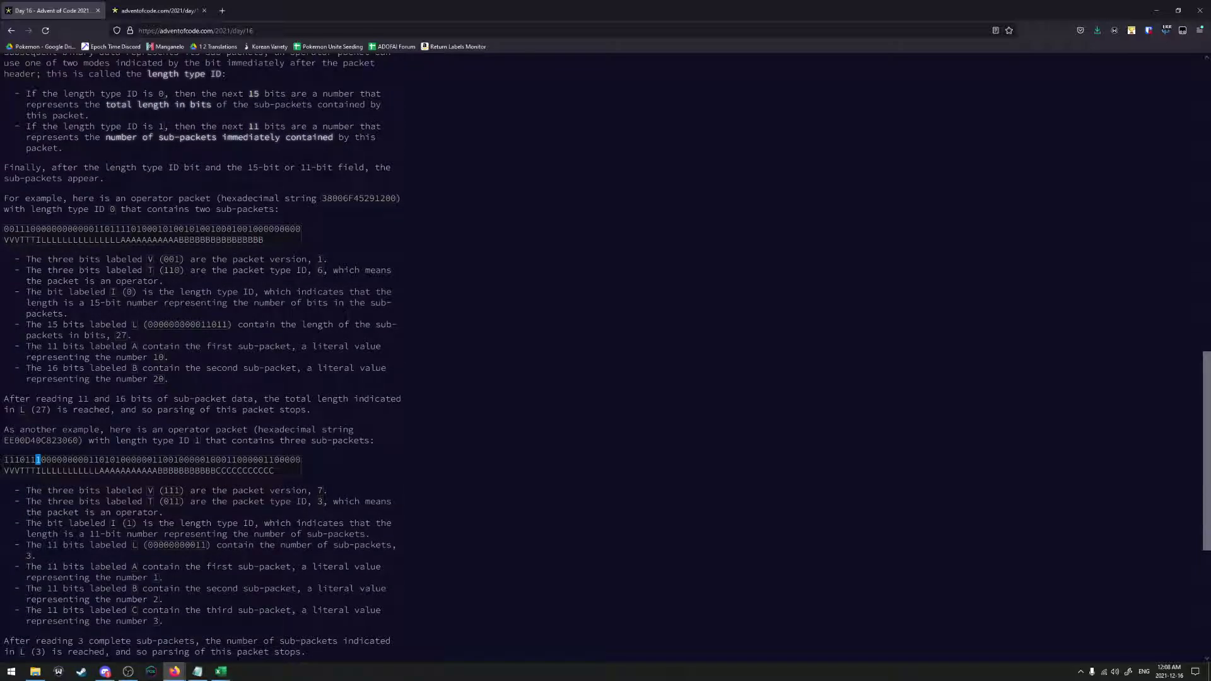
pyautogui.scroll(2, 22, 225)
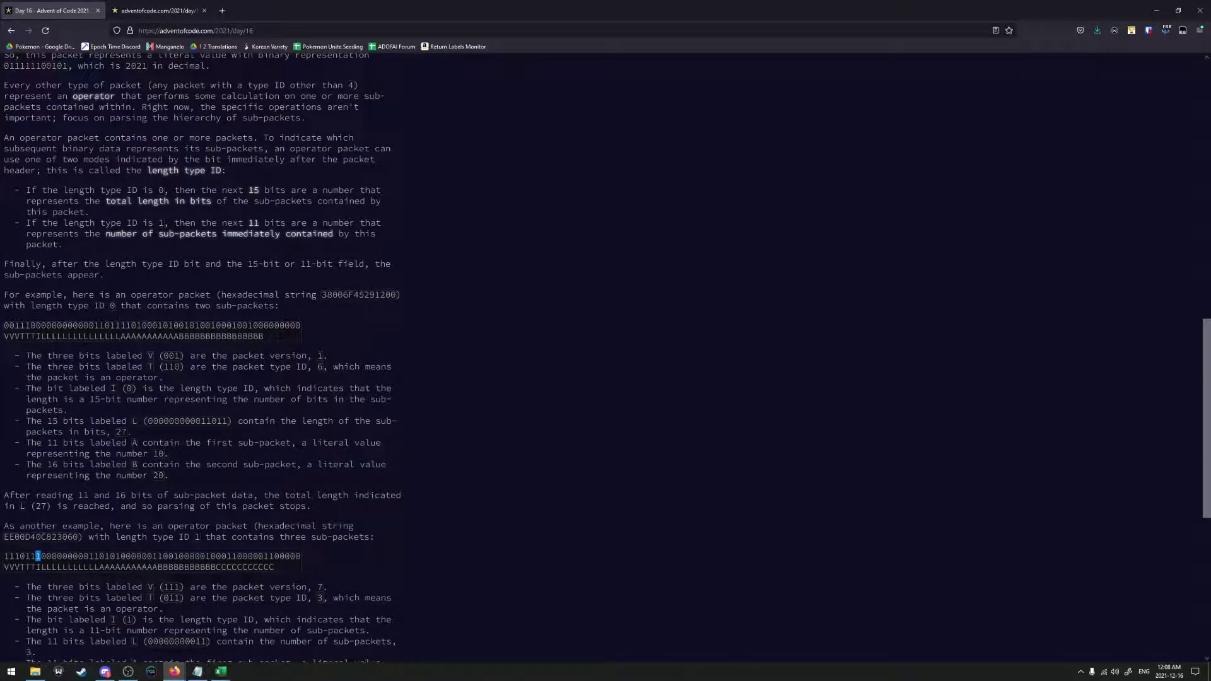
pyautogui.scroll(-3, 50, 441)
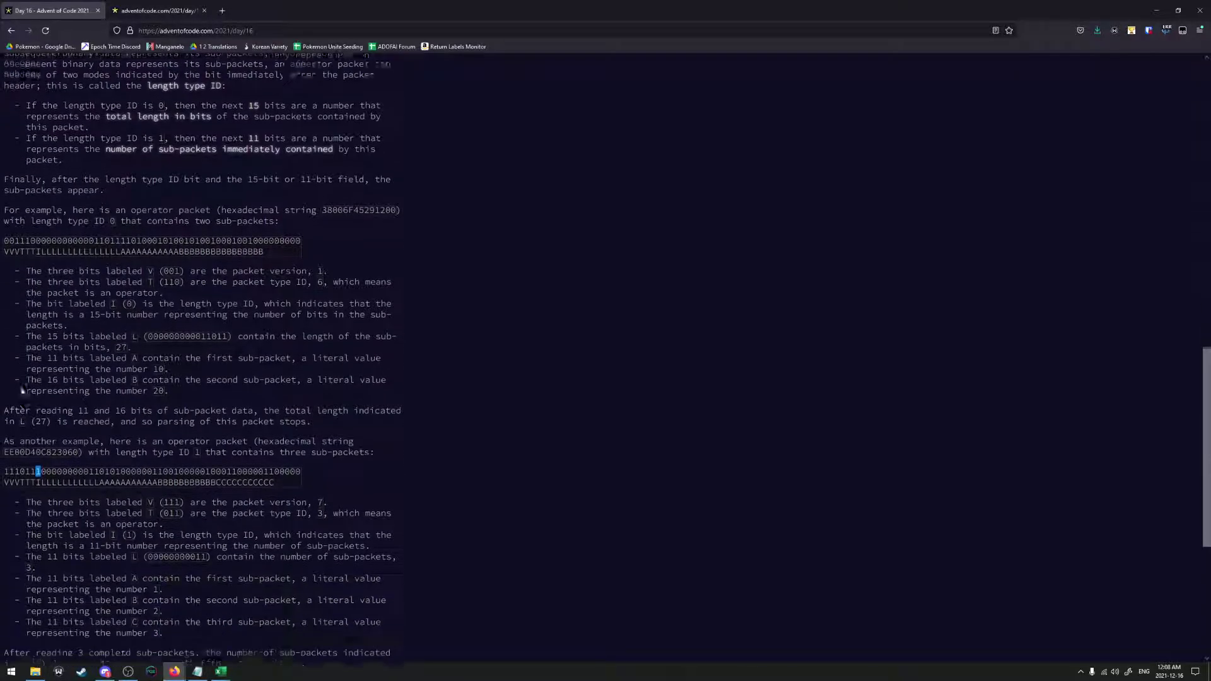
pyautogui.moveTo(41, 411); pyautogui.dragTo(116, 411)
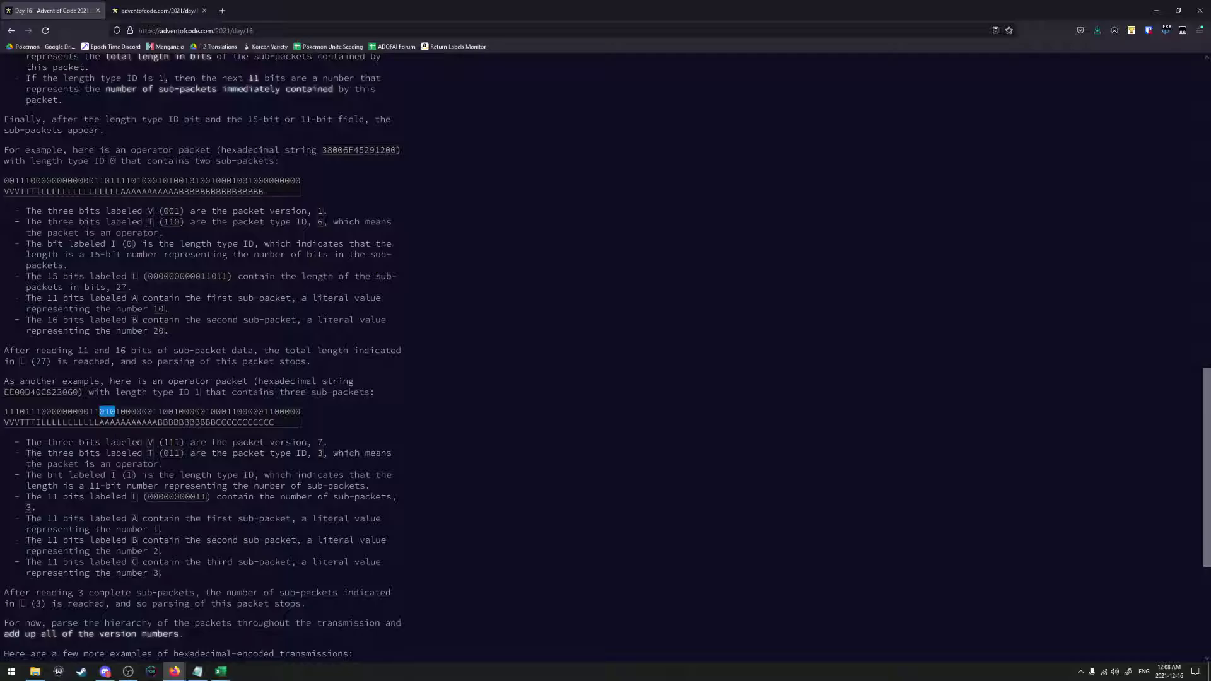
pyautogui.scroll(3, 202, 353)
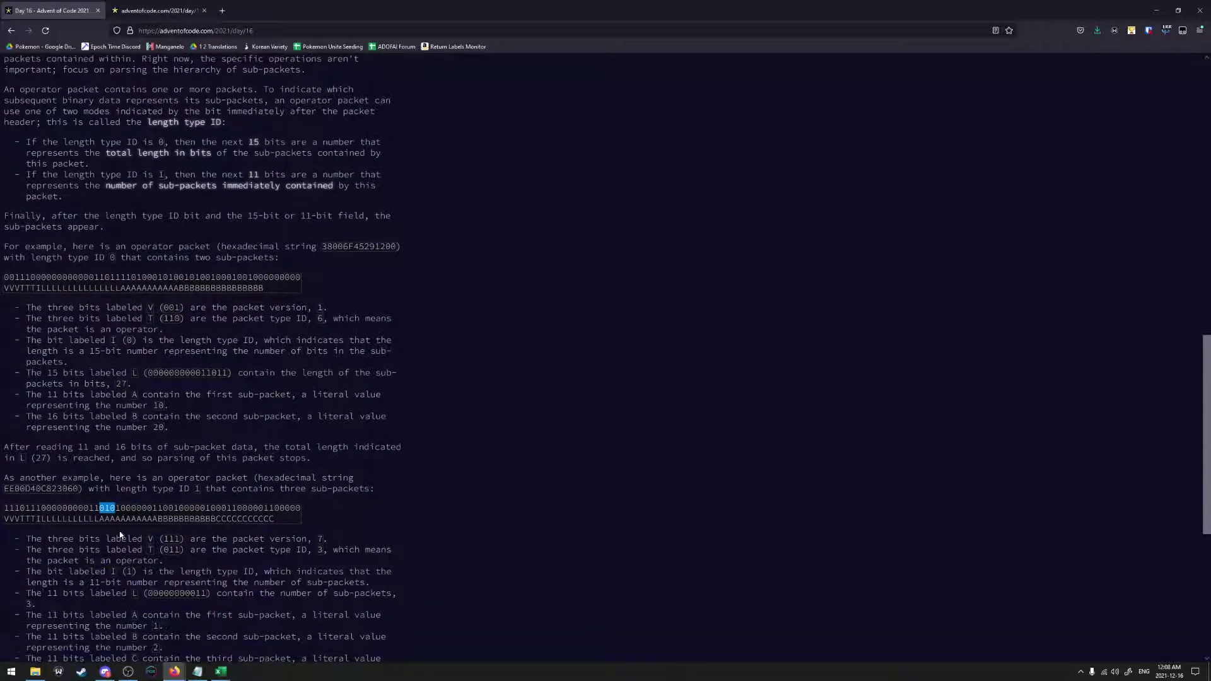
pyautogui.moveTo(116, 508); pyautogui.dragTo(158, 508)
pyautogui.click(158, 507)
pyautogui.moveTo(99, 508); pyautogui.dragTo(115, 507)
pyautogui.moveTo(114, 508); pyautogui.dragTo(137, 508)
pyautogui.moveTo(99, 508); pyautogui.dragTo(116, 508)
pyautogui.scroll(5, 202, 353)
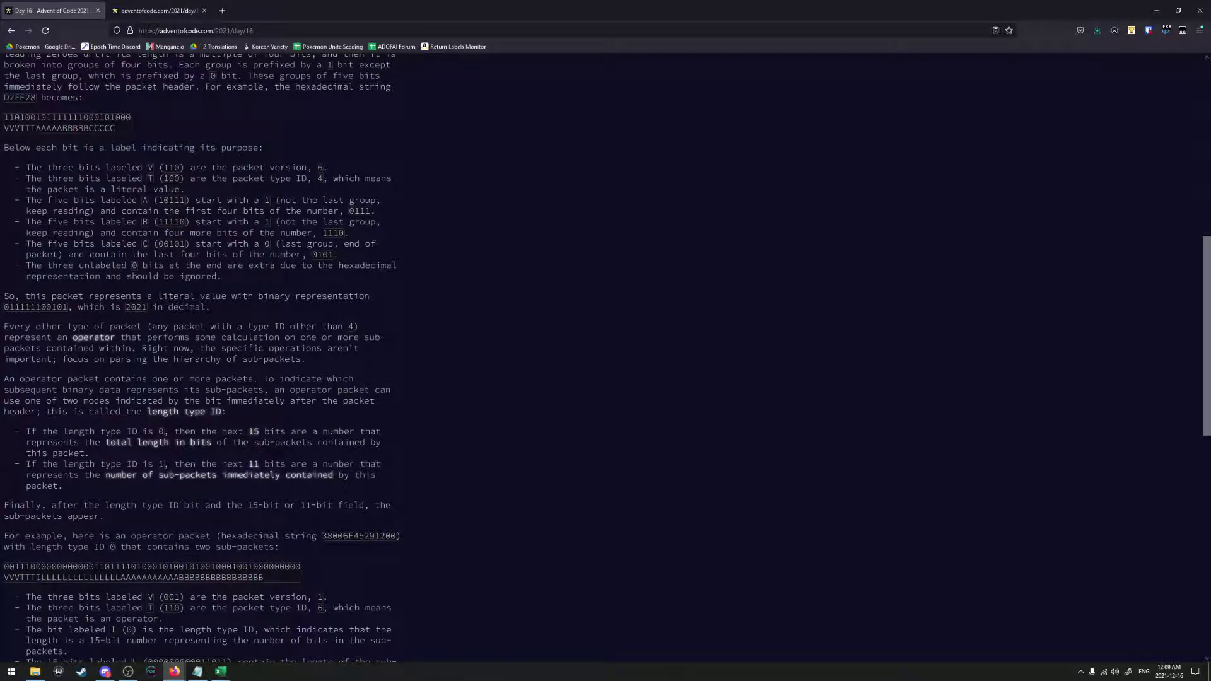
pyautogui.scroll(2, 606, 358)
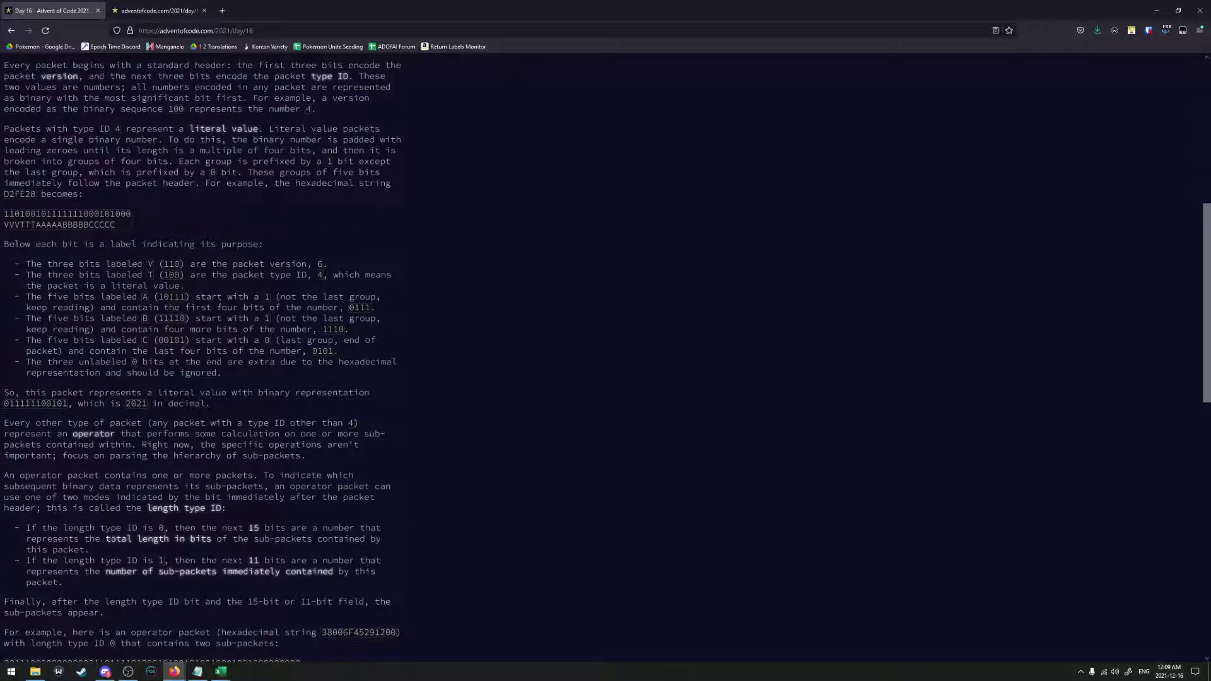
pyautogui.scroll(2, 606, 358)
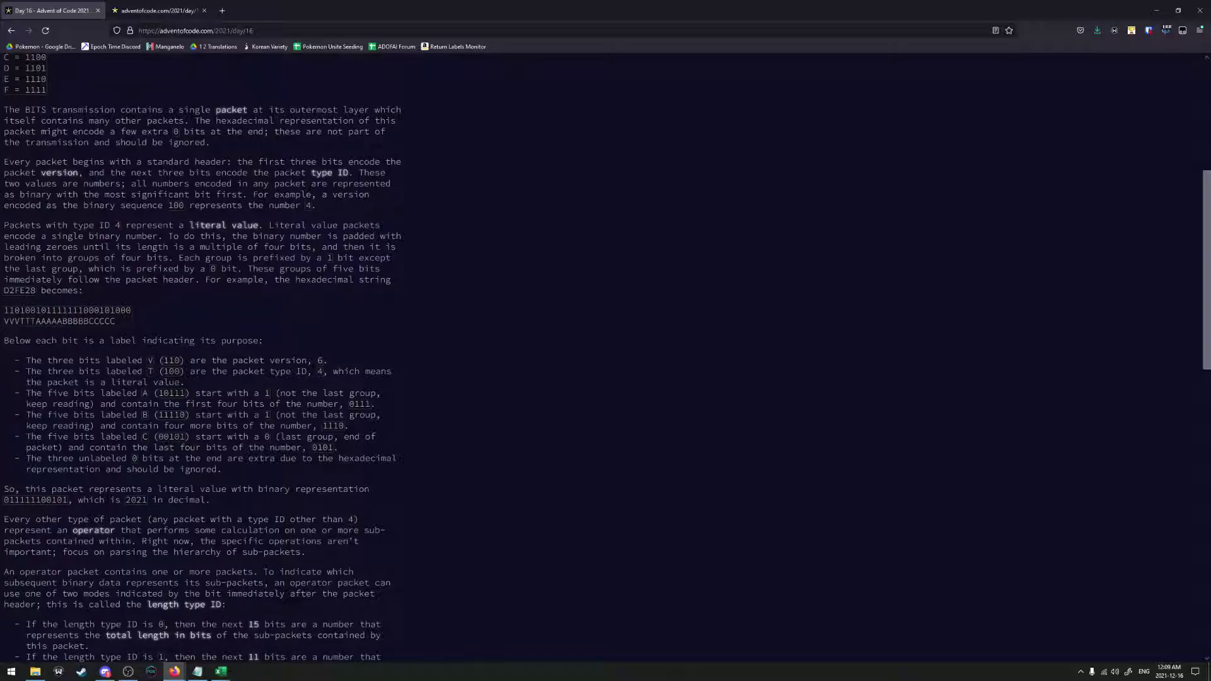
pyautogui.scroll(1, 606, 358)
pyautogui.scroll(-10, 606, 358)
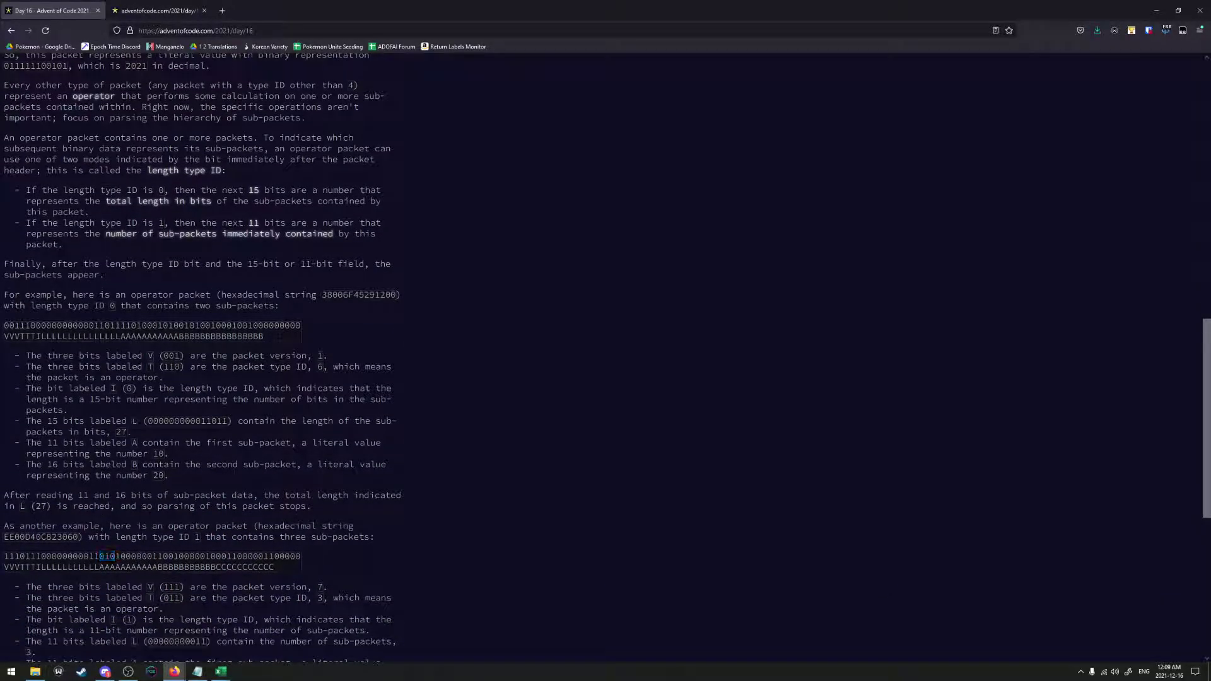
pyautogui.tripleClick(107, 555)
pyautogui.moveTo(131, 556); pyautogui.dragTo(253, 556)
pyautogui.click(176, 555)
pyautogui.tripleClick(176, 556)
pyautogui.click(186, 556)
pyautogui.click(216, 556)
pyautogui.click(234, 556)
pyautogui.doubleClick(239, 556)
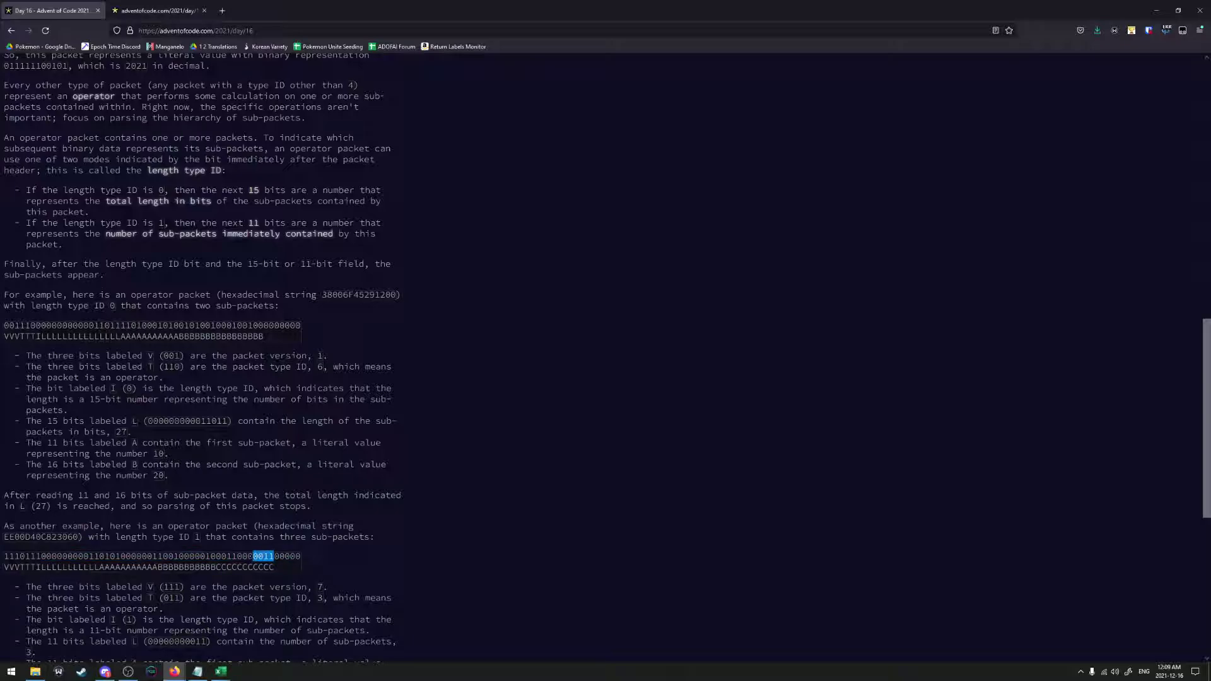
pyautogui.scroll(-3, 235, 523)
pyautogui.click(234, 523)
pyautogui.scroll(-3, 199, 508)
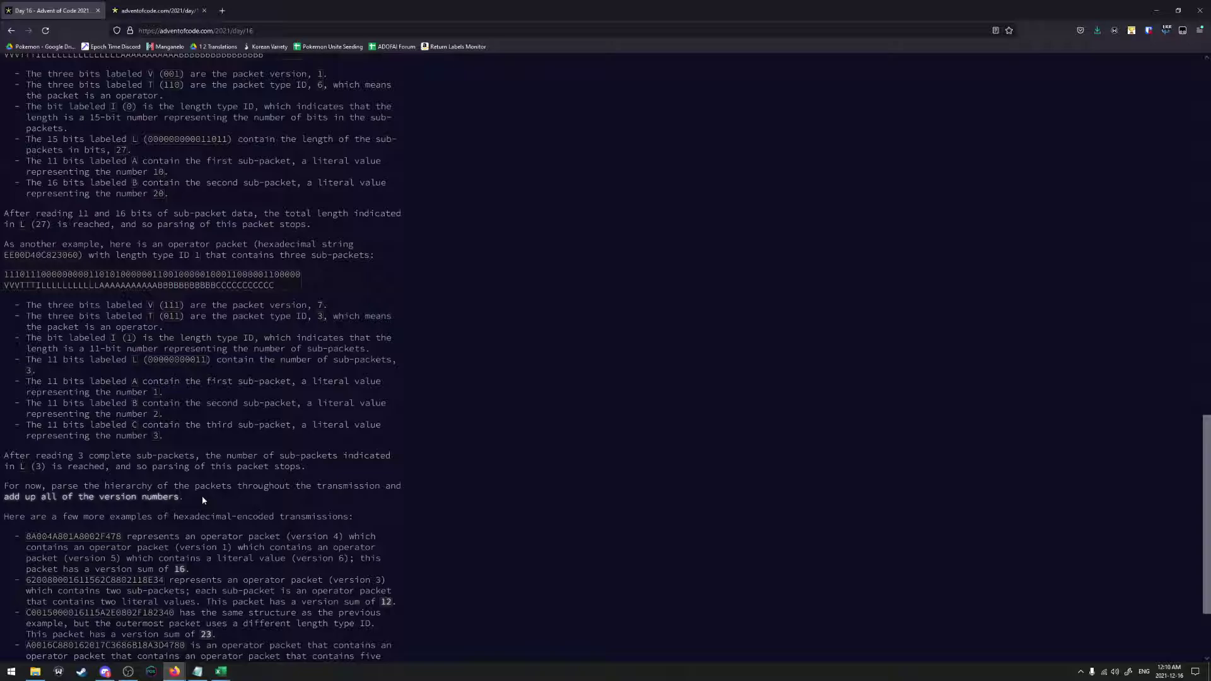
pyautogui.scroll(-3, 307, 368)
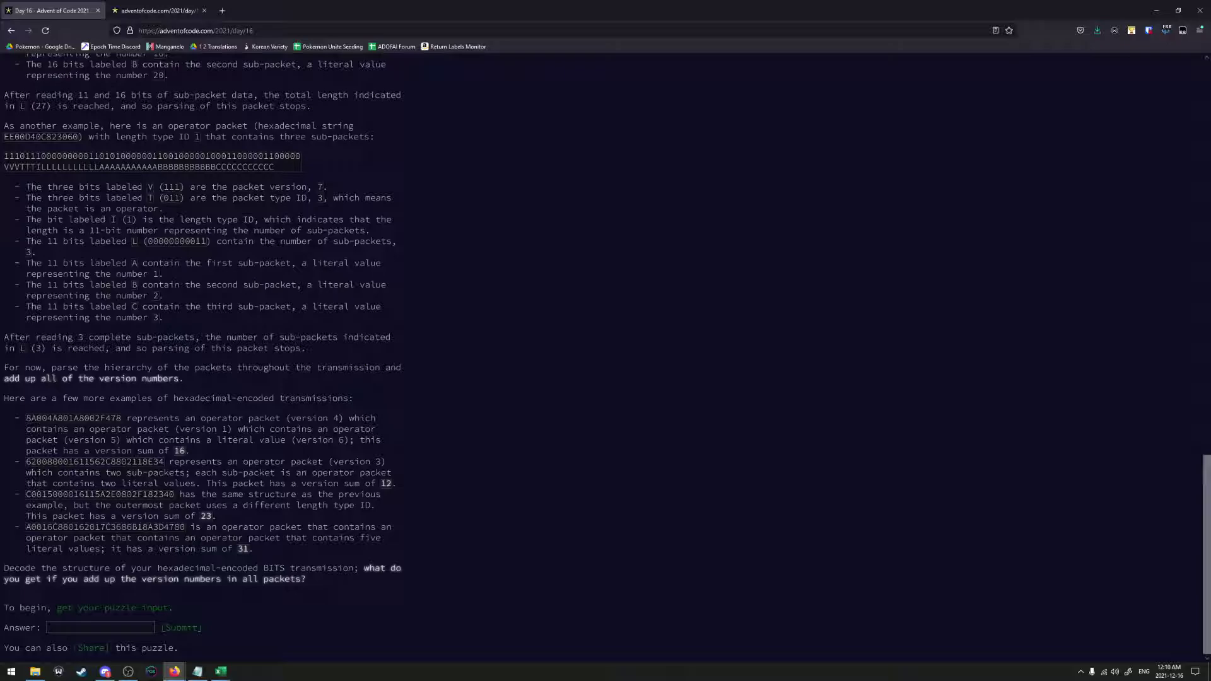
pyautogui.hotkey('alt', 'Tab')
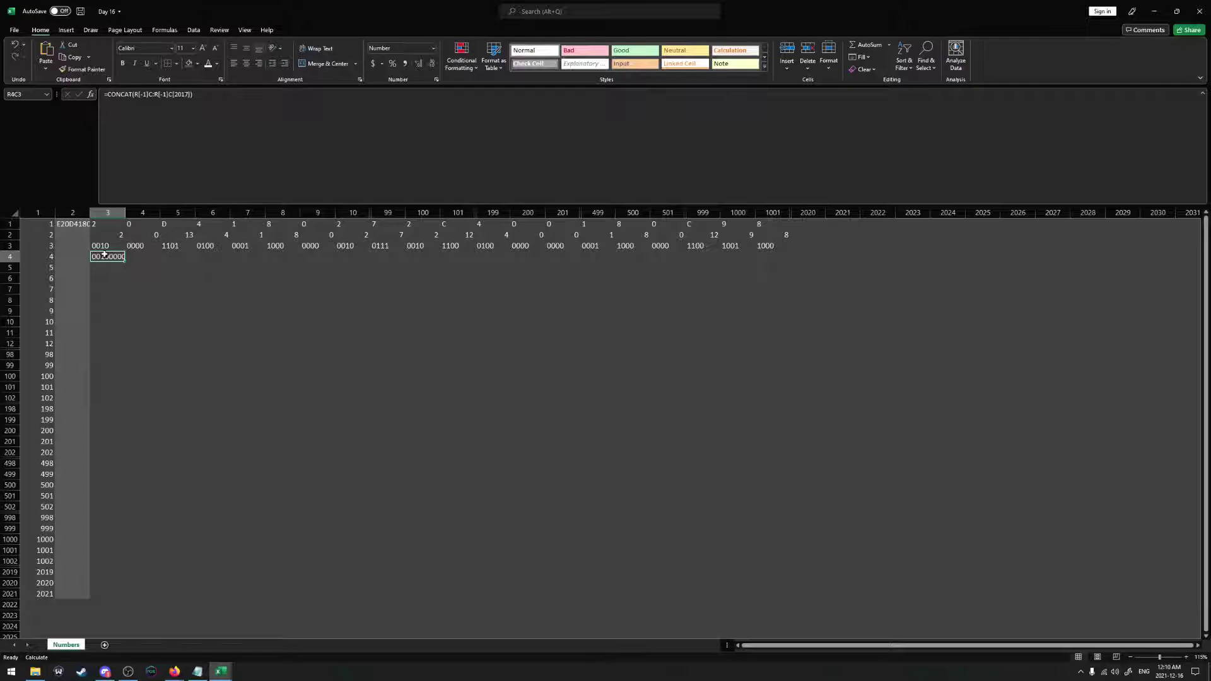
# Paste the combined binary string from R4C3 as a plain value into R7C2
pyautogui.hotkey('ctrl', 'c')
pyautogui.rightClick(73, 289)
pyautogui.click(108, 344)
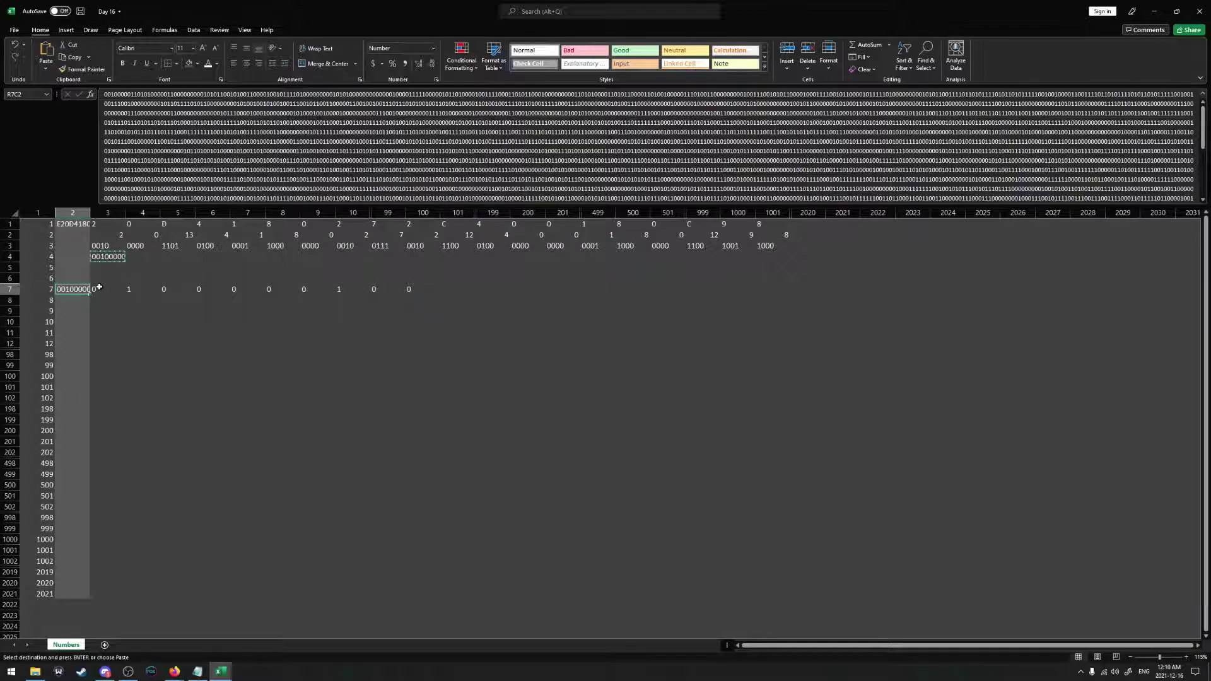
pyautogui.click(100, 289)
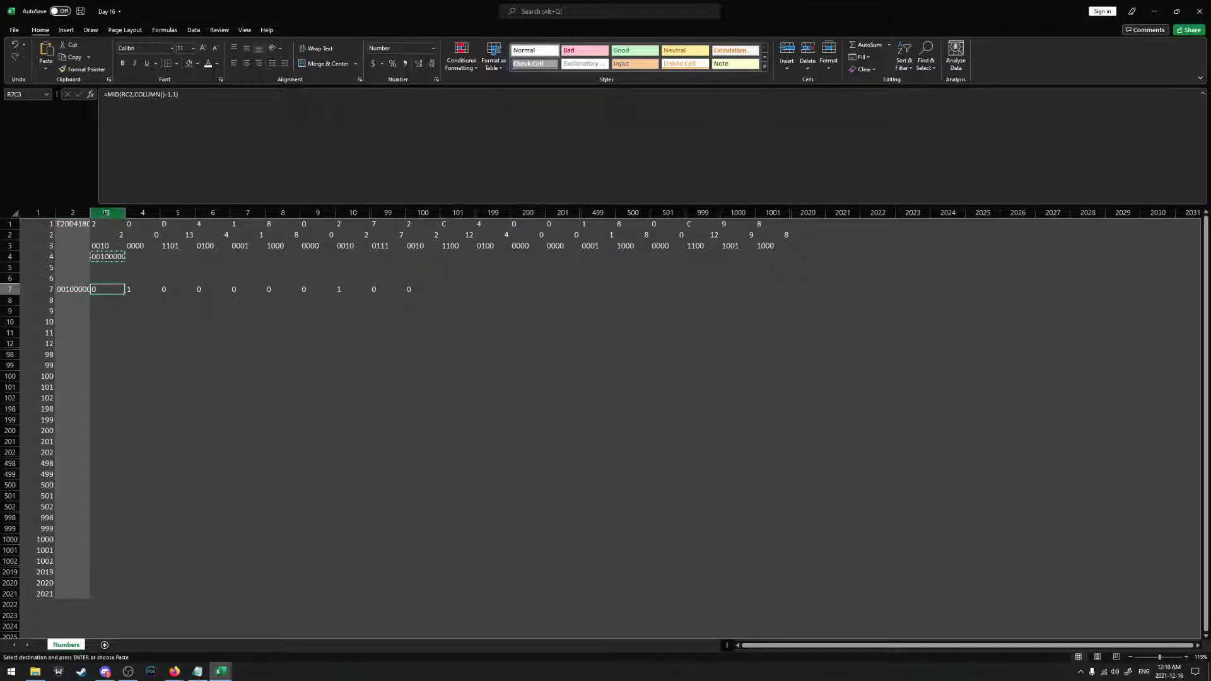
# Fill column 3's MID formulas across to column 2020 and clear the hex input from R1C2
pyautogui.click(106, 213)
pyautogui.keyDown('shift'); pyautogui.click(808, 210); pyautogui.keyUp('shift')
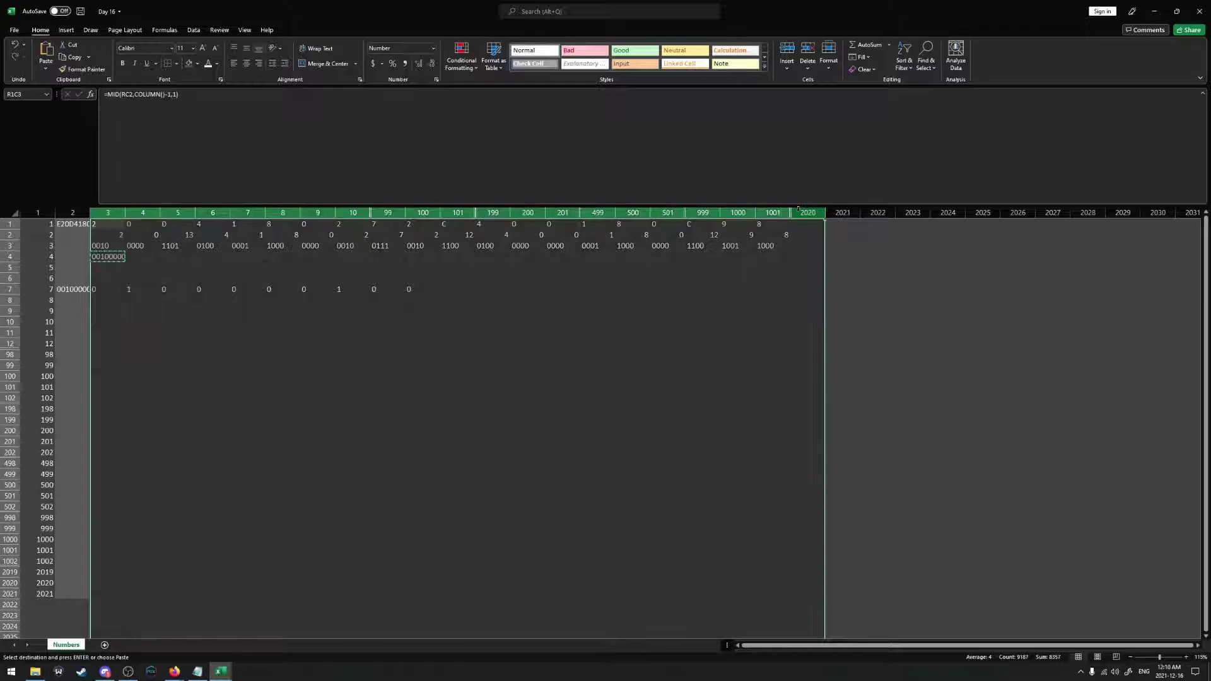
pyautogui.press('Return')
pyautogui.click(67, 225)
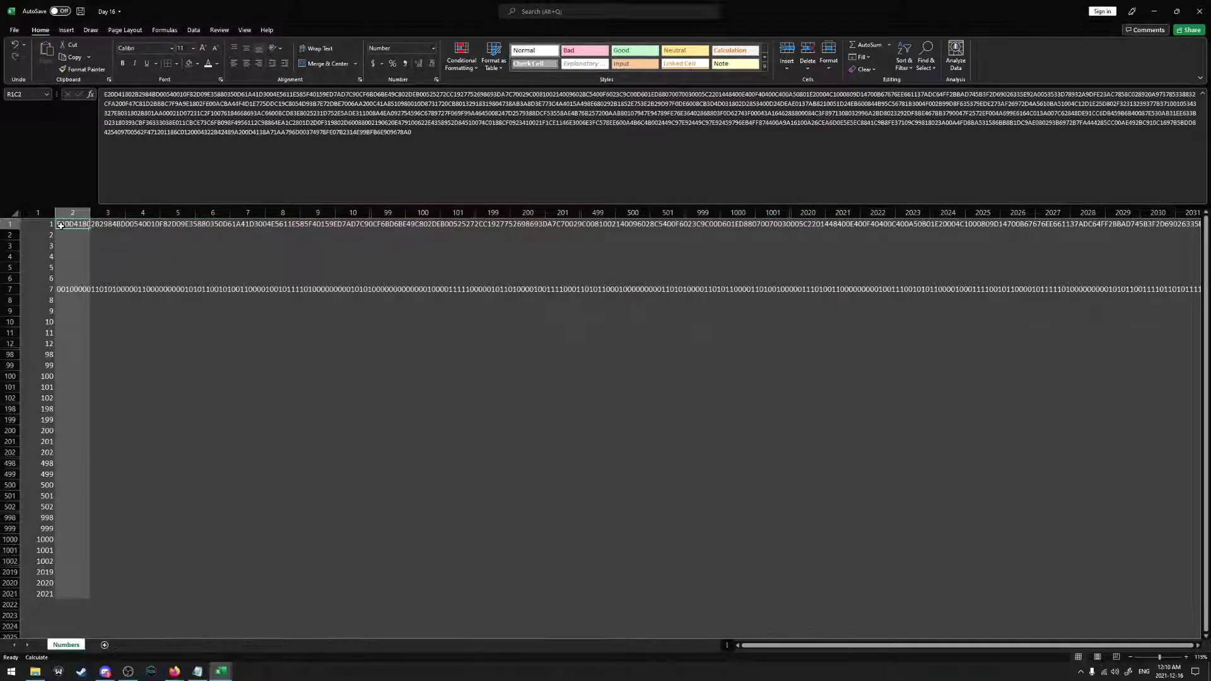
pyautogui.press('Delete')
# Delete column 1 and rows 1–6 so the binary string sits in row 1
pyautogui.rightClick(44, 213)
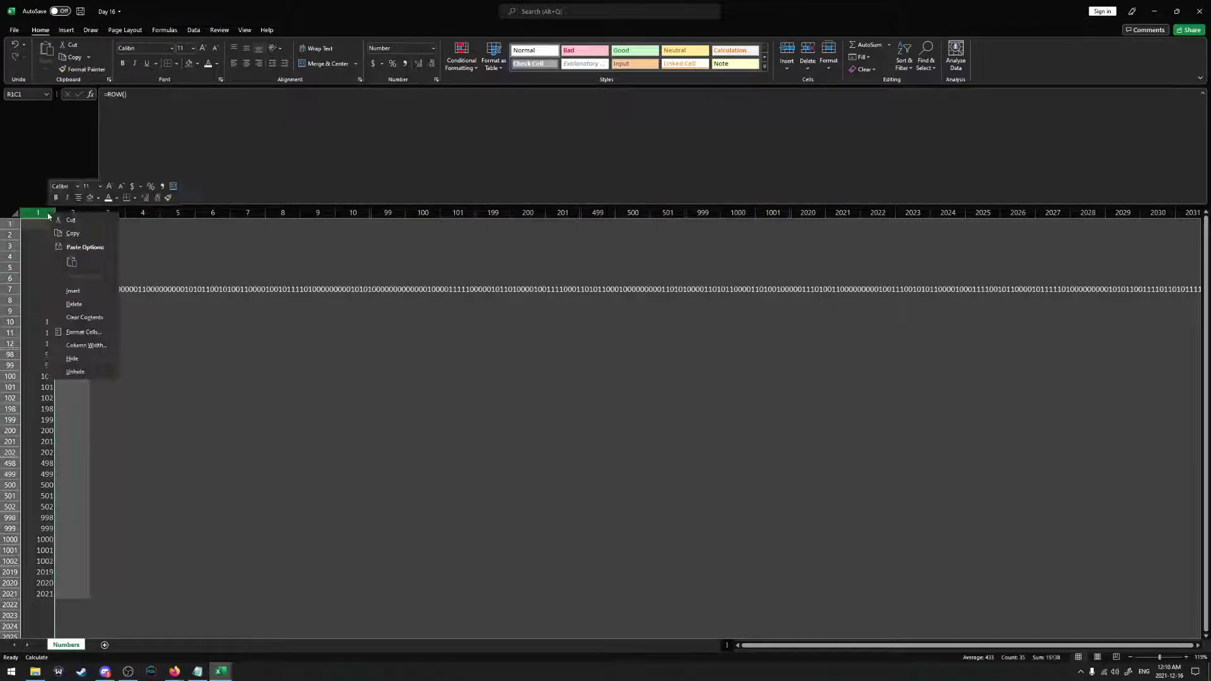
pyautogui.click(81, 305)
pyautogui.click(13, 278)
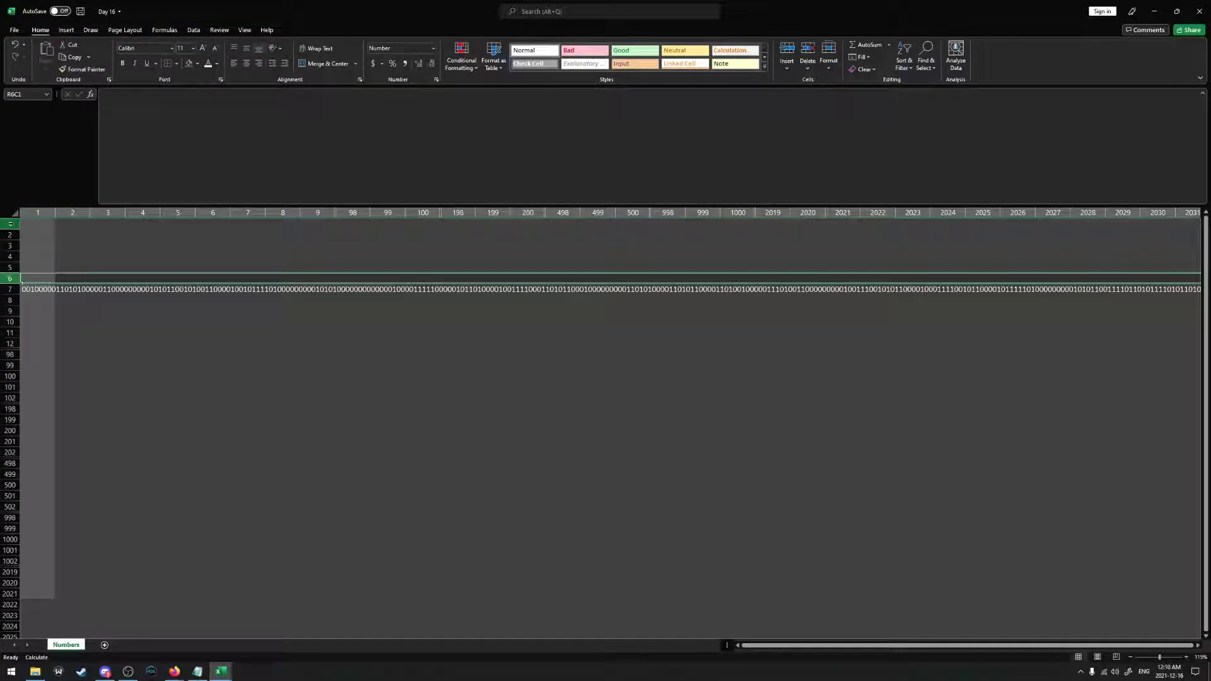
pyautogui.keyDown('shift'); pyautogui.click(12, 225); pyautogui.keyUp('shift')
pyautogui.rightClick(13, 225)
pyautogui.click(41, 315)
pyautogui.click(38, 225)
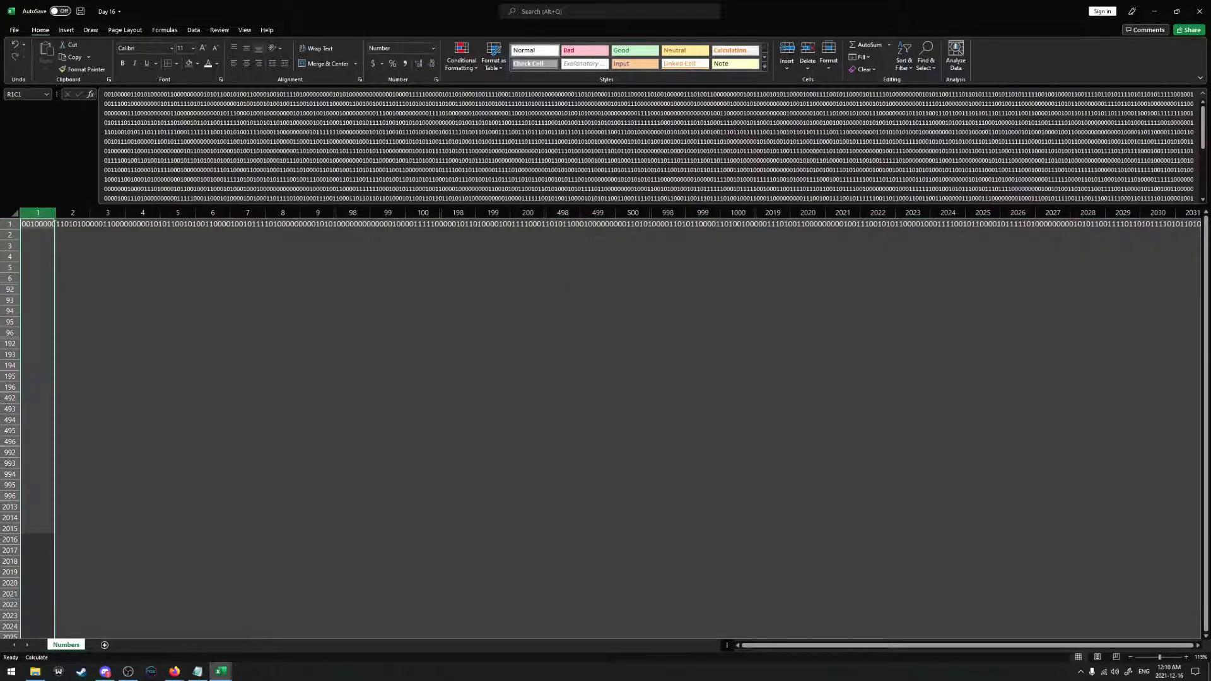
# Shade column 1 grey
pyautogui.click(200, 63)
pyautogui.click(201, 107)
pyautogui.click(177, 279)
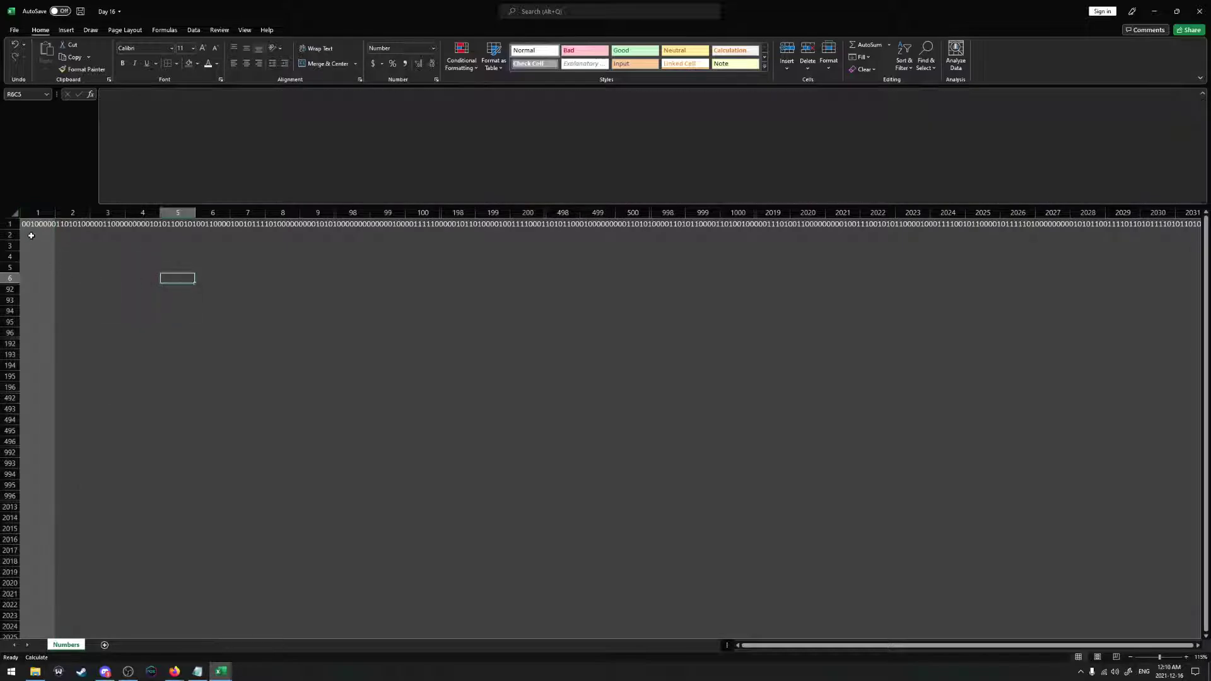
pyautogui.click(31, 235)
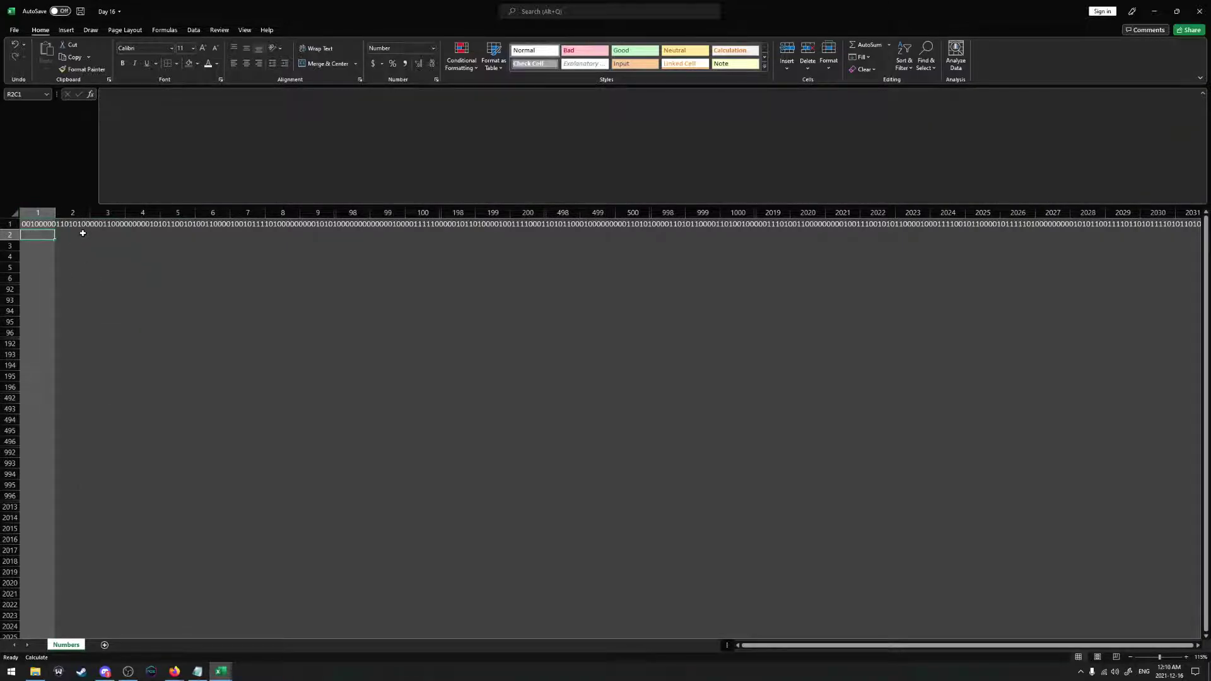
pyautogui.press('Up')
pyautogui.press('Right')
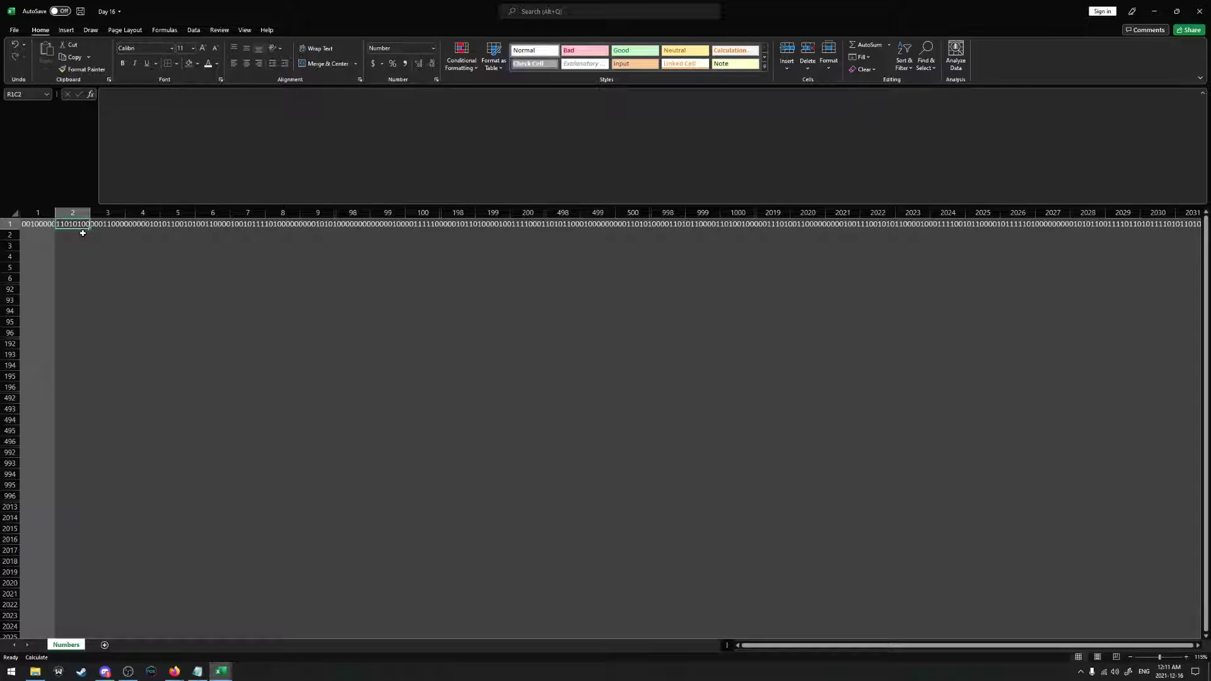
pyautogui.click(105, 671)
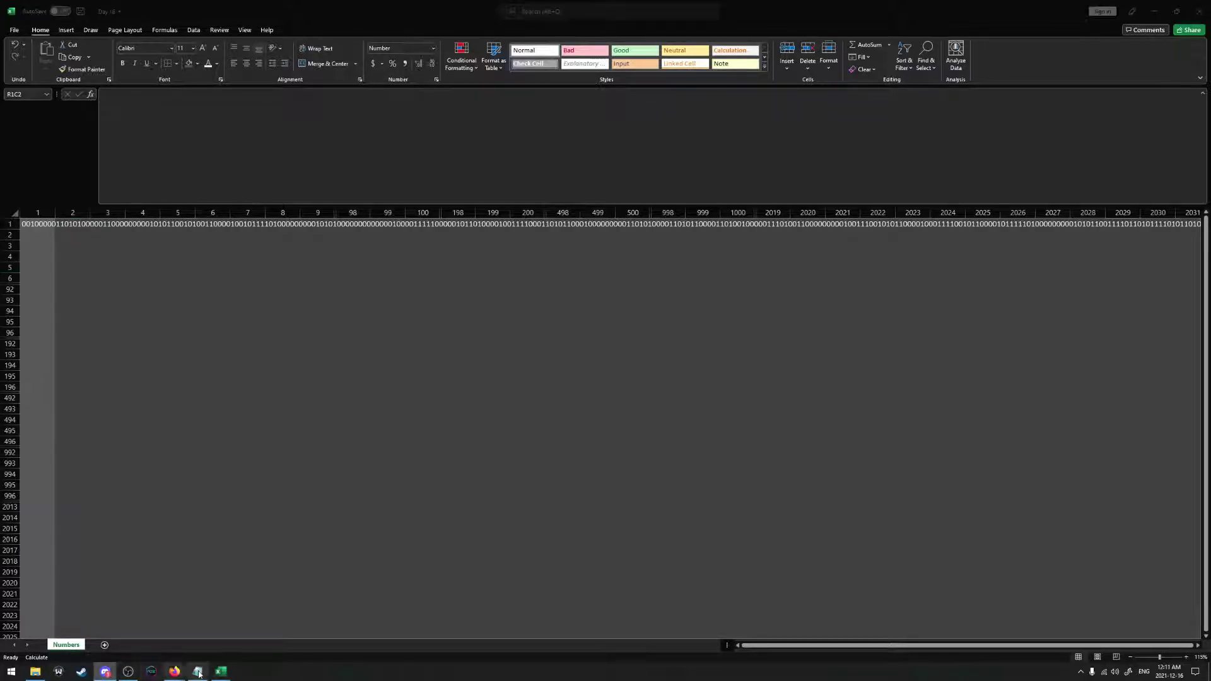
# Switch to Notepad and erase the old note text
pyautogui.click(174, 671)
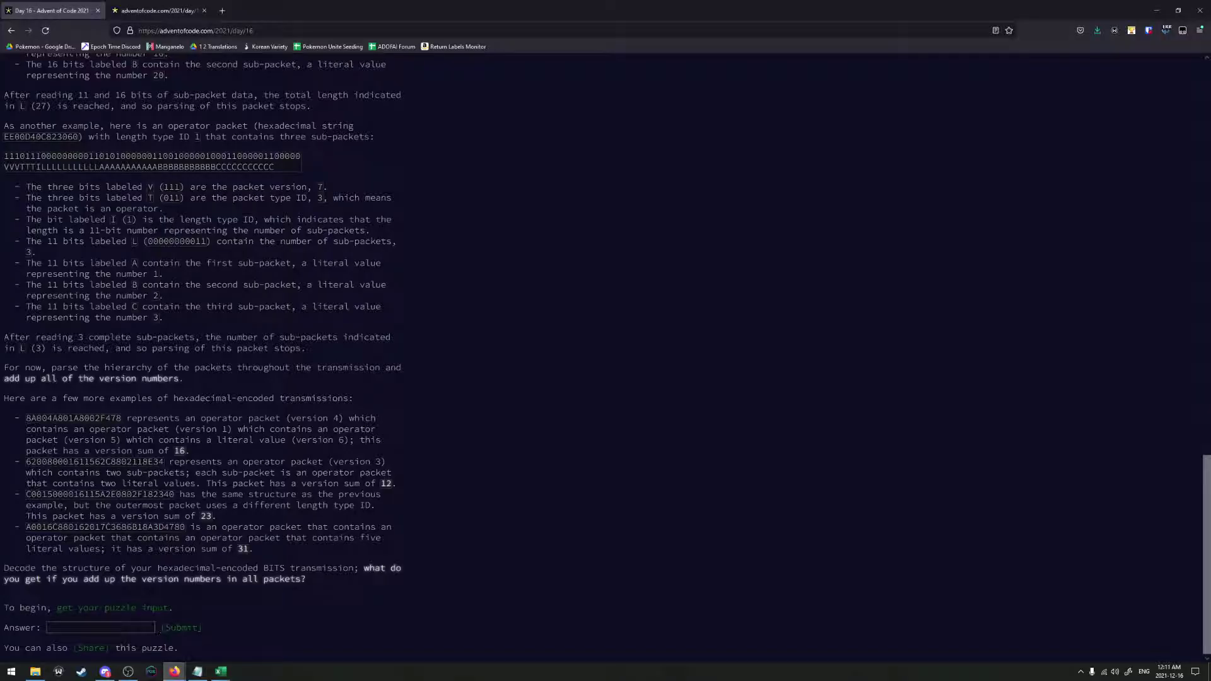
pyautogui.click(197, 673)
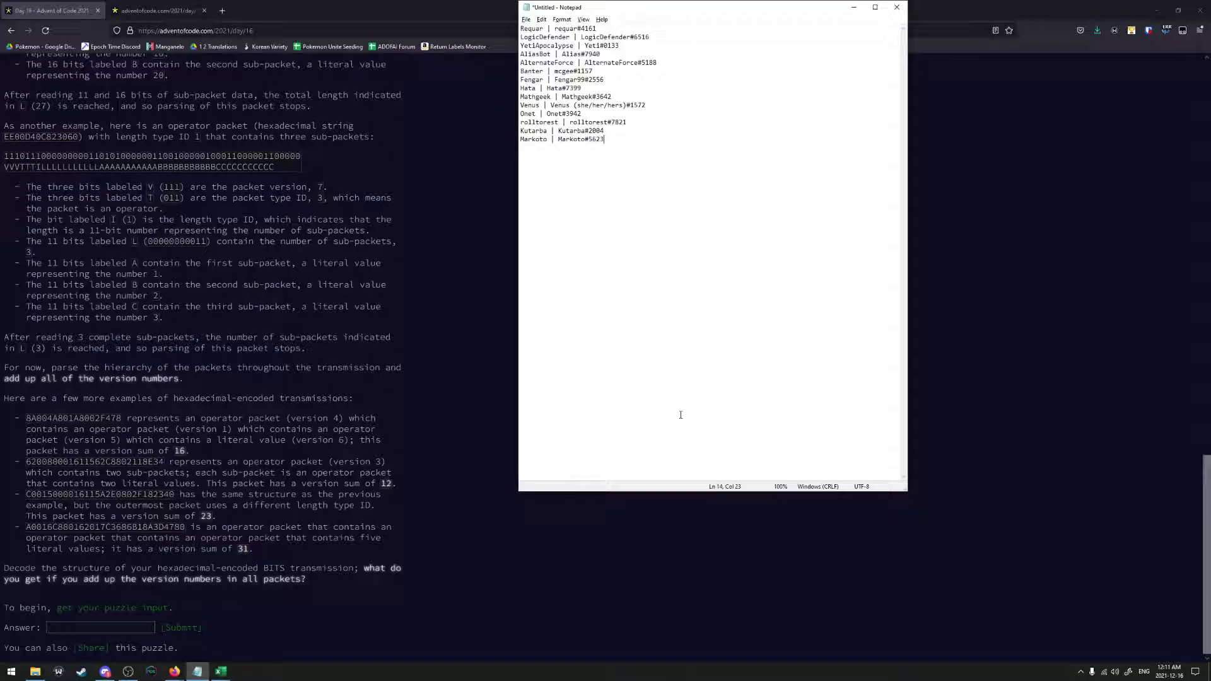
pyautogui.hotkey('ctrl', 'a')
pyautogui.press('Delete')
pyautogui.scroll(8, 315, 470)
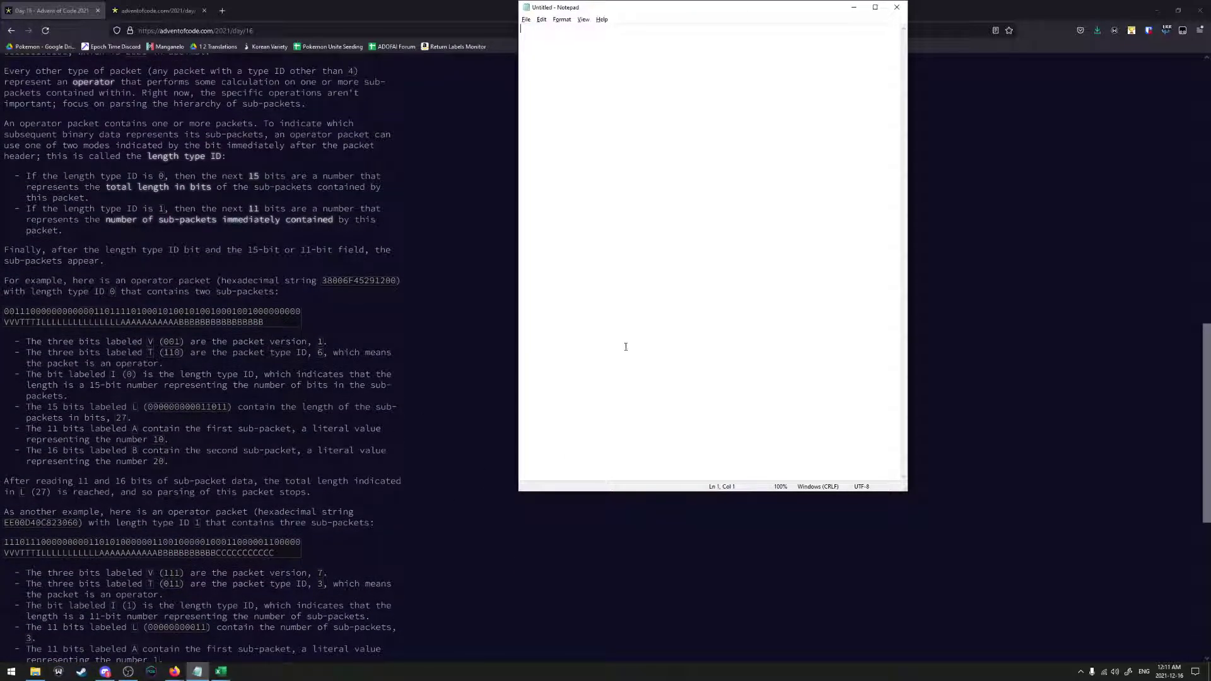
# Type "three bits for version", fixing the "vits" typo
pyautogui.write('three v')
pyautogui.write('its for version')
pyautogui.press('Up')
pyautogui.press('Right')
pyautogui.press('Right')
pyautogui.press('BackSpace')
pyautogui.write('b')
# Add the line "three bits for type (4=LITERAL)"
pyautogui.press('Down')
pyautogui.write('three bits for')
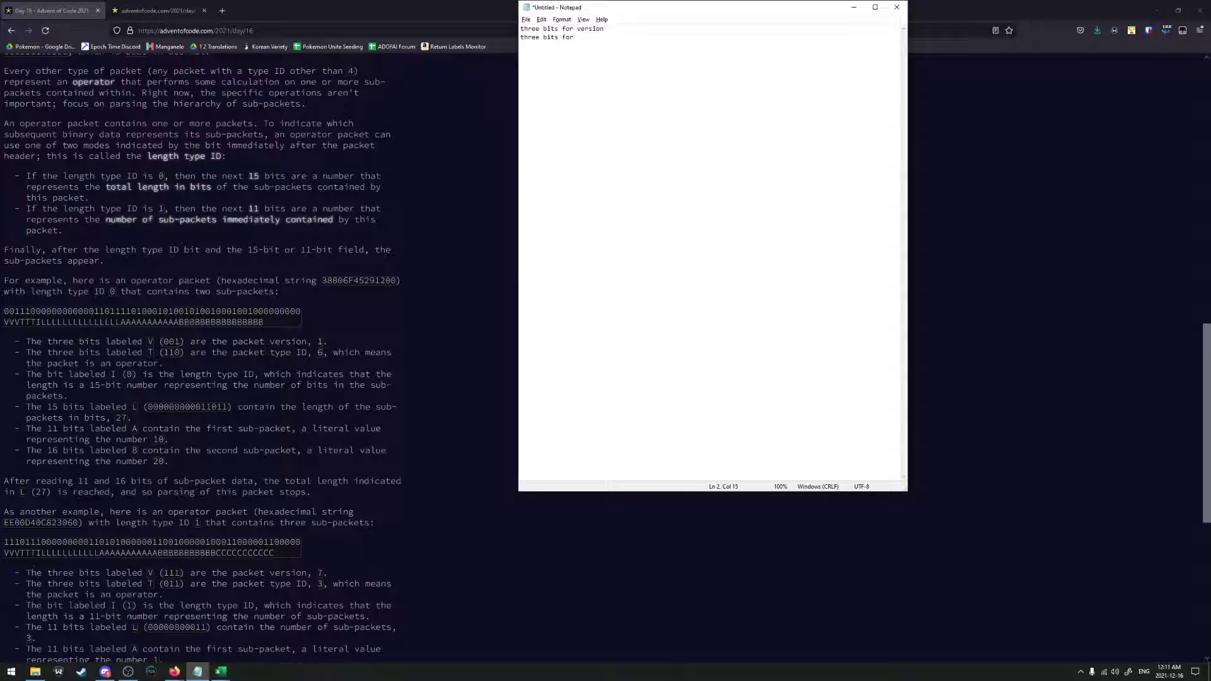
pyautogui.write('ptype')
pyautogui.scroll(-3, 222, 420)
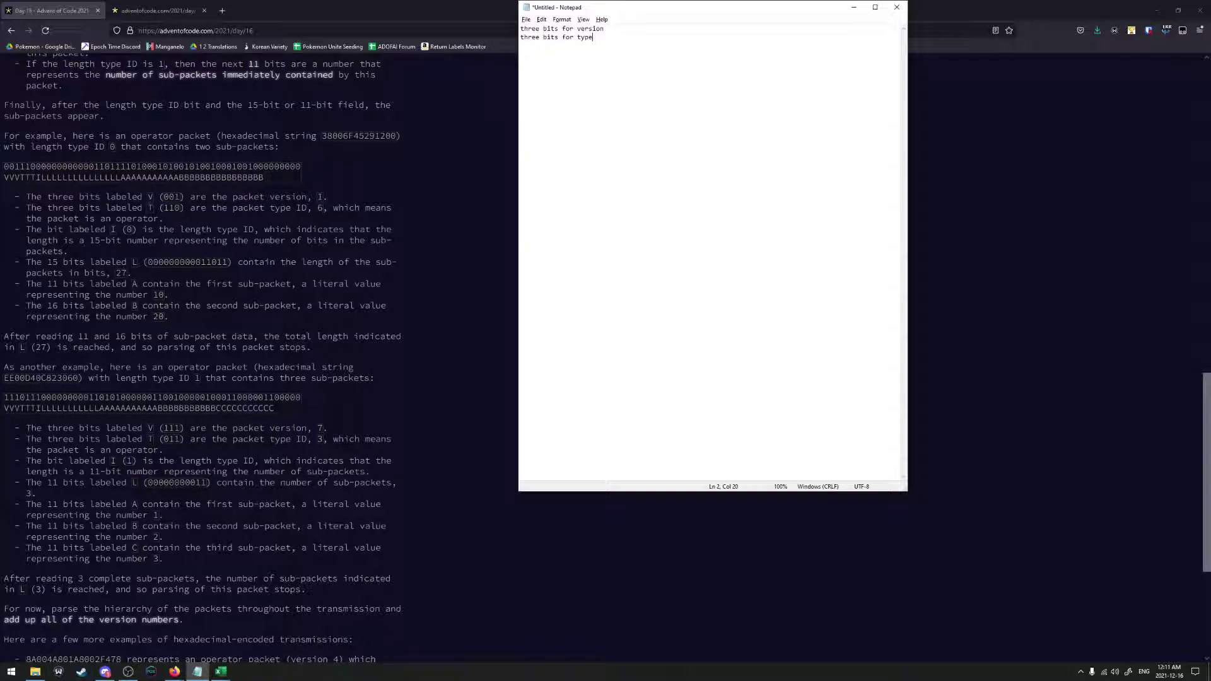
pyautogui.scroll(5, 204, 459)
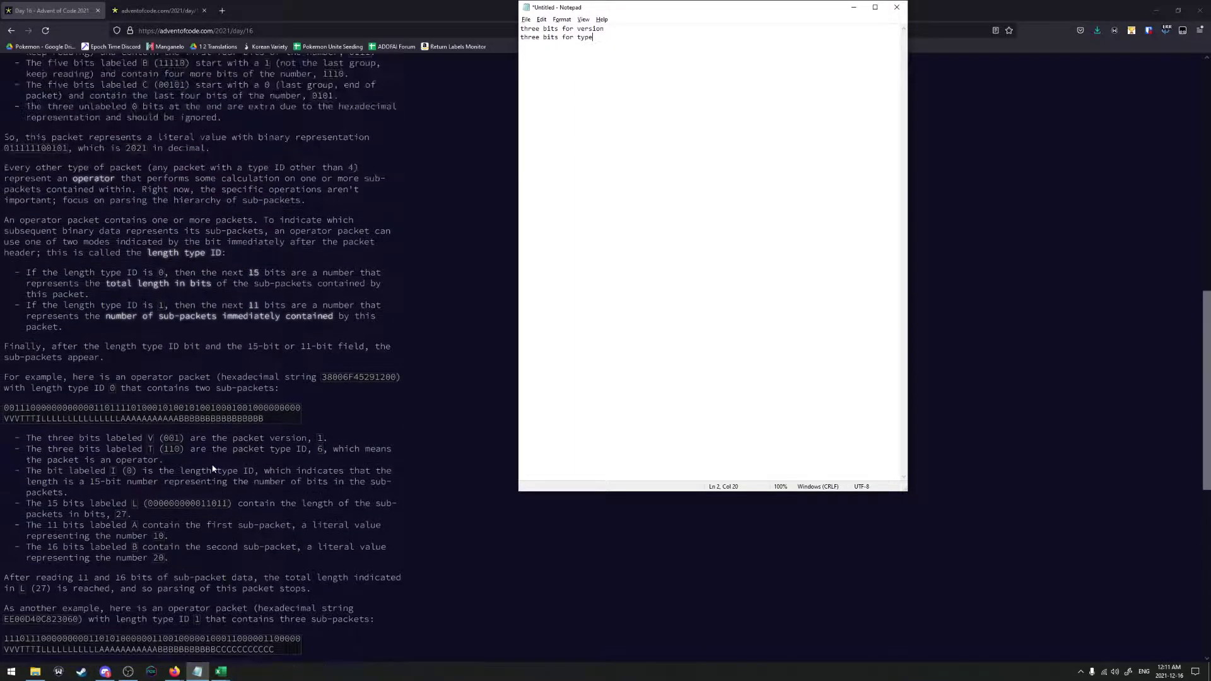
pyautogui.scroll(4, 199, 456)
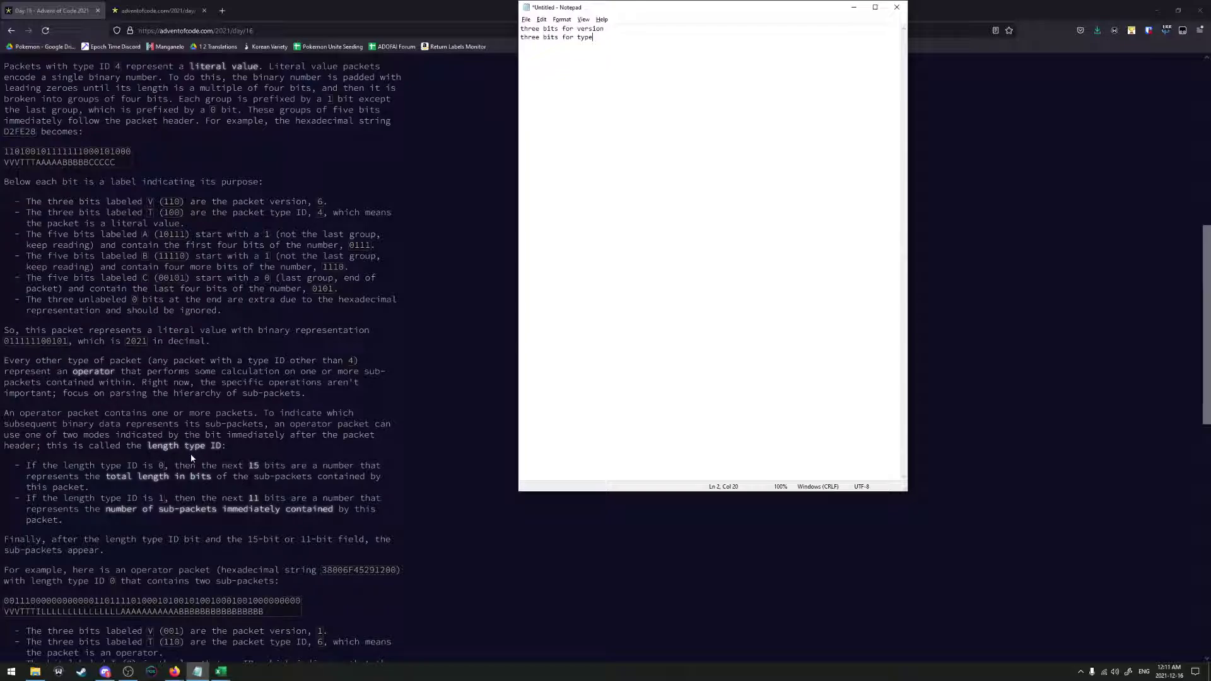
pyautogui.scroll(3, 192, 457)
pyautogui.scroll(2, 196, 457)
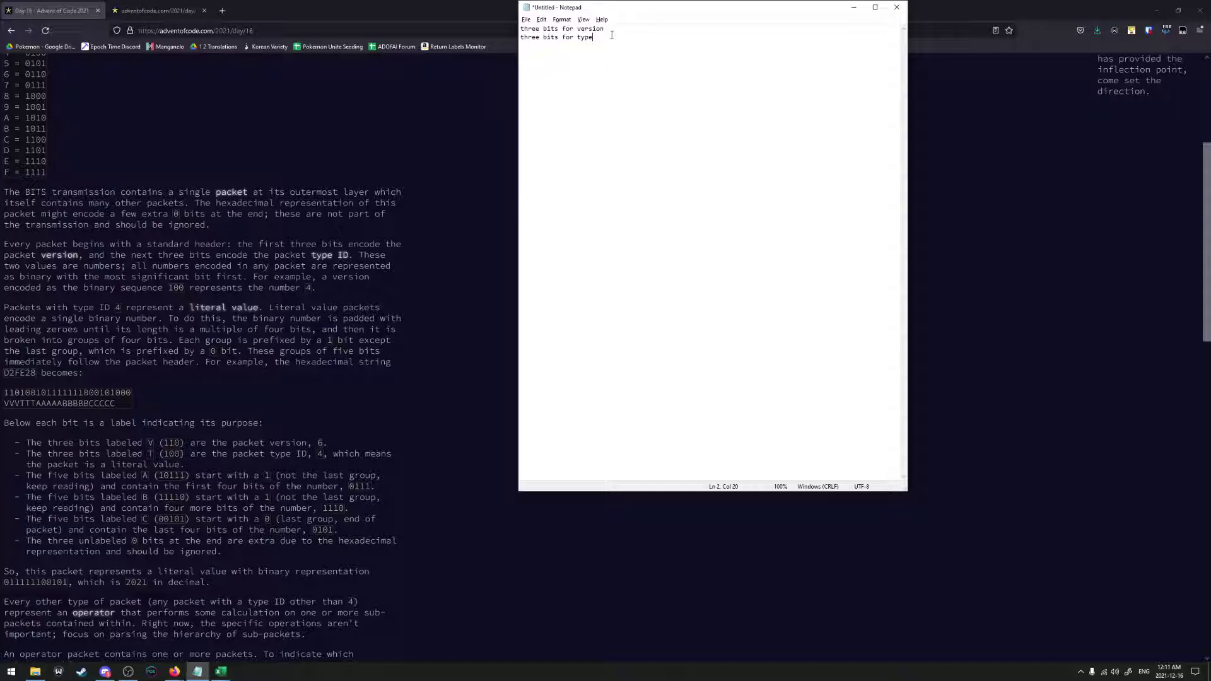
pyautogui.write('(4=LITERAL)t')
pyautogui.press('BackSpace')
pyautogui.scroll(-5, 202, 353)
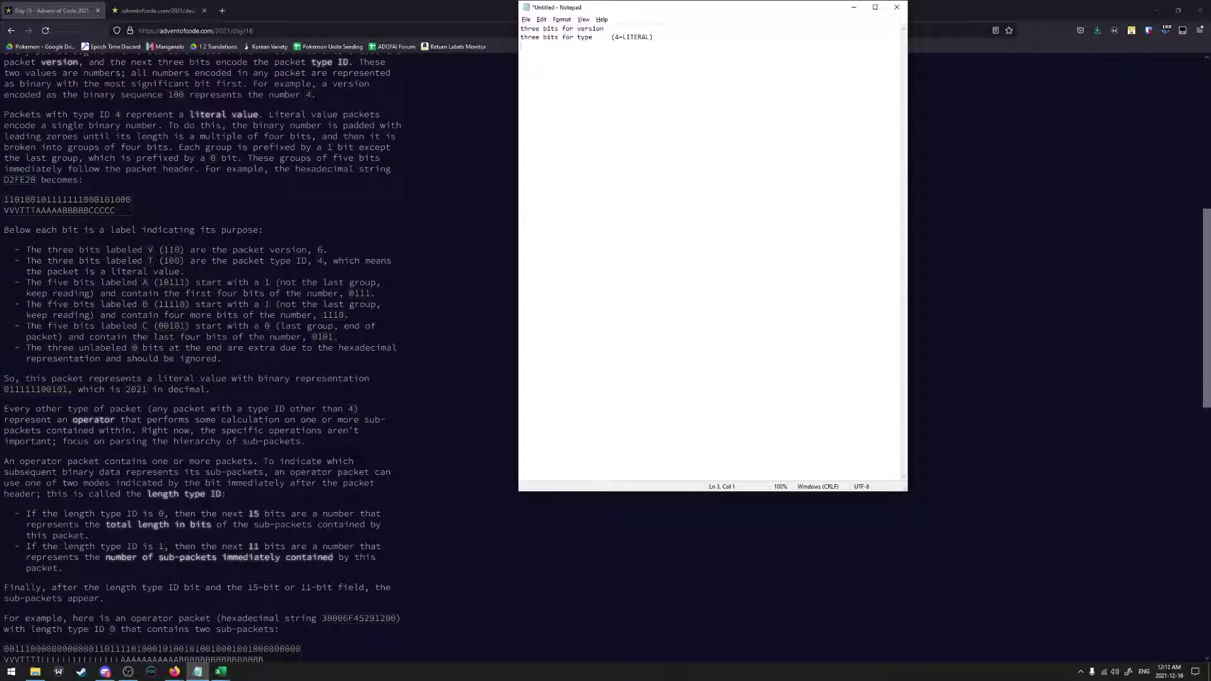
# Type "one bit; 0=next 15 bits contain total length in bits"
pyautogui.write('one bit; 0=next 15 bits contain total lengthg')
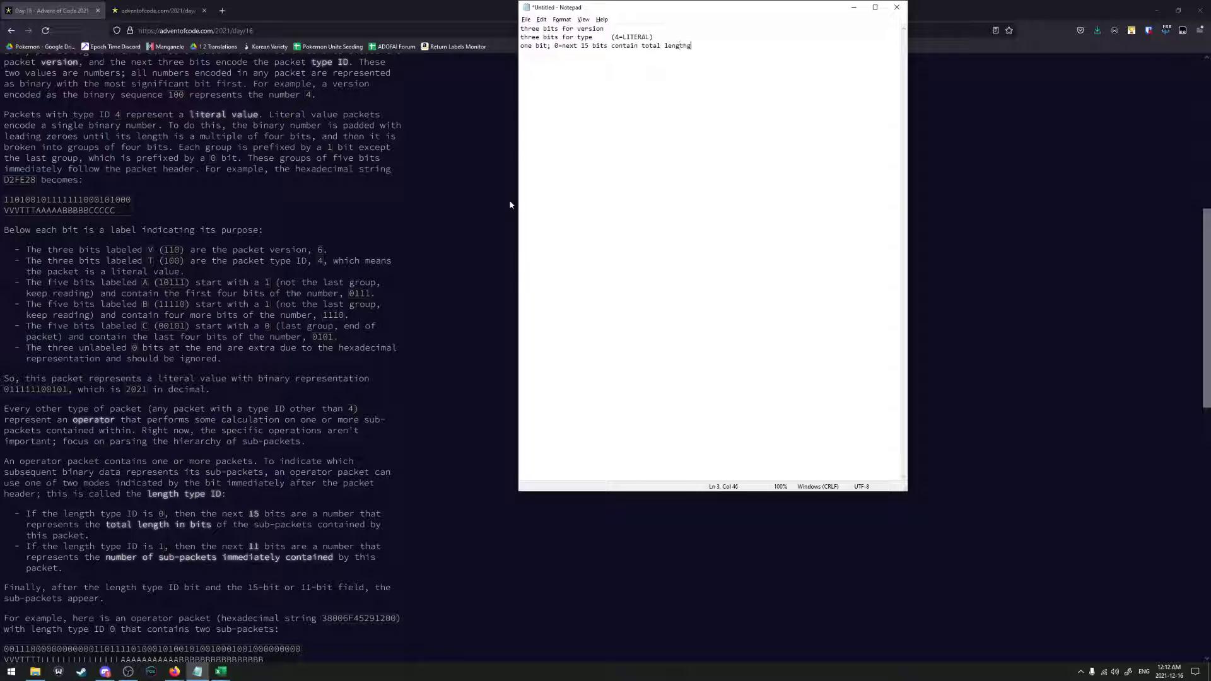
pyautogui.press('BackSpace')
pyautogui.write('in bitch')
pyautogui.press('BackSpace')
# Add an "IF LITERAL:" branch with indented "five bits for number", then an "ELSE:" line
pyautogui.press('Return')
pyautogui.write('IF LITERAL:r')
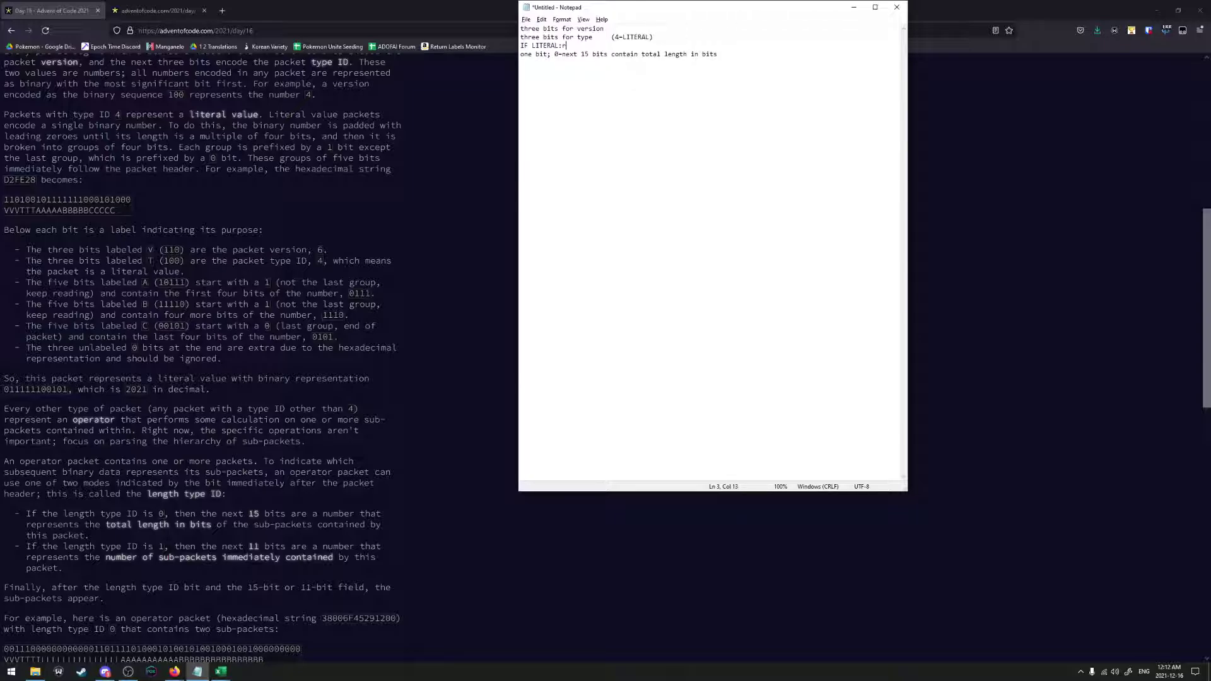
pyautogui.press('BackSpace')
pyautogui.press('Return')
pyautogui.press('Tab')
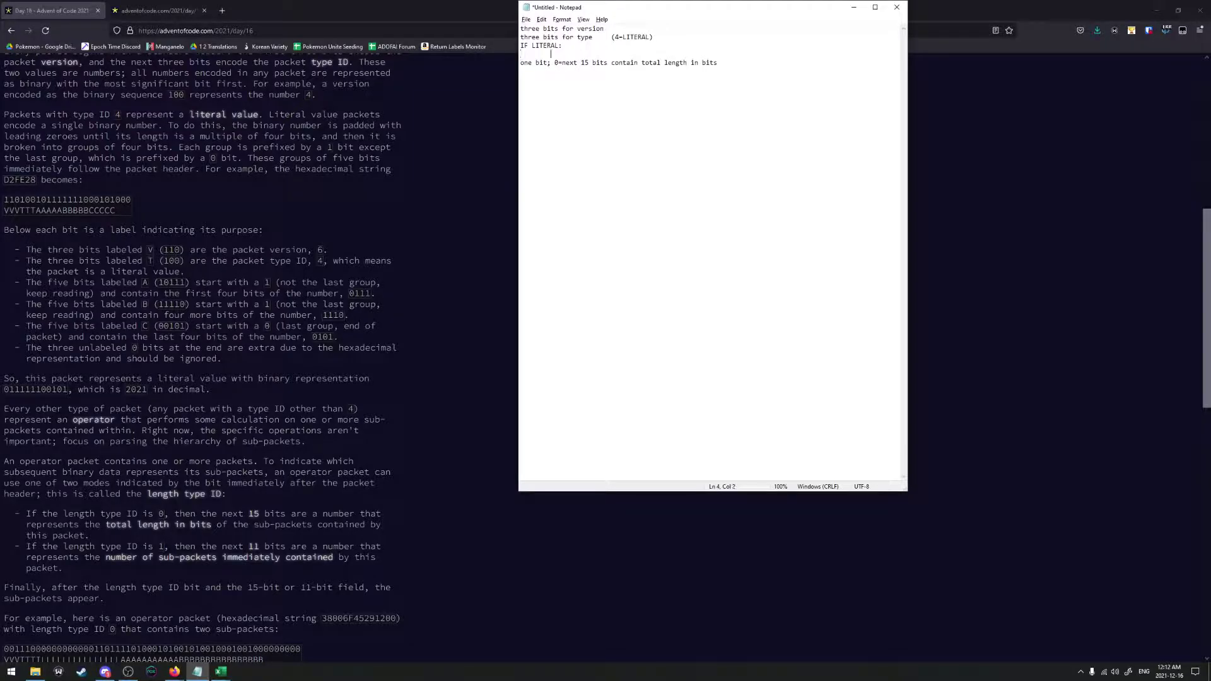
pyautogui.write('five bits for number')
pyautogui.press('Return')
pyautogui.write('ELSE:')
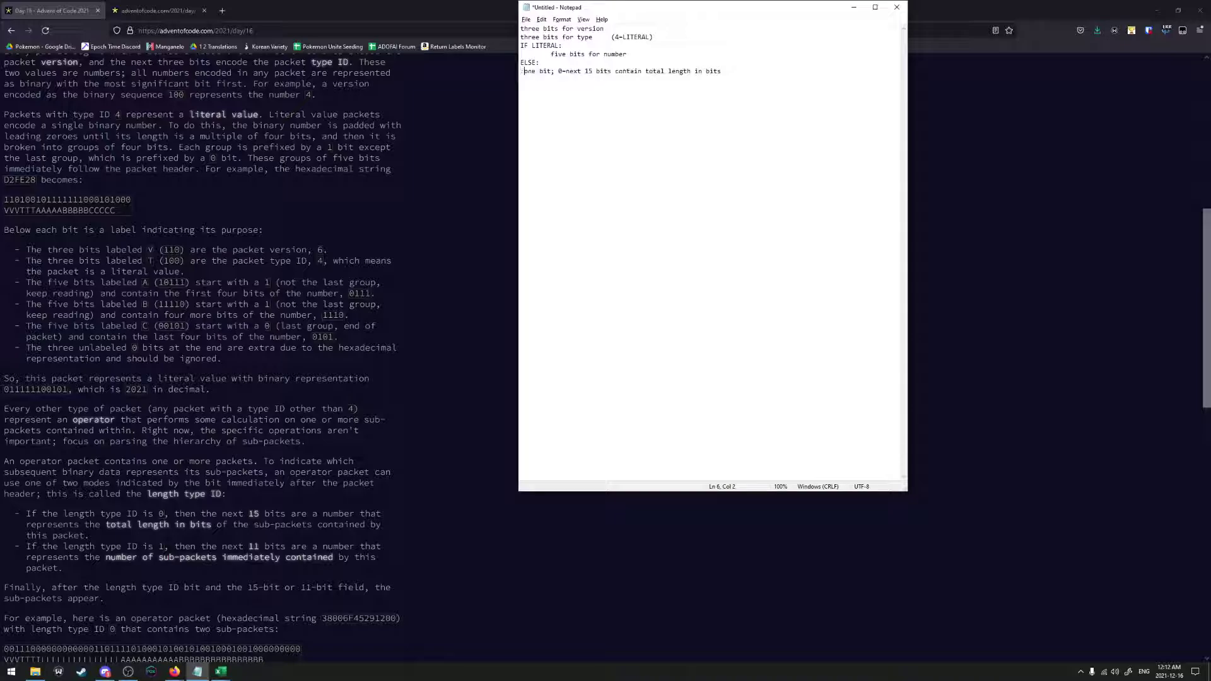
# Indent under ELSE and add "1=next 11 bits contain total number of subpackets"
pyautogui.press('BackSpace')
pyautogui.write('-')
pyautogui.press('Tab')
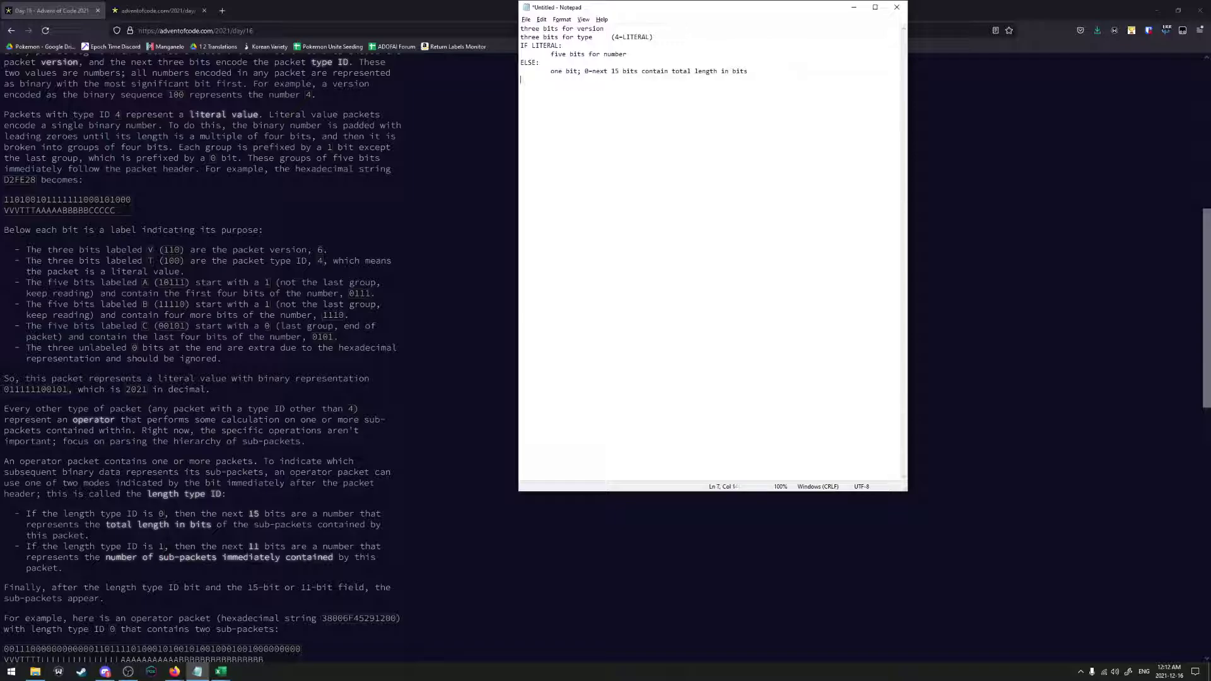
pyautogui.write('1=next 11 bits contain total number of subpackets')
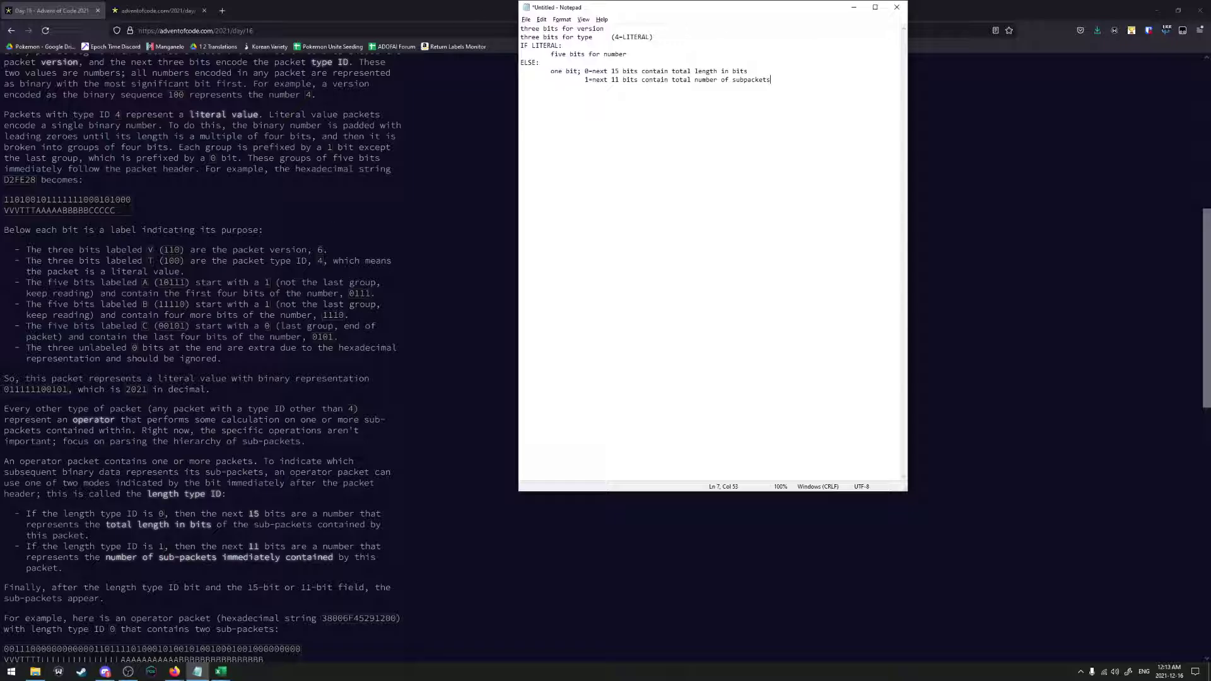
pyautogui.scroll(-3, 202, 353)
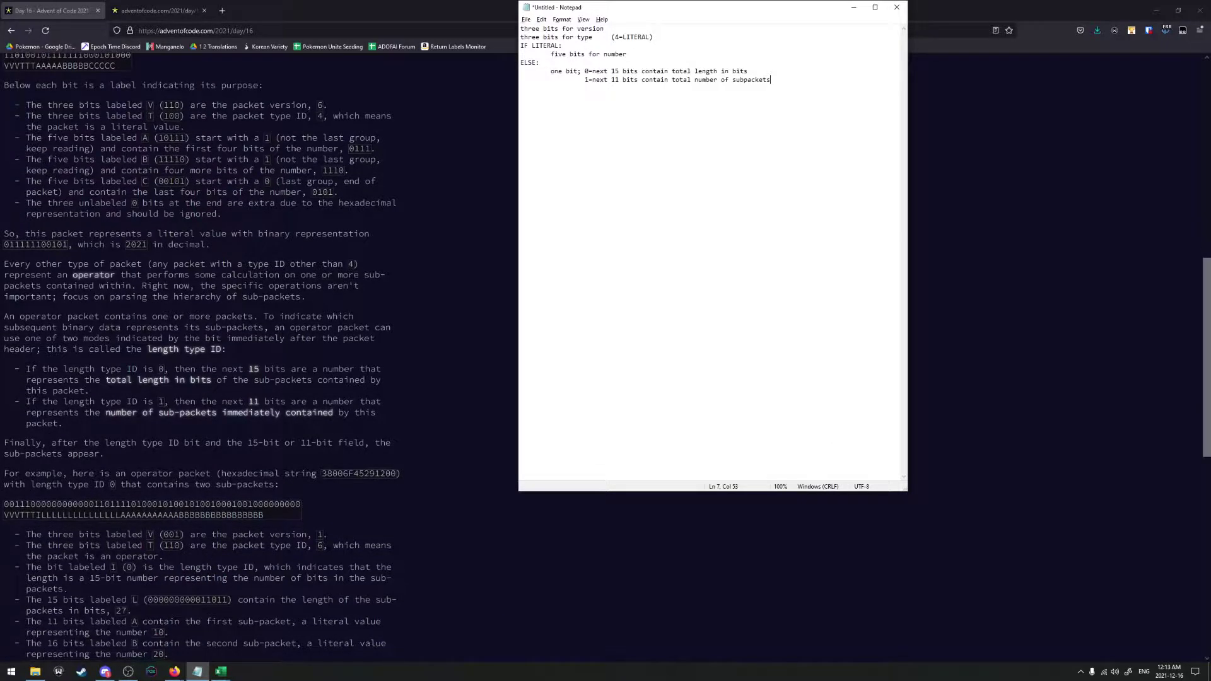
pyautogui.scroll(-2, 334, 294)
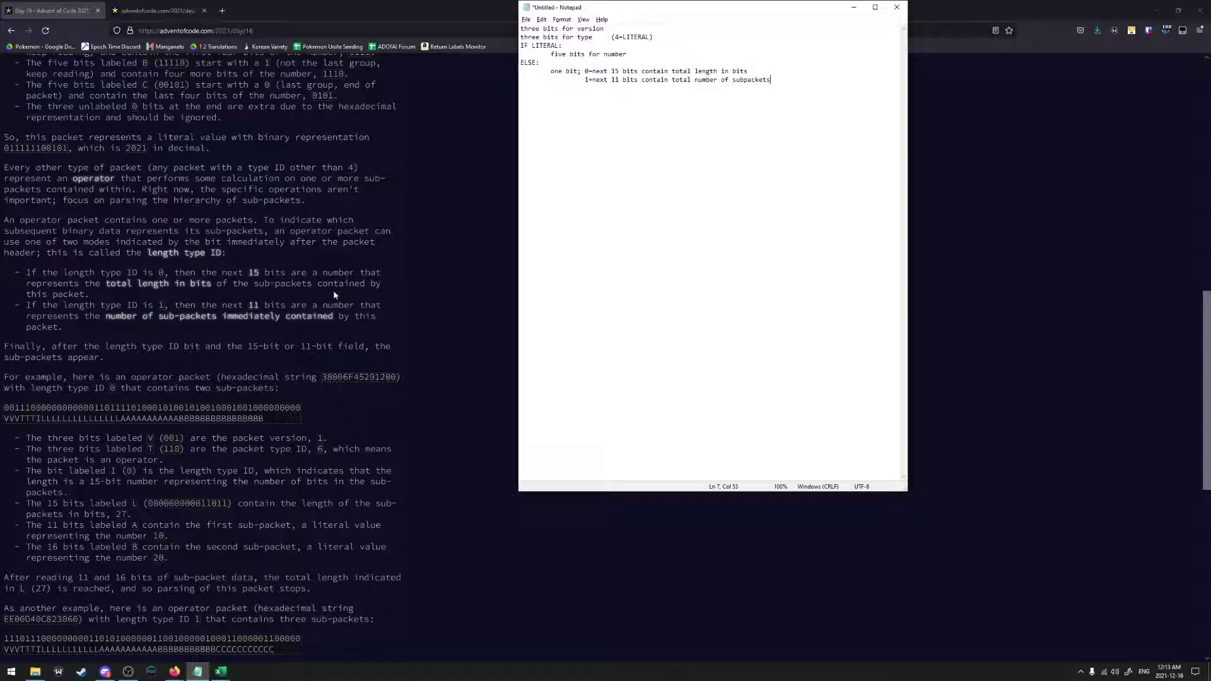
pyautogui.hotkey('alt', 'Tab')
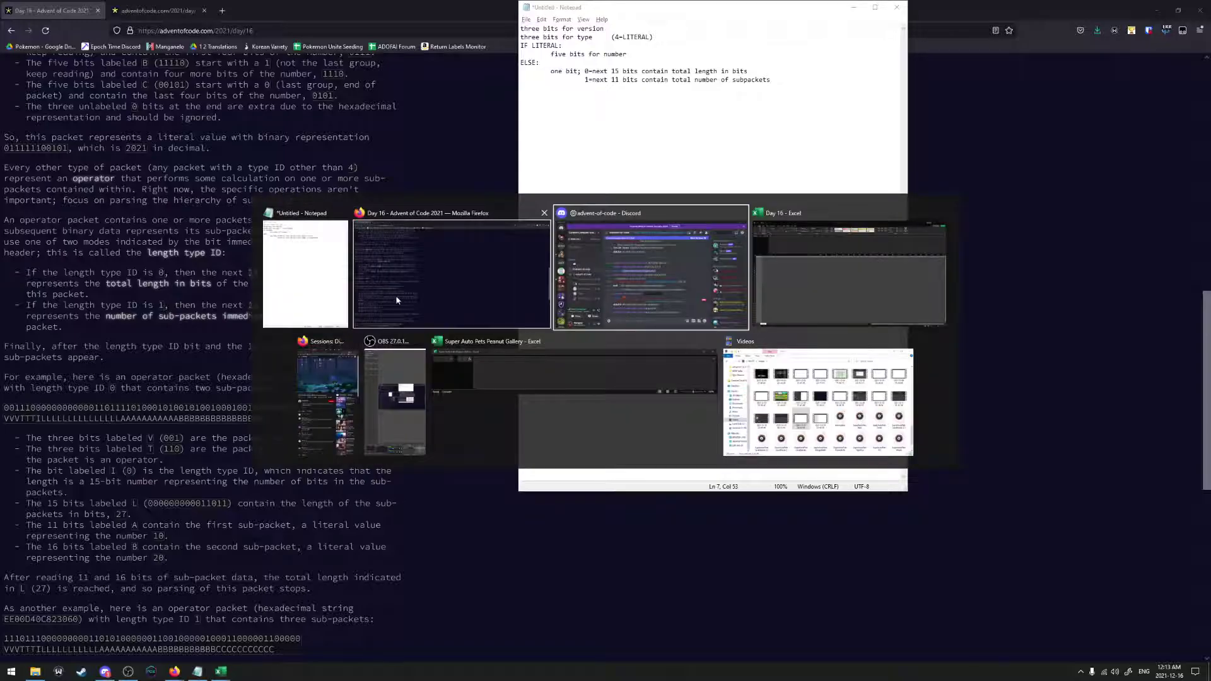
# Insert a blank column before the binary data and label R1C1 VERSION
pyautogui.hotkey('alt', 'Tab')
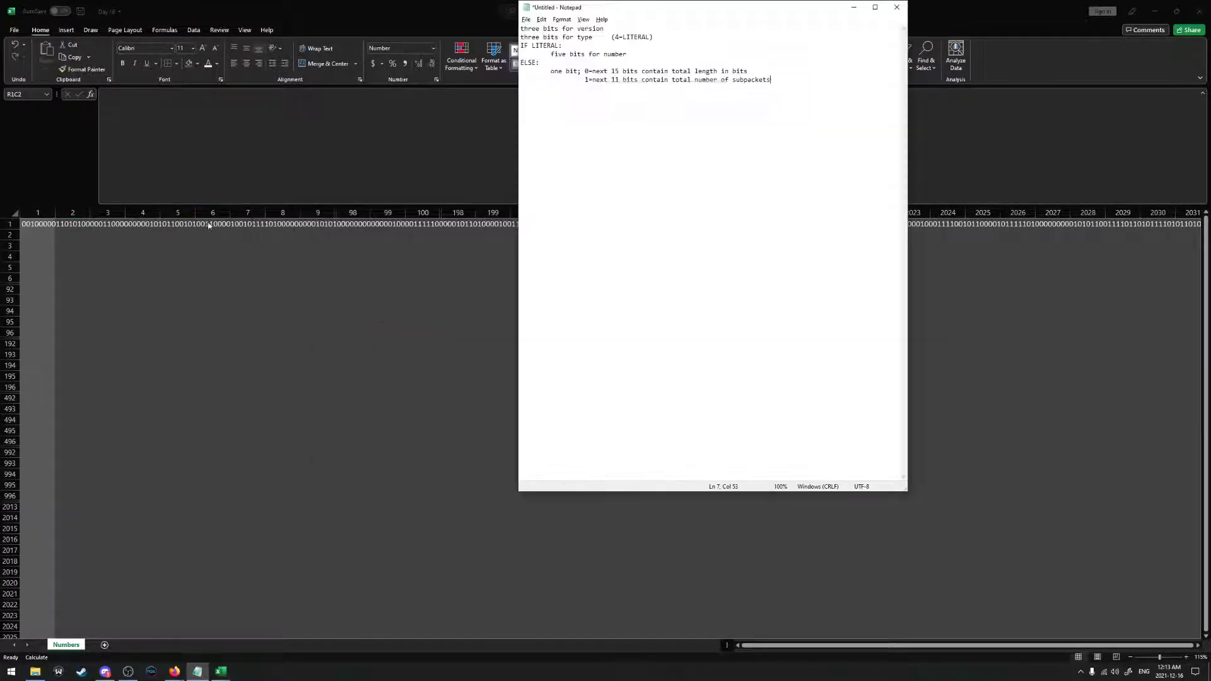
pyautogui.hotkey('alt', 'Tab')
pyautogui.doubleClick(69, 224)
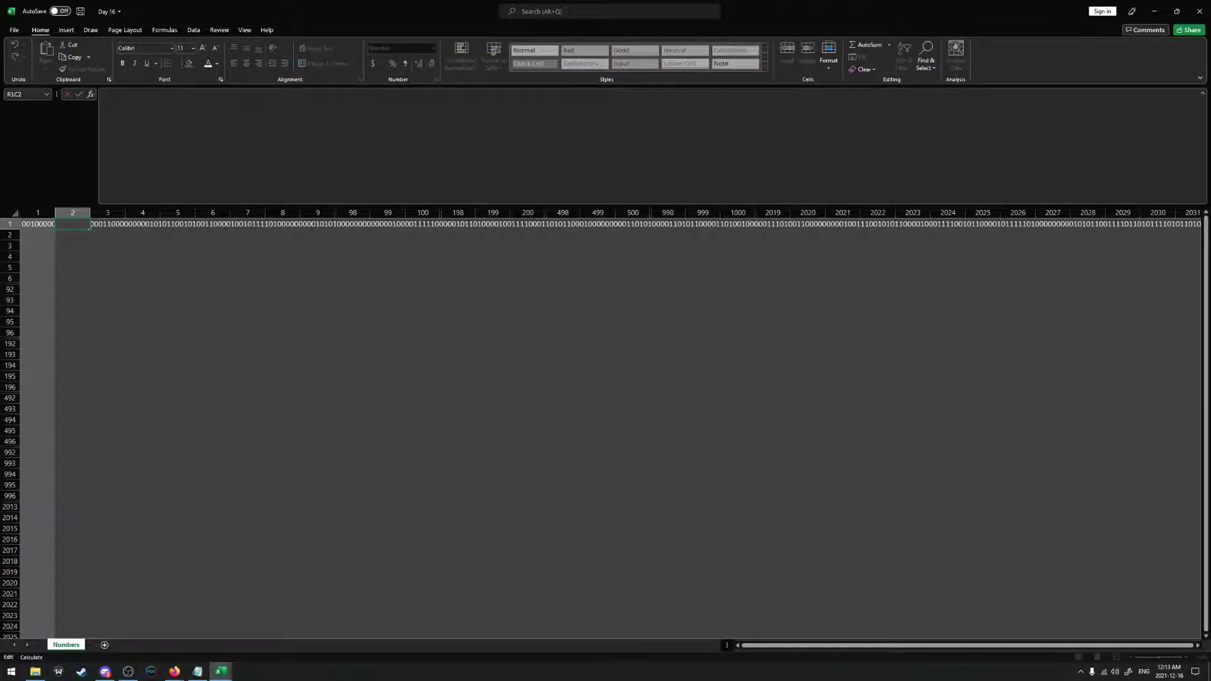
pyautogui.write('=')
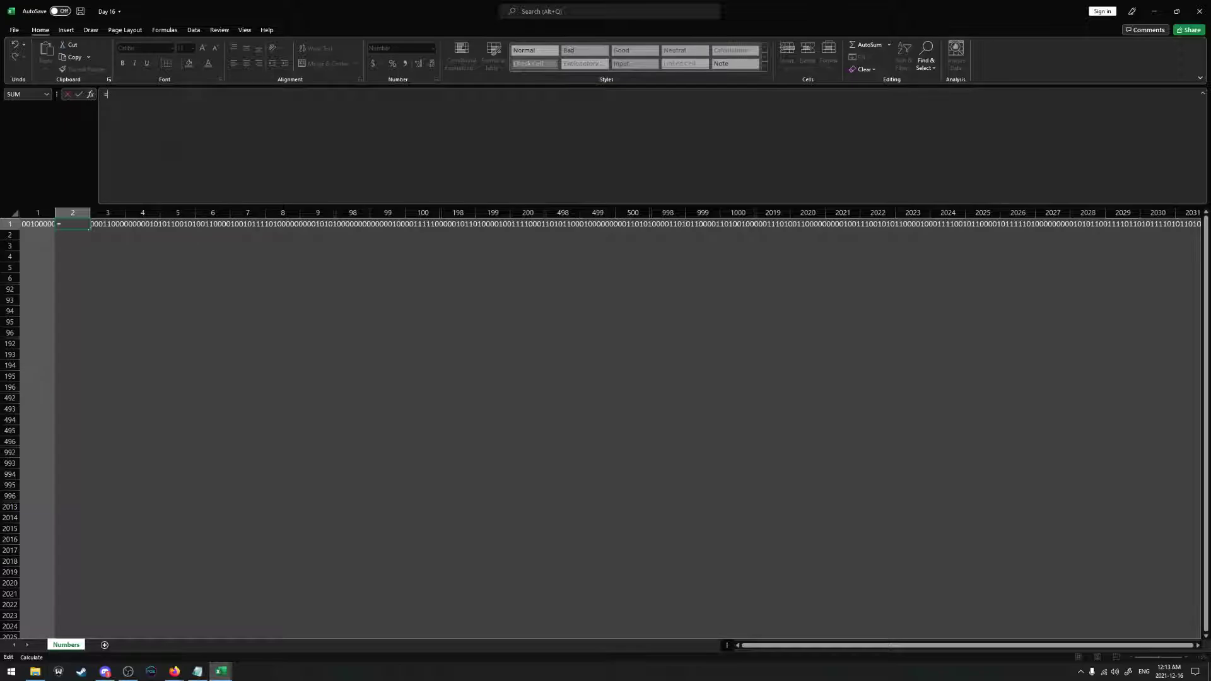
pyautogui.write('MID(')
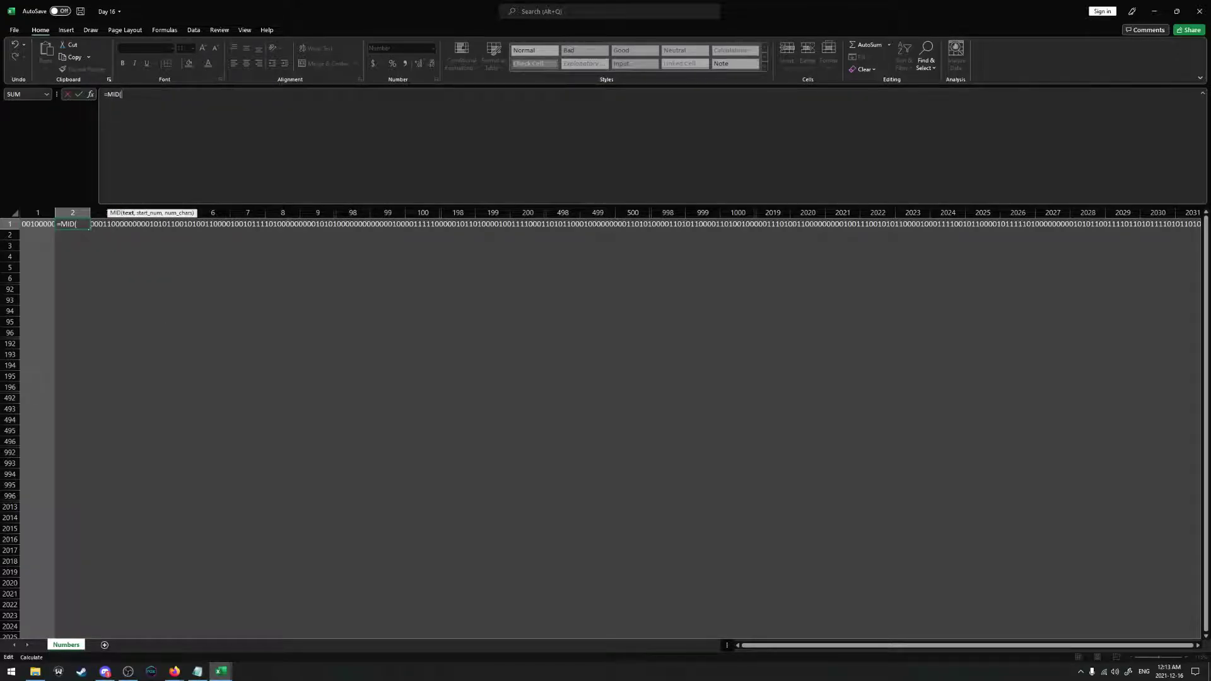
pyautogui.press('Escape')
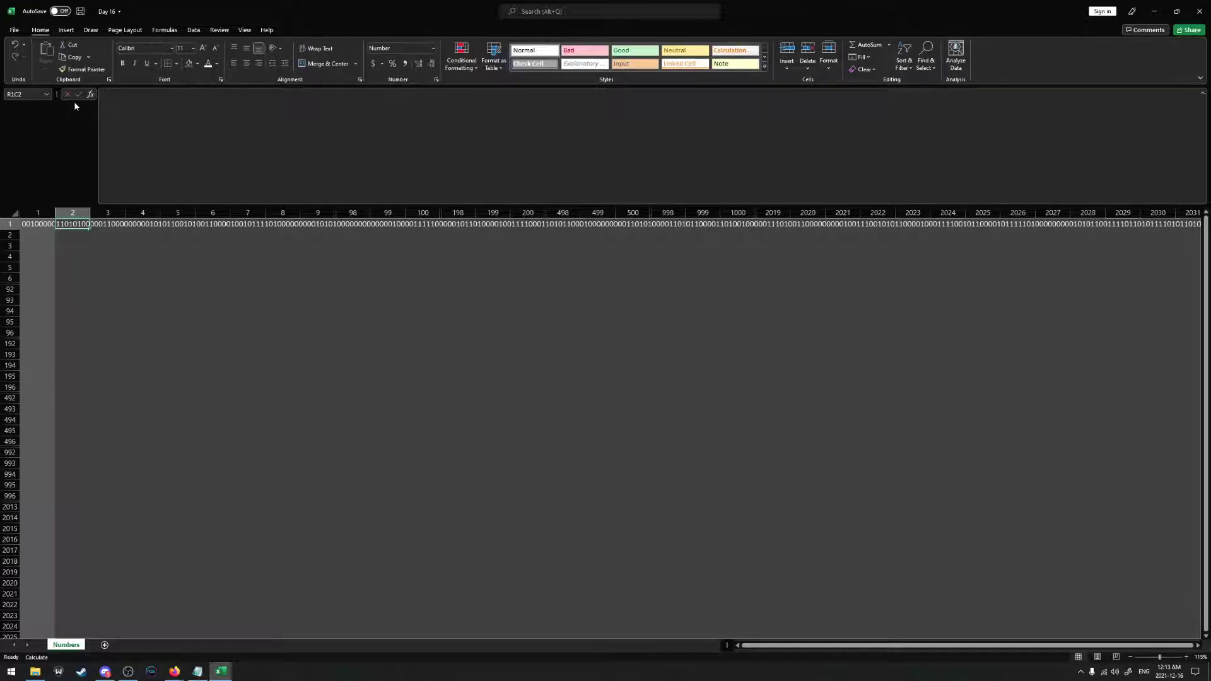
pyautogui.rightClick(44, 213)
pyautogui.click(68, 284)
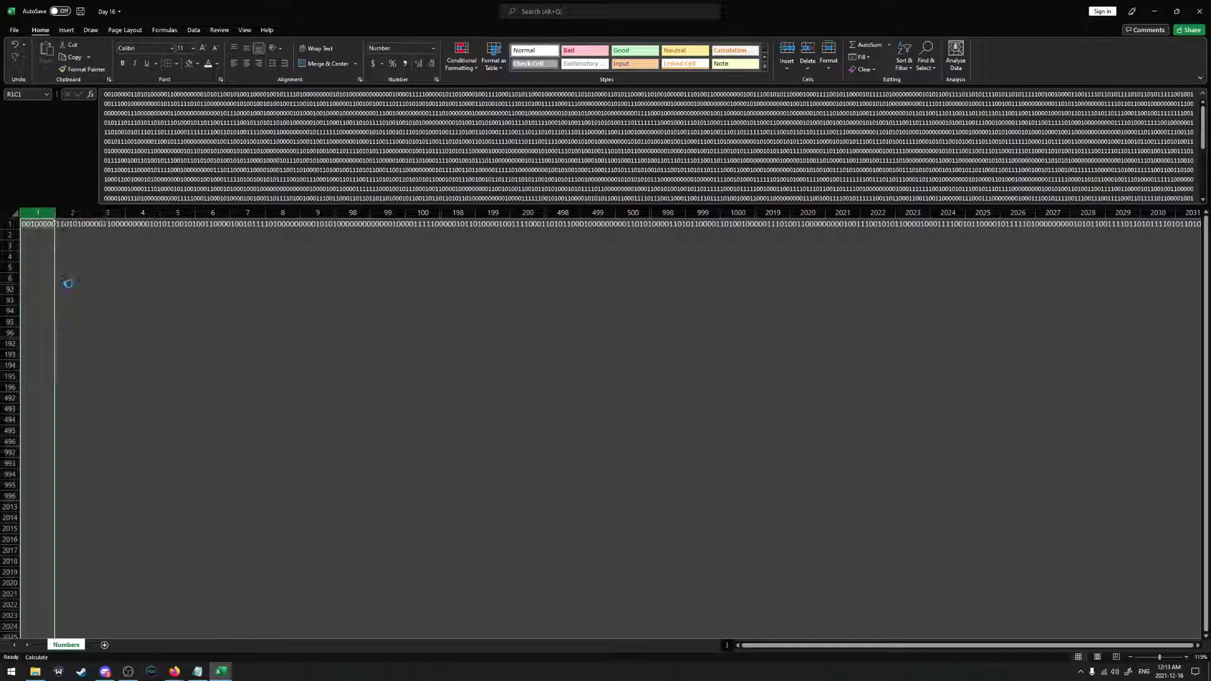
pyautogui.click(40, 224)
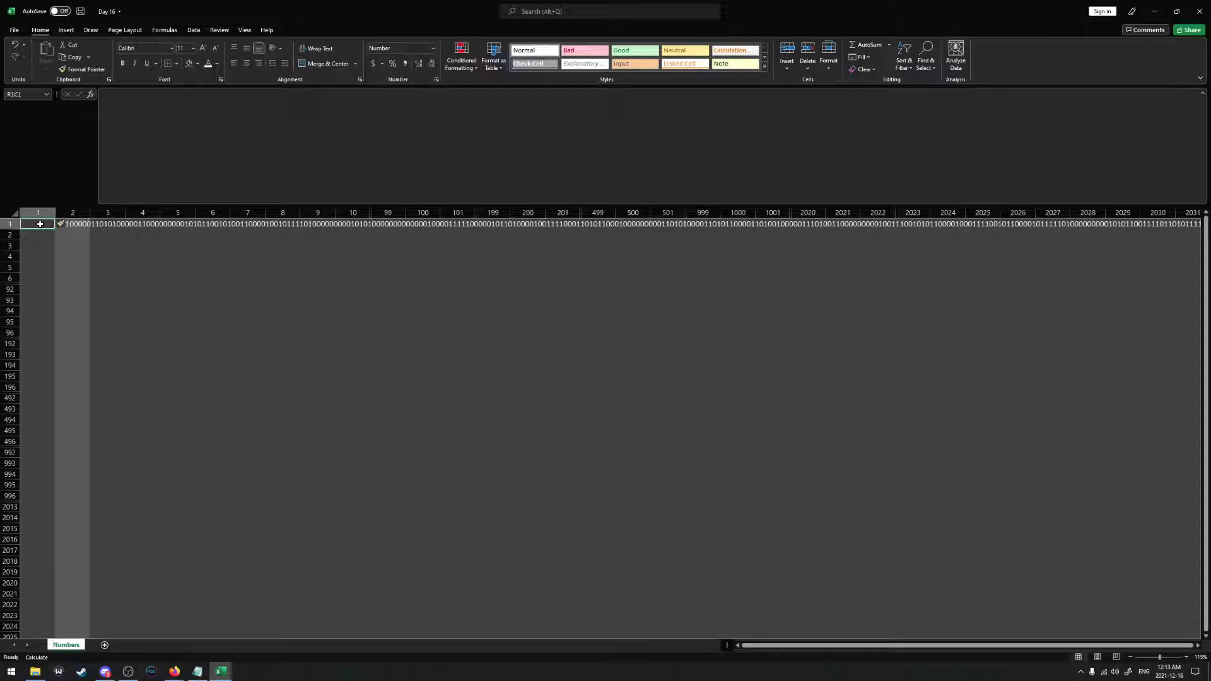
pyautogui.write('VERSION')
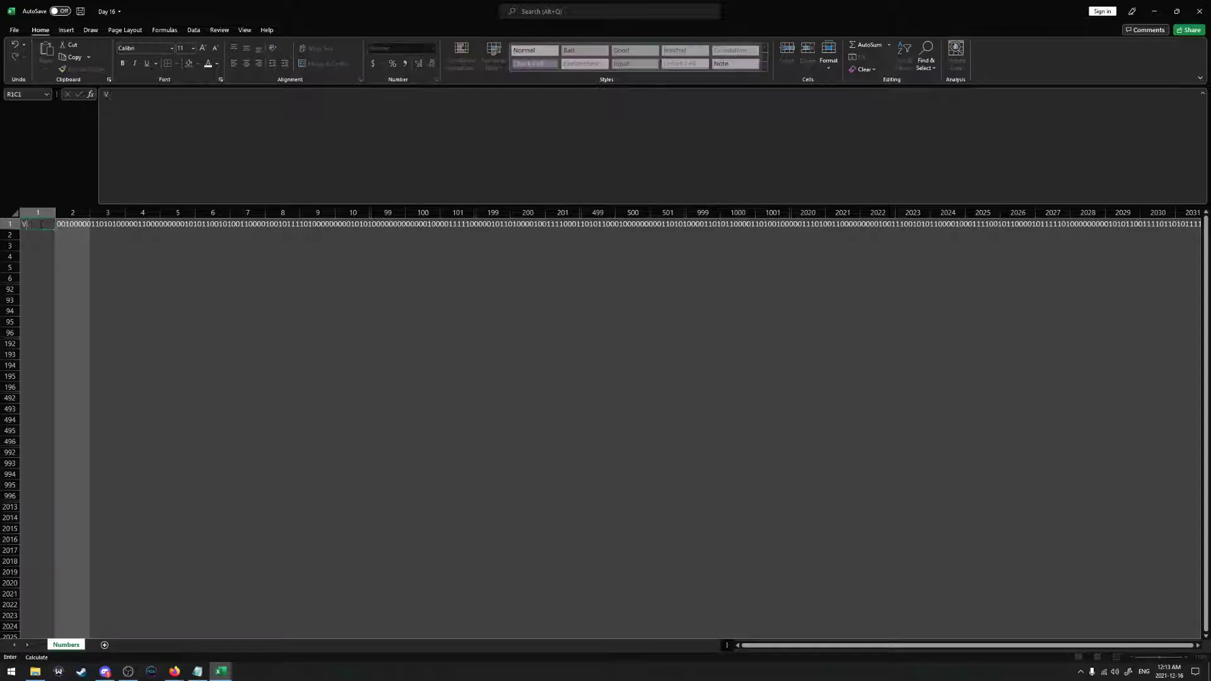
pyautogui.press('Return')
# Enter =MID(RC[-1],1,3) in R1C3 to extract the version bits 001
pyautogui.press('Up')
pyautogui.press('Right')
pyautogui.press('Right')
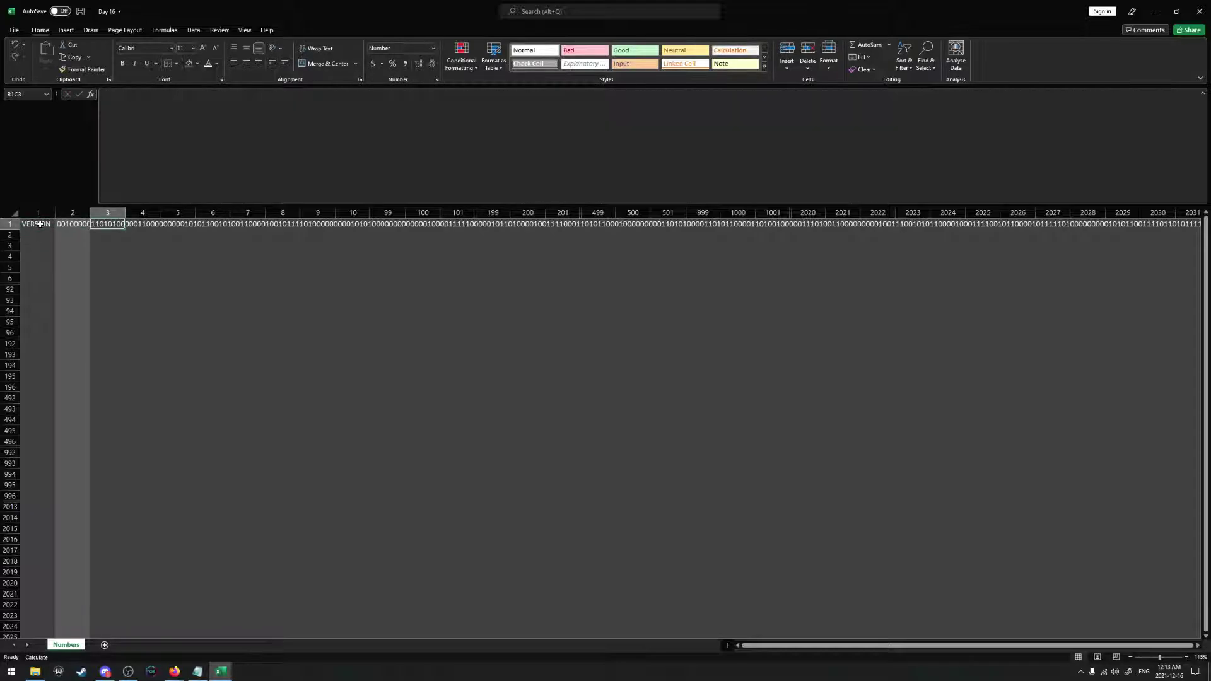
pyautogui.write('=MID(')
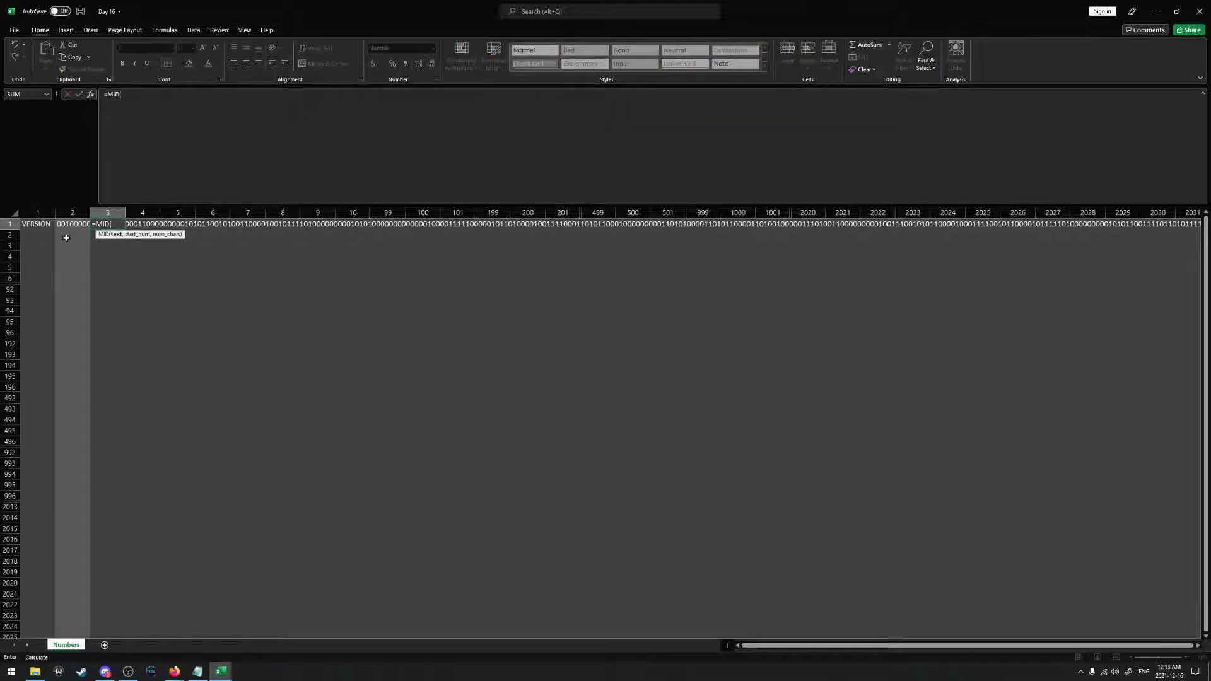
pyautogui.click(70, 224)
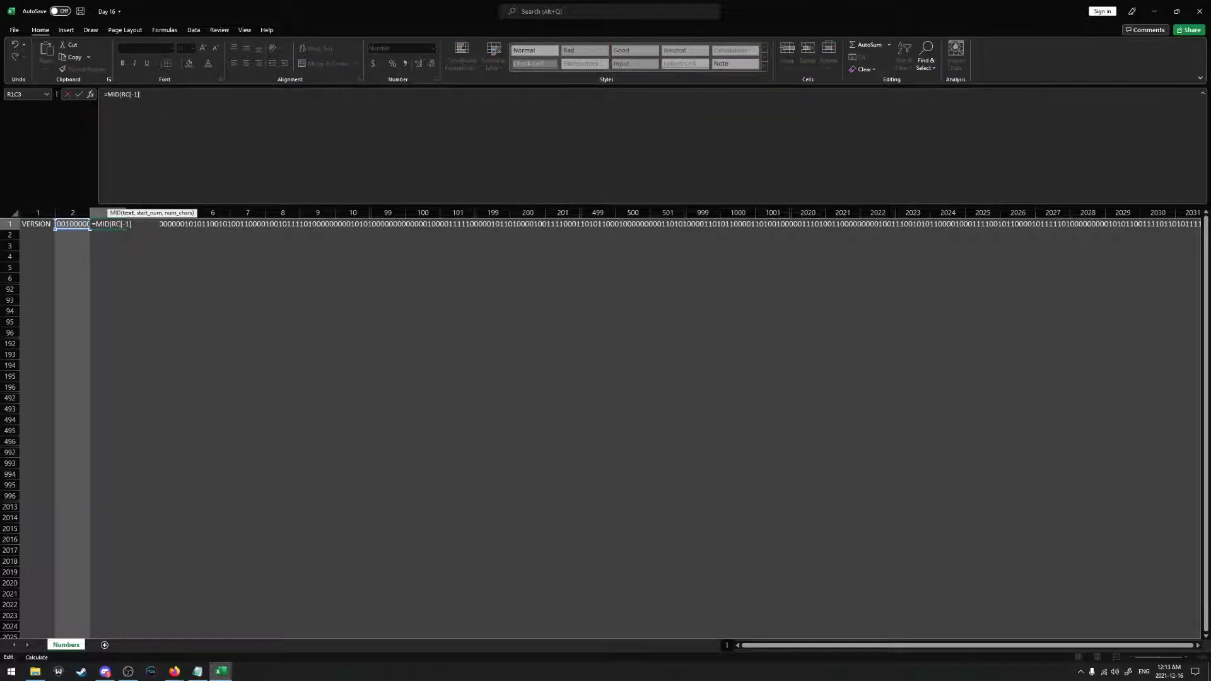
pyautogui.write(',1,3)')
pyautogui.press('Return')
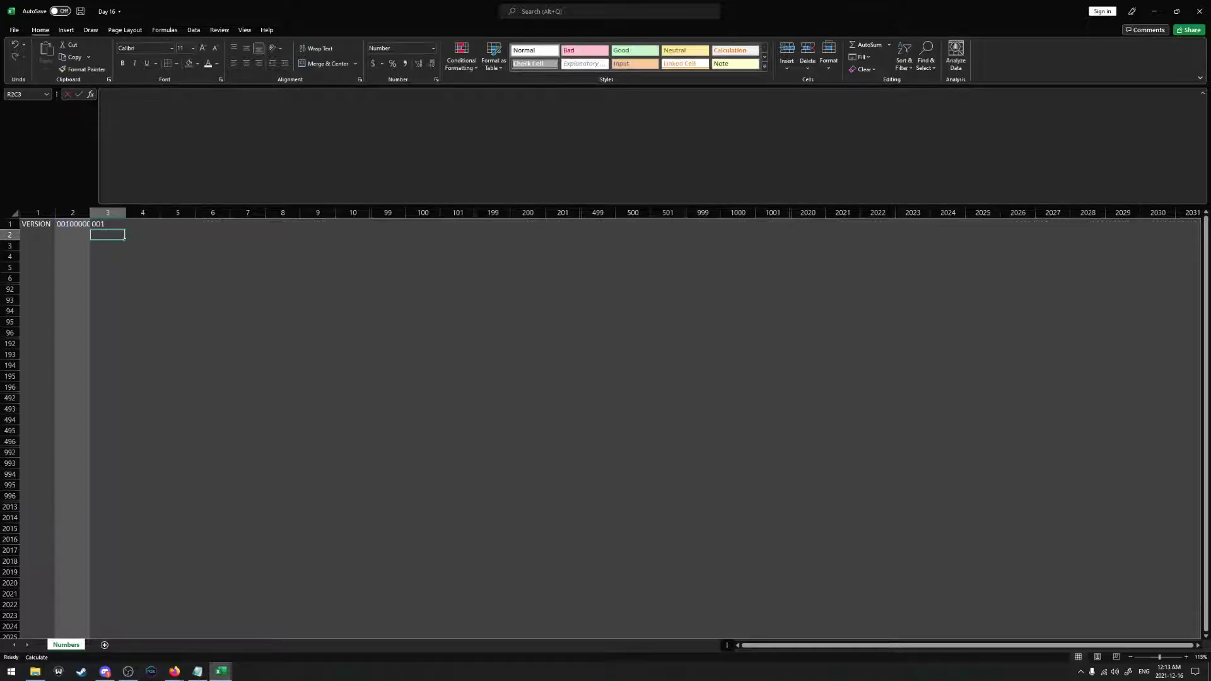
# Put =MID(R[-1]C,LEN(R[-1]C[1])+1,999) in R2C2 to hold the bits after the version
pyautogui.click(67, 234)
pyautogui.write('=')
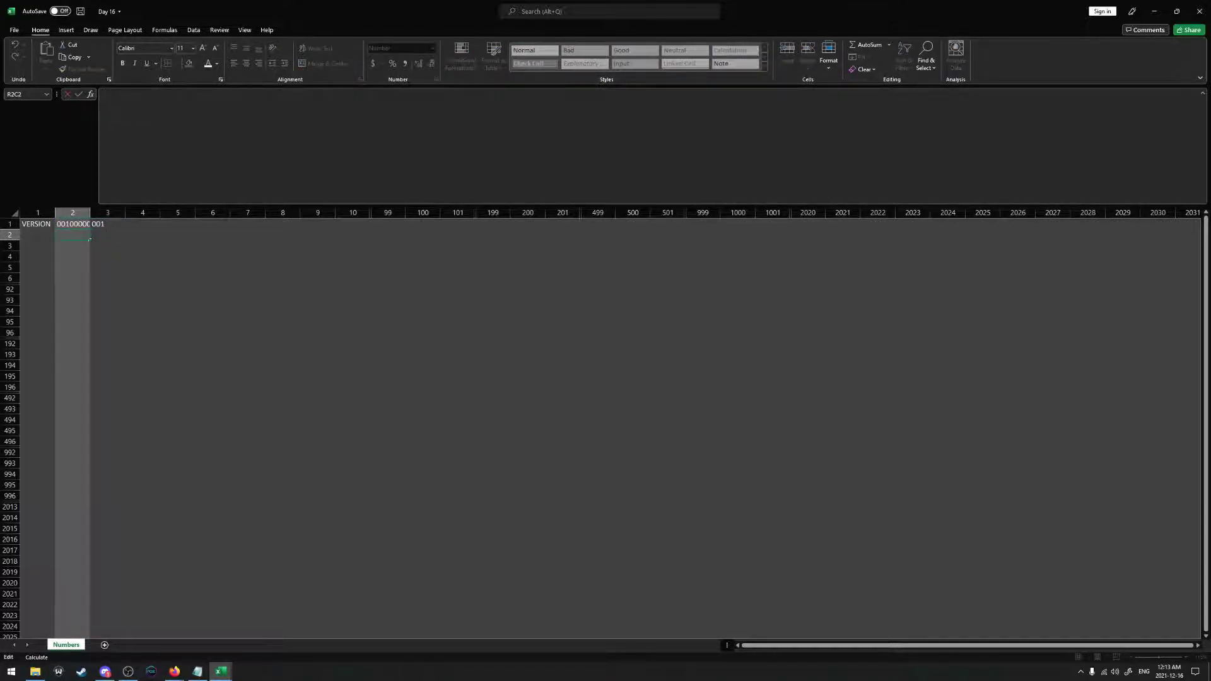
pyautogui.click(69, 223)
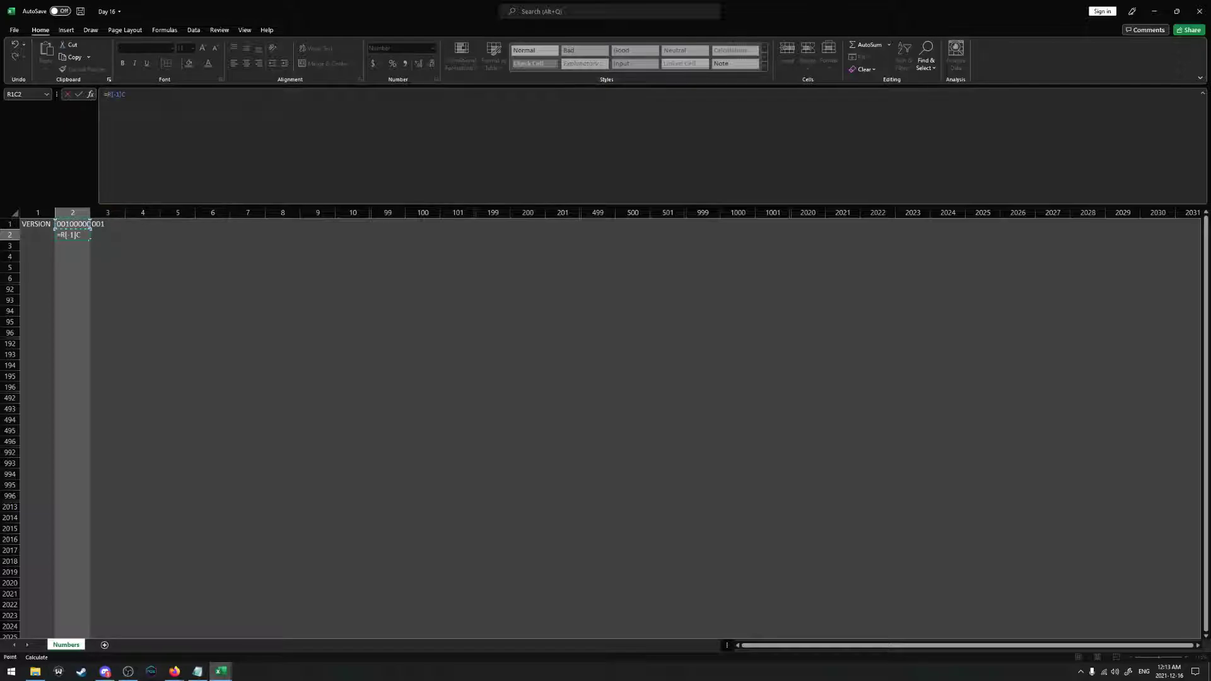
pyautogui.press('F2')
pyautogui.press('Home')
pyautogui.press('Right')
pyautogui.write('MID(R[-1]C')
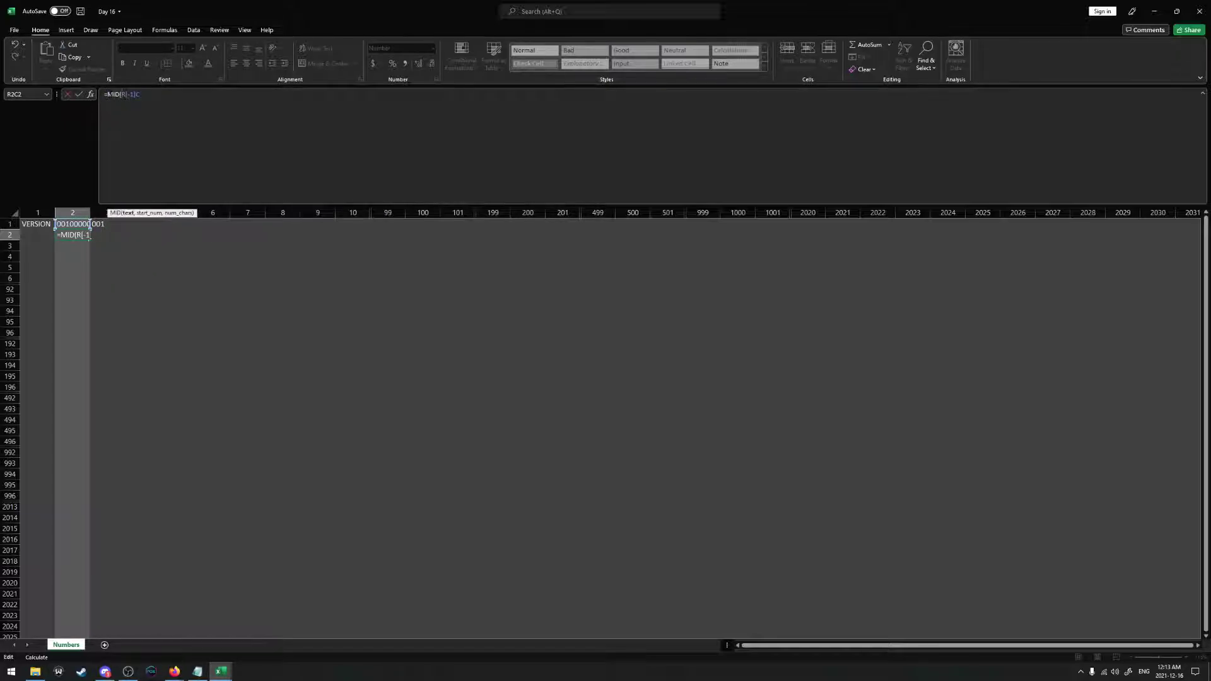
pyautogui.write(',LEN(')
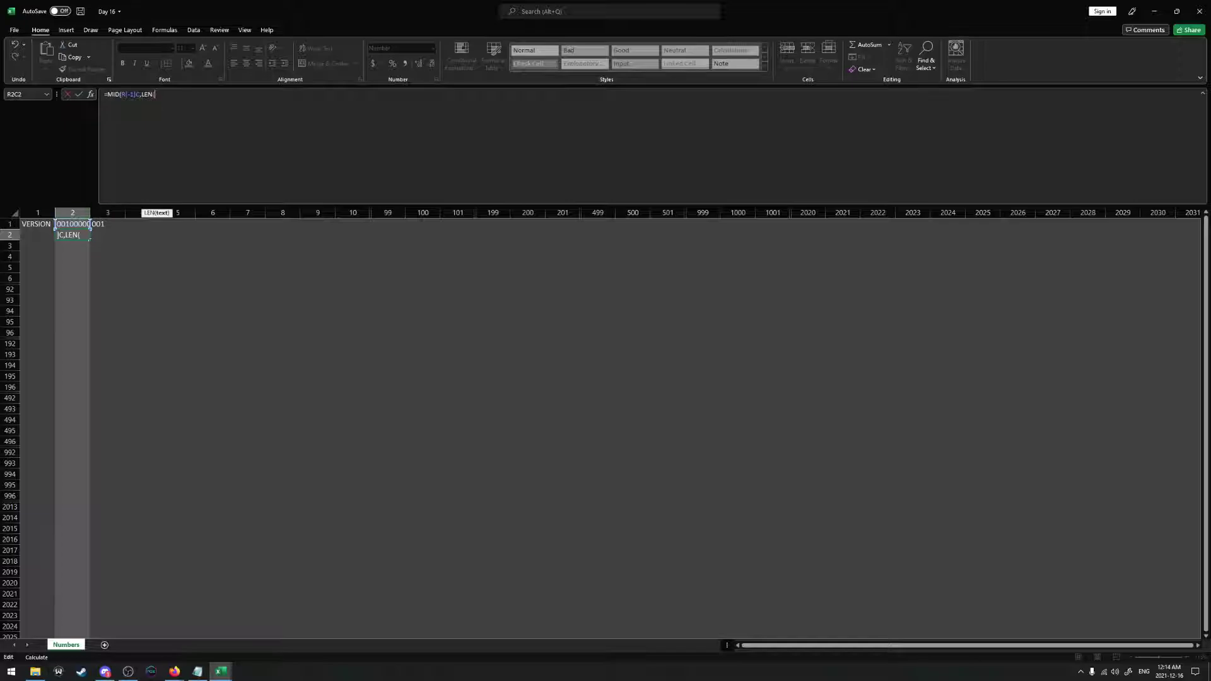
pyautogui.press('BackSpace')
pyautogui.press('BackSpace')
pyautogui.press('BackSpace')
pyautogui.press('BackSpace')
pyautogui.write('LEN(')
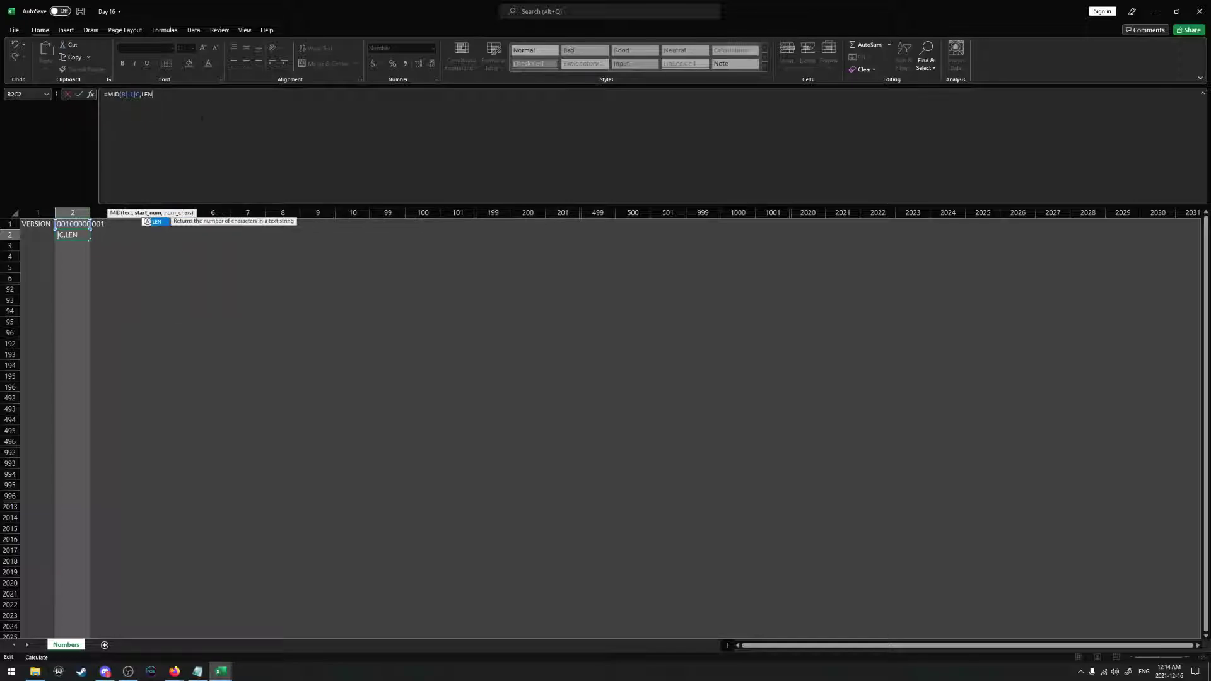
pyautogui.click(111, 226)
pyautogui.click(209, 164)
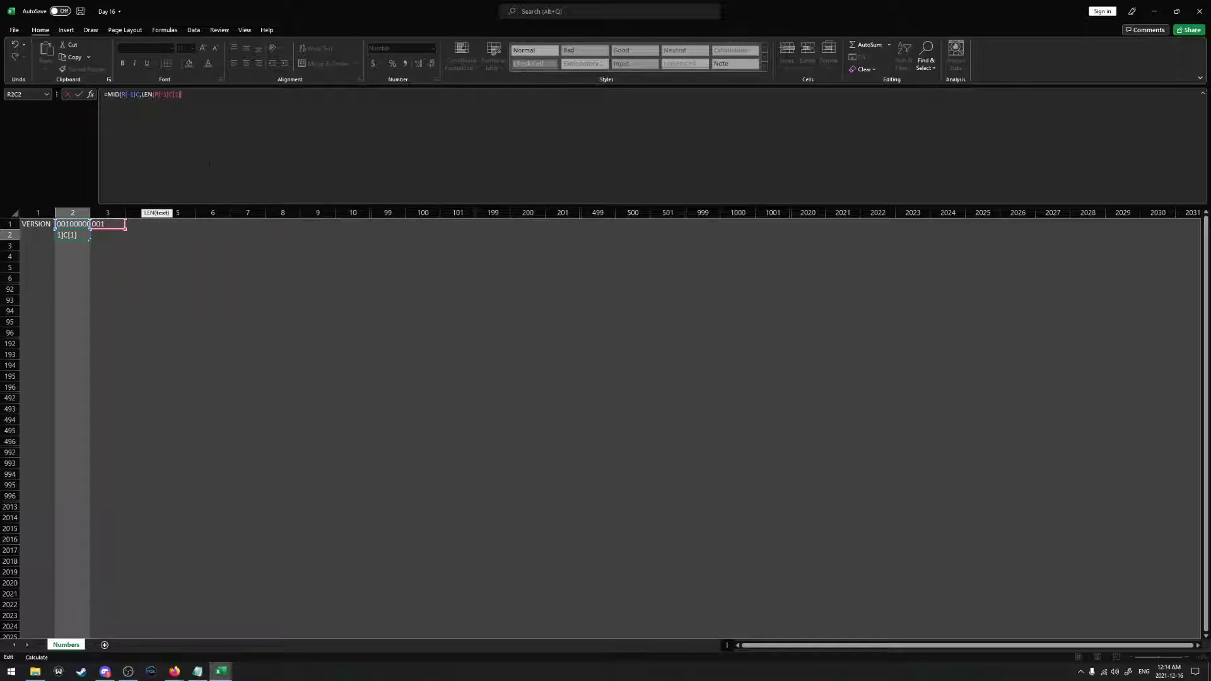
pyautogui.write(')+1')
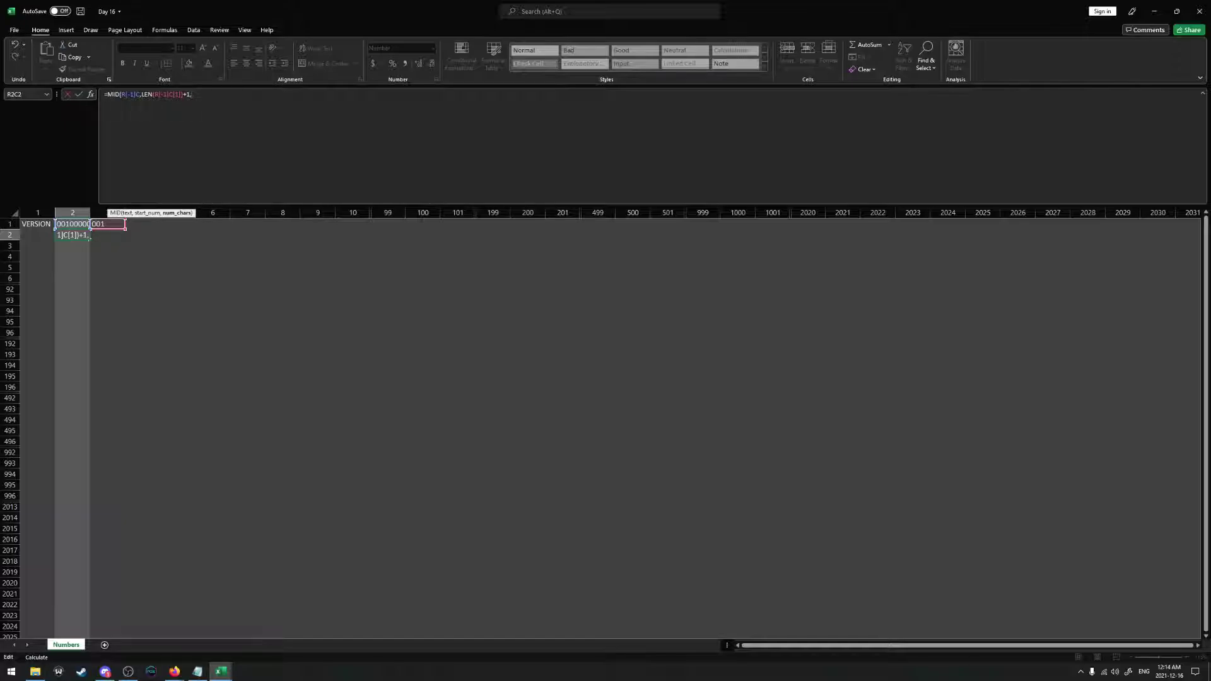
pyautogui.write(',9999')
pyautogui.press('Return')
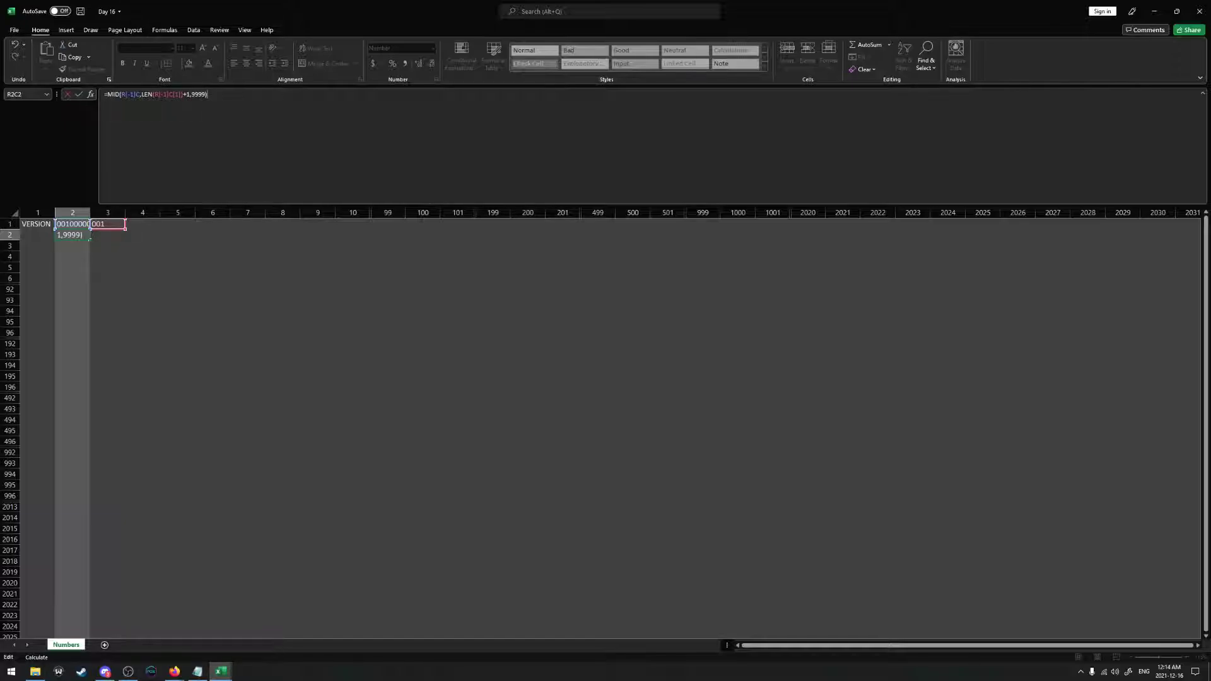
# Check the R2C2 remaining bits, briefly widening column 2 and undoing it
pyautogui.click(63, 235)
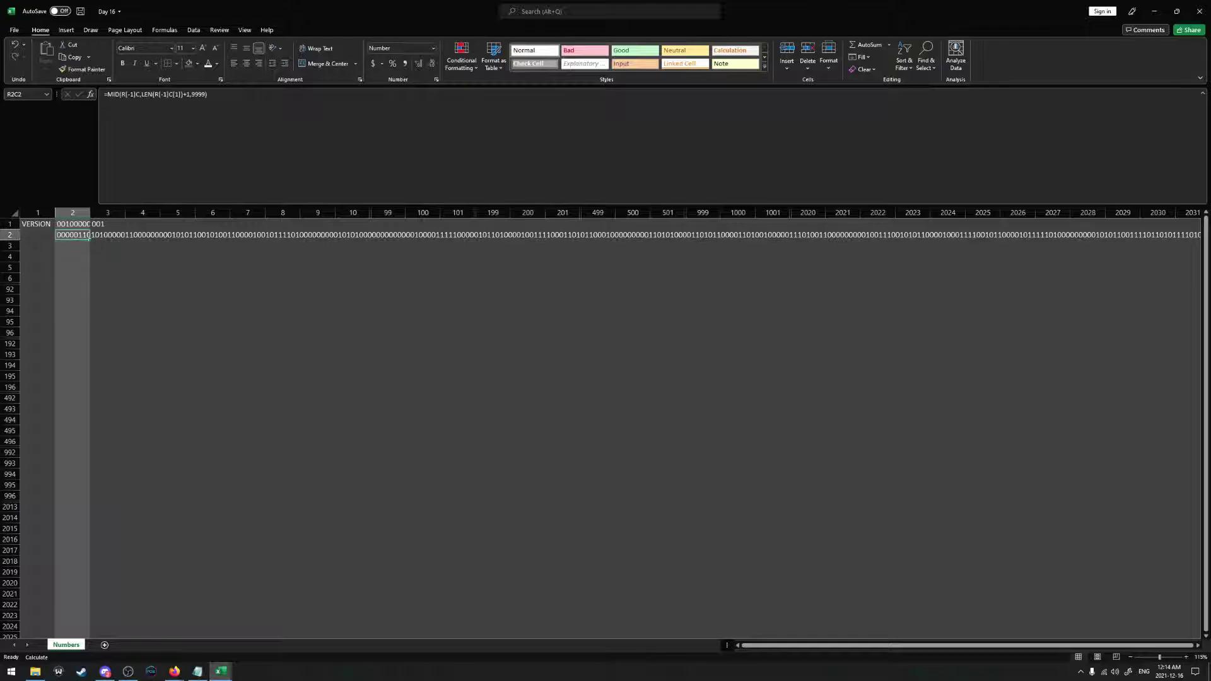
pyautogui.moveTo(91, 212); pyautogui.dragTo(124, 212)
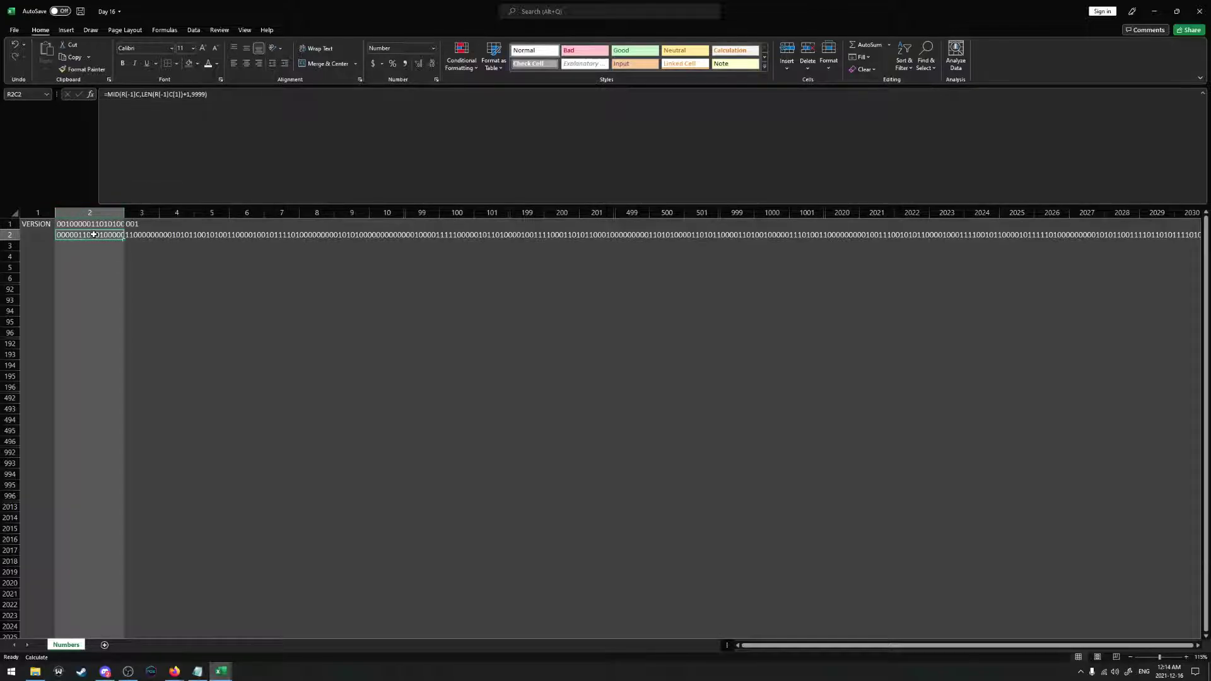
pyautogui.hotkey('ctrl', 'z')
pyautogui.click(104, 234)
# After glancing at the puzzle page and notes, label R2C1 TYPE
pyautogui.click(99, 224)
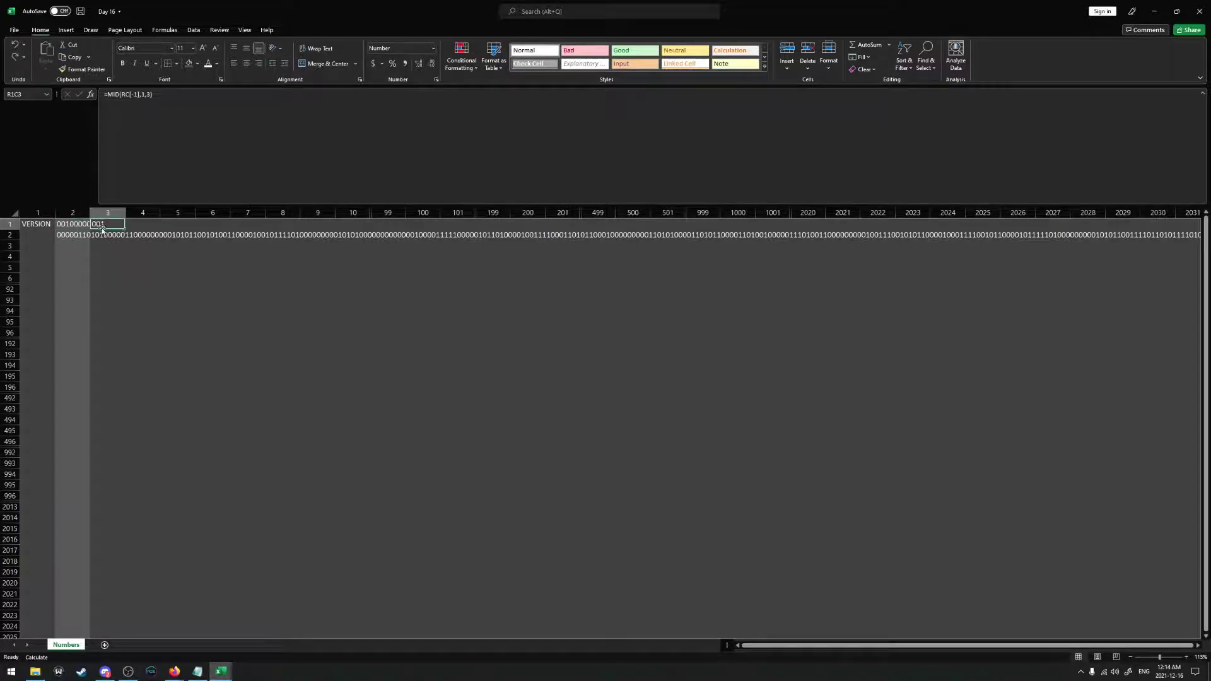
pyautogui.hotkey('alt', 'Tab')
pyautogui.press('Tab')
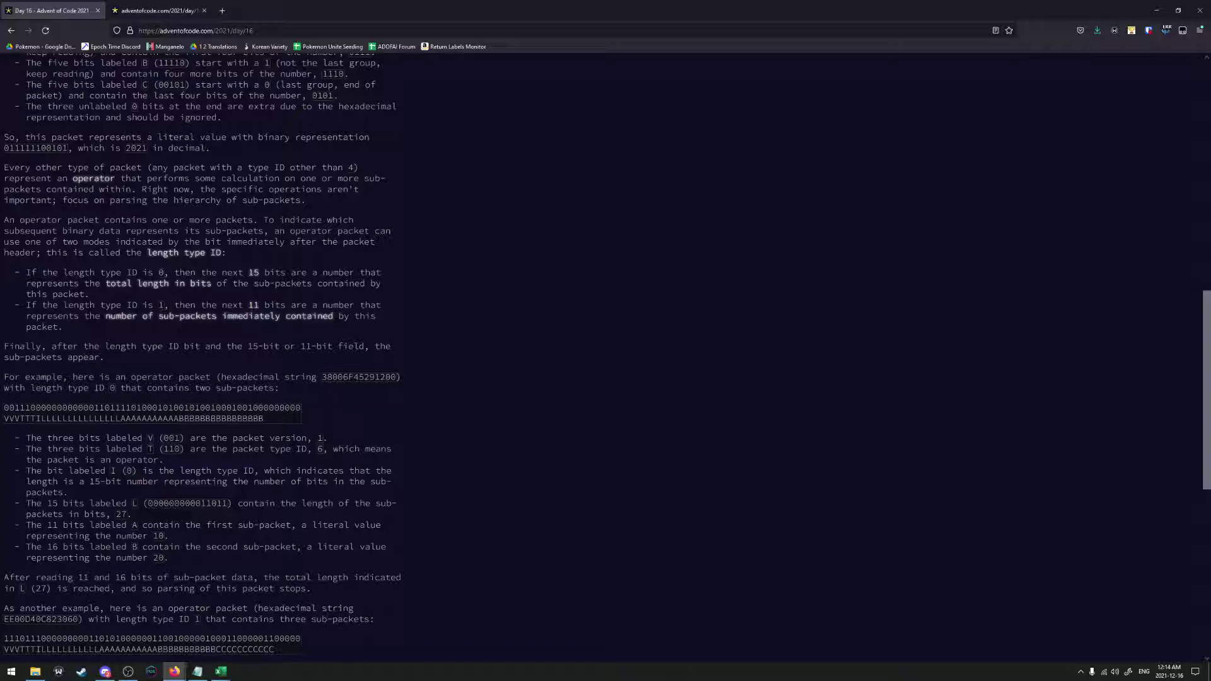
pyautogui.hotkey('alt', 'Tab')
pyautogui.hotkey('alt', 'Tab')
pyautogui.press('Tab')
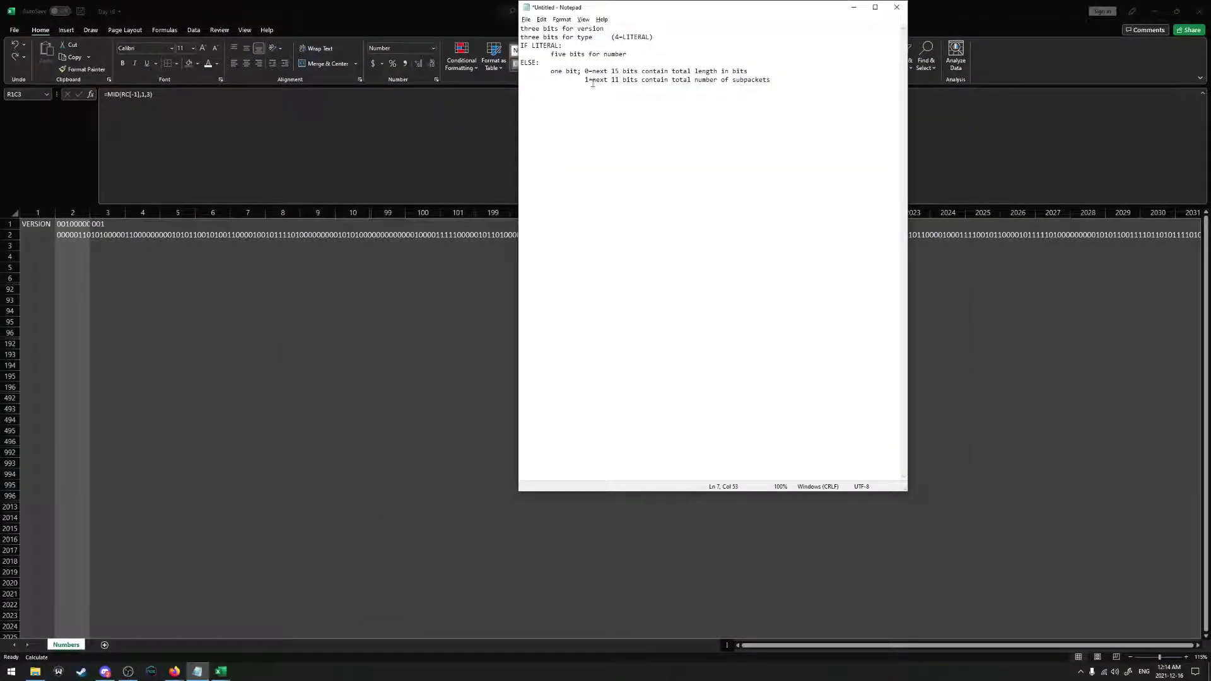
pyautogui.click(21, 235)
pyautogui.write('TYPE')
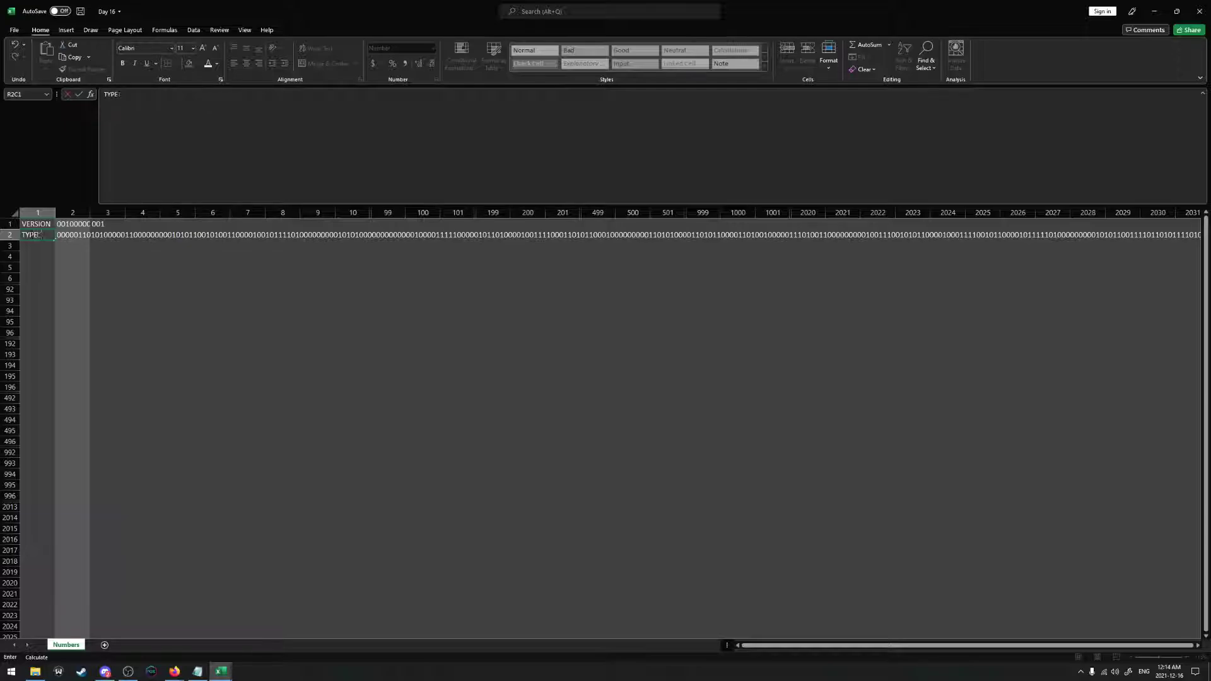
pyautogui.press('Return')
# Copy the three-bit MID formula from R1C3 to R2C3, extracting type bits 000
pyautogui.click(107, 224)
pyautogui.hotkey('ctrl', 'c')
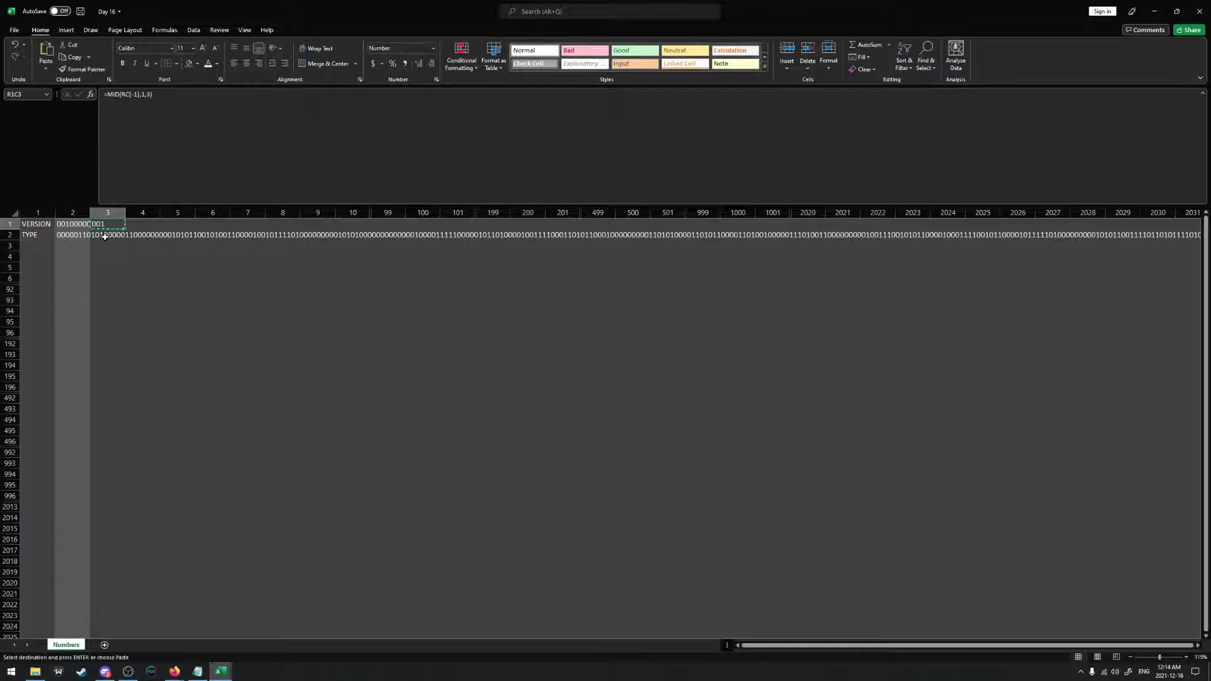
pyautogui.click(104, 235)
pyautogui.hotkey('ctrl', 'v')
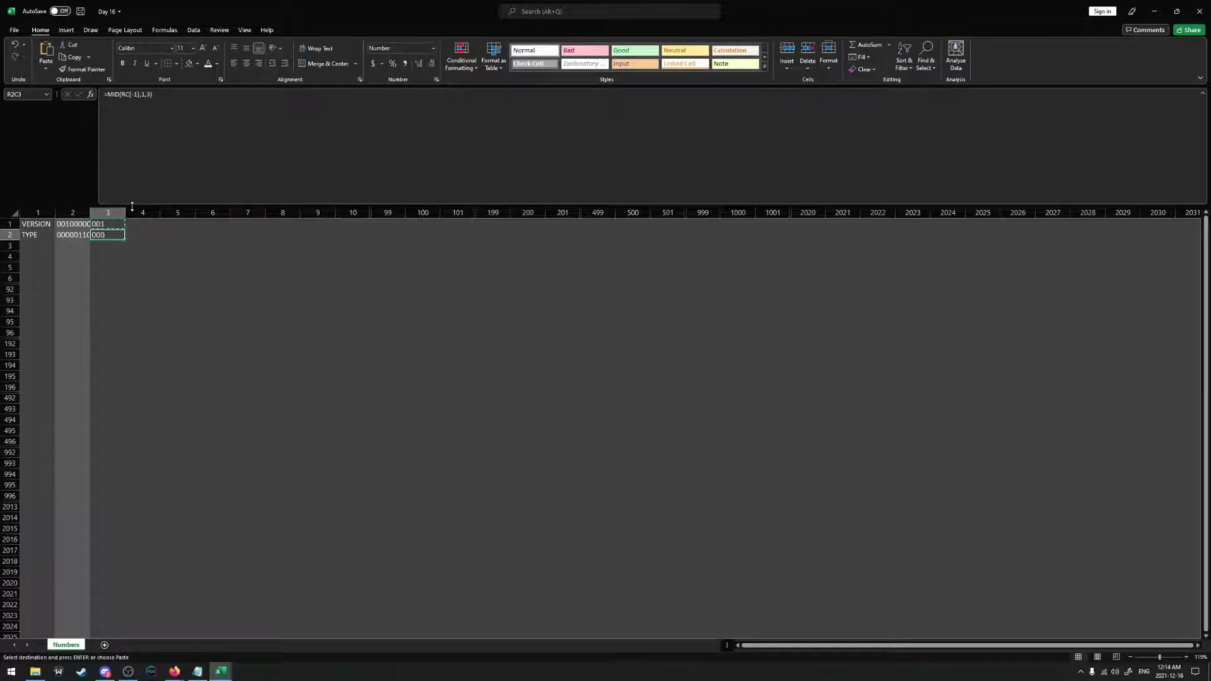
# Copy the remaining-bits formula from R2C2 into R3C2 and bring up the Notepad notes
pyautogui.click(87, 237)
pyautogui.hotkey('ctrl', 'c')
pyautogui.click(88, 246)
pyautogui.press('Return')
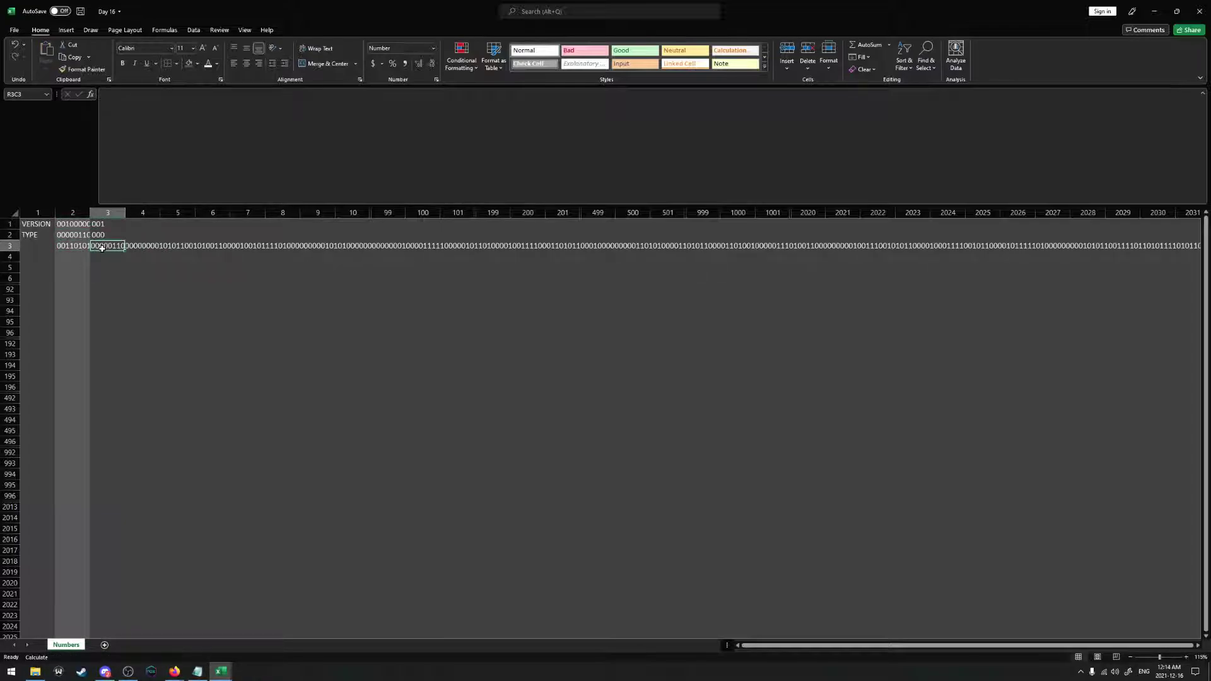
pyautogui.click(42, 246)
pyautogui.hotkey('alt', 'Tab')
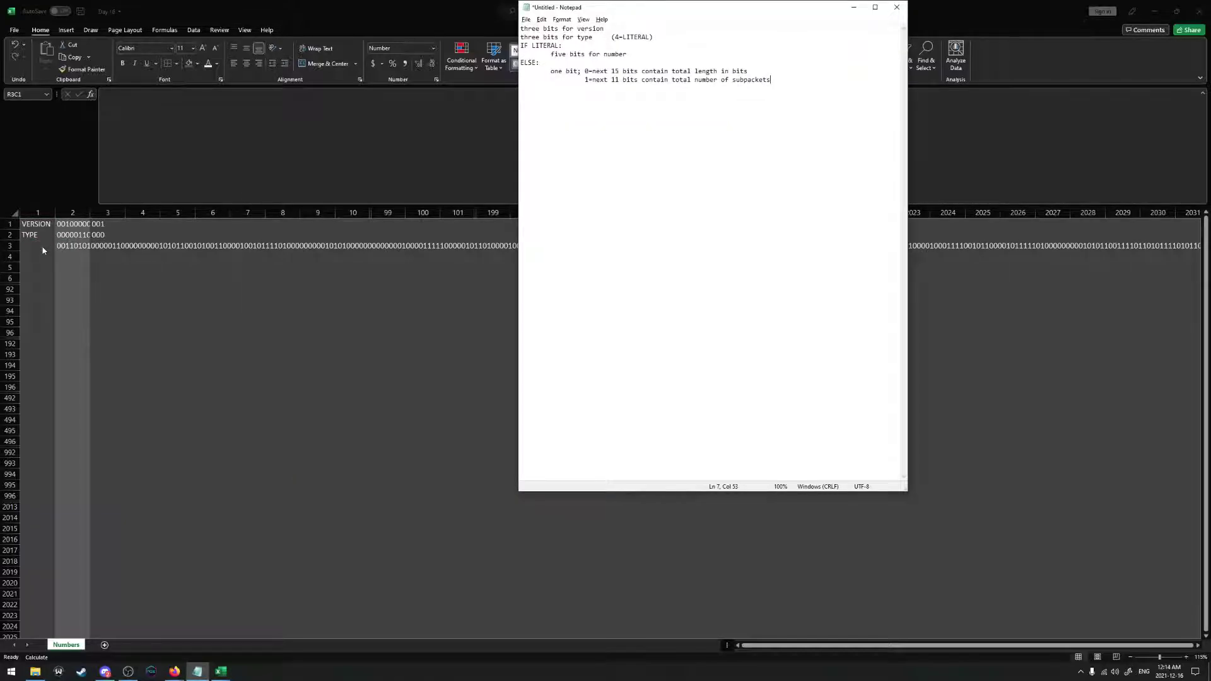
# Label R3C1 ID
pyautogui.click(42, 246)
pyautogui.write('ID')
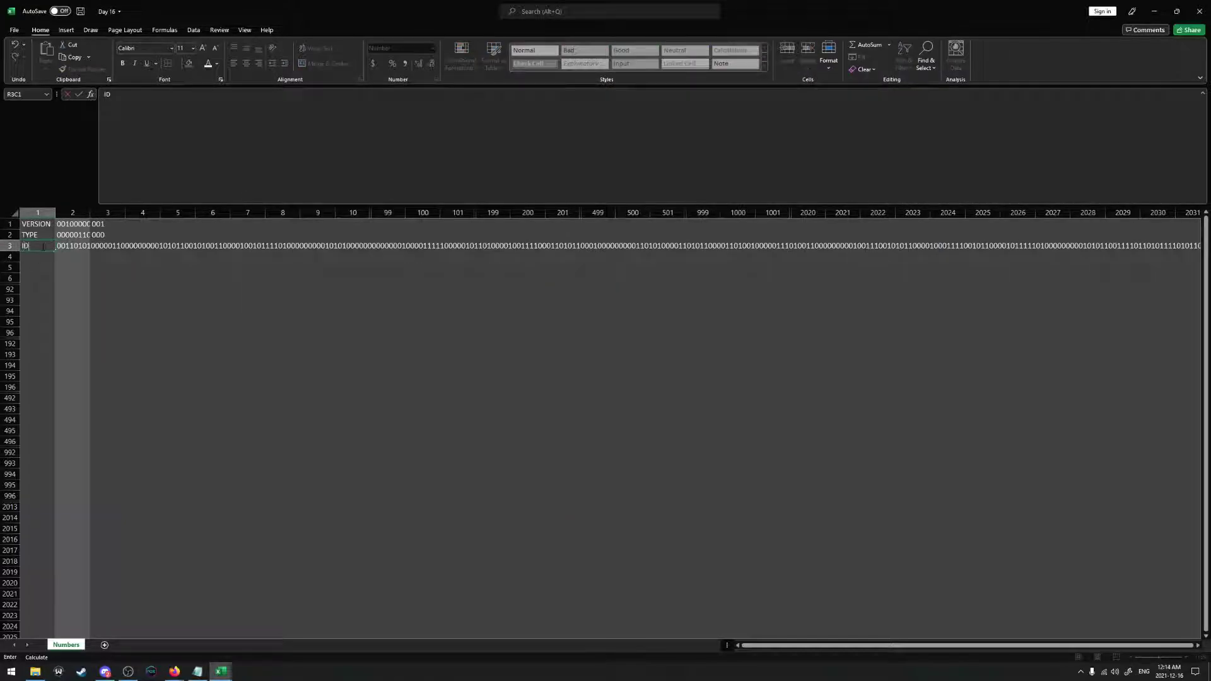
pyautogui.press('Tab')
pyautogui.press('Tab')
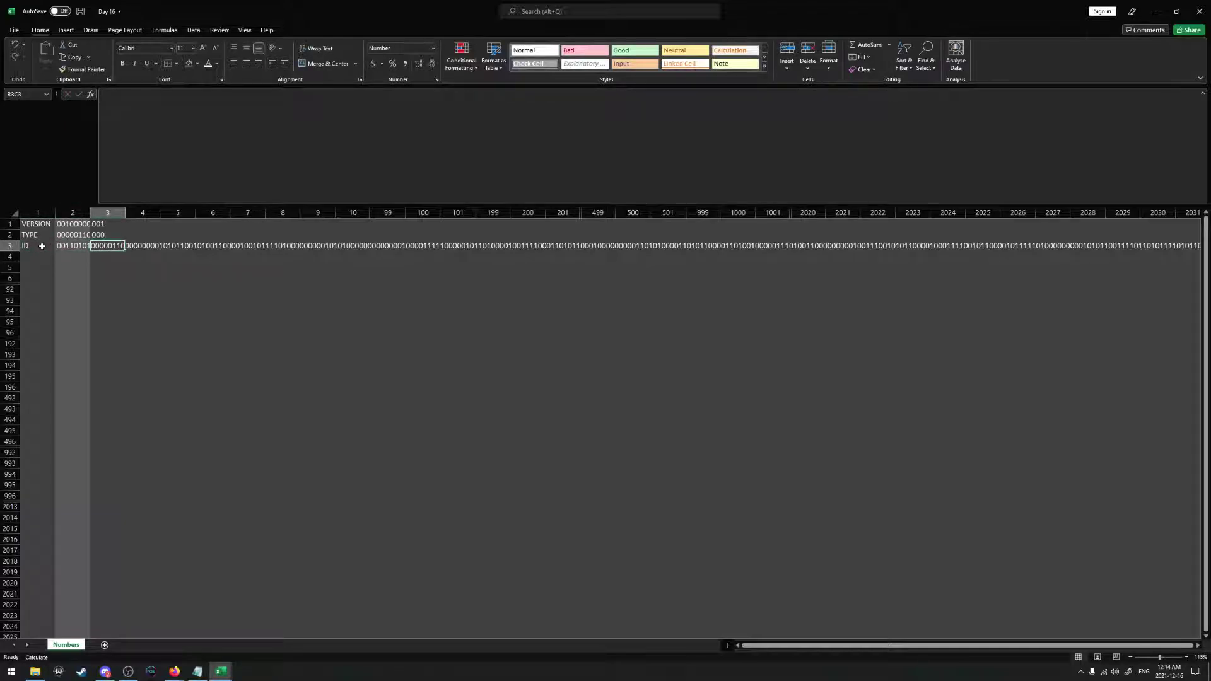
pyautogui.write('=')
pyautogui.press('Escape')
# Copy the TYPE extraction formula into R3C3 as =MID(RC[-1],1,1), giving the ID bit 0
pyautogui.press('Up')
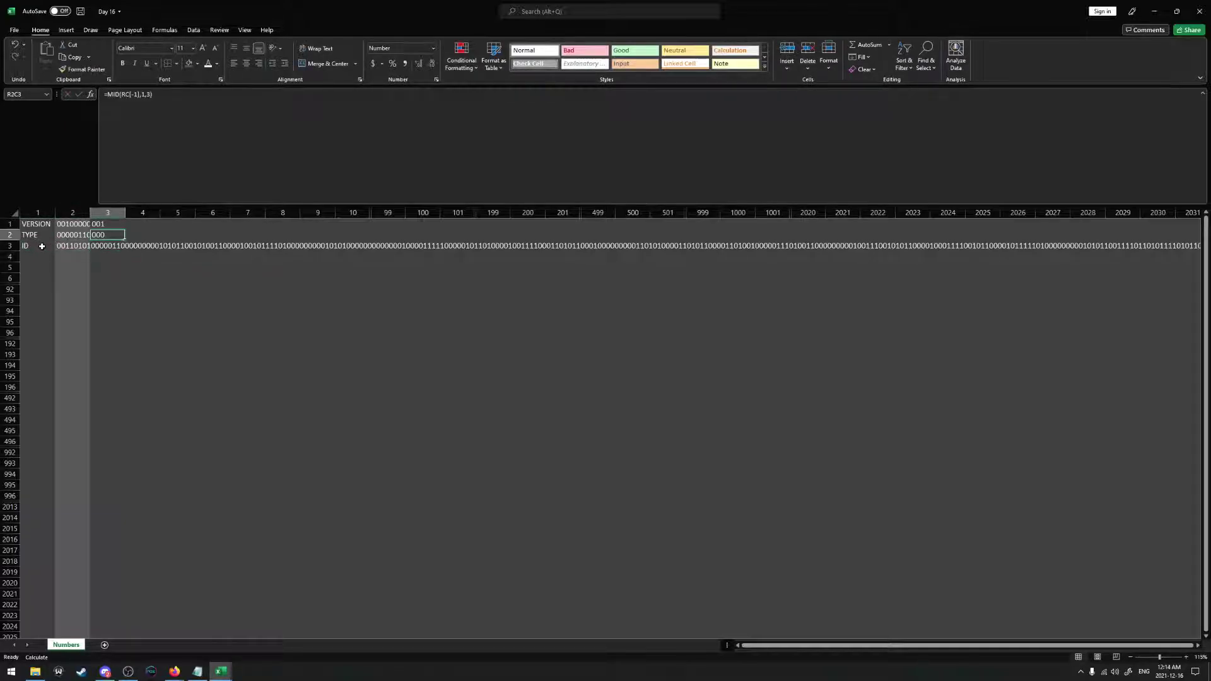
pyautogui.hotkey('ctrl', 'c')
pyautogui.click(126, 247)
pyautogui.press('Return')
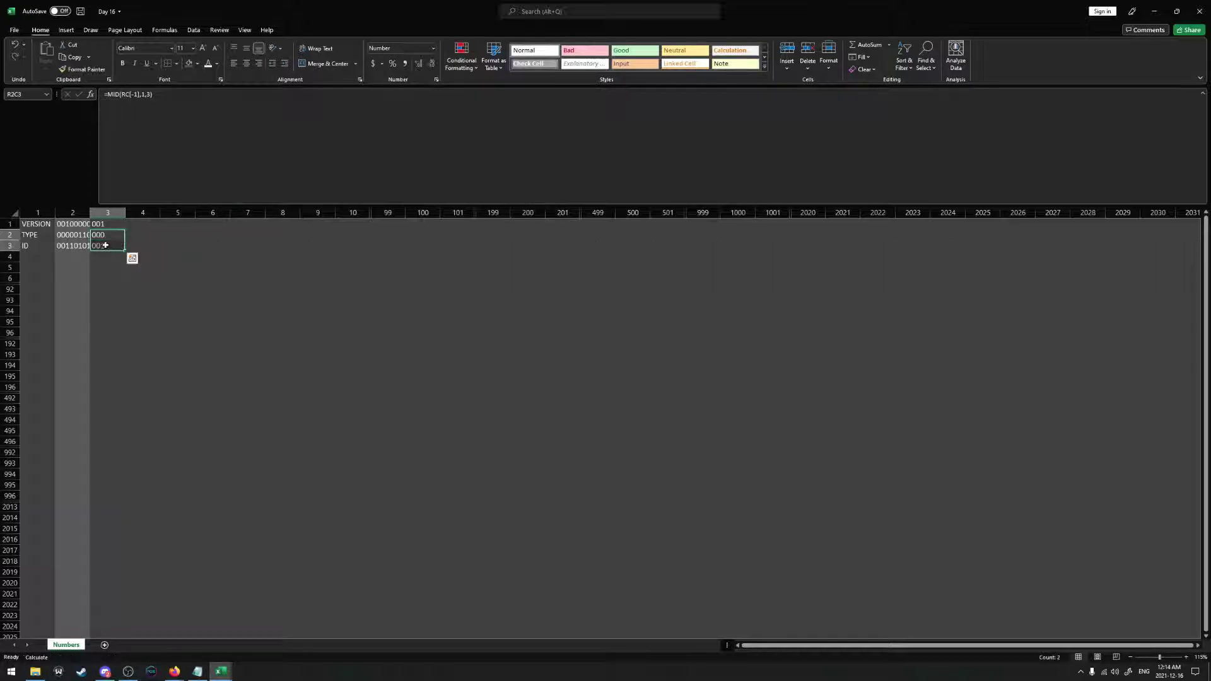
pyautogui.doubleClick(126, 248)
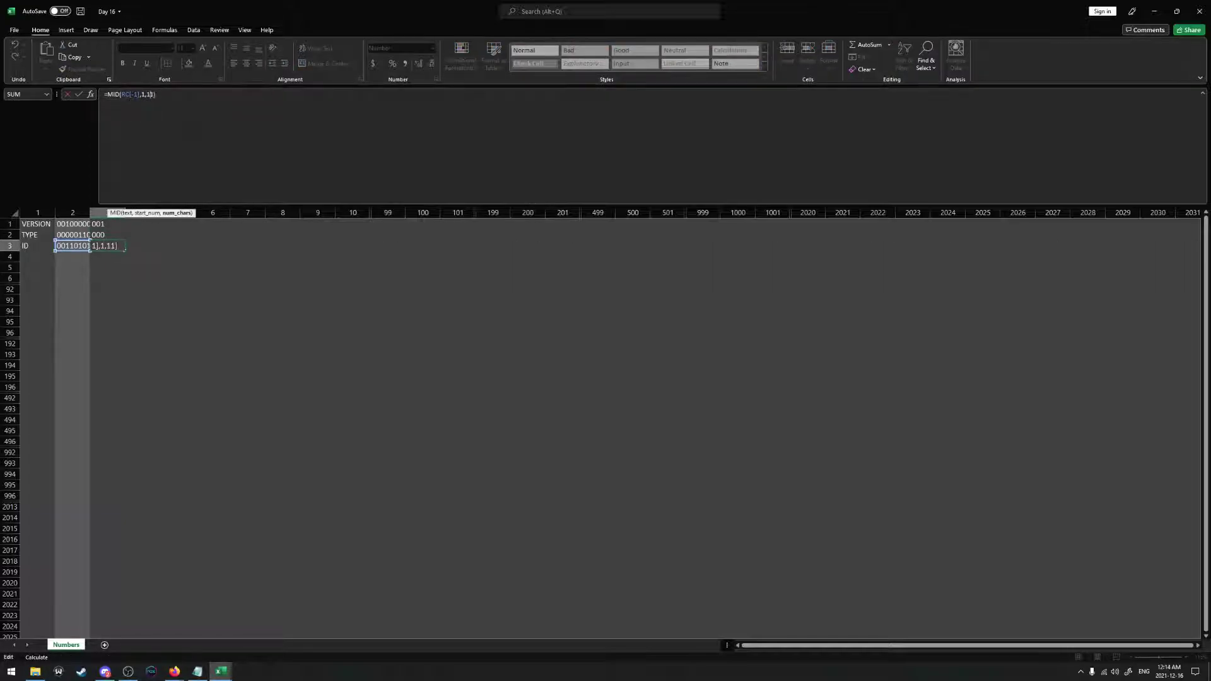
pyautogui.press('Return')
# Fill the remaining-bits formula from R3C2 down into R4C2
pyautogui.press('Up')
pyautogui.press('Left')
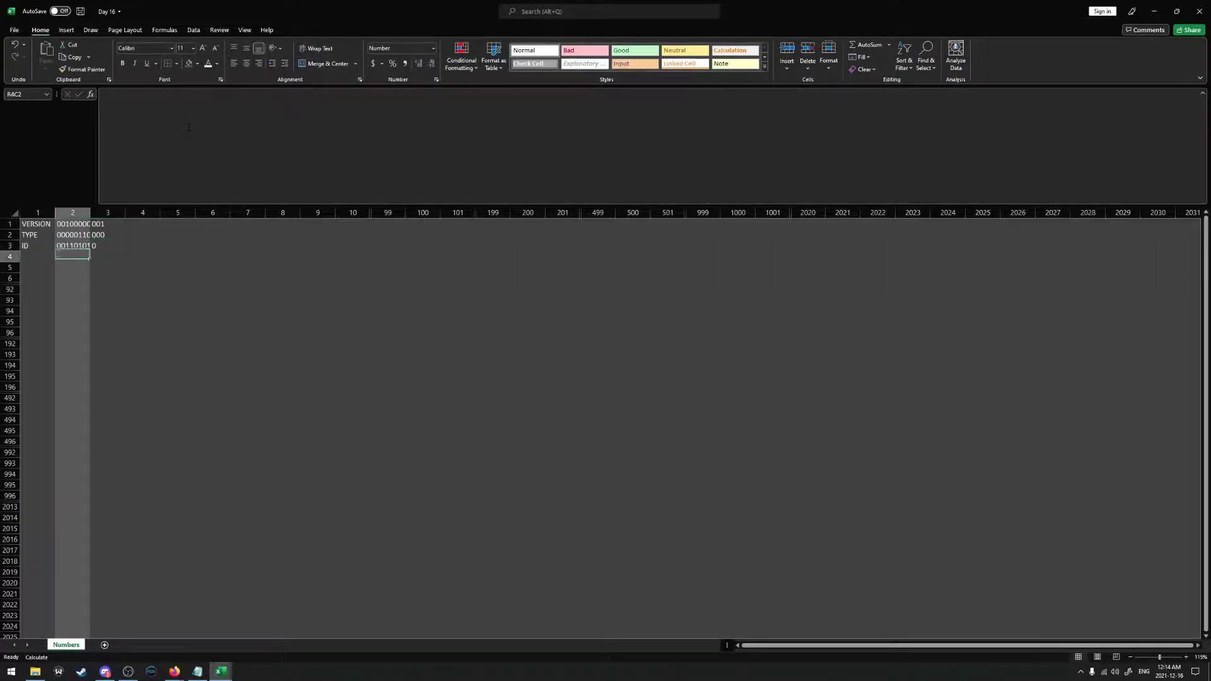
pyautogui.press('Down')
pyautogui.click(65, 244)
pyautogui.moveTo(90, 250); pyautogui.dragTo(90, 259)
pyautogui.click(102, 257)
pyautogui.hotkey('alt', 'Tab')
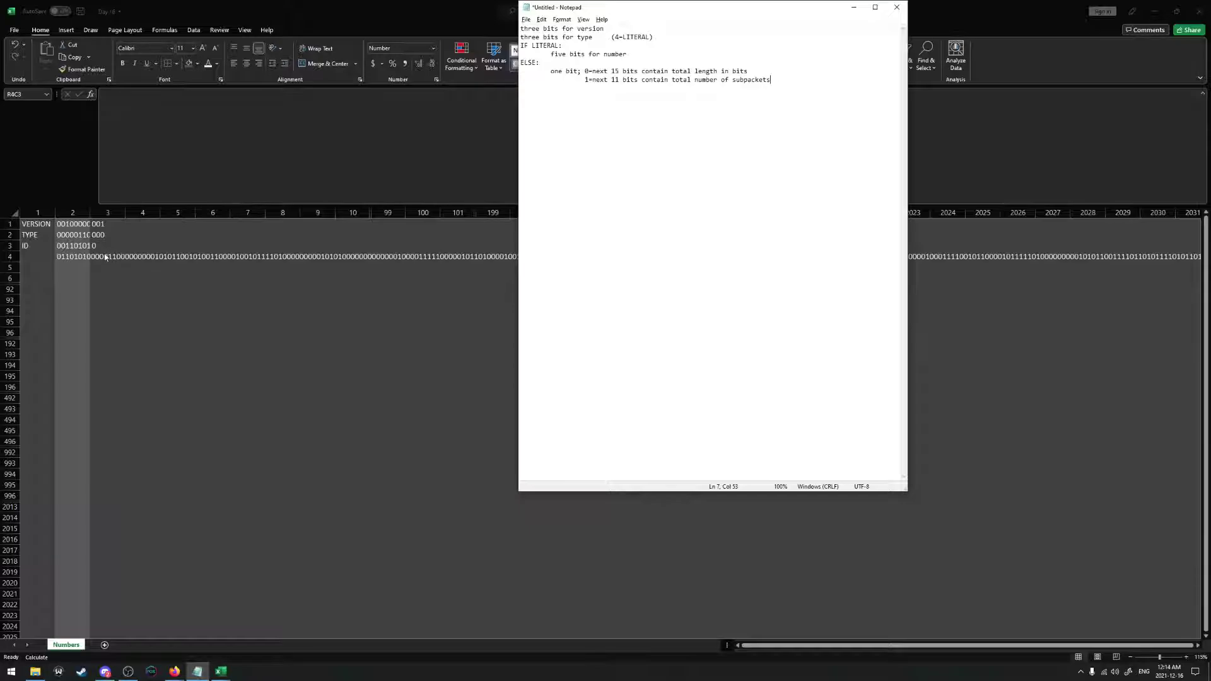
pyautogui.click(105, 257)
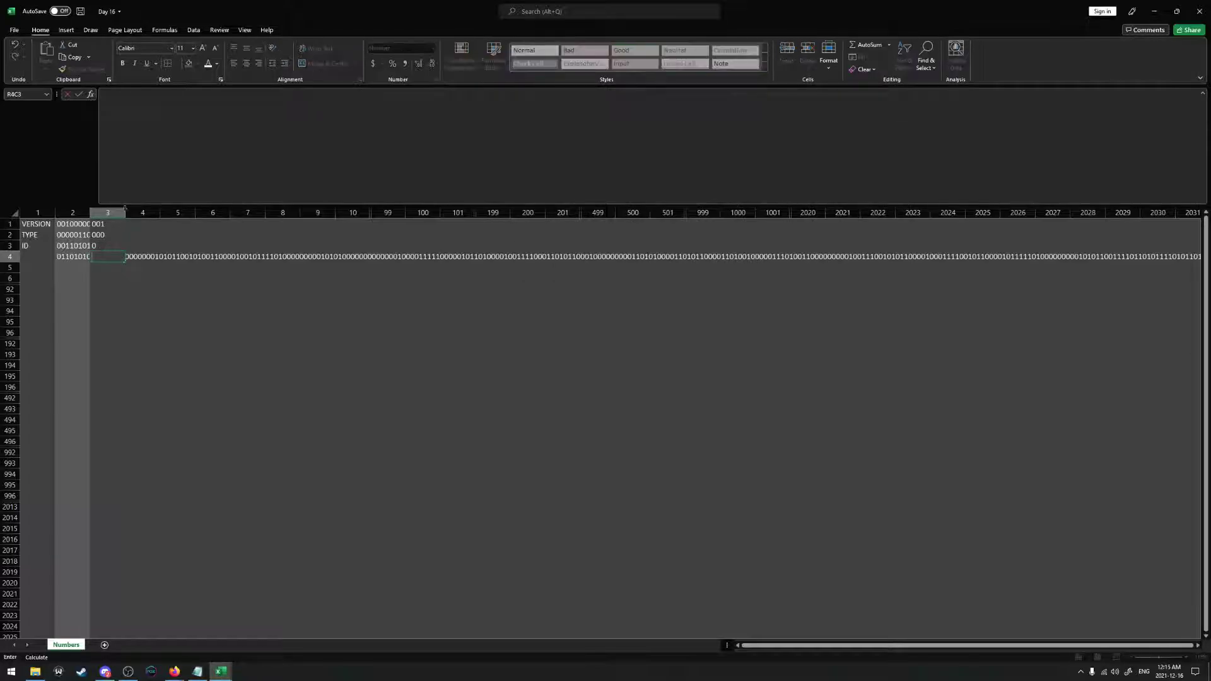
pyautogui.press('Escape')
pyautogui.press('Up')
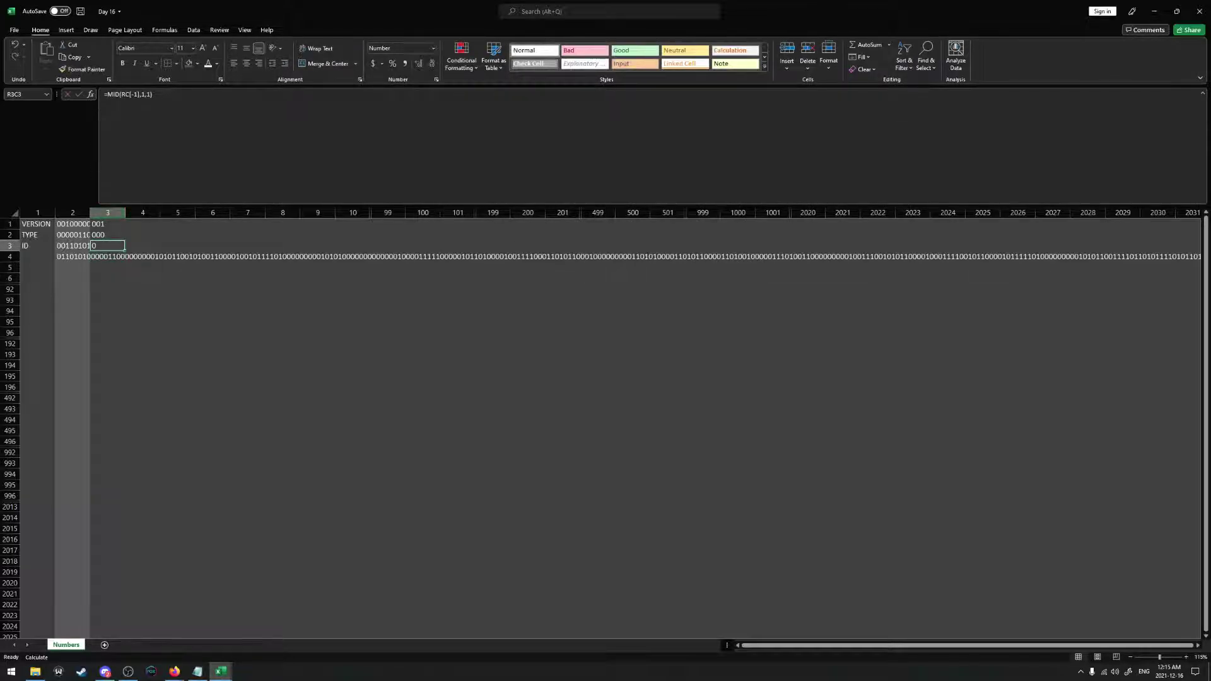
# Begin wrapping the ID formula in an IF that tests whether the TYPE bits equal "100"
pyautogui.press('F2')
pyautogui.press('Home')
pyautogui.press('Right')
pyautogui.write('IF(')
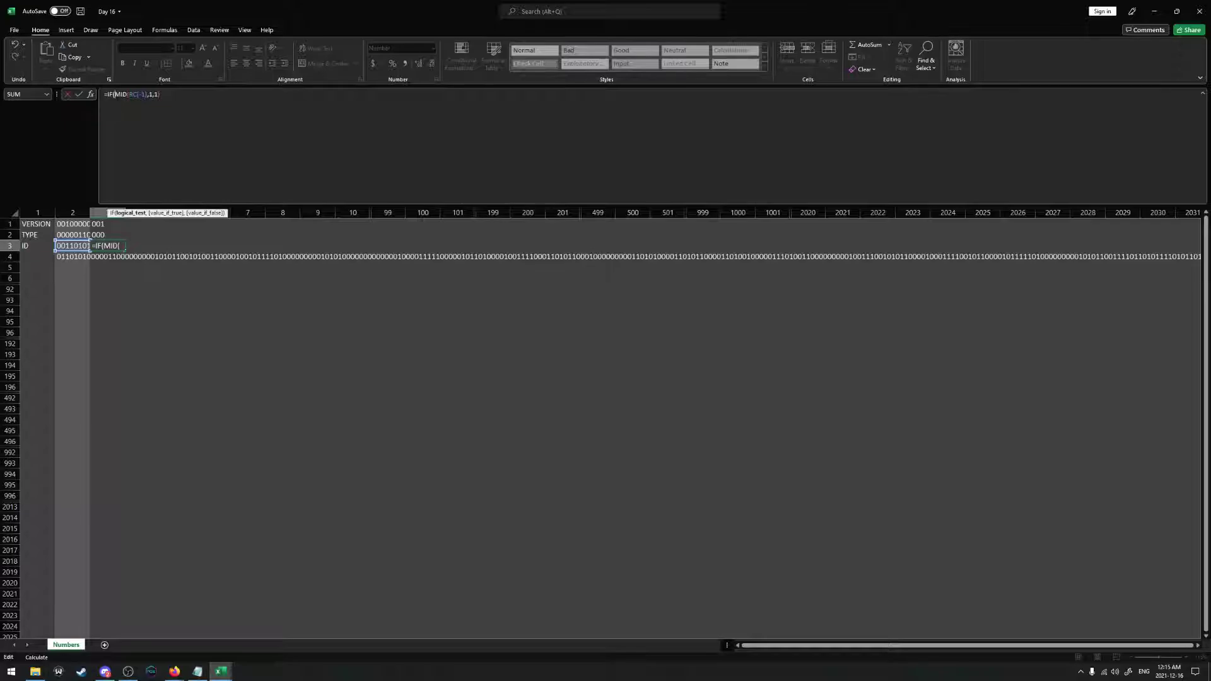
pyautogui.write('BASE(')
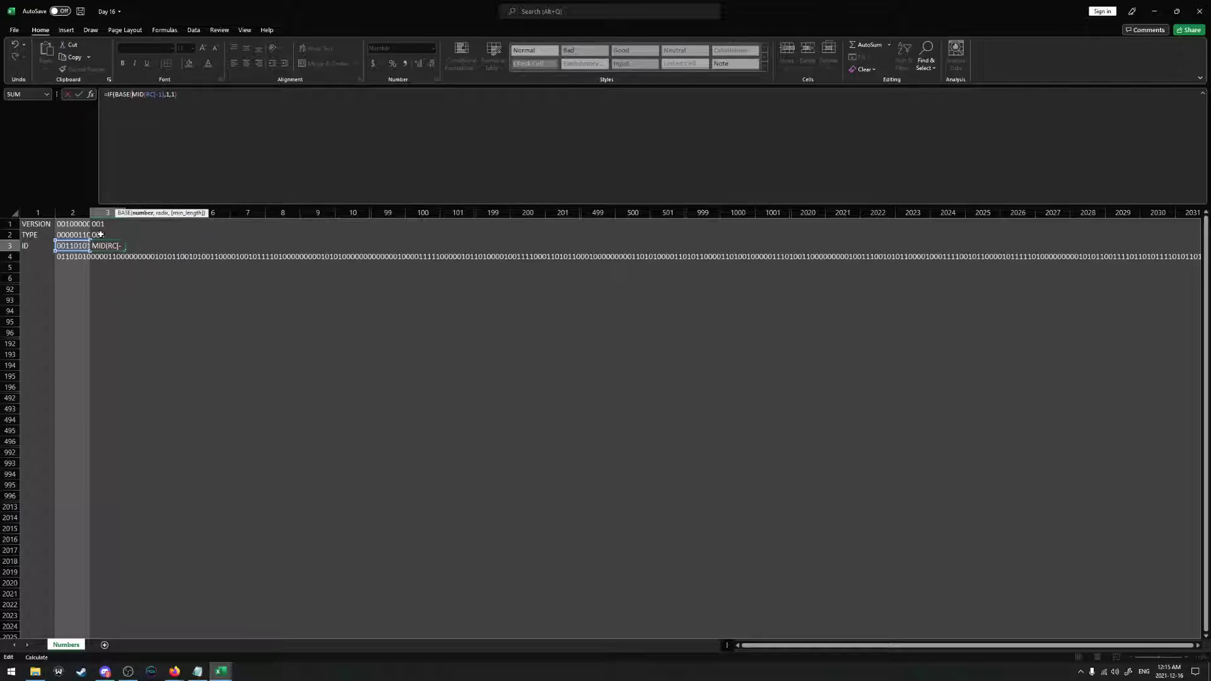
pyautogui.press('BackSpace')
pyautogui.press('BackSpace')
pyautogui.press('BackSpace')
pyautogui.press('BackSpace')
pyautogui.write('DEC')
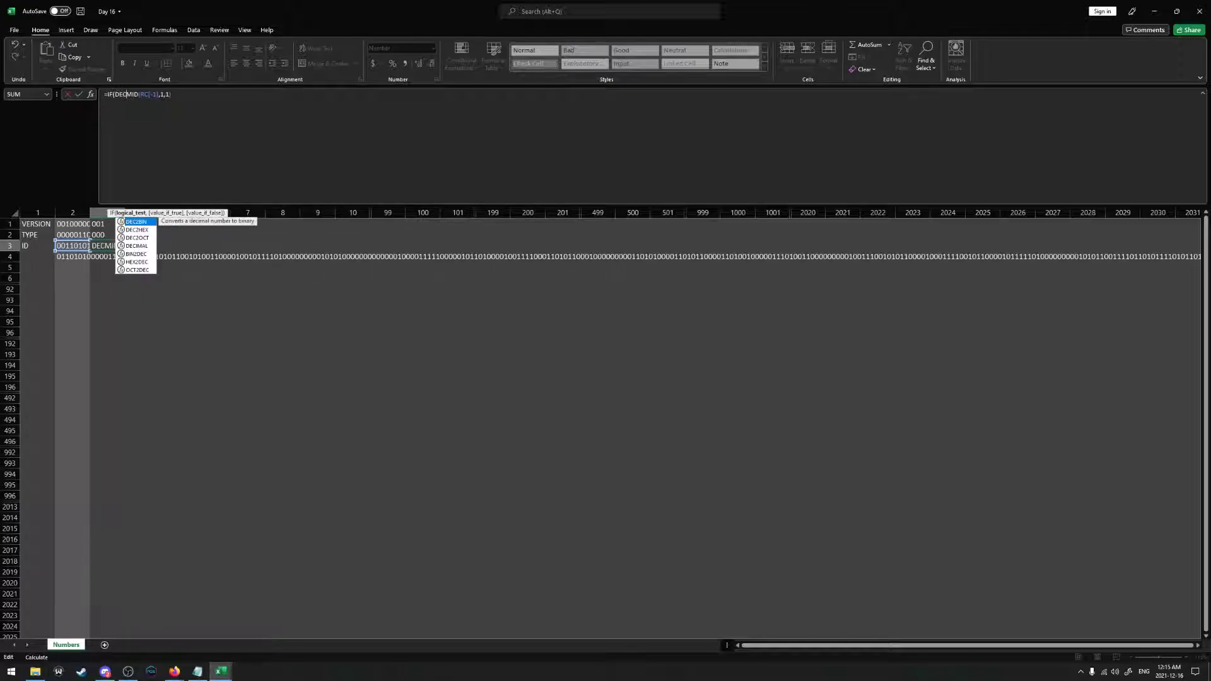
pyautogui.press('BackSpace')
pyautogui.write('C')
pyautogui.press('BackSpace')
pyautogui.press('BackSpace')
pyautogui.press('BackSpace')
pyautogui.click(108, 233)
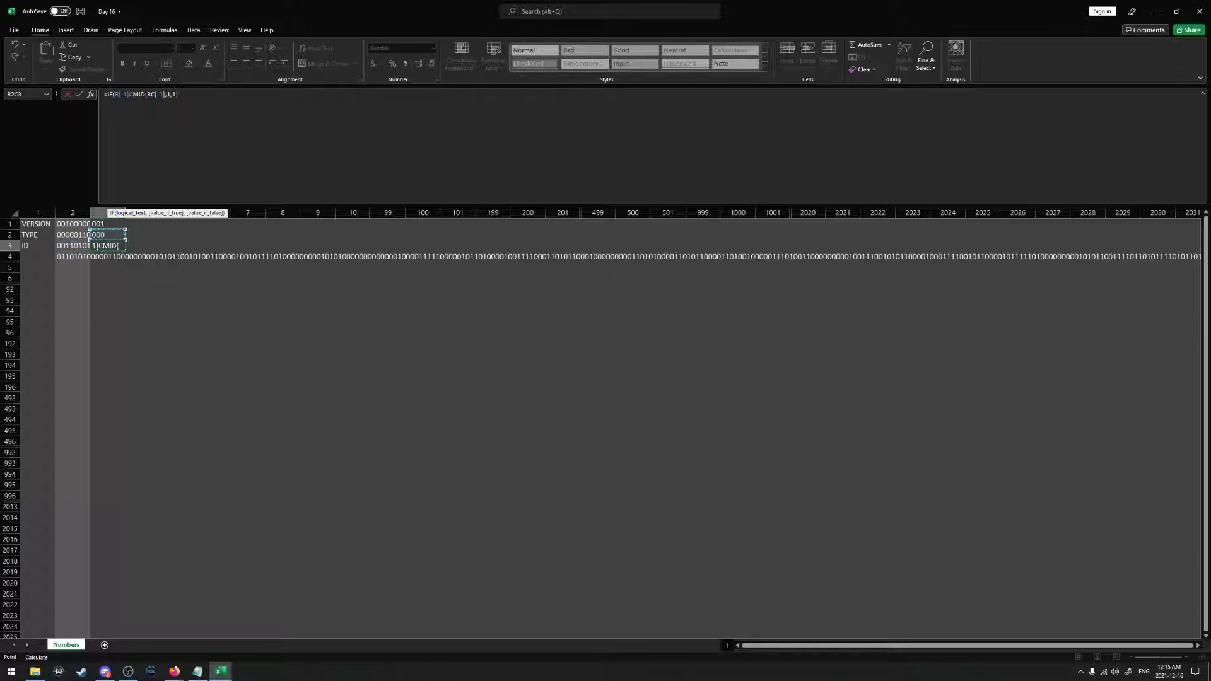
pyautogui.write('="100",')
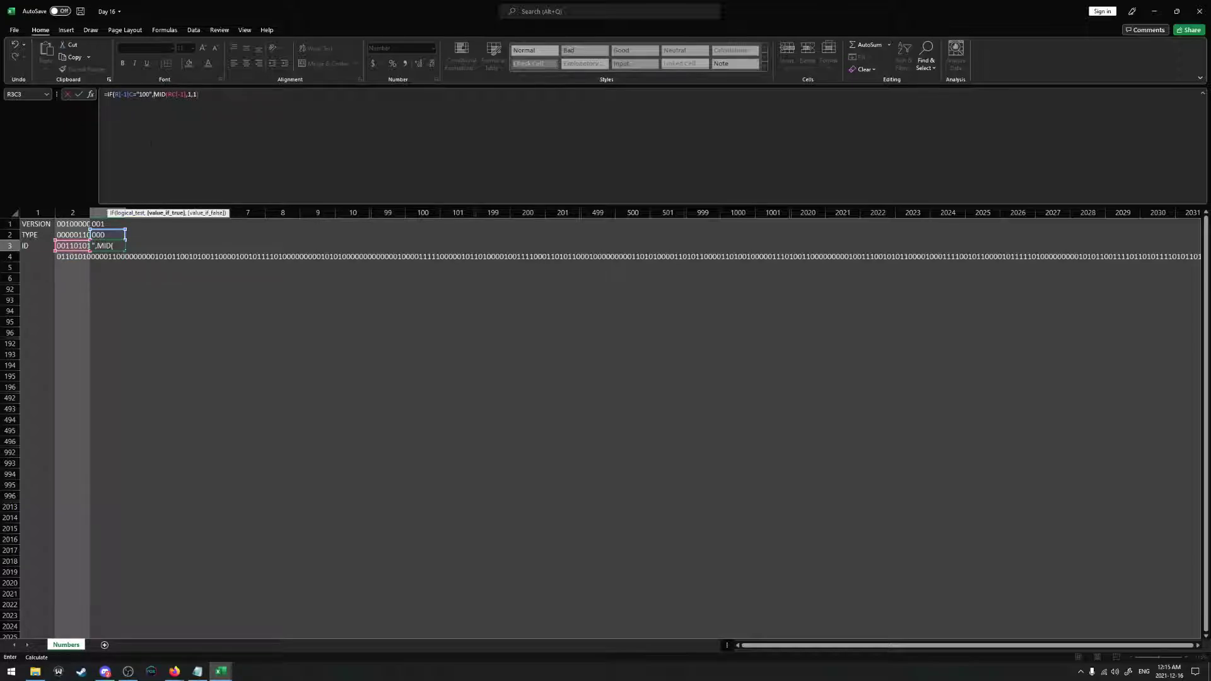
# Complete R3C3 as =IF(R[-1]C="100","",MID(RC[-1],1,1))
pyautogui.click(197, 94)
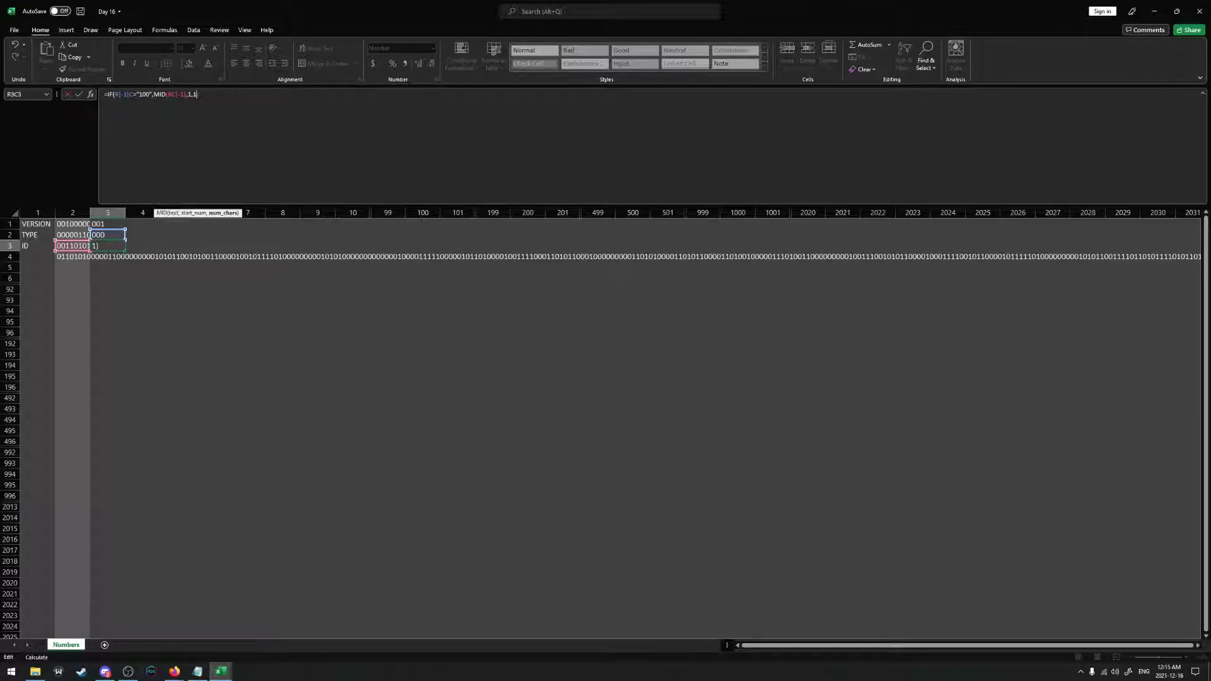
pyautogui.press('BackSpace')
pyautogui.write('5')
pyautogui.hotkey('shift', 'Left')
pyautogui.hotkey('shift', 'Left')
pyautogui.hotkey('shift', 'Left')
pyautogui.hotkey('shift', 'Left')
pyautogui.hotkey('shift', 'Left')
pyautogui.hotkey('shift', 'Left')
pyautogui.hotkey('shift', 'Left')
pyautogui.hotkey('shift', 'Left')
pyautogui.hotkey('shift', 'Left')
pyautogui.hotkey('shift', 'Left')
pyautogui.hotkey('shift', 'Left')
pyautogui.hotkey('shift', 'Left')
pyautogui.hotkey('shift', 'Left')
pyautogui.hotkey('shift', 'Left')
pyautogui.hotkey('shift', 'Left')
pyautogui.hotkey('shift', 'Left')
pyautogui.hotkey('shift', 'Left')
pyautogui.hotkey('shift', 'Left')
pyautogui.hotkey('shift', 'Left')
pyautogui.hotkey('shift', 'Left')
pyautogui.press('End')
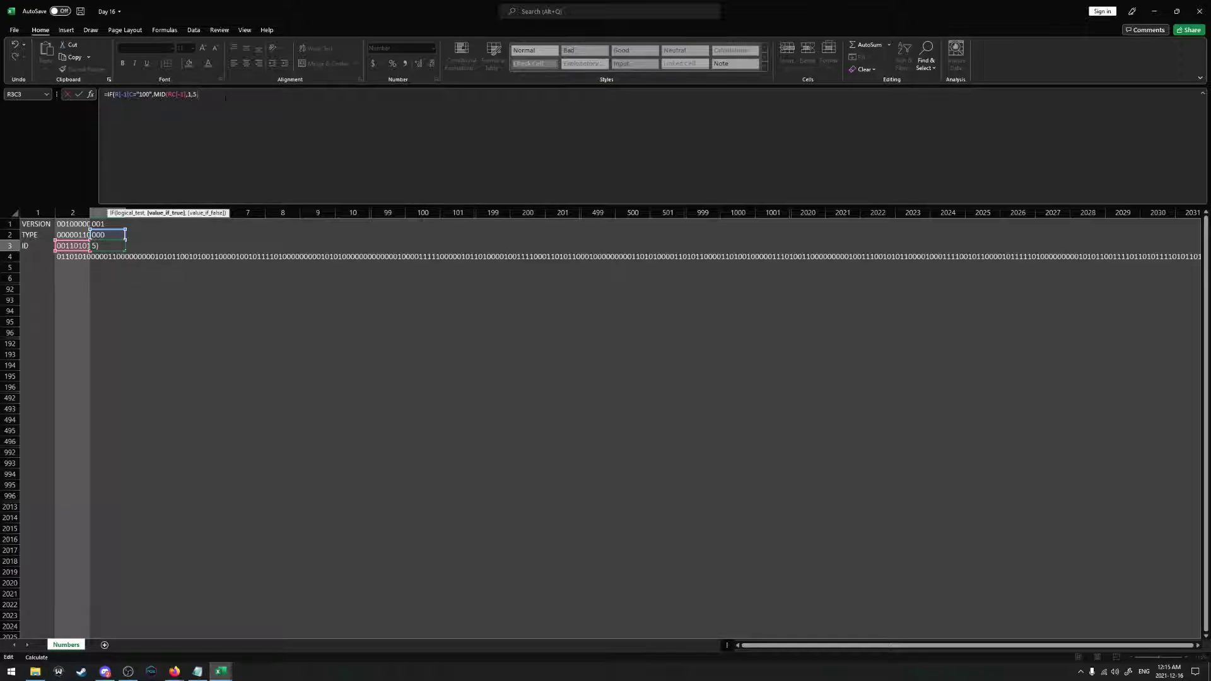
pyautogui.hotkey('shift', 'Left')
pyautogui.hotkey('shift', 'Left')
pyautogui.hotkey('shift', 'Left')
pyautogui.hotkey('shift', 'Left')
pyautogui.hotkey('shift', 'Left')
pyautogui.hotkey('shift', 'Left')
pyautogui.hotkey('shift', 'Left')
pyautogui.hotkey('shift', 'Left')
pyautogui.hotkey('shift', 'Left')
pyautogui.hotkey('shift', 'Left')
pyautogui.hotkey('shift', 'Left')
pyautogui.hotkey('shift', 'Left')
pyautogui.hotkey('shift', 'Left')
pyautogui.hotkey('shift', 'Left')
pyautogui.hotkey('shift', 'Left')
pyautogui.write('""')
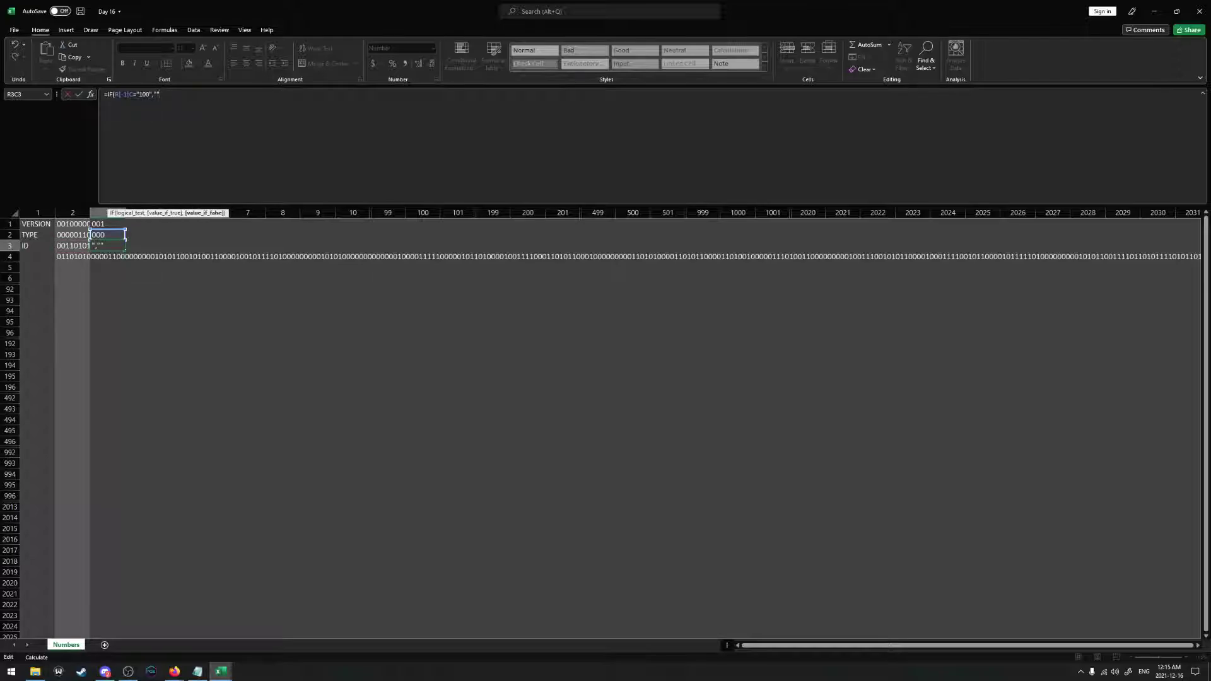
pyautogui.write(',MID(')
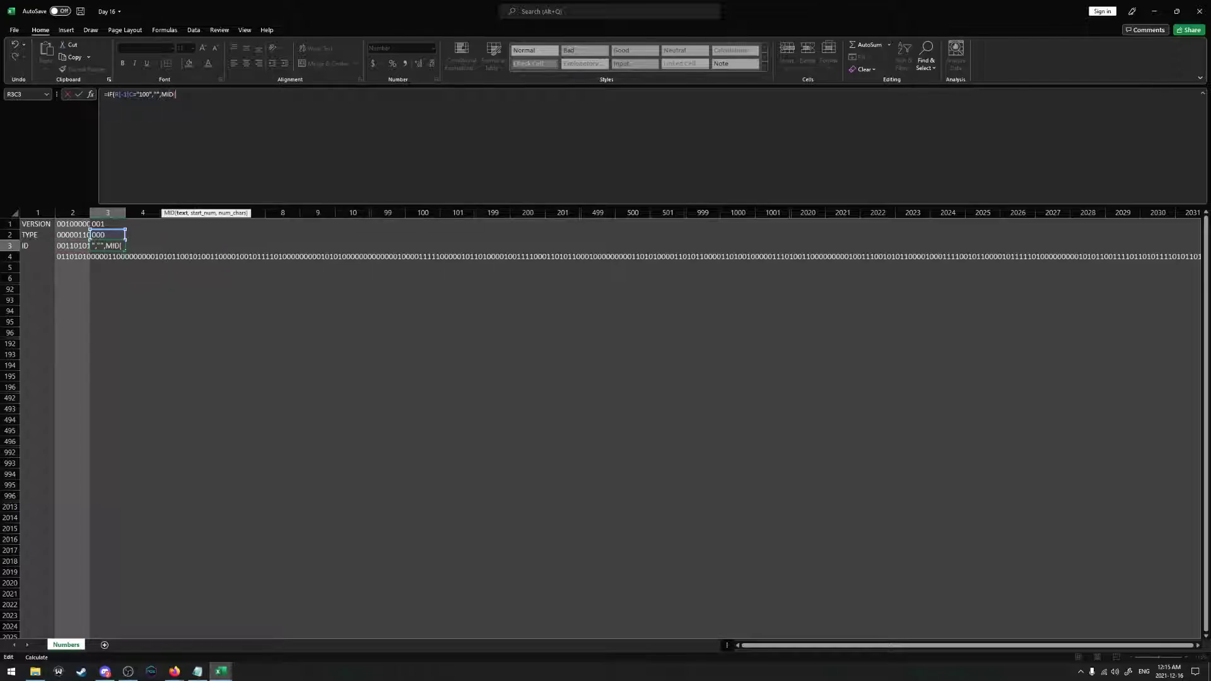
pyautogui.click(70, 245)
pyautogui.write(',1,1)')
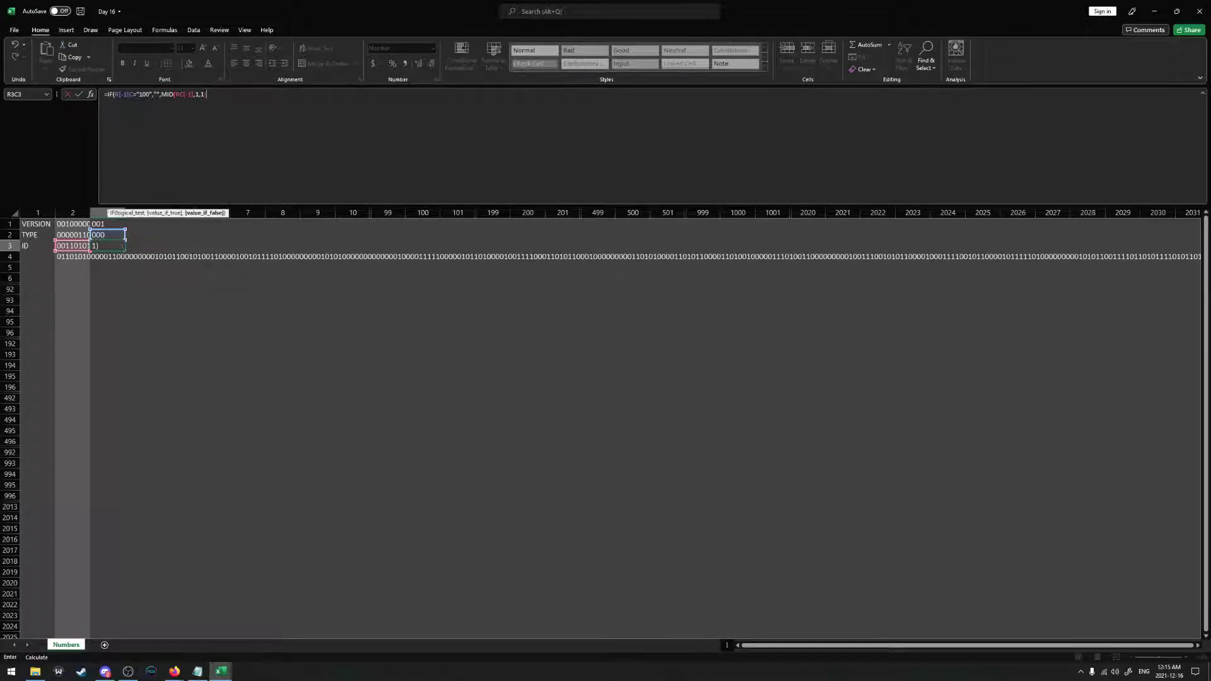
pyautogui.press('Return')
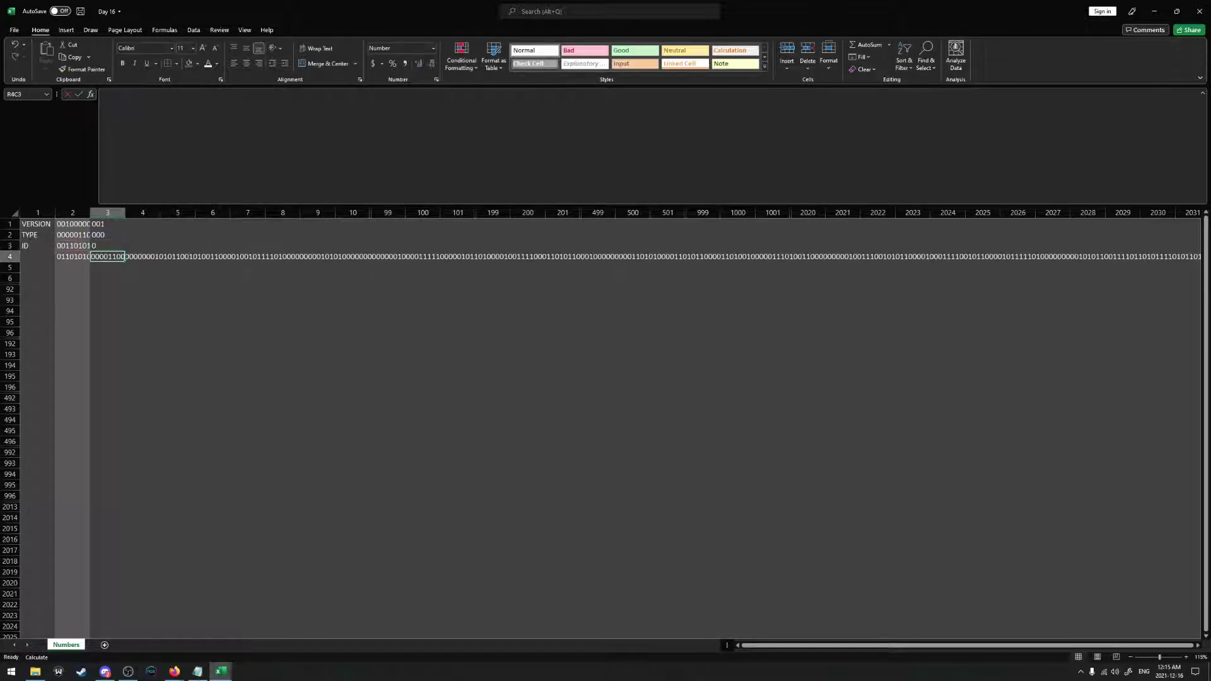
# Review the finished ID formula and switch over to the packet-format notes
pyautogui.click(107, 245)
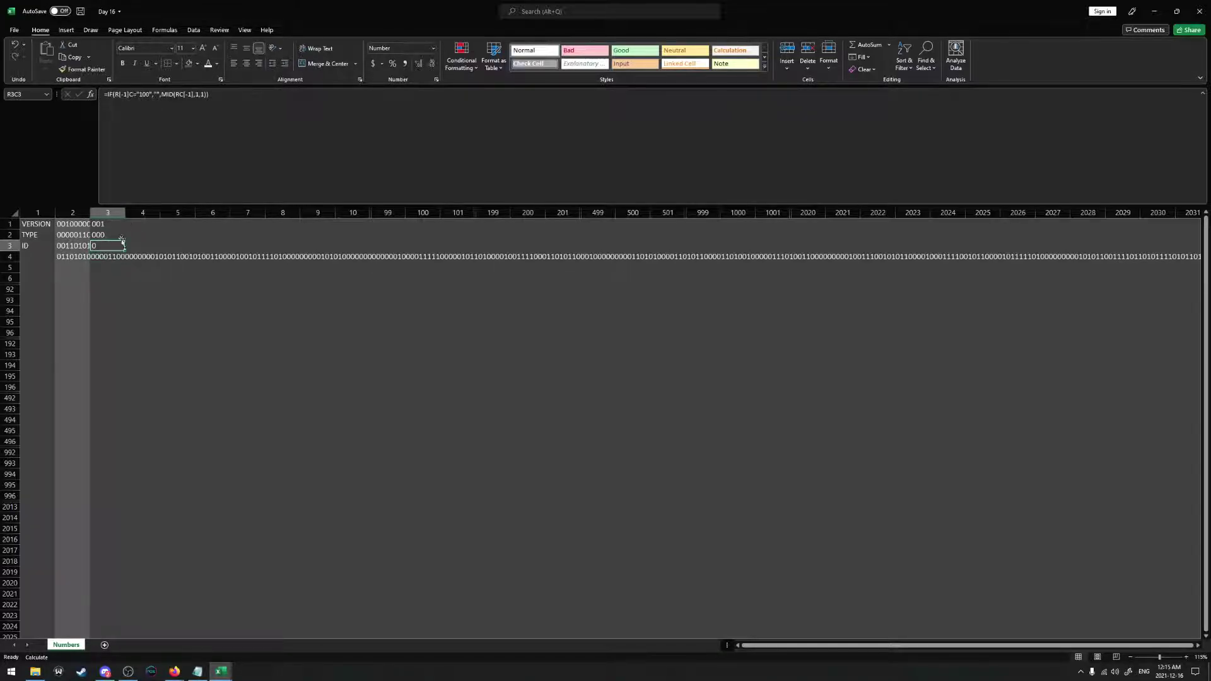
pyautogui.click(43, 257)
pyautogui.hotkey('alt', 'Tab')
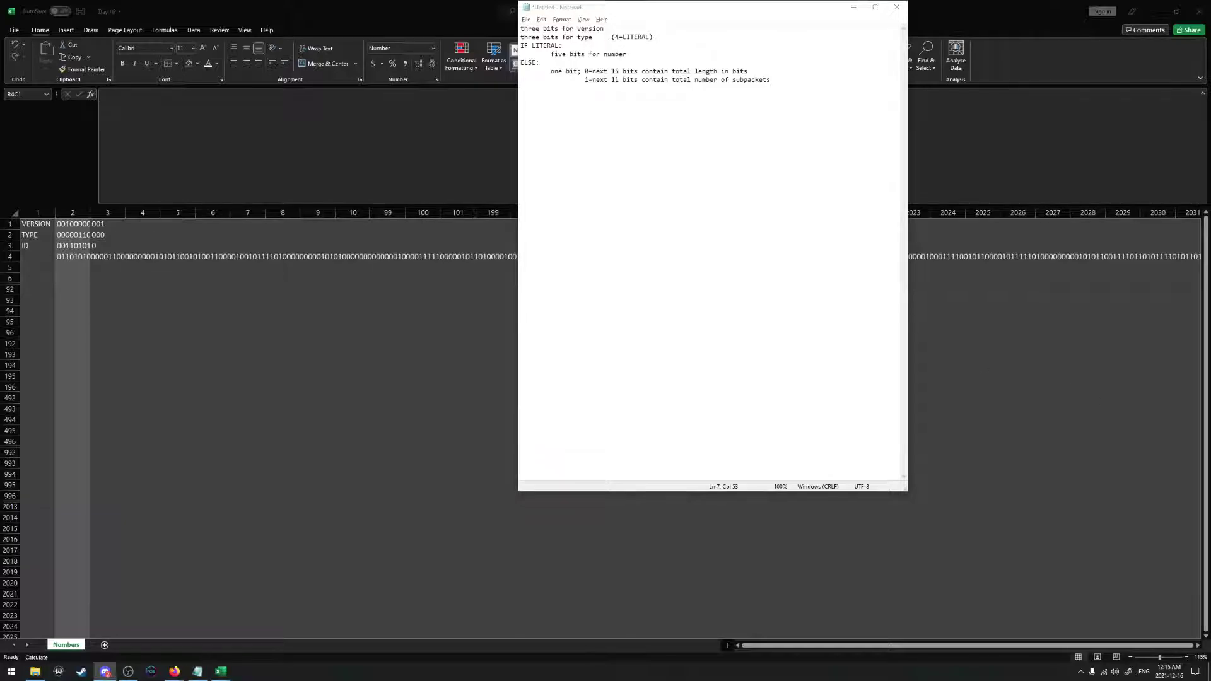
pyautogui.click(105, 671)
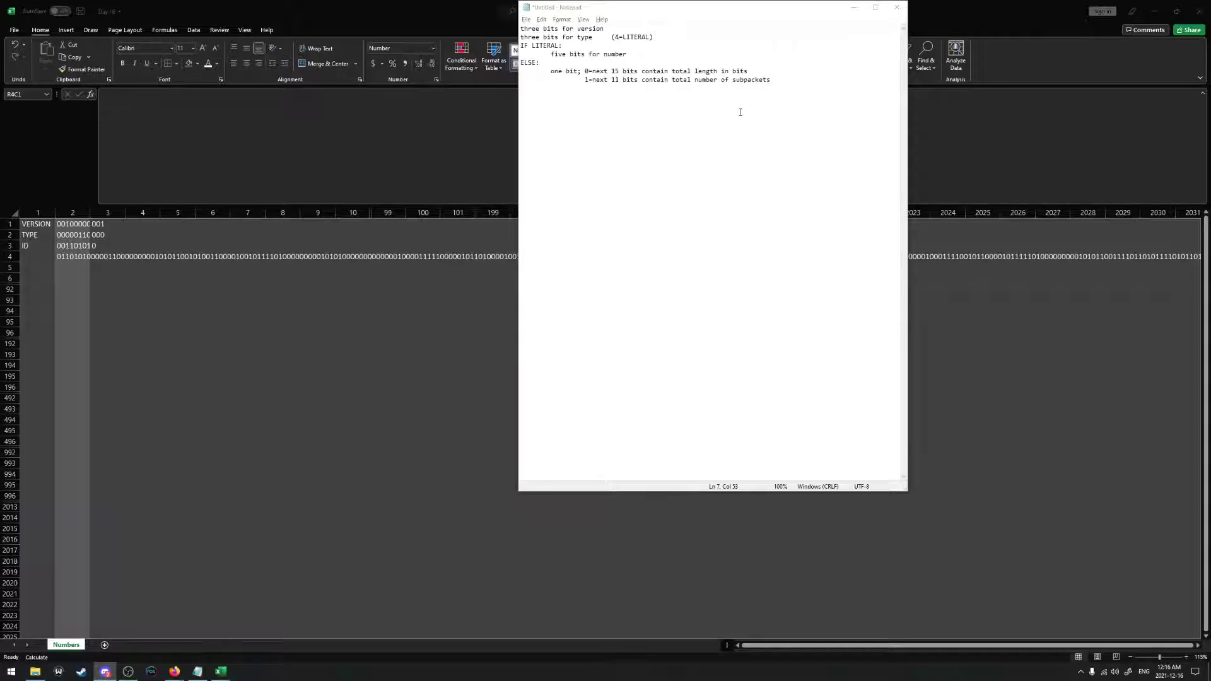
# Label R4C1 as SUBPKT after checking the bit-layout notes, then begin an =IF( formula in R4C3
pyautogui.click(36, 254)
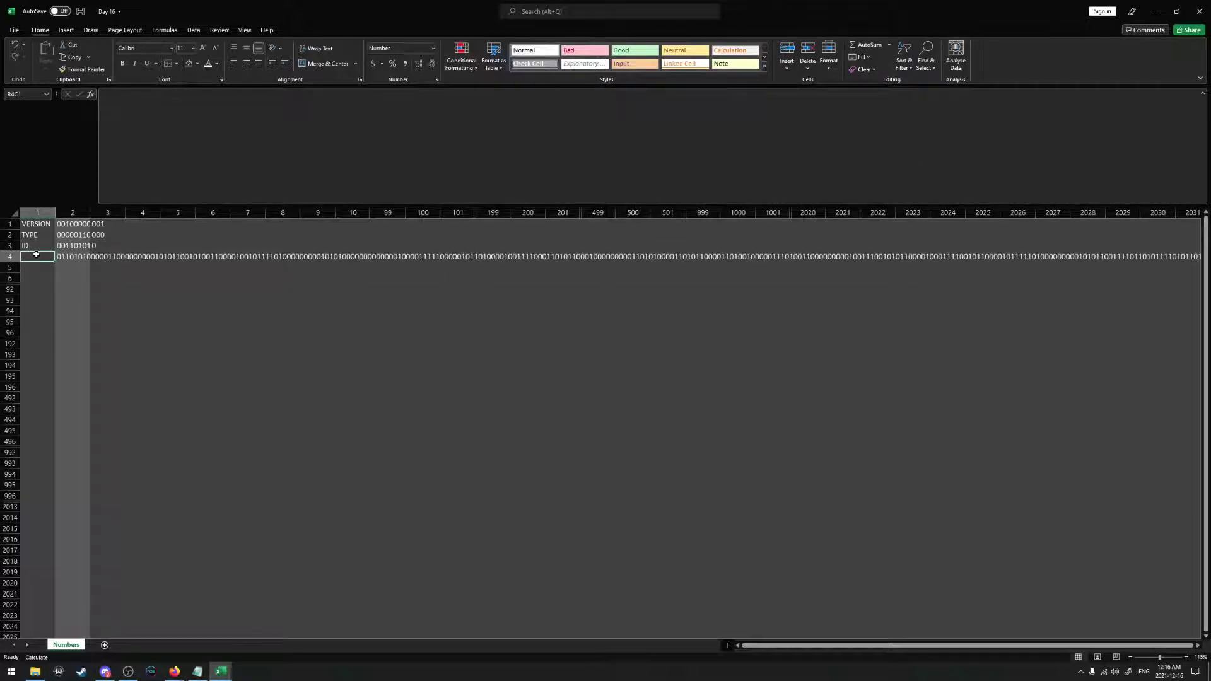
pyautogui.hotkey('alt', 'Tab')
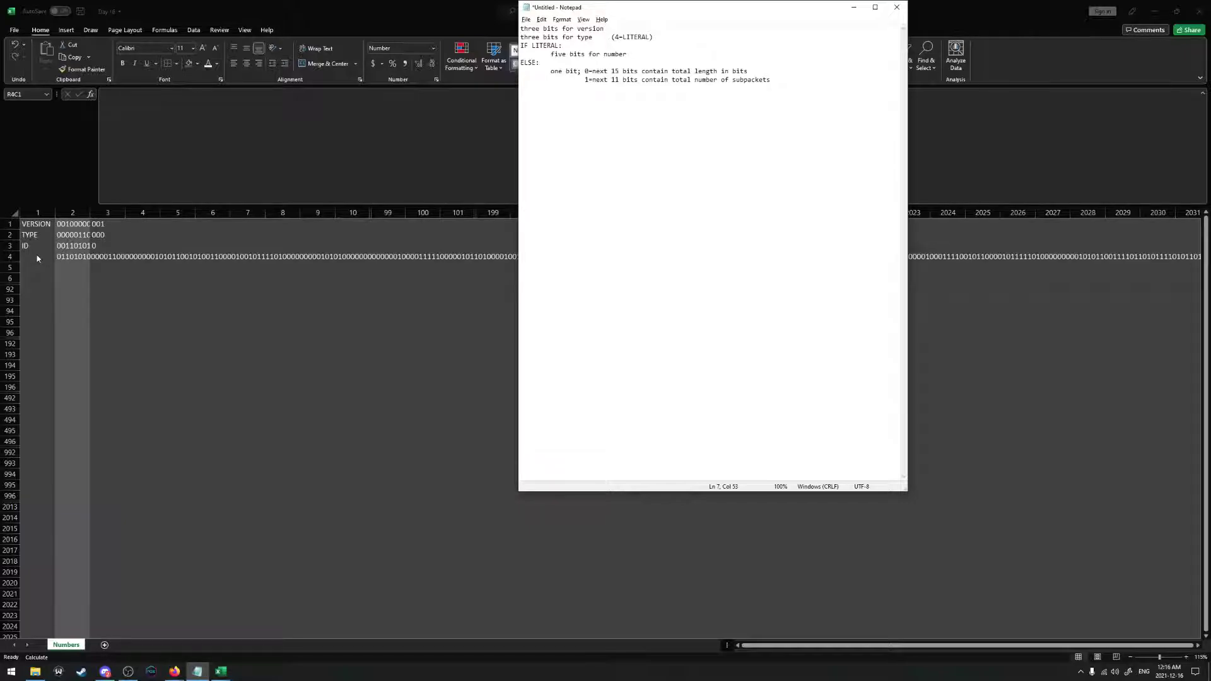
pyautogui.click(31, 256)
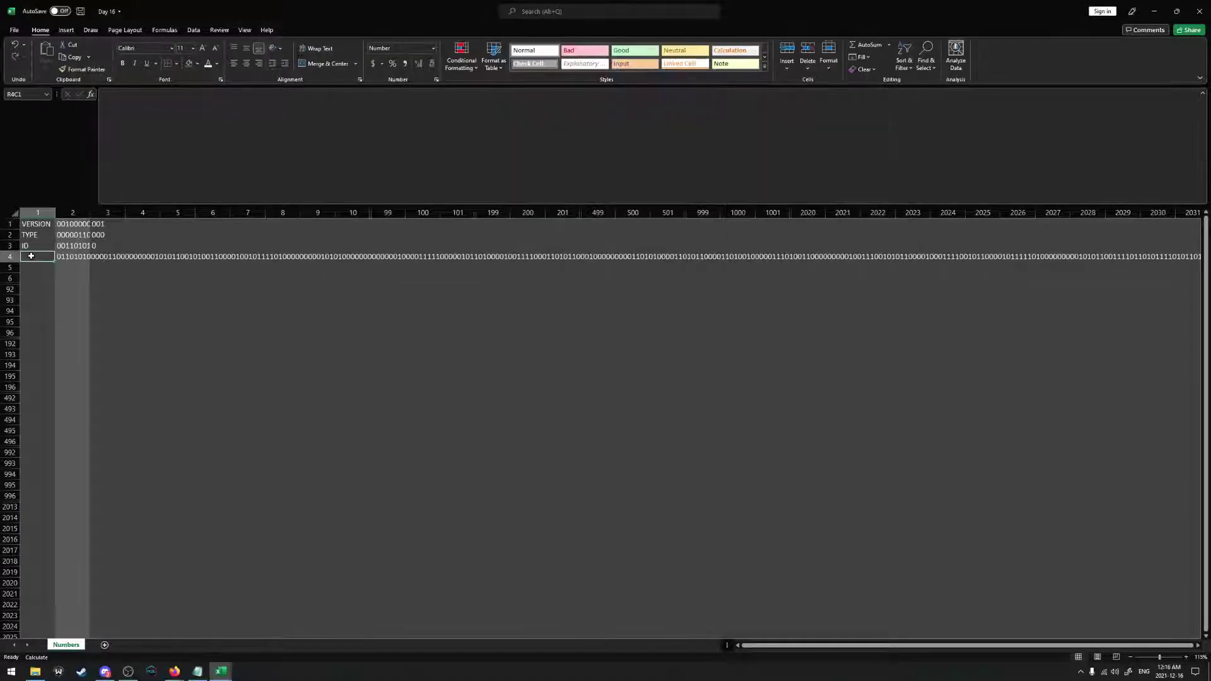
pyautogui.write('SUBS')
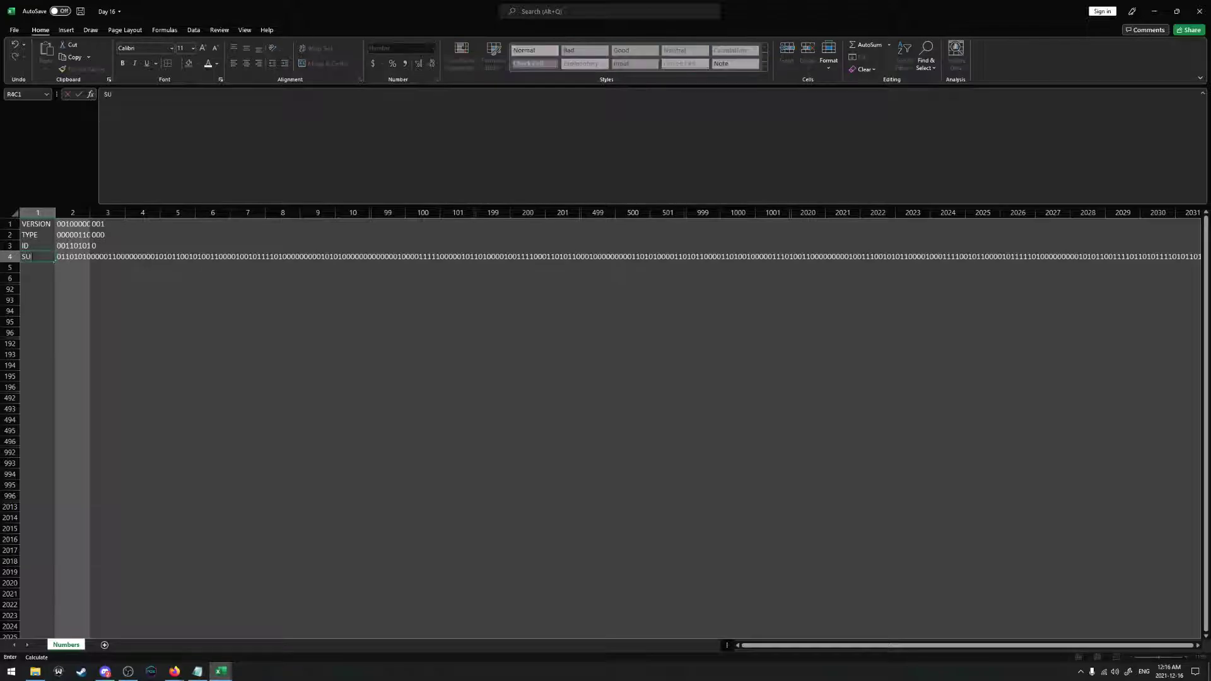
pyautogui.press('Tab')
pyautogui.press('Tab')
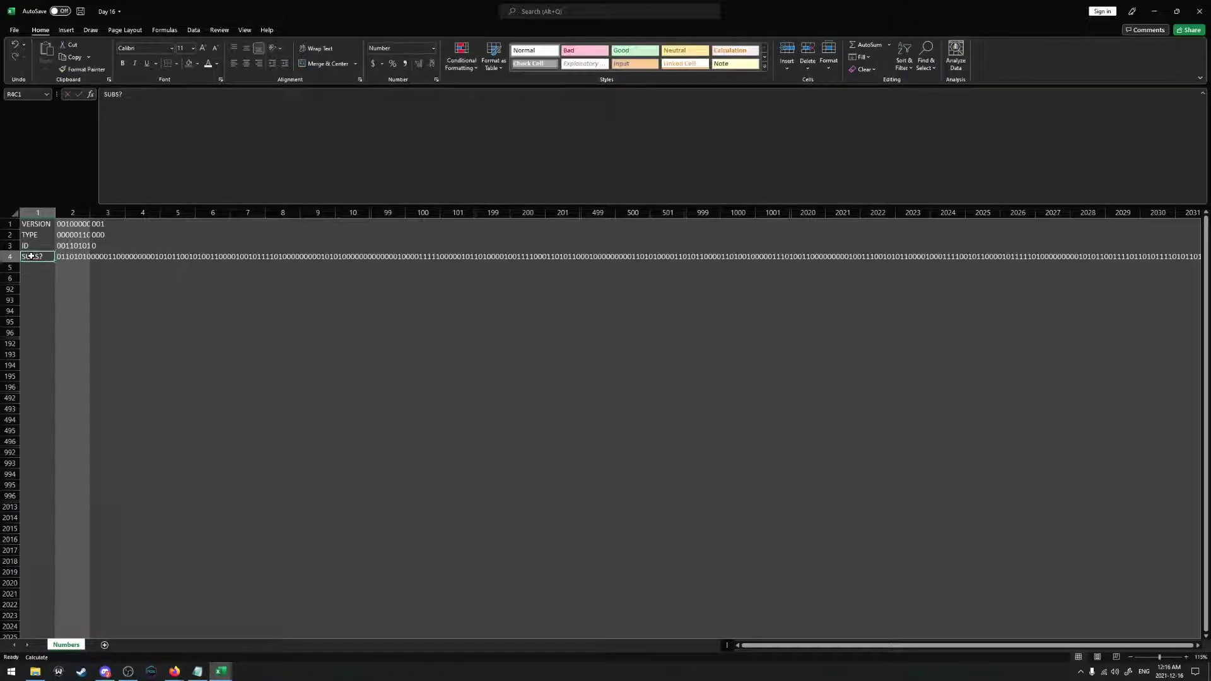
pyautogui.click(31, 255)
pyautogui.press('F2')
pyautogui.press('BackSpace')
pyautogui.write('KT')
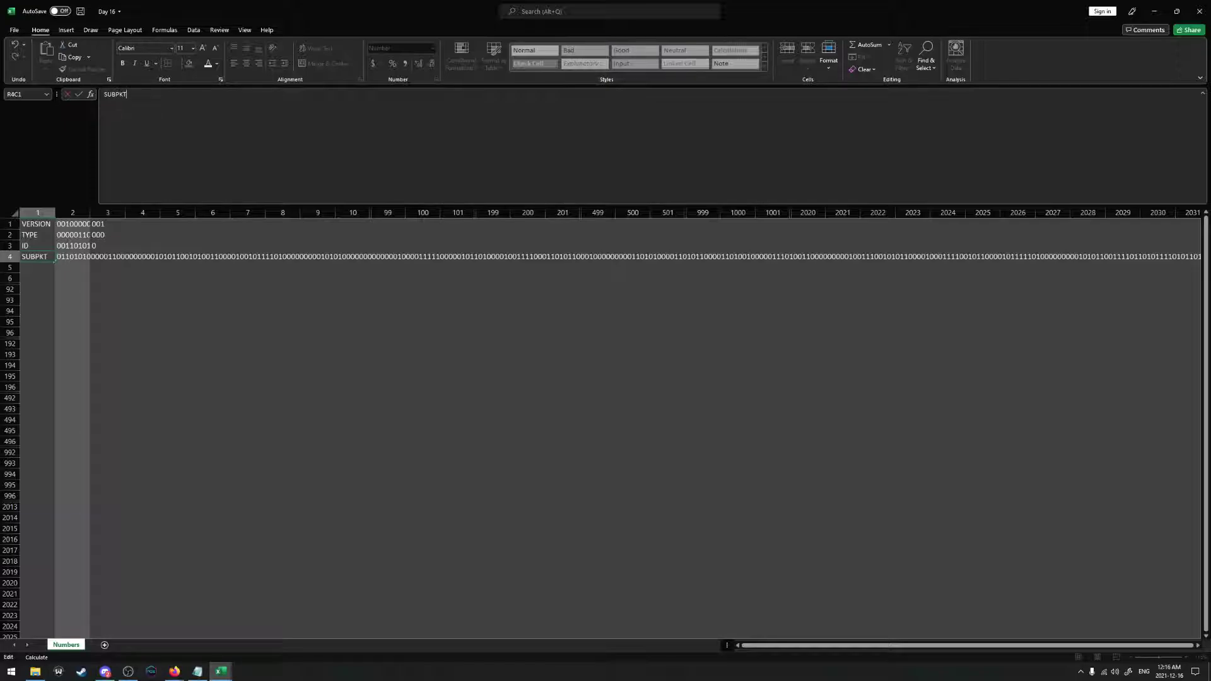
pyautogui.press('Tab')
pyautogui.press('Tab')
pyautogui.write('=IF(')
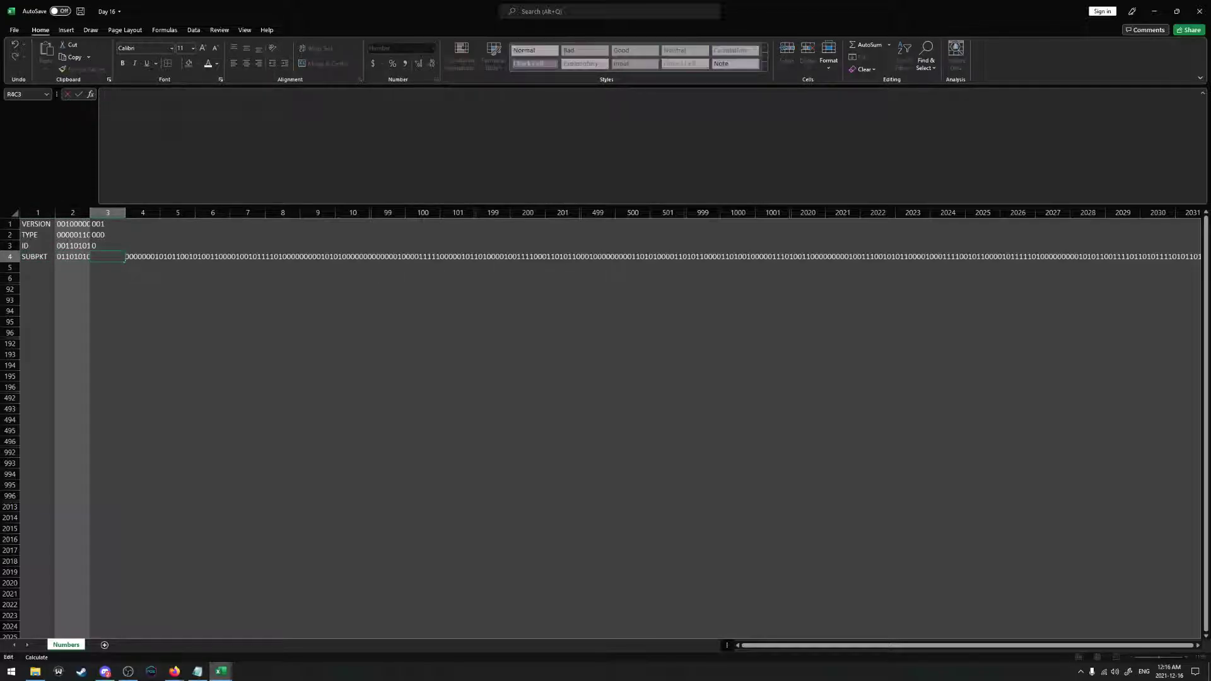
# Make the formula IFS with a first pair: when the ID bit is "0", take MID(packet bits,1,15)
pyautogui.click(101, 245)
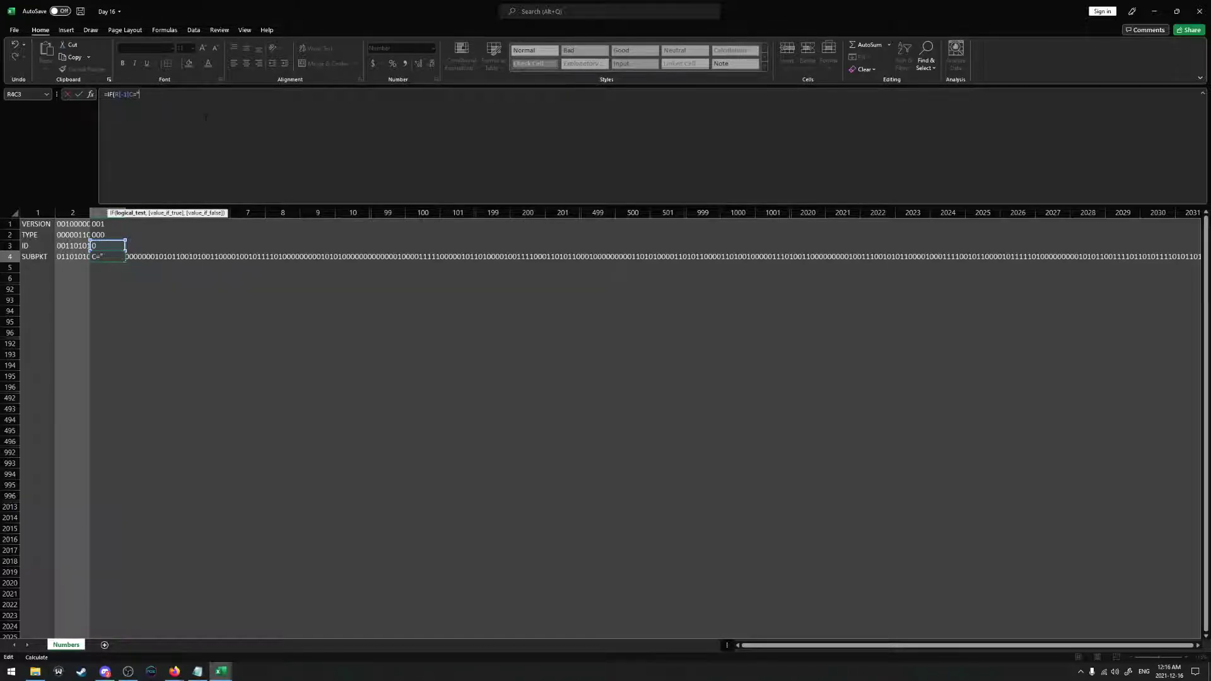
pyautogui.write('0",')
pyautogui.hotkey('alt', 'Tab')
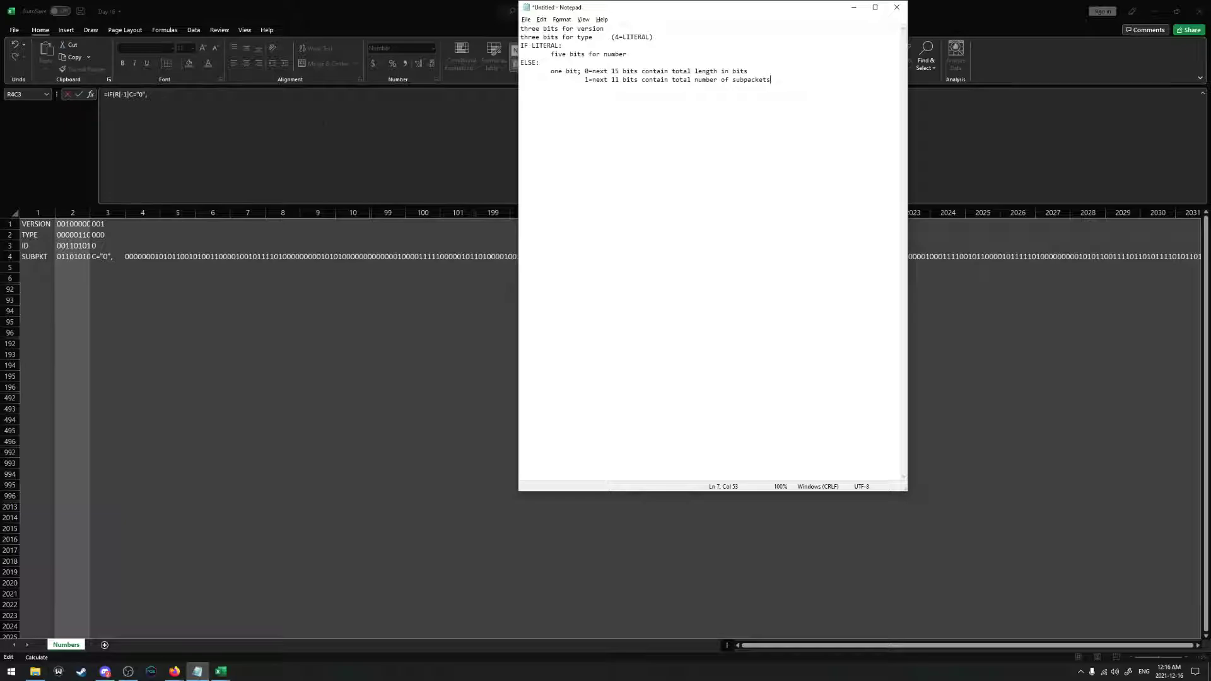
pyautogui.hotkey('alt', 'Tab')
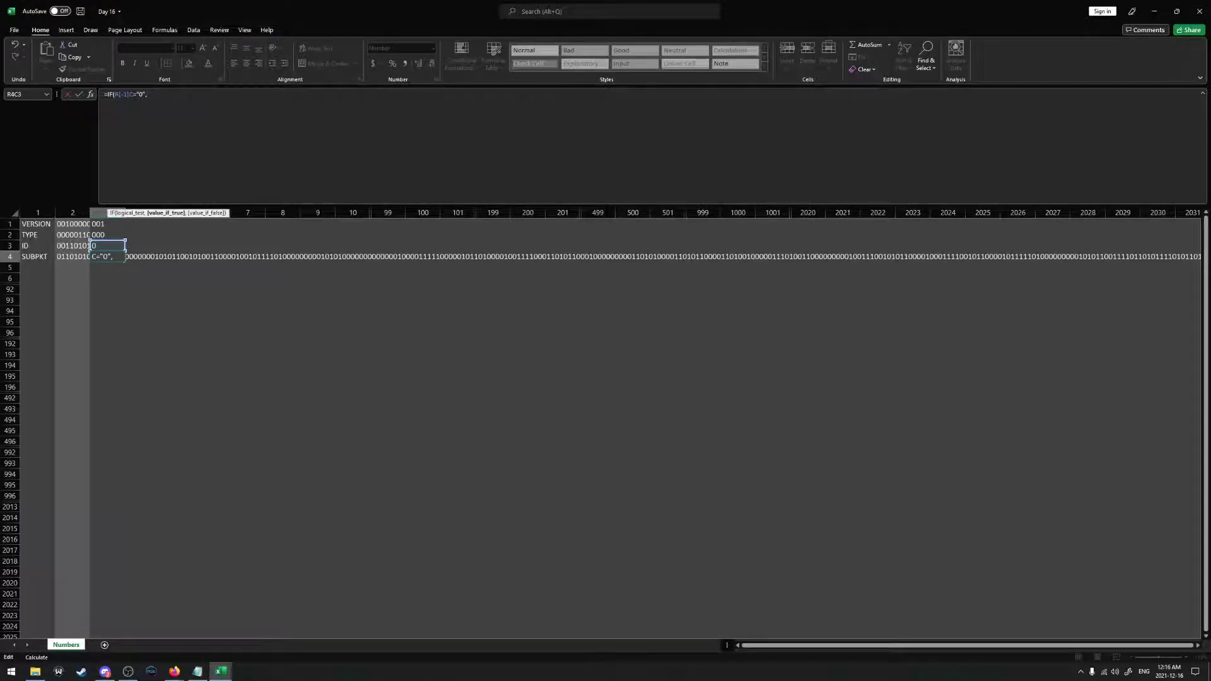
pyautogui.write('MID(')
pyautogui.click(66, 256)
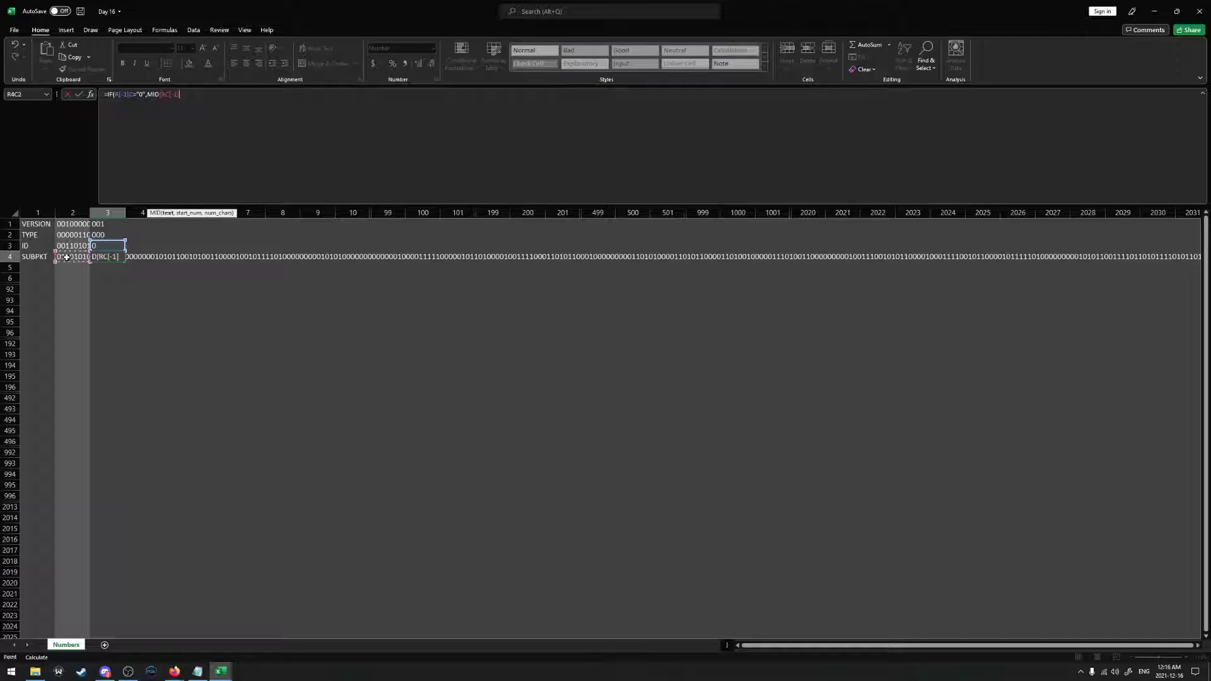
pyautogui.press('F2')
pyautogui.click(112, 94)
pyautogui.write('S')
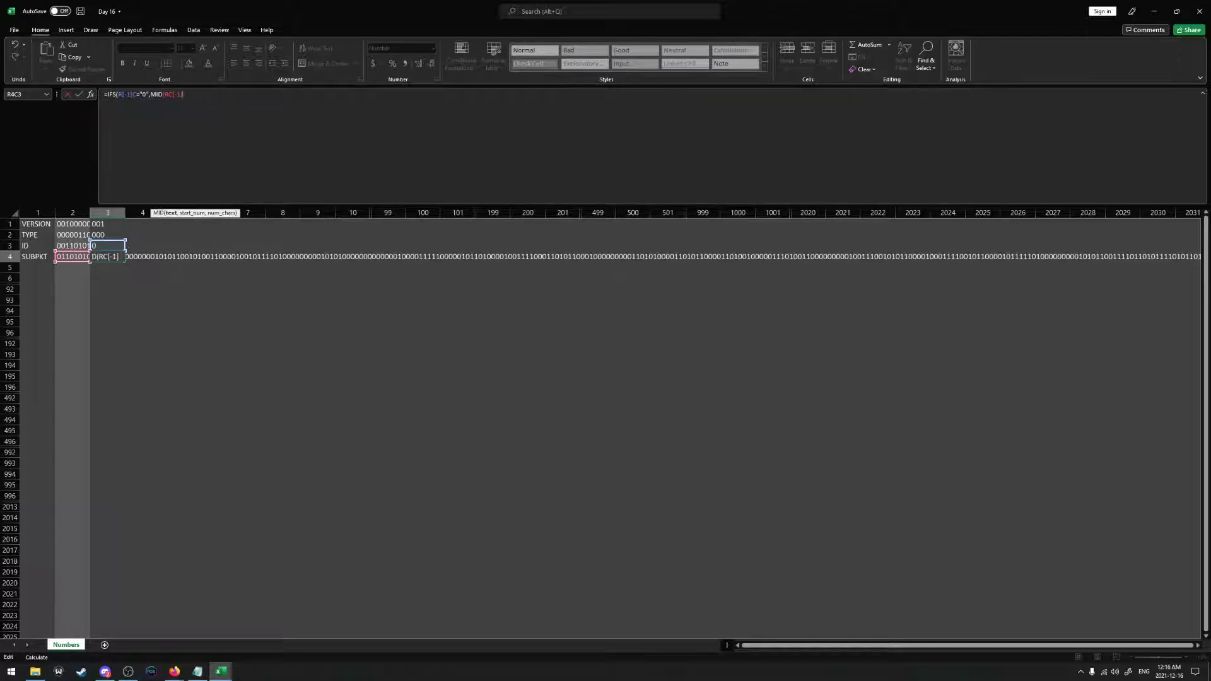
pyautogui.write(',1,15)')
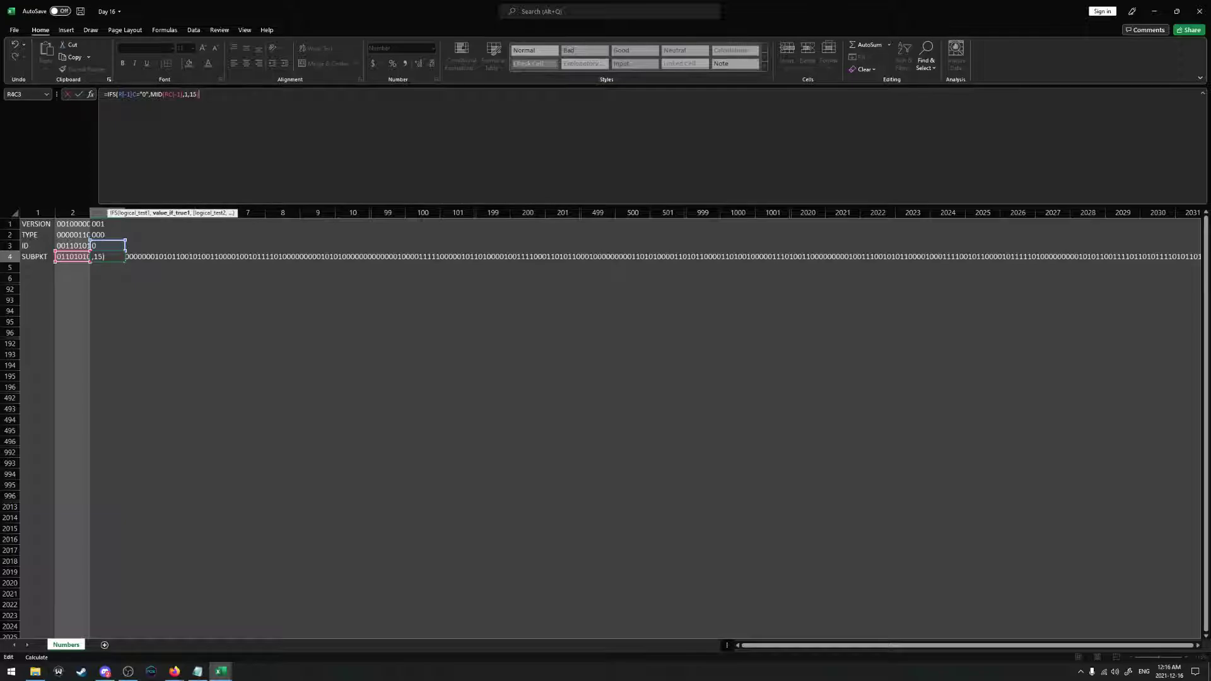
# Add a second pair: when the ID bit is "1", take the first 11 bits
pyautogui.hotkey('ctrl', 'c')
pyautogui.write(',')
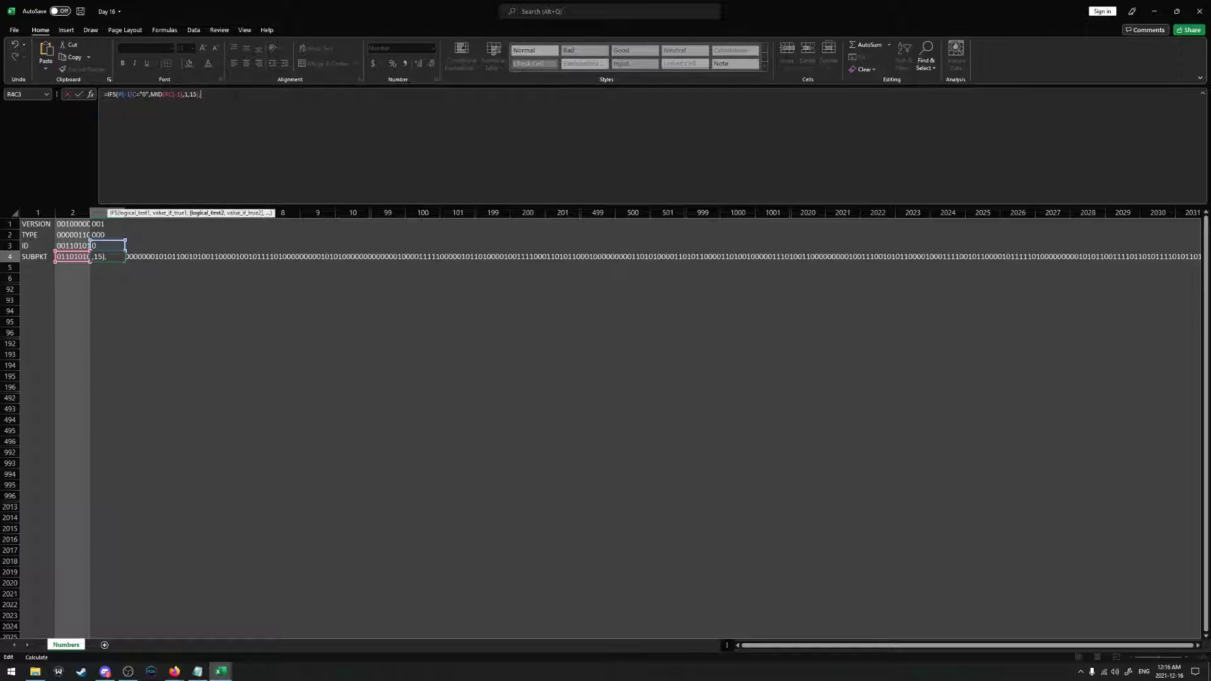
pyautogui.hotkey('ctrl', 'v')
pyautogui.click(228, 94)
pyautogui.press('BackSpace')
pyautogui.write('1')
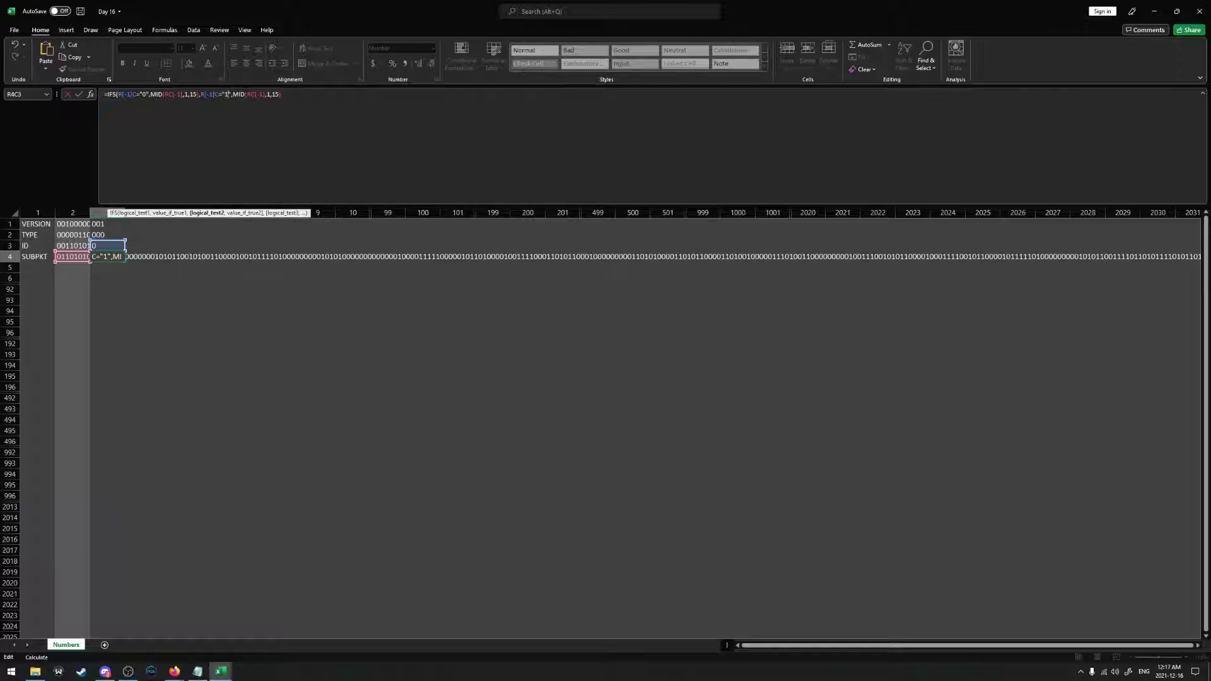
pyautogui.click(282, 94)
pyautogui.press('BackSpace')
pyautogui.write('1')
pyautogui.hotkey('alt', 'Tab')
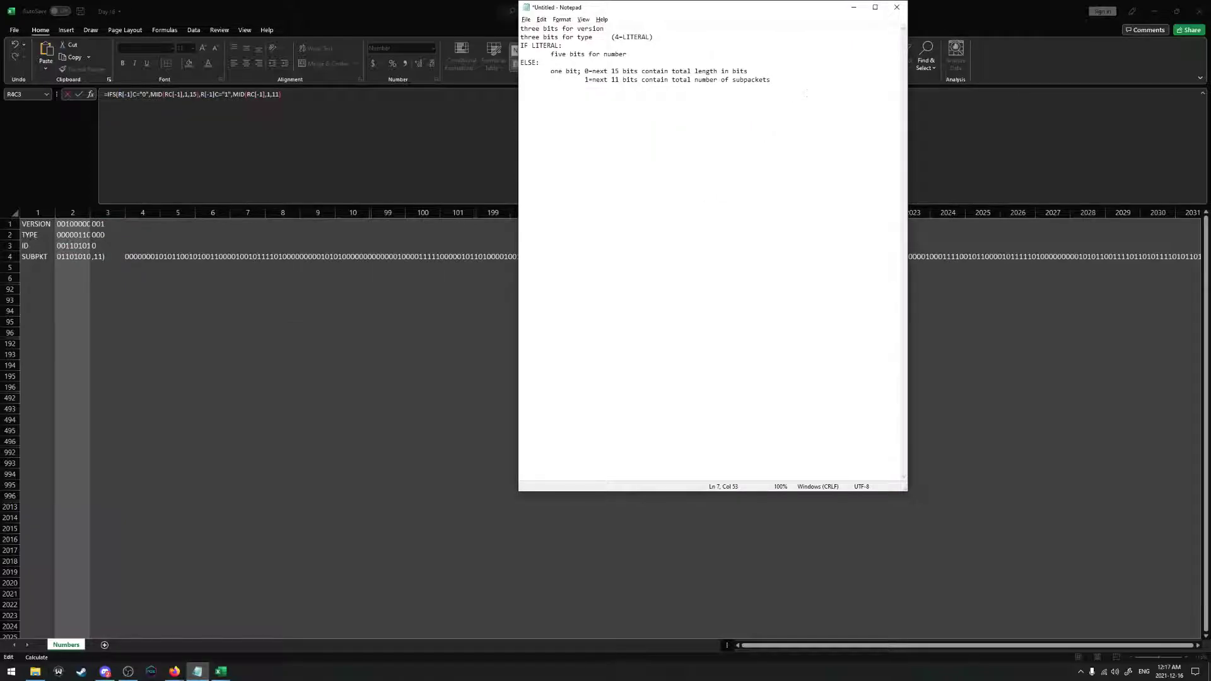
pyautogui.hotkey('alt', 'Tab')
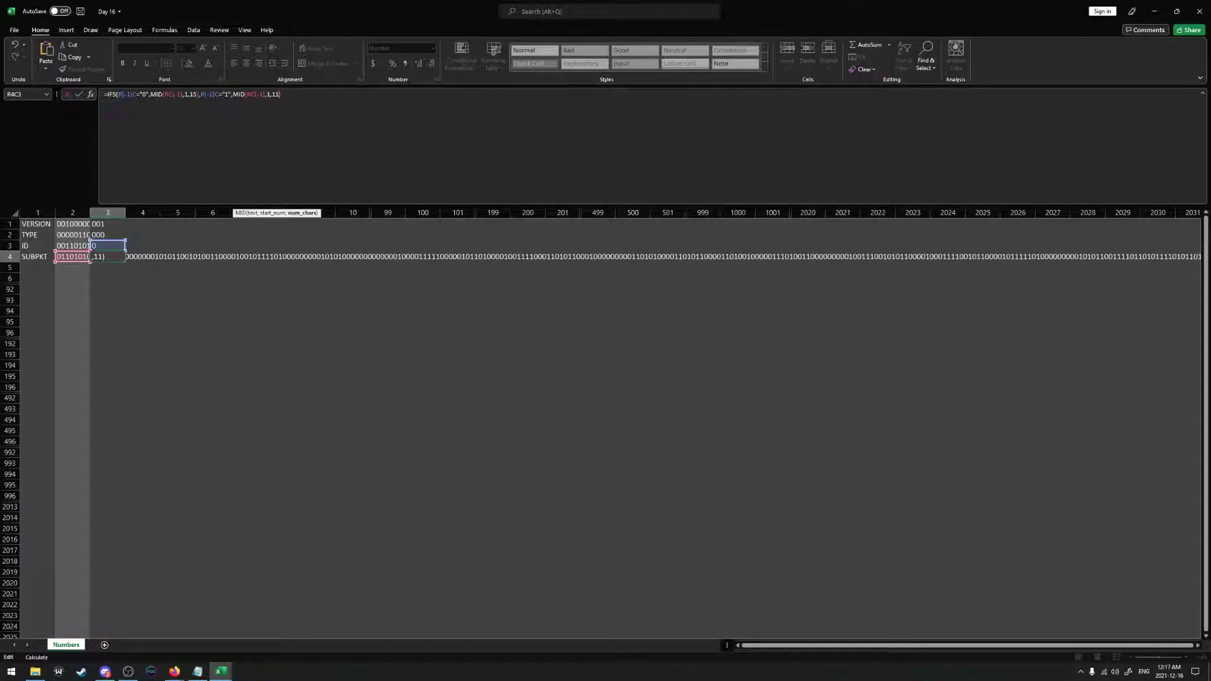
pyautogui.write(',')
pyautogui.press('BackSpace')
pyautogui.write(')')
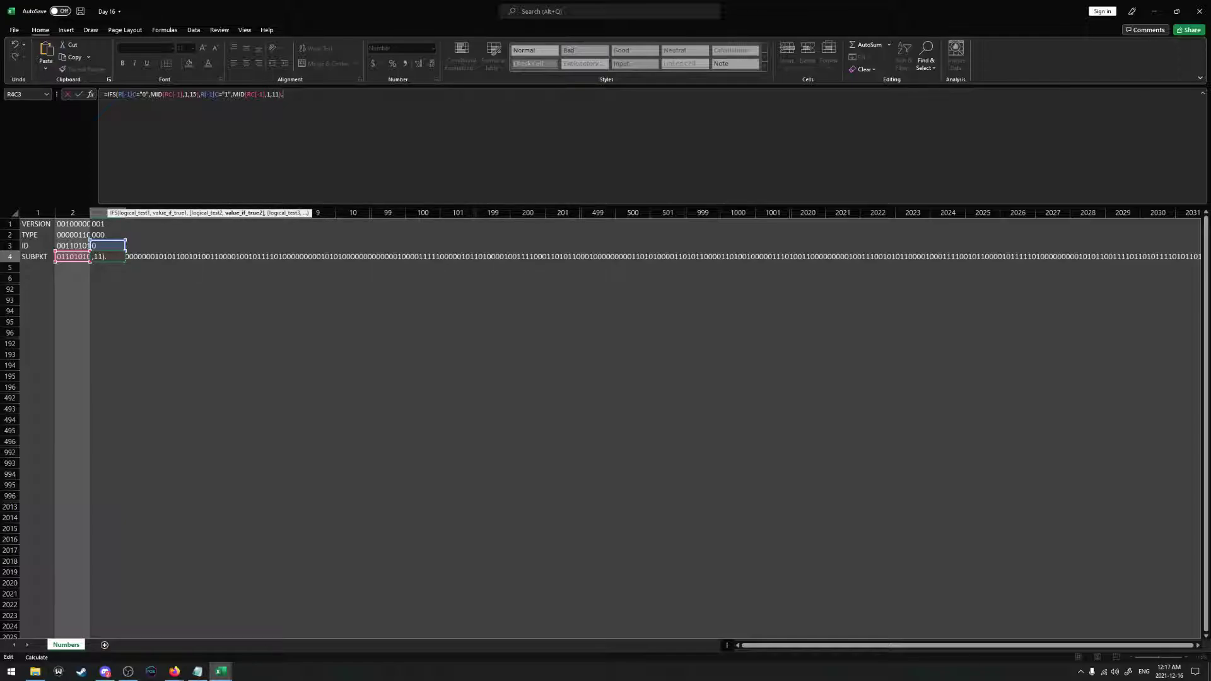
pyautogui.write(',')
pyautogui.hotkey('ctrl', 'v')
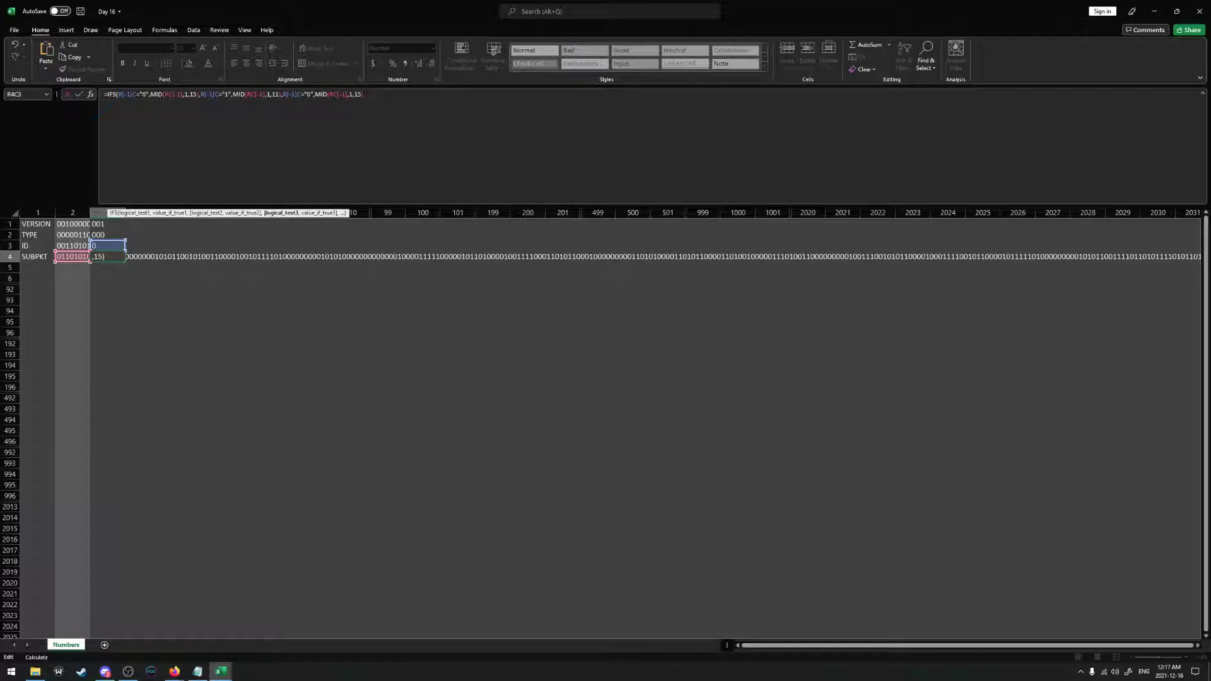
pyautogui.click(308, 94)
pyautogui.press('BackSpace')
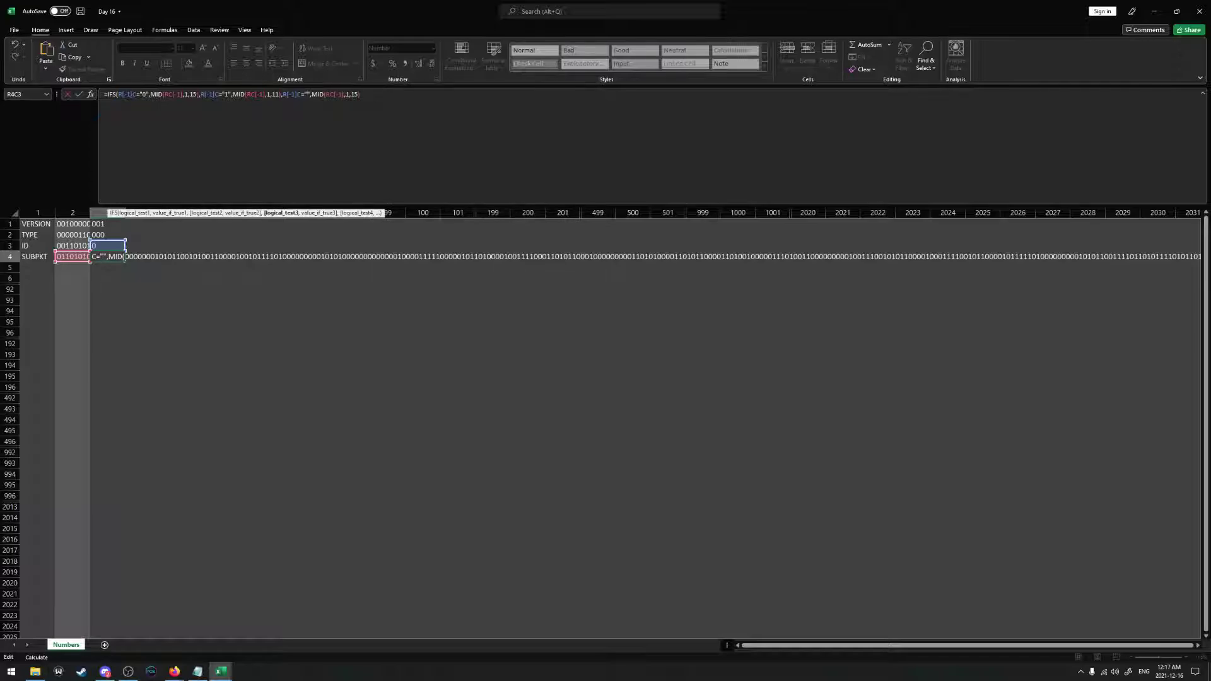
pyautogui.click(311, 94)
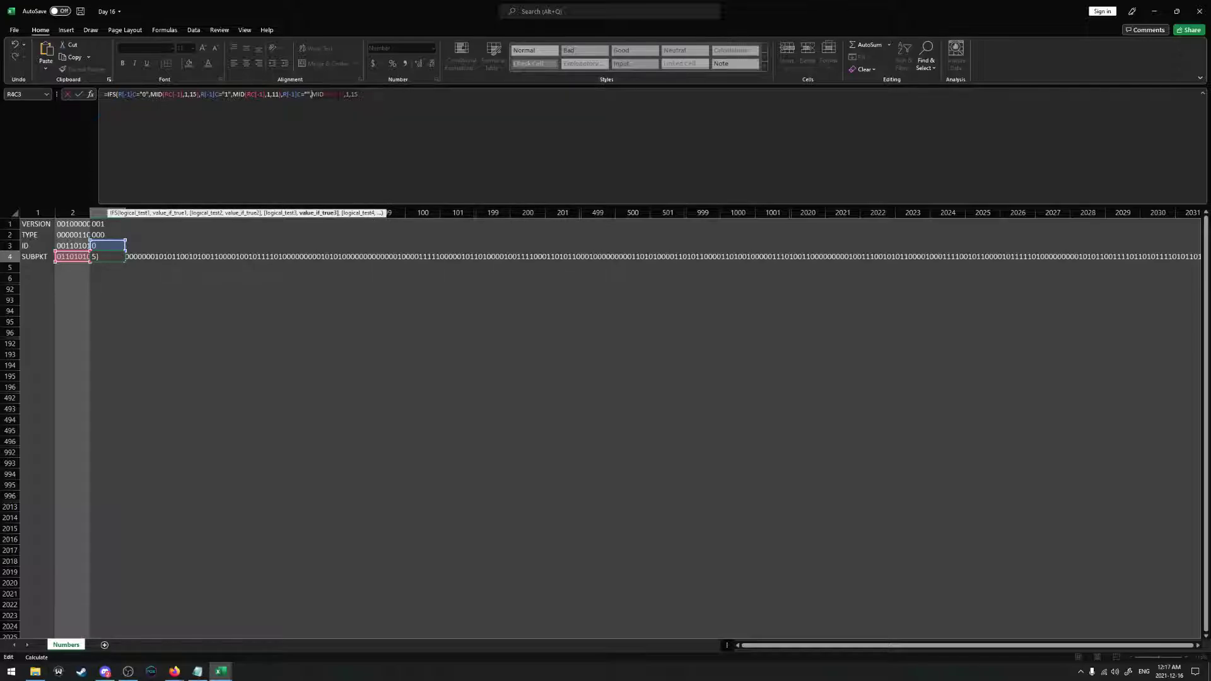
pyautogui.write('"",TRUE,')
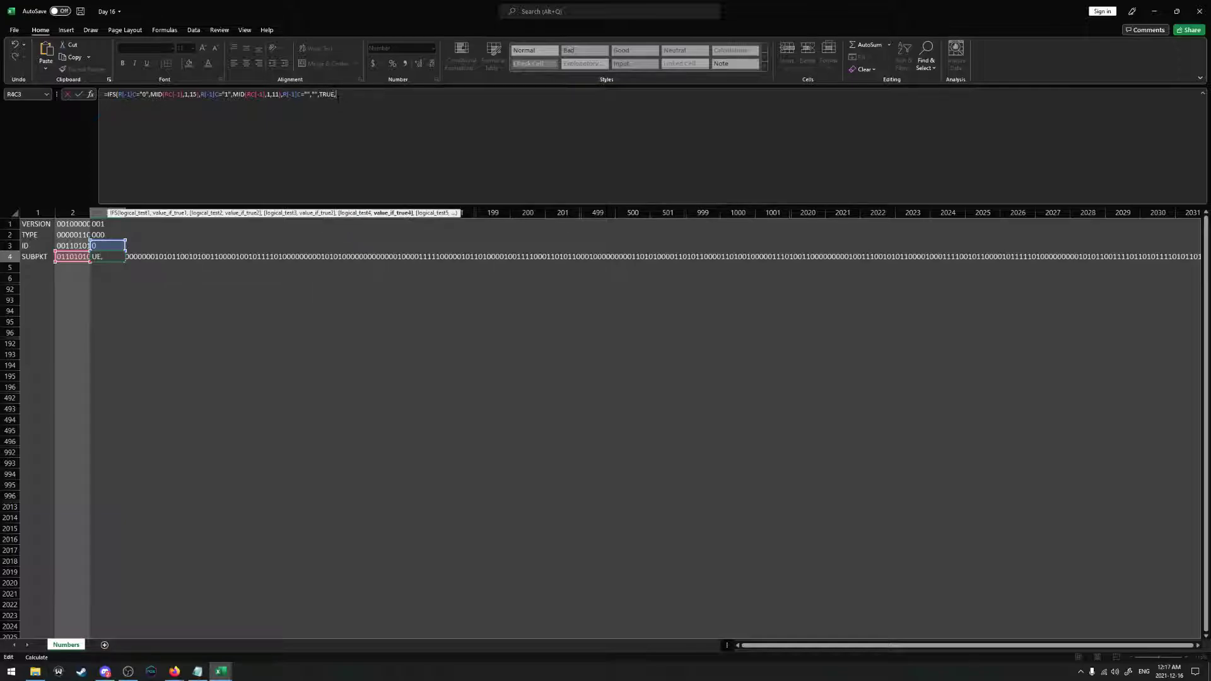
pyautogui.write('"")')
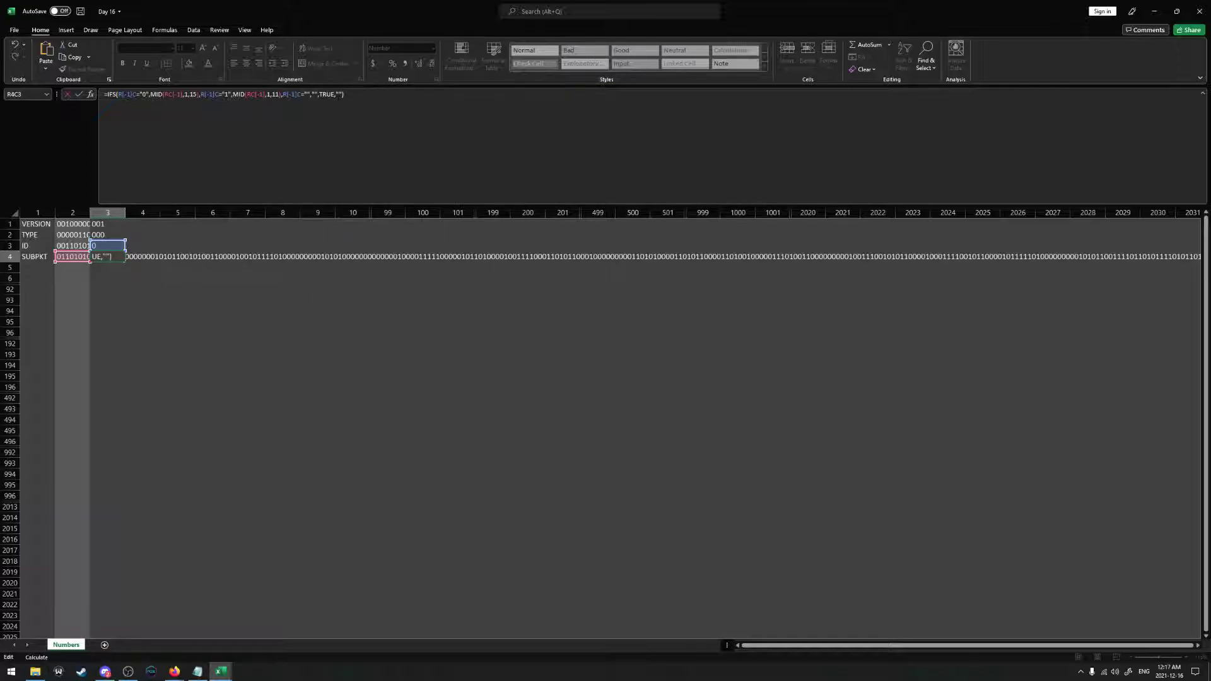
pyautogui.press('Return')
pyautogui.press('Up')
pyautogui.press('Up')
# Move to R4C4 and reread the notes on the 15-bit length and 11-bit subpacket count
pyautogui.press('Down')
pyautogui.press('Up')
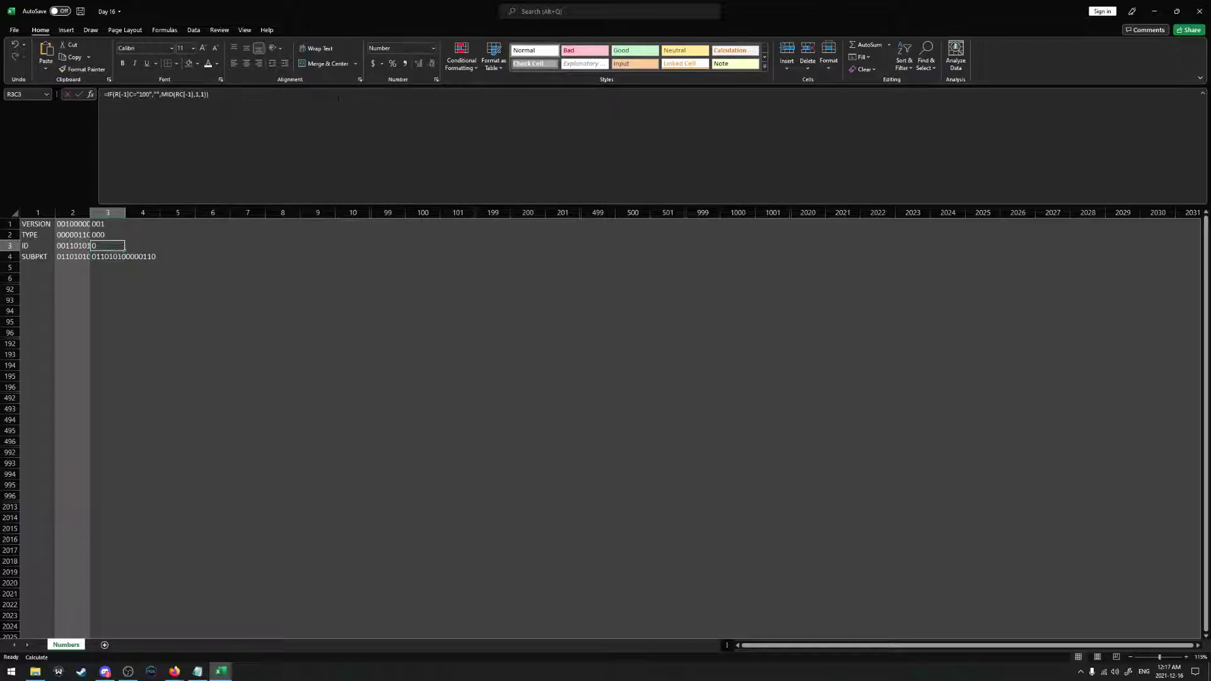
pyautogui.press('Down')
pyautogui.press('Up')
pyautogui.press('Down')
pyautogui.press('Right')
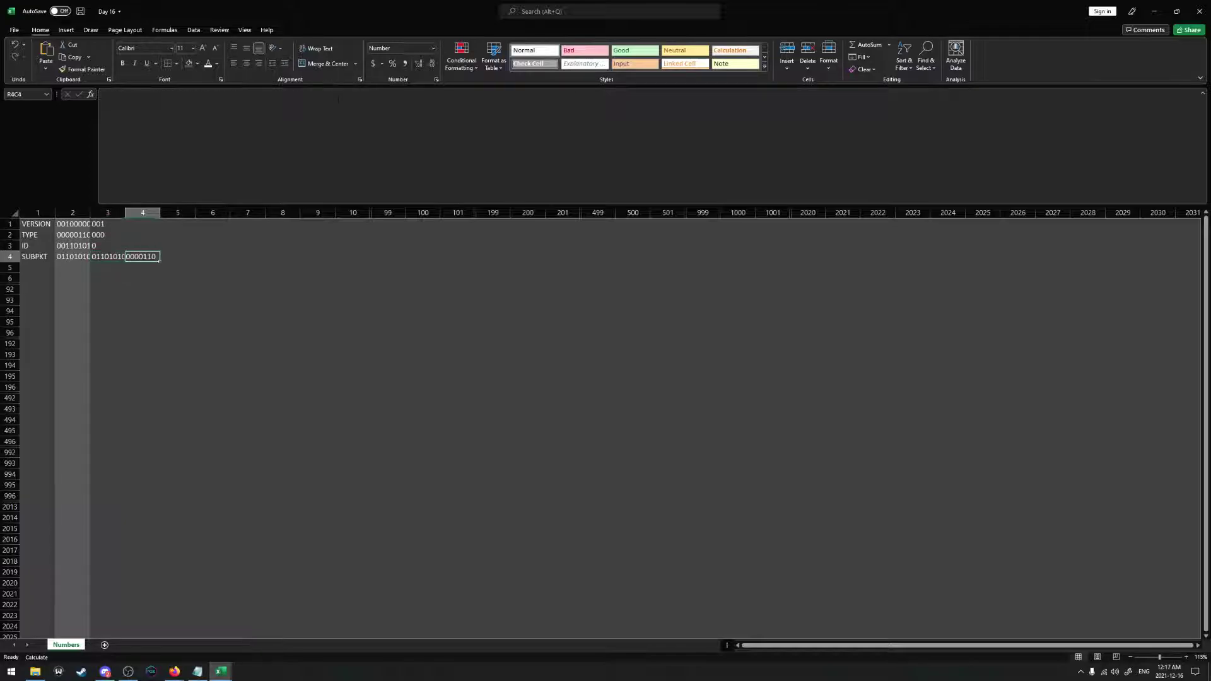
pyautogui.hotkey('alt', 'Tab')
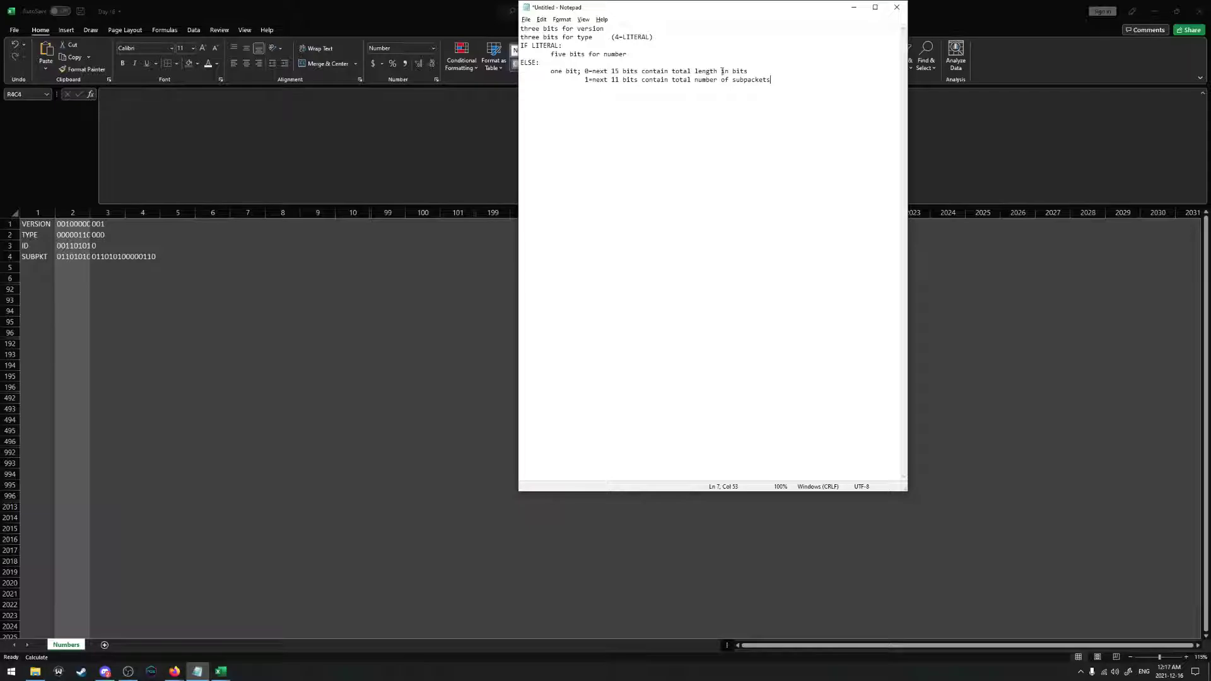
pyautogui.click(751, 71)
pyautogui.click(821, 89)
pyautogui.click(158, 258)
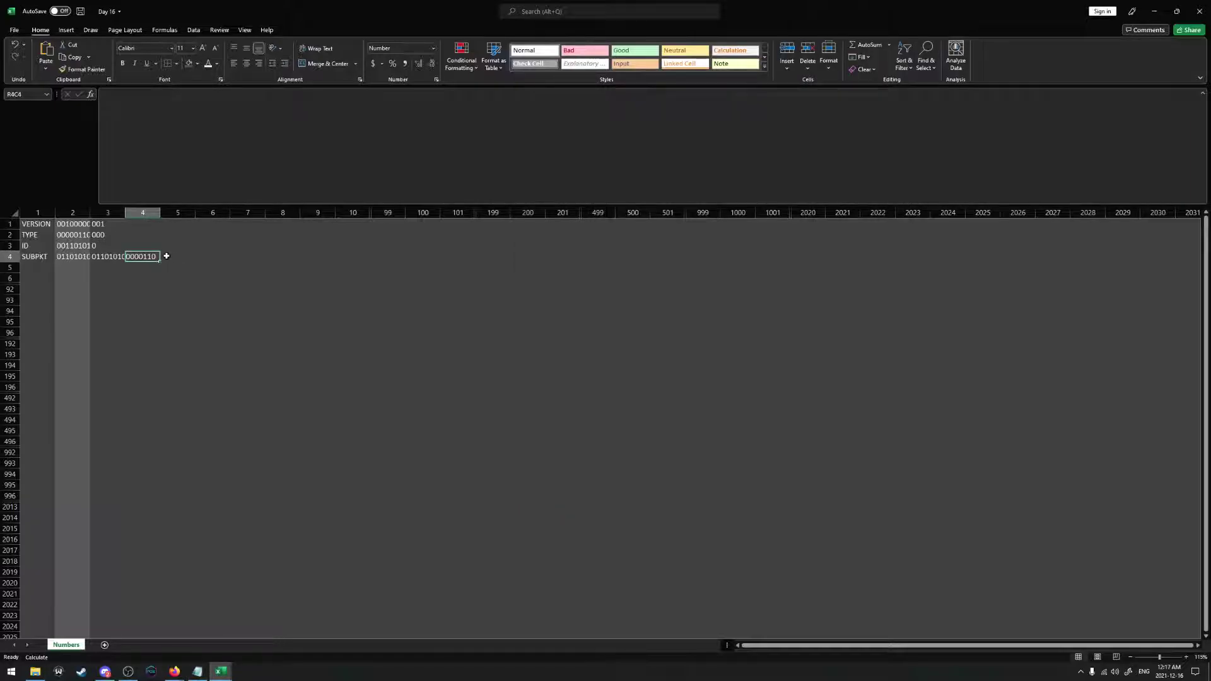
pyautogui.click(176, 256)
pyautogui.hotkey('alt', 'Tab')
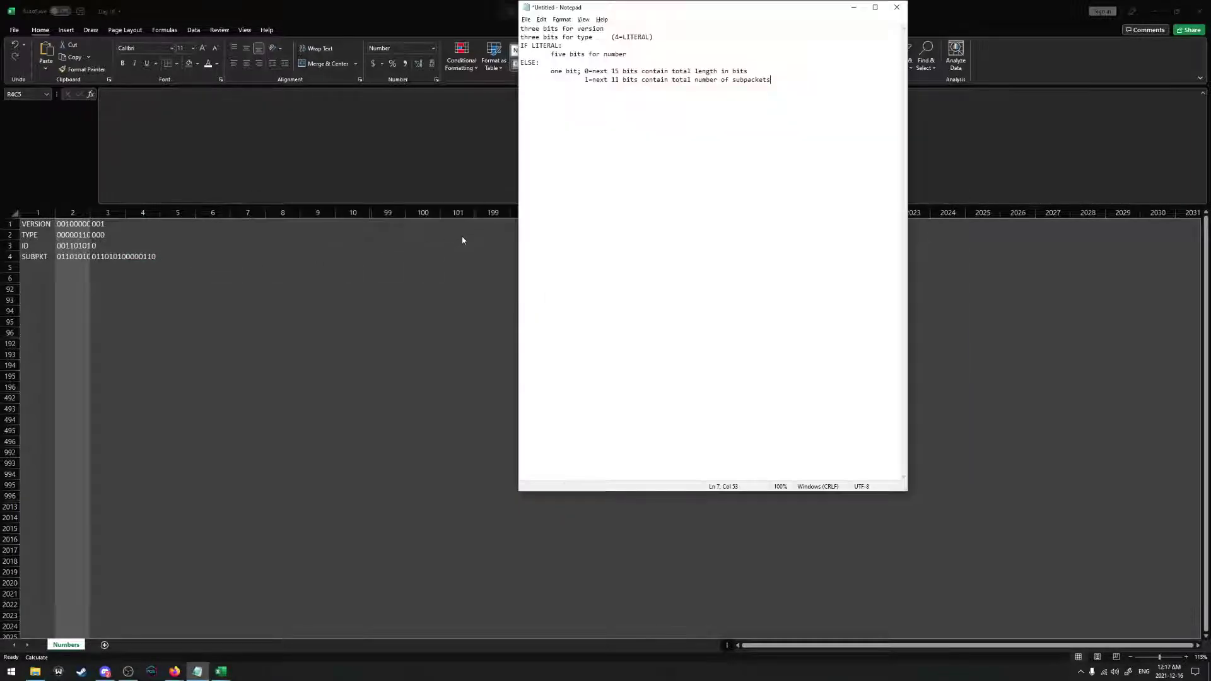
# Label row 5 as VALUE
pyautogui.click(28, 267)
pyautogui.write('VALUE')
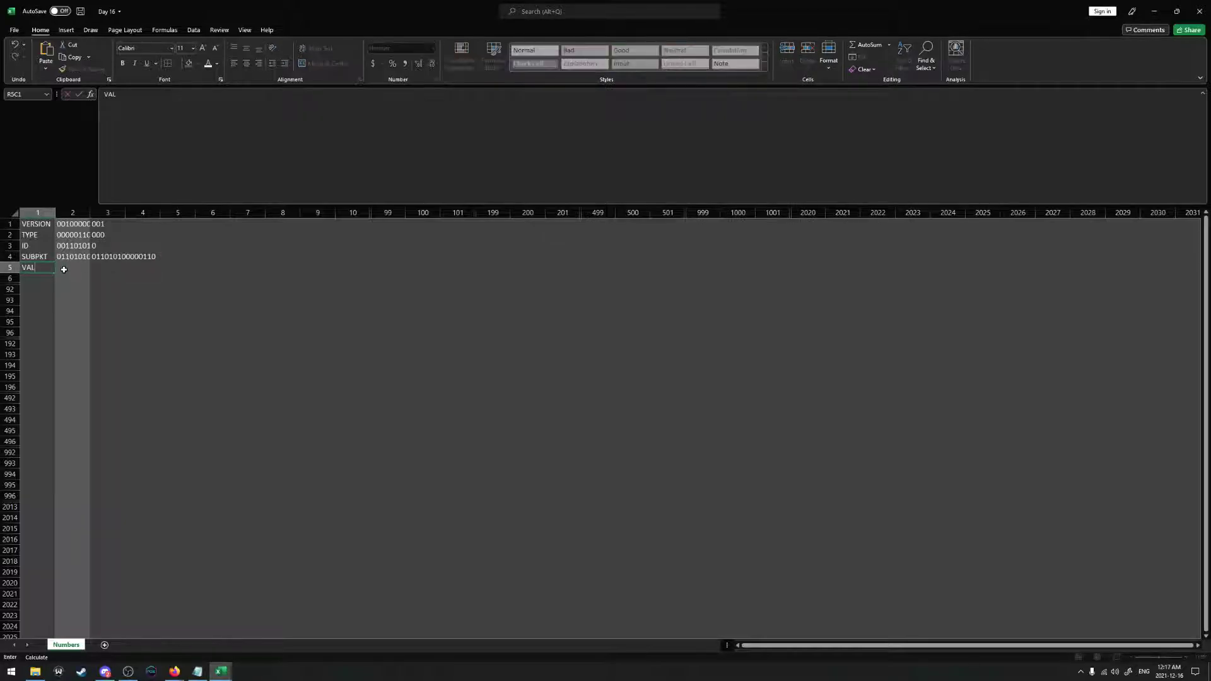
pyautogui.press('Tab')
pyautogui.press('Tab')
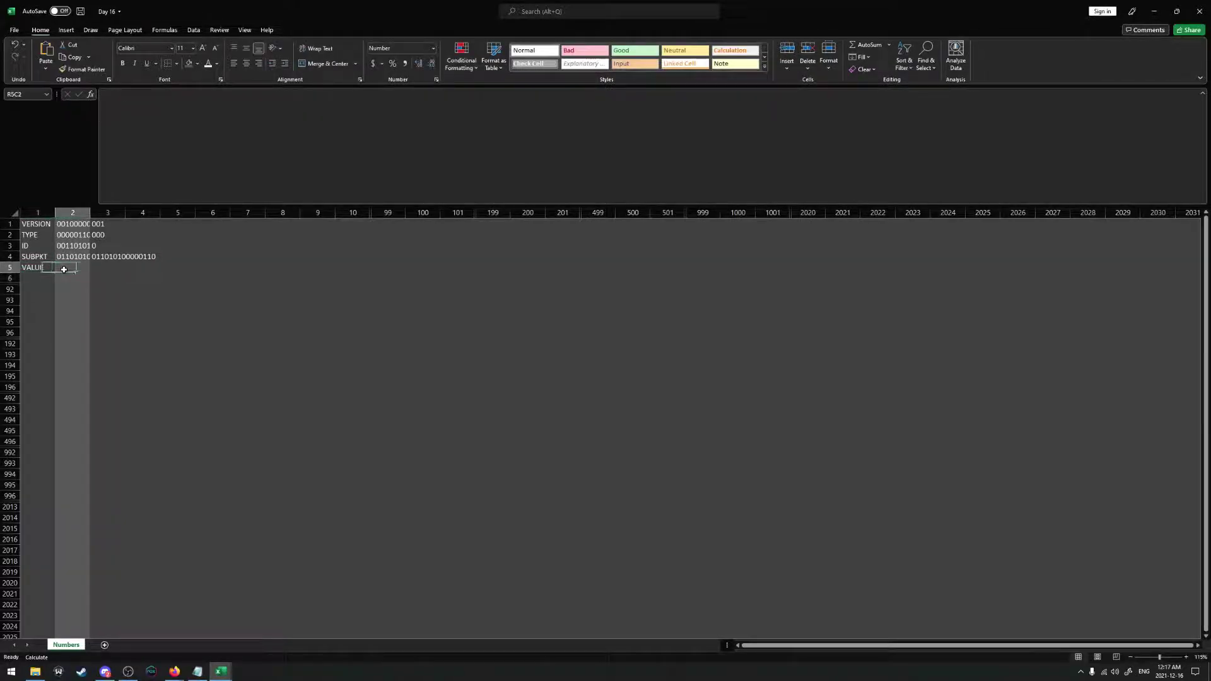
# Enter =IF(R[-3]C="100",MID(R[-2]C[-1],1,5),"") in R5C3
pyautogui.write('=IF(')
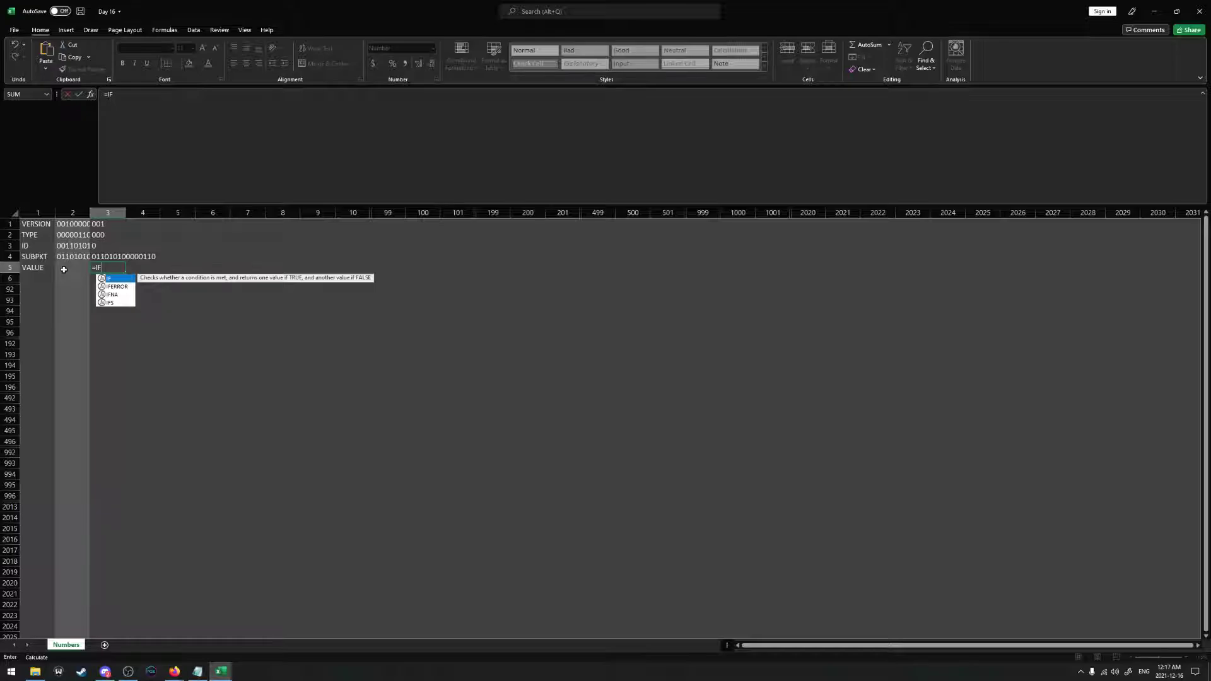
pyautogui.click(100, 236)
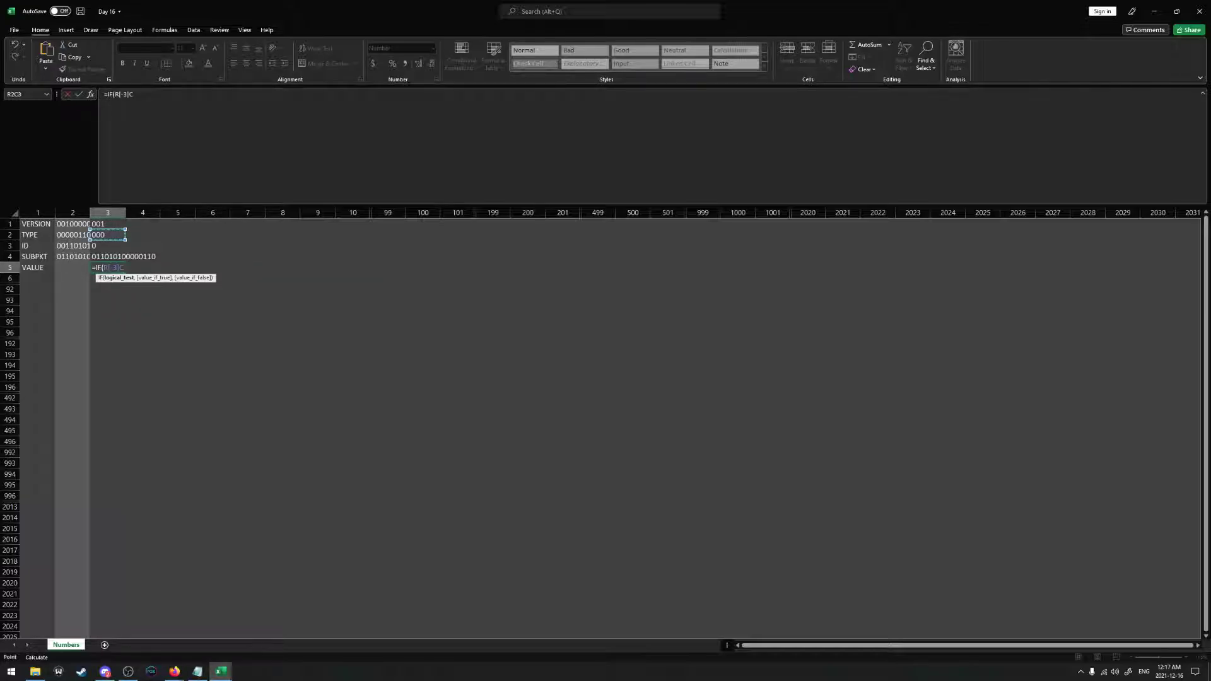
pyautogui.write('="100')
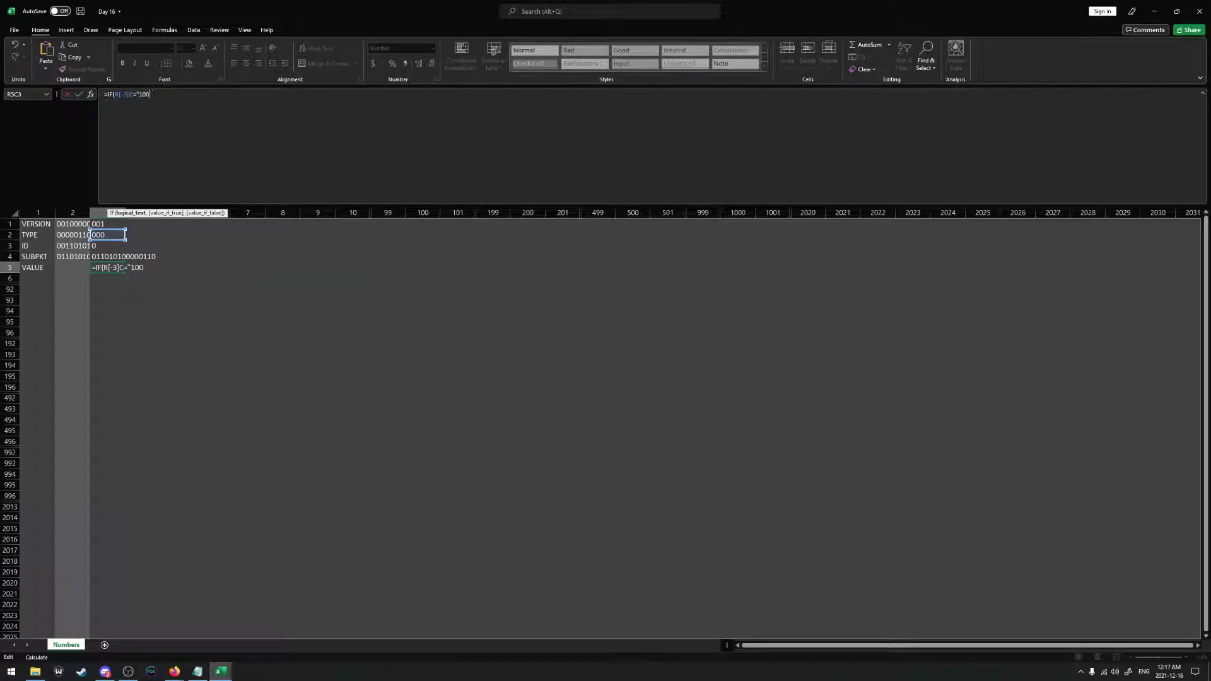
pyautogui.write('",')
pyautogui.write('MID(')
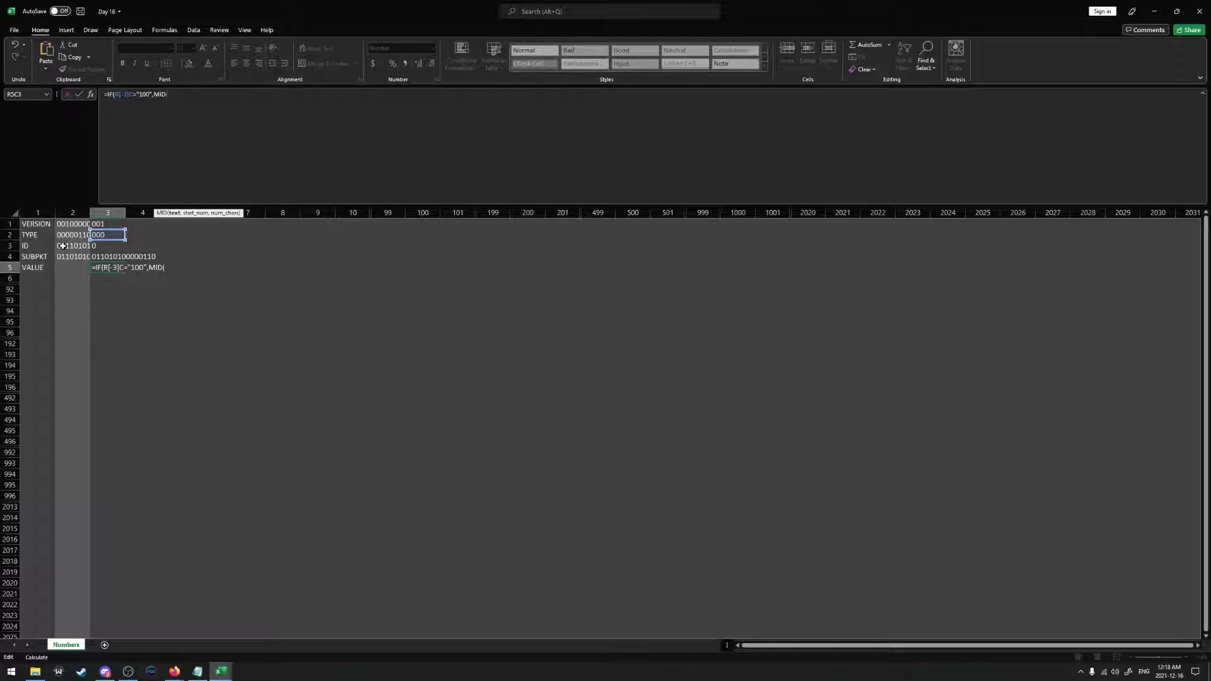
pyautogui.click(62, 245)
pyautogui.write(',1,5),"')
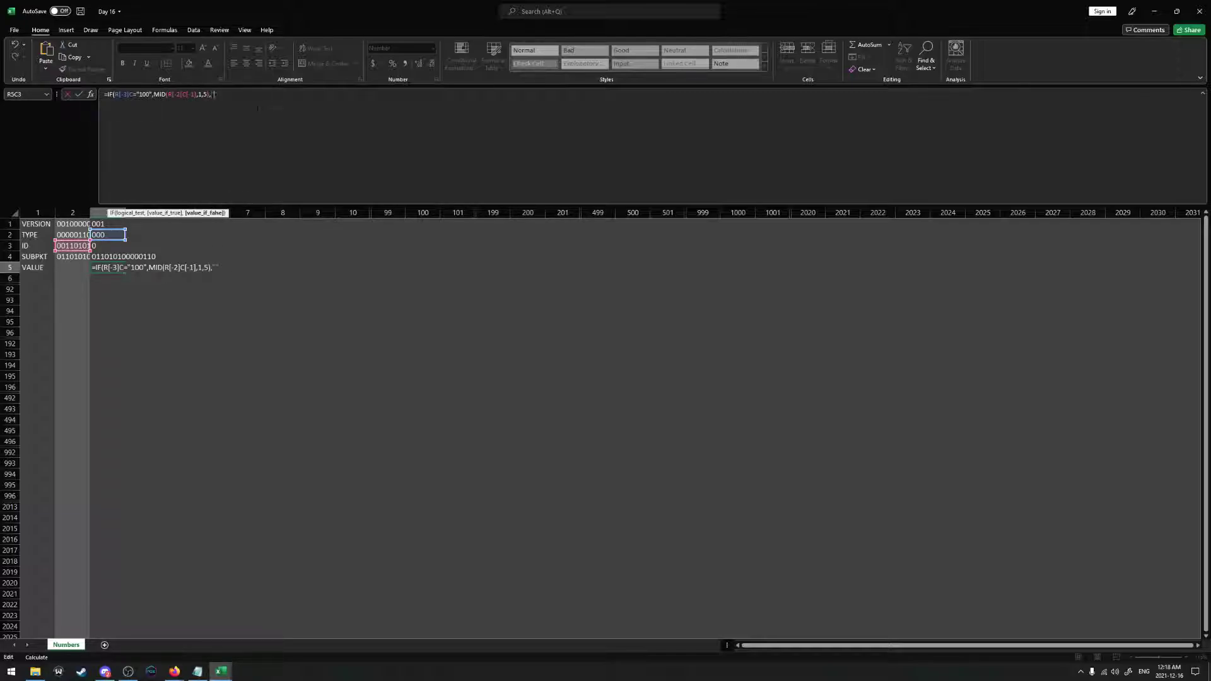
pyautogui.write('")')
pyautogui.press('Return')
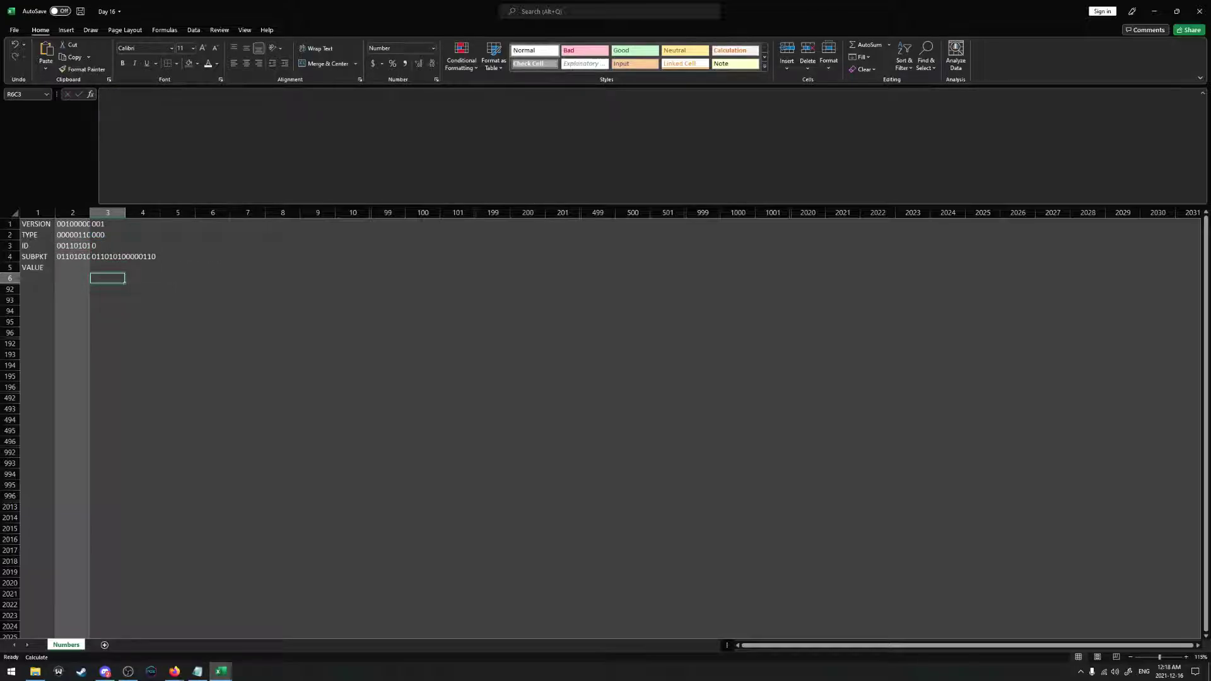
# Fill the R4C2 remainder formula down to R5C2 for the VALUE row
pyautogui.click(66, 256)
pyautogui.moveTo(89, 262); pyautogui.dragTo(75, 267)
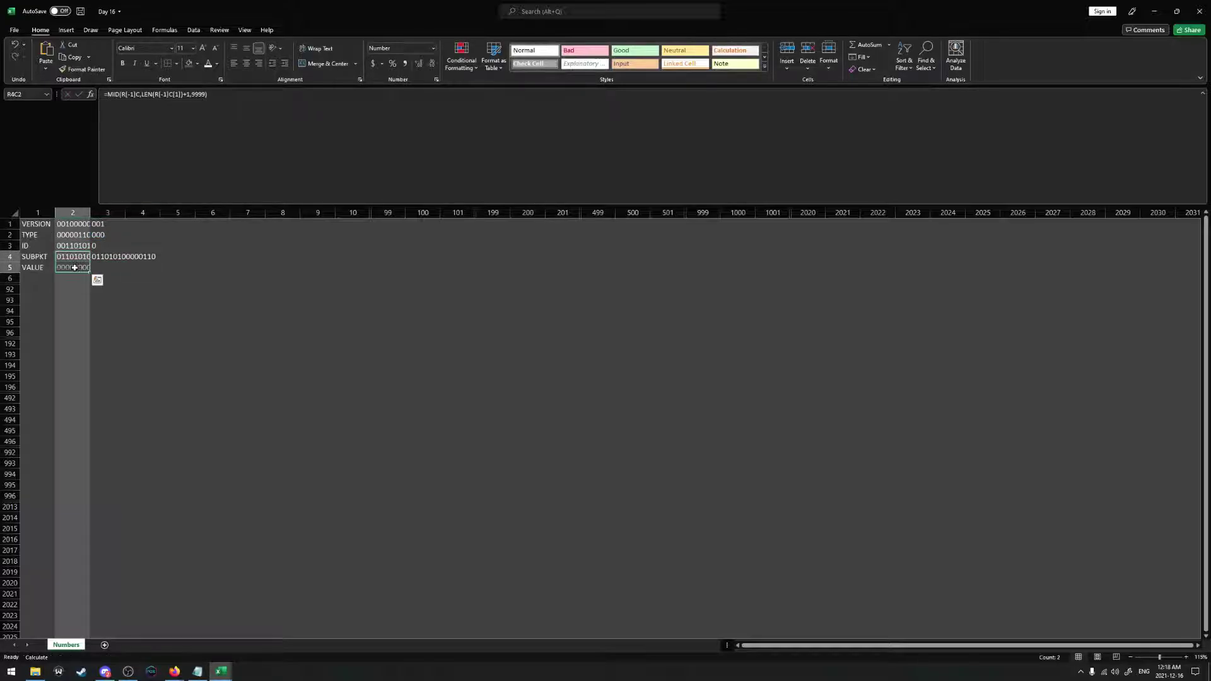
pyautogui.click(75, 267)
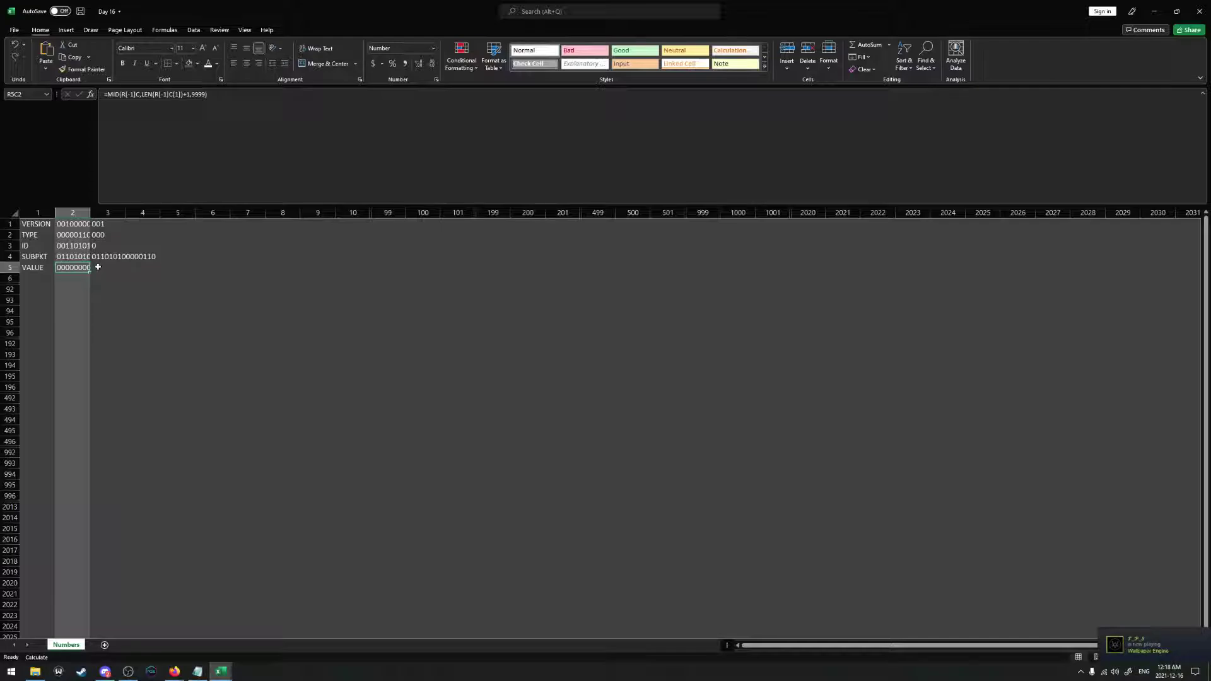
pyautogui.click(98, 267)
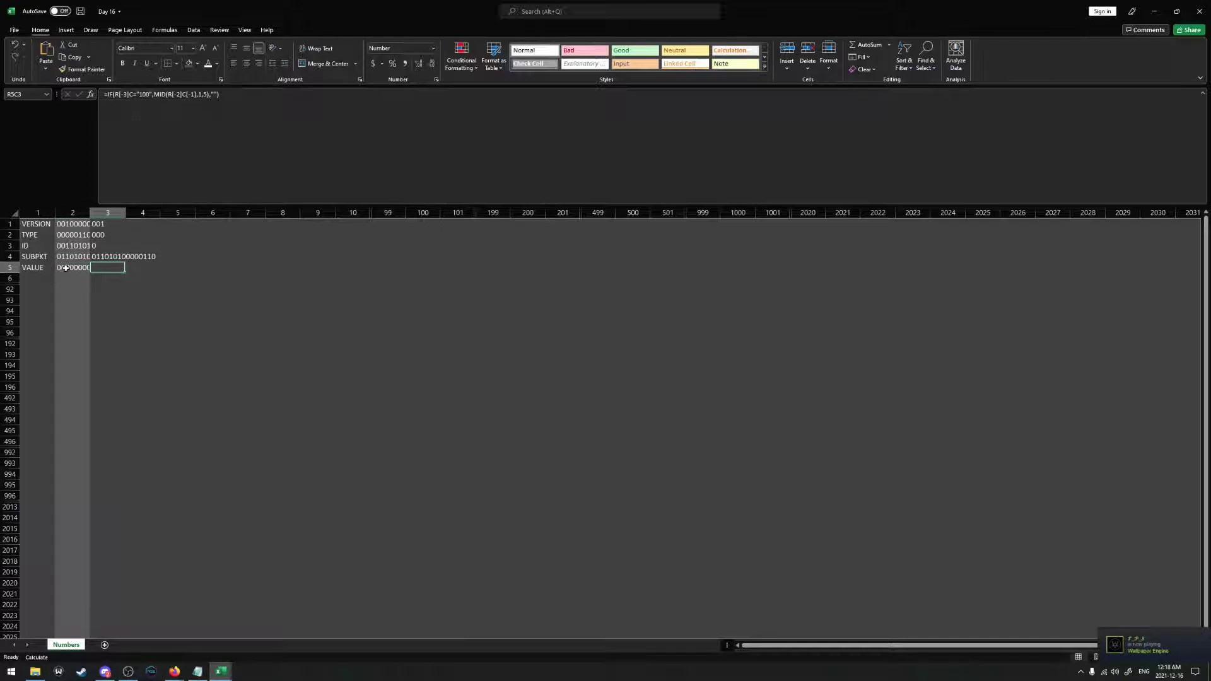
pyautogui.click(66, 268)
# Widen column 2 and compare the VALUE row's IF formula with the SUBPKT formula
pyautogui.moveTo(90, 215)
pyautogui.mouseDown()
pyautogui.moveTo(135, 219)
pyautogui.moveTo(89, 215)
pyautogui.mouseUp()
pyautogui.click(116, 267)
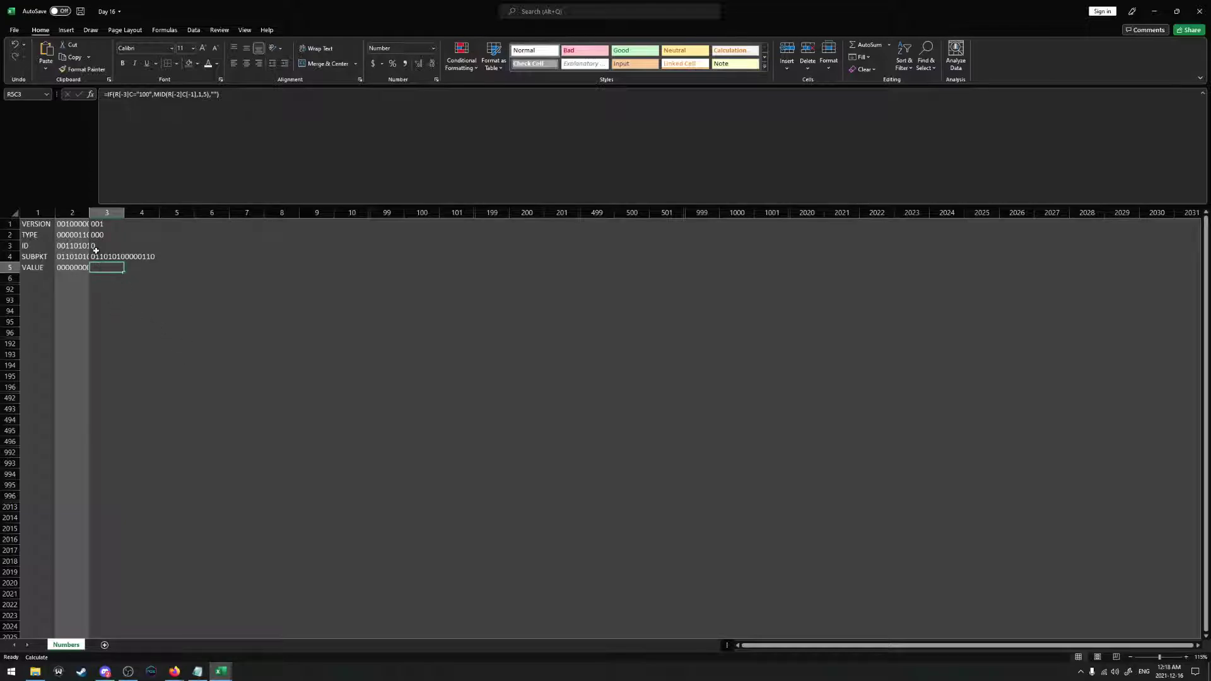
pyautogui.click(99, 252)
pyautogui.click(103, 268)
pyautogui.moveTo(140, 224); pyautogui.dragTo(136, 411)
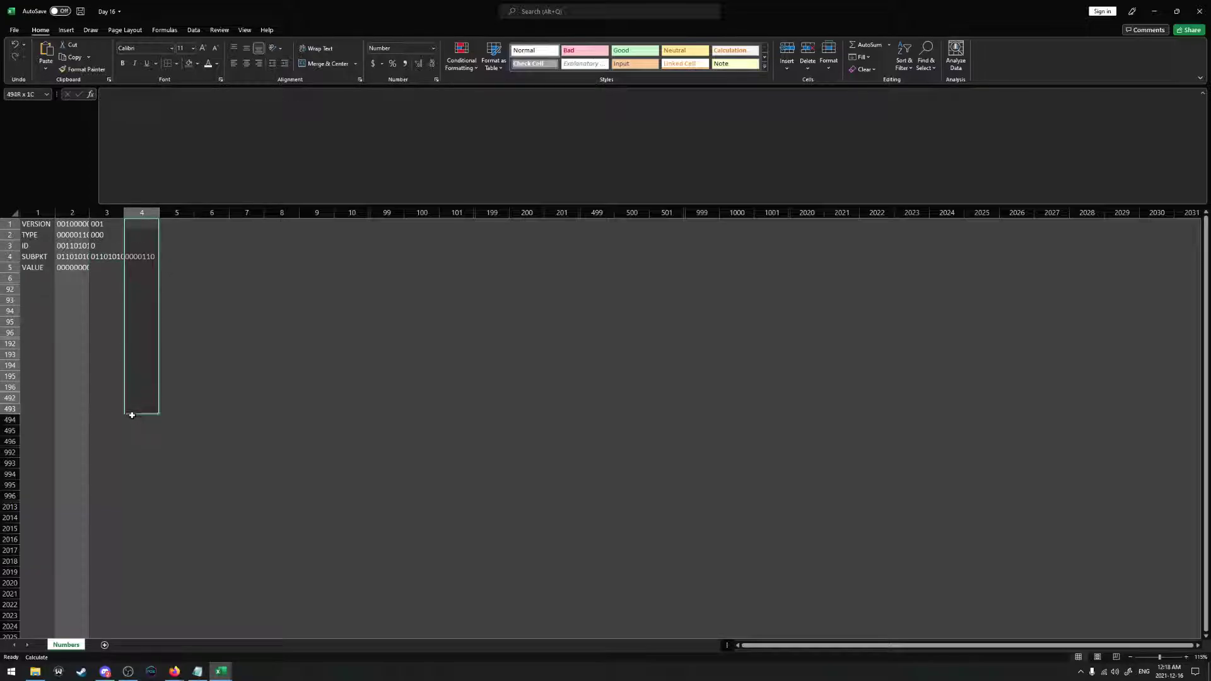
pyautogui.click(146, 290)
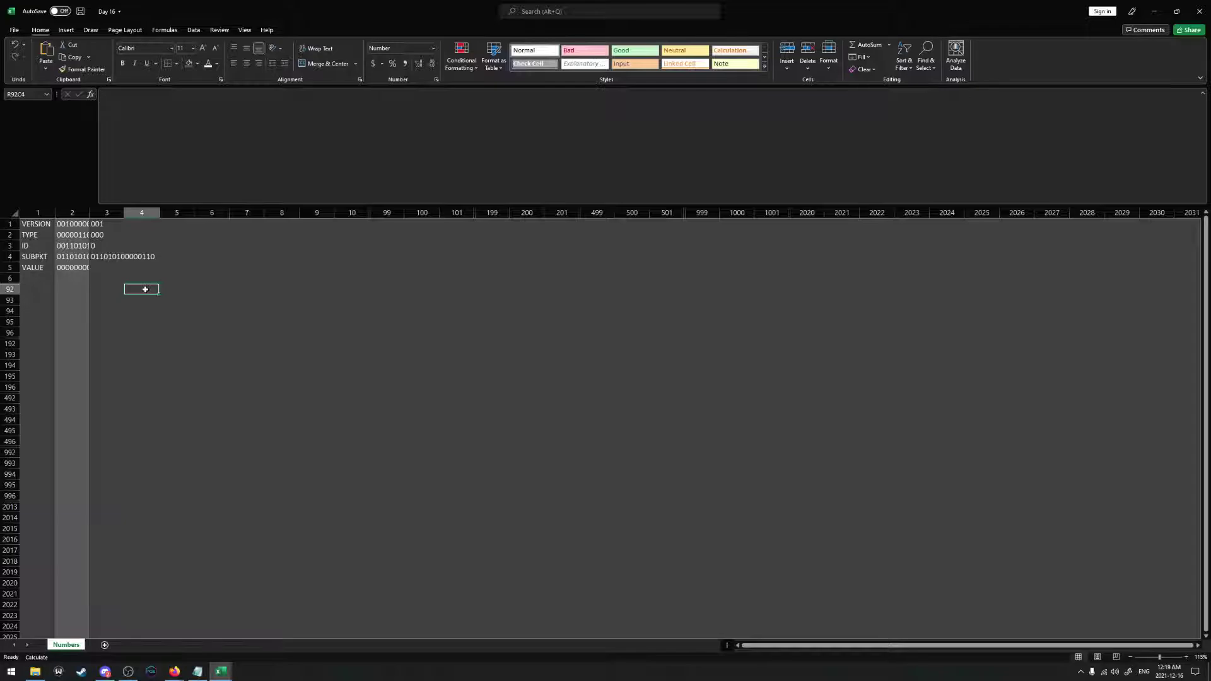
# Enter =DECIMAL(RC[-1],2) in R4C4, converting the SUBPKT bits to 13574
pyautogui.click(140, 258)
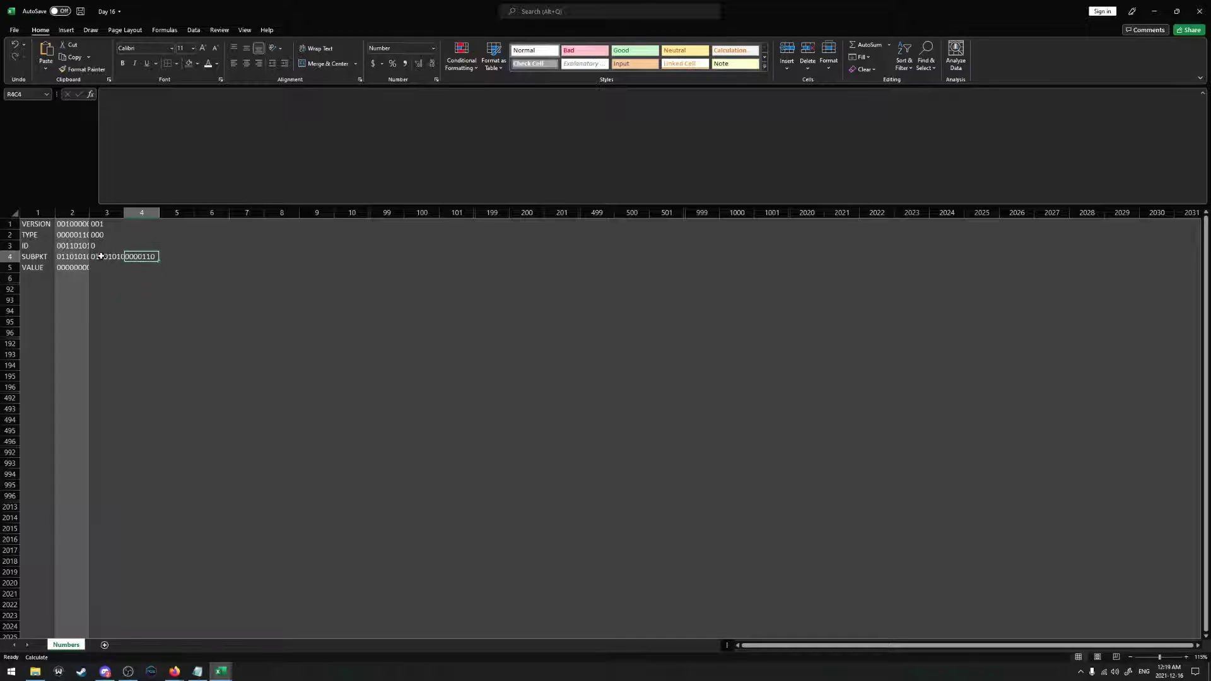
pyautogui.click(108, 256)
pyautogui.click(140, 258)
pyautogui.write('=')
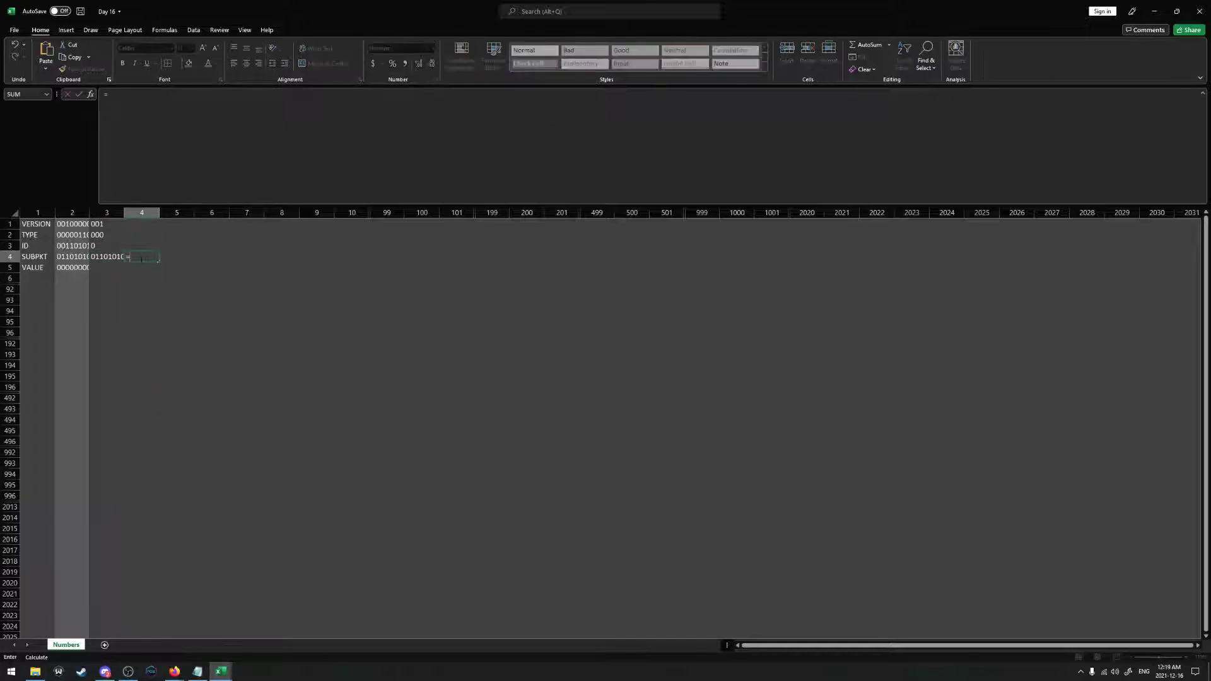
pyautogui.write('B')
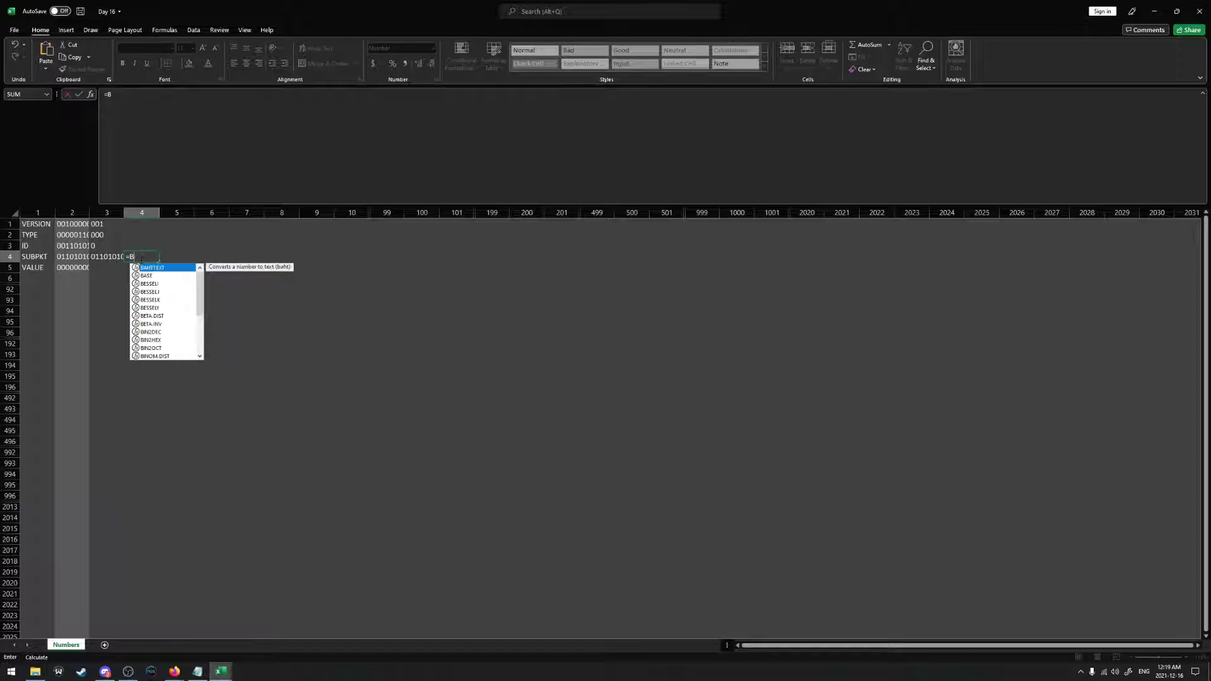
pyautogui.press('BackSpace')
pyautogui.write('DECIMAL(')
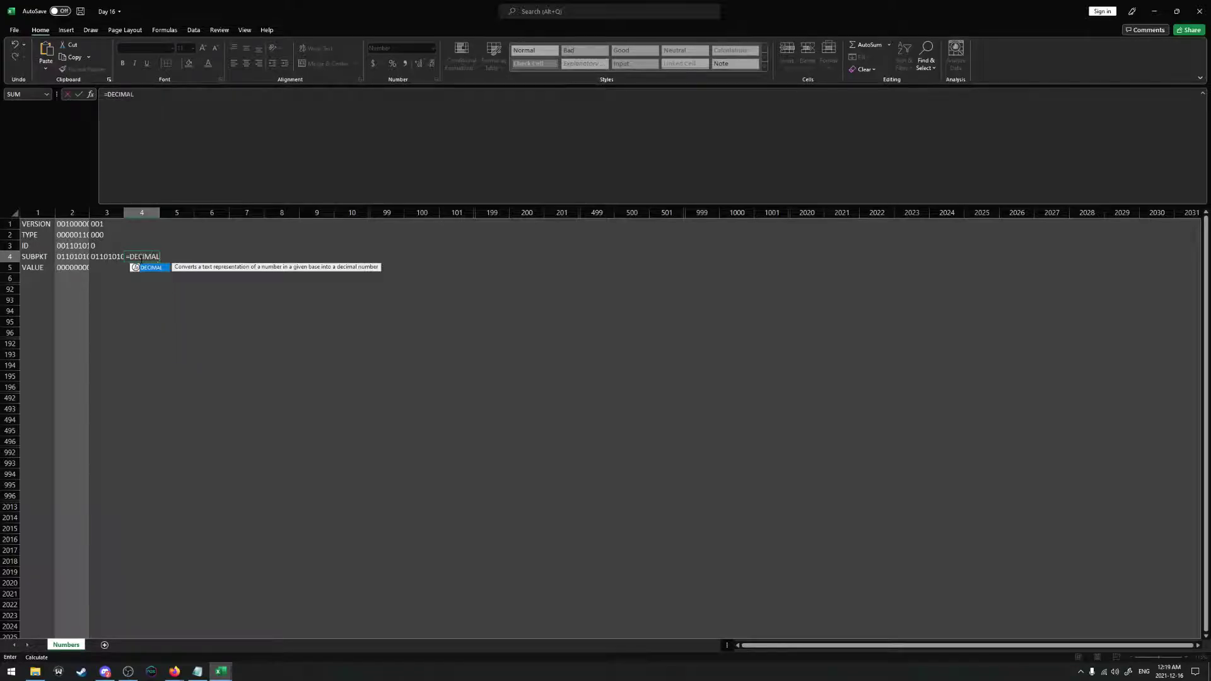
pyautogui.click(108, 257)
pyautogui.write(',2)')
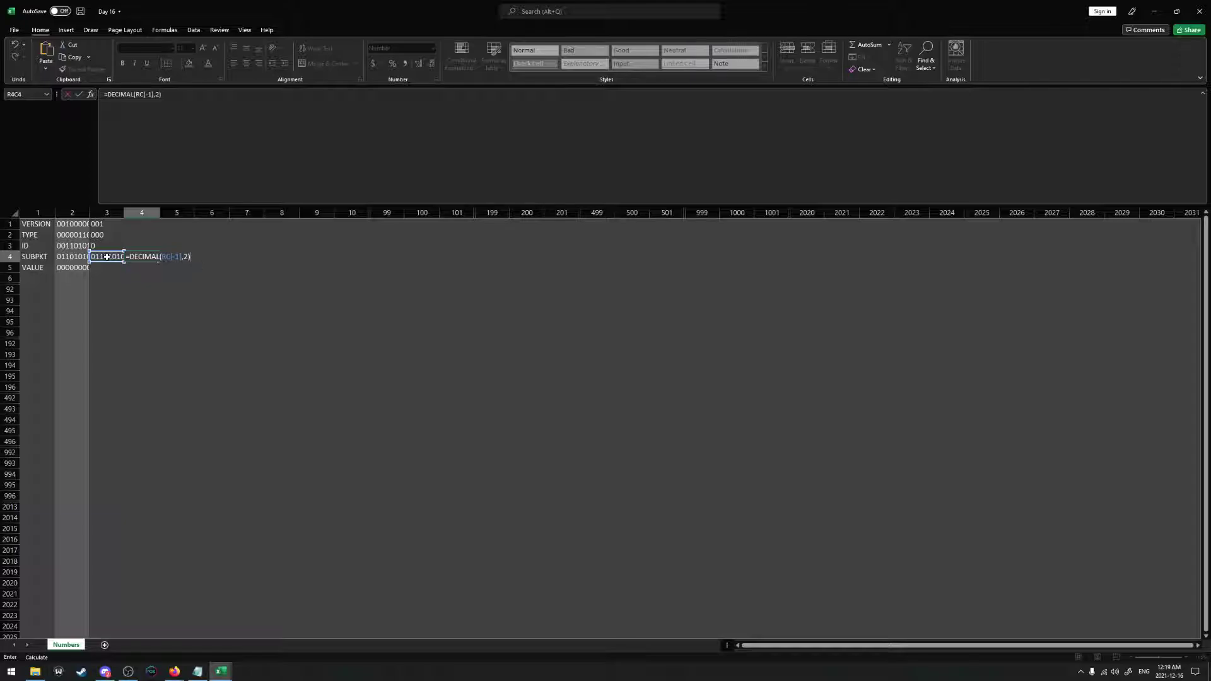
pyautogui.hotkey('ctrl', 'Return')
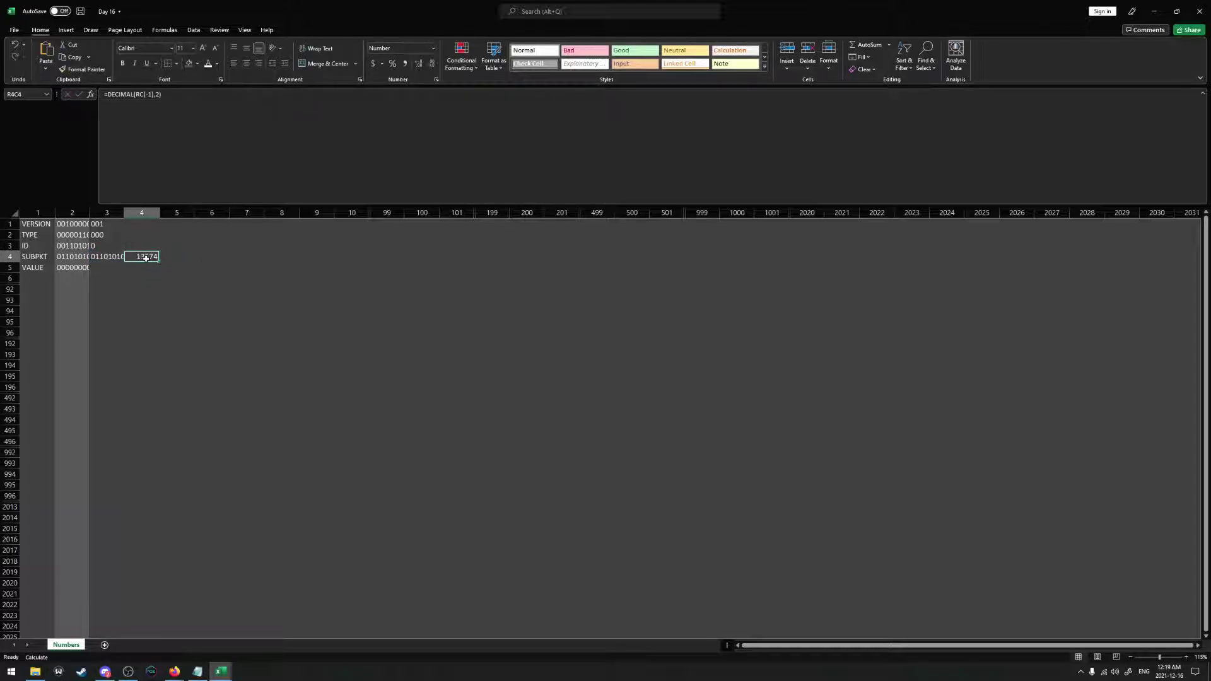
pyautogui.click(108, 257)
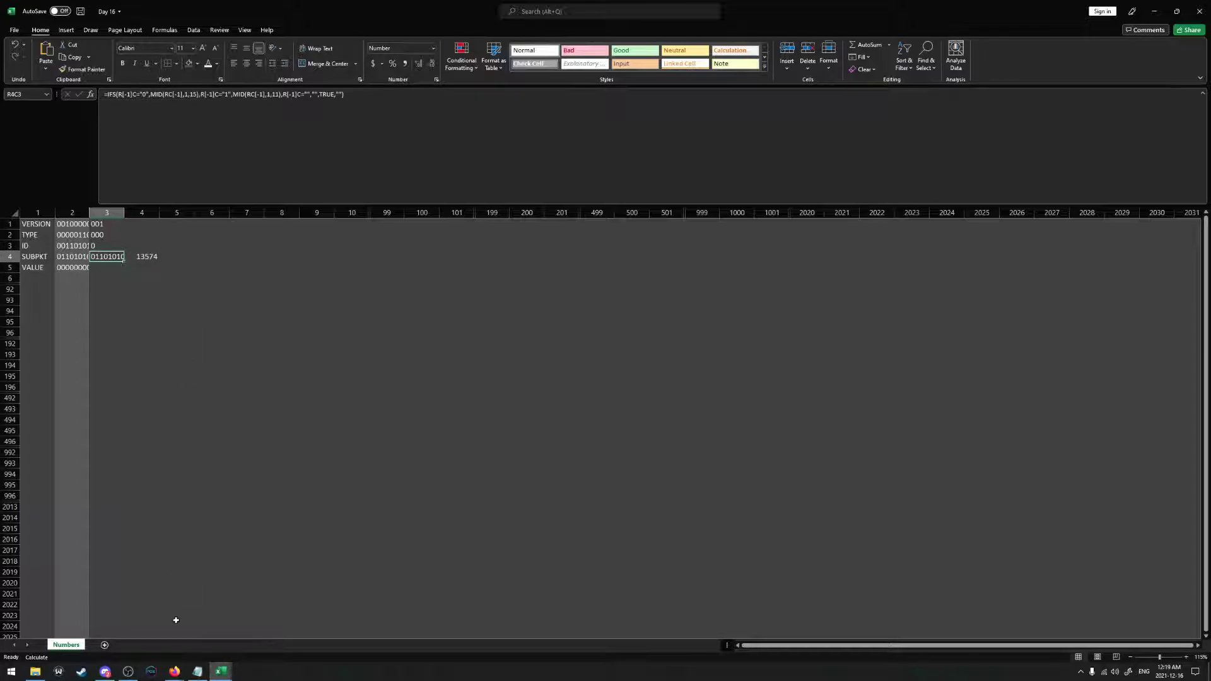
# Test the remaining bits' length with =LEN(R[-2]C[-1]) in R6C3, then delete it
pyautogui.click(197, 671)
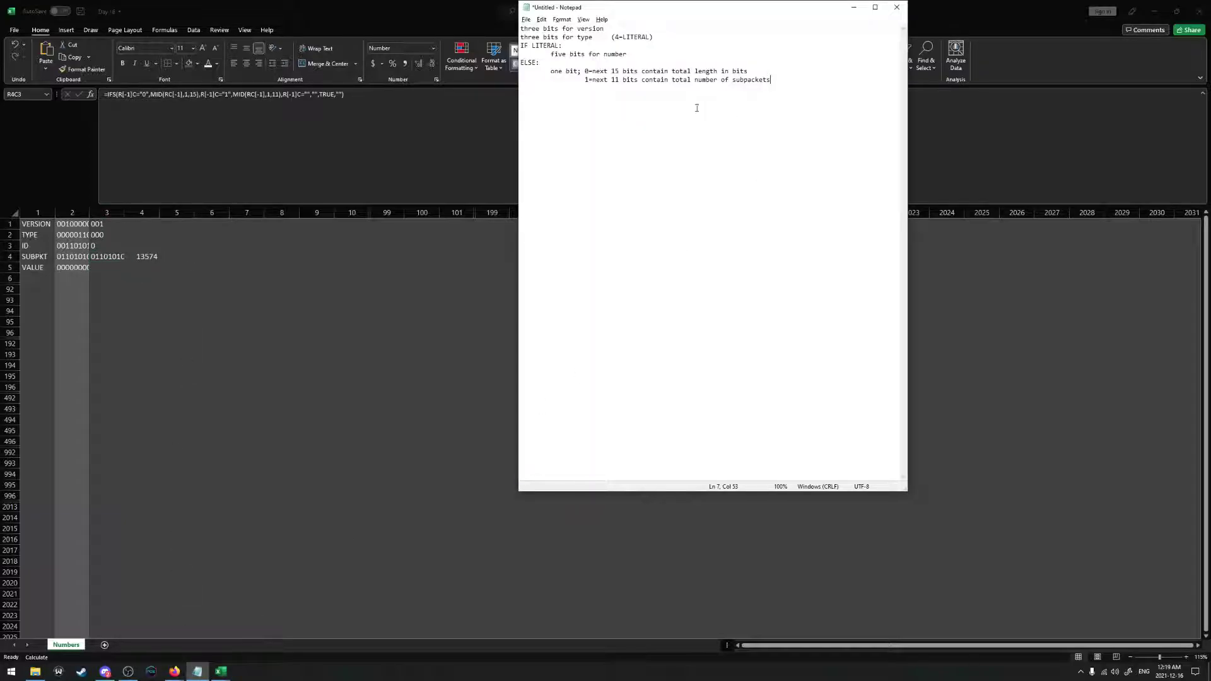
pyautogui.click(102, 257)
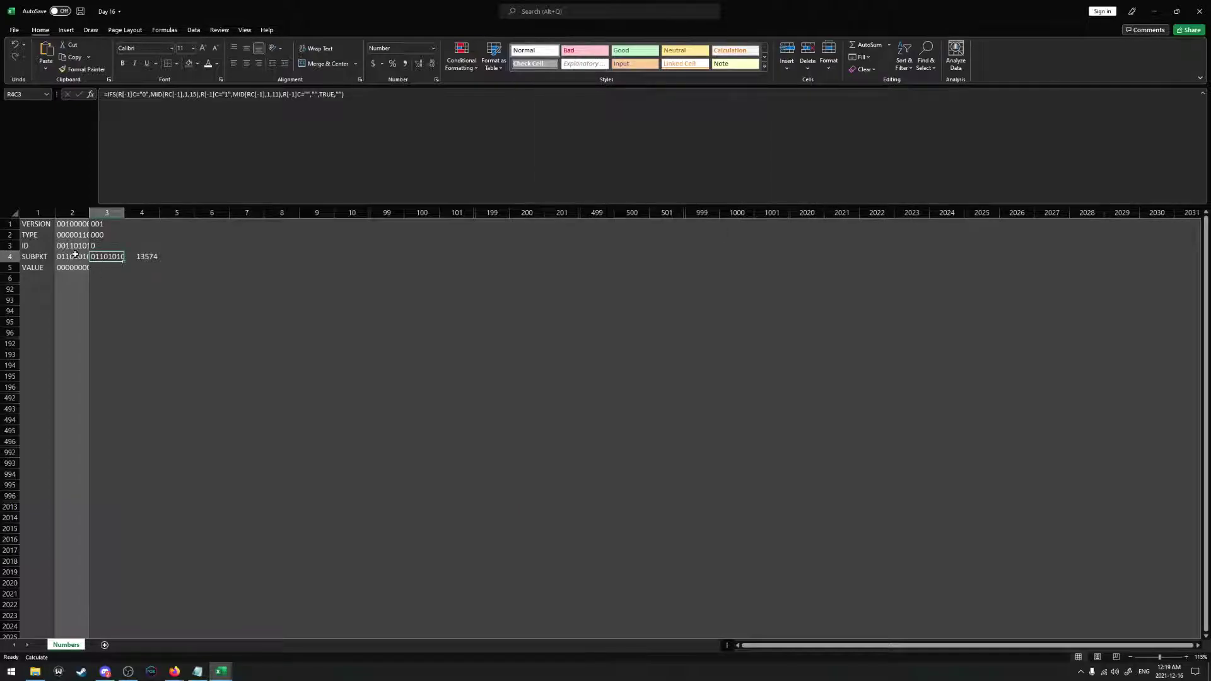
pyautogui.click(72, 256)
pyautogui.click(103, 277)
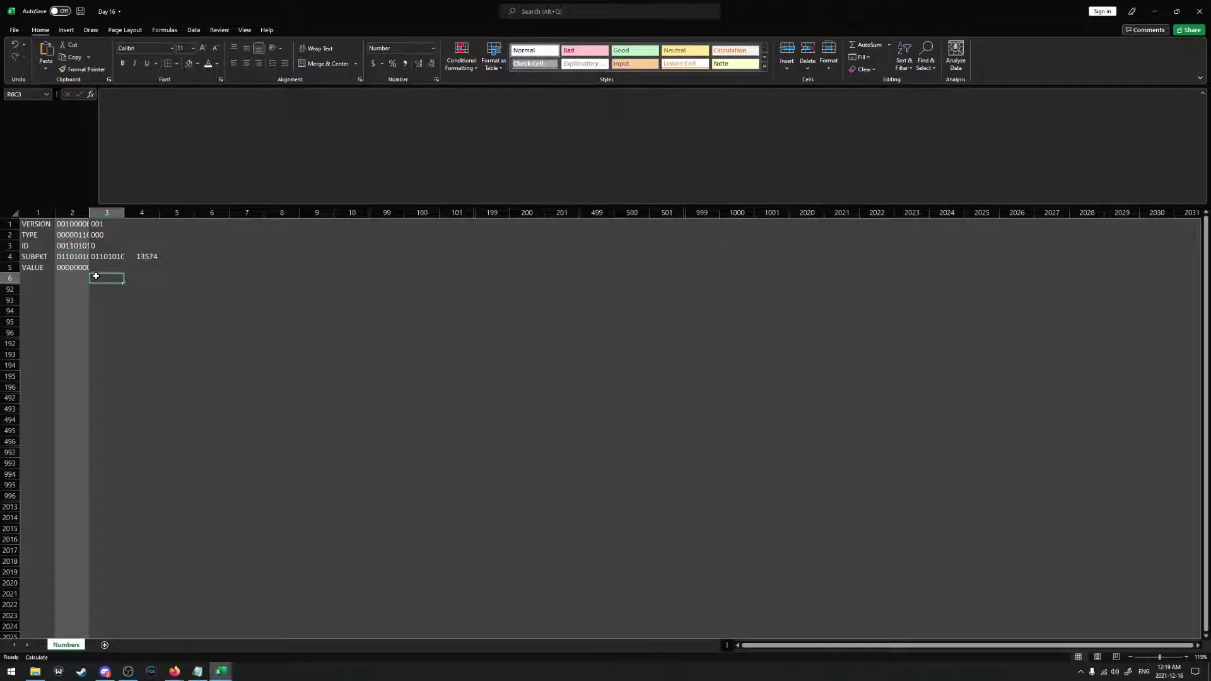
pyautogui.write('=LEN(')
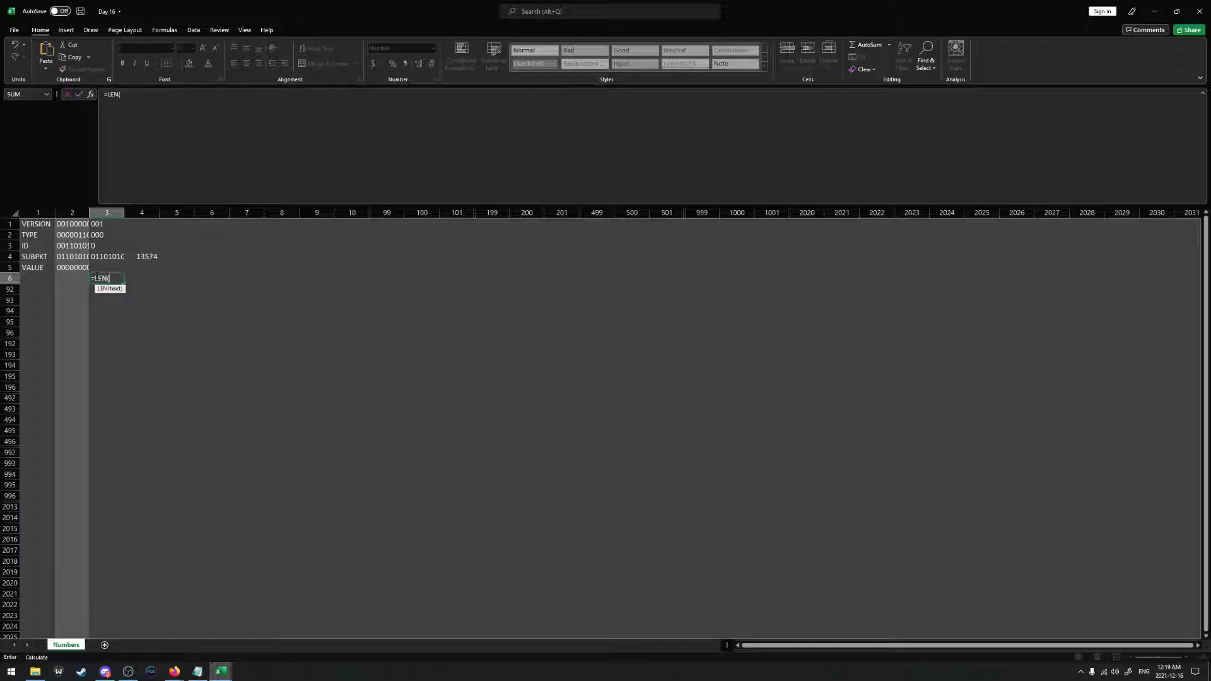
pyautogui.click(72, 256)
pyautogui.press('Return')
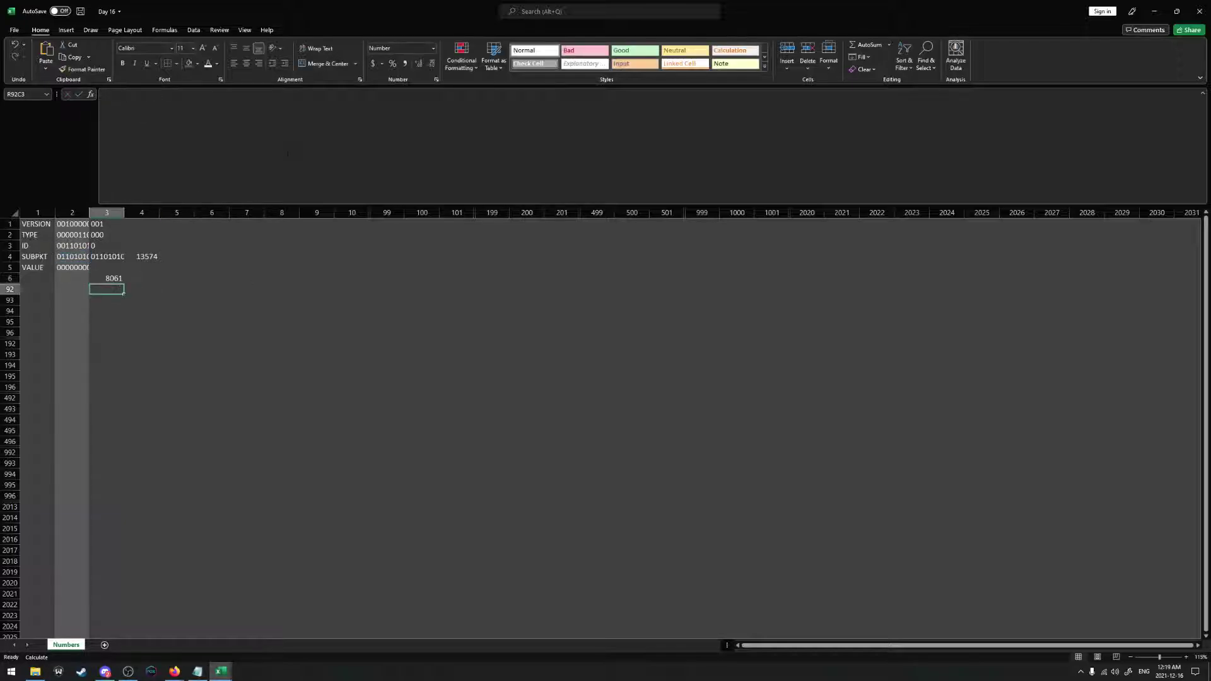
pyautogui.press('Up')
pyautogui.press('Delete')
pyautogui.press('Up')
pyautogui.press('Up')
# Widen column 3 to show the full SUBPKT string and inspect its formula references
pyautogui.click(177, 256)
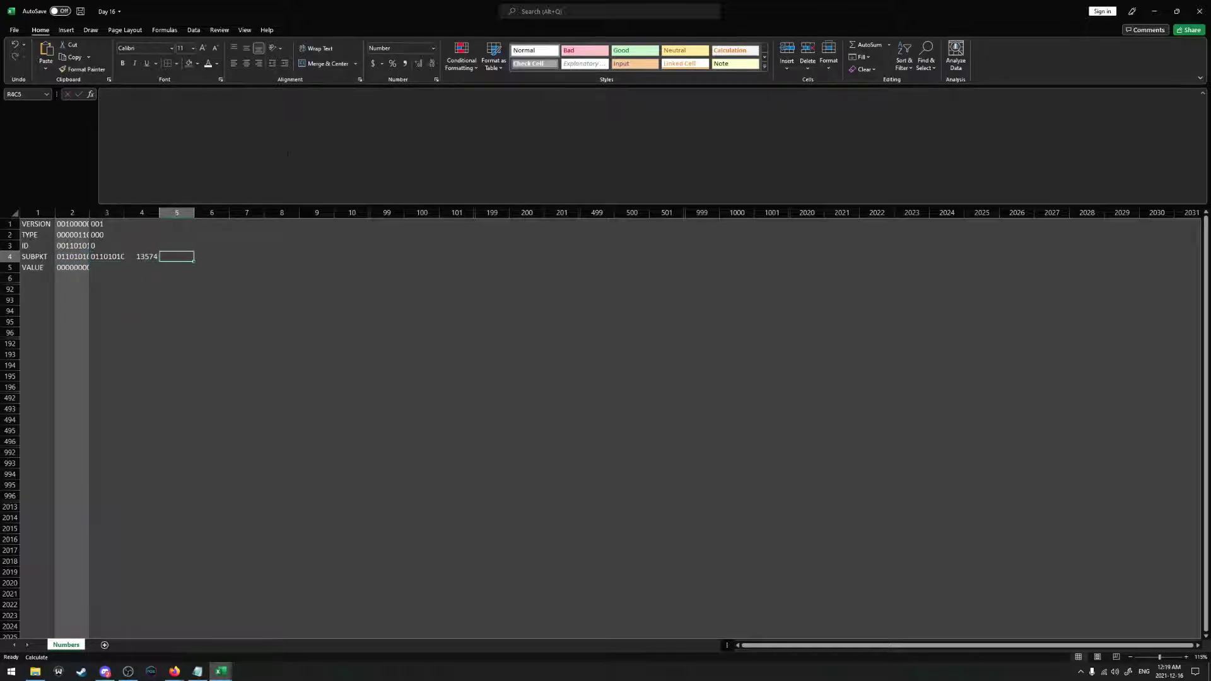
pyautogui.click(107, 256)
pyautogui.moveTo(125, 213); pyautogui.dragTo(164, 212)
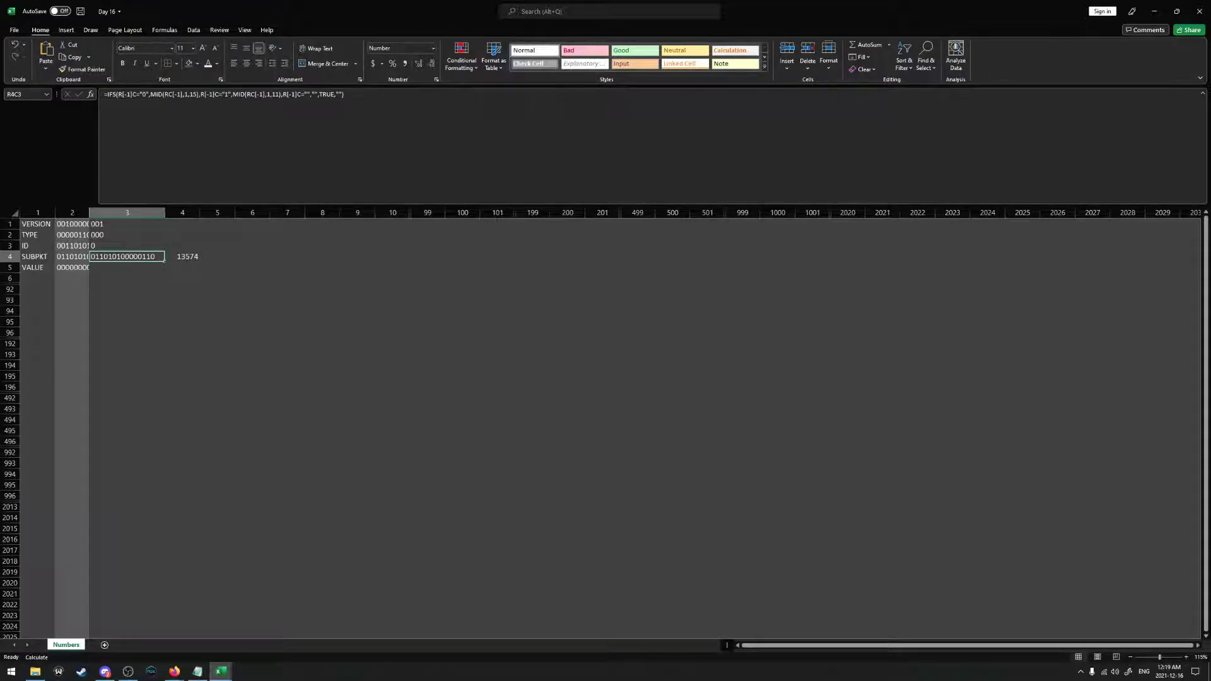
pyautogui.press('F2')
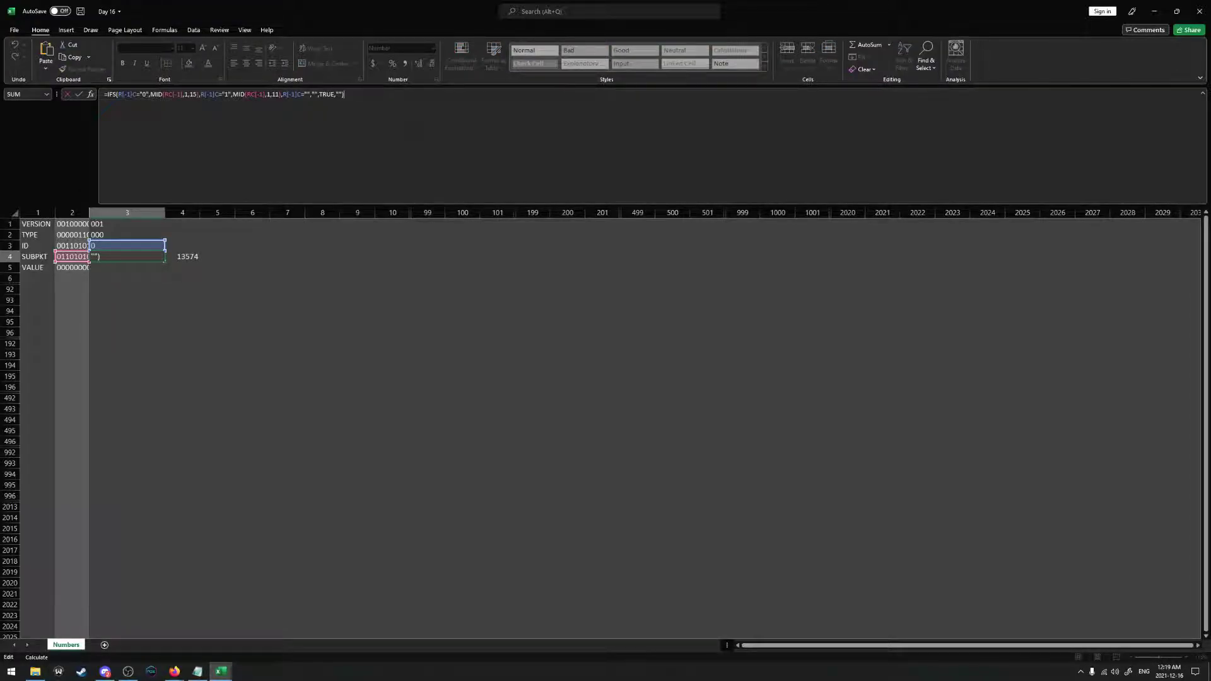
pyautogui.press('Escape')
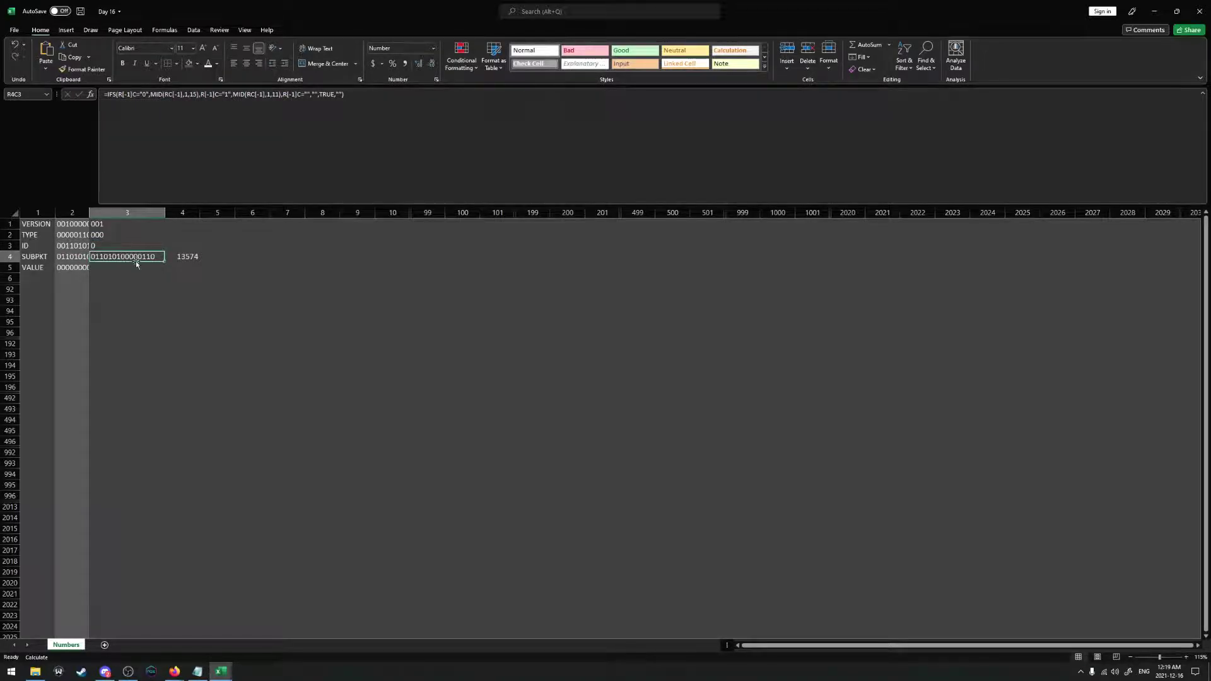
pyautogui.click(175, 672)
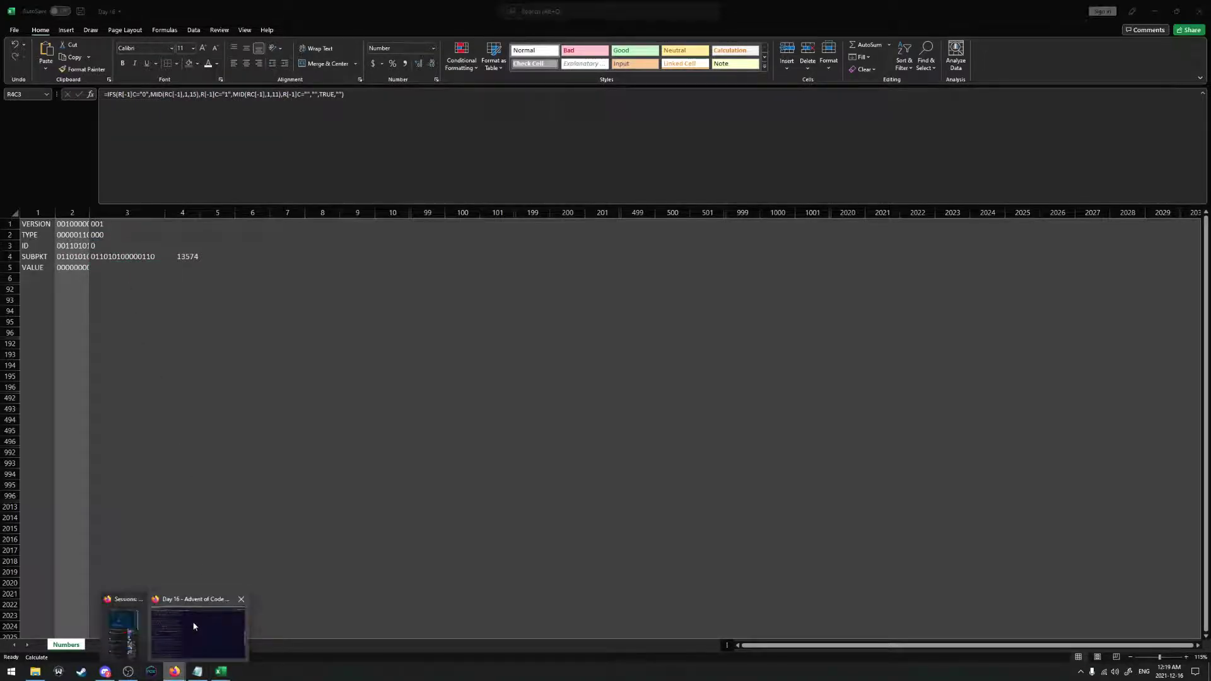
pyautogui.click(195, 626)
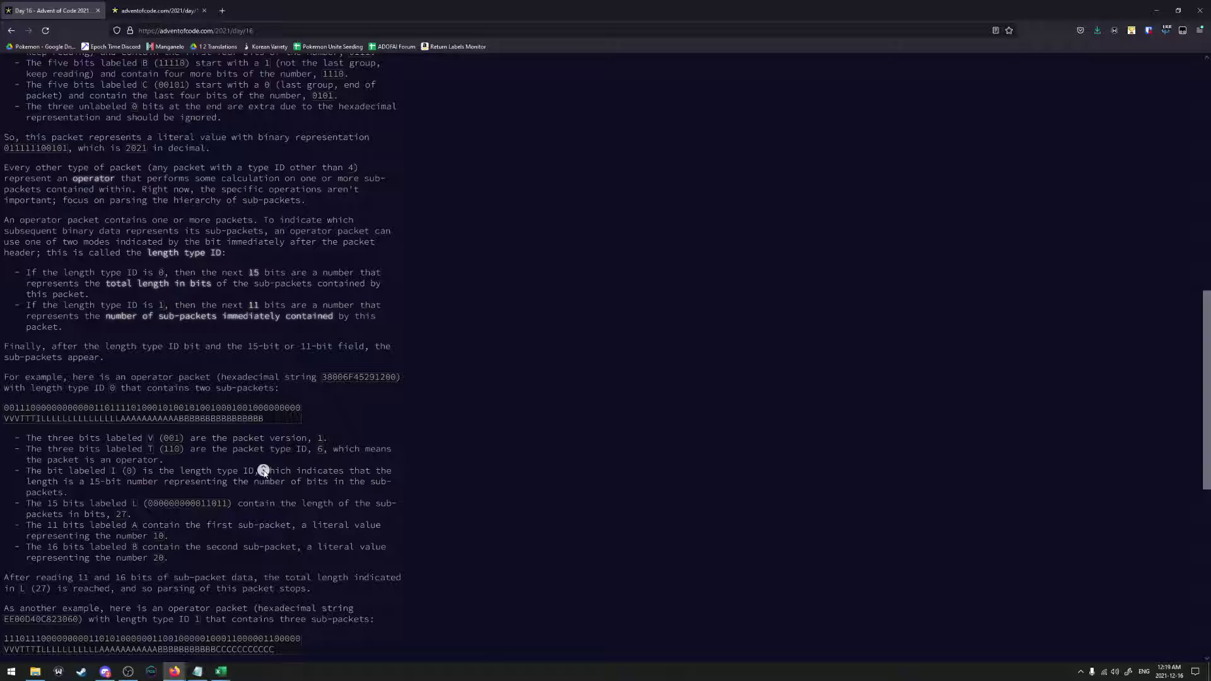
pyautogui.moveTo(265, 419); pyautogui.dragTo(126, 419)
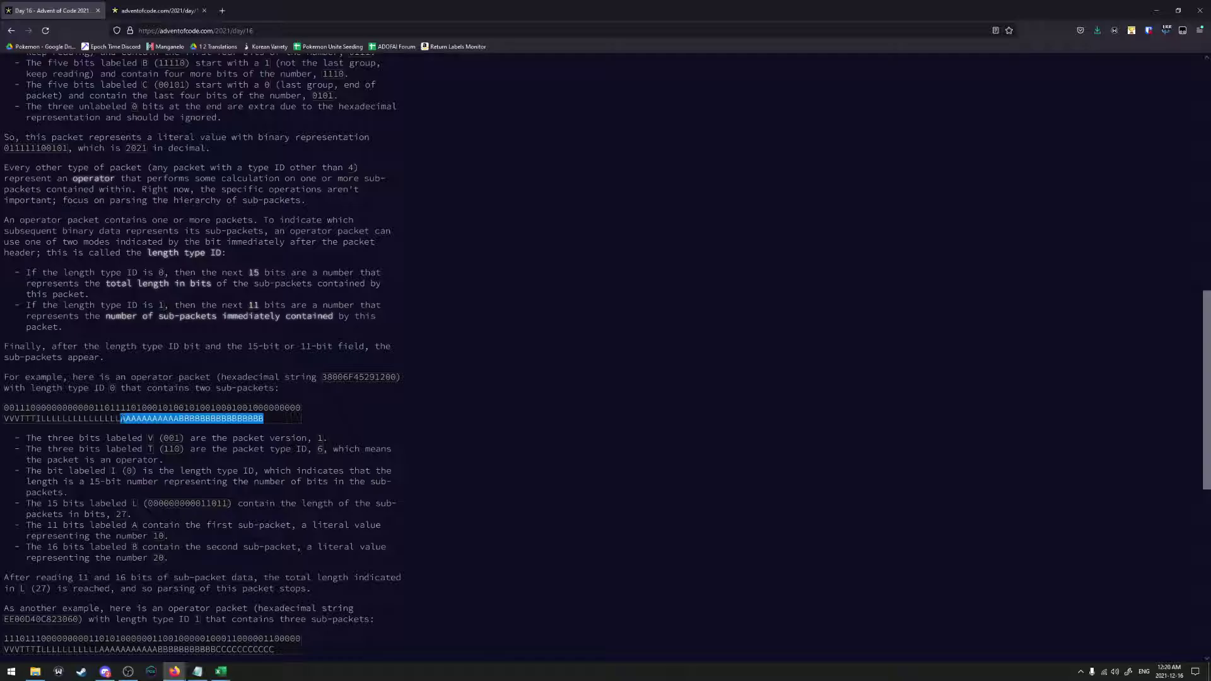
pyautogui.hotkey('alt', 'Tab')
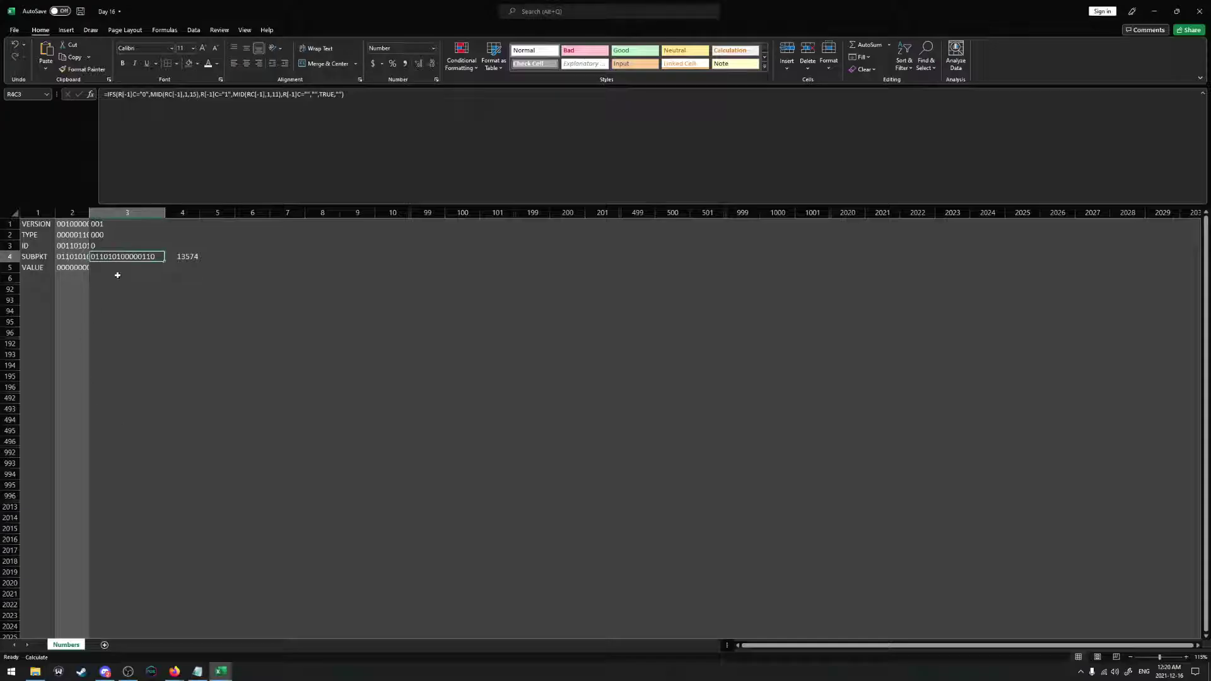
pyautogui.click(175, 259)
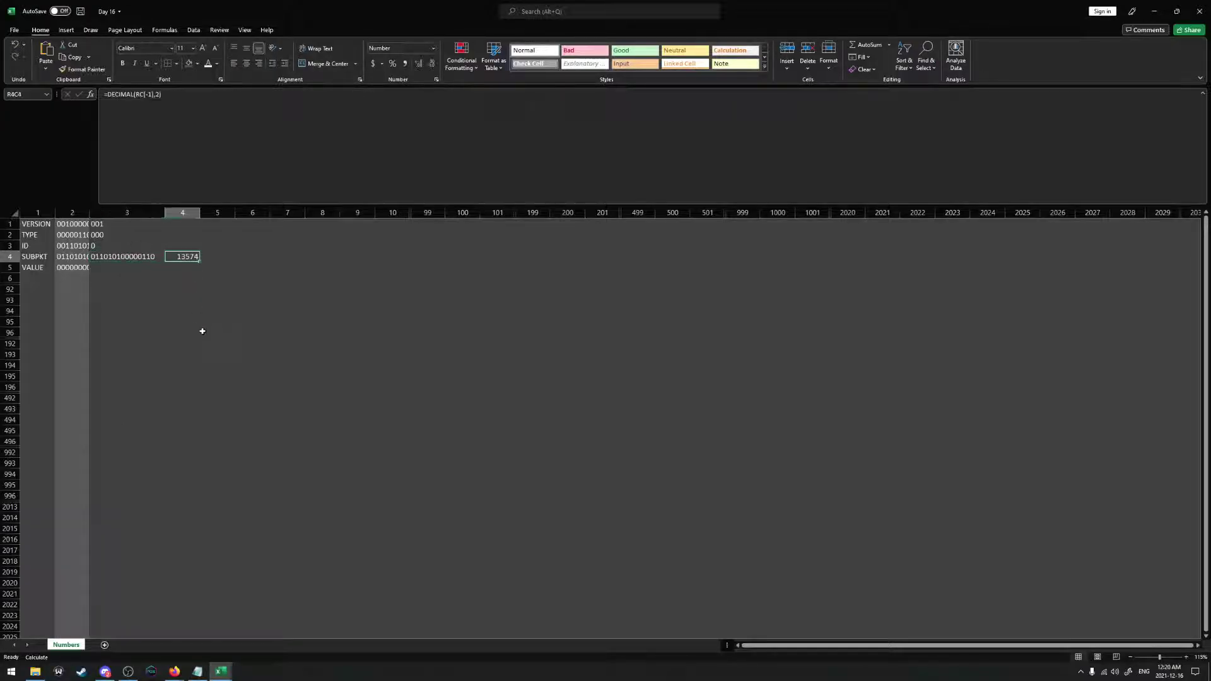
pyautogui.press('F2')
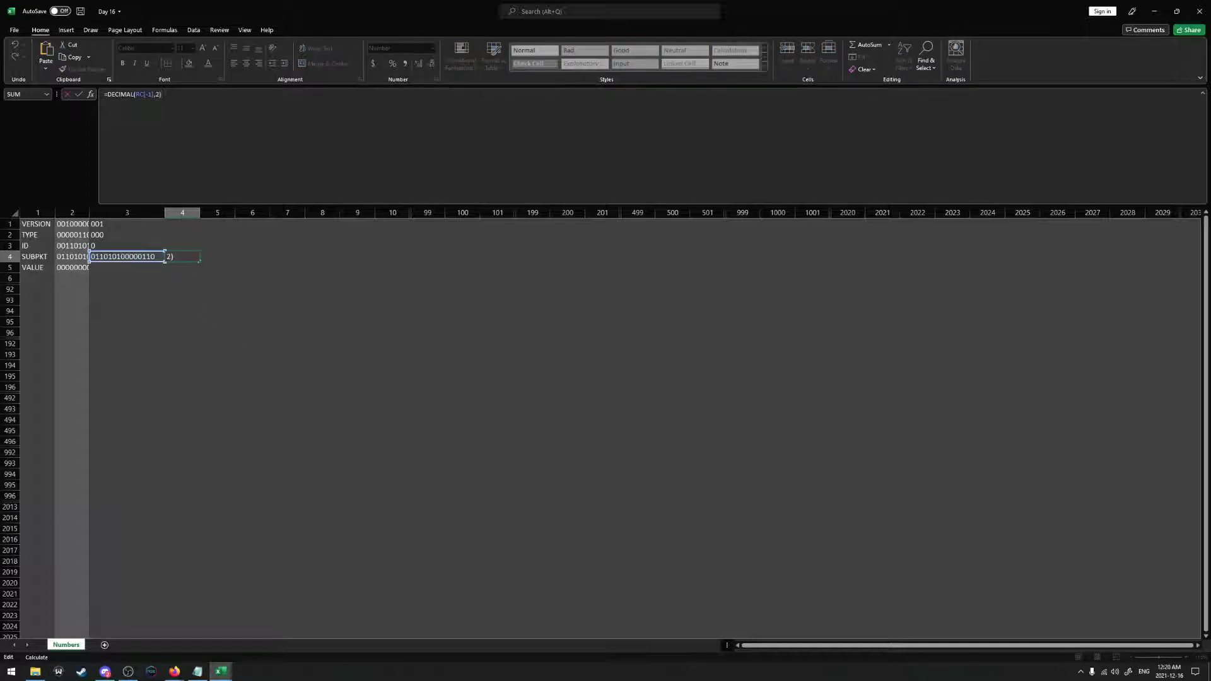
pyautogui.press('Escape')
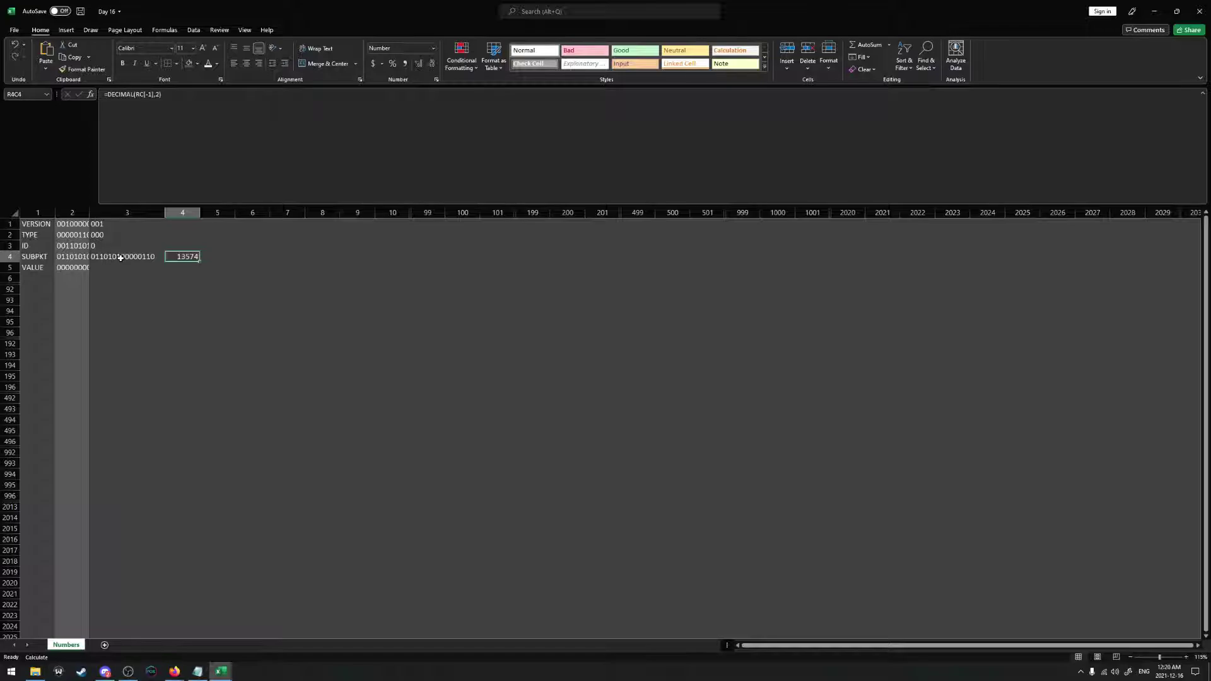
pyautogui.click(171, 670)
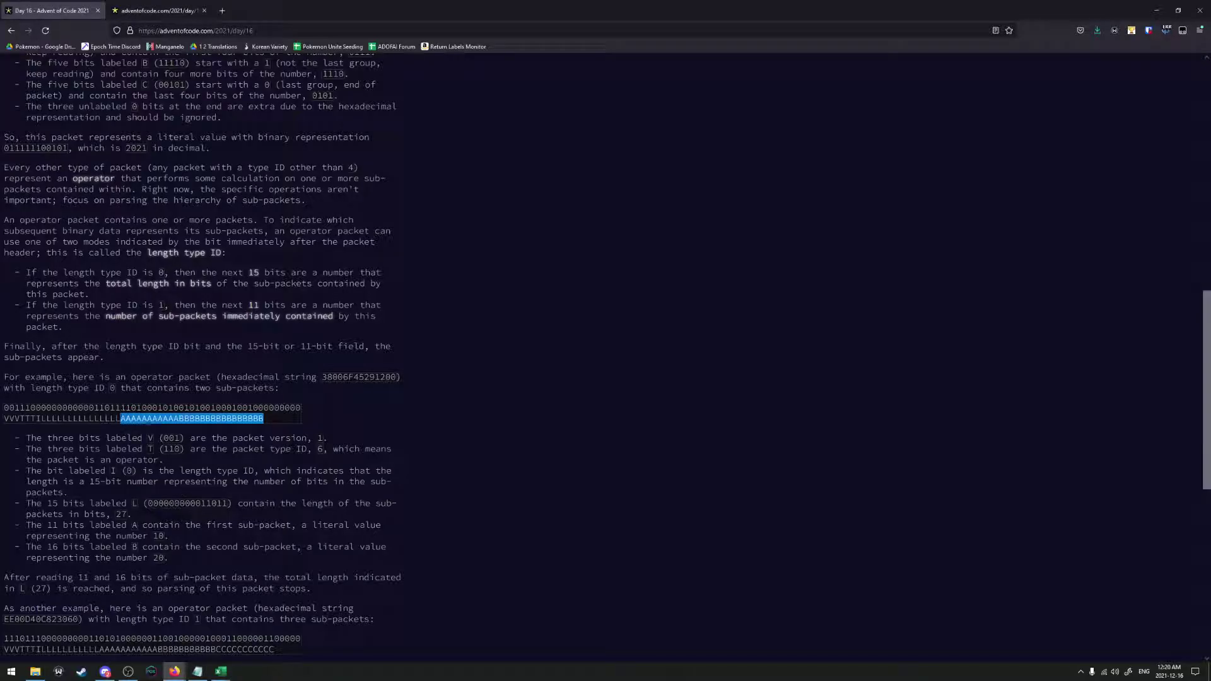
pyautogui.moveTo(94, 408); pyautogui.dragTo(120, 408)
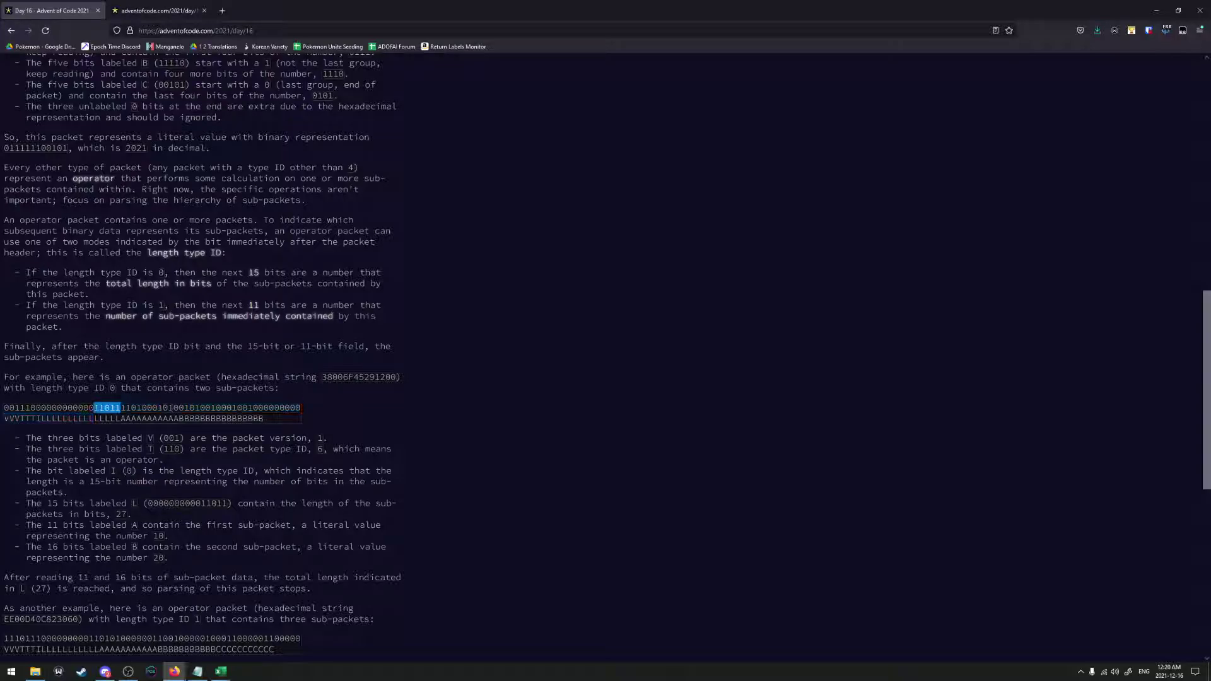
pyautogui.click(105, 672)
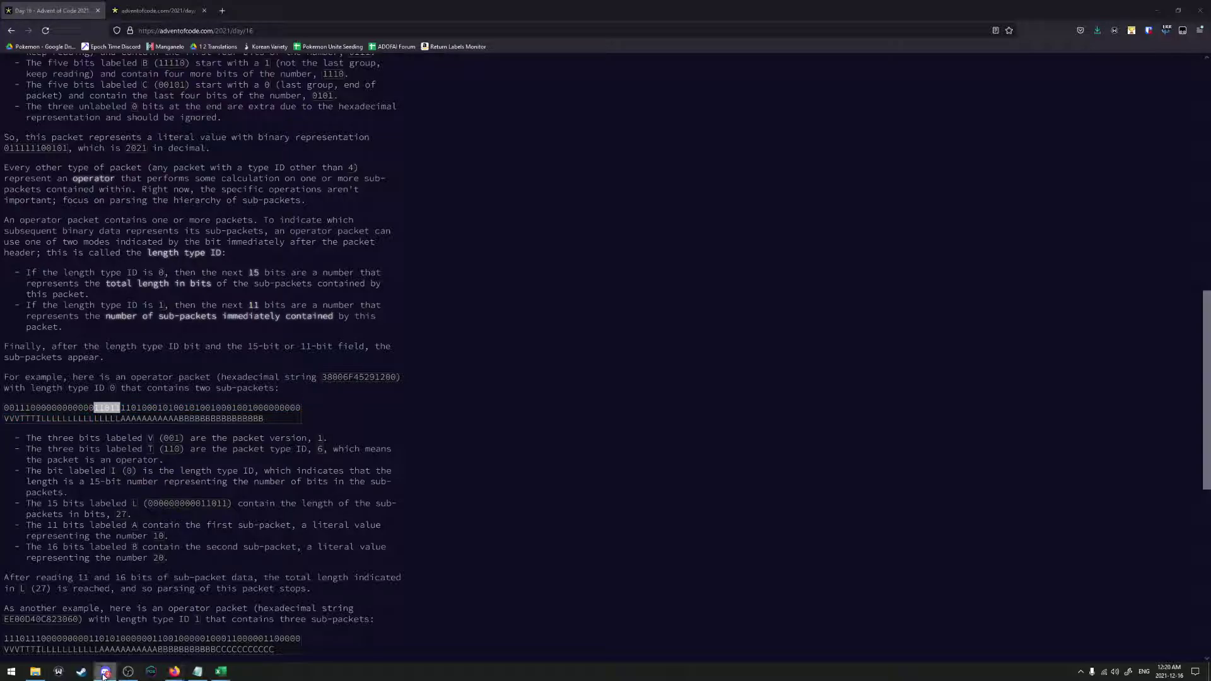
pyautogui.click(175, 671)
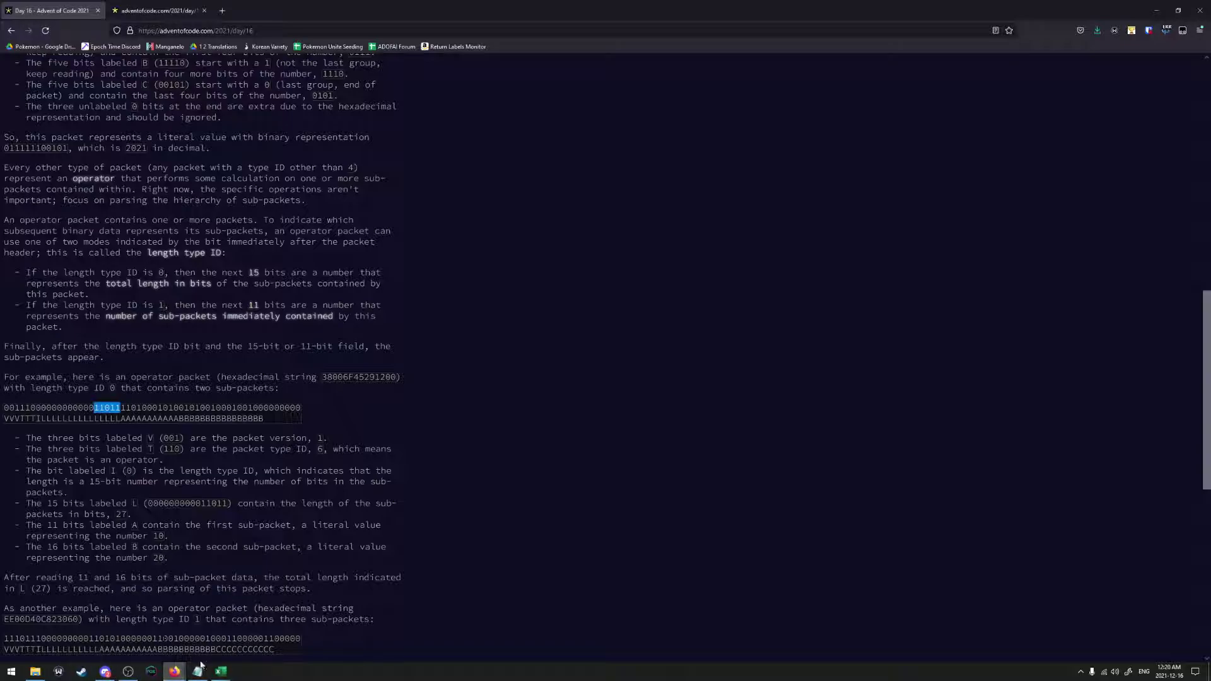
pyautogui.moveTo(220, 671)
pyautogui.click(255, 631)
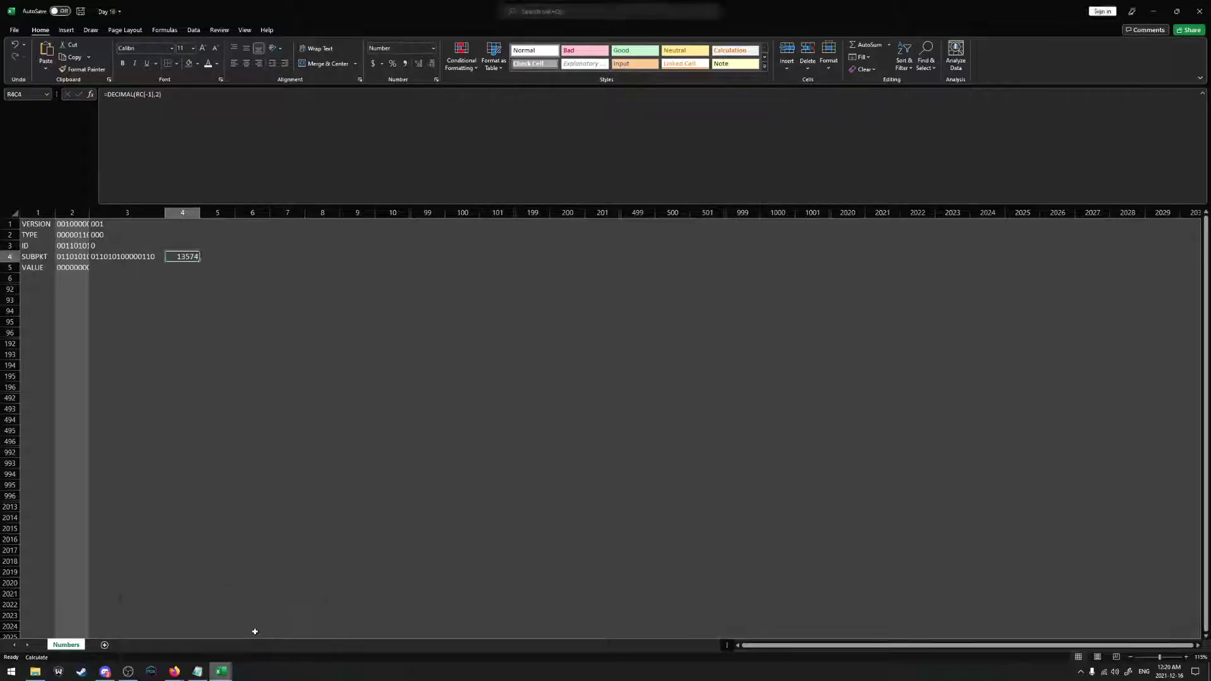
# Enter =LEN of the SUBPKT-row bit string in R92C3, giving 8061
pyautogui.click(96, 288)
pyautogui.write('=LEN(')
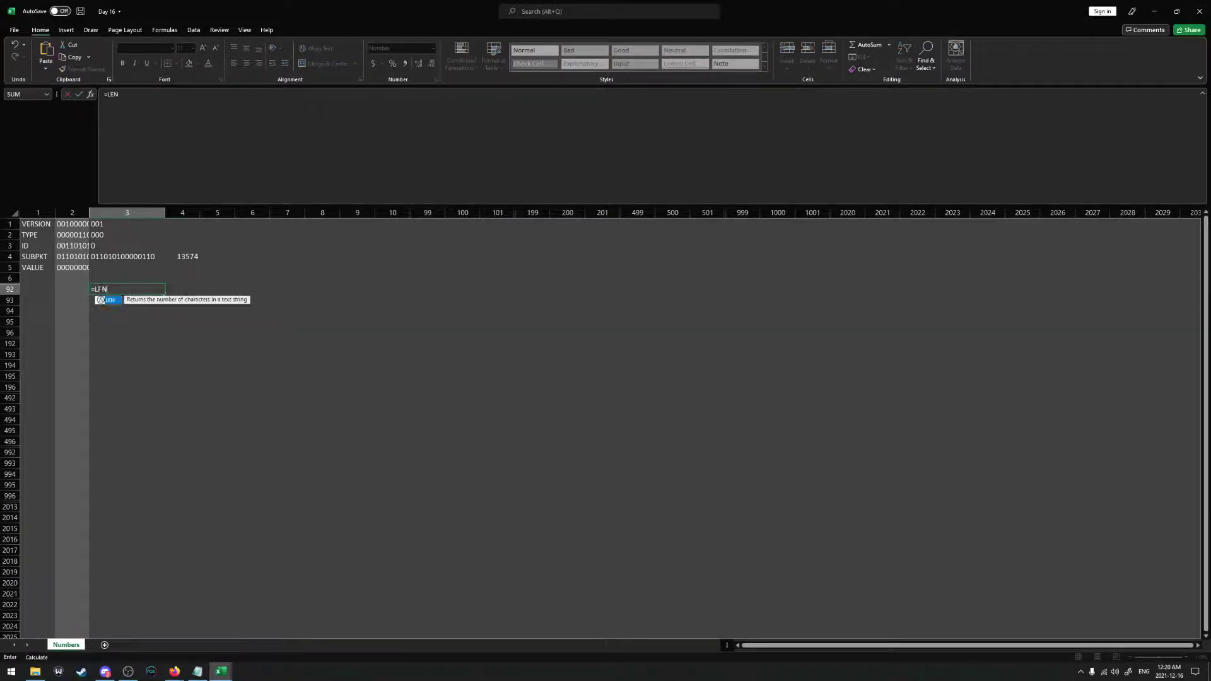
pyautogui.click(72, 268)
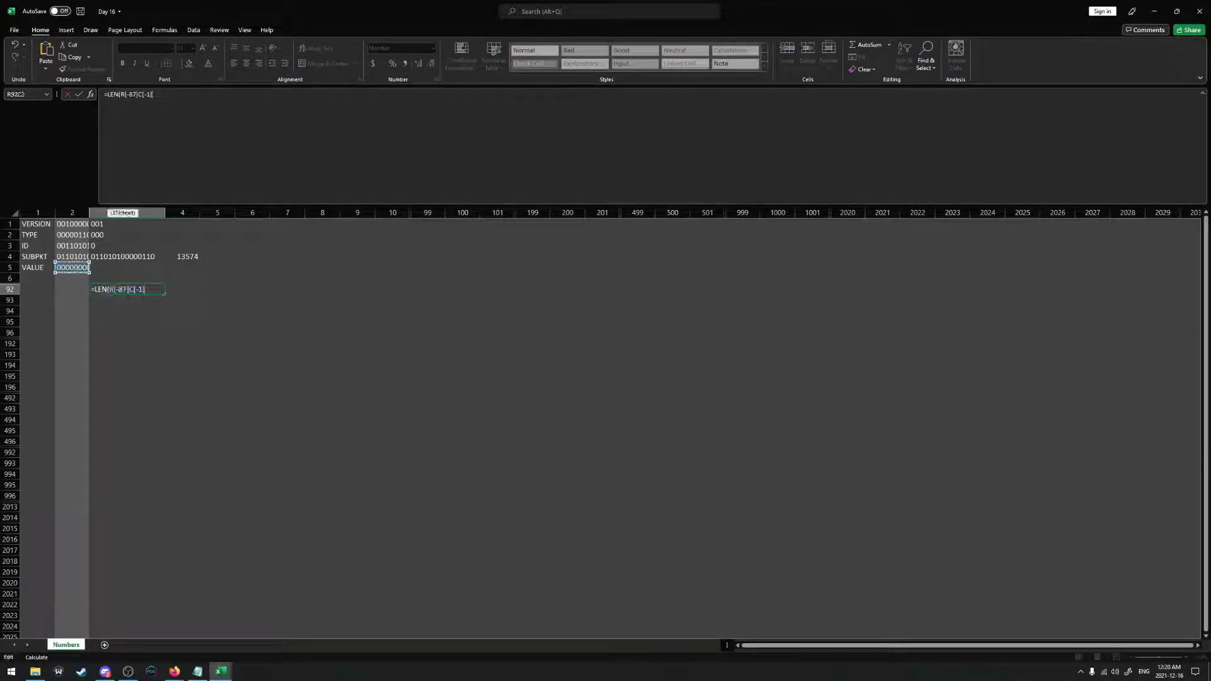
pyautogui.click(126, 267)
pyautogui.click(10, 267)
pyautogui.press('BackSpace')
pyautogui.press('BackSpace')
pyautogui.press('BackSpace')
pyautogui.press('BackSpace')
pyautogui.press('BackSpace')
pyautogui.press('BackSpace')
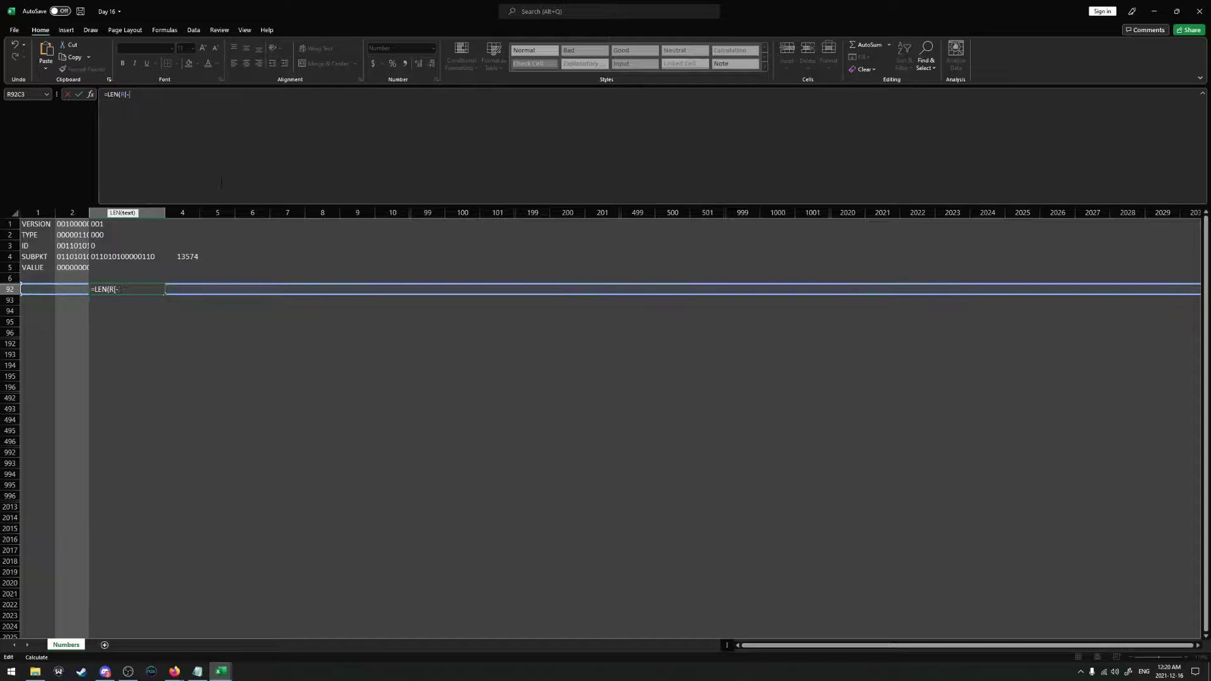
pyautogui.click(72, 257)
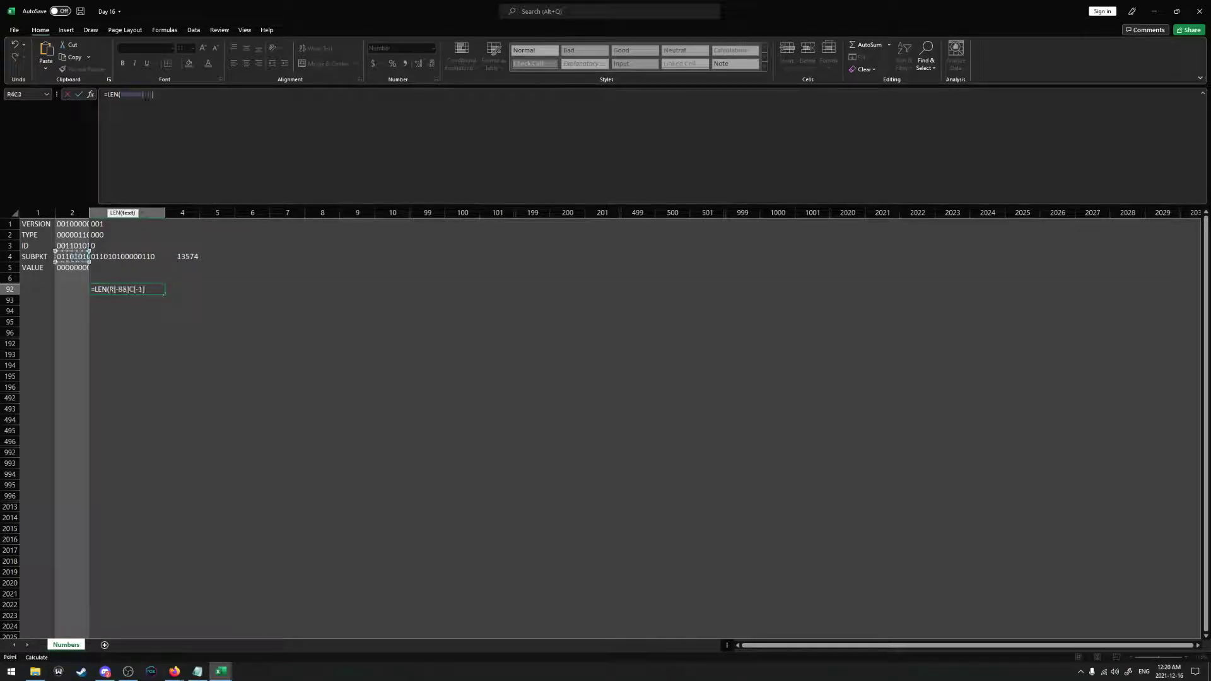
pyautogui.press('Return')
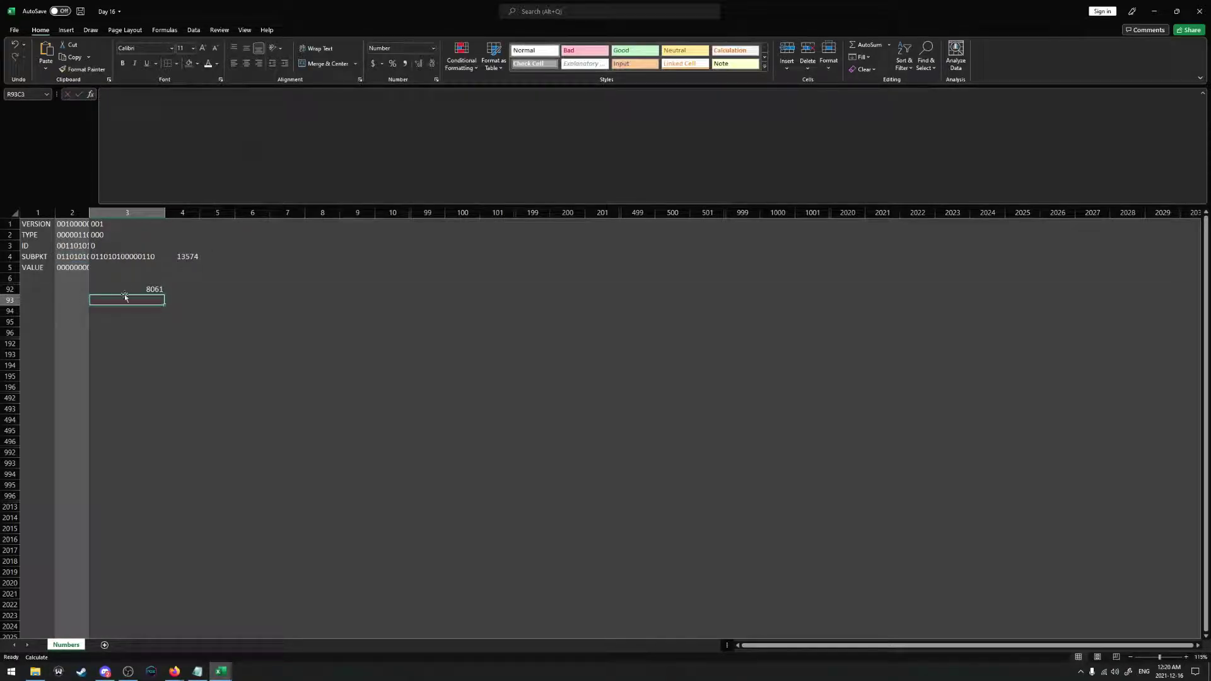
pyautogui.click(149, 290)
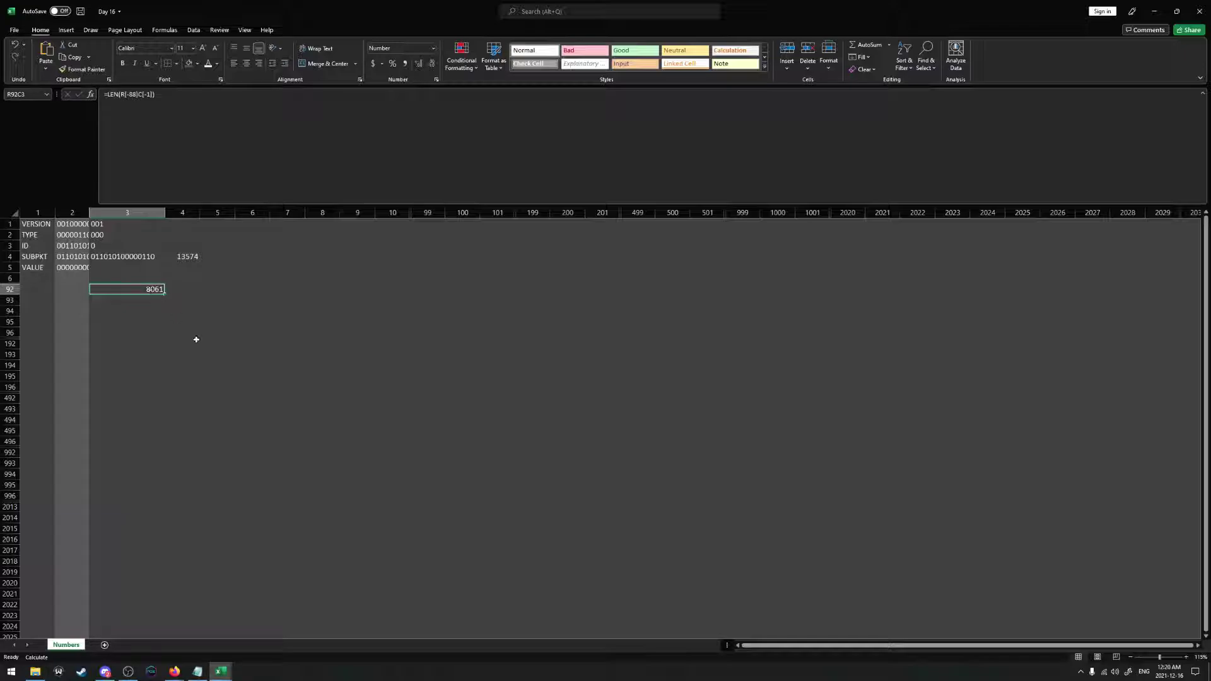
# Subtract 8061 from 13574 in R5C4, giving 5513, then clear both temporary cells
pyautogui.click(190, 266)
pyautogui.write('=')
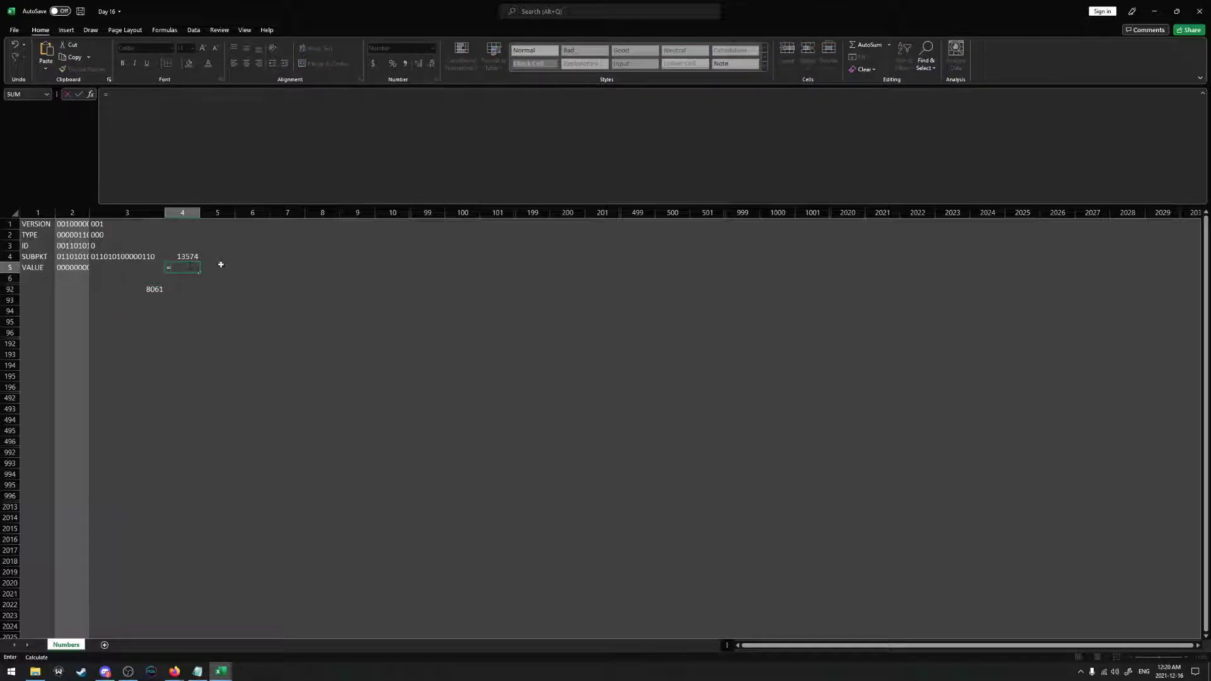
pyautogui.click(183, 257)
pyautogui.write('-')
pyautogui.click(154, 290)
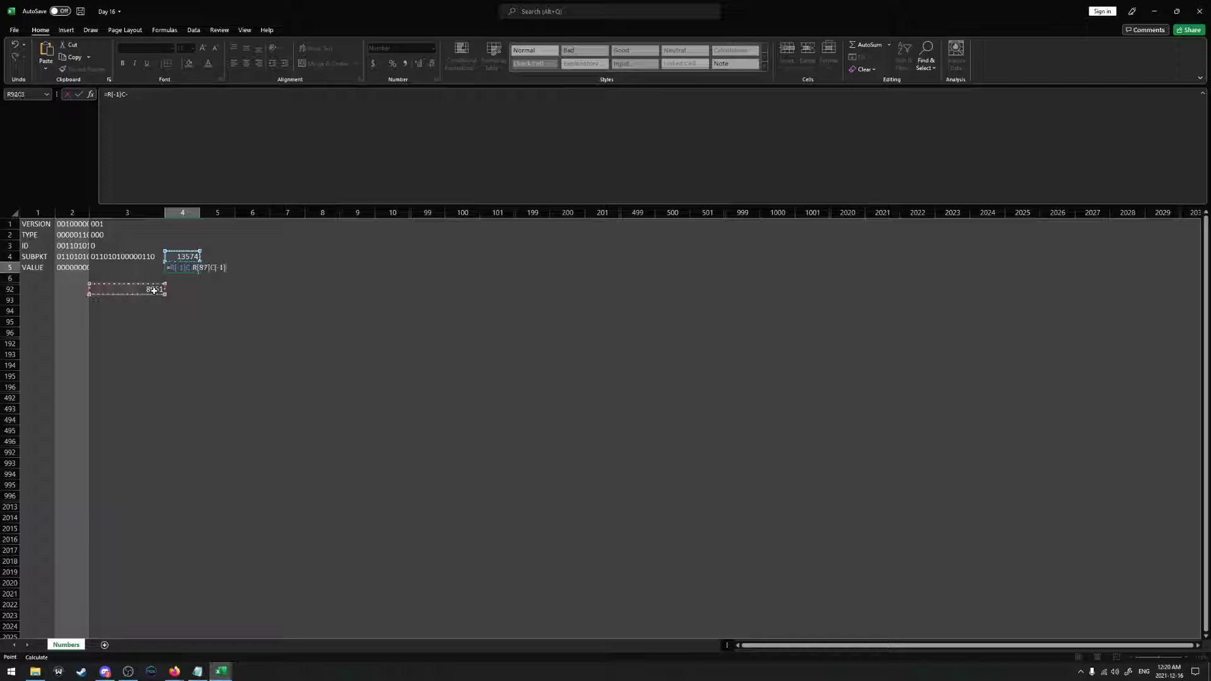
pyautogui.press('Return')
pyautogui.click(198, 269)
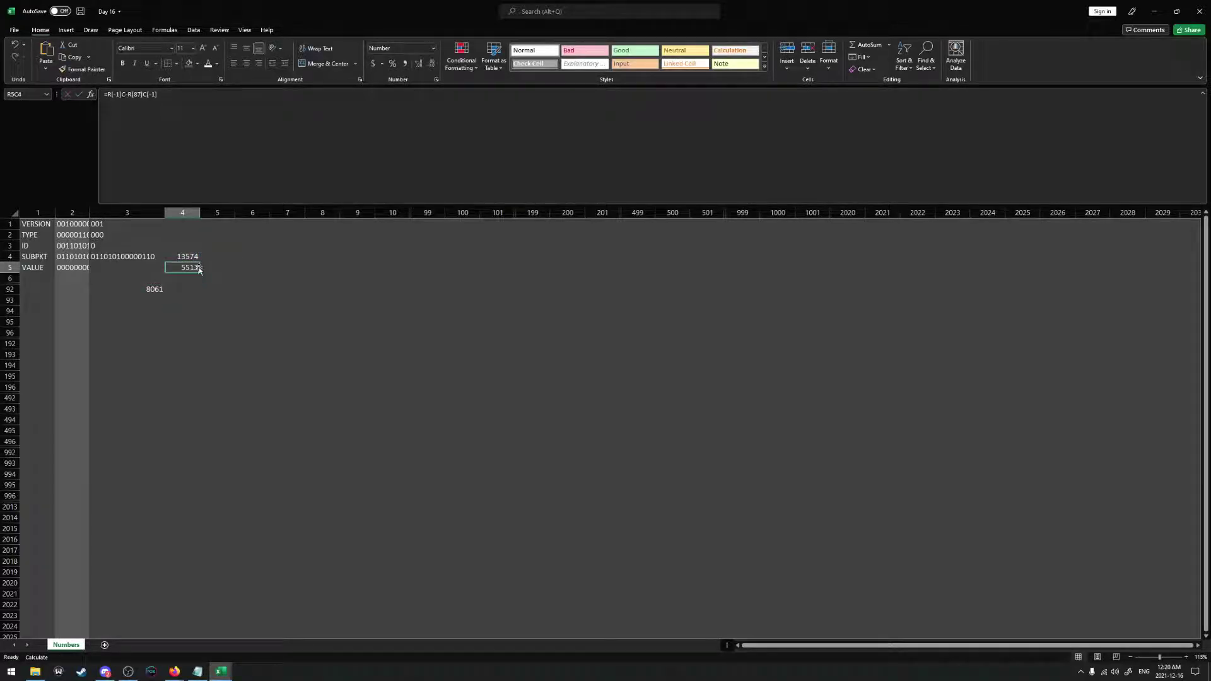
pyautogui.press('Delete')
pyautogui.click(137, 287)
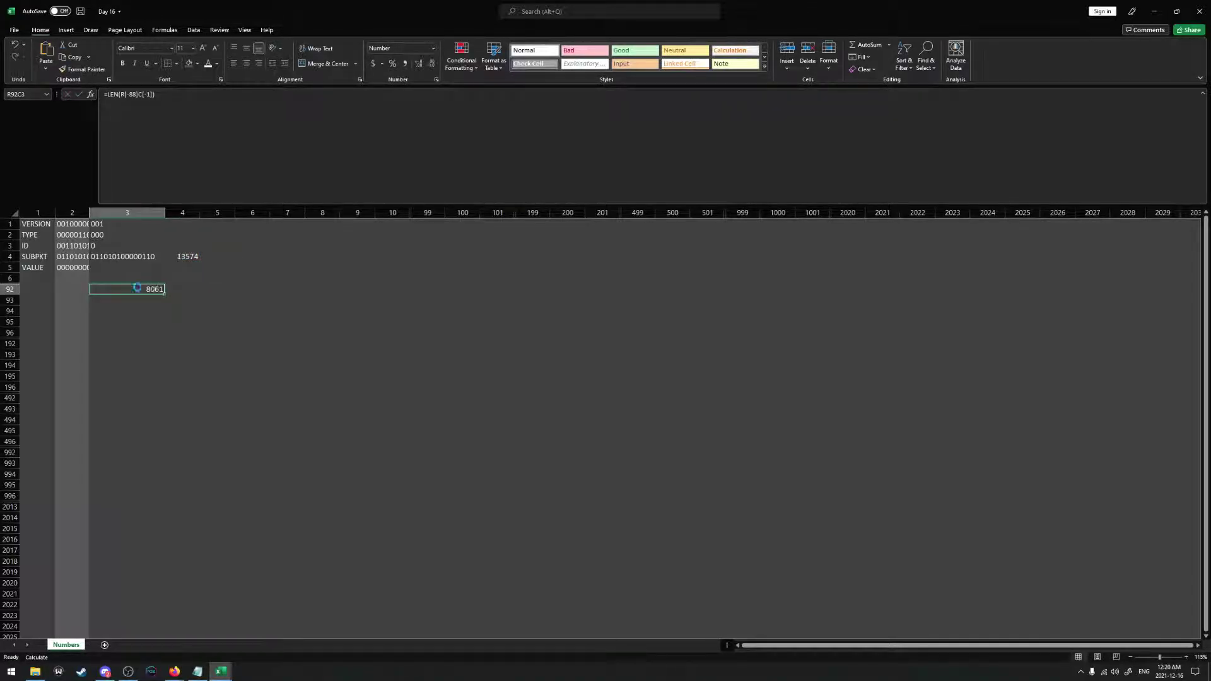
pyautogui.press('Delete')
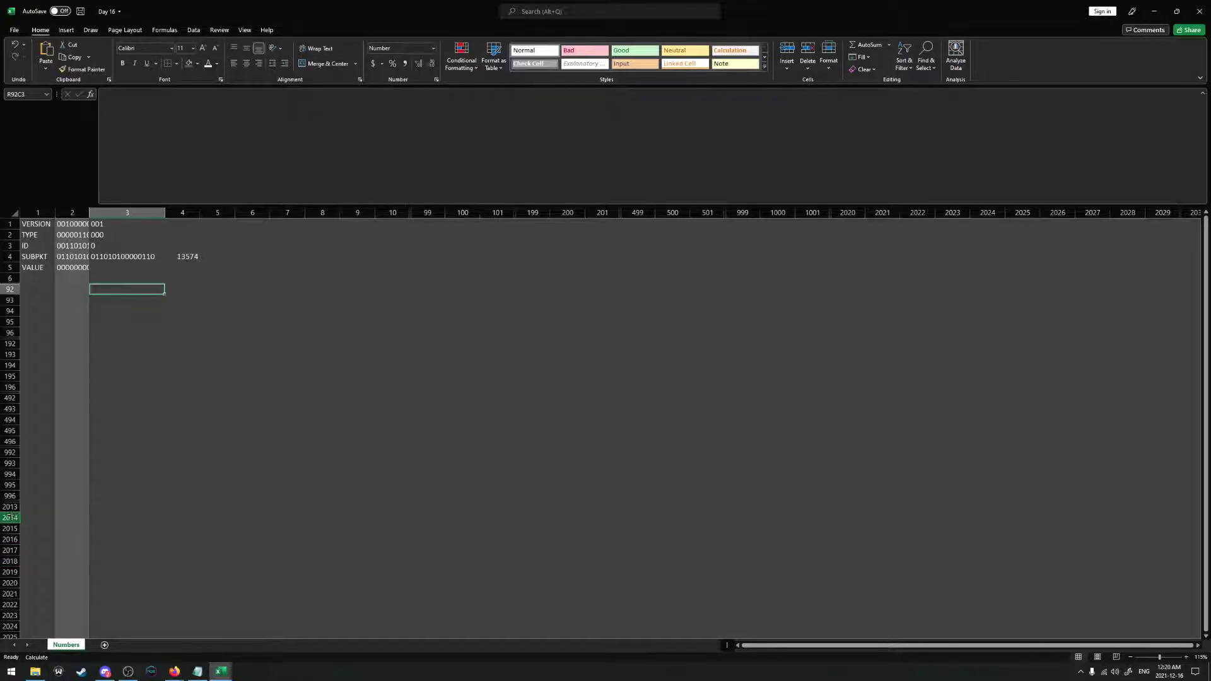
# Unhide the hidden rows between rows 6 and 2014
pyautogui.moveTo(11, 516); pyautogui.dragTo(5, 278)
pyautogui.rightClick(7, 278)
pyautogui.click(37, 372)
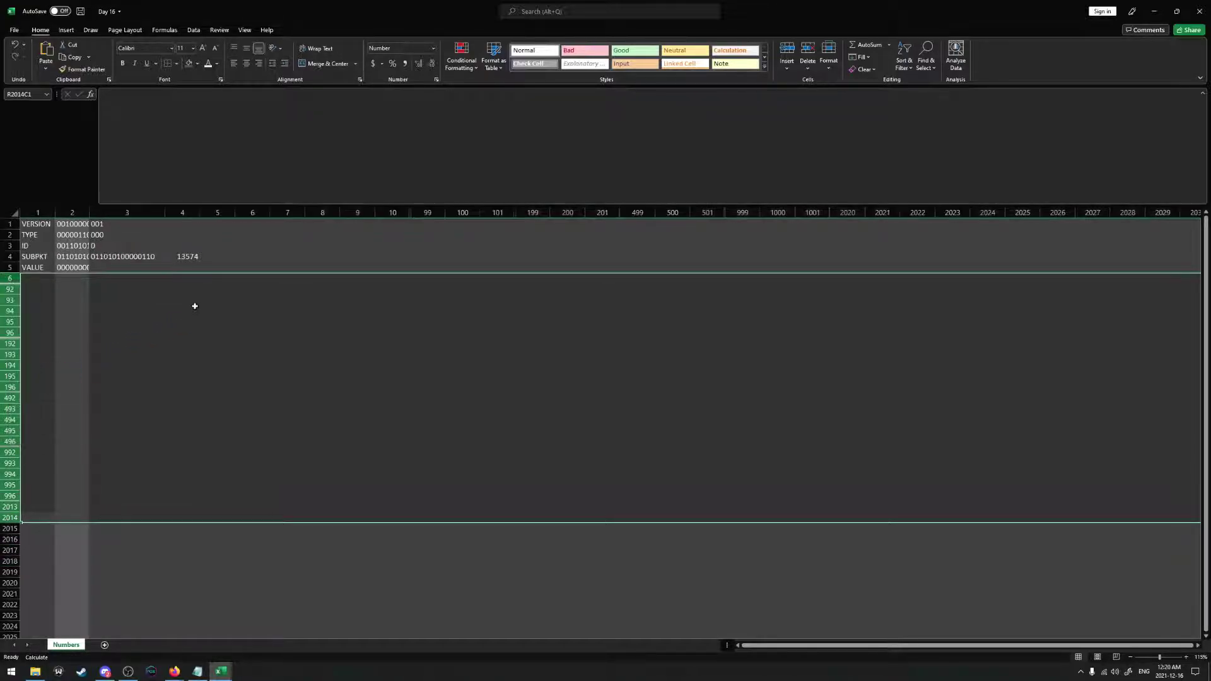
pyautogui.click(194, 305)
pyautogui.click(388, 212)
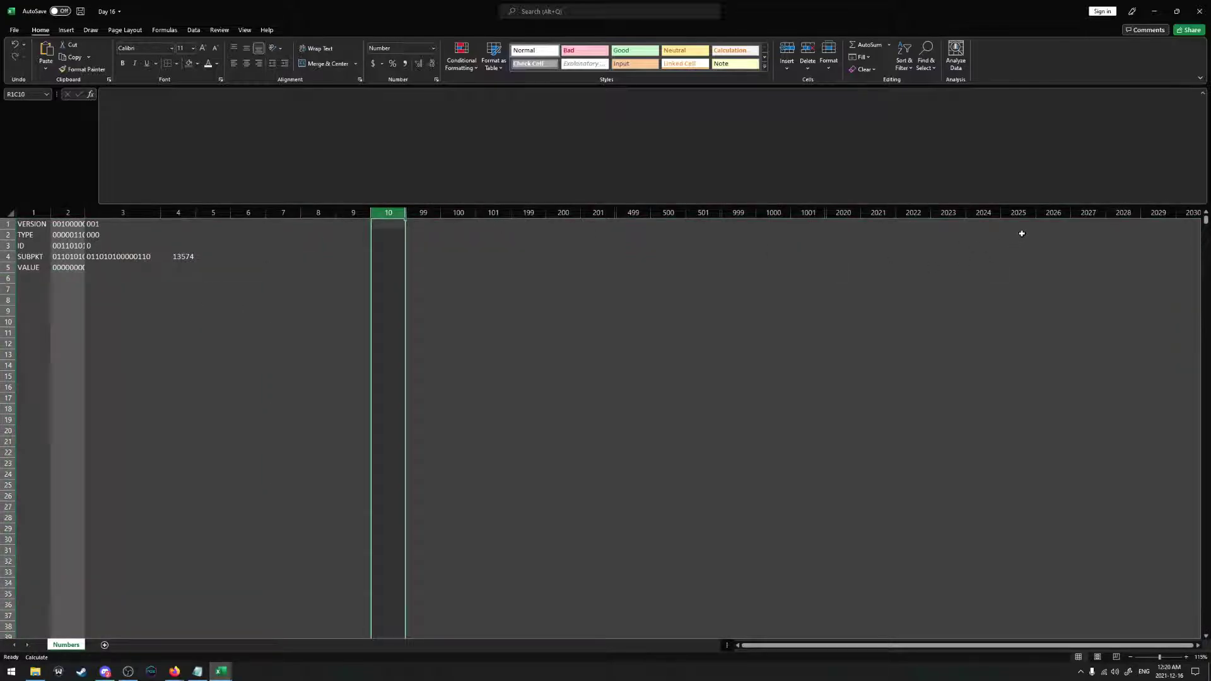
# Delete columns 10 through 2026
pyautogui.click(1052, 213)
pyautogui.keyDown('shift'); pyautogui.click(1056, 213); pyautogui.keyUp('shift')
pyautogui.rightClick(1057, 214)
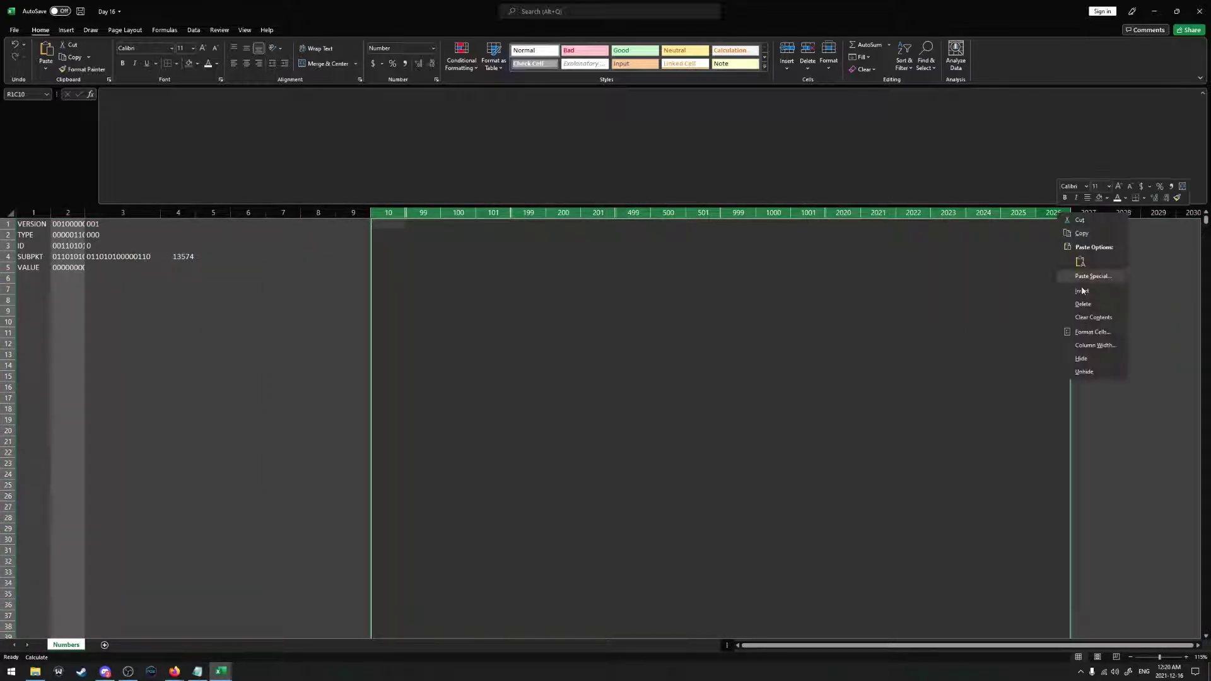
pyautogui.click(1083, 304)
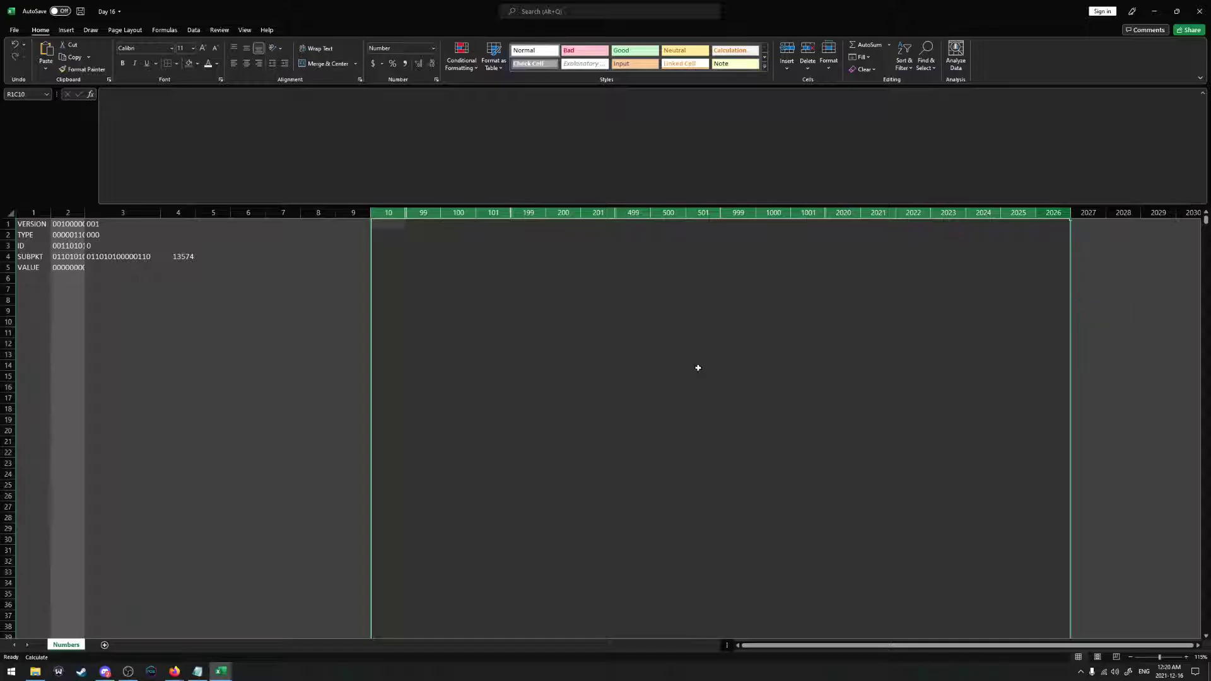
pyautogui.click(481, 362)
pyautogui.click(310, 324)
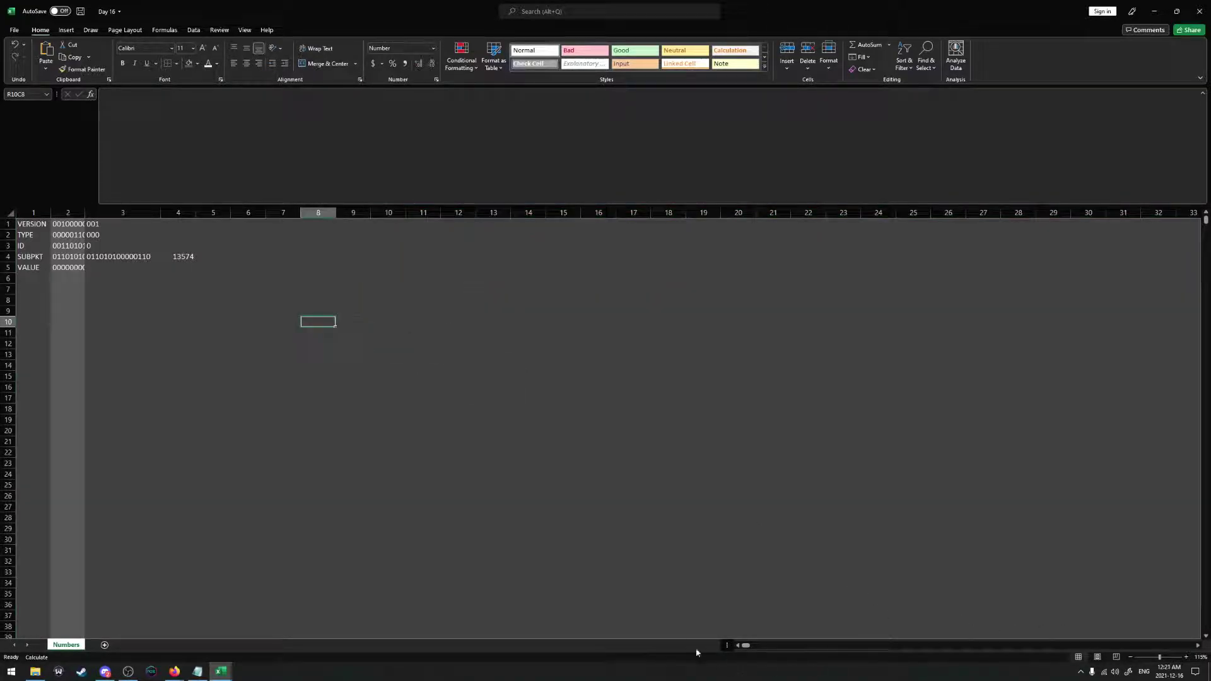
pyautogui.click(150, 300)
pyautogui.click(130, 311)
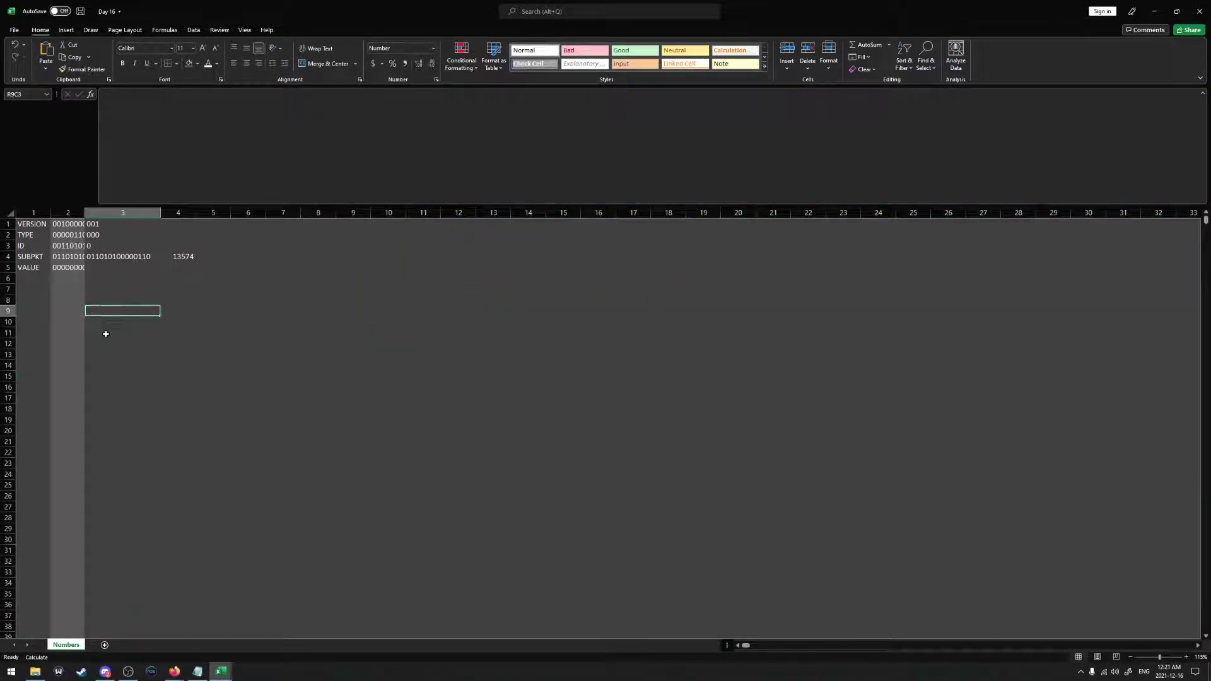
# Review the VALUE extraction, DECIMAL conversion and SUBPKT extraction formulas
pyautogui.click(68, 265)
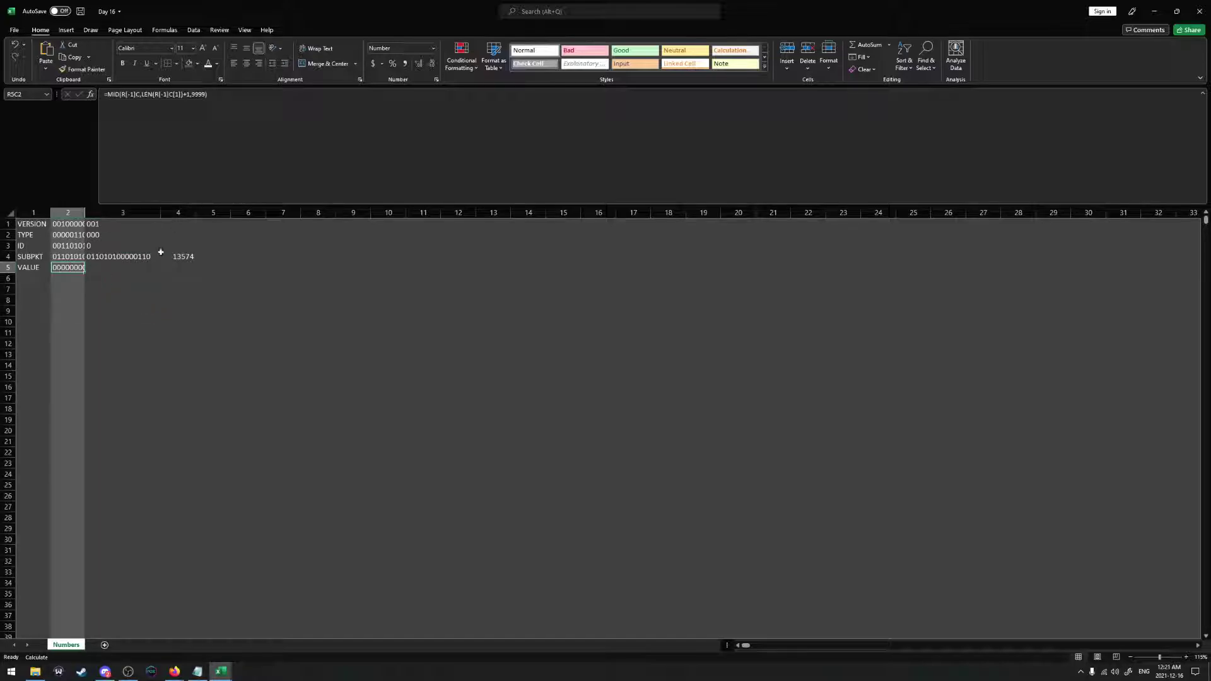
pyautogui.click(181, 257)
pyautogui.click(75, 271)
pyautogui.click(79, 256)
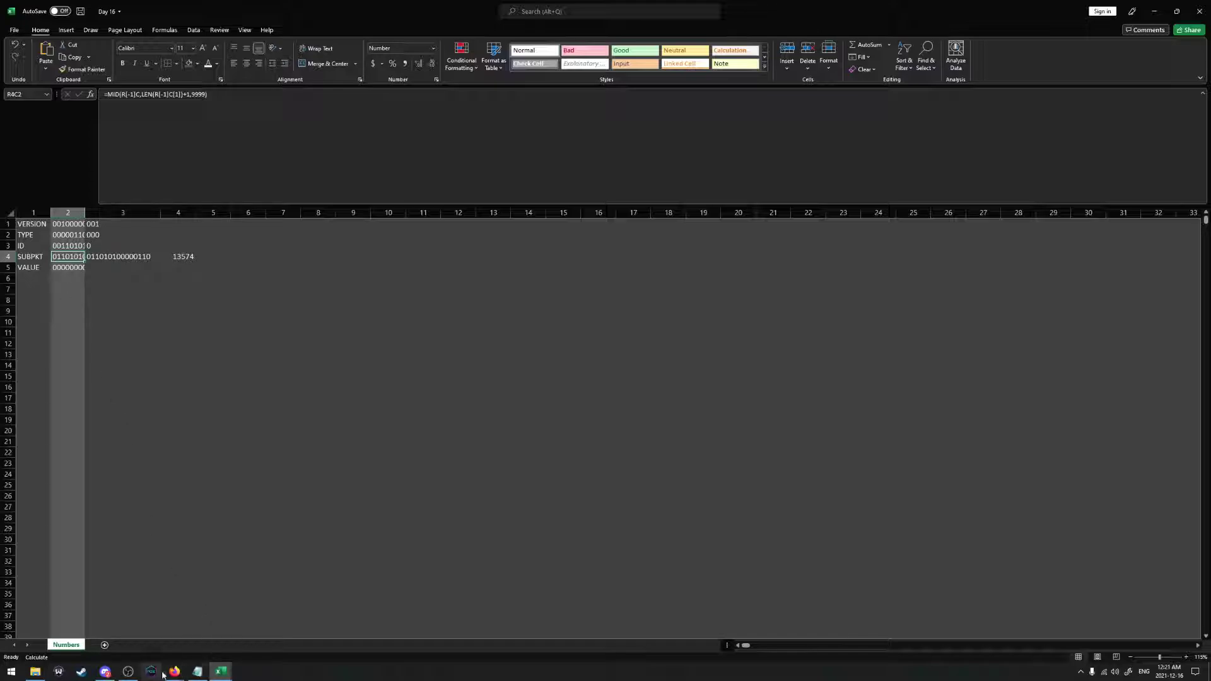
pyautogui.click(112, 666)
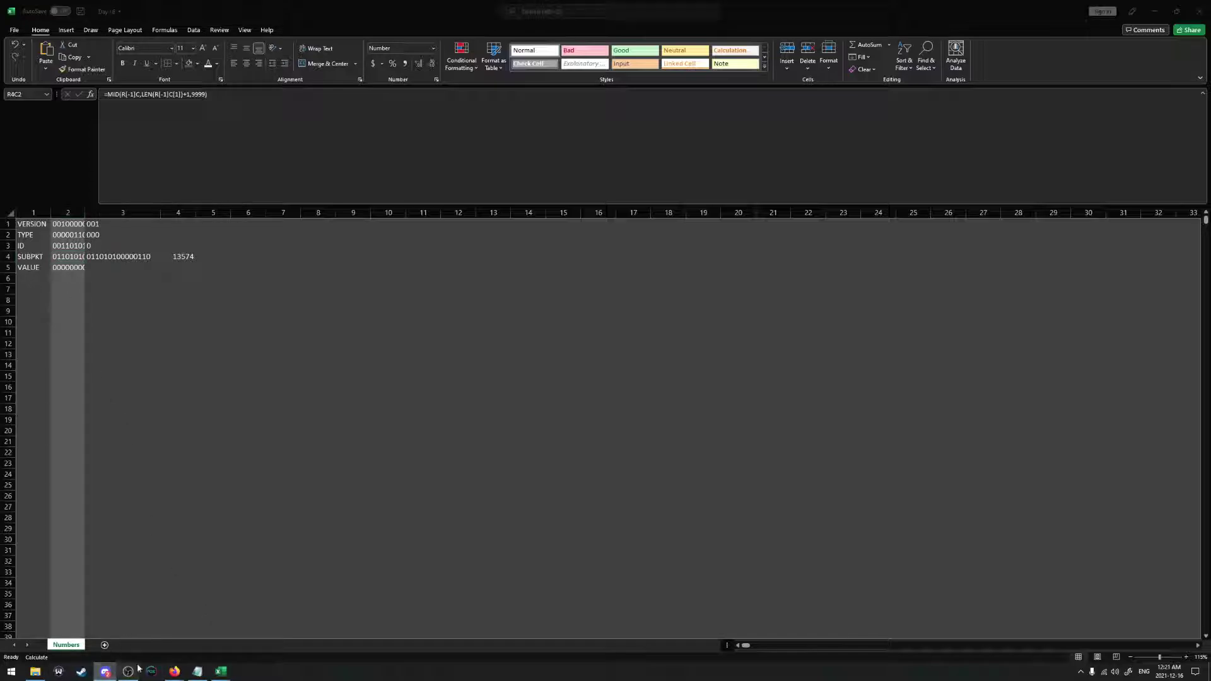
# Select all of the puzzle input text in Firefox, then check the binary string in R1C2
pyautogui.click(211, 626)
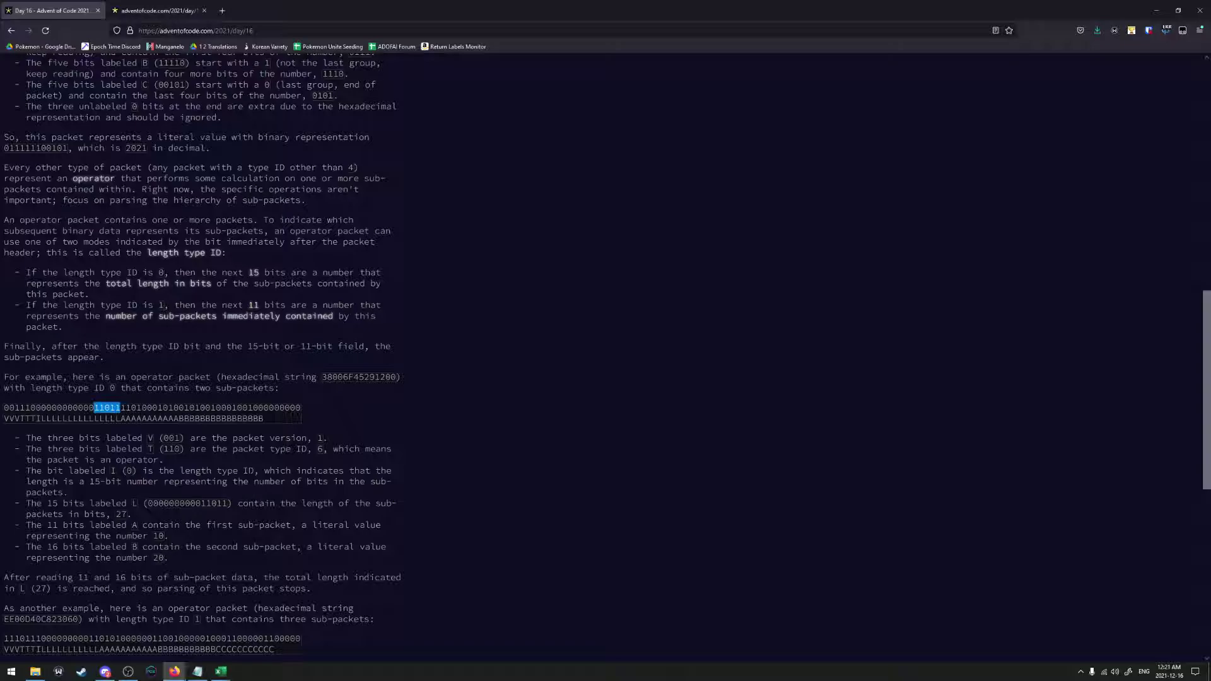
pyautogui.click(65, 435)
pyautogui.click(154, 10)
pyautogui.hotkey('ctrl', 'a')
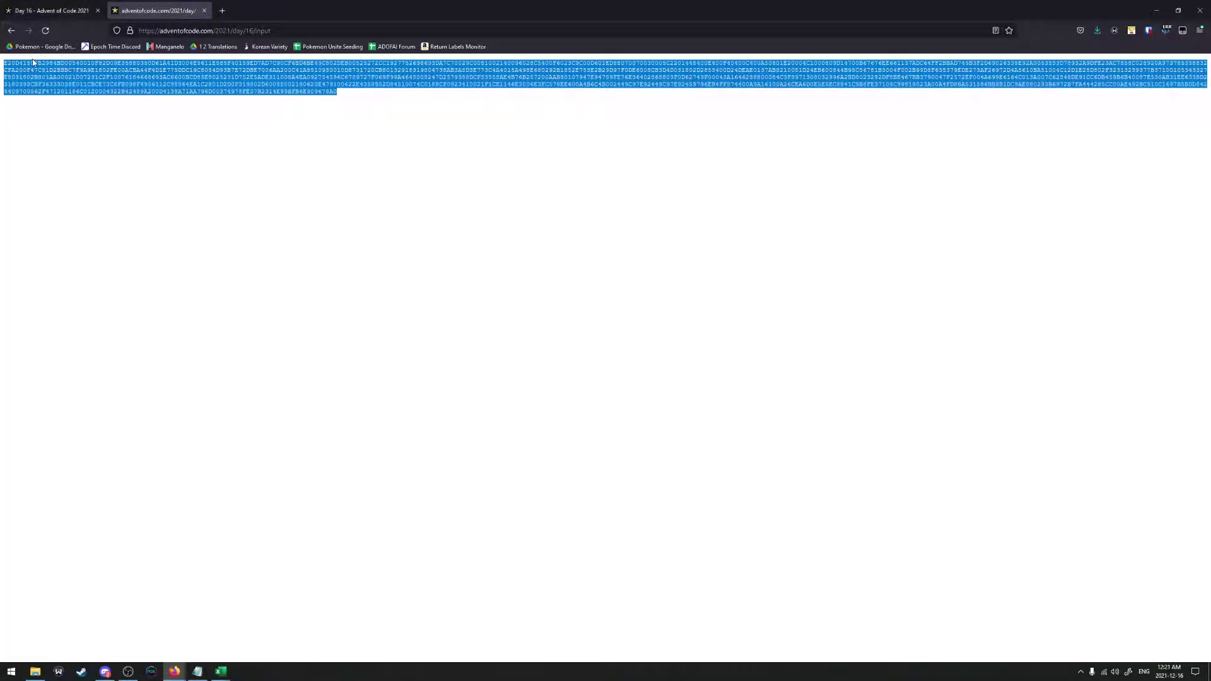
pyautogui.click(51, 10)
pyautogui.hotkey('alt', 'Tab')
pyautogui.press('Tab')
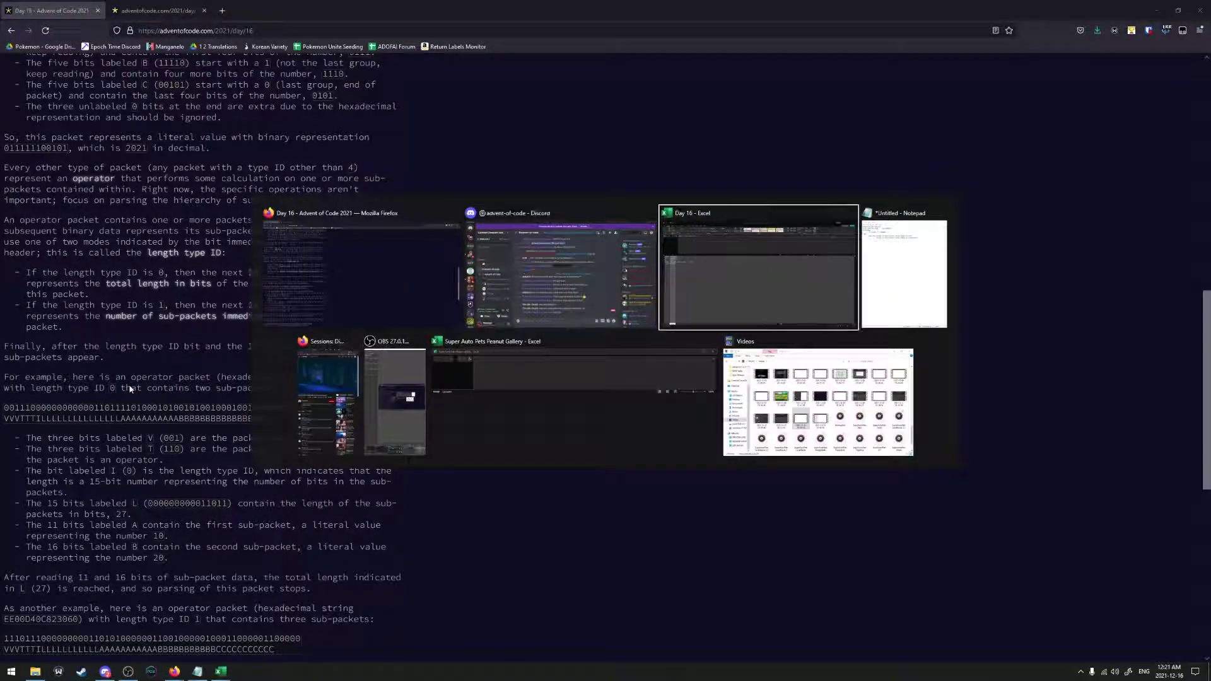
pyautogui.click(68, 225)
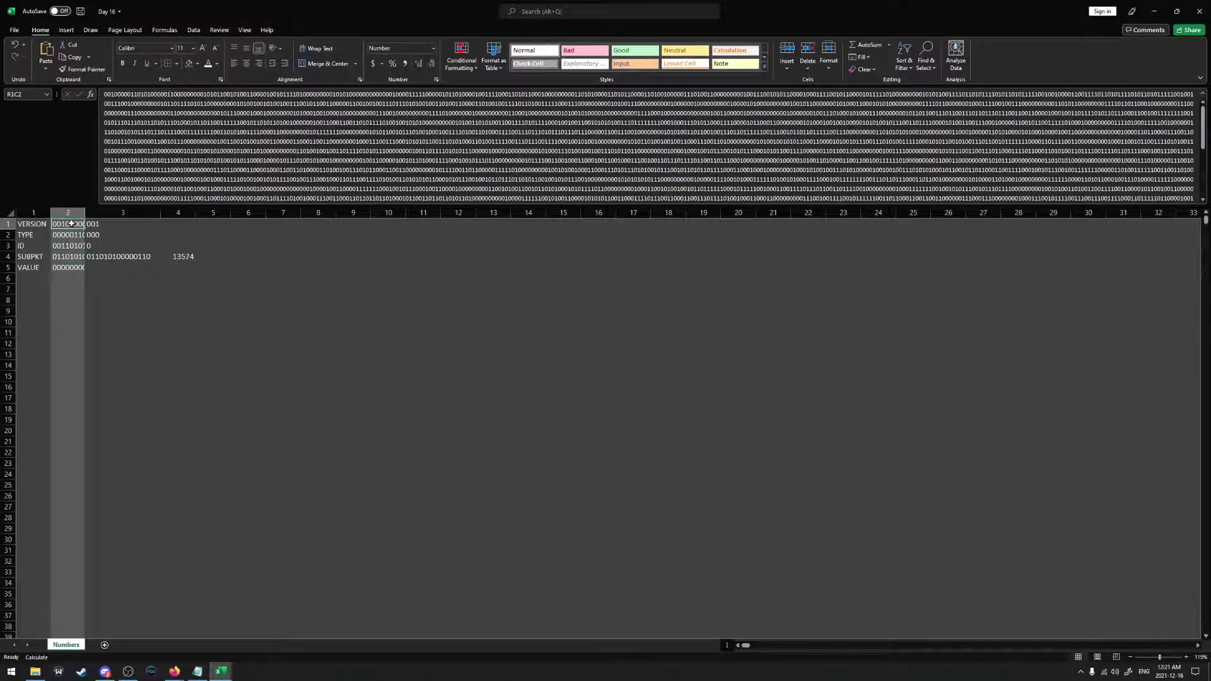
# Compare the Day 16 puzzle description in Firefox against the workbook
pyautogui.hotkey('alt', 'Tab')
pyautogui.scroll(5, 240, 418)
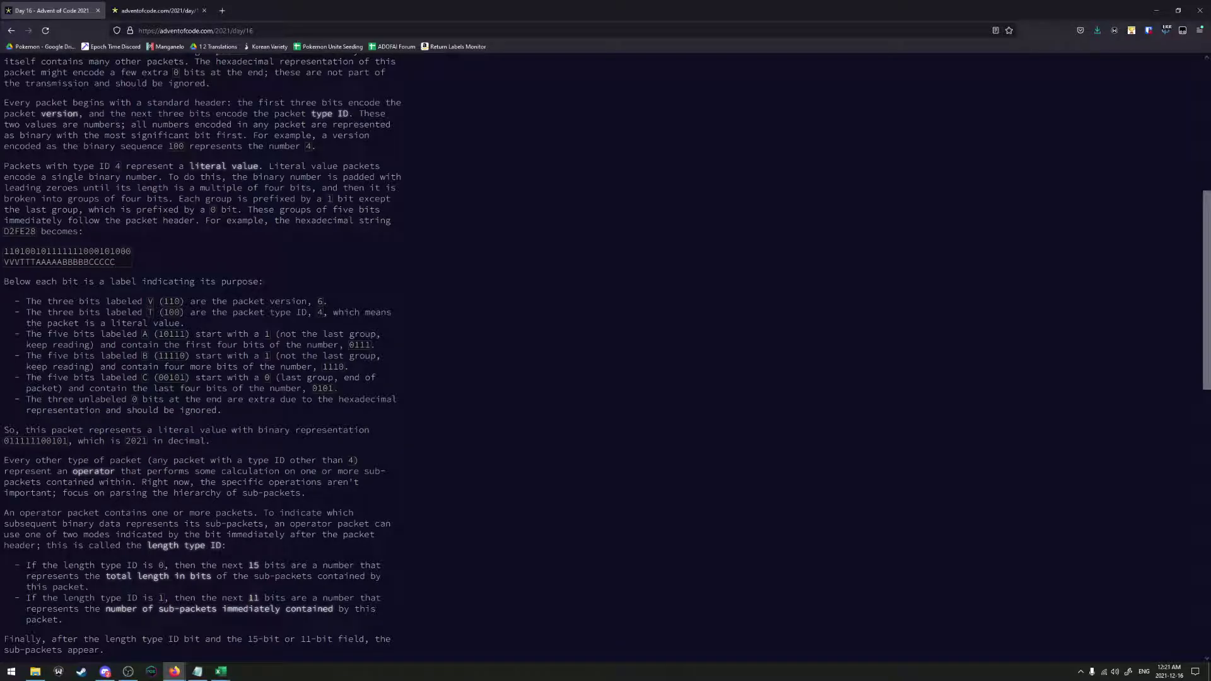
pyautogui.scroll(3, 202, 354)
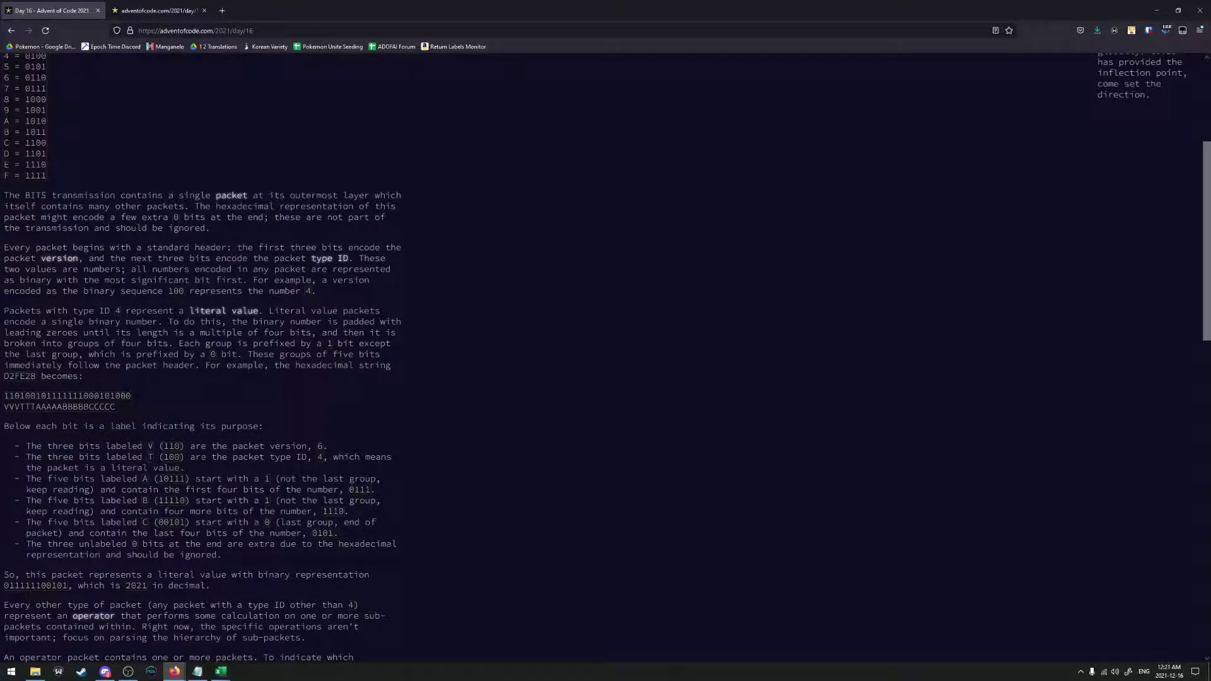
pyautogui.scroll(3, 202, 353)
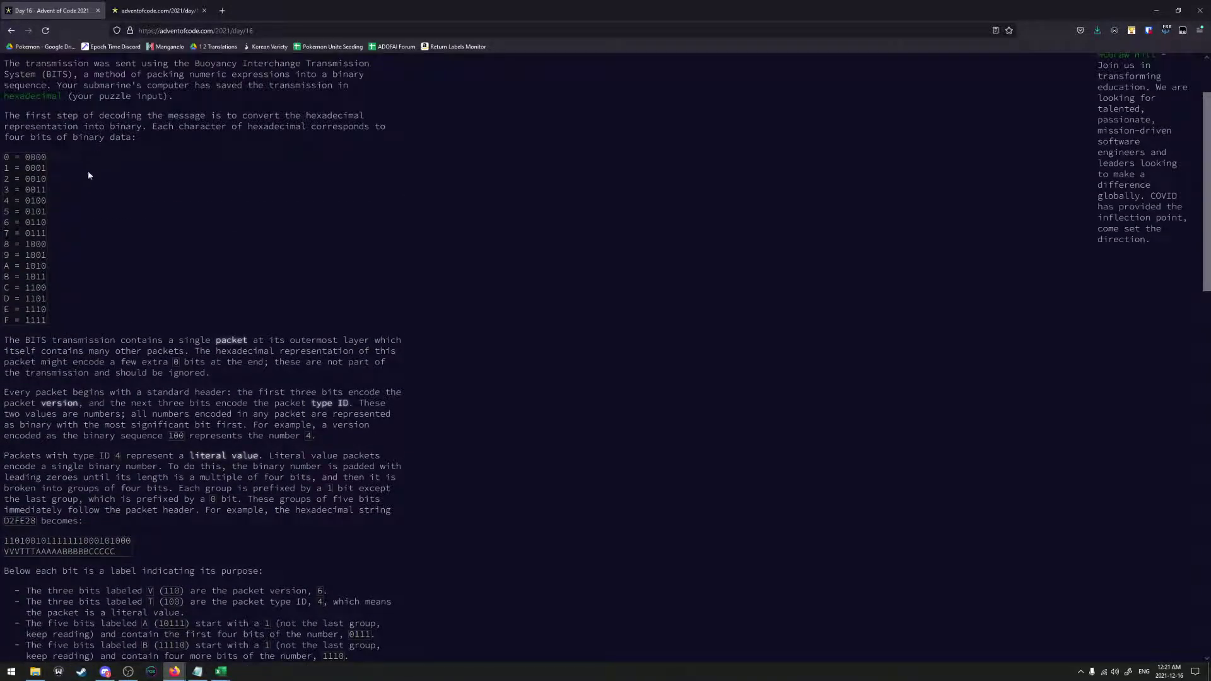
pyautogui.hotkey('alt', 'Tab')
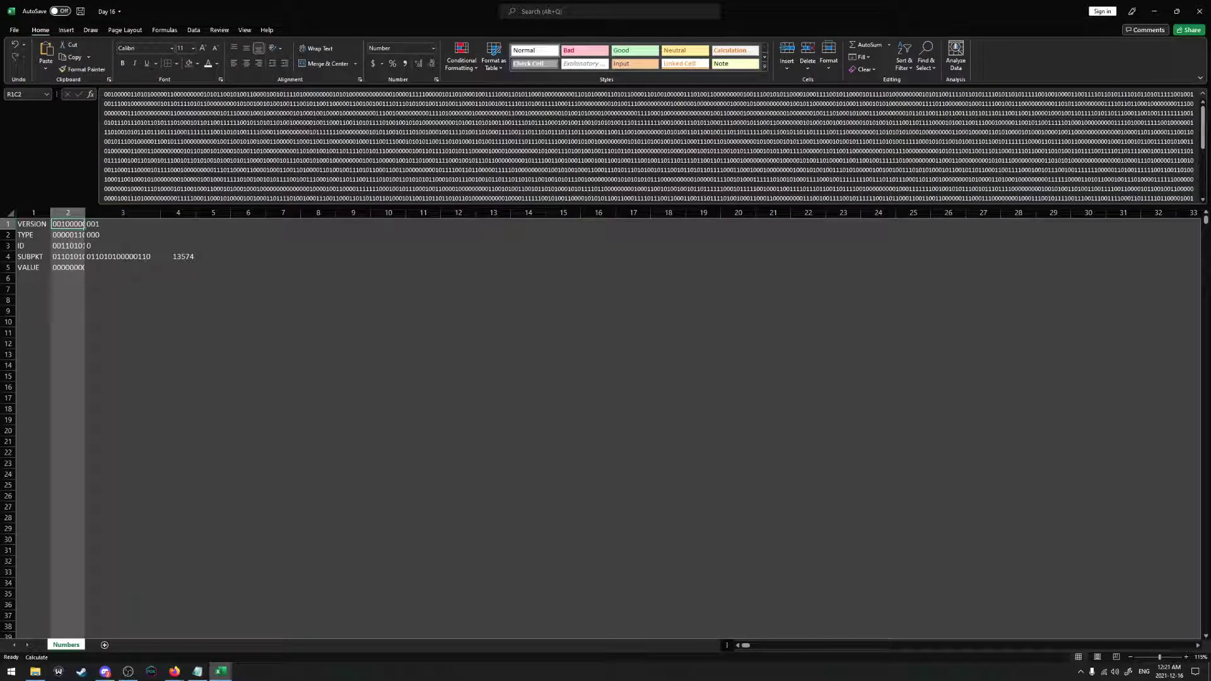
pyautogui.scroll(-4, 226, 163)
pyautogui.scroll(5, 225, 163)
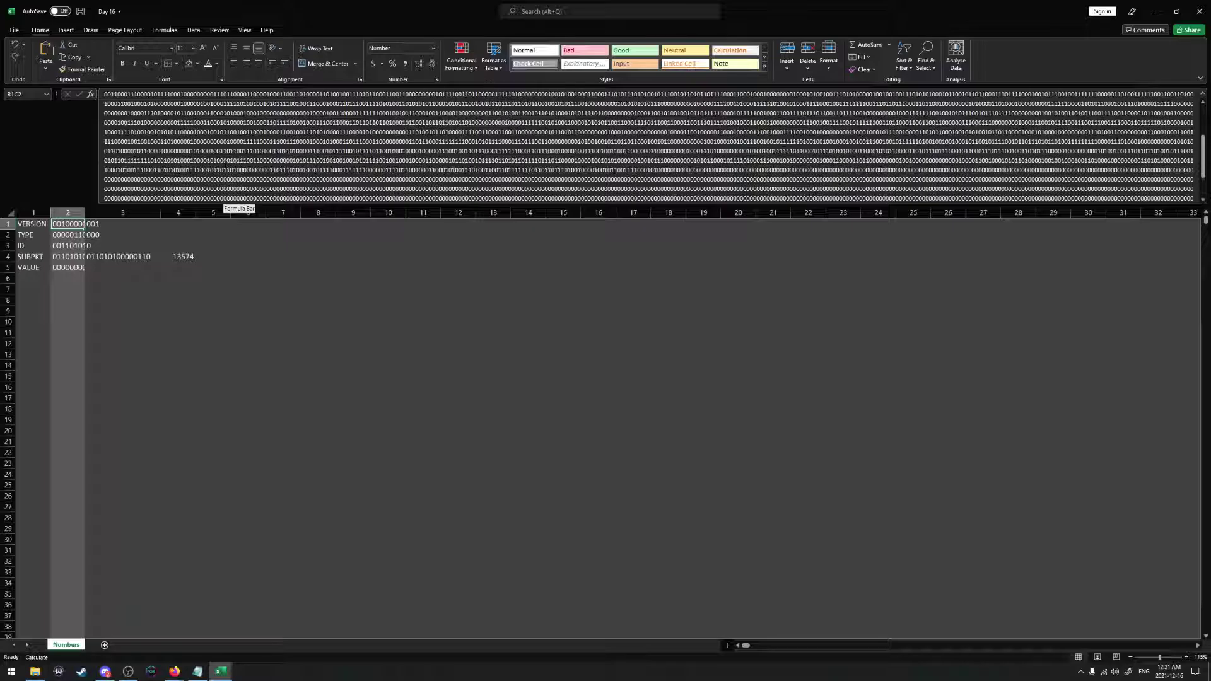
pyautogui.hotkey('alt', 'Tab')
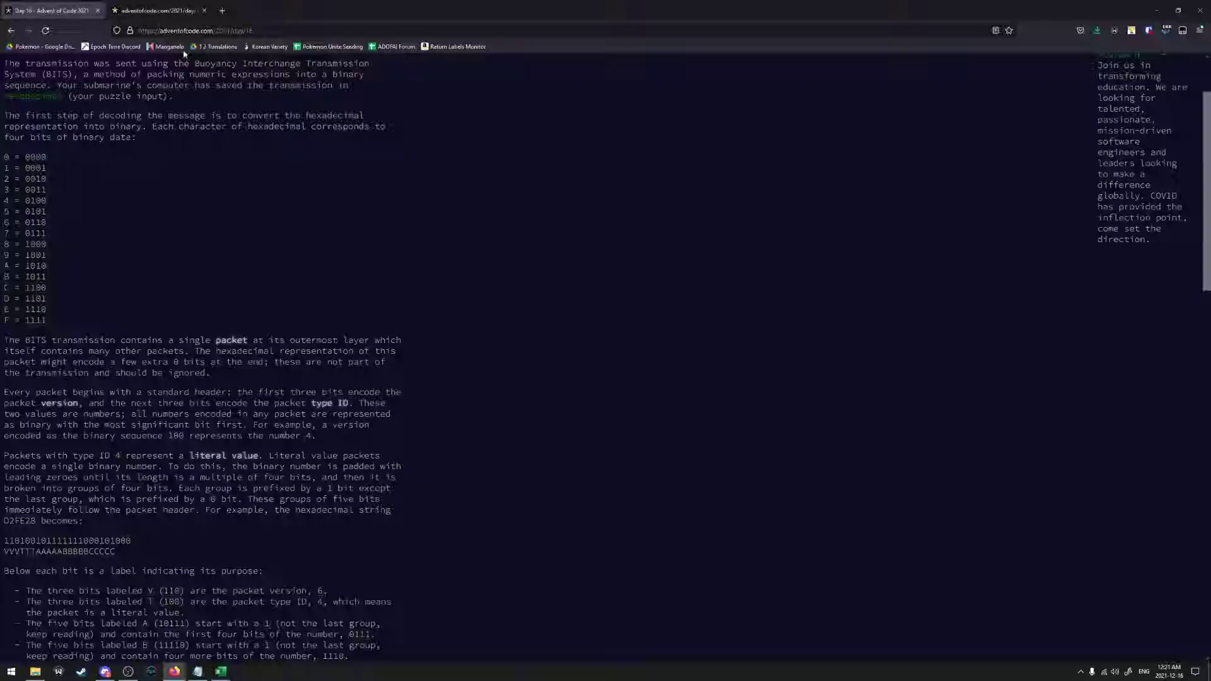
pyautogui.click(146, 7)
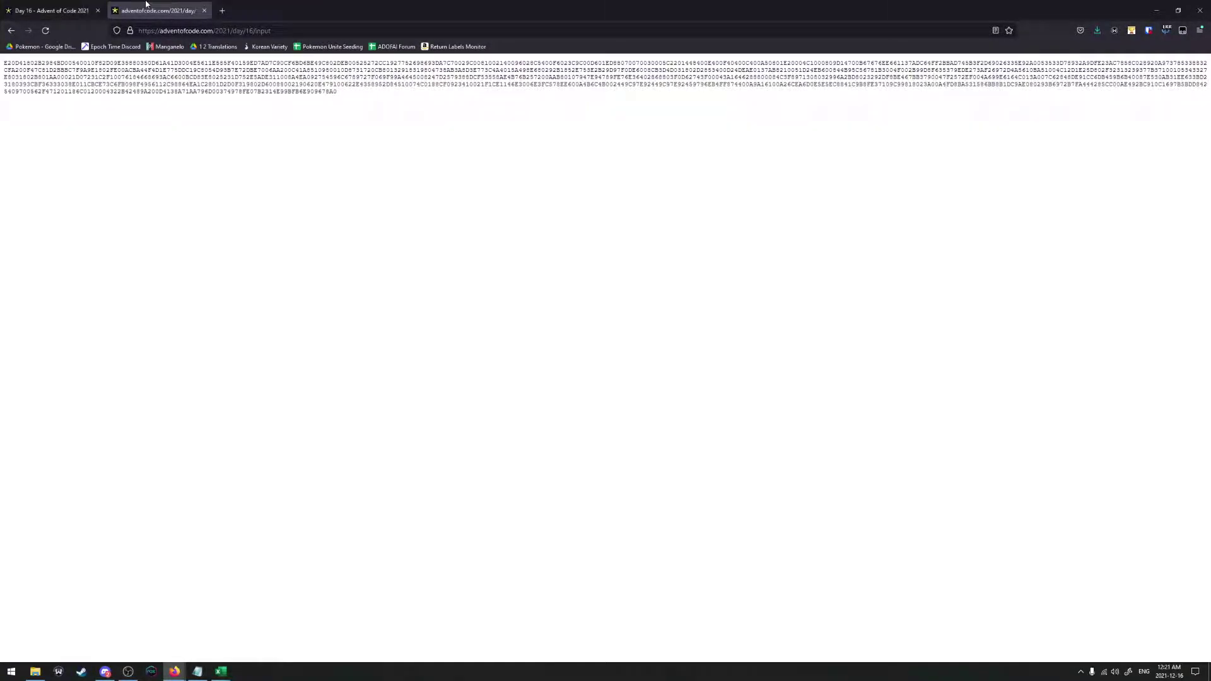
pyautogui.click(56, 9)
pyautogui.hotkey('alt', 'Tab')
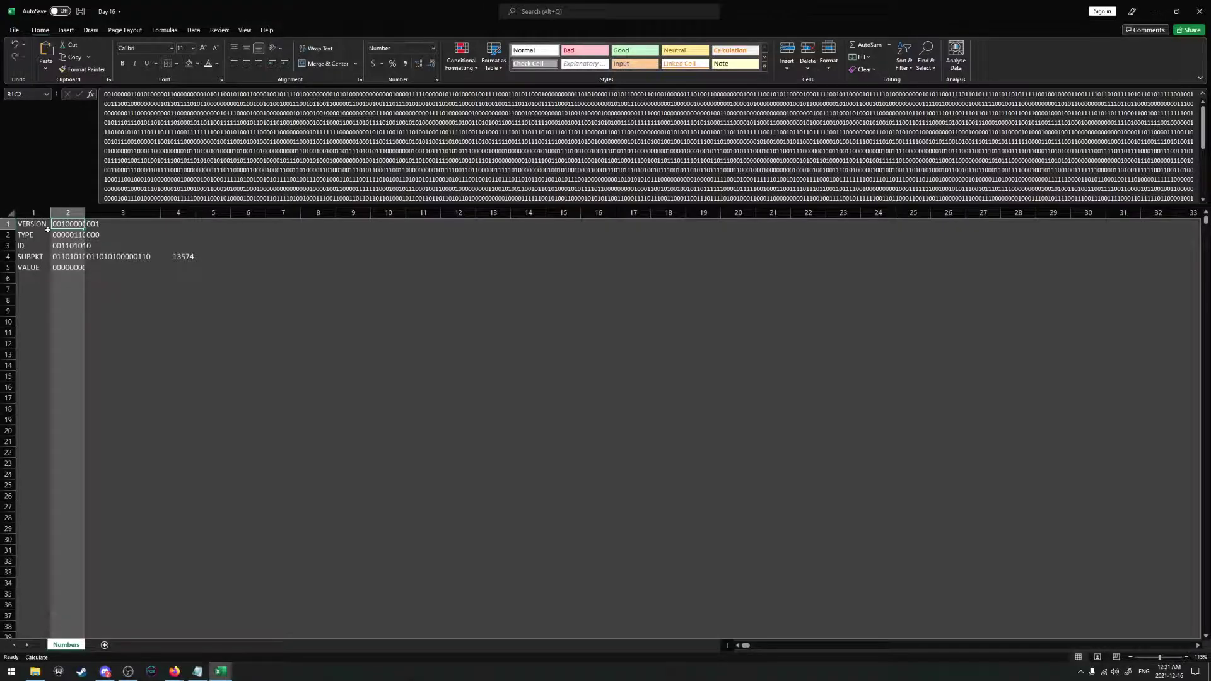
# Pick R8C2 as the destination and copy the whole hex puzzle input from Firefox
pyautogui.click(65, 299)
pyautogui.hotkey('alt', 'Tab')
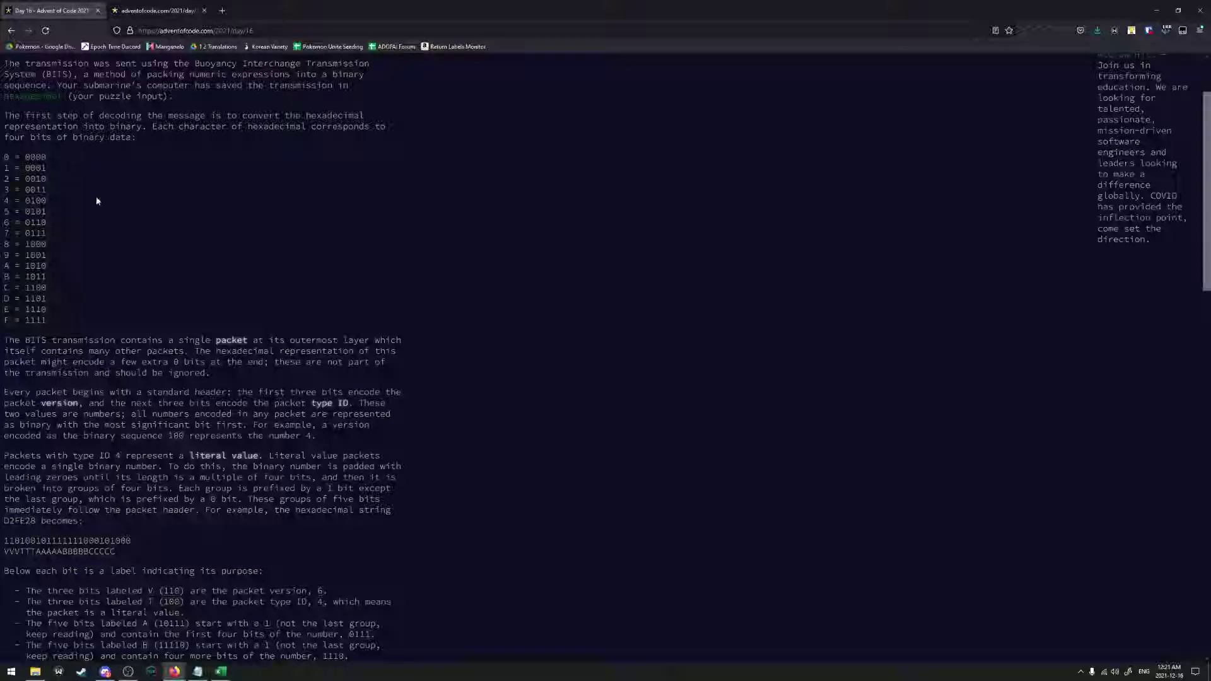
pyautogui.hotkey('ctrl', 'Tab')
pyautogui.hotkey('ctrl', 'a')
pyautogui.hotkey('alt', 'Tab')
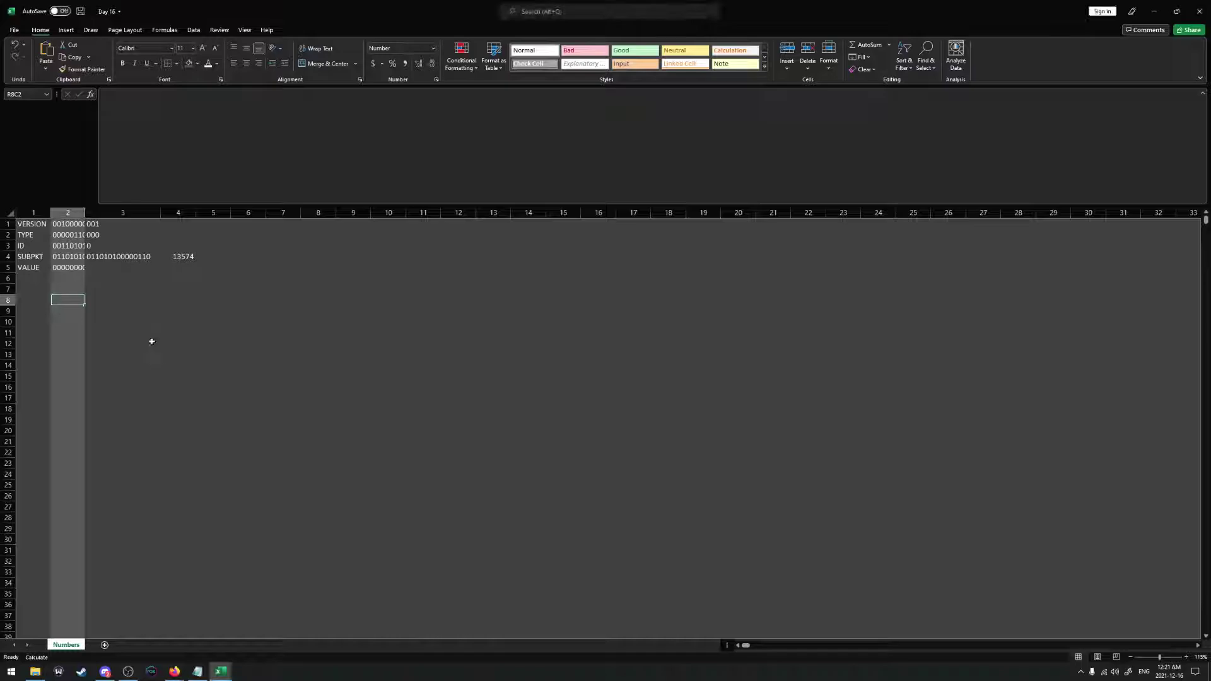
# Paste the hex input into R8C2 and extract its first character, E, with =MID(RC[-1],COLUMN()-2,1) in R8C3
pyautogui.rightClick(65, 303)
pyautogui.click(102, 349)
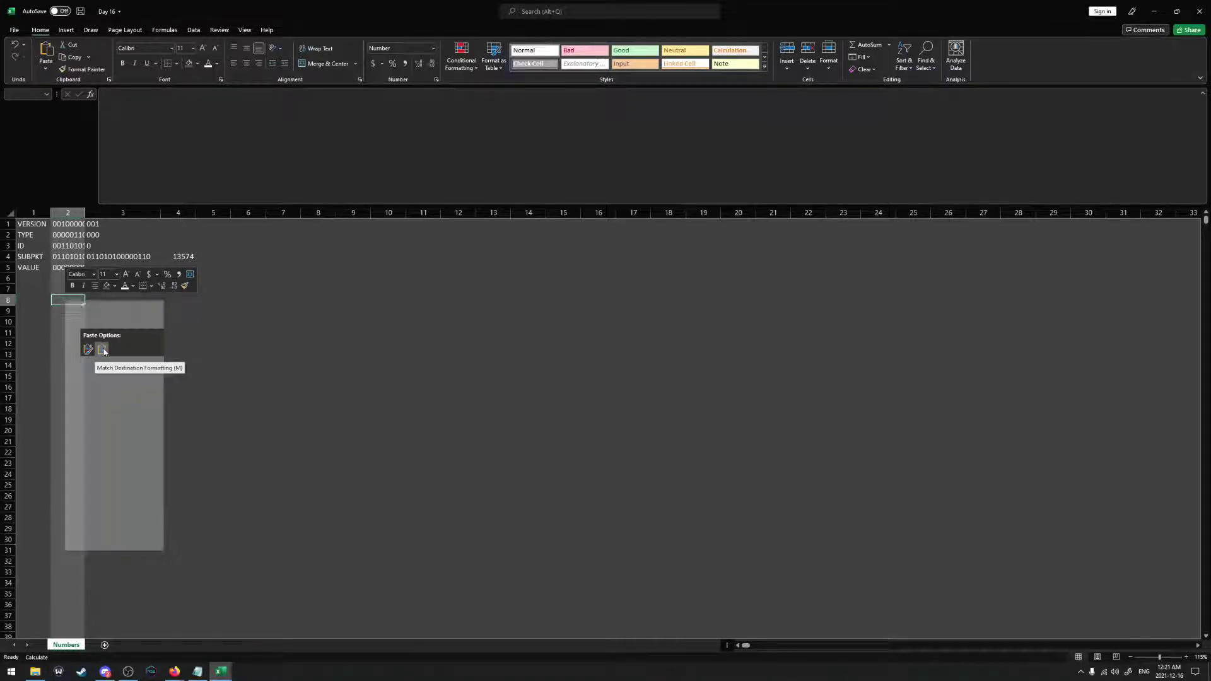
pyautogui.click(118, 298)
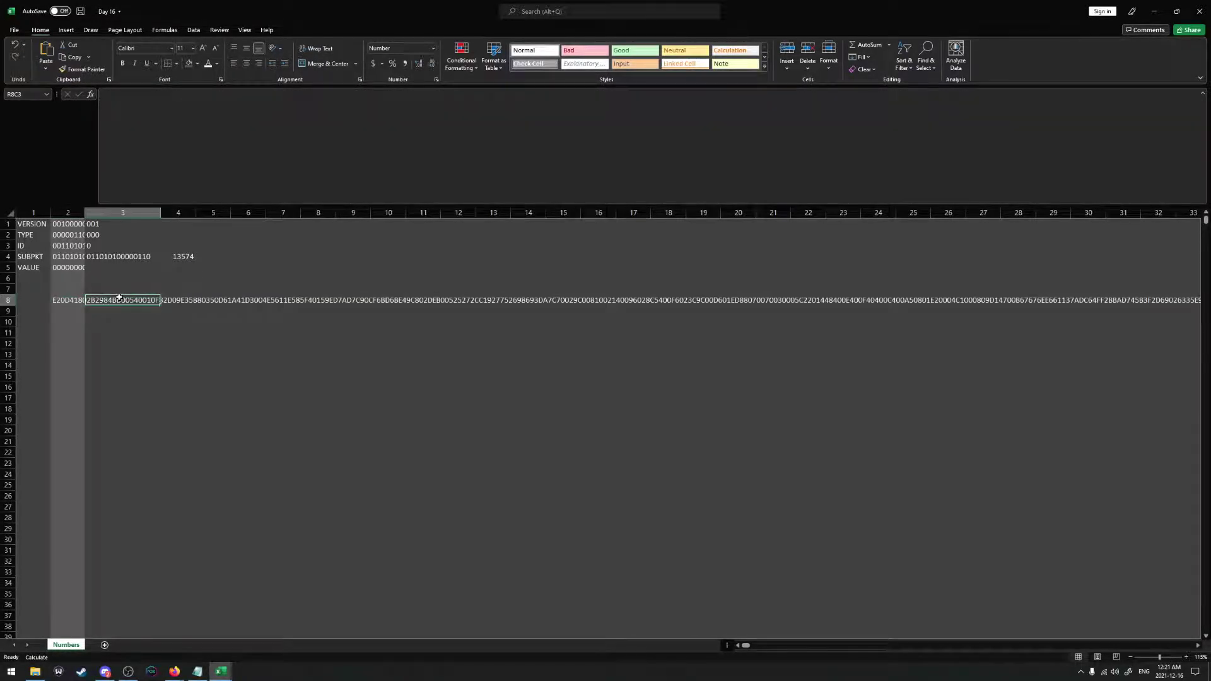
pyautogui.write('=MID')
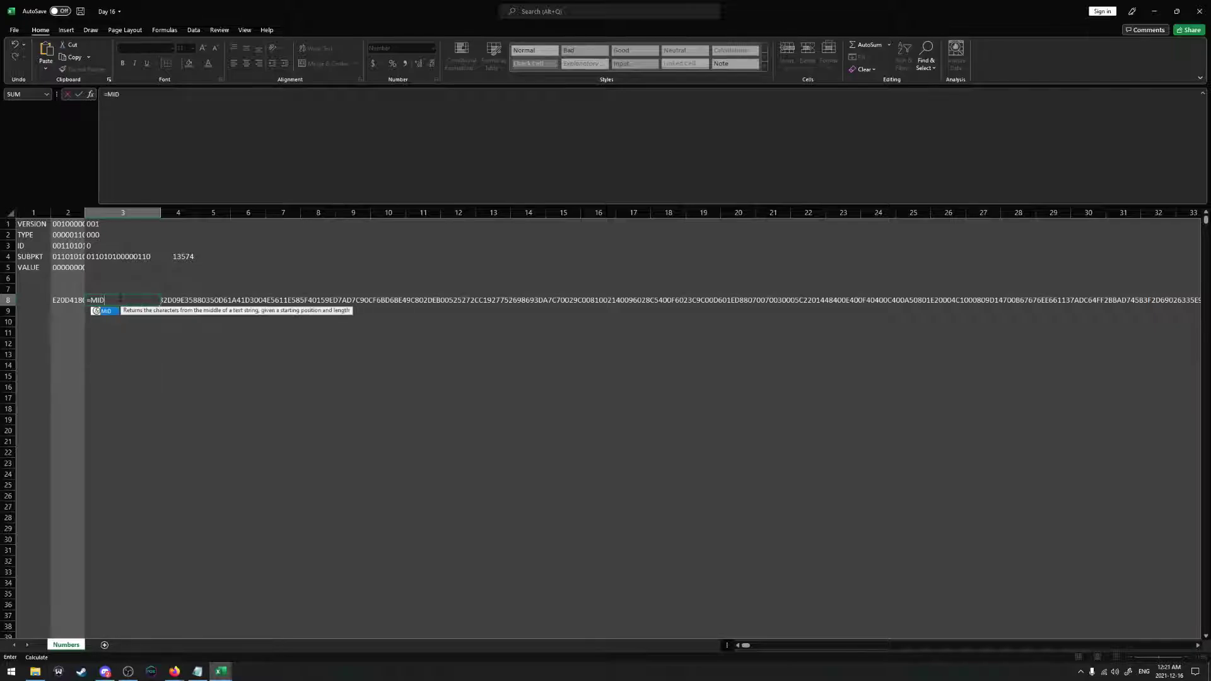
pyautogui.write('(')
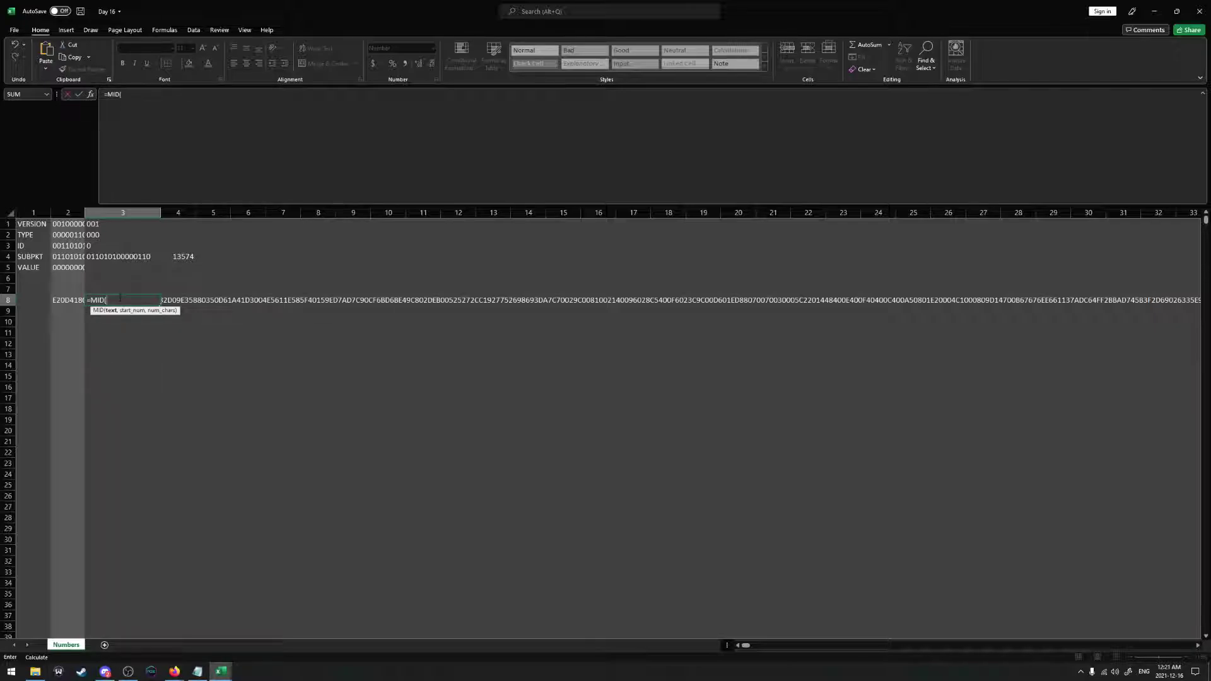
pyautogui.click(60, 300)
pyautogui.write(',')
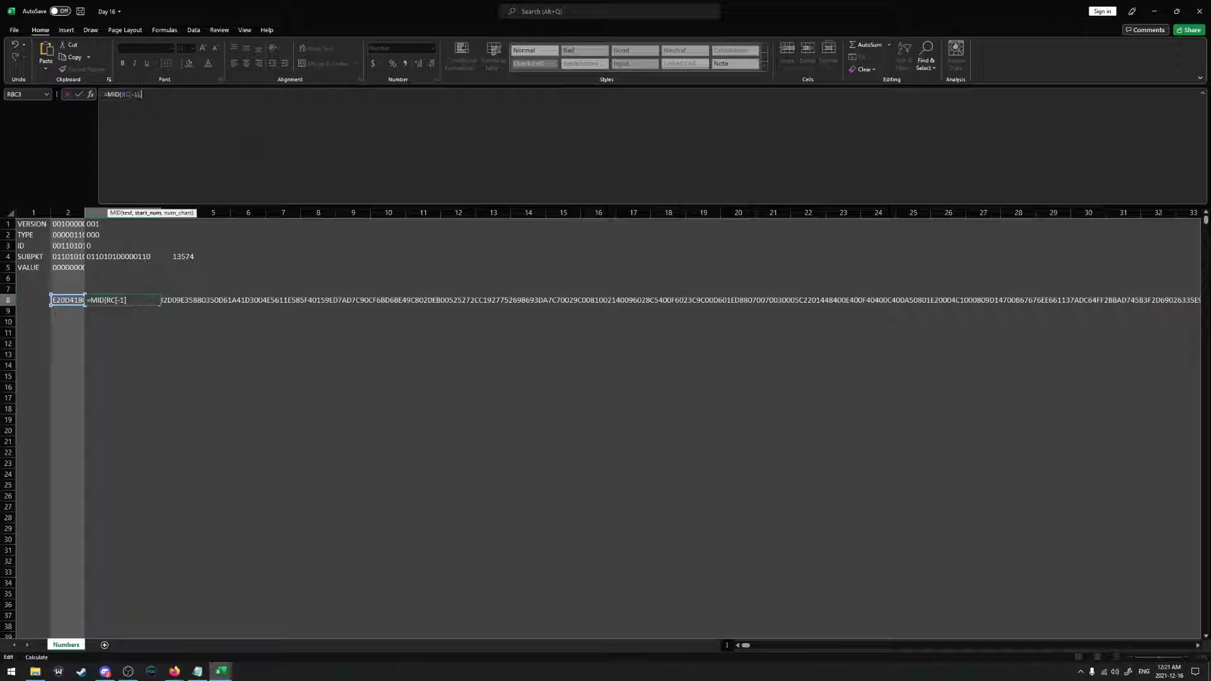
pyautogui.write('COLUMN()-2')
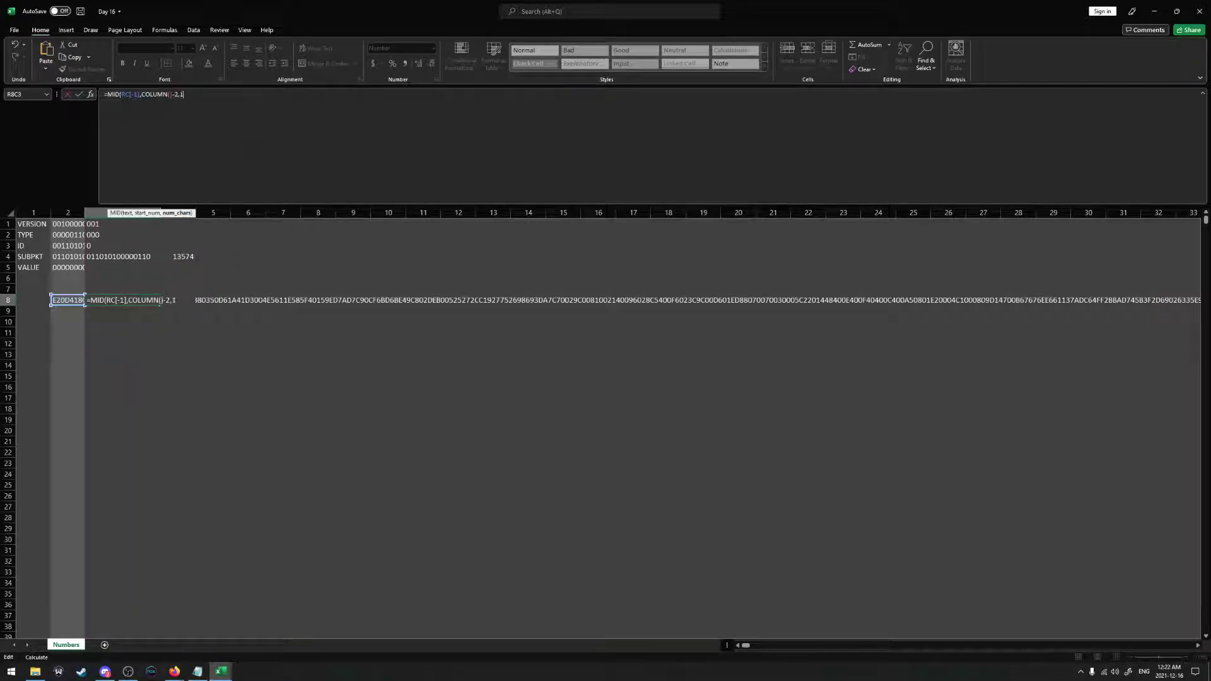
pyautogui.write(',1')
pyautogui.press('Return')
pyautogui.click(93, 301)
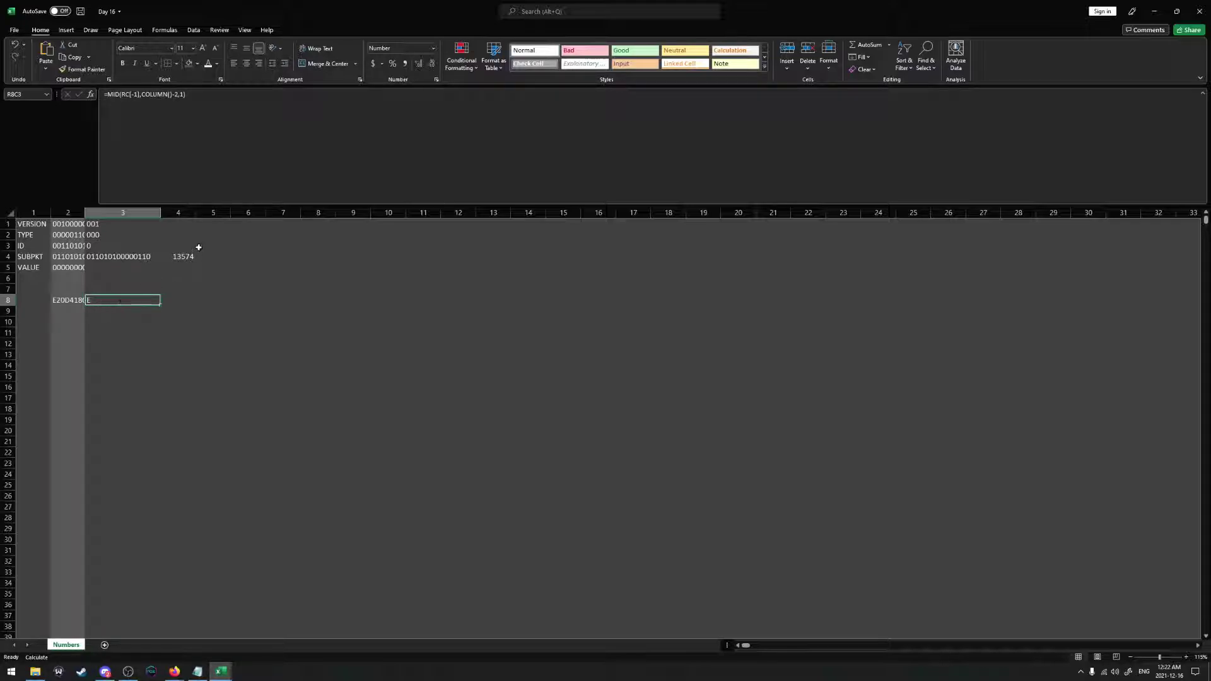
# Hide columns 9 through 2008
pyautogui.click(353, 212)
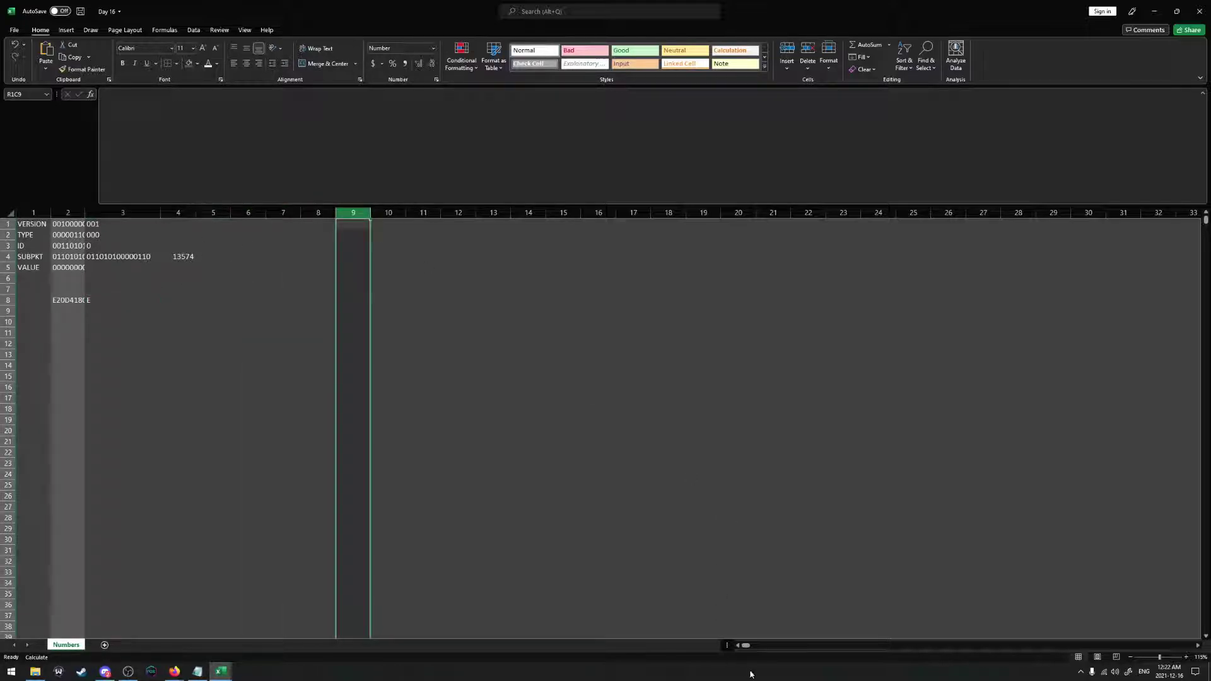
pyautogui.moveTo(747, 648); pyautogui.dragTo(1208, 629)
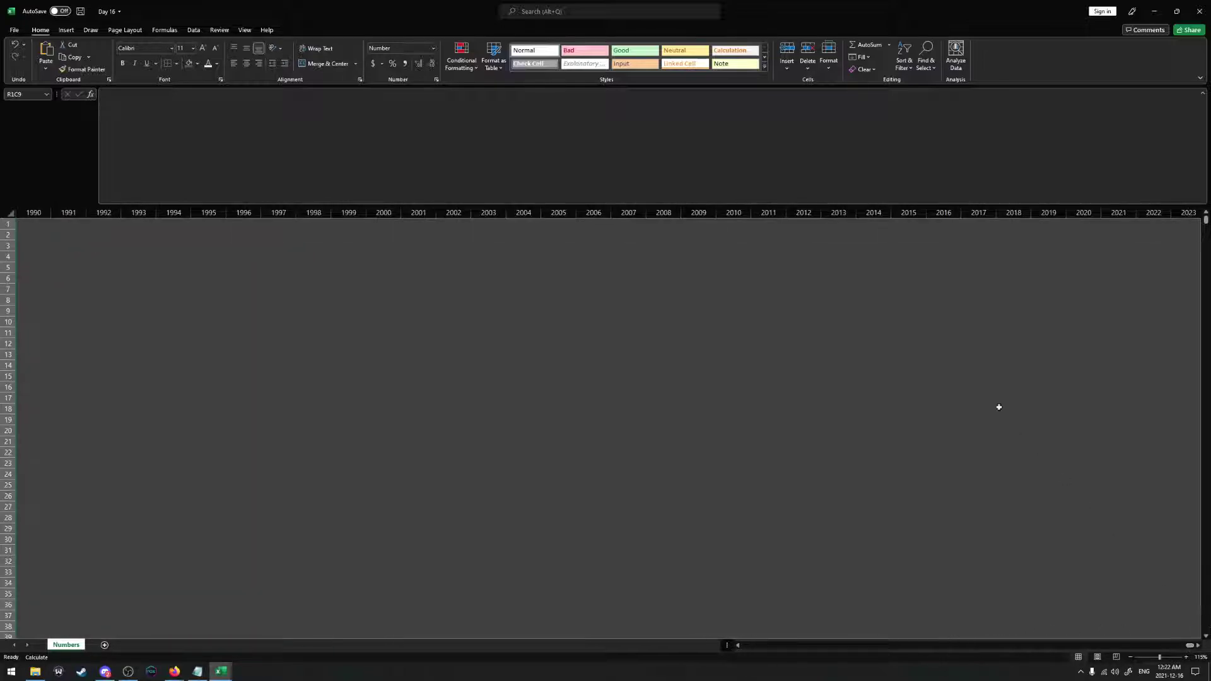
pyautogui.keyDown('shift'); pyautogui.click(663, 213); pyautogui.keyUp('shift')
pyautogui.rightClick(666, 213)
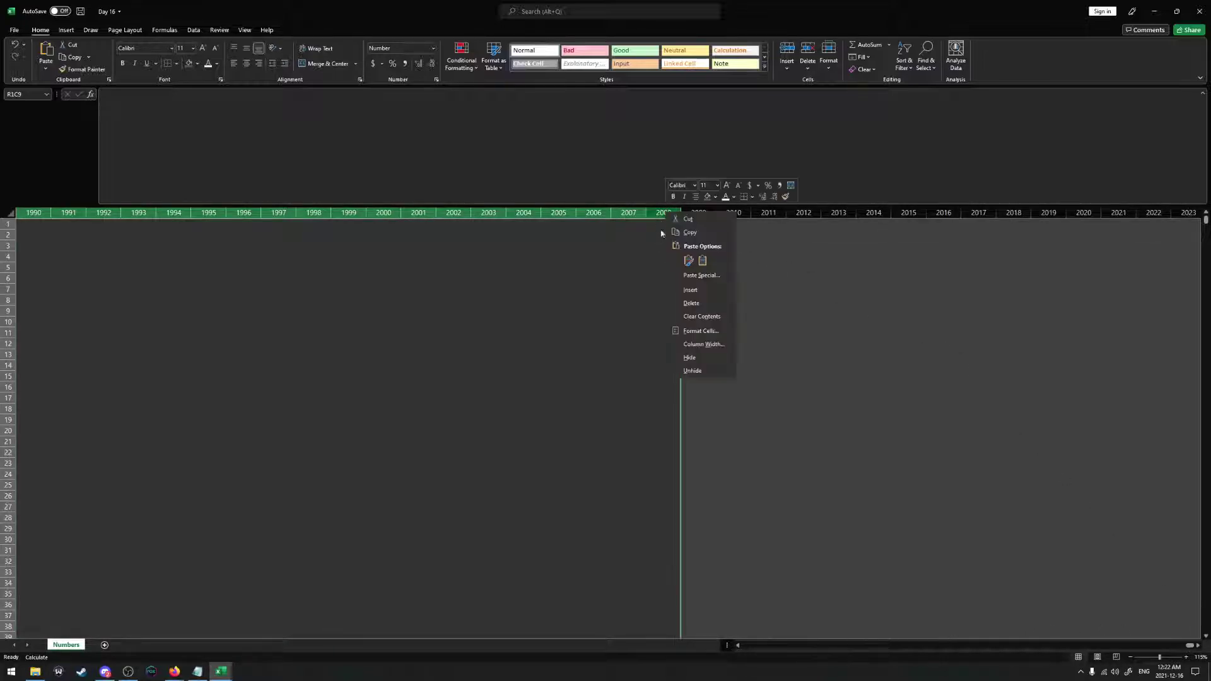
pyautogui.click(688, 357)
# Anchor the R8C3 MID formula to RC2 and fill it across row 8 to column 2009
pyautogui.click(111, 303)
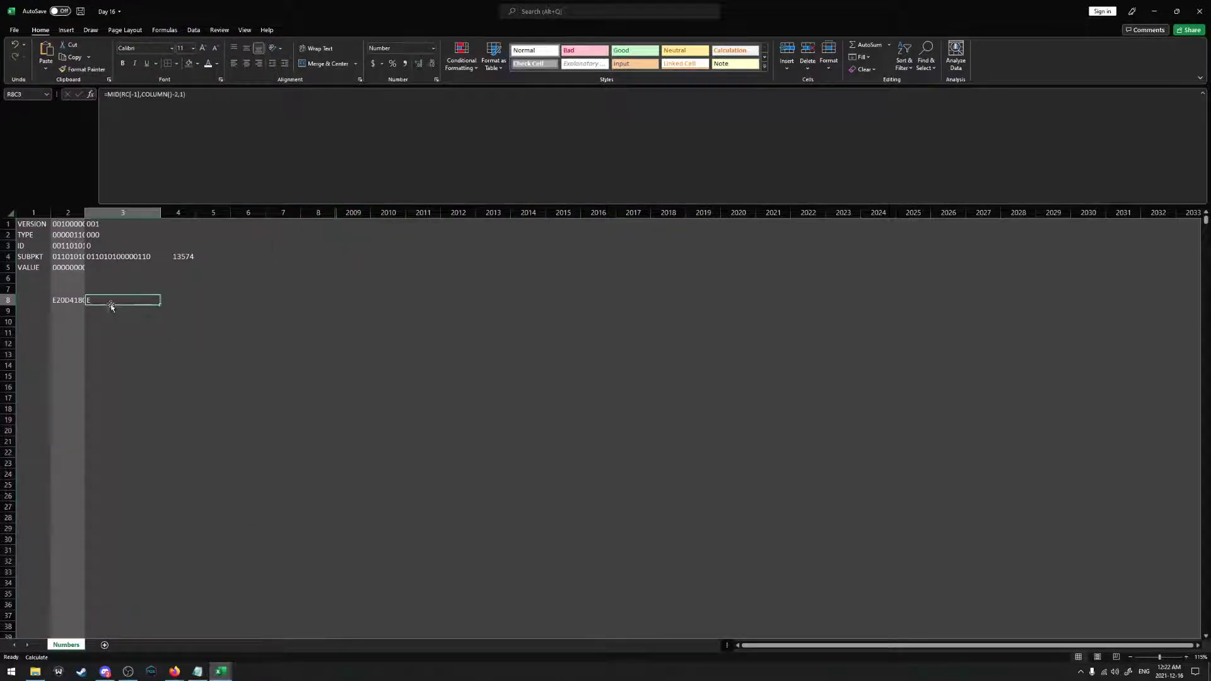
pyautogui.moveTo(157, 306); pyautogui.dragTo(366, 306)
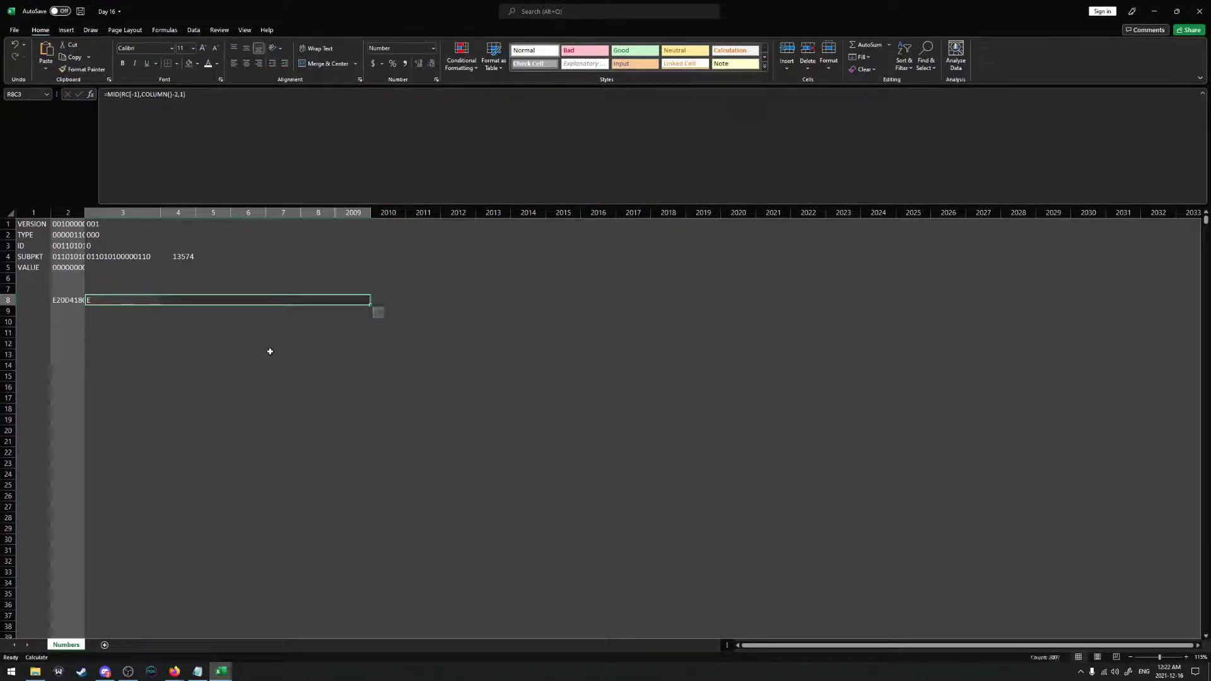
pyautogui.moveTo(227, 327); pyautogui.dragTo(120, 301)
pyautogui.press('F2')
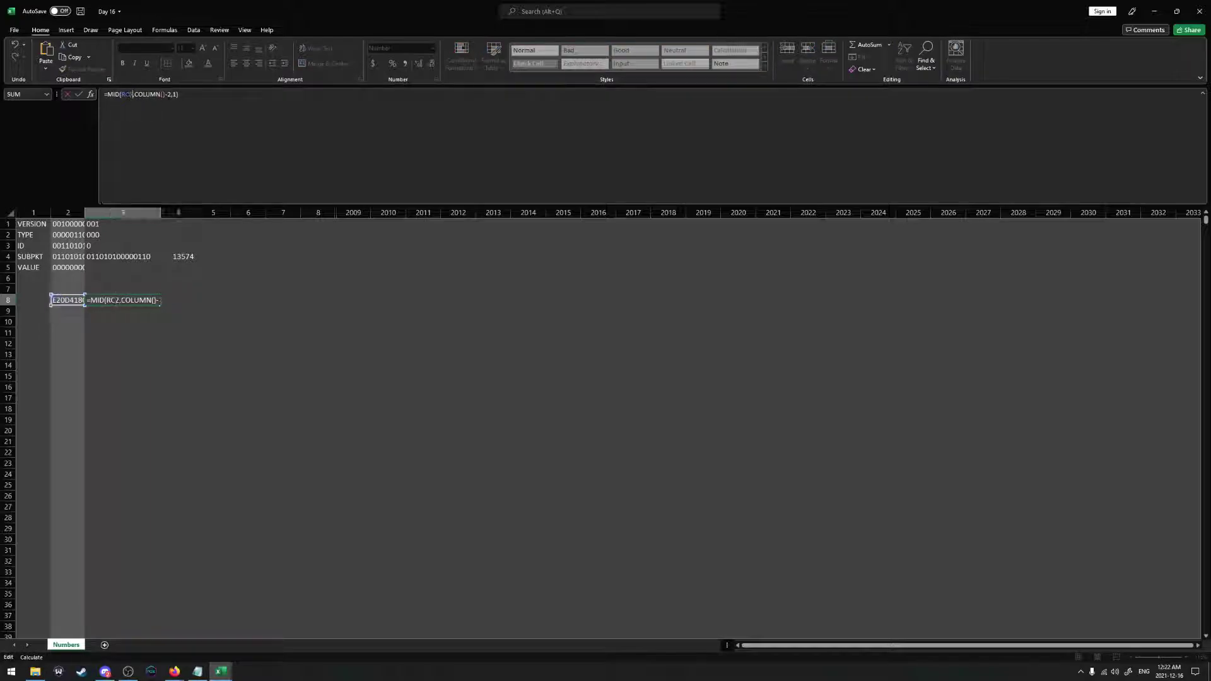
pyautogui.press('Return')
pyautogui.click(135, 300)
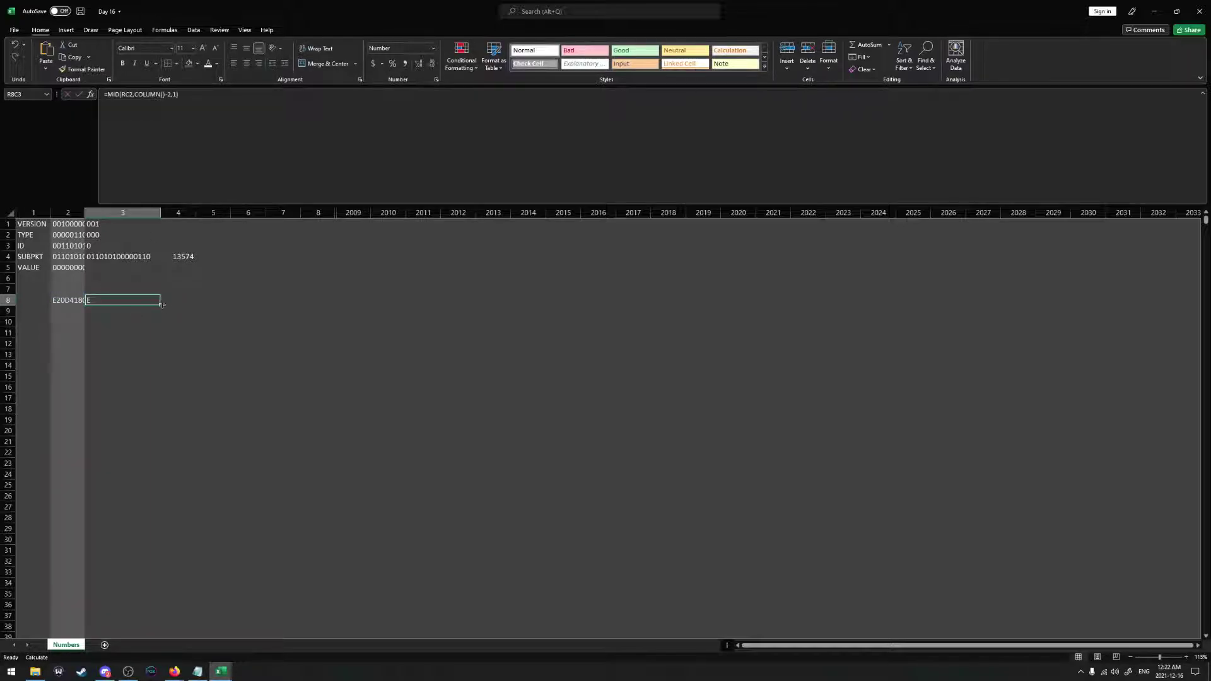
pyautogui.moveTo(160, 305); pyautogui.dragTo(377, 300)
# Enter =DECIMAL(R[-1]C,16) in R9C3, converting the hex character E to 14
pyautogui.click(124, 311)
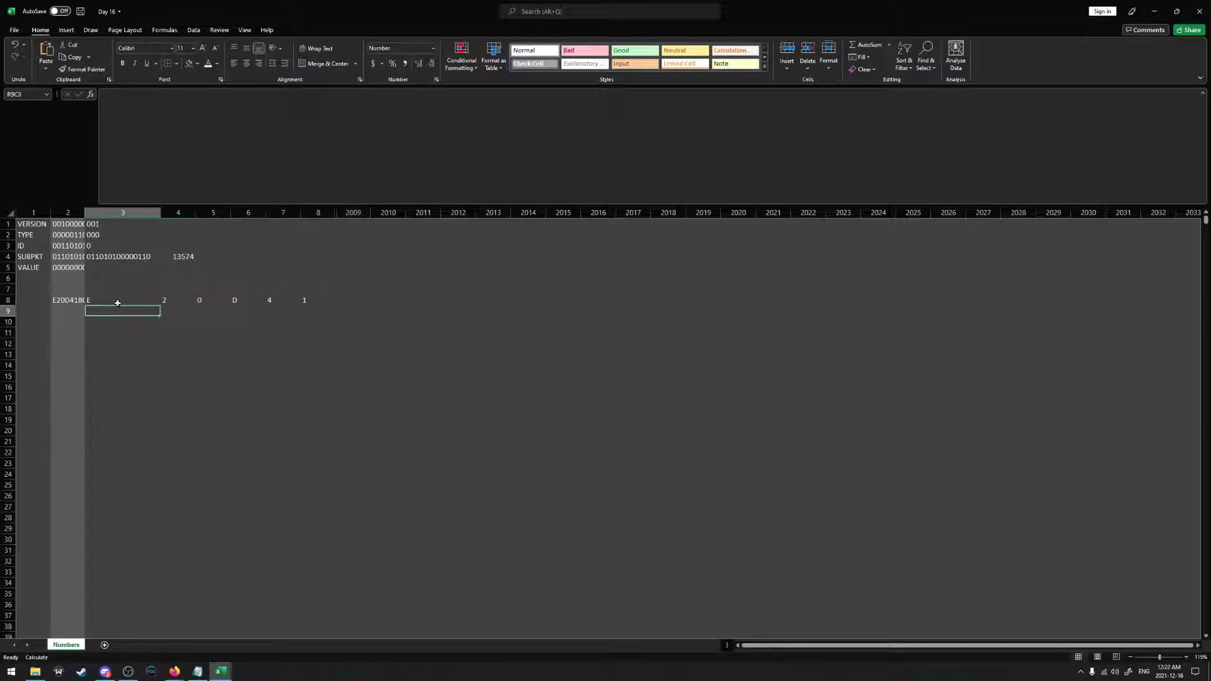
pyautogui.write('=')
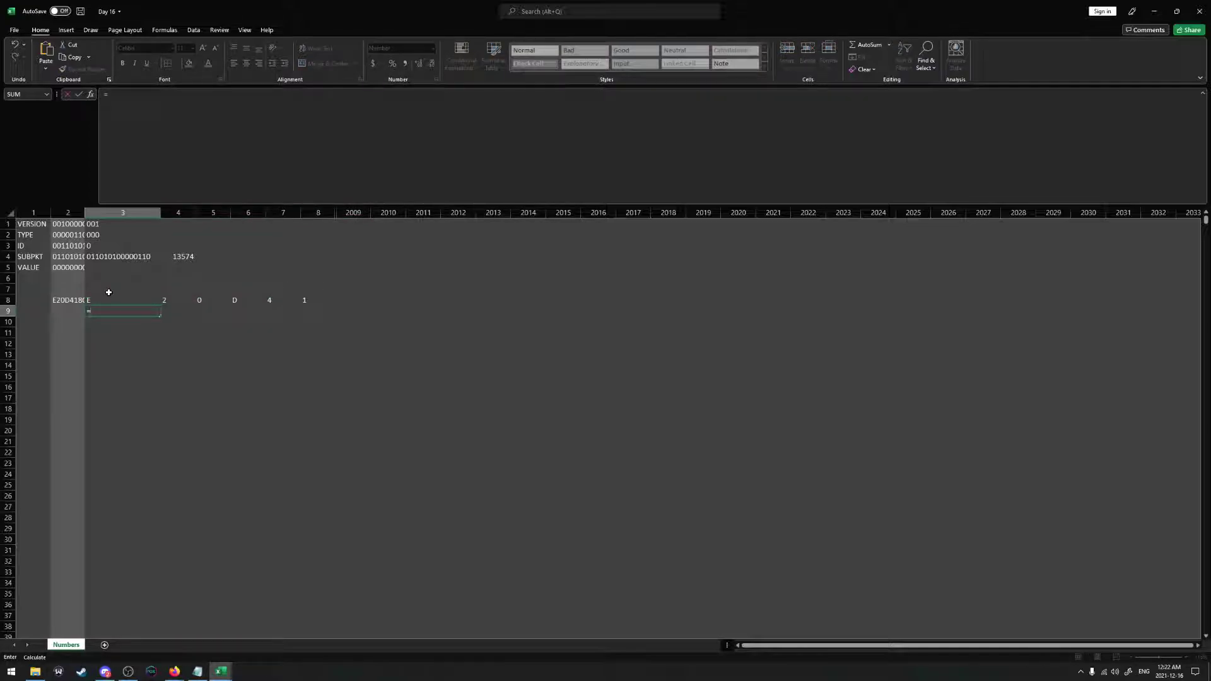
pyautogui.write('h')
pyautogui.press('BackSpace')
pyautogui.write('DECIMAL')
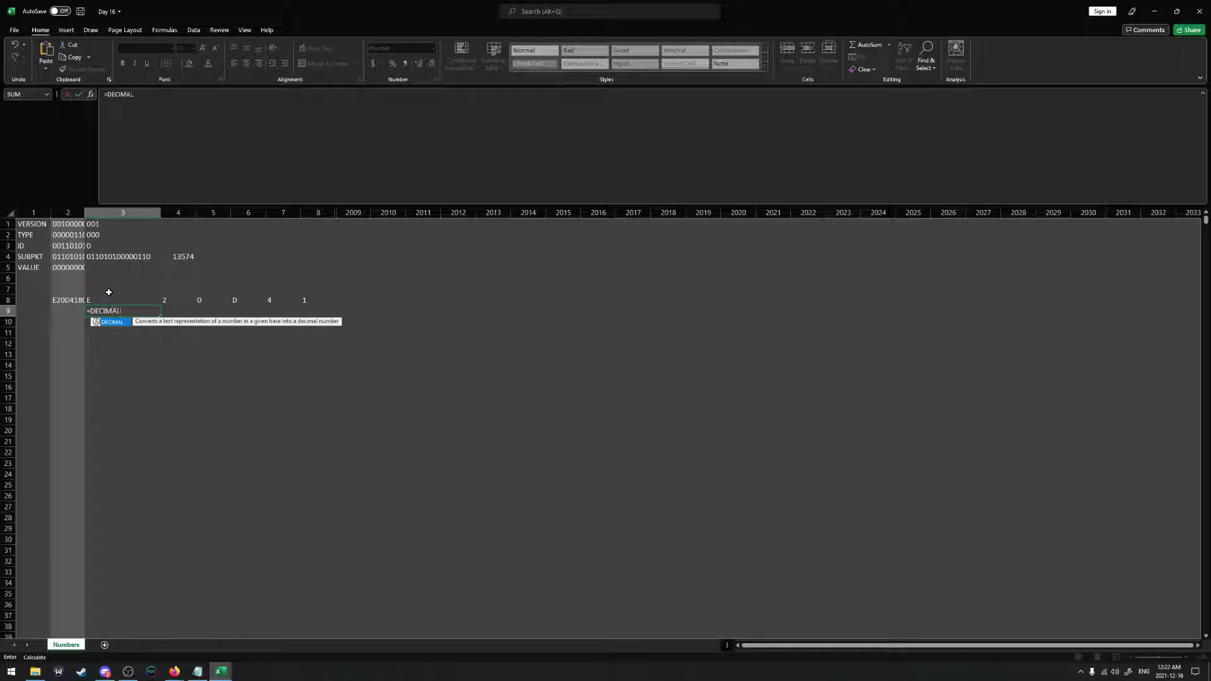
pyautogui.write('(')
pyautogui.click(108, 299)
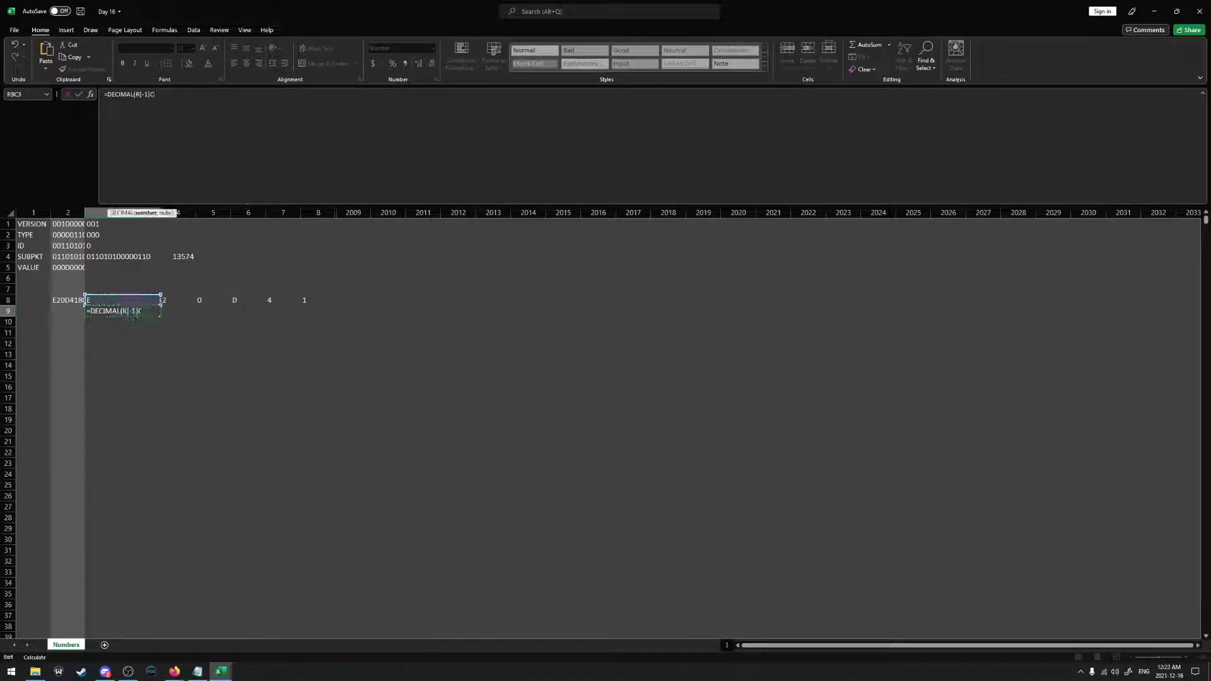
pyautogui.write(',16)')
pyautogui.press('Return')
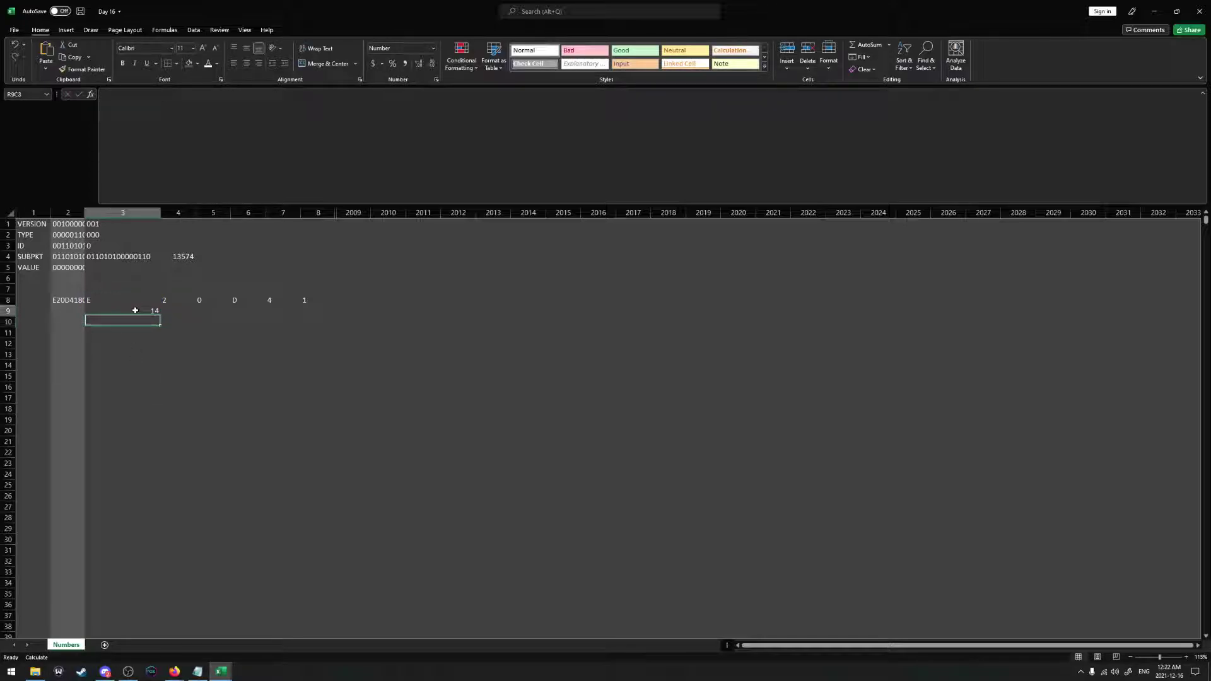
# Fill the DECIMAL formula across row 9 and begin a BASE formula in R10C3
pyautogui.click(140, 310)
pyautogui.moveTo(160, 316); pyautogui.dragTo(367, 318)
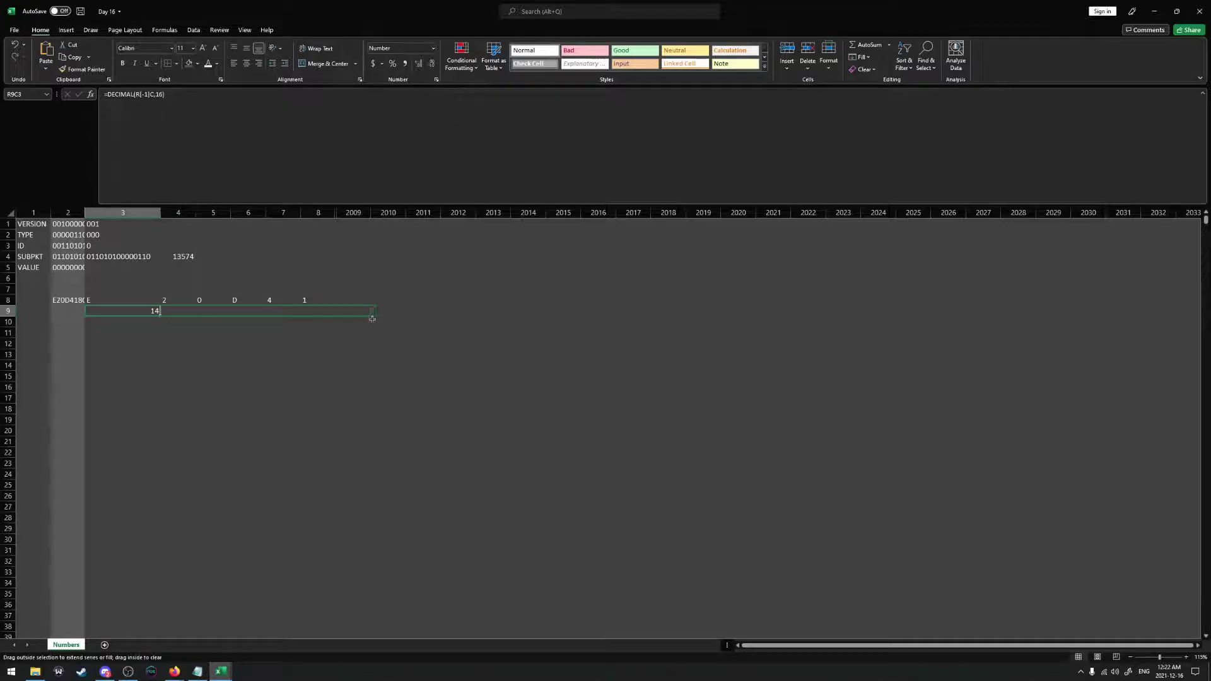
pyautogui.click(125, 324)
pyautogui.write('=BASE(')
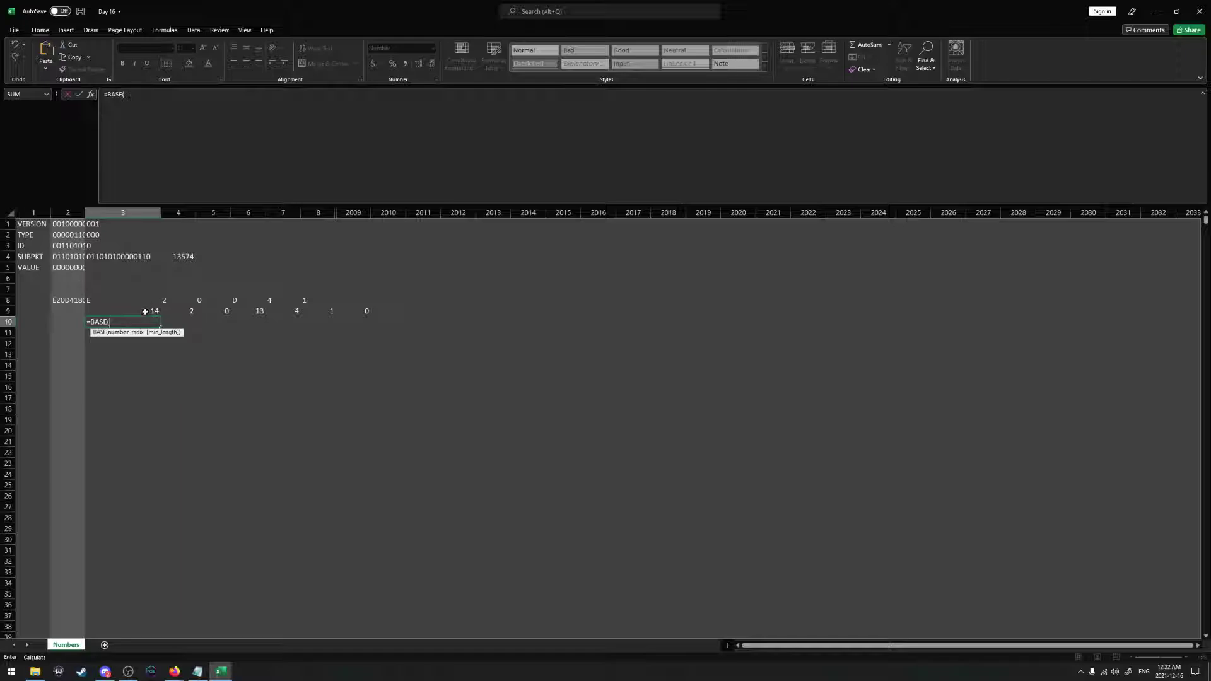
# Complete =BASE(R[-1]C,2,4) in R10C3 and fill it along row 10 to column 2010
pyautogui.click(145, 312)
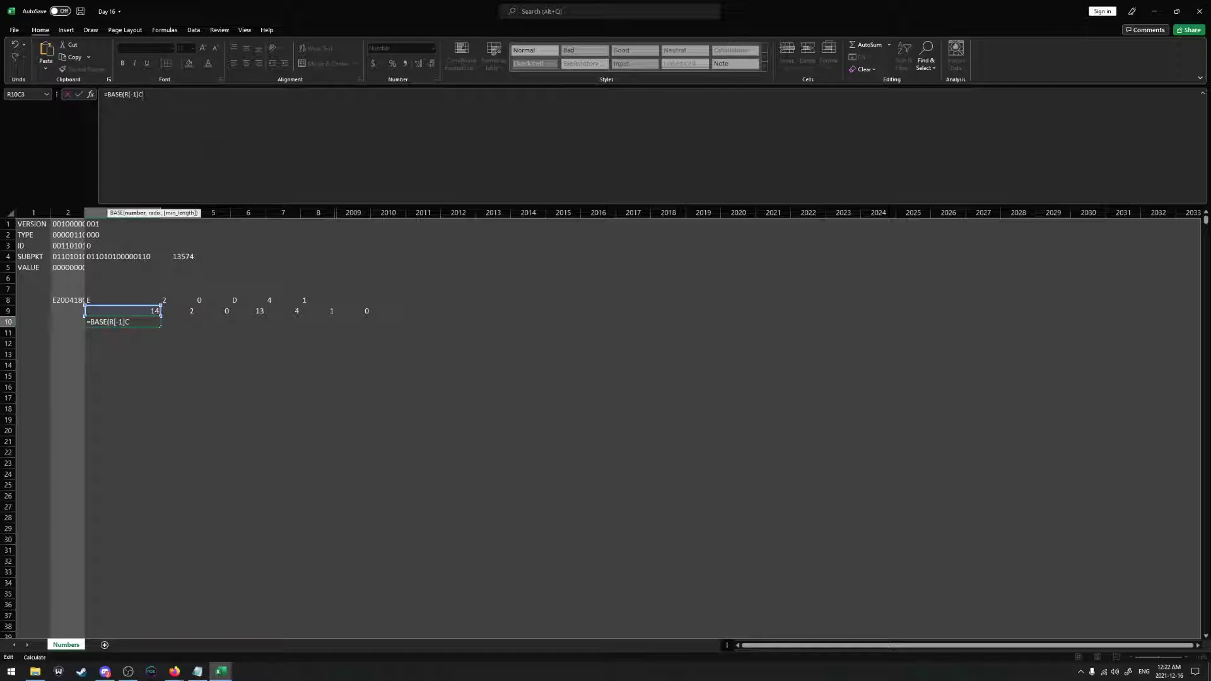
pyautogui.write(',2)')
pyautogui.press('BackSpace')
pyautogui.write(',4')
pyautogui.press('Return')
pyautogui.press('Up')
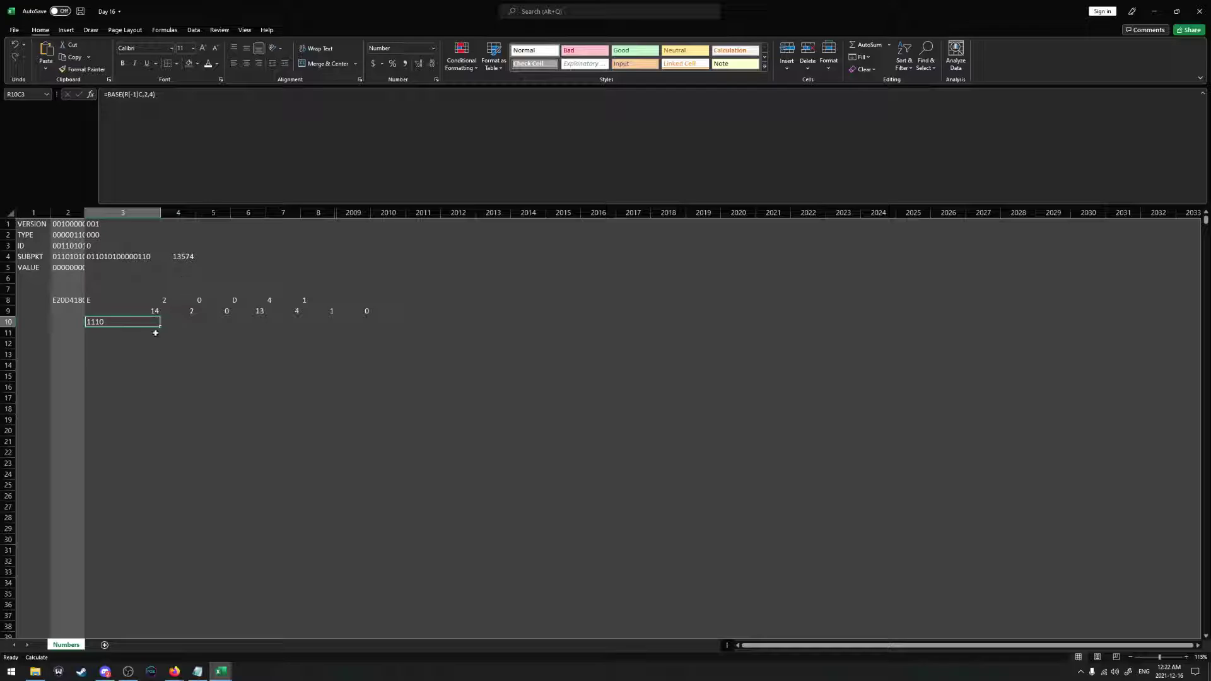
pyautogui.moveTo(162, 328); pyautogui.dragTo(404, 328)
pyautogui.click(106, 335)
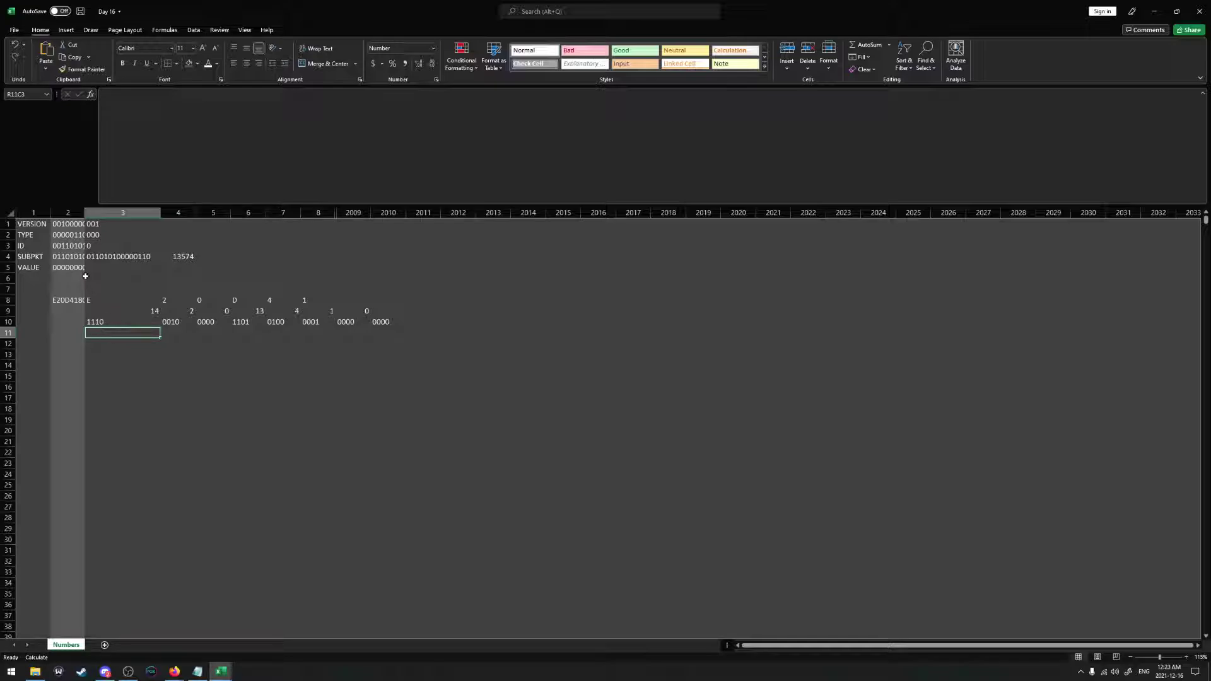
# Join row 10's binary groups with CONCAT in R11C3 and paste the result as a value into R1C2
pyautogui.write('=CONCAT(')
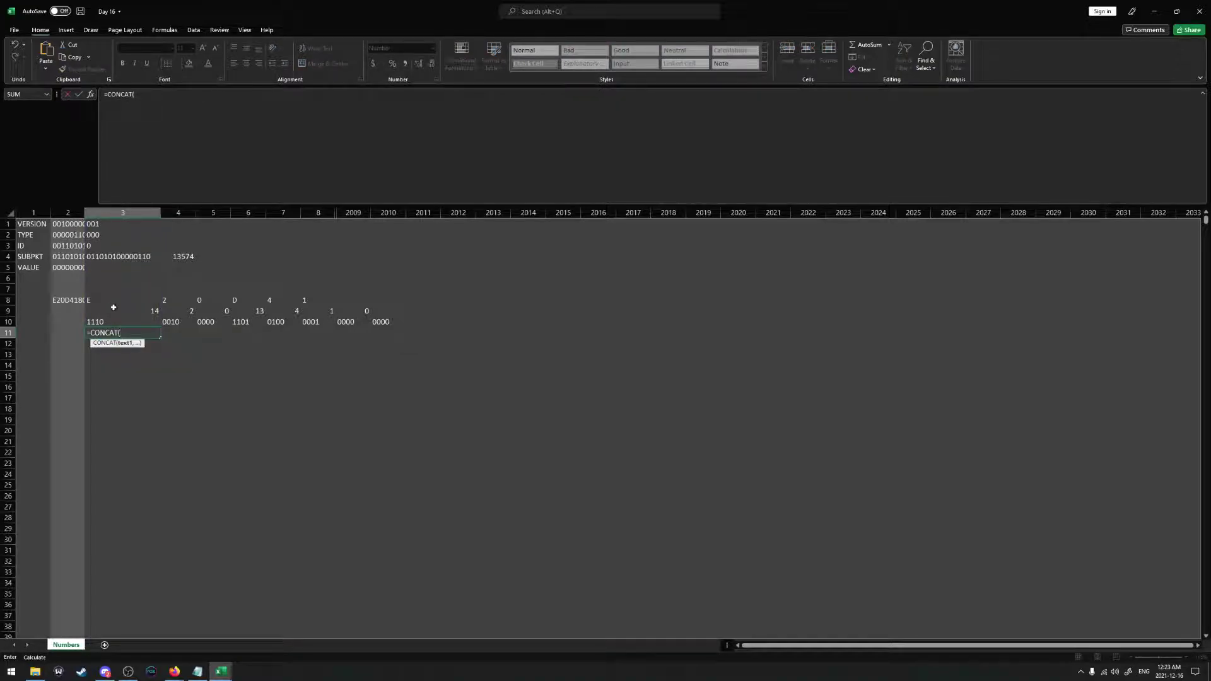
pyautogui.moveTo(94, 322); pyautogui.dragTo(404, 325)
pyautogui.write(')')
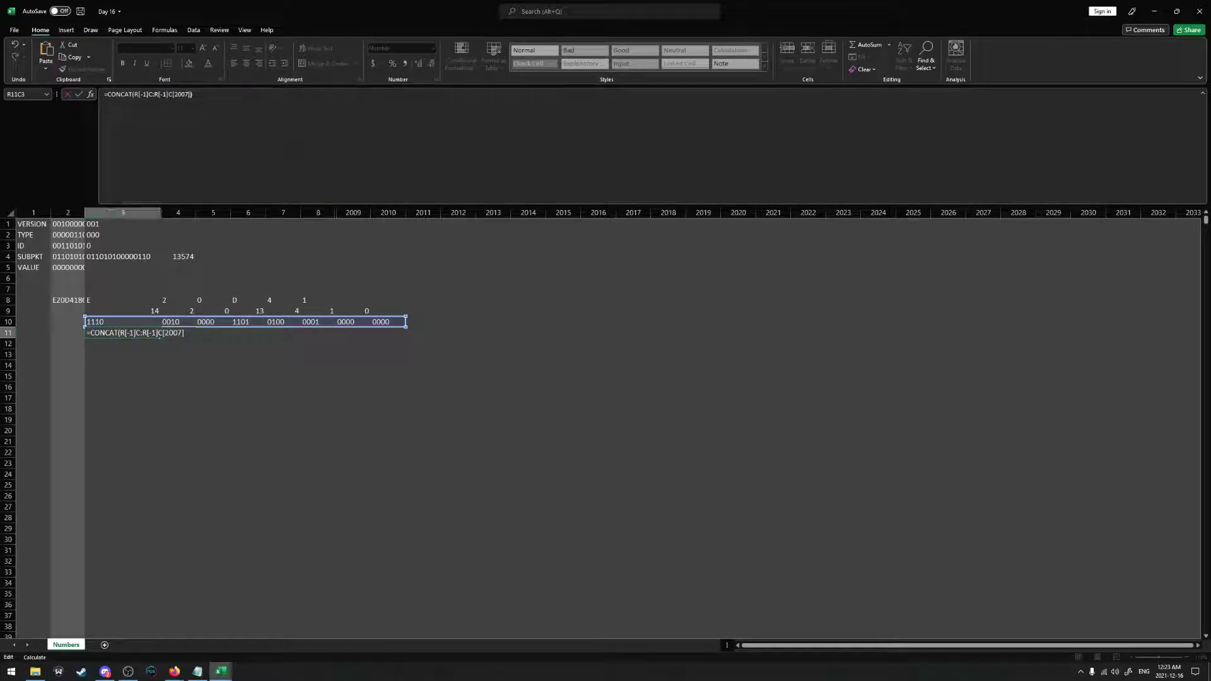
pyautogui.press('Return')
pyautogui.click(112, 335)
pyautogui.hotkey('ctrl', 'c')
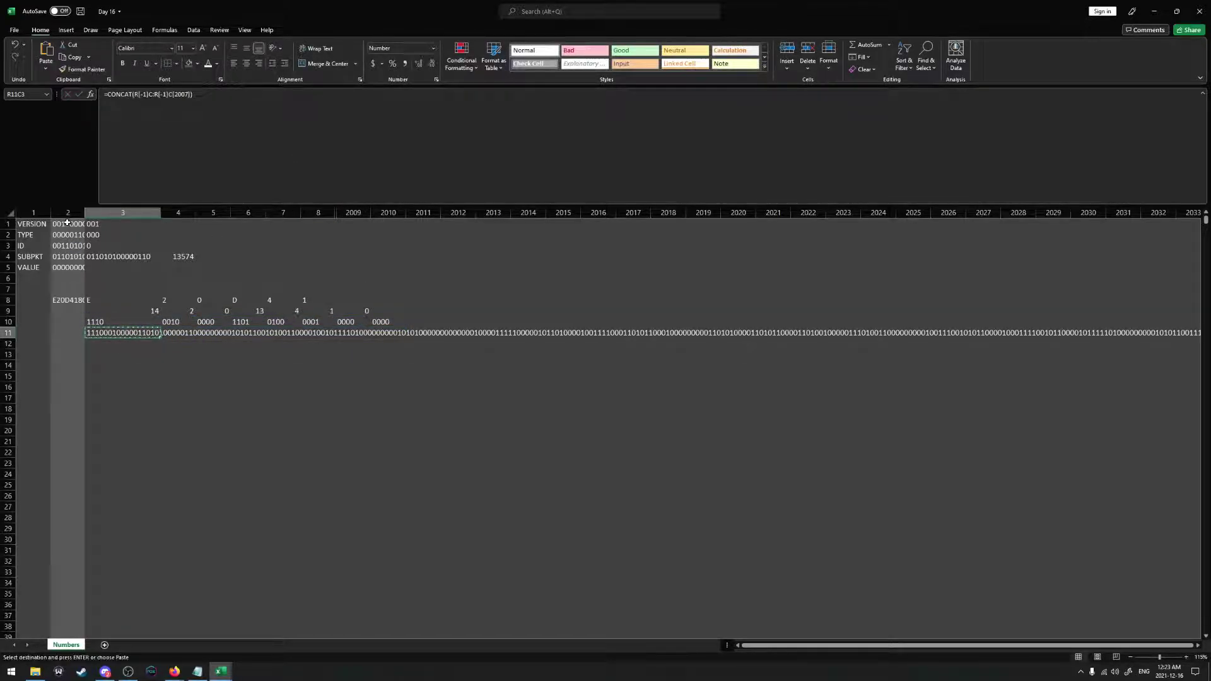
pyautogui.rightClick(68, 224)
pyautogui.click(108, 272)
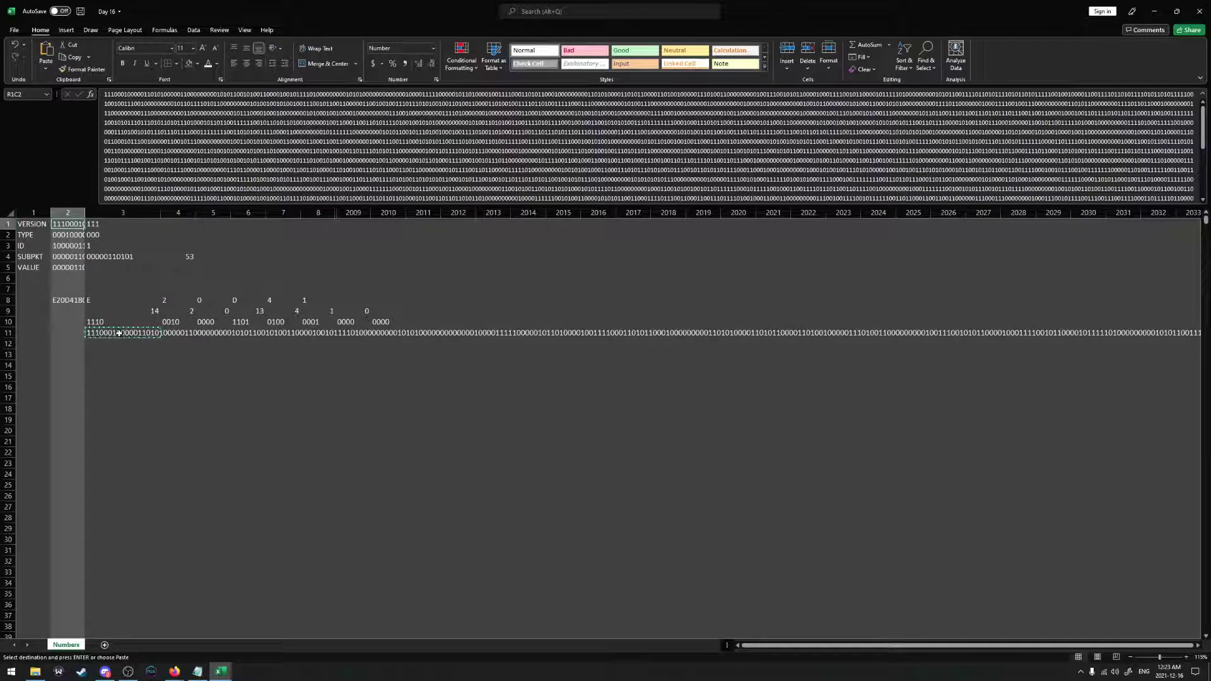
# Clear the CONCAT formula and the helper rows 8 to 12
pyautogui.click(109, 334)
pyautogui.press('Delete')
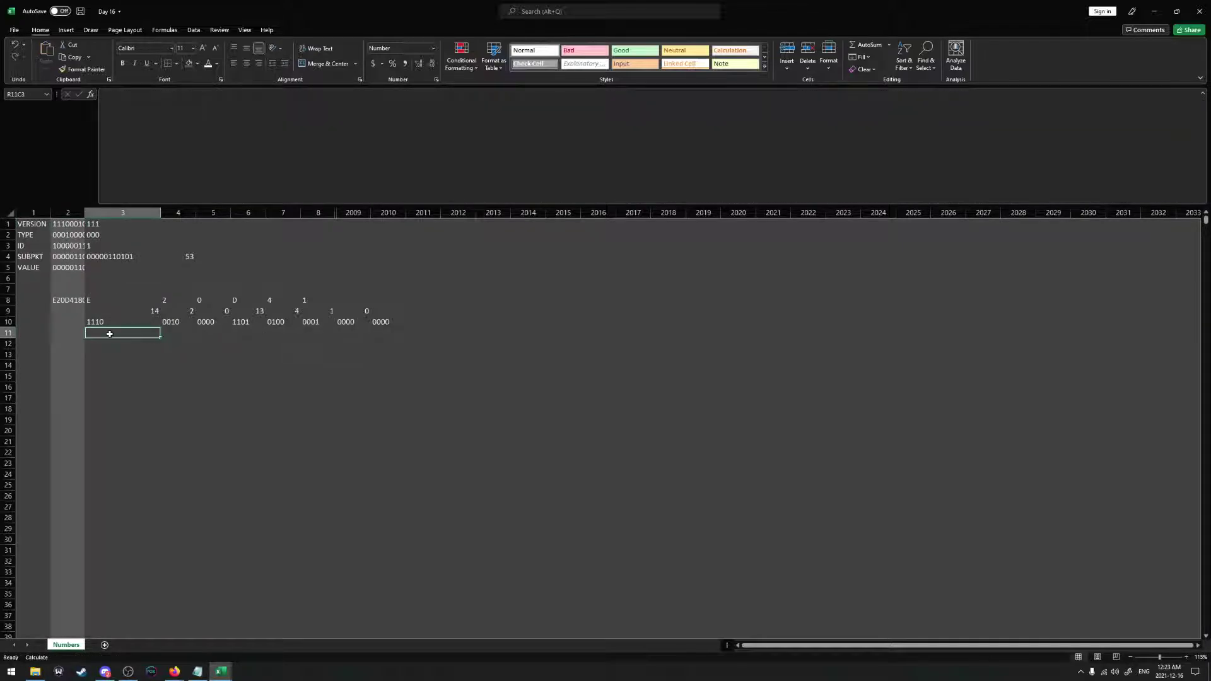
pyautogui.moveTo(101, 344); pyautogui.dragTo(387, 302)
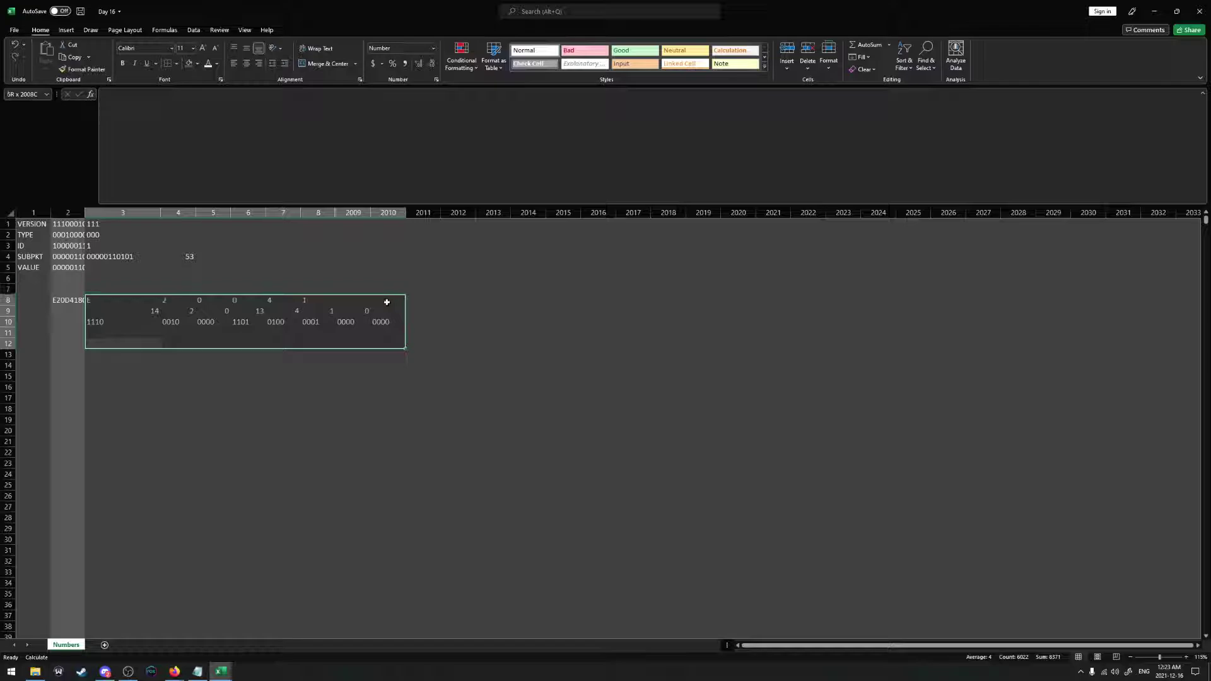
pyautogui.press('Delete')
pyautogui.press('Delete')
pyautogui.click(180, 319)
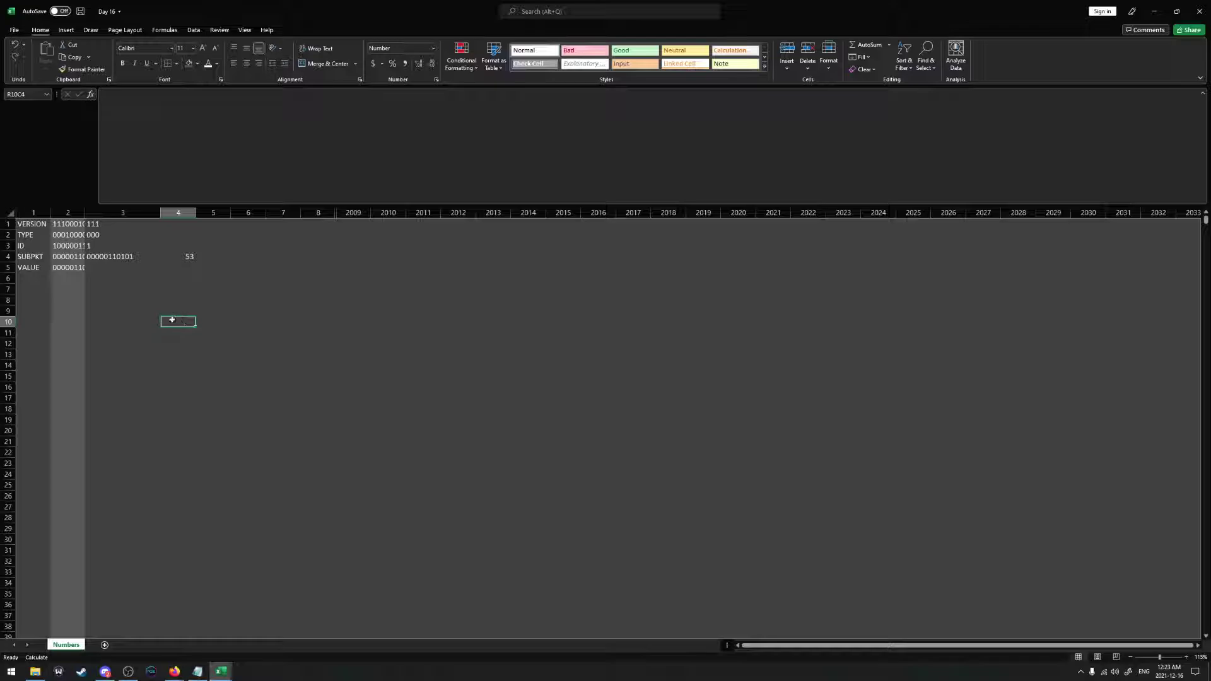
pyautogui.click(114, 259)
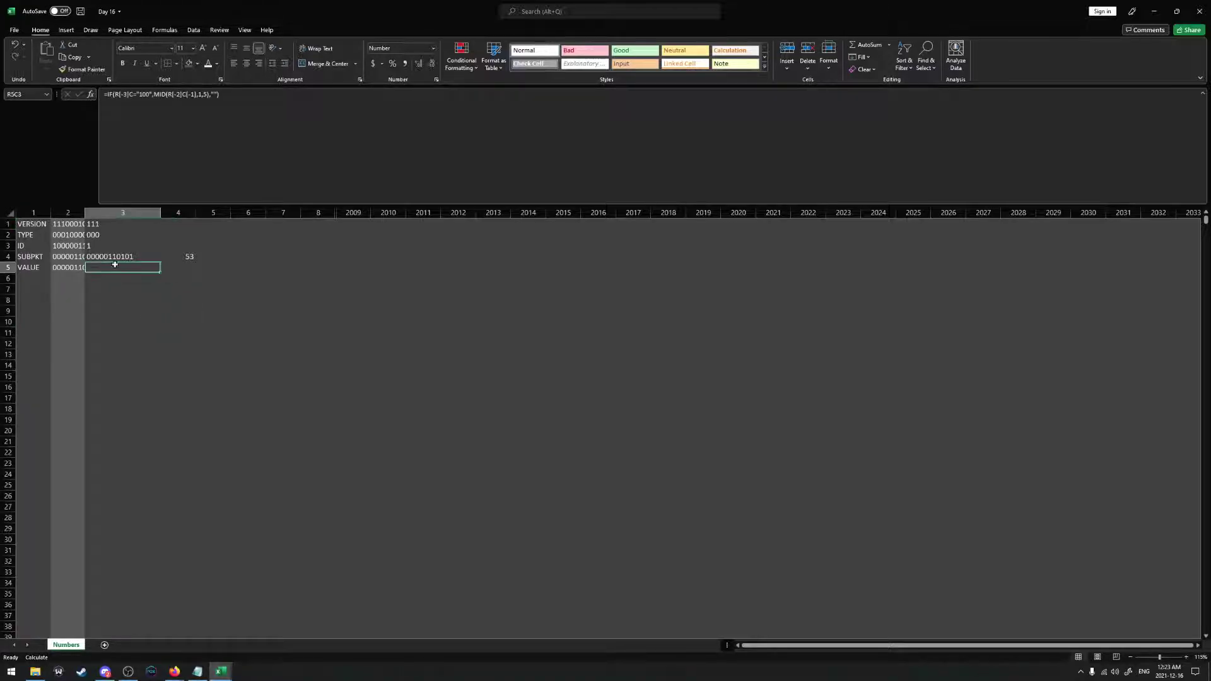
pyautogui.click(190, 257)
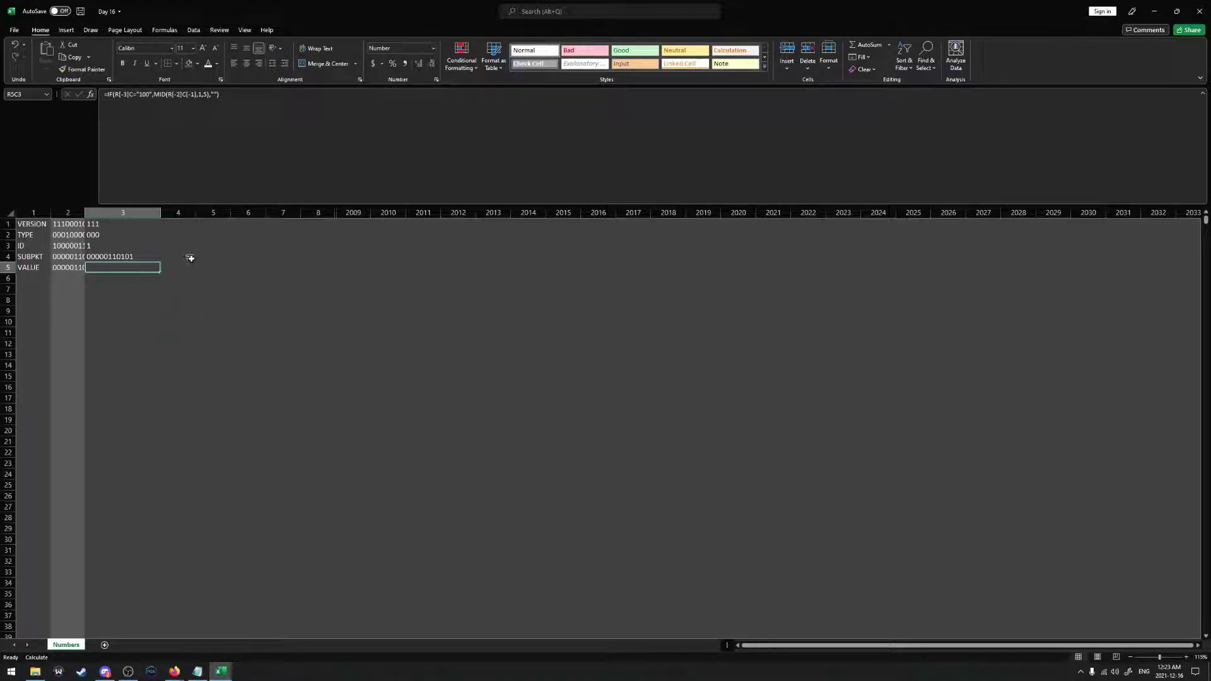
pyautogui.click(104, 248)
pyautogui.hotkey('alt', 'Tab')
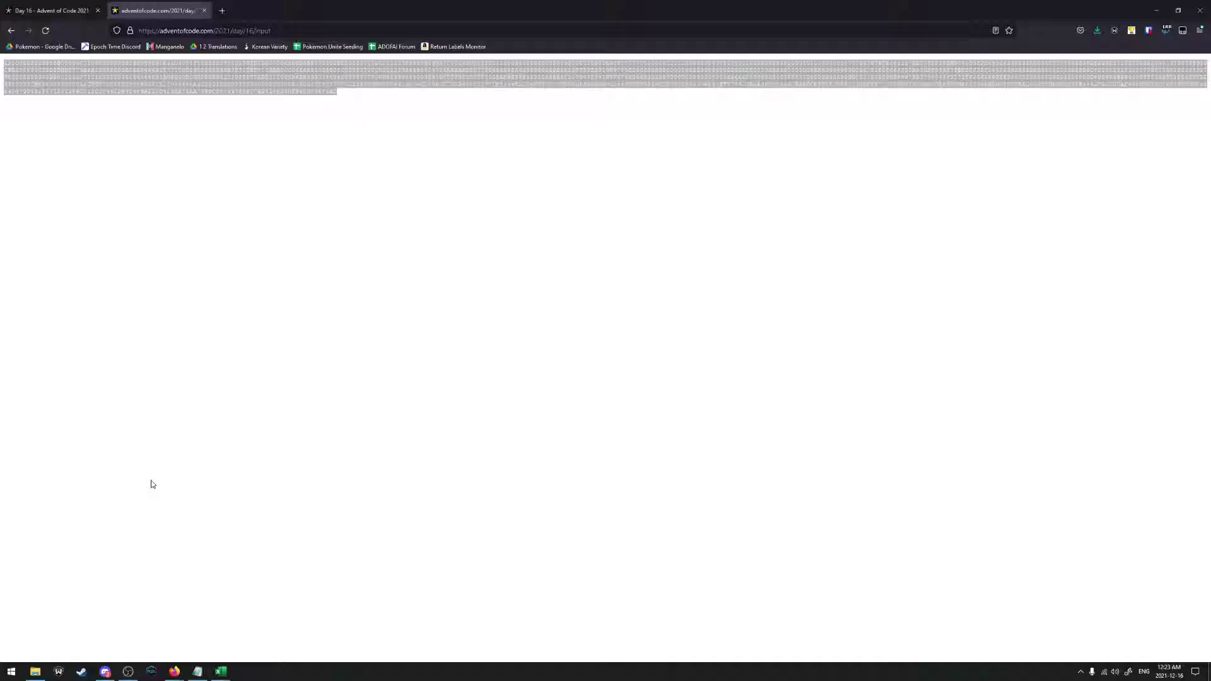
pyautogui.hotkey('alt', 'Tab')
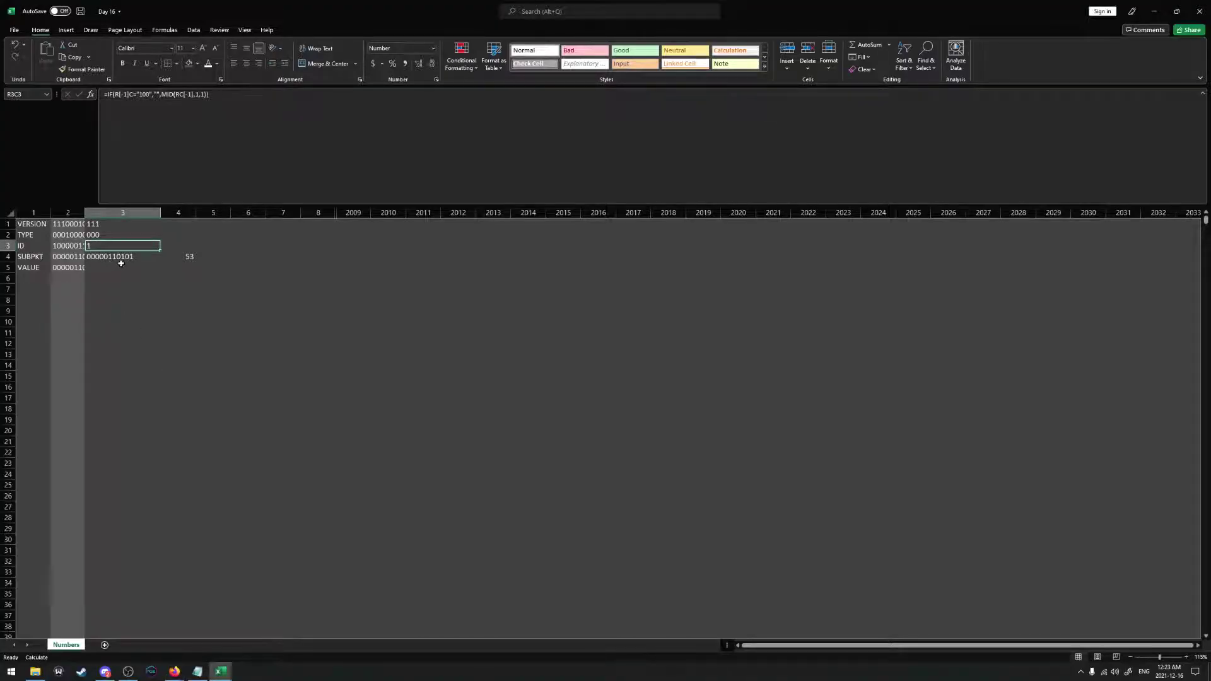
pyautogui.hotkey('alt', 'Tab')
pyautogui.hotkey('alt', 'Tab')
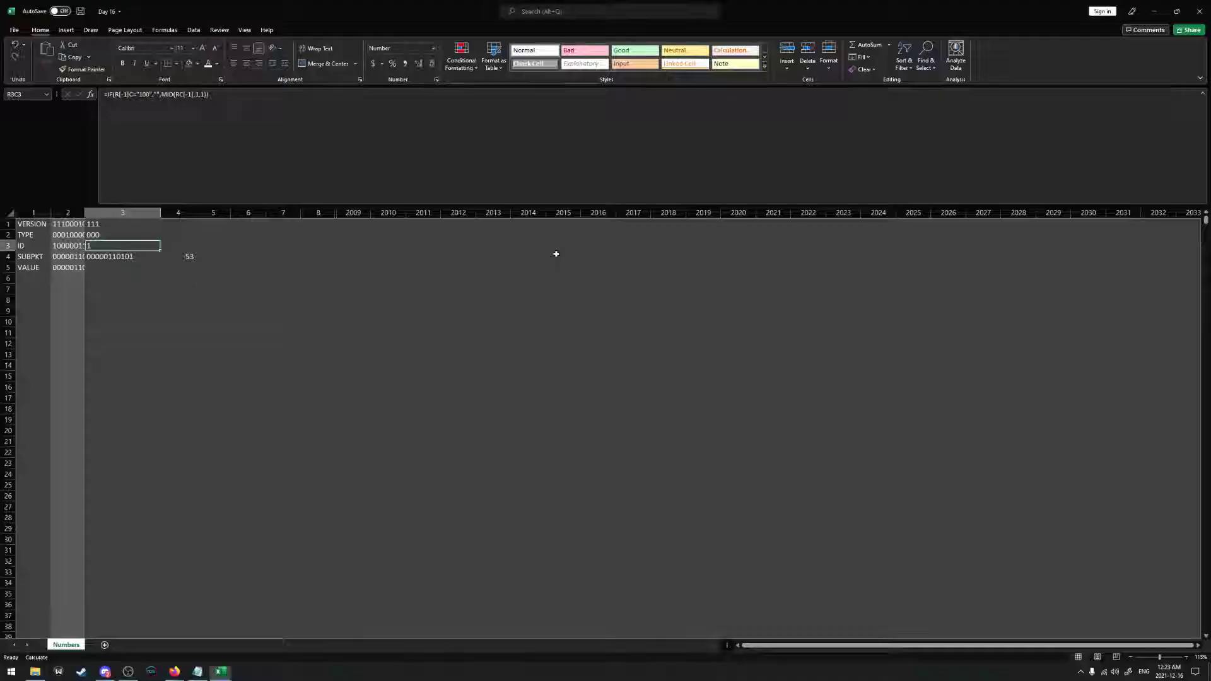
pyautogui.hotkey('alt', 'Tab')
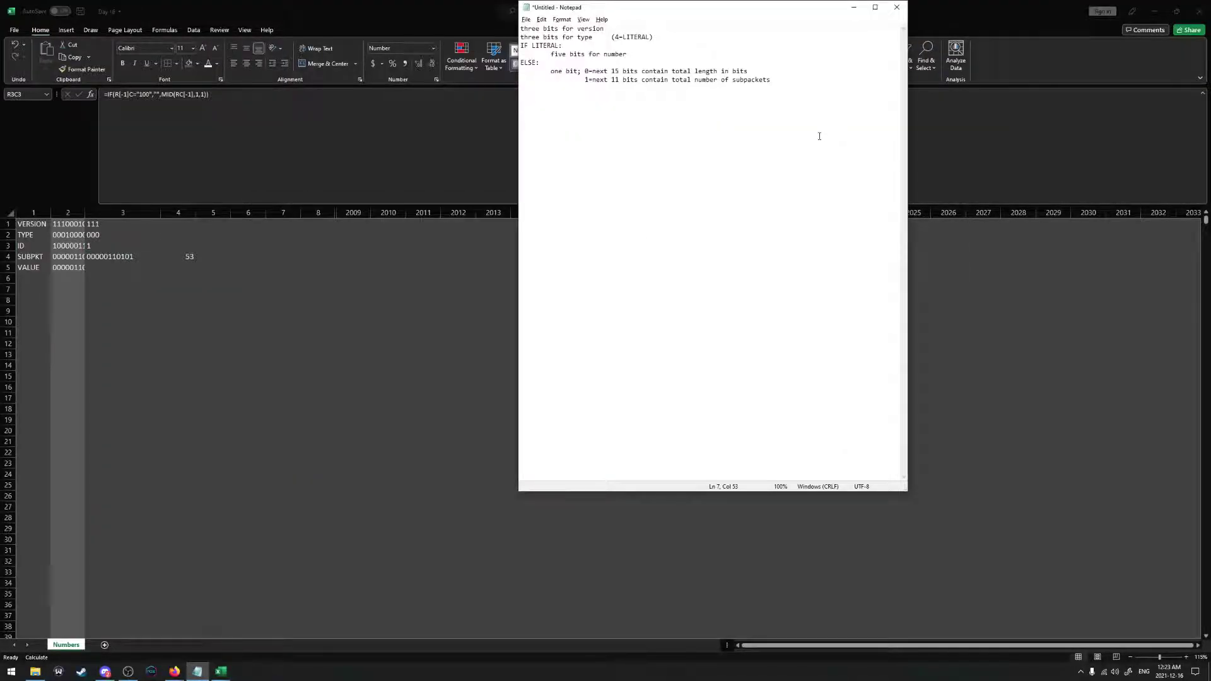
pyautogui.hotkey('ctrl', 'shift', 'Left')
pyautogui.hotkey('alt', 'Tab')
pyautogui.click(188, 257)
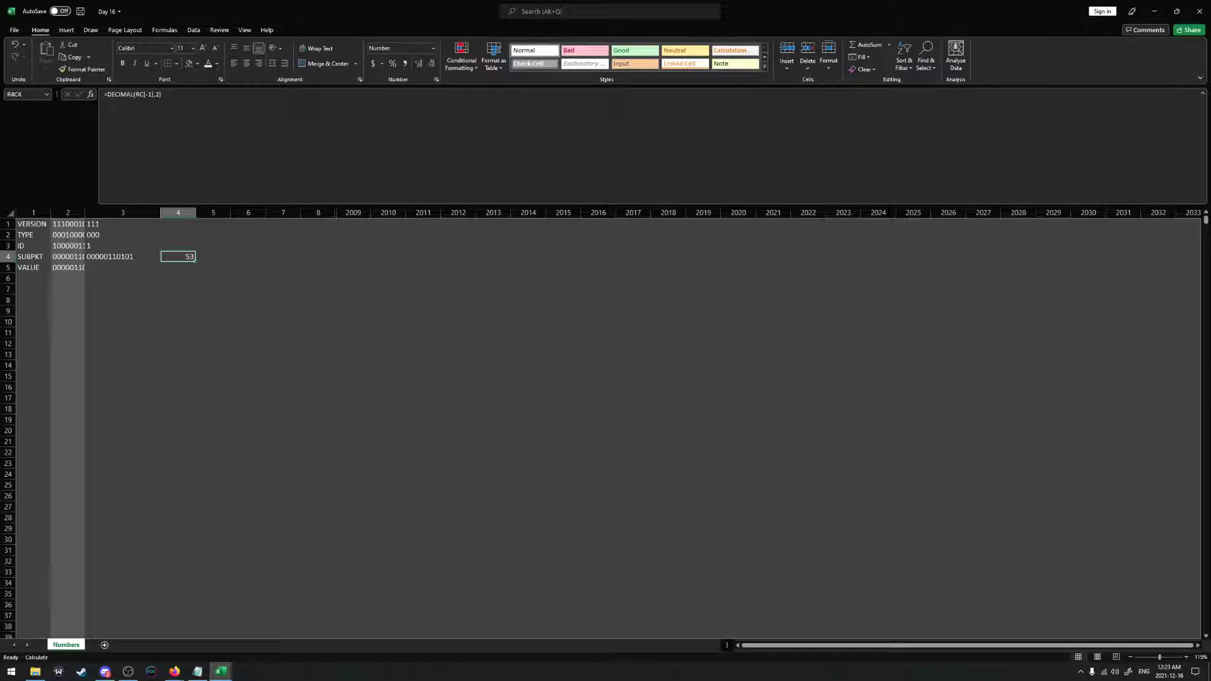
pyautogui.hotkey('alt', 'Tab')
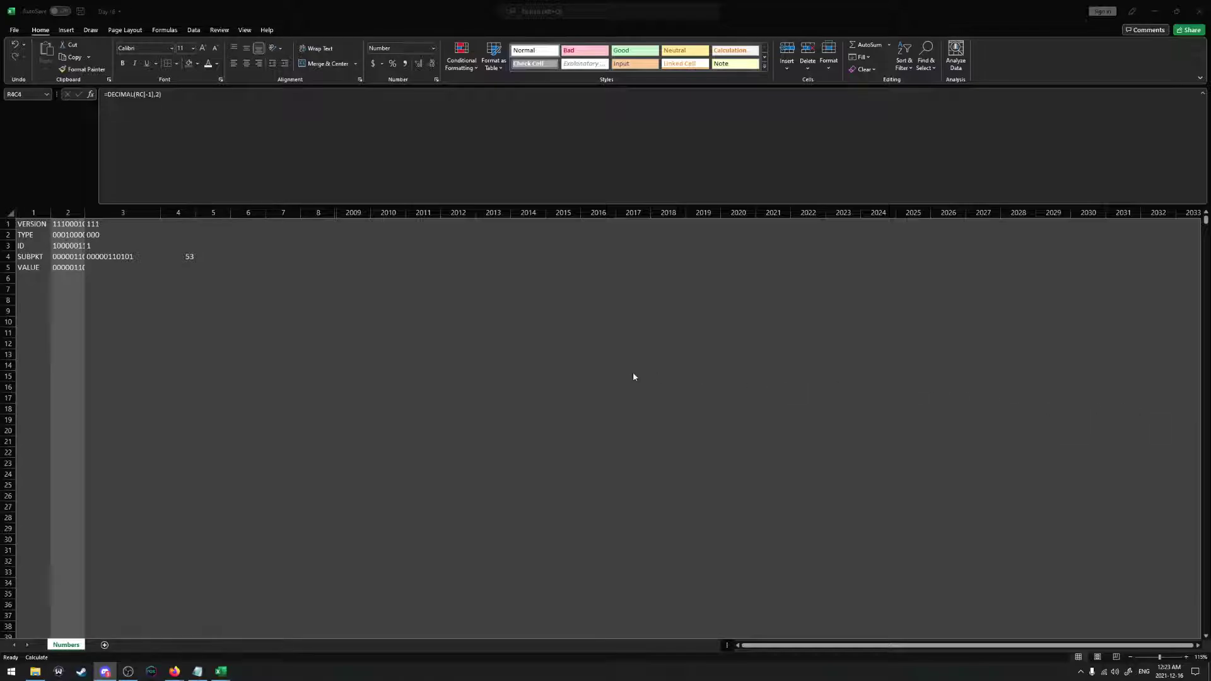
# Unhide columns 9–2008 by selecting columns 7 and 2010 around the hidden range
pyautogui.click(318, 212)
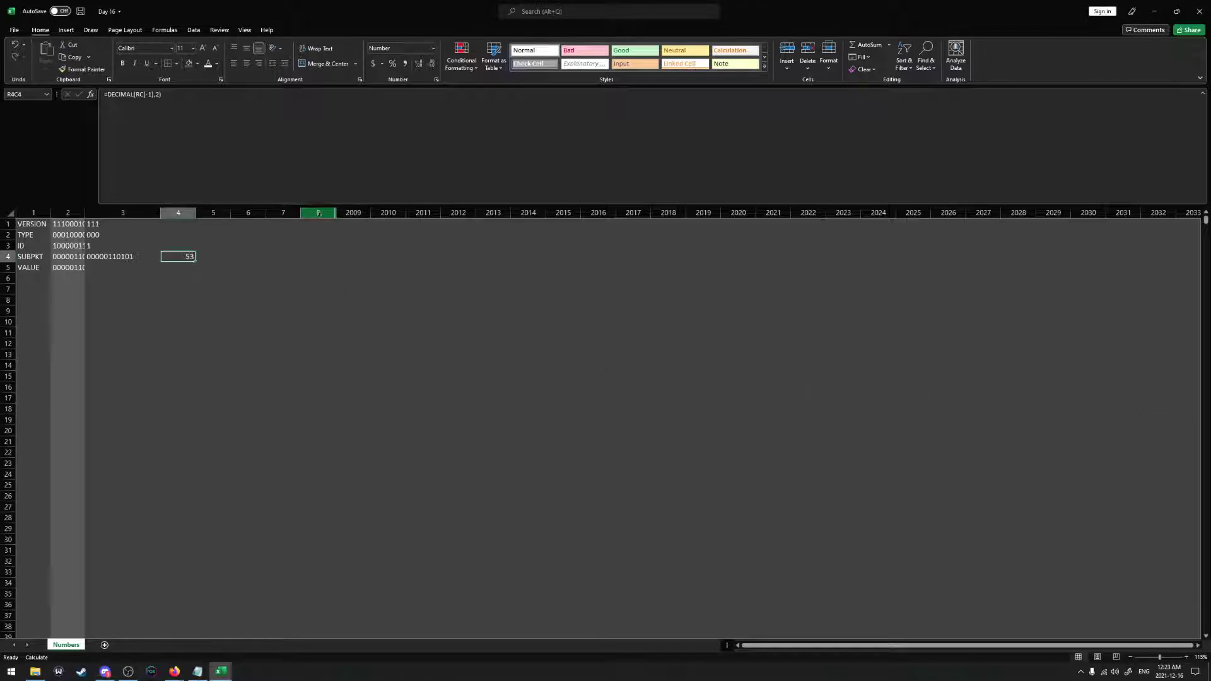
pyautogui.moveTo(358, 212); pyautogui.dragTo(357, 212)
pyautogui.rightClick(358, 212)
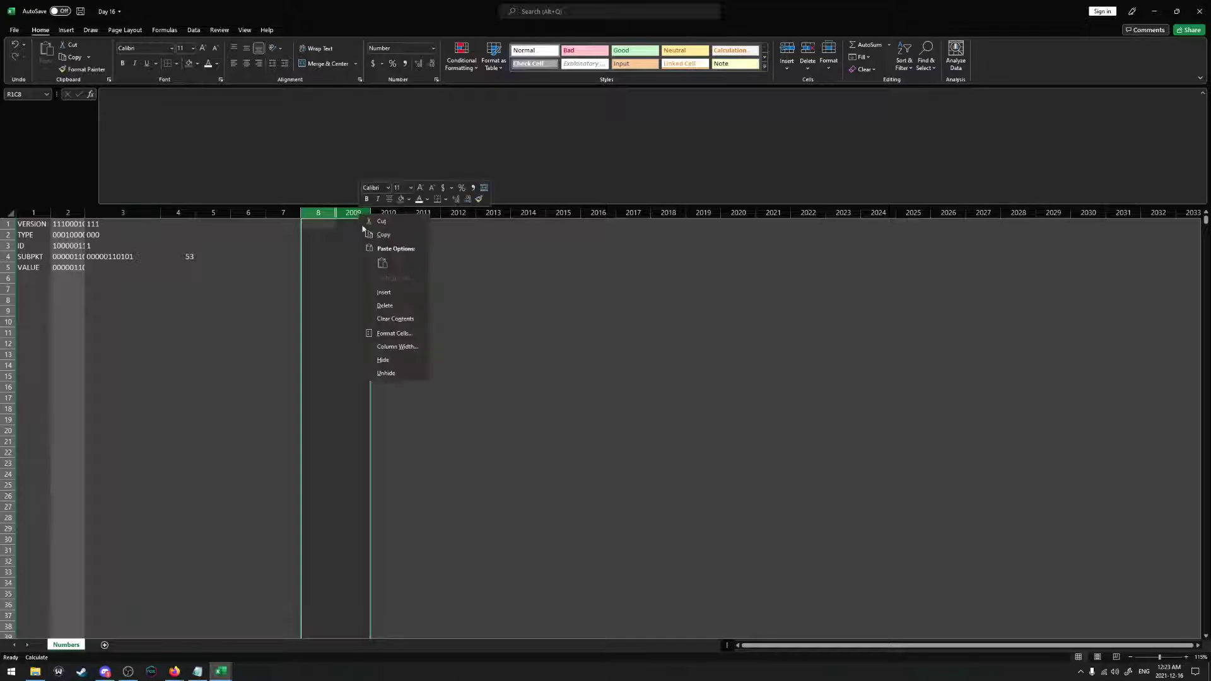
pyautogui.click(381, 357)
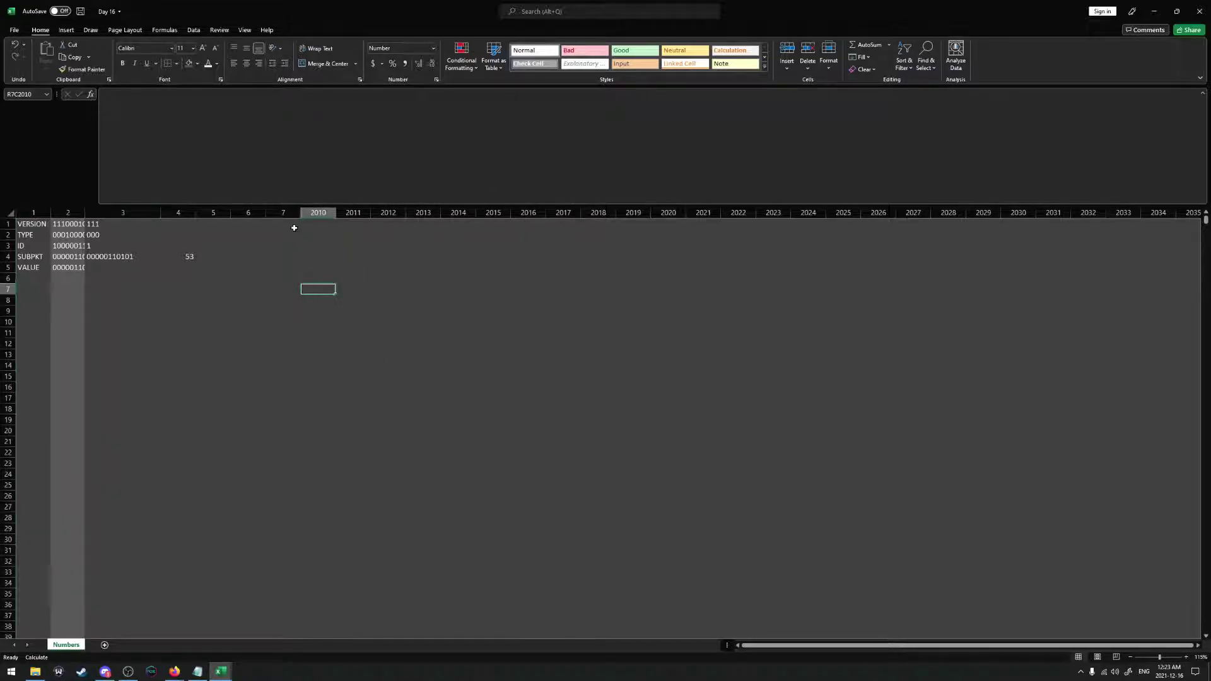
pyautogui.moveTo(284, 213); pyautogui.dragTo(319, 213)
pyautogui.rightClick(319, 212)
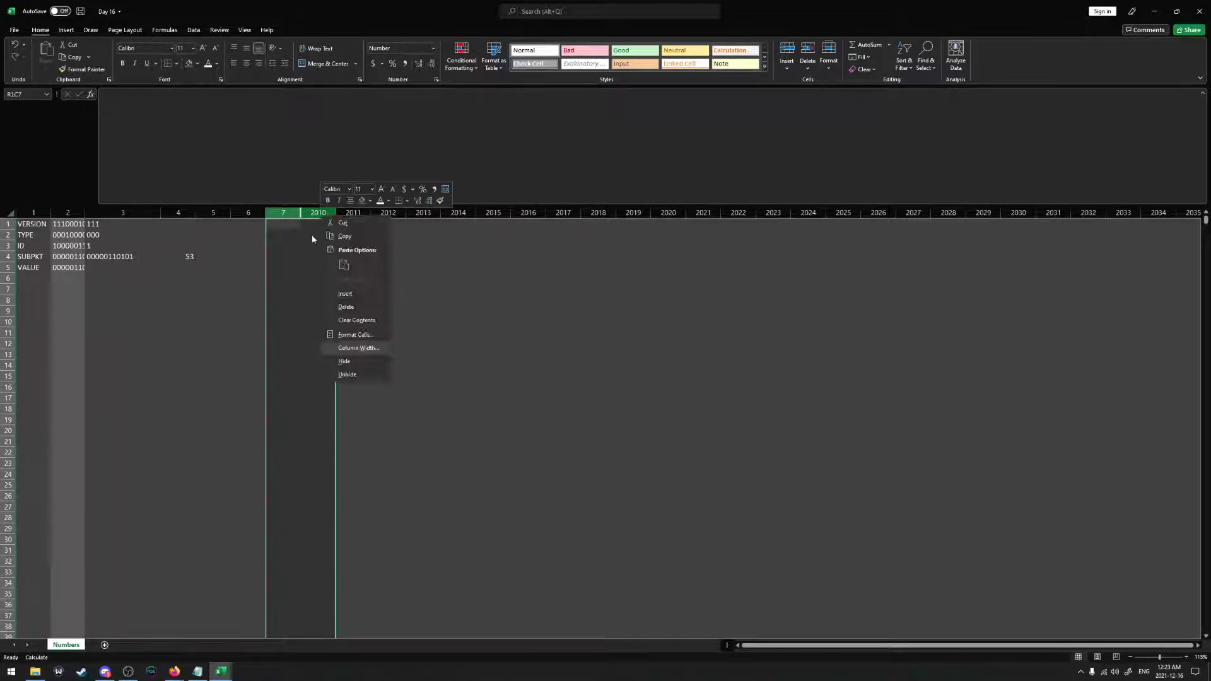
pyautogui.click(355, 376)
pyautogui.click(244, 342)
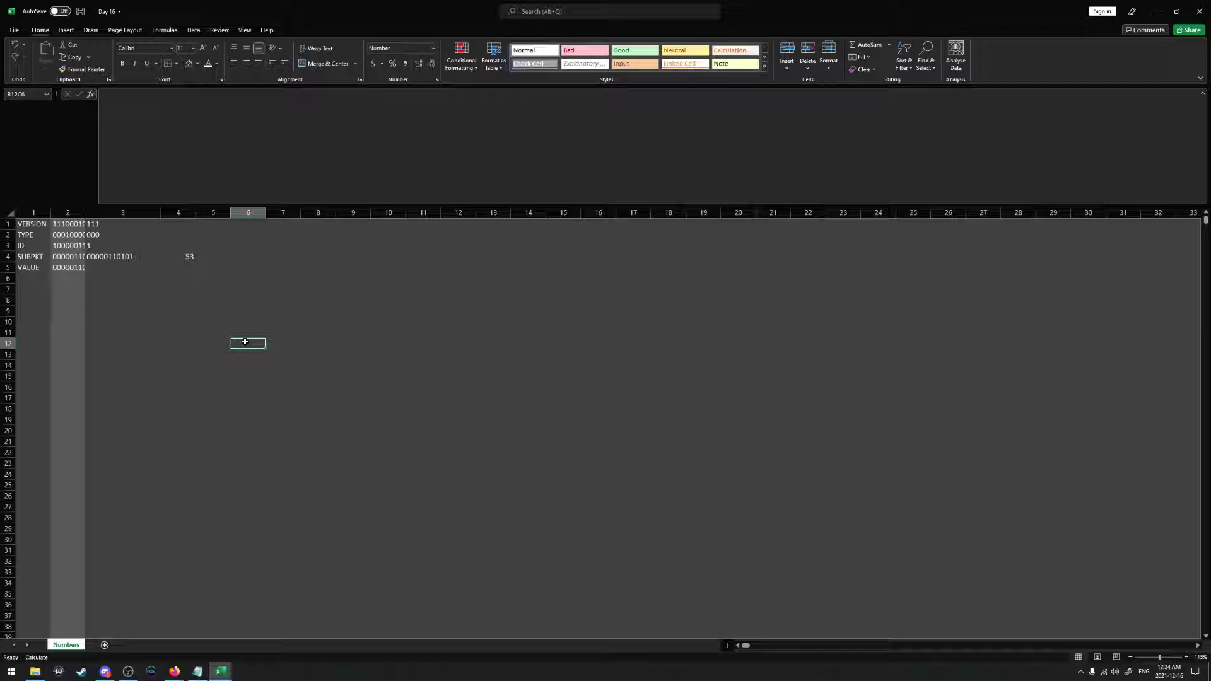
# Review the VALUE extraction formula and leave the VERSION label unchanged
pyautogui.click(67, 268)
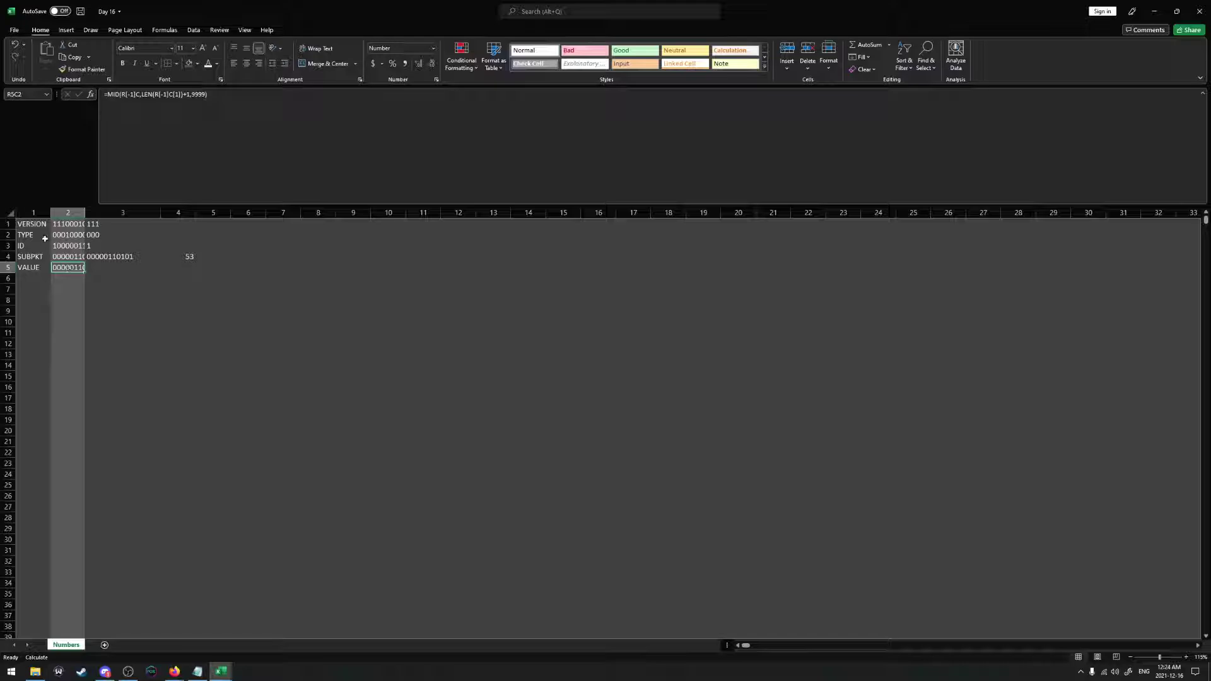
pyautogui.doubleClick(33, 224)
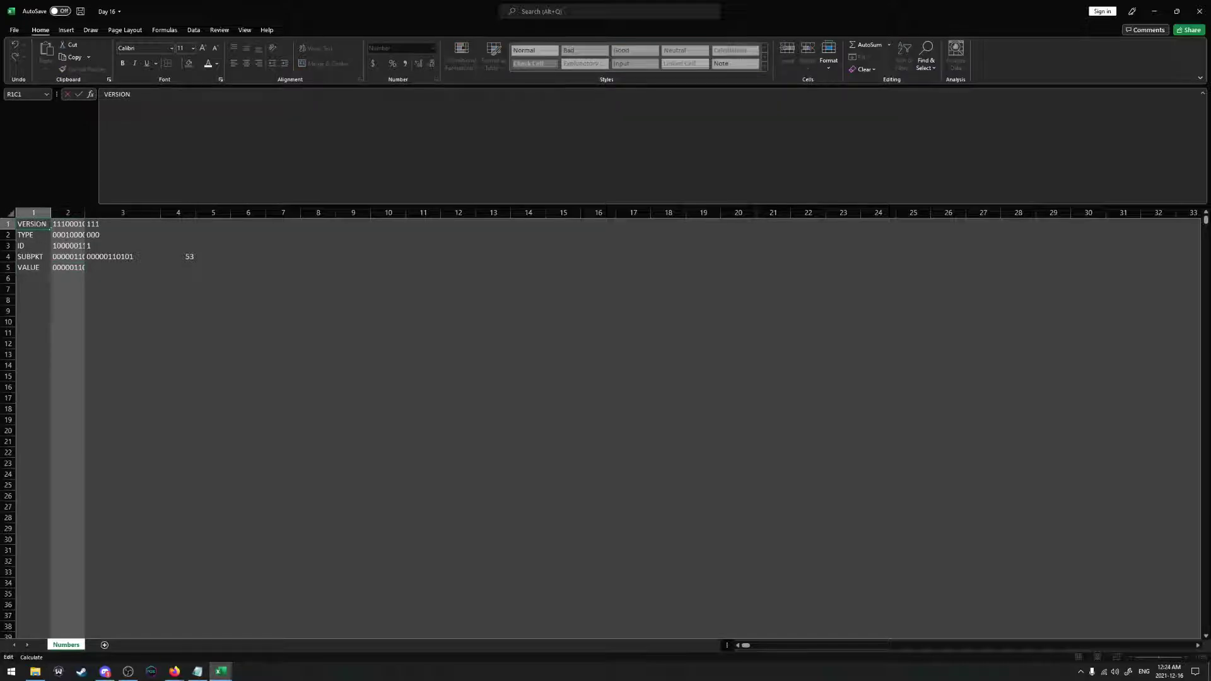
pyautogui.press('Escape')
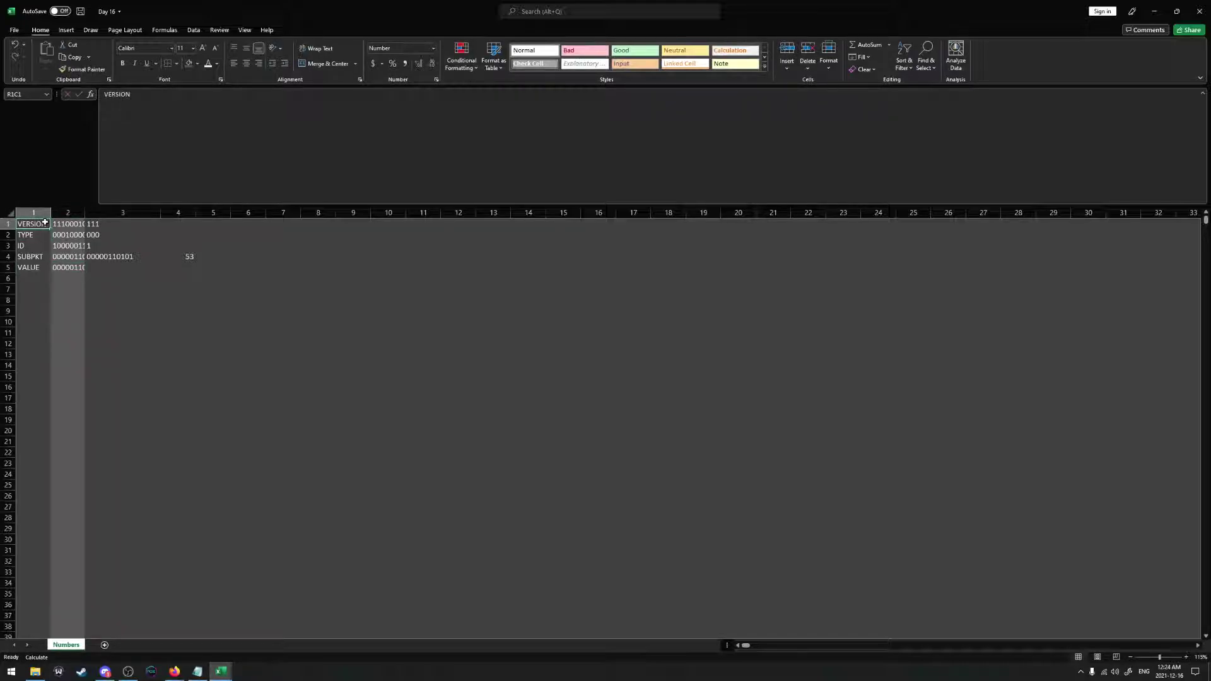
pyautogui.click(74, 278)
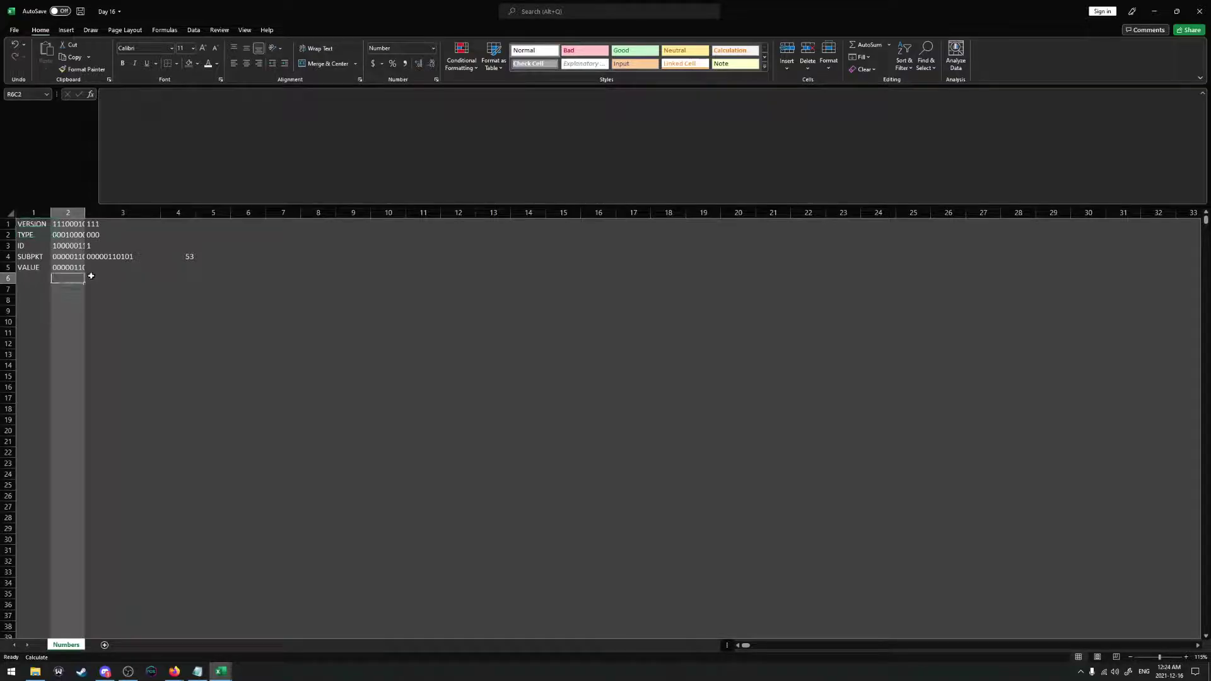
pyautogui.press('Up')
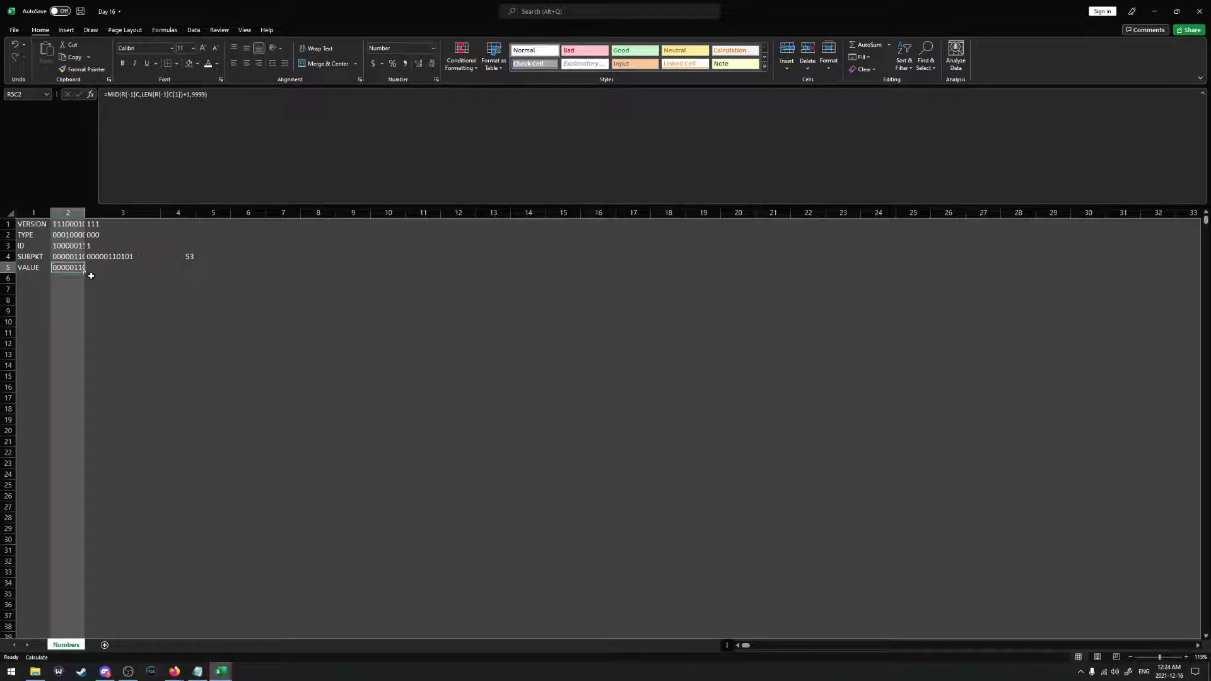
pyautogui.press('Up')
pyautogui.press('Left')
pyautogui.press('Down')
pyautogui.press('Right')
# Compare the VALUE formulas in R5C2 and R5C3
pyautogui.press('F2')
pyautogui.press('Escape')
pyautogui.press('Right')
pyautogui.press('F2')
pyautogui.press('Escape')
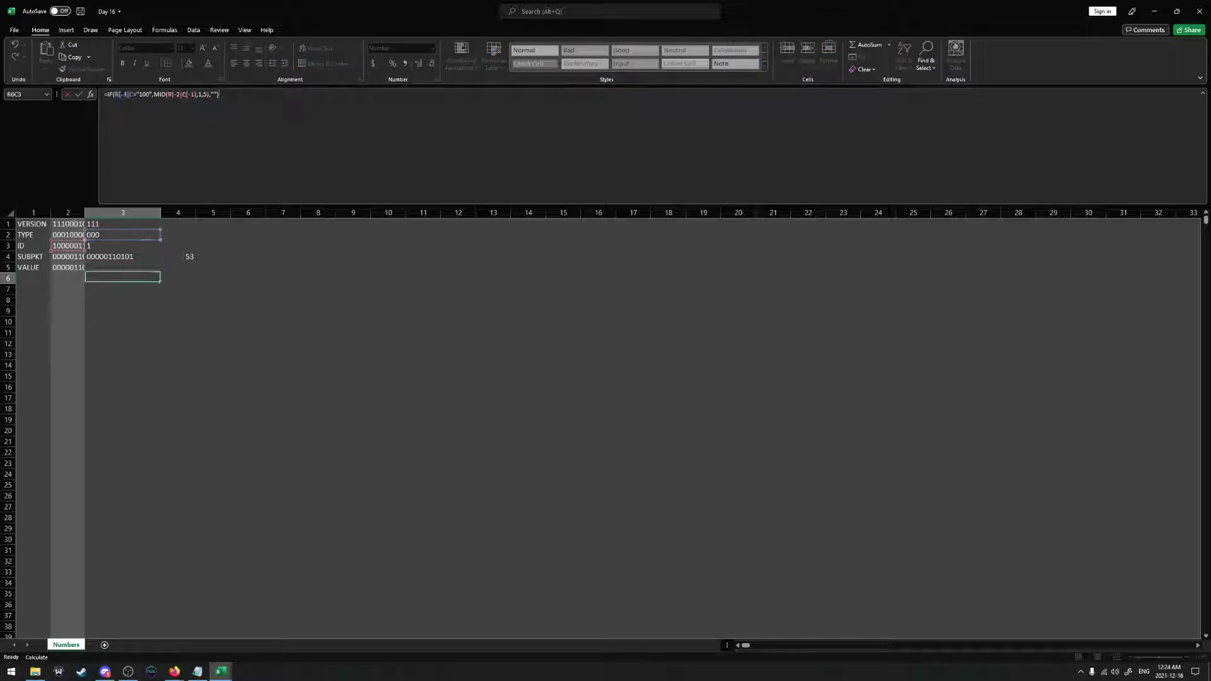
pyautogui.press('Left')
# Change R5C2's row offset to 3 to turn it into a remainder formula
pyautogui.press('F2')
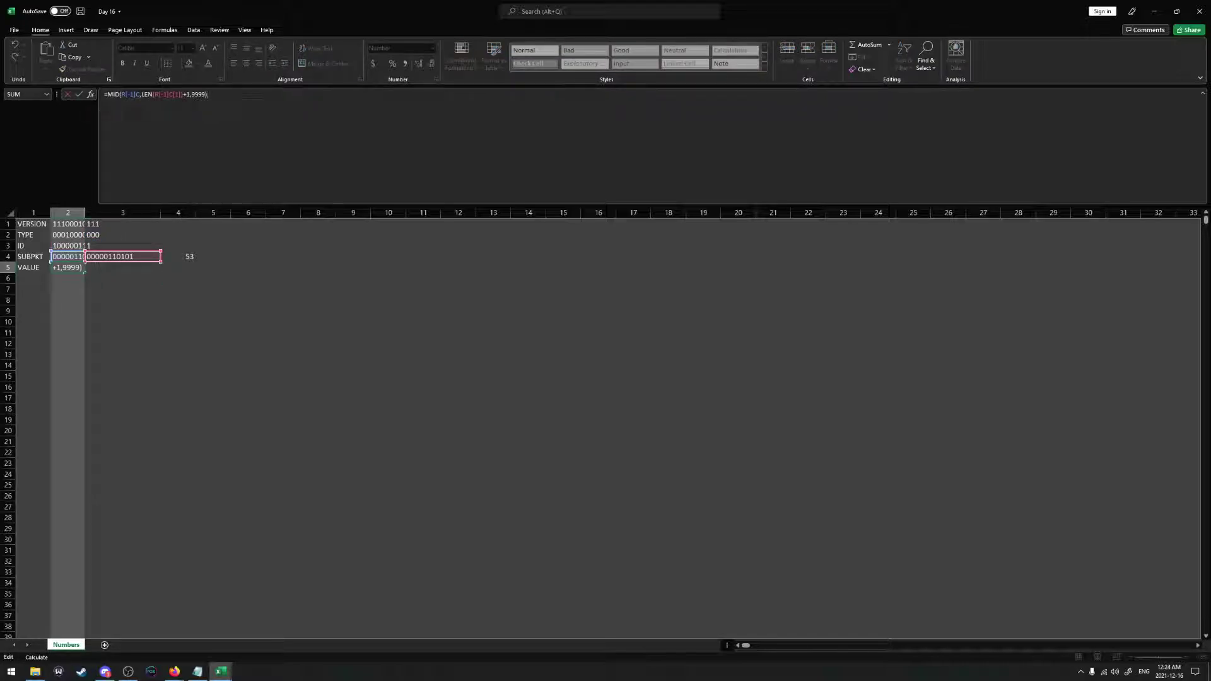
pyautogui.click(134, 94)
pyautogui.press('BackSpace')
pyautogui.write('3')
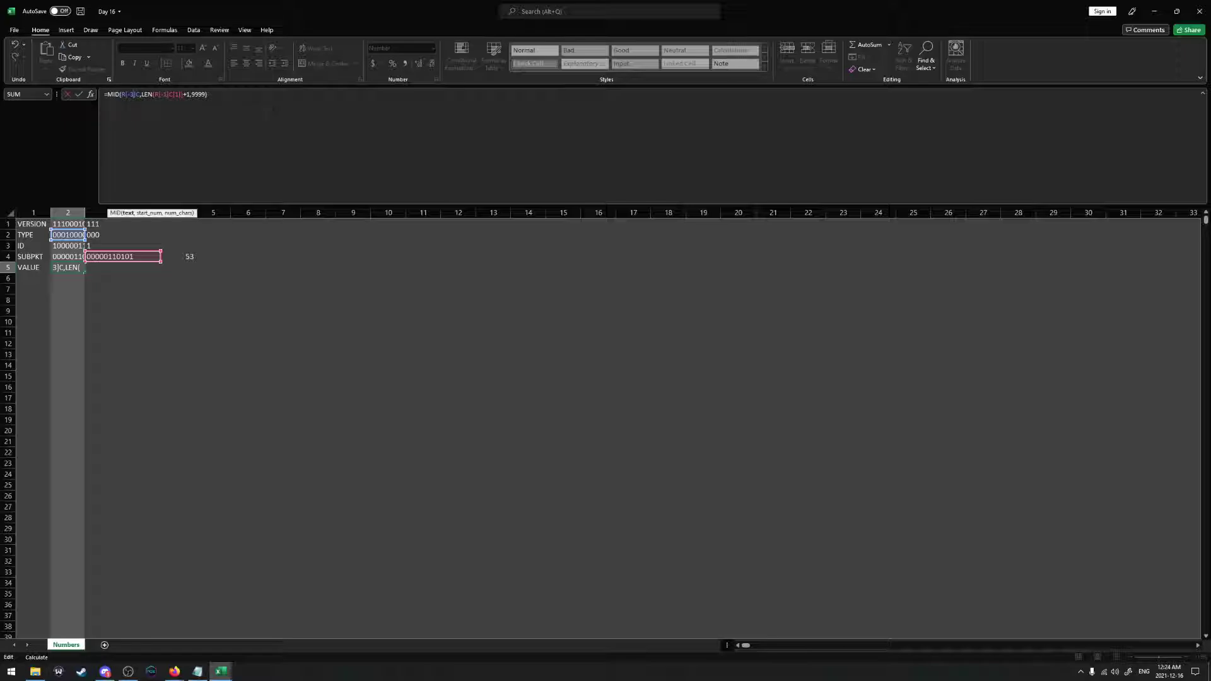
pyautogui.hotkey('ctrl', 'Return')
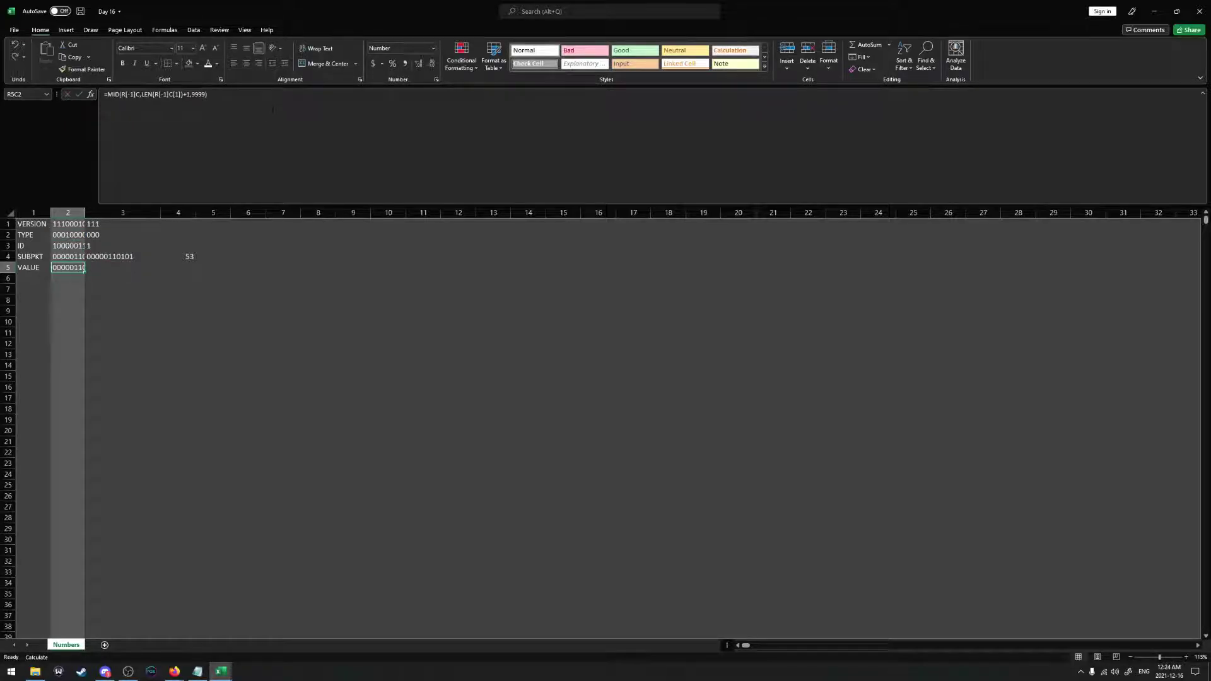
# Check R5C3's formula, then clear the remainder formula from R5C2
pyautogui.press('Right')
pyautogui.press('F2')
pyautogui.press('Escape')
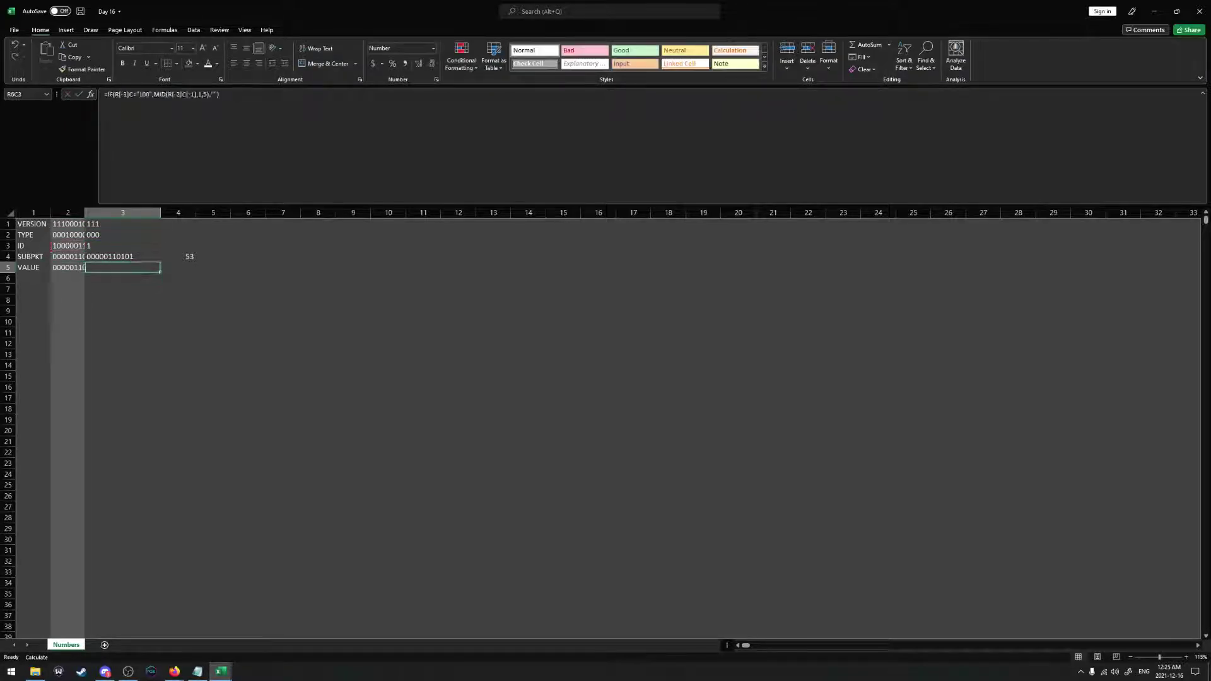
pyautogui.press('Left')
pyautogui.press('Delete')
pyautogui.press('Down')
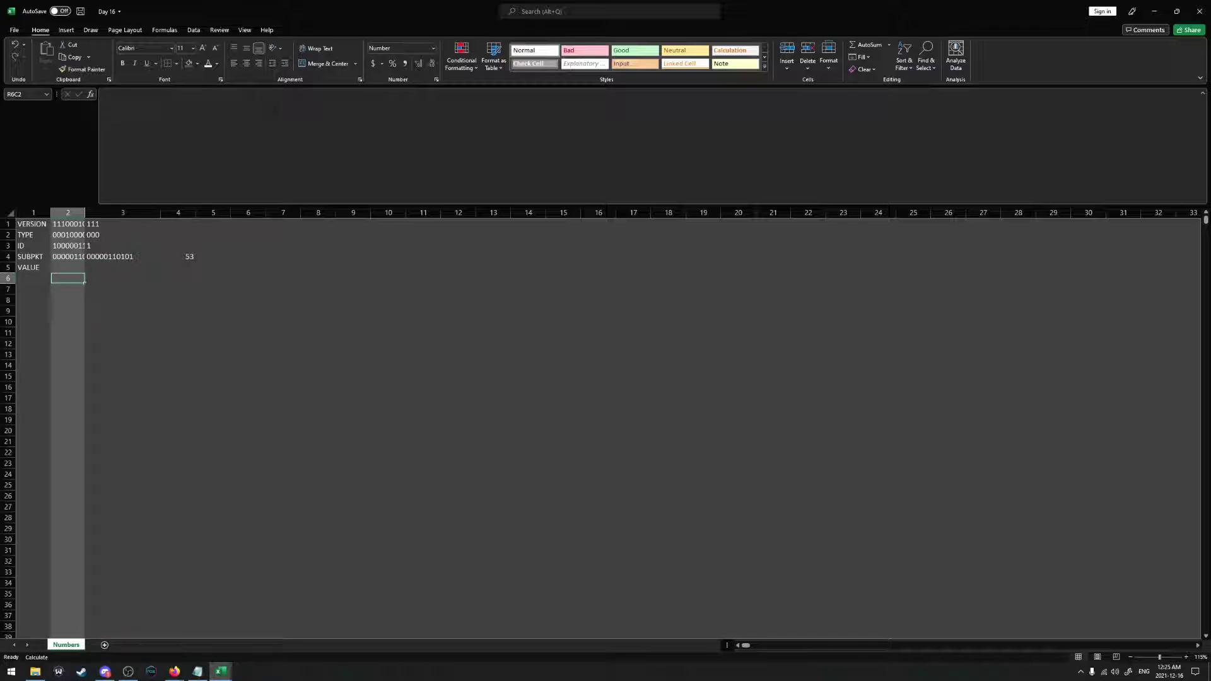
# Start an IF formula in R6C2 that tests TYPE = "100" and returns bits after VALUE's length
pyautogui.write('=IF(')
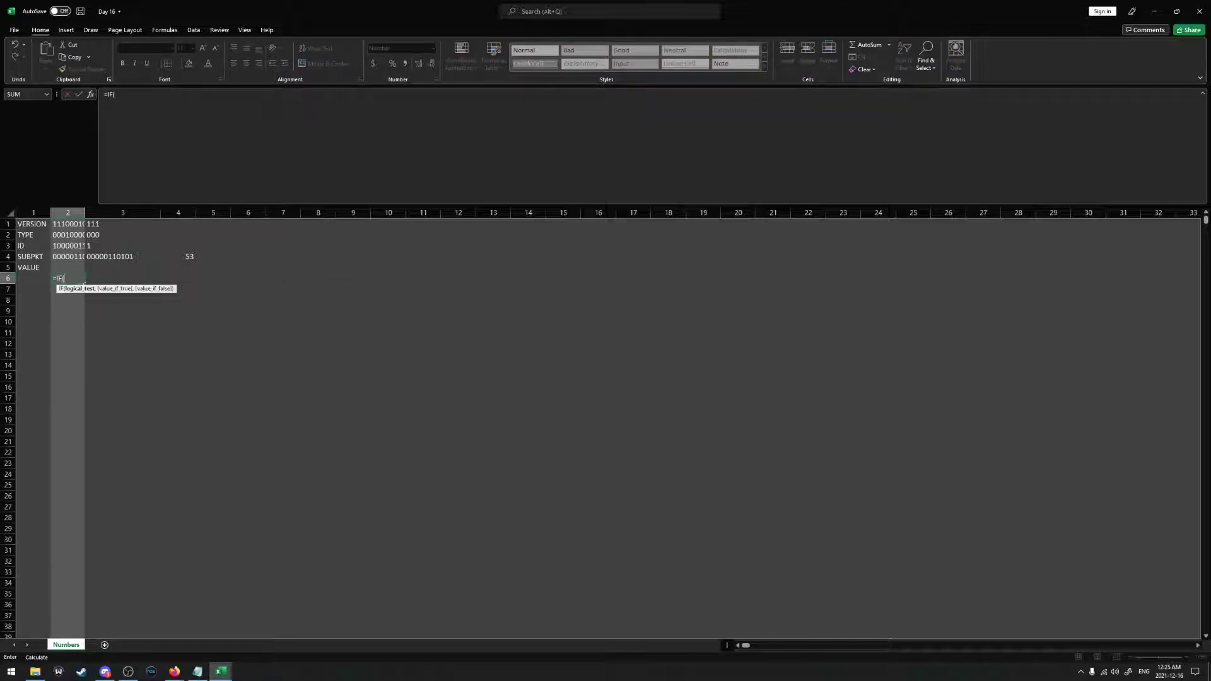
pyautogui.click(101, 236)
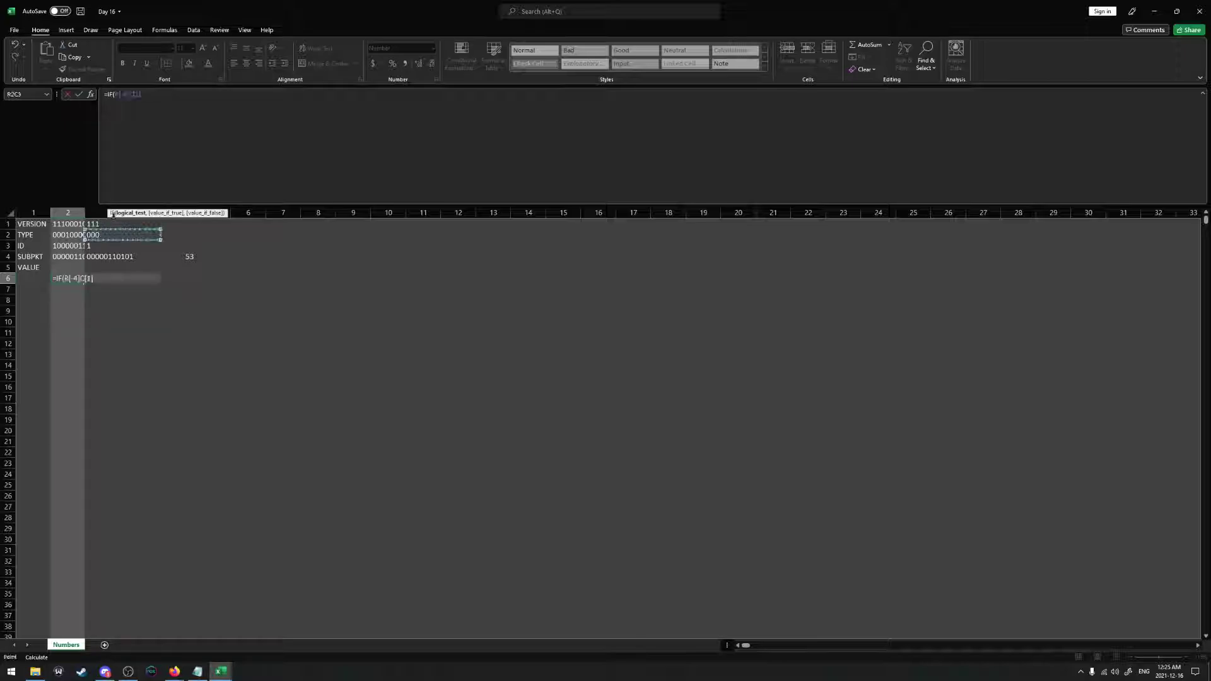
pyautogui.write('="100",')
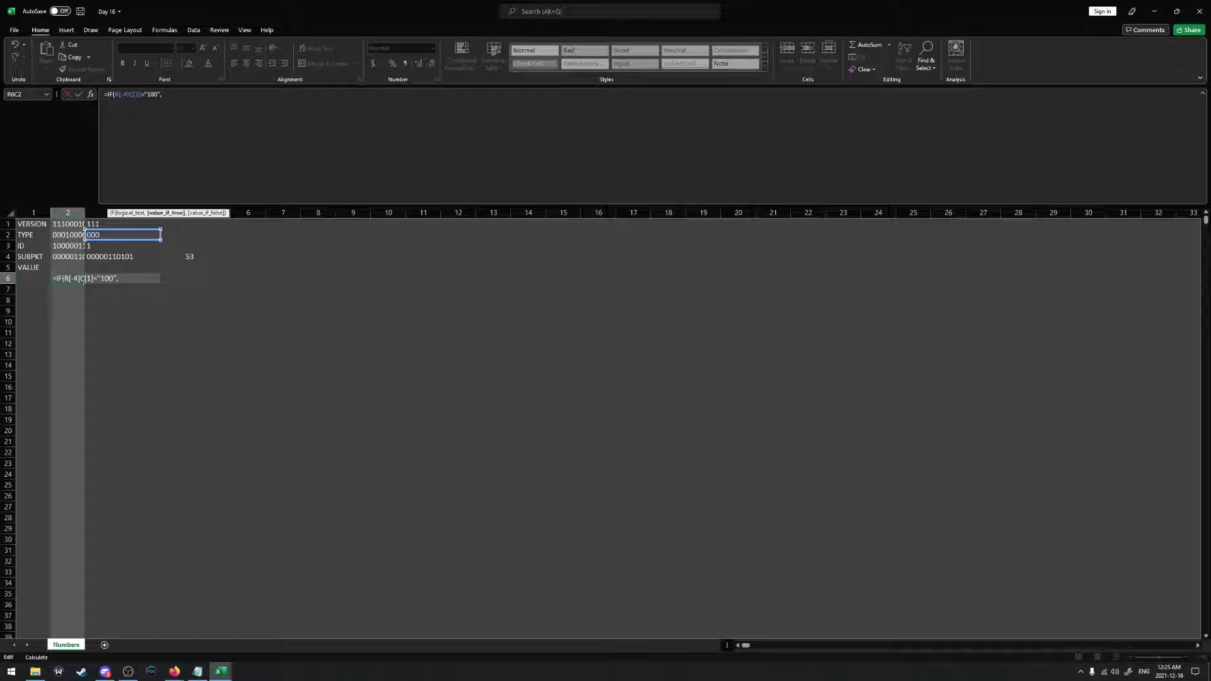
pyautogui.write('MID(')
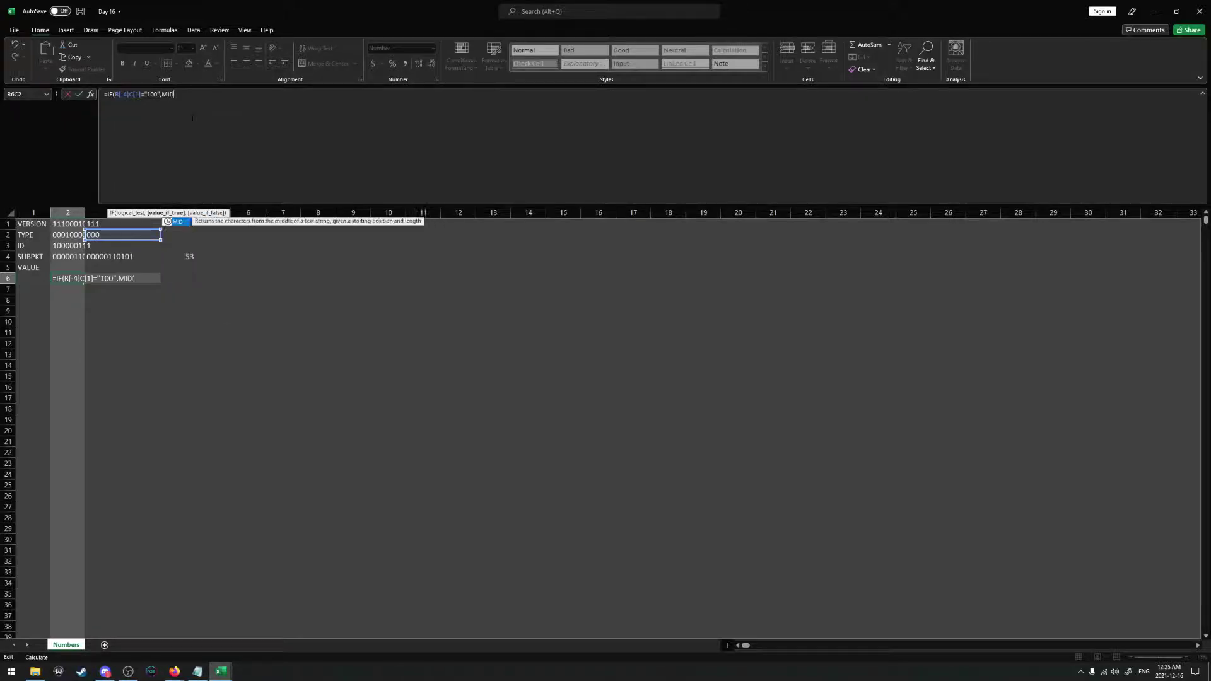
pyautogui.click(70, 234)
pyautogui.press('F2')
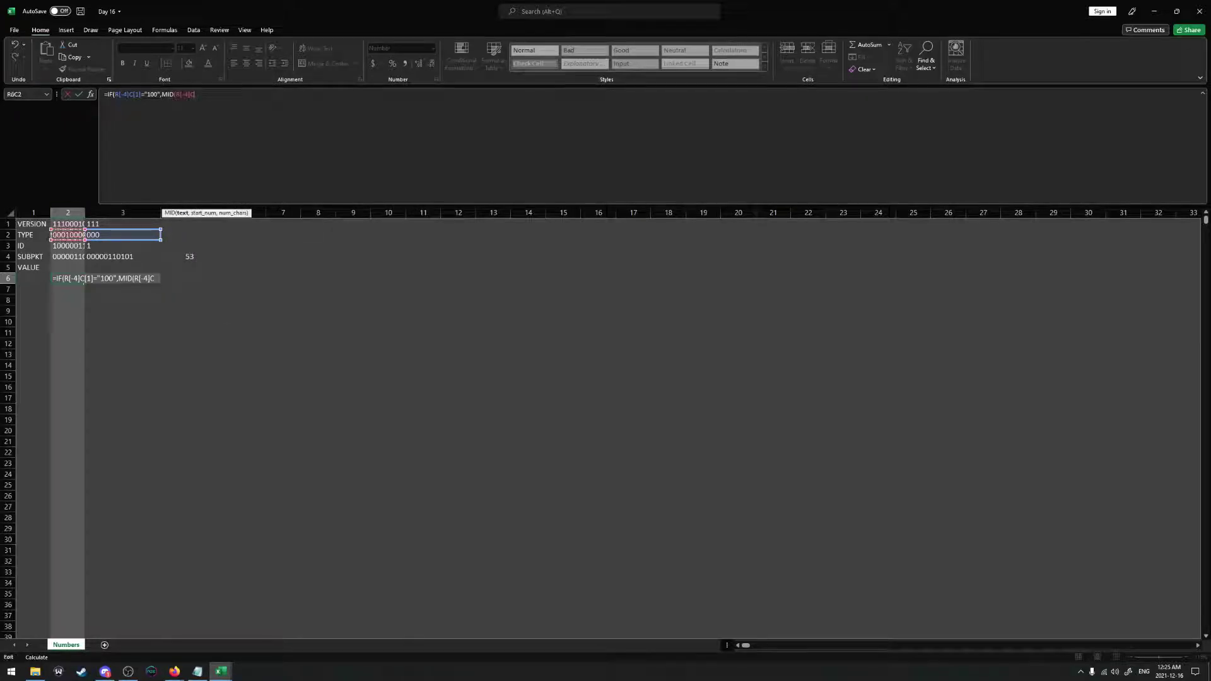
pyautogui.write(',L')
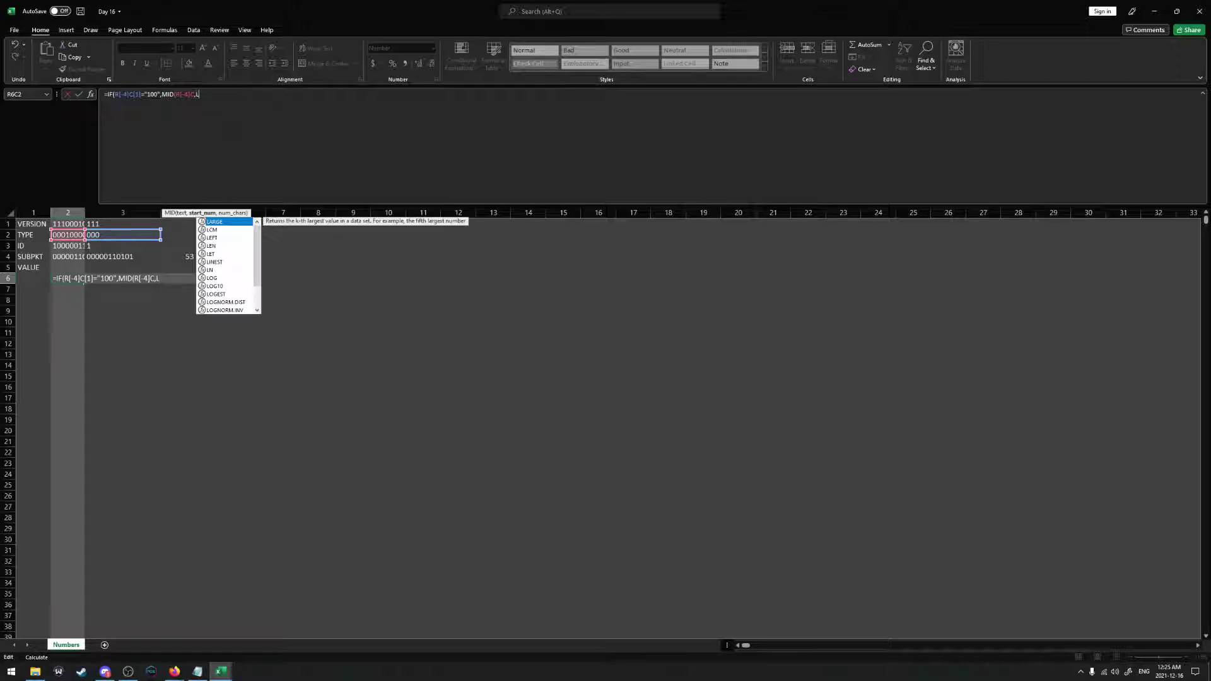
pyautogui.write('EN(')
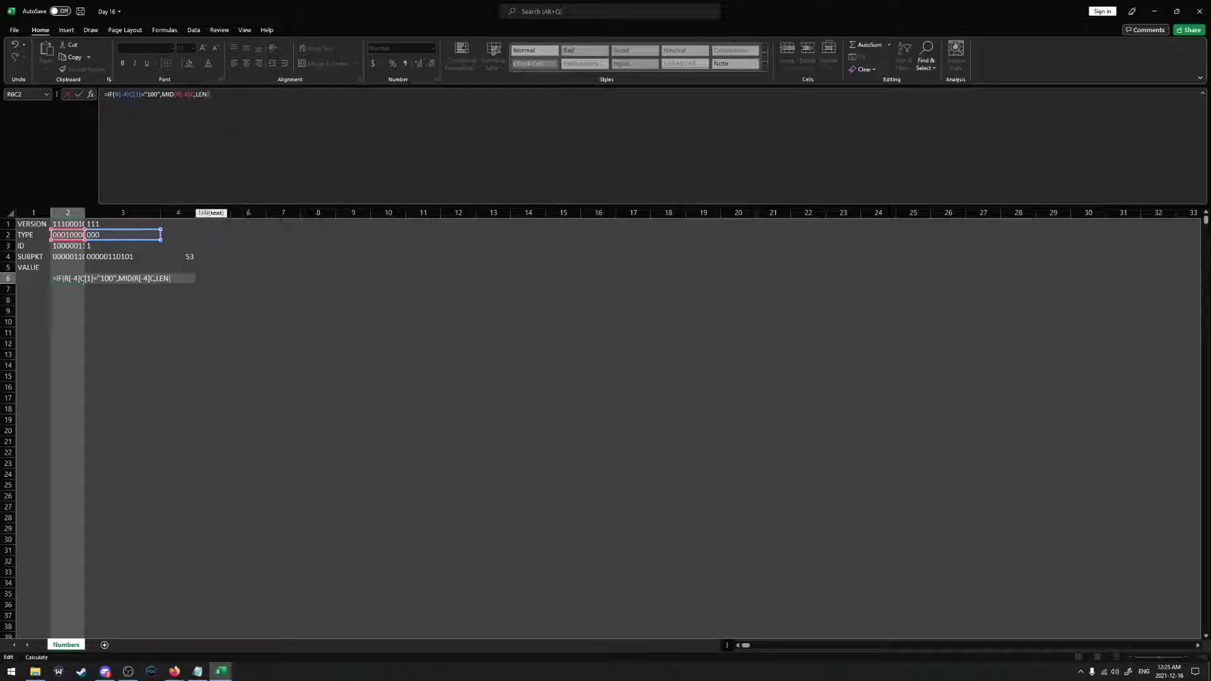
pyautogui.click(92, 268)
pyautogui.write(')+')
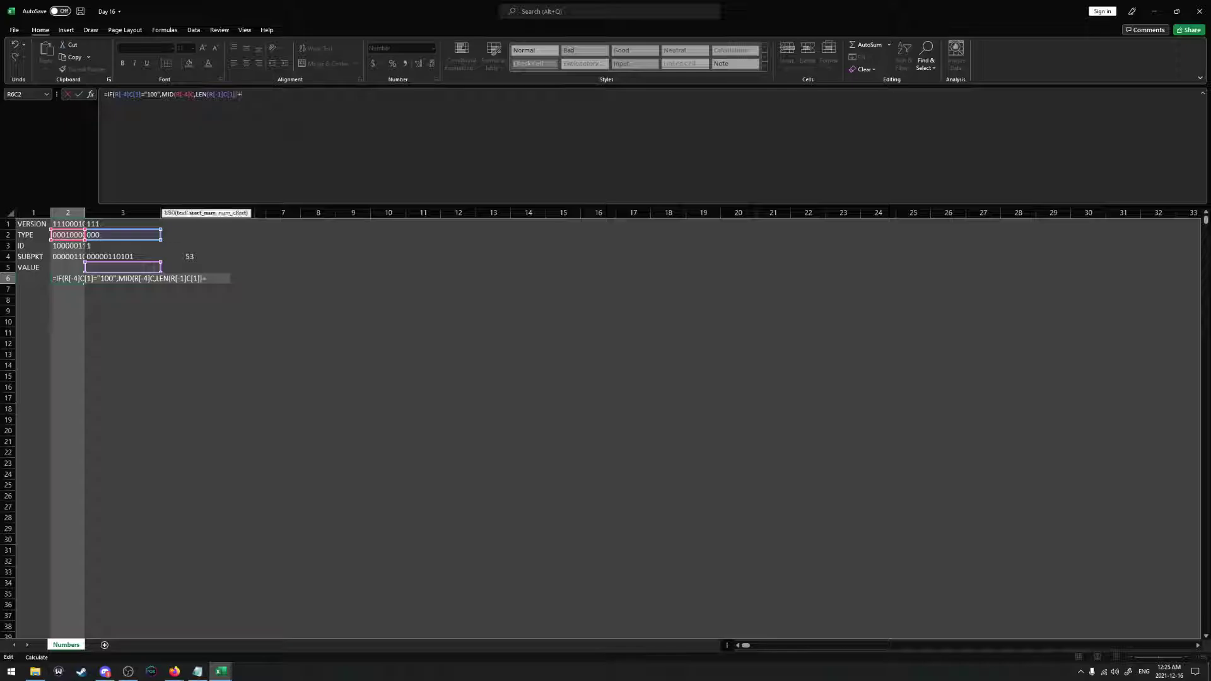
pyautogui.write('1,9999')
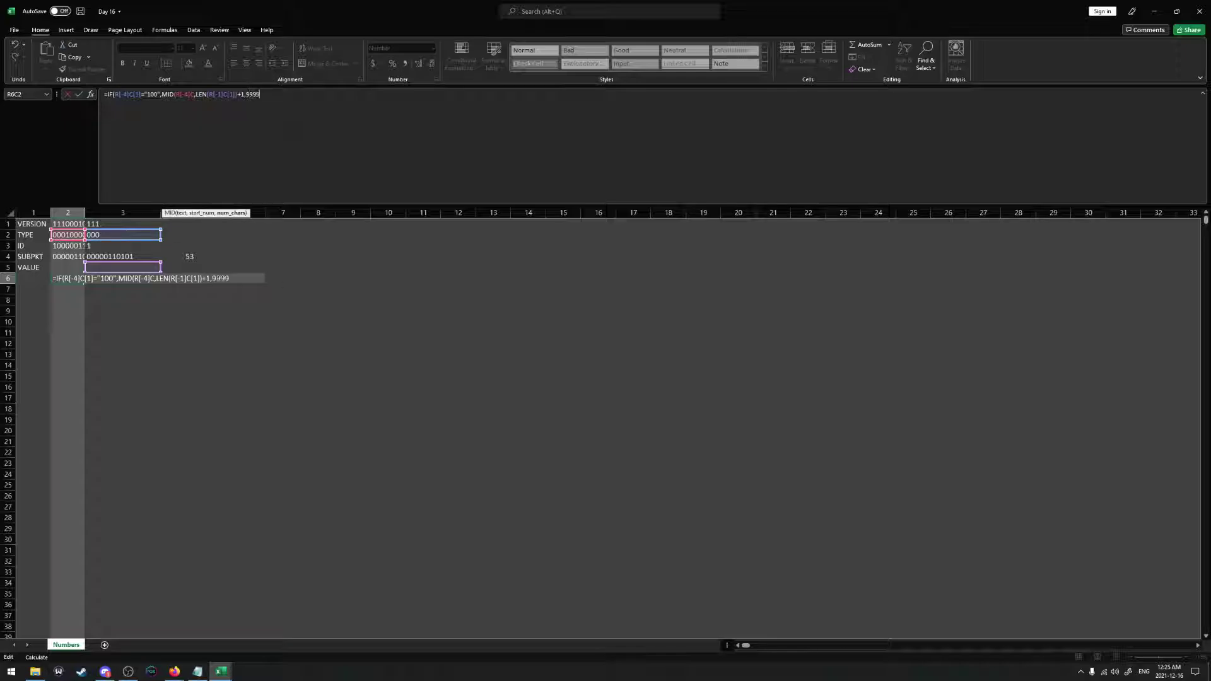
pyautogui.write('),')
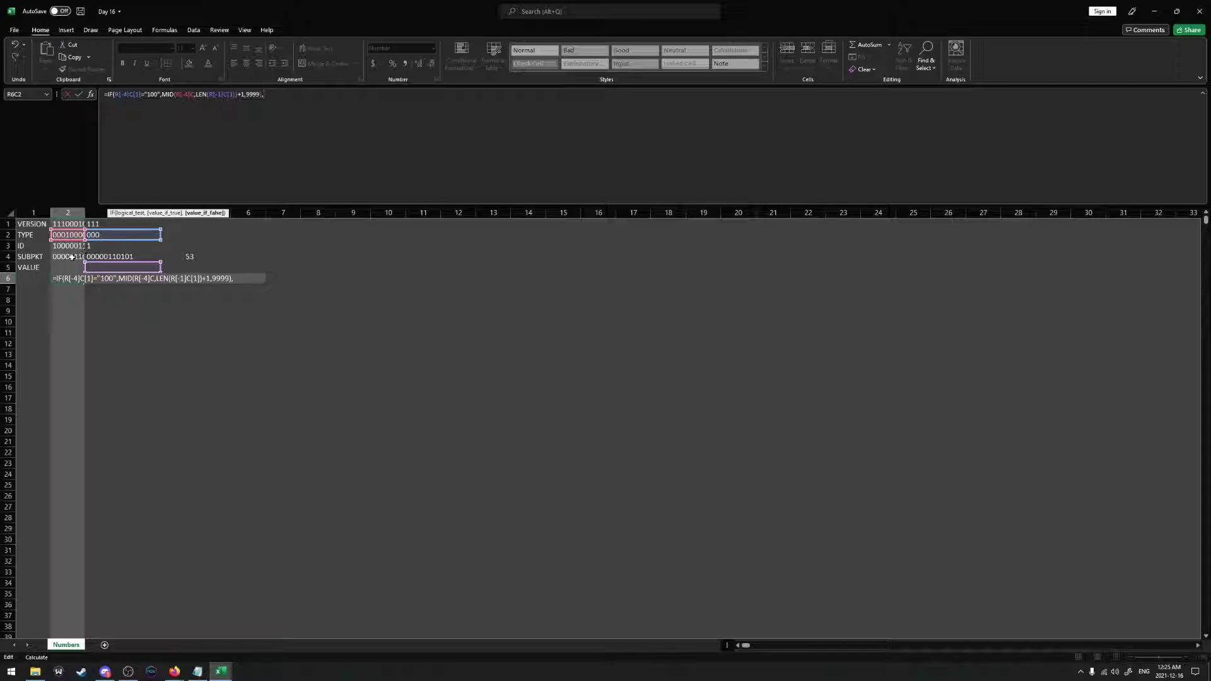
pyautogui.write('MID(')
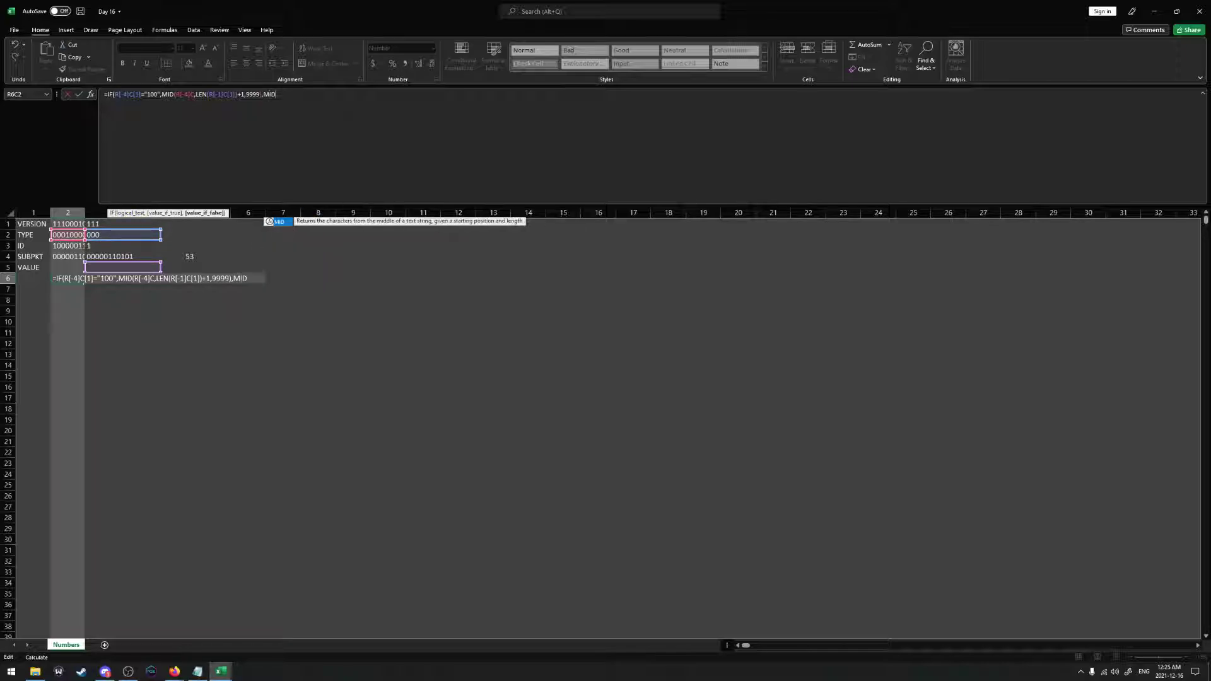
# Add the else branch returning bits after SUBPKT's length, and accept Excel's suggested correction
pyautogui.click(68, 256)
pyautogui.write(',LEN(')
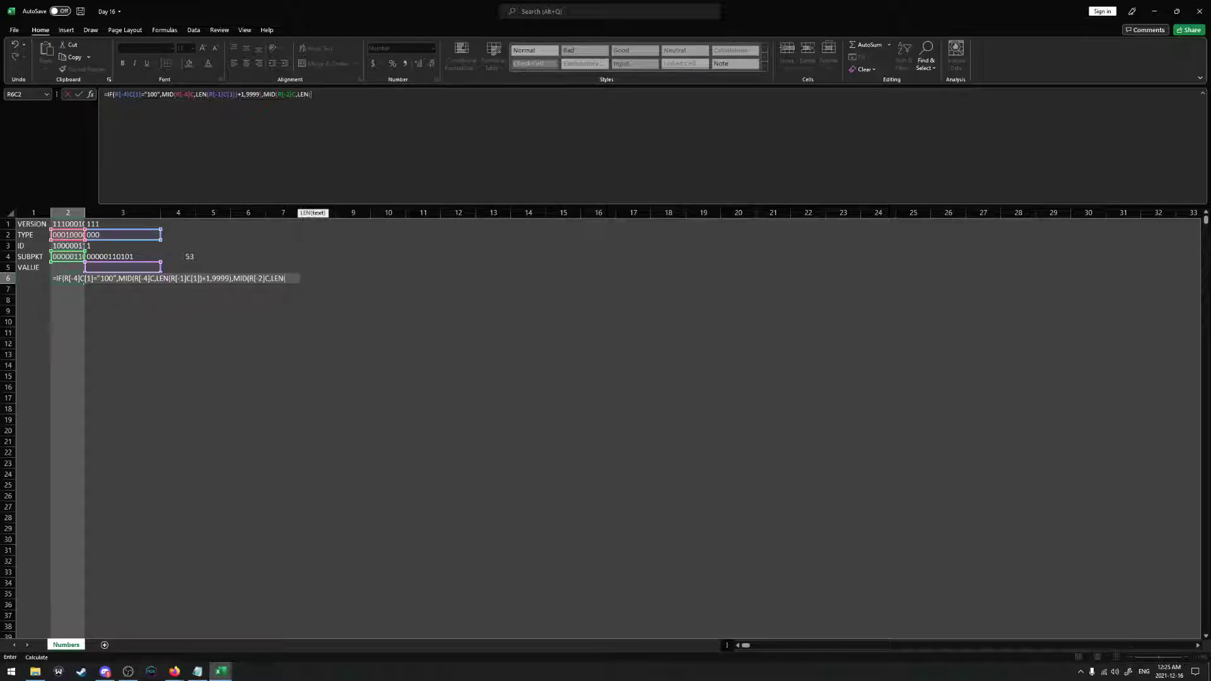
pyautogui.click(114, 257)
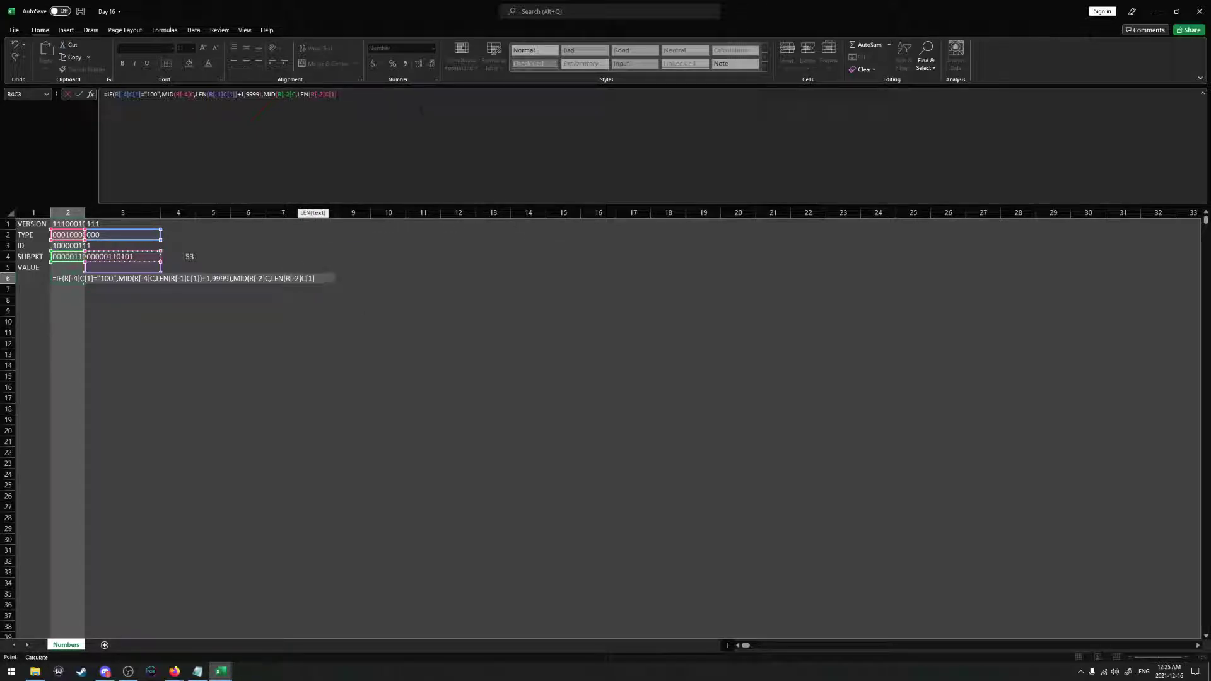
pyautogui.write(')+1,9999)')
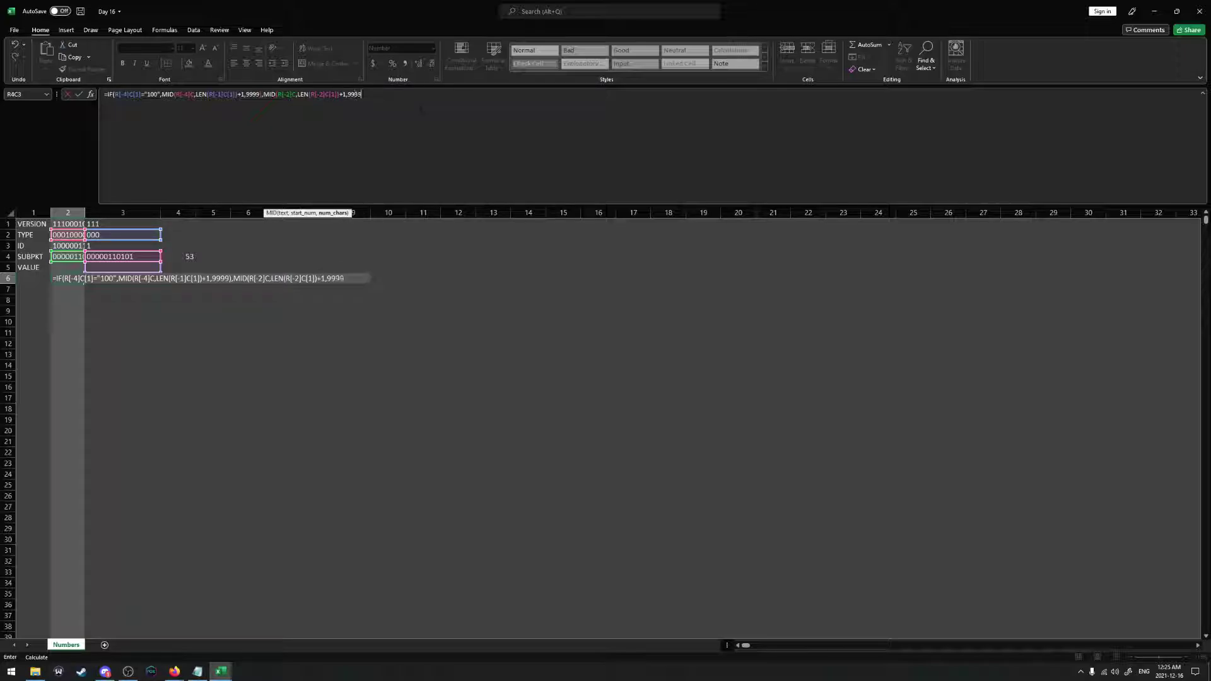
pyautogui.press('Return')
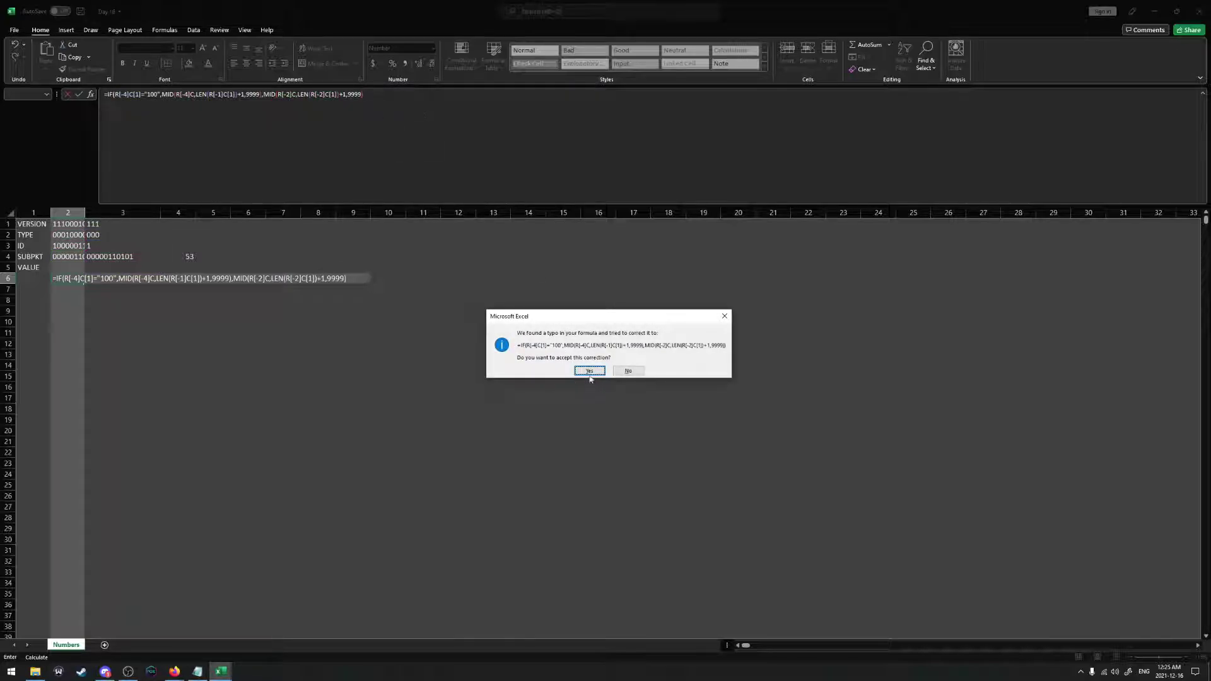
pyautogui.click(591, 371)
# Check R6C2's remaining bits and widen column 2 to show more of each bit string
pyautogui.click(81, 279)
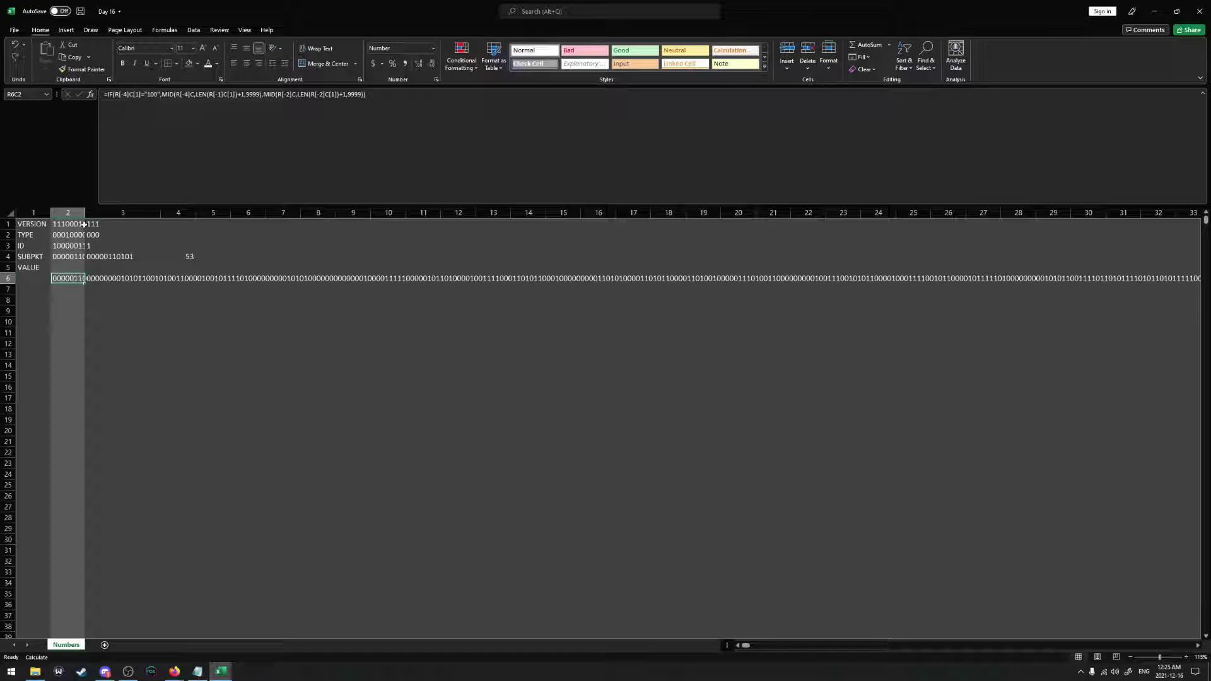
pyautogui.moveTo(84, 214); pyautogui.dragTo(124, 214)
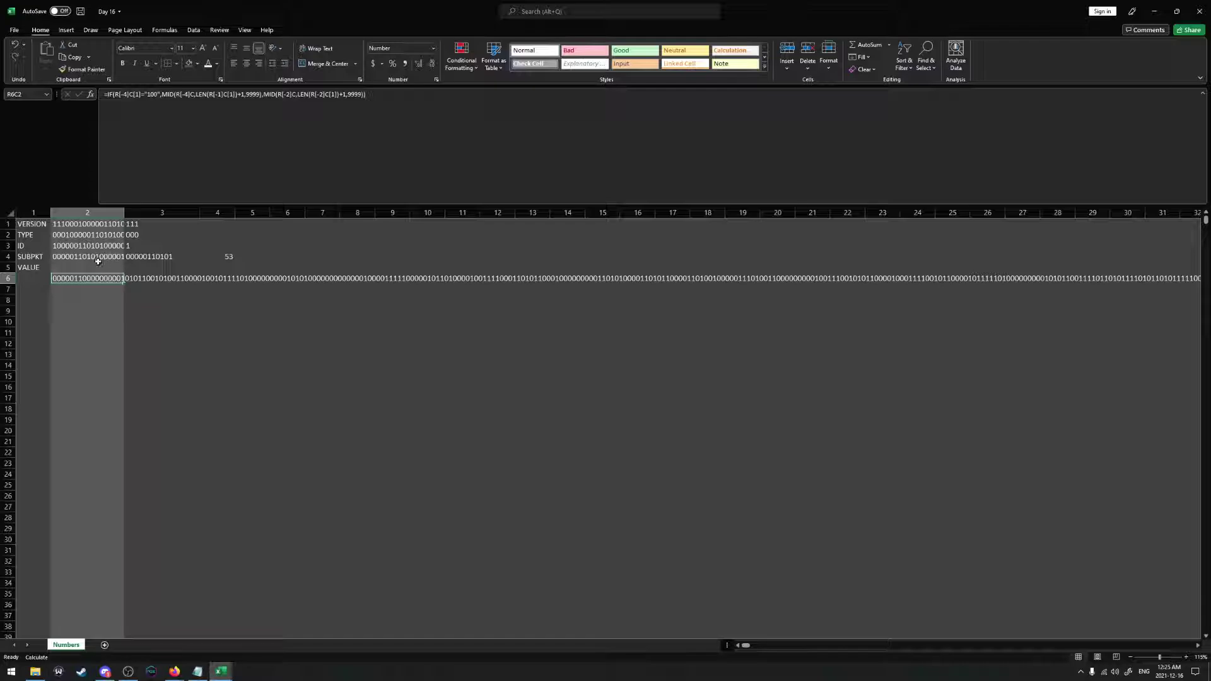
pyautogui.moveTo(125, 214)
pyautogui.mouseDown()
pyautogui.moveTo(61, 213)
pyautogui.moveTo(105, 215)
pyautogui.mouseUp()
pyautogui.click(119, 225)
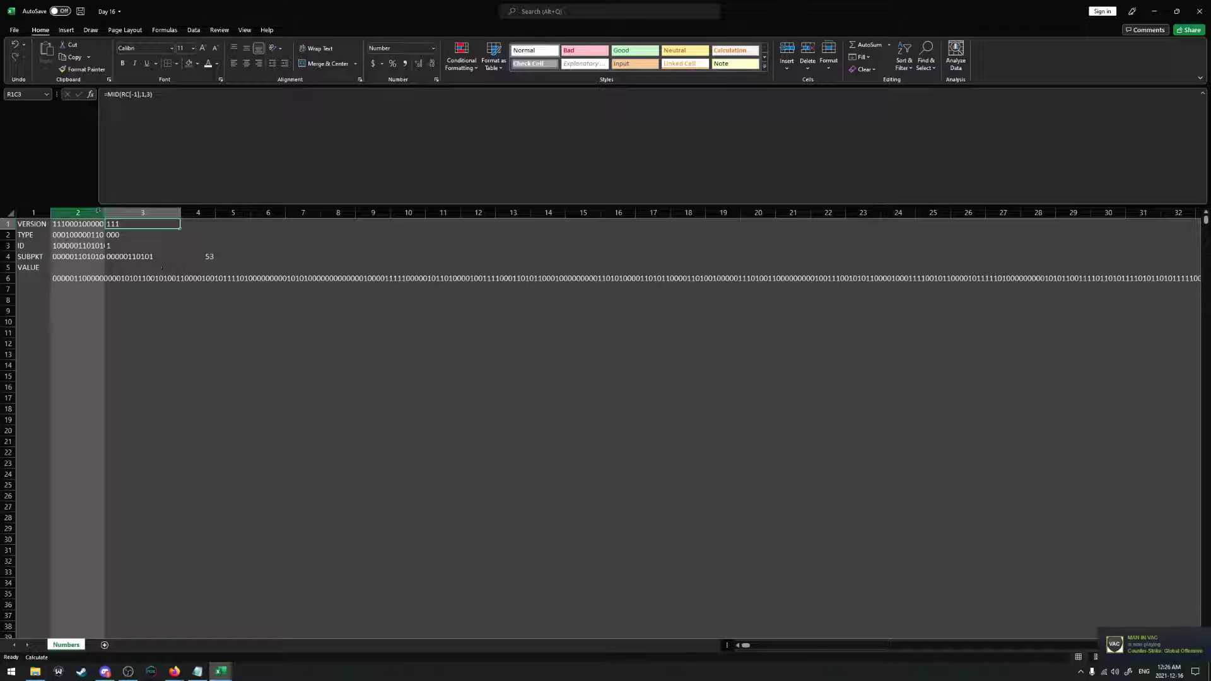
# Narrow columns 2 and 3 and delete the stray 53 in R4C4
pyautogui.moveTo(104, 212); pyautogui.dragTo(87, 213)
pyautogui.moveTo(161, 212); pyautogui.dragTo(145, 213)
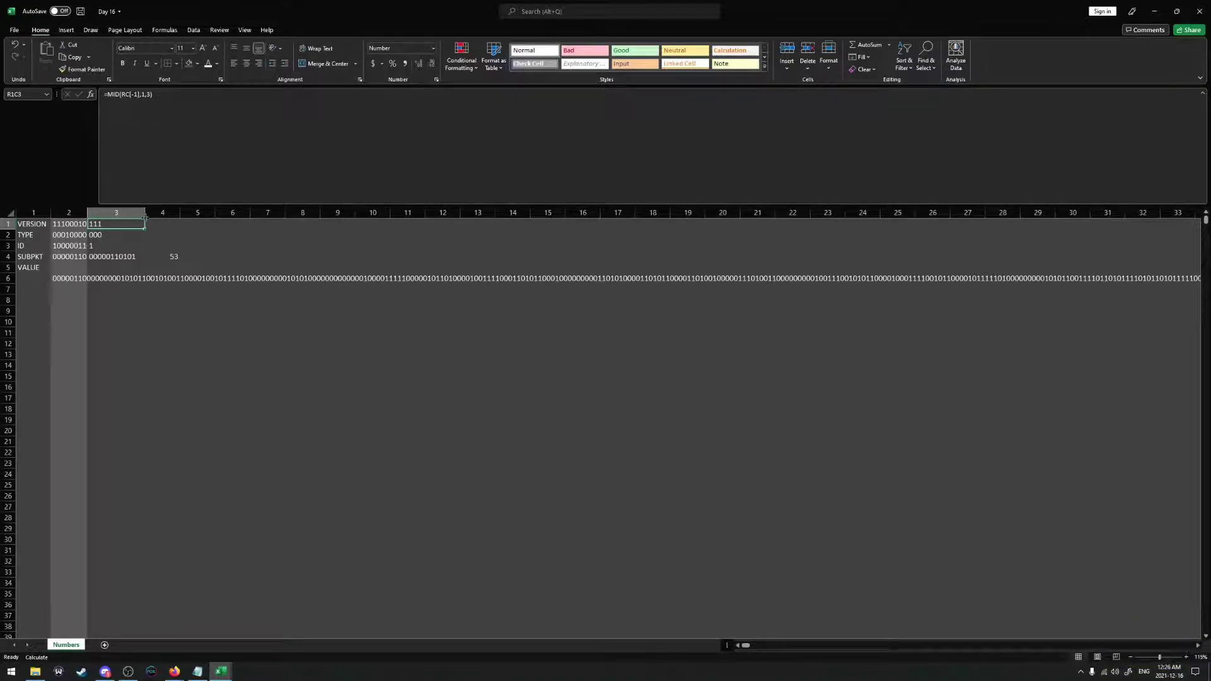
pyautogui.click(173, 257)
pyautogui.press('Delete')
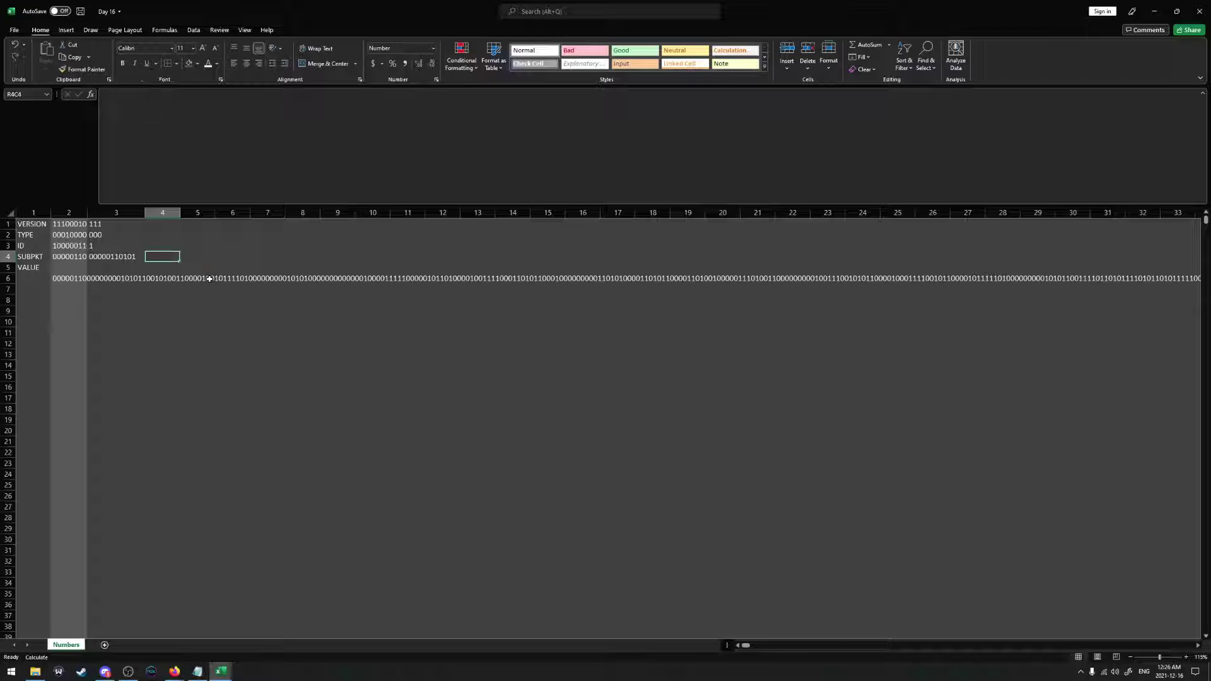
# Shade all of column 5 grey as a separator between blocks
pyautogui.click(169, 222)
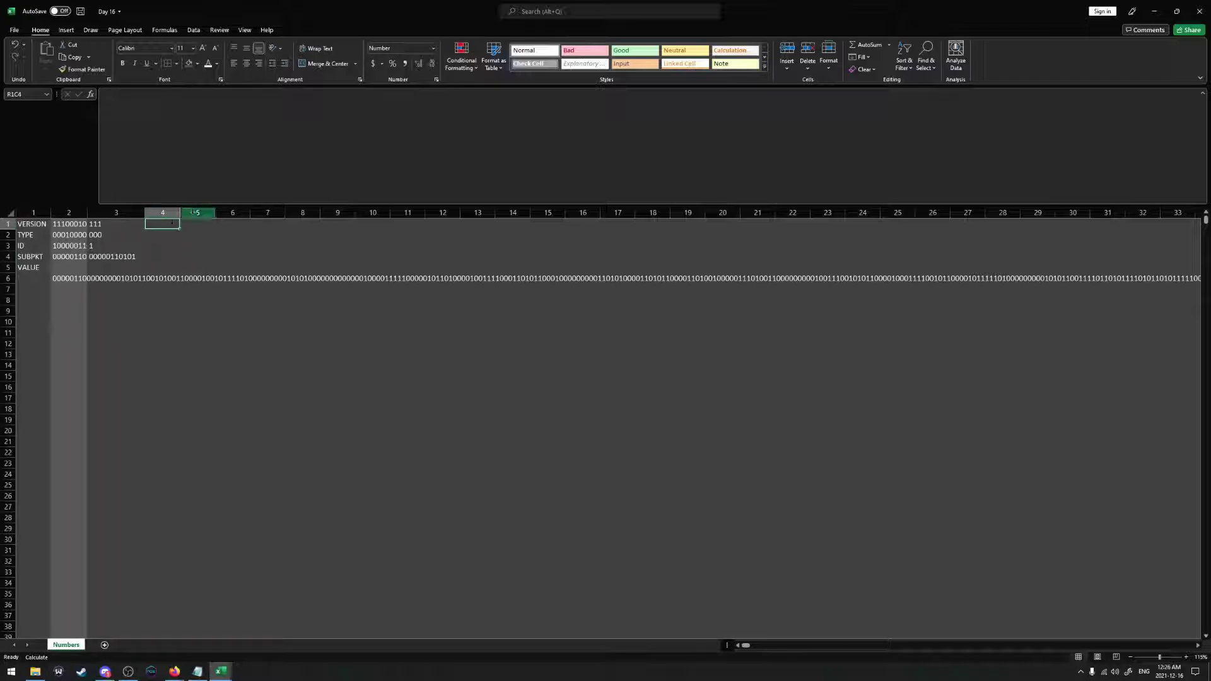
pyautogui.click(197, 212)
pyautogui.click(189, 63)
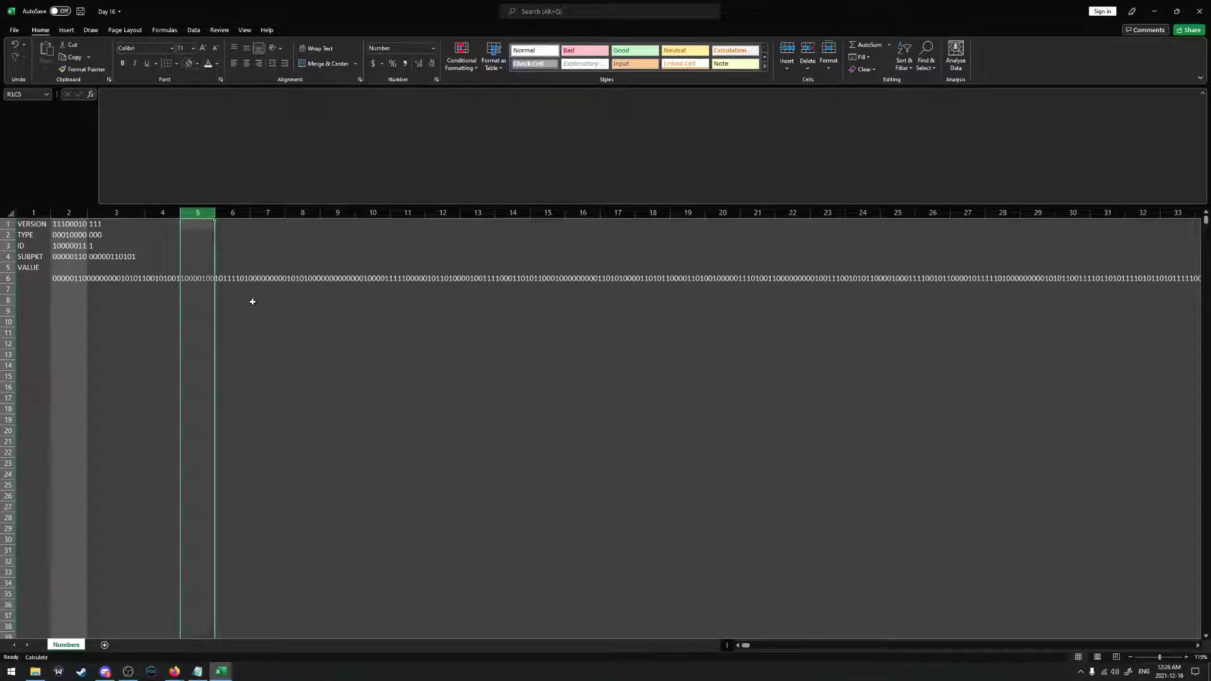
pyautogui.click(251, 299)
pyautogui.click(198, 224)
pyautogui.click(38, 224)
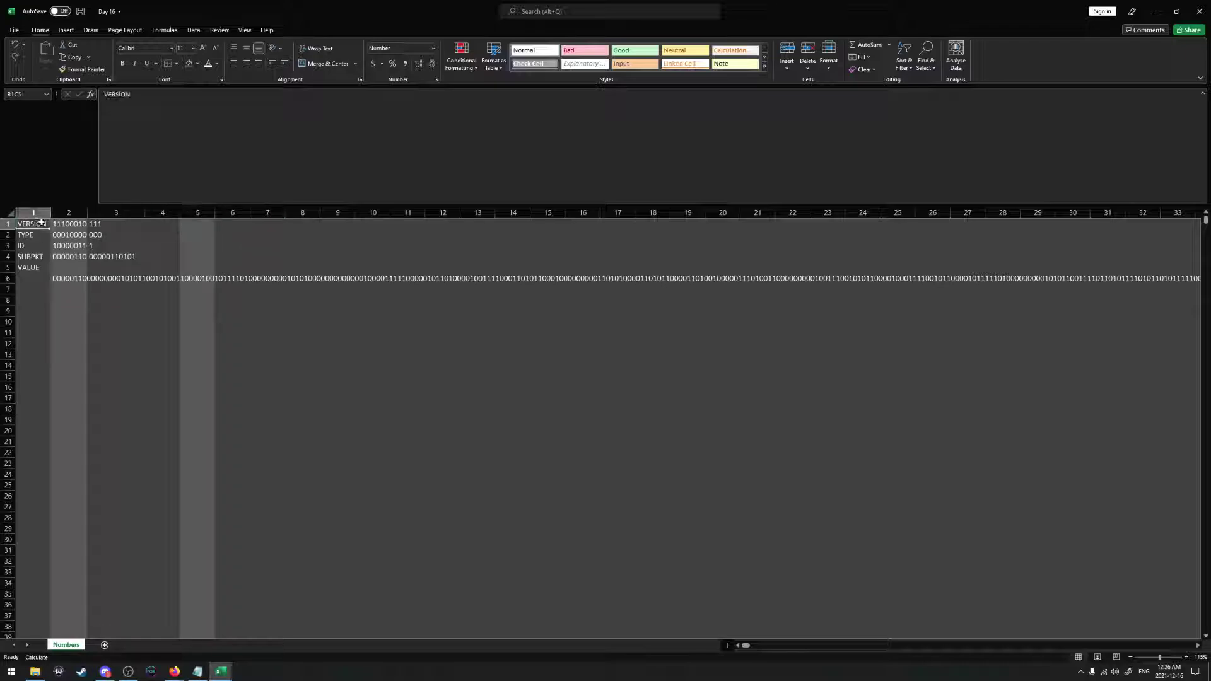
# Narrow column 3 further and begin a new entry in R1C5
pyautogui.moveTo(145, 213); pyautogui.dragTo(125, 214)
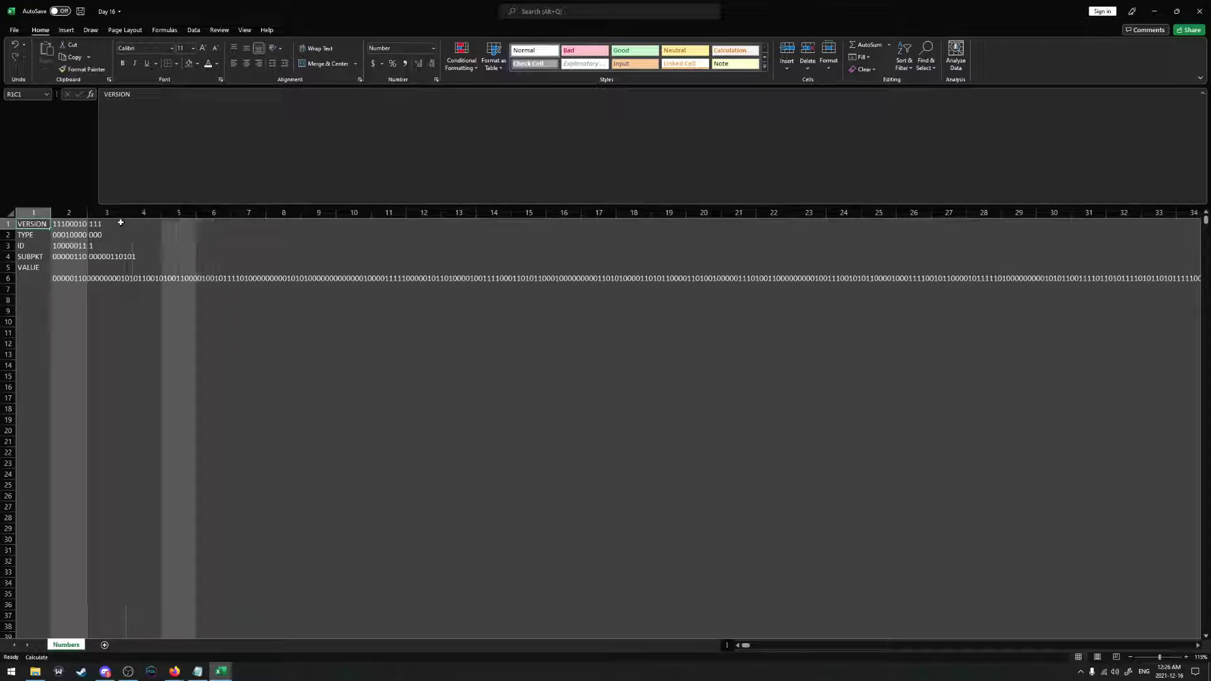
pyautogui.doubleClick(189, 224)
pyautogui.write("'")
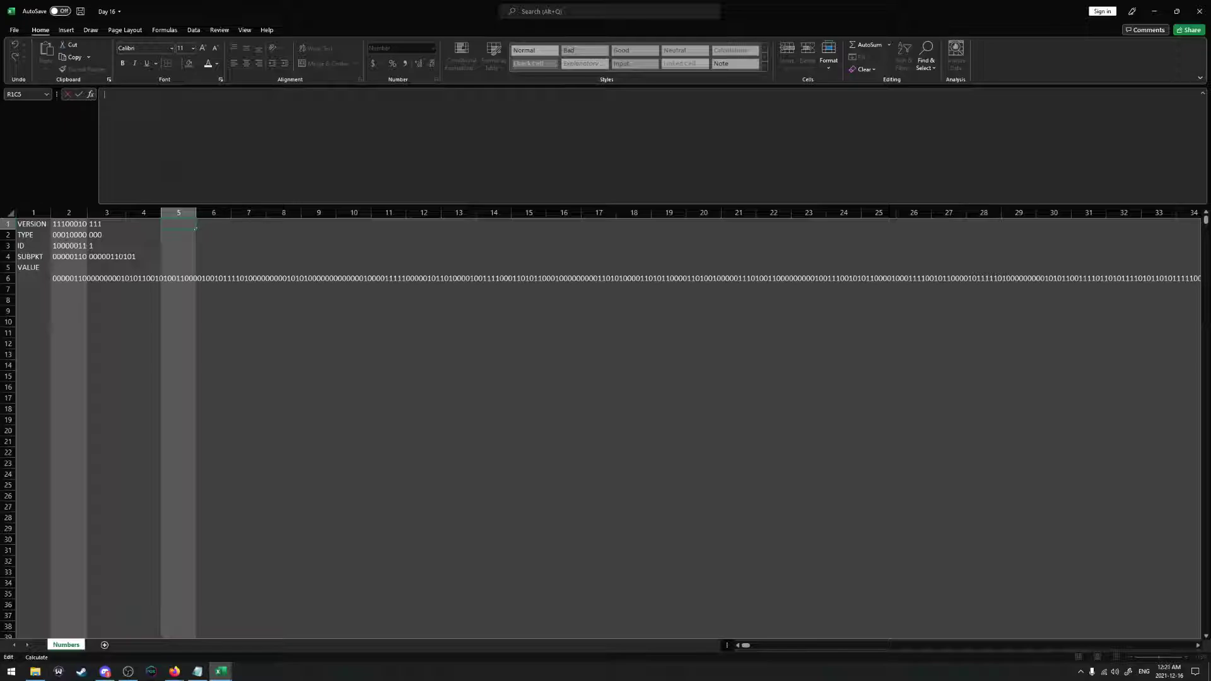
# Enter =R[5]C[-3] in R1C5, pulling in the remaining bits from R6C2
pyautogui.write('=')
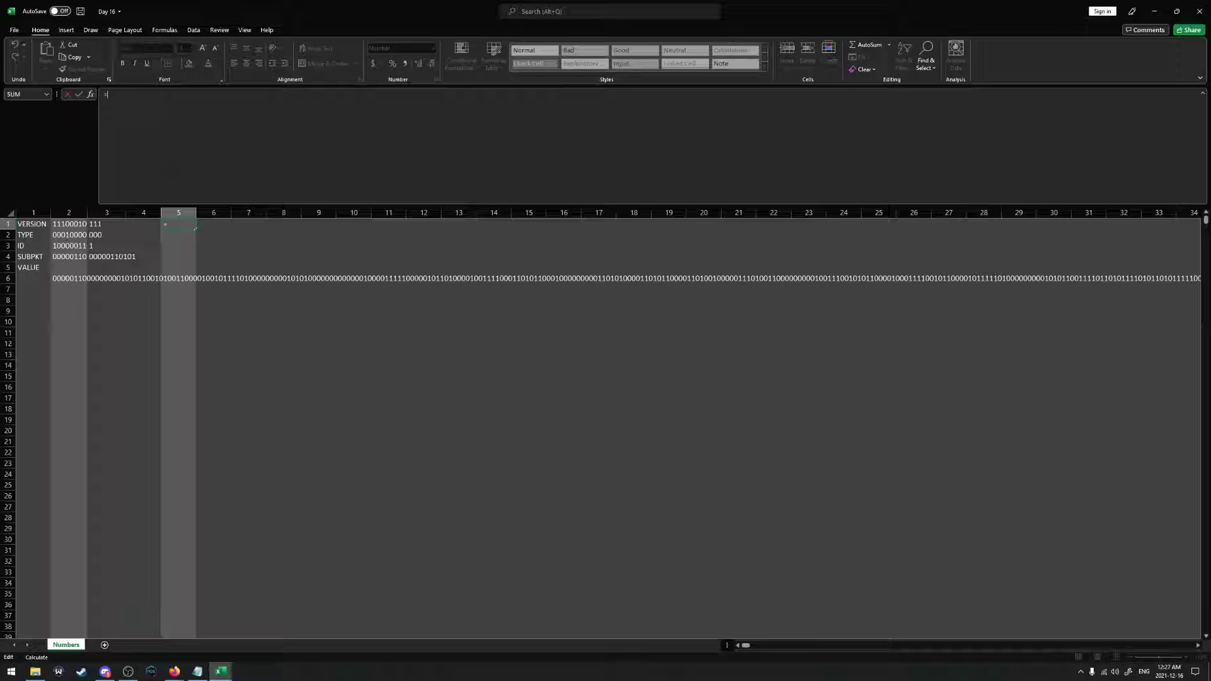
pyautogui.click(71, 281)
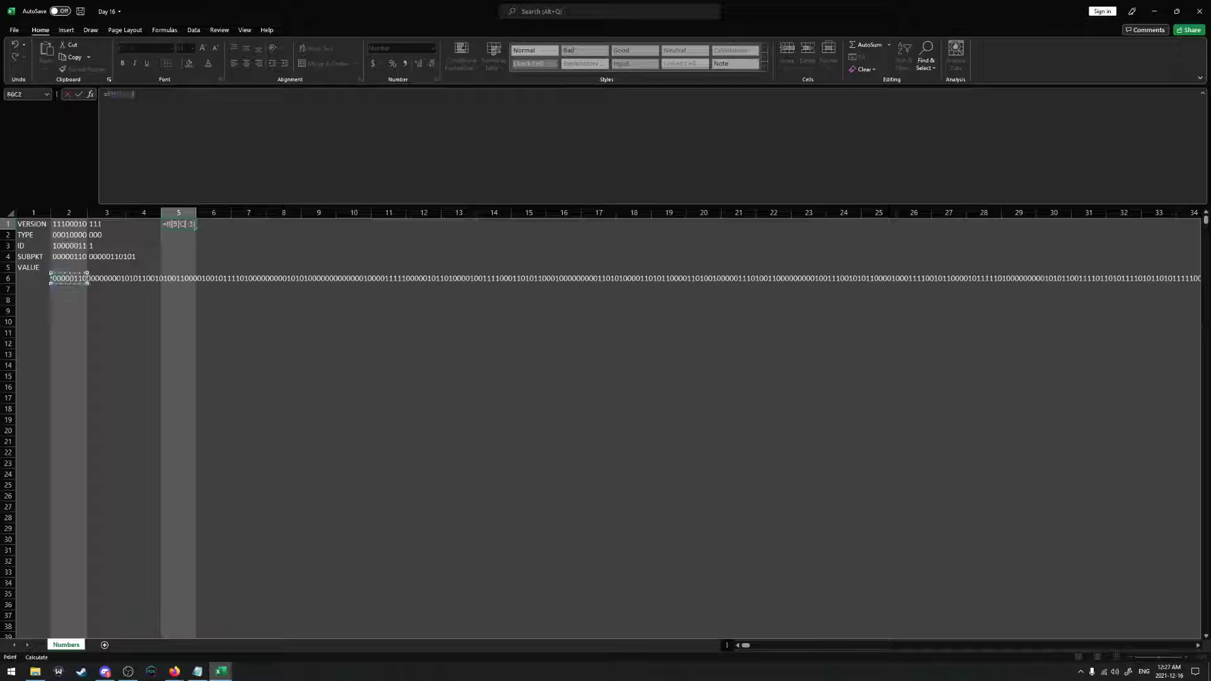
pyautogui.press('Return')
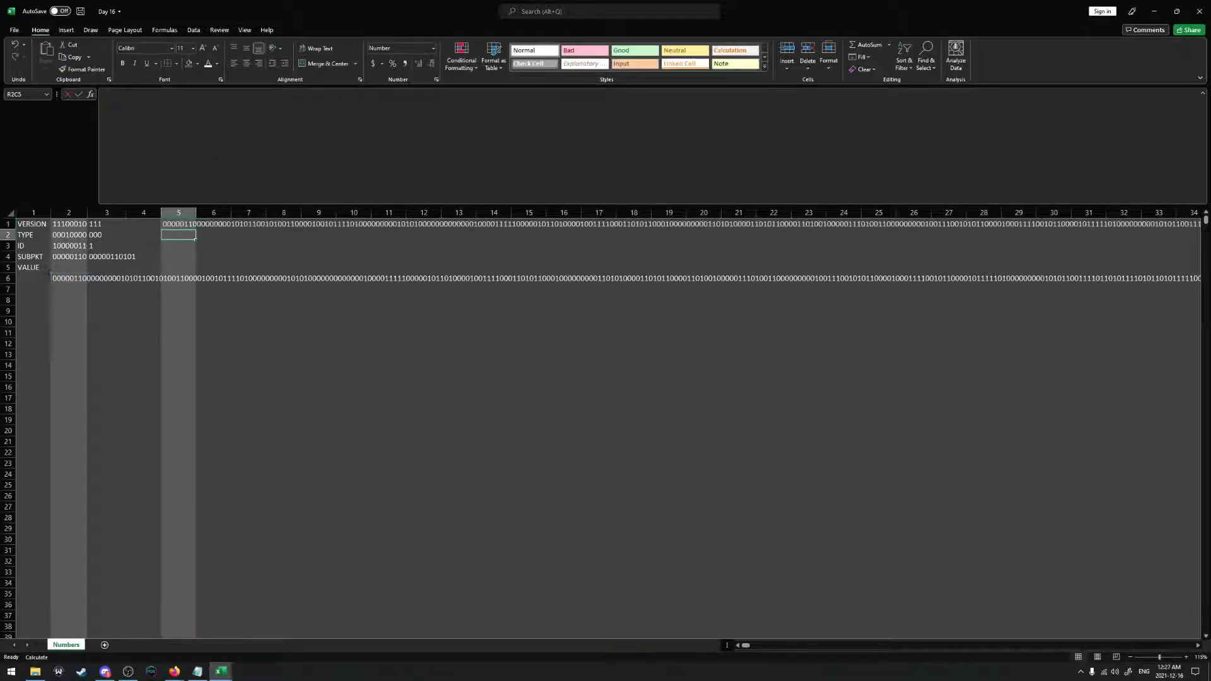
# Copy column 3's decoded field formulas into column 6
pyautogui.moveTo(106, 225); pyautogui.dragTo(101, 265)
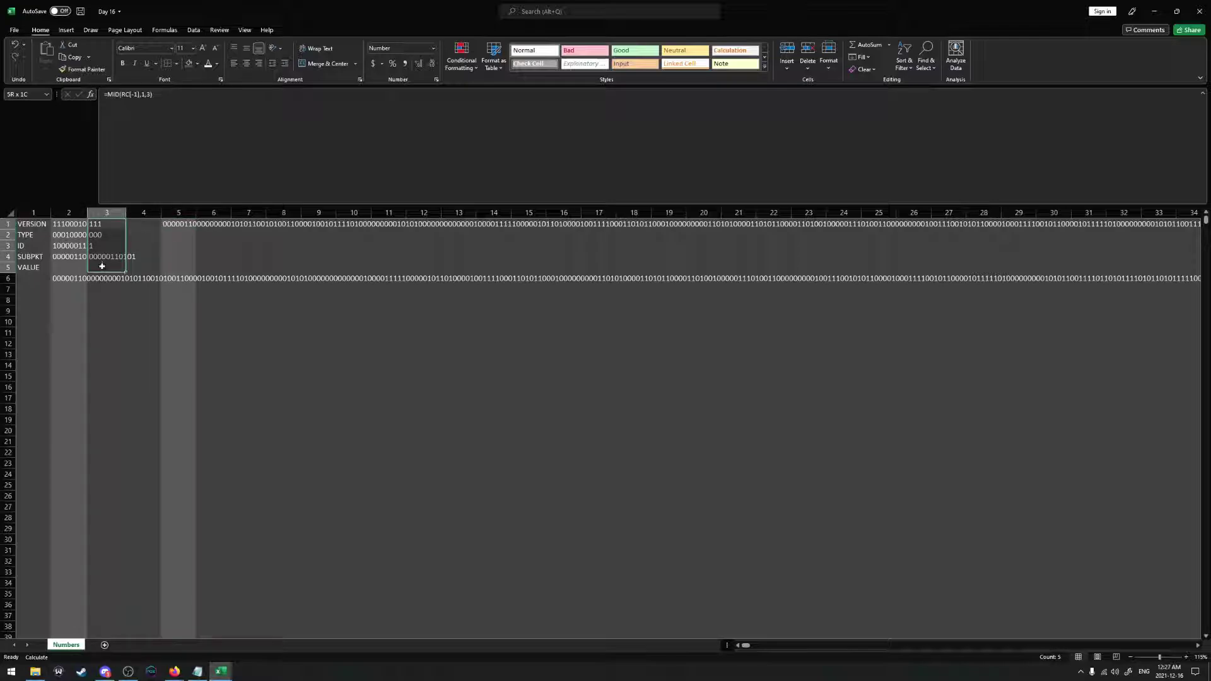
pyautogui.hotkey('ctrl', 'c')
pyautogui.click(205, 224)
pyautogui.hotkey('ctrl', 'v')
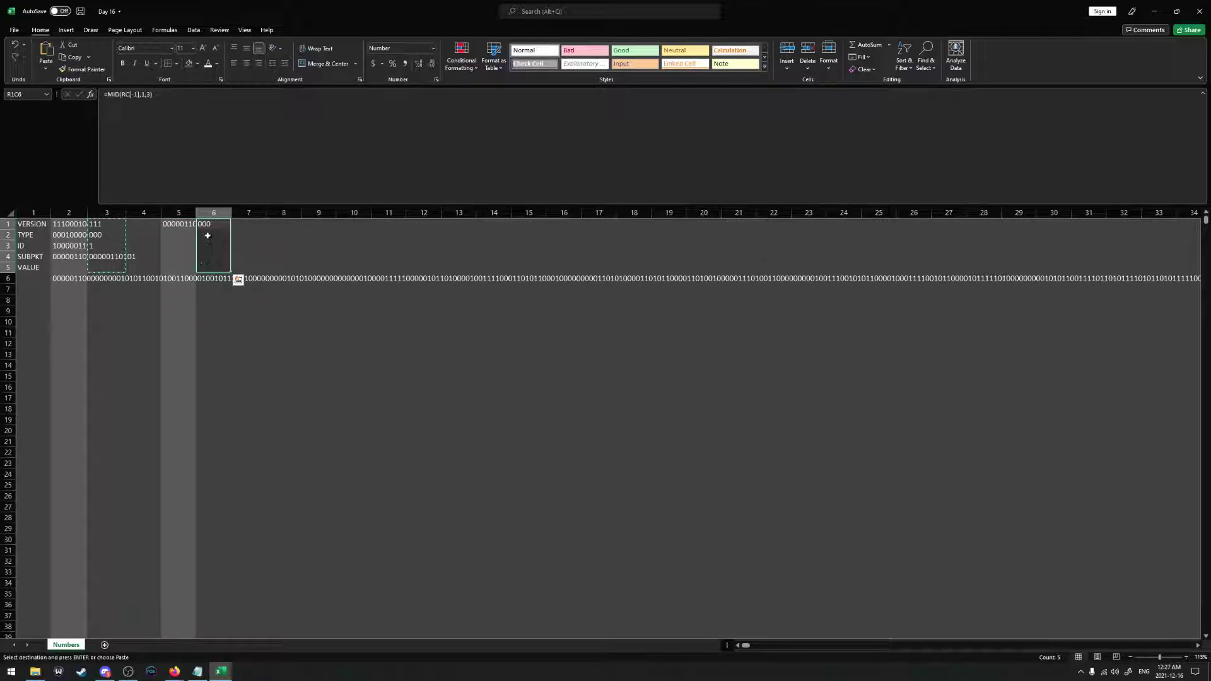
# Copy column 2's bit-splitting formulas into R2C5:R6C5
pyautogui.click(181, 225)
pyautogui.click(69, 235)
pyautogui.hotkey('ctrl', 'v')
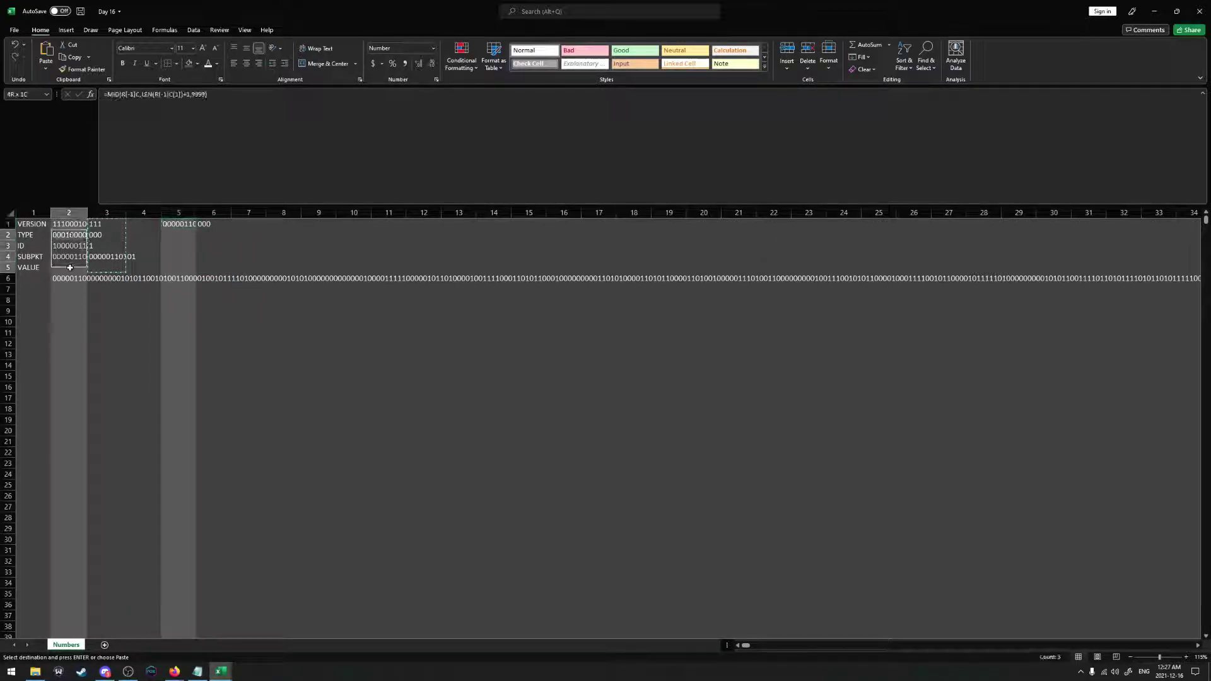
pyautogui.hotkey('ctrl', 'c')
pyautogui.click(178, 235)
pyautogui.hotkey('ctrl', 'v')
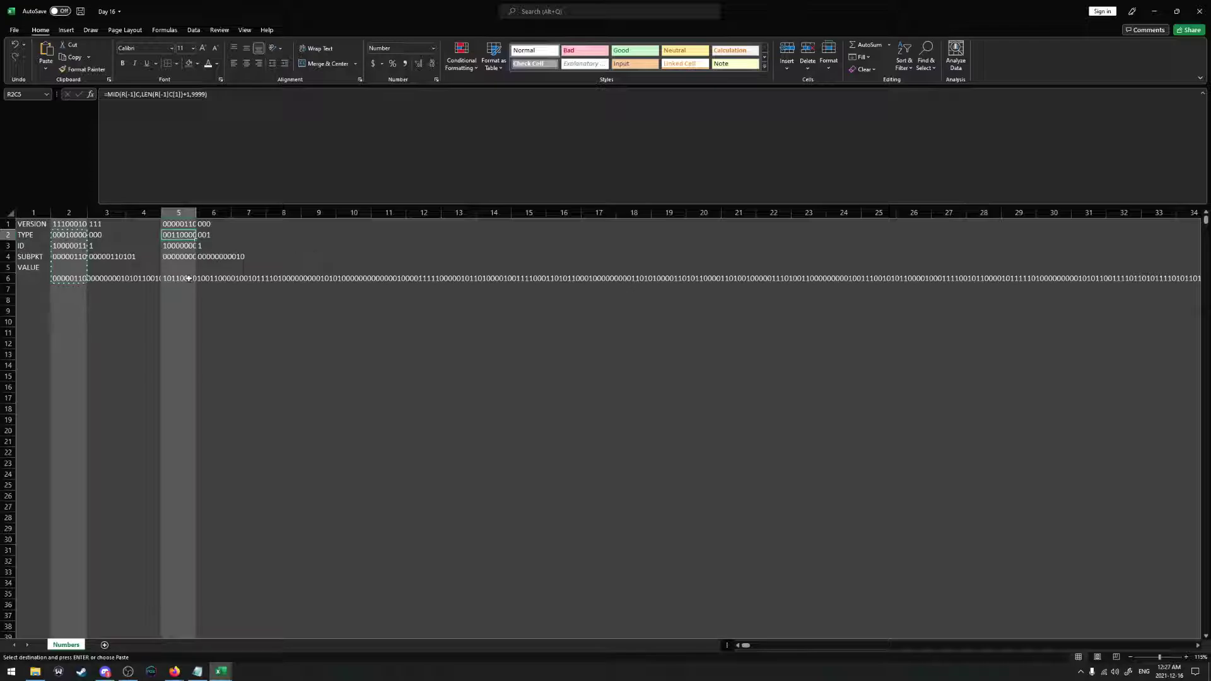
# Delete the empty gap column 4 between the two packet blocks
pyautogui.click(189, 278)
pyautogui.moveTo(123, 213); pyautogui.dragTo(144, 213)
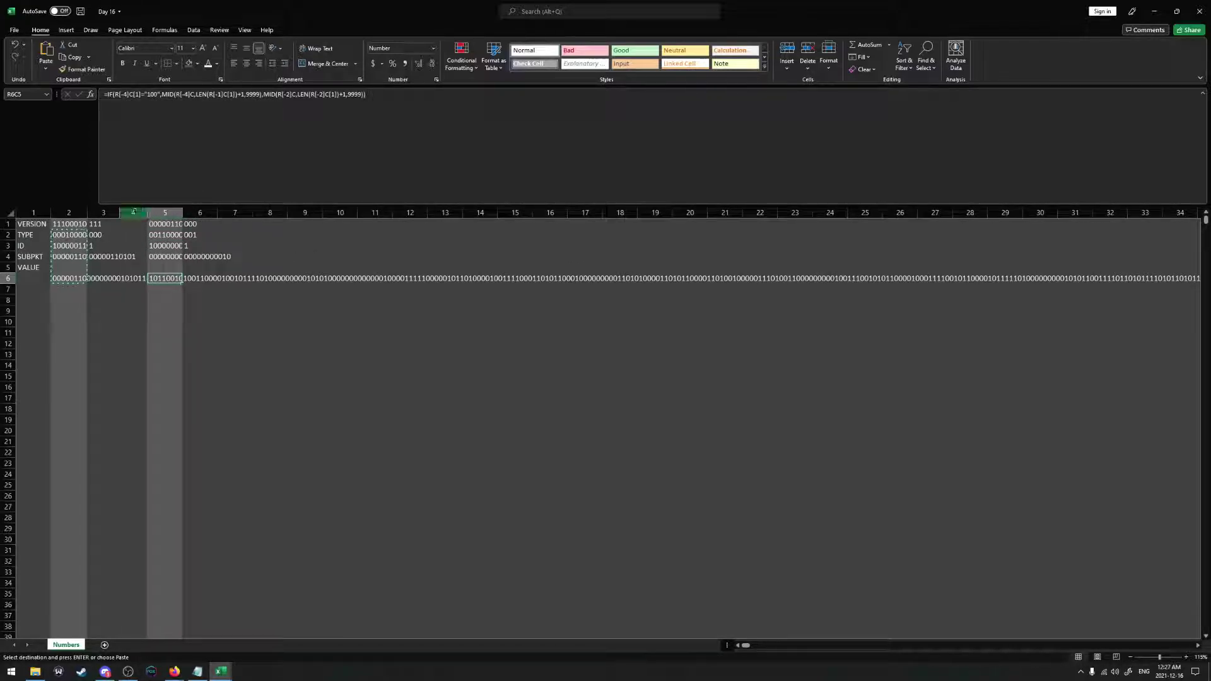
pyautogui.rightClick(134, 213)
pyautogui.click(169, 302)
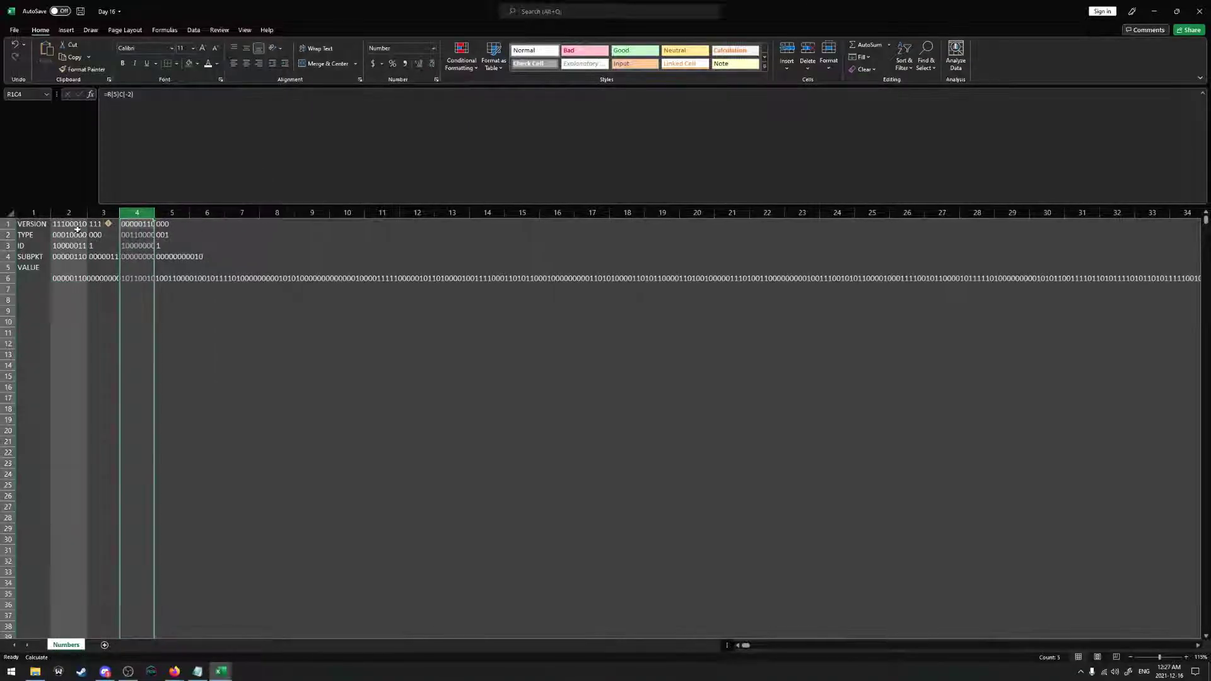
# Review the second block's input, ID and subpacket formulas, then select columns 4 and 5
pyautogui.moveTo(77, 224); pyautogui.dragTo(75, 268)
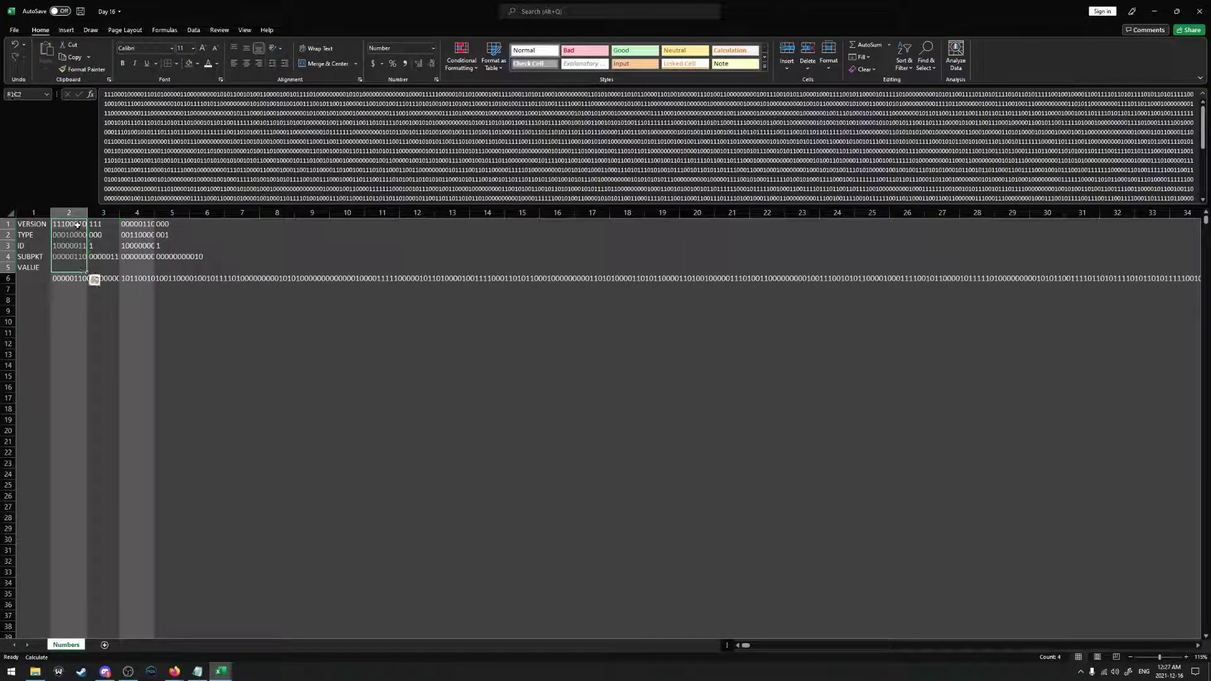
pyautogui.click(138, 223)
pyautogui.click(170, 258)
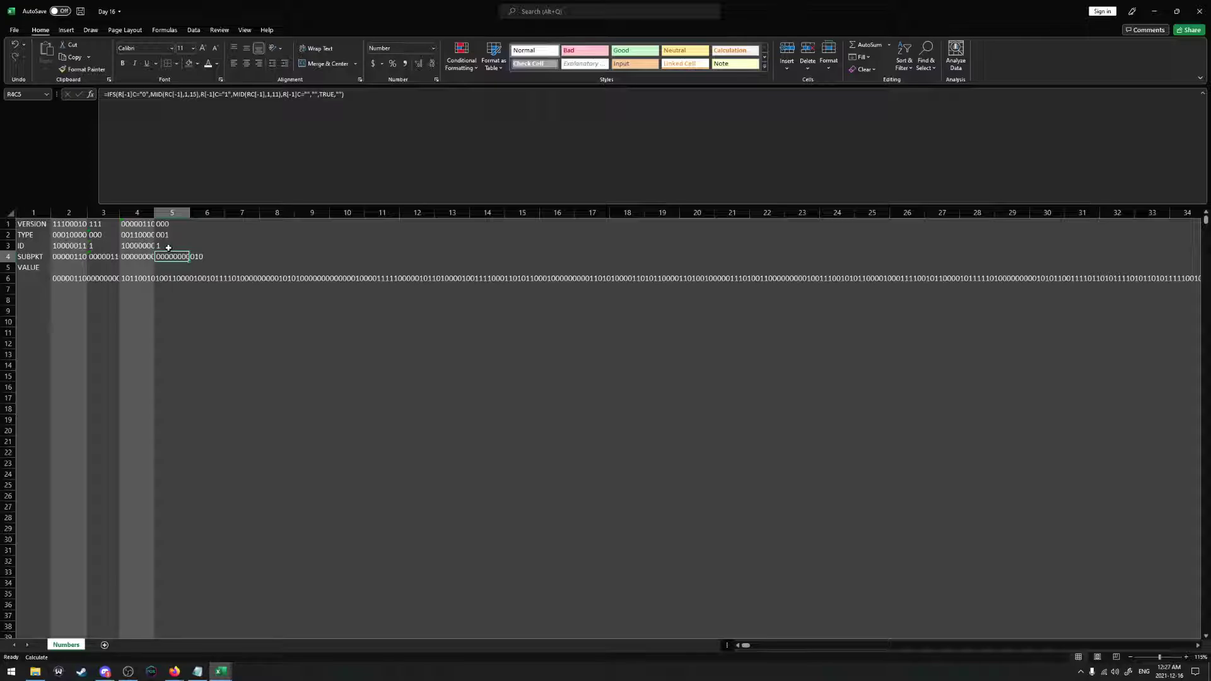
pyautogui.click(164, 246)
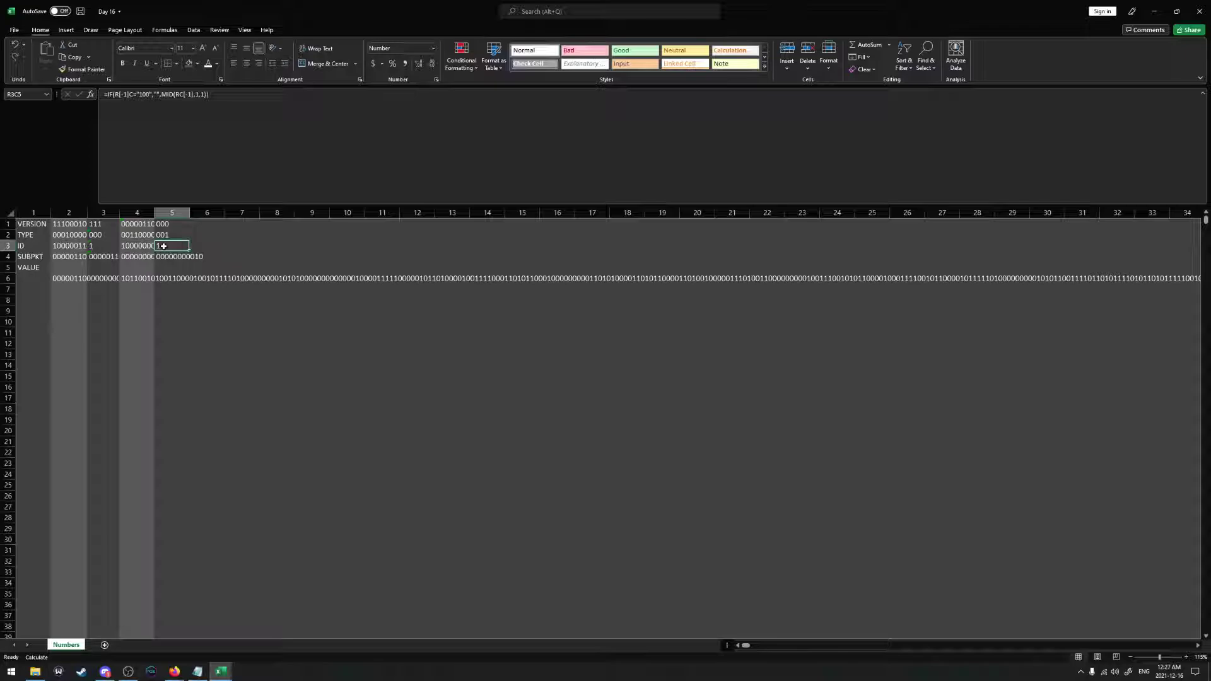
pyautogui.click(137, 224)
pyautogui.hotkey('ctrl', 'space')
pyautogui.hotkey('shift', 'Right')
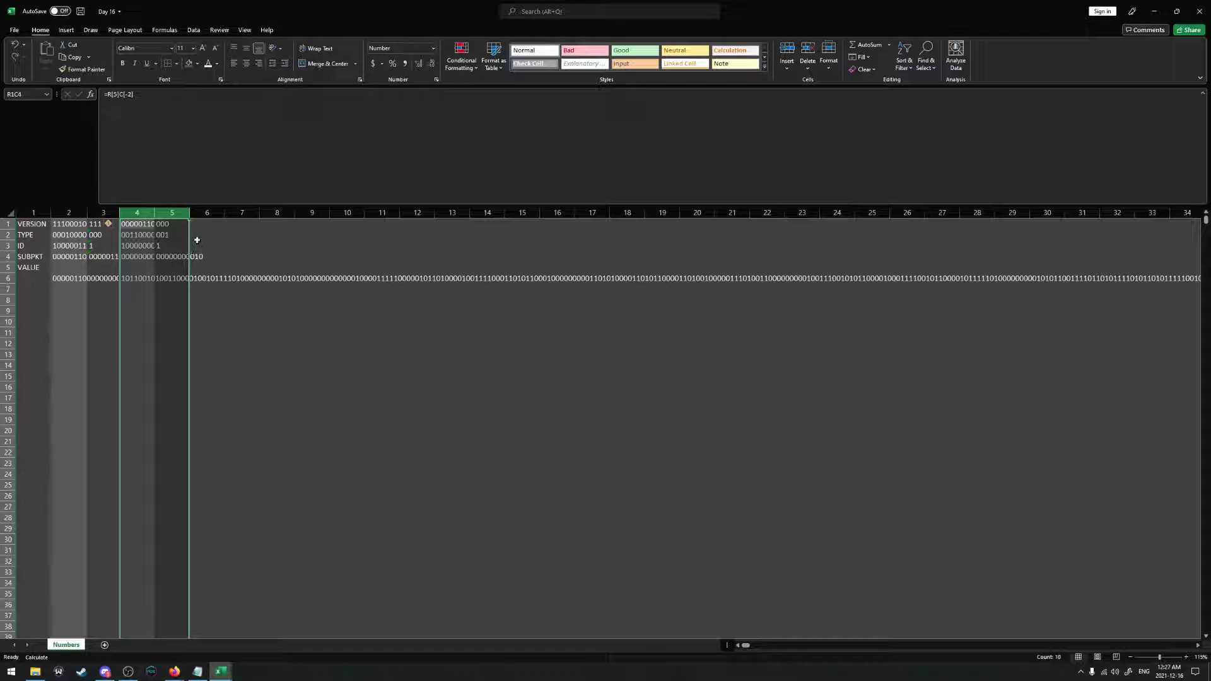
# Paste copies of the columns 4–5 block into columns 6–7, 8–9, 10–11 and 12–13
pyautogui.hotkey('ctrl', 'c')
pyautogui.press('Right')
pyautogui.press('Right')
pyautogui.hotkey('ctrl', 'v')
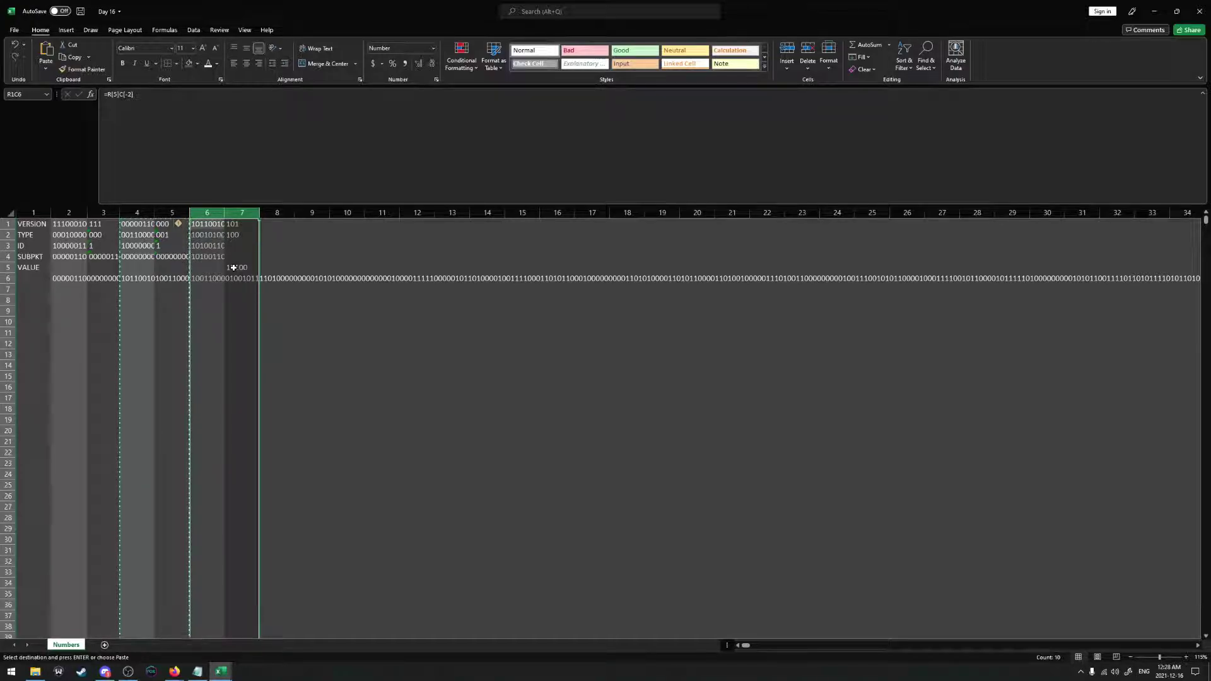
pyautogui.click(273, 225)
pyautogui.hotkey('ctrl', 'v')
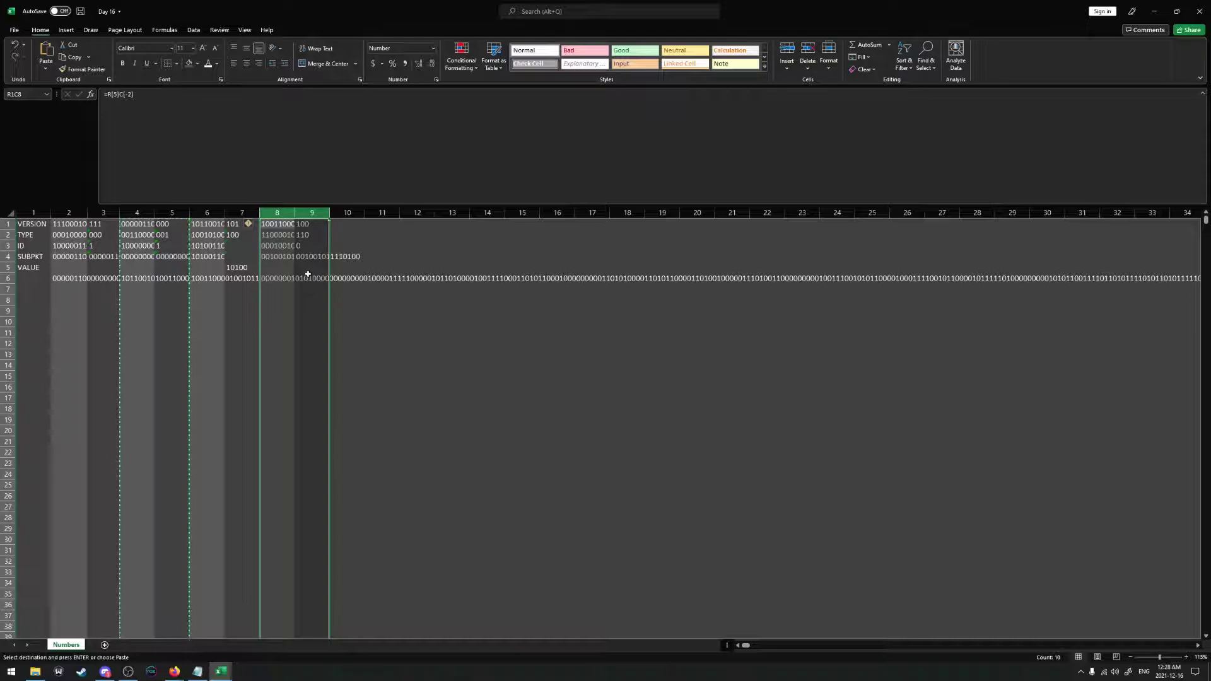
pyautogui.click(345, 225)
pyautogui.hotkey('ctrl', 'v')
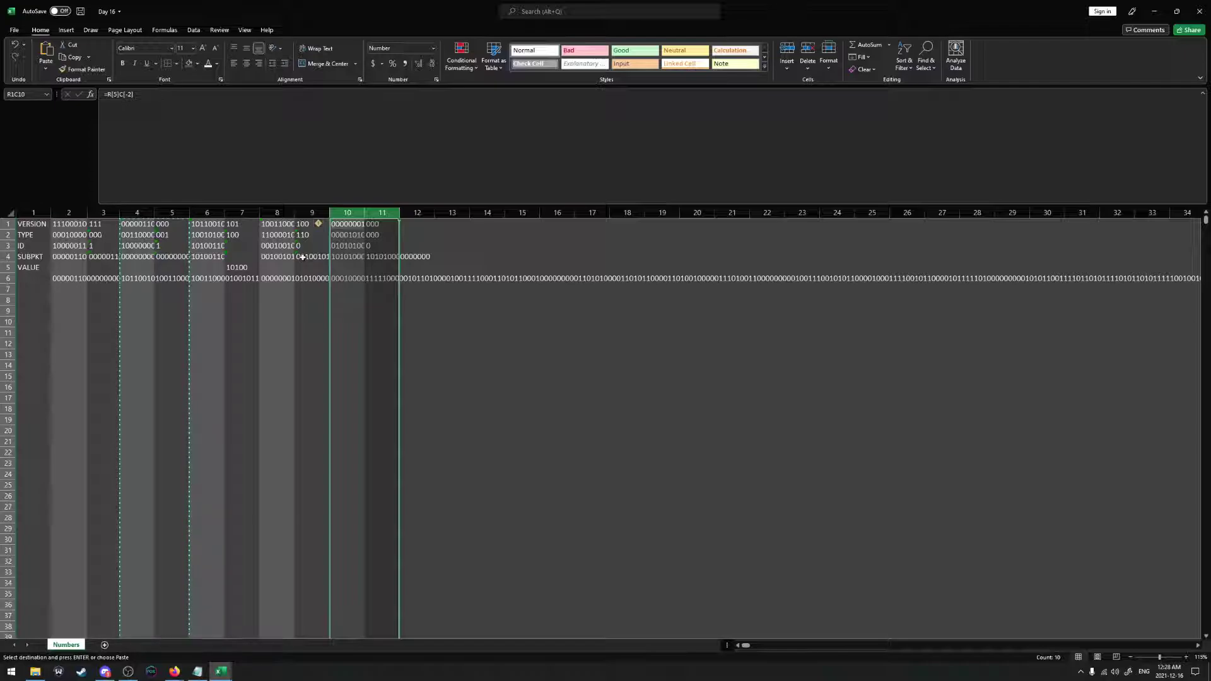
pyautogui.click(414, 226)
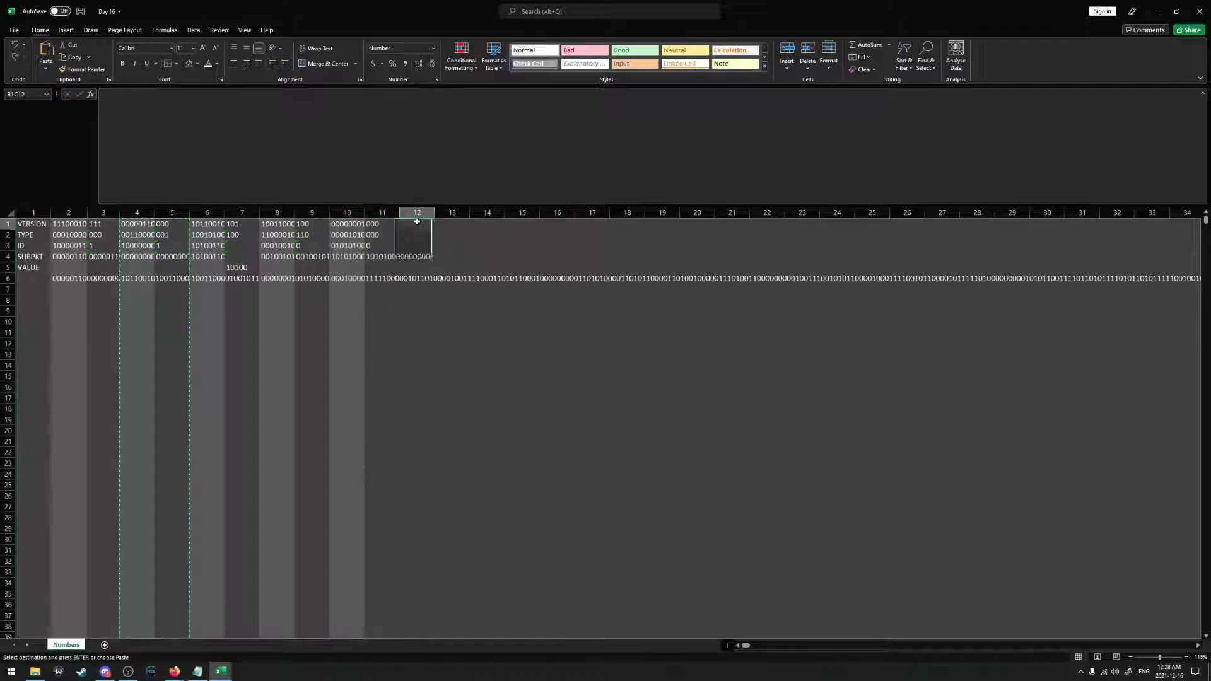
pyautogui.hotkey('ctrl', 'v')
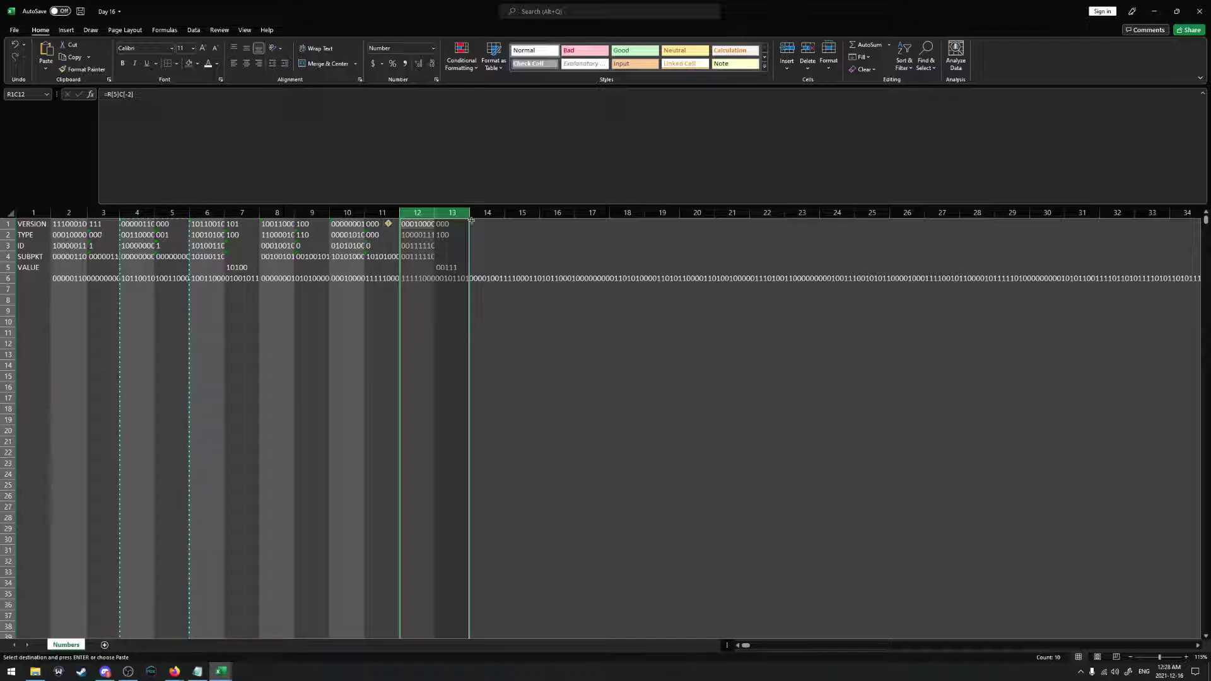
# Fill the blocks out to column 500 and restore column 496's version formula from column 494's leftover bits
pyautogui.moveTo(470, 221); pyautogui.dragTo(899, 328)
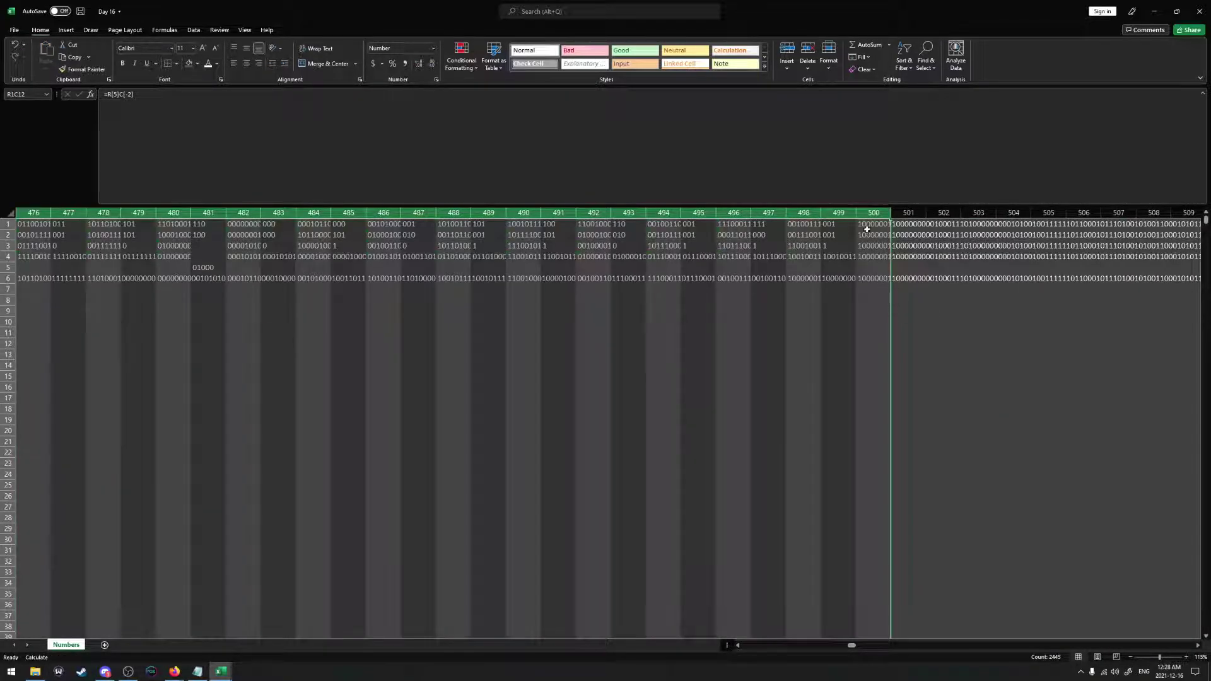
pyautogui.click(899, 292)
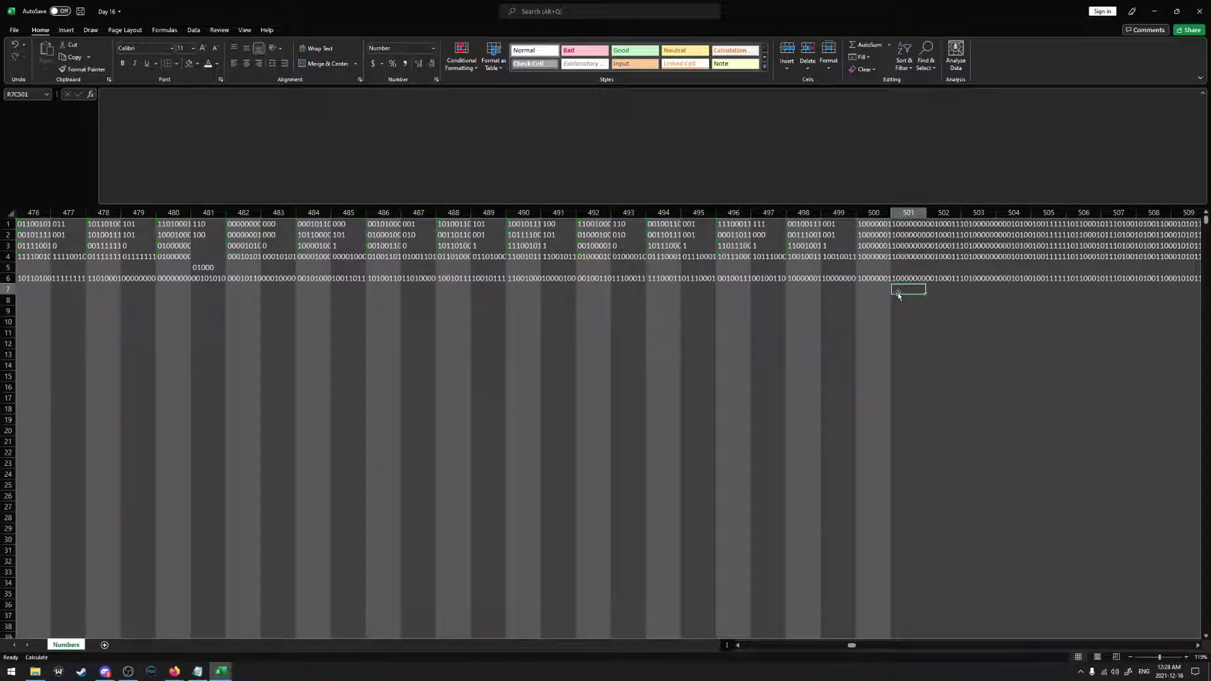
pyautogui.click(733, 224)
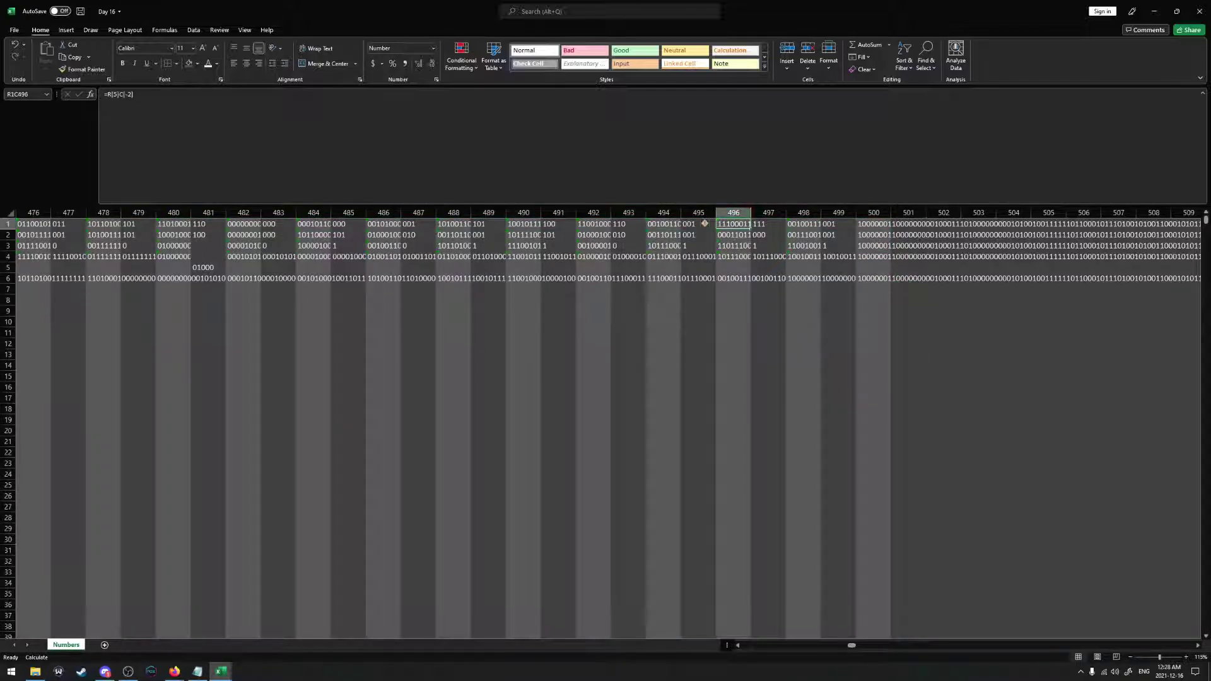
pyautogui.write('=')
pyautogui.click(664, 278)
pyautogui.press('Return')
# Check the last leftover bit string's length with =LEN(R[-1]C[-1]) in R7C501, then delete it
pyautogui.click(907, 289)
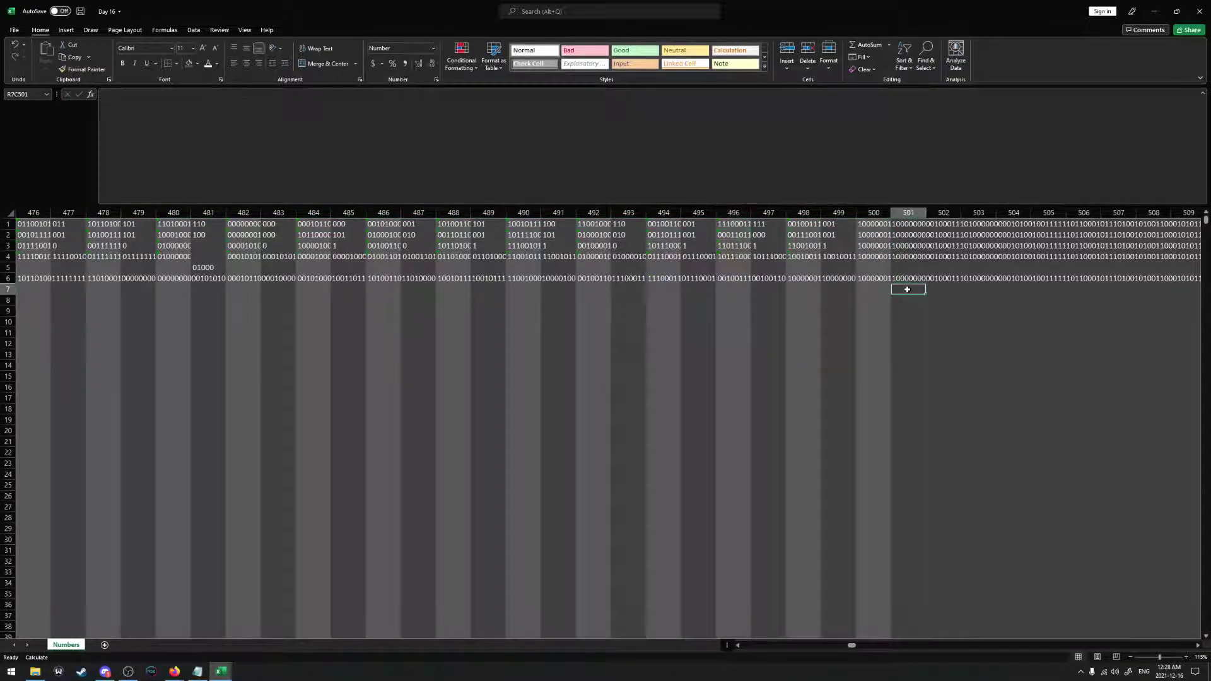
pyautogui.write('=LEN(R[-1]C[-1')
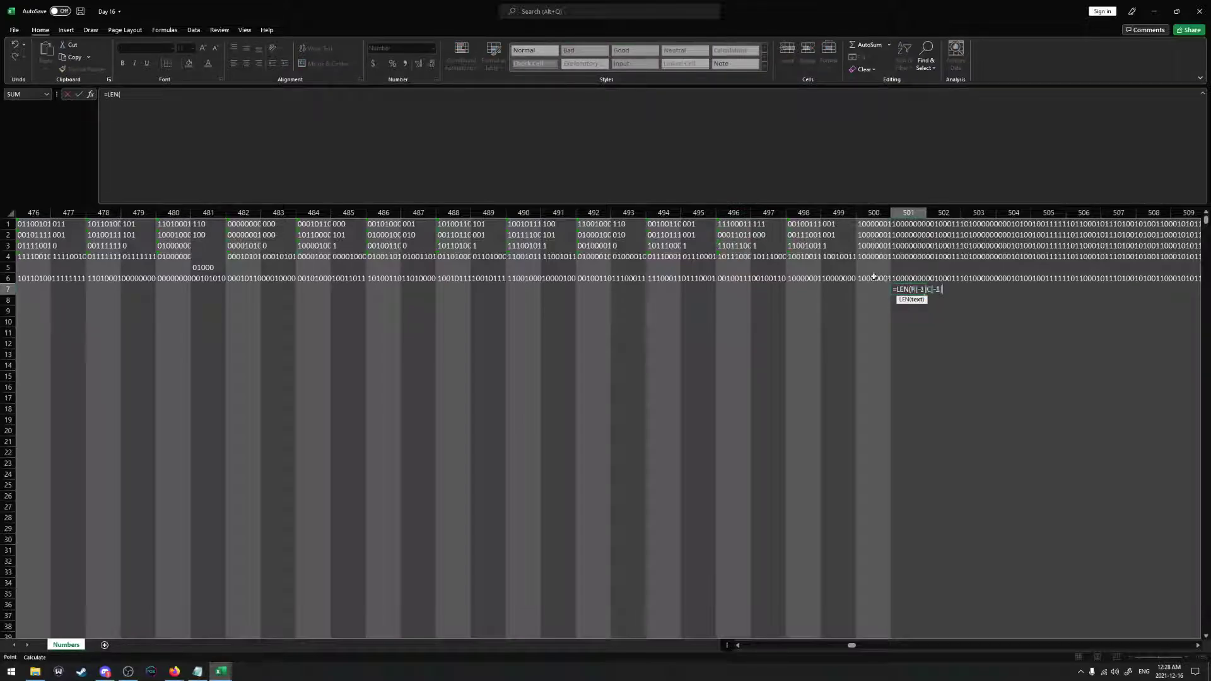
pyautogui.click(874, 278)
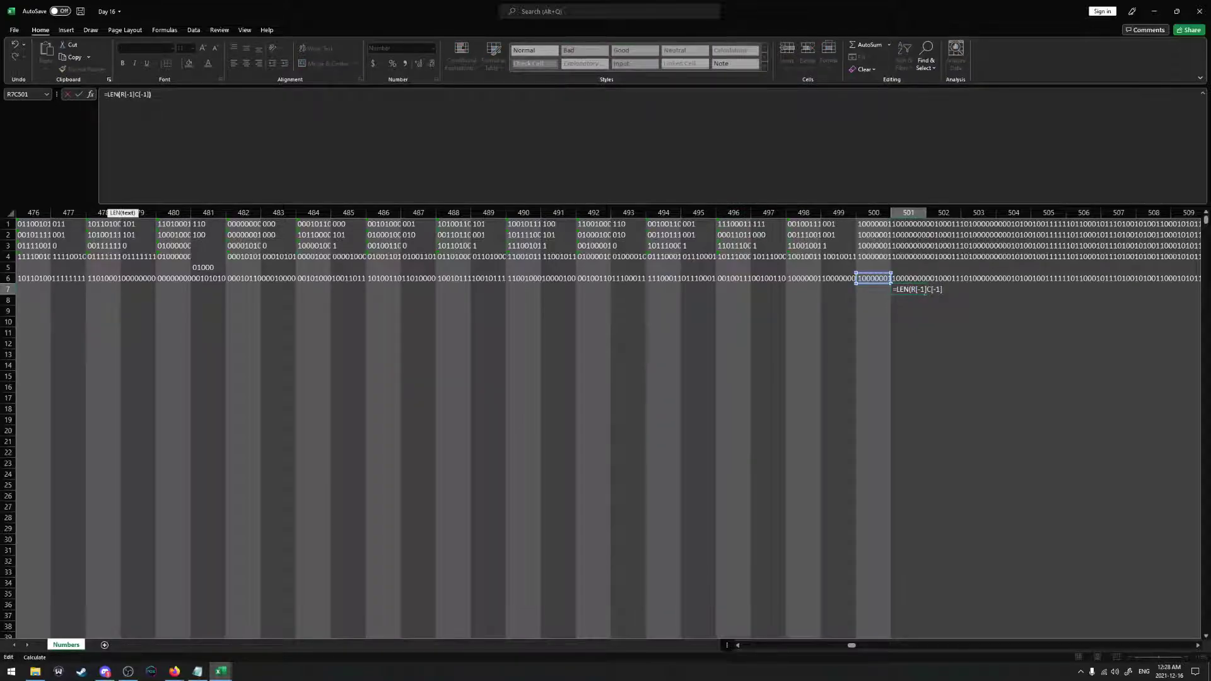
pyautogui.write(')')
pyautogui.press('Return')
pyautogui.click(902, 291)
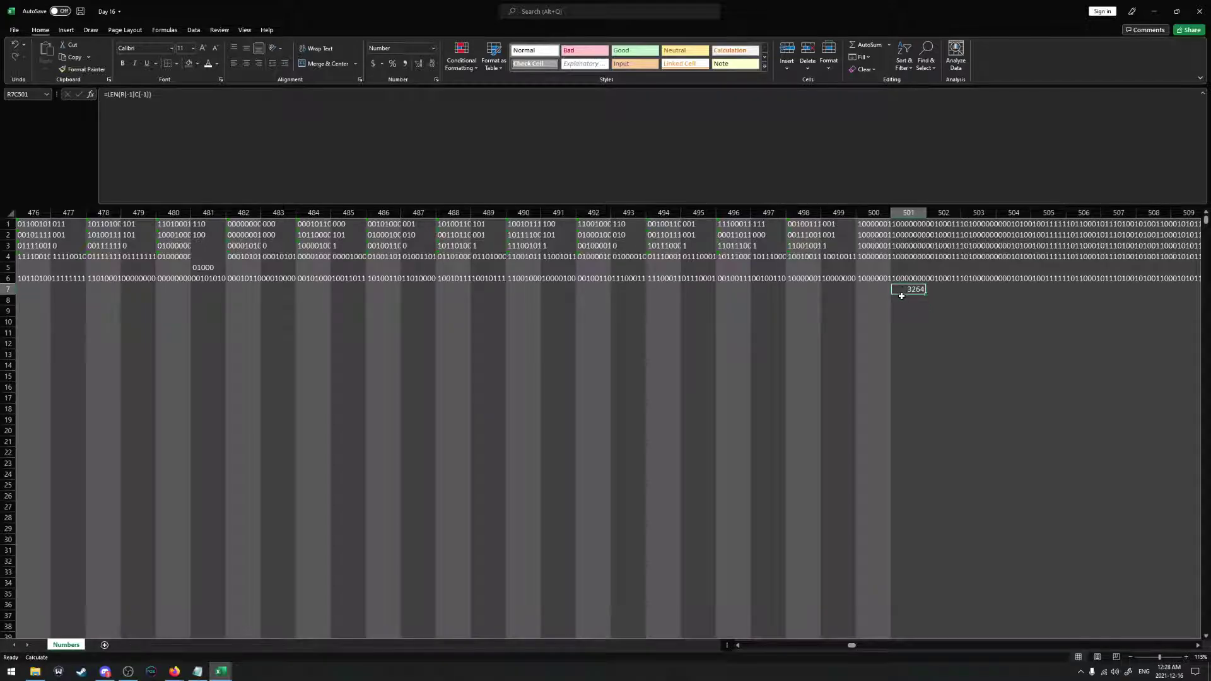
pyautogui.press('Delete')
# Fill the last block R1C499:R6C500 rightward to column 1050
pyautogui.click(837, 222)
pyautogui.keyDown('shift'); pyautogui.click(874, 280); pyautogui.keyUp('shift')
pyautogui.moveTo(890, 283)
pyautogui.mouseDown()
pyautogui.moveTo(1199, 284)
pyautogui.moveTo(788, 281)
pyautogui.moveTo(890, 284)
pyautogui.mouseUp()
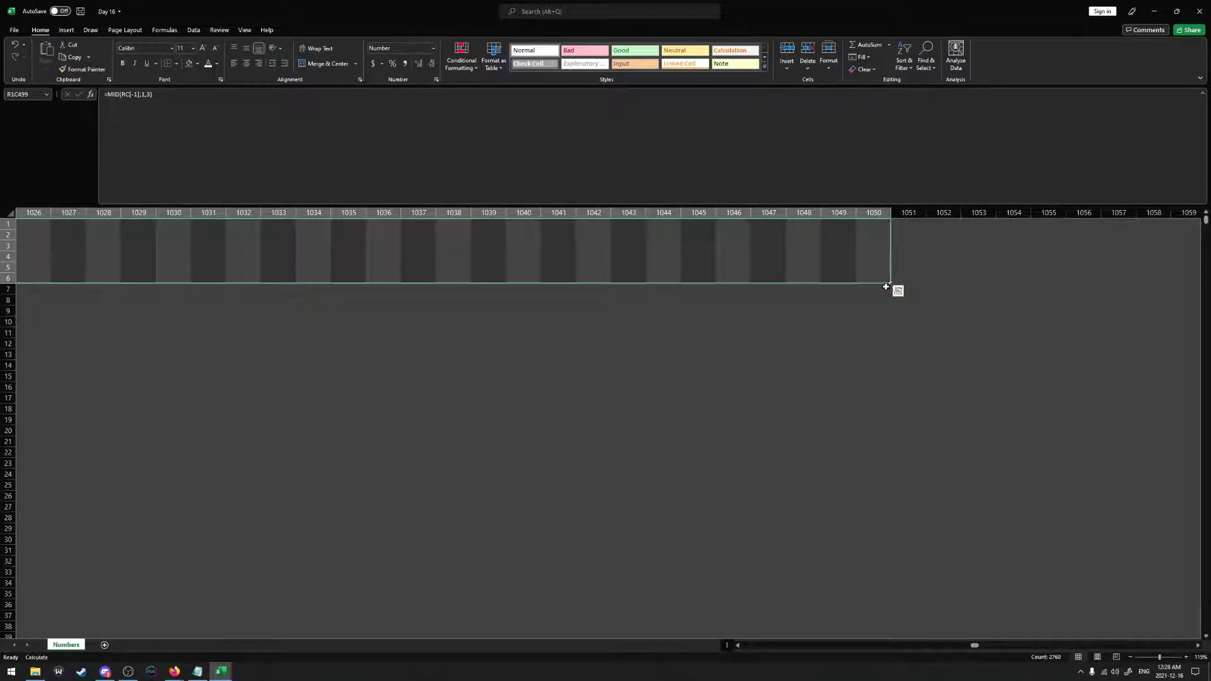
# Delete the empty blocks in rows 1–6 from column 810 onward, shifting cells left
pyautogui.click(905, 277)
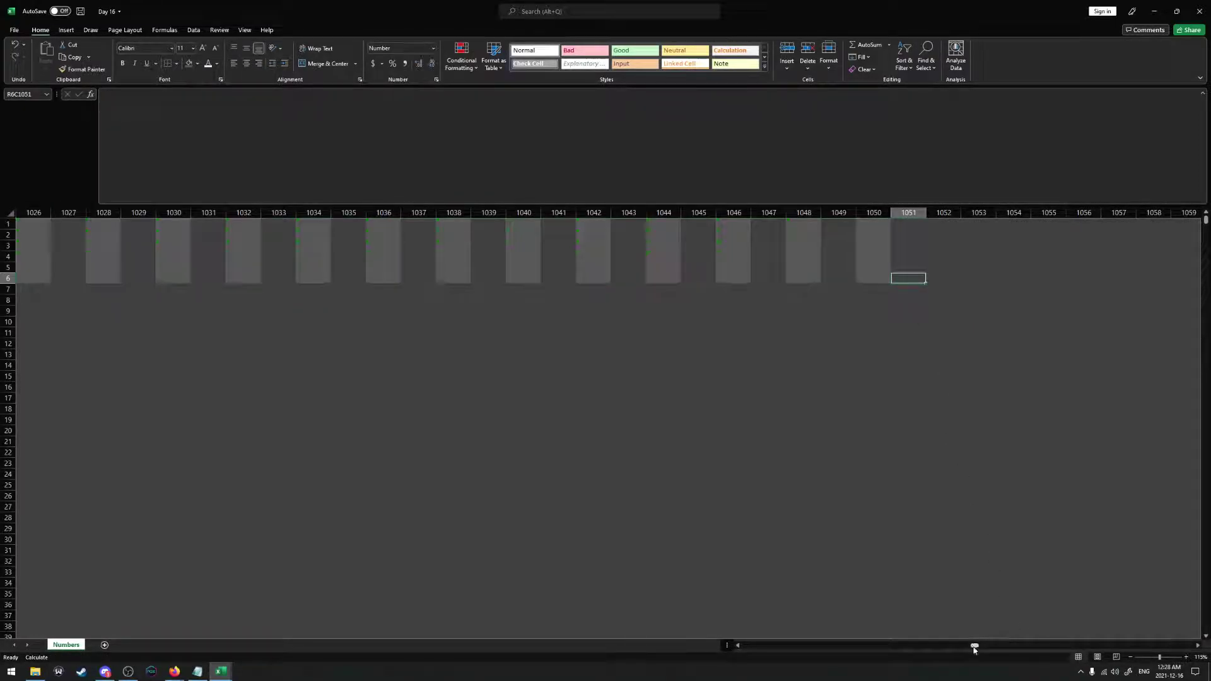
pyautogui.moveTo(976, 646); pyautogui.dragTo(920, 637)
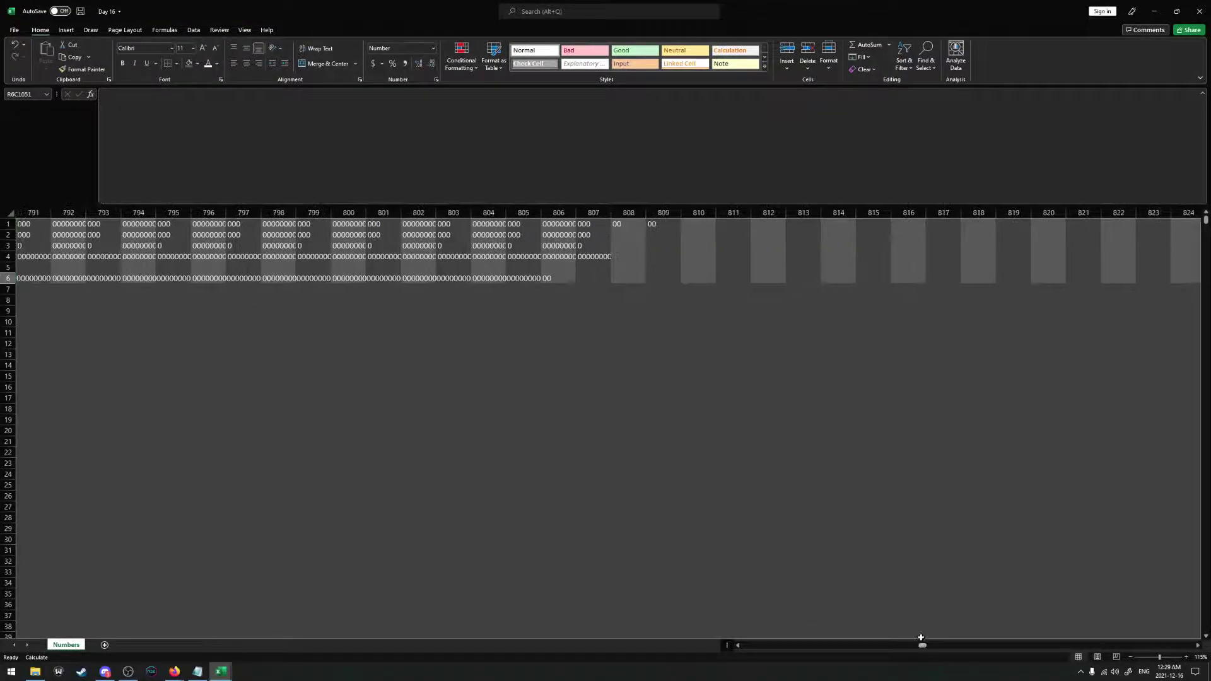
pyautogui.keyDown('shift'); pyautogui.click(686, 222); pyautogui.keyUp('shift')
pyautogui.rightClick(697, 233)
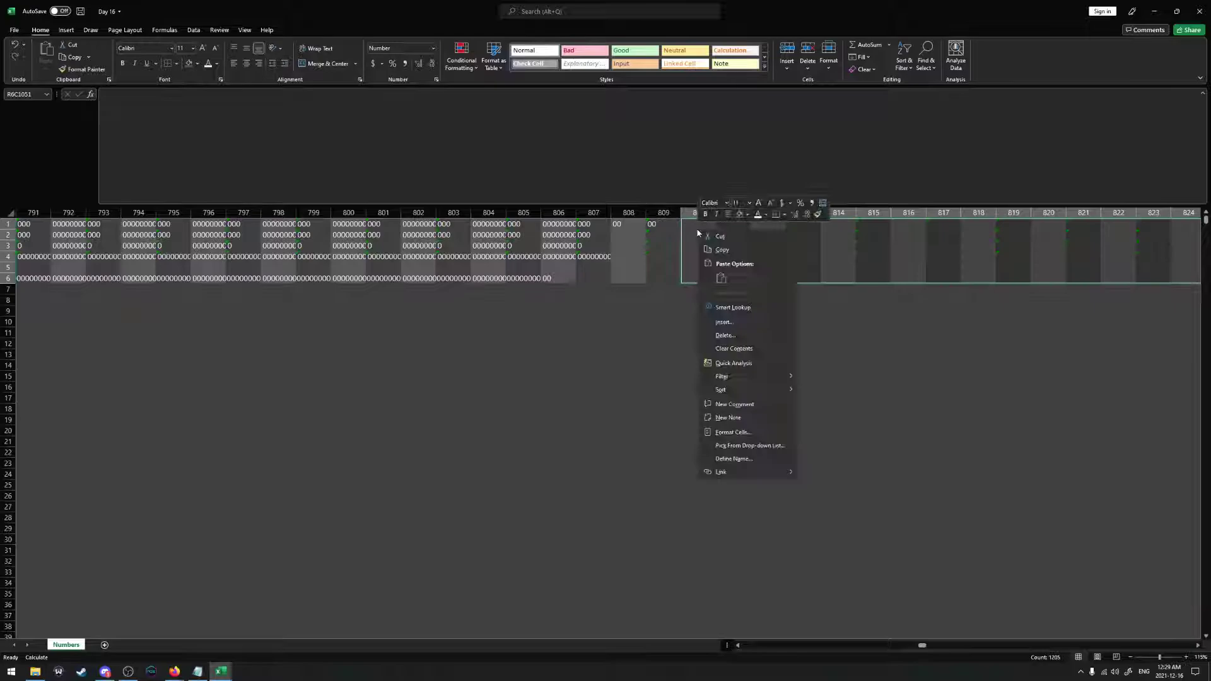
pyautogui.click(724, 335)
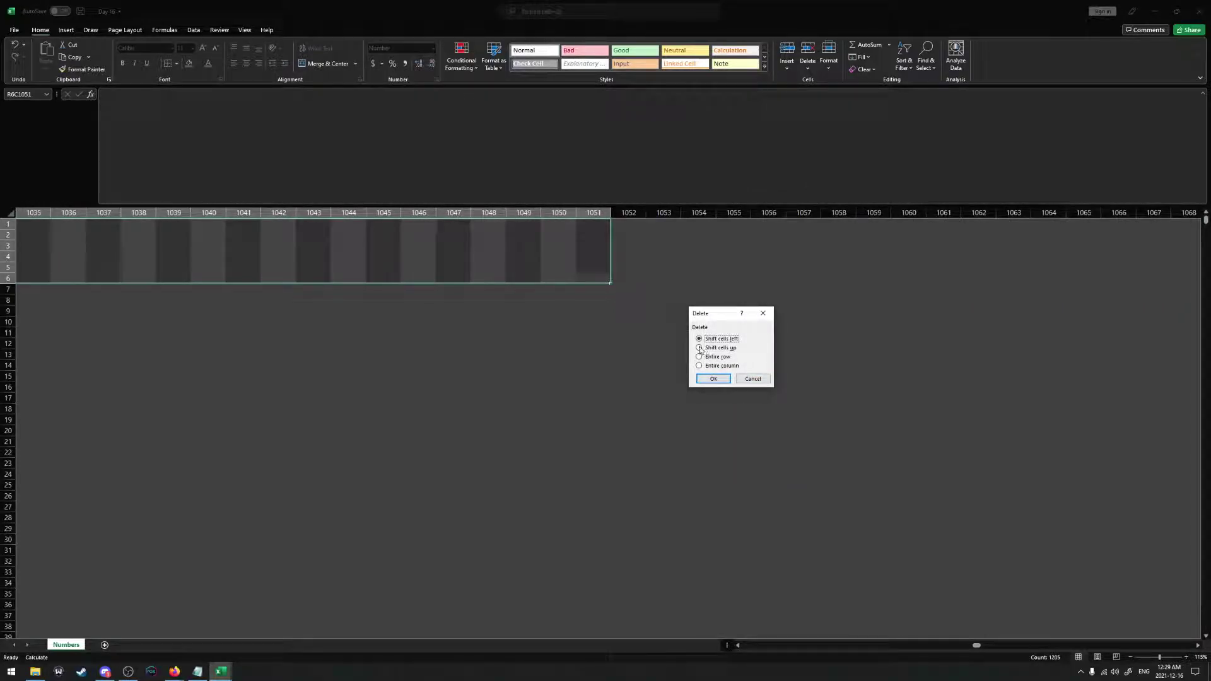
pyautogui.click(713, 379)
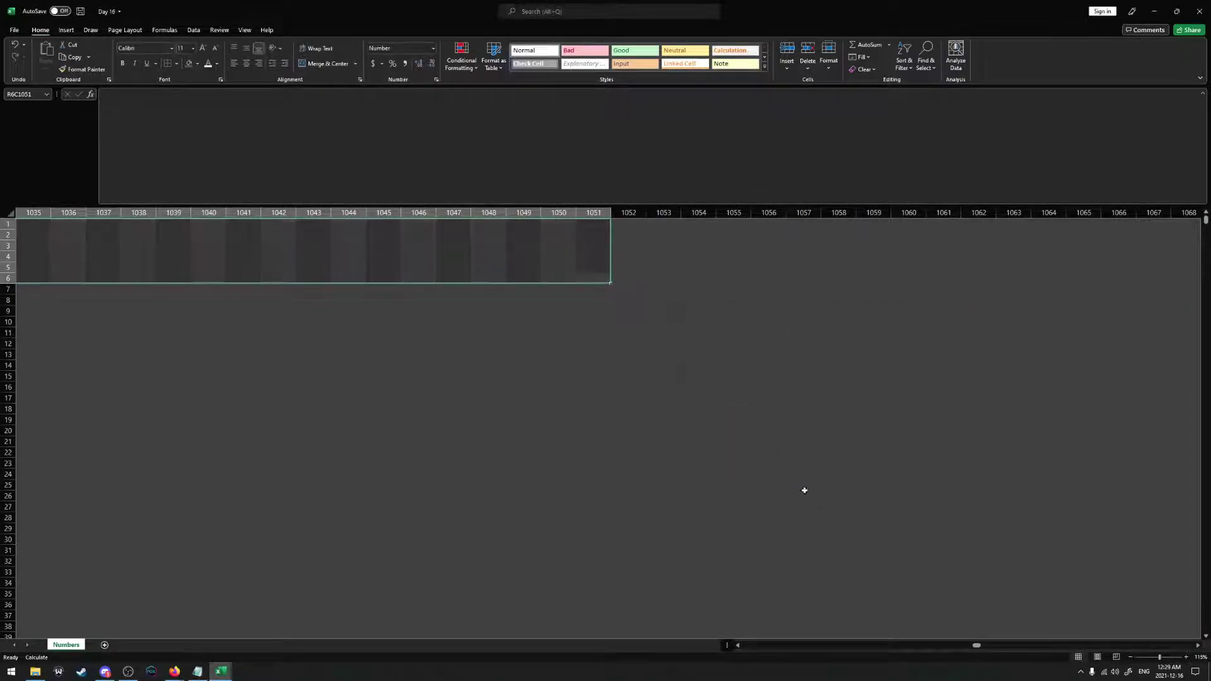
pyautogui.click(919, 562)
pyautogui.moveTo(976, 645); pyautogui.dragTo(871, 645)
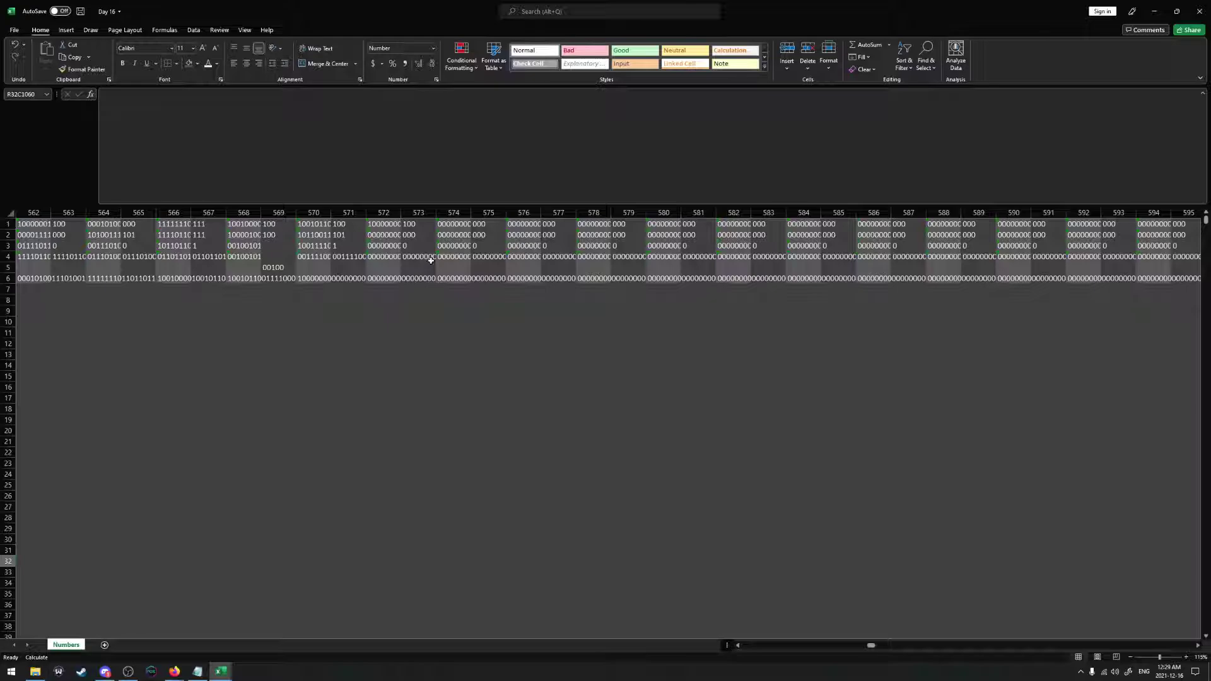
# Inspect the type, ID and subpacket formulas in columns 573 and 571, leaving them unchanged
pyautogui.click(453, 225)
pyautogui.click(453, 213)
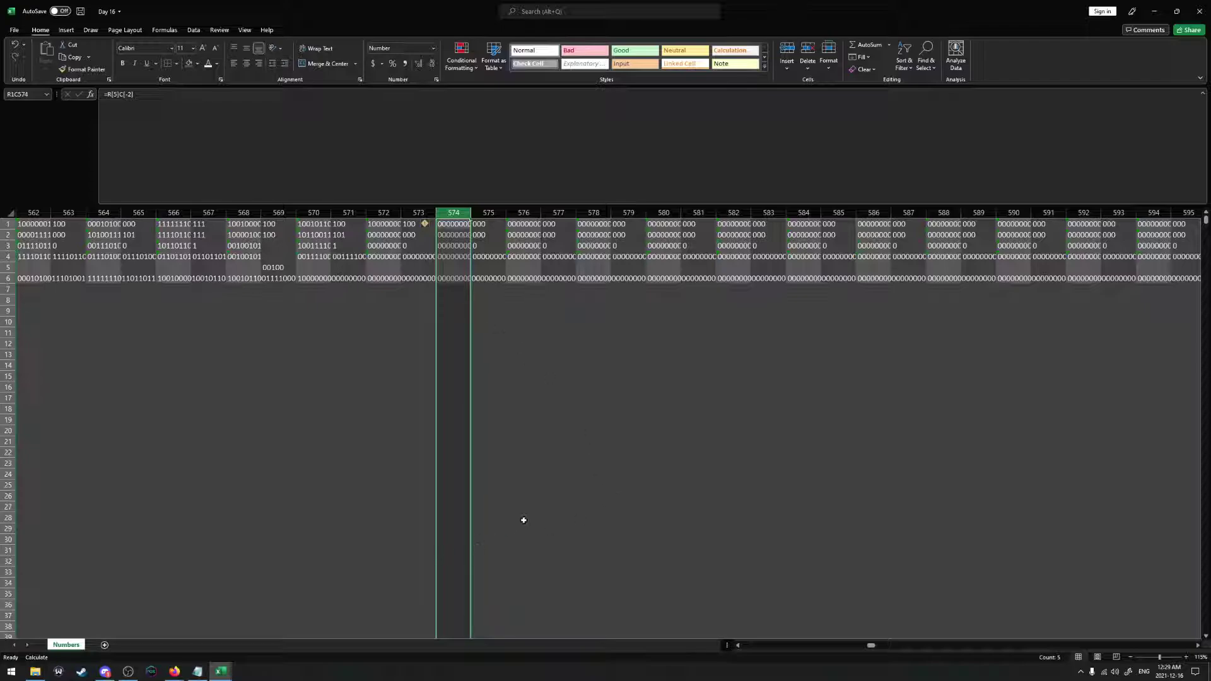
pyautogui.click(407, 224)
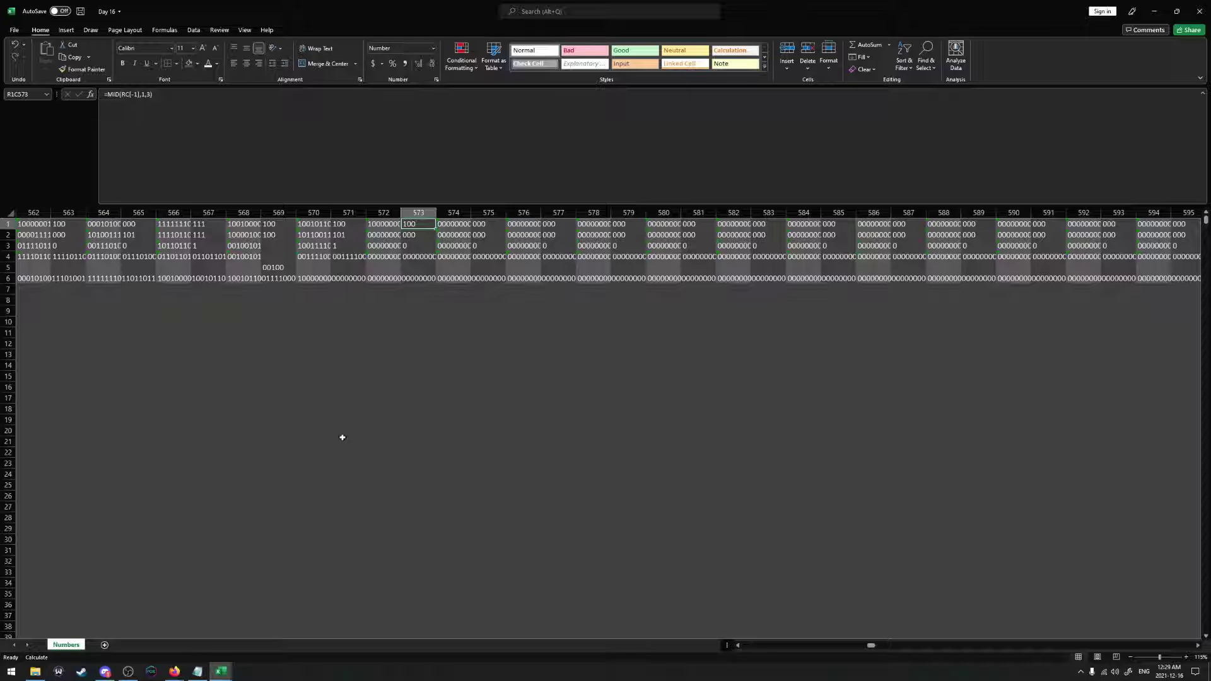
pyautogui.click(351, 236)
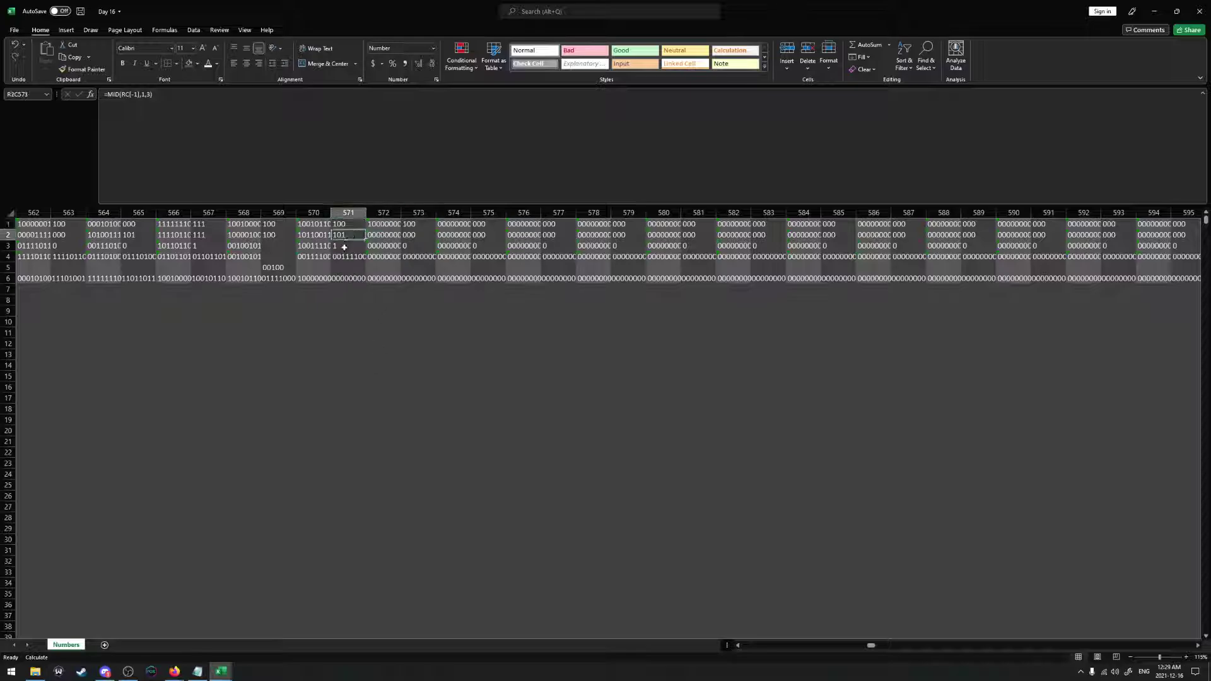
pyautogui.click(344, 247)
pyautogui.click(340, 256)
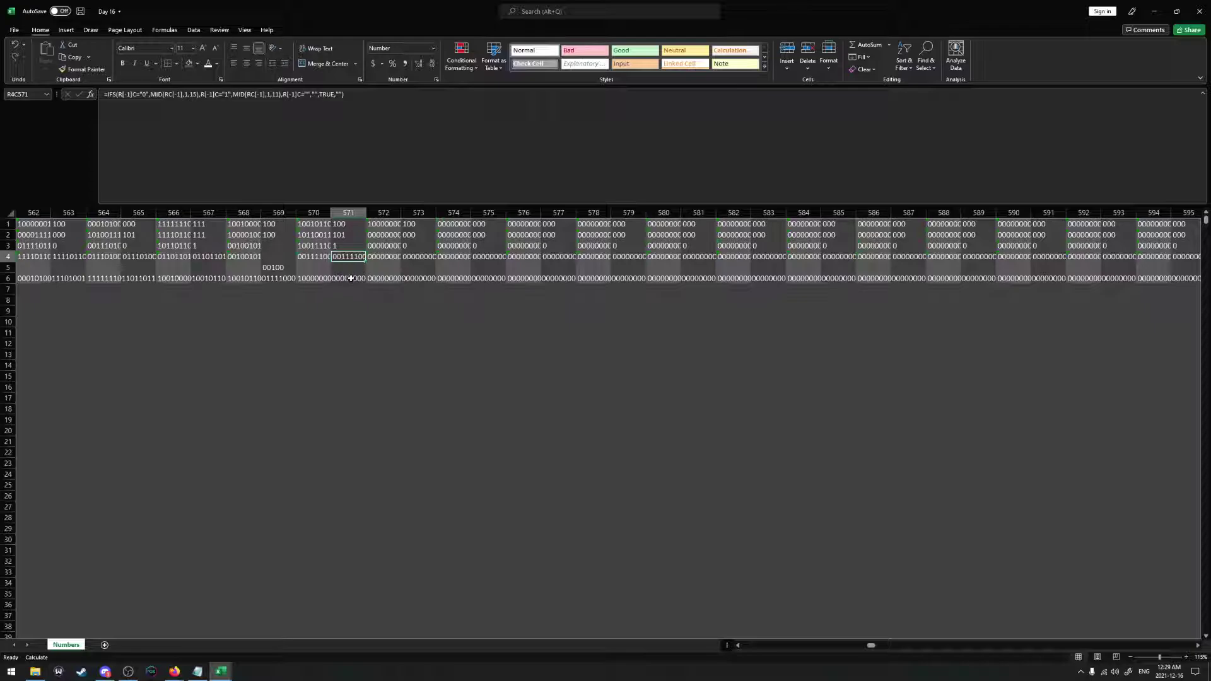
pyautogui.click(351, 281)
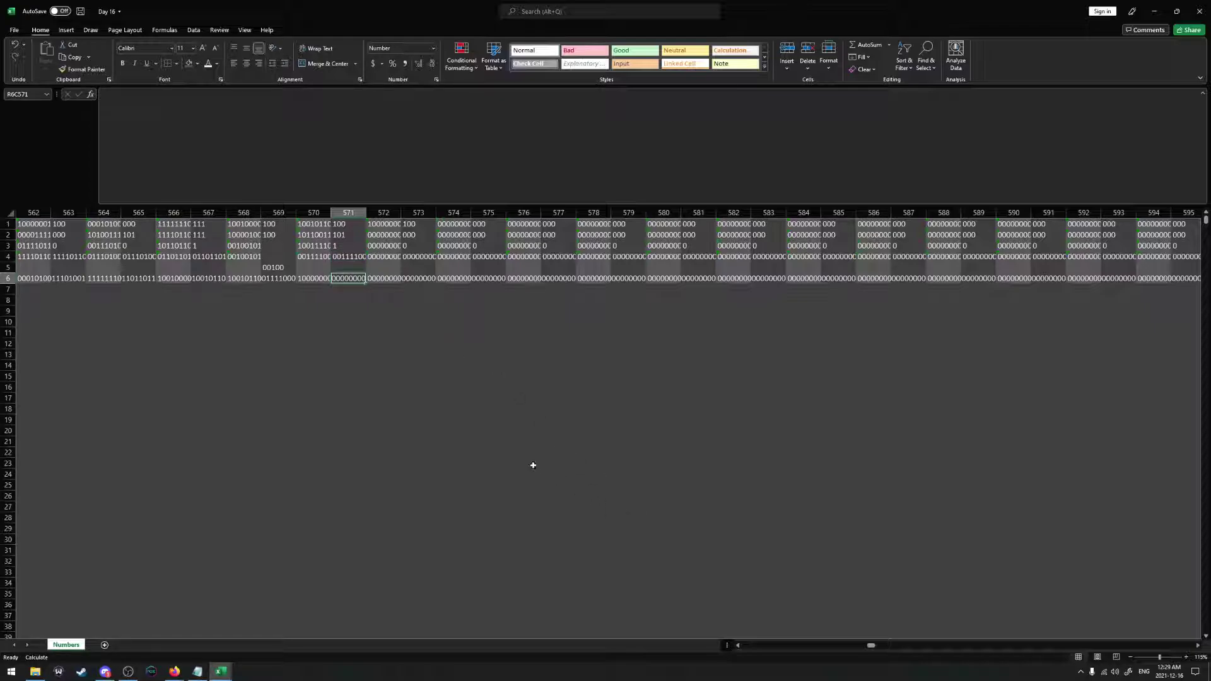
pyautogui.press('Up')
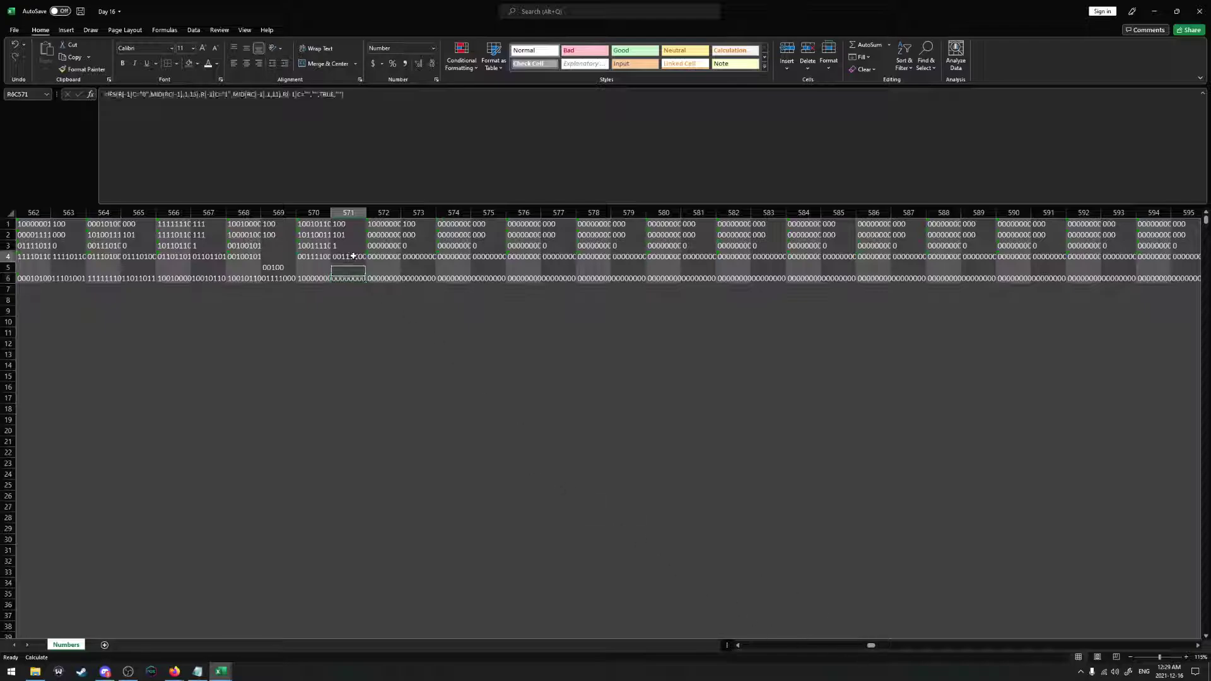
pyautogui.click(353, 256)
pyautogui.click(390, 103)
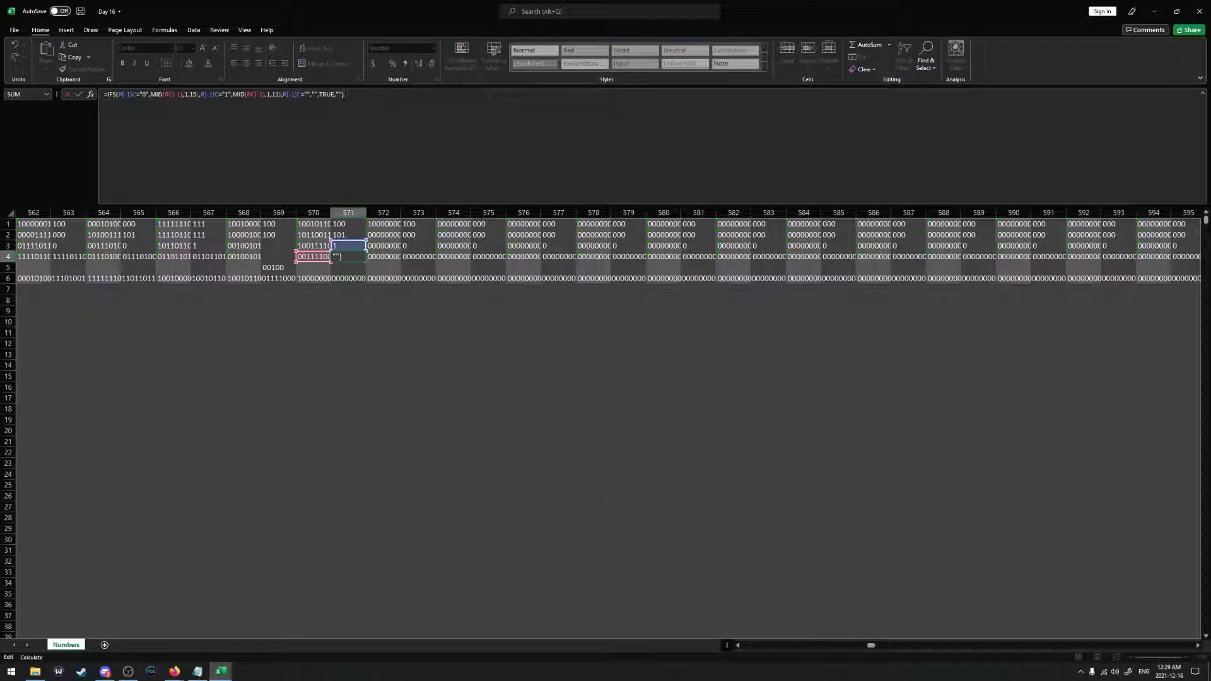
pyautogui.press('Escape')
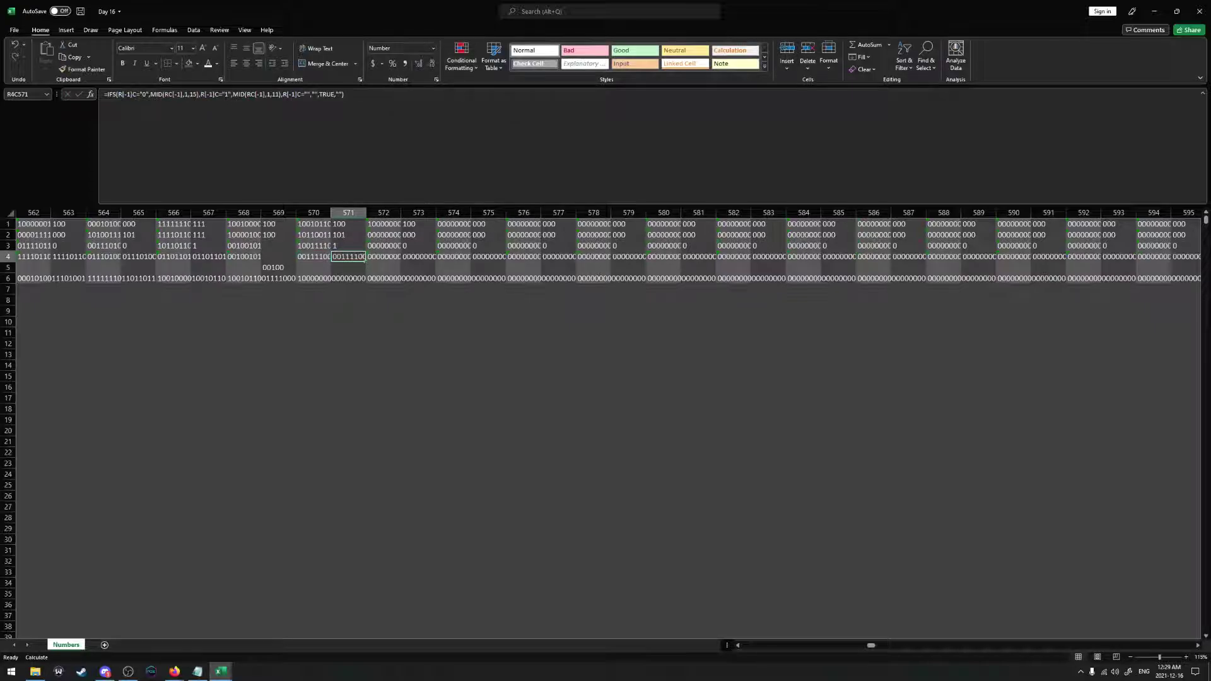
# Check column 570's subpacket and version formulas without editing them
pyautogui.press('Left')
pyautogui.press('Down')
pyautogui.press('Down')
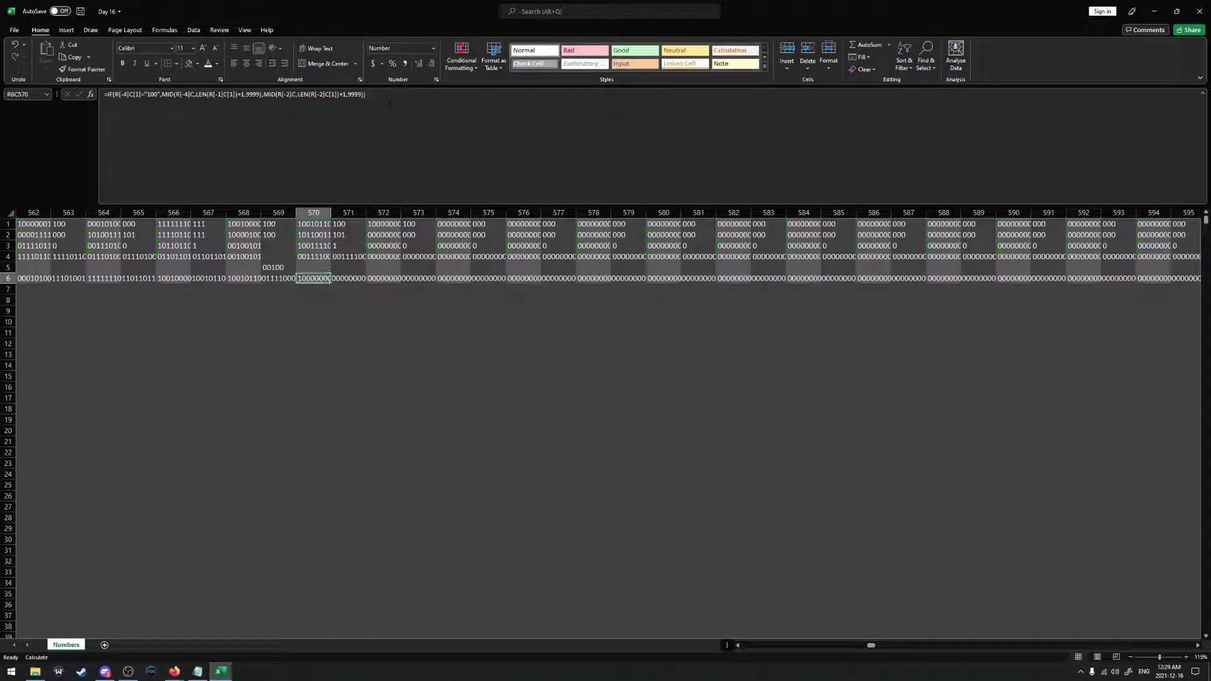
pyautogui.click(314, 257)
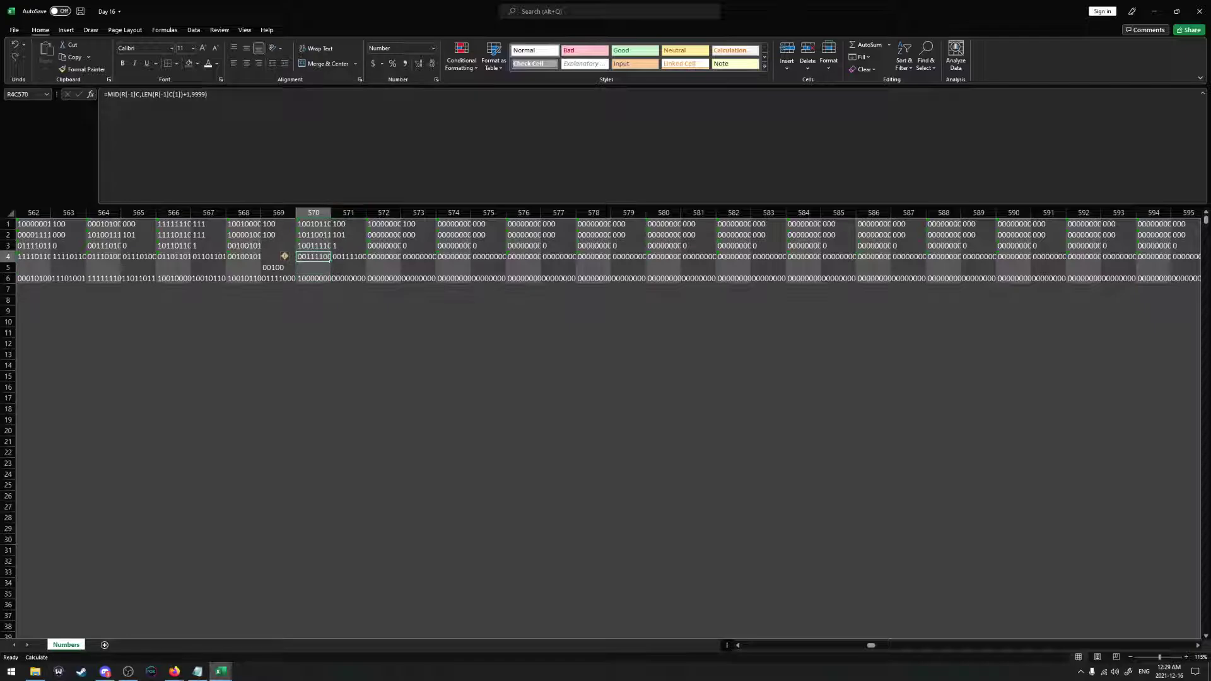
pyautogui.click(313, 224)
pyautogui.press('F2')
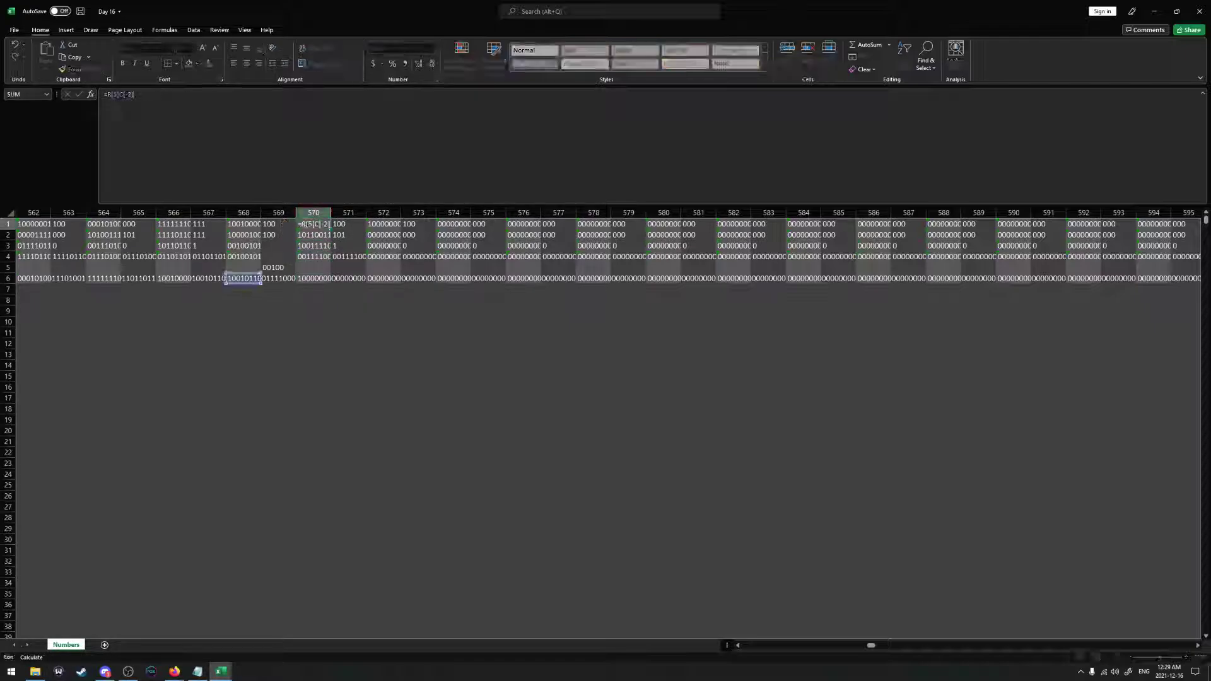
pyautogui.press('Escape')
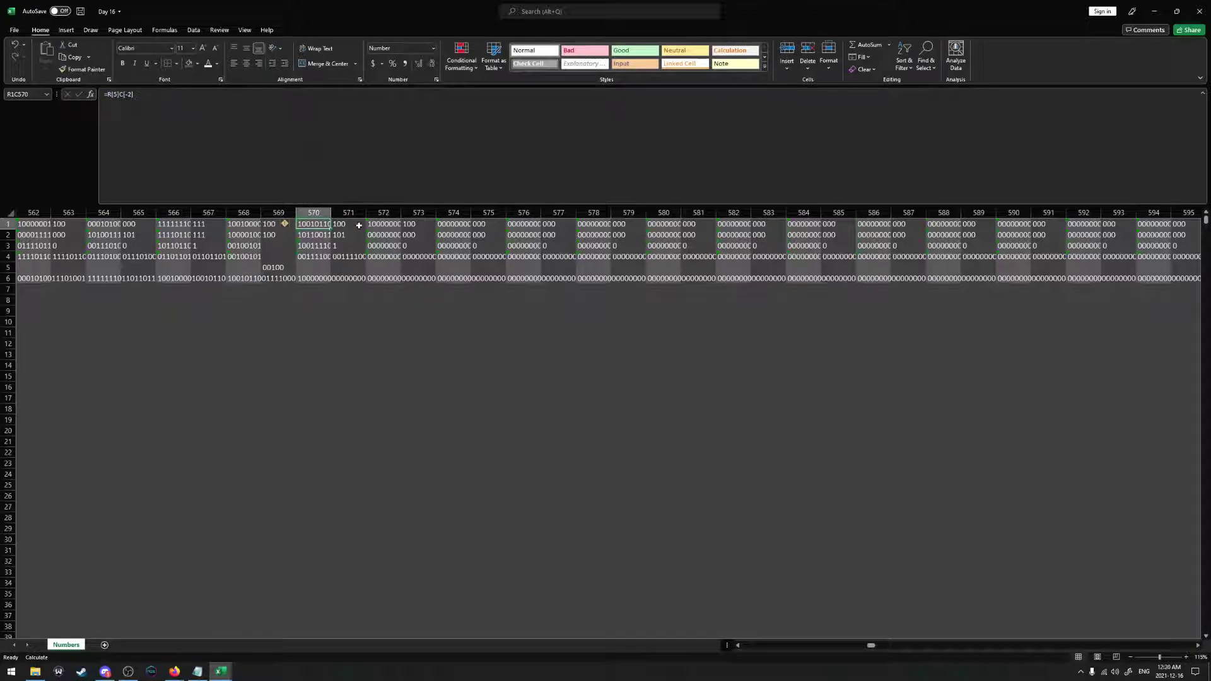
pyautogui.click(381, 223)
# Delete the surplus columns 574 through 945
pyautogui.click(453, 223)
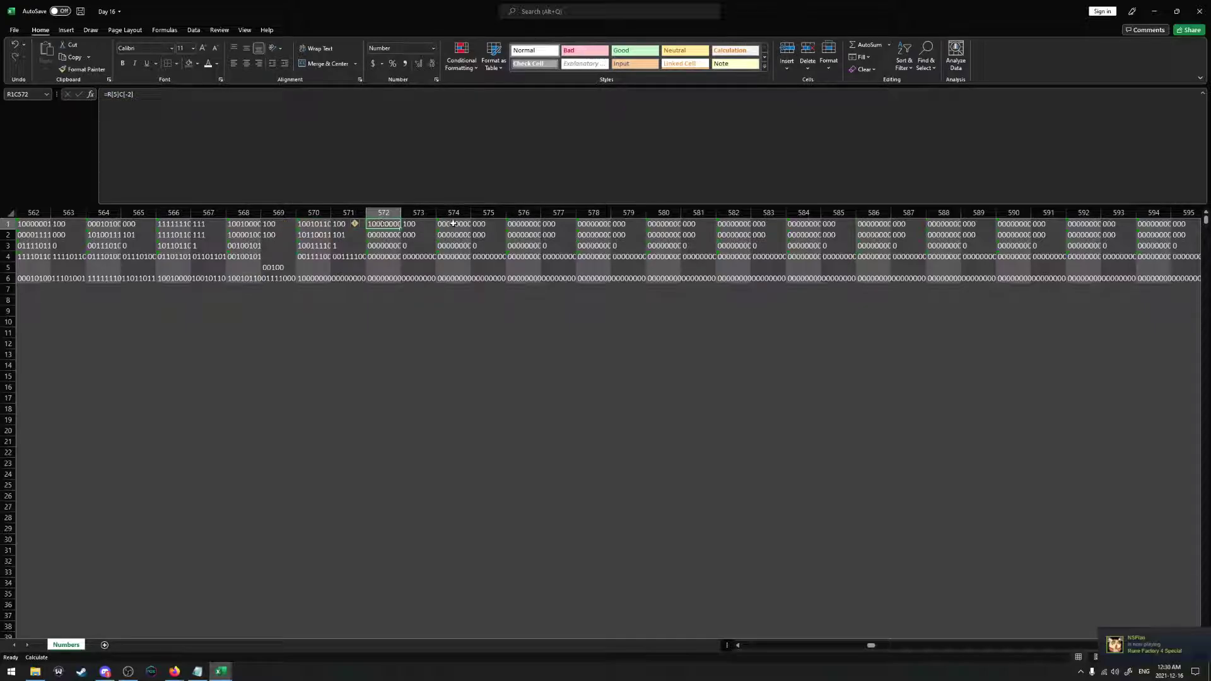
pyautogui.hotkey('ctrl', 'space')
pyautogui.moveTo(874, 648); pyautogui.dragTo(954, 642)
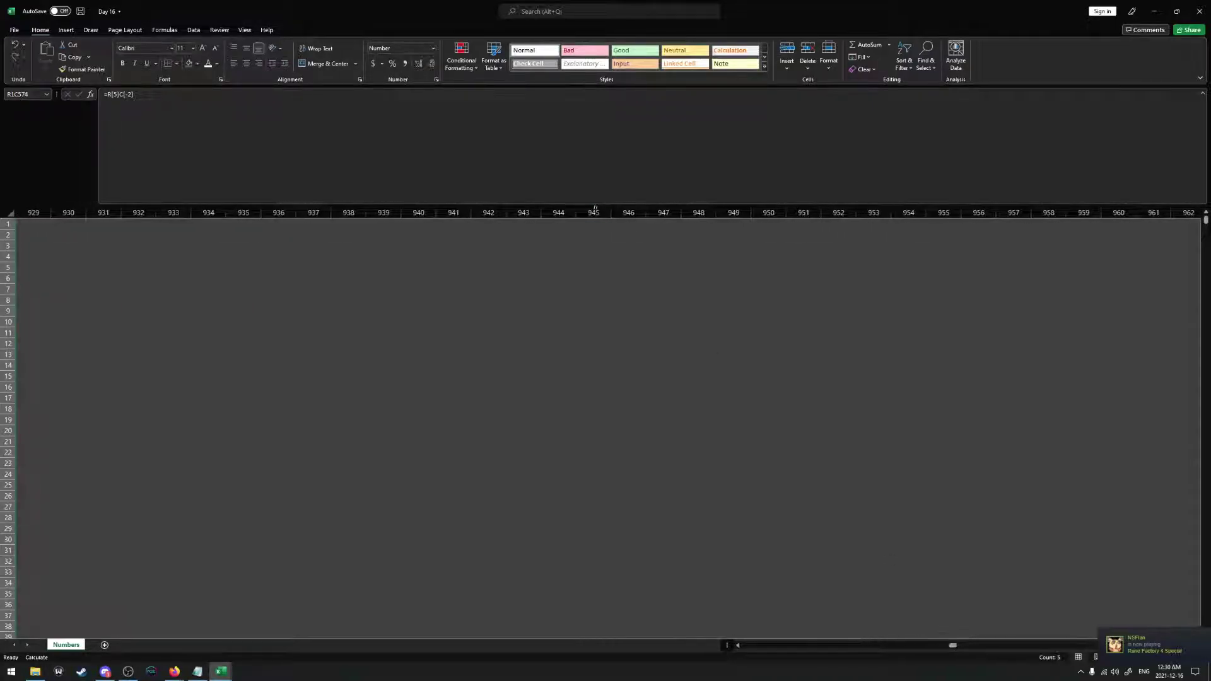
pyautogui.keyDown('shift'); pyautogui.click(594, 213); pyautogui.keyUp('shift')
pyautogui.rightClick(591, 217)
pyautogui.click(609, 365)
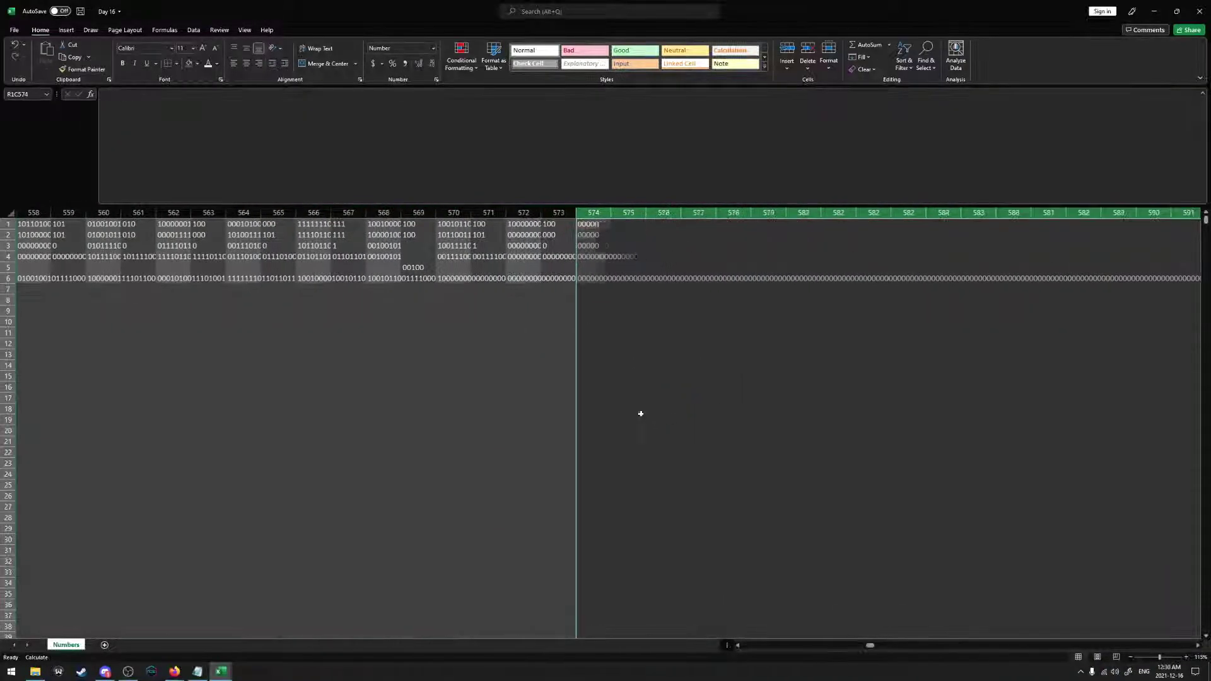
pyautogui.click(595, 342)
# Review the formulas in rows 1–6 of column 573
pyautogui.click(550, 227)
pyautogui.moveTo(549, 237); pyautogui.dragTo(551, 277)
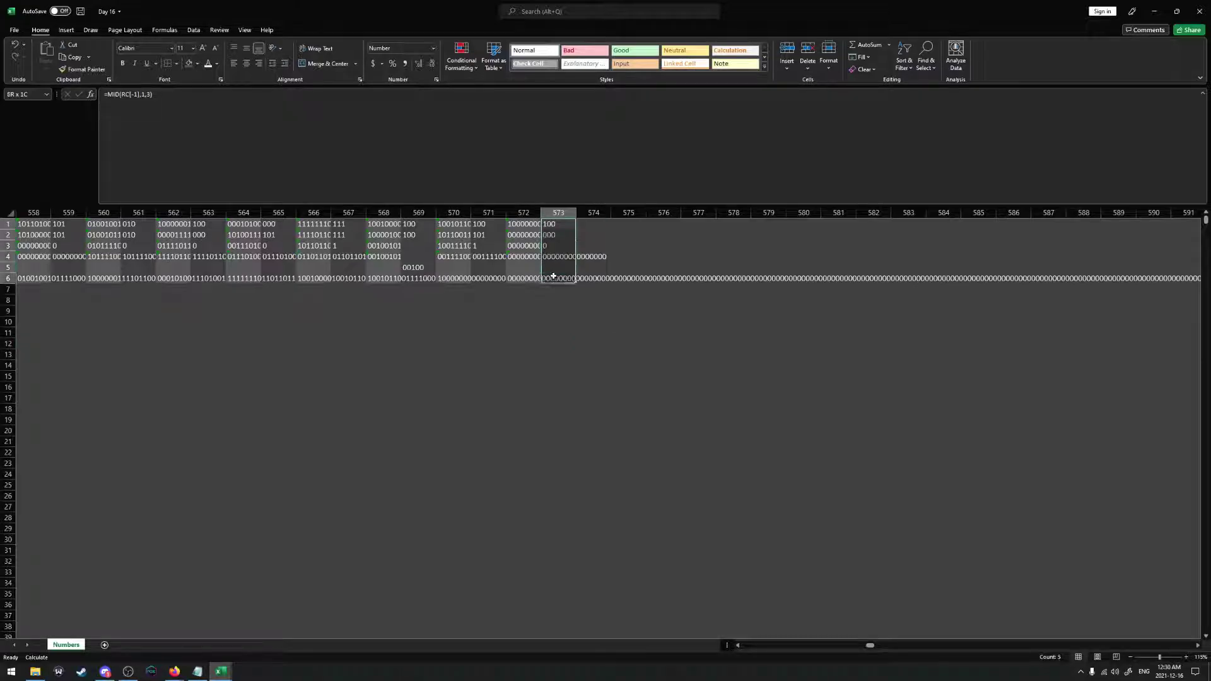
pyautogui.click(549, 278)
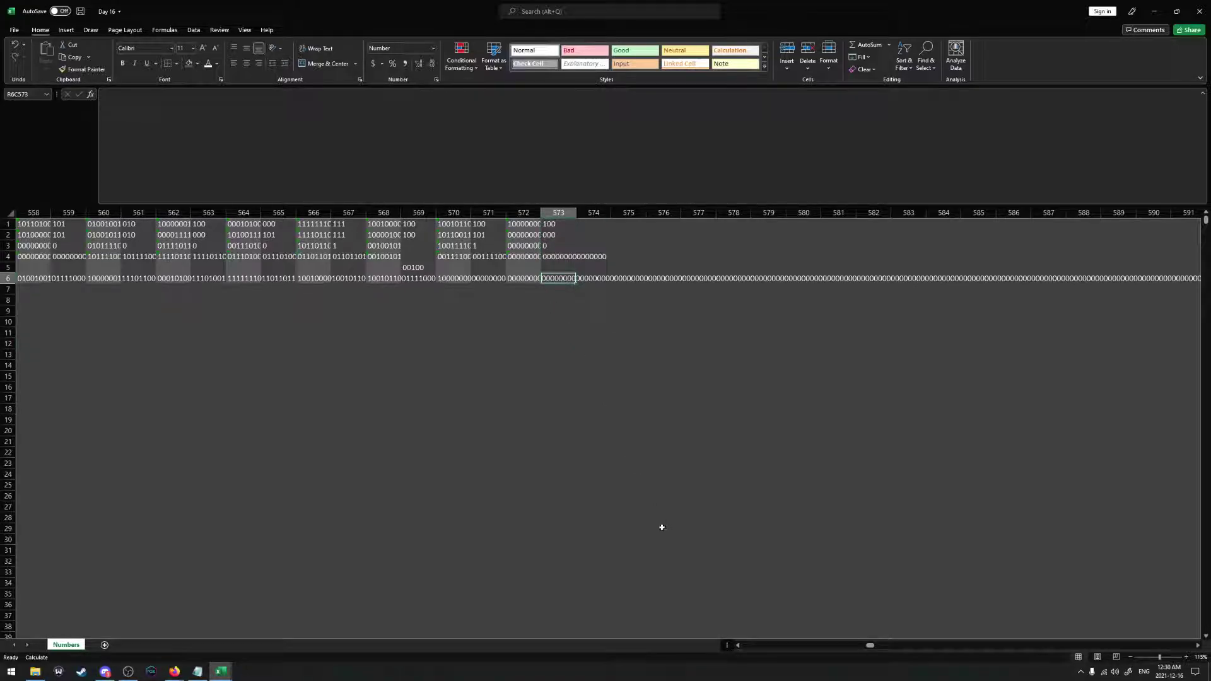
pyautogui.click(550, 234)
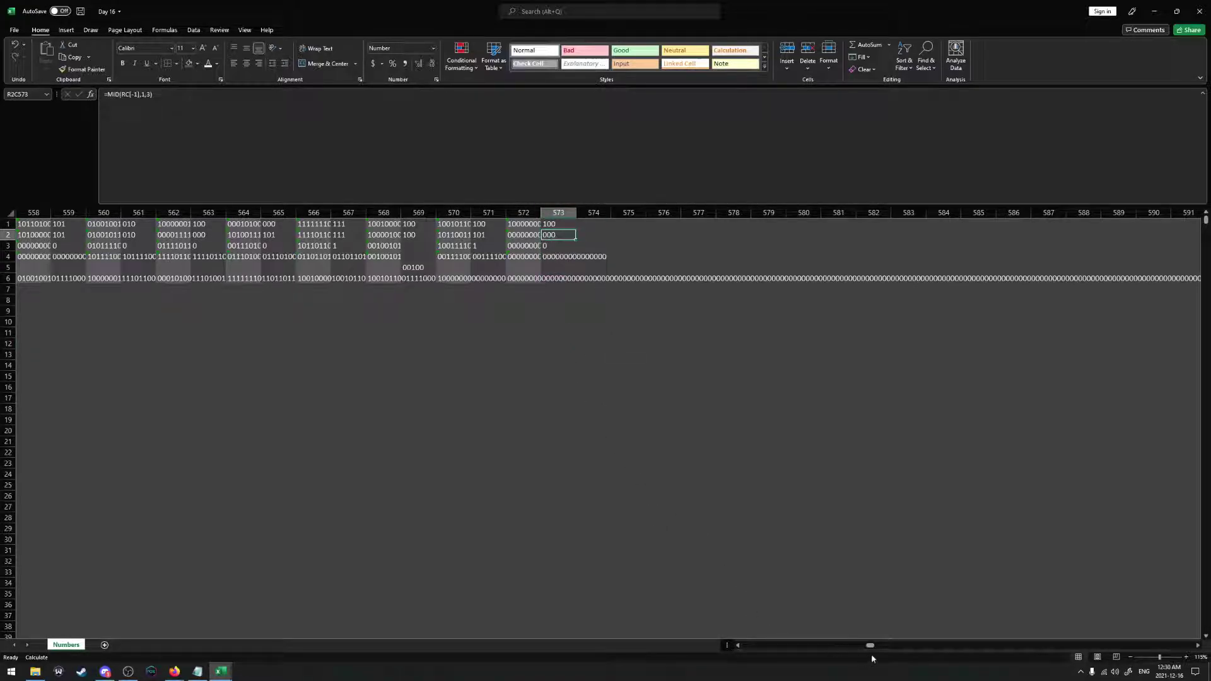
# Try wrapping R4C3's subpacket formula in DECIMAL(...,2), then undo the change
pyautogui.moveTo(870, 646); pyautogui.dragTo(744, 647)
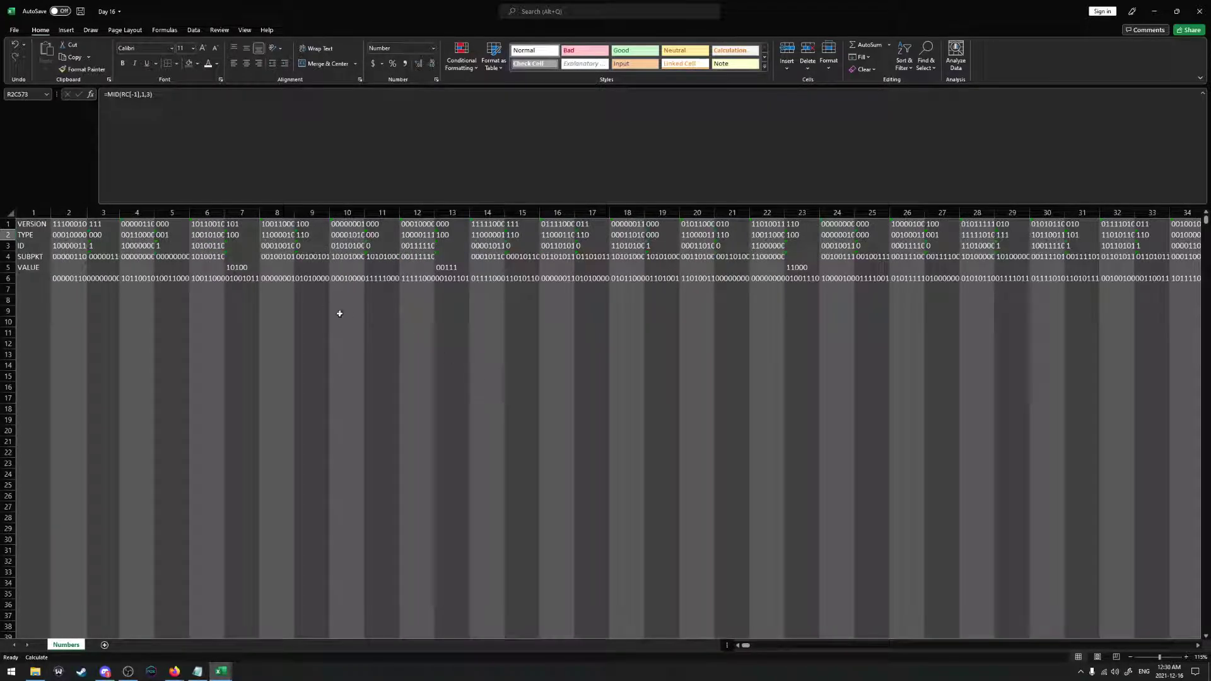
pyautogui.click(99, 224)
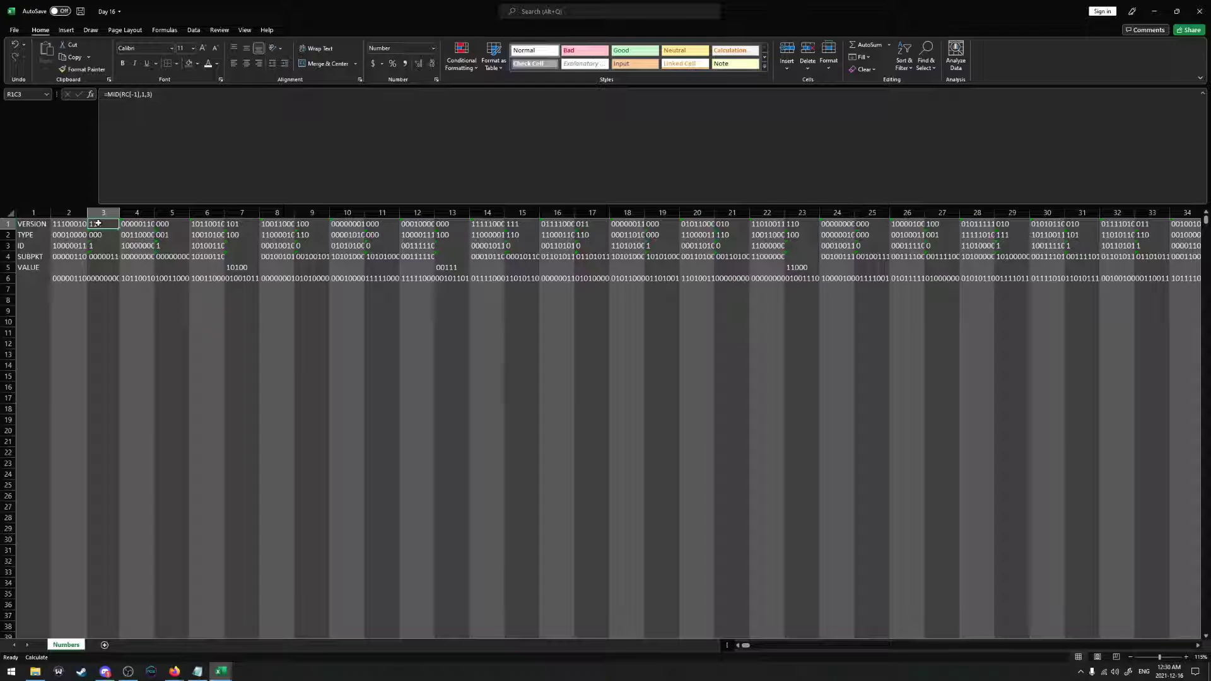
pyautogui.click(98, 256)
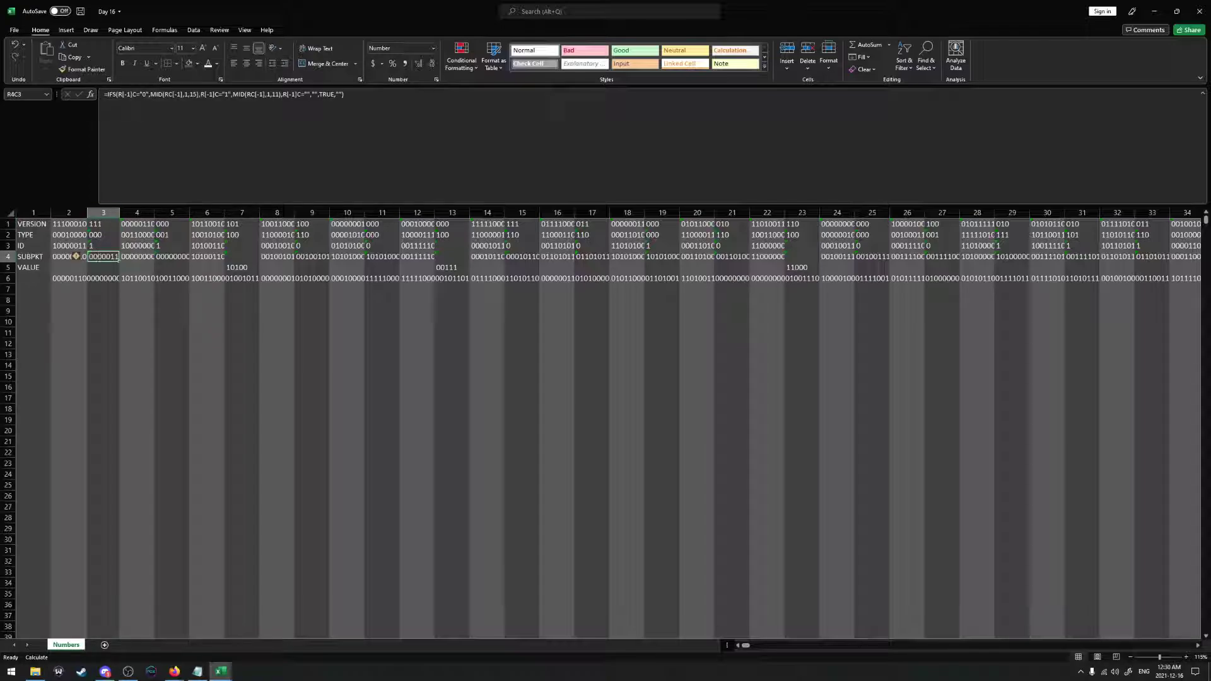
pyautogui.click(347, 192)
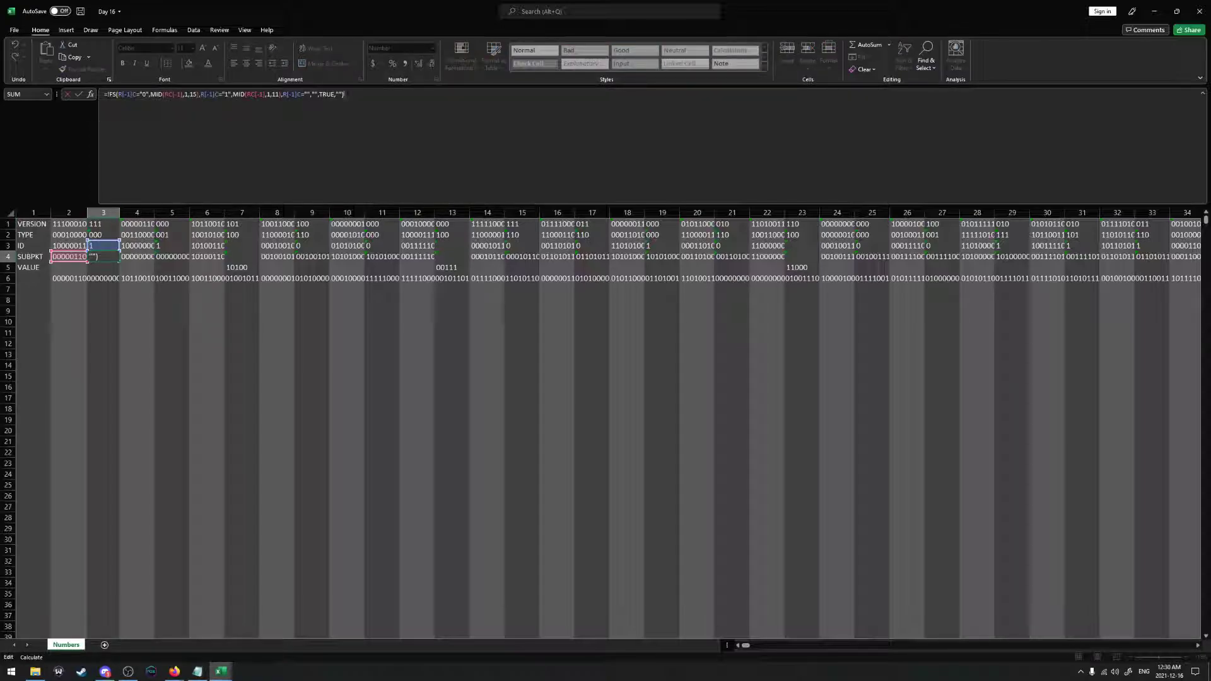
pyautogui.press('Home')
pyautogui.write('DECIMA')
pyautogui.write('L(')
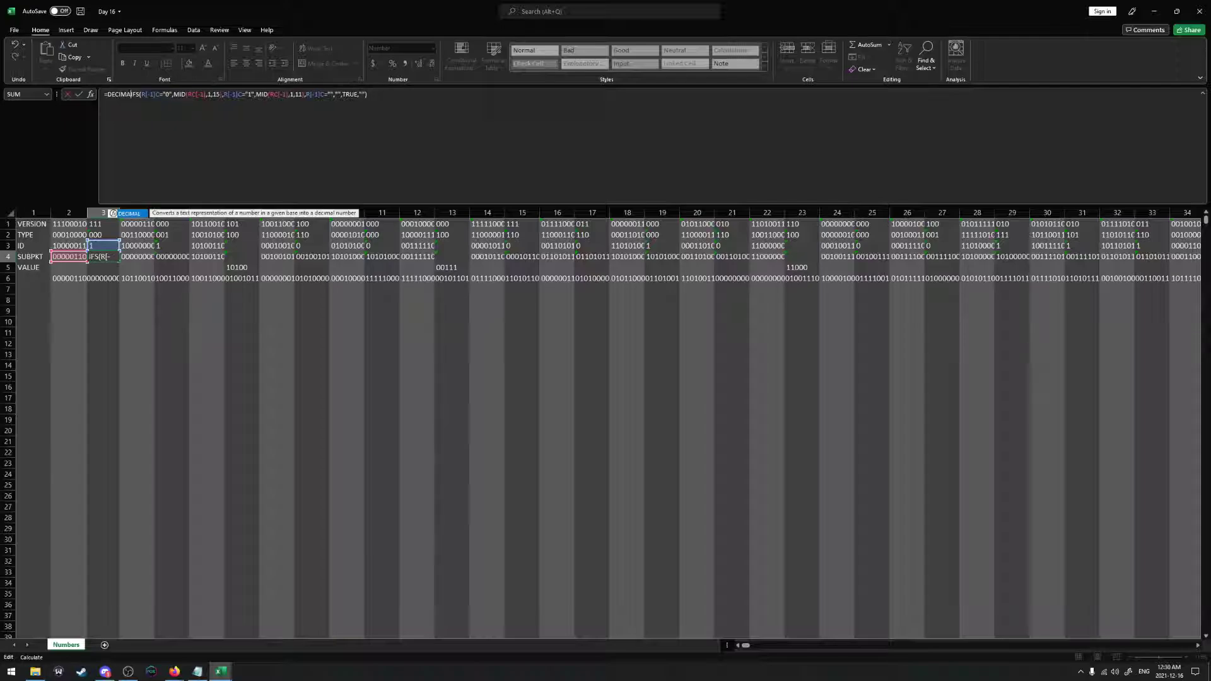
pyautogui.press('End')
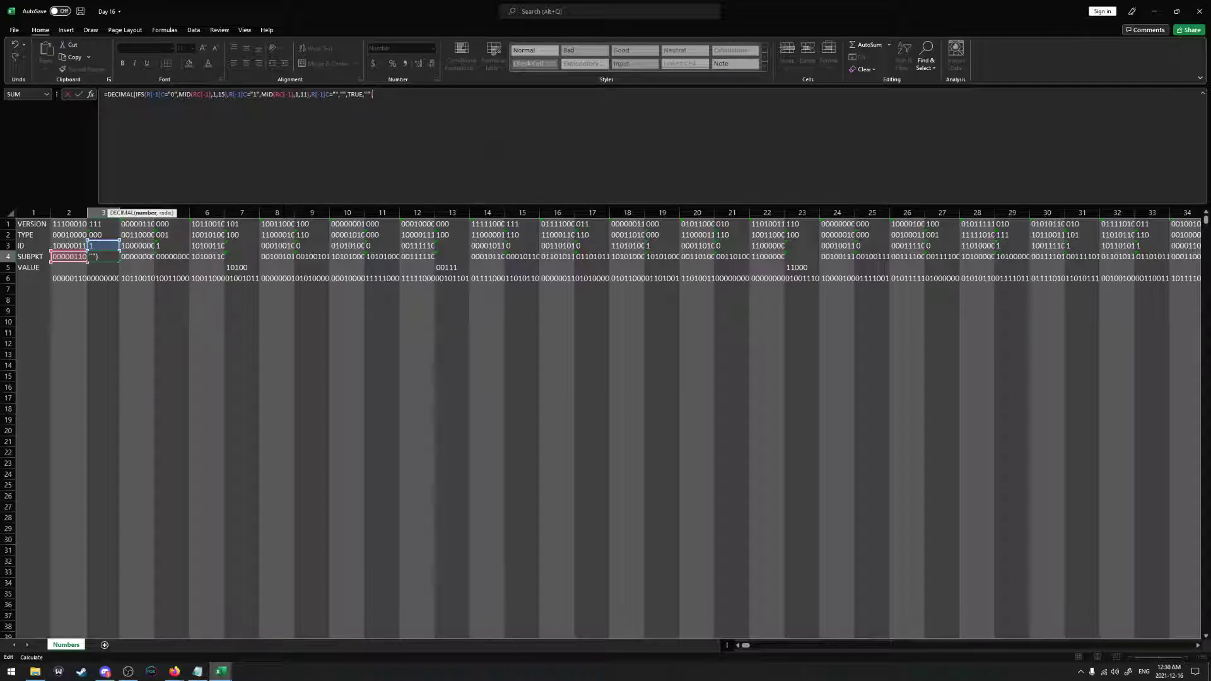
pyautogui.write(',2)')
pyautogui.press('Return')
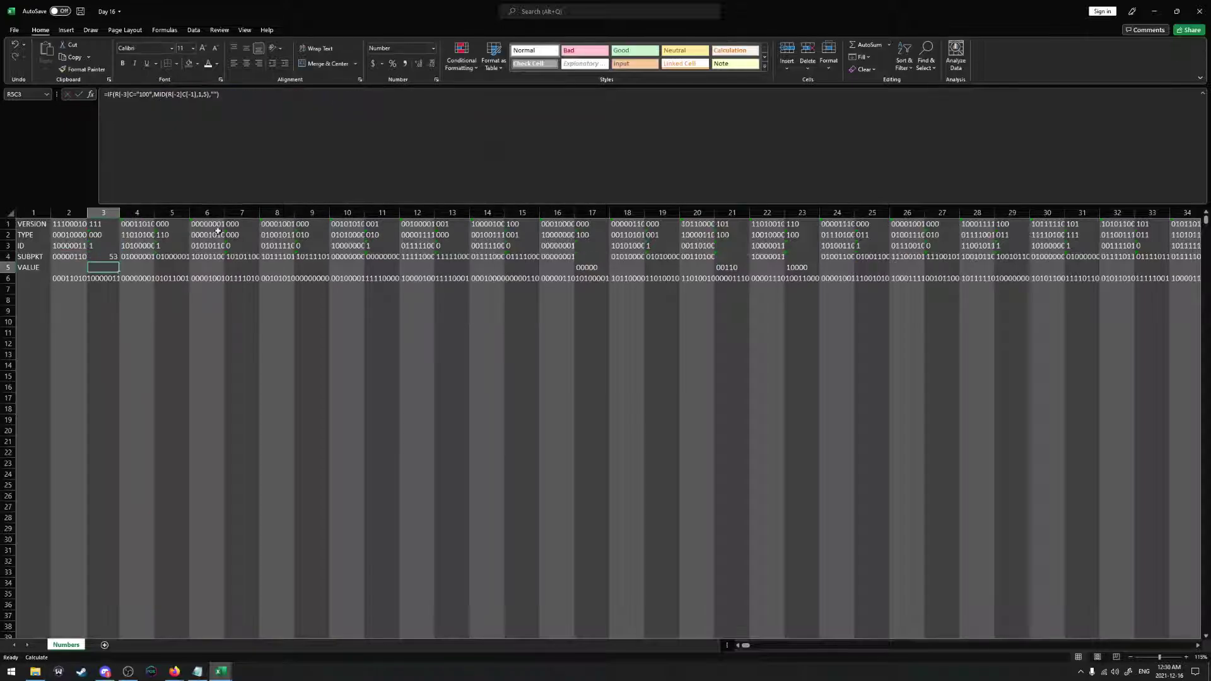
pyautogui.click(113, 256)
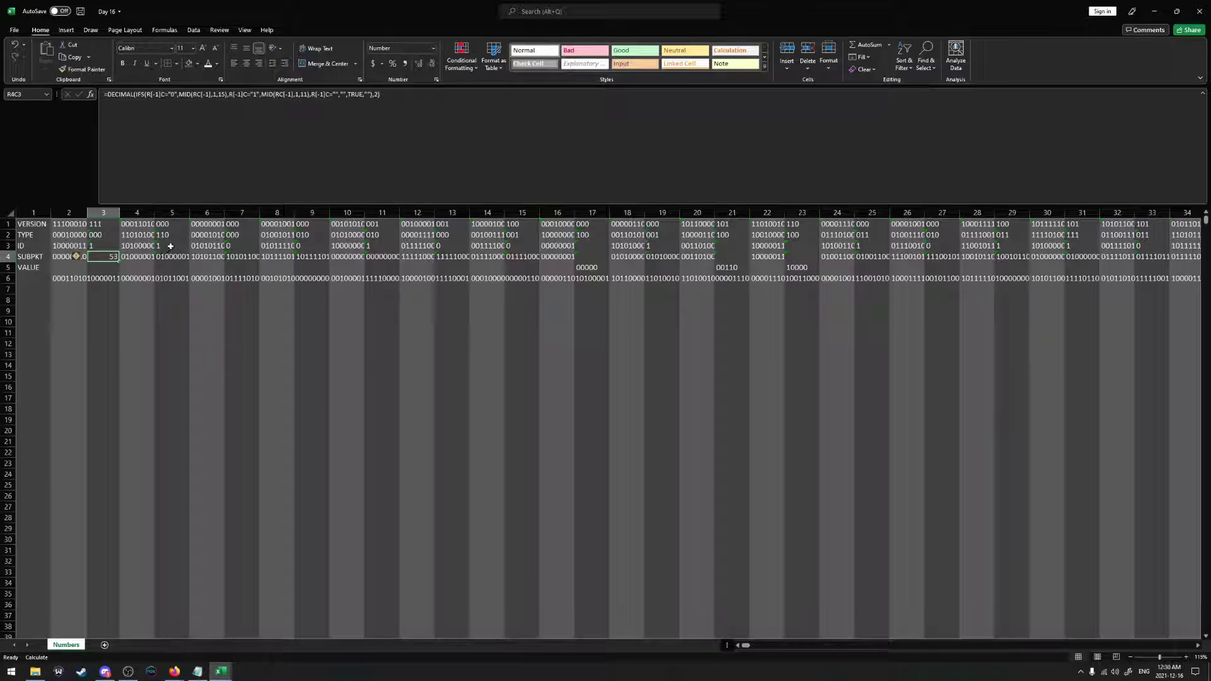
pyautogui.hotkey('ctrl', 'z')
# Edit R5C3's value formula to remove its trailing empty-text fallback
pyautogui.press('Down')
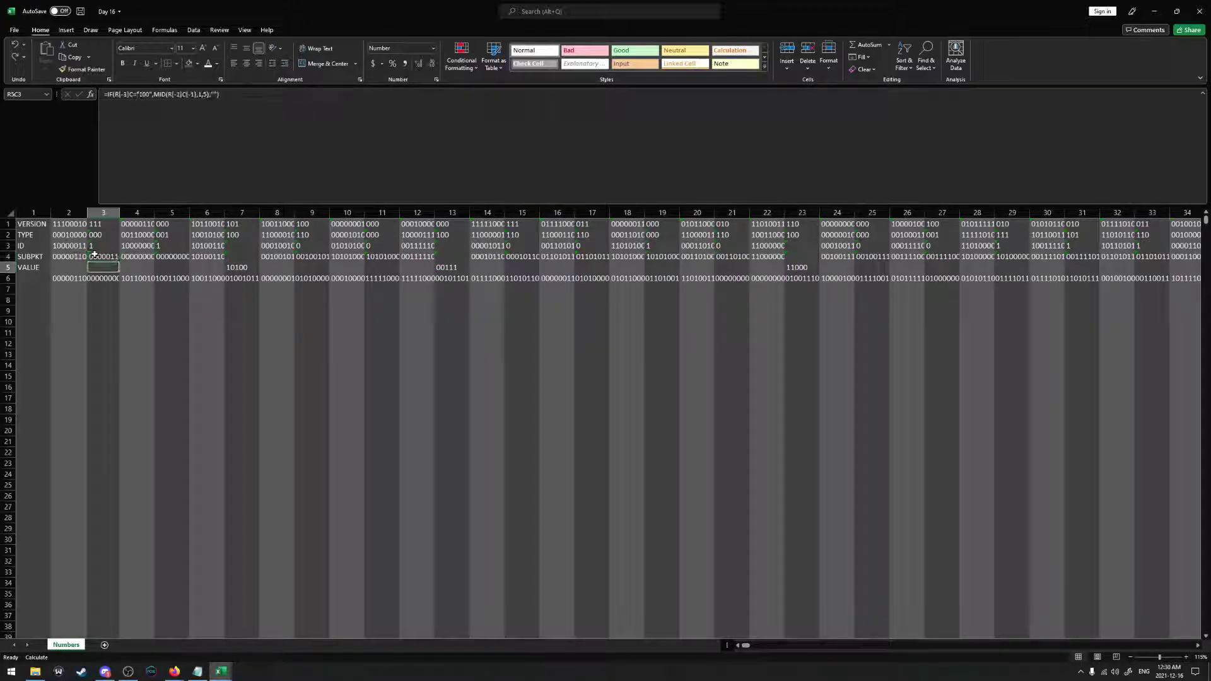
pyautogui.press('Up')
pyautogui.click(101, 269)
pyautogui.doubleClick(103, 270)
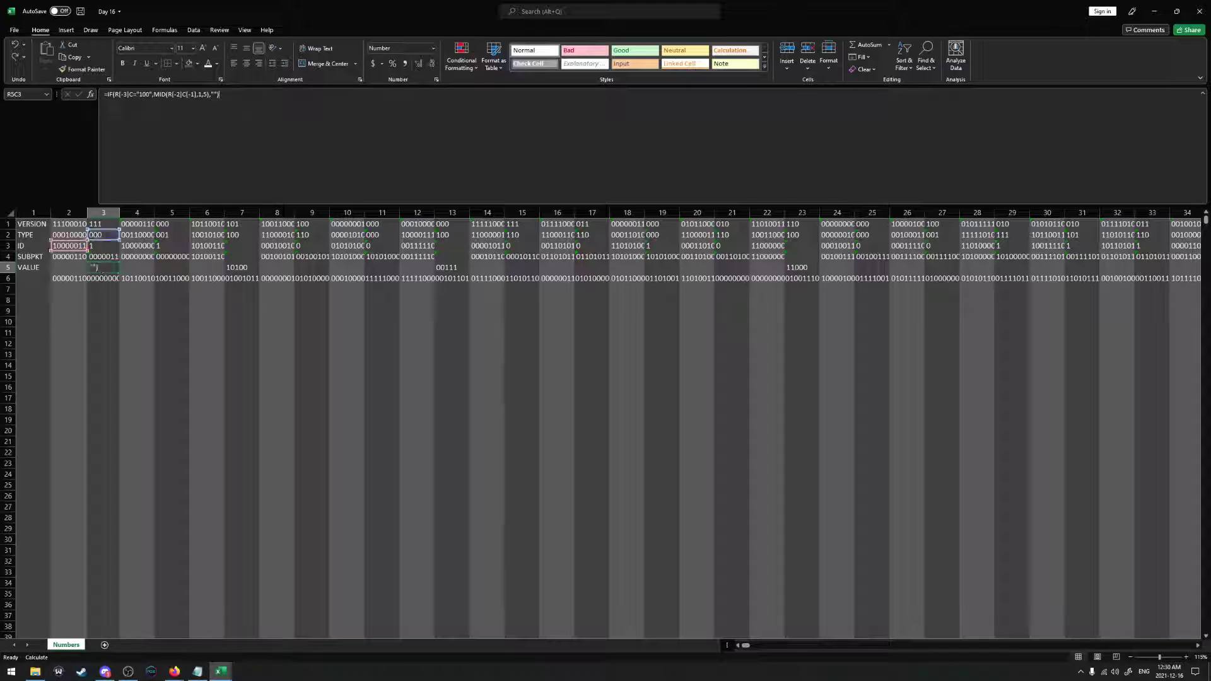
pyautogui.press('BackSpace')
pyautogui.press('BackSpace')
pyautogui.press('BackSpace')
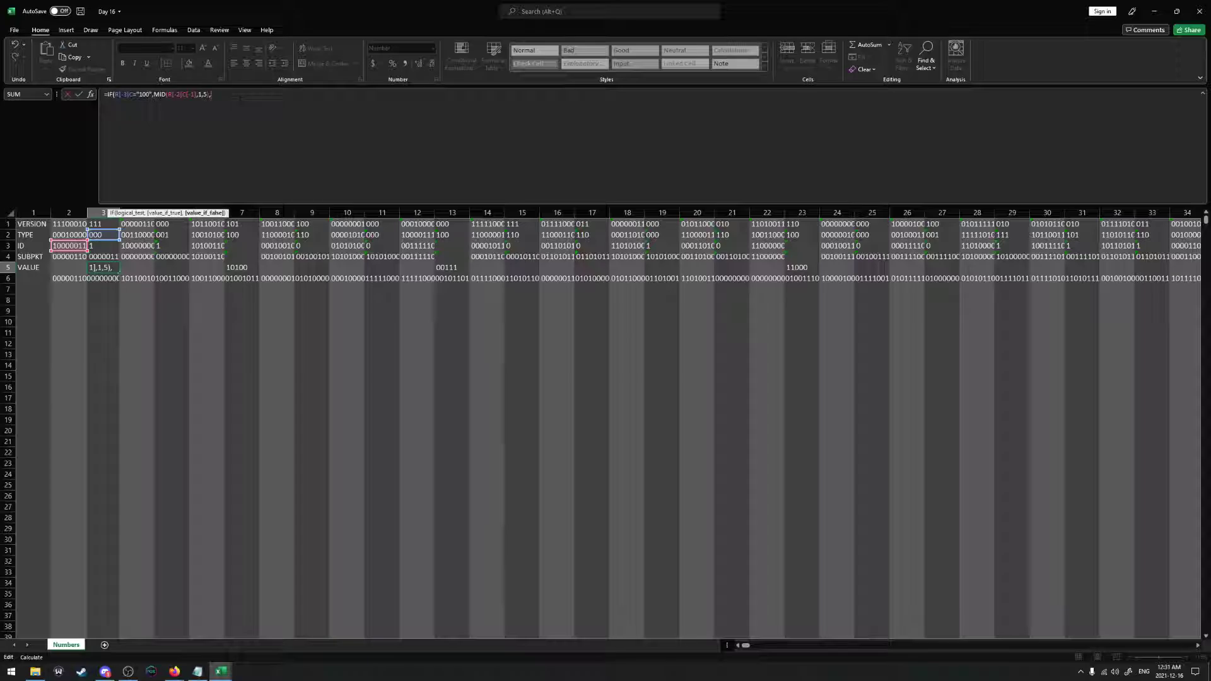
# Wrap the R5C3 VALUE formula in DECIMAL(...,2) and accept Excel's suggested correction
pyautogui.write('DECI')
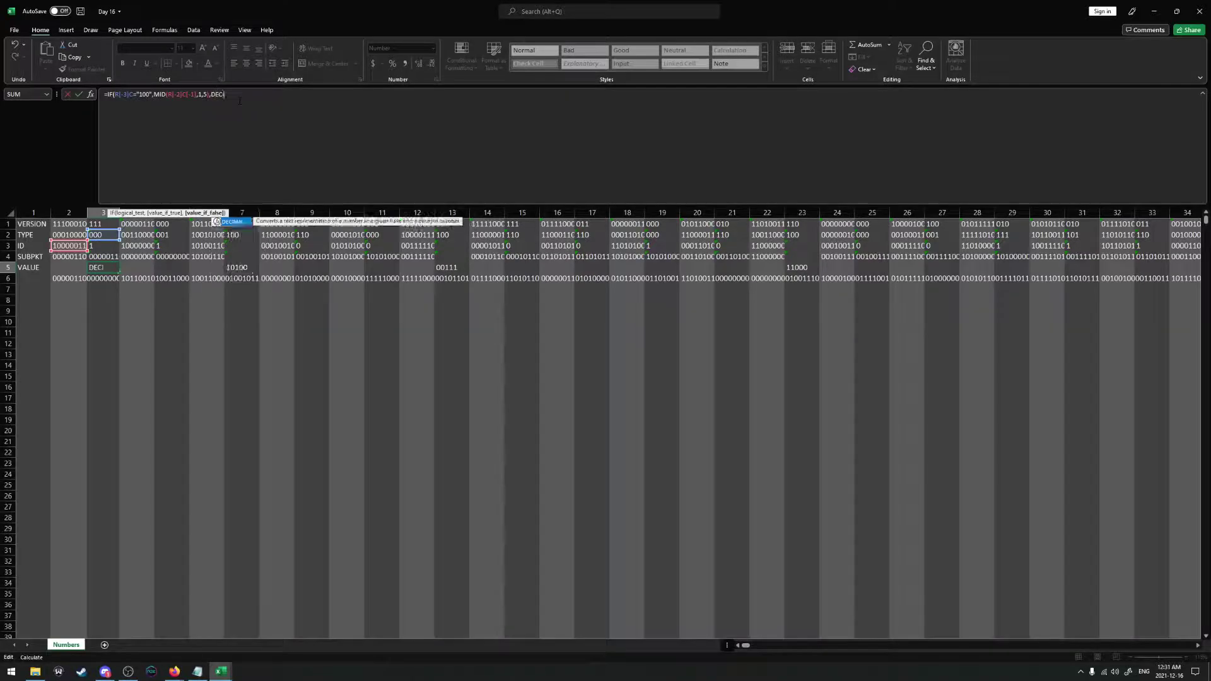
pyautogui.write('MAL(')
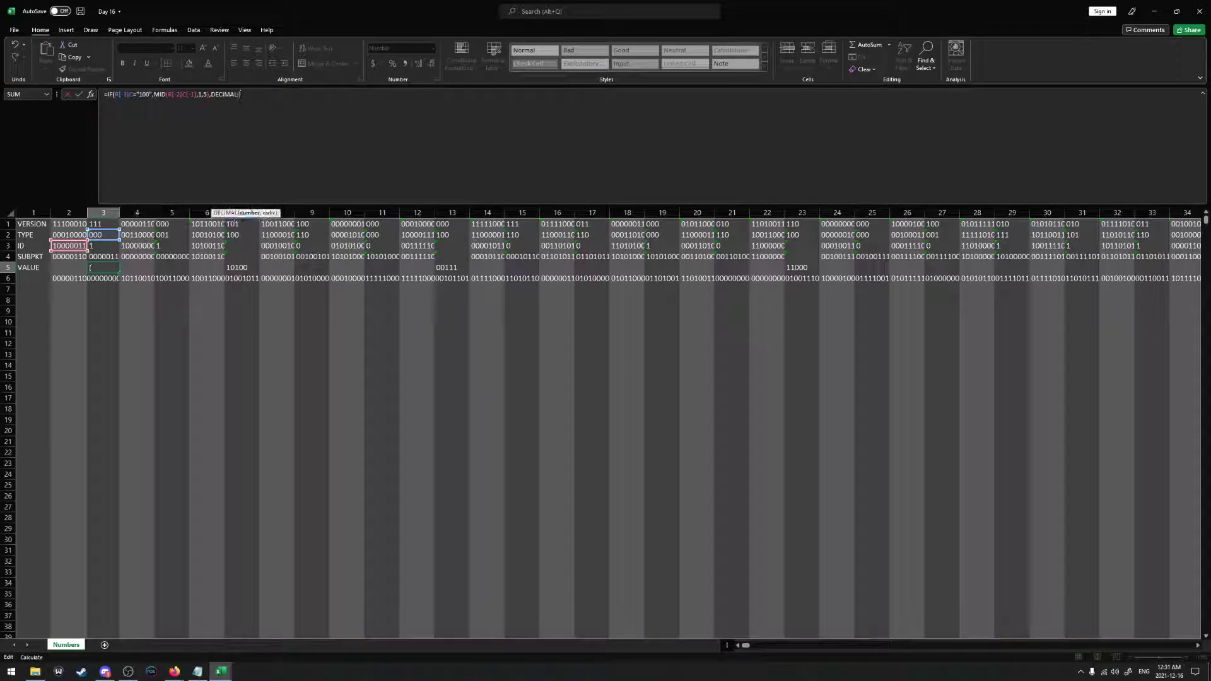
pyautogui.click(104, 256)
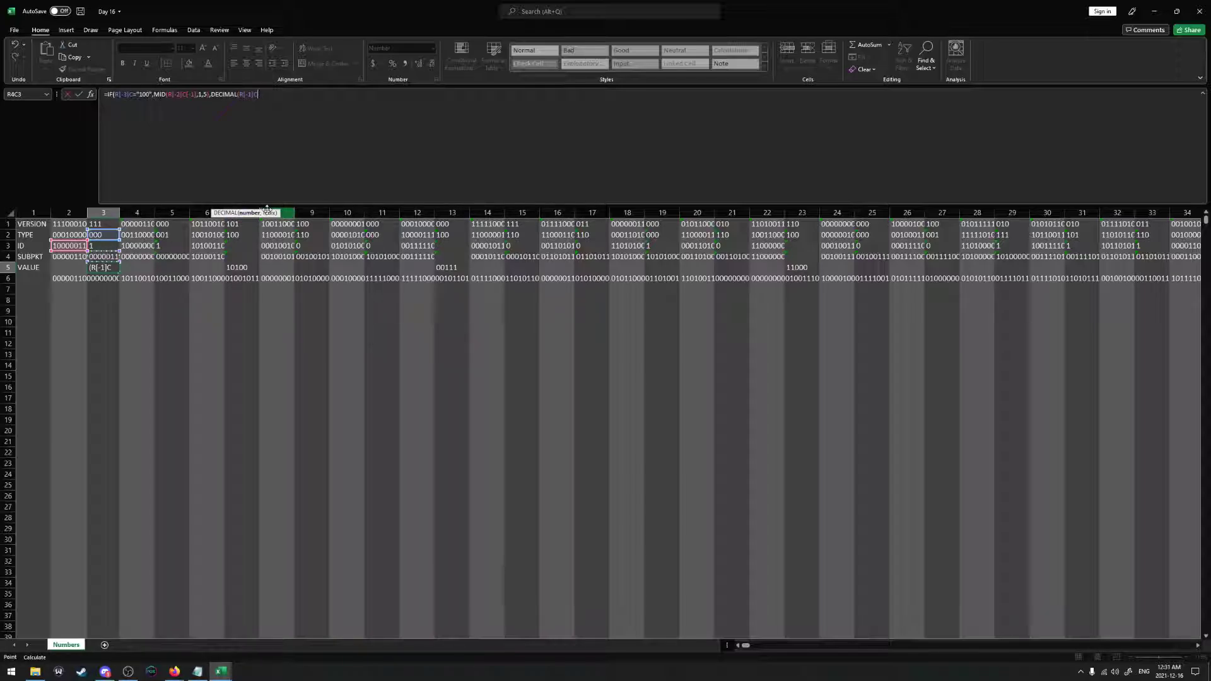
pyautogui.write(',2')
pyautogui.press('Return')
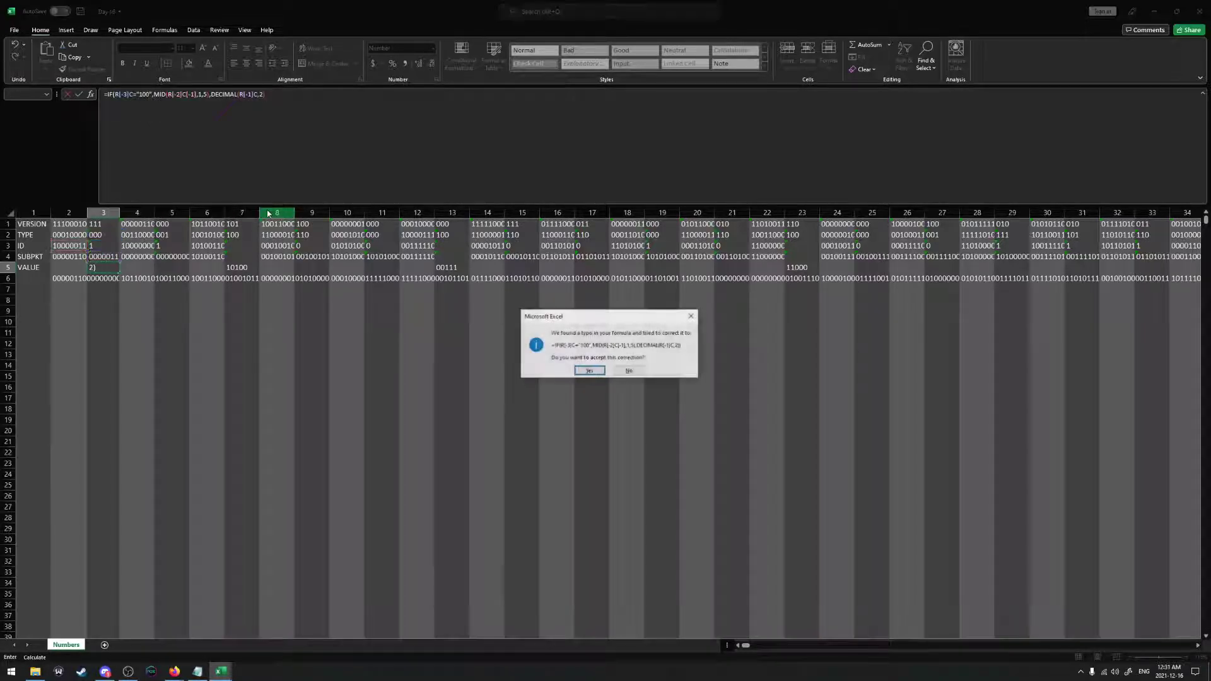
pyautogui.click(577, 374)
# Revise the R6C2 leftover-bits formula, dropping the LEN(R[-1]C[1])+ term and setting MID's start to 4
pyautogui.doubleClick(107, 278)
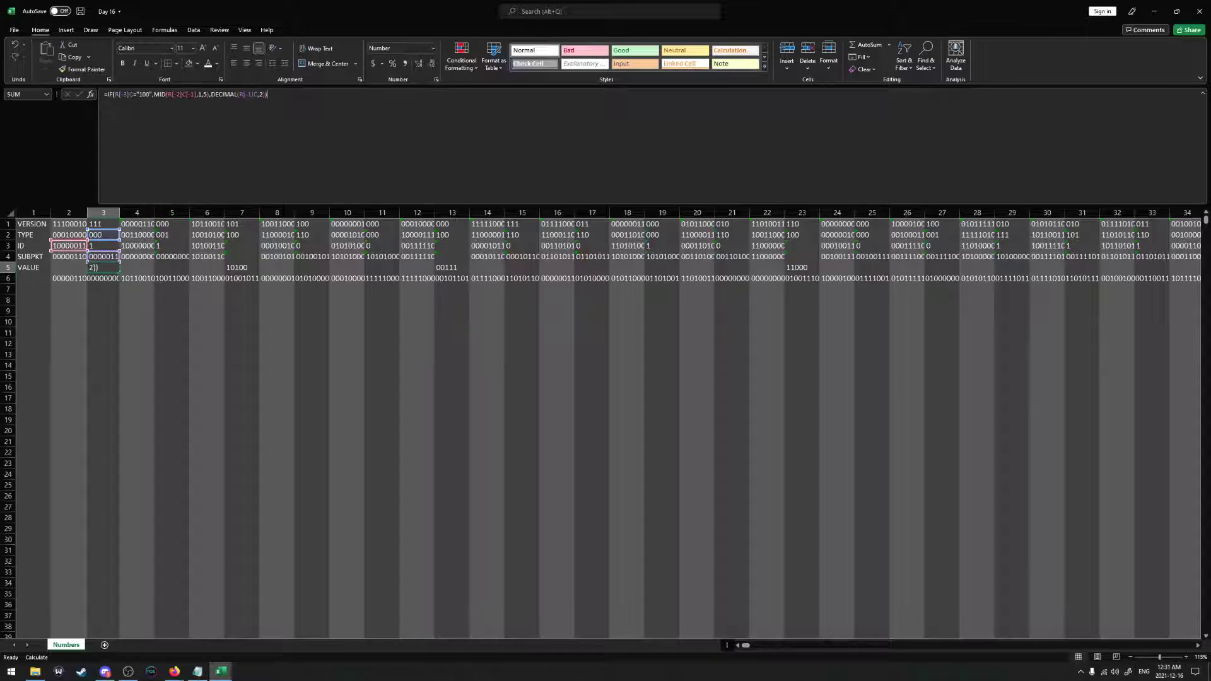
pyautogui.press('Escape')
pyautogui.press('Left')
pyautogui.click(235, 100)
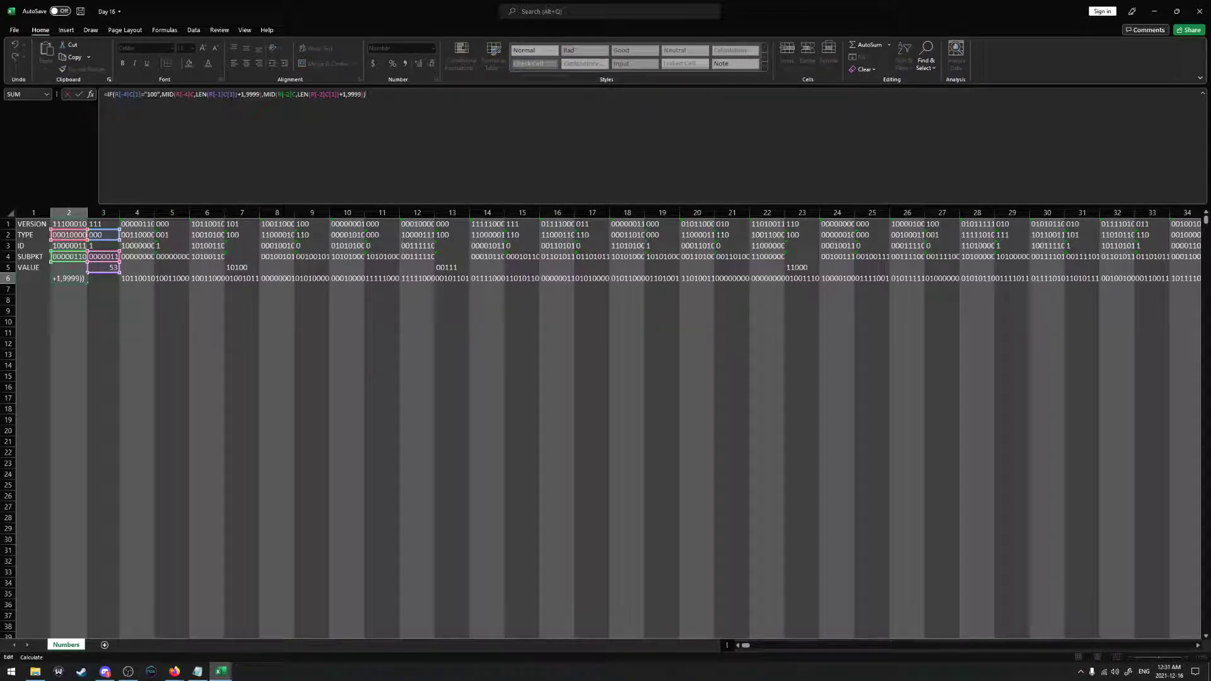
pyautogui.click(236, 94)
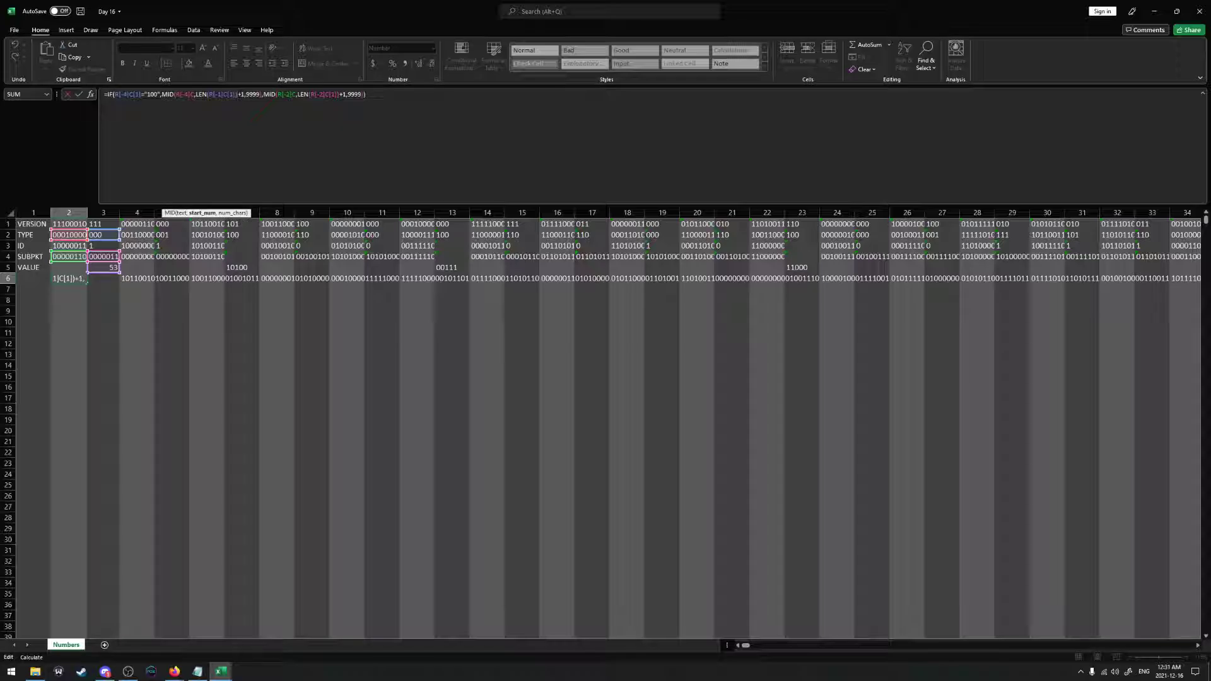
pyautogui.moveTo(239, 94); pyautogui.dragTo(196, 94)
pyautogui.press('BackSpace')
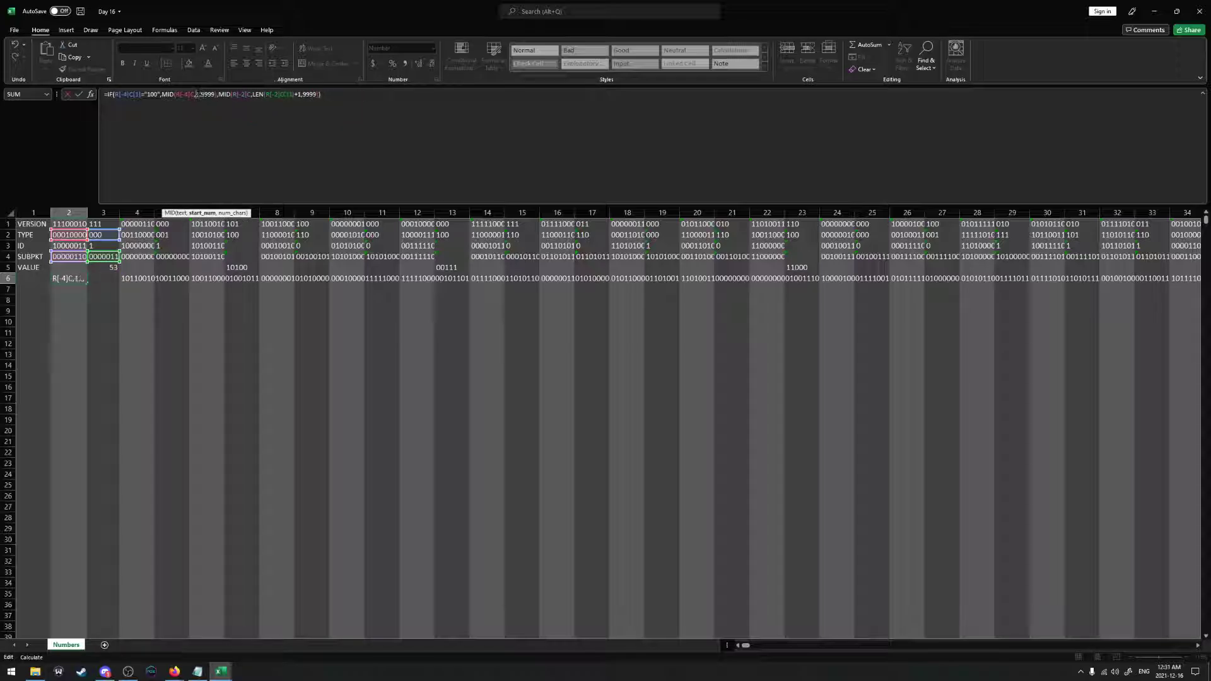
pyautogui.press('Delete')
pyautogui.write('4')
pyautogui.press('Return')
# Re-wrap the R5C3 VALUE formula in DECIMAL(...,2) so it displays 53
pyautogui.click(66, 278)
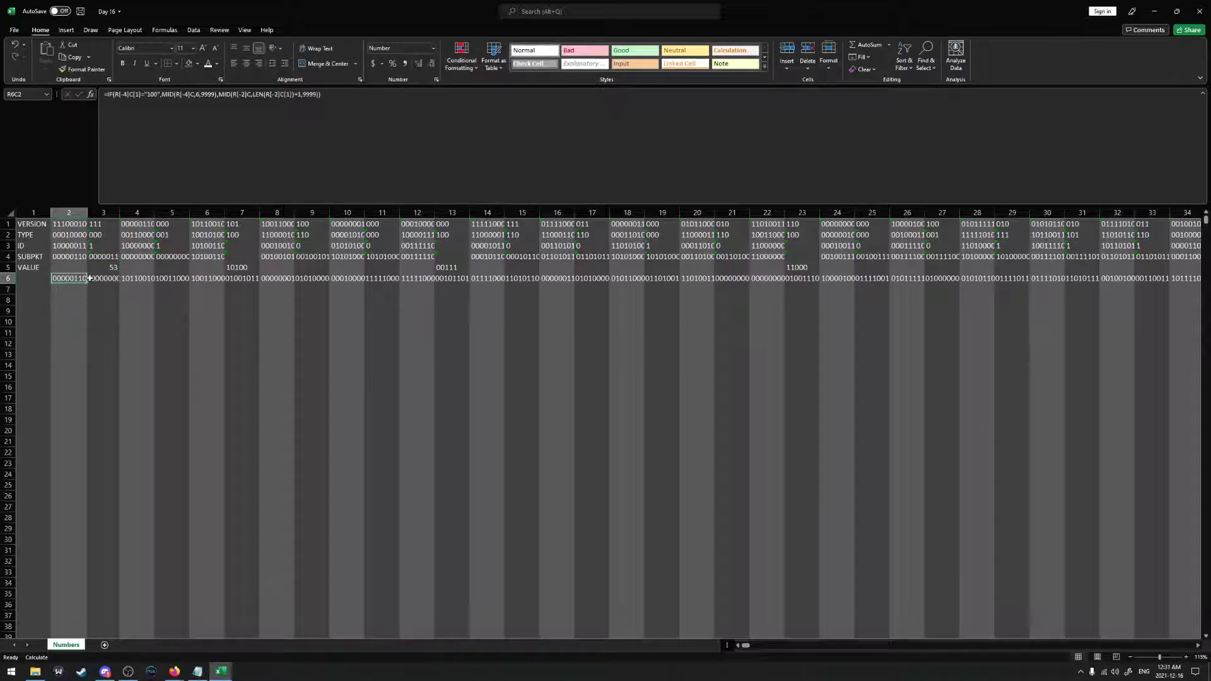
pyautogui.click(107, 267)
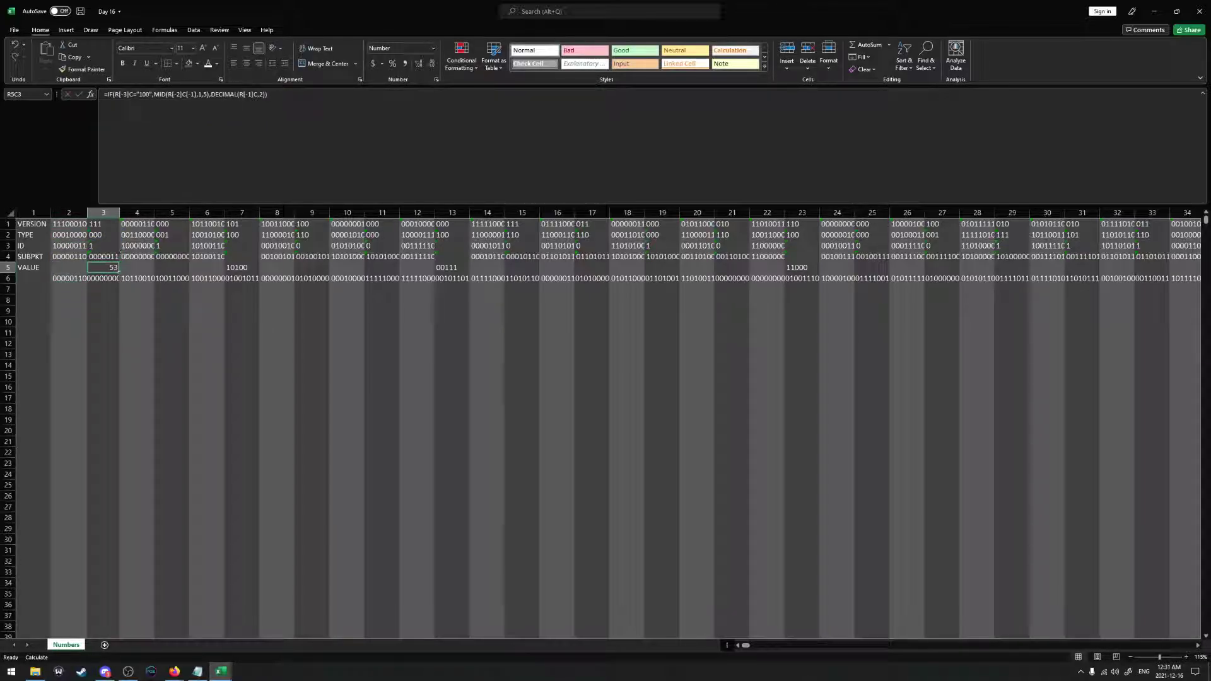
pyautogui.press('F2')
pyautogui.press('Escape')
pyautogui.press('F2')
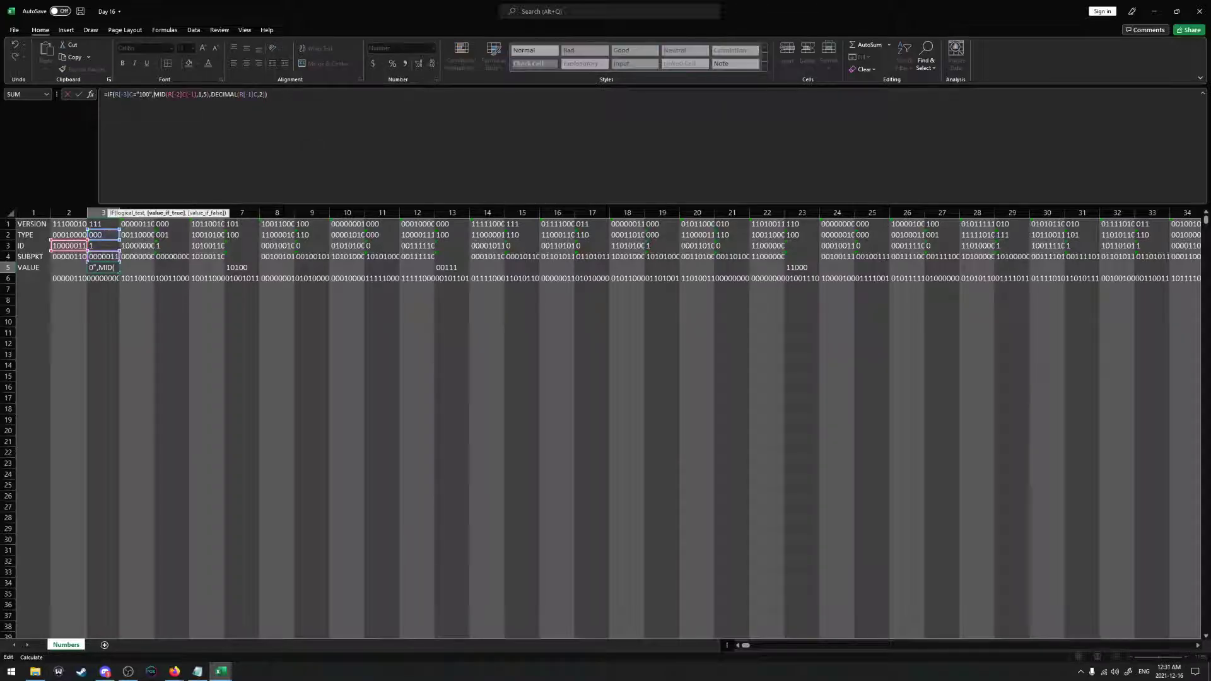
pyautogui.write('DECIMAL(')
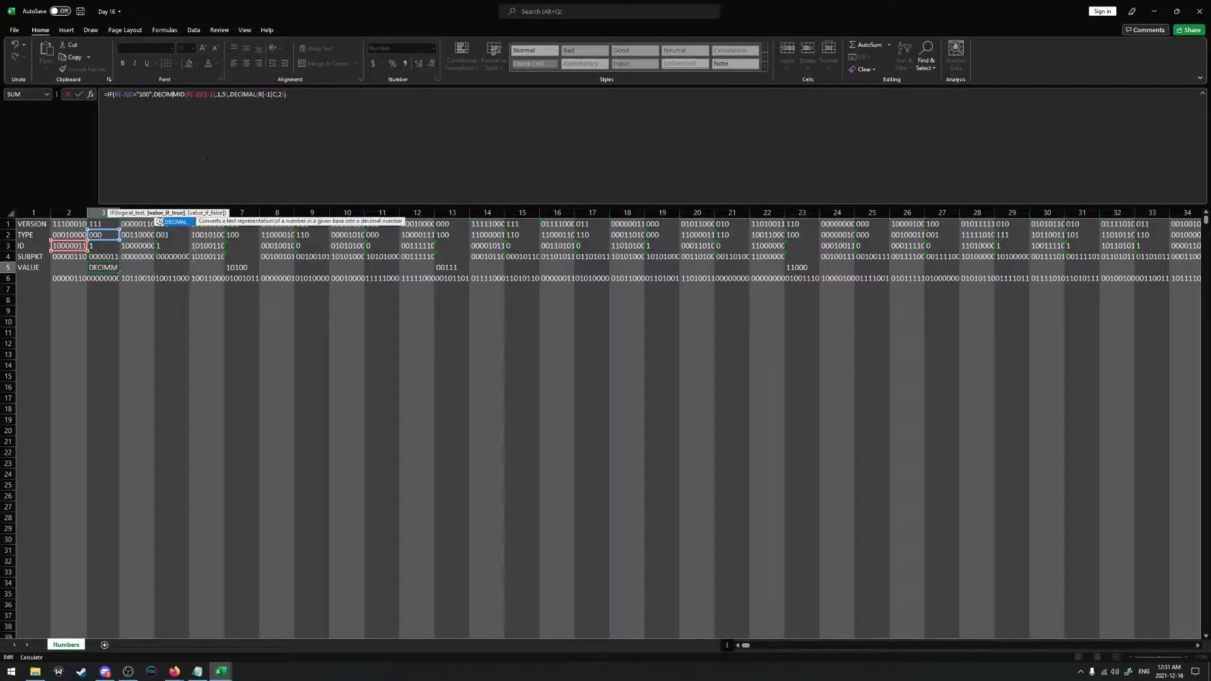
pyautogui.write('(')
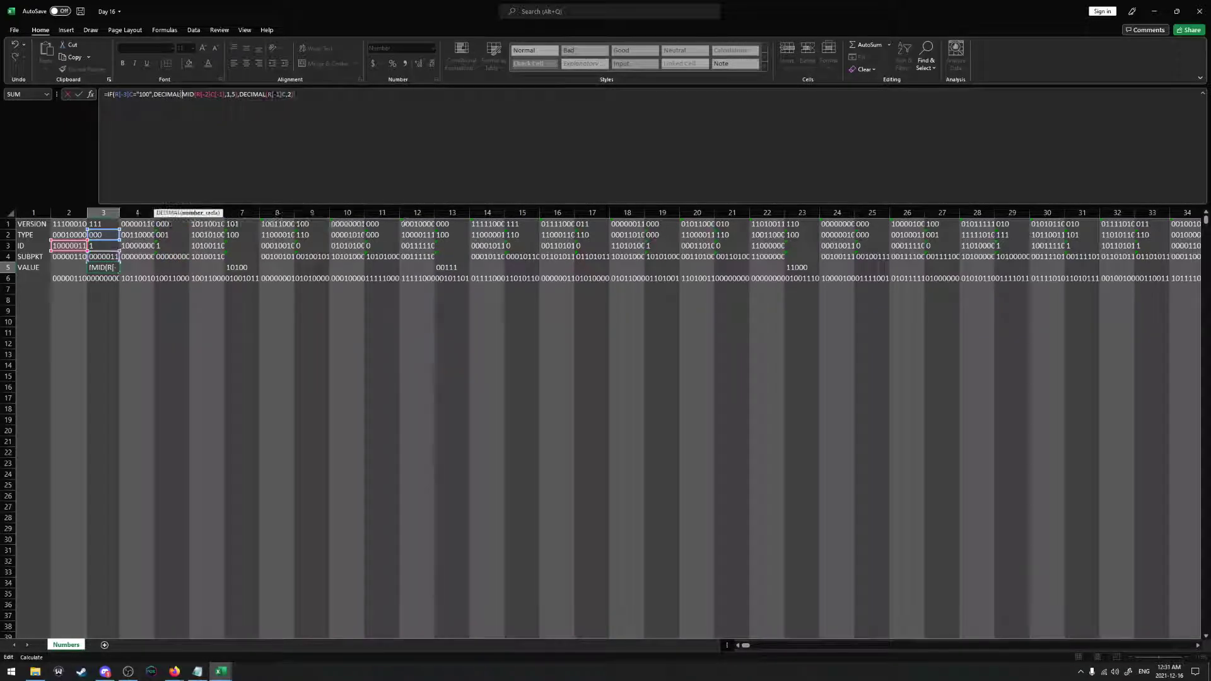
pyautogui.write(',2),')
pyautogui.press('Return')
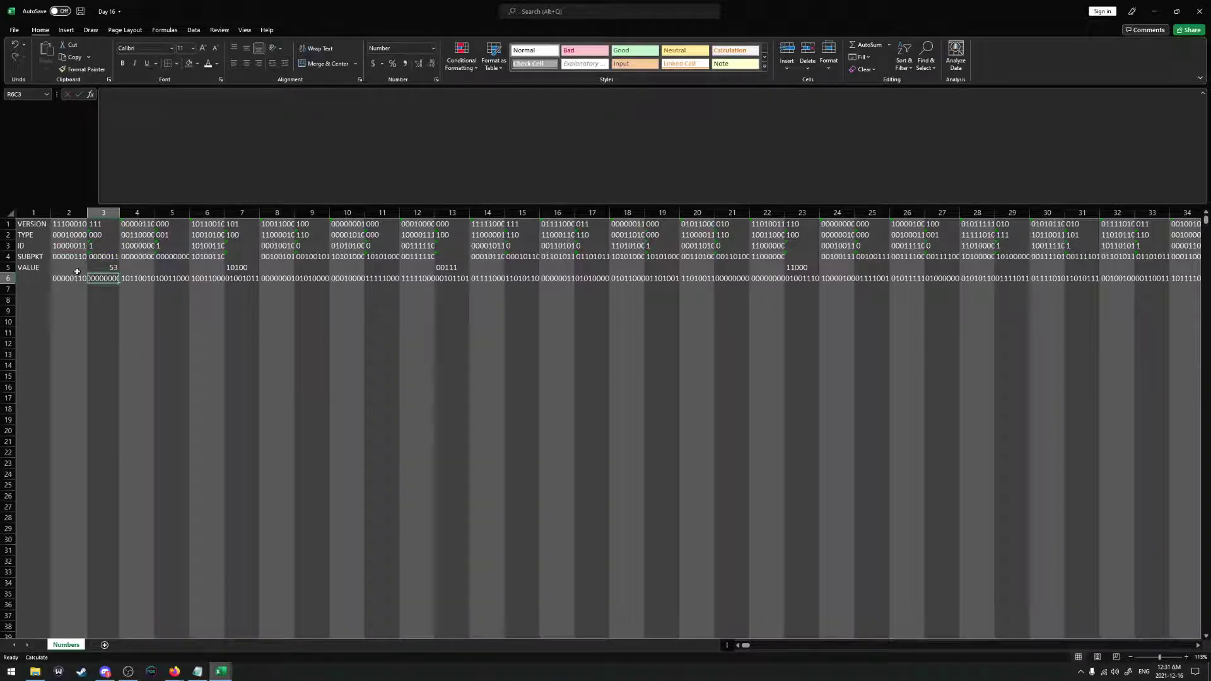
pyautogui.press('Left')
pyautogui.press('Up')
# Fill the R5C2:R6C3 formulas right across every packet column, giving values like 20 in column 7
pyautogui.moveTo(70, 270); pyautogui.dragTo(1064, 296)
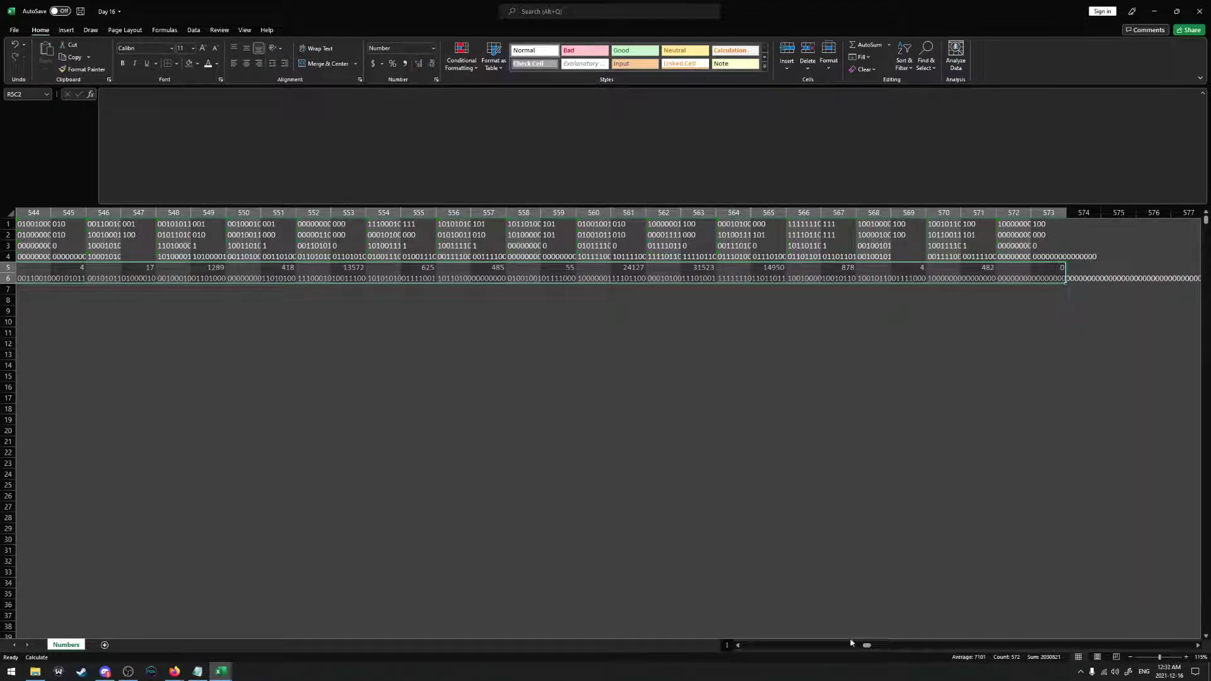
pyautogui.moveTo(866, 645); pyautogui.dragTo(706, 634)
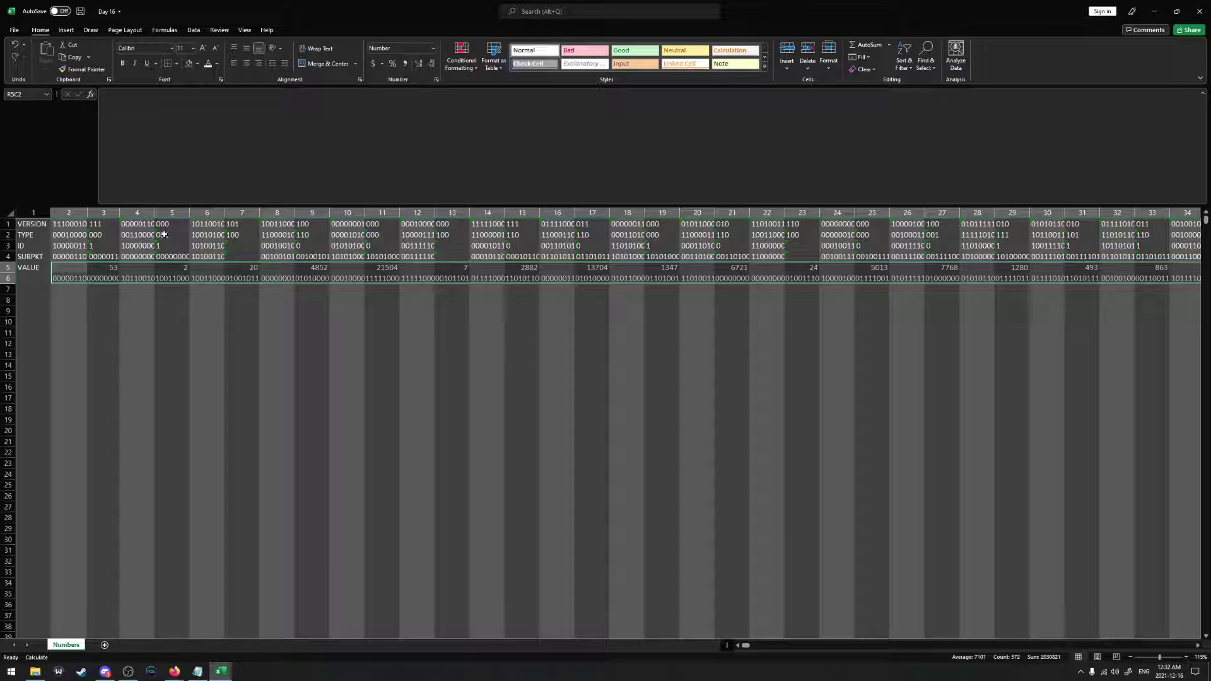
pyautogui.click(234, 235)
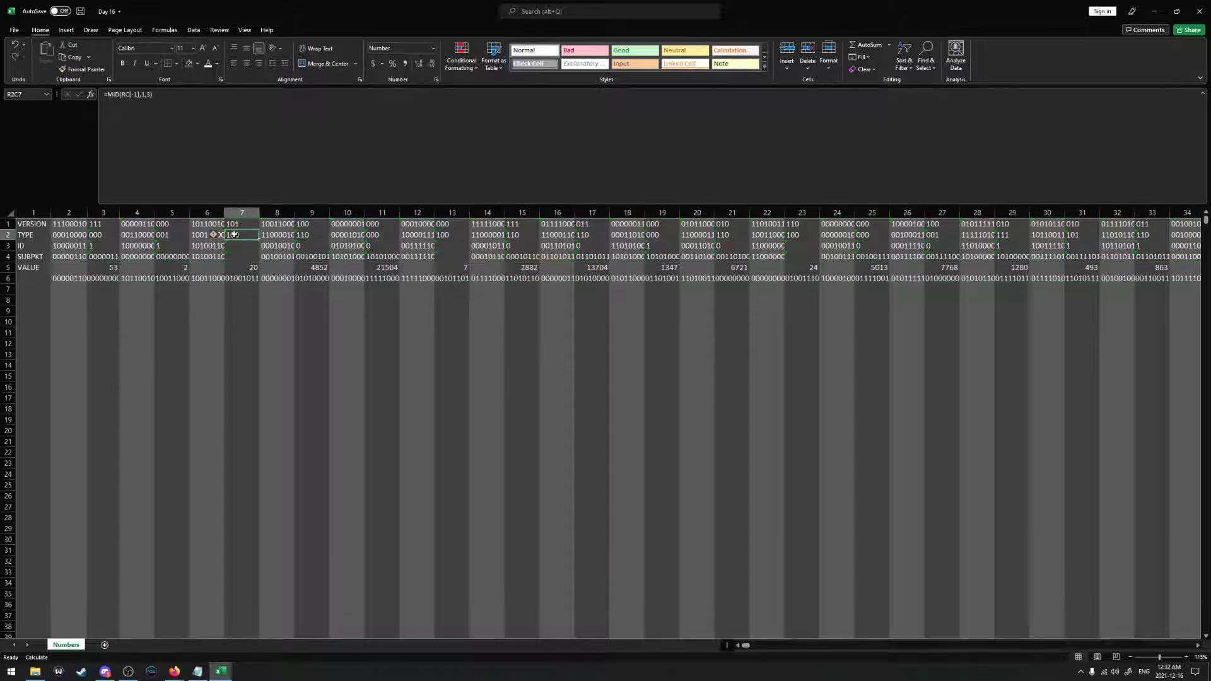
pyautogui.click(243, 269)
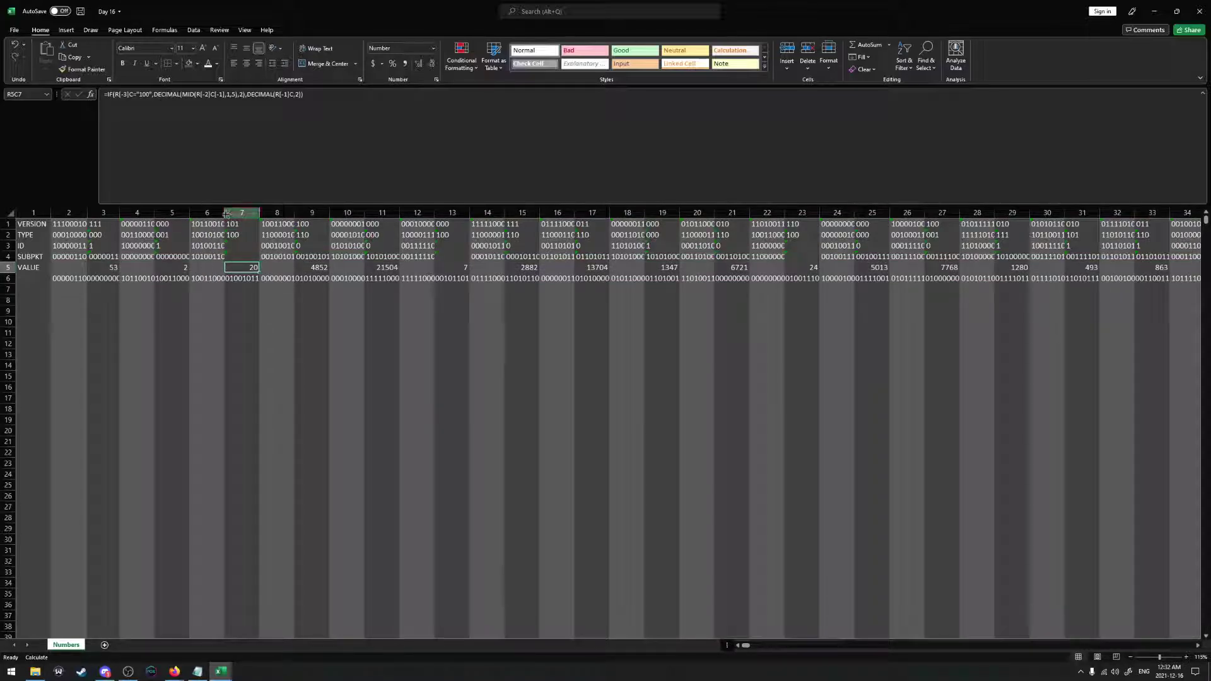
# Widen column 6 to show its bits and review the TYPE formulas in columns 11 and 13
pyautogui.moveTo(225, 212); pyautogui.dragTo(247, 212)
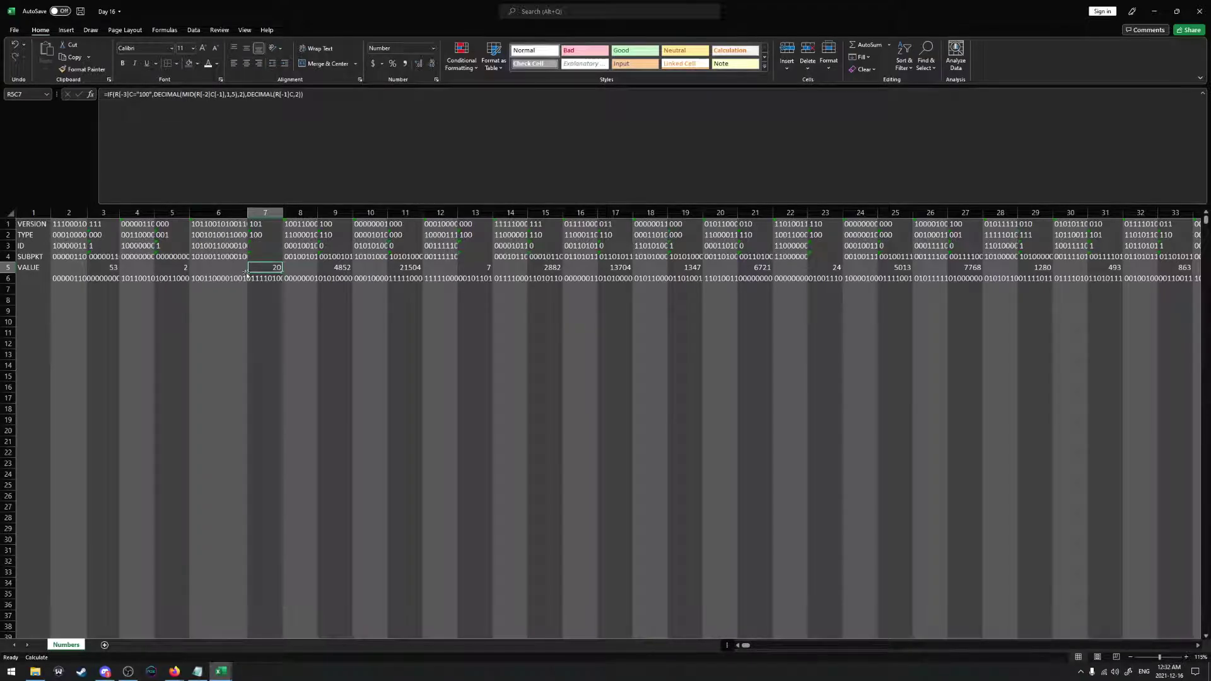
pyautogui.click(473, 235)
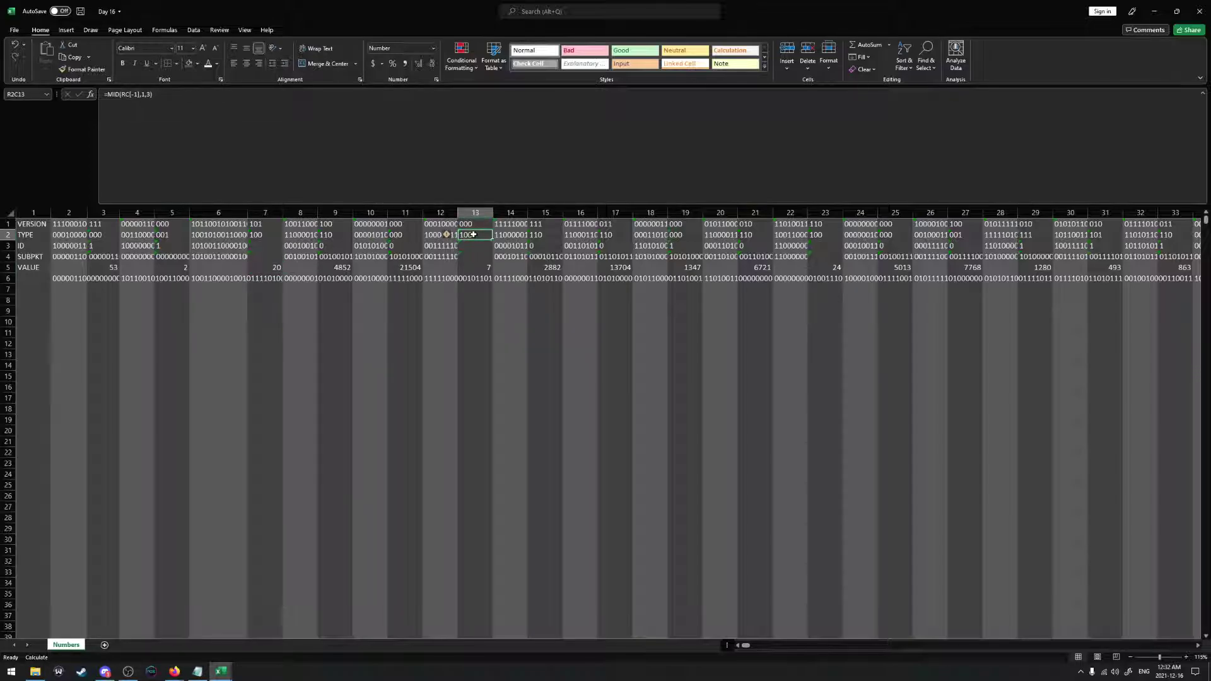
pyautogui.click(395, 235)
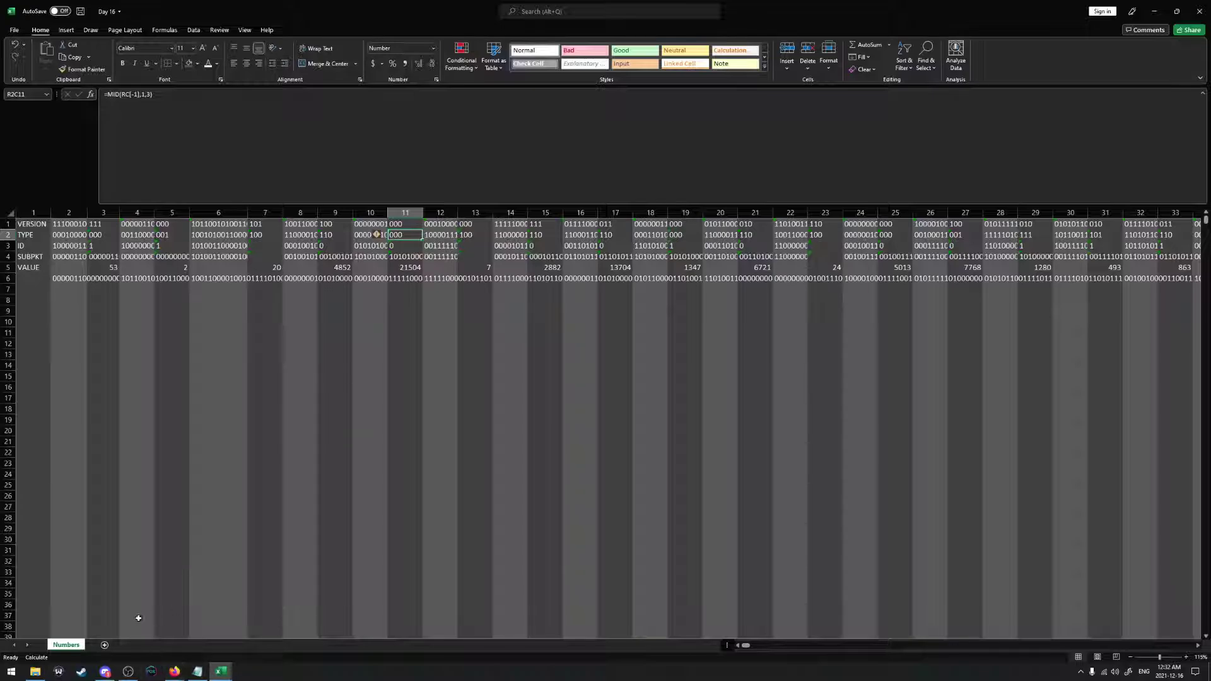
pyautogui.click(172, 674)
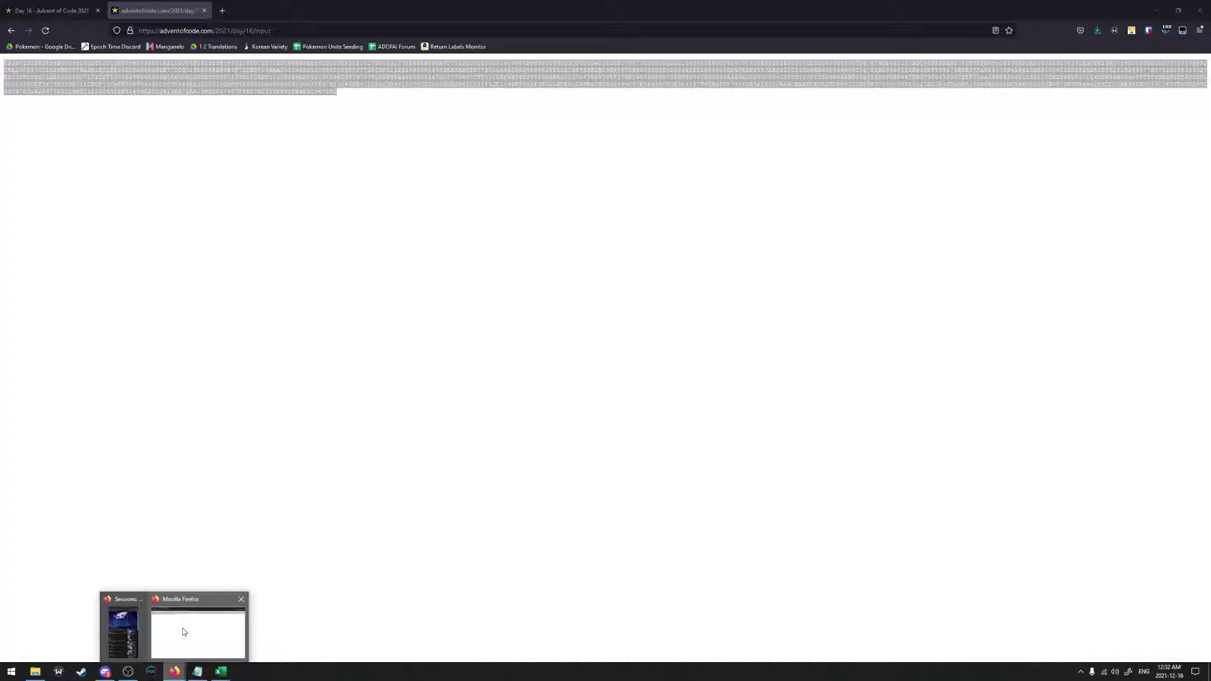
# Read the two operator-packet examples further down the Day 16 puzzle description
pyautogui.click(183, 627)
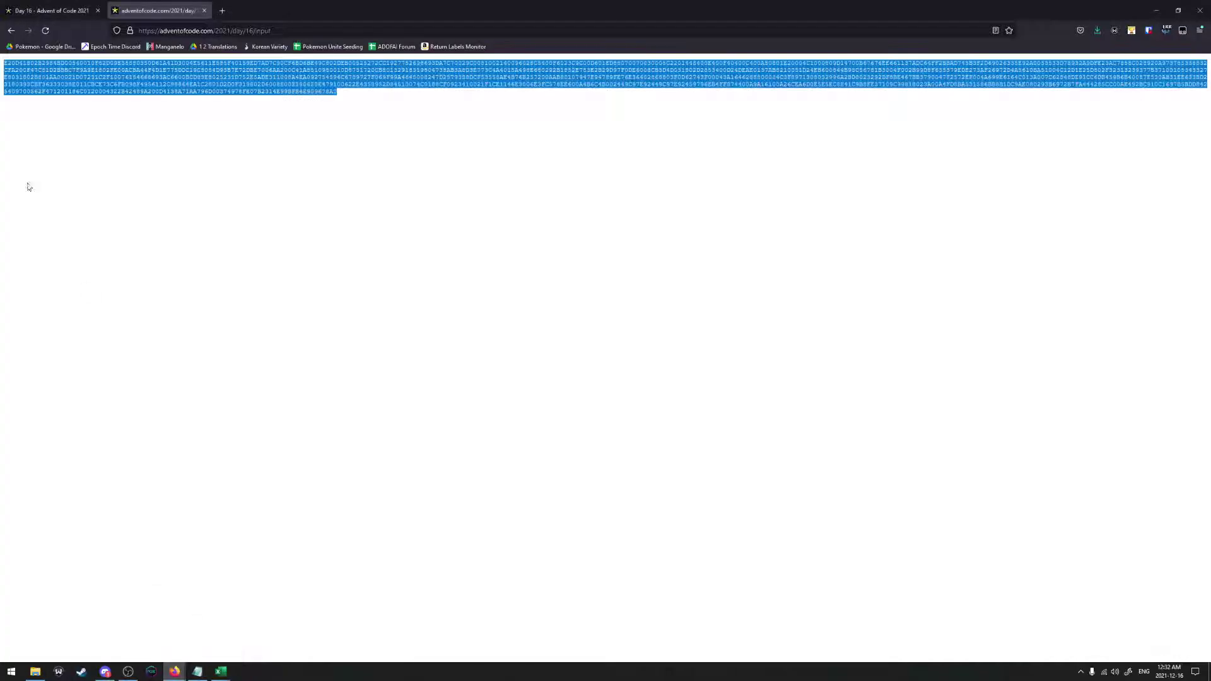
pyautogui.click(22, 5)
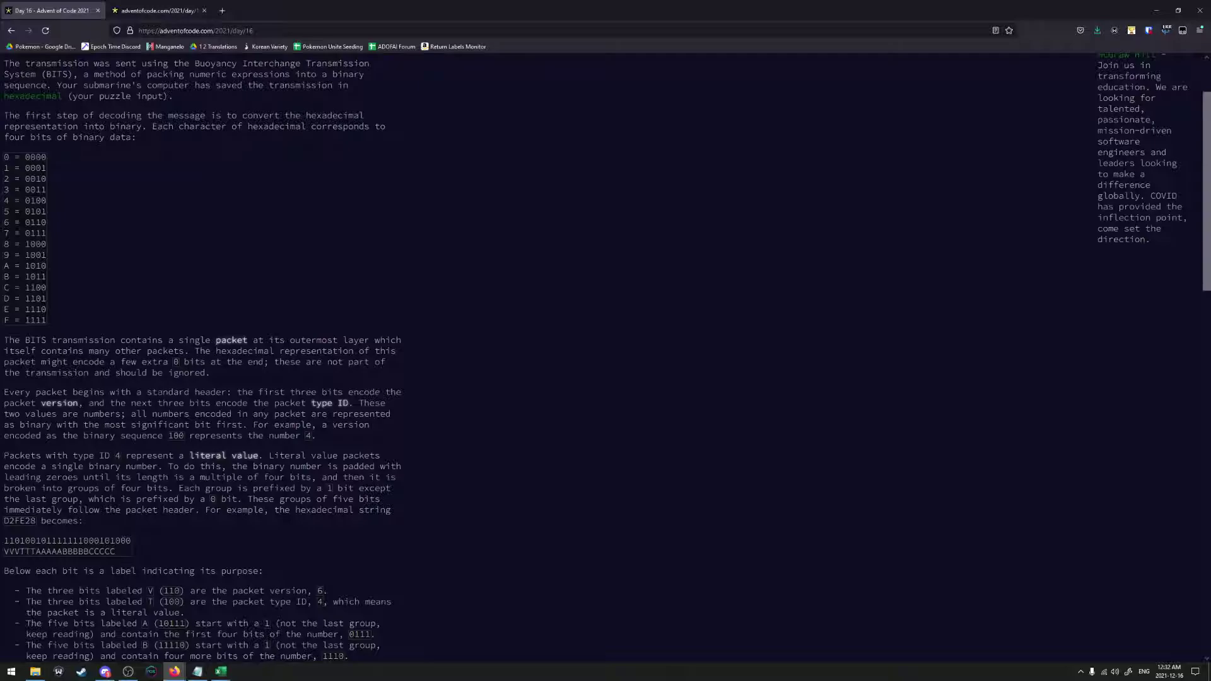
pyautogui.scroll(-1, 605, 358)
pyautogui.scroll(-1, 605, 358)
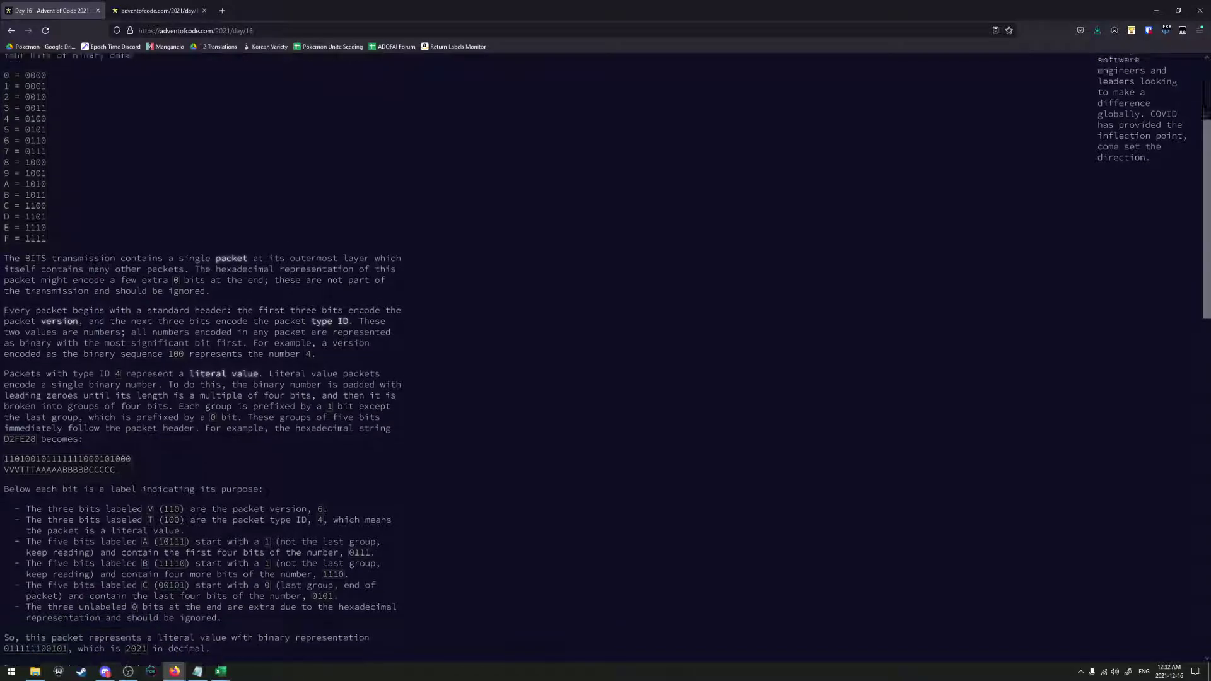
pyautogui.scroll(-2, 606, 358)
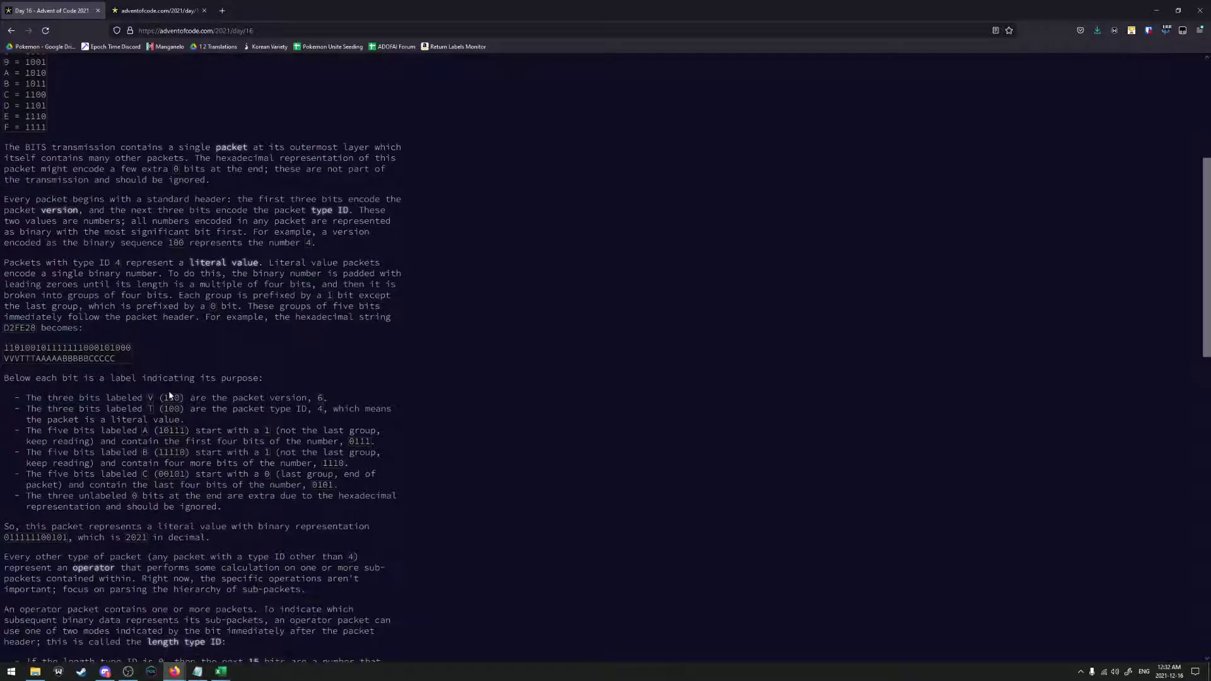
pyautogui.scroll(-2, 606, 358)
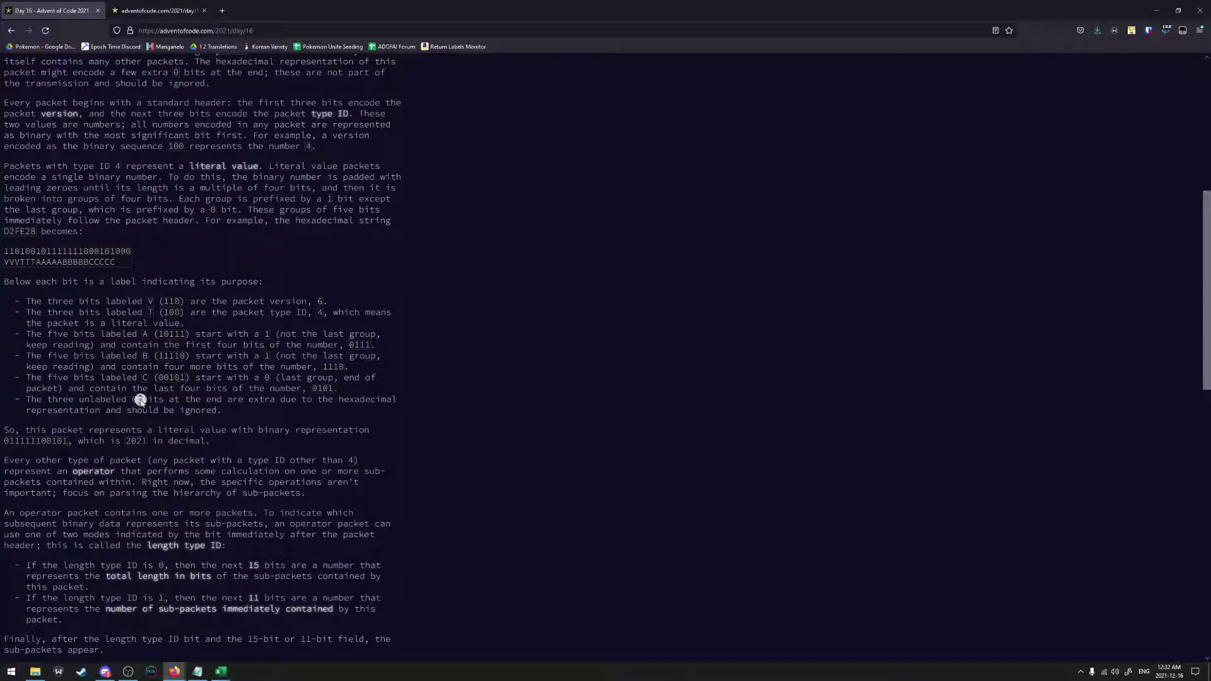
pyautogui.scroll(-1, 134, 401)
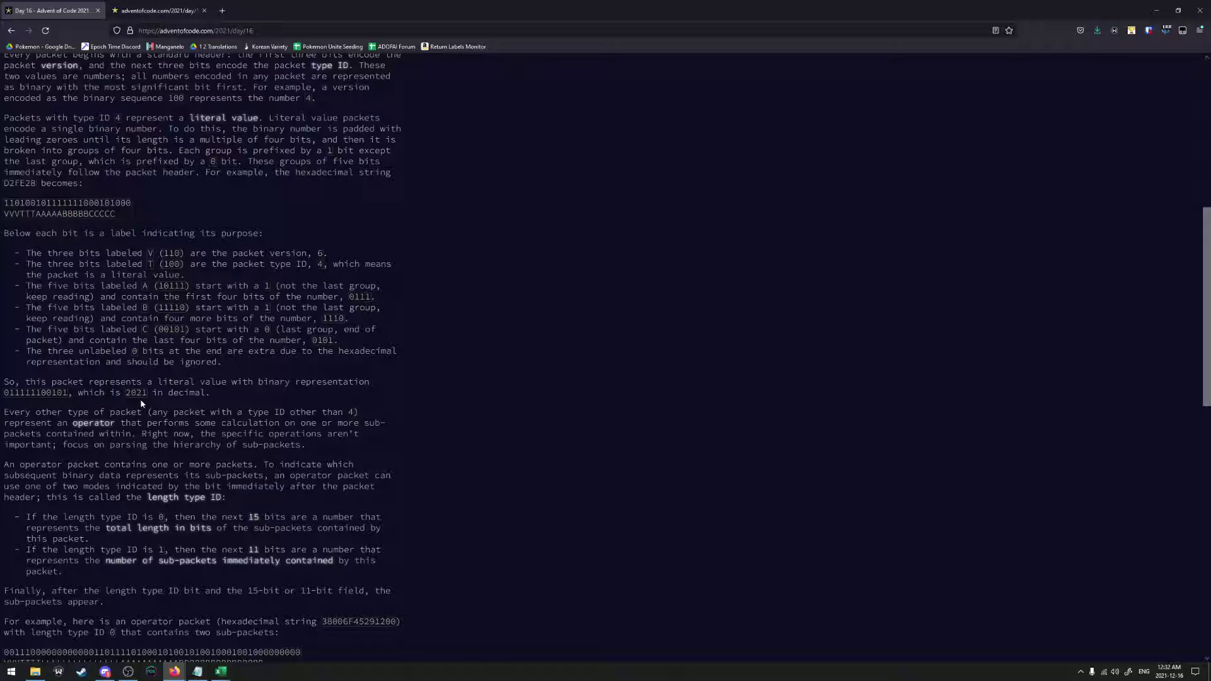
pyautogui.scroll(-5, 141, 404)
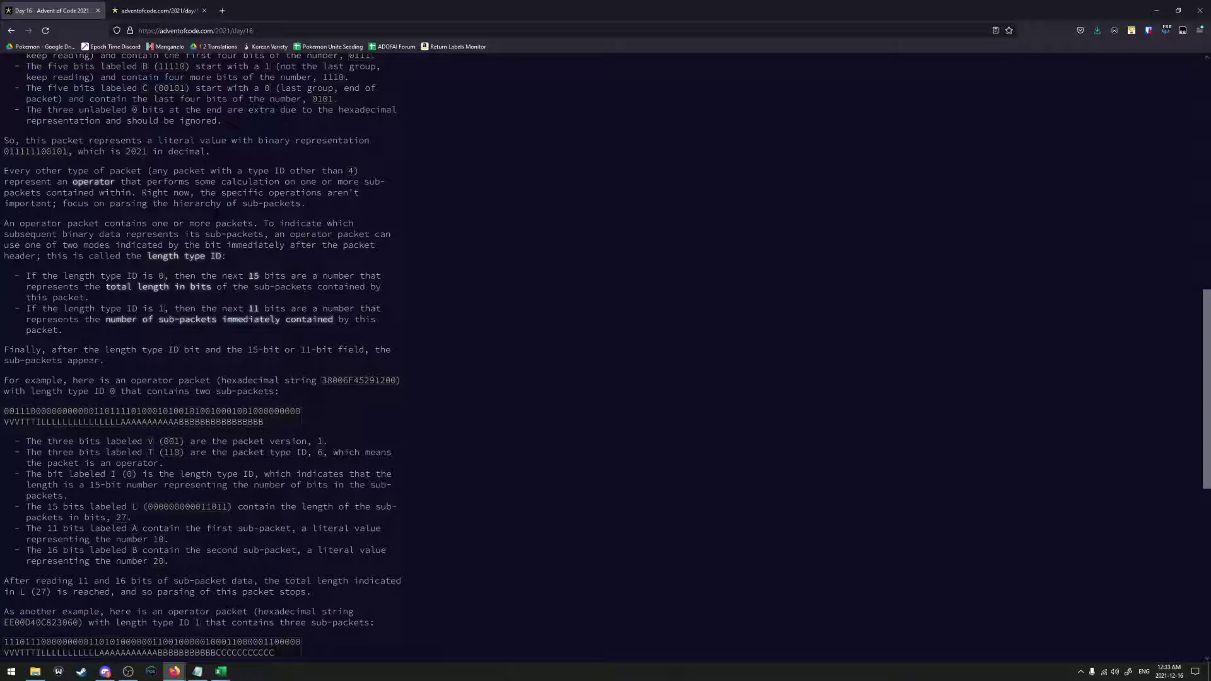
pyautogui.scroll(-3, 201, 463)
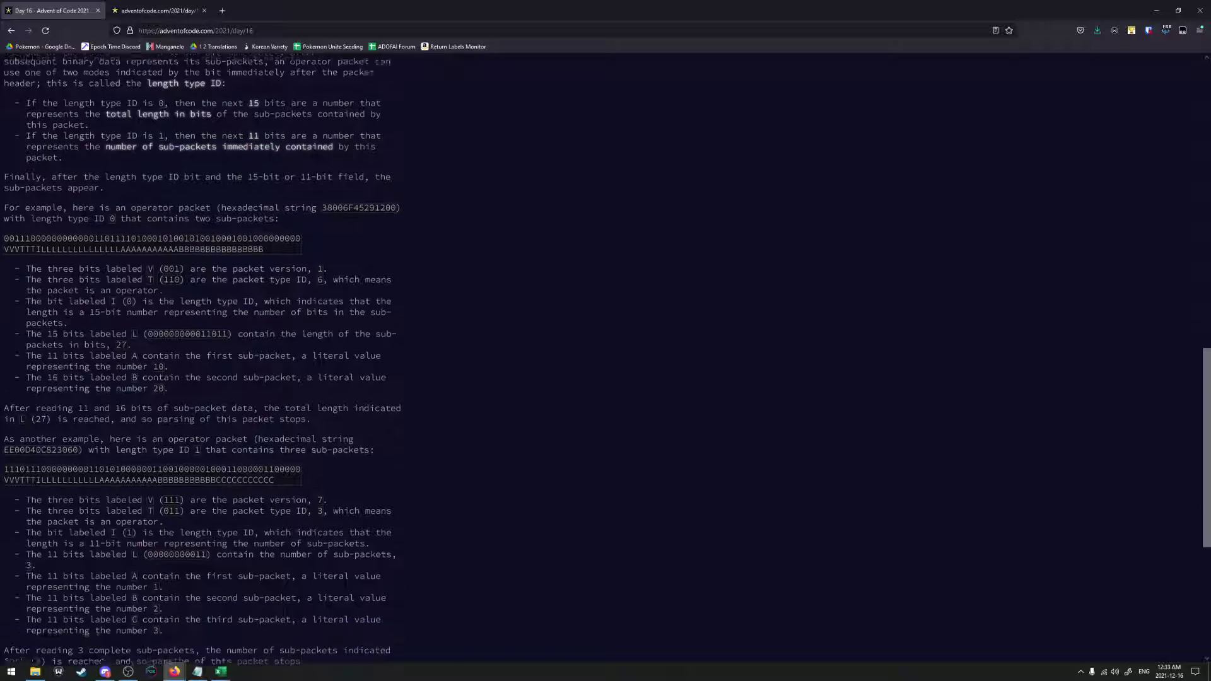
pyautogui.click(190, 431)
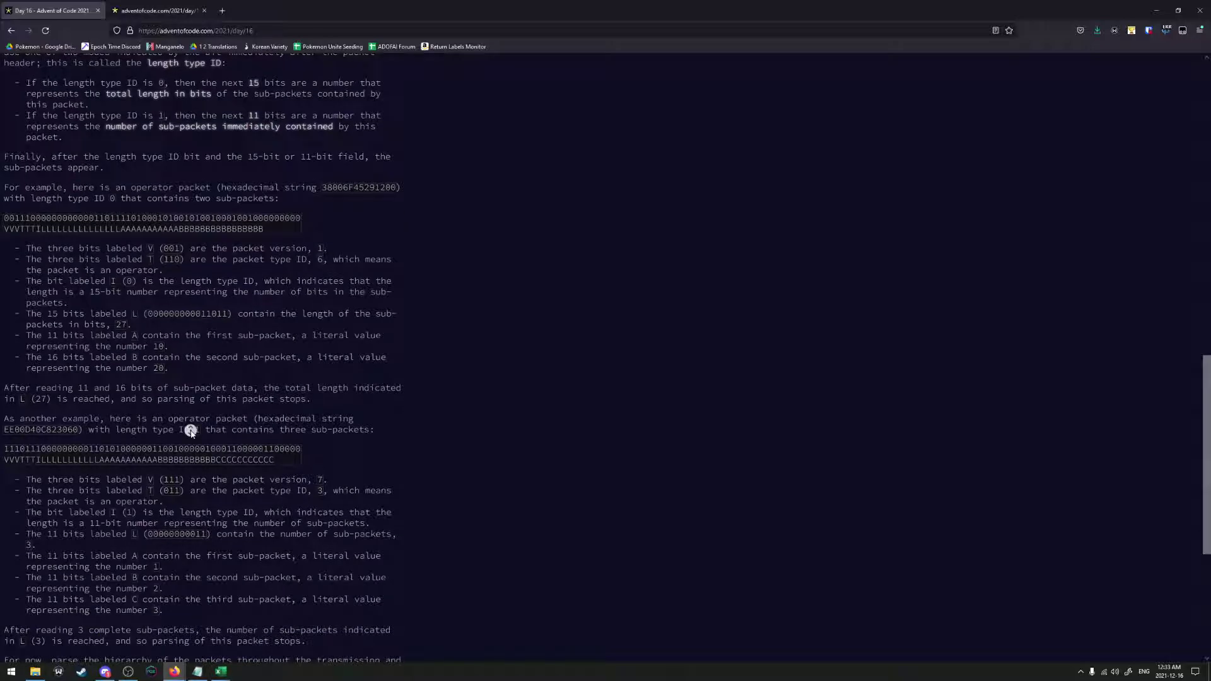
pyautogui.middleClick(190, 431)
pyautogui.scroll(-2, 191, 424)
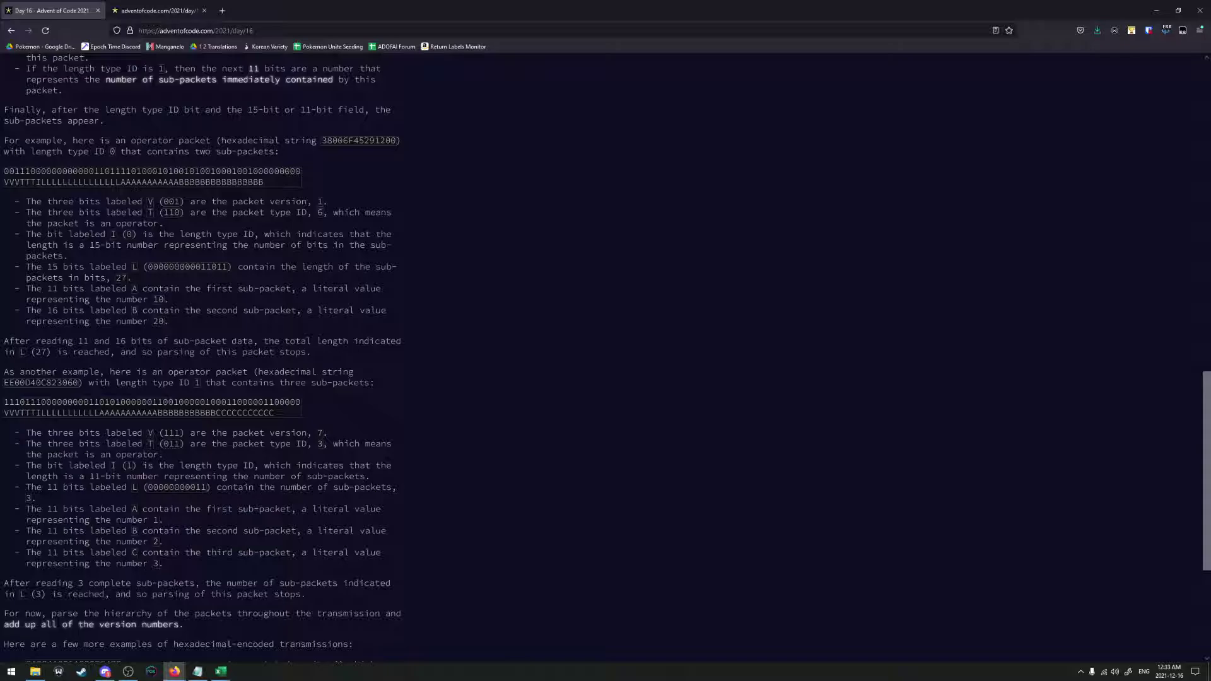
pyautogui.hotkey('alt', 'Tab')
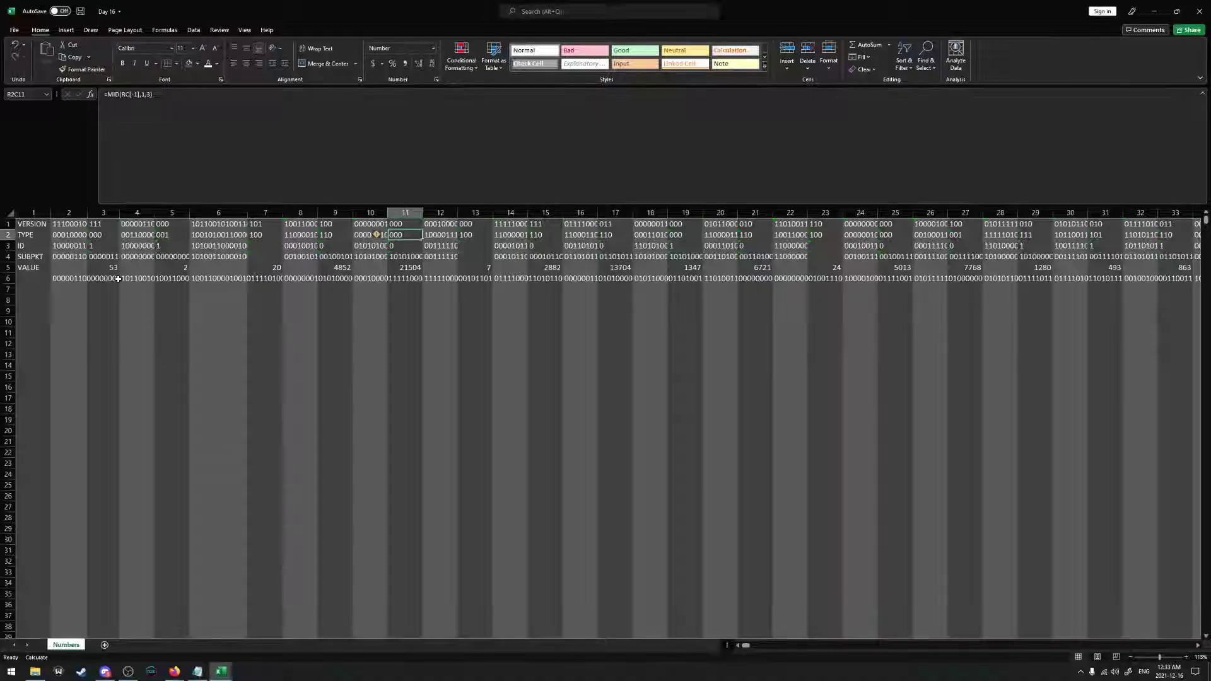
# Check the ID formulas in R3C4 and R3C5, then return to the puzzle page
pyautogui.click(137, 246)
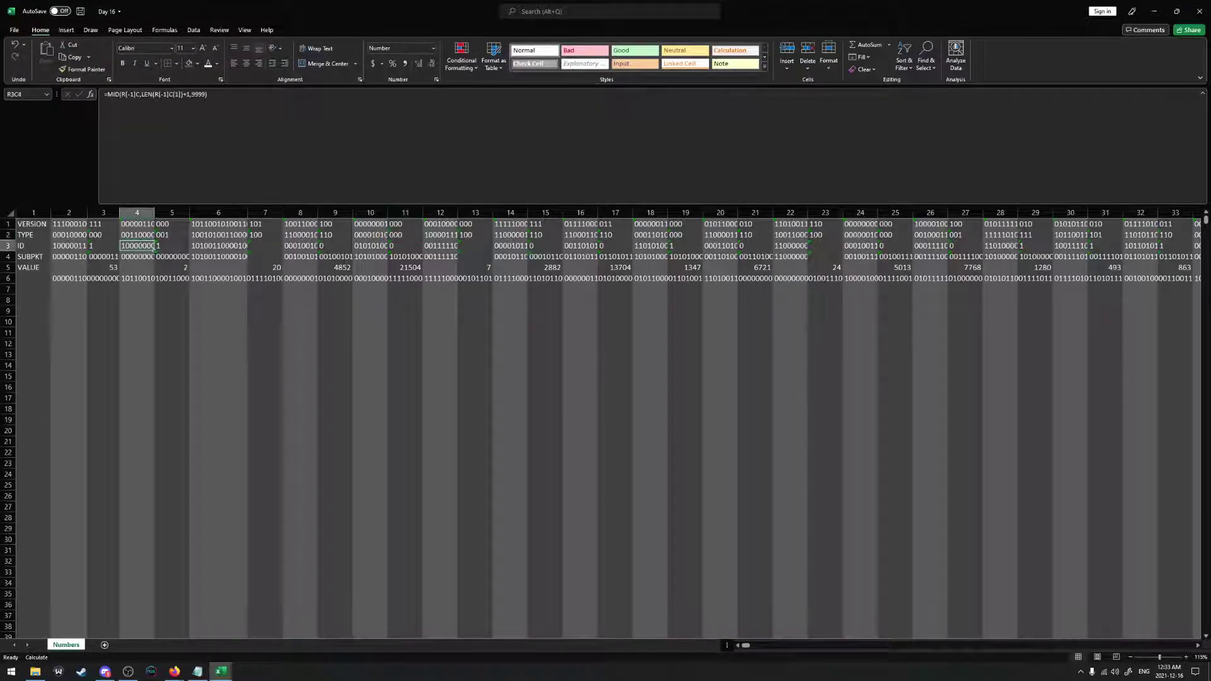
pyautogui.click(175, 249)
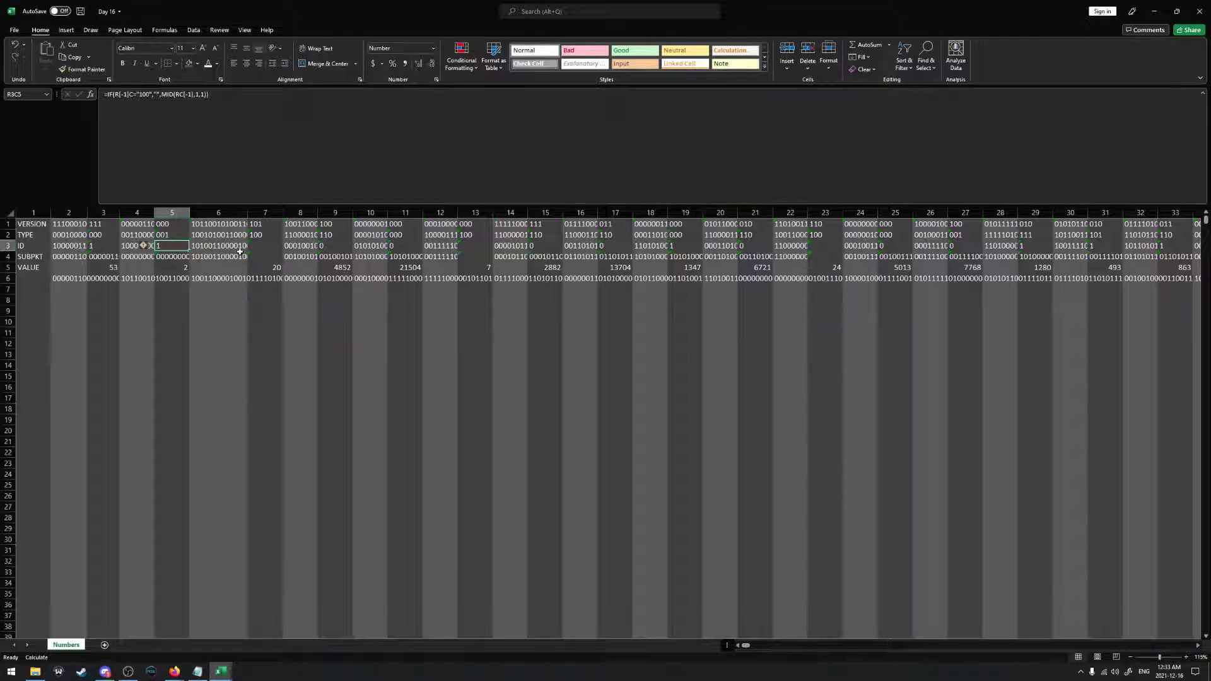
pyautogui.hotkey('alt', 'Tab')
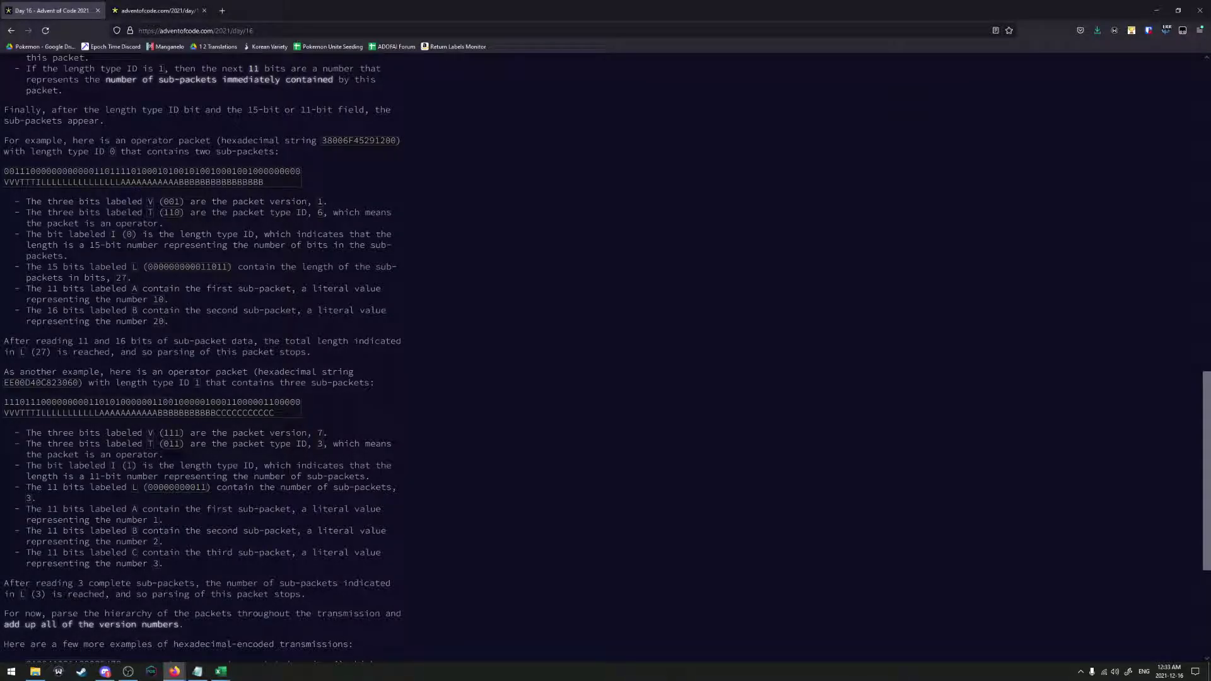
# Scroll back up to reread the literal-value packet explanation, then return to Excel
pyautogui.scroll(3, 154, 431)
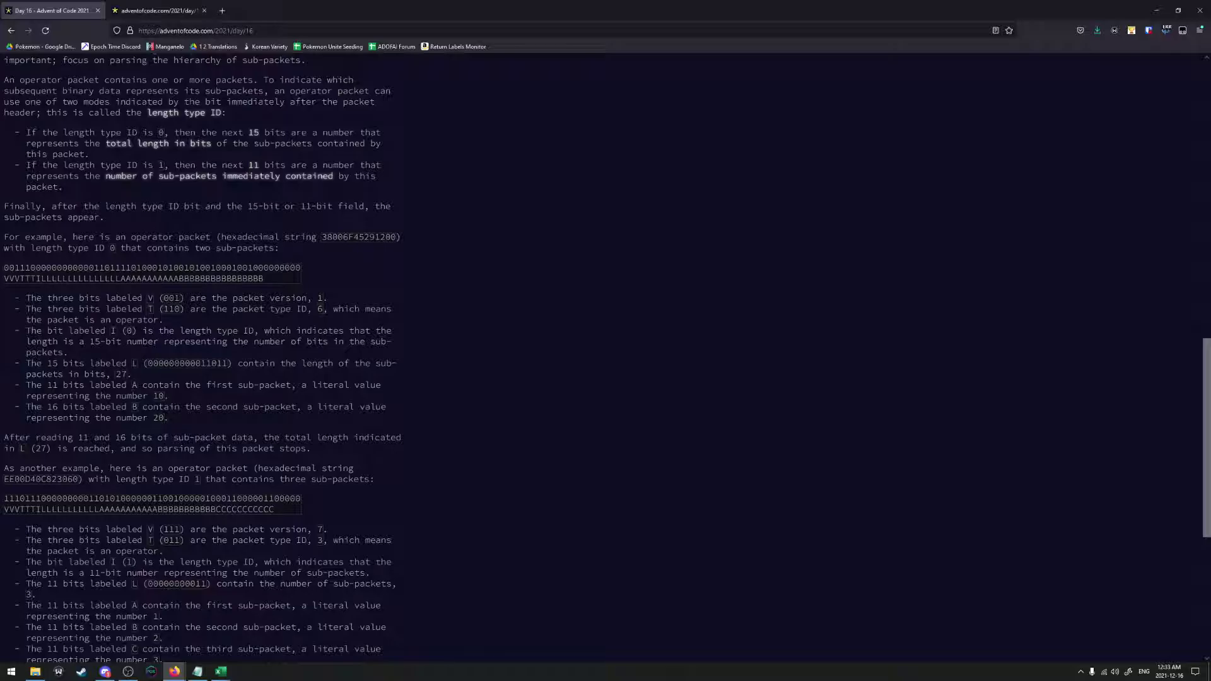
pyautogui.scroll(5, 201, 353)
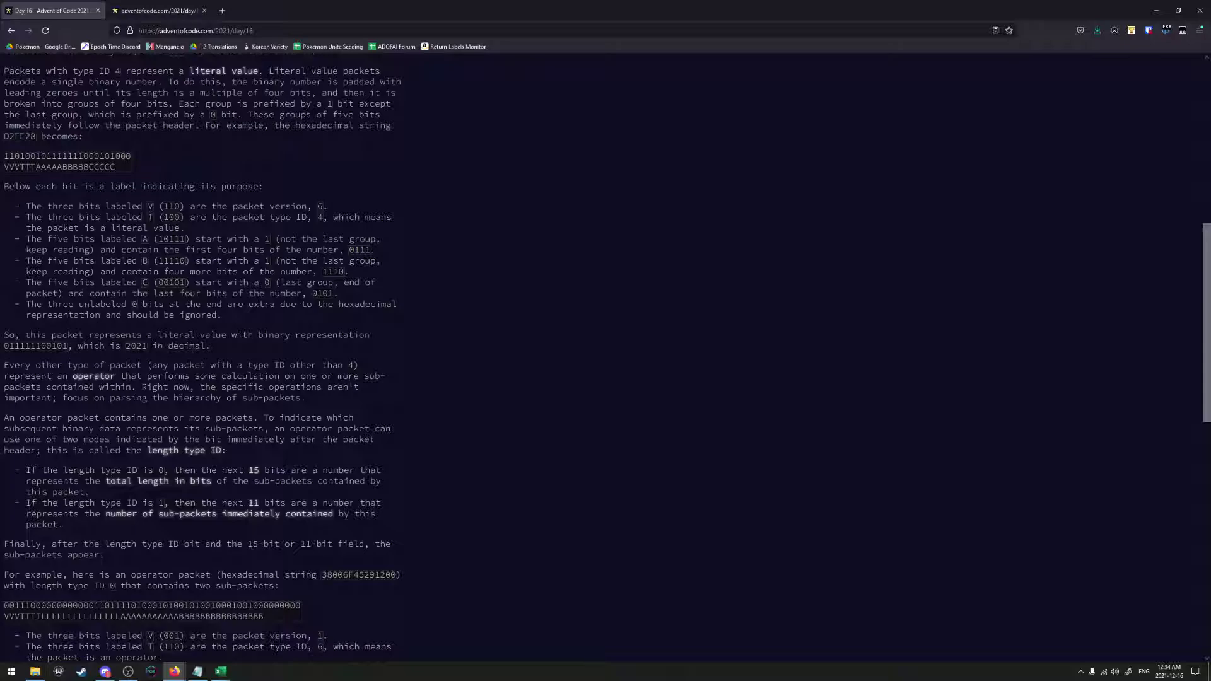
pyautogui.hotkey('alt', 'Tab')
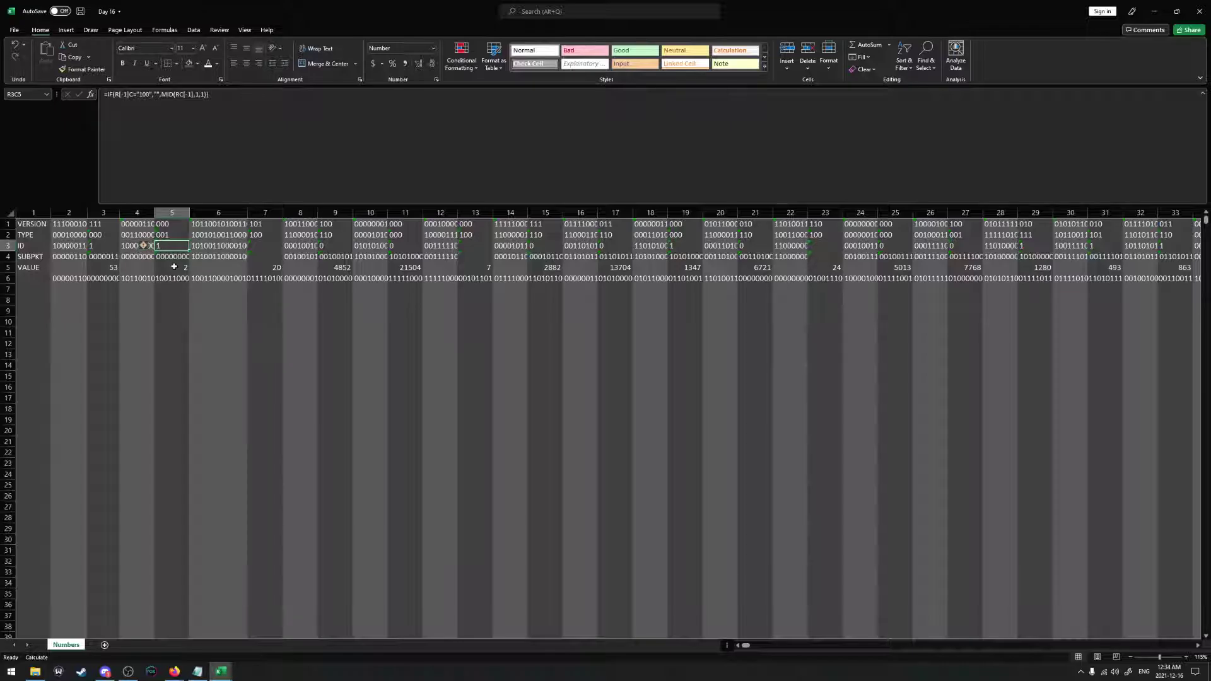
# Change R5C5's VALUE formula so MID starts at position 2, making it show 2
pyautogui.click(171, 267)
pyautogui.click(345, 118)
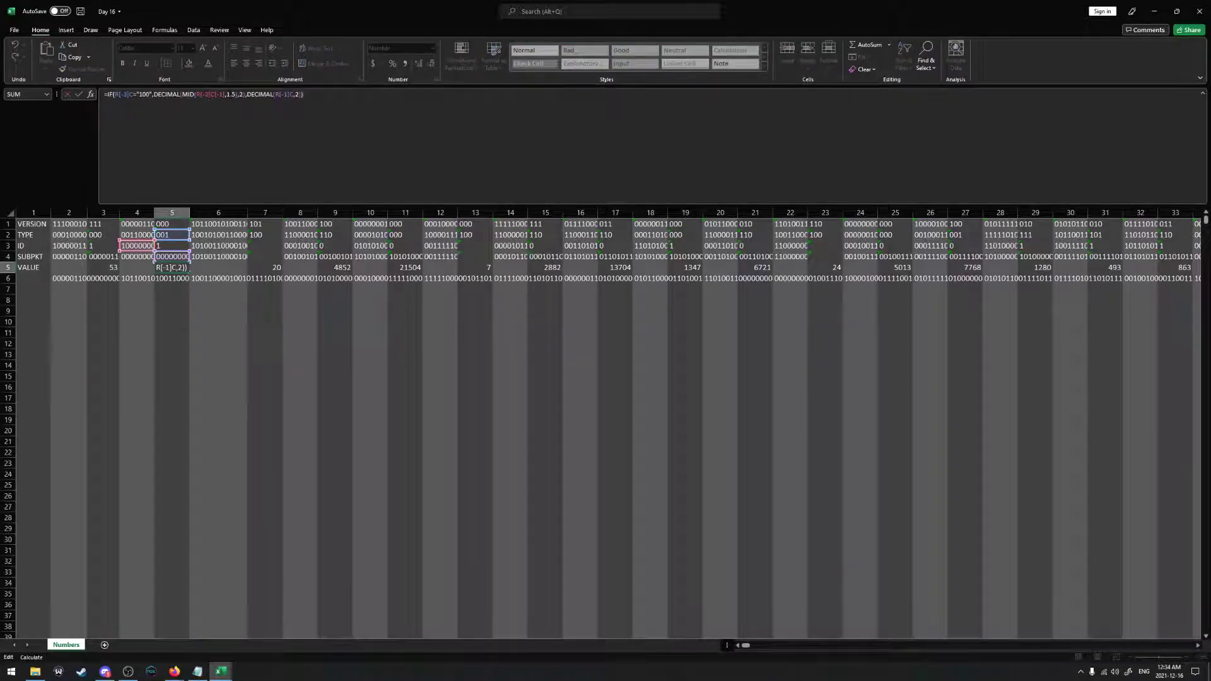
pyautogui.click(229, 94)
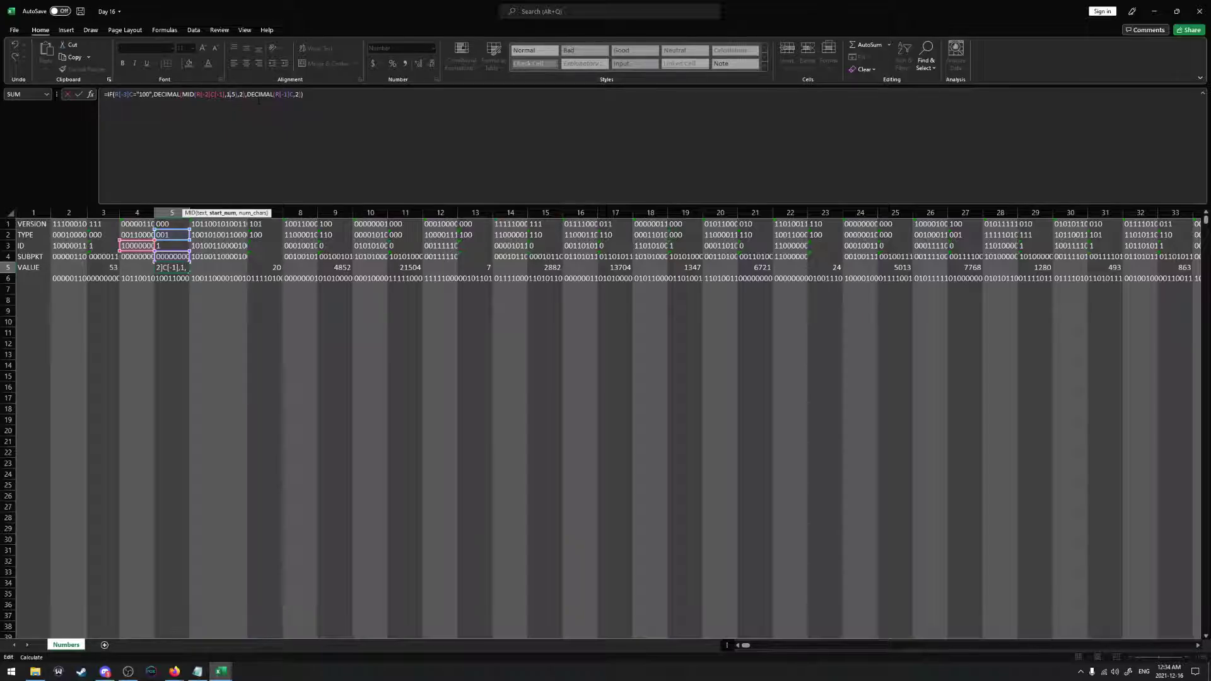
pyautogui.press('BackSpace')
pyautogui.write('2')
pyautogui.press('Right')
pyautogui.click(79, 94)
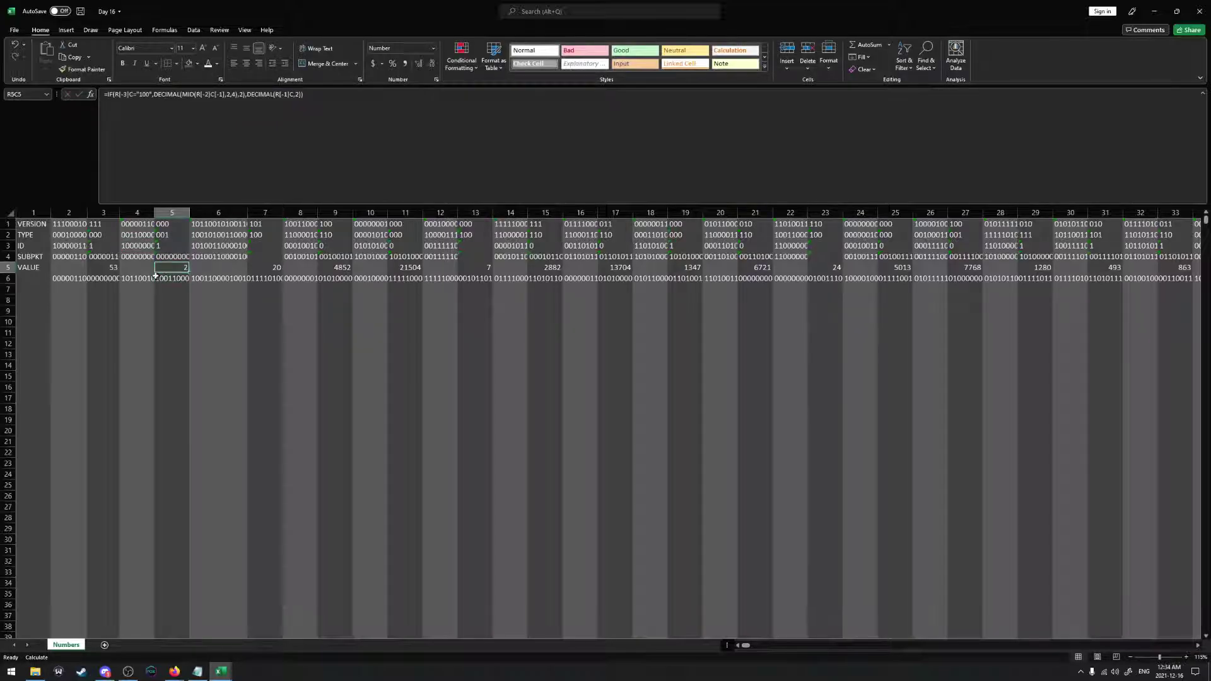
pyautogui.keyDown('shift'); pyautogui.click(130, 268); pyautogui.keyUp('shift')
pyautogui.moveTo(189, 272); pyautogui.dragTo(92, 281)
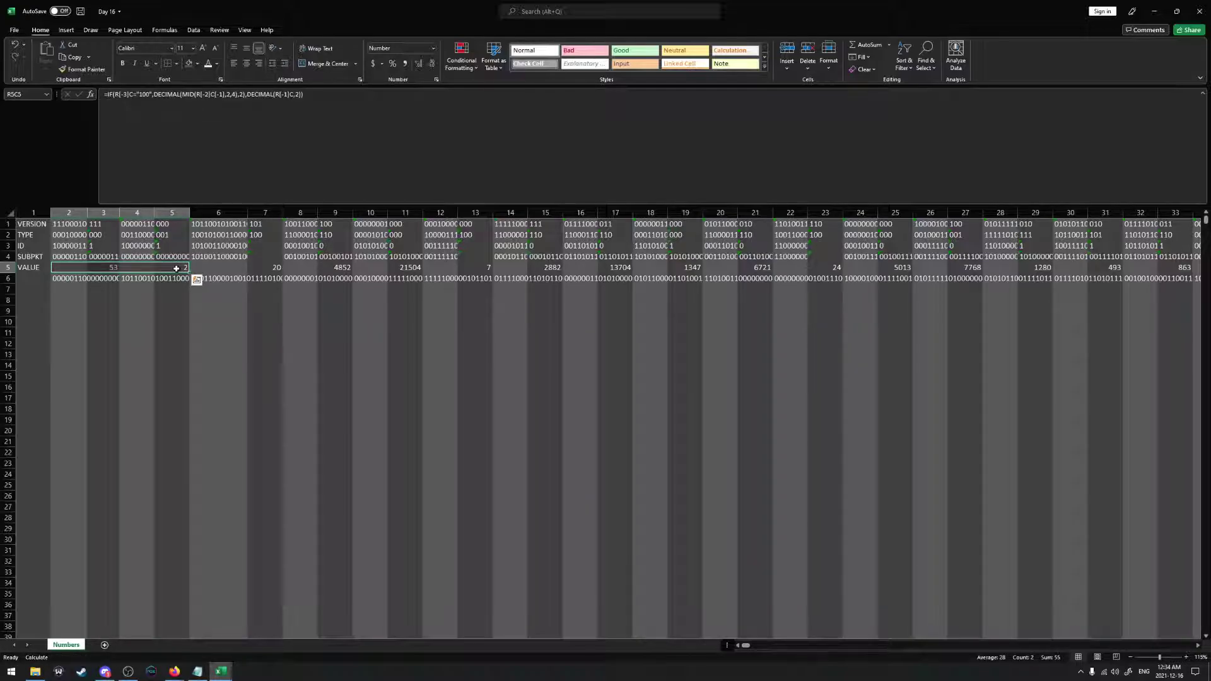
pyautogui.hotkey('alt', 'Tab')
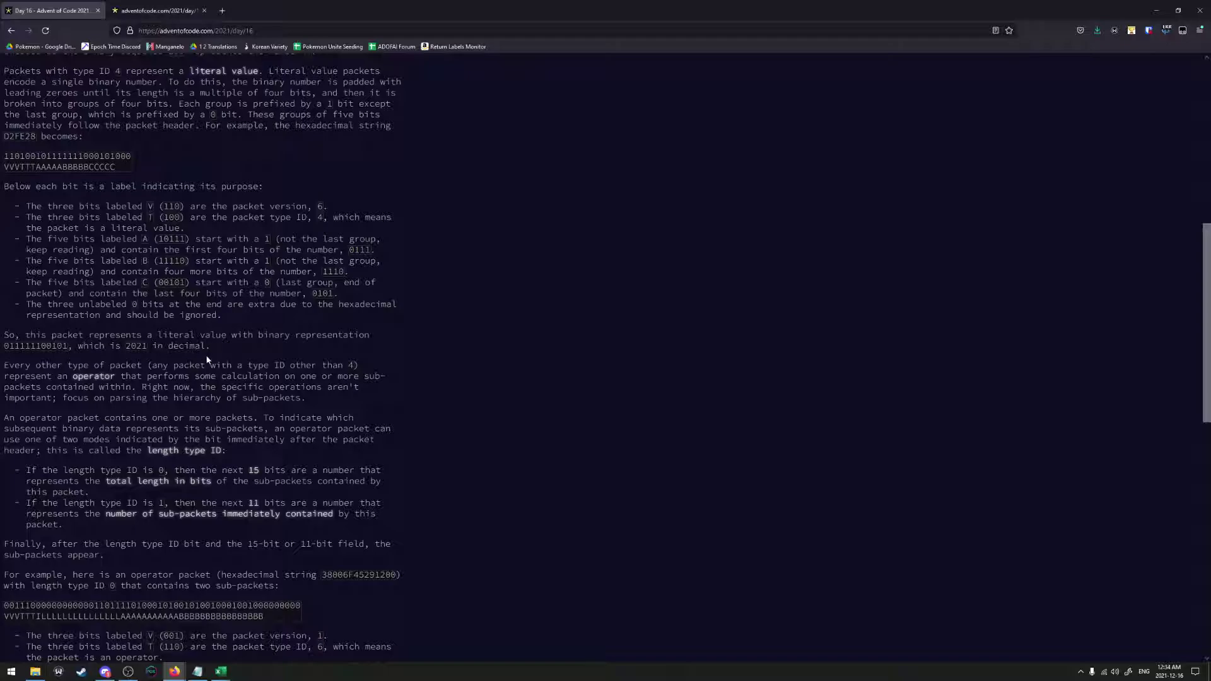
# Reread the BITS transmission intro, highlighting the sentence about padding with leading zeroes
pyautogui.scroll(5, 209, 331)
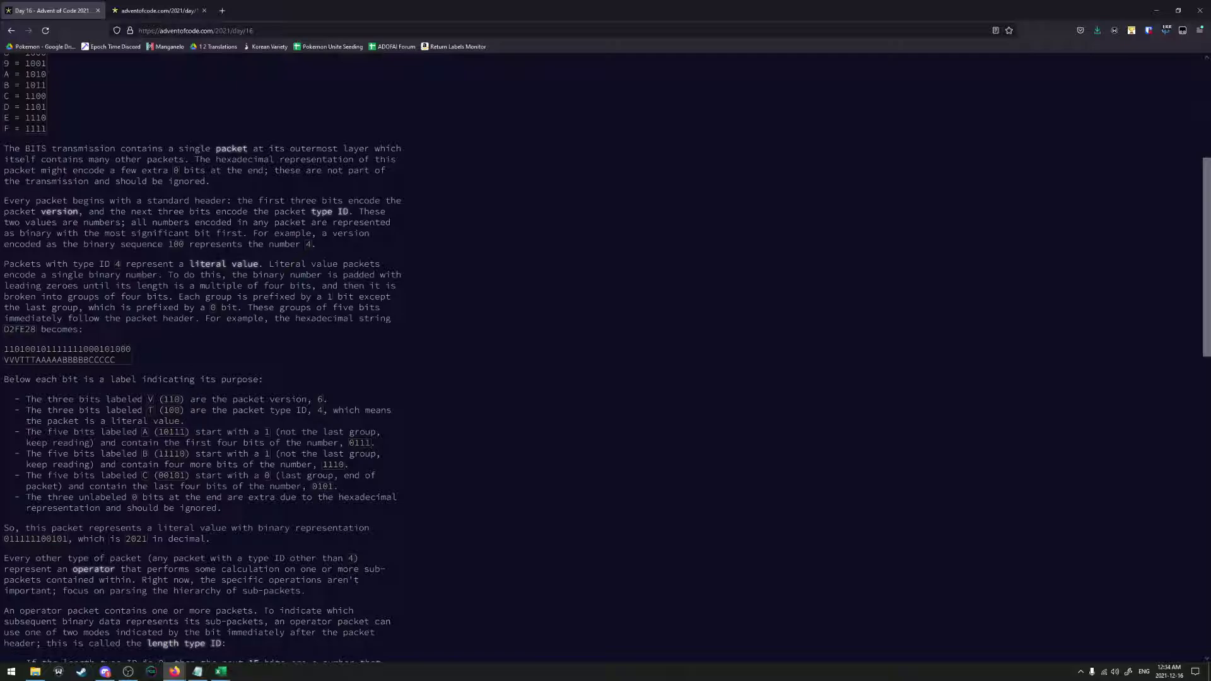
pyautogui.moveTo(3, 293); pyautogui.dragTo(212, 285)
pyautogui.hotkey('alt', 'Tab')
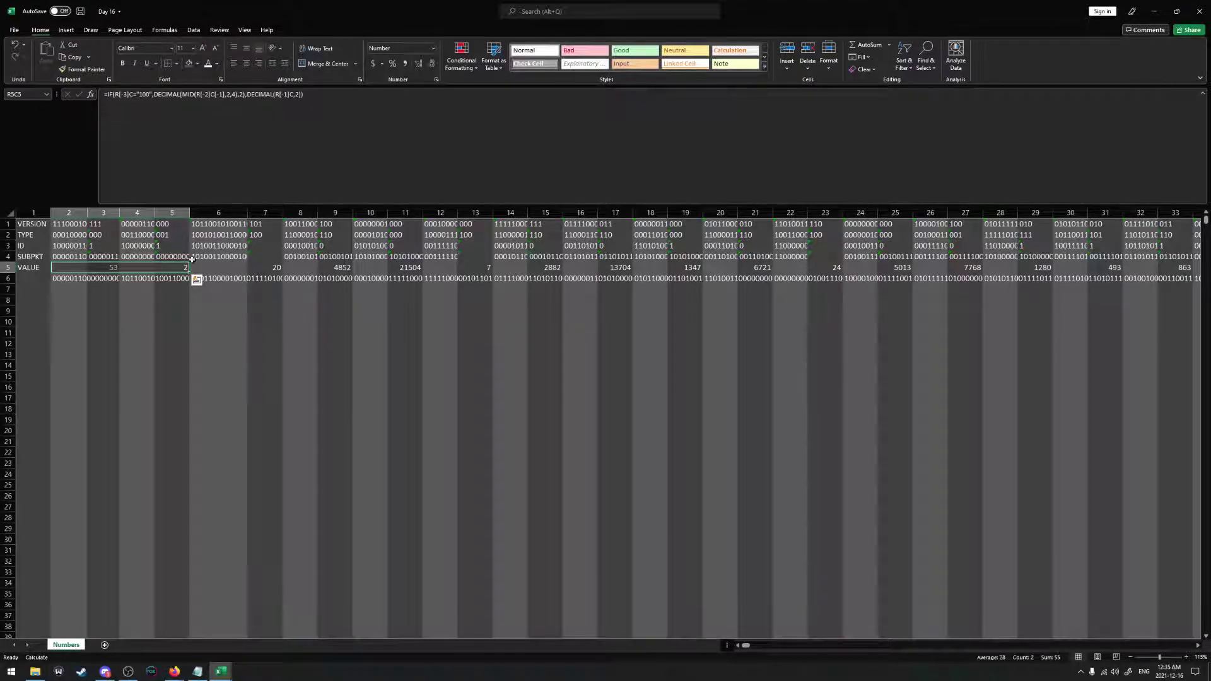
pyautogui.click(219, 213)
# Clear the contents of columns 6 through 2009
pyautogui.moveTo(747, 645); pyautogui.dragTo(1129, 645)
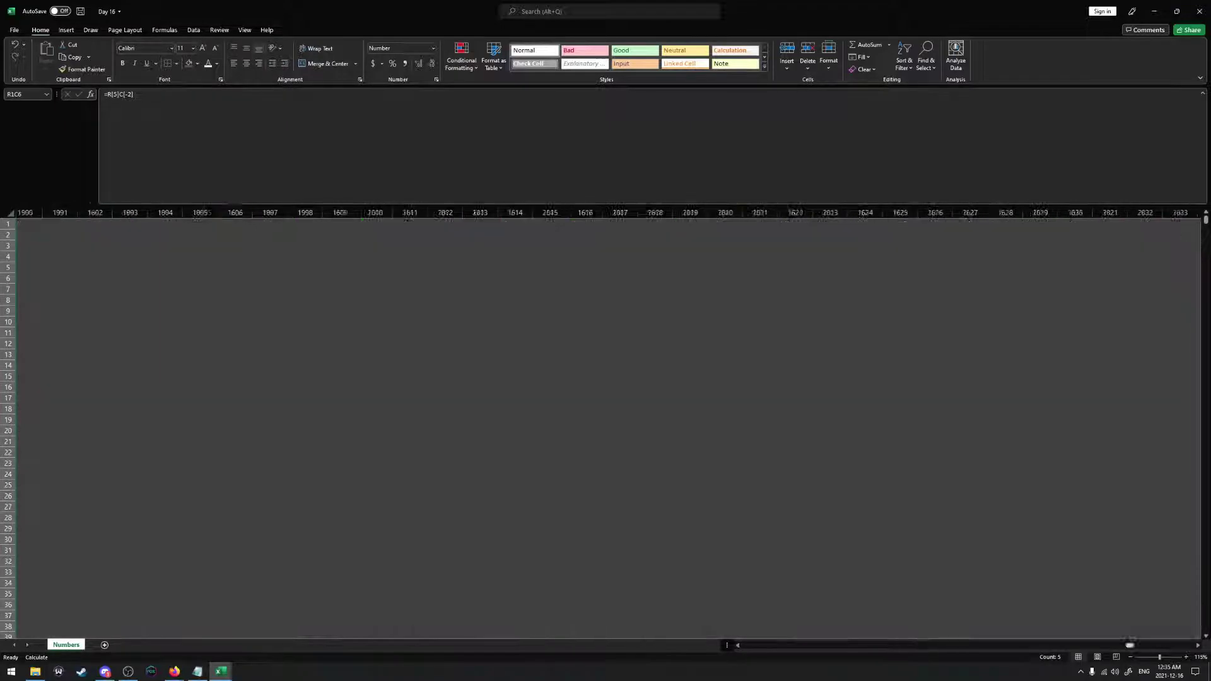
pyautogui.keyDown('shift'); pyautogui.click(705, 213); pyautogui.keyUp('shift')
pyautogui.rightClick(705, 213)
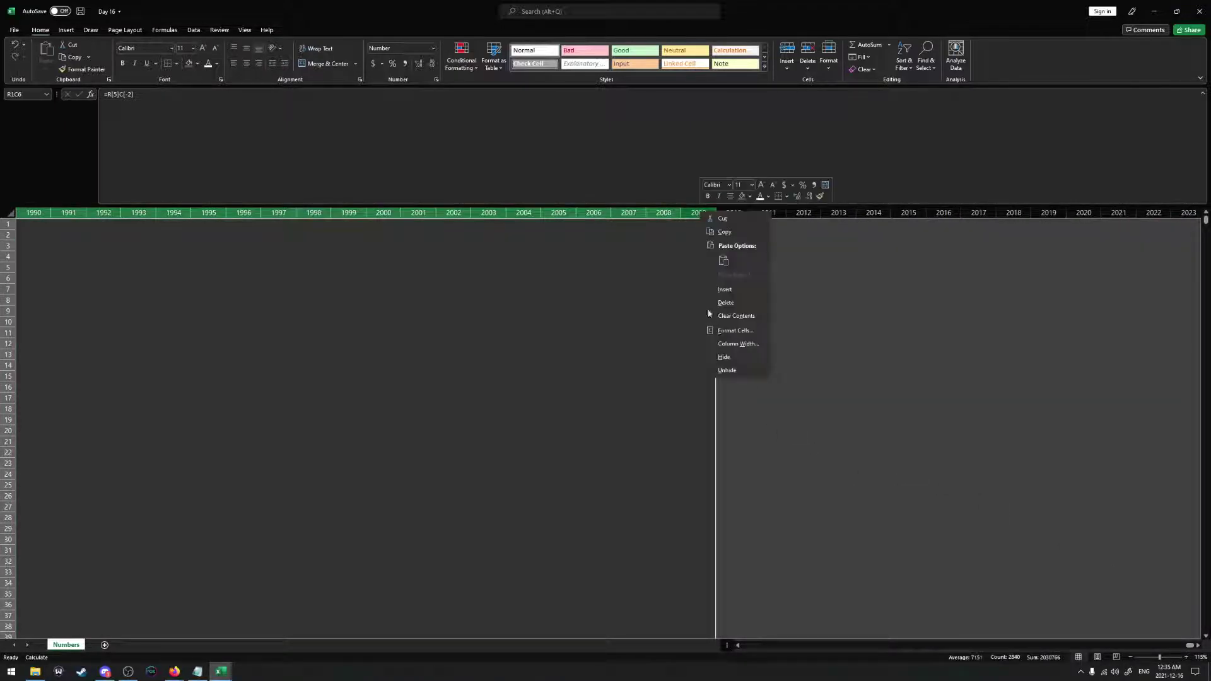
pyautogui.click(730, 316)
pyautogui.hotkey('ctrl', 'BackSpace')
pyautogui.click(627, 440)
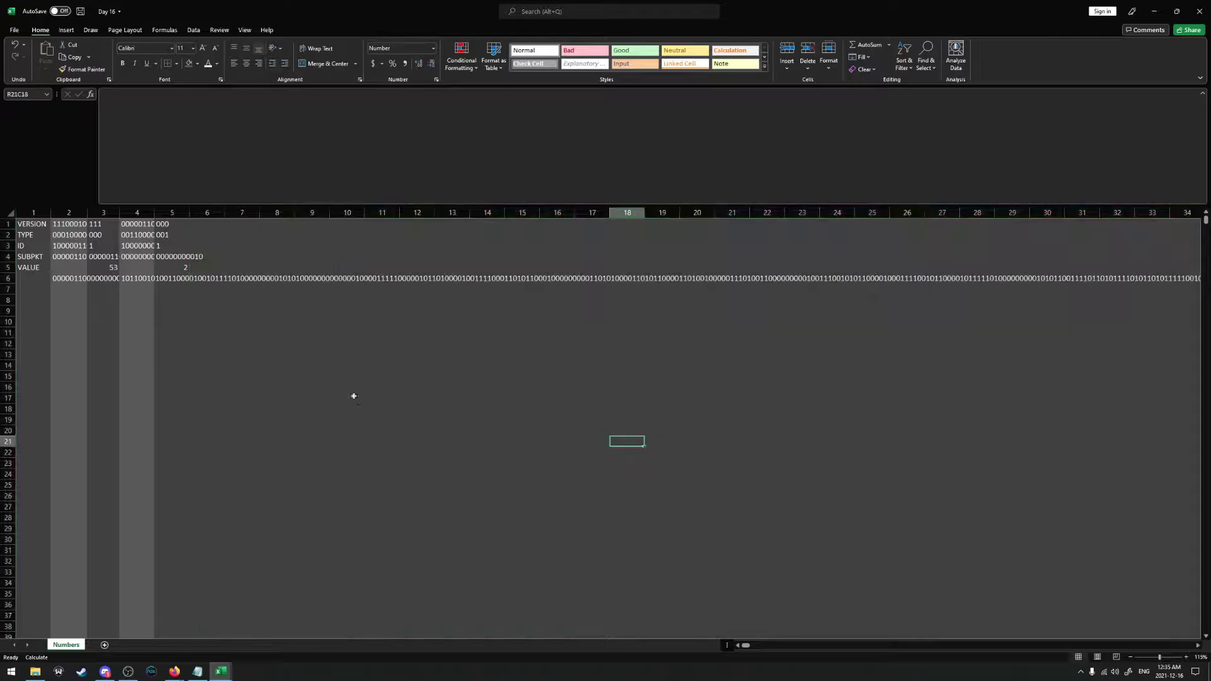
# Copy the column 4–5 packet formulas into columns 6–7, whose VALUE shows 4
pyautogui.click(172, 268)
pyautogui.click(63, 278)
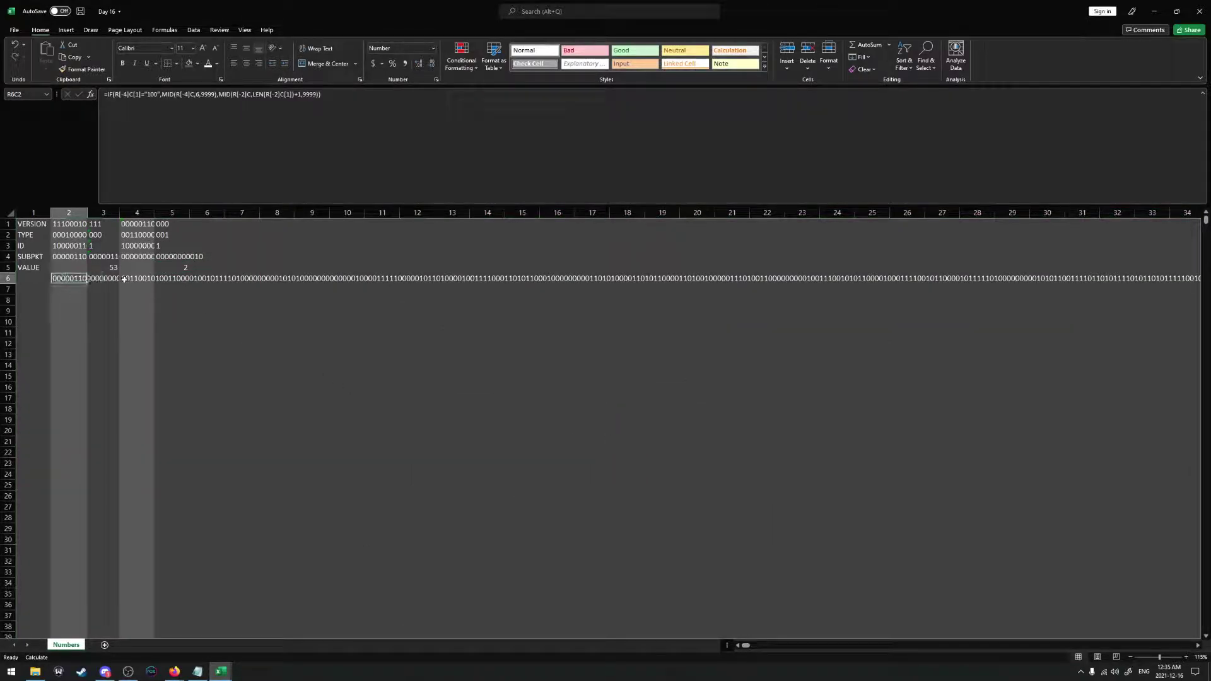
pyautogui.click(176, 267)
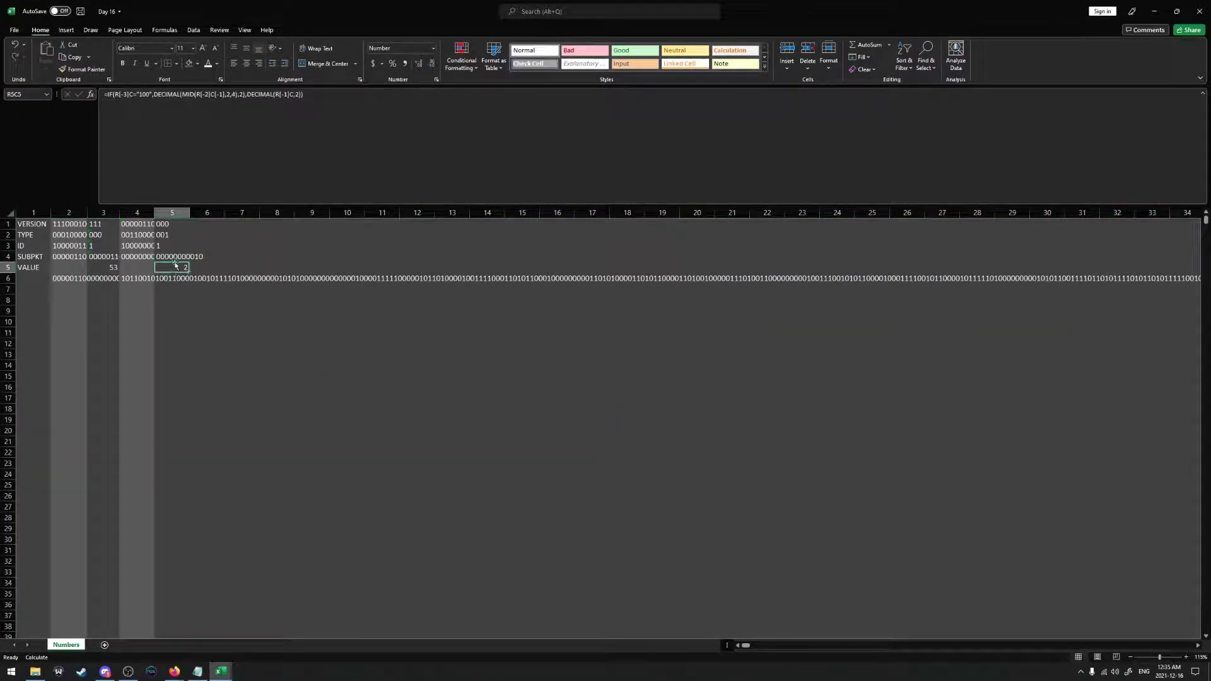
pyautogui.click(148, 256)
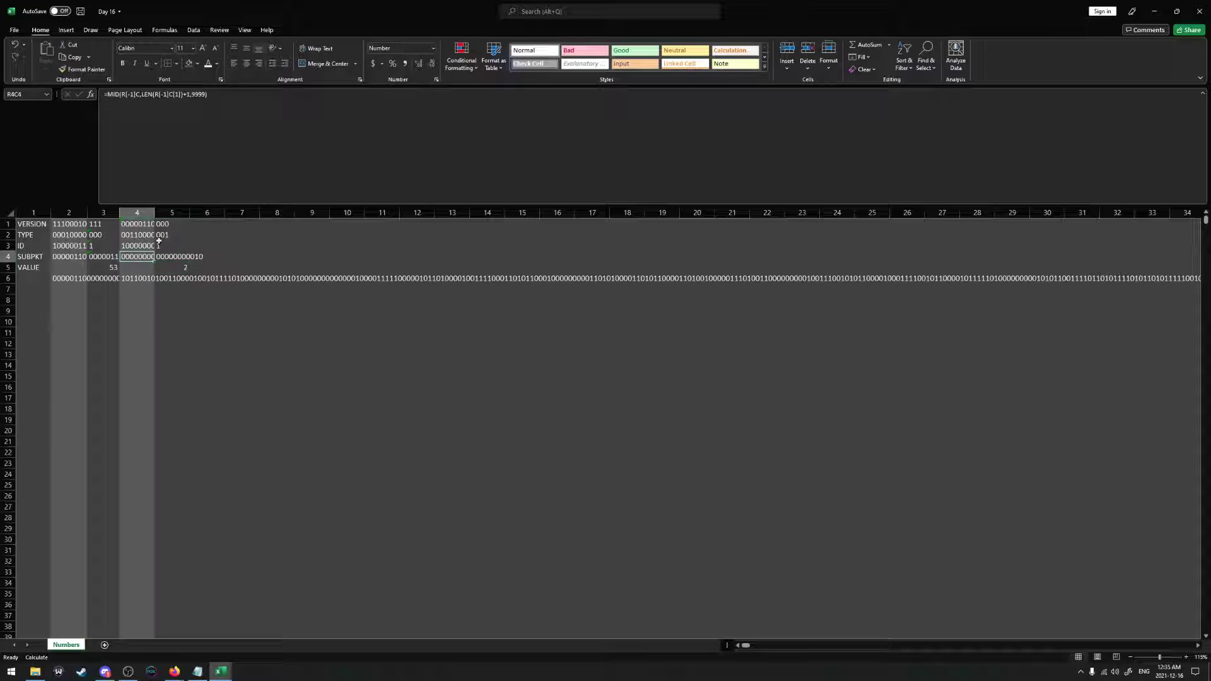
pyautogui.click(181, 268)
pyautogui.moveTo(143, 213); pyautogui.dragTo(258, 228)
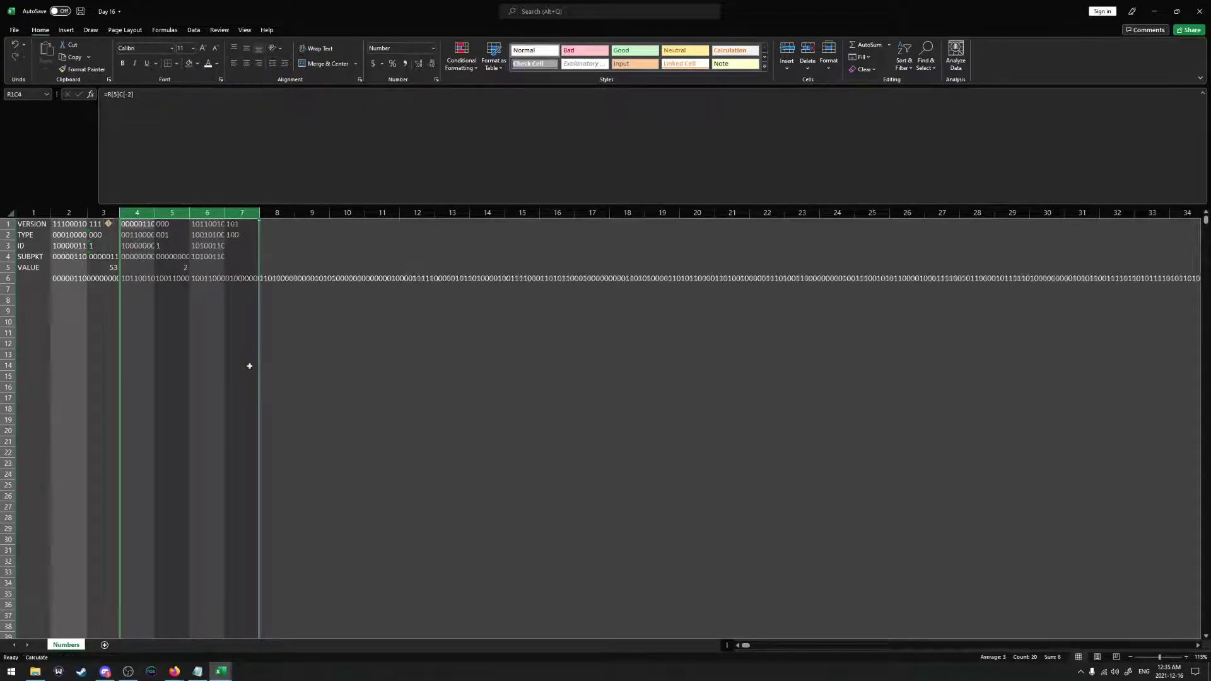
pyautogui.click(234, 244)
pyautogui.click(247, 267)
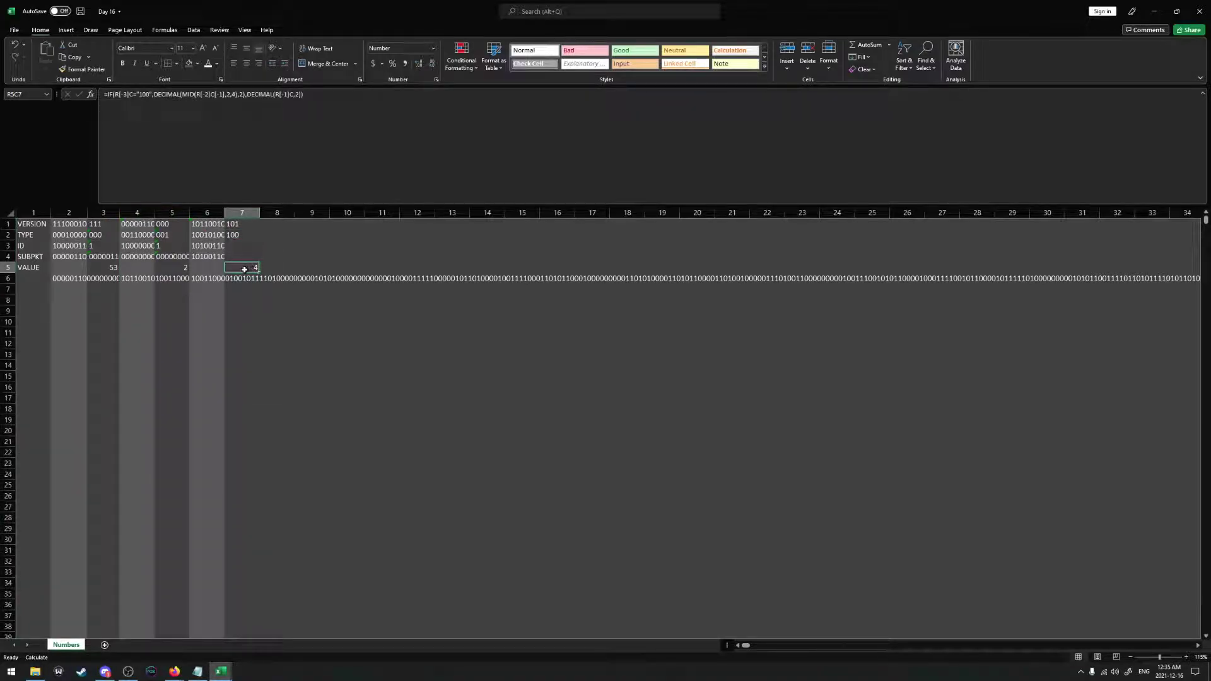
pyautogui.press('Down')
pyautogui.press('Down')
pyautogui.press('Down')
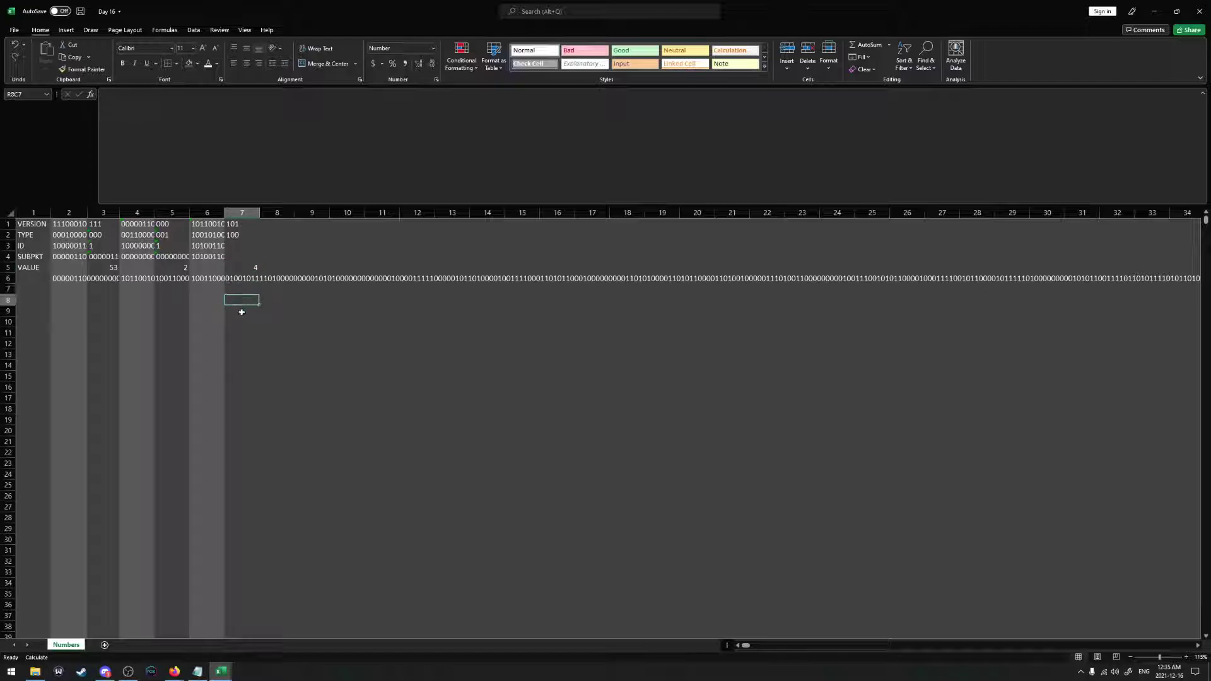
pyautogui.press('Down')
pyautogui.press('Down')
pyautogui.press('Down')
pyautogui.press('Down')
pyautogui.press('Down')
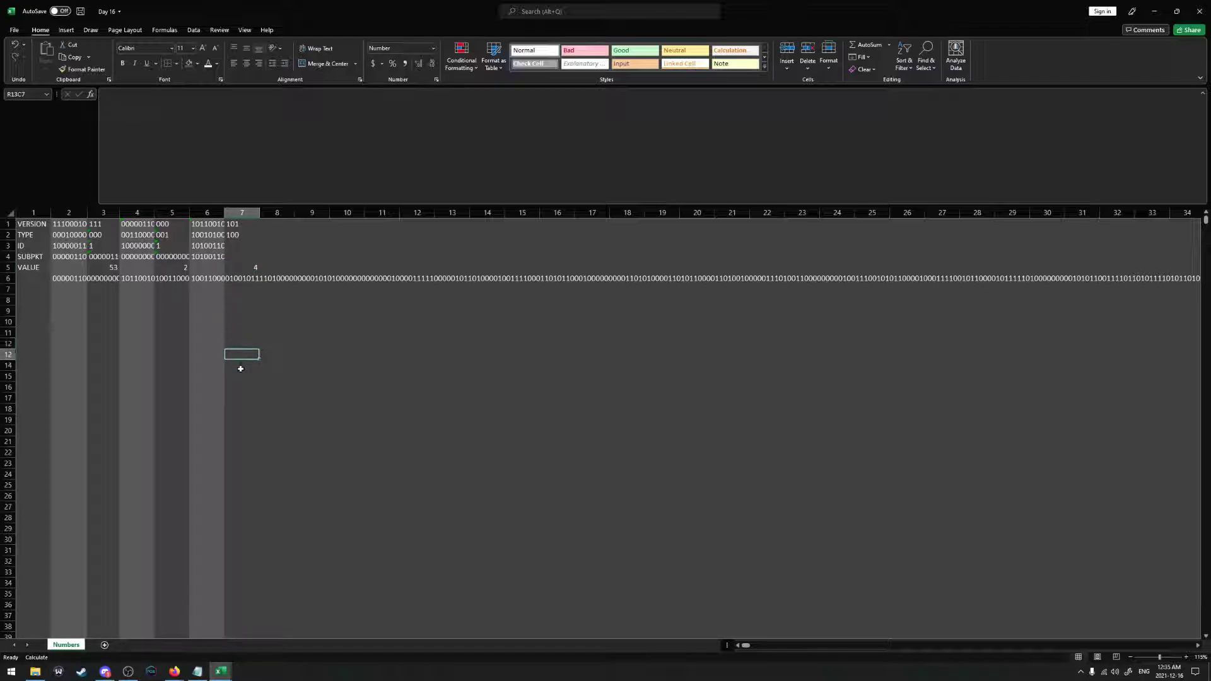
pyautogui.press('Down')
pyautogui.press('Down')
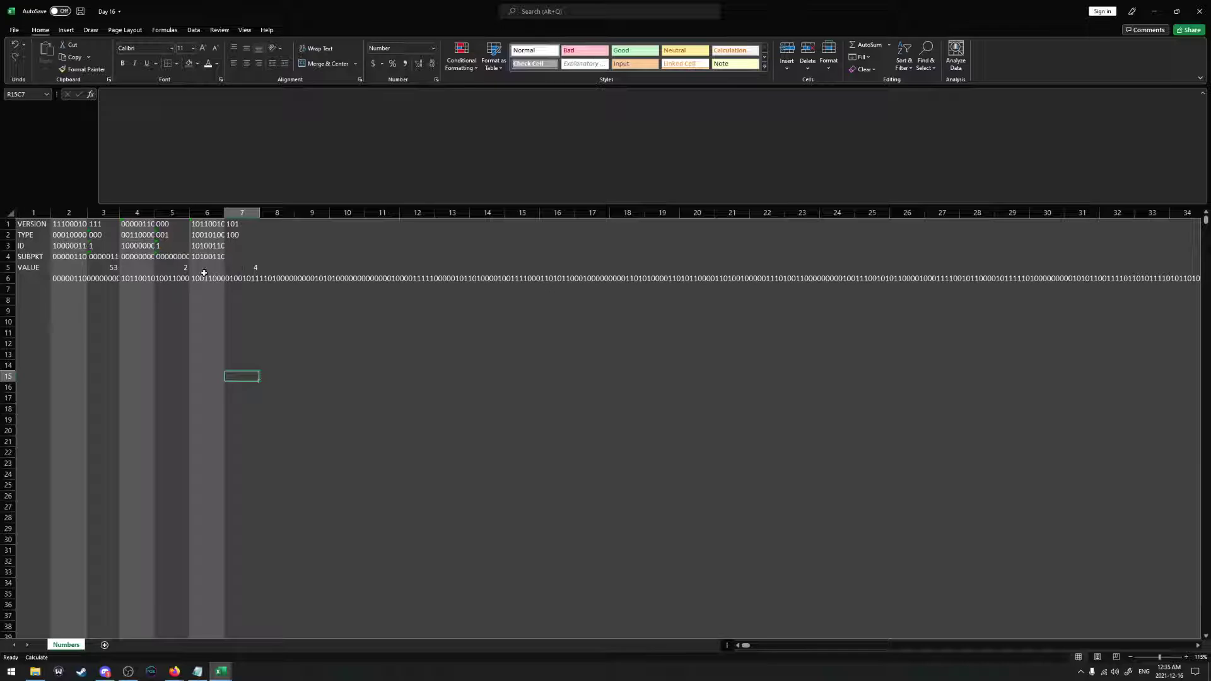
# Inspect the R6C6 remaining-bits and R5C7 VALUE formulas without changing them
pyautogui.click(204, 278)
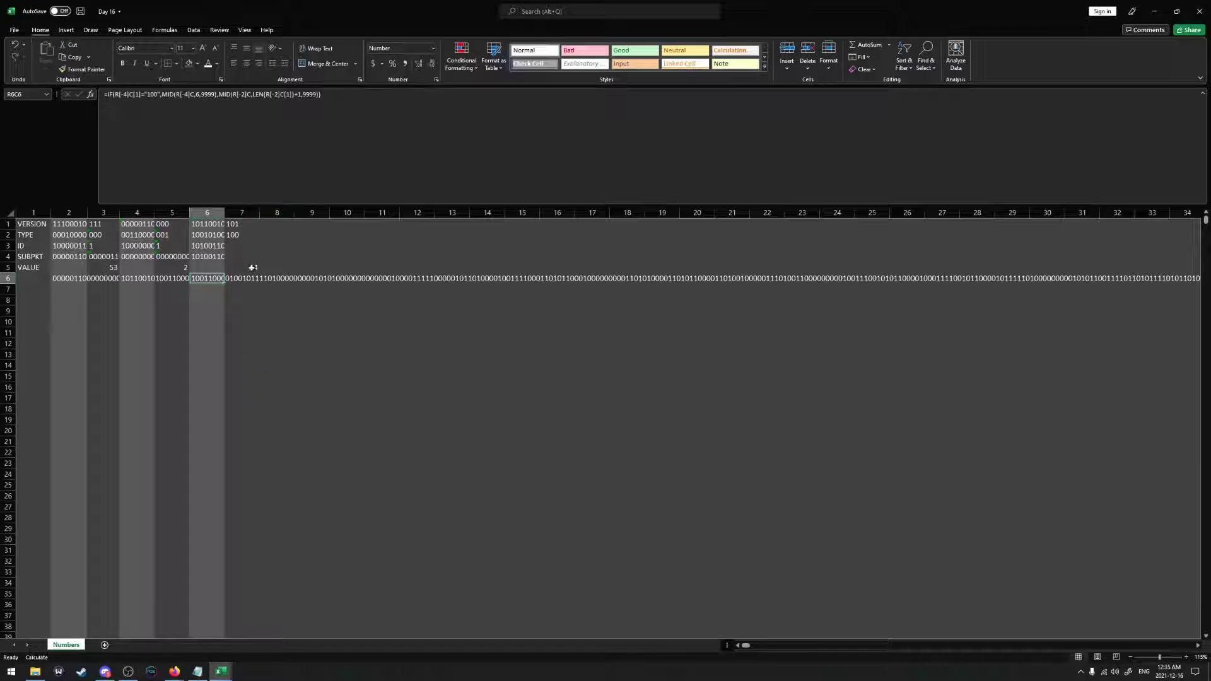
pyautogui.doubleClick(251, 267)
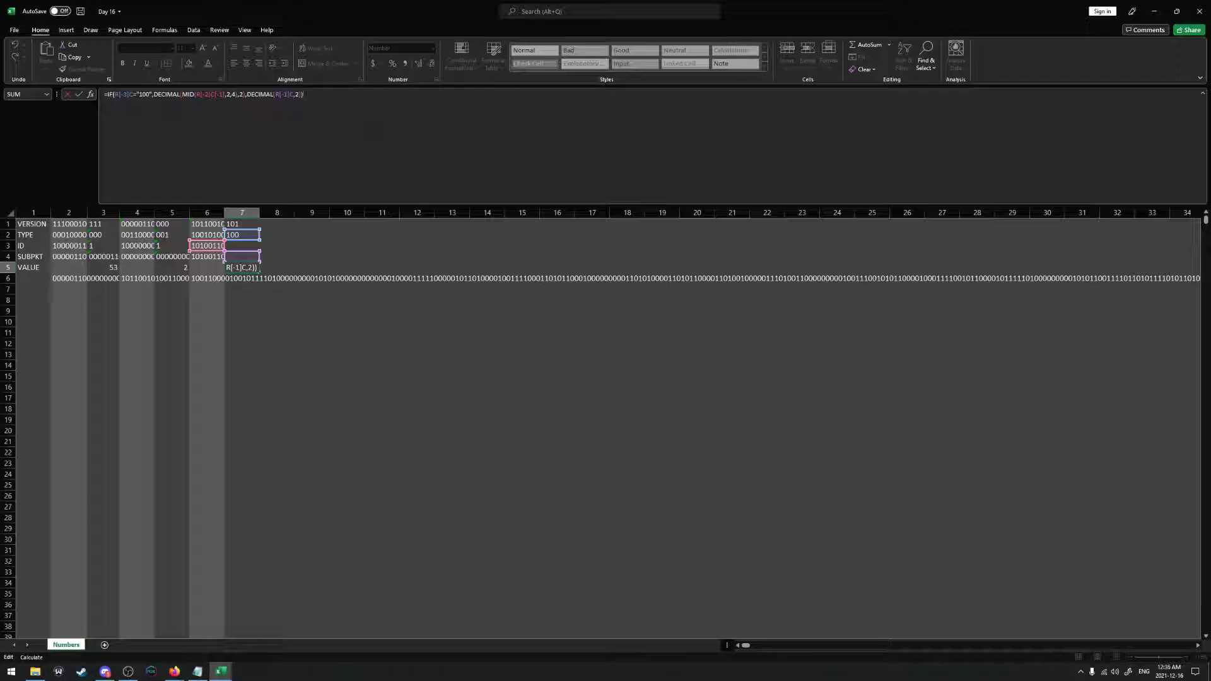
pyautogui.press('Escape')
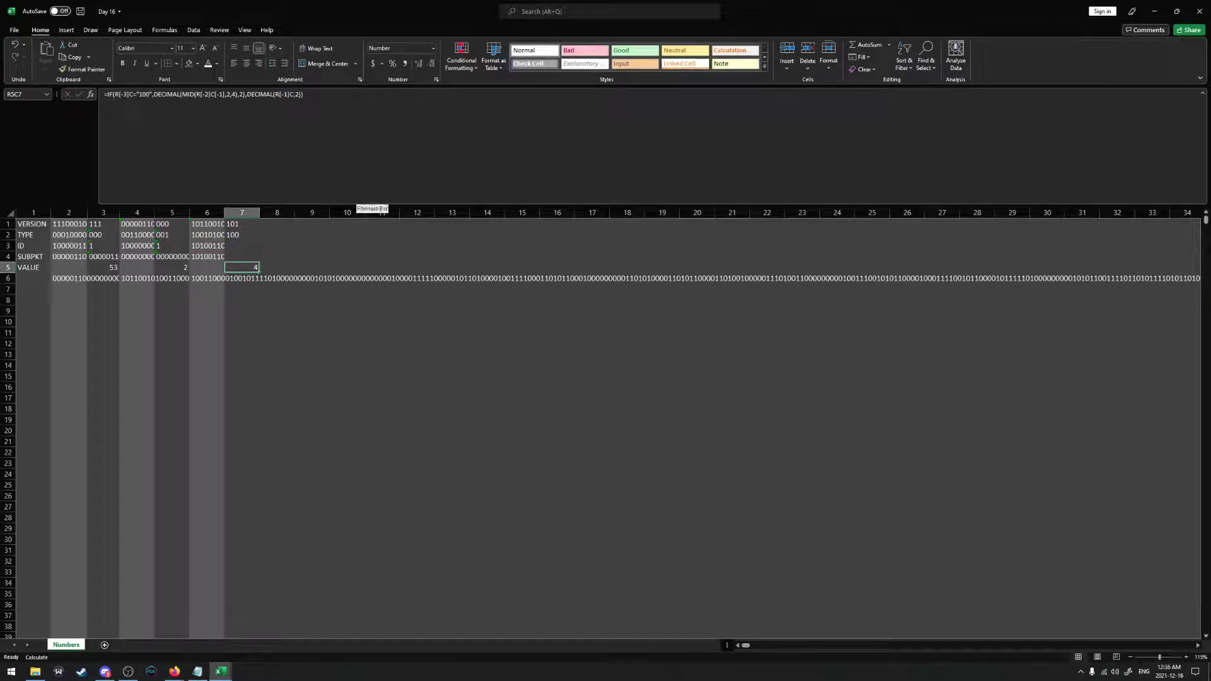
pyautogui.press('F2')
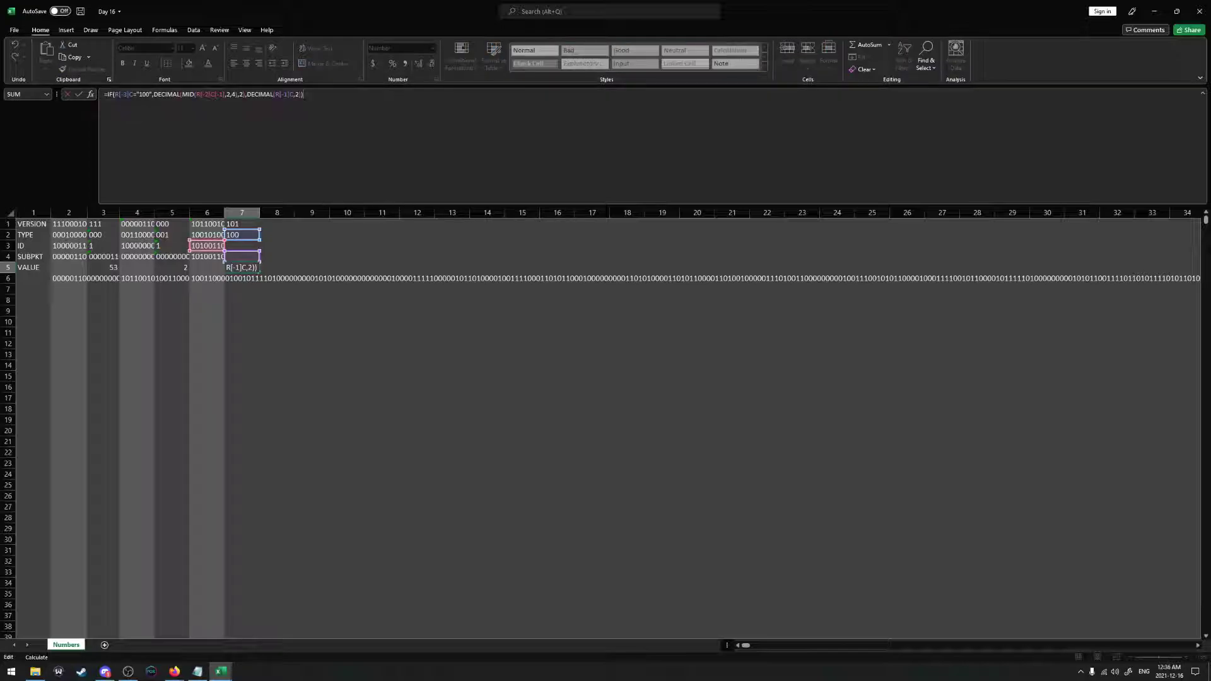
pyautogui.press('Return')
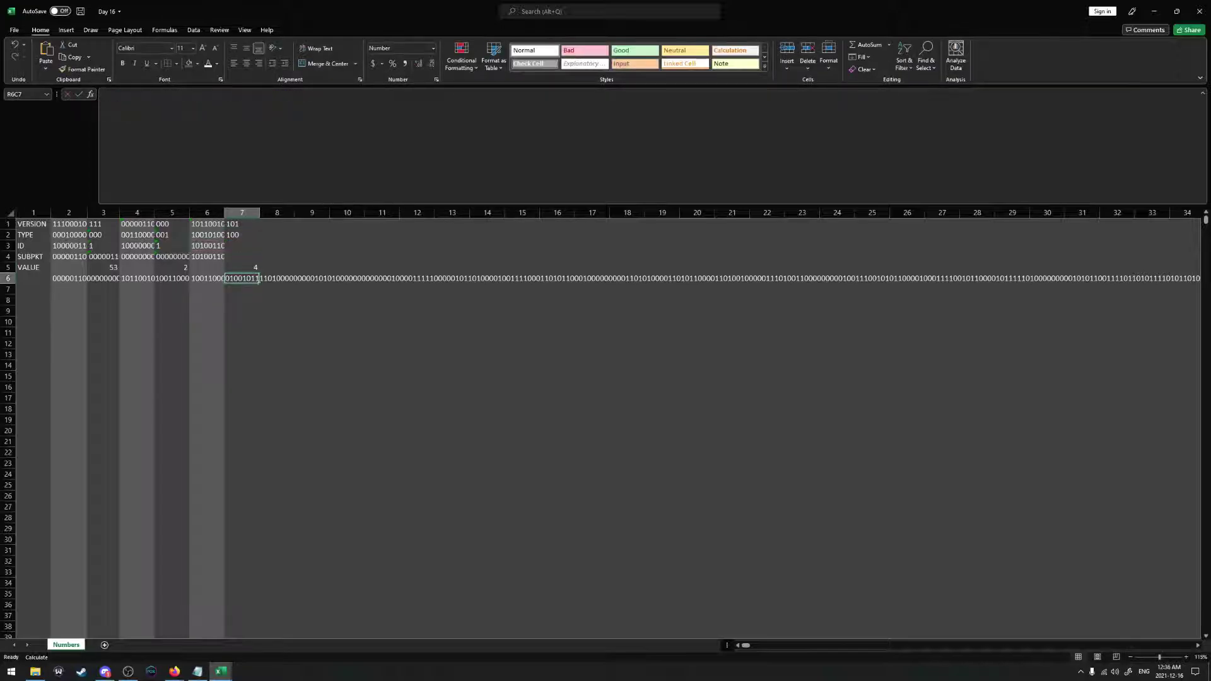
pyautogui.click(253, 266)
pyautogui.press('F2')
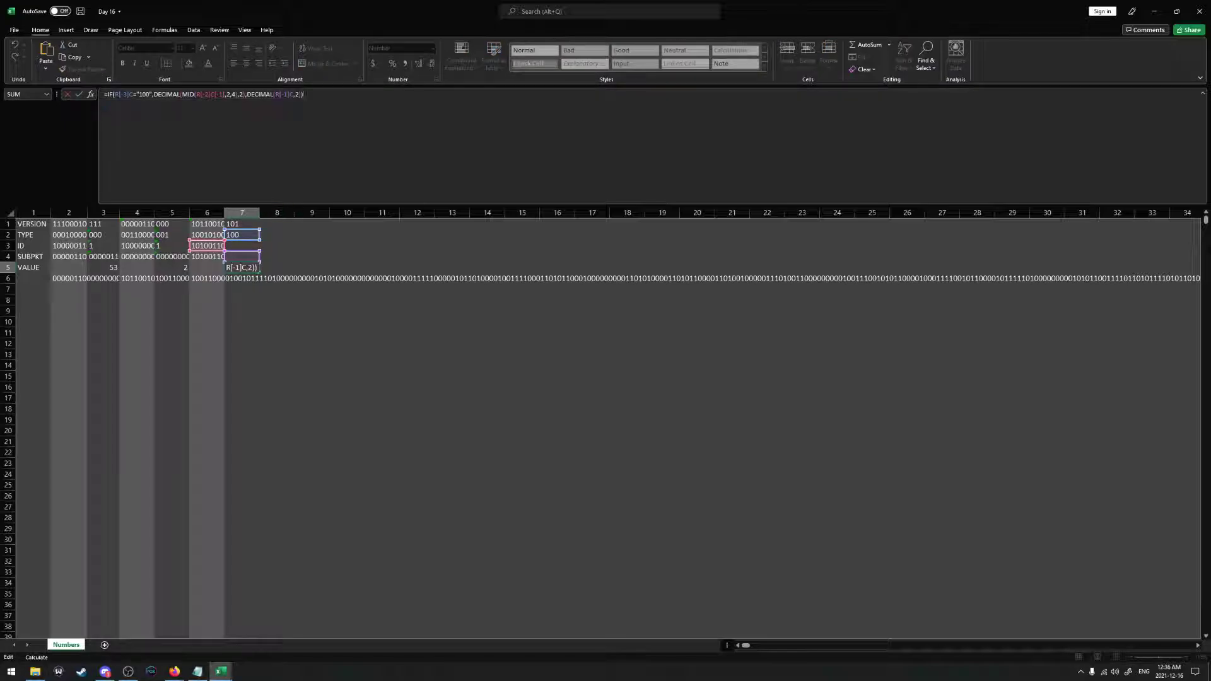
pyautogui.press('Return')
# Rewrite R5C3's VALUE formula with fixed references R2C, R3C[-1] and R4C, giving 53
pyautogui.doubleClick(104, 268)
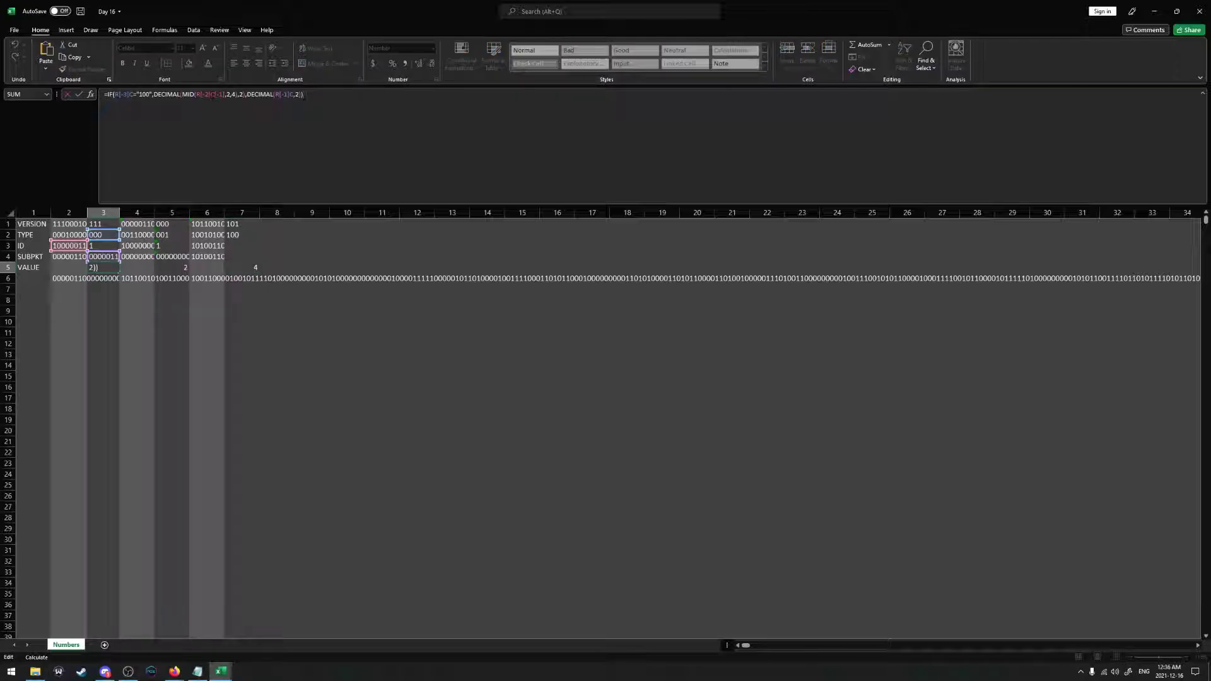
pyautogui.moveTo(198, 95); pyautogui.dragTo(206, 94)
pyautogui.write('2')
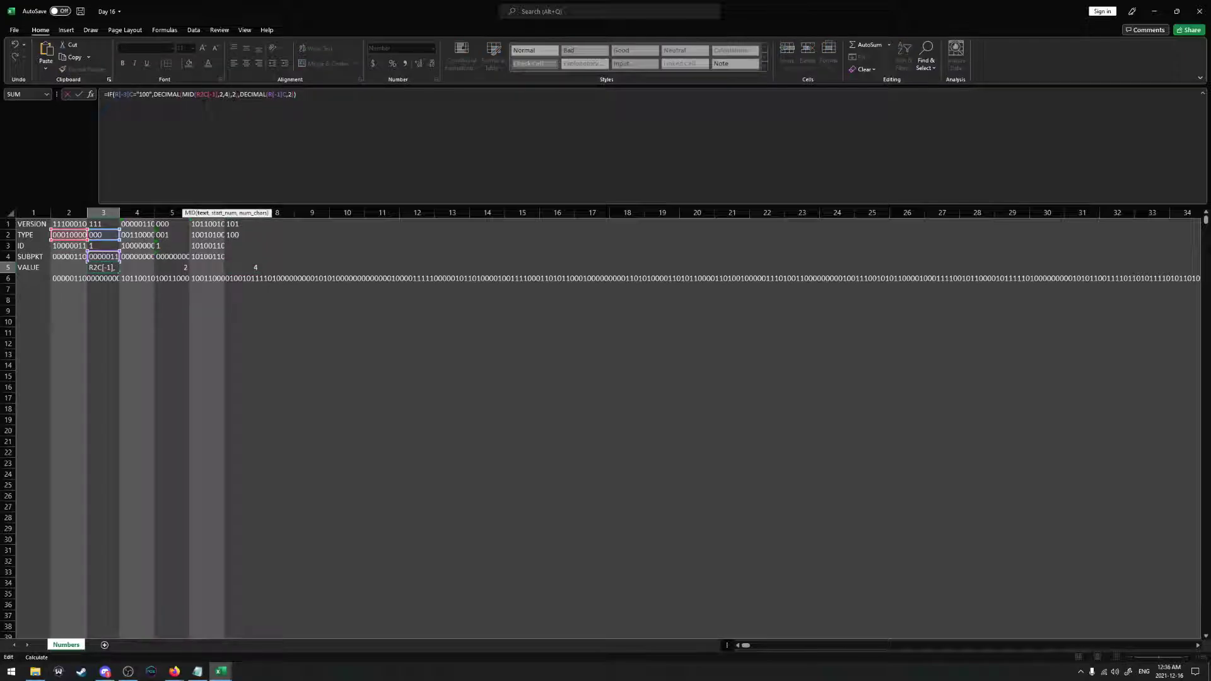
pyautogui.press('BackSpace')
pyautogui.write('3')
pyautogui.moveTo(271, 95); pyautogui.dragTo(276, 95)
pyautogui.write('4')
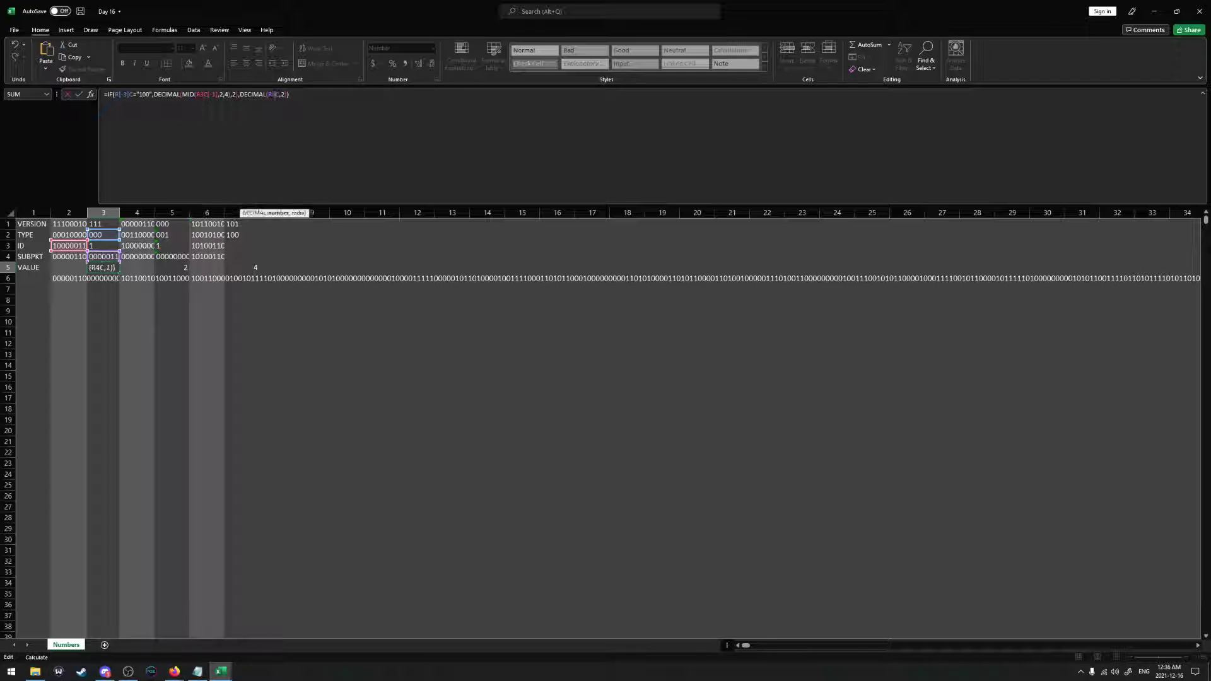
pyautogui.moveTo(118, 95); pyautogui.dragTo(124, 94)
pyautogui.write('2')
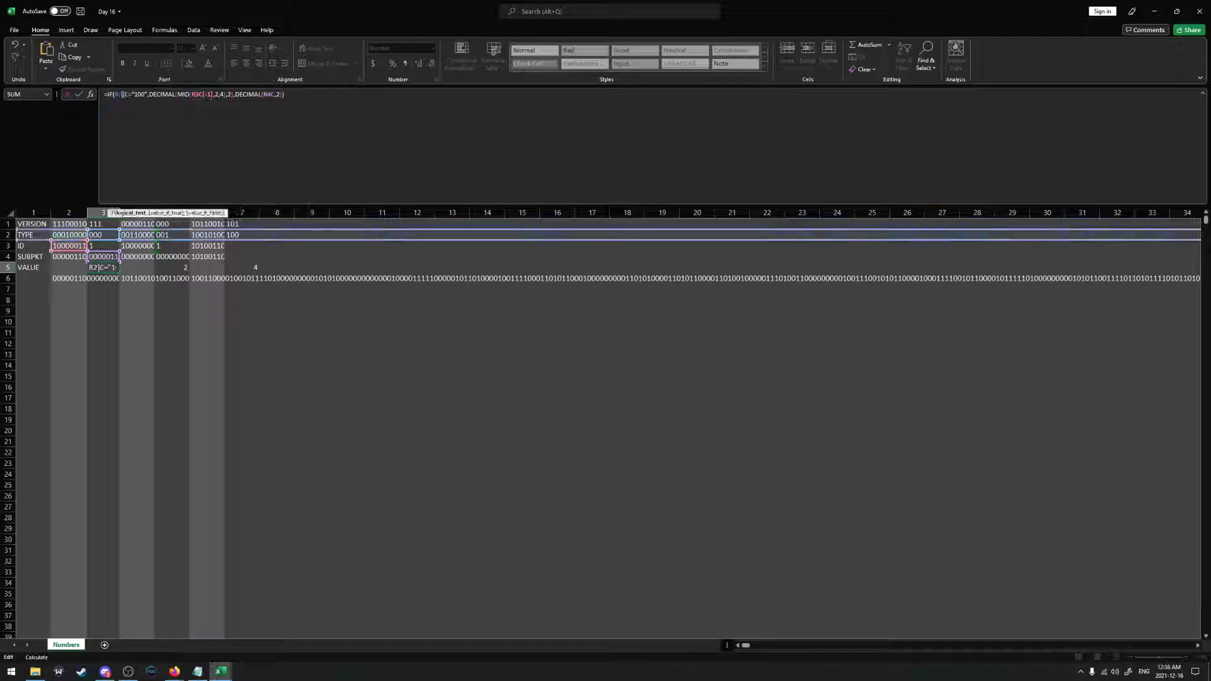
pyautogui.press('Delete')
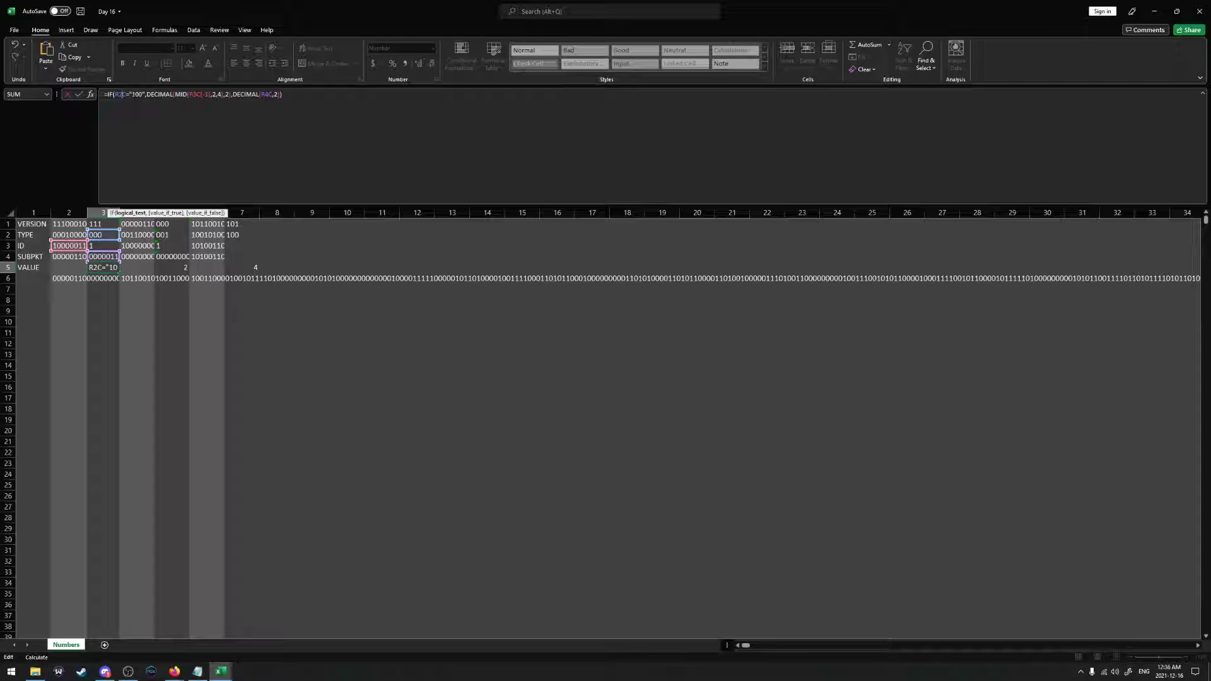
pyautogui.click(329, 118)
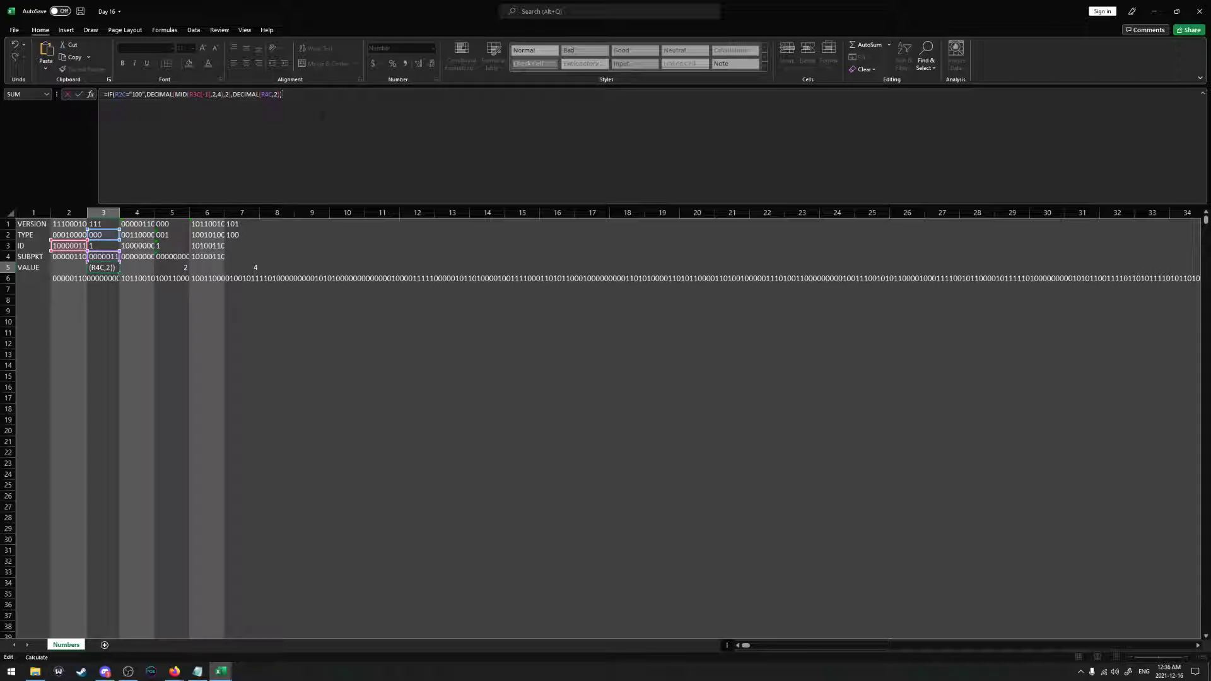
pyautogui.hotkey('ctrl', 'Return')
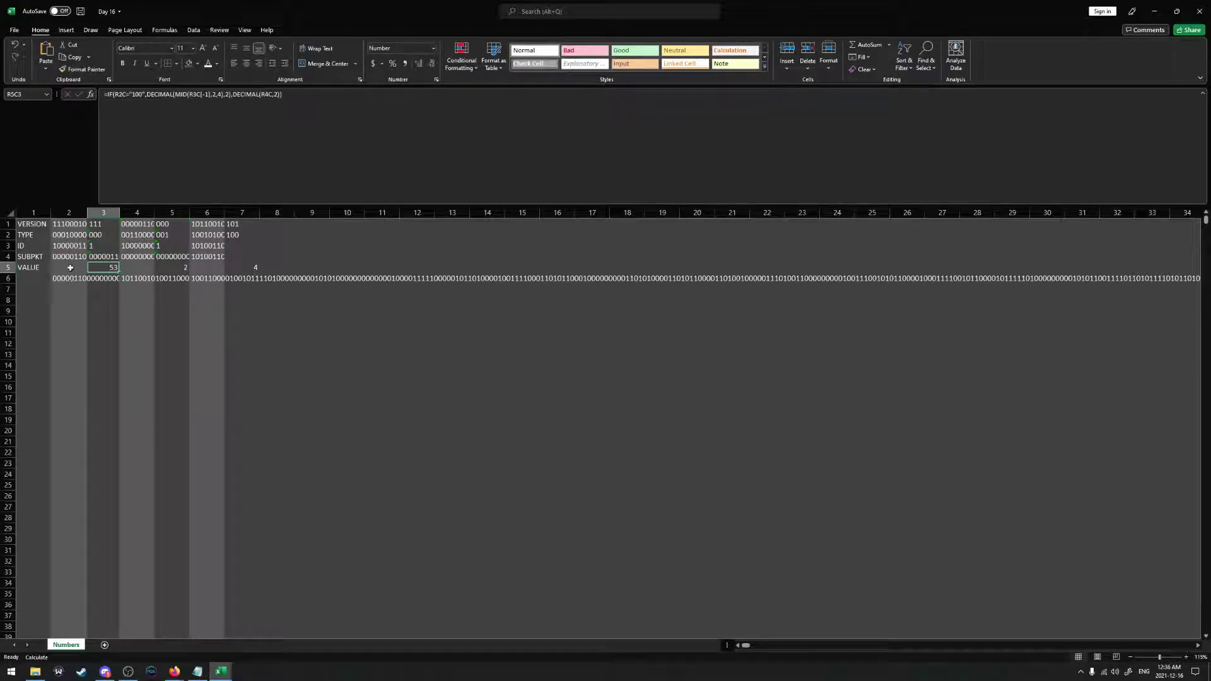
# Copy the column 2–3 formulas across to column 7 and confirm its VALUE of 4
pyautogui.moveTo(70, 267); pyautogui.dragTo(118, 287)
pyautogui.moveTo(162, 283); pyautogui.dragTo(257, 282)
pyautogui.click(246, 268)
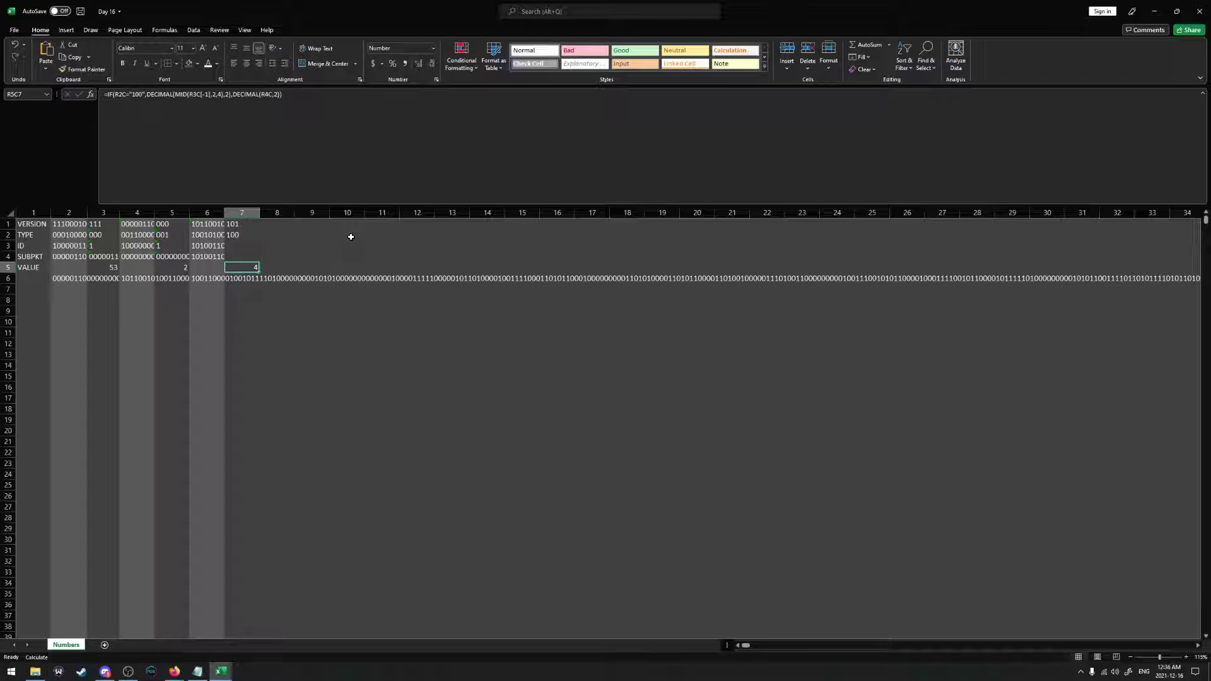
pyautogui.press('F2')
pyautogui.press('Return')
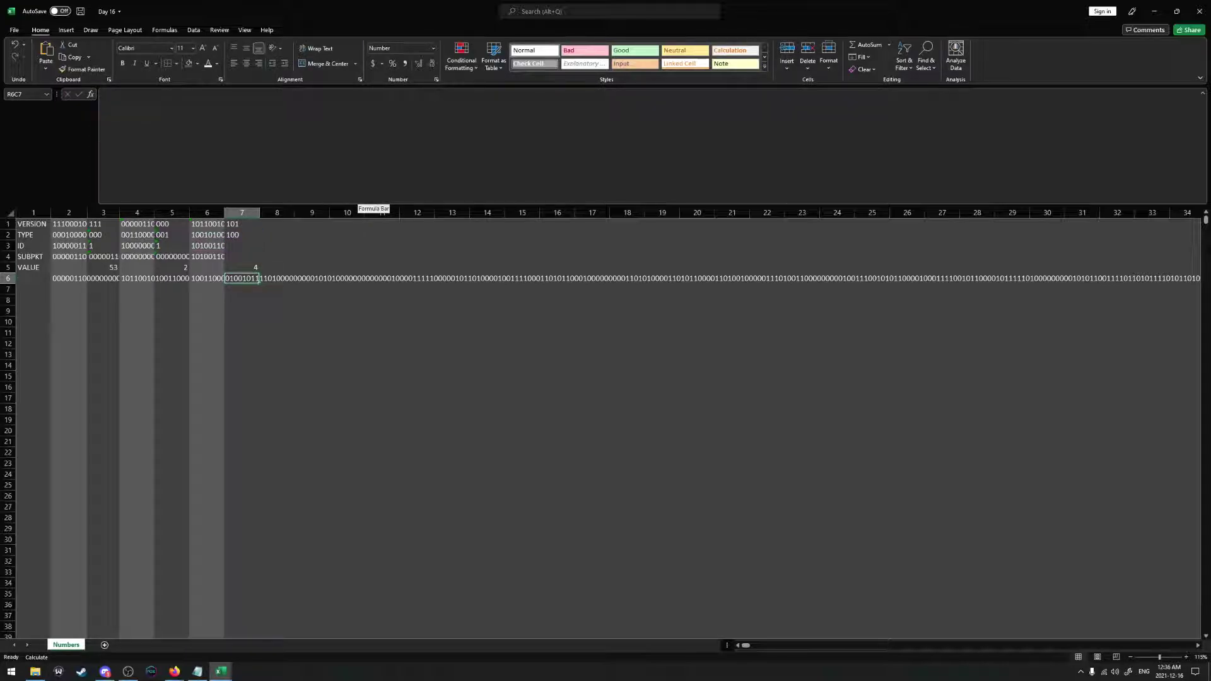
pyautogui.click(104, 671)
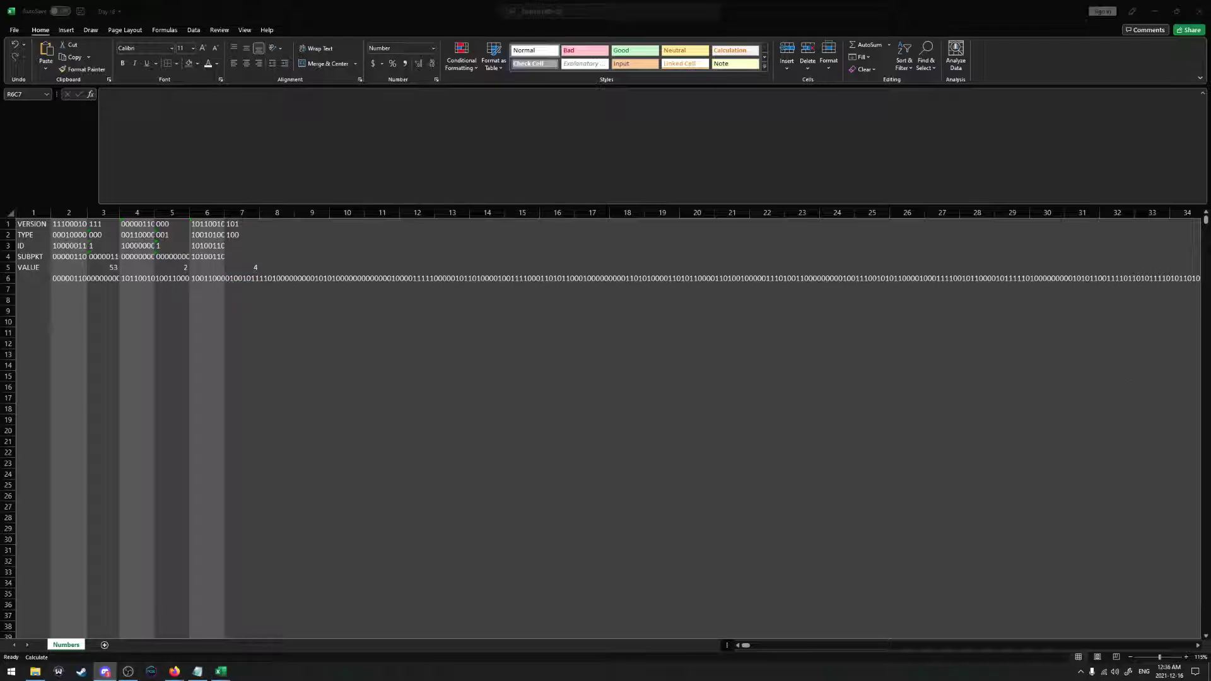
pyautogui.click(242, 271)
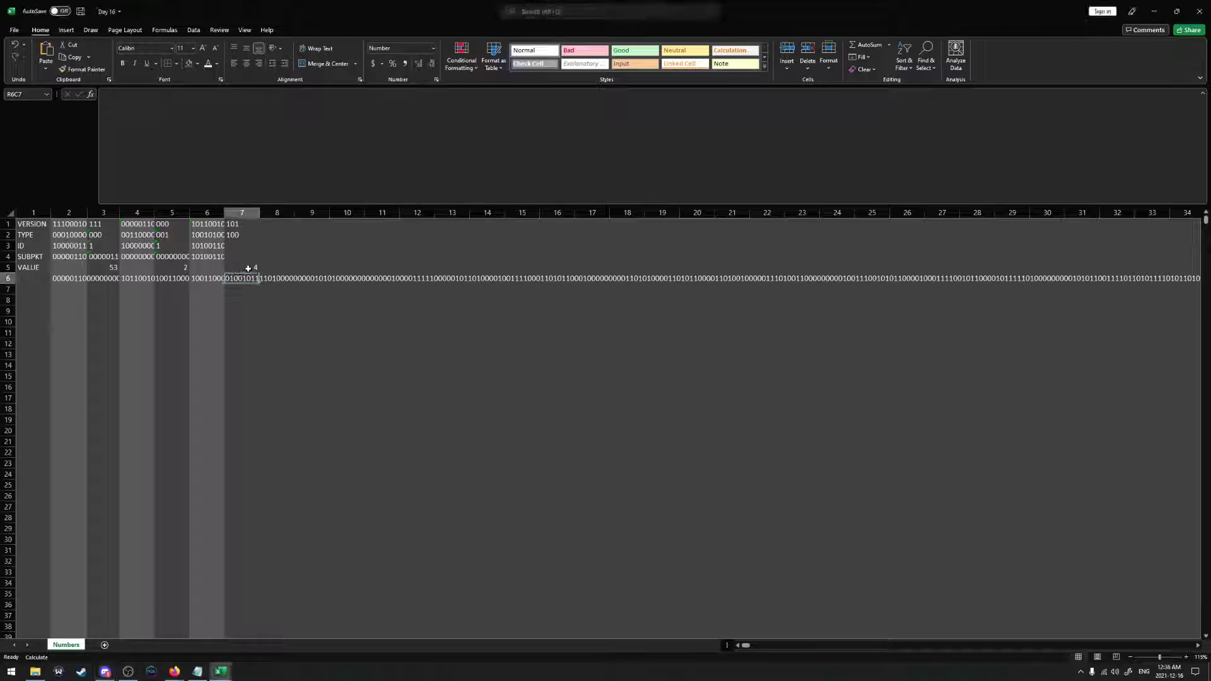
pyautogui.click(243, 267)
pyautogui.moveTo(244, 267); pyautogui.dragTo(240, 410)
pyautogui.click(240, 418)
pyautogui.click(240, 267)
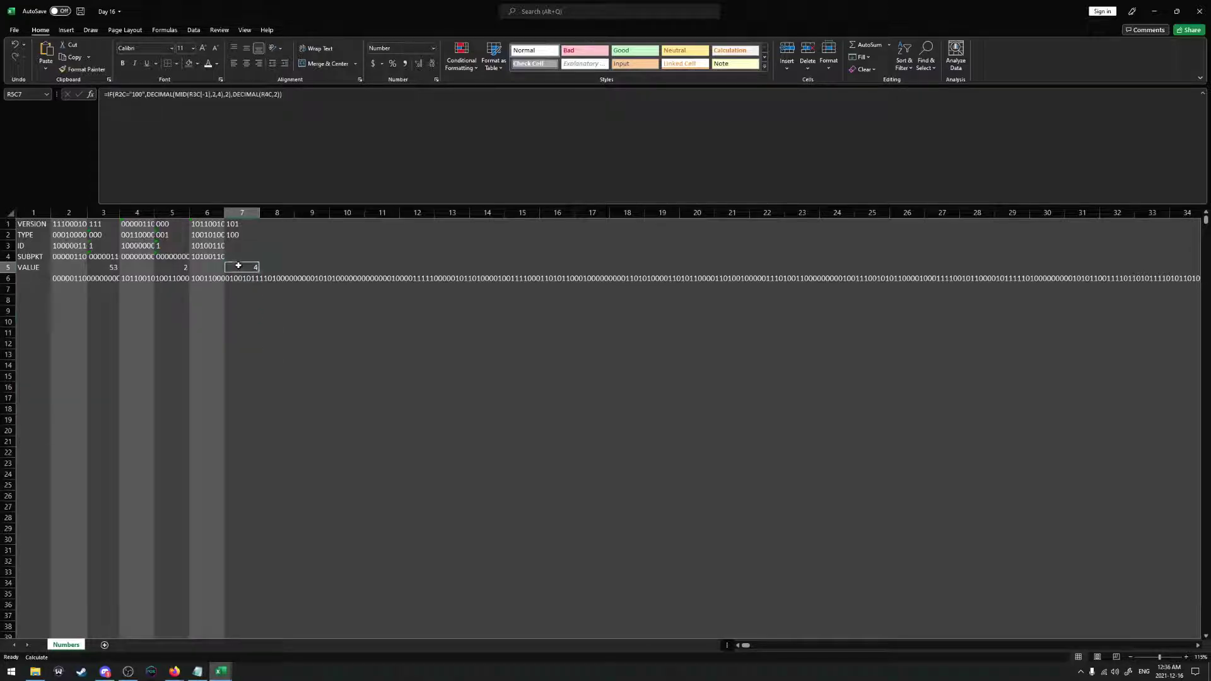
pyautogui.hotkey('alt', 'Tab')
pyautogui.hotkey('alt', 'Tab')
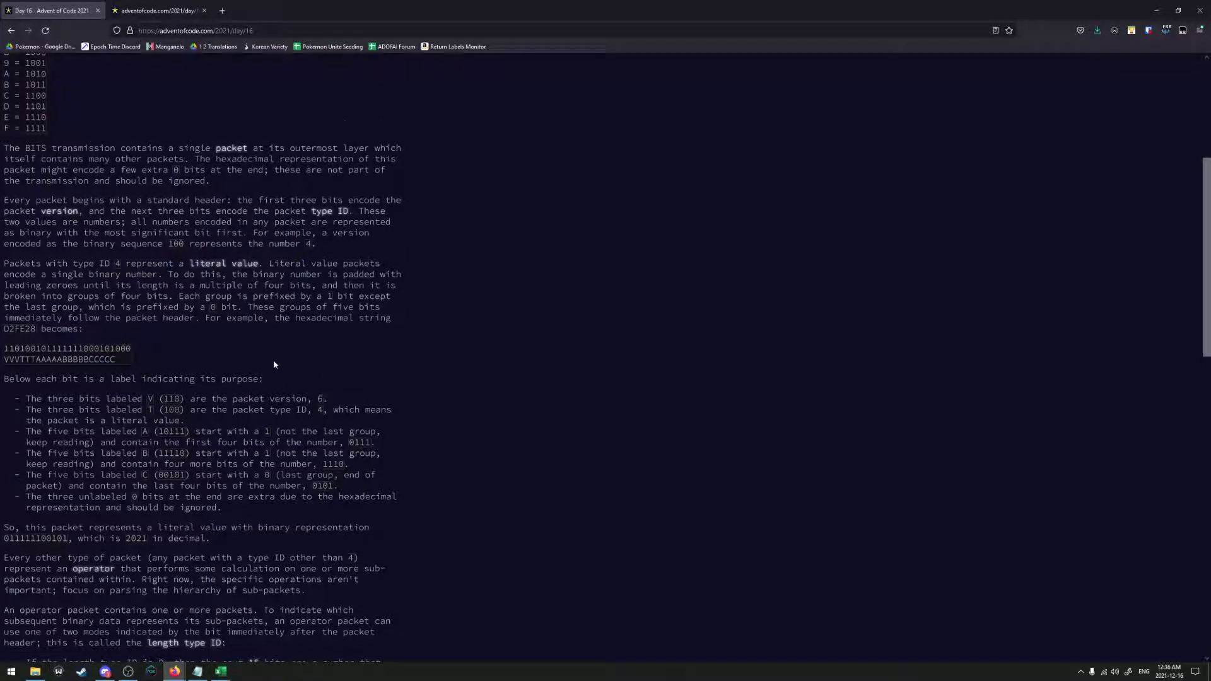
# Highlight the literal example's A, B and C bit groups (10111, 11110, 00101) and trailing-zero note
pyautogui.scroll(-1, 227, 376)
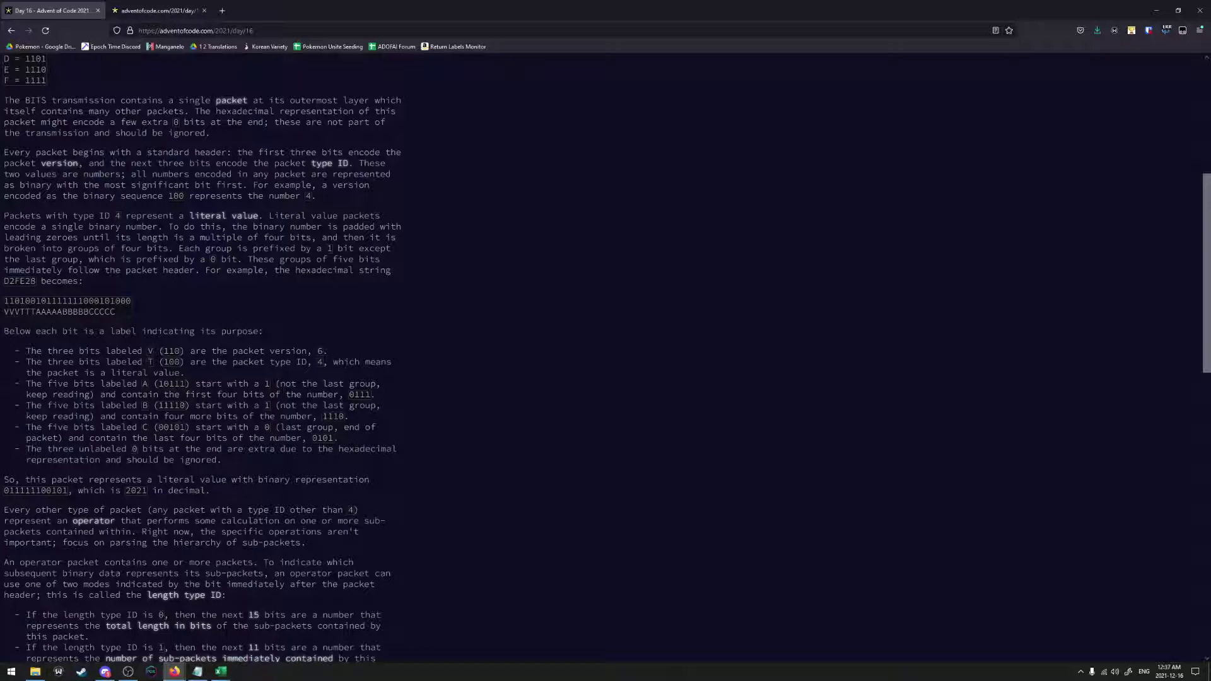
pyautogui.doubleClick(170, 384)
pyautogui.doubleClick(171, 406)
pyautogui.doubleClick(172, 427)
pyautogui.tripleClick(208, 454)
pyautogui.moveTo(136, 331); pyautogui.dragTo(3, 331)
# Scroll back through the page and select the example string D2FE28
pyautogui.scroll(5, 234, 320)
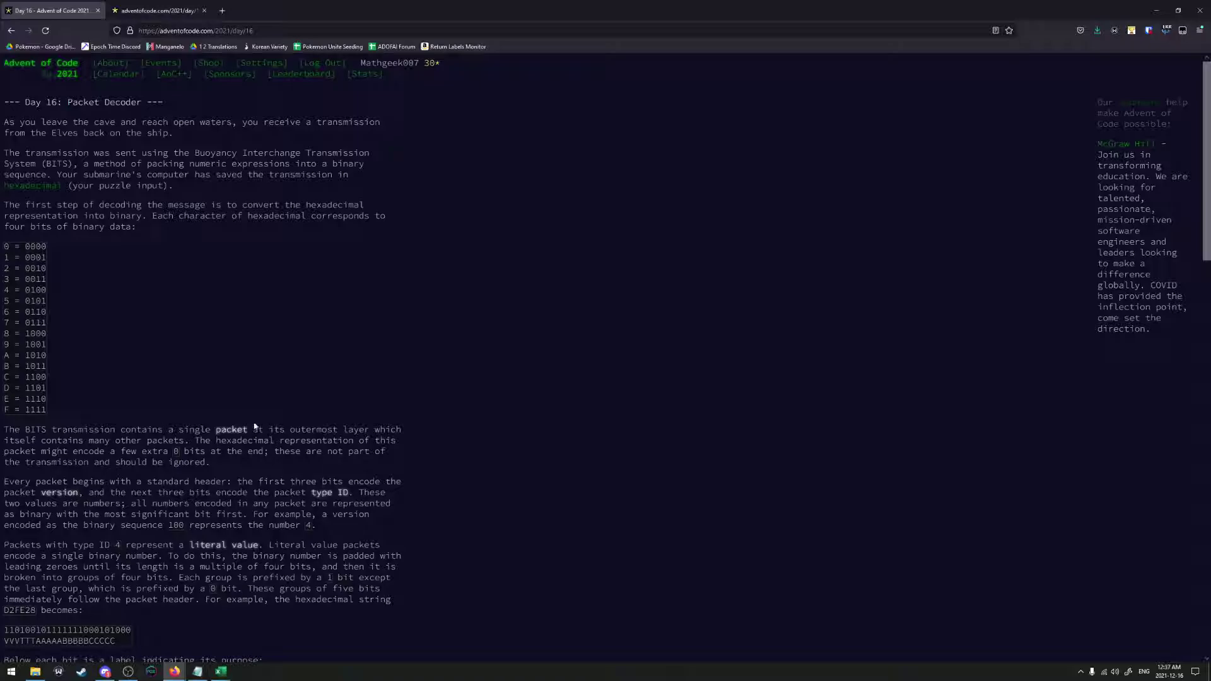
pyautogui.scroll(-2, 255, 427)
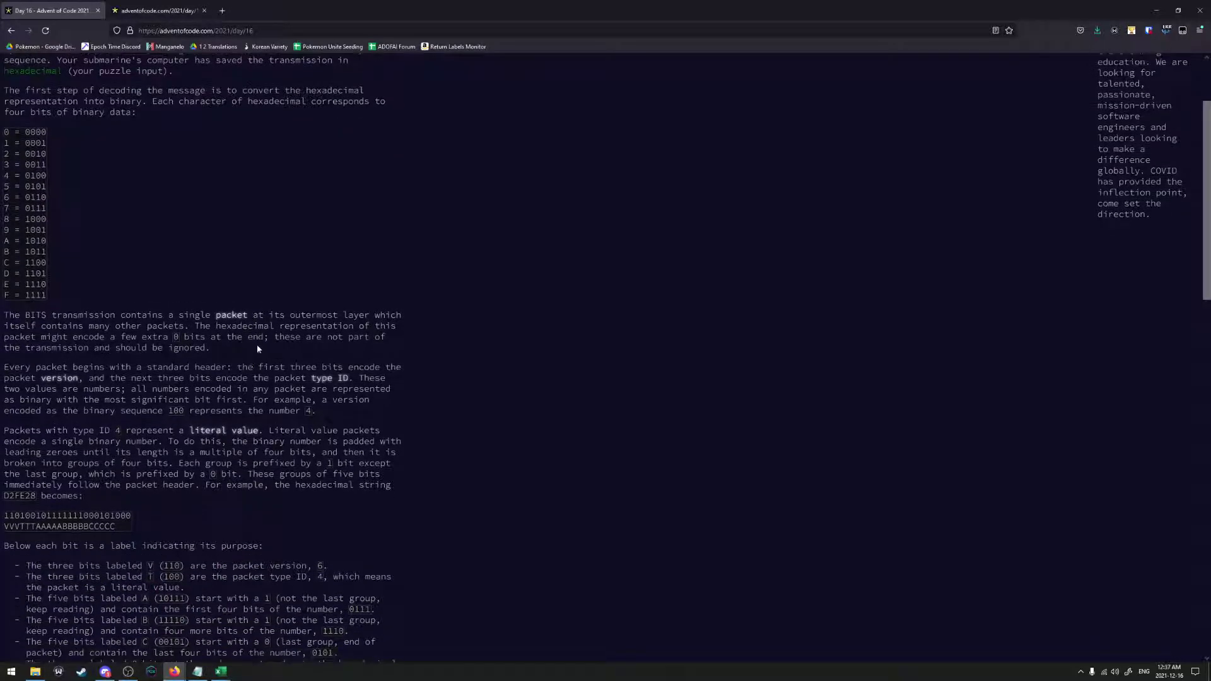
pyautogui.scroll(-2, 257, 348)
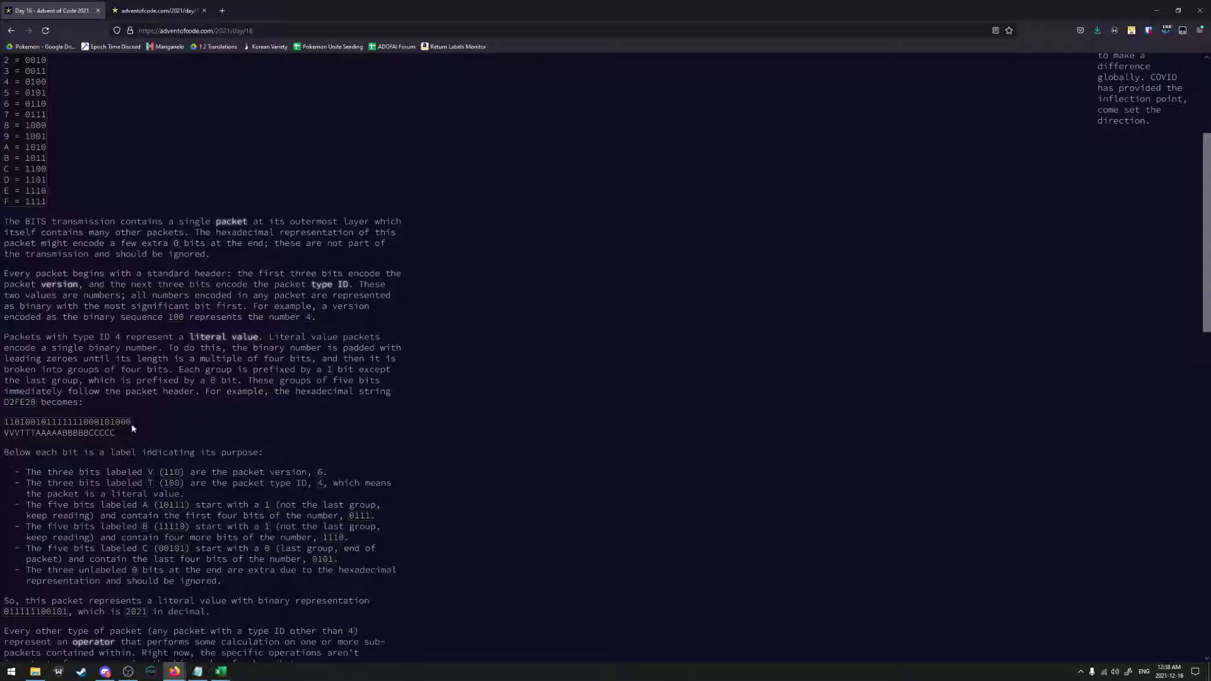
pyautogui.scroll(-3, 123, 422)
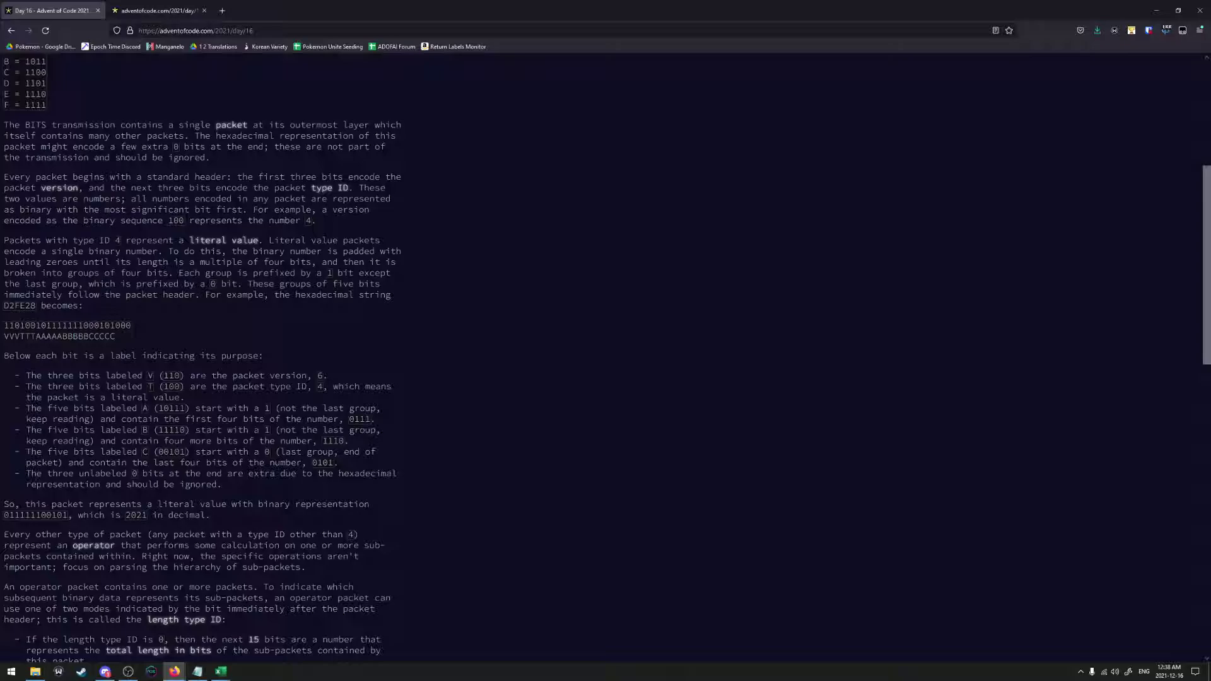
pyautogui.doubleClick(19, 306)
pyautogui.hotkey('alt', 'Tab')
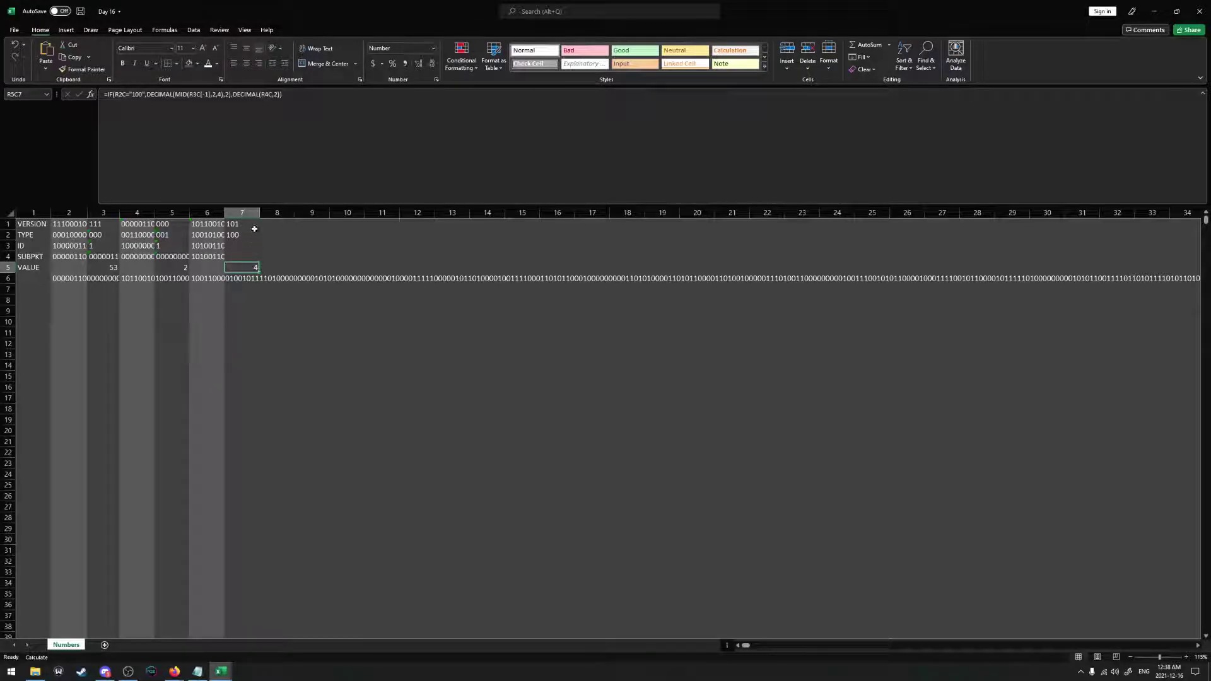
# Paste a copy of the R5C7 VALUE formula into the cell below, then reopen R5C7 for editing
pyautogui.click(290, 196)
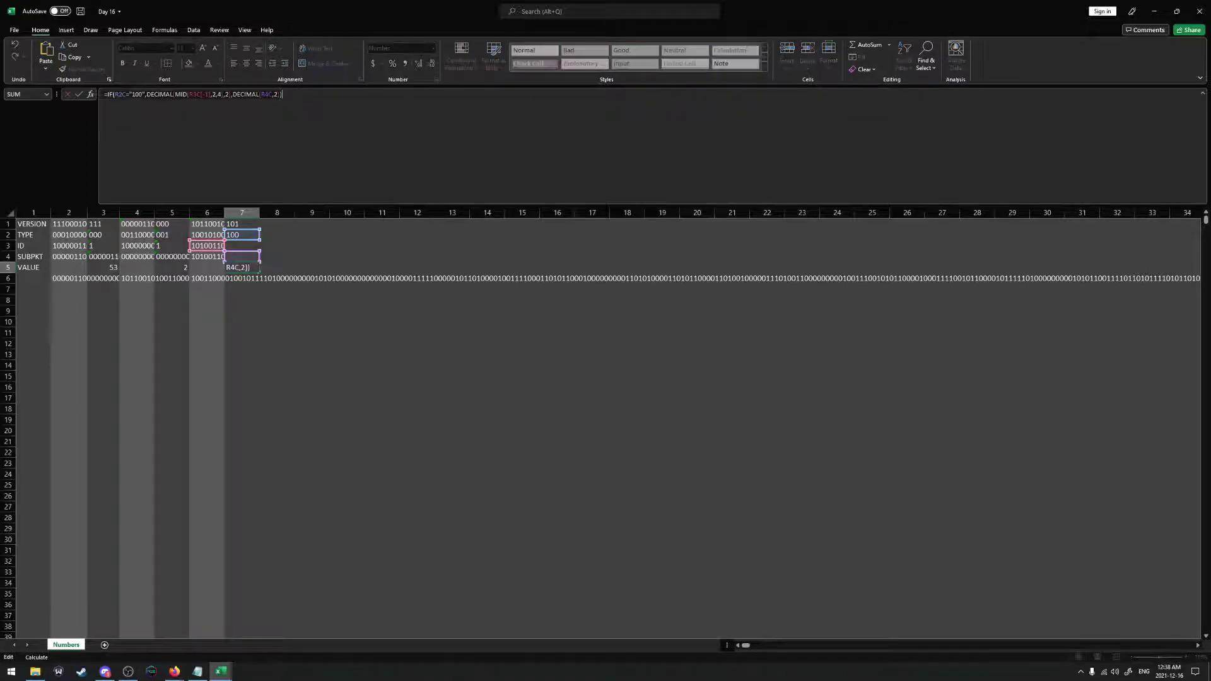
pyautogui.press('Return')
pyautogui.press('F2')
pyautogui.write('=IF(R2C="100",DECIMAL(MID(R3C[-1],2,4),2),DECIMAL(R4C,2))')
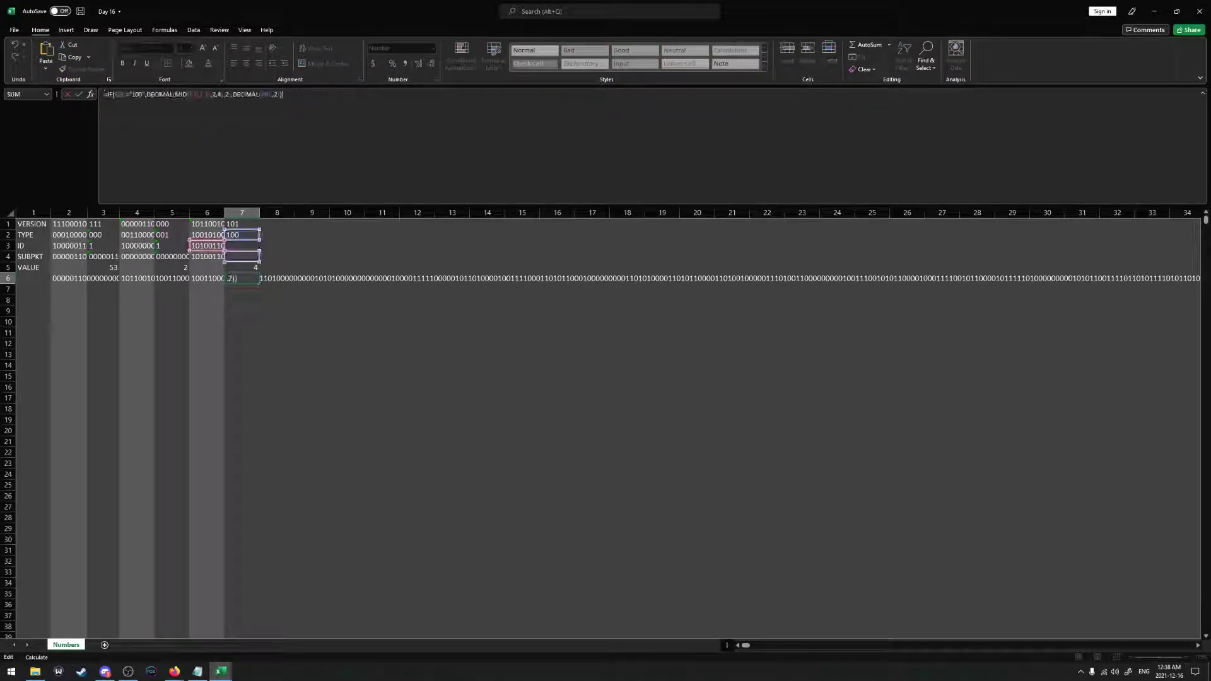
pyautogui.hotkey('ctrl', 'Return')
pyautogui.press('Up')
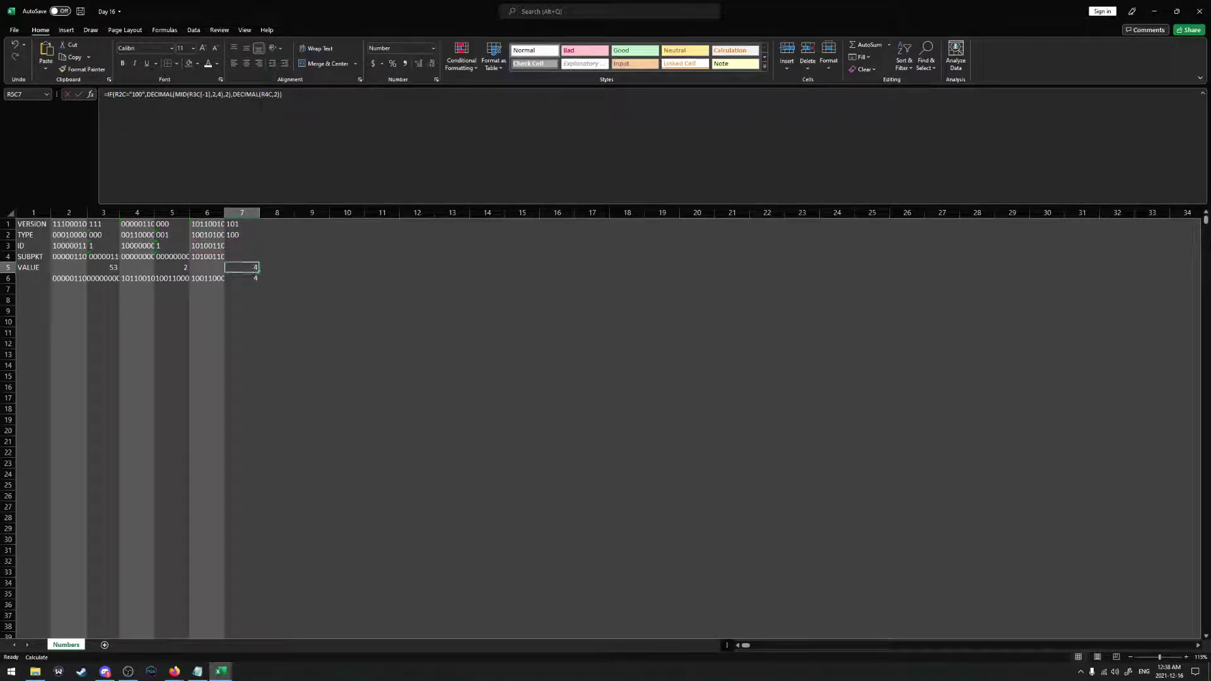
pyautogui.press('F2')
# Prepend IF(MID(R3C[-1],1,1)=1,"X","")& to the R5C7 VALUE formula
pyautogui.click(147, 95)
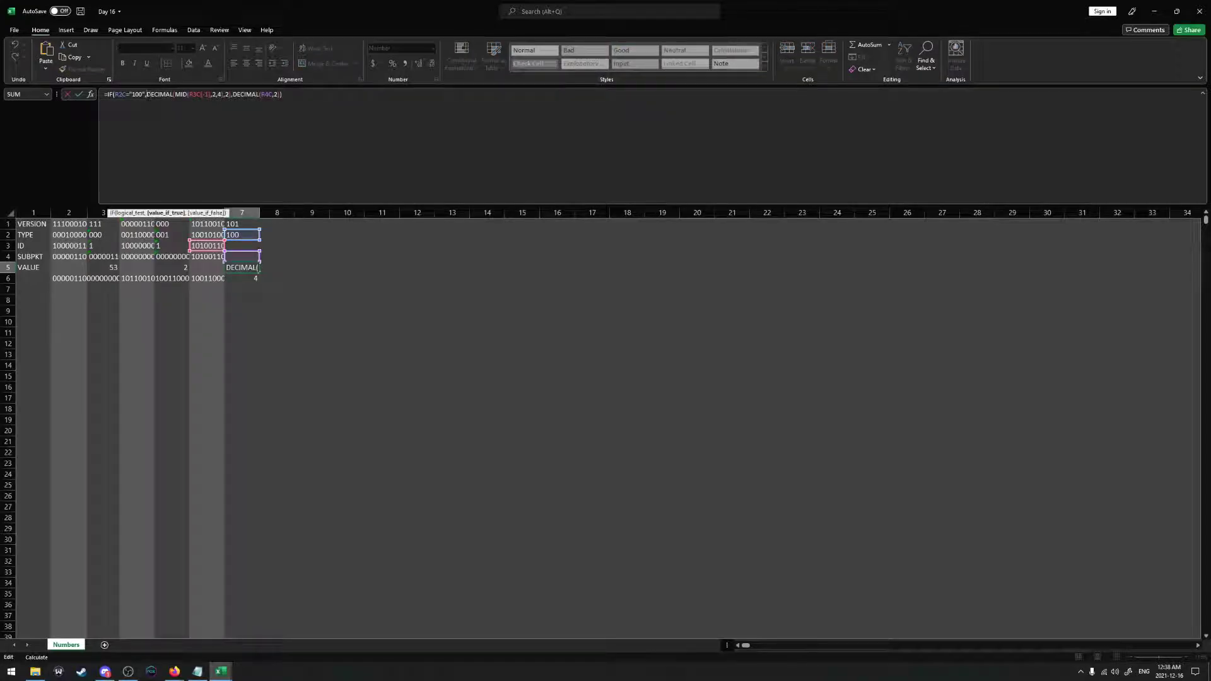
pyautogui.write('IF(')
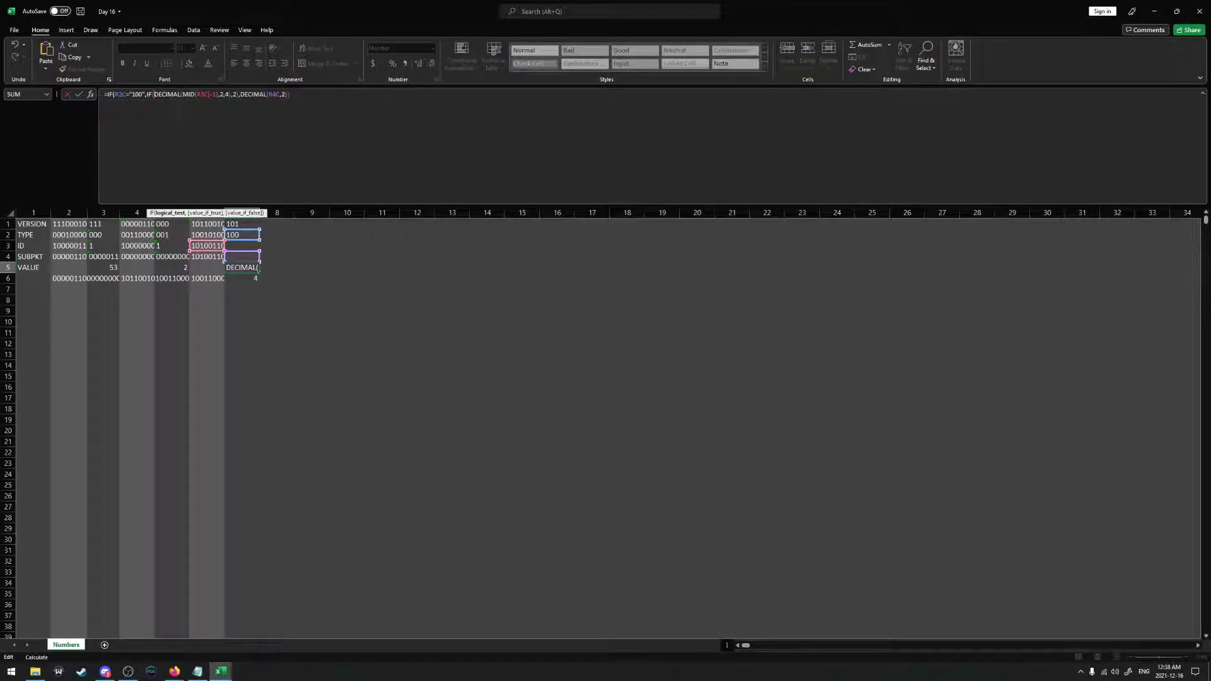
pyautogui.write('MID(')
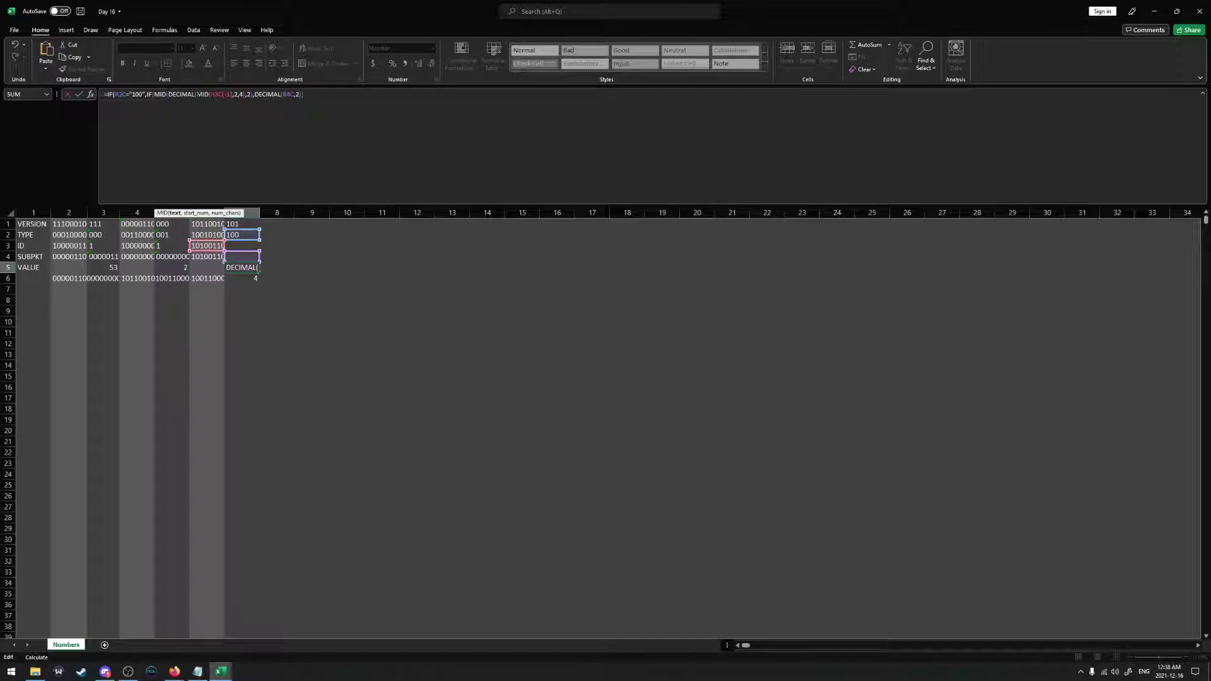
pyautogui.click(236, 95)
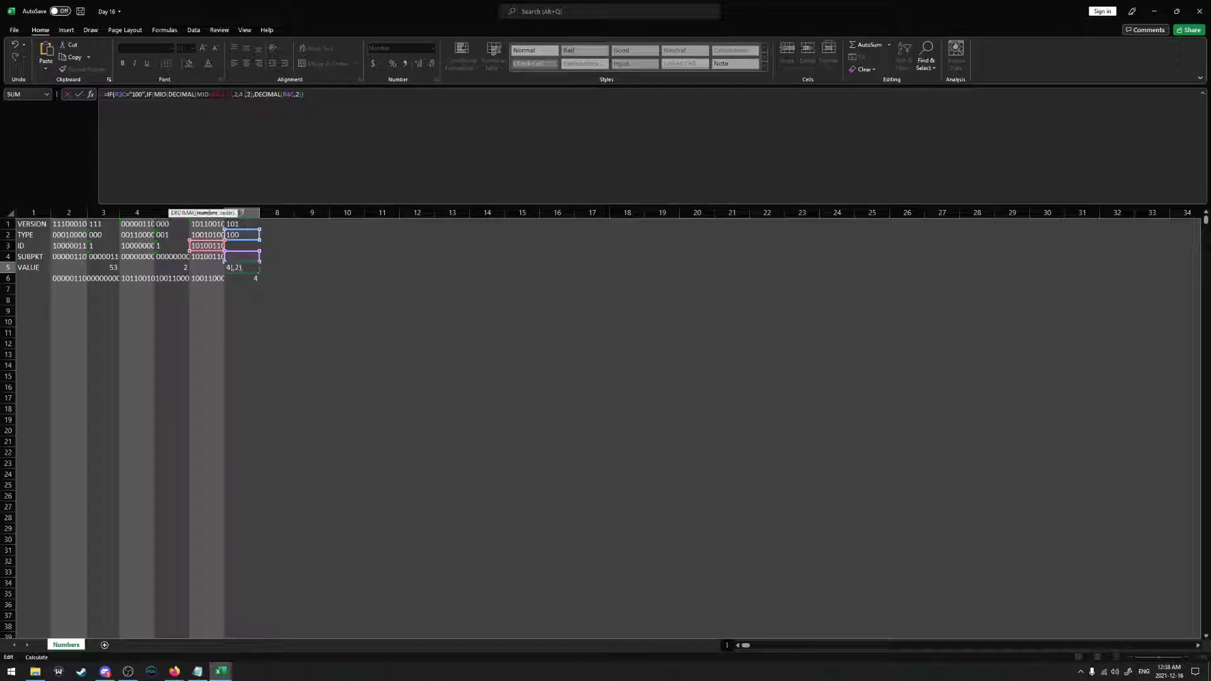
pyautogui.write('MID(R3C[-1],2,4')
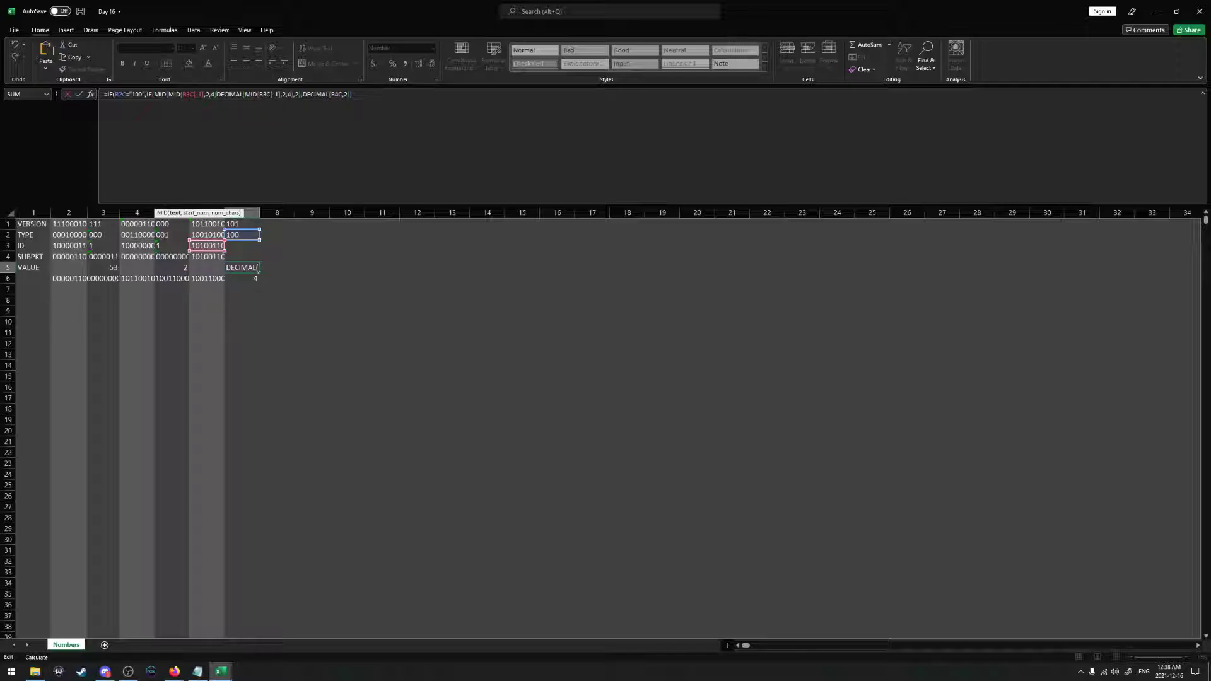
pyautogui.write('))')
pyautogui.click(183, 95)
pyautogui.press('BackSpace')
pyautogui.press('BackSpace')
pyautogui.press('BackSpace')
pyautogui.press('BackSpace')
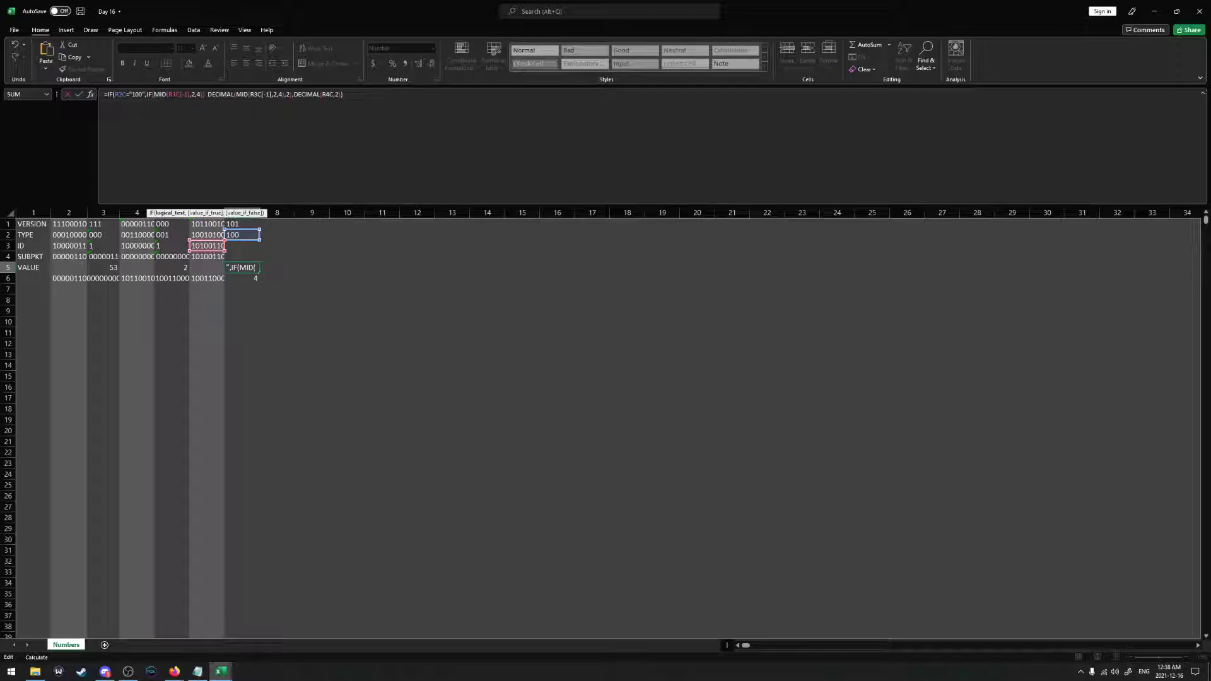
pyautogui.press('Left')
pyautogui.press('BackSpace')
pyautogui.press('BackSpace')
pyautogui.press('BackSpace')
pyautogui.write('1,')
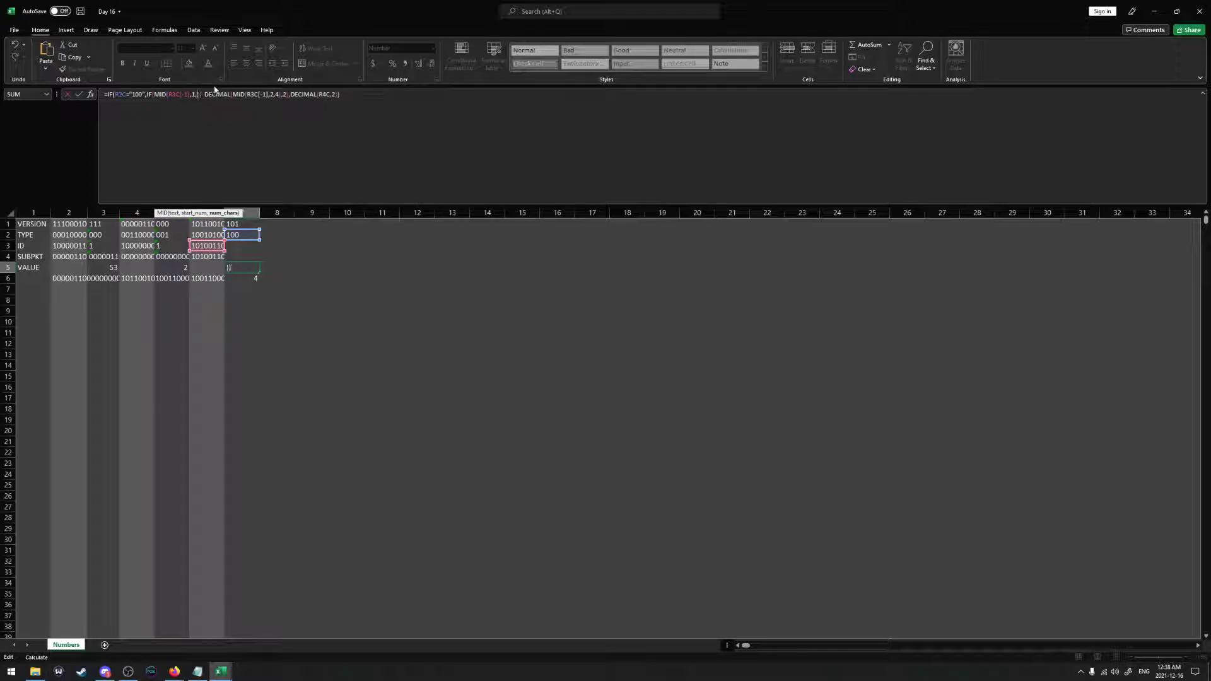
pyautogui.write('1')
pyautogui.press('Right')
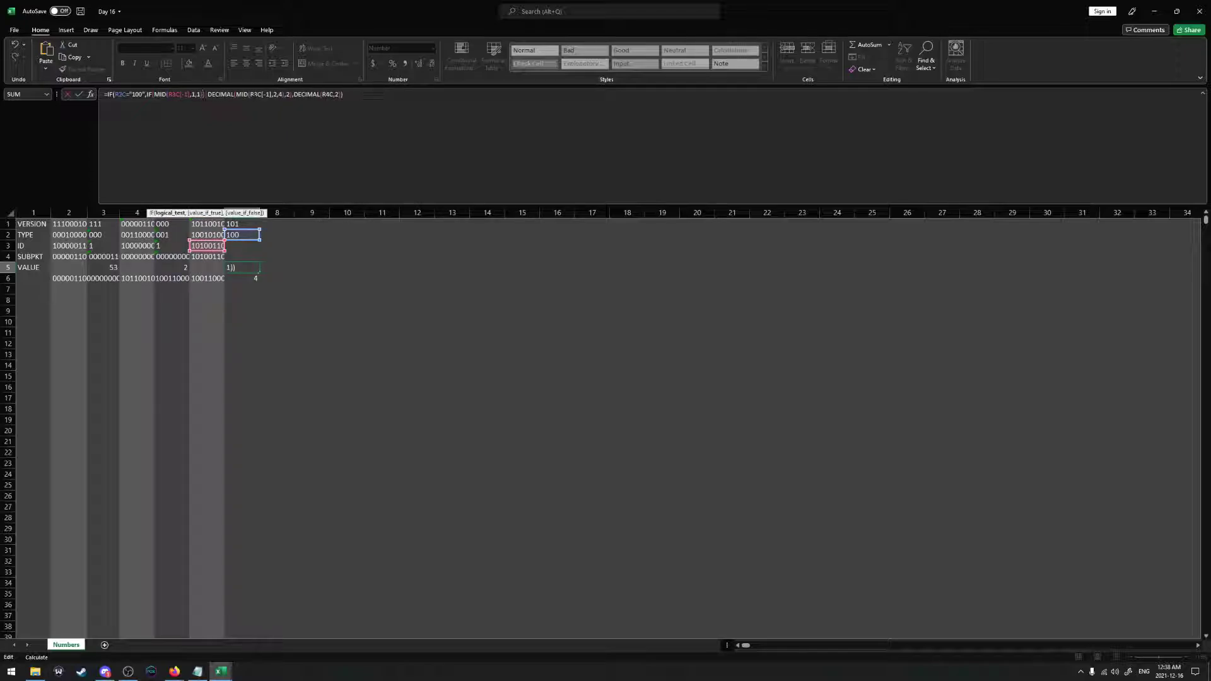
pyautogui.write('=1,')
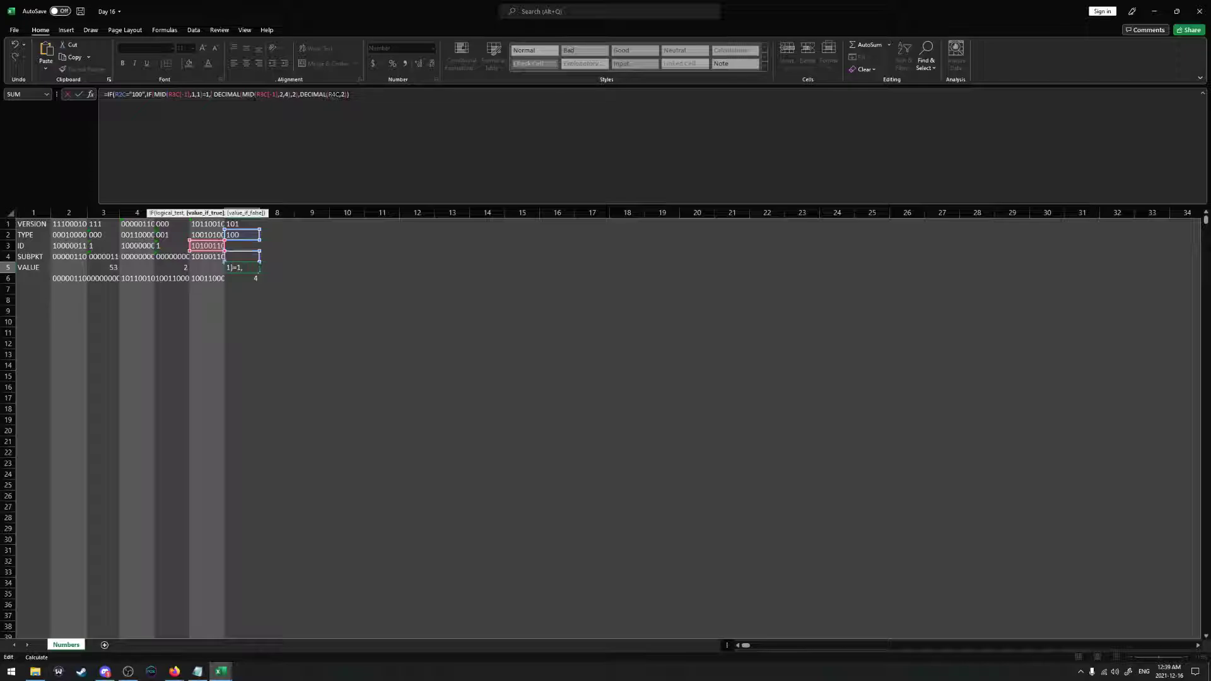
pyautogui.write('"')
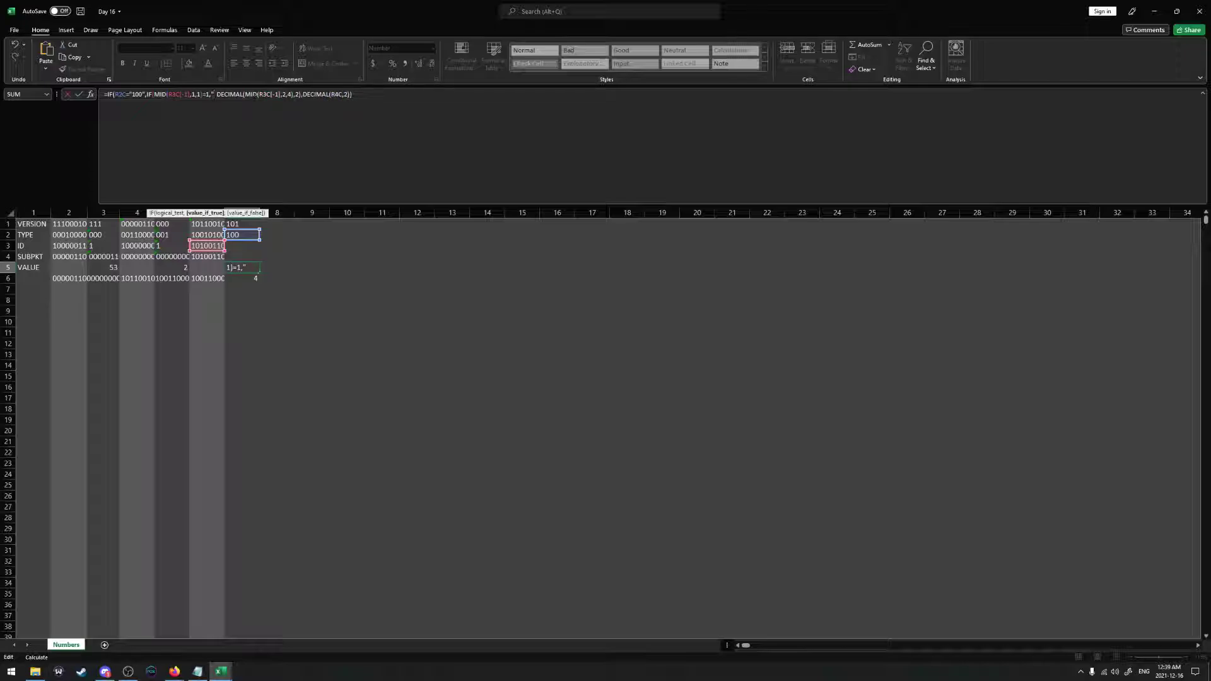
pyautogui.write('X",')
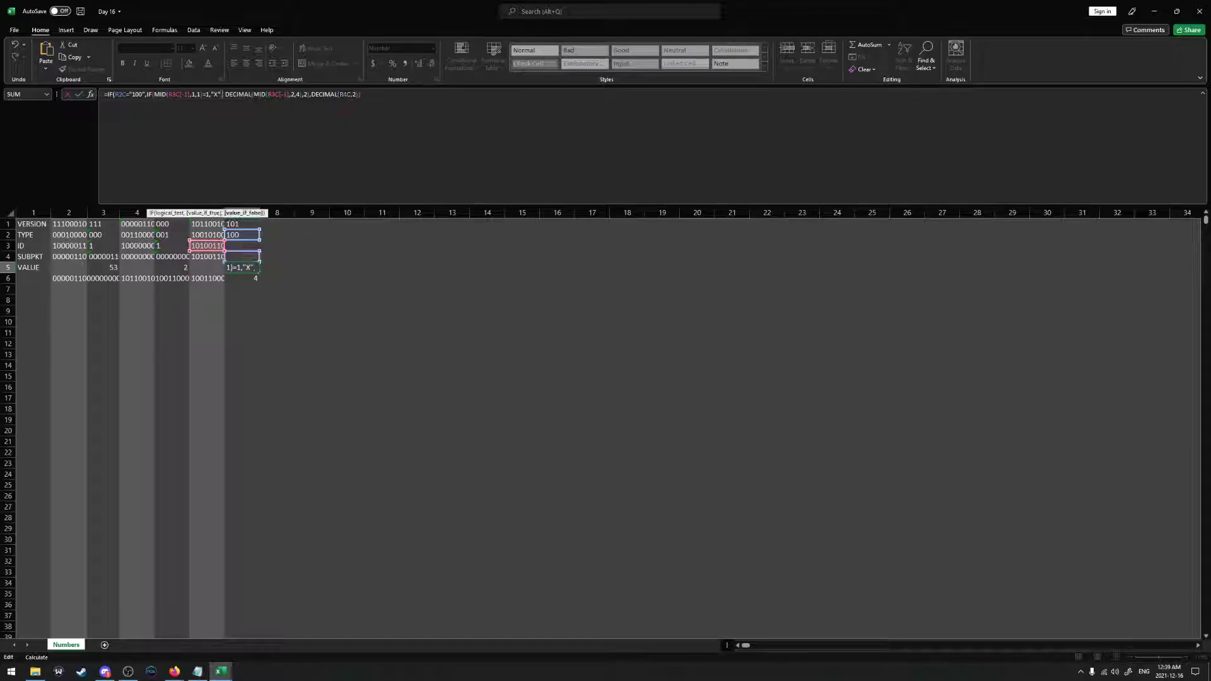
pyautogui.press('Delete')
pyautogui.write('"")&')
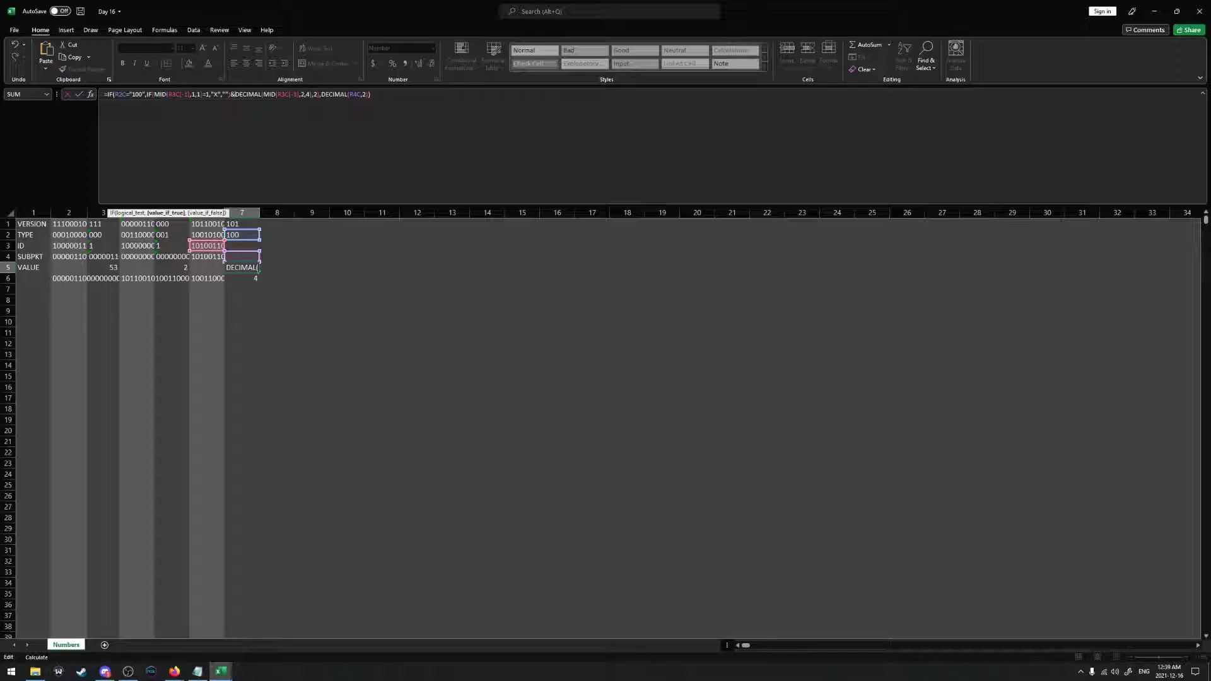
# Wrap the DECIMAL conversion in IF(MID(R[-1]C,1,1)="X","",...) to blank values after an X
pyautogui.write('IF(M')
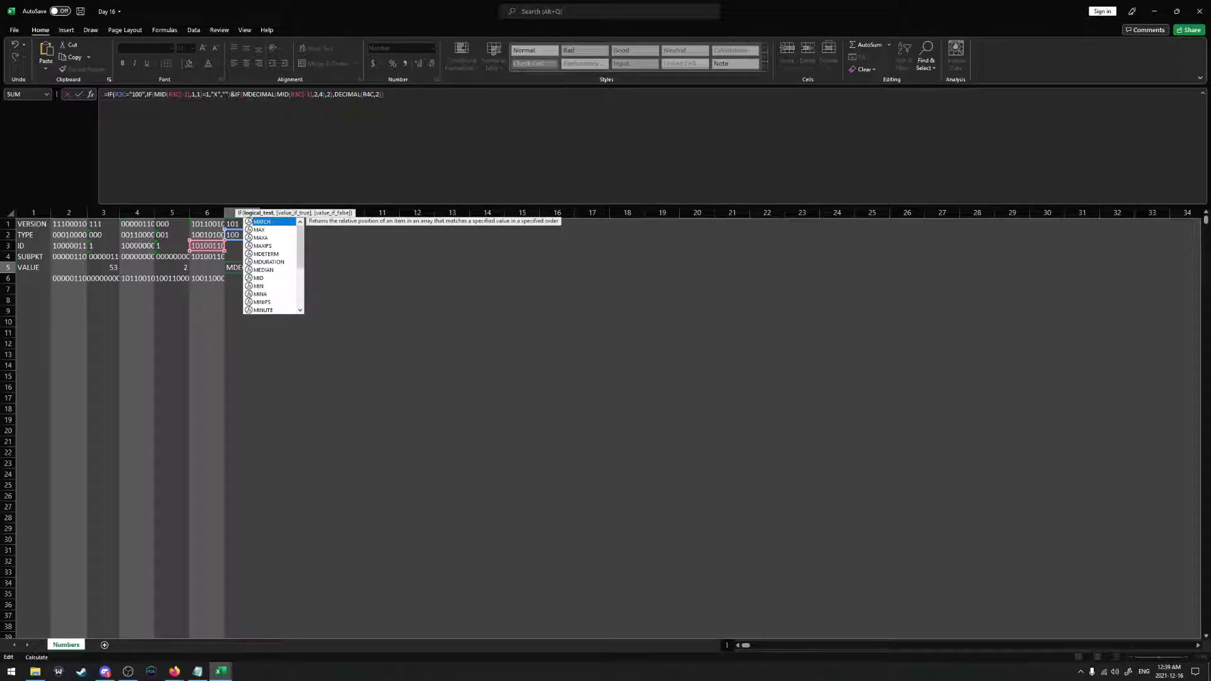
pyautogui.write('ID(')
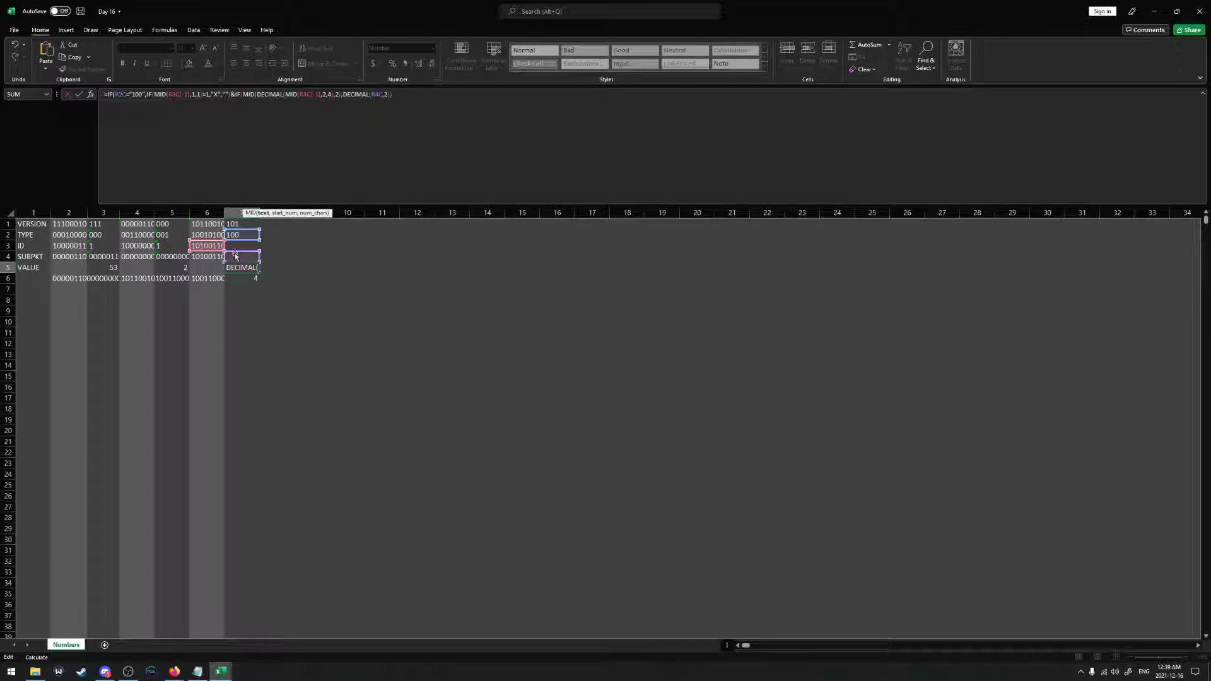
pyautogui.click(238, 255)
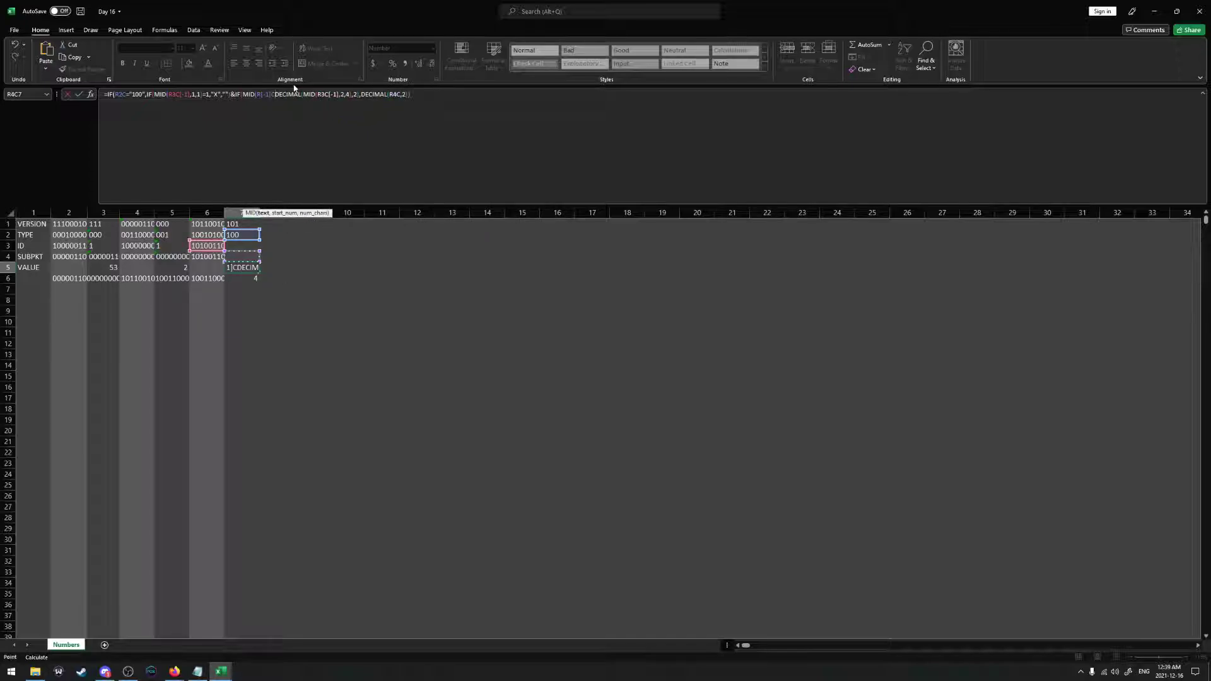
pyautogui.write(',1,1)')
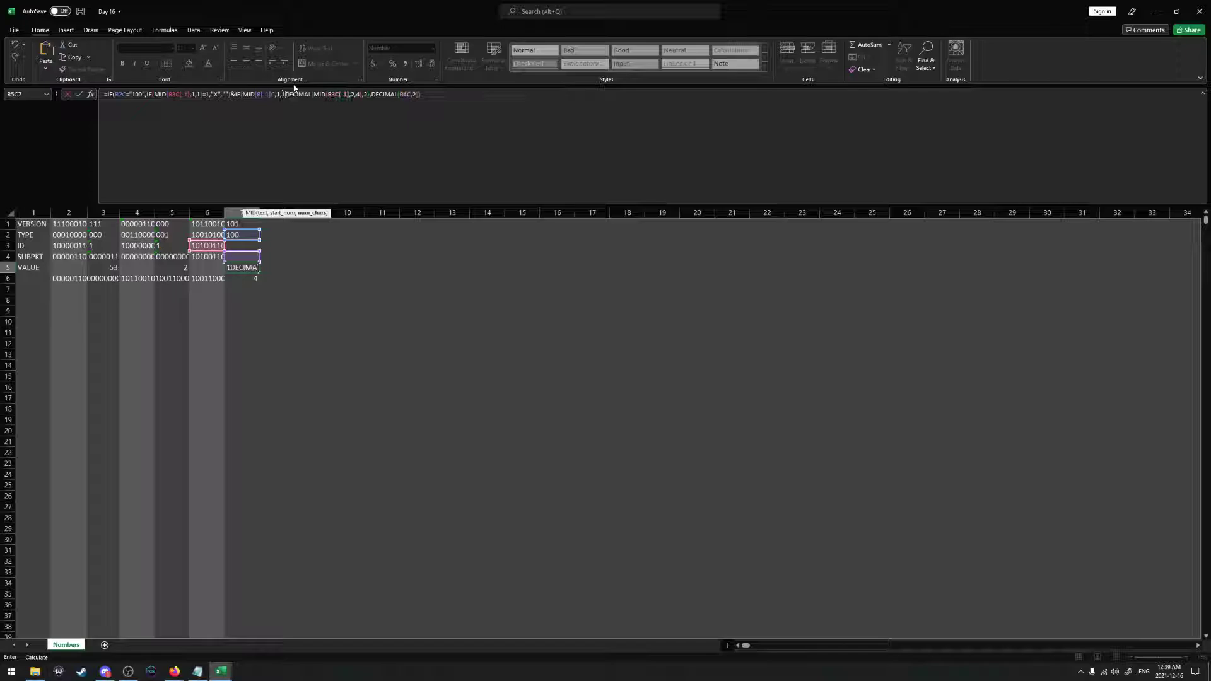
pyautogui.write('="X",')
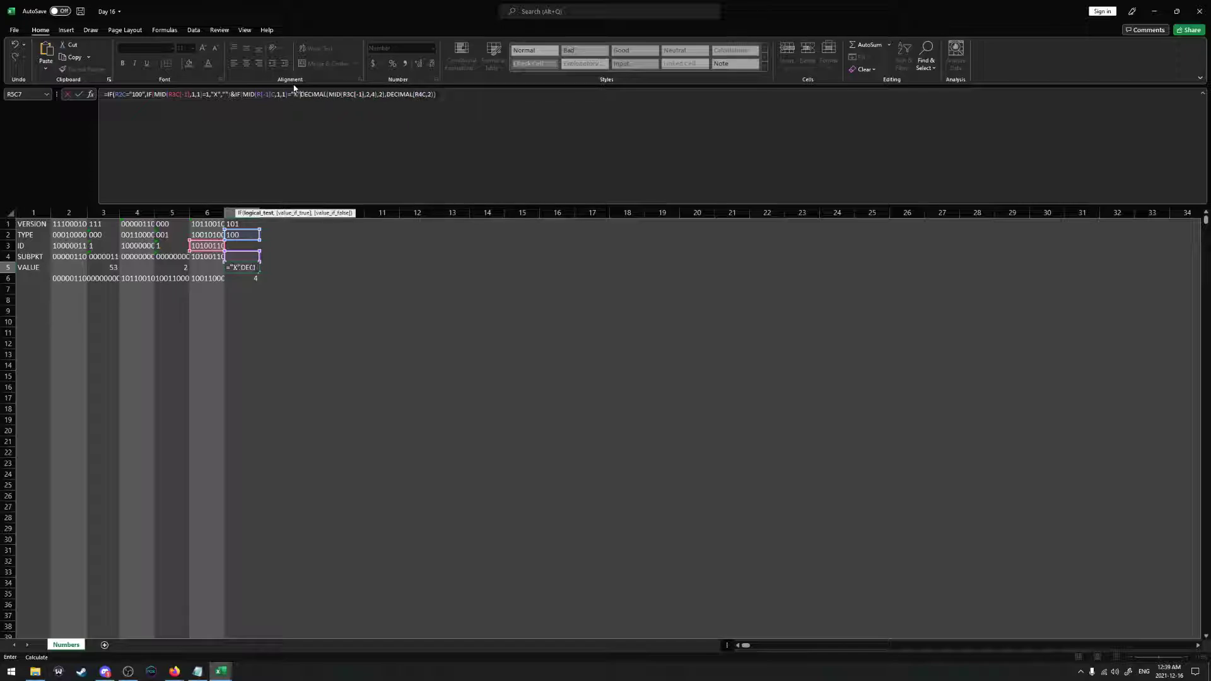
pyautogui.press('BackSpace')
pyautogui.press('BackSpace')
pyautogui.write(',""')
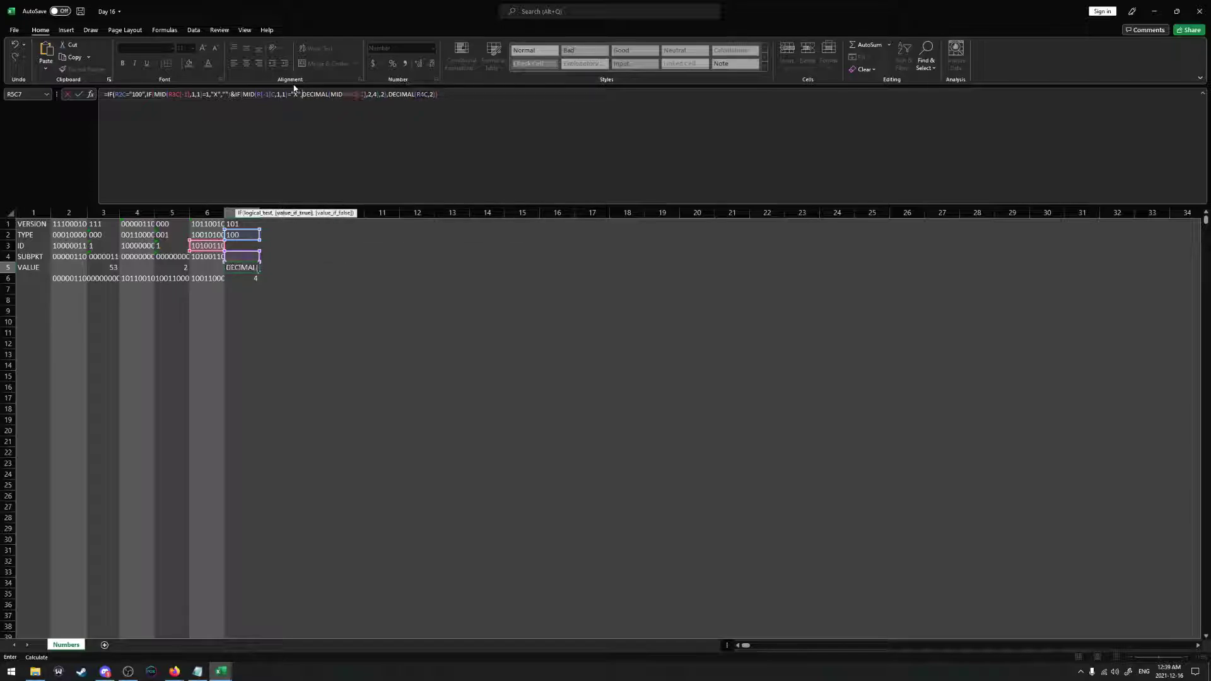
pyautogui.write(',')
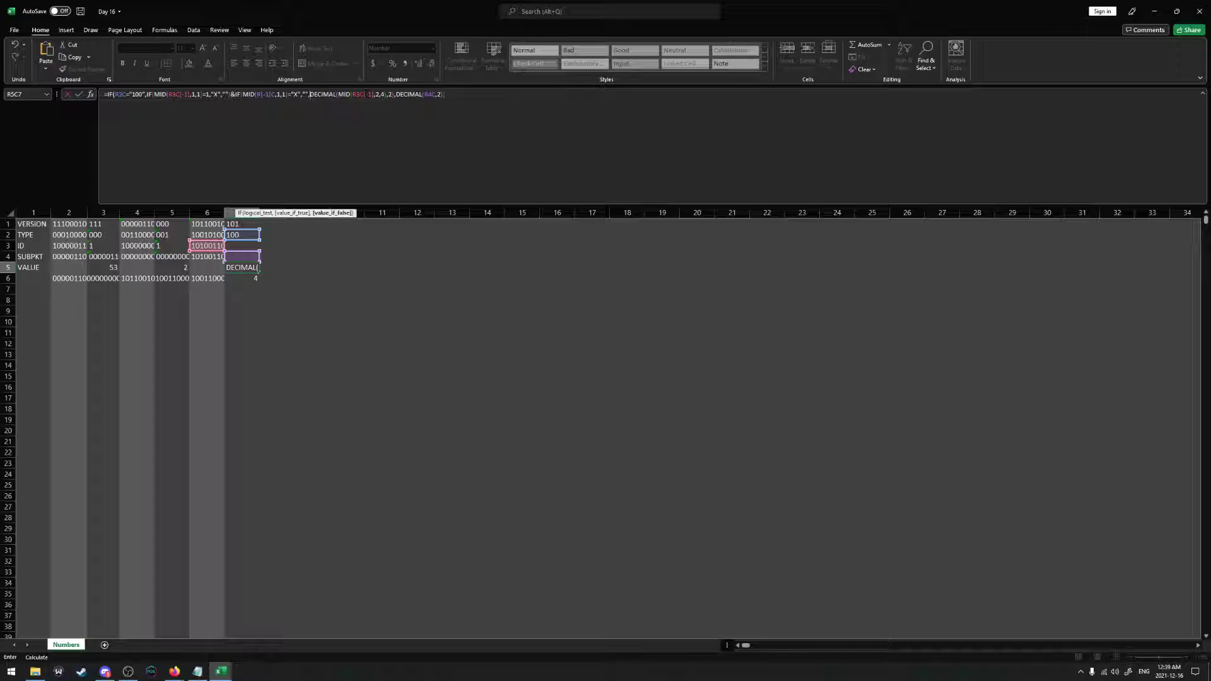
pyautogui.click(378, 94)
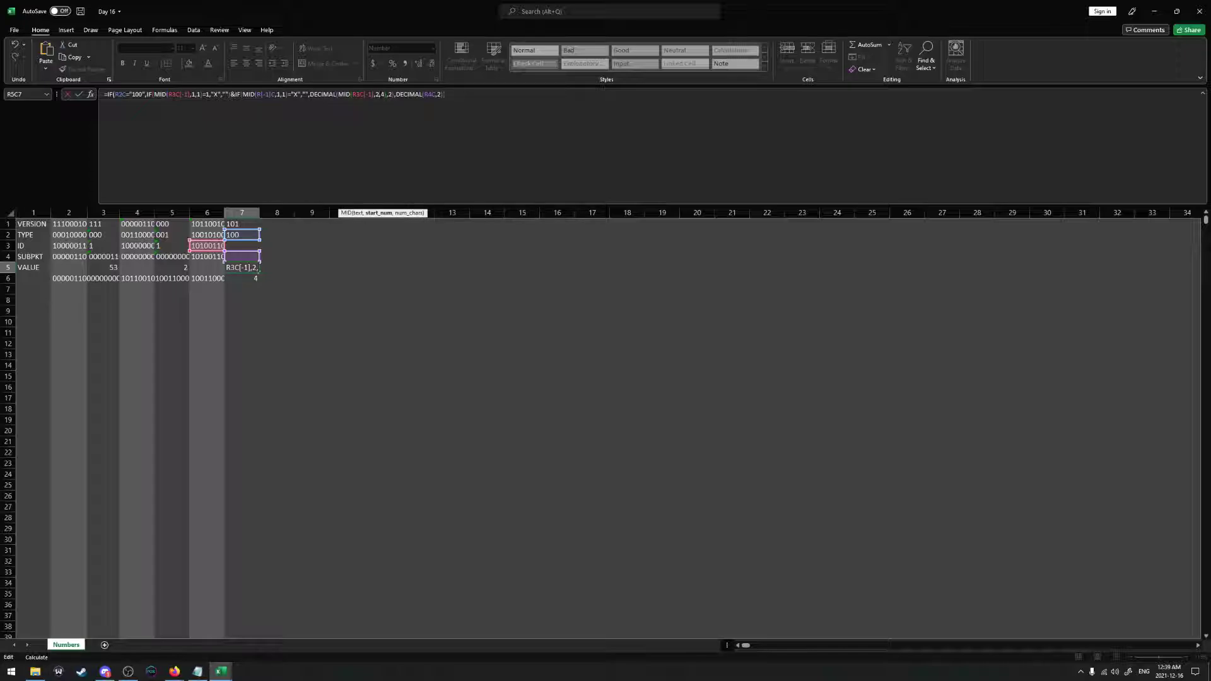
pyautogui.click(194, 94)
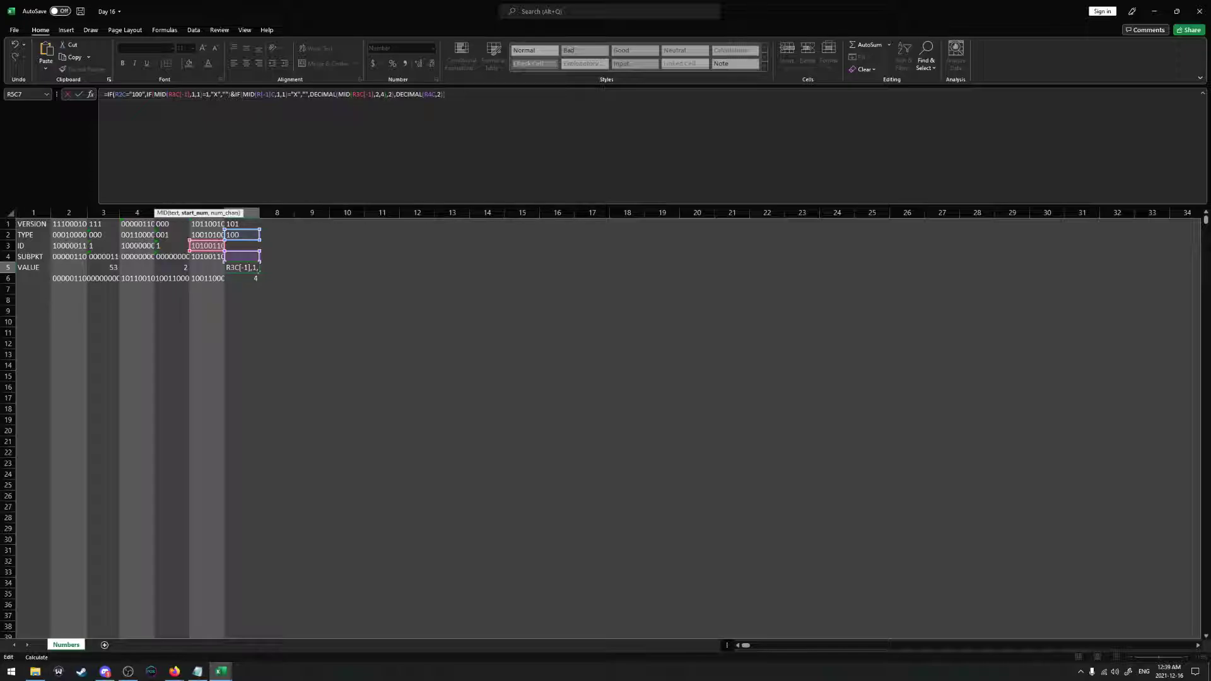
# Replace the fixed MID start positions in R5C7 with the row-based (ROW()-5)*5+1
pyautogui.press('BackSpace')
pyautogui.write('ROW()')
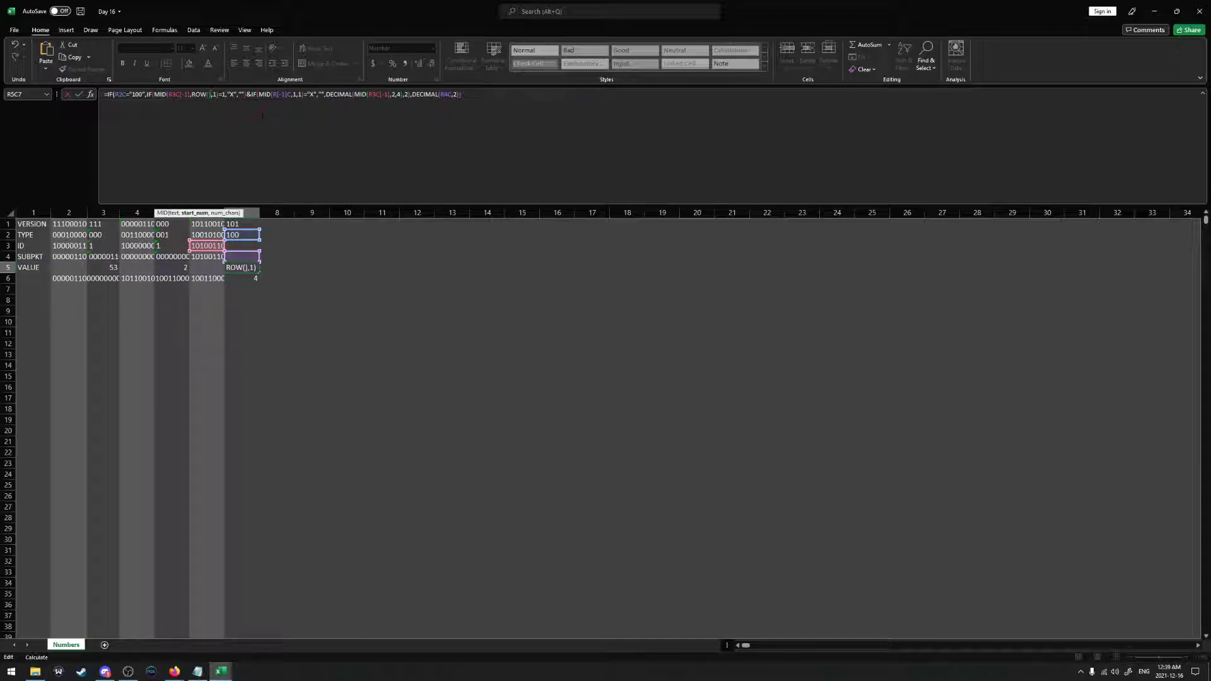
pyautogui.write('-5')
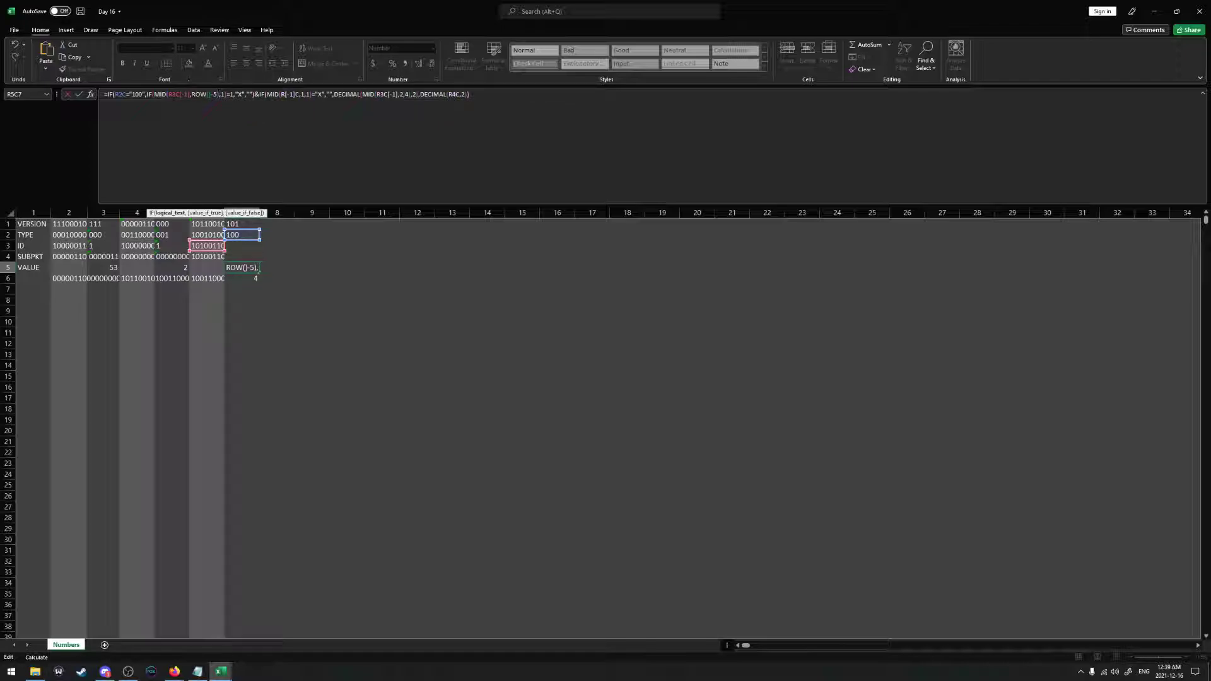
pyautogui.press('Left')
pyautogui.press('Left')
pyautogui.press('Left')
pyautogui.press('Left')
pyautogui.press('Left')
pyautogui.press('Left')
pyautogui.press('Left')
pyautogui.press('Left')
pyautogui.press('Left')
pyautogui.press('Left')
pyautogui.press('Left')
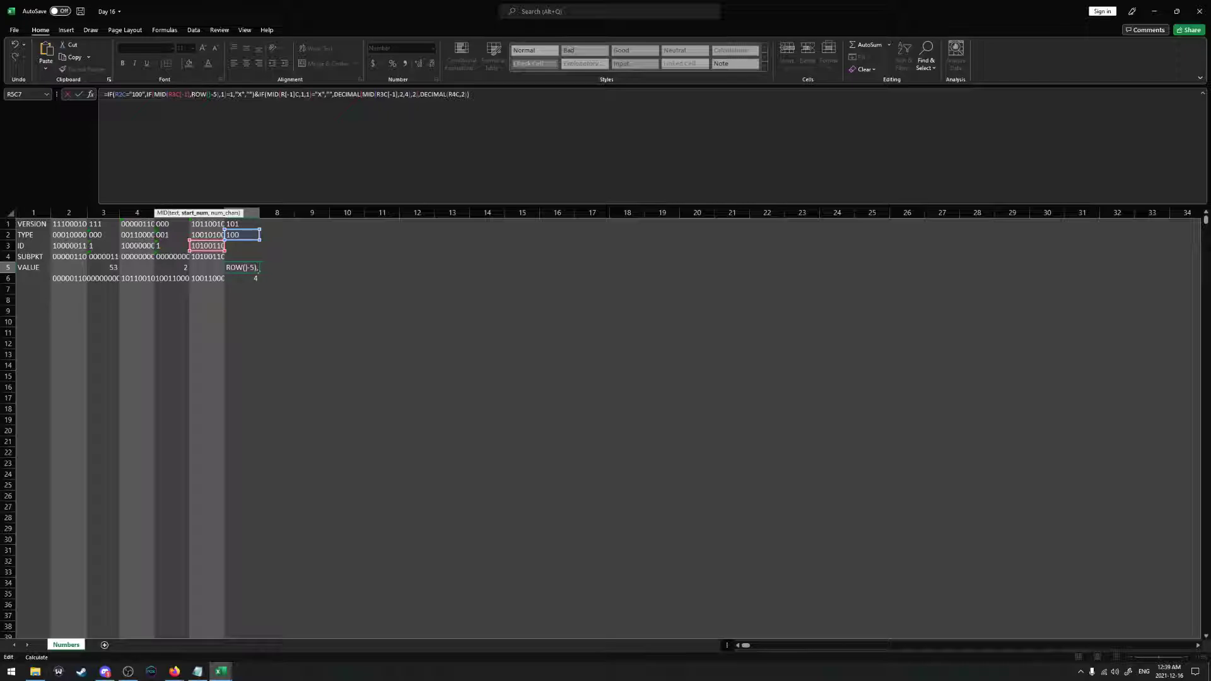
pyautogui.write('()-5)')
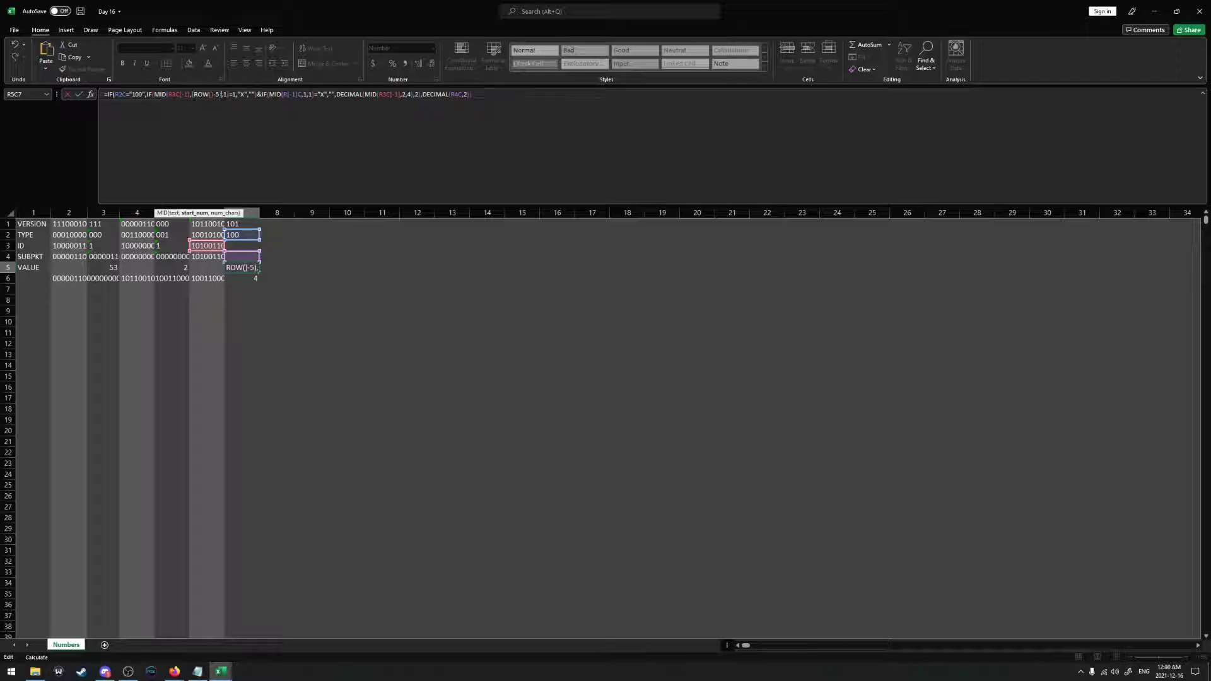
pyautogui.write('*5+1')
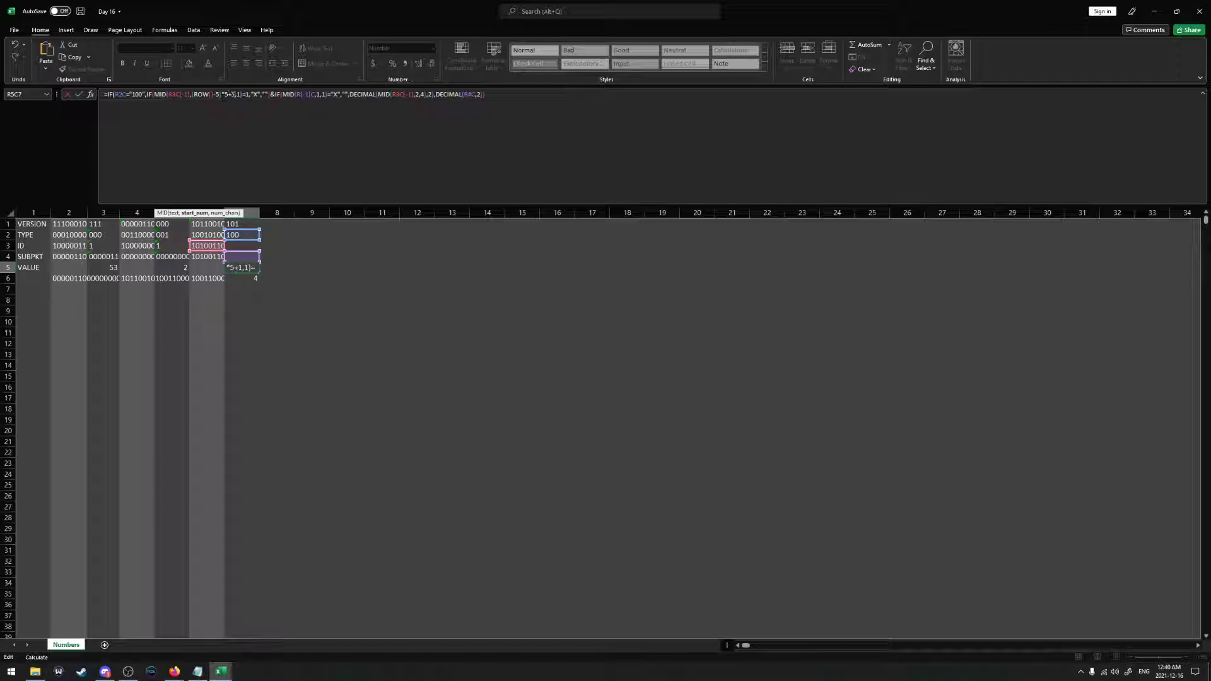
pyautogui.click(391, 94)
pyautogui.click(416, 94)
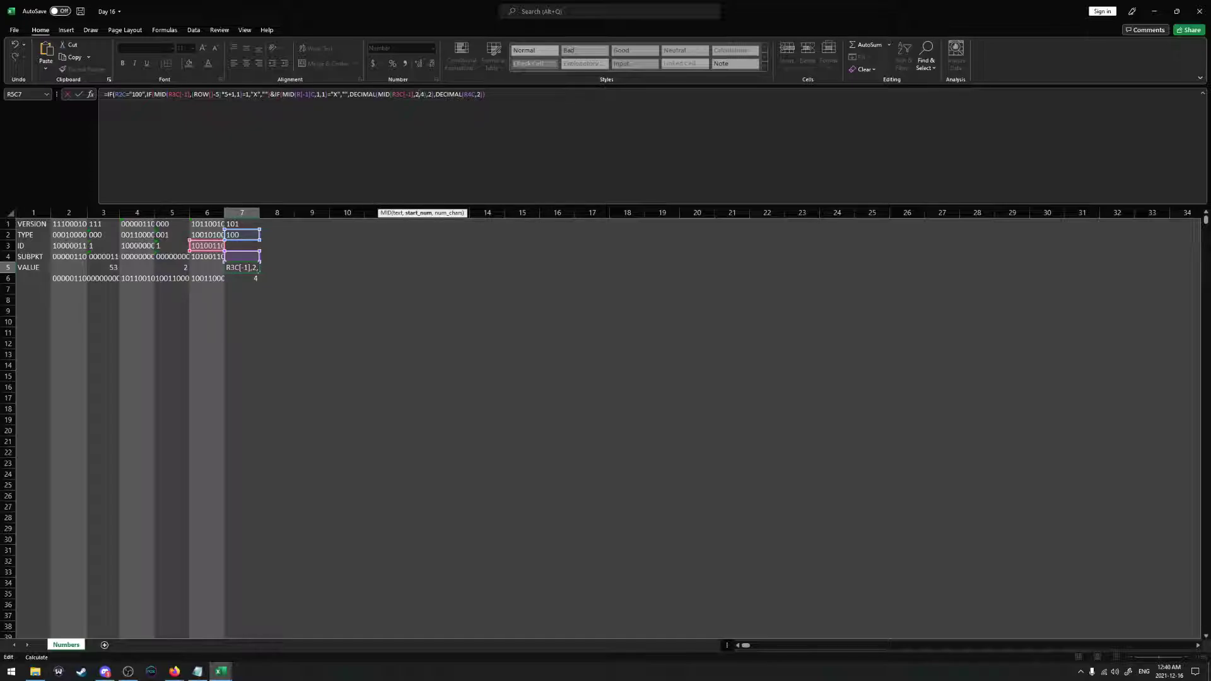
pyautogui.click(192, 94)
pyautogui.write('(')
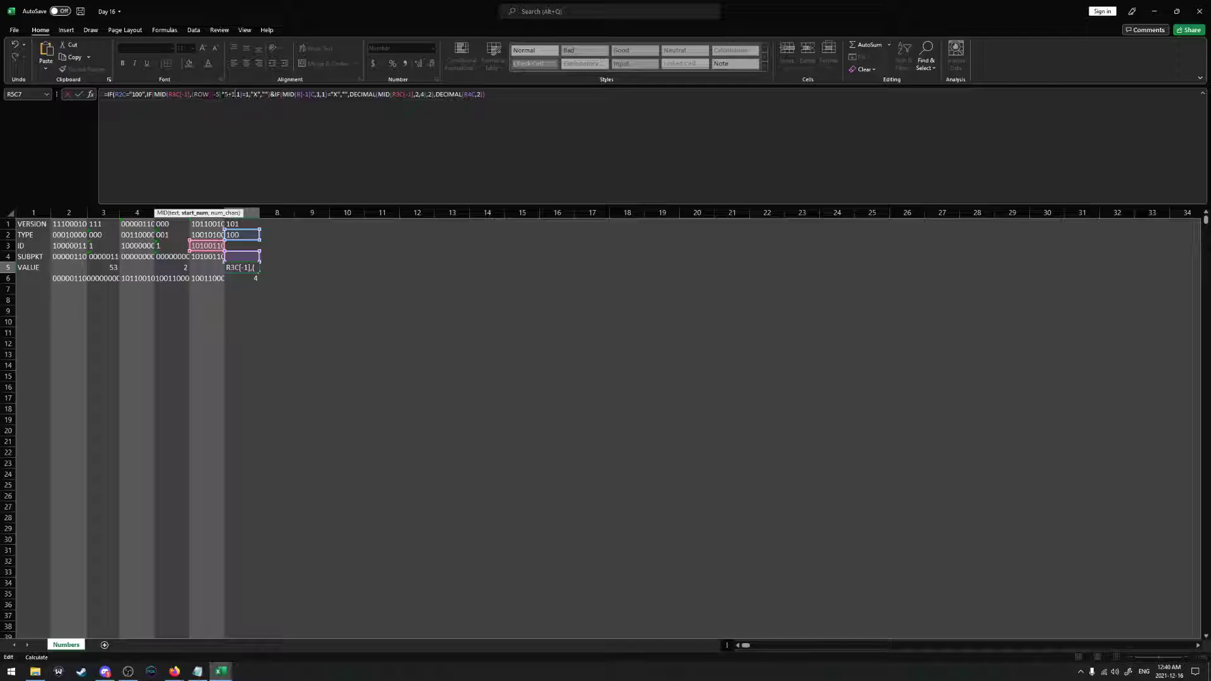
pyautogui.click(421, 94)
pyautogui.write(')')
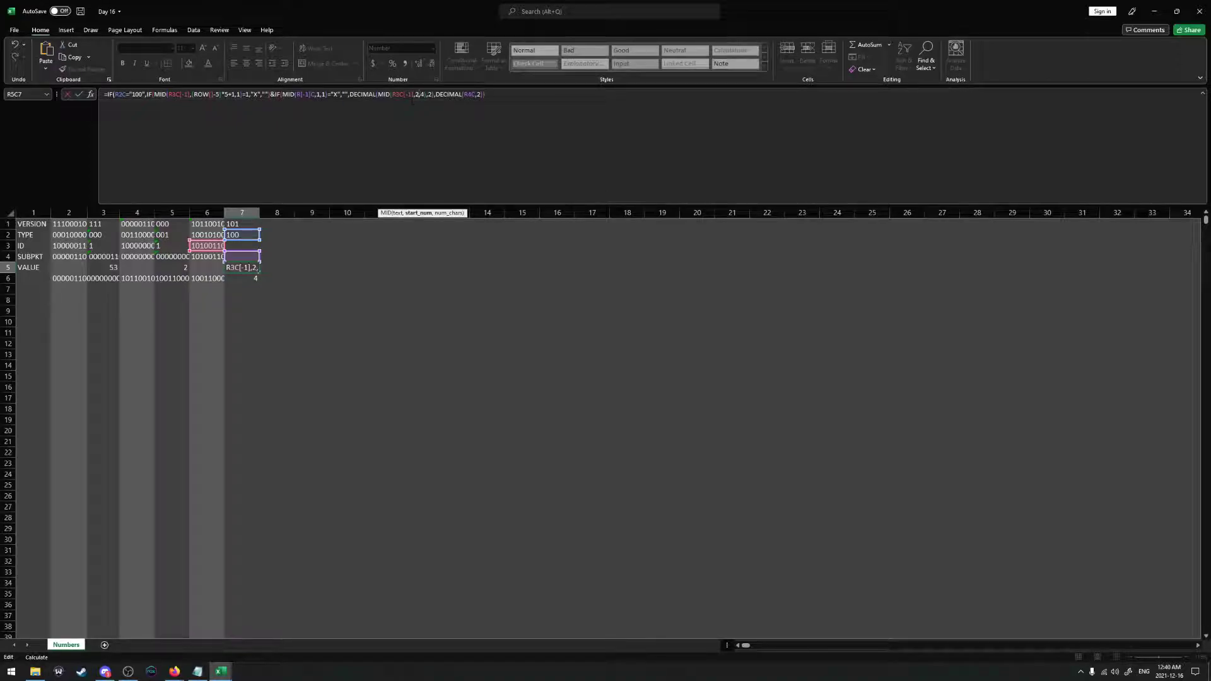
pyautogui.doubleClick(414, 94)
pyautogui.write('(ROW()-5)*5+1')
pyautogui.write(',')
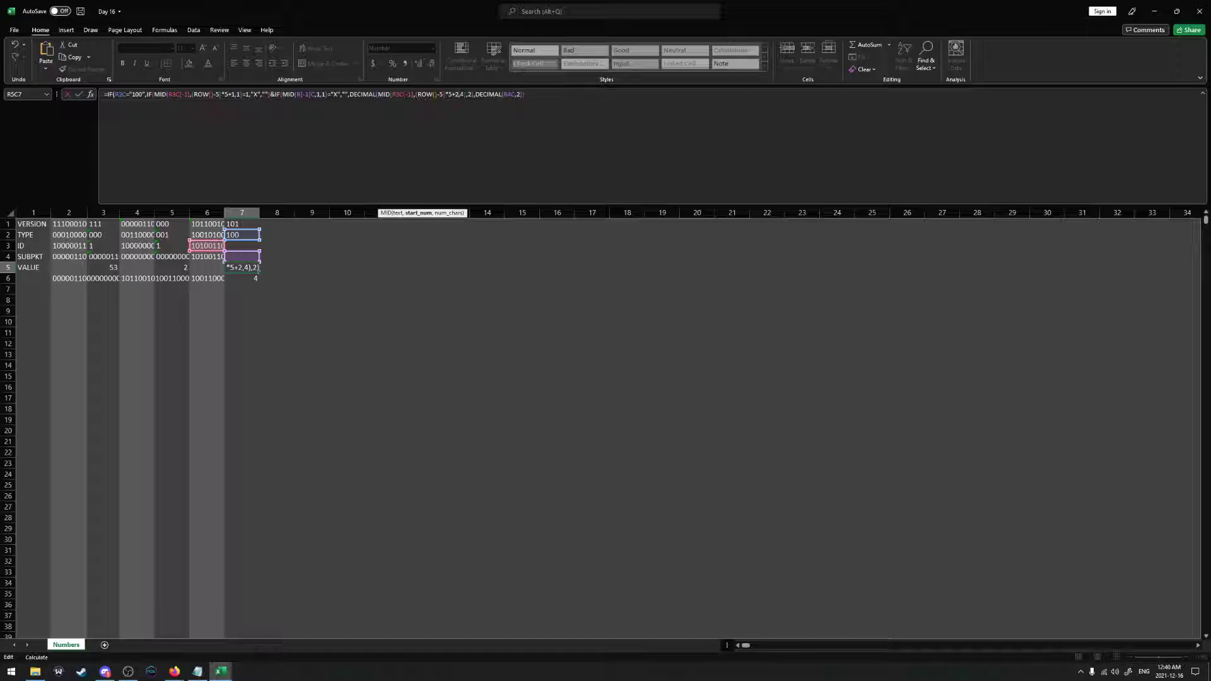
pyautogui.click(463, 94)
pyautogui.click(471, 94)
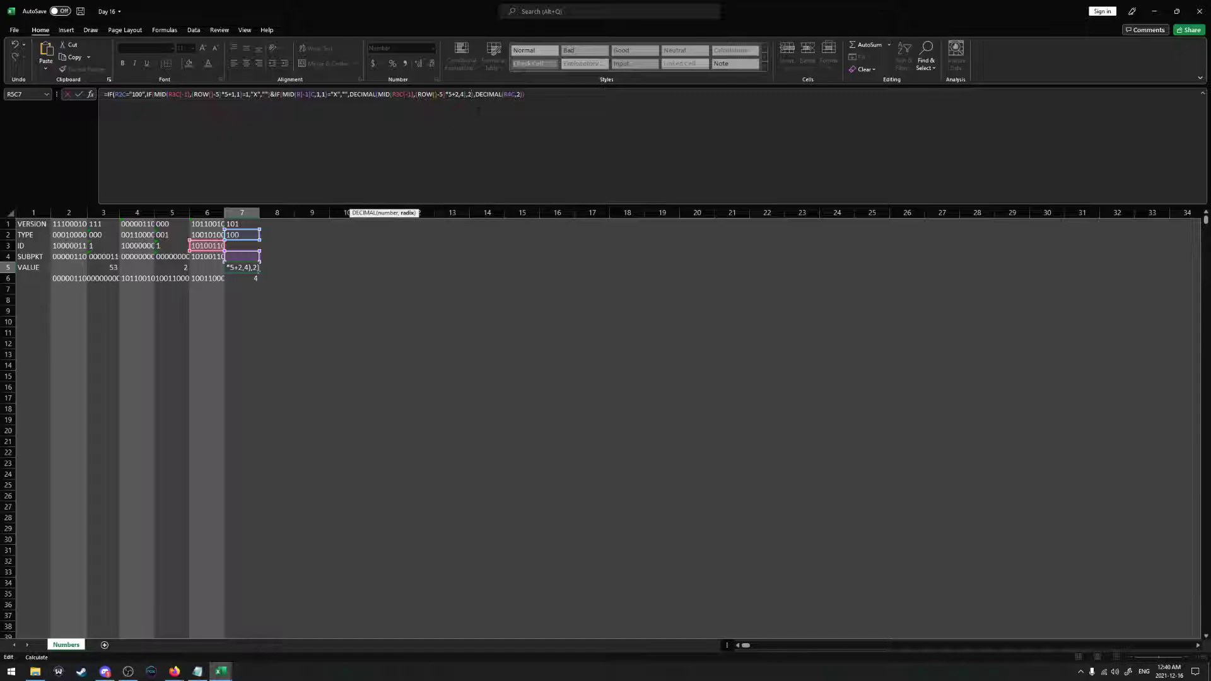
pyautogui.click(475, 94)
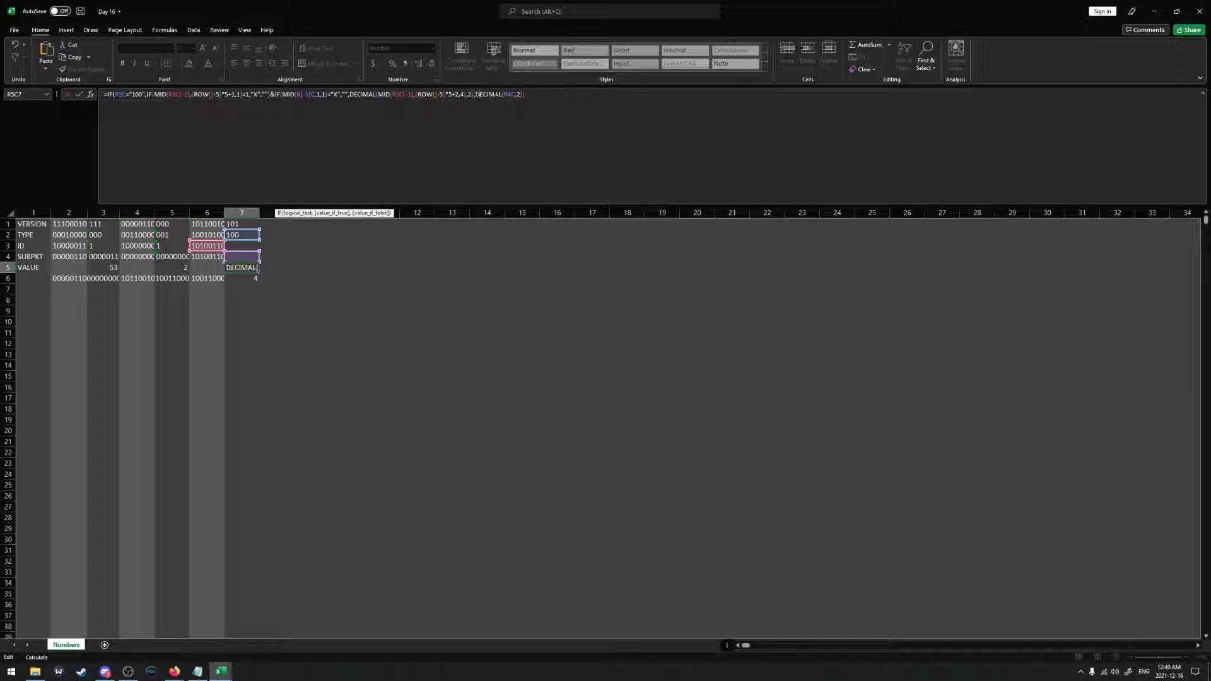
pyautogui.click(511, 94)
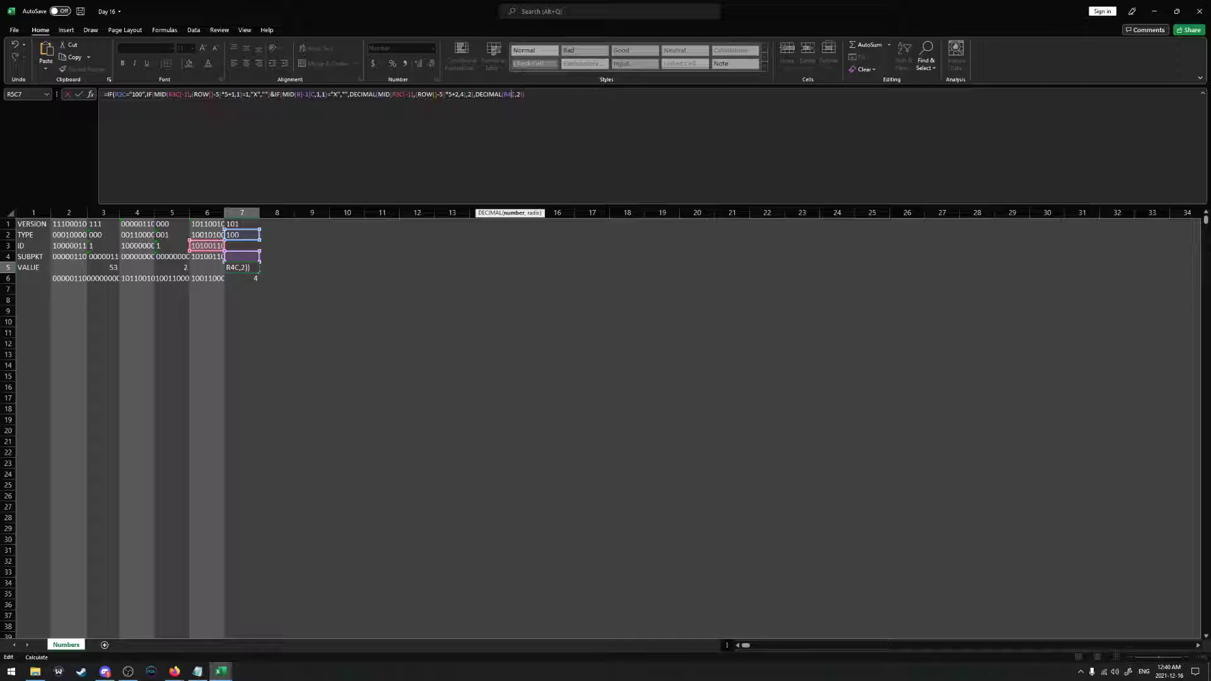
pyautogui.click(475, 94)
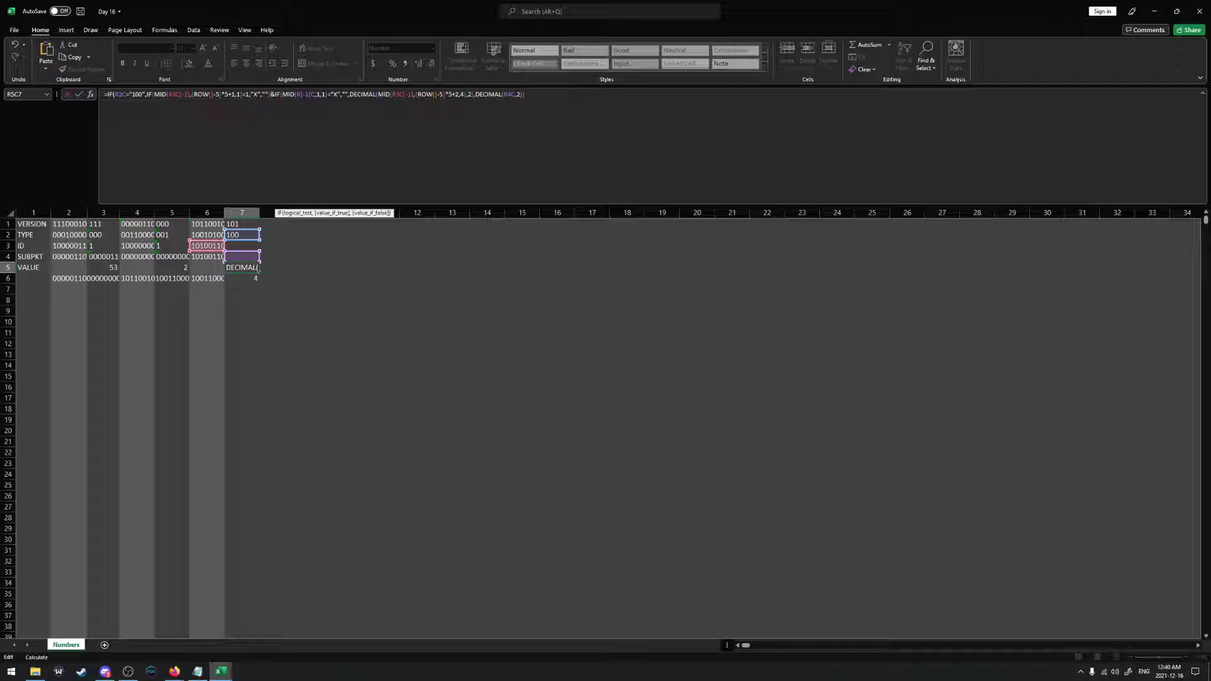
# Wrap the final DECIMAL(R4C,2) in IF(ROW()>5,"",...) and fix the commas, quotes and parentheses
pyautogui.write('IF(')
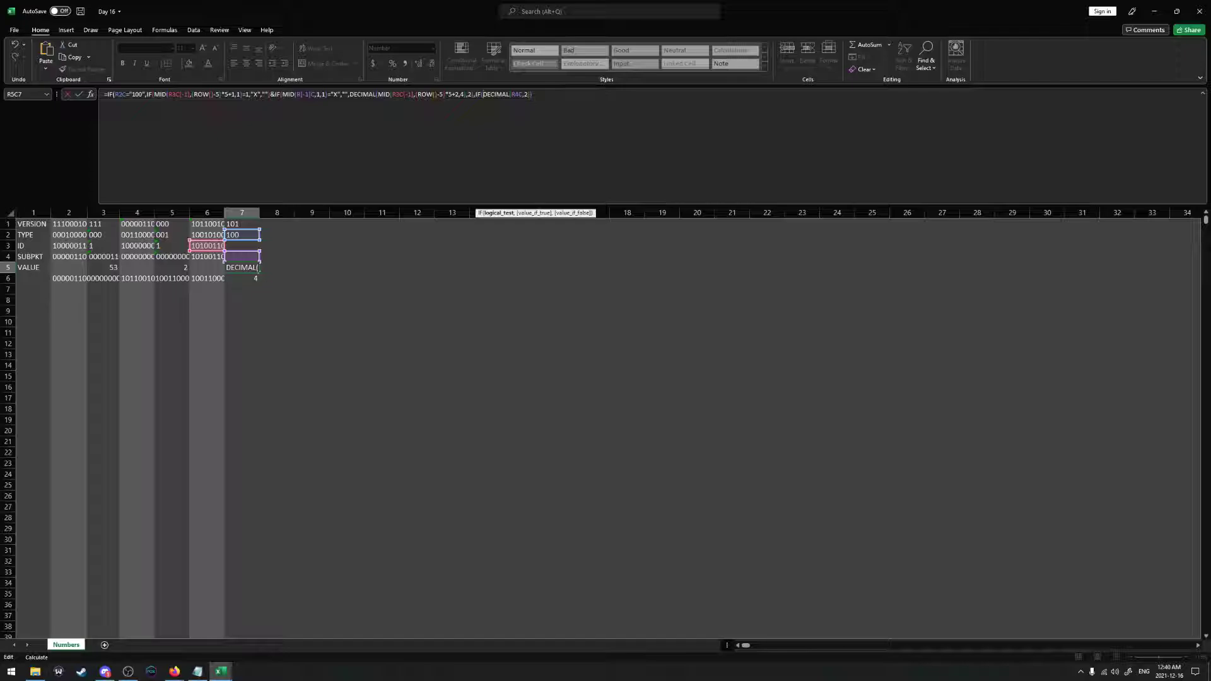
pyautogui.write('ROW()>5,"",')
pyautogui.press('End')
pyautogui.write(')')
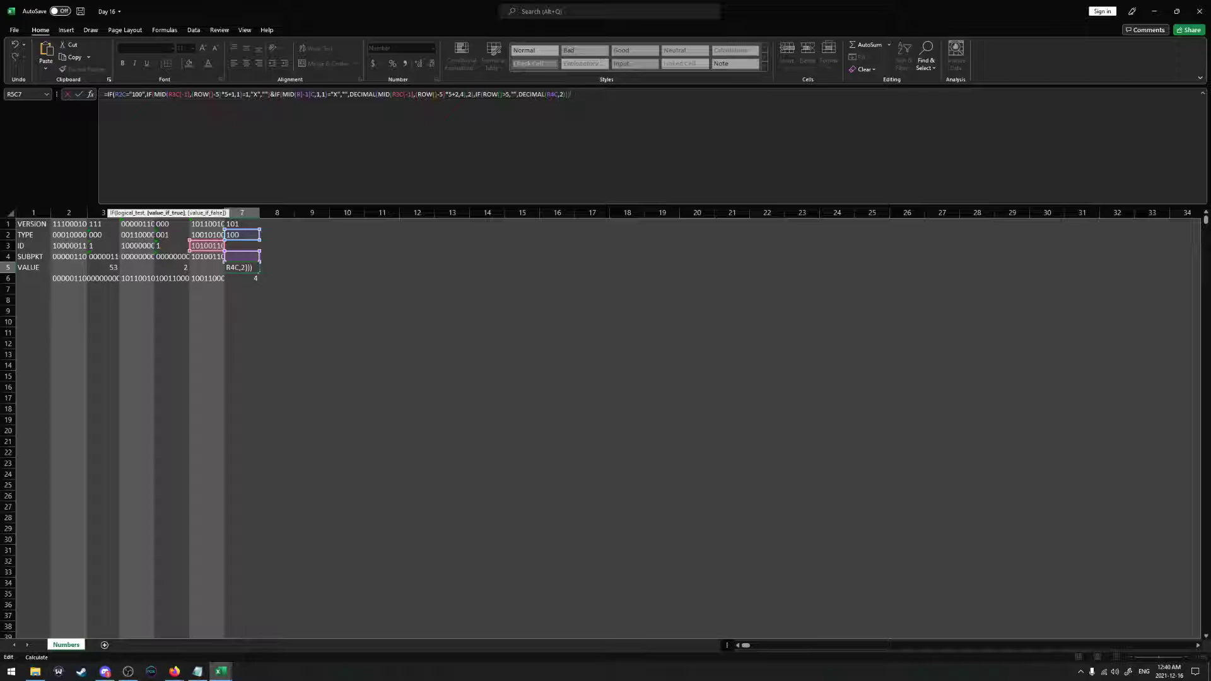
pyautogui.click(474, 94)
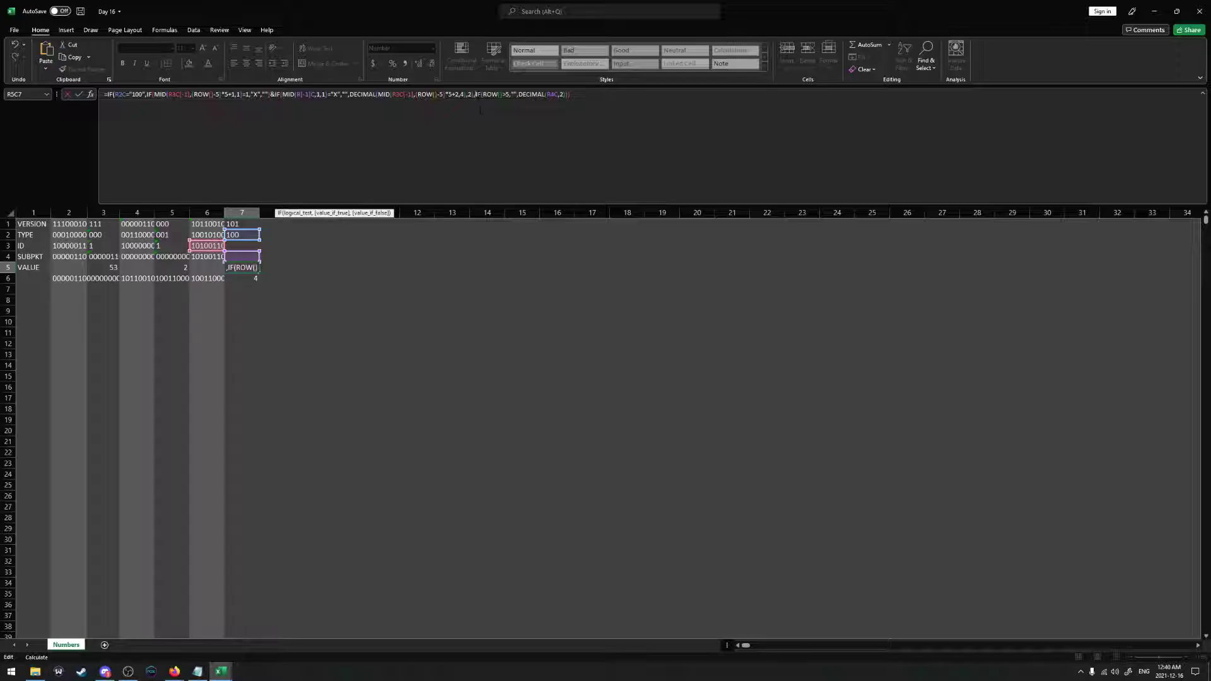
pyautogui.press('Right')
pyautogui.click(271, 94)
pyautogui.click(336, 94)
pyautogui.click(360, 94)
pyautogui.press('BackSpace')
pyautogui.write('"')
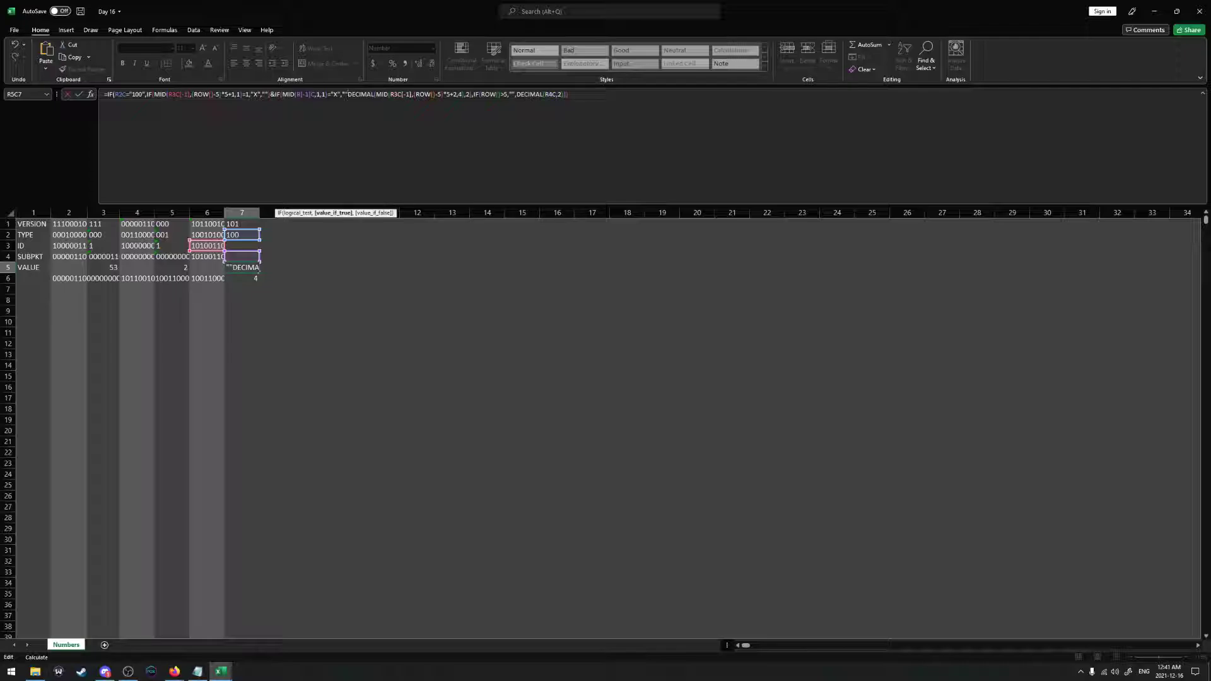
pyautogui.press('BackSpace')
pyautogui.write(',')
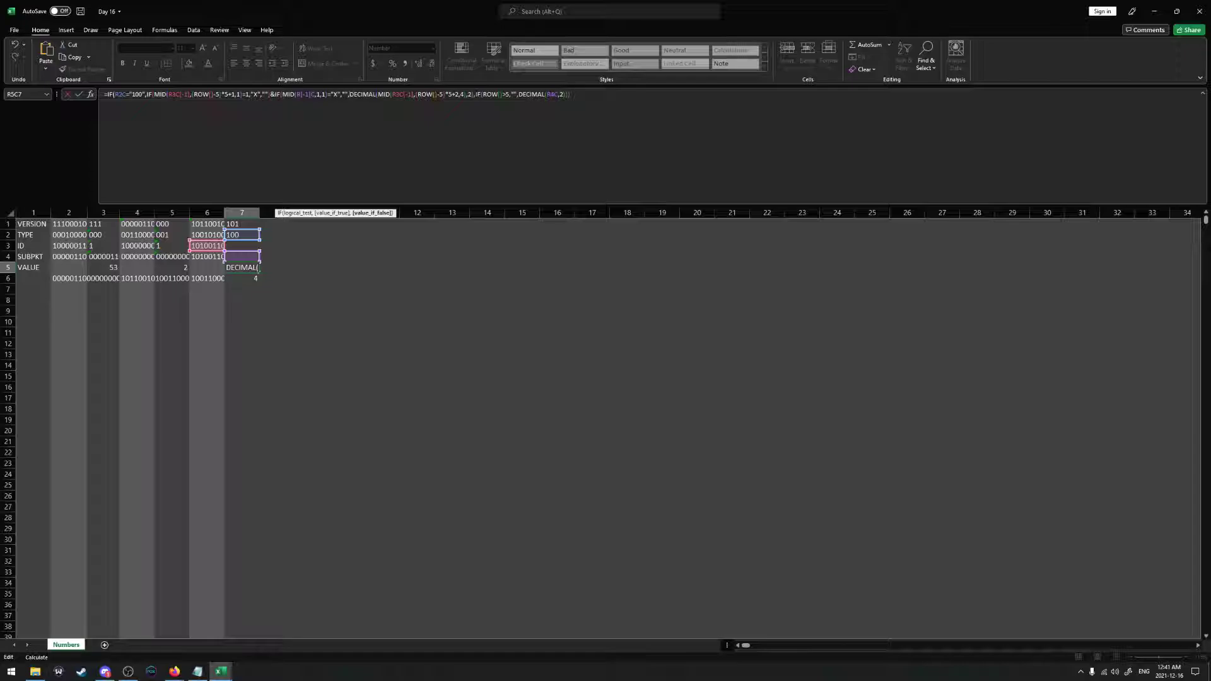
pyautogui.click(475, 106)
pyautogui.write(')')
pyautogui.press('Right')
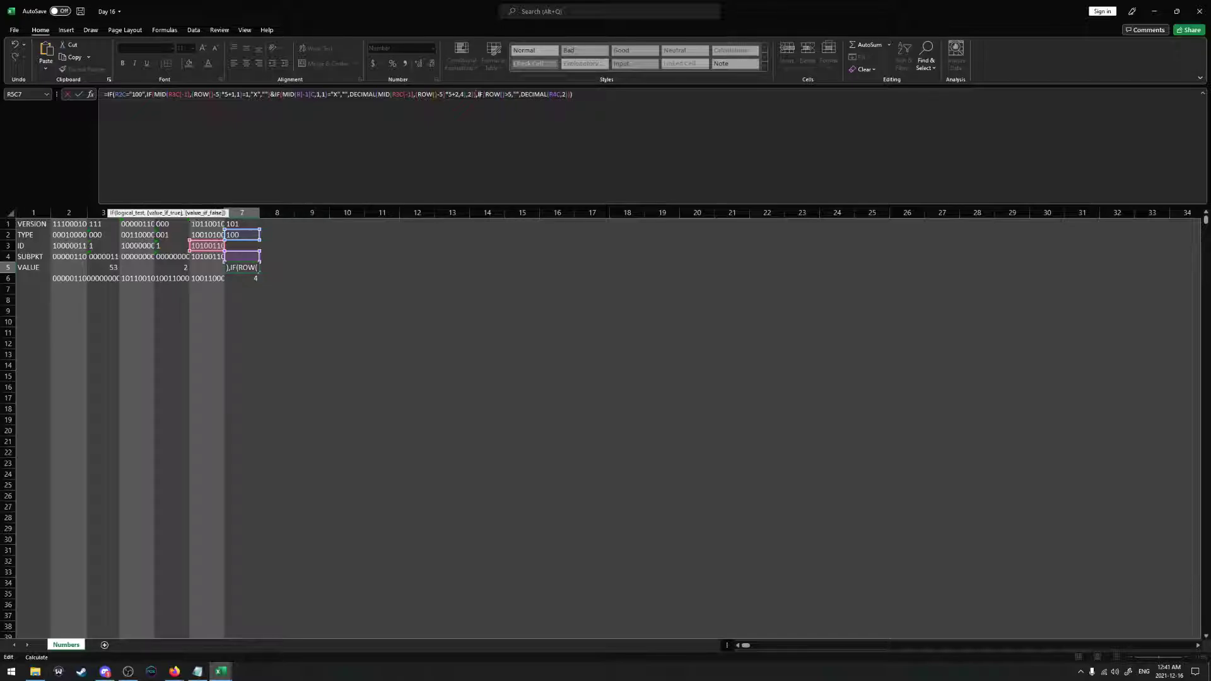
# Commit the R5C7 formula, fill it down column 7, and undo the overlong fill back to row 32
pyautogui.press('Return')
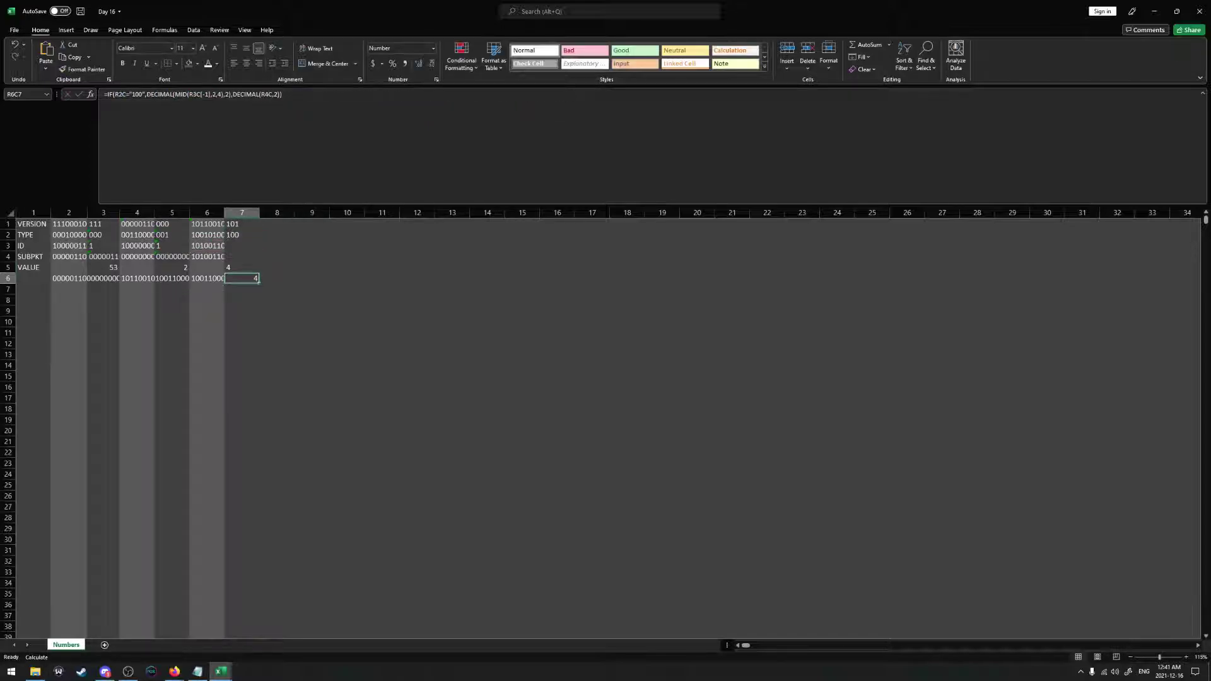
pyautogui.click(245, 265)
pyautogui.moveTo(259, 273); pyautogui.dragTo(259, 370)
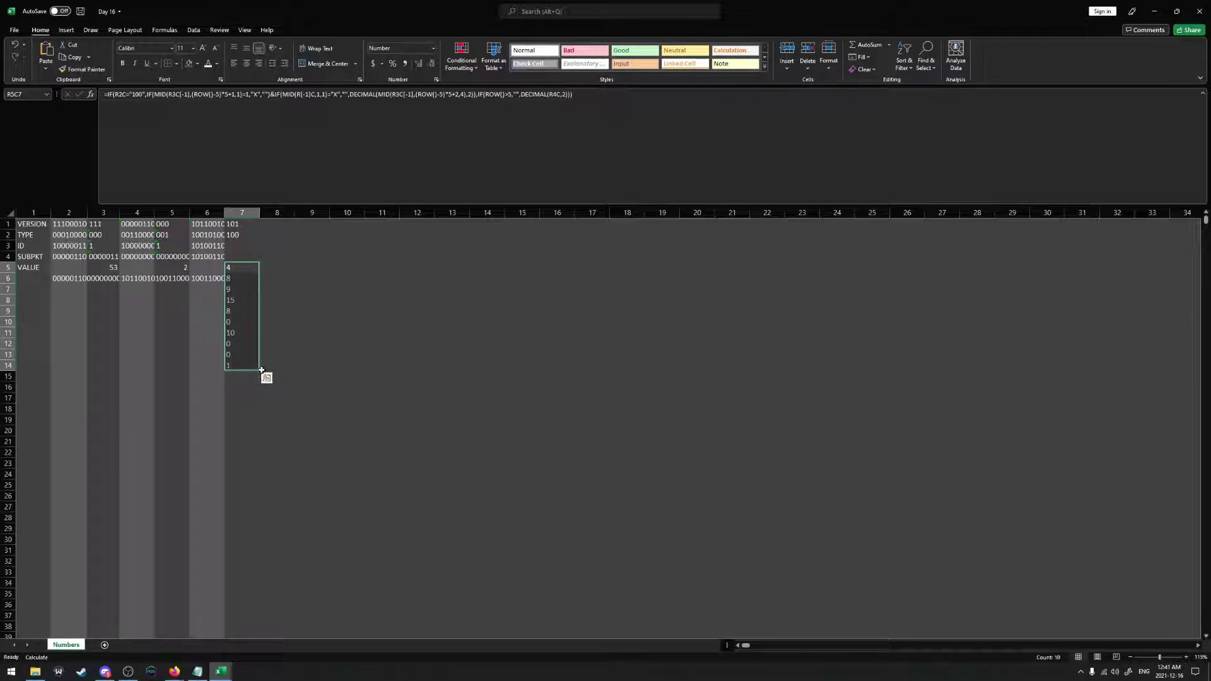
pyautogui.moveTo(261, 370); pyautogui.dragTo(281, 561)
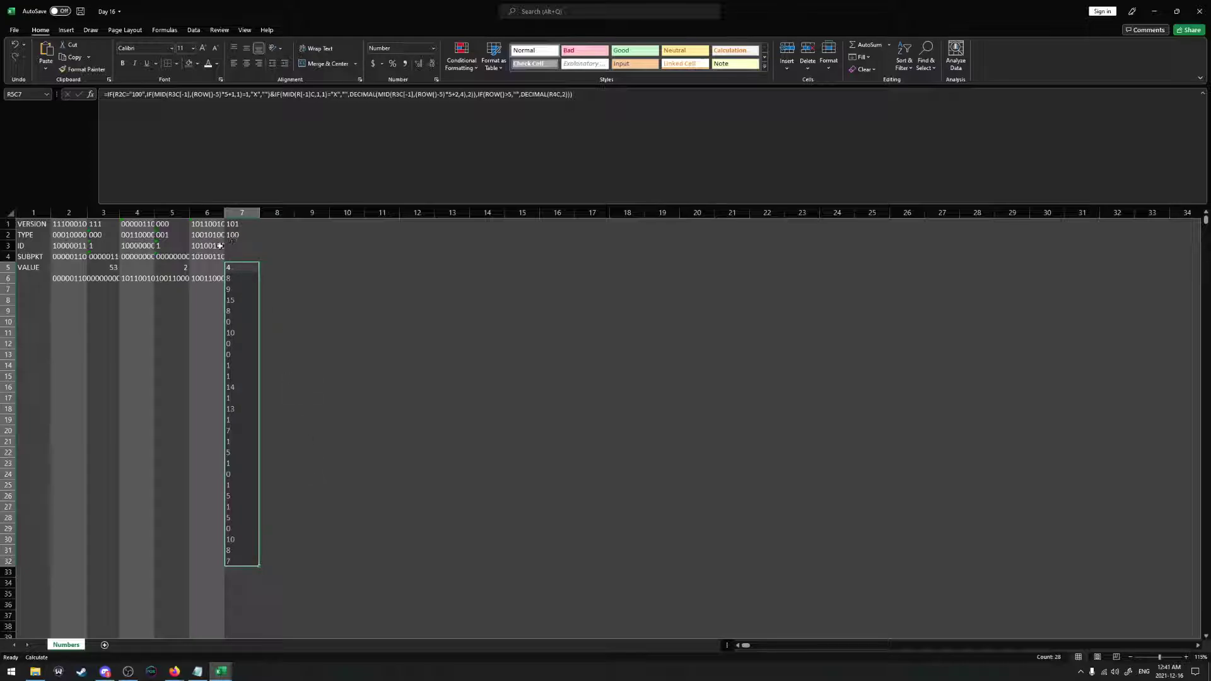
pyautogui.scroll(-7, 249, 415)
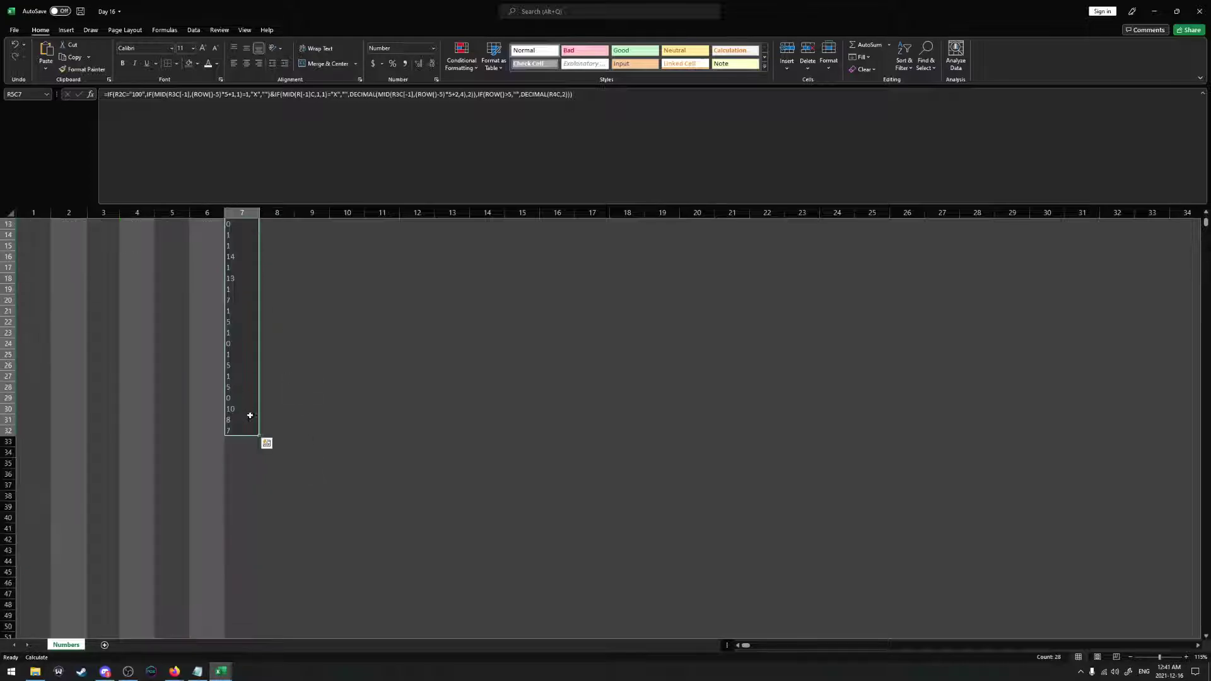
pyautogui.moveTo(259, 338); pyautogui.dragTo(280, 607)
pyautogui.scroll(-11, 292, 551)
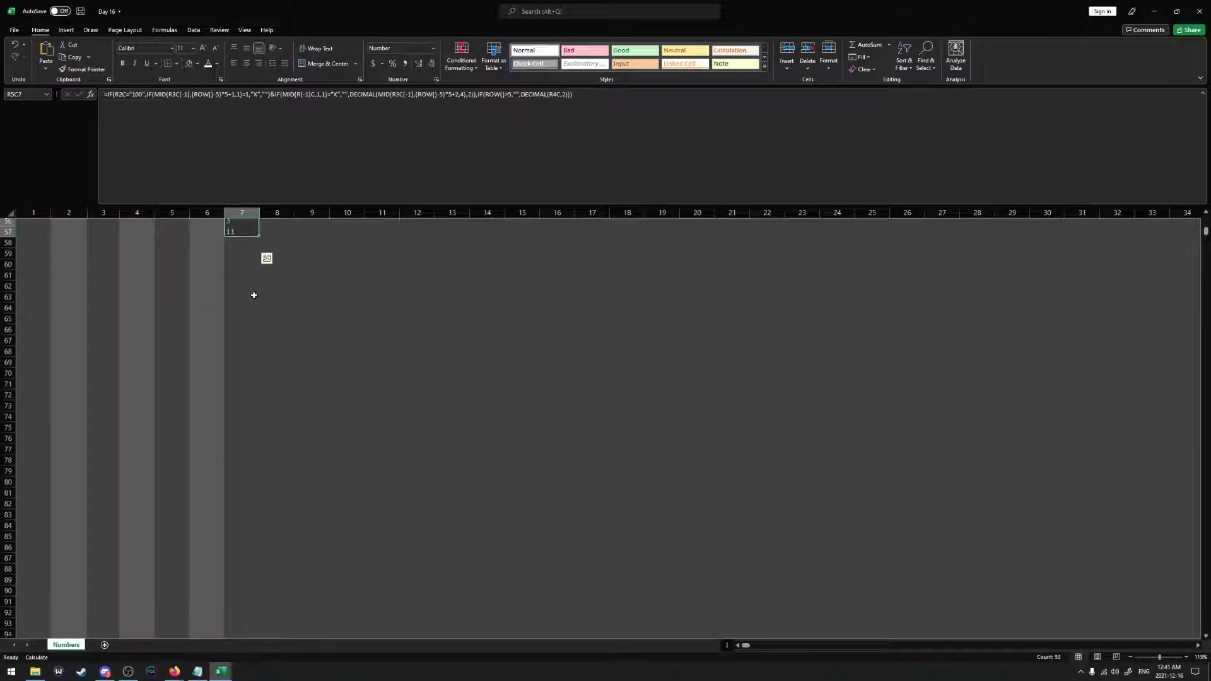
pyautogui.moveTo(259, 252); pyautogui.dragTo(281, 607)
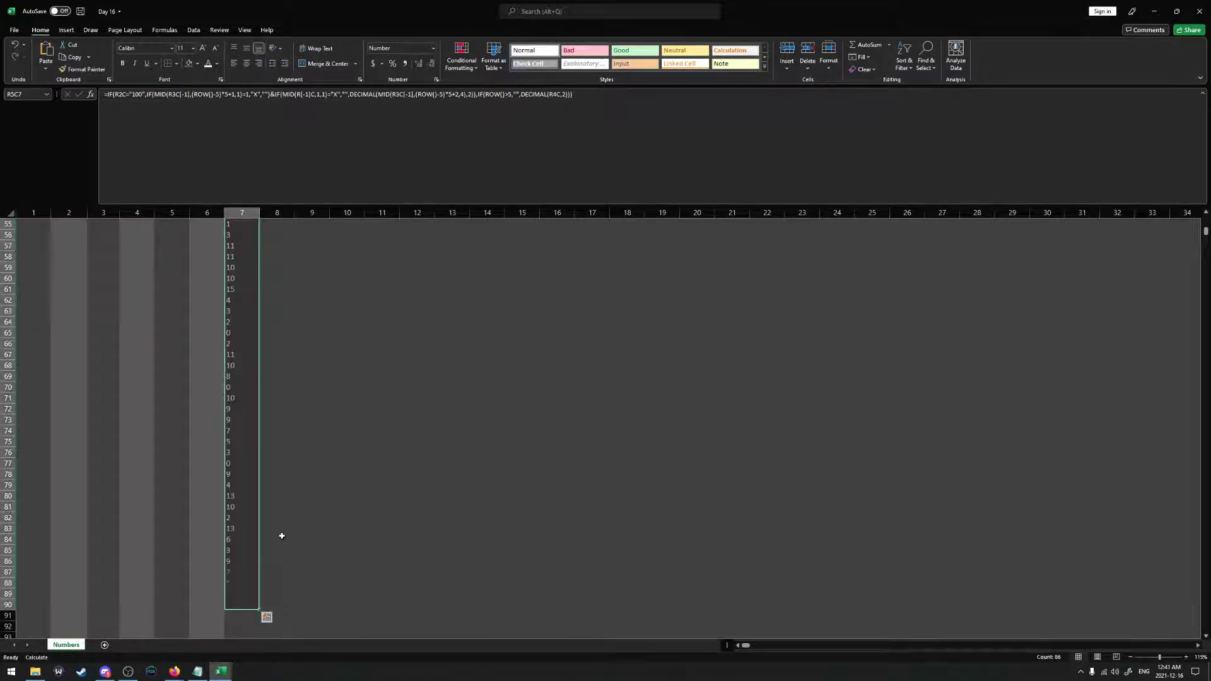
pyautogui.scroll(18, 277, 517)
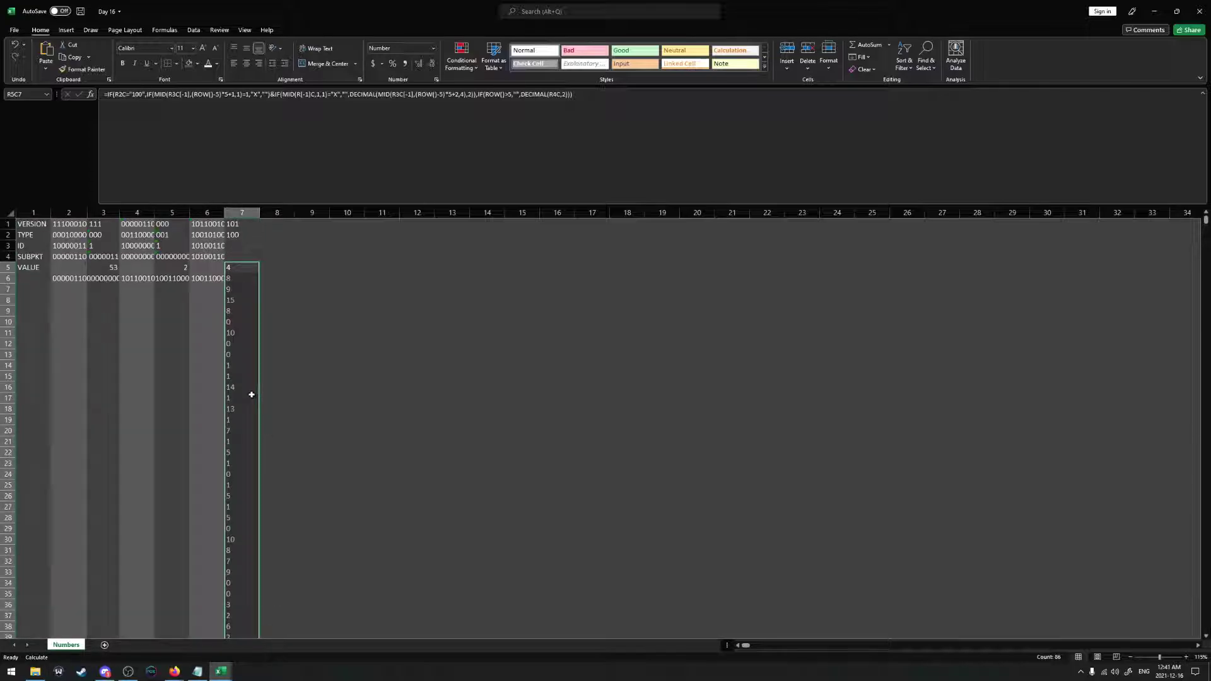
pyautogui.scroll(-20, 277, 368)
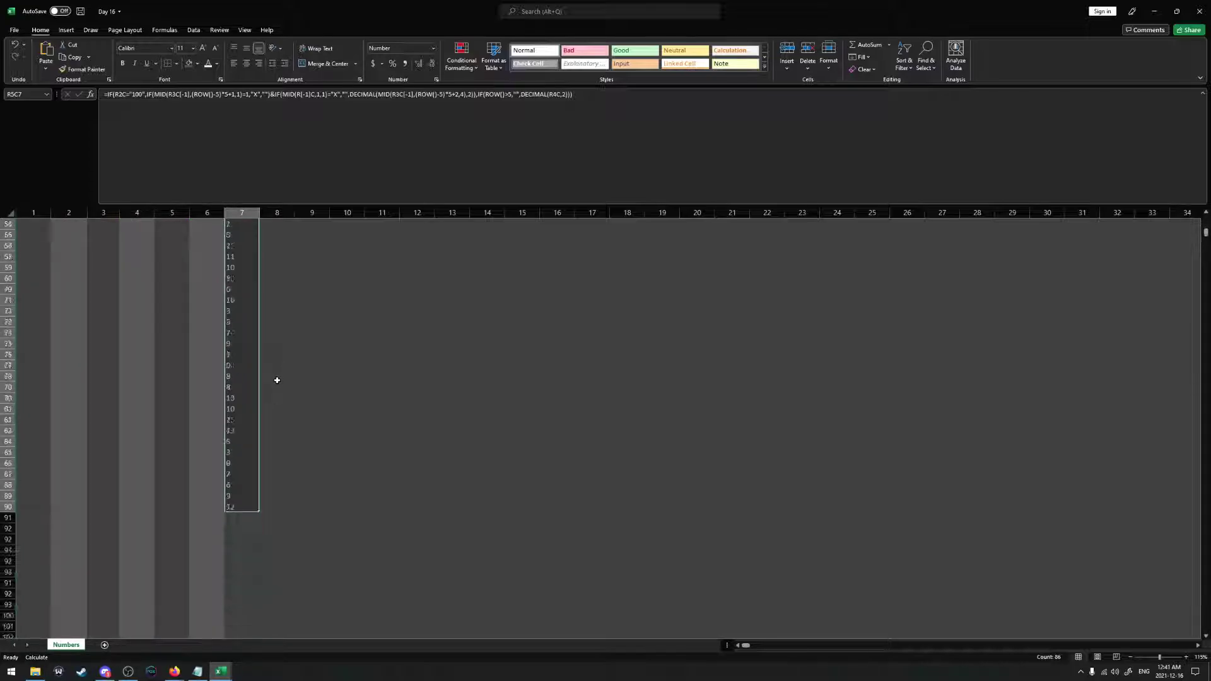
pyautogui.moveTo(259, 282); pyautogui.dragTo(254, 505)
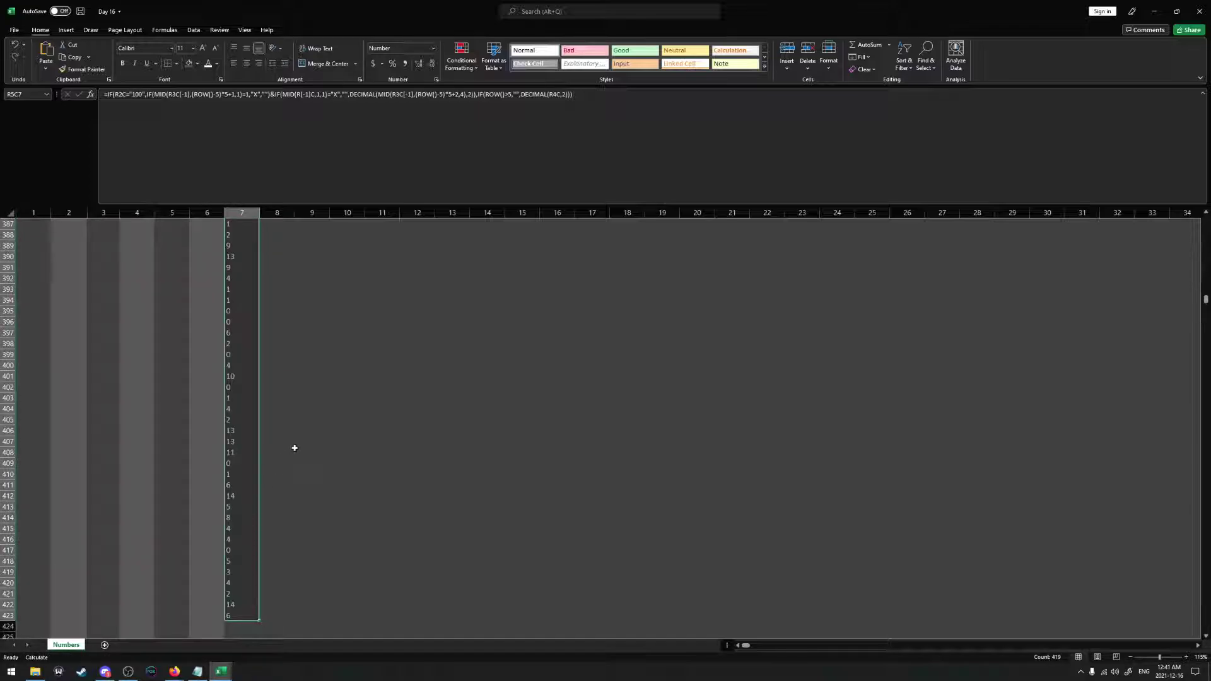
pyautogui.scroll(1, 294, 448)
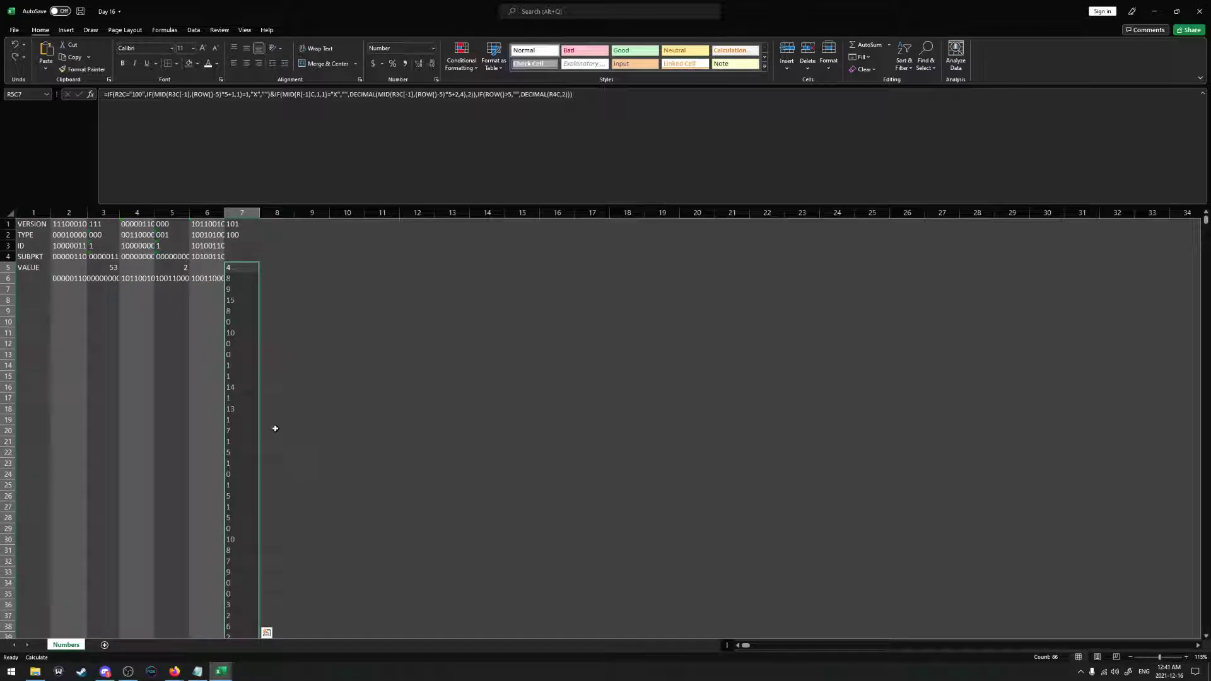
pyautogui.hotkey('ctrl', 'z')
# Quote the 1 in R5C7's first-bit comparison and commit the formula
pyautogui.click(238, 268)
pyautogui.doubleClick(237, 269)
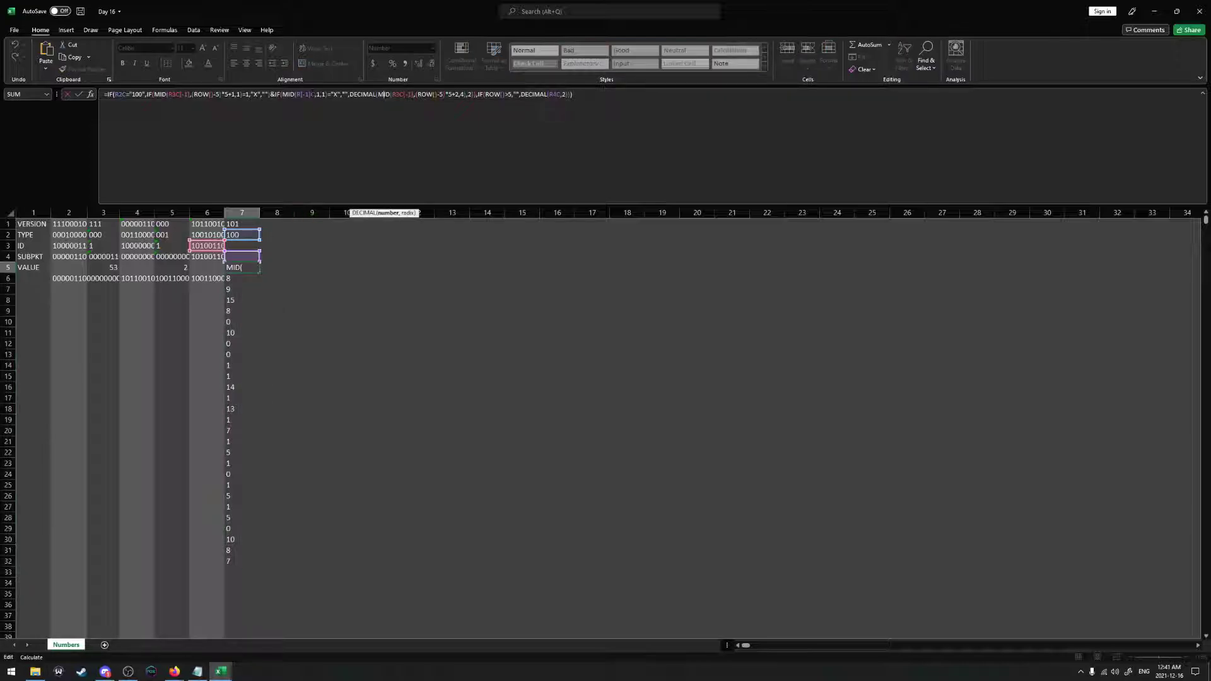
pyautogui.click(344, 94)
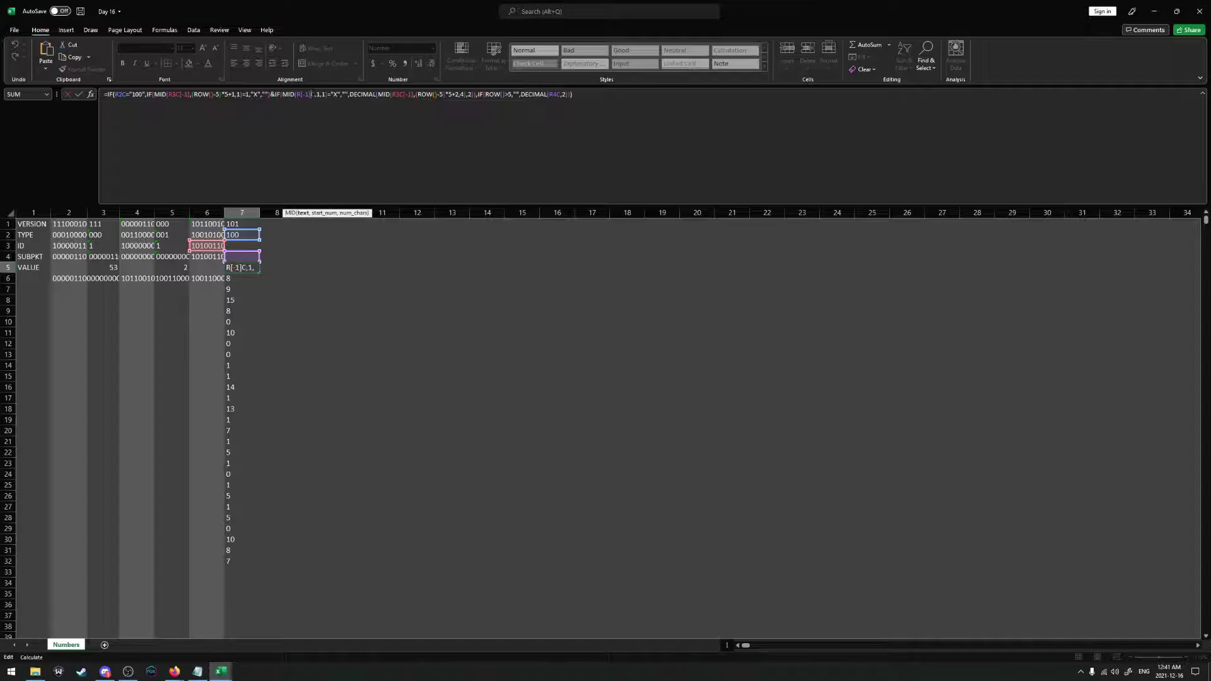
pyautogui.click(263, 94)
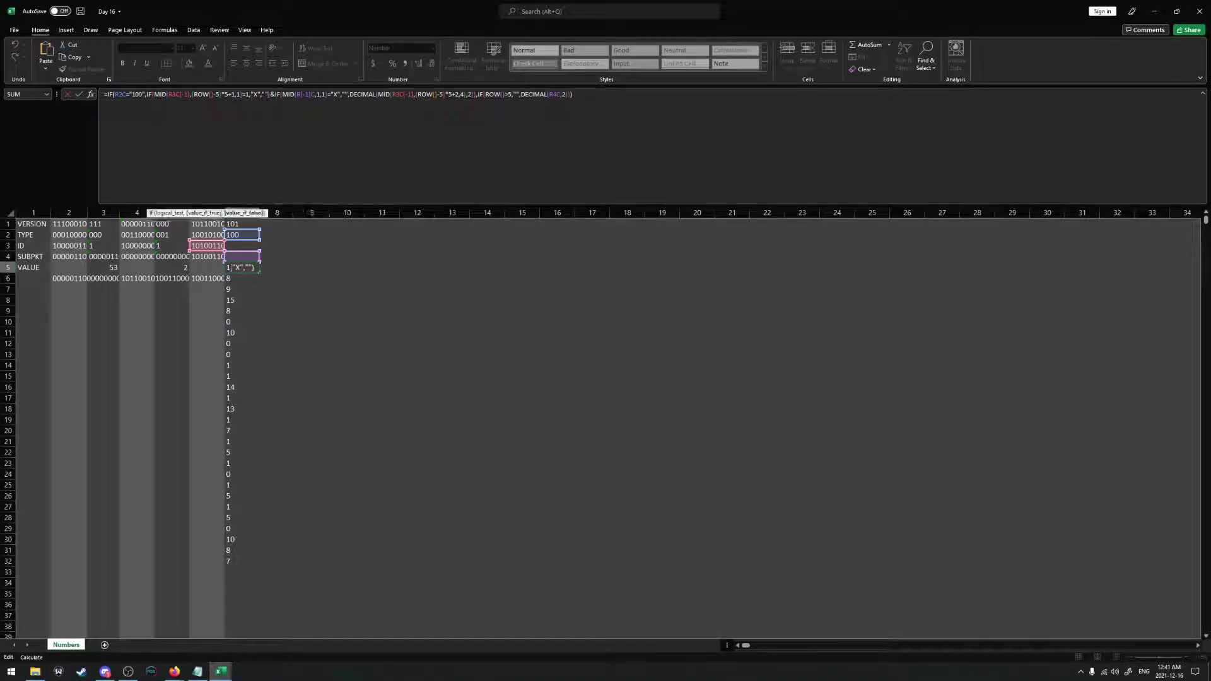
pyautogui.click(192, 94)
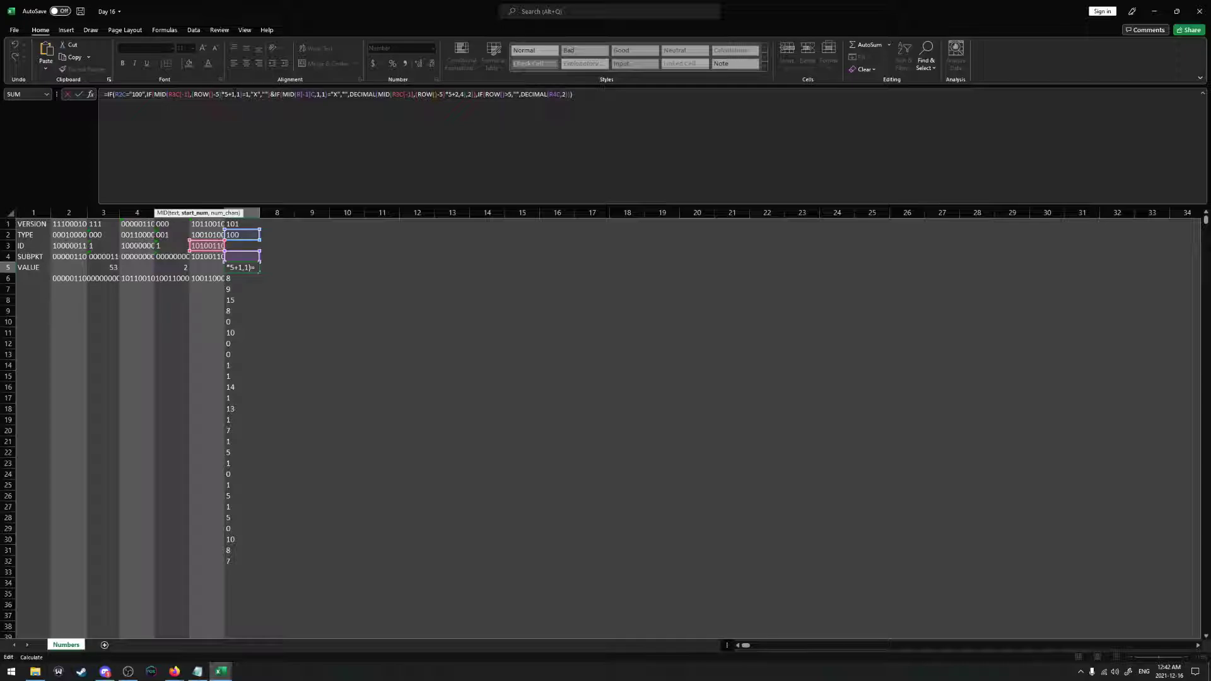
pyautogui.write('"1')
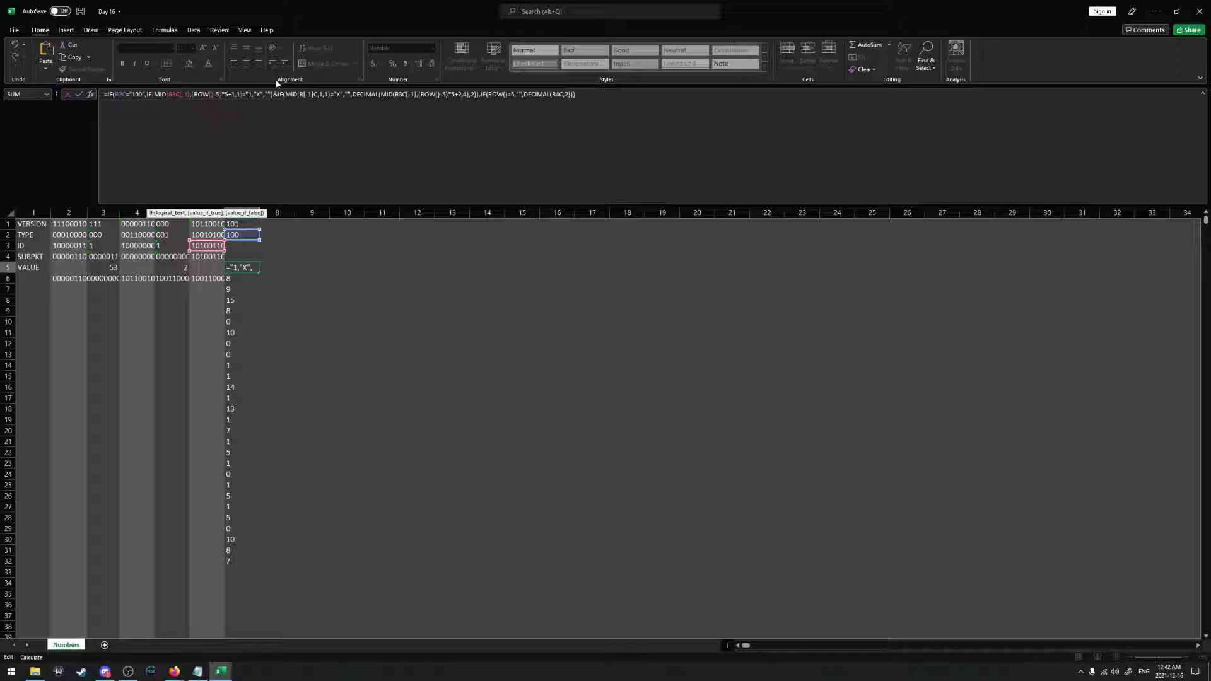
pyautogui.write('"')
pyautogui.press('Return')
pyautogui.press('Up')
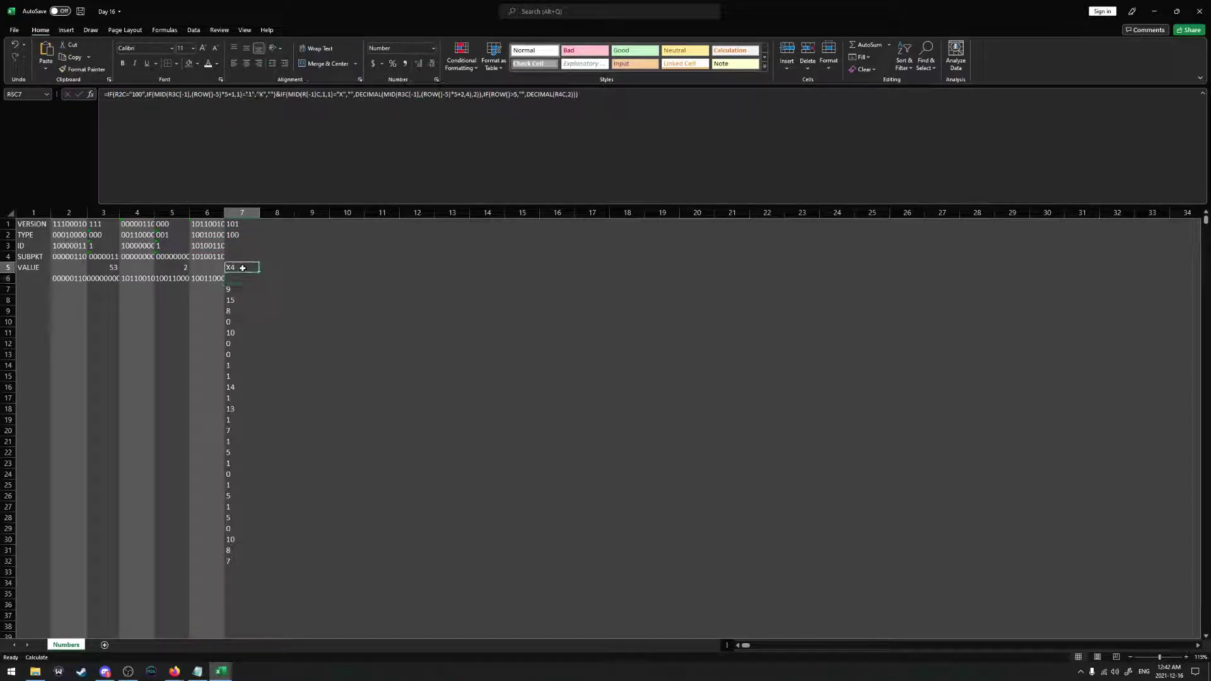
pyautogui.click(248, 93)
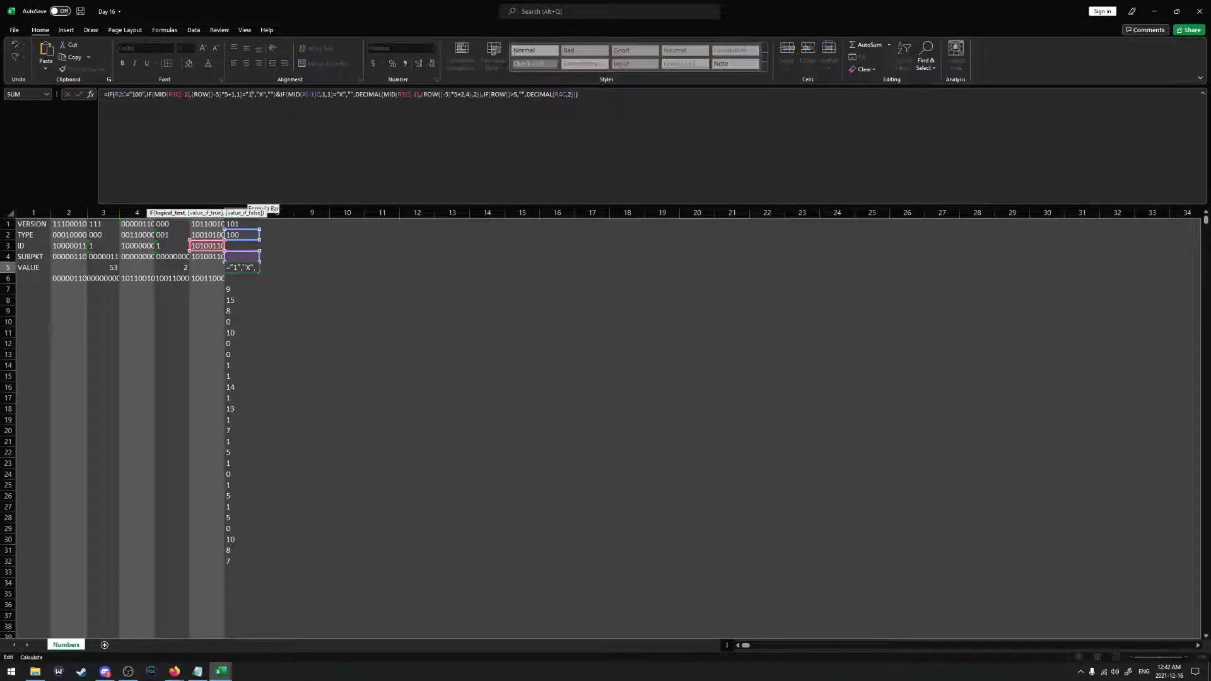
pyautogui.press('Return')
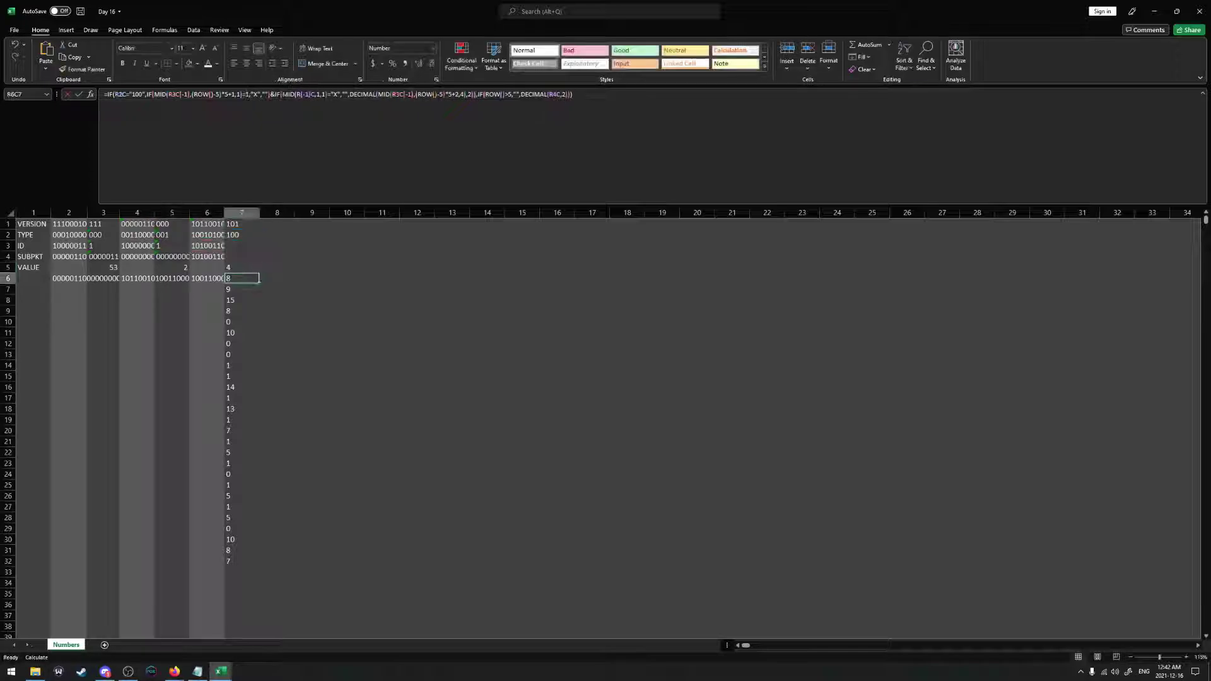
# Copy the corrected R5C7 formula down column 7 to row 32 and recommit row 5
pyautogui.click(243, 268)
pyautogui.moveTo(259, 271); pyautogui.dragTo(270, 576)
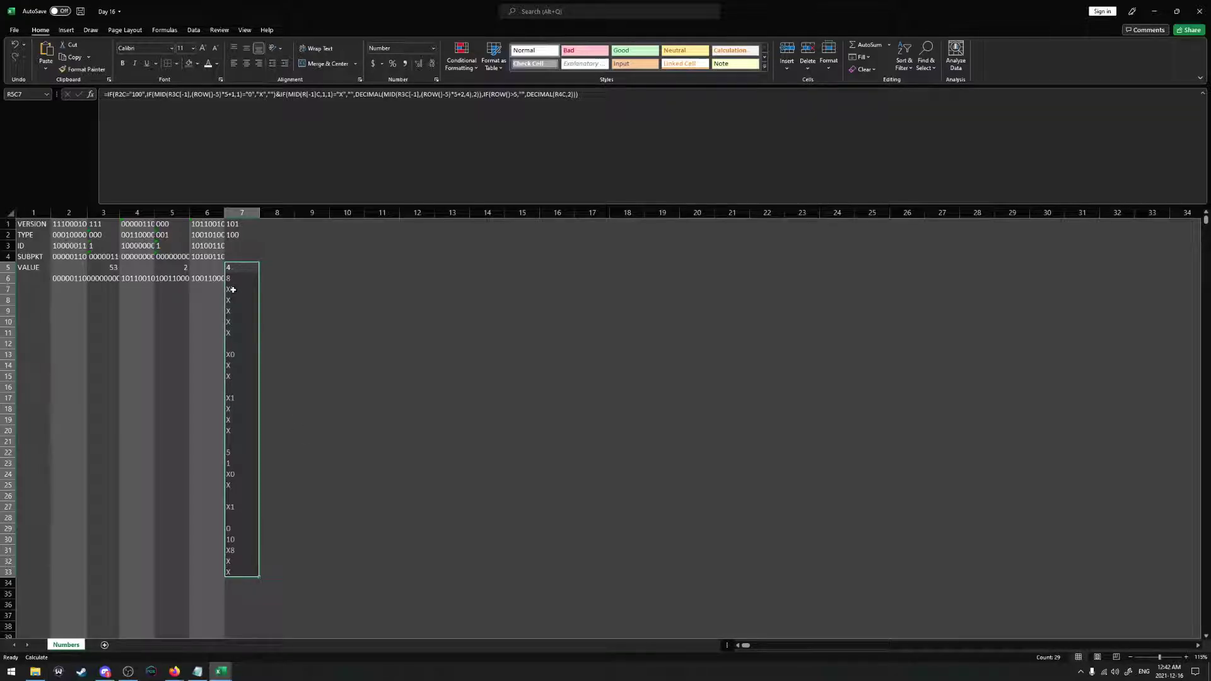
pyautogui.click(383, 94)
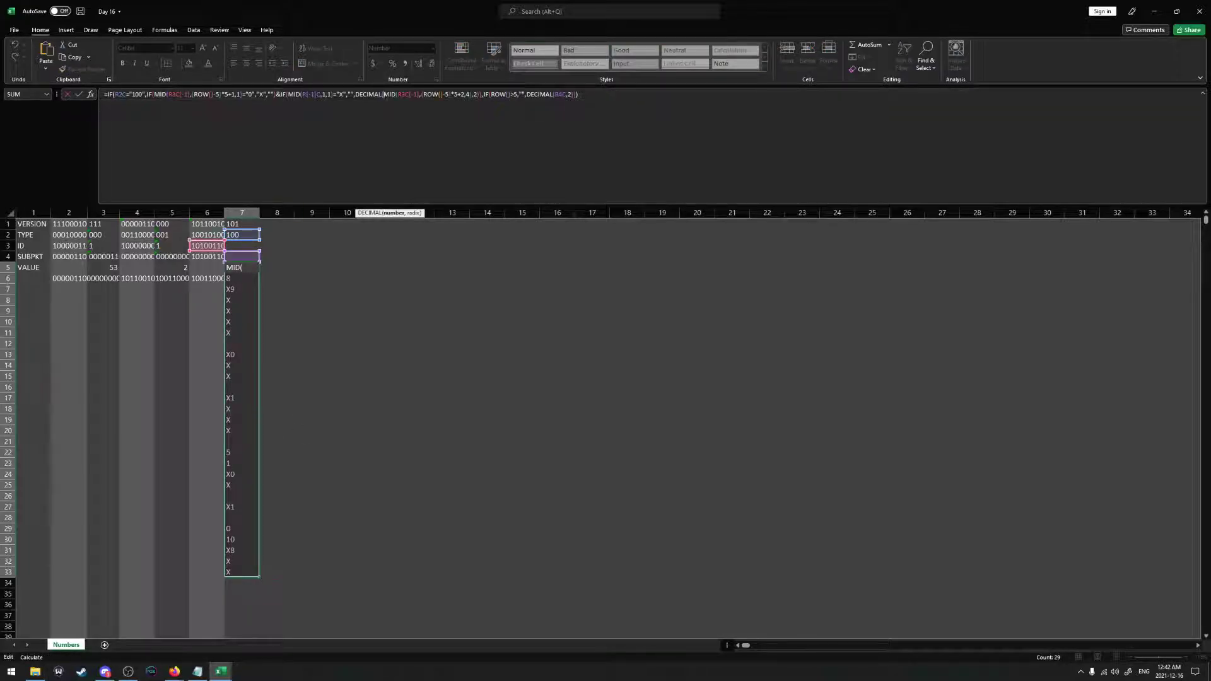
pyautogui.press('Return')
pyautogui.press('Down')
pyautogui.press('Down')
pyautogui.press('Down')
pyautogui.press('Down')
pyautogui.press('Down')
pyautogui.press('Down')
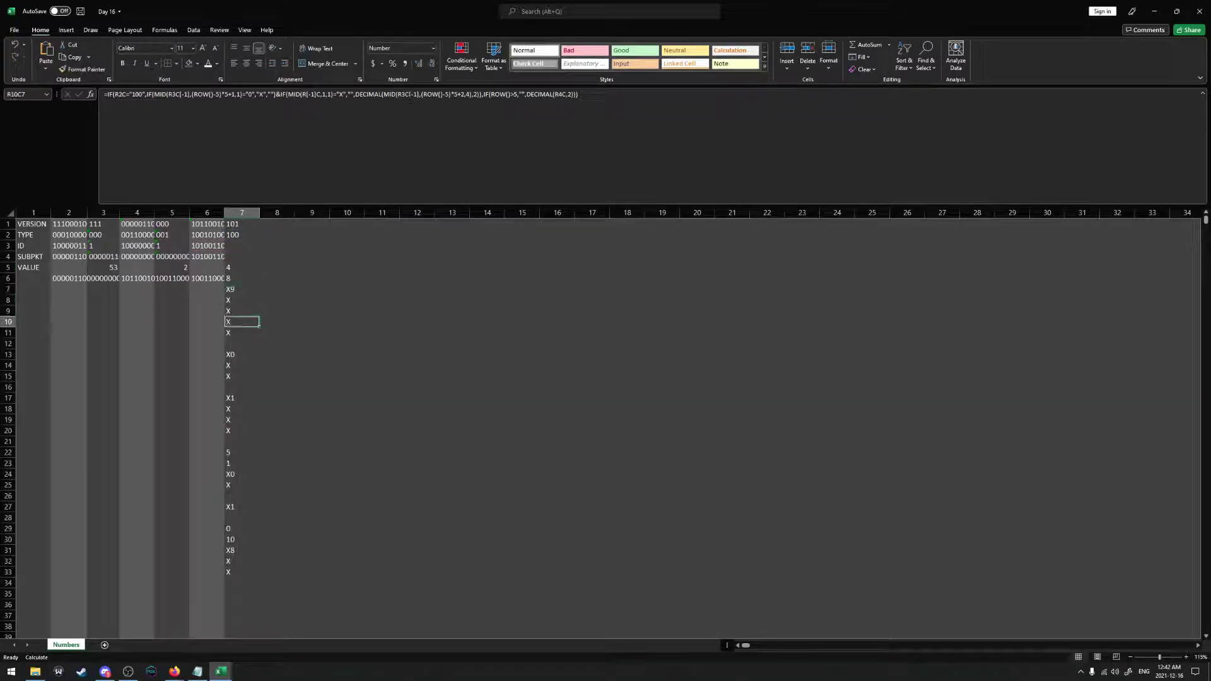
# Wrap R12C7's bit test in OR(...,MID(R[-1]C,1,1)="X") and select R5C7:R12C7
pyautogui.click(409, 94)
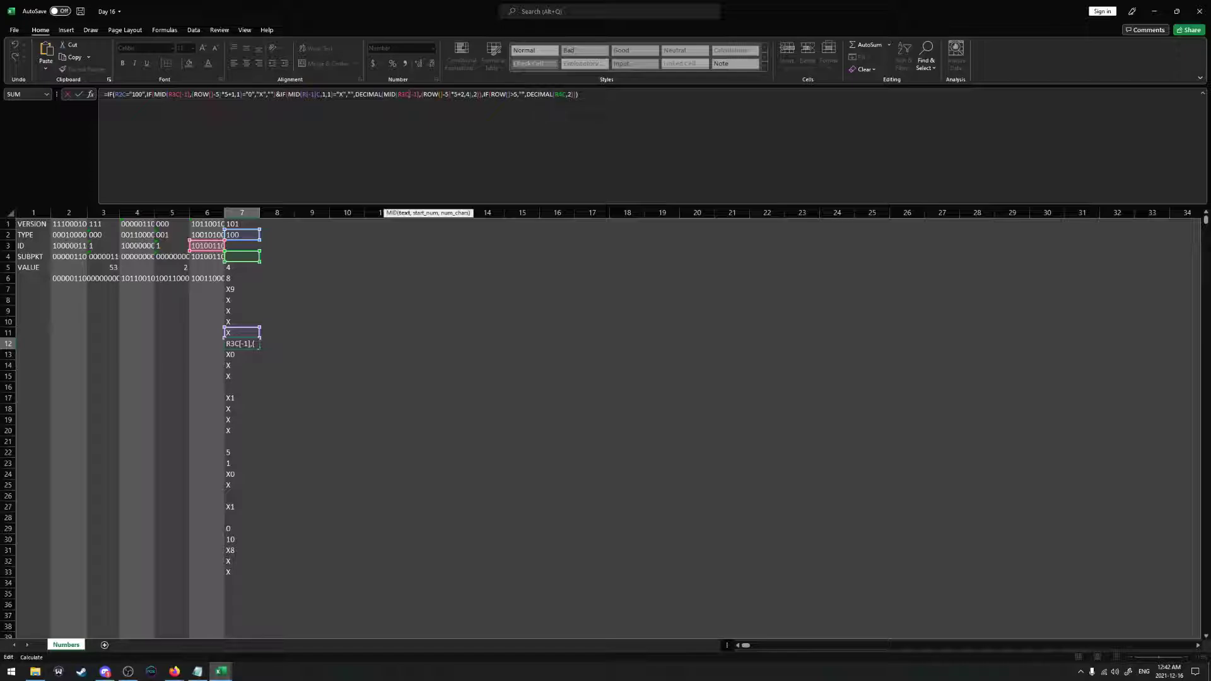
pyautogui.click(309, 94)
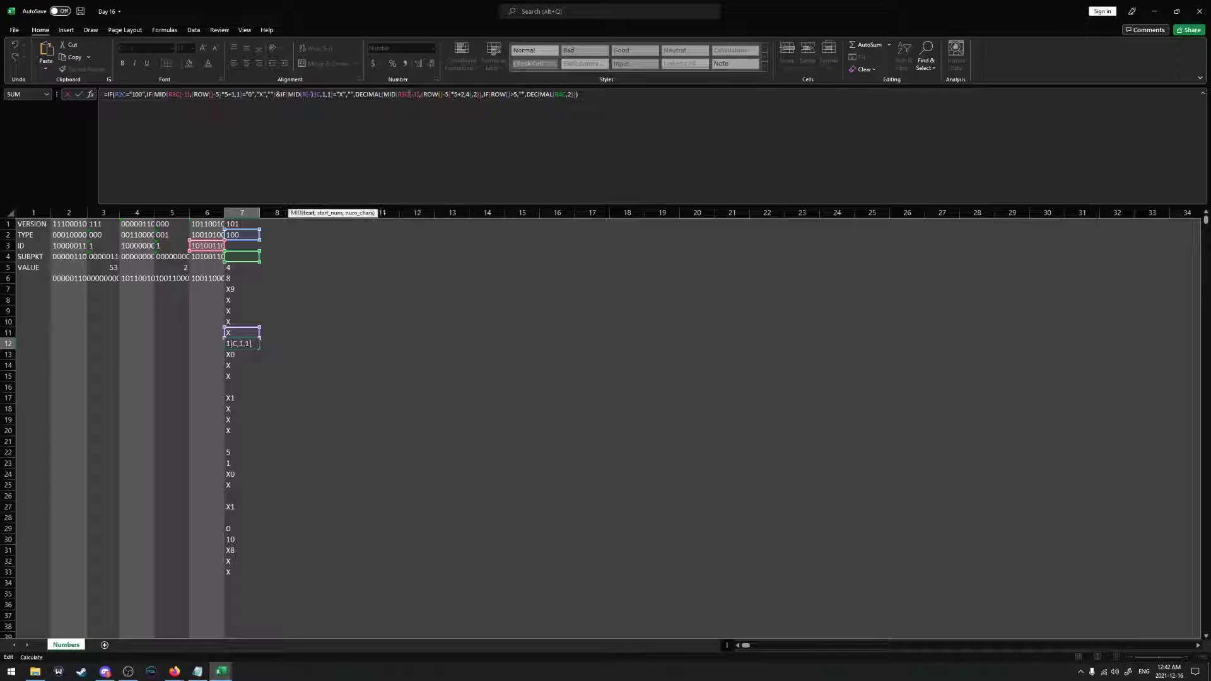
pyautogui.click(287, 94)
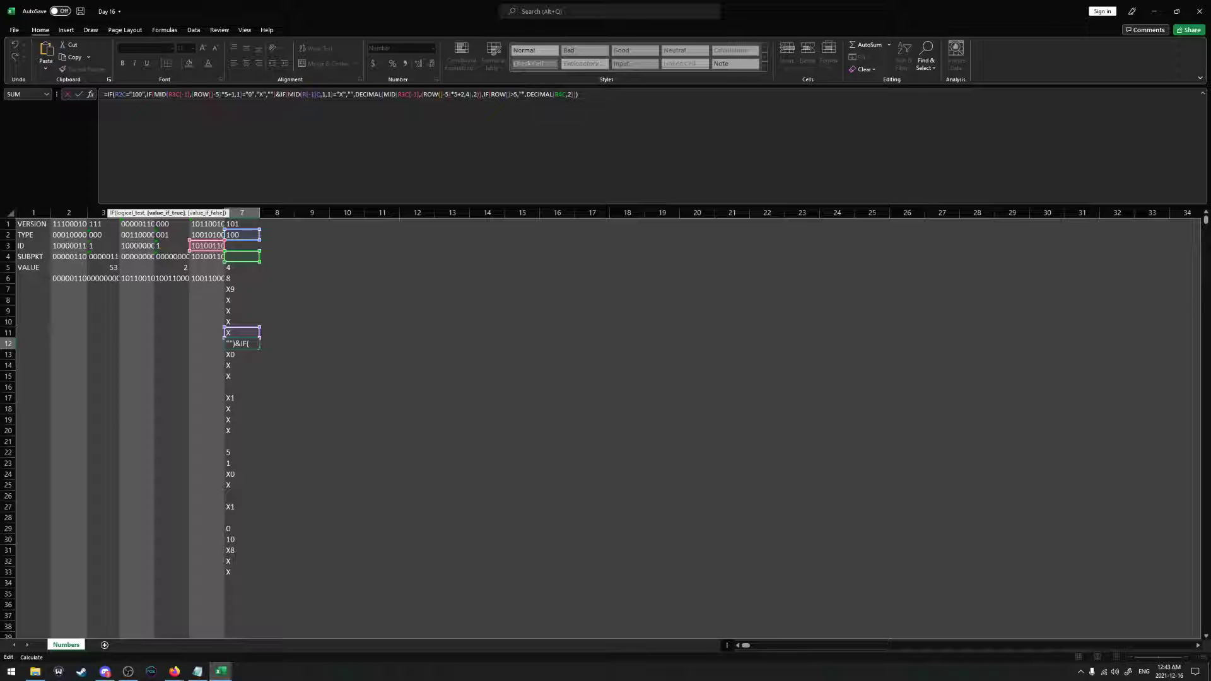
pyautogui.press('Right')
pyautogui.press('Right')
pyautogui.press('Right')
pyautogui.press('Right')
pyautogui.press('Right')
pyautogui.press('Right')
pyautogui.press('Right')
pyautogui.press('Right')
pyautogui.press('Right')
pyautogui.press('Right')
pyautogui.press('Right')
pyautogui.press('Right')
pyautogui.press('Right')
pyautogui.press('Right')
pyautogui.press('Right')
pyautogui.press('Right')
pyautogui.press('Right')
pyautogui.press('Right')
pyautogui.press('Right')
pyautogui.press('Right')
pyautogui.press('Right')
pyautogui.press('Right')
pyautogui.press('Right')
pyautogui.press('Right')
pyautogui.press('Right')
pyautogui.press('Right')
pyautogui.press('Right')
pyautogui.press('Right')
pyautogui.press('Right')
pyautogui.press('Right')
pyautogui.press('Right')
pyautogui.press('Right')
pyautogui.press('Right')
pyautogui.press('Right')
pyautogui.press('Right')
pyautogui.press('Right')
pyautogui.press('Right')
pyautogui.press('Right')
pyautogui.press('Right')
pyautogui.press('Right')
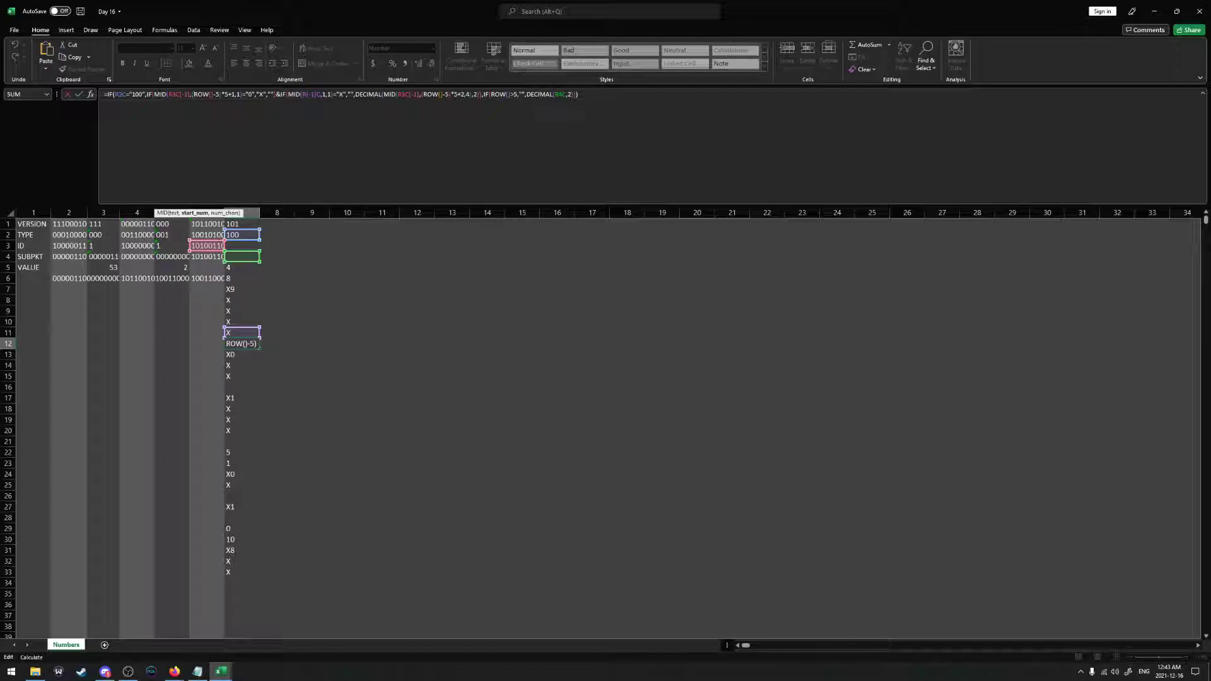
pyautogui.press('Home')
pyautogui.press('Right')
pyautogui.press('Right')
pyautogui.press('Right')
pyautogui.press('Right')
pyautogui.press('Right')
pyautogui.press('Right')
pyautogui.press('Right')
pyautogui.press('Right')
pyautogui.press('Right')
pyautogui.press('Right')
pyautogui.press('Right')
pyautogui.press('Right')
pyautogui.press('Right')
pyautogui.press('Right')
pyautogui.press('Right')
pyautogui.press('Right')
pyautogui.press('Right')
pyautogui.write('OR(')
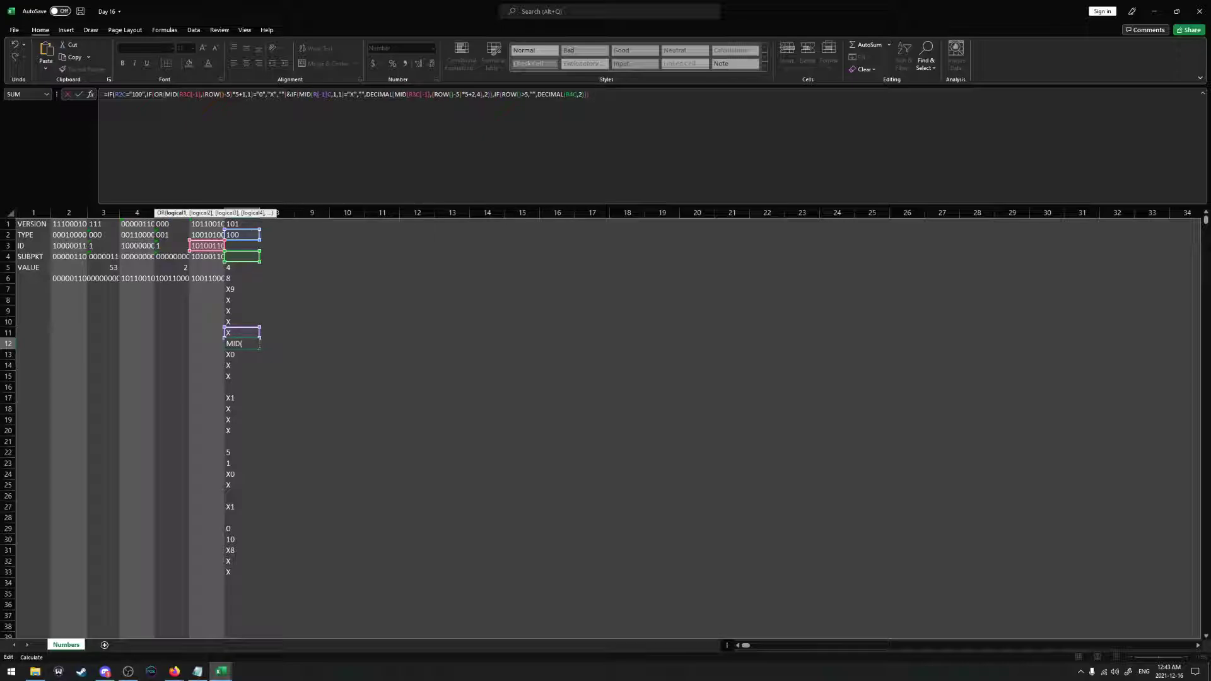
pyautogui.press('Right')
pyautogui.press('Right')
pyautogui.press('Right')
pyautogui.press('Right')
pyautogui.press('Right')
pyautogui.press('Right')
pyautogui.press('Right')
pyautogui.press('Right')
pyautogui.press('Right')
pyautogui.press('Right')
pyautogui.press('Right')
pyautogui.press('Right')
pyautogui.press('Right')
pyautogui.press('Right')
pyautogui.press('Right')
pyautogui.press('Right')
pyautogui.press('Right')
pyautogui.press('Right')
pyautogui.press('Right')
pyautogui.press('Right')
pyautogui.press('Left')
pyautogui.press('Left')
pyautogui.press('Left')
pyautogui.press('Left')
pyautogui.press('Left')
pyautogui.press('Left')
pyautogui.press('Left')
pyautogui.write(')')
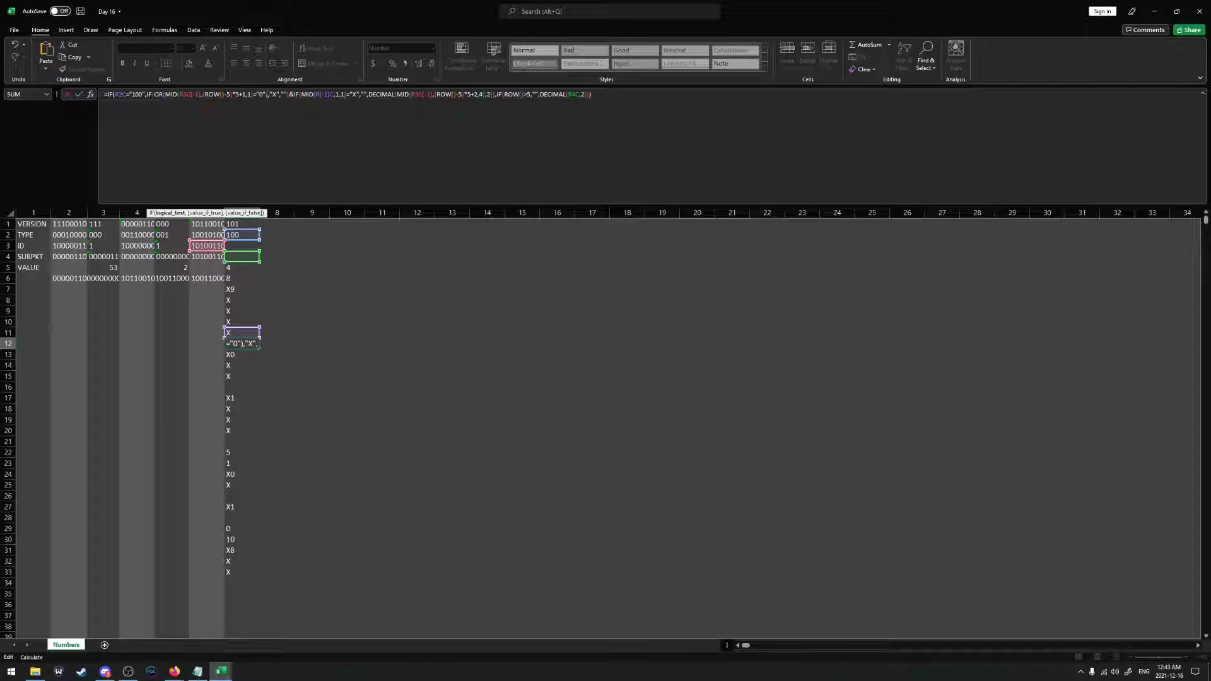
pyautogui.press('Left')
pyautogui.write(',MID(R[-1]C,1,1)="X"')
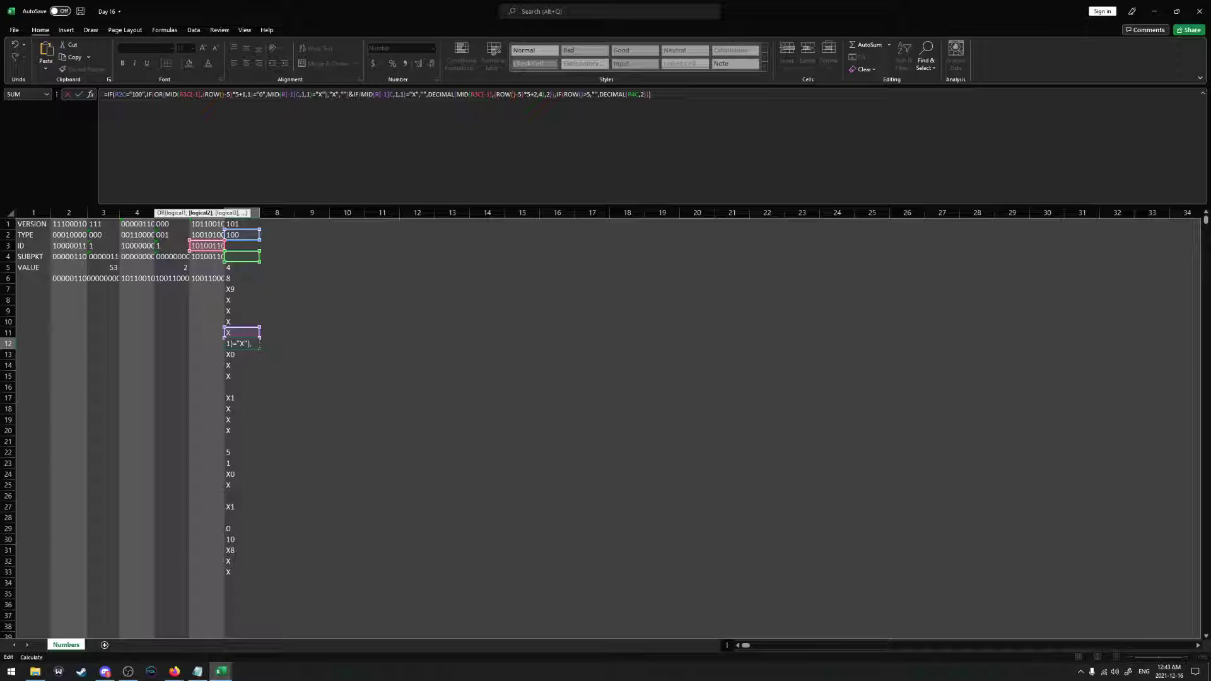
pyautogui.write(')')
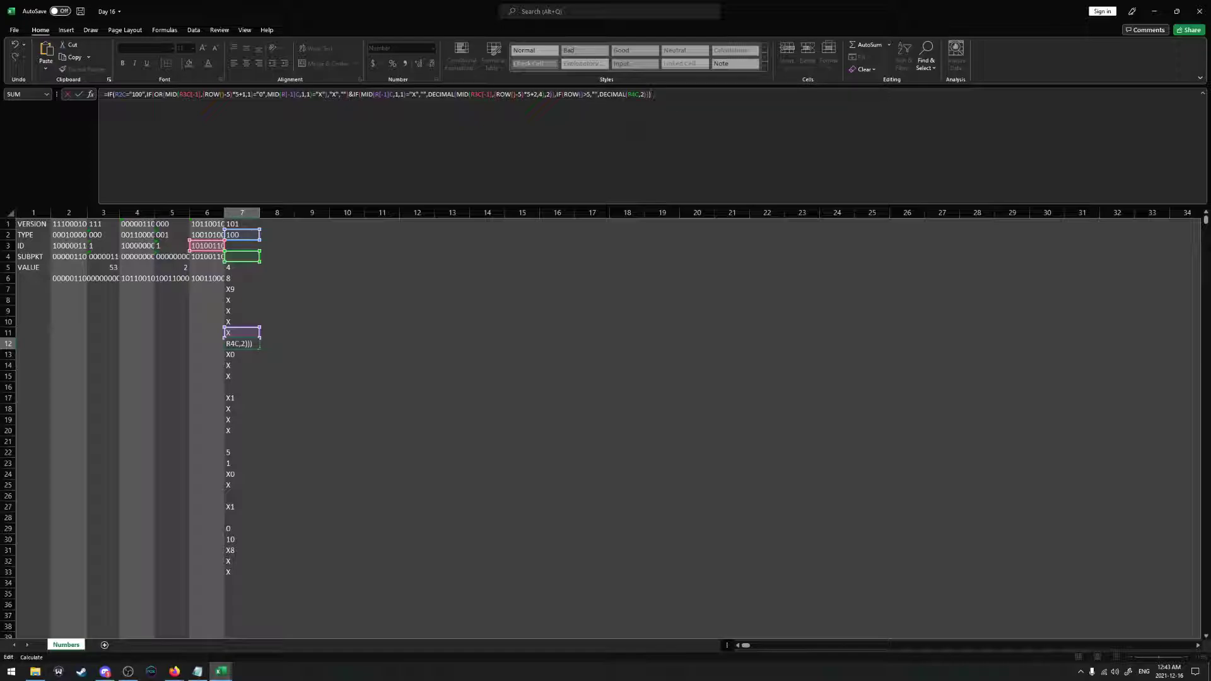
pyautogui.press('Return')
pyautogui.click(244, 341)
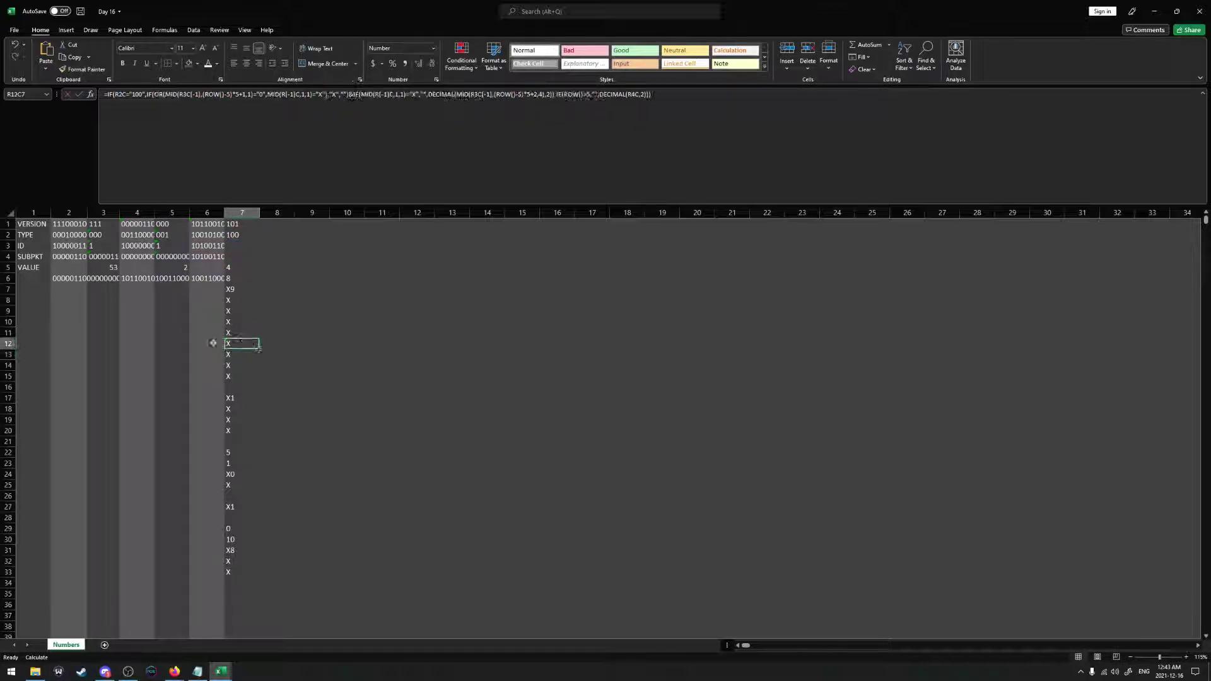
# Fill the R5C7:R12C7 formulas down column 7 to row 38 and check the results
pyautogui.keyDown('shift'); pyautogui.click(252, 267); pyautogui.keyUp('shift')
pyautogui.moveTo(258, 348); pyautogui.dragTo(259, 631)
pyautogui.click(298, 441)
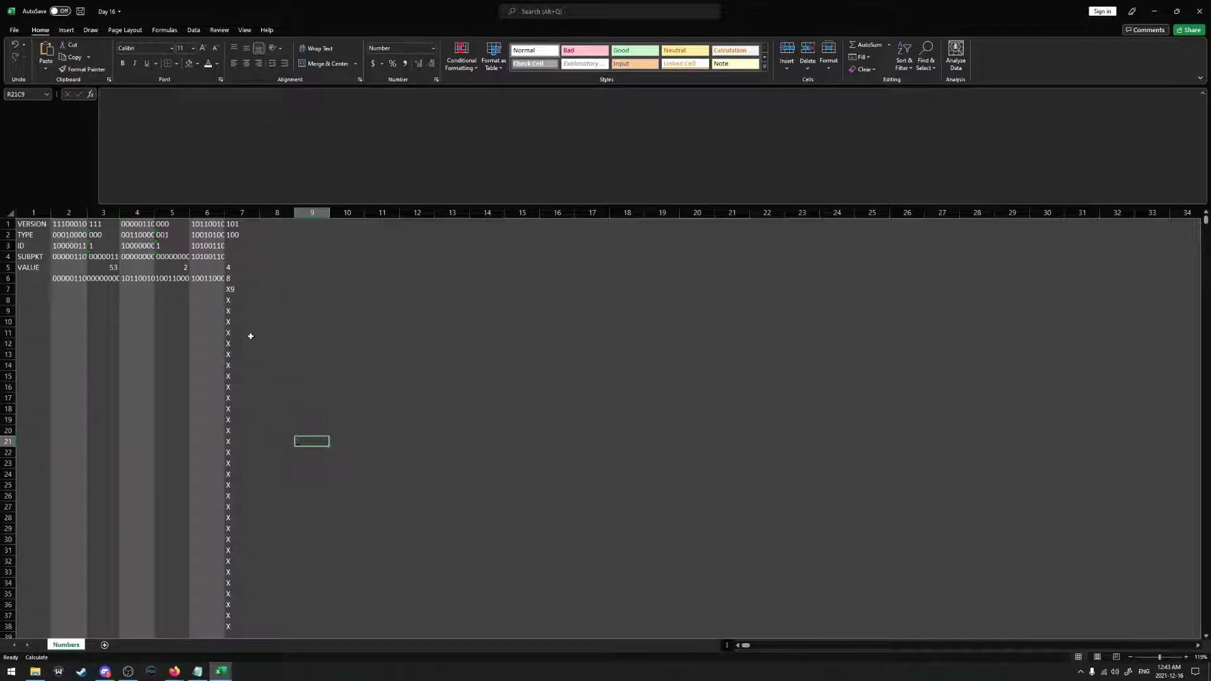
pyautogui.click(233, 267)
pyautogui.click(232, 289)
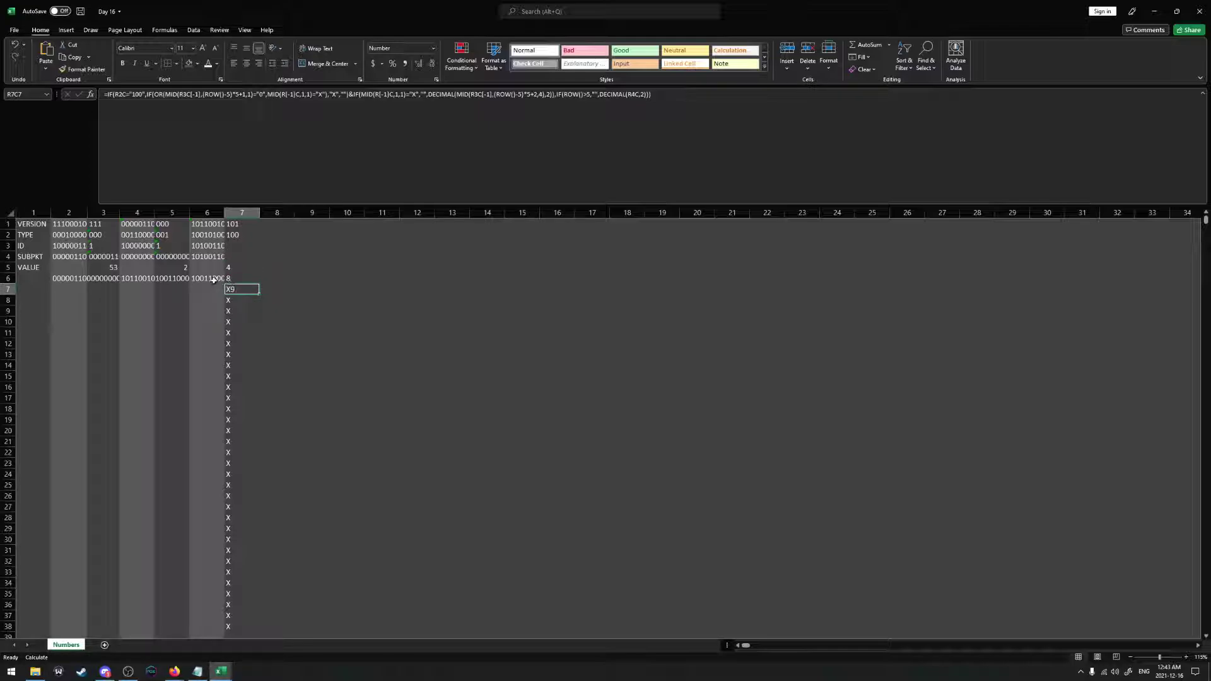
pyautogui.click(215, 279)
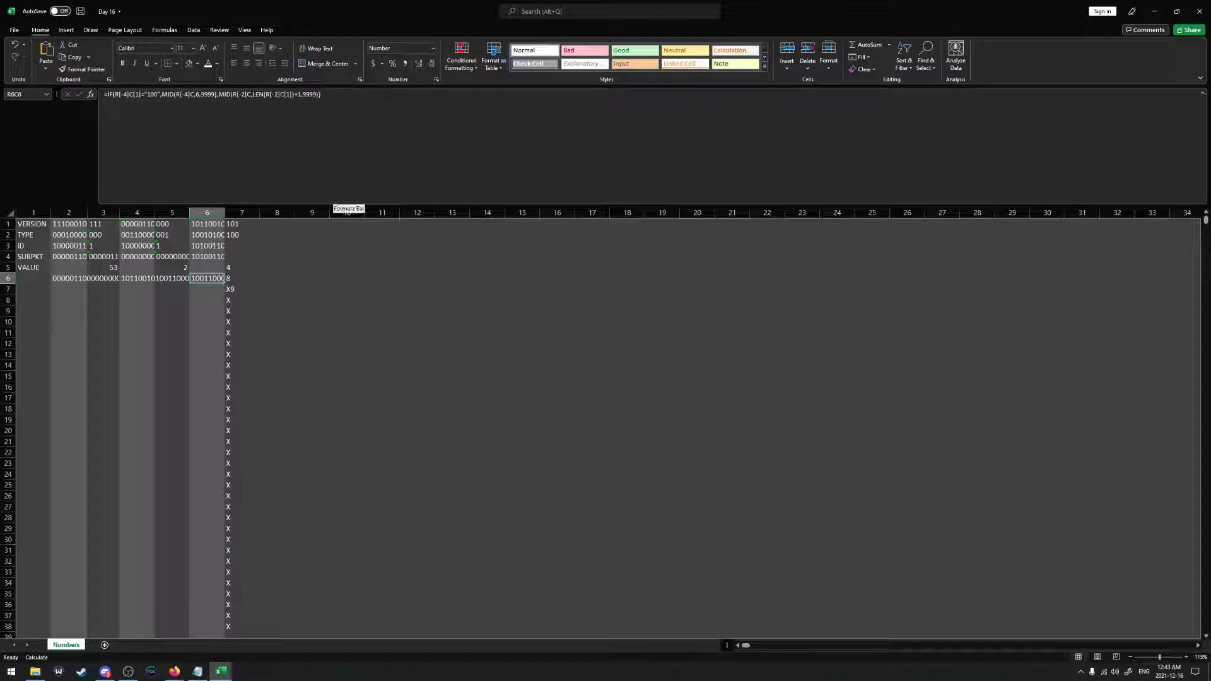
pyautogui.click(236, 278)
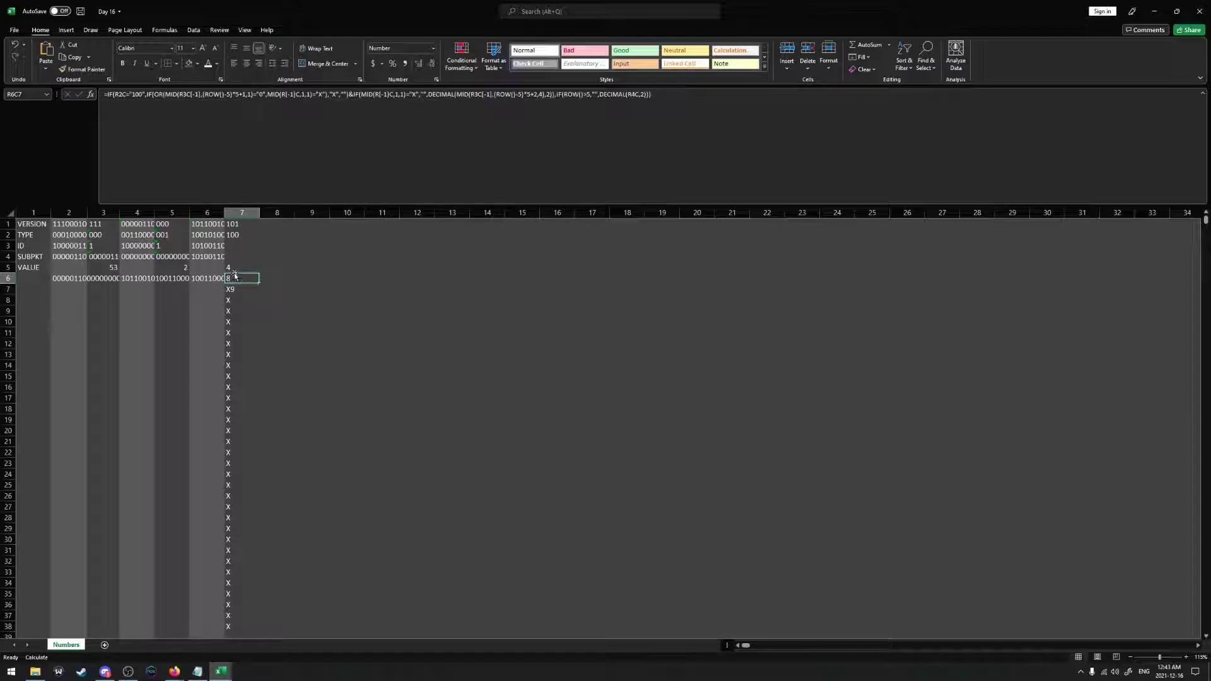
# Make R6C7's non-X alternative "O", copy it up into R5C7, and refill column 7
pyautogui.doubleClick(235, 279)
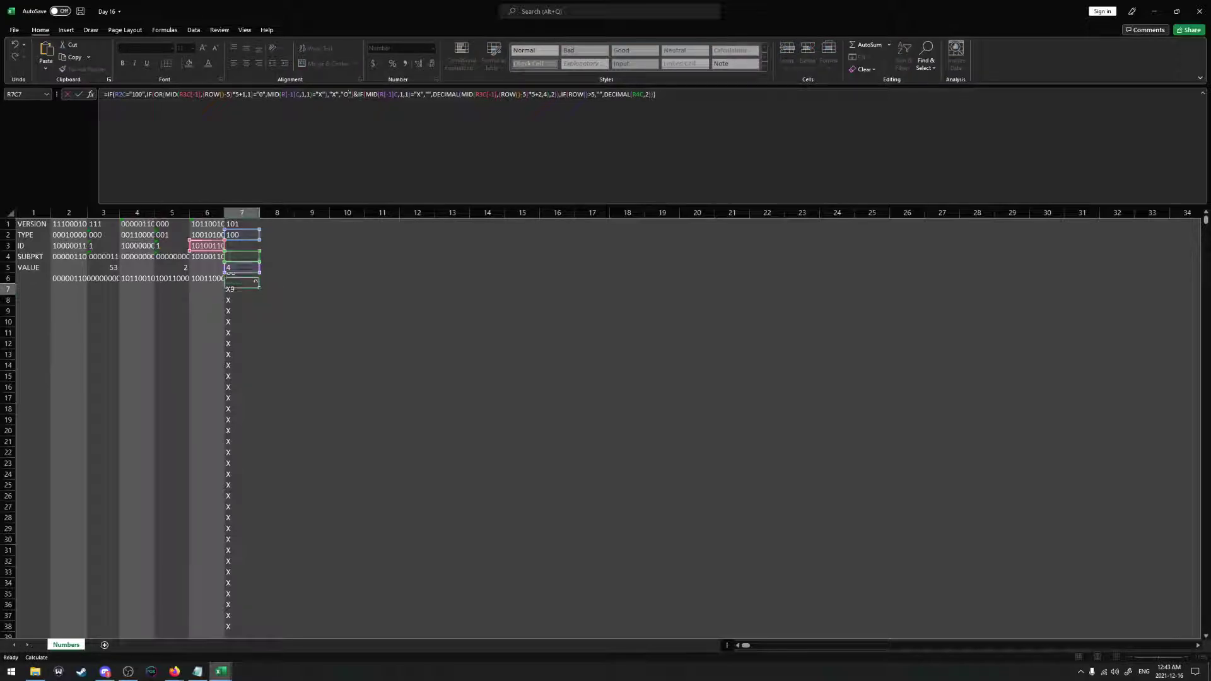
pyautogui.press('Return')
pyautogui.click(257, 281)
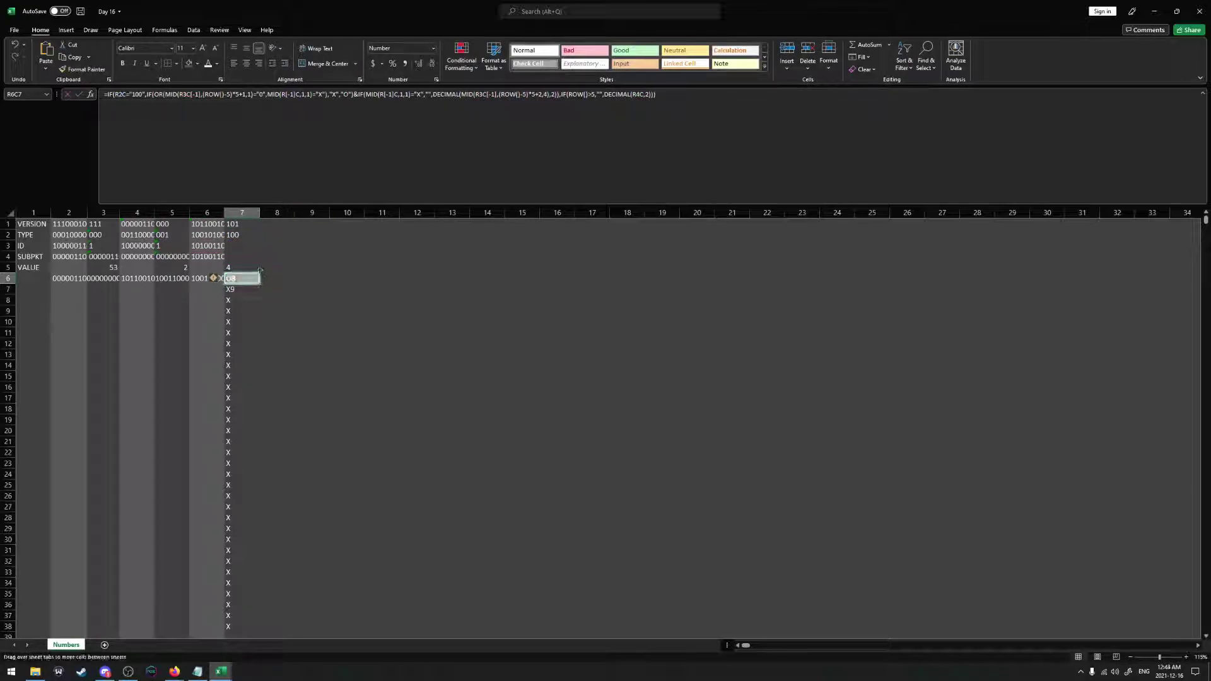
pyautogui.hotkey('ctrl', 'z')
pyautogui.hotkey('ctrl', 'y')
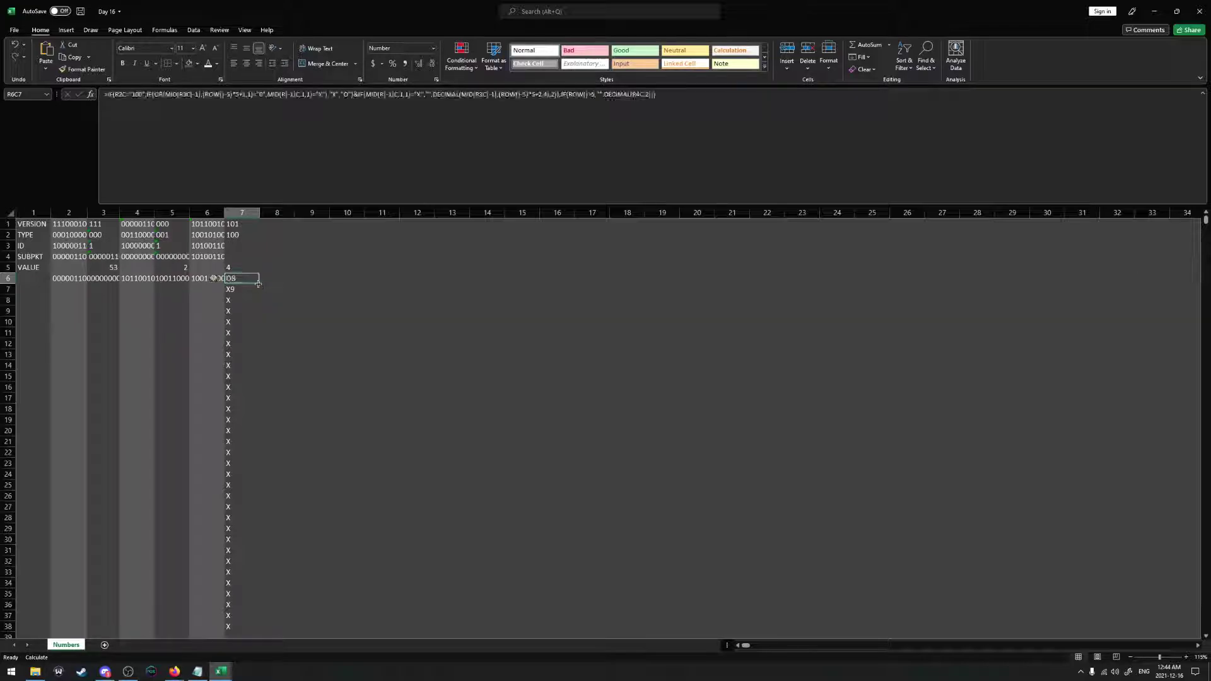
pyautogui.moveTo(259, 284); pyautogui.dragTo(257, 265)
pyautogui.doubleClick(259, 283)
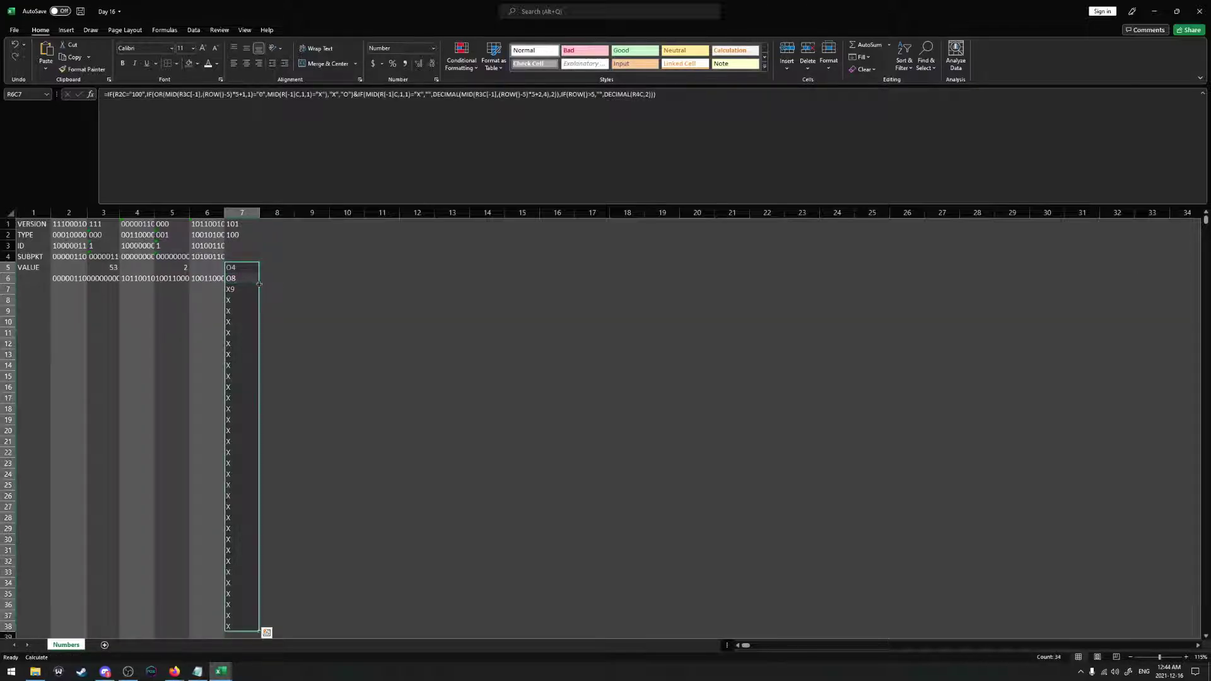
pyautogui.click(233, 268)
# Re-enter the R6C6 formula unchanged
pyautogui.click(206, 278)
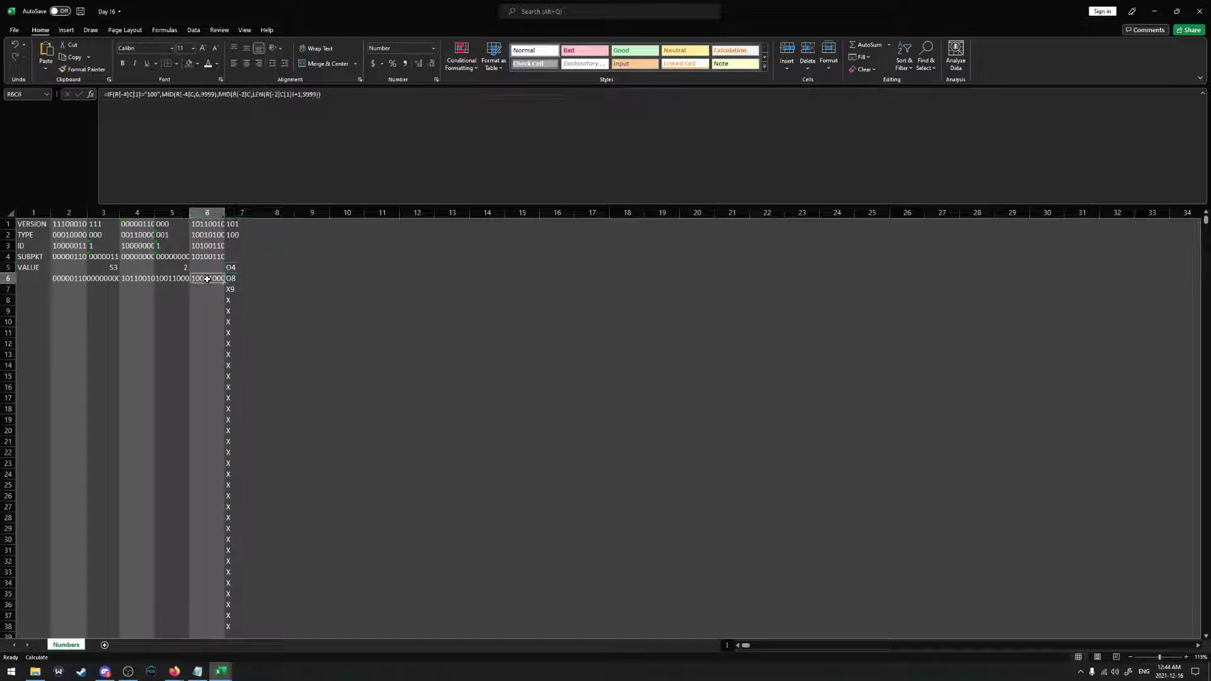
pyautogui.press('F2')
pyautogui.press('Escape')
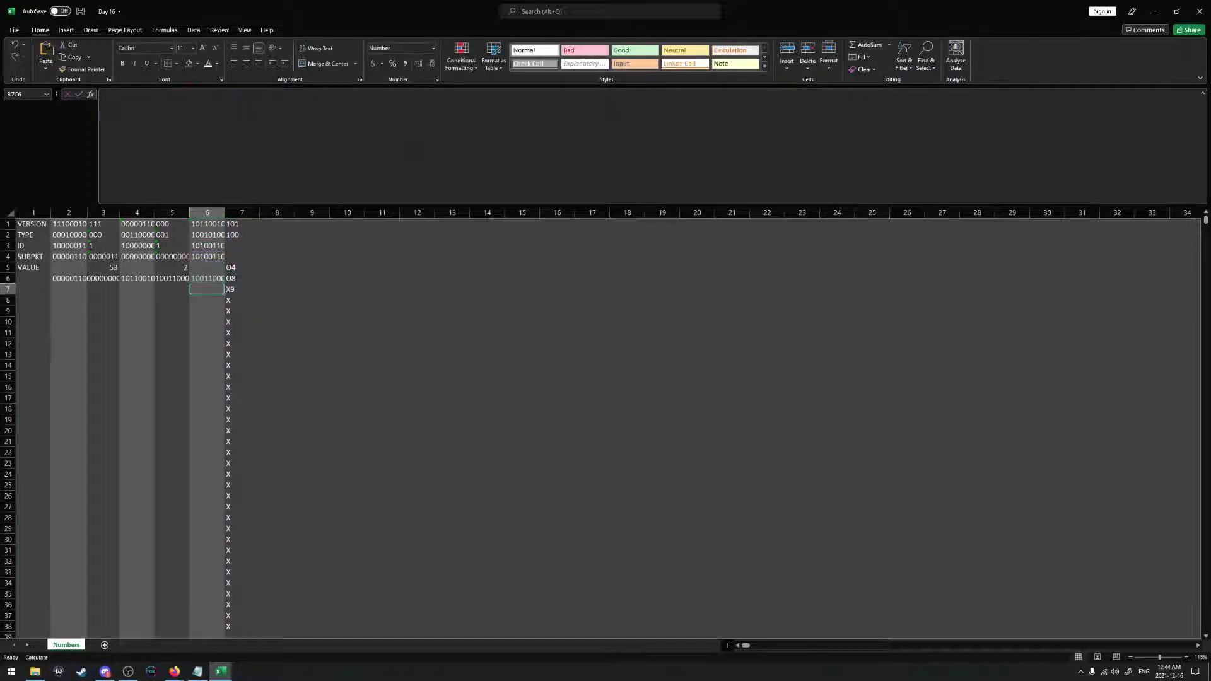
pyautogui.press('F2')
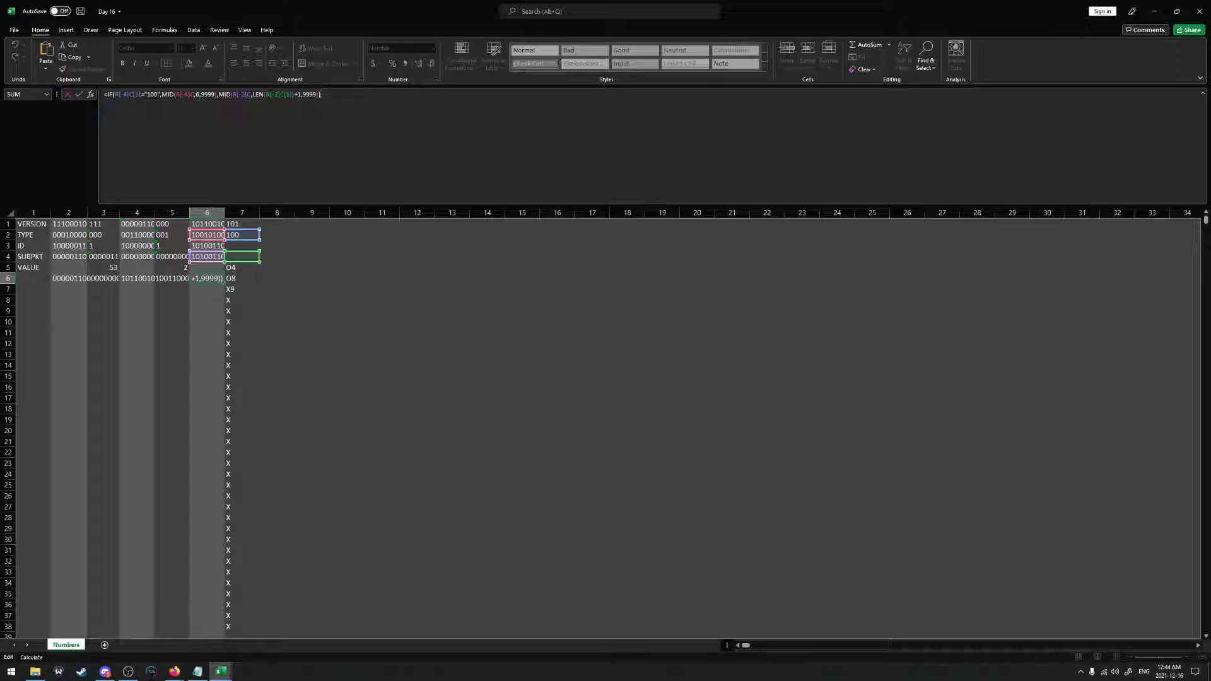
pyautogui.press('Return')
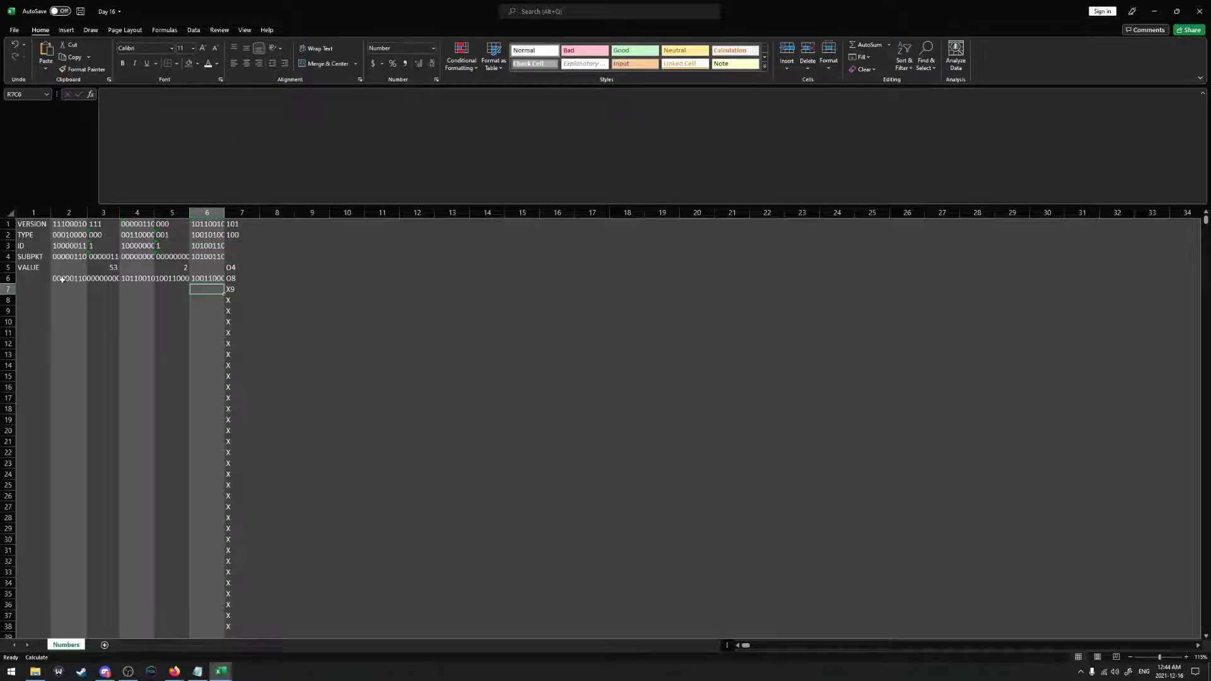
# Try deleting the comma between 6 and 9999 in the R6C2 formula, then restore it
pyautogui.doubleClick(62, 278)
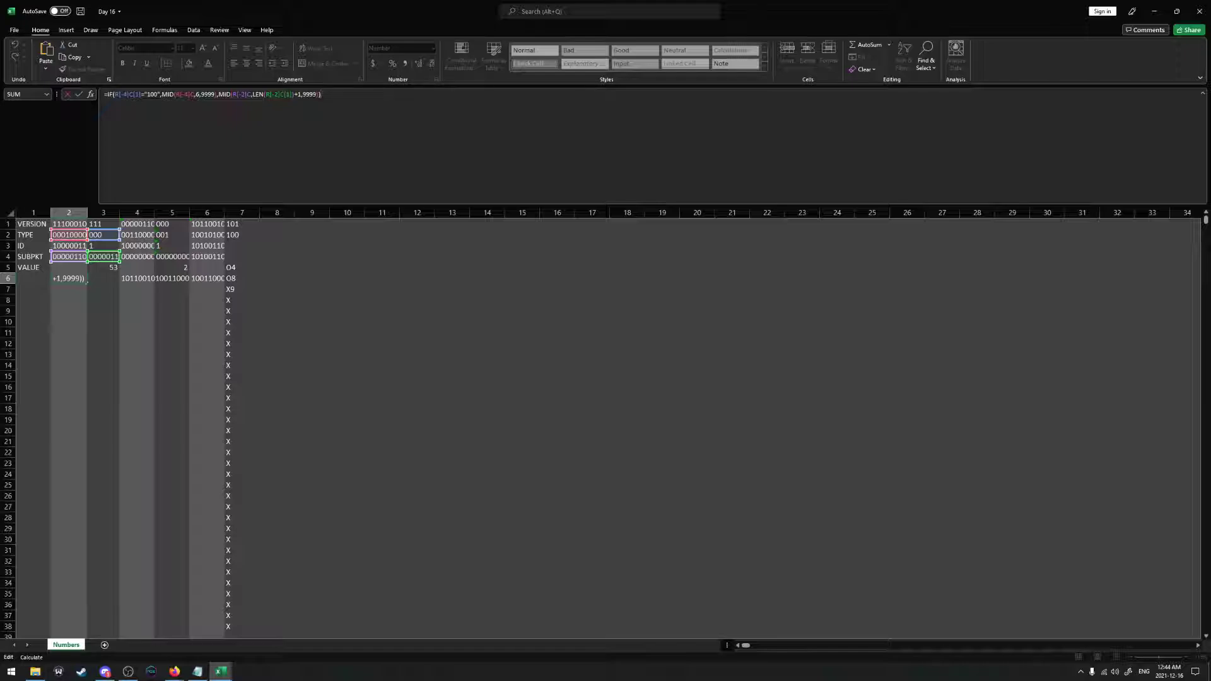
pyautogui.press('Escape')
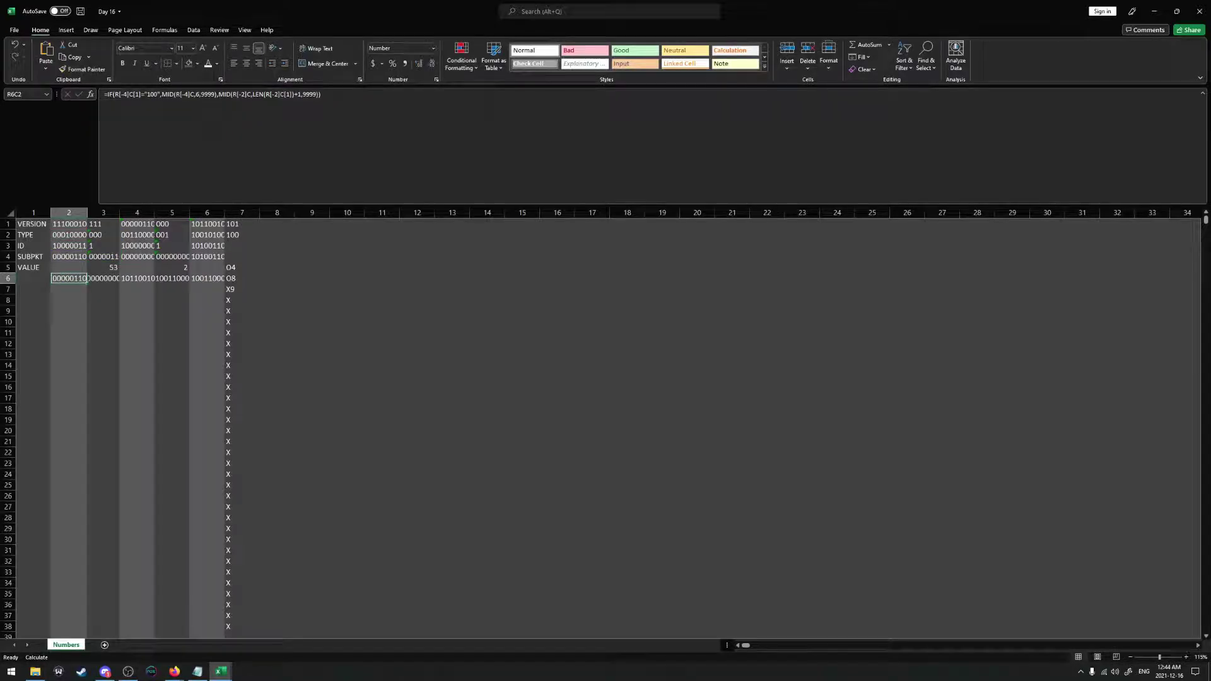
pyautogui.press('F2')
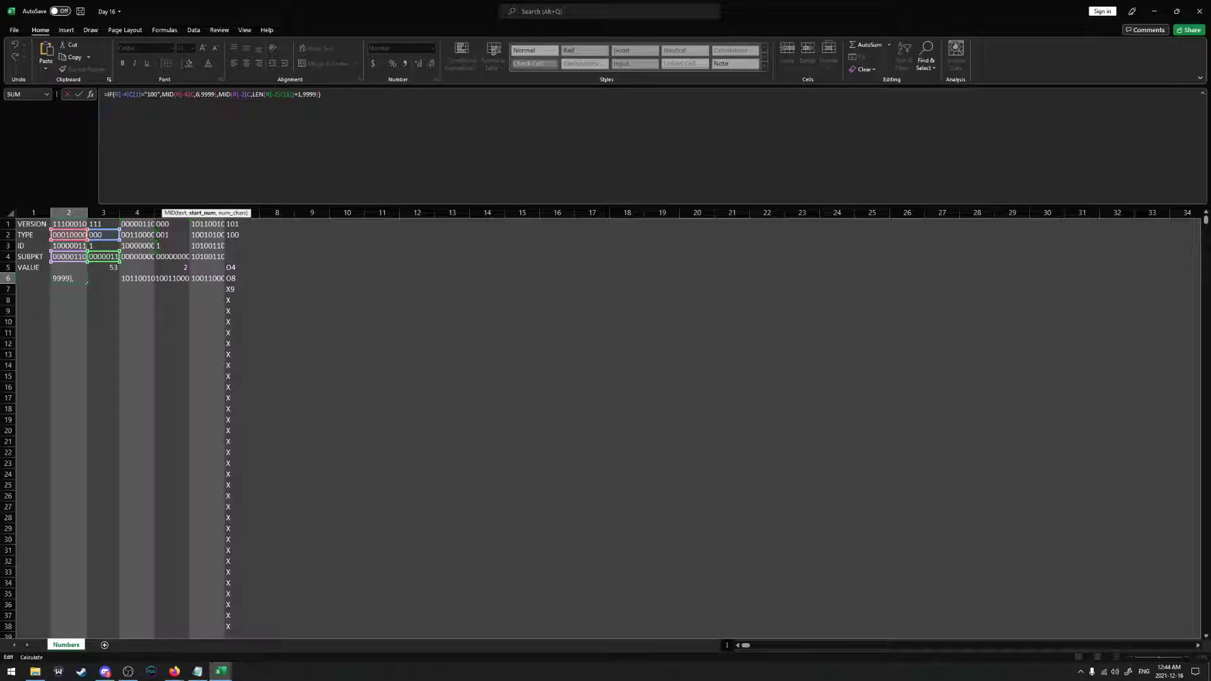
pyautogui.press('BackSpace')
pyautogui.press('Return')
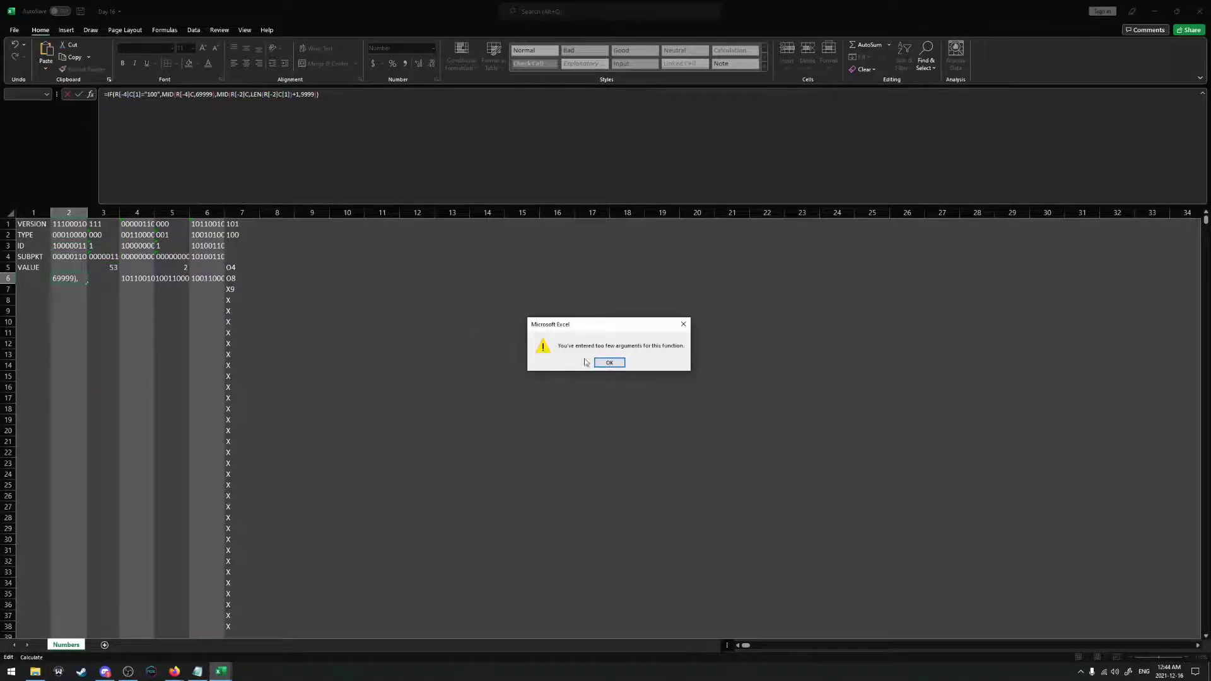
pyautogui.press('Return')
pyautogui.click(198, 94)
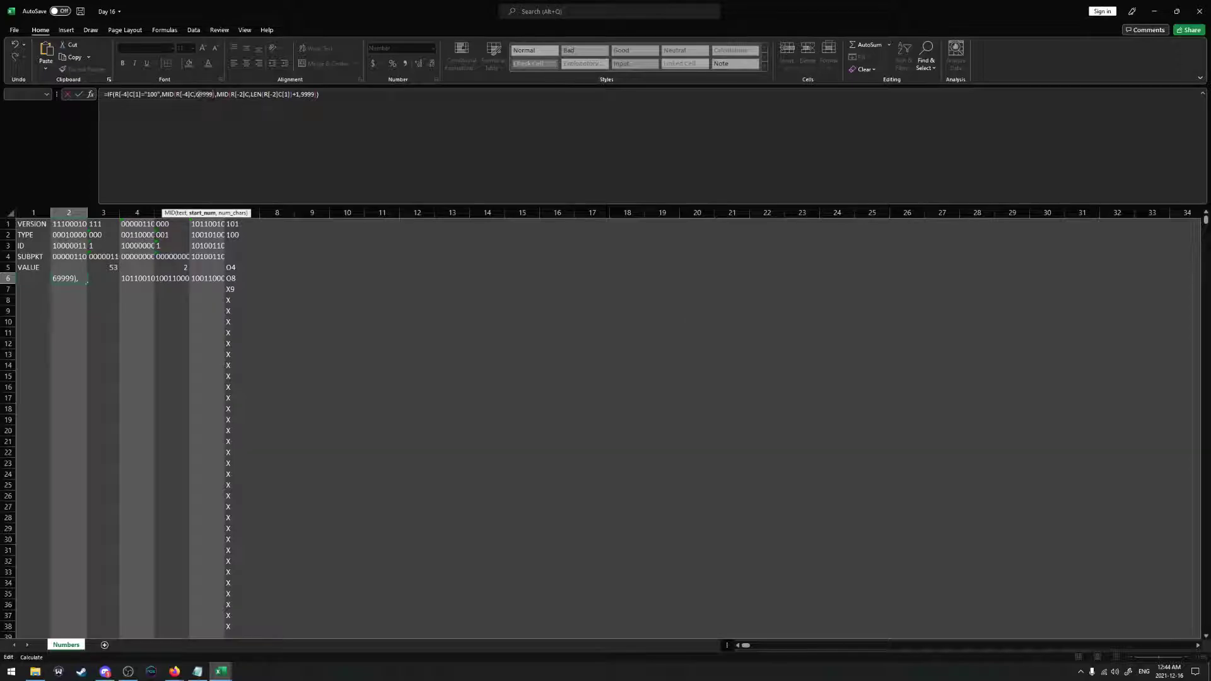
pyautogui.write(',')
pyautogui.press('Return')
# Replace the first MID's fixed start 6 in R6C6 with a COUNTIF range starting at R4C8
pyautogui.click(207, 278)
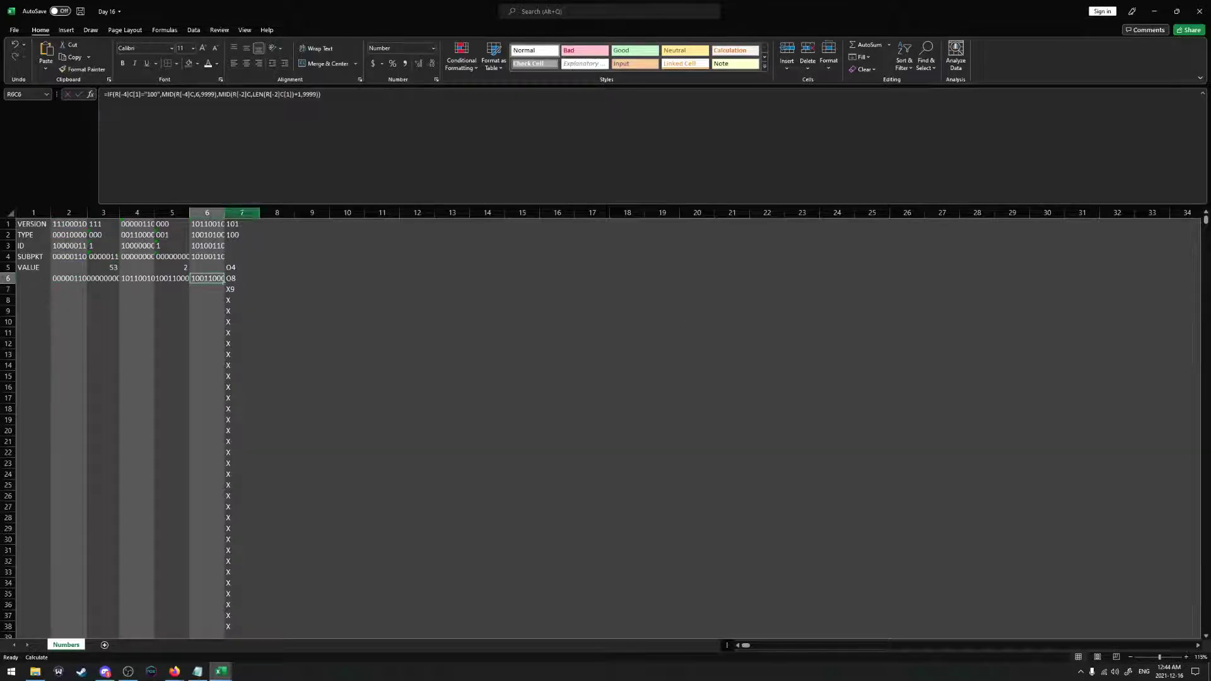
pyautogui.click(269, 94)
pyautogui.click(198, 94)
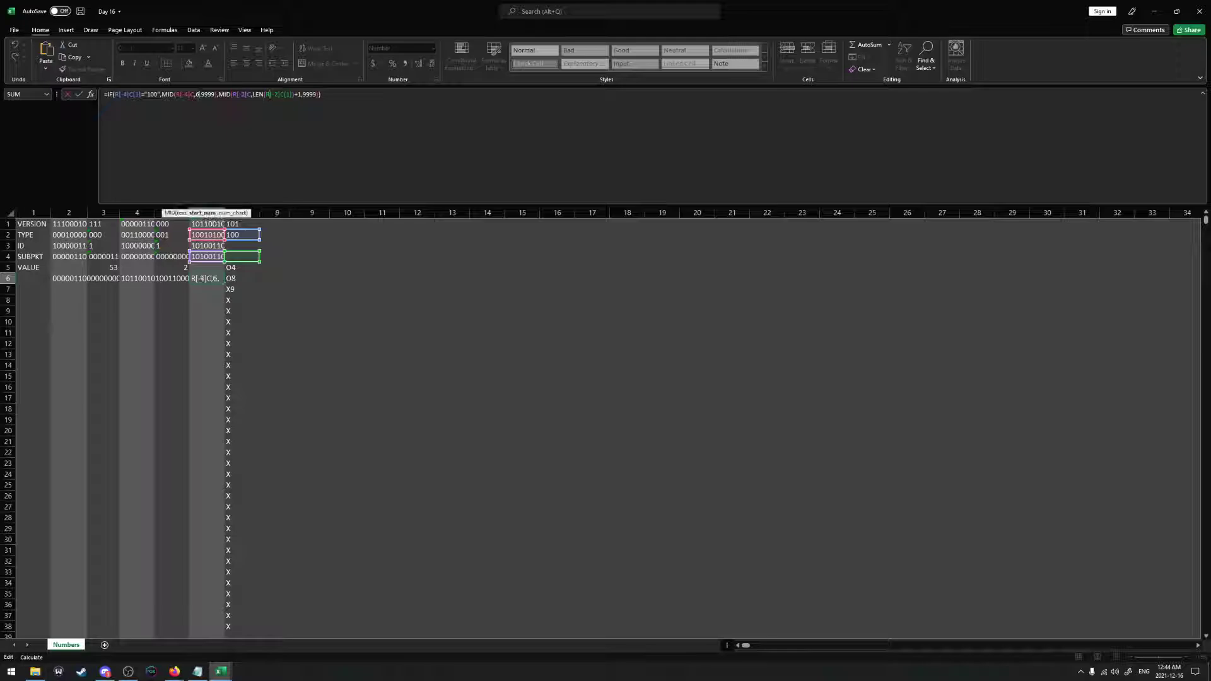
pyautogui.press('BackSpace')
pyautogui.write('COUNTIF')
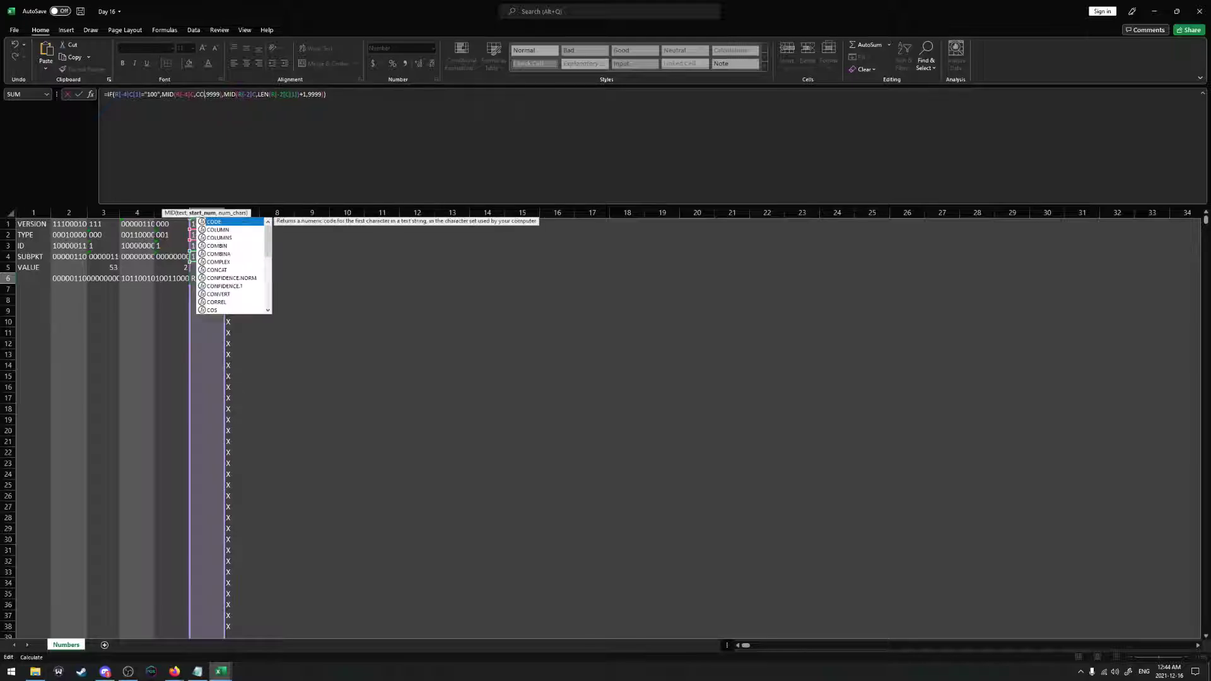
pyautogui.write('(')
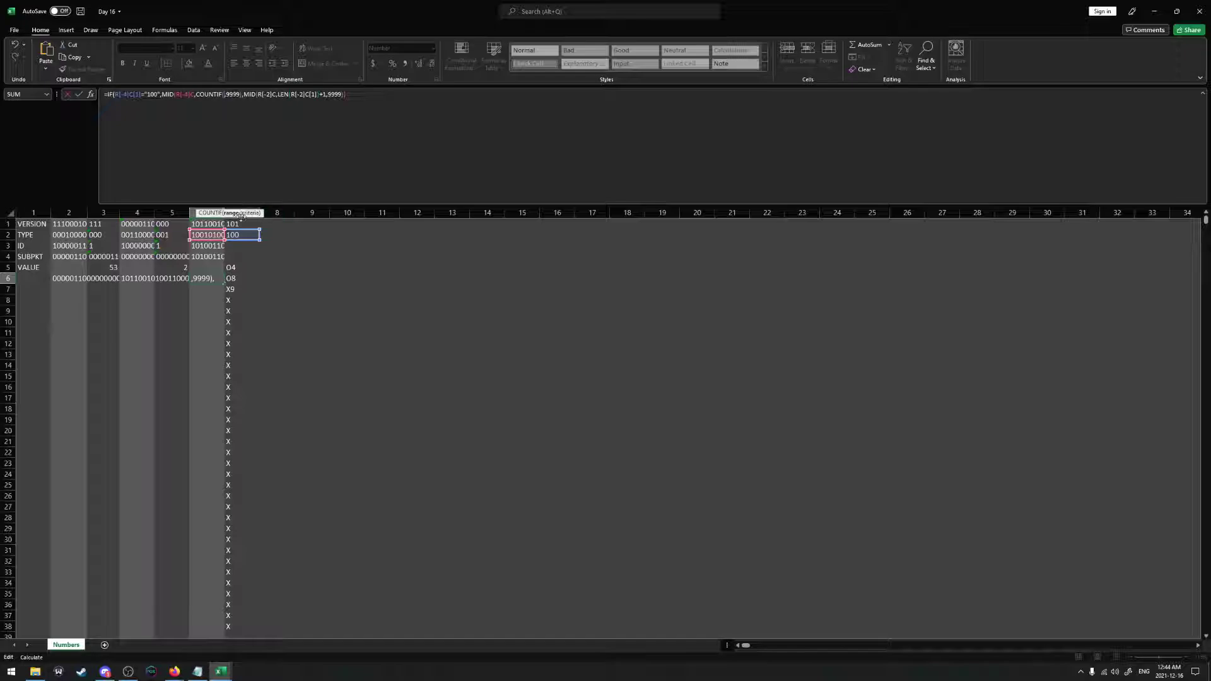
pyautogui.click(234, 268)
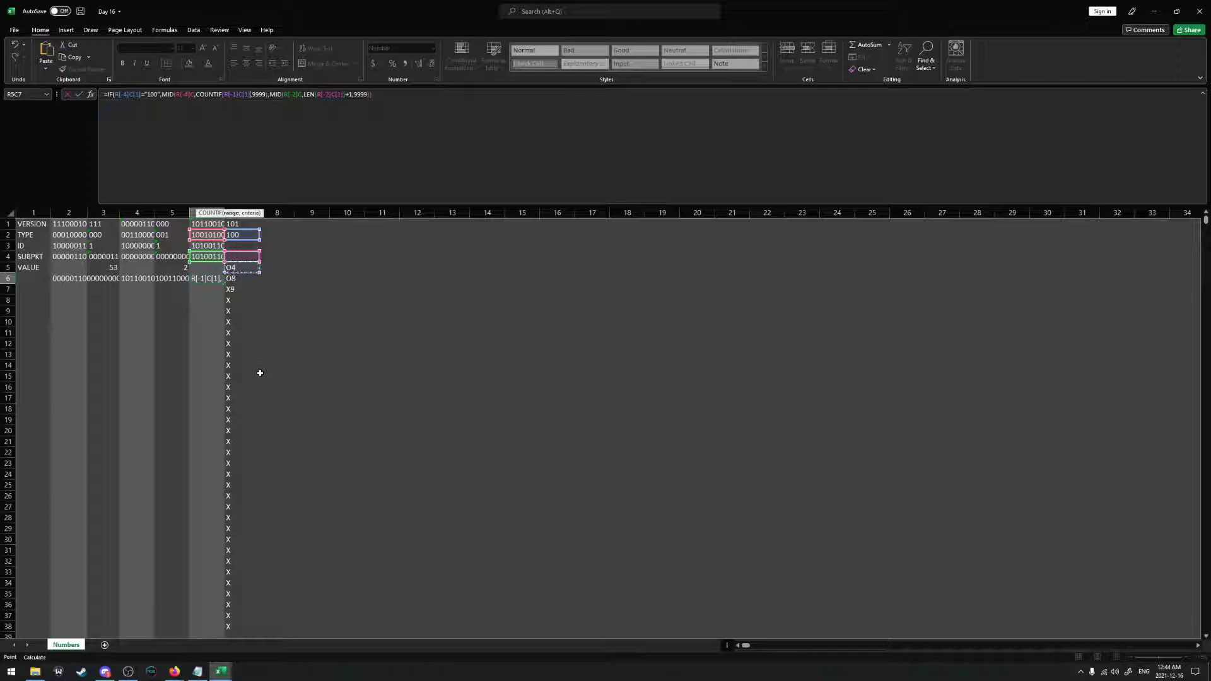
pyautogui.scroll(-7, 260, 372)
pyautogui.scroll(-6, 260, 373)
pyautogui.scroll(13, 254, 360)
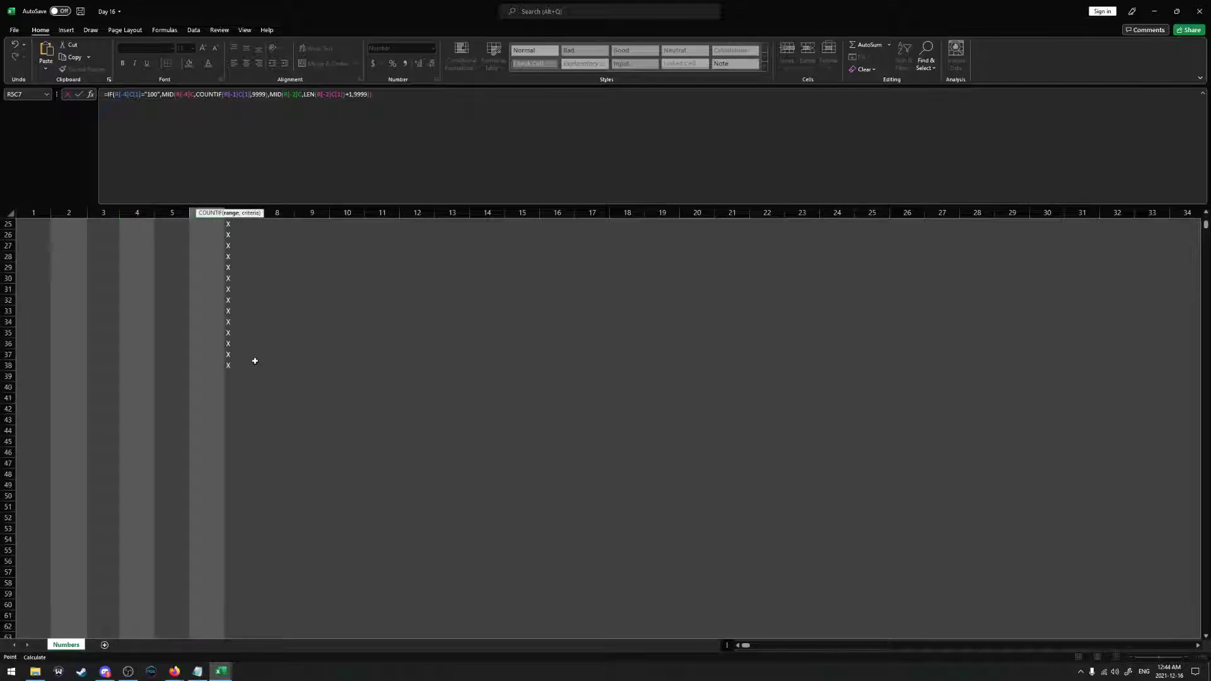
pyautogui.scroll(1, 253, 358)
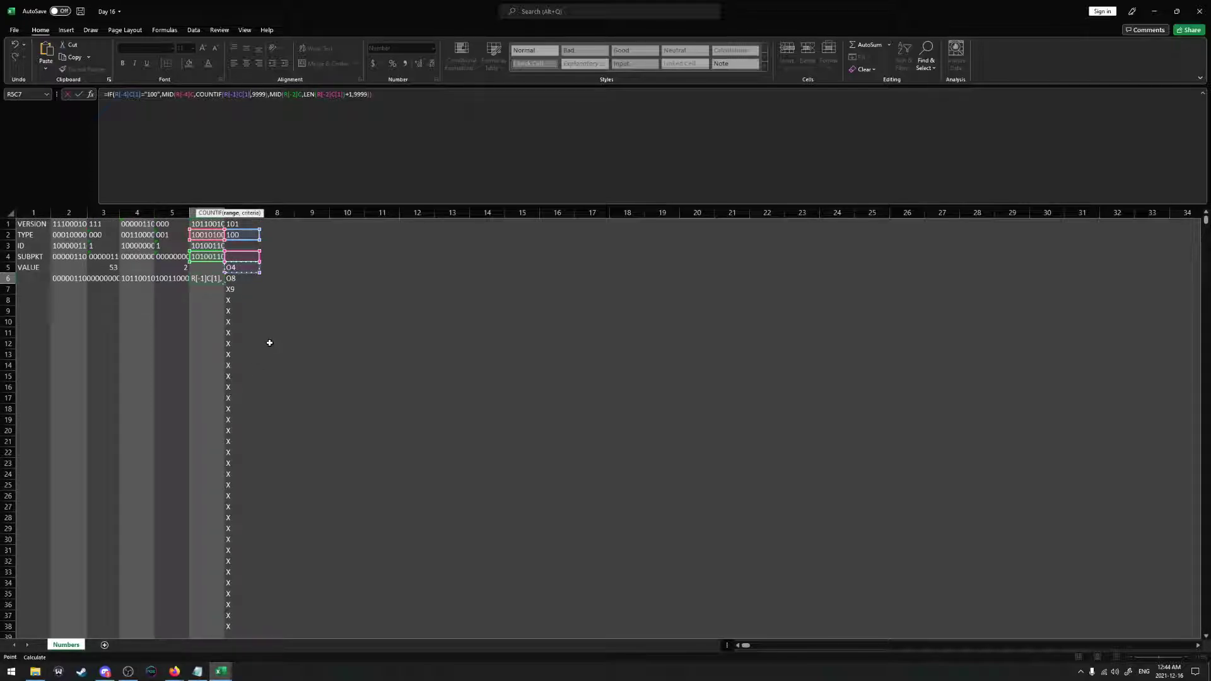
pyautogui.press('F8')
# Extend the COUNTIF range to R[-100]C[1], remove stray characters and close the parenthesis
pyautogui.write('R')
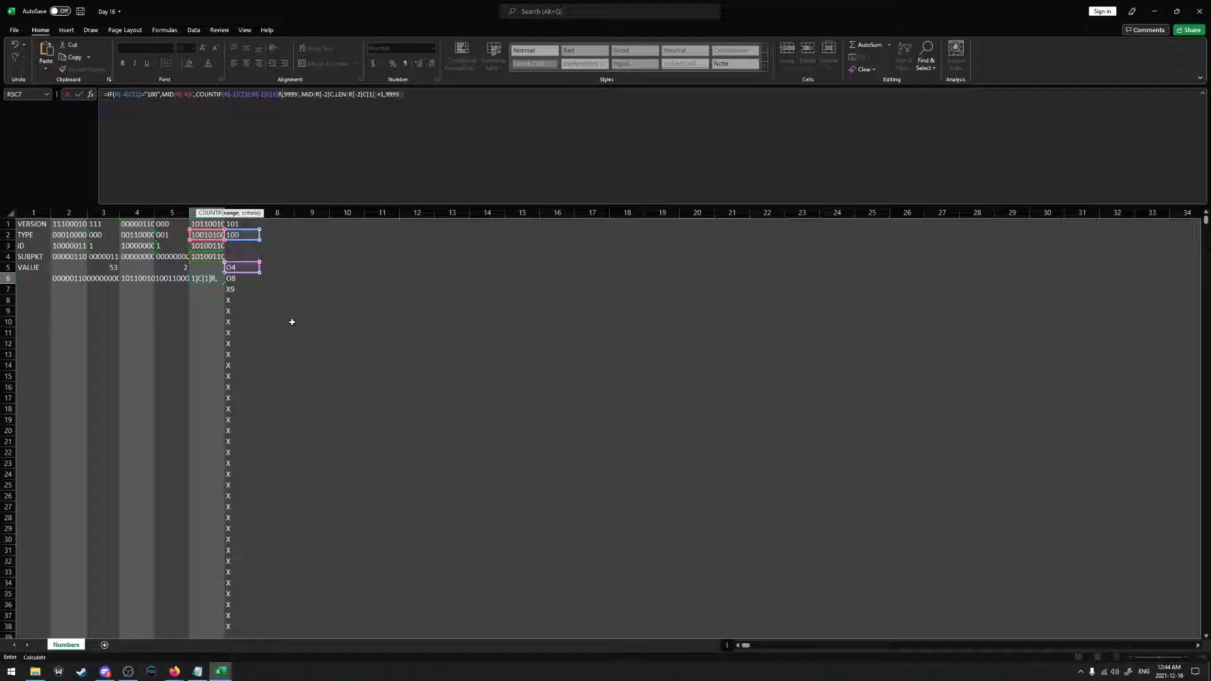
pyautogui.press('BackSpace')
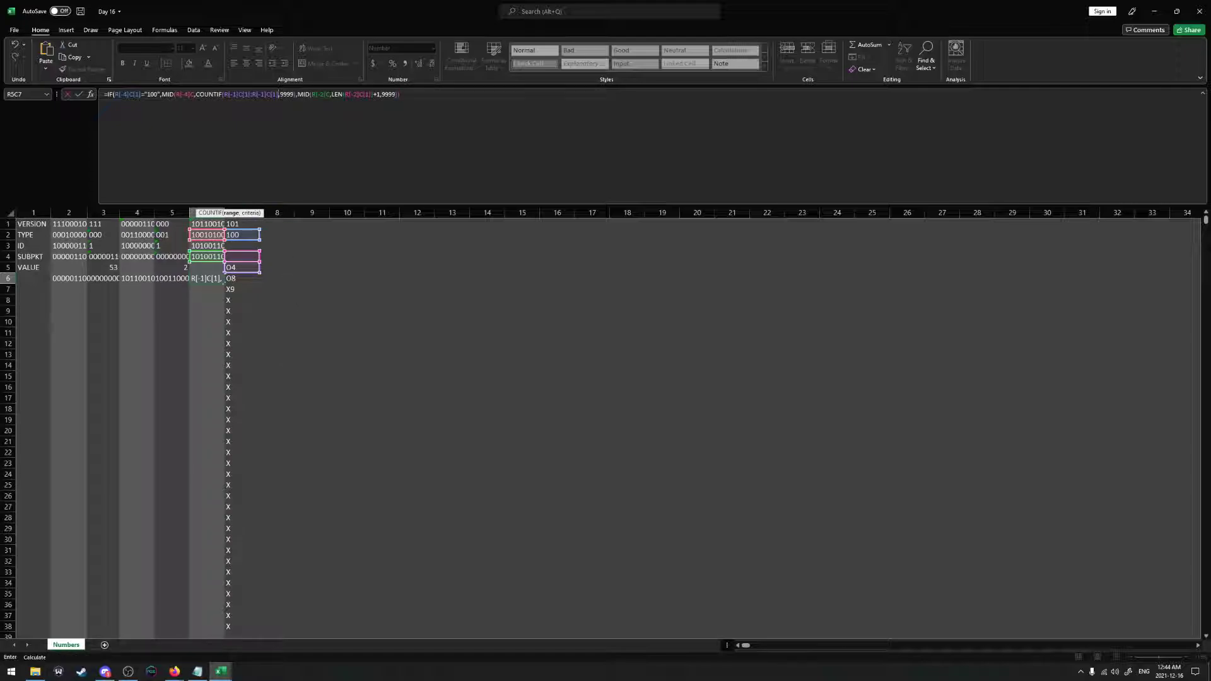
pyautogui.click(263, 94)
pyautogui.write('00')
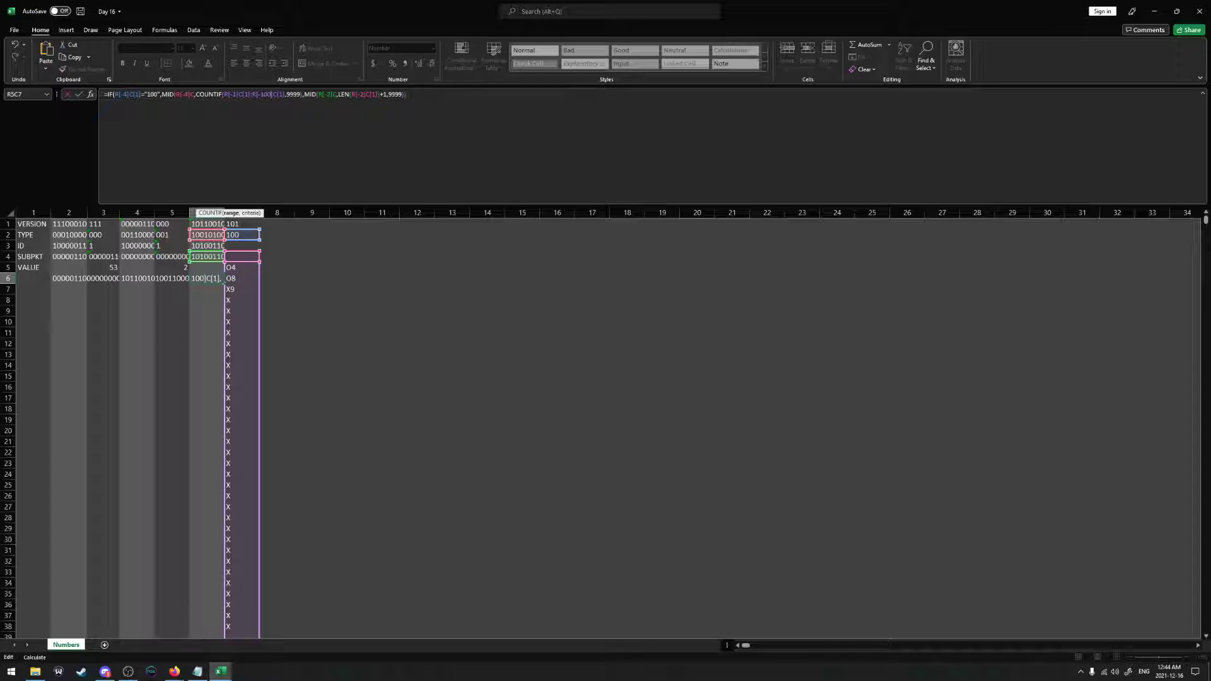
pyautogui.write('",')
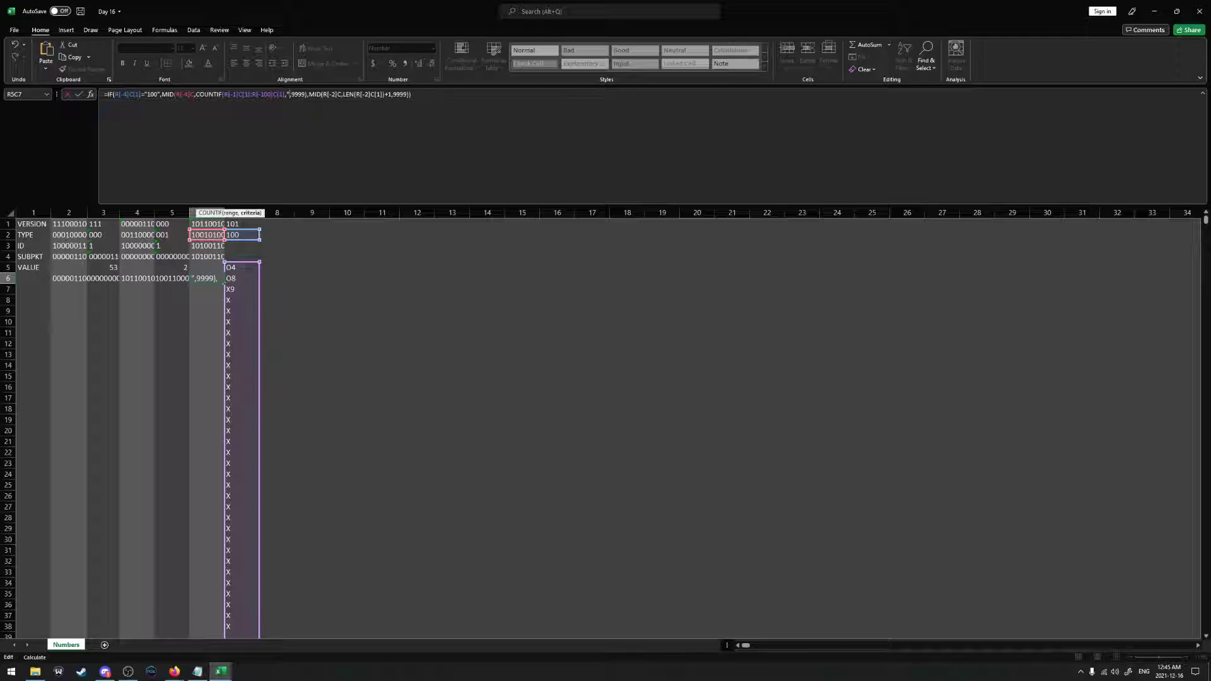
pyautogui.press('BackSpace')
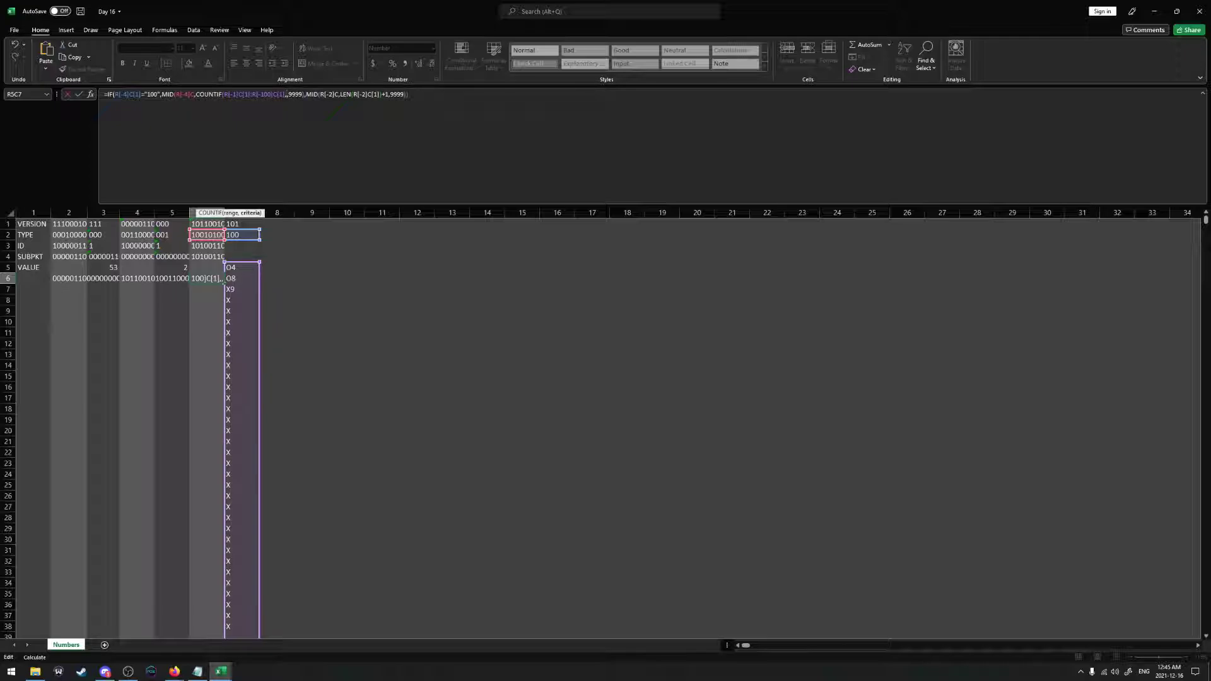
pyautogui.press('BackSpace')
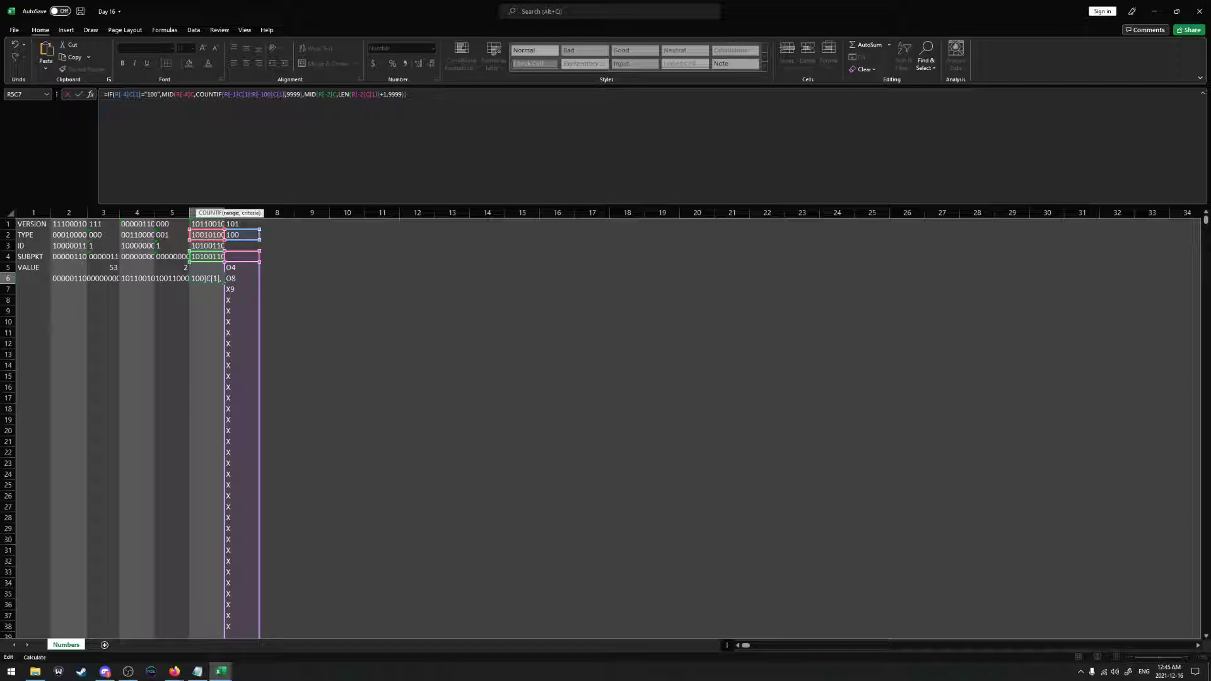
pyautogui.write(',')
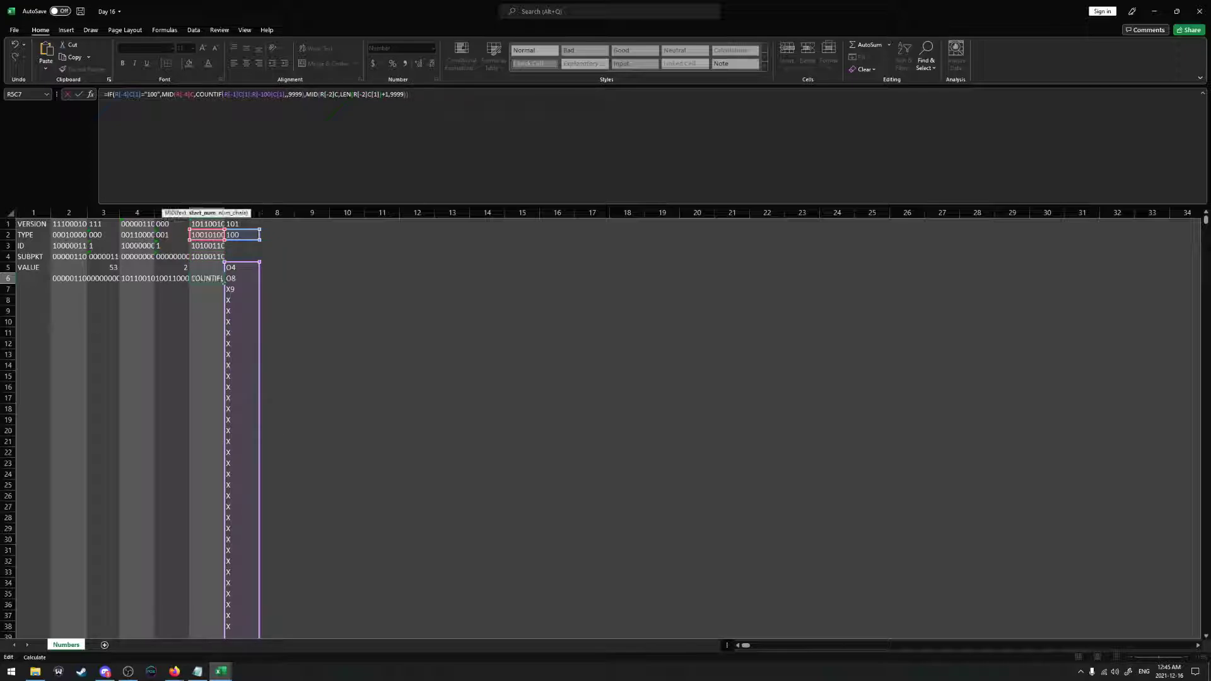
pyautogui.write(')')
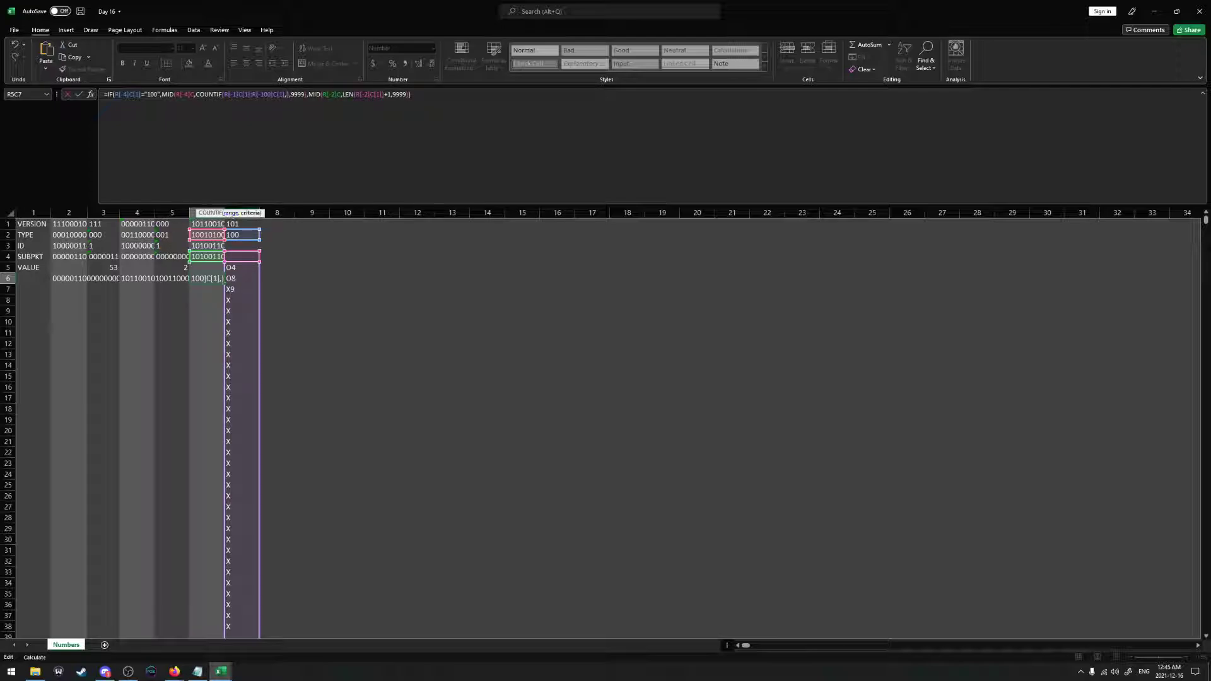
pyautogui.hotkey('alt', 'Tab')
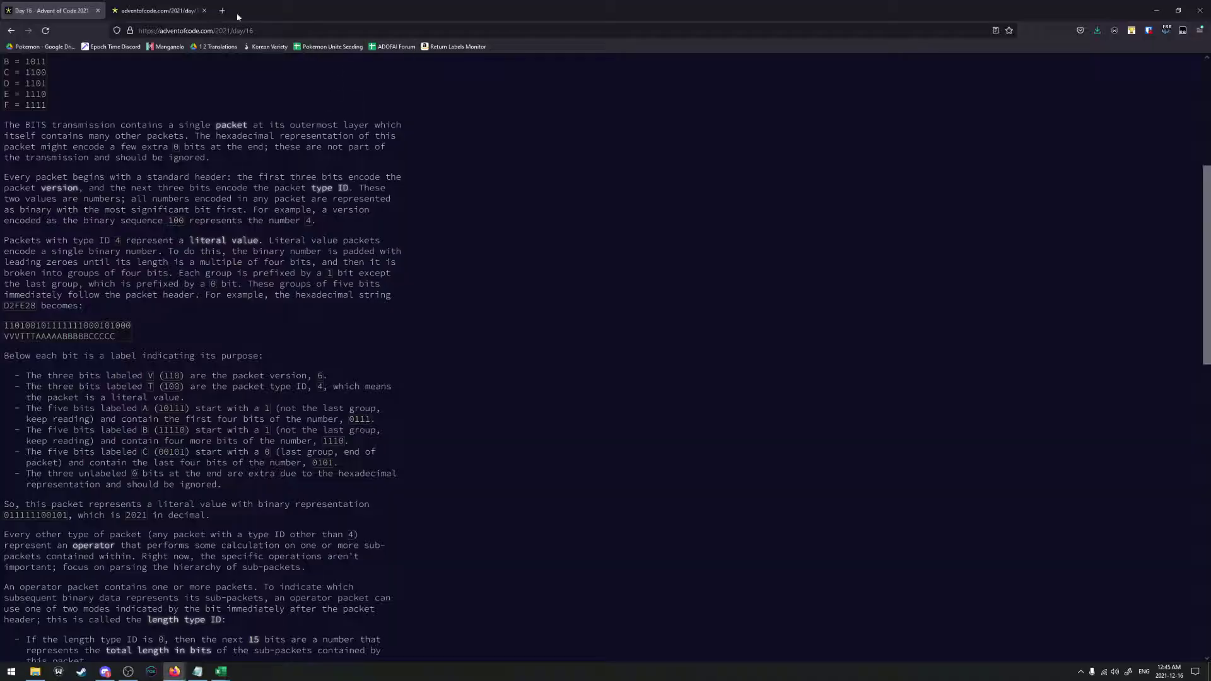
# Search 'count number of calls with length' and copy ExtendOffice's SUMPRODUCT(N(LEN(A1:A4)>230)) example formula
pyautogui.click(223, 11)
pyautogui.write('count num')
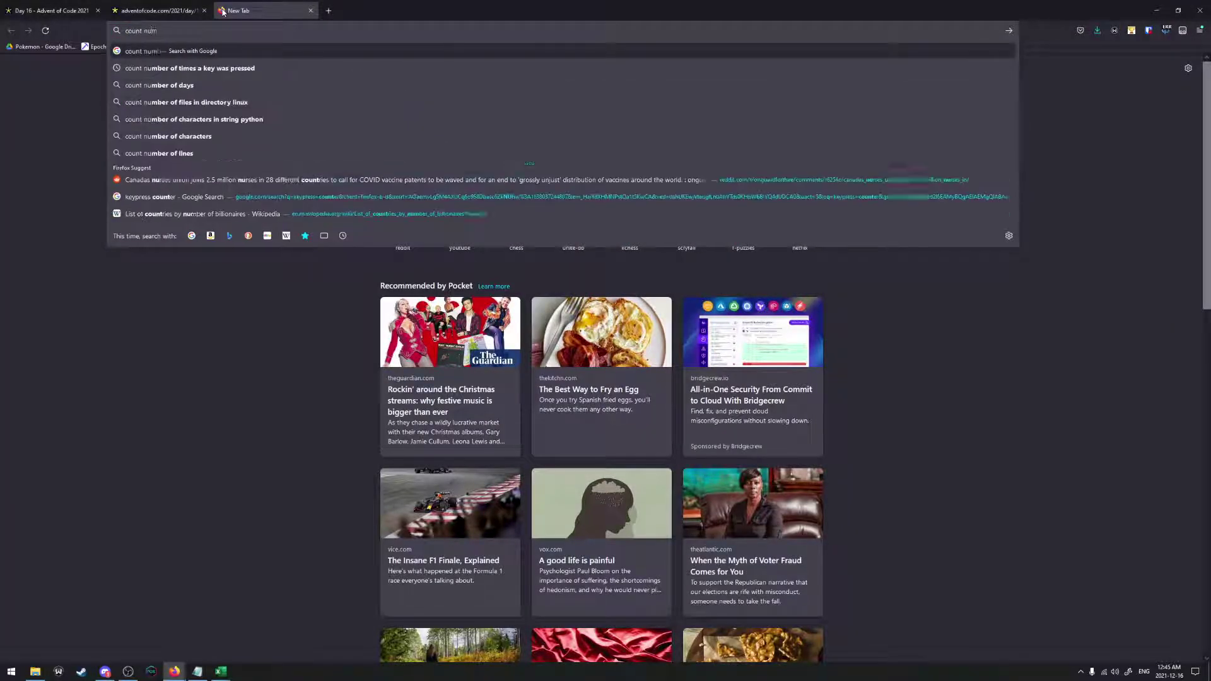
pyautogui.write('ber of calls ')
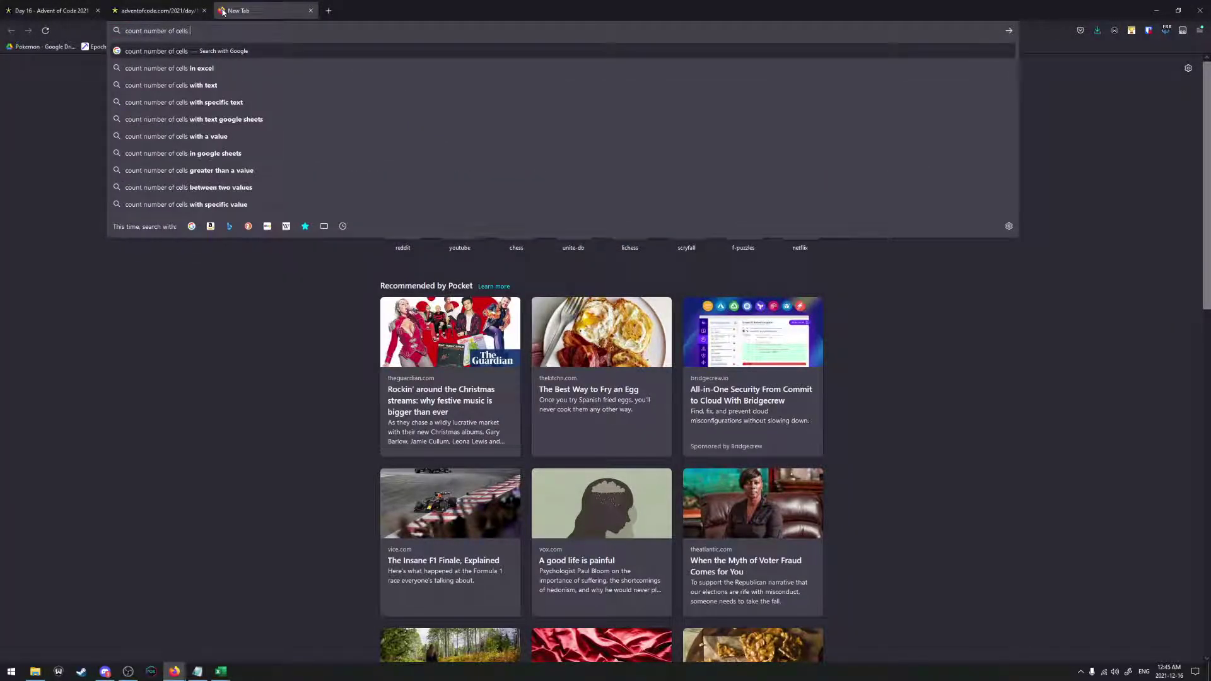
pyautogui.write('with length')
pyautogui.press('Return')
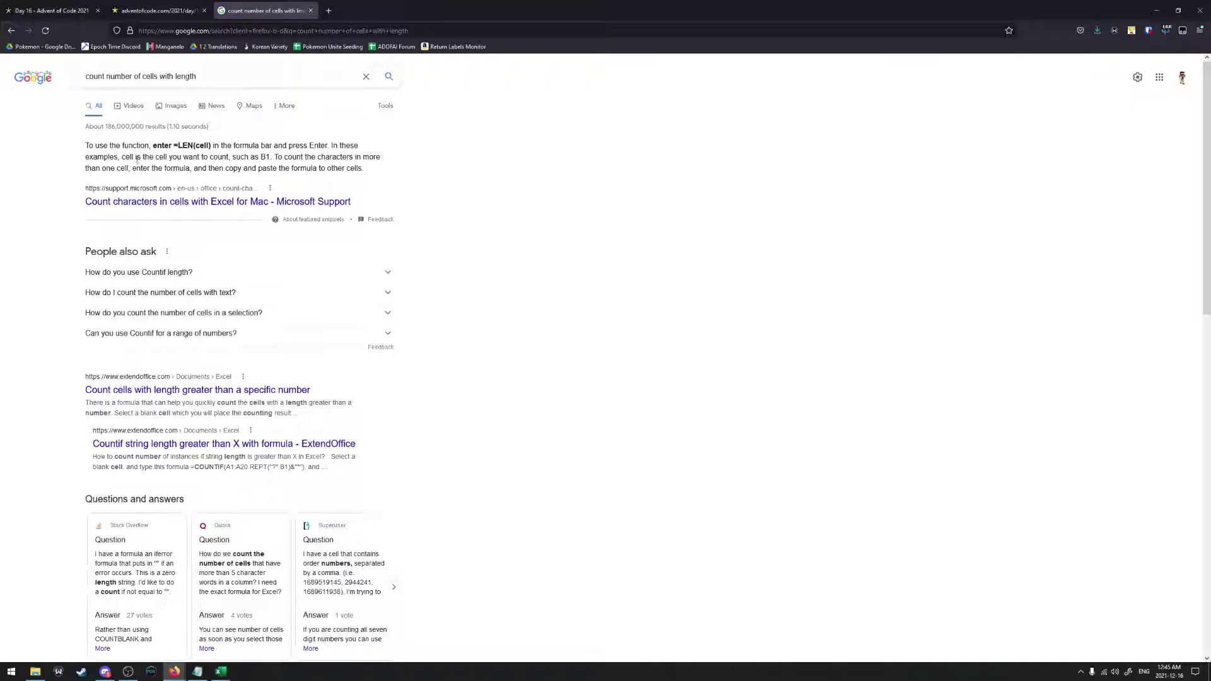
pyautogui.scroll(-3, 4, 202)
pyautogui.middleClick(178, 293)
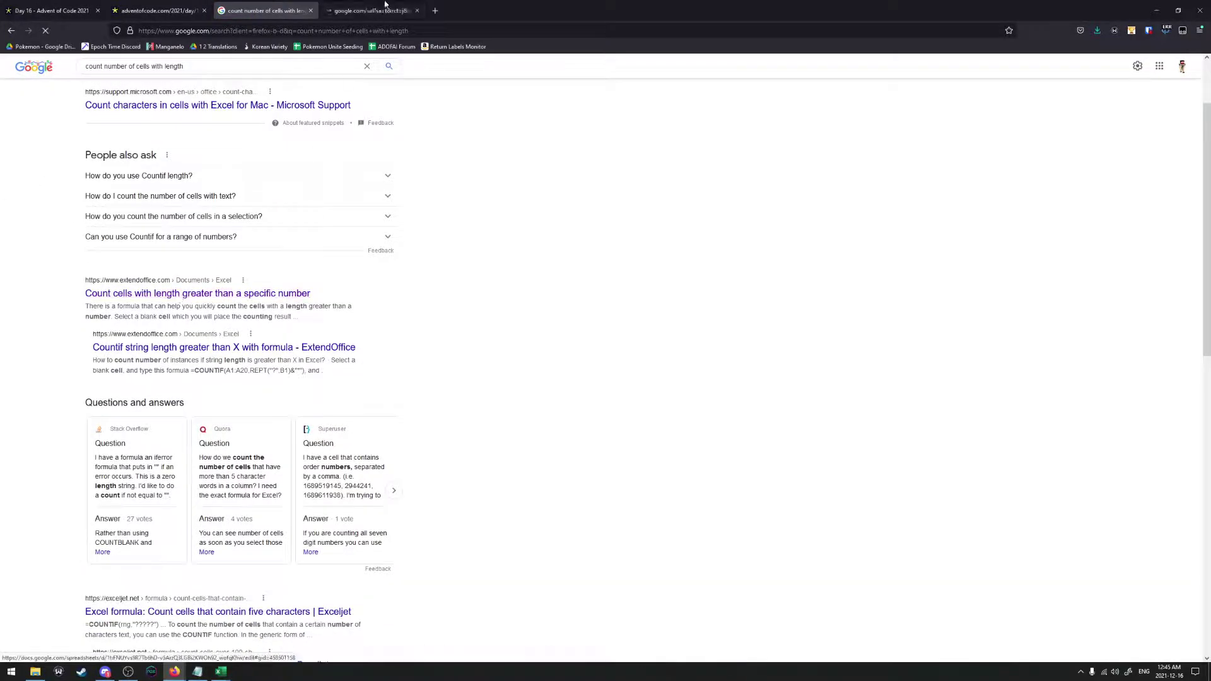
pyautogui.click(366, 10)
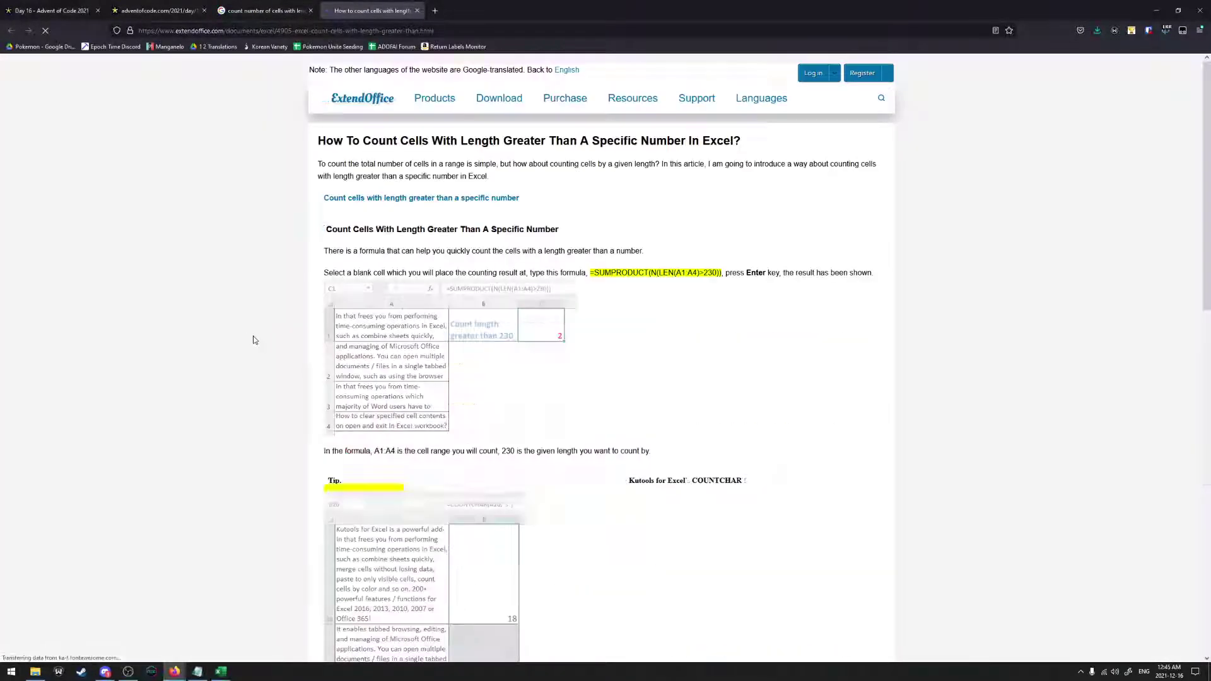
pyautogui.scroll(-5, 253, 338)
pyautogui.scroll(3, 244, 333)
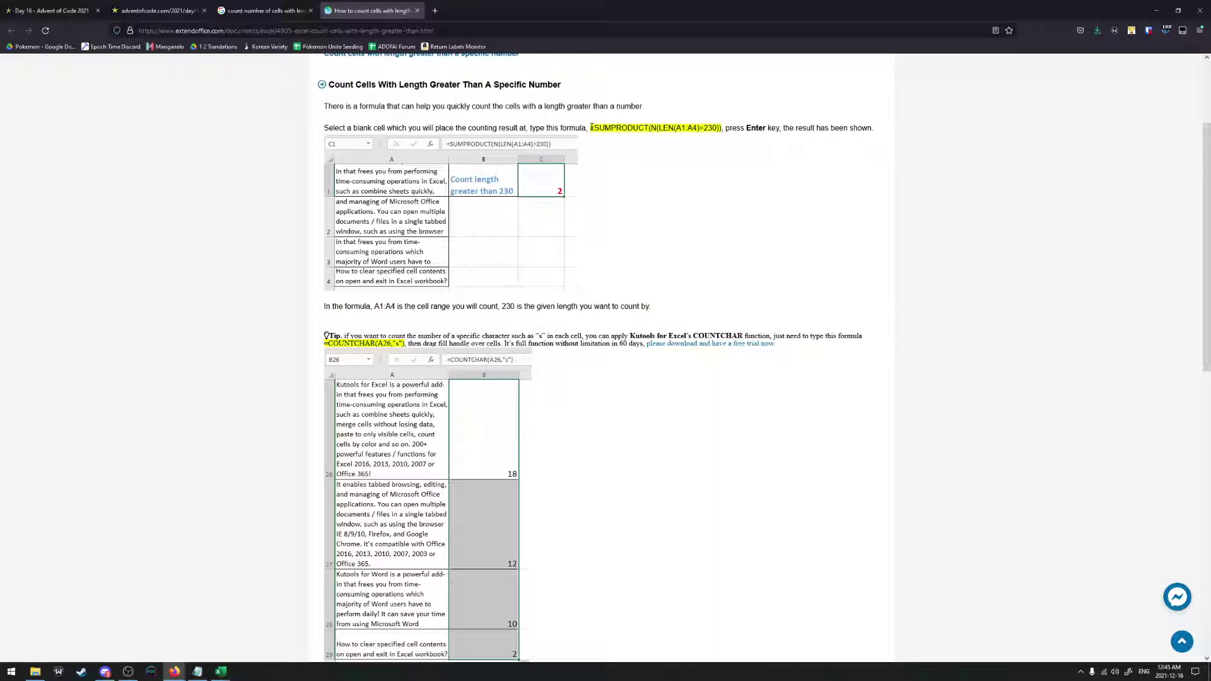
pyautogui.moveTo(591, 128); pyautogui.dragTo(720, 131)
pyautogui.hotkey('ctrl', 'c')
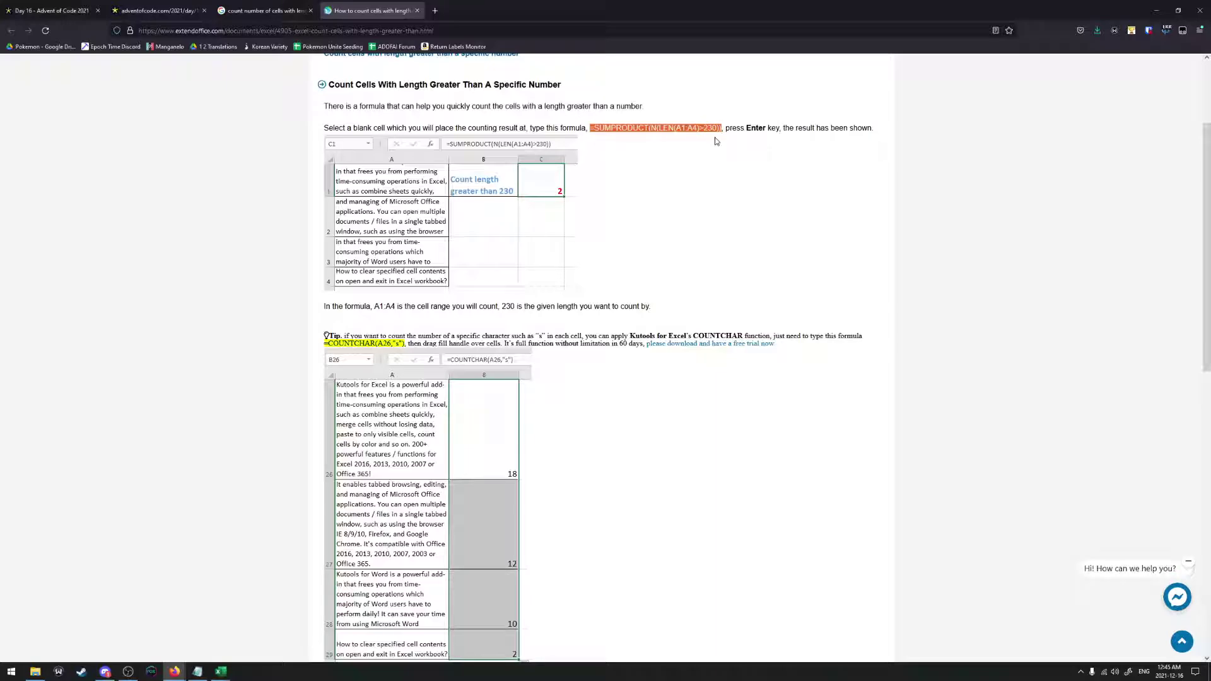
pyautogui.hotkey('alt', 'Tab')
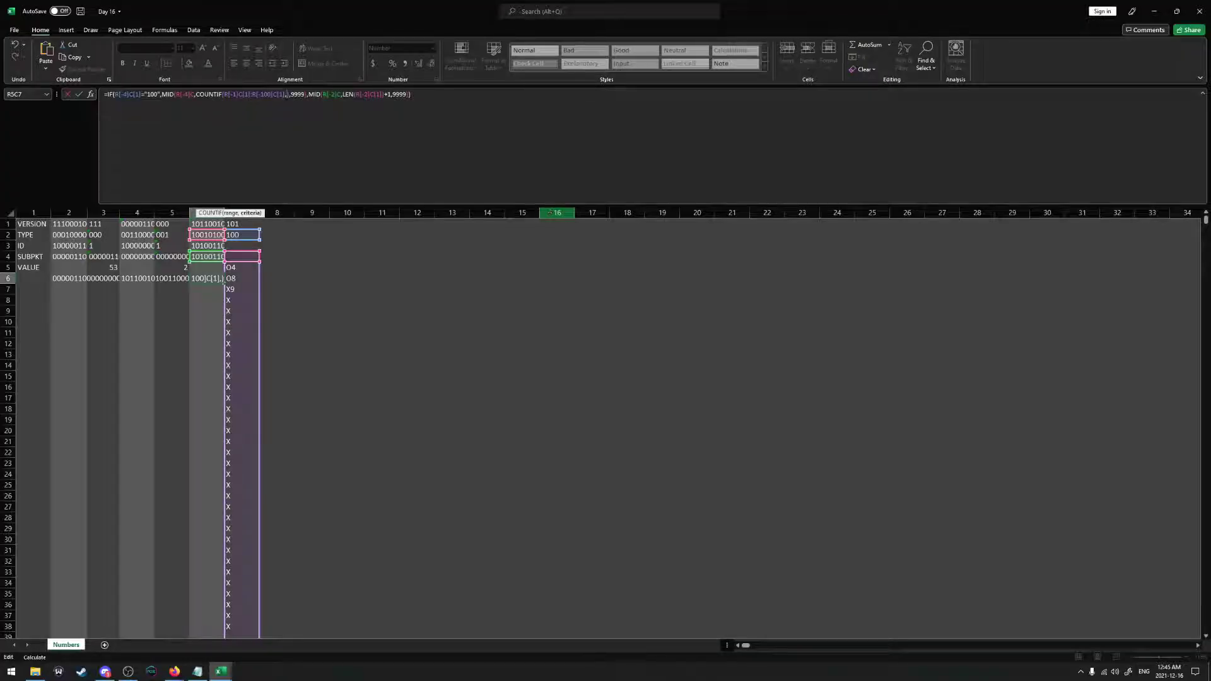
# Paste the SUMPRODUCT formula over the COUNTIF part of R6C6 and drop its leading equals sign
pyautogui.click(196, 94)
pyautogui.moveTo(195, 94); pyautogui.dragTo(288, 94)
pyautogui.hotkey('ctrl', 'v')
pyautogui.write(')')
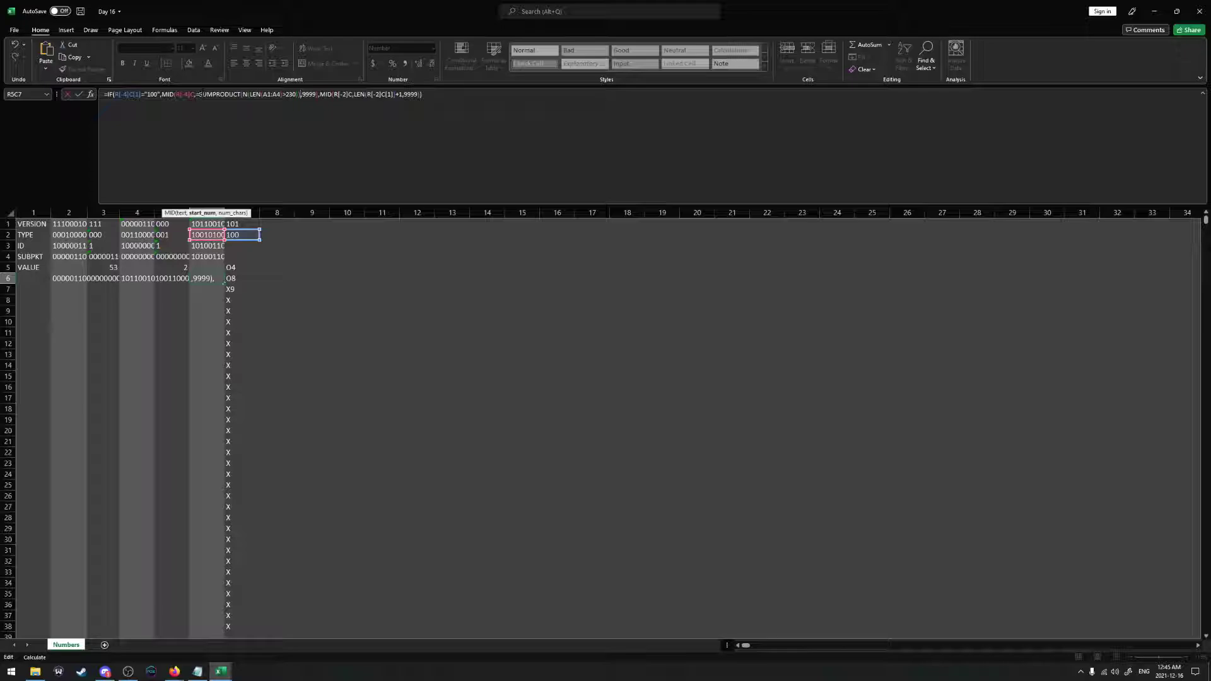
pyautogui.click(196, 94)
pyautogui.press('BackSpace')
pyautogui.hotkey('alt', 'Tab')
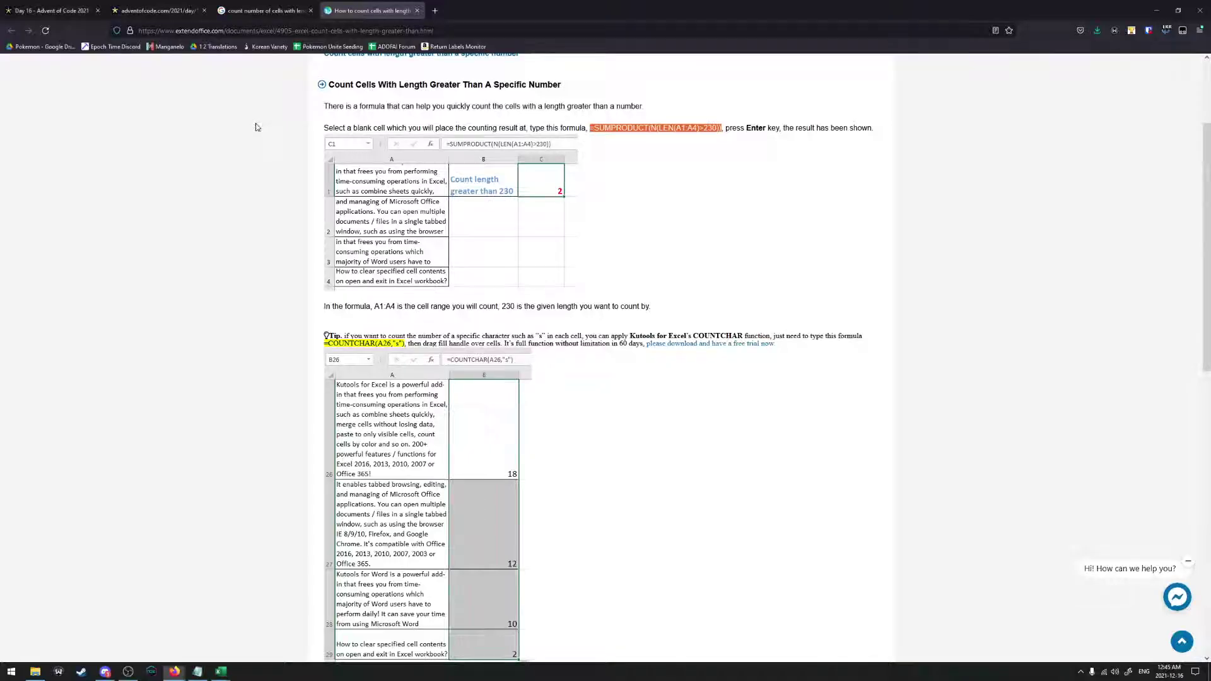
pyautogui.scroll(1, 630, 281)
pyautogui.scroll(2, 631, 281)
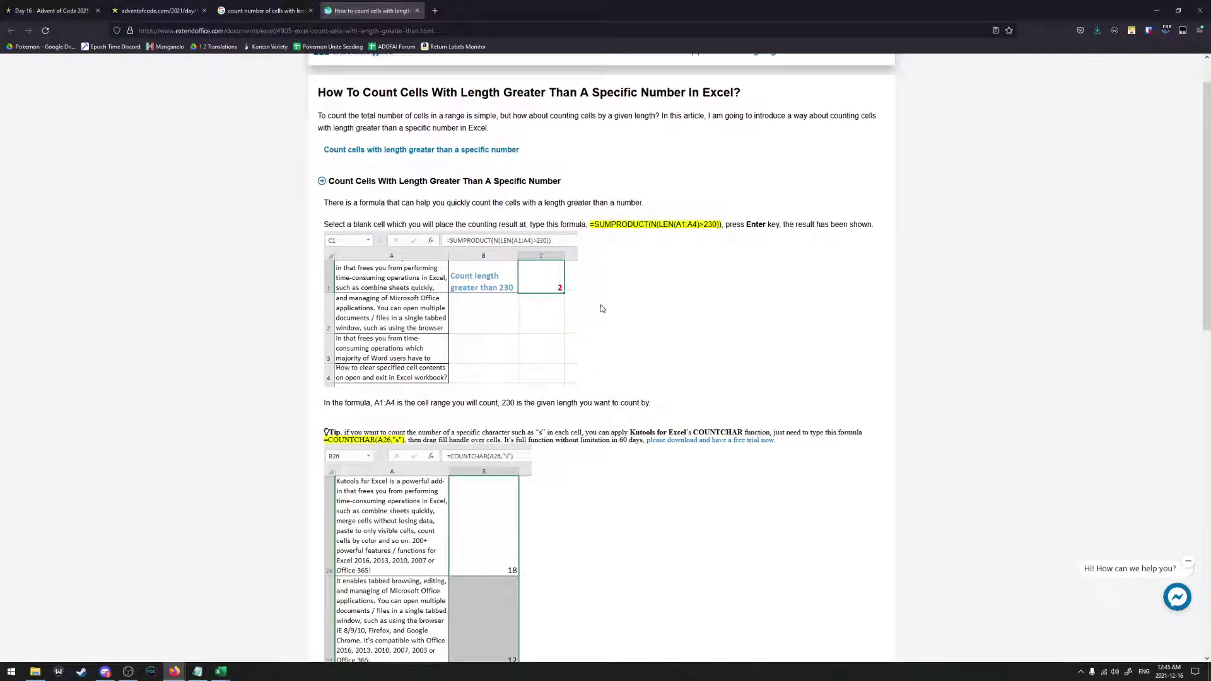
pyautogui.hotkey('alt', 'Tab')
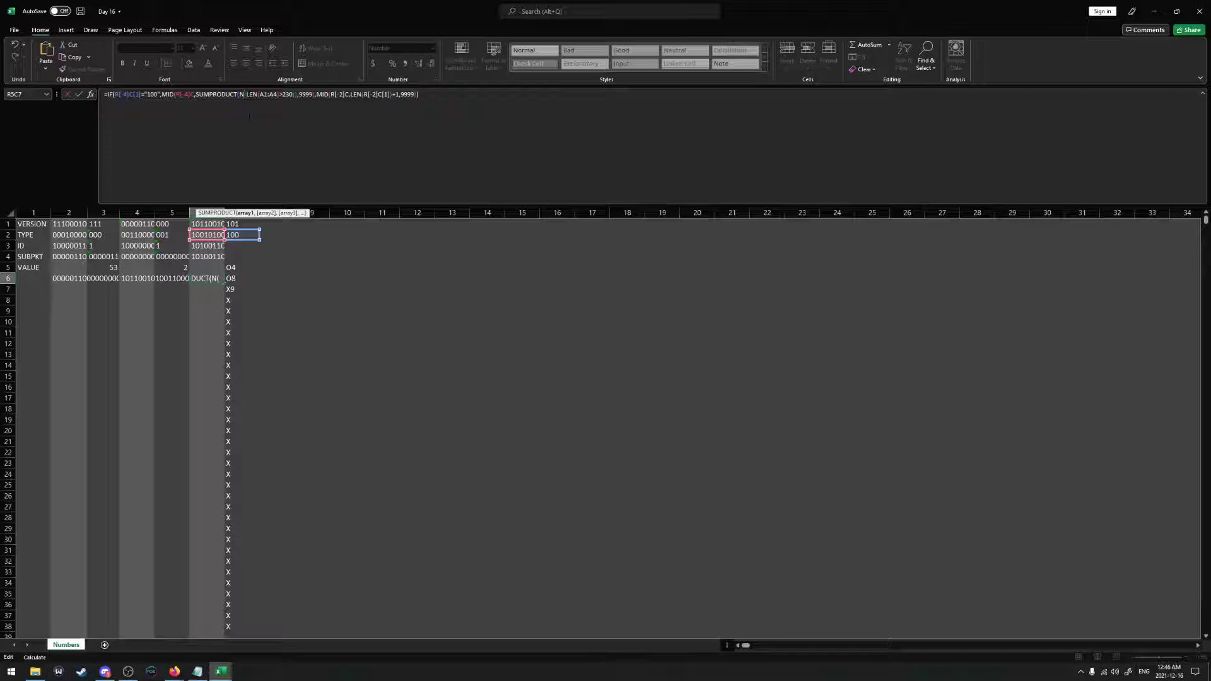
# Replace the LEN sample range A1:A4 with R[-1]C[1]:R[100]C[1]
pyautogui.write('(')
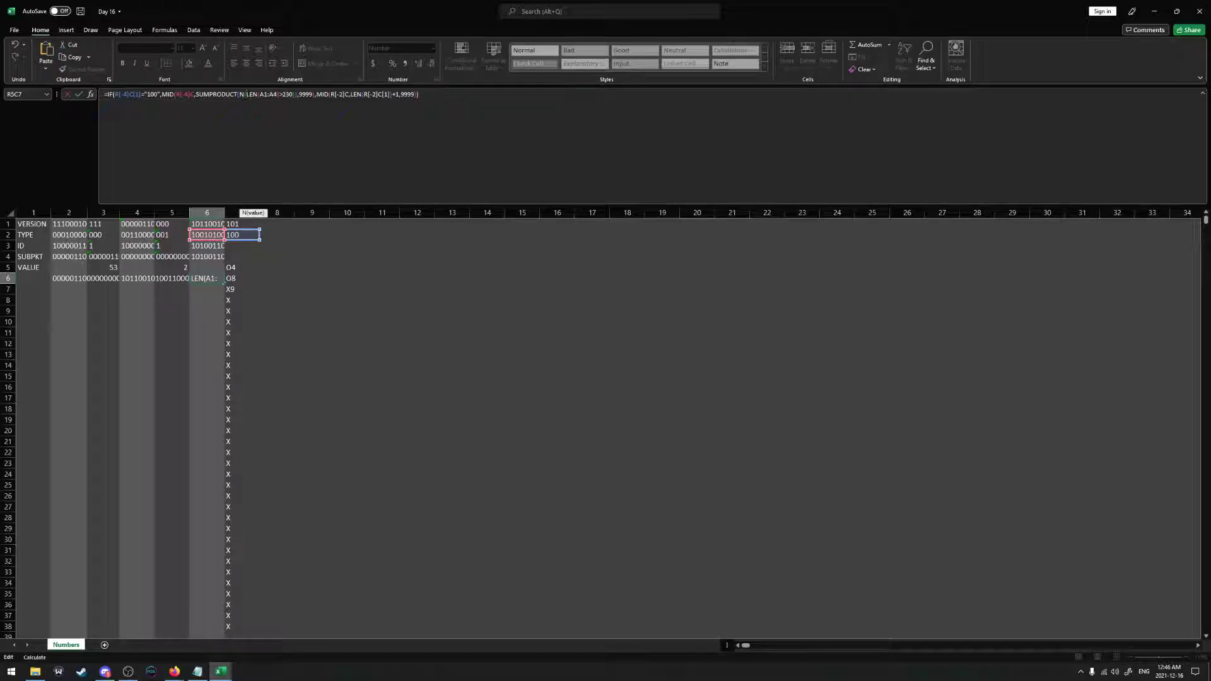
pyautogui.click(263, 94)
pyautogui.press('BackSpace')
pyautogui.press('BackSpace')
pyautogui.write('R')
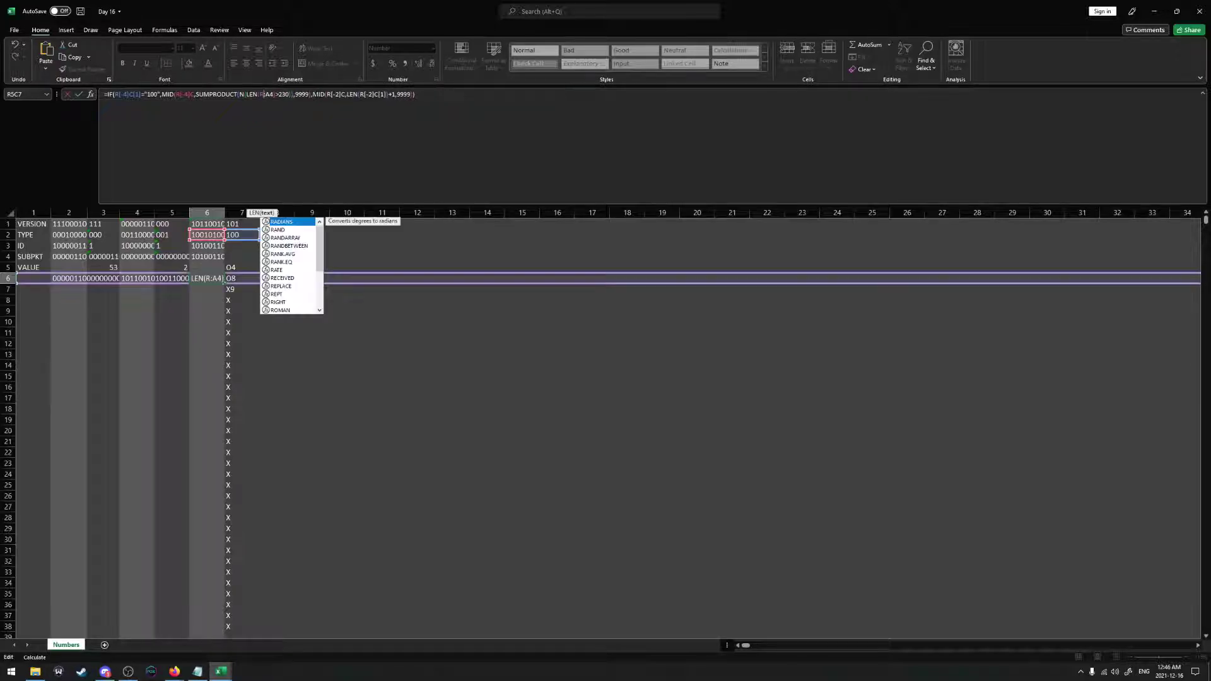
pyautogui.write('[-1]')
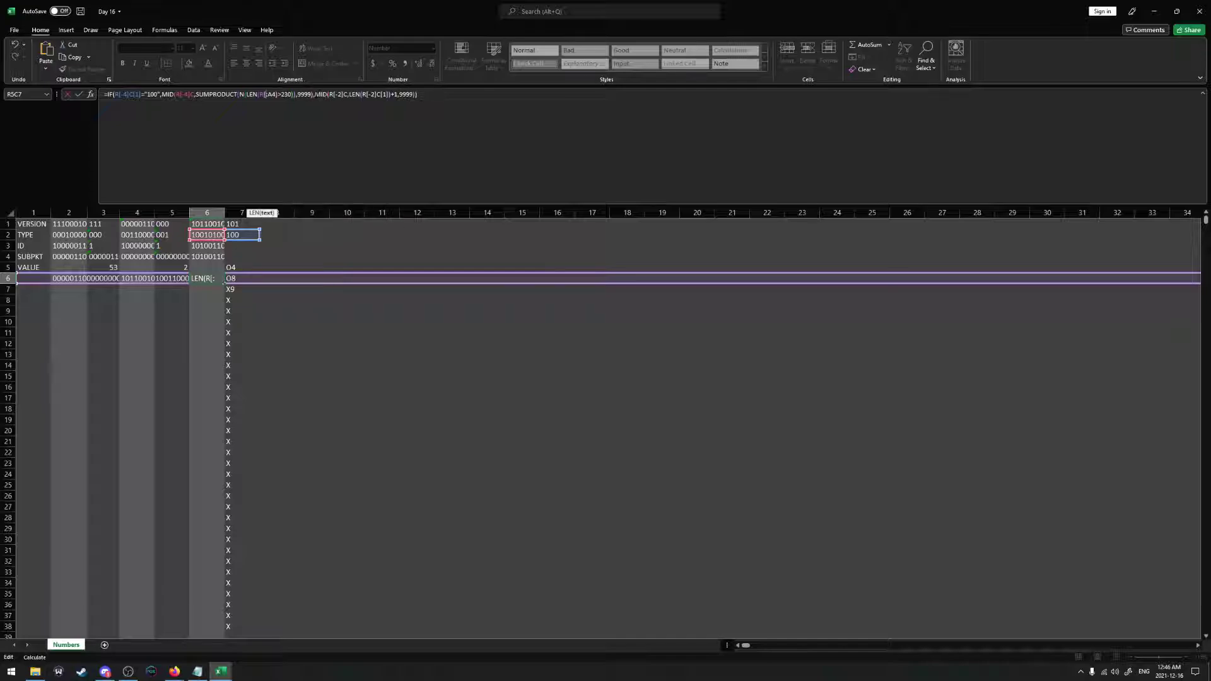
pyautogui.write('C[1]')
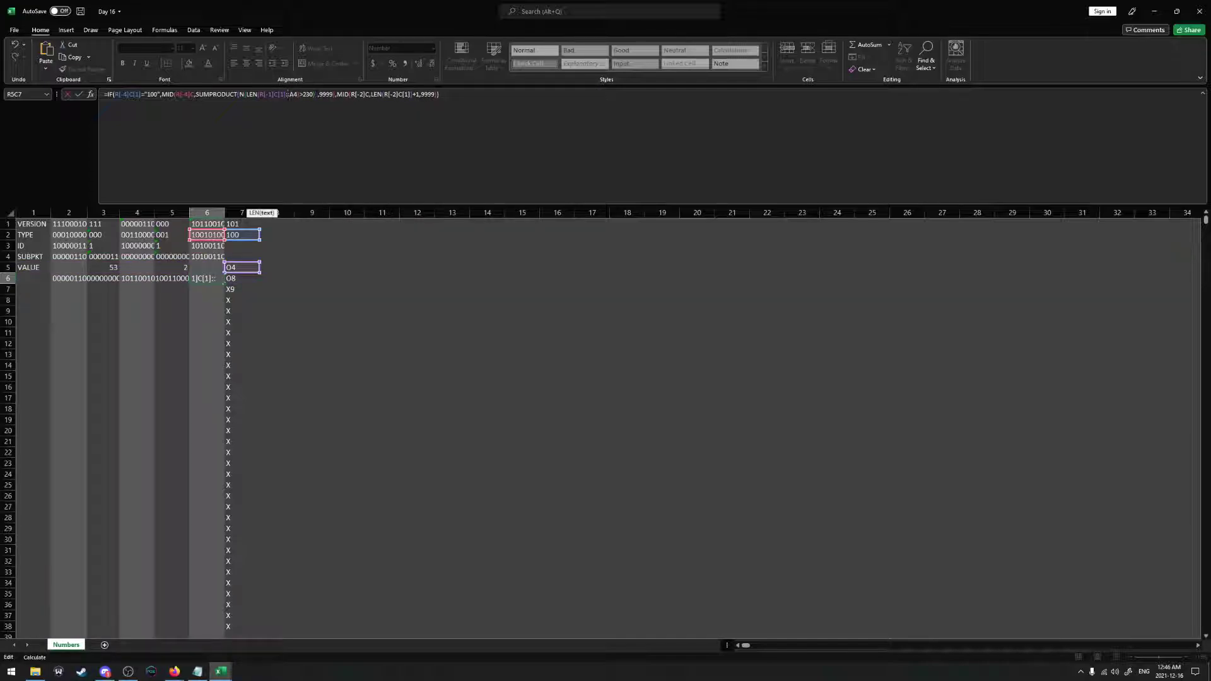
pyautogui.press('BackSpace')
pyautogui.press('BackSpace')
pyautogui.write('R[')
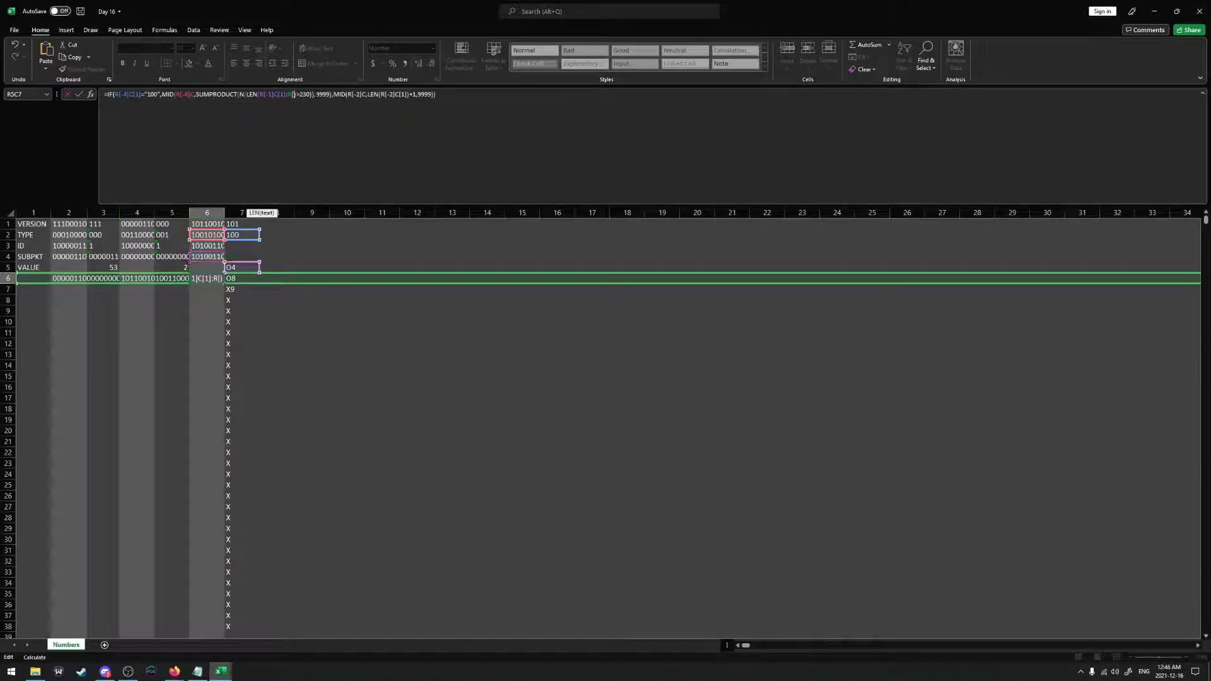
pyautogui.write('100]')
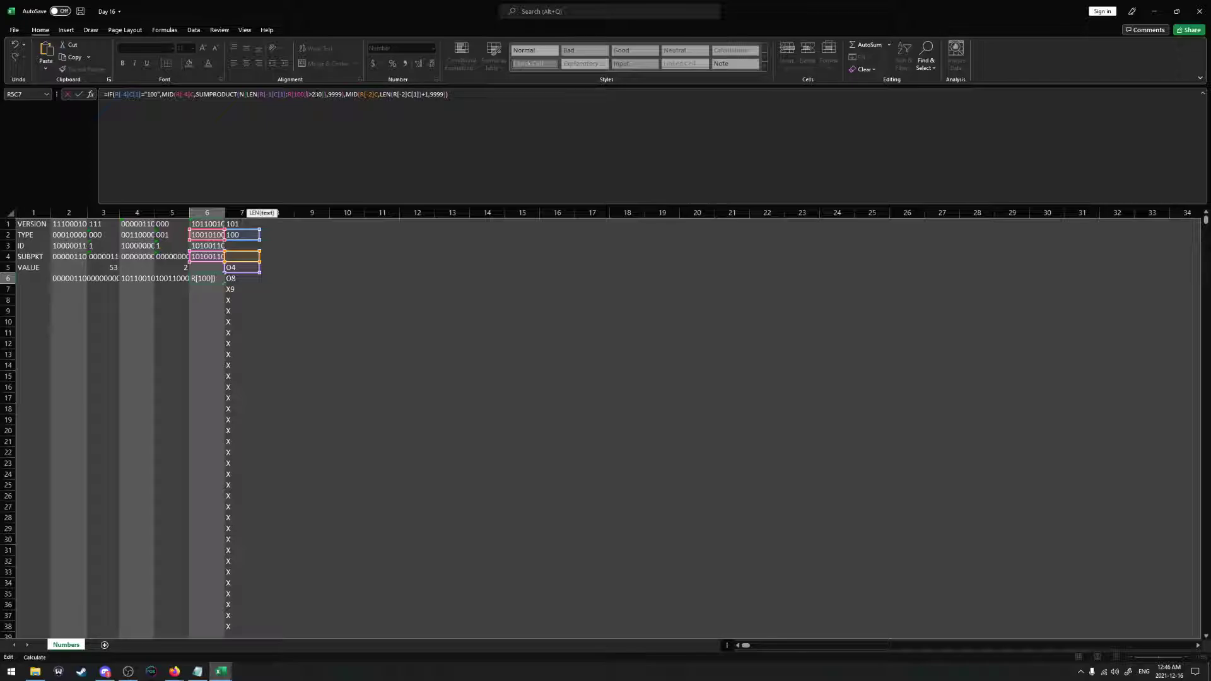
pyautogui.write('C[1]')
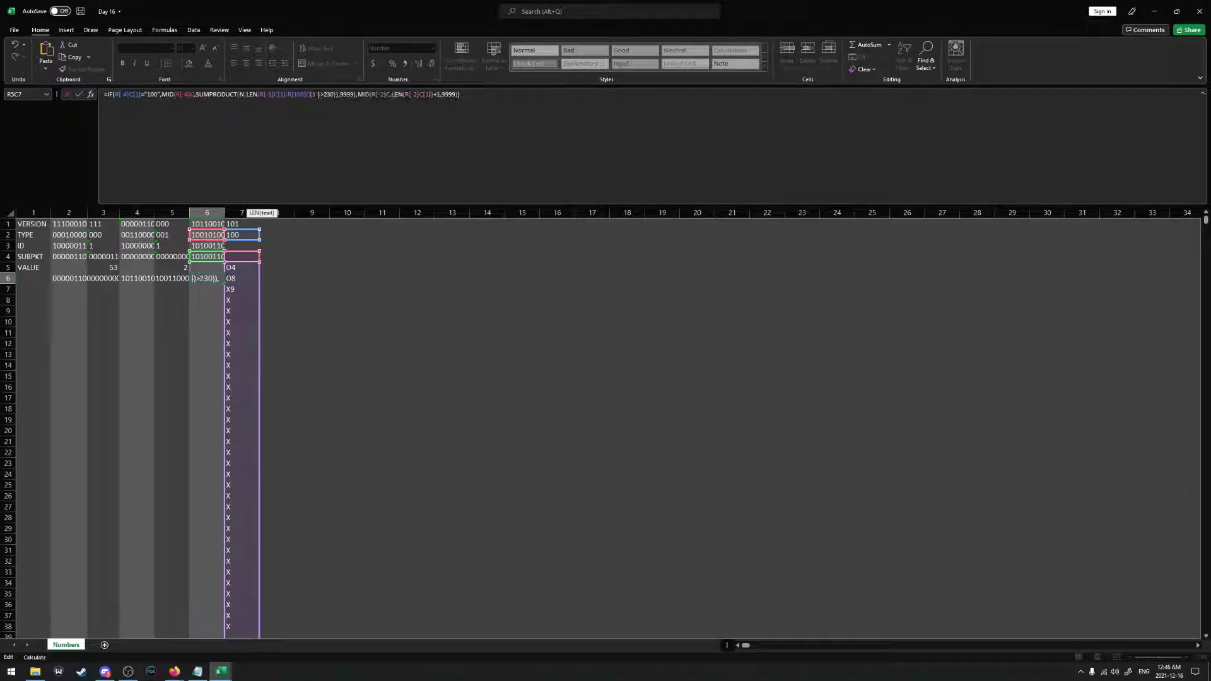
pyautogui.write(')>230)')
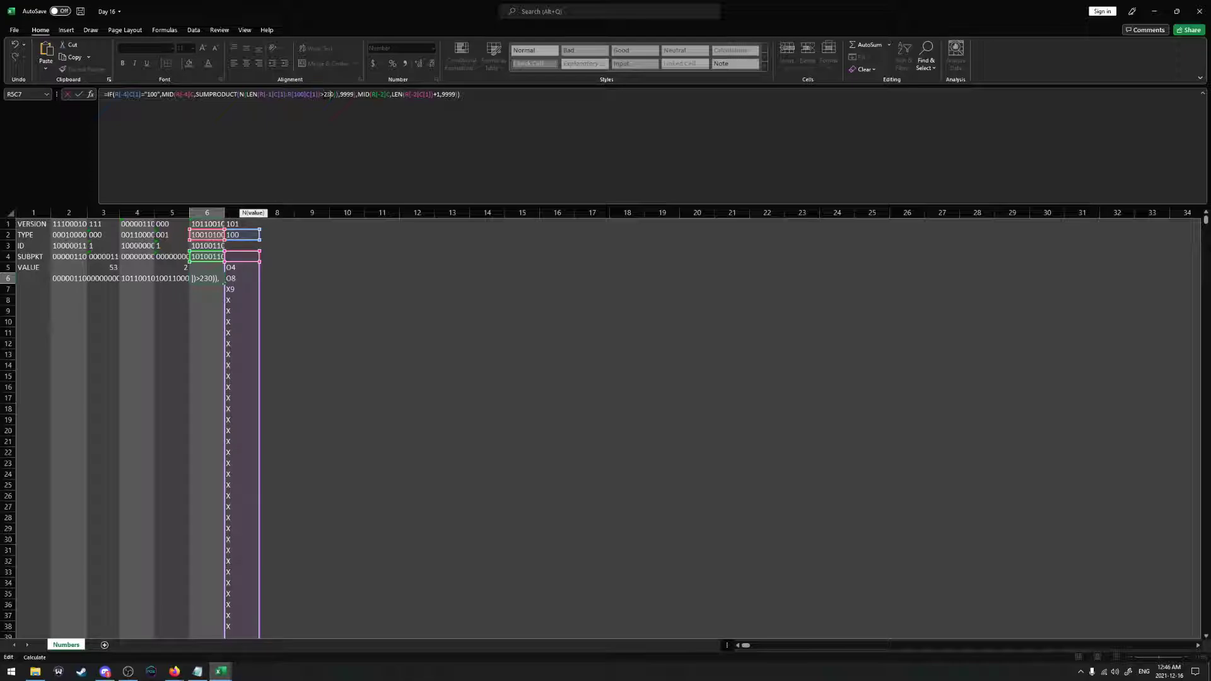
pyautogui.hotkey('alt', 'Tab')
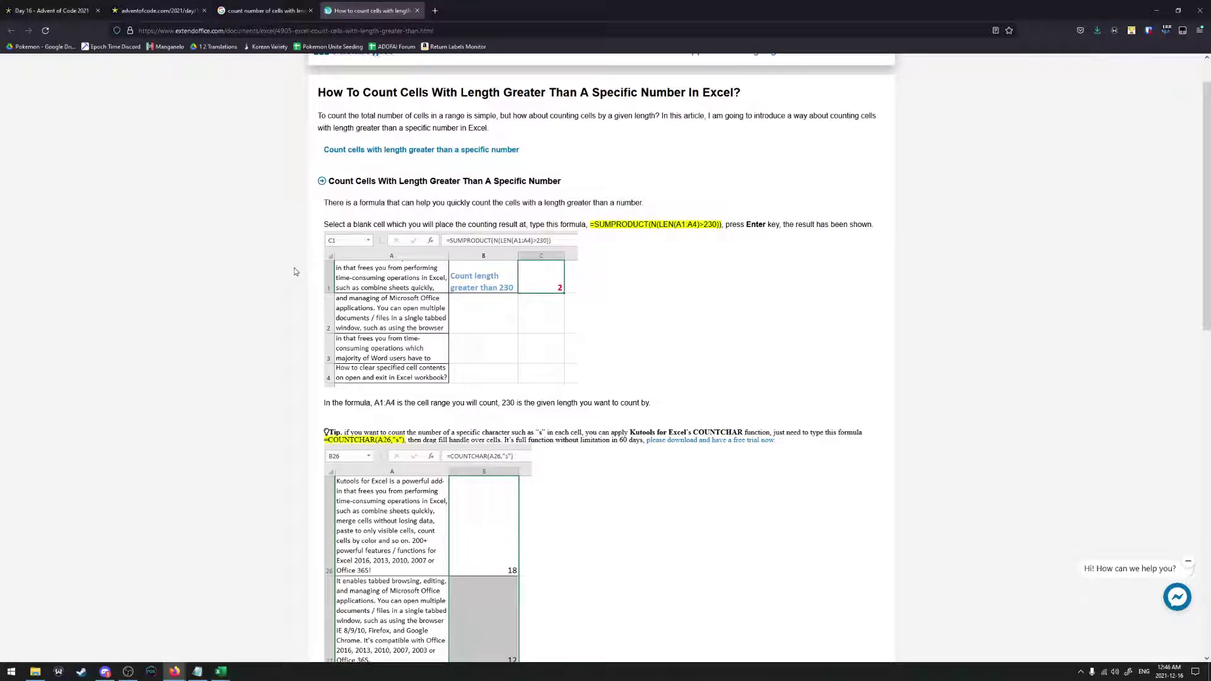
pyautogui.hotkey('alt', 'Tab')
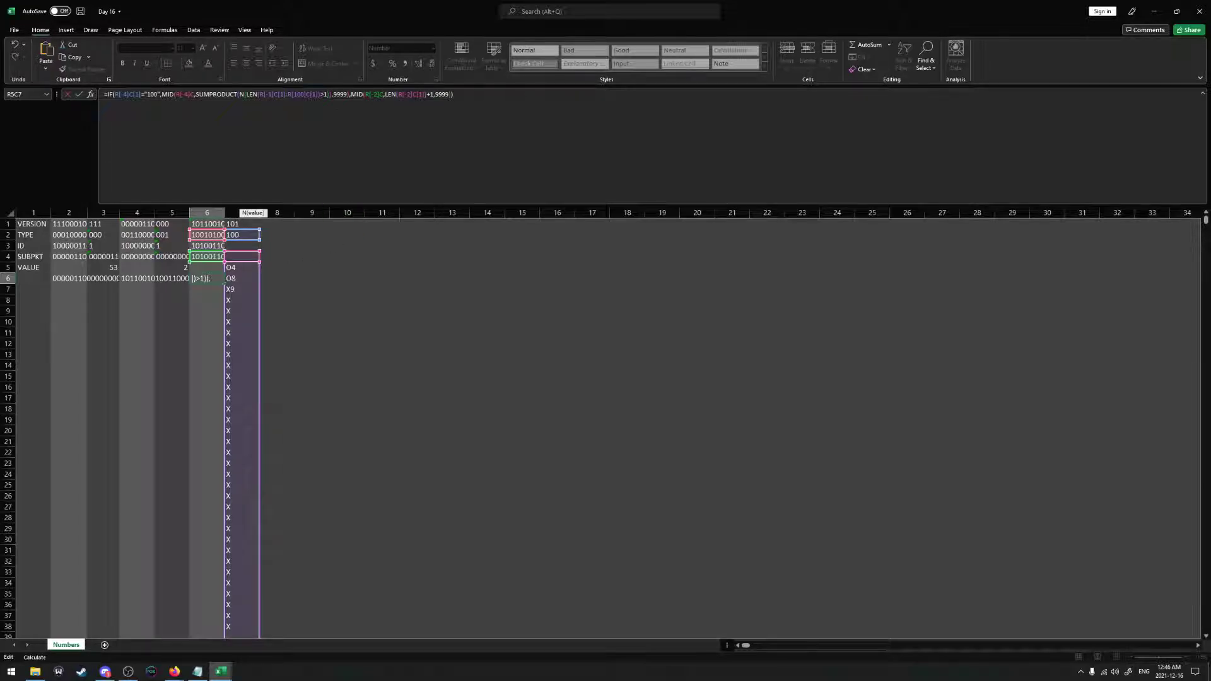
# Append *5+1 to the SUMPRODUCT start position, commit, and widen column 6
pyautogui.press('Right')
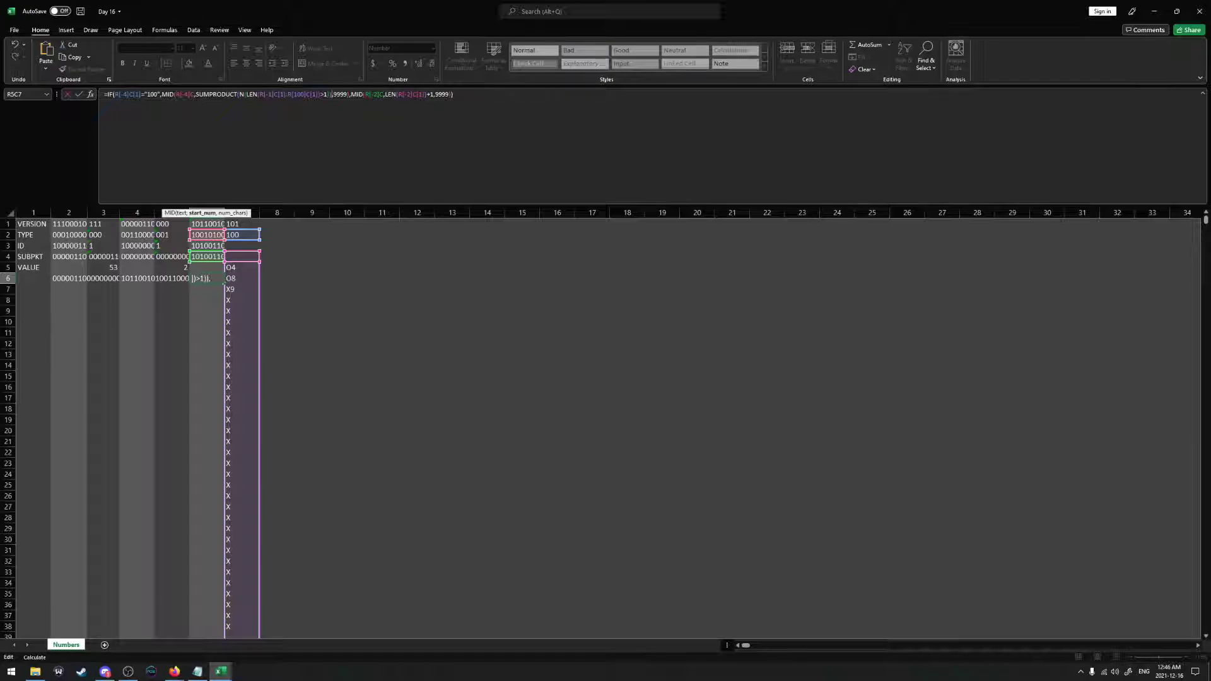
pyautogui.write('*5+1')
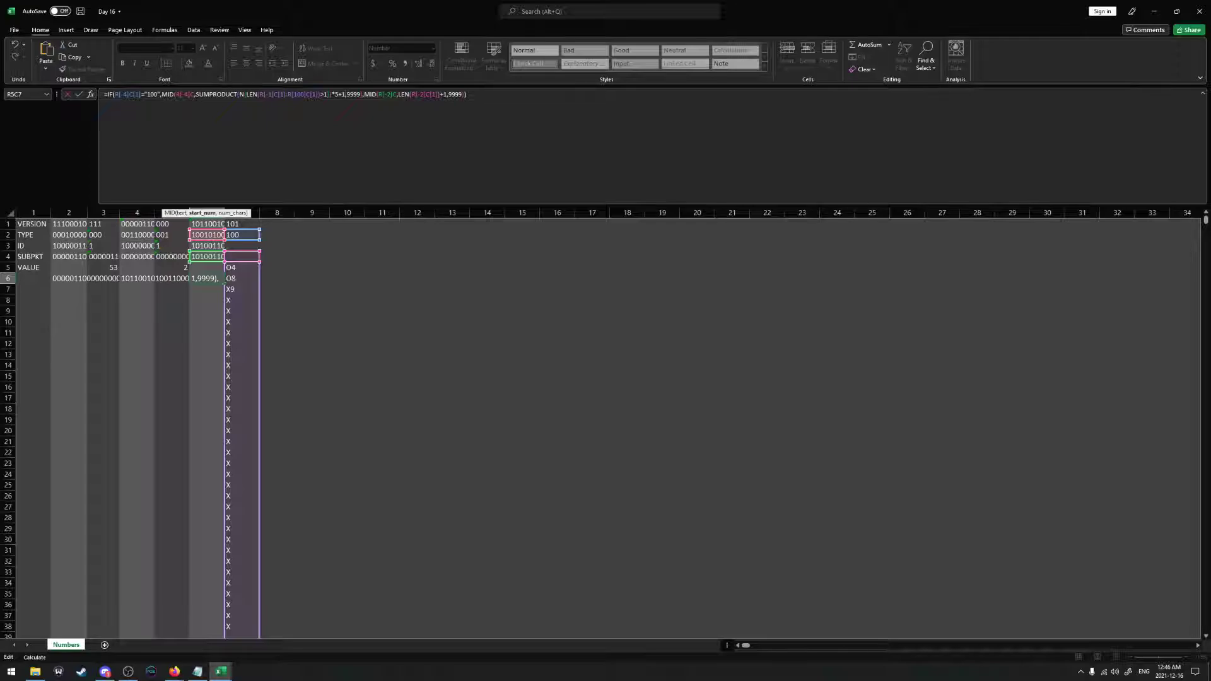
pyautogui.press('Return')
pyautogui.moveTo(259, 213); pyautogui.dragTo(364, 212)
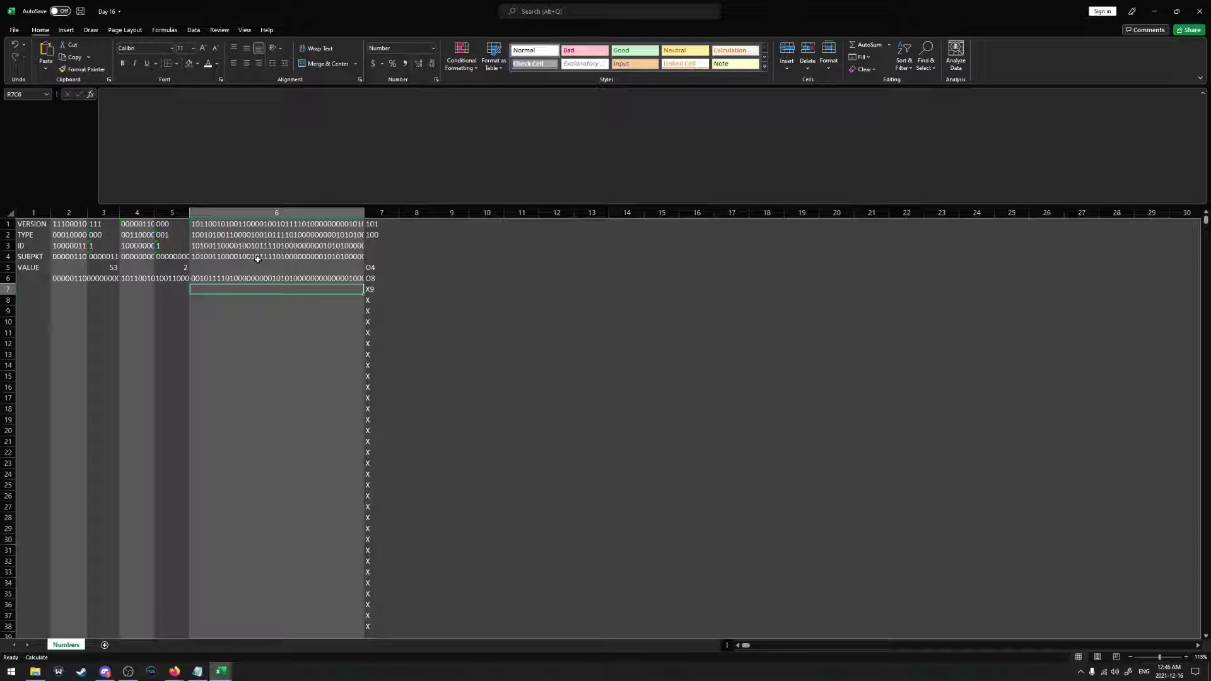
# Change the R6C6 length condition from >1 to >=2
pyautogui.click(217, 278)
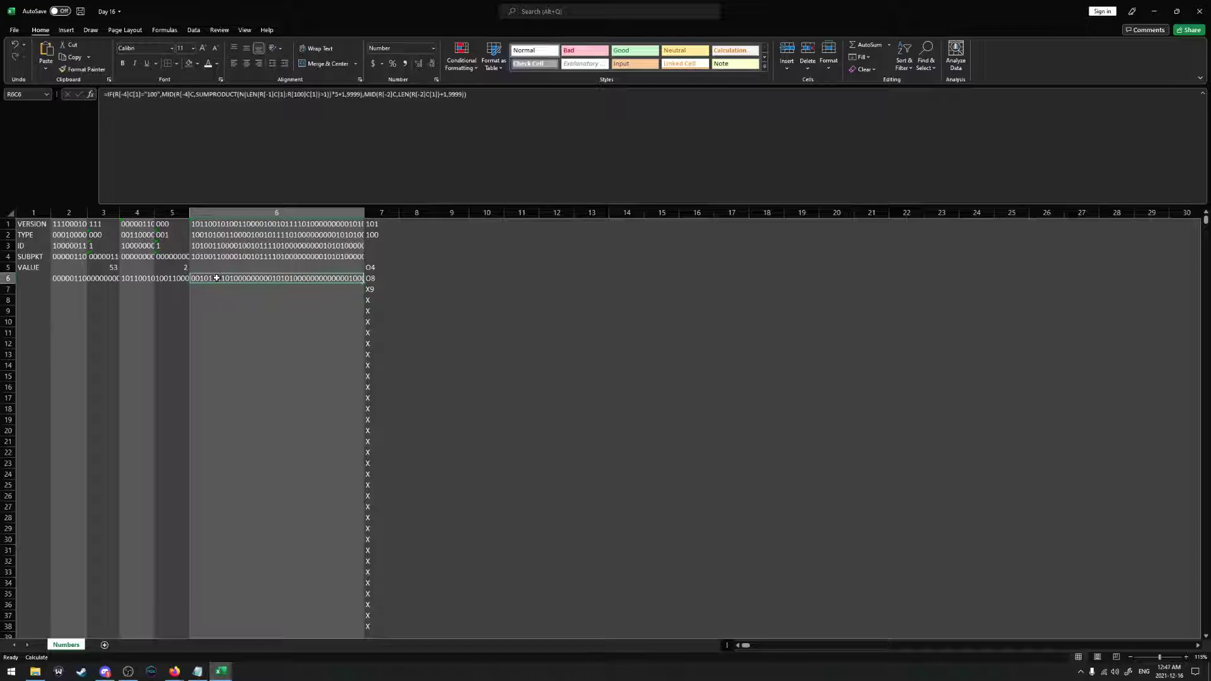
pyautogui.click(470, 116)
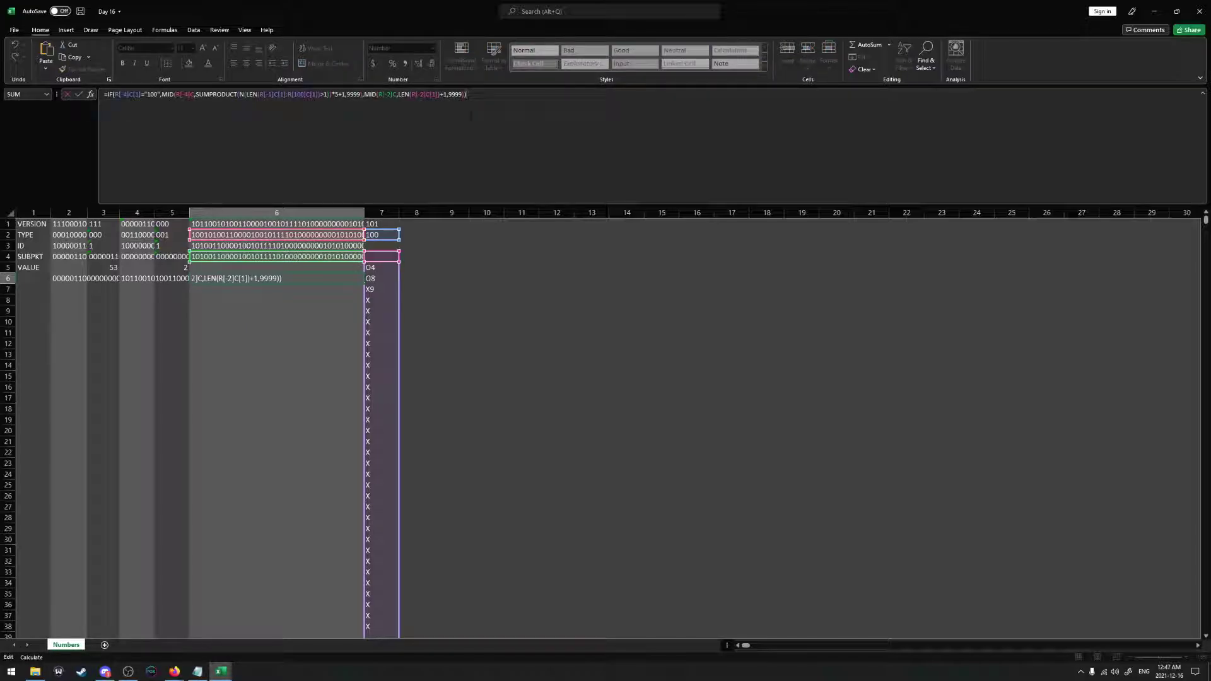
pyautogui.hotkey('alt', 'Tab')
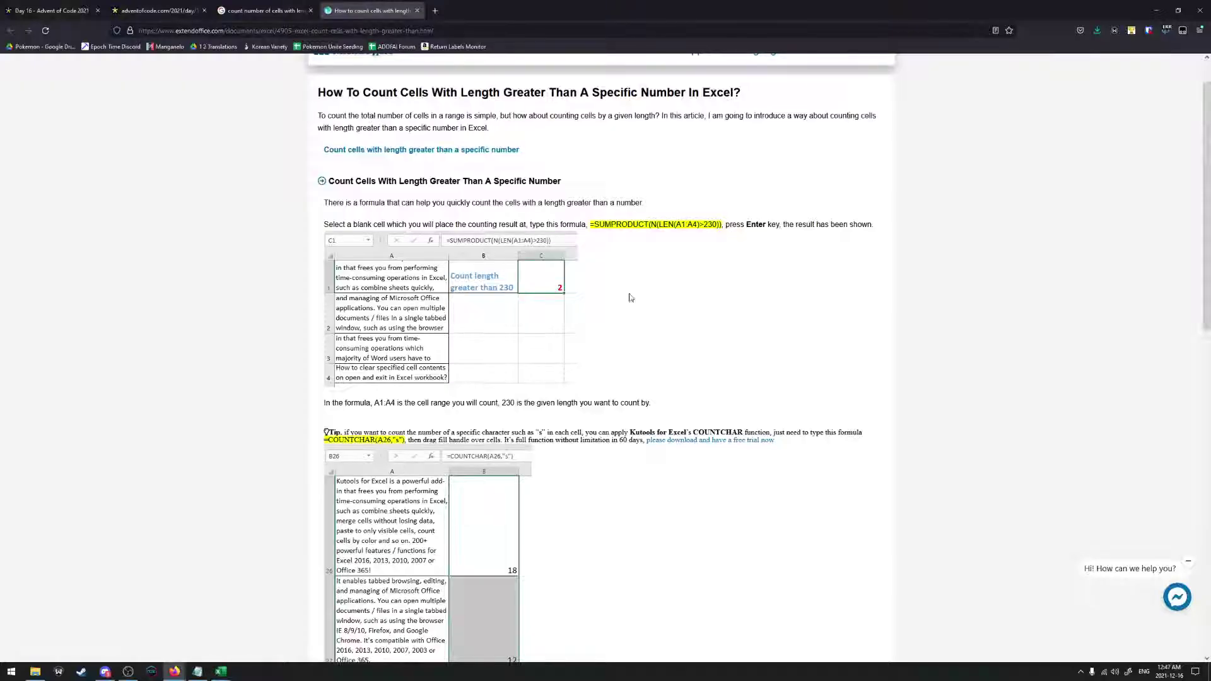
pyautogui.middleClick(655, 309)
pyautogui.middleClick(656, 308)
pyautogui.hotkey('alt', 'Tab')
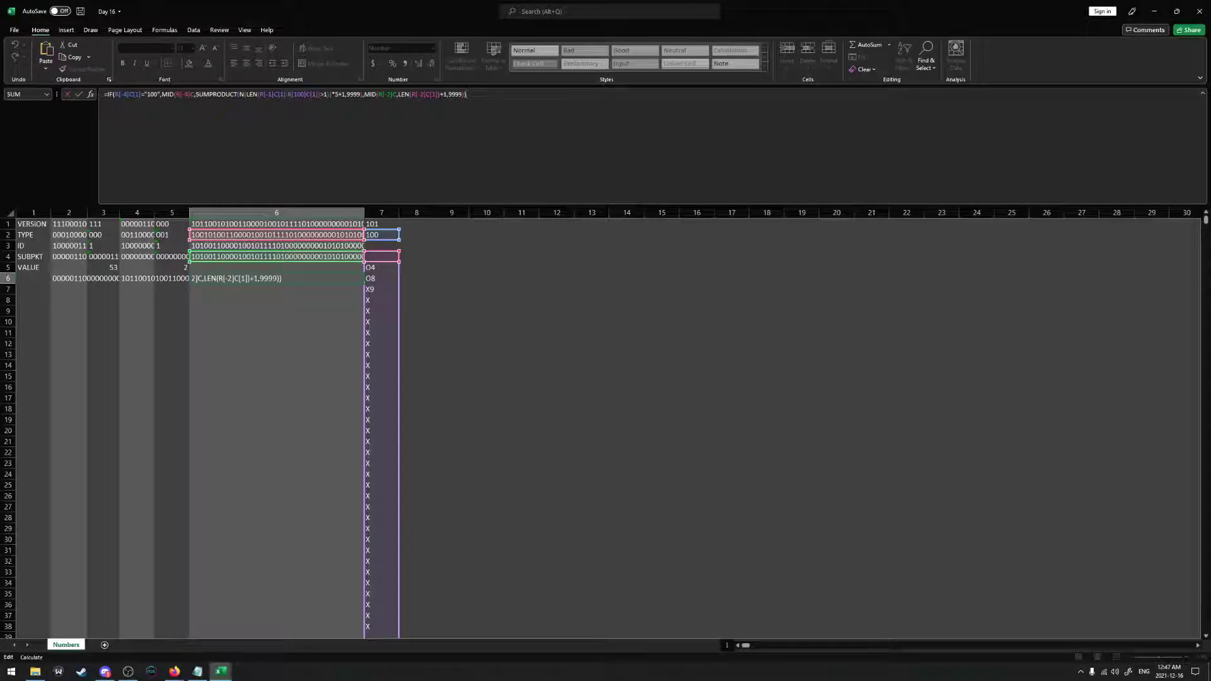
pyautogui.click(327, 94)
pyautogui.press('BackSpace')
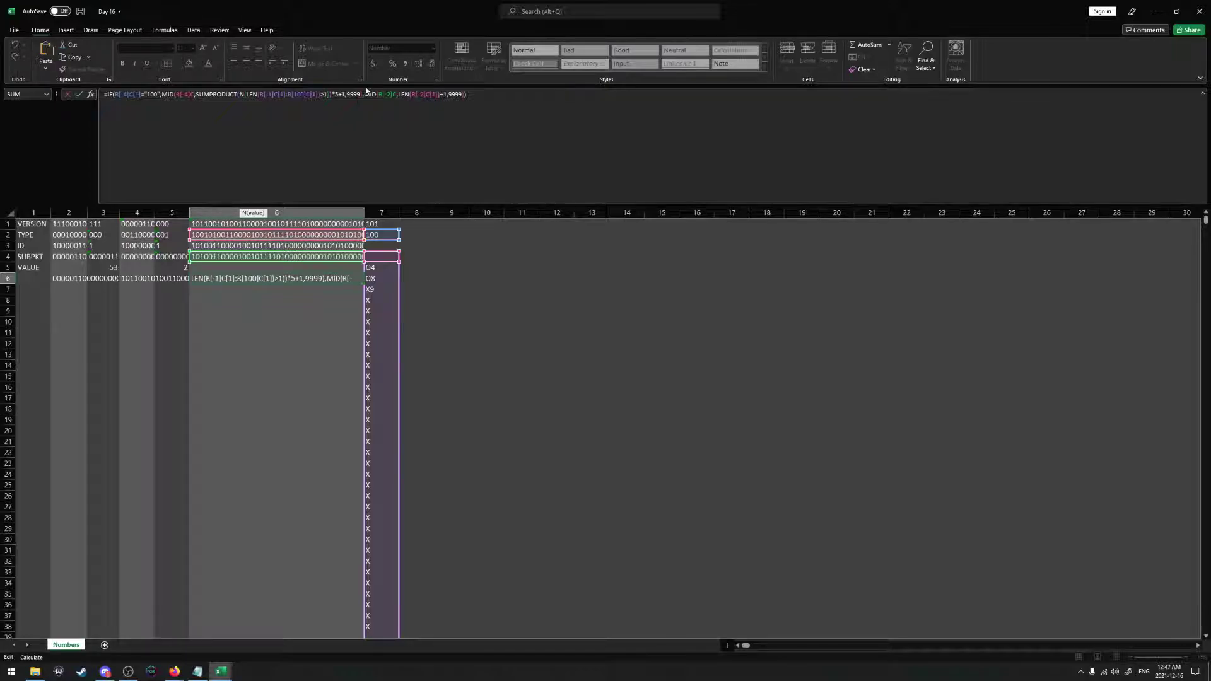
pyautogui.write('=2')
pyautogui.hotkey('ctrl', 'Return')
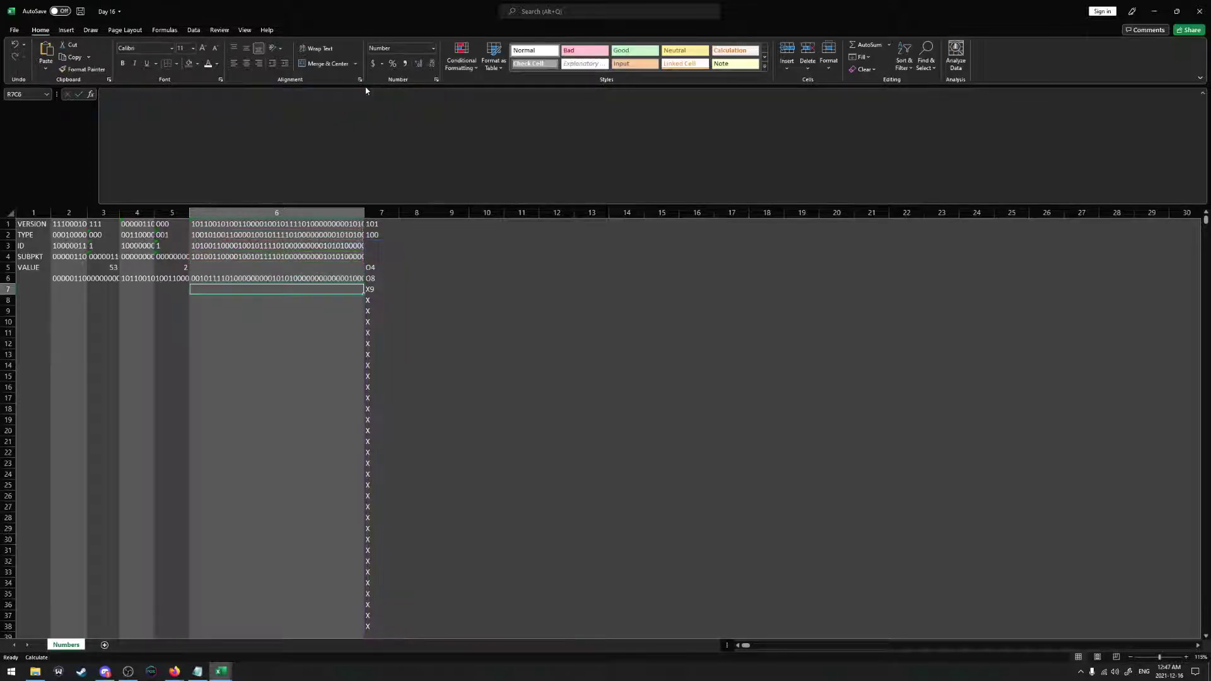
# Enter =LEN(R[-3]C)-LEN(R[-1]C) in R7C6 to get the 12 bits consumed
pyautogui.click(238, 287)
pyautogui.write('=LEN(')
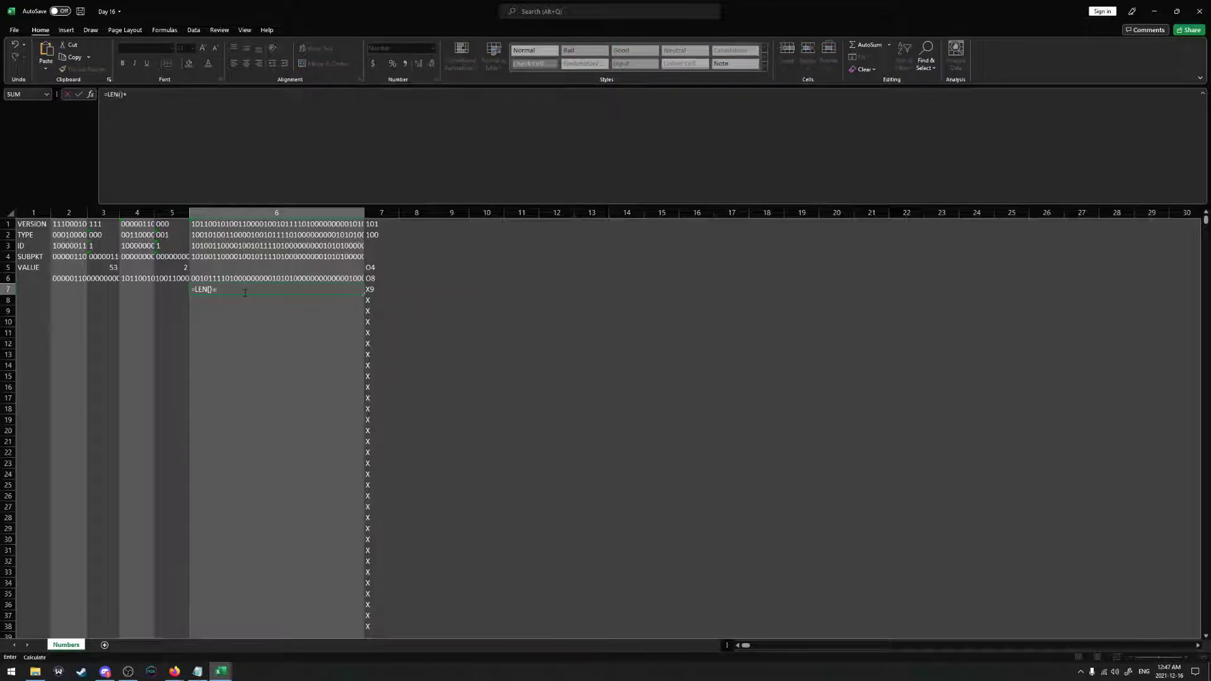
pyautogui.click(214, 256)
pyautogui.click(140, 94)
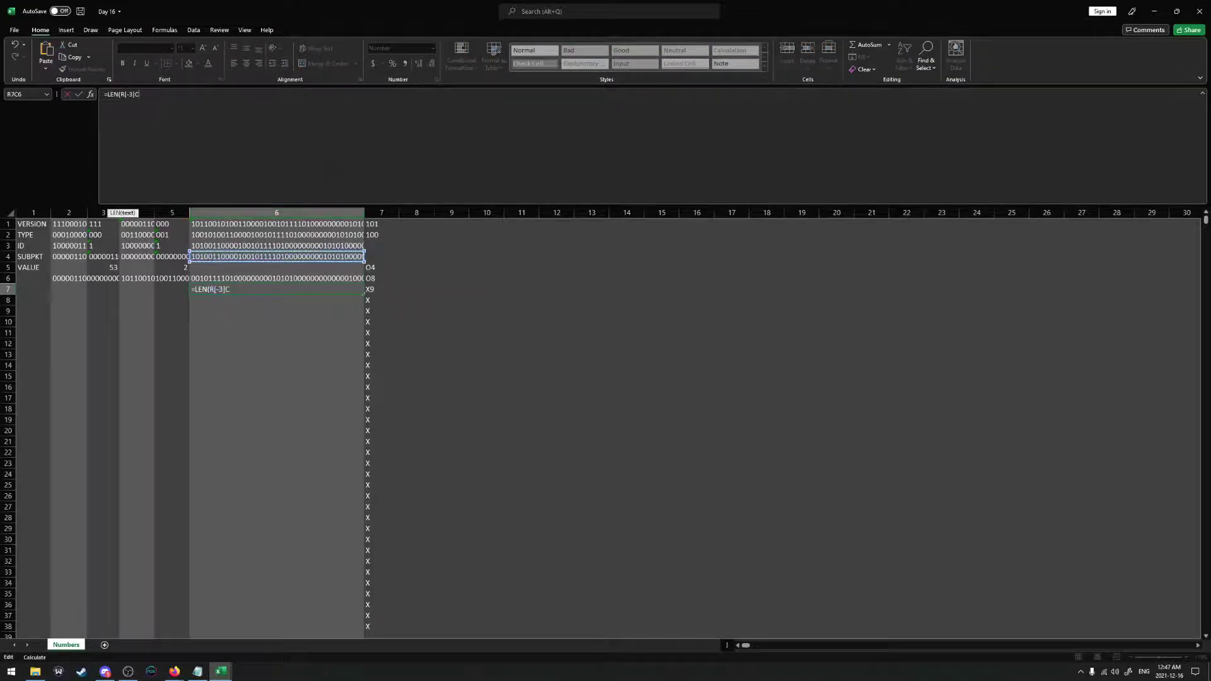
pyautogui.write(')-LEN(')
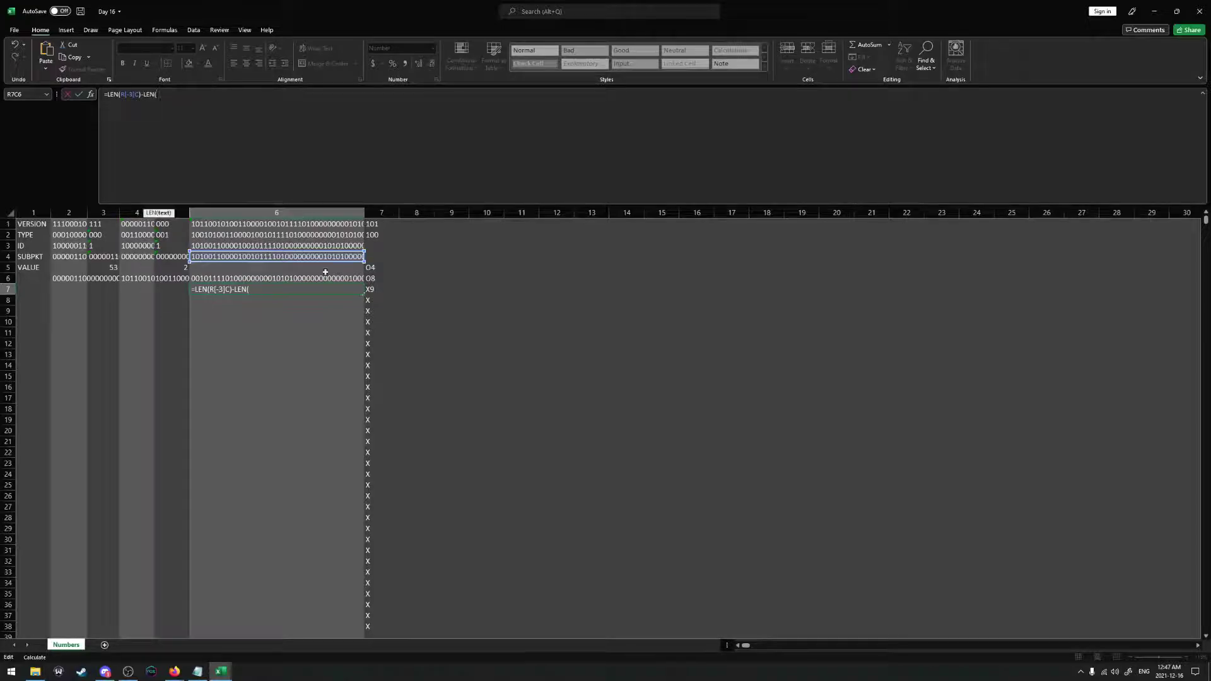
pyautogui.click(285, 277)
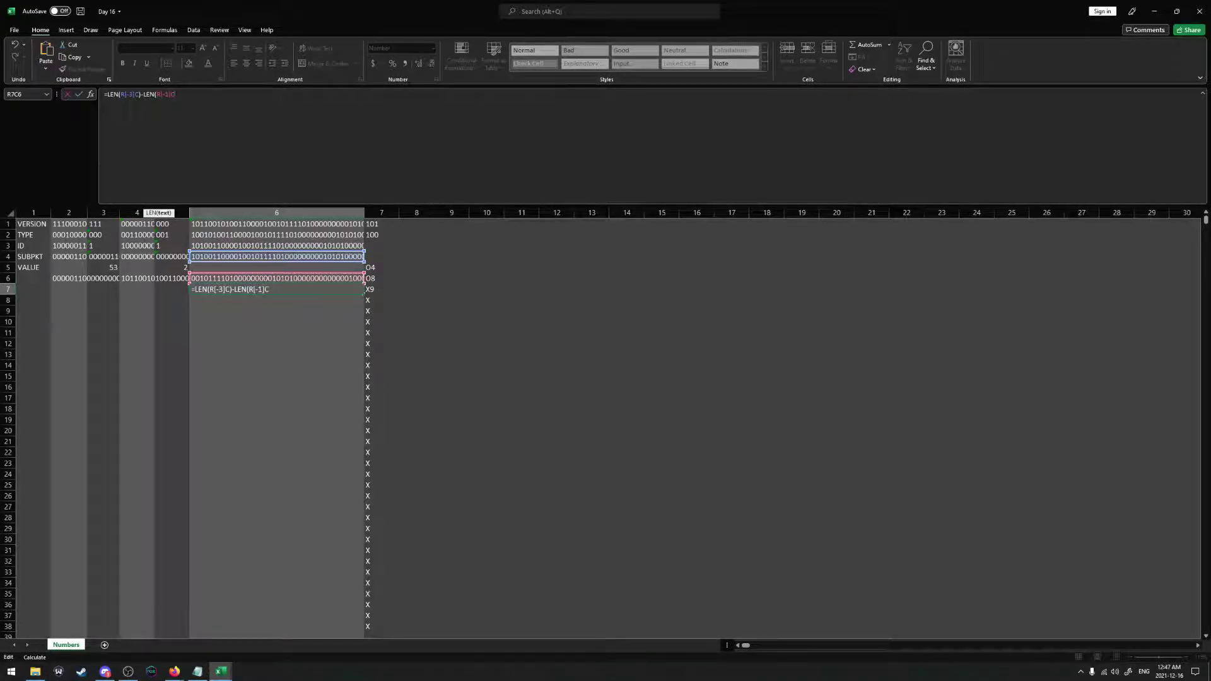
pyautogui.write(')')
pyautogui.press('Return')
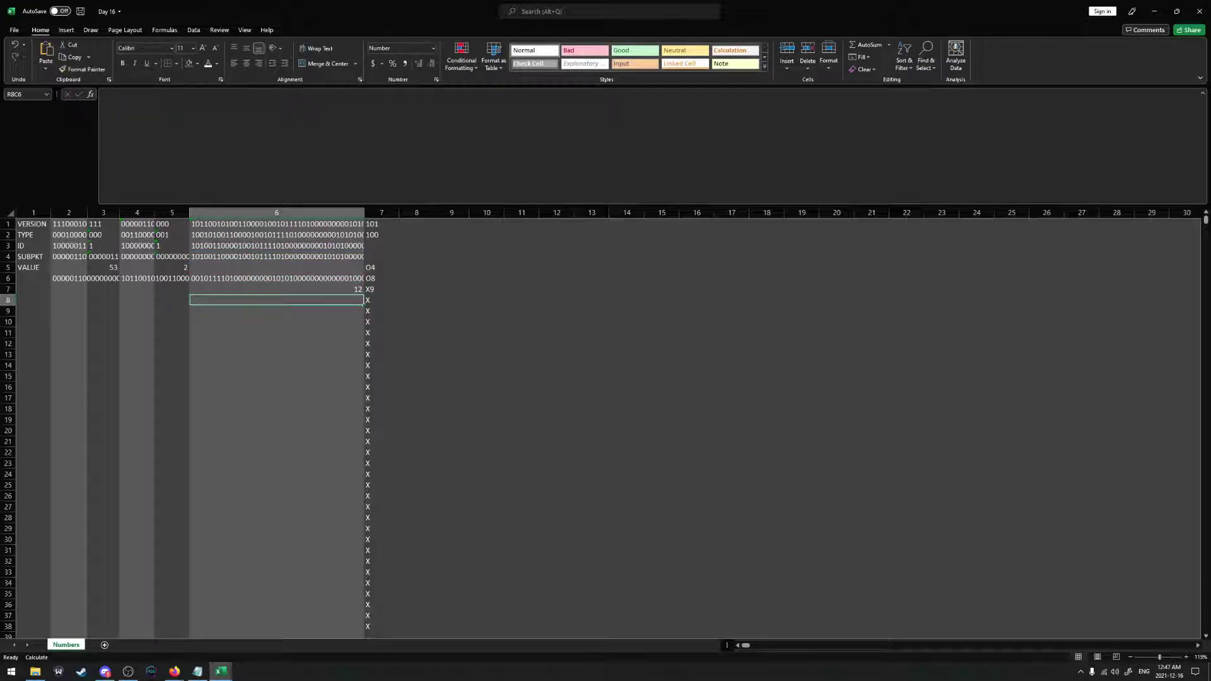
# Change the first MID's source reference in R6C6 from R[-4]C to R[-3]C
pyautogui.click(276, 278)
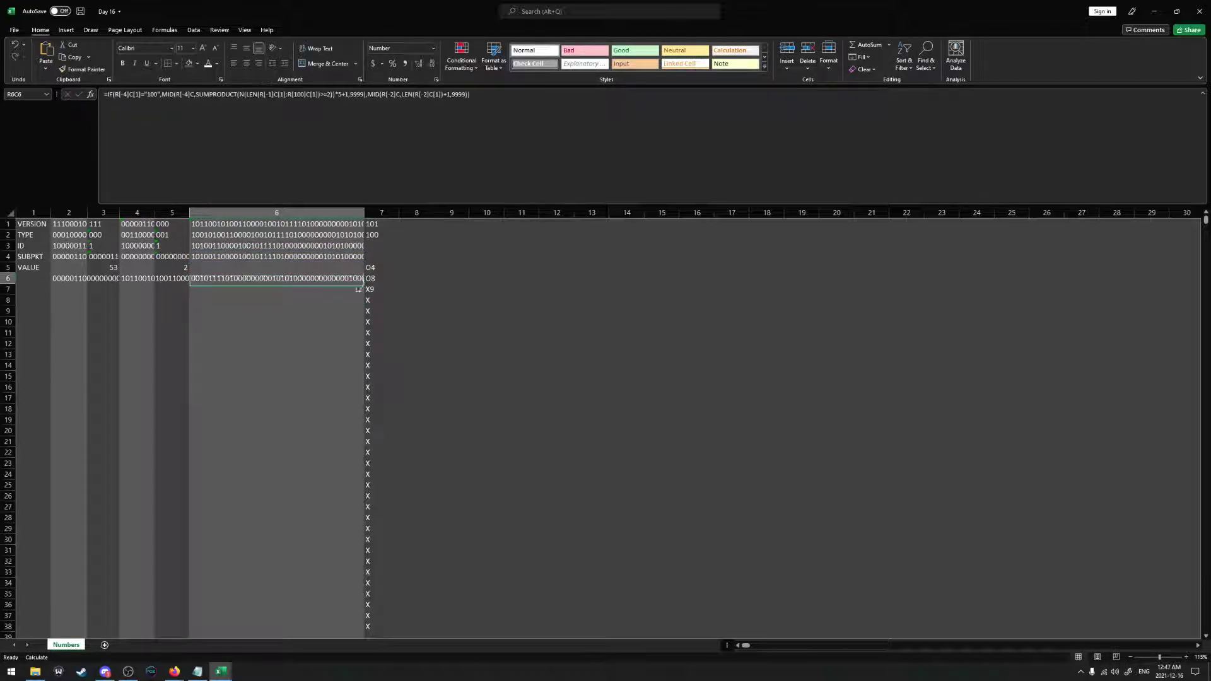
pyautogui.click(341, 94)
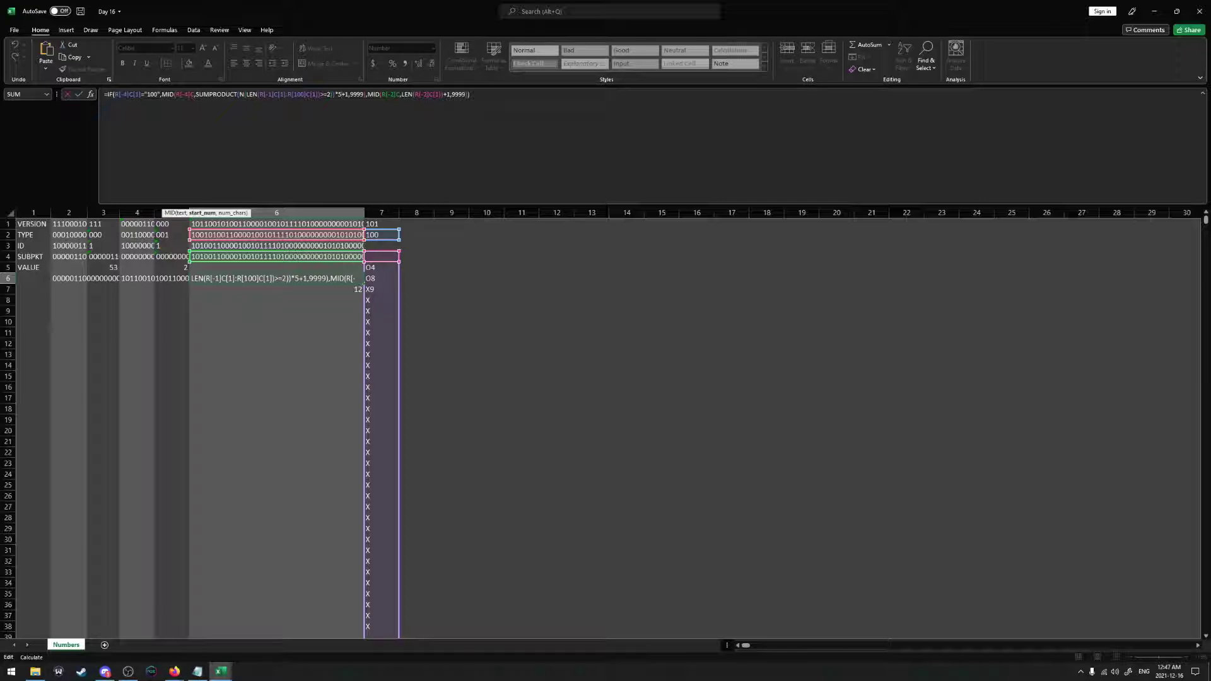
pyautogui.click(196, 94)
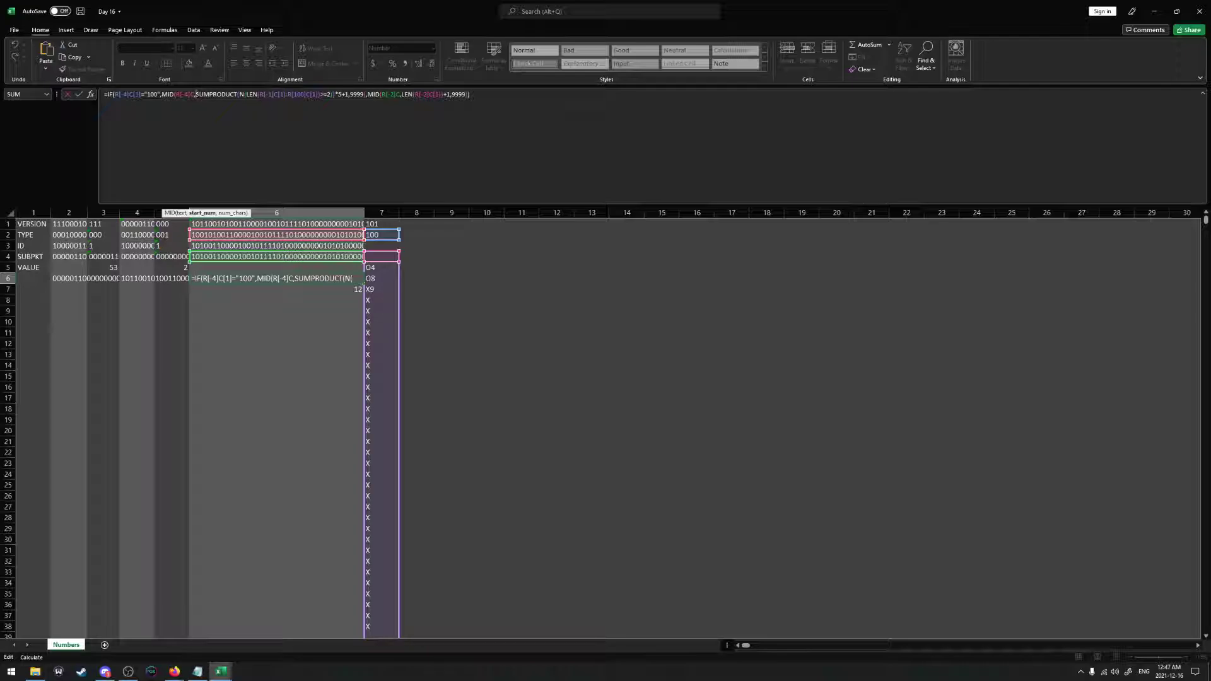
pyautogui.click(470, 94)
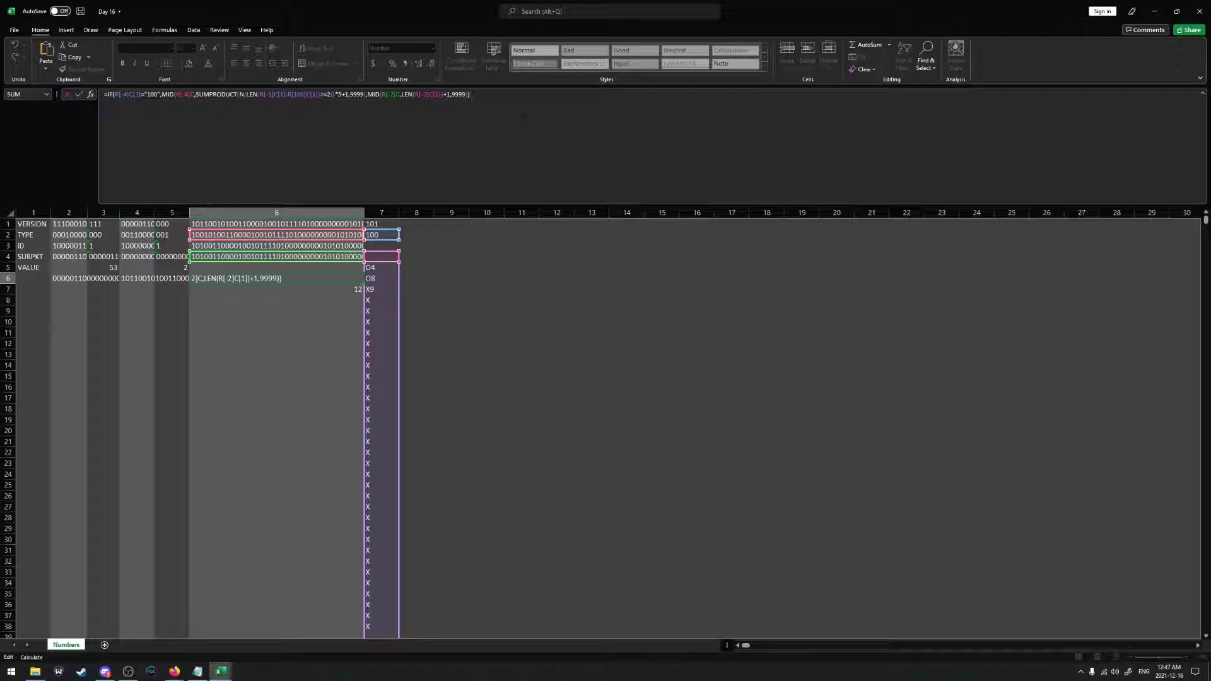
pyautogui.click(182, 94)
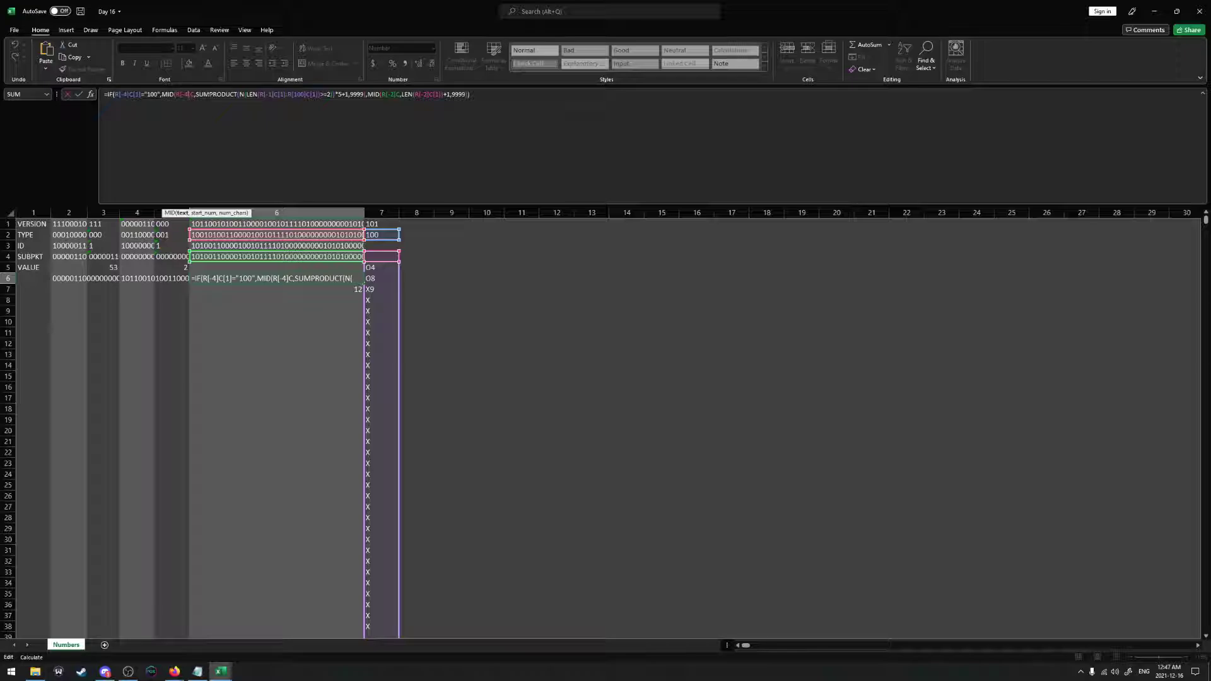
pyautogui.press('BackSpace')
pyautogui.write('3')
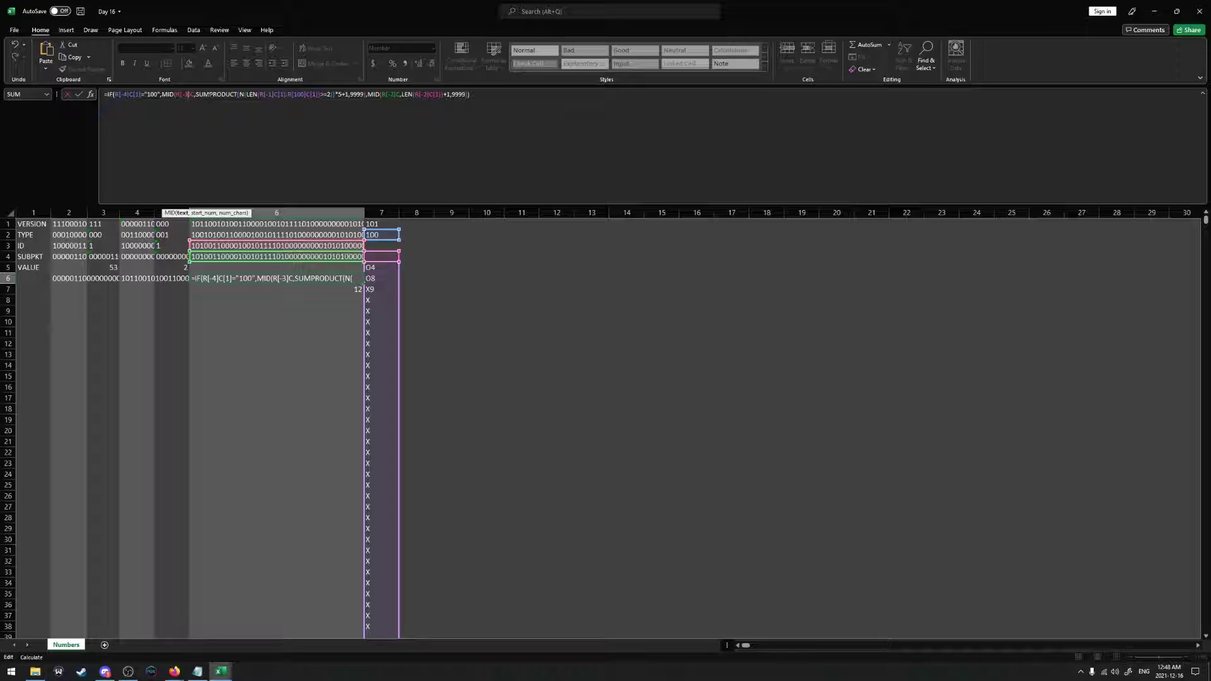
# Commit the leftover-bits formula in R6C6, delete R7C6's length formula, and narrow column 6
pyautogui.hotkey('ctrl', 'Return')
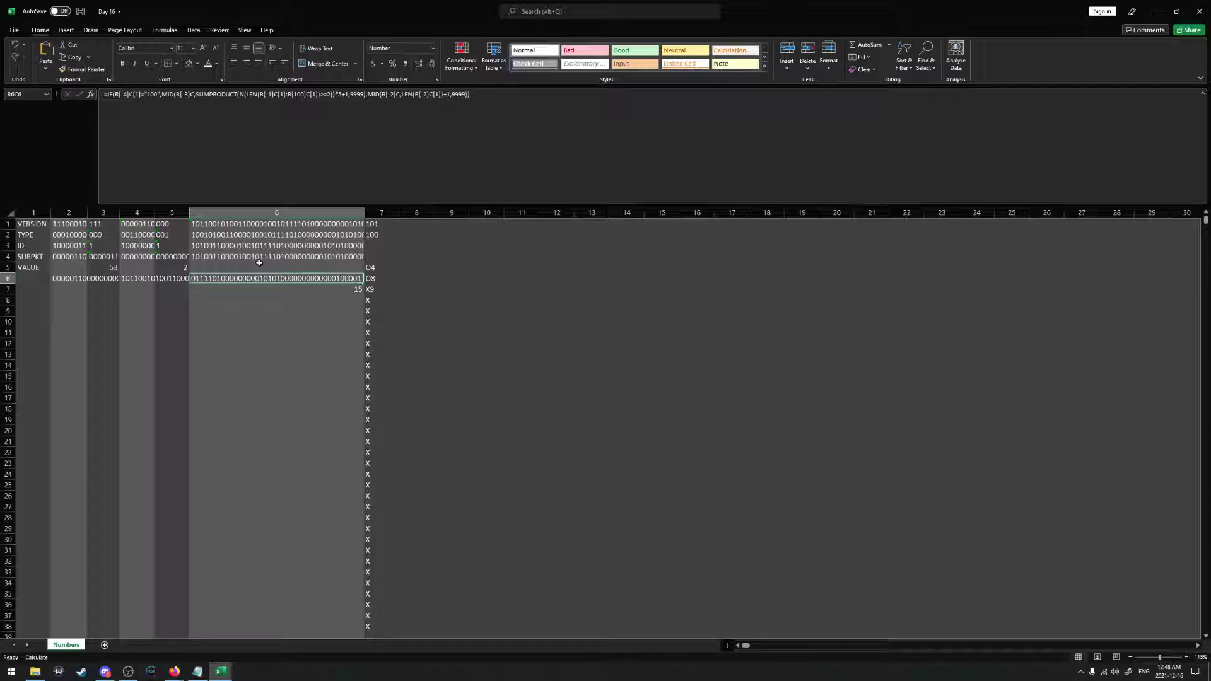
pyautogui.click(353, 289)
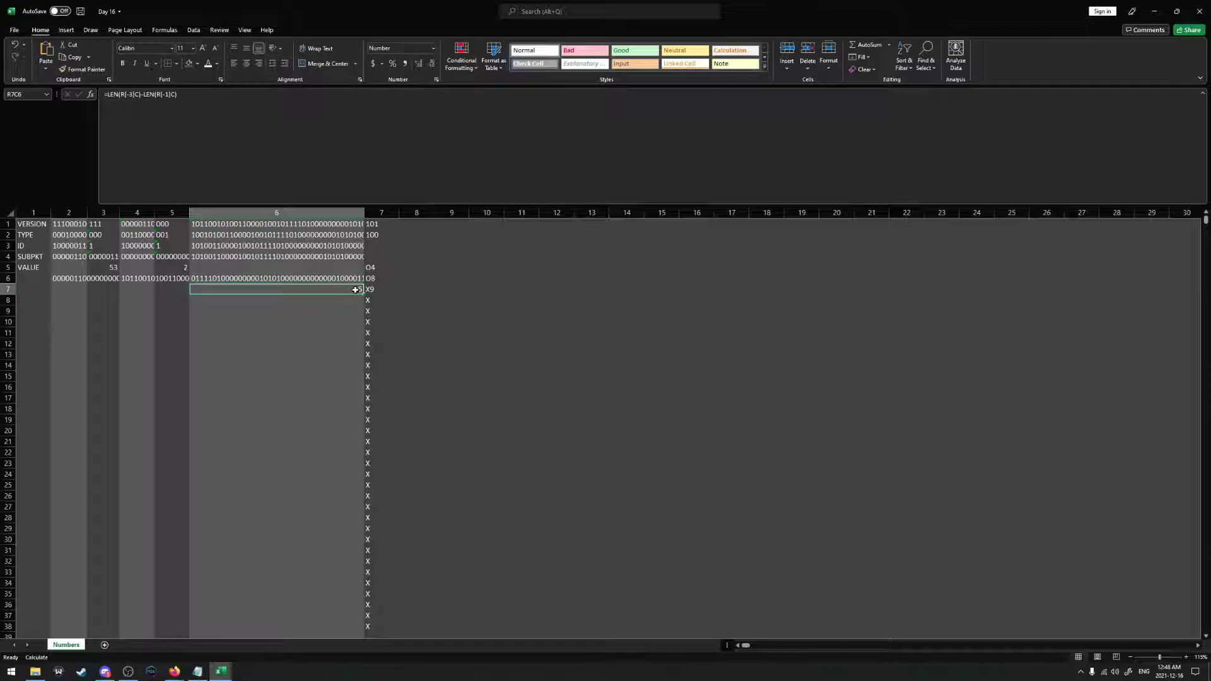
pyautogui.press('Delete')
pyautogui.moveTo(364, 214); pyautogui.dragTo(244, 213)
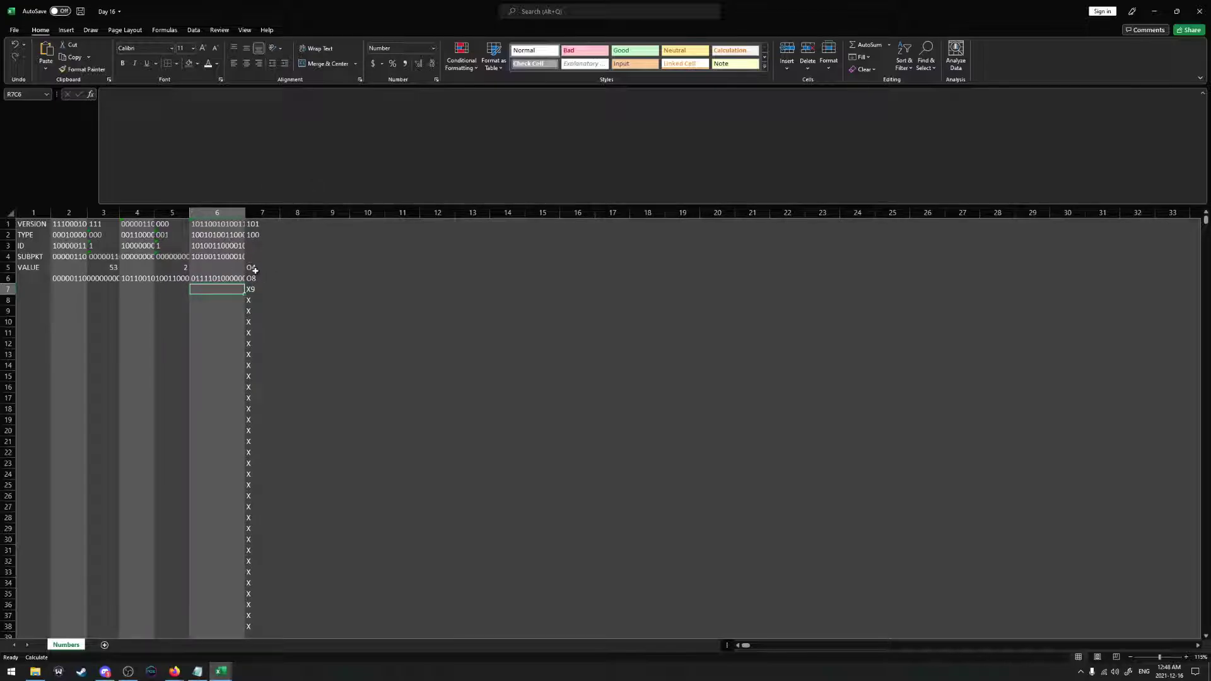
# Fill the column 6–7 packet-decoding formulas leftward to column 3
pyautogui.click(217, 223)
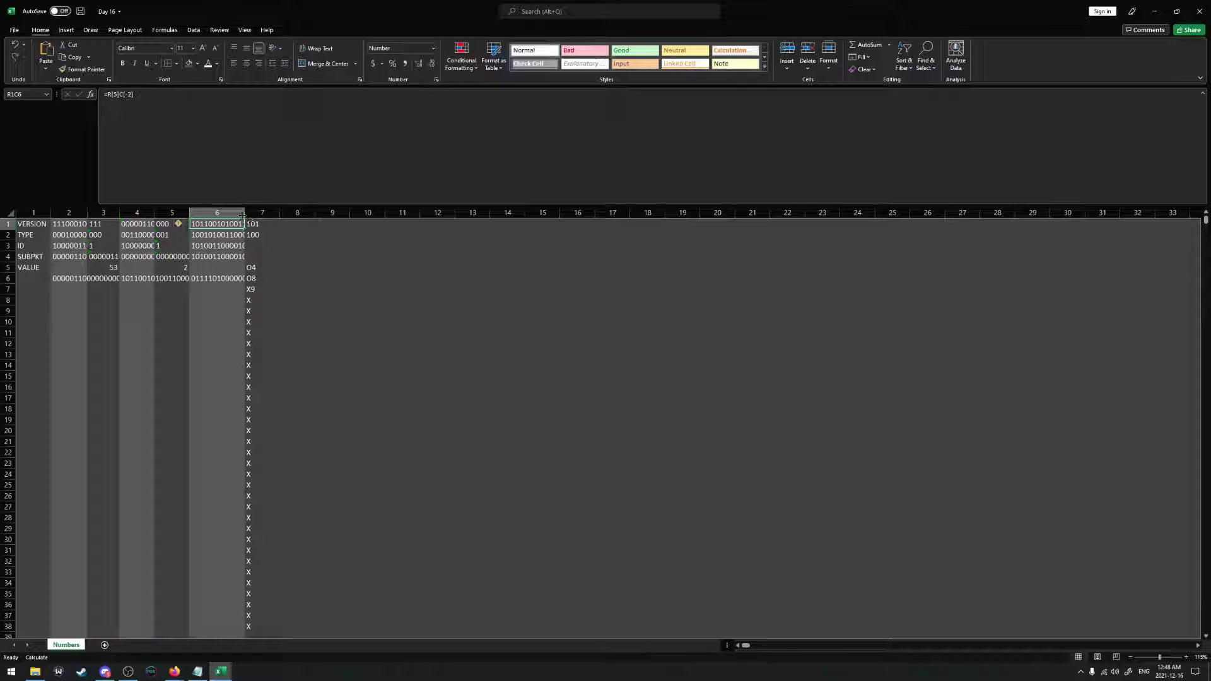
pyautogui.click(248, 266)
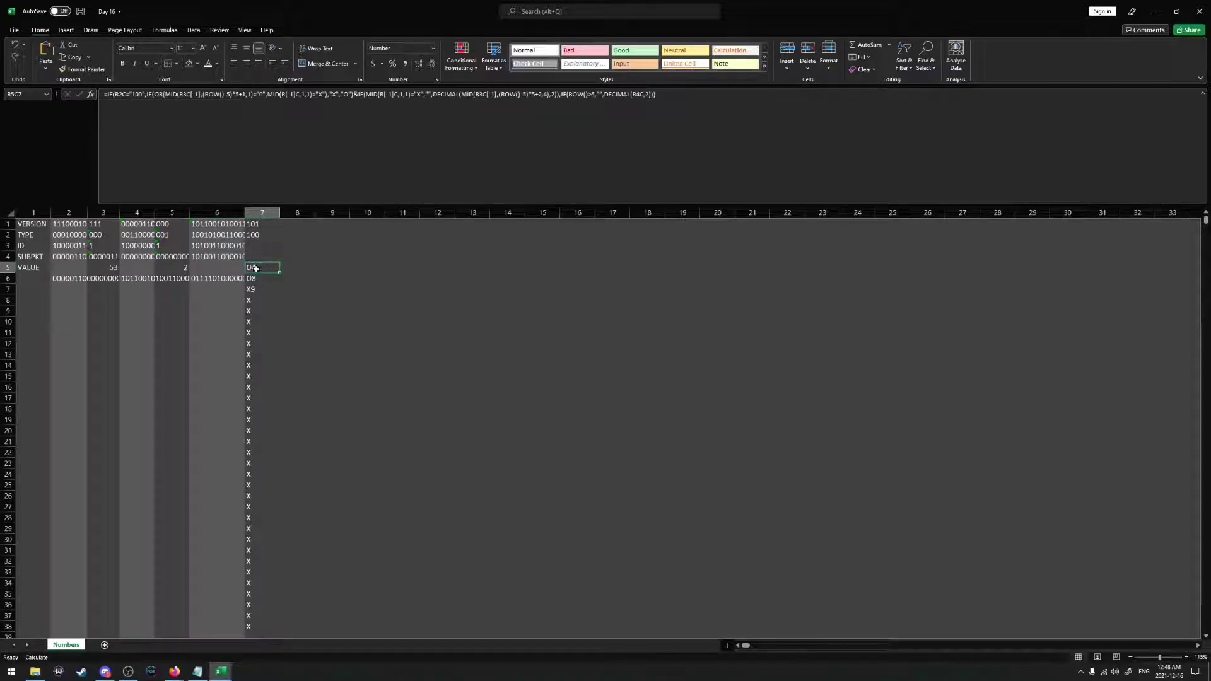
pyautogui.click(216, 213)
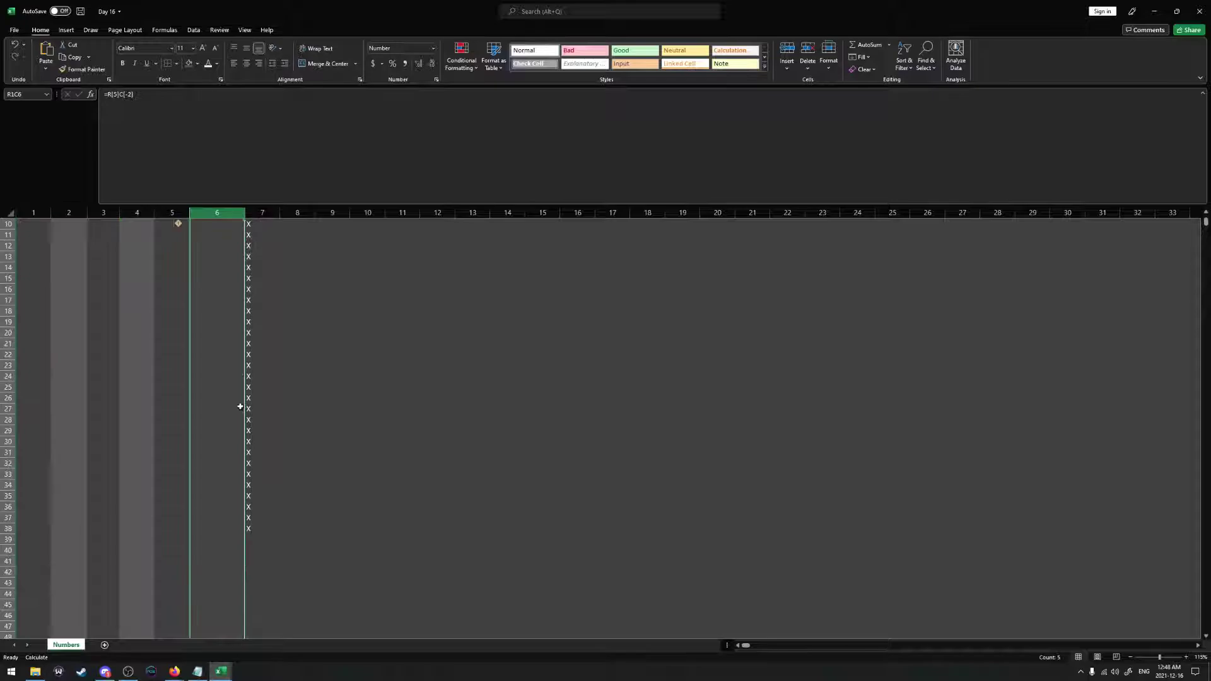
pyautogui.keyDown('shift'); pyautogui.click(262, 212); pyautogui.keyUp('shift')
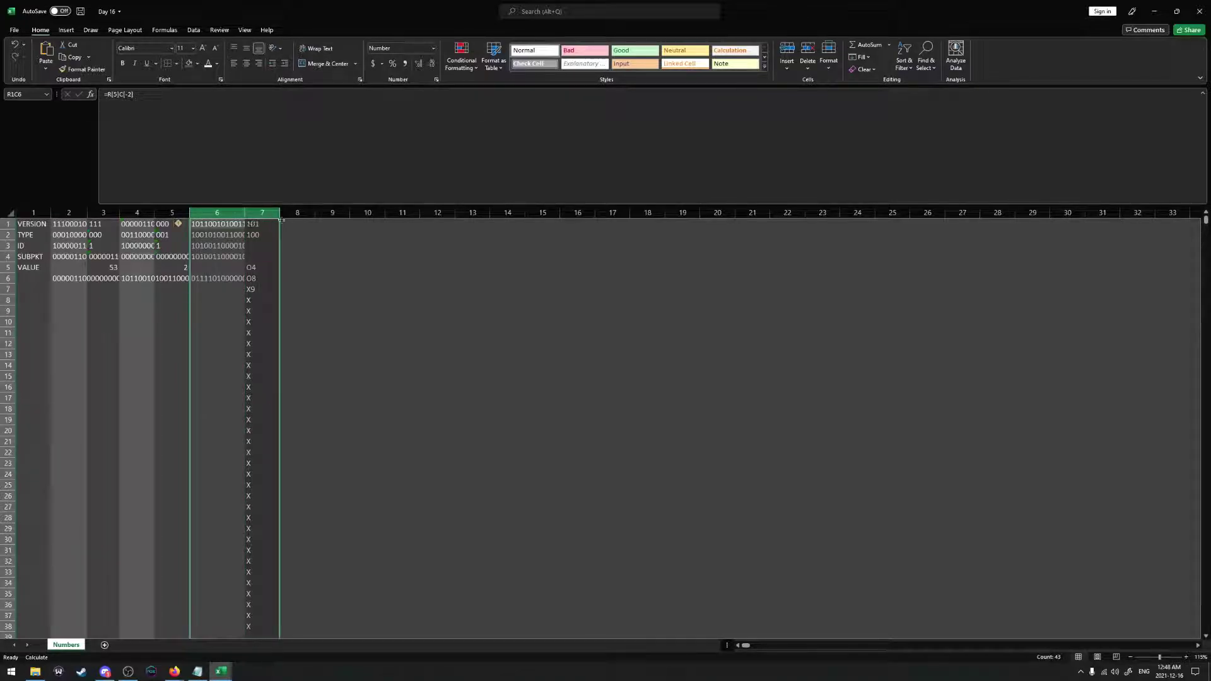
pyautogui.moveTo(280, 219); pyautogui.dragTo(100, 232)
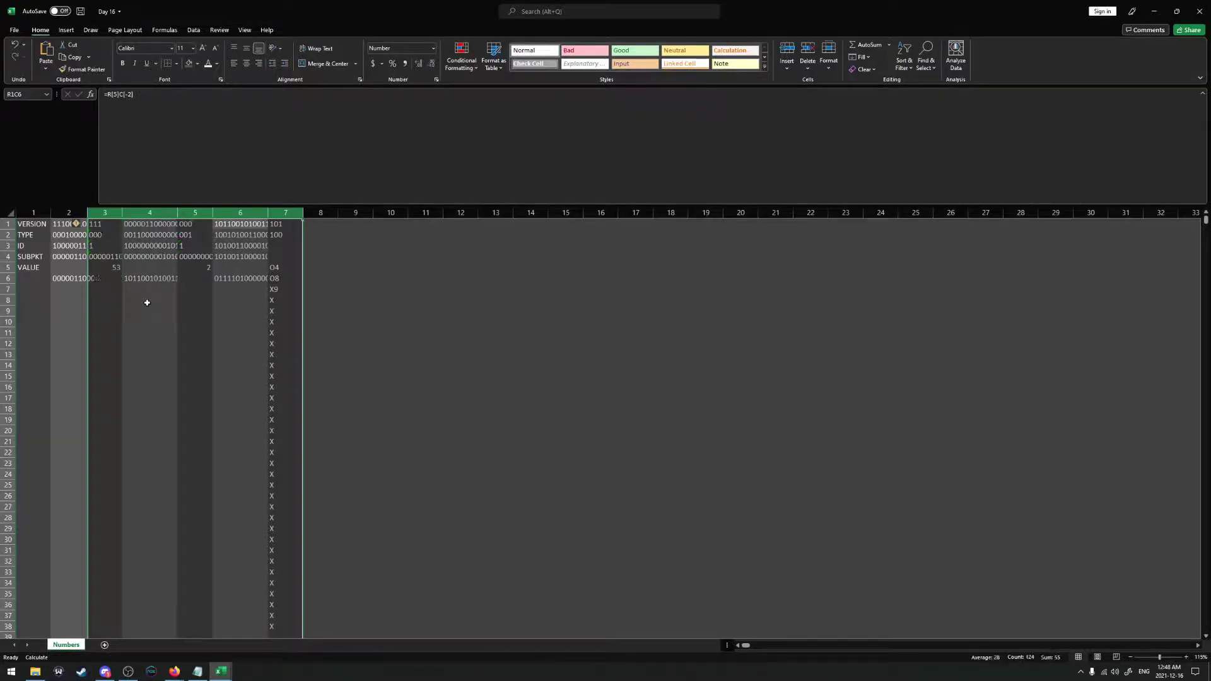
# Refill the R2C4:R6C7 field formulas into column 3 and extend R6C5's formula down
pyautogui.click(105, 235)
pyautogui.click(150, 235)
pyautogui.keyDown('shift'); pyautogui.click(292, 280); pyautogui.keyUp('shift')
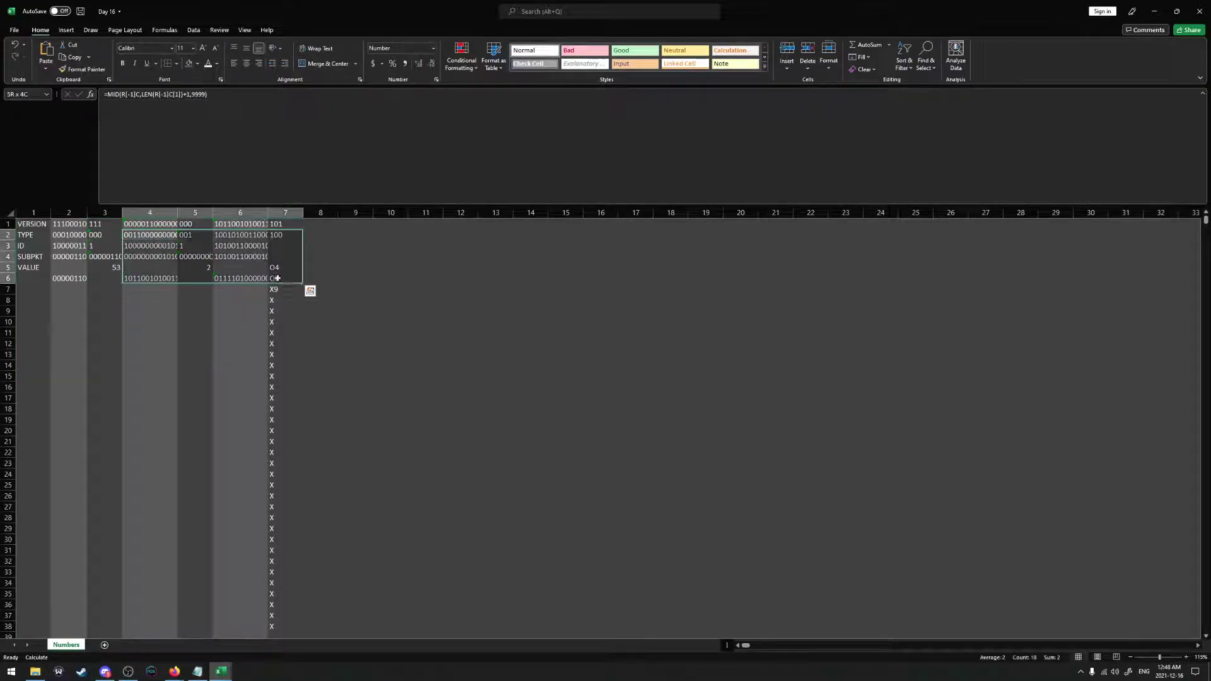
pyautogui.moveTo(300, 284); pyautogui.dragTo(104, 564)
pyautogui.click(104, 277)
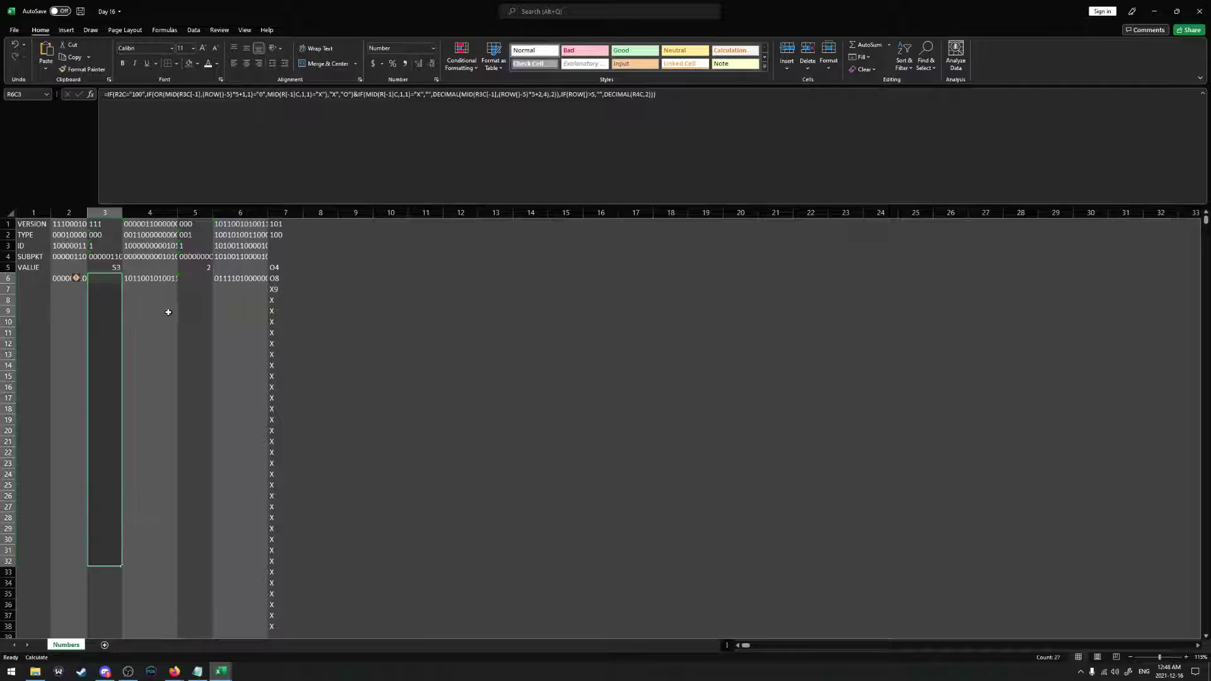
pyautogui.click(192, 278)
pyautogui.moveTo(212, 283); pyautogui.dragTo(213, 590)
# Narrow column 6 further, then give columns 2–7 one shared narrow width
pyautogui.click(278, 267)
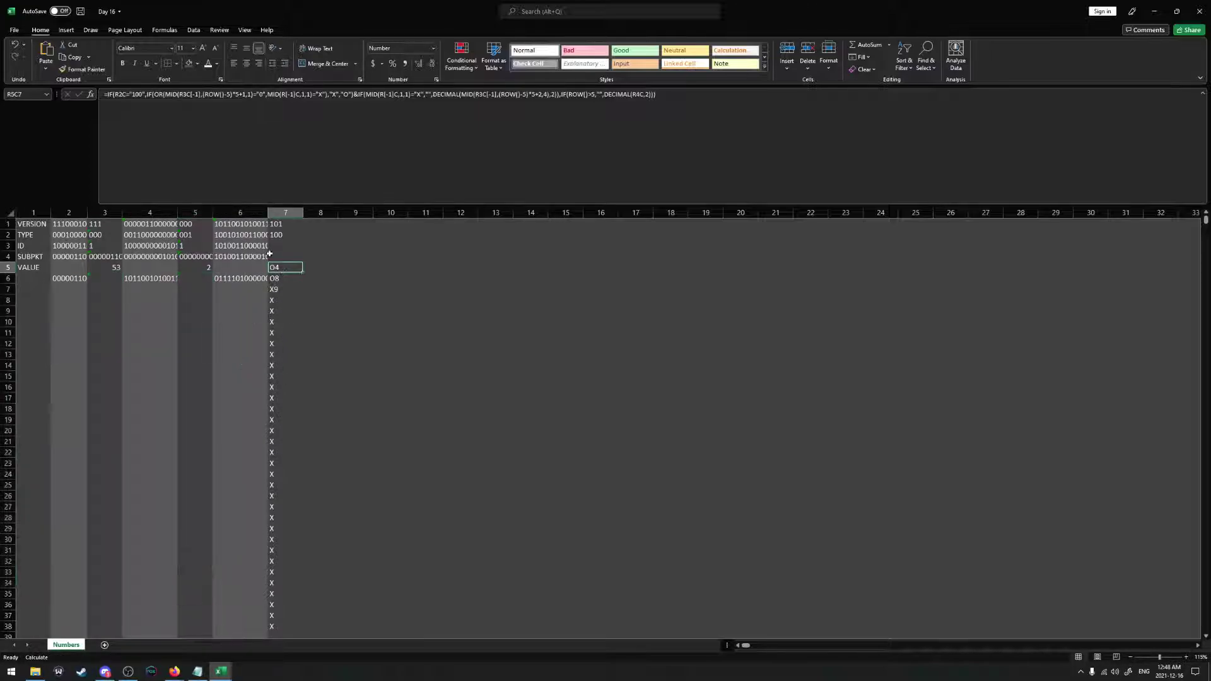
pyautogui.moveTo(268, 213); pyautogui.dragTo(248, 213)
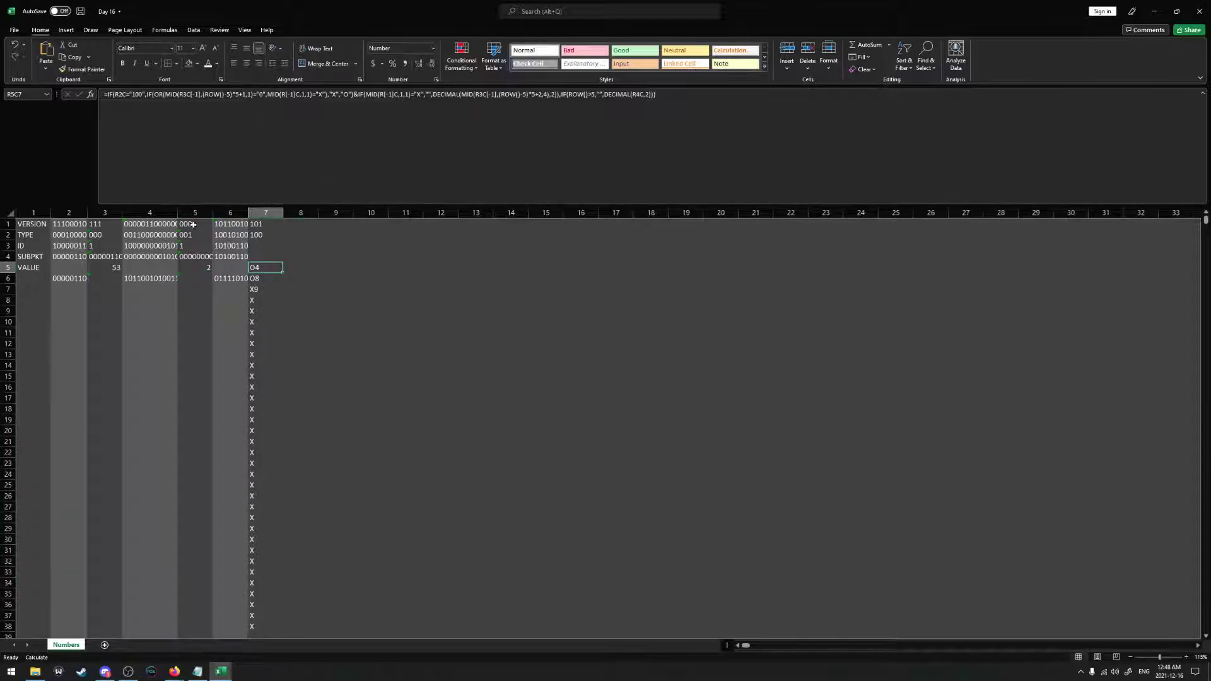
pyautogui.moveTo(69, 212); pyautogui.dragTo(288, 213)
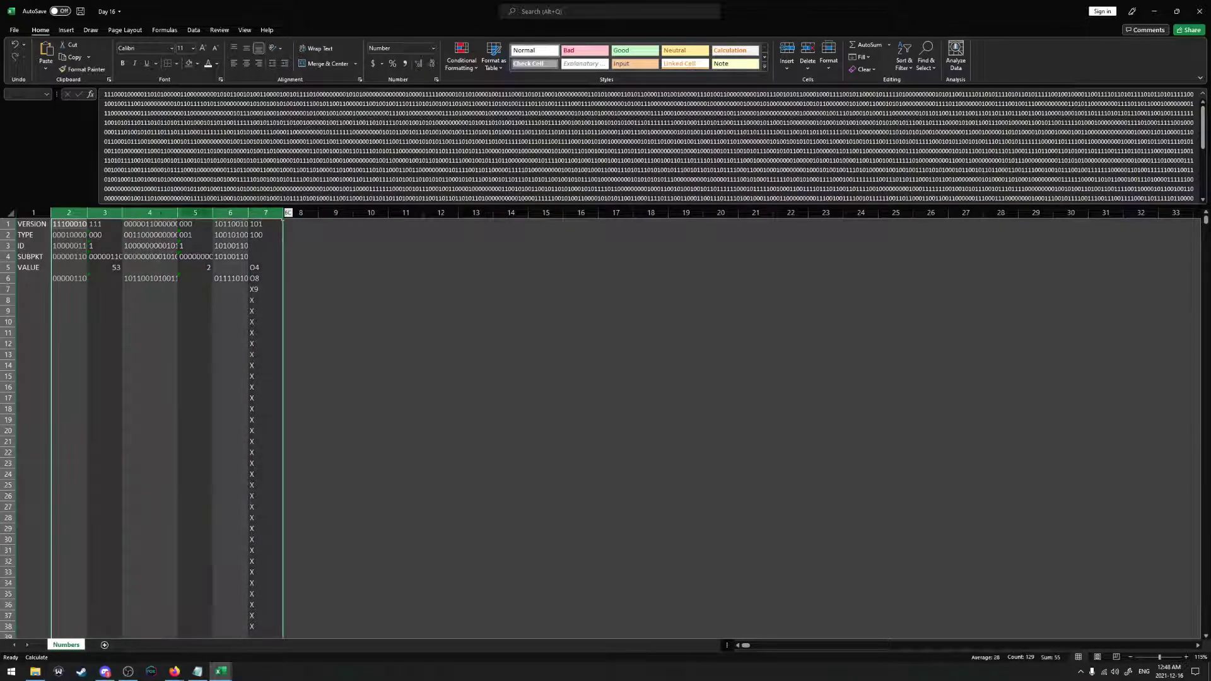
pyautogui.moveTo(87, 213); pyautogui.dragTo(77, 212)
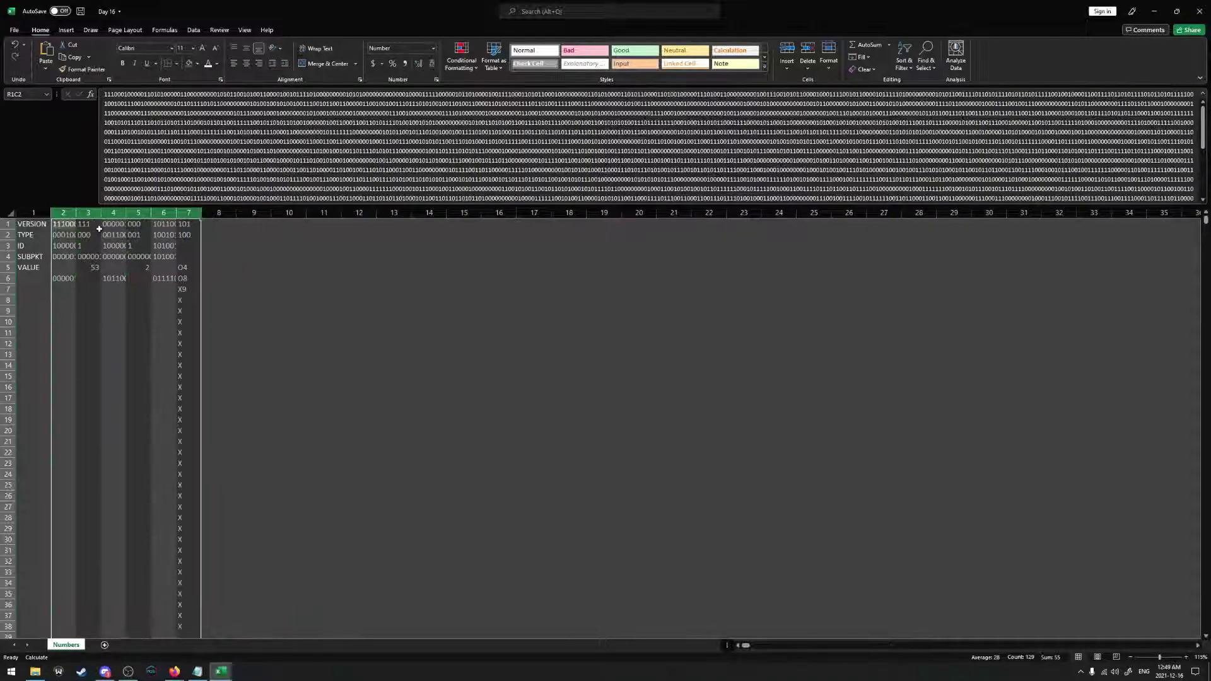
pyautogui.click(99, 229)
# Copy the decoding columns 4–7 into columns 8, 12 and 16
pyautogui.click(114, 213)
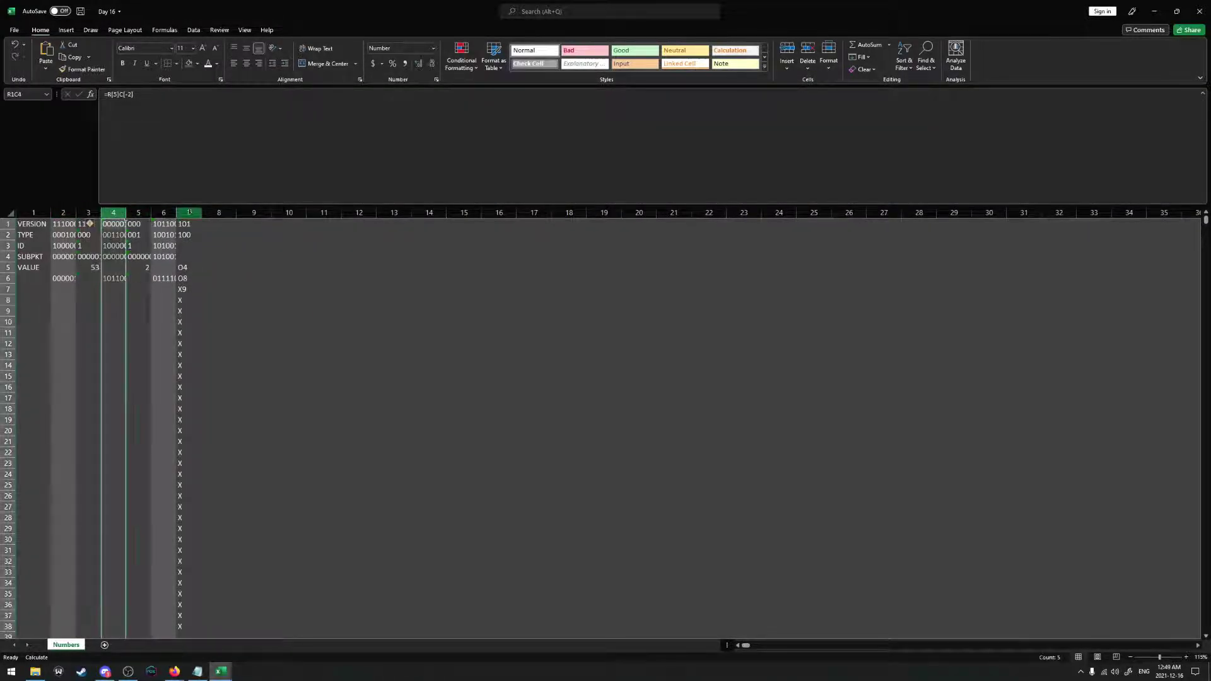
pyautogui.keyDown('shift'); pyautogui.click(189, 213); pyautogui.keyUp('shift')
pyautogui.hotkey('ctrl', 'c')
pyautogui.click(219, 213)
pyautogui.hotkey('ctrl', 'v')
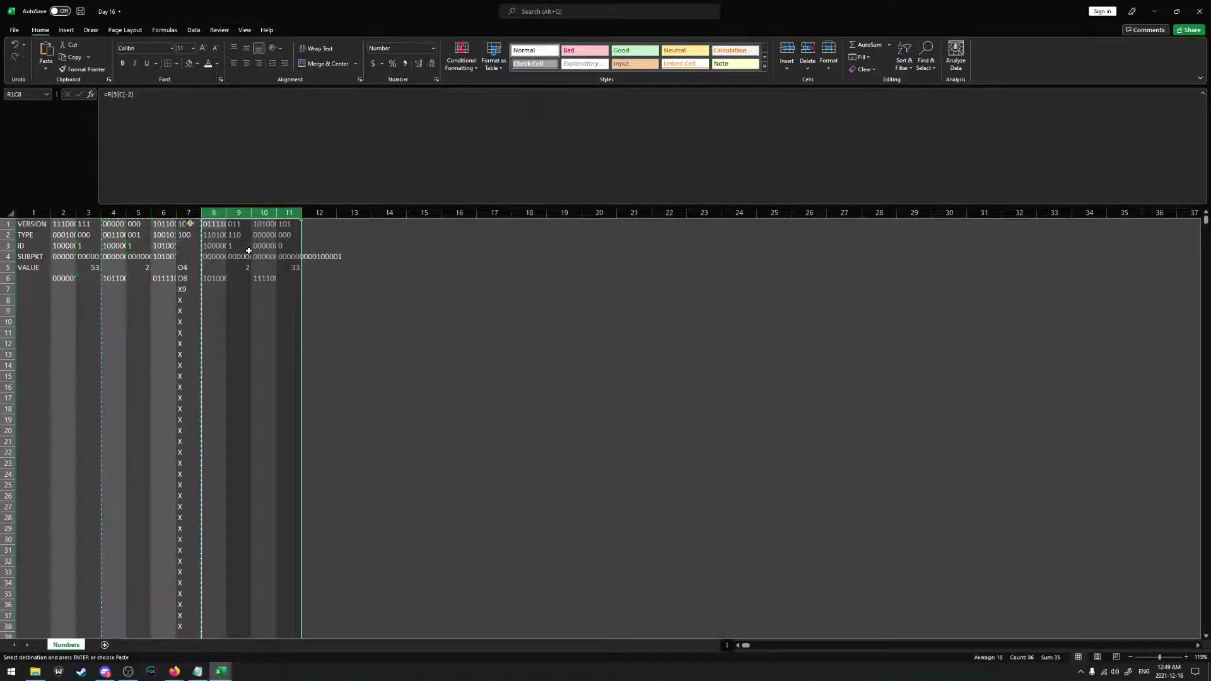
pyautogui.click(316, 212)
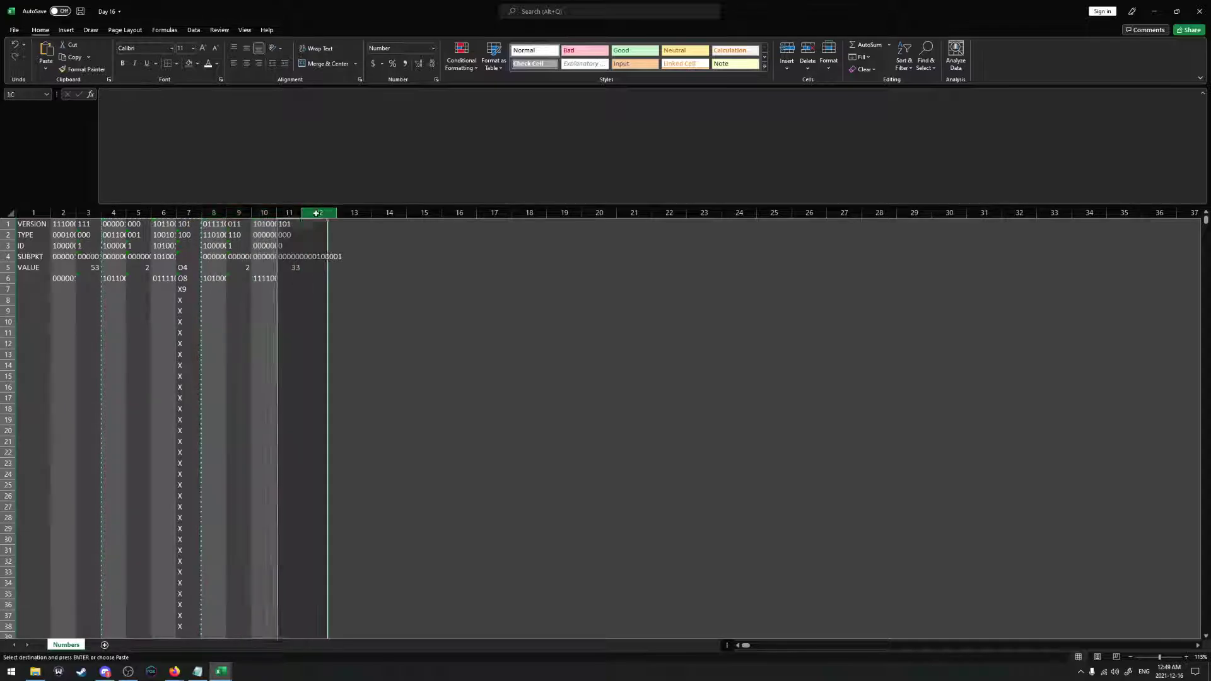
pyautogui.hotkey('ctrl', 'v')
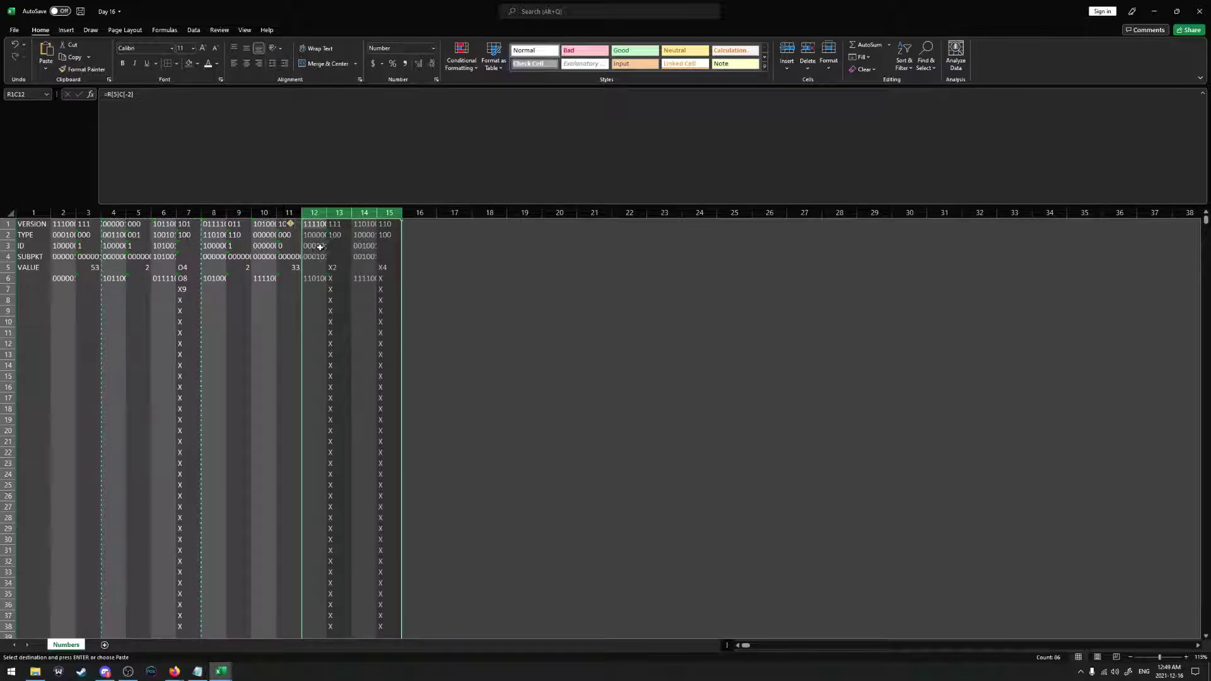
pyautogui.click(417, 224)
pyautogui.hotkey('ctrl', 'v')
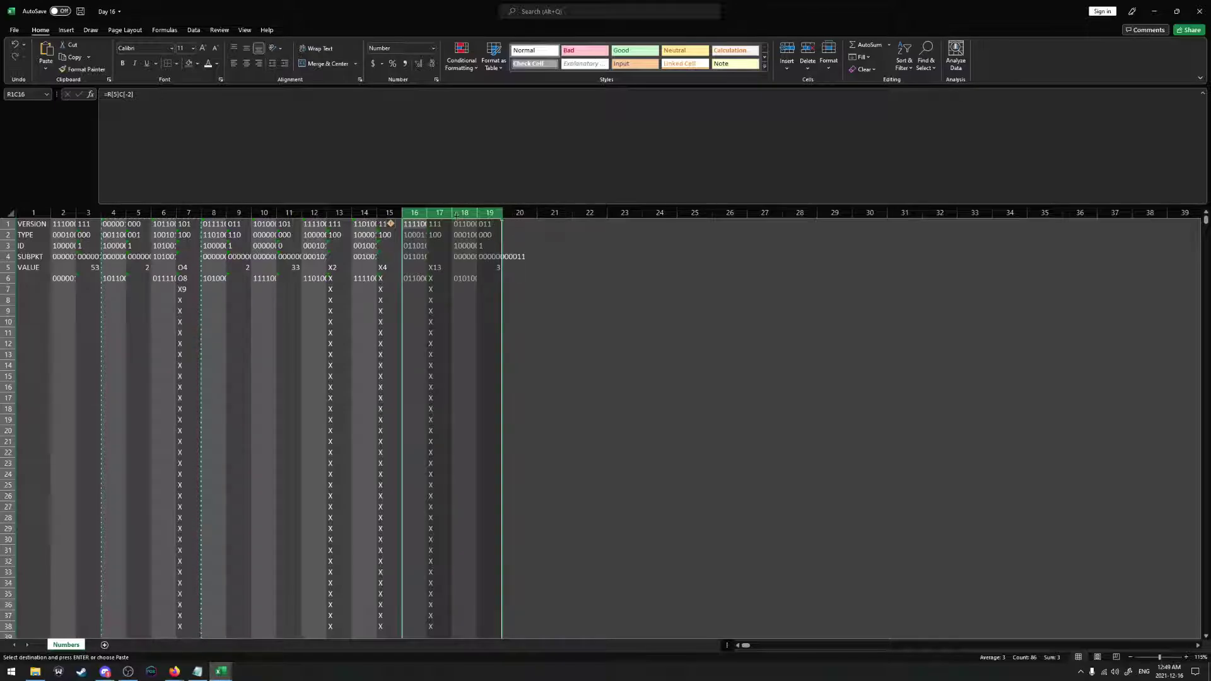
# Copy columns 4–19 to column 20, then fill the block rightward to column 300
pyautogui.moveTo(111, 211); pyautogui.dragTo(496, 213)
pyautogui.hotkey('ctrl', 'c')
pyautogui.click(515, 212)
pyautogui.hotkey('ctrl', 'v')
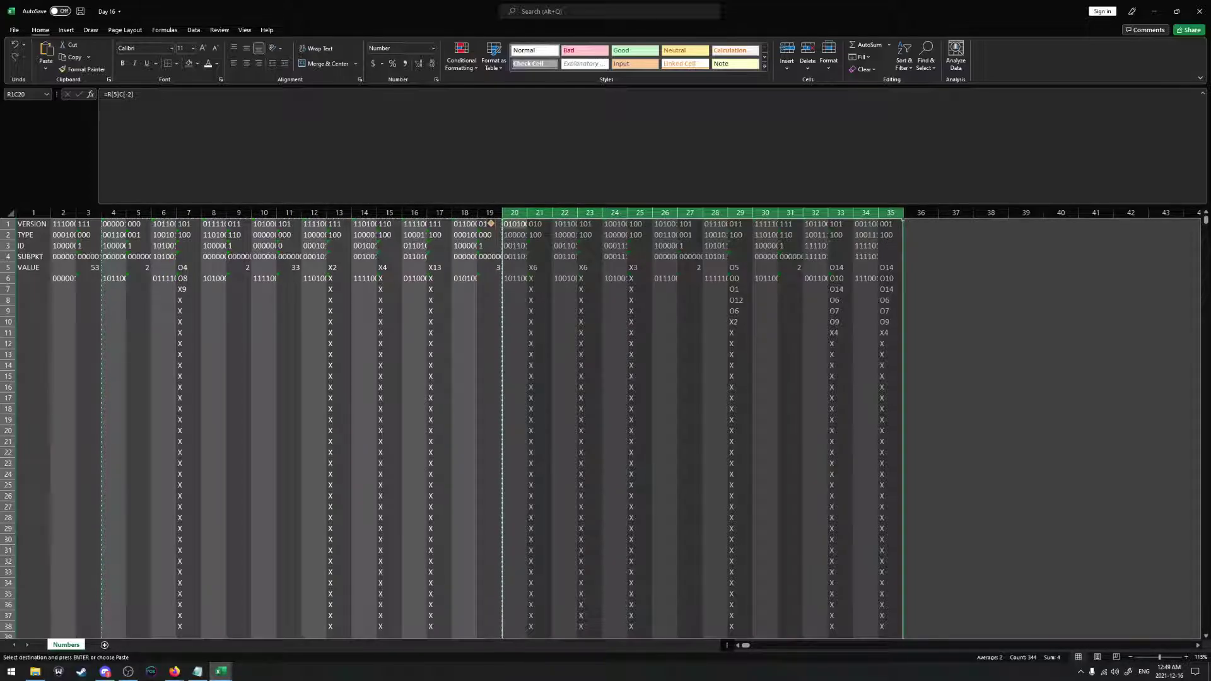
pyautogui.moveTo(904, 220); pyautogui.dragTo(472, 315)
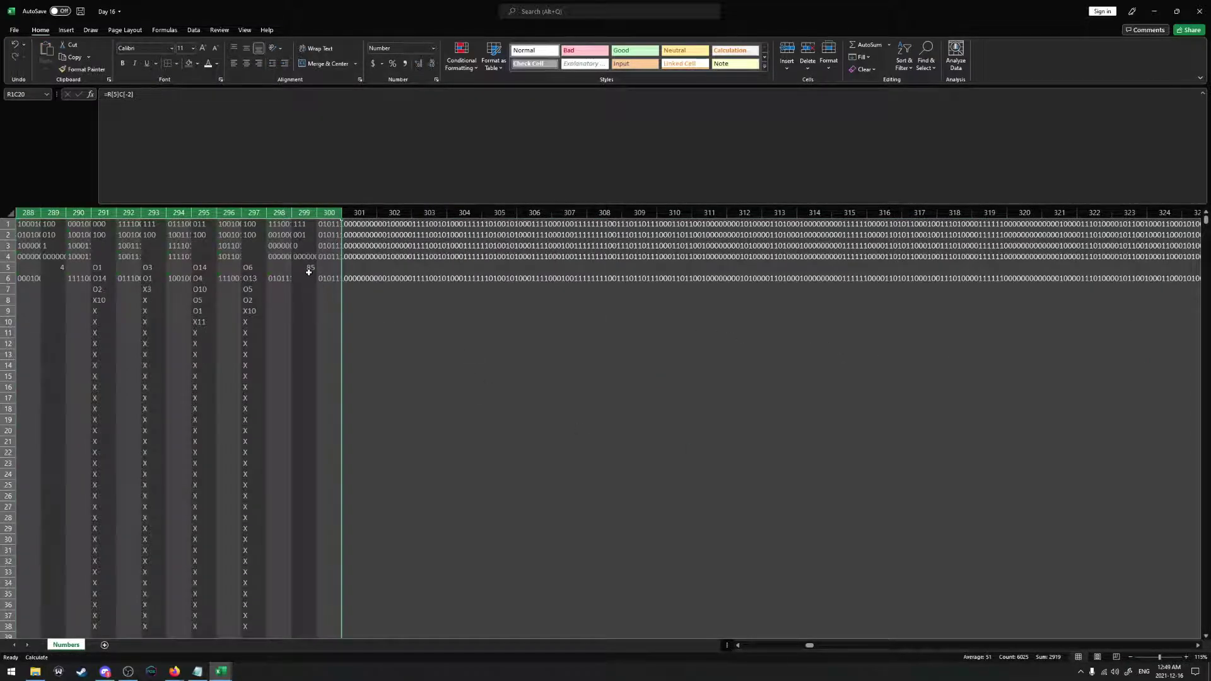
# Check R6C300's bit length with =LEN in R8C301 (4905) and extend columns 299–300 to column 500
pyautogui.click(368, 300)
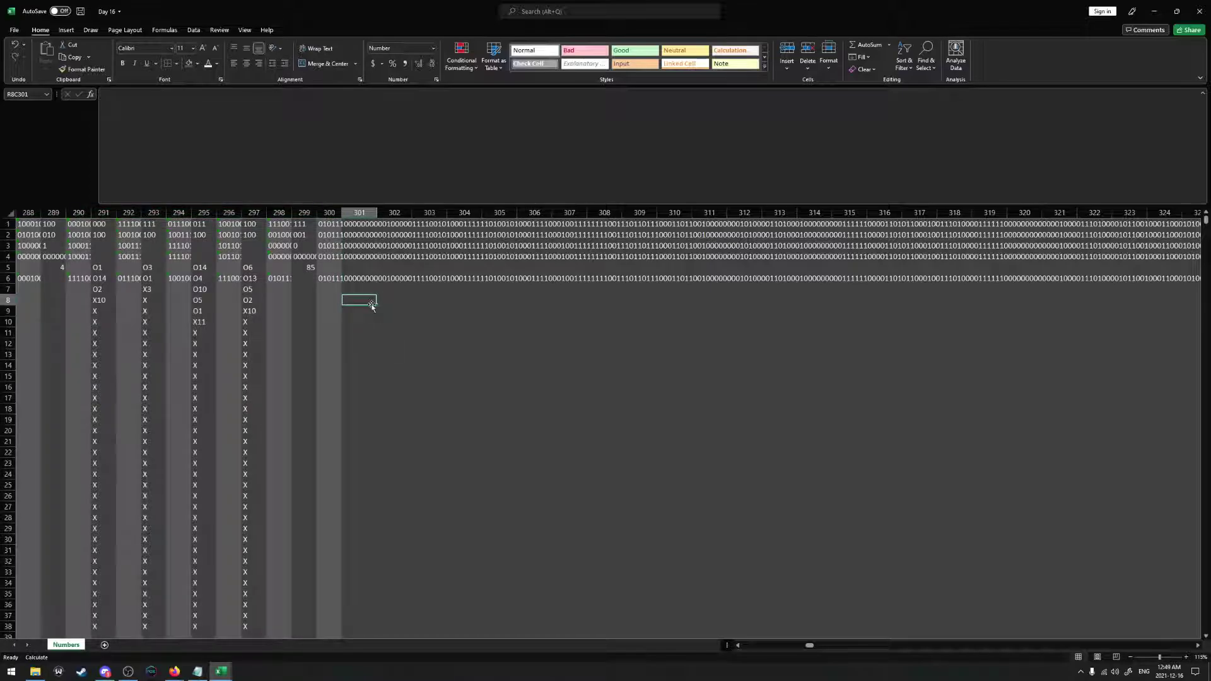
pyautogui.write('=LEN(')
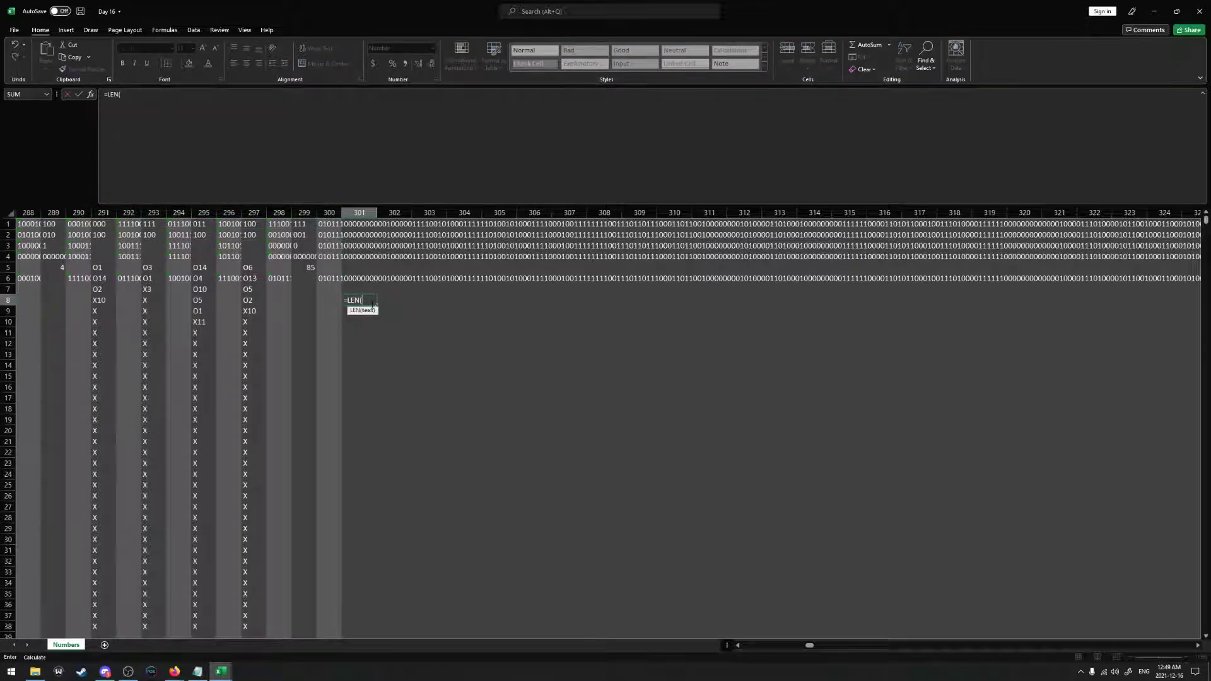
pyautogui.click(305, 257)
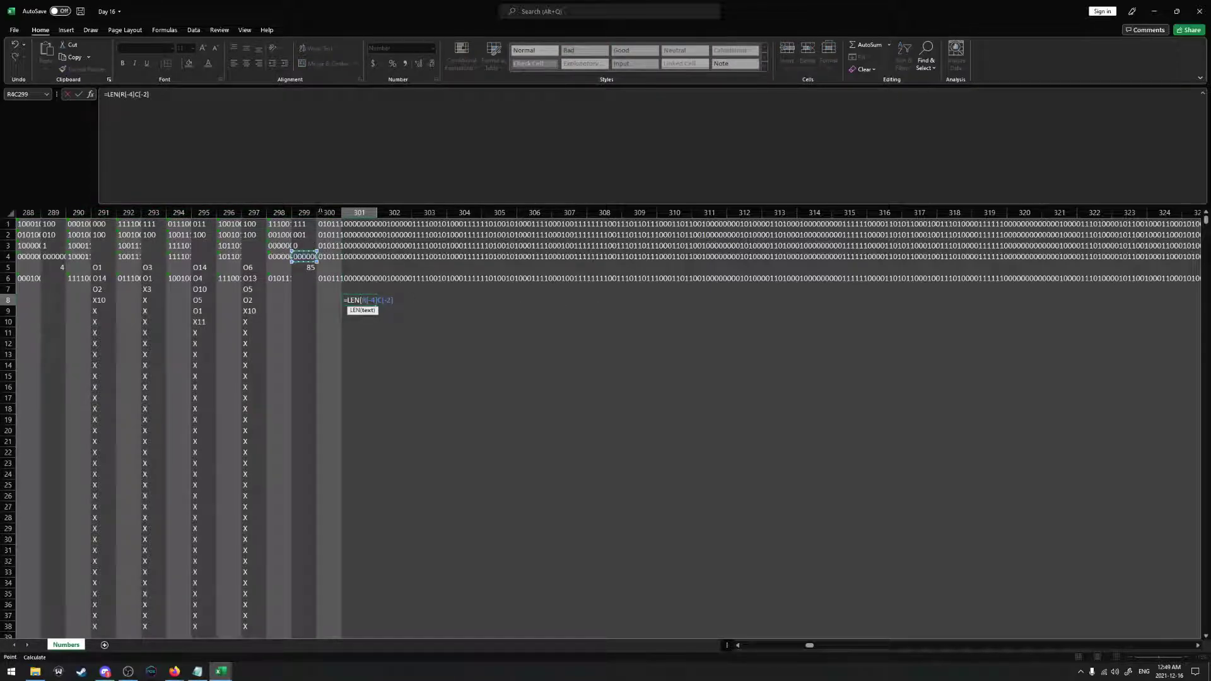
pyautogui.click(278, 278)
pyautogui.click(329, 278)
pyautogui.click(150, 94)
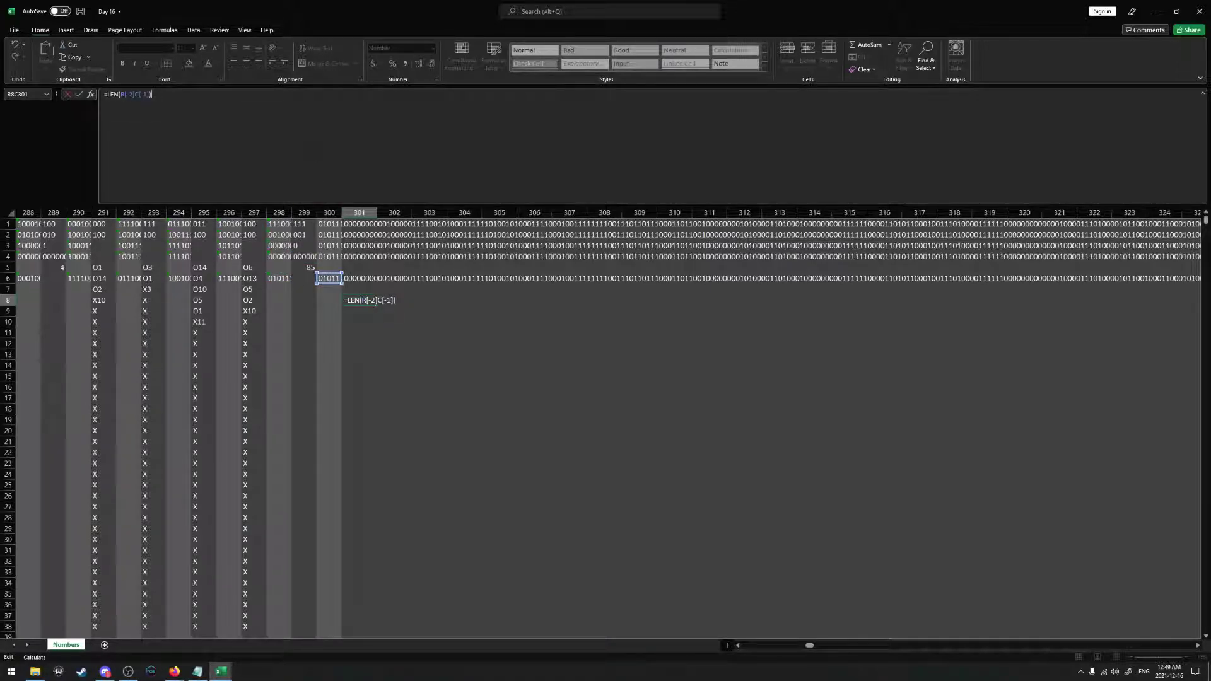
pyautogui.hotkey('ctrl', 'Return')
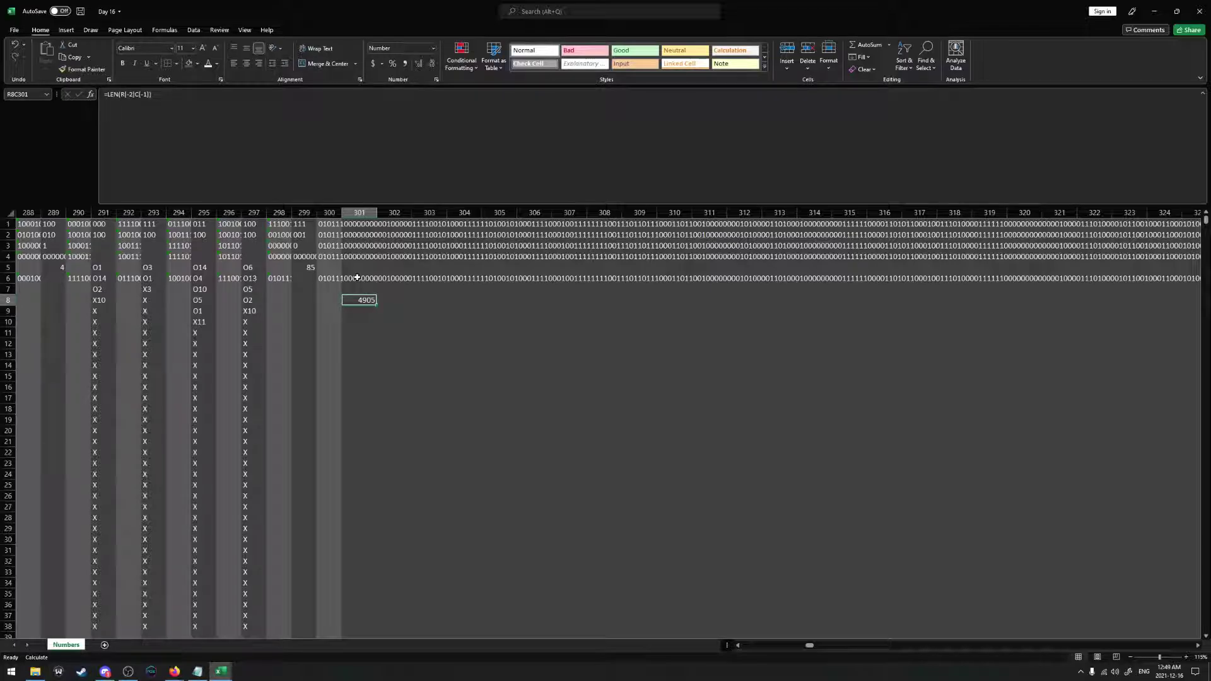
pyautogui.click(304, 214)
pyautogui.moveTo(331, 213); pyautogui.dragTo(76, 262)
# Measure R6C500's leftover bits with =LEN in R7C501 (2913), then delete that check
pyautogui.click(77, 290)
pyautogui.write('=LEN')
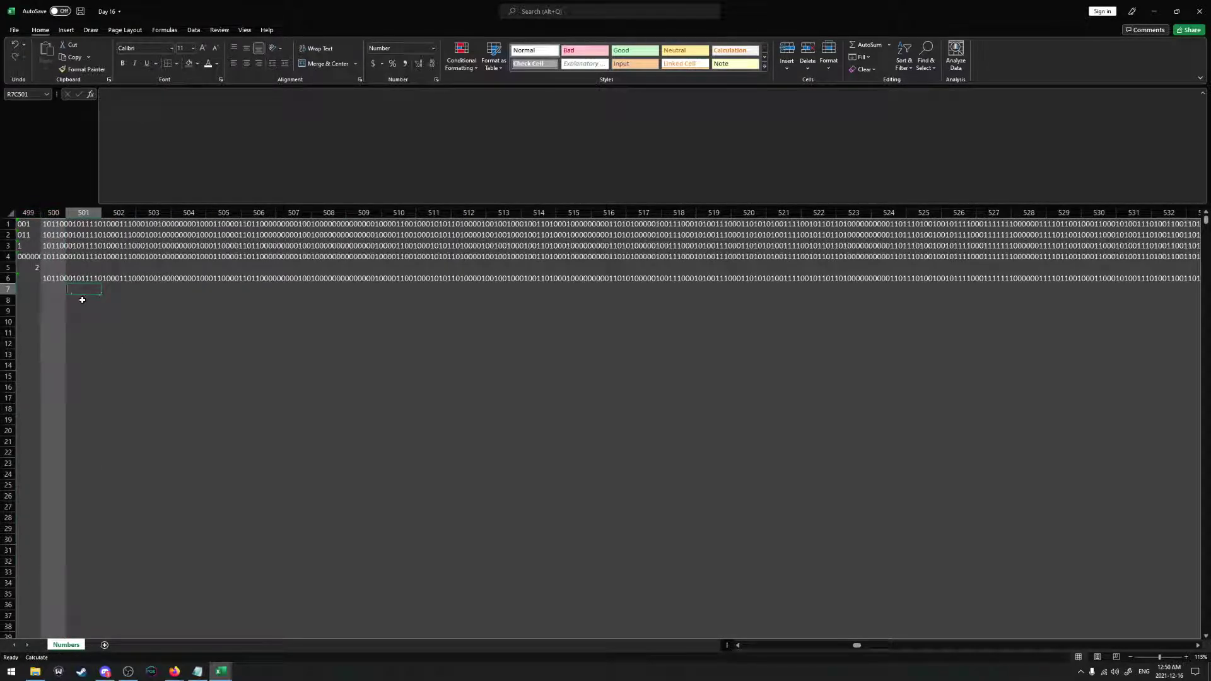
pyautogui.doubleClick(82, 301)
pyautogui.click(45, 279)
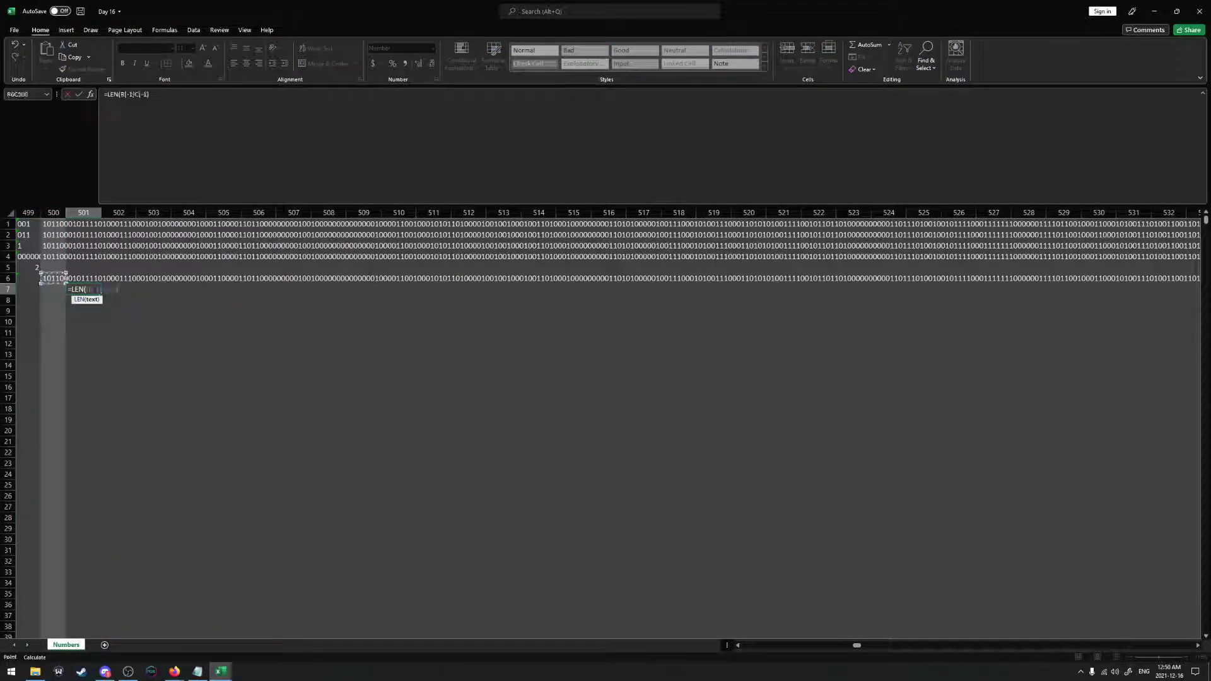
pyautogui.write(')')
pyautogui.press('Return')
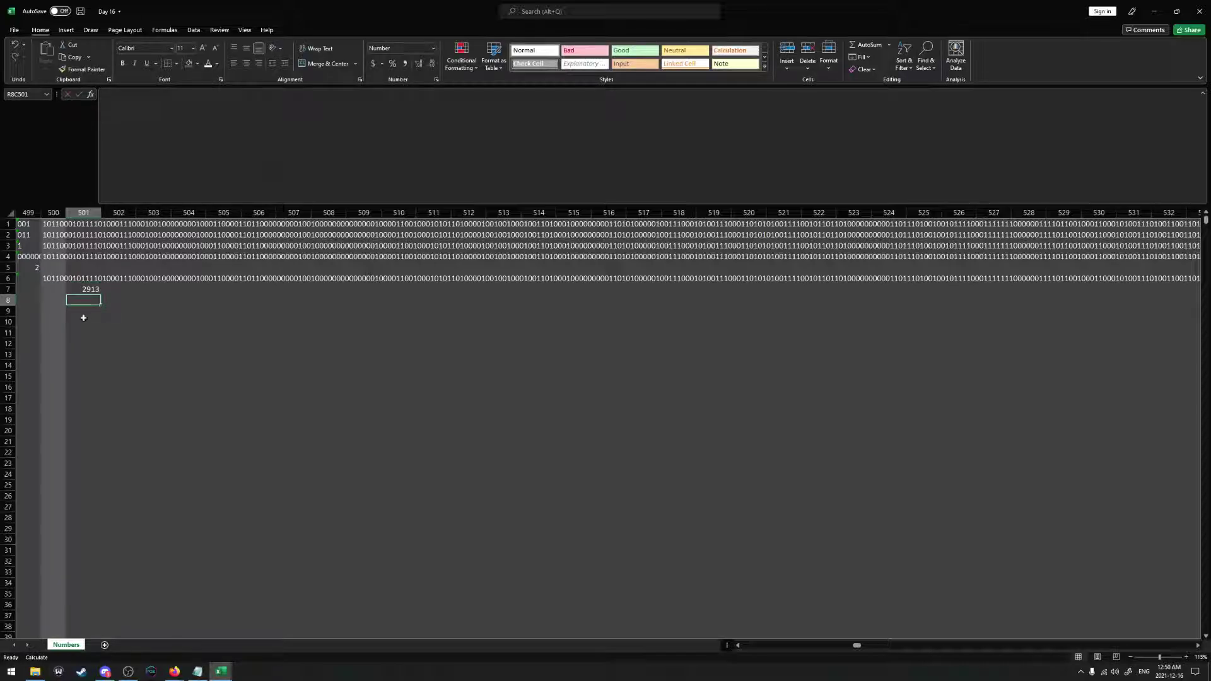
pyautogui.click(89, 290)
pyautogui.press('Delete')
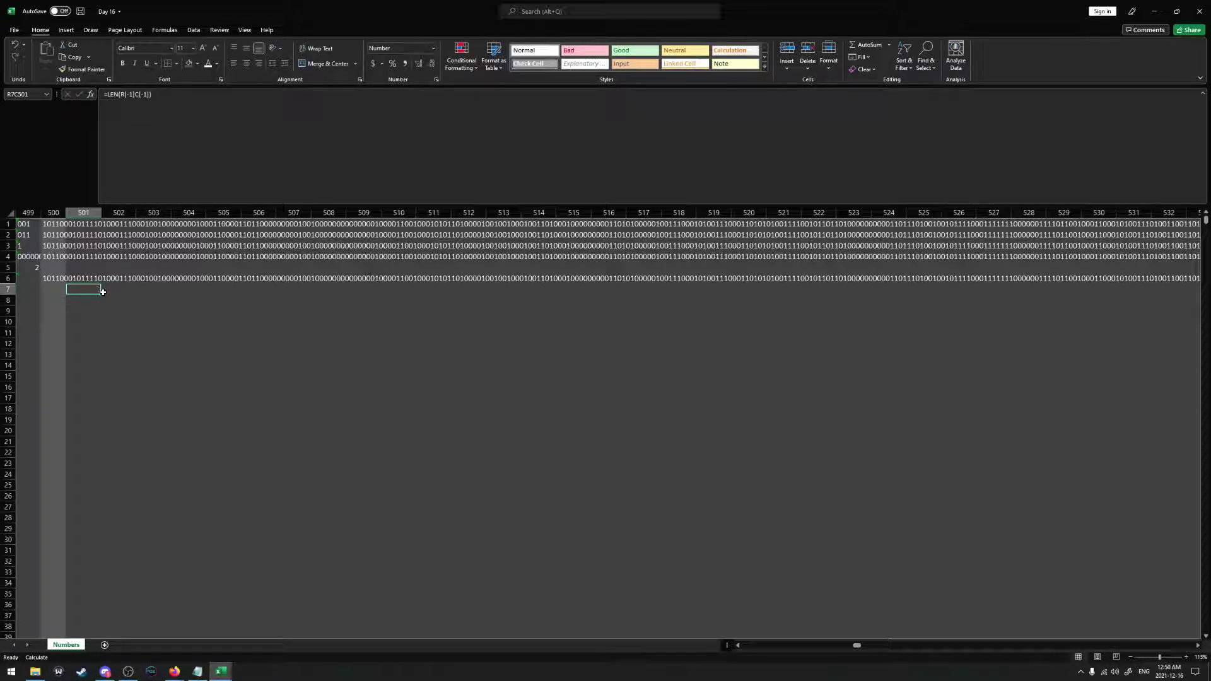
pyautogui.moveTo(857, 651); pyautogui.dragTo(848, 648)
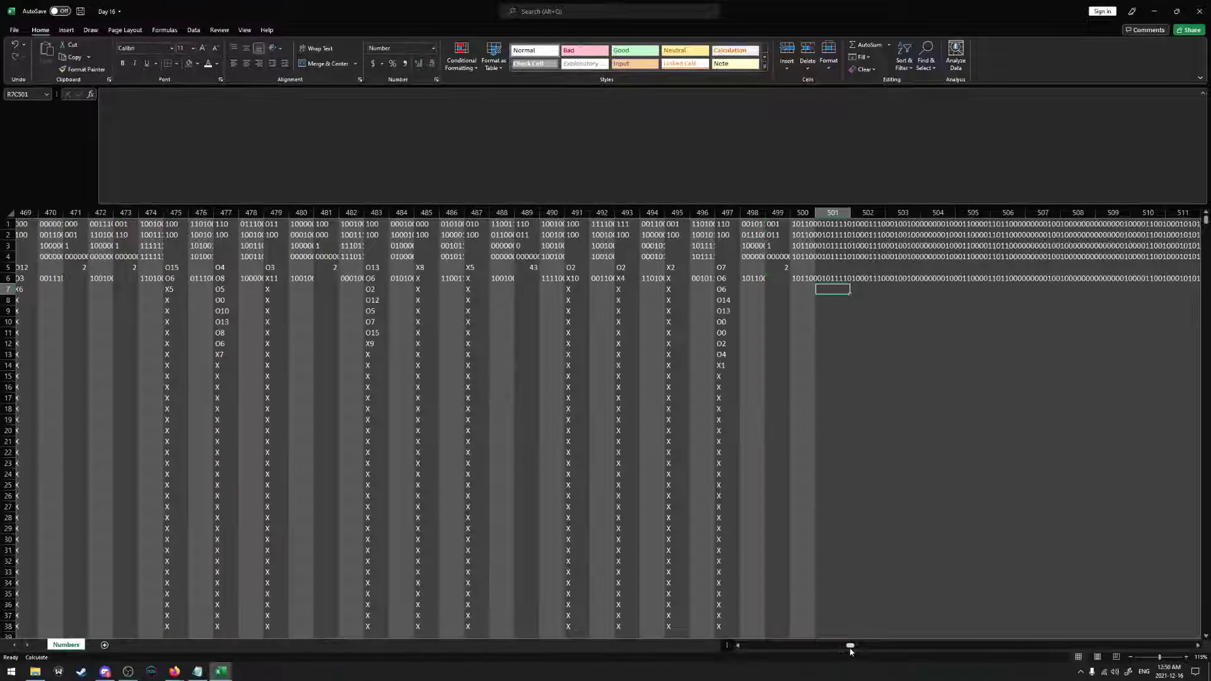
pyautogui.moveTo(726, 209); pyautogui.dragTo(38, 315)
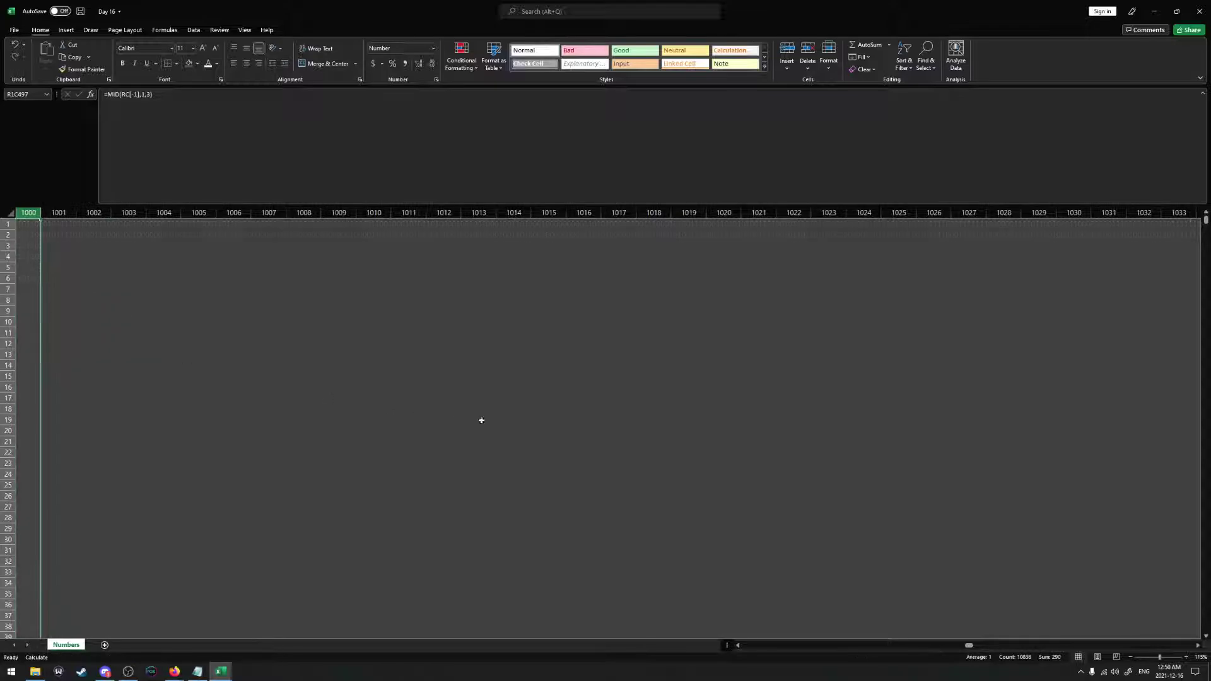
pyautogui.moveTo(970, 650)
pyautogui.mouseDown()
pyautogui.moveTo(928, 650)
pyautogui.moveTo(965, 648)
pyautogui.mouseUp()
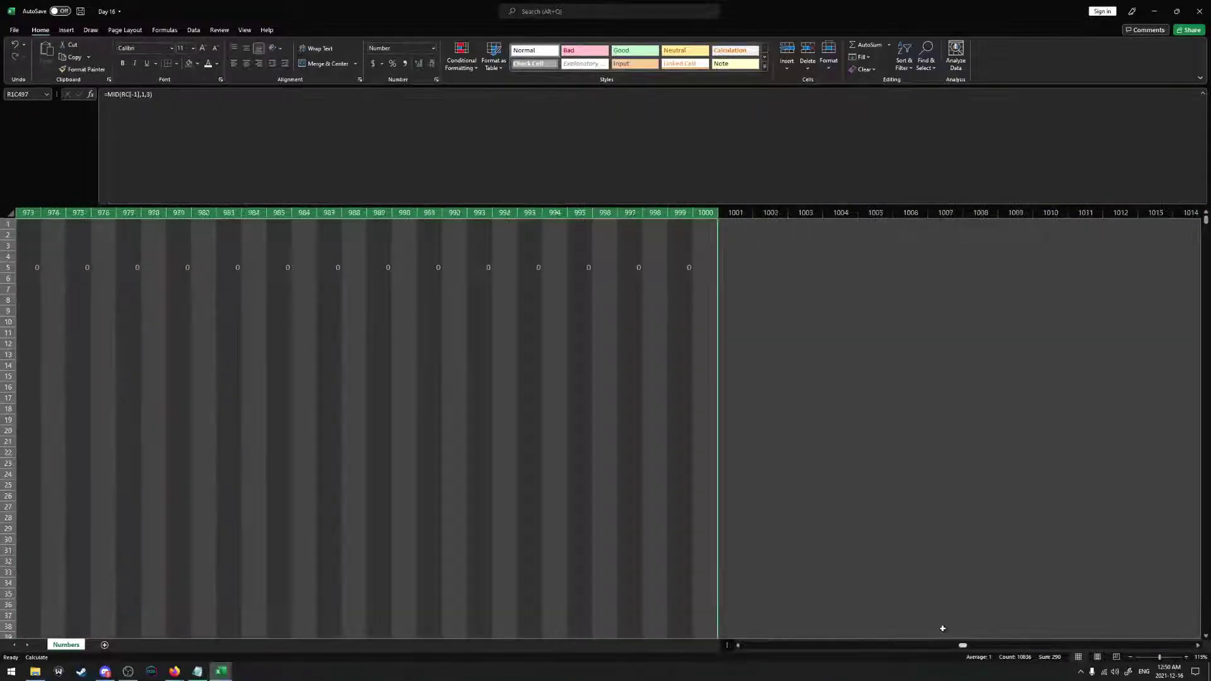
pyautogui.hotkey('ctrl', 'z')
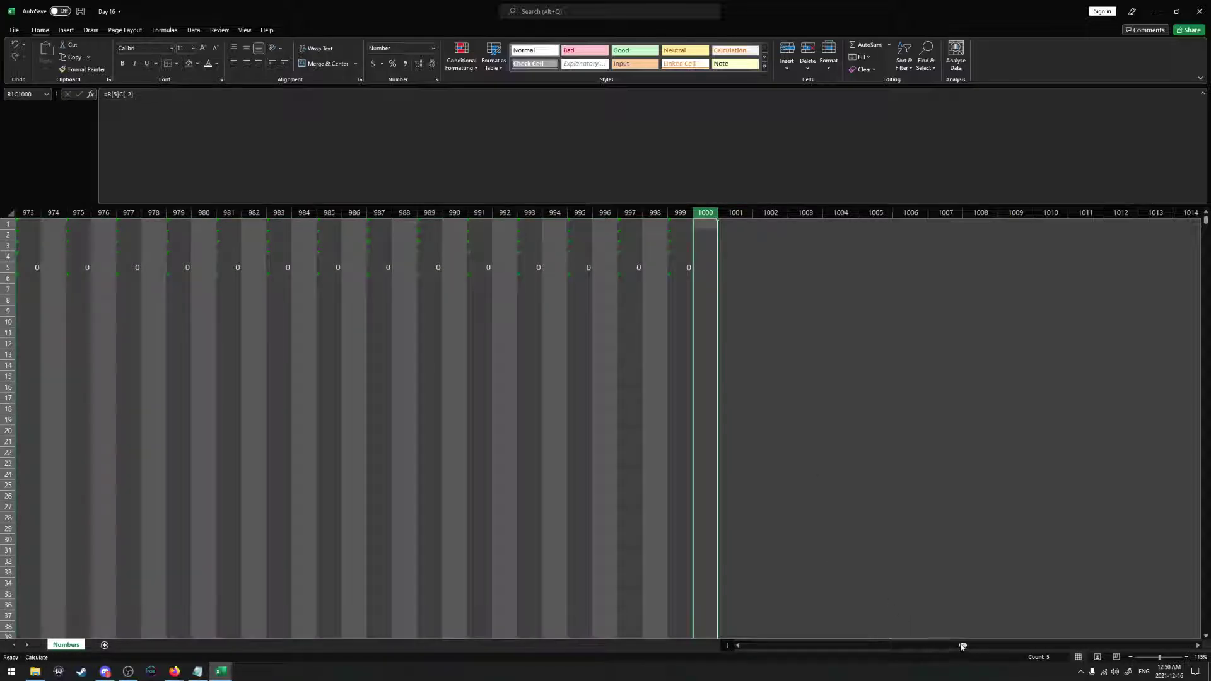
pyautogui.moveTo(962, 646); pyautogui.dragTo(860, 646)
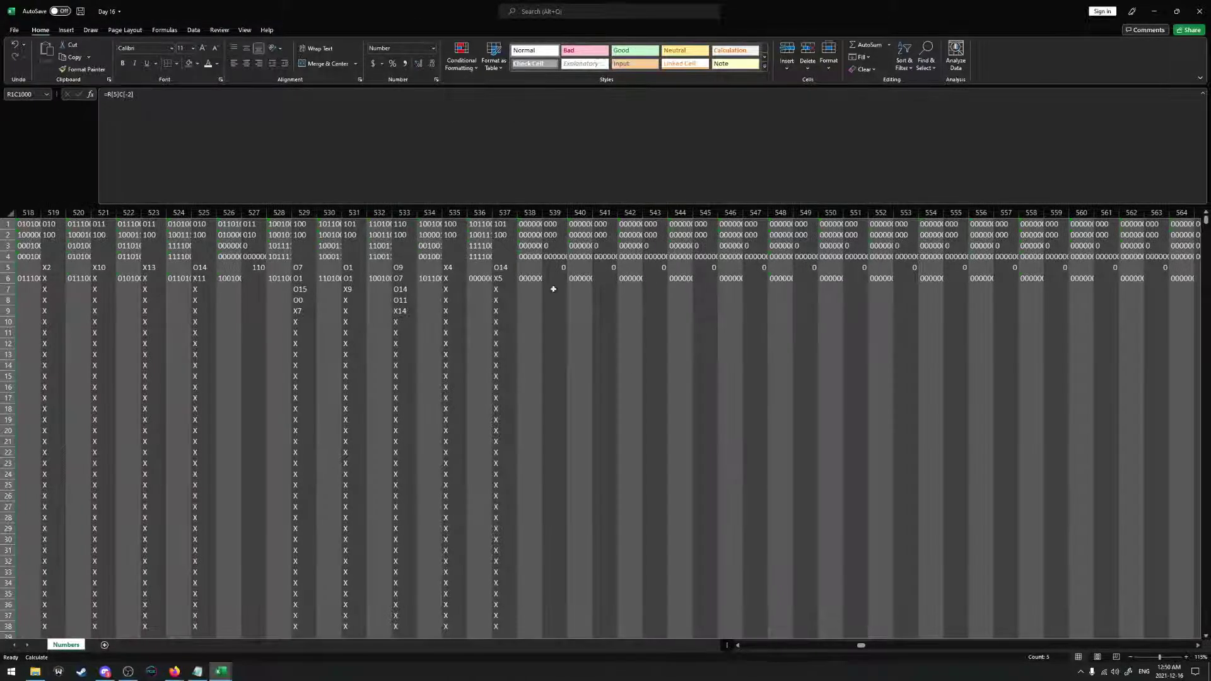
# Clear the contents of every column from 538 onward
pyautogui.click(530, 213)
pyautogui.hotkey('ctrl', 'shift', 'Right')
pyautogui.rightClick(530, 213)
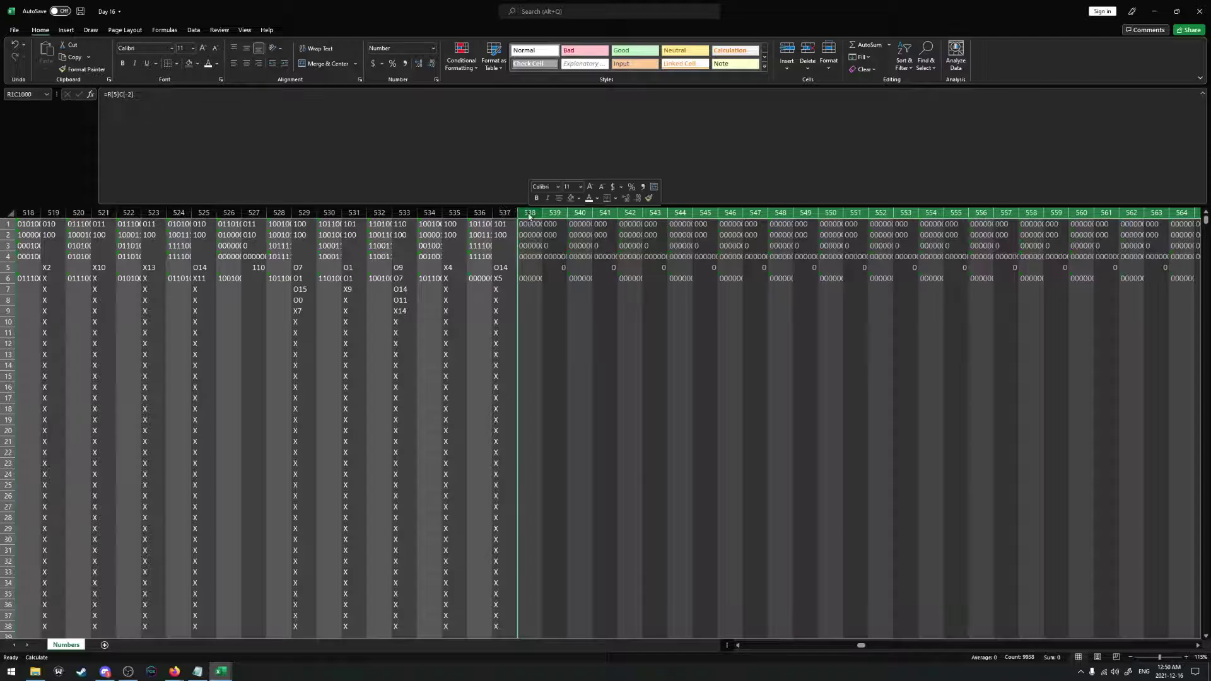
pyautogui.click(557, 318)
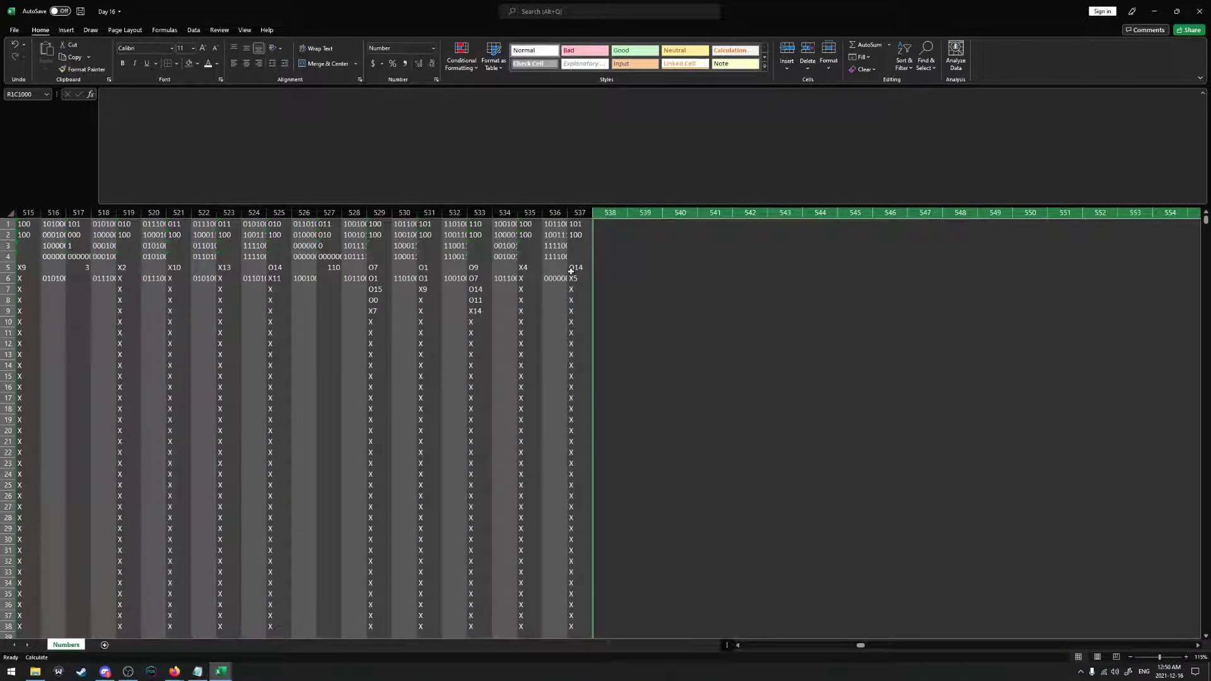
# Verify the formulas in columns 536–537 and that column 538 is empty, then bring the browser forward
pyautogui.click(579, 279)
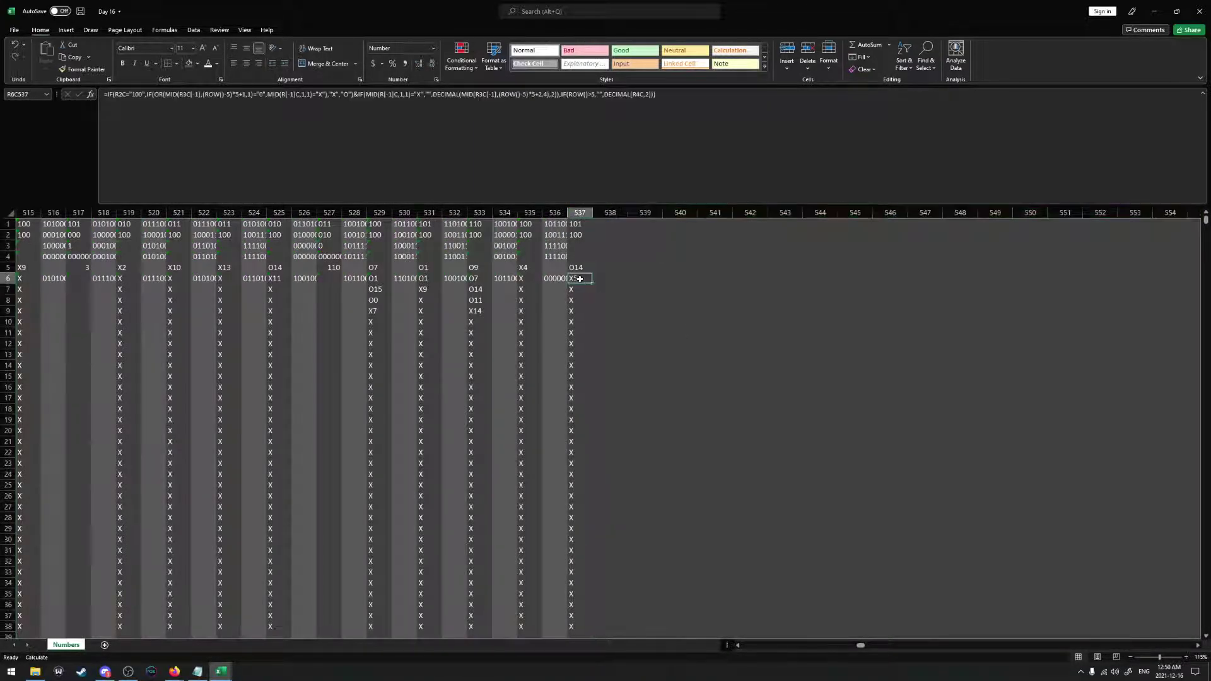
pyautogui.click(554, 257)
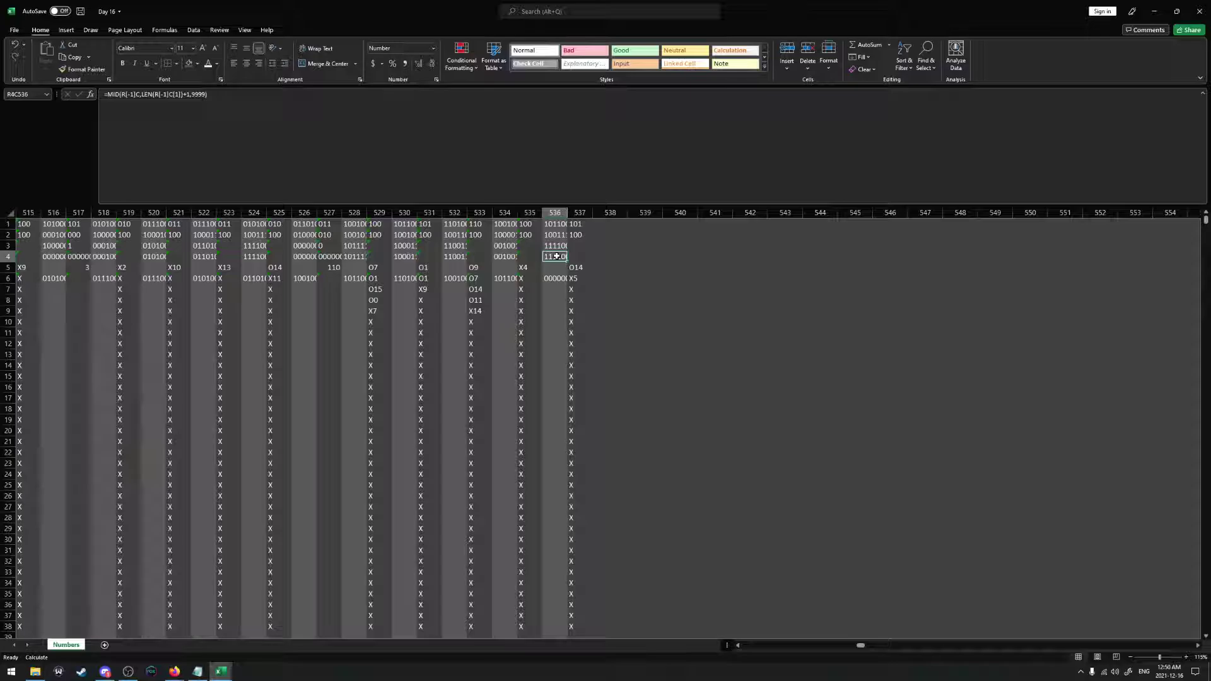
pyautogui.click(610, 267)
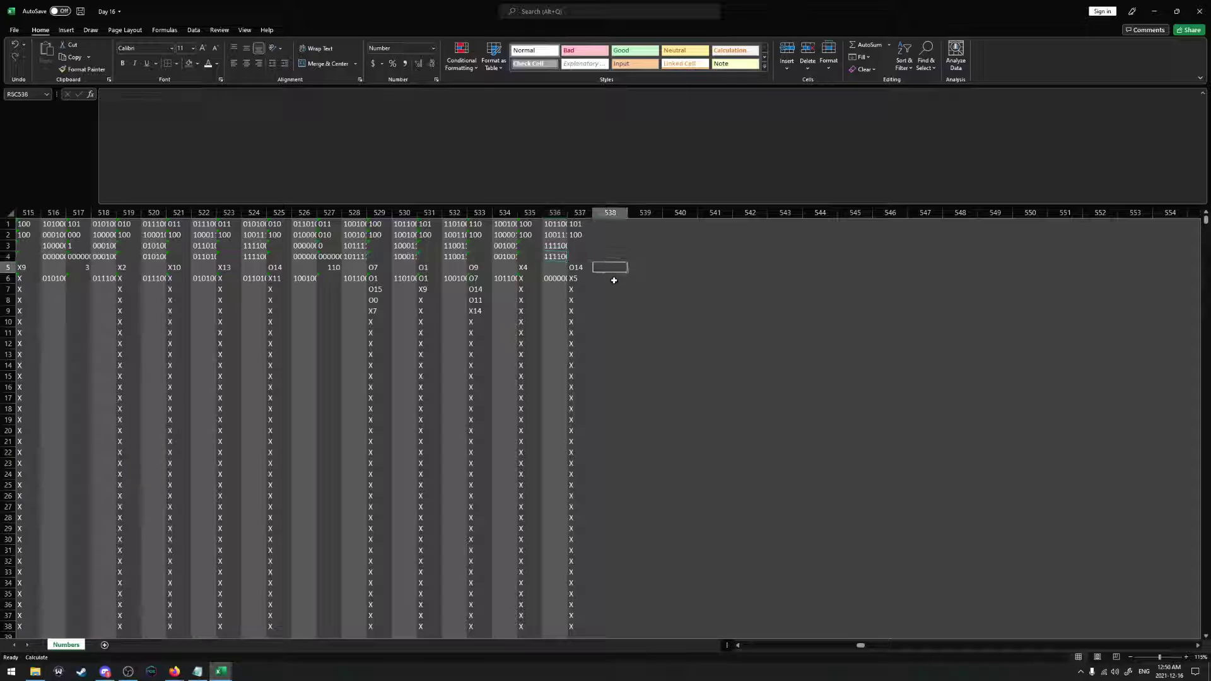
pyautogui.moveTo(860, 645); pyautogui.dragTo(698, 645)
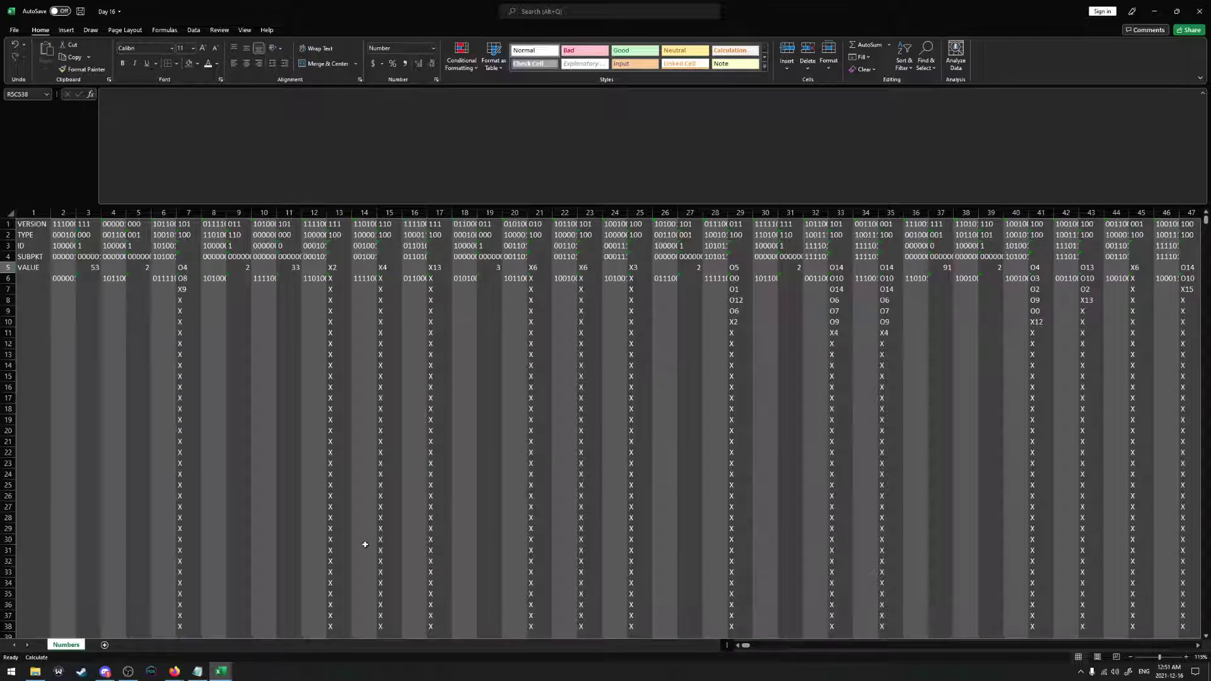
# Review the Day 16 puzzle description down to the answer box, then save the Day 16 workbook
pyautogui.moveTo(172, 675)
pyautogui.click(193, 634)
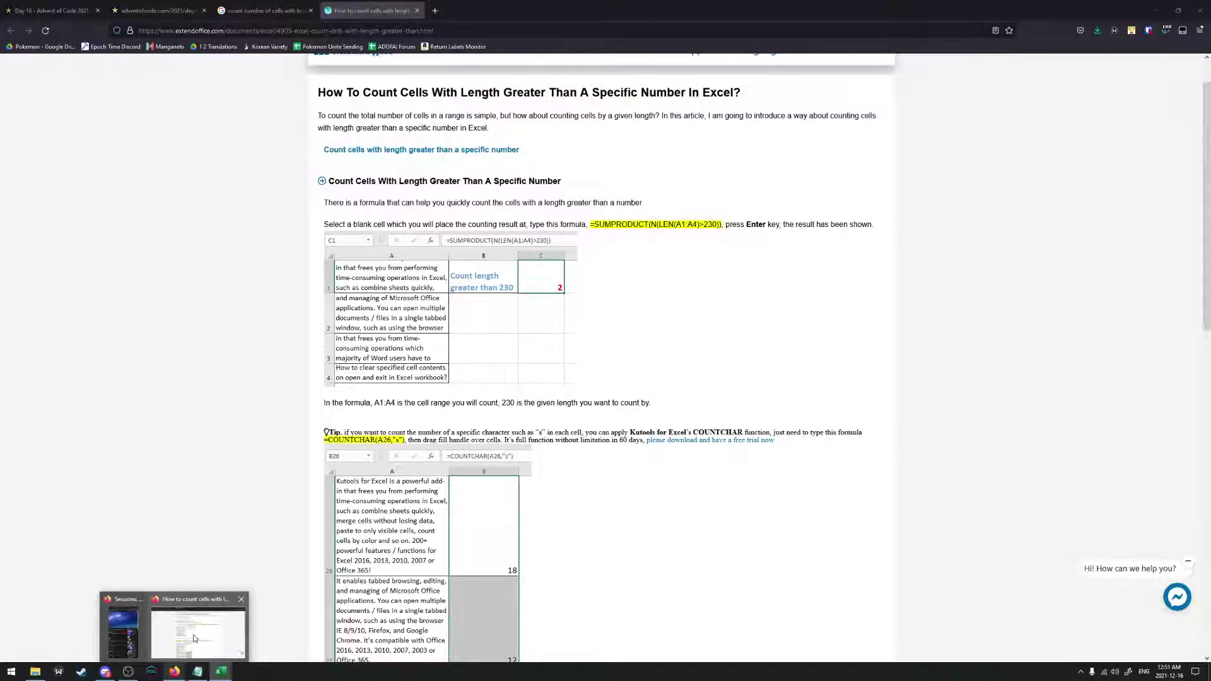
pyautogui.click(157, 10)
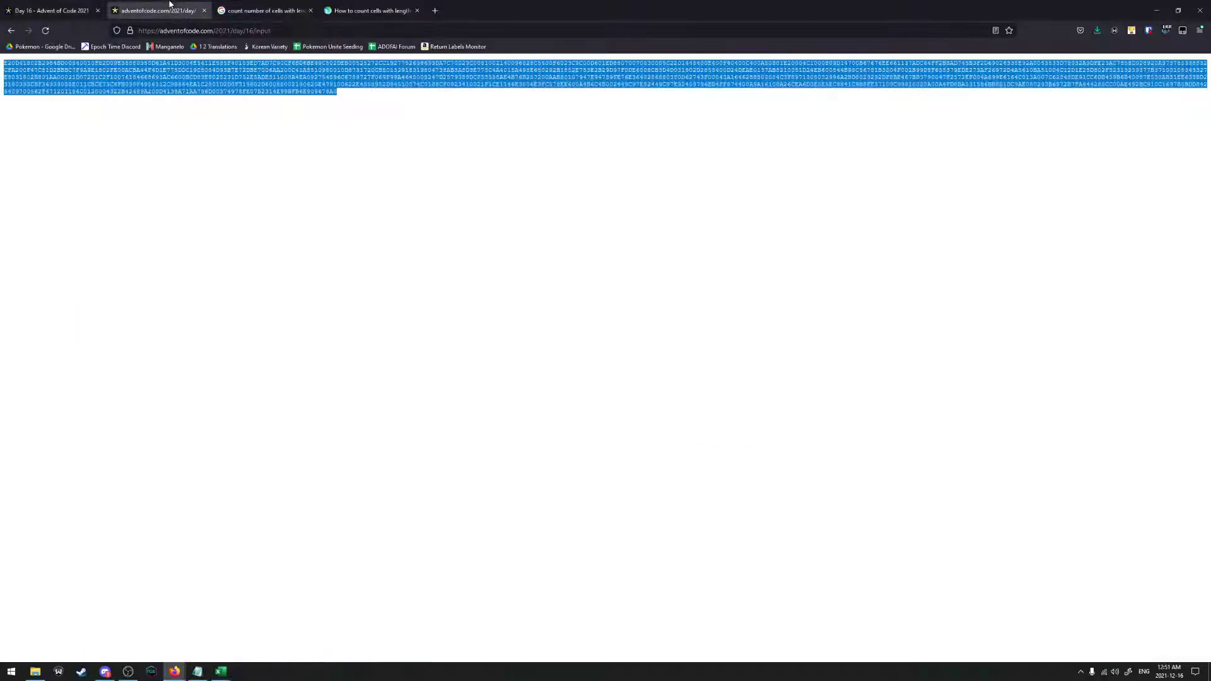
pyautogui.click(65, 11)
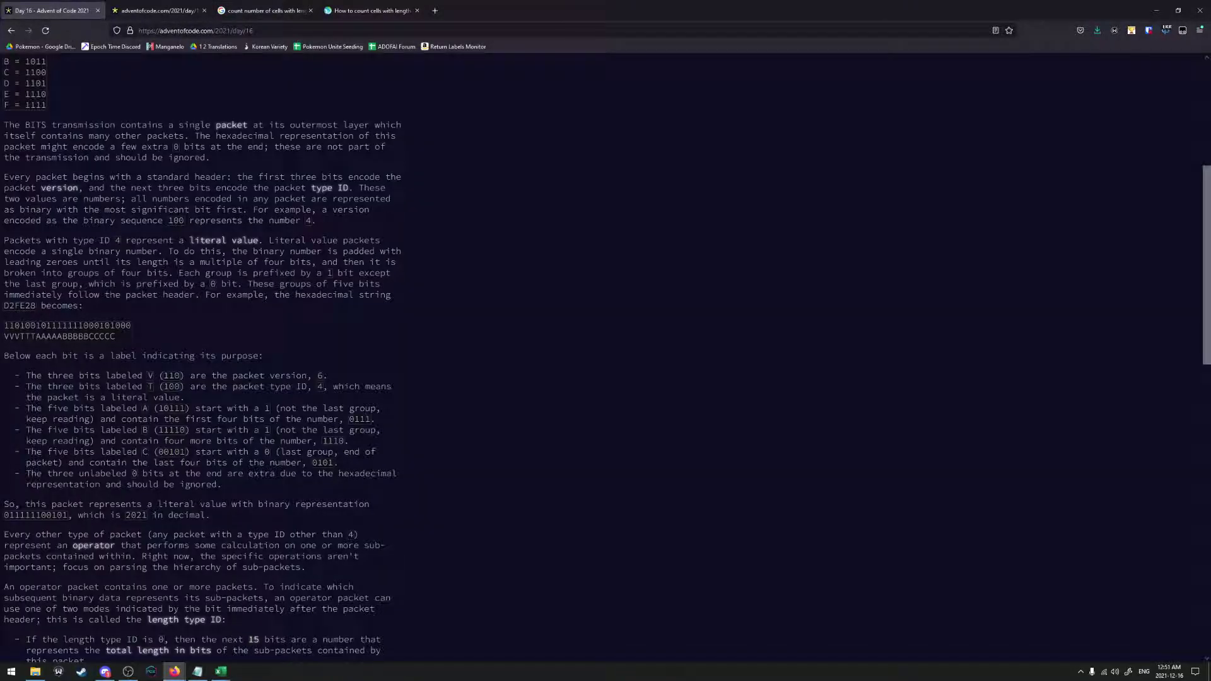
pyautogui.scroll(-10, 238, 373)
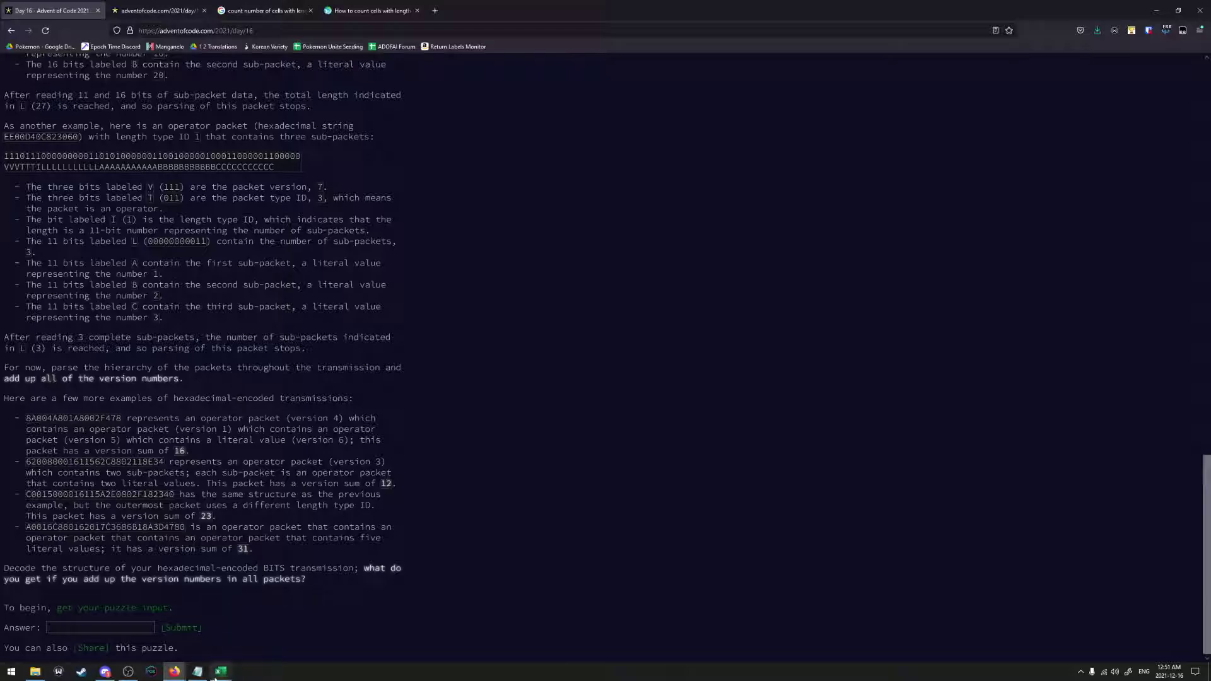
pyautogui.click(277, 638)
pyautogui.hotkey('ctrl', 's')
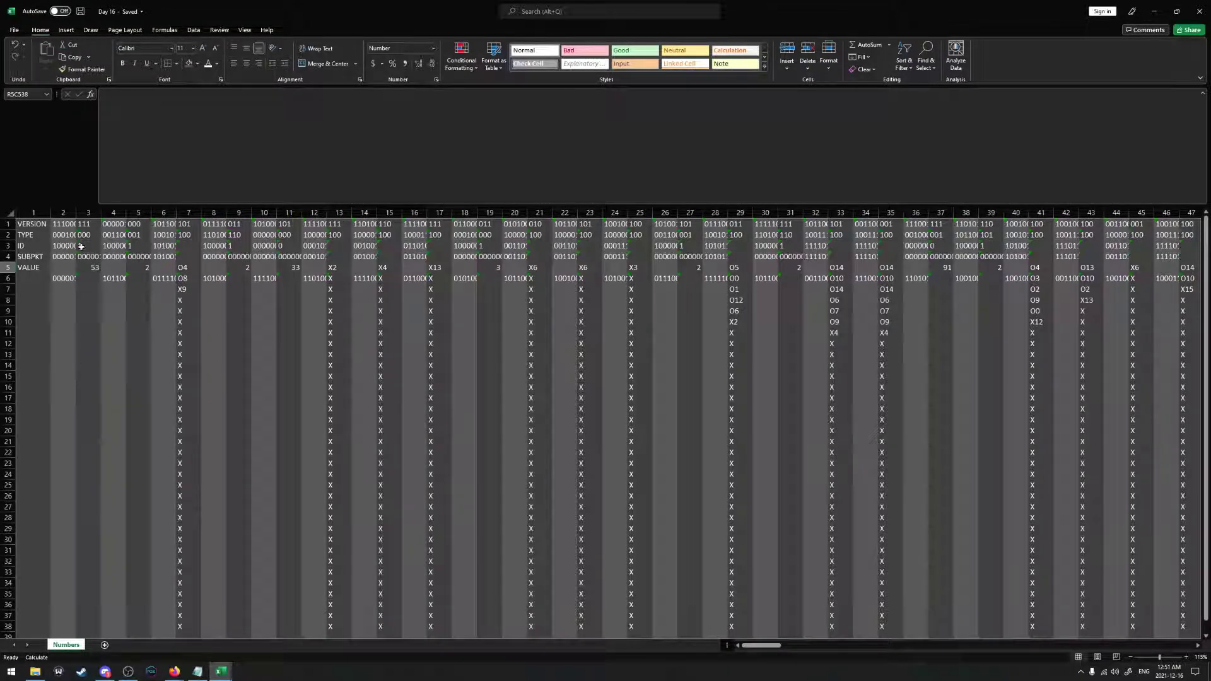
# Hide rows 8 through 38
pyautogui.moveTo(8, 300); pyautogui.dragTo(64, 462)
pyautogui.scroll(-7, 64, 462)
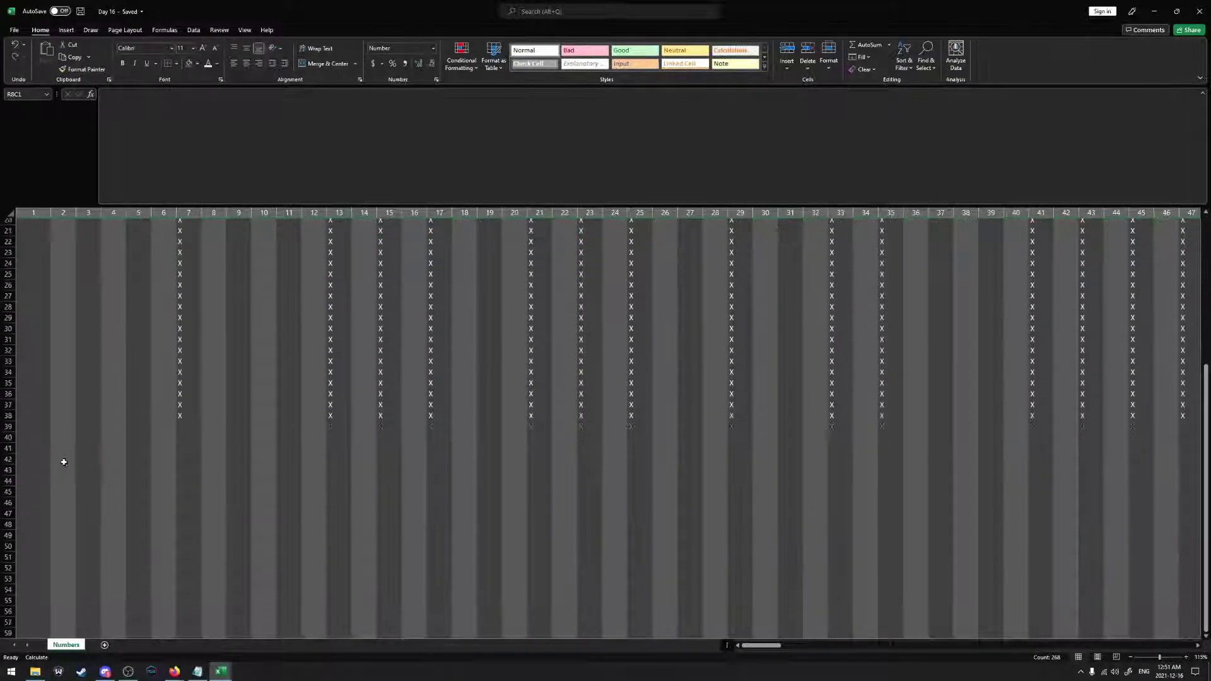
pyautogui.keyDown('shift'); pyautogui.click(8, 400); pyautogui.keyUp('shift')
pyautogui.rightClick(8, 401)
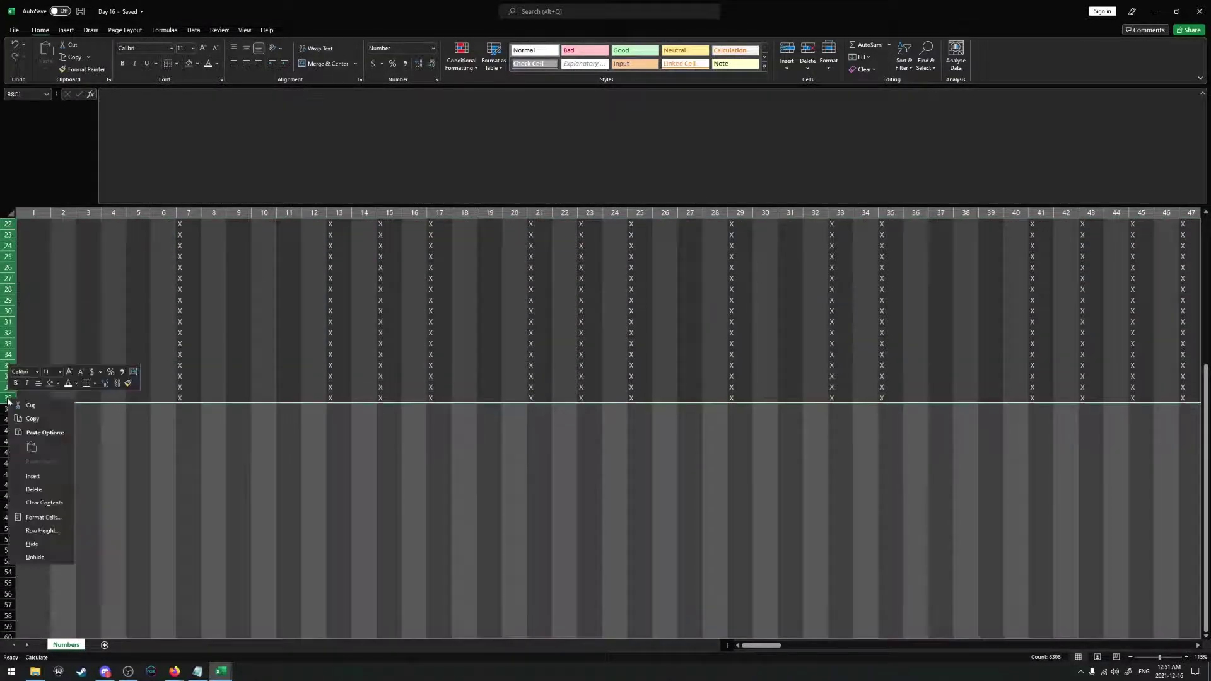
pyautogui.click(32, 543)
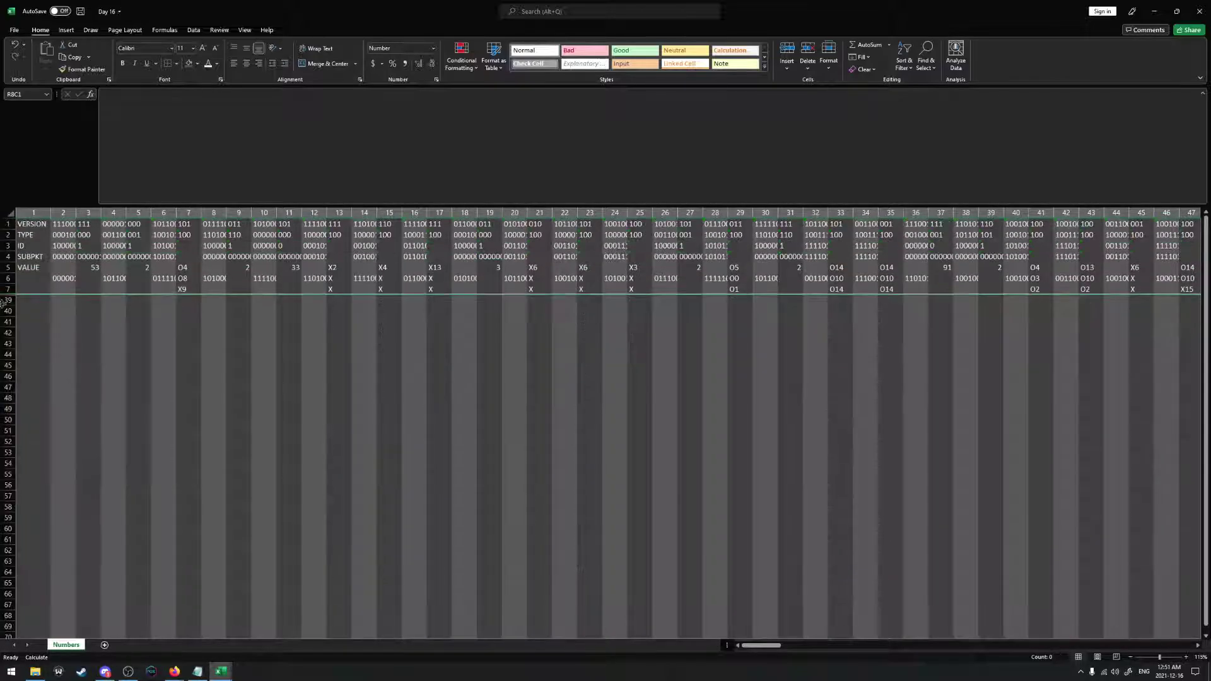
# Clear the contents of rows 39 through 114
pyautogui.click(5, 302)
pyautogui.scroll(-14, 84, 379)
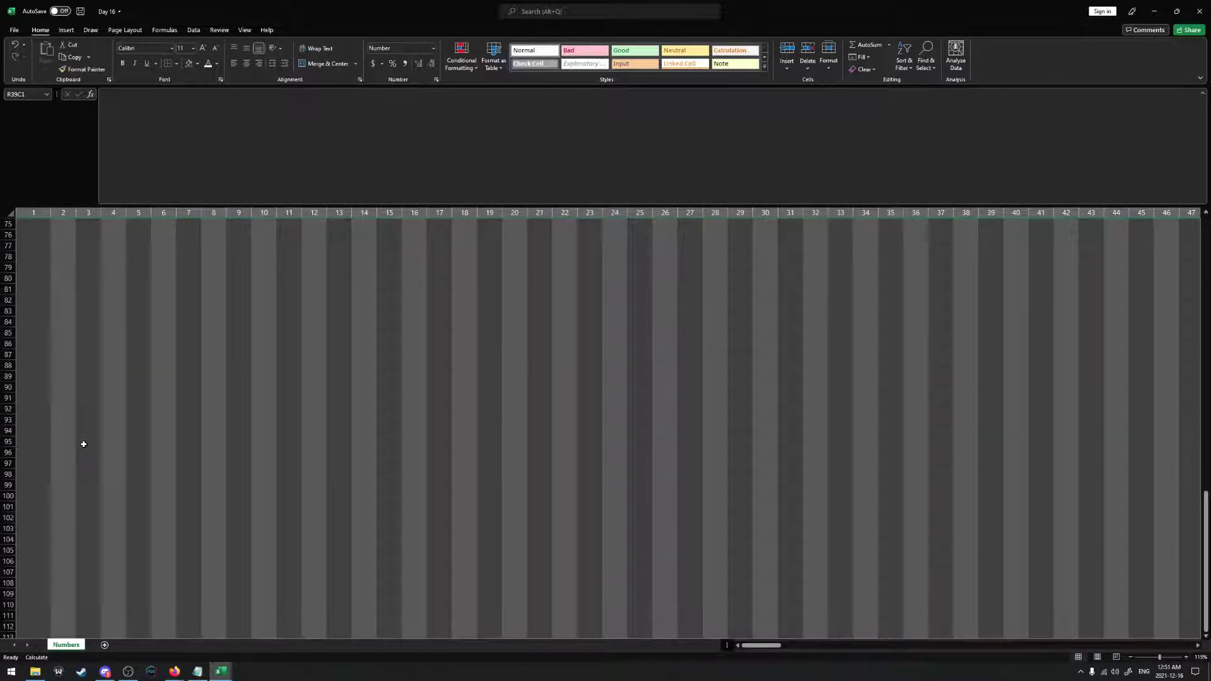
pyautogui.scroll(-6, 84, 444)
pyautogui.keyDown('shift'); pyautogui.click(7, 453); pyautogui.keyUp('shift')
pyautogui.rightClick(8, 452)
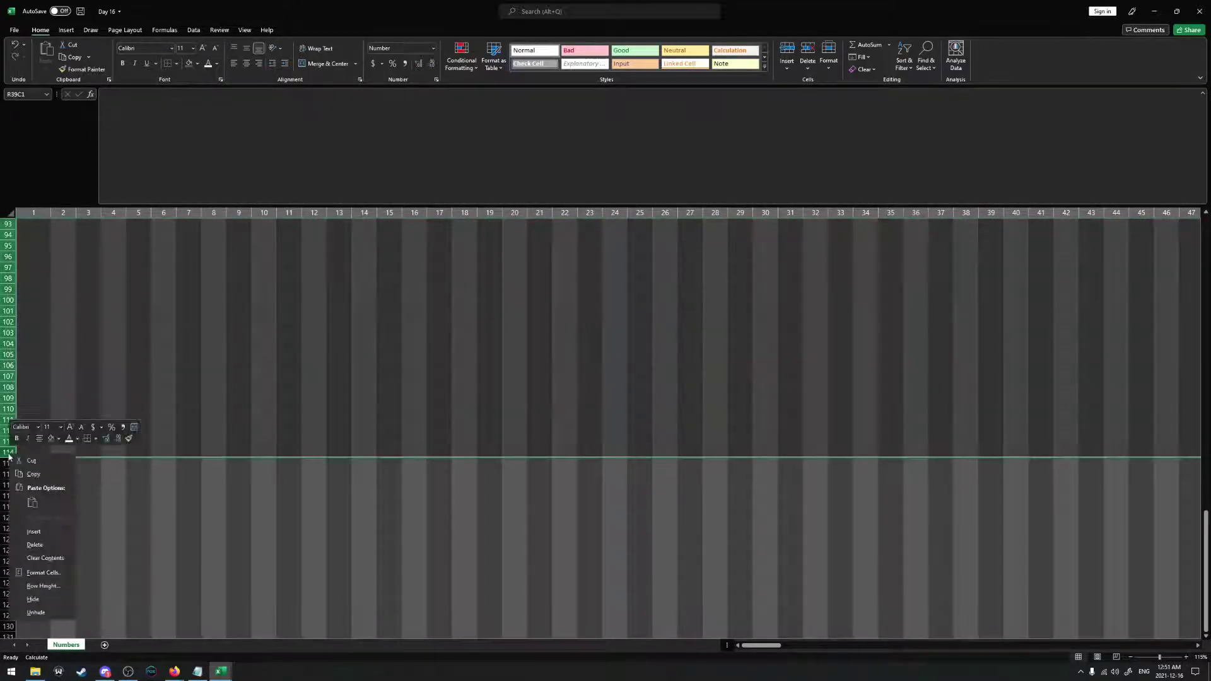
pyautogui.click(56, 558)
pyautogui.scroll(18, 76, 442)
pyautogui.click(111, 310)
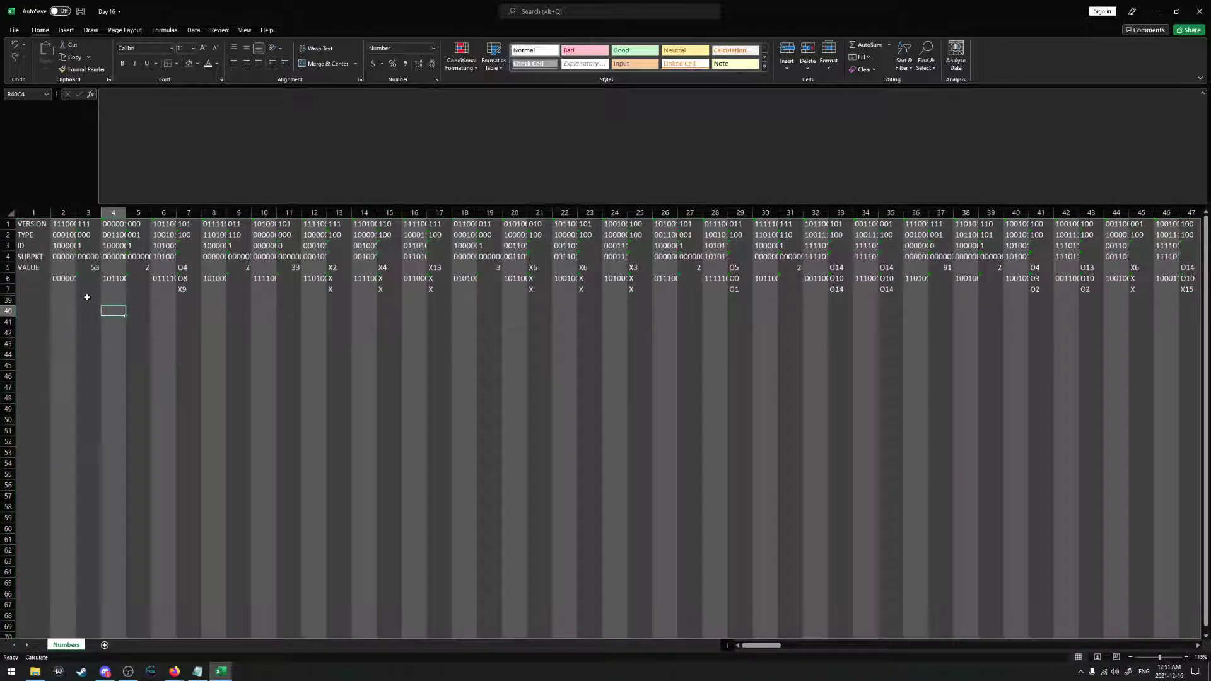
pyautogui.click(87, 297)
# Convert the row-1 version bits with =DECIMAL(...,2) in R41C3 and fill it across row 41 to column 537
pyautogui.click(89, 321)
pyautogui.write('=')
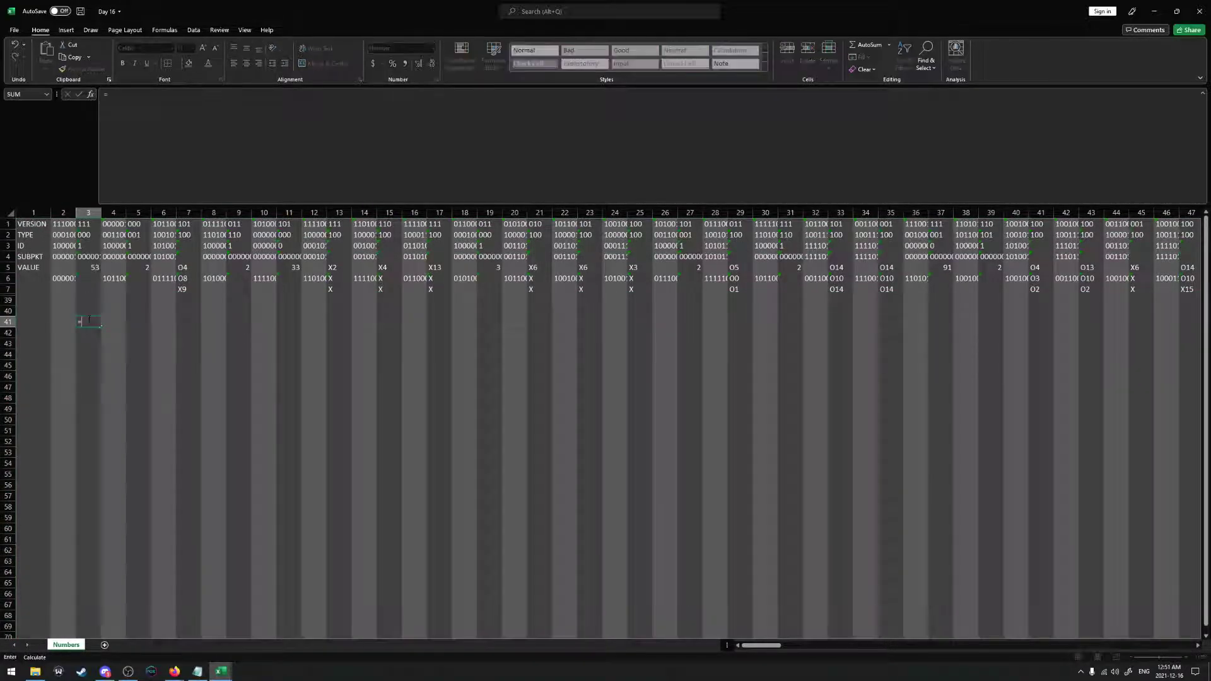
pyautogui.click(88, 224)
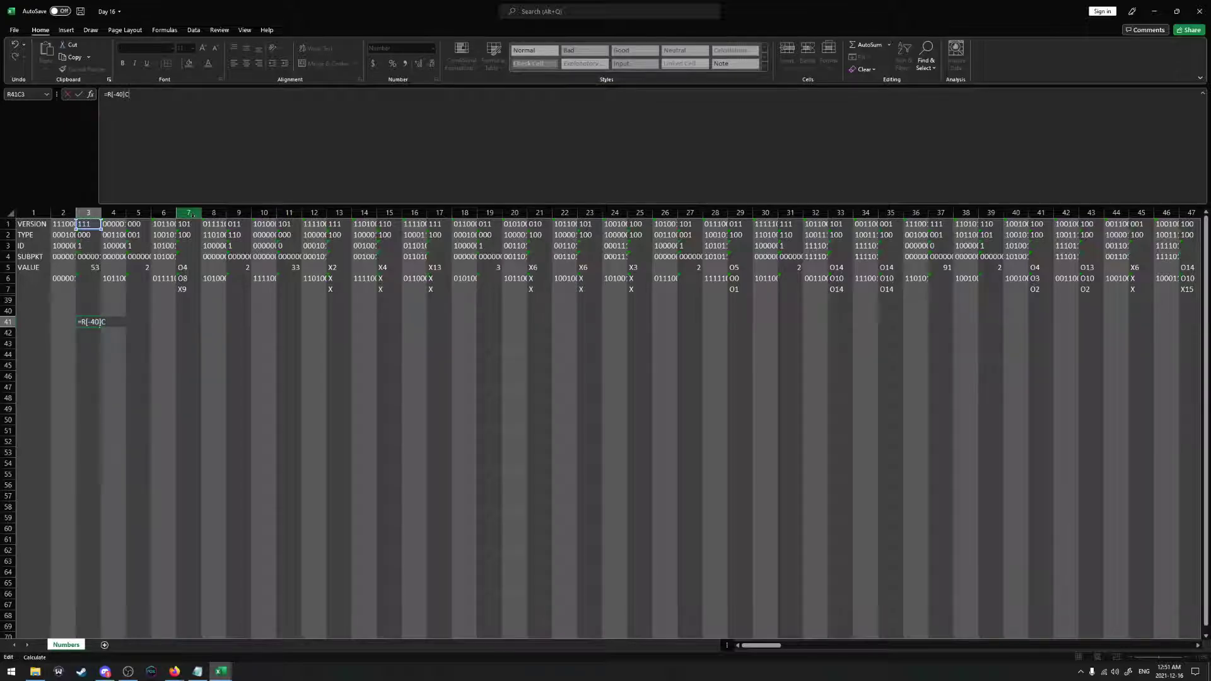
pyautogui.press('Return')
pyautogui.click(88, 322)
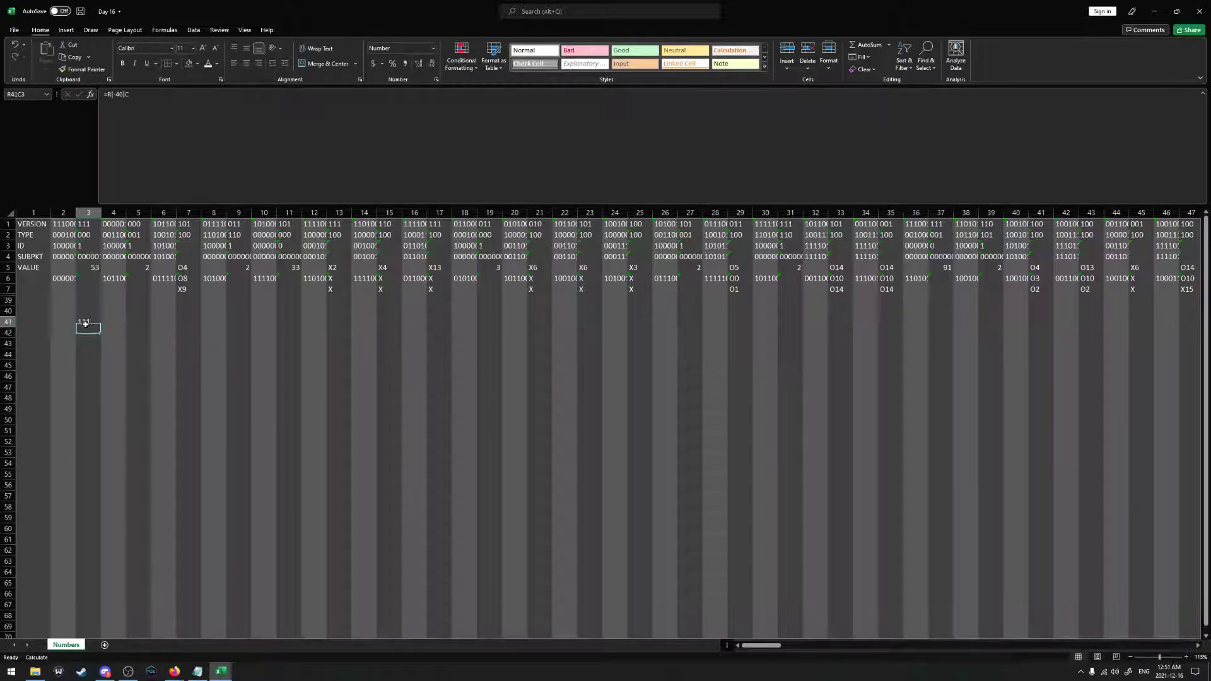
pyautogui.click(106, 197)
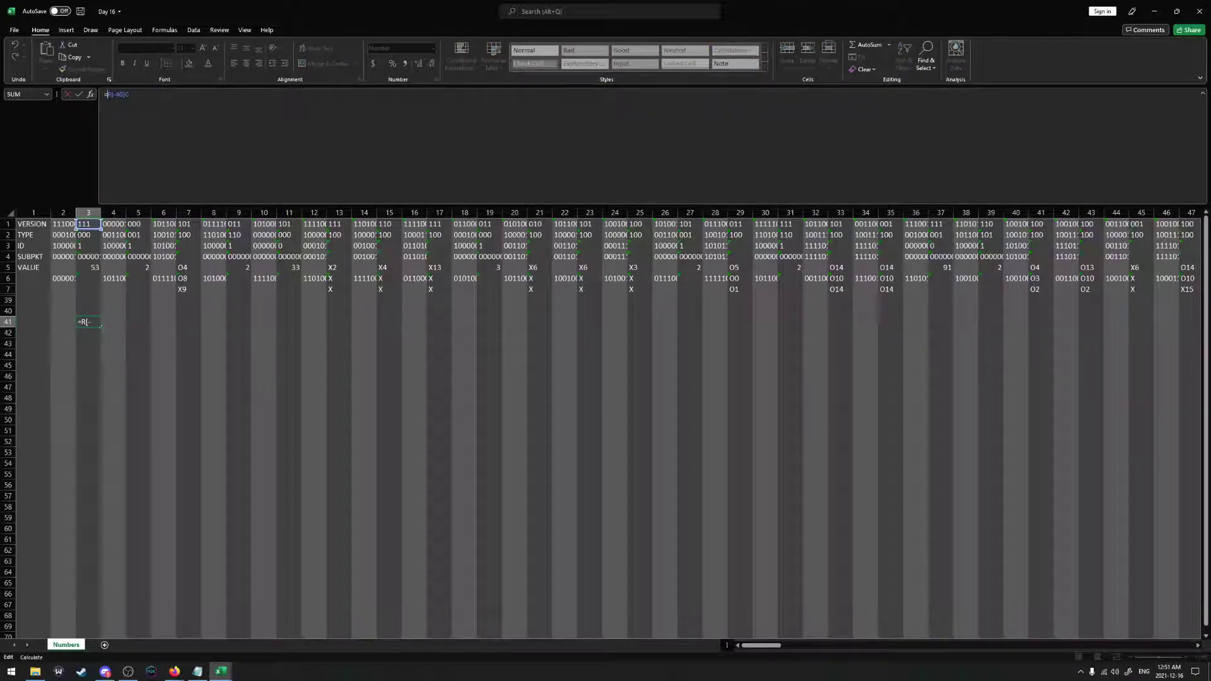
pyautogui.write('DECIMAL')
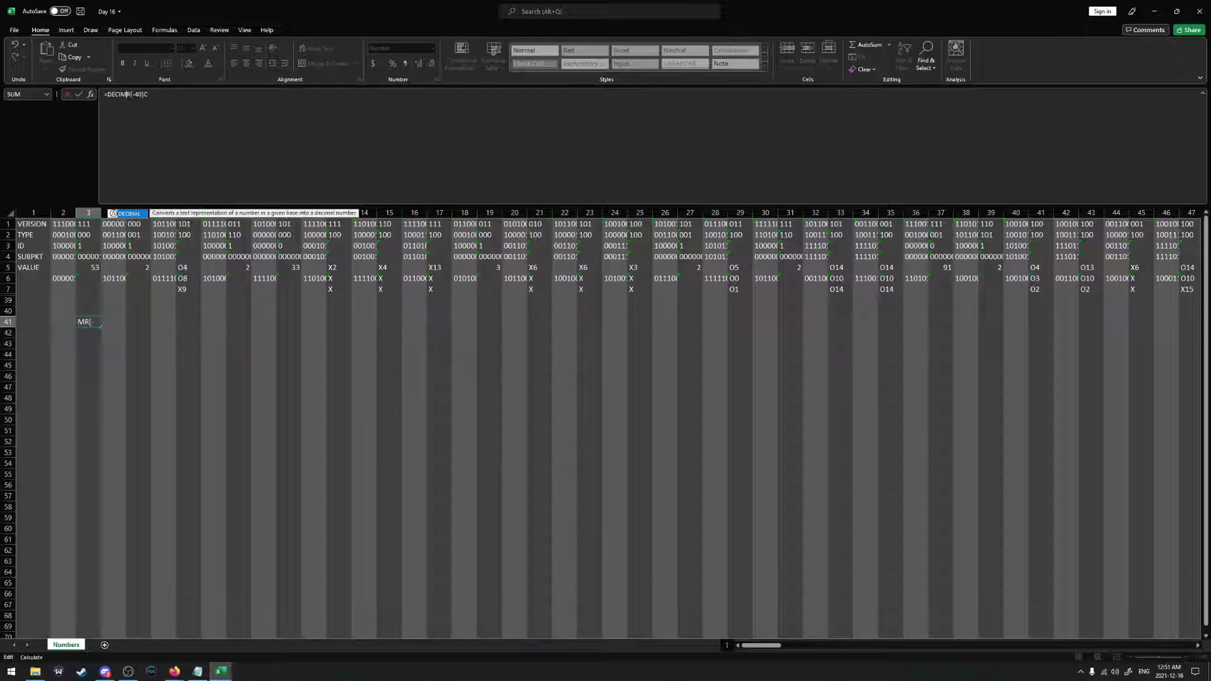
pyautogui.write('(')
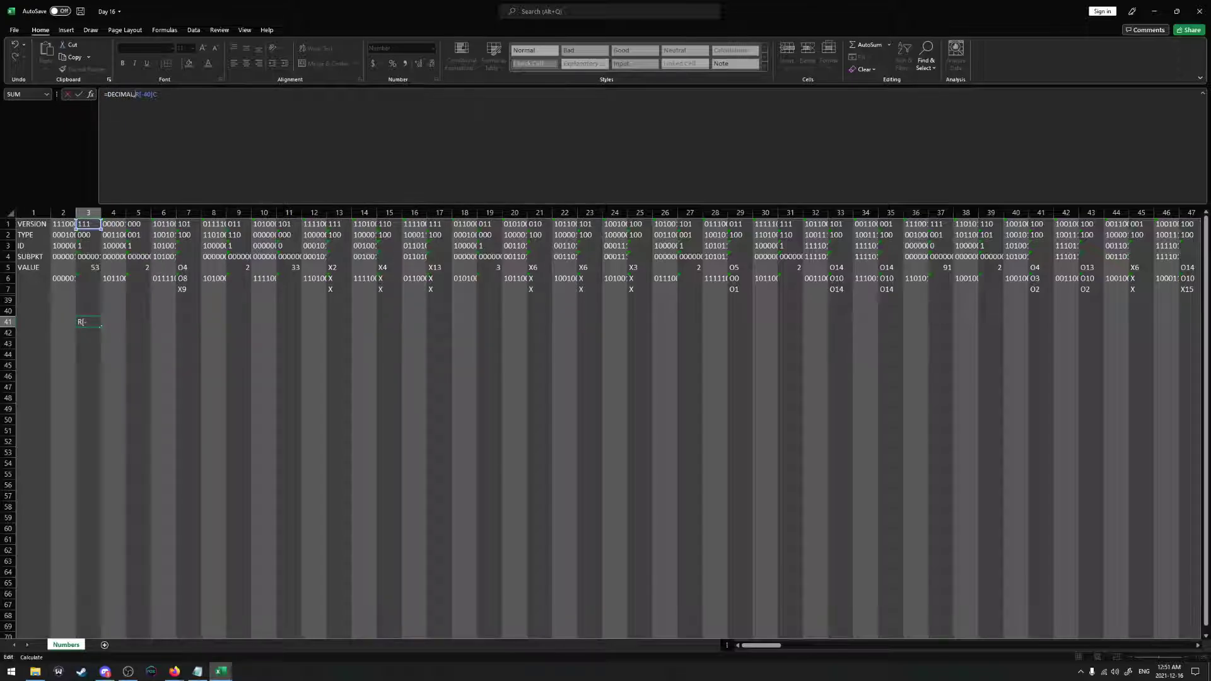
pyautogui.press('Right')
pyautogui.press('Right')
pyautogui.press('Right')
pyautogui.press('Right')
pyautogui.press('Right')
pyautogui.press('Right')
pyautogui.press('Right')
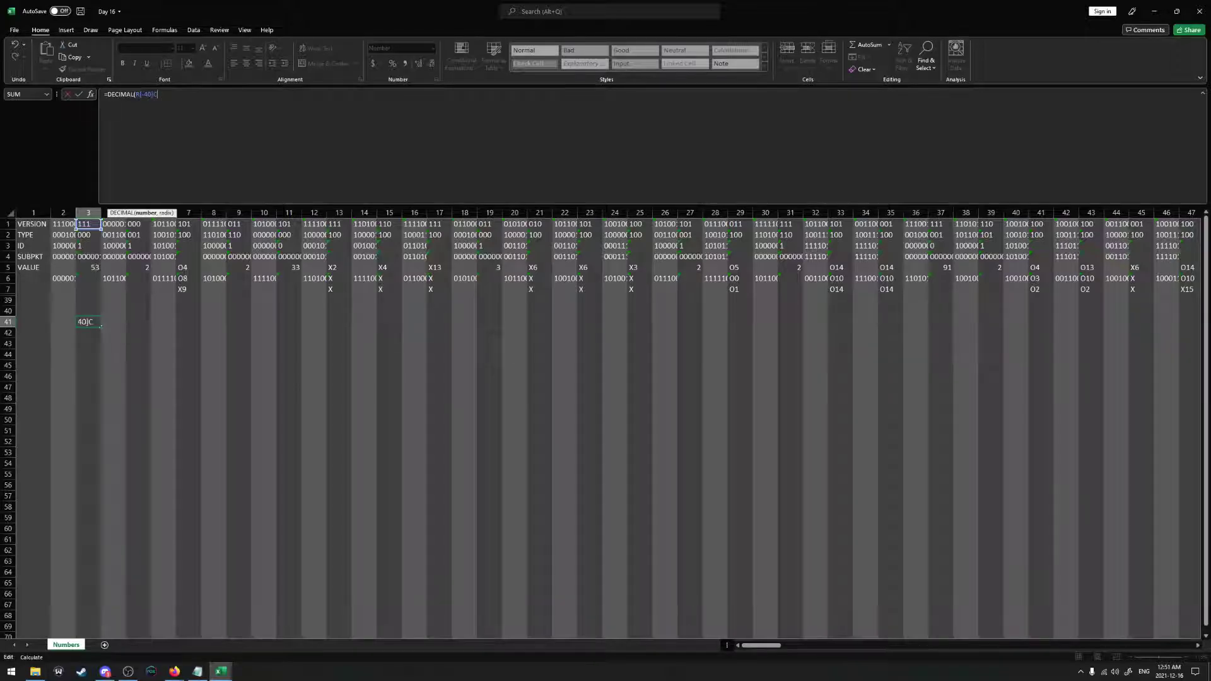
pyautogui.write(',2)')
pyautogui.press('Return')
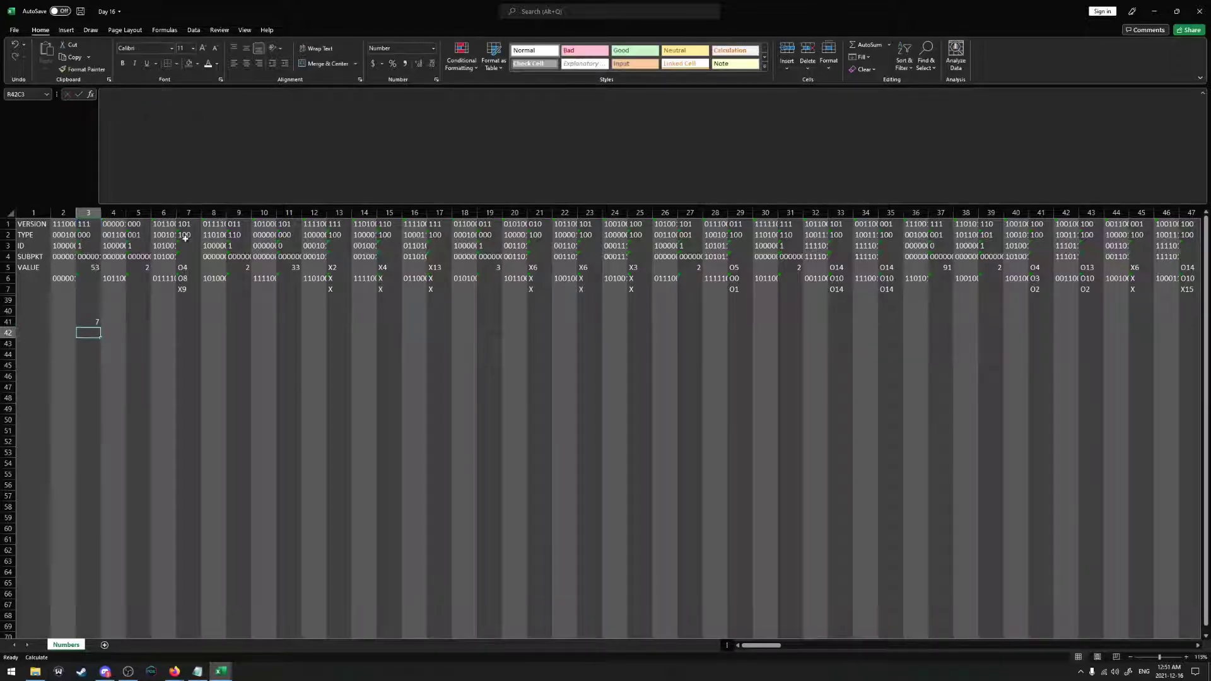
pyautogui.click(91, 322)
pyautogui.moveTo(100, 326); pyautogui.dragTo(1115, 325)
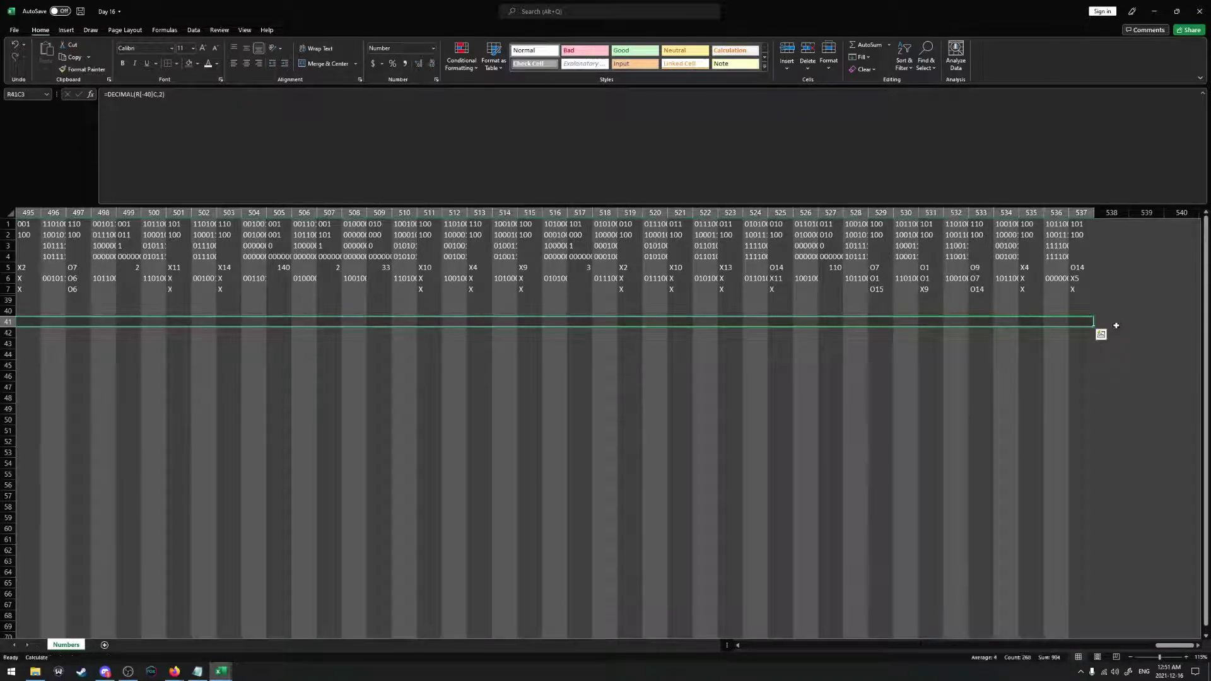
# Total row 41 with =SUM(RC1:RC537) in R41C538, giving 984, and copy the total
pyautogui.click(1113, 324)
pyautogui.write('=')
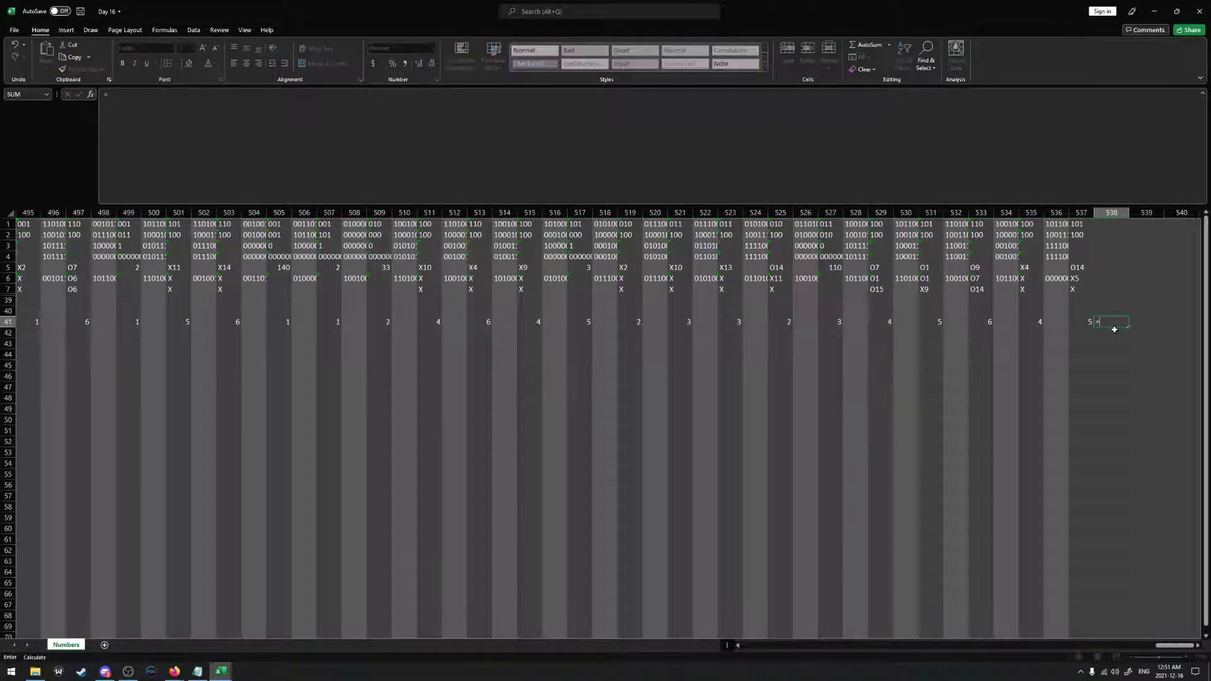
pyautogui.write('SUM')
pyautogui.doubleClick(1116, 333)
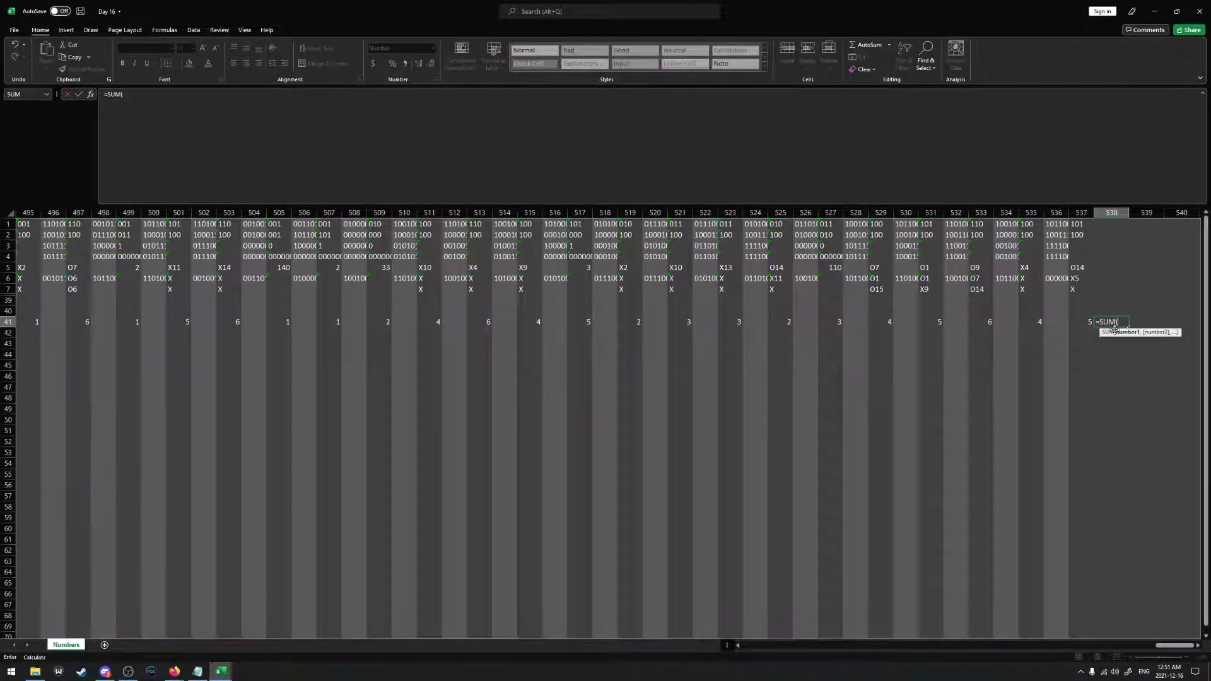
pyautogui.write('RC')
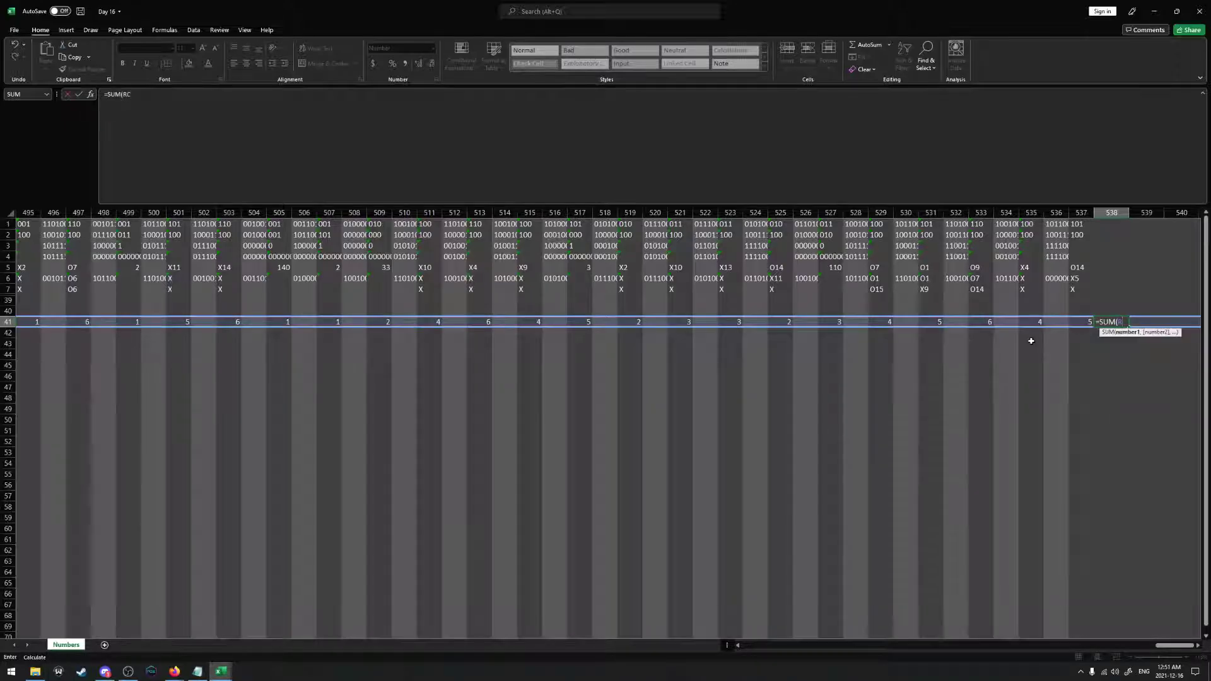
pyautogui.write('1:RC537')
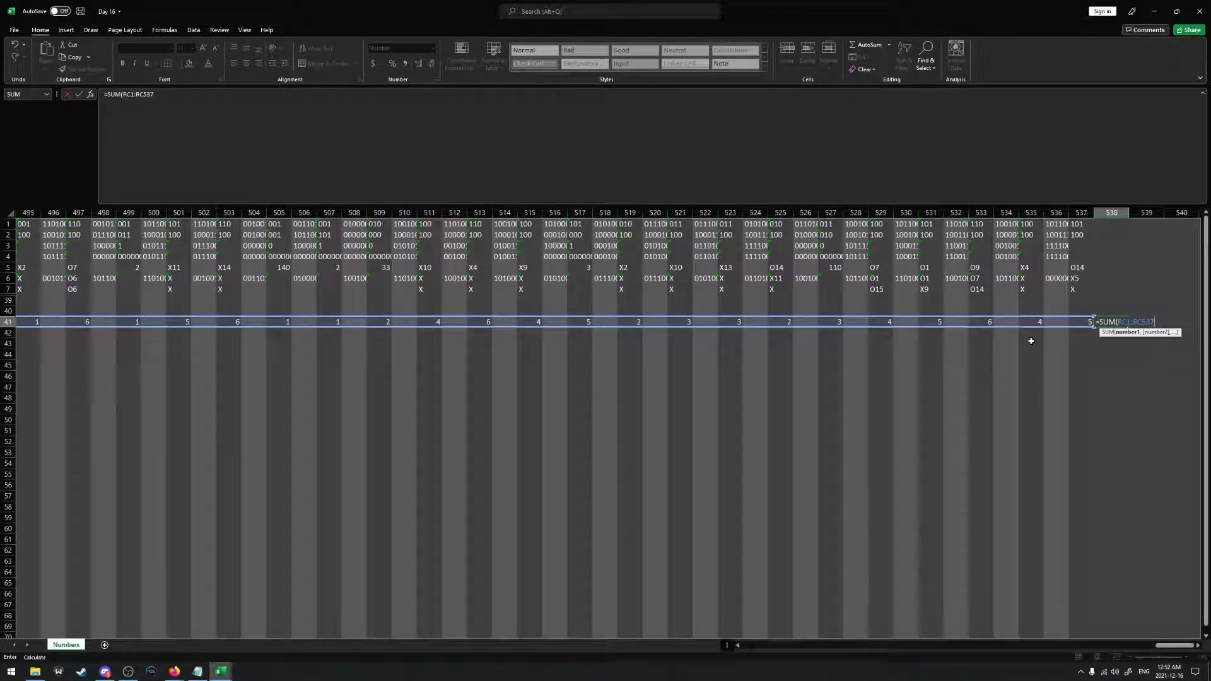
pyautogui.press('Return')
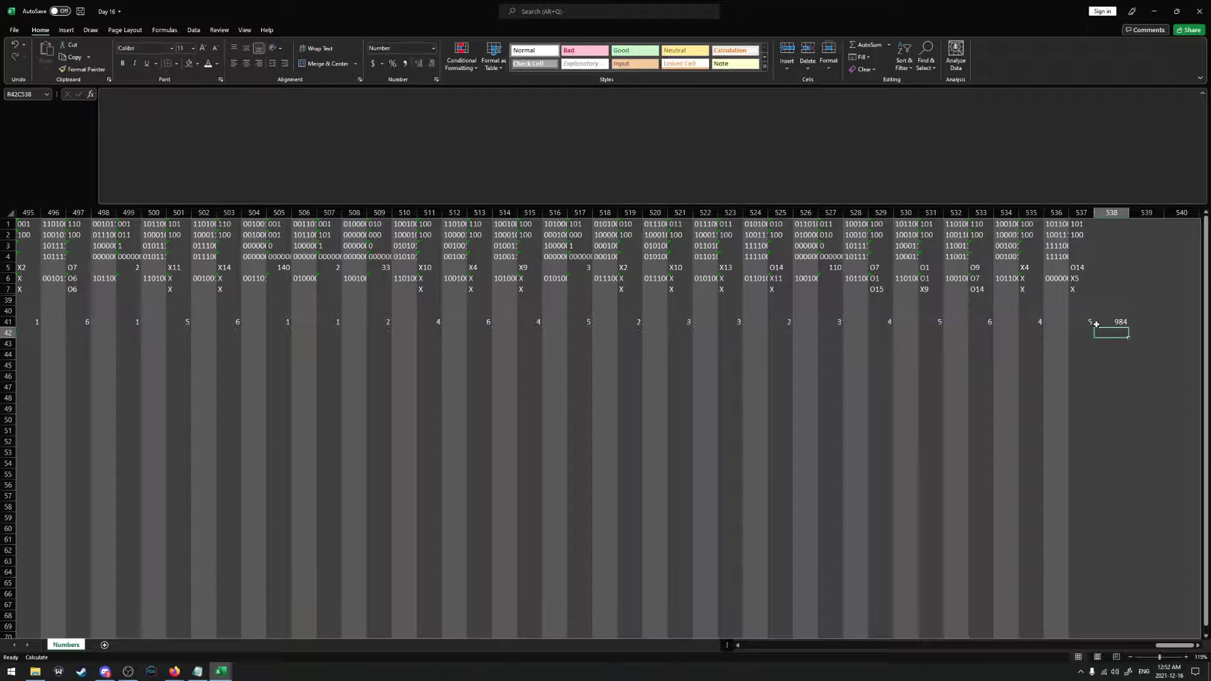
pyautogui.click(1112, 323)
pyautogui.hotkey('ctrl', 'c')
pyautogui.hotkey('alt', 'Tab')
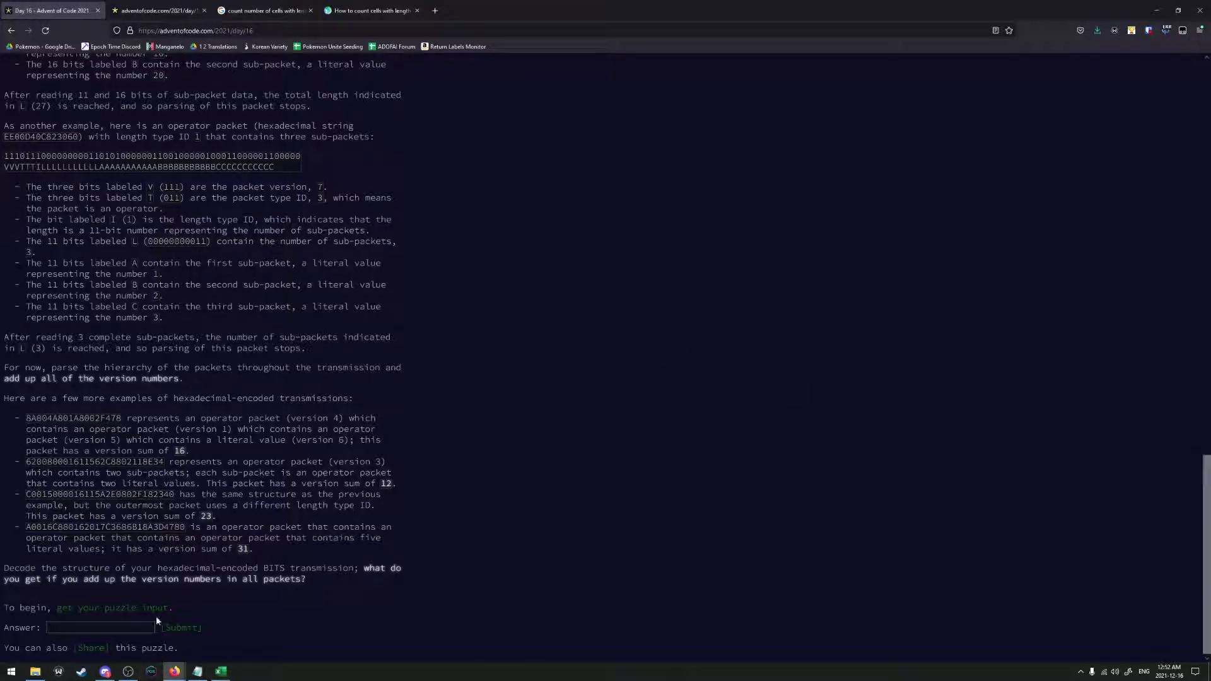
# Submit 984 as the Part One answer and continue to Part Two
pyautogui.click(145, 628)
pyautogui.hotkey('ctrl', 'v')
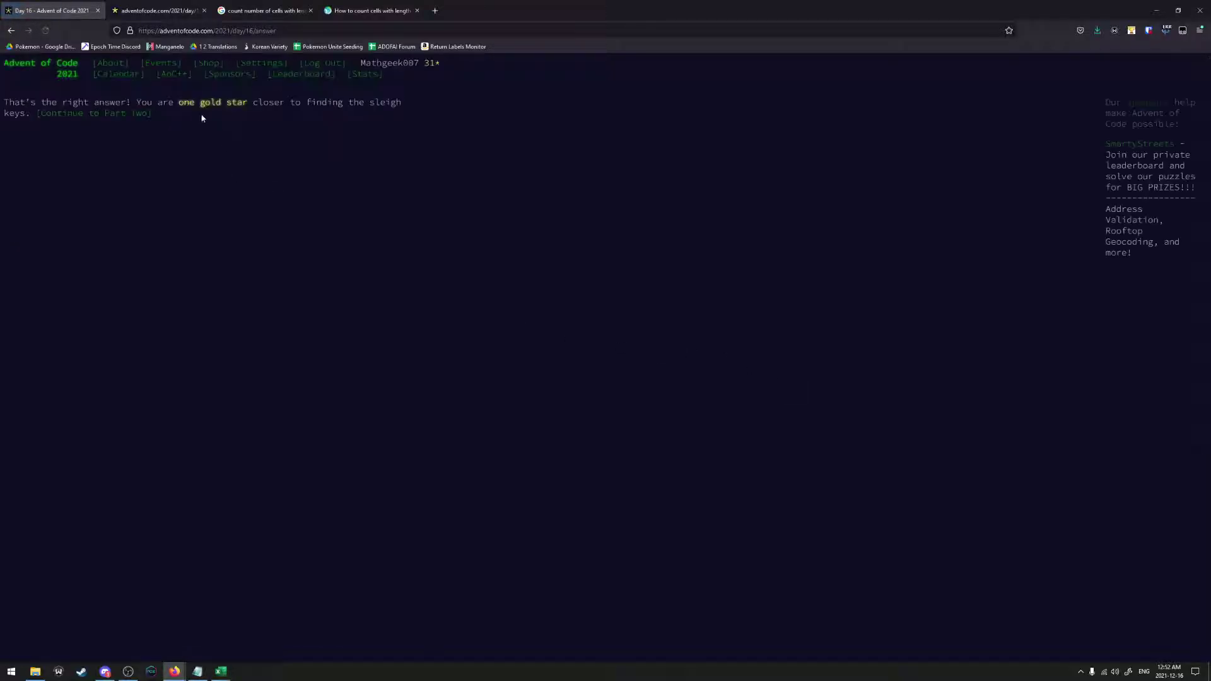
pyautogui.click(139, 113)
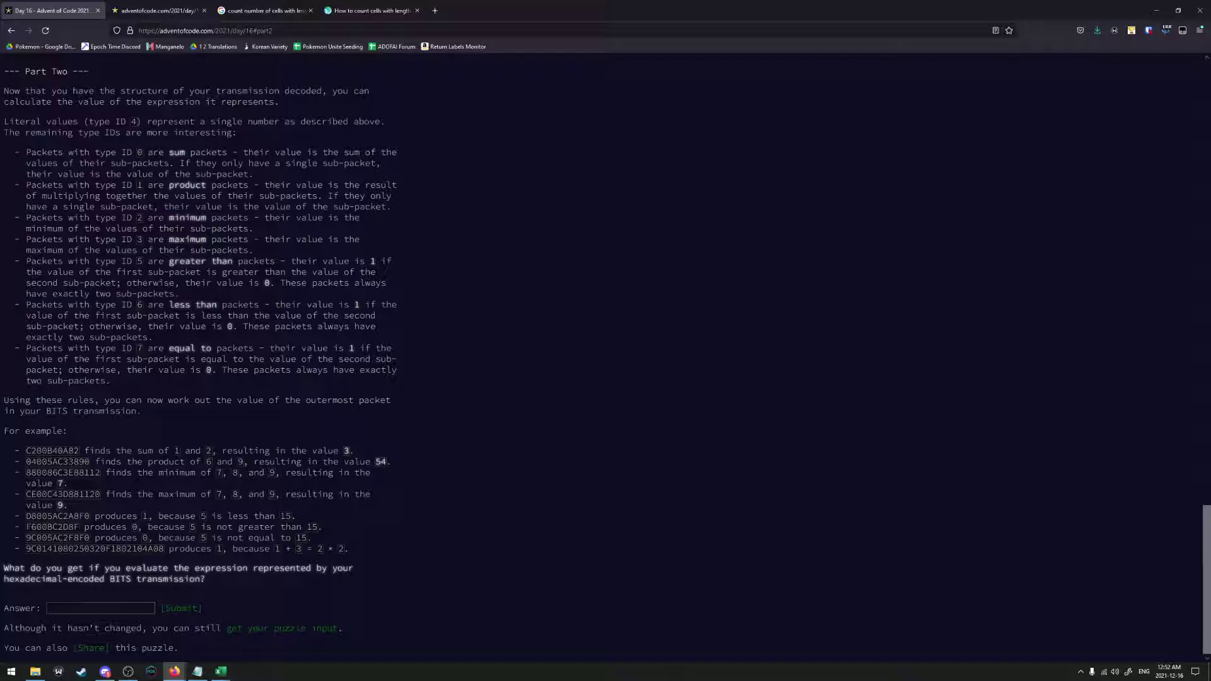
# Open the Leaderboard in a background tab and switch to it
pyautogui.scroll(20, 249, 338)
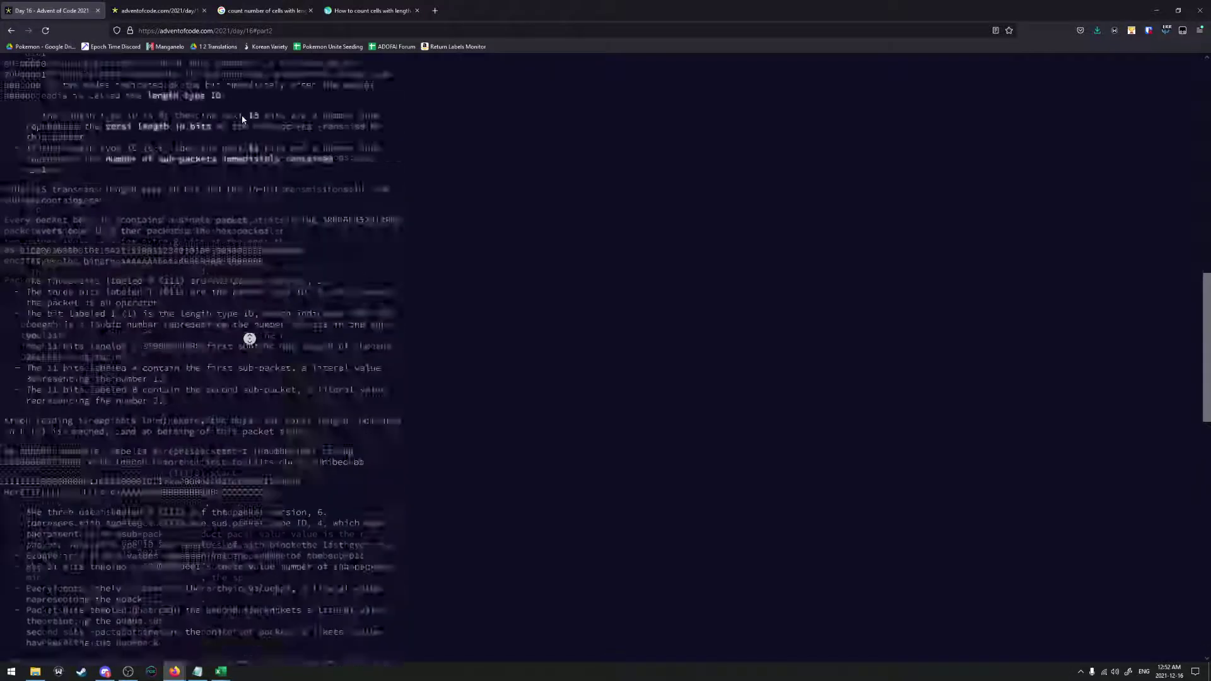
pyautogui.middleClick(278, 80)
pyautogui.scroll(-15, 278, 80)
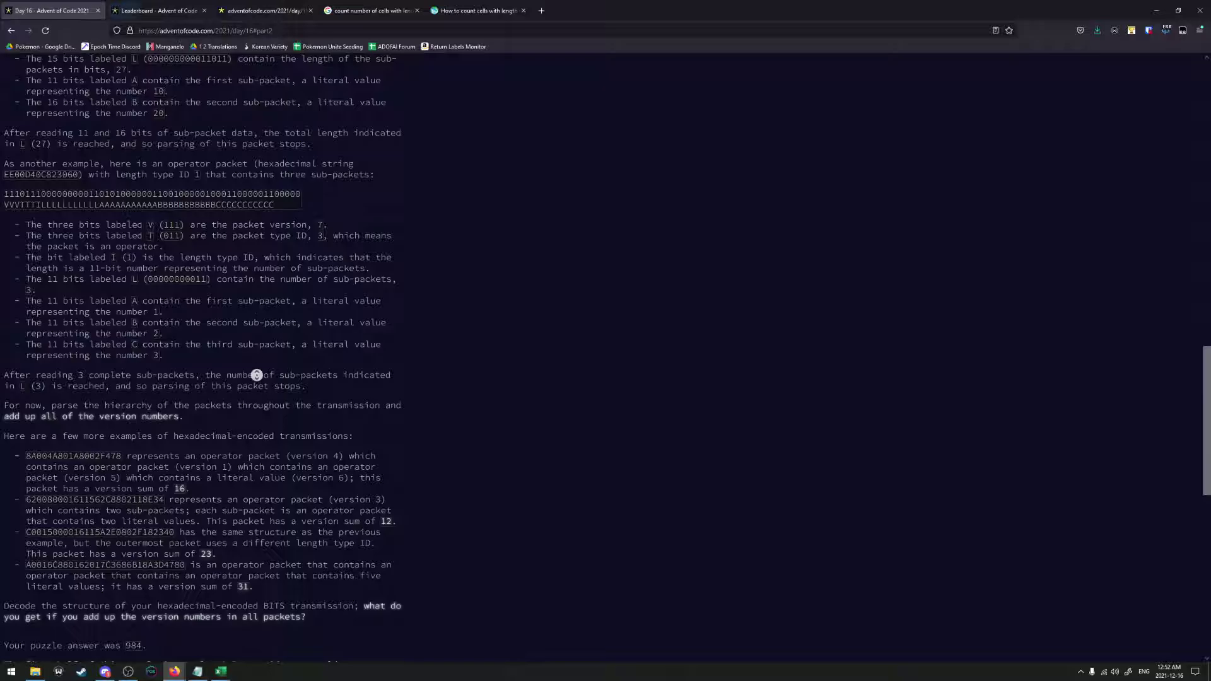
pyautogui.scroll(3, 255, 315)
pyautogui.scroll(-12, 240, 328)
pyautogui.scroll(3, 224, 337)
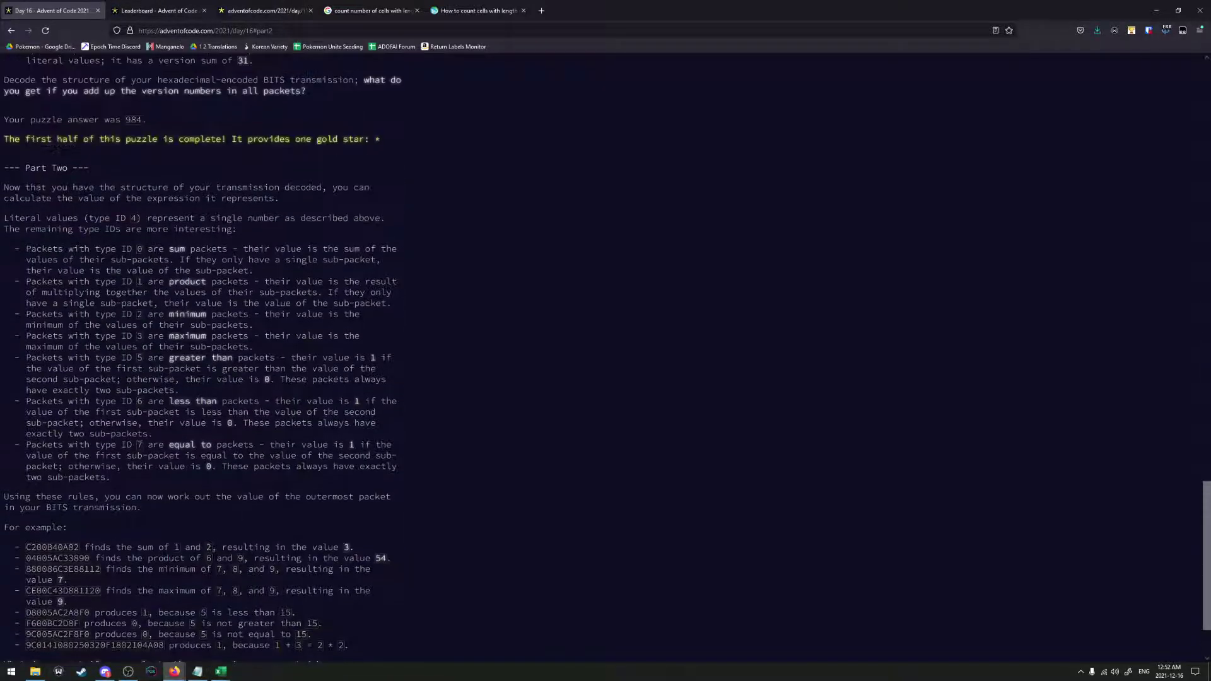
pyautogui.scroll(-3, 222, 335)
pyautogui.scroll(3, 219, 333)
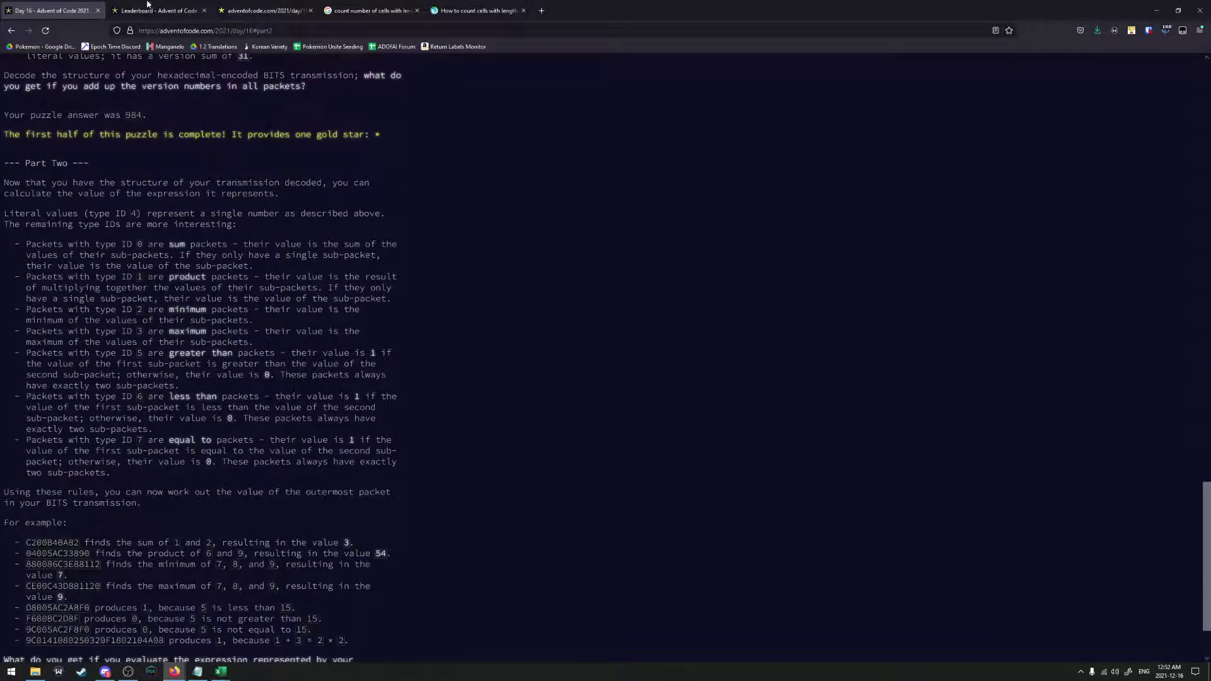
pyautogui.hotkey('ctrl', 'Tab')
# Look up the Day 16 Part 1 rank (1368) in Personal Stats, then return to the Day 16 tab
pyautogui.click(231, 184)
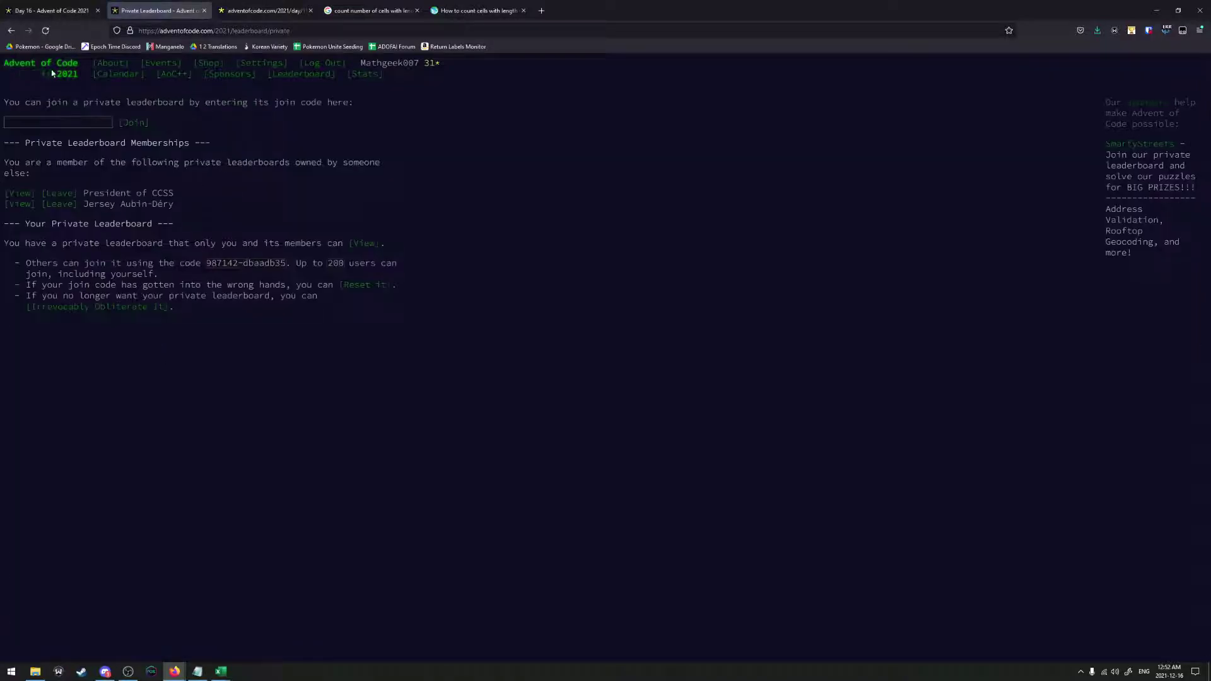
pyautogui.hotkey('alt', 'Left')
pyautogui.click(120, 183)
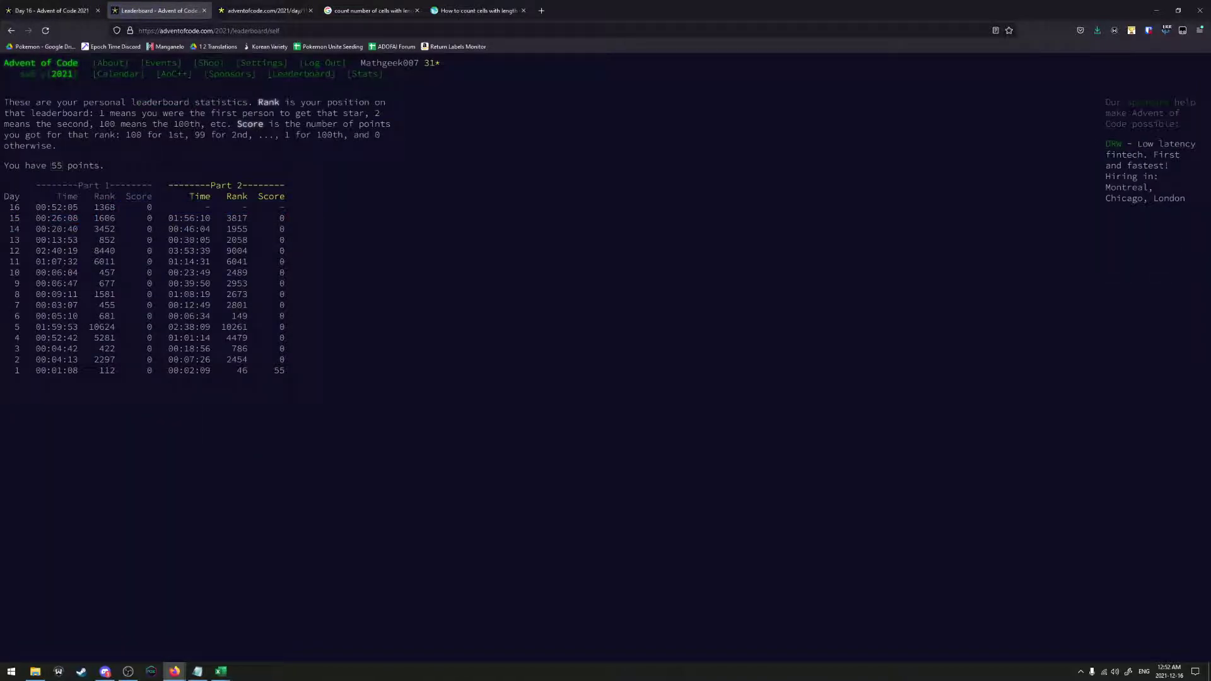
pyautogui.moveTo(94, 207); pyautogui.dragTo(147, 207)
pyautogui.doubleClick(104, 207)
pyautogui.hotkey('ctrl', 'shift', 'Tab')
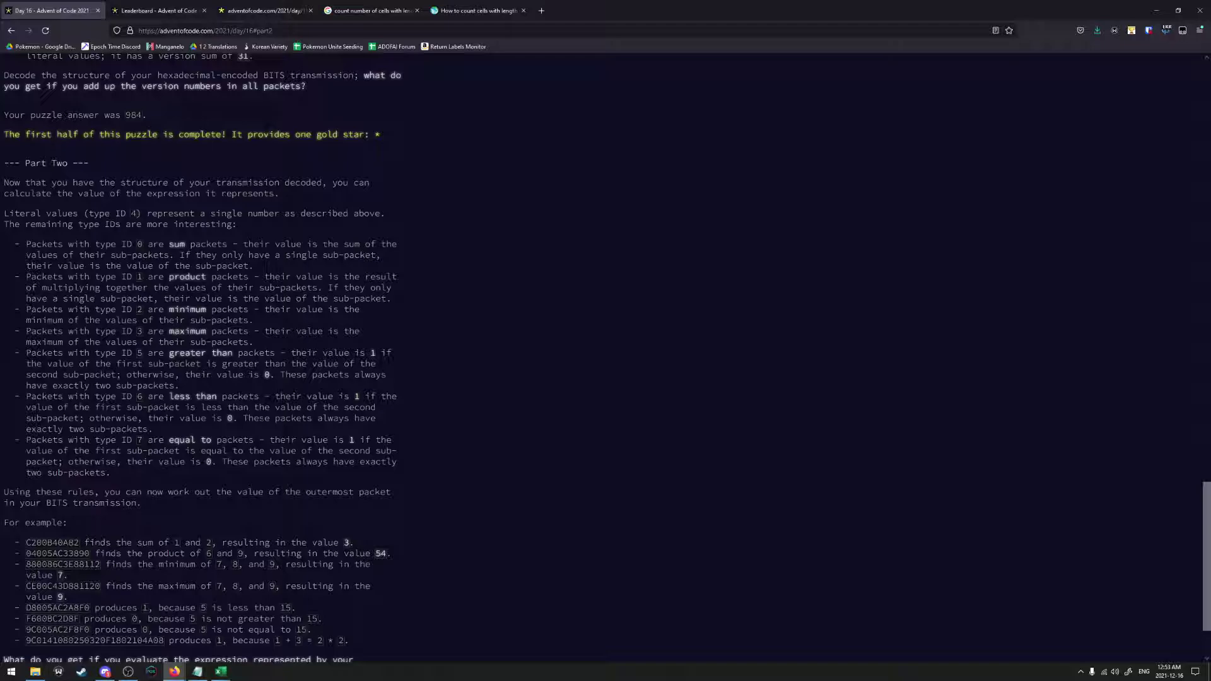
# Bring the Day 16 workbook forward, clear row 41 and select cell R41C3
pyautogui.moveTo(220, 671)
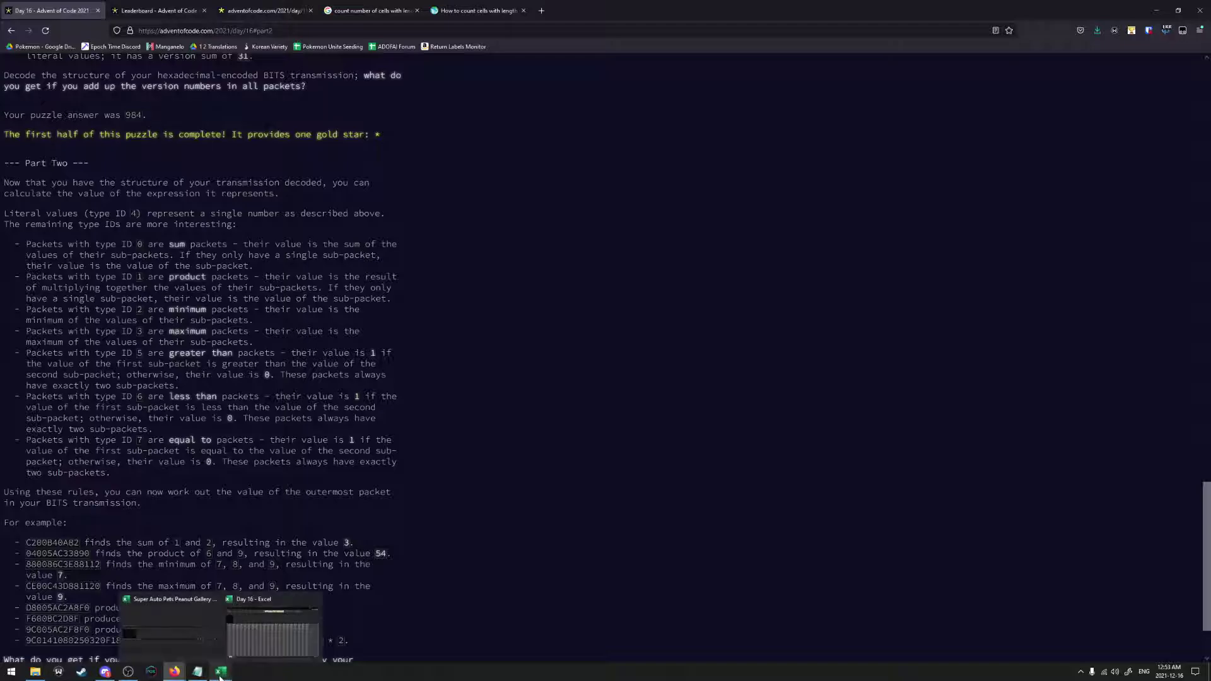
pyautogui.click(256, 641)
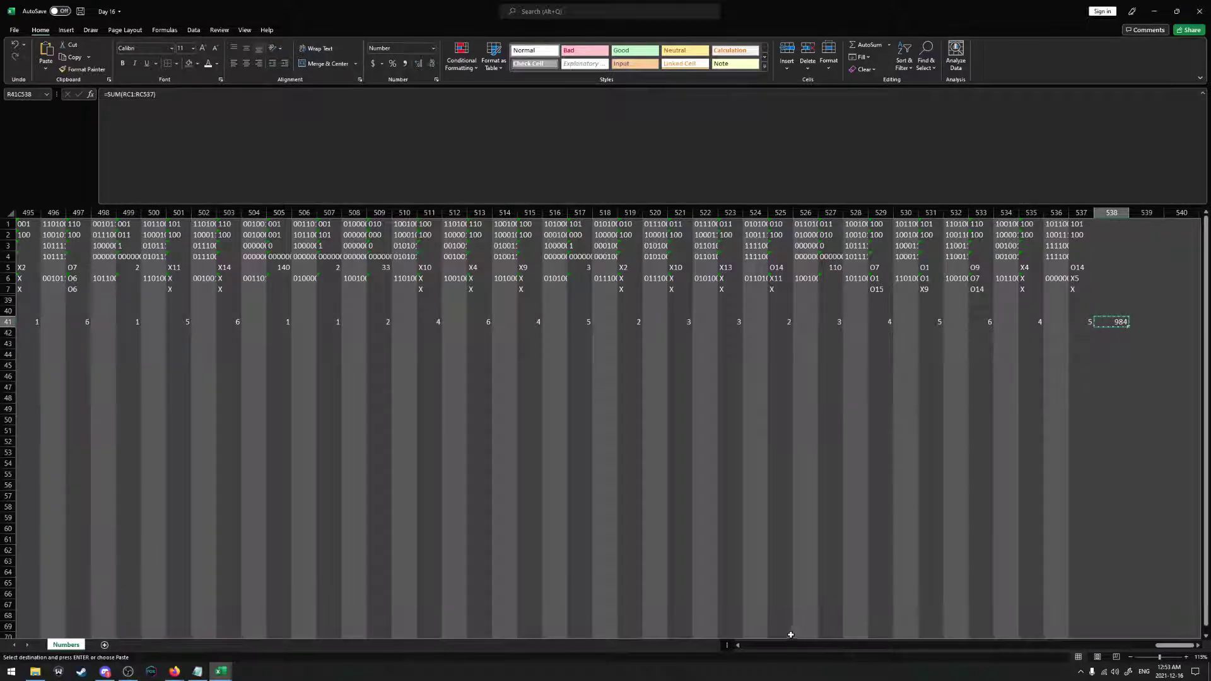
pyautogui.moveTo(1175, 645); pyautogui.dragTo(729, 644)
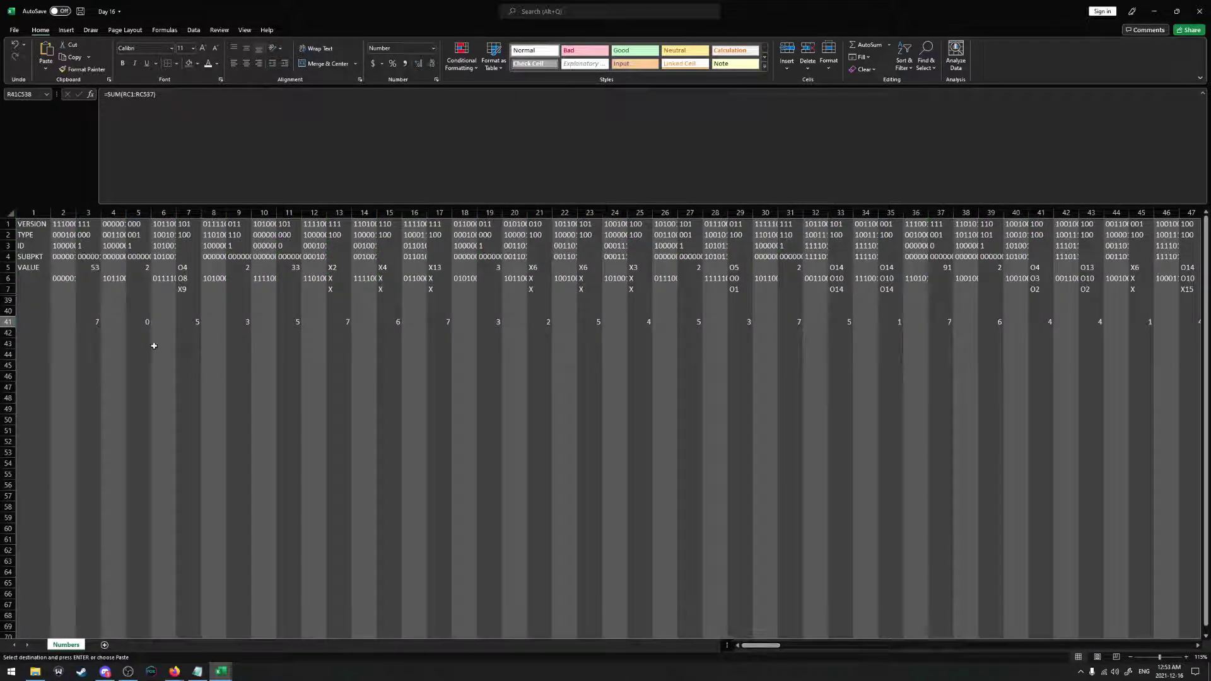
pyautogui.rightClick(5, 321)
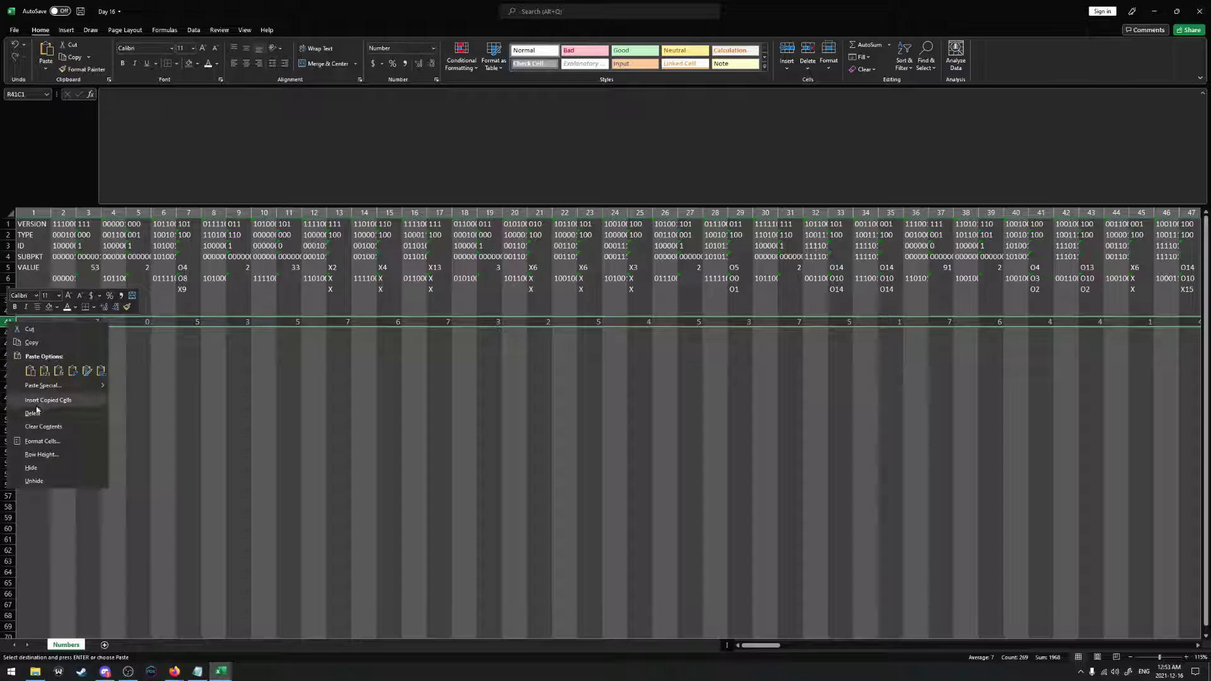
pyautogui.click(63, 417)
pyautogui.click(95, 322)
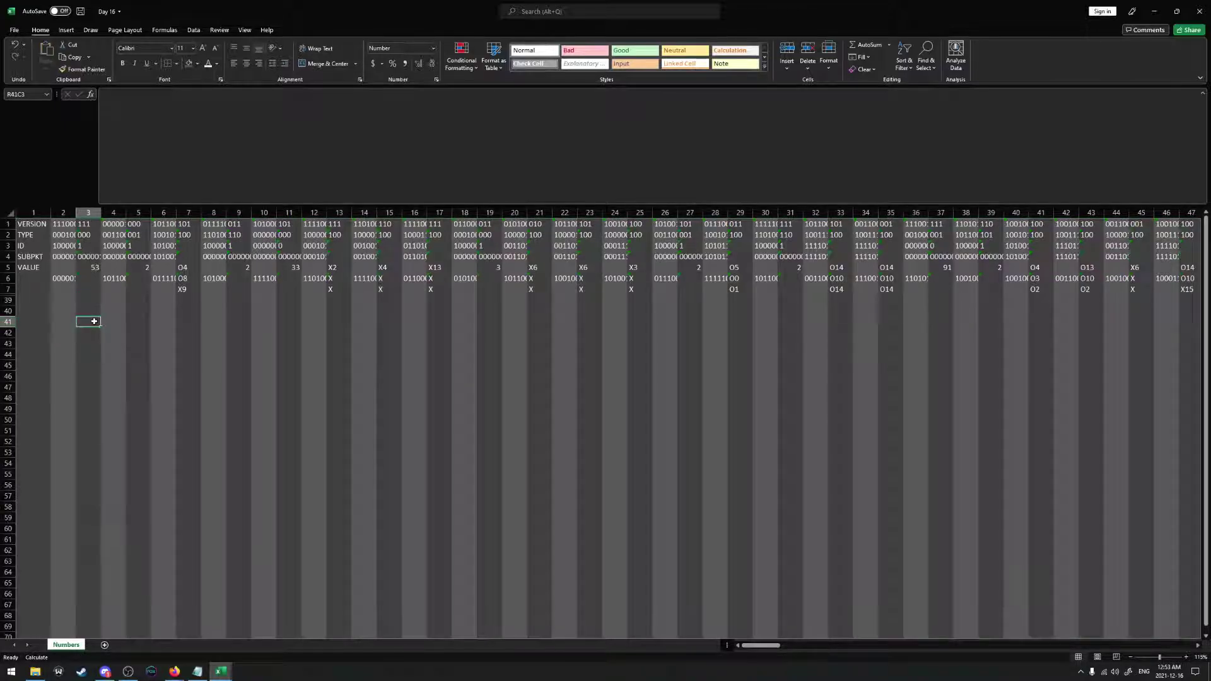
# Start a SWITCH formula on the row 2 type bits, mapping "000" to "+"
pyautogui.hotkey('alt', 'Tab')
pyautogui.hotkey('alt', 'Tab')
pyautogui.write('=IFS(')
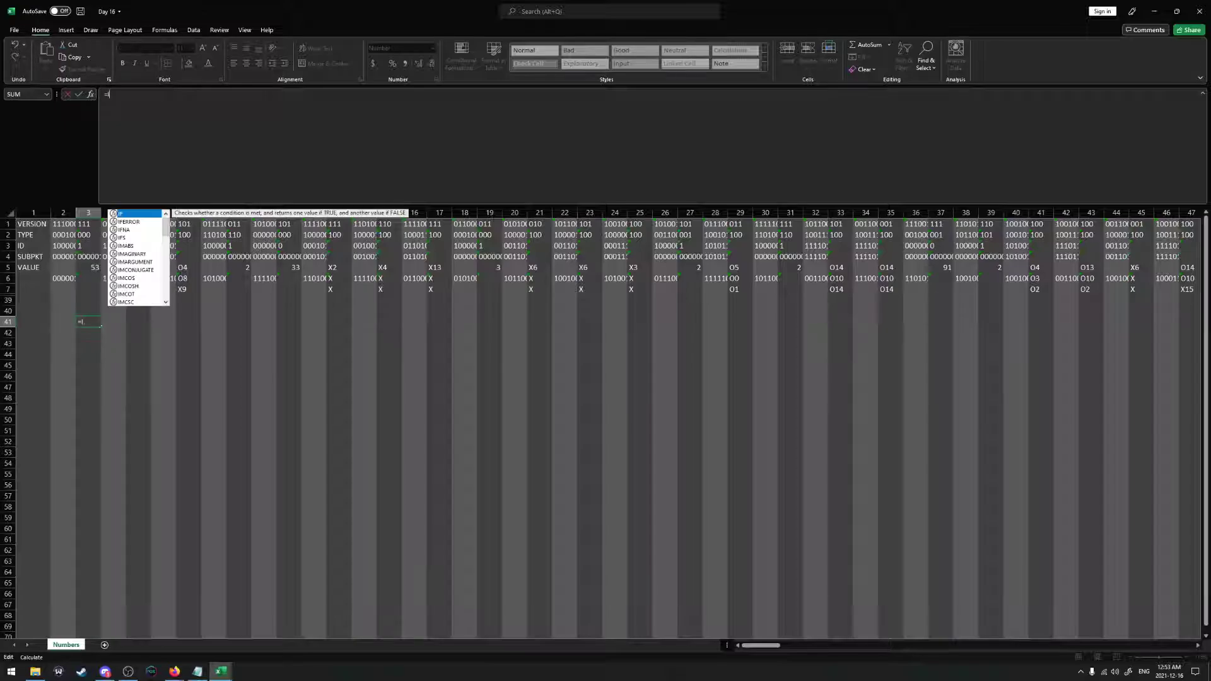
pyautogui.press('BackSpace')
pyautogui.press('BackSpace')
pyautogui.press('BackSpace')
pyautogui.press('BackSpace')
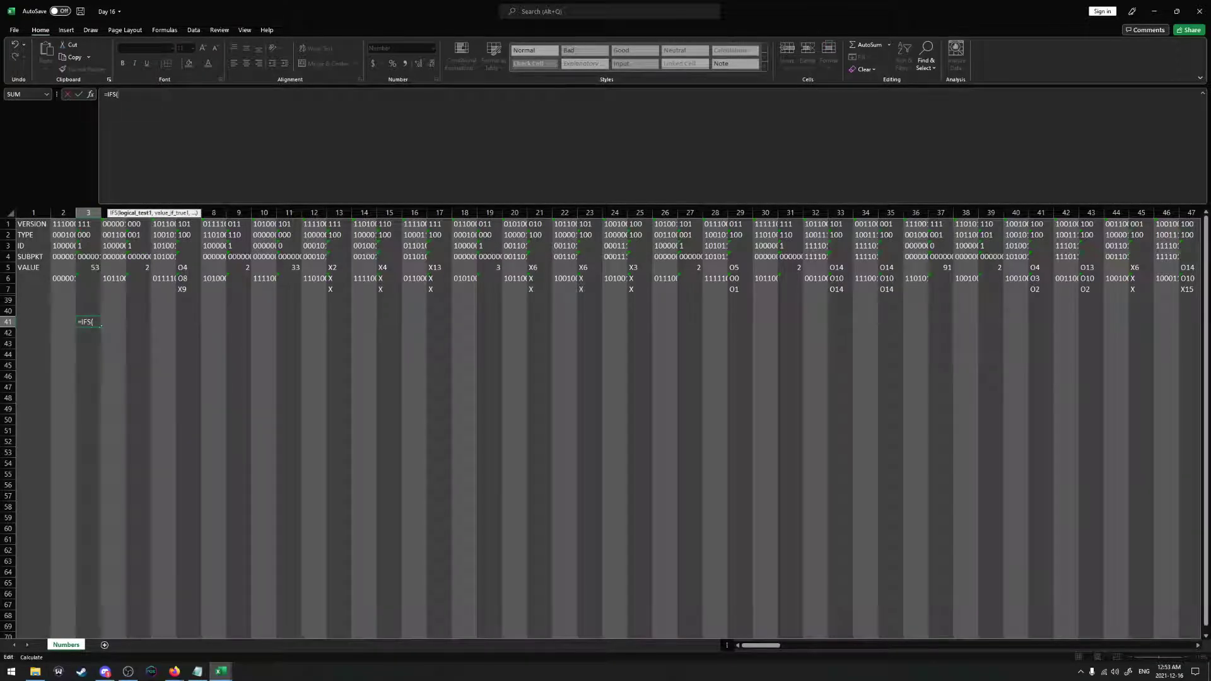
pyautogui.write('CASE')
pyautogui.press('BackSpace')
pyautogui.press('BackSpace')
pyautogui.press('BackSpace')
pyautogui.press('BackSpace')
pyautogui.write('SWITCH(')
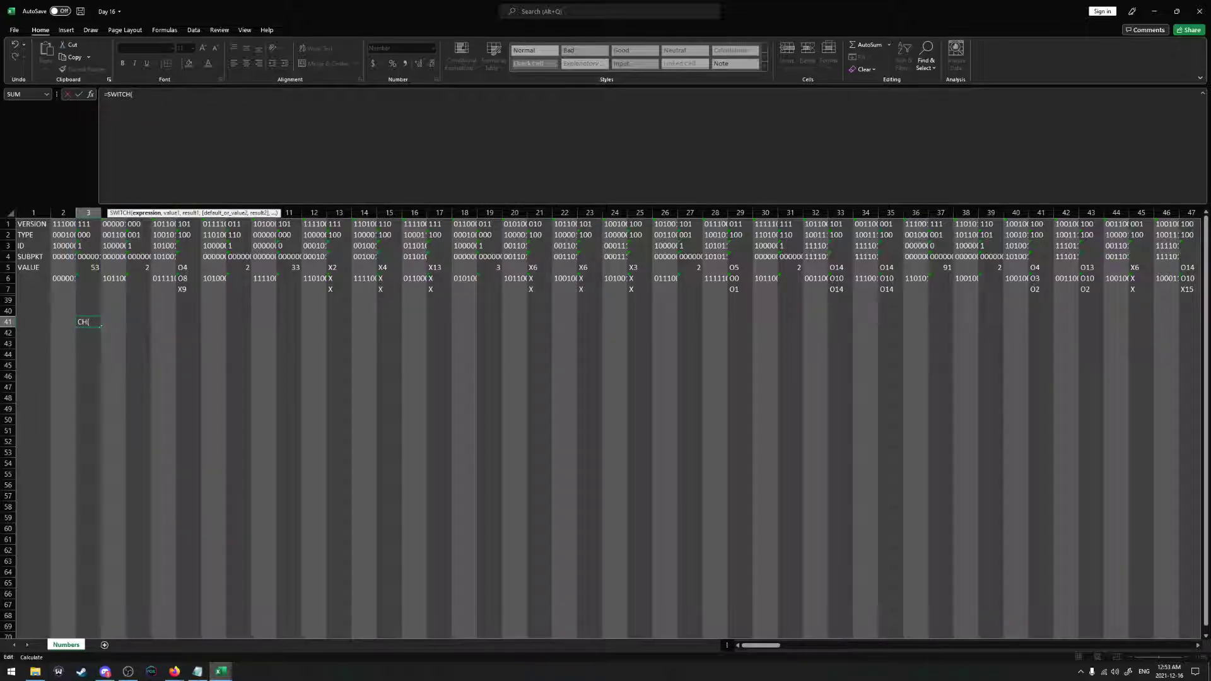
pyautogui.click(92, 235)
pyautogui.write(',"00')
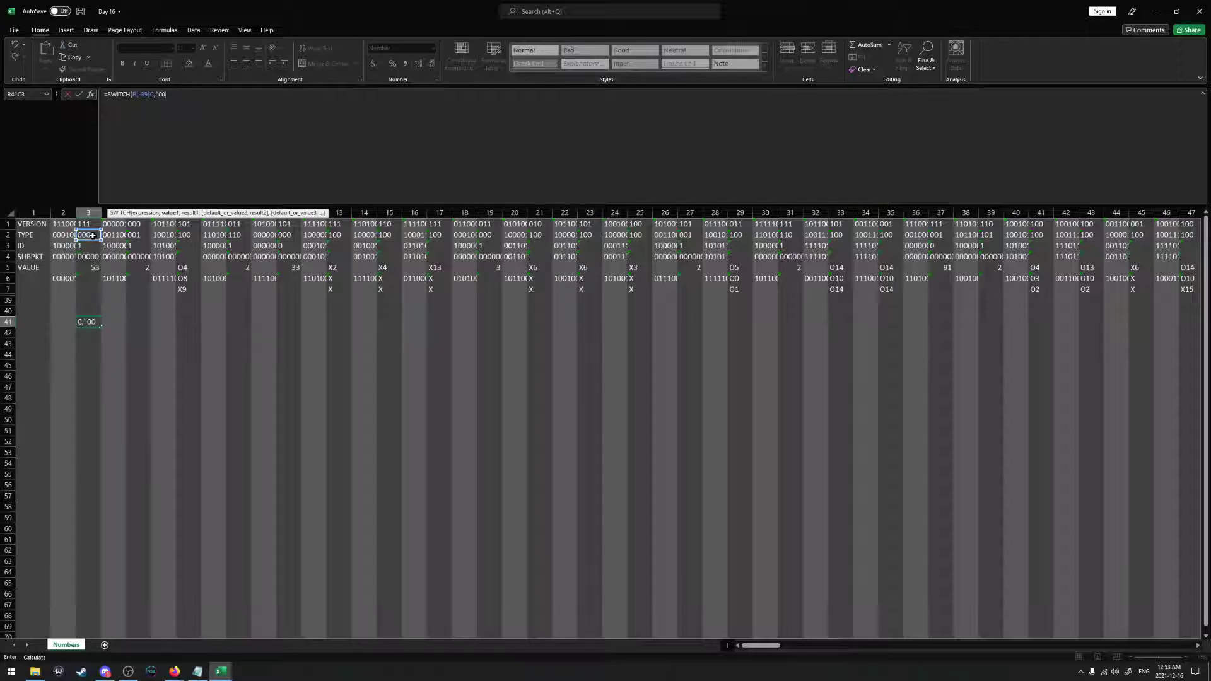
pyautogui.write('0",')
pyautogui.hotkey('alt', 'Tab')
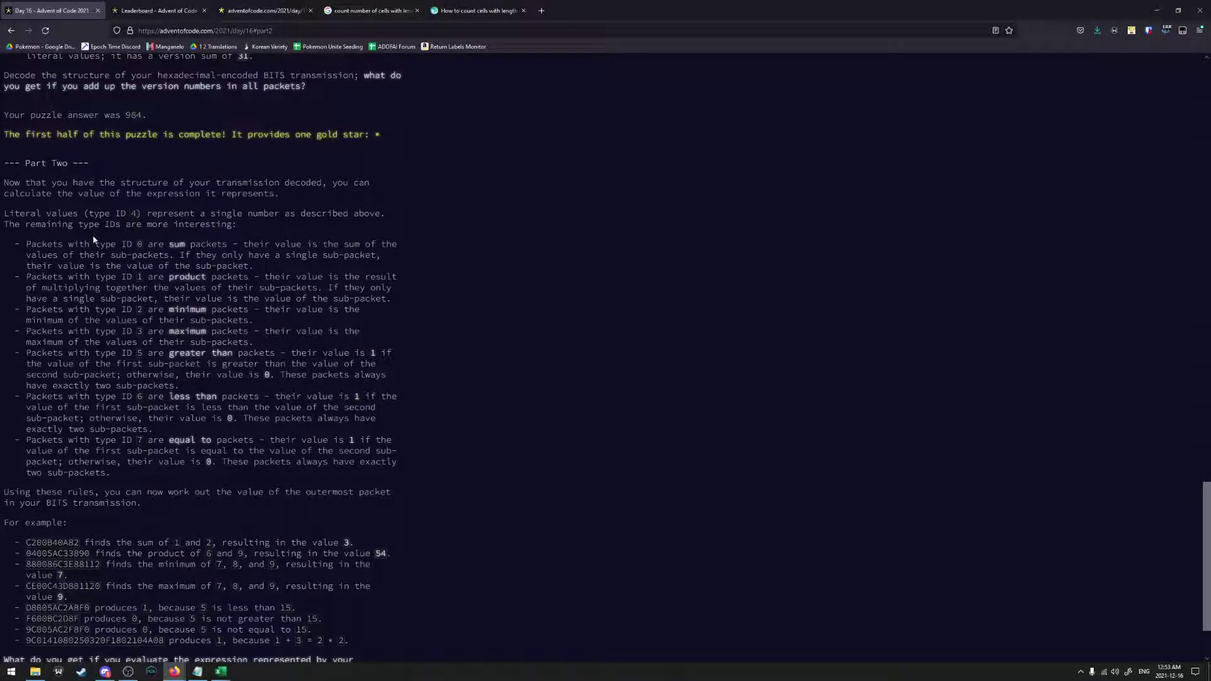
pyautogui.hotkey('alt', 'Tab')
pyautogui.write('"+"')
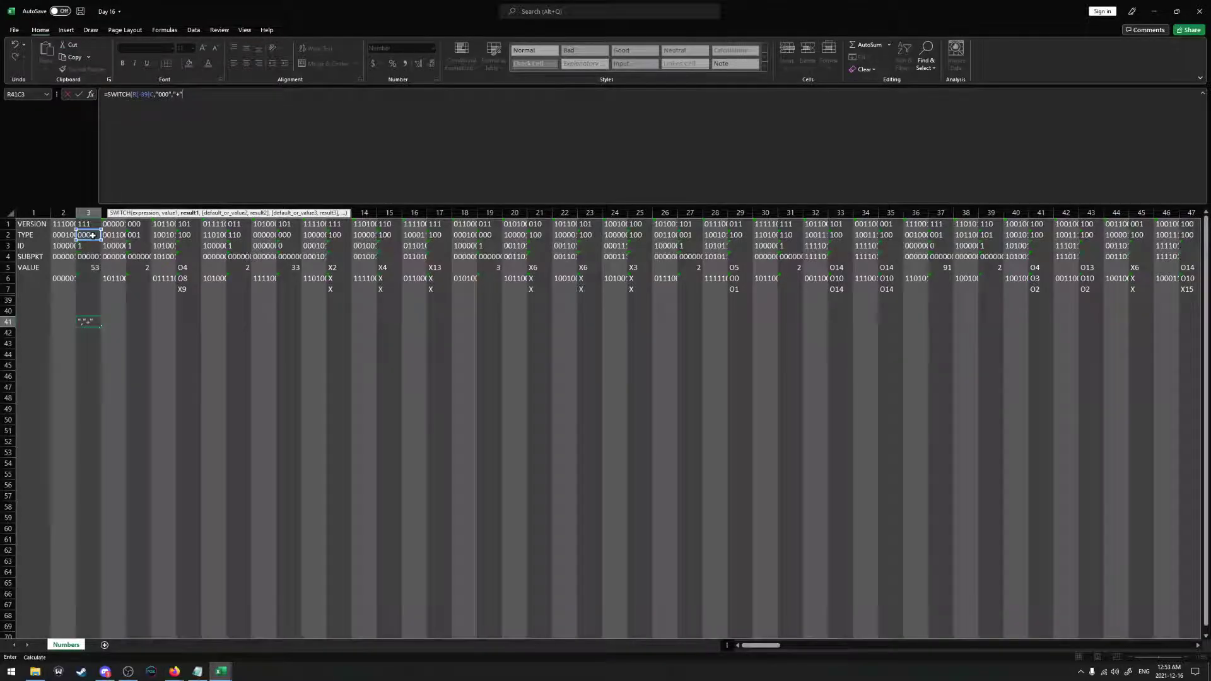
pyautogui.write(',')
# Add "001" to "x" and "010" to "v", then start code "011", checking the puzzle rules
pyautogui.hotkey('alt', 'Tab')
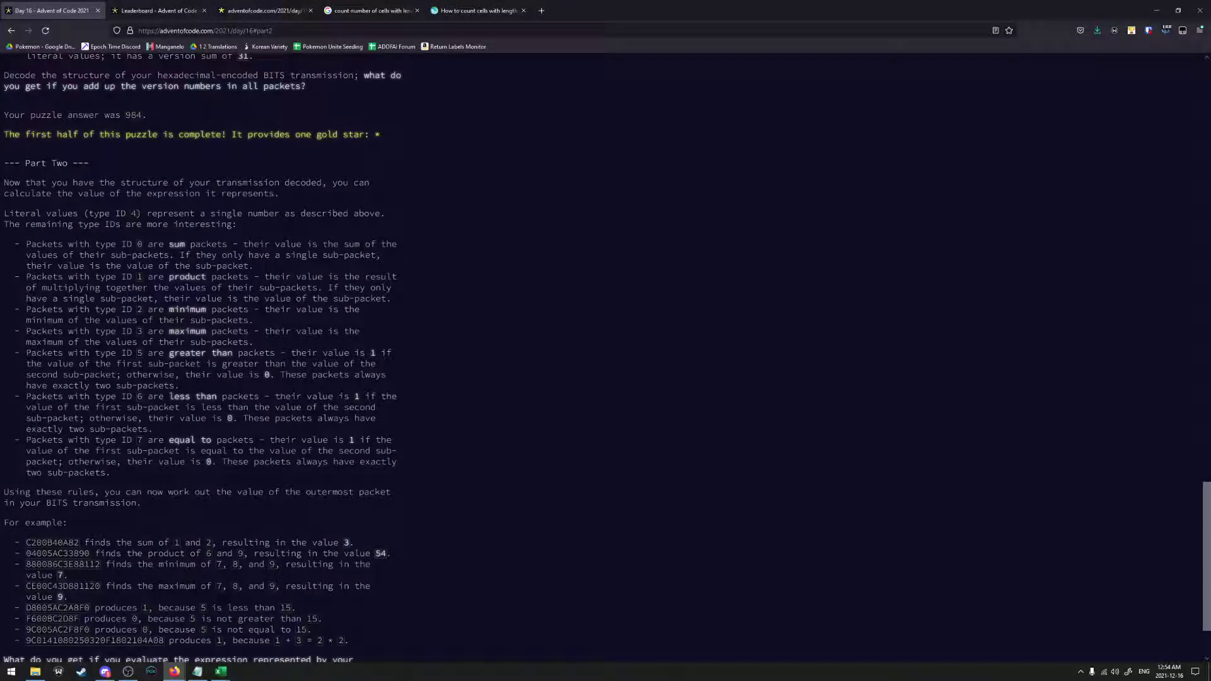
pyautogui.hotkey('alt', 'Tab')
pyautogui.write('001')
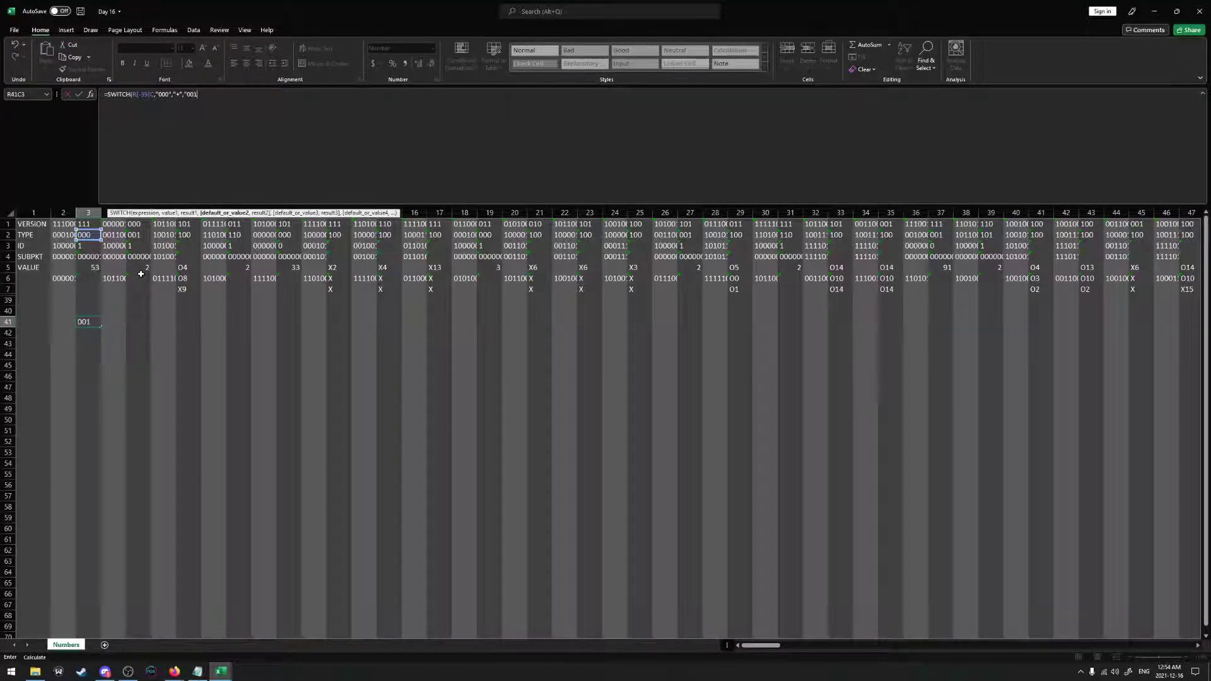
pyautogui.write('","x",')
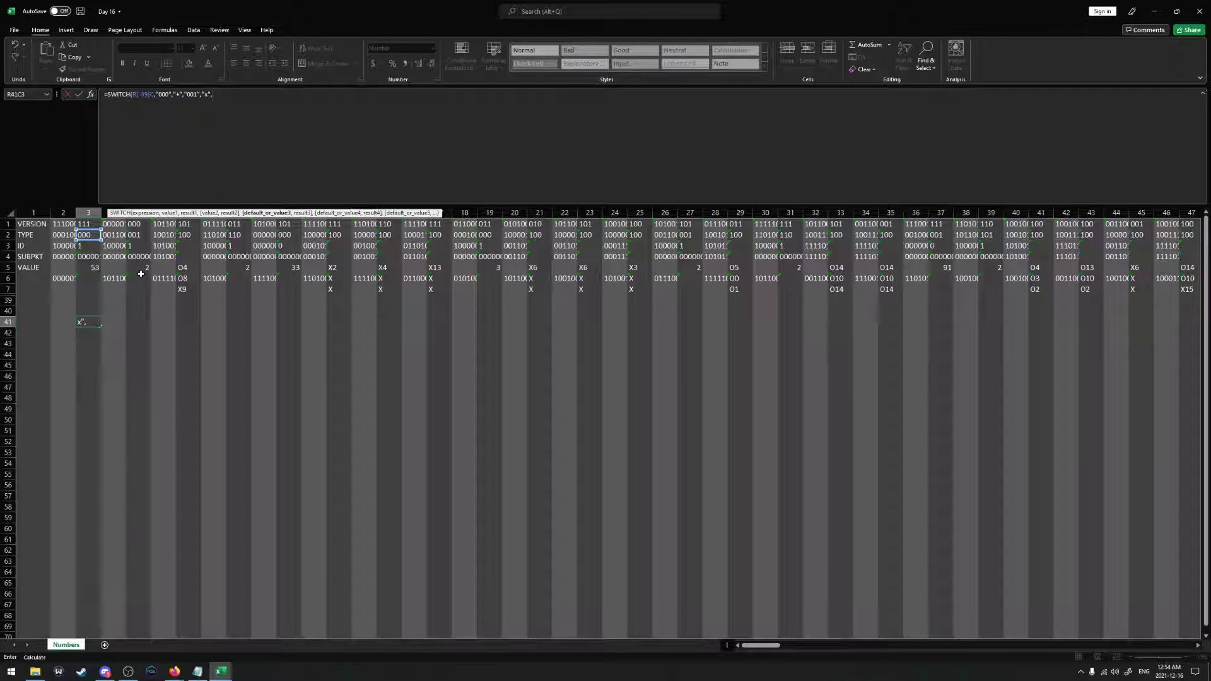
pyautogui.write('"002",')
pyautogui.press('BackSpace')
pyautogui.press('BackSpace')
pyautogui.write('0","+",')
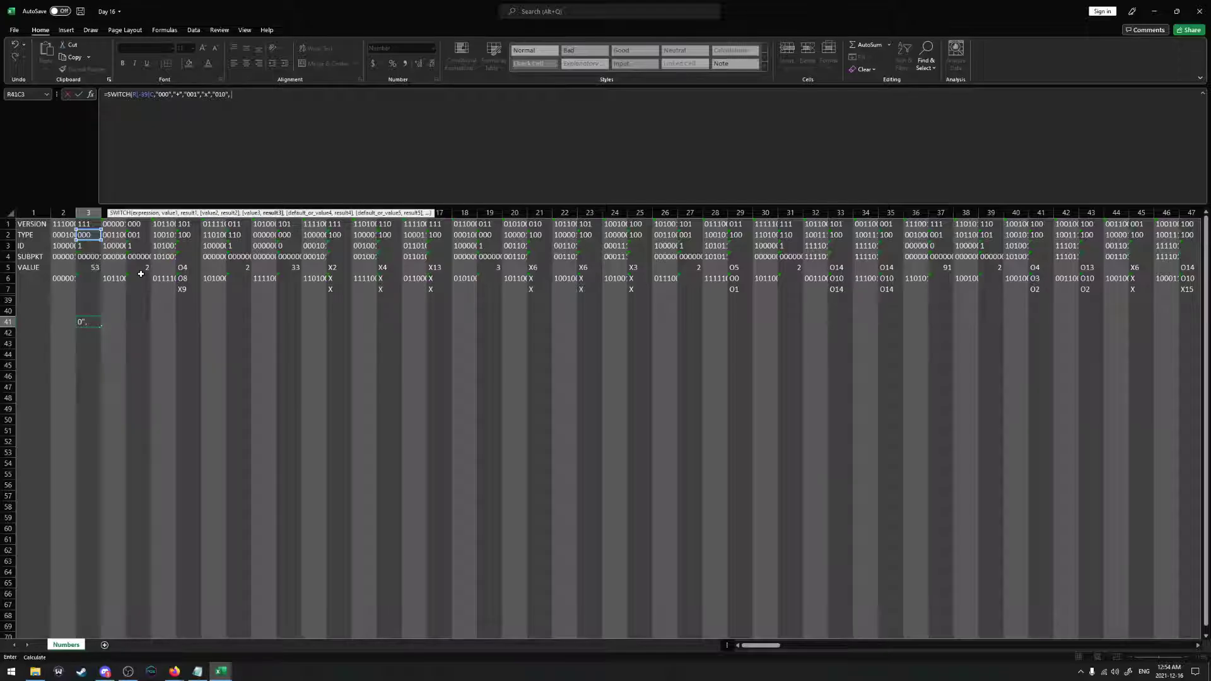
pyautogui.hotkey('alt', 'Tab')
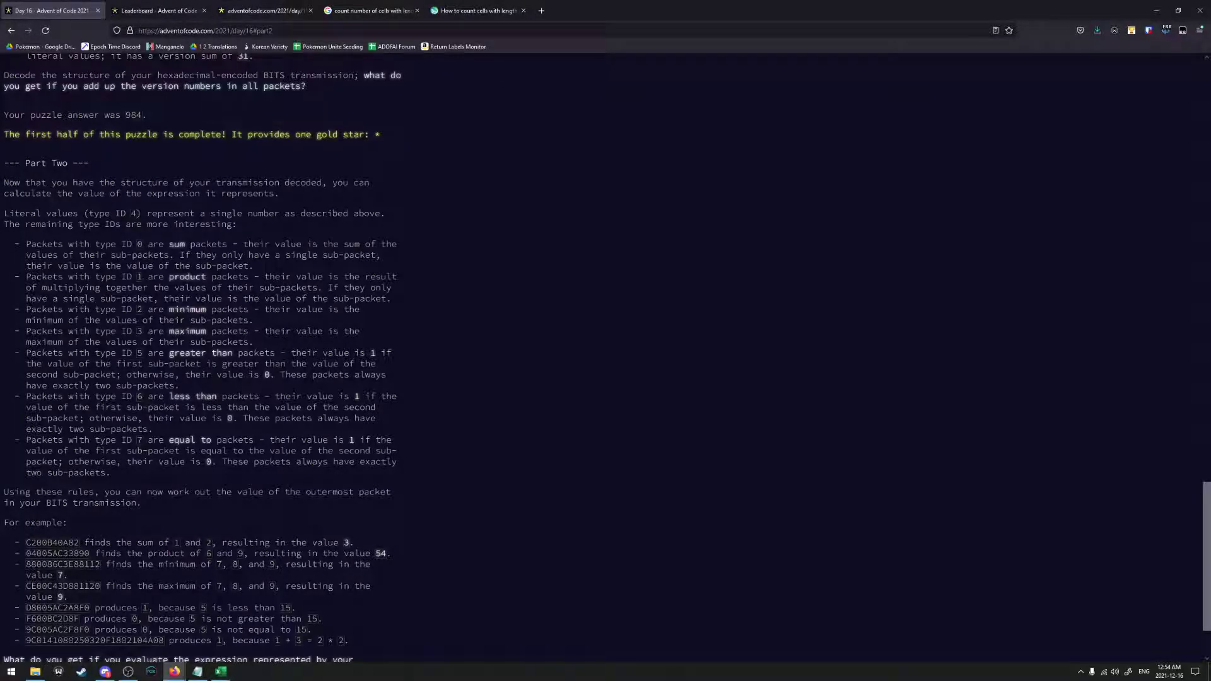
pyautogui.hotkey('alt', 'Tab')
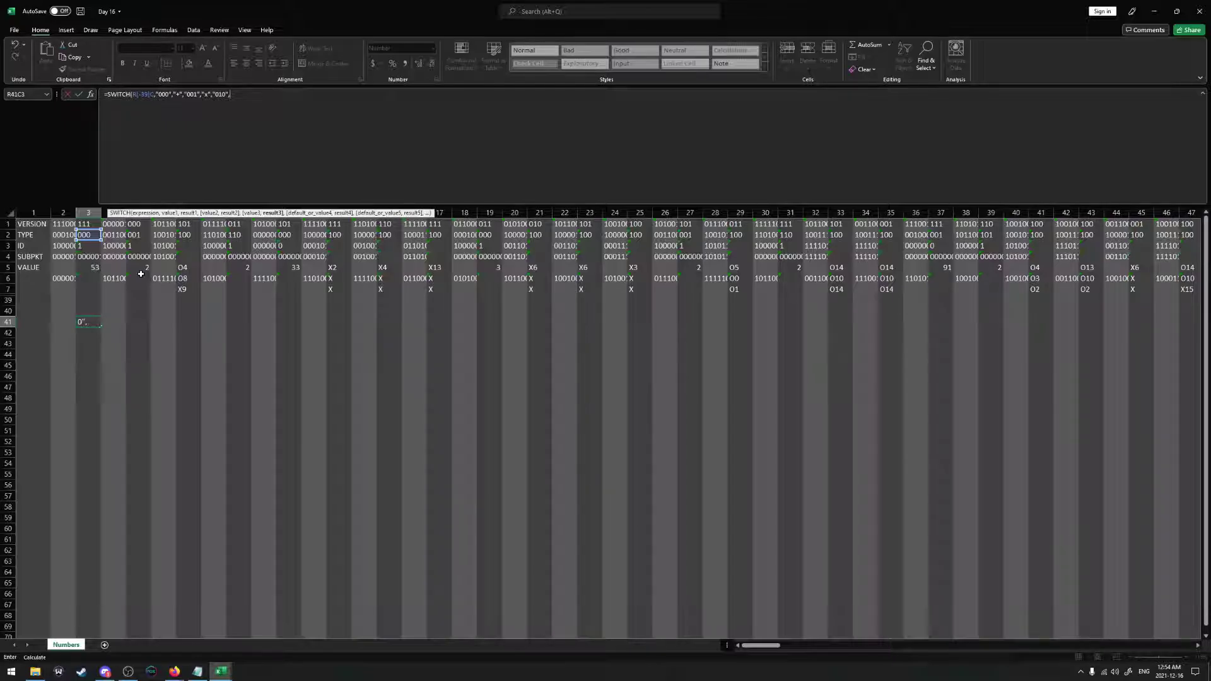
pyautogui.write('v')
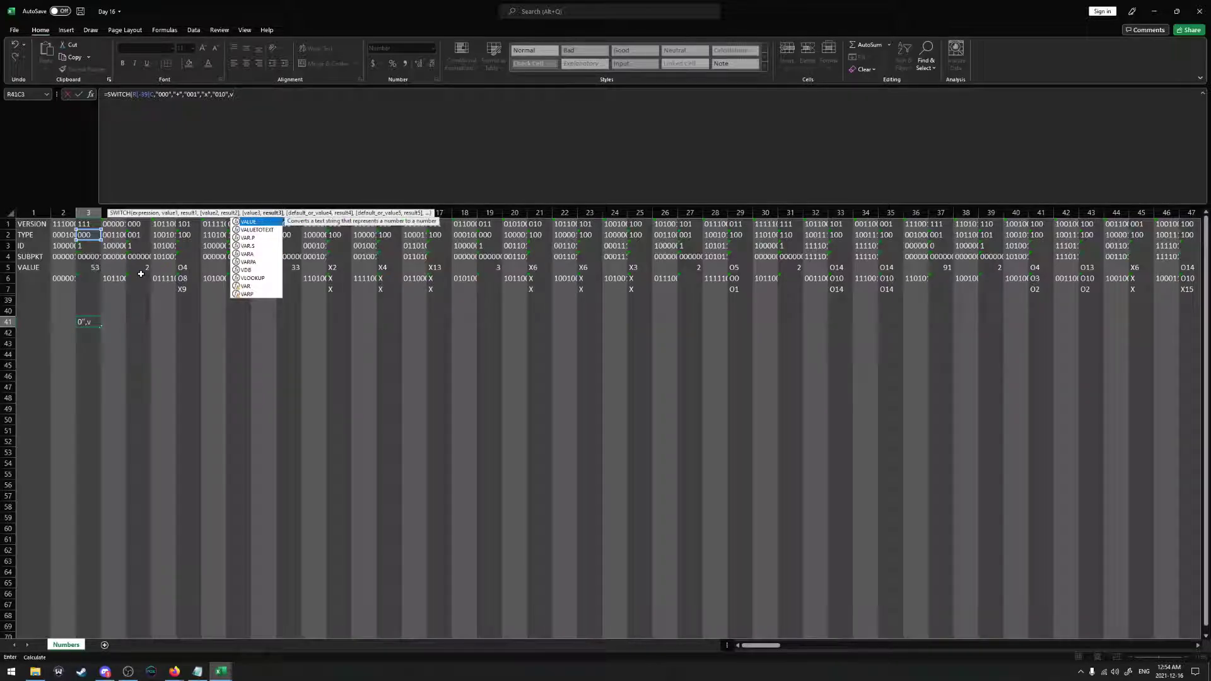
pyautogui.press('BackSpace')
pyautogui.write('"v"')
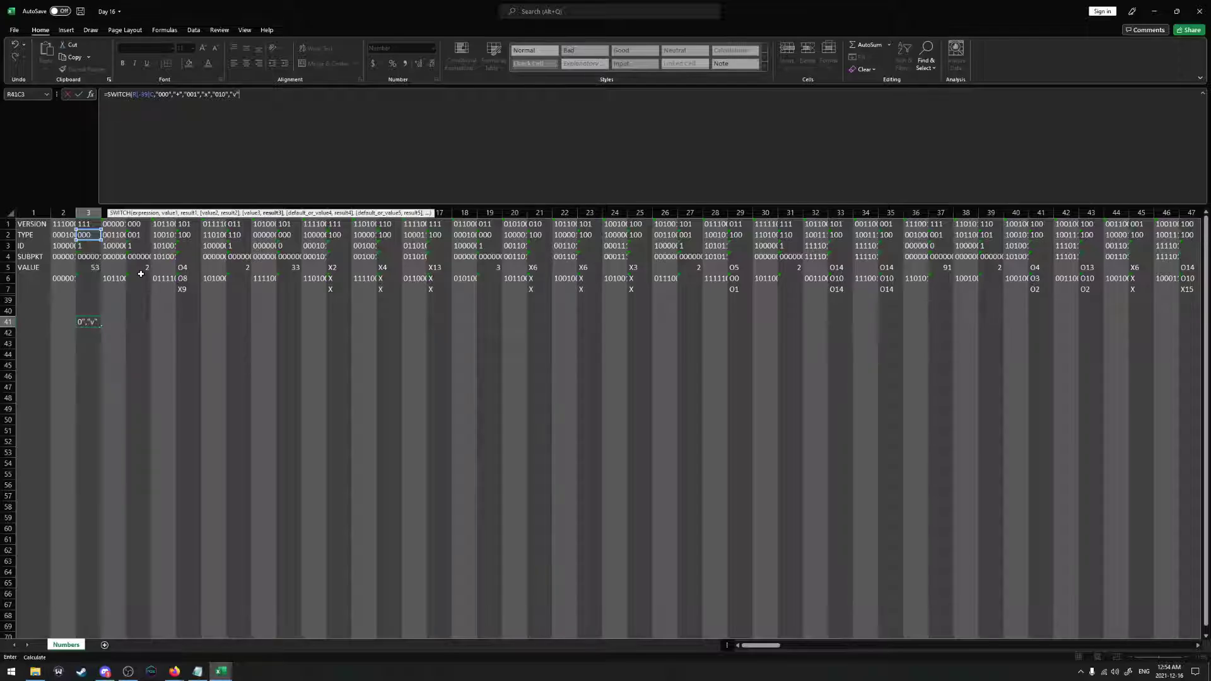
pyautogui.write('v","')
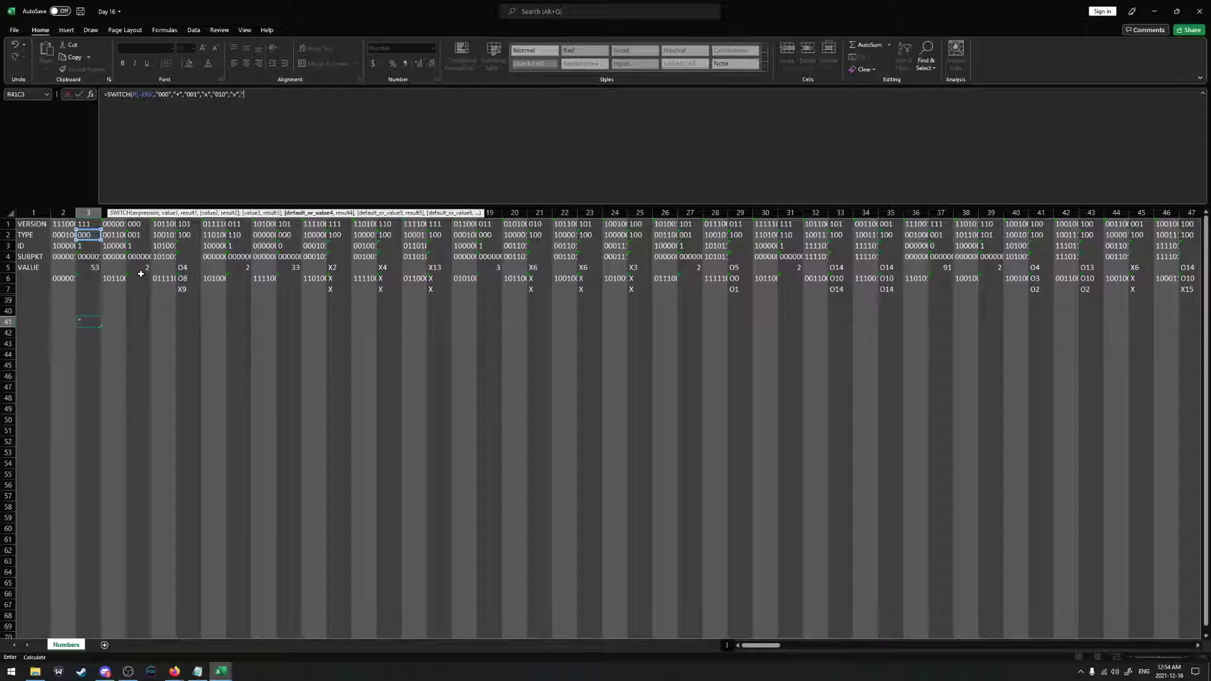
pyautogui.write('011')
pyautogui.hotkey('alt', 'Tab')
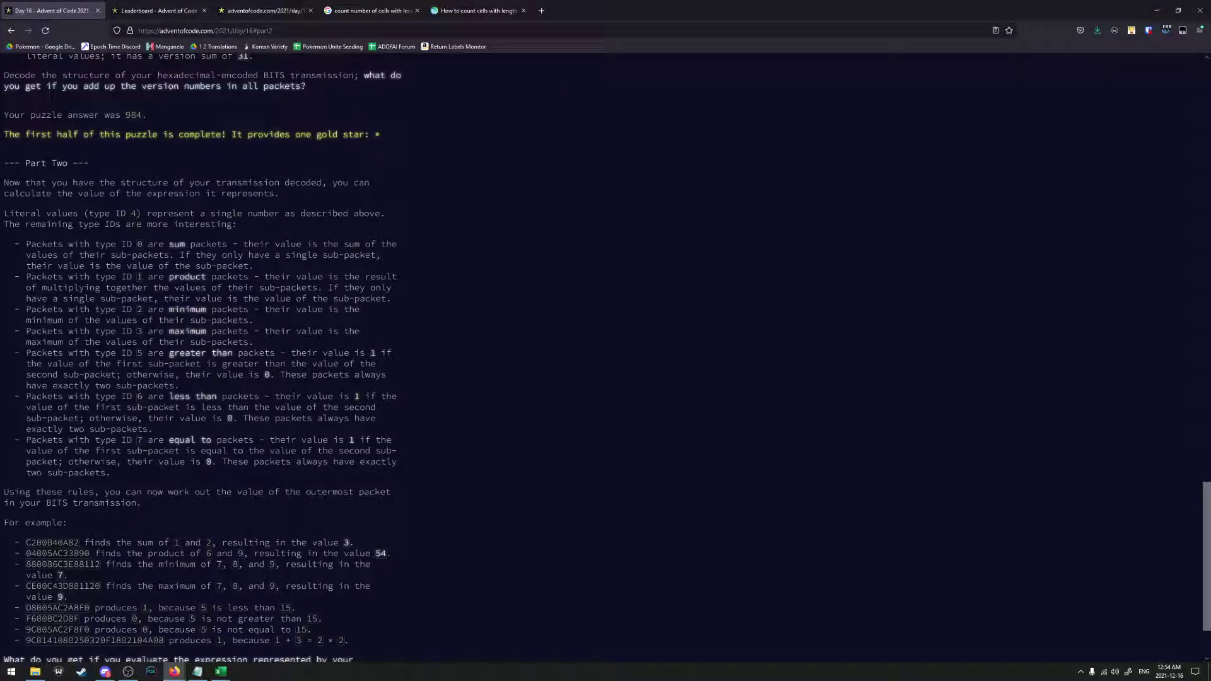
pyautogui.hotkey('alt', 'Tab')
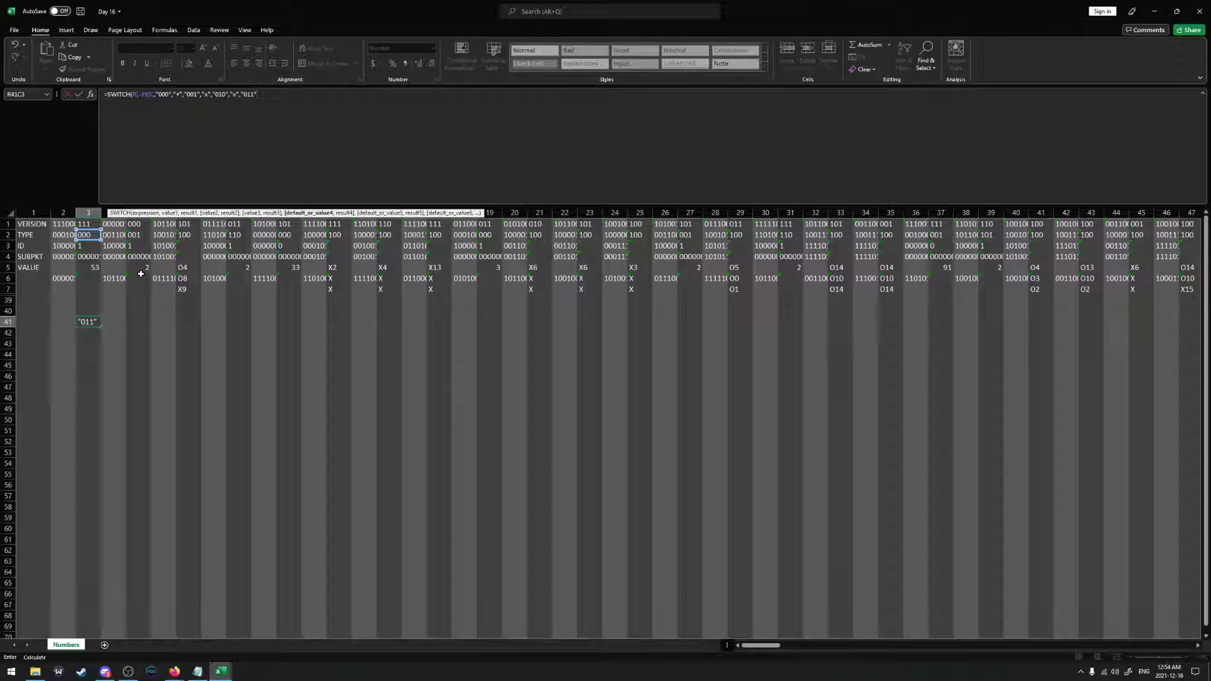
# Add the "#" result and codes "100" and "101" with ">" and "<", checking the type rules
pyautogui.write(',')
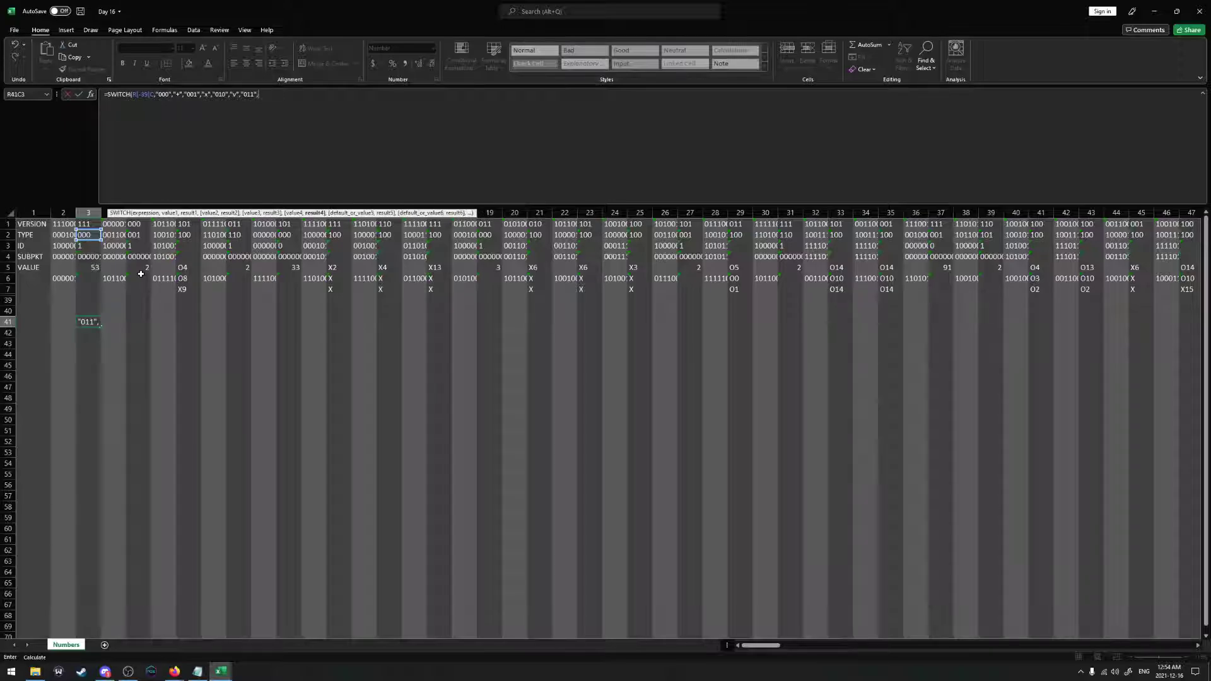
pyautogui.write('"#"<')
pyautogui.press('BackSpace')
pyautogui.write(',')
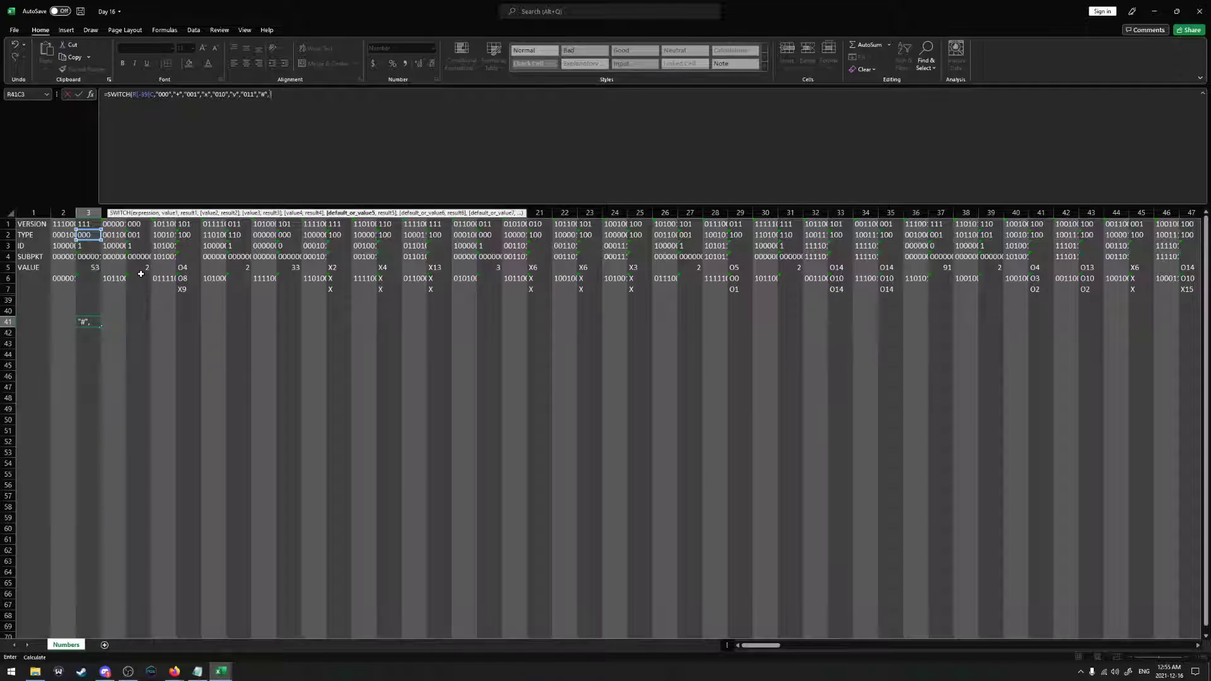
pyautogui.hotkey('alt', 'Tab')
pyautogui.hotkey('alt', 'Tab')
pyautogui.hotkey('alt', 'Tab')
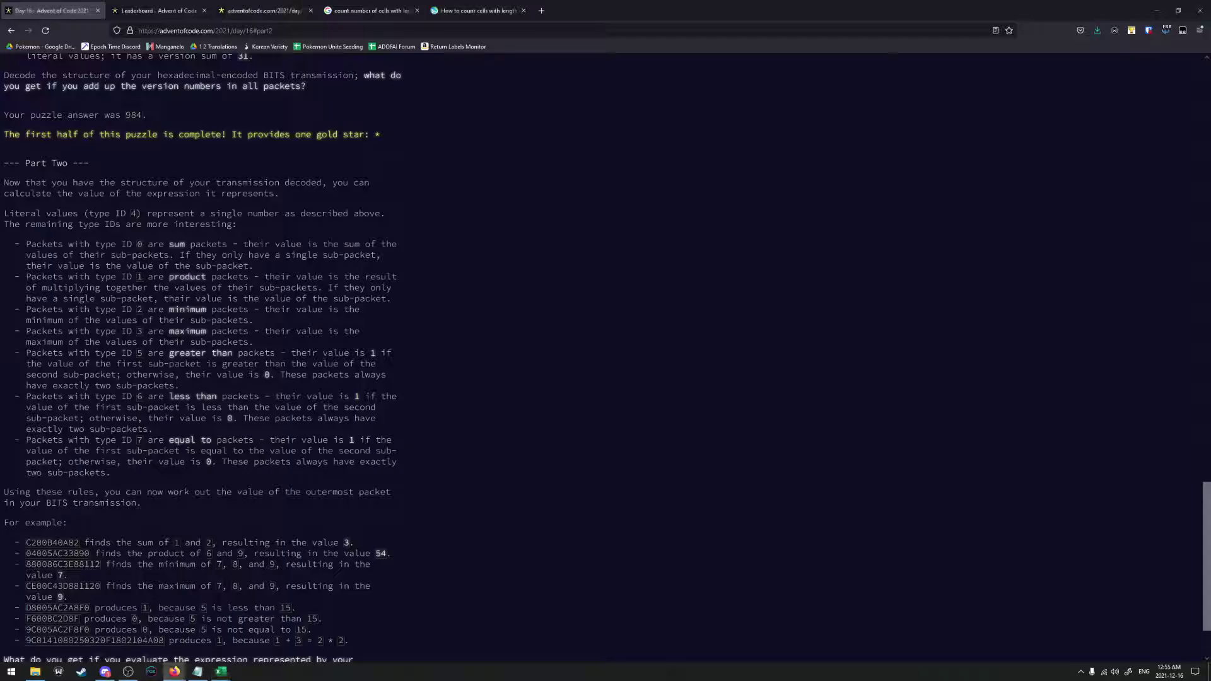
pyautogui.hotkey('alt', 'Tab')
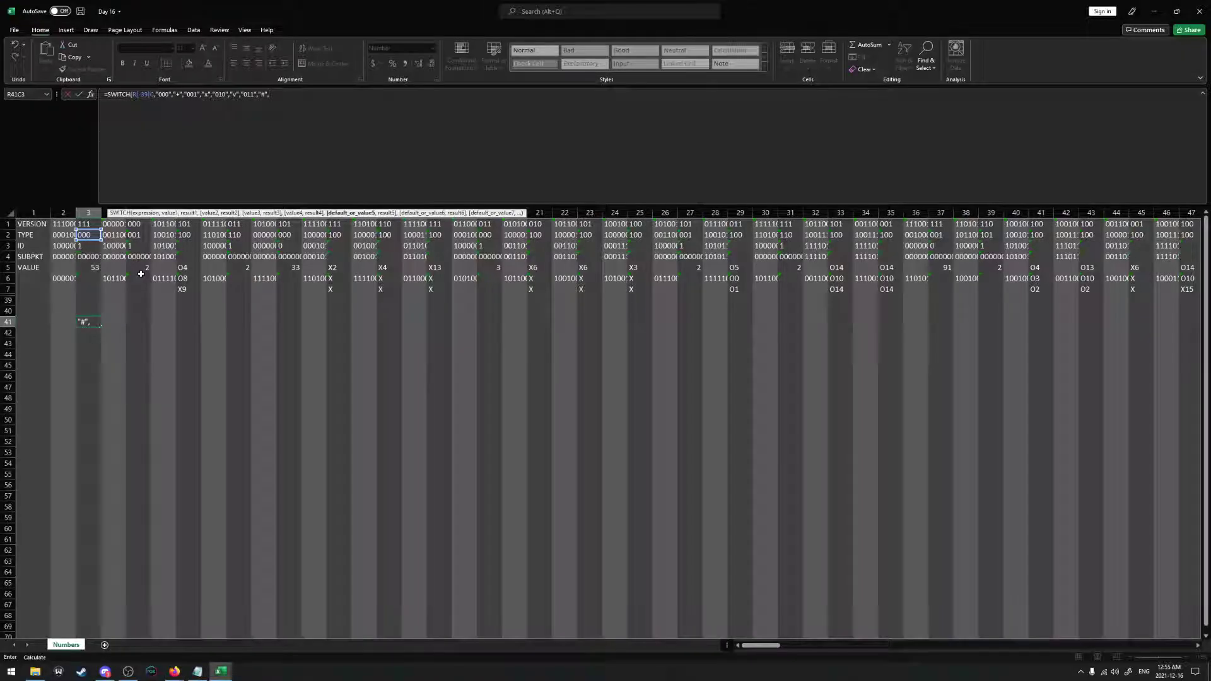
pyautogui.write('"100",">"')
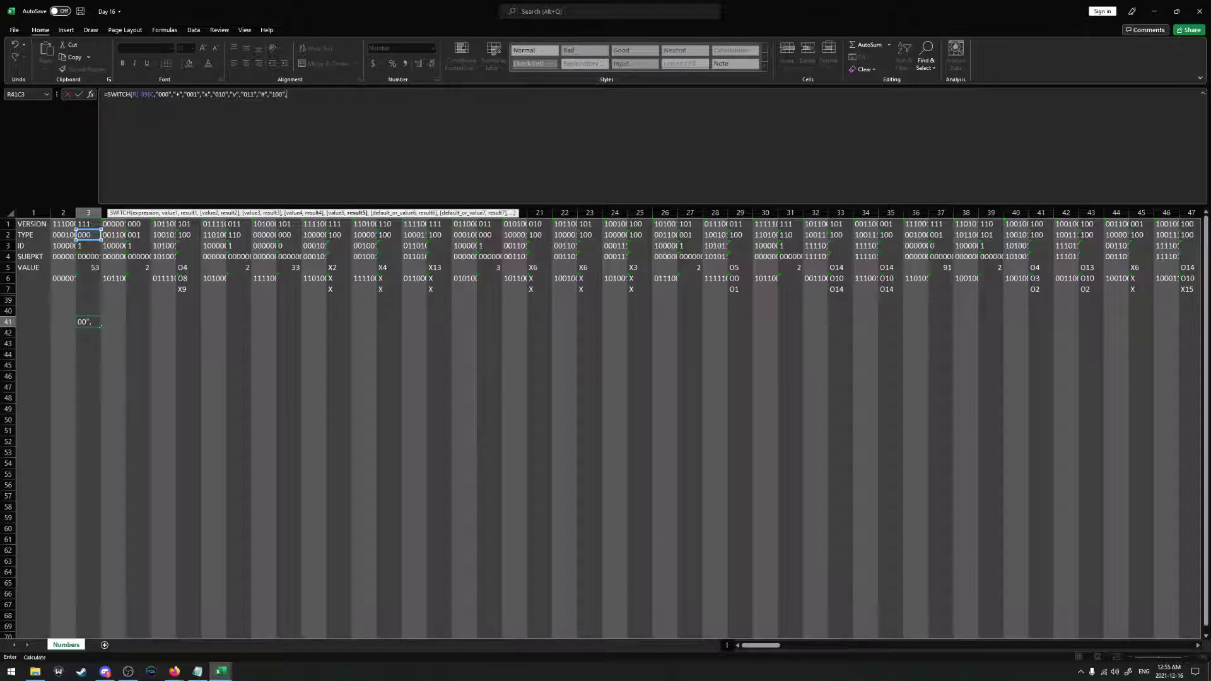
pyautogui.write(',')
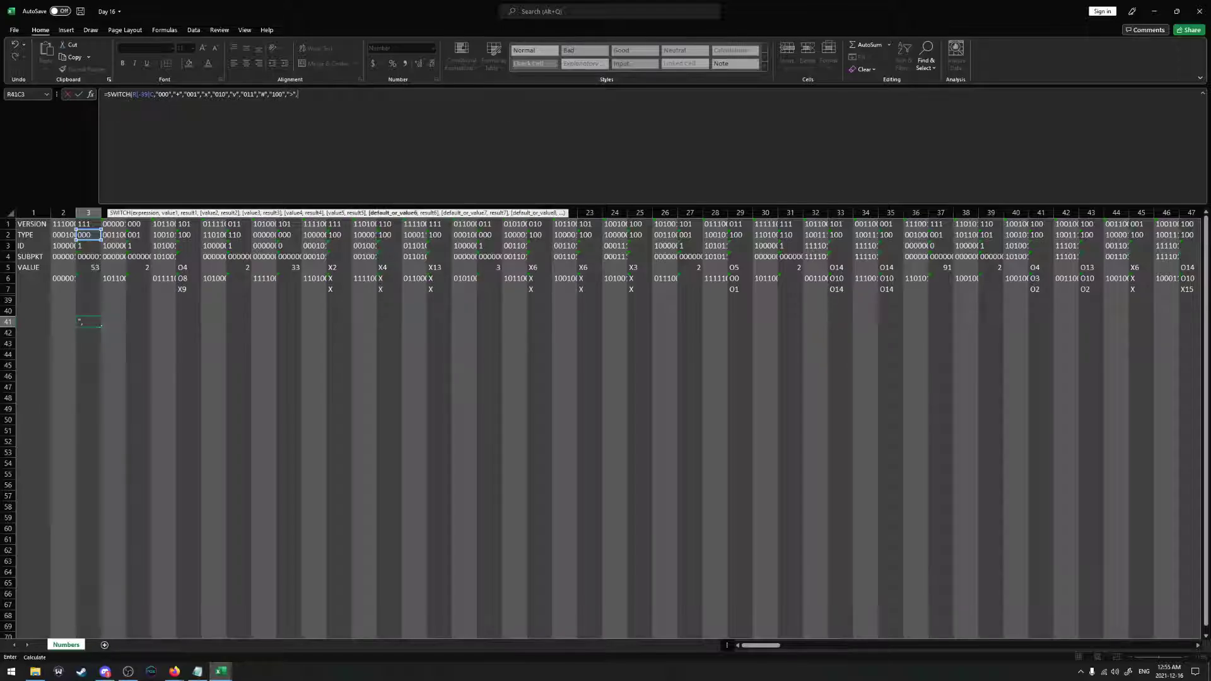
pyautogui.write('"101",')
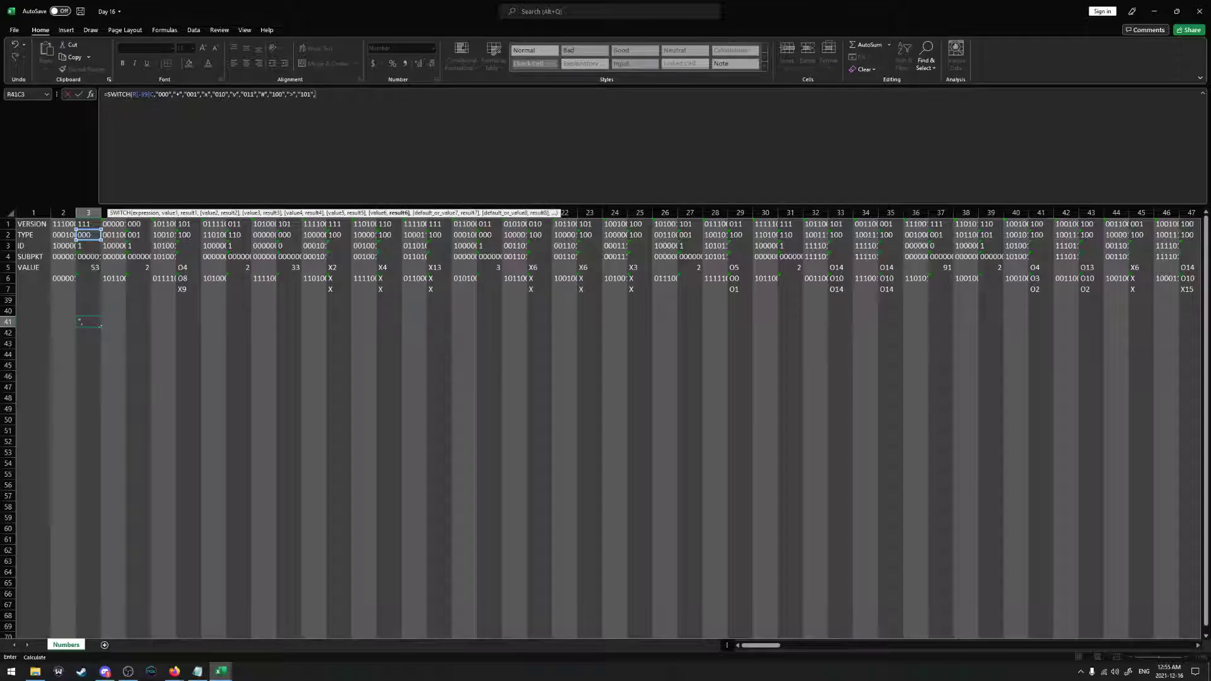
pyautogui.write('"<",')
pyautogui.hotkey('alt', 'Tab')
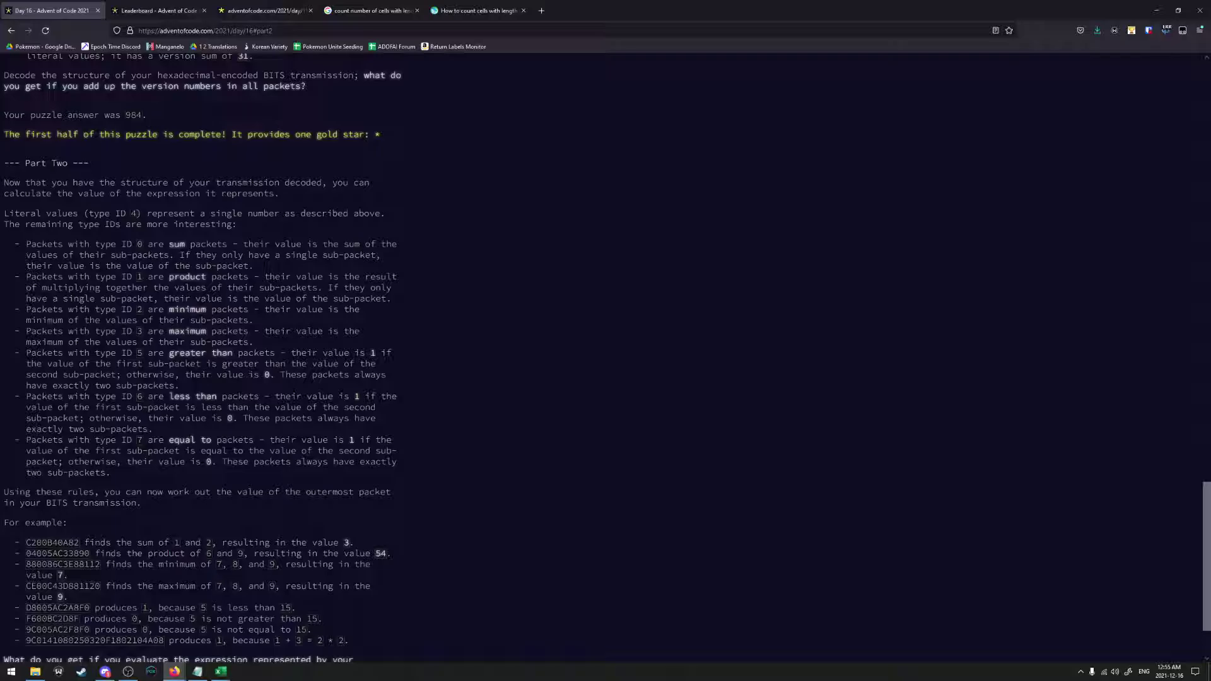
pyautogui.hotkey('alt', 'Tab')
pyautogui.hotkey('alt', 'Tab')
pyautogui.hotkey('alt', 'Tab')
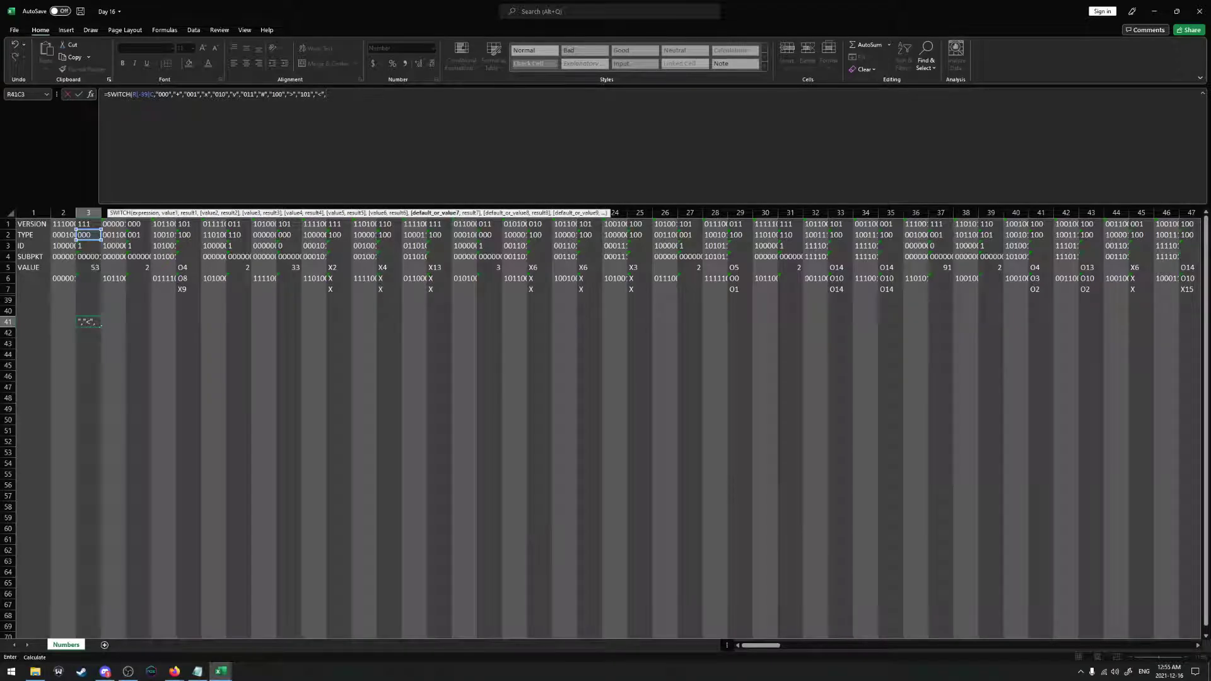
pyautogui.hotkey('alt', 'Tab')
pyautogui.hotkey('alt', 'Tab')
# Fix the formula so 011 gives "^" and codes 100–111 line up with #, >, <
pyautogui.click(259, 94)
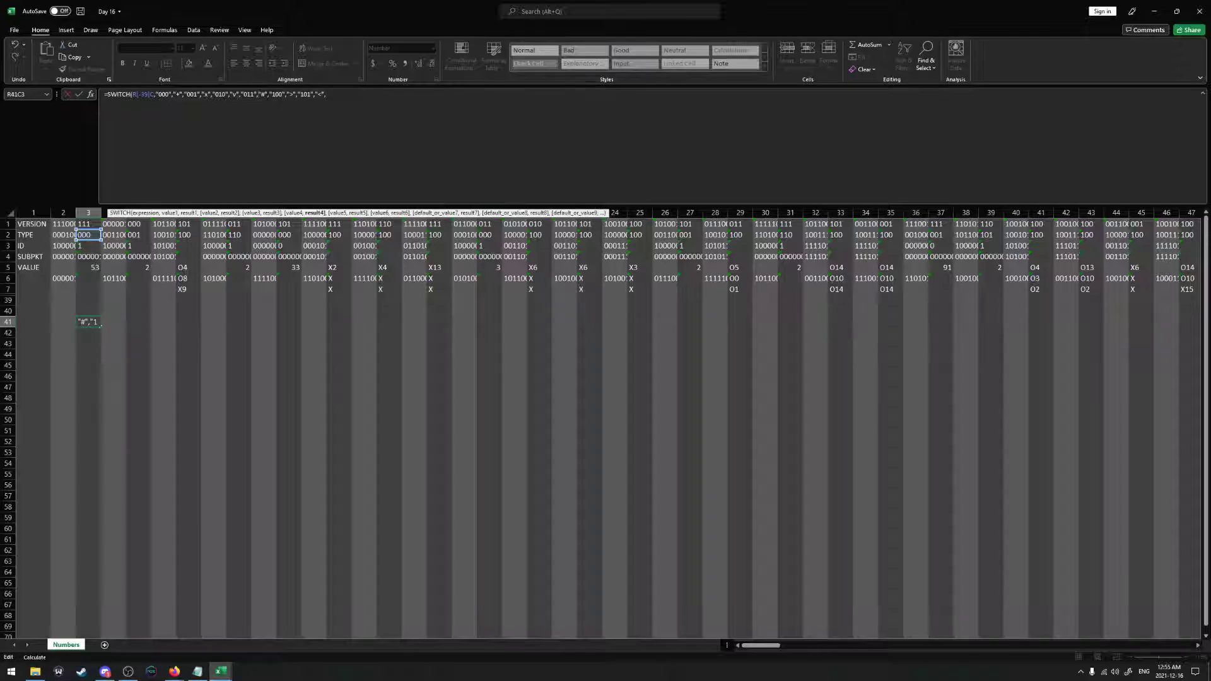
pyautogui.write('"^",')
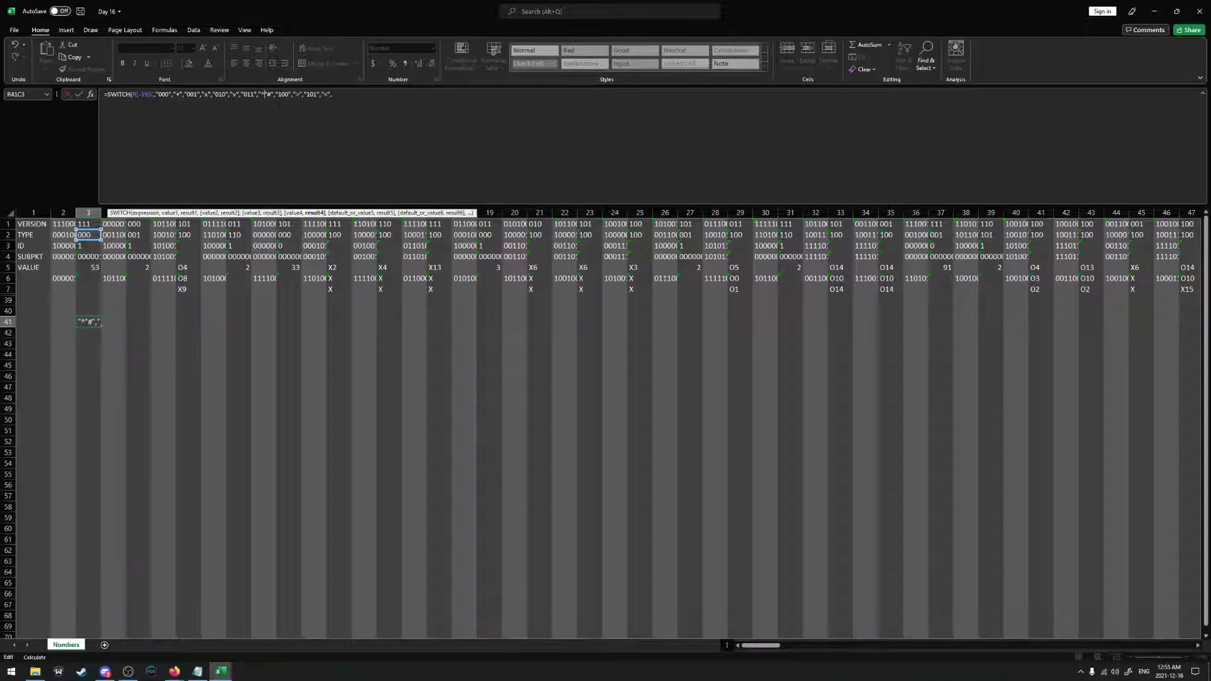
pyautogui.write('"100,')
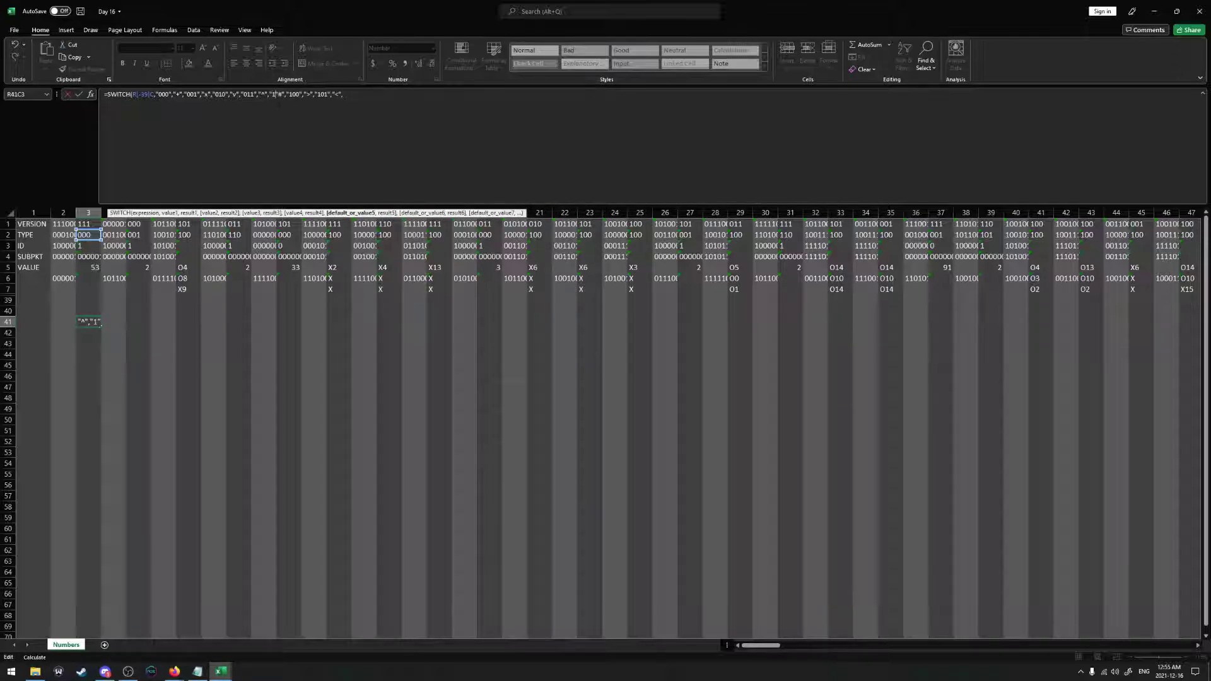
pyautogui.press('BackSpace')
pyautogui.write('",')
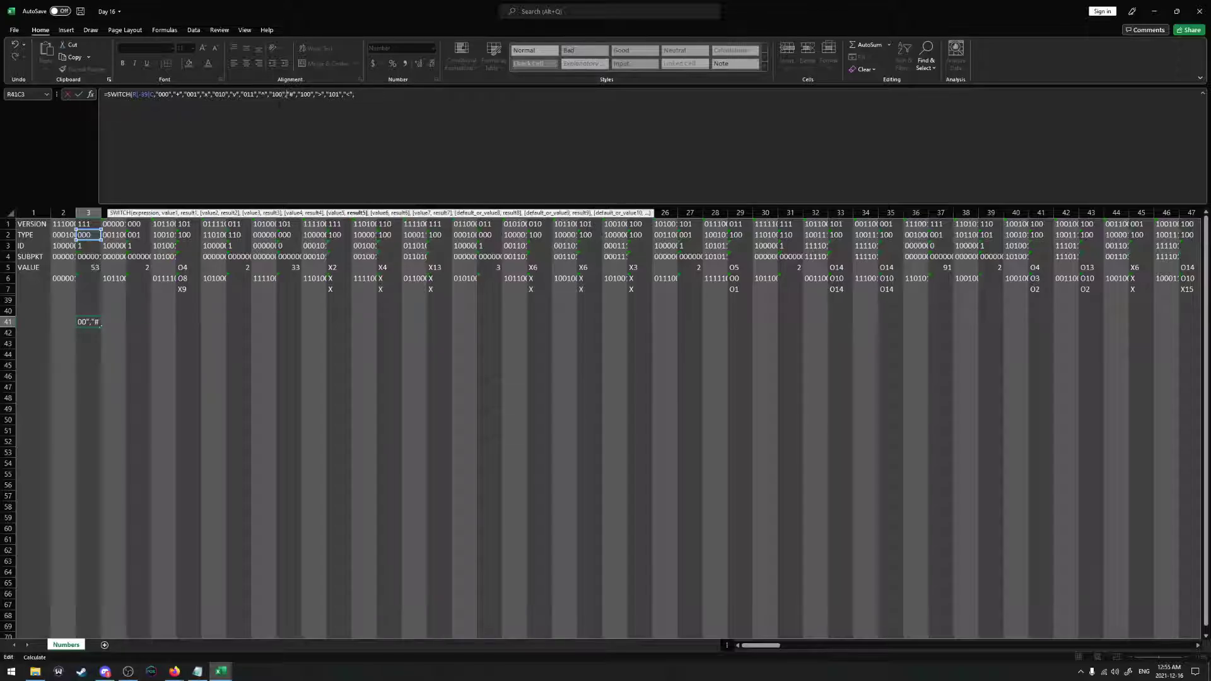
pyautogui.press('Right')
pyautogui.press('Right')
pyautogui.press('Right')
pyautogui.press('Right')
pyautogui.press('Right')
pyautogui.press('Right')
pyautogui.press('Right')
pyautogui.press('Right')
pyautogui.press('BackSpace')
pyautogui.write('1')
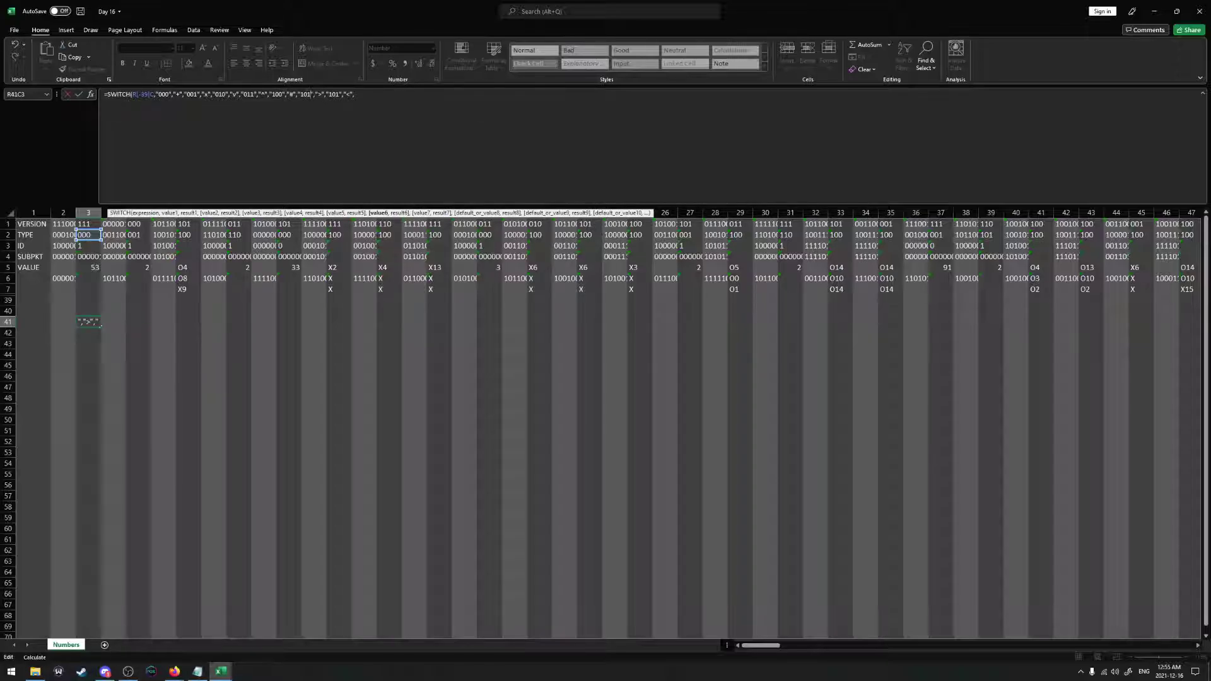
pyautogui.press('Right')
pyautogui.press('Right')
pyautogui.press('Right')
pyautogui.press('Right')
pyautogui.press('Right')
pyautogui.press('Right')
pyautogui.press('Right')
pyautogui.press('Right')
pyautogui.press('Right')
pyautogui.press('BackSpace')
pyautogui.write('0')
pyautogui.press('Right')
pyautogui.press('Right')
pyautogui.press('Right')
pyautogui.press('Right')
pyautogui.press('Right')
pyautogui.press('Right')
pyautogui.write('"1')
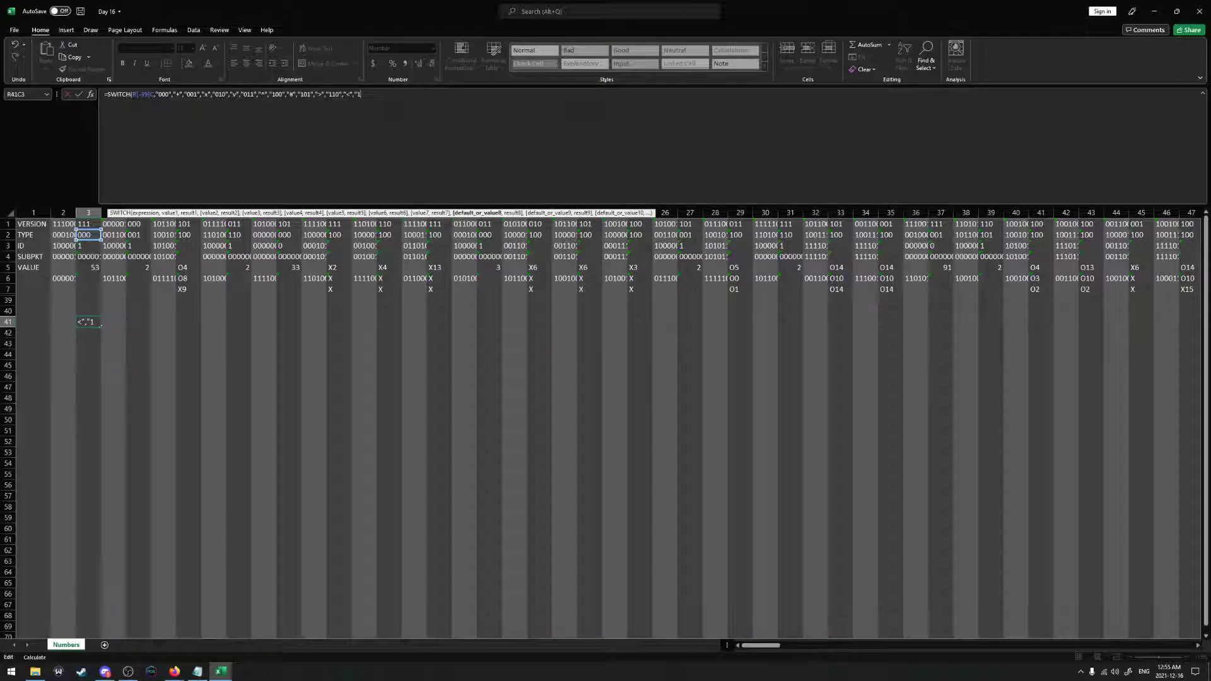
pyautogui.write('11"')
# Finish the SWITCH with "111" mapped to "=" and a "?ERR?" fallback
pyautogui.hotkey('alt', 'Tab')
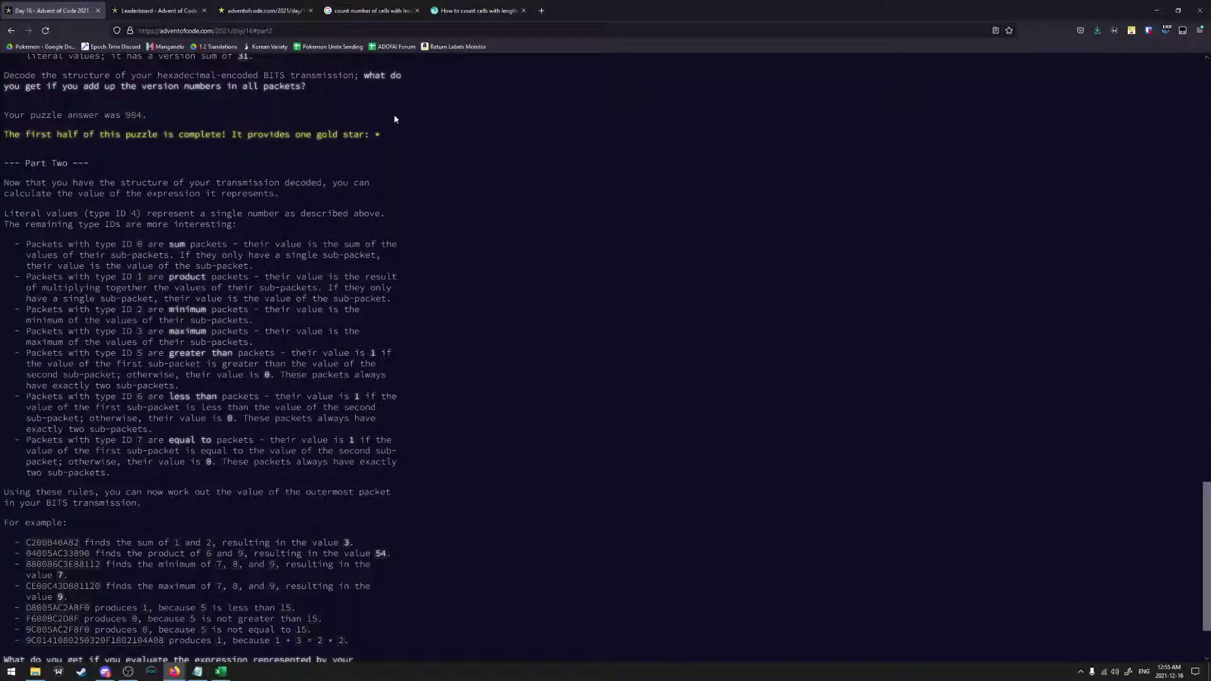
pyautogui.hotkey('alt', 'Tab')
pyautogui.write(',"="')
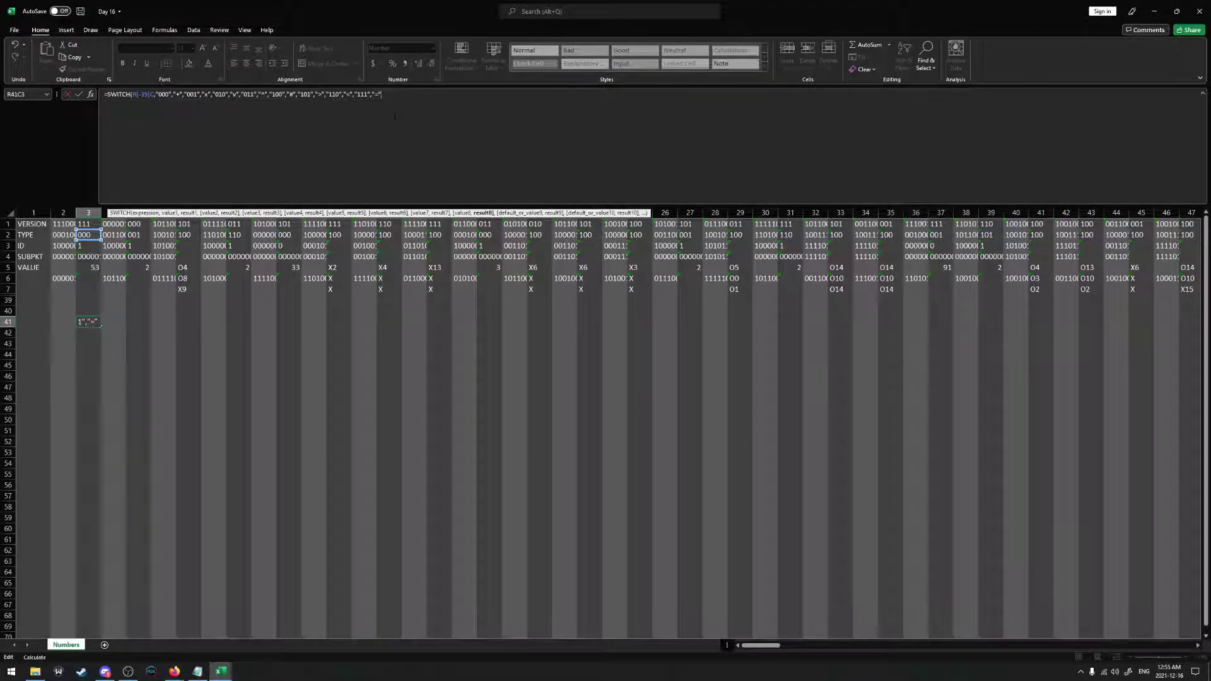
pyautogui.write(',')
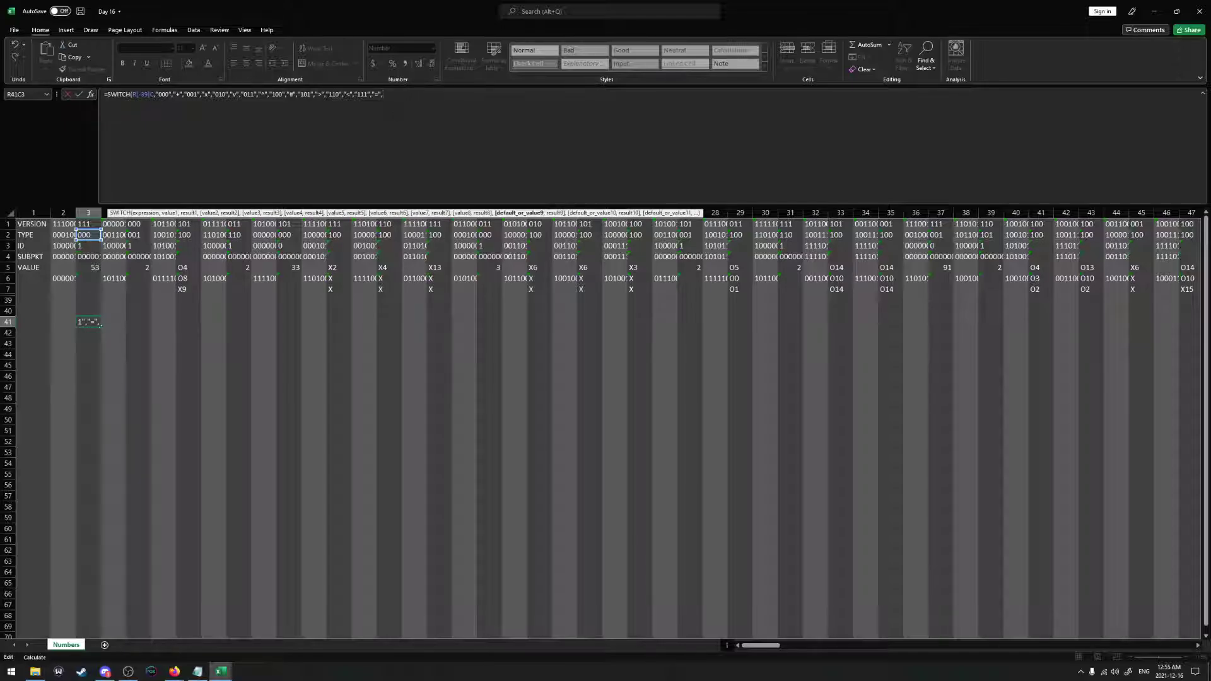
pyautogui.write('"?ERR?")')
# Commit the SWITCH formula and fill it along row 41 to column 537
pyautogui.hotkey('ctrl', 'Return')
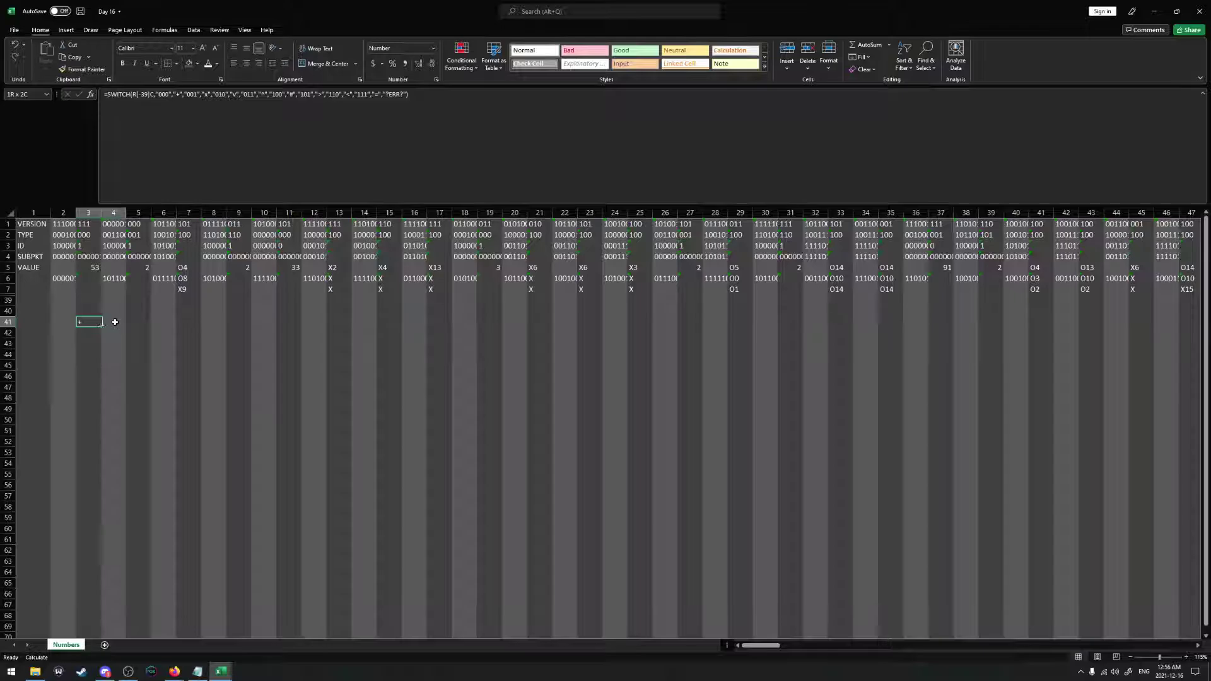
pyautogui.moveTo(101, 327); pyautogui.dragTo(1115, 322)
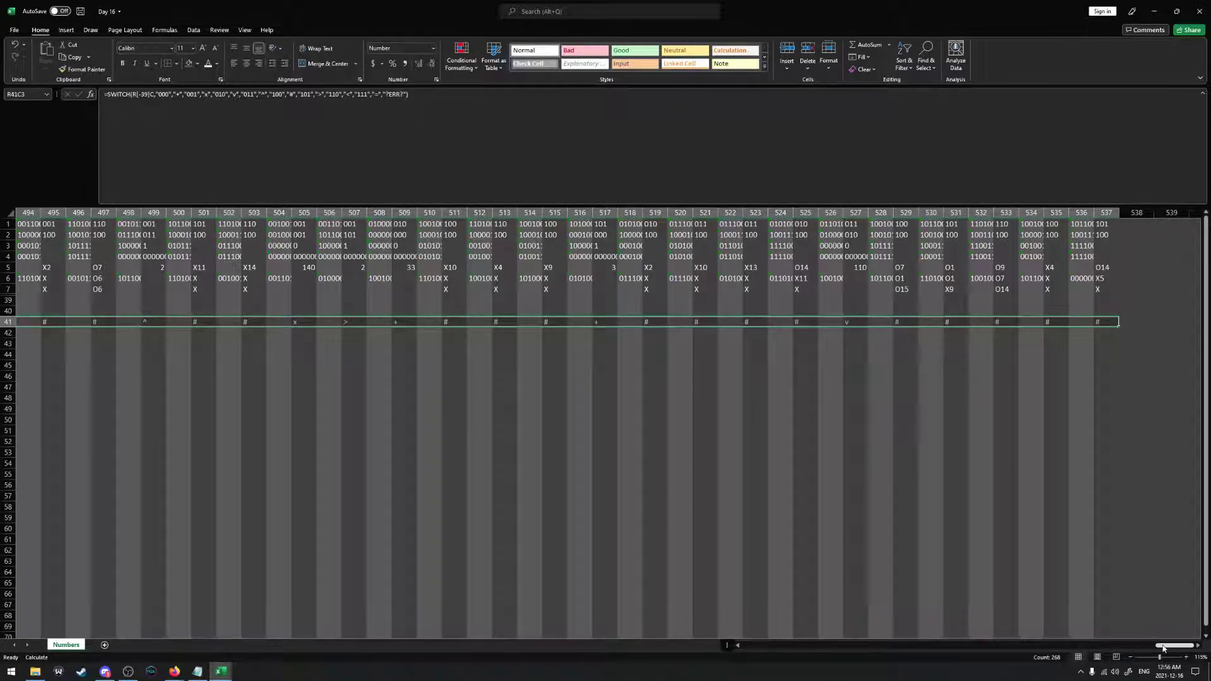
pyautogui.moveTo(1164, 648); pyautogui.dragTo(750, 646)
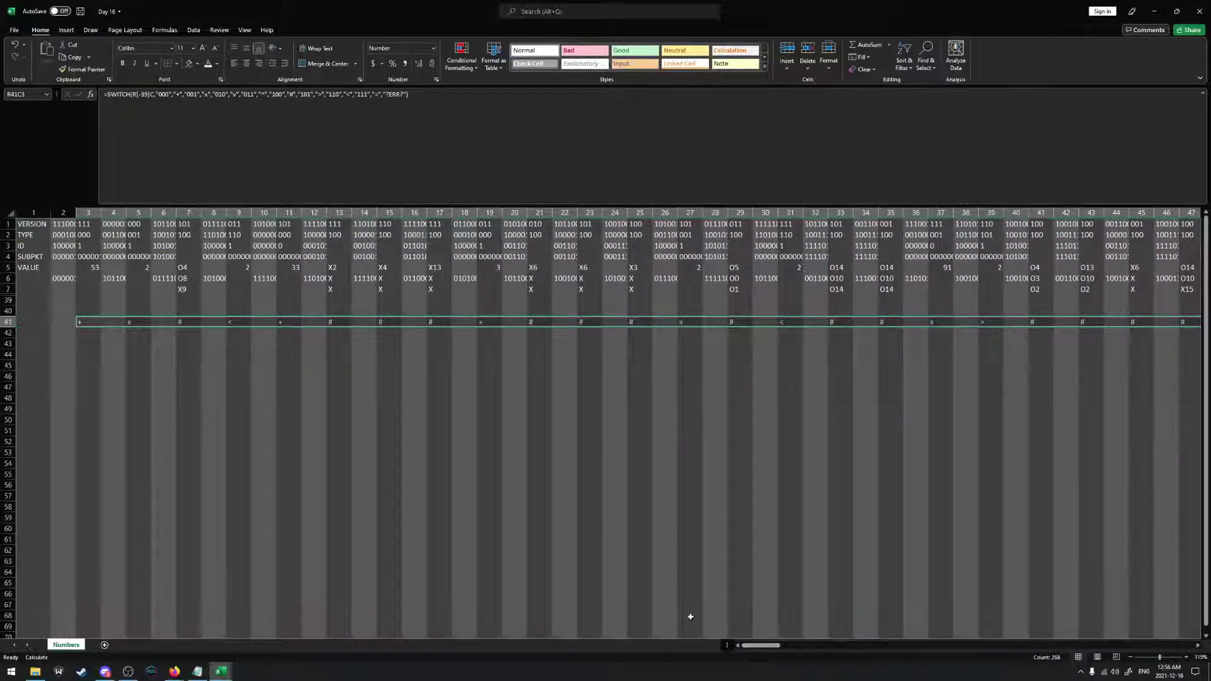
# Inspect cell R42C3 without changing it and recheck the puzzle page
pyautogui.click(85, 333)
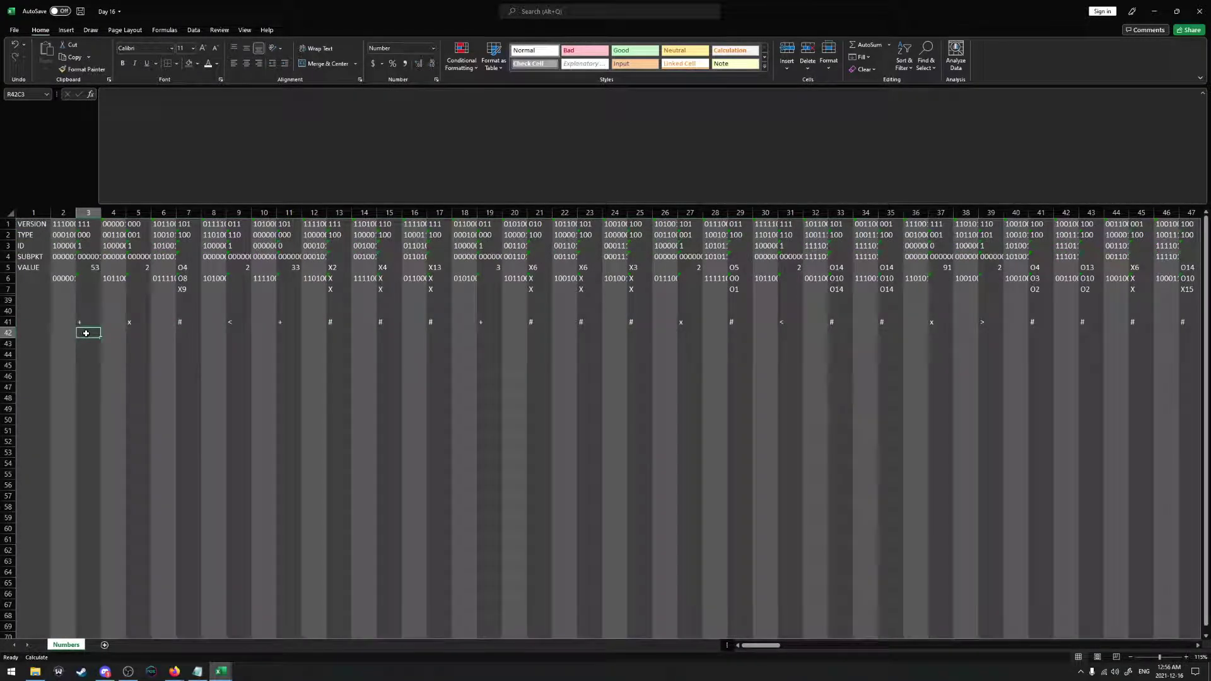
pyautogui.doubleClick(86, 333)
pyautogui.press('Escape')
pyautogui.hotkey('alt', 'Tab')
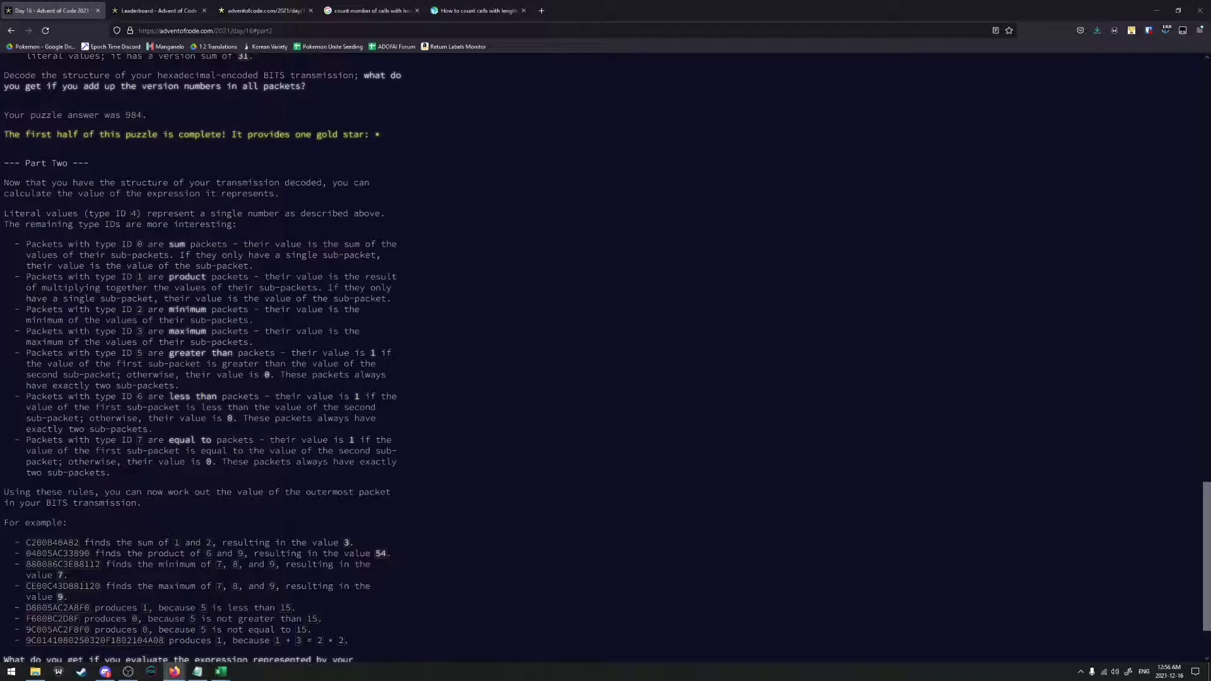
pyautogui.hotkey('alt', 'Tab')
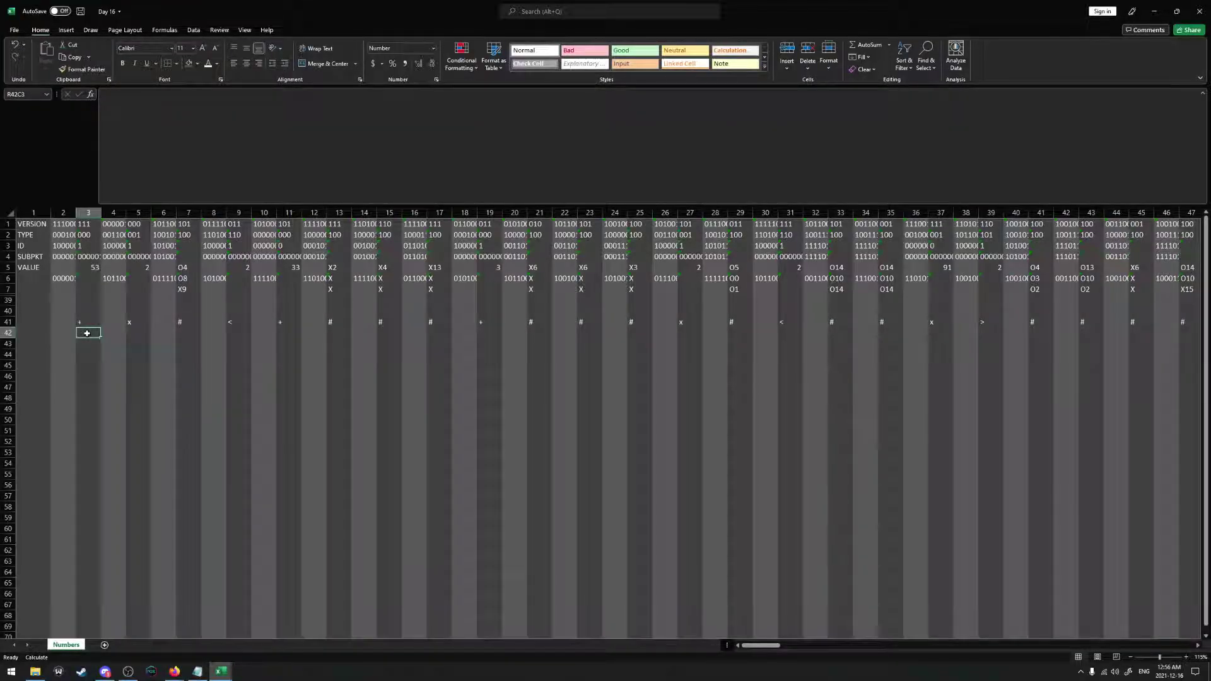
# Enter the labels "OP:" and "VAL?" in column 1 of rows 41 and 42
pyautogui.click(90, 311)
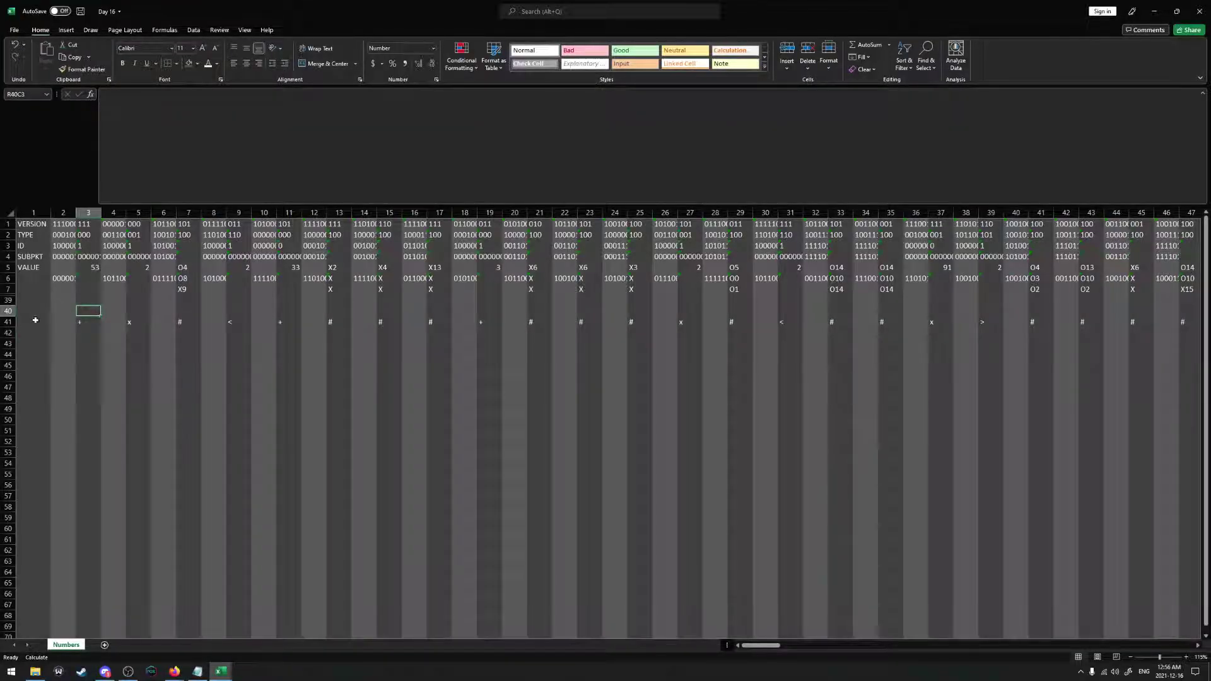
pyautogui.click(35, 320)
pyautogui.write('OP')
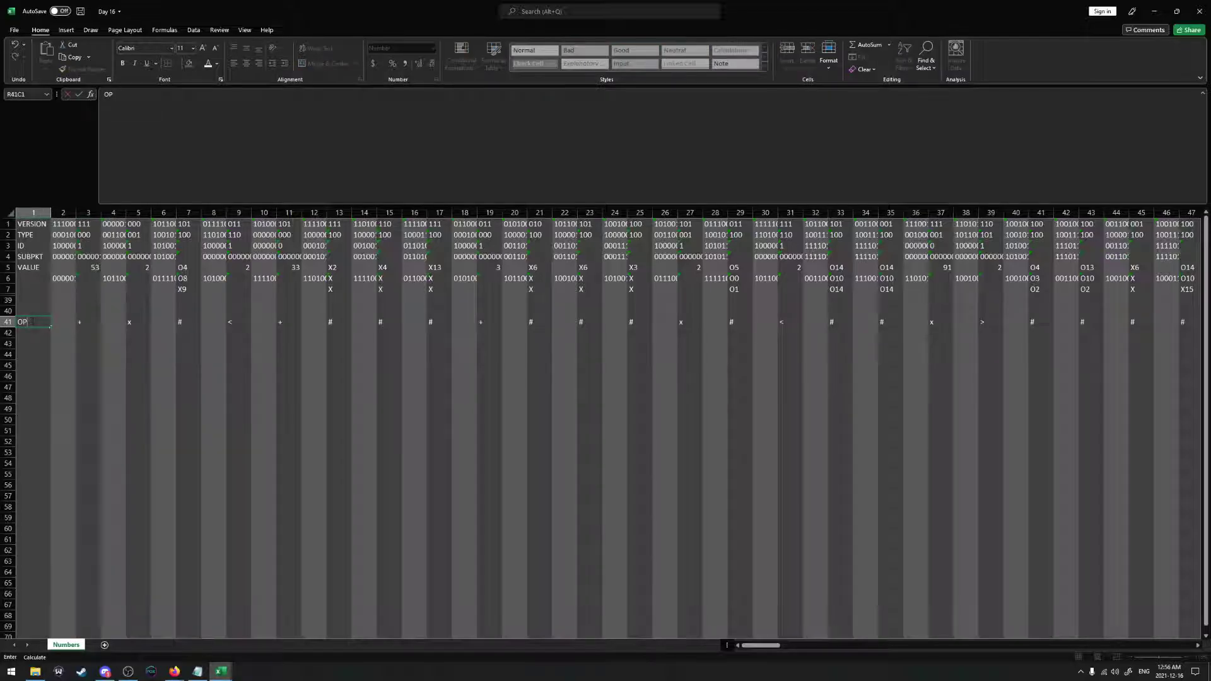
pyautogui.write(':')
pyautogui.press('Return')
pyautogui.write('VAL?')
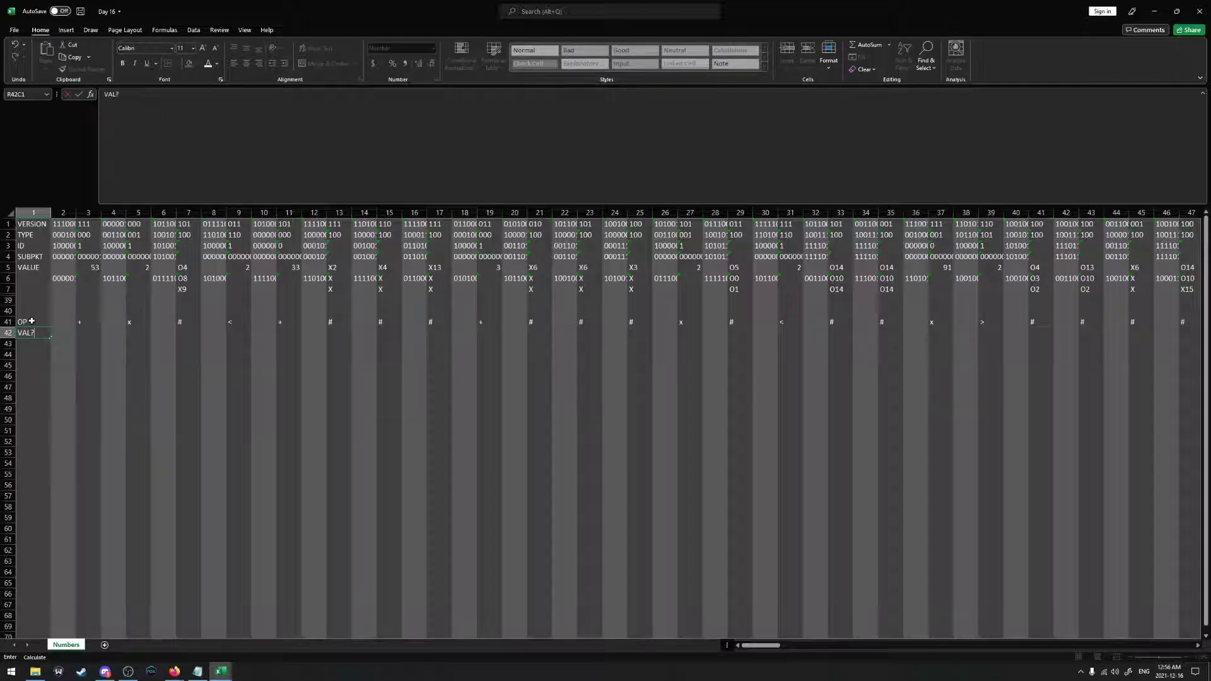
pyautogui.press('Return')
# Change the row 41 label to "OP" and label row 40 "BITS"
pyautogui.click(31, 321)
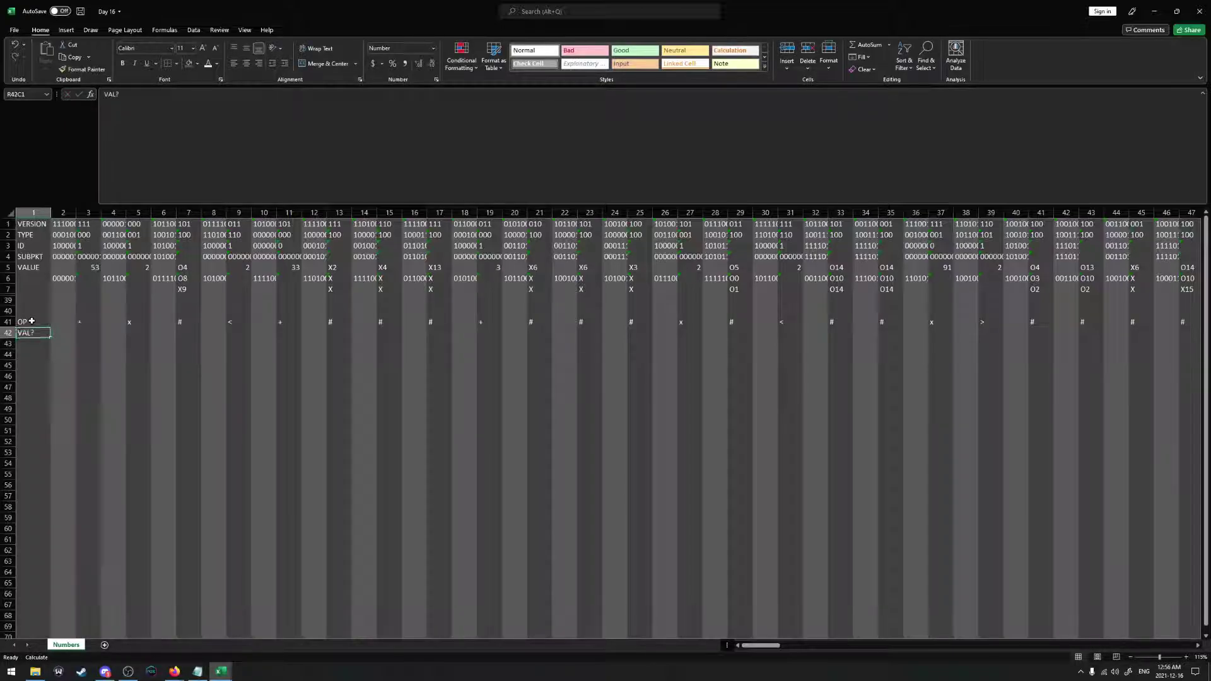
pyautogui.press('BackSpace')
pyautogui.write('OP')
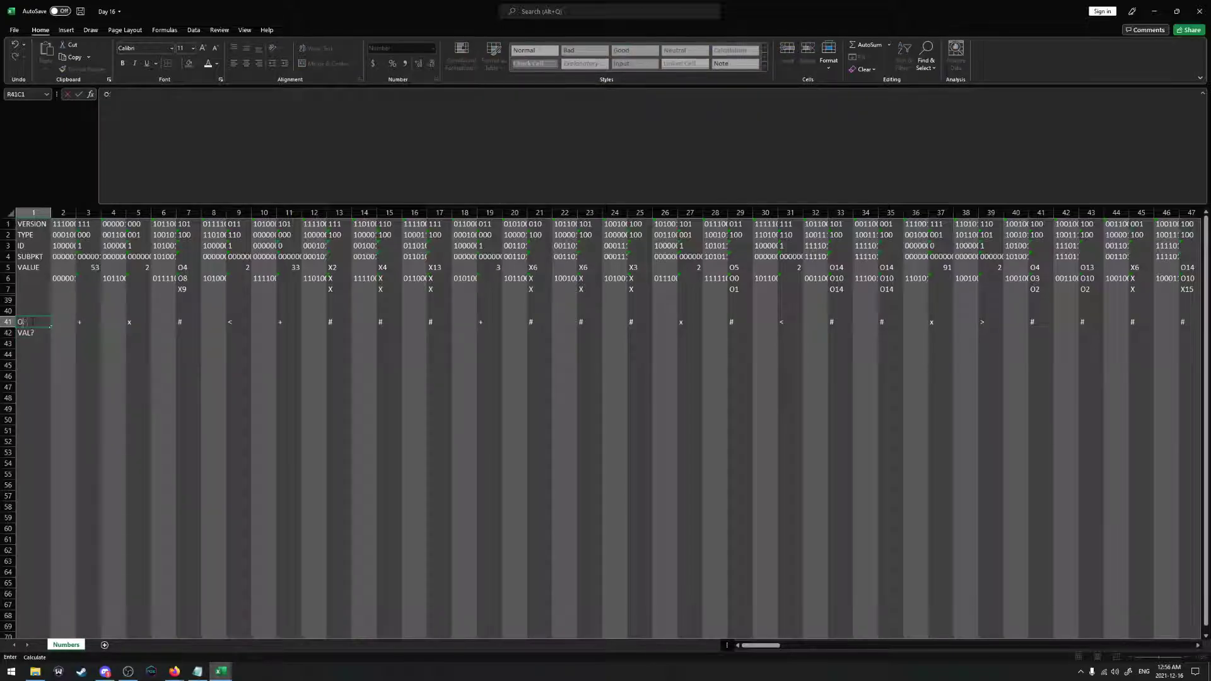
pyautogui.press('Up')
pyautogui.write('BITS!')
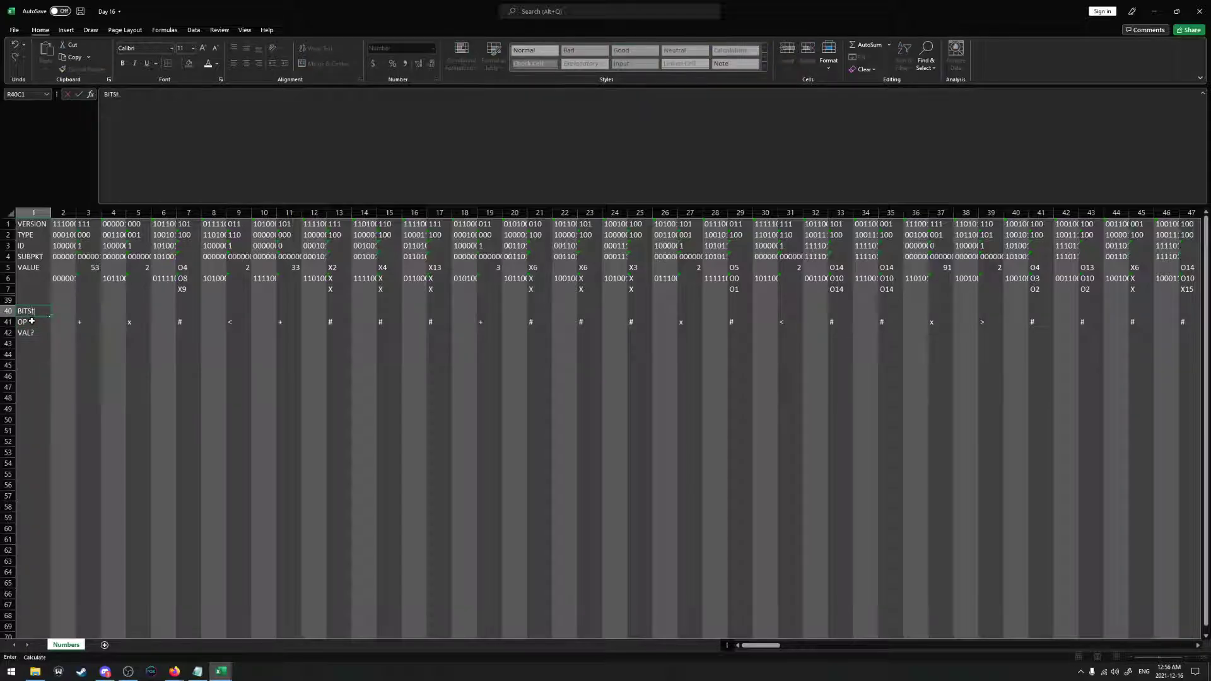
pyautogui.press('BackSpace')
pyautogui.press('Tab')
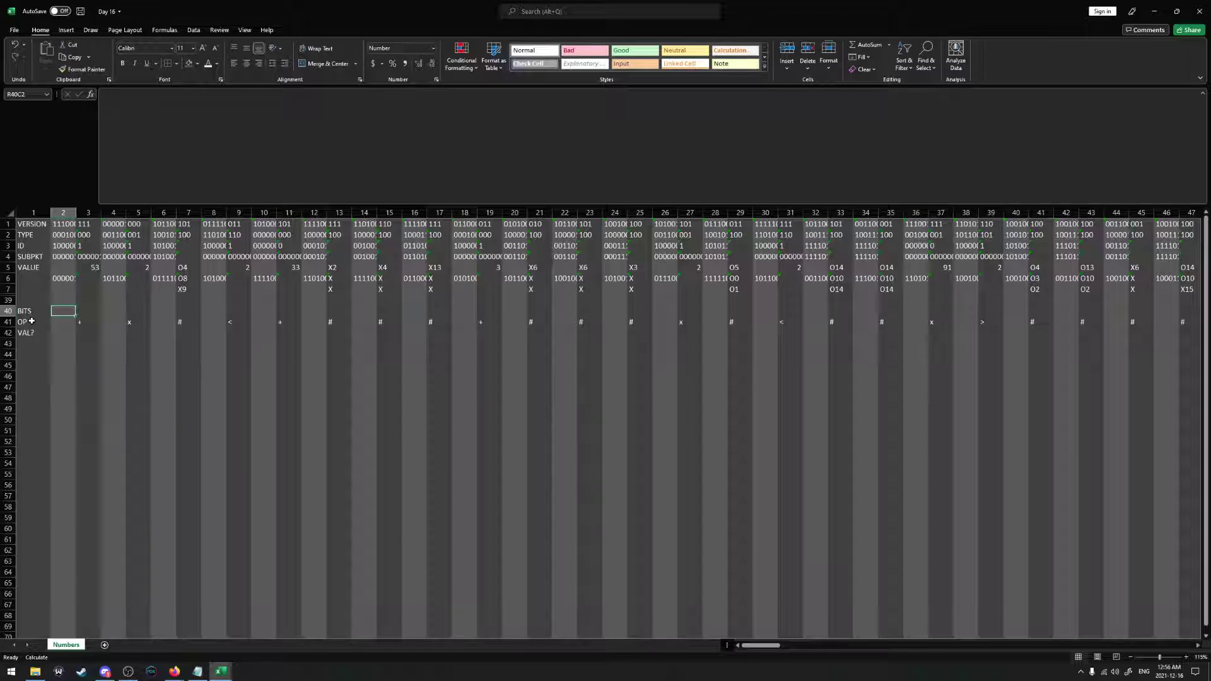
# Enter =LEN(R[-39]C)-LEN(R[-34]C) in R40C2, giving a bit count of 18
pyautogui.write('=')
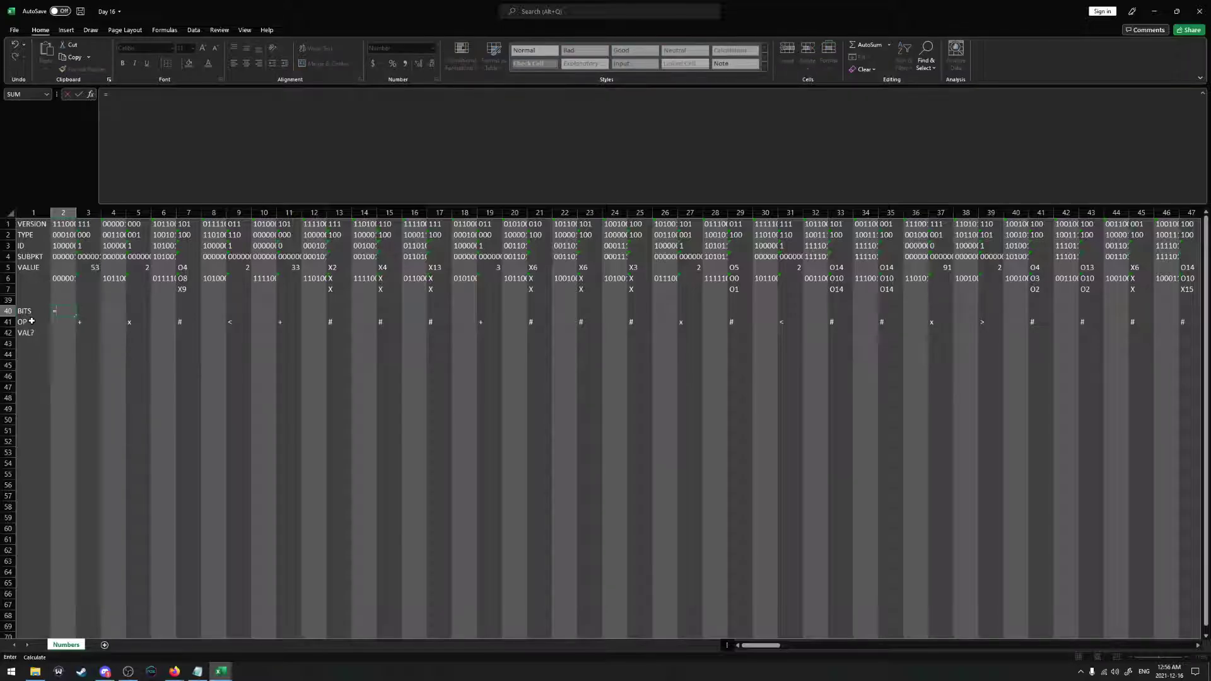
pyautogui.write('LEN(')
pyautogui.click(63, 278)
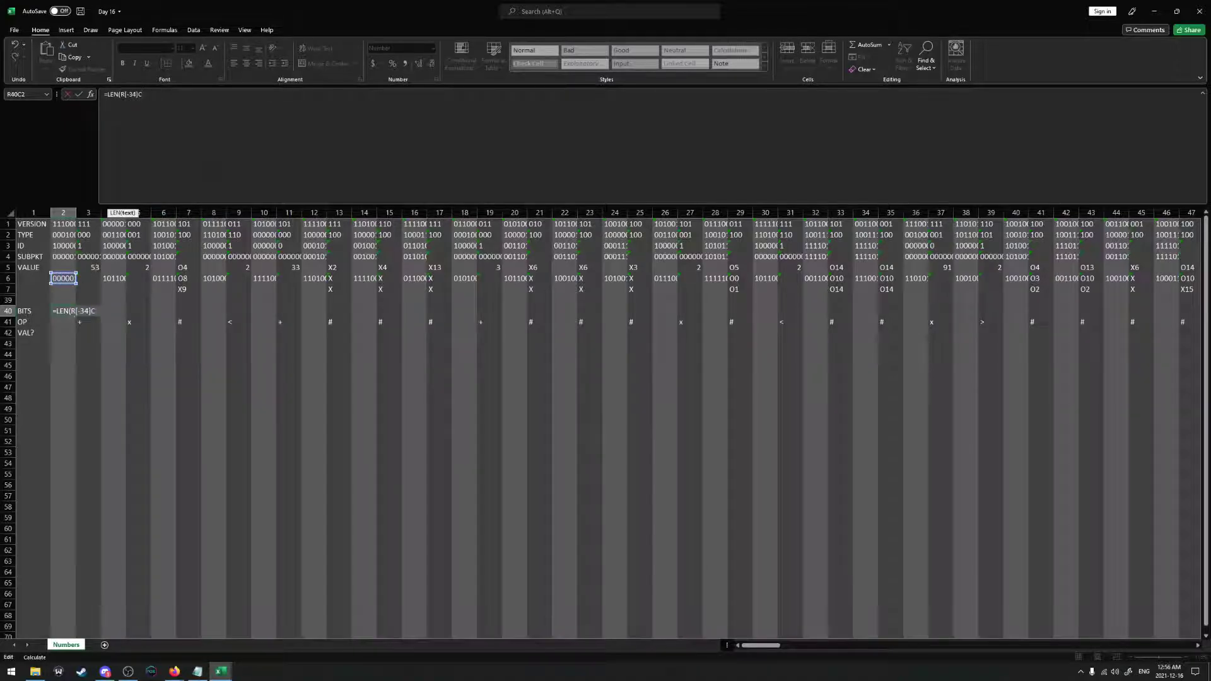
pyautogui.write(')-LEN(')
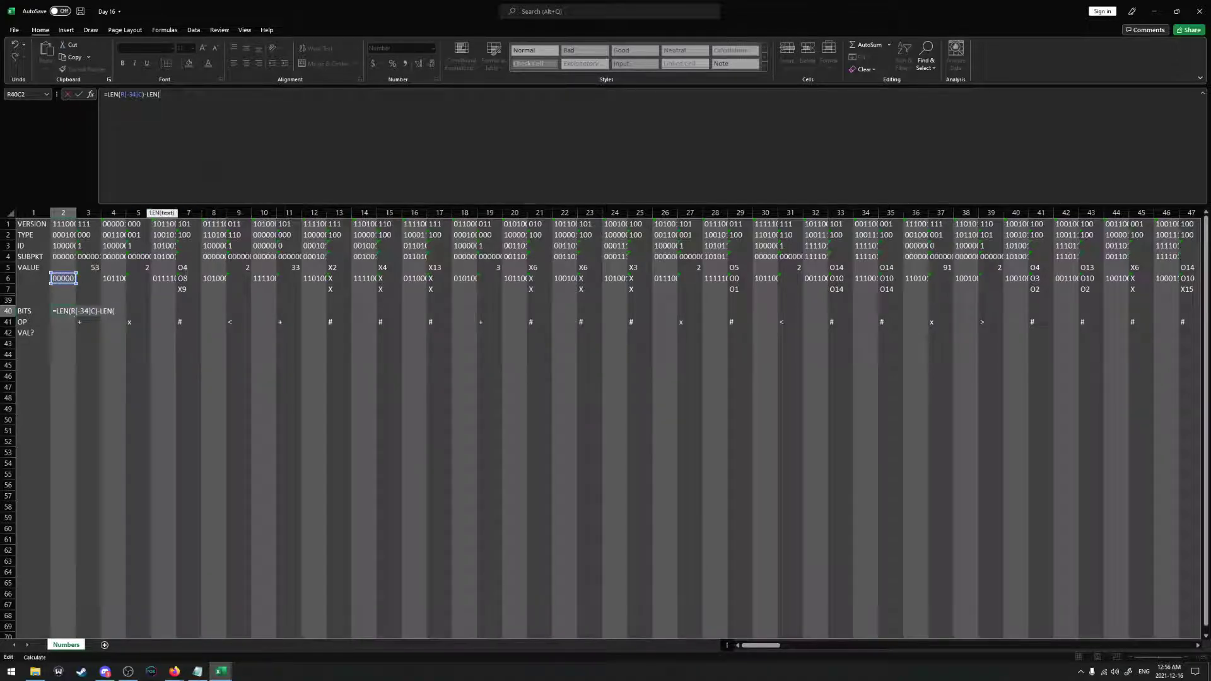
pyautogui.click(63, 224)
pyautogui.write(')')
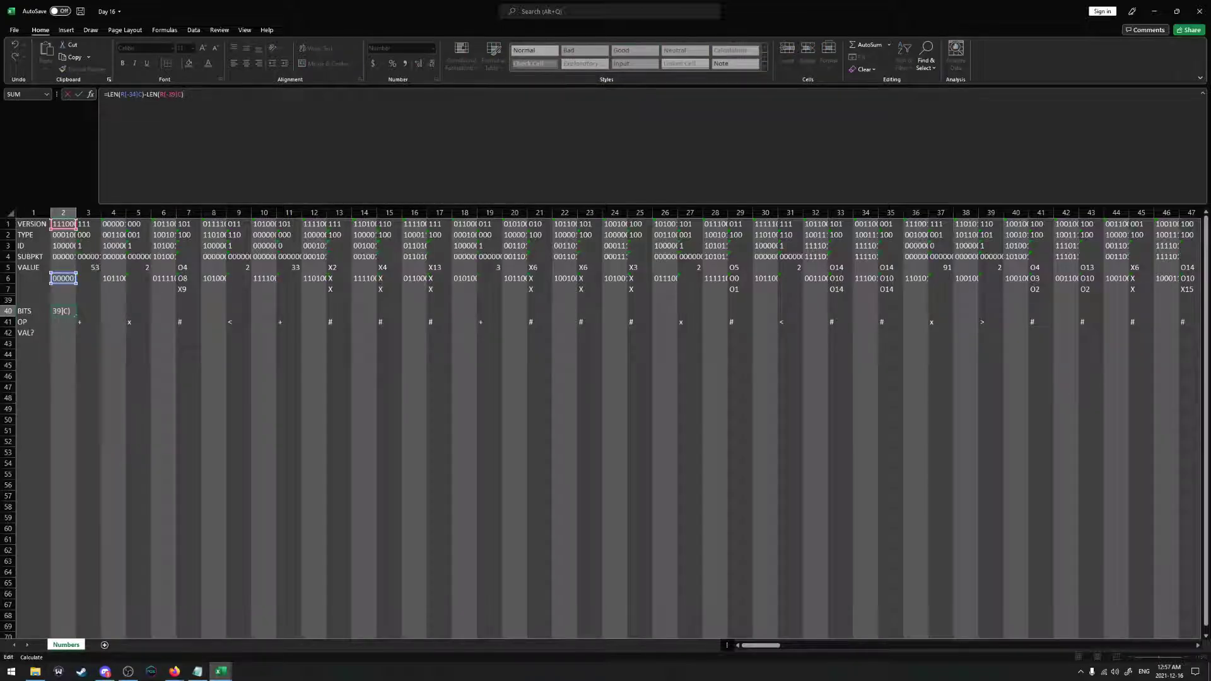
pyautogui.moveTo(159, 94); pyautogui.dragTo(120, 95)
pyautogui.press('BackSpace')
pyautogui.click(144, 94)
pyautogui.hotkey('ctrl', 'v')
pyautogui.write('-')
pyautogui.press('Return')
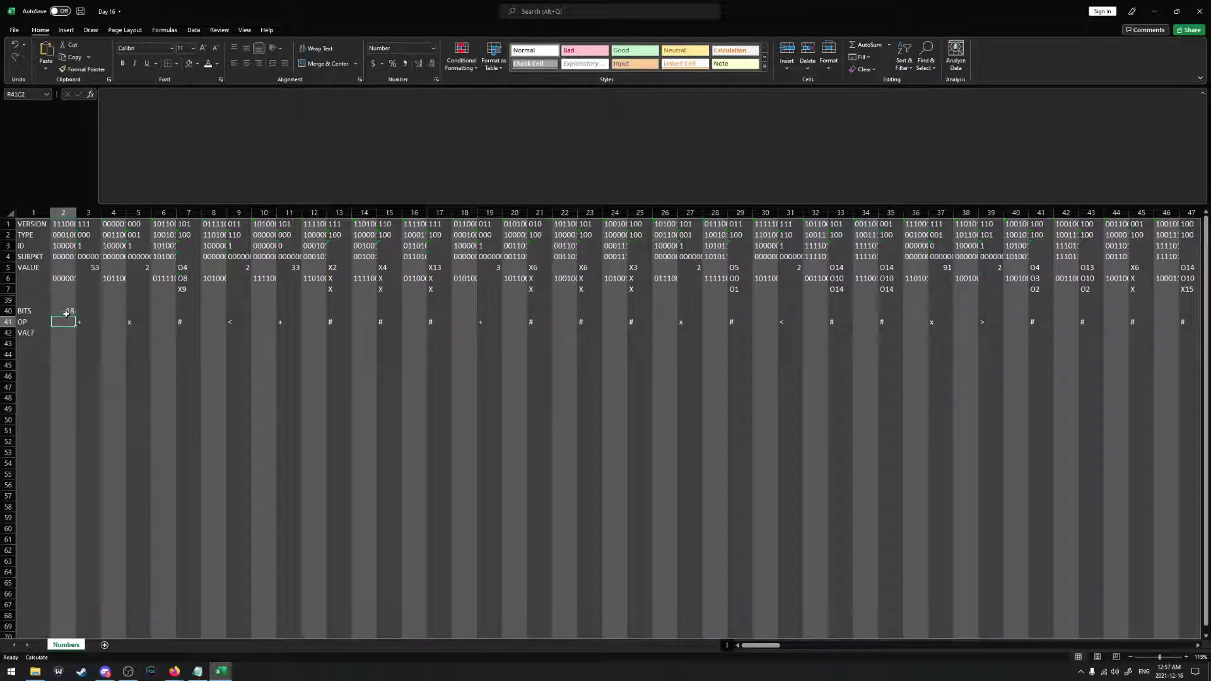
# Fill the BITS formula across row 40 to the last packet column
pyautogui.click(70, 311)
pyautogui.moveTo(101, 316); pyautogui.dragTo(1095, 313)
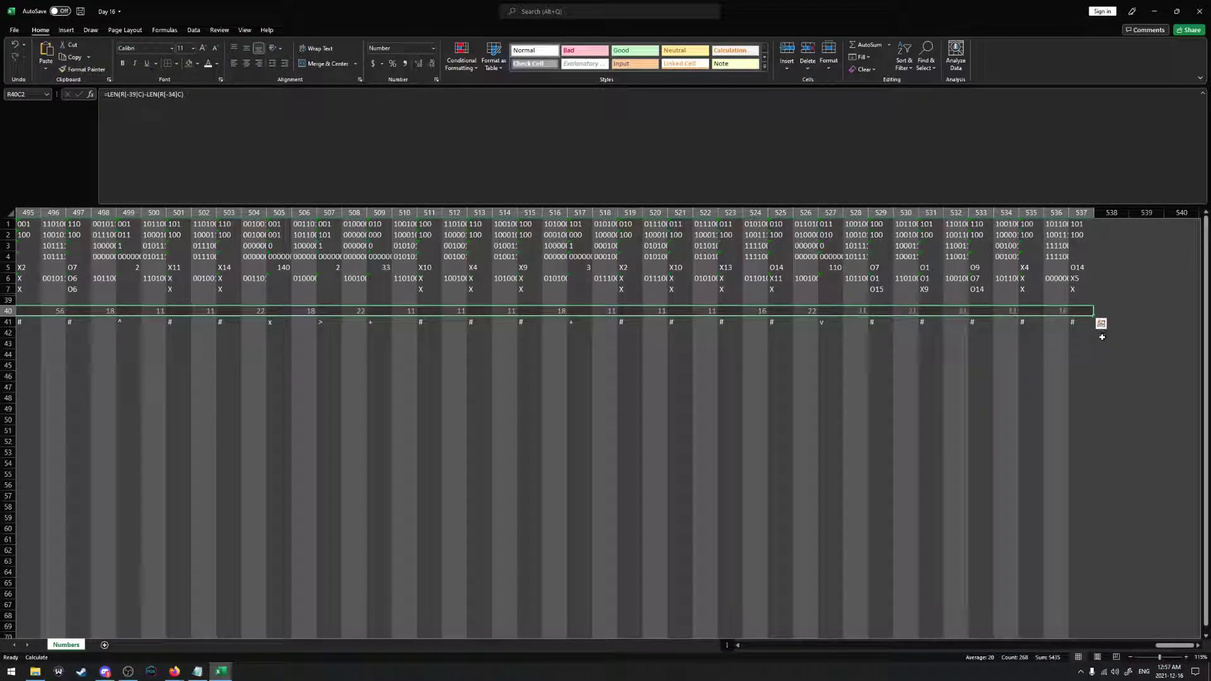
pyautogui.moveTo(1175, 646); pyautogui.dragTo(724, 641)
pyautogui.click(87, 267)
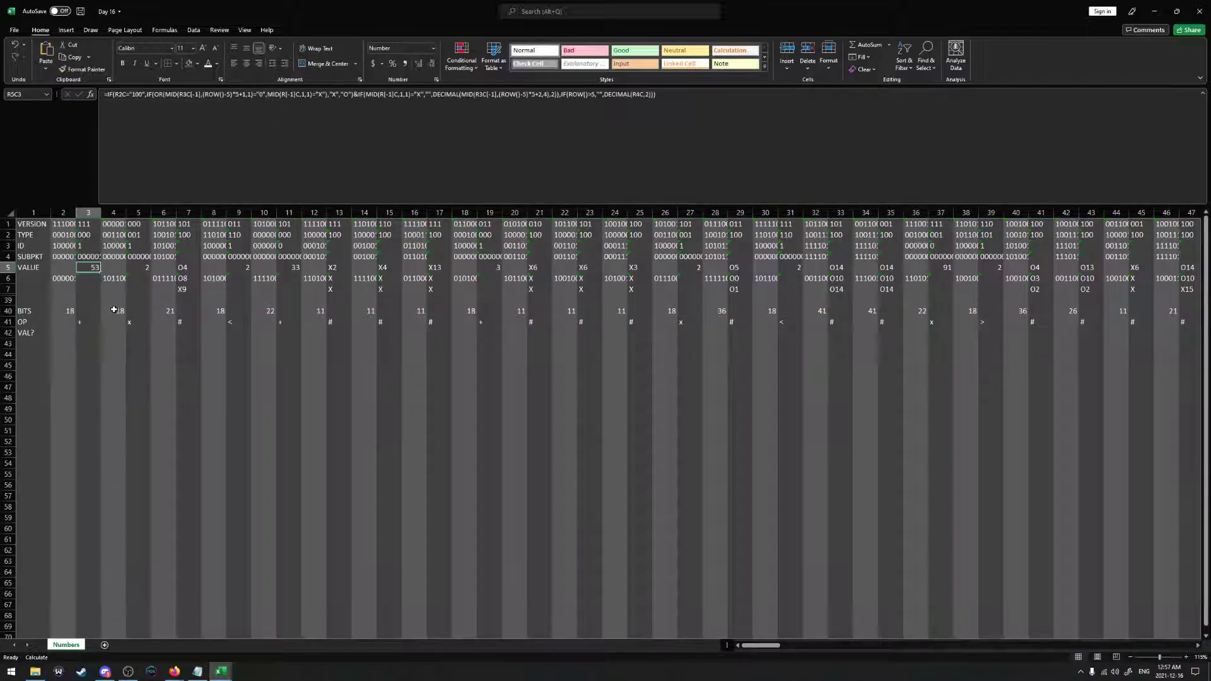
pyautogui.click(112, 311)
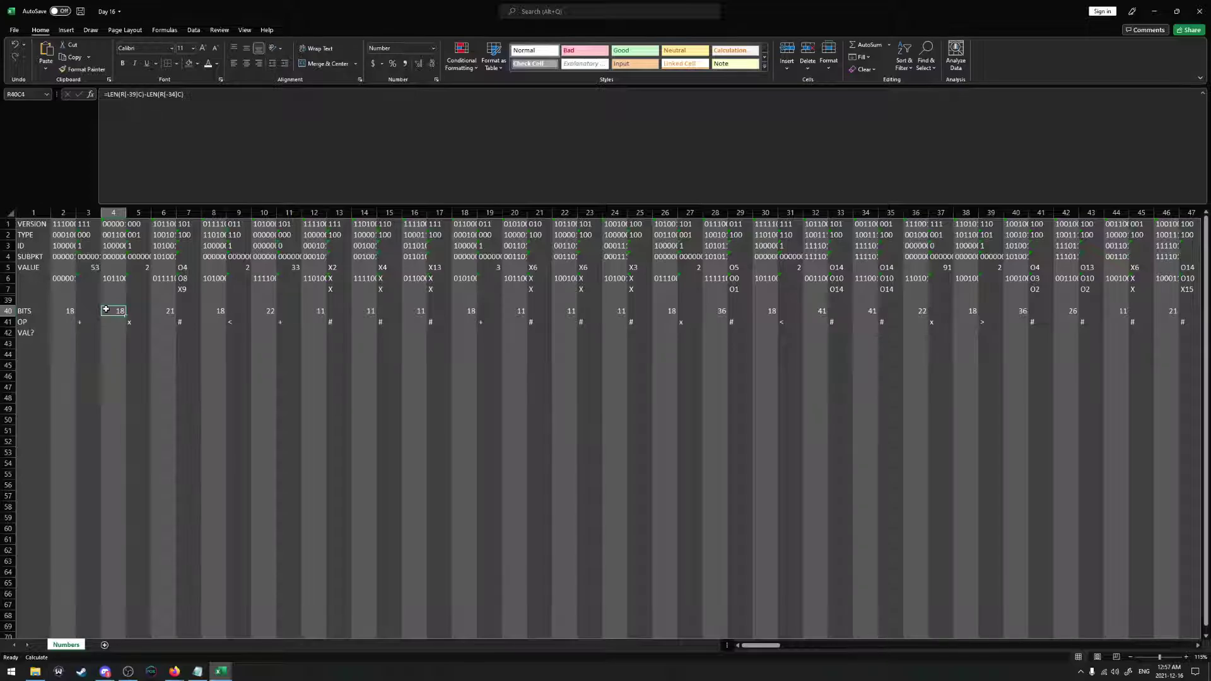
pyautogui.hotkey('alt', 'Tab')
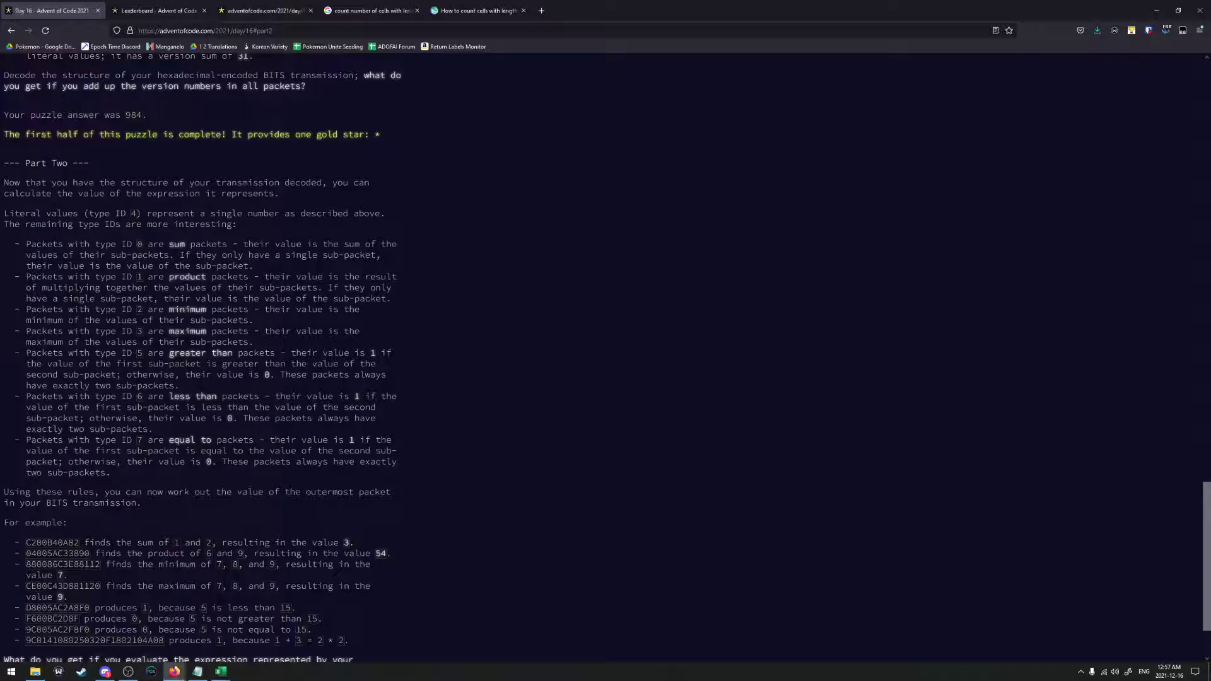
pyautogui.hotkey('alt', 'Tab')
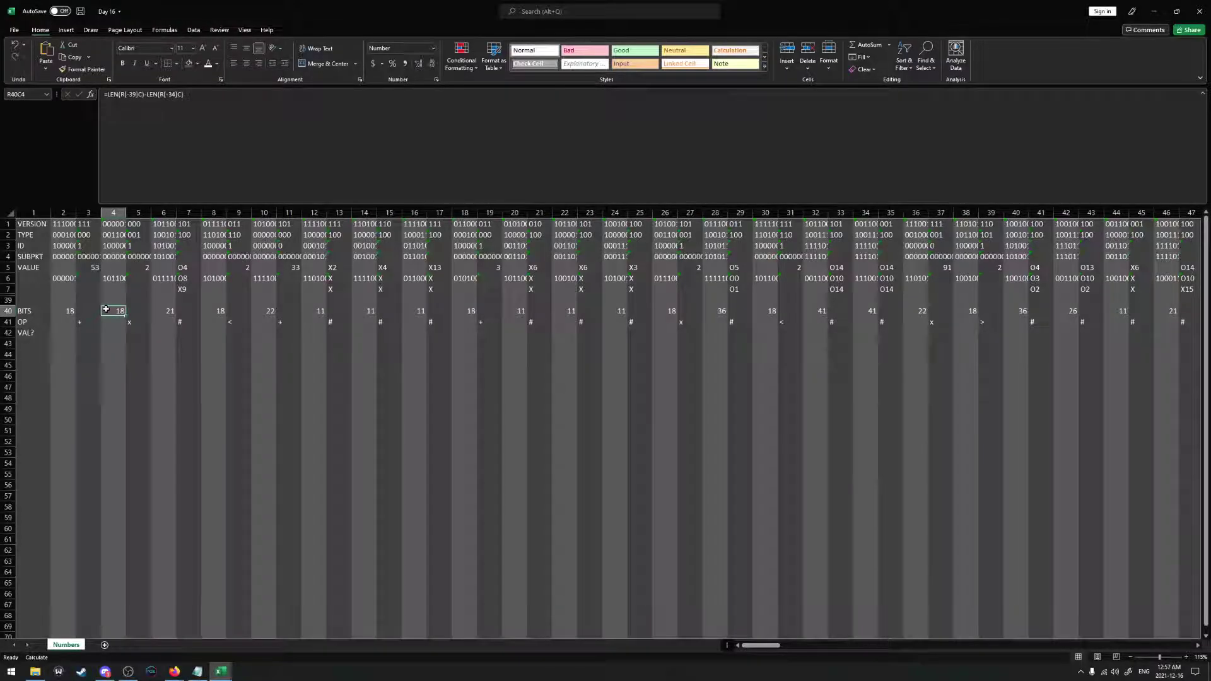
pyautogui.click(28, 342)
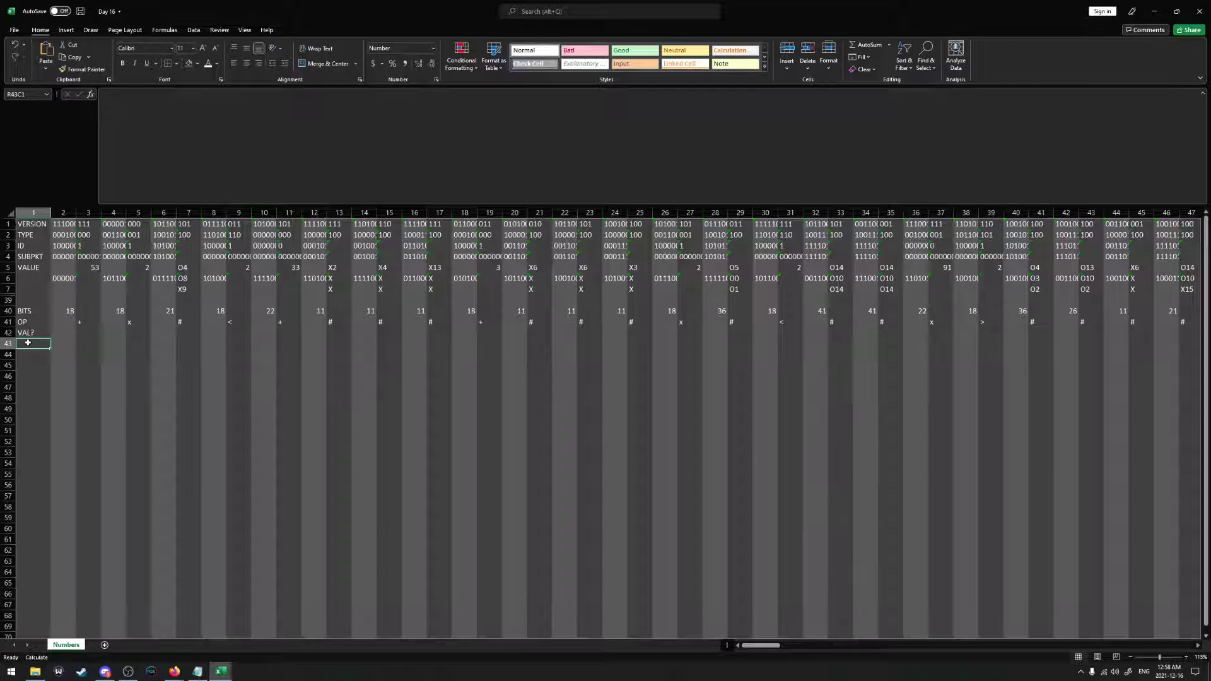
pyautogui.click(239, 320)
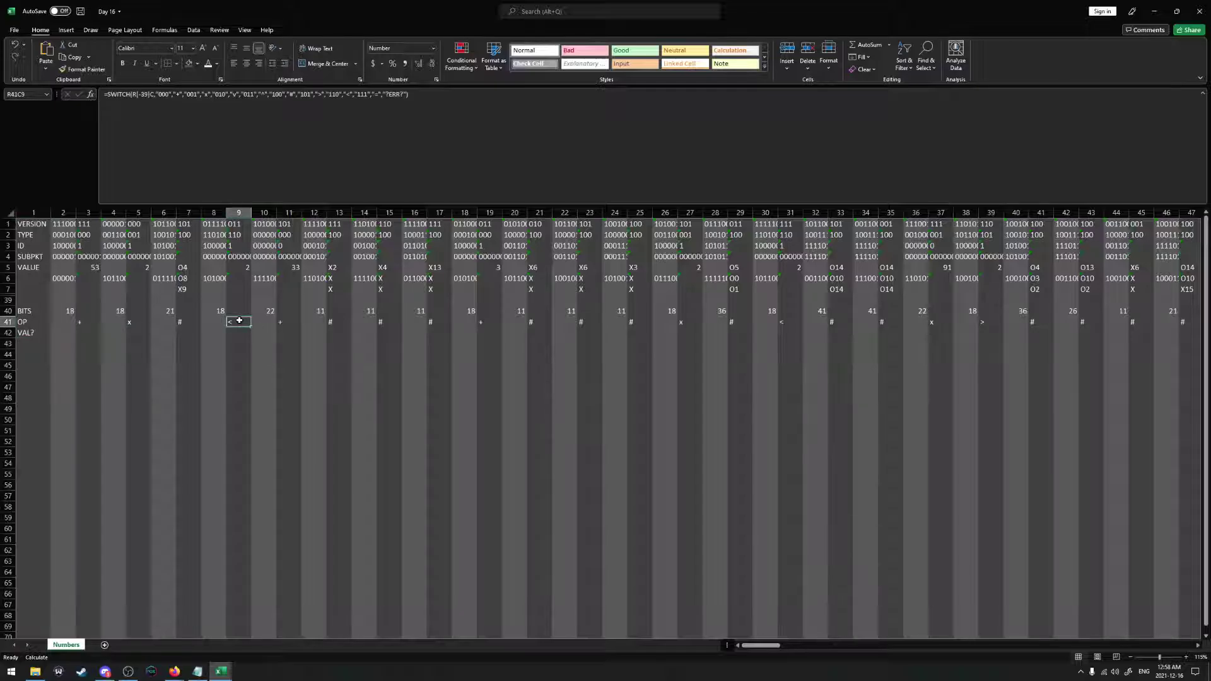
pyautogui.moveTo(280, 322); pyautogui.dragTo(634, 323)
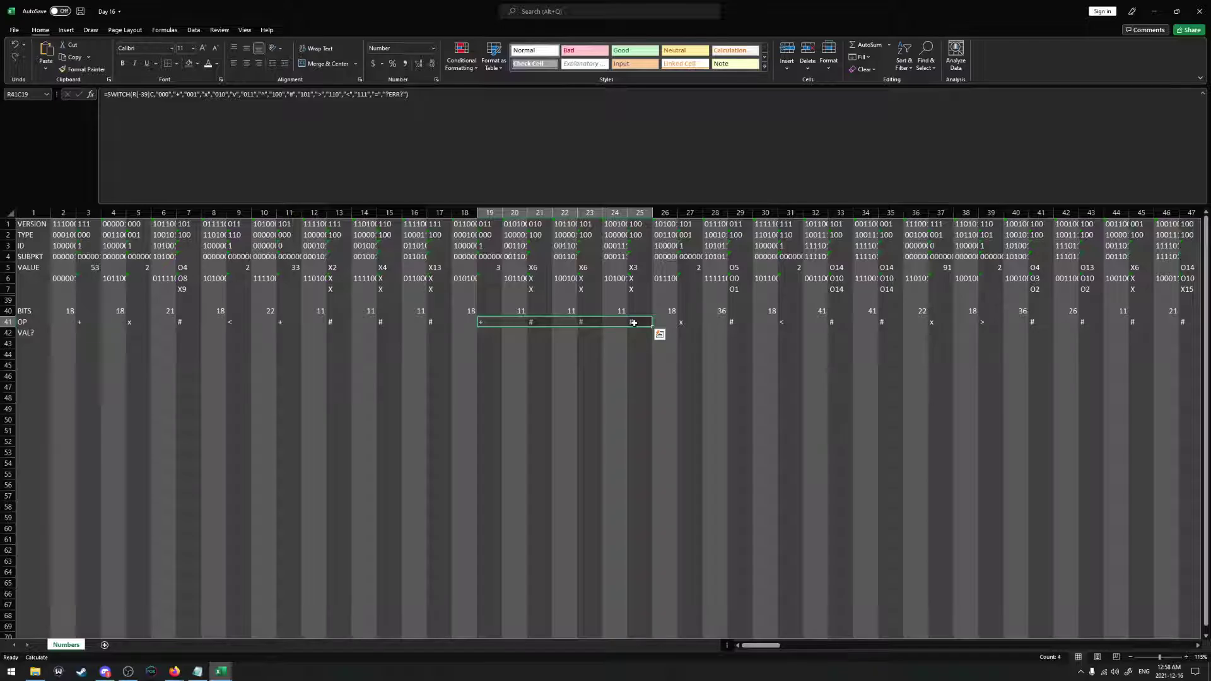
pyautogui.click(84, 332)
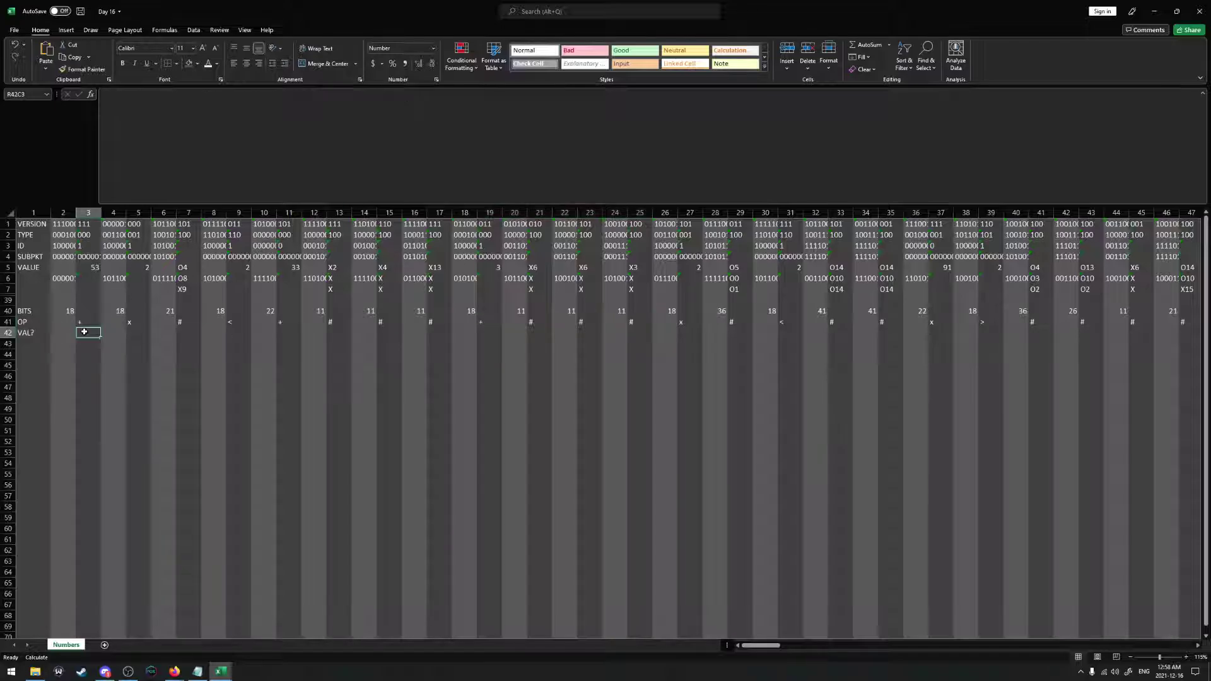
pyautogui.write('=IF(')
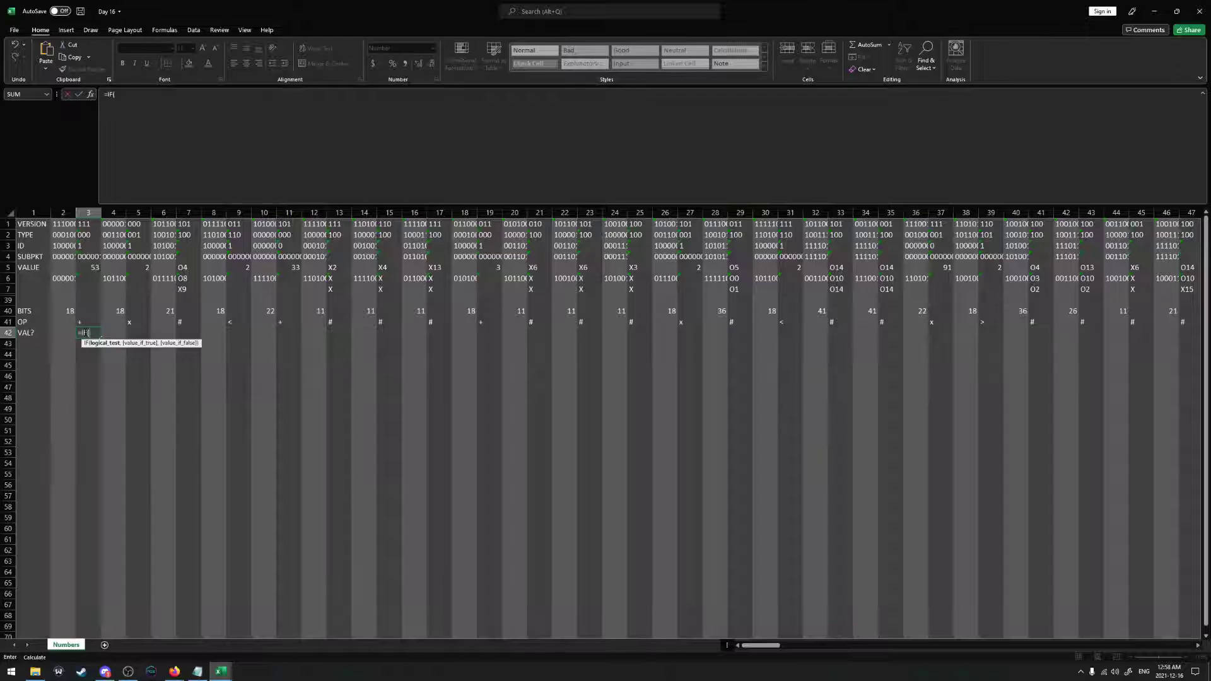
pyautogui.click(88, 322)
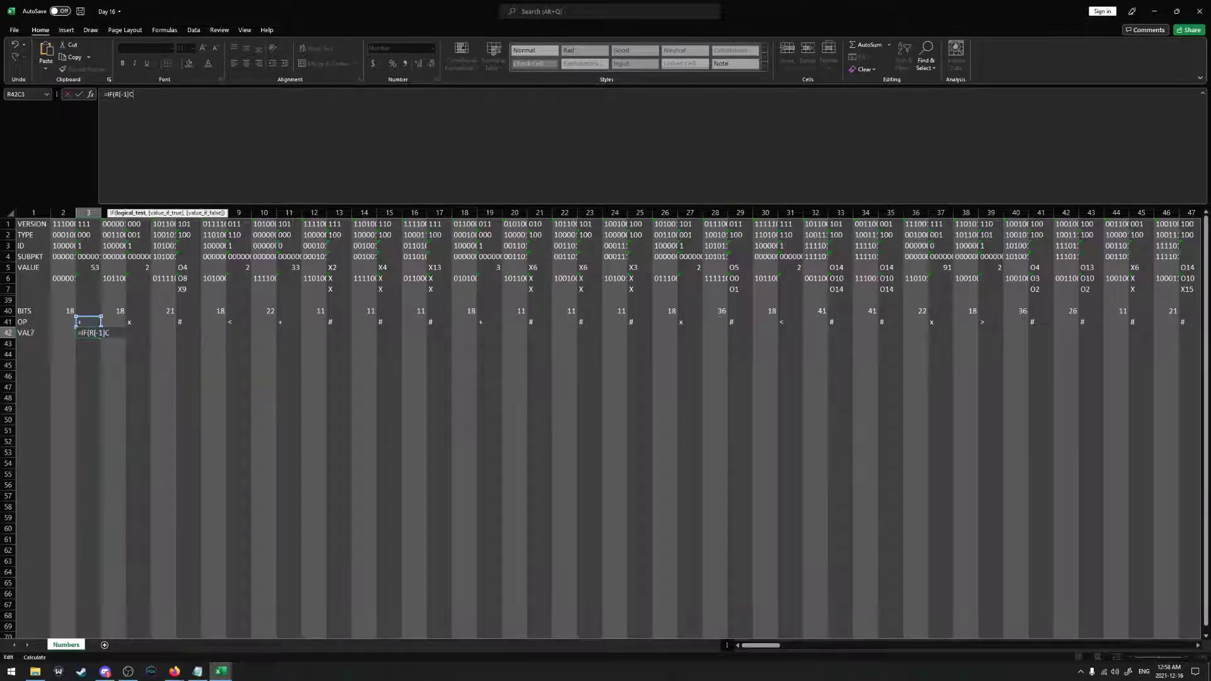
pyautogui.write("'")
pyautogui.write('="#",')
pyautogui.click(78, 266)
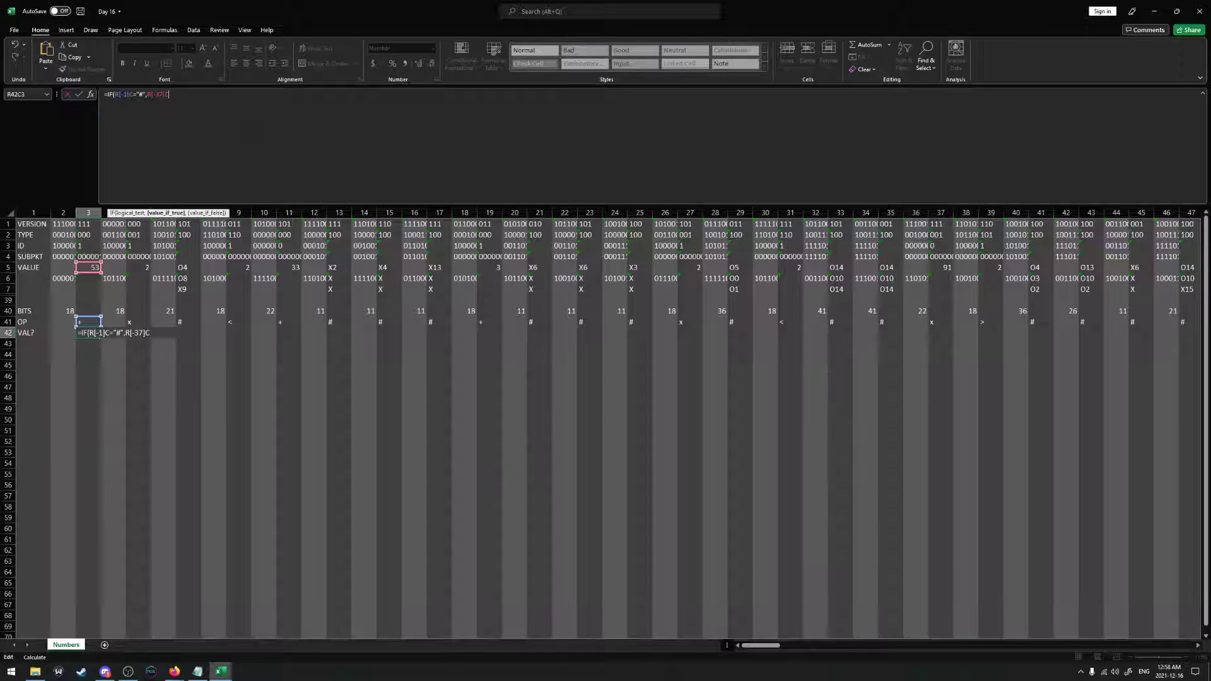
pyautogui.write(',')
pyautogui.press('Up')
pyautogui.write(')')
pyautogui.press('Return')
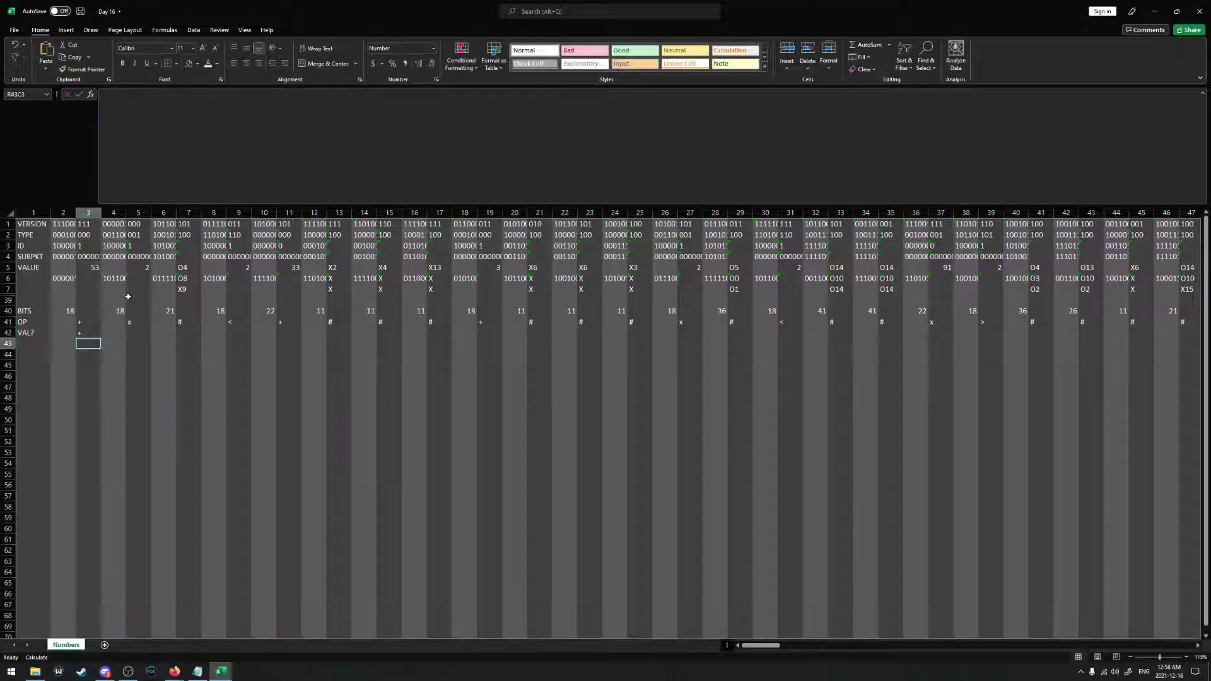
pyautogui.click(89, 332)
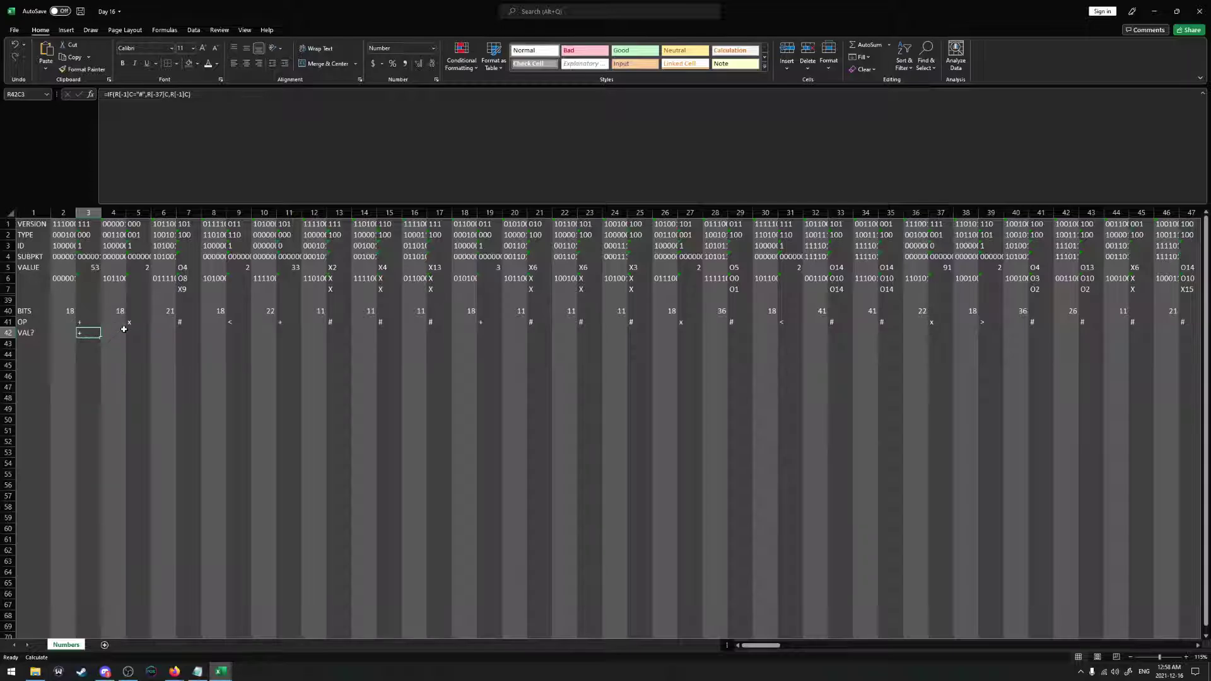
pyautogui.hotkey('ctrl', 'c')
pyautogui.press('Delete')
pyautogui.press('Right')
pyautogui.press('Right')
pyautogui.press('Right')
pyautogui.press('Right')
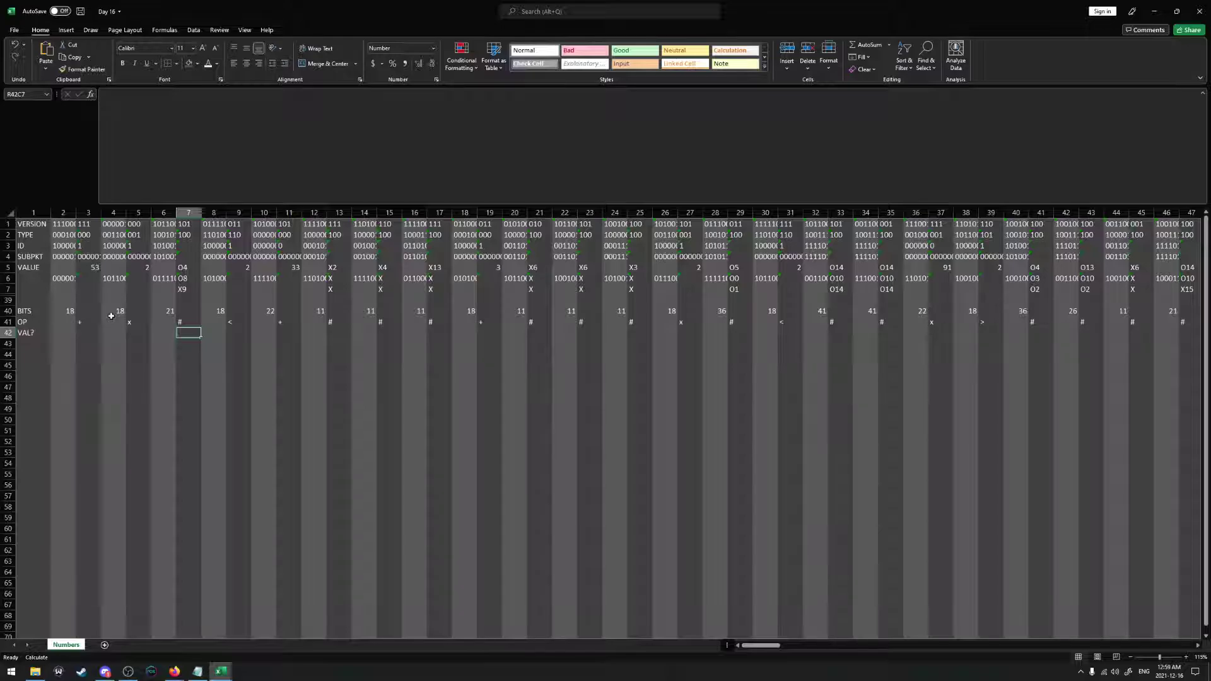
# Unhide the intermediate rows 7–38
pyautogui.moveTo(4, 303); pyautogui.dragTo(6, 290)
pyautogui.rightClick(5, 290)
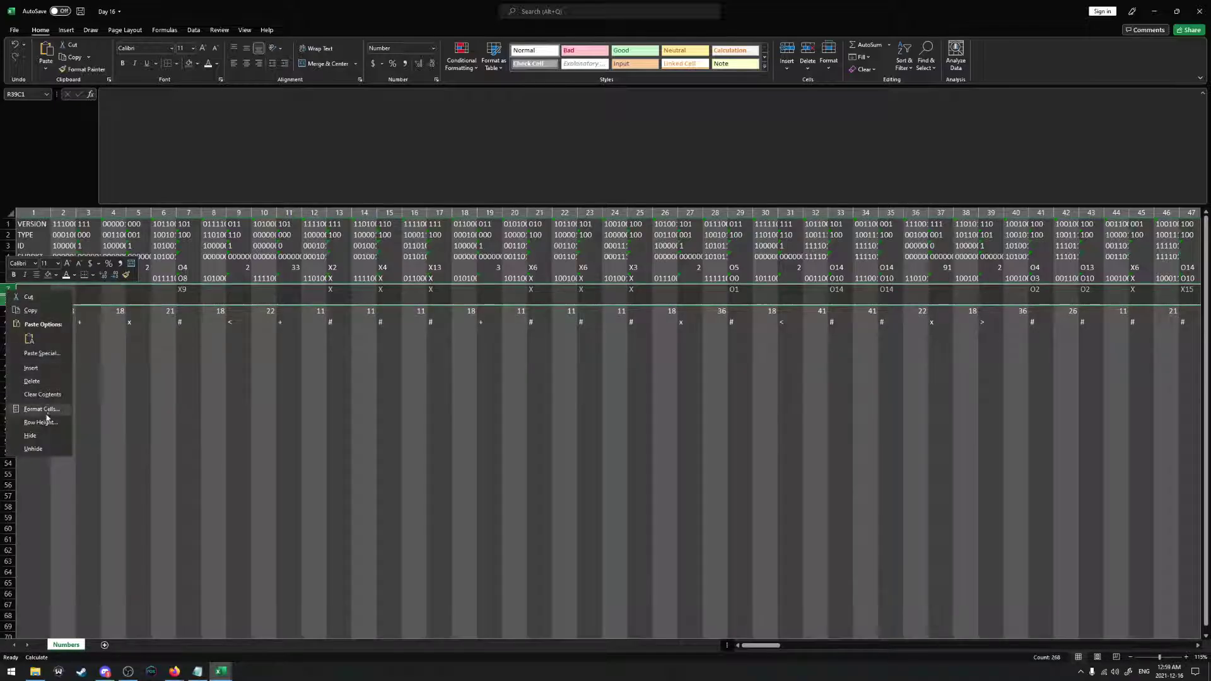
pyautogui.click(33, 448)
pyautogui.scroll(-1, 126, 416)
pyautogui.click(189, 386)
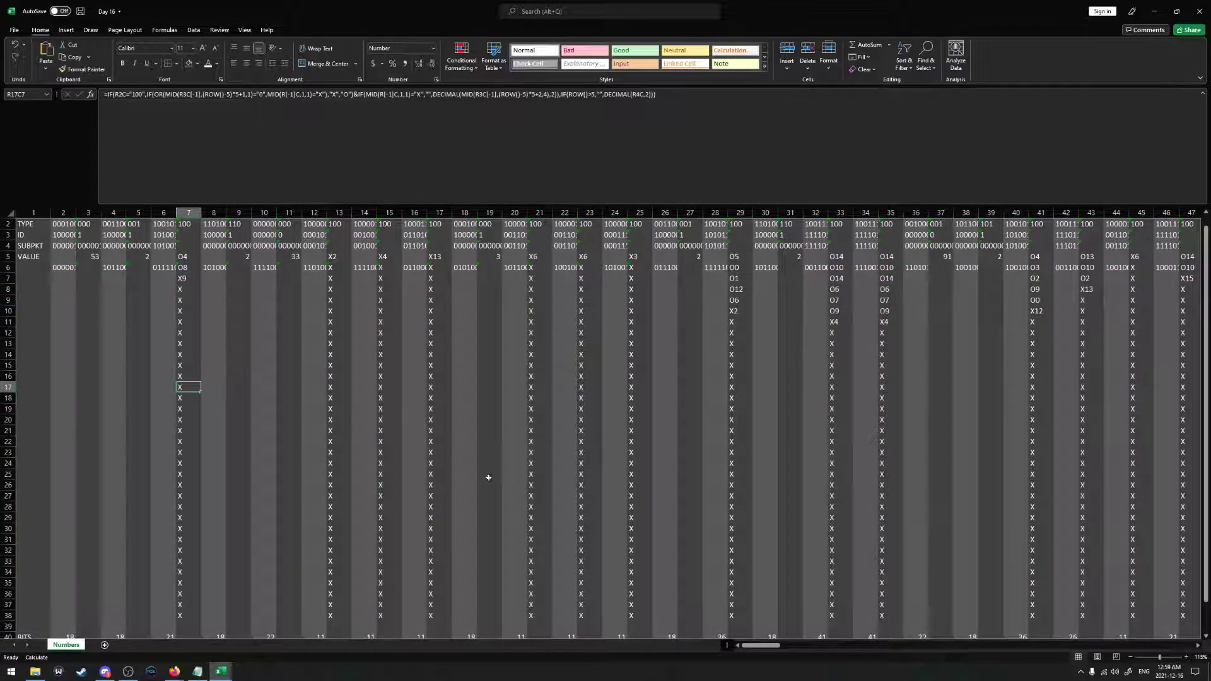
# Check which packets have entries in rows 12, 13 and 14
pyautogui.moveTo(7, 311); pyautogui.dragTo(6, 289)
pyautogui.moveTo(762, 646); pyautogui.dragTo(767, 645)
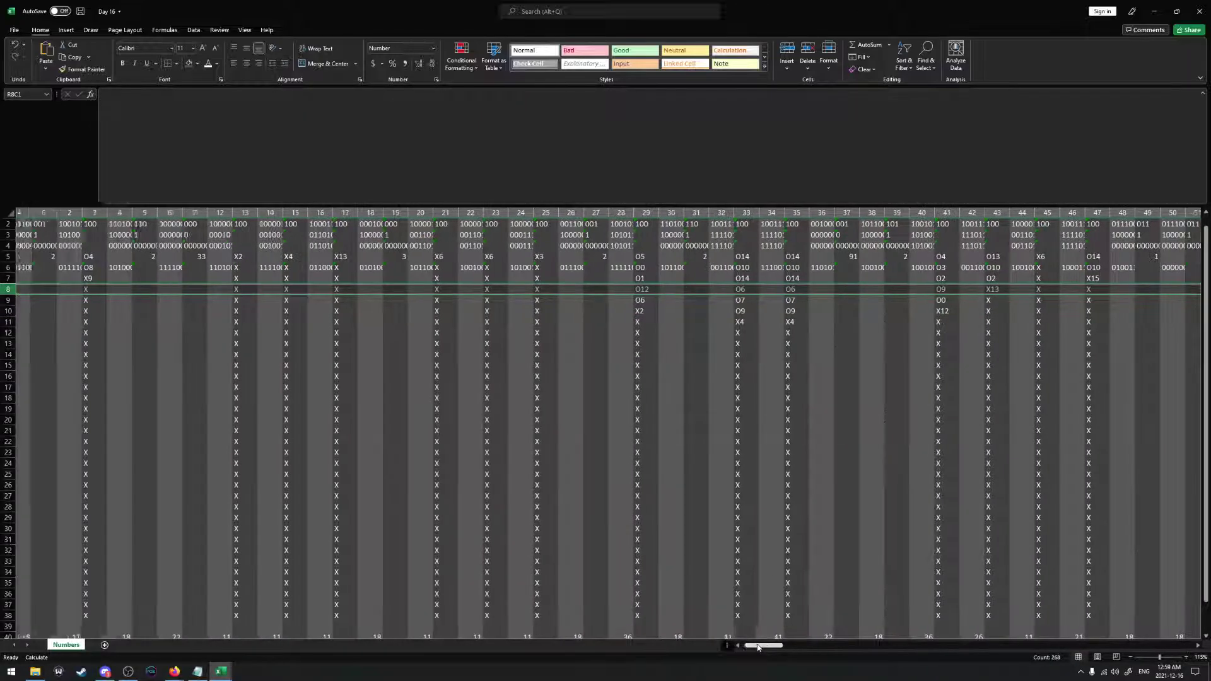
pyautogui.click(697, 323)
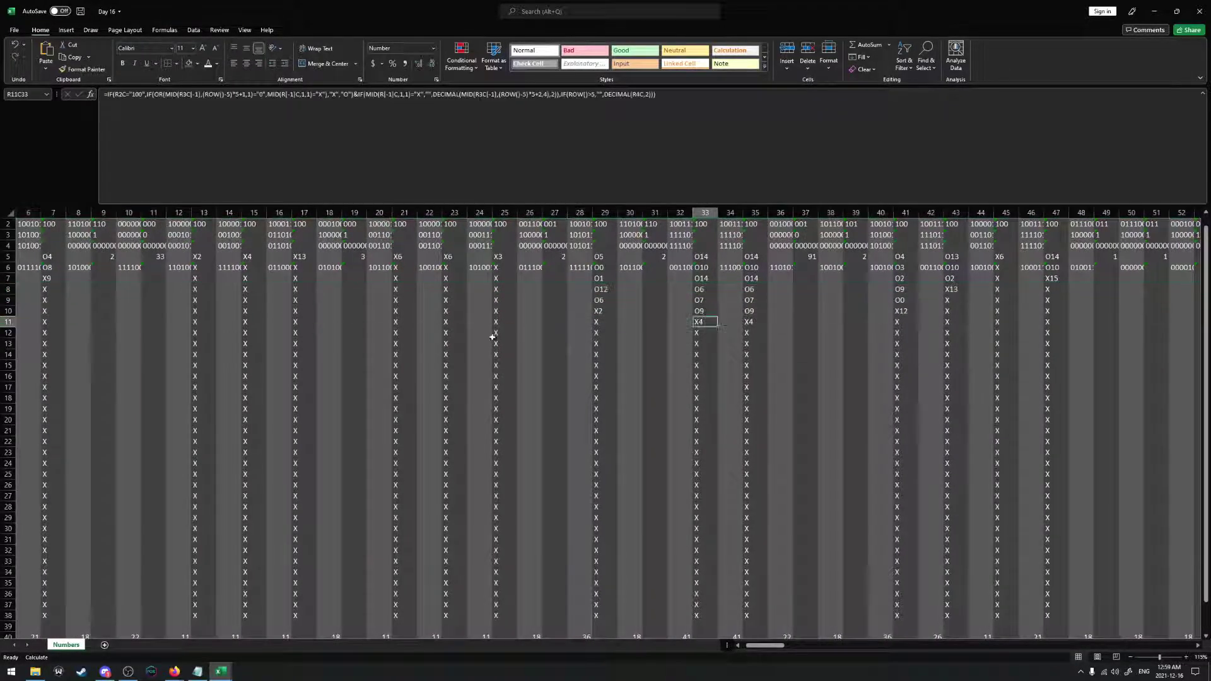
pyautogui.click(8, 332)
pyautogui.moveTo(765, 645); pyautogui.dragTo(925, 649)
pyautogui.click(3, 343)
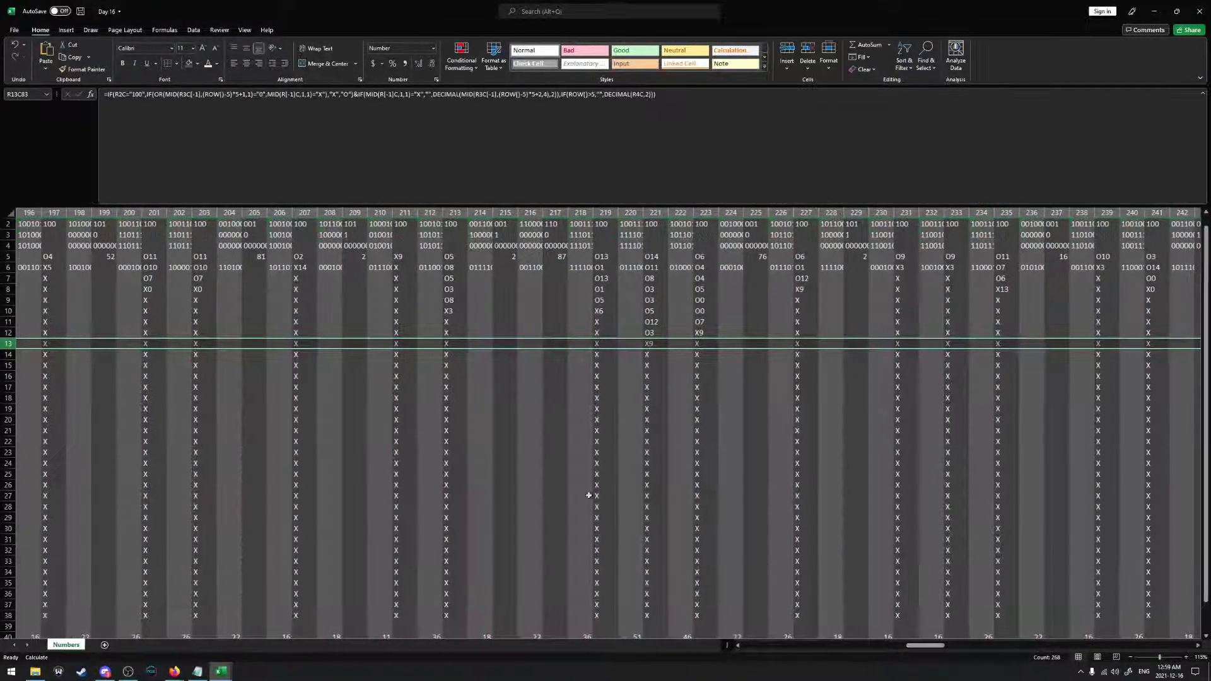
pyautogui.click(9, 355)
pyautogui.moveTo(923, 646); pyautogui.dragTo(1172, 636)
# Select rows 15–38 and delete their contents
pyautogui.click(8, 365)
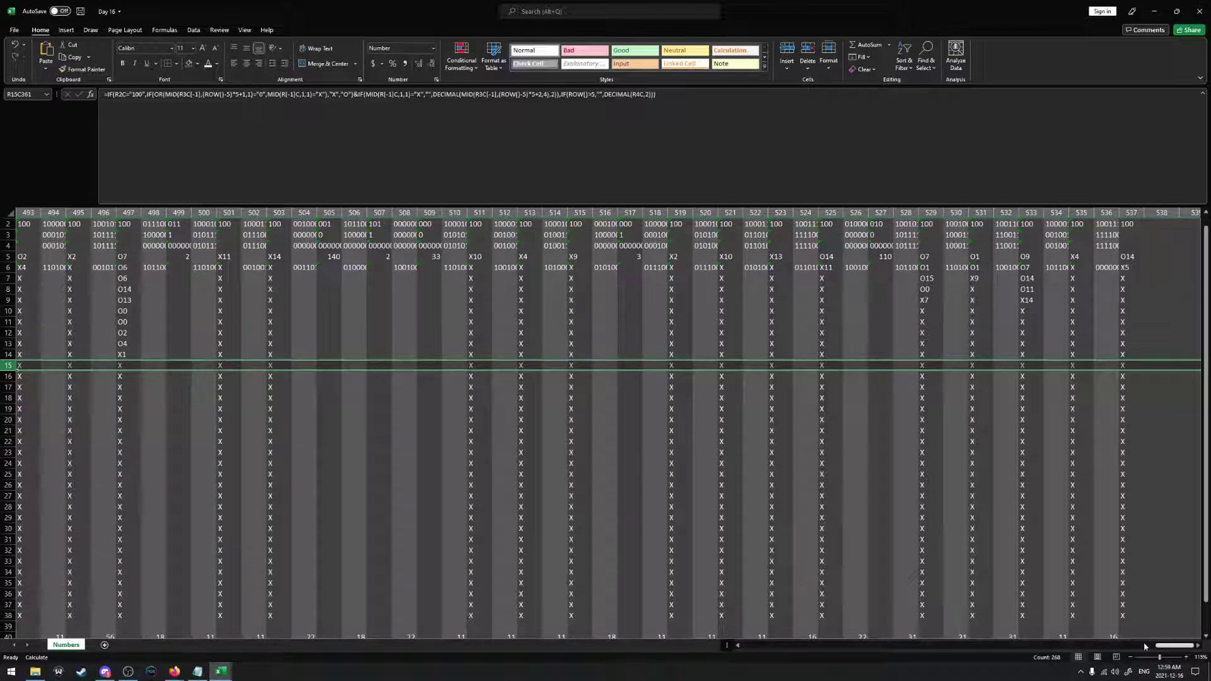
pyautogui.click(800, 641)
pyautogui.scroll(-3, 129, 517)
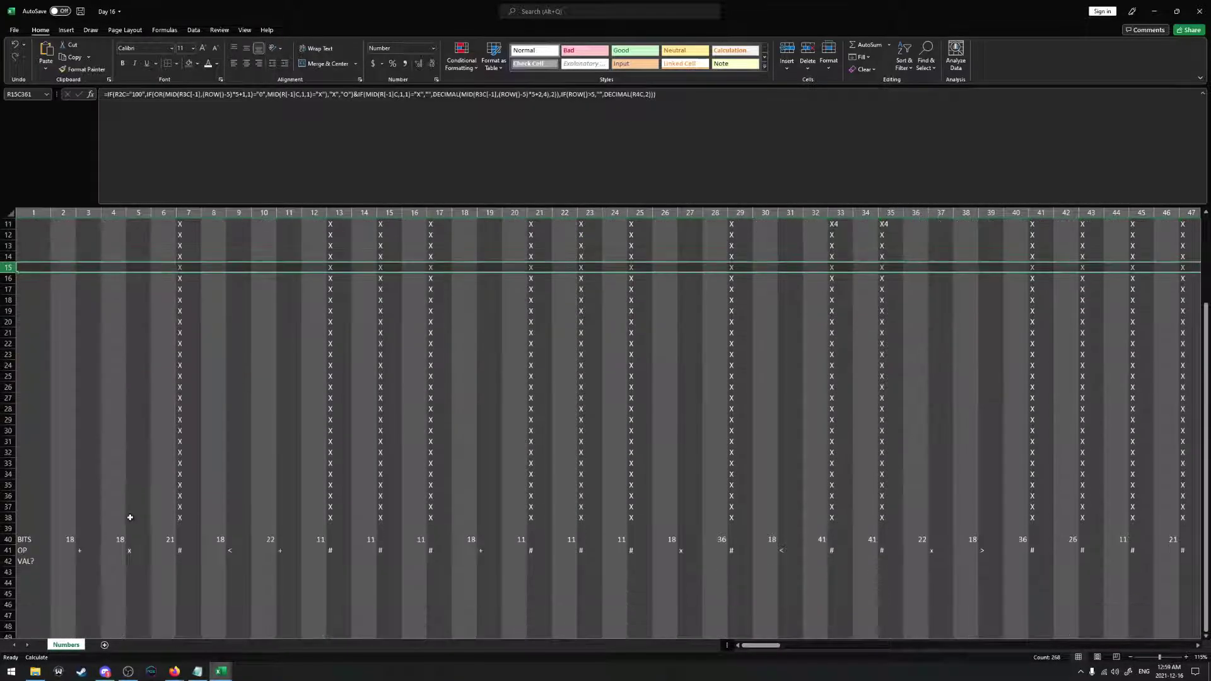
pyautogui.keyDown('shift'); pyautogui.click(8, 517); pyautogui.keyUp('shift')
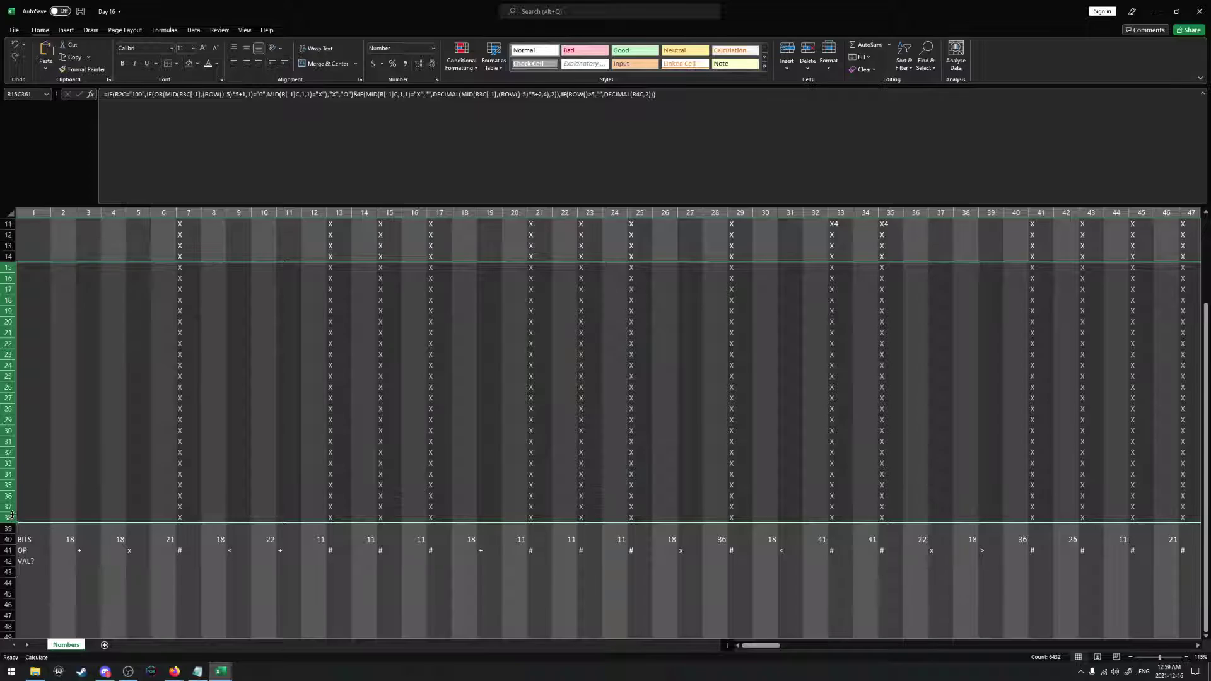
pyautogui.press('Delete')
pyautogui.scroll(3, 195, 408)
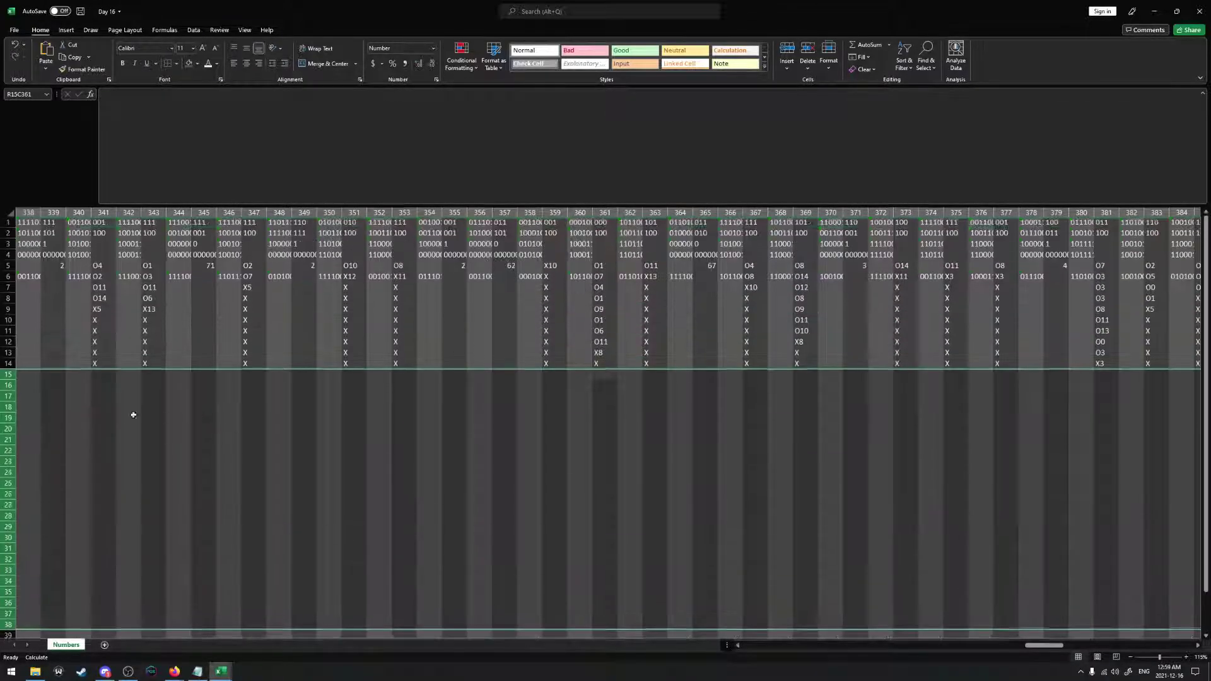
pyautogui.click(102, 379)
# In R16C341 enter =IF(LEN(R[-11]C)>1,MID(R[-11]C,2,99),"") to strip the marker letter
pyautogui.click(99, 387)
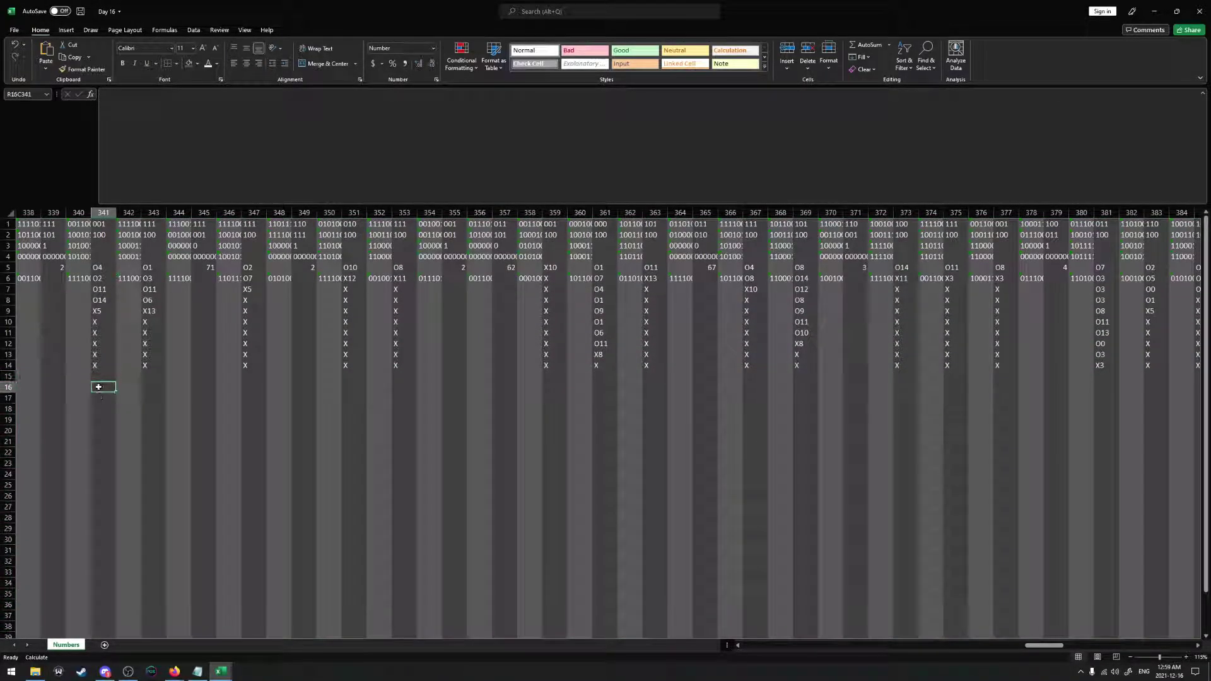
pyautogui.write('=')
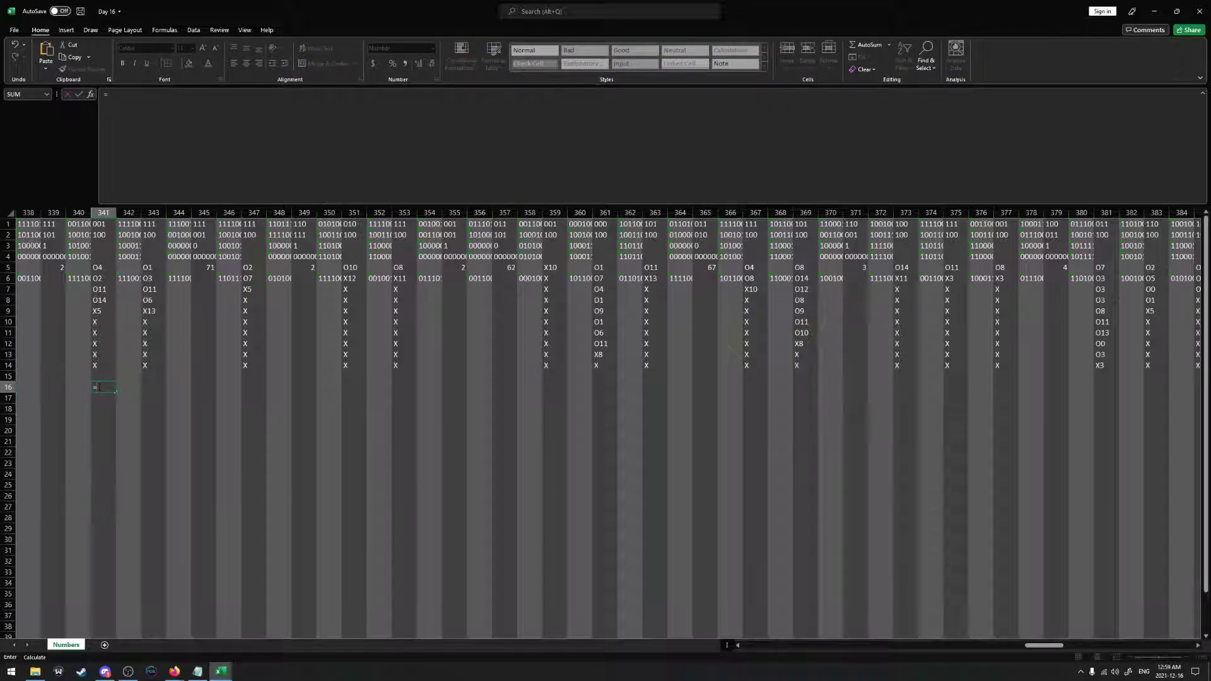
pyautogui.write('IF(MID(')
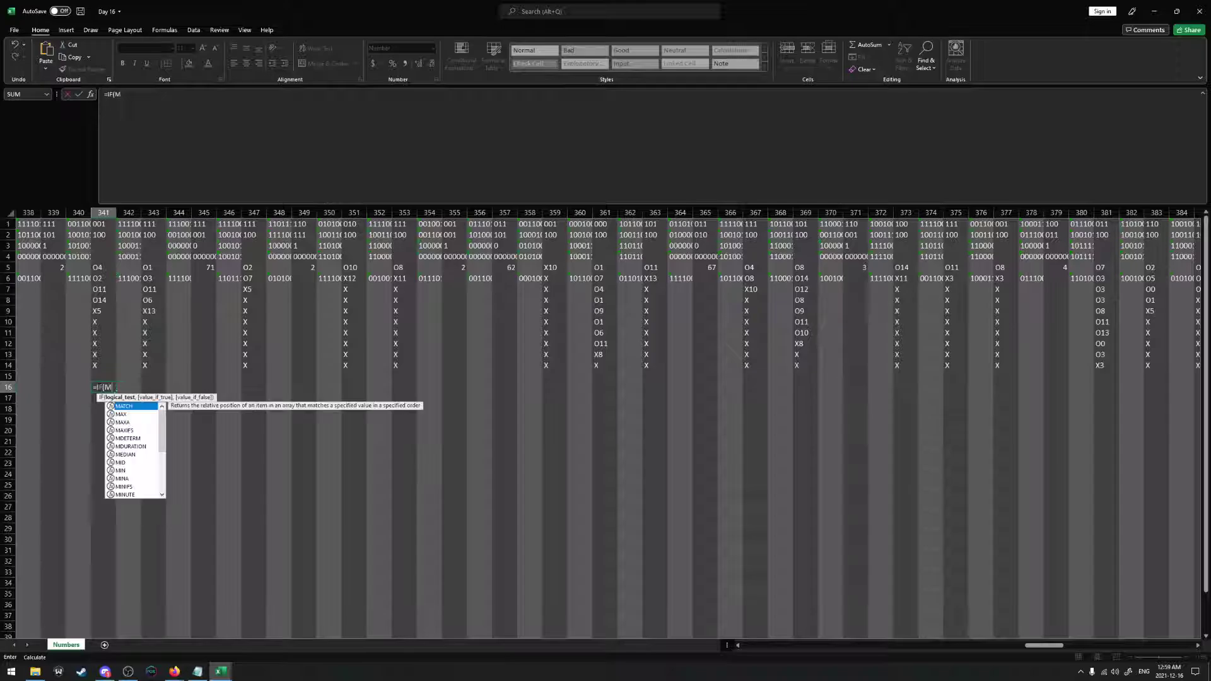
pyautogui.click(94, 267)
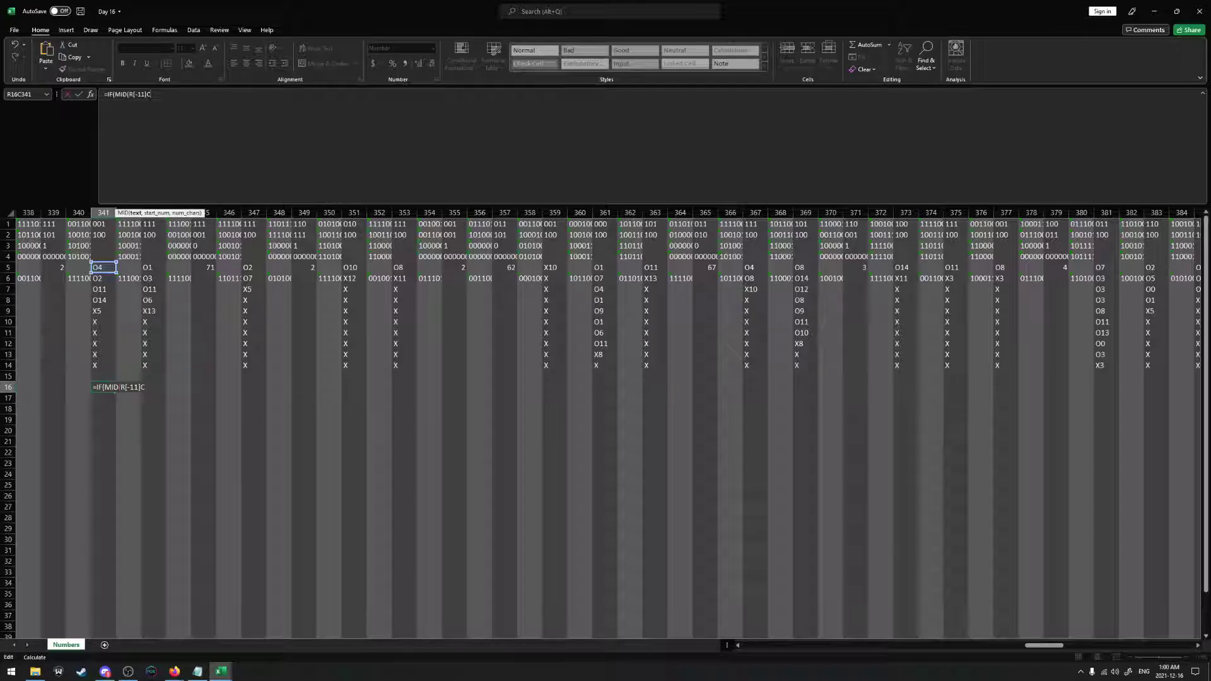
pyautogui.write(',1,1)="X')
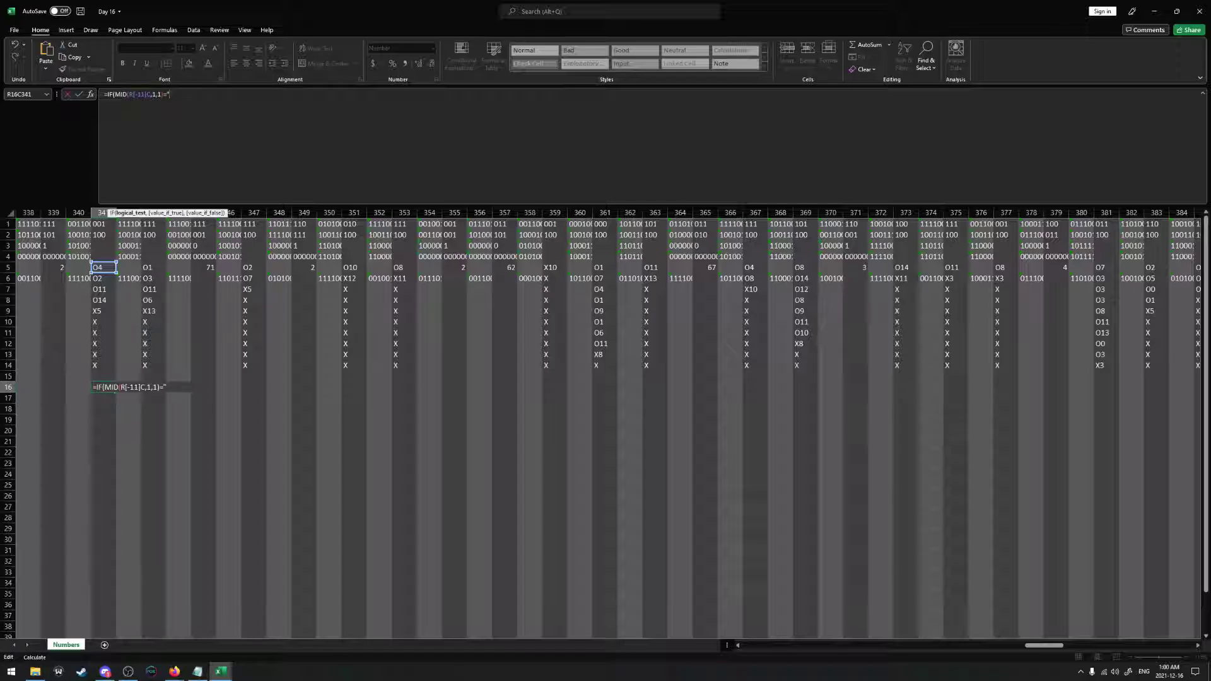
pyautogui.write('O"')
pyautogui.press('BackSpace')
pyautogui.press('BackSpace')
pyautogui.press('BackSpace')
pyautogui.press('BackSpace')
pyautogui.press('BackSpace')
pyautogui.press('BackSpace')
pyautogui.press('BackSpace')
pyautogui.press('BackSpace')
pyautogui.press('BackSpace')
pyautogui.press('BackSpace')
pyautogui.press('BackSpace')
pyautogui.press('BackSpace')
pyautogui.press('BackSpace')
pyautogui.press('BackSpace')
pyautogui.press('BackSpace')
pyautogui.press('BackSpace')
pyautogui.press('BackSpace')
pyautogui.press('BackSpace')
pyautogui.press('BackSpace')
pyautogui.write('LE')
pyautogui.press('BackSpace')
pyautogui.press('BackSpace')
pyautogui.write('L')
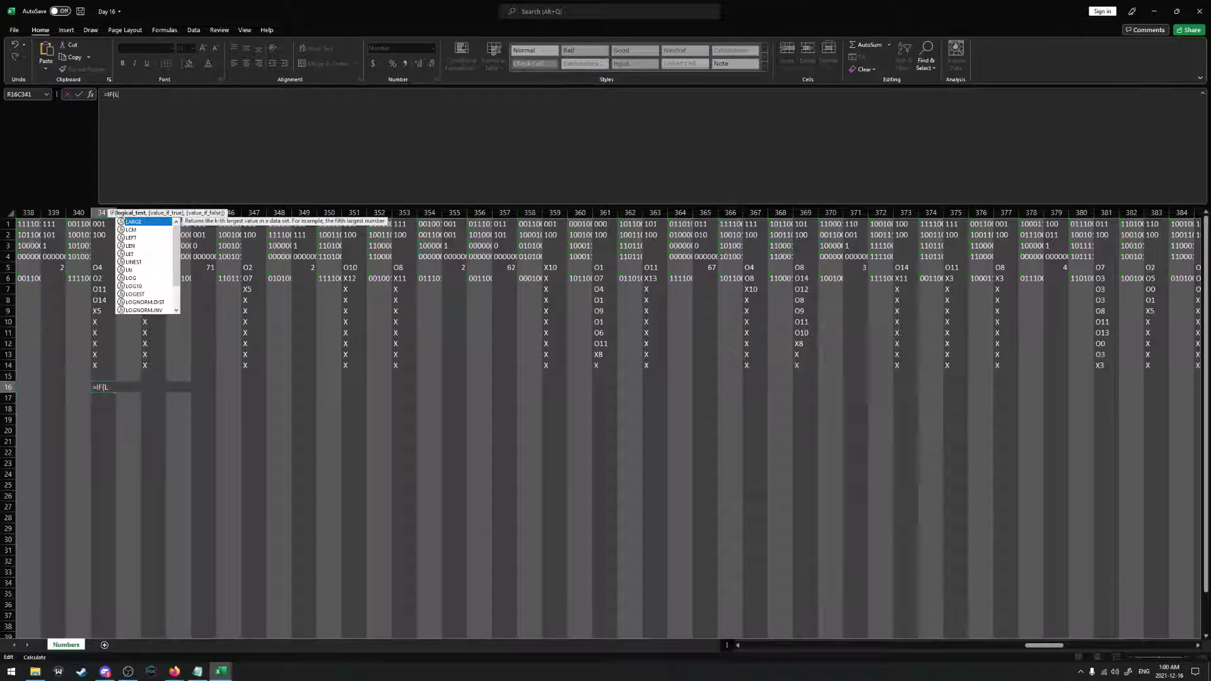
pyautogui.write('EN(')
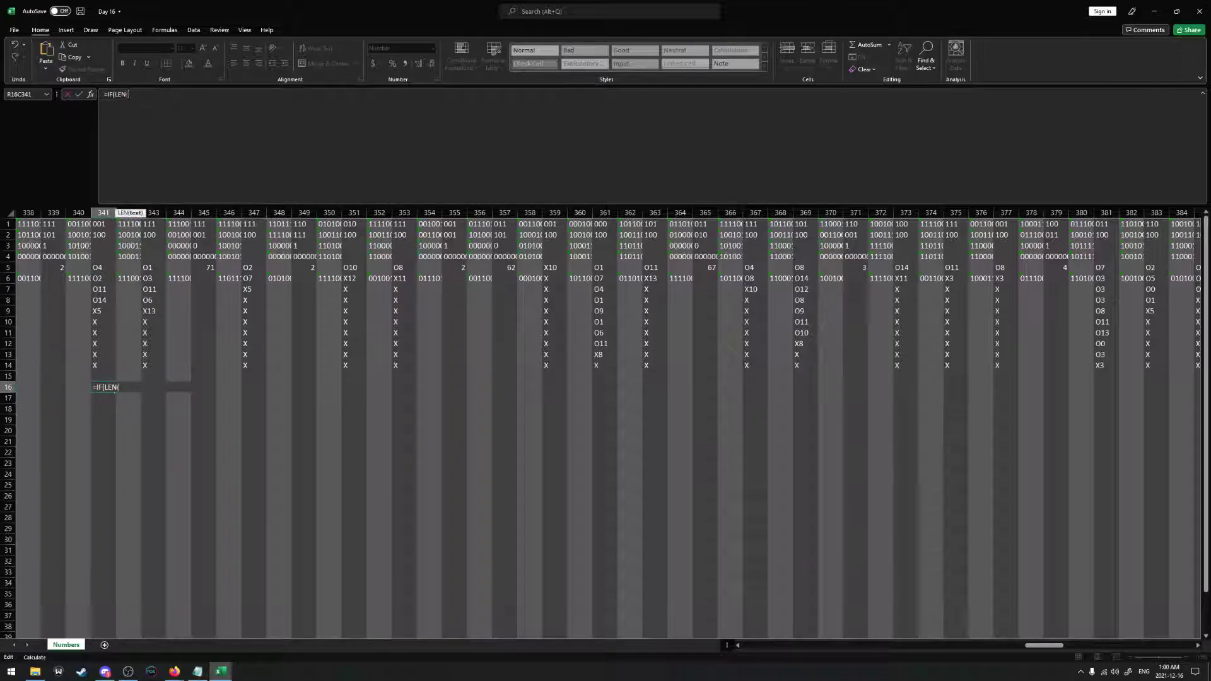
pyautogui.click(104, 267)
pyautogui.write(')')
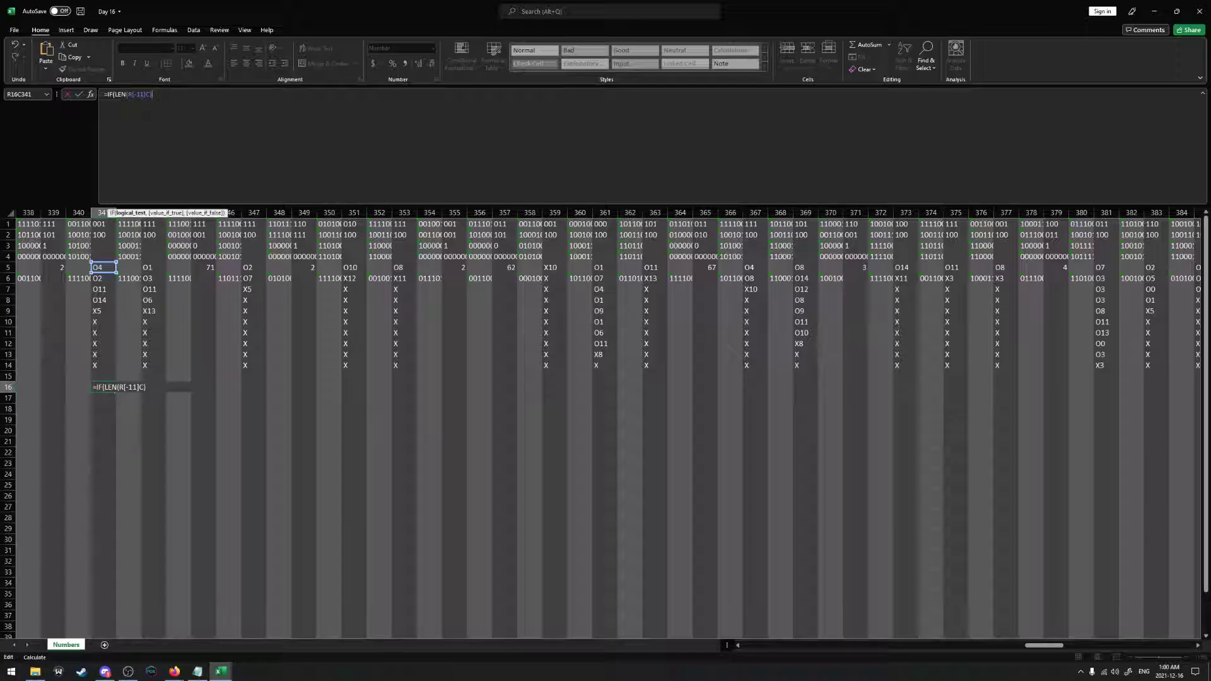
pyautogui.write('>1,MID(')
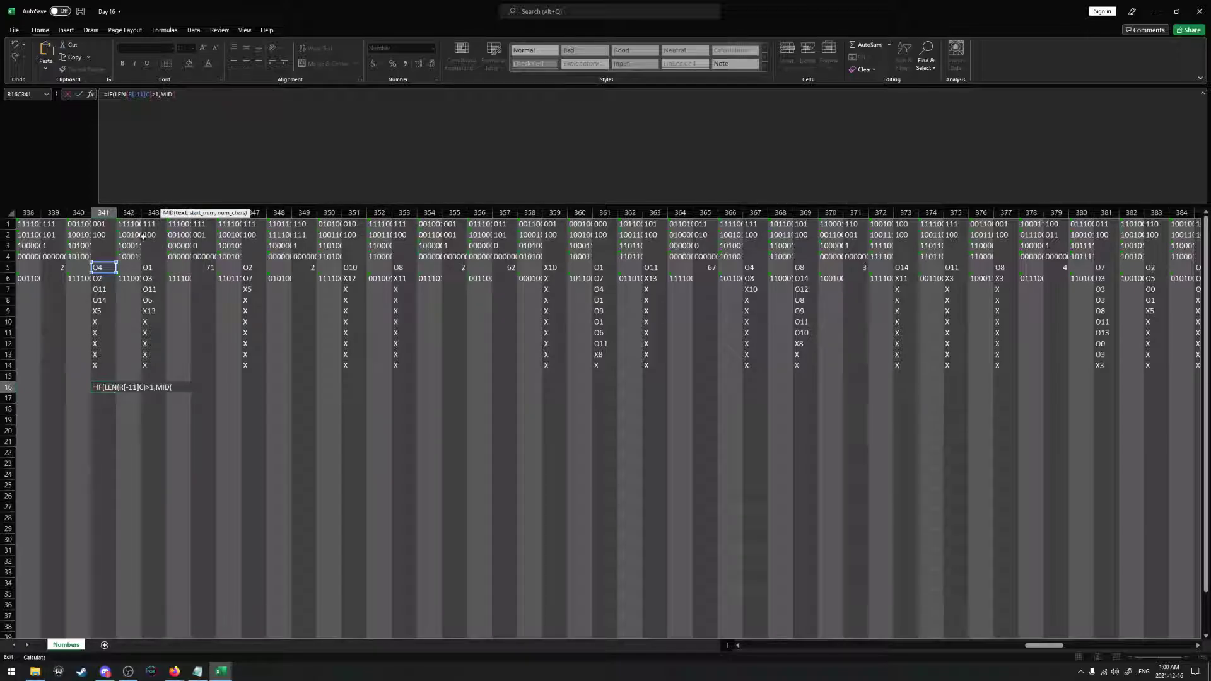
pyautogui.click(104, 267)
pyautogui.write(',2,99')
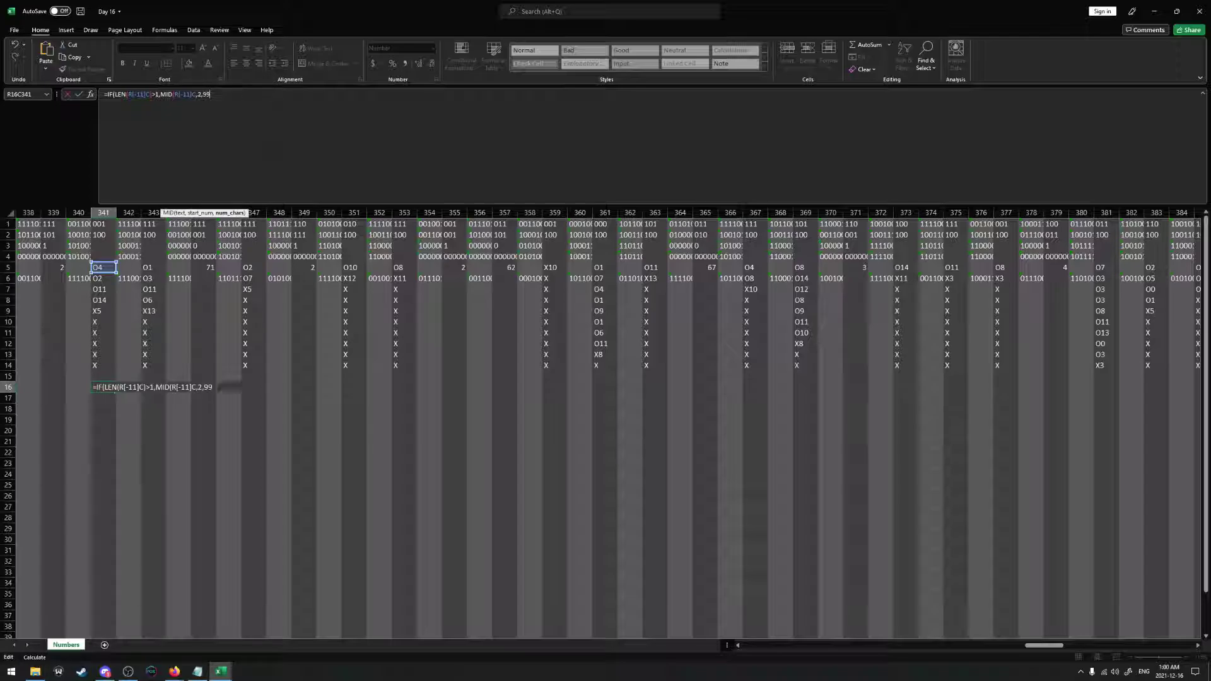
pyautogui.write(')')
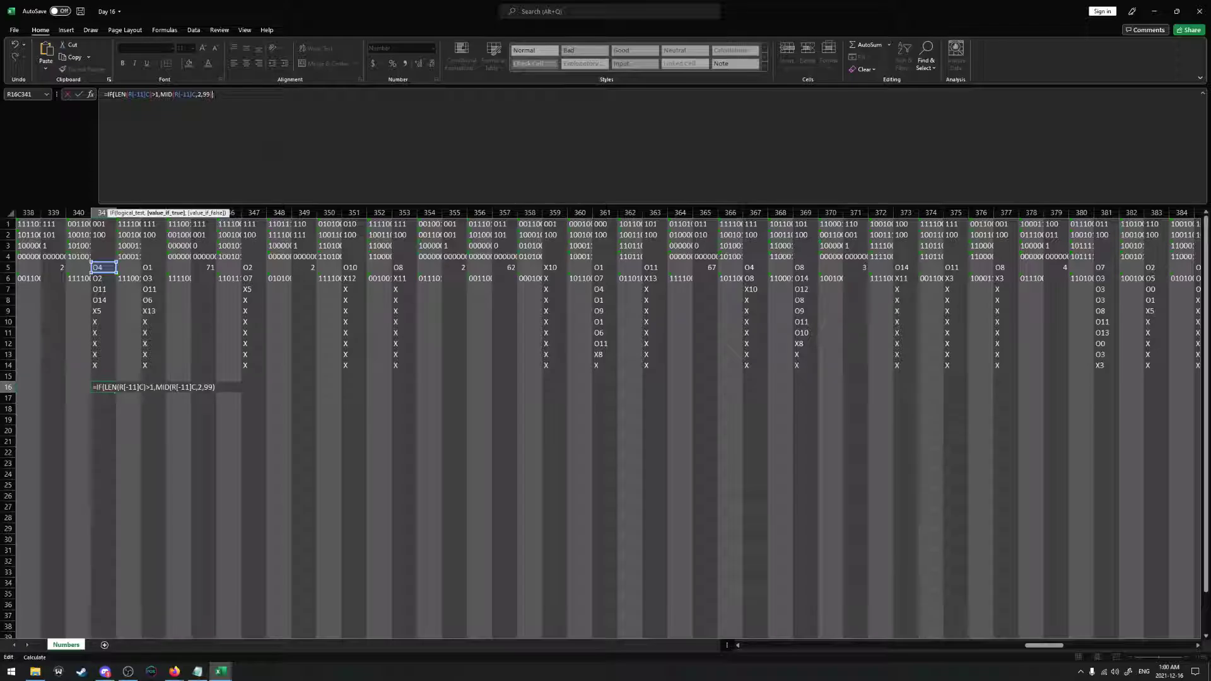
pyautogui.write(',"")')
pyautogui.press('Return')
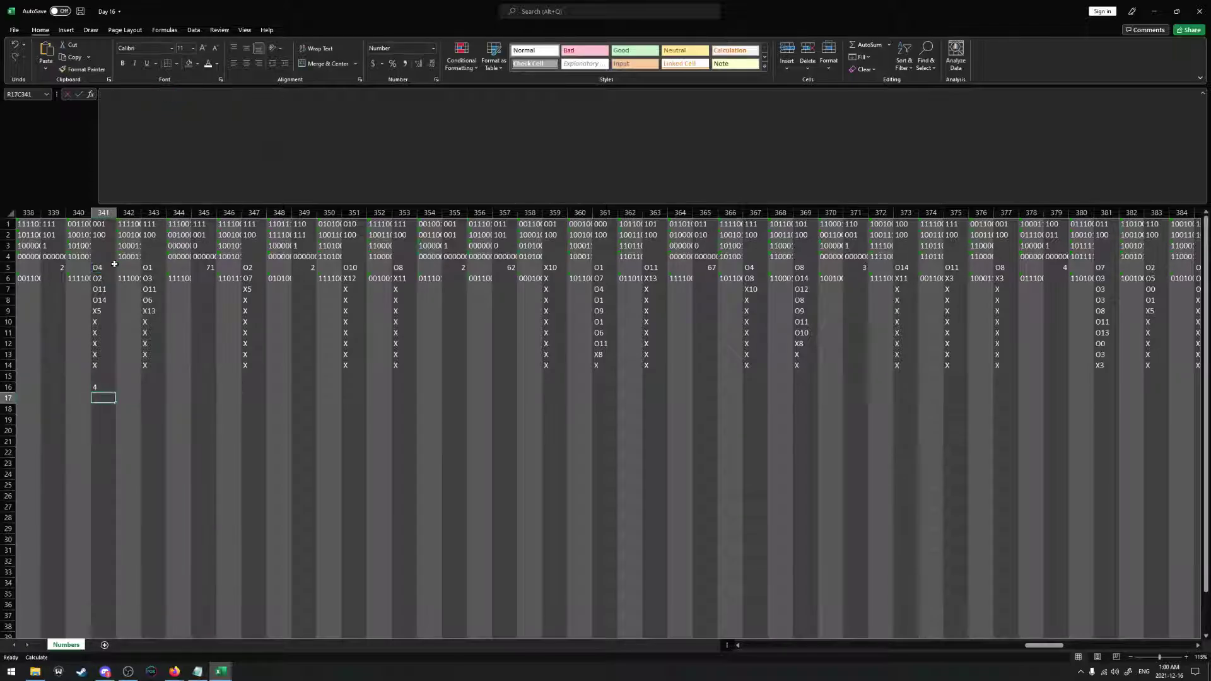
# Fill the formula down column 341 to row 31 and check the copied references
pyautogui.click(107, 390)
pyautogui.moveTo(116, 392); pyautogui.dragTo(108, 532)
pyautogui.doubleClick(104, 534)
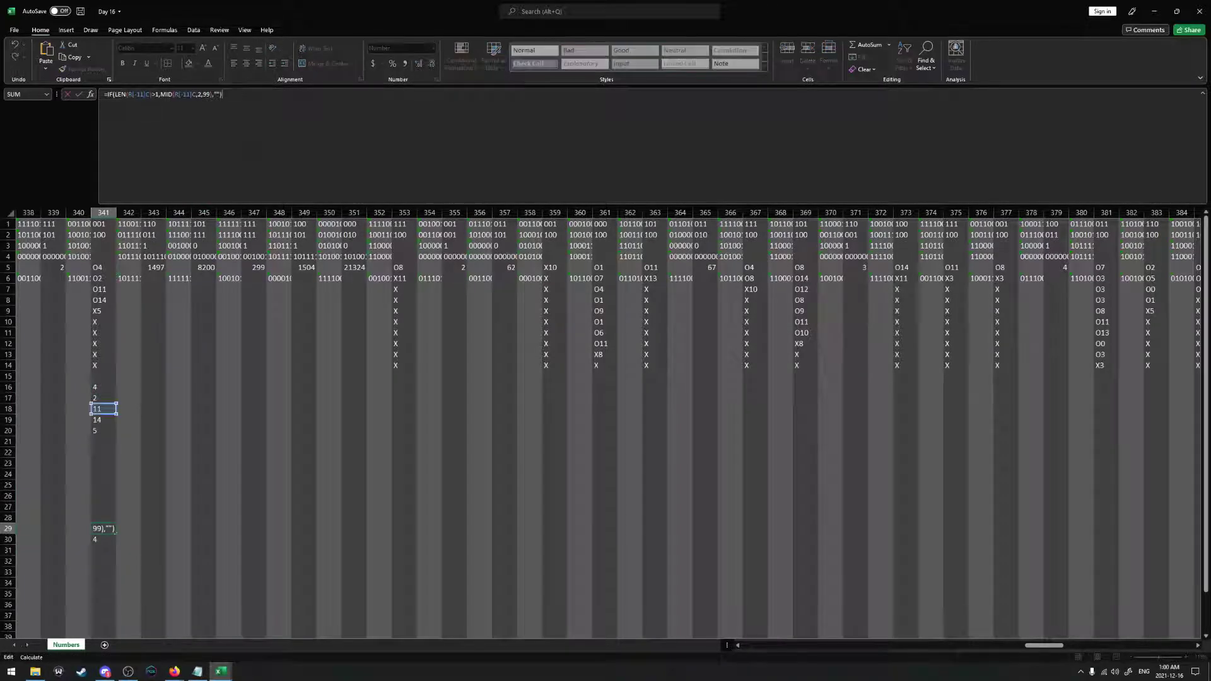
pyautogui.press('Escape')
pyautogui.press('Up')
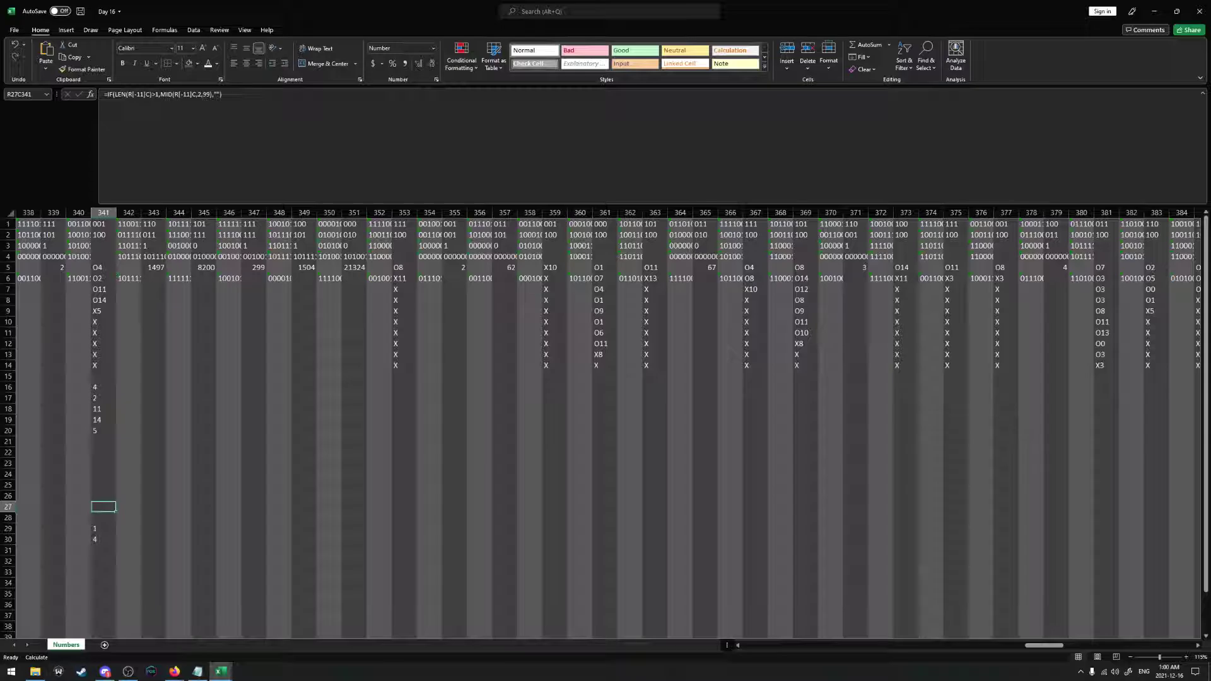
pyautogui.press('F2')
pyautogui.press('Escape')
pyautogui.press('Up')
pyautogui.press('Up')
pyautogui.press('Up')
pyautogui.press('F2')
pyautogui.press('Escape')
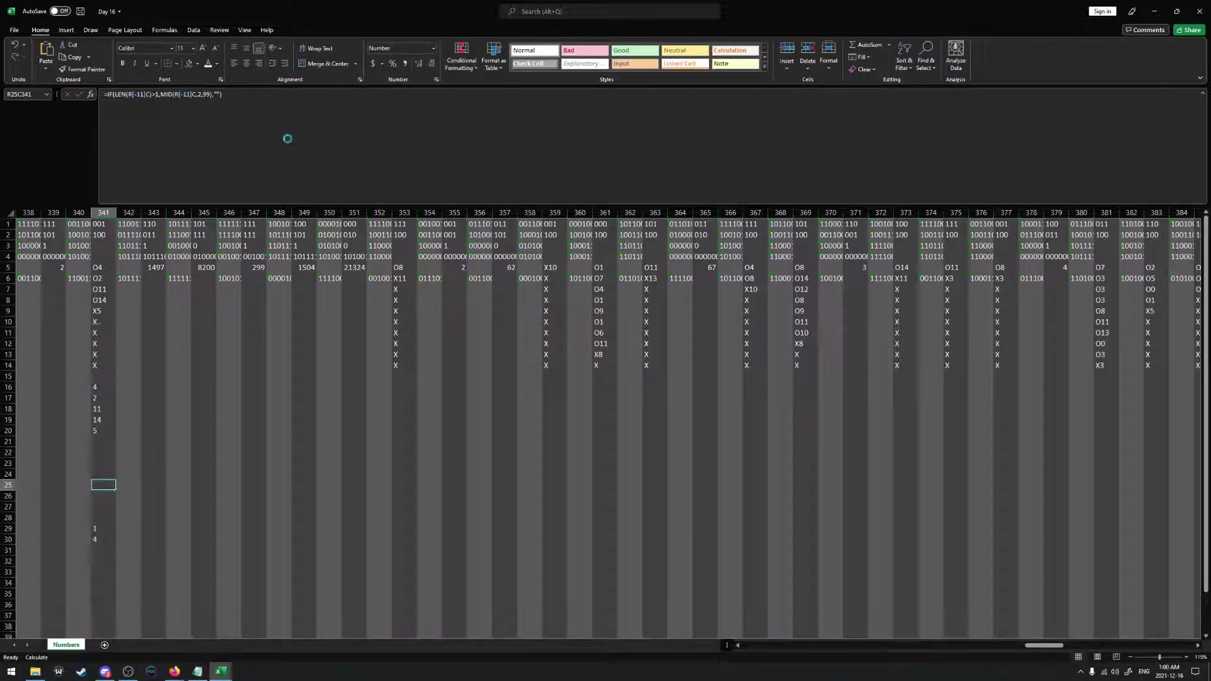
# Clear the extra copies in rows 26–31, leaving results 4, 2, 11, 14, 5
pyautogui.press('Delete')
pyautogui.press('Down')
pyautogui.press('Delete')
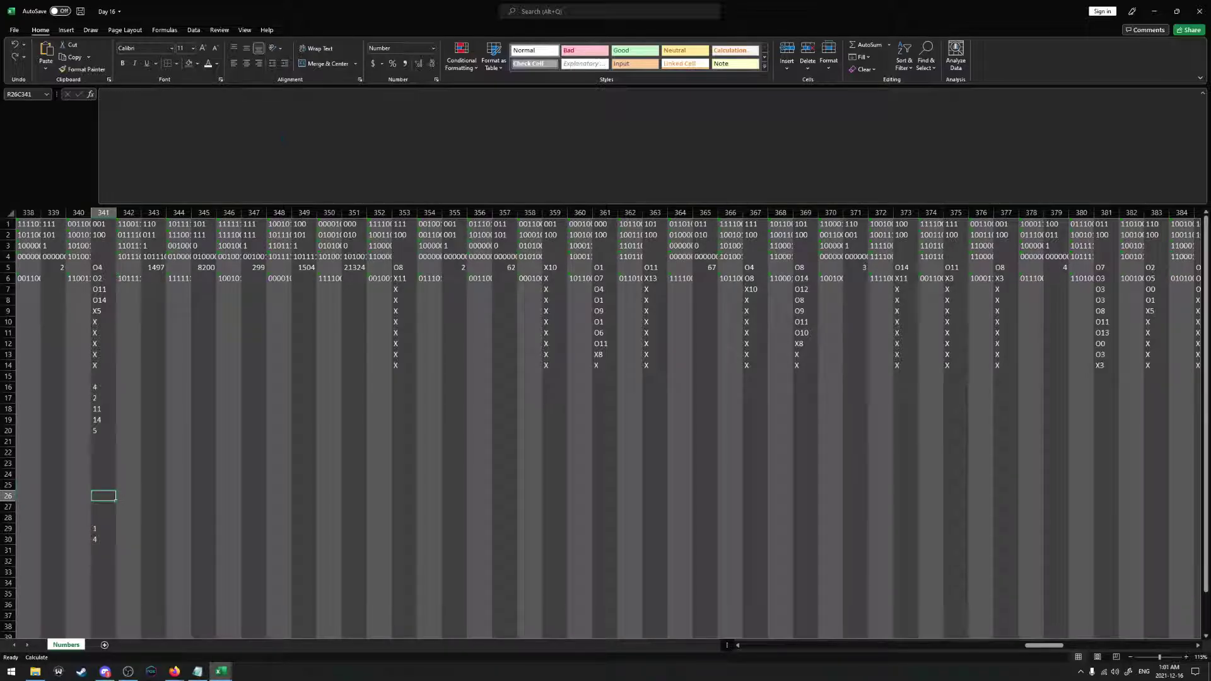
pyautogui.press('Down')
pyautogui.press('Down')
pyautogui.press('Down')
pyautogui.press('Delete')
pyautogui.press('Down')
pyautogui.press('Delete')
pyautogui.press('Down')
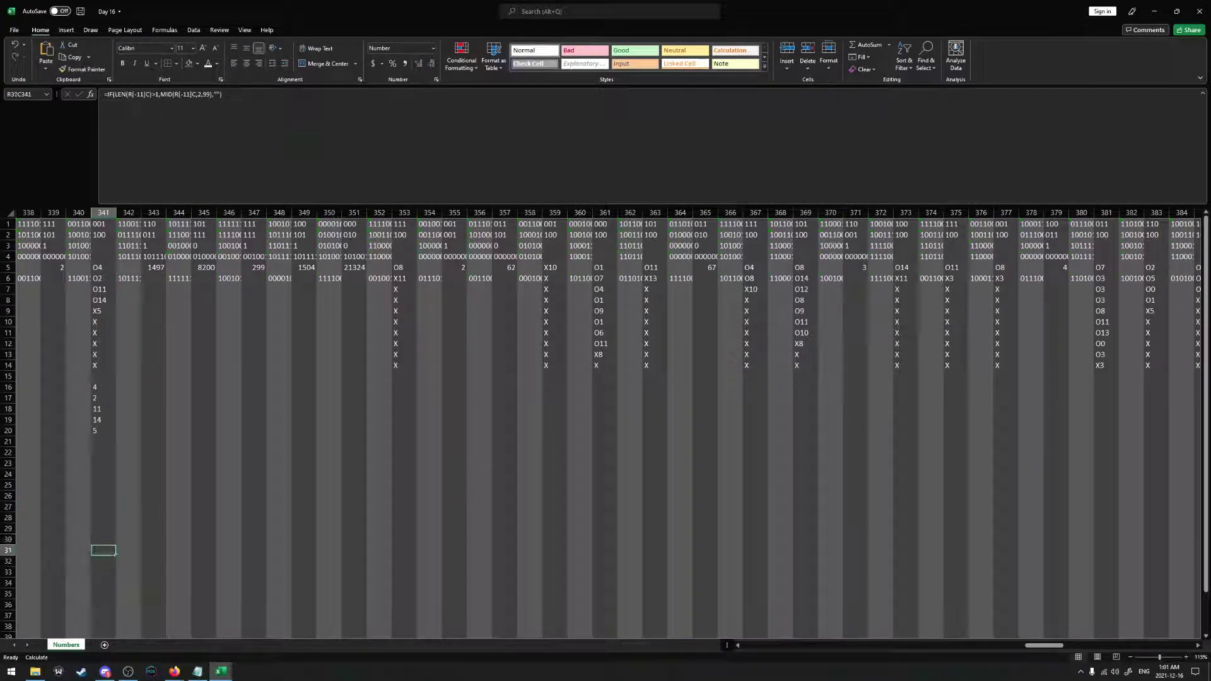
pyautogui.doubleClick(102, 495)
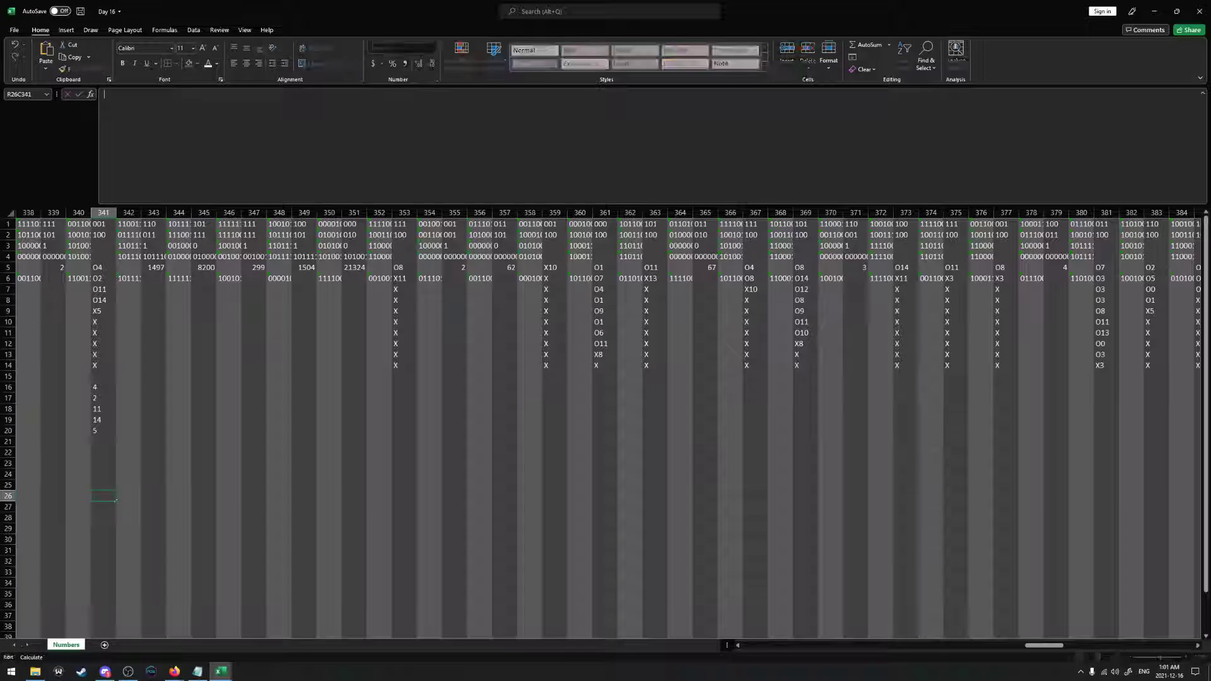
pyautogui.press('Escape')
pyautogui.press('Up')
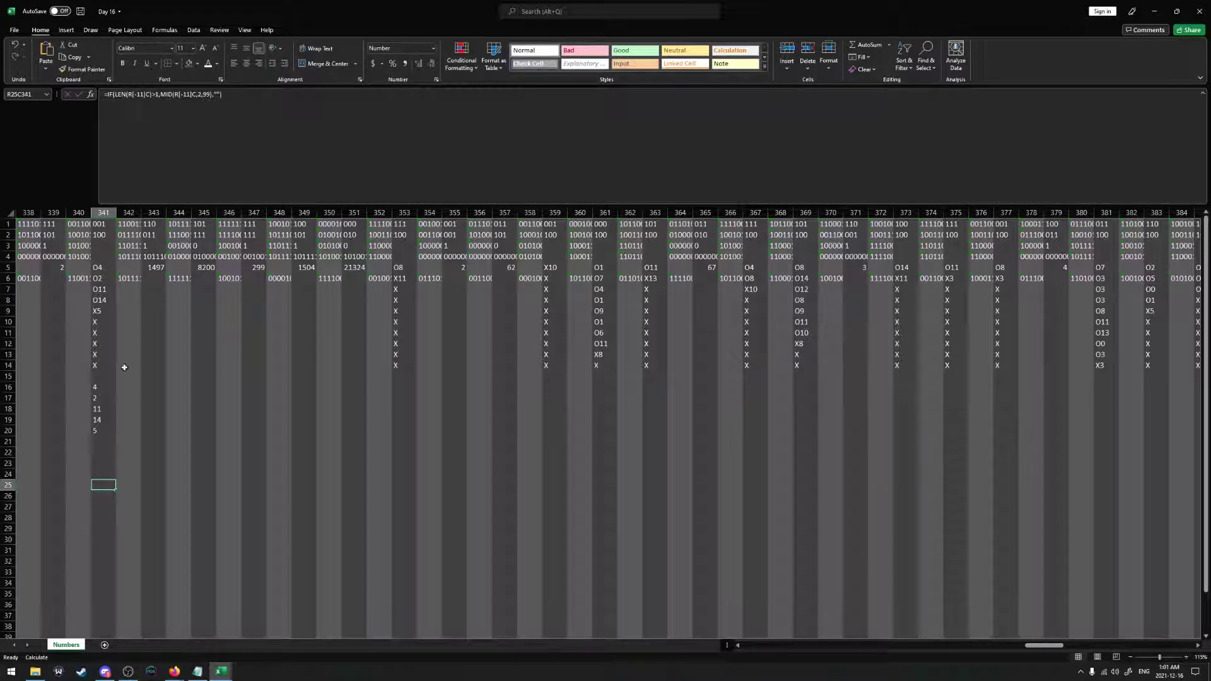
# Shade rows 16–25 of column 341 with a dark fill colour
pyautogui.keyDown('shift'); pyautogui.click(96, 387); pyautogui.keyUp('shift')
pyautogui.click(197, 63)
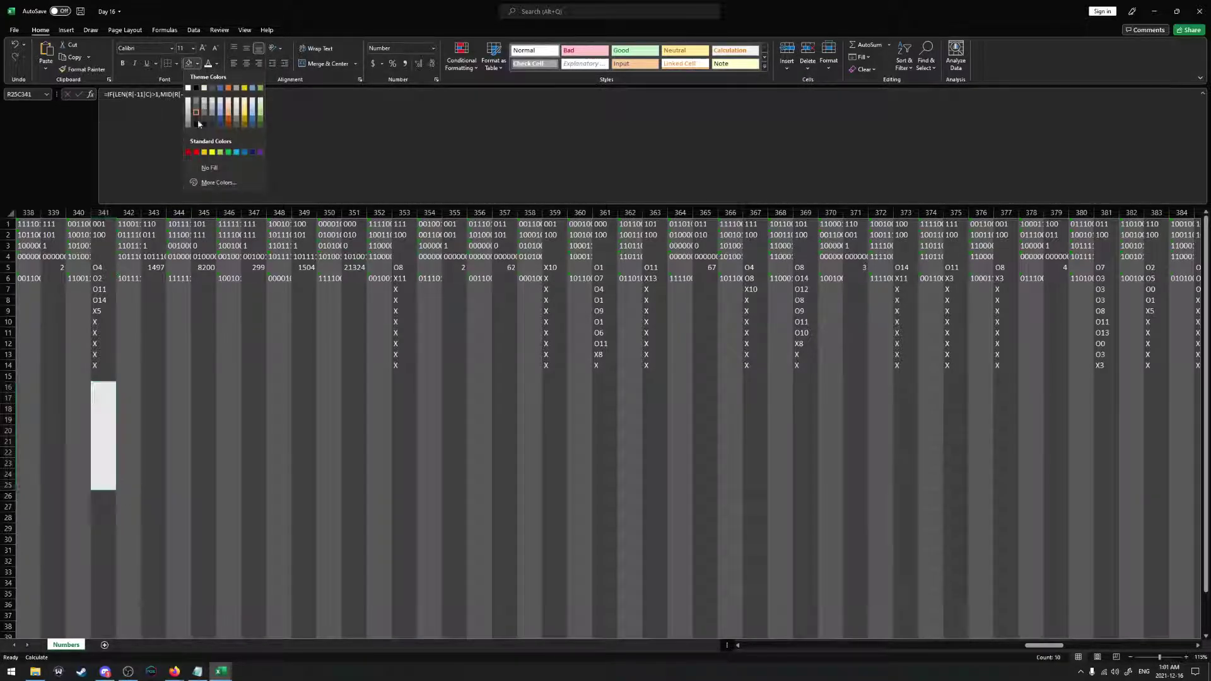
pyautogui.click(196, 121)
pyautogui.press('F2')
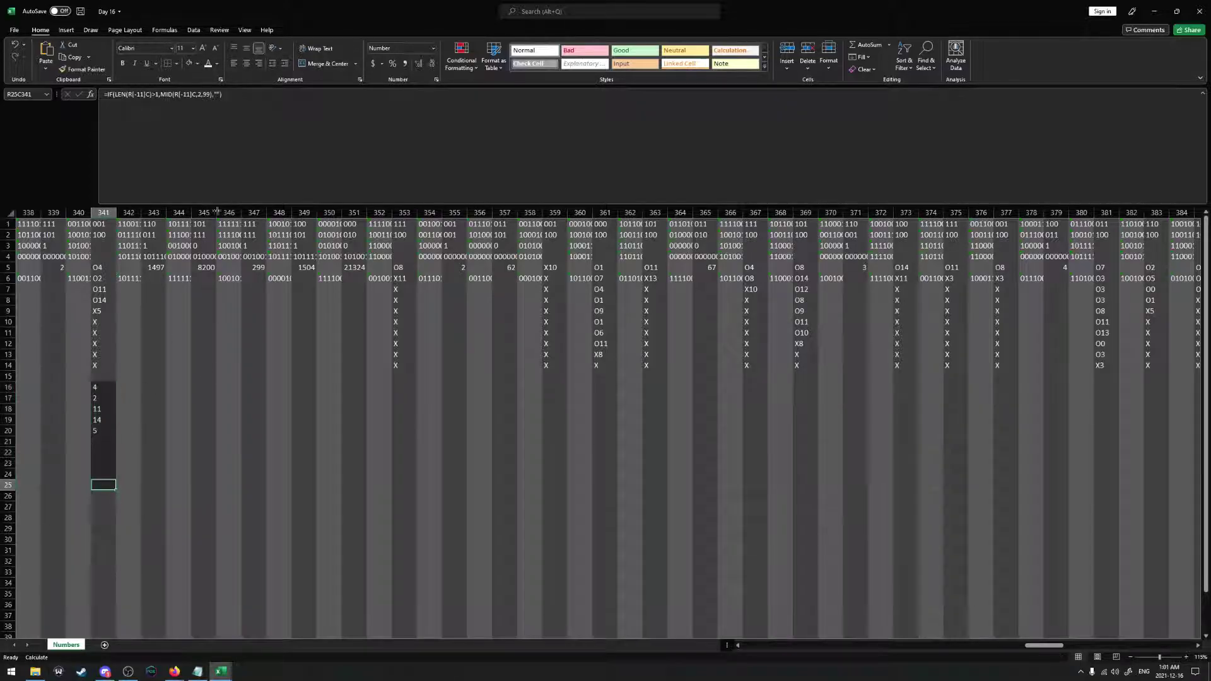
pyautogui.press('Escape')
# Review the column 341 formulas in rows 16–25, abandoning a formula started in row 26
pyautogui.click(107, 492)
pyautogui.write('=')
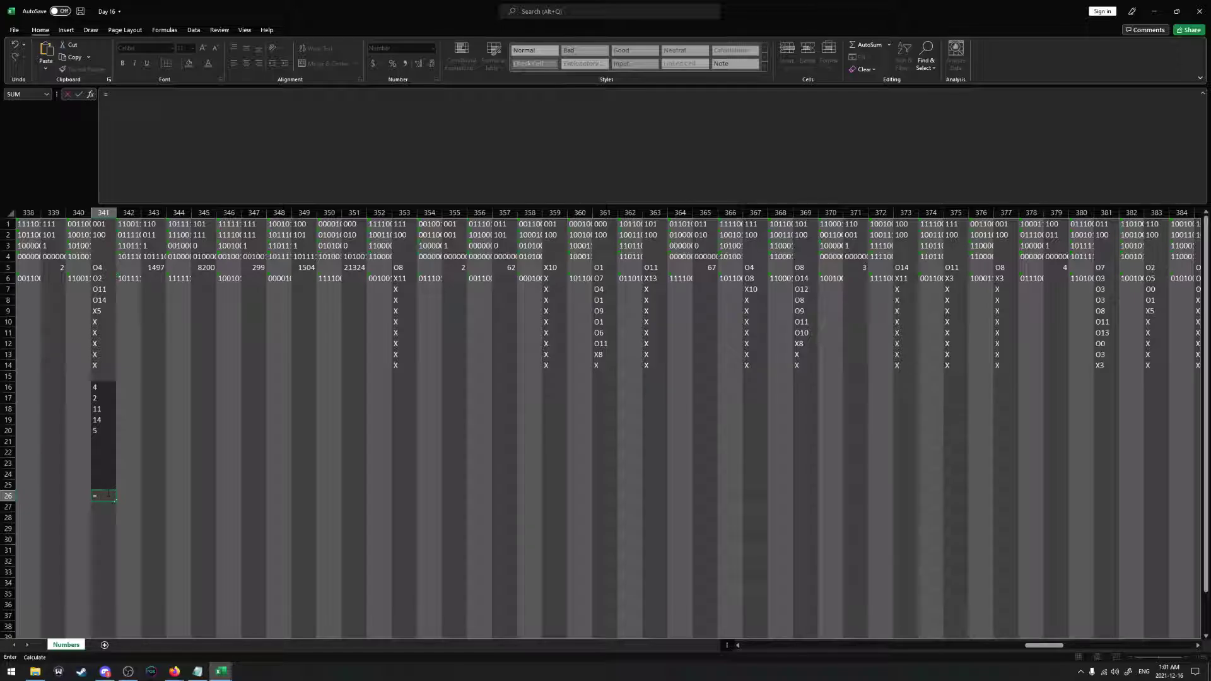
pyautogui.press('Escape')
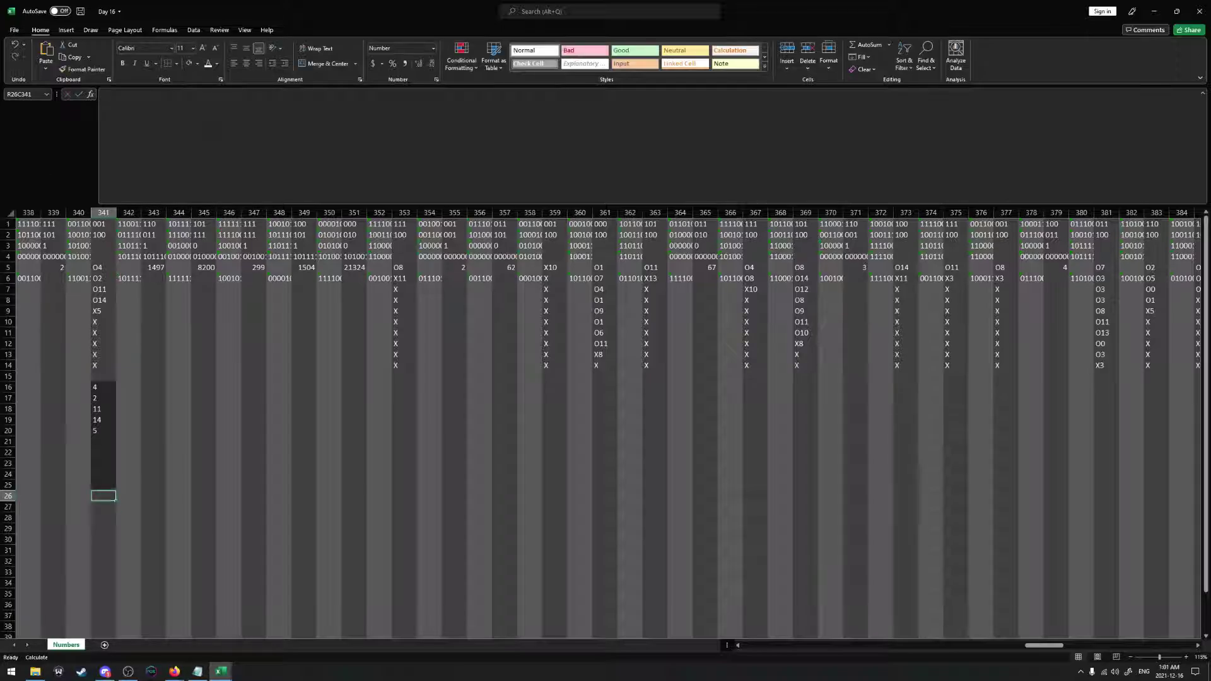
pyautogui.press('Up')
pyautogui.press('Up')
pyautogui.press('Up')
pyautogui.press('Up')
pyautogui.press('Up')
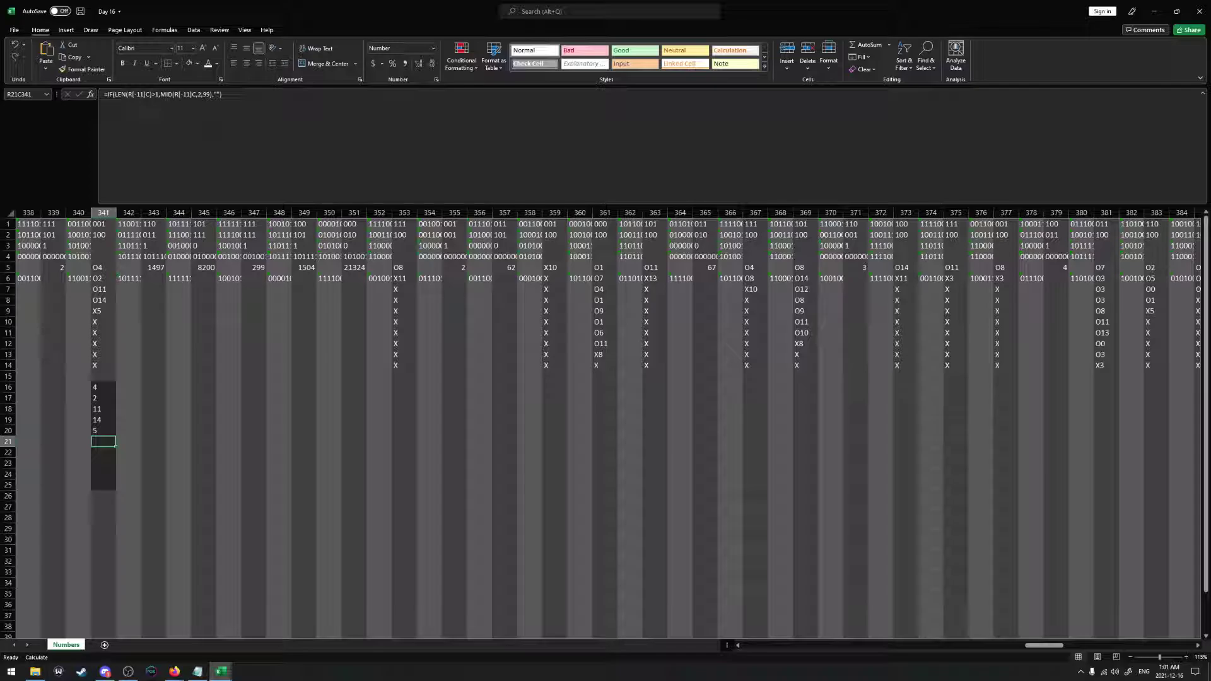
pyautogui.press('F2')
pyautogui.press('Escape')
pyautogui.press('Down')
pyautogui.press('Down')
pyautogui.press('Down')
pyautogui.press('Down')
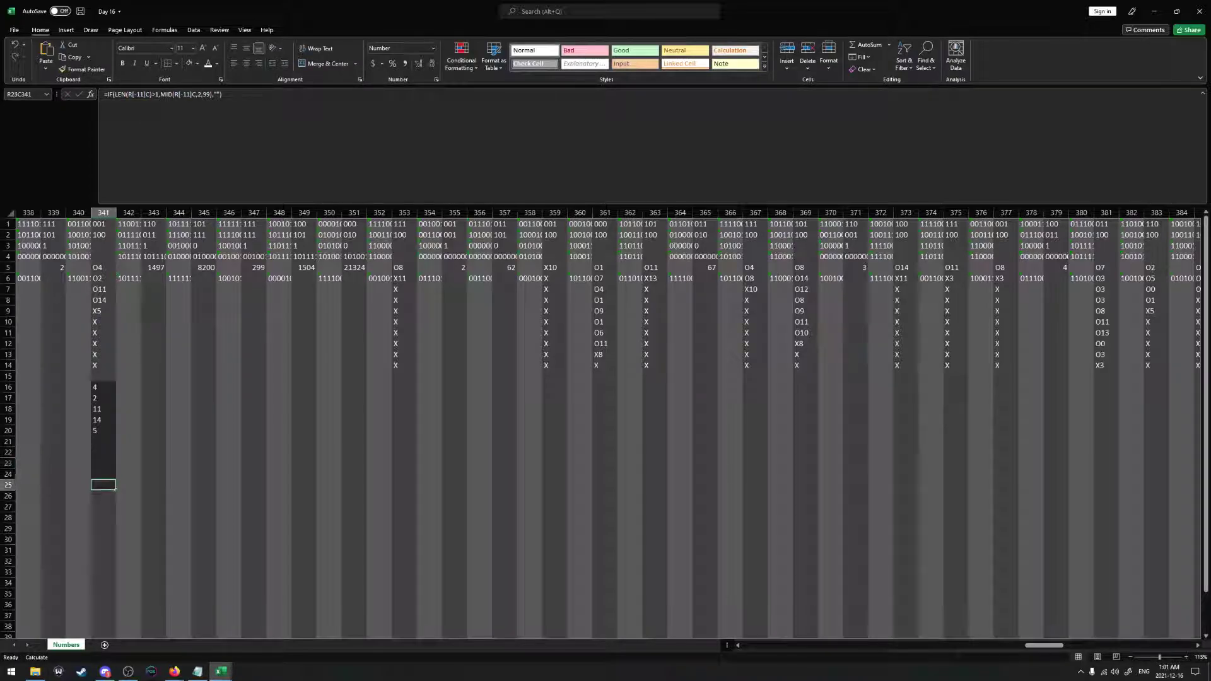
pyautogui.press('Up')
pyautogui.press('Up')
pyautogui.press('Up')
pyautogui.press('Up')
pyautogui.press('Up')
pyautogui.press('Up')
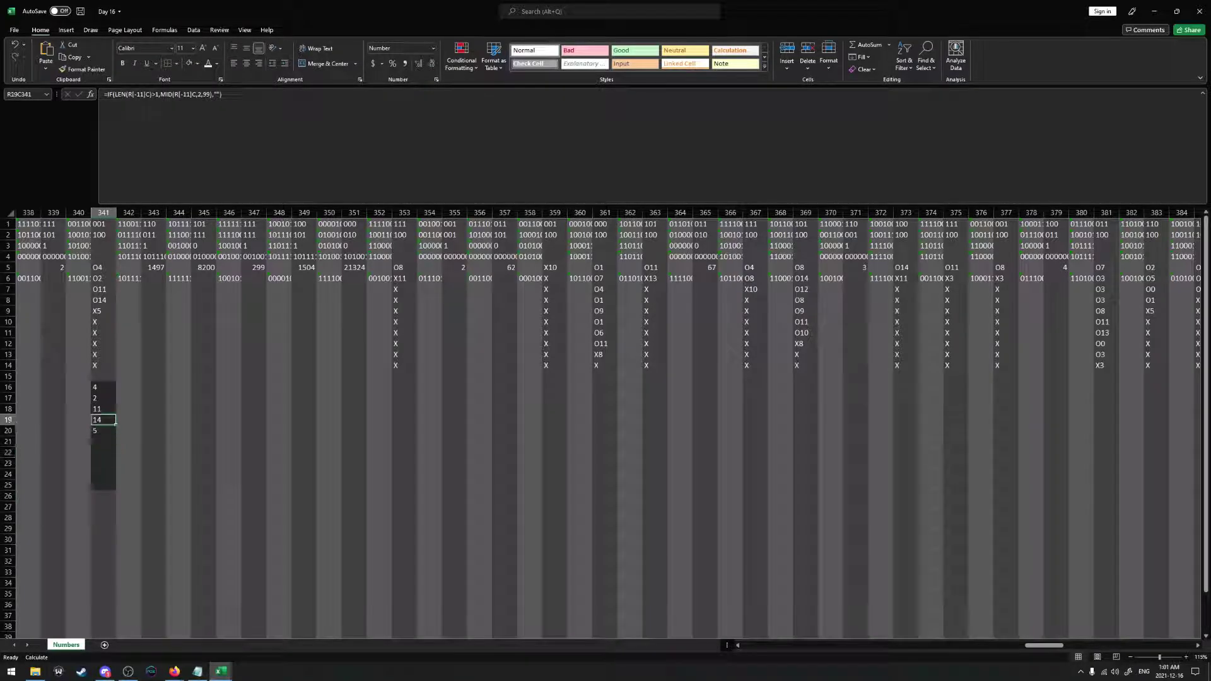
pyautogui.press('Up')
pyautogui.press('Up')
pyautogui.press('Up')
pyautogui.press('F2')
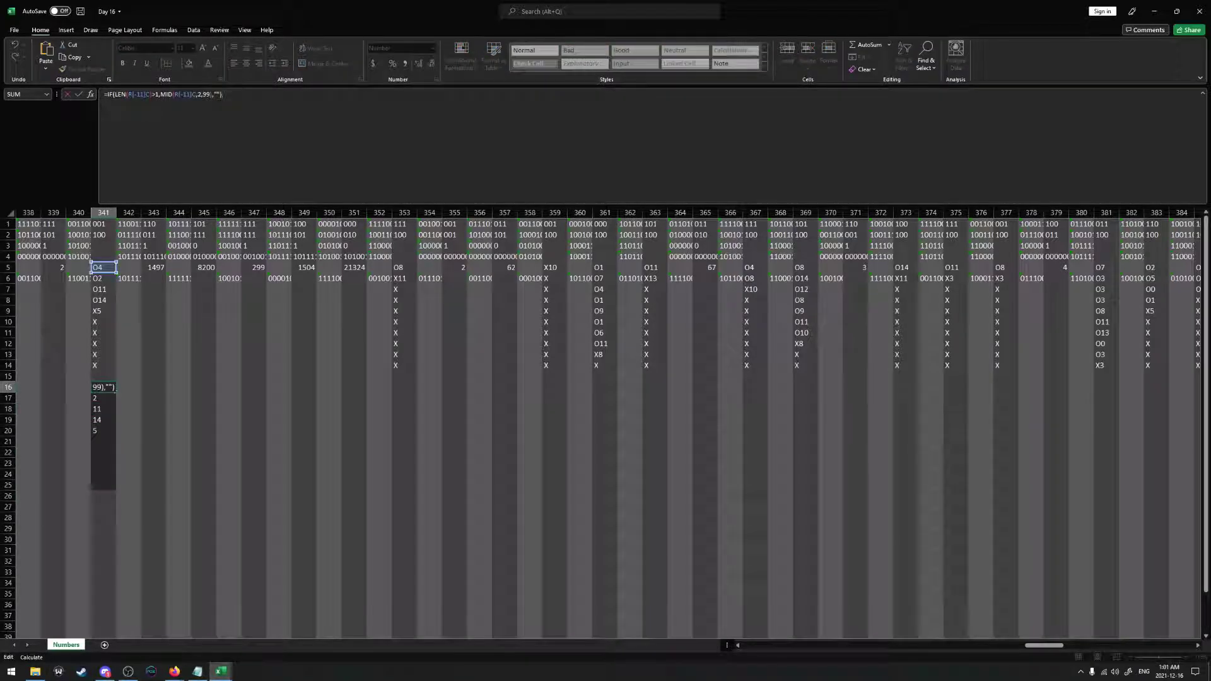
# Wrap the row 16 MID call in BASE(…,2,4) to show 0100, then fill it down to row 25
pyautogui.click(160, 94)
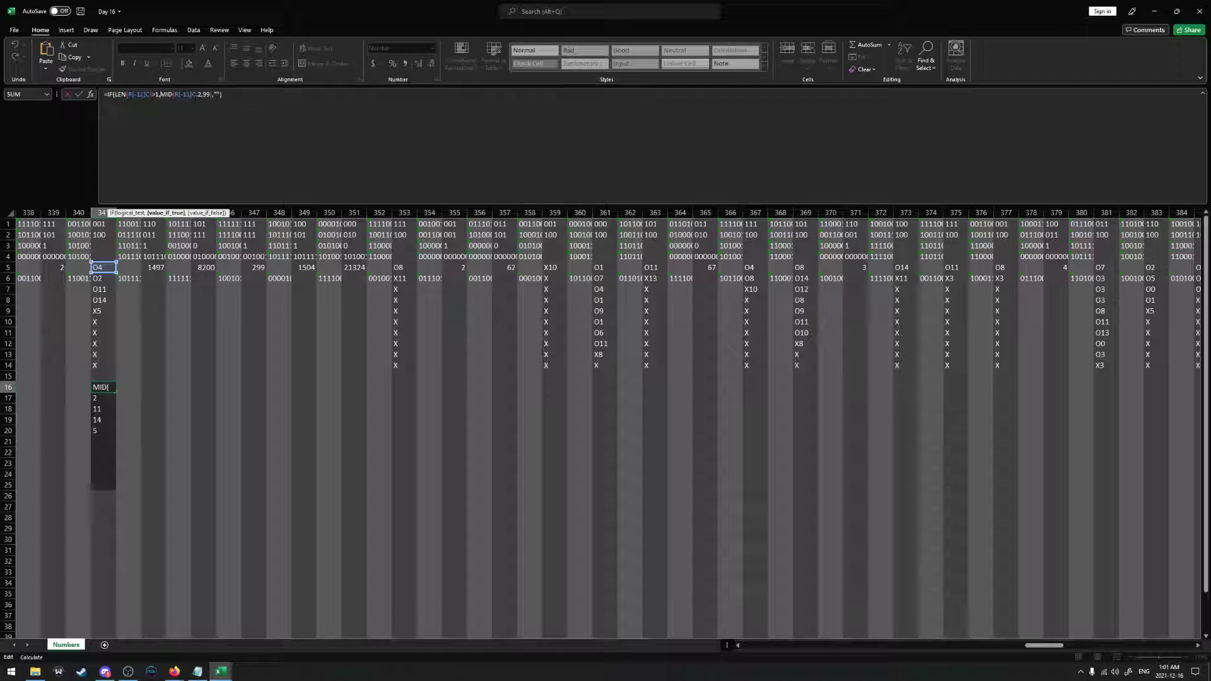
pyautogui.write('BASE')
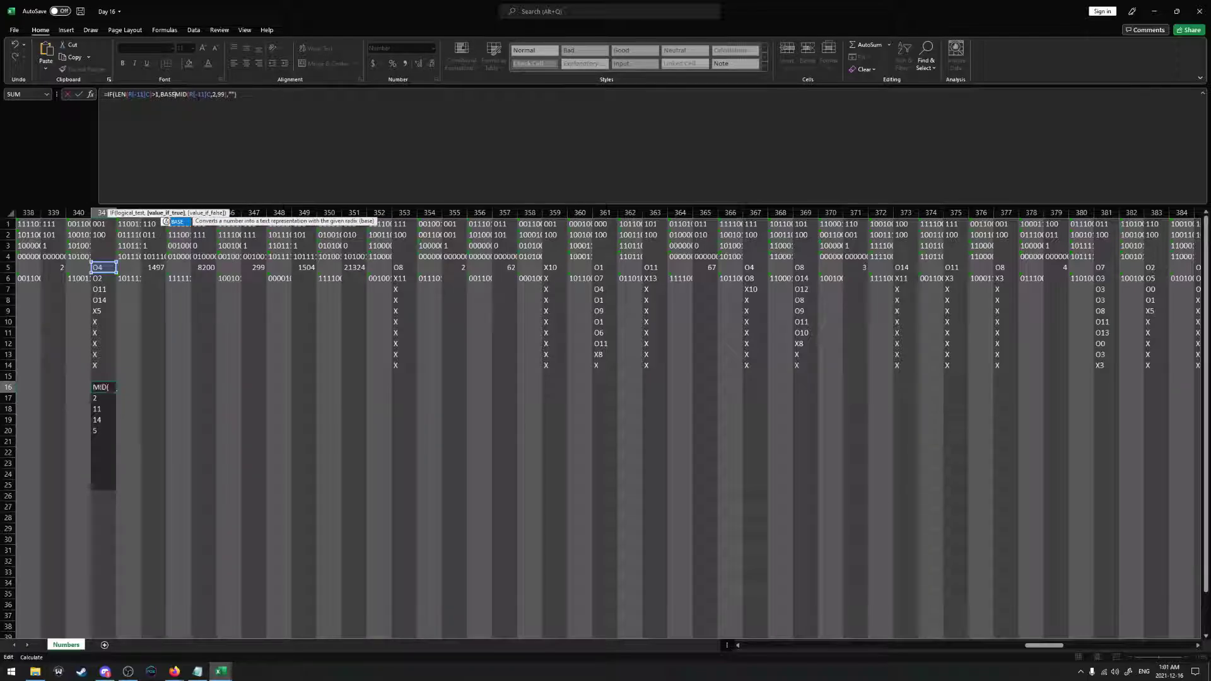
pyautogui.write('(')
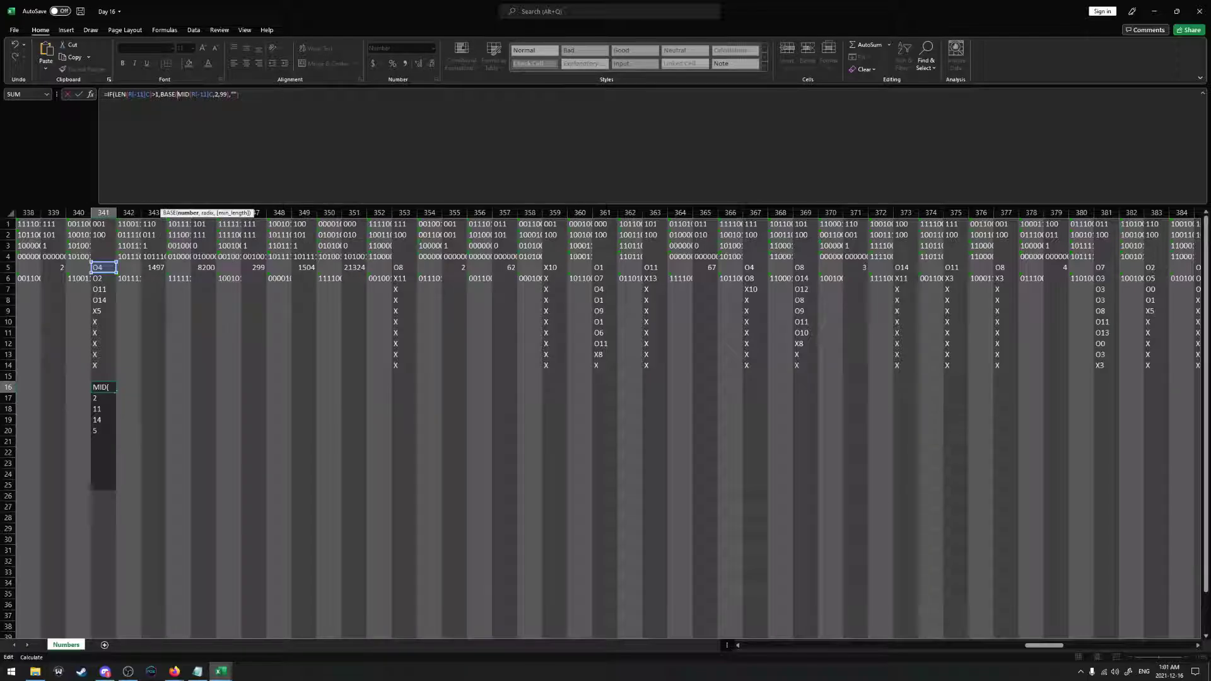
pyautogui.click(229, 94)
pyautogui.write(',2,4),')
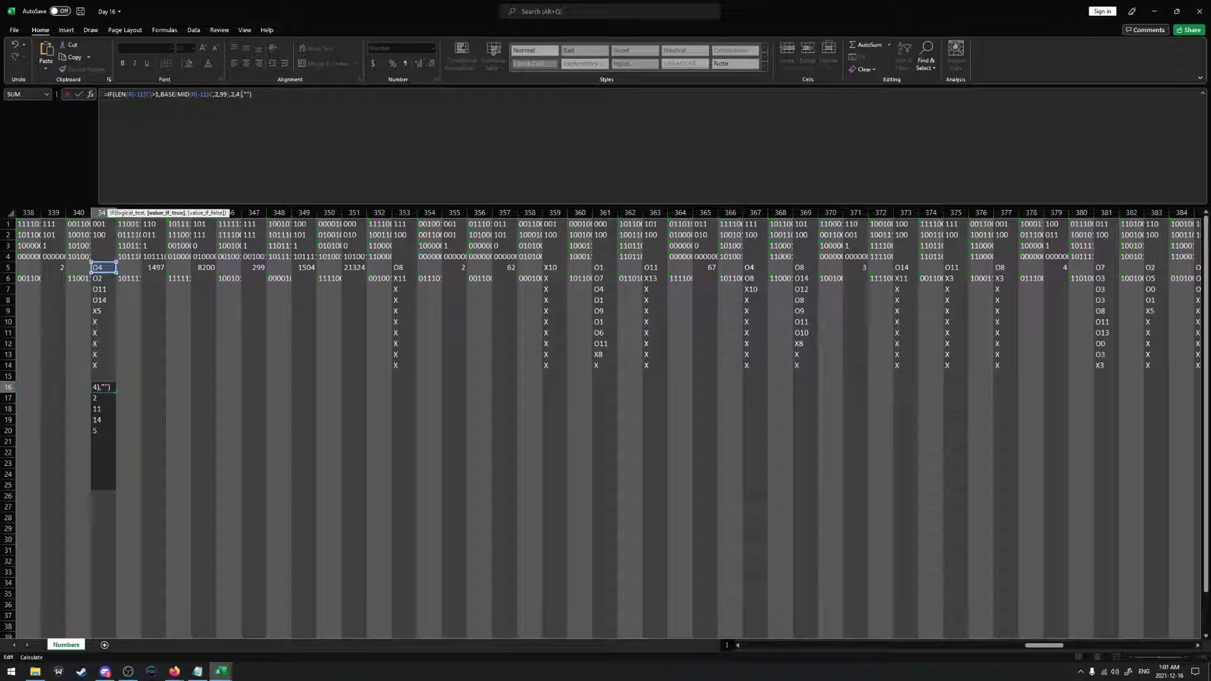
pyautogui.press('Return')
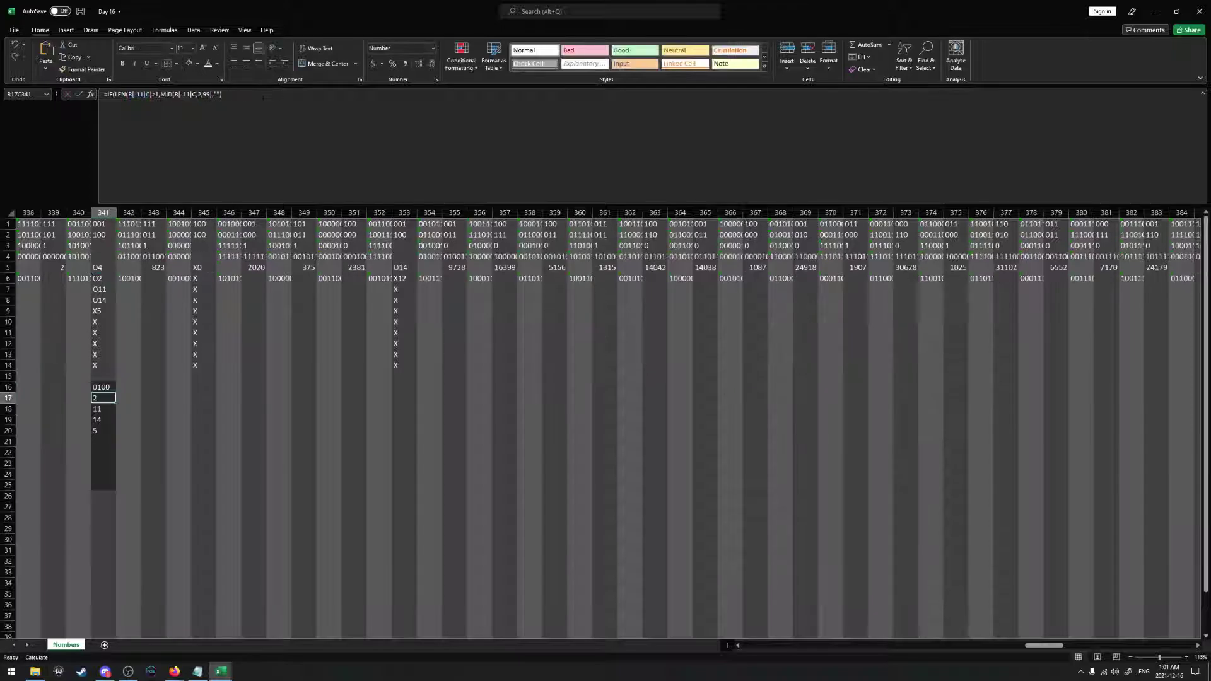
pyautogui.click(111, 388)
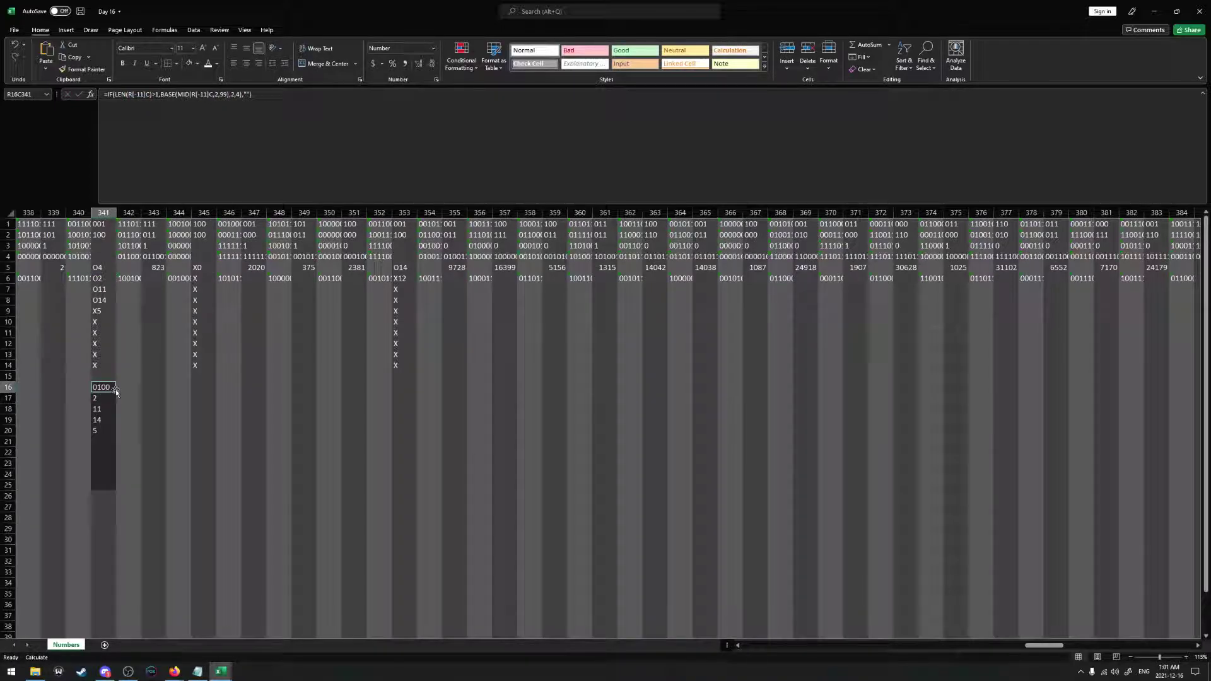
pyautogui.moveTo(113, 388); pyautogui.dragTo(112, 485)
# Clear the stray 101 and leftover cells below the binary groups in column 341
pyautogui.click(103, 496)
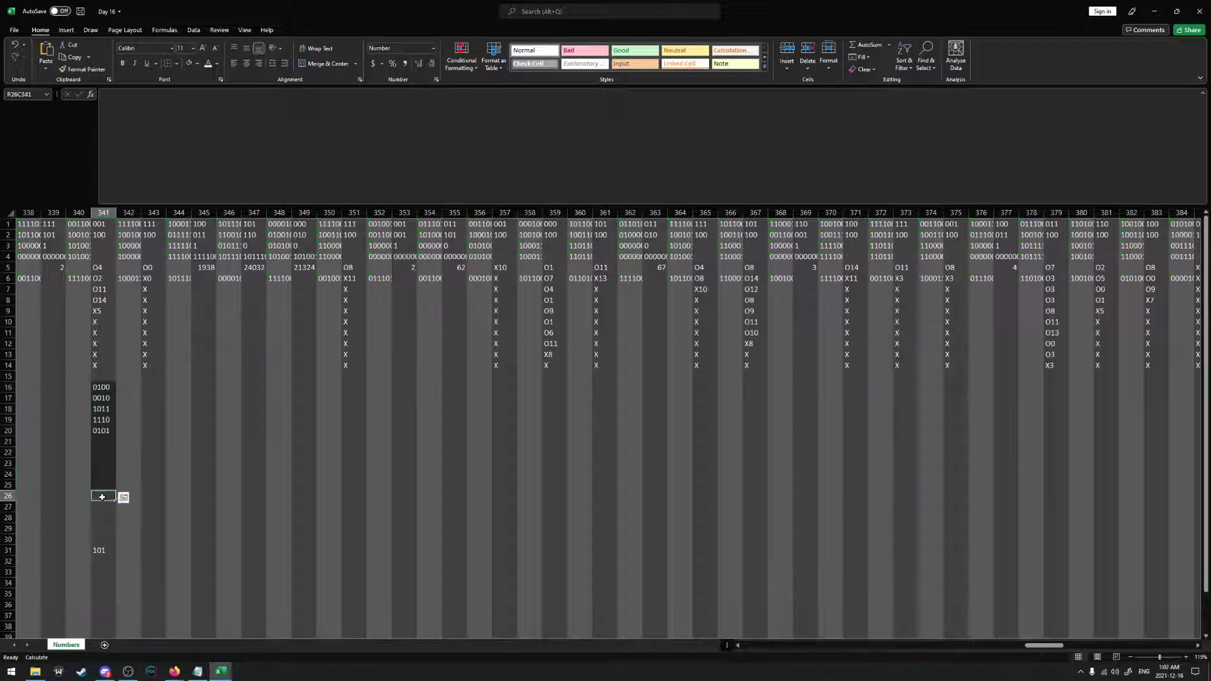
pyautogui.click(103, 550)
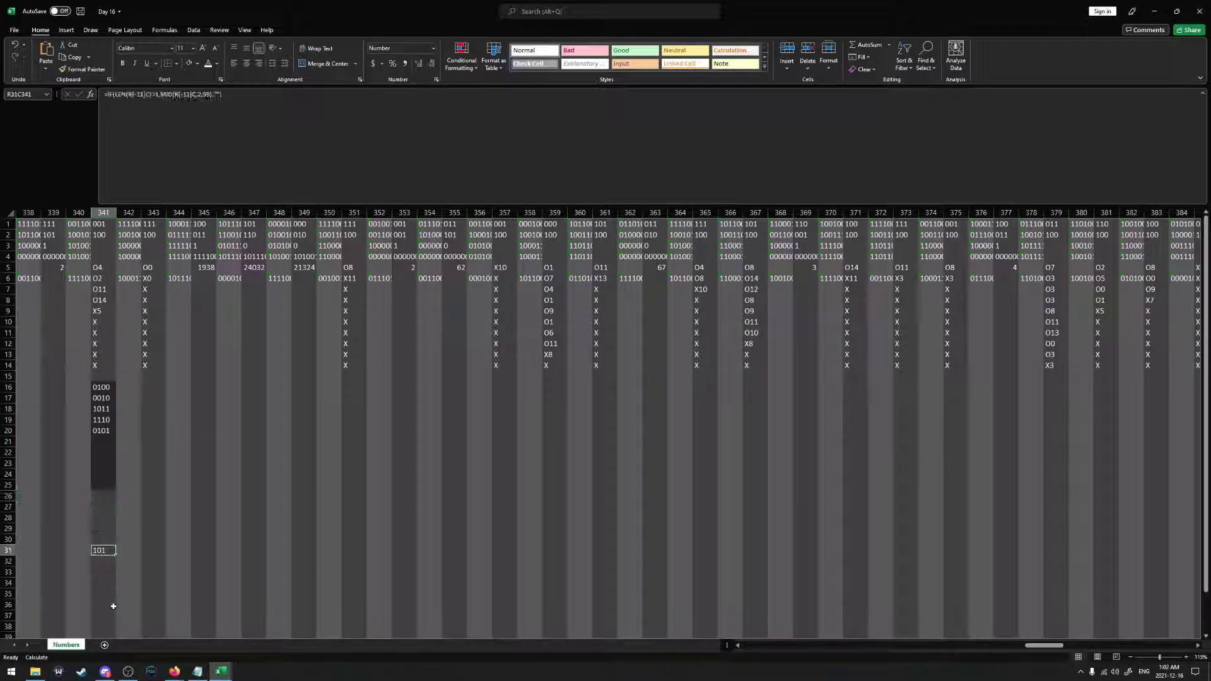
pyautogui.moveTo(111, 596); pyautogui.dragTo(108, 518)
pyautogui.press('Delete')
pyautogui.hotkey('ctrl', 'Up')
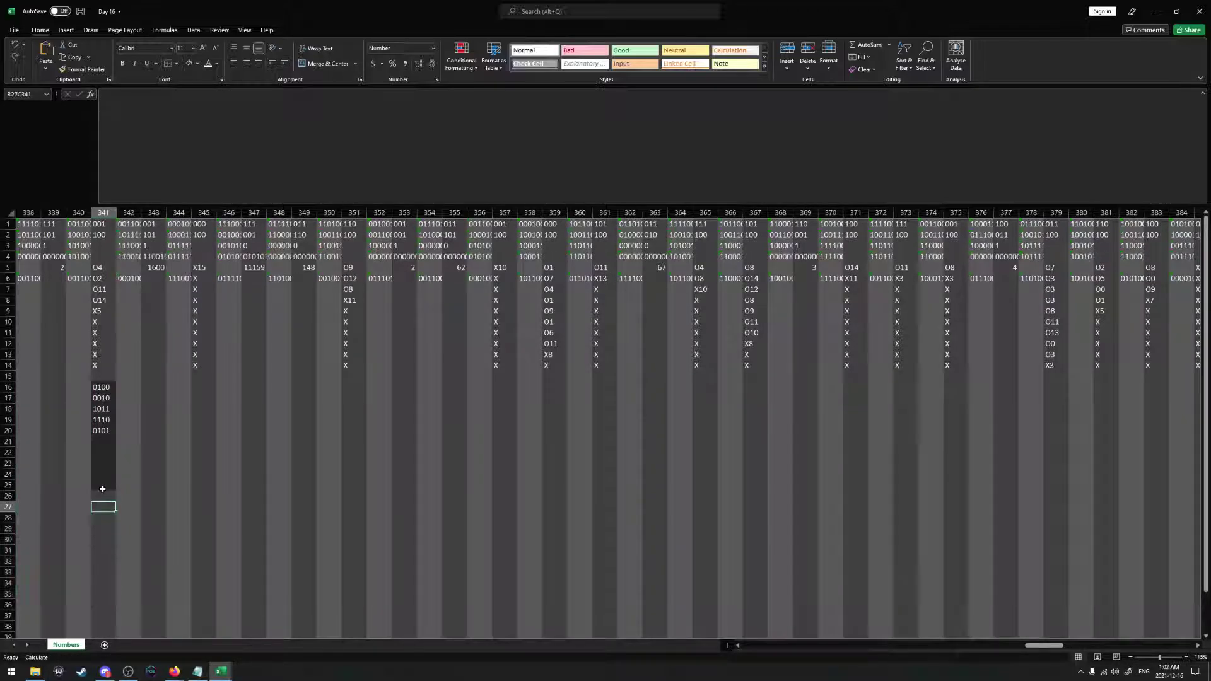
pyautogui.press('Down')
pyautogui.press('Down')
pyautogui.press('Down')
pyautogui.press('Down')
pyautogui.press('Up')
pyautogui.press('Up')
# In R26C341 enter =DECIMAL(CONCAT(R[-10]C:R[-1]C),2), giving 273381
pyautogui.write('=CONCAT(')
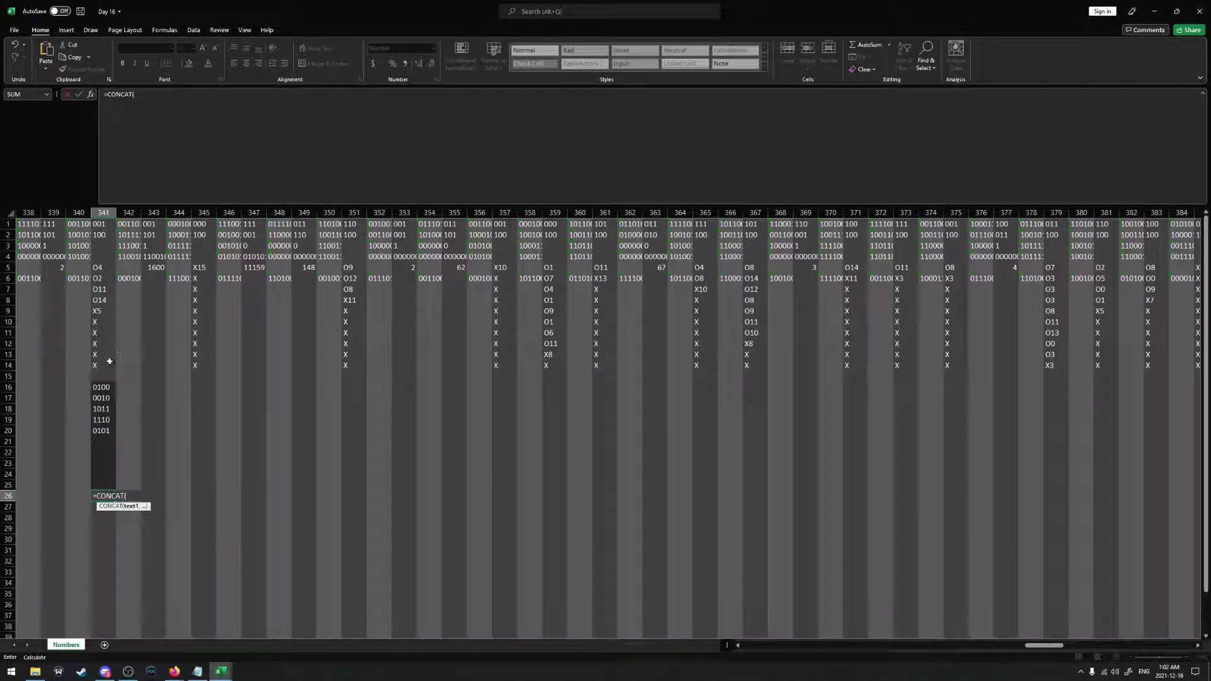
pyautogui.moveTo(101, 386); pyautogui.dragTo(104, 486)
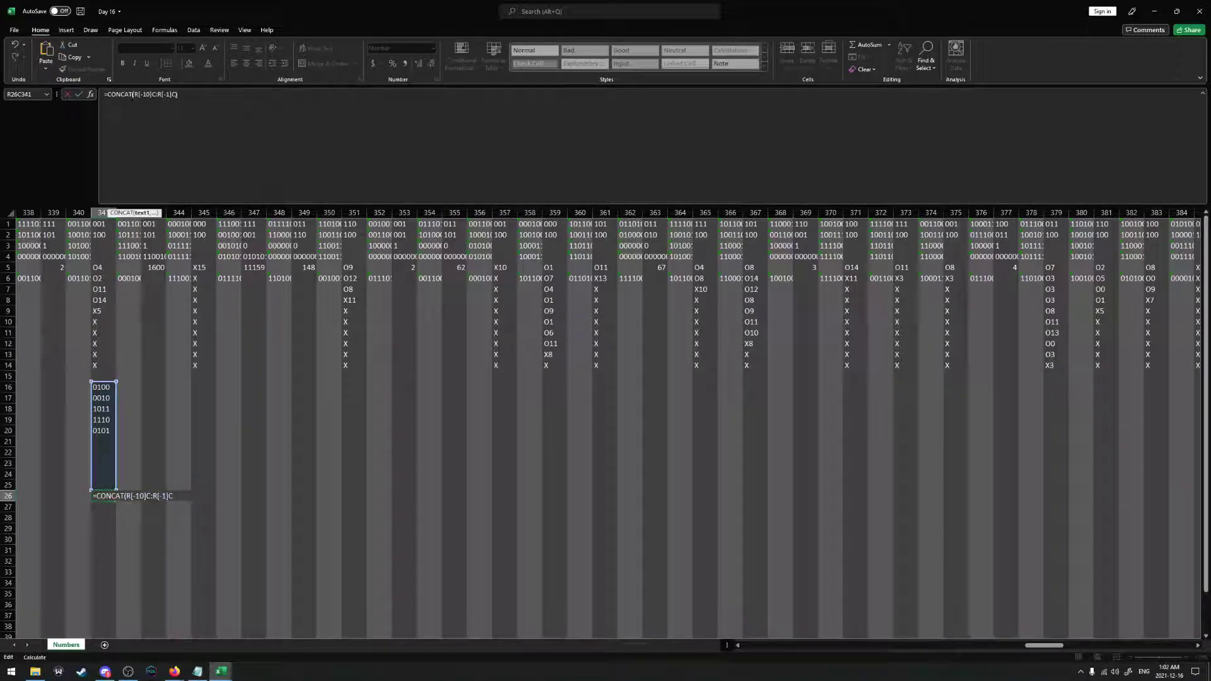
pyautogui.press('Return')
pyautogui.press('Up')
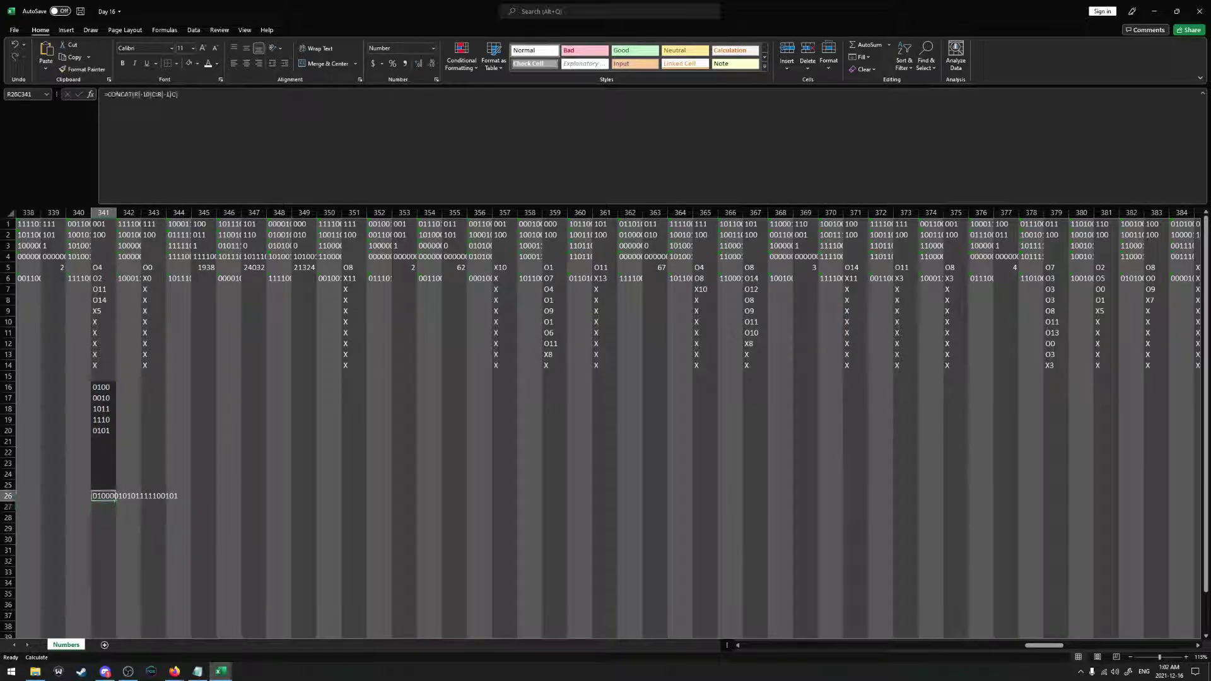
pyautogui.press('F2')
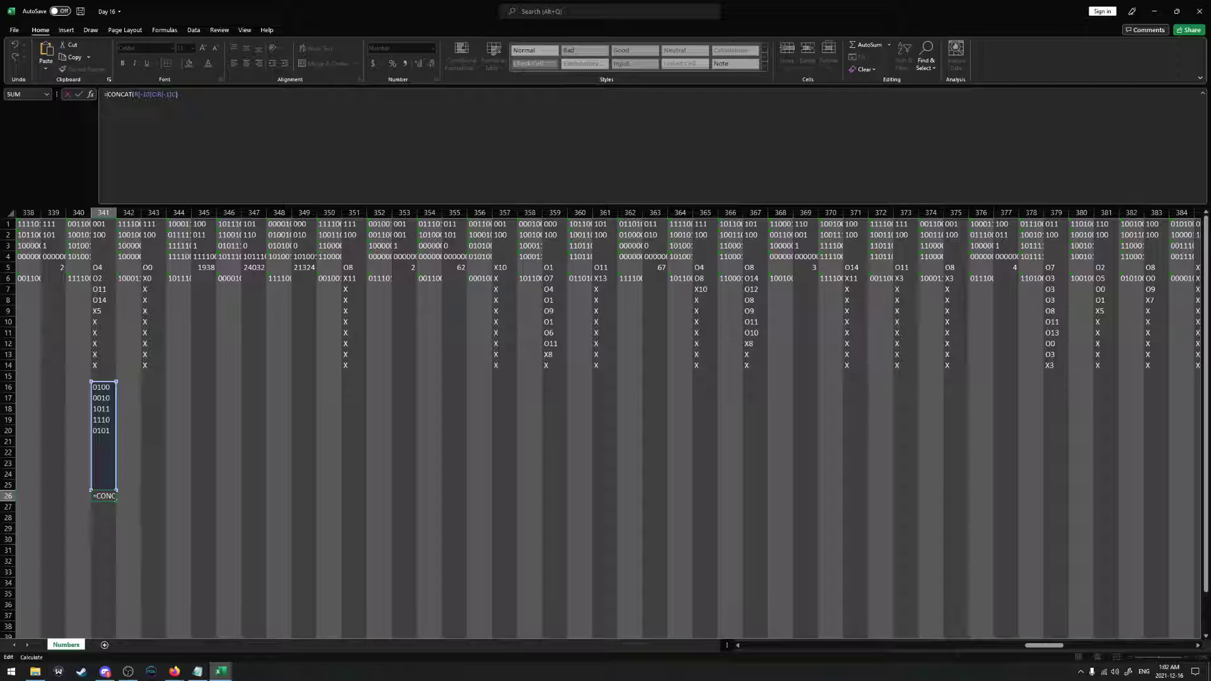
pyautogui.write('DEC')
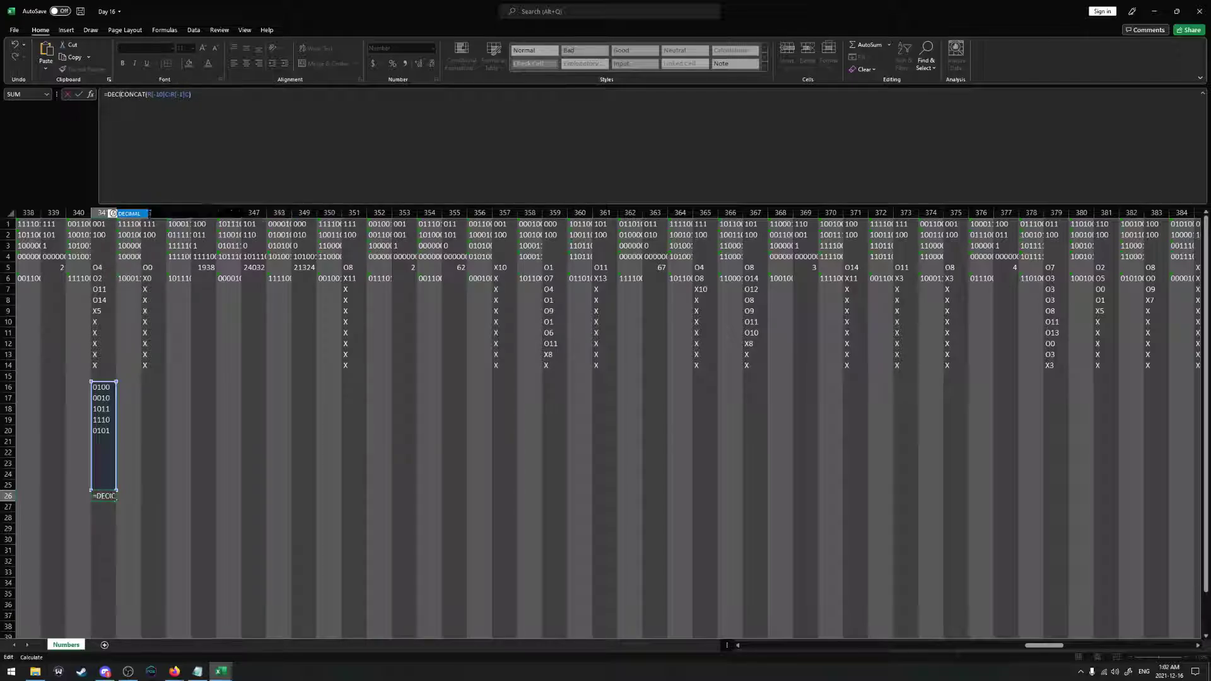
pyautogui.write('IMAL(')
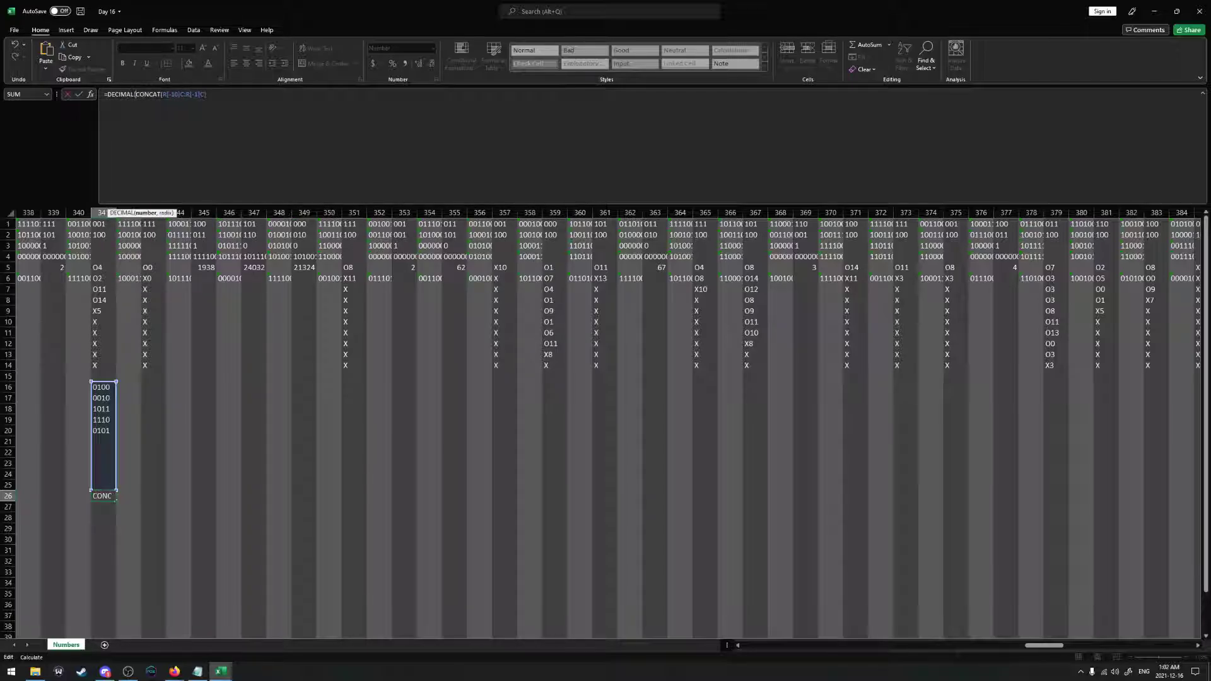
pyautogui.press('End')
pyautogui.write(',2)')
pyautogui.hotkey('ctrl', 'Return')
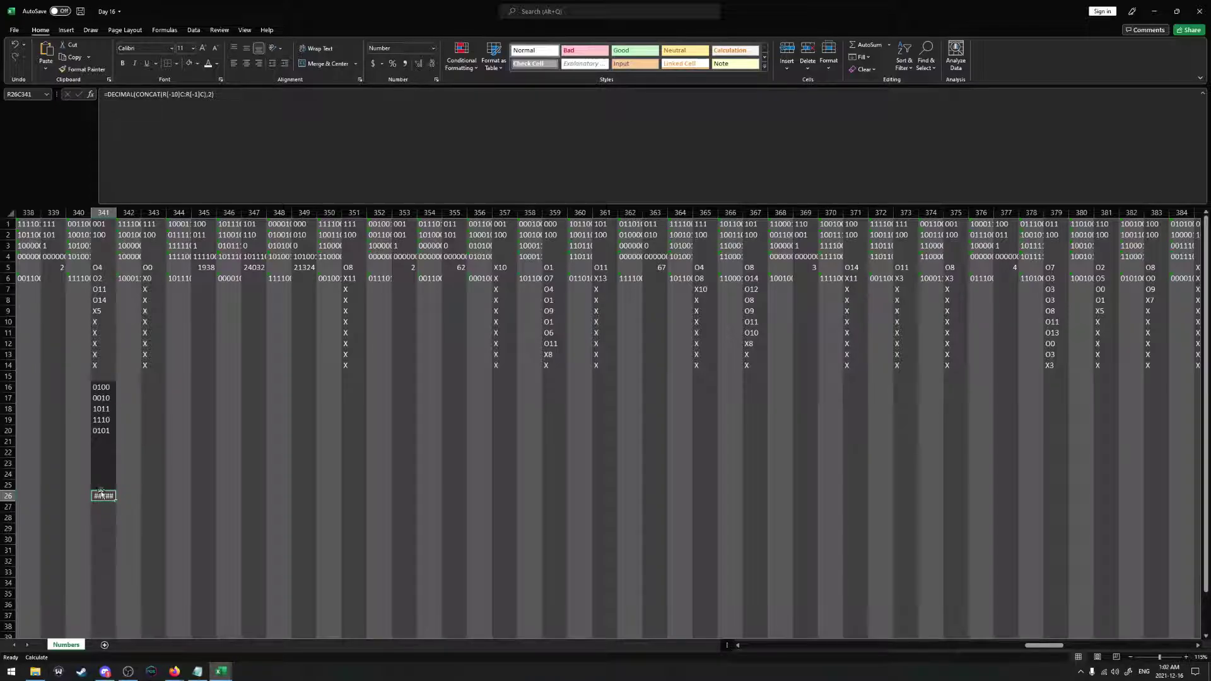
pyautogui.moveTo(104, 496)
pyautogui.click(101, 387)
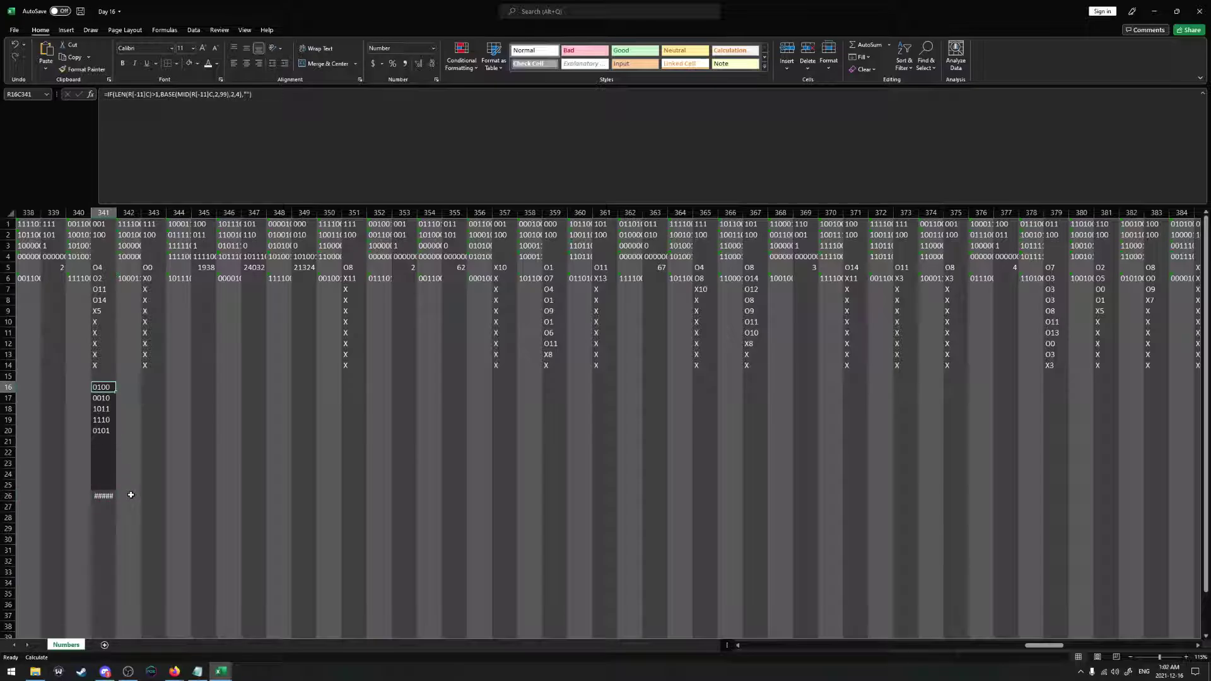
# Fill rows 16–26 across the later packet columns, then undo that fill
pyautogui.keyDown('shift'); pyautogui.click(131, 495); pyautogui.keyUp('shift')
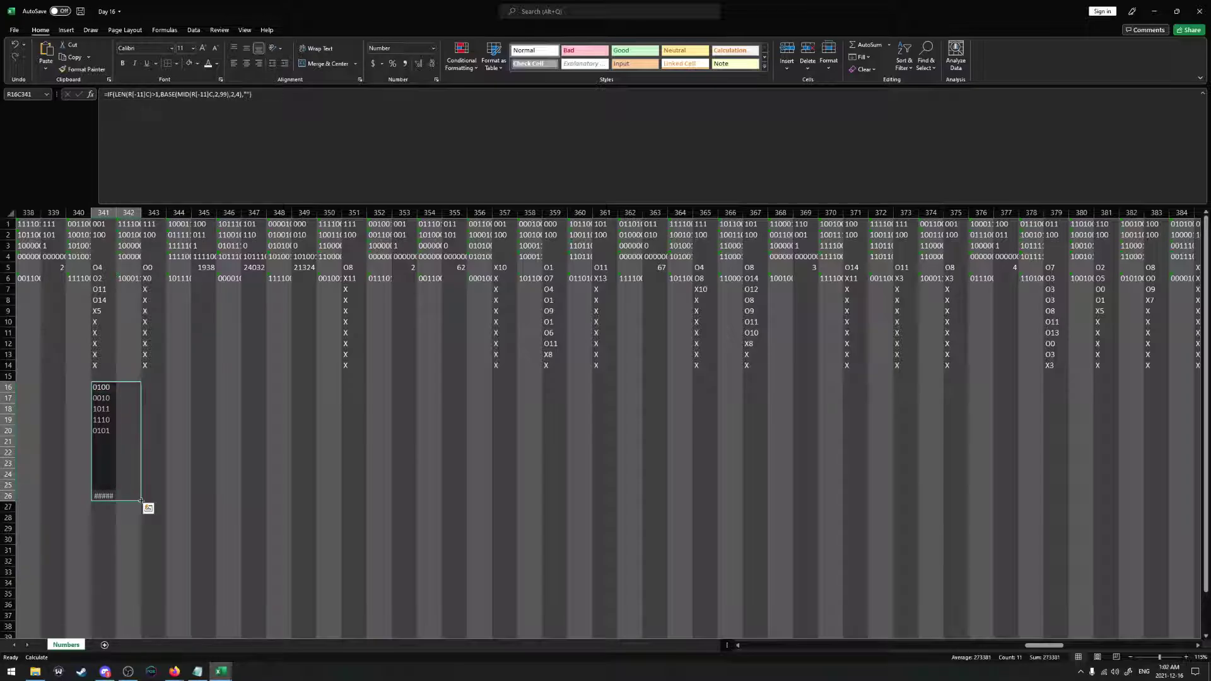
pyautogui.moveTo(141, 501); pyautogui.dragTo(1094, 466)
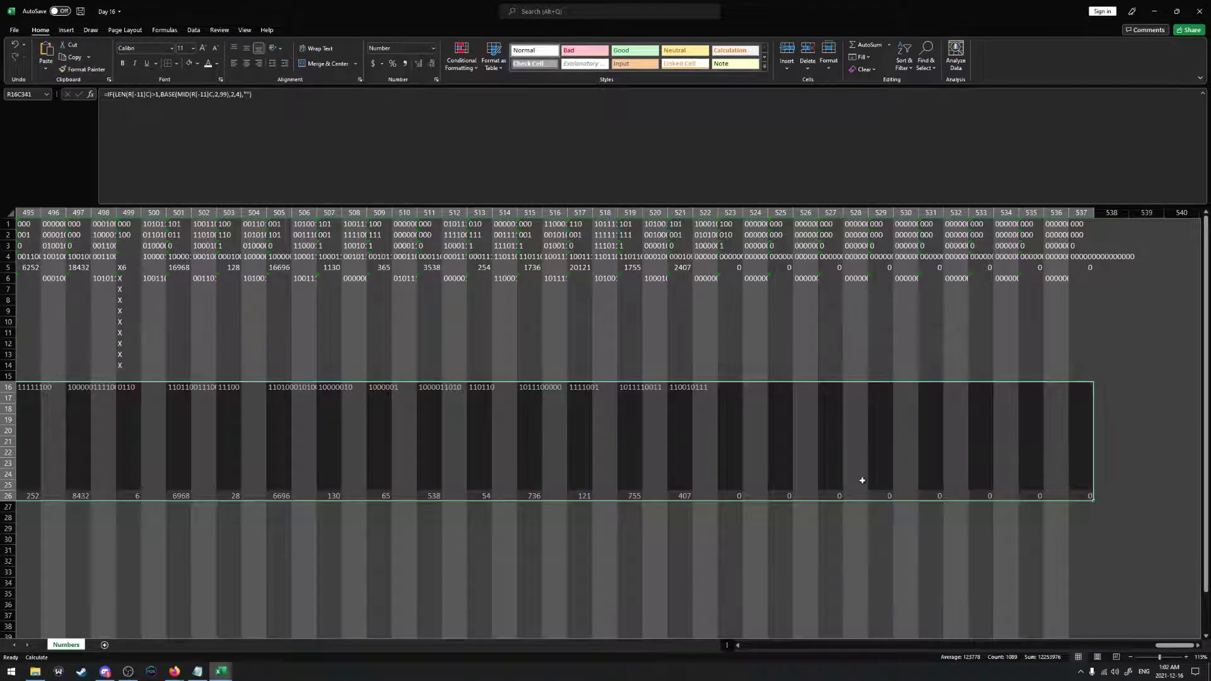
pyautogui.hotkey('ctrl', 'z')
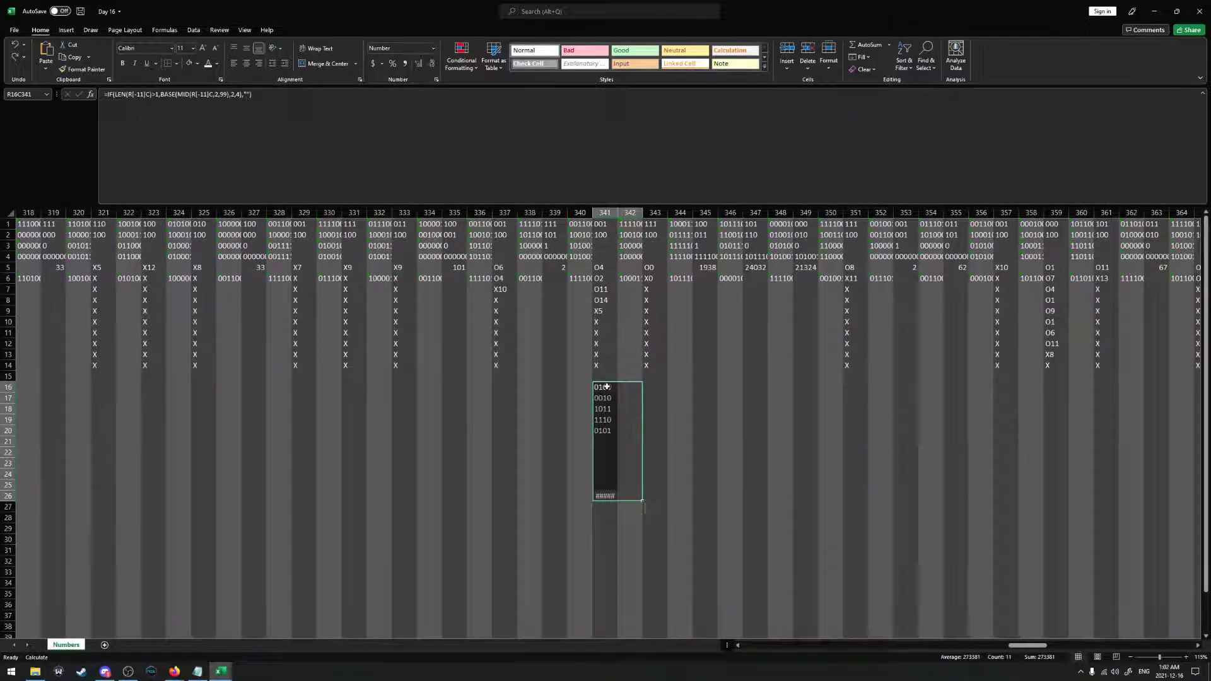
# Inspect the row 6 formulas and open R6C2 for editing at its R[32] offset
pyautogui.doubleClick(633, 280)
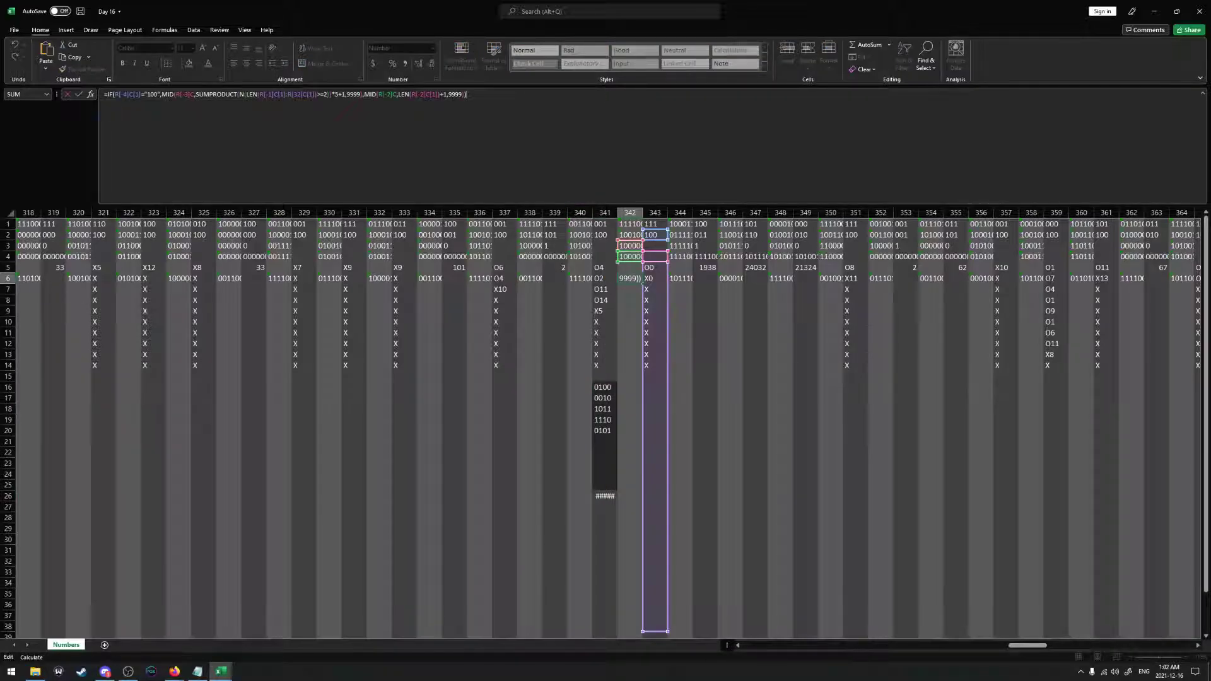
pyautogui.press('Return')
pyautogui.moveTo(1025, 646); pyautogui.dragTo(675, 644)
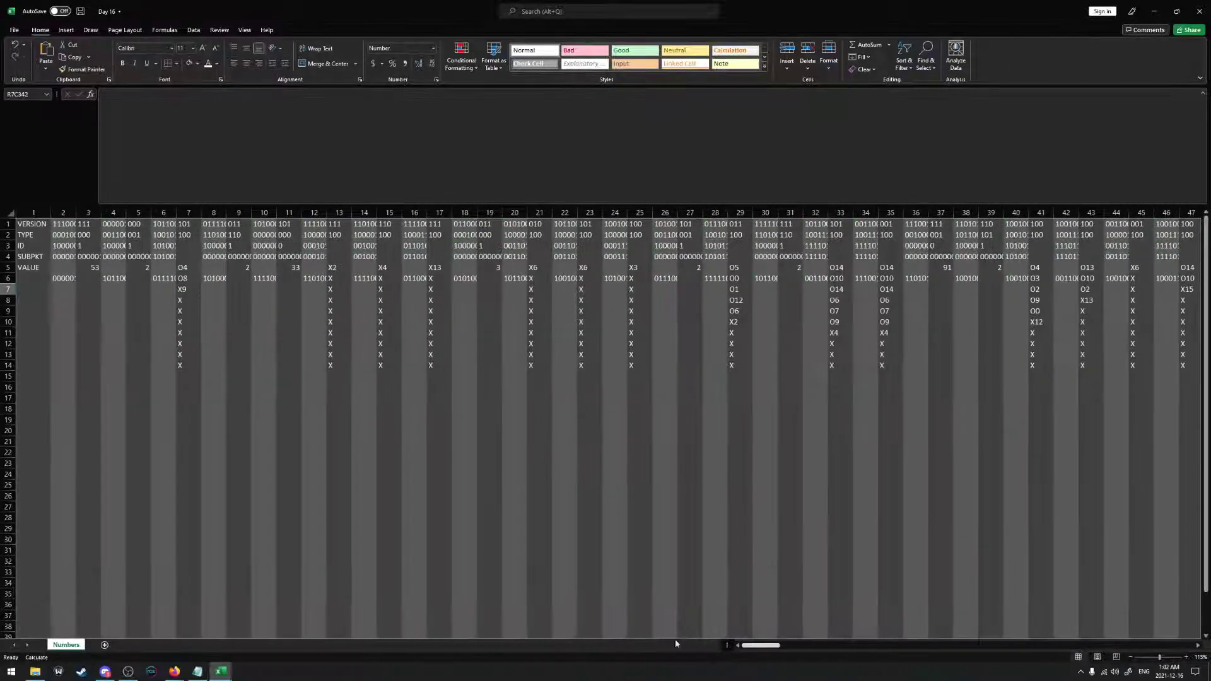
pyautogui.doubleClick(63, 256)
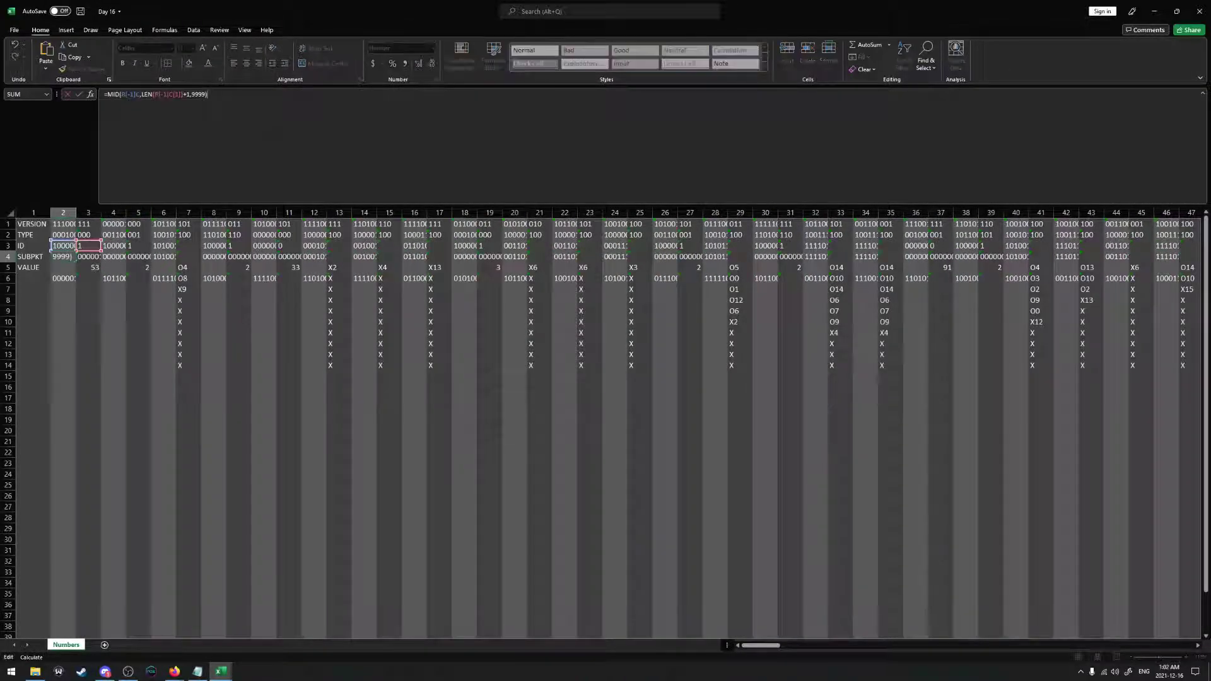
pyautogui.click(63, 278)
pyautogui.doubleClick(63, 278)
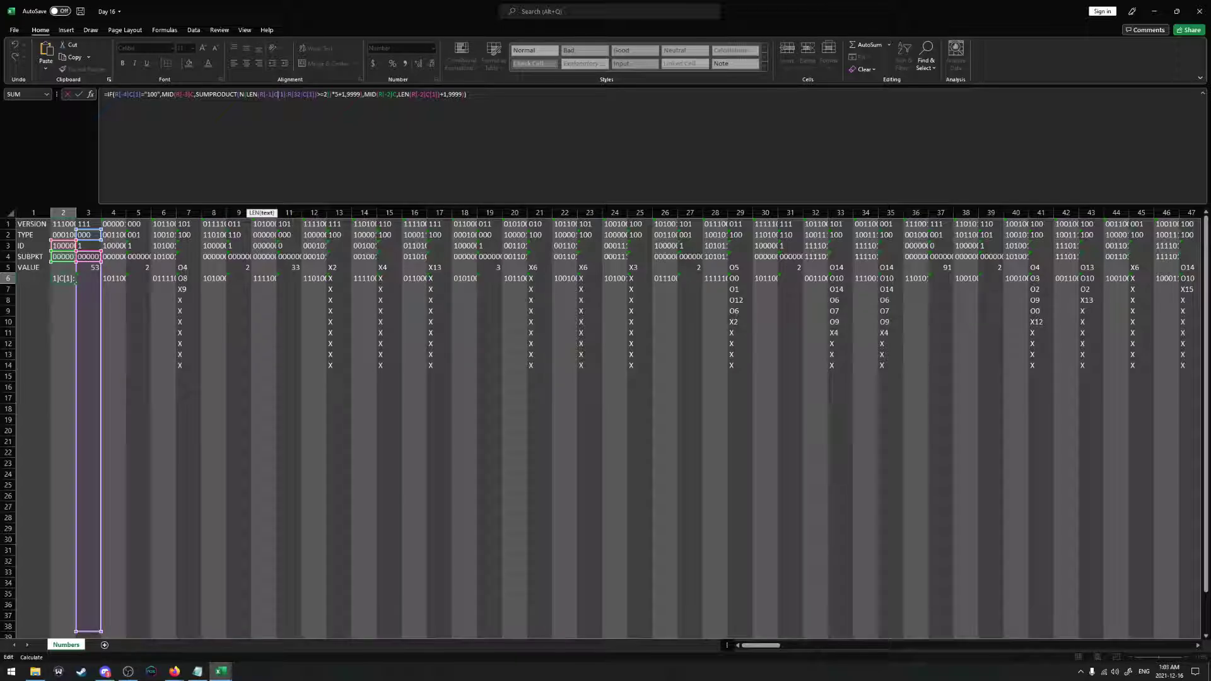
pyautogui.click(300, 95)
# Change the R6C2 formula's reference from R[32]C[1] to R[8]C[1]
pyautogui.press('BackSpace')
pyautogui.press('BackSpace')
pyautogui.write('13')
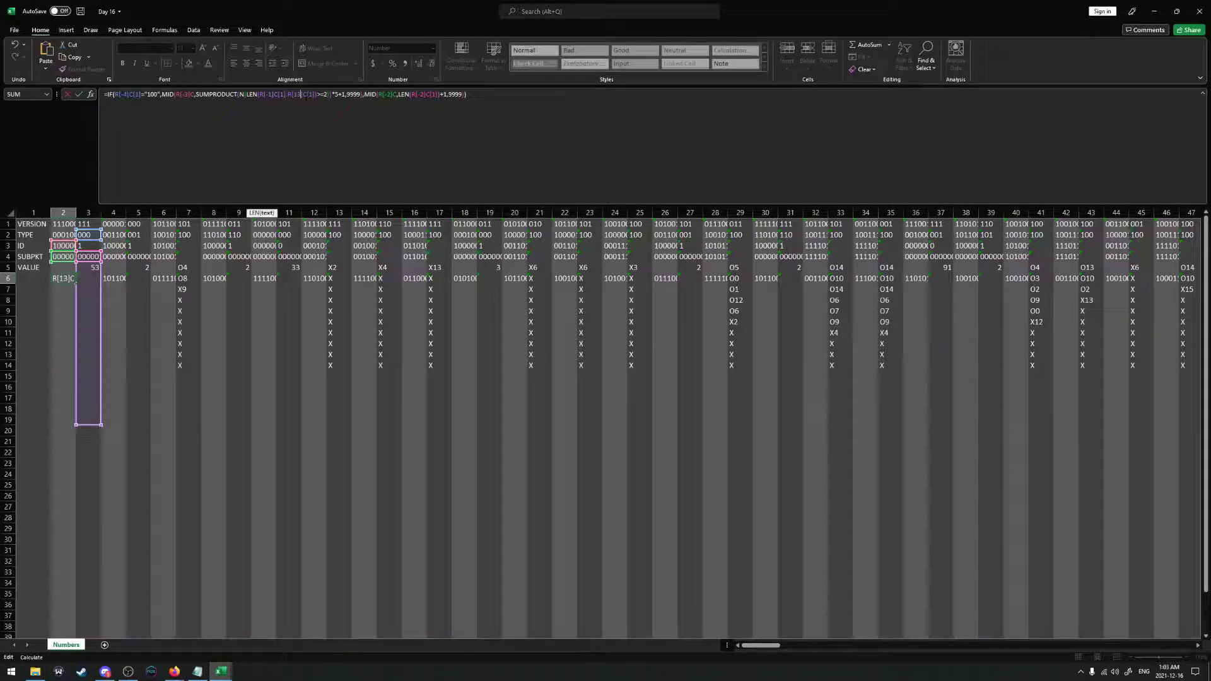
pyautogui.press('BackSpace')
pyautogui.write('1')
pyautogui.press('BackSpace')
pyautogui.write('6')
pyautogui.press('BackSpace')
pyautogui.press('BackSpace')
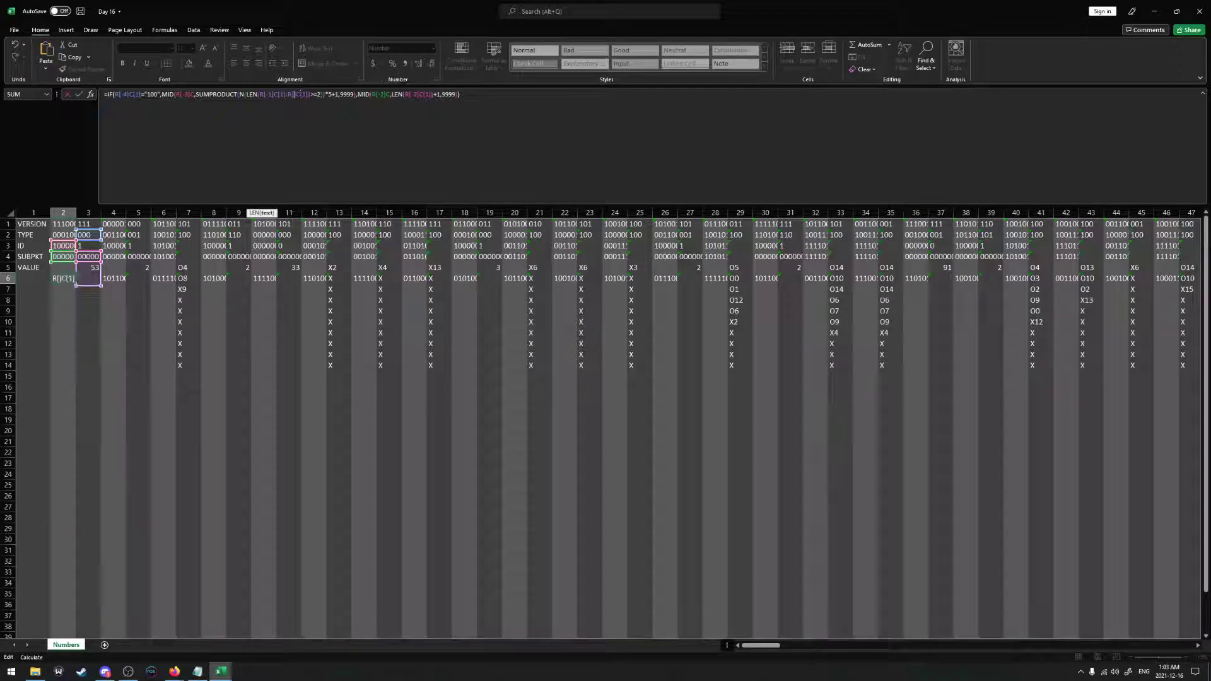
pyautogui.write('8')
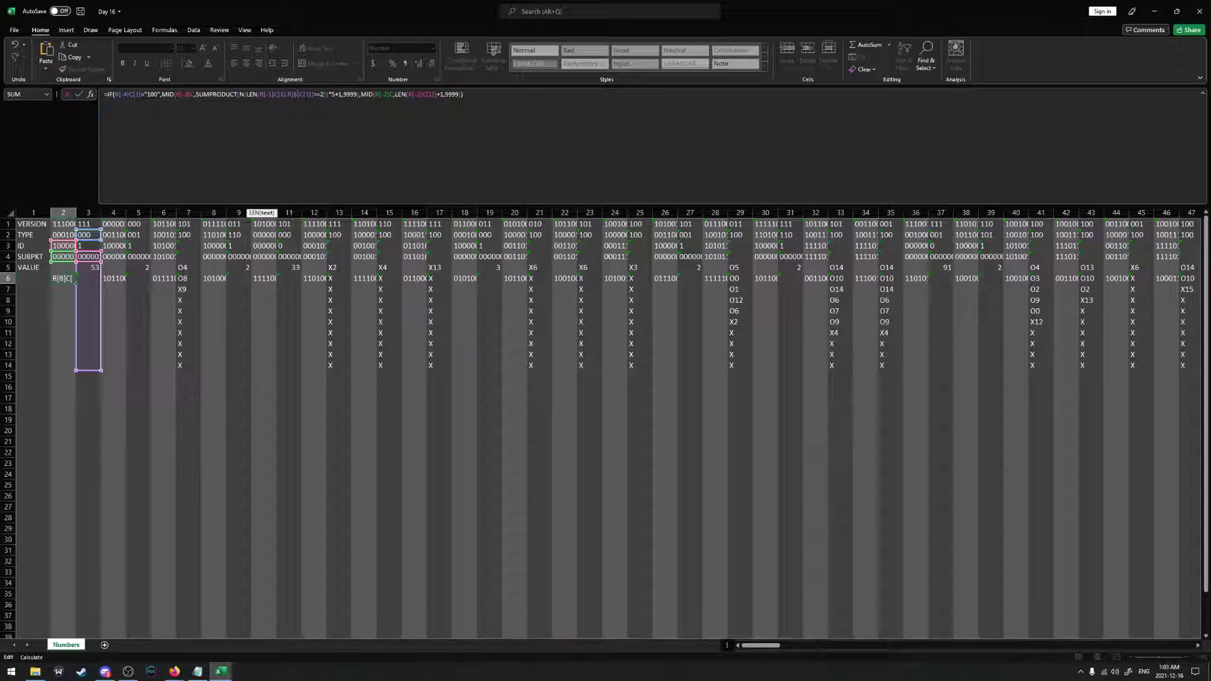
pyautogui.press('Return')
# Fill the revised row 6 formula right across the packet columns to column 537
pyautogui.press('Up')
pyautogui.moveTo(76, 283); pyautogui.dragTo(1125, 306)
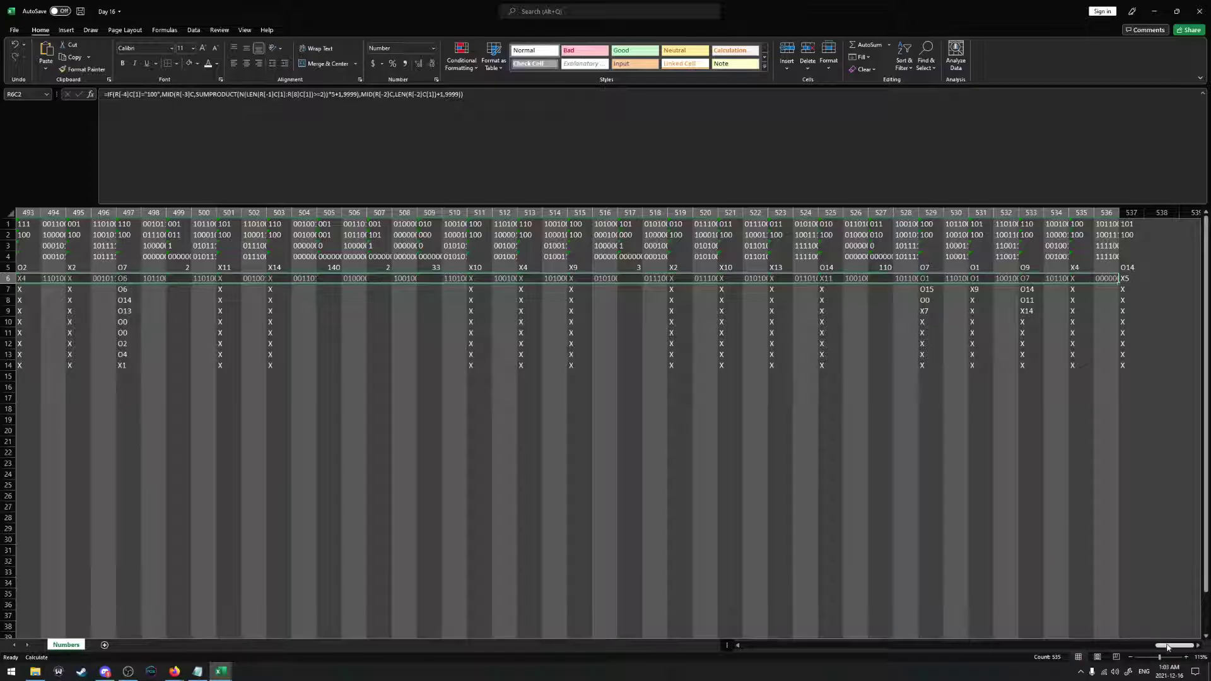
pyautogui.moveTo(1166, 646); pyautogui.dragTo(1020, 647)
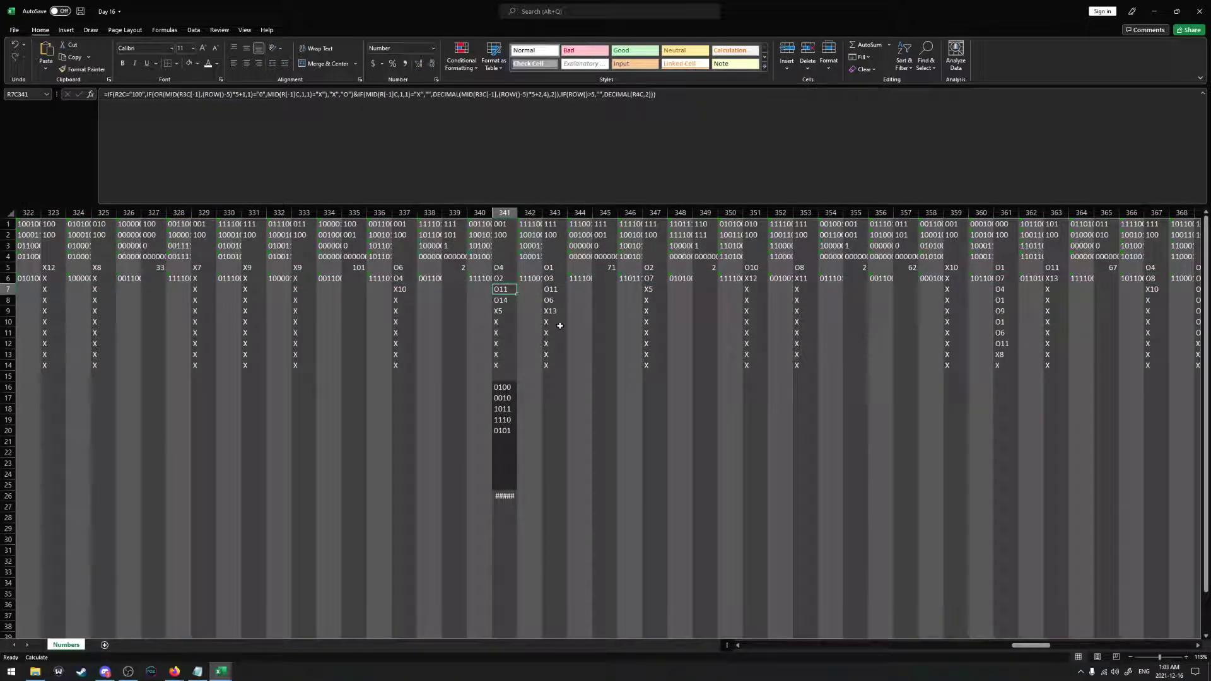
# Copy the rows 16–26 decoding formulas from column 341 right through column 537
pyautogui.click(501, 386)
pyautogui.moveTo(499, 377); pyautogui.dragTo(37, 500)
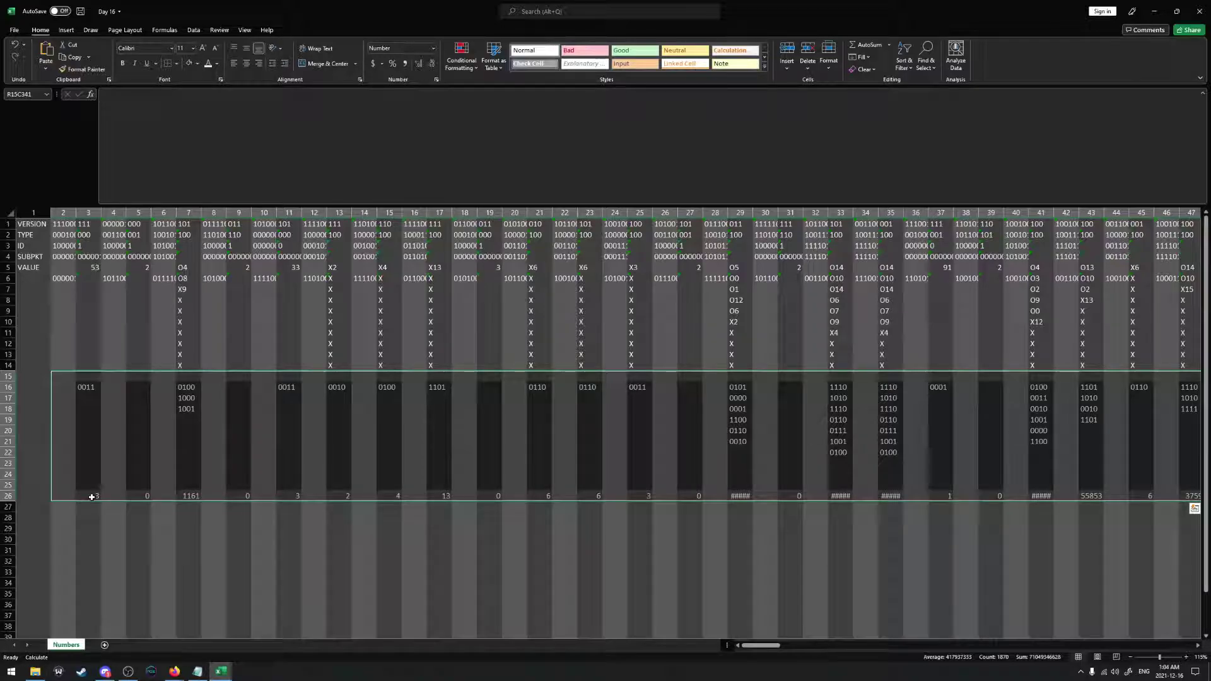
pyautogui.doubleClick(91, 391)
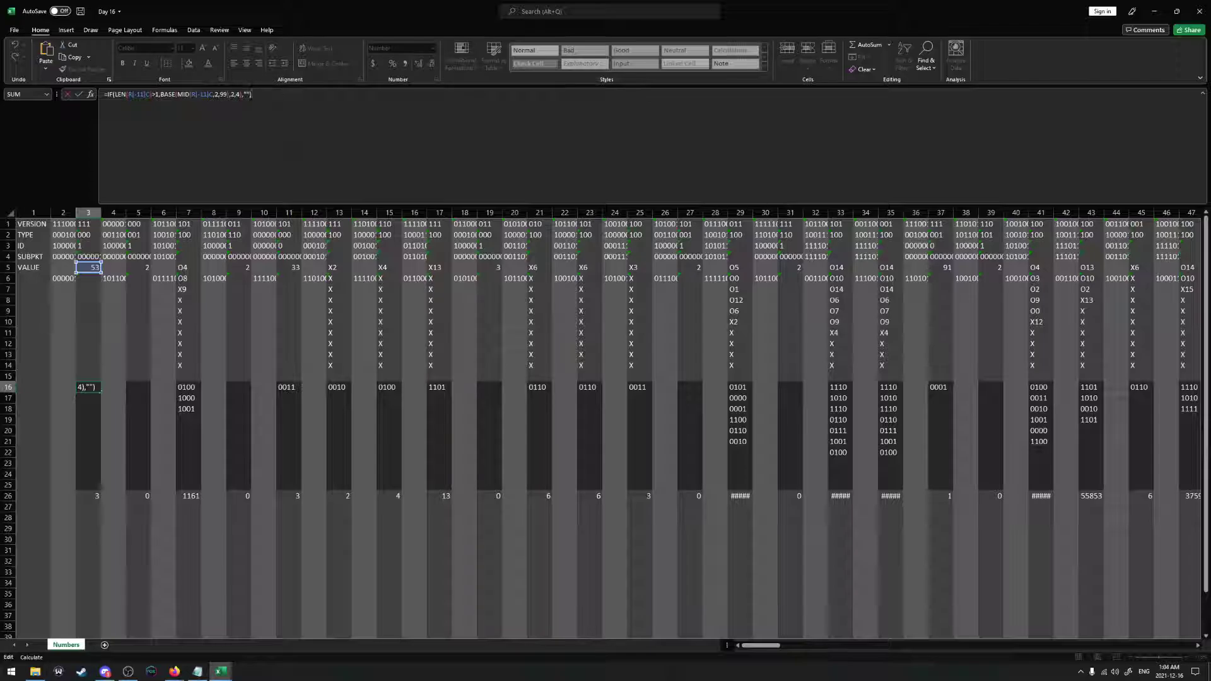
pyautogui.press('Escape')
pyautogui.press('F2')
pyautogui.press('Escape')
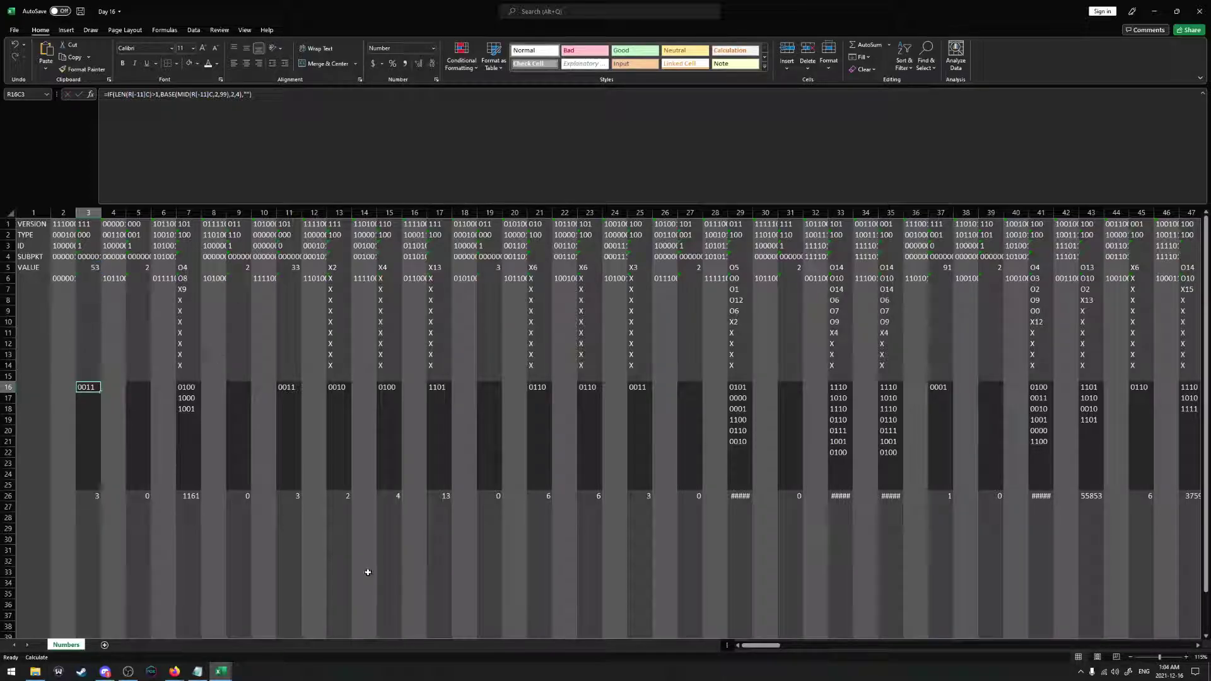
pyautogui.moveTo(764, 648); pyautogui.dragTo(1028, 647)
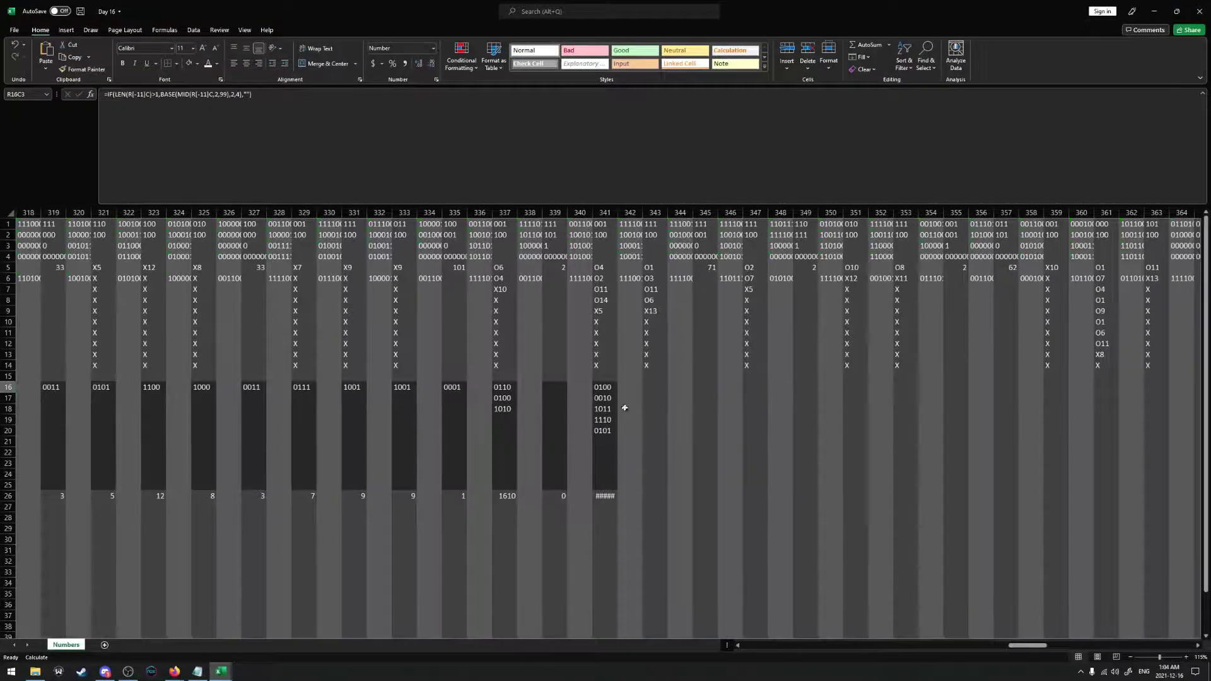
pyautogui.moveTo(605, 387); pyautogui.dragTo(617, 500)
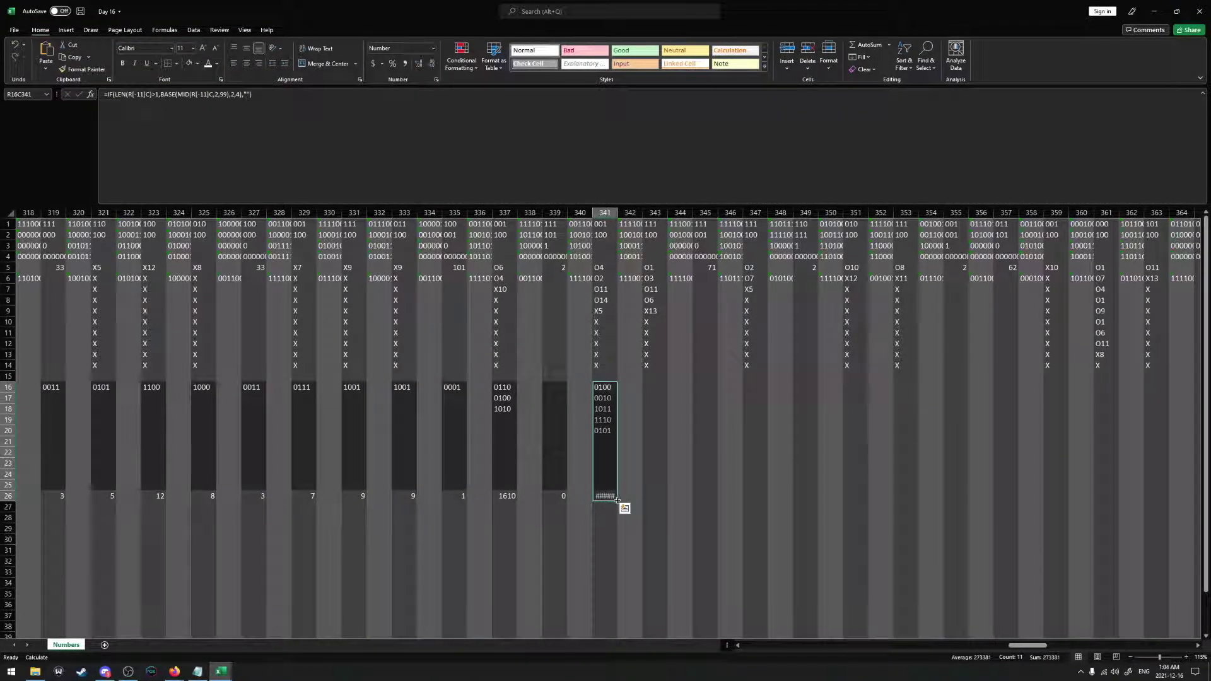
pyautogui.moveTo(616, 499); pyautogui.dragTo(1119, 502)
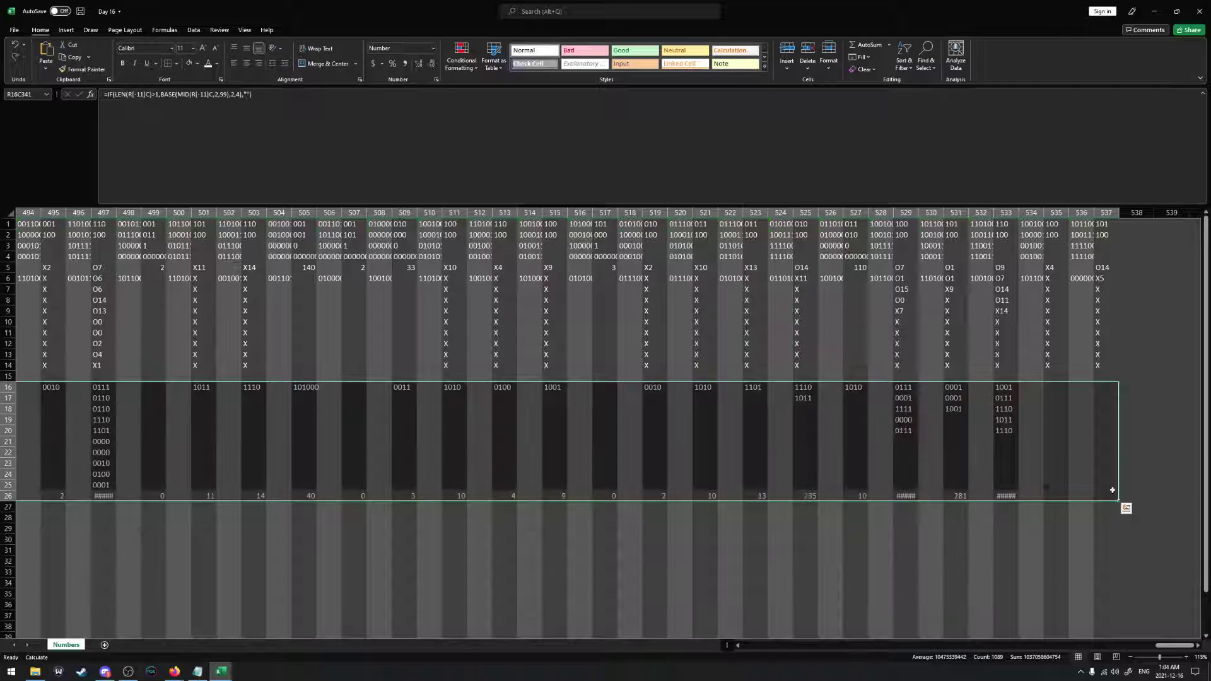
pyautogui.moveTo(1166, 646); pyautogui.dragTo(571, 621)
# Hide rows 27–39
pyautogui.scroll(-1, 54, 481)
pyautogui.click(8, 475)
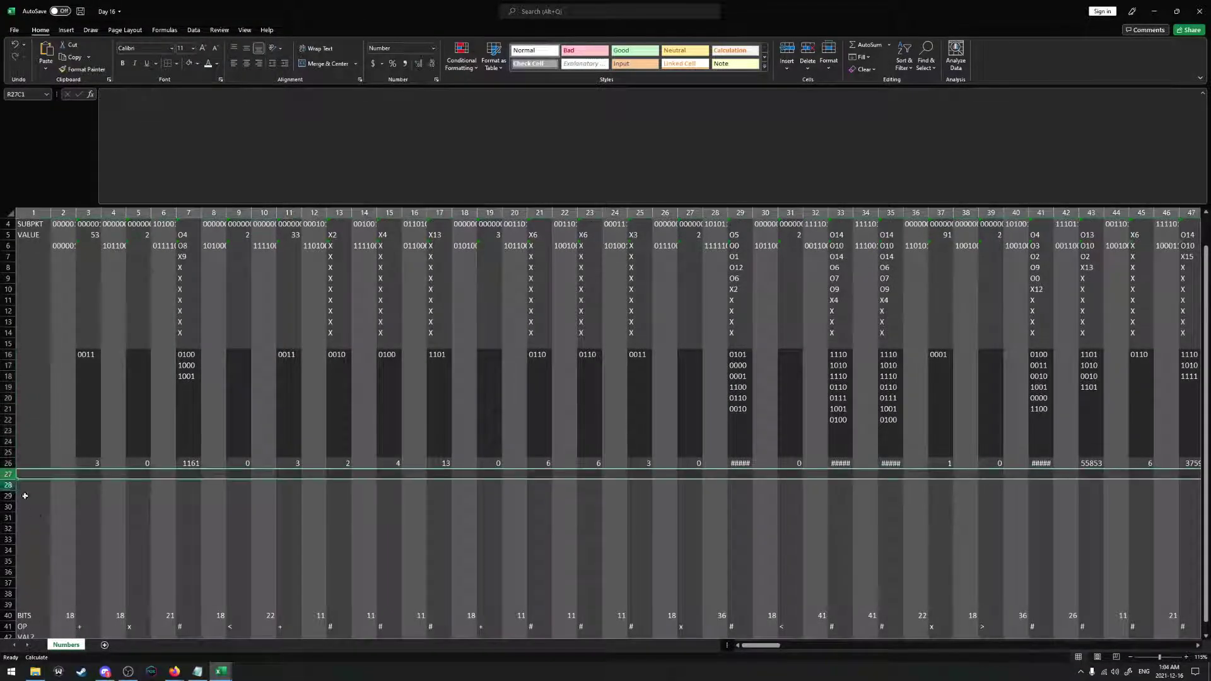
pyautogui.scroll(-2, 25, 496)
pyautogui.keyDown('shift'); pyautogui.click(8, 540); pyautogui.keyUp('shift')
pyautogui.rightClick(9, 540)
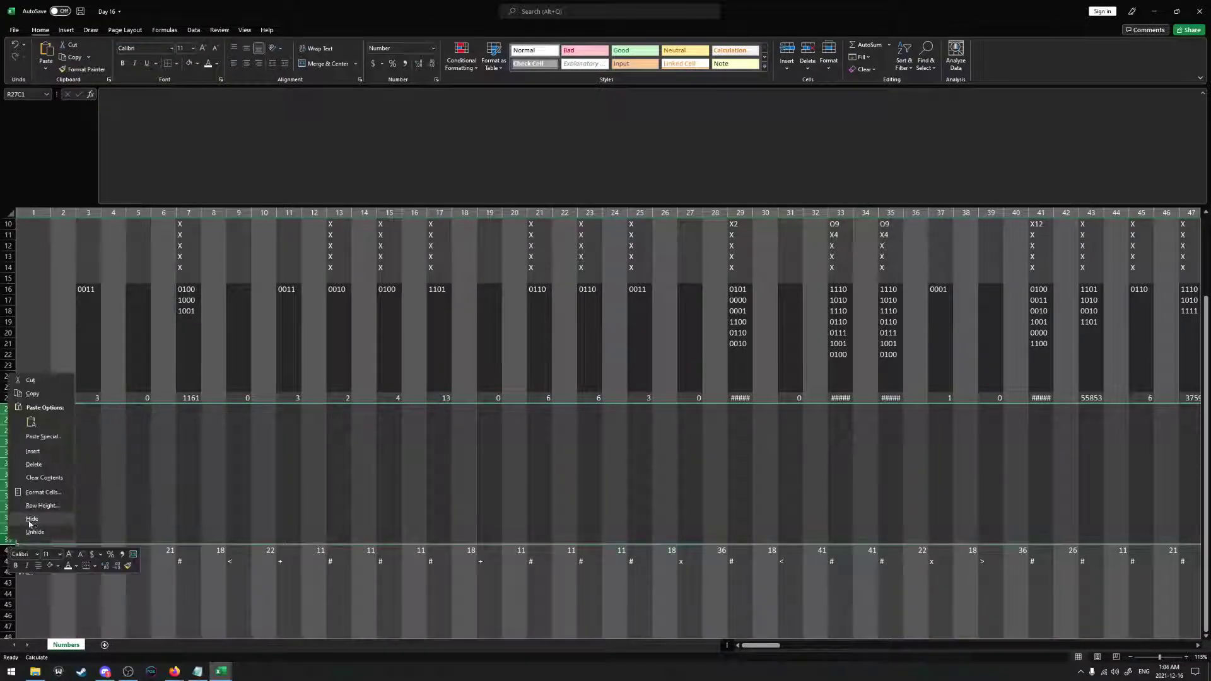
pyautogui.click(32, 519)
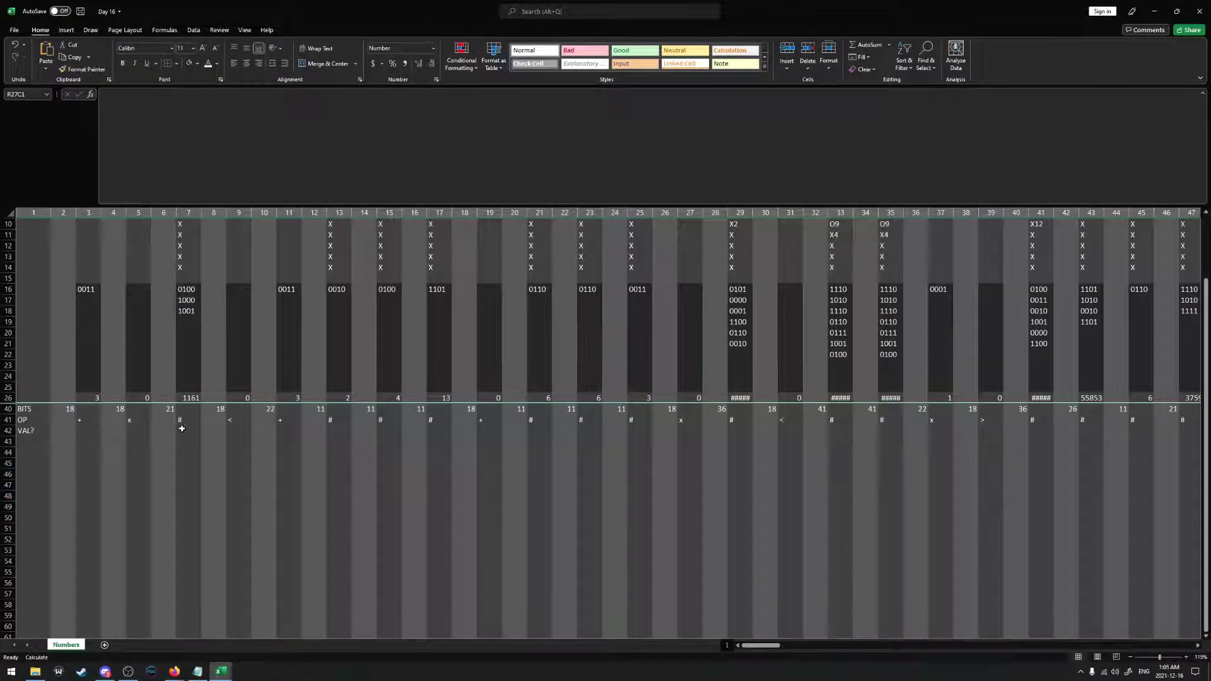
# In R42C3 enter =IF(R[-1]C="#",R[-16]C,R[-1]C) and fill it across row 42
pyautogui.click(183, 421)
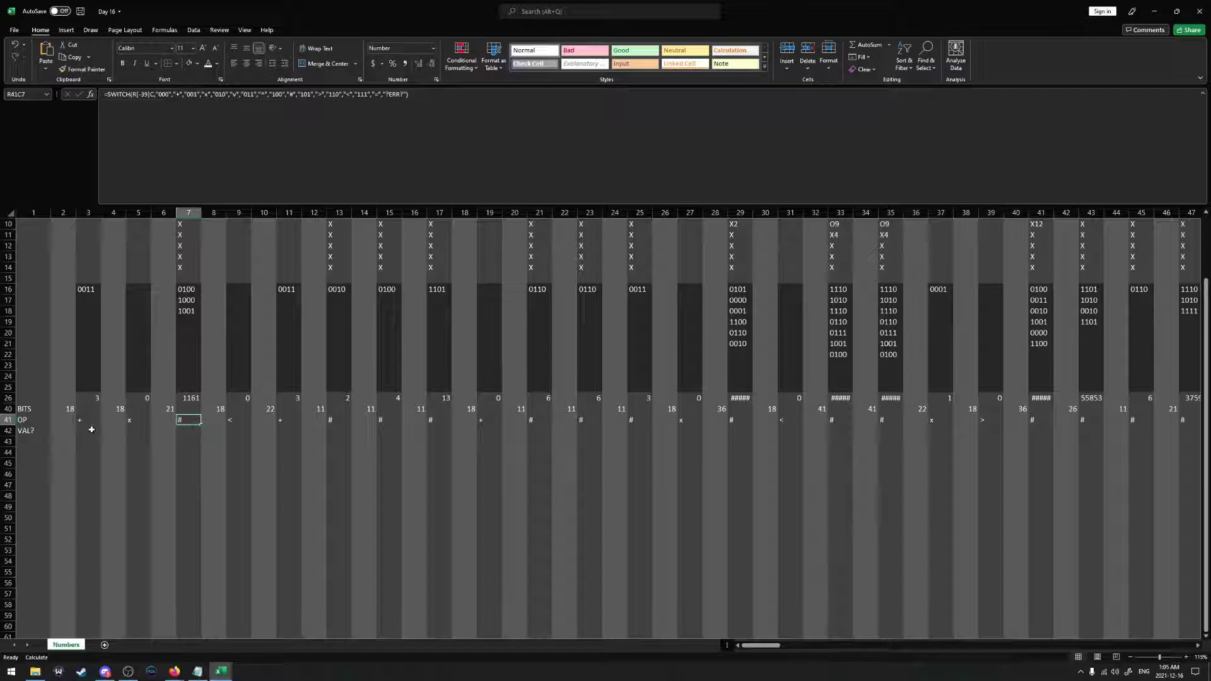
pyautogui.click(91, 429)
pyautogui.press('F2')
pyautogui.write('=IF(')
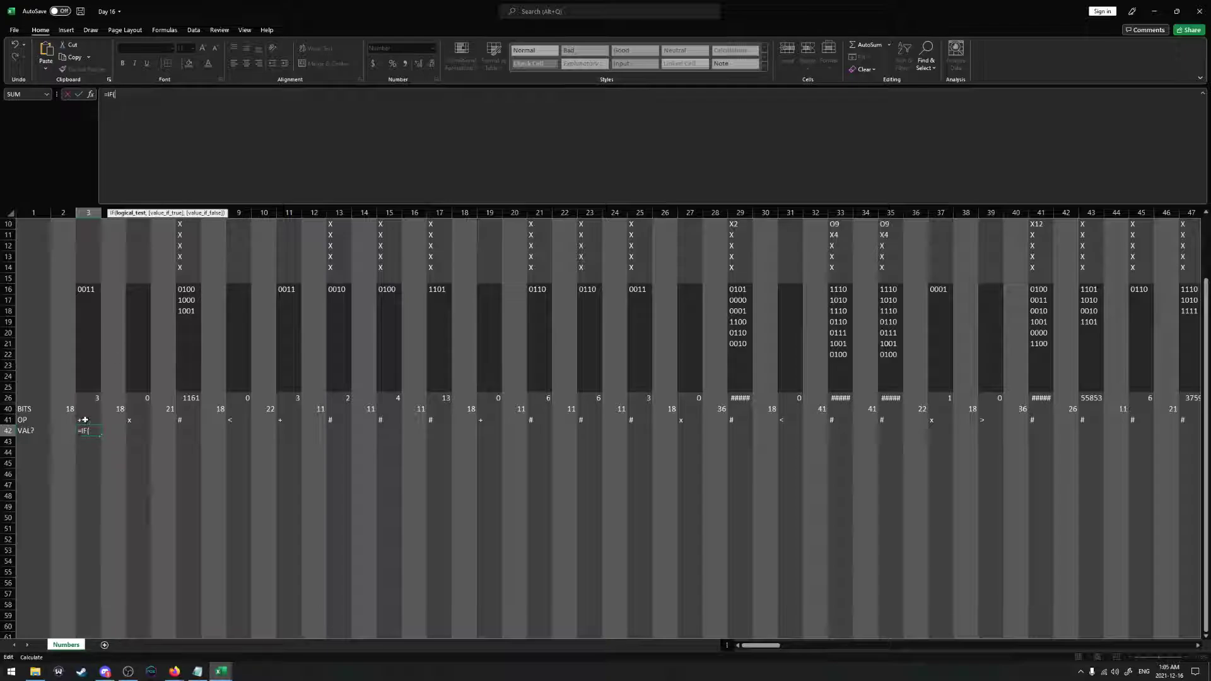
pyautogui.click(88, 420)
pyautogui.write('="#"')
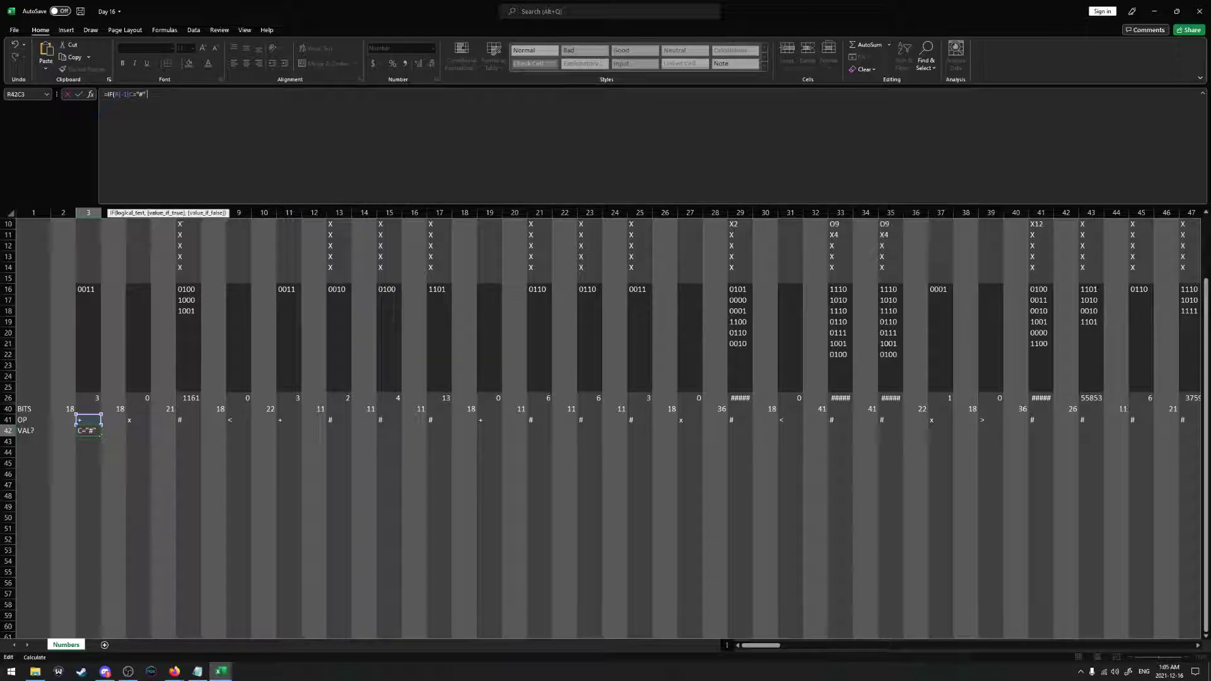
pyautogui.write(',')
pyautogui.click(88, 398)
pyautogui.write(',')
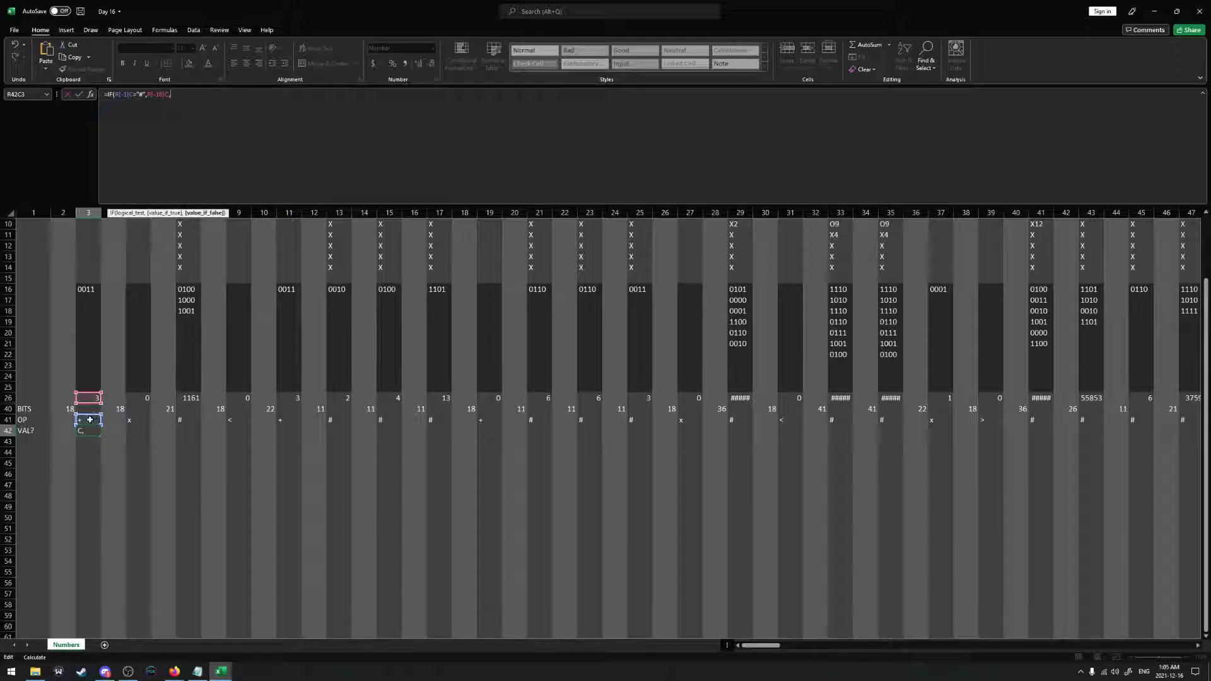
pyautogui.click(90, 420)
pyautogui.press('Return')
pyautogui.moveTo(92, 430); pyautogui.dragTo(1110, 443)
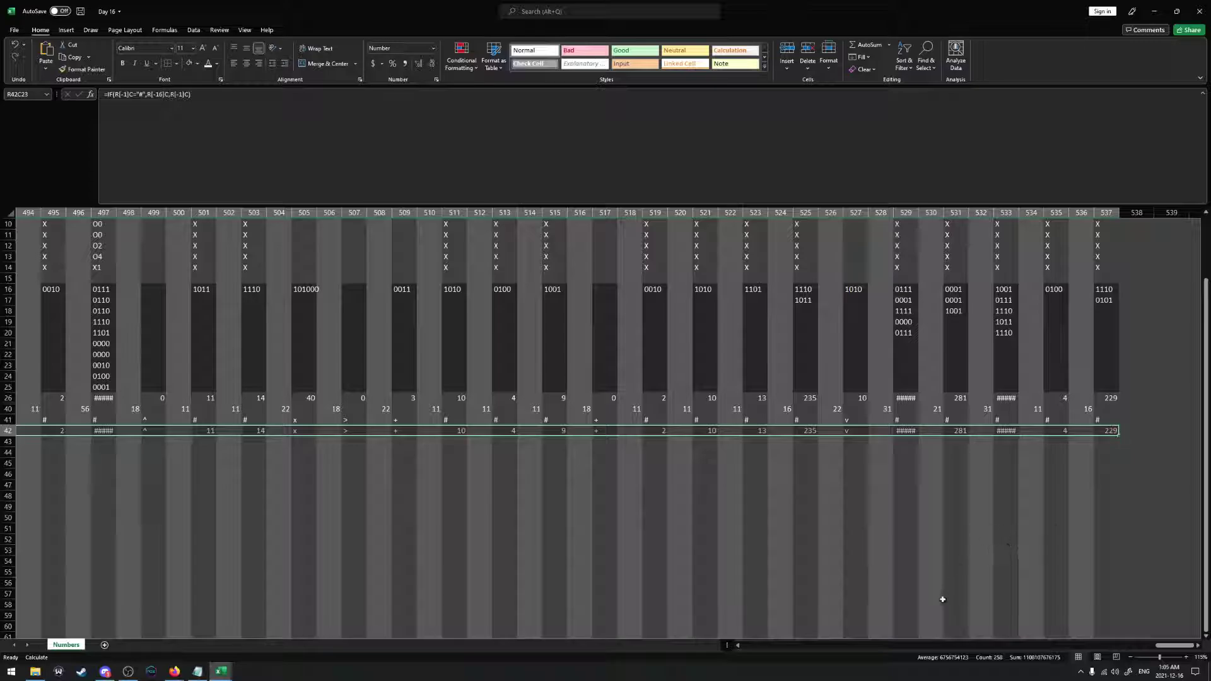
pyautogui.moveTo(1165, 648); pyautogui.dragTo(676, 638)
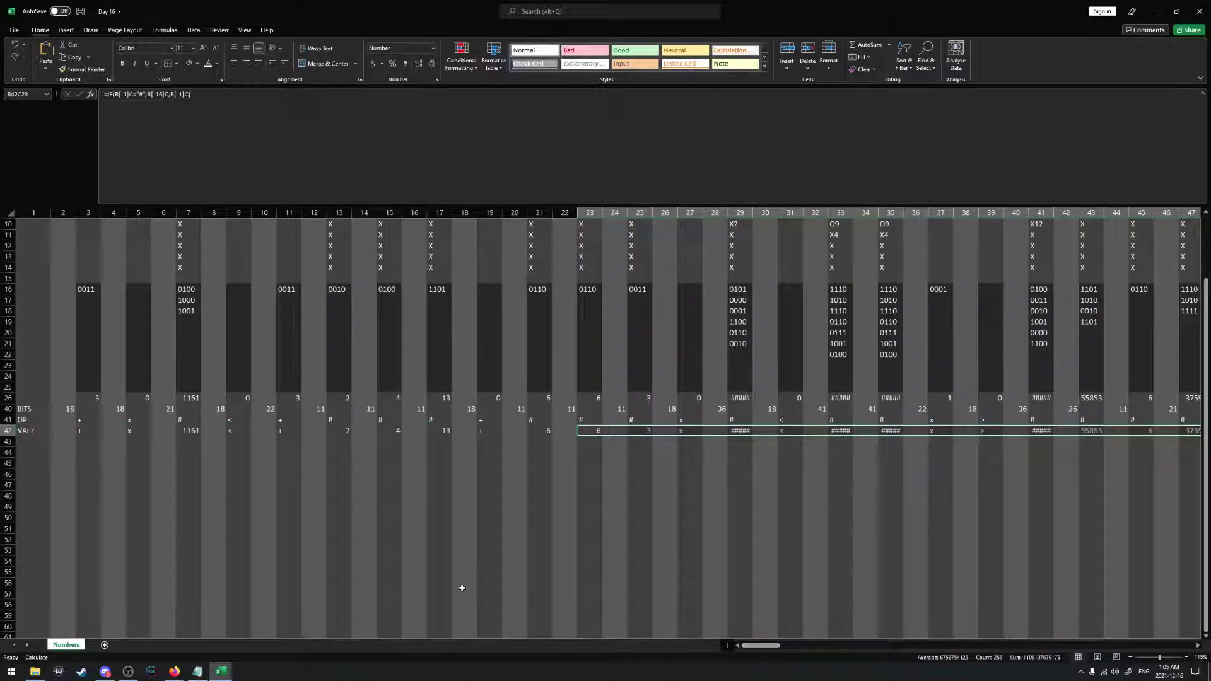
# Make R40C4 add +RC[-2] and fill the running bit total across row 40, reaching 5435
pyautogui.doubleClick(112, 411)
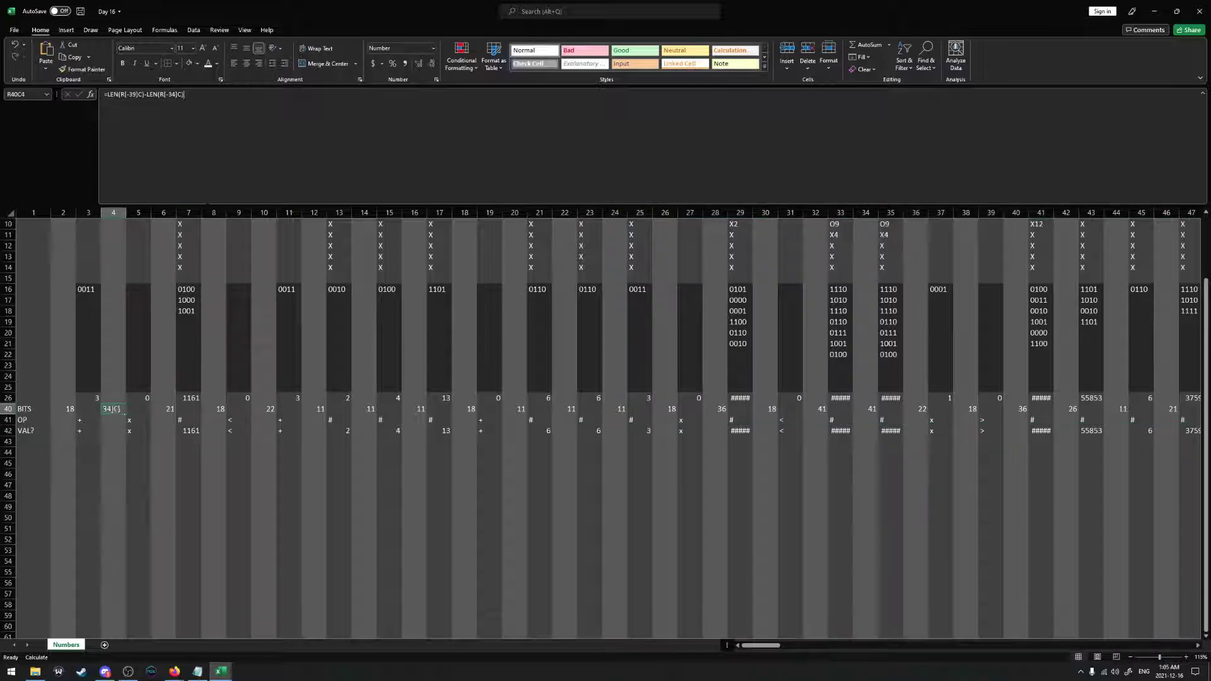
pyautogui.write('+')
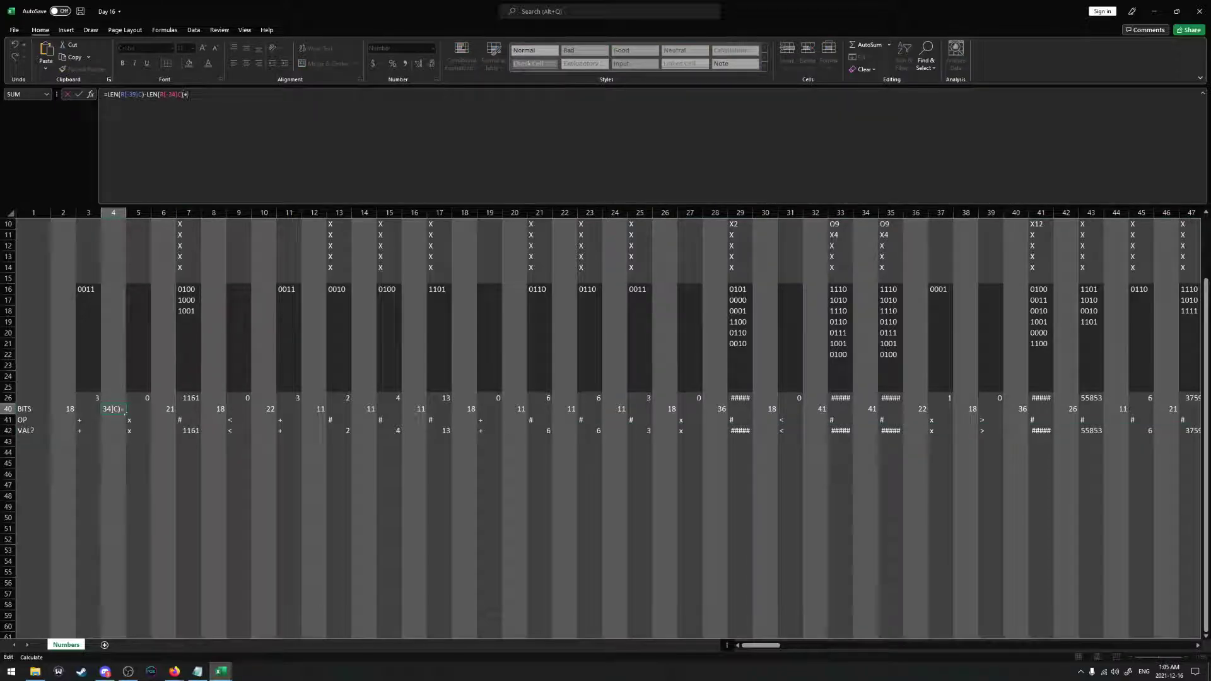
pyautogui.click(63, 412)
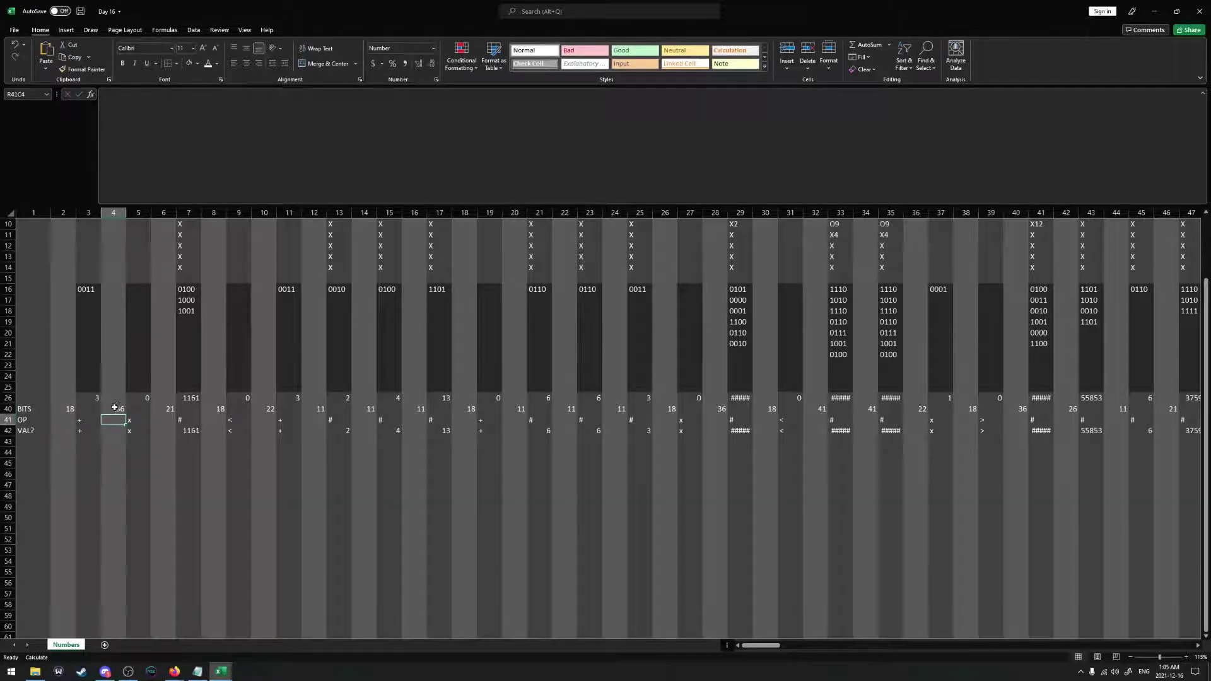
pyautogui.hotkey('ctrl', 'Return')
pyautogui.moveTo(125, 415); pyautogui.dragTo(1120, 413)
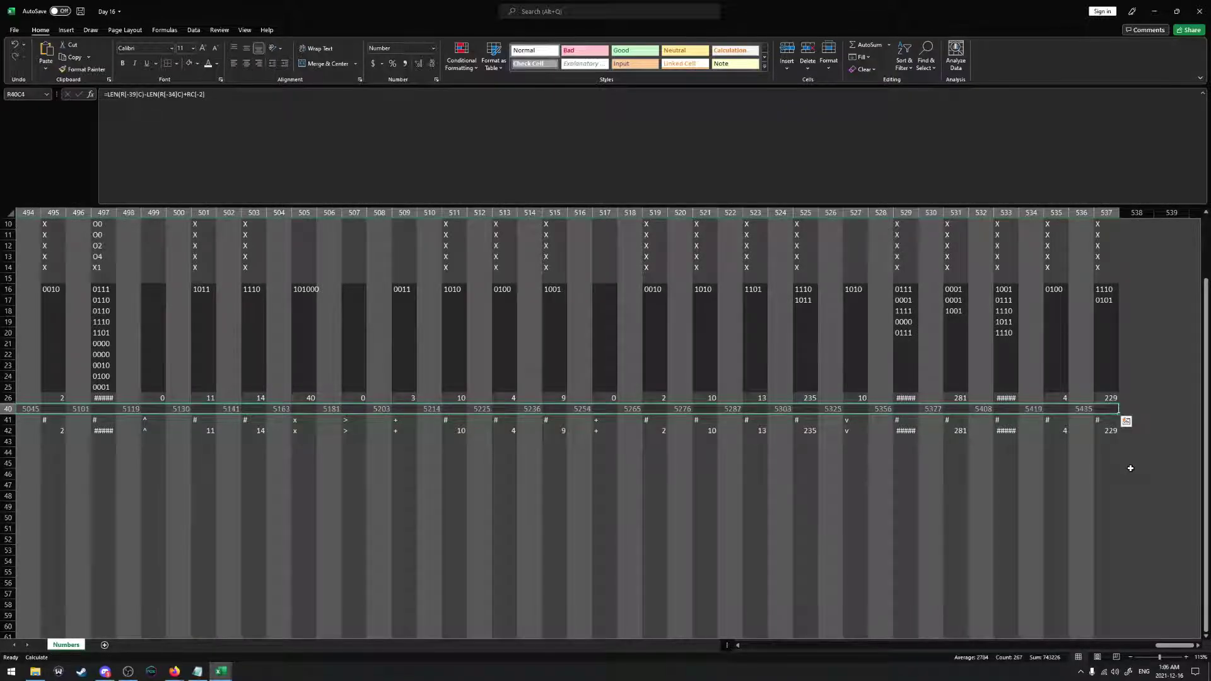
pyautogui.click(1082, 410)
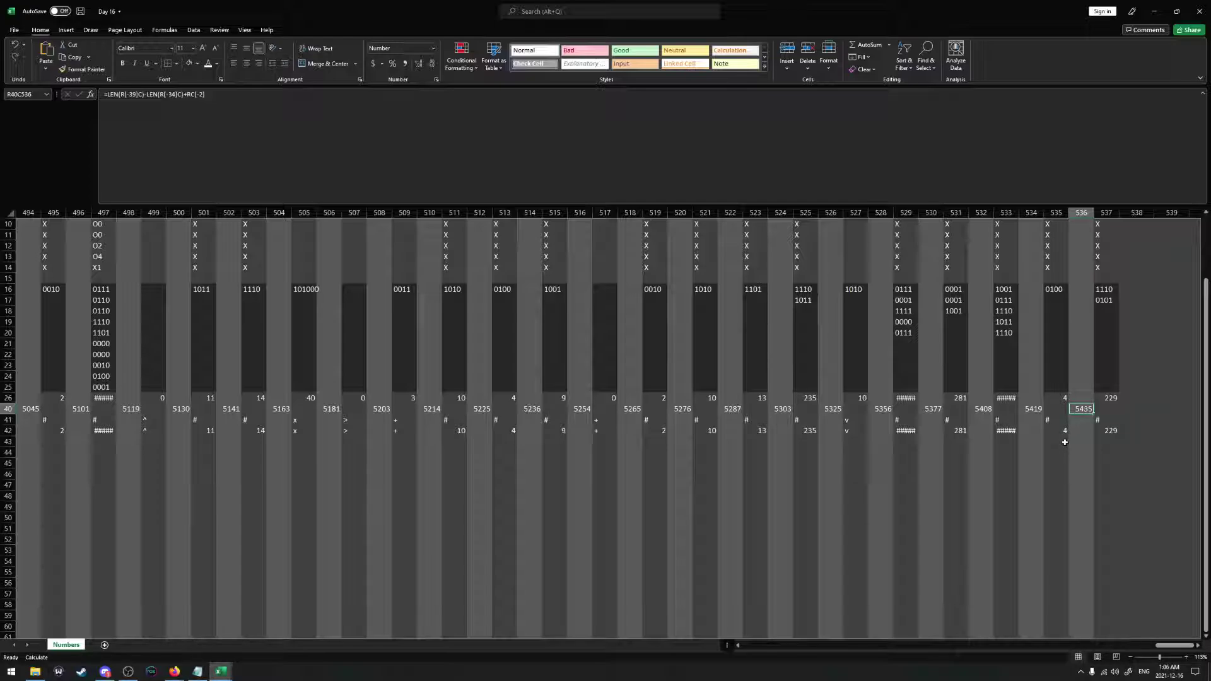
pyautogui.moveTo(1175, 646); pyautogui.dragTo(750, 646)
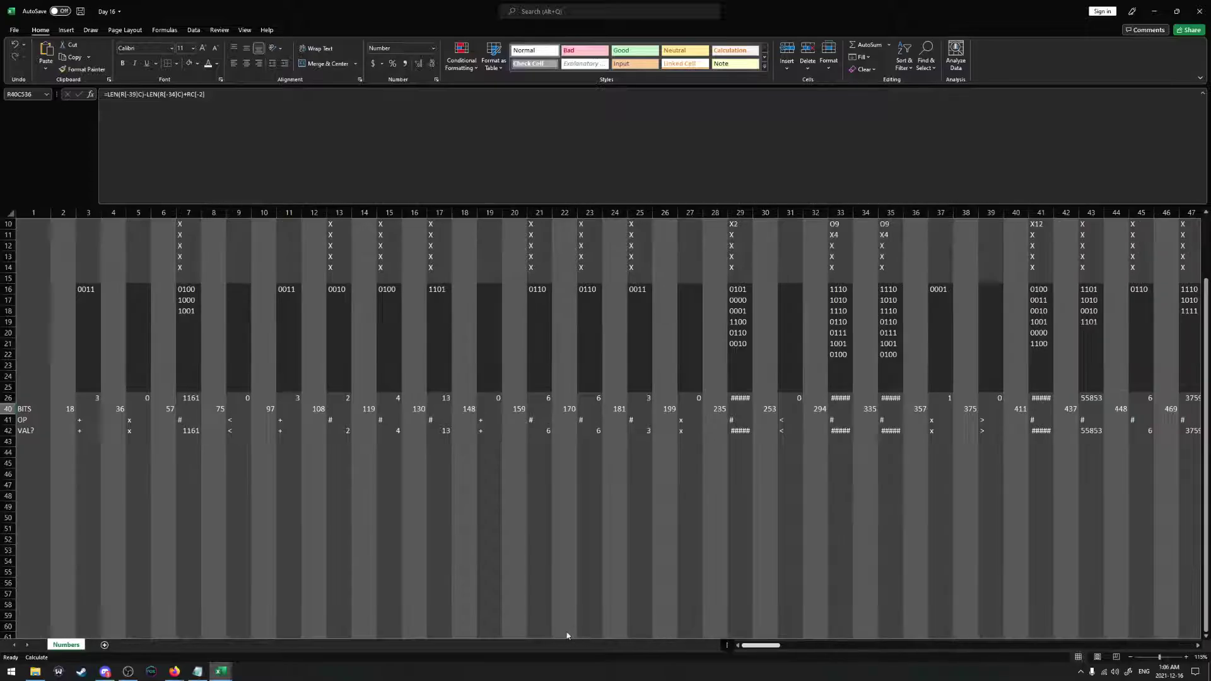
pyautogui.click(56, 410)
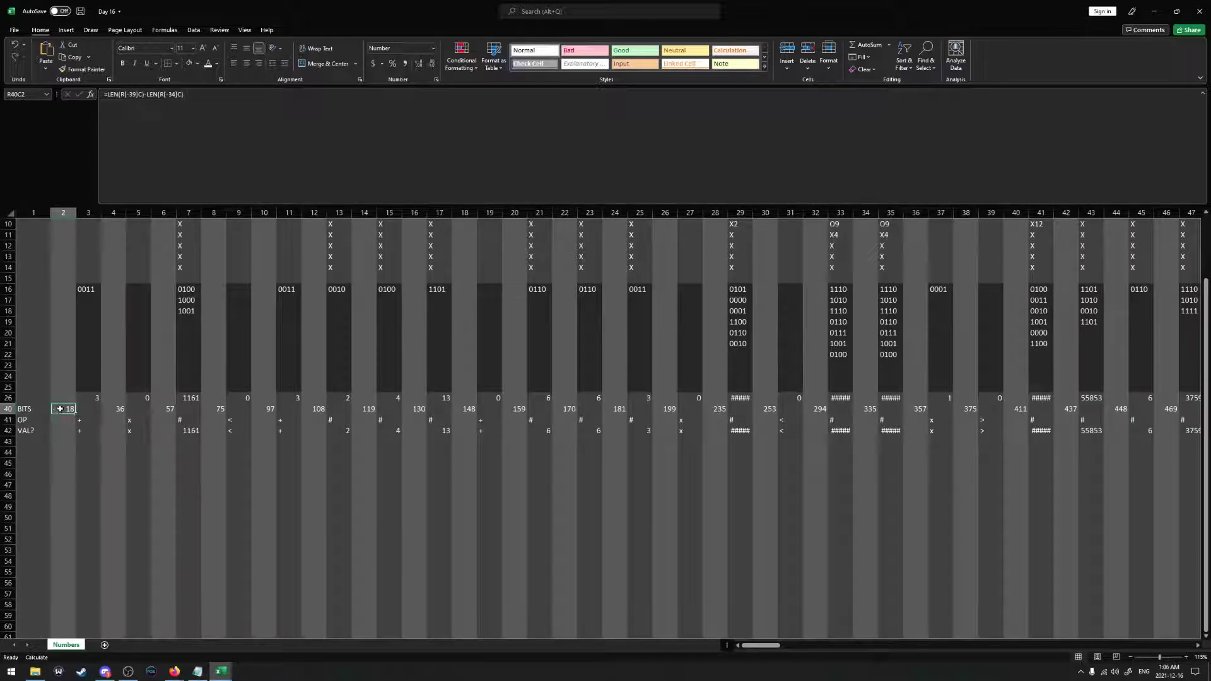
pyautogui.click(33, 442)
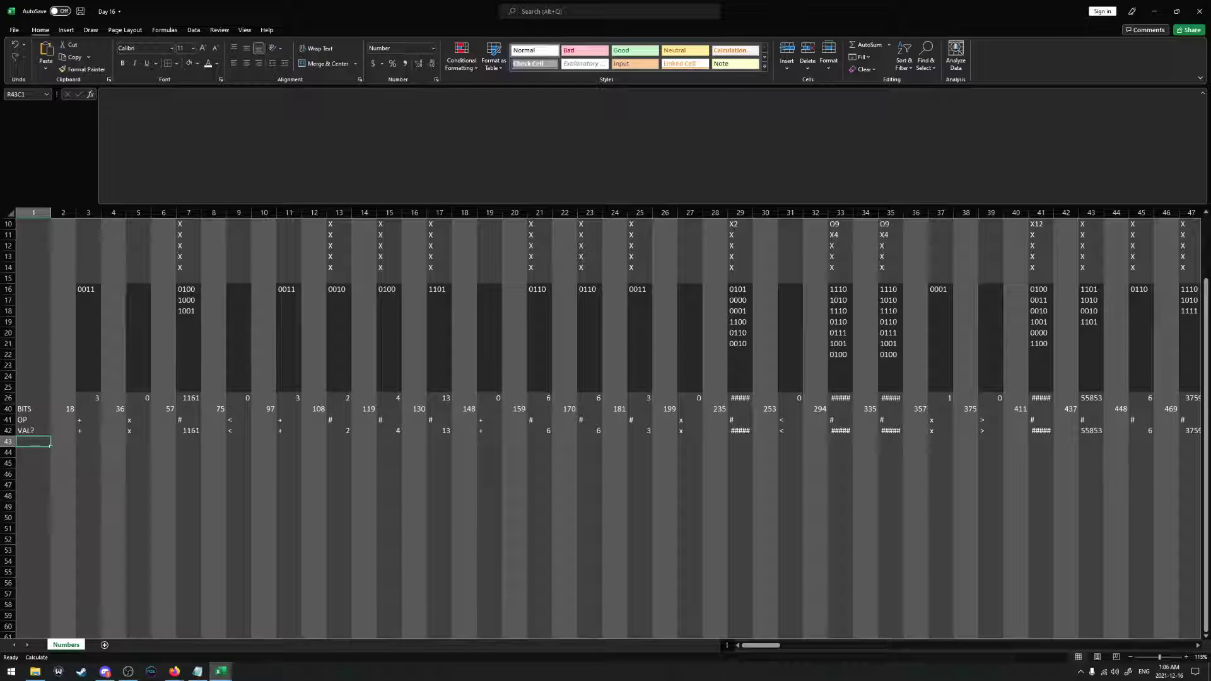
pyautogui.hotkey('alt', 'Tab')
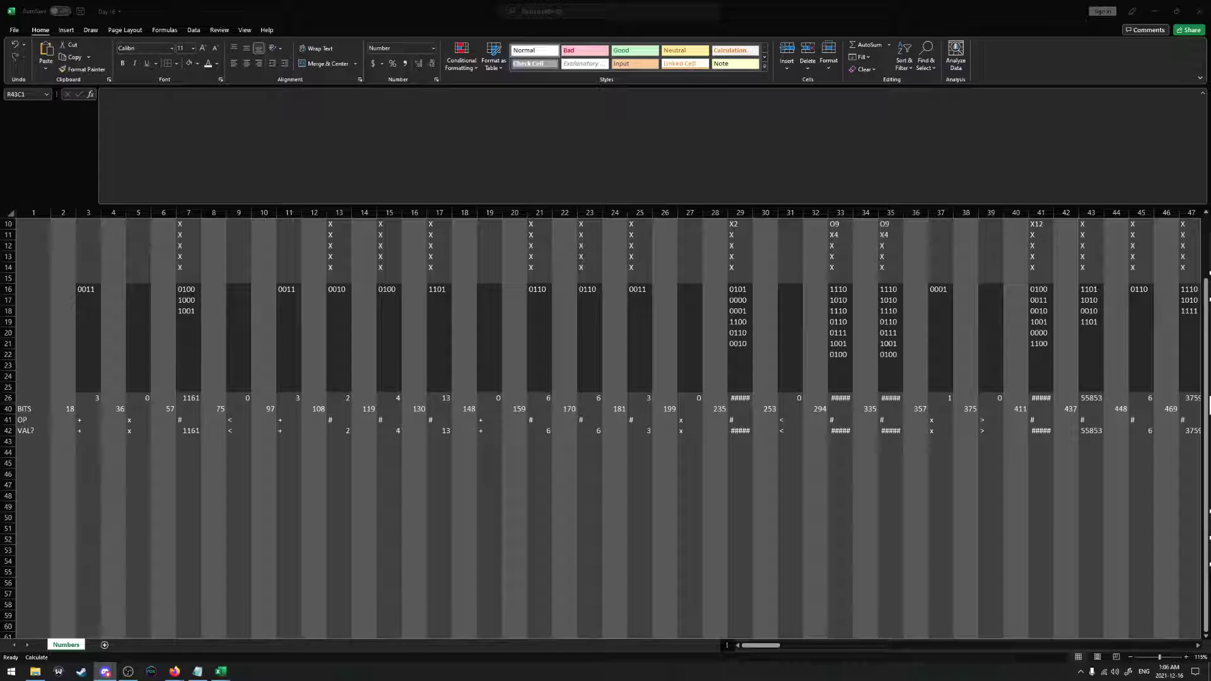
pyautogui.hotkey('alt', 'Tab')
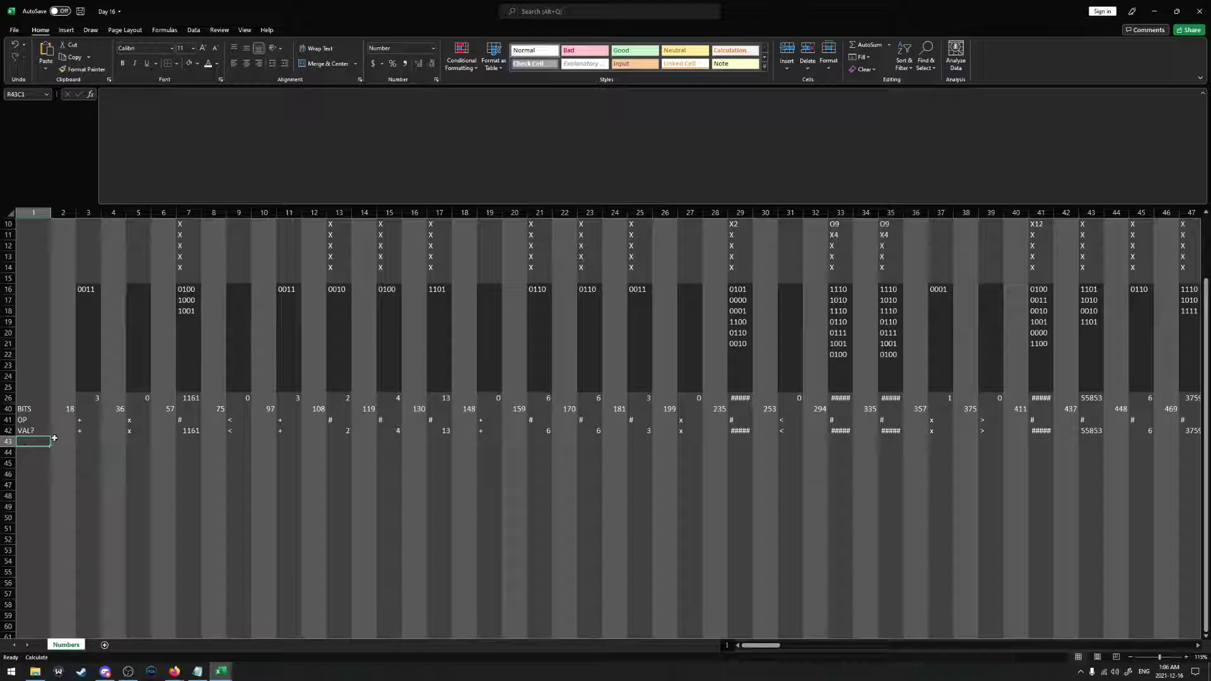
pyautogui.click(80, 429)
pyautogui.click(82, 442)
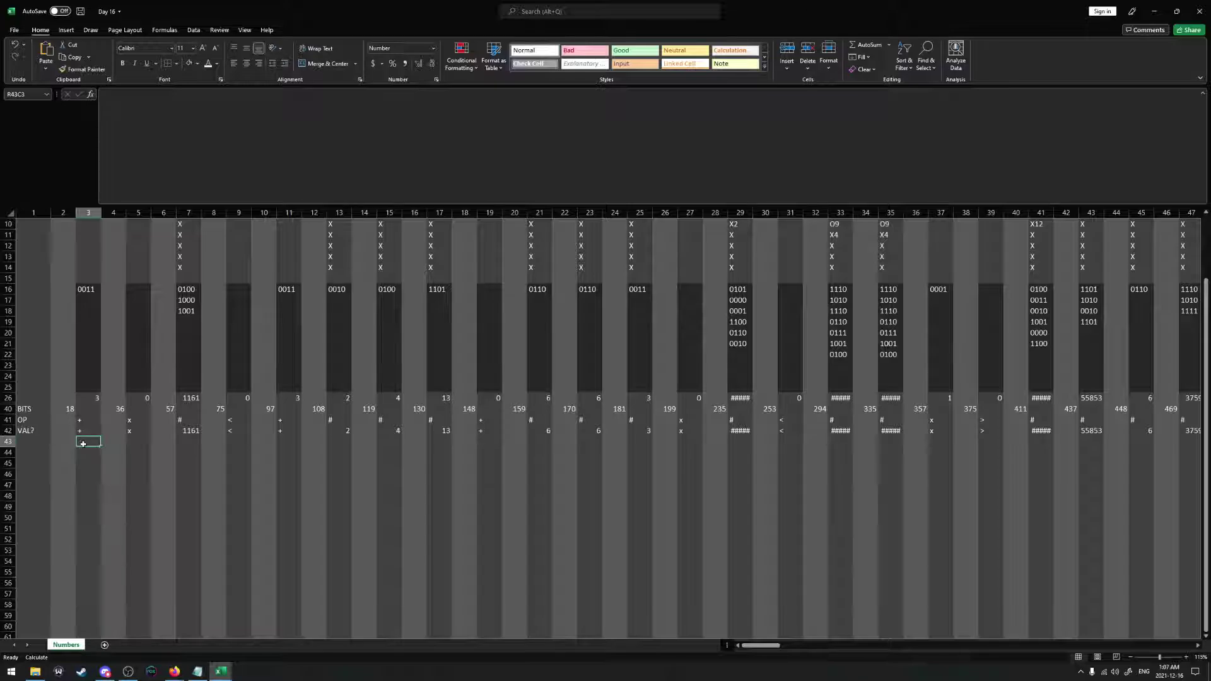
pyautogui.scroll(3, 83, 441)
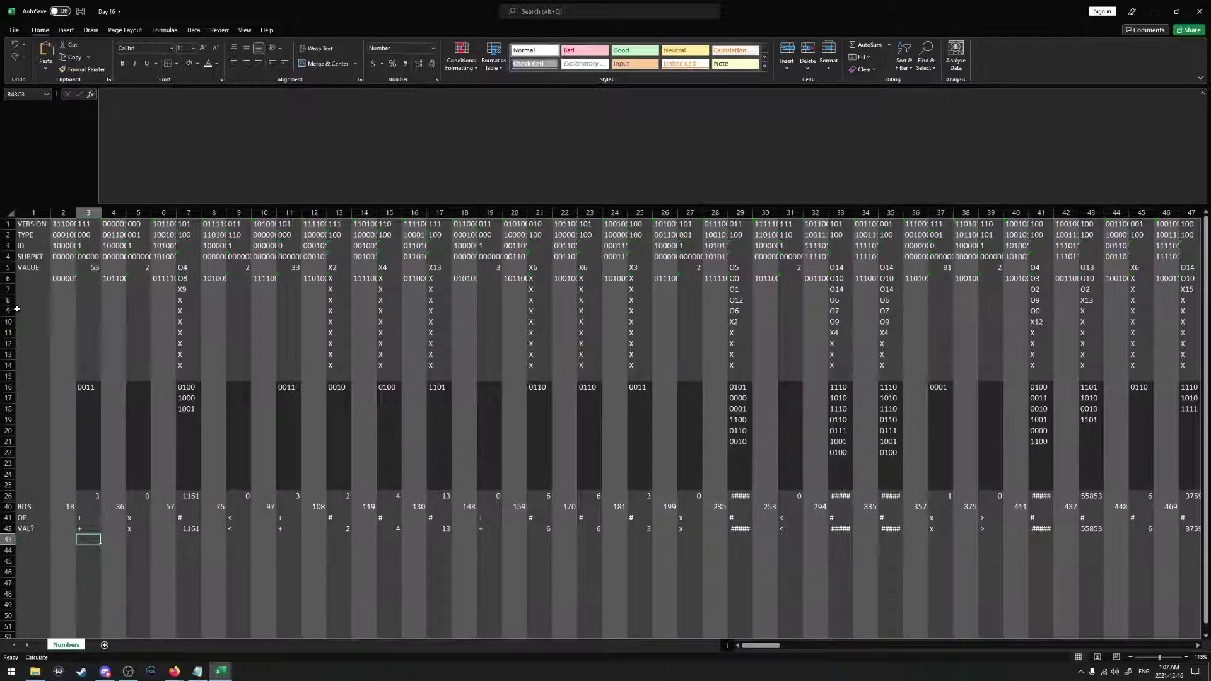
pyautogui.click(9, 289)
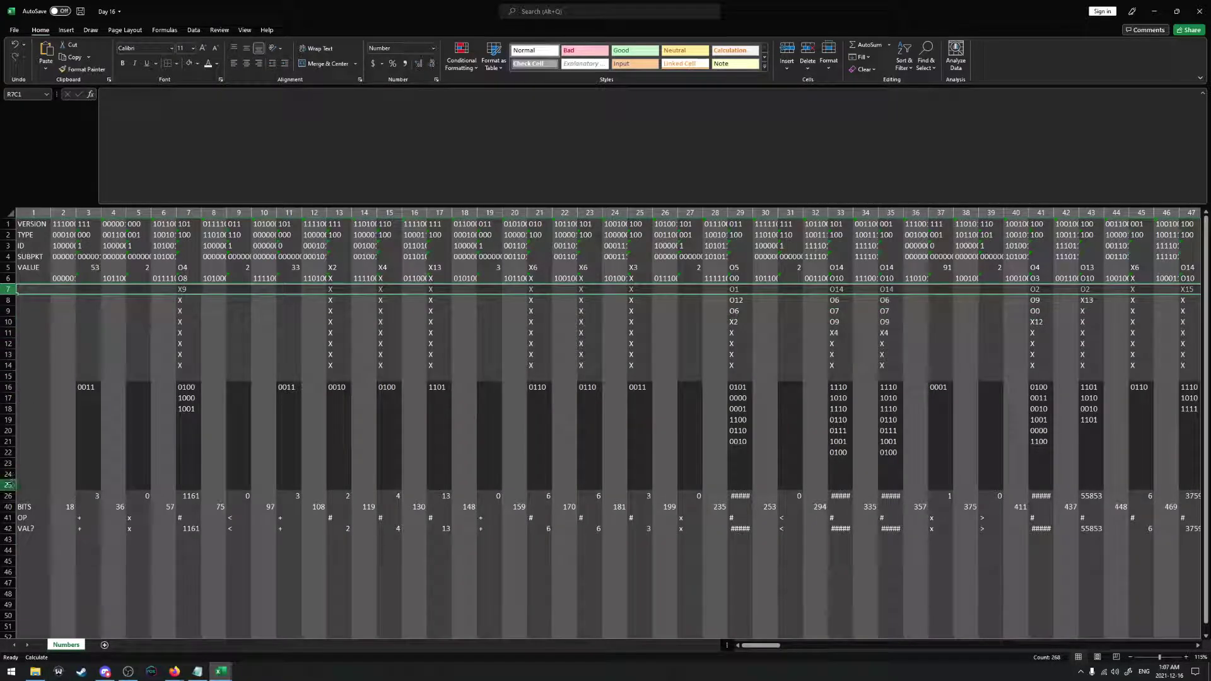
# Hide rows 7–25 so the packet header rows sit above row 26
pyautogui.keyDown('shift'); pyautogui.click(9, 485); pyautogui.keyUp('shift')
pyautogui.rightClick(10, 485)
pyautogui.click(47, 634)
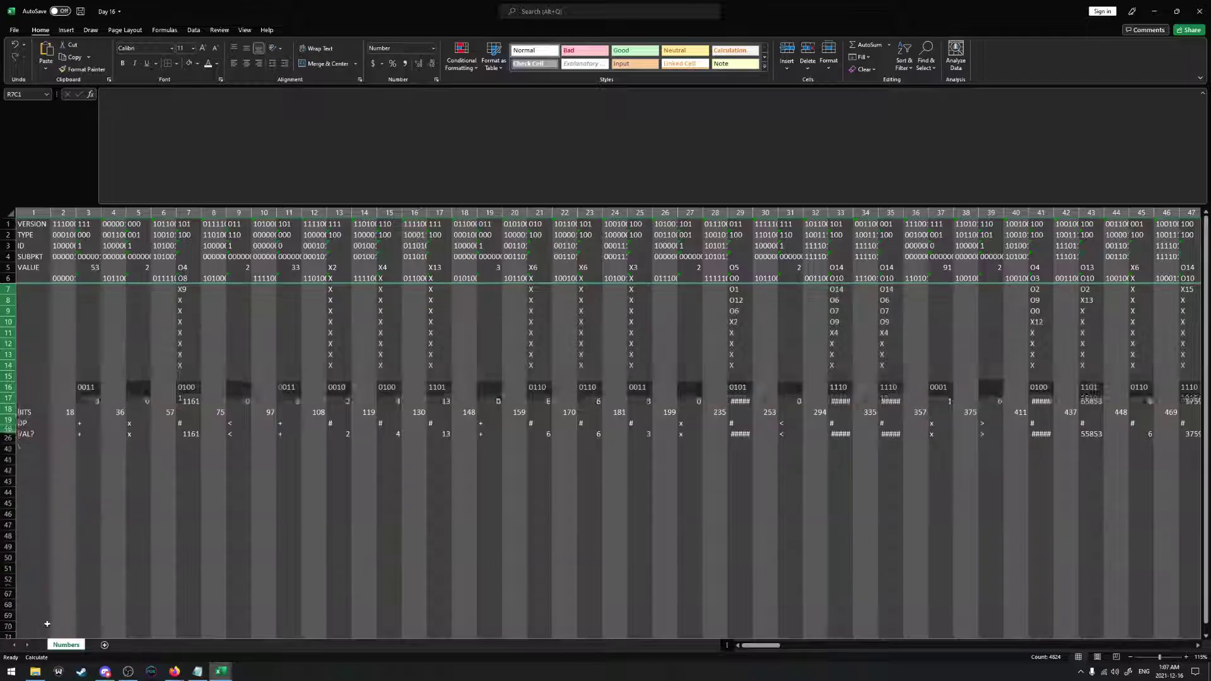
# Review the row 26, VAL? and row 3 packet ID formulas, checking the Notepad format notes
pyautogui.click(89, 290)
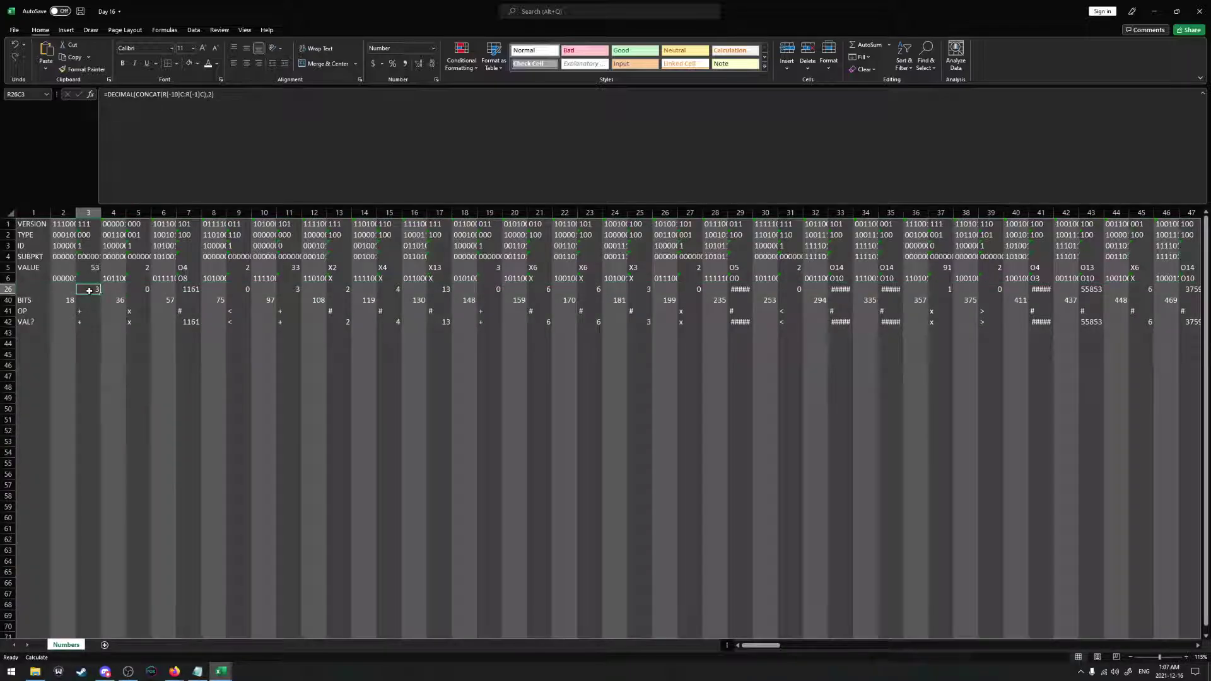
pyautogui.click(87, 335)
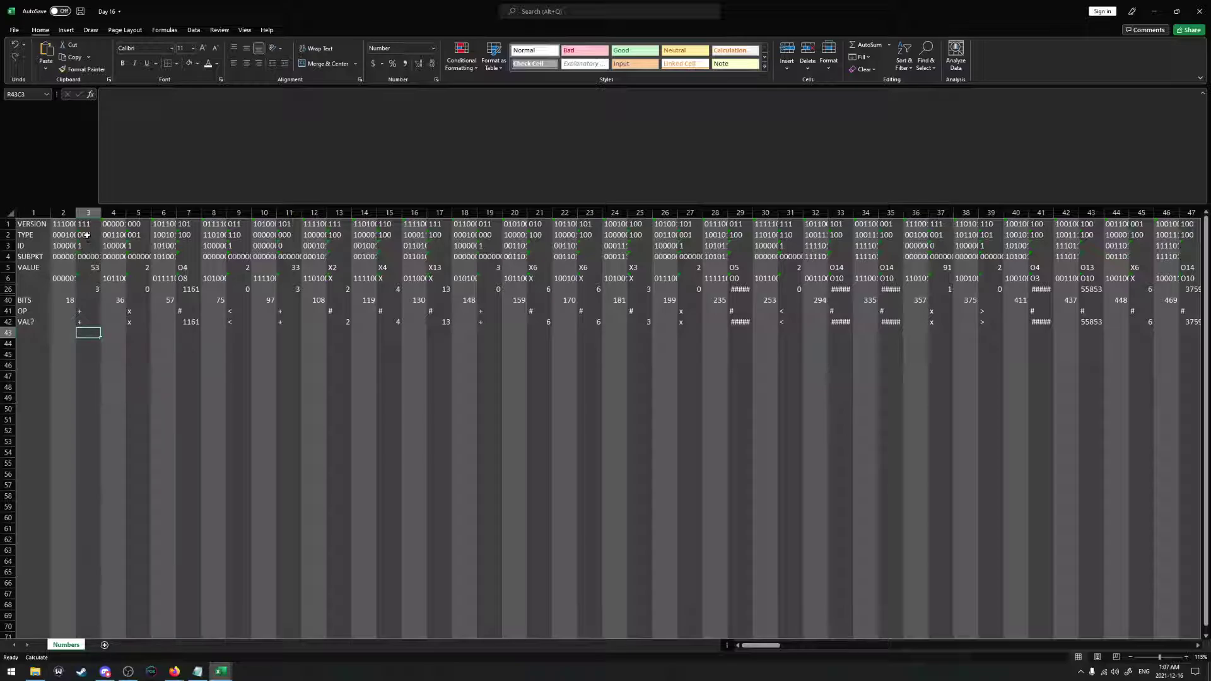
pyautogui.click(82, 322)
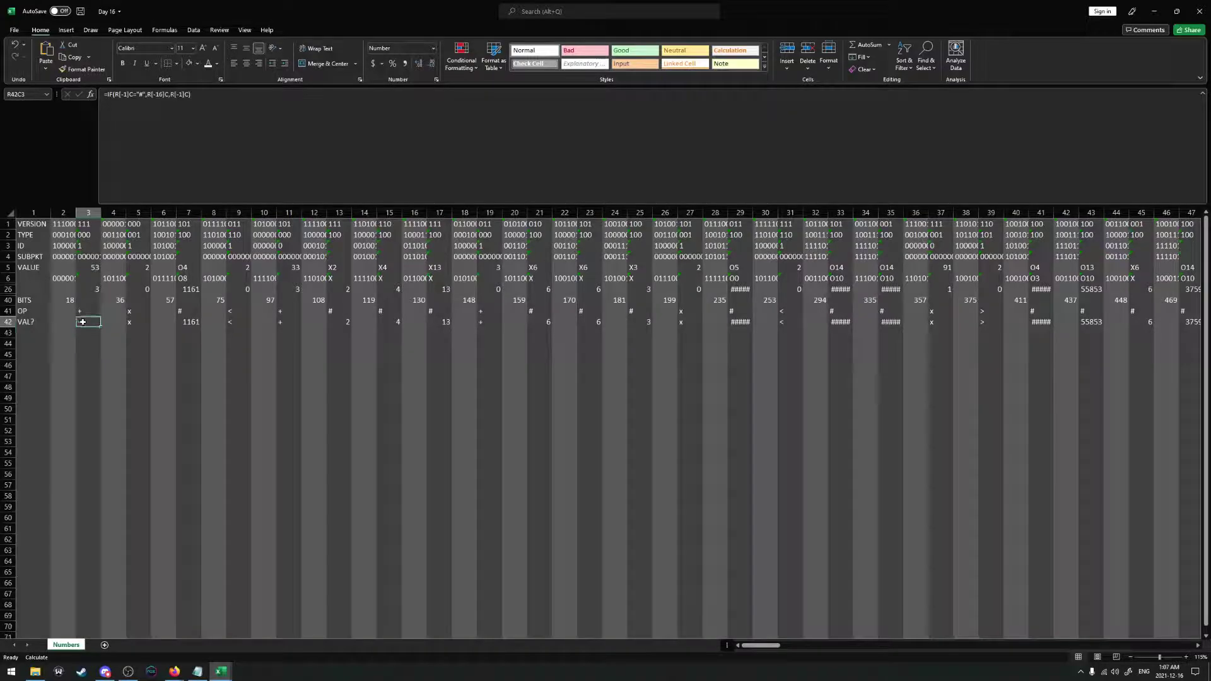
pyautogui.click(86, 246)
pyautogui.click(197, 671)
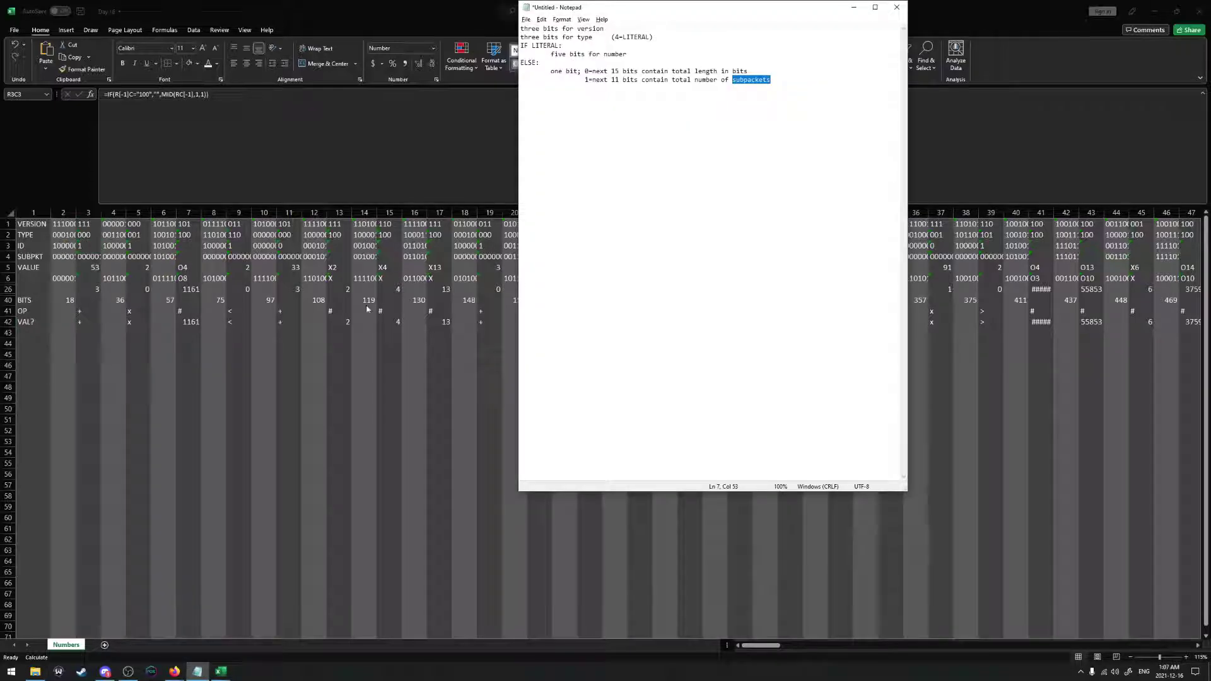
pyautogui.click(83, 329)
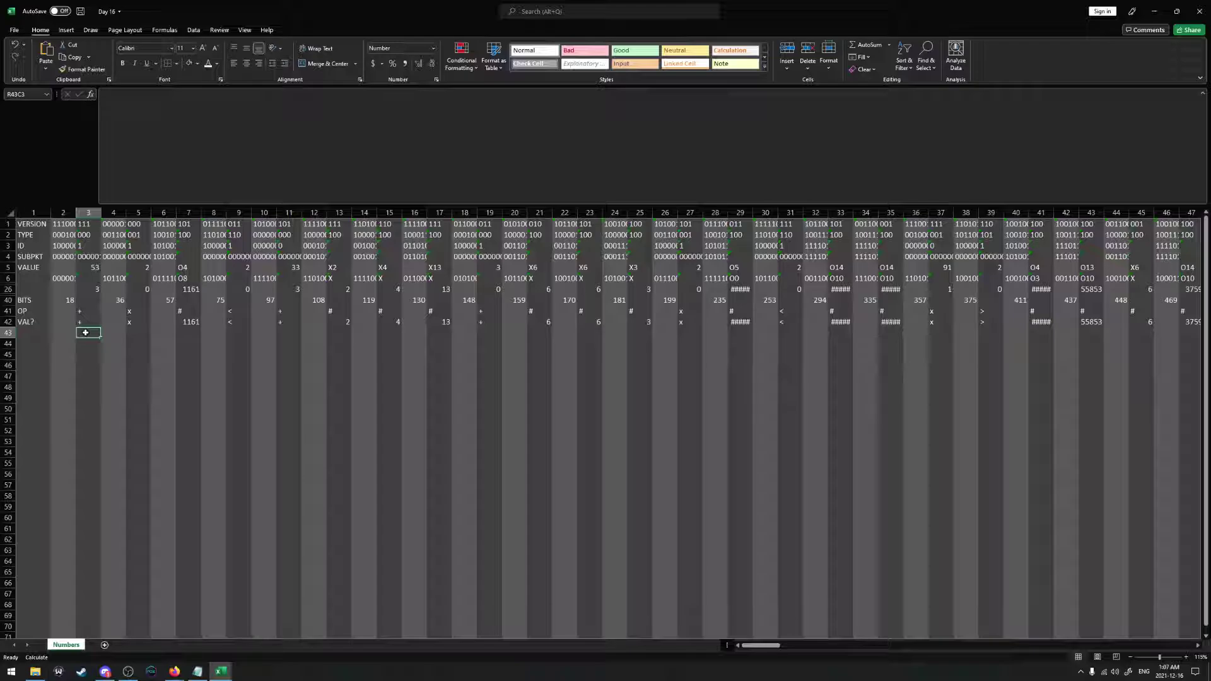
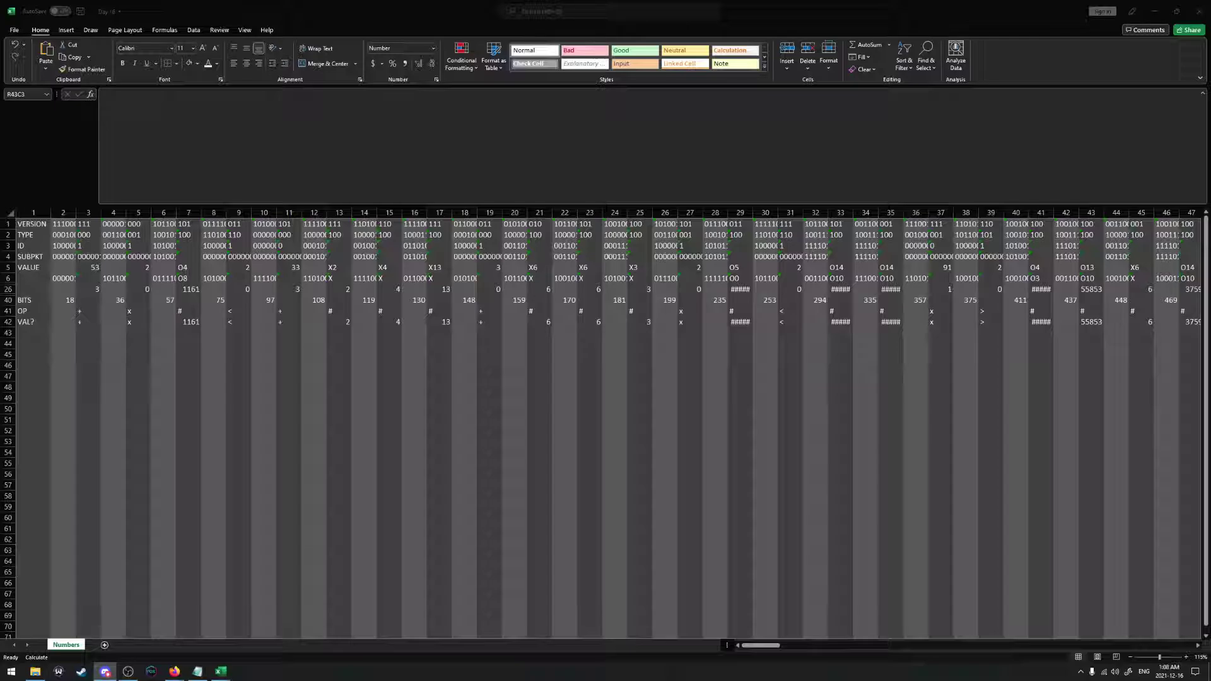
# Enter the label PACKETS in cell R43C1 after checking the column-3 VALUE formula
pyautogui.click(80, 332)
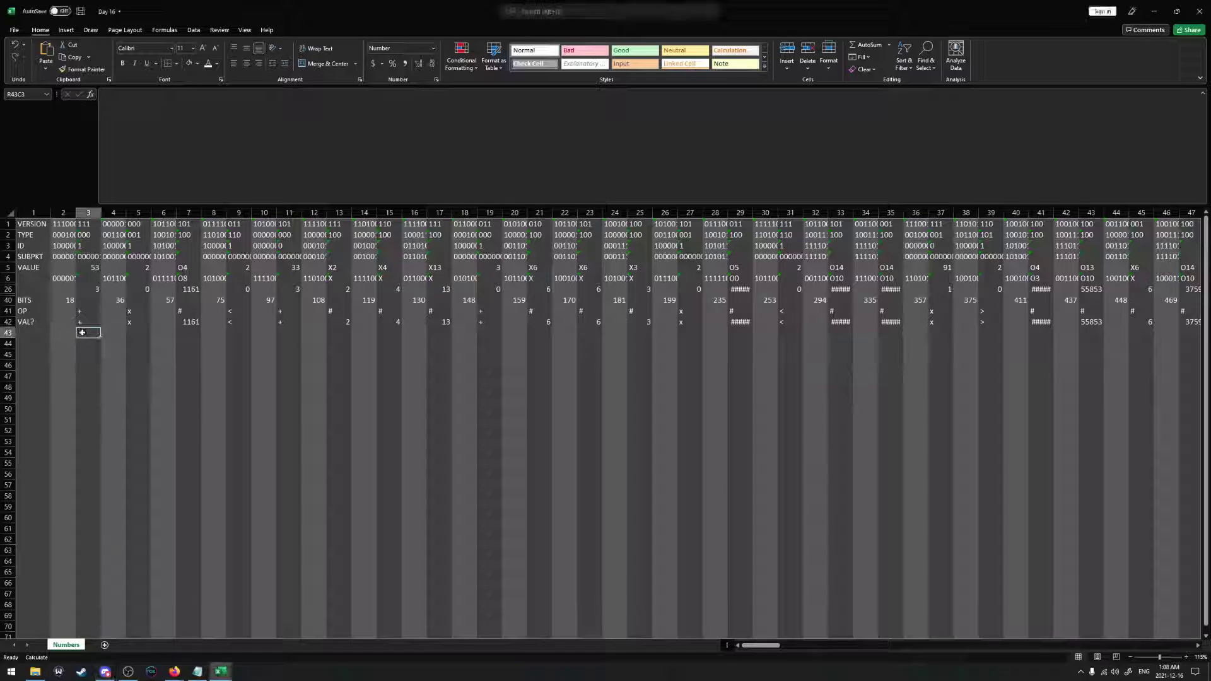
pyautogui.click(88, 268)
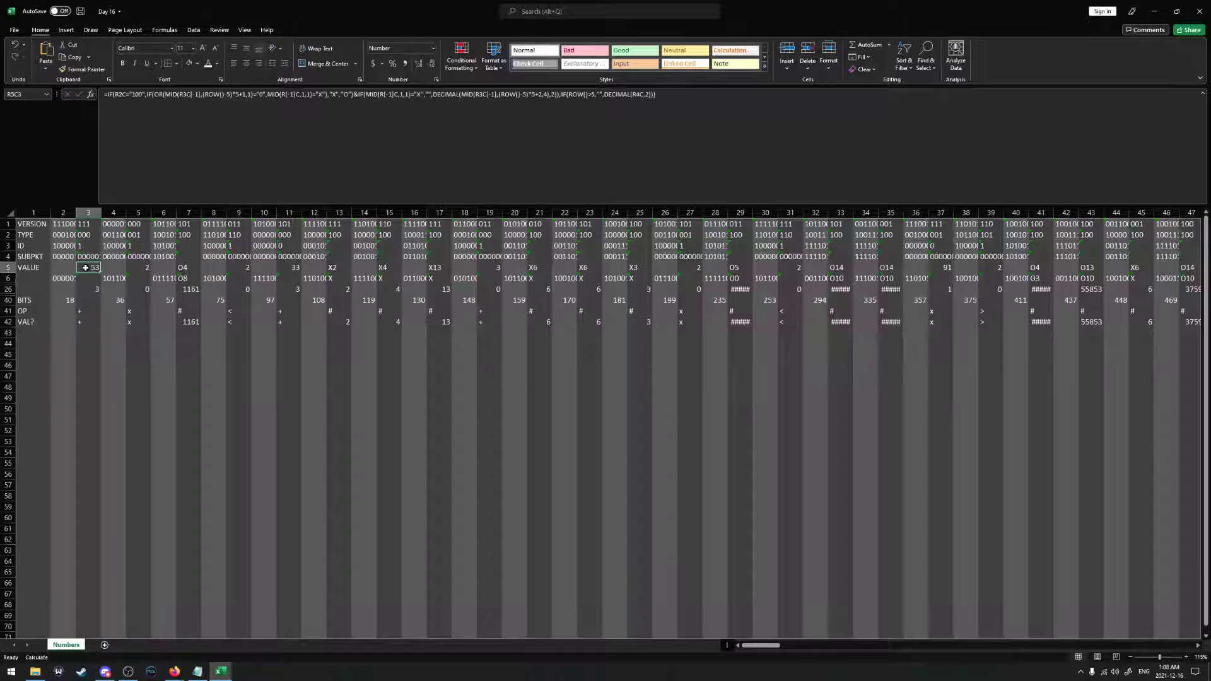
pyautogui.click(88, 333)
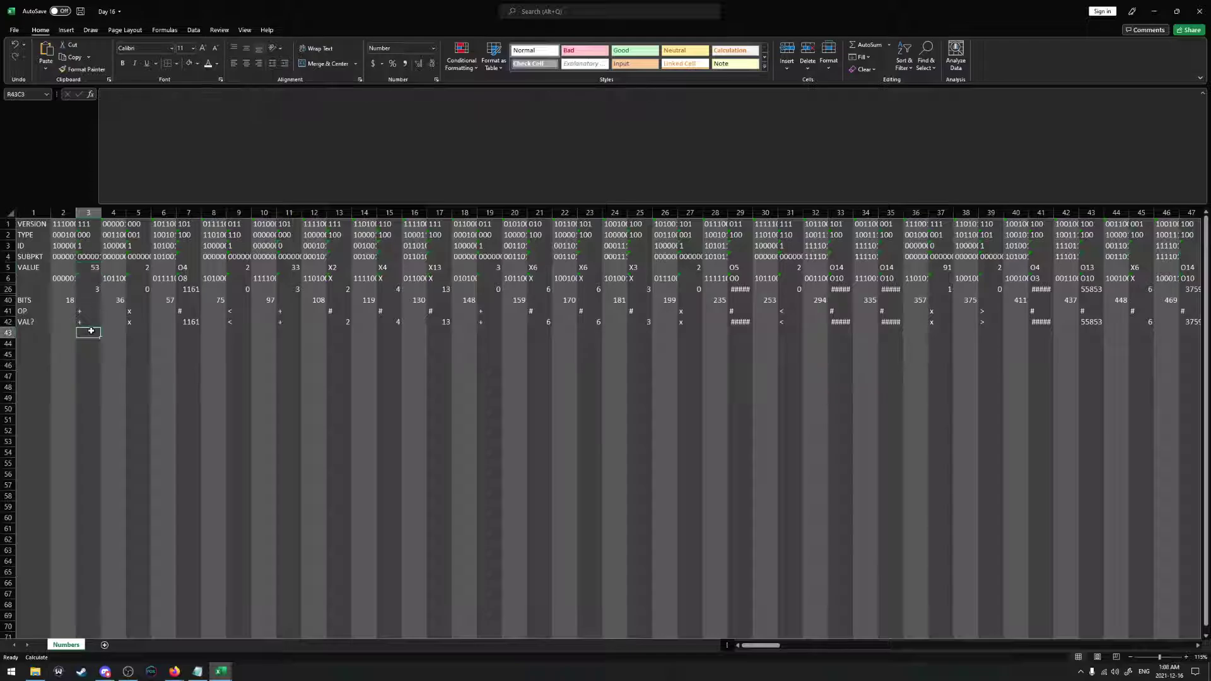
pyautogui.click(31, 332)
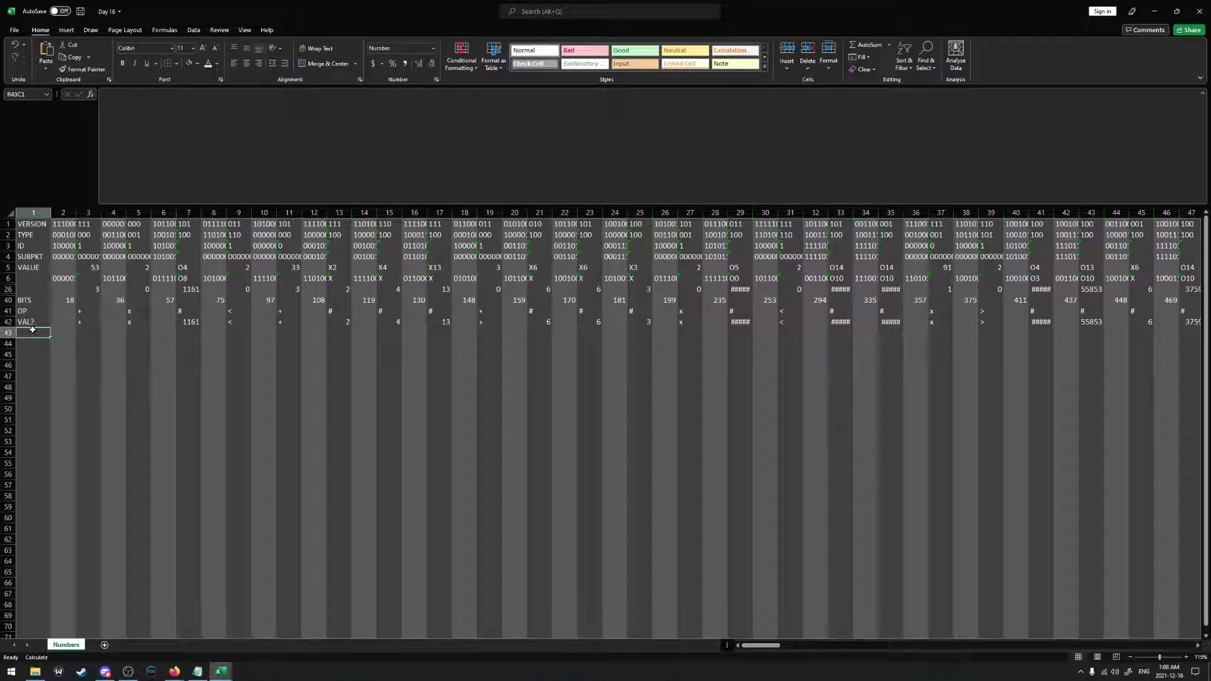
pyautogui.write('PACKETS')
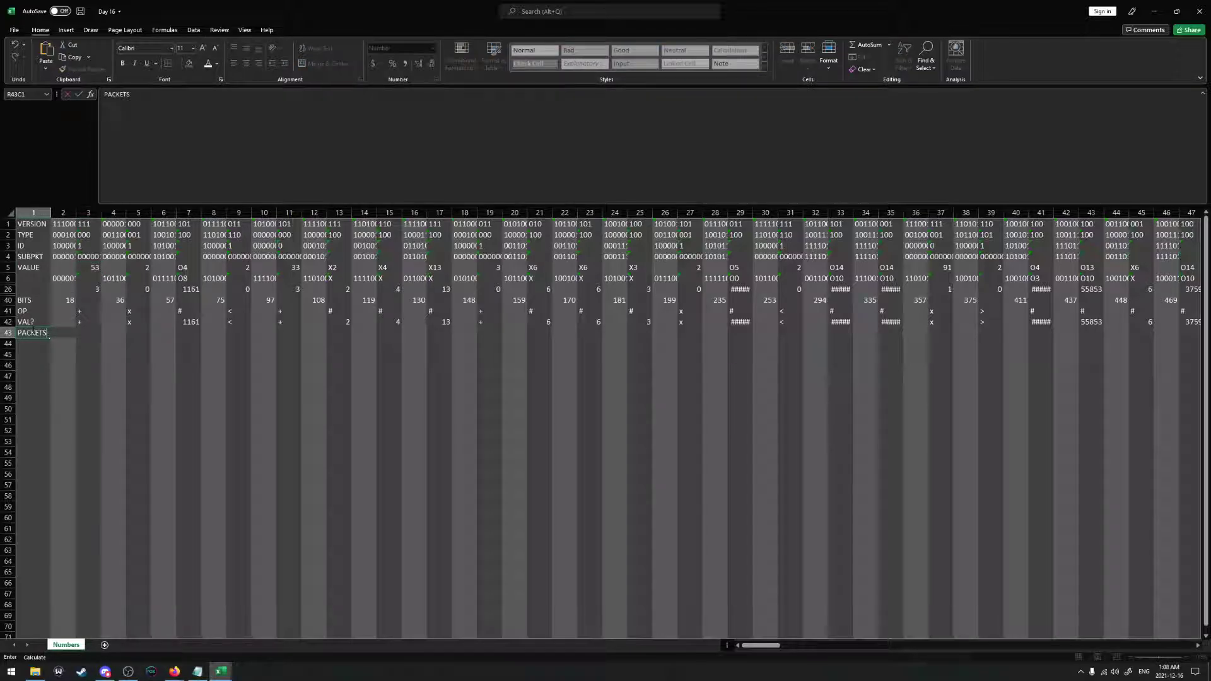
pyautogui.press('Return')
# Move the selection along row 43 to cell R43C3
pyautogui.press('Up')
pyautogui.press('Right')
pyautogui.press('Right')
pyautogui.press('Right')
pyautogui.press('Right')
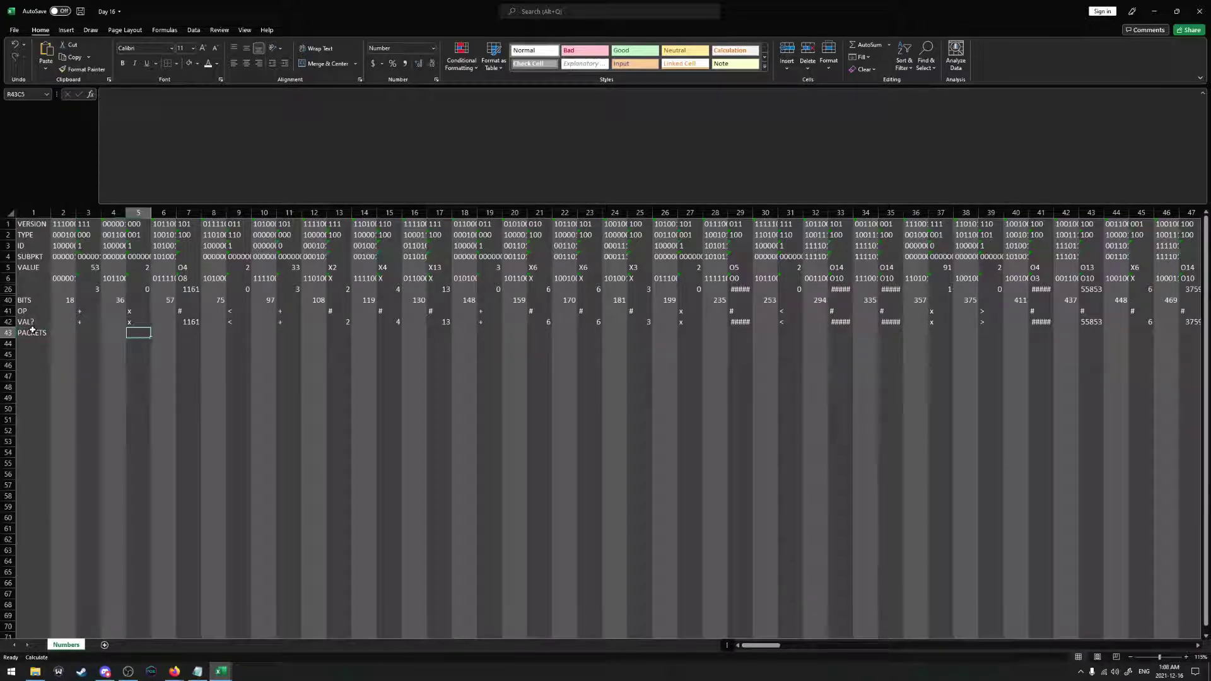
pyautogui.press('Left')
pyautogui.press('Right')
pyautogui.press('Left')
pyautogui.press('Left')
pyautogui.press('Left')
pyautogui.press('Right')
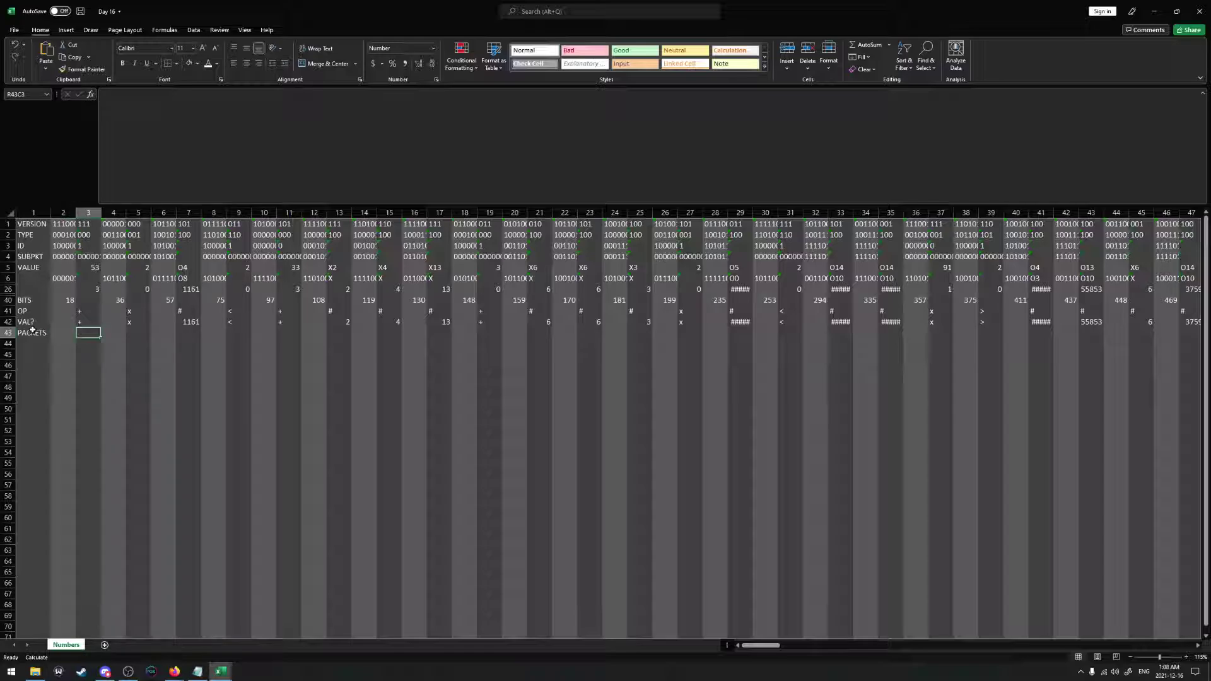
pyautogui.press('Left')
pyautogui.press('Right')
# Start R43C3's formula with =IF(R[-1]C="#","", and a test of the row-3 ID for "1"
pyautogui.write('=IF(')
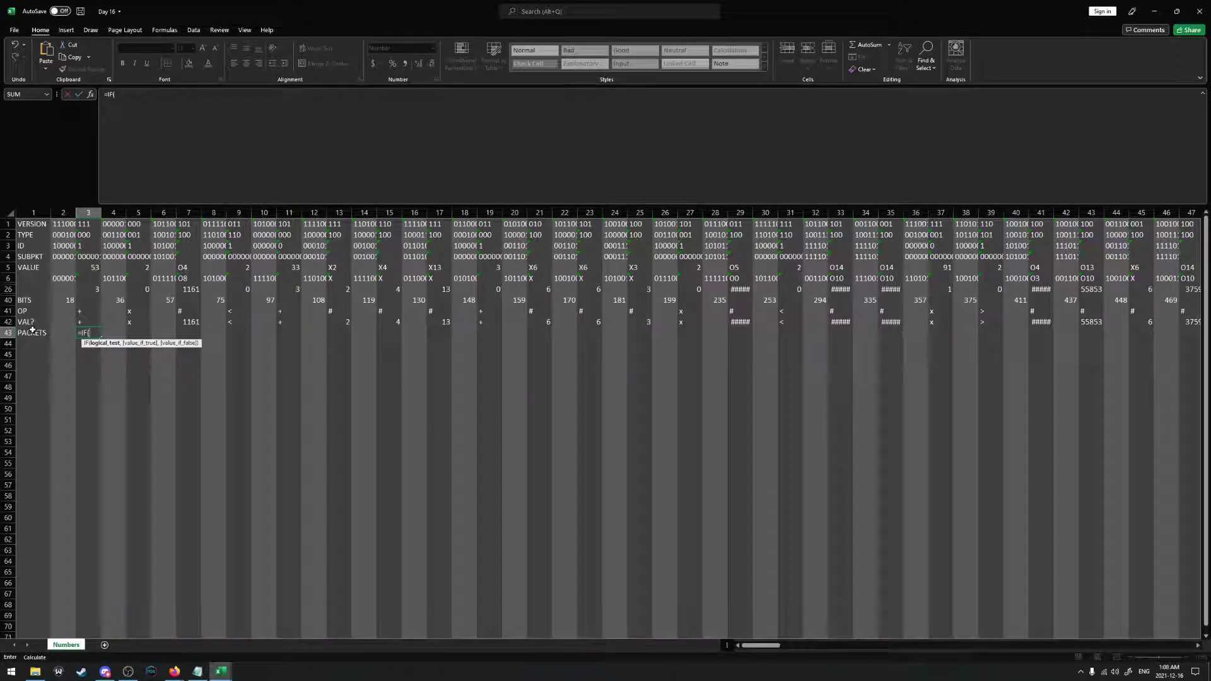
pyautogui.click(82, 322)
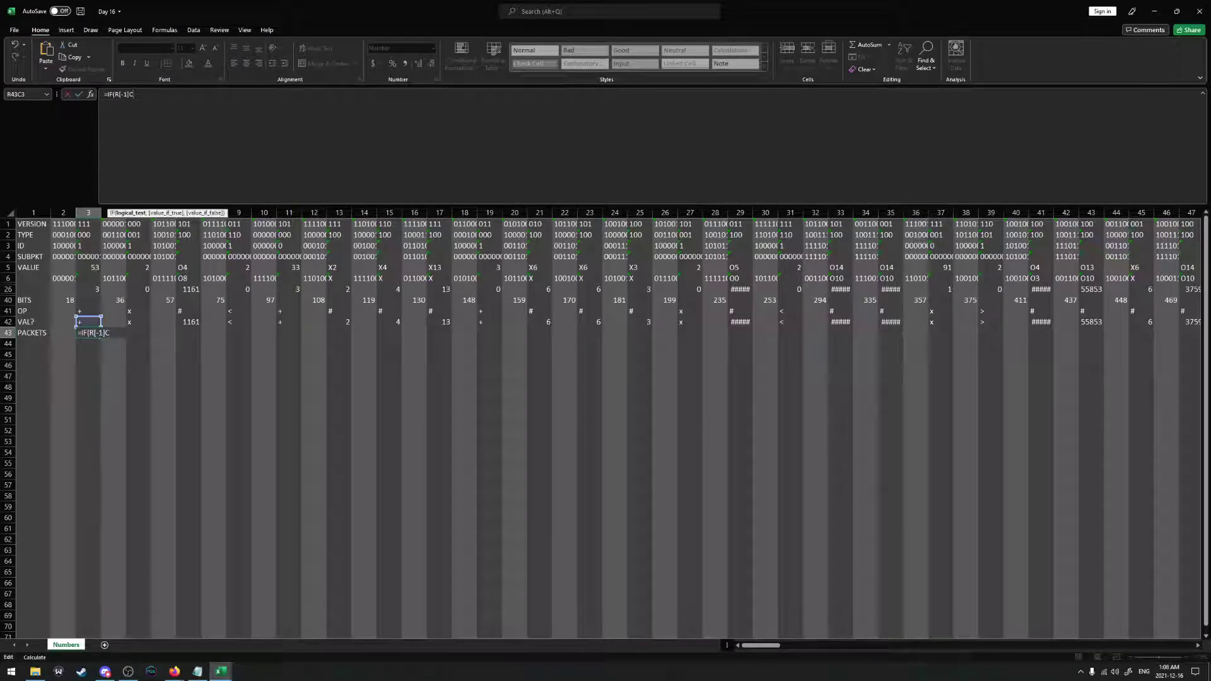
pyautogui.write('="#","",IF("+')
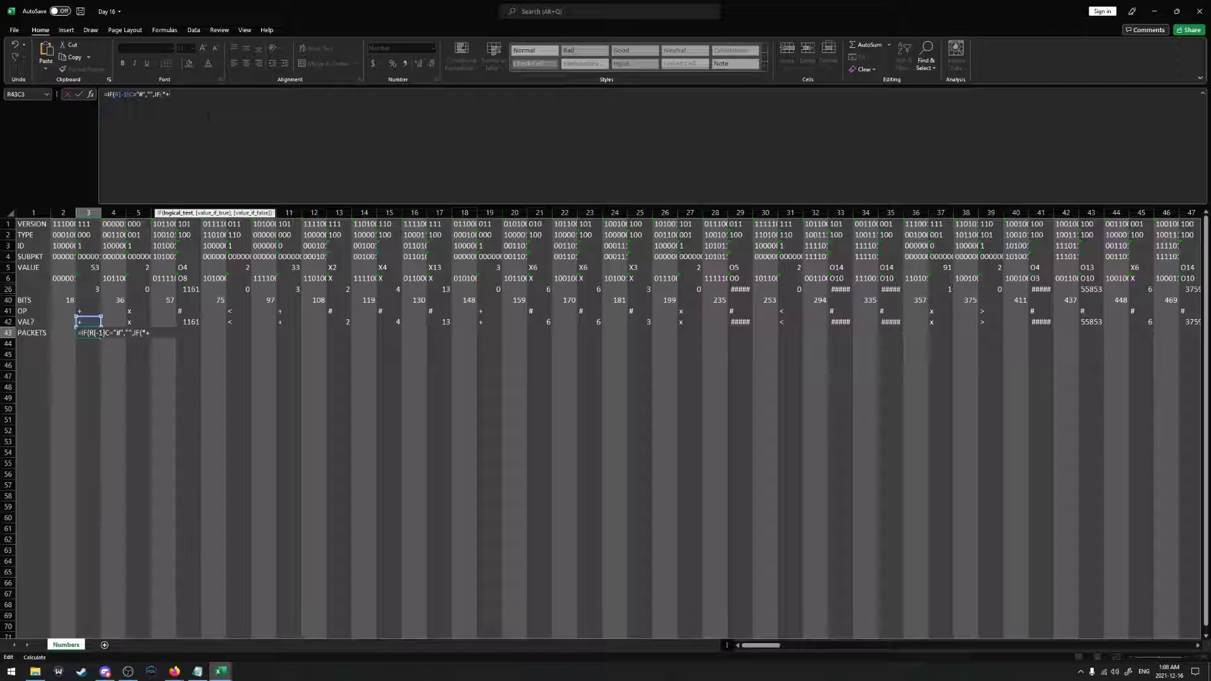
pyautogui.press('BackSpace')
pyautogui.press('BackSpace')
pyautogui.click(78, 248)
pyautogui.write('="1",')
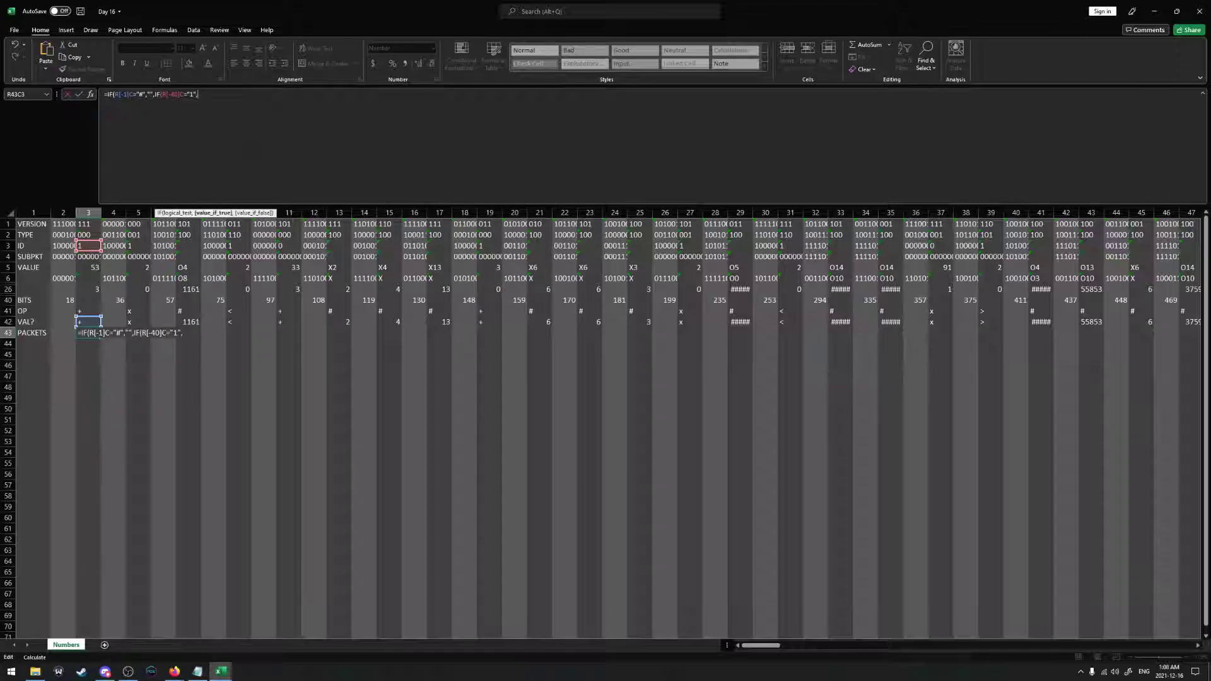
# Check the packet-format notes, then use the row-5 VALUE cell as the "1" result
pyautogui.hotkey('alt', 'Tab')
pyautogui.hotkey('alt', 'Tab')
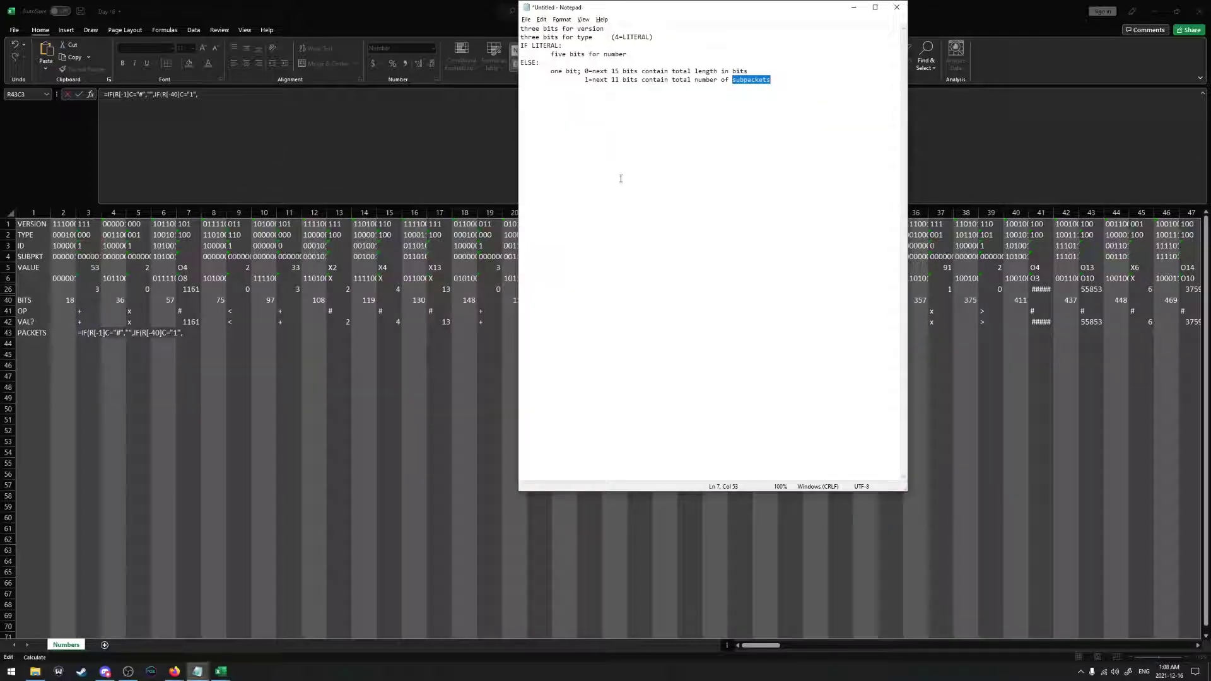
pyautogui.press('End')
pyautogui.hotkey('alt', 'Tab')
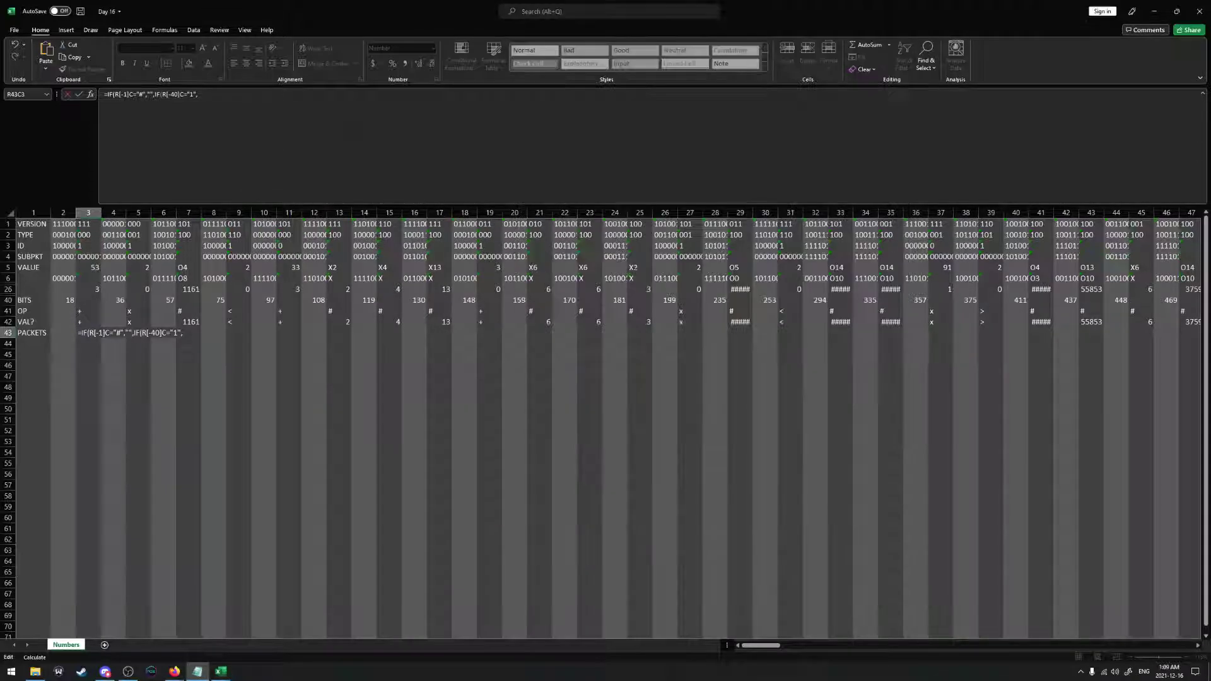
pyautogui.click(89, 267)
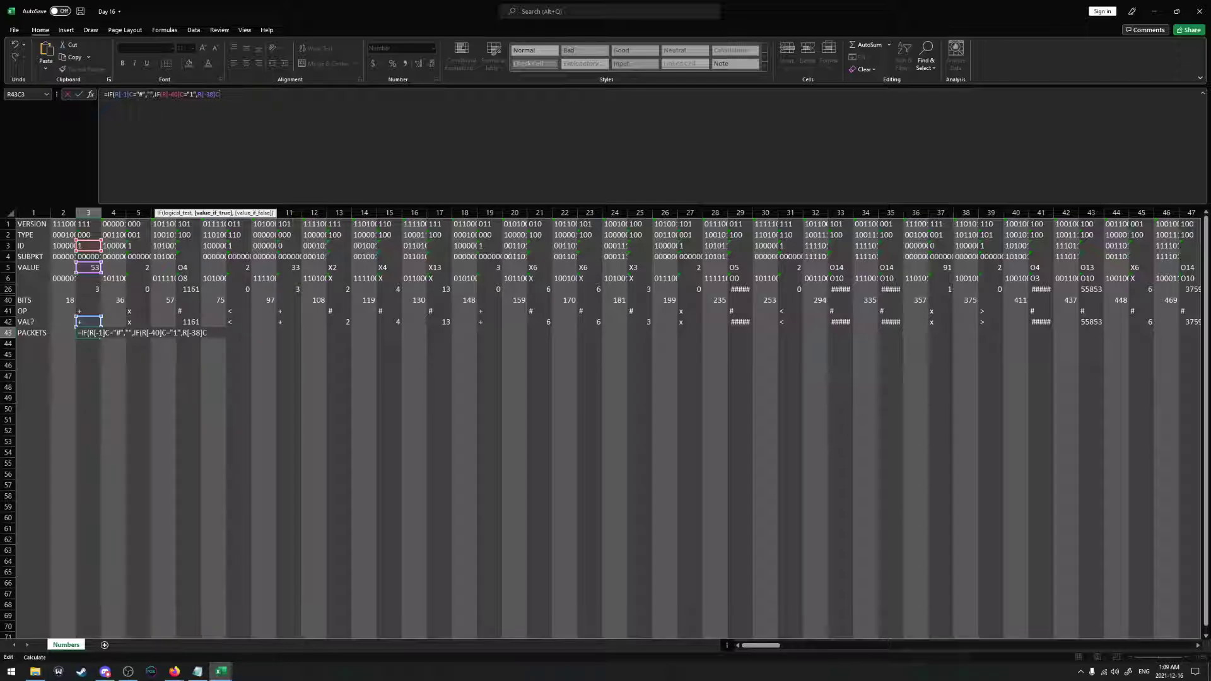
# Turn the nested IF into IFS, add the "0" ID test, and begin an HLOOKUP
pyautogui.click(142, 332)
pyautogui.write('S(')
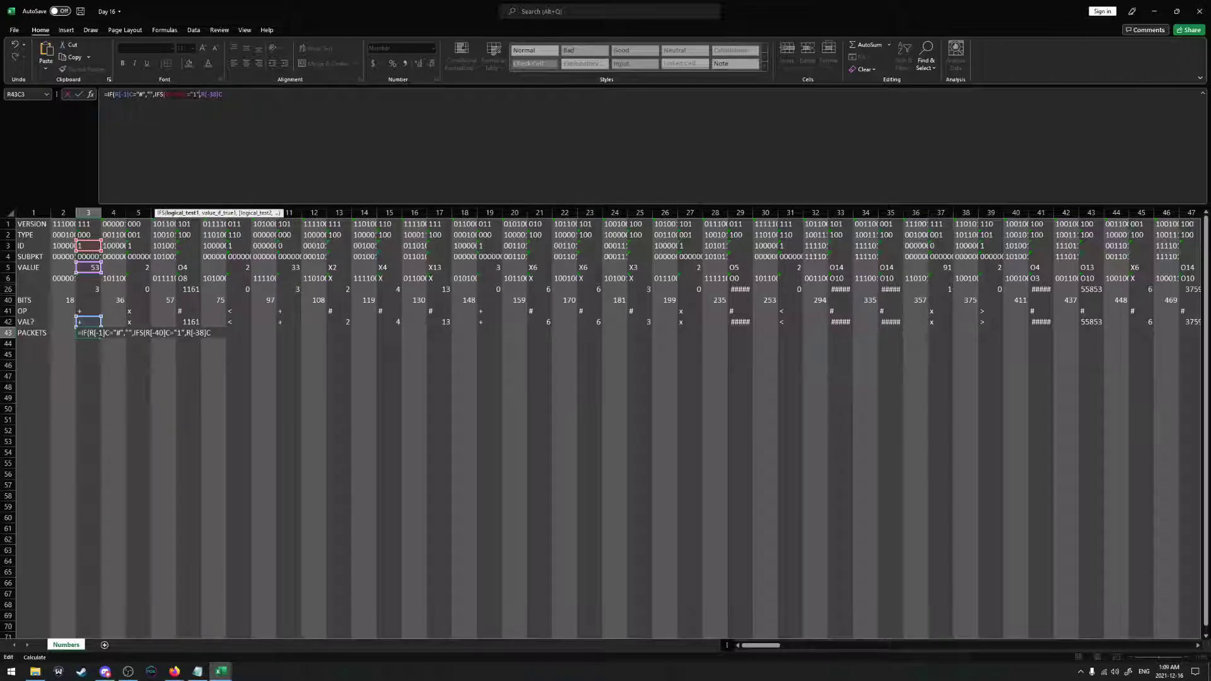
pyautogui.write('R[-40]C="1"')
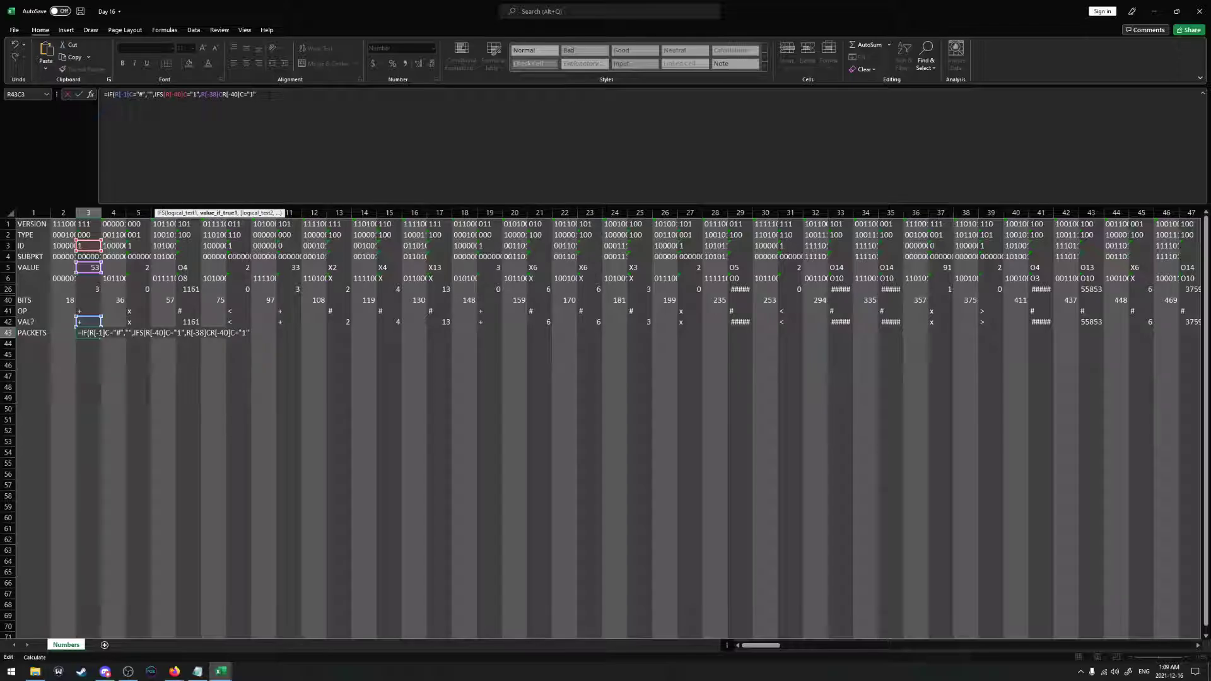
pyautogui.click(223, 94)
pyautogui.write(',""')
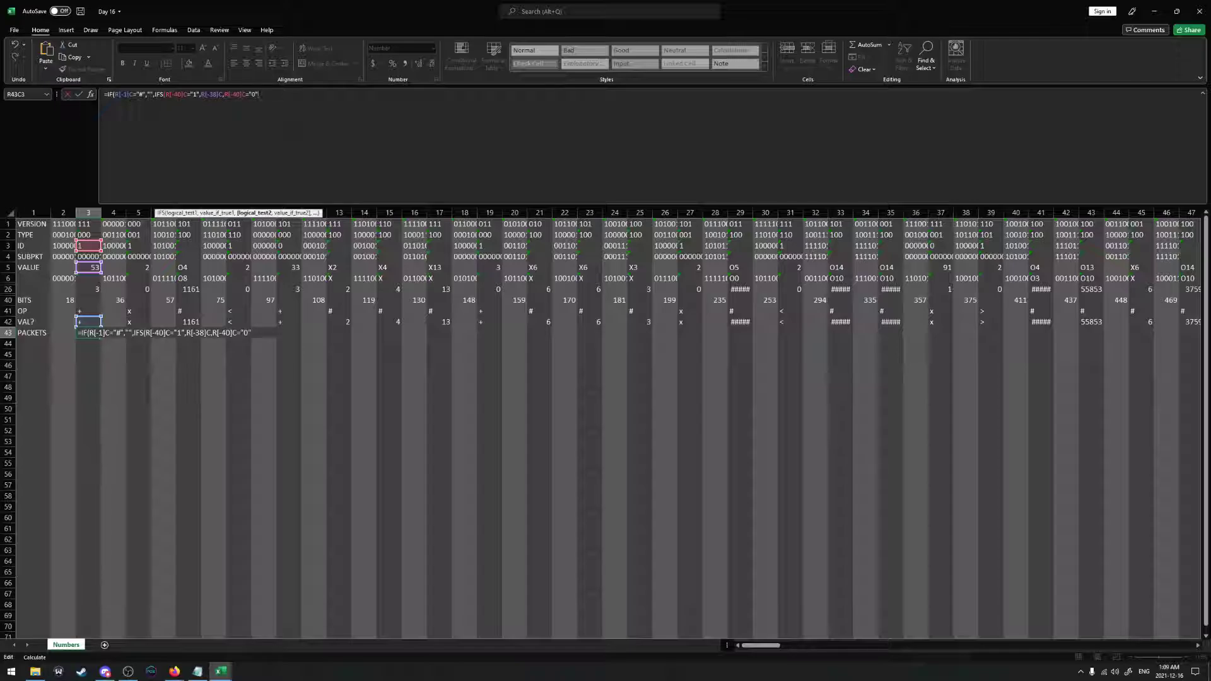
pyautogui.write(',')
pyautogui.write('HLOOKUP(')
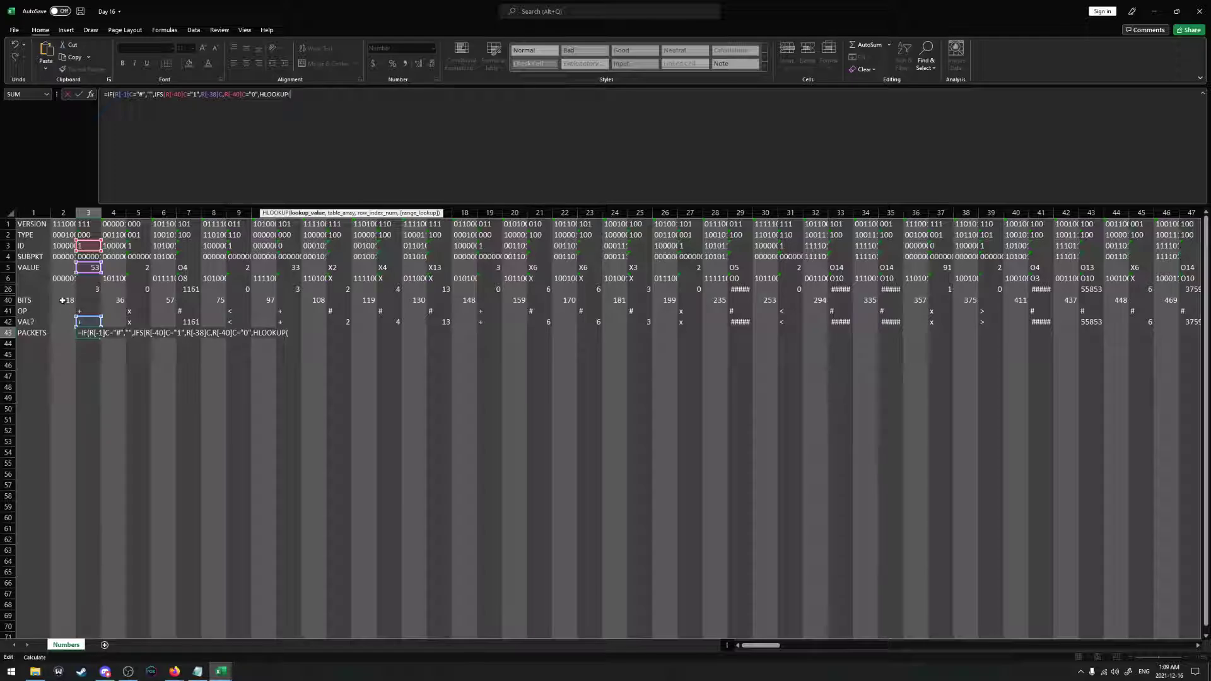
# Give the lookup the BITS value plus VALUE 53, a BITS-row range, and 600,1
pyautogui.click(62, 302)
pyautogui.write('+')
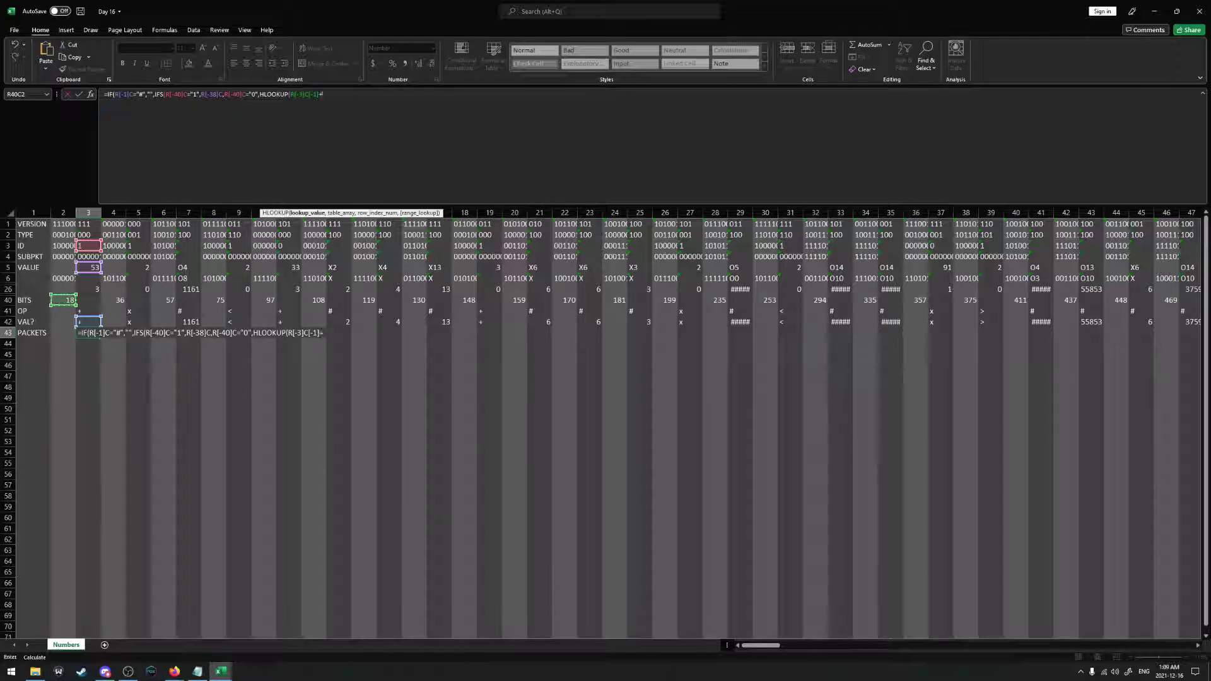
pyautogui.click(87, 266)
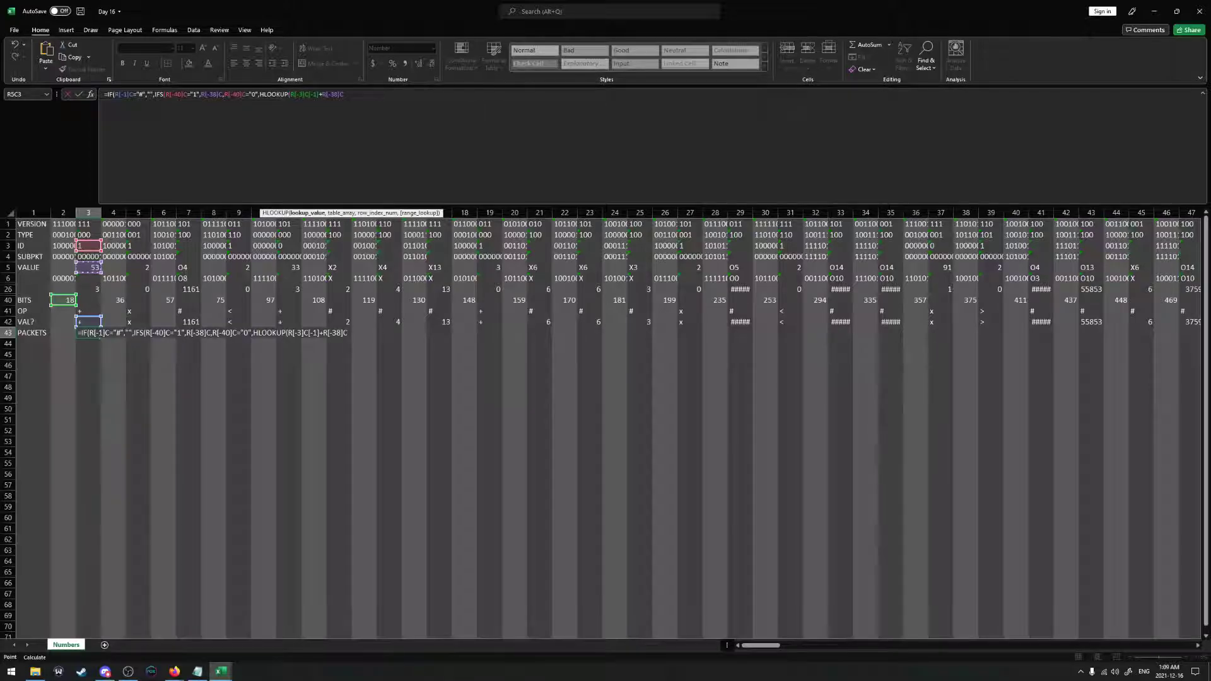
pyautogui.write(',')
pyautogui.click(111, 300)
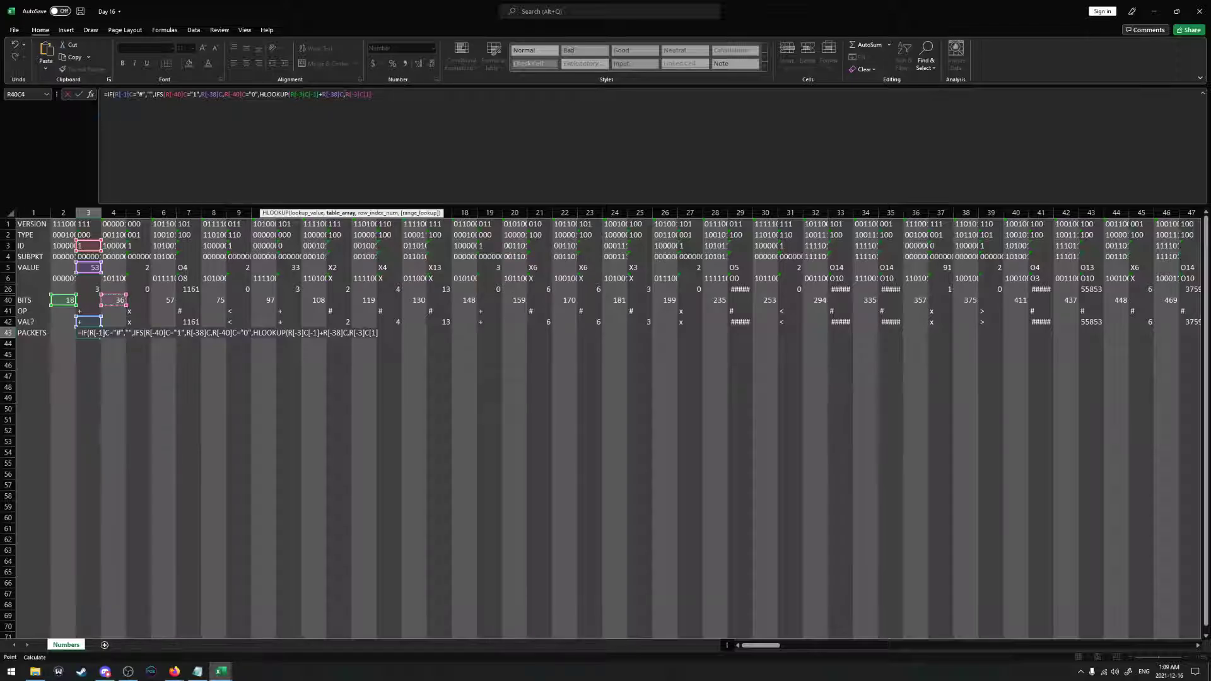
pyautogui.press('F8')
pyautogui.write('R')
pyautogui.press('BackSpace')
pyautogui.press('BackSpace')
pyautogui.press('BackSpace')
pyautogui.press('BackSpace')
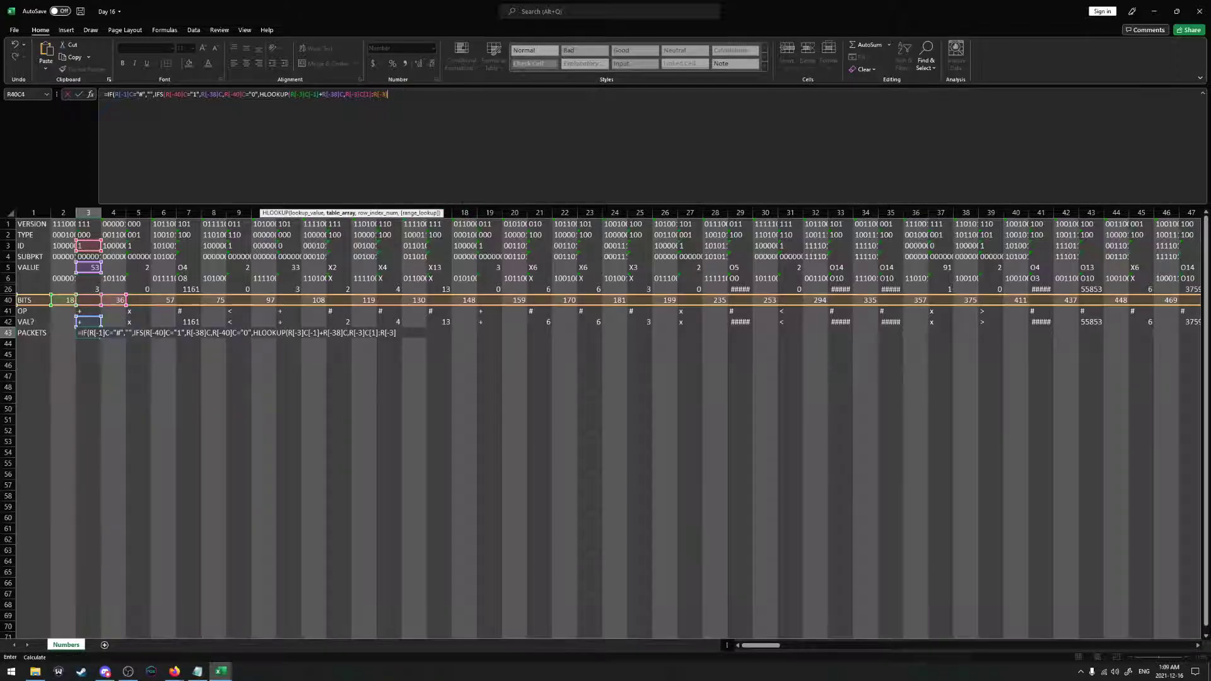
pyautogui.write('600')
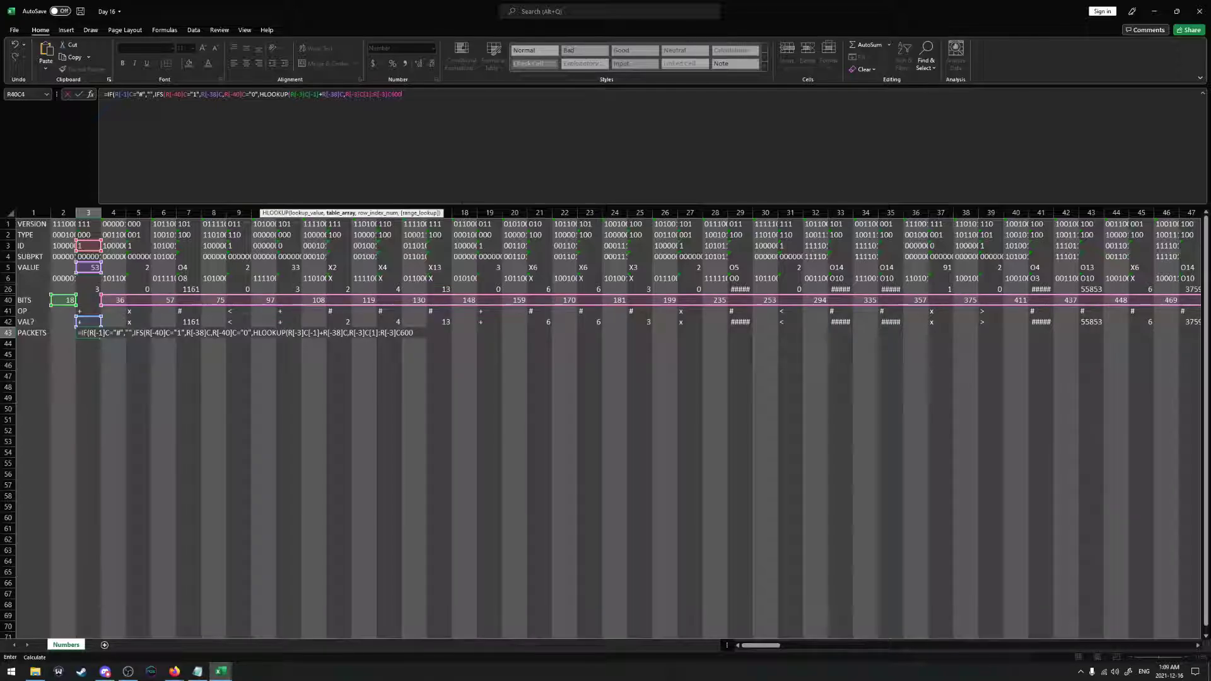
pyautogui.write(',1')
# Replace HLOOKUP with an exact MATCH, add a TRUE,"?ERR?" fallback, and commit the formula
pyautogui.click(260, 96)
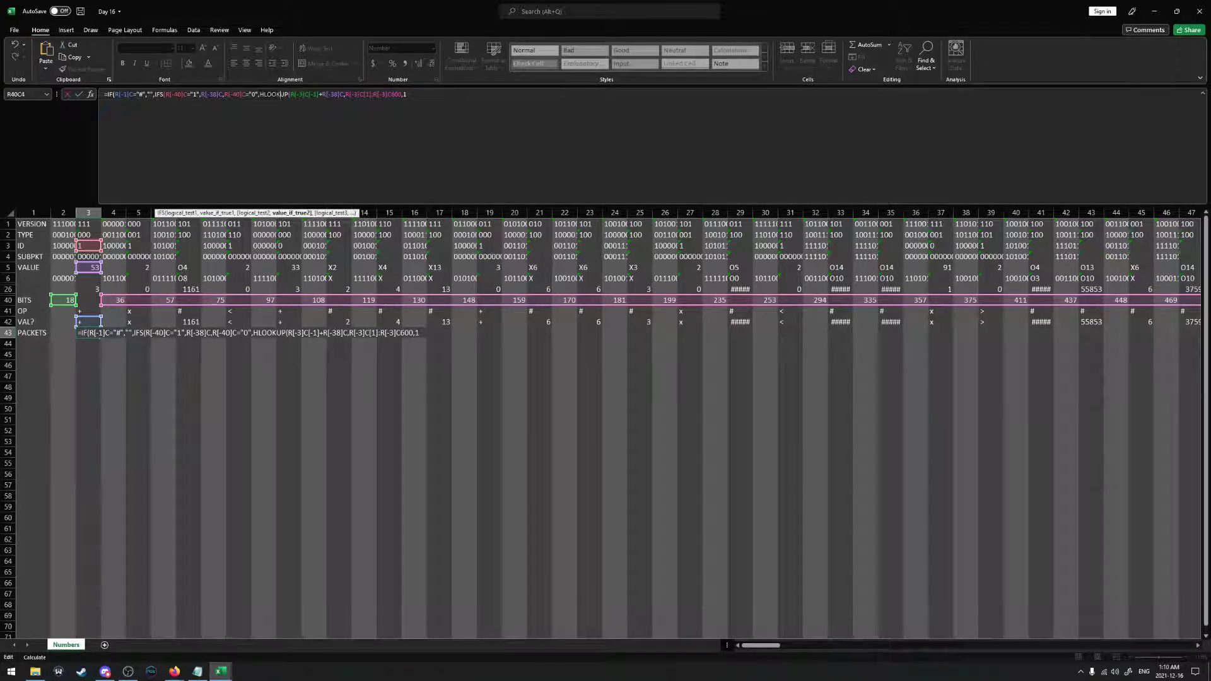
pyautogui.press('Delete')
pyautogui.press('Delete')
pyautogui.press('Delete')
pyautogui.press('Delete')
pyautogui.press('Delete')
pyautogui.press('Delete')
pyautogui.press('Delete')
pyautogui.write('MATCH')
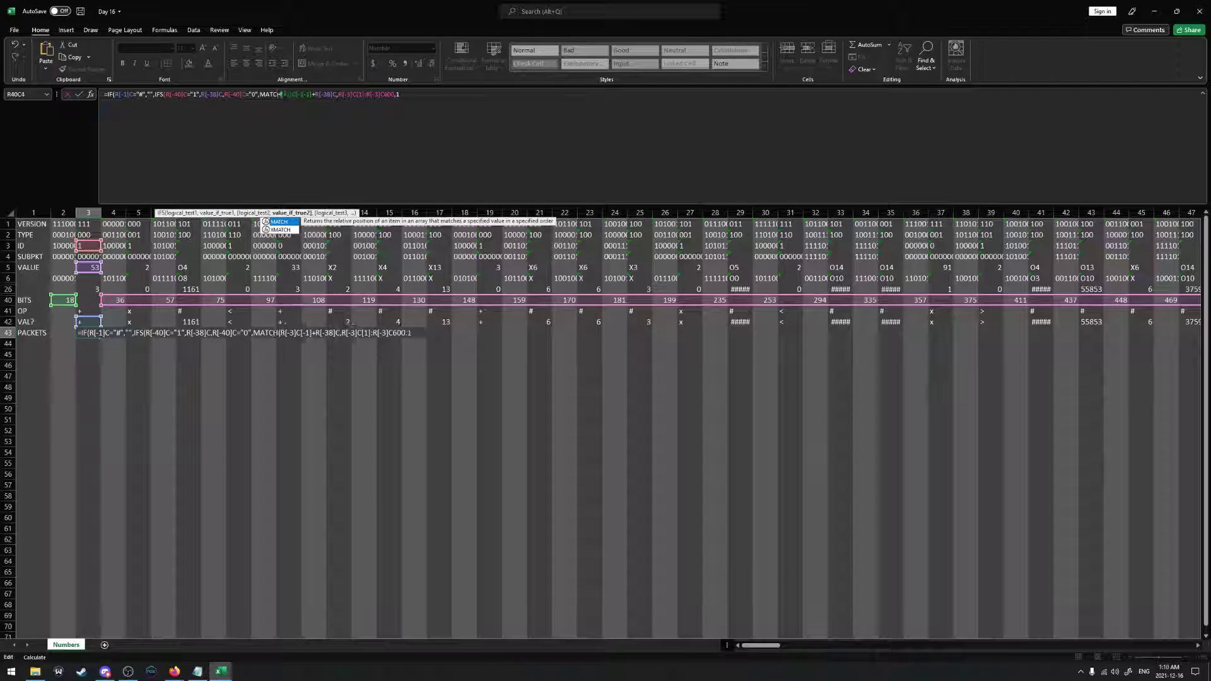
pyautogui.press('End')
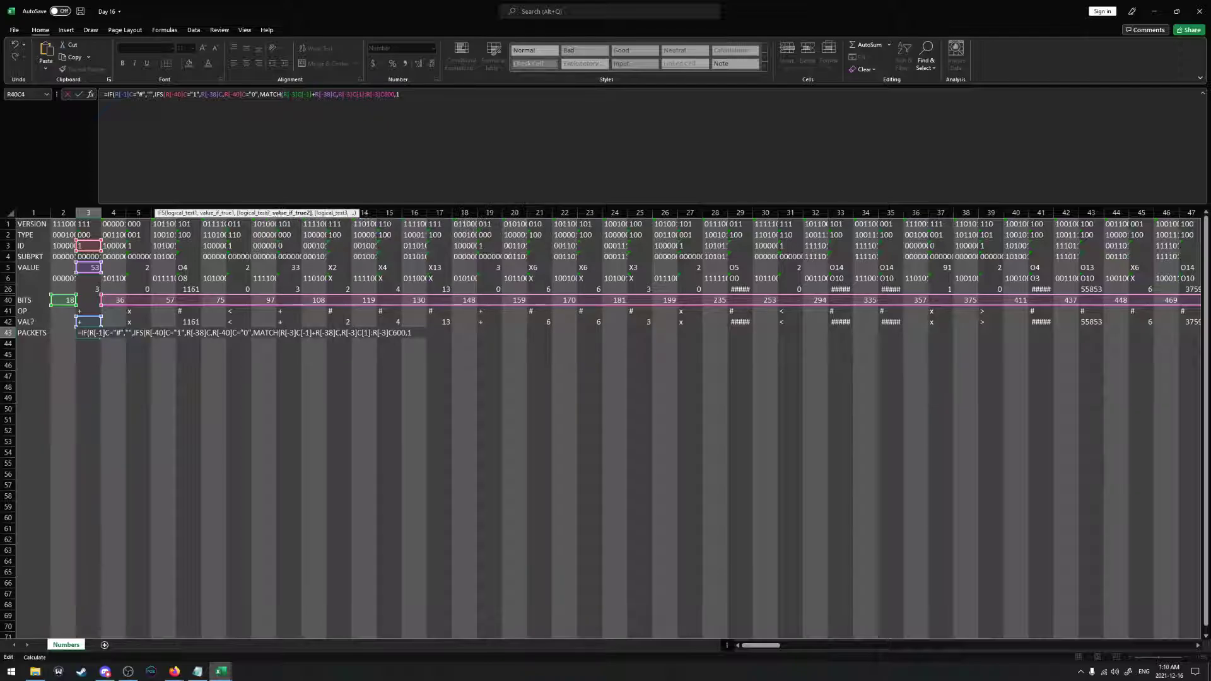
pyautogui.press('BackSpace')
pyautogui.write('0),TRUE<')
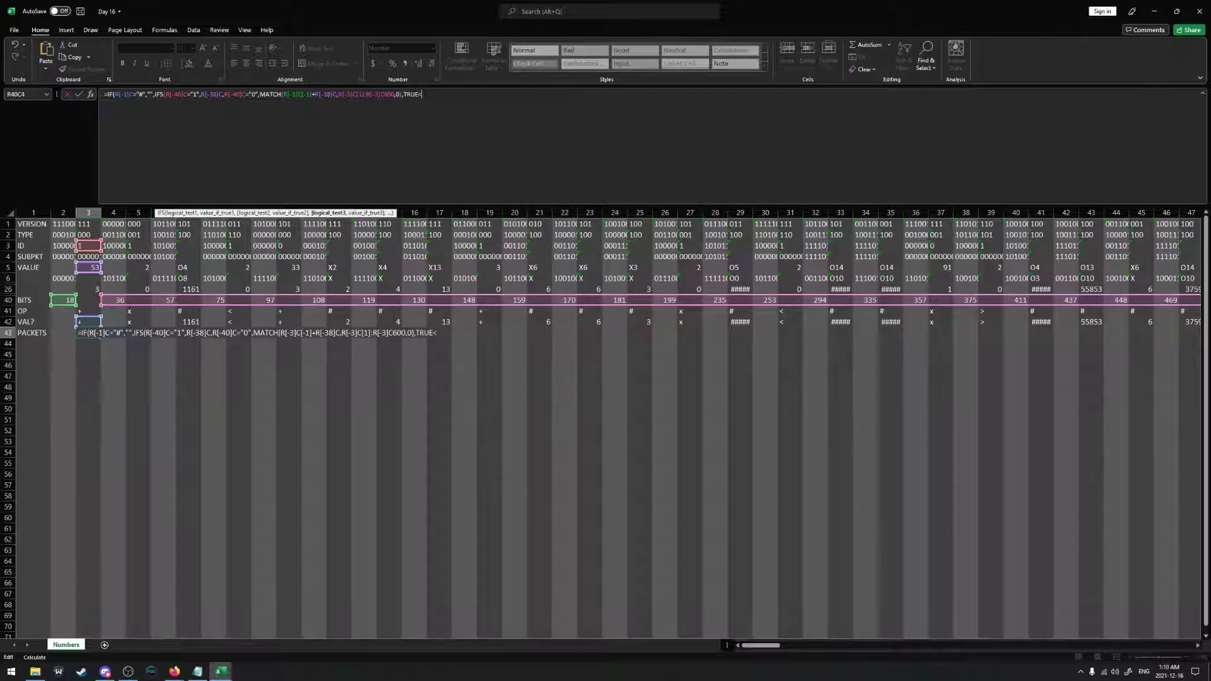
pyautogui.press('BackSpace')
pyautogui.write(',"?ERR?"')
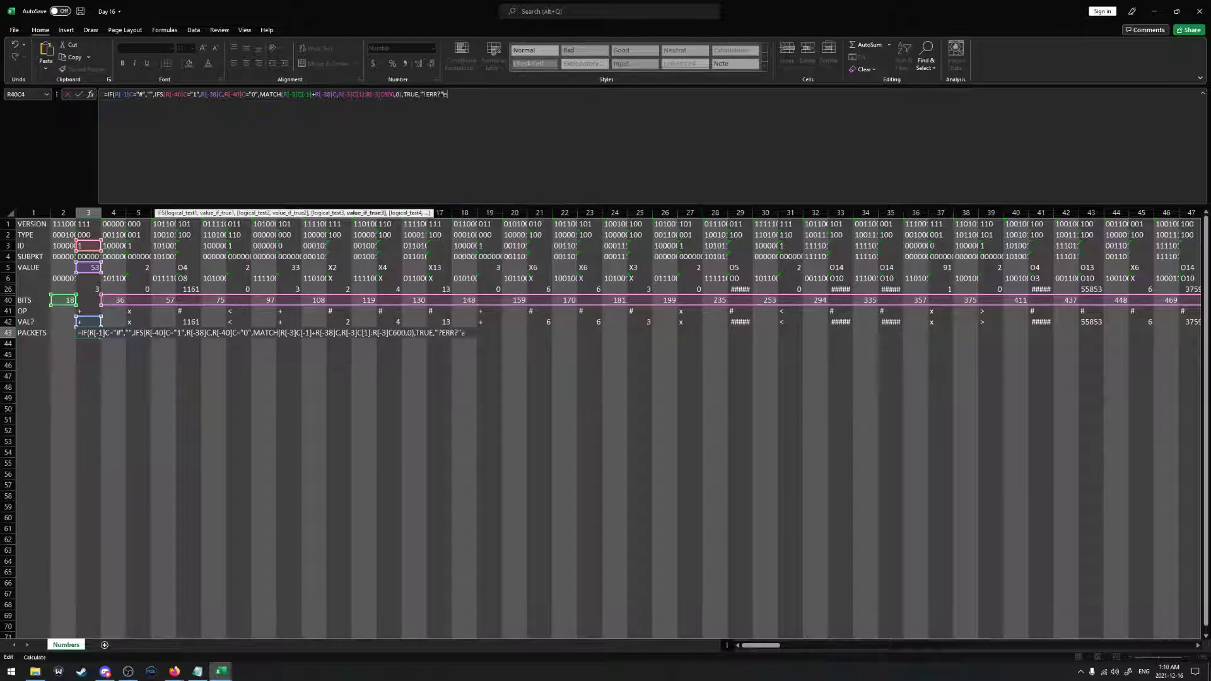
pyautogui.write(')')
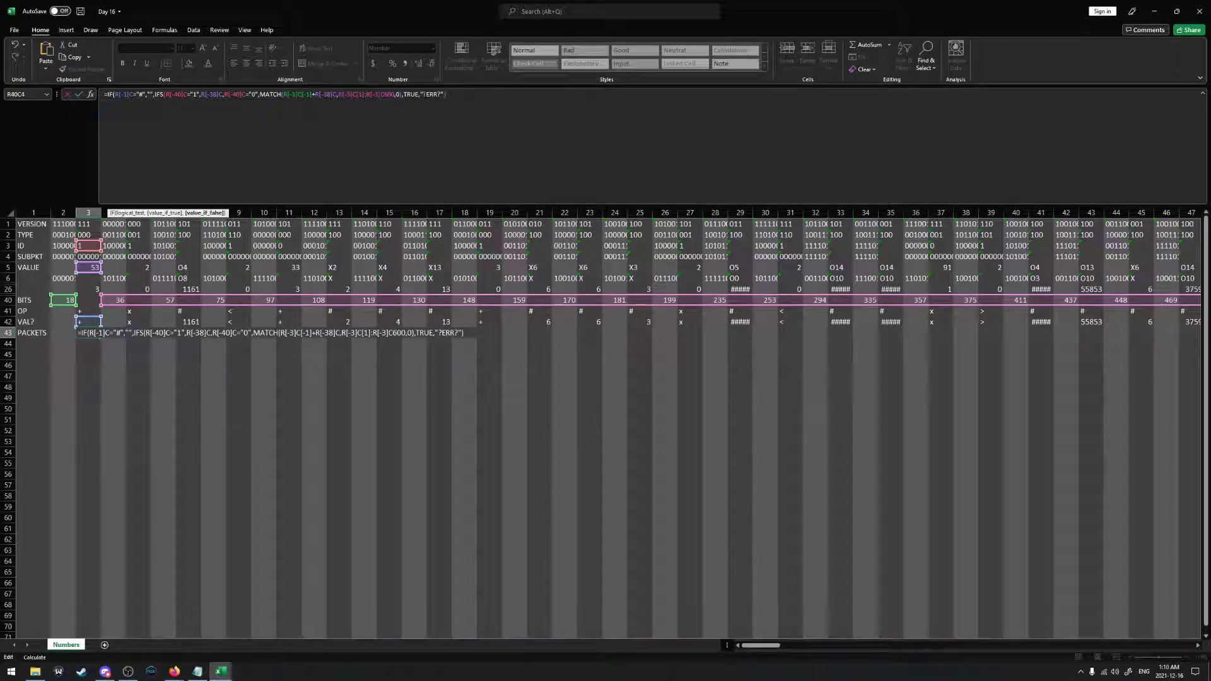
pyautogui.write(')')
pyautogui.hotkey('ctrl', 'Return')
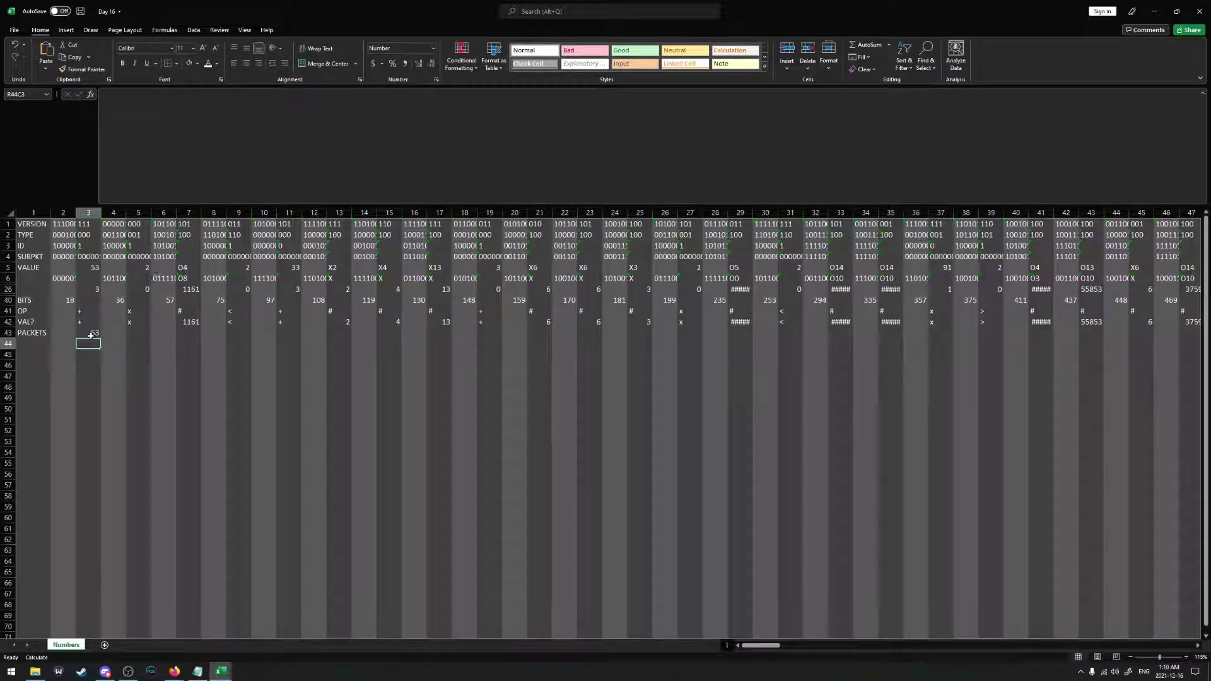
# Fill the PACKETS formula across row 43 and inspect one ?ERR? cell's formula
pyautogui.moveTo(99, 338); pyautogui.dragTo(1120, 334)
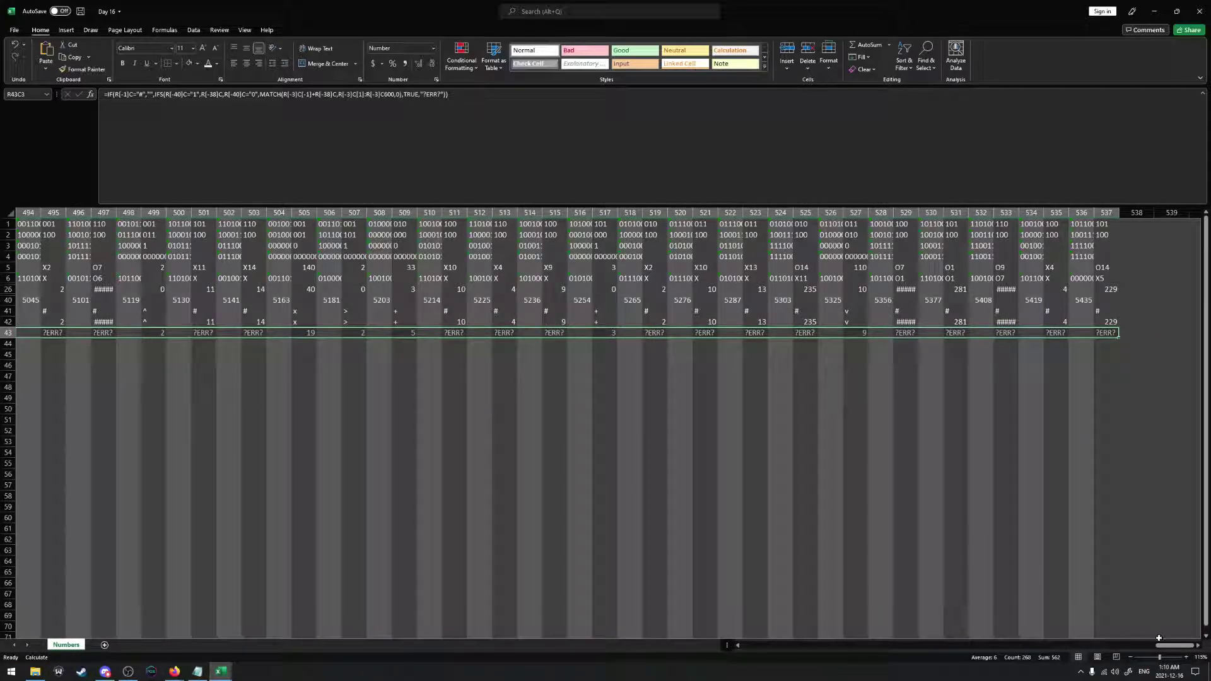
pyautogui.click(956, 333)
pyautogui.press('F2')
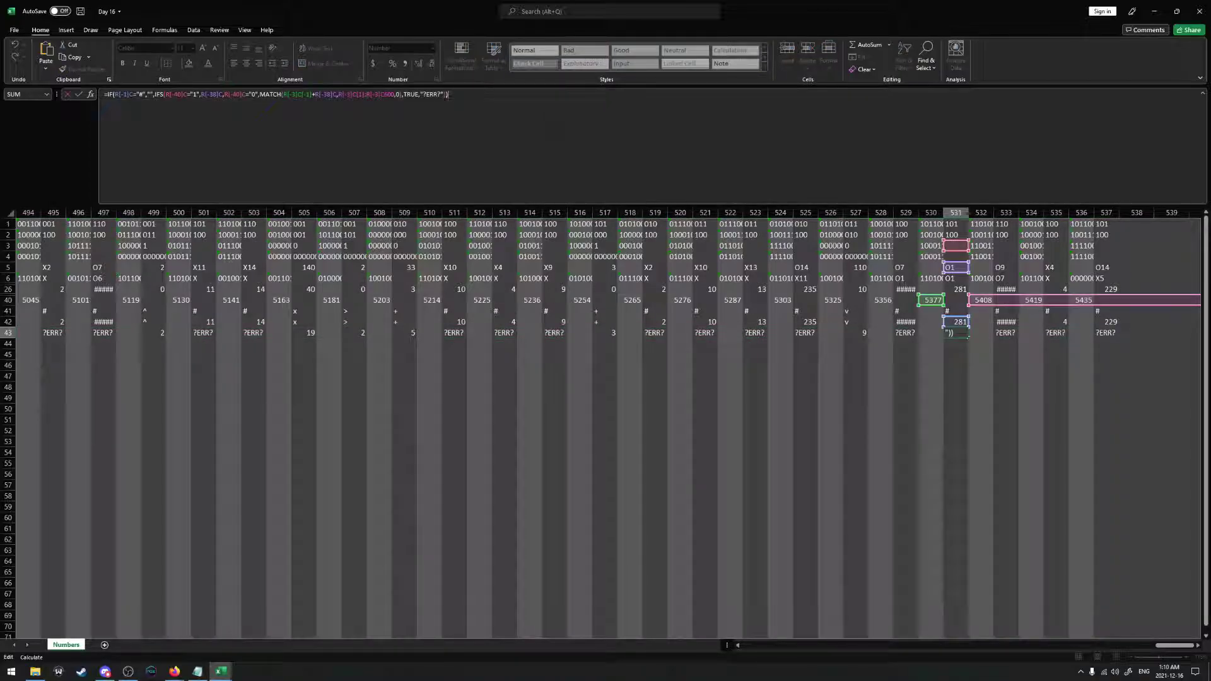
pyautogui.press('Return')
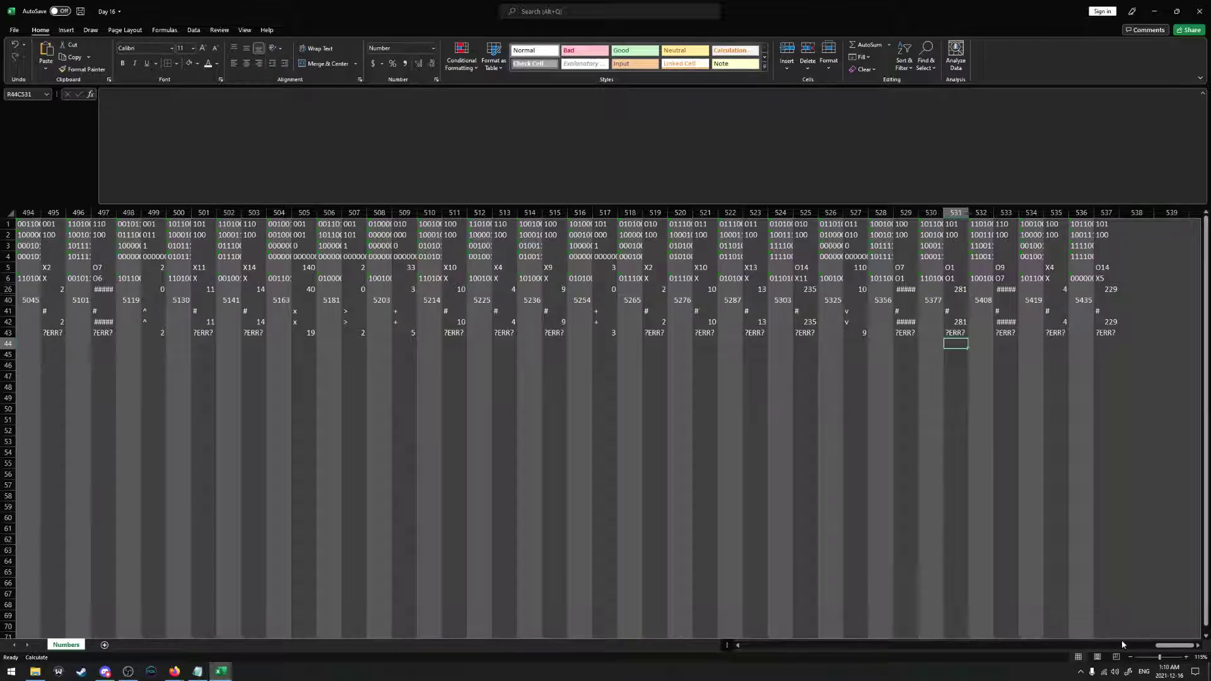
# Change R43C3's IF condition reference from R[-1]C to R[-2]C
pyautogui.moveTo(1162, 648); pyautogui.dragTo(689, 618)
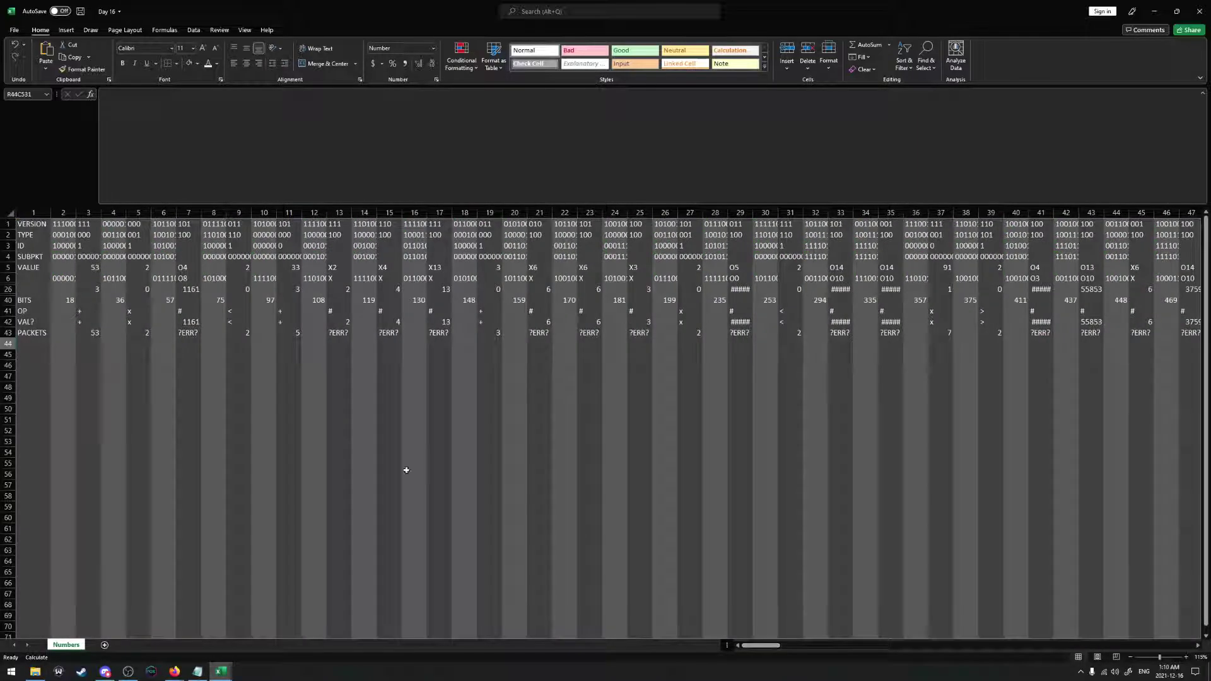
pyautogui.doubleClick(91, 328)
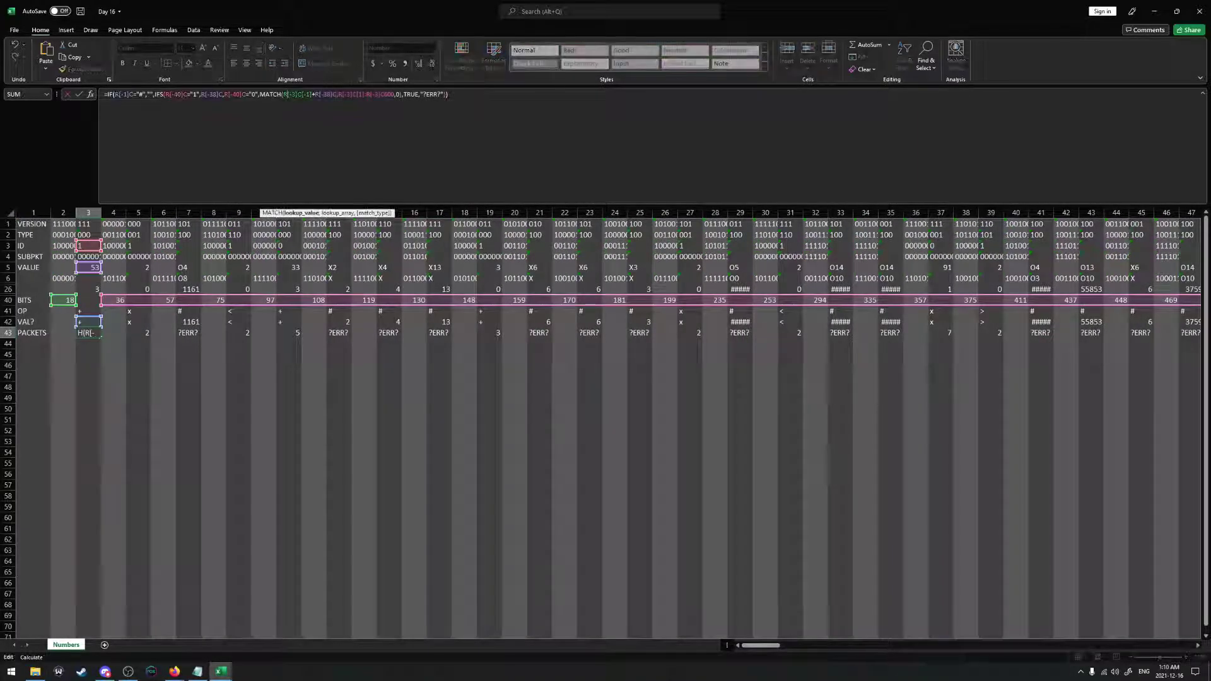
pyautogui.click(126, 94)
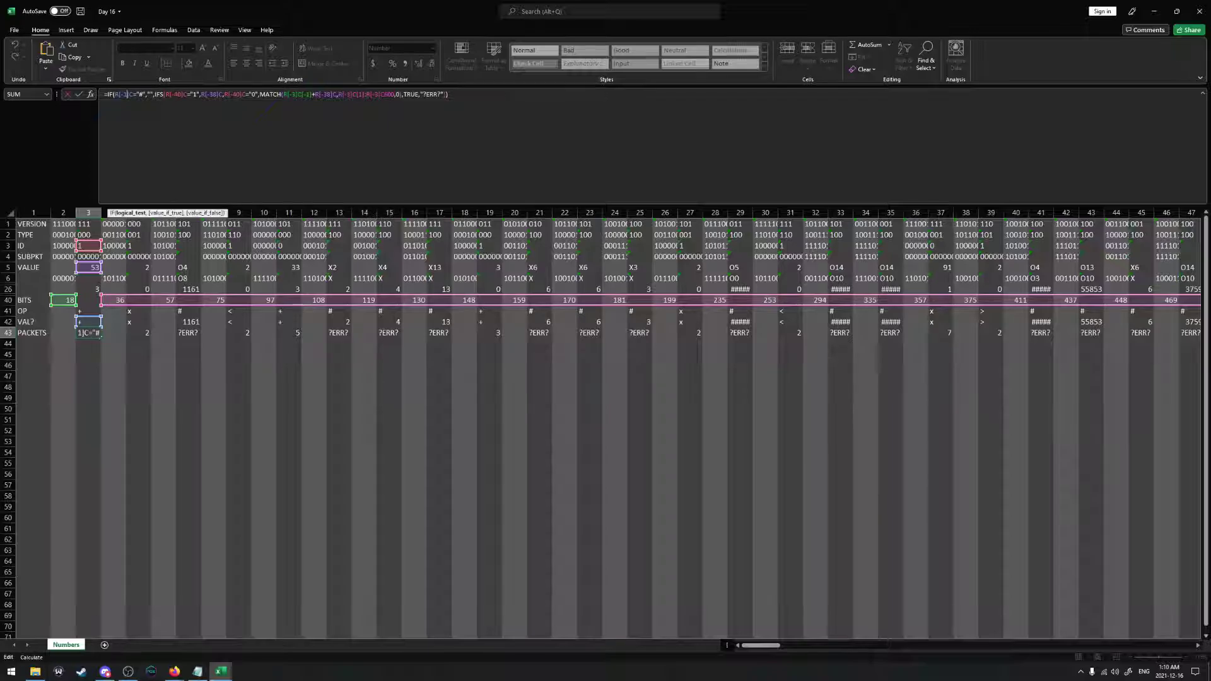
pyautogui.press('Delete')
pyautogui.write('2')
pyautogui.press('Return')
# Refill row 43 with the corrected formula and review R43C527's formula
pyautogui.click(92, 332)
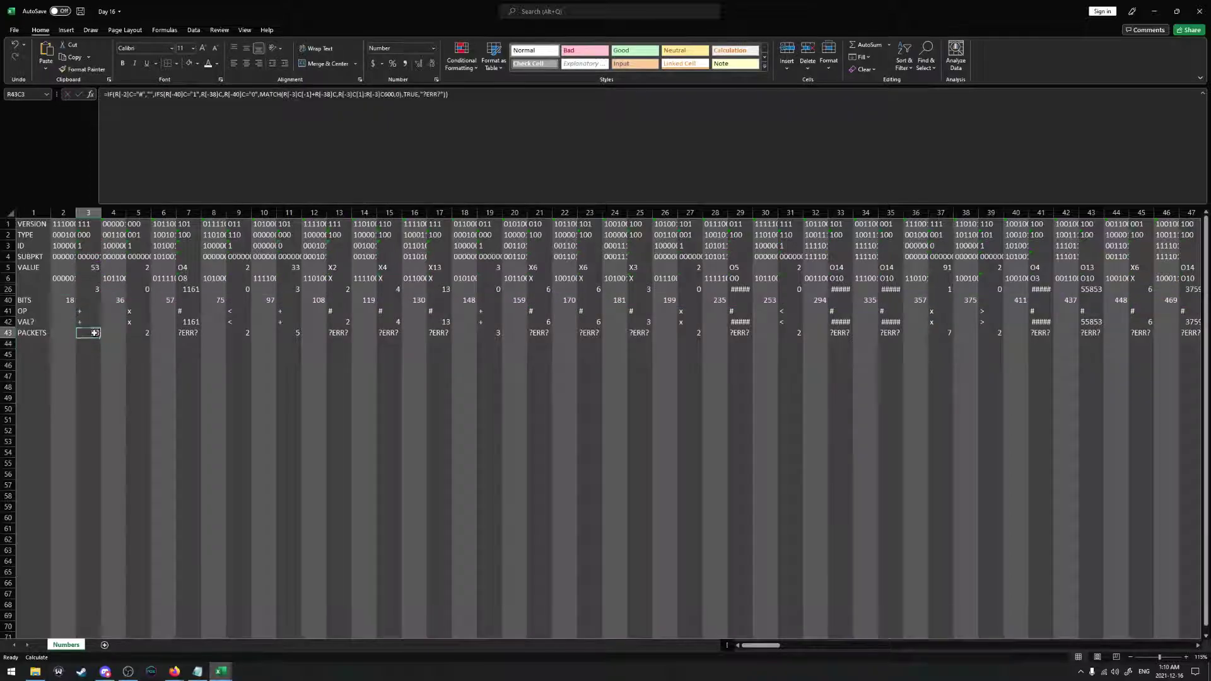
pyautogui.moveTo(100, 337); pyautogui.dragTo(1149, 345)
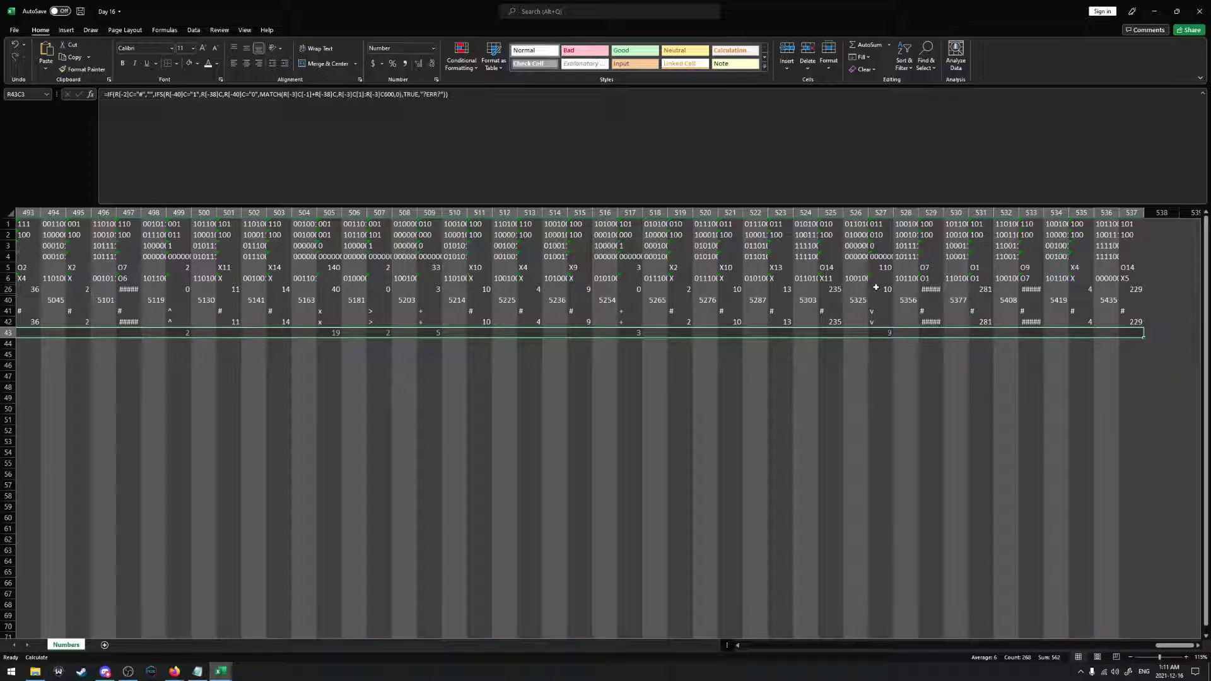
pyautogui.click(883, 334)
pyautogui.doubleClick(883, 334)
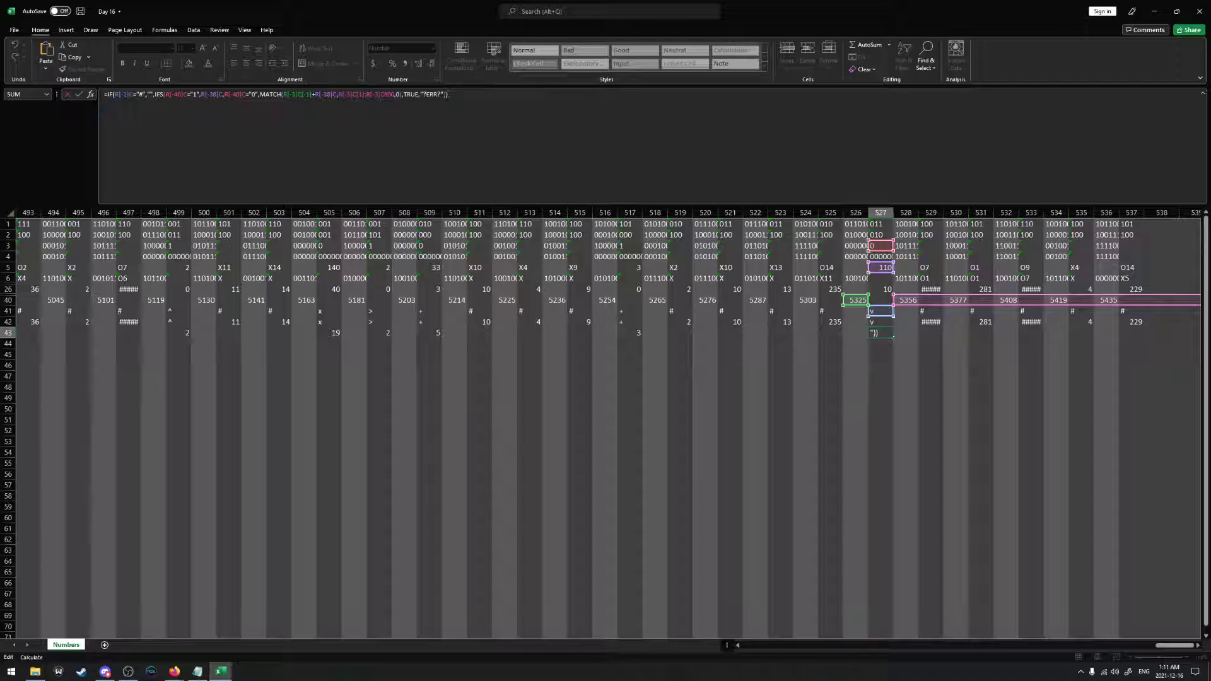
pyautogui.press('Return')
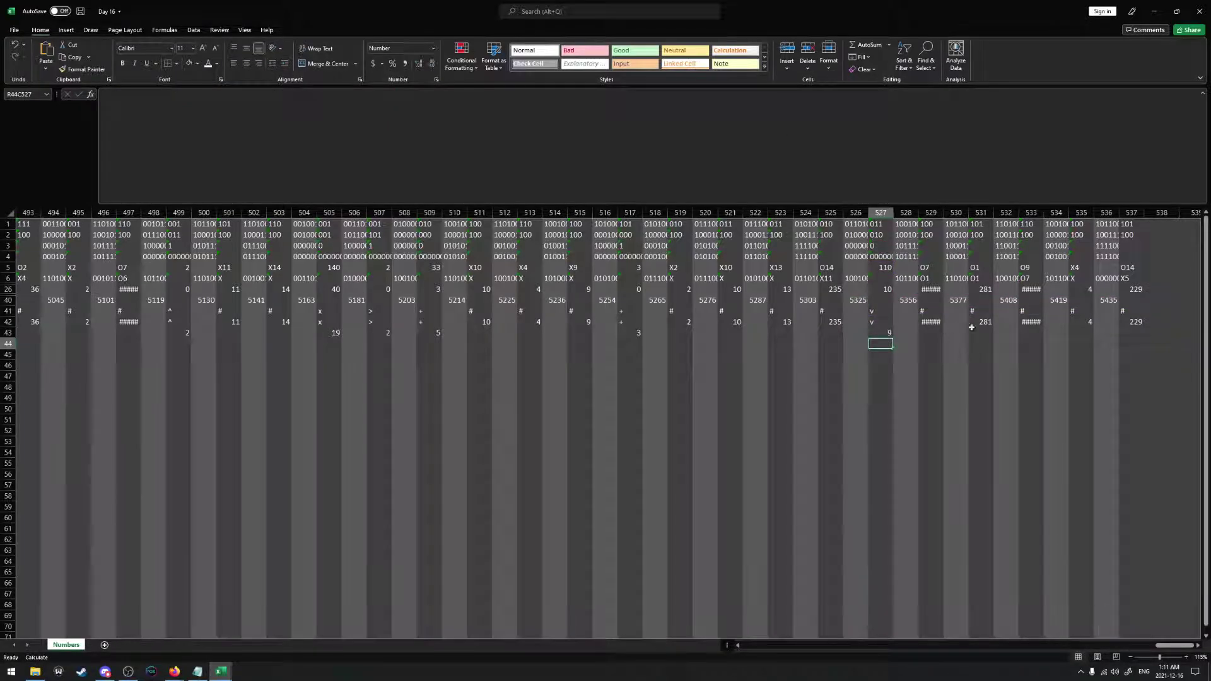
# Make R43C3's zero-type branch return (MATCH(…)+1)/2
pyautogui.moveTo(1169, 644); pyautogui.dragTo(757, 644)
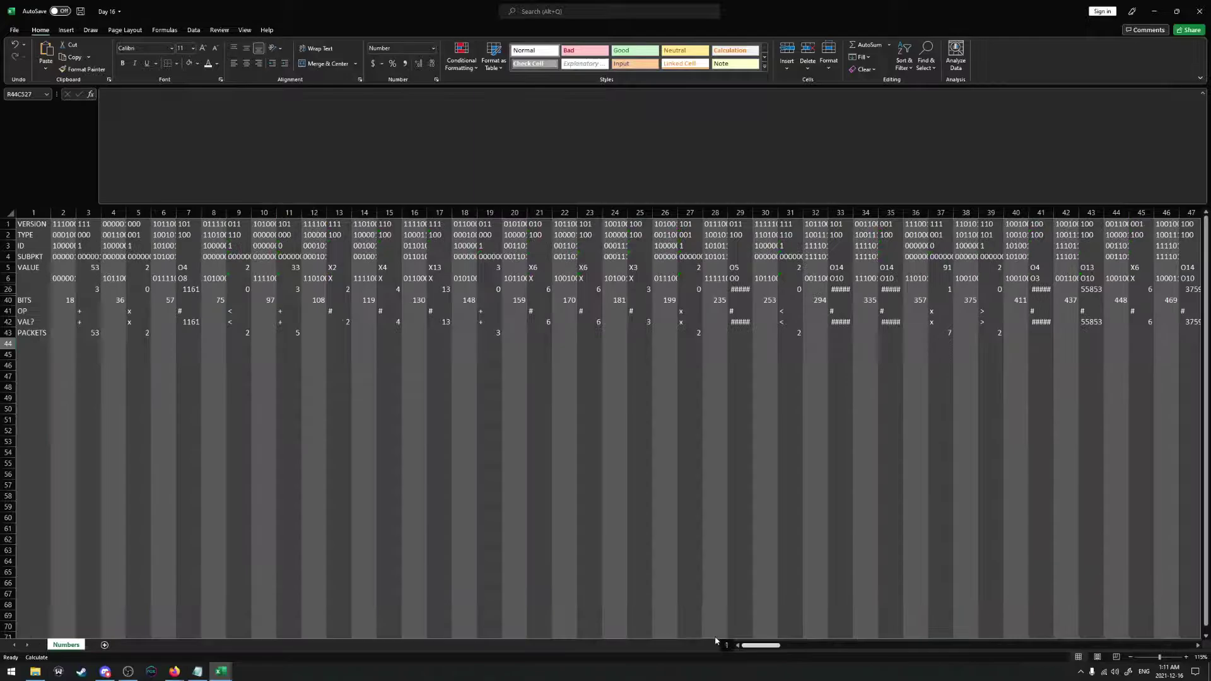
pyautogui.click(89, 333)
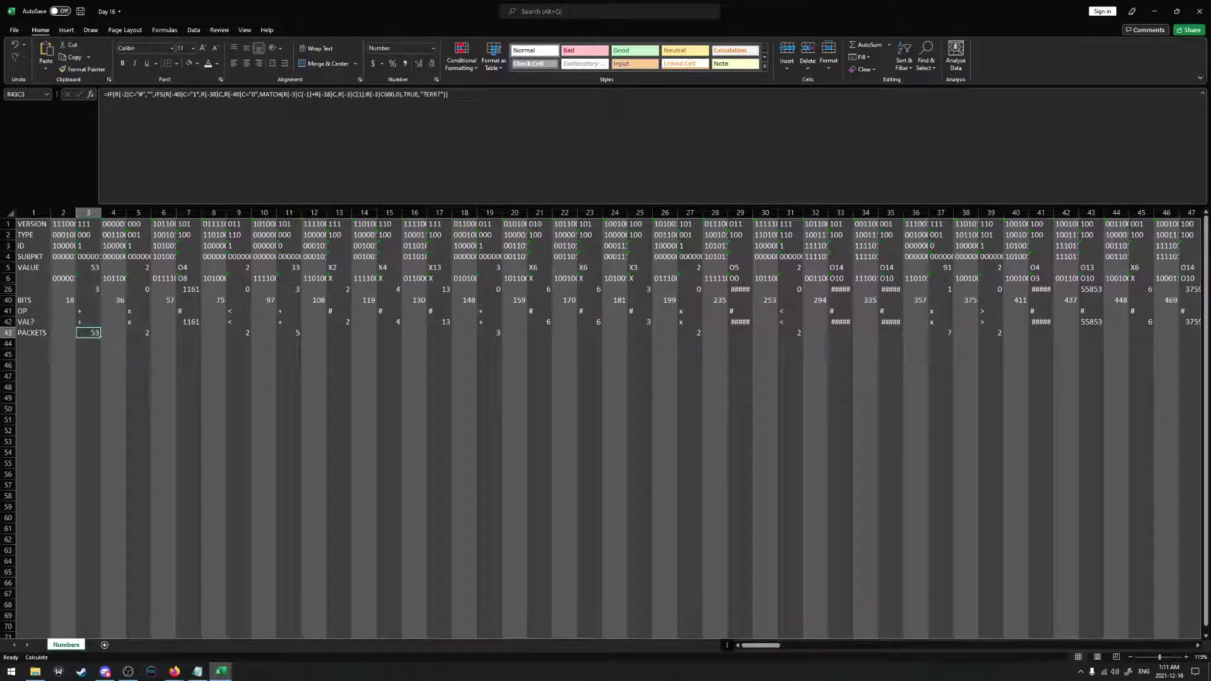
pyautogui.doubleClick(100, 334)
pyautogui.click(401, 94)
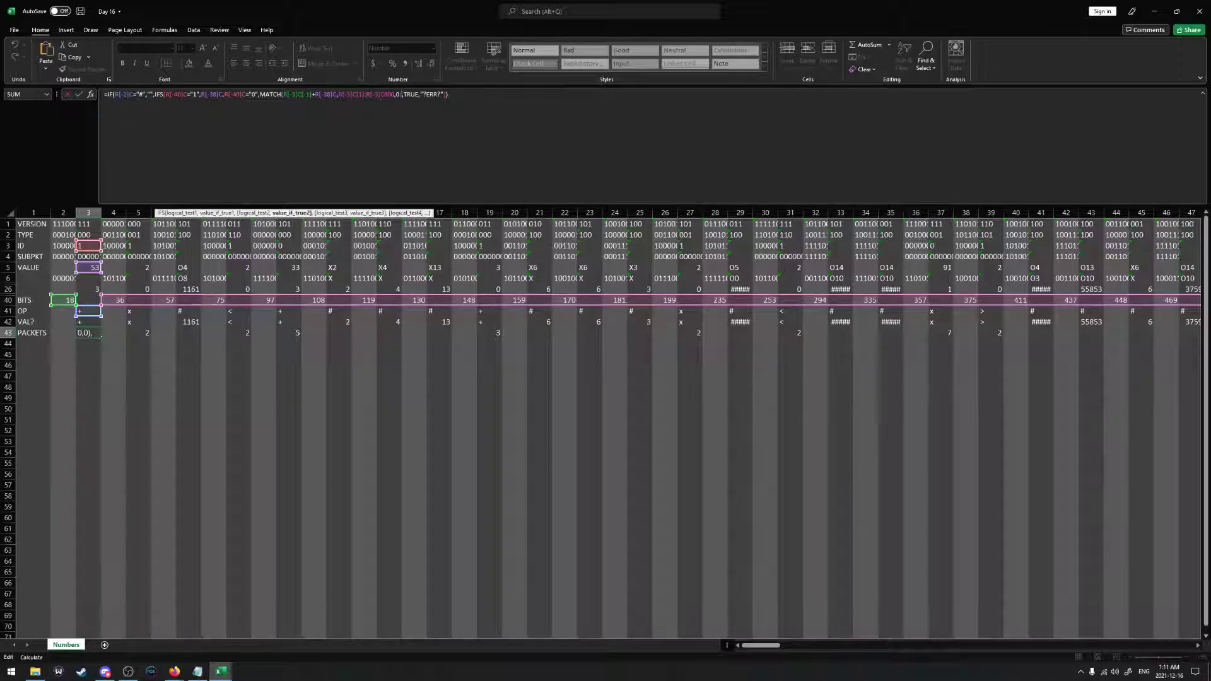
pyautogui.write('+1)')
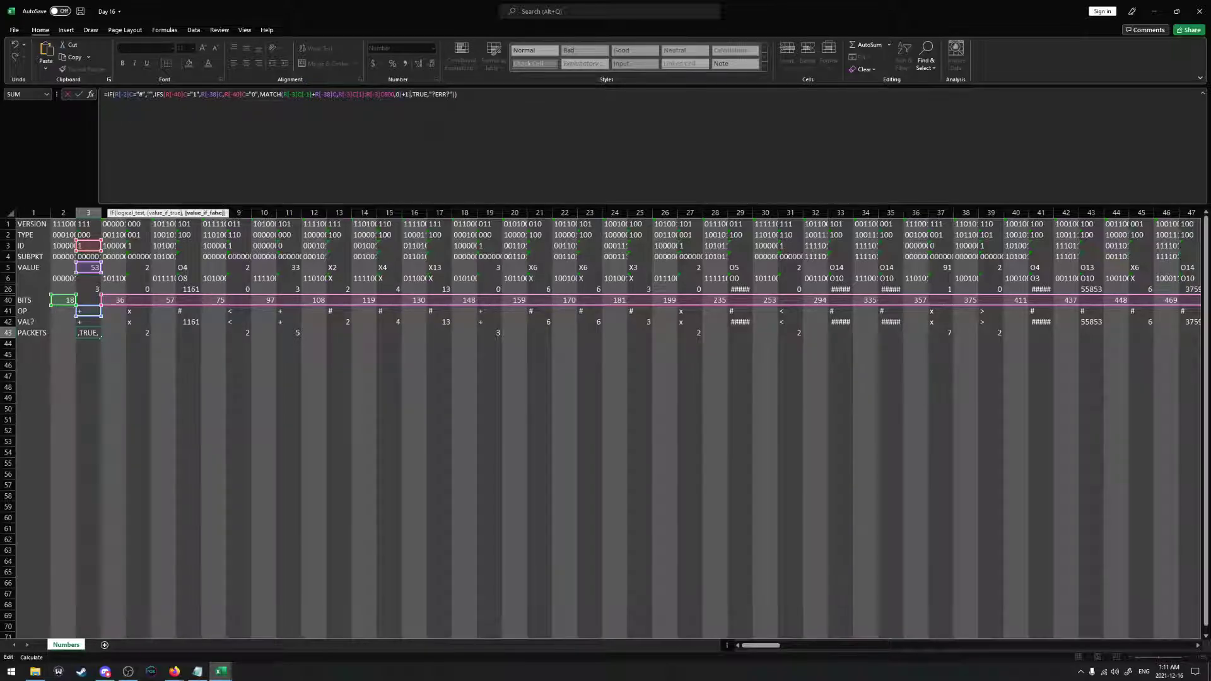
pyautogui.write('/2')
pyautogui.click(258, 94)
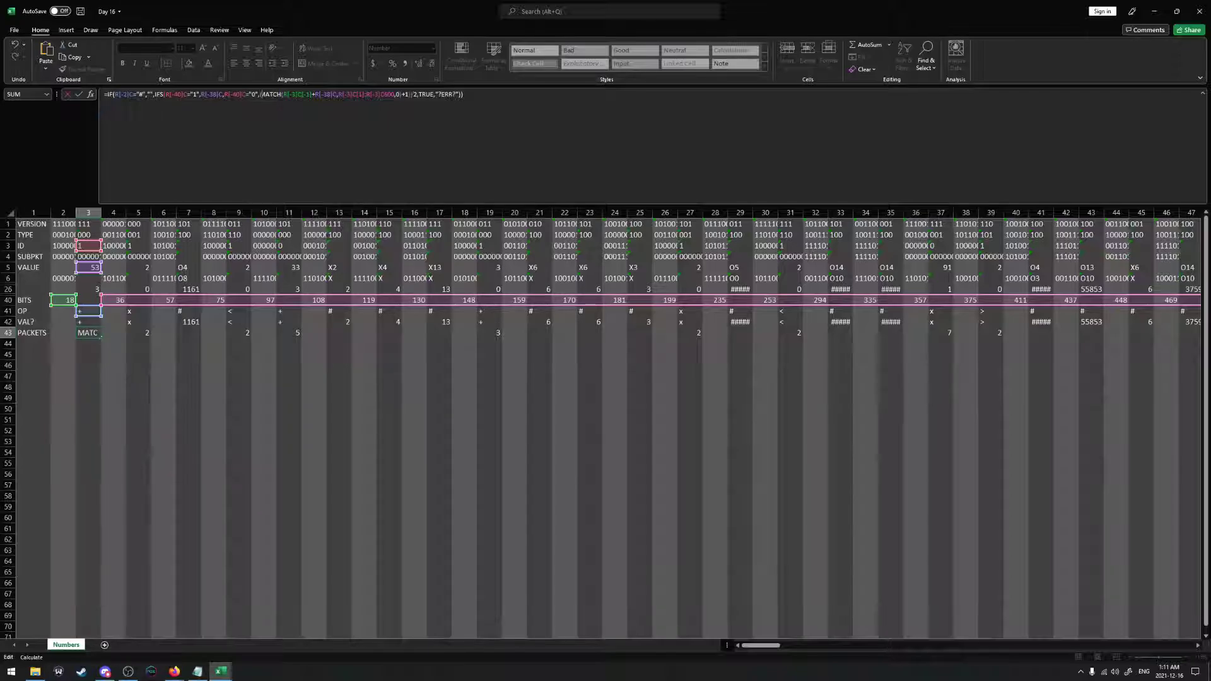
pyautogui.press('Return')
# Refill row 43 with the halved-MATCH formula and check columns 527 and 537
pyautogui.click(94, 335)
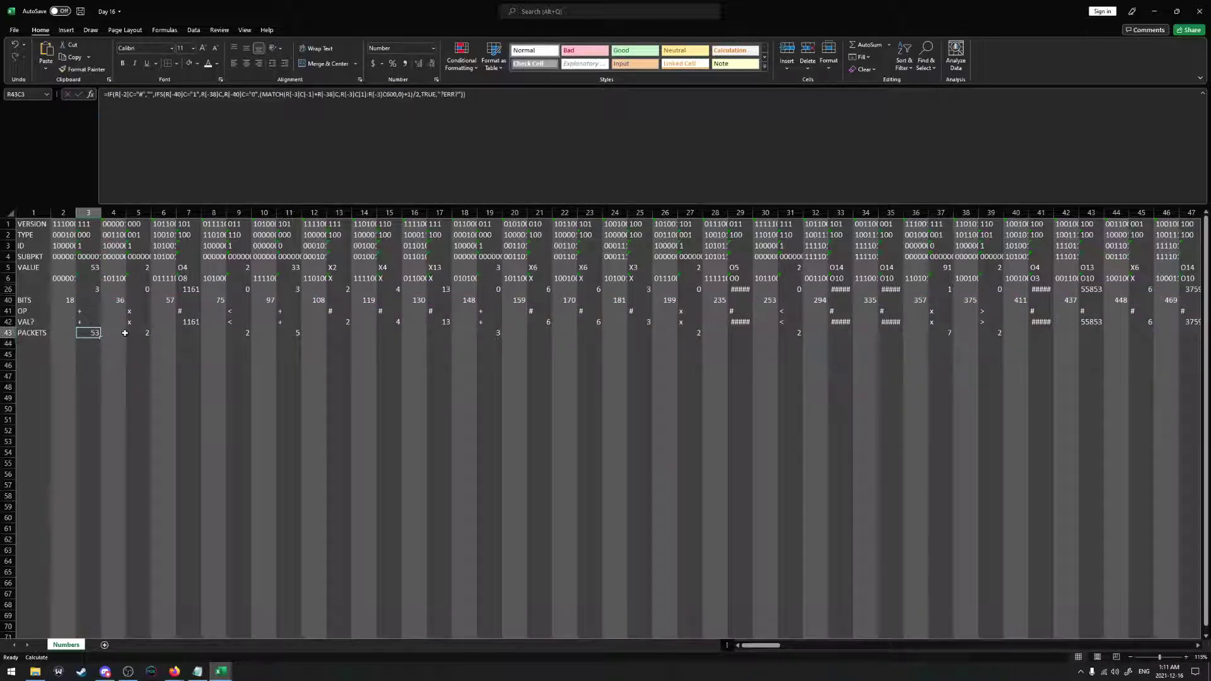
pyautogui.moveTo(101, 338); pyautogui.dragTo(1151, 333)
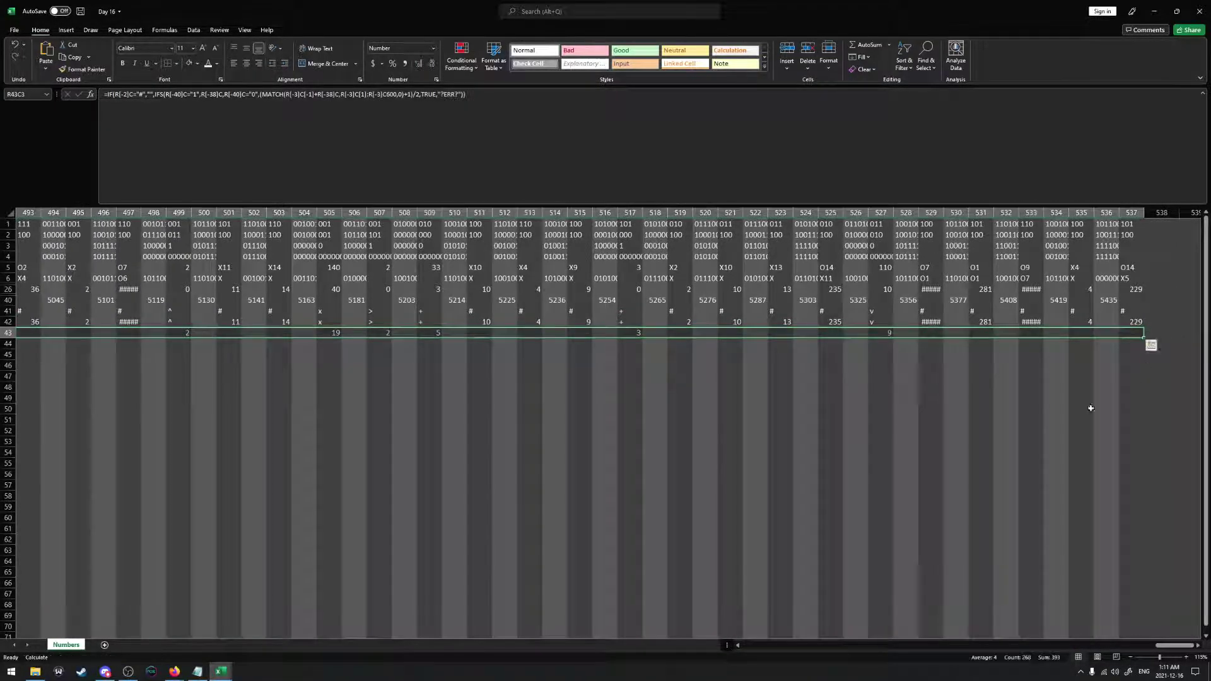
pyautogui.click(889, 333)
pyautogui.press('Right')
pyautogui.press('Right')
pyautogui.press('Right')
pyautogui.press('Right')
pyautogui.press('Right')
pyautogui.press('Right')
pyautogui.press('Right')
pyautogui.press('Right')
pyautogui.press('Right')
pyautogui.press('Right')
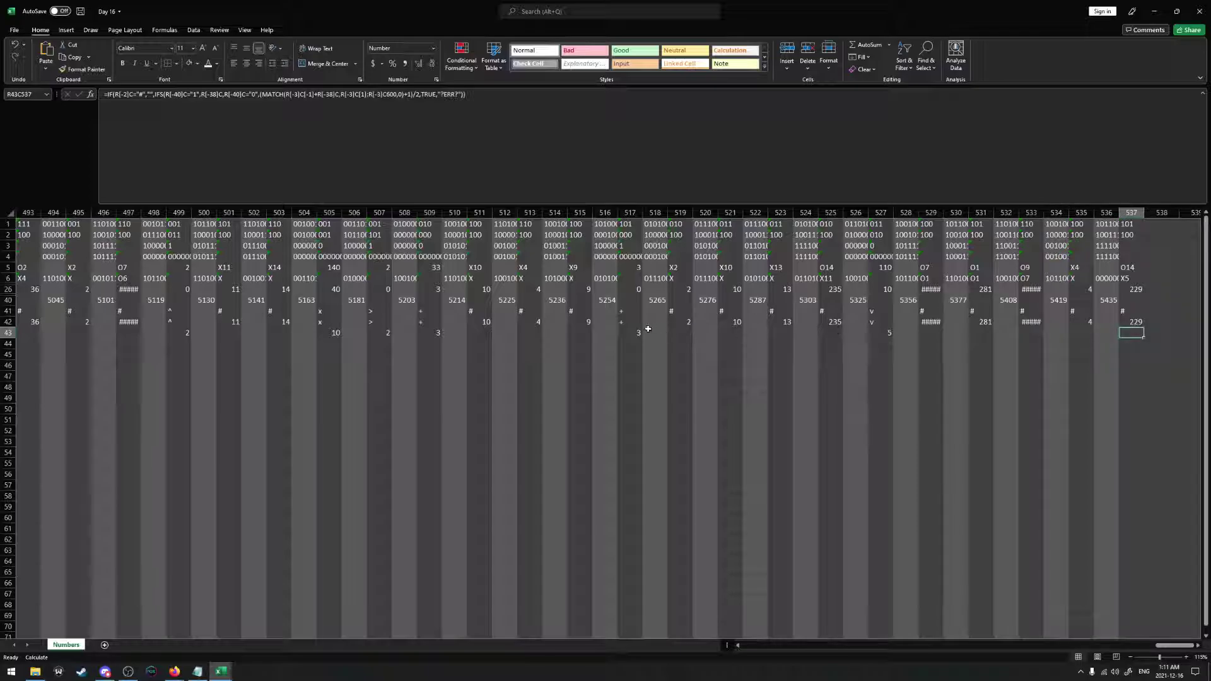
# Check results in columns 517–523, then mark rows 41–44 across them as a group
pyautogui.click(639, 331)
pyautogui.click(678, 334)
pyautogui.click(728, 336)
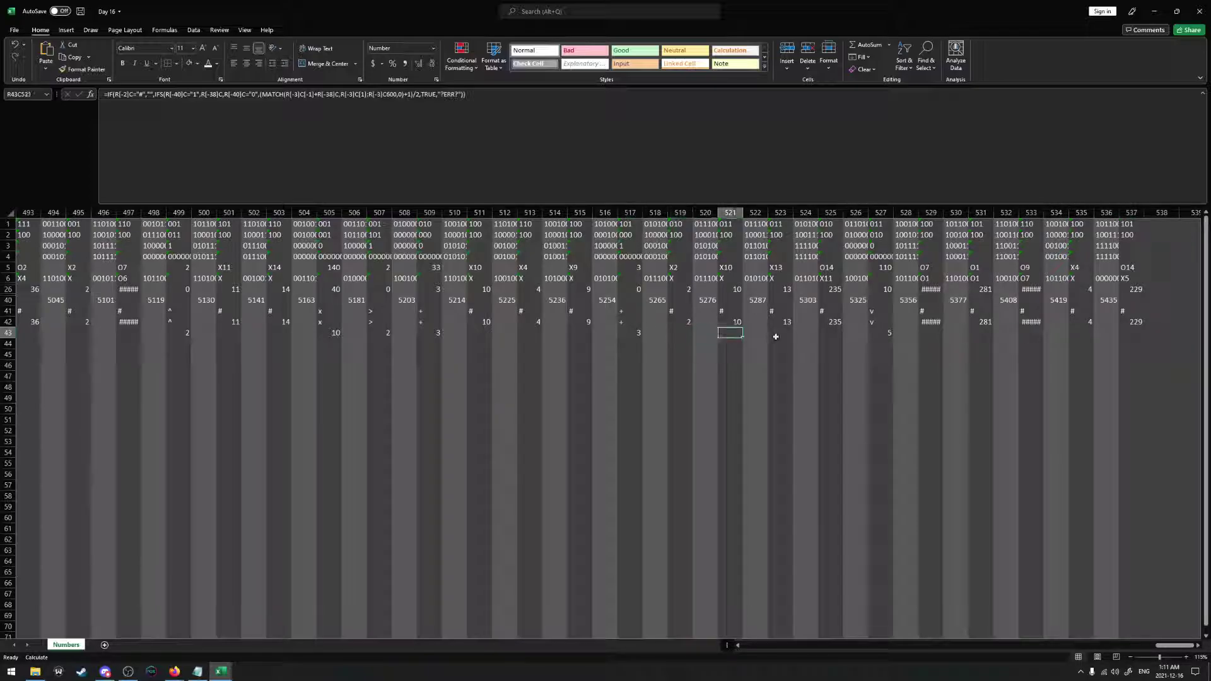
pyautogui.click(780, 334)
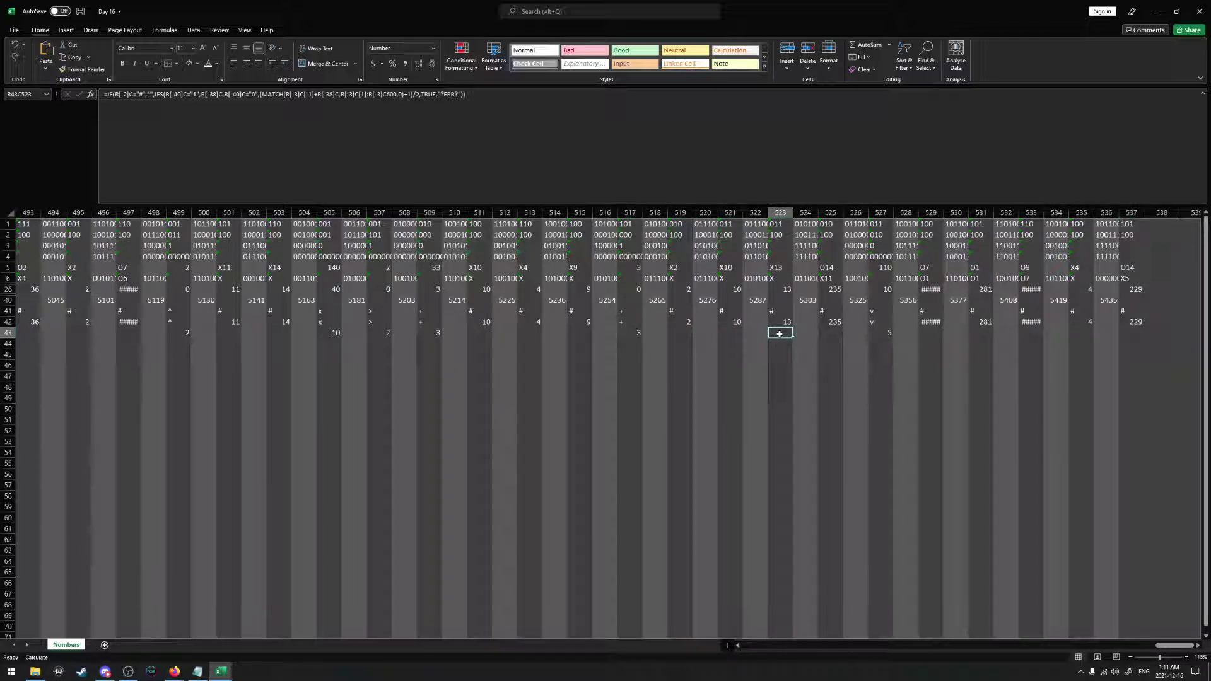
pyautogui.click(627, 310)
pyautogui.keyDown('shift'); pyautogui.click(780, 344); pyautogui.keyUp('shift')
# Mark the nested operator groups in rows 41–44 from column 505 to 537, then switch to the notes
pyautogui.hotkey('ctrl', 'v')
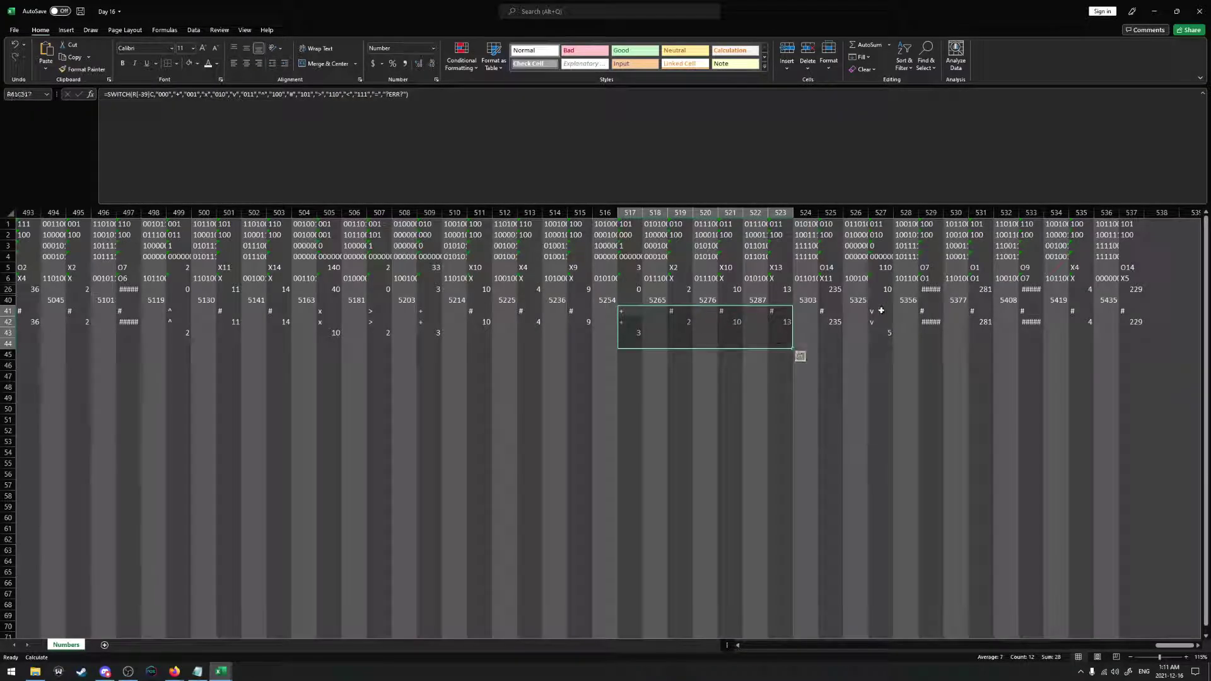
pyautogui.moveTo(881, 311); pyautogui.dragTo(1129, 345)
pyautogui.keyDown('ctrl'); pyautogui.click(830, 313); pyautogui.keyUp('ctrl')
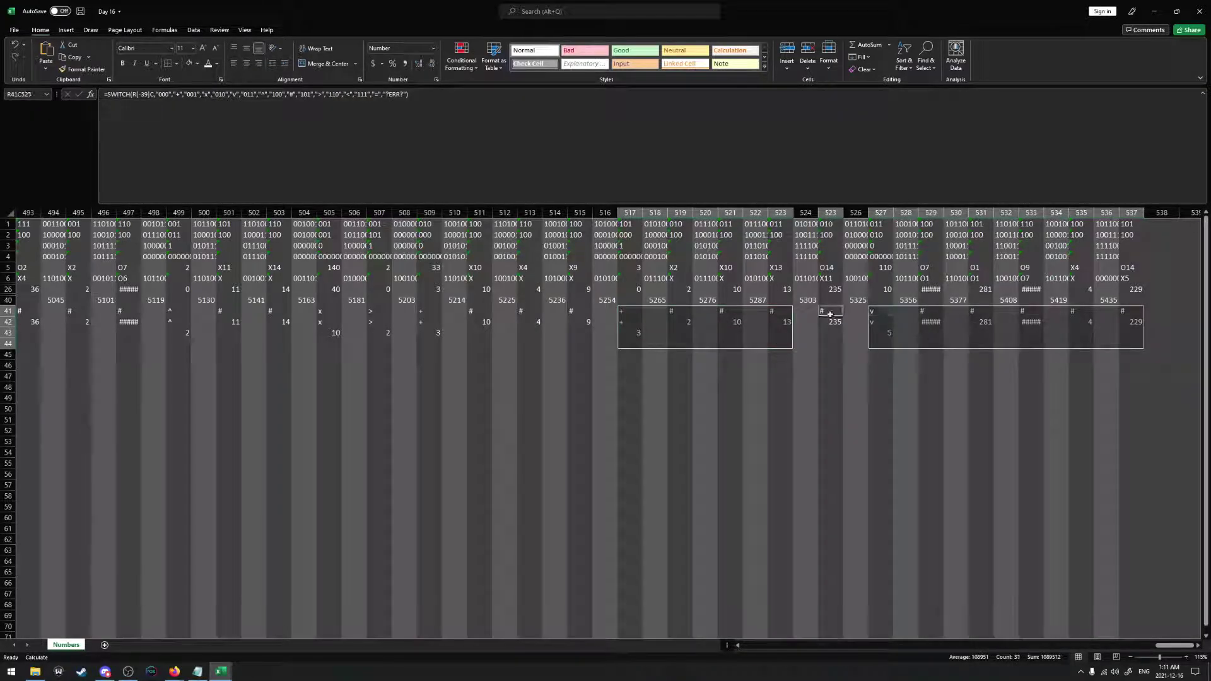
pyautogui.moveTo(830, 314); pyautogui.dragTo(828, 344)
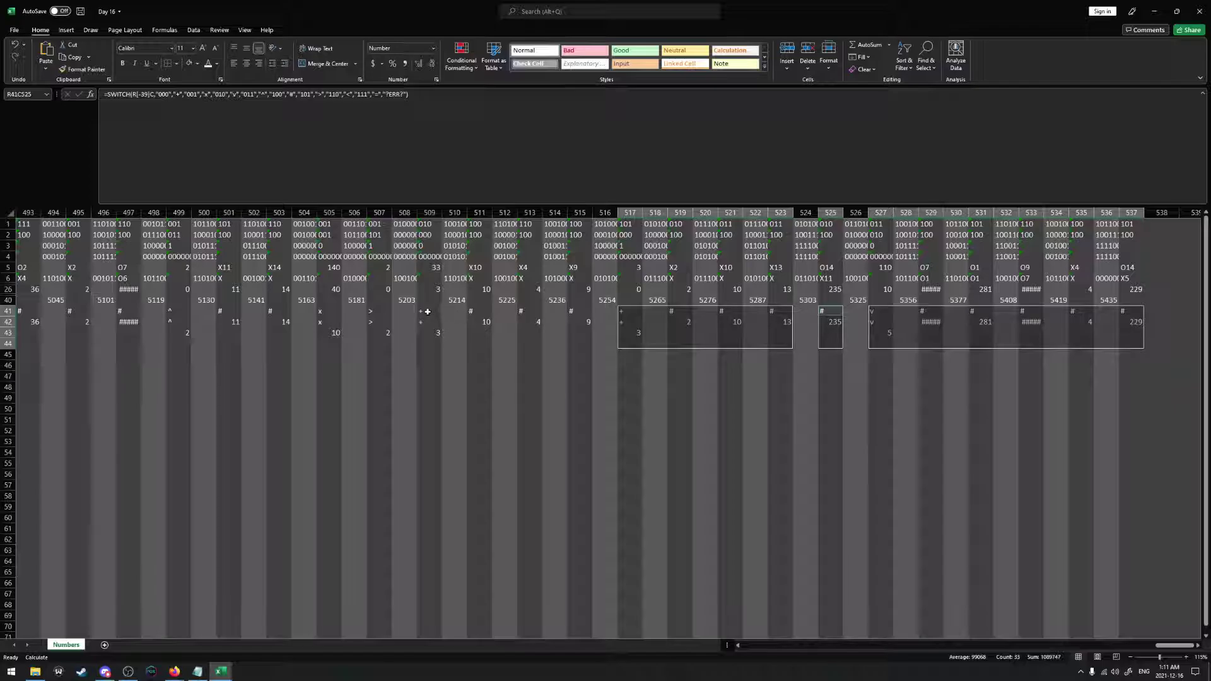
pyautogui.moveTo(427, 312); pyautogui.dragTo(587, 345)
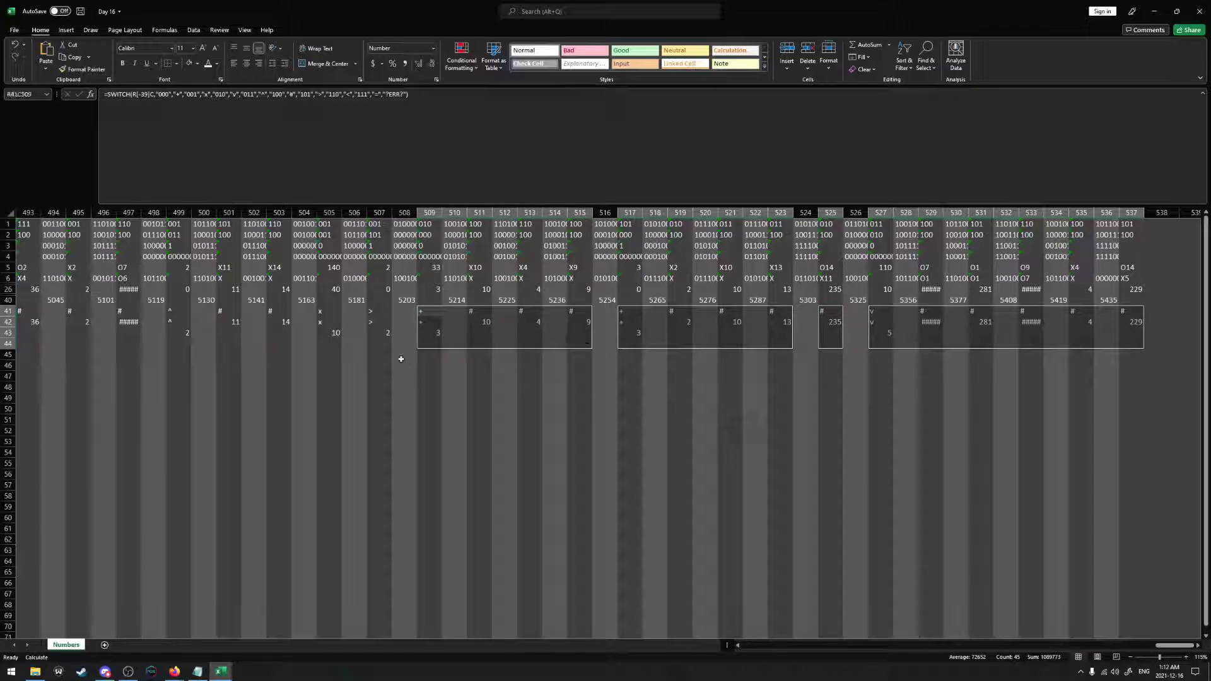
pyautogui.moveTo(372, 314); pyautogui.dragTo(787, 364)
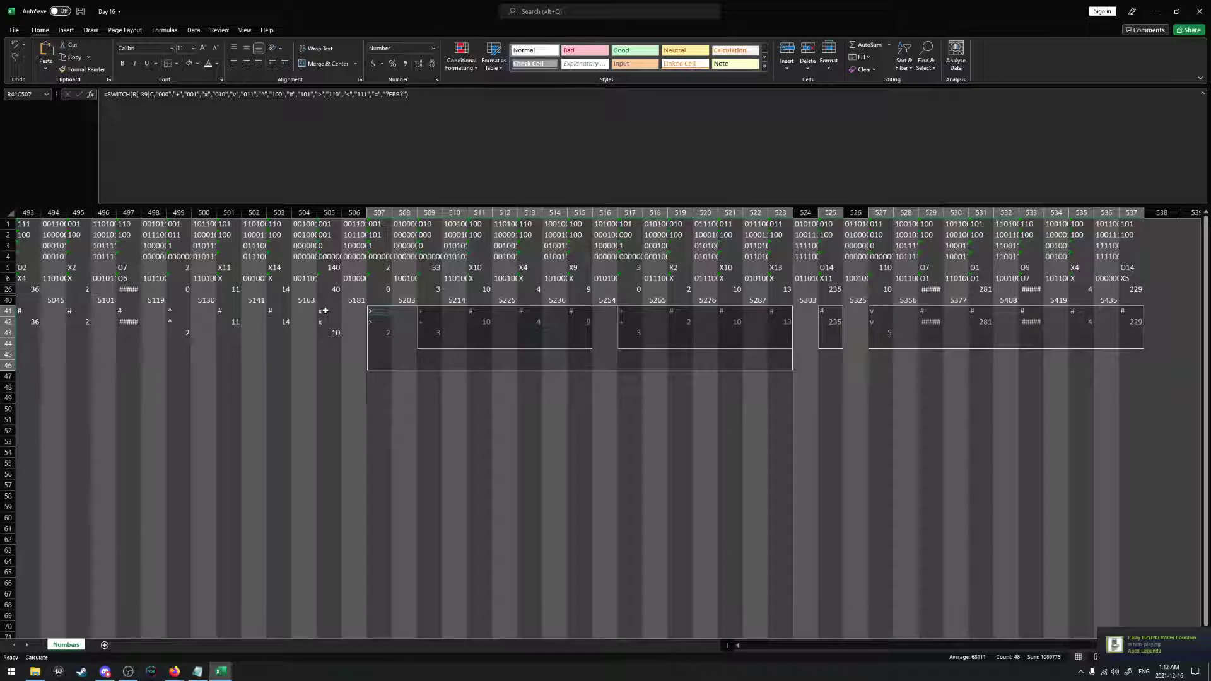
pyautogui.moveTo(326, 311); pyautogui.dragTo(830, 387)
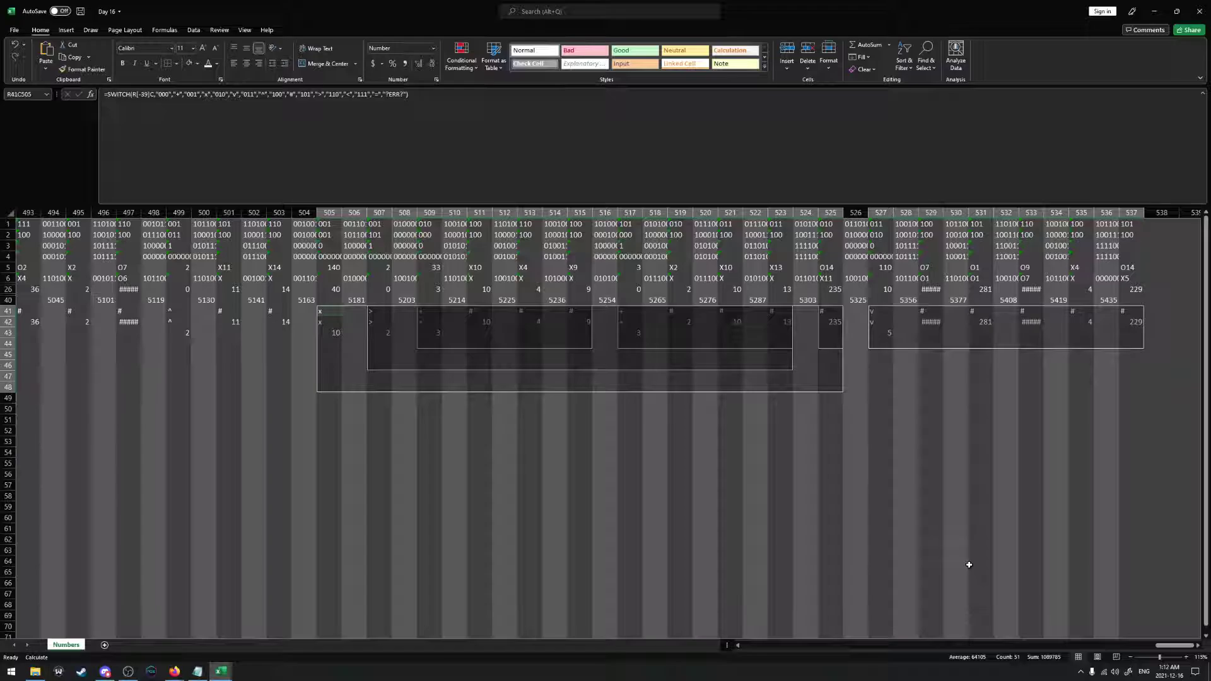
pyautogui.hotkey('alt', 'Tab')
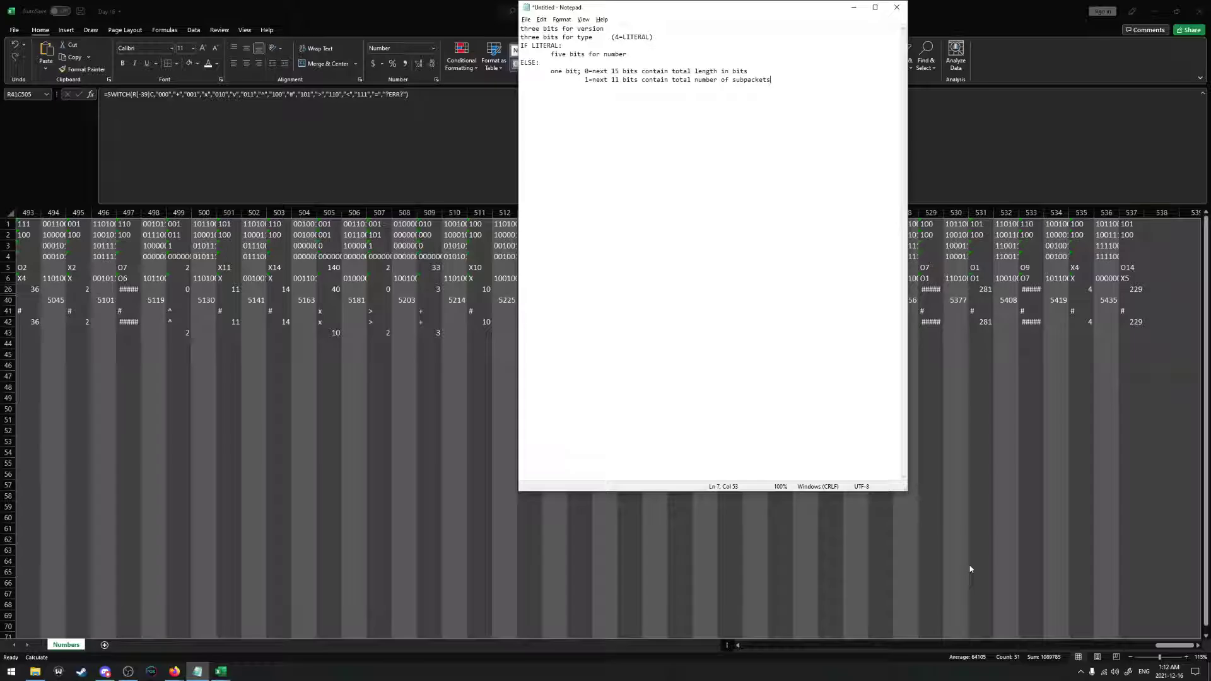
# Return to Excel at column 1 and select R43C3 to view the PACKETS formula
pyautogui.hotkey('alt', 'Tab')
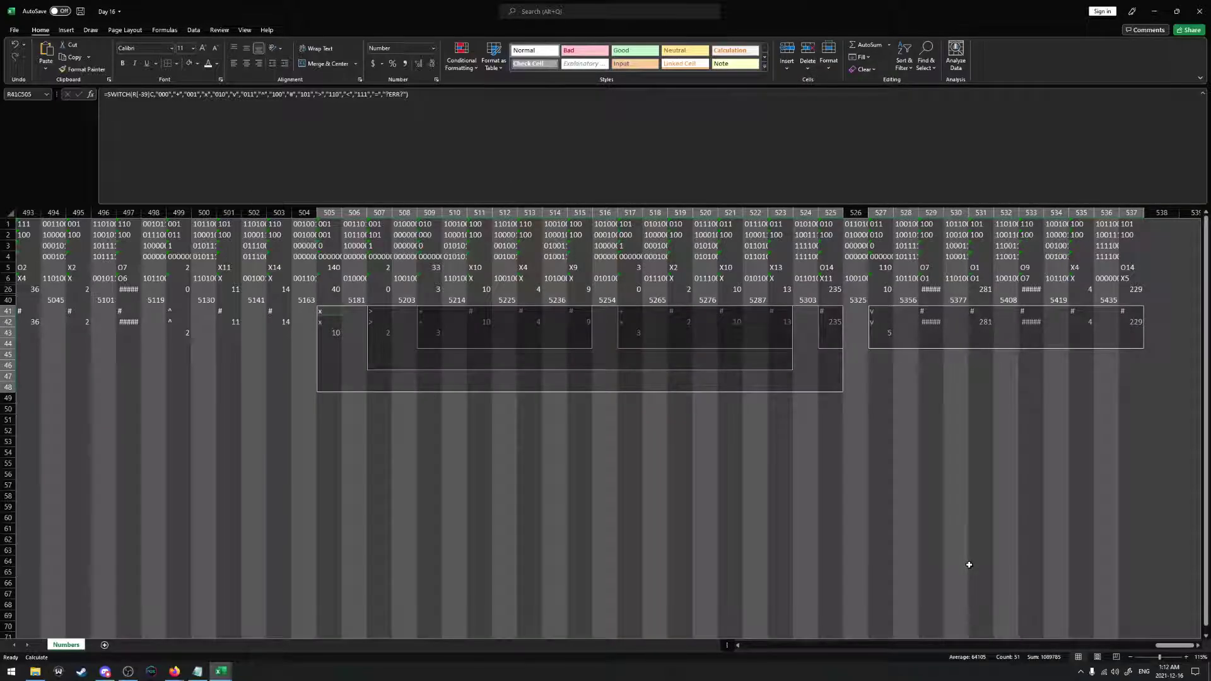
pyautogui.moveTo(1161, 645); pyautogui.dragTo(744, 646)
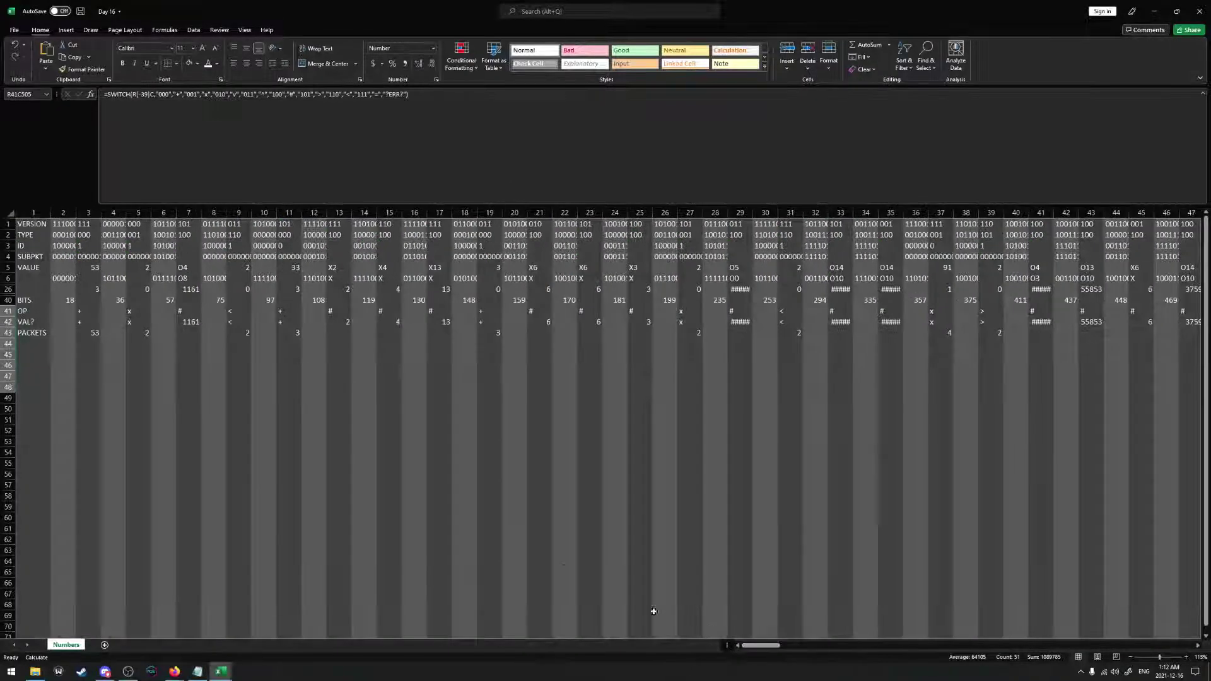
pyautogui.click(95, 333)
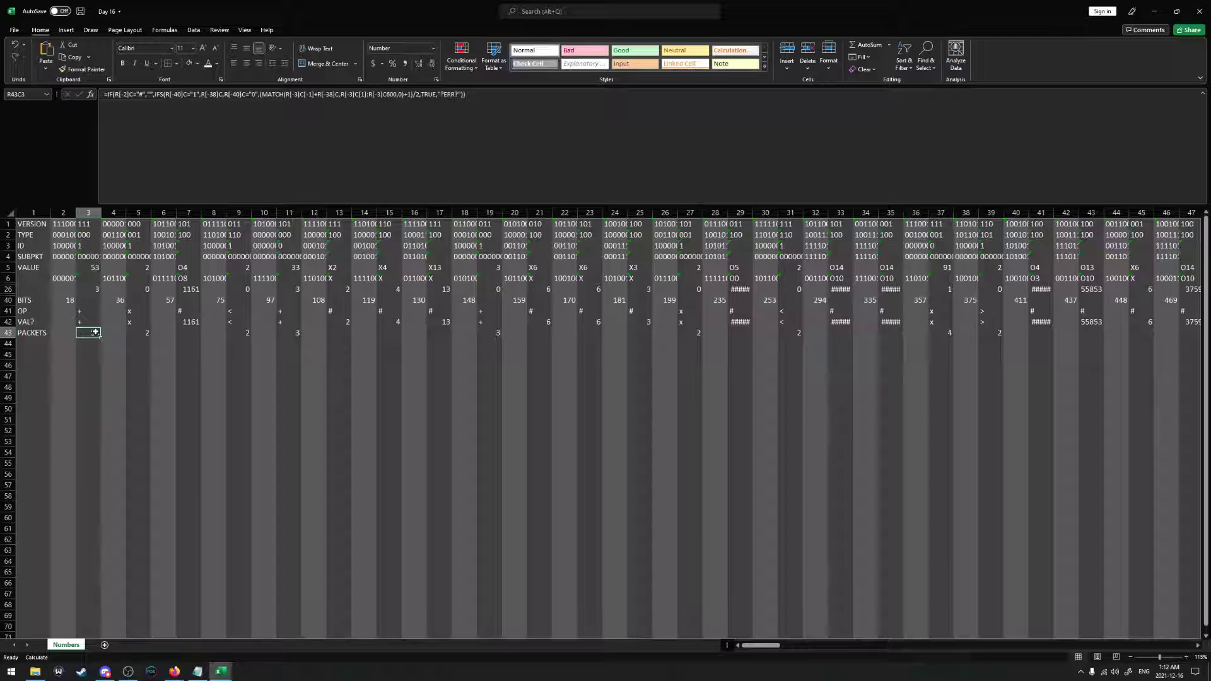
pyautogui.hotkey('ctrl', 'z')
pyautogui.hotkey('ctrl', 'y')
# Insert &"^" after R[-38]C in R43C3 and refill row 43 to column 537
pyautogui.press('F2')
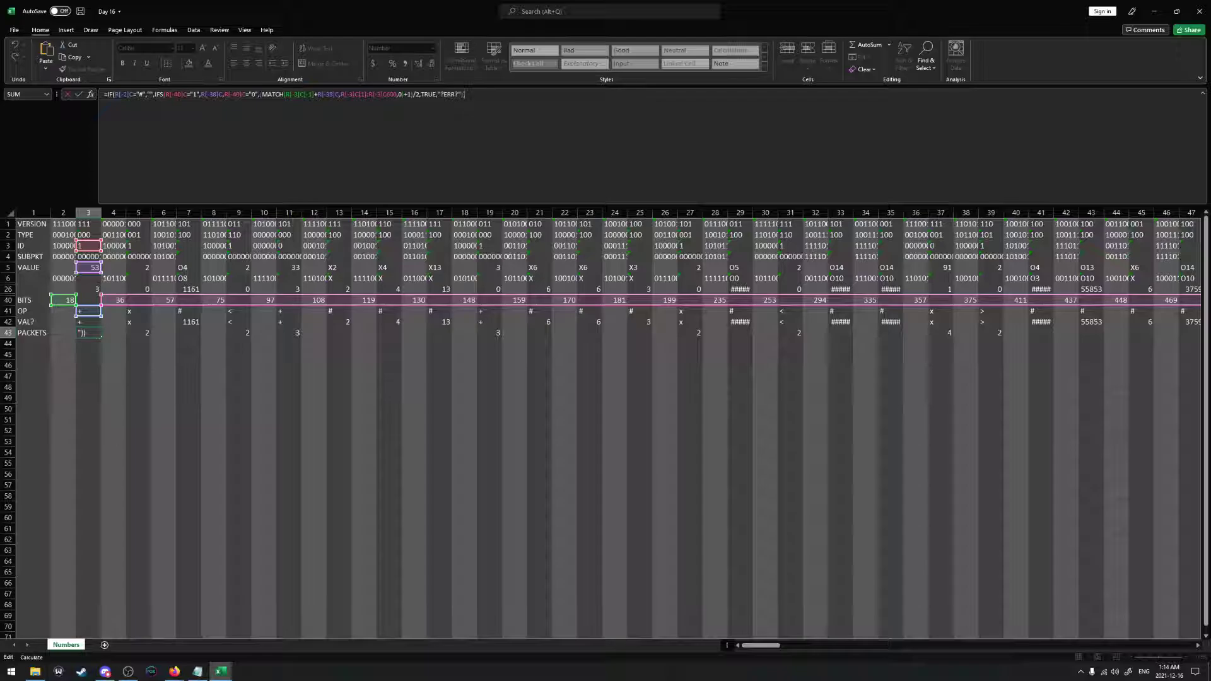
pyautogui.click(223, 94)
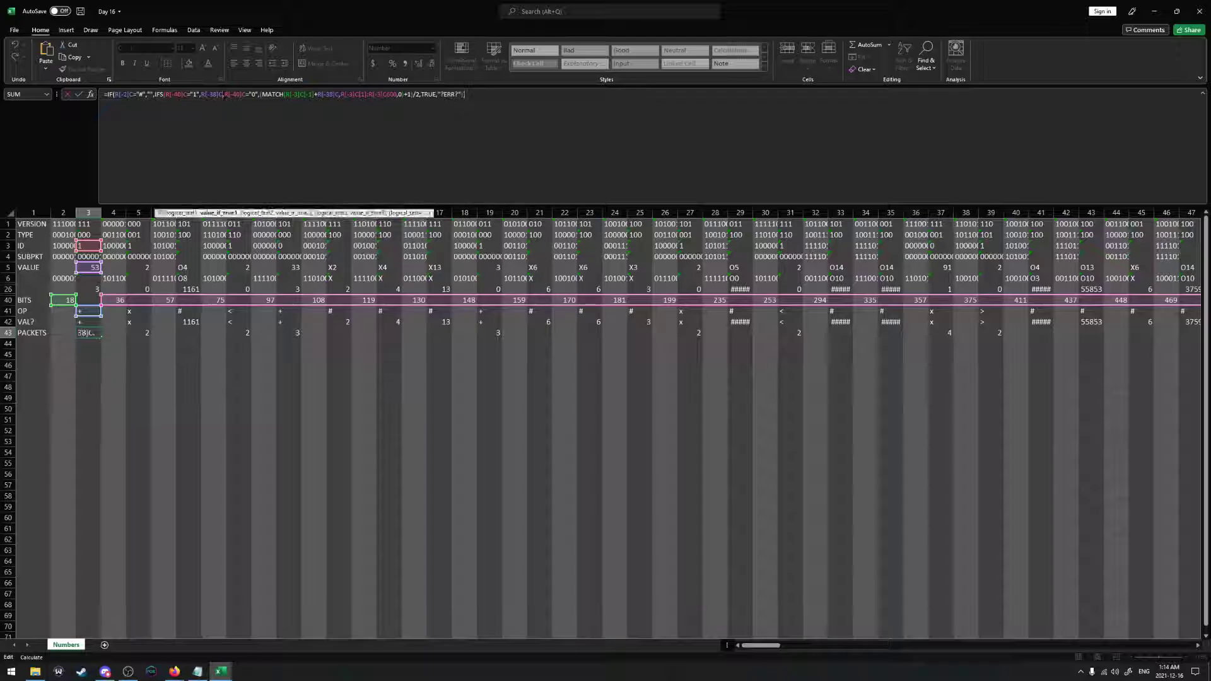
pyautogui.write('&"^"')
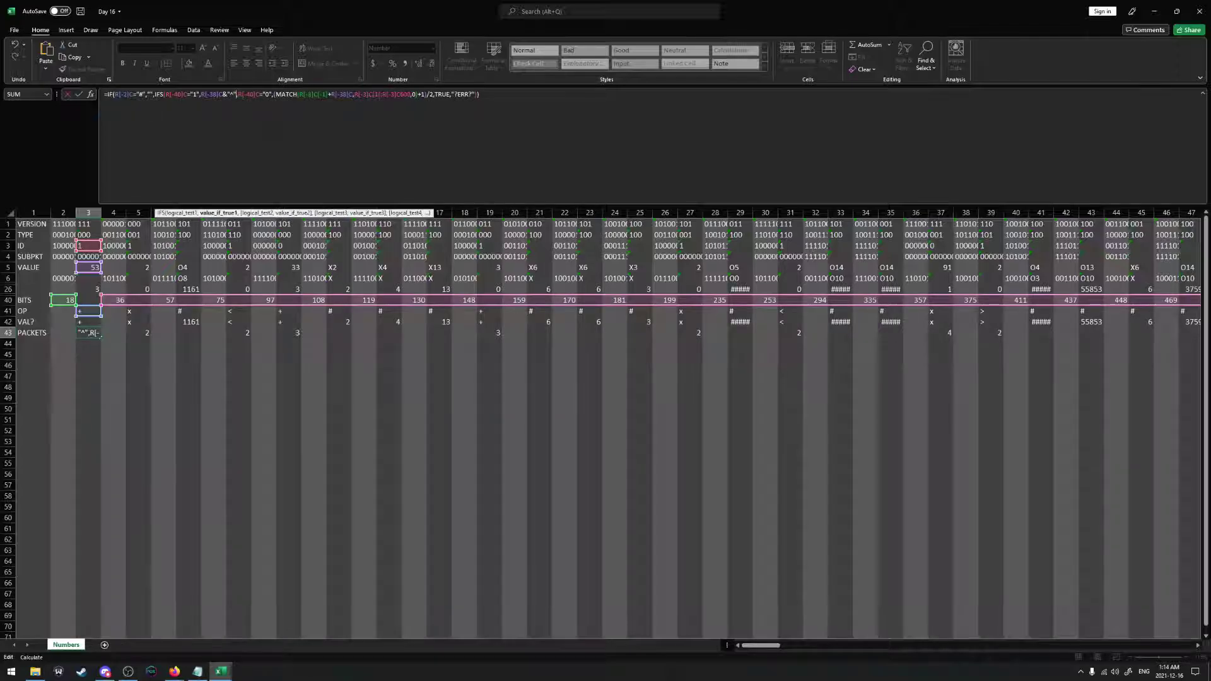
pyautogui.press('Return')
pyautogui.click(92, 331)
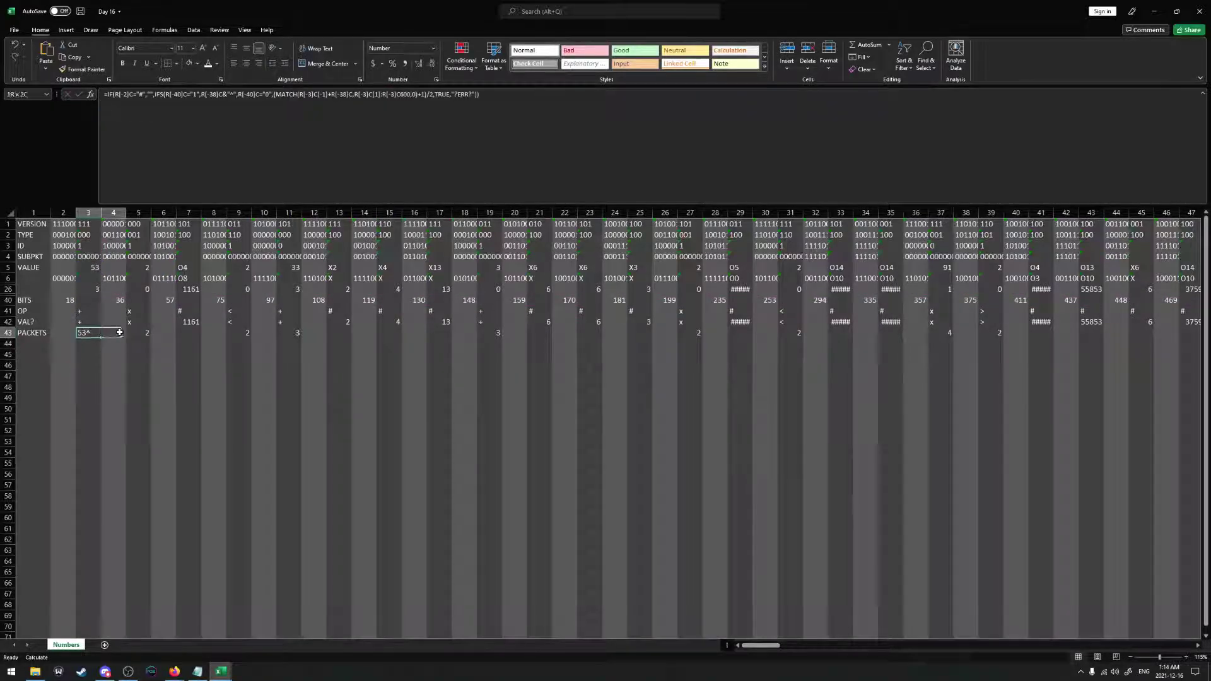
pyautogui.moveTo(100, 338); pyautogui.dragTo(1123, 341)
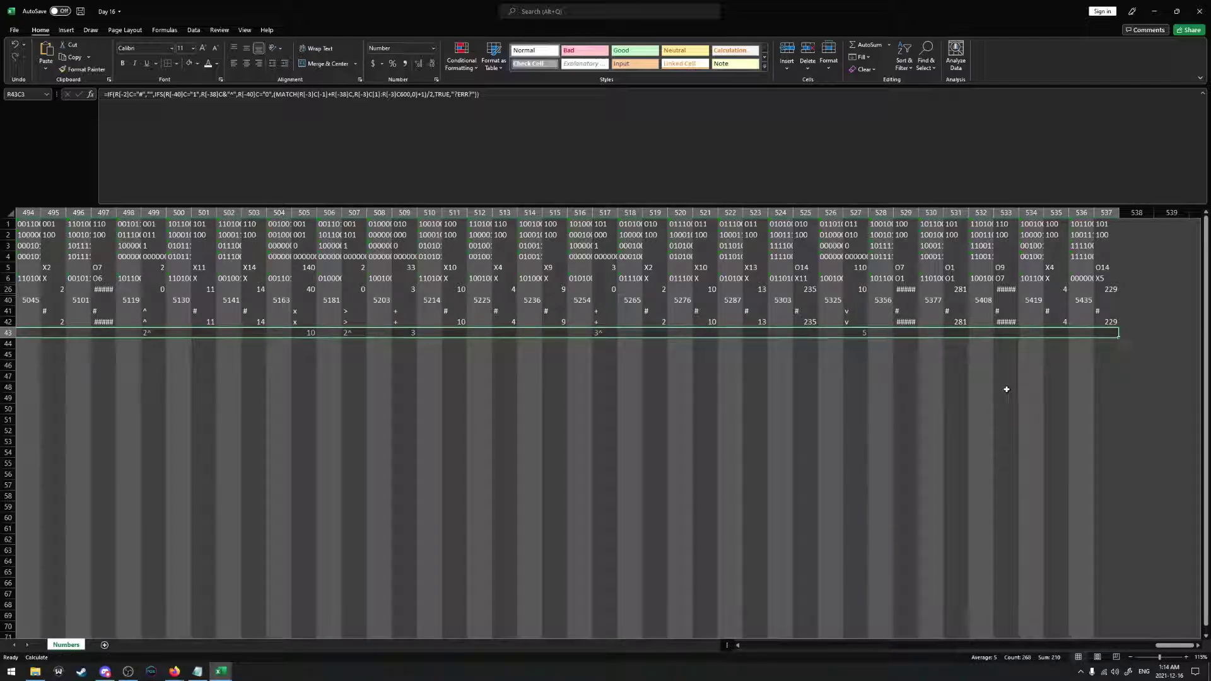
pyautogui.click(604, 333)
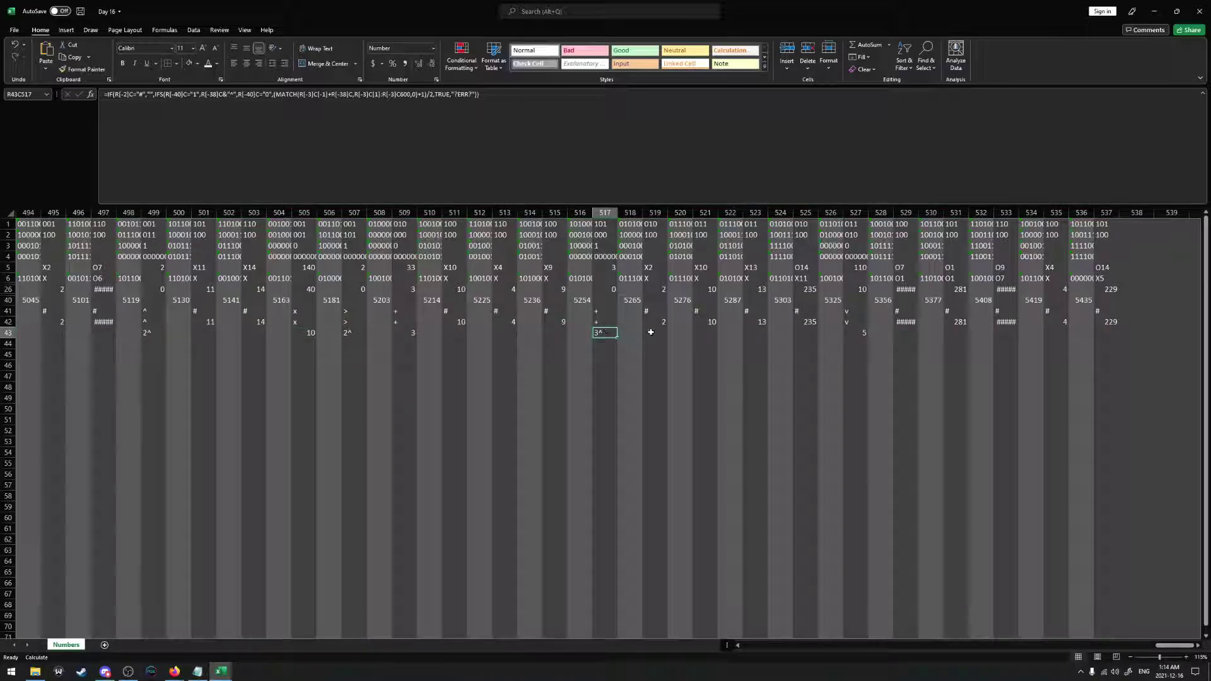
pyautogui.keyDown('ctrl'); pyautogui.click(652, 333); pyautogui.keyUp('ctrl')
pyautogui.keyDown('ctrl'); pyautogui.click(704, 332); pyautogui.keyUp('ctrl')
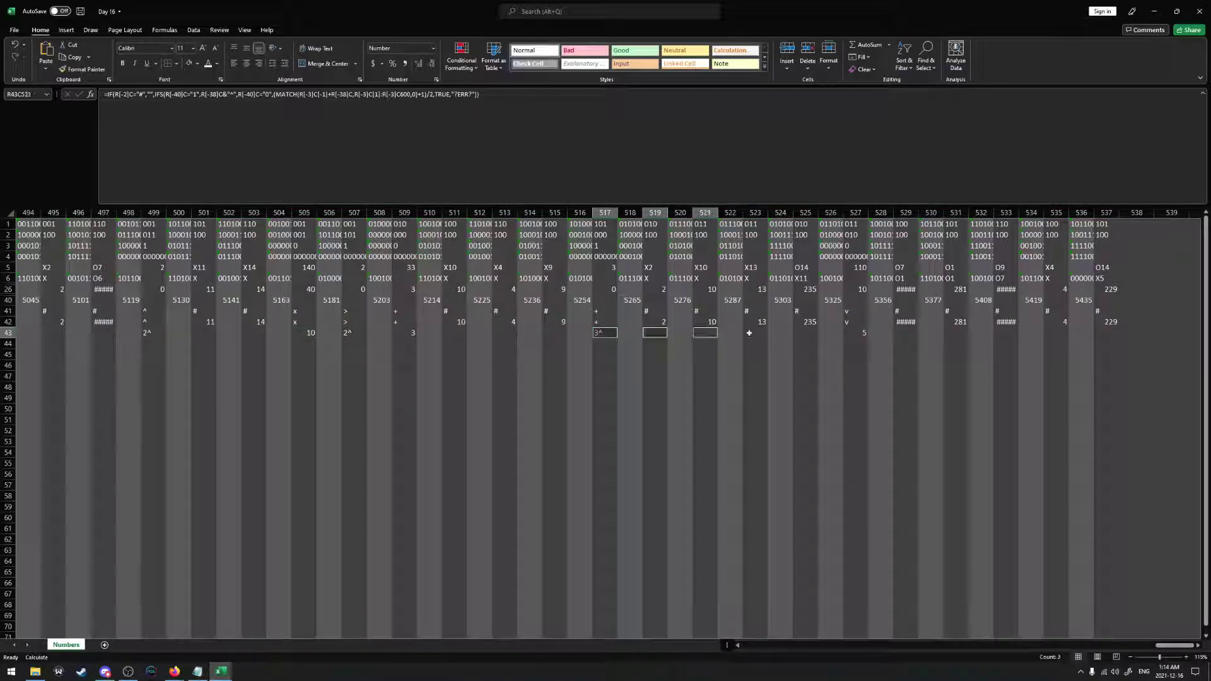
pyautogui.keyDown('ctrl'); pyautogui.click(747, 332); pyautogui.keyUp('ctrl')
pyautogui.click(756, 334)
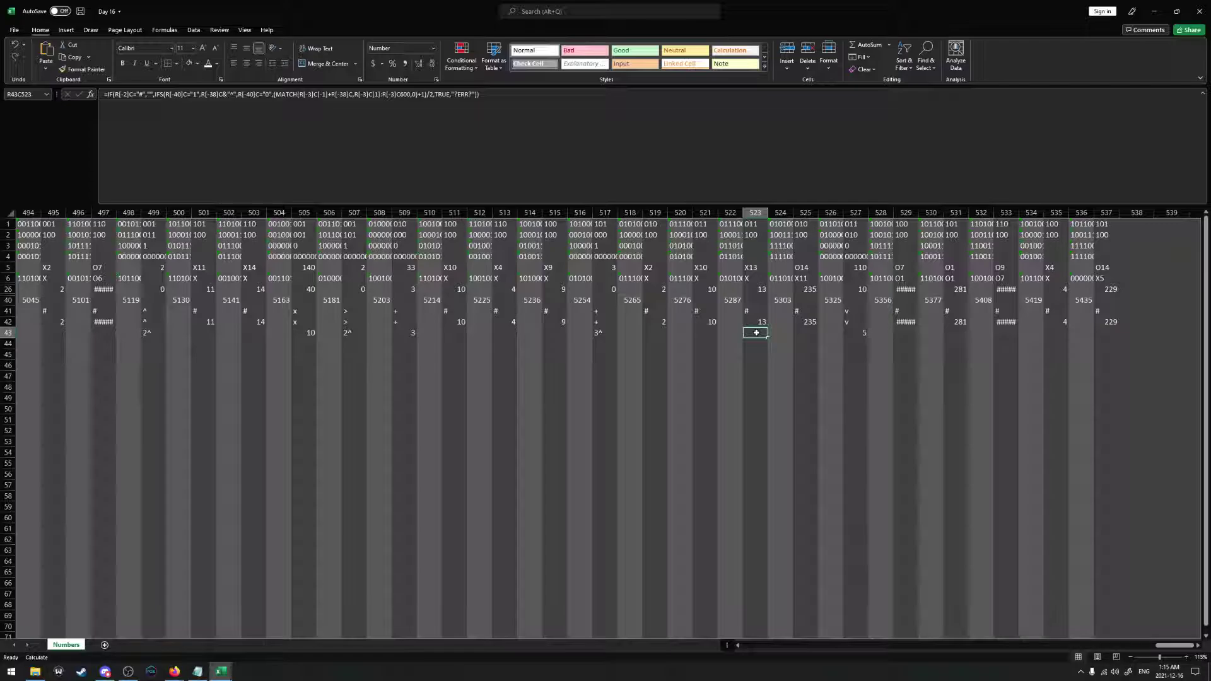
pyautogui.click(863, 333)
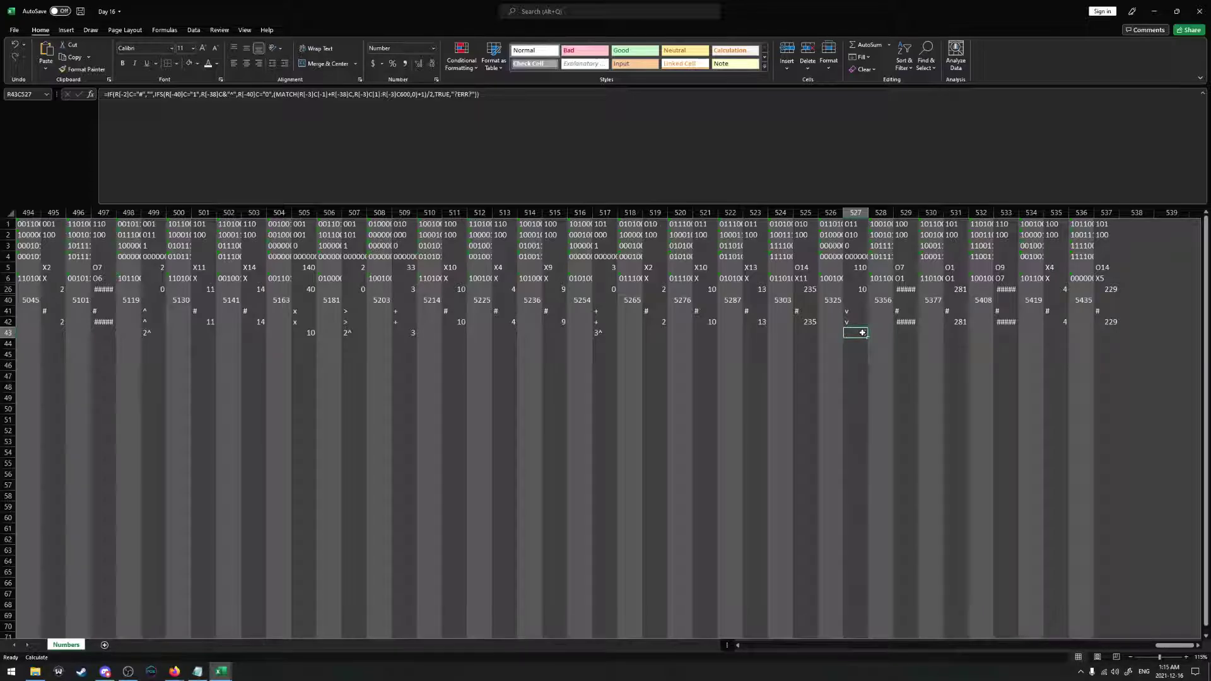
pyautogui.press('F9')
pyautogui.moveTo(1105, 312); pyautogui.dragTo(2, 334)
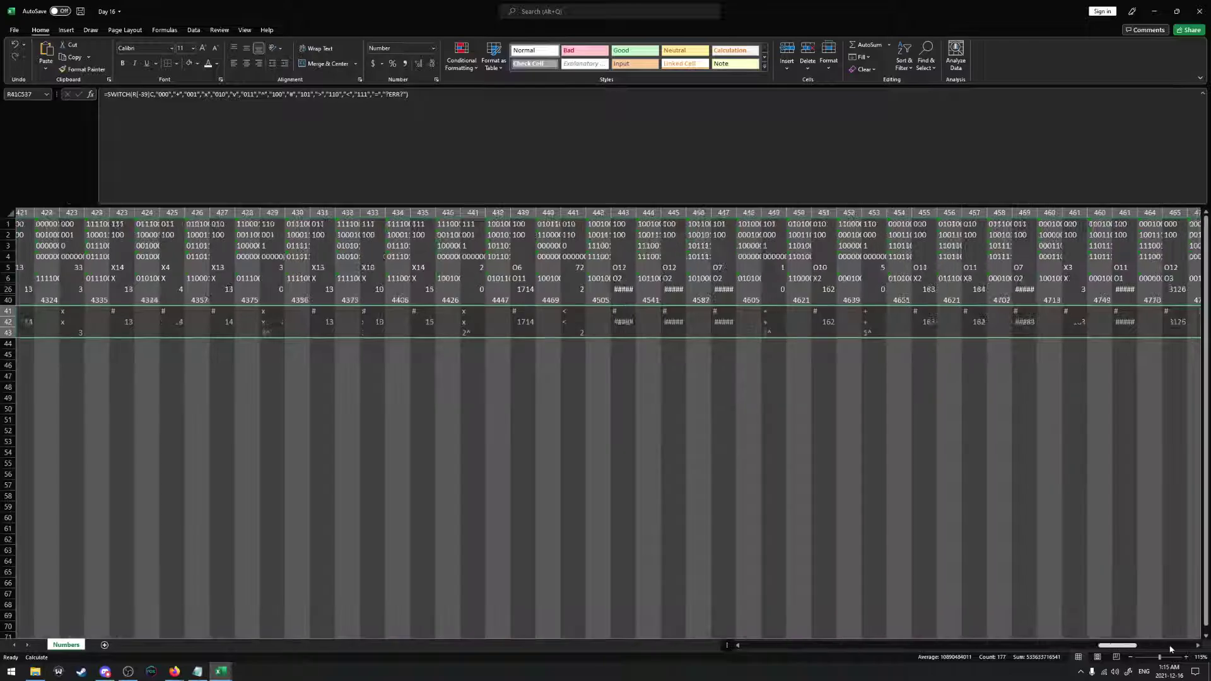
# Review the OP cell in column 537 and the row 43 formula in column 527
pyautogui.click(1170, 649)
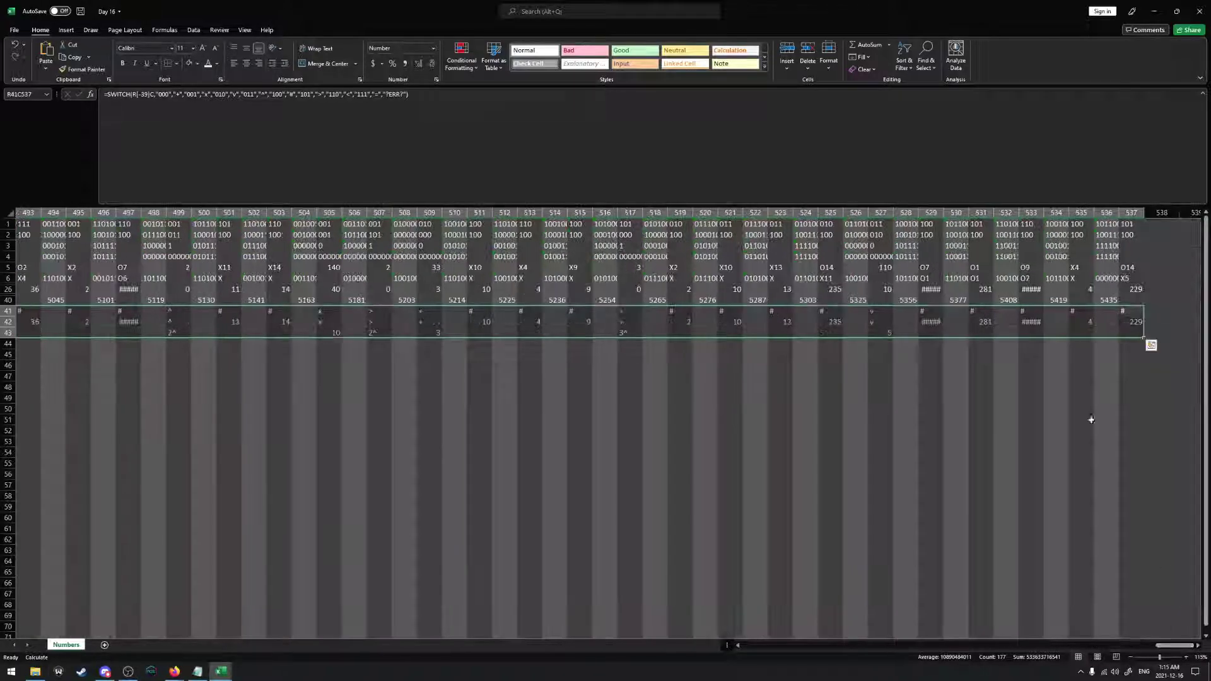
pyautogui.click(1132, 311)
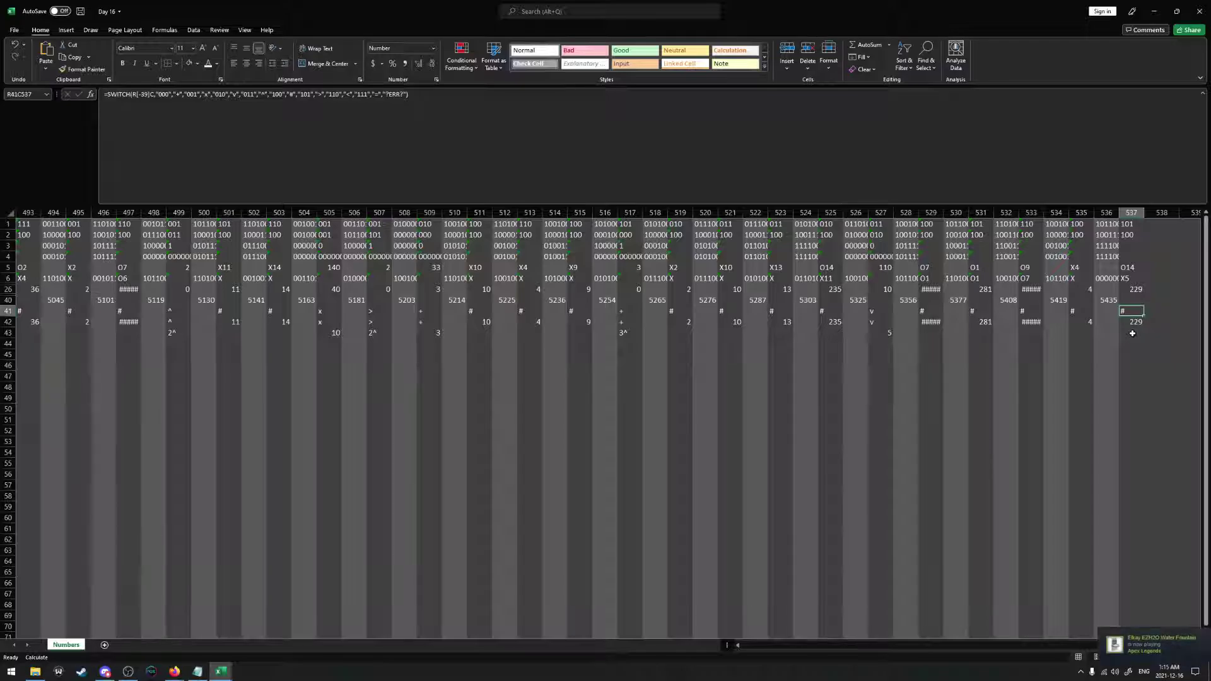
pyautogui.click(882, 332)
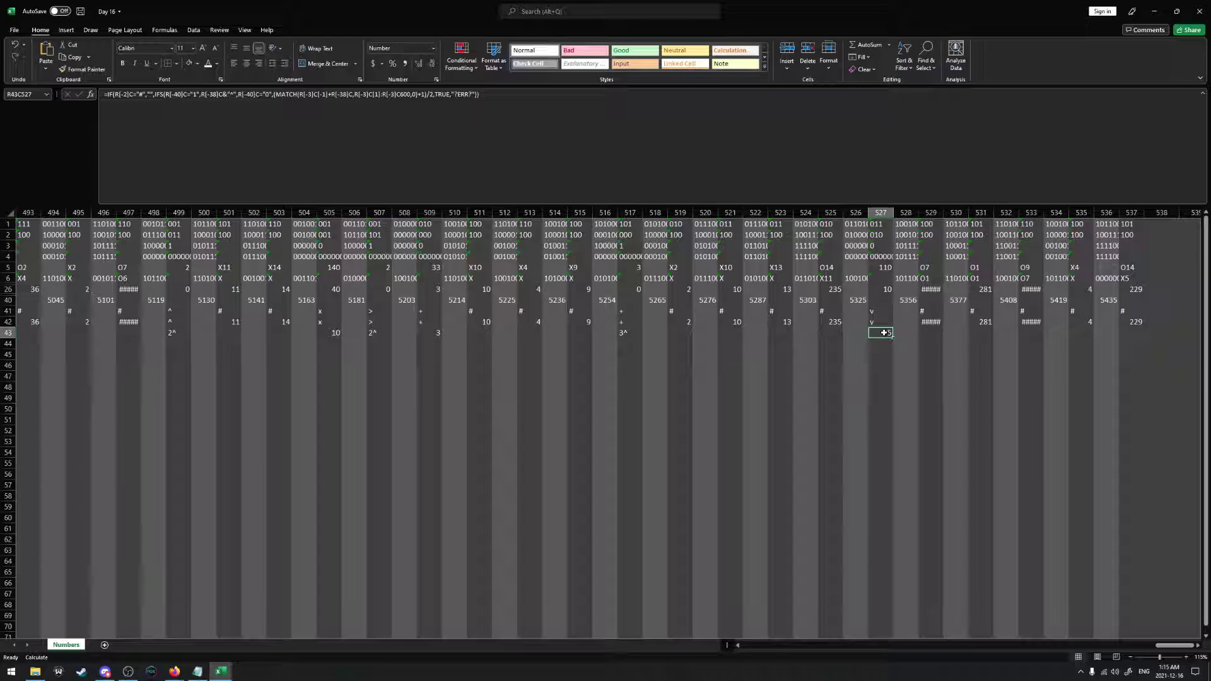
pyautogui.hotkey('alt', 'Tab')
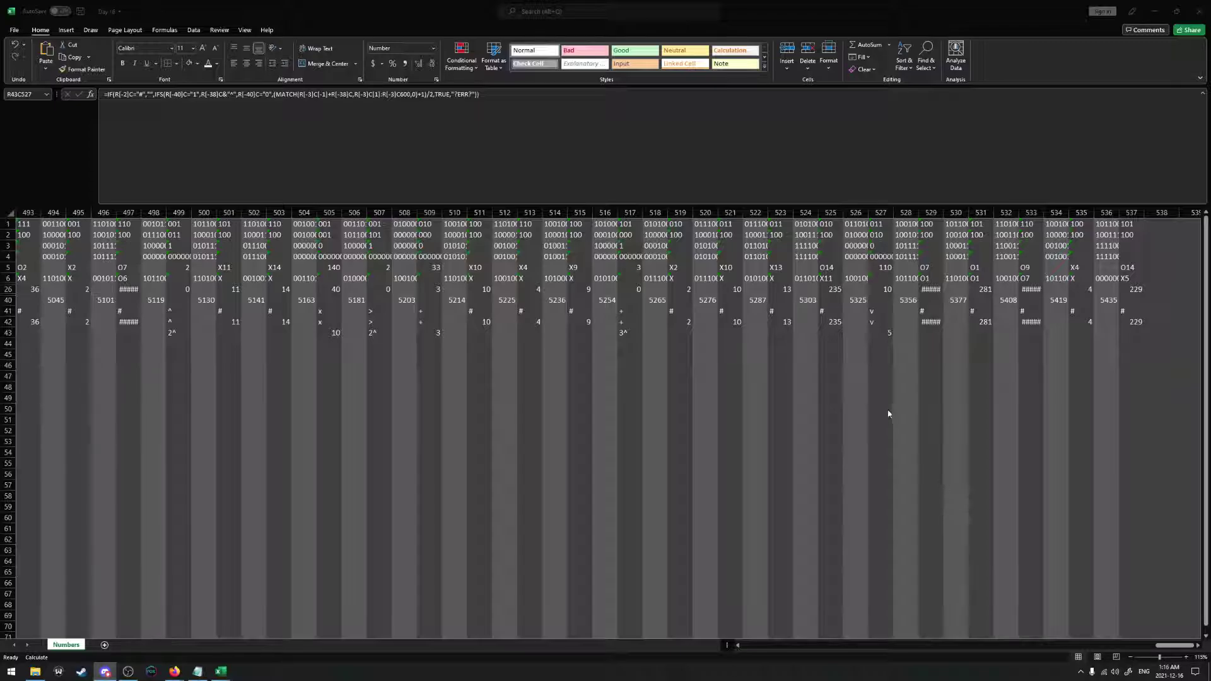
pyautogui.click(883, 333)
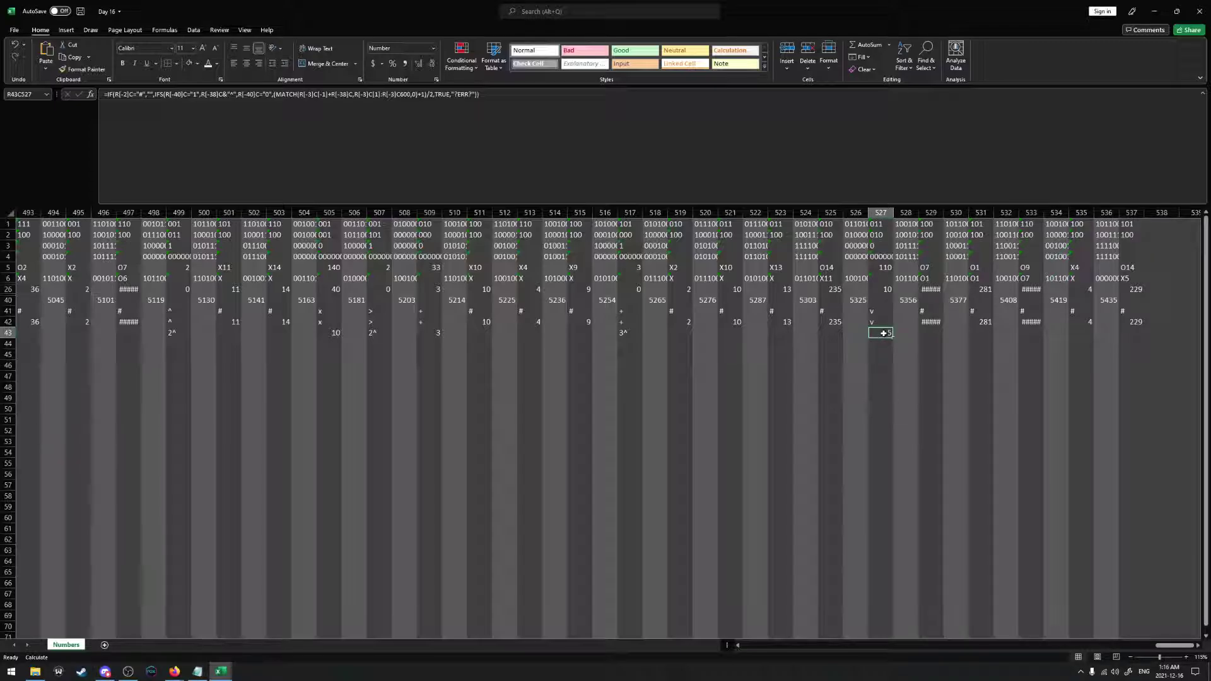
# Copy rows 41–43 from column 3 to 537 into a newly added blank Sheet1
pyautogui.click(1129, 311)
pyautogui.moveTo(1174, 645); pyautogui.dragTo(761, 645)
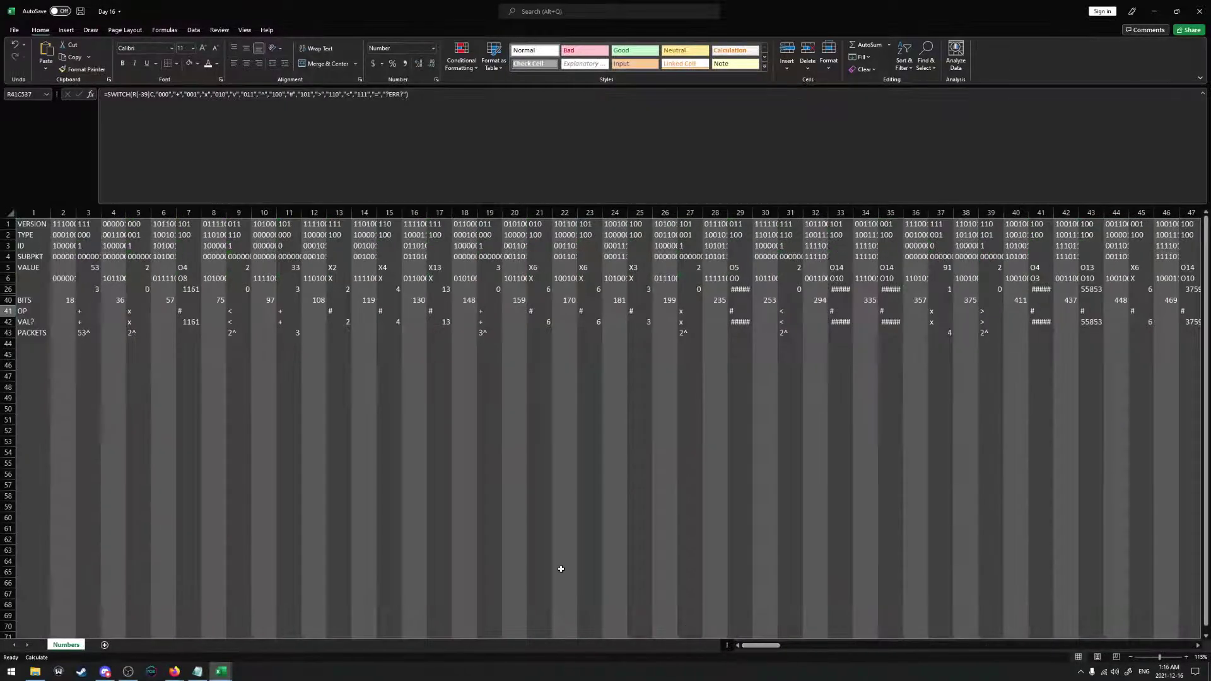
pyautogui.keyDown('shift'); pyautogui.click(81, 334); pyautogui.keyUp('shift')
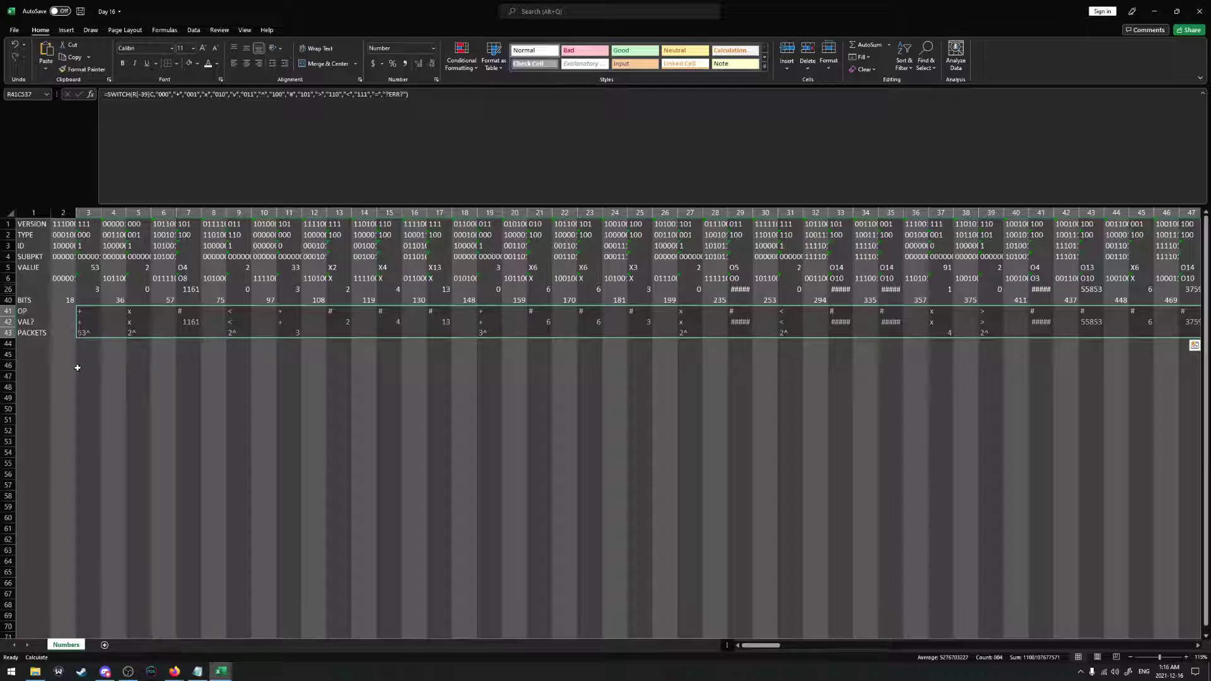
pyautogui.hotkey('ctrl', 'c')
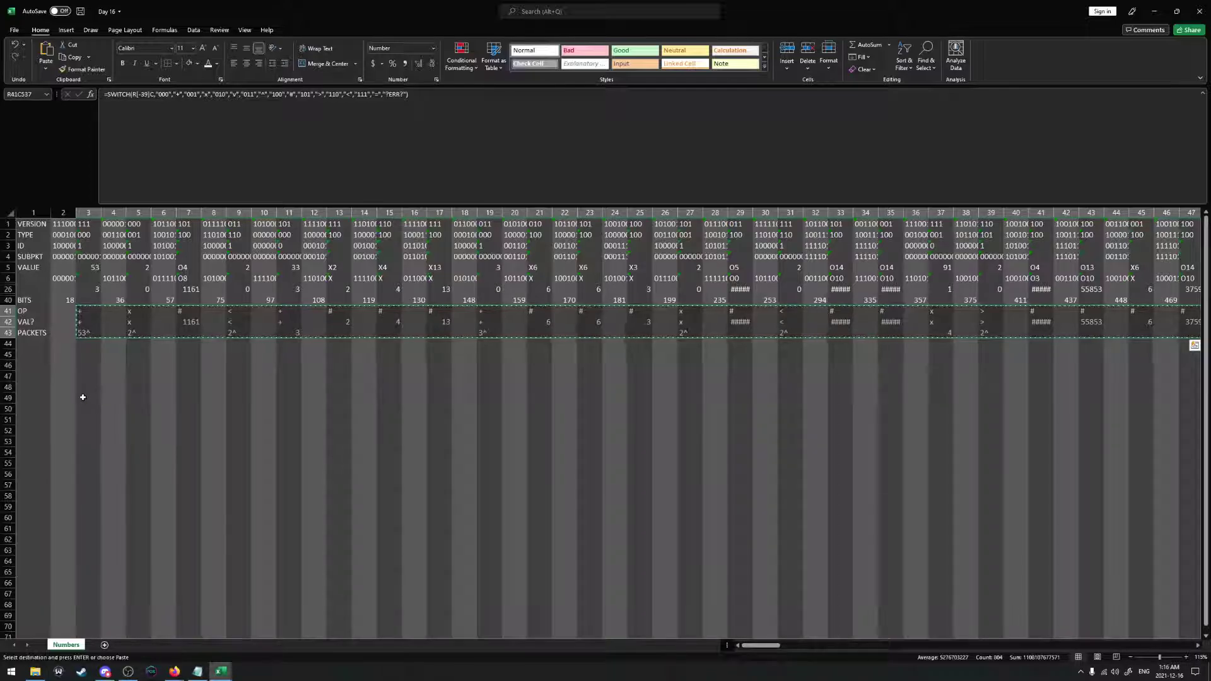
pyautogui.click(105, 645)
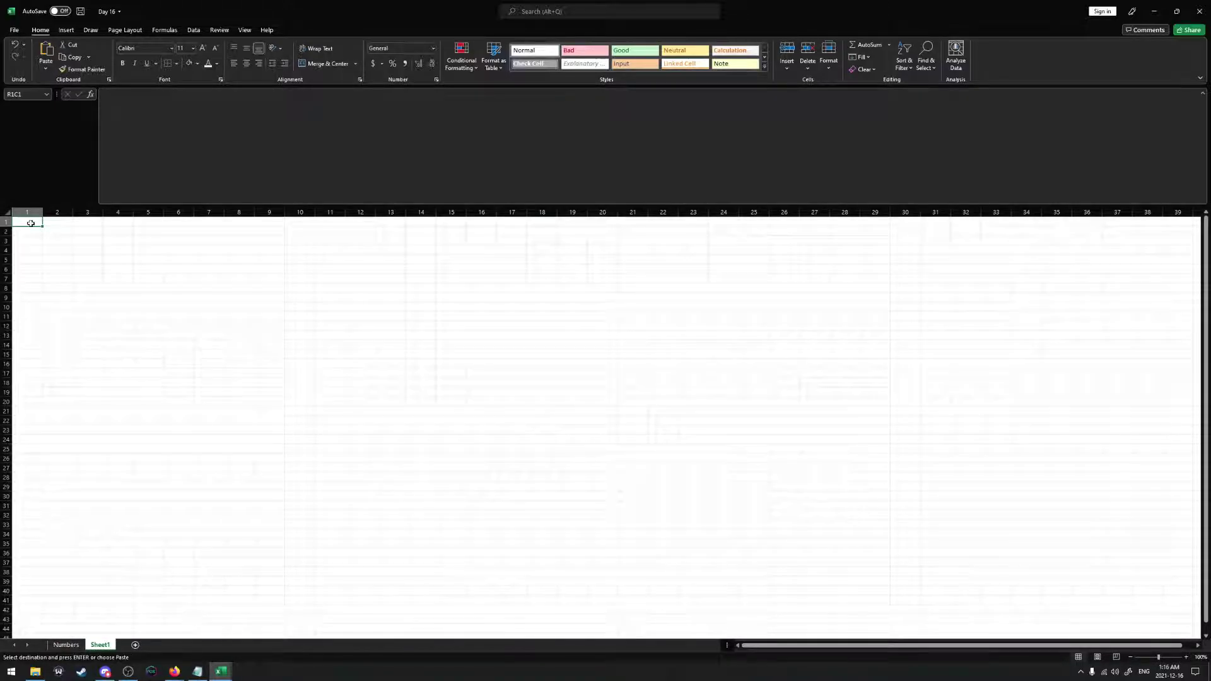
pyautogui.rightClick(30, 223)
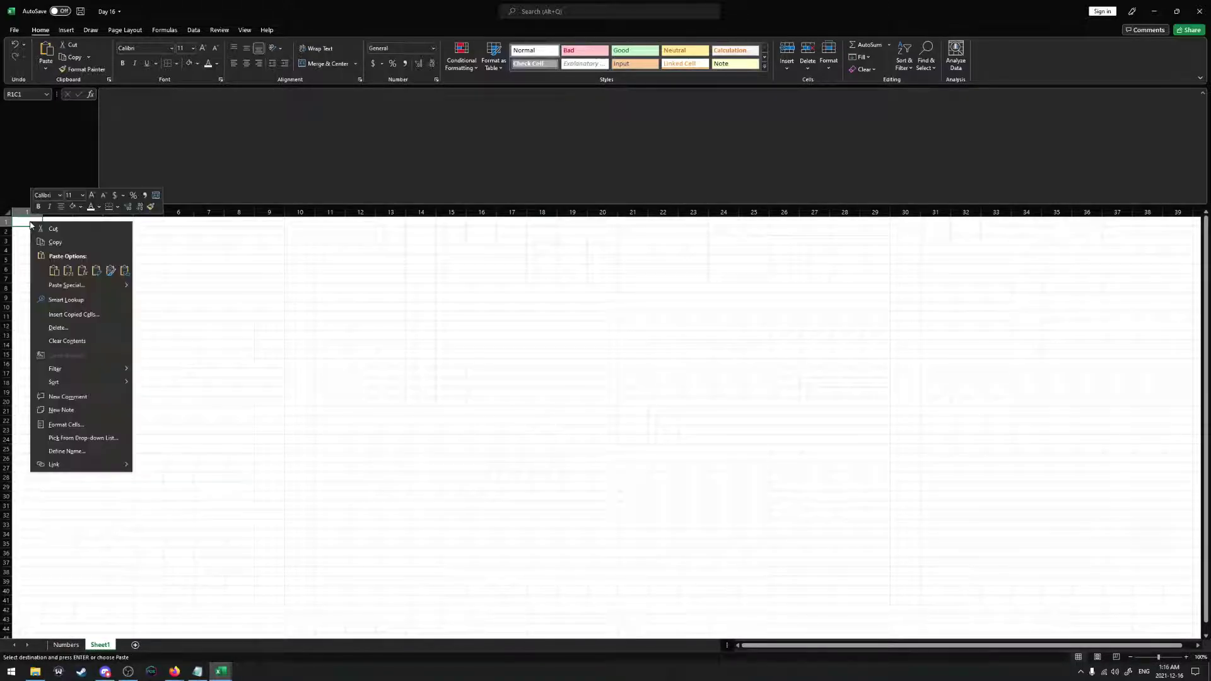
# Paste the copied rows as values at R1C1, then paste them transposed starting at row 4
pyautogui.click(97, 271)
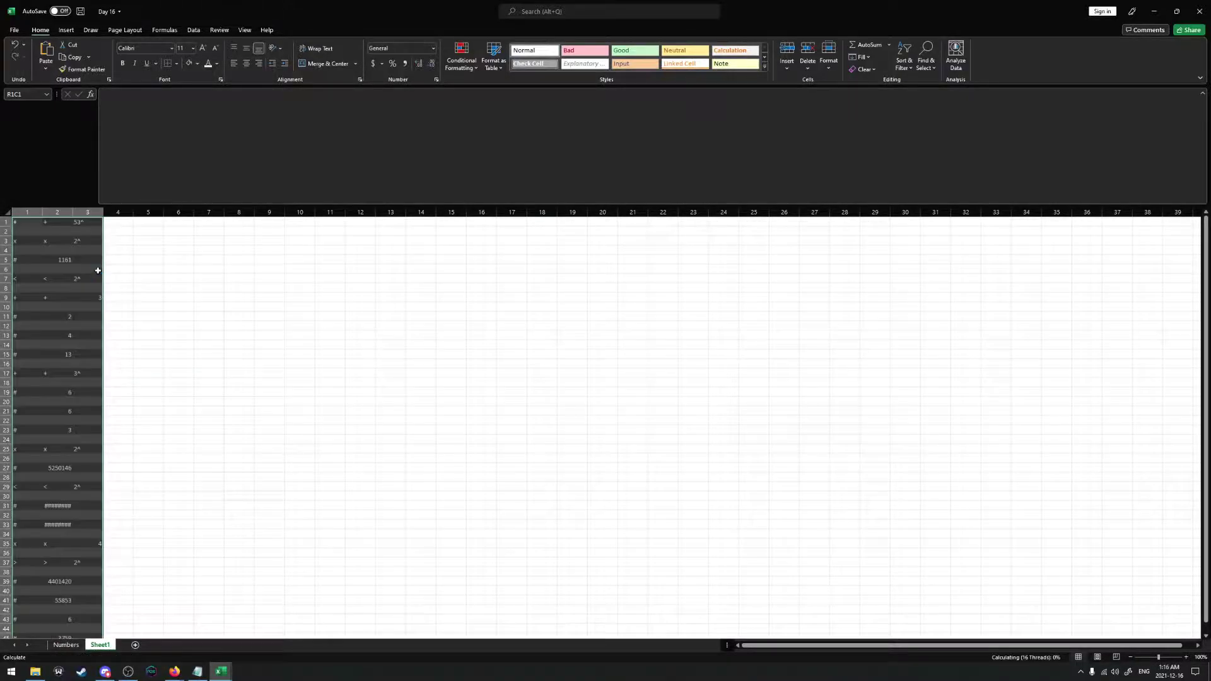
pyautogui.hotkey('ctrl', 'z')
pyautogui.rightClick(28, 223)
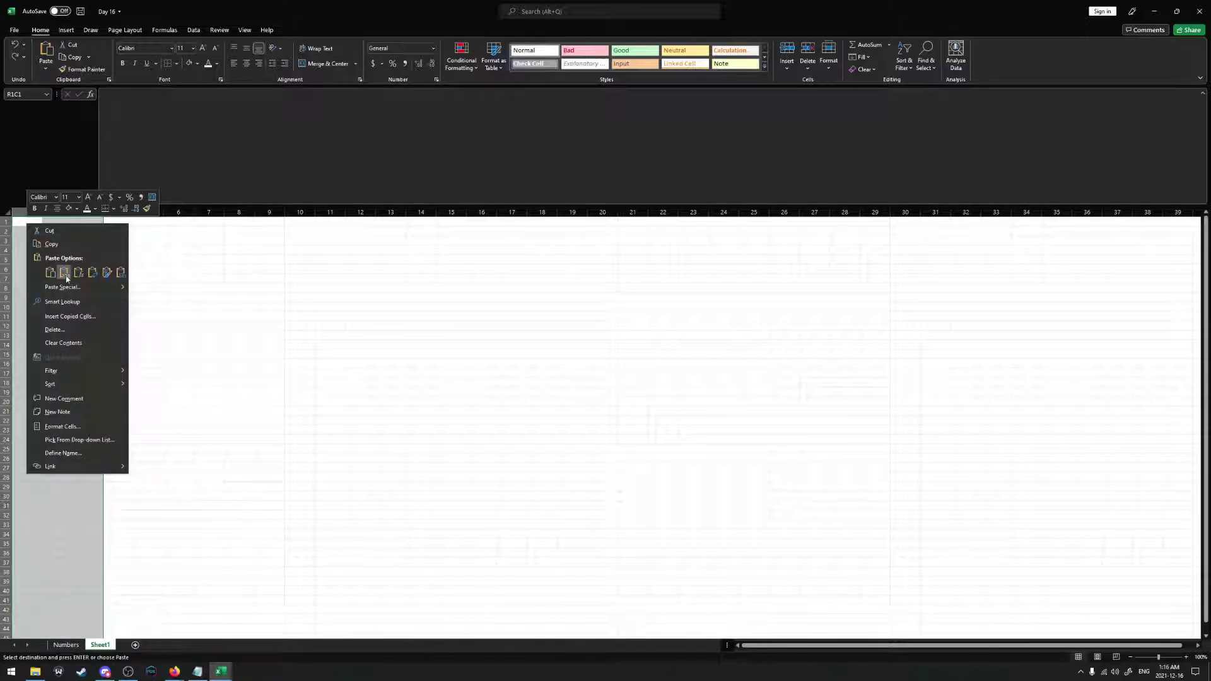
pyautogui.click(65, 272)
pyautogui.hotkey('ctrl', 'c')
pyautogui.click(24, 250)
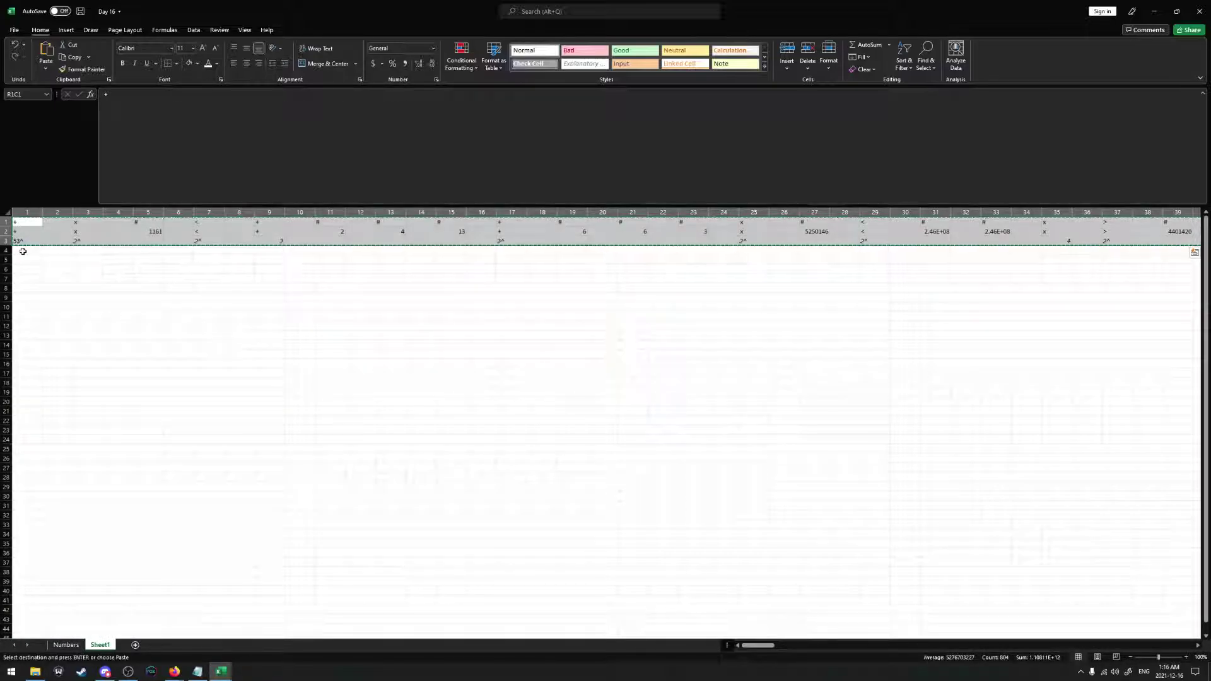
pyautogui.rightClick(24, 250)
pyautogui.click(90, 299)
# Delete the original horizontal rows 1–3 and select columns 1–3
pyautogui.moveTo(5, 222); pyautogui.dragTo(5, 241)
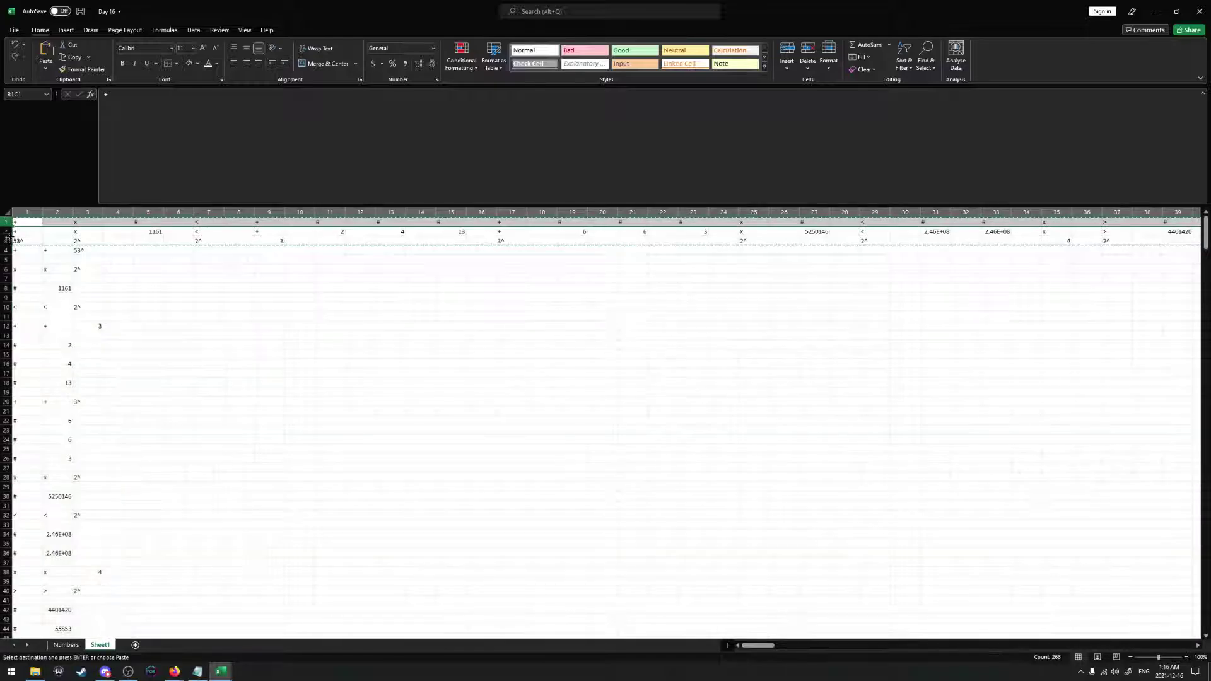
pyautogui.rightClick(7, 241)
pyautogui.click(45, 333)
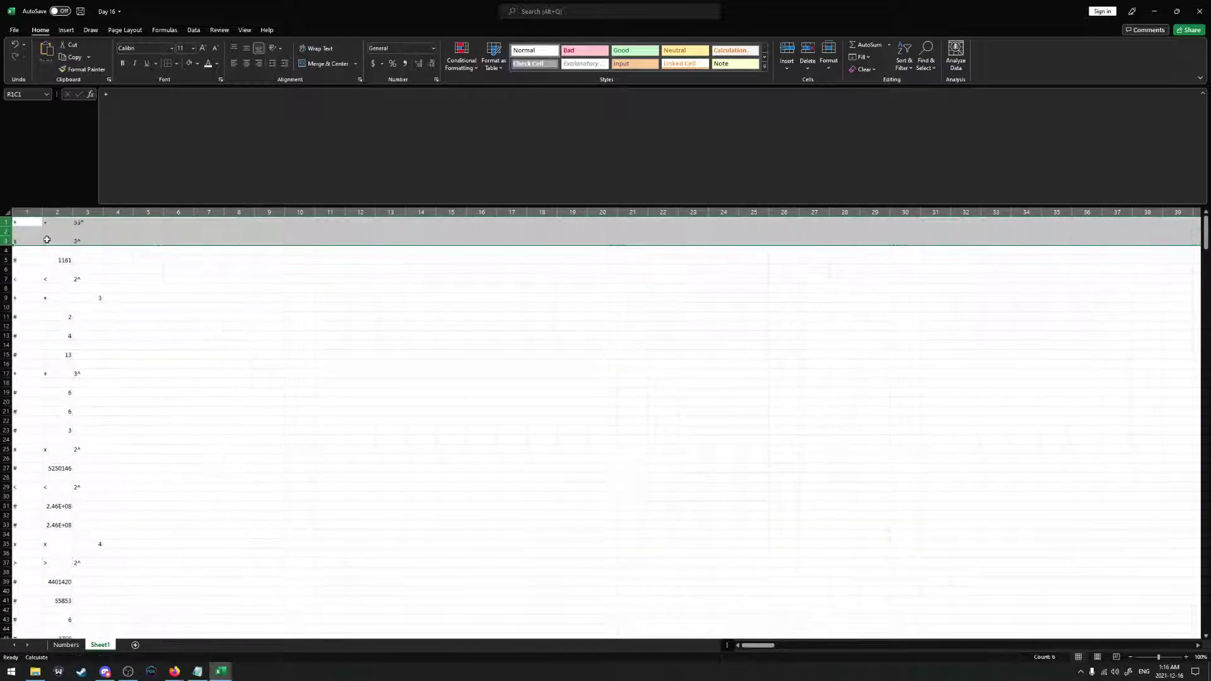
pyautogui.click(27, 212)
pyautogui.moveTo(27, 211); pyautogui.dragTo(88, 212)
pyautogui.rightClick(81, 262)
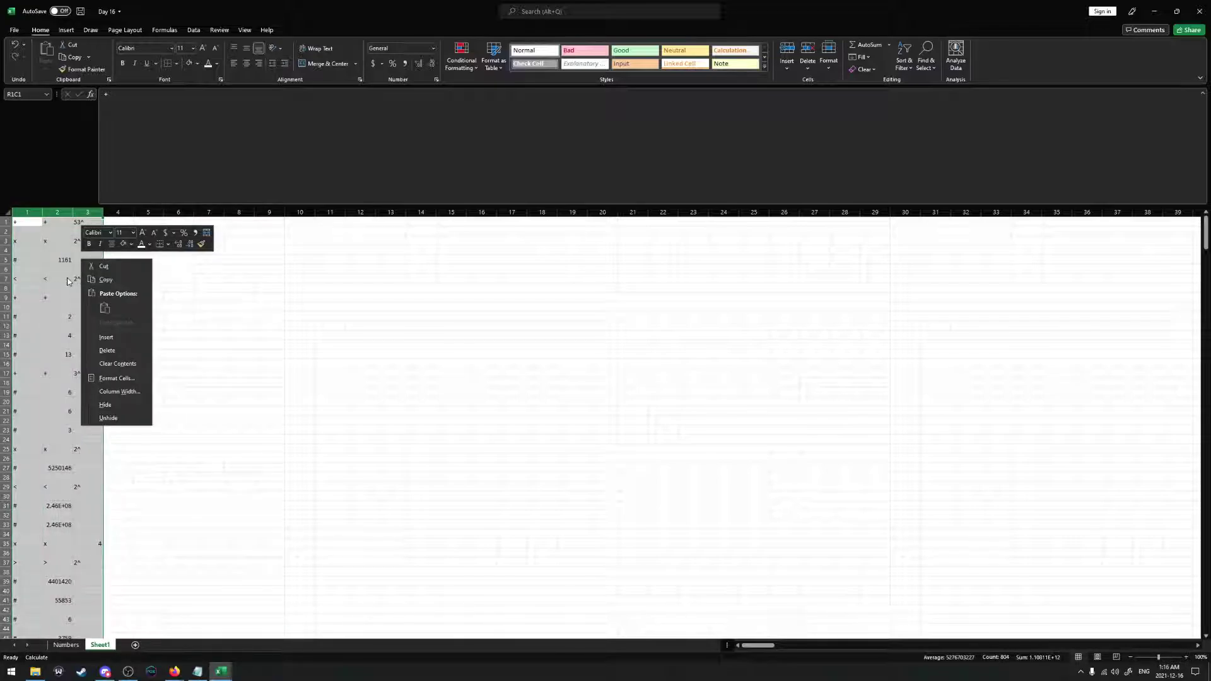
pyautogui.click(347, 5)
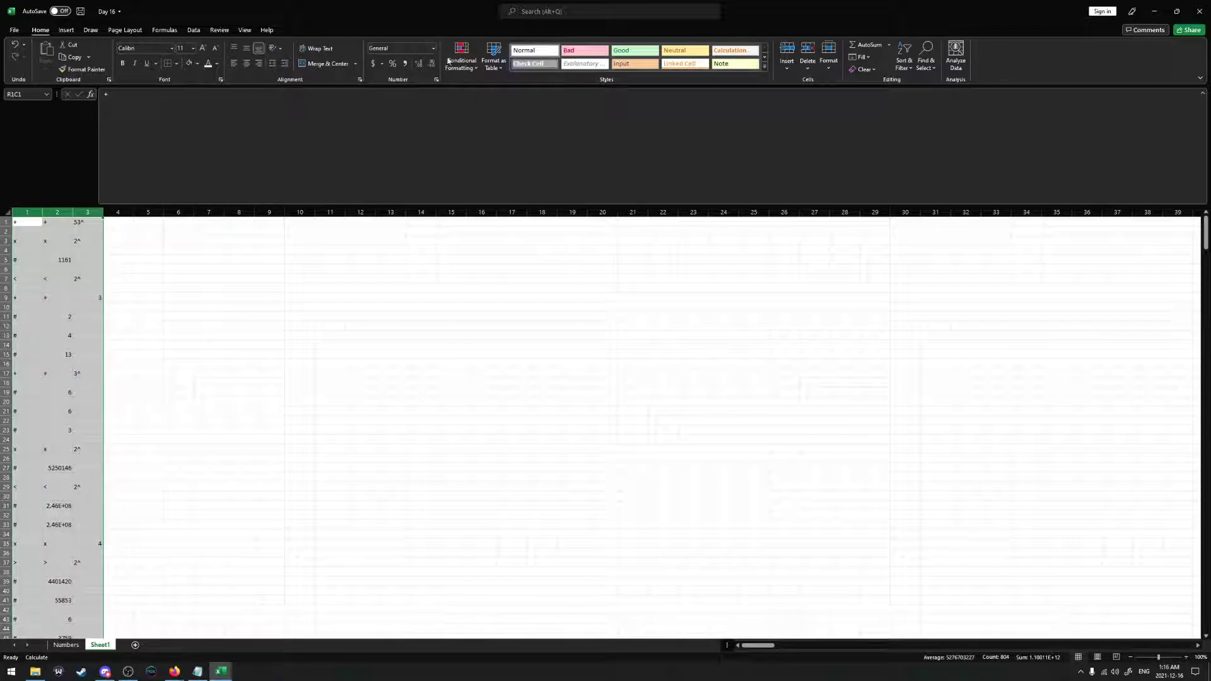
pyautogui.click(193, 29)
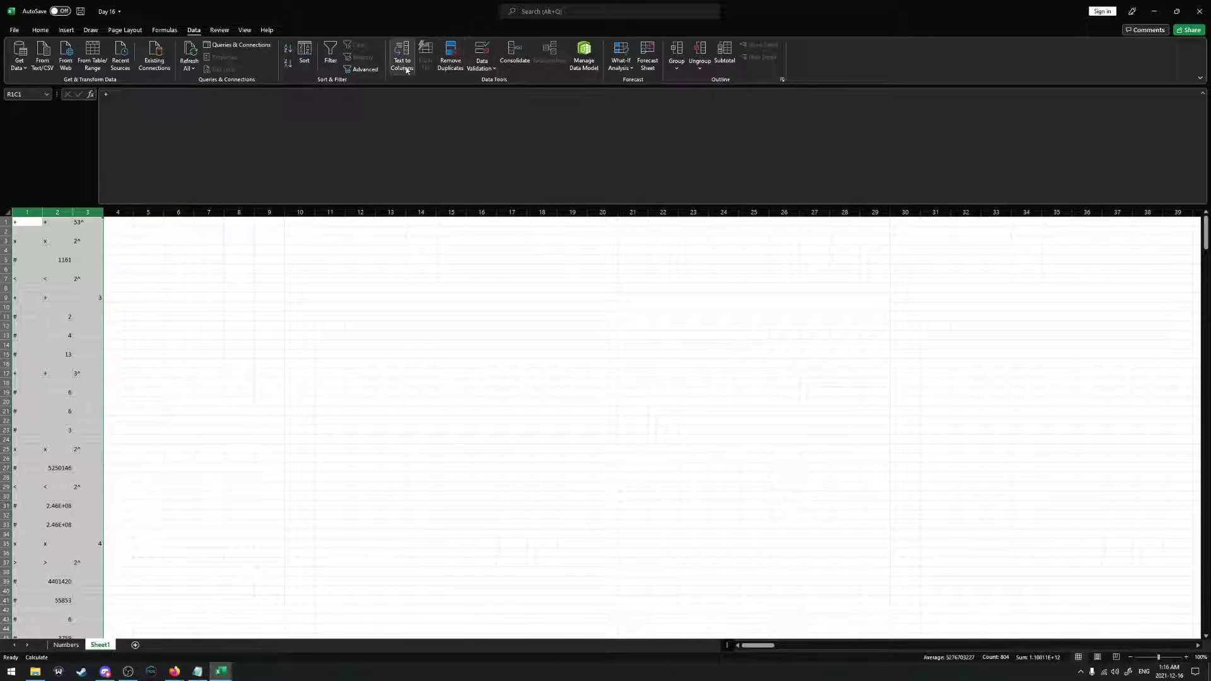
pyautogui.click(462, 64)
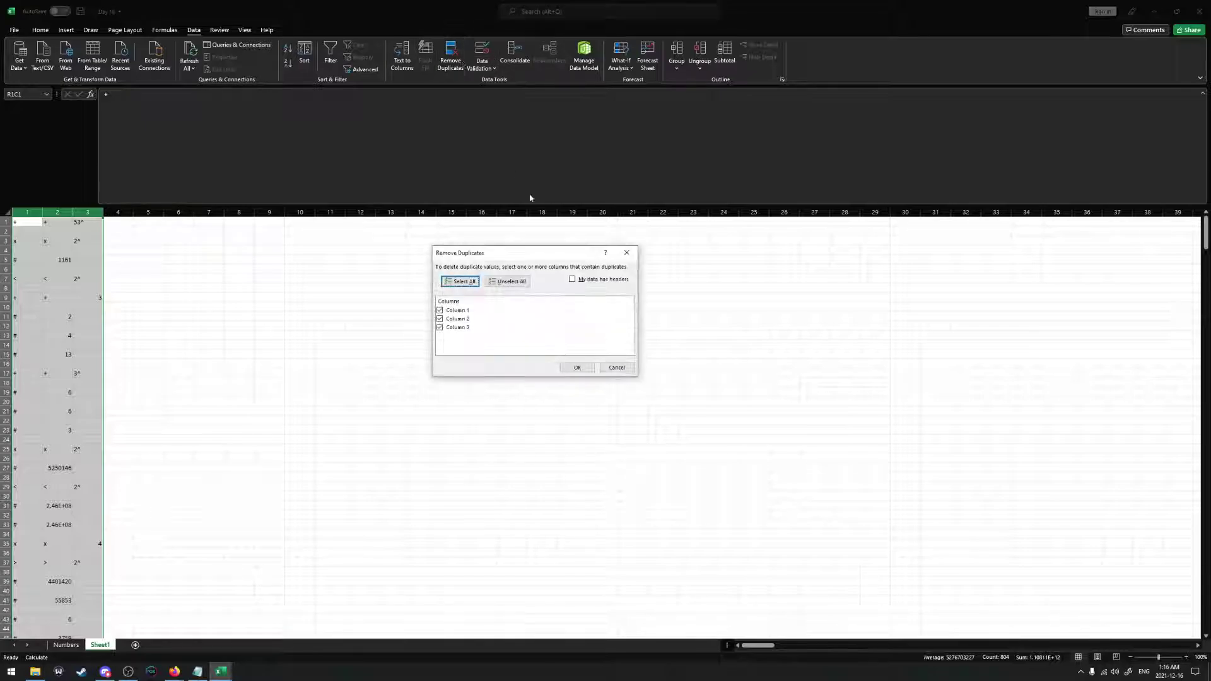
pyautogui.click(614, 364)
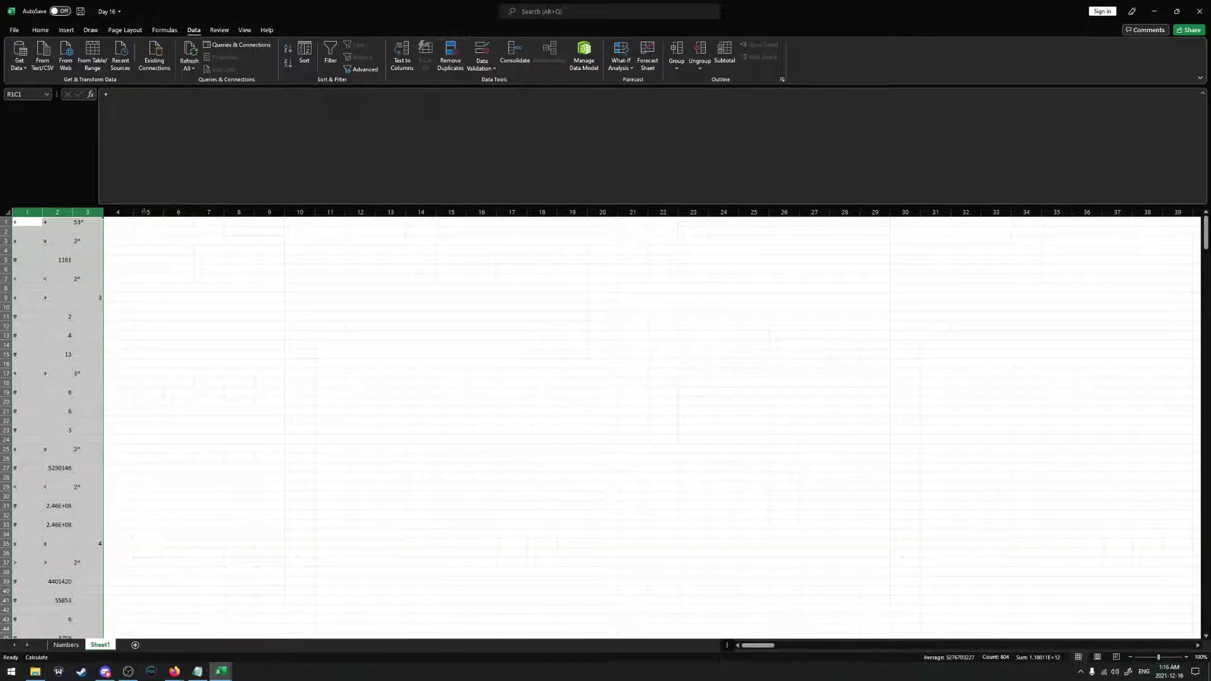
pyautogui.rightClick(72, 283)
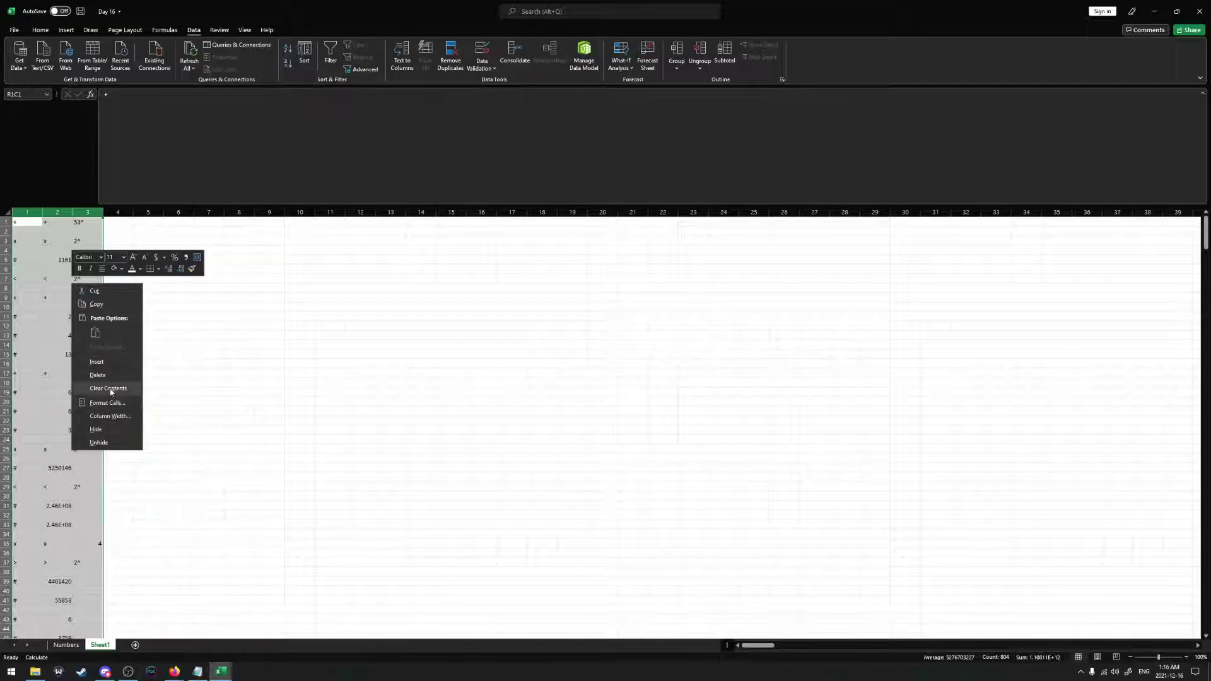
pyautogui.click(312, 28)
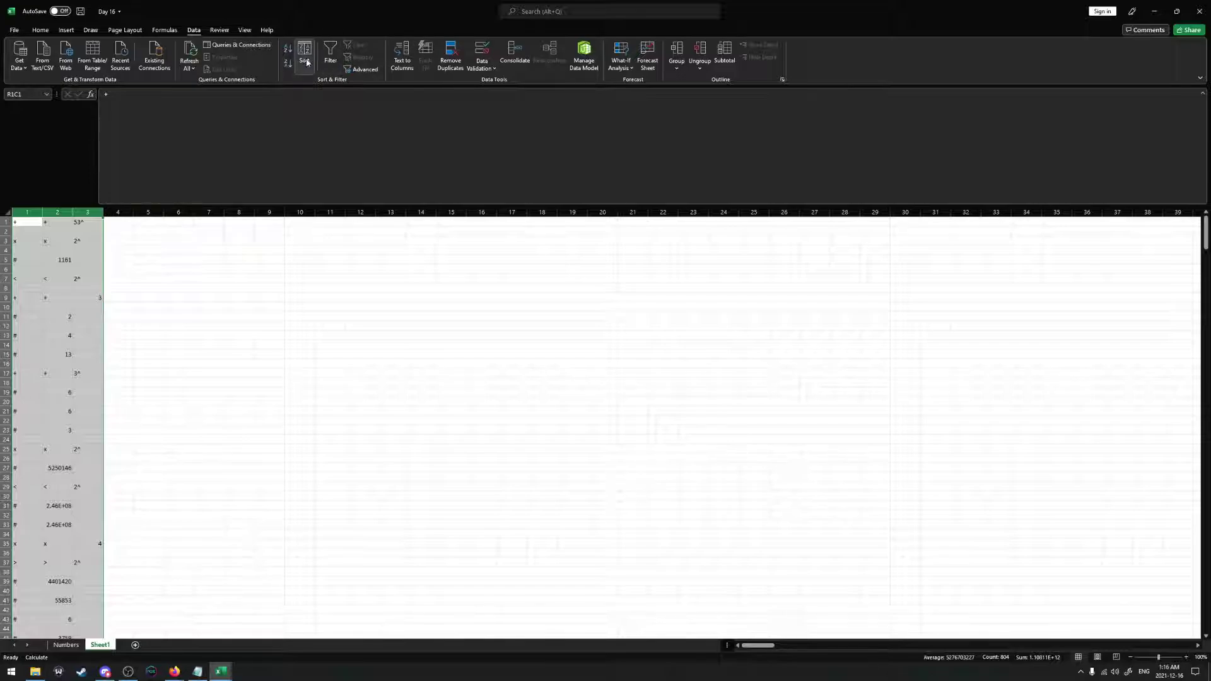
pyautogui.click(521, 59)
pyautogui.click(623, 238)
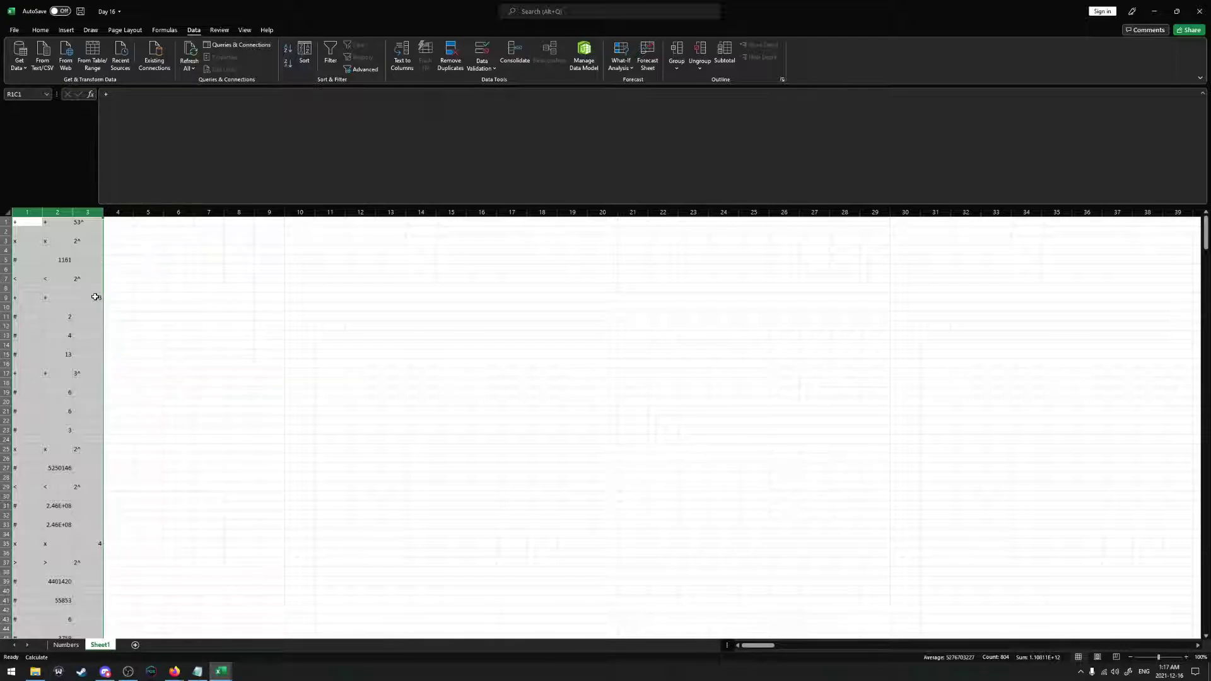
pyautogui.scroll(-2, 134, 394)
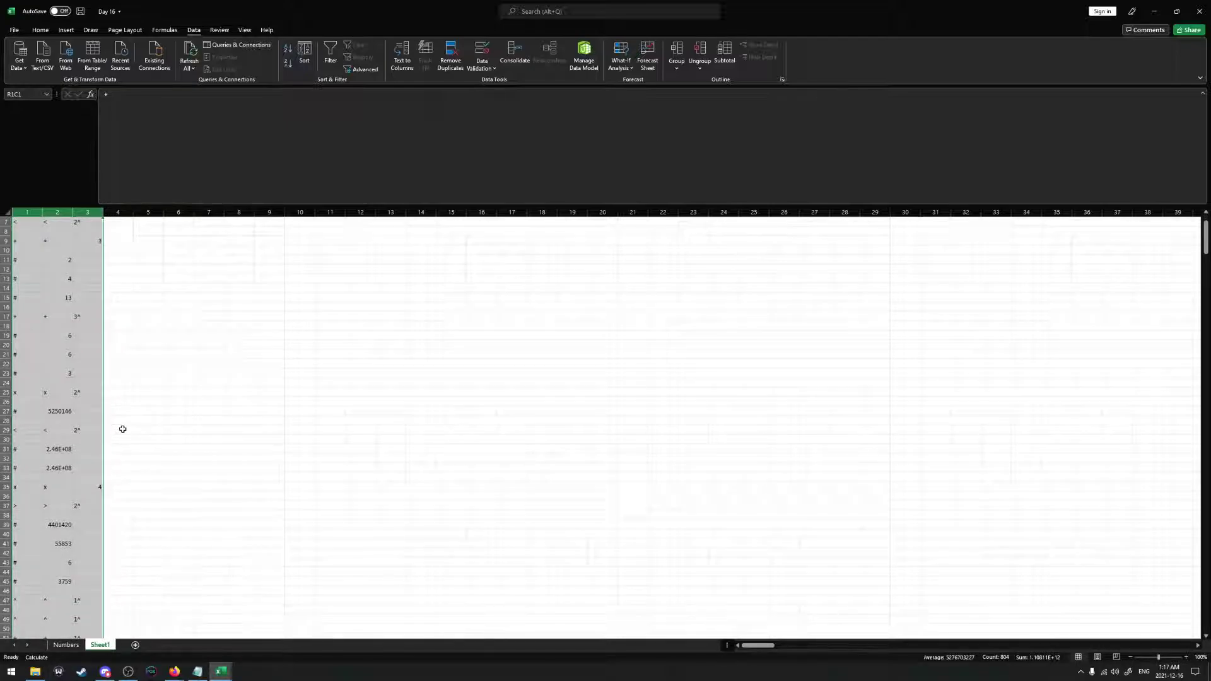
pyautogui.click(55, 450)
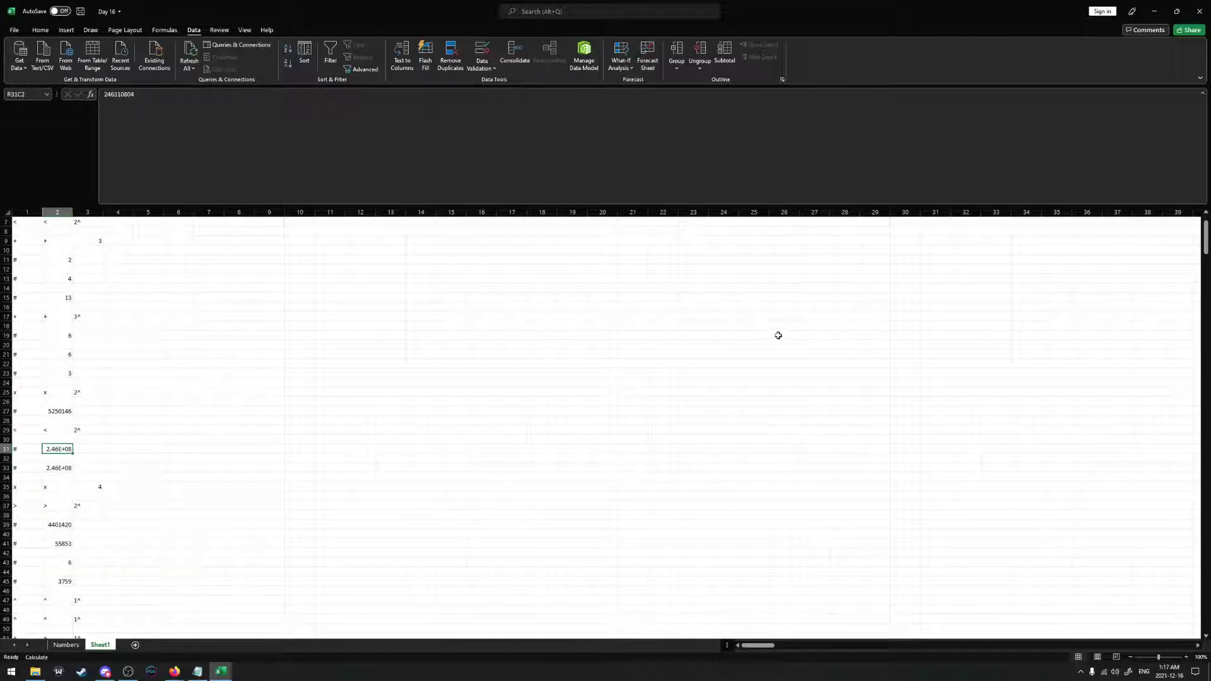
pyautogui.moveTo(1206, 243); pyautogui.dragTo(1203, 404)
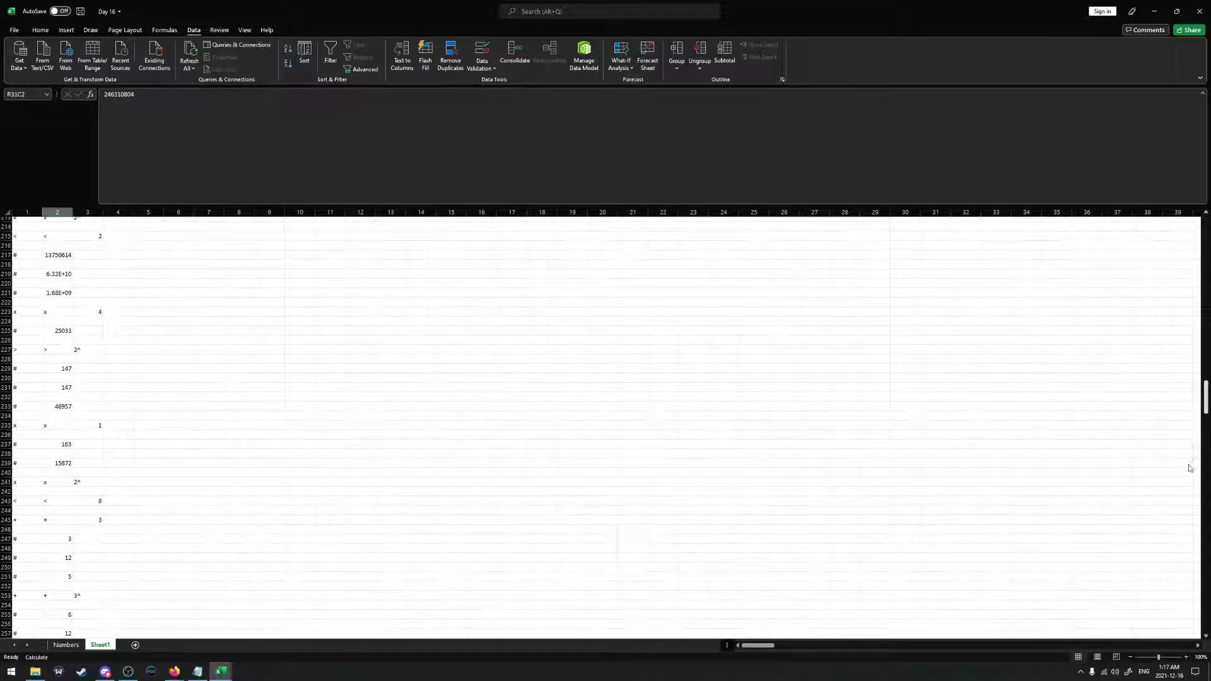
pyautogui.scroll(-20, 418, 470)
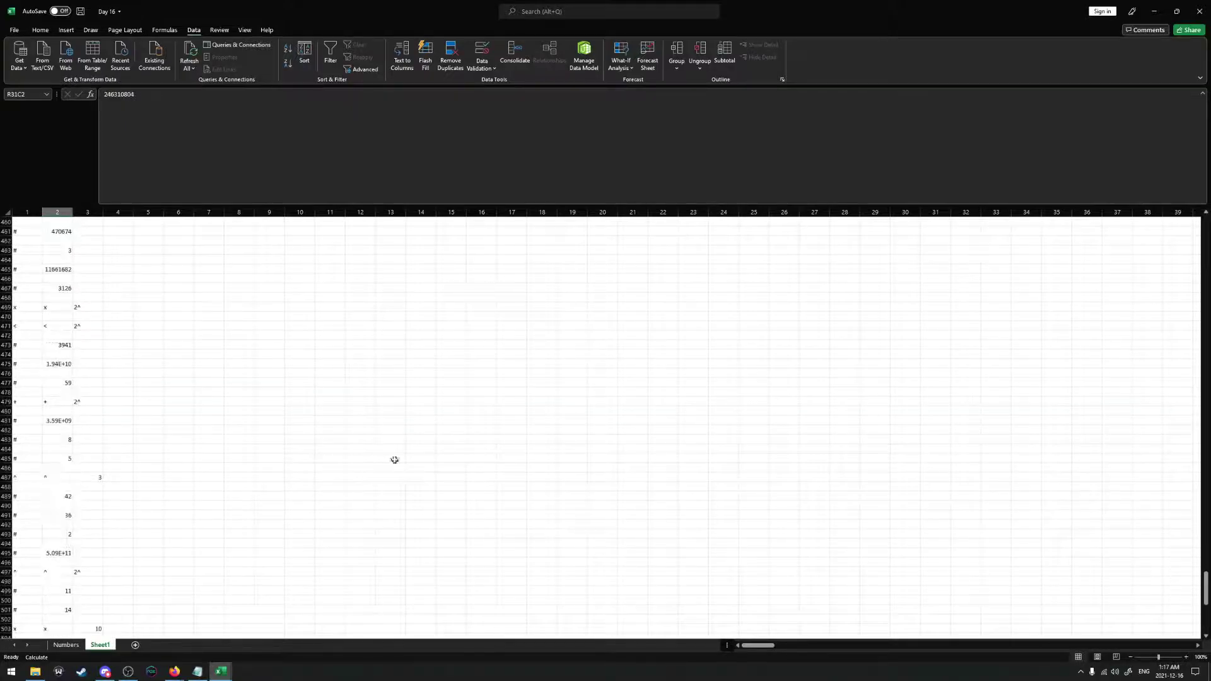
pyautogui.scroll(-15, 394, 459)
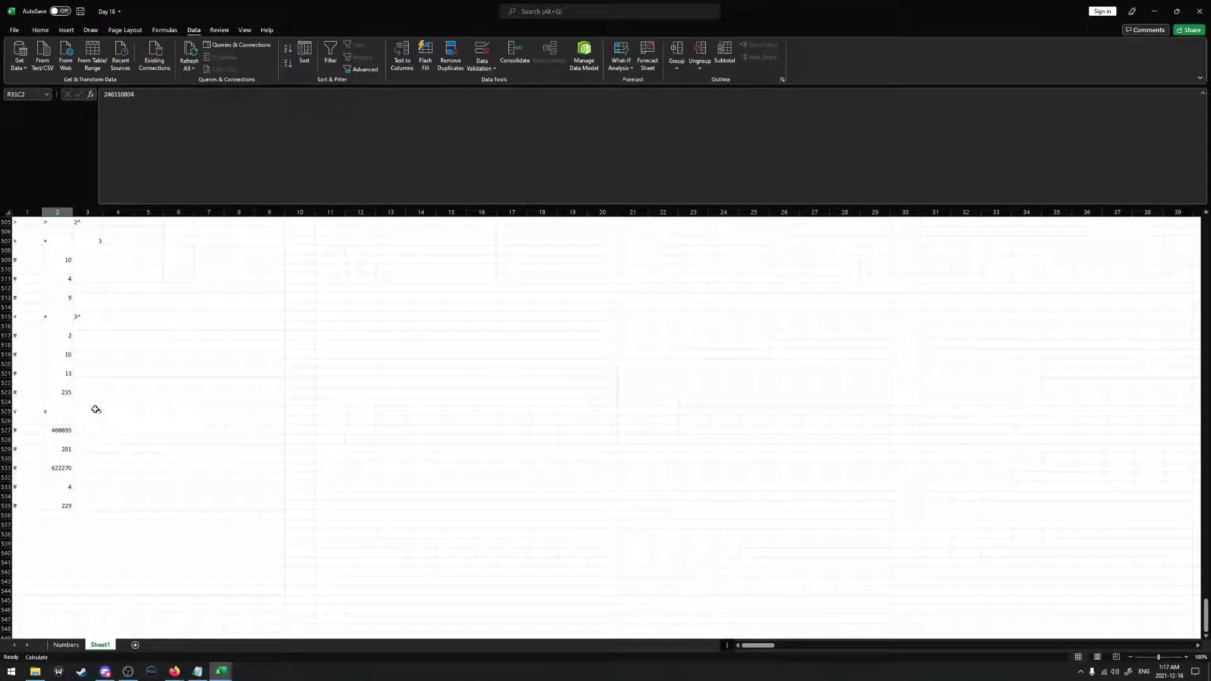
# Enter # in R526C1 and a SUM of the five operands below in R526C2
pyautogui.click(27, 420)
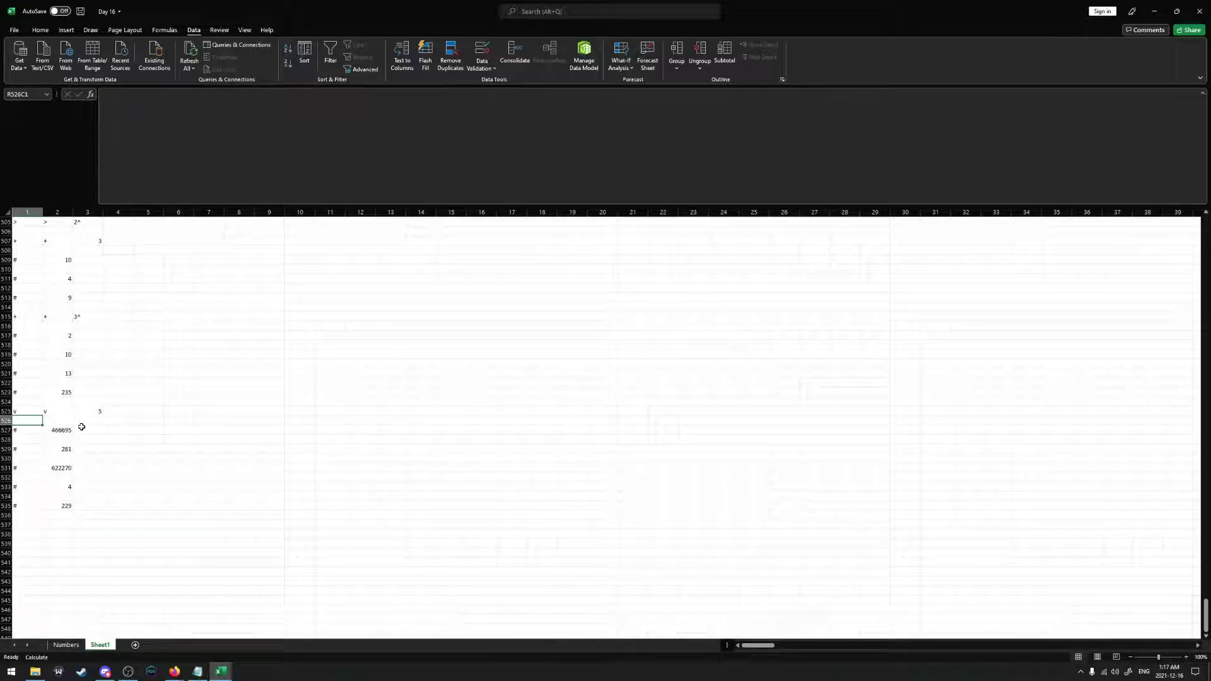
pyautogui.write('#')
pyautogui.click(68, 419)
pyautogui.write('=')
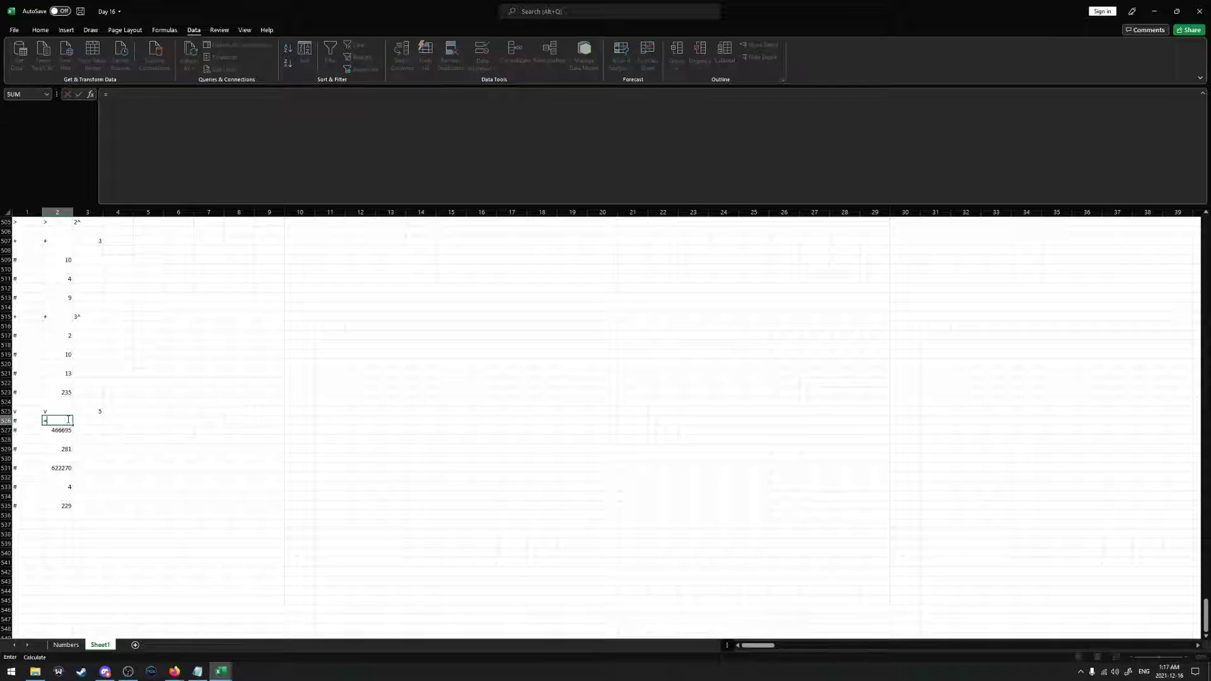
pyautogui.write('SUM(')
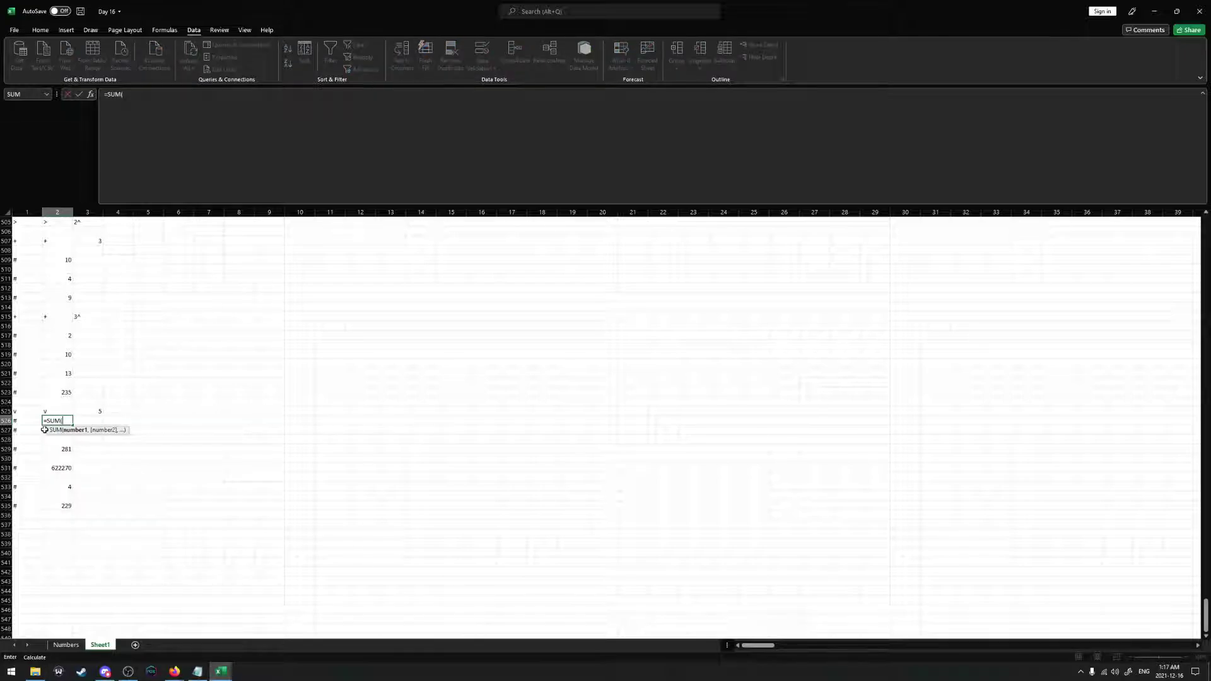
pyautogui.moveTo(44, 430); pyautogui.dragTo(43, 502)
pyautogui.write(')')
pyautogui.click(121, 93)
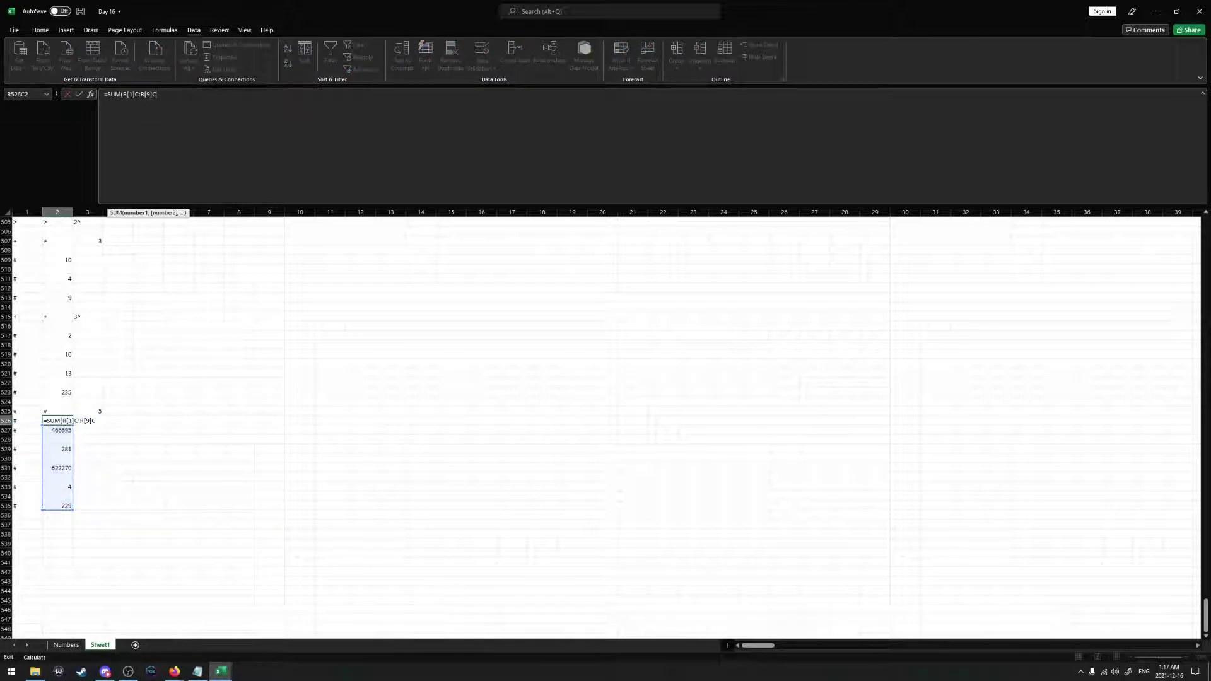
pyautogui.press('Return')
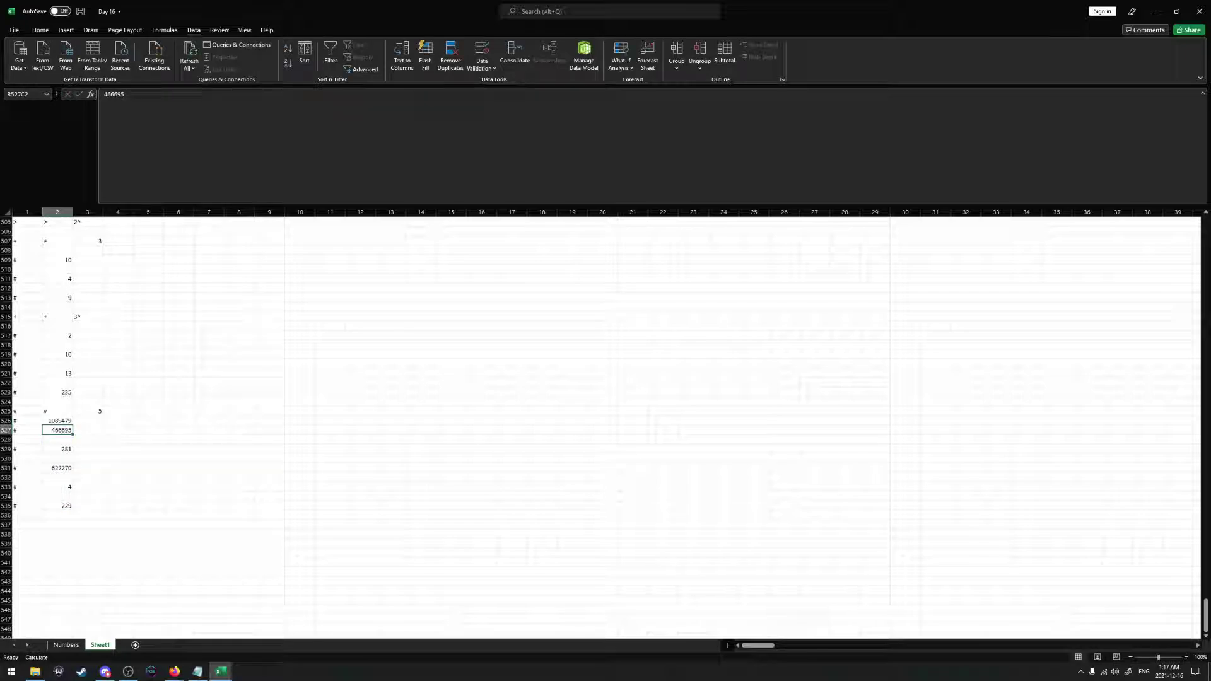
# Delete the v operator row, copy the 1089479 sum row and clear the leftover operand rows
pyautogui.rightClick(5, 411)
pyautogui.click(28, 507)
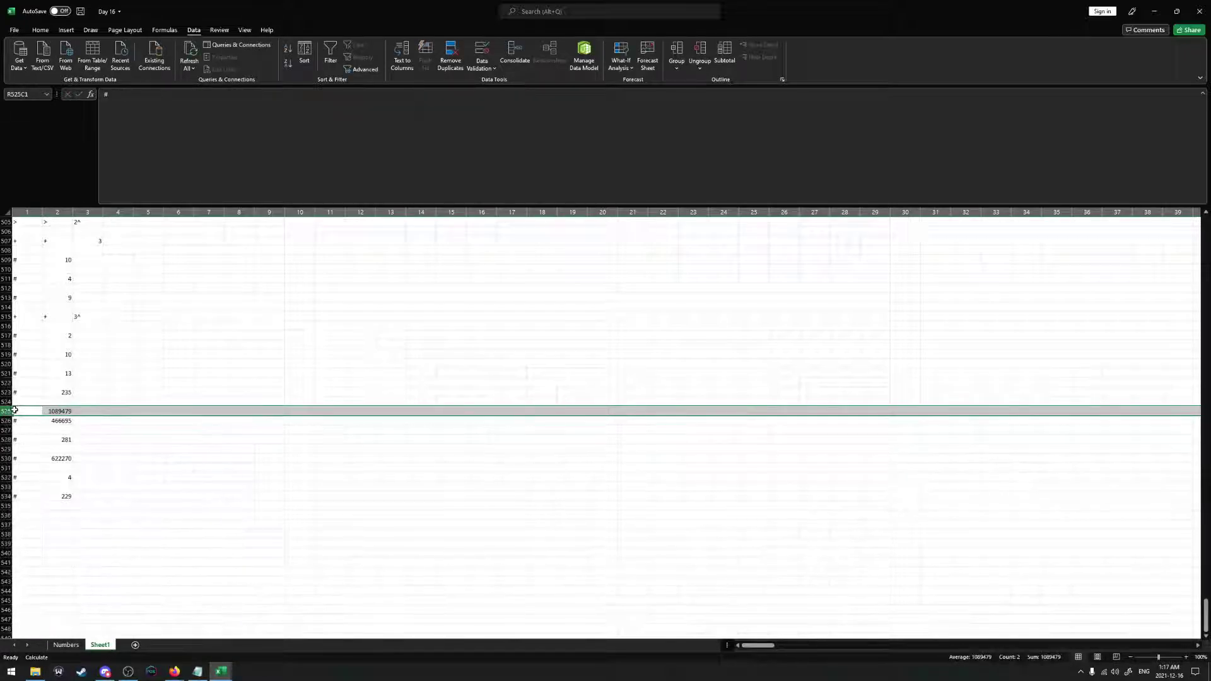
pyautogui.rightClick(34, 410)
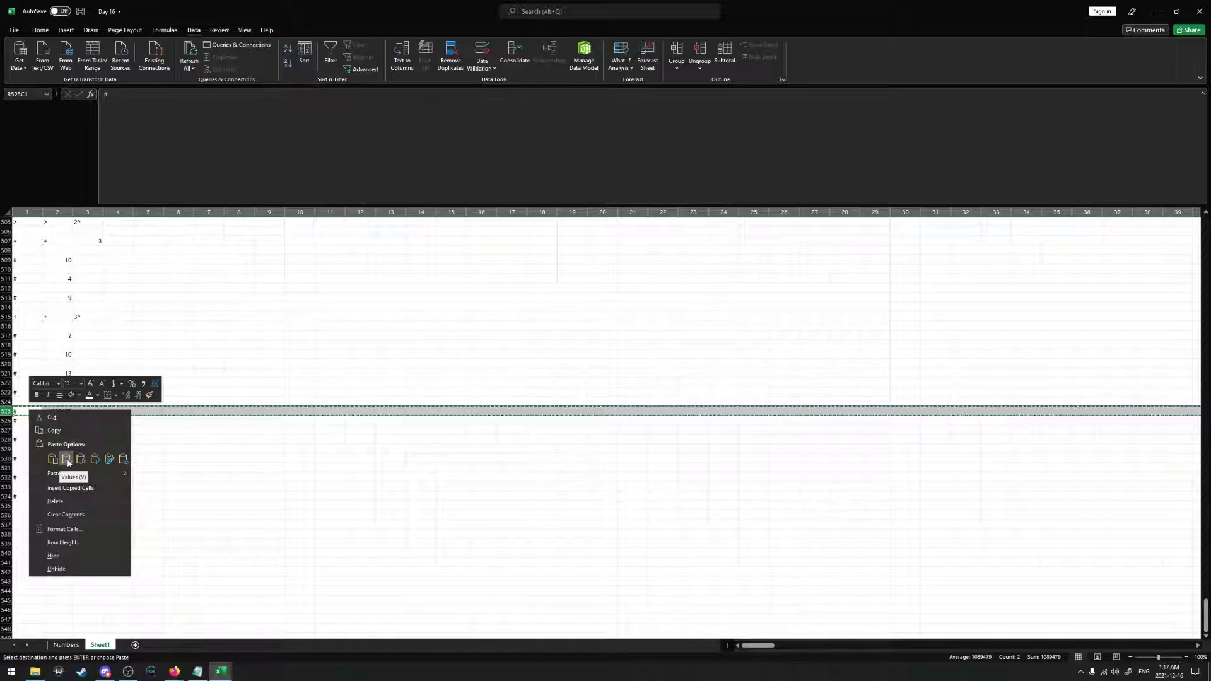
pyautogui.click(47, 428)
pyautogui.moveTo(5, 421); pyautogui.dragTo(5, 497)
pyautogui.rightClick(5, 496)
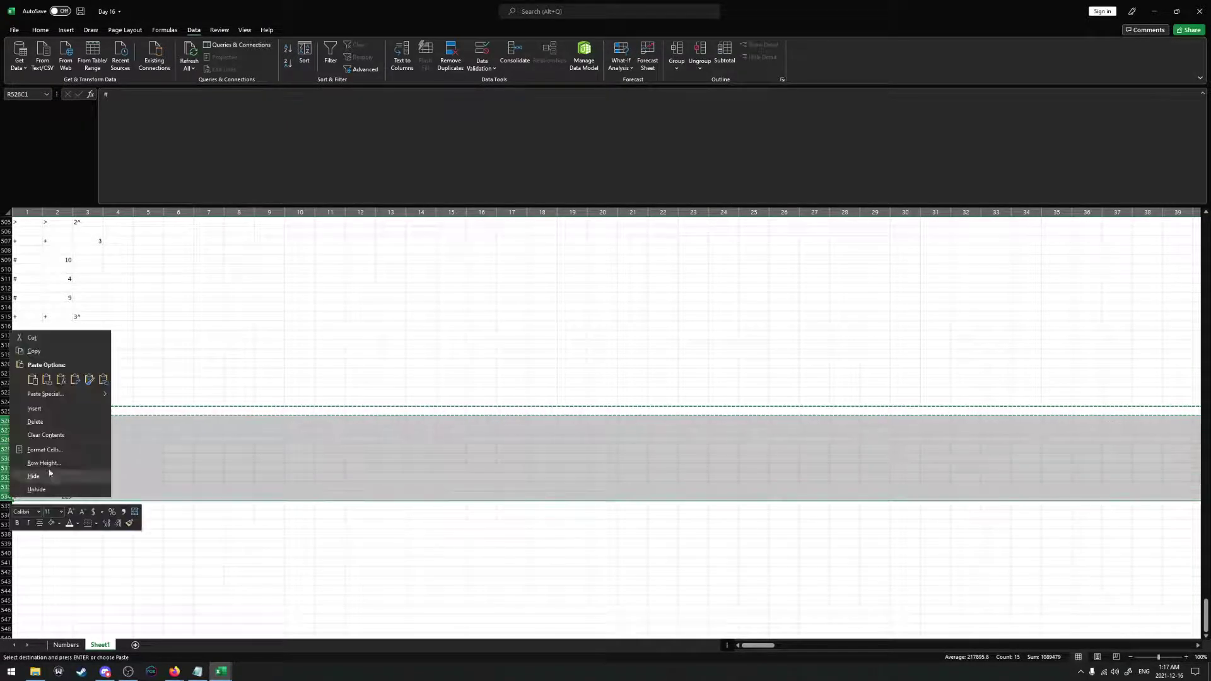
pyautogui.press('Escape')
pyautogui.press('Delete')
# Try dragging the 3^ operator entry down a row
pyautogui.click(58, 411)
pyautogui.scroll(2, 79, 442)
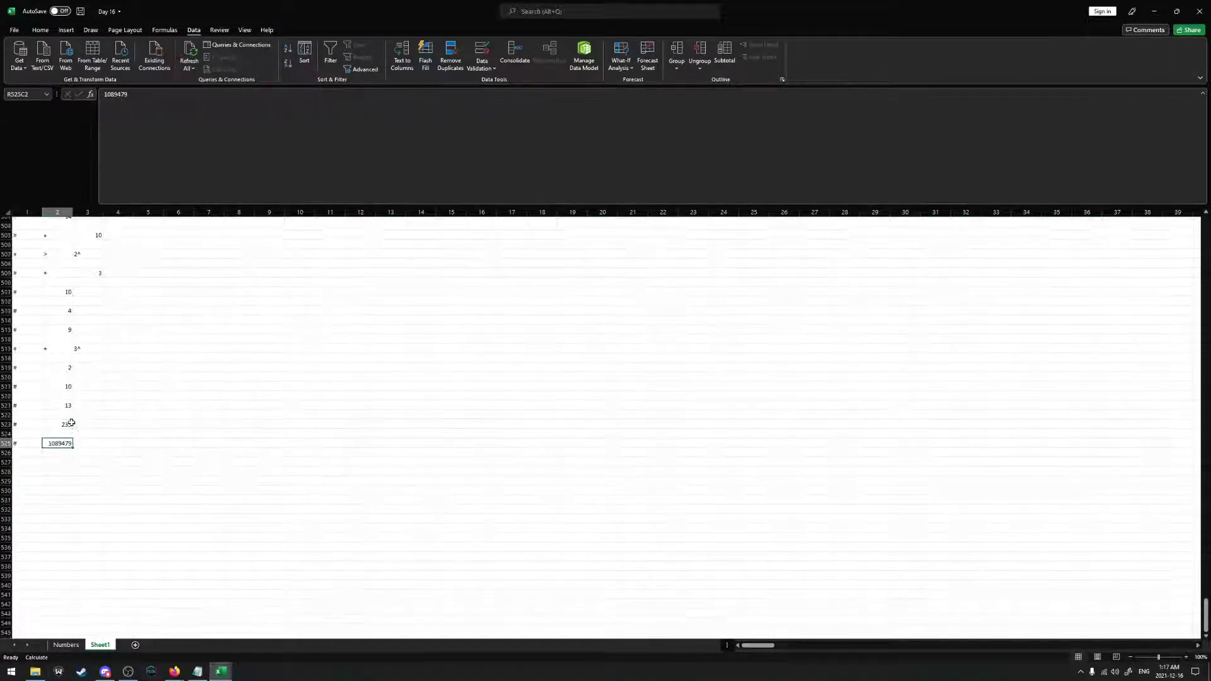
pyautogui.click(84, 373)
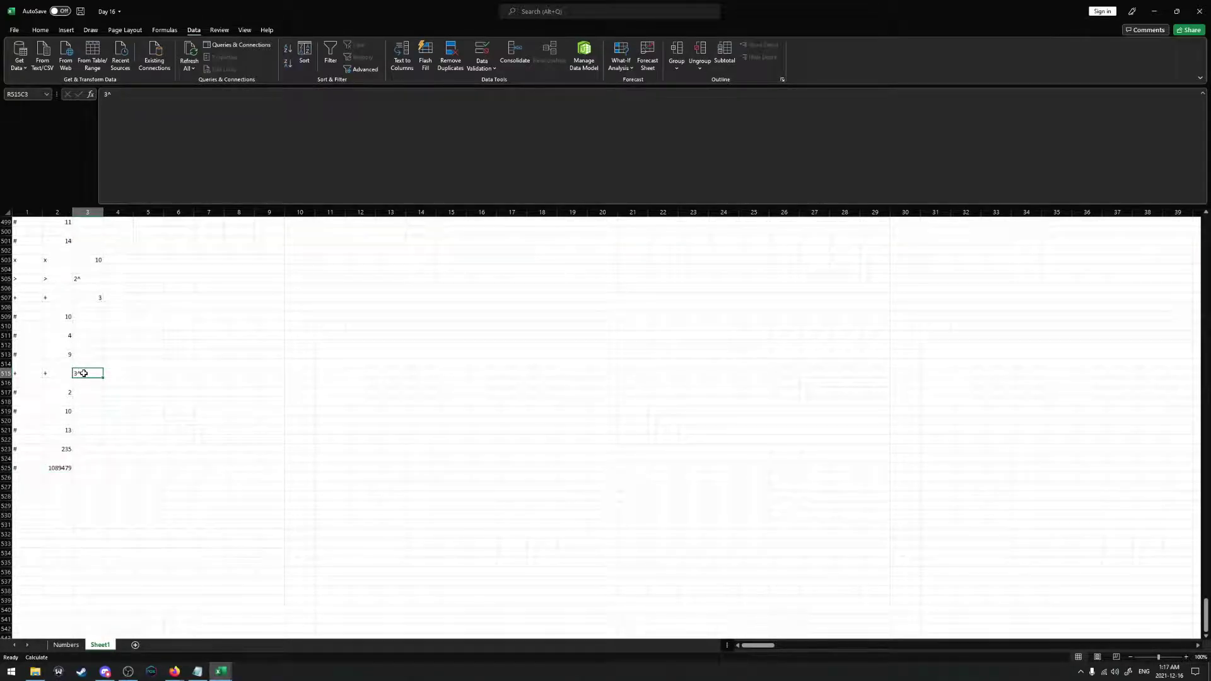
pyautogui.moveTo(84, 373); pyautogui.dragTo(23, 390)
# Start a SUM formula below the 3^ operator, then abandon it after a formula error
pyautogui.press('Escape')
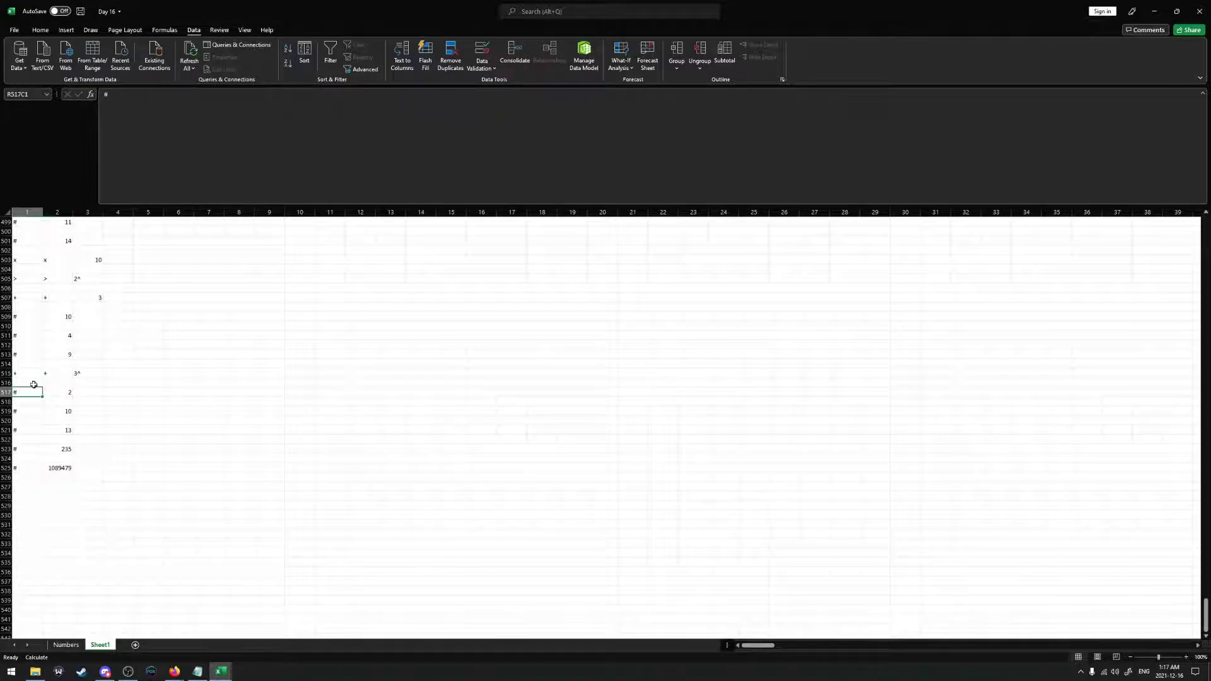
pyautogui.click(57, 383)
pyautogui.write('=SUM(')
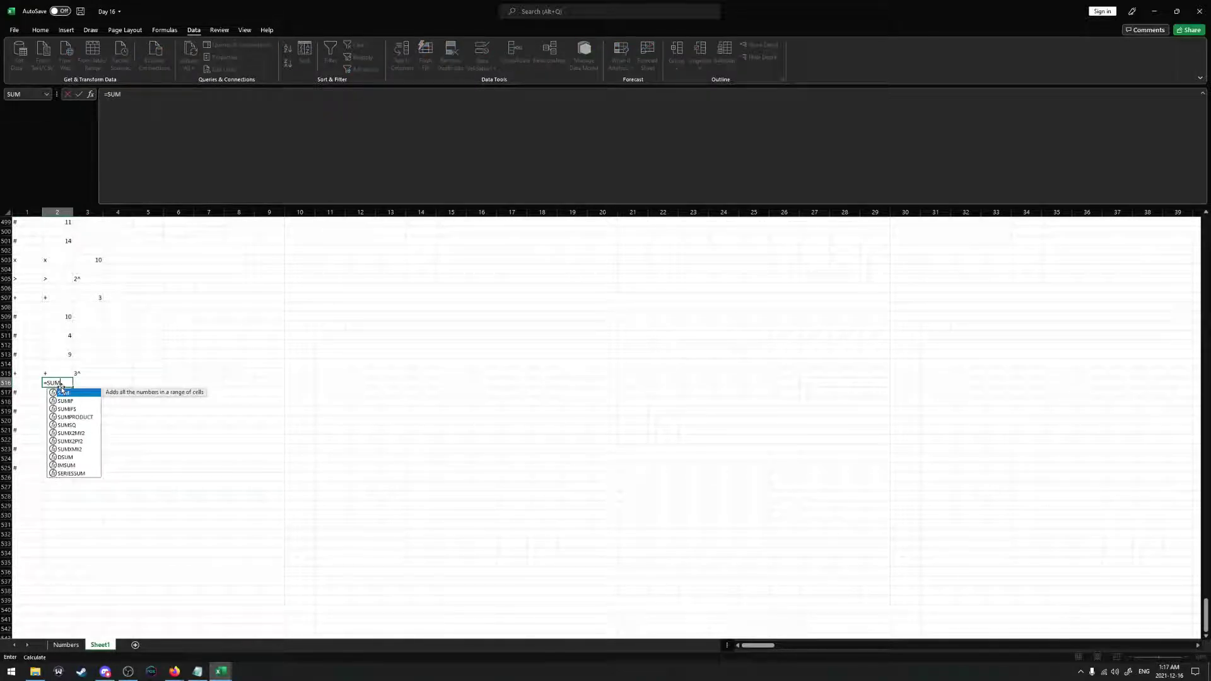
pyautogui.click(65, 645)
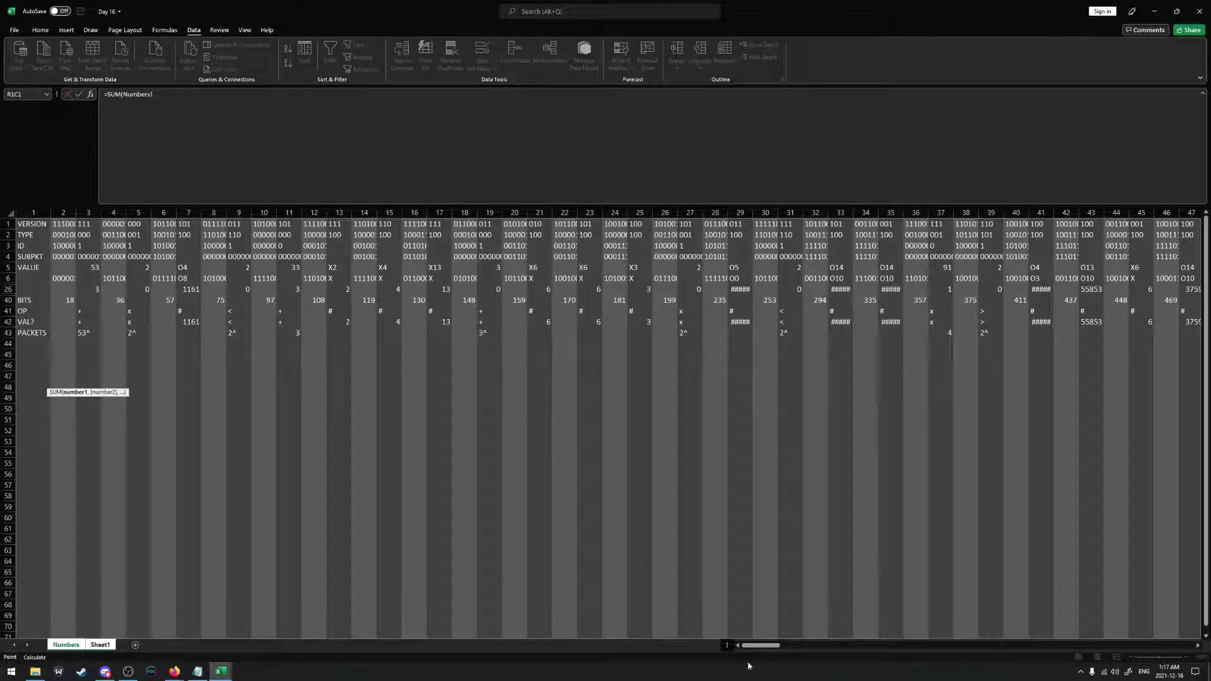
pyautogui.moveTo(773, 645); pyautogui.dragTo(1186, 645)
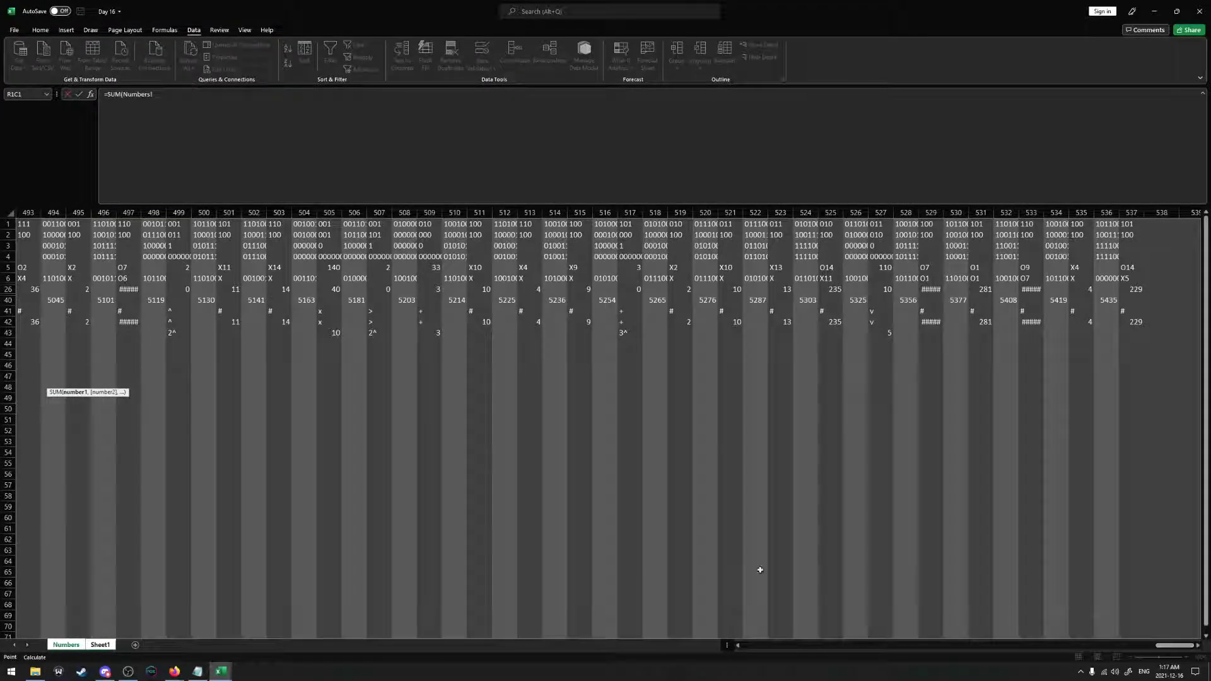
pyautogui.click(99, 645)
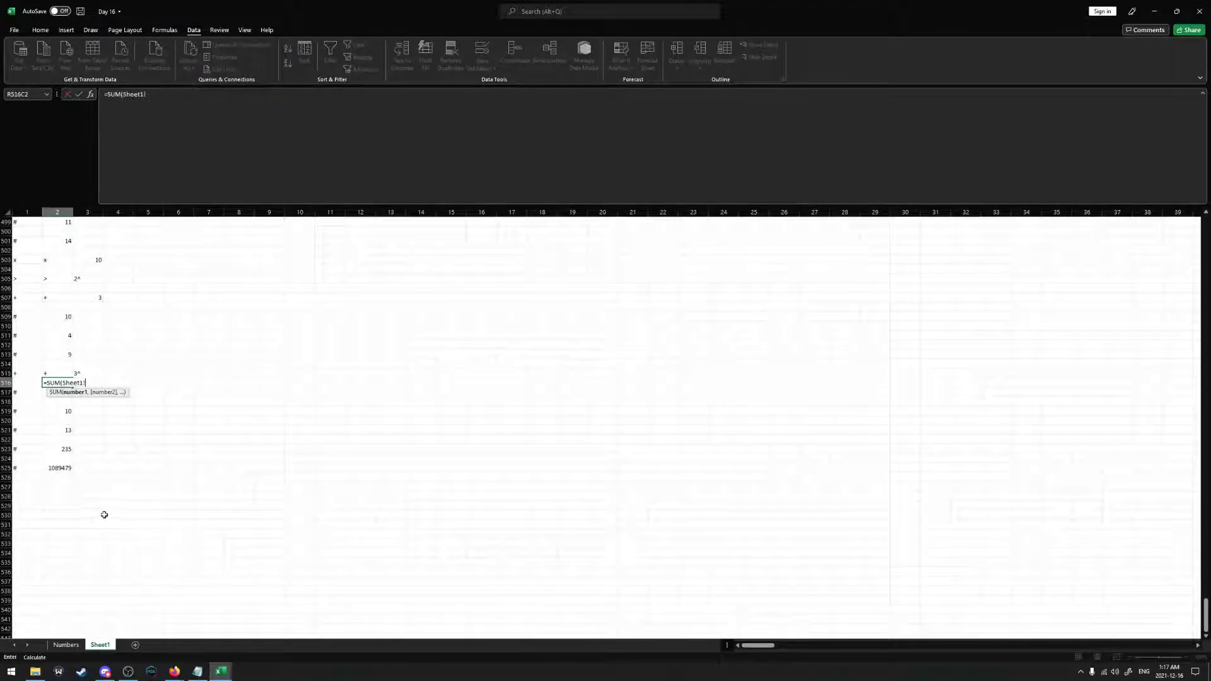
pyautogui.press('Return')
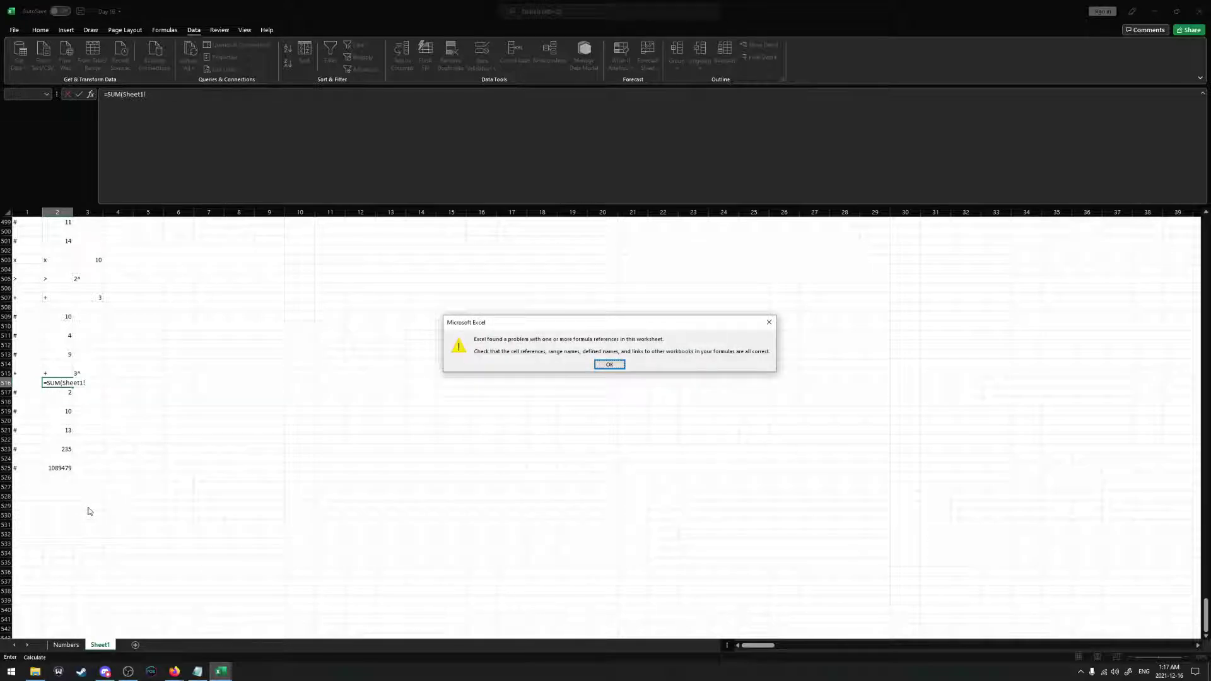
pyautogui.click(609, 368)
pyautogui.press('Escape')
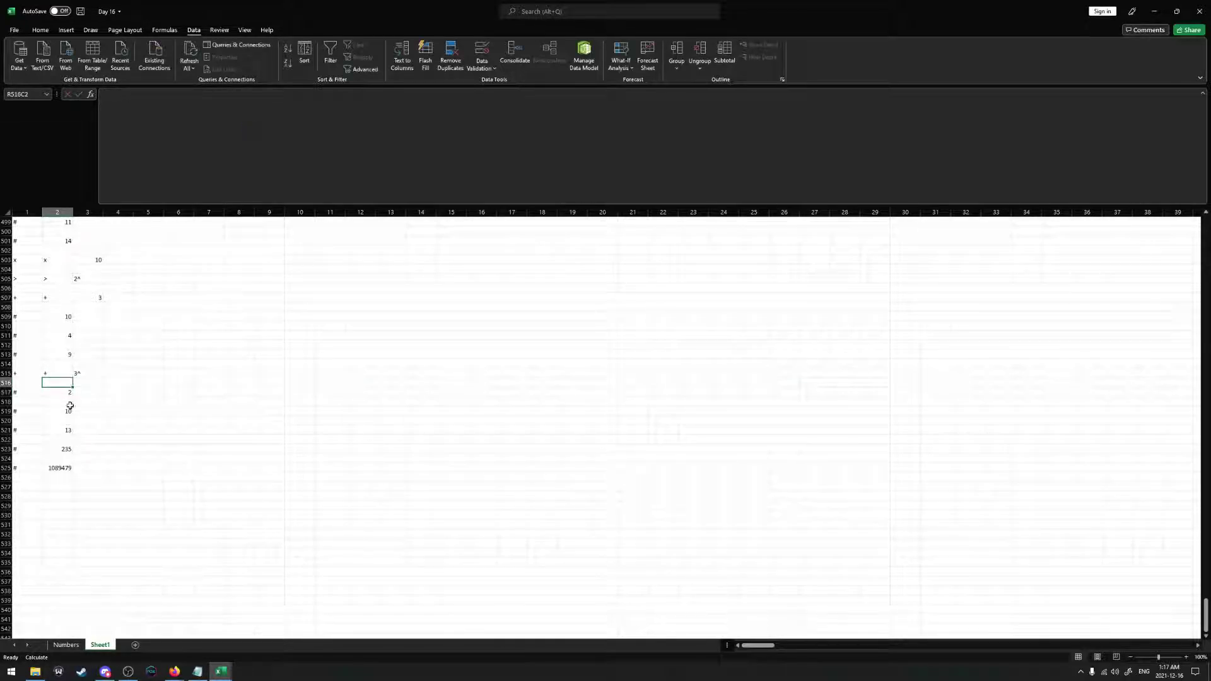
# Copy and paste the rows under the 3^ operator
pyautogui.click(6, 468)
pyautogui.hotkey('ctrl', 'c')
pyautogui.moveTo(6, 477); pyautogui.dragTo(6, 553)
pyautogui.hotkey('ctrl', 'v')
# Enter =MIN over the nine values below R526C2, showing 4, then view the Numbers sheet
pyautogui.click(57, 478)
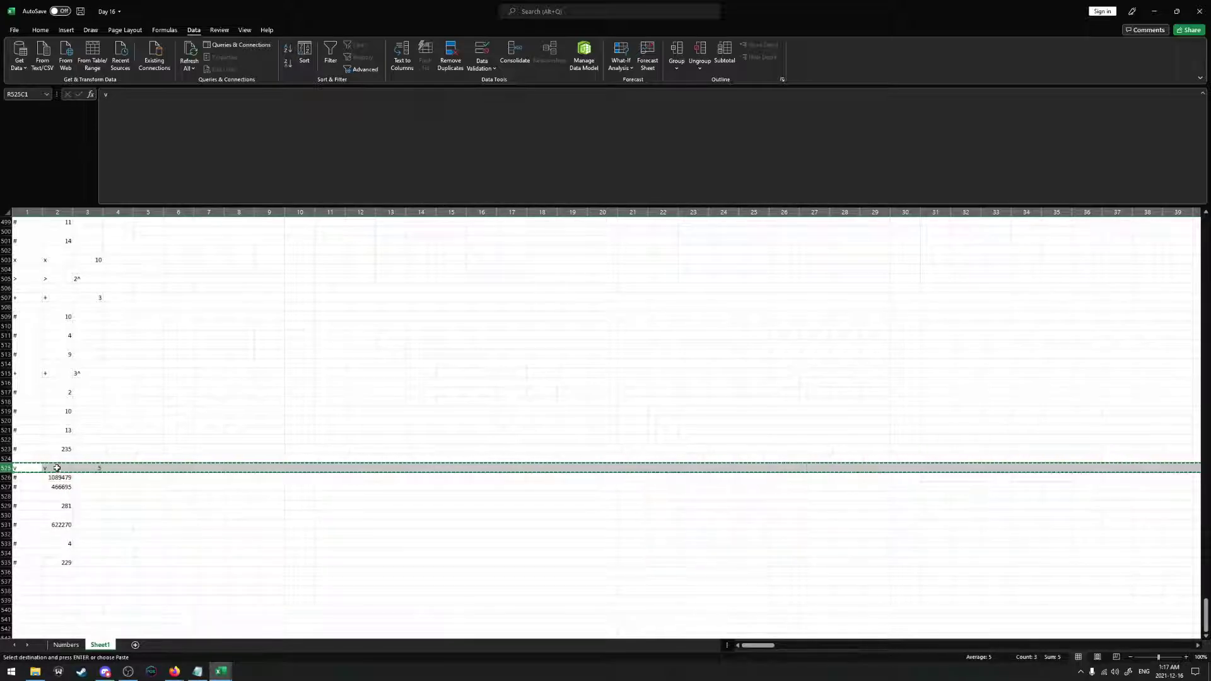
pyautogui.moveTo(57, 478); pyautogui.dragTo(57, 563)
pyautogui.write('=')
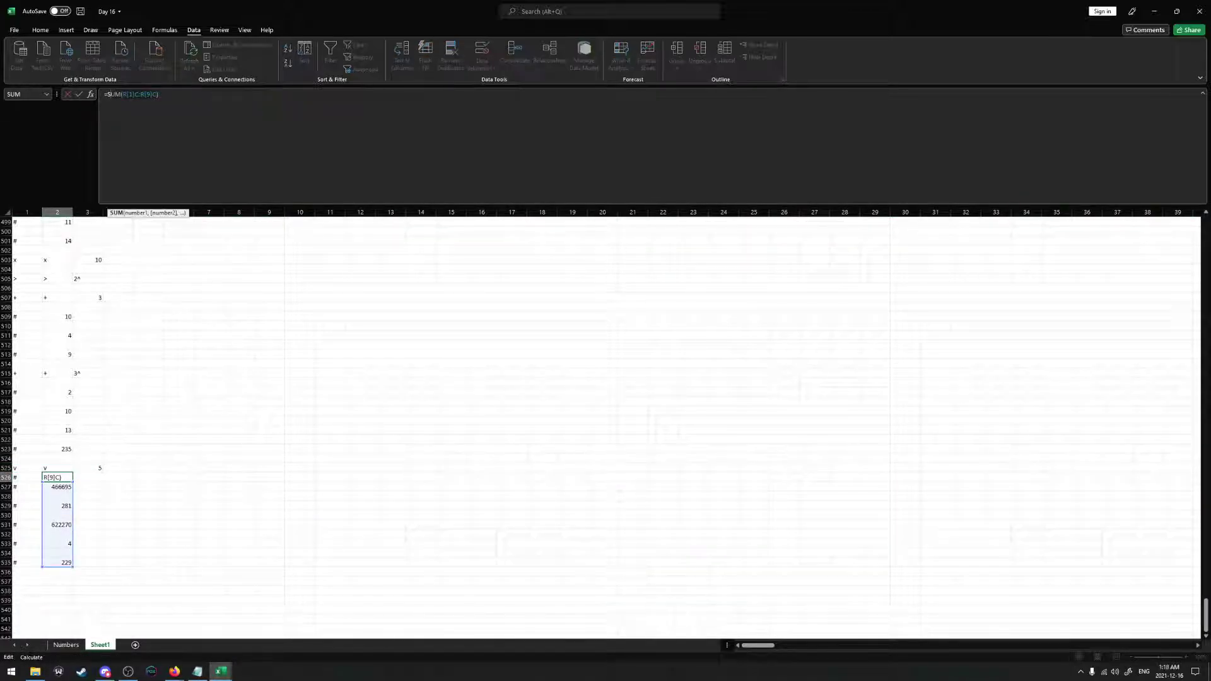
pyautogui.write('MIN(')
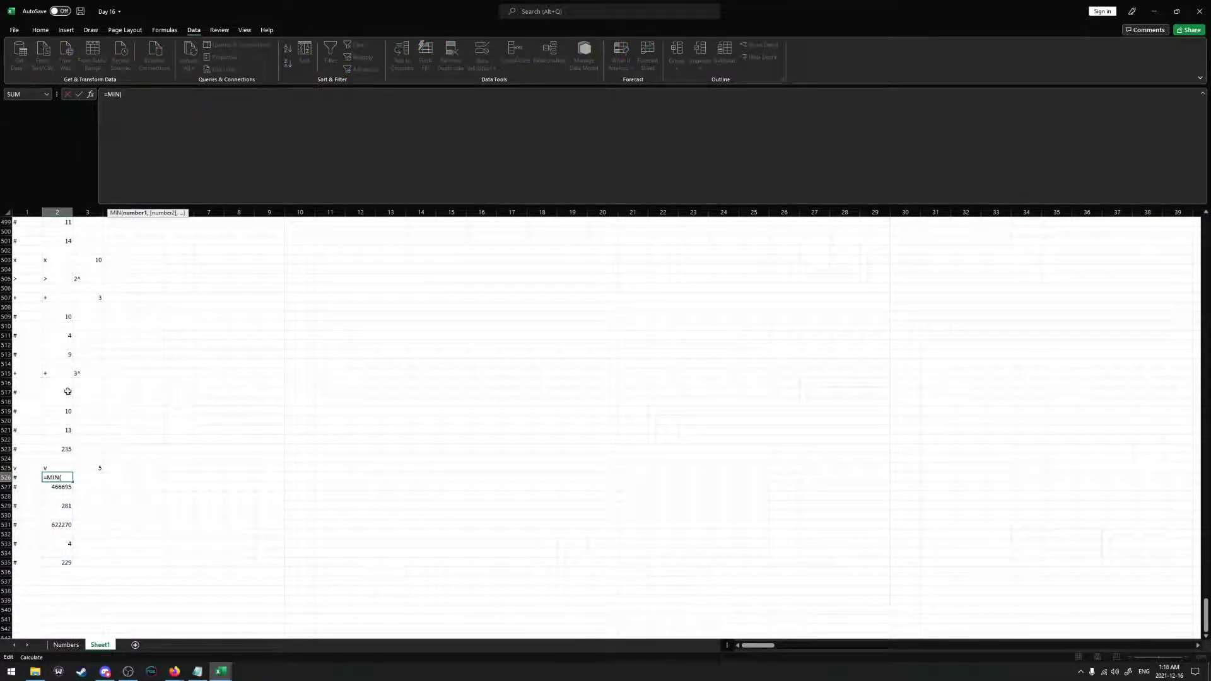
pyautogui.moveTo(48, 484); pyautogui.dragTo(70, 563)
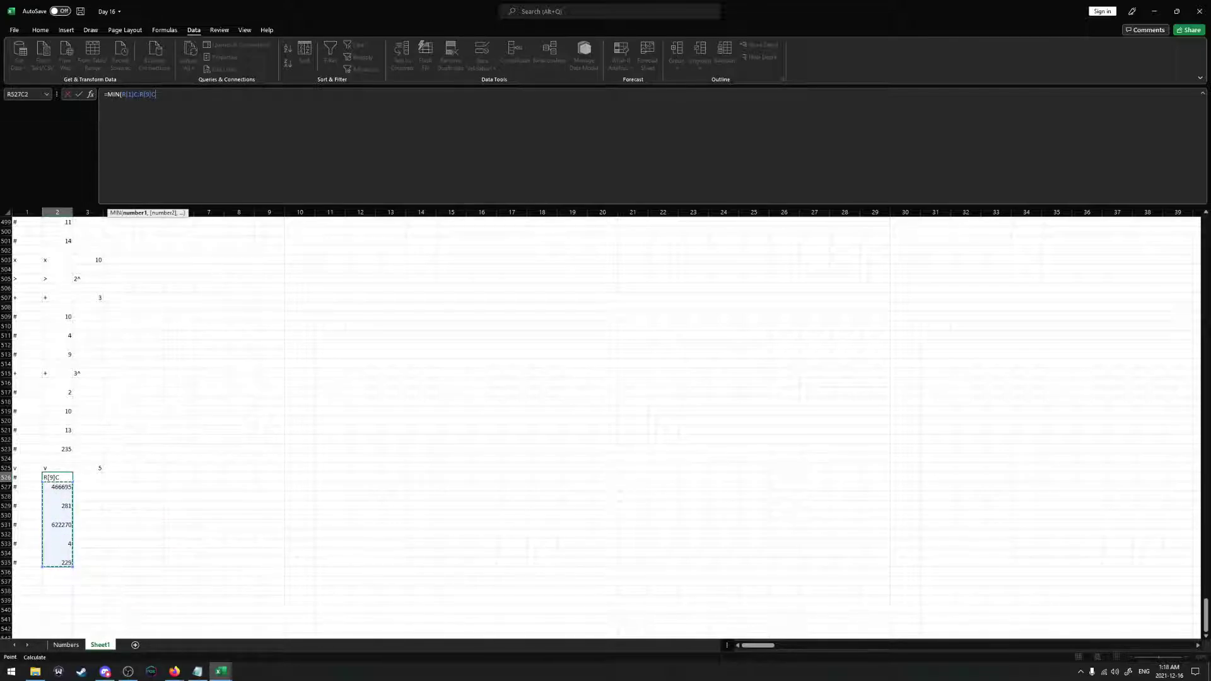
pyautogui.write(')')
pyautogui.press('Return')
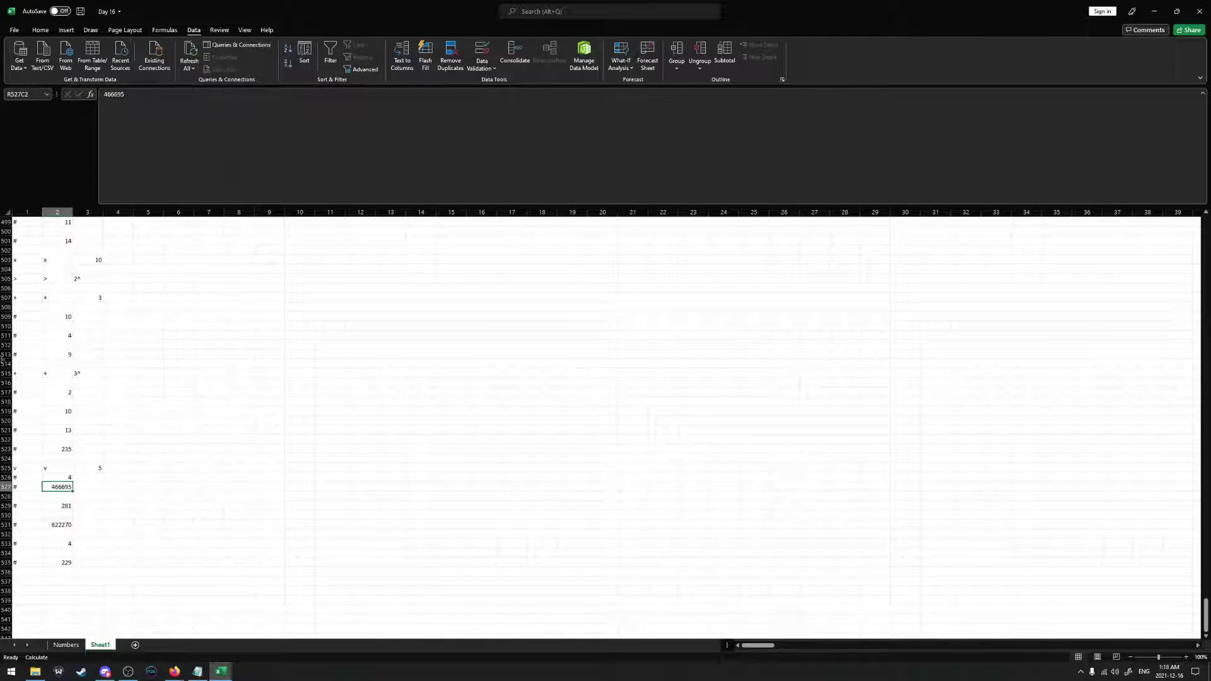
pyautogui.click(65, 644)
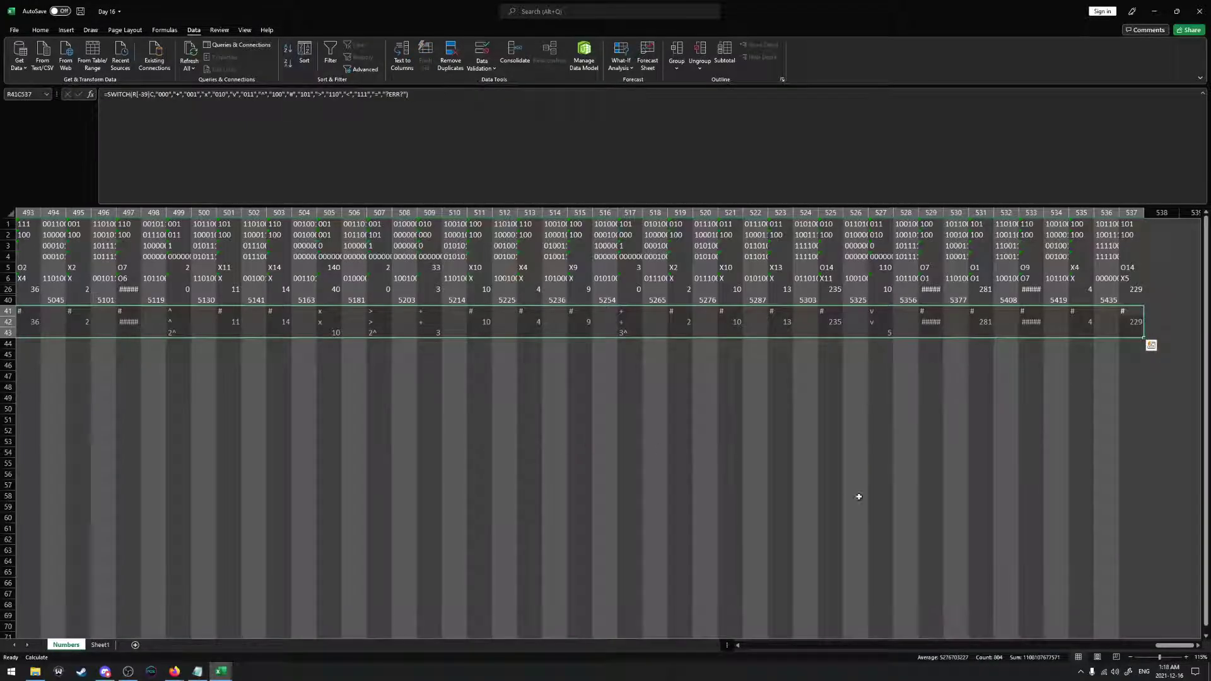
# Inspect the empty row 44 cells and the row 43 formula in column 527
pyautogui.click(1130, 344)
pyautogui.click(889, 344)
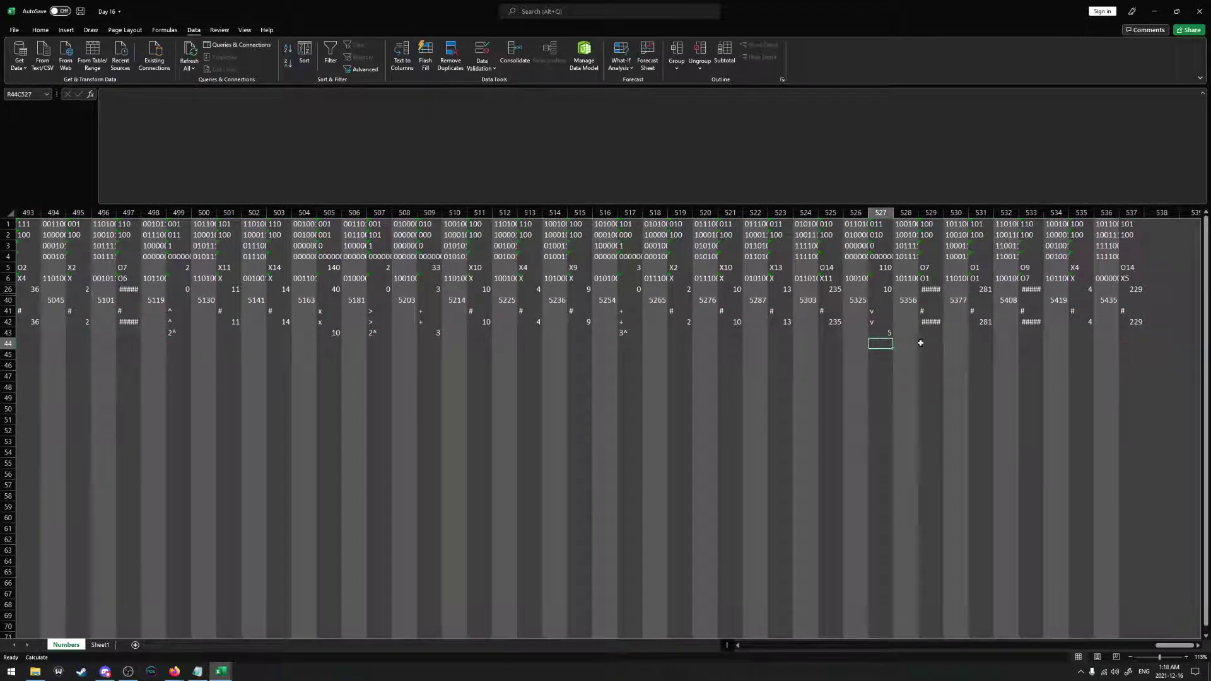
pyautogui.press('Right')
pyautogui.press('Right')
pyautogui.press('Right')
pyautogui.press('Right')
pyautogui.press('Right')
pyautogui.press('Right')
pyautogui.press('Right')
pyautogui.press('Right')
pyautogui.press('Right')
pyautogui.press('Right')
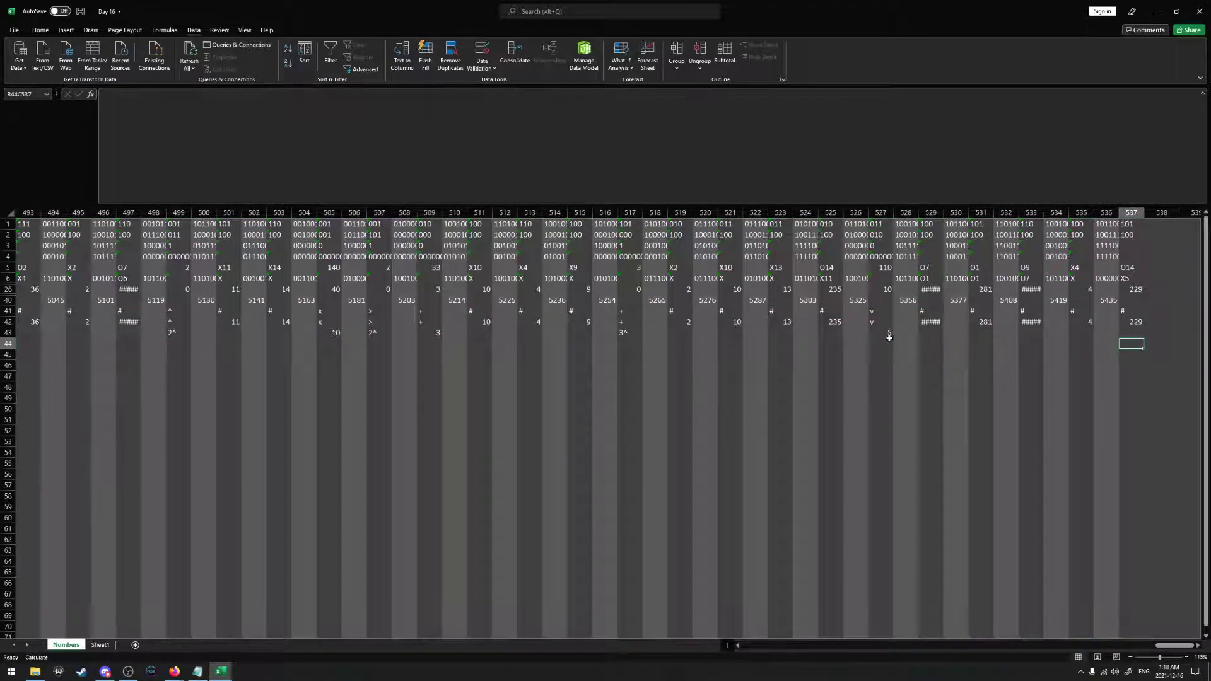
pyautogui.click(889, 344)
pyautogui.moveTo(882, 344); pyautogui.dragTo(1096, 347)
pyautogui.click(882, 344)
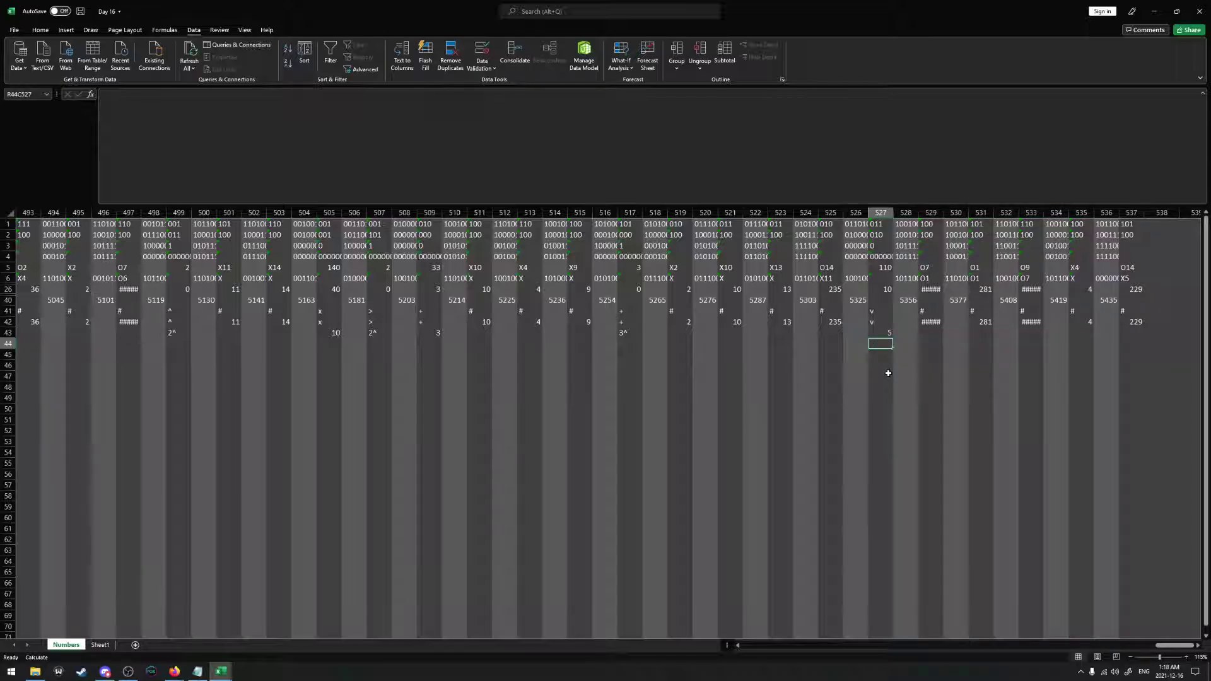
pyautogui.click(1131, 343)
pyautogui.click(880, 336)
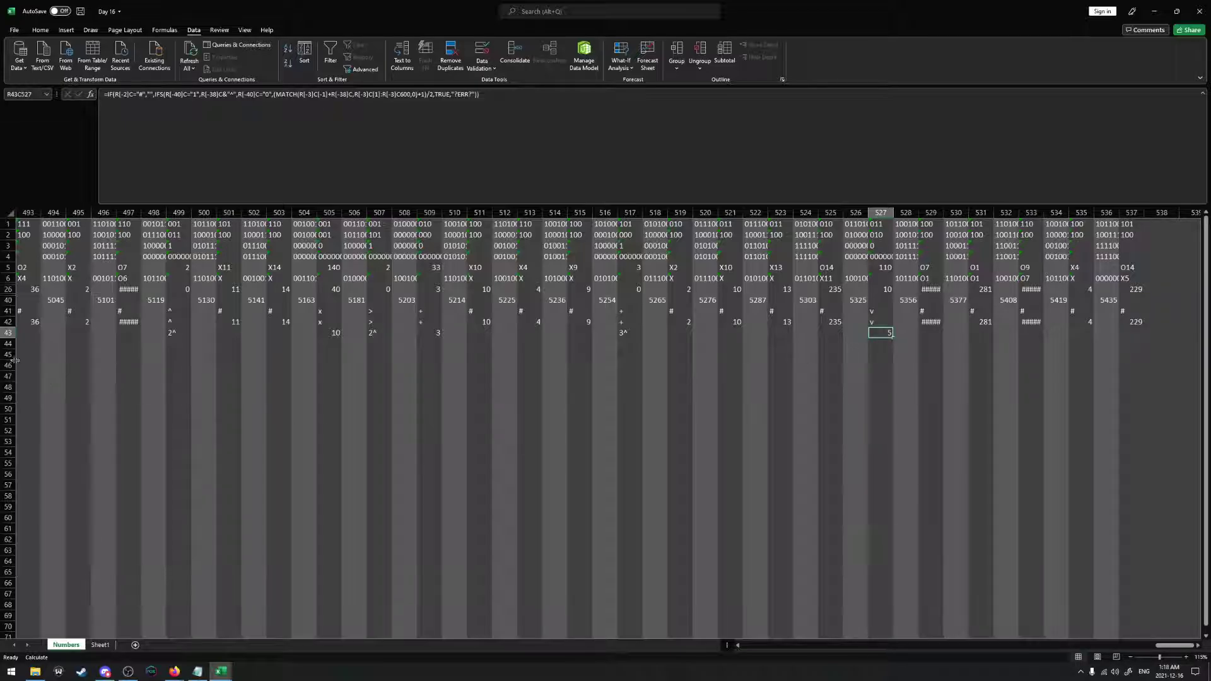
# Hide rows 44–49 and check the PACKETS formula in R43C537
pyautogui.click(8, 398)
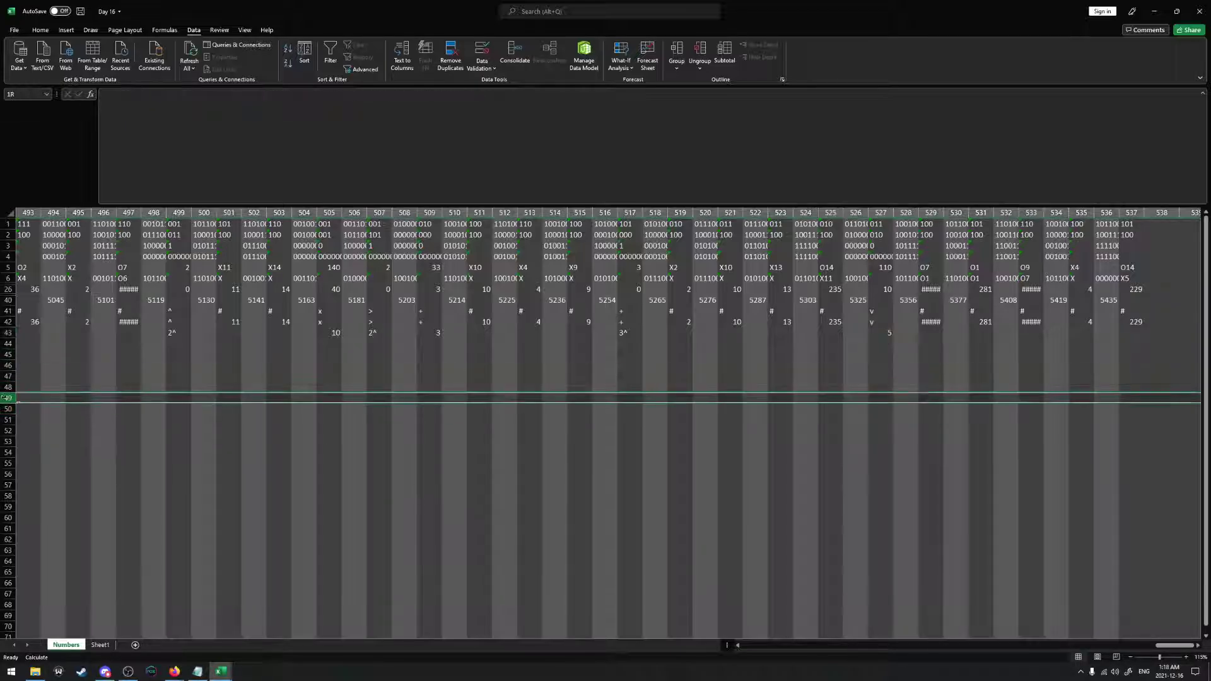
pyautogui.keyDown('shift'); pyautogui.click(7, 344); pyautogui.keyUp('shift')
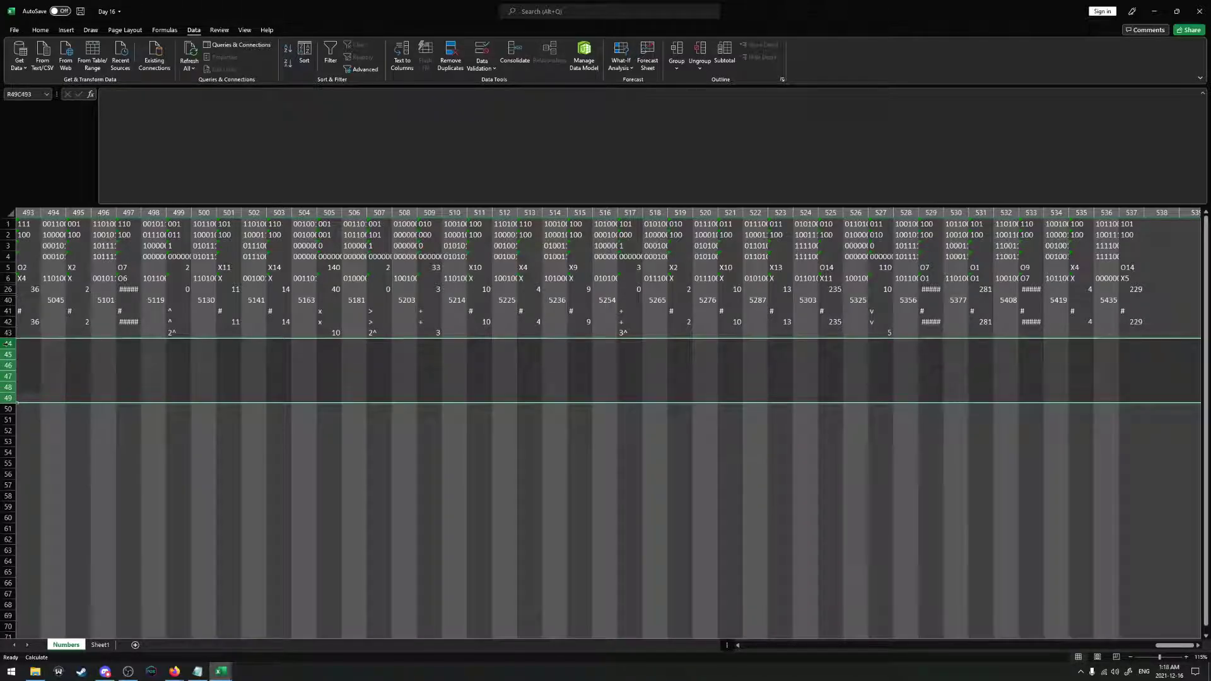
pyautogui.rightClick(9, 344)
pyautogui.click(33, 490)
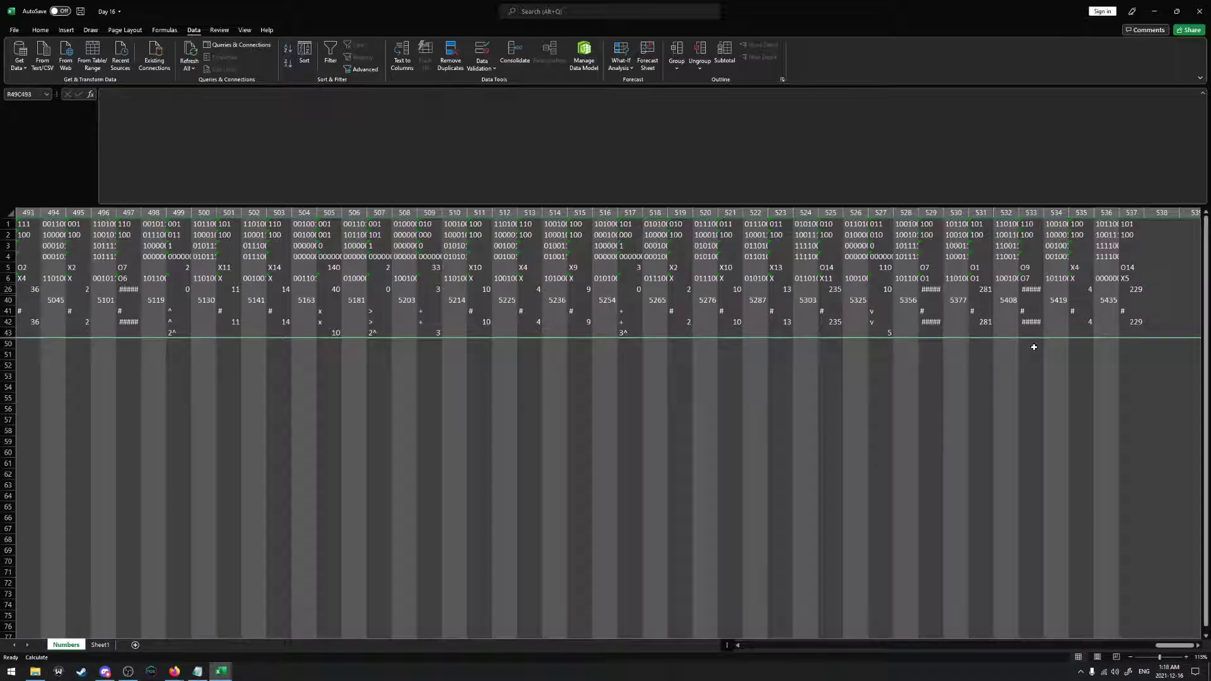
pyautogui.click(1131, 342)
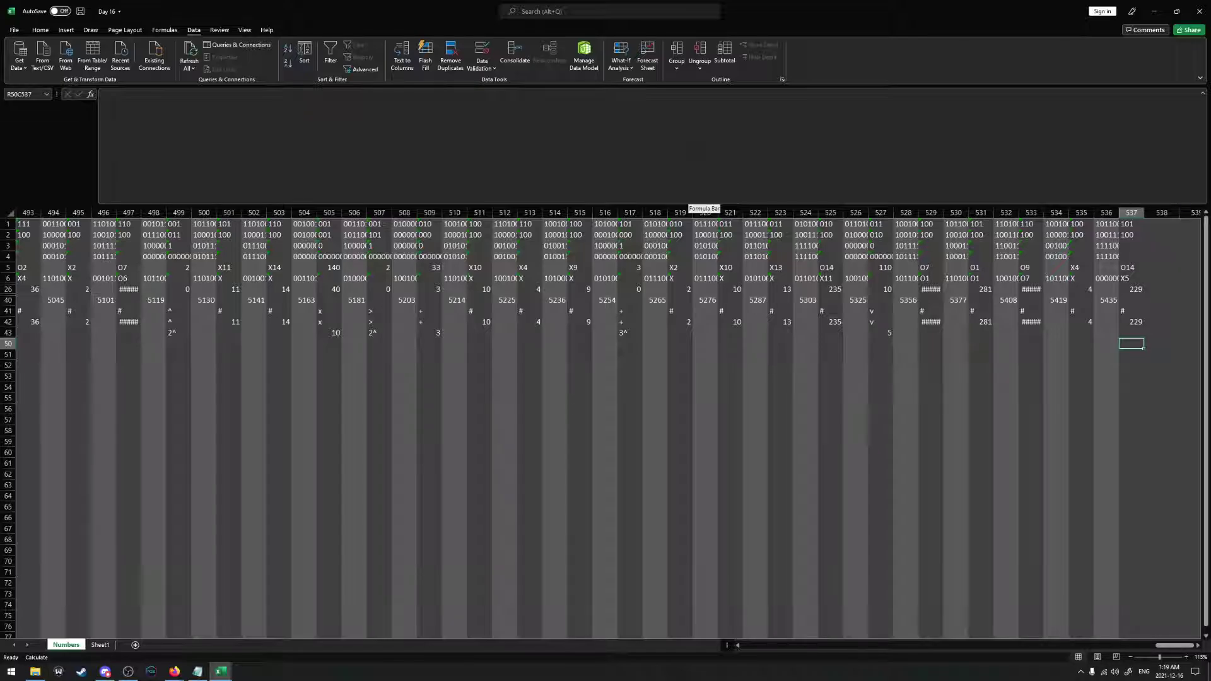
pyautogui.click(877, 345)
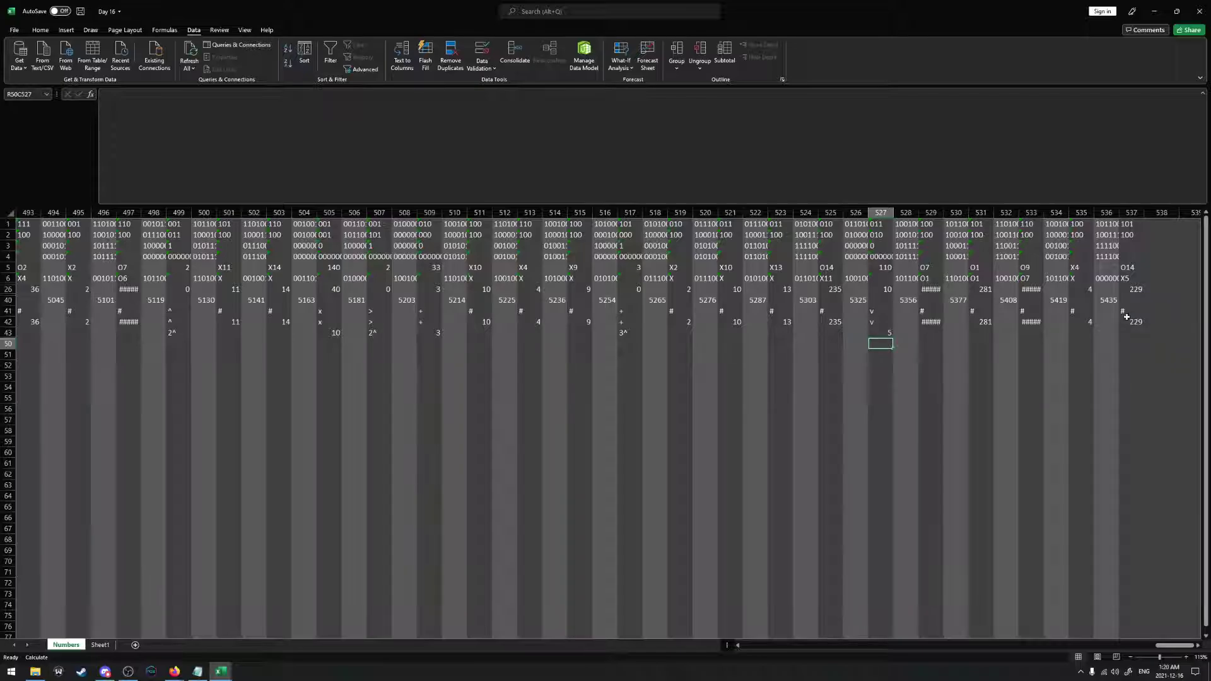
pyautogui.click(1137, 337)
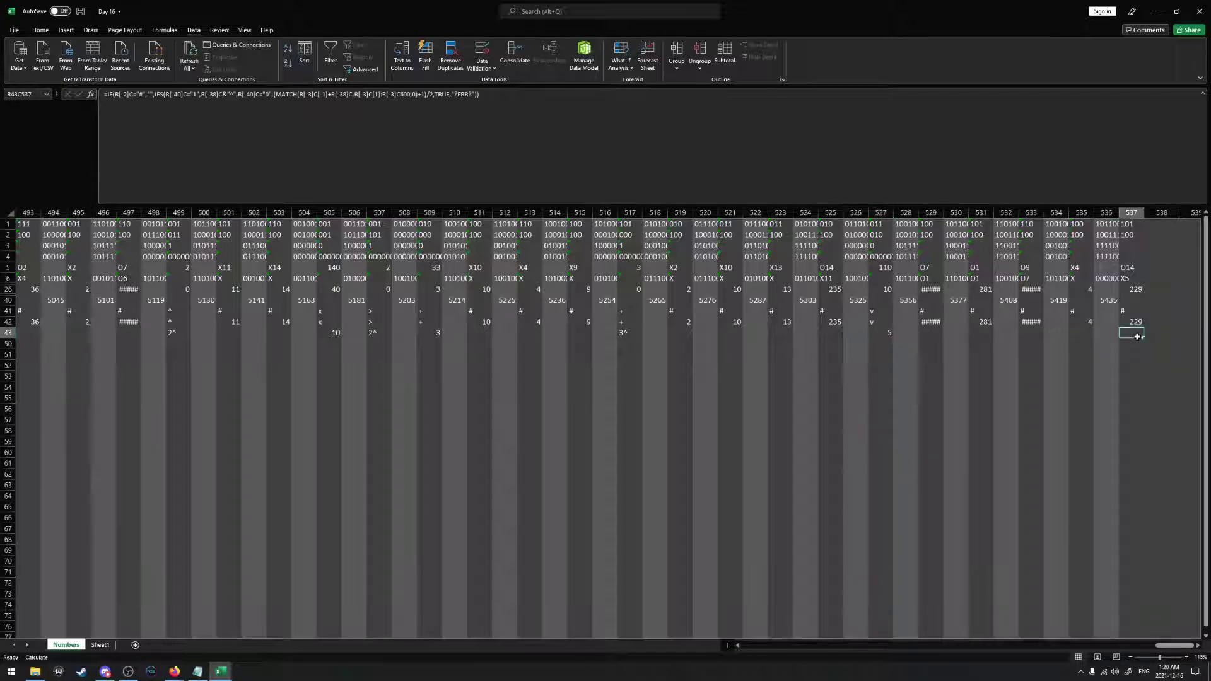
# On Sheet1 at the top, start an INDIRECT formula in R1C6 using ROW()
pyautogui.click(100, 645)
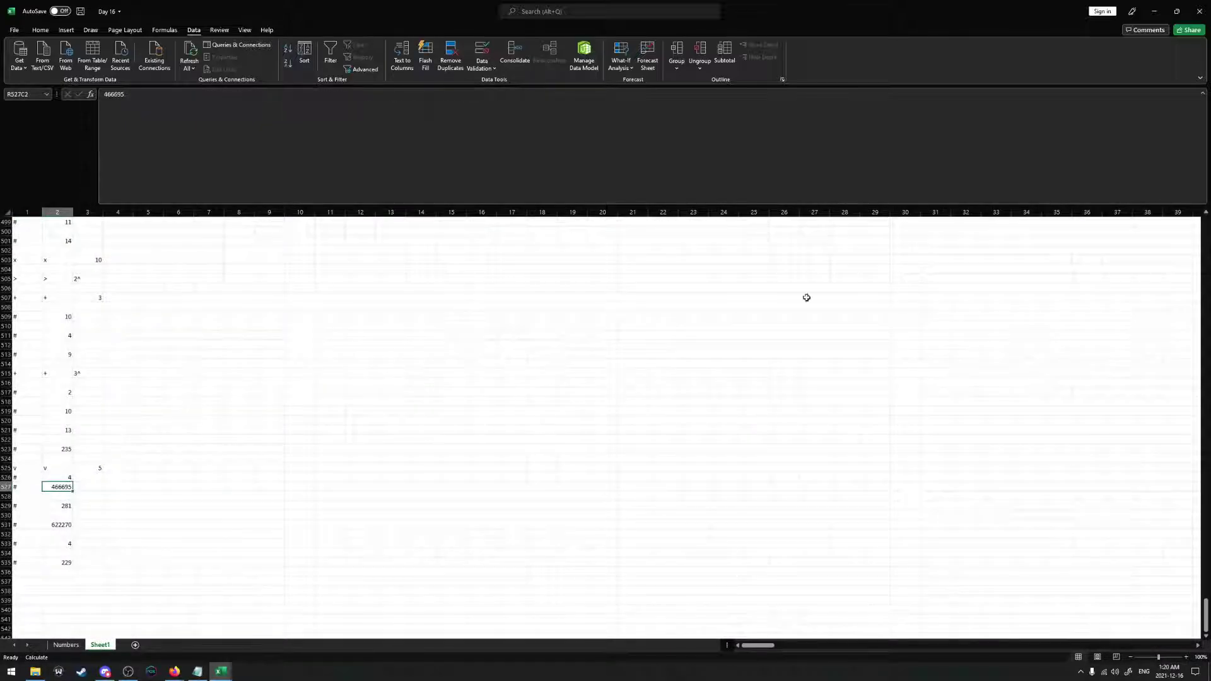
pyautogui.moveTo(1205, 613); pyautogui.dragTo(1180, 266)
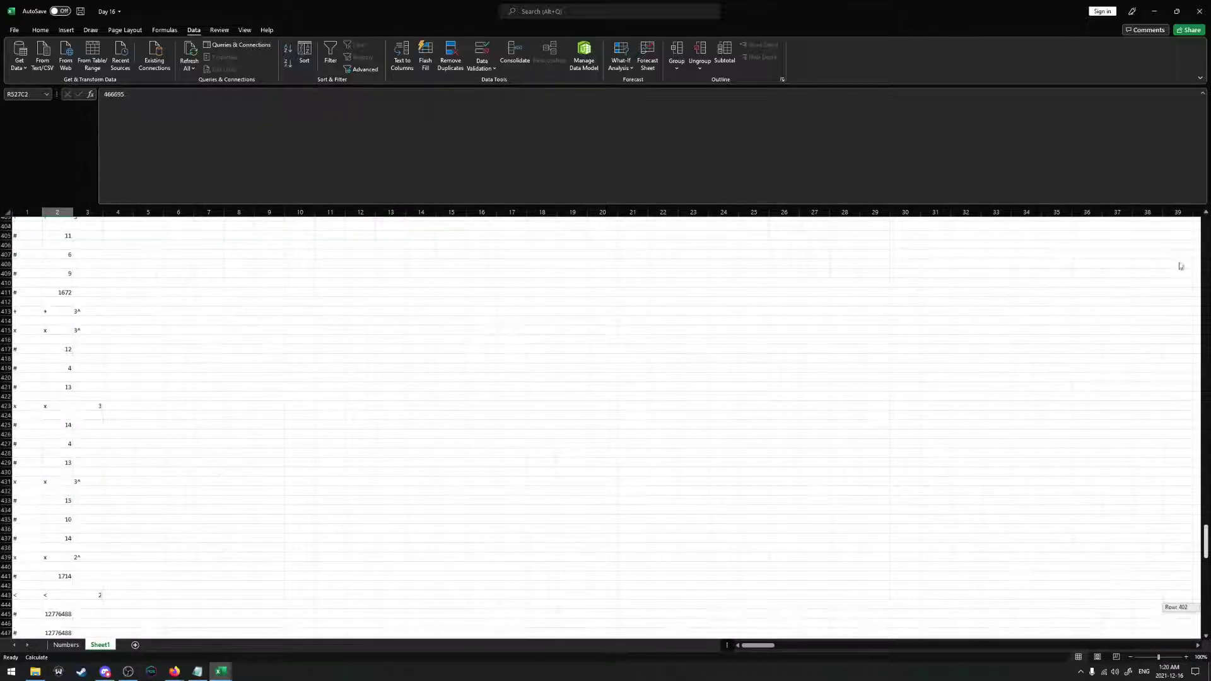
pyautogui.moveTo(1193, 196); pyautogui.dragTo(1193, 193)
pyautogui.doubleClick(178, 222)
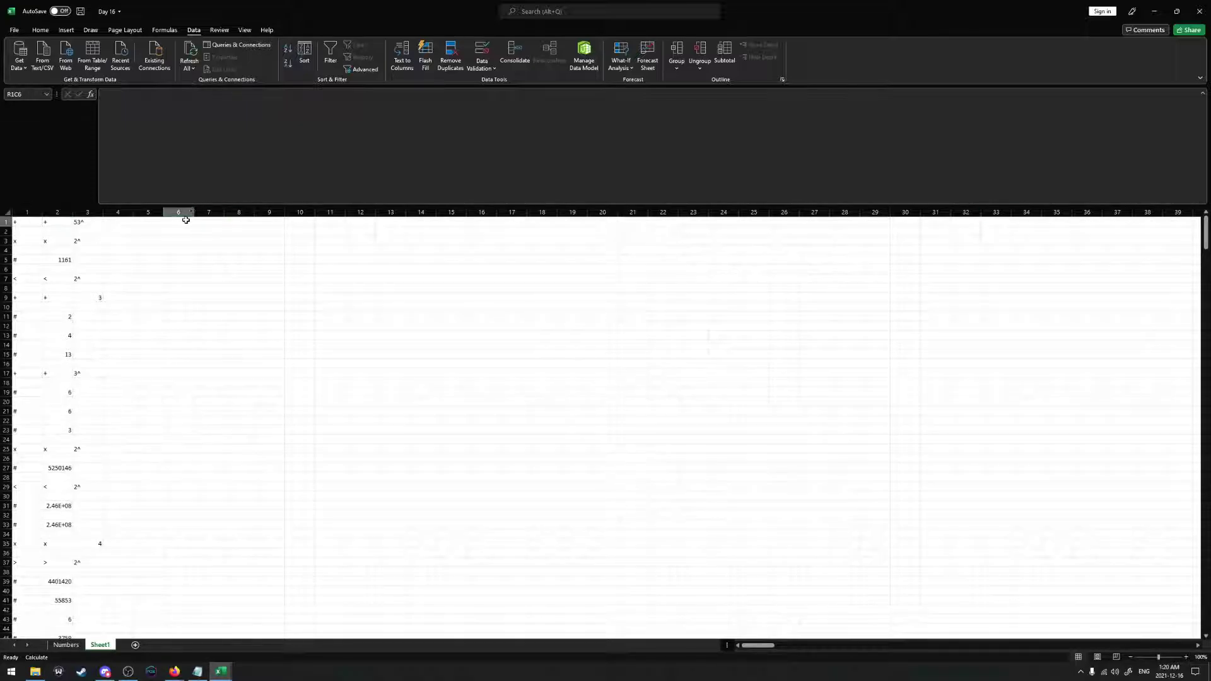
pyautogui.write('=INDIRECT(')
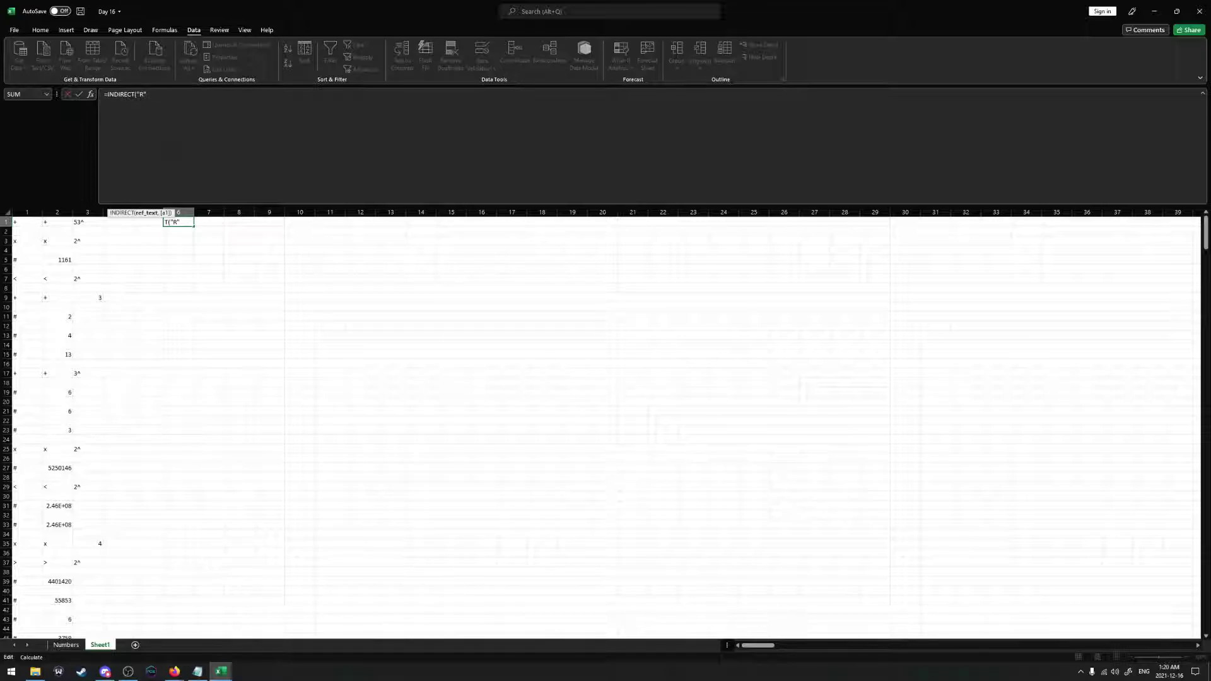
pyautogui.write('"R"ROW()*2-1&')
# Complete R1C6 as =INDIRECT("R"&ROW()*2-1&"C"&COLUMN()-5,0), showing +
pyautogui.click(146, 94)
pyautogui.write('&')
pyautogui.press('End')
pyautogui.write('&')
pyautogui.press('BackSpace')
pyautogui.write('"C"&COLUMN')
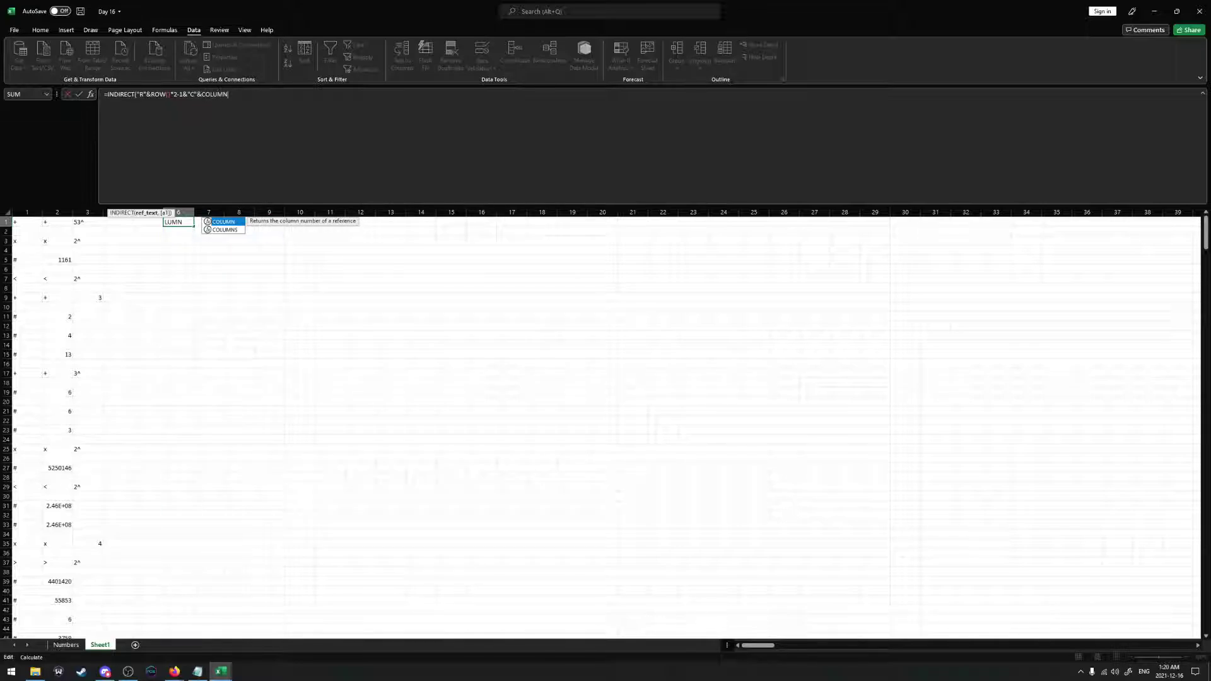
pyautogui.write('()')
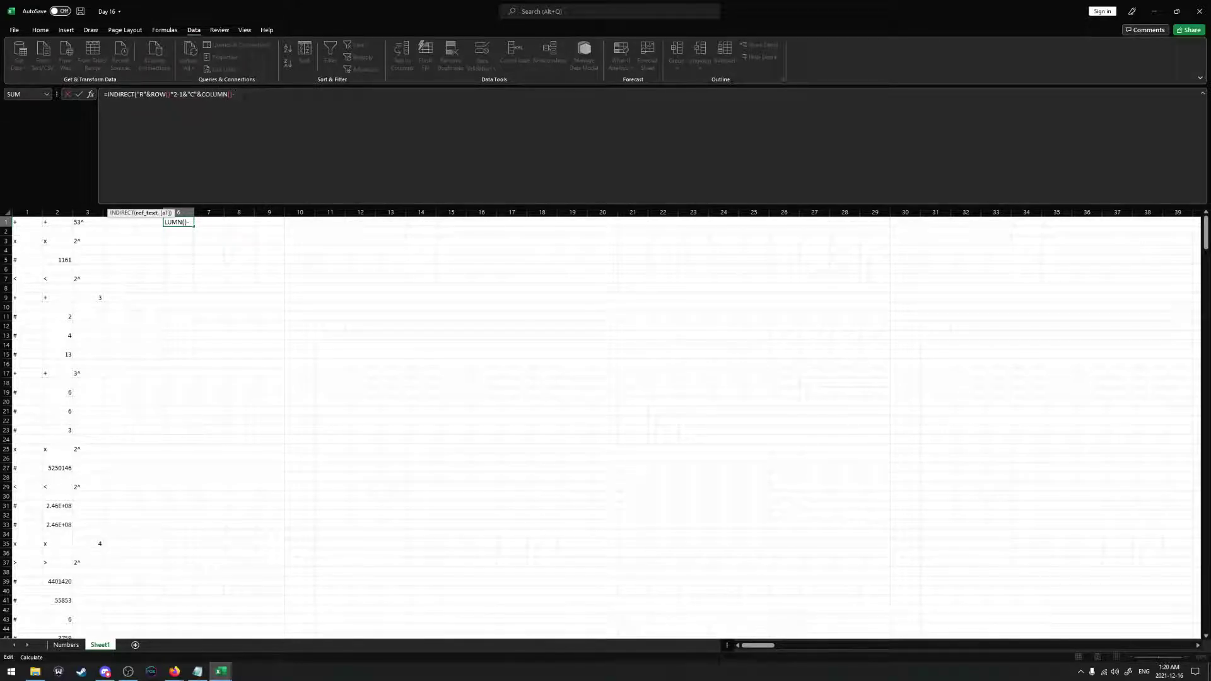
pyautogui.write('-5)')
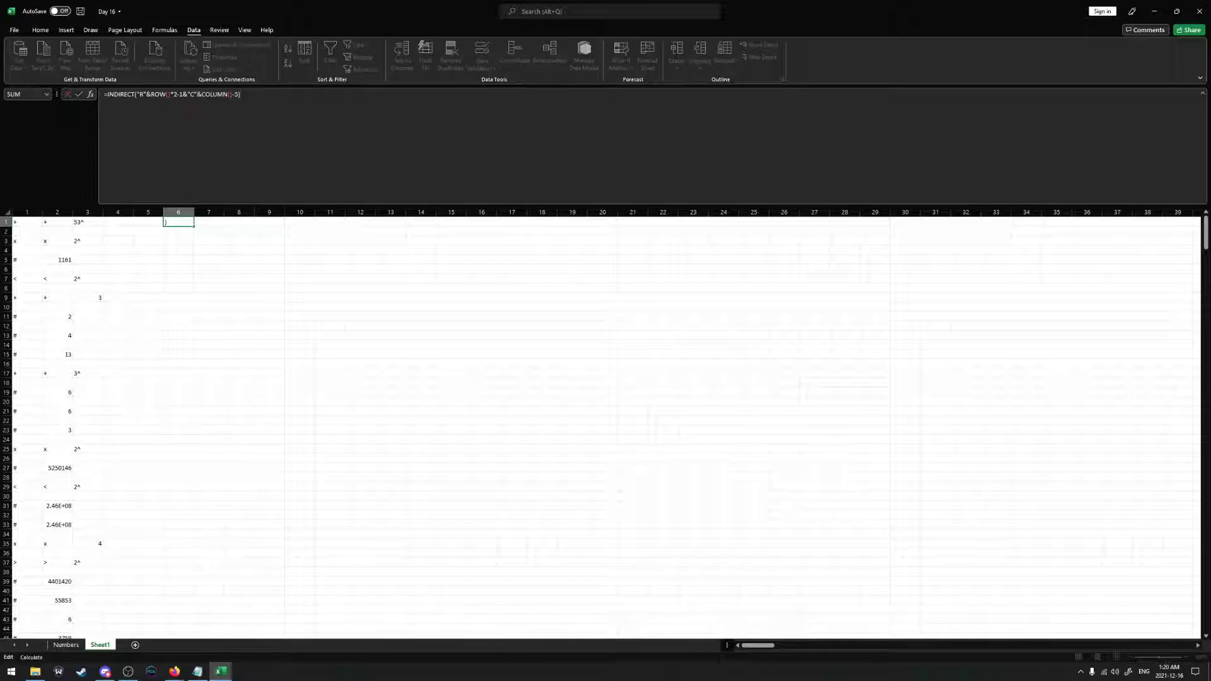
pyautogui.press('BackSpace')
pyautogui.write(',0)')
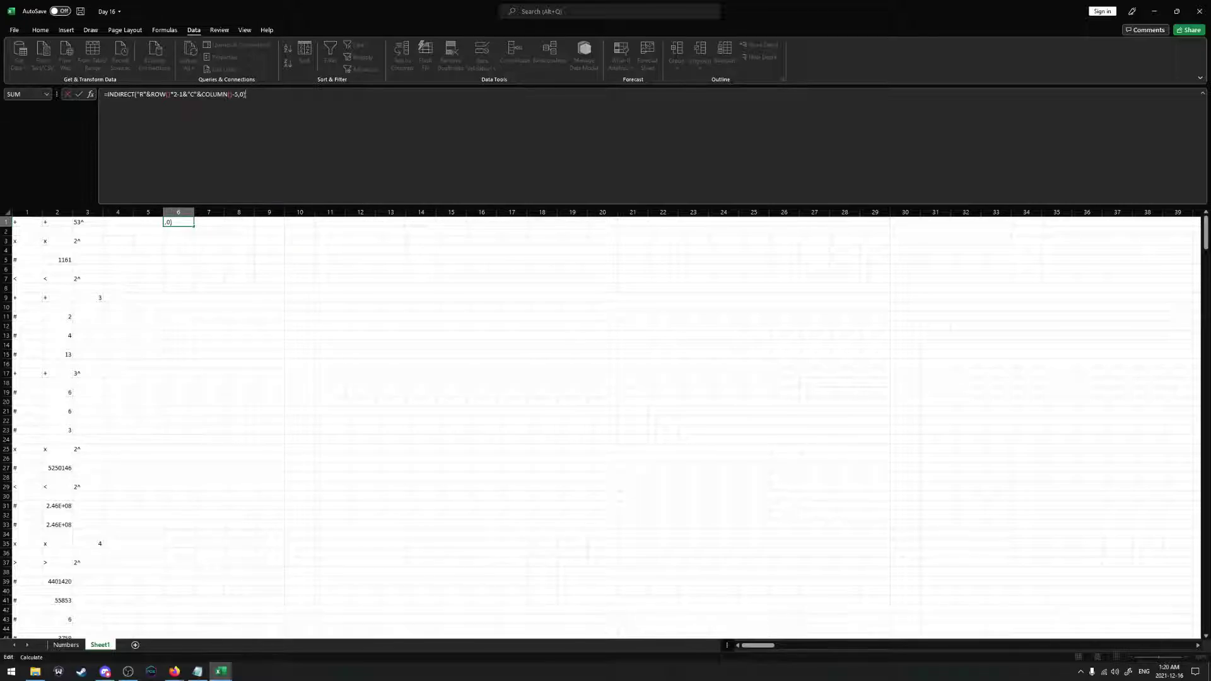
pyautogui.press('Return')
pyautogui.click(170, 221)
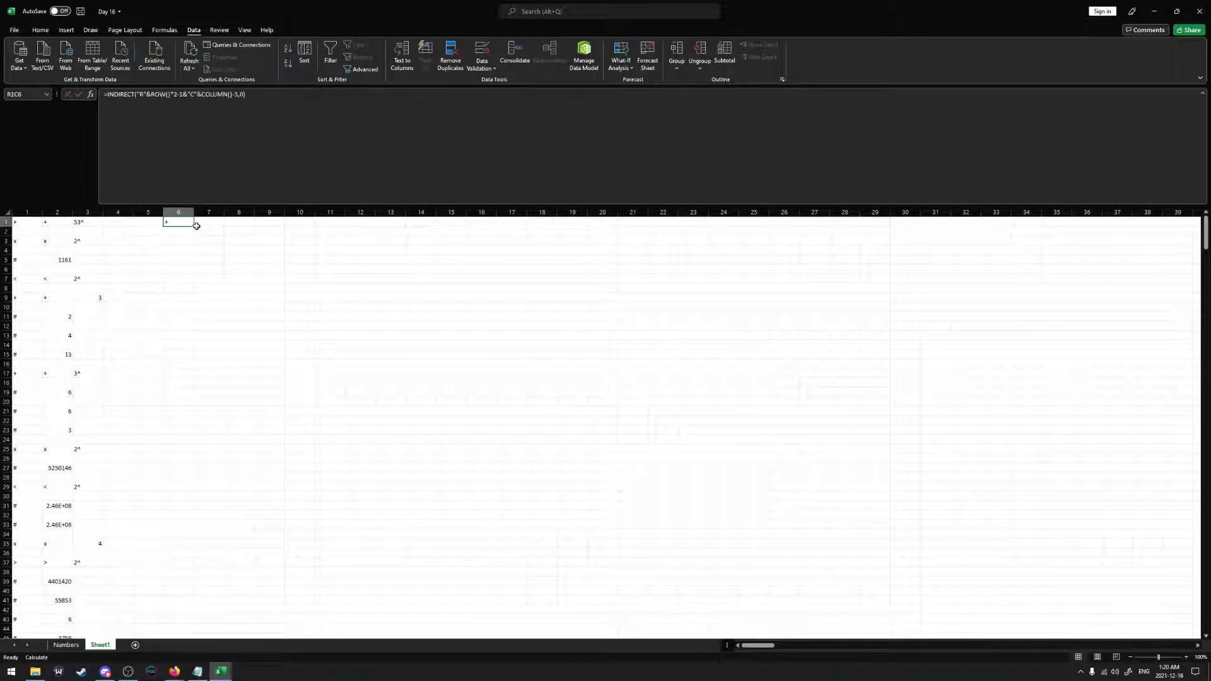
# Fill the INDIRECT formula across columns 6–8 and down the sheet
pyautogui.moveTo(194, 226); pyautogui.dragTo(190, 488)
pyautogui.scroll(-20, 208, 466)
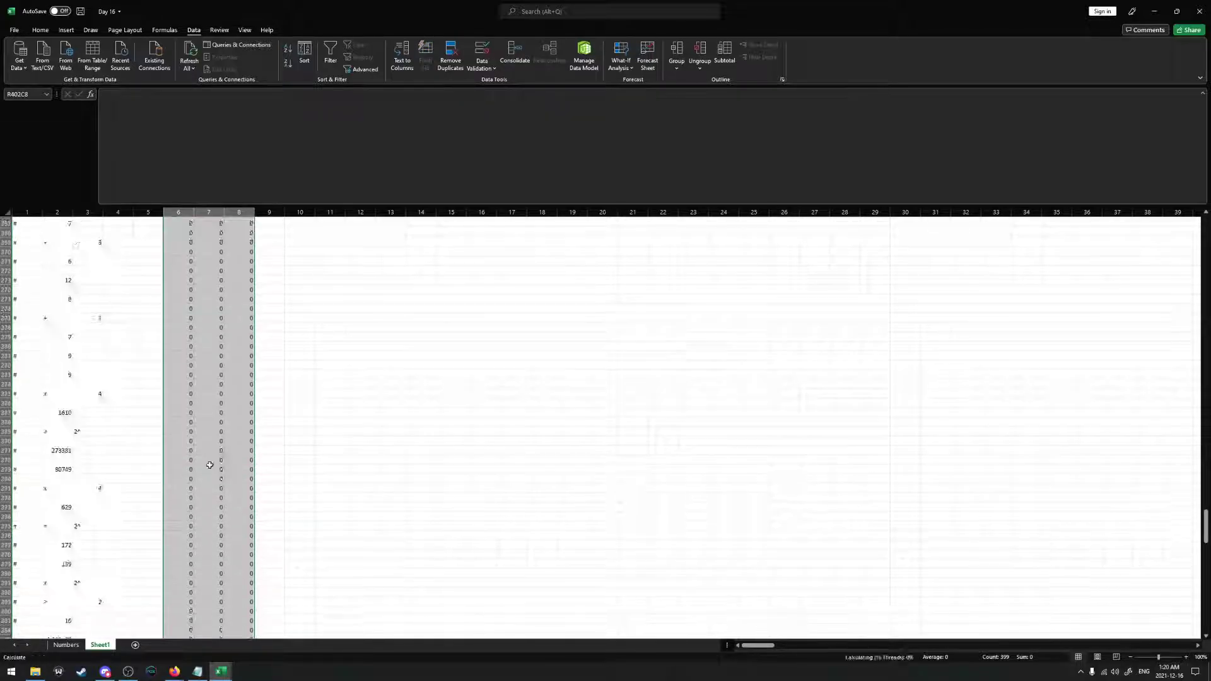
pyautogui.scroll(13, 235, 445)
pyautogui.click(298, 438)
pyautogui.scroll(19, 287, 438)
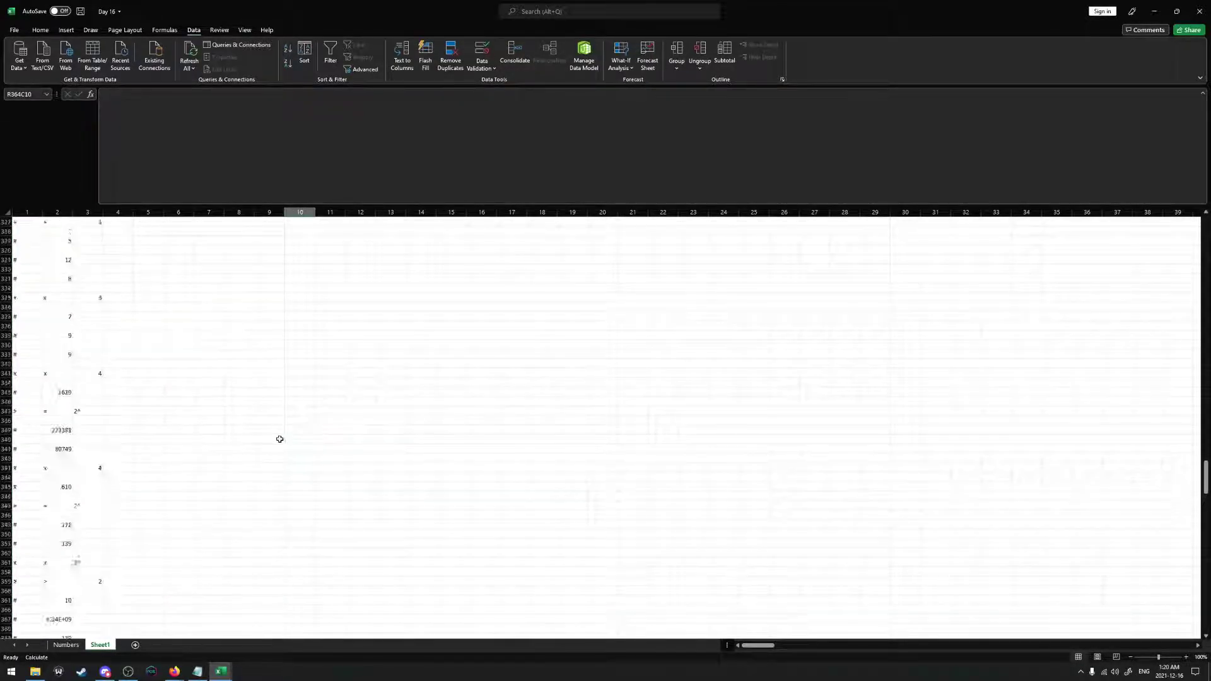
pyautogui.scroll(13, 279, 439)
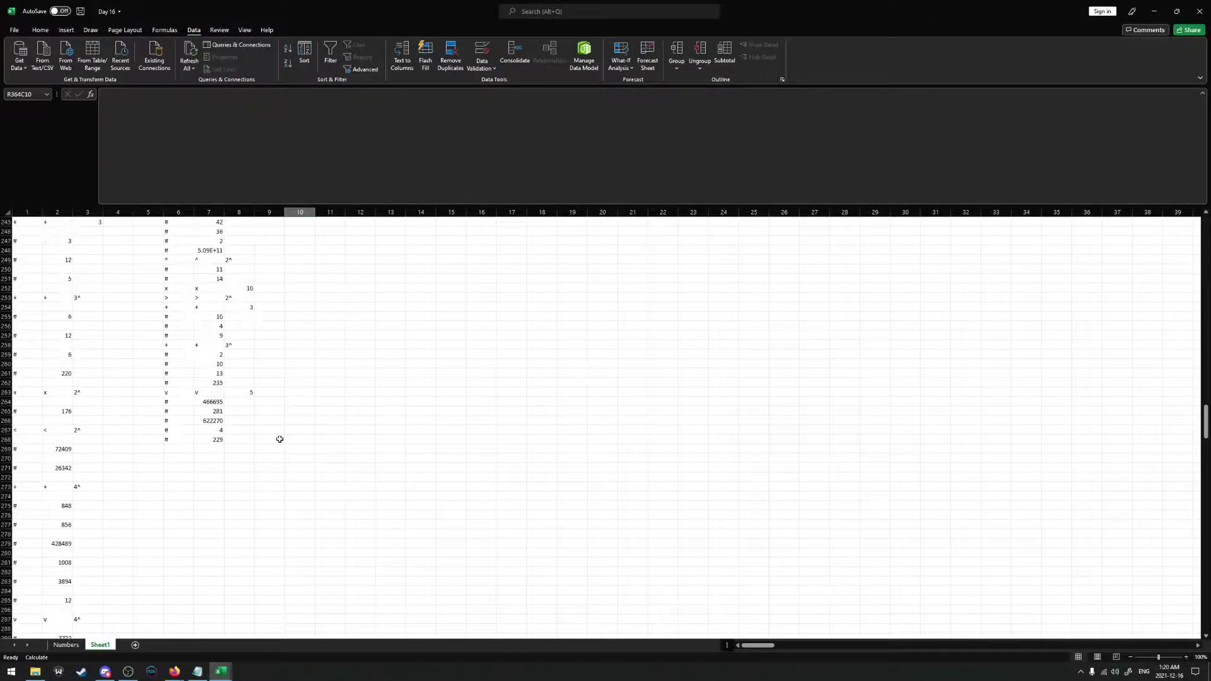
pyautogui.click(214, 440)
# Enter =MIN over R264C7:R268C7 in R263C9, giving 4
pyautogui.click(271, 392)
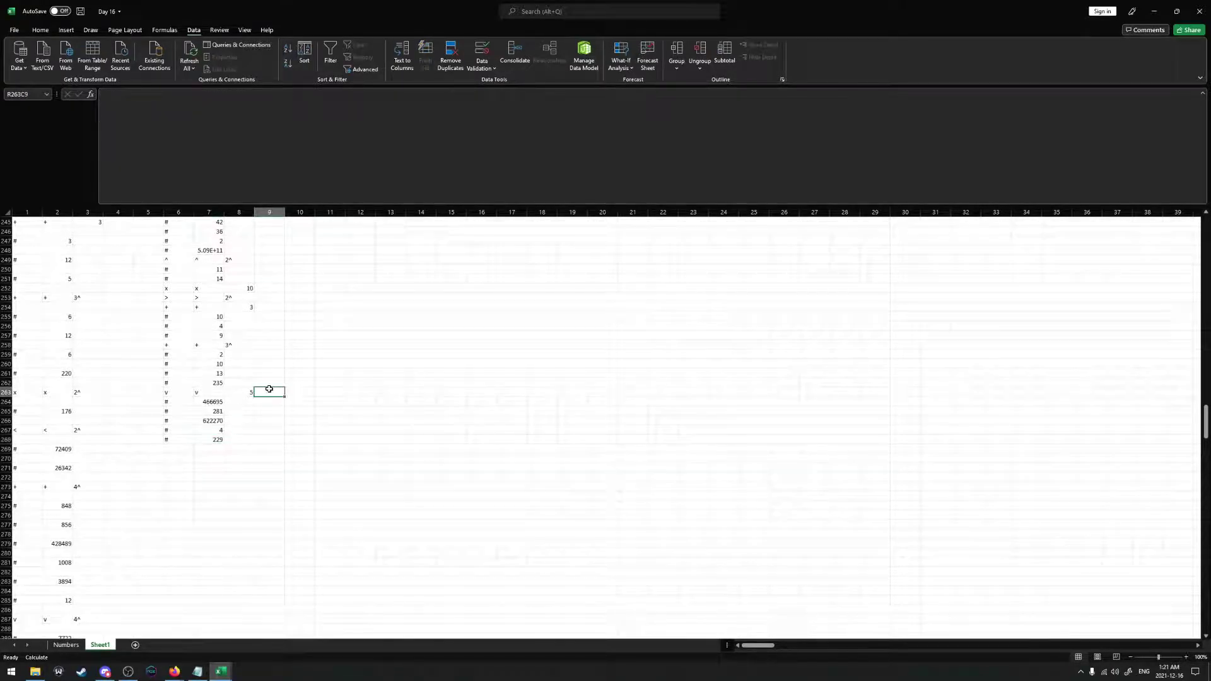
pyautogui.write('=M')
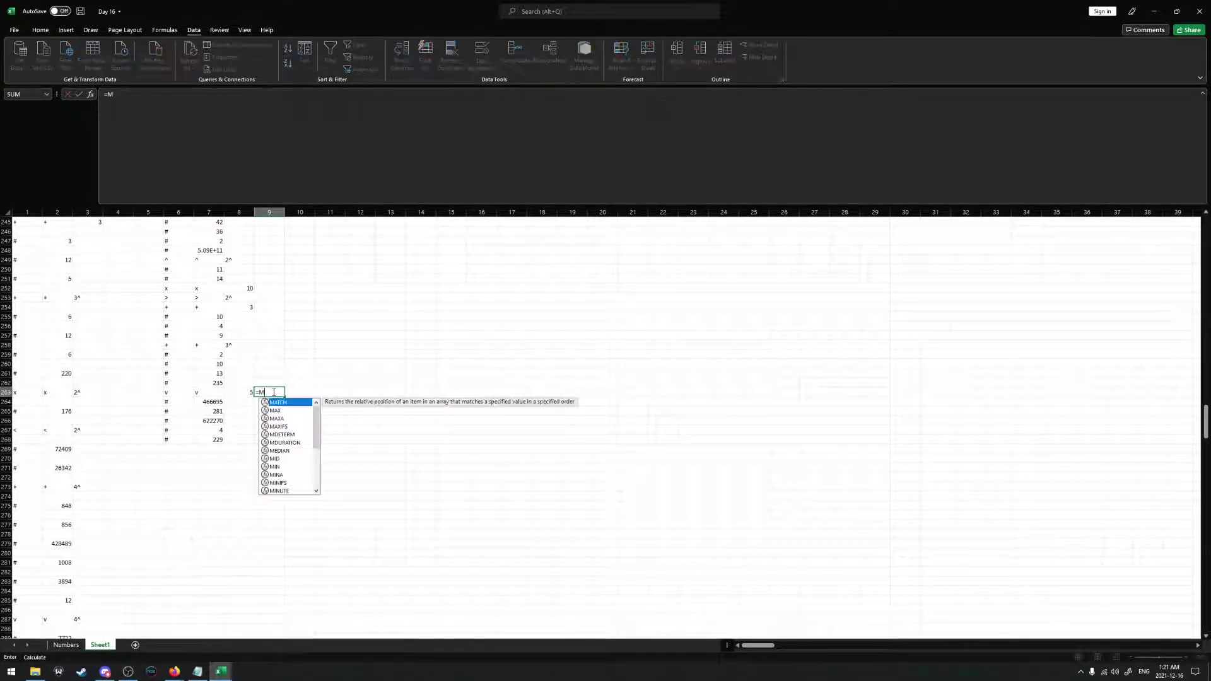
pyautogui.press('Return')
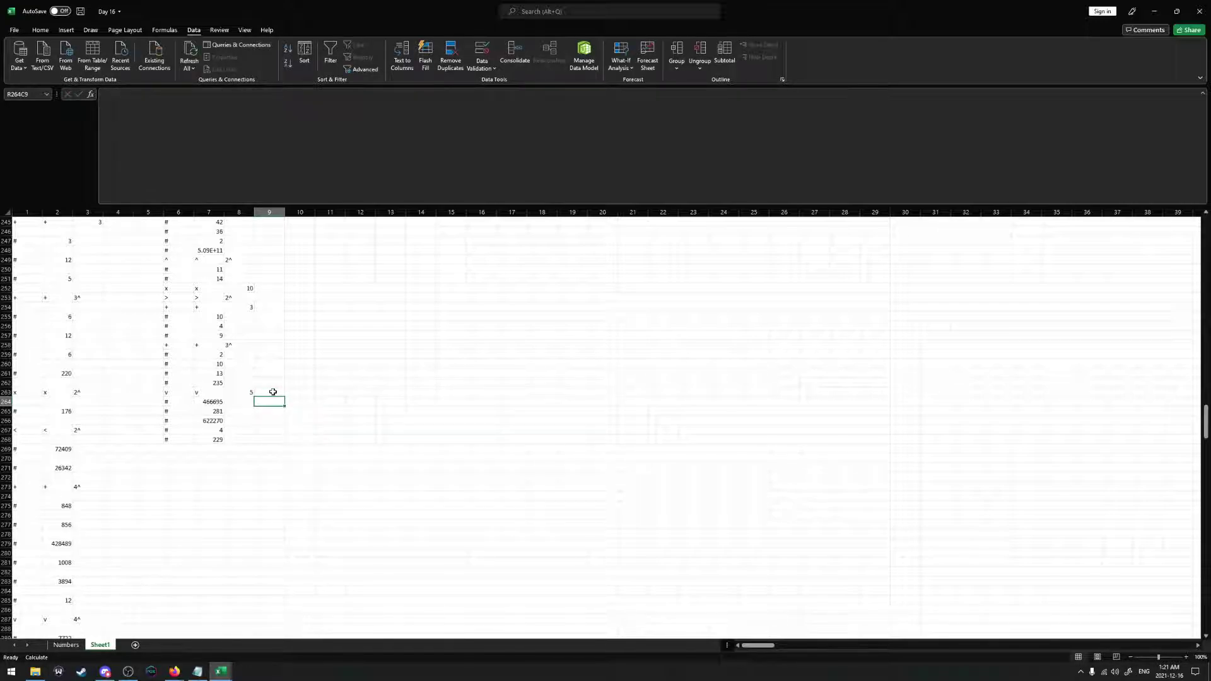
pyautogui.click(273, 392)
pyautogui.write('=MIN(')
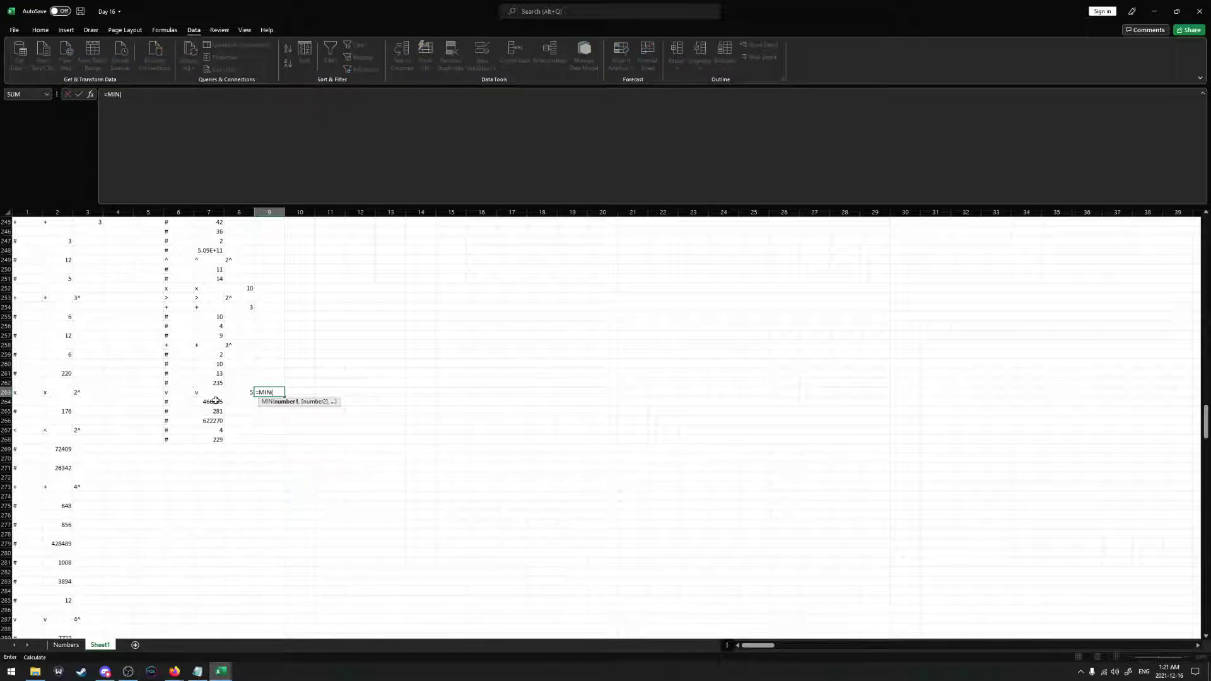
pyautogui.moveTo(215, 401); pyautogui.dragTo(215, 440)
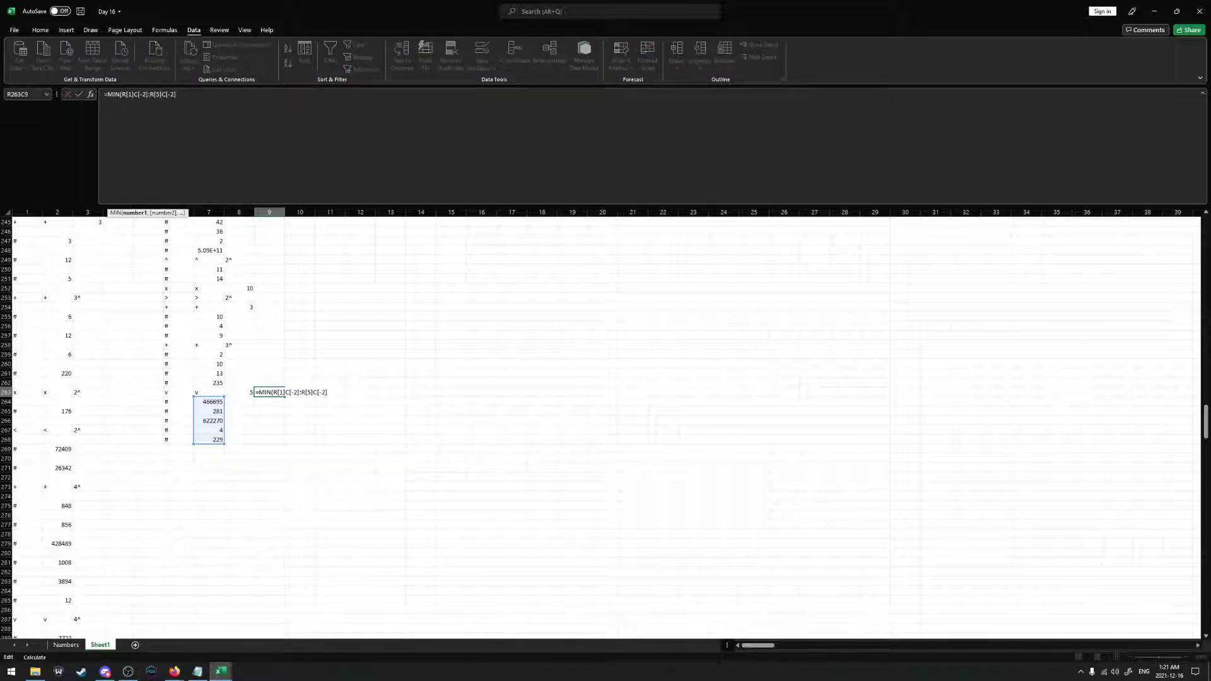
pyautogui.press('Return')
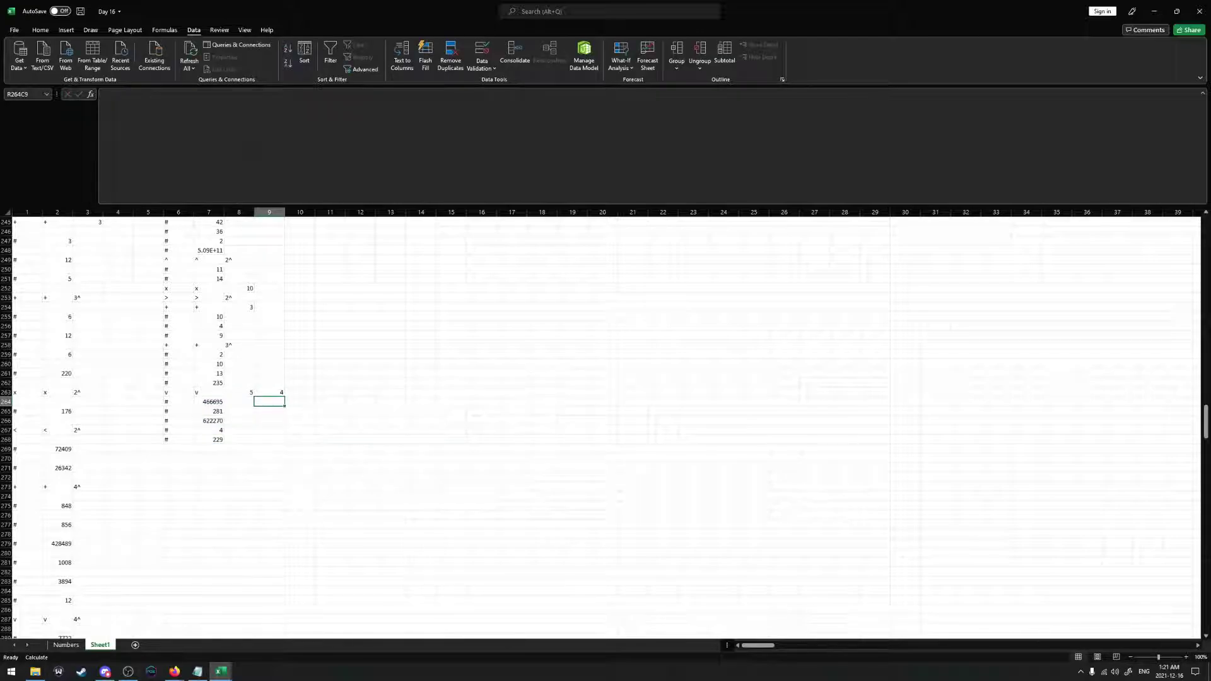
pyautogui.click(270, 392)
# Try copying 235 from R262C7 into R262C9, then clear the wrong 0
pyautogui.press('Up')
pyautogui.press('Up')
pyautogui.press('Up')
pyautogui.click(216, 382)
pyautogui.hotkey('ctrl', 'c')
pyautogui.click(270, 385)
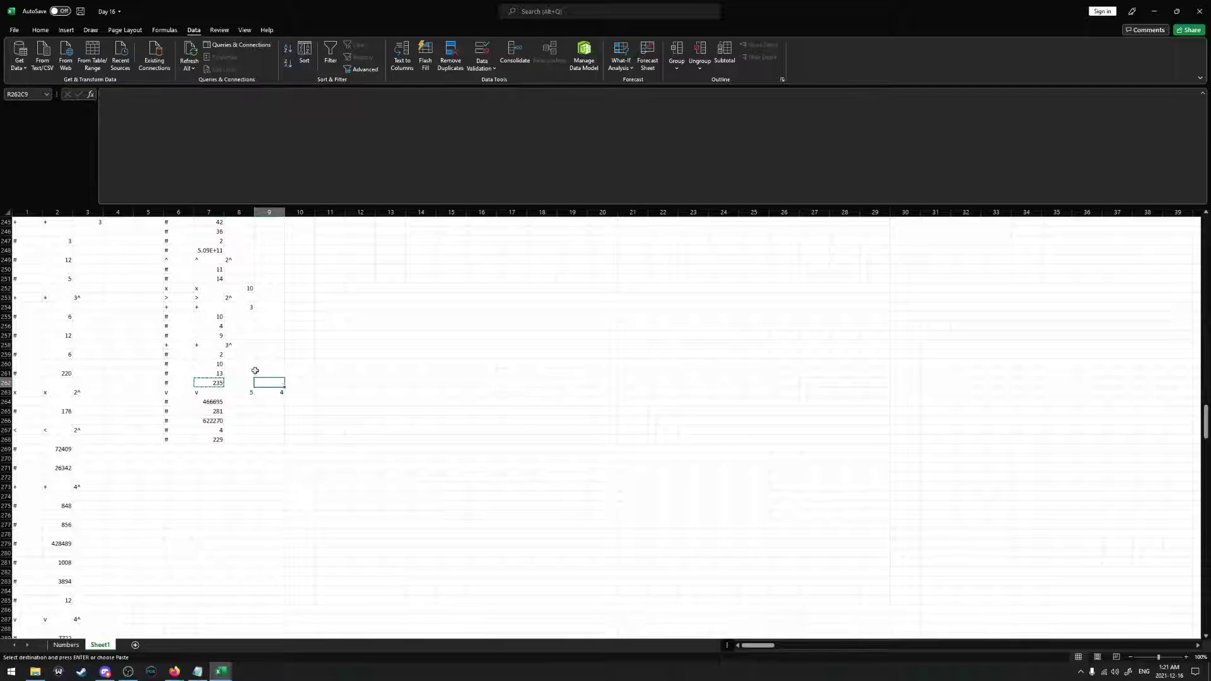
pyautogui.hotkey('ctrl', 'v')
pyautogui.click(265, 344)
pyautogui.click(270, 383)
pyautogui.rightClick(272, 384)
pyautogui.click(297, 504)
# Paste 235 from R262C7 into R262C9 as a value
pyautogui.moveTo(179, 208); pyautogui.dragTo(208, 210)
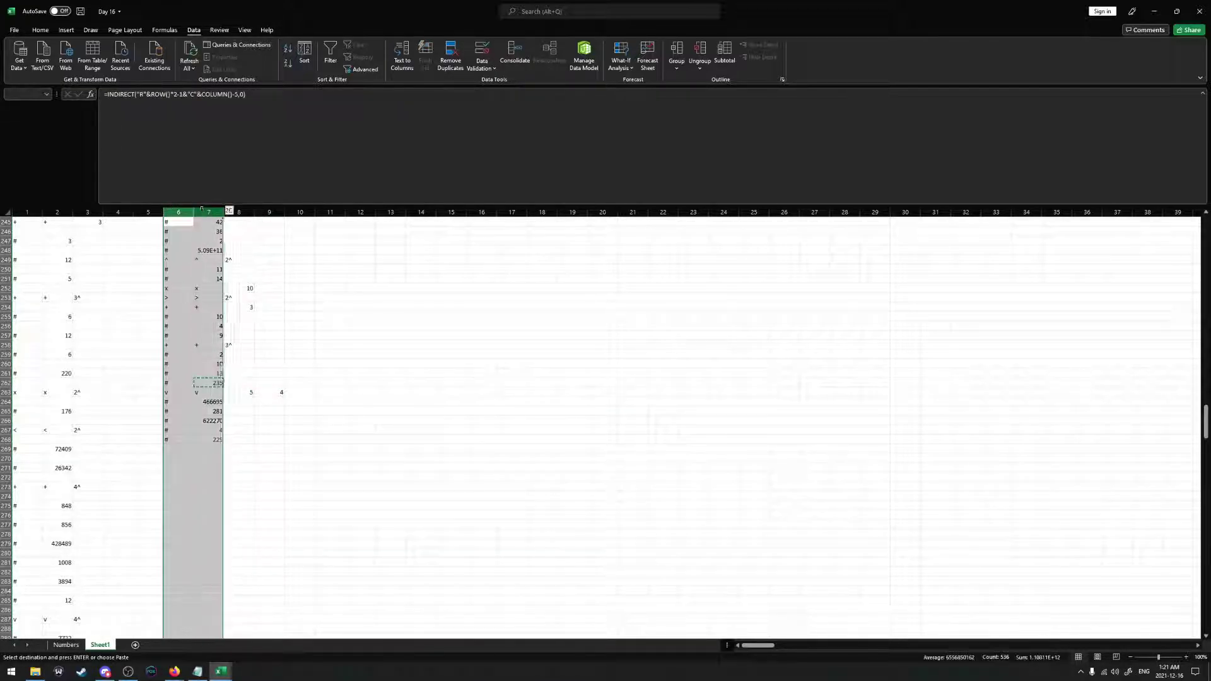
pyautogui.hotkey('ctrl', 'c')
pyautogui.rightClick(203, 213)
pyautogui.press('Escape')
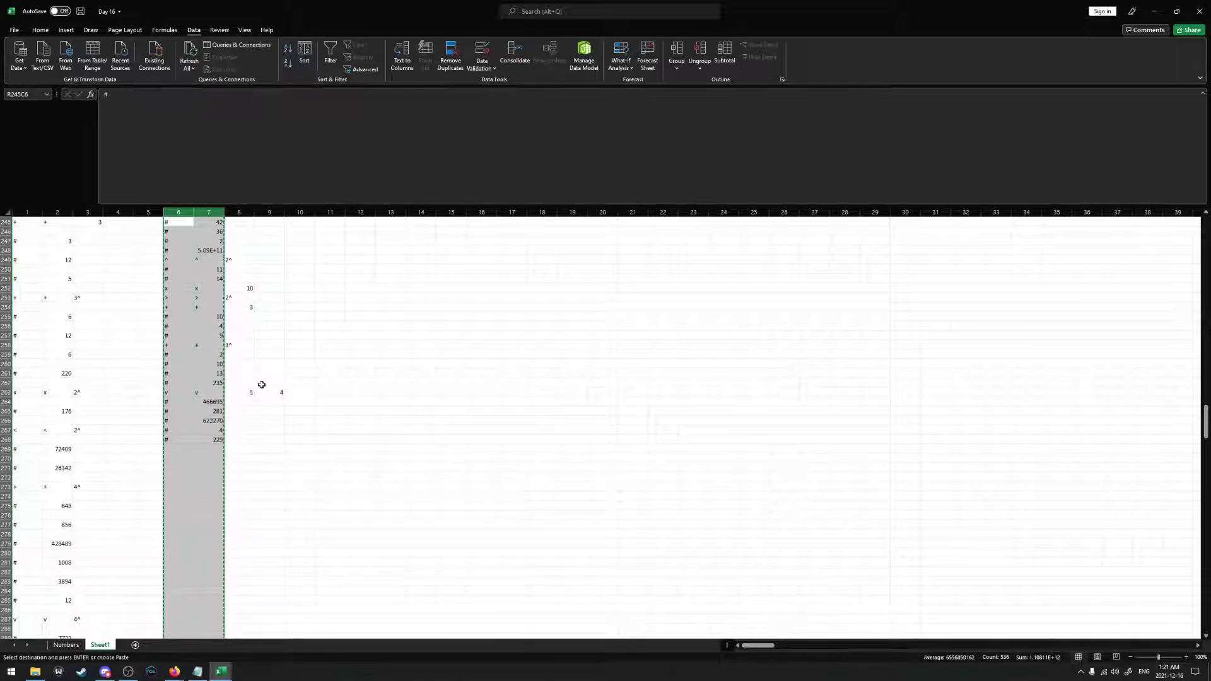
pyautogui.click(251, 383)
pyautogui.press('Left')
pyautogui.hotkey('ctrl', 'c')
pyautogui.click(255, 383)
pyautogui.hotkey('ctrl', 'v')
# Enter SUM formulas in R258C9 (2+10+13 = 25) and R254C9 (10+4+9 = 23)
pyautogui.click(266, 343)
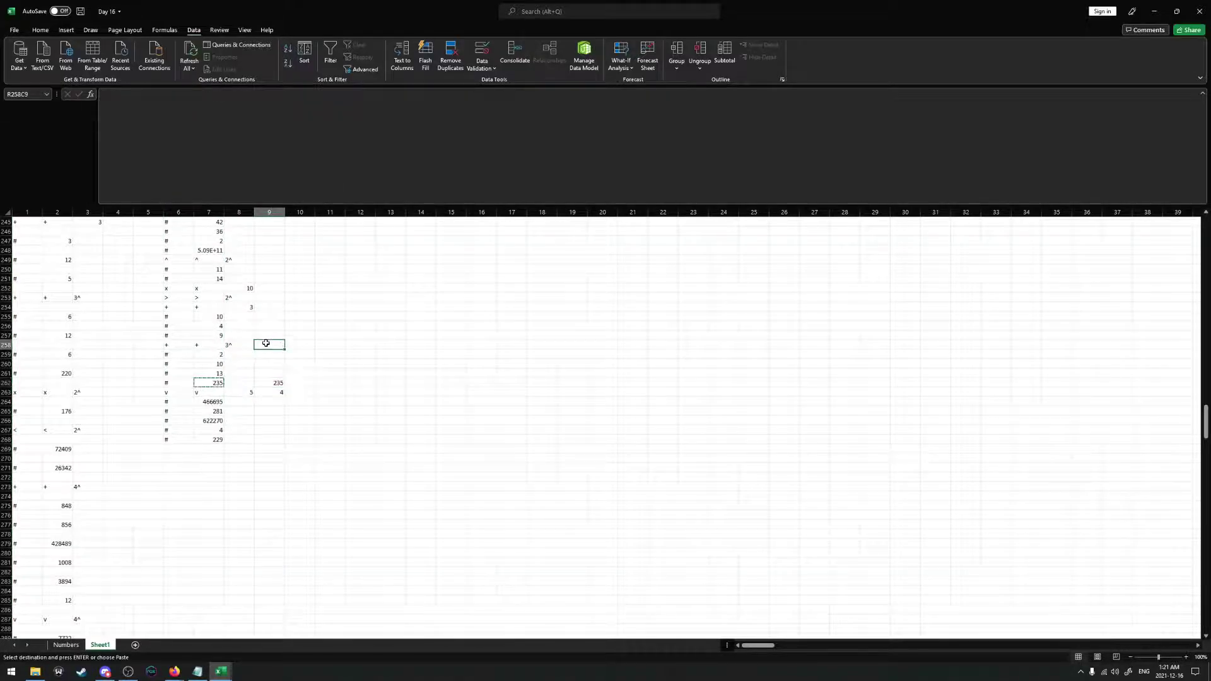
pyautogui.write('=')
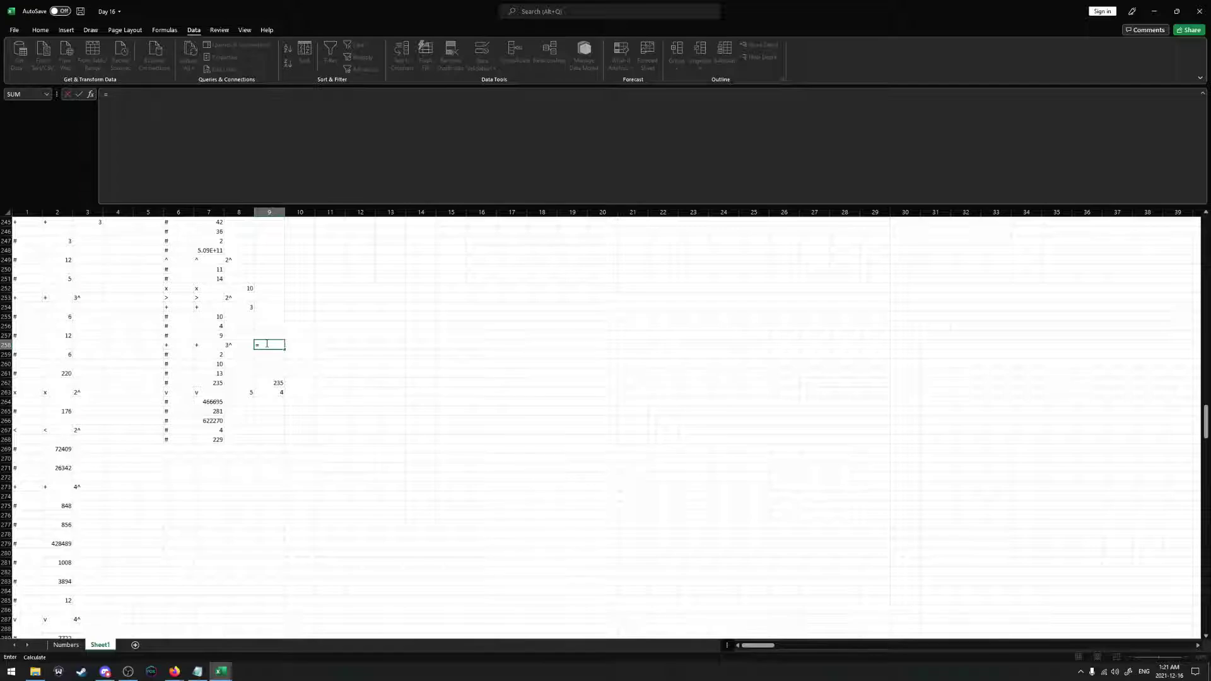
pyautogui.write('SUM(')
pyautogui.moveTo(227, 356); pyautogui.dragTo(219, 373)
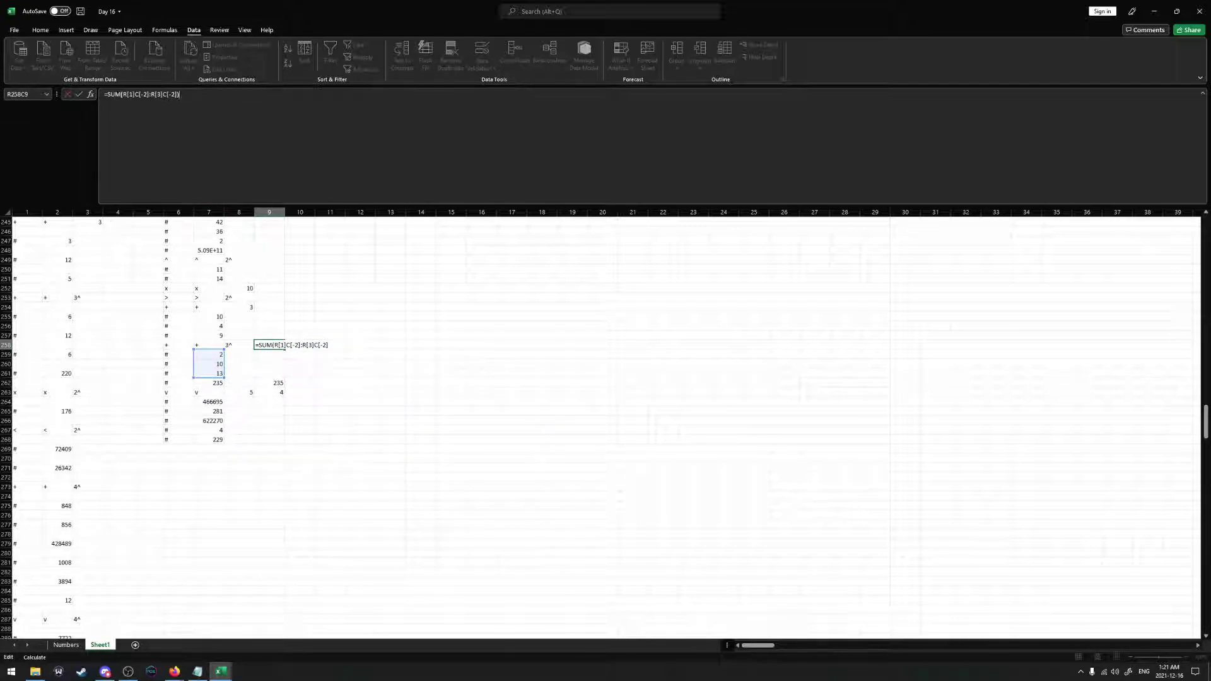
pyautogui.press('Return')
pyautogui.press('Up')
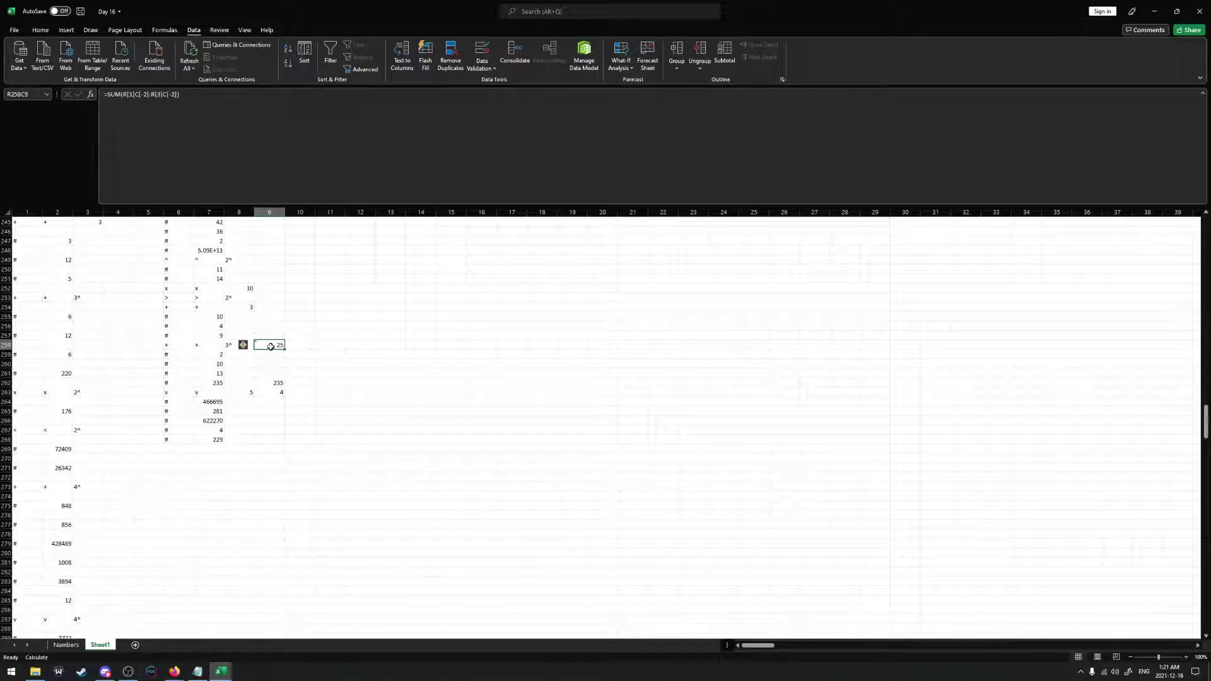
pyautogui.scroll(1, 228, 347)
pyautogui.click(271, 336)
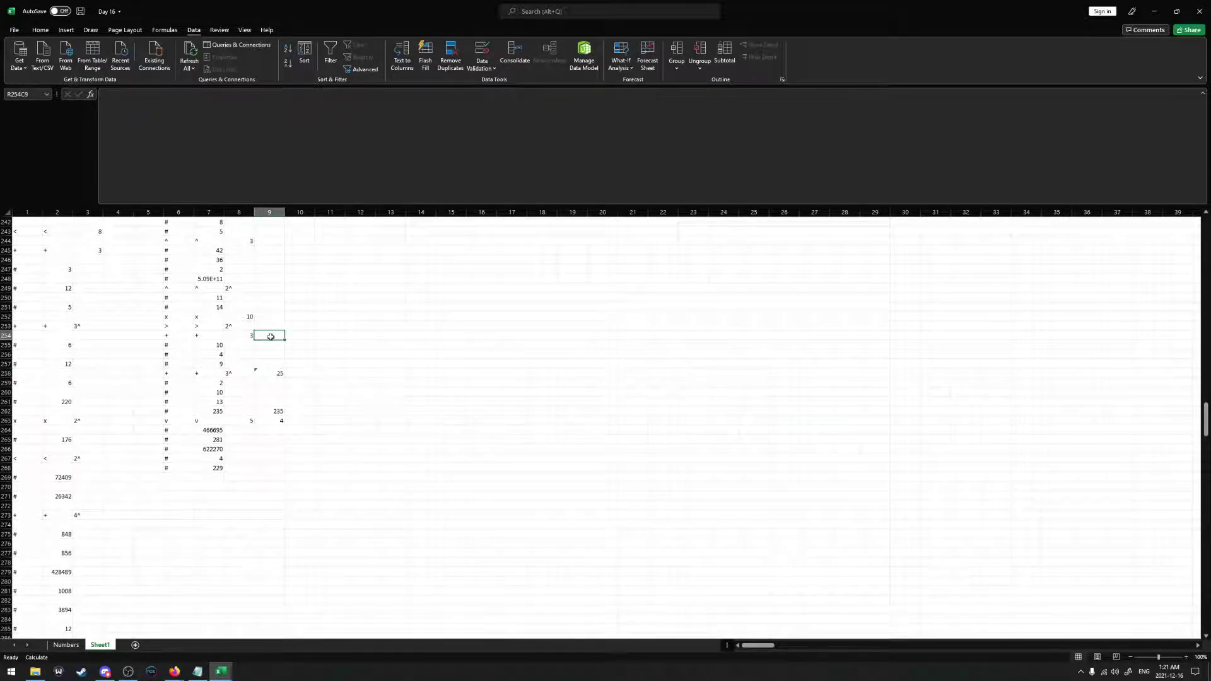
pyautogui.write('=SUM(')
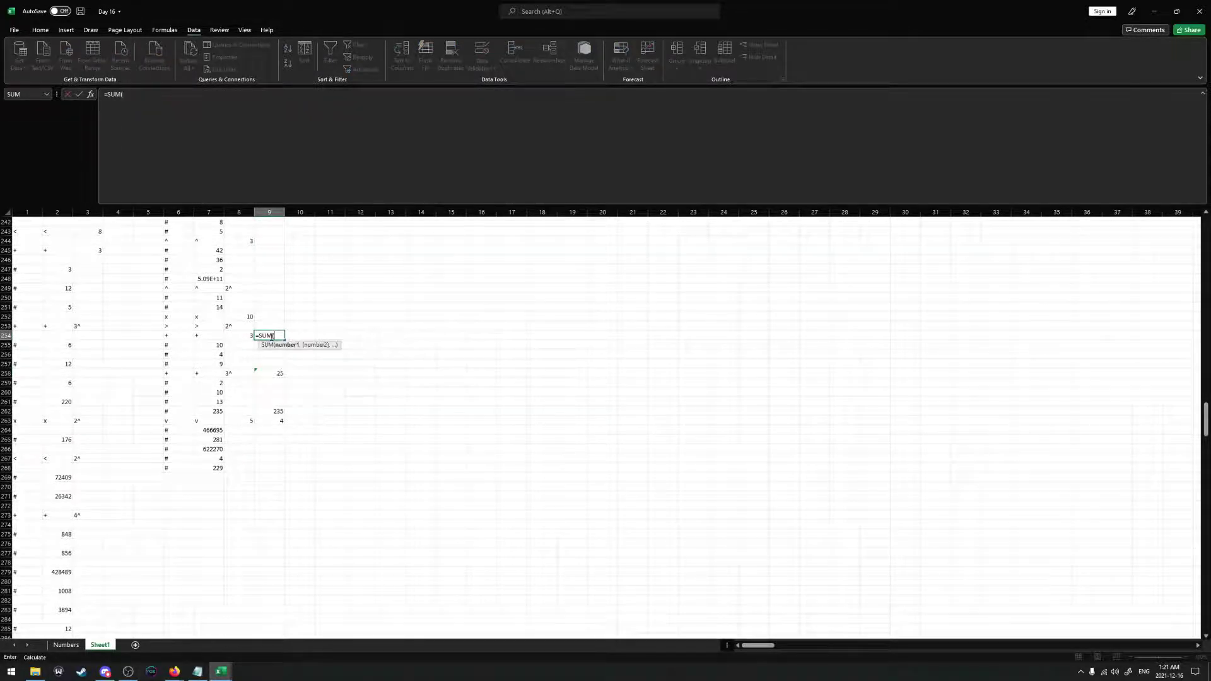
pyautogui.moveTo(208, 345); pyautogui.dragTo(218, 364)
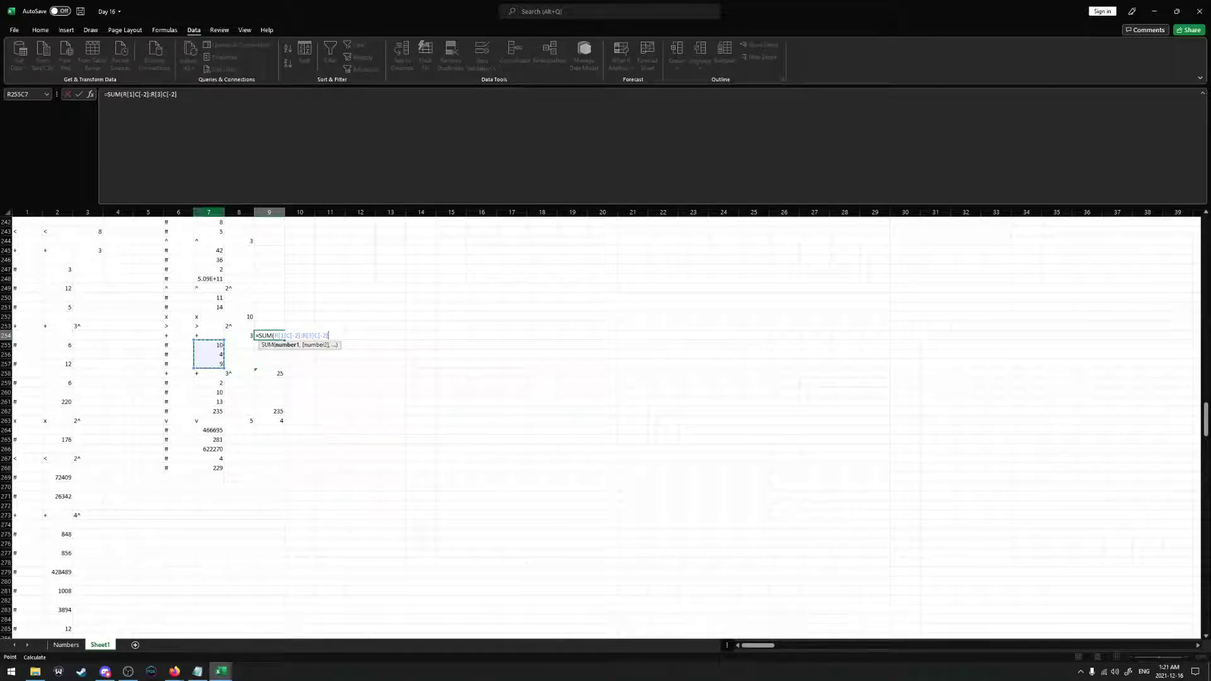
pyautogui.press('Return')
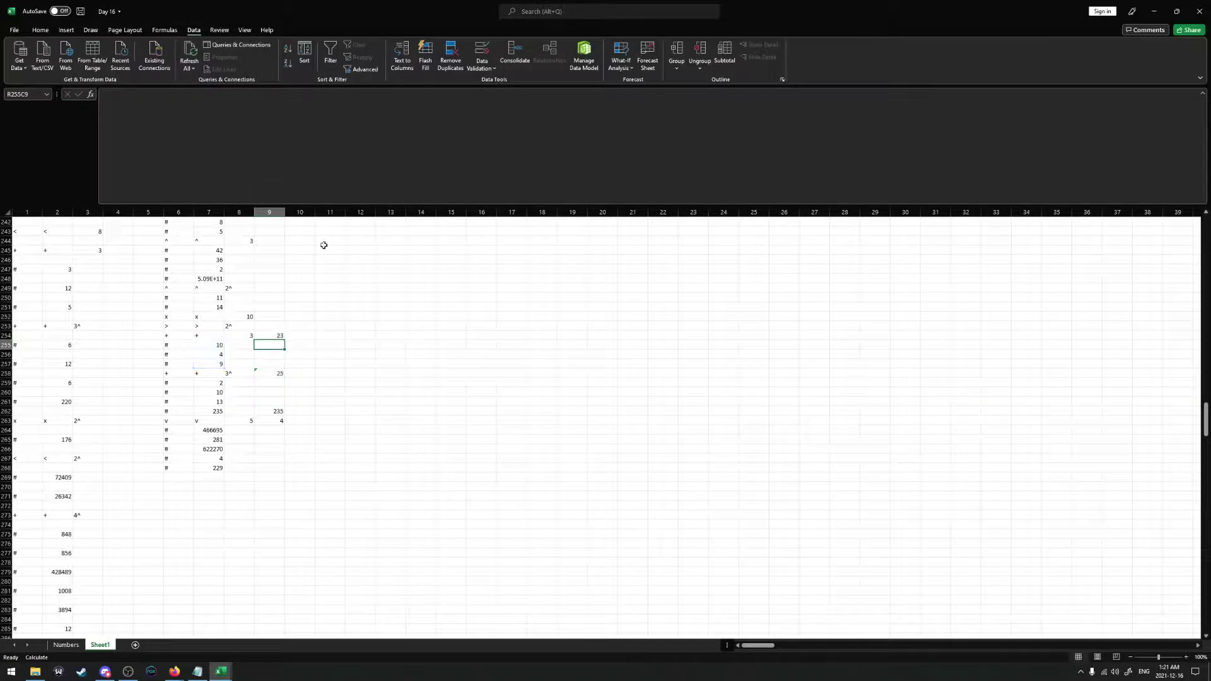
# Check the cells around R253C9, then enter 0 in R253C10
pyautogui.click(272, 336)
pyautogui.click(272, 325)
pyautogui.click(274, 337)
pyautogui.press('Up')
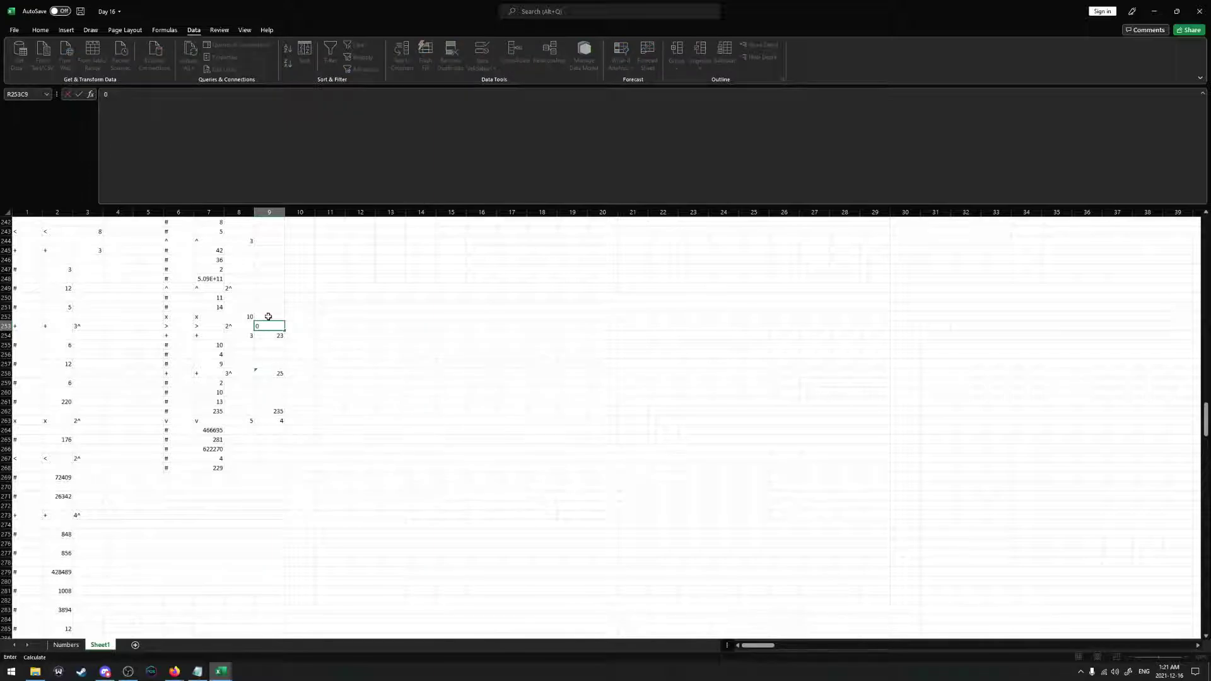
pyautogui.click(295, 326)
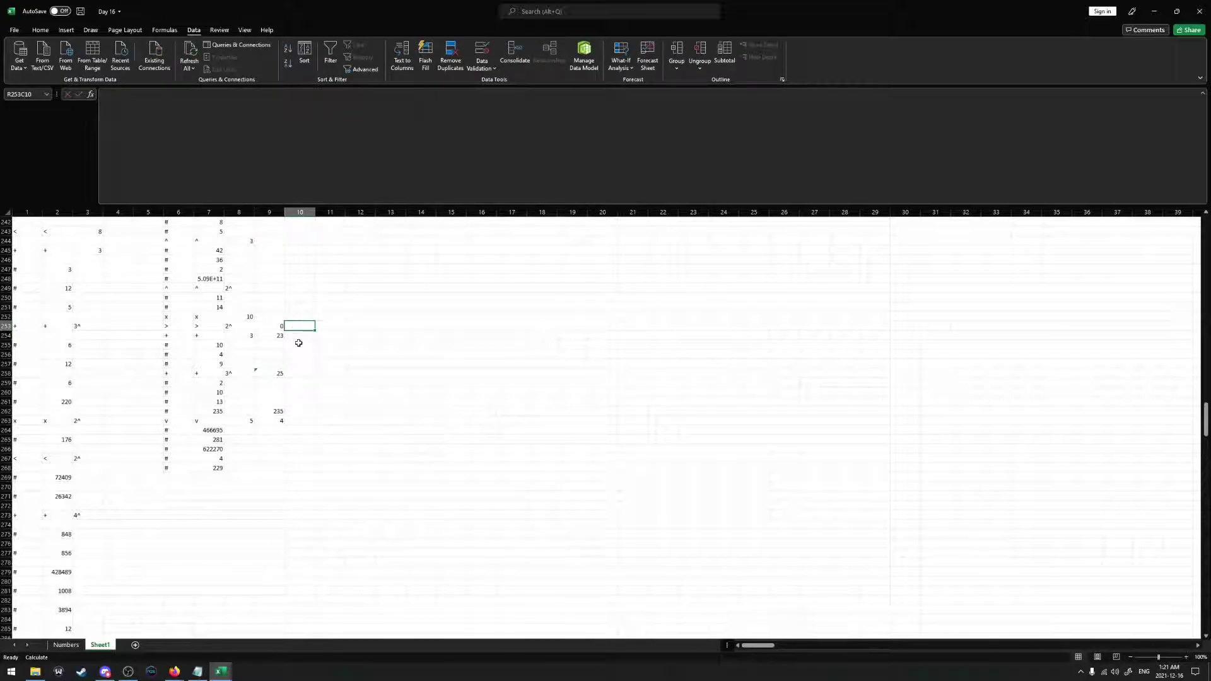
pyautogui.write('0')
pyautogui.click(302, 411)
# Enter 235 in R254C10 and 4 in R255C10
pyautogui.click(307, 336)
pyautogui.write('235')
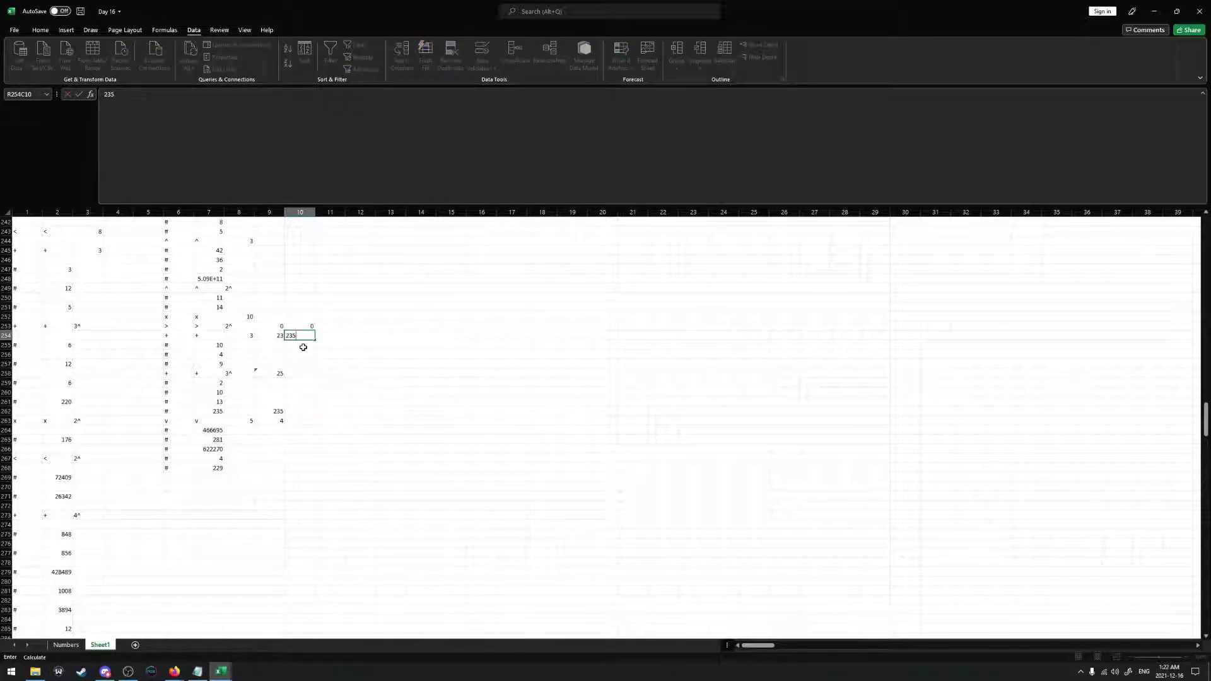
pyautogui.press('Return')
pyautogui.write('4')
pyautogui.scroll(3, 302, 417)
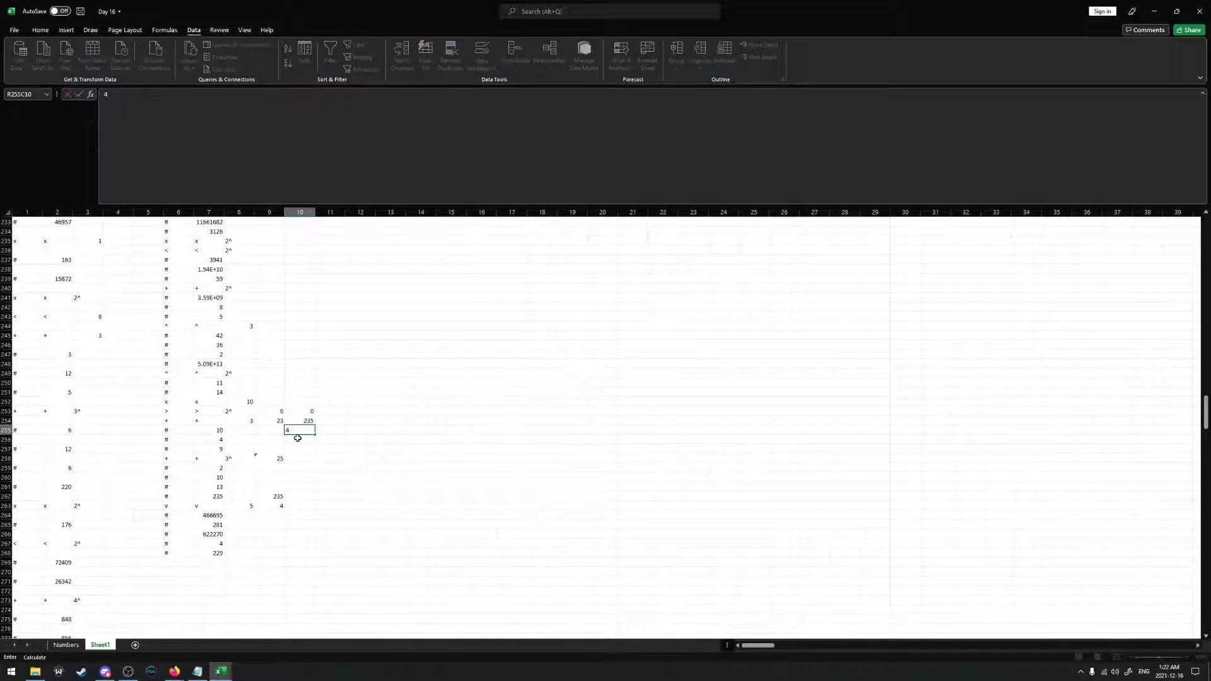
pyautogui.press('Return')
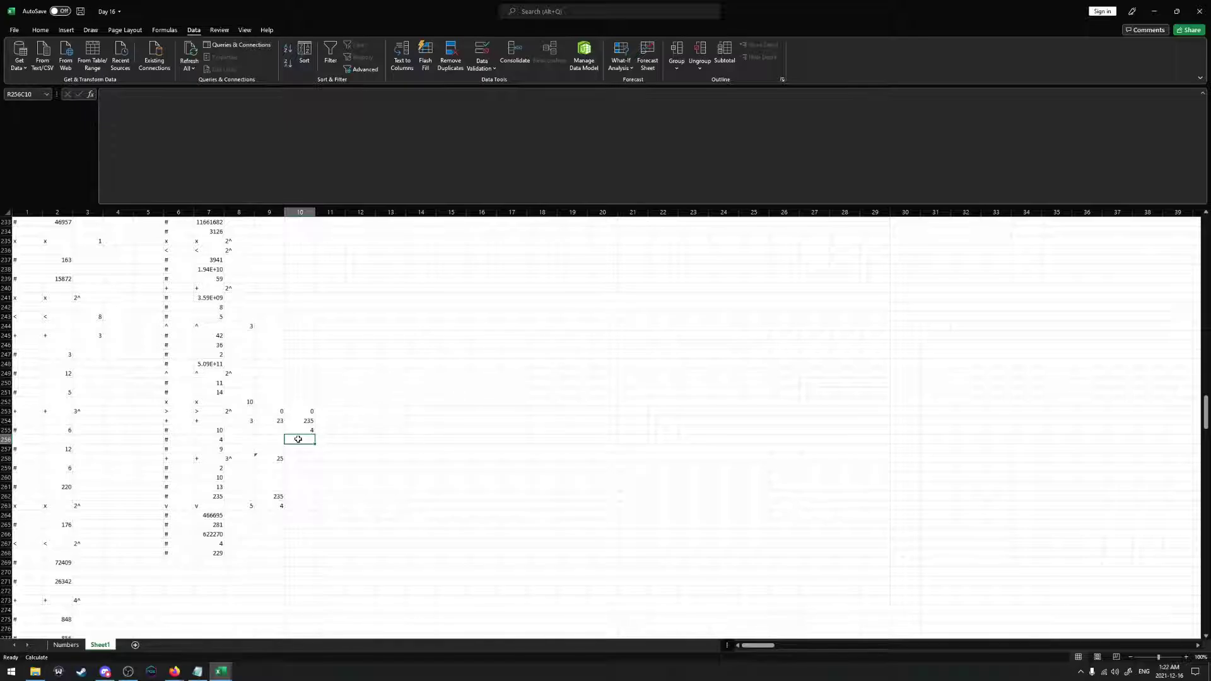
pyautogui.scroll(1, 298, 439)
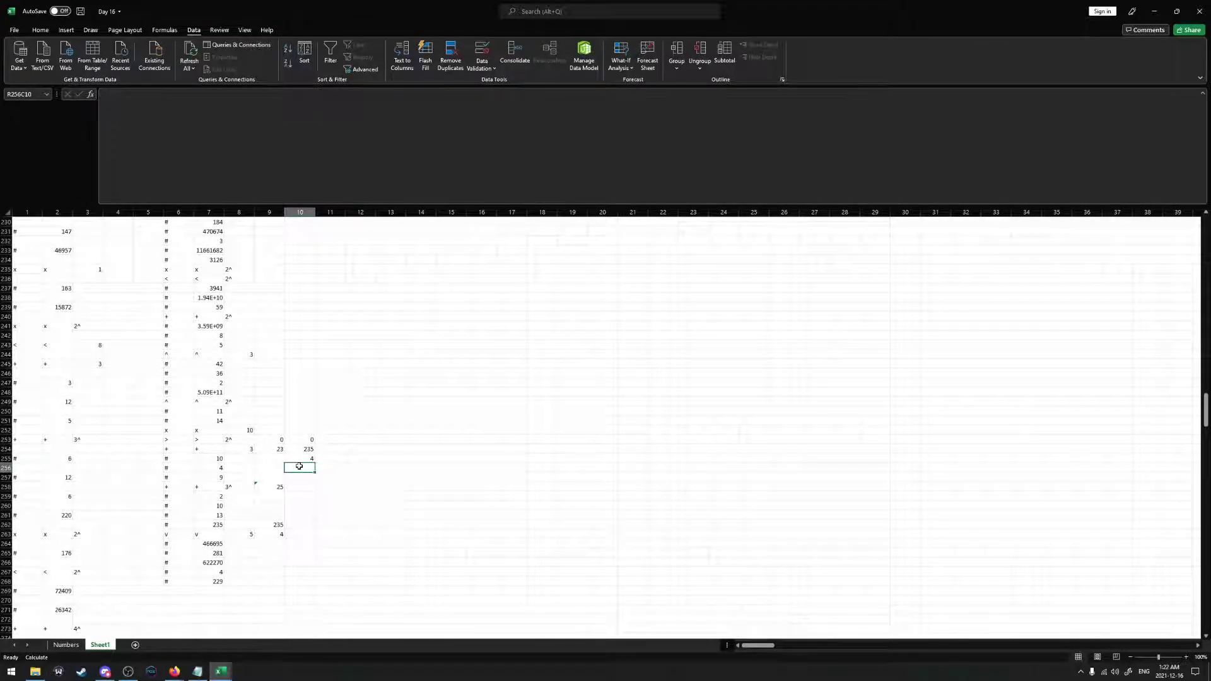
pyautogui.scroll(1, 309, 494)
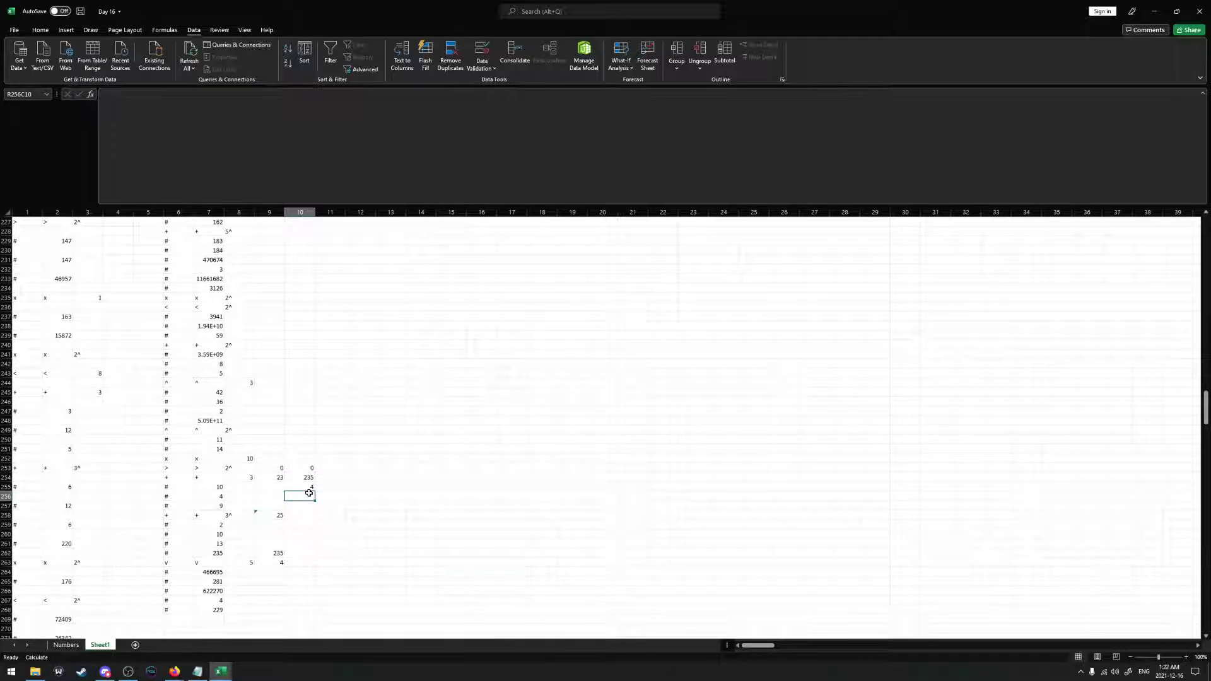
pyautogui.click(303, 489)
# Enter 14 in R249C10, level with the 2^ operator in that row
pyautogui.click(235, 430)
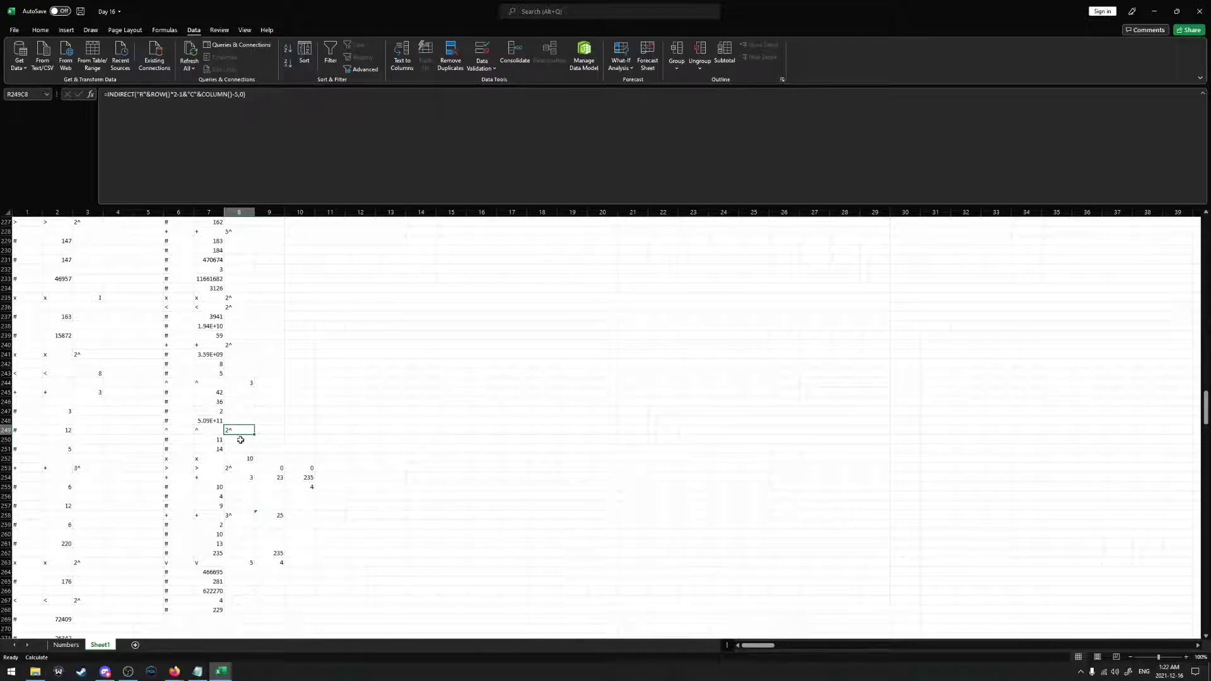
pyautogui.click(304, 431)
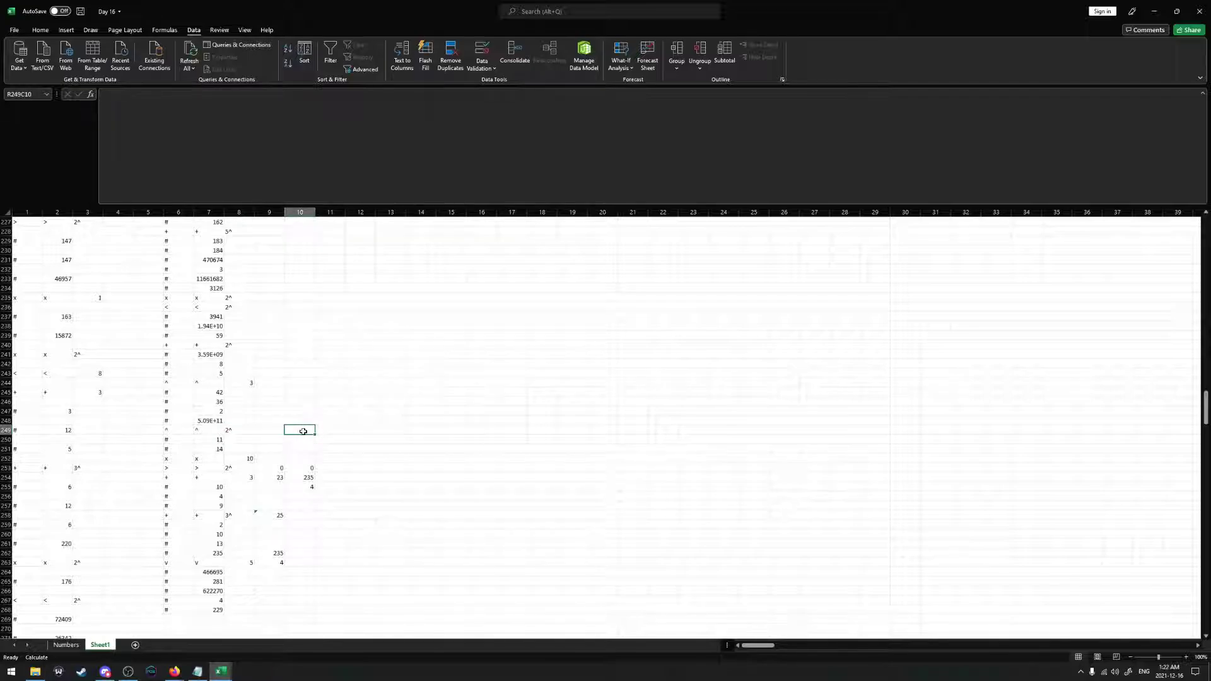
pyautogui.write('14')
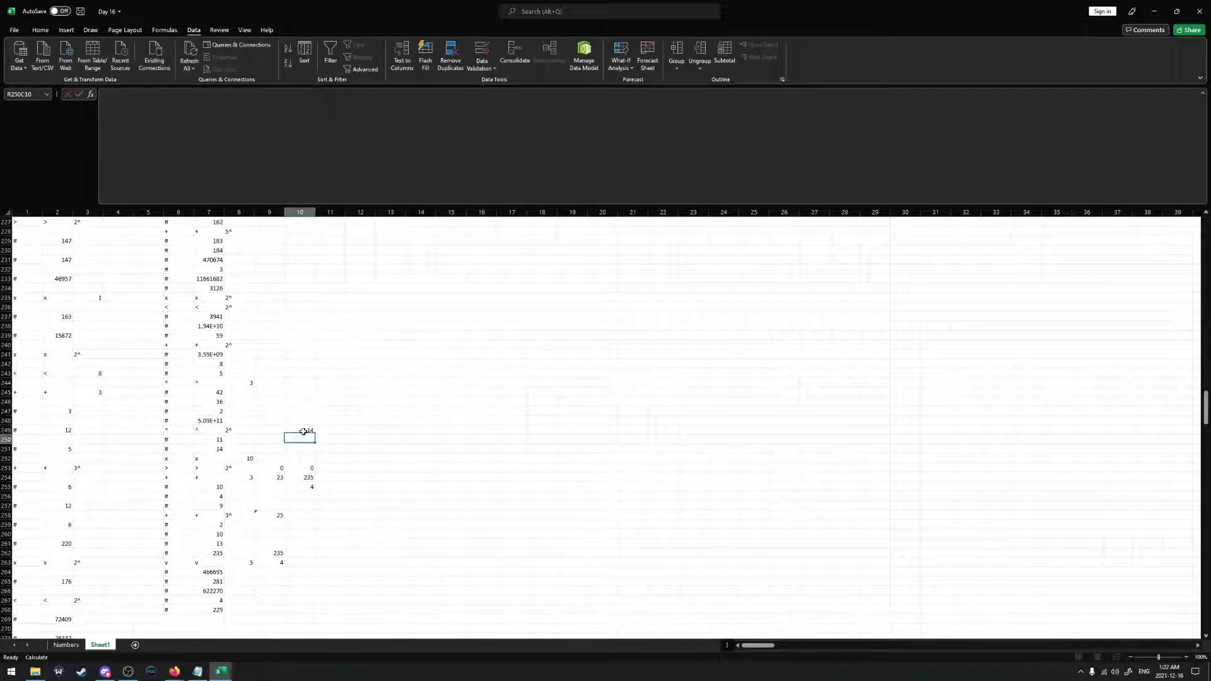
pyautogui.hotkey('ctrl', 'Return')
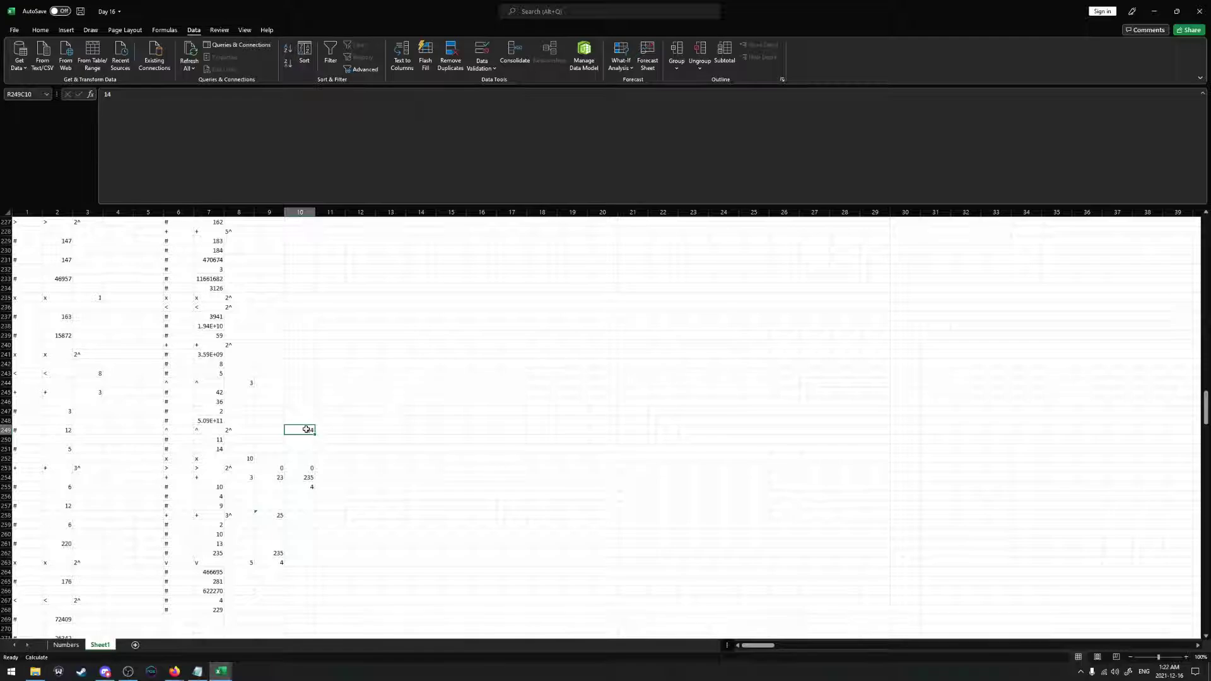
pyautogui.click(300, 383)
pyautogui.click(212, 421)
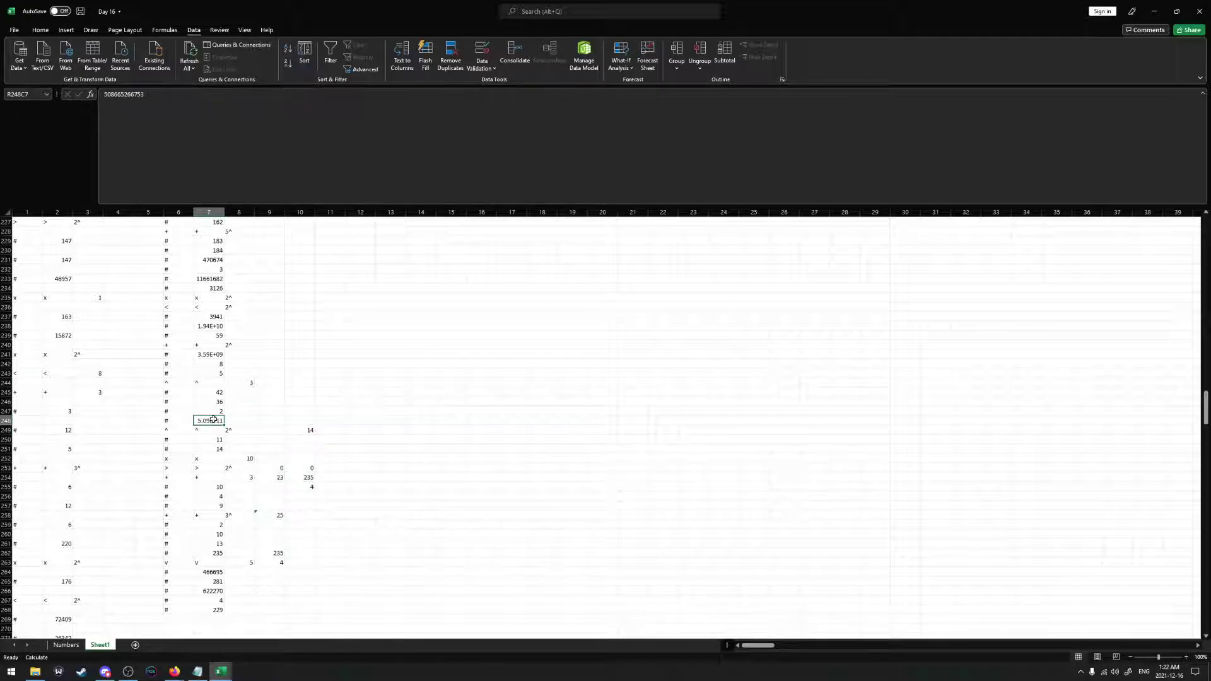
# Enter 42 in R244C10
pyautogui.hotkey('ctrl', 'c')
pyautogui.click(301, 383)
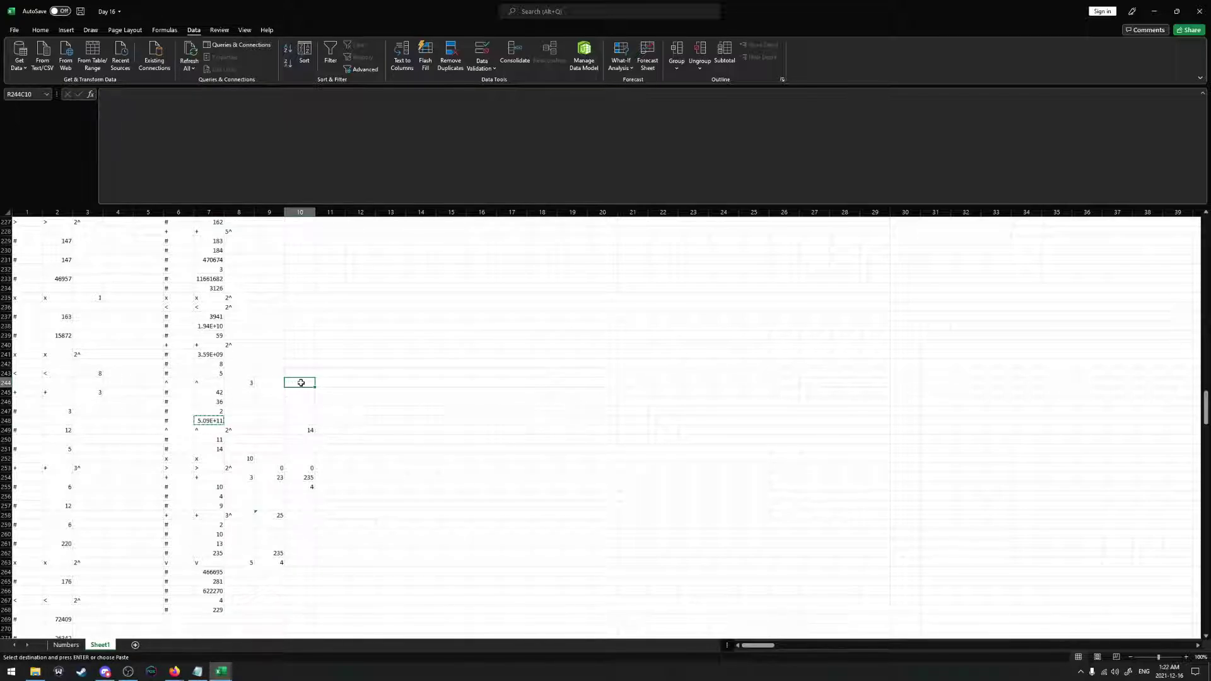
pyautogui.write('472')
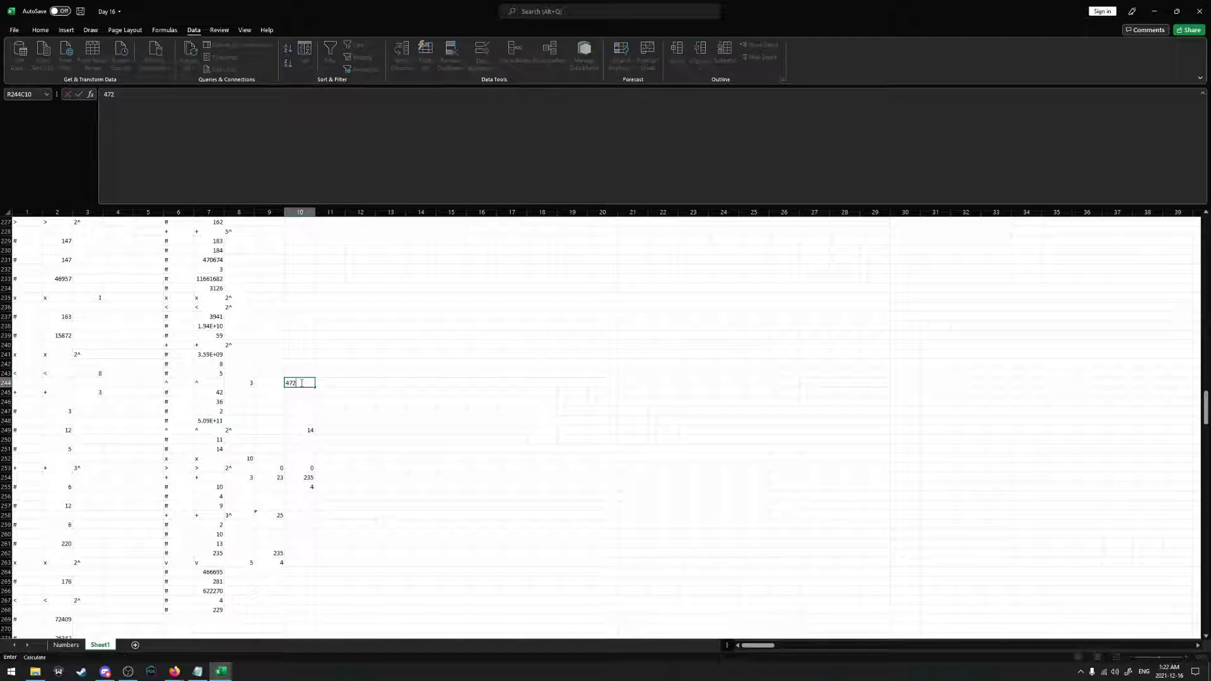
pyautogui.write('2')
pyautogui.press('Return')
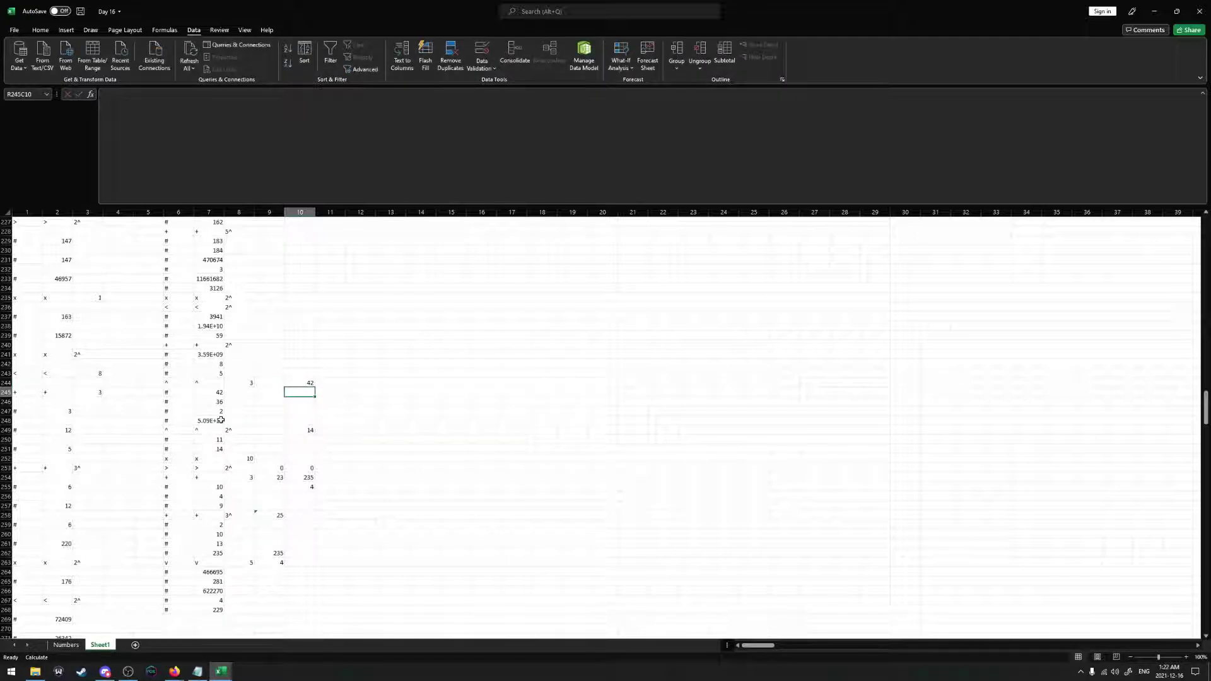
# Copy 5.09E+11 into column 10 and move 5.09E+11, 14, 0, 235 and 4 up to rows 245–249
pyautogui.click(209, 421)
pyautogui.hotkey('ctrl', 'c')
pyautogui.click(312, 421)
pyautogui.hotkey('ctrl', 'v')
pyautogui.click(319, 422)
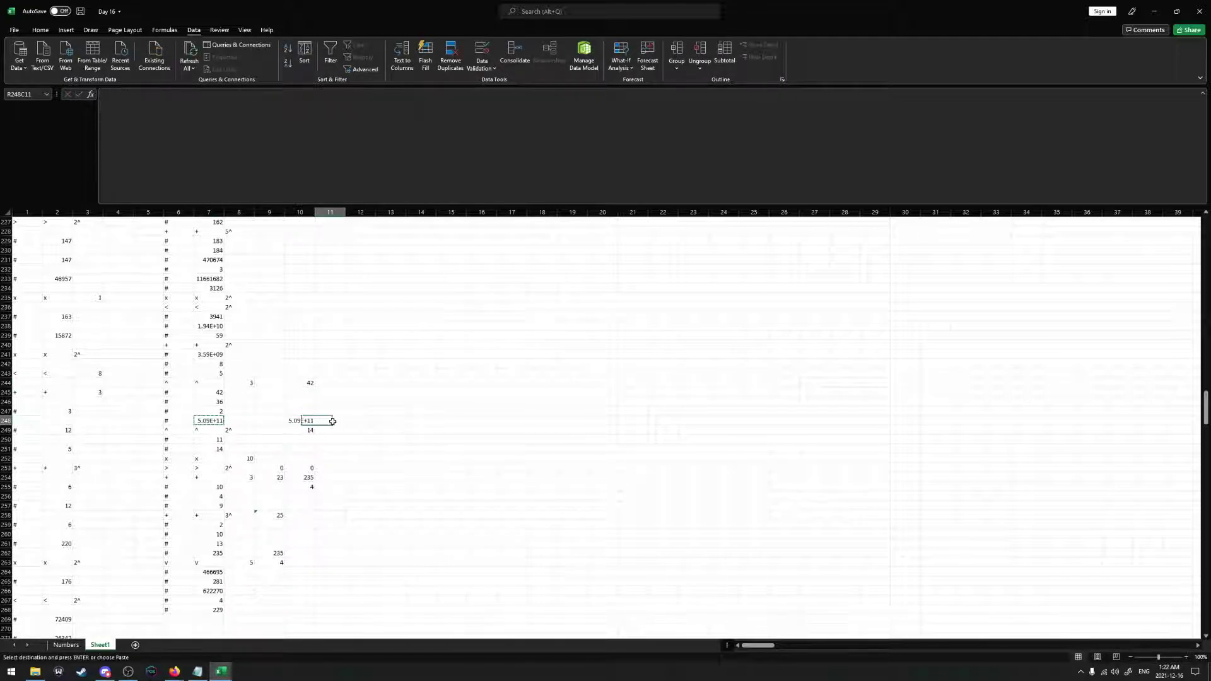
pyautogui.moveTo(307, 468); pyautogui.dragTo(309, 487)
pyautogui.moveTo(300, 420); pyautogui.dragTo(315, 395)
pyautogui.moveTo(307, 468); pyautogui.dragTo(302, 411)
pyautogui.click(303, 411)
# Add the 3.59E+09 and 8 from rows 241–242 in a formula and move it into column 10
pyautogui.scroll(2, 315, 447)
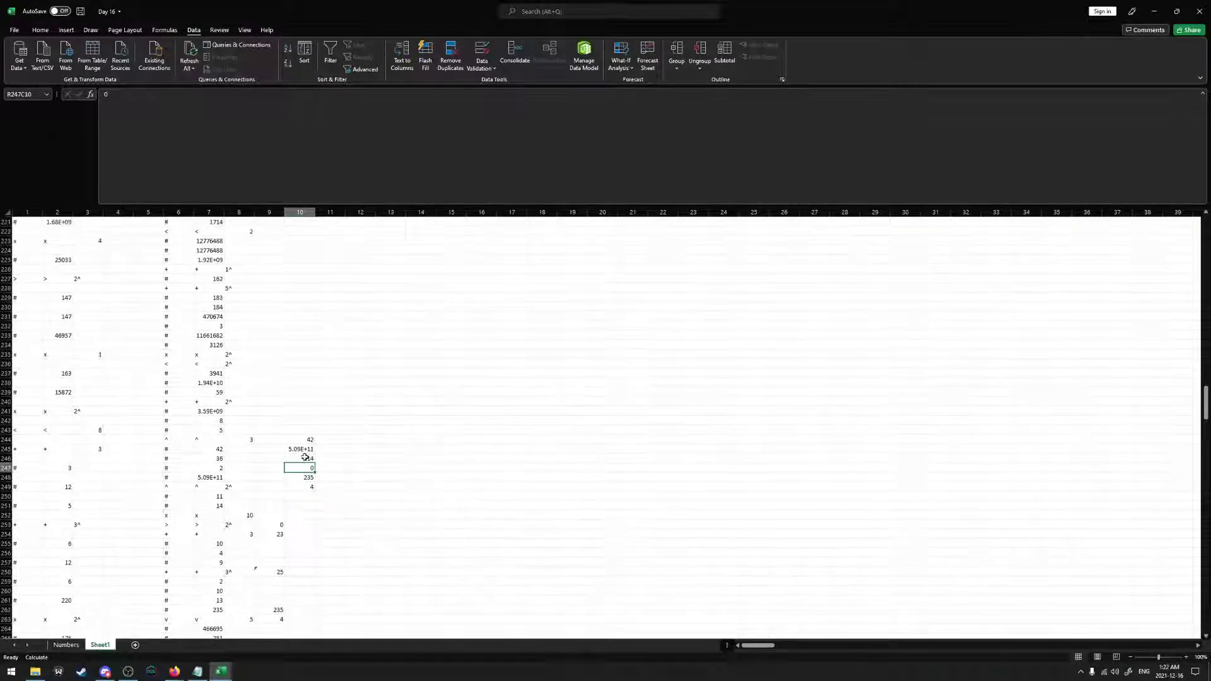
pyautogui.click(305, 439)
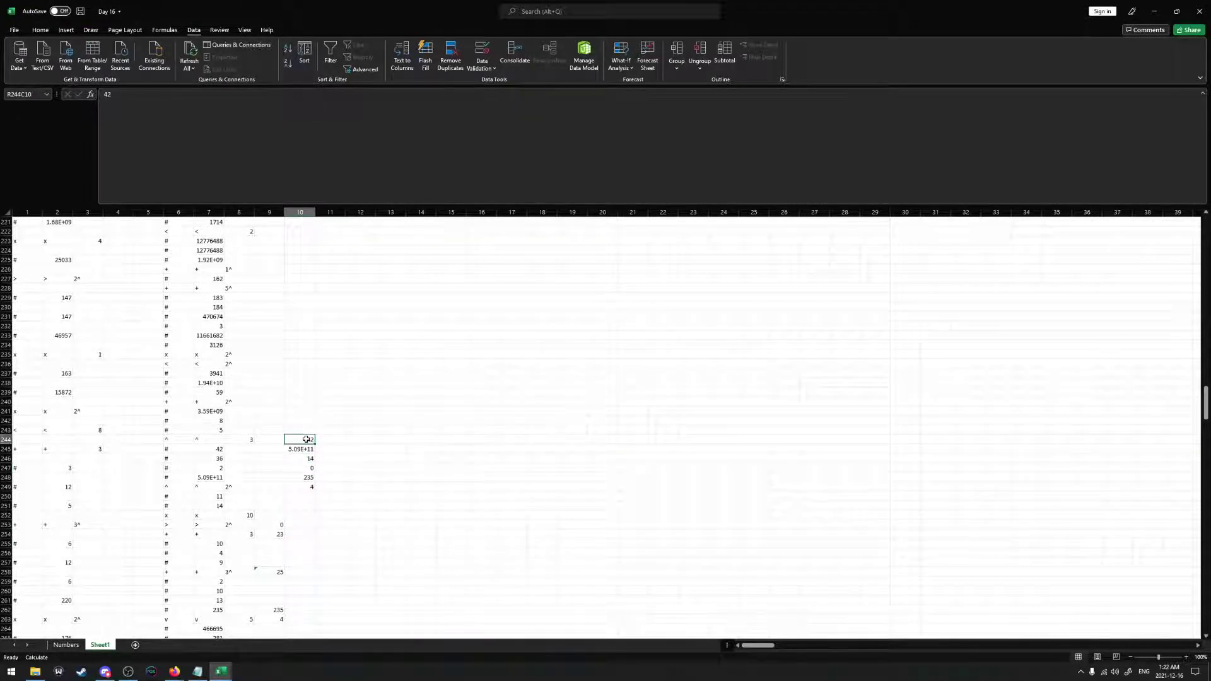
pyautogui.click(235, 402)
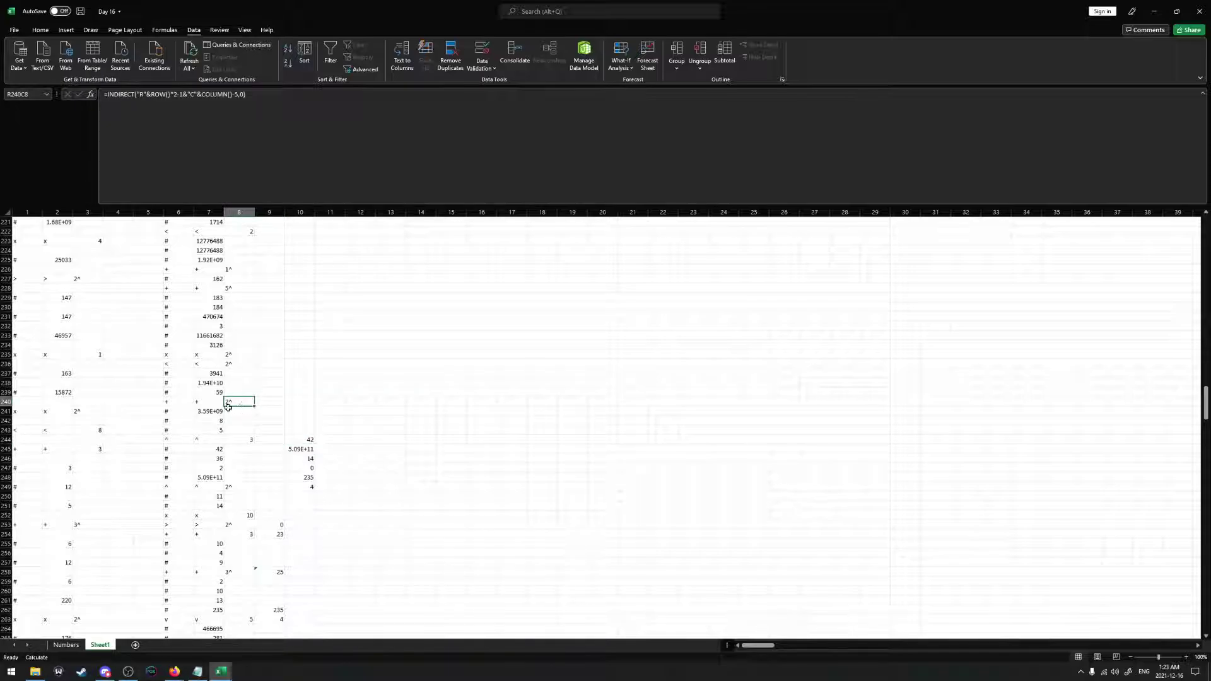
pyautogui.click(216, 412)
pyautogui.click(268, 401)
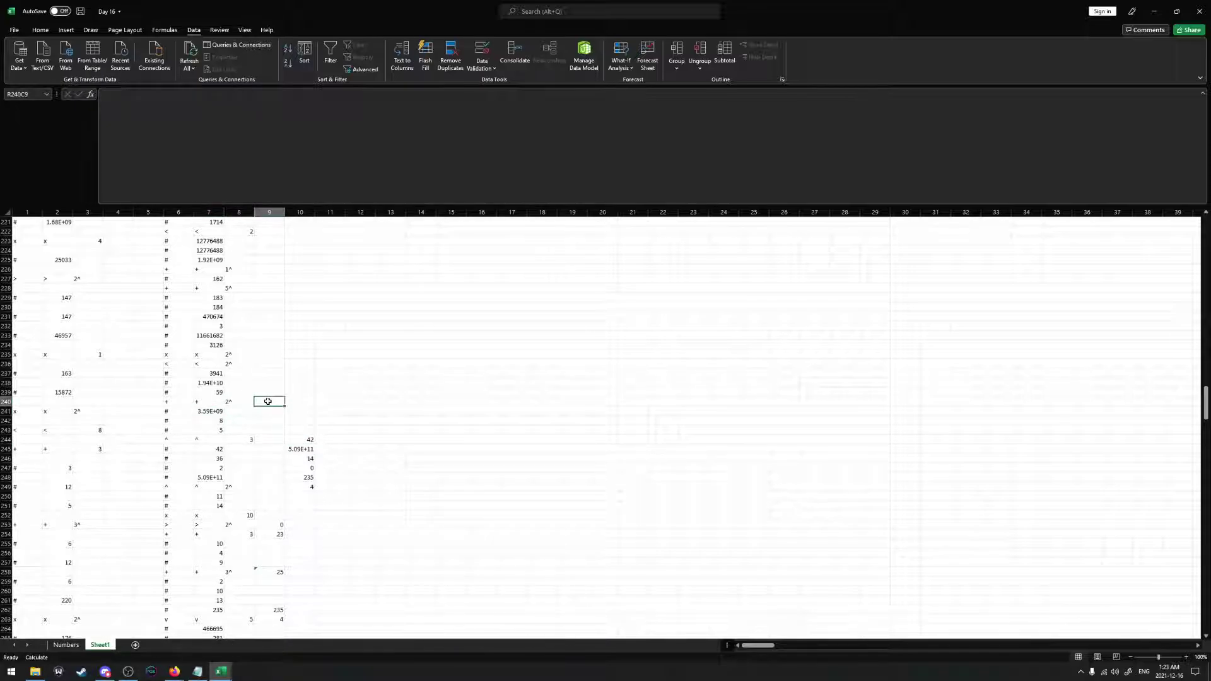
pyautogui.write('=')
pyautogui.click(213, 410)
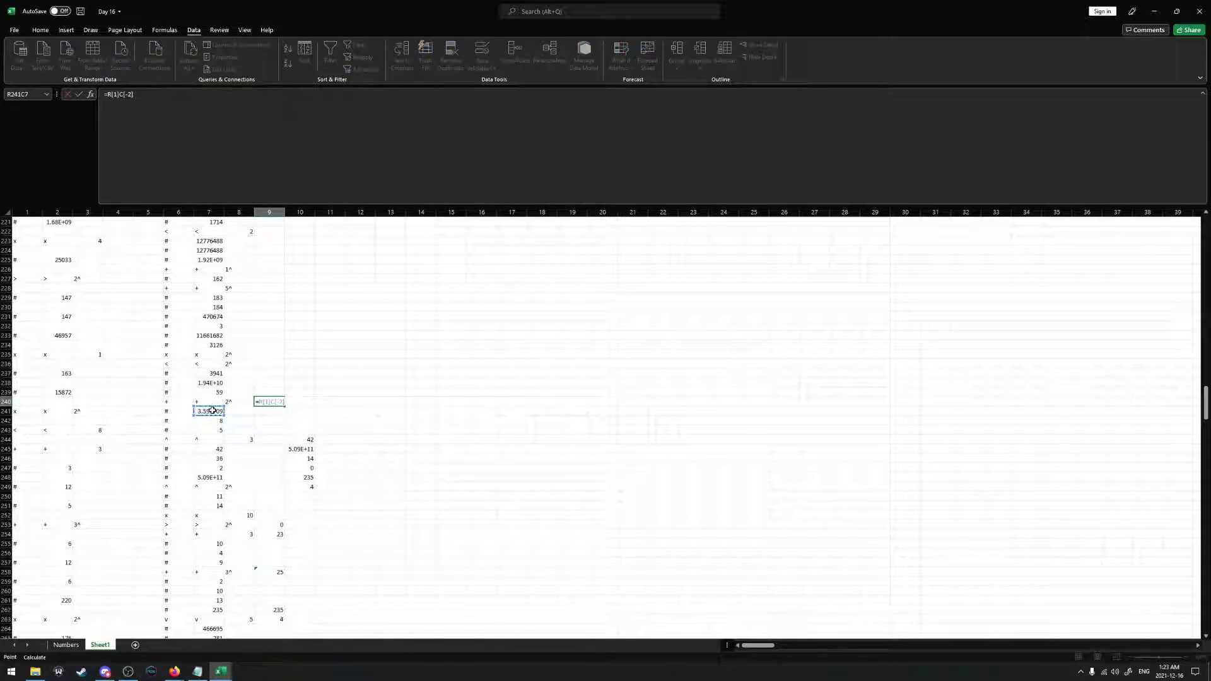
pyautogui.write('+')
pyautogui.click(216, 421)
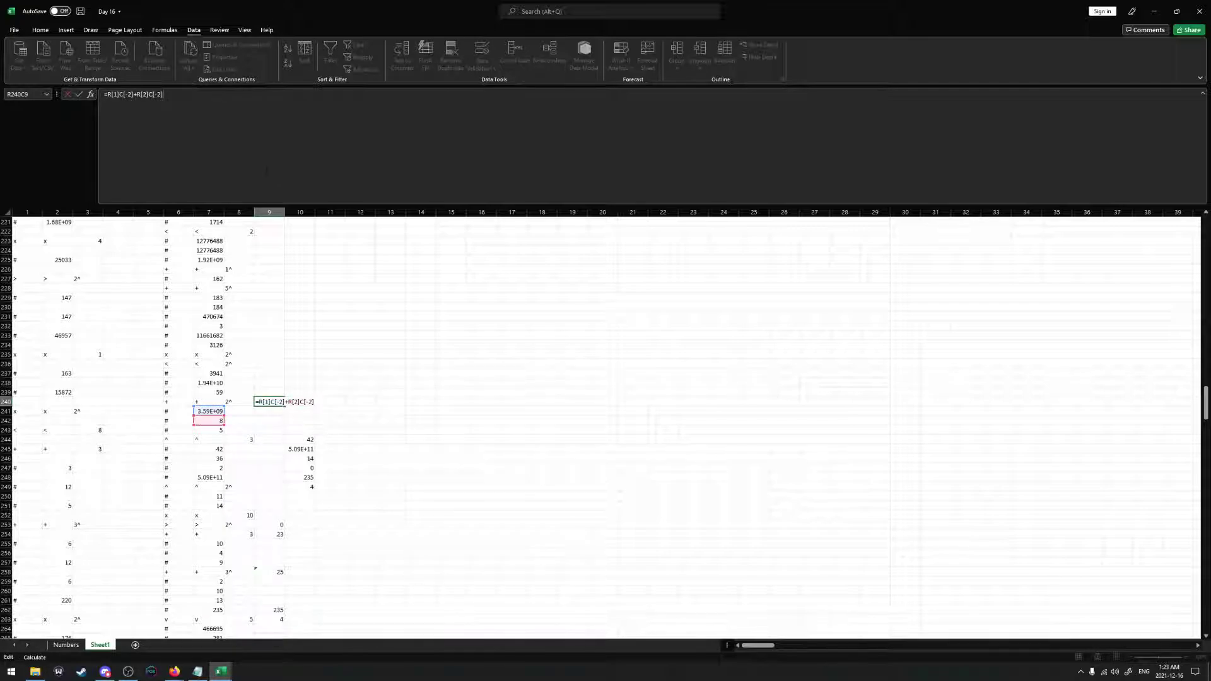
pyautogui.hotkey('ctrl', 'Return')
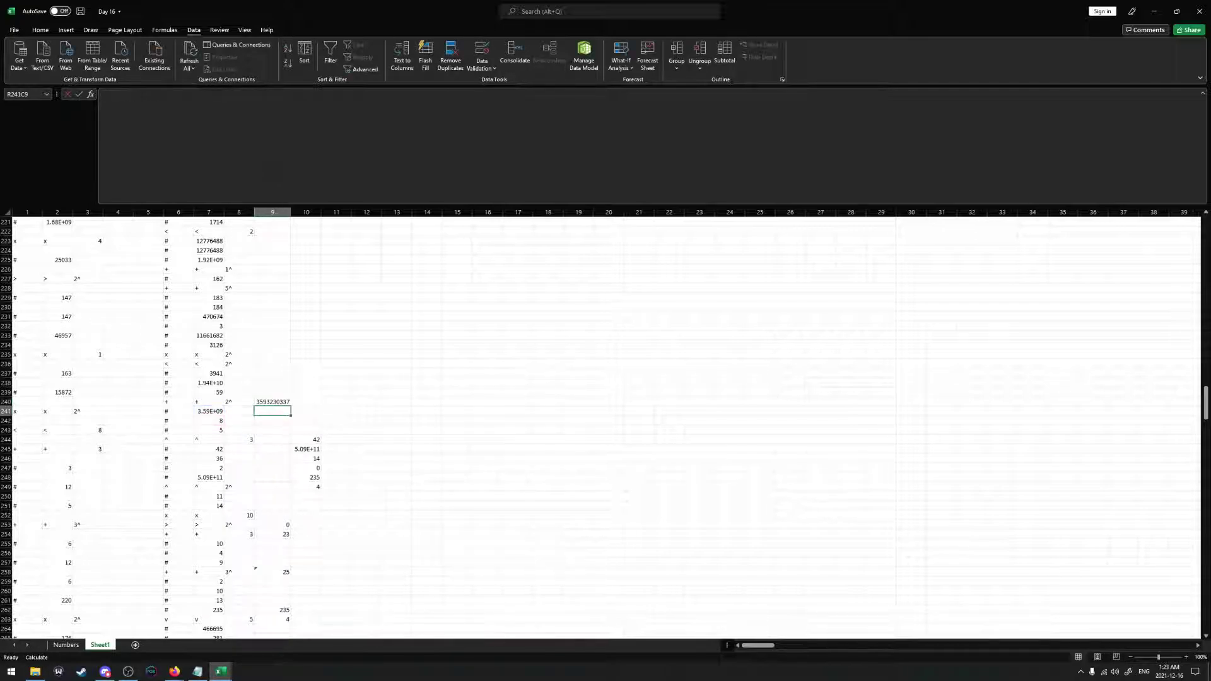
pyautogui.moveTo(286, 396); pyautogui.dragTo(304, 397)
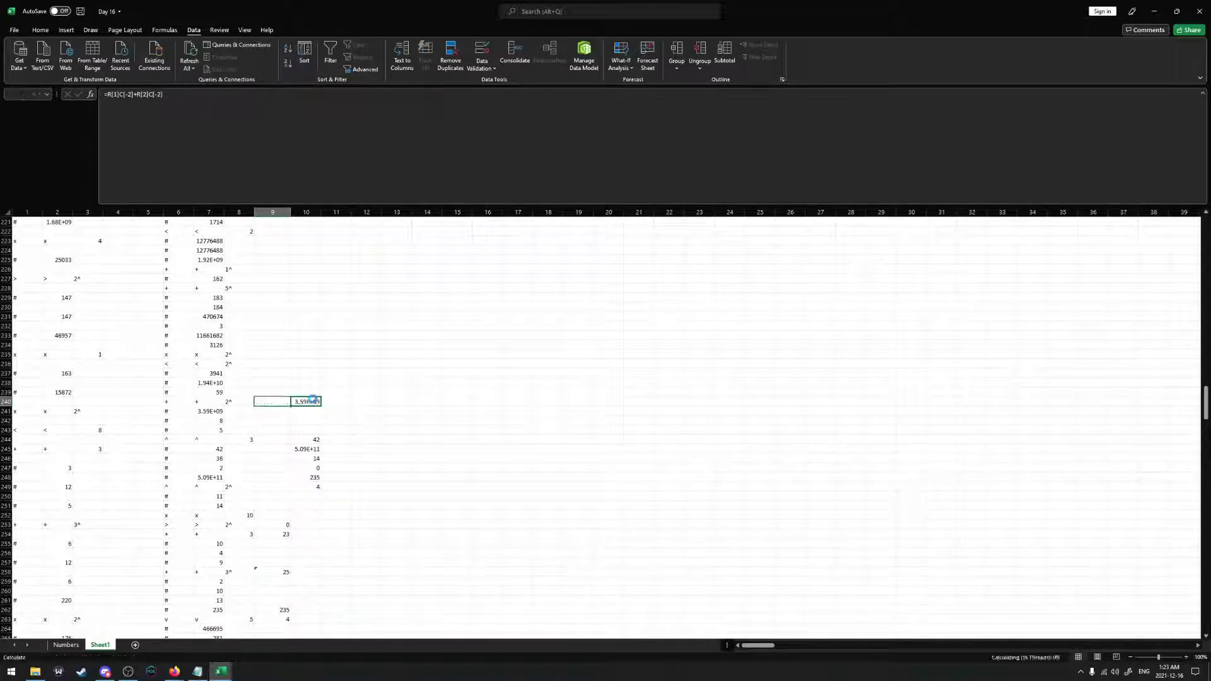
# Enter 5 in row 243, 1 in row 236 and 59 in row 239 of column 10
pyautogui.click(308, 431)
pyautogui.write('5')
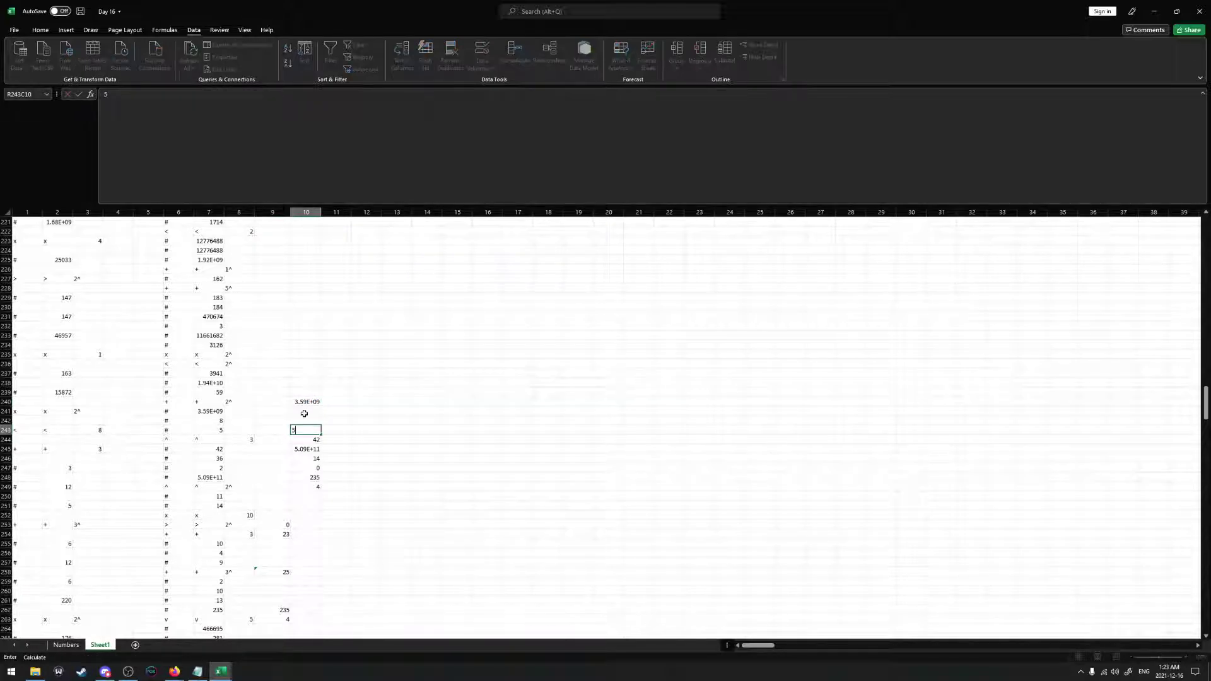
pyautogui.press('Up')
pyautogui.click(298, 365)
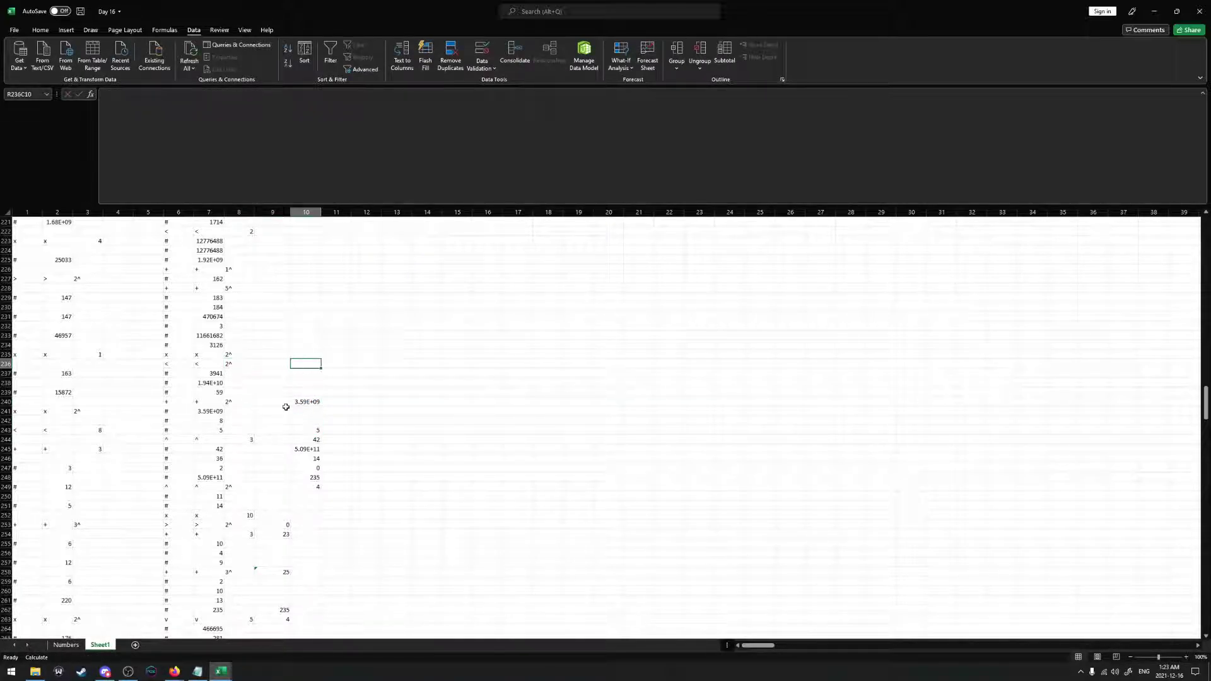
pyautogui.scroll(1, 240, 395)
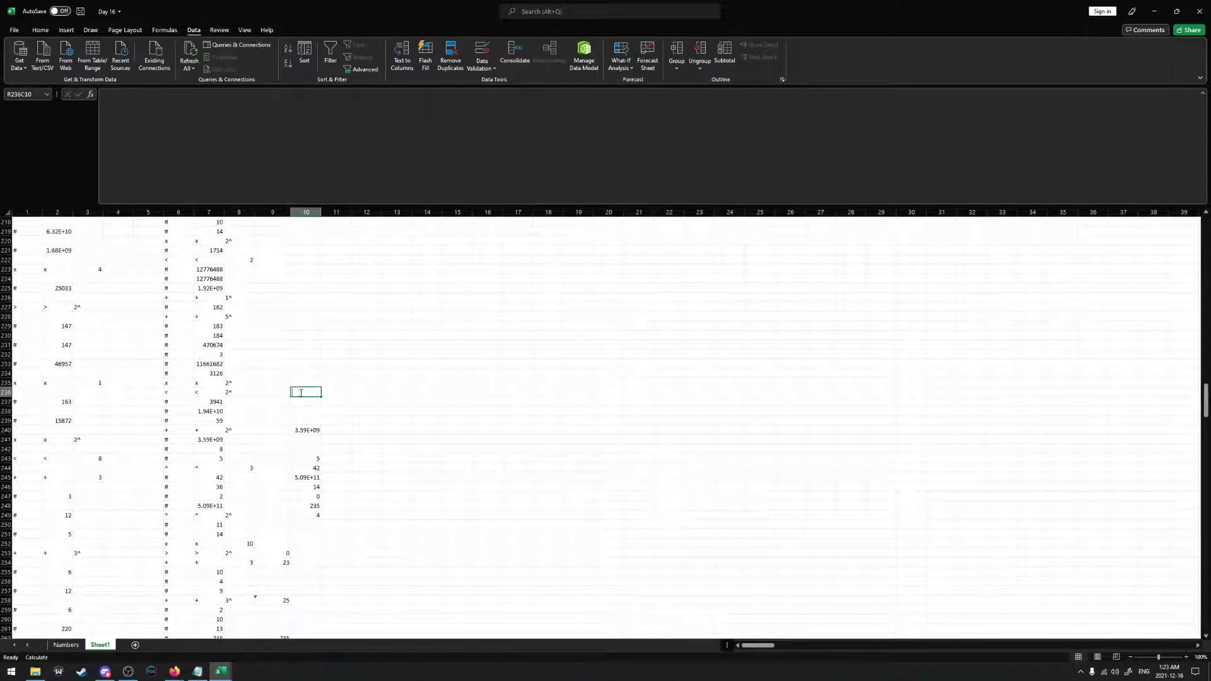
pyautogui.write('1')
pyautogui.click(308, 422)
pyautogui.write('59')
pyautogui.press('Return')
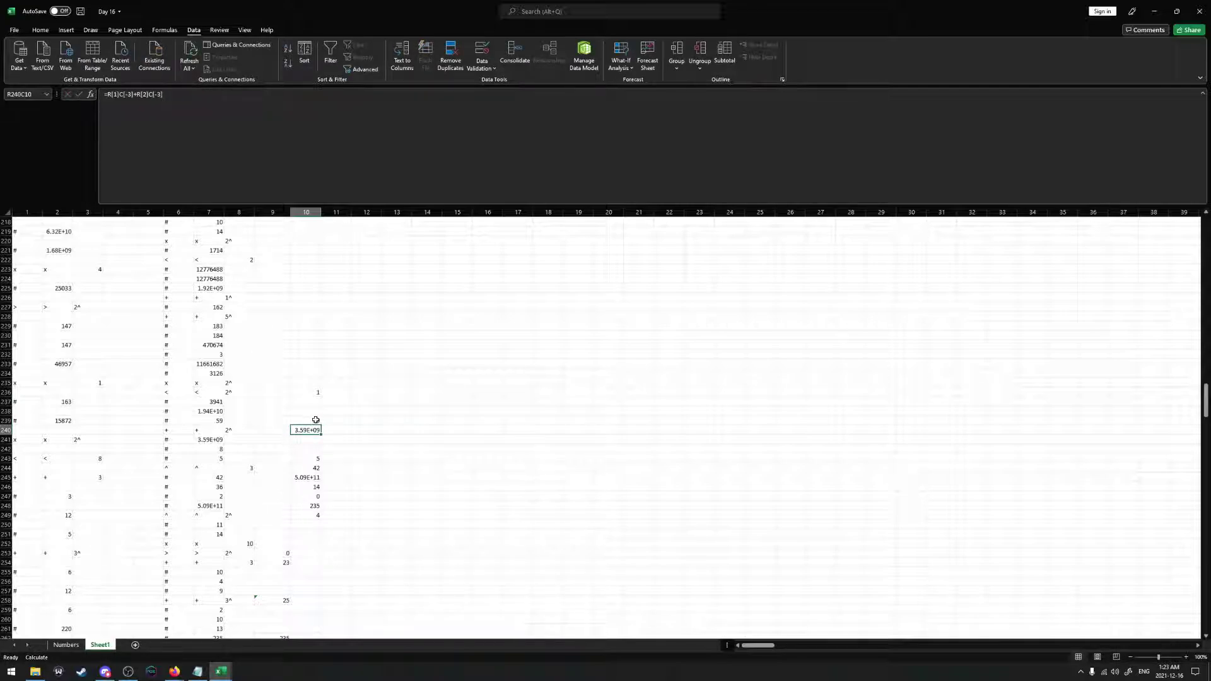
pyautogui.click(315, 420)
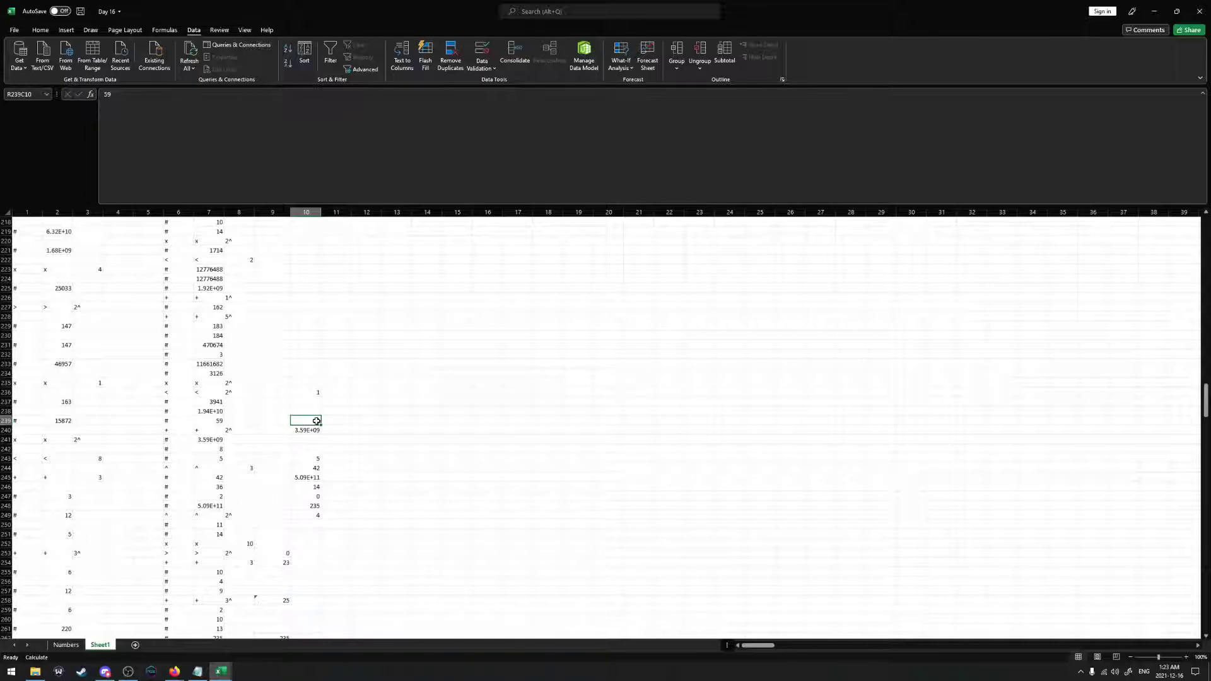
# Shift 59 and 3.59E+09 down two rows and move the nine values up to rows 235–243
pyautogui.click(314, 393)
pyautogui.click(311, 383)
pyautogui.click(313, 391)
pyautogui.moveTo(316, 421)
pyautogui.mouseDown()
pyautogui.moveTo(310, 440)
pyautogui.moveTo(320, 401)
pyautogui.mouseUp()
pyautogui.keyDown('shift'); pyautogui.click(306, 515); pyautogui.keyUp('shift')
pyautogui.click(313, 383)
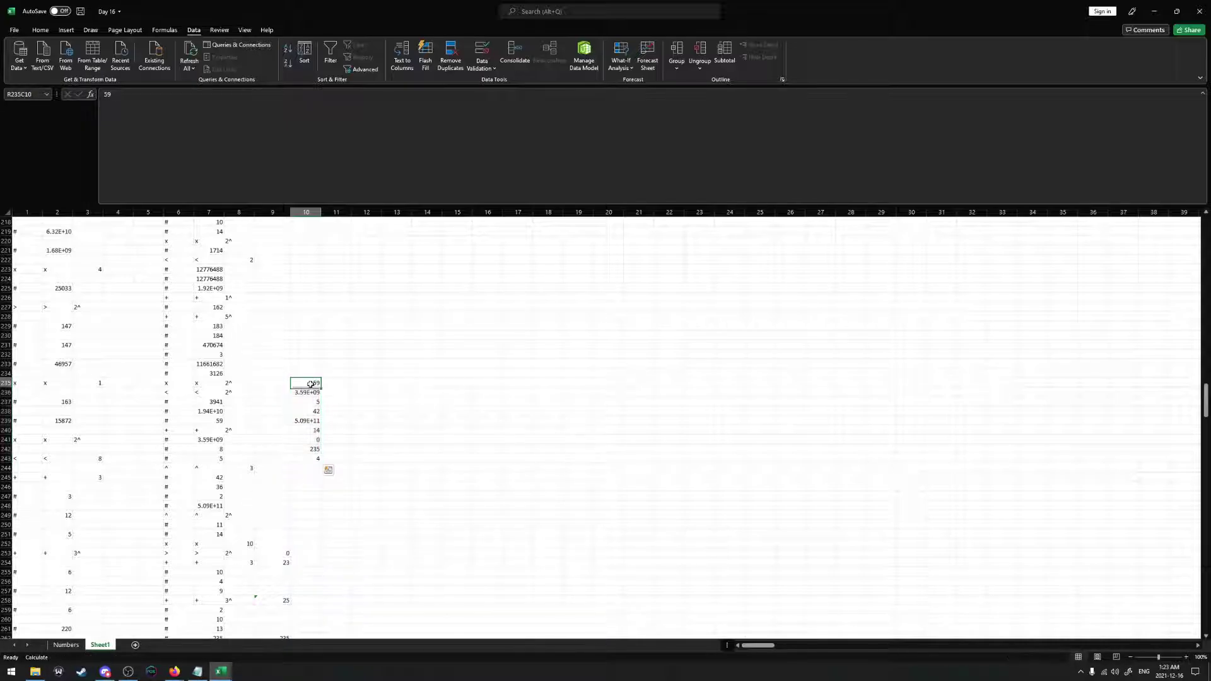
pyautogui.scroll(1, 304, 420)
# Put =SUM of rows 229–233 in R229C10, giving 12132726
pyautogui.click(236, 344)
pyautogui.click(218, 353)
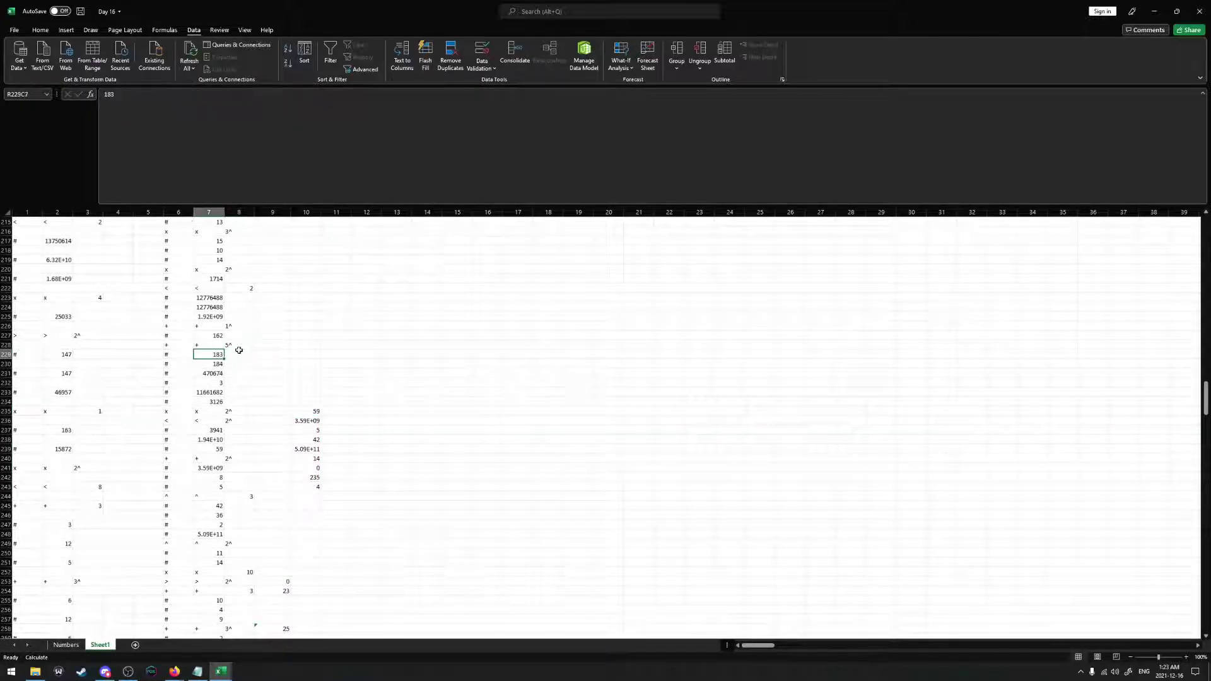
pyautogui.click(246, 352)
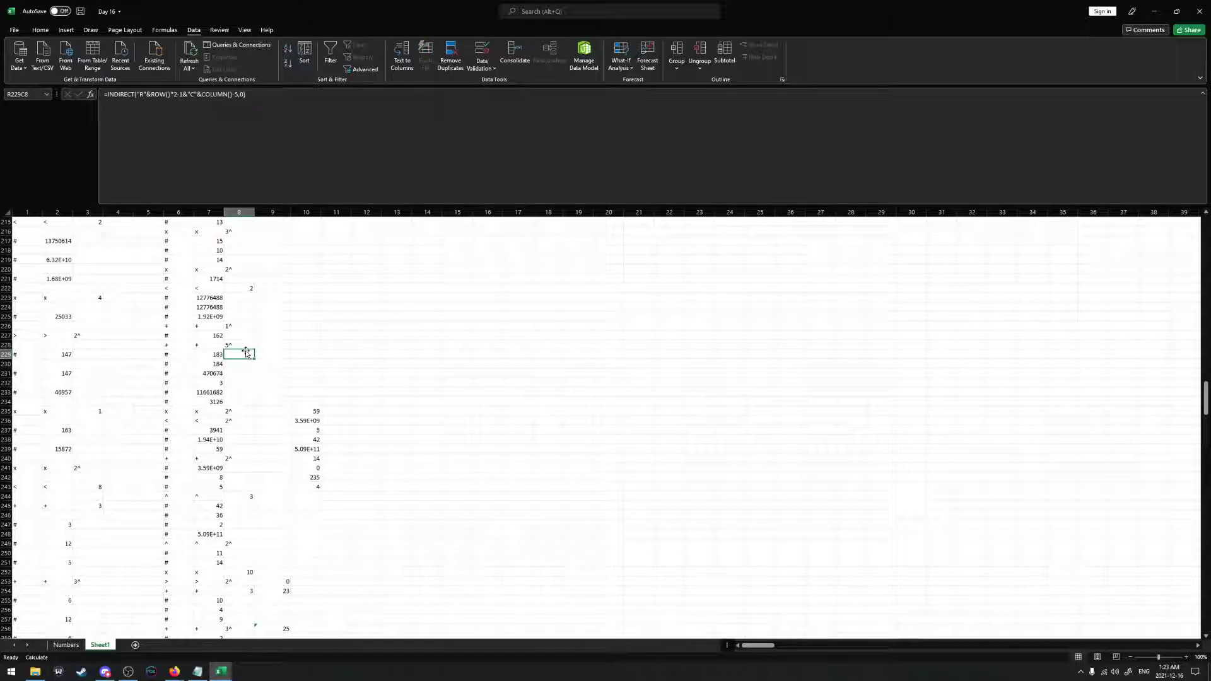
pyautogui.click(312, 355)
pyautogui.write('=SUM(')
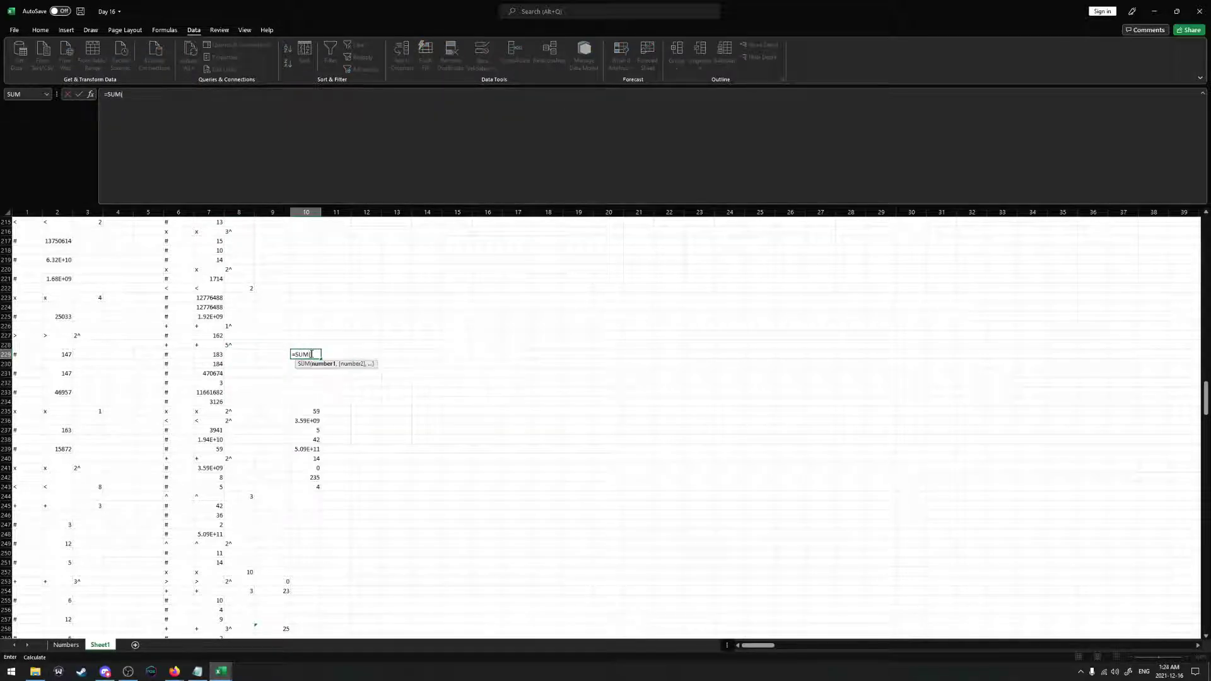
pyautogui.moveTo(218, 354); pyautogui.dragTo(221, 392)
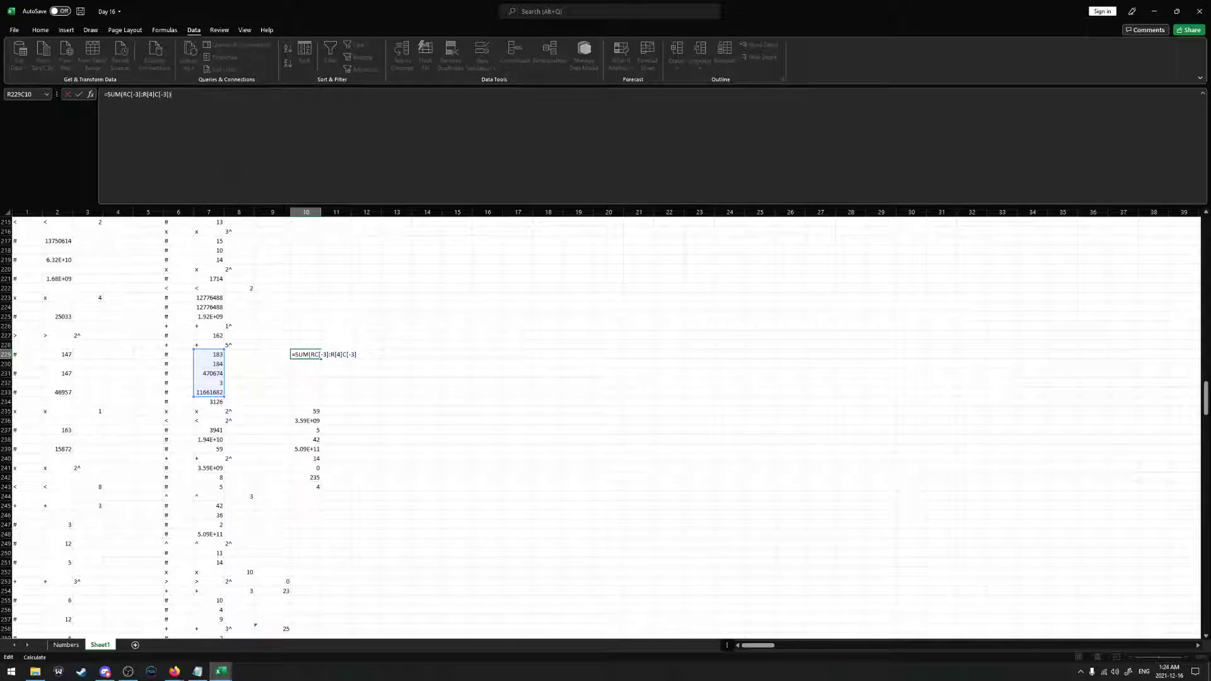
pyautogui.press('Return')
# Copy 3126 from R234C7 into column 10 and move the 3126-to-4 block up under the SUM
pyautogui.click(214, 399)
pyautogui.hotkey('ctrl', 'c')
pyautogui.click(305, 400)
pyautogui.hotkey('ctrl', 'v')
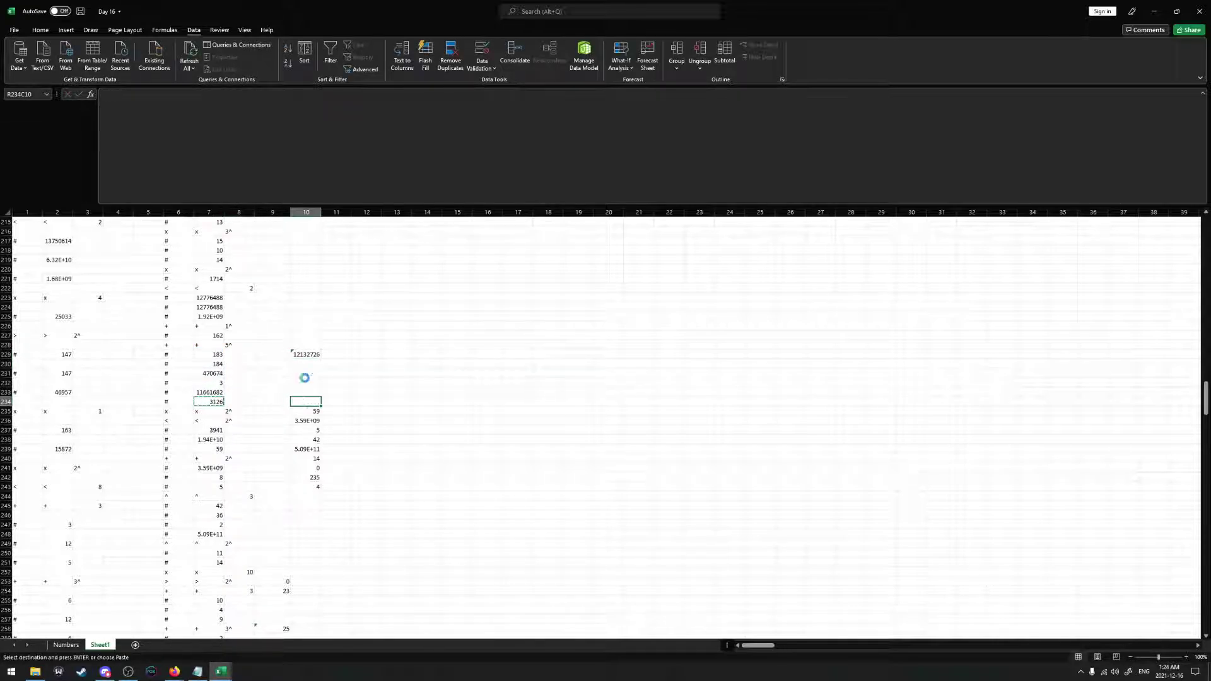
pyautogui.click(307, 354)
pyautogui.moveTo(318, 401); pyautogui.dragTo(320, 431)
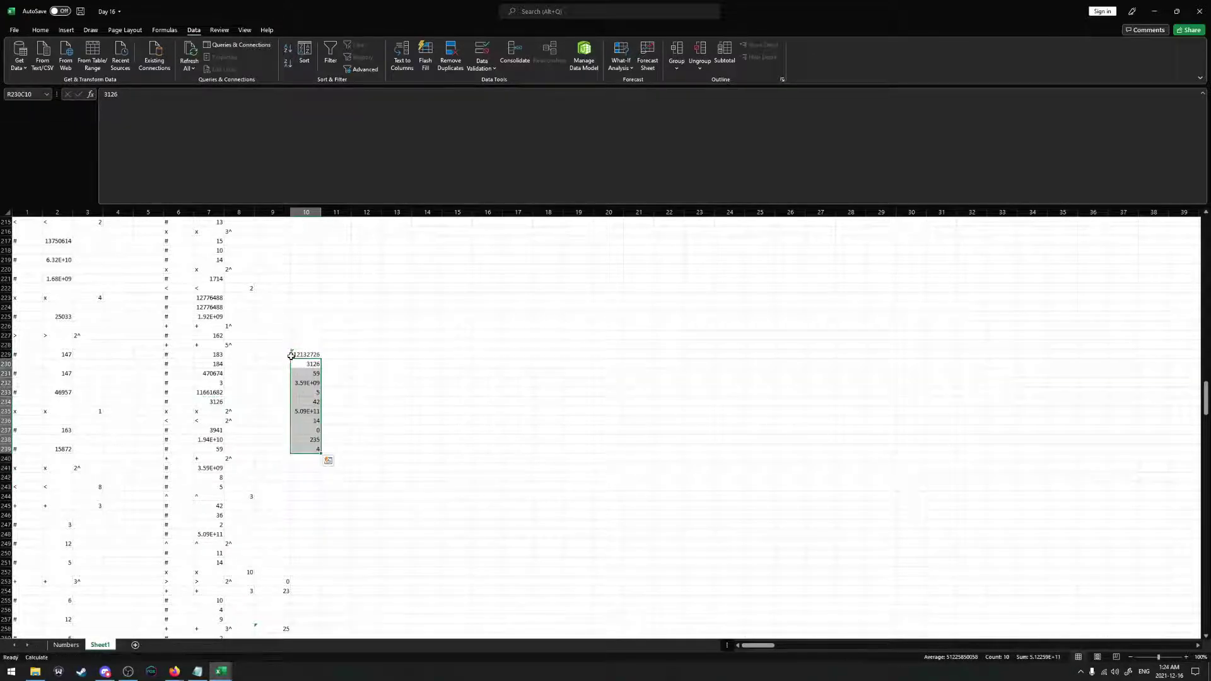
pyautogui.click(293, 353)
pyautogui.scroll(2, 288, 388)
pyautogui.click(302, 391)
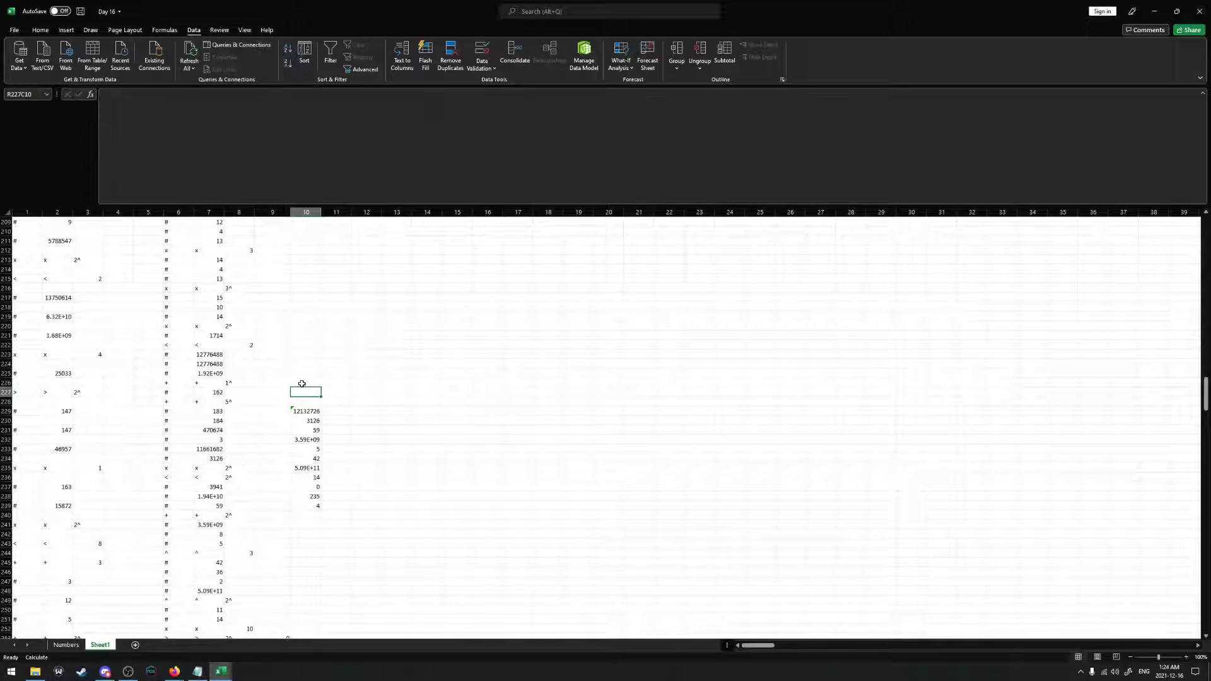
# Enter 162 above 12132726 in column 10 and move the result block up two rows
pyautogui.click(304, 383)
pyautogui.write('162')
pyautogui.press('Return')
pyautogui.click(305, 412)
pyautogui.keyDown('shift'); pyautogui.click(316, 505); pyautogui.keyUp('shift')
pyautogui.moveTo(320, 486); pyautogui.dragTo(318, 470)
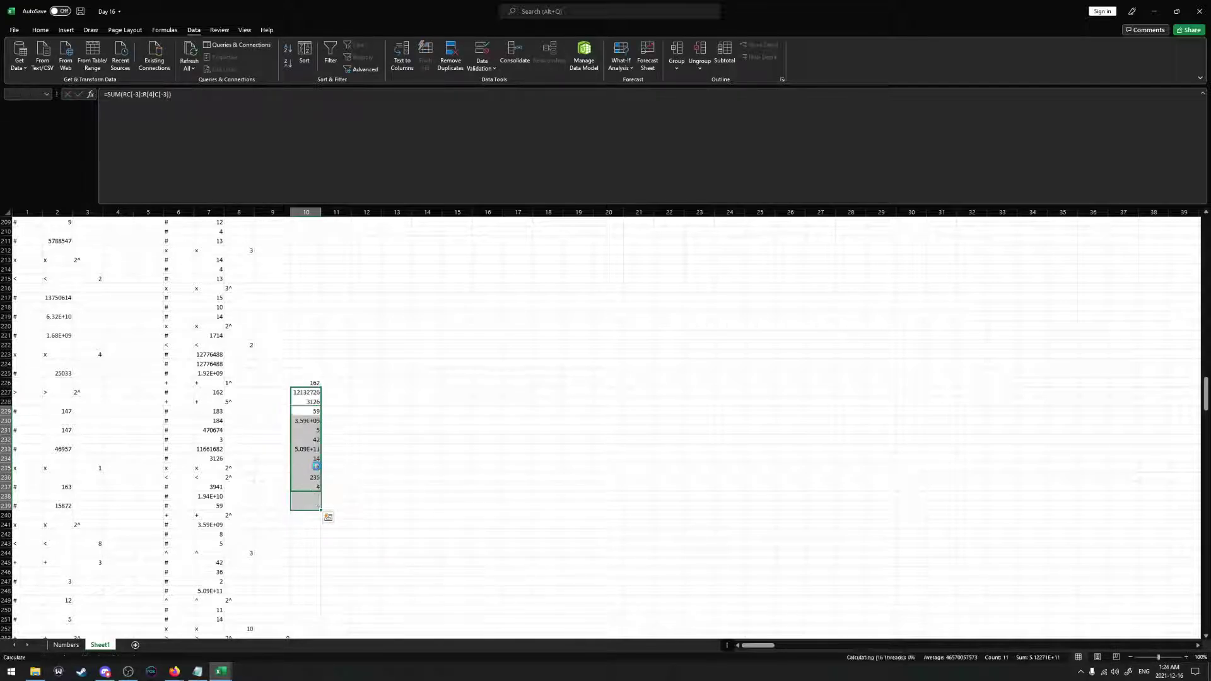
# Enter a 0 result in the empty column 10 cell above 162
pyautogui.click(305, 383)
pyautogui.scroll(1, 288, 381)
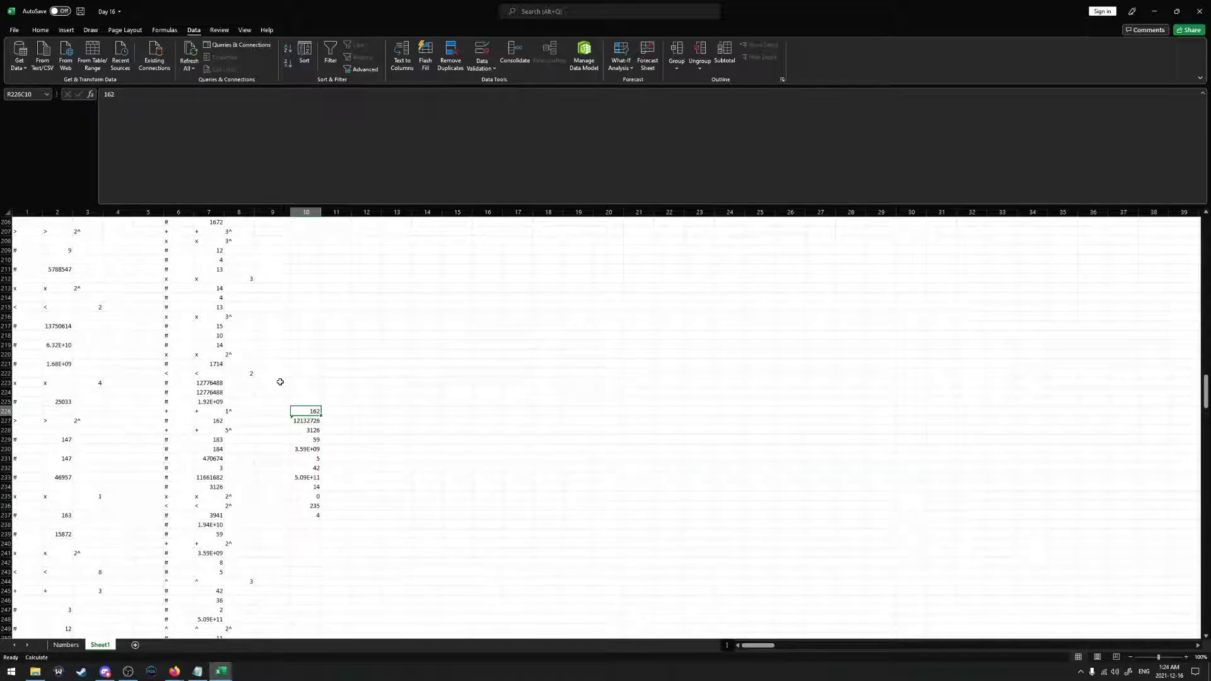
pyautogui.click(307, 372)
pyautogui.write('0')
pyautogui.press('Return')
# Copy the 1.92E+09 value from column 7 into column 10
pyautogui.press('Left')
pyautogui.press('Left')
pyautogui.press('Left')
pyautogui.press('Down')
pyautogui.press('Down')
pyautogui.hotkey('ctrl', 'c')
pyautogui.click(294, 398)
pyautogui.hotkey('ctrl', 'v')
# Drag the column 10 results from 0 downward up to close the gaps
pyautogui.scroll(1, 303, 396)
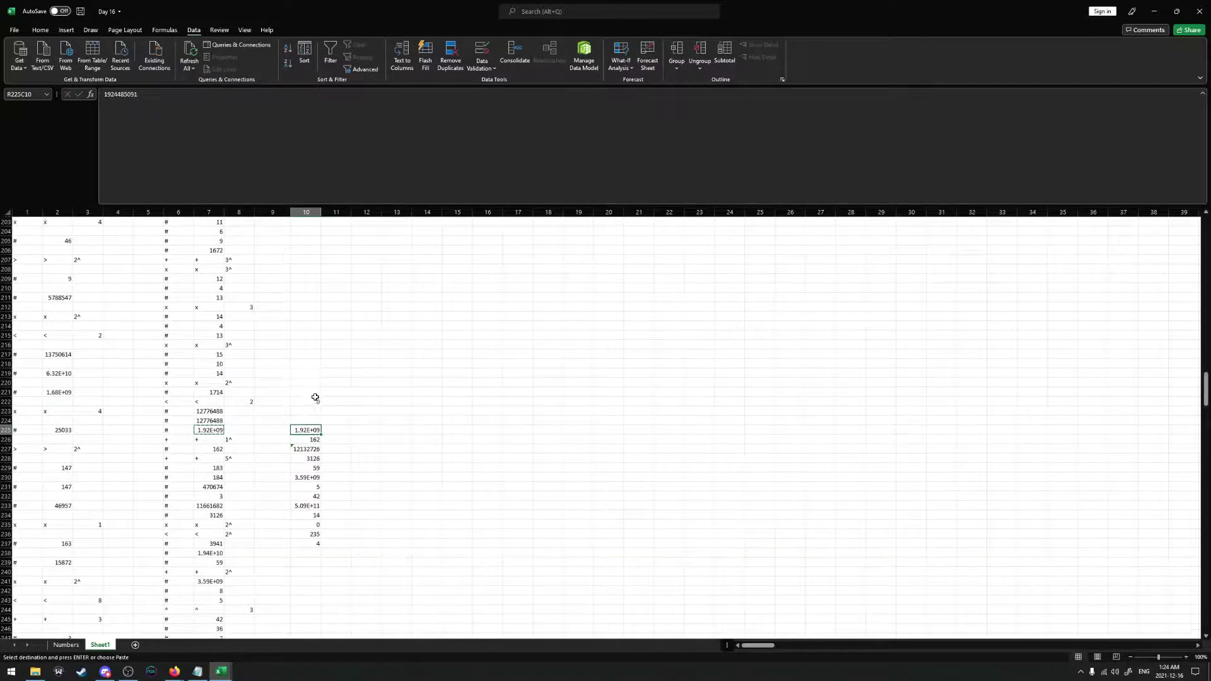
pyautogui.click(310, 392)
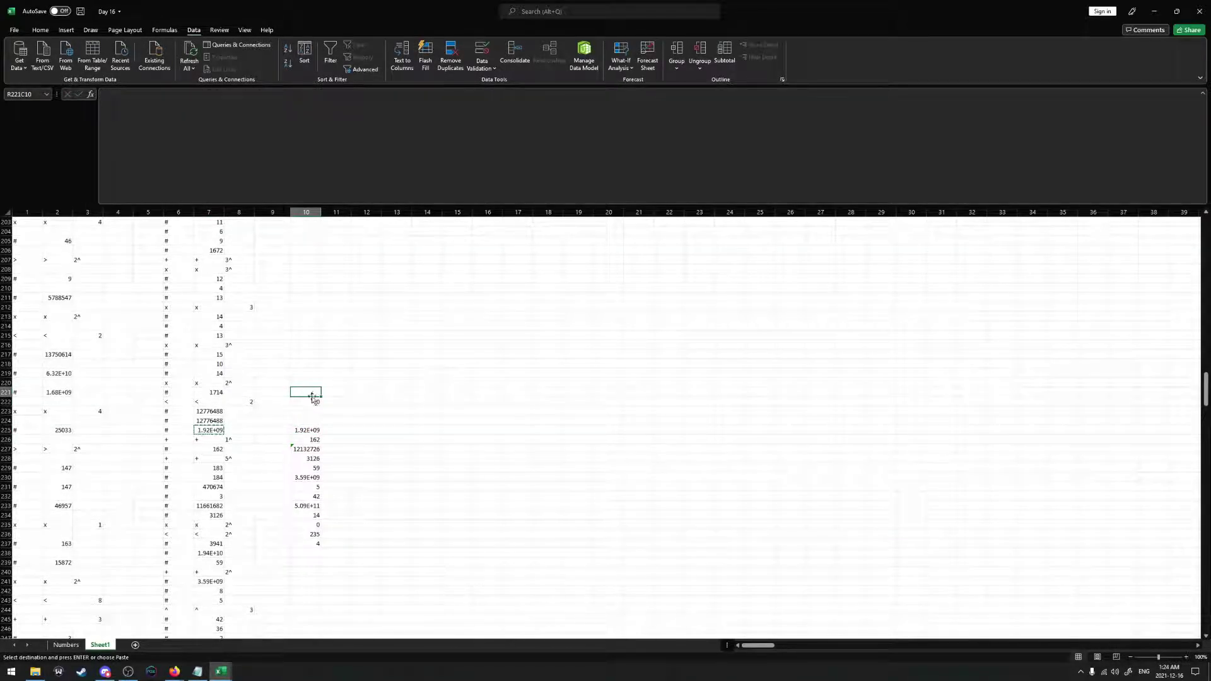
pyautogui.click(307, 402)
pyautogui.keyDown('shift'); pyautogui.click(312, 546); pyautogui.keyUp('shift')
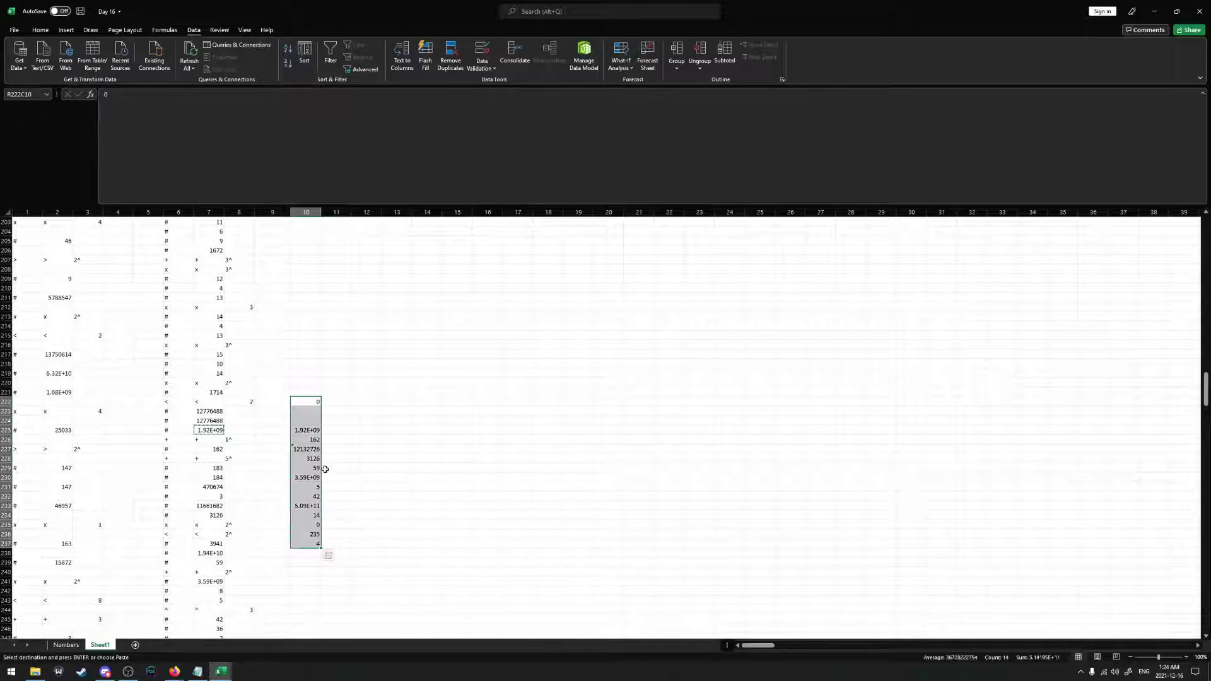
pyautogui.moveTo(318, 466); pyautogui.dragTo(309, 525)
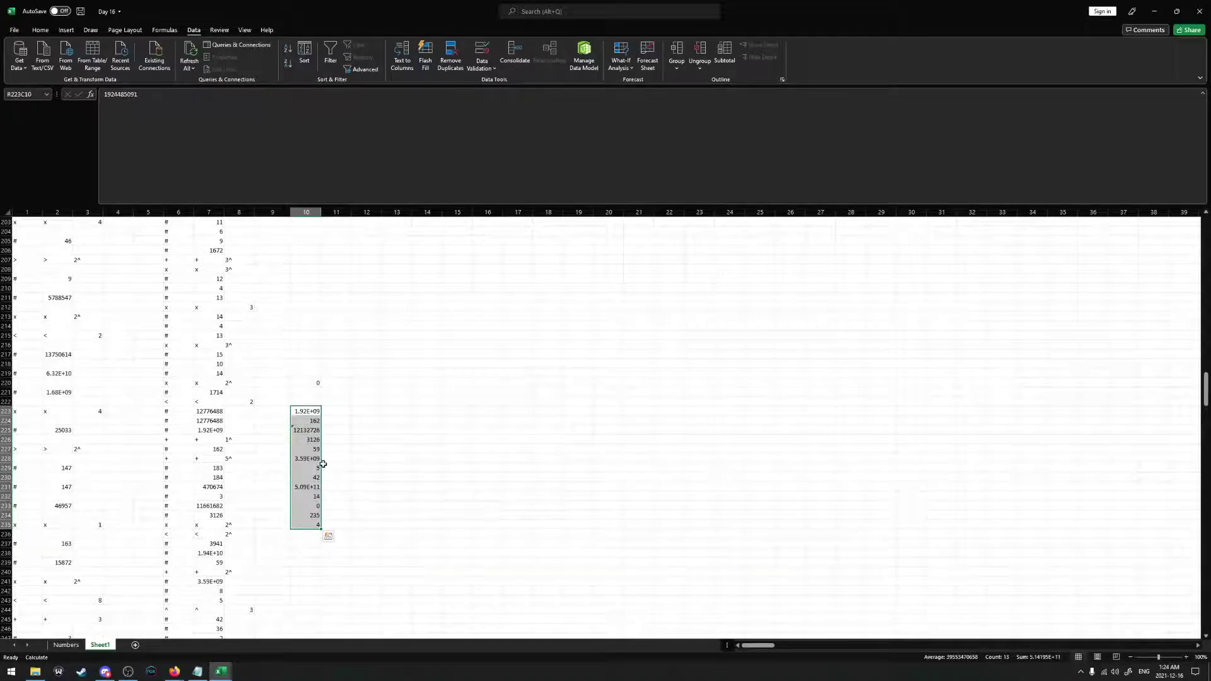
pyautogui.moveTo(322, 463); pyautogui.dragTo(323, 444)
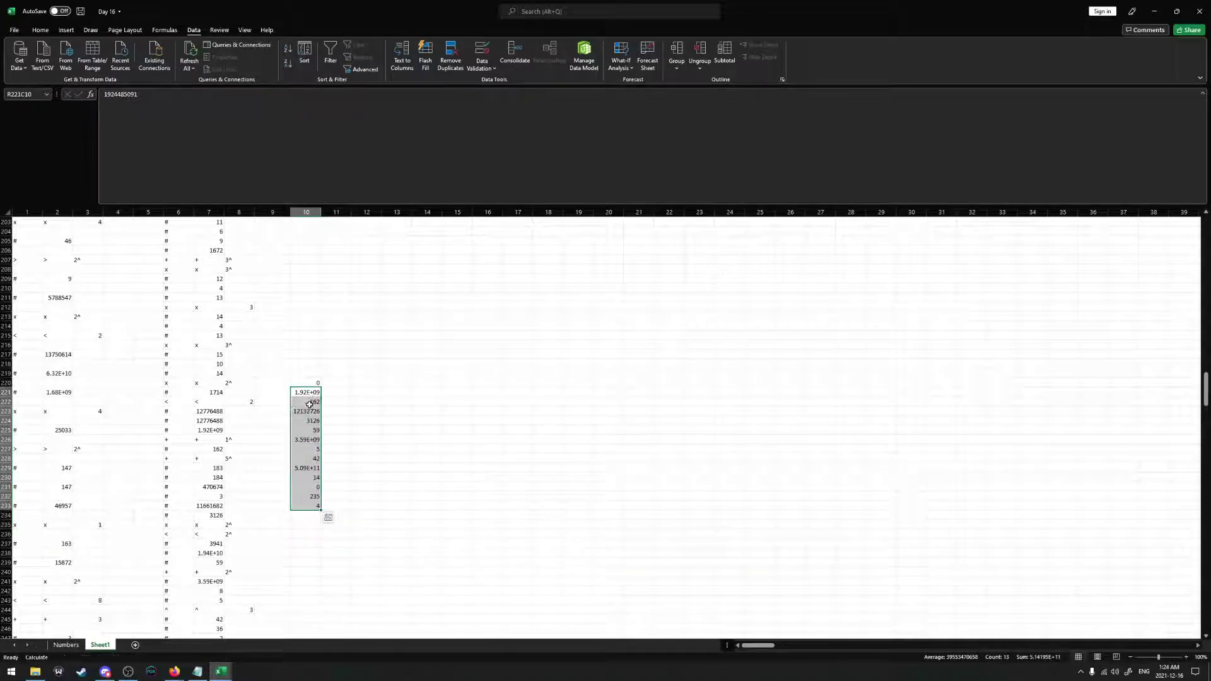
pyautogui.moveTo(307, 391); pyautogui.dragTo(307, 450)
pyautogui.click(307, 391)
pyautogui.scroll(2, 317, 446)
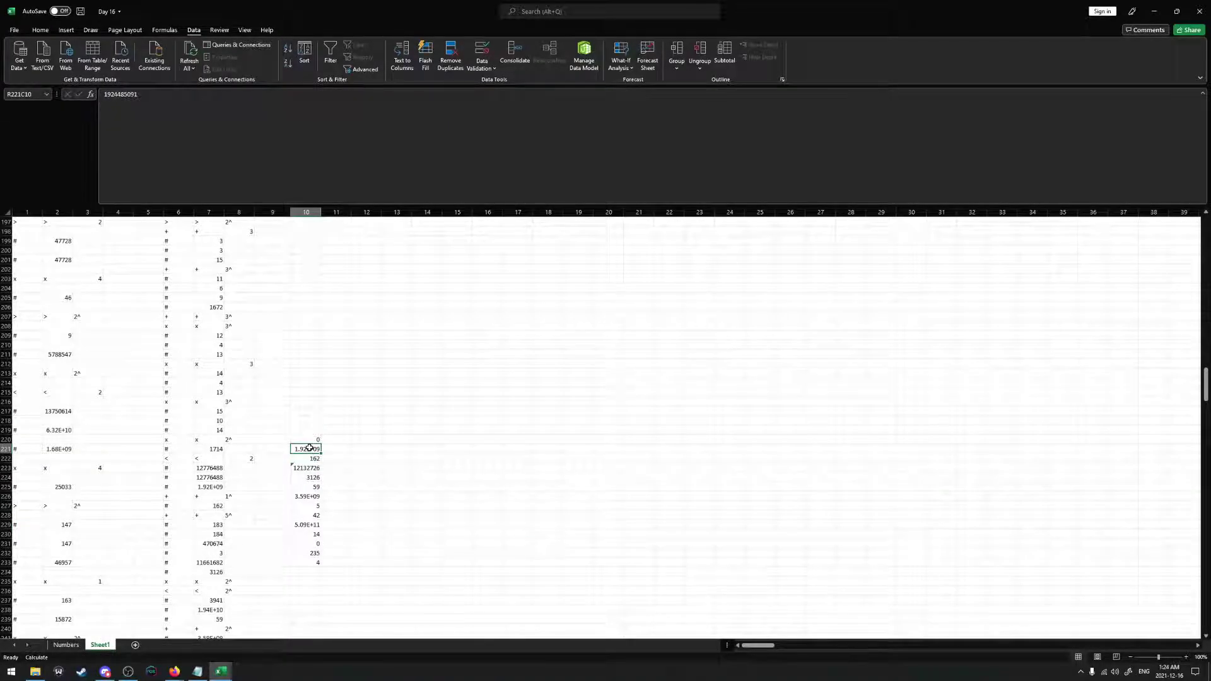
# Enter =PRODUCT of 15, 10 and 14 beside the row 216 multiply, giving 2100
pyautogui.click(260, 402)
pyautogui.write('=PRODUC')
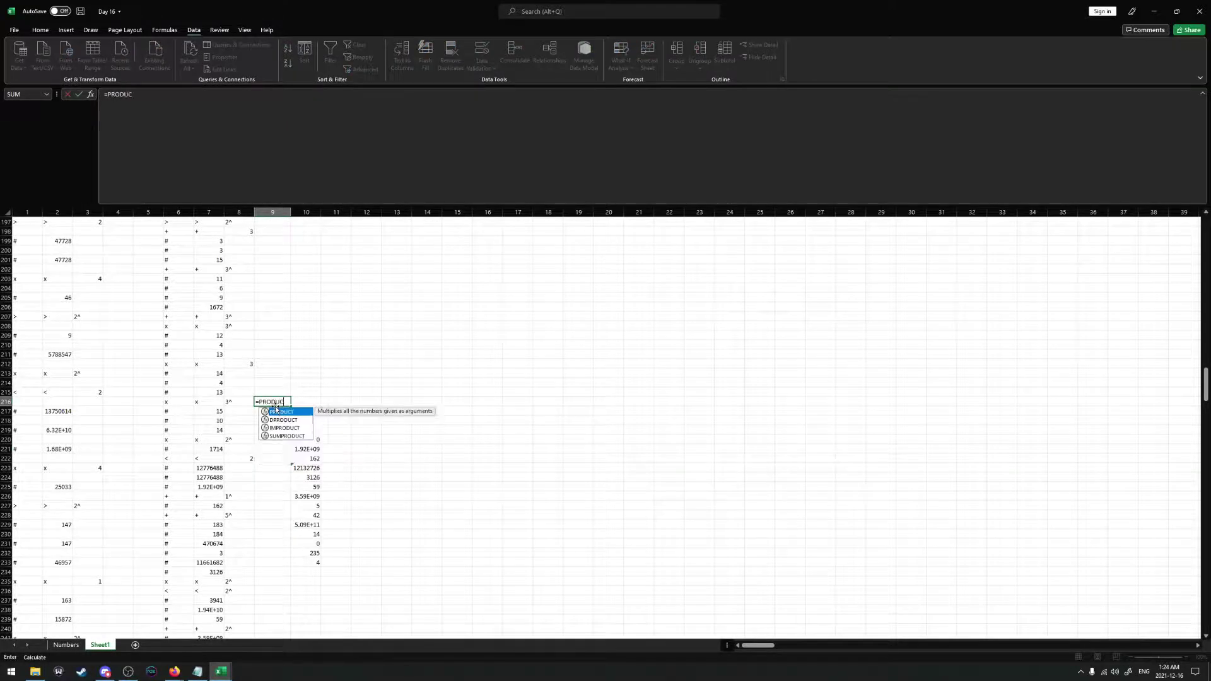
pyautogui.press('Tab')
pyautogui.moveTo(218, 410); pyautogui.dragTo(220, 431)
pyautogui.press('Return')
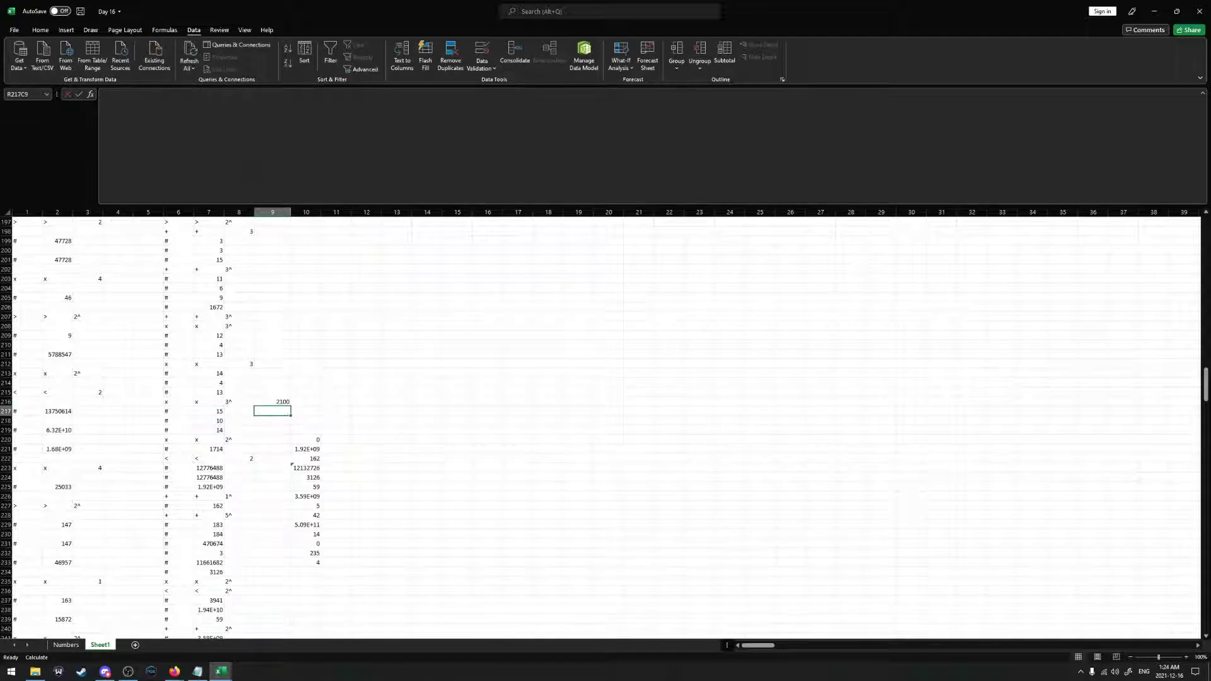
# Copy the PRODUCT formula beside the row 212 multiply, giving 728
pyautogui.click(270, 402)
pyautogui.hotkey('ctrl', 'c')
pyautogui.click(272, 365)
pyautogui.hotkey('ctrl', 'v')
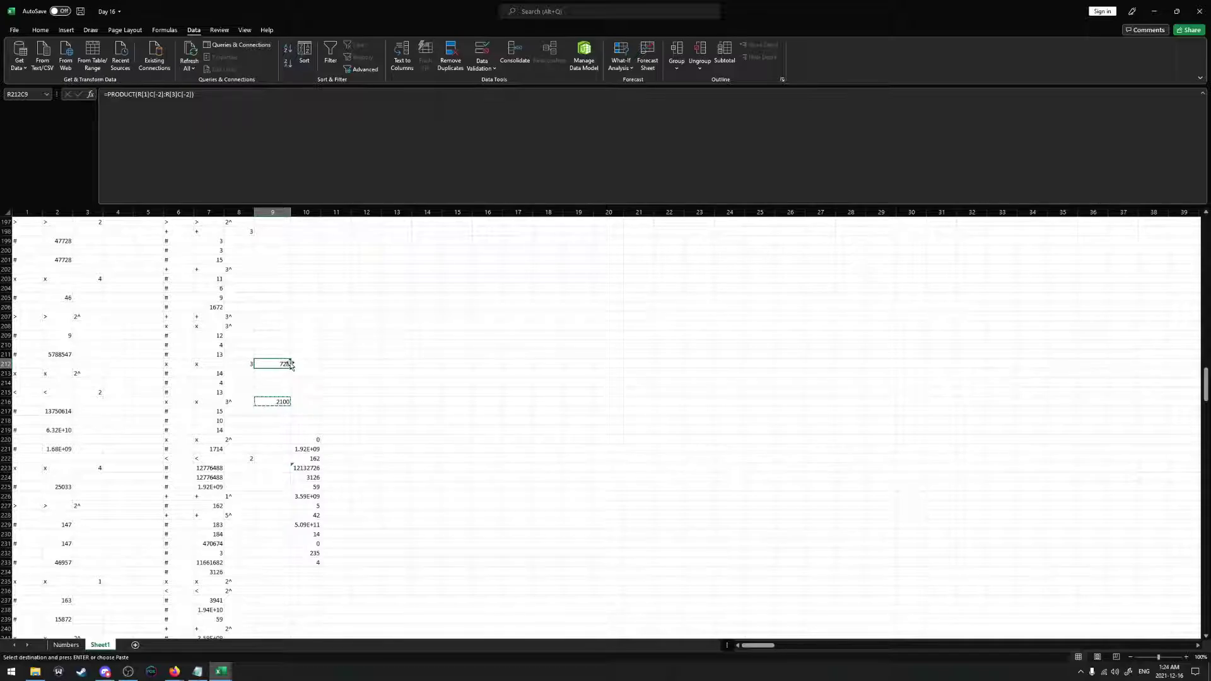
# Paste 728 and 2100 as plain values into column 10
pyautogui.hotkey('ctrl', 'c')
pyautogui.rightClick(303, 365)
pyautogui.click(337, 412)
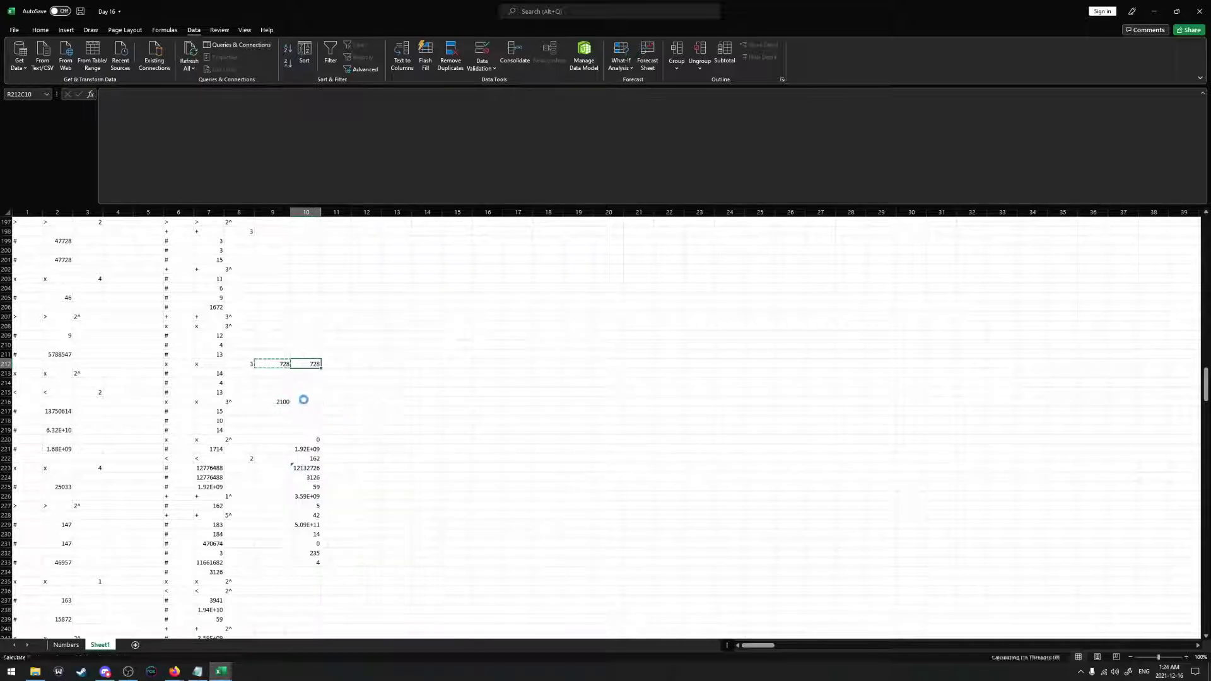
pyautogui.click(289, 402)
pyautogui.hotkey('ctrl', 'c')
pyautogui.rightClick(299, 402)
pyautogui.click(338, 449)
# Delete the column 9 product formulas and move the lower results up three rows
pyautogui.moveTo(273, 355); pyautogui.dragTo(313, 562)
pyautogui.press('Delete')
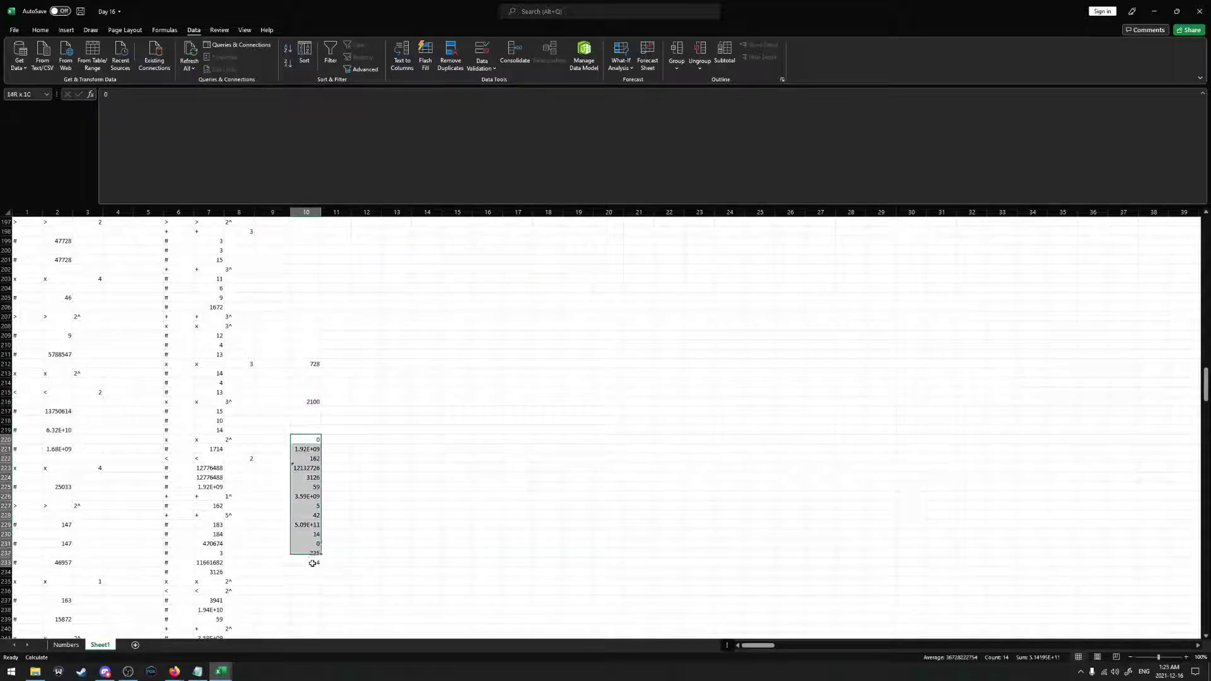
pyautogui.moveTo(319, 463)
pyautogui.mouseDown()
pyautogui.moveTo(319, 435)
pyautogui.moveTo(319, 446)
pyautogui.mouseUp()
pyautogui.press('Up')
pyautogui.keyDown('shift'); pyautogui.click(312, 533); pyautogui.keyUp('shift')
pyautogui.scroll(2, 265, 410)
# Enter =PRODUCT of 12, 4 and 13 beside the row 208 multiply, giving 624
pyautogui.press('Up')
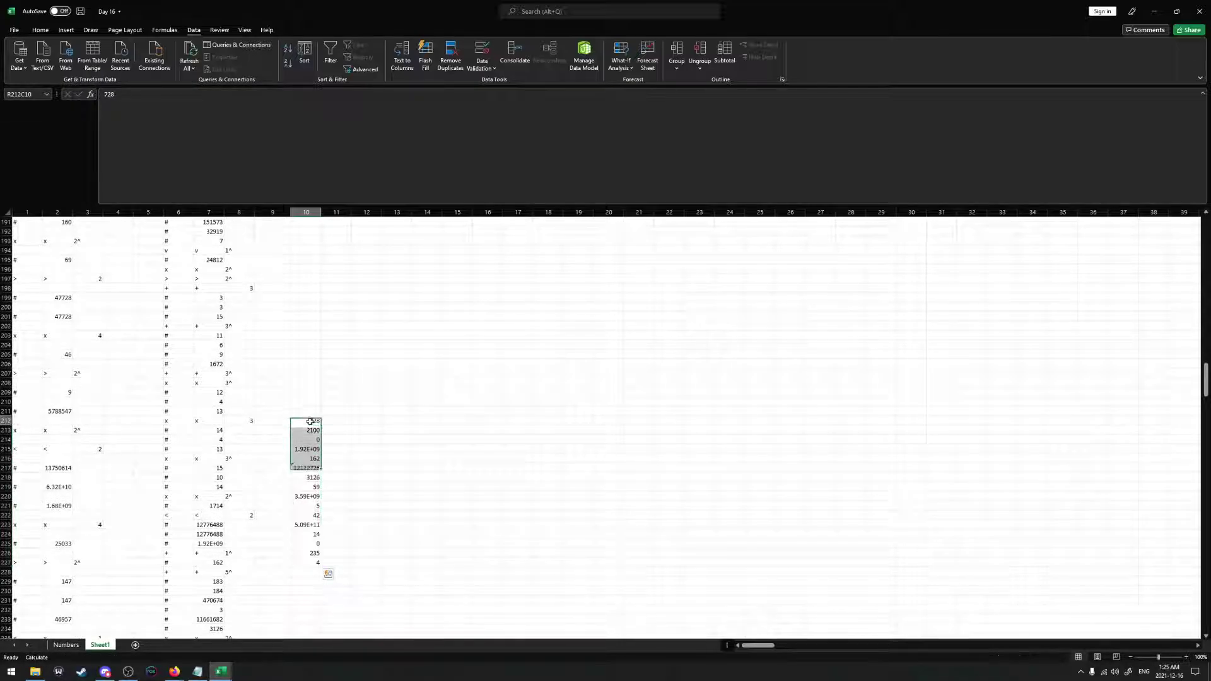
pyautogui.click(269, 383)
pyautogui.write('=')
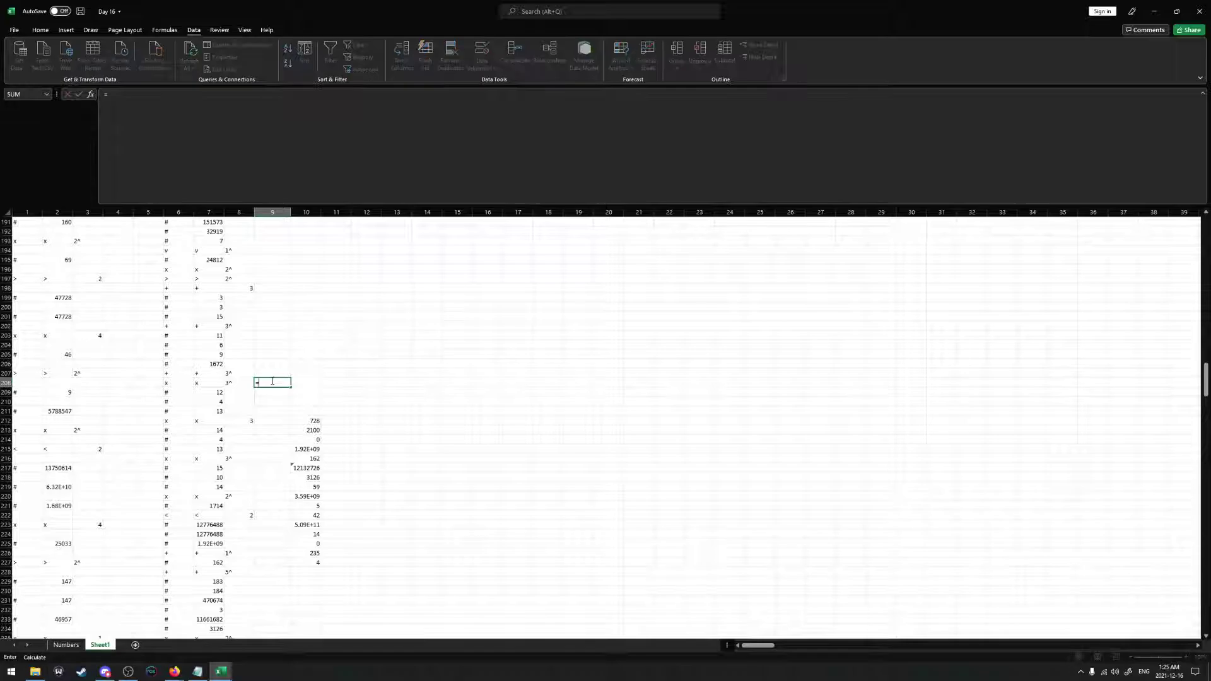
pyautogui.write('PROOT')
pyautogui.press('BackSpace')
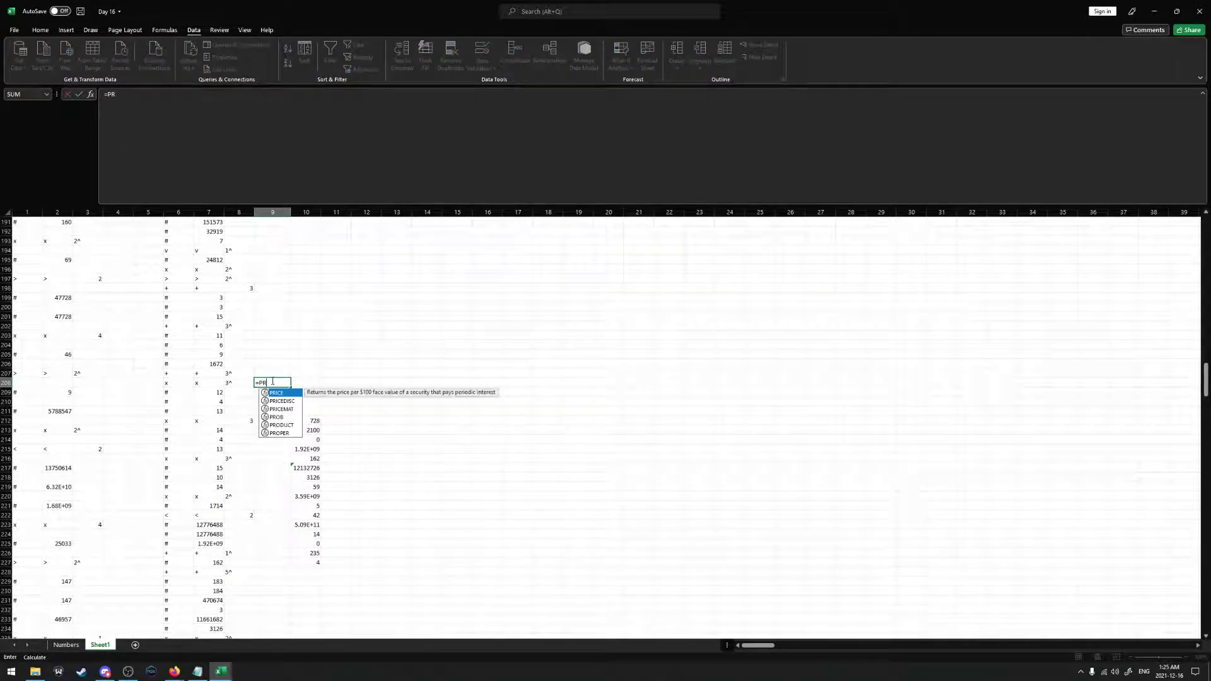
pyautogui.write('DT')
pyautogui.press('BackSpace')
pyautogui.write('UCT(')
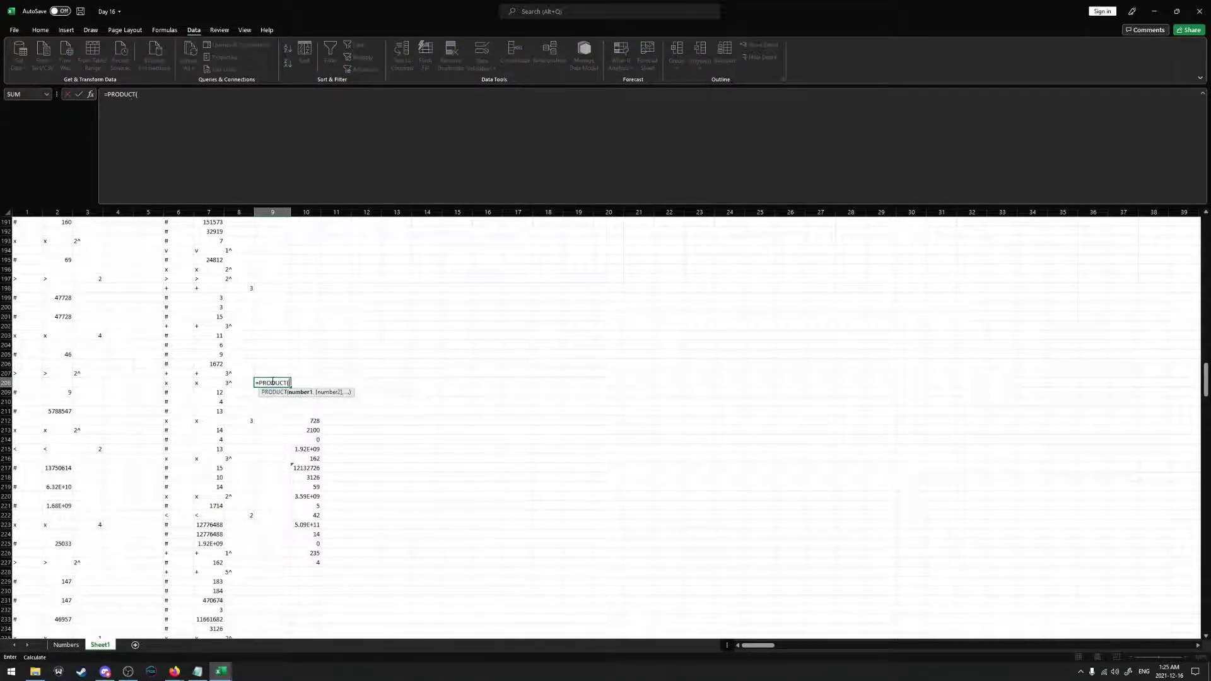
pyautogui.moveTo(204, 391); pyautogui.dragTo(212, 413)
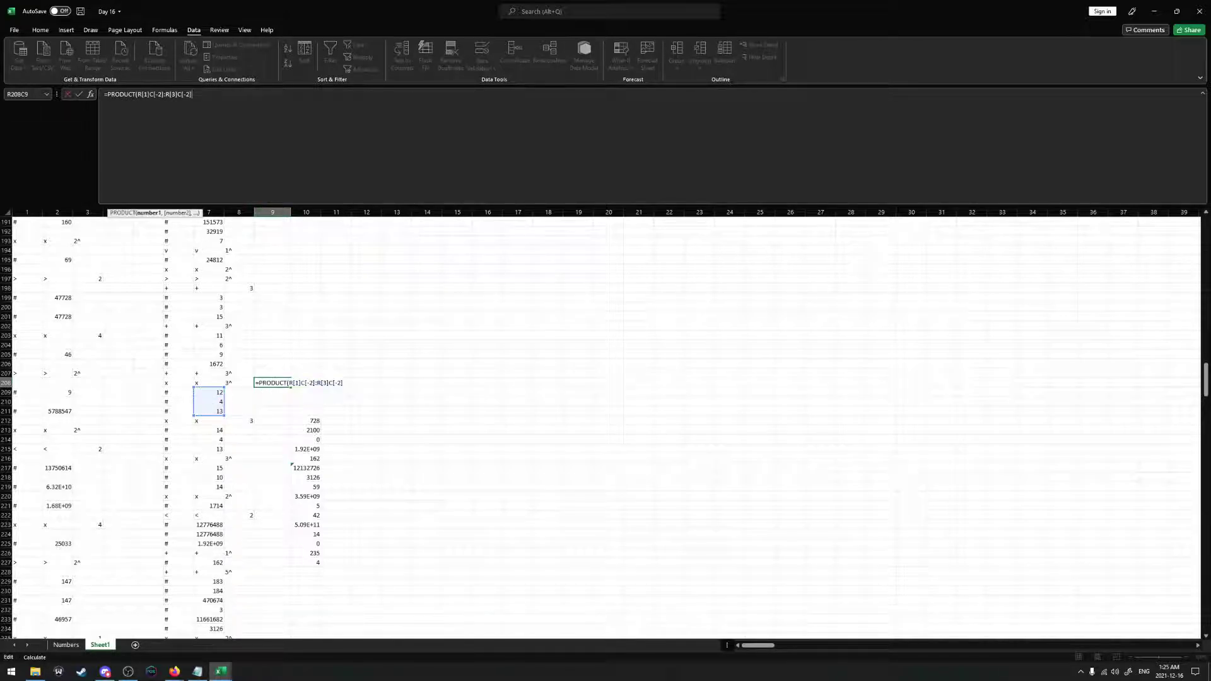
pyautogui.press('Return')
# Paste 624 above 728 in column 10 and move the result block up three rows
pyautogui.press('Up')
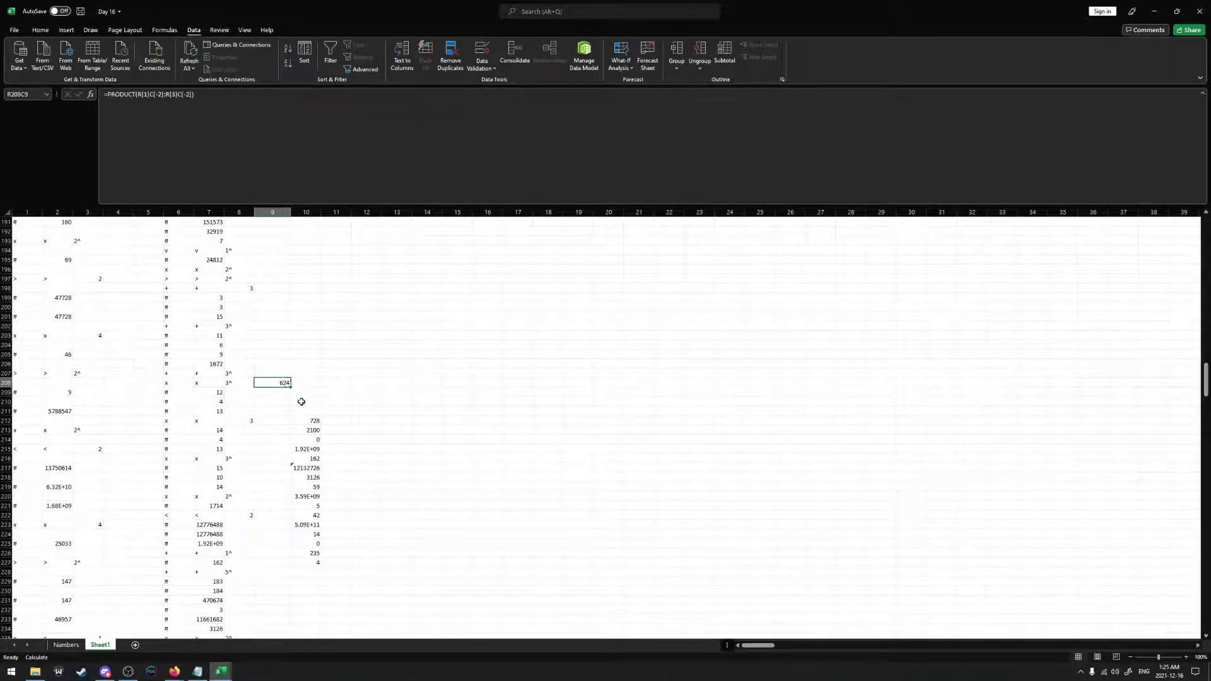
pyautogui.hotkey('ctrl', 'c')
pyautogui.rightClick(308, 412)
pyautogui.hotkey('ctrl', 'v')
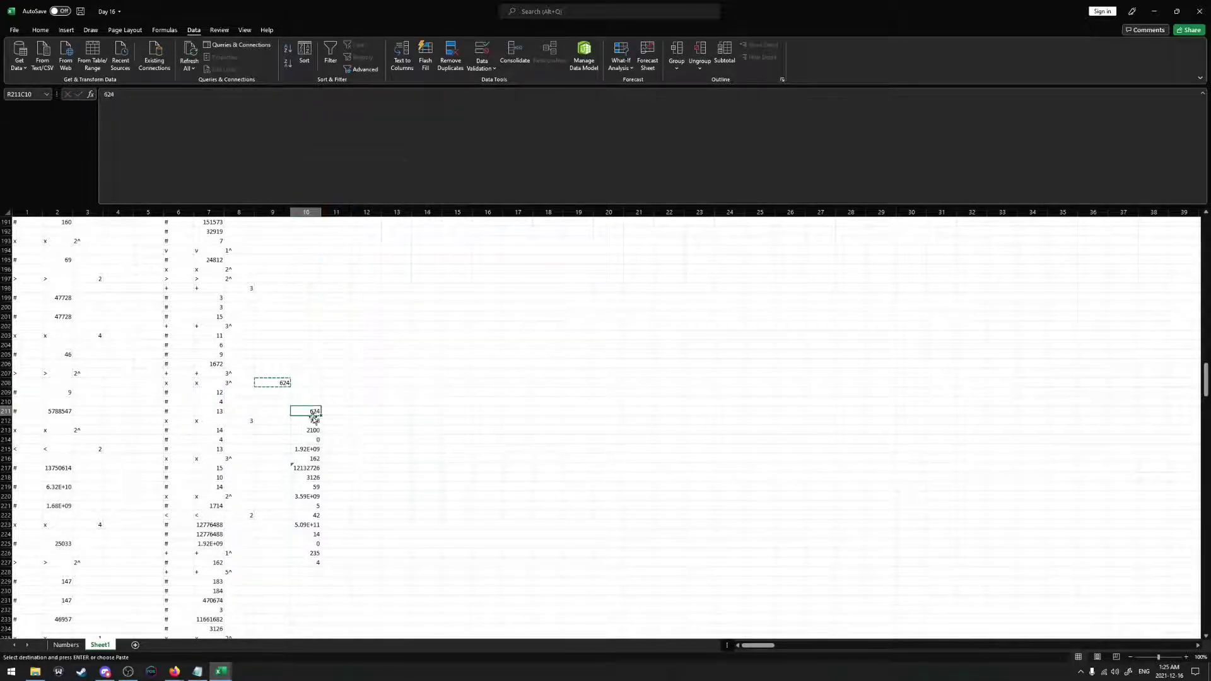
pyautogui.keyDown('shift'); pyautogui.click(319, 561); pyautogui.keyUp('shift')
pyautogui.moveTo(322, 433); pyautogui.dragTo(323, 404)
# Enter a =SUM of 624, 728 and 2100 above them, giving 3452
pyautogui.click(303, 372)
pyautogui.write('=SUM(')
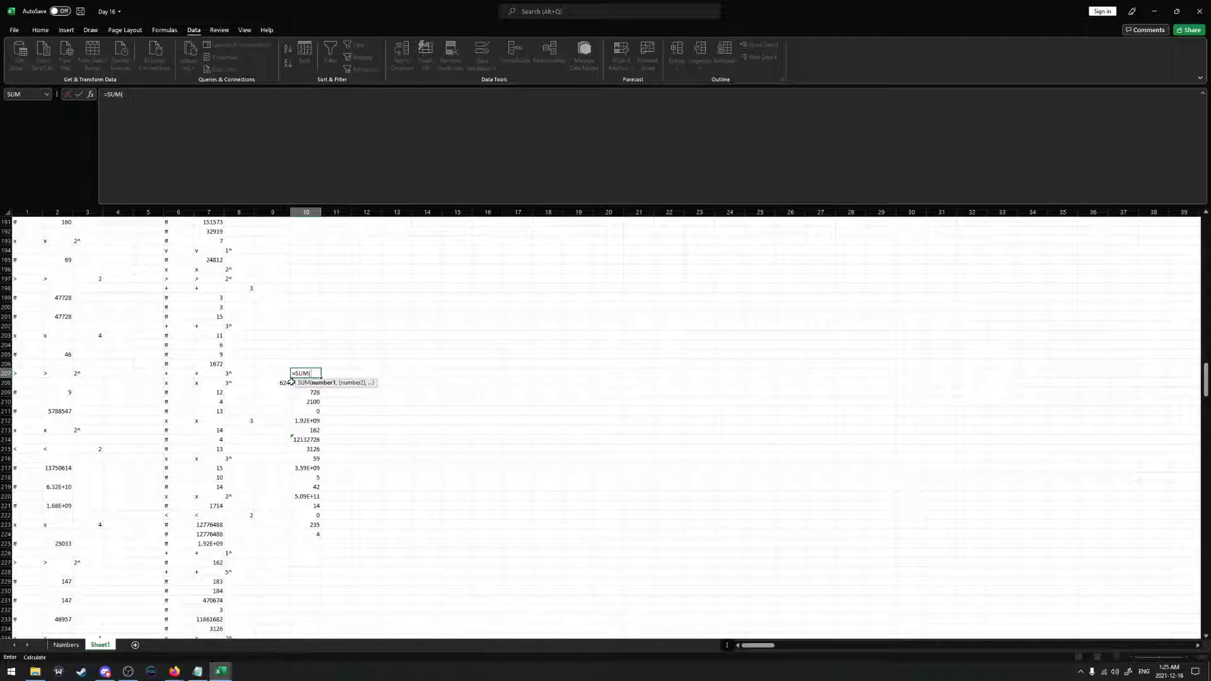
pyautogui.moveTo(291, 381); pyautogui.dragTo(297, 402)
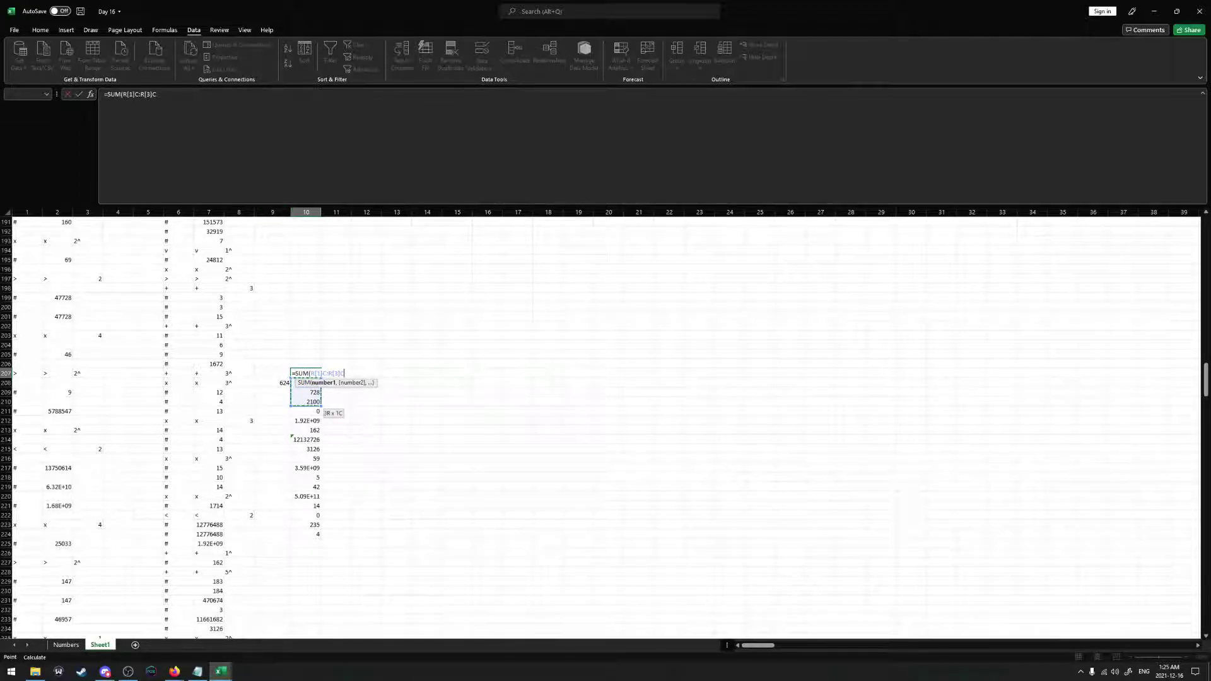
pyautogui.click(164, 95)
pyautogui.press('Return')
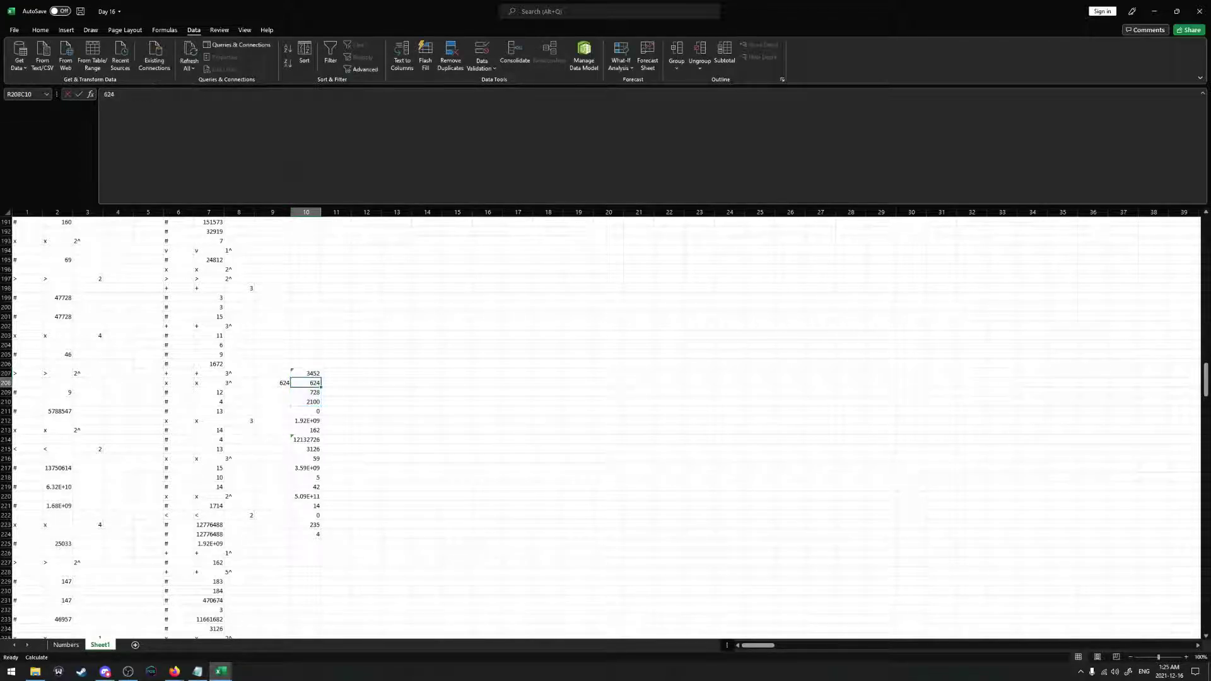
# Undo an accidental clear of 3452 through 2100 and copy the 3452 sum
pyautogui.moveTo(313, 402); pyautogui.dragTo(314, 376)
pyautogui.press('Delete')
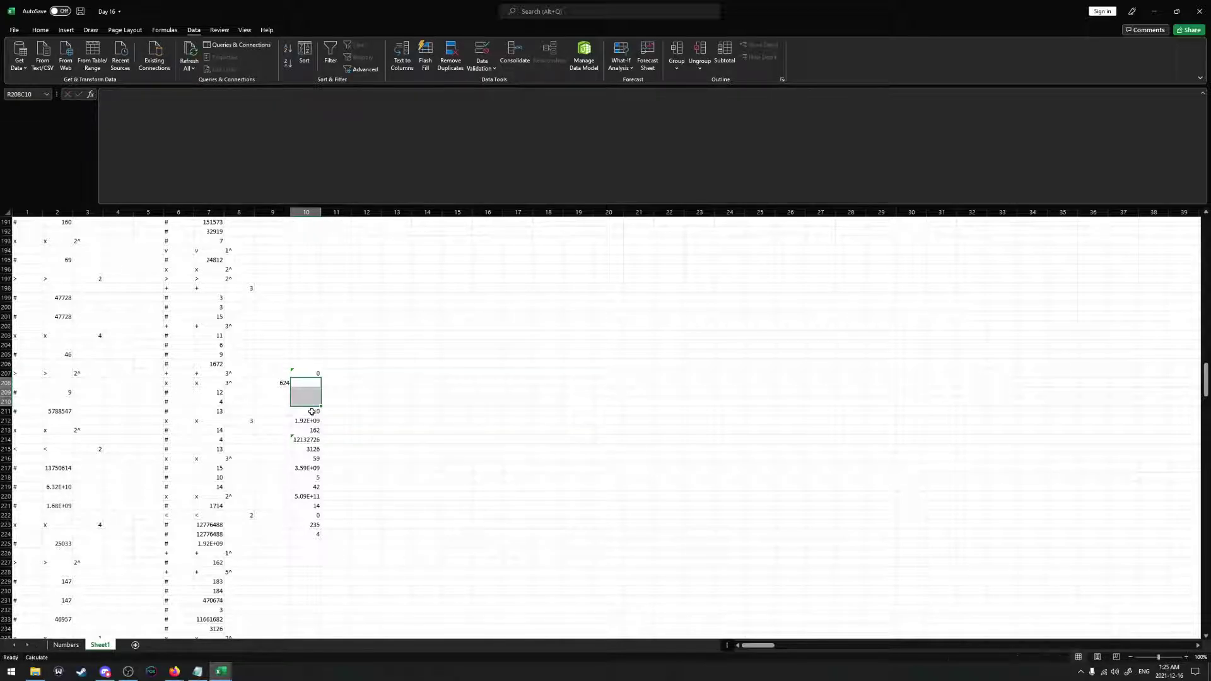
pyautogui.press('Down')
pyautogui.hotkey('ctrl', 'z')
pyautogui.rightClick(311, 372)
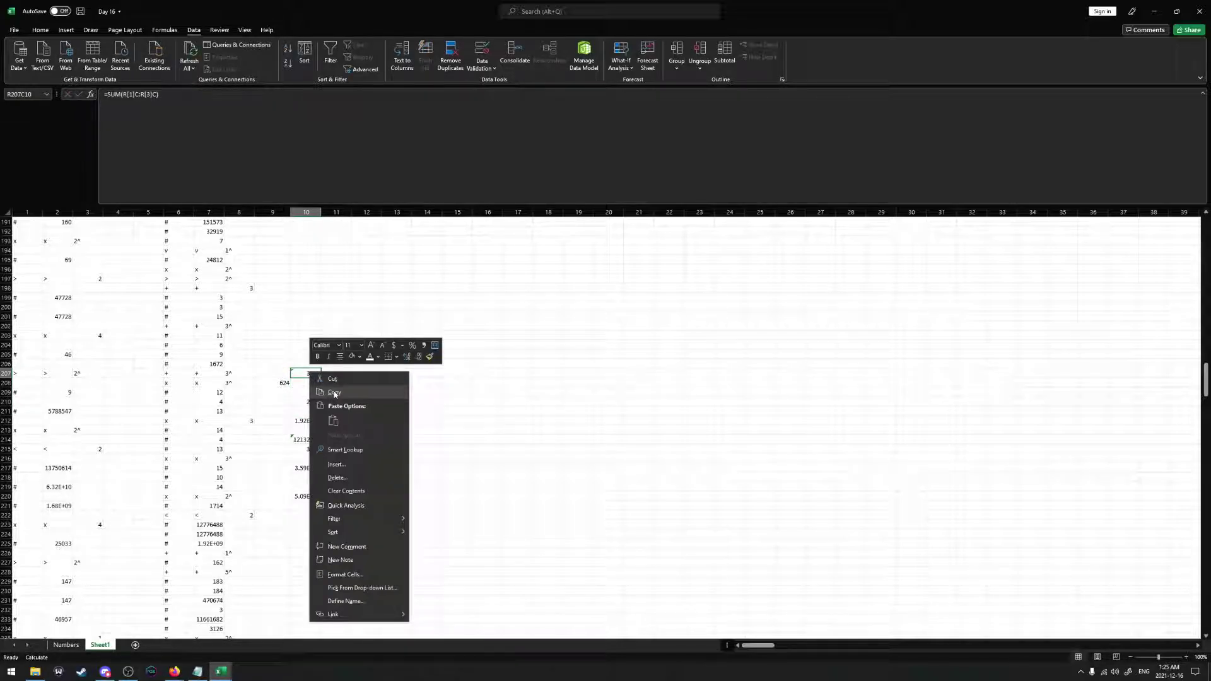
pyautogui.click(334, 393)
pyautogui.rightClick(311, 382)
pyautogui.press('Escape')
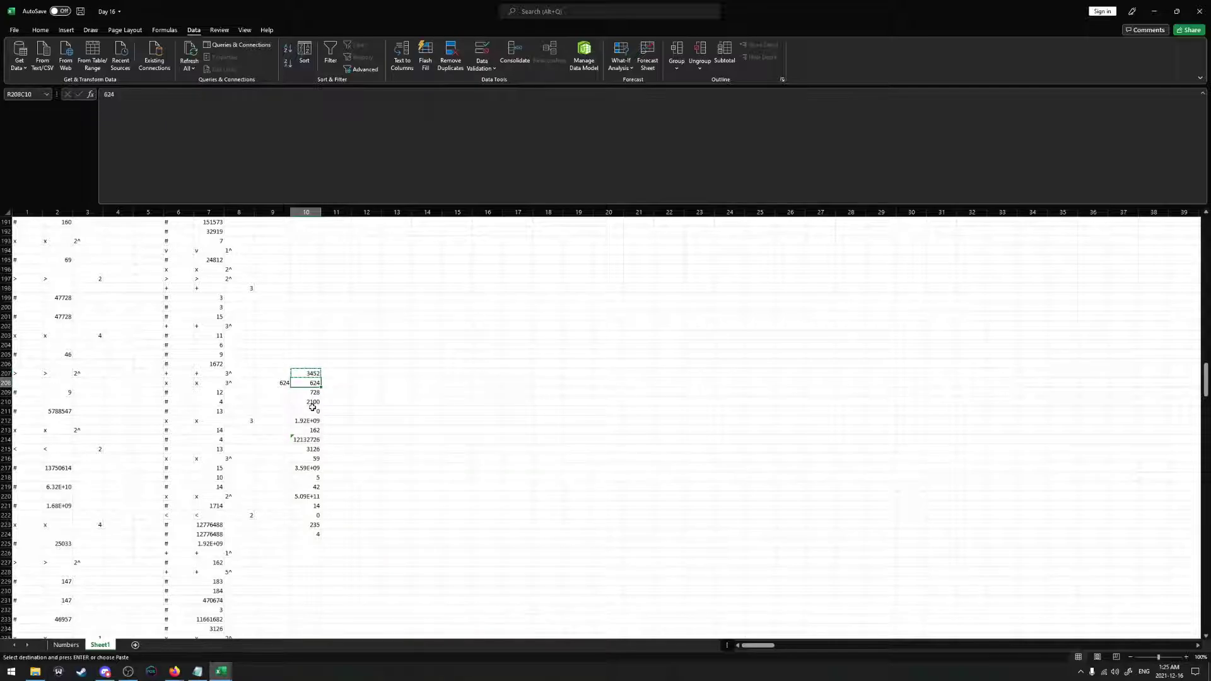
# Clear 624, 728 and 2100 and move the remaining results up under 3452
pyautogui.keyDown('shift'); pyautogui.click(312, 401); pyautogui.keyUp('shift')
pyautogui.press('Delete')
pyautogui.click(312, 411)
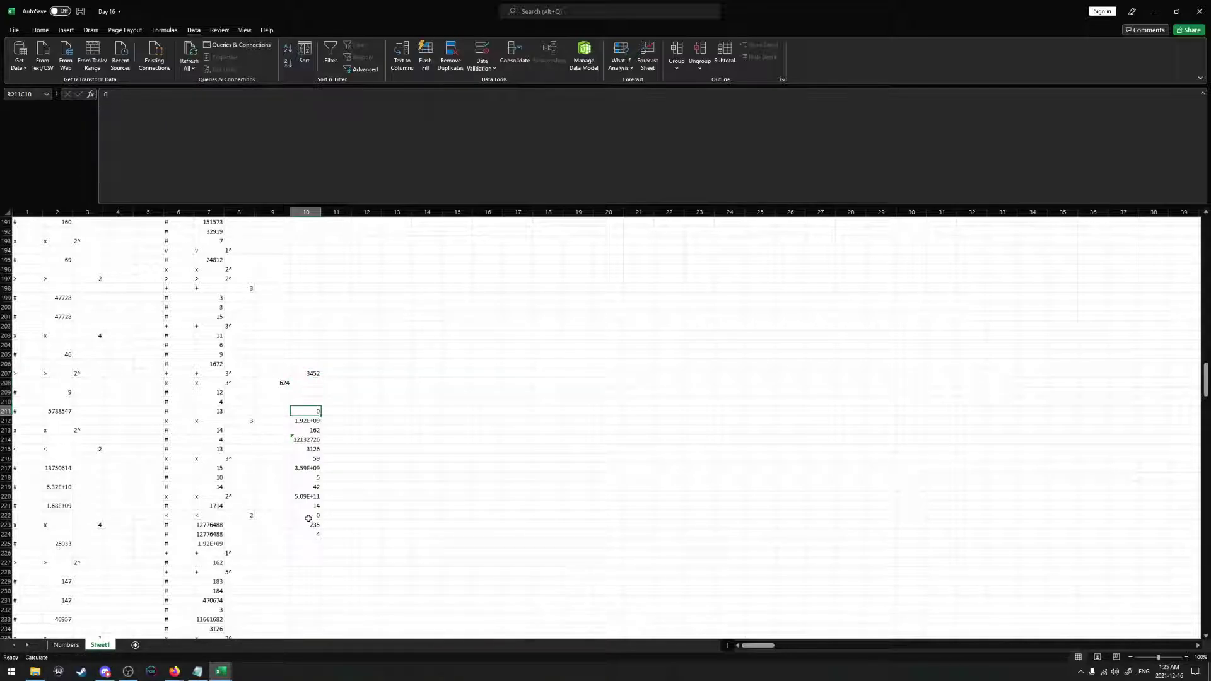
pyautogui.keyDown('shift'); pyautogui.click(308, 535); pyautogui.keyUp('shift')
pyautogui.moveTo(324, 488); pyautogui.dragTo(318, 459)
pyautogui.click(305, 385)
# Sum 11, 6 and 9 to 26 beside row 202 and paste it as a value into column 10, row 205
pyautogui.scroll(1, 292, 386)
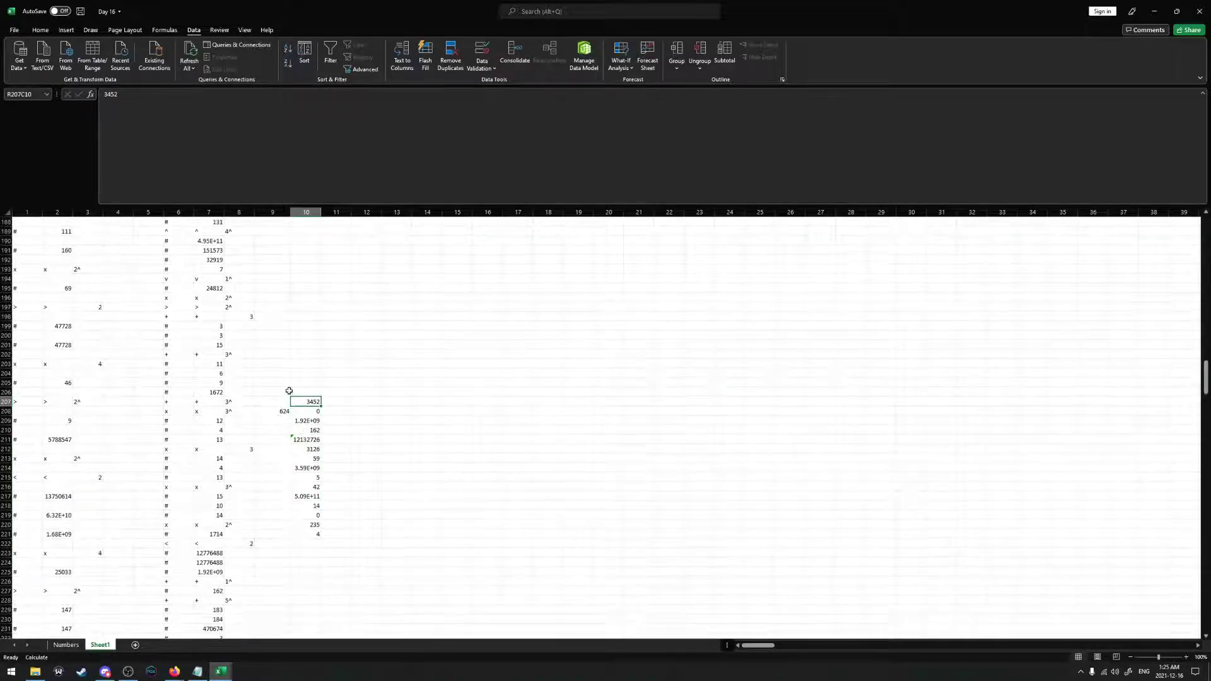
pyautogui.click(270, 354)
pyautogui.write('=SUM(')
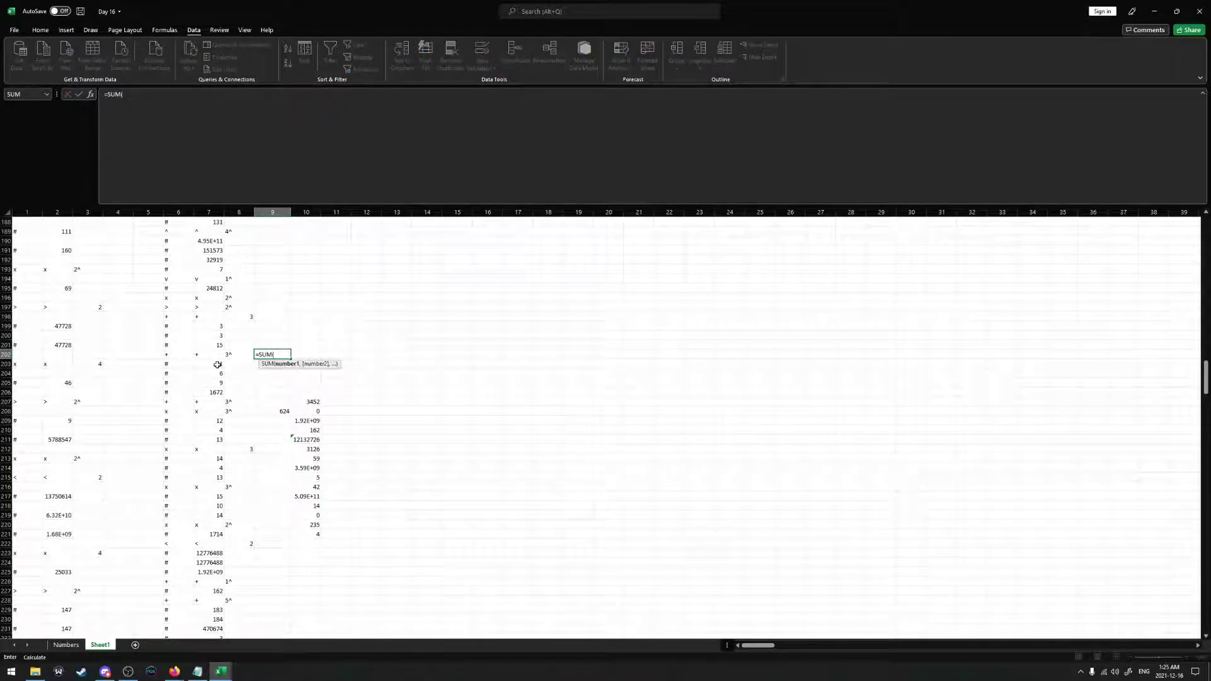
pyautogui.moveTo(217, 365); pyautogui.dragTo(217, 383)
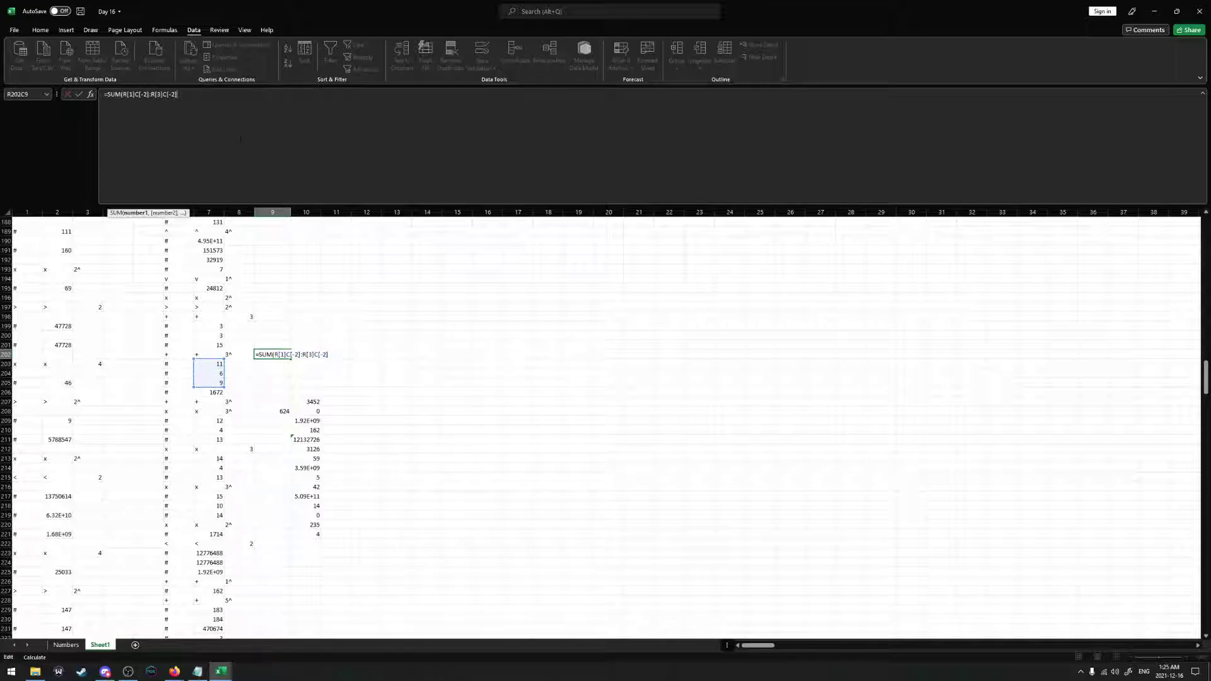
pyautogui.press('Return')
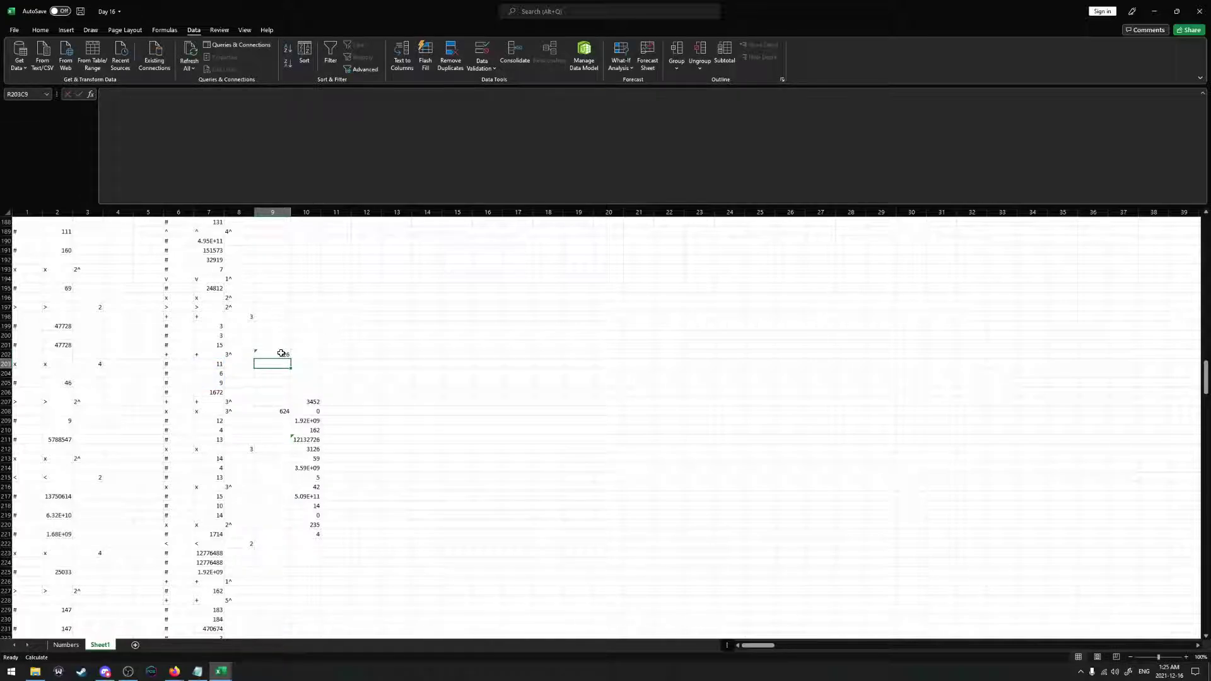
pyautogui.click(281, 354)
pyautogui.hotkey('ctrl', 'c')
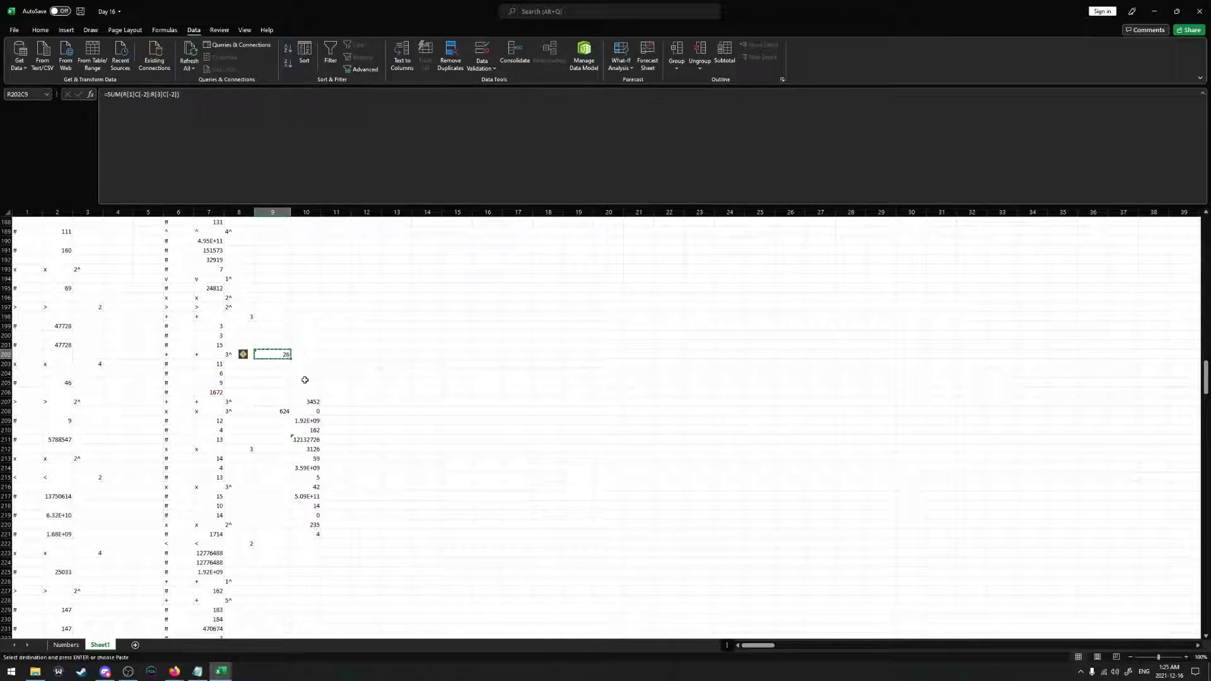
pyautogui.rightClick(305, 381)
pyautogui.click(340, 428)
# Paste 1672 as a value into row 206 of column 10 and move the results up to row 202
pyautogui.click(215, 393)
pyautogui.hotkey('ctrl', 'c')
pyautogui.click(307, 392)
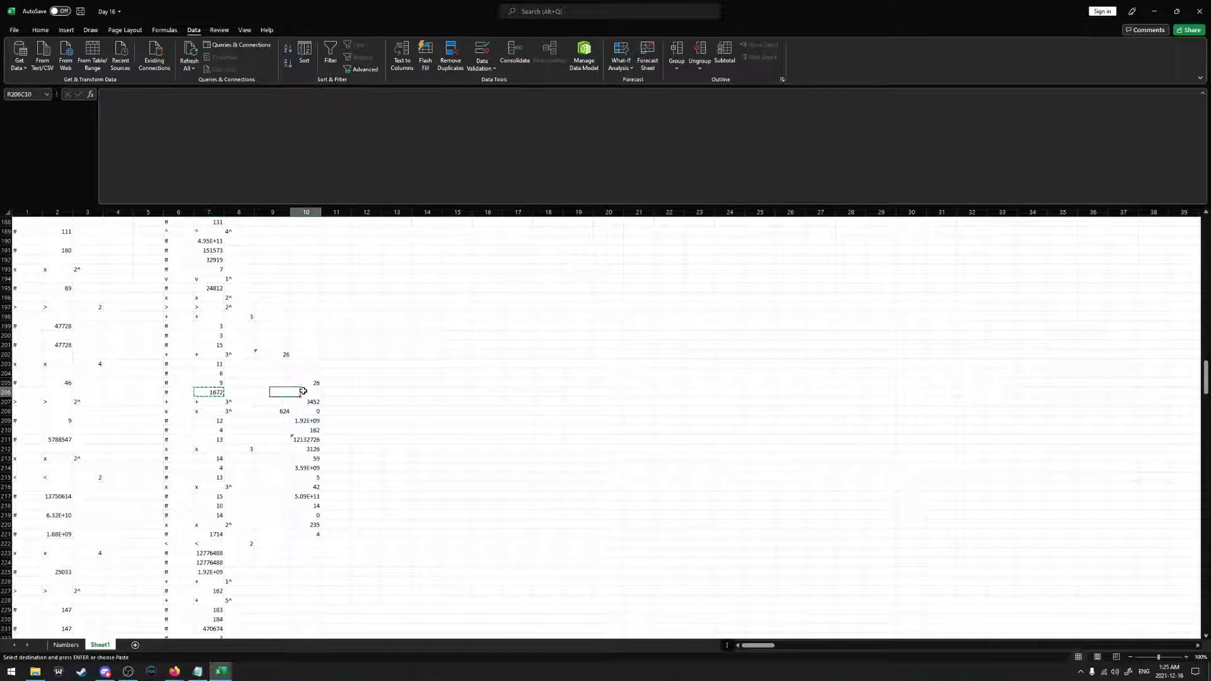
pyautogui.rightClick(306, 391)
pyautogui.click(341, 439)
pyautogui.press('Up')
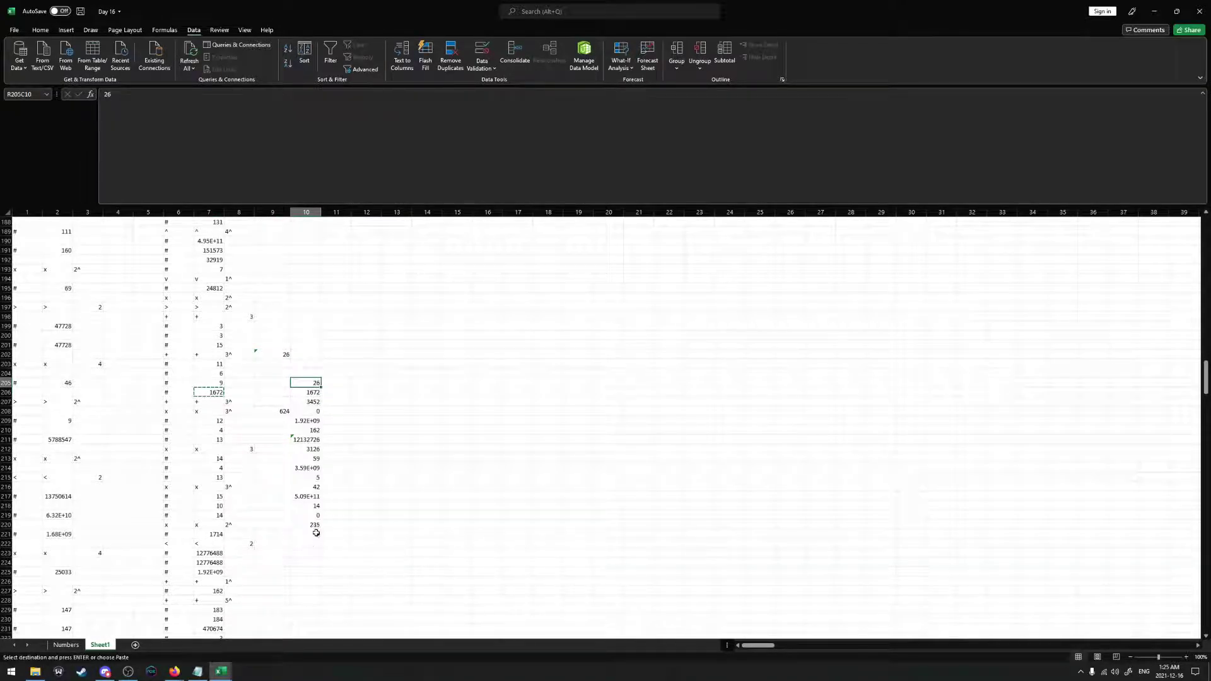
pyautogui.keyDown('shift'); pyautogui.click(316, 534); pyautogui.keyUp('shift')
pyautogui.moveTo(319, 416); pyautogui.dragTo(316, 391)
# Enter a SUM of 3, 3 and 15 in column 10, giving 21
pyautogui.scroll(2, 303, 378)
pyautogui.click(304, 374)
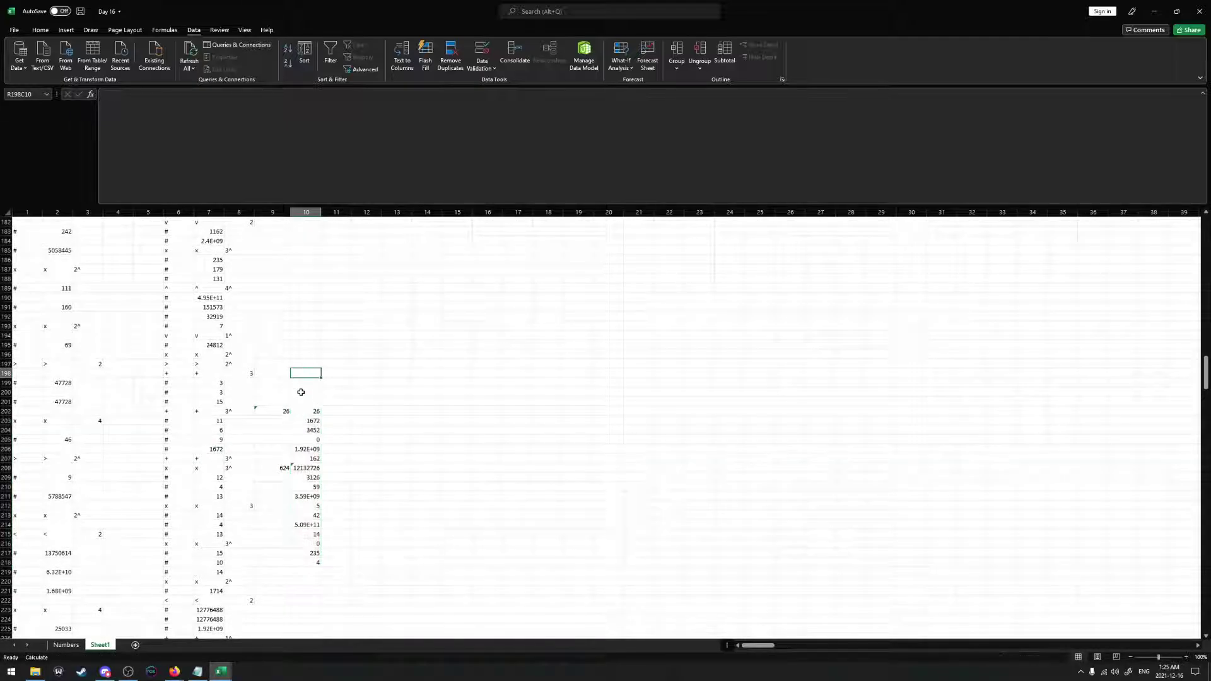
pyautogui.press('Down')
pyautogui.press('Down')
pyautogui.write('=SUM(')
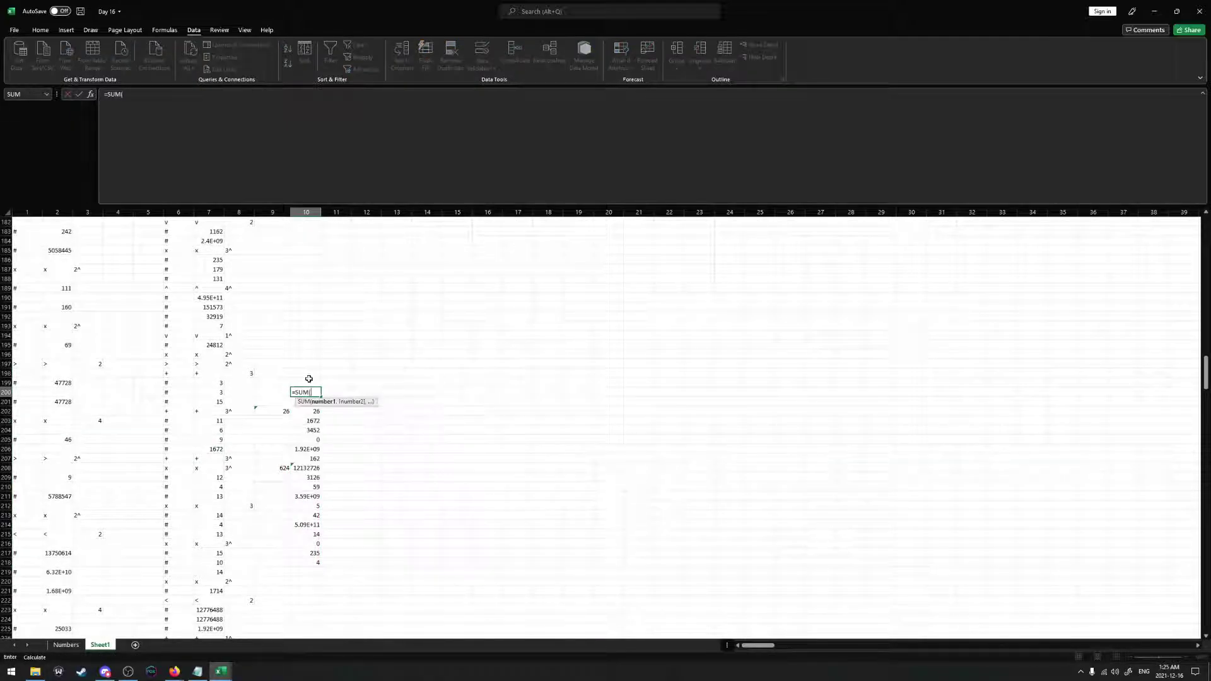
pyautogui.moveTo(212, 383); pyautogui.dragTo(217, 402)
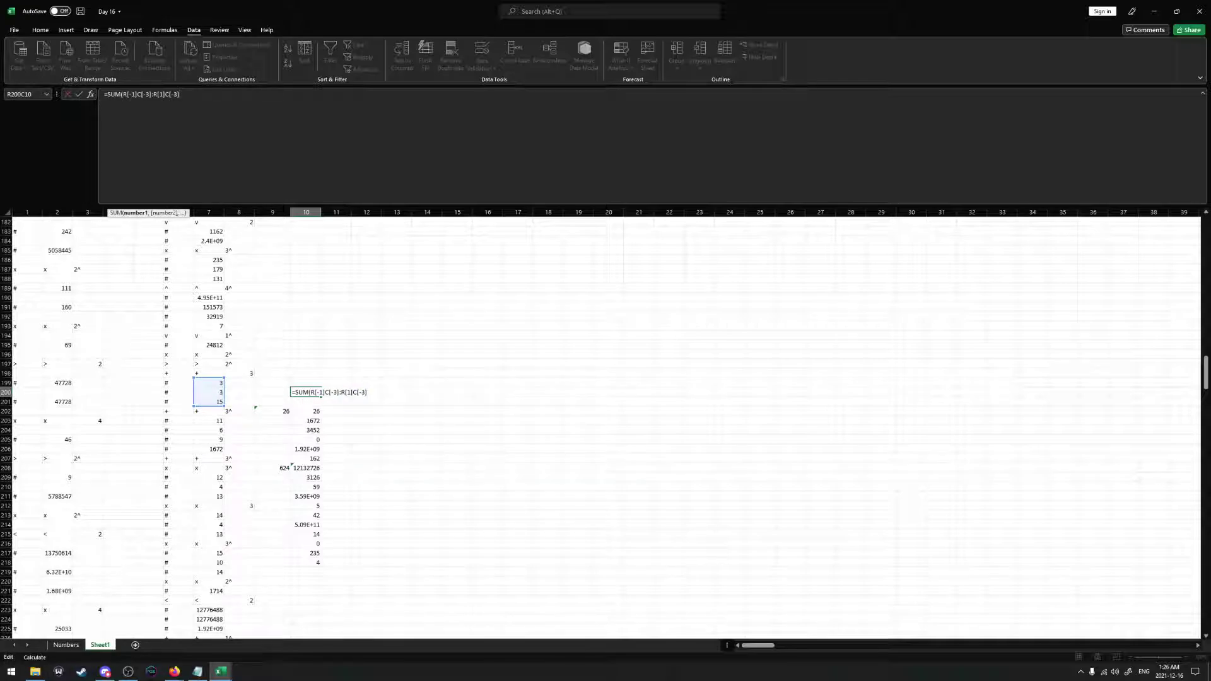
pyautogui.press('Return')
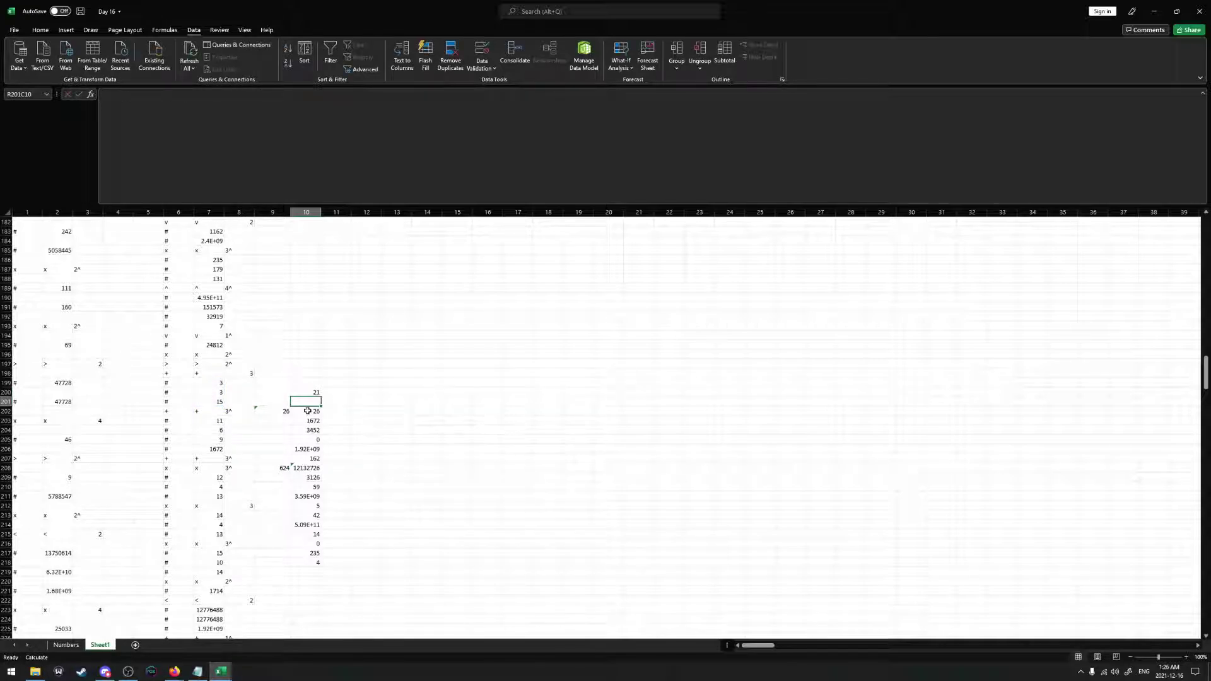
# Check the row 208 sum formula and convert its result 12132726 to a plain value
pyautogui.press('Down')
pyautogui.press('Down')
pyautogui.press('Down')
pyautogui.press('Down')
pyautogui.press('Down')
pyautogui.press('Down')
pyautogui.press('Down')
pyautogui.hotkey('ctrl', 'c')
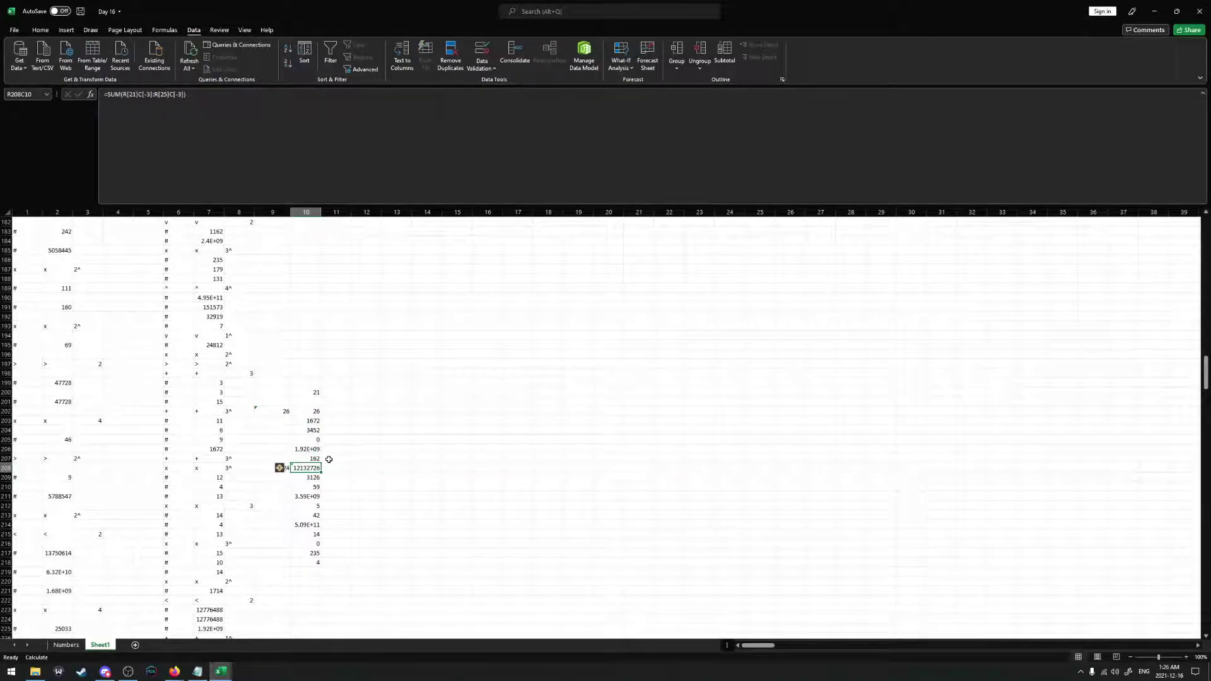
pyautogui.press('F2')
pyautogui.scroll(-6, 291, 425)
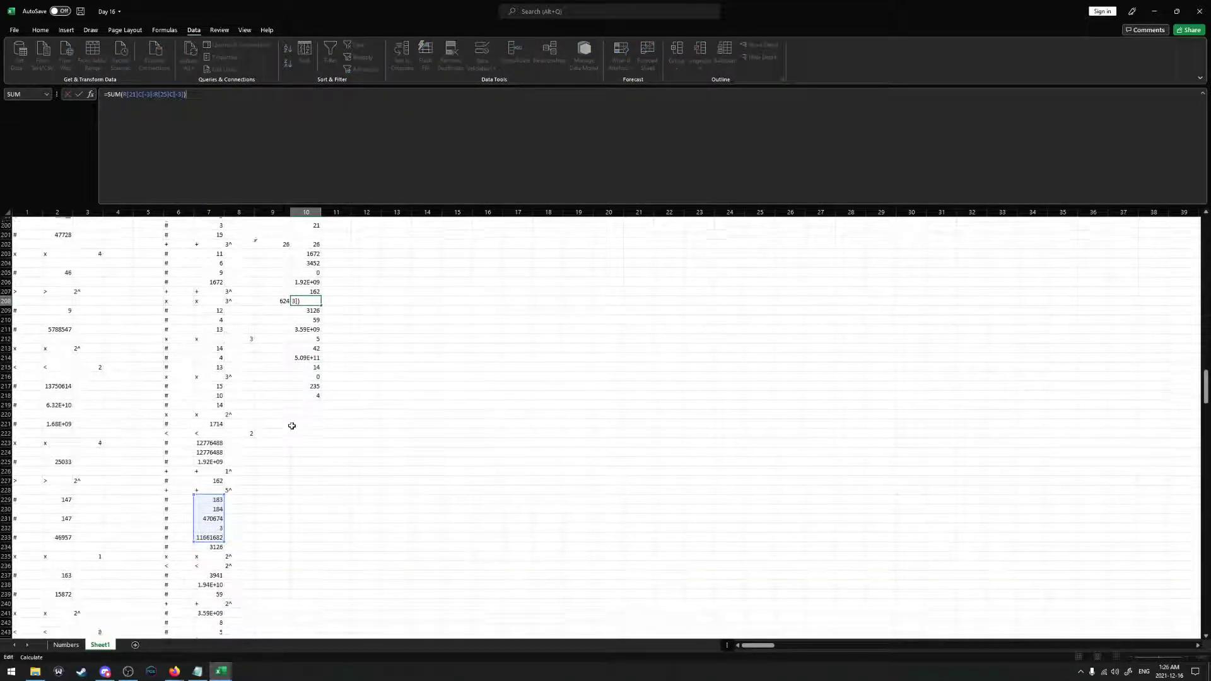
pyautogui.scroll(1, 289, 426)
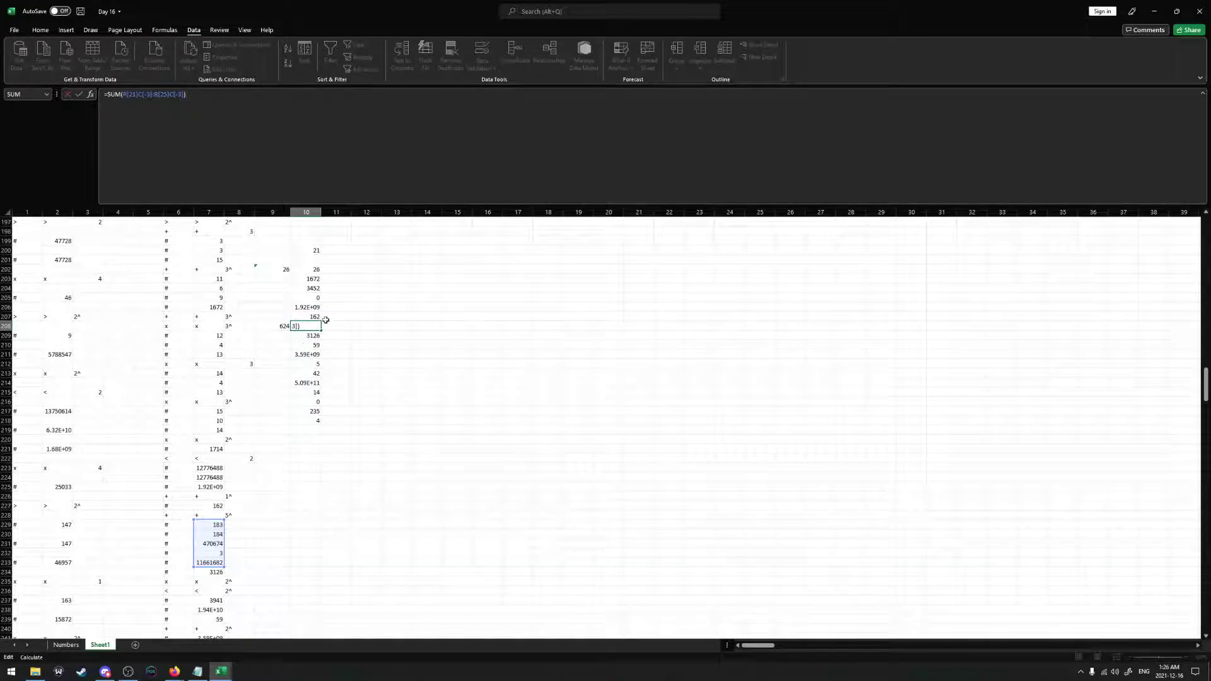
pyautogui.press('Return')
pyautogui.click(305, 326)
pyautogui.hotkey('ctrl', 'c')
pyautogui.rightClick(297, 326)
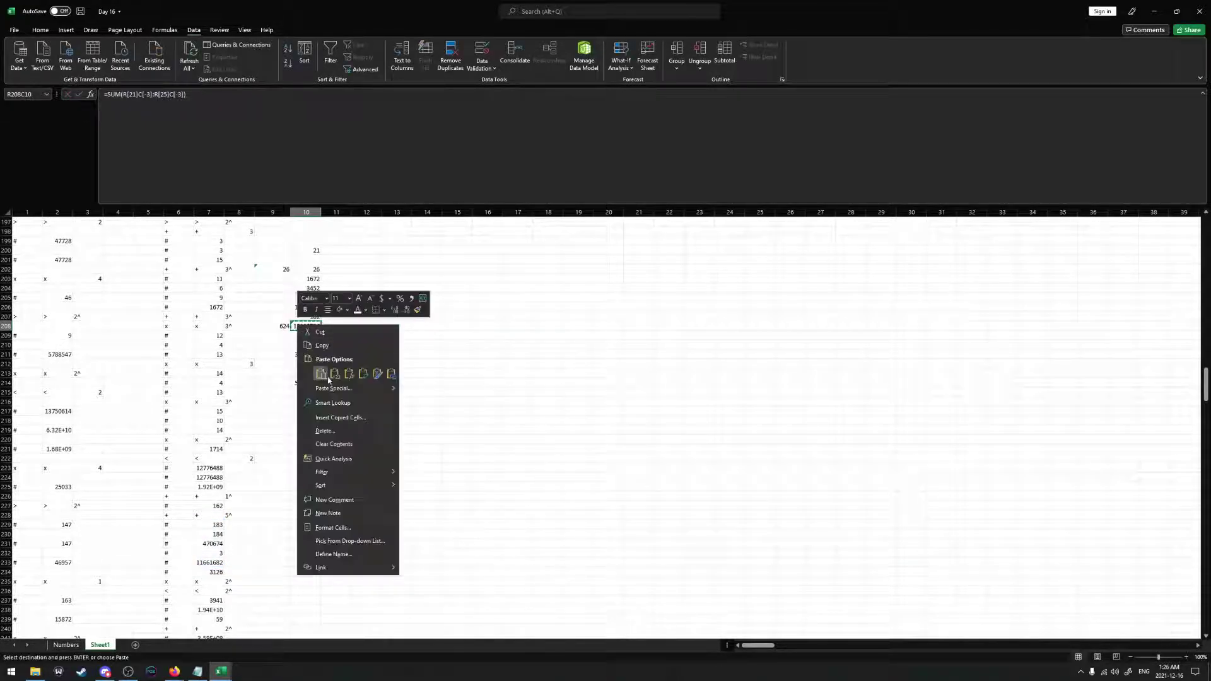
pyautogui.click(313, 339)
pyautogui.press('Down')
pyautogui.press('Down')
pyautogui.press('Down')
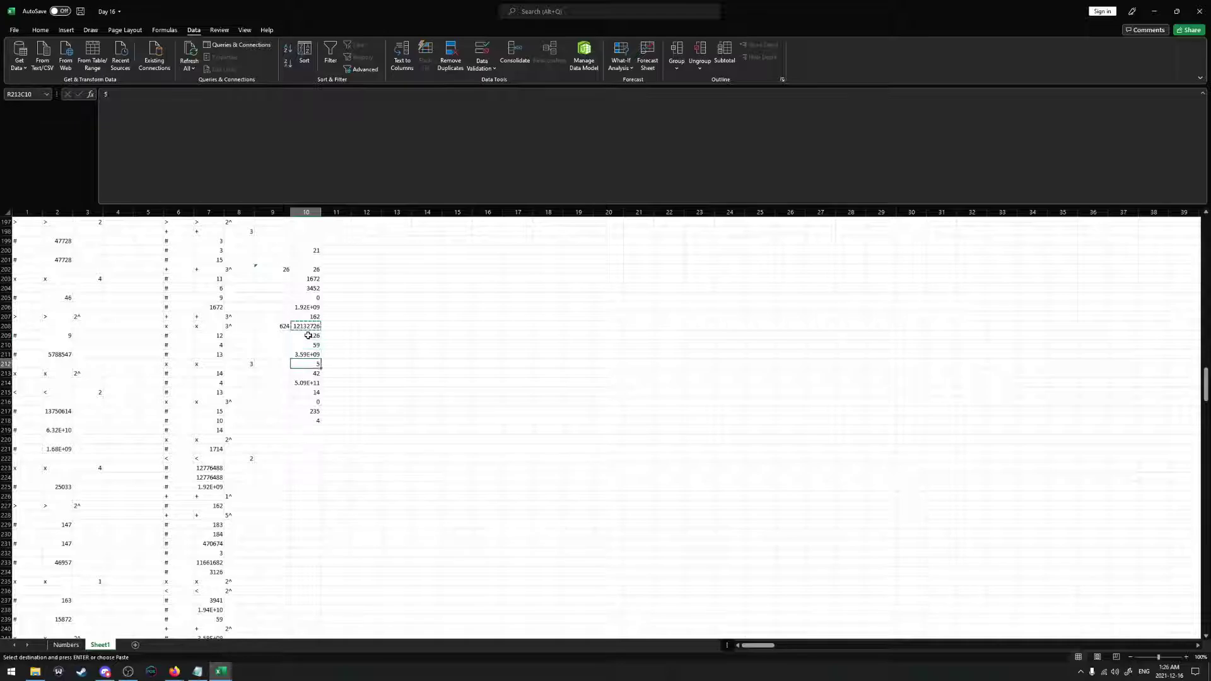
pyautogui.hotkey('ctrl', 'c')
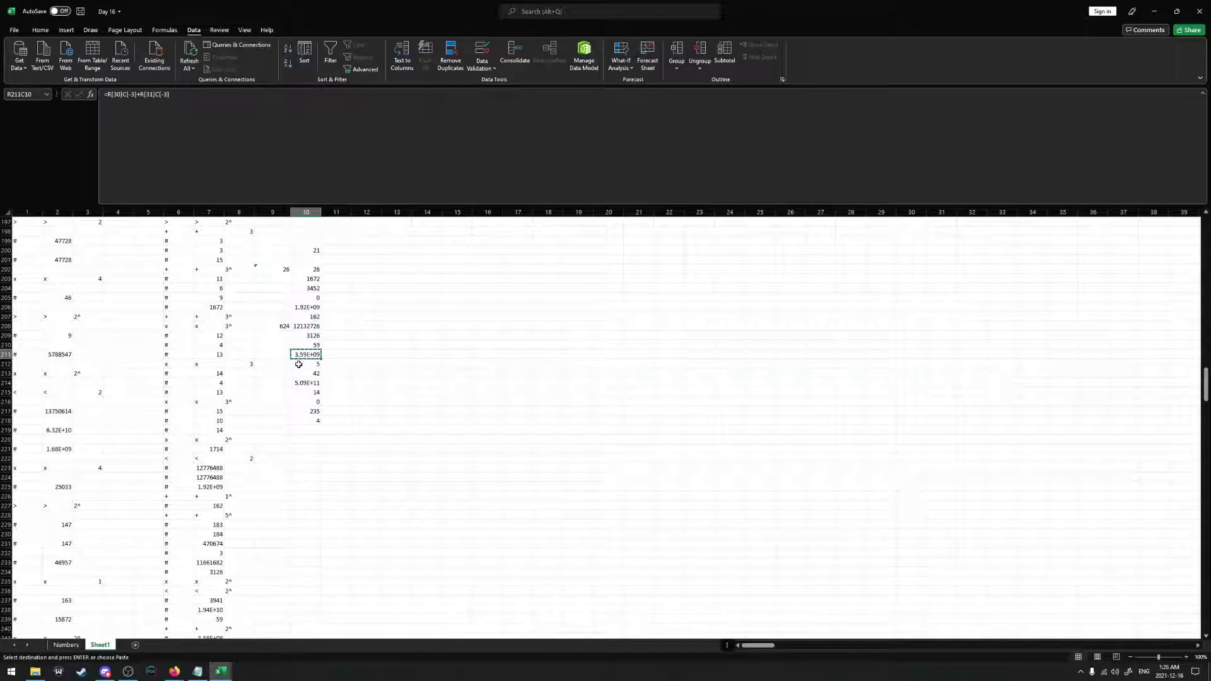
pyautogui.press('F2')
pyautogui.scroll(-4, 261, 392)
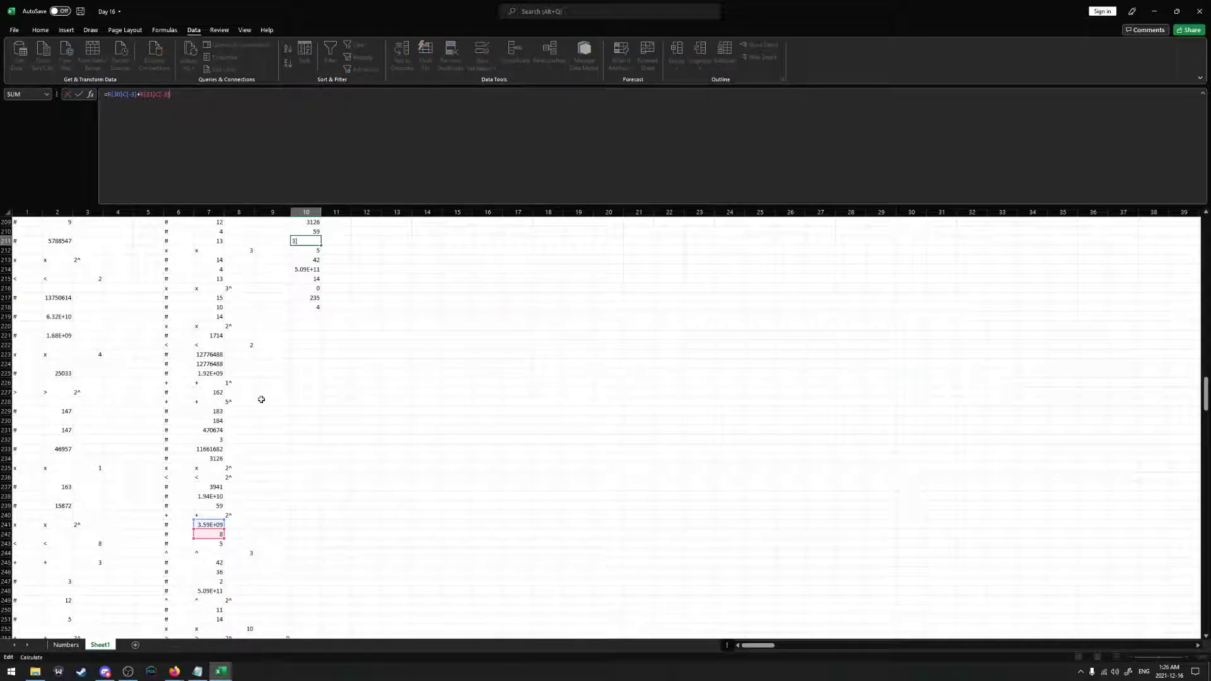
pyautogui.scroll(2, 261, 399)
pyautogui.press('Return')
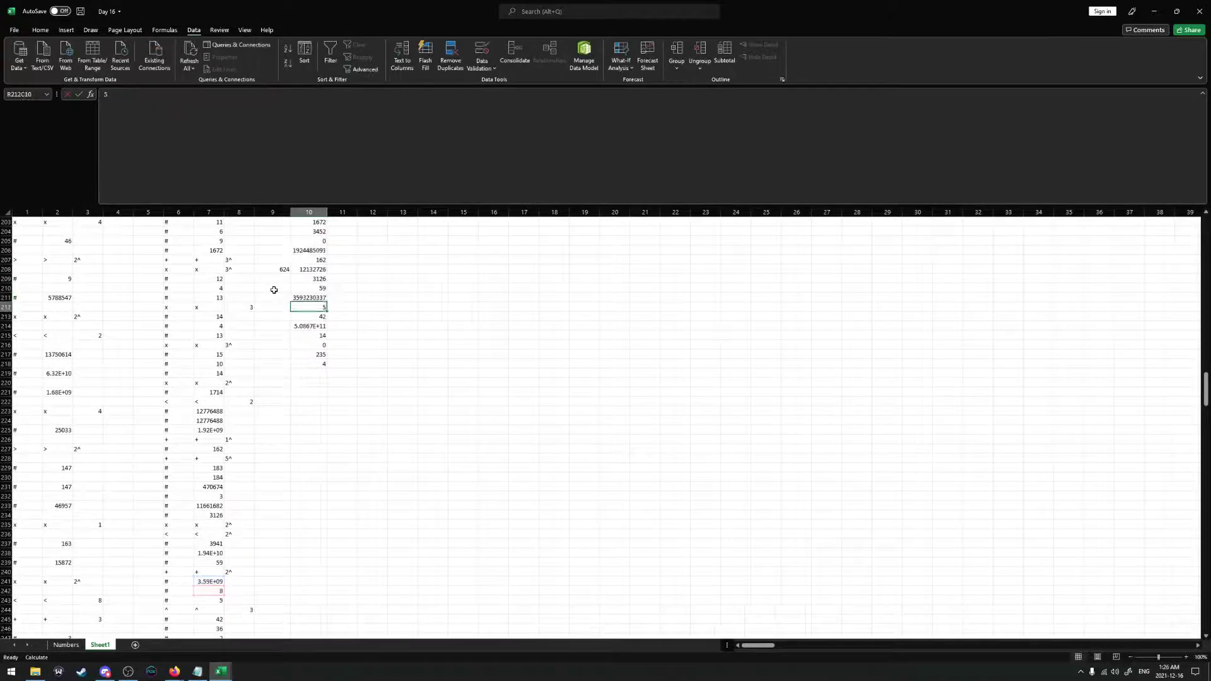
pyautogui.press('Up')
pyautogui.hotkey('ctrl', 'c')
pyautogui.rightClick(317, 298)
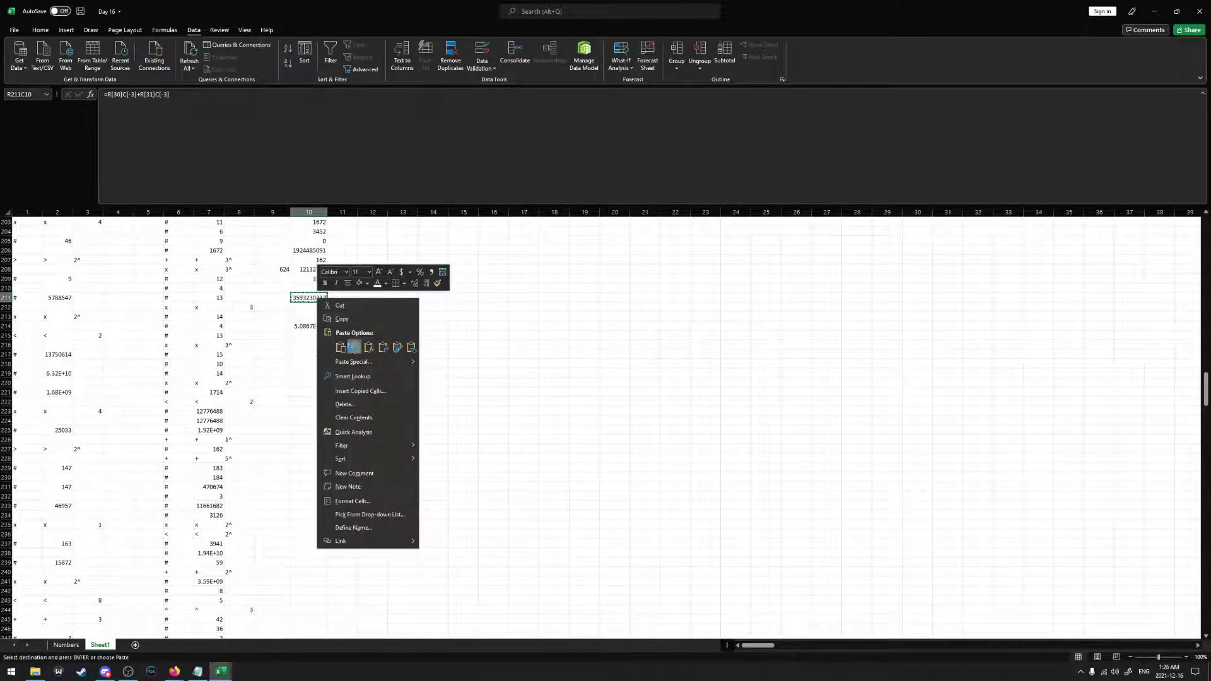
pyautogui.click(316, 309)
# Verify the row 200 formula's range and convert the sum 21 to a plain value
pyautogui.press('Down')
pyautogui.press('Down')
pyautogui.press('Down')
pyautogui.press('Right')
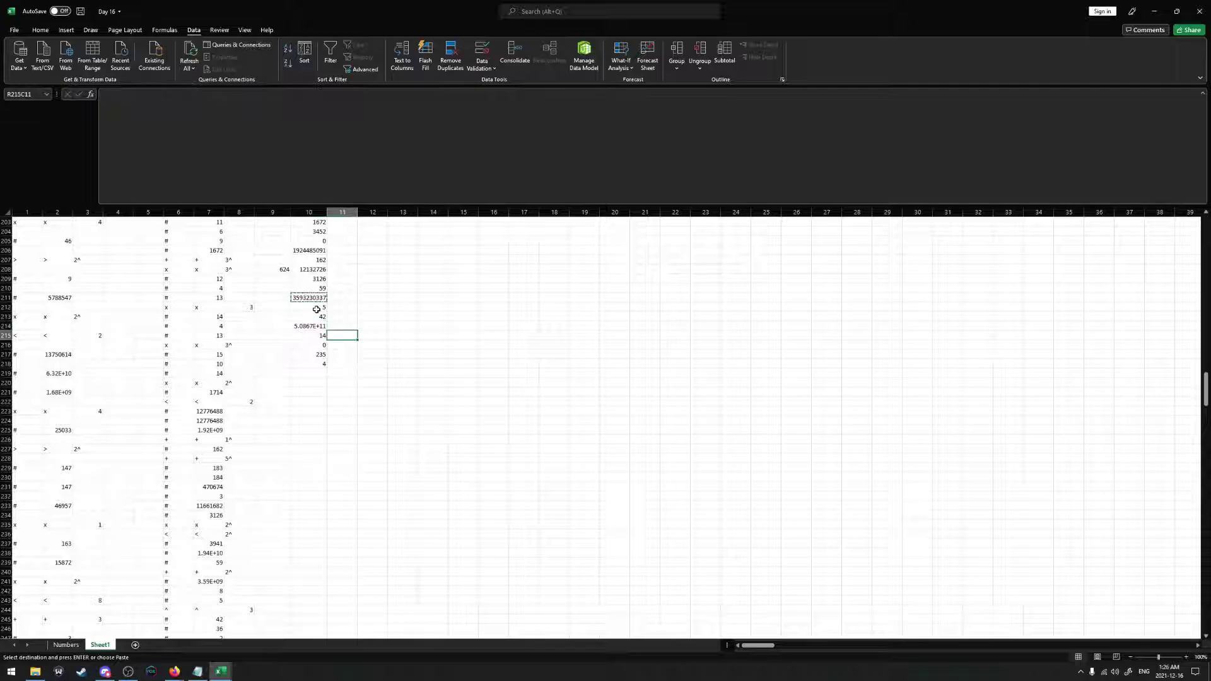
pyautogui.press('Left')
pyautogui.press('Down')
pyautogui.press('Down')
pyautogui.press('Down')
pyautogui.scroll(3, 403, 322)
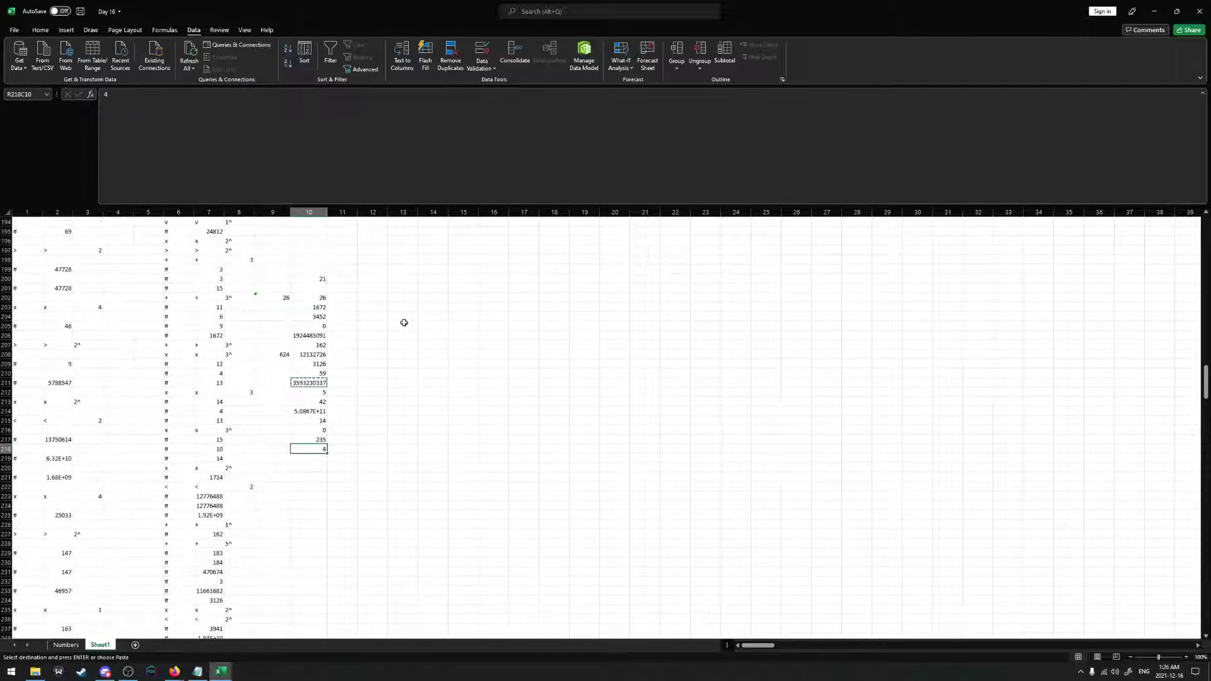
pyautogui.click(311, 279)
pyautogui.scroll(1, 318, 278)
pyautogui.press('F2')
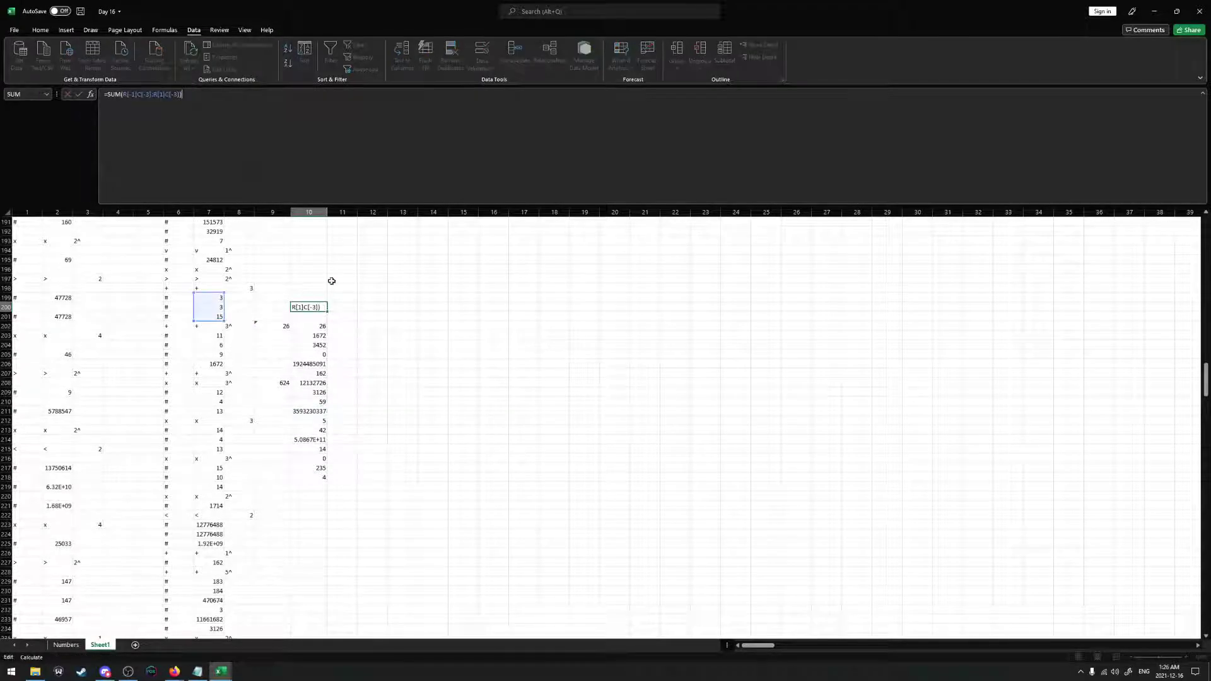
pyautogui.press('Return')
pyautogui.press('Up')
pyautogui.hotkey('ctrl', 'c')
pyautogui.rightClick(318, 307)
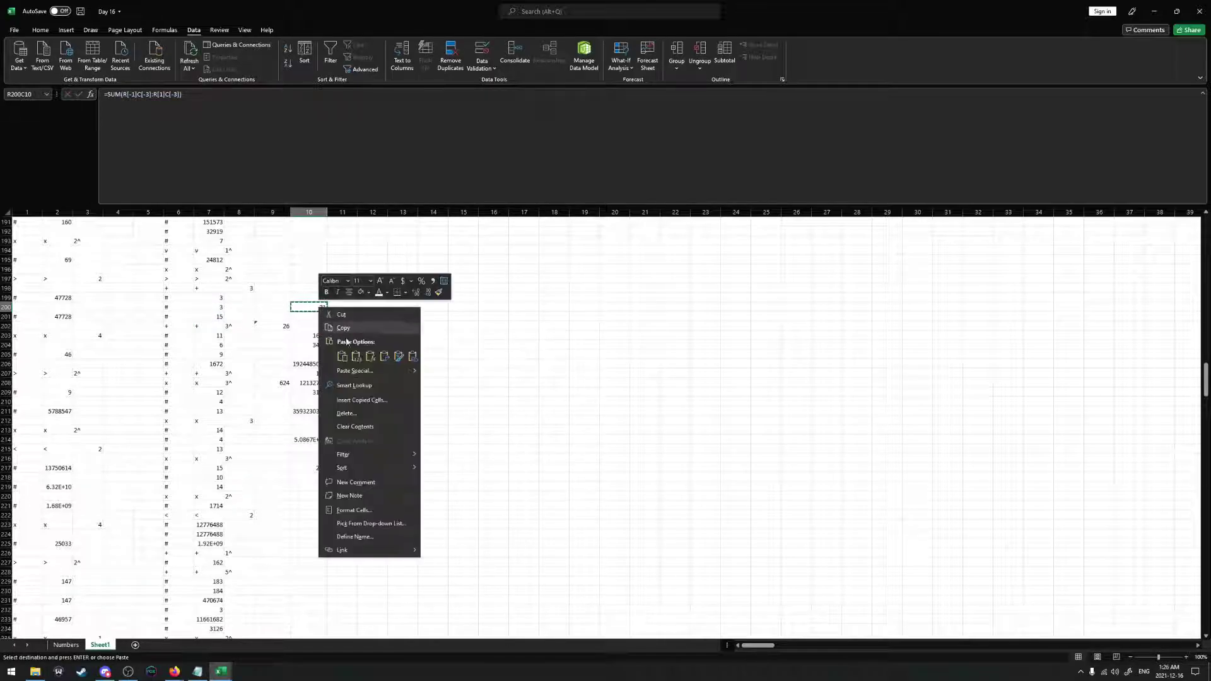
pyautogui.click(356, 356)
# Move the column 10 results from 21 down to 4 upward and clear the 21 at the top
pyautogui.keyDown('shift'); pyautogui.click(318, 474); pyautogui.keyUp('shift')
pyautogui.scroll(3, 317, 474)
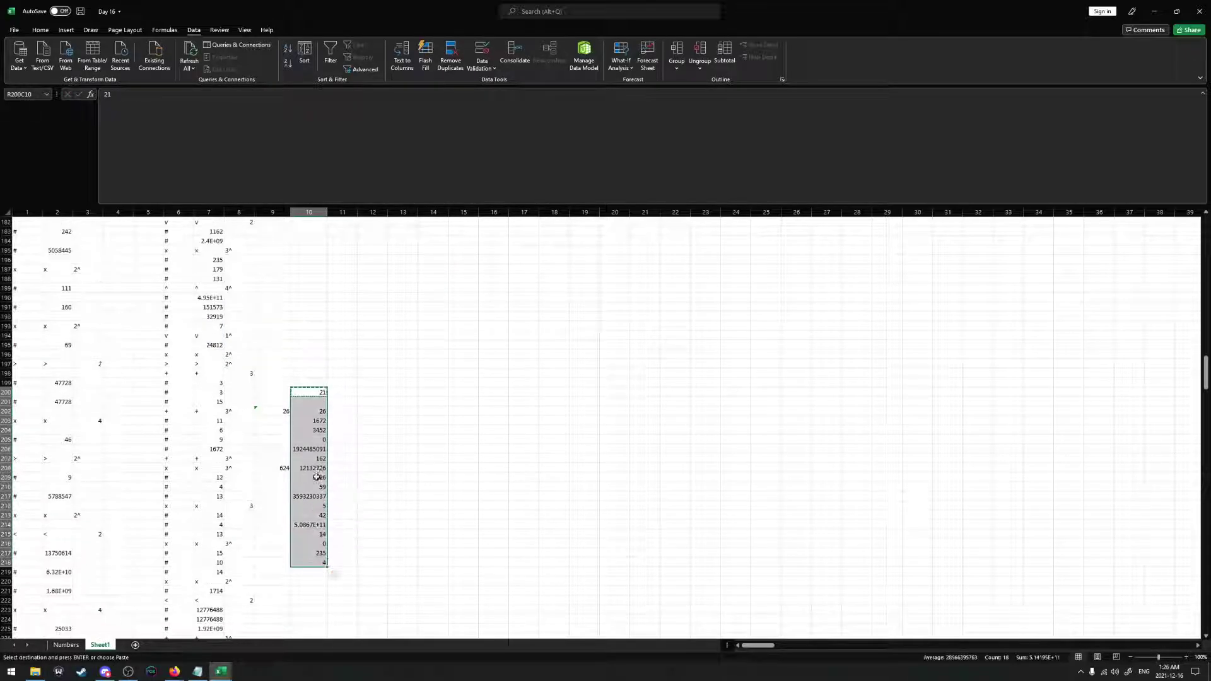
pyautogui.moveTo(327, 402); pyautogui.dragTo(326, 373)
pyautogui.click(305, 365)
pyautogui.click(312, 374)
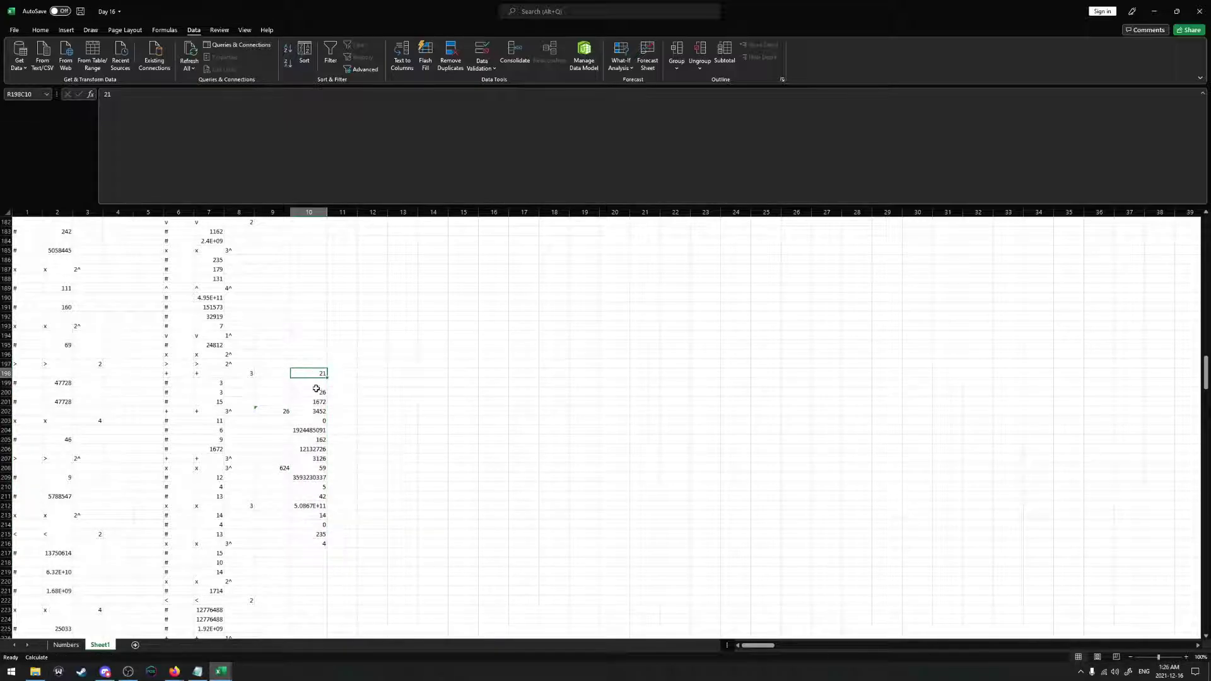
pyautogui.keyDown('shift'); pyautogui.click(317, 393); pyautogui.keyUp('shift')
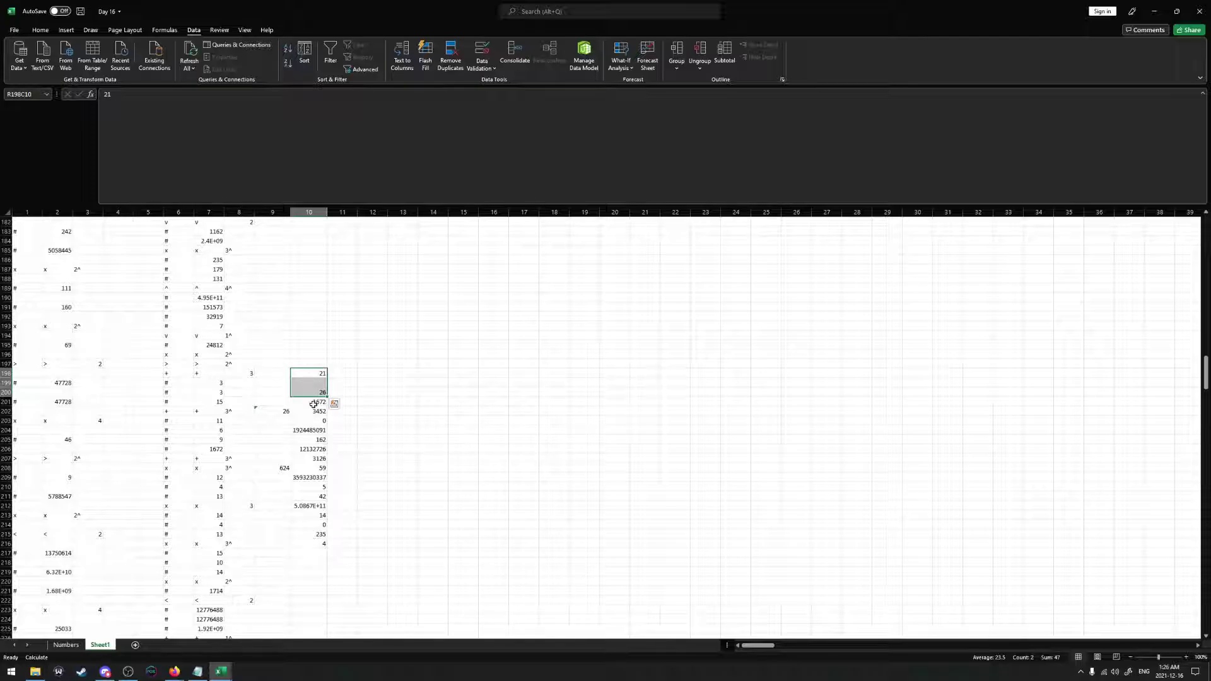
pyautogui.keyDown('shift'); pyautogui.click(316, 403); pyautogui.keyUp('shift')
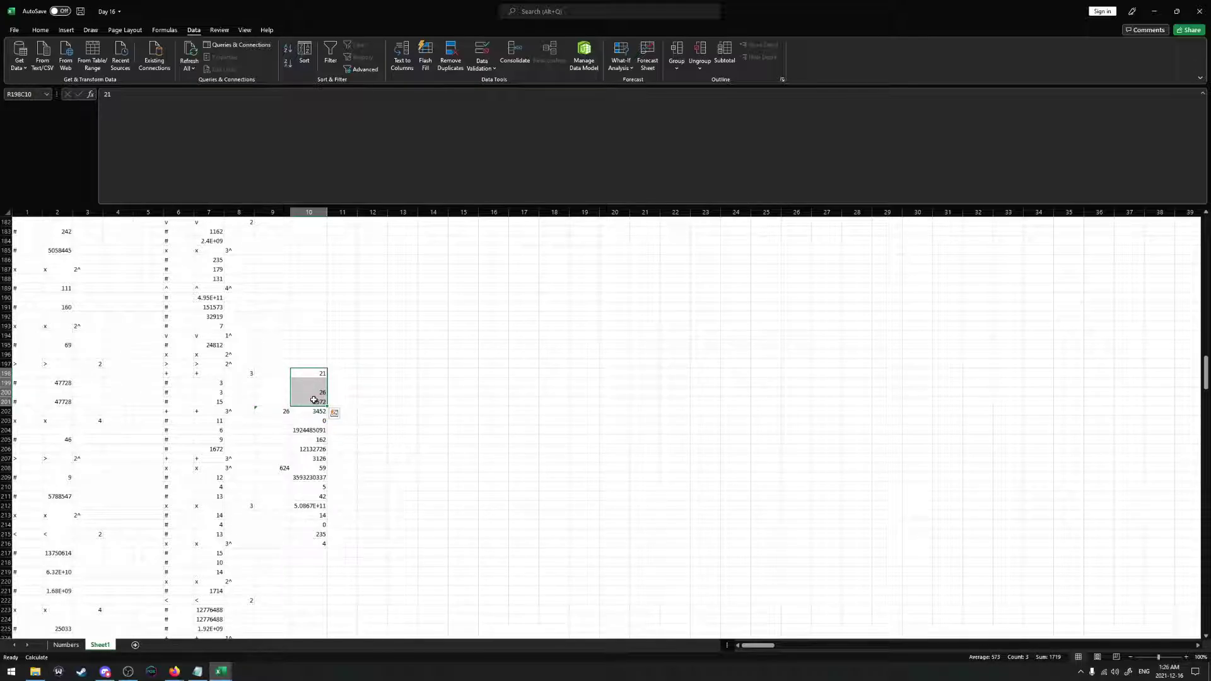
pyautogui.press('BackSpace')
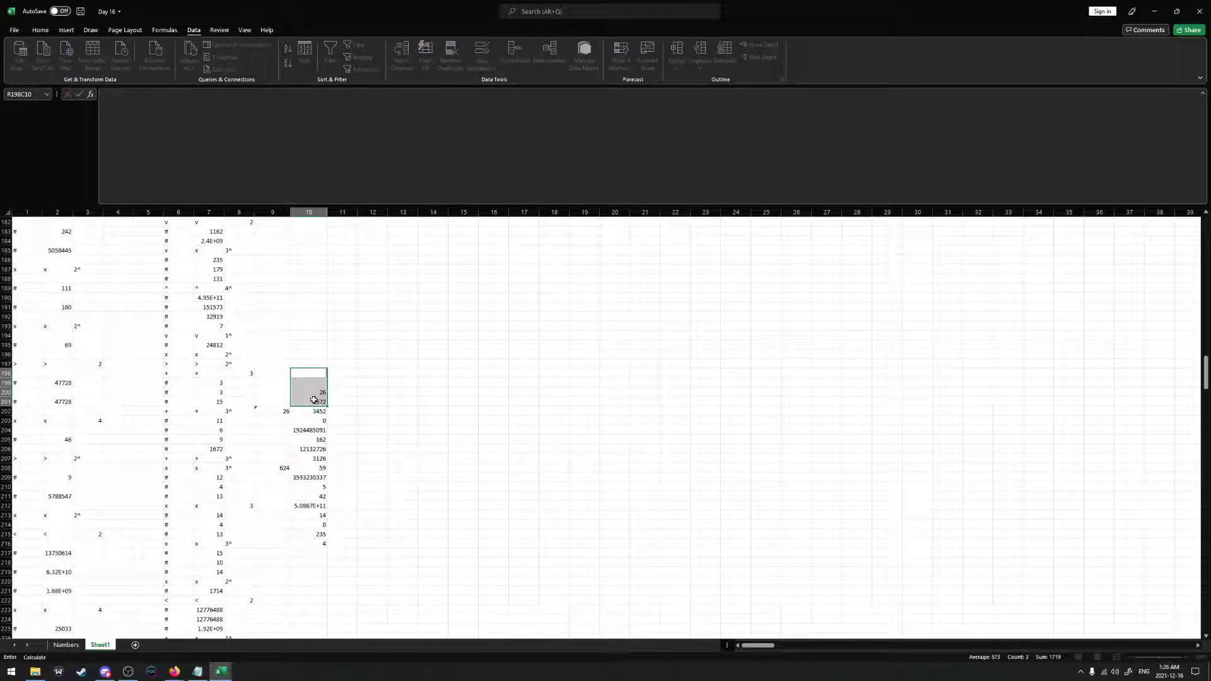
# Clear the 26 and leftover value, then move the remaining column 10 results up to row 196
pyautogui.click(309, 403)
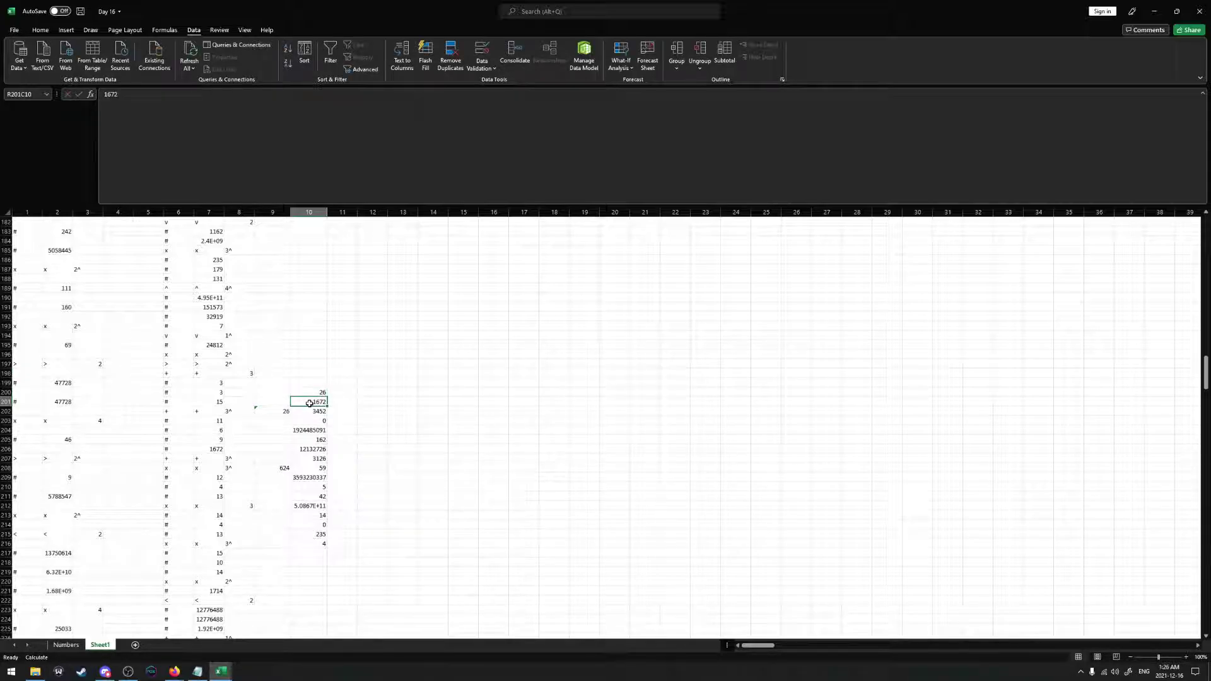
pyautogui.click(314, 394)
pyautogui.press('BackSpace')
pyautogui.press('Return')
pyautogui.click(314, 395)
pyautogui.moveTo(317, 400); pyautogui.dragTo(322, 544)
pyautogui.moveTo(328, 441); pyautogui.dragTo(320, 401)
# Copy 24812 from column 7 into row 195 of column 10 and shift the results up one row
pyautogui.scroll(3, 320, 401)
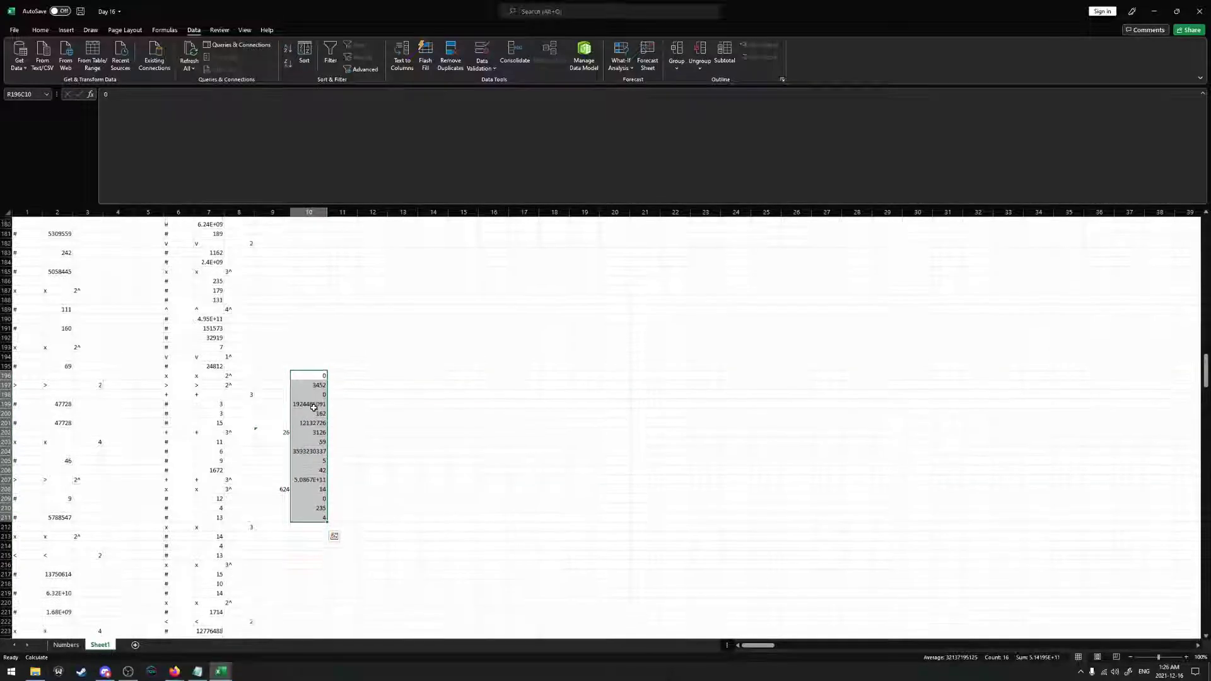
pyautogui.click(306, 366)
pyautogui.click(212, 373)
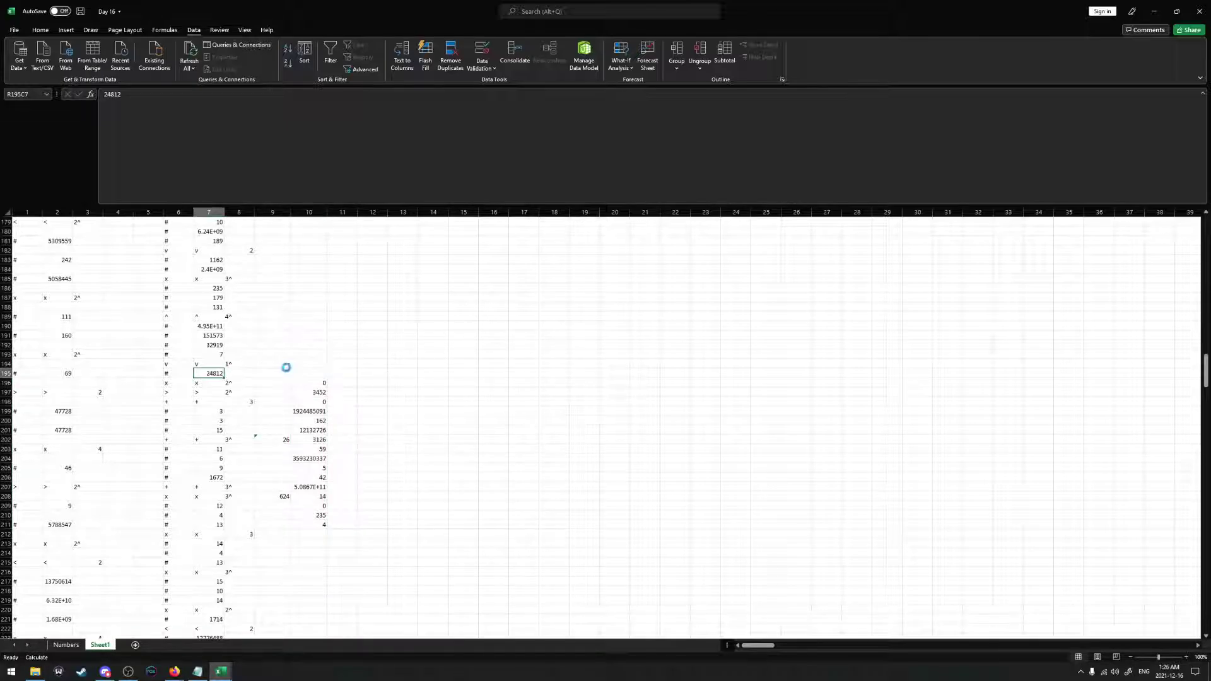
pyautogui.hotkey('ctrl', 'c')
pyautogui.click(309, 373)
pyautogui.hotkey('ctrl', 'v')
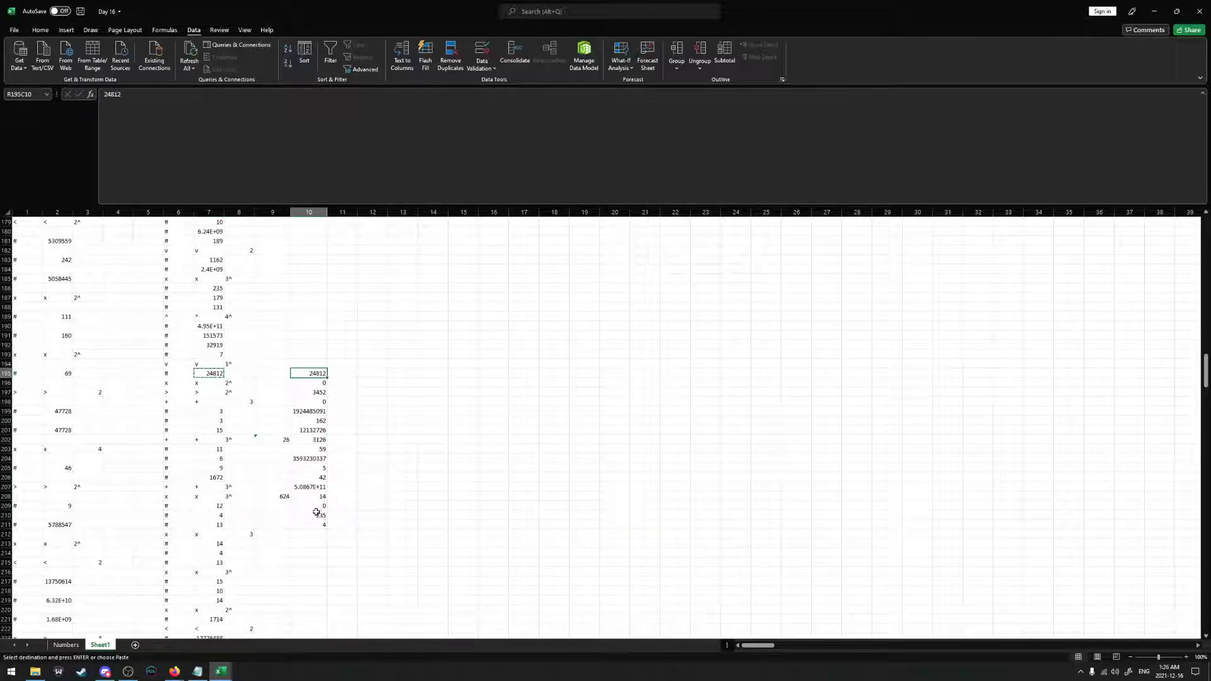
pyautogui.keyDown('shift'); pyautogui.click(318, 524); pyautogui.keyUp('shift')
pyautogui.scroll(2, 325, 441)
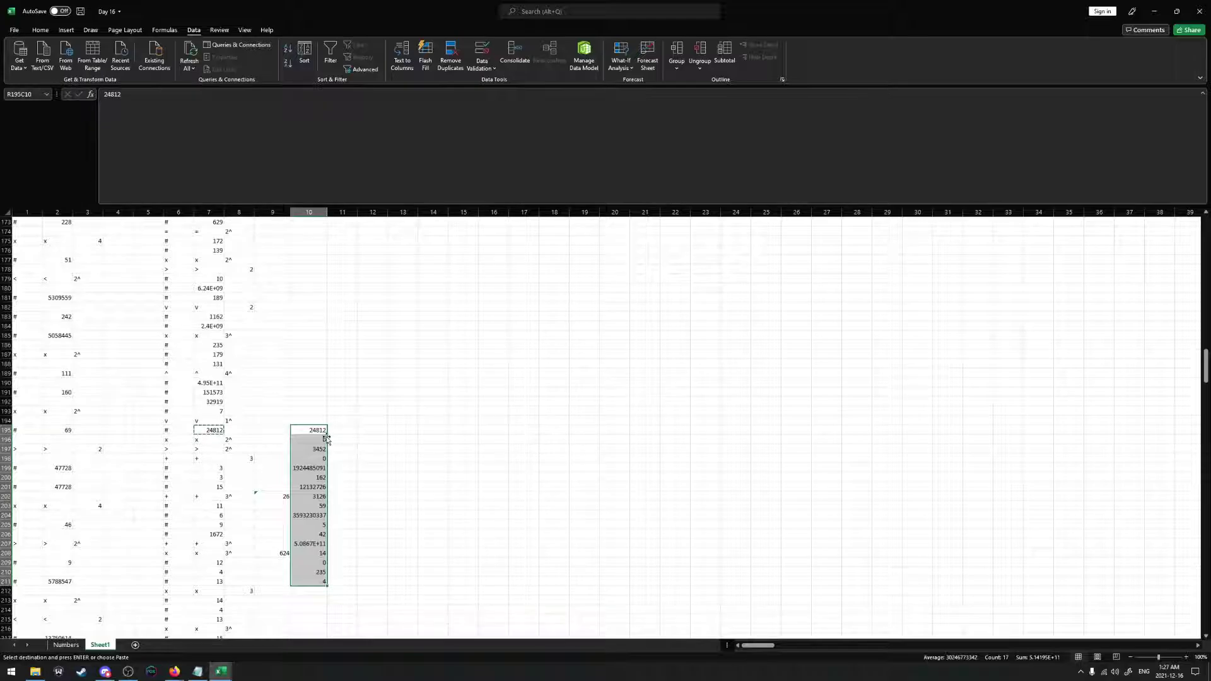
pyautogui.moveTo(326, 439); pyautogui.dragTo(328, 430)
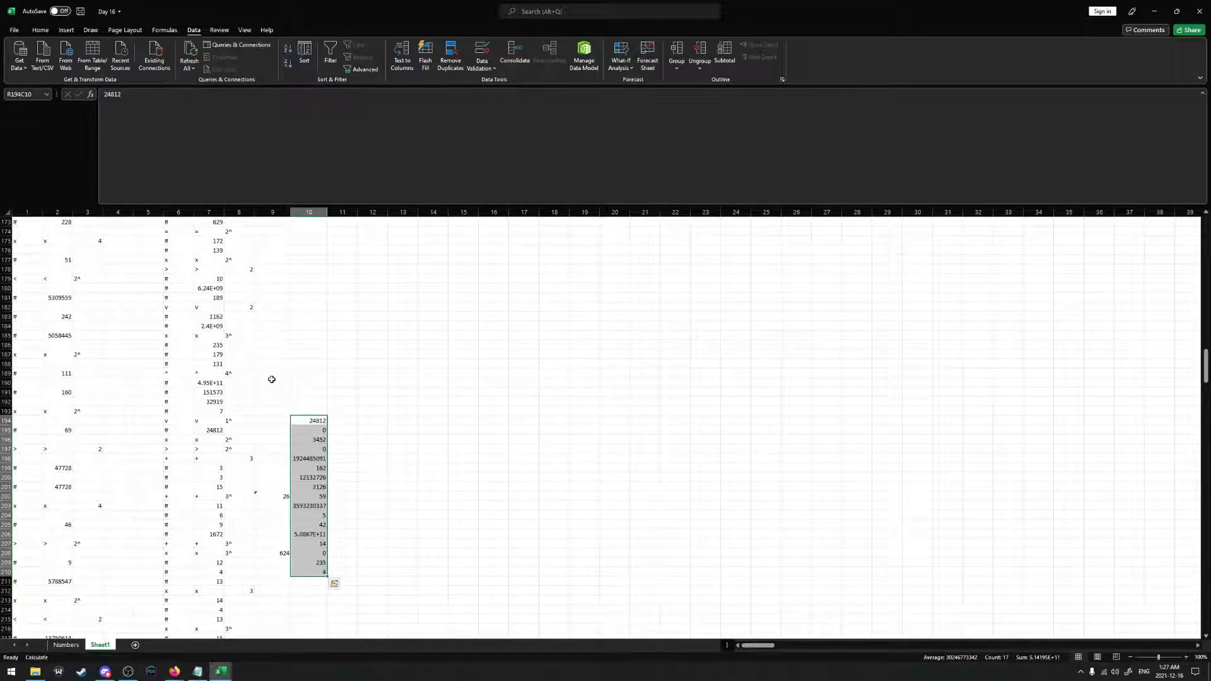
# Paste 4.9479E+11 as a value into row 193 of column 10 and move the block up four rows
pyautogui.click(221, 383)
pyautogui.hotkey('ctrl', 'c')
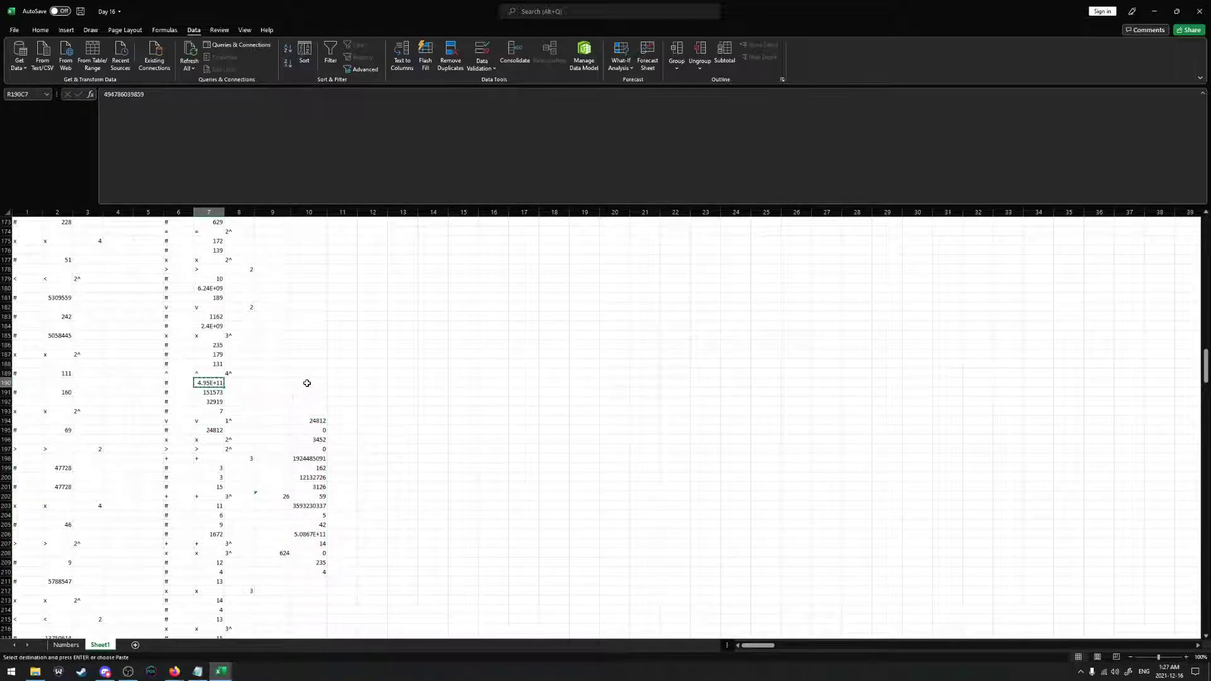
pyautogui.rightClick(308, 411)
pyautogui.click(333, 208)
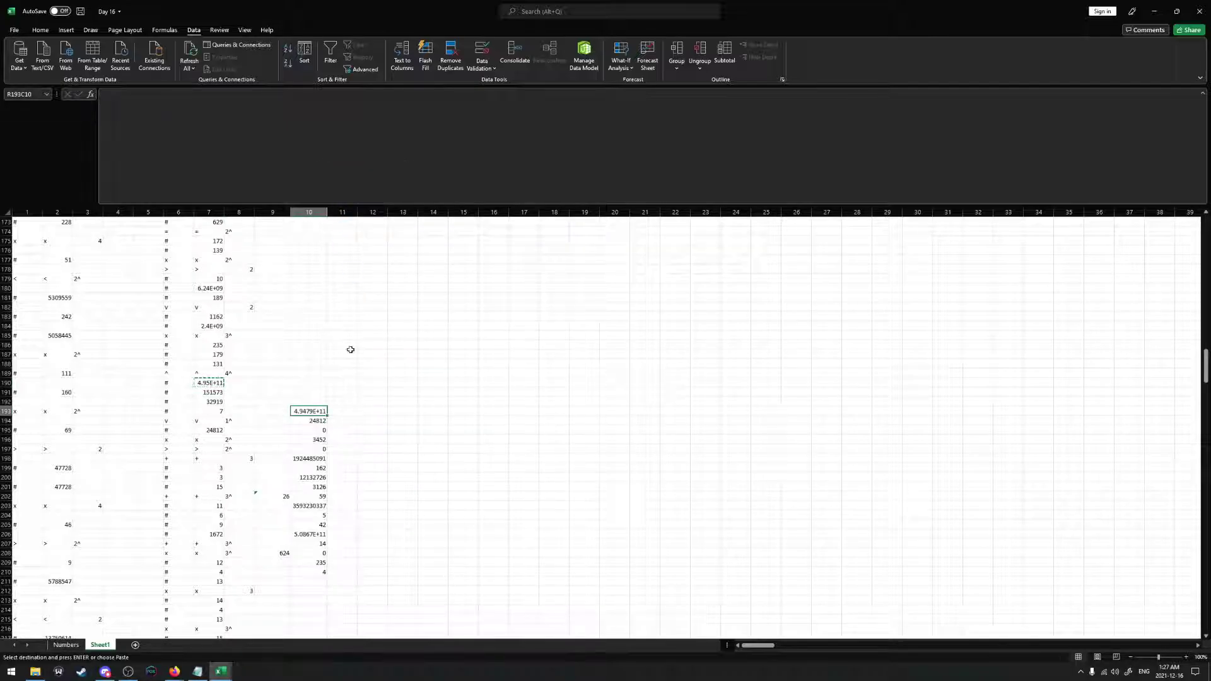
pyautogui.keyDown('shift'); pyautogui.click(310, 571); pyautogui.keyUp('shift')
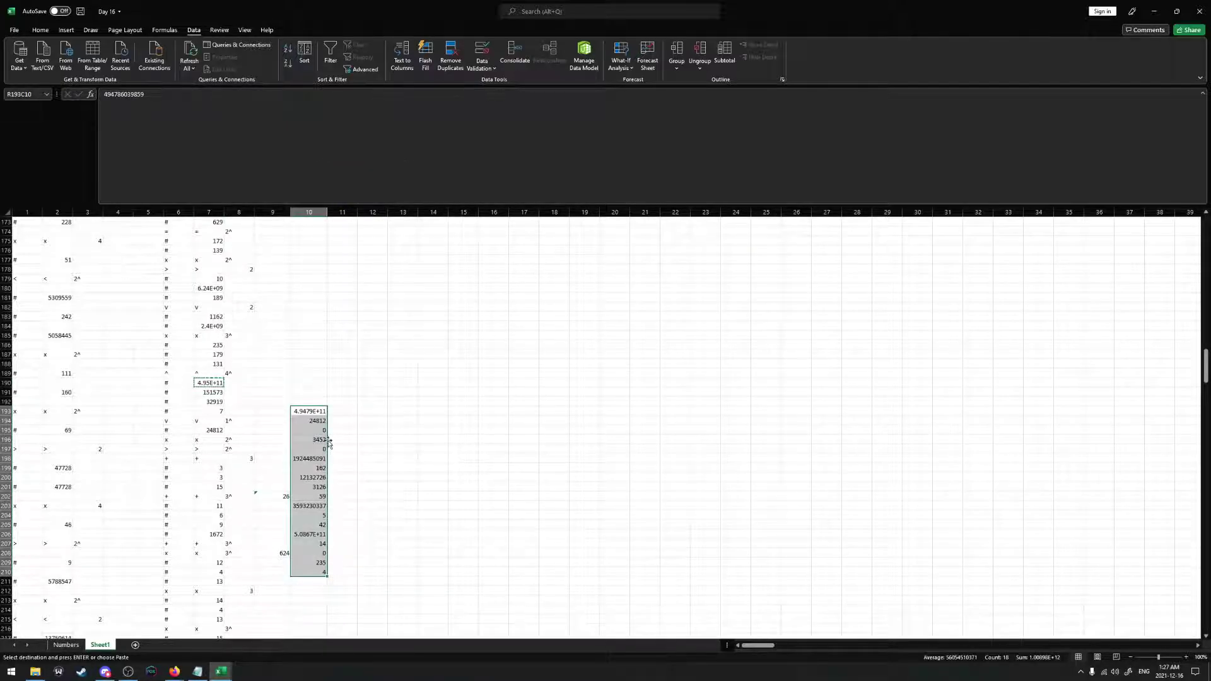
pyautogui.moveTo(327, 441); pyautogui.dragTo(321, 401)
pyautogui.scroll(3, 284, 422)
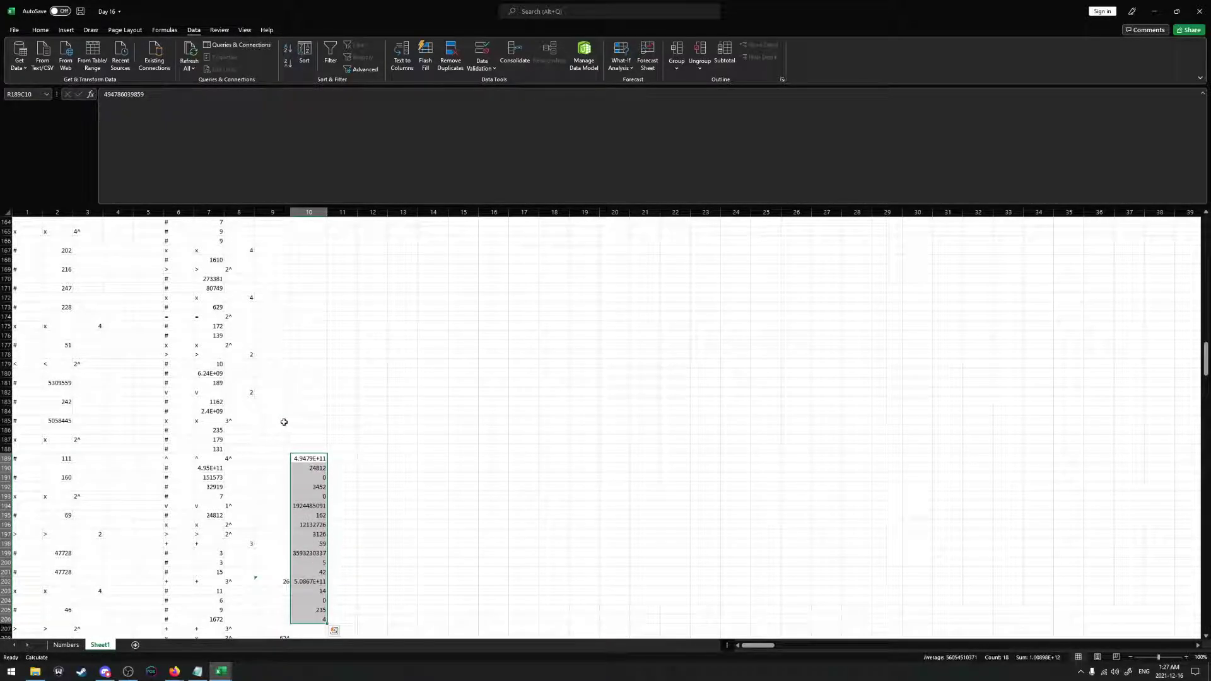
# Enter =PRODUCT of 235, 179 and 131 in R185C9, giving 5510515
pyautogui.click(283, 422)
pyautogui.write('=PROD')
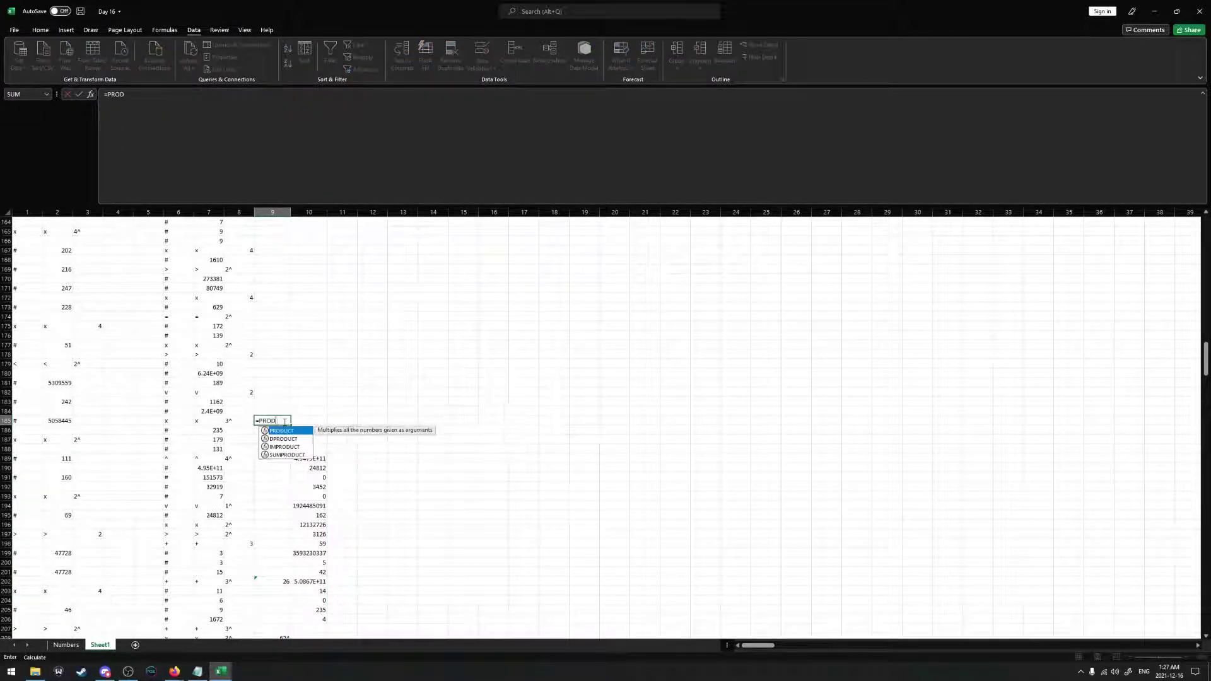
pyautogui.write('UCT(')
pyautogui.moveTo(218, 430); pyautogui.dragTo(221, 451)
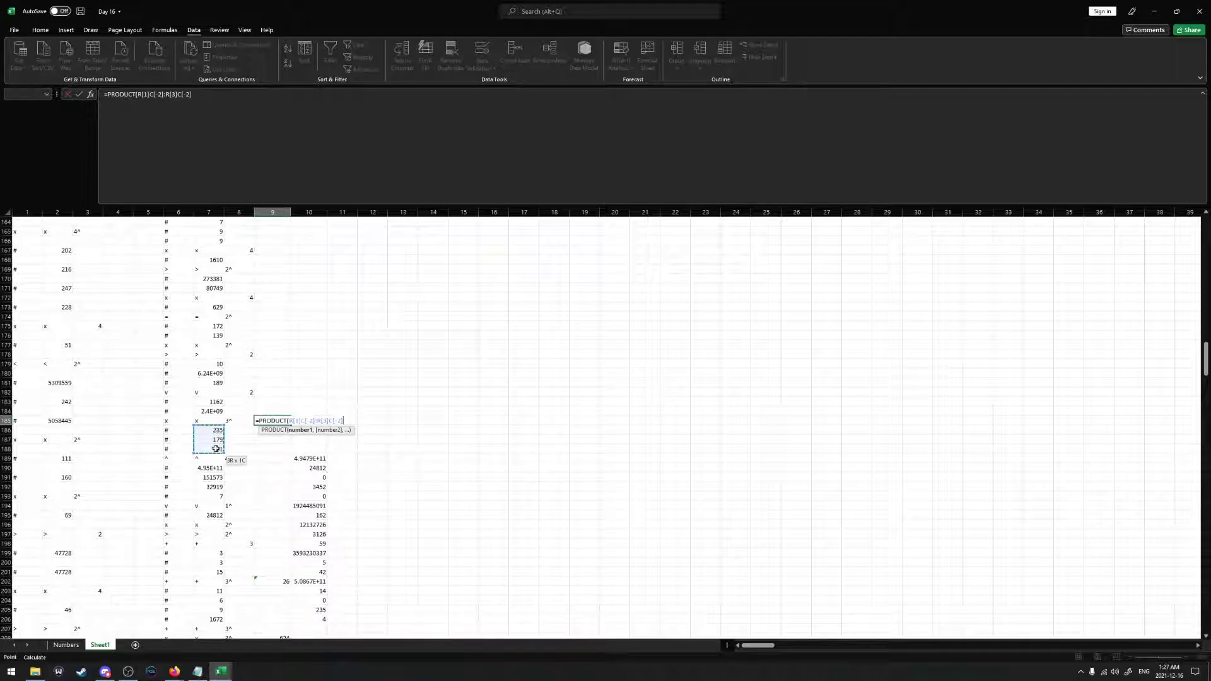
pyautogui.click(193, 94)
pyautogui.press('Return')
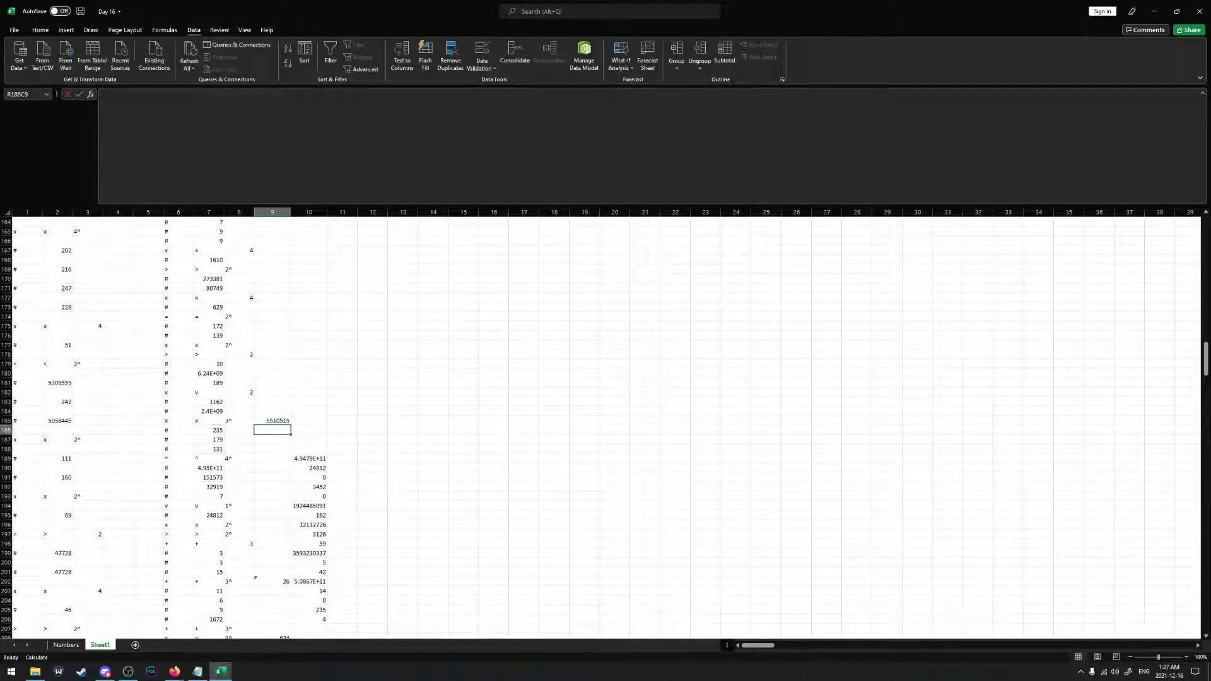
# Paste 5510515 as a value into row 188 of column 10 and move the results block up
pyautogui.click(276, 419)
pyautogui.hotkey('ctrl', 'c')
pyautogui.rightClick(313, 449)
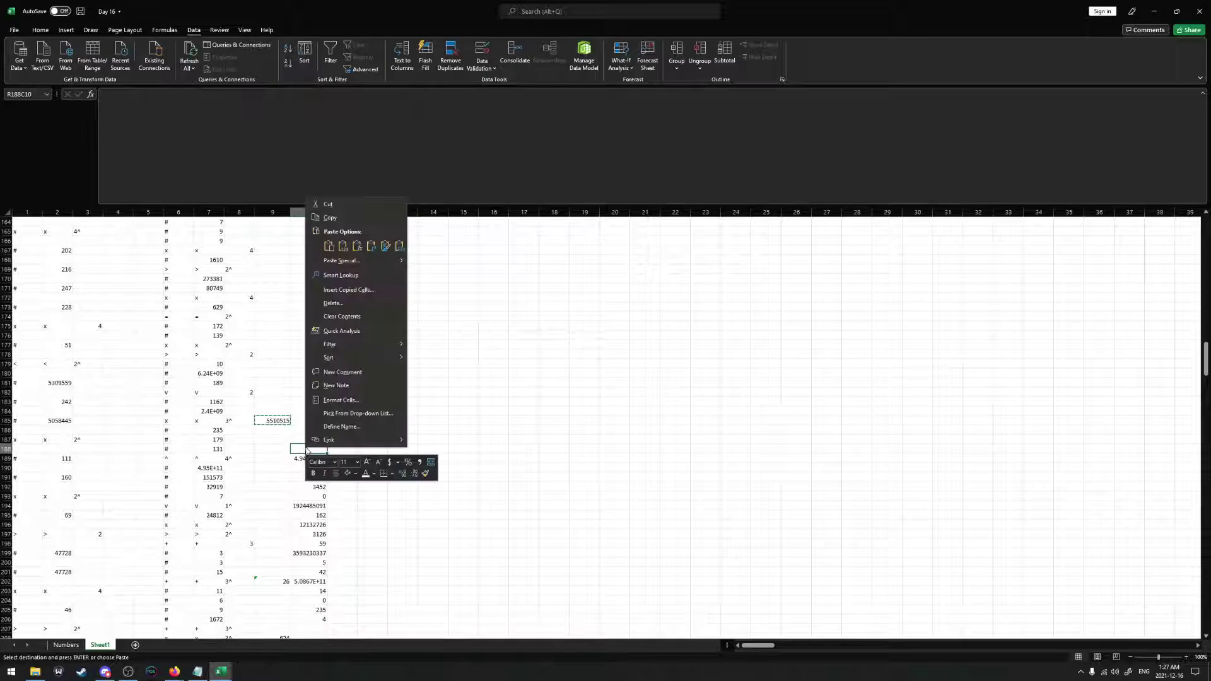
pyautogui.click(338, 248)
pyautogui.hotkey('ctrl', 'shift', 'Down')
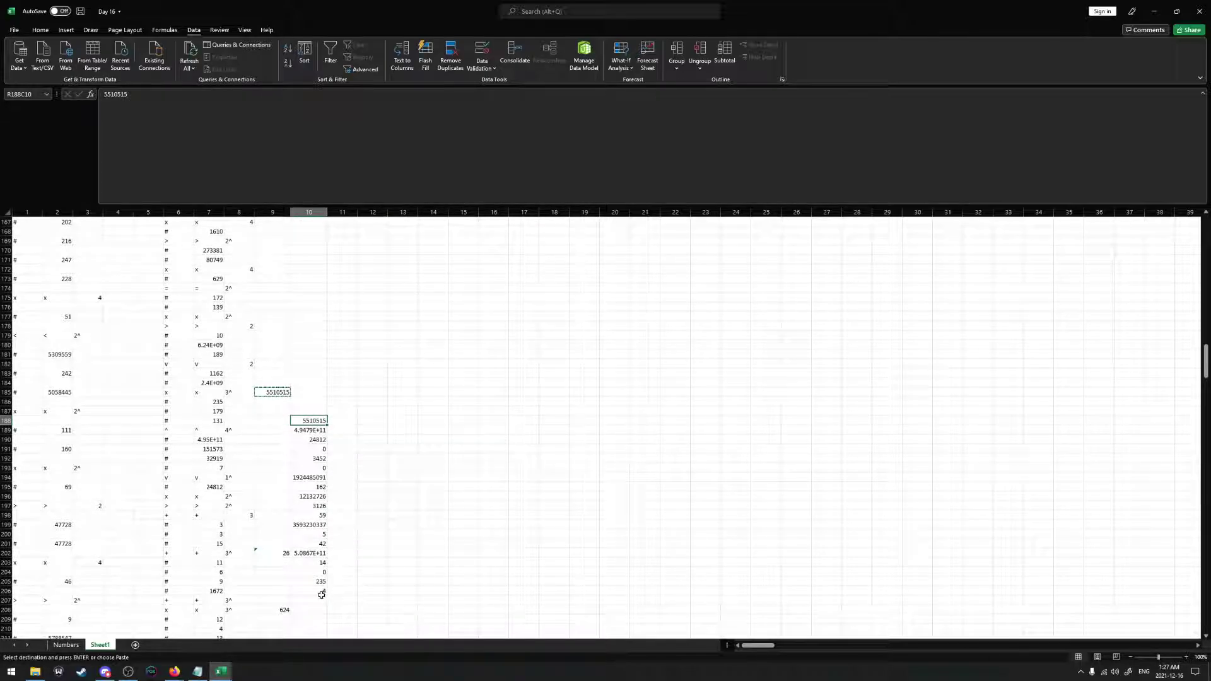
pyautogui.scroll(-1, 332, 433)
pyautogui.moveTo(328, 433); pyautogui.dragTo(324, 405)
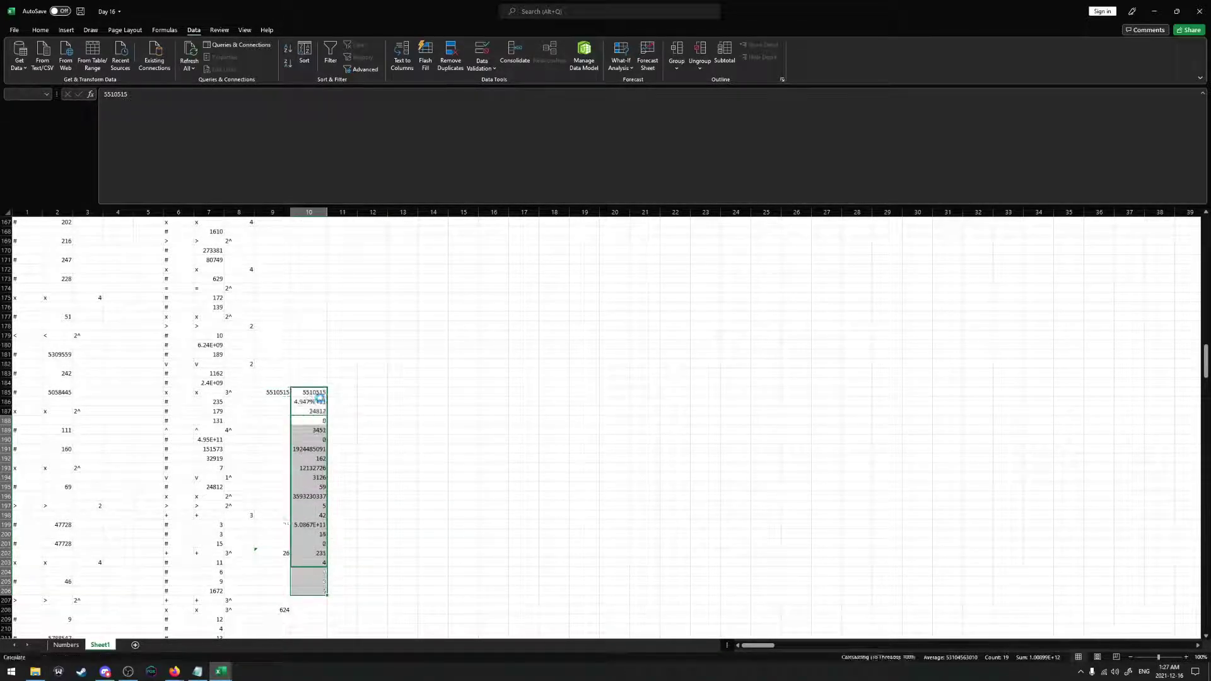
pyautogui.scroll(1, 290, 410)
# Place 1162 above the column 10 results and shift the block up one row
pyautogui.click(209, 401)
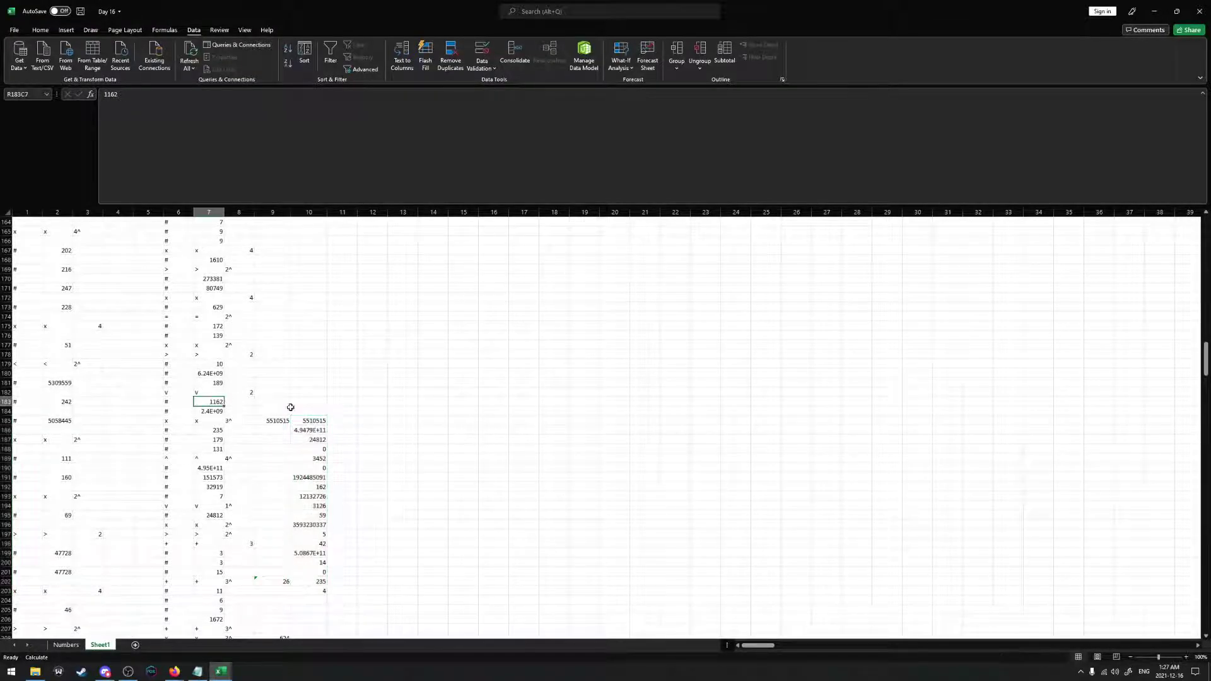
pyautogui.hotkey('ctrl', 'c')
pyautogui.click(309, 411)
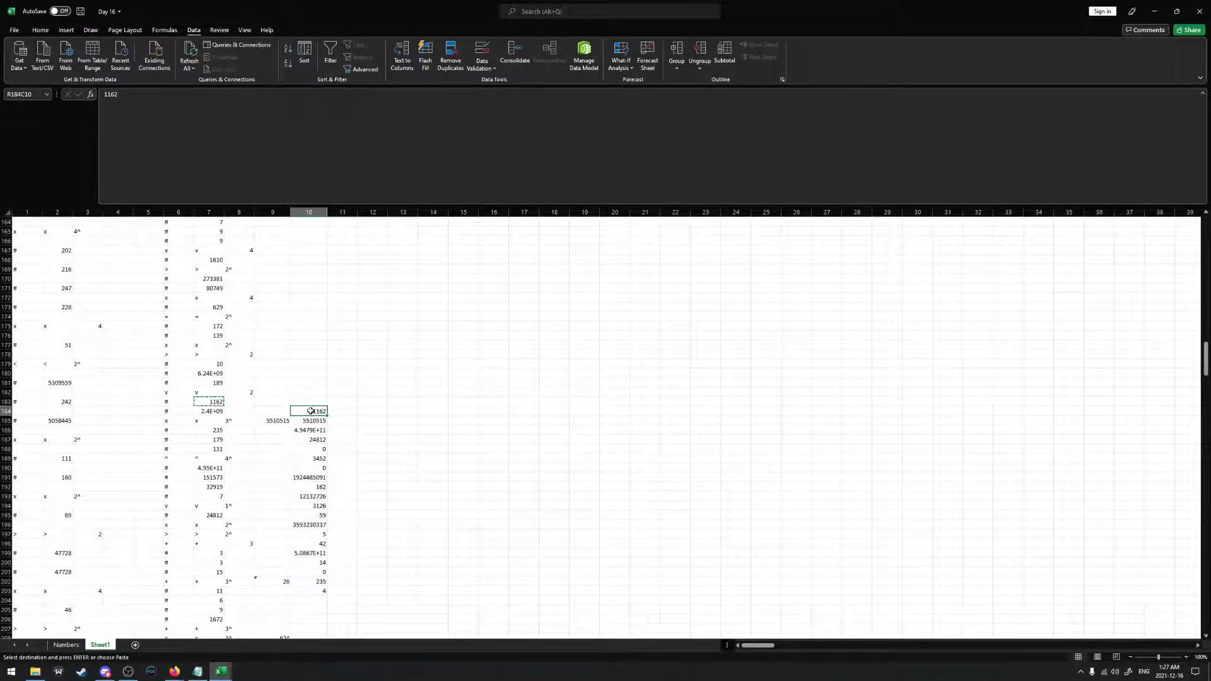
pyautogui.keyDown('shift'); pyautogui.click(315, 590); pyautogui.keyUp('shift')
pyautogui.scroll(2, 322, 454)
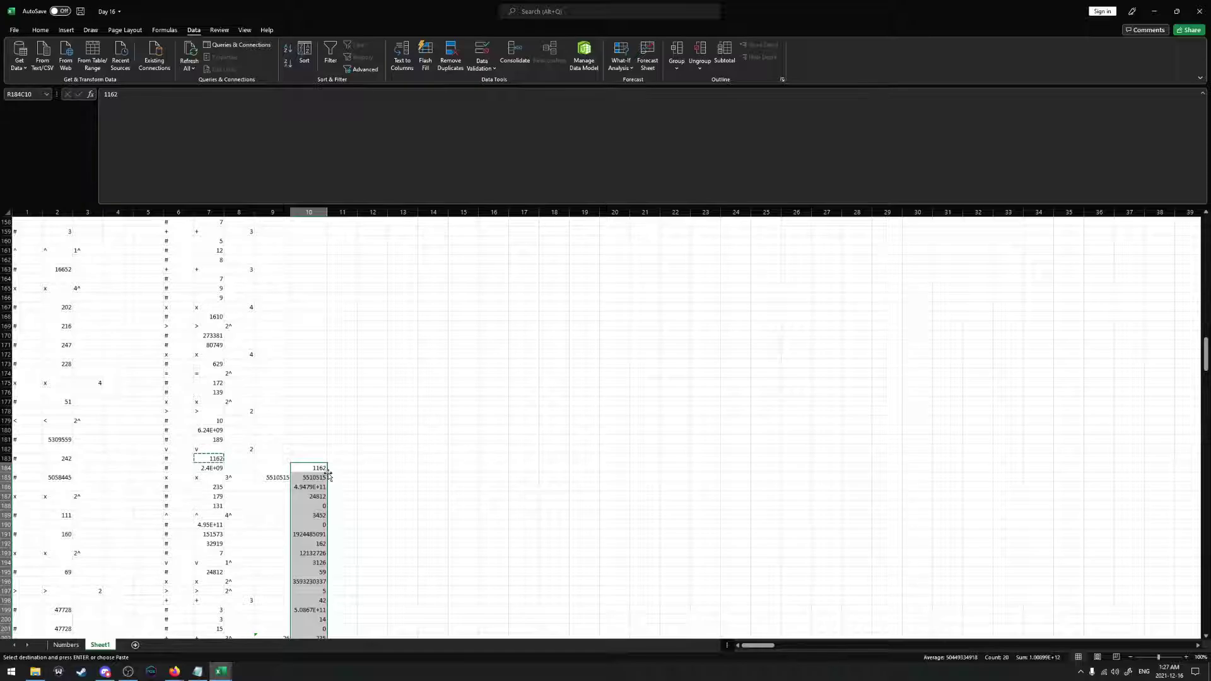
pyautogui.moveTo(328, 476)
pyautogui.mouseDown()
pyautogui.moveTo(344, 467)
pyautogui.moveTo(326, 467)
pyautogui.mouseUp()
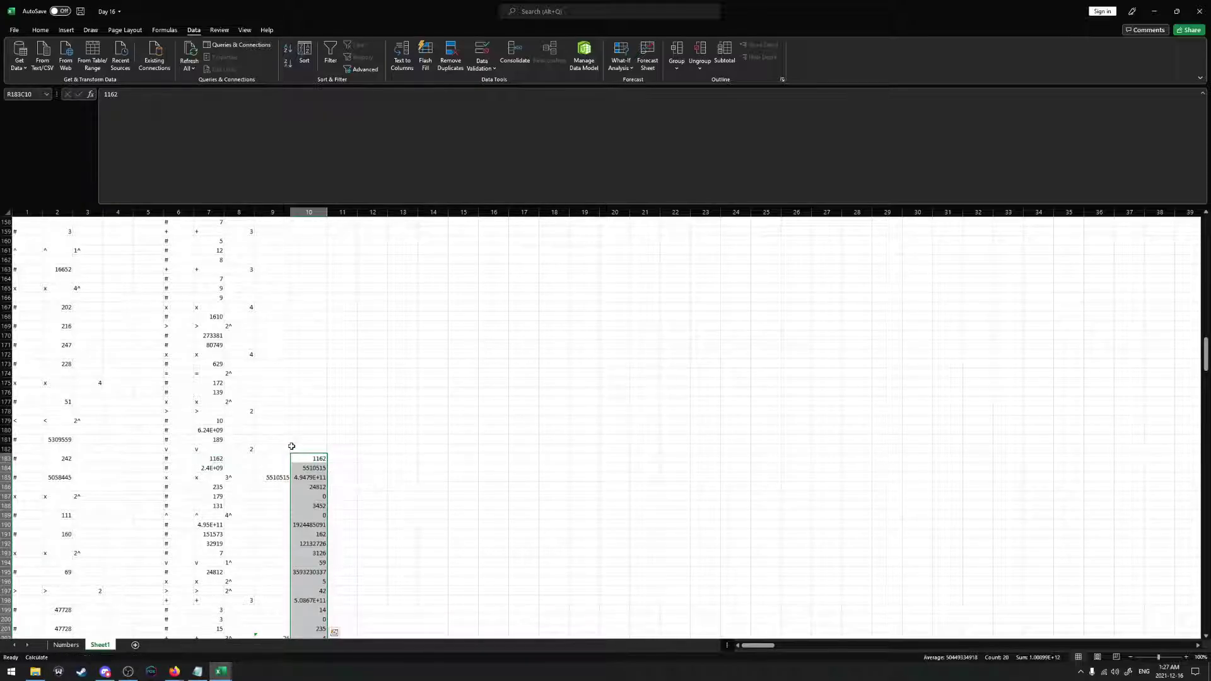
# Paste 189 into row 182 of column 10, then replace it with 0
pyautogui.click(218, 439)
pyautogui.hotkey('ctrl', 'c')
pyautogui.click(309, 439)
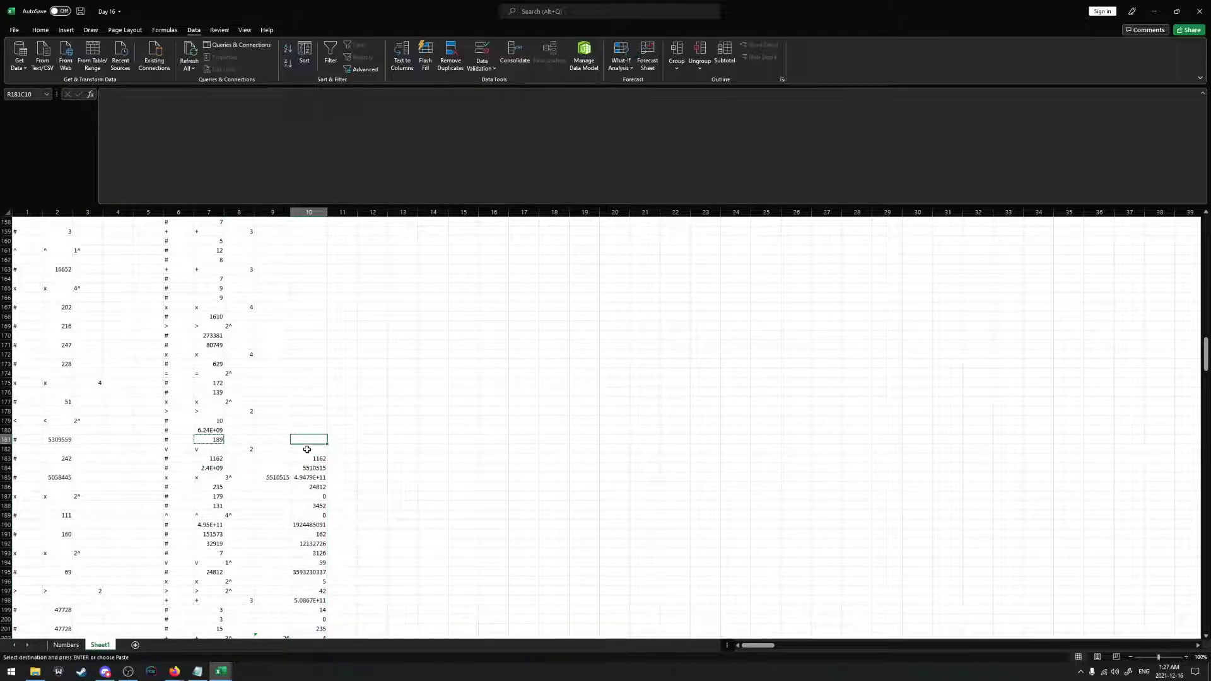
pyautogui.click(306, 449)
pyautogui.hotkey('ctrl', 'v')
pyautogui.click(210, 420)
pyautogui.click(210, 430)
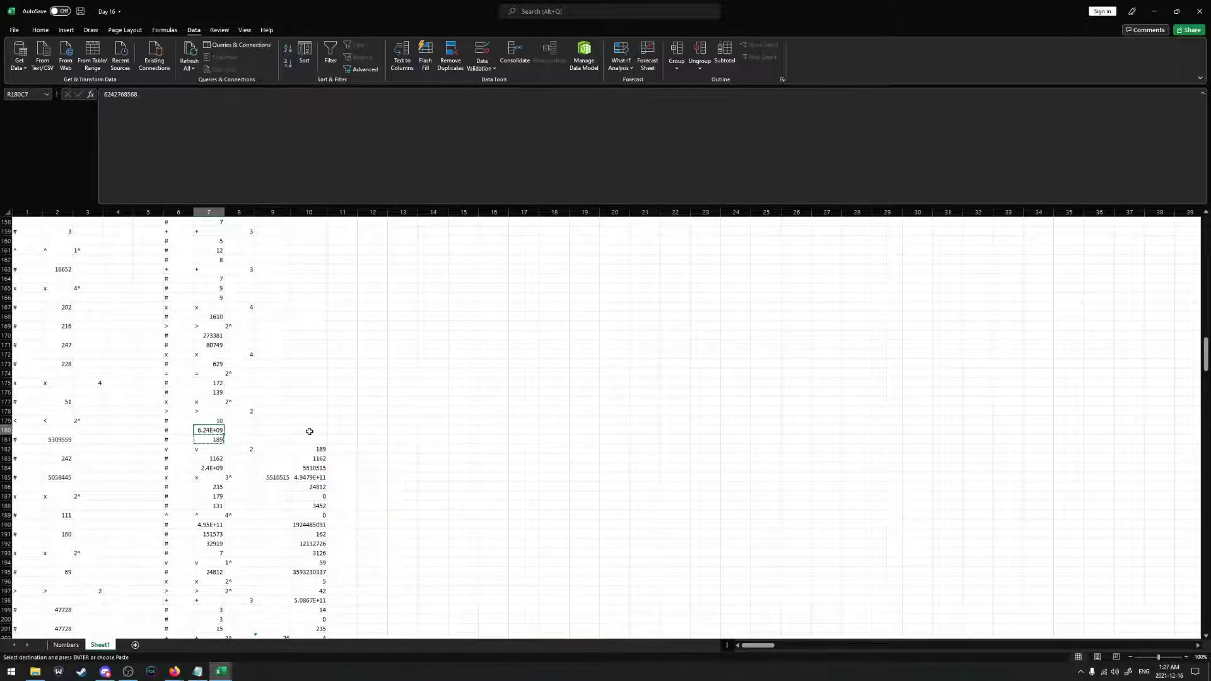
pyautogui.click(308, 439)
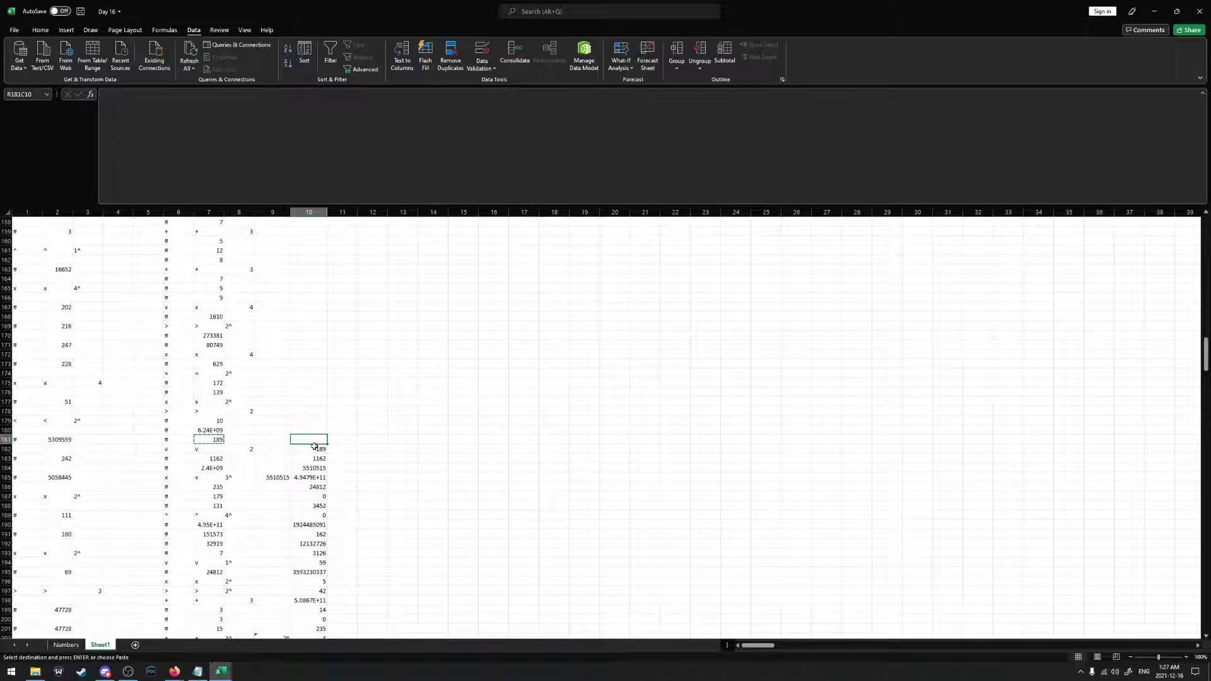
pyautogui.click(315, 449)
pyautogui.write('0')
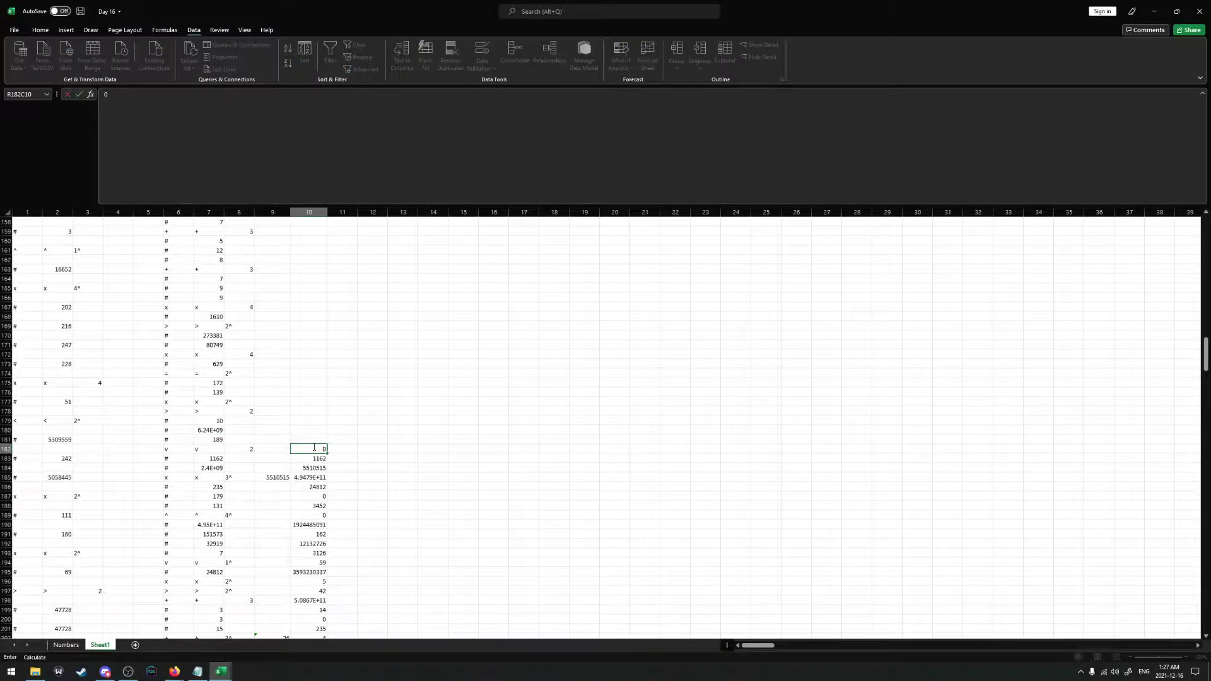
pyautogui.click(332, 448)
# Move the column 10 stack up to begin at row 177 and consult the puzzle description
pyautogui.click(316, 452)
pyautogui.scroll(-3, 316, 452)
pyautogui.keyDown('shift'); pyautogui.click(318, 556); pyautogui.keyUp('shift')
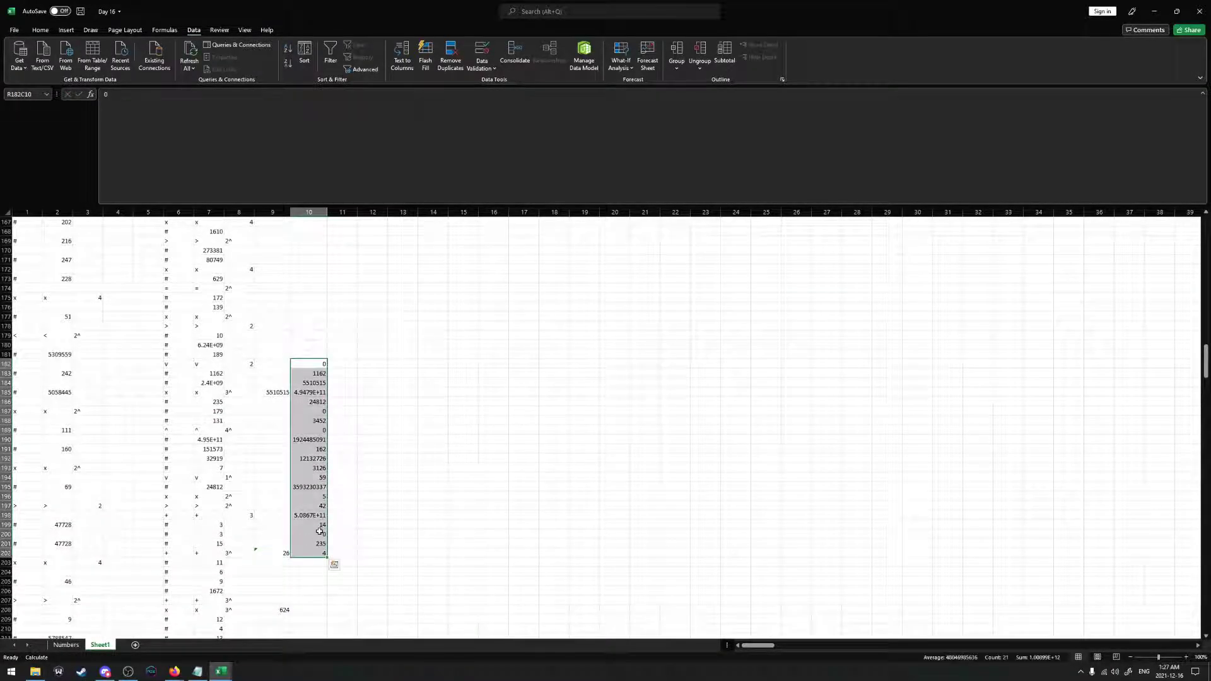
pyautogui.scroll(3, 319, 556)
pyautogui.moveTo(326, 445); pyautogui.dragTo(320, 413)
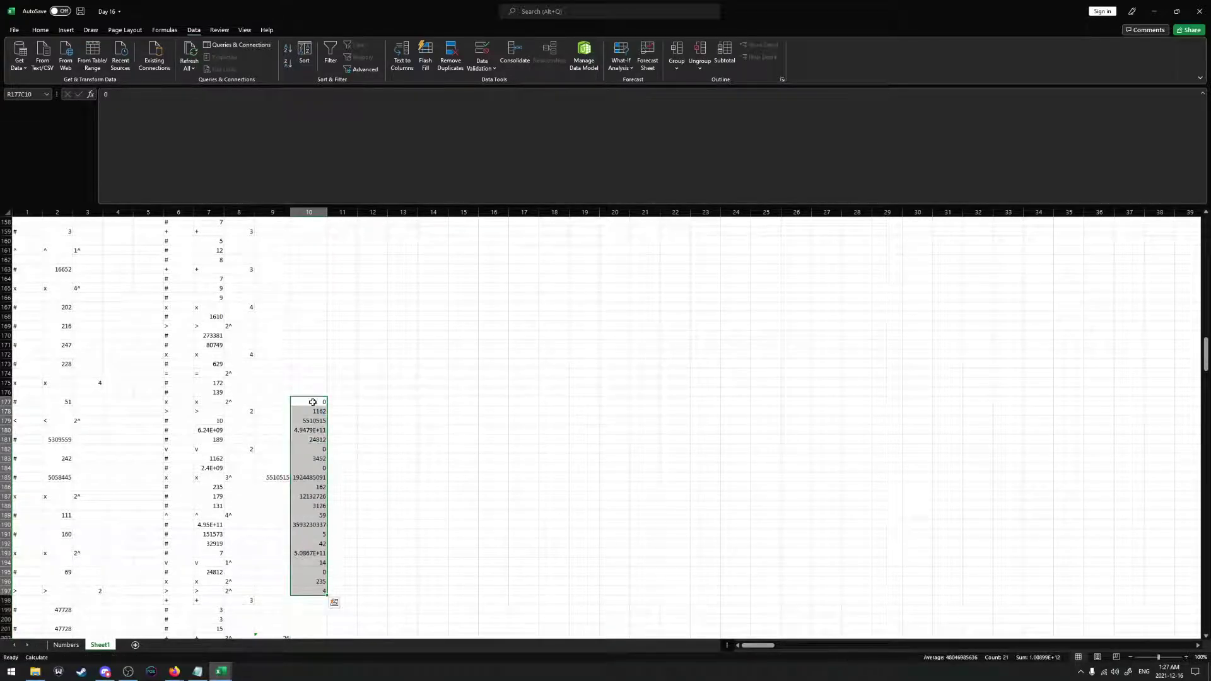
pyautogui.click(307, 393)
pyautogui.hotkey('alt', 'Tab')
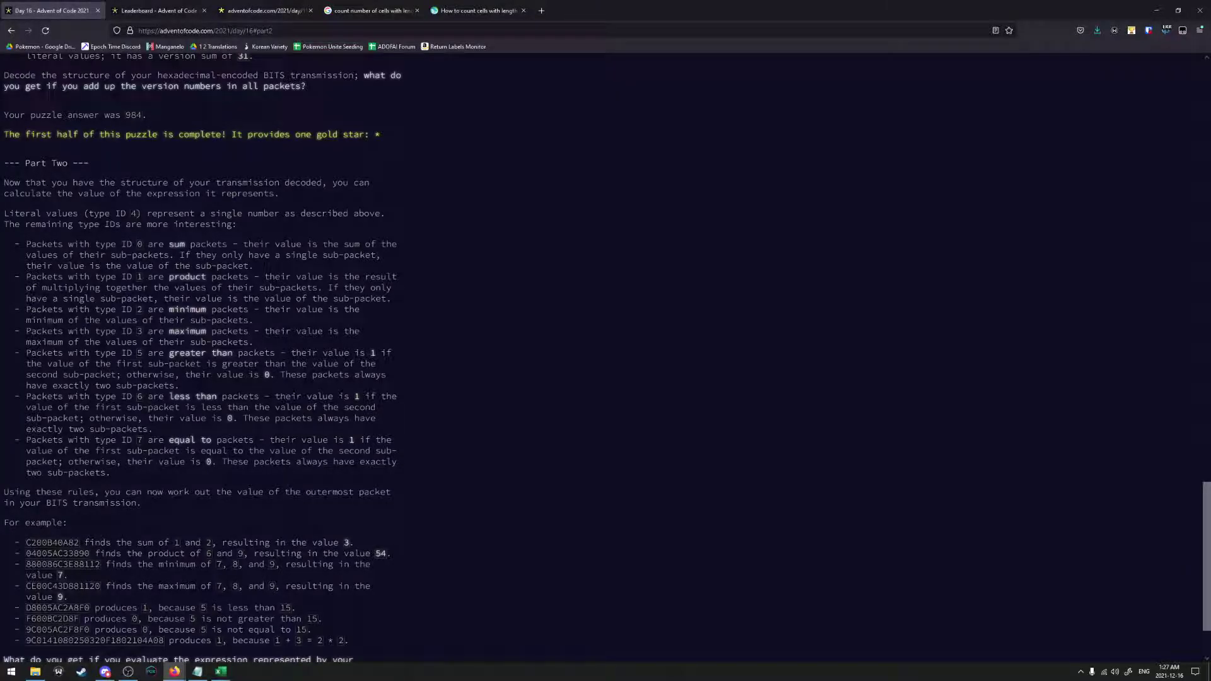
pyautogui.hotkey('alt', 'Tab')
# Enter 0 in row 176, then move the column 10 results block up two rows
pyautogui.write('0')
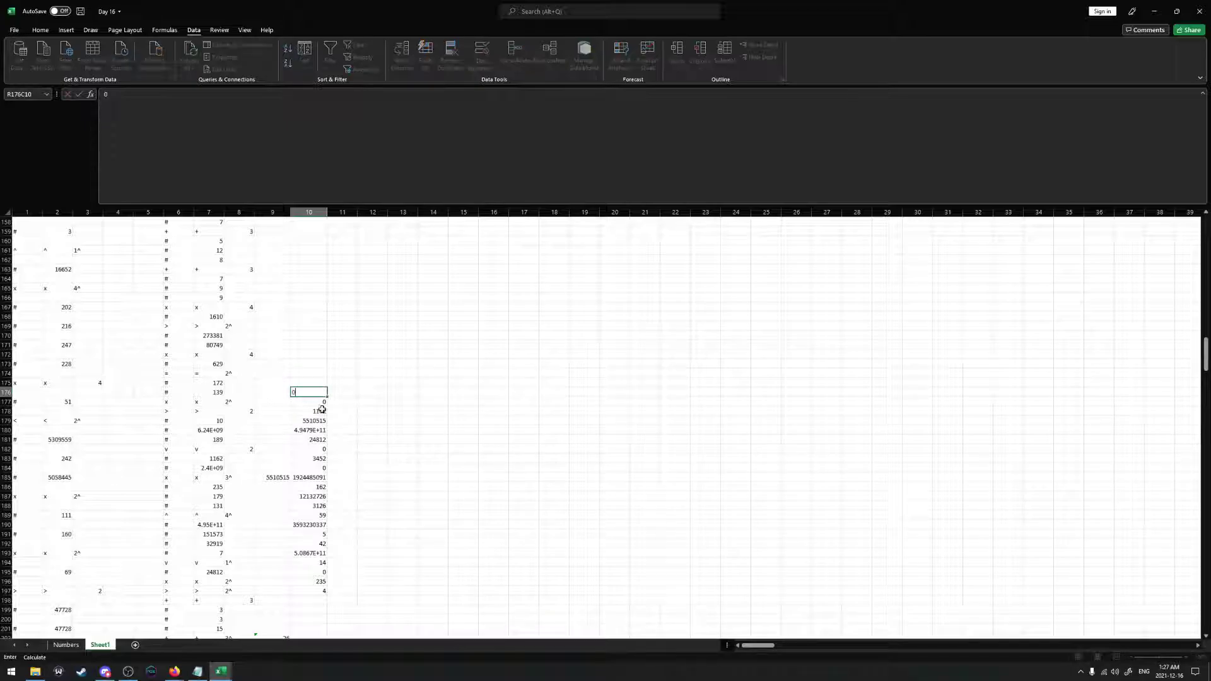
pyautogui.press('Tab')
pyautogui.click(309, 392)
pyautogui.keyDown('shift'); pyautogui.click(319, 591); pyautogui.keyUp('shift')
pyautogui.scroll(1, 323, 430)
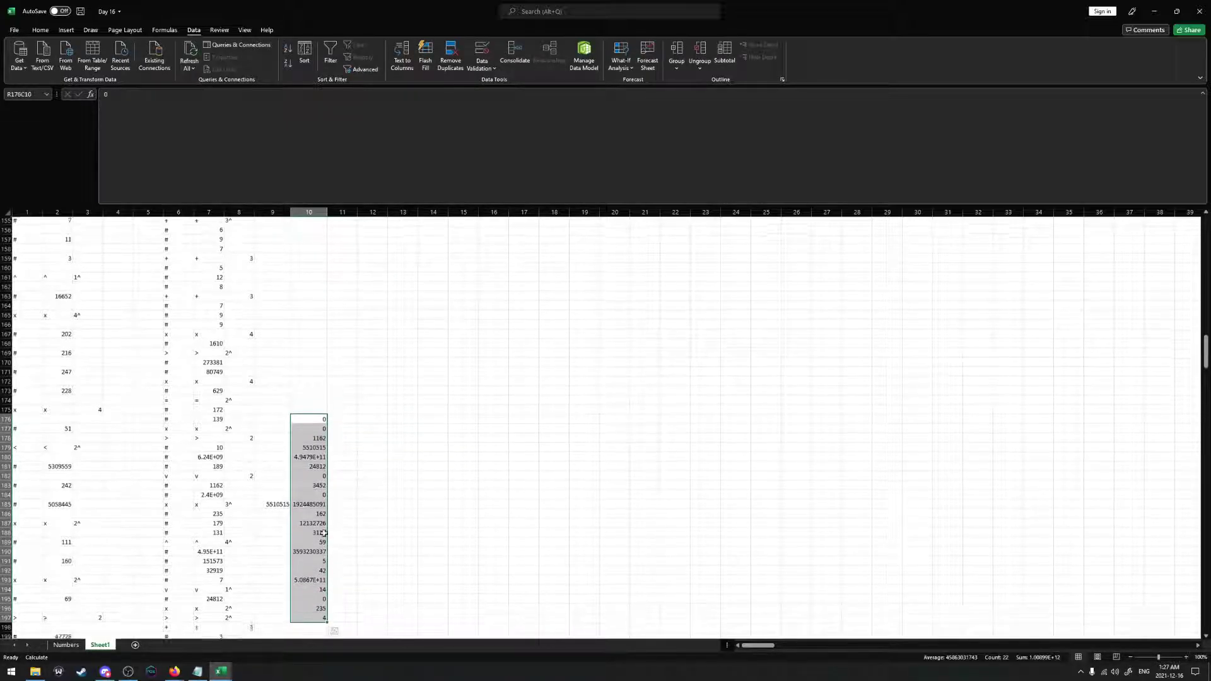
pyautogui.moveTo(325, 433); pyautogui.dragTo(316, 402)
# Clear the 0, 0 and 1162 cells, re-paste the 20-row results block and shift it up to row 172
pyautogui.click(316, 403)
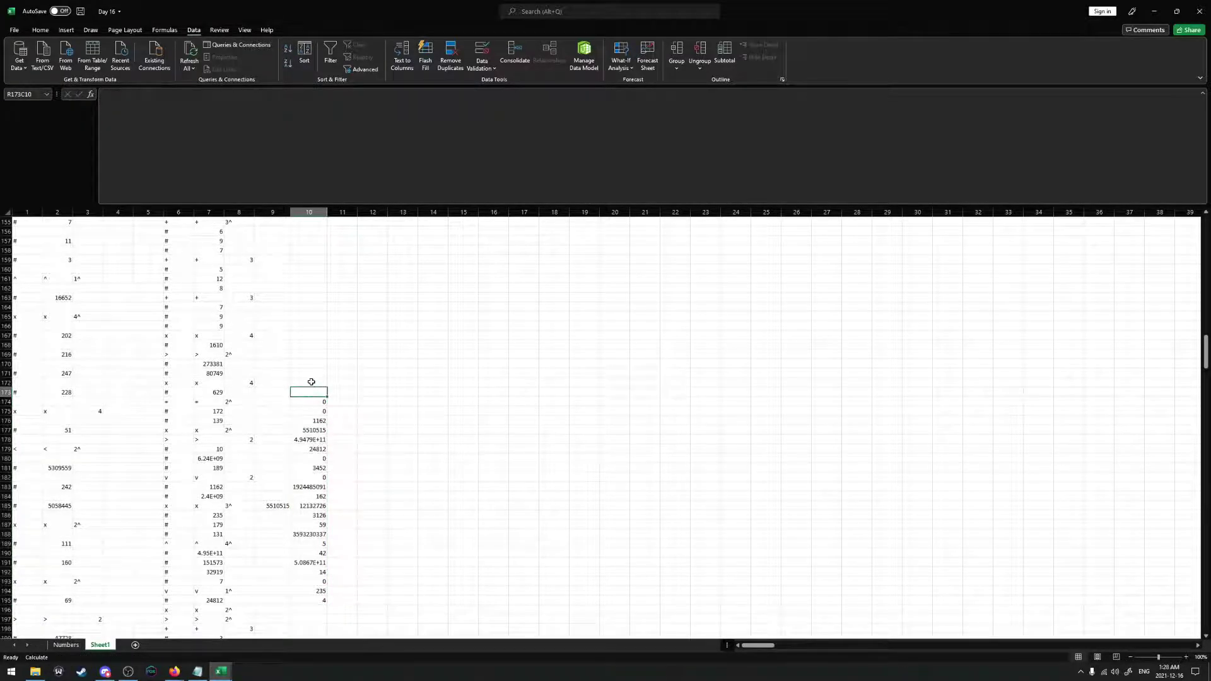
pyautogui.click(311, 382)
pyautogui.moveTo(314, 392); pyautogui.dragTo(314, 421)
pyautogui.press('Delete')
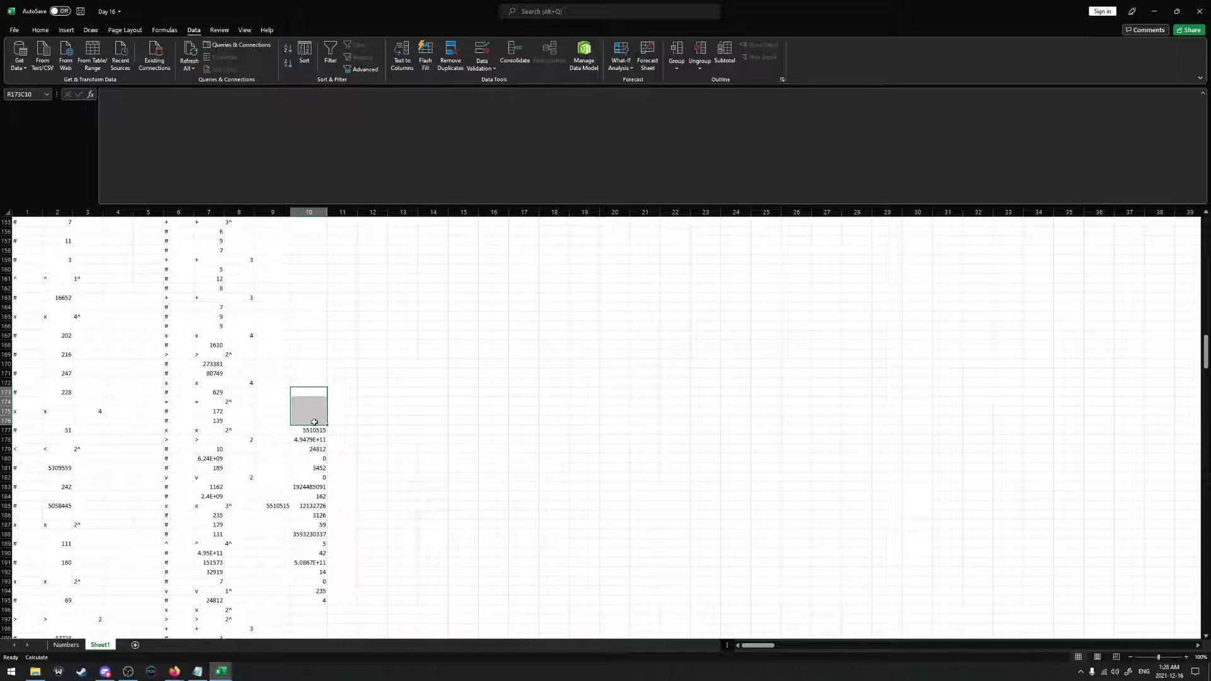
pyautogui.click(313, 420)
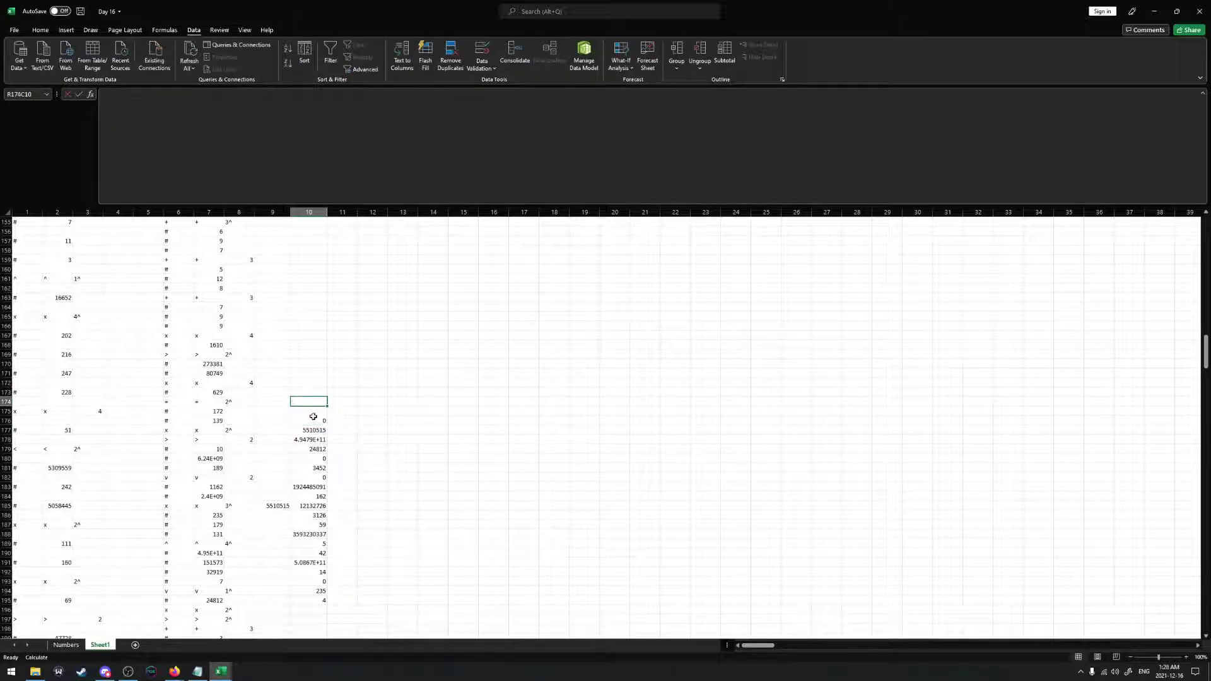
pyautogui.hotkey('ctrl', 'v')
pyautogui.moveTo(319, 598); pyautogui.dragTo(319, 599)
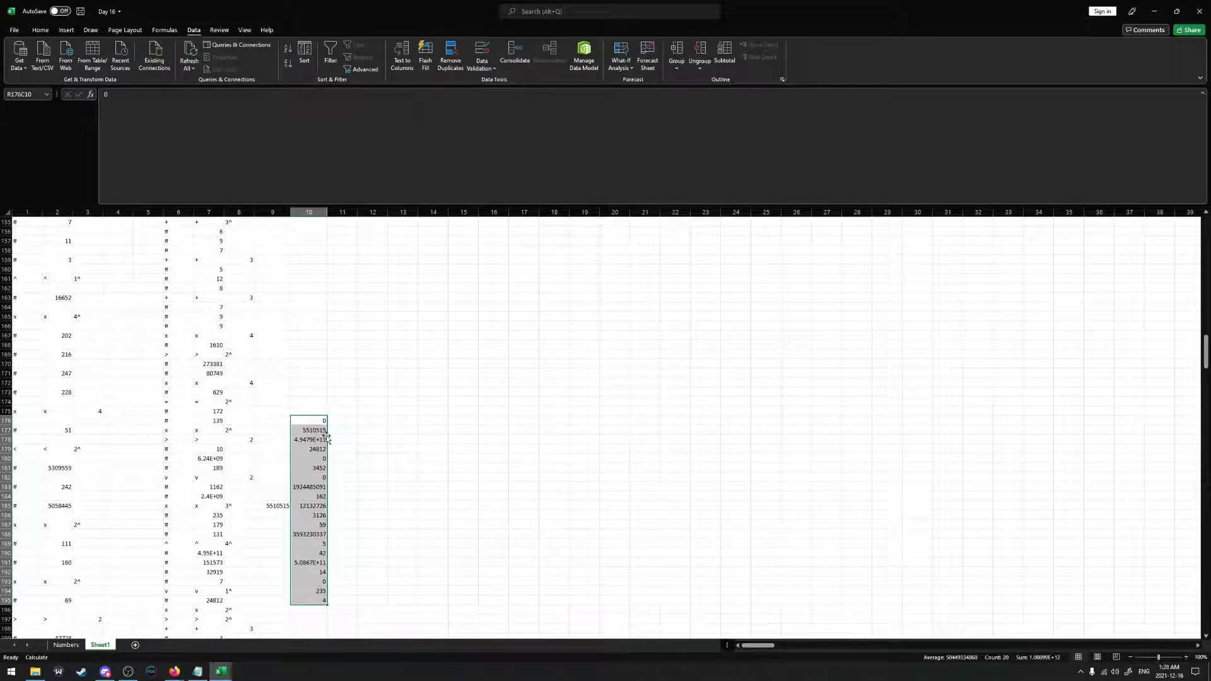
pyautogui.moveTo(327, 438); pyautogui.dragTo(288, 445)
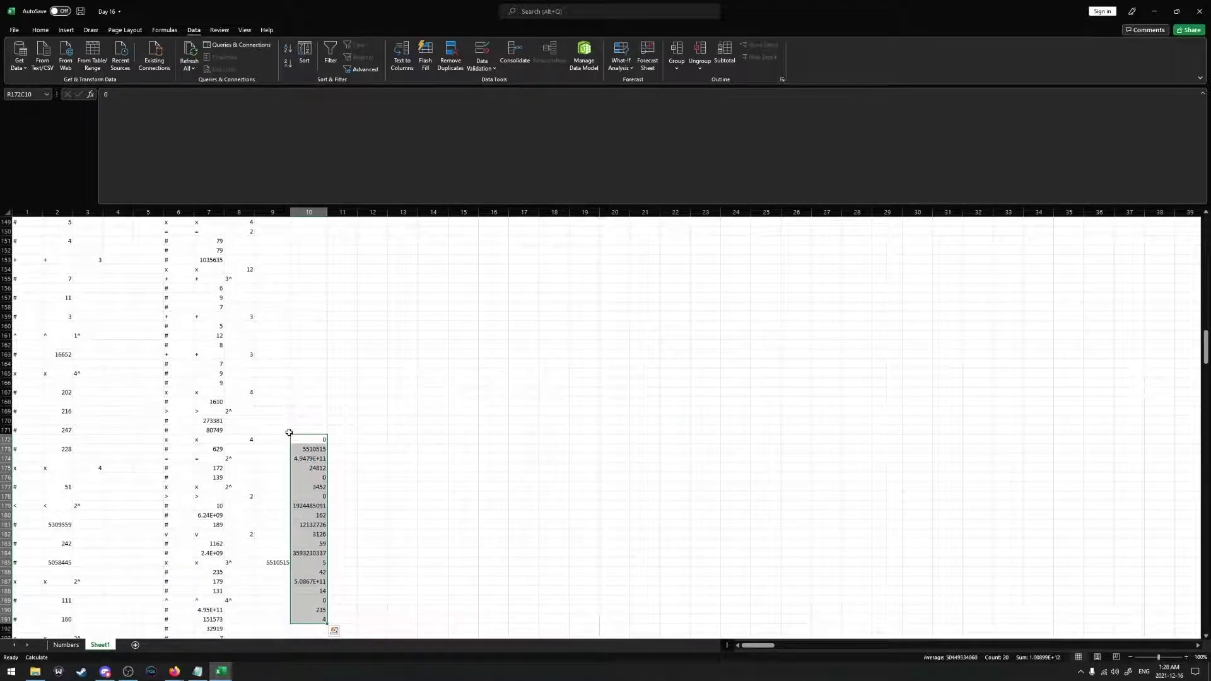
# Enter 1 in row 171 of column 10 and move the results from row 171 up two rows
pyautogui.click(307, 430)
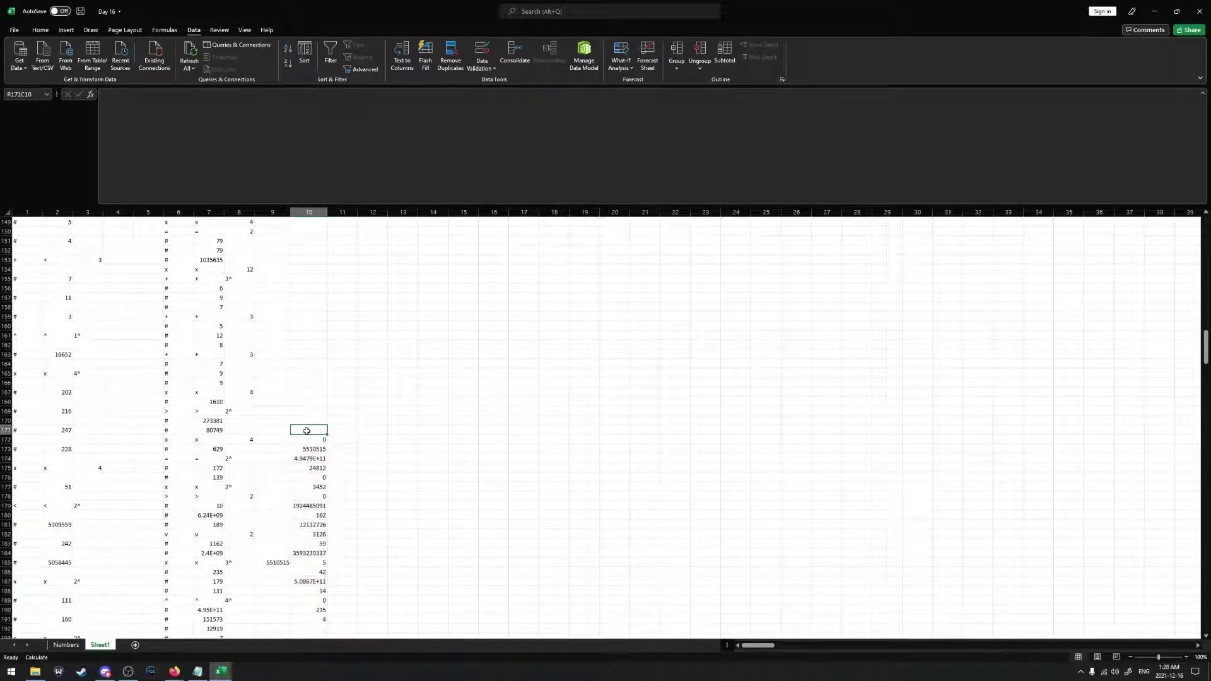
pyautogui.write('1')
pyautogui.moveTo(319, 431); pyautogui.dragTo(316, 617)
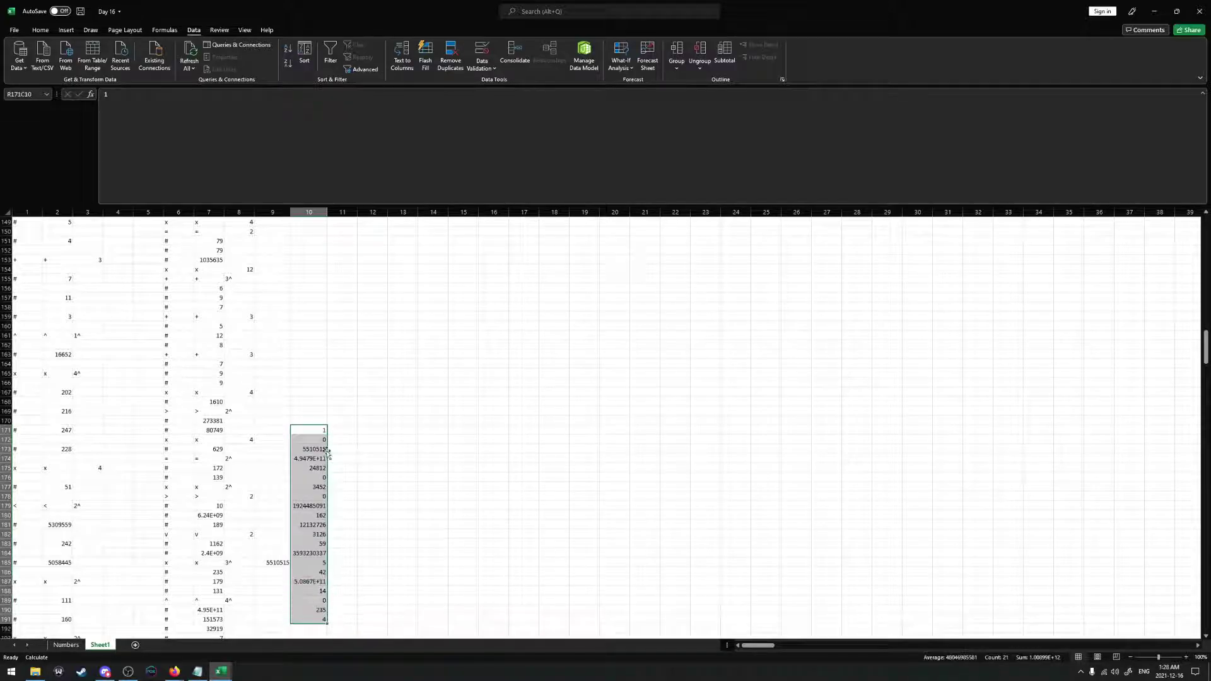
pyautogui.moveTo(327, 445); pyautogui.dragTo(327, 427)
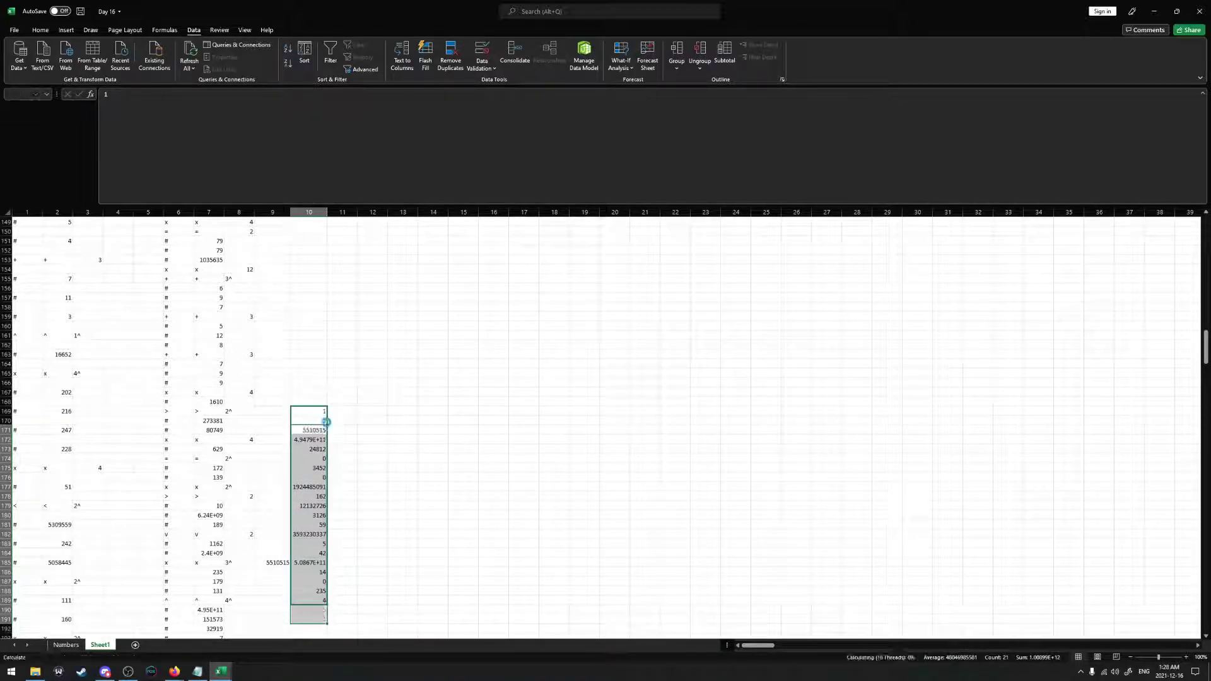
# Clear 1, 0 and 5510515 from rows 168–171, enter 0 in row 171, and move the block up to row 167
pyautogui.click(304, 393)
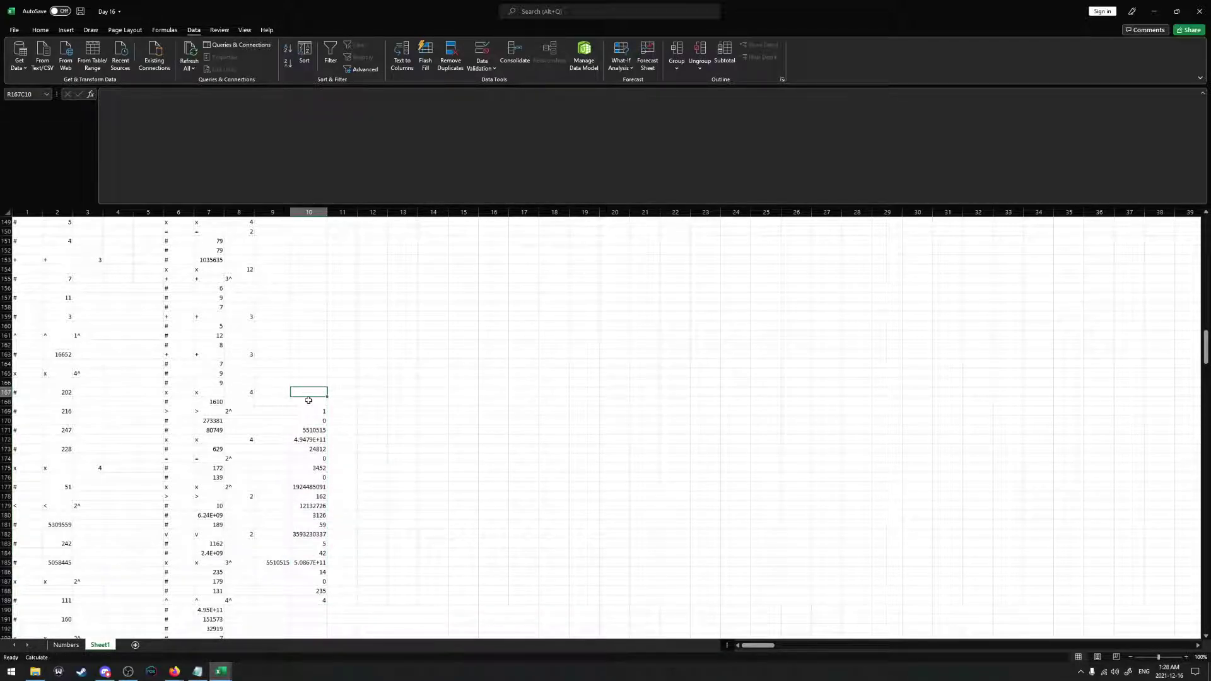
pyautogui.click(309, 401)
pyautogui.moveTo(313, 402); pyautogui.dragTo(311, 427)
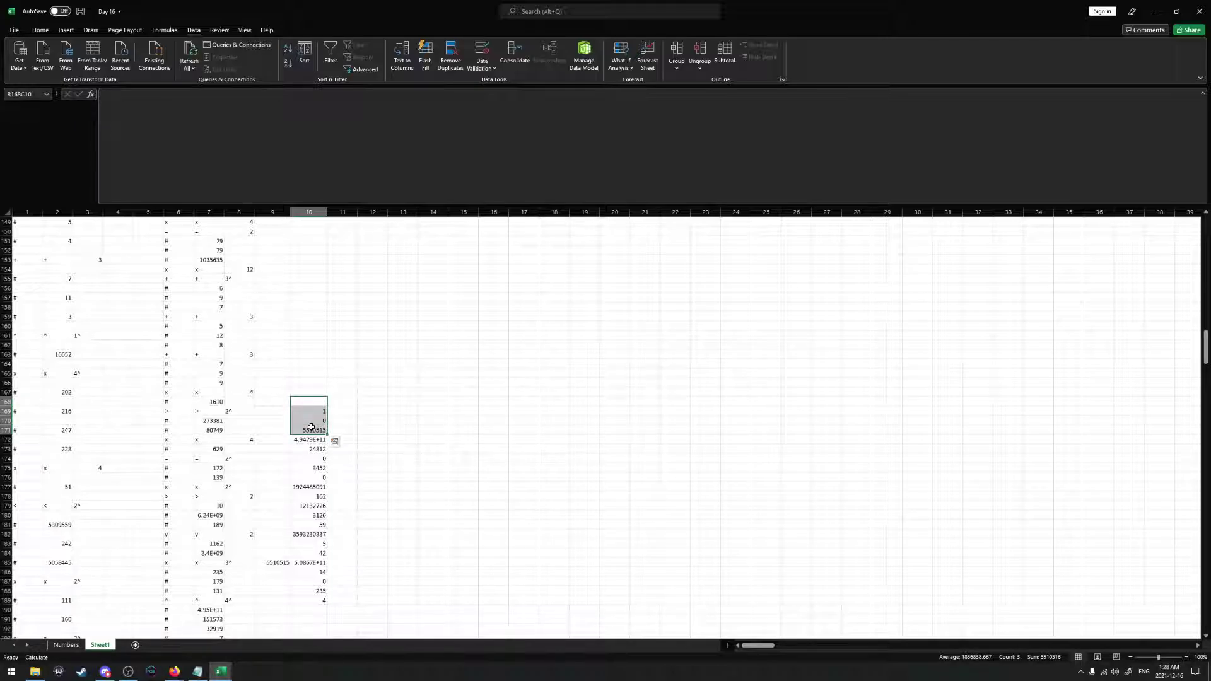
pyautogui.press('Delete')
pyautogui.click(313, 429)
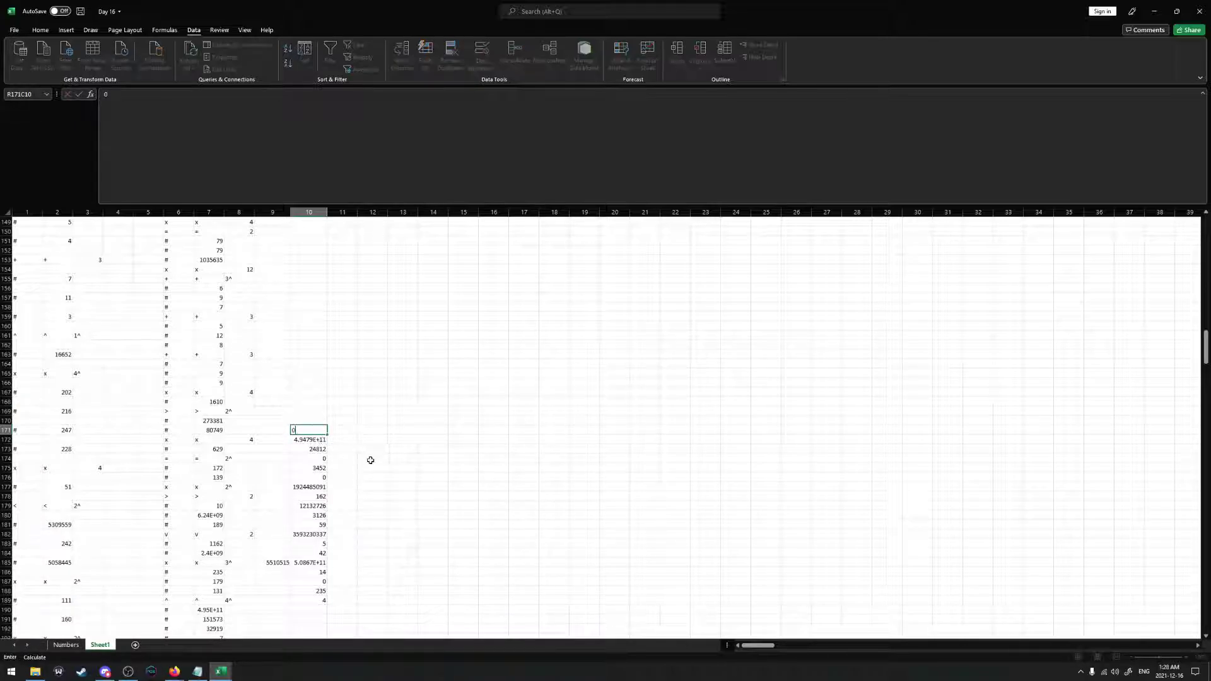
pyautogui.write('0')
pyautogui.keyDown('shift'); pyautogui.click(320, 600); pyautogui.keyUp('shift')
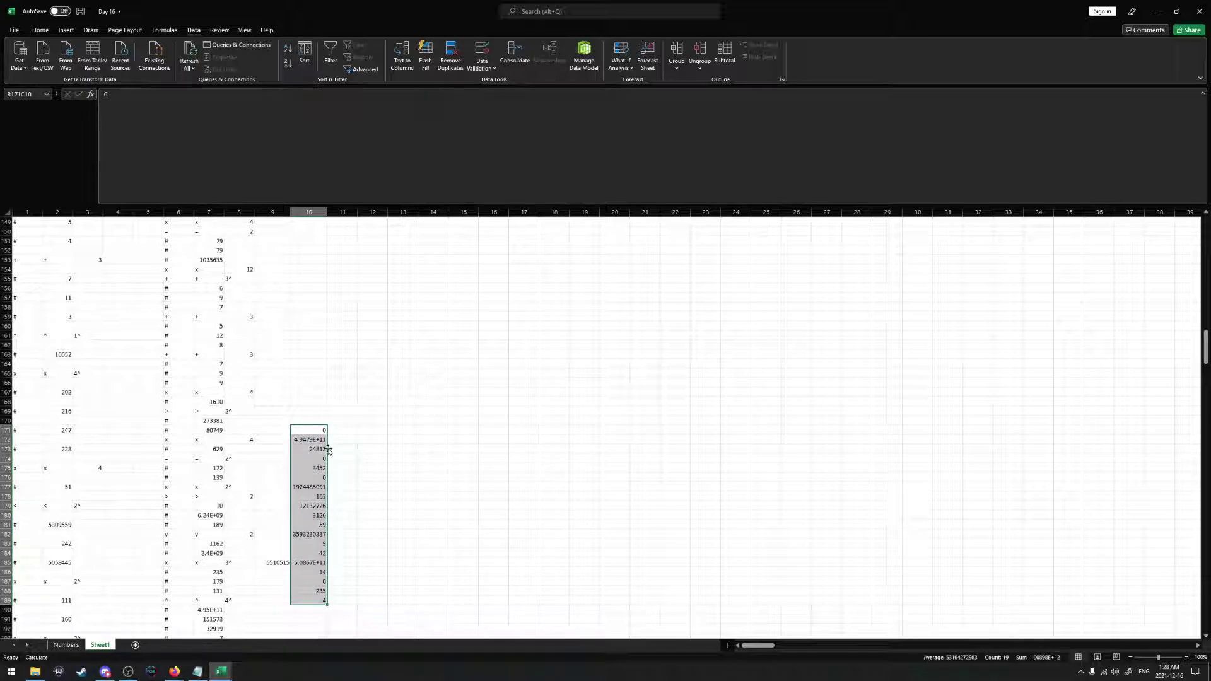
pyautogui.moveTo(328, 449)
pyautogui.mouseDown()
pyautogui.moveTo(318, 403)
pyautogui.moveTo(297, 441)
pyautogui.moveTo(278, 441)
pyautogui.mouseUp()
# In R163C9, sum column 7 rows 164–166, then copy that sum formula to rows 159 and 155
pyautogui.scroll(3, 296, 441)
pyautogui.click(277, 442)
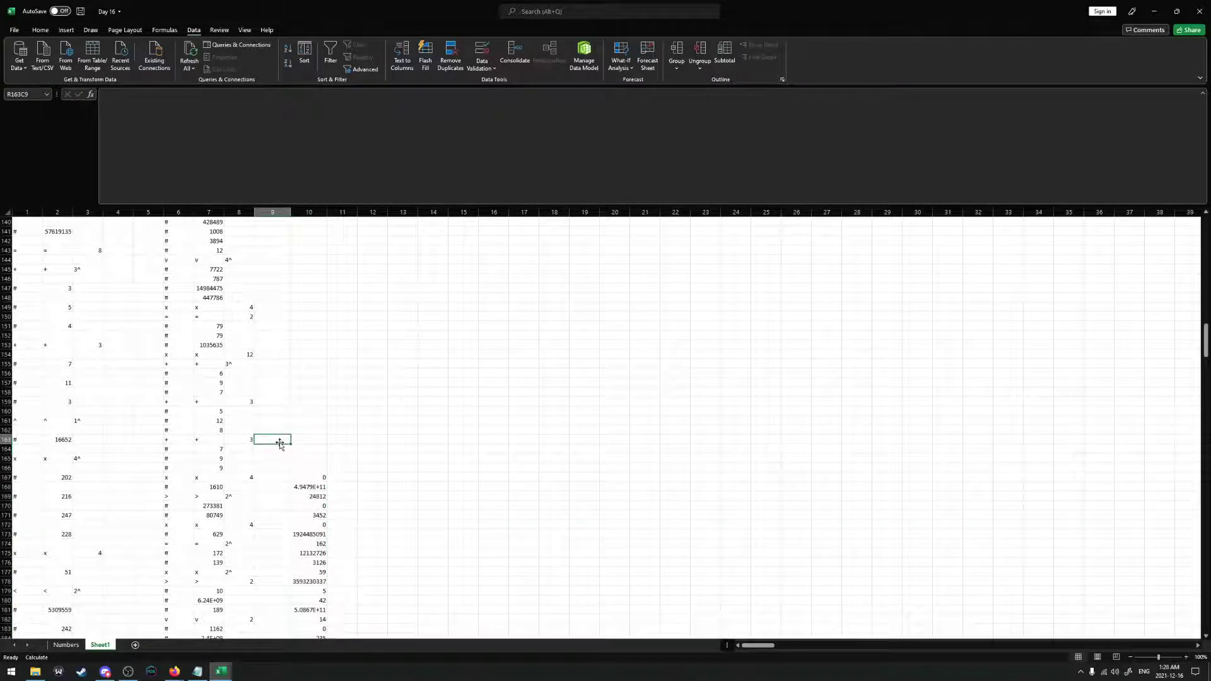
pyautogui.write('=SUM(')
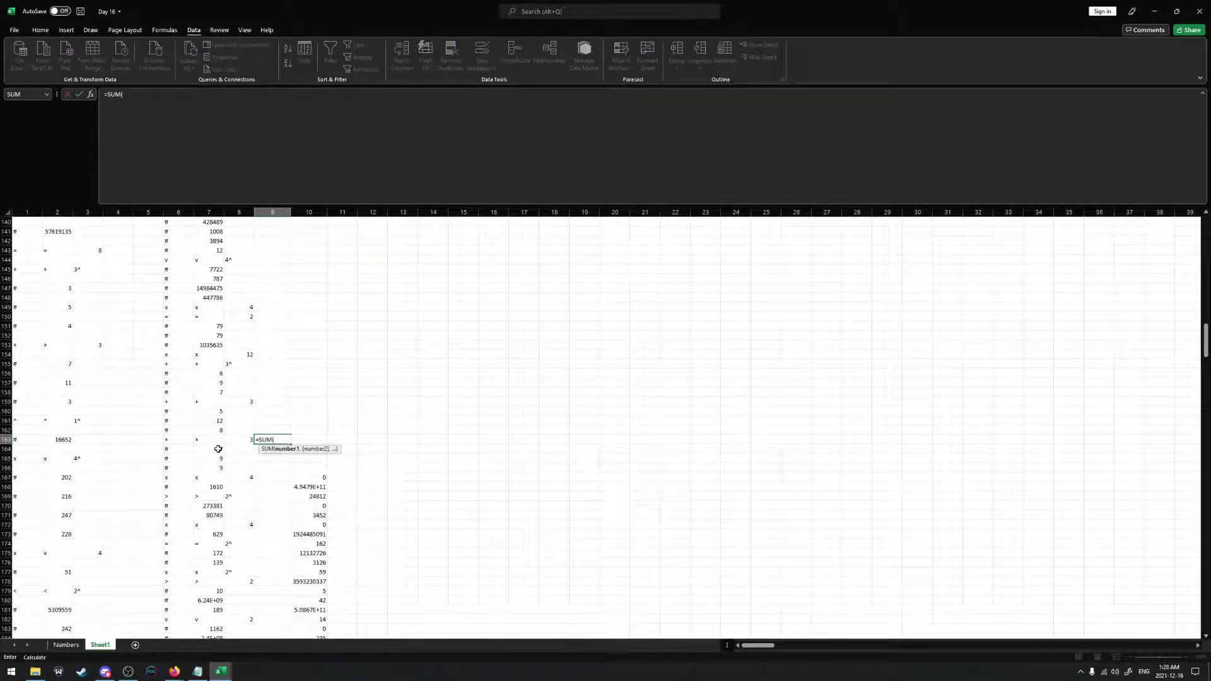
pyautogui.moveTo(218, 448); pyautogui.dragTo(221, 468)
pyautogui.press('Return')
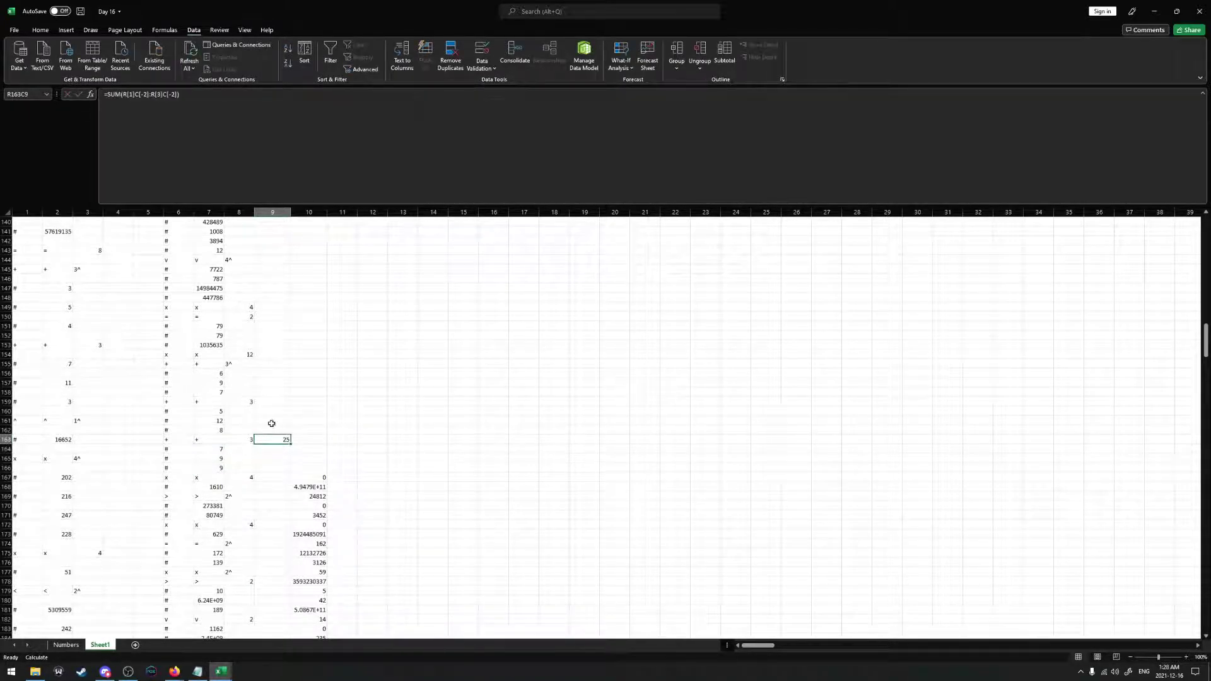
pyautogui.hotkey('ctrl', 'c')
pyautogui.click(271, 402)
pyautogui.hotkey('ctrl', 'v')
pyautogui.click(269, 363)
pyautogui.hotkey('ctrl', 'v')
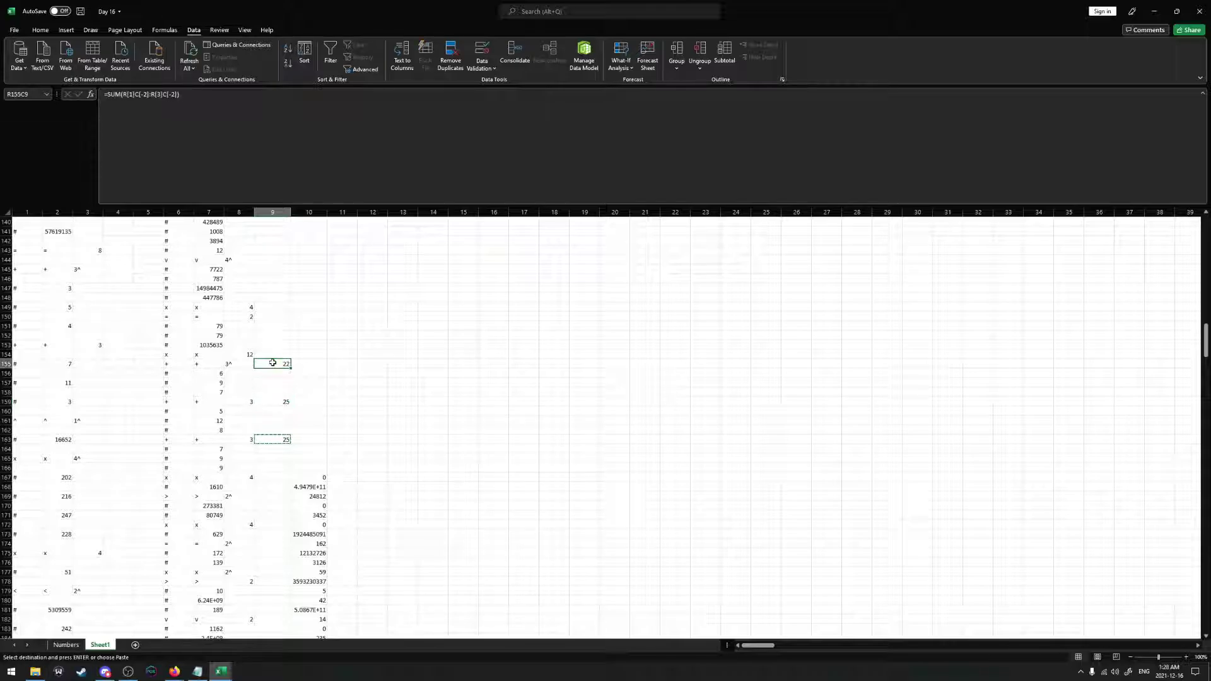
# Paste the three sums (22, 25, 25) as values into column 10 and clear column 9's formulas
pyautogui.keyDown('shift'); pyautogui.click(271, 440); pyautogui.keyUp('shift')
pyautogui.hotkey('ctrl', 'c')
pyautogui.click(309, 363)
pyautogui.rightClick(309, 363)
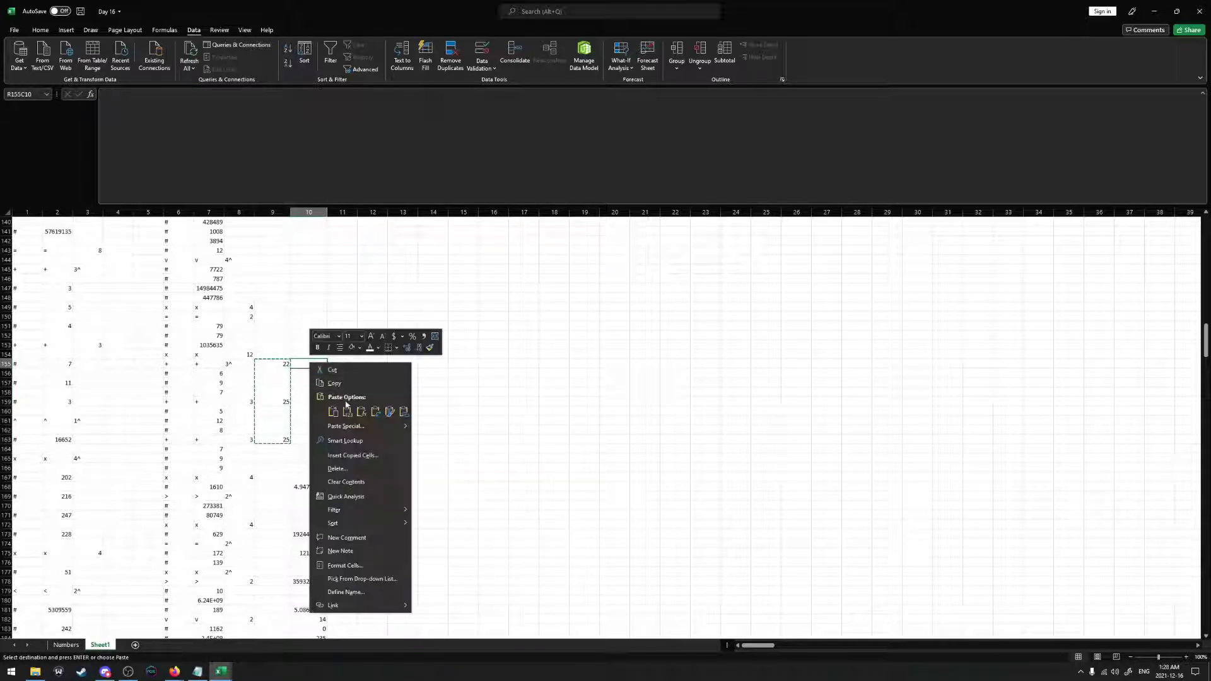
pyautogui.click(346, 408)
pyautogui.moveTo(271, 354); pyautogui.dragTo(267, 446)
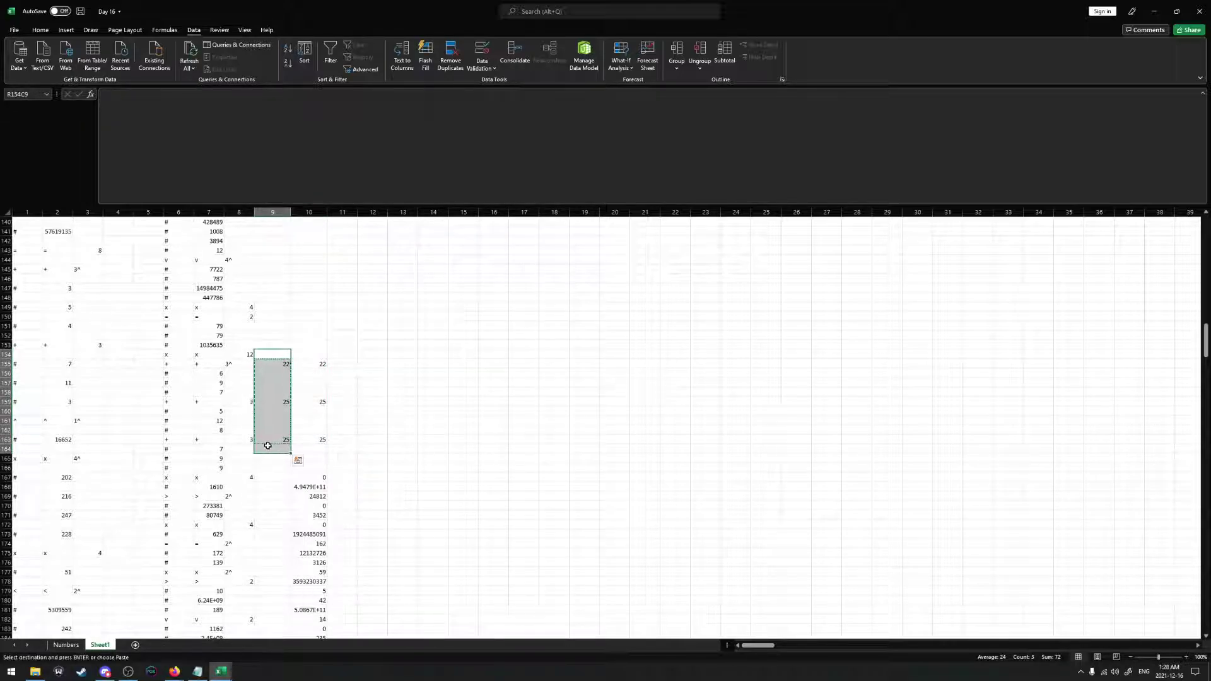
pyautogui.press('Delete')
# Check the 22 and 25 in column 10, enter 25 at row 163, and review values down to row 173
pyautogui.click(317, 478)
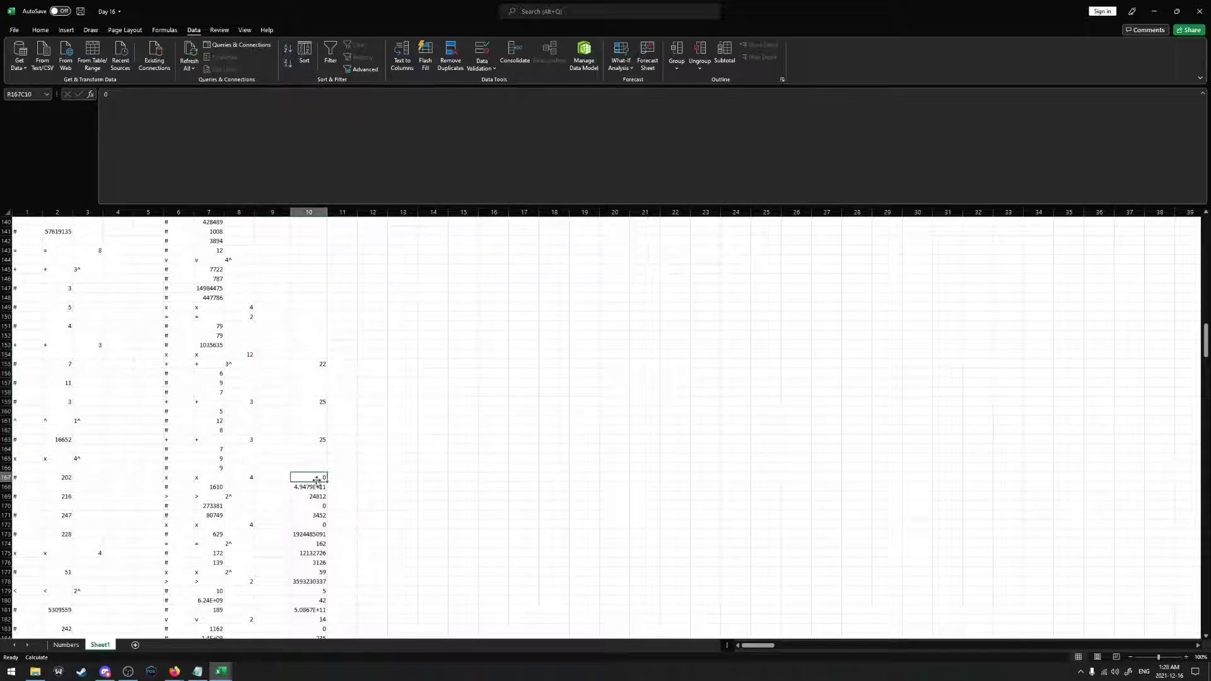
pyautogui.click(250, 355)
pyautogui.click(308, 364)
pyautogui.click(322, 401)
pyautogui.click(322, 441)
pyautogui.write('25')
pyautogui.click(317, 477)
pyautogui.click(317, 487)
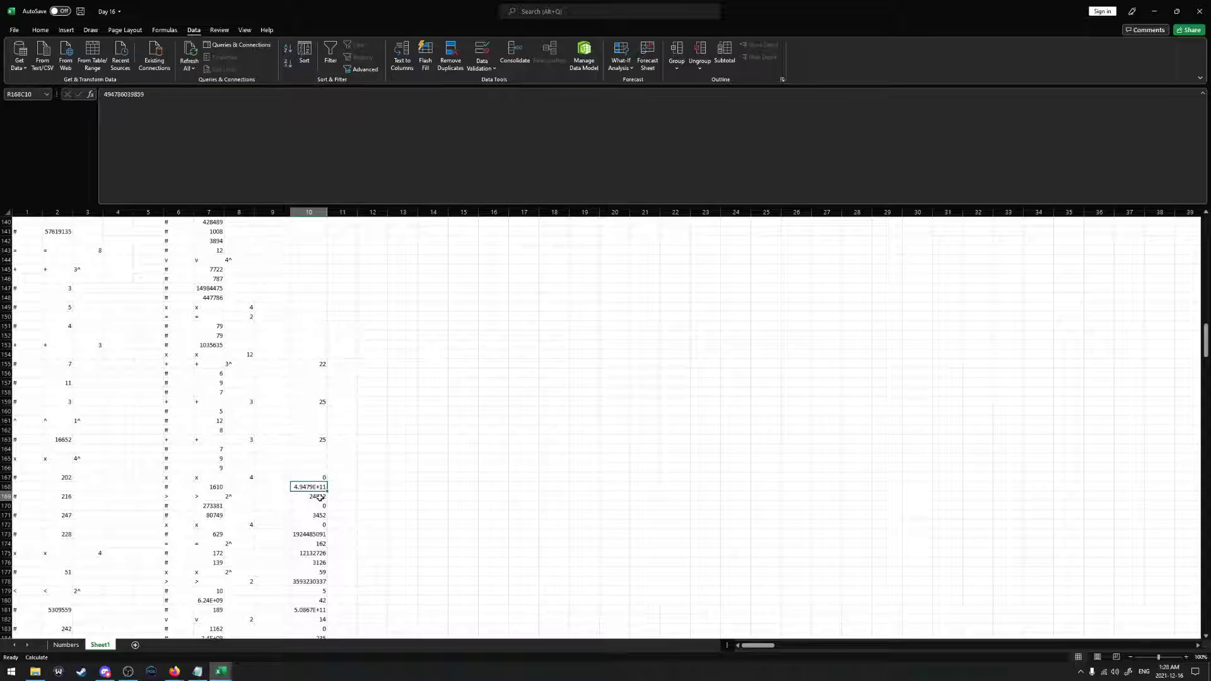
pyautogui.click(317, 496)
pyautogui.click(319, 507)
pyautogui.click(319, 516)
pyautogui.click(319, 525)
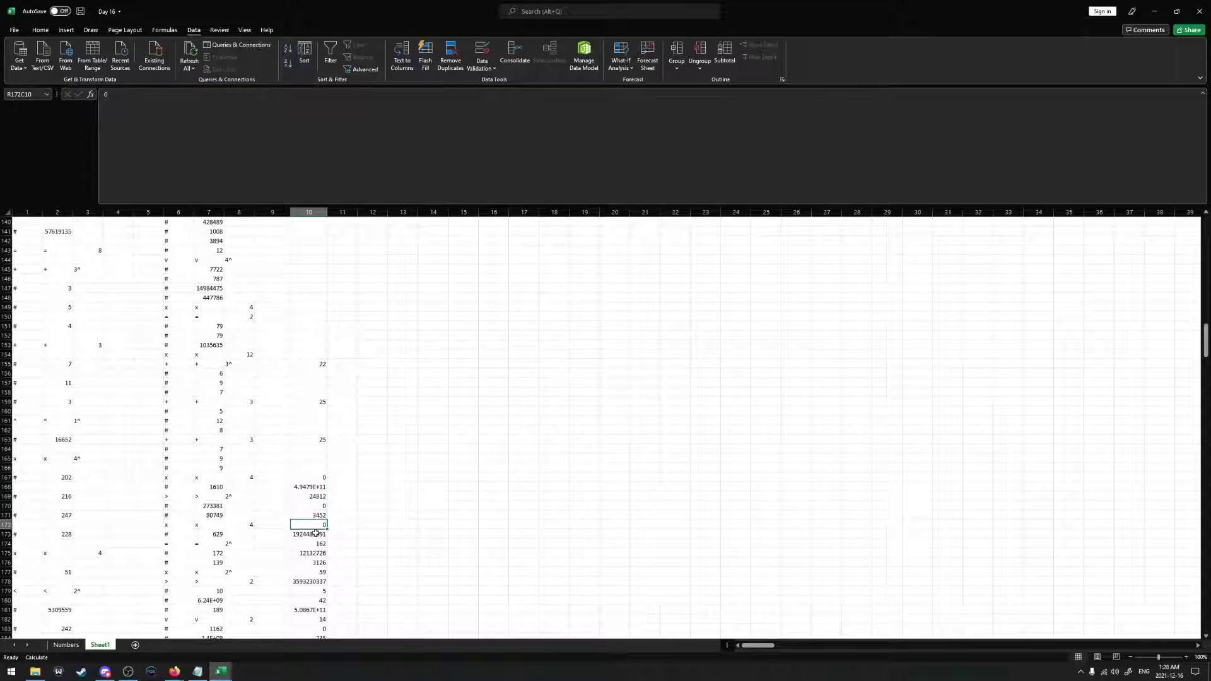
pyautogui.click(318, 534)
# Clear column 10 rows 155–175, enter 0 in row 175, and move the remaining block up
pyautogui.moveTo(315, 553); pyautogui.dragTo(317, 363)
pyautogui.press('Delete')
pyautogui.click(311, 551)
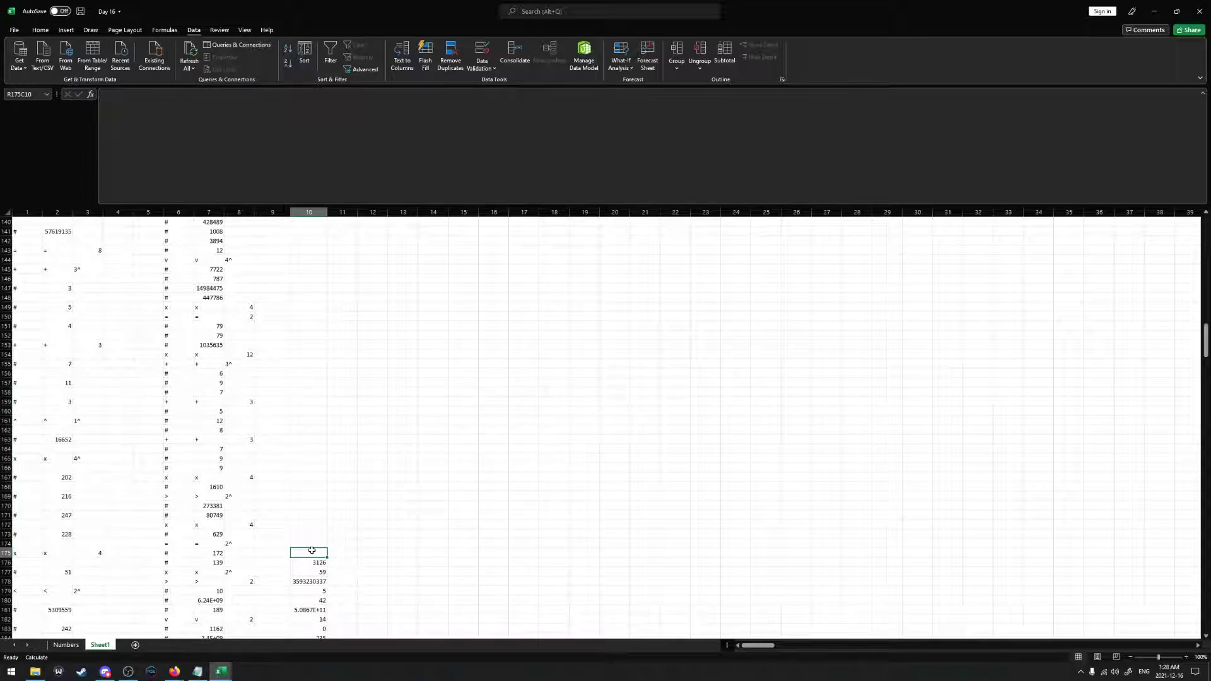
pyautogui.scroll(-1, 316, 542)
pyautogui.write('0')
pyautogui.hotkey('ctrl', 'shift', 'Down')
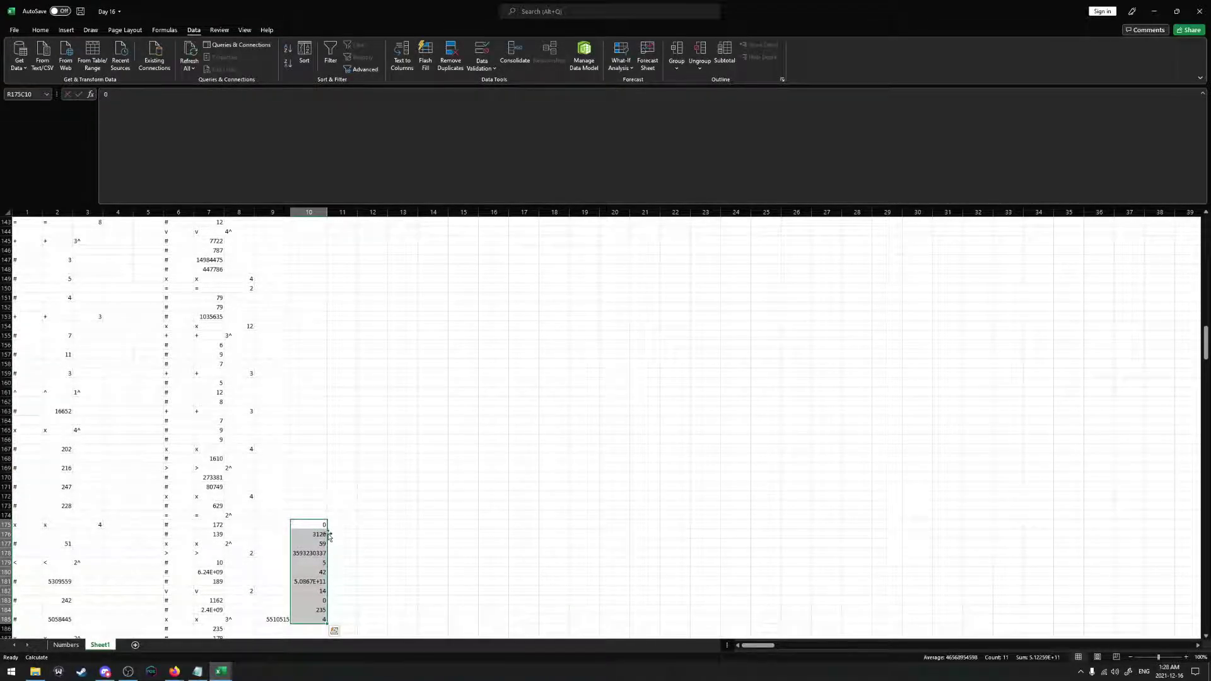
pyautogui.moveTo(328, 536); pyautogui.dragTo(308, 340)
pyautogui.scroll(3, 305, 424)
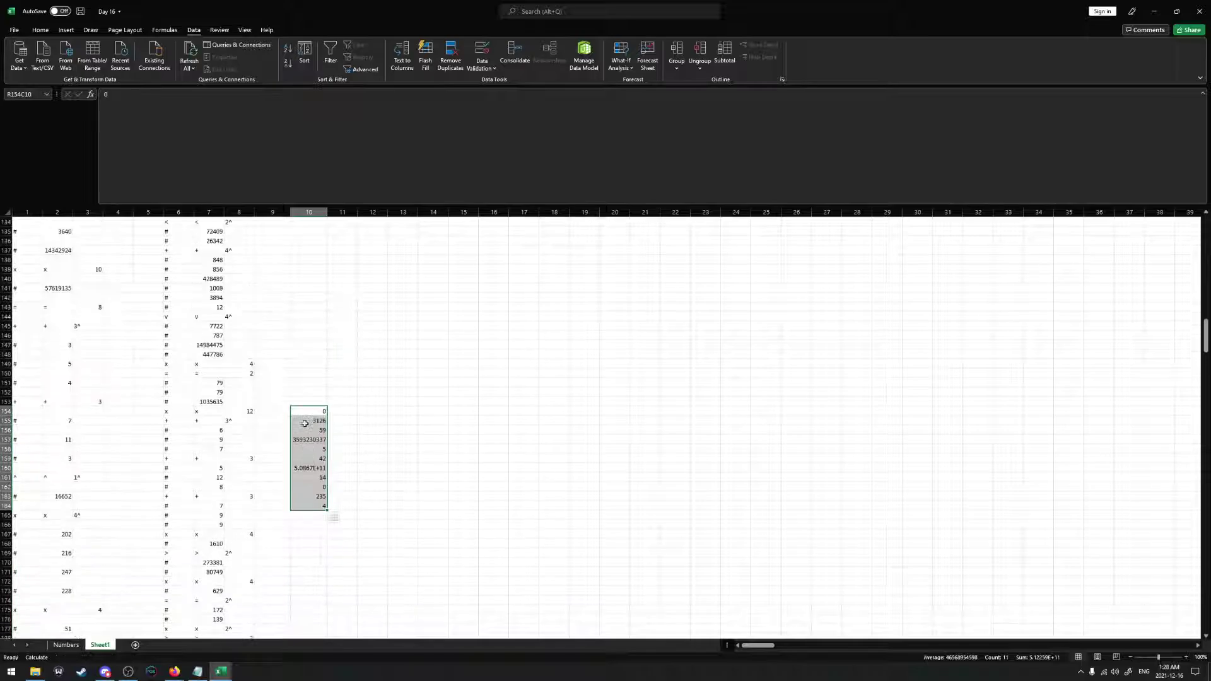
# Remove a mistaken 1 typed at row 152 of column 10 and check the 1035635 value
pyautogui.click(307, 400)
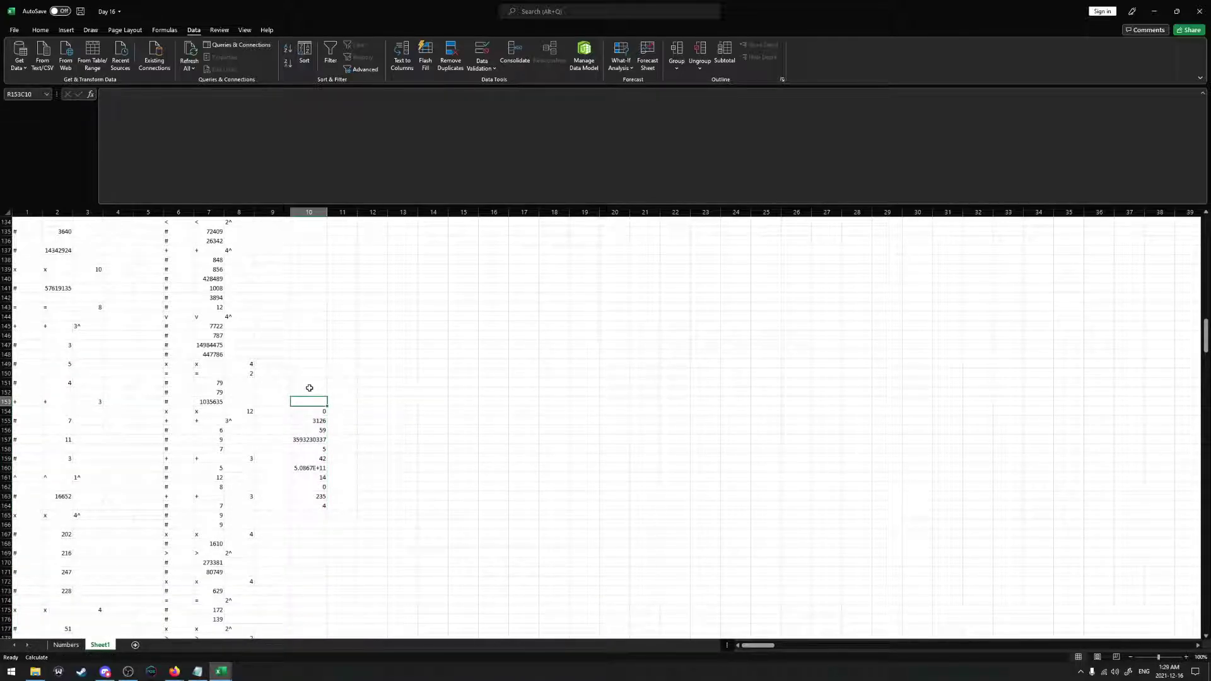
pyautogui.click(310, 390)
pyautogui.write('1')
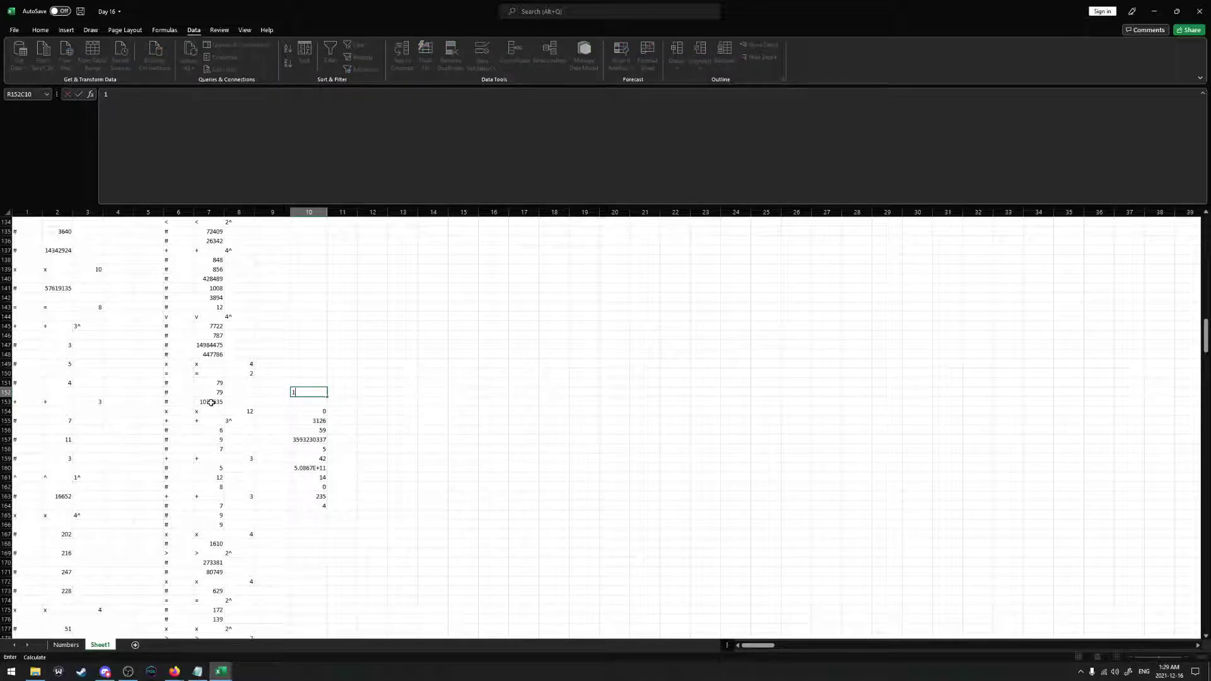
pyautogui.doubleClick(305, 391)
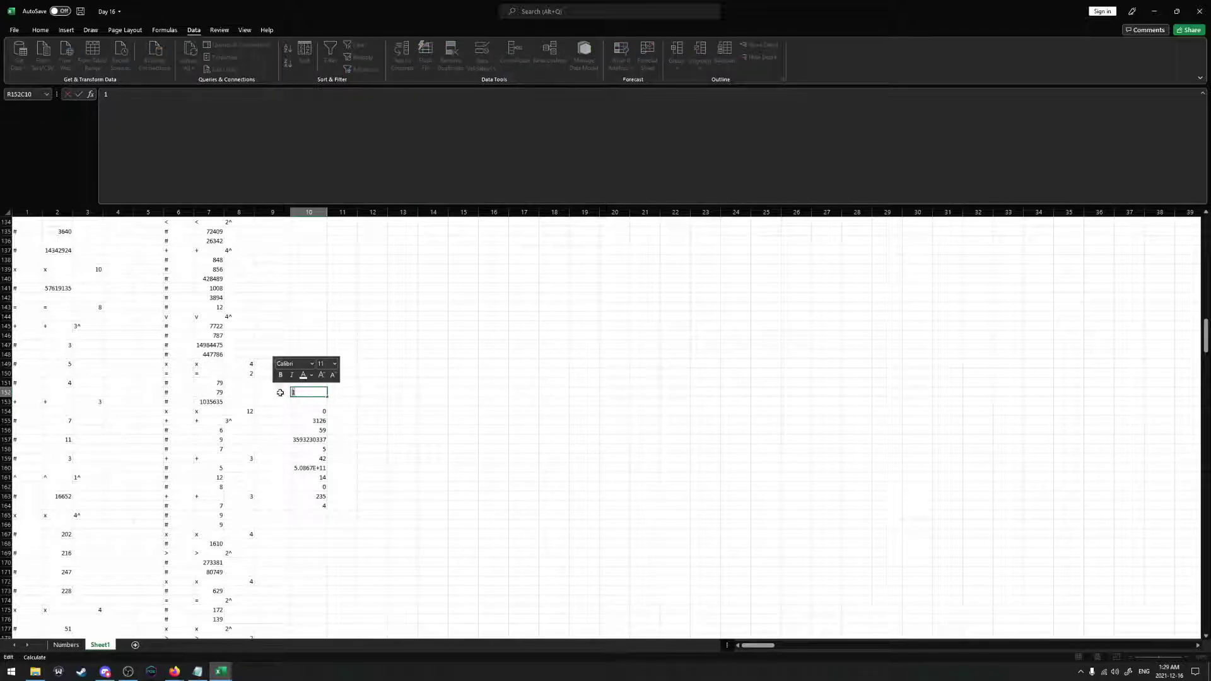
pyautogui.press('BackSpace')
pyautogui.click(210, 402)
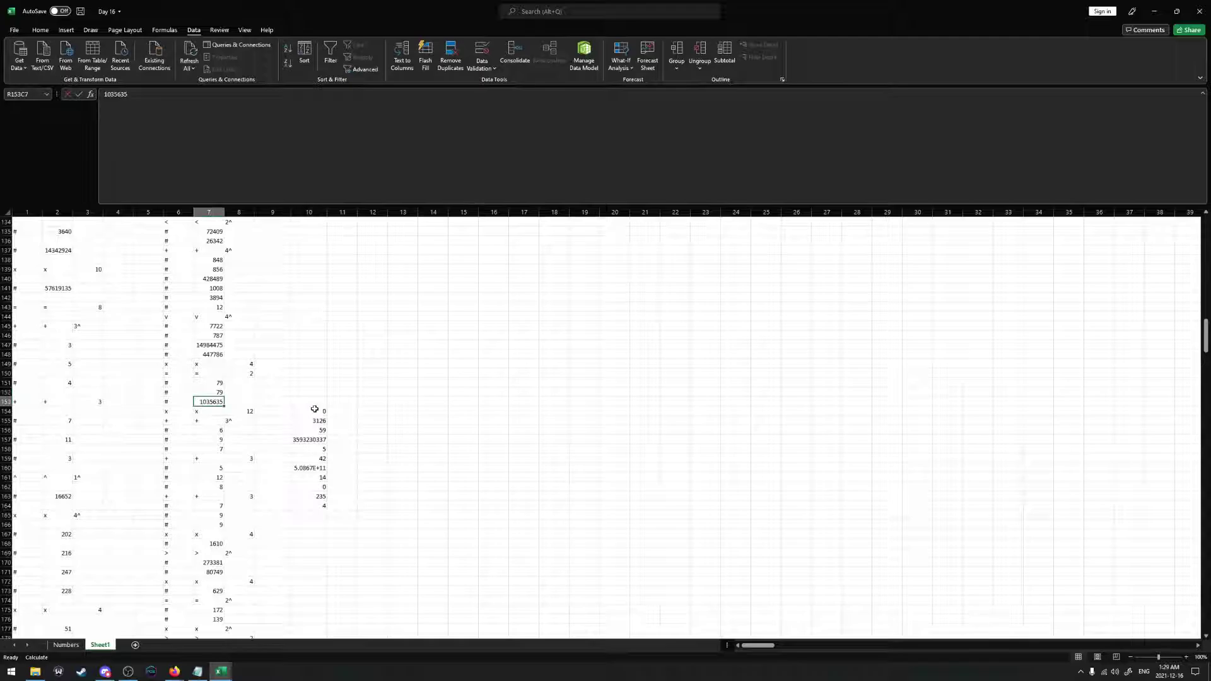
# Enter 0 in row 155 of column 10 and move the results block up six rows
pyautogui.click(318, 410)
pyautogui.press('Down')
pyautogui.write('0')
pyautogui.click(317, 410)
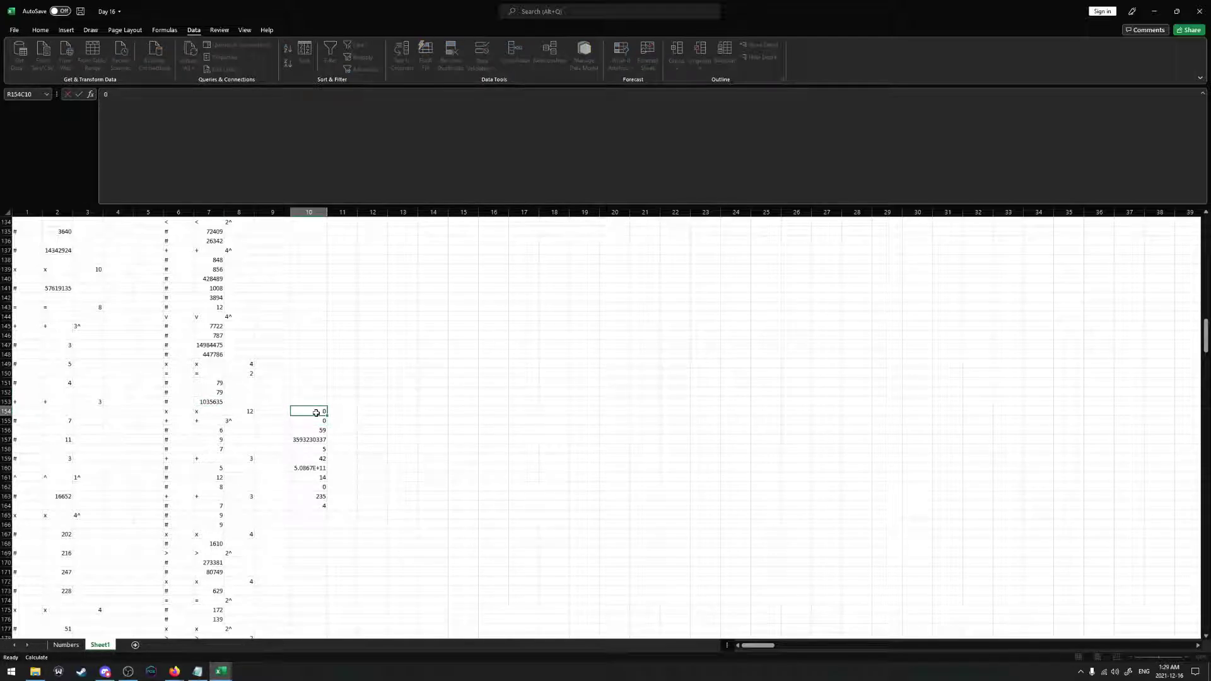
pyautogui.click(367, 409)
pyautogui.click(312, 421)
pyautogui.keyDown('shift'); pyautogui.click(323, 504); pyautogui.keyUp('shift')
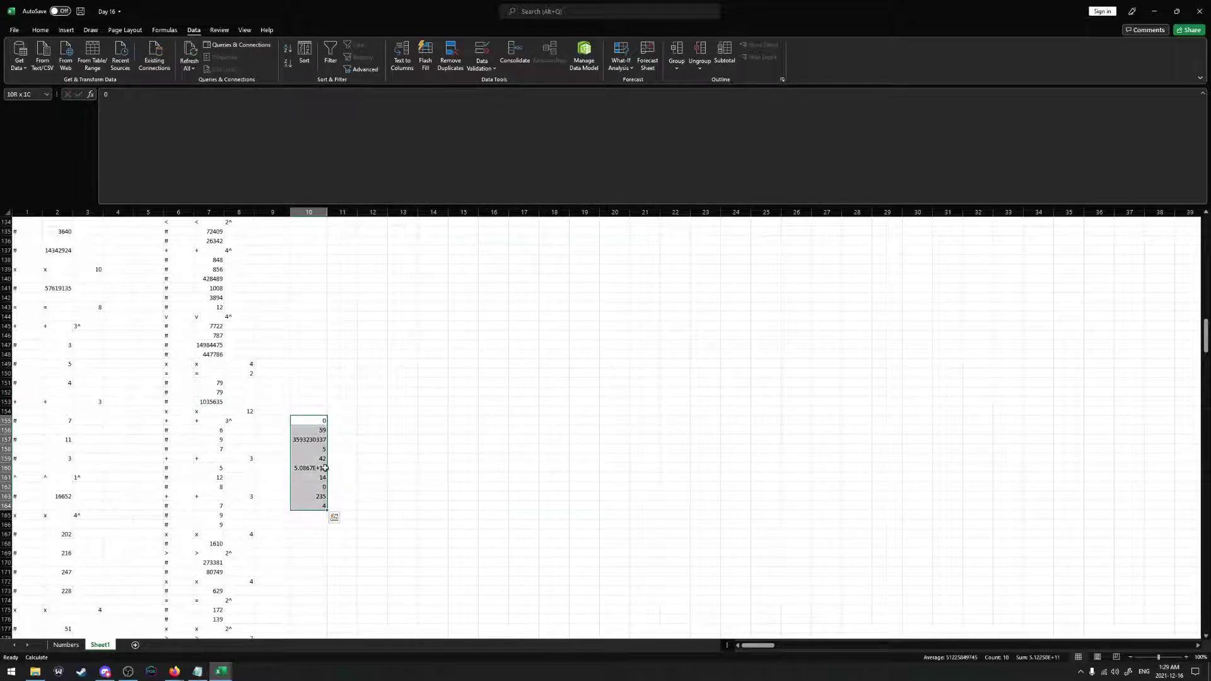
pyautogui.moveTo(327, 436); pyautogui.dragTo(323, 378)
# Copy 787 from row 146 into column 10 and move the block up to start at row 144
pyautogui.scroll(3, 309, 432)
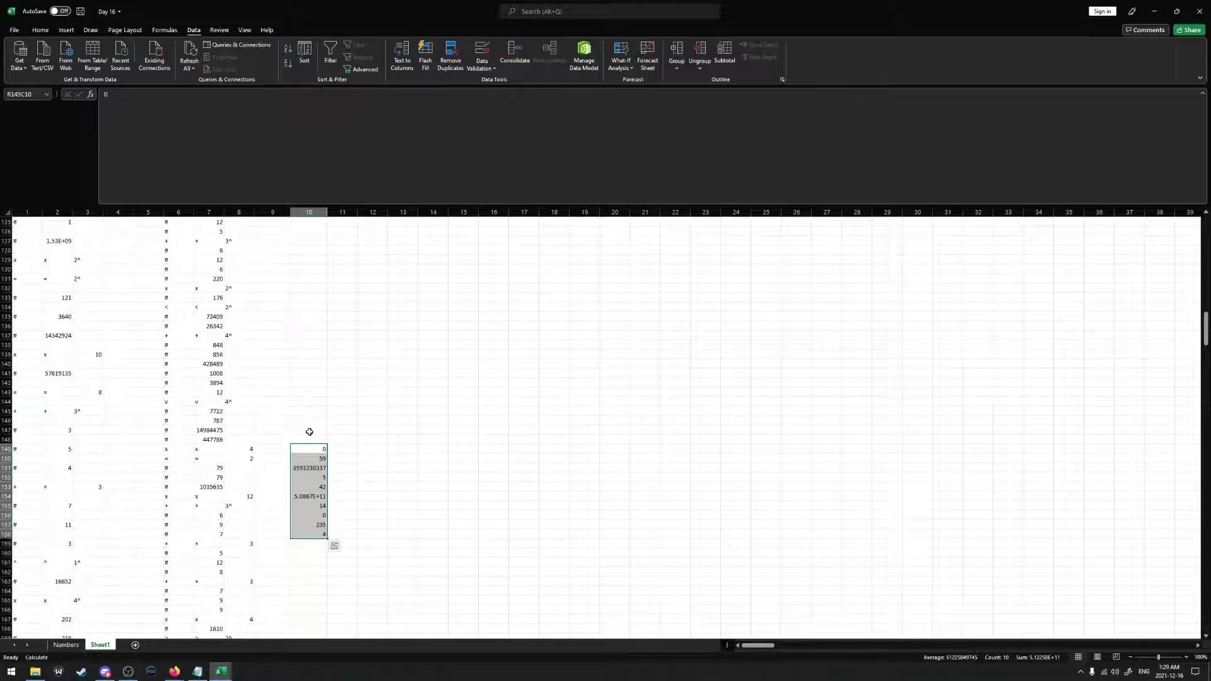
pyautogui.click(307, 402)
pyautogui.click(221, 420)
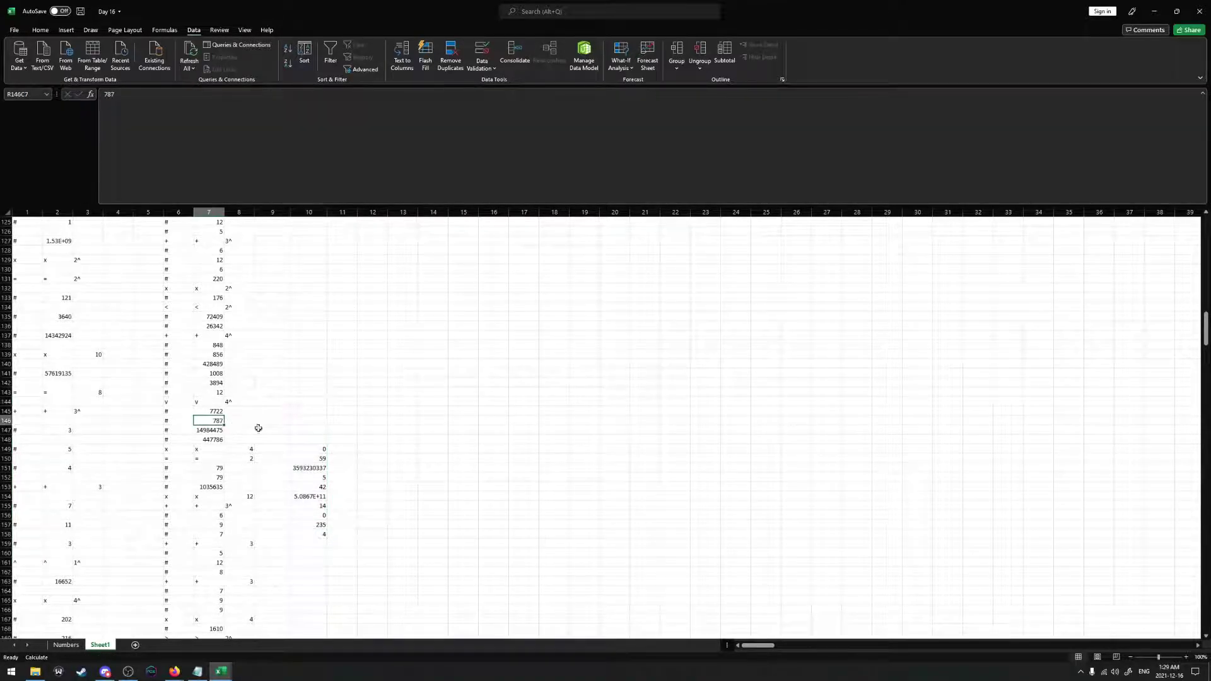
pyautogui.hotkey('ctrl', 'c')
pyautogui.click(319, 442)
pyautogui.hotkey('ctrl', 'v')
pyautogui.hotkey('ctrl', 'shift', 'Down')
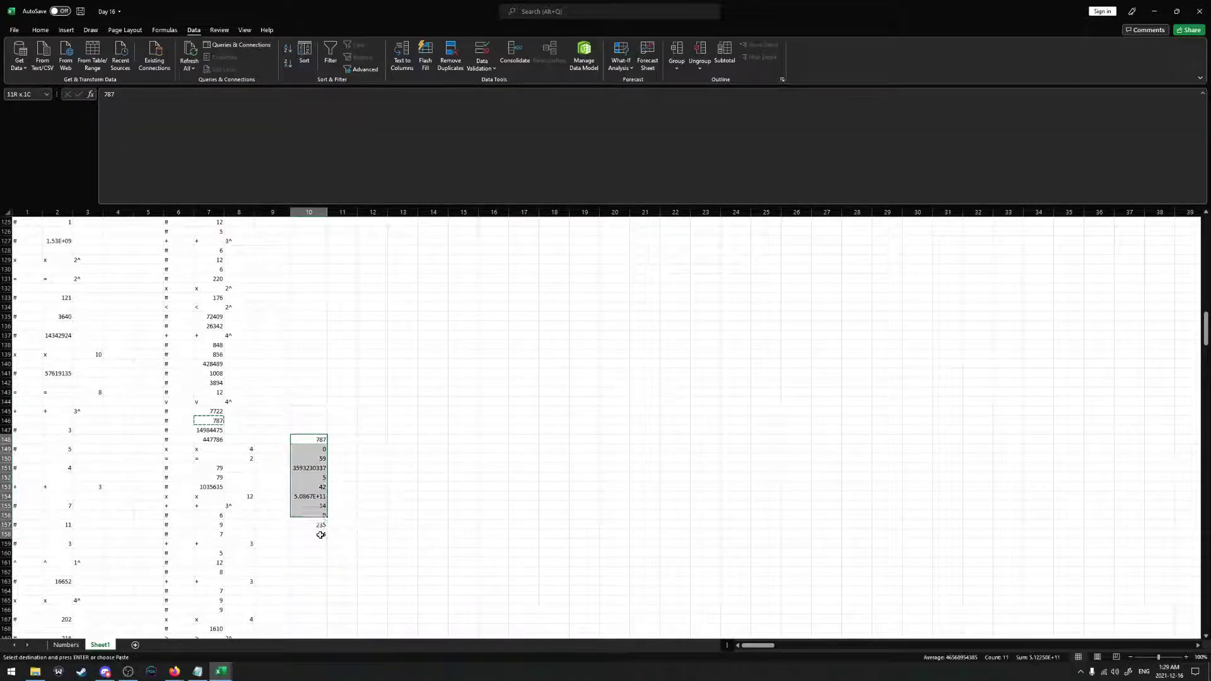
pyautogui.moveTo(328, 449); pyautogui.dragTo(325, 406)
pyautogui.scroll(2, 306, 481)
pyautogui.click(313, 459)
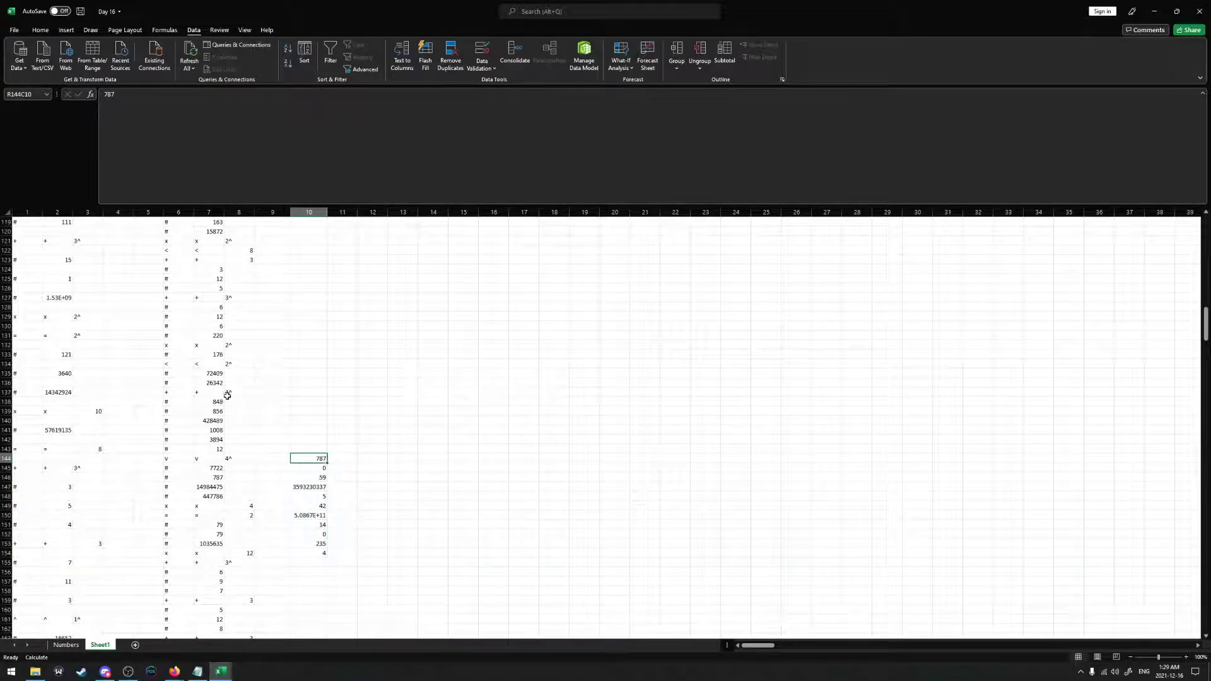
pyautogui.click(273, 392)
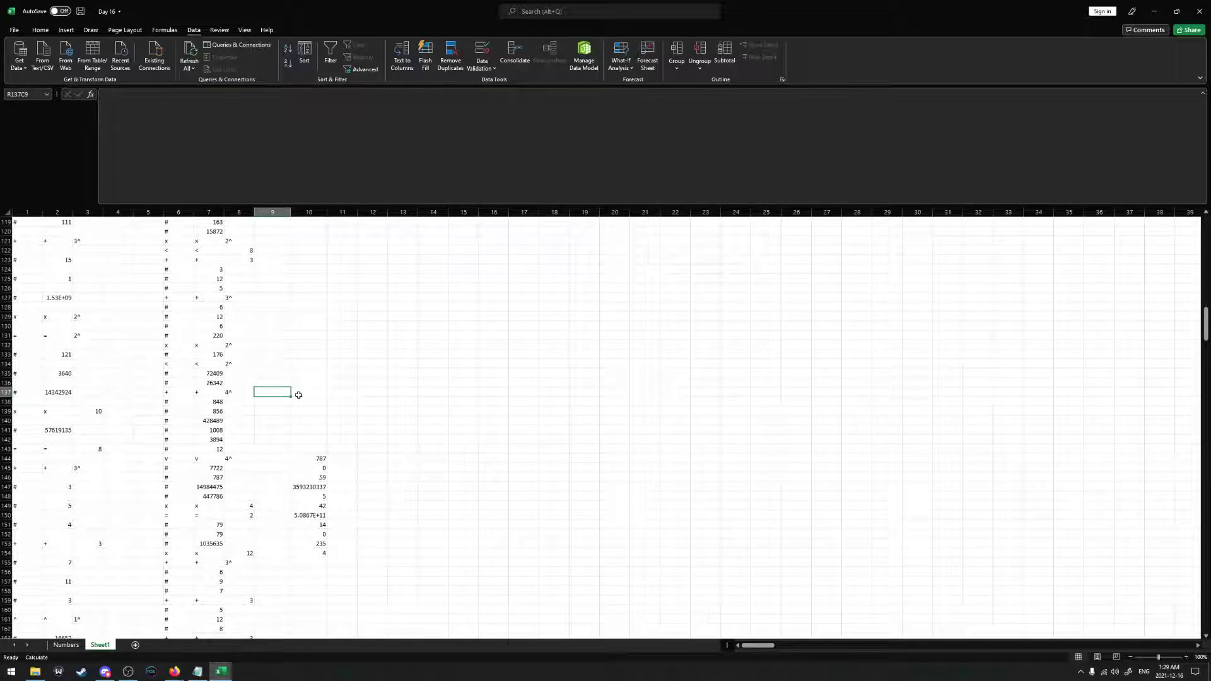
# In R137C9, enter a SUM over column 7 rows 138–141, giving 431201
pyautogui.write('=sum')
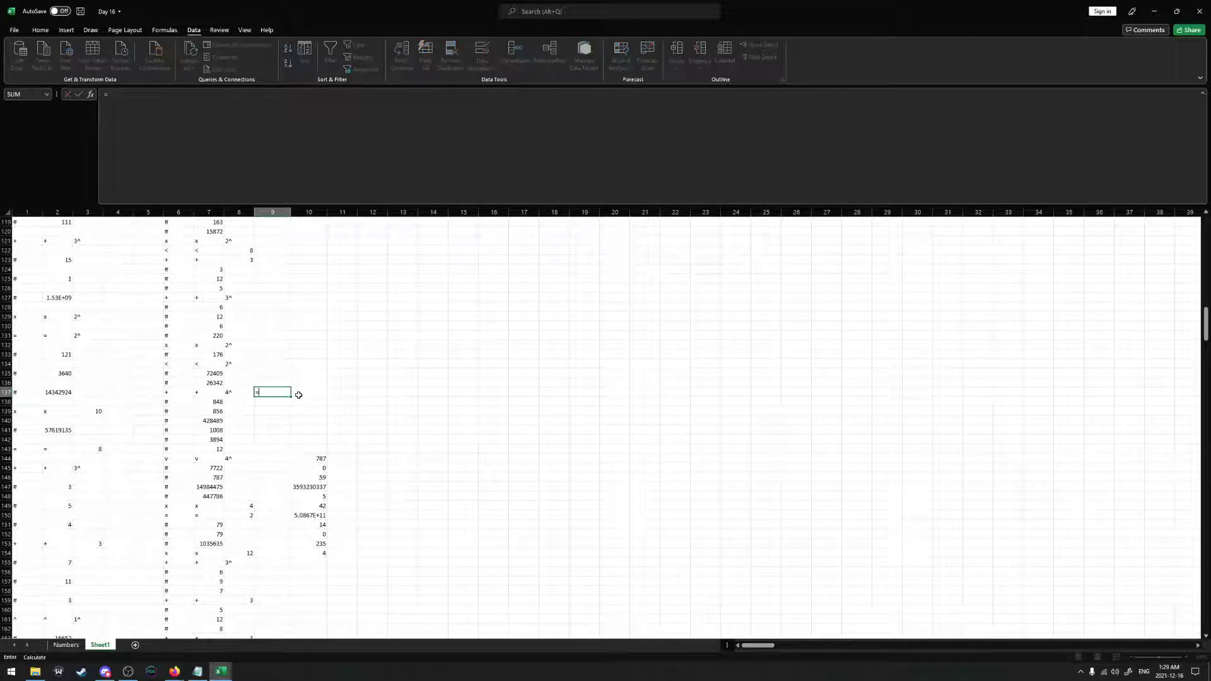
pyautogui.press('Tab')
pyautogui.moveTo(217, 401); pyautogui.dragTo(218, 430)
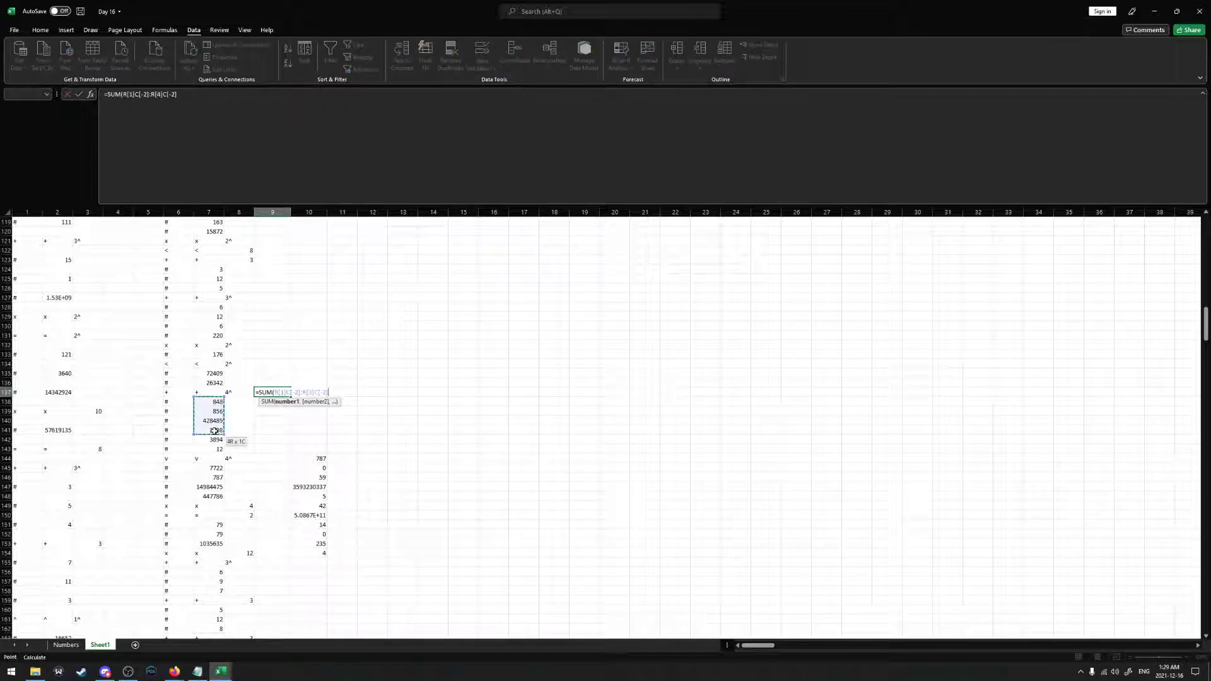
pyautogui.press('Return')
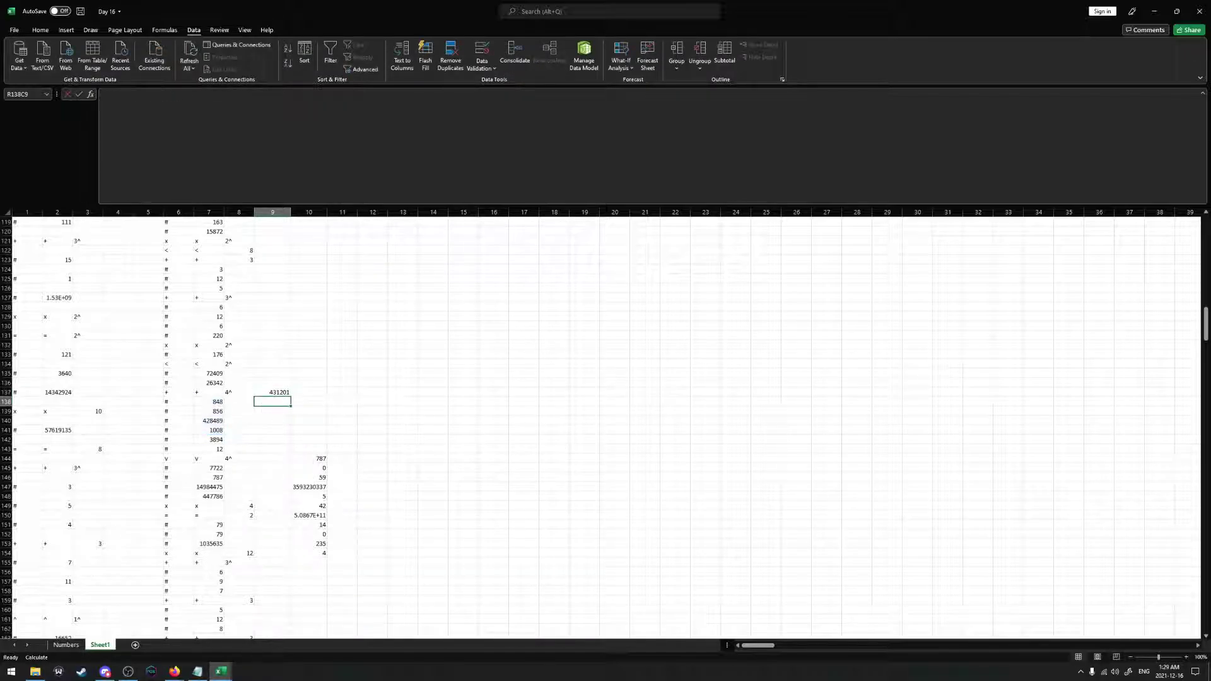
# Paste 12 and 431201 as plain values into column 10 at rows 143 and 142
pyautogui.click(215, 449)
pyautogui.hotkey('ctrl', 'c')
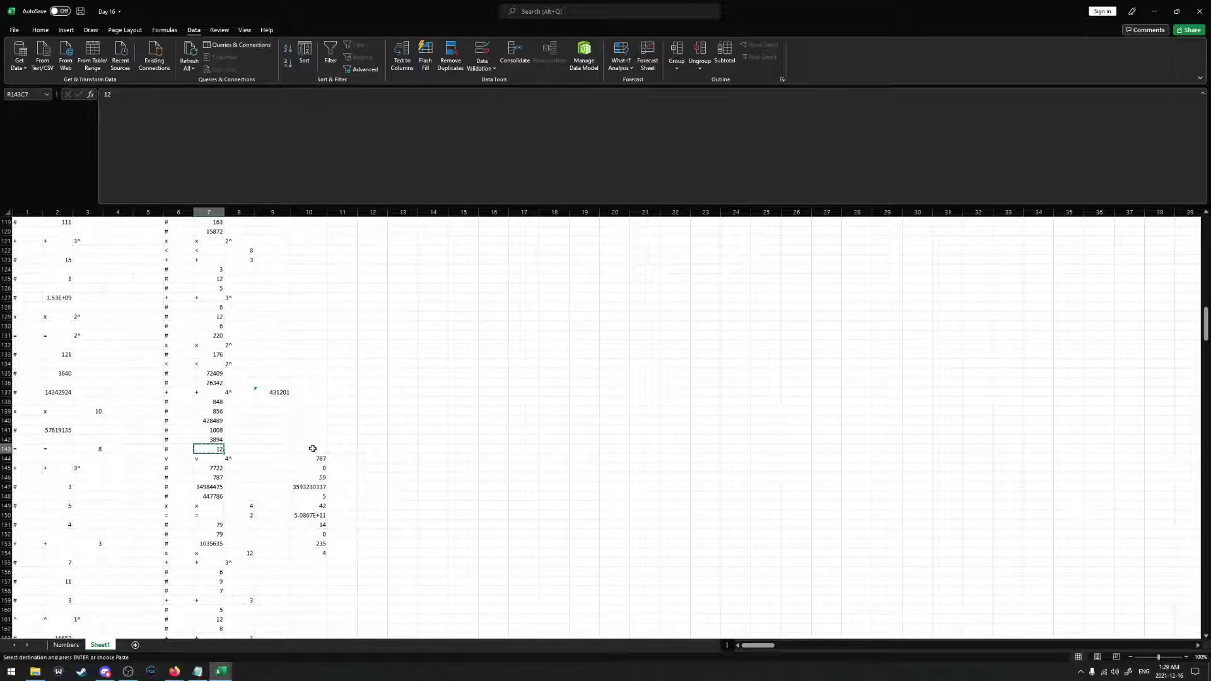
pyautogui.rightClick(312, 448)
pyautogui.click(350, 248)
pyautogui.click(275, 391)
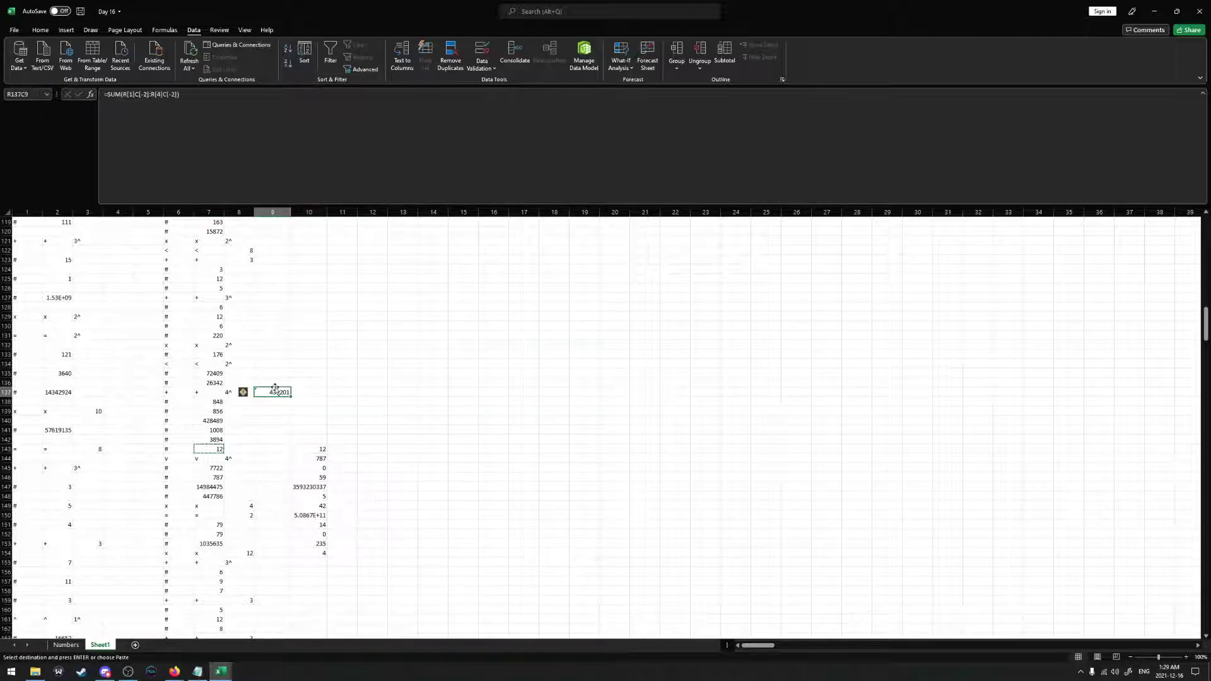
pyautogui.hotkey('ctrl', 'c')
pyautogui.rightClick(311, 440)
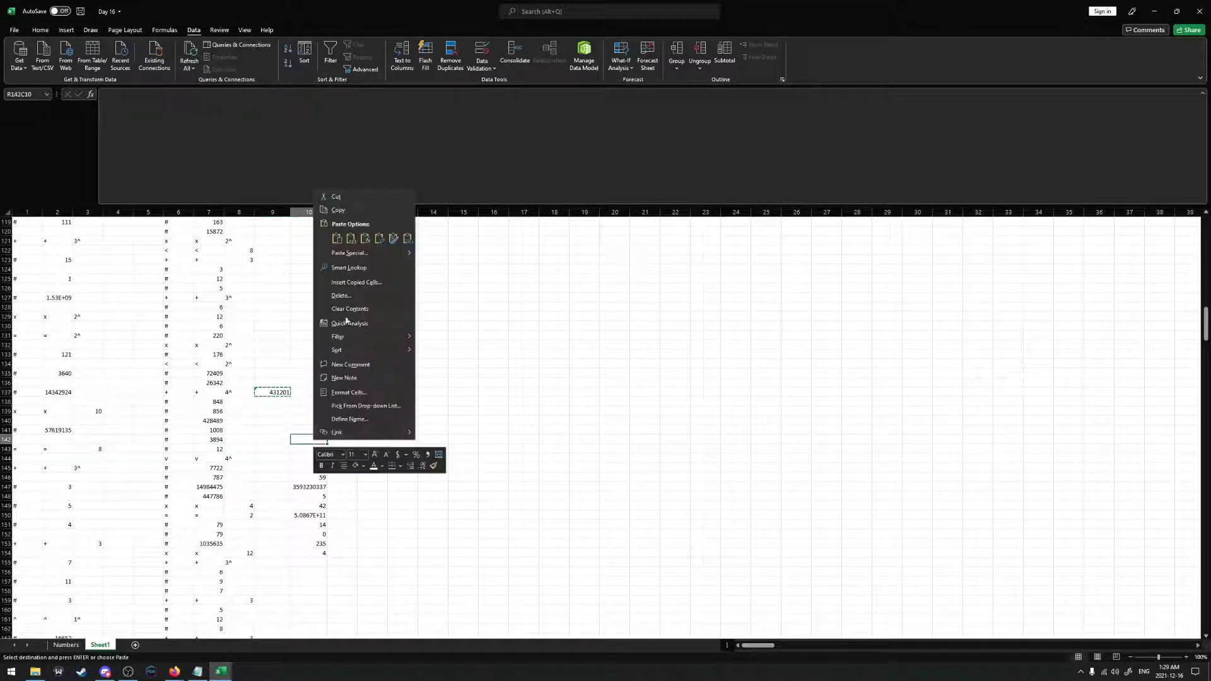
pyautogui.click(351, 238)
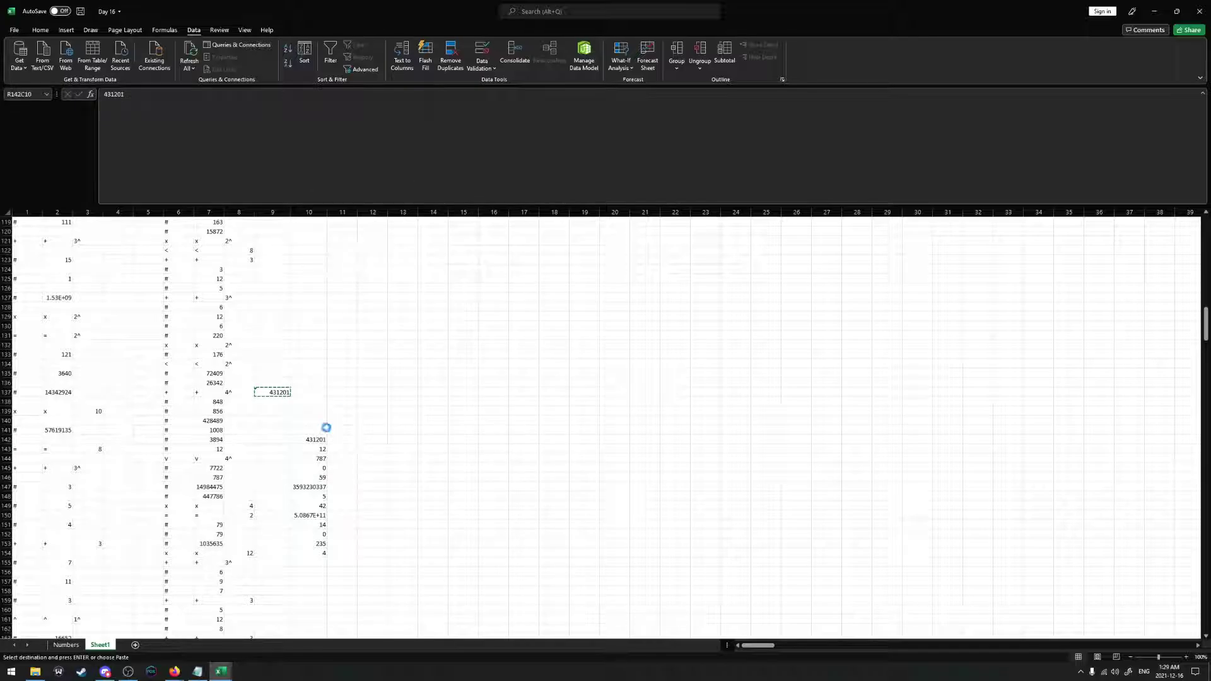
# Move the column 10 block starting with 431201 up to row 137
pyautogui.keyDown('shift'); pyautogui.click(318, 554); pyautogui.keyUp('shift')
pyautogui.moveTo(327, 459); pyautogui.dragTo(328, 412)
pyautogui.scroll(2, 215, 431)
pyautogui.click(215, 431)
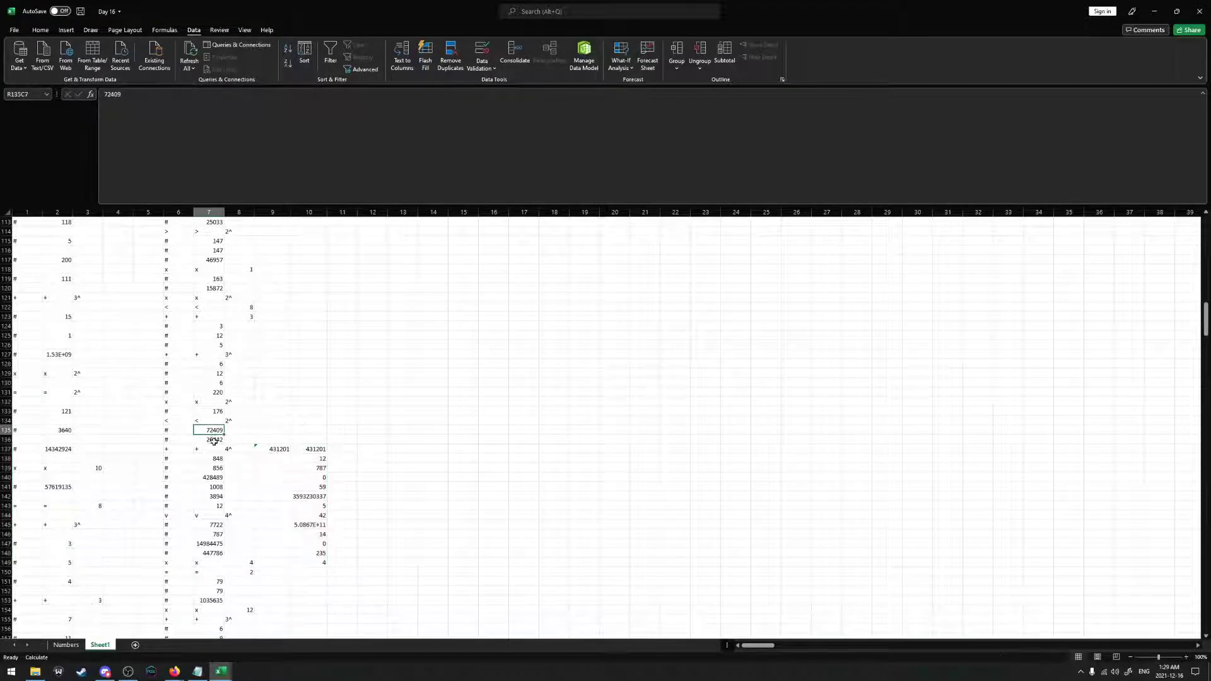
pyautogui.click(319, 437)
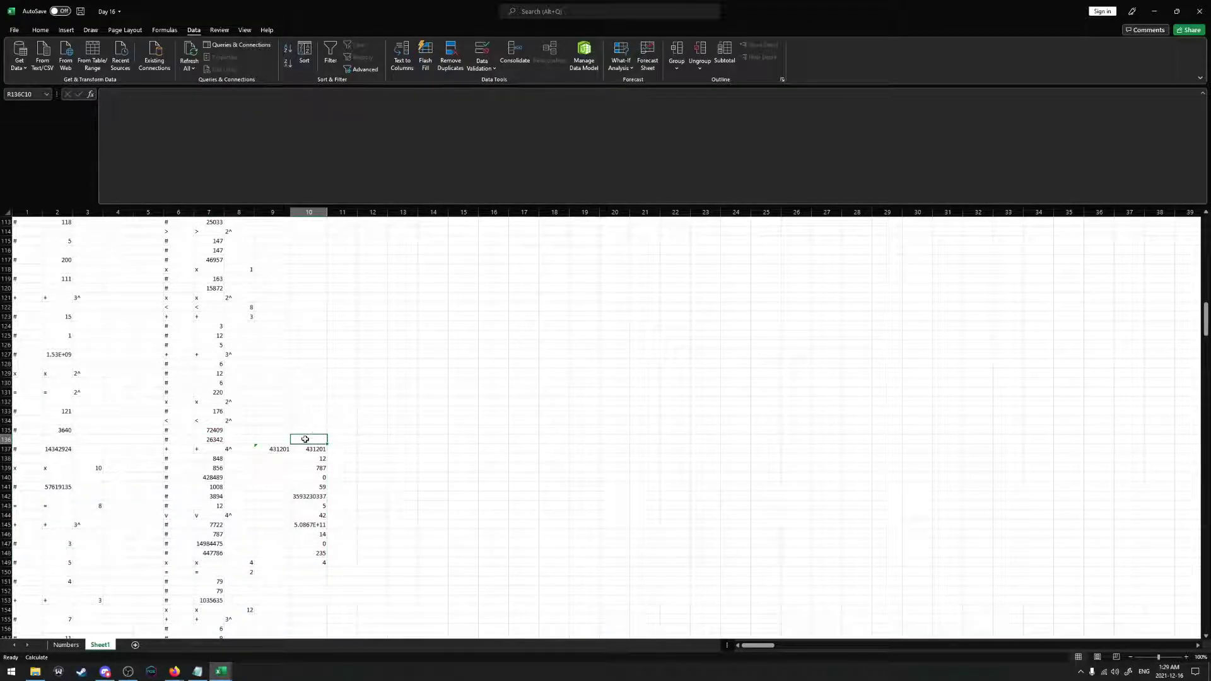
# Enter 0 in row 136 of column 10 and move the results block up to start at row 132
pyautogui.write('0')
pyautogui.hotkey('ctrl', 'Return')
pyautogui.keyDown('shift'); pyautogui.click(320, 563); pyautogui.keyUp('shift')
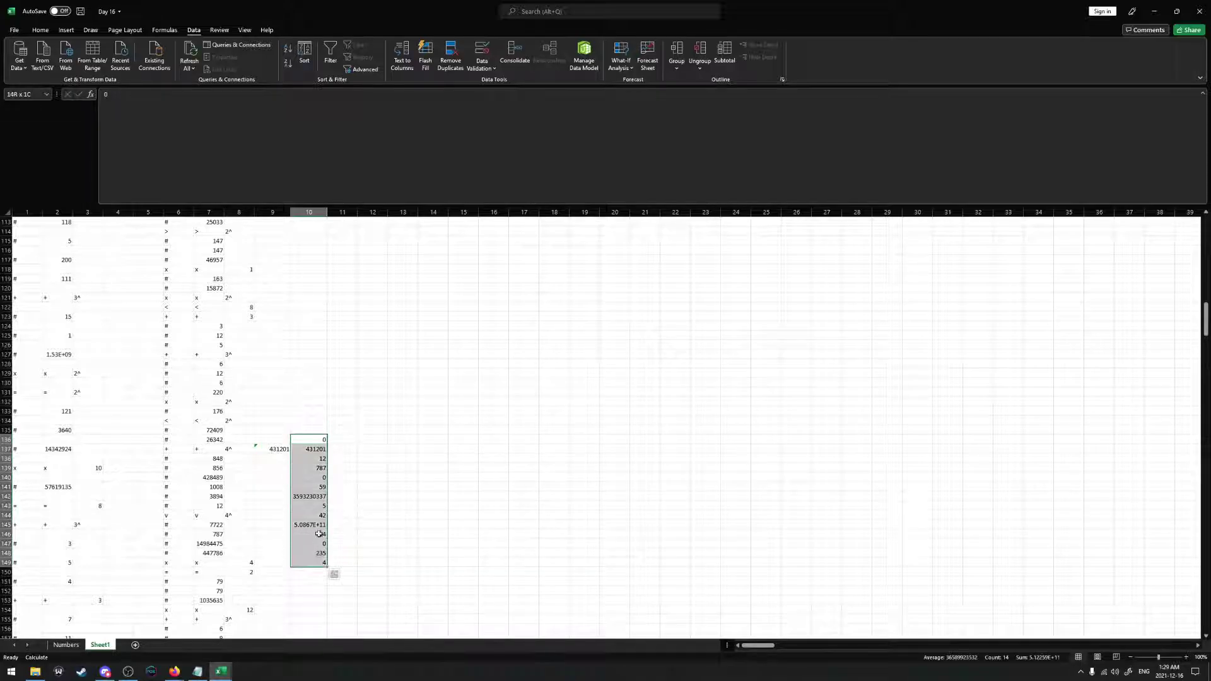
pyautogui.moveTo(327, 459); pyautogui.dragTo(324, 419)
pyautogui.scroll(2, 231, 412)
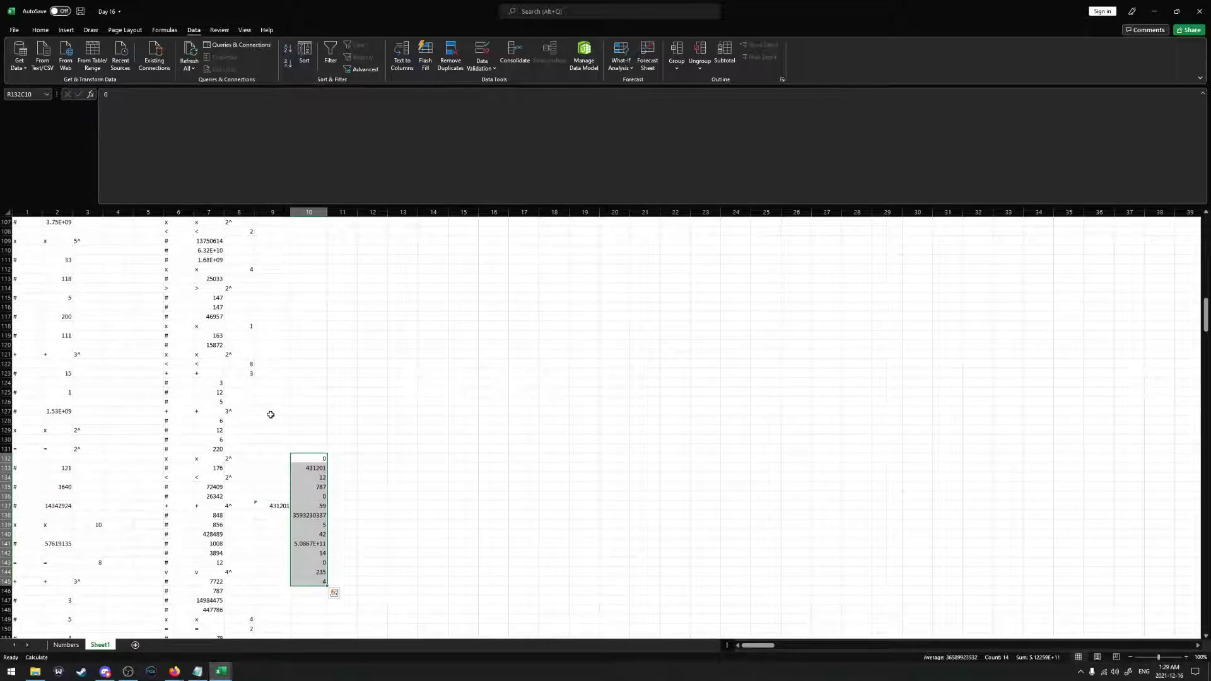
# In R127C10, sum column 7 rows 128–130 to get 24, then check the puzzle page for row 131
pyautogui.click(316, 410)
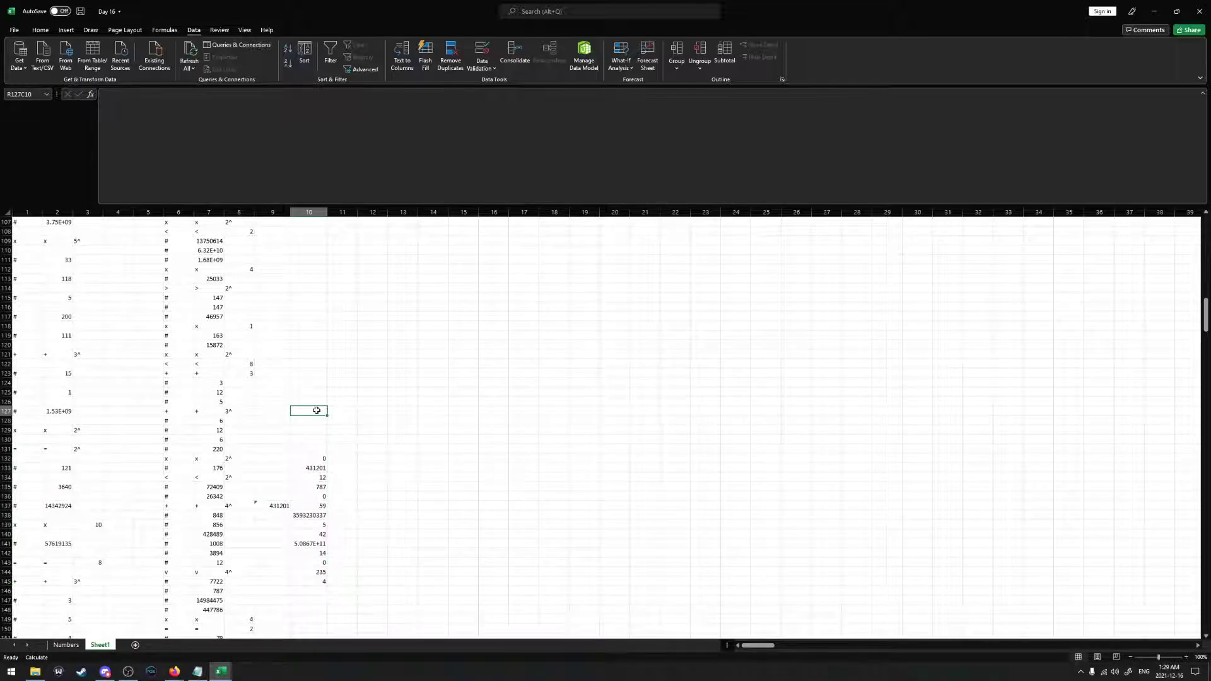
pyautogui.write('=SUM(')
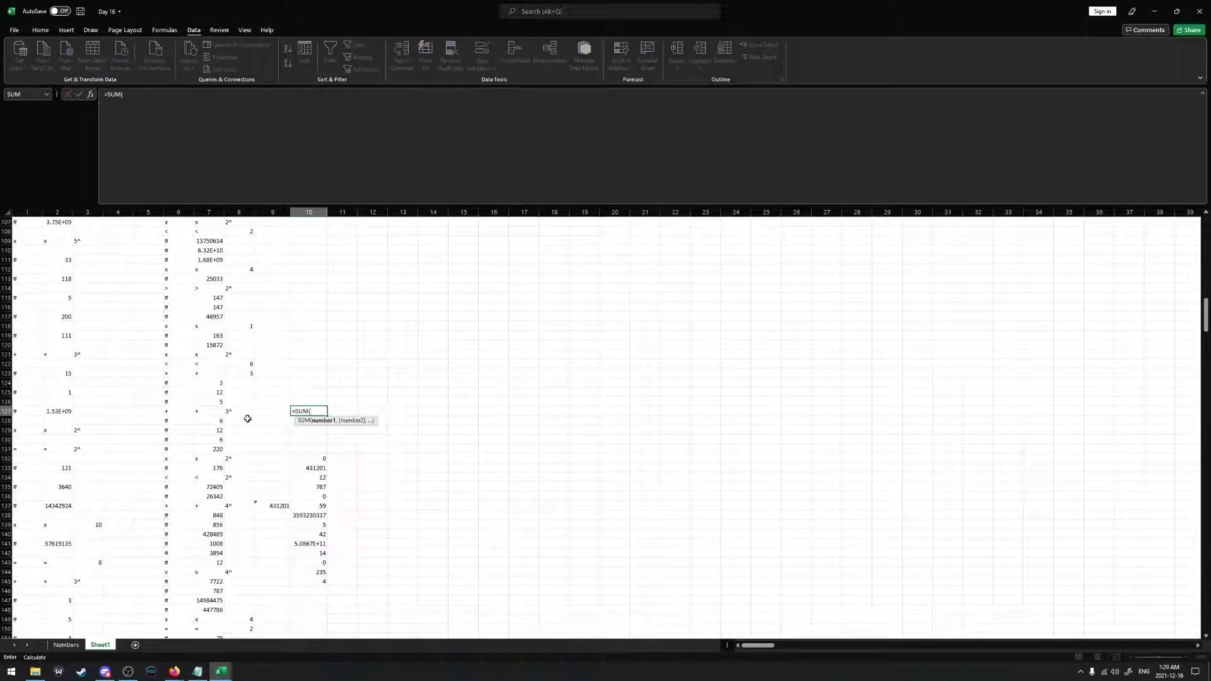
pyautogui.moveTo(214, 421); pyautogui.dragTo(217, 440)
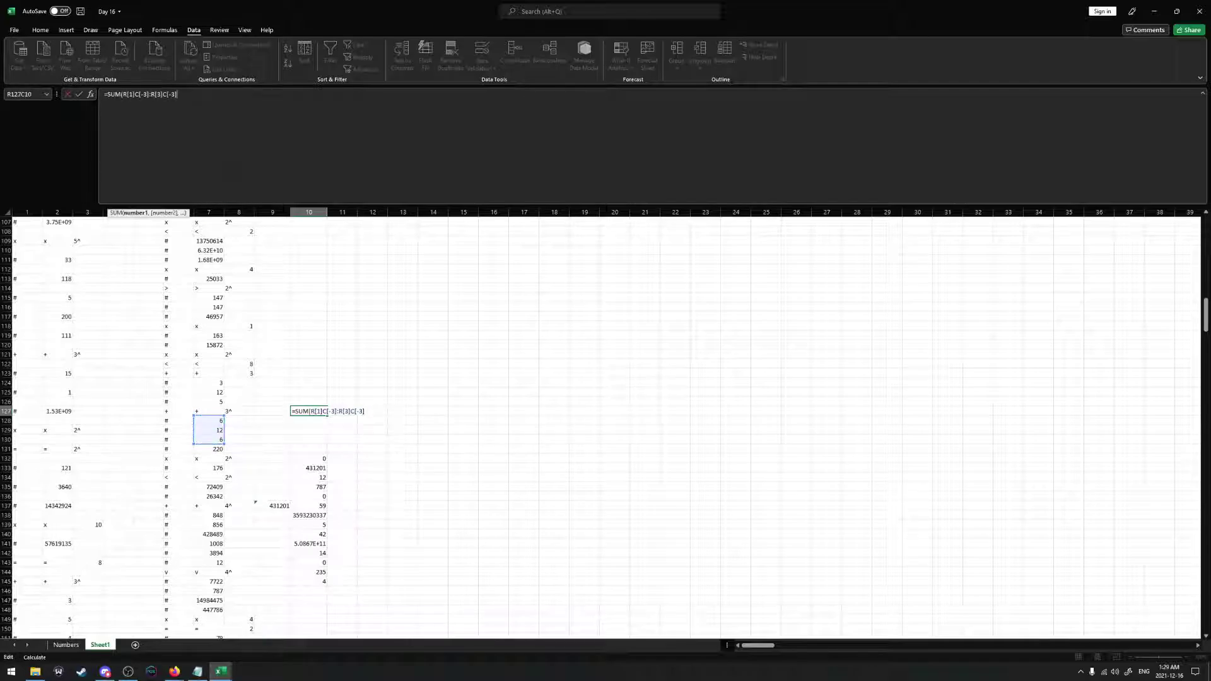
pyautogui.press('Return')
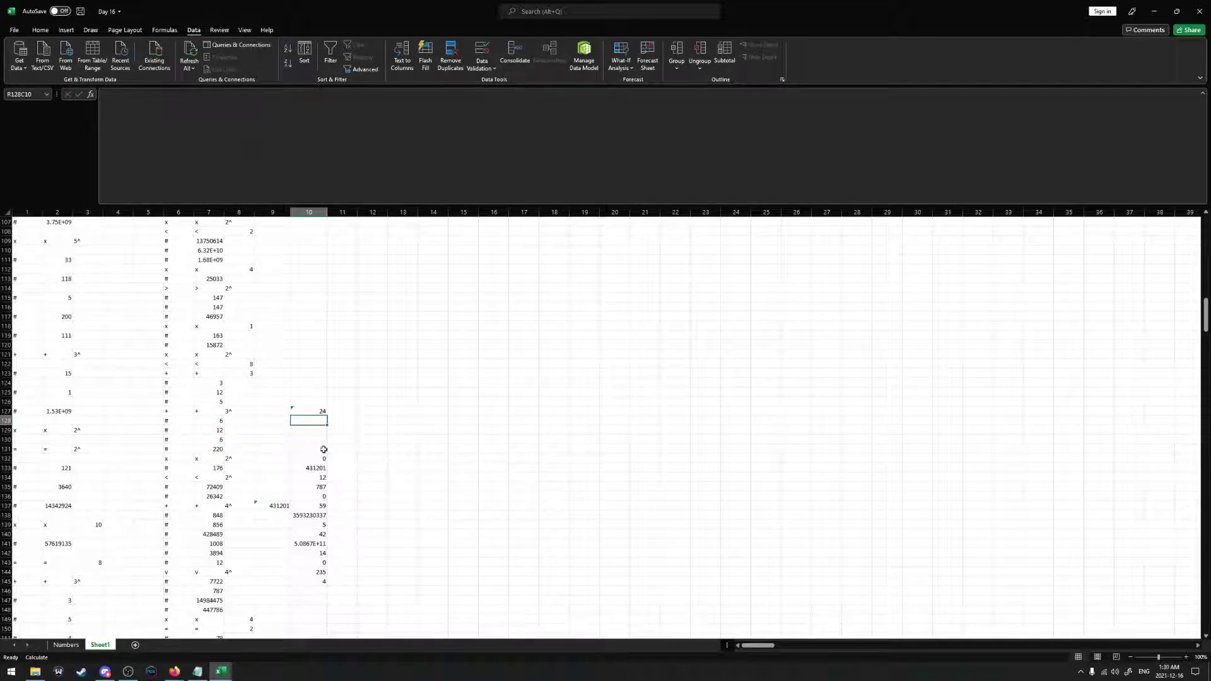
pyautogui.click(318, 450)
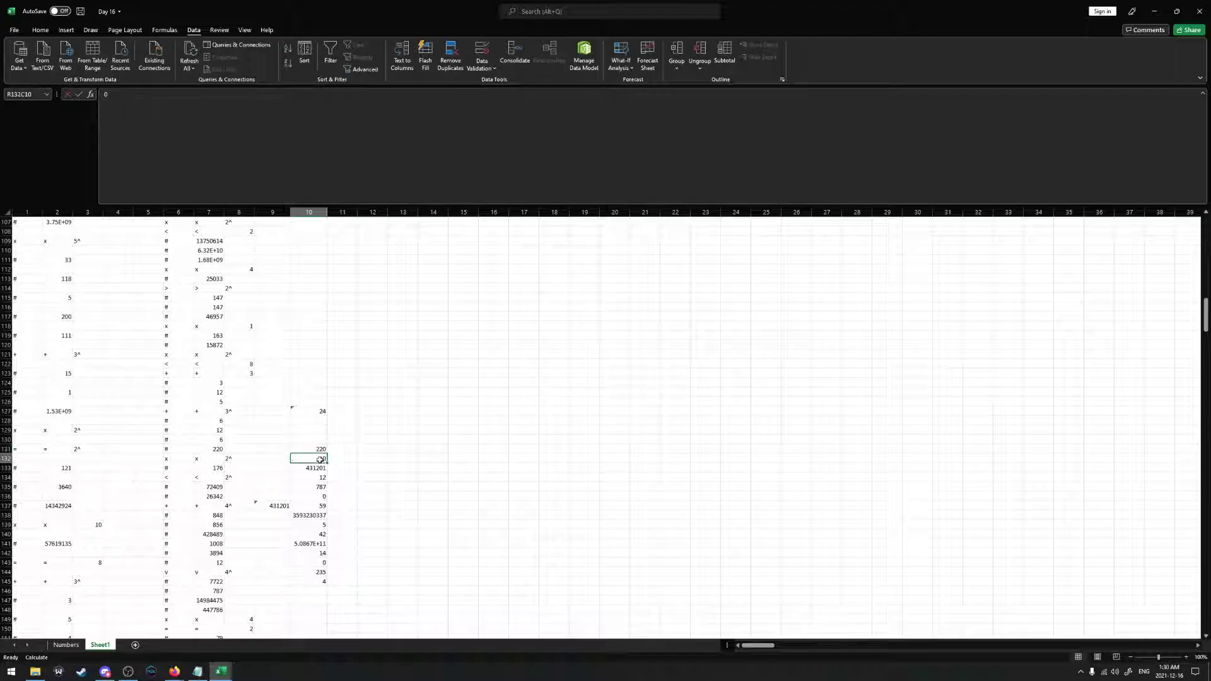
pyautogui.hotkey('alt', 'Tab')
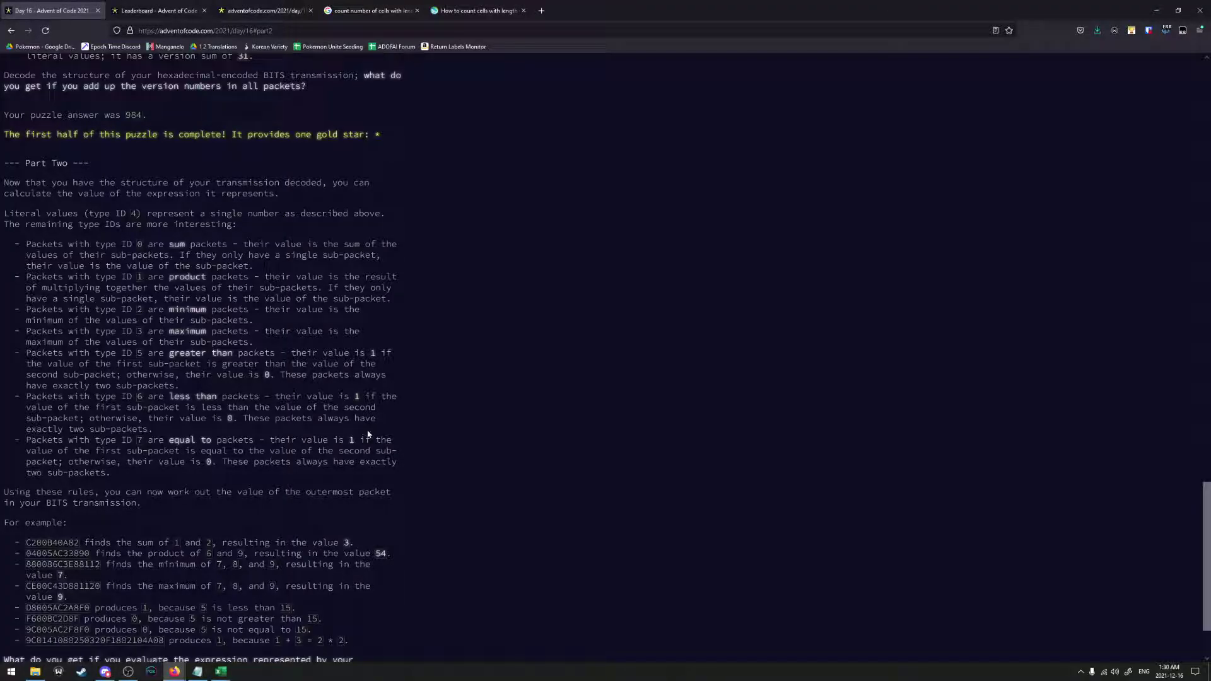
pyautogui.hotkey('alt', 'Tab')
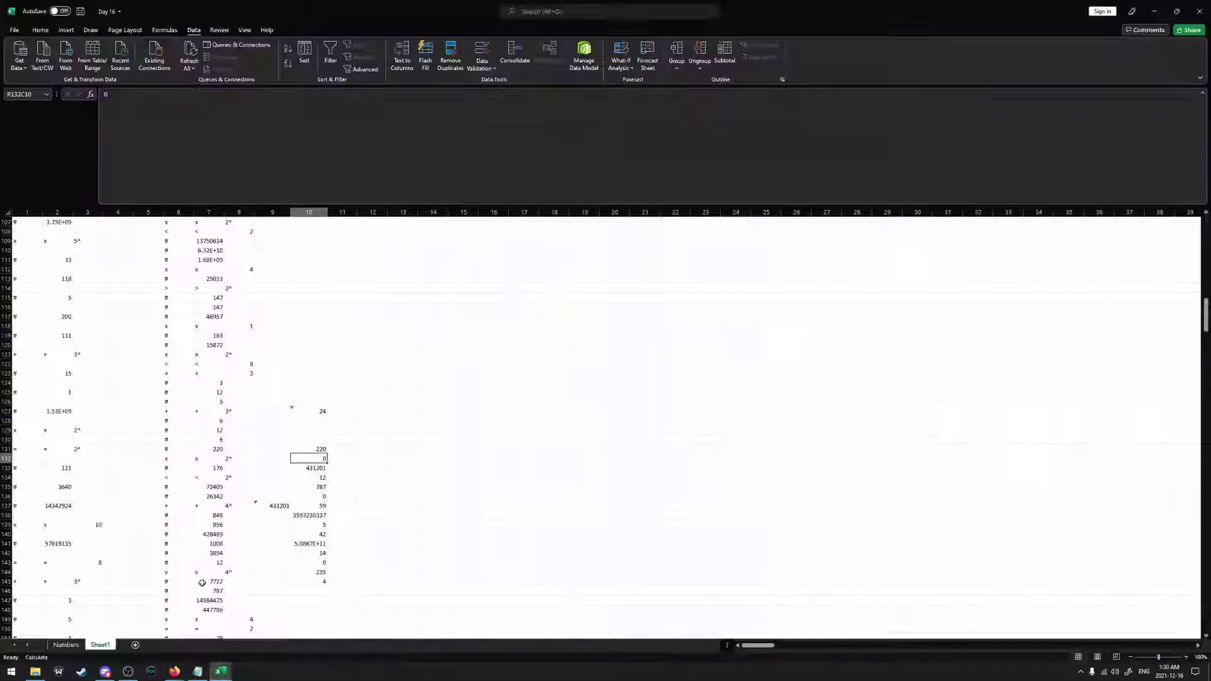
pyautogui.click(66, 644)
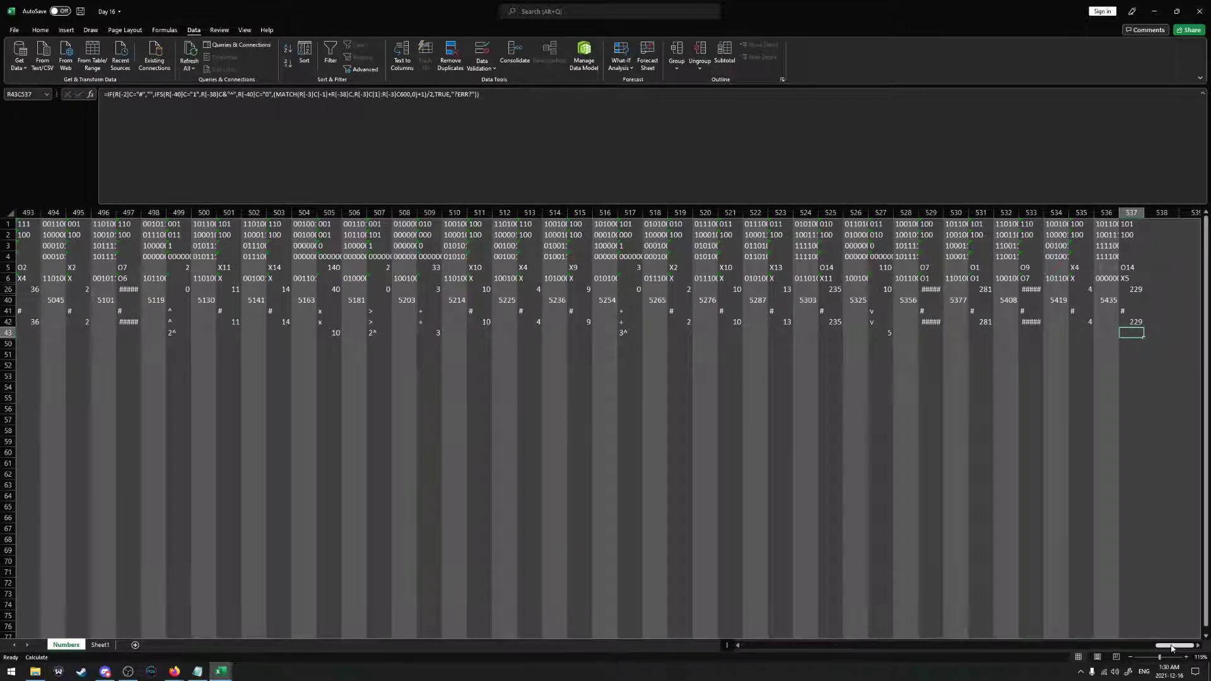
pyautogui.doubleClick(639, 331)
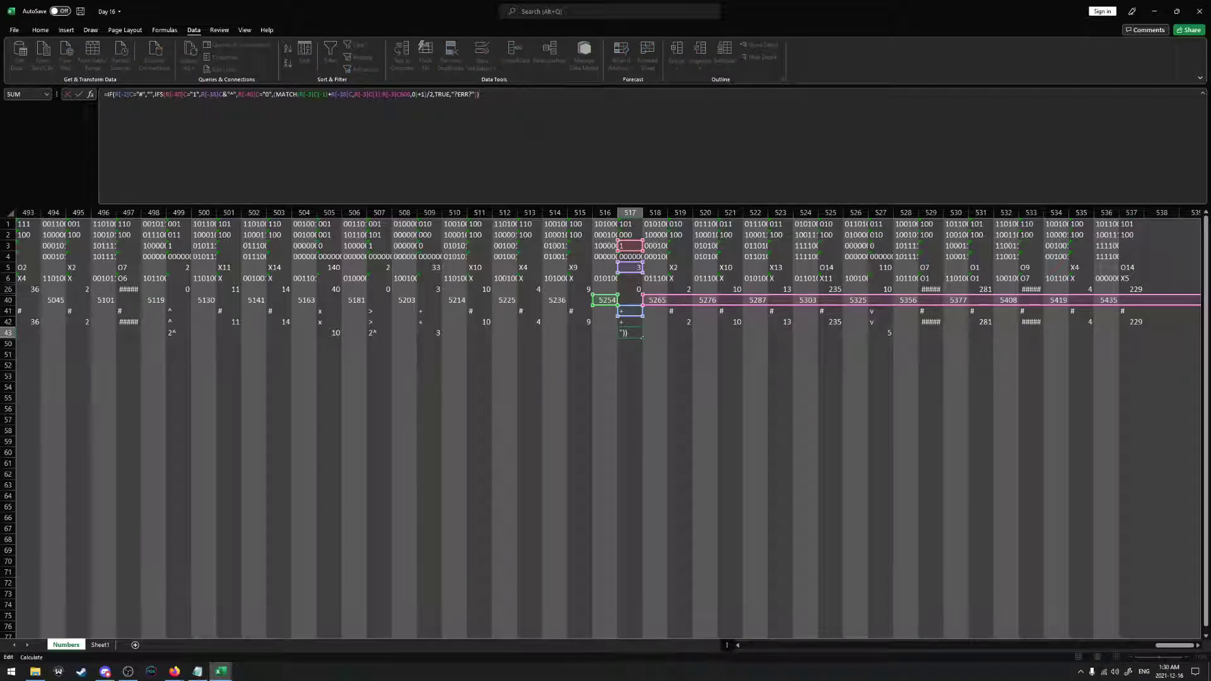
pyautogui.press('Return')
pyautogui.press('Up')
pyautogui.press('Up')
pyautogui.press('Up')
pyautogui.press('Up')
pyautogui.press('Up')
pyautogui.press('Up')
pyautogui.press('Up')
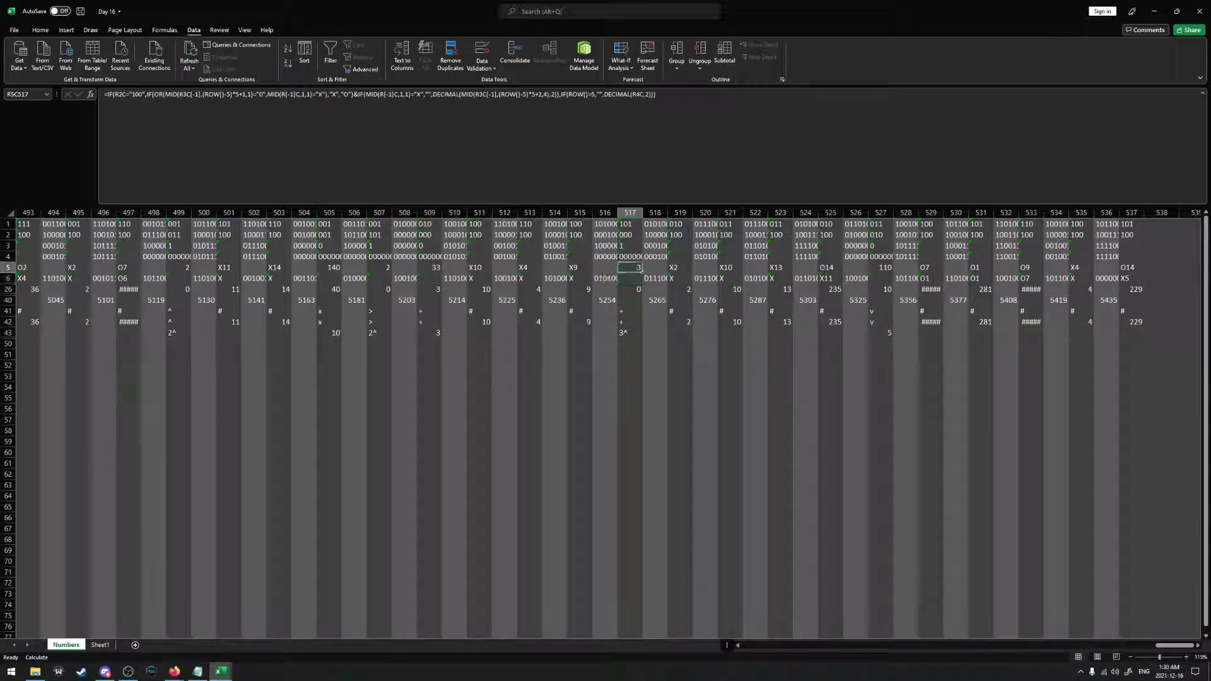
pyautogui.press('F2')
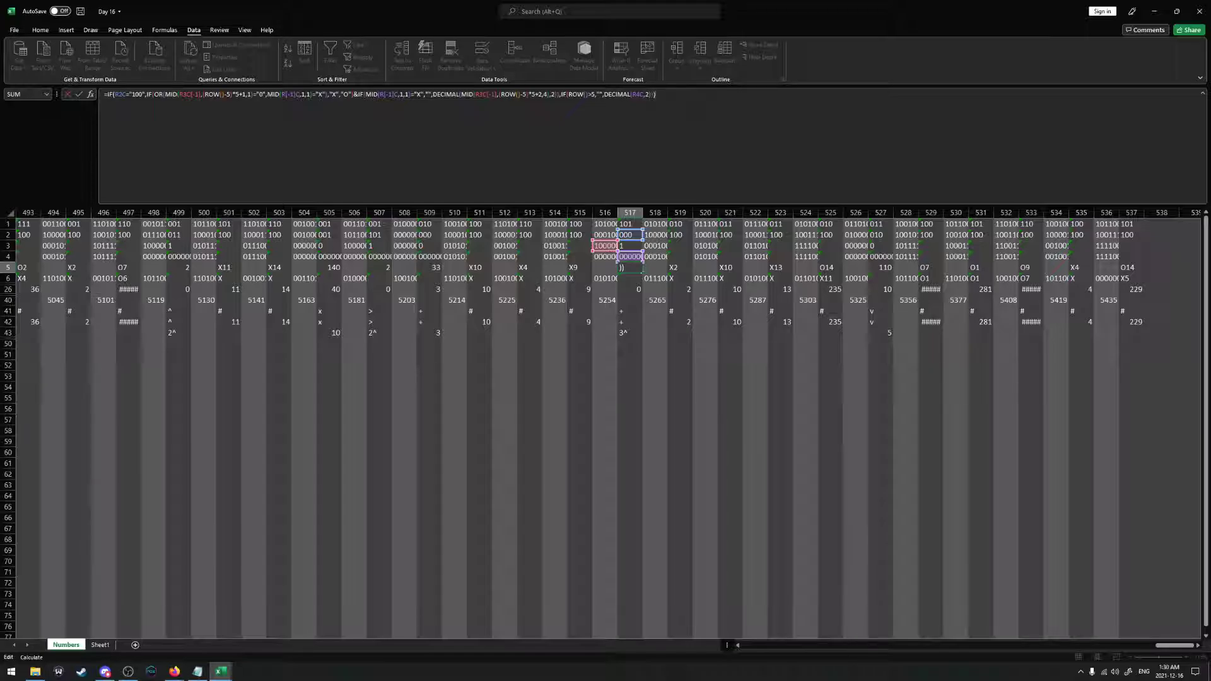
pyautogui.hotkey('ctrl', 'Return')
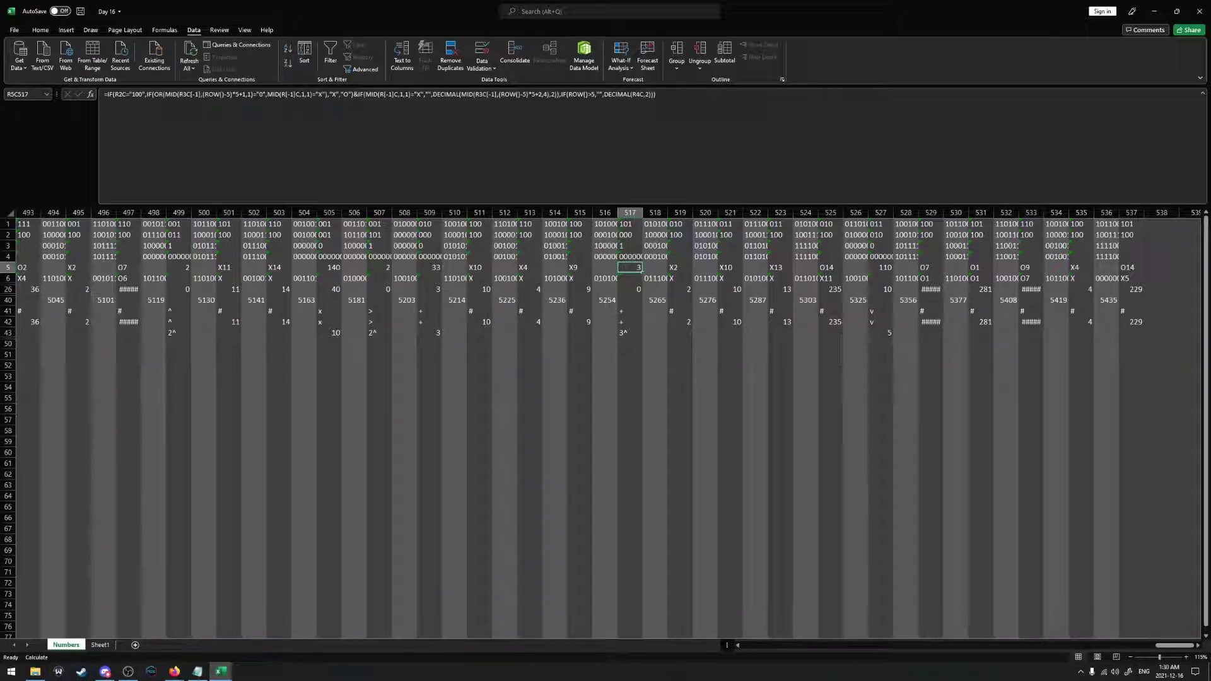
pyautogui.click(630, 256)
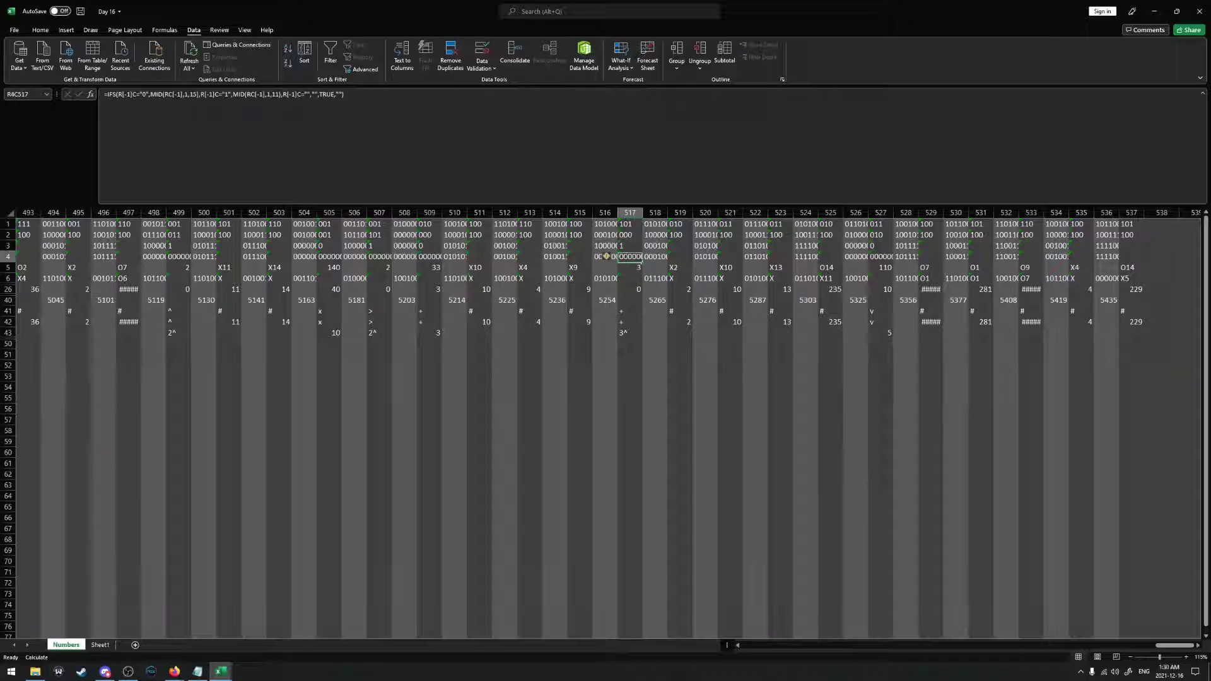
pyautogui.doubleClick(645, 213)
pyautogui.hotkey('ctrl', 'z')
pyautogui.hotkey('alt', 'Tab')
pyautogui.hotkey('alt', 'Tab')
pyautogui.click(101, 645)
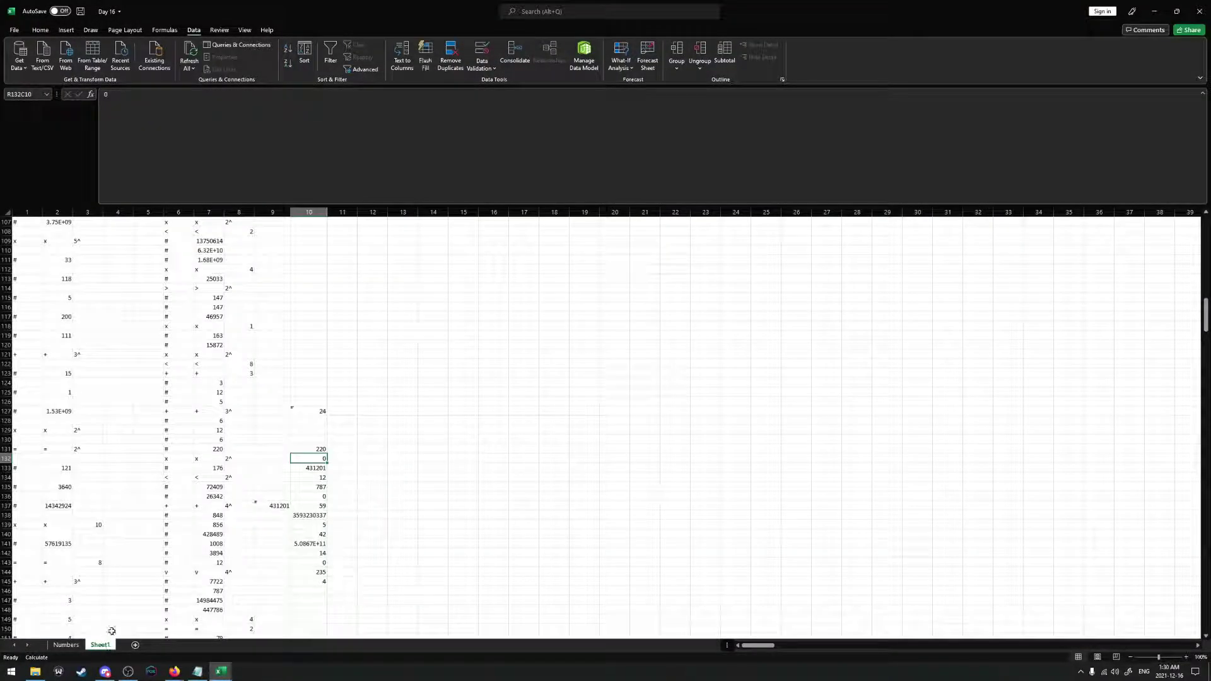
# Copy the row 127 sum formula into row 123 of column 10, giving 20
pyautogui.click(316, 412)
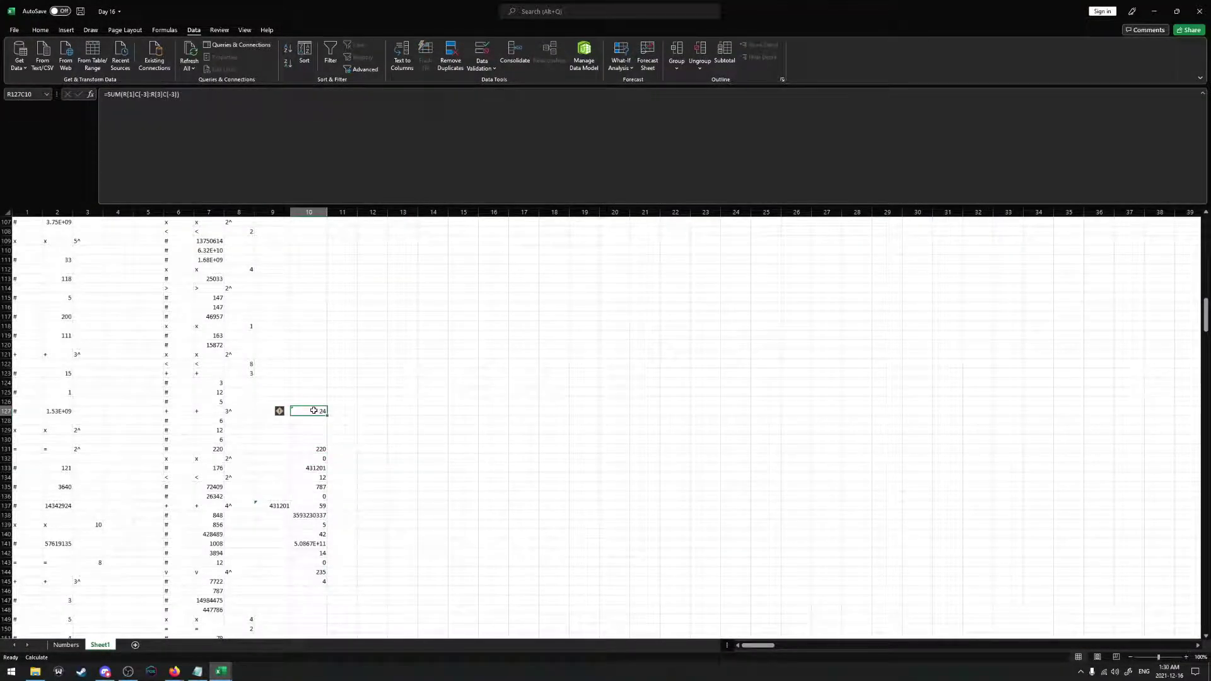
pyautogui.hotkey('ctrl', 'c')
pyautogui.rightClick(313, 373)
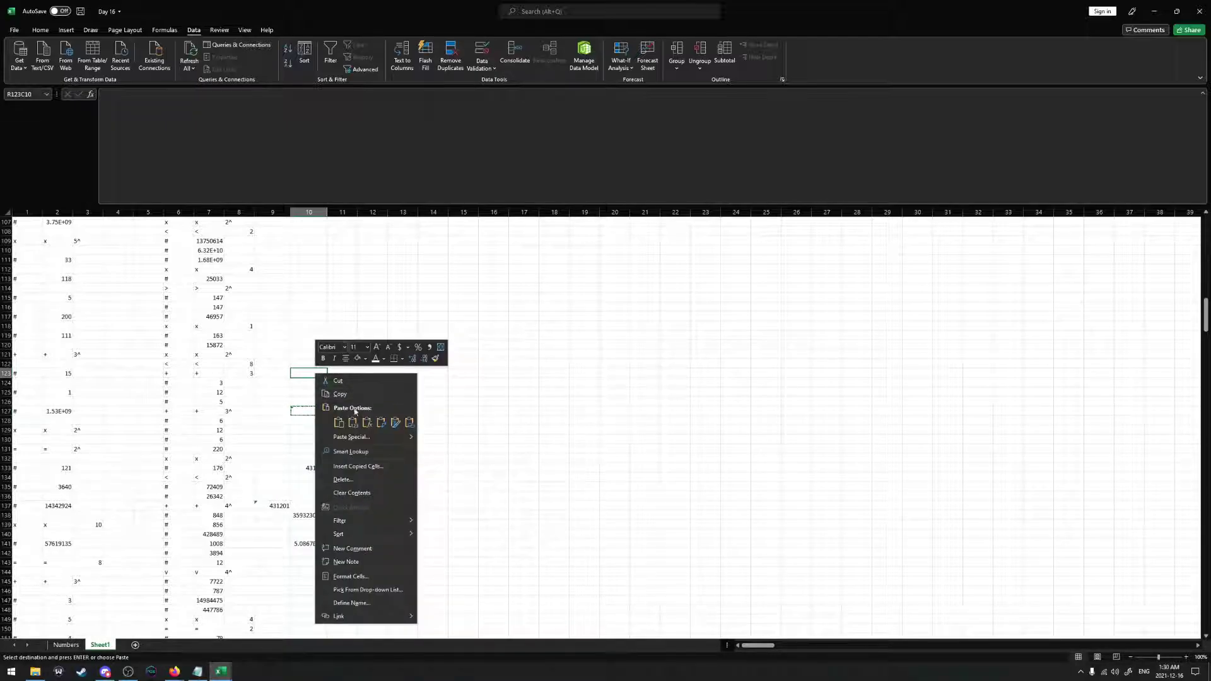
pyautogui.click(338, 422)
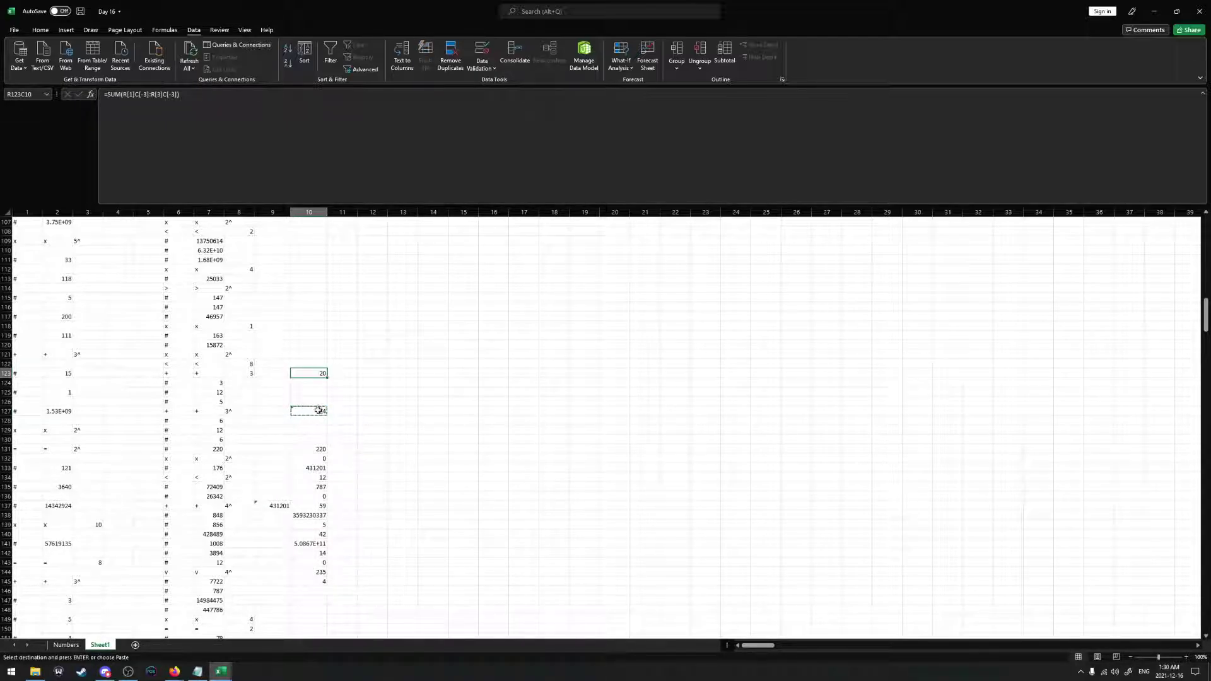
# Move the column 10 results from 220 down to 4 three rows up
pyautogui.moveTo(318, 374); pyautogui.dragTo(317, 411)
pyautogui.rightClick(318, 411)
pyautogui.click(312, 449)
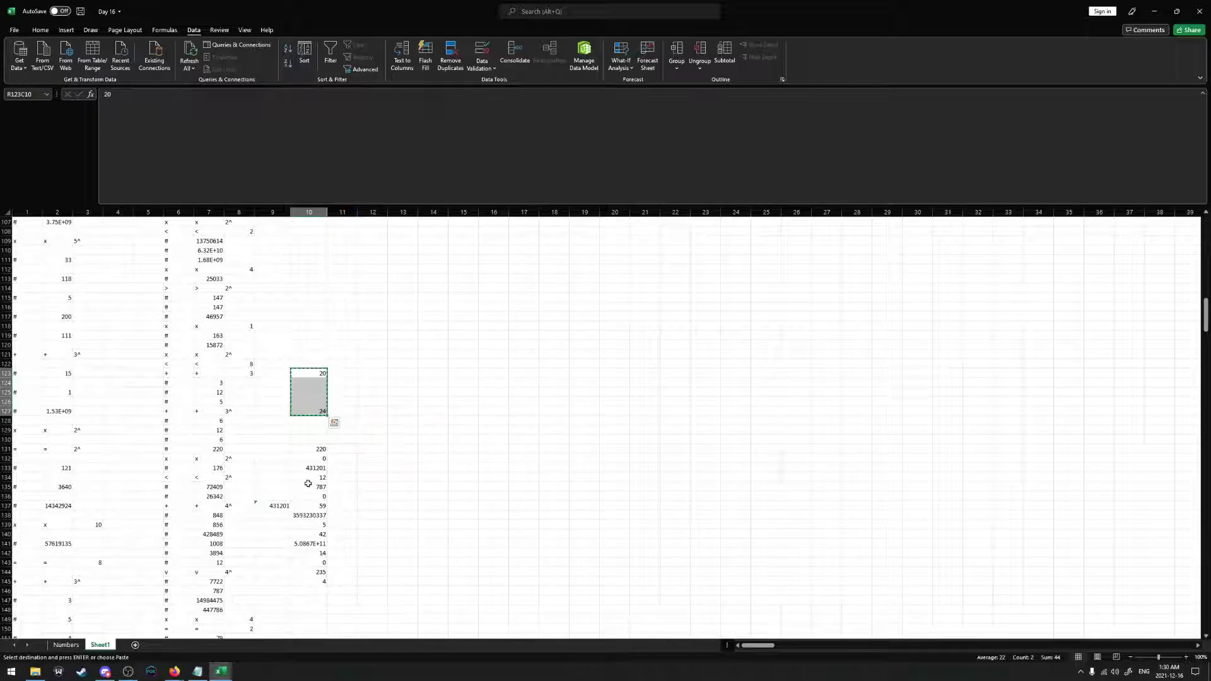
pyautogui.moveTo(313, 476); pyautogui.dragTo(314, 591)
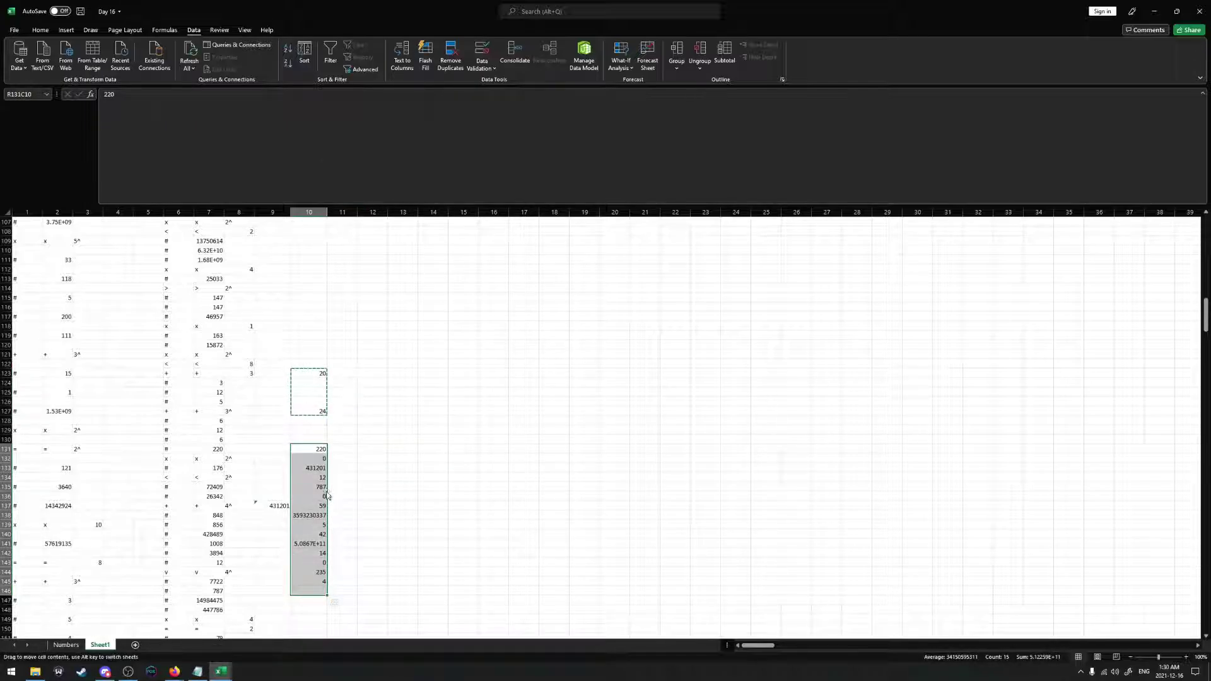
pyautogui.moveTo(328, 496); pyautogui.dragTo(324, 470)
# Move the 20 down to row 126 and shift the result block three rows up
pyautogui.click(318, 374)
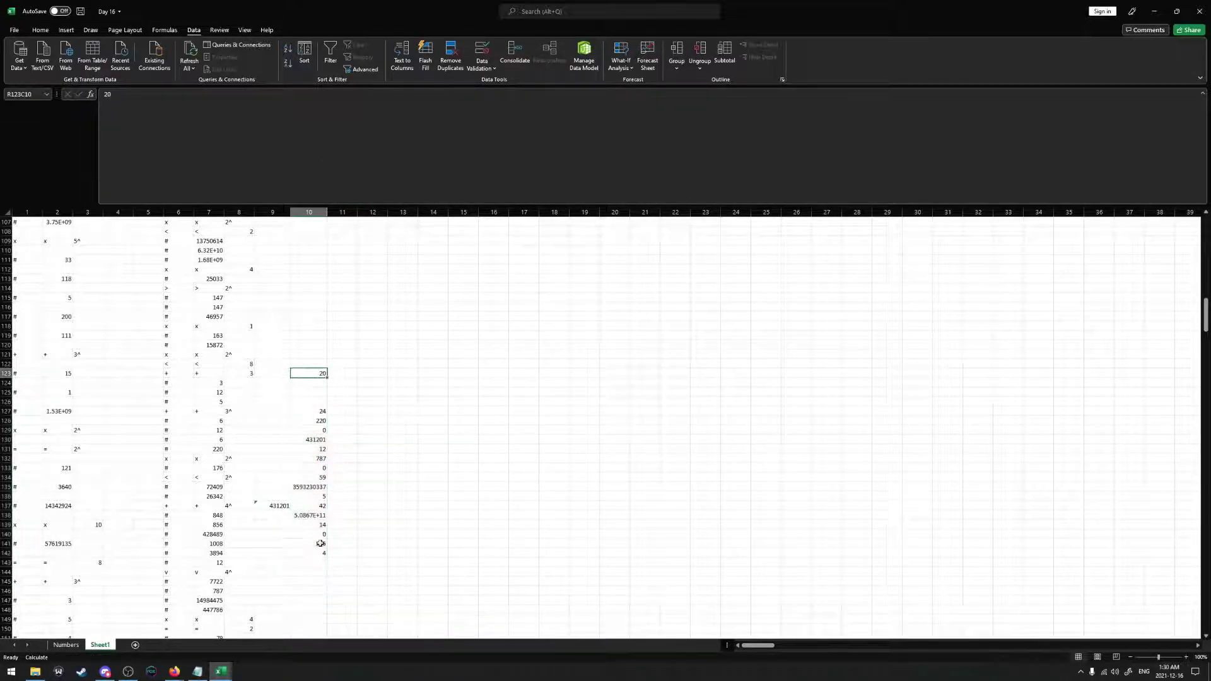
pyautogui.moveTo(322, 372); pyautogui.dragTo(316, 400)
pyautogui.keyDown('shift'); pyautogui.click(320, 556); pyautogui.keyUp('shift')
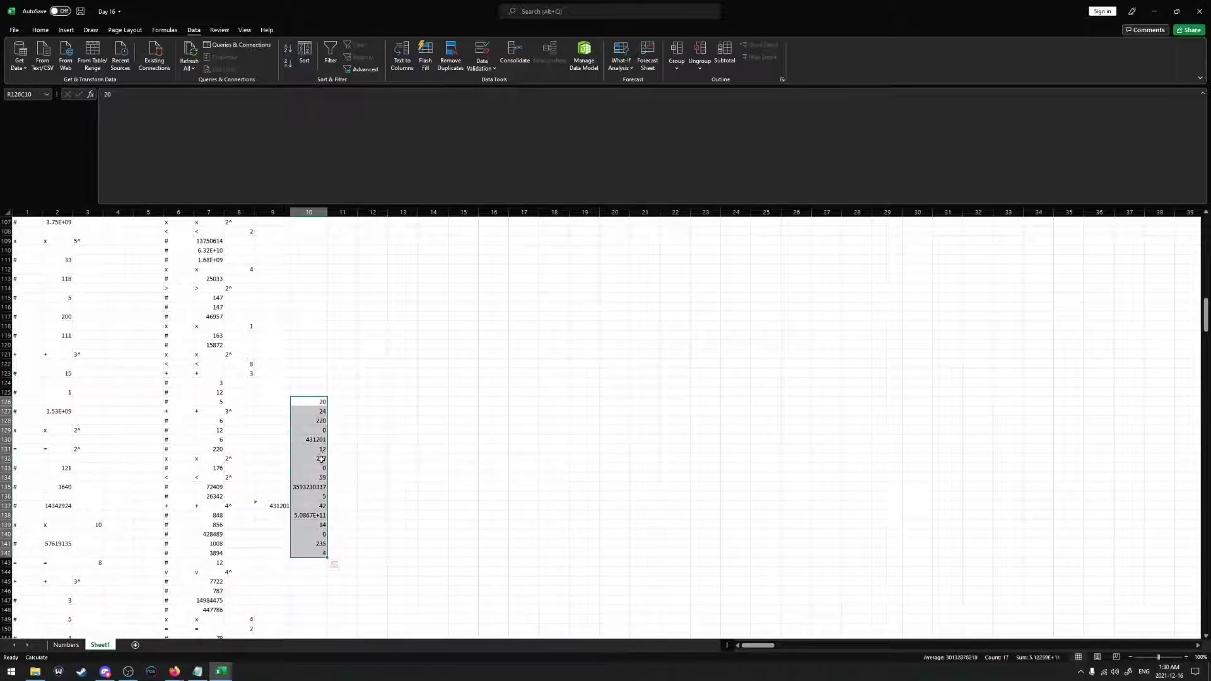
pyautogui.moveTo(327, 455); pyautogui.dragTo(327, 428)
# Check the plus operation's operands in columns 7–8, then clear the 20 and 24 in column 10
pyautogui.click(238, 363)
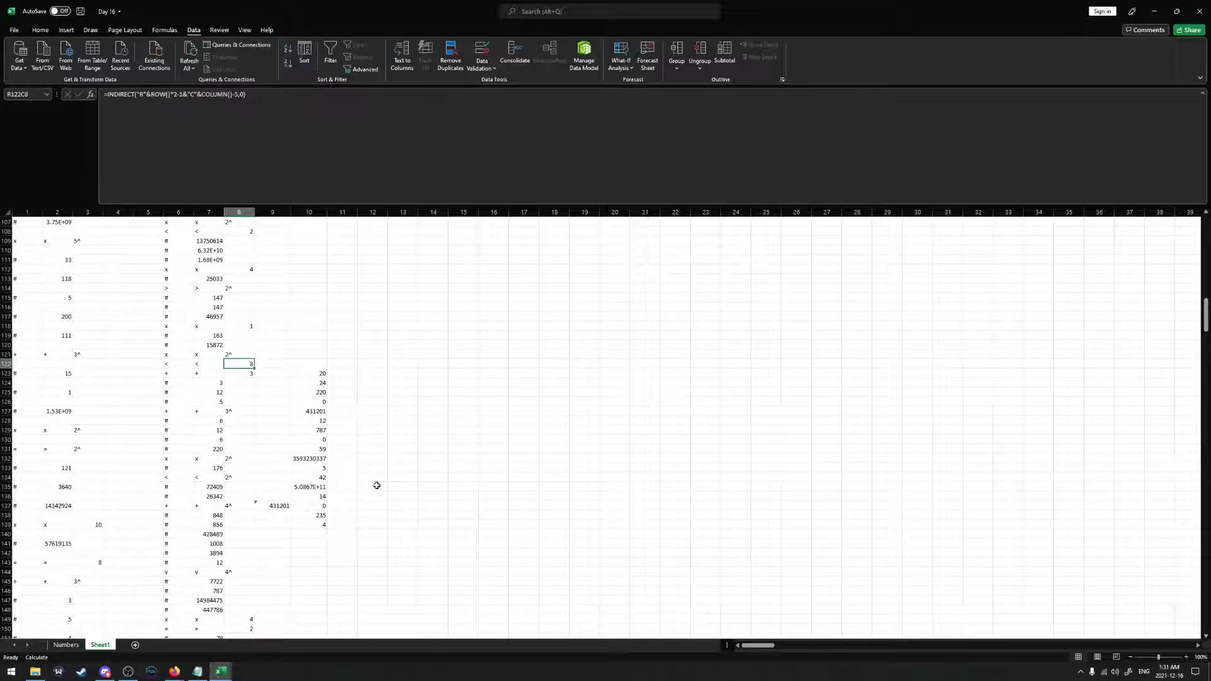
pyautogui.click(202, 374)
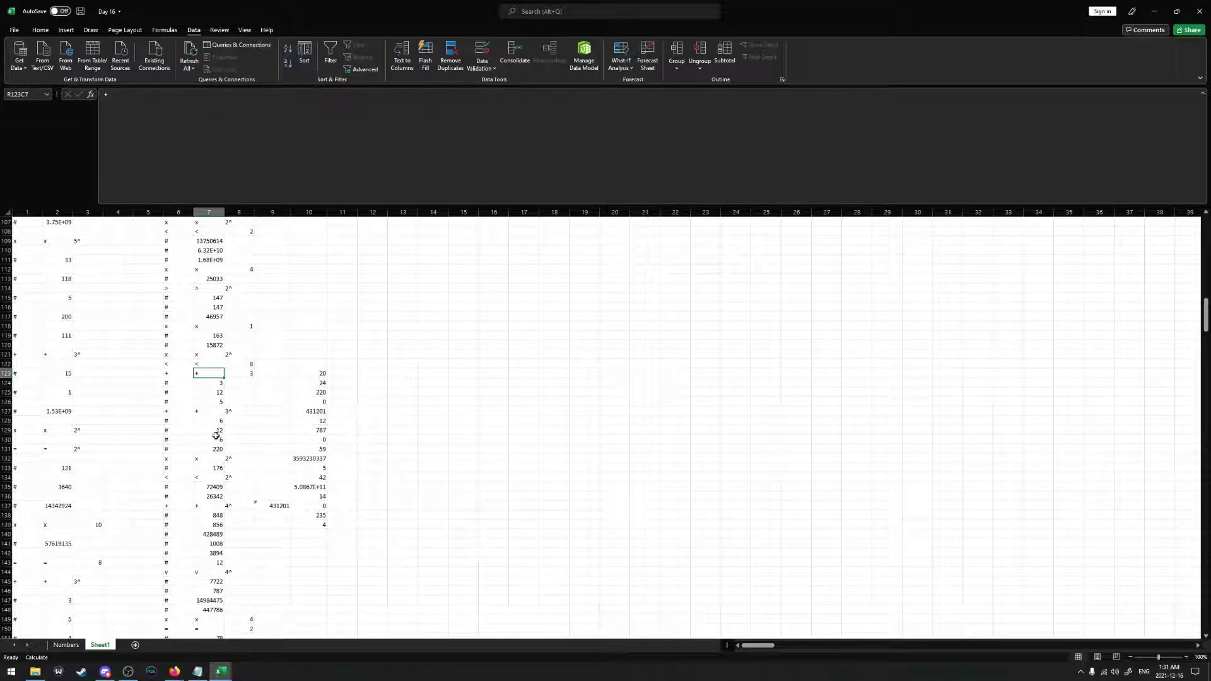
pyautogui.click(215, 449)
pyautogui.moveTo(212, 441); pyautogui.dragTo(240, 374)
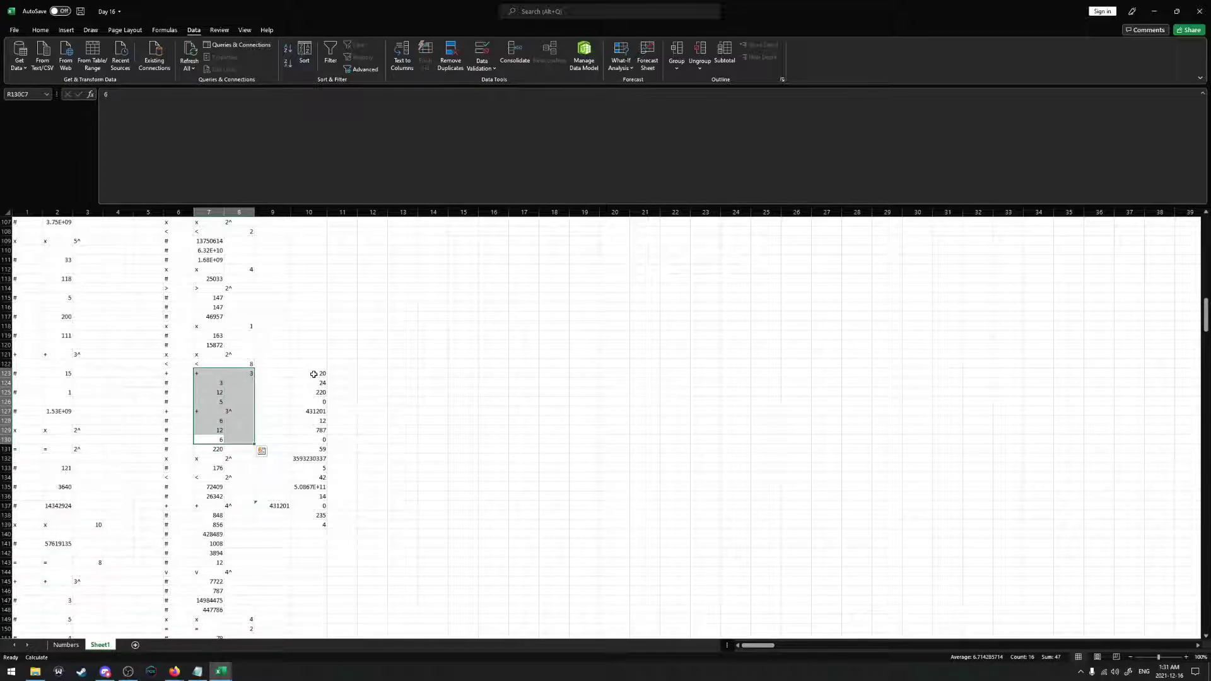
pyautogui.moveTo(314, 374); pyautogui.dragTo(314, 384)
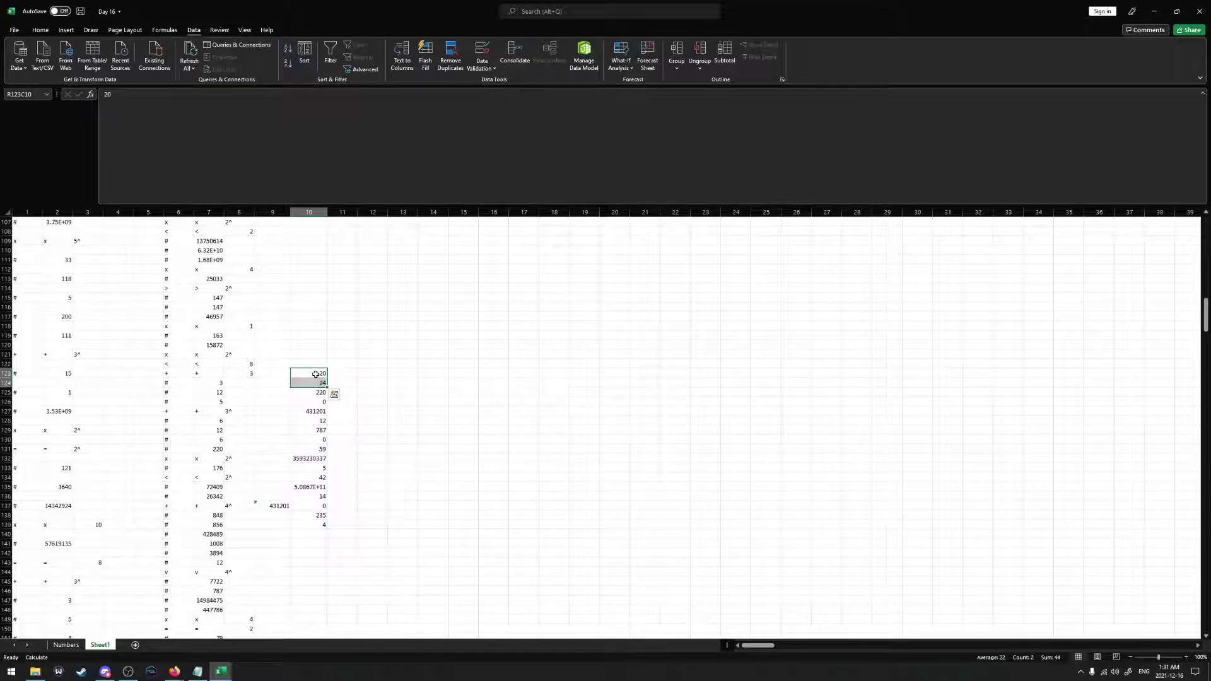
pyautogui.press('Delete')
# Use a temporary 1 in row 124 to shift the 220-to-4 results up to start at row 121
pyautogui.click(309, 382)
pyautogui.write('1')
pyautogui.press('Tab')
pyautogui.click(309, 381)
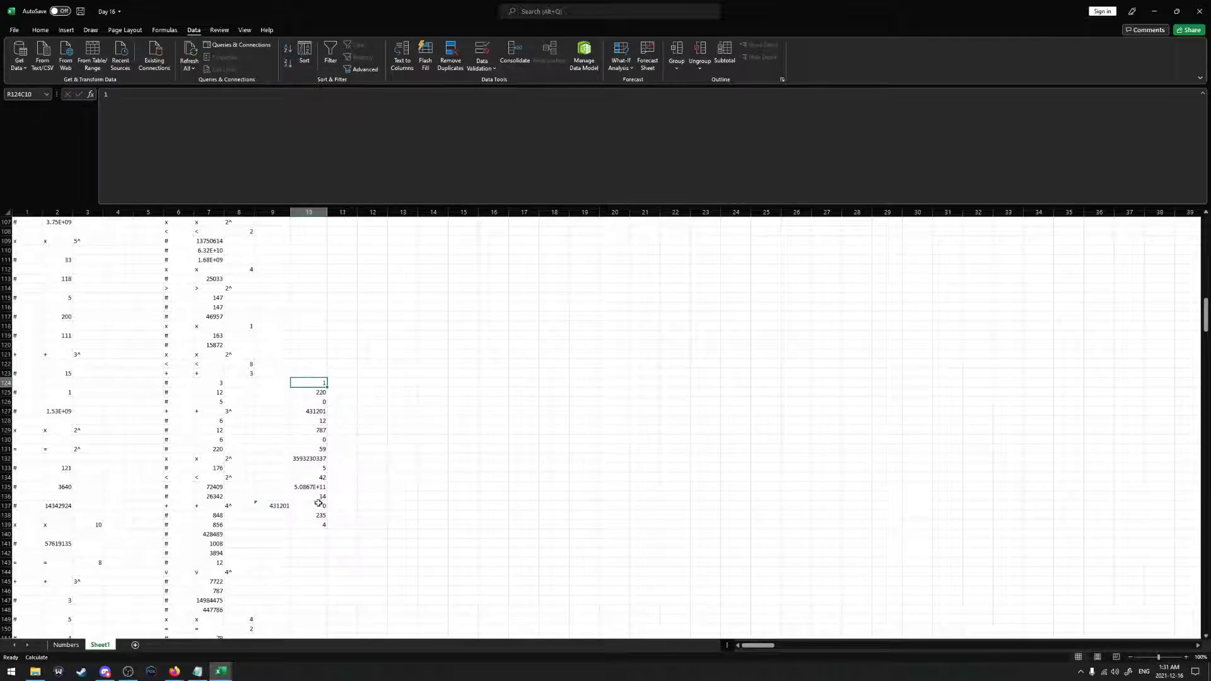
pyautogui.keyDown('shift'); pyautogui.click(316, 531); pyautogui.keyUp('shift')
pyautogui.keyDown('shift'); pyautogui.click(318, 525); pyautogui.keyUp('shift')
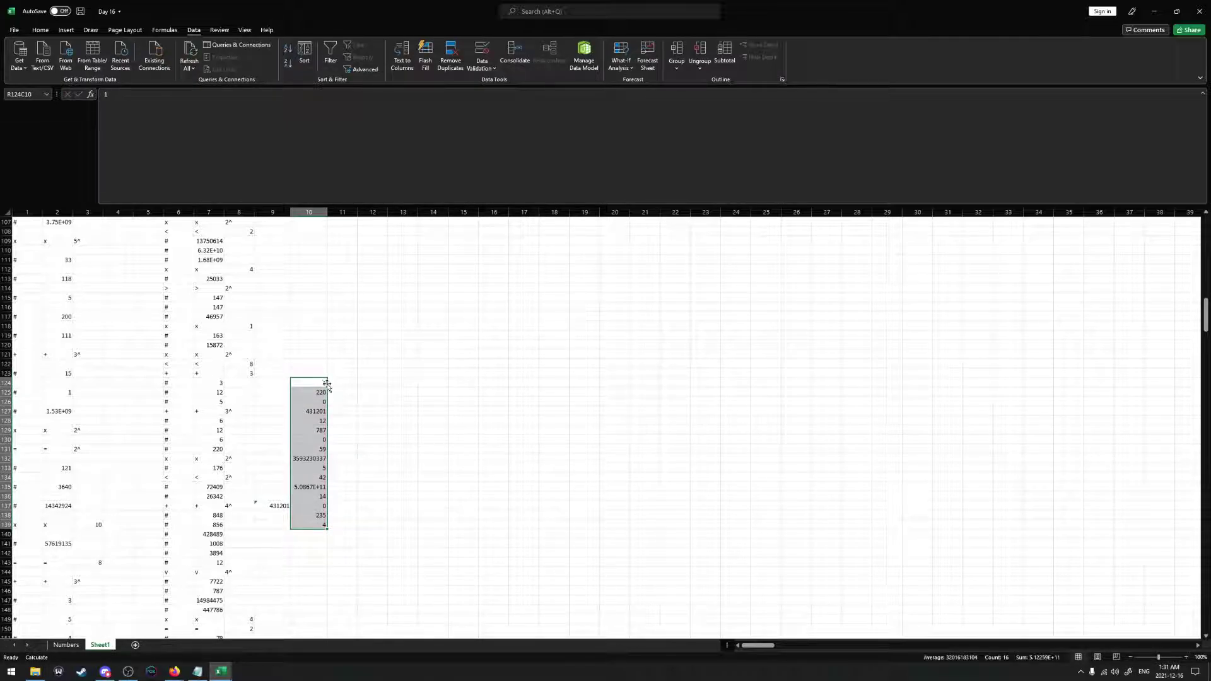
pyautogui.moveTo(327, 385); pyautogui.dragTo(328, 360)
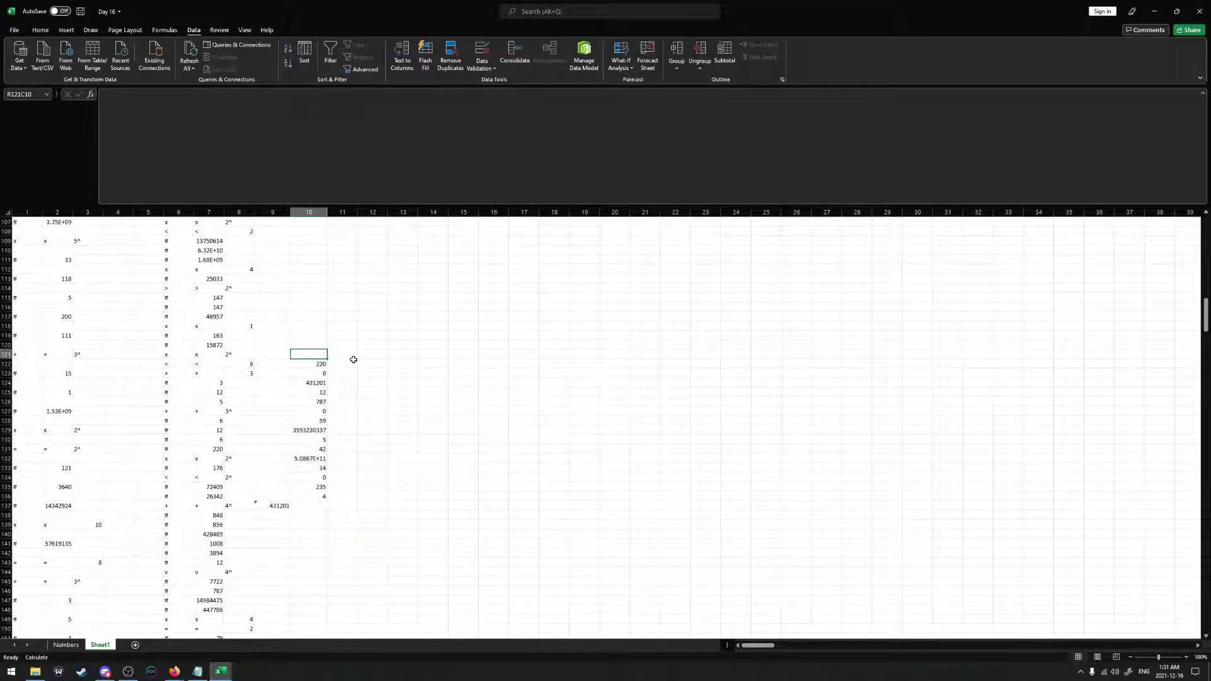
pyautogui.press('Delete')
pyautogui.press('Down')
pyautogui.hotkey('ctrl', 'shift', 'Down')
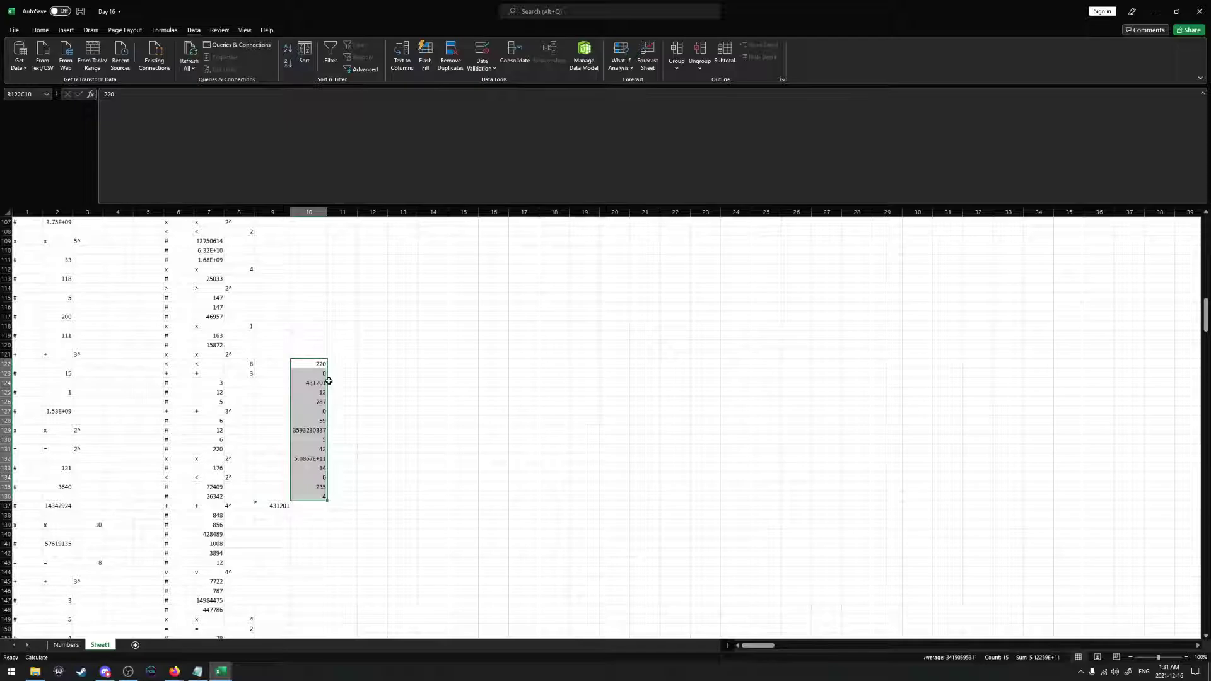
pyautogui.moveTo(329, 381)
pyautogui.mouseDown()
pyautogui.moveTo(359, 373)
pyautogui.moveTo(322, 374)
pyautogui.mouseUp()
pyautogui.scroll(2, 309, 385)
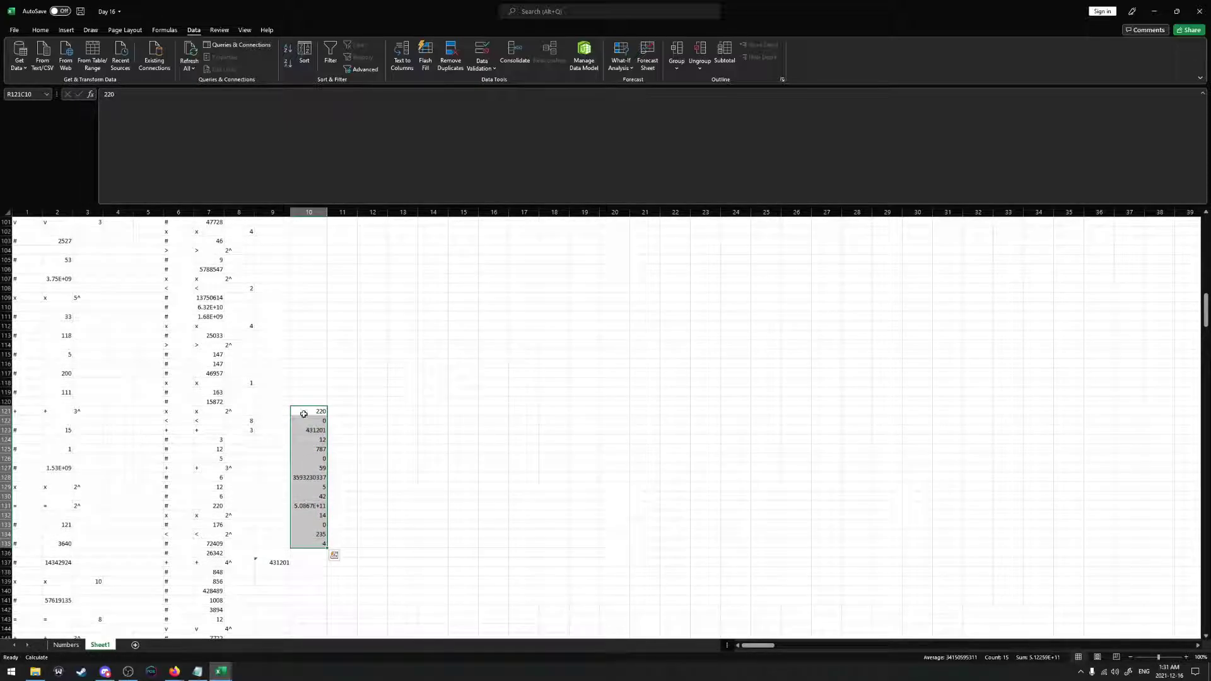
# Paste 15872 and 163 from column 7 as values into rows 120 and 119 of column 10
pyautogui.click(208, 402)
pyautogui.hotkey('ctrl', 'c')
pyautogui.rightClick(316, 403)
pyautogui.click(353, 451)
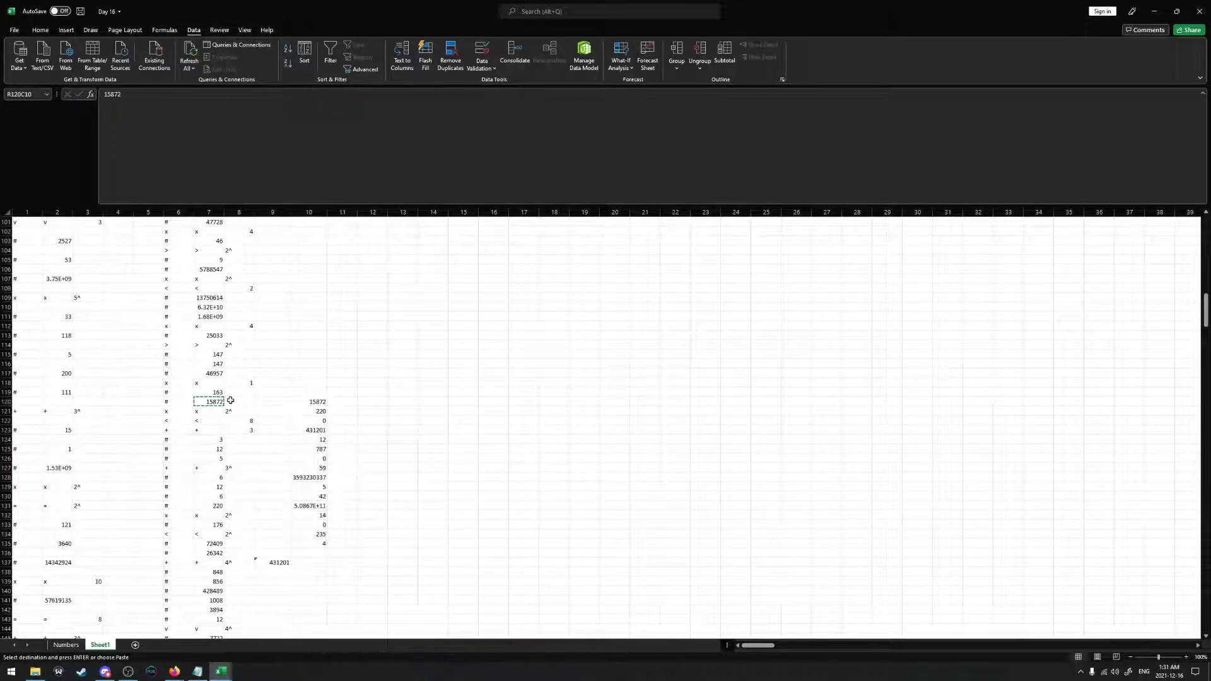
pyautogui.click(216, 392)
pyautogui.hotkey('ctrl', 'c')
pyautogui.rightClick(305, 392)
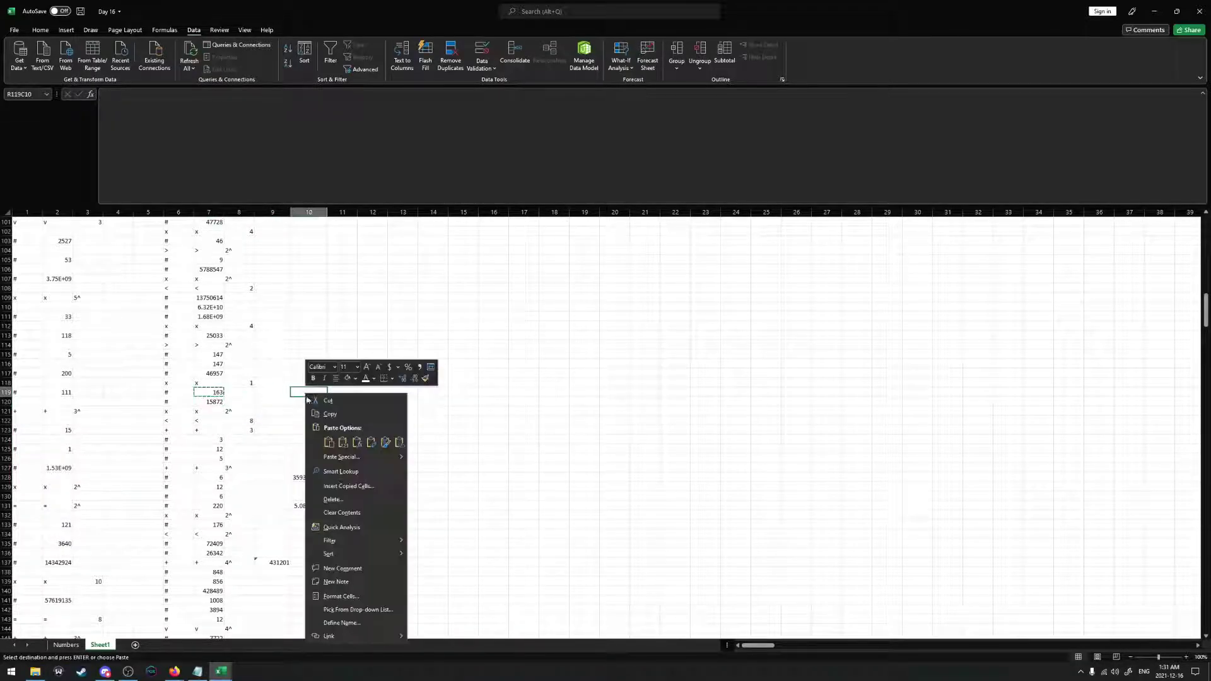
pyautogui.click(346, 448)
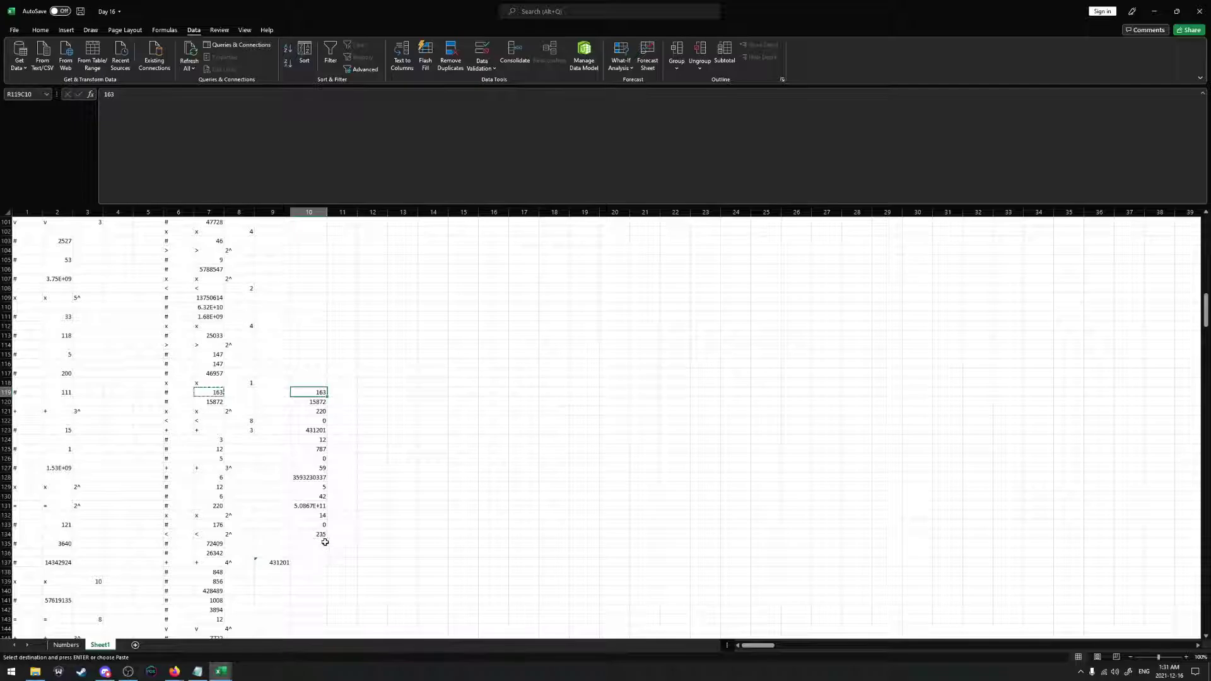
# Shift the results block up and replace the 163 in row 118 with 0
pyautogui.keyDown('shift'); pyautogui.click(324, 542); pyautogui.keyUp('shift')
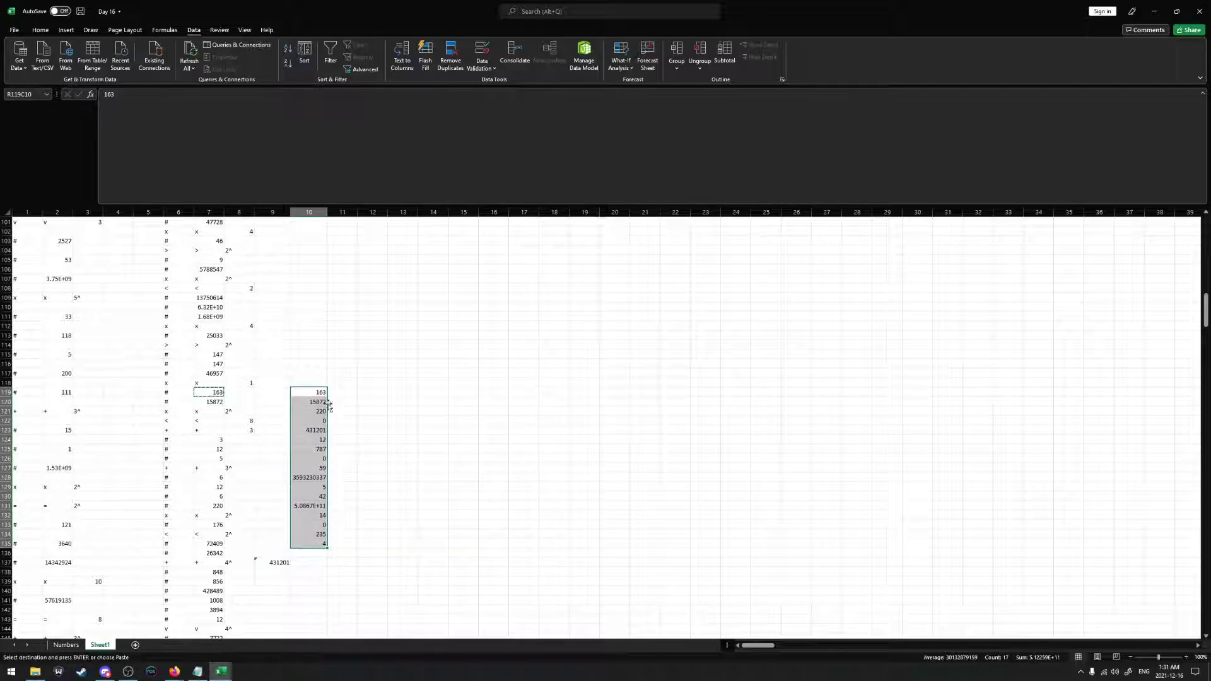
pyautogui.moveTo(328, 404); pyautogui.dragTo(328, 395)
pyautogui.scroll(1, 315, 386)
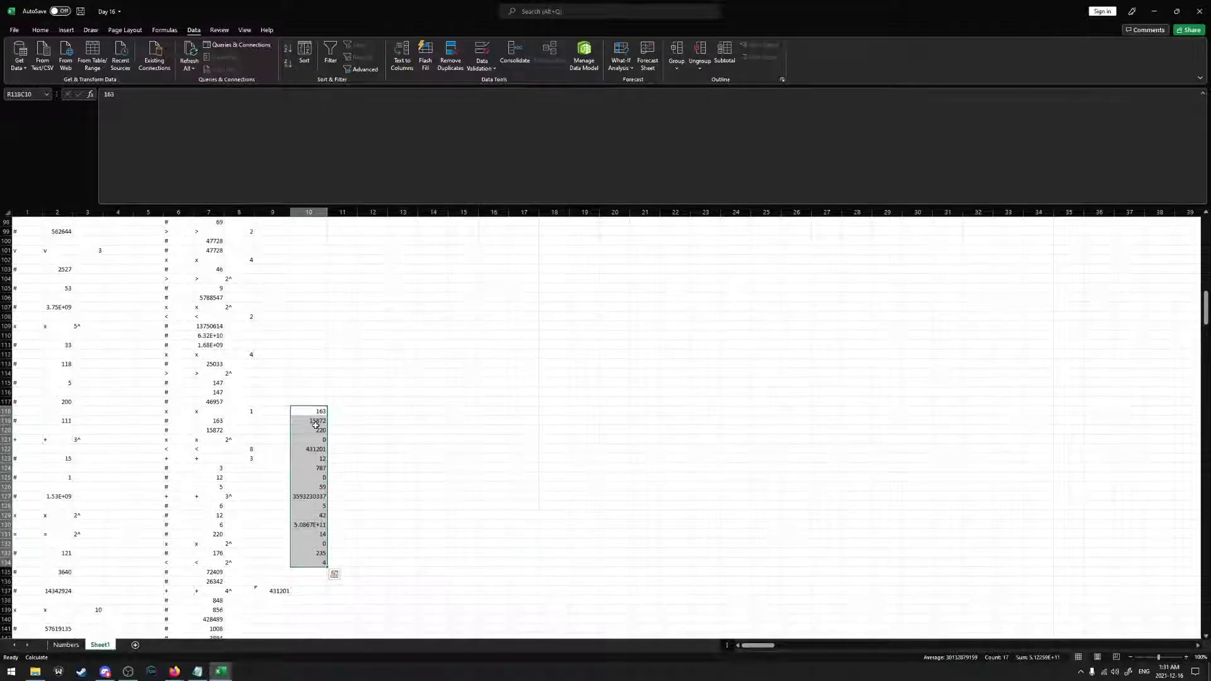
pyautogui.click(315, 412)
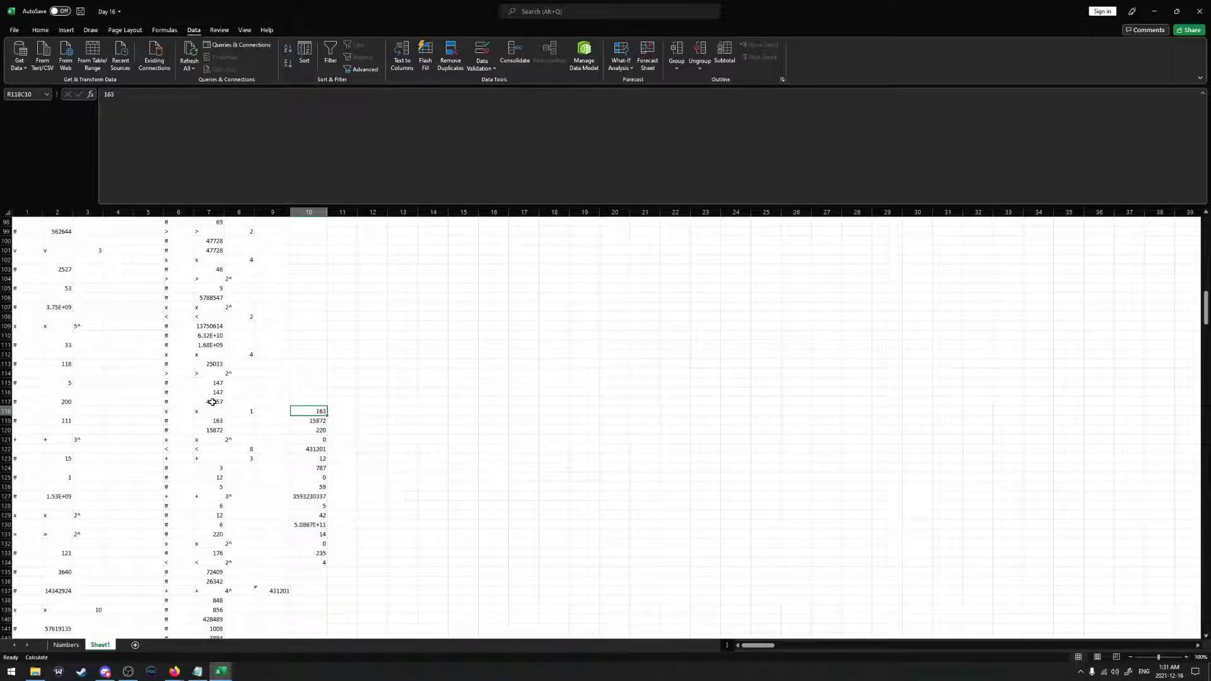
pyautogui.click(214, 364)
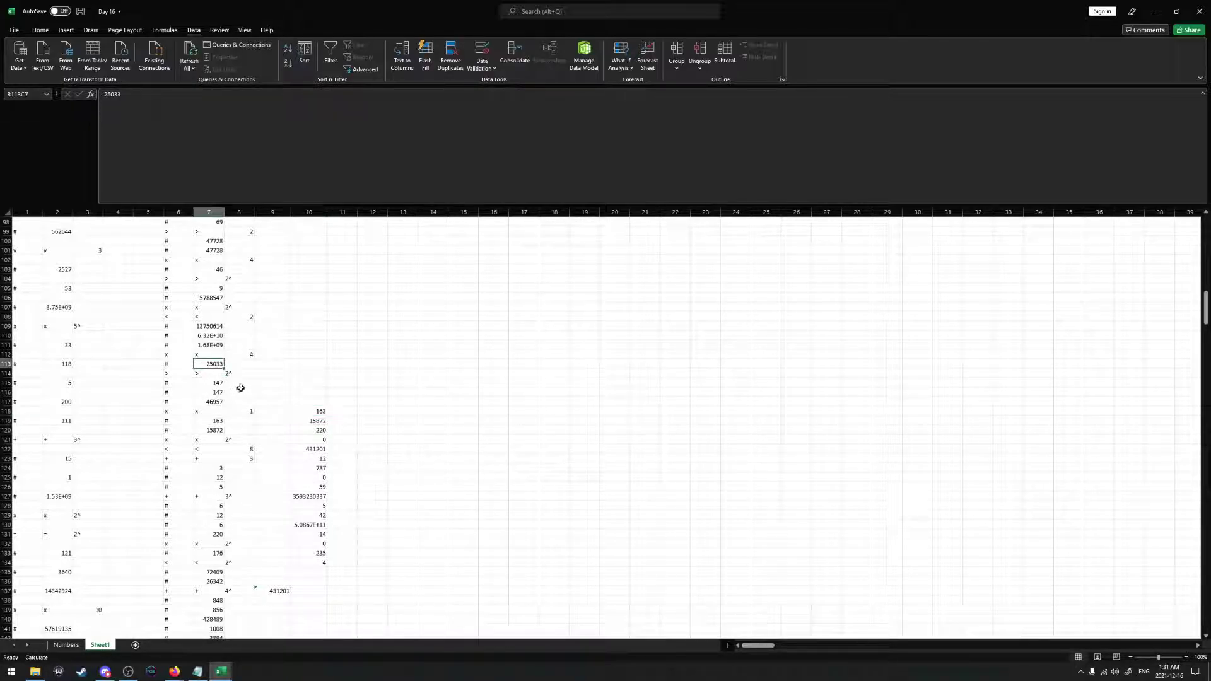
pyautogui.click(234, 374)
pyautogui.click(311, 410)
pyautogui.write('0')
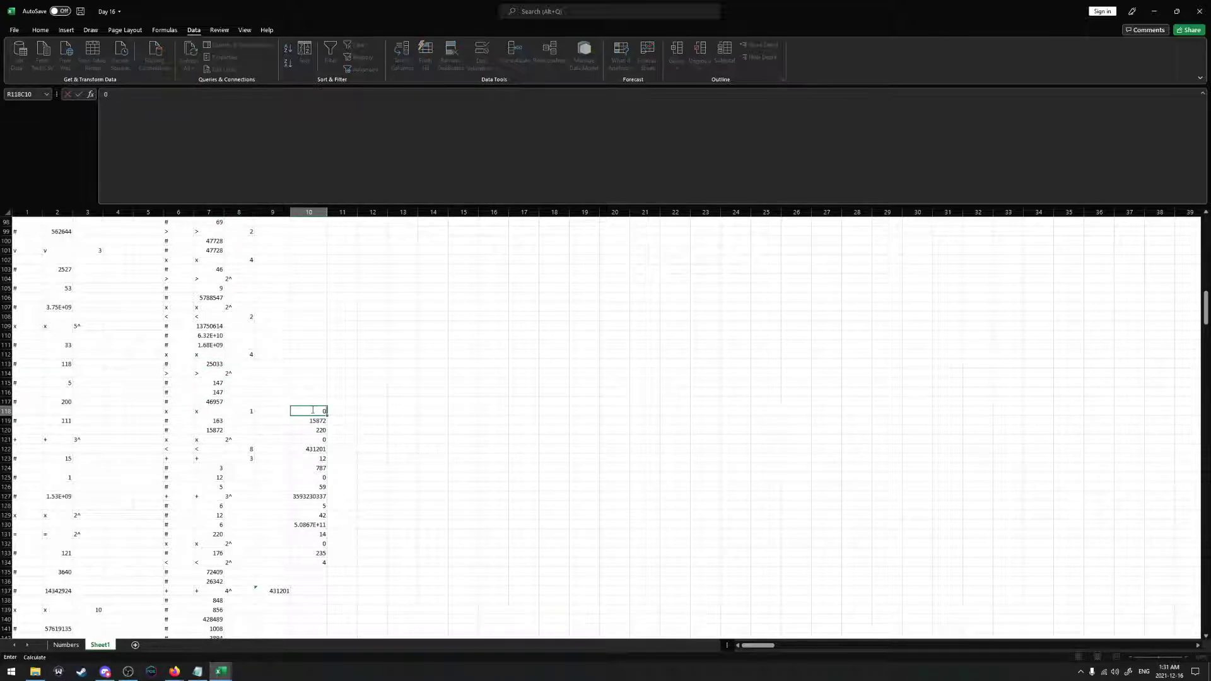
pyautogui.press('Return')
# Move the result stack starting with 0 up six rows
pyautogui.click(311, 410)
pyautogui.keyDown('shift'); pyautogui.click(320, 564); pyautogui.keyUp('shift')
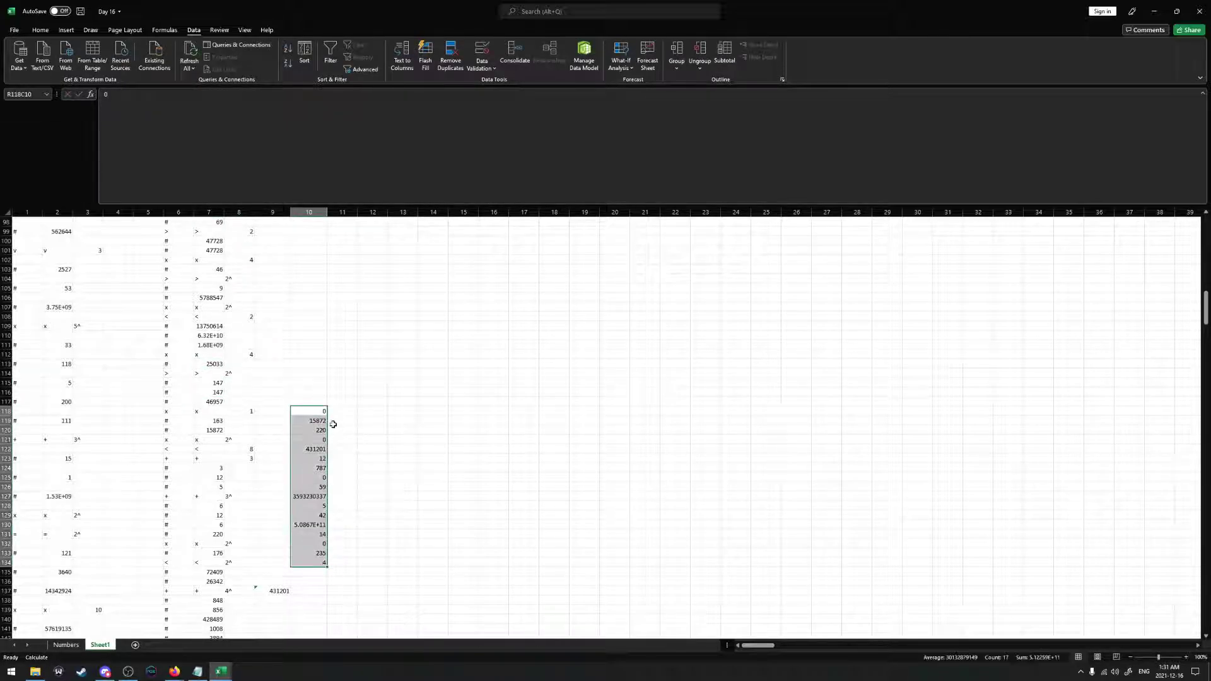
pyautogui.moveTo(328, 422); pyautogui.dragTo(322, 371)
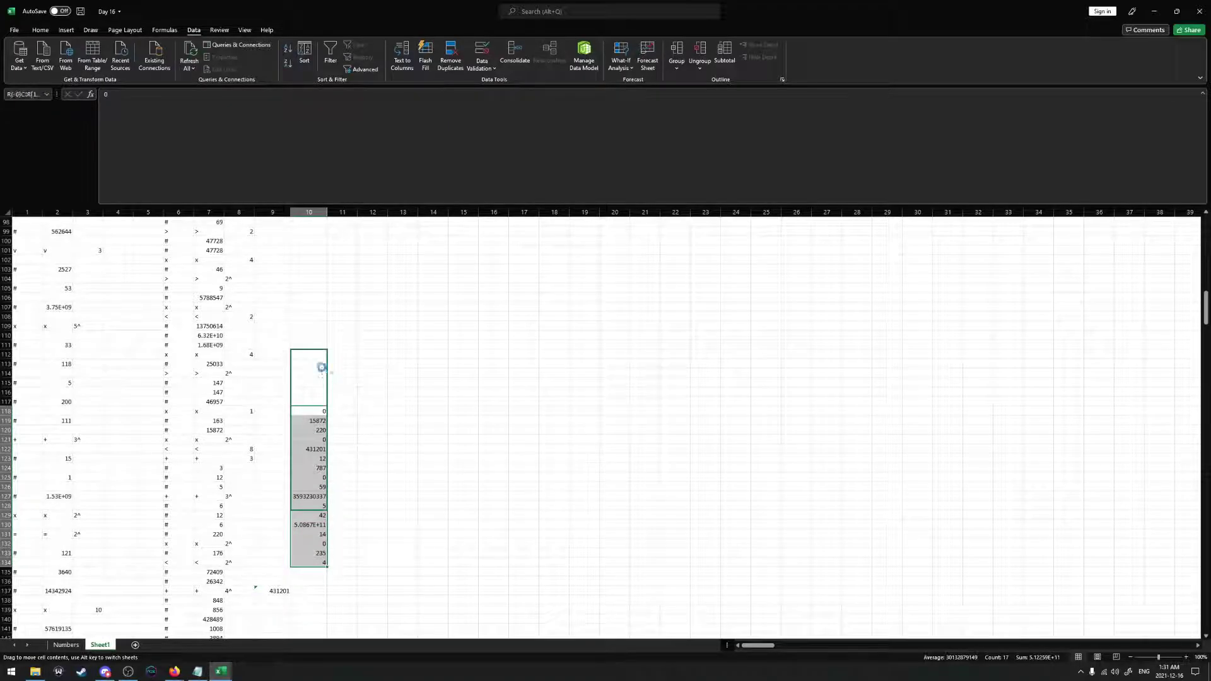
pyautogui.scroll(2, 303, 417)
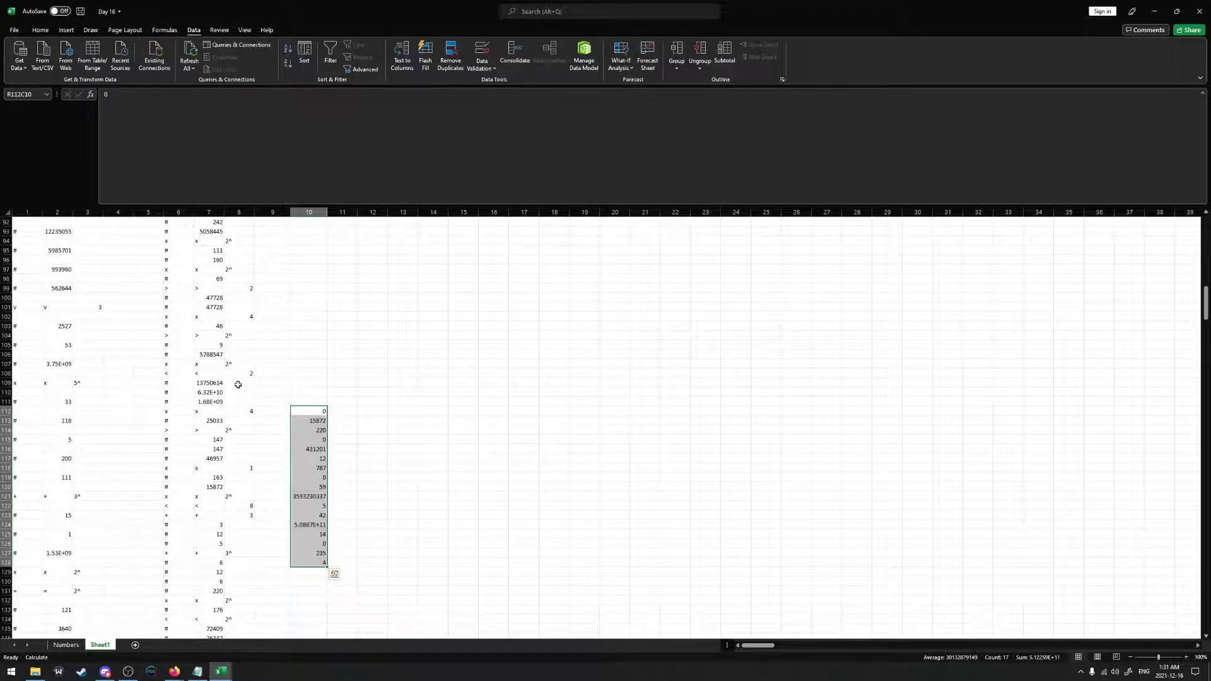
# Paste the 1.68E+09 operand from column 7 as a value into row 111 of column 10
pyautogui.click(308, 391)
pyautogui.write('1')
pyautogui.press('Escape')
pyautogui.click(205, 402)
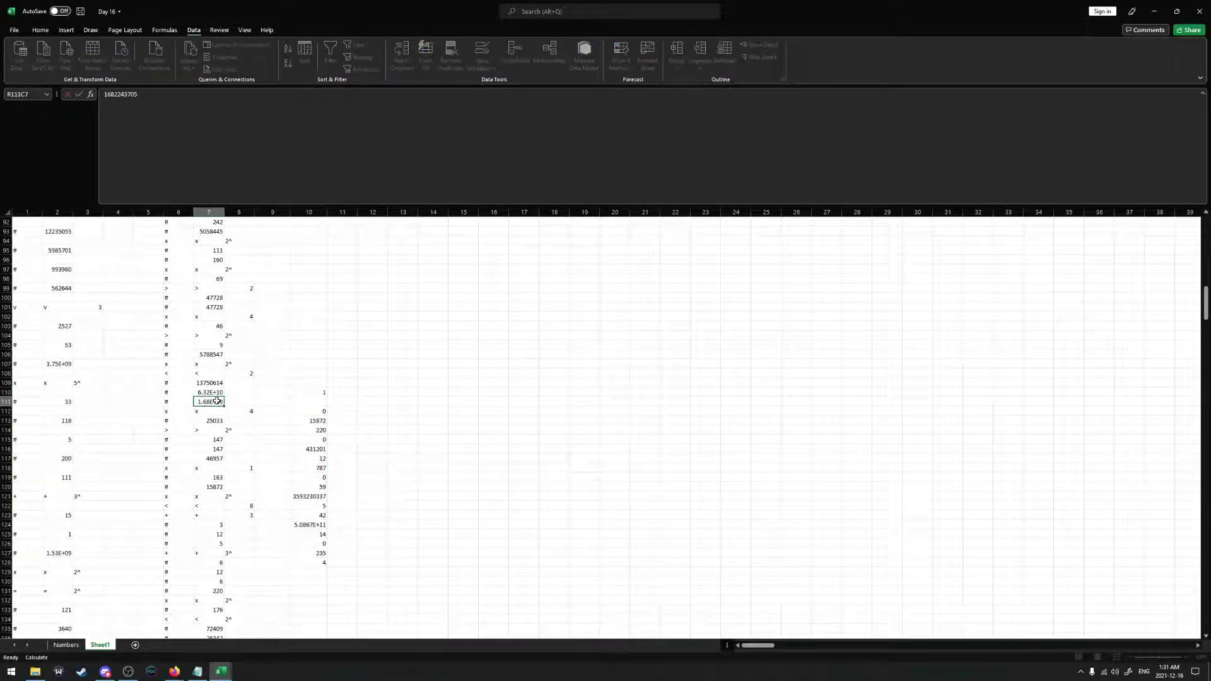
pyautogui.hotkey('ctrl', 'c')
pyautogui.click(309, 401)
pyautogui.rightClick(309, 402)
pyautogui.click(351, 451)
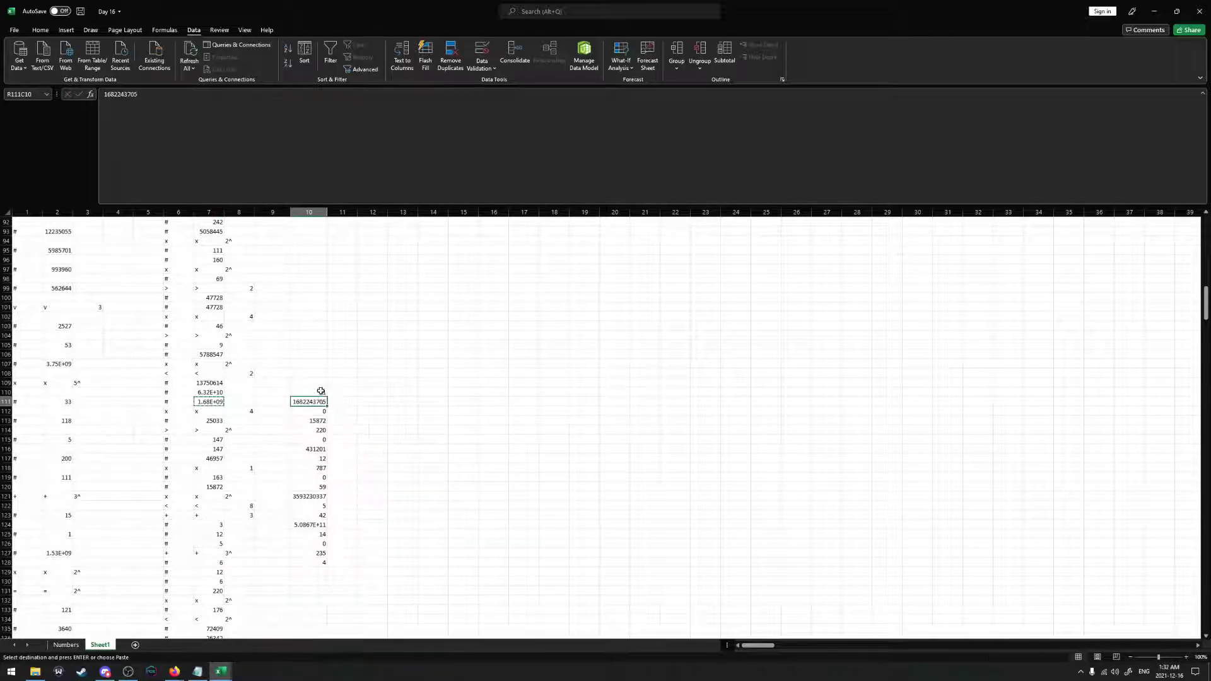
# Move the result block starting at the 1.68E+09 value further up column 10
pyautogui.click(320, 391)
pyautogui.press('Escape')
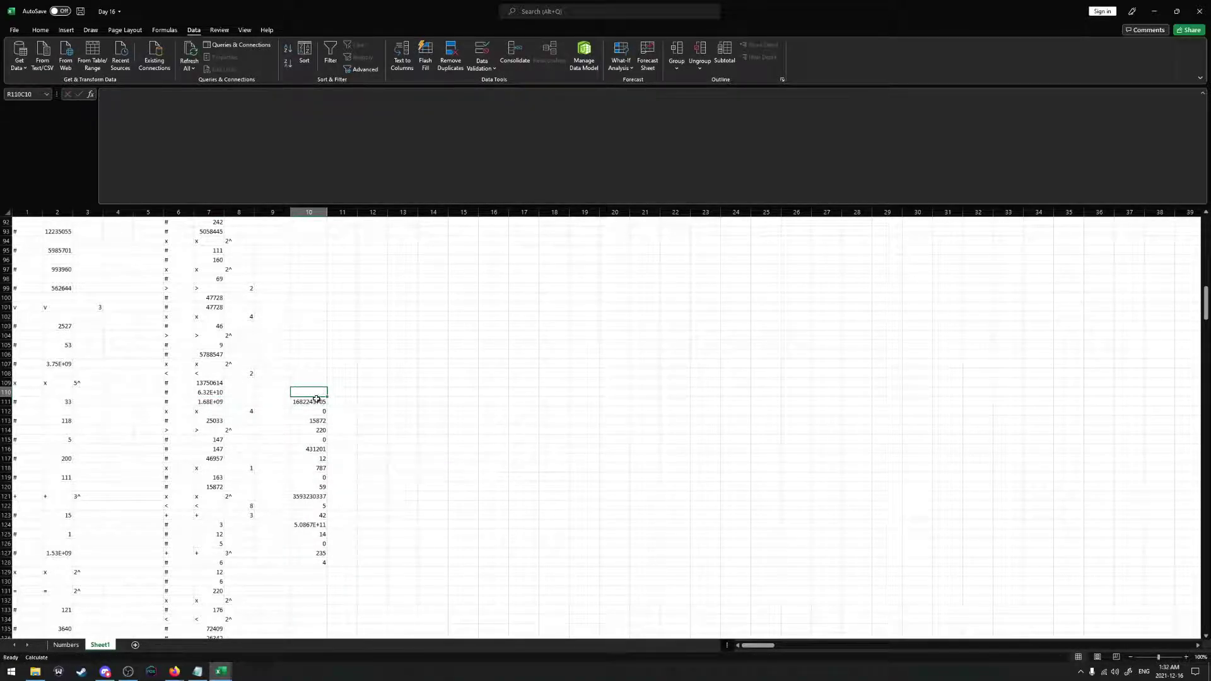
pyautogui.click(315, 401)
pyautogui.keyDown('shift'); pyautogui.click(312, 562); pyautogui.keyUp('shift')
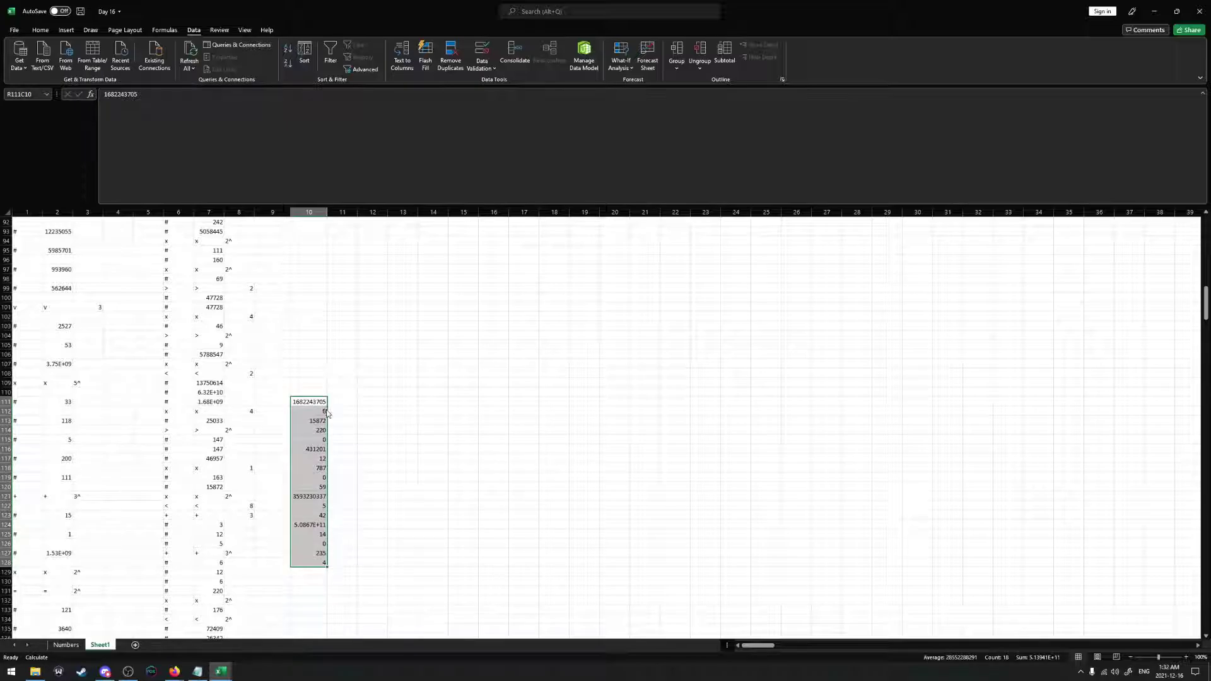
pyautogui.moveTo(327, 413); pyautogui.dragTo(319, 375)
pyautogui.scroll(2, 308, 443)
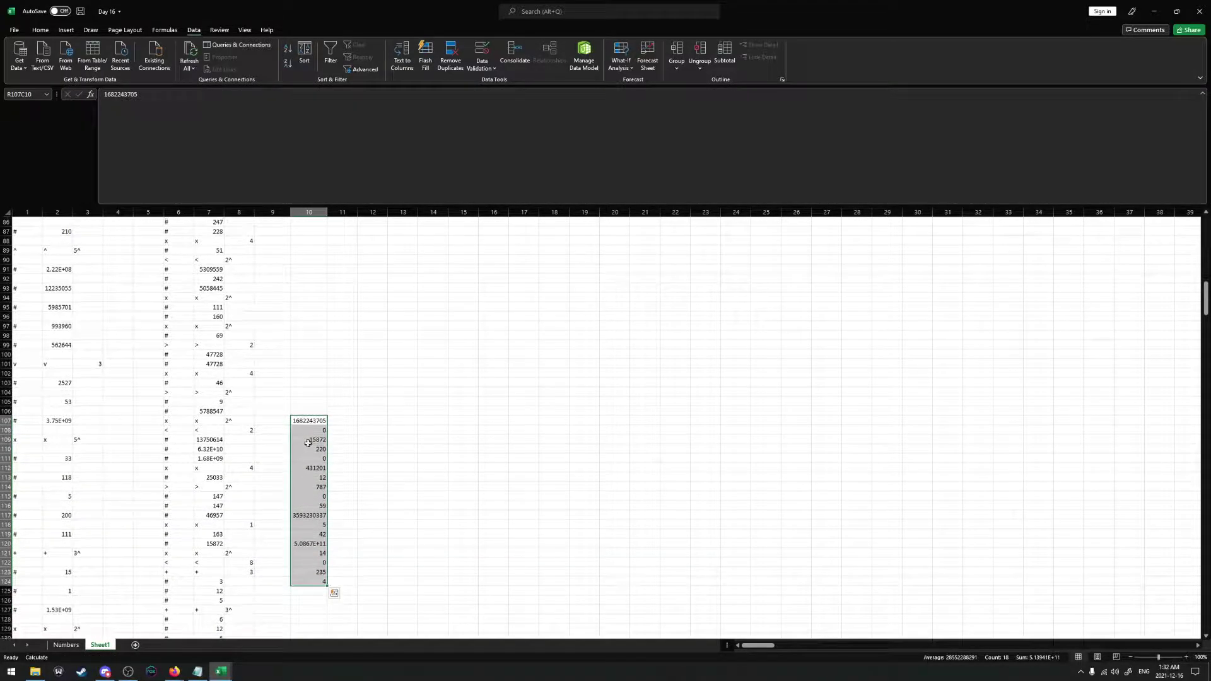
# After checking the packet value 46, clear the column 10 results in rows 106–108
pyautogui.click(307, 410)
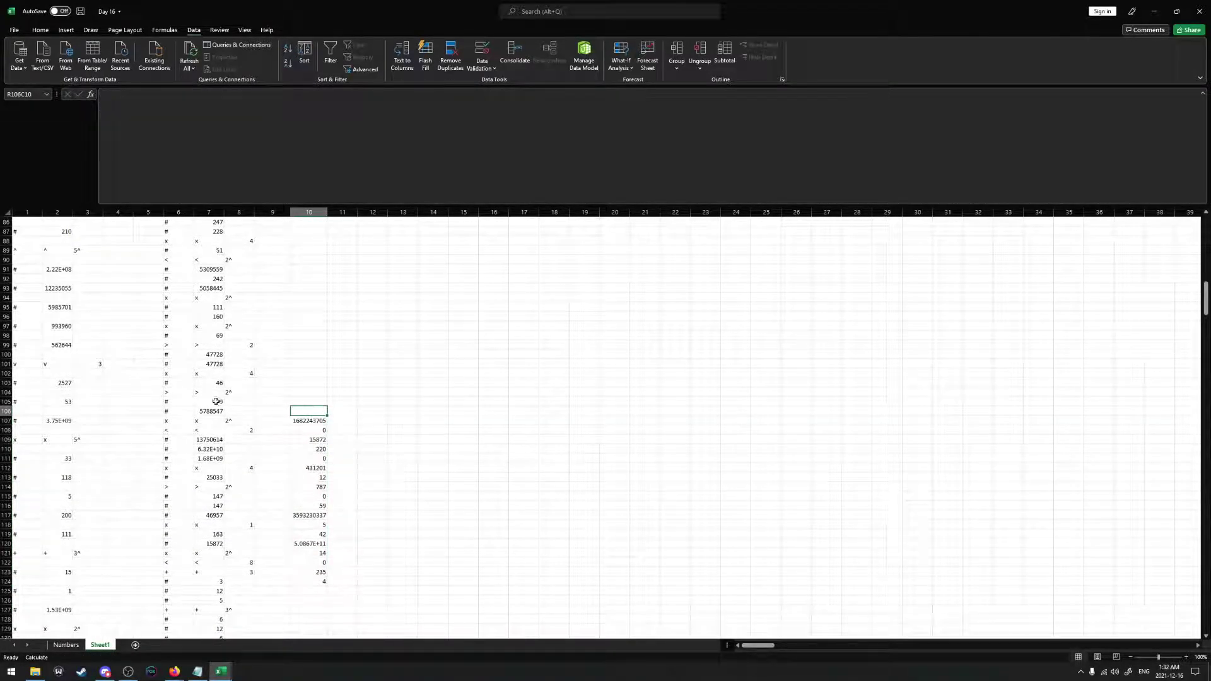
pyautogui.write('0')
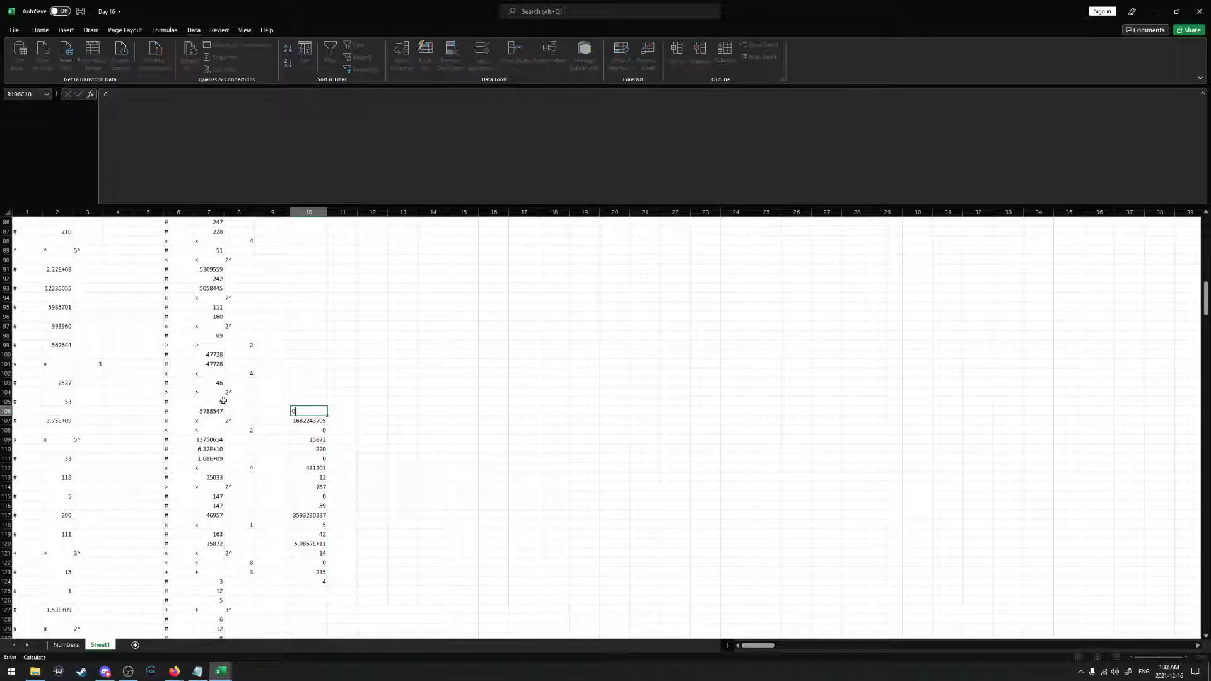
pyautogui.click(210, 383)
pyautogui.click(250, 372)
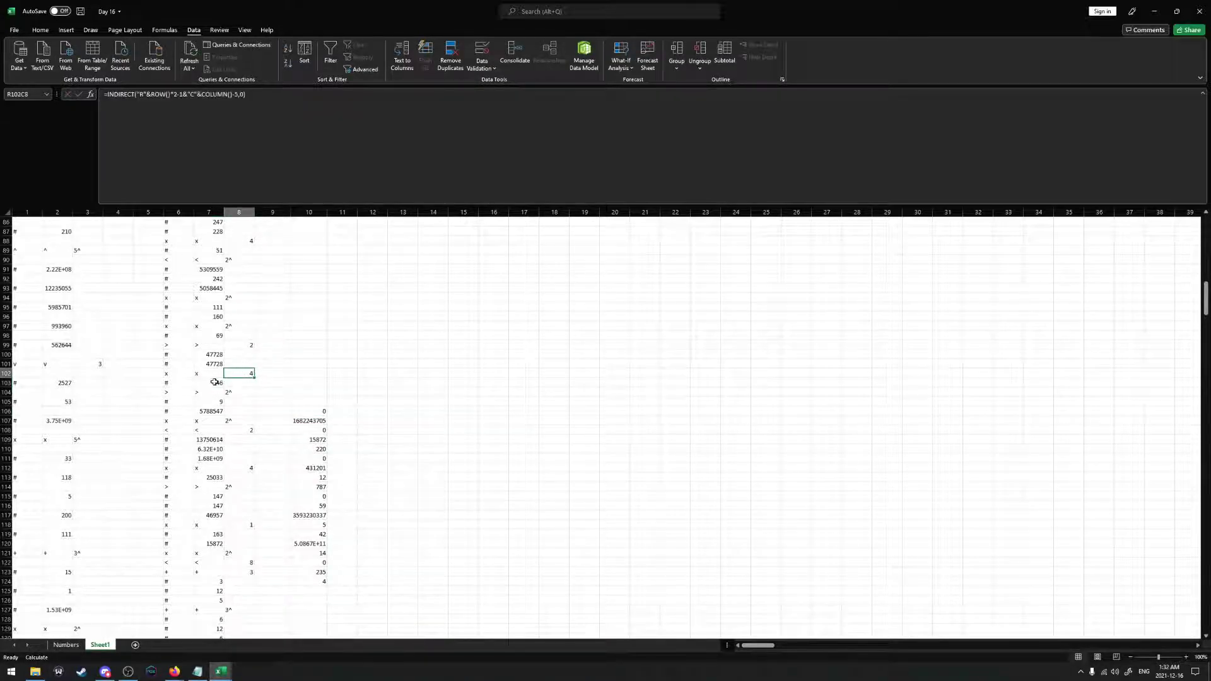
pyautogui.click(212, 382)
pyautogui.moveTo(316, 412); pyautogui.dragTo(317, 426)
pyautogui.press('Delete')
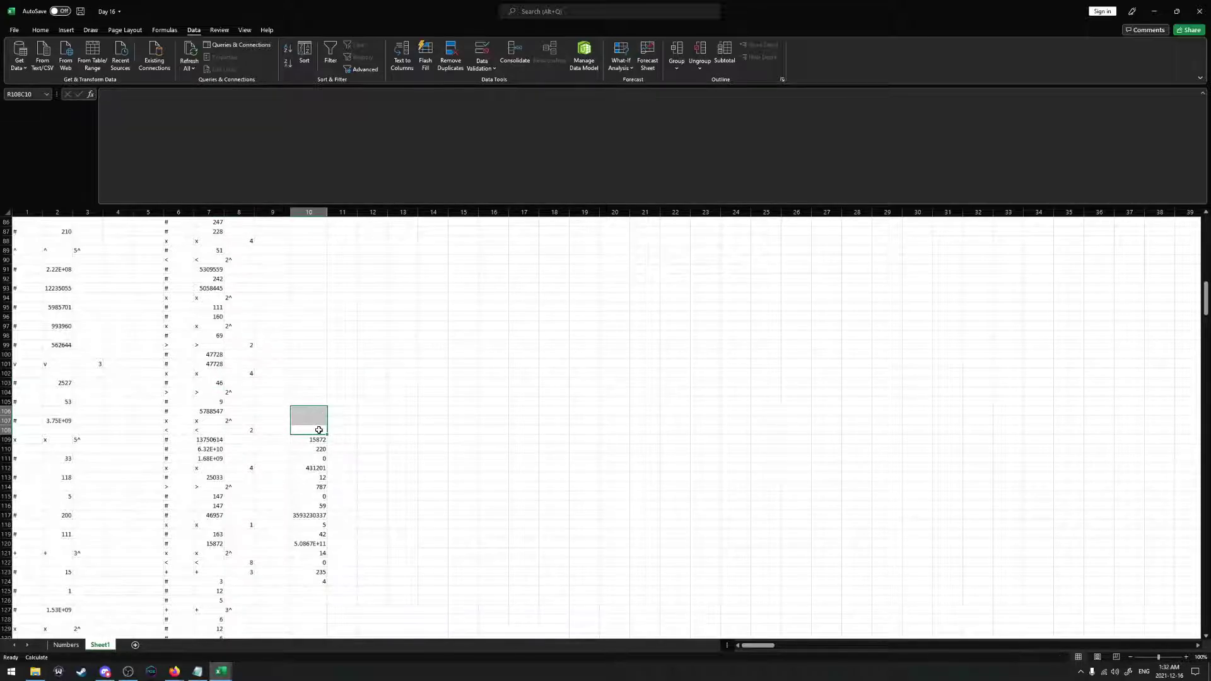
# Shift the column 10 block up and back, then clear rows 104–124 of column 10
pyautogui.doubleClick(338, 421)
pyautogui.click(316, 430)
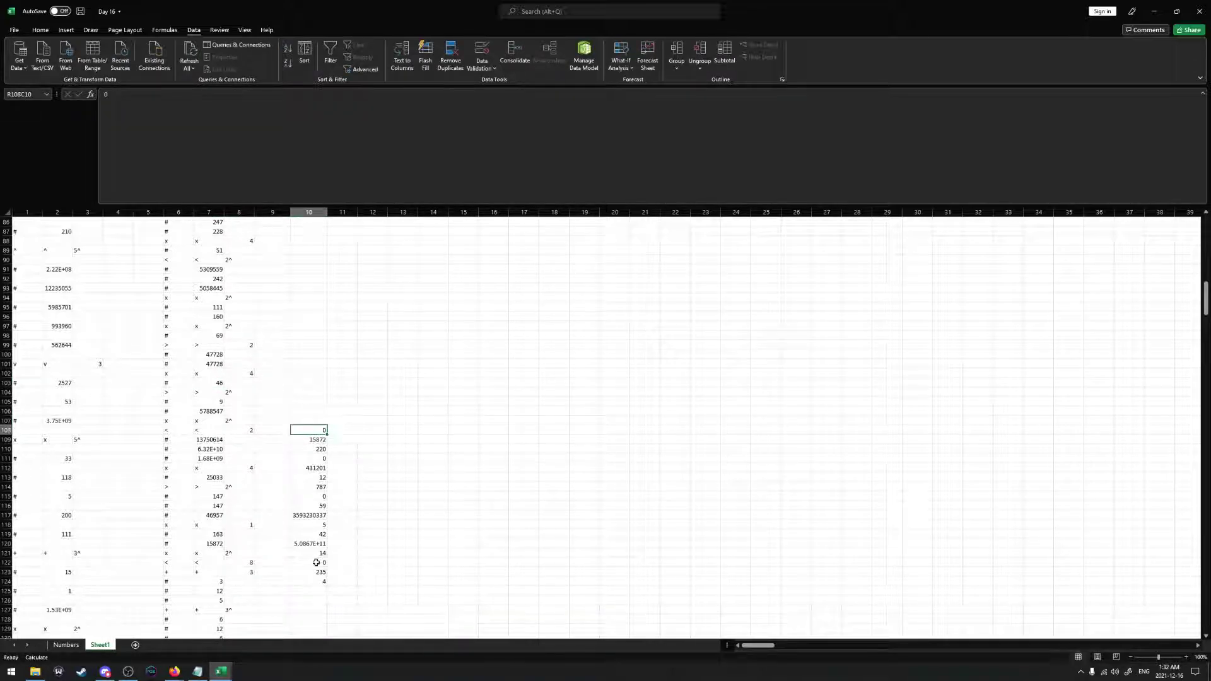
pyautogui.hotkey('ctrl', 'shift', 'Down')
pyautogui.moveTo(328, 440); pyautogui.dragTo(321, 390)
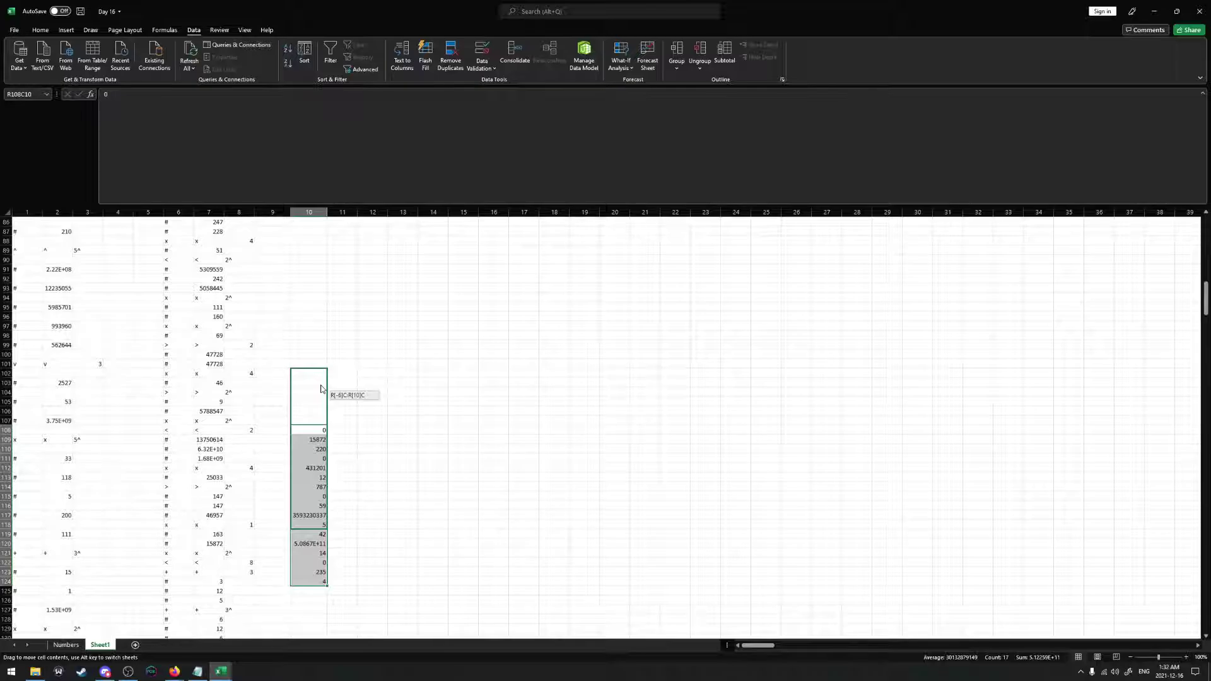
pyautogui.moveTo(321, 390); pyautogui.dragTo(321, 390)
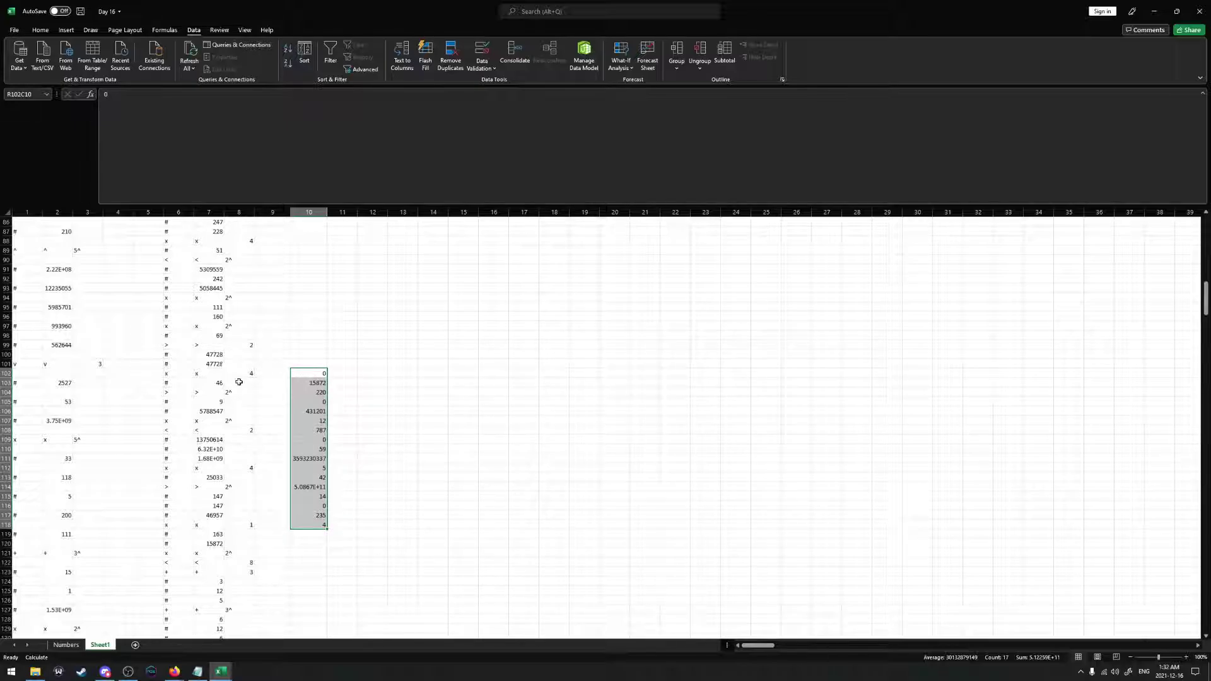
pyautogui.moveTo(289, 410); pyautogui.dragTo(301, 467)
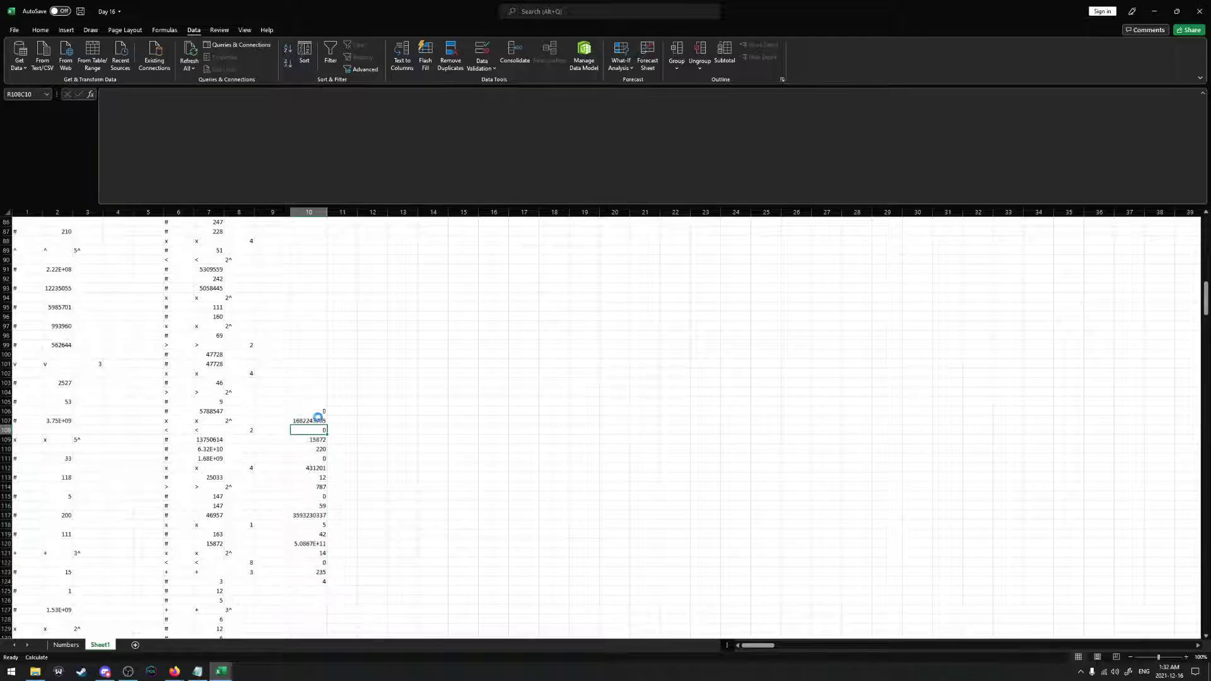
pyautogui.keyDown('shift'); pyautogui.click(309, 411); pyautogui.keyUp('shift')
pyautogui.moveTo(312, 393); pyautogui.dragTo(312, 581)
pyautogui.press('Delete')
pyautogui.scroll(-11, 389, 487)
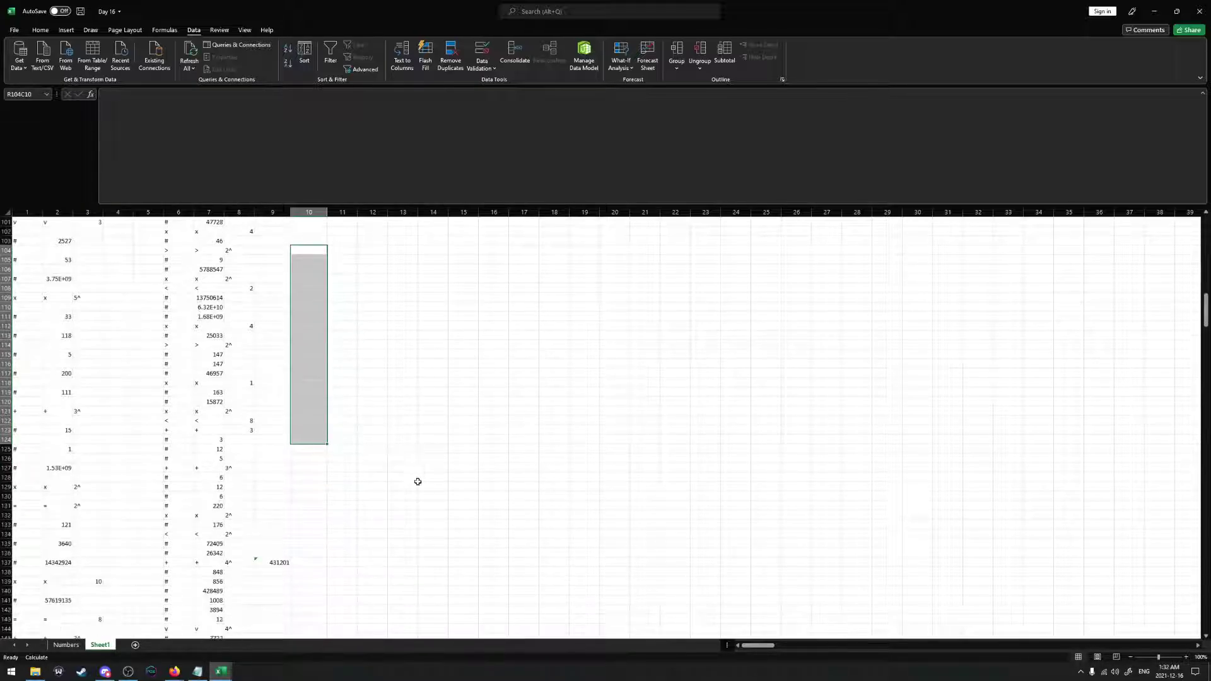
pyautogui.moveTo(1205, 332); pyautogui.dragTo(1198, 625)
pyautogui.scroll(9, 666, 482)
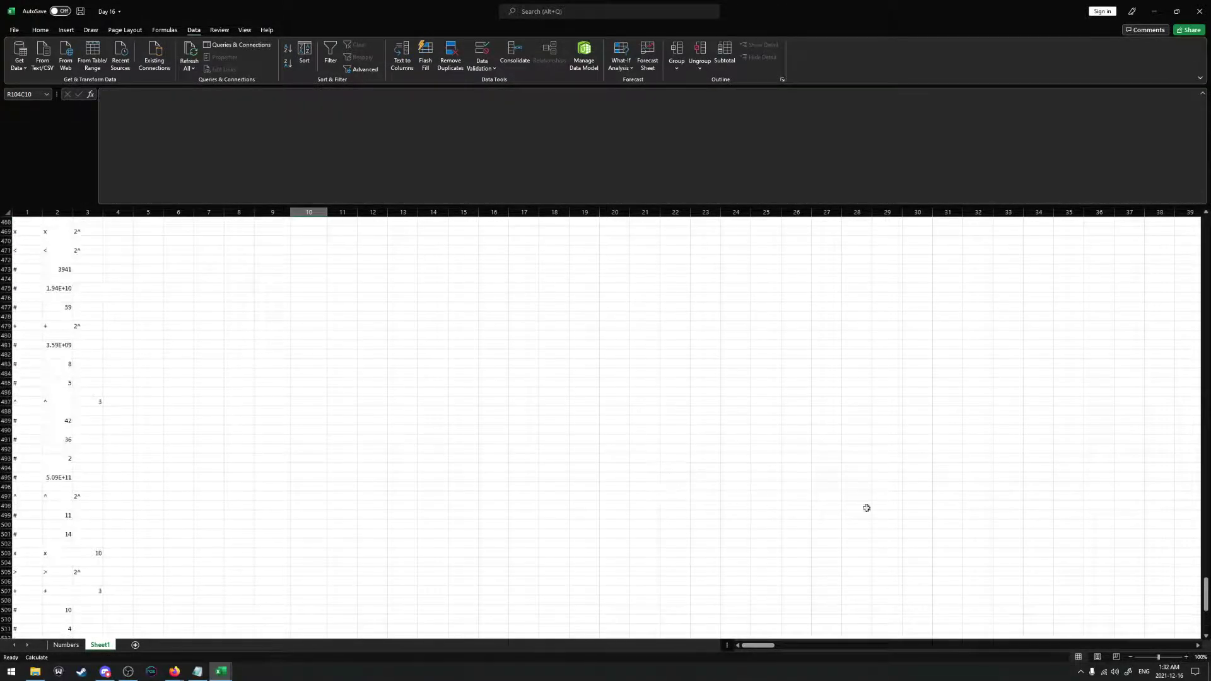
pyautogui.moveTo(1206, 593); pyautogui.dragTo(1185, 220)
pyautogui.scroll(-8, 251, 376)
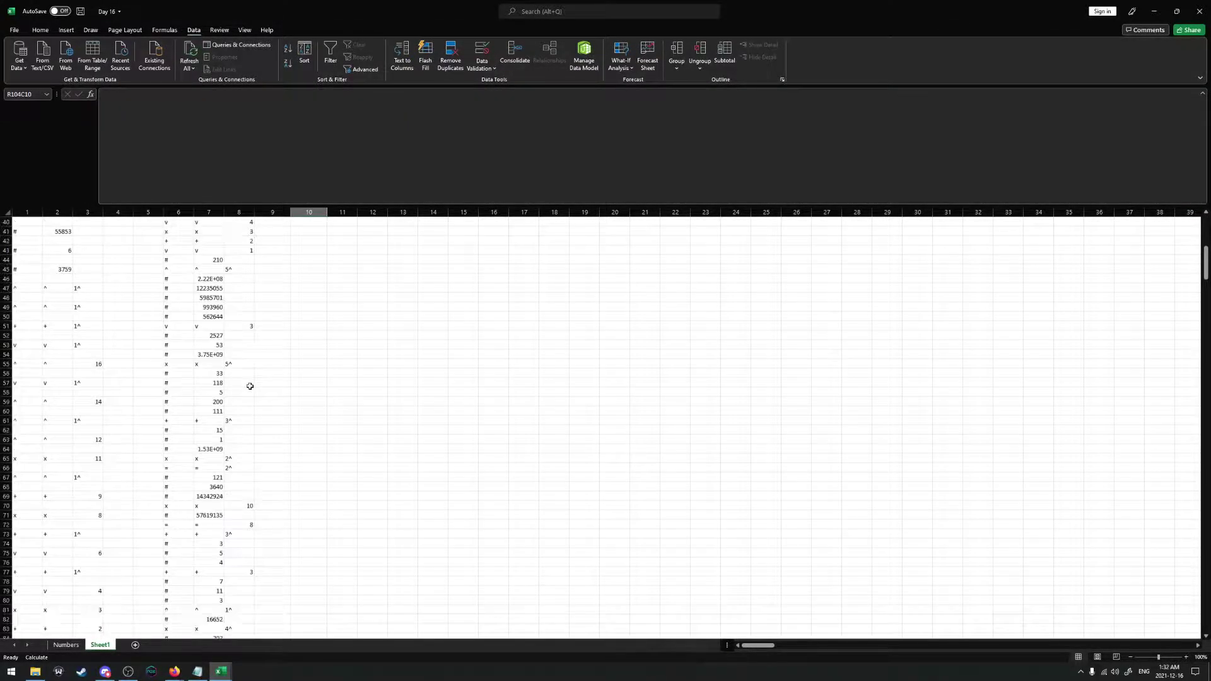
pyautogui.scroll(2, 252, 372)
pyautogui.scroll(4, 254, 369)
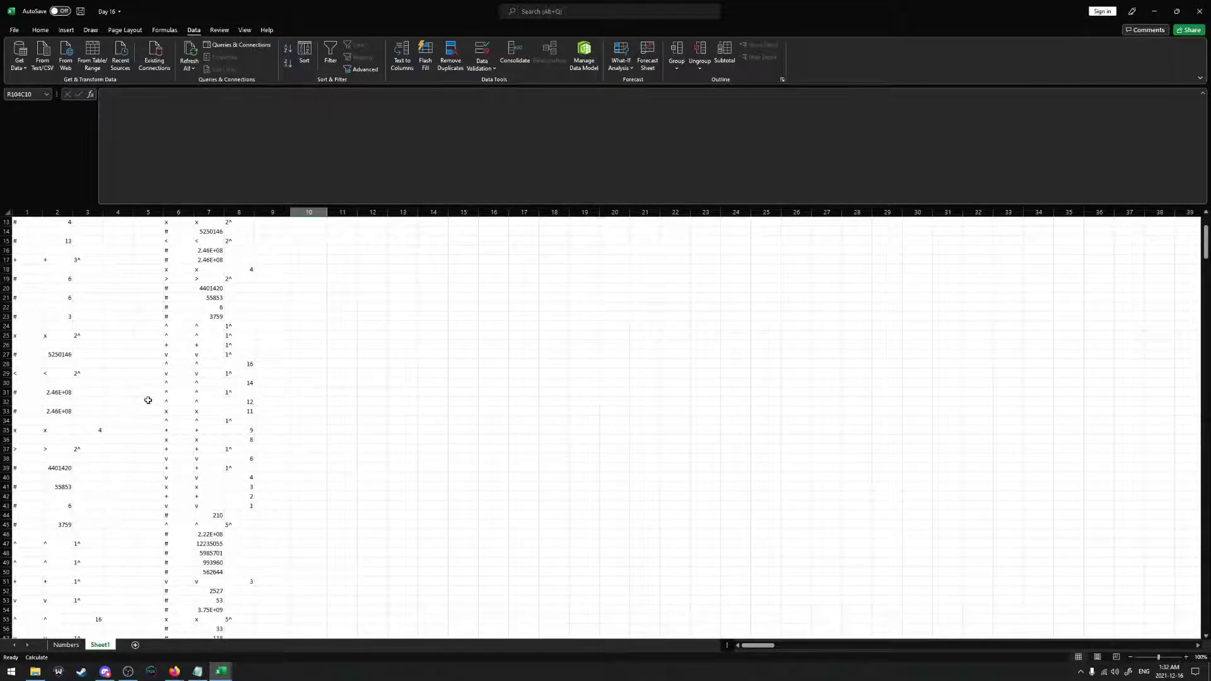
pyautogui.click(56, 646)
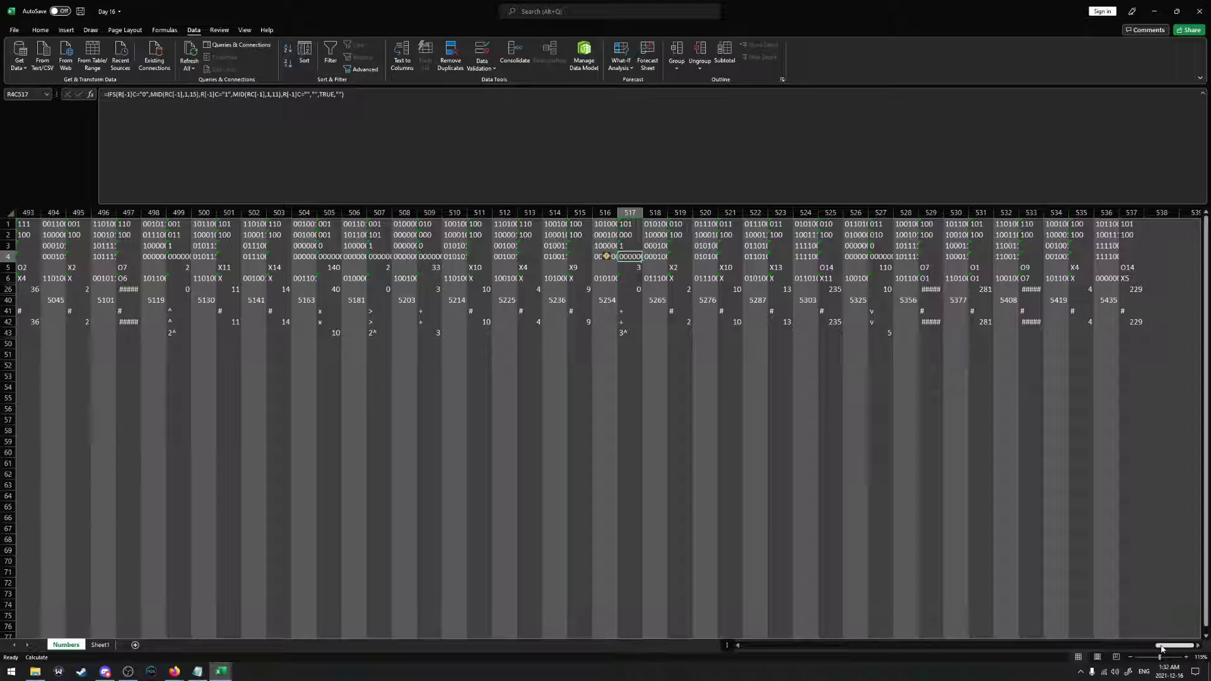
pyautogui.moveTo(1164, 646); pyautogui.dragTo(750, 646)
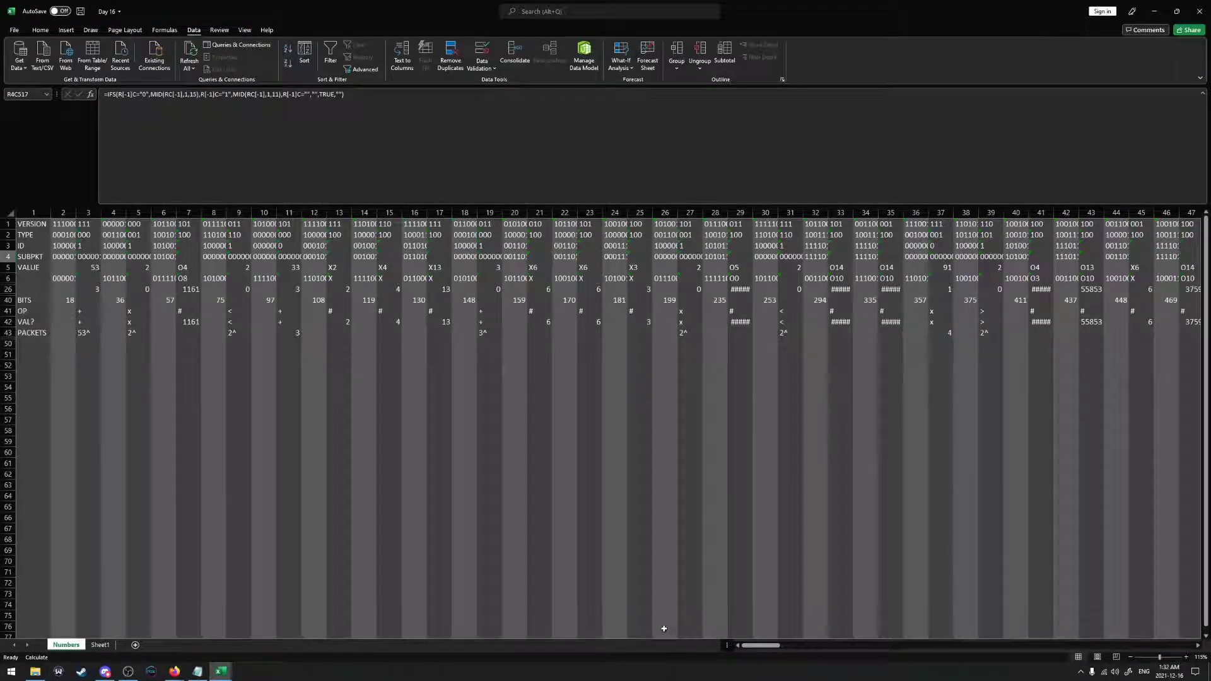
pyautogui.click(96, 646)
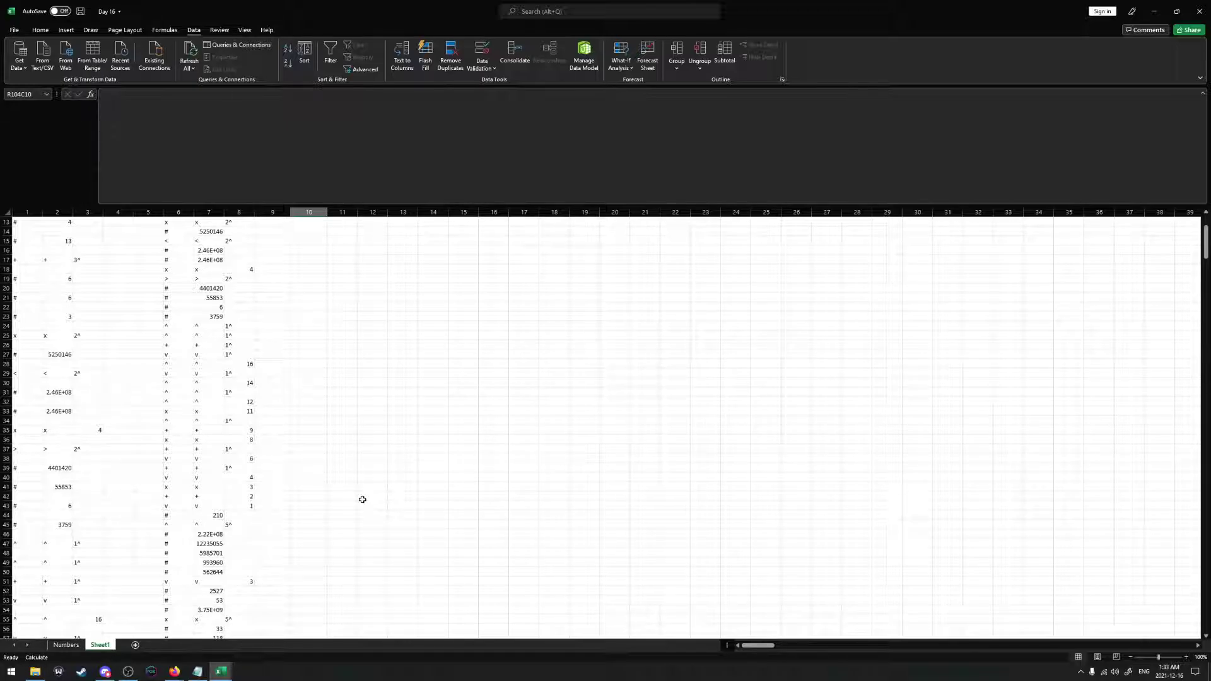
pyautogui.scroll(-19, 421, 359)
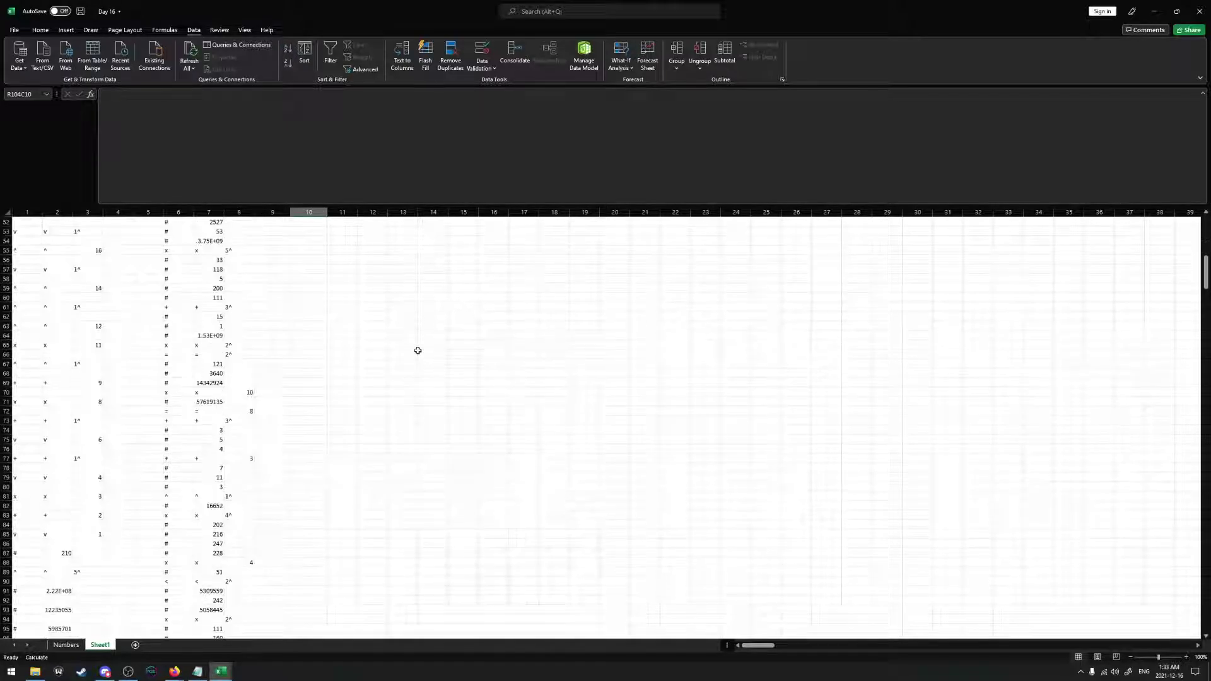
pyautogui.click(1038, 335)
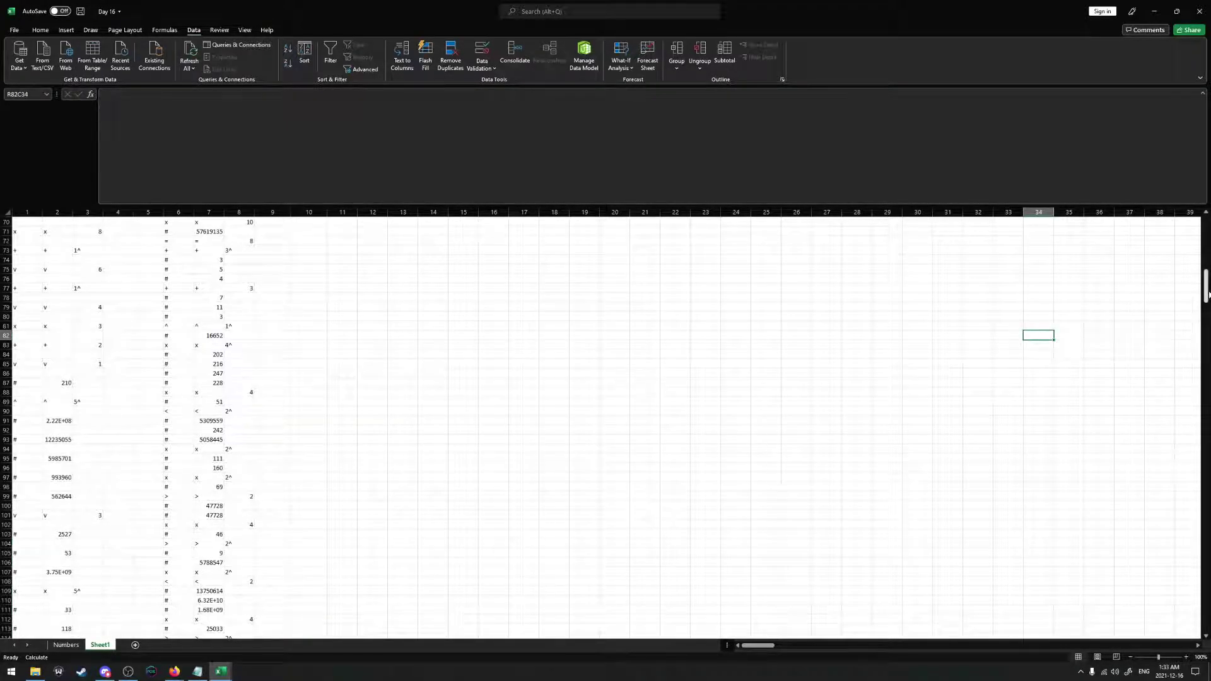
pyautogui.click(1205, 446)
pyautogui.scroll(-20, 1032, 584)
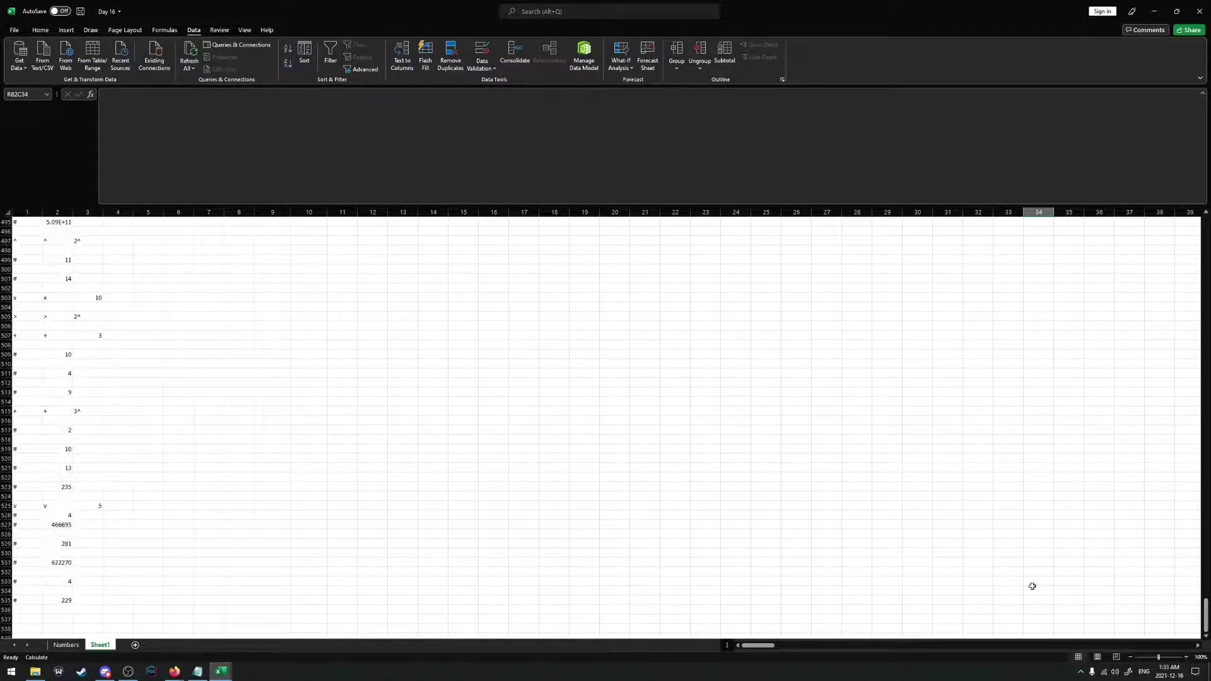
pyautogui.scroll(20, 364, 475)
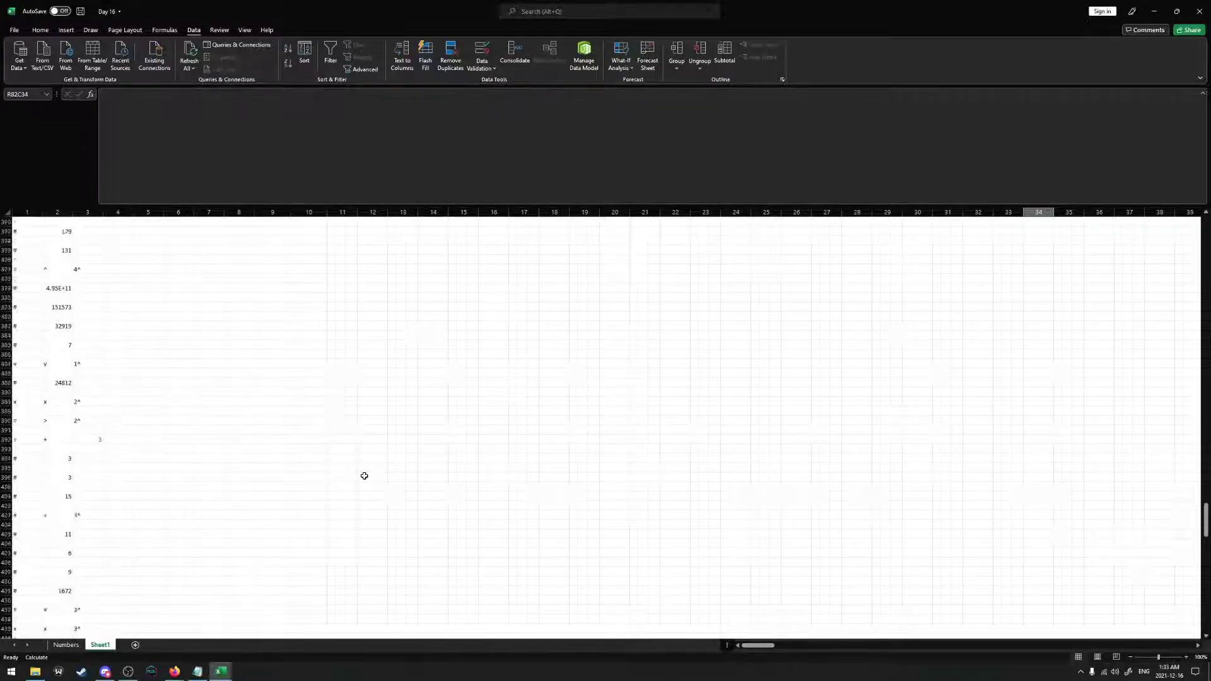
pyautogui.scroll(6, 340, 472)
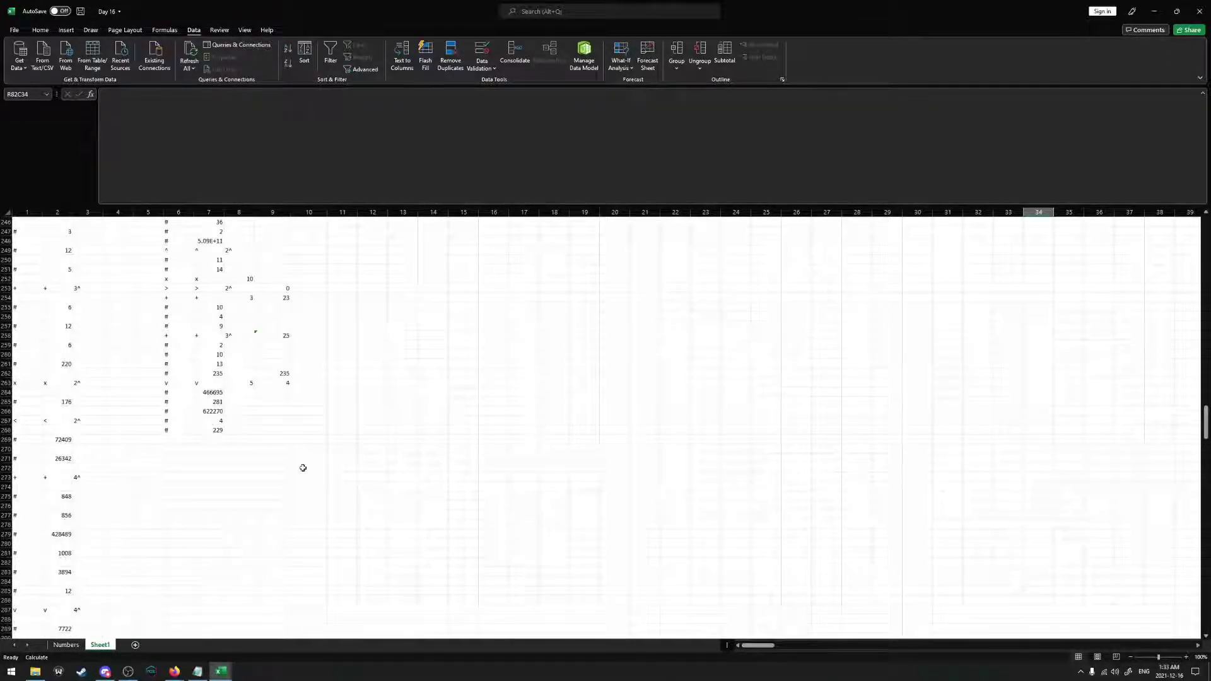
# Delete the old column 9 results and put a MIN of column 7 rows 264–268 in R263C9, giving 4
pyautogui.moveTo(272, 388); pyautogui.dragTo(272, 280)
pyautogui.rightClick(285, 213)
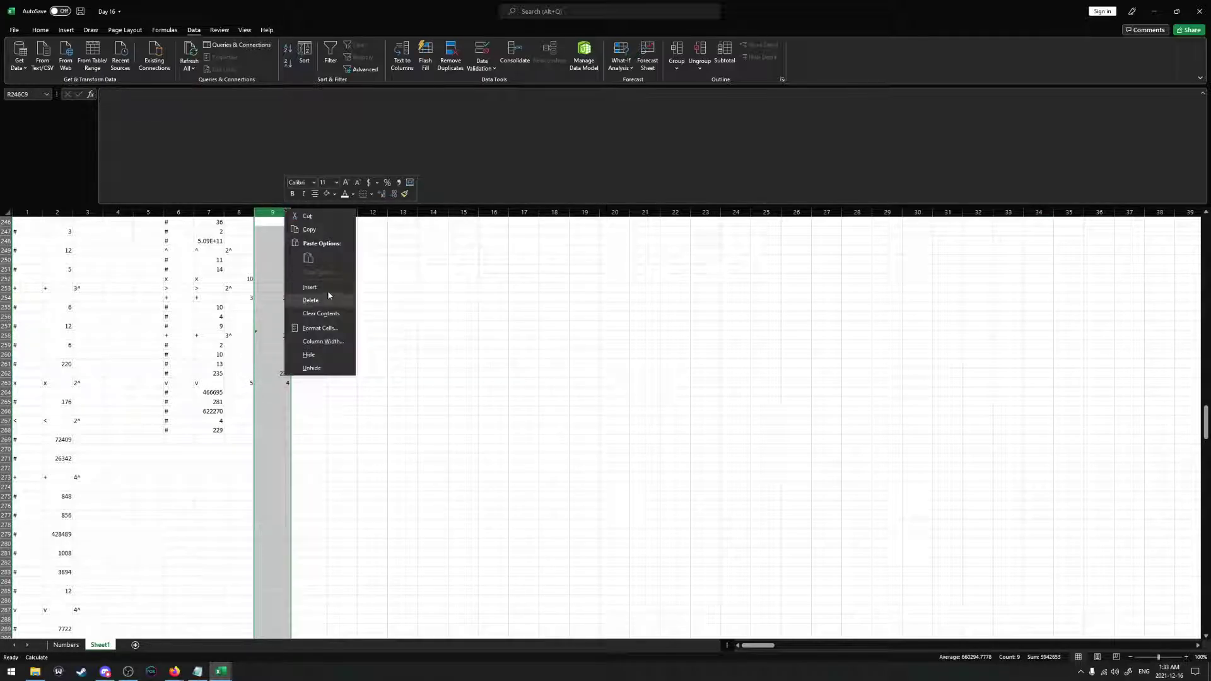
pyautogui.click(309, 300)
pyautogui.click(270, 383)
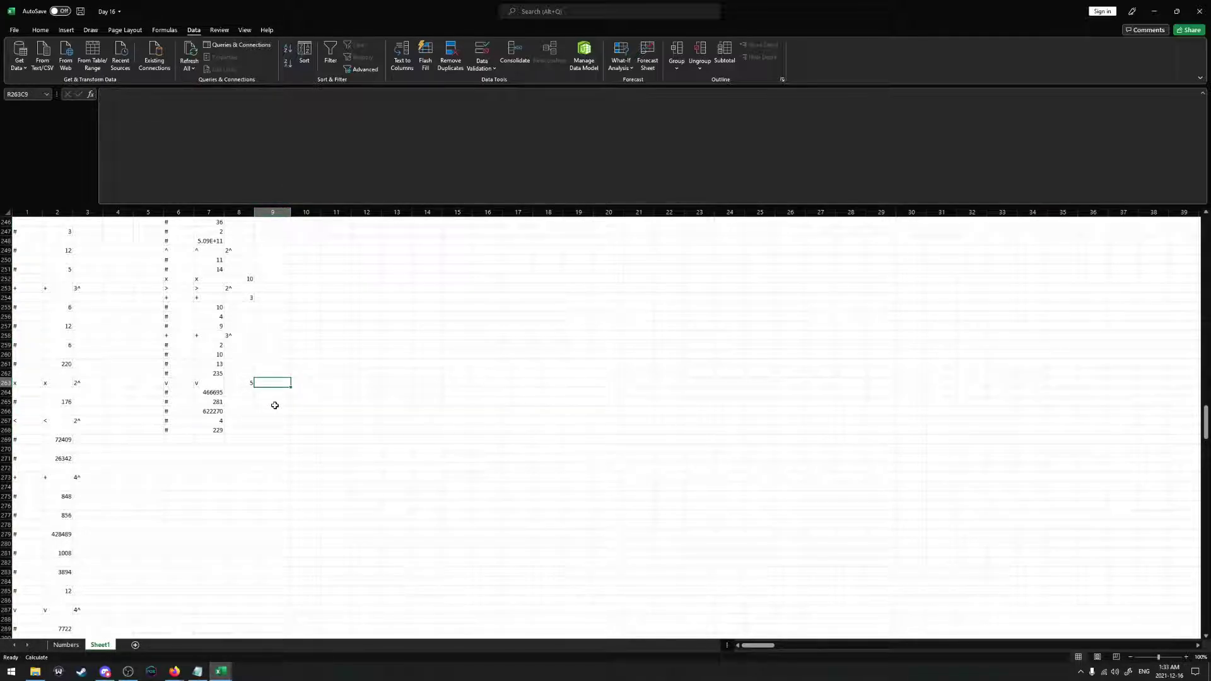
pyautogui.write('=SUM(')
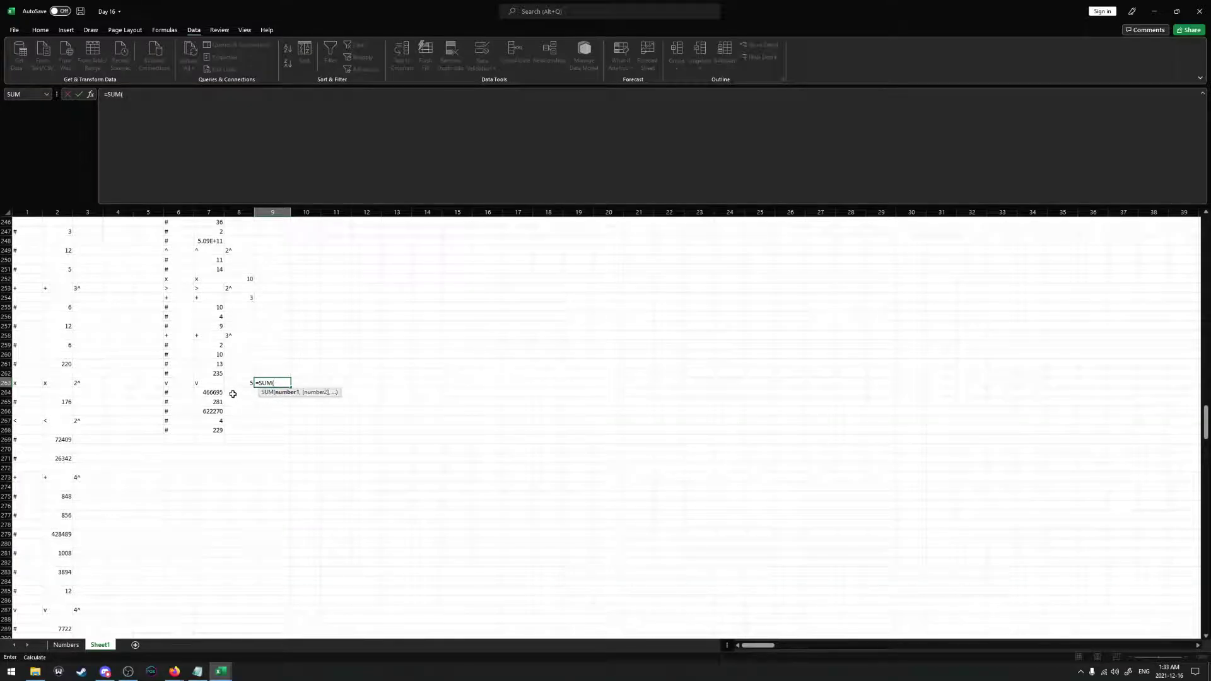
pyautogui.moveTo(275, 382); pyautogui.dragTo(260, 383)
pyautogui.write('MIN(*')
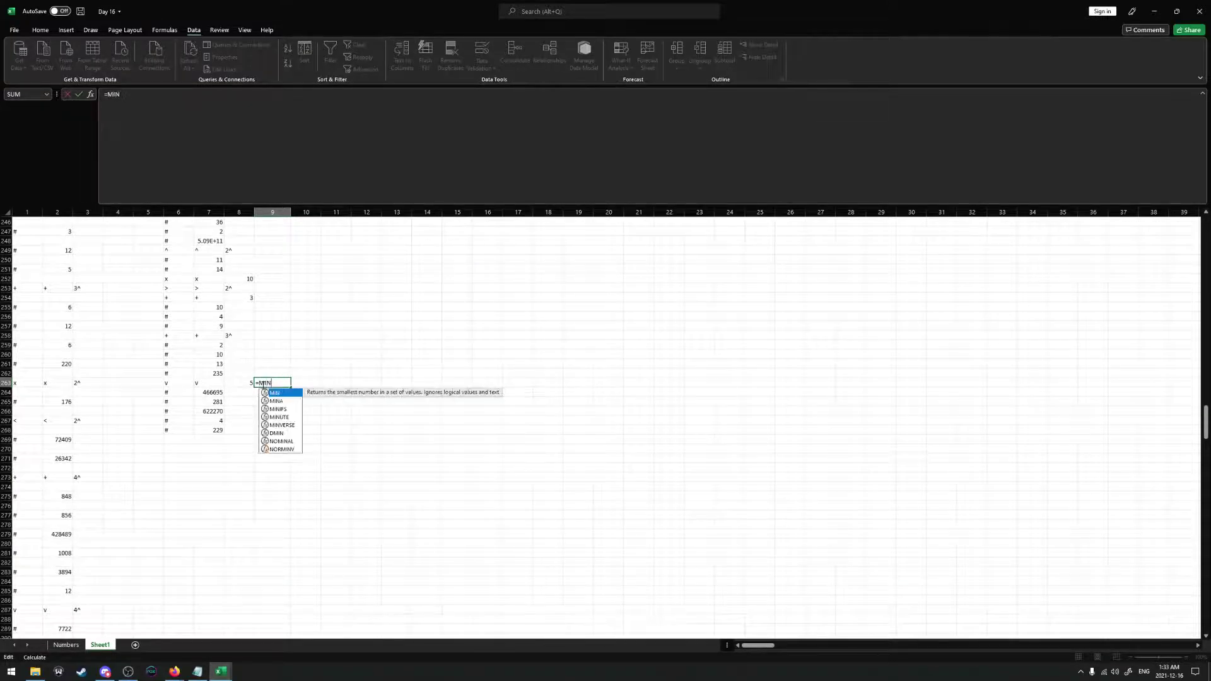
pyautogui.moveTo(219, 392); pyautogui.dragTo(220, 430)
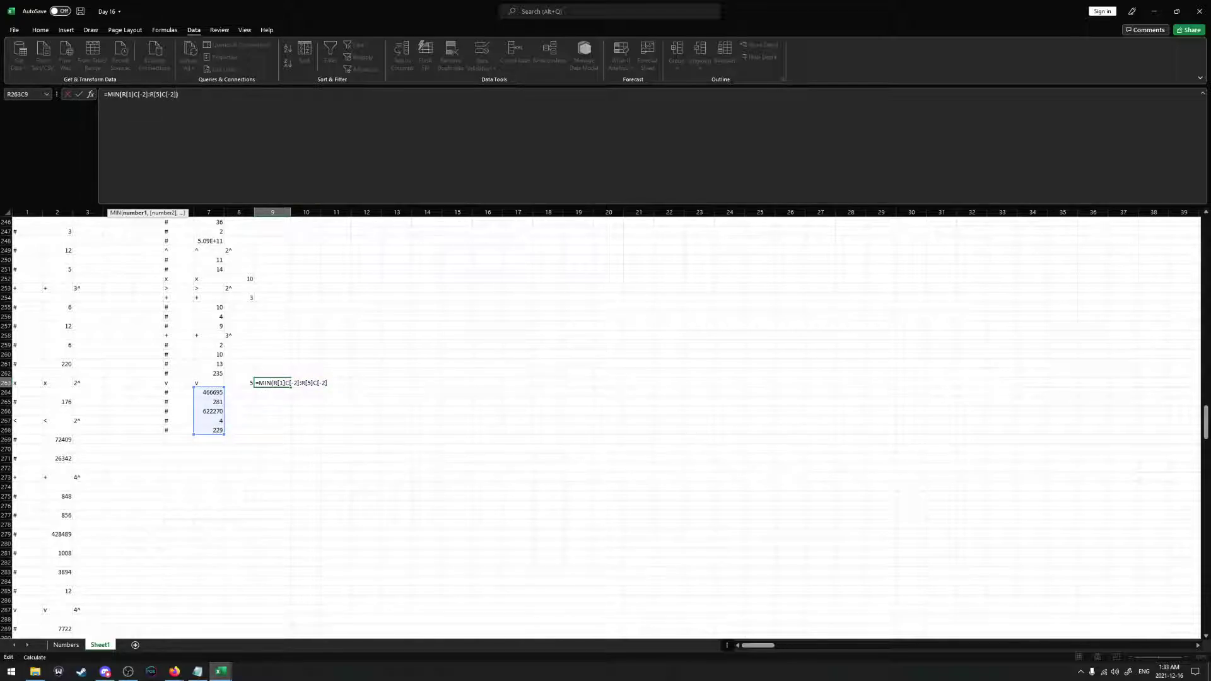
pyautogui.press('Return')
# Sum 2, 10 and 13 into R258C9, giving 25, and enter 235 in R262C9
pyautogui.click(279, 333)
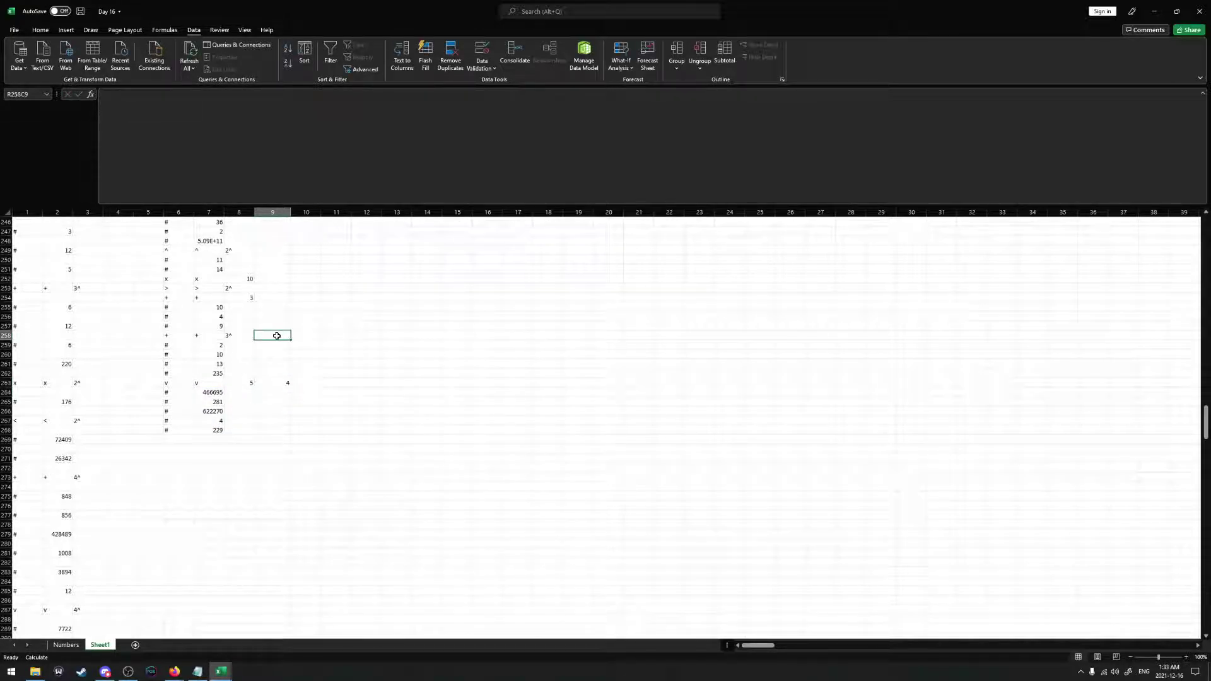
pyautogui.write('=SUM(')
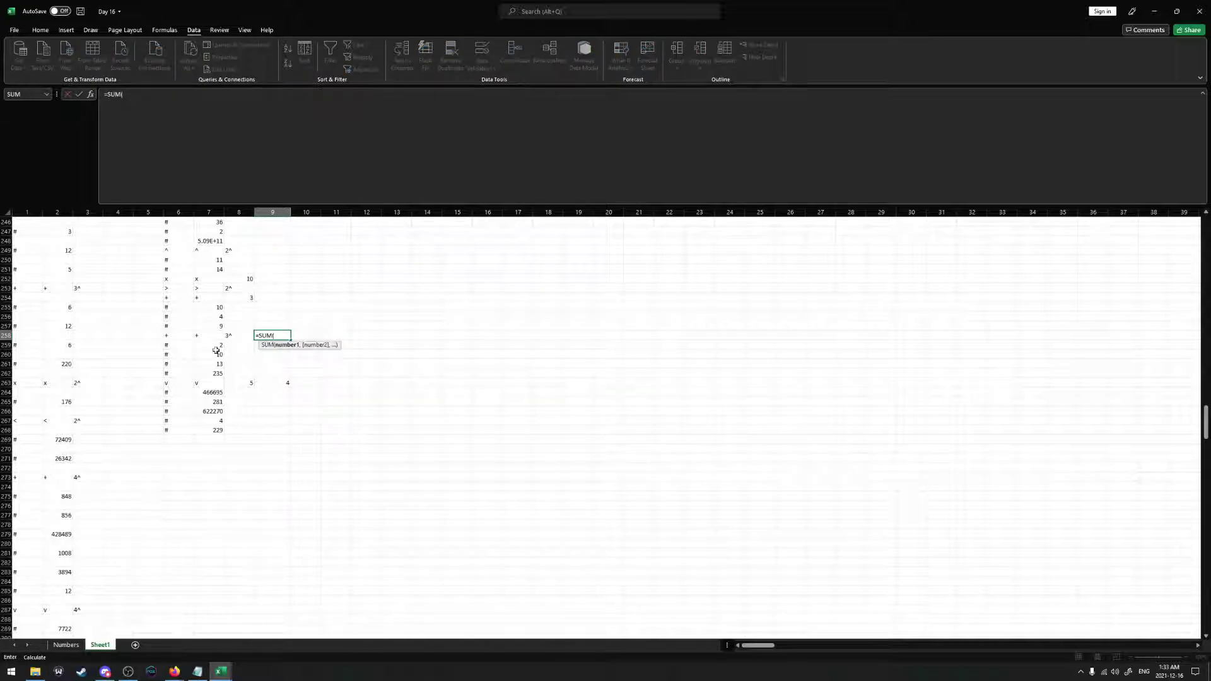
pyautogui.moveTo(213, 345); pyautogui.dragTo(214, 364)
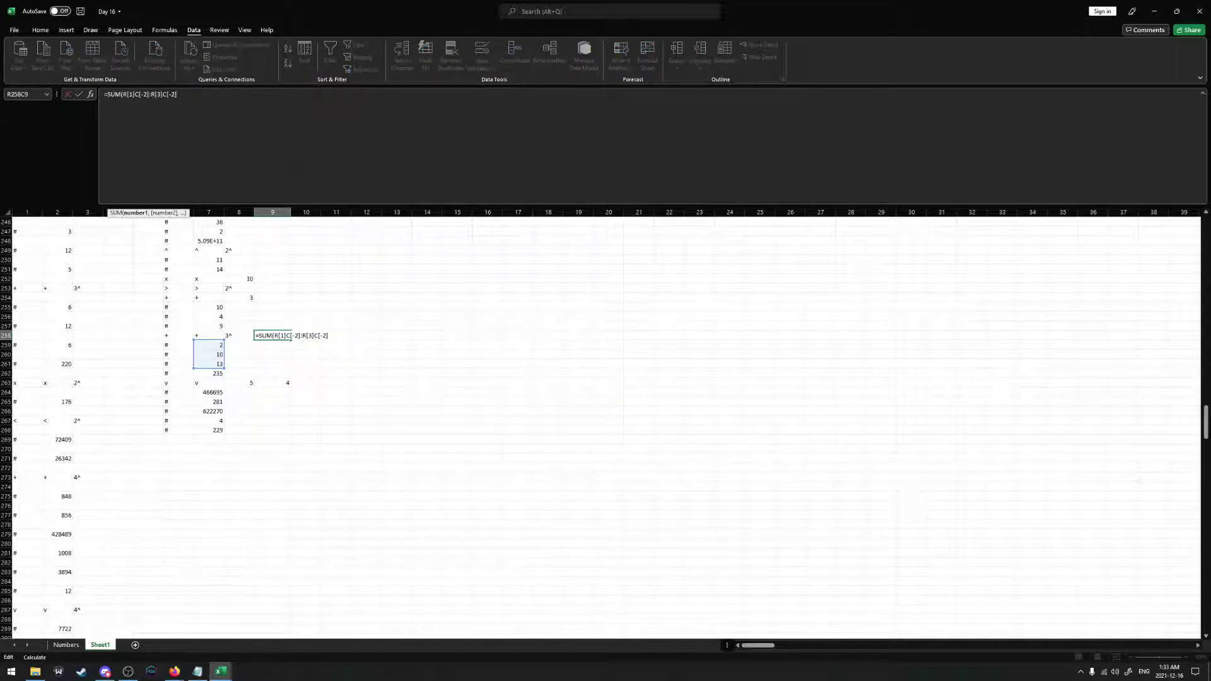
pyautogui.press('Return')
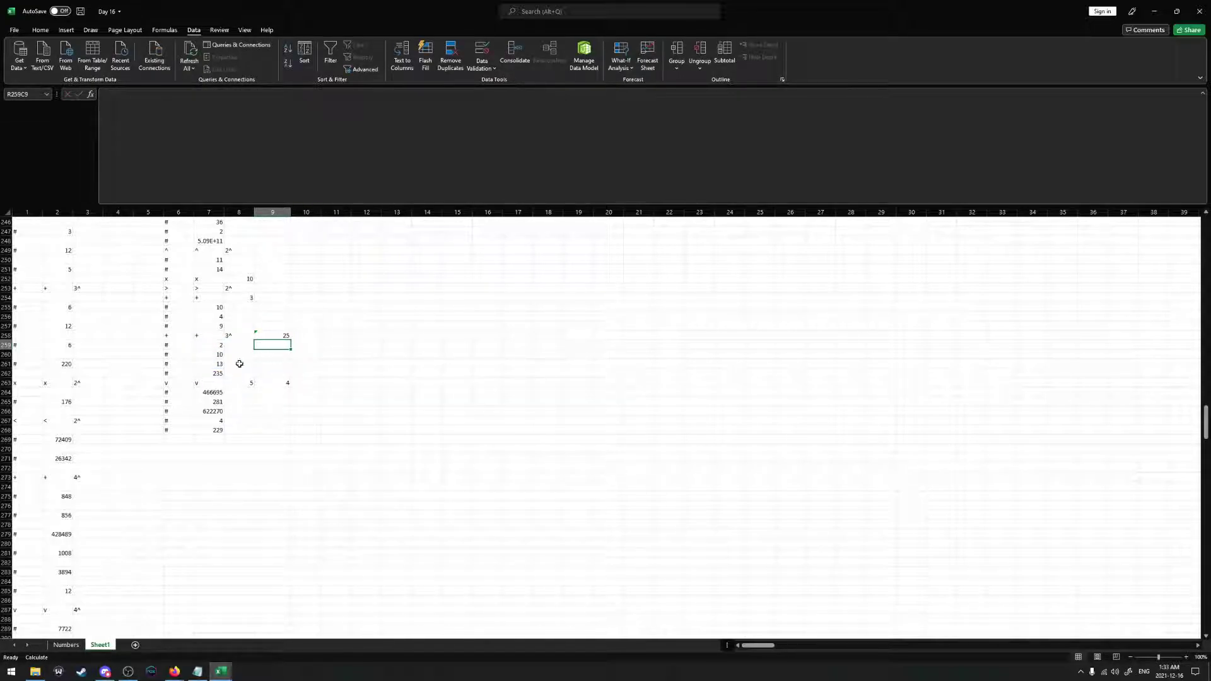
pyautogui.click(278, 373)
pyautogui.write('235')
pyautogui.press('Return')
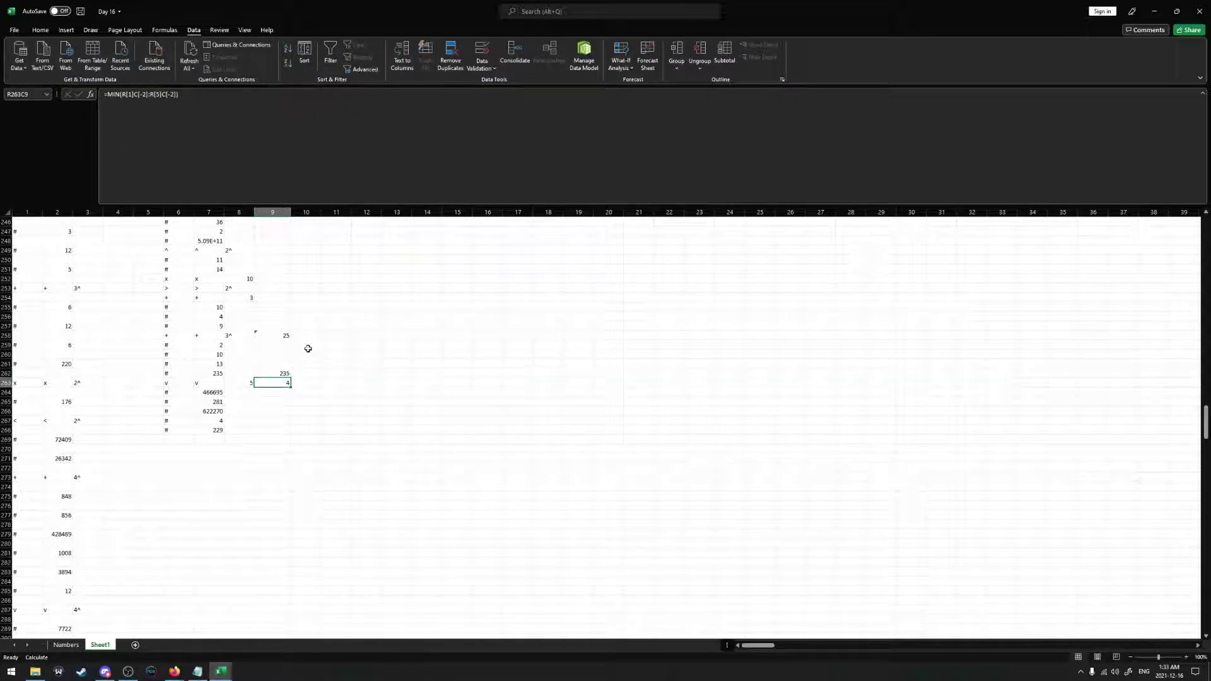
# Copy the column 9 results in rows 258–263
pyautogui.moveTo(281, 334); pyautogui.dragTo(278, 384)
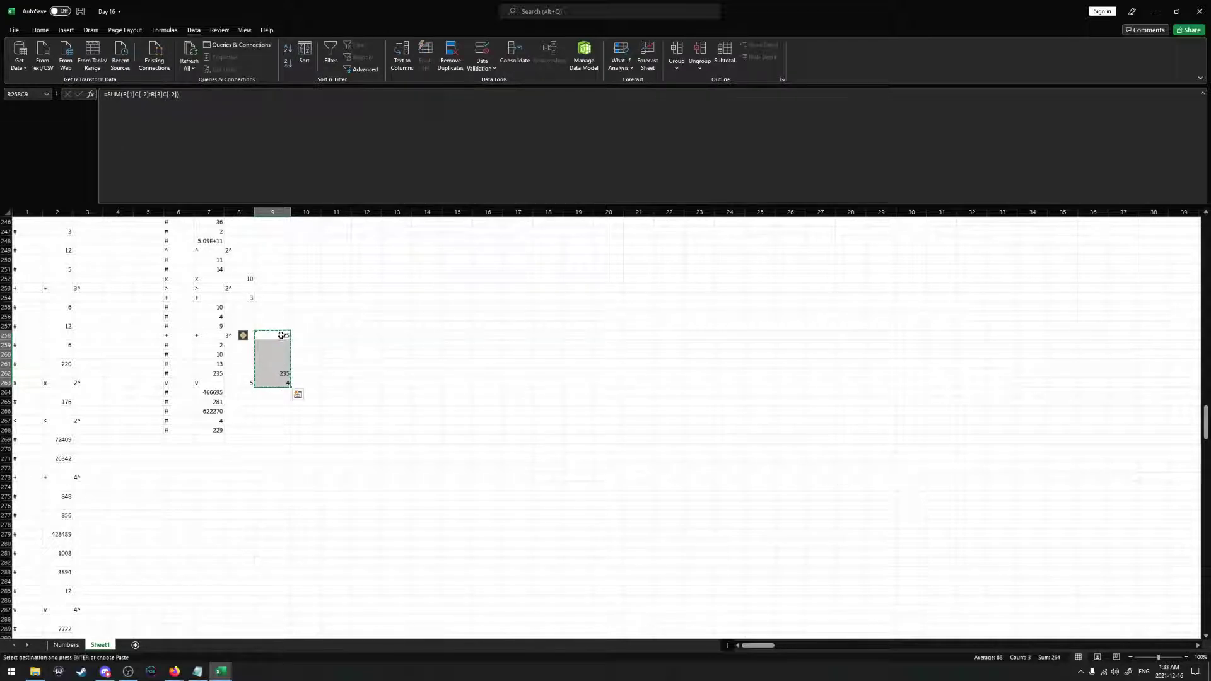
pyautogui.rightClick(281, 335)
pyautogui.click(304, 367)
pyautogui.scroll(2, 269, 375)
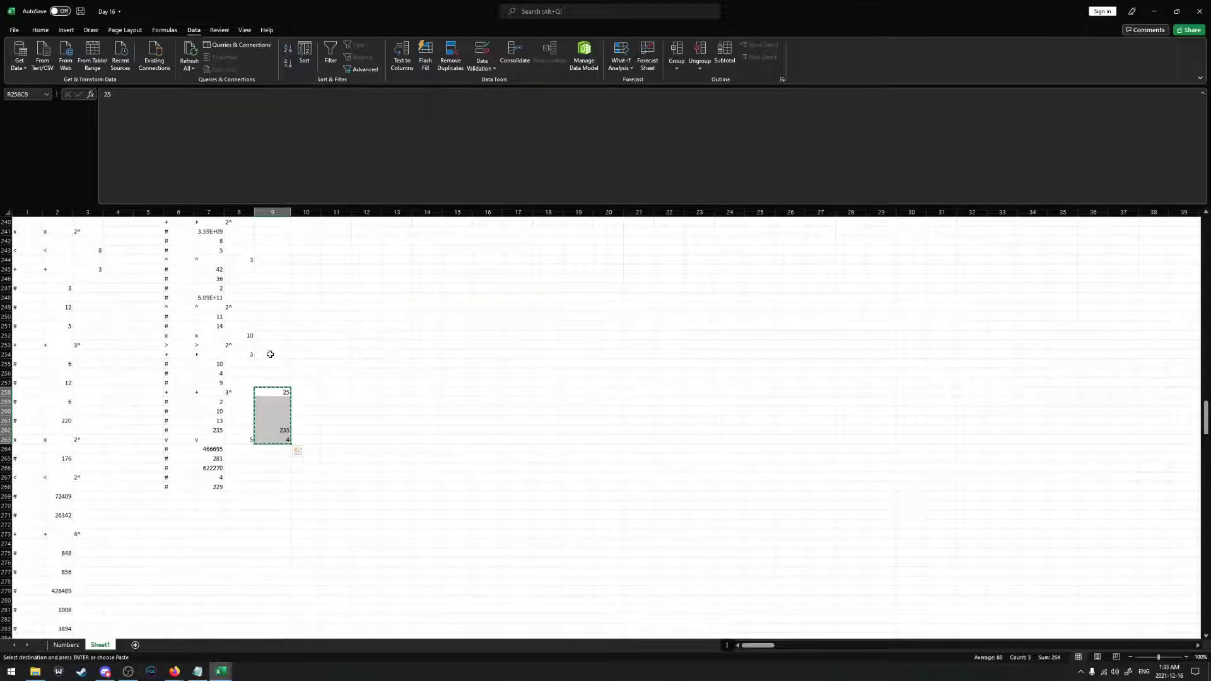
# Enter a SUM of the 10, 4 and 9 operands in R254C9, giving 23
pyautogui.click(258, 356)
pyautogui.write('=SUM(')
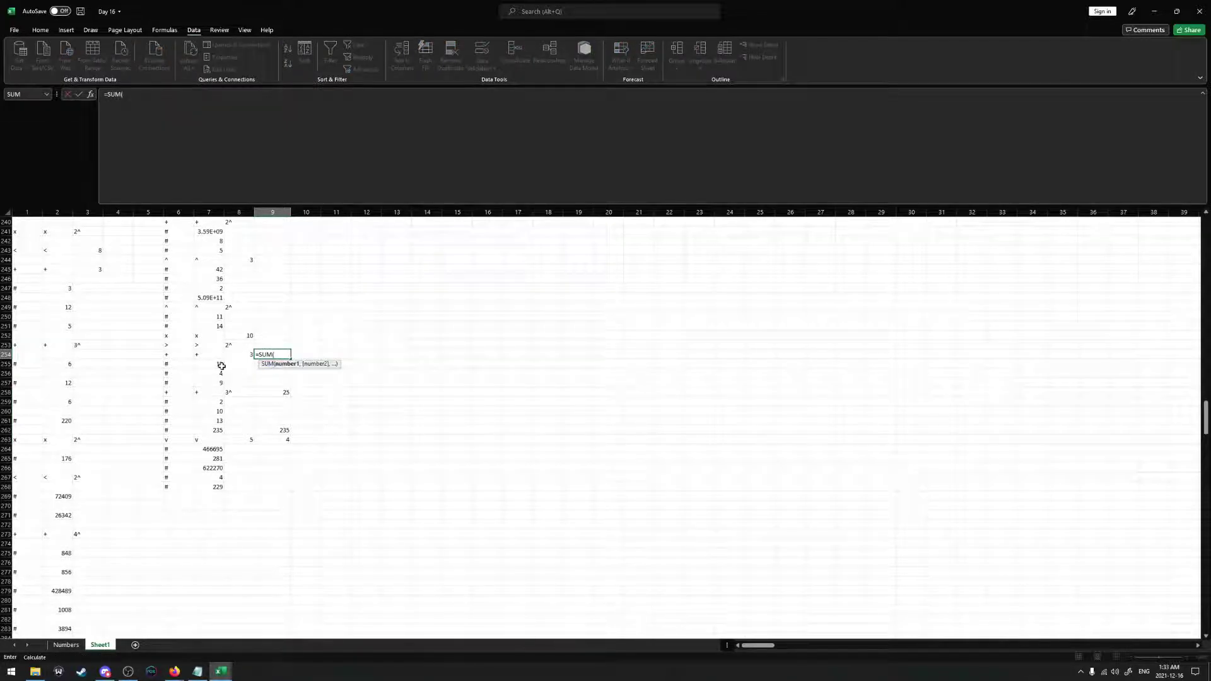
pyautogui.moveTo(222, 366); pyautogui.dragTo(221, 383)
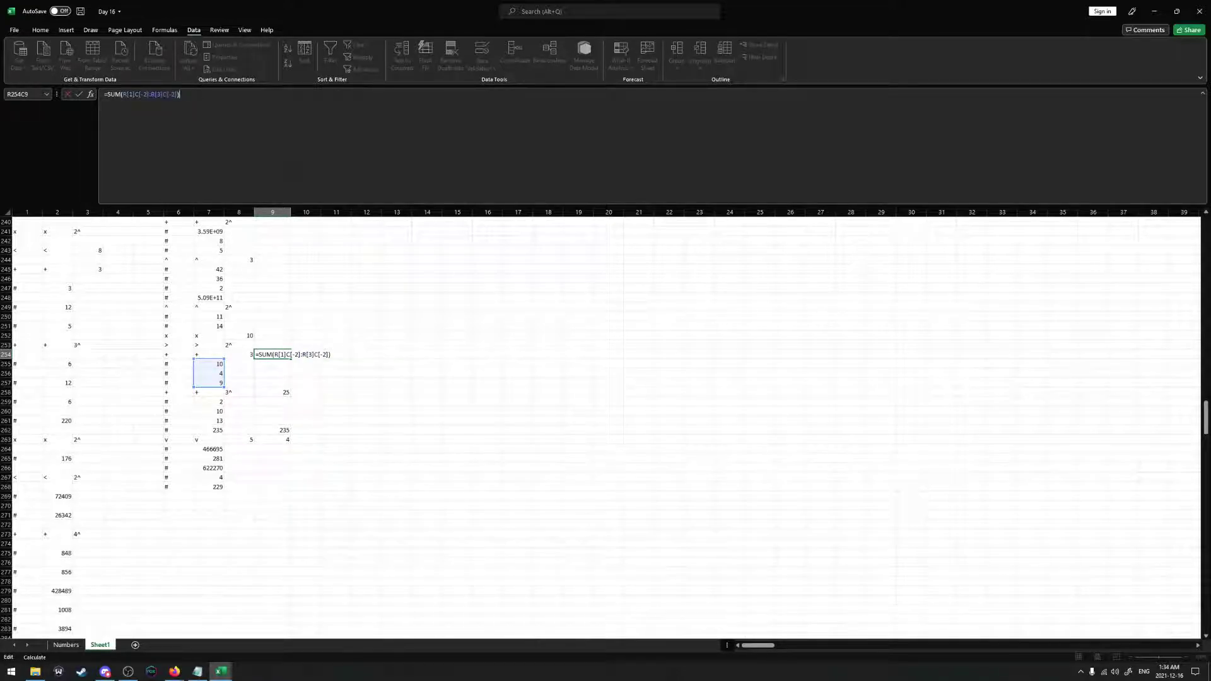
pyautogui.press('Return')
pyautogui.click(286, 354)
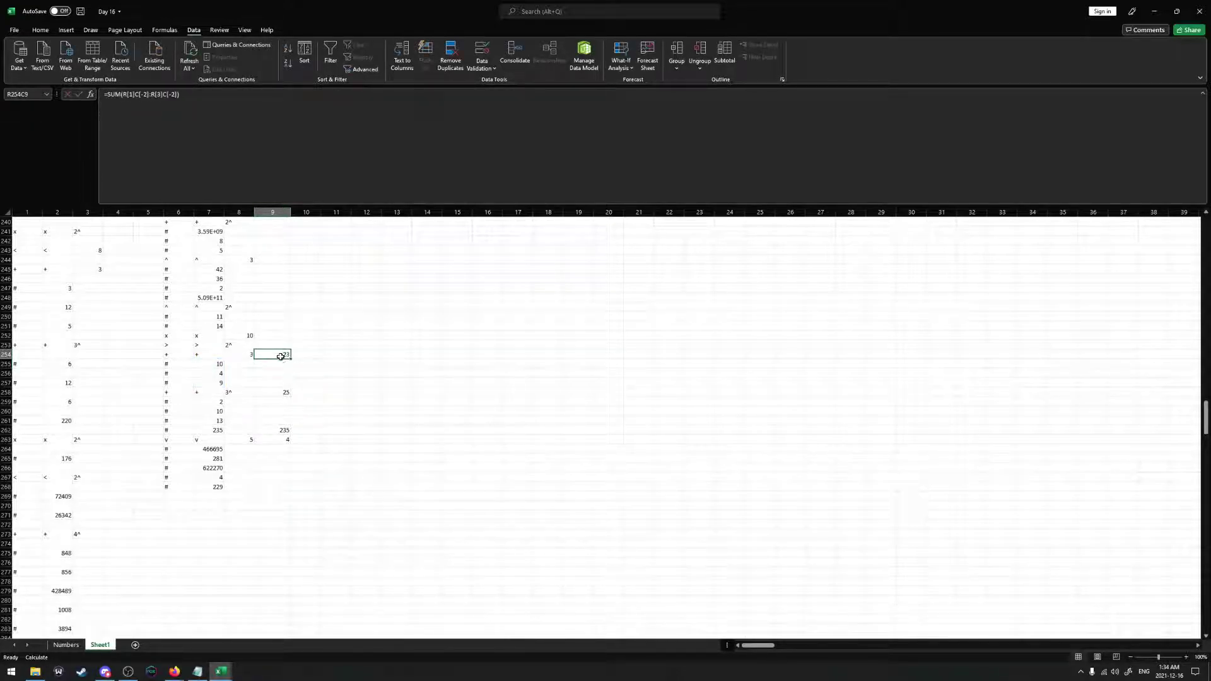
pyautogui.click(280, 369)
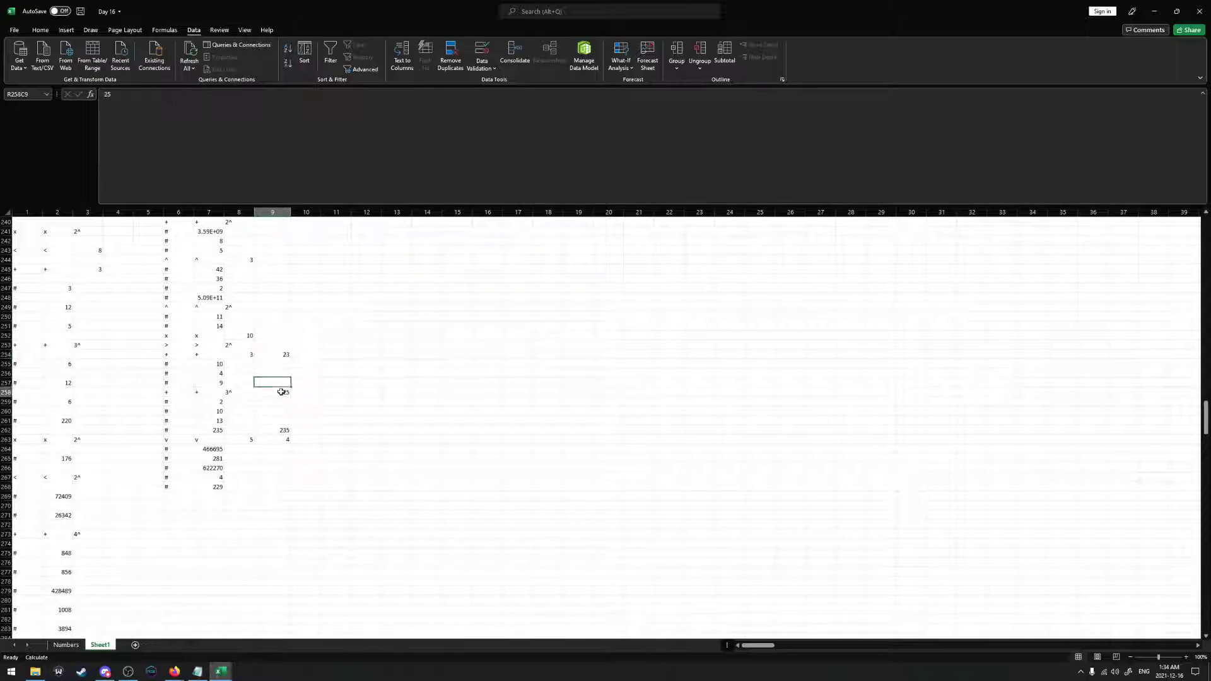
# Convert R254C9's sum formula into its plain value 23
pyautogui.click(278, 353)
pyautogui.hotkey('ctrl', 'c')
pyautogui.rightClick(274, 354)
pyautogui.click(311, 401)
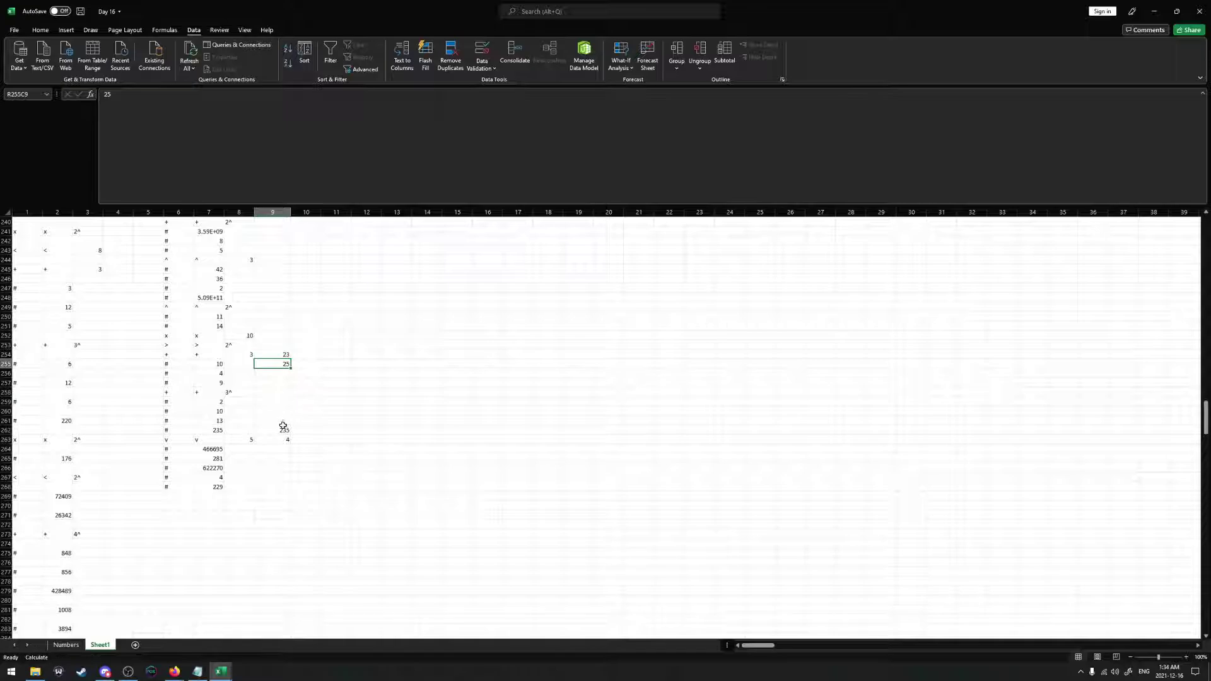
# Move 235 and 4 up under the + operator and clear the 23 and 25
pyautogui.moveTo(282, 431); pyautogui.dragTo(283, 354)
pyautogui.click(283, 354)
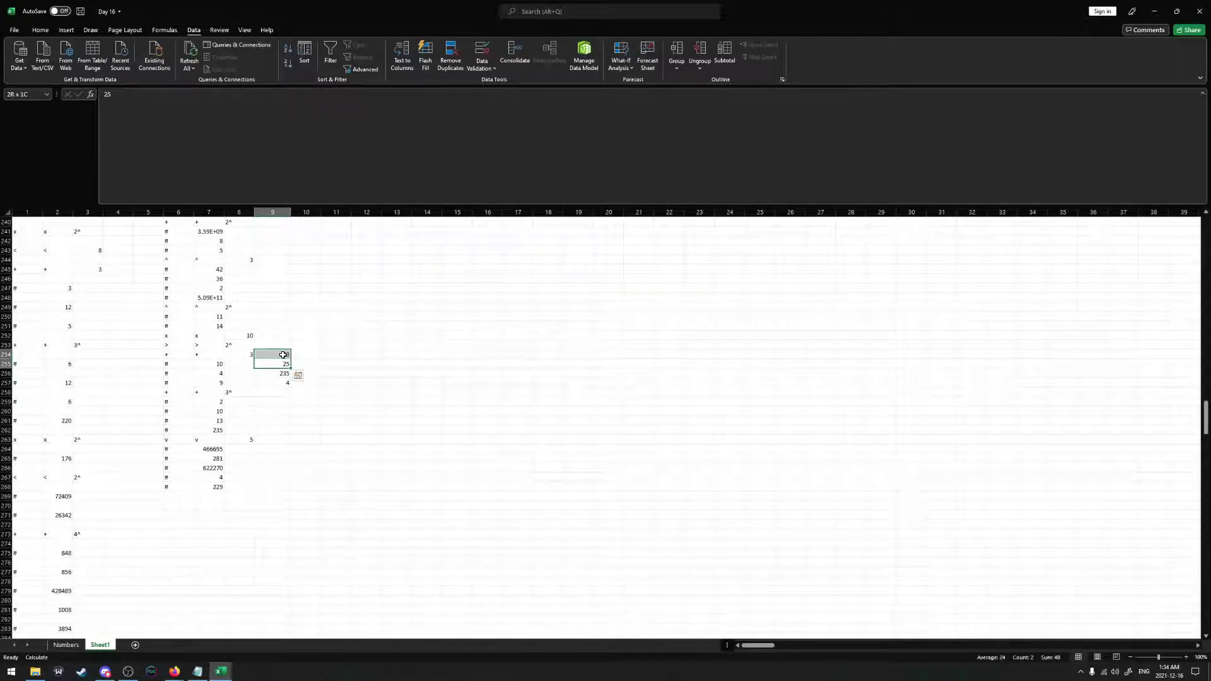
pyautogui.press('Delete')
pyautogui.press('Down')
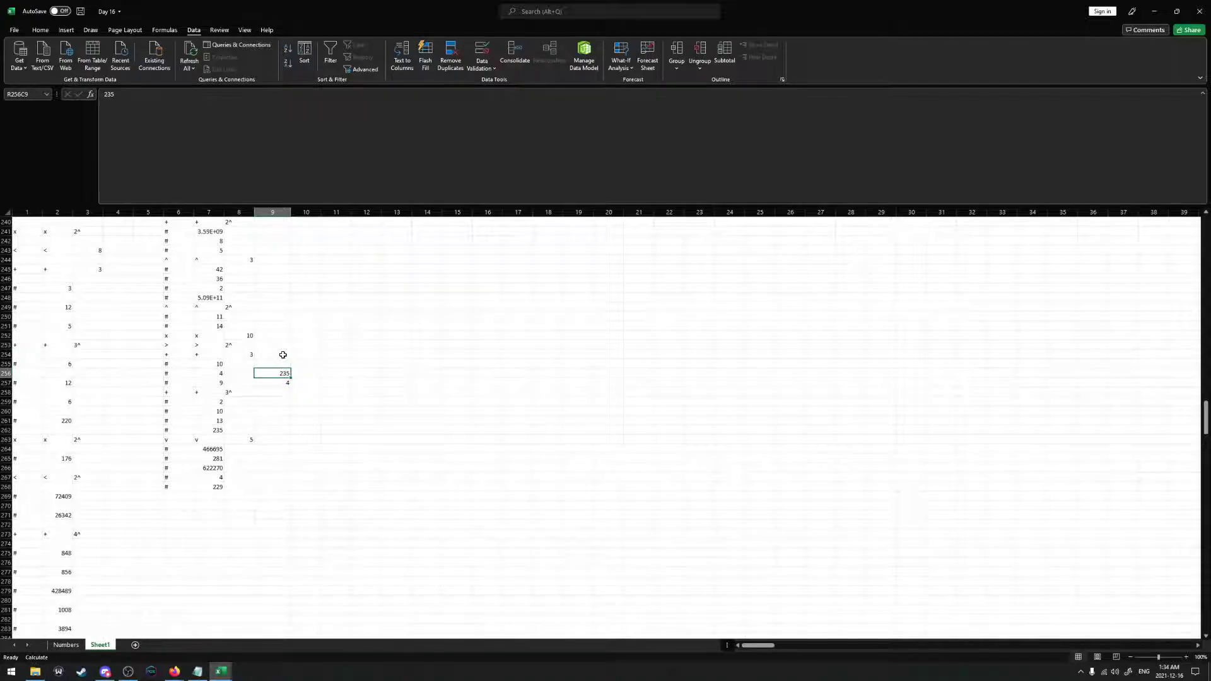
# Check the comparison operator's operands, clear 235 and enter 0 in R256C9
pyautogui.click(297, 345)
pyautogui.click(242, 335)
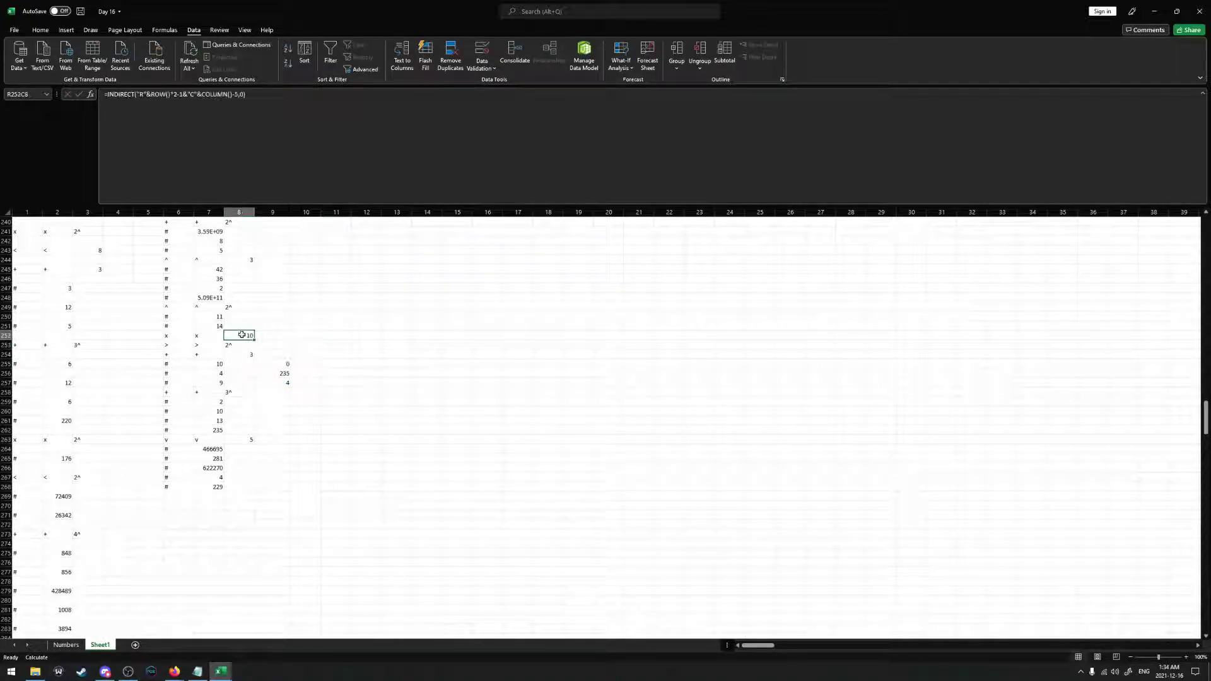
pyautogui.moveTo(205, 345); pyautogui.dragTo(213, 431)
pyautogui.moveTo(286, 362); pyautogui.dragTo(285, 376)
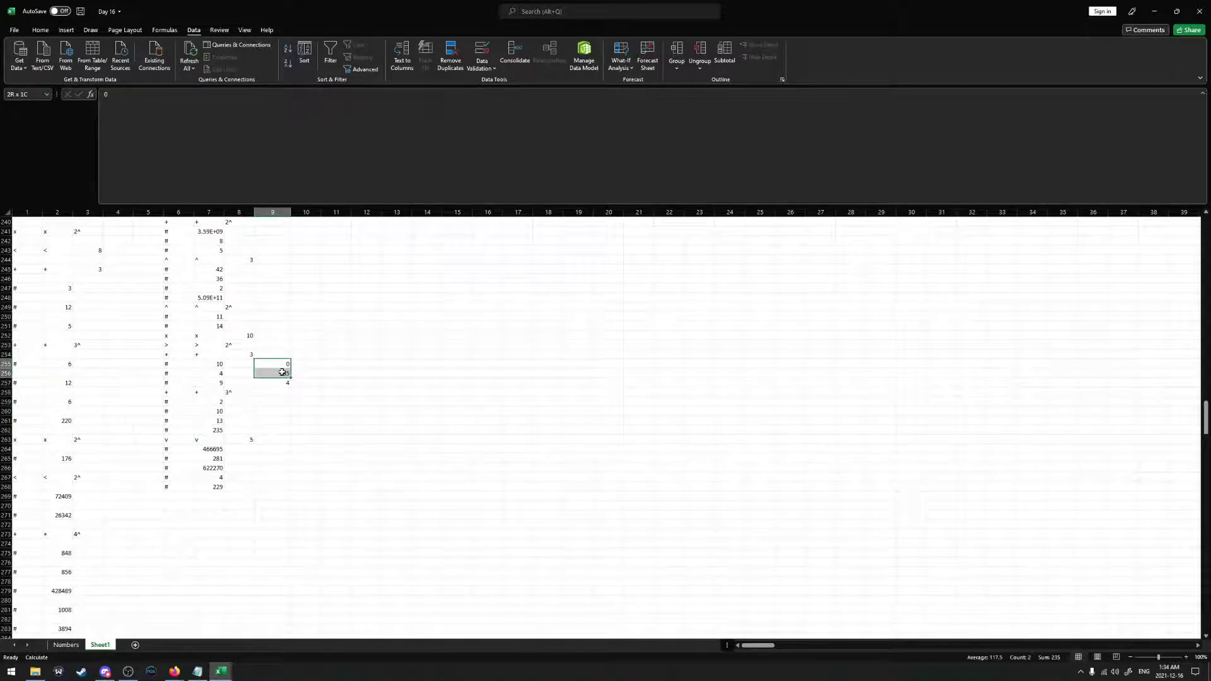
pyautogui.press('Delete')
pyautogui.click(282, 374)
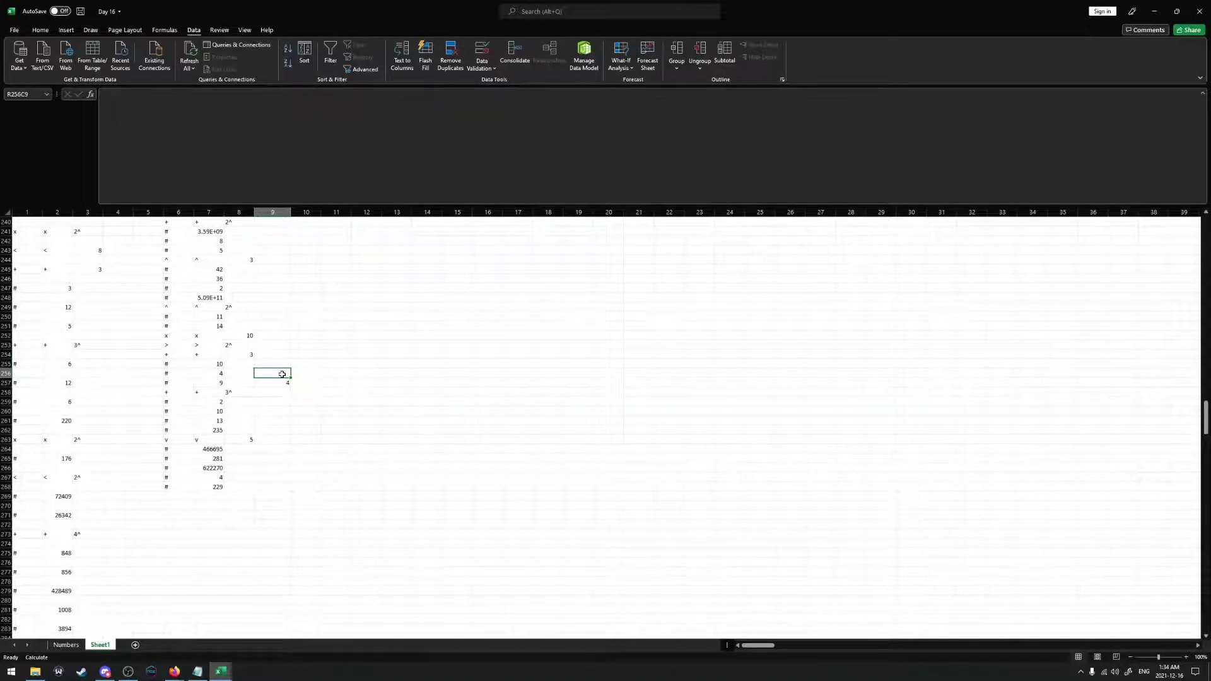
pyautogui.write('0')
pyautogui.press('Return')
# Move the 0 and 4 results up column 9
pyautogui.click(285, 372)
pyautogui.hotkey('shift', 'Down')
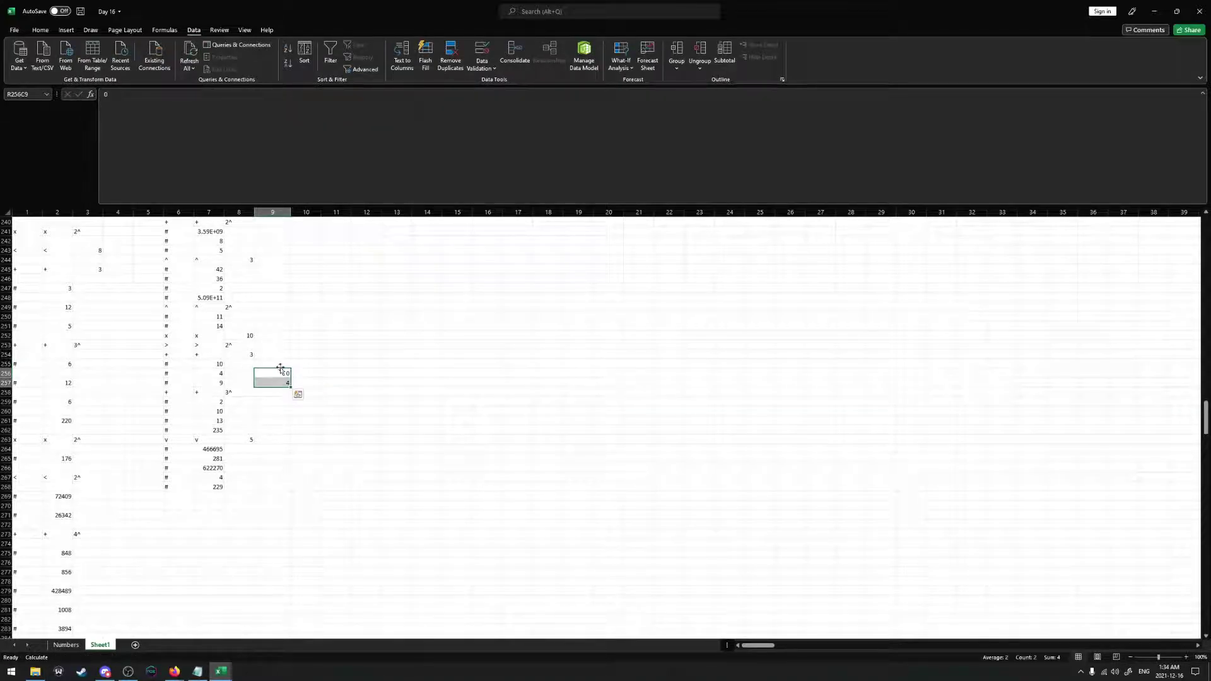
pyautogui.moveTo(281, 368); pyautogui.dragTo(278, 337)
pyautogui.scroll(2, 278, 336)
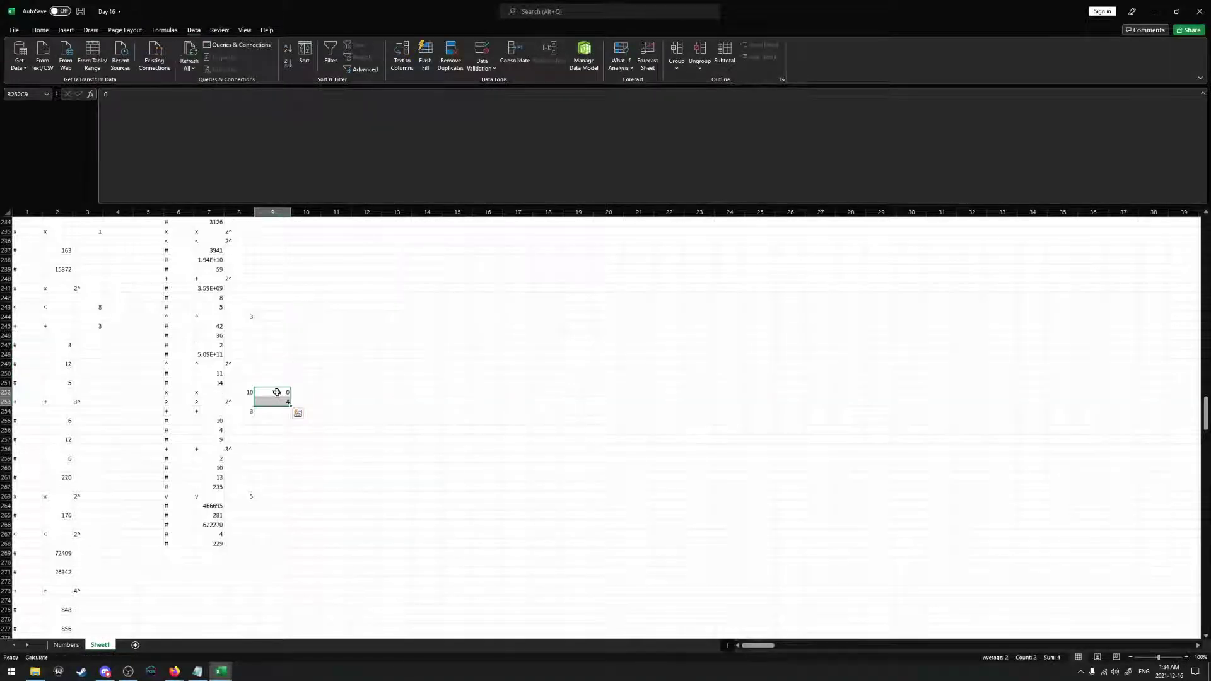
# Enter 14 in R251C9 and select the 14, 0 and 4 results below 42 in row 247
pyautogui.click(275, 383)
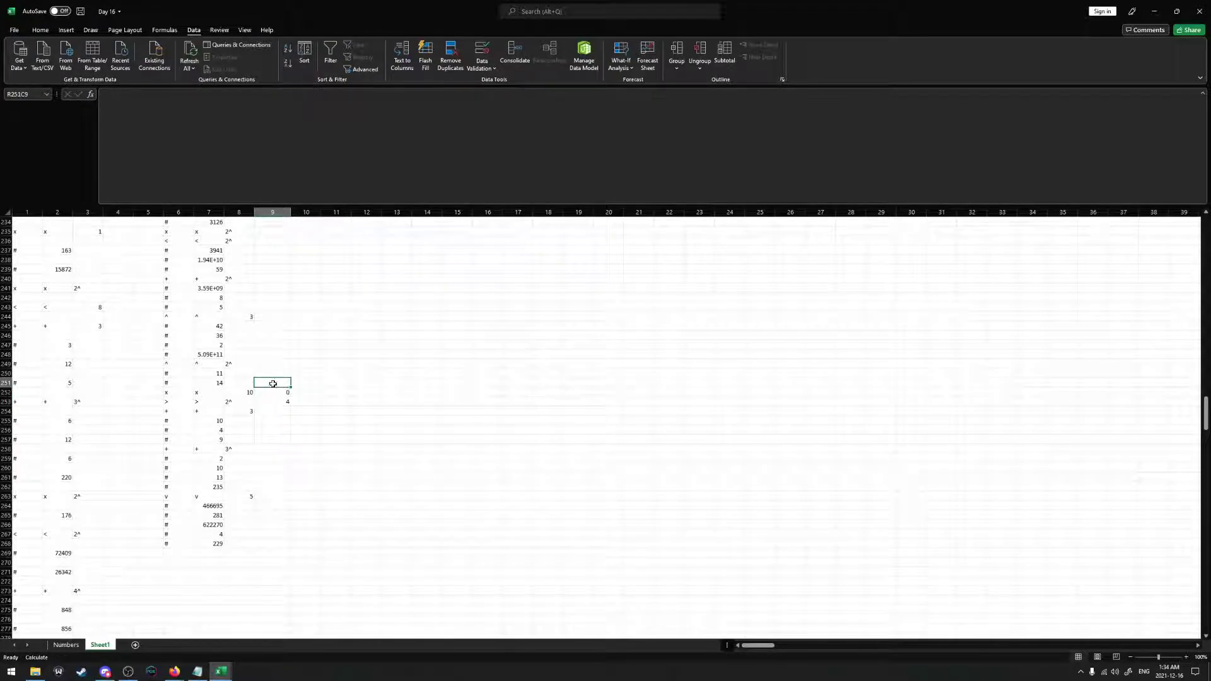
pyautogui.write('14')
pyautogui.press('Tab')
pyautogui.moveTo(278, 381)
pyautogui.mouseDown()
pyautogui.moveTo(273, 402)
pyautogui.moveTo(276, 359)
pyautogui.mouseUp()
pyautogui.scroll(2, 272, 379)
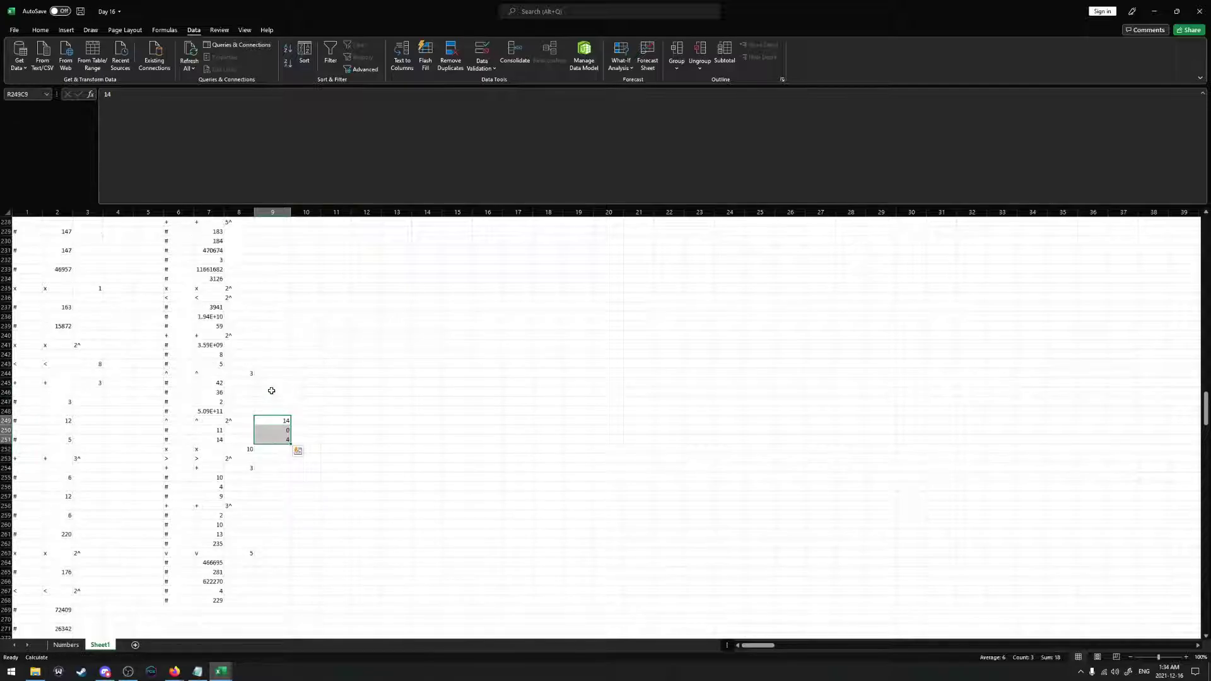
pyautogui.click(272, 403)
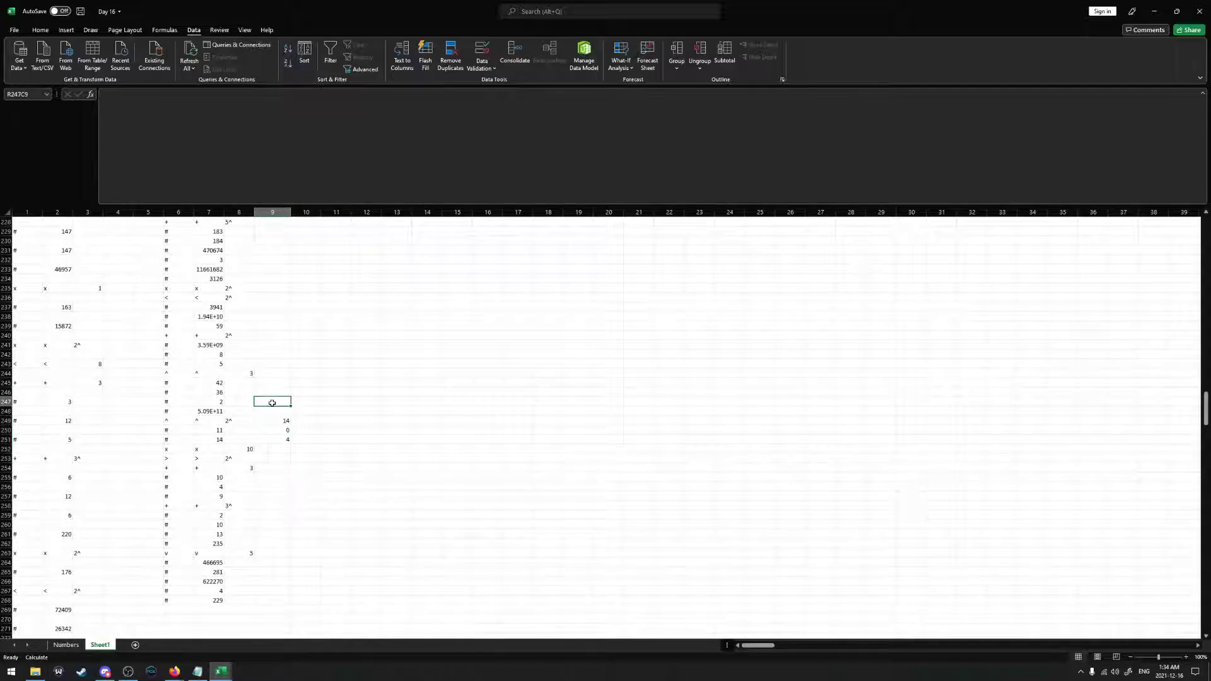
pyautogui.click(209, 411)
# Paste the 5.09E+11 value into R248C9 and select the 42-through-4 results
pyautogui.hotkey('ctrl', 'c')
pyautogui.click(277, 410)
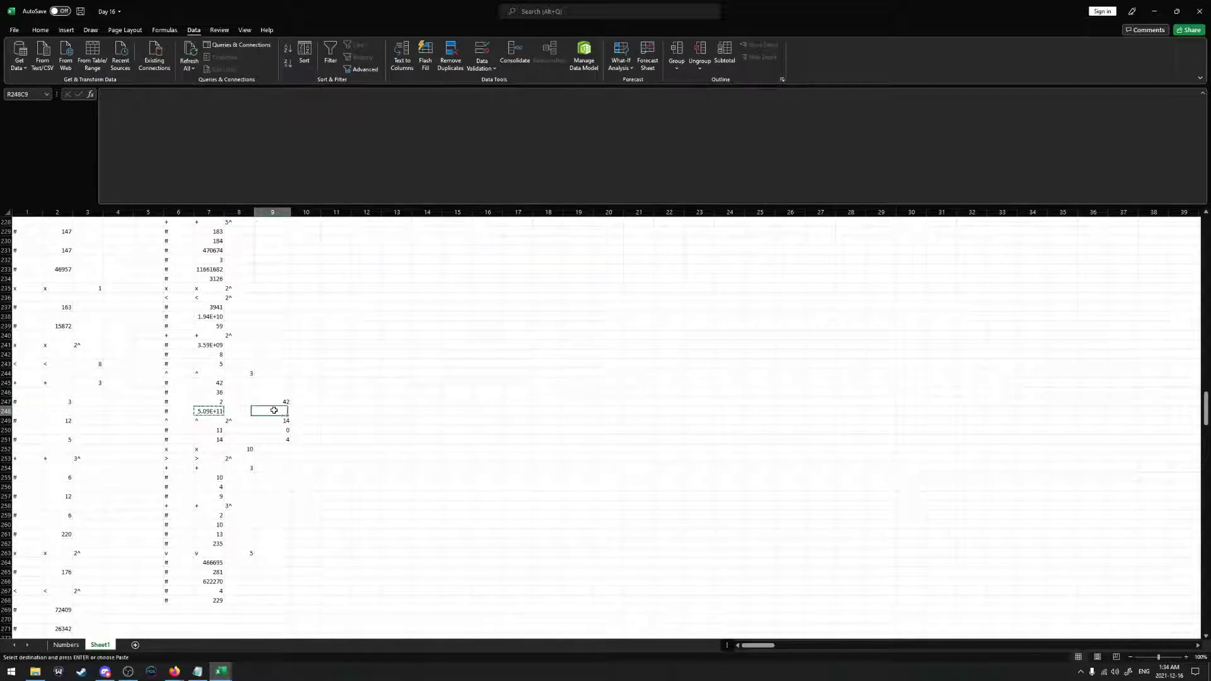
pyautogui.hotkey('ctrl', 'v')
pyautogui.moveTo(282, 403); pyautogui.dragTo(263, 377)
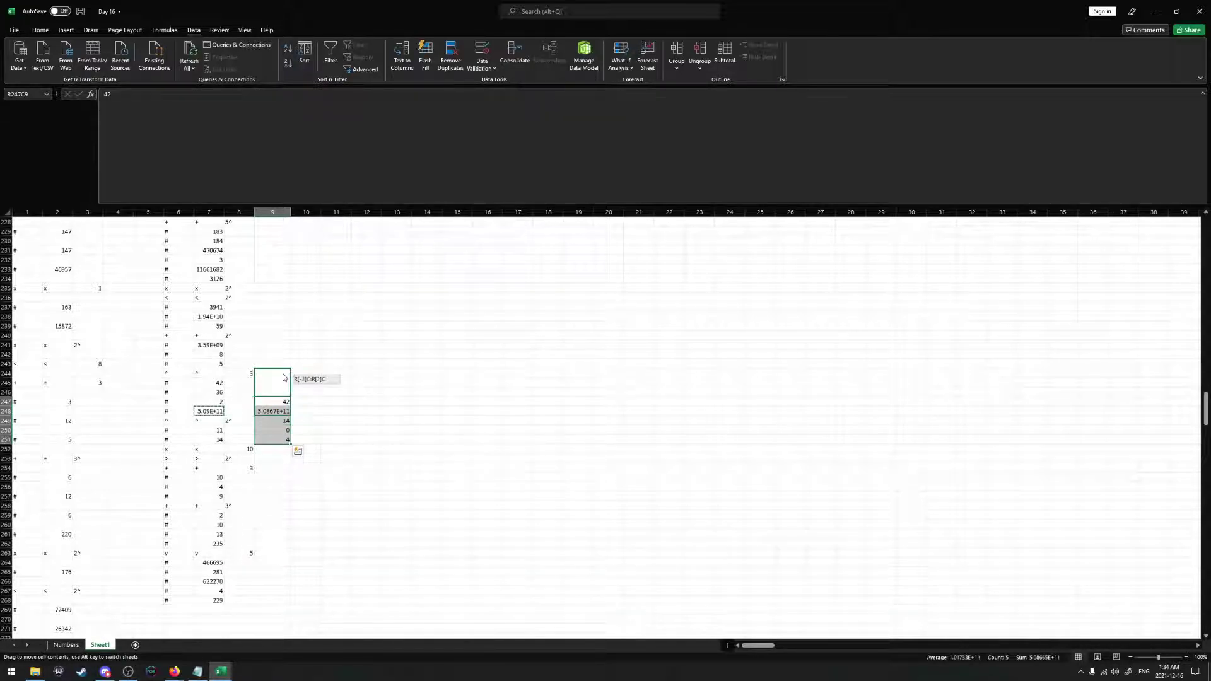
pyautogui.scroll(1, 262, 398)
# Enter a formula in R241C9 adding column 7's 3.59E+09 and 5 values
pyautogui.click(209, 373)
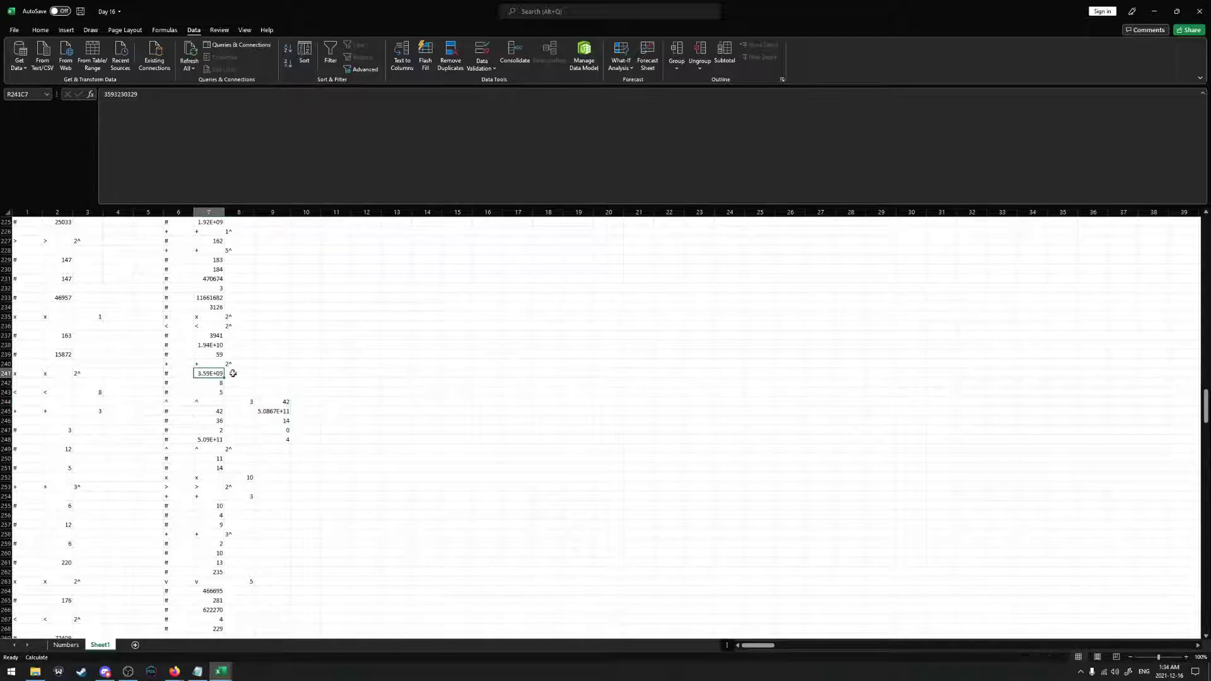
pyautogui.hotkey('ctrl', 'c')
pyautogui.click(276, 374)
pyautogui.rightClick(277, 376)
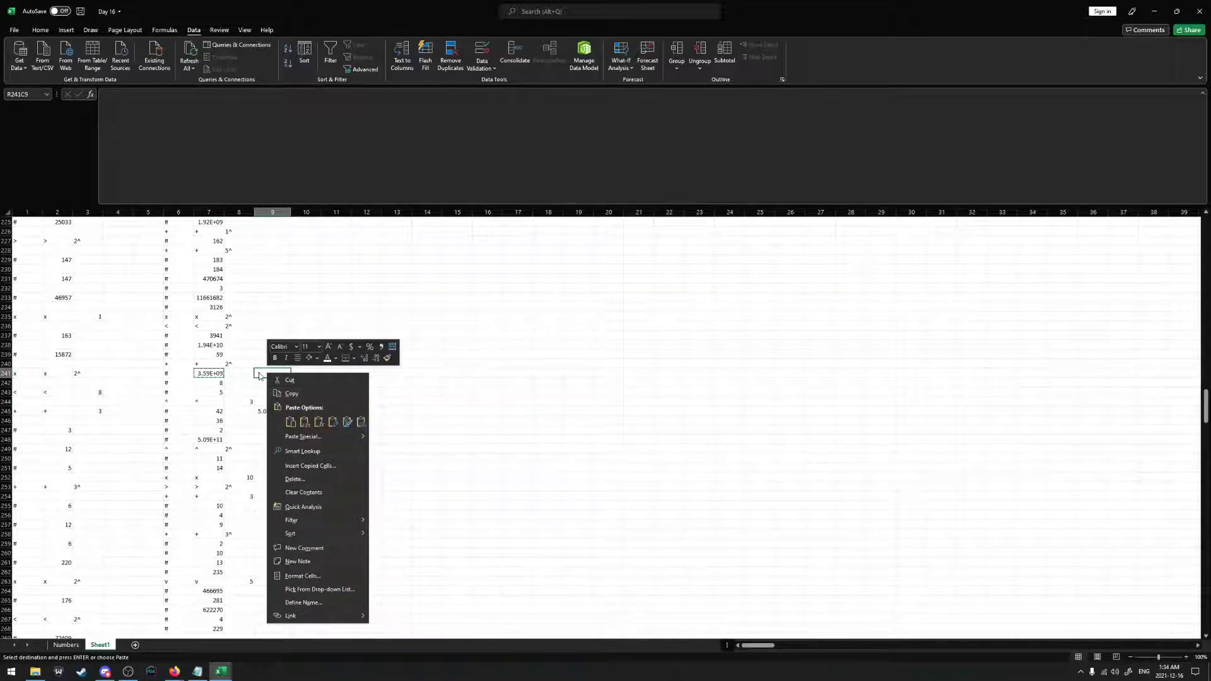
pyautogui.click(263, 372)
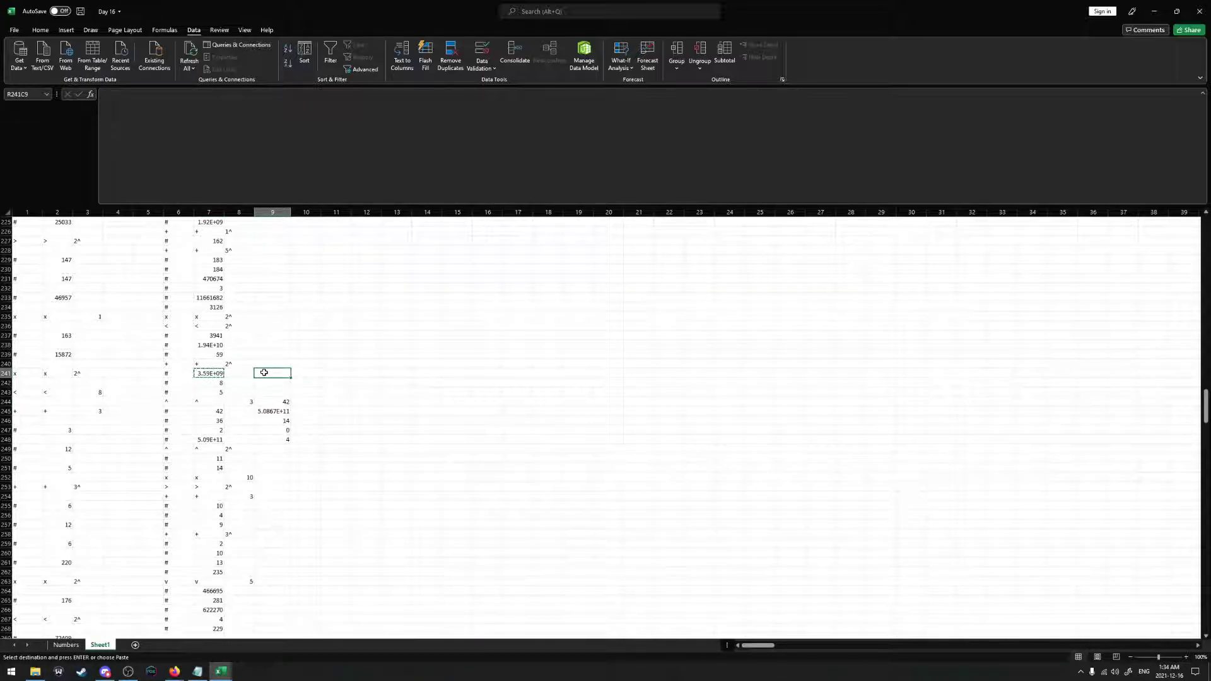
pyautogui.write('=')
pyautogui.click(211, 374)
pyautogui.write('+')
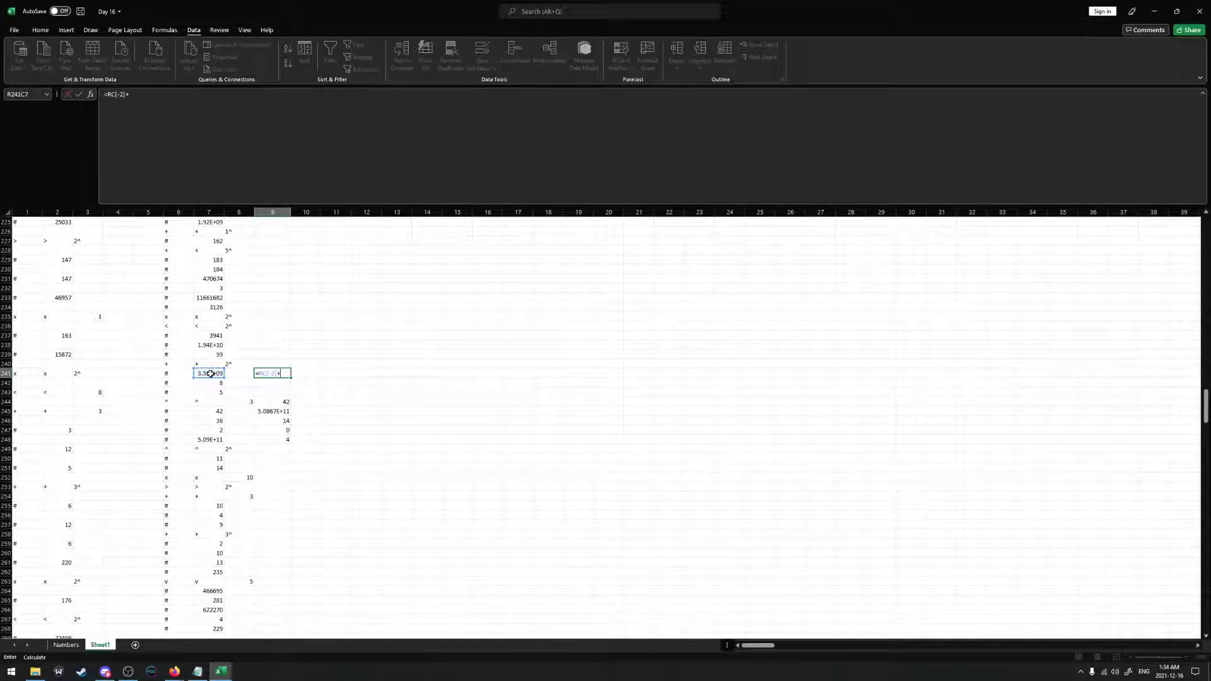
pyautogui.click(212, 383)
pyautogui.press('Return')
pyautogui.click(208, 392)
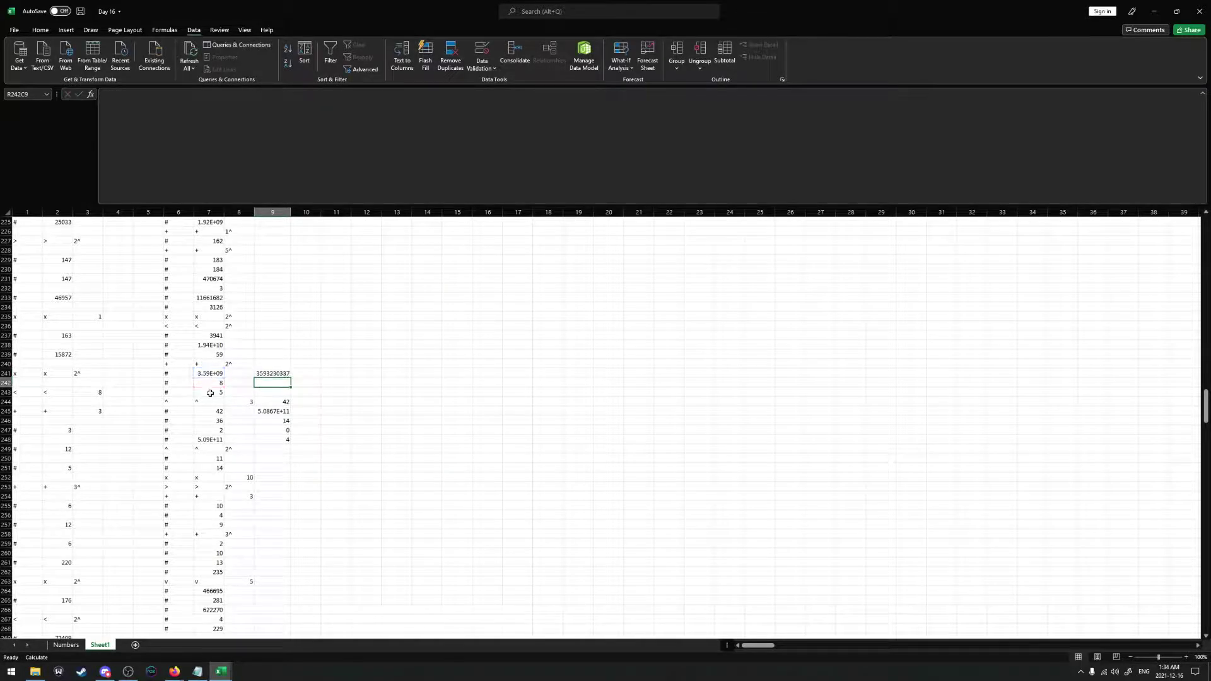
pyautogui.hotkey('ctrl', 'c')
pyautogui.click(258, 391)
pyautogui.rightClick(270, 373)
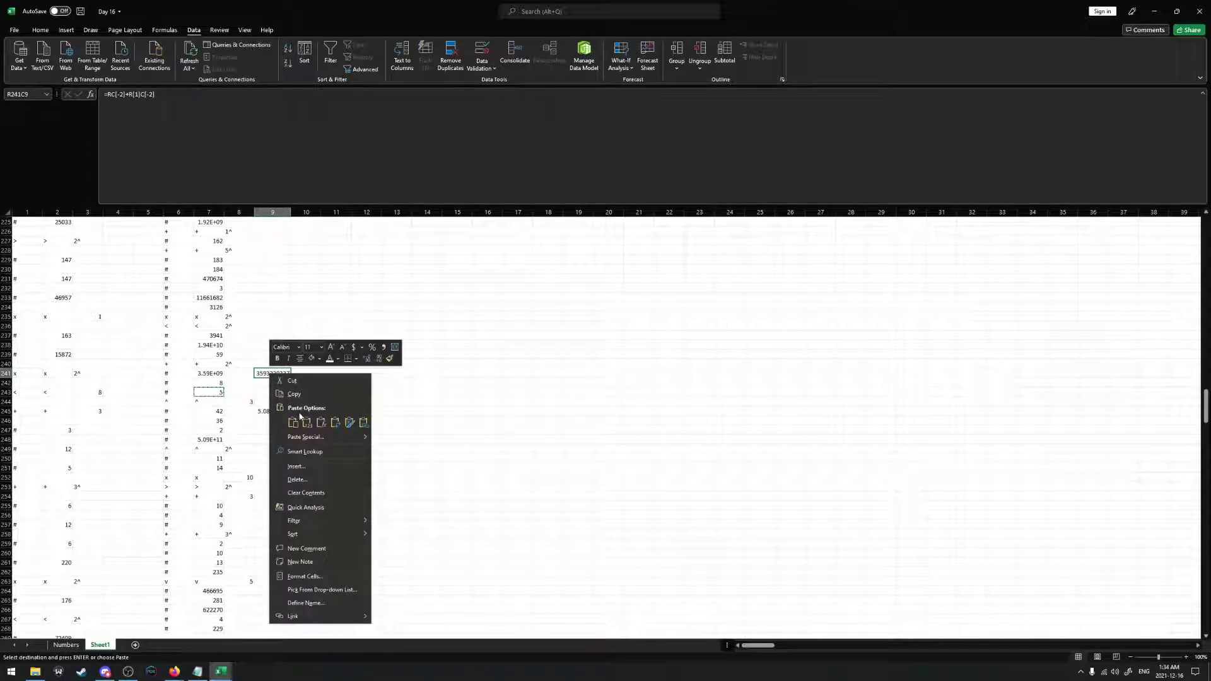
pyautogui.click(296, 395)
pyautogui.rightClick(271, 374)
pyautogui.click(307, 422)
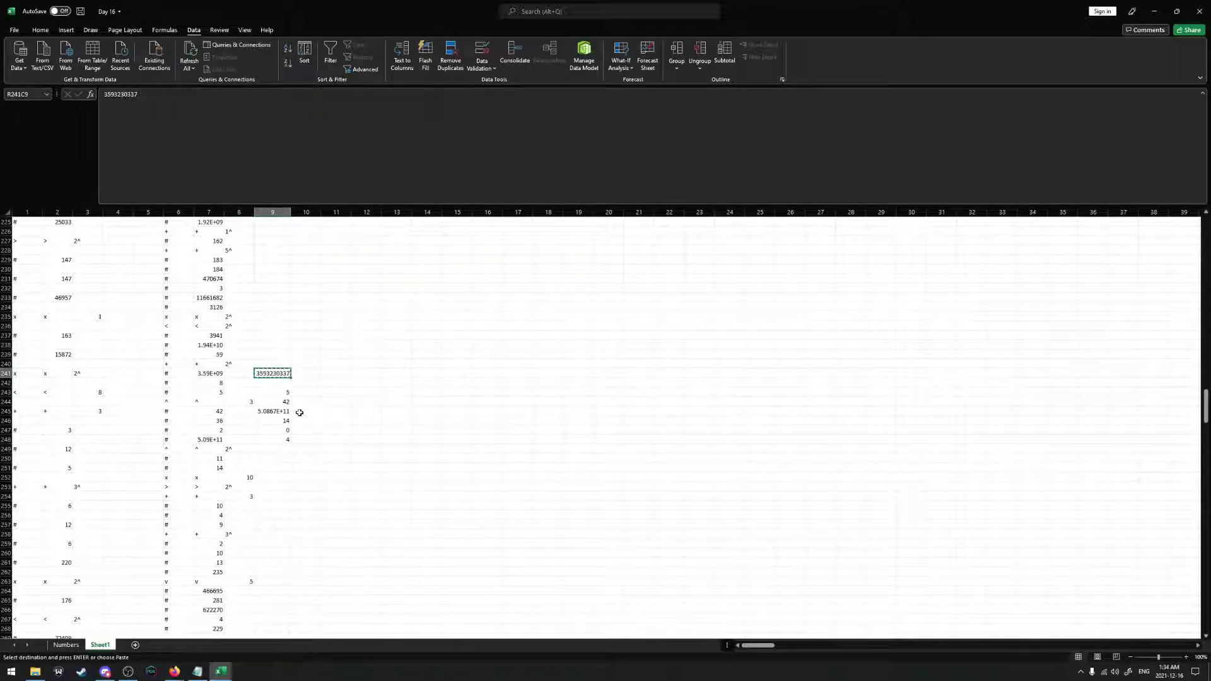
# Move the 5-through-4 results up one row to close the gap
pyautogui.click(281, 393)
pyautogui.click(281, 402)
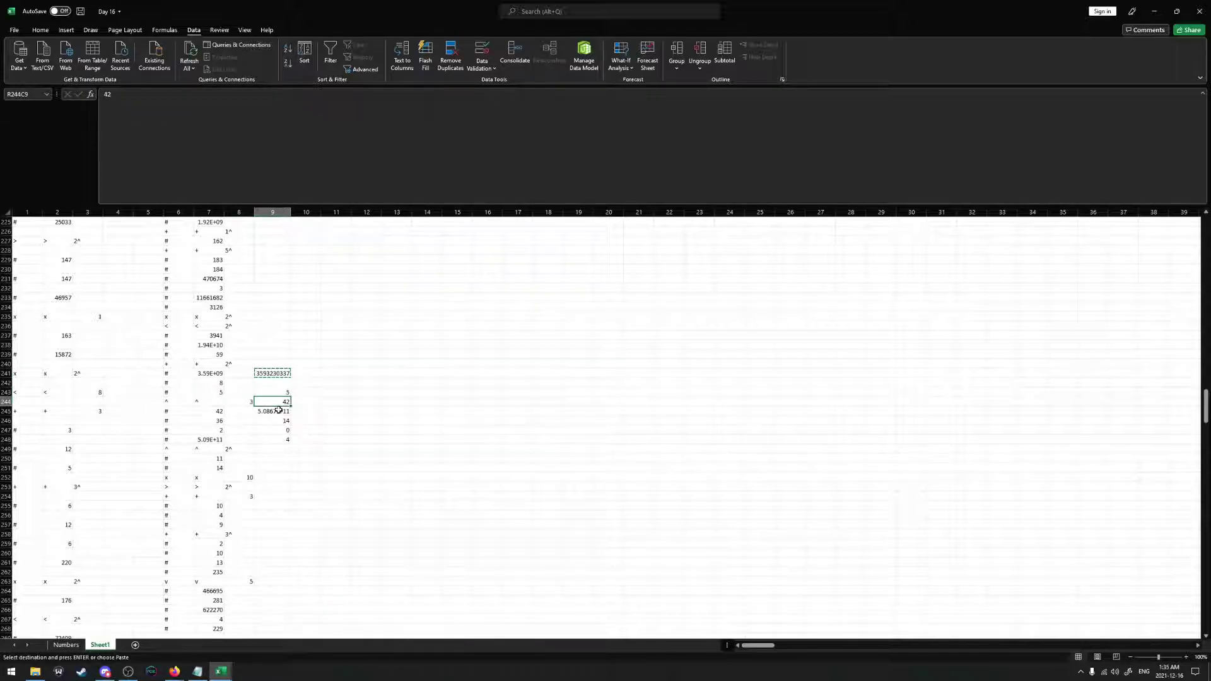
pyautogui.click(280, 411)
pyautogui.click(279, 419)
pyautogui.moveTo(287, 392); pyautogui.dragTo(272, 414)
pyautogui.scroll(1, 280, 444)
# Enter 1 in R238C9 and 59 in R239C9
pyautogui.scroll(2, 265, 413)
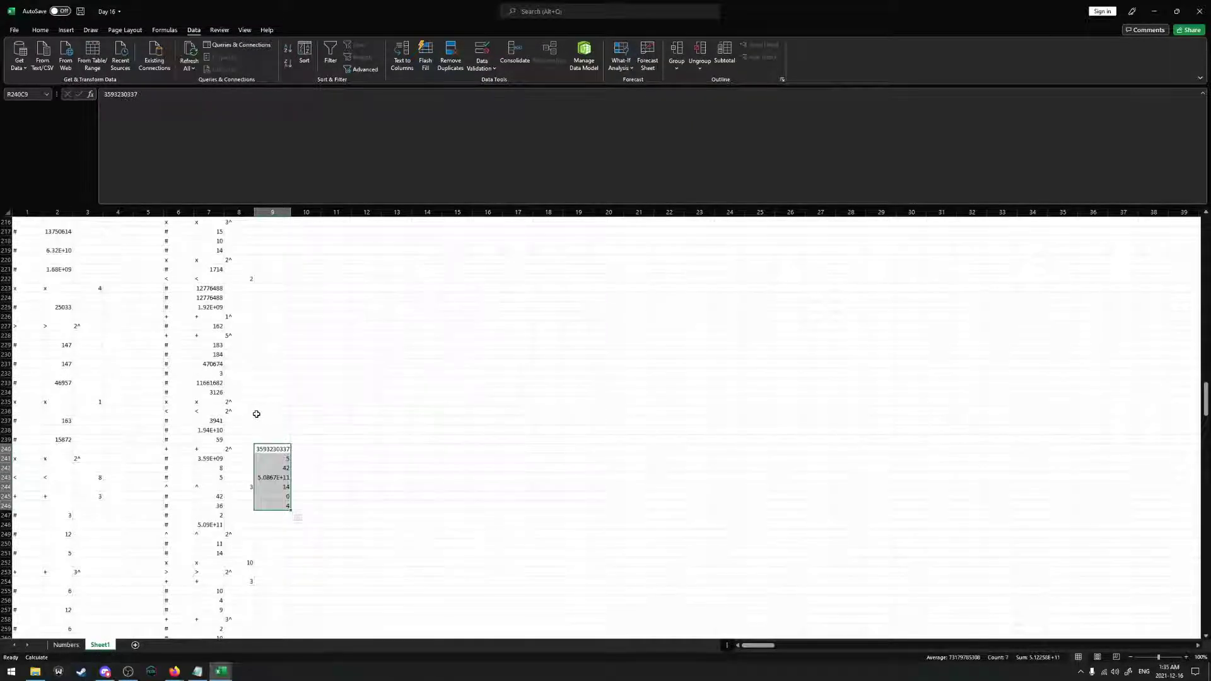
pyautogui.click(230, 409)
pyautogui.click(213, 419)
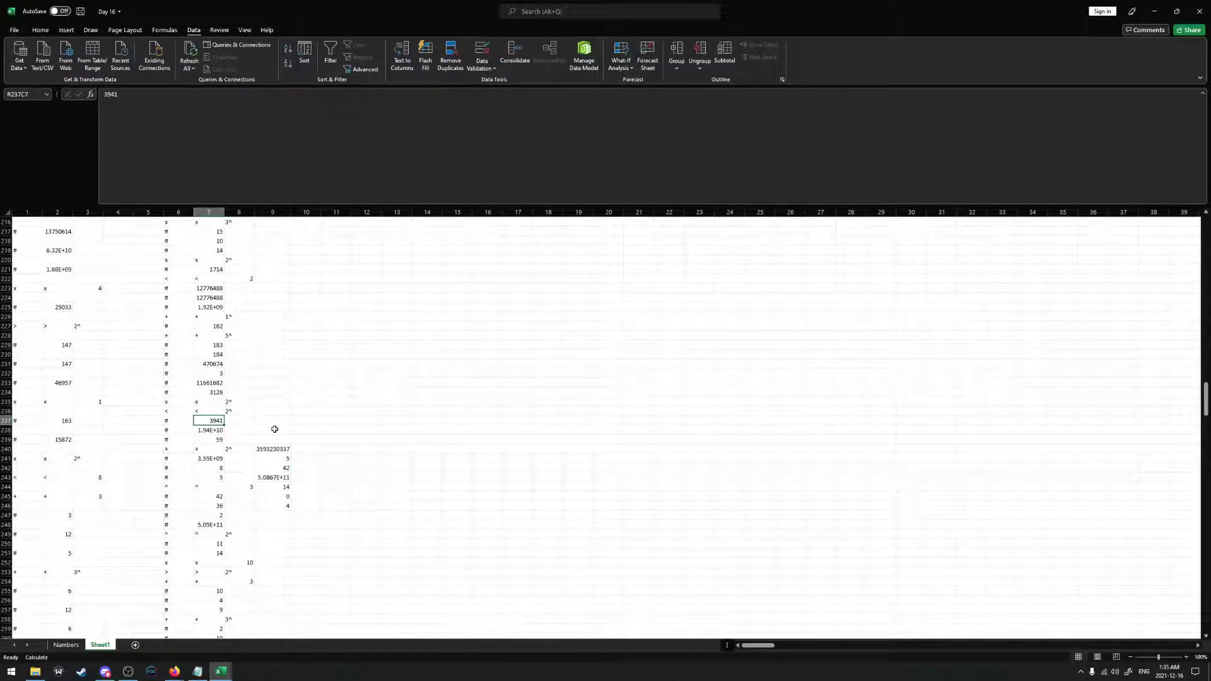
pyautogui.click(274, 429)
pyautogui.write('1')
pyautogui.press('Return')
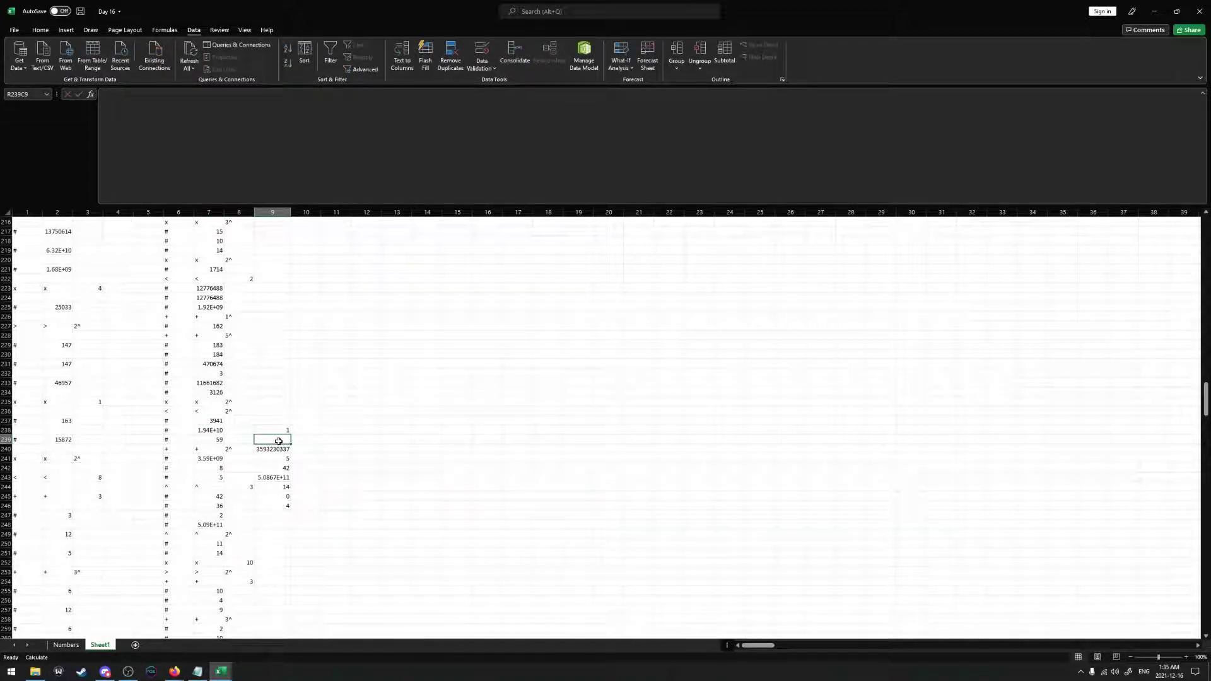
pyautogui.write('59')
pyautogui.hotkey('ctrl', 'Return')
# Clear R238C9 and move the 59-to-4 block up to start at row 235
pyautogui.click(277, 430)
pyautogui.press('Delete')
pyautogui.click(277, 439)
pyautogui.keyDown('shift'); pyautogui.click(280, 509); pyautogui.keyUp('shift')
pyautogui.moveTo(290, 455); pyautogui.dragTo(289, 416)
# Inspect the operator in row 228 and pick the next empty result cells in column 9
pyautogui.scroll(2, 277, 417)
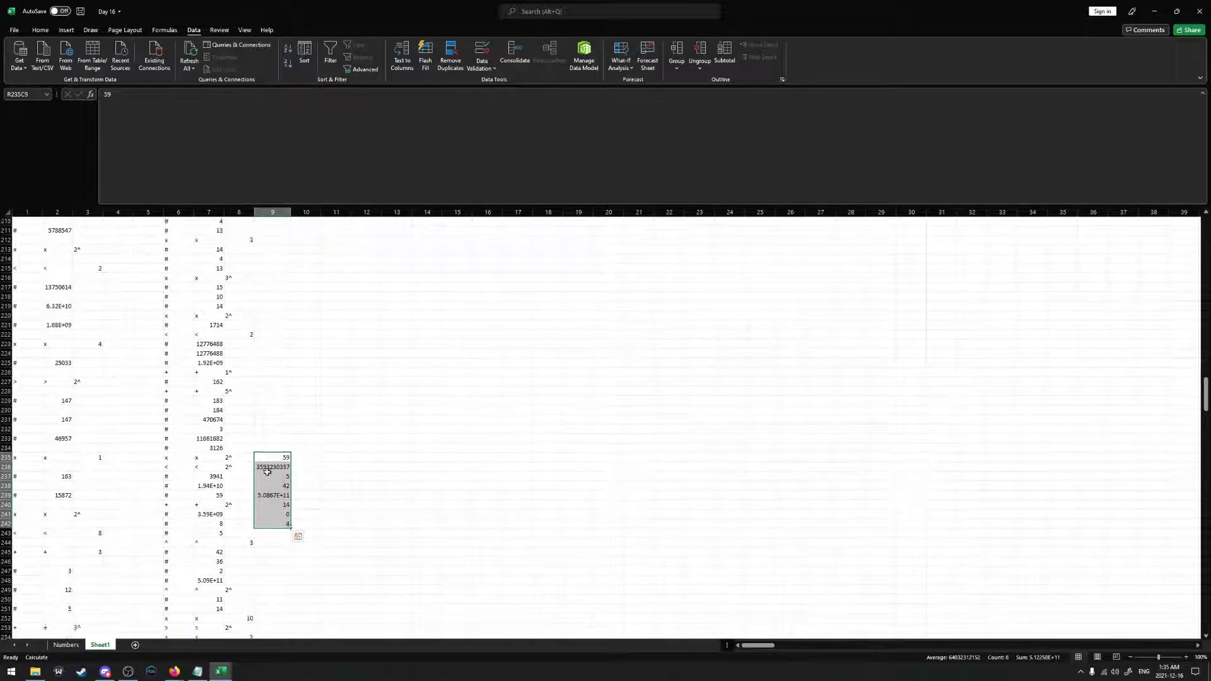
pyautogui.click(238, 392)
pyautogui.click(273, 391)
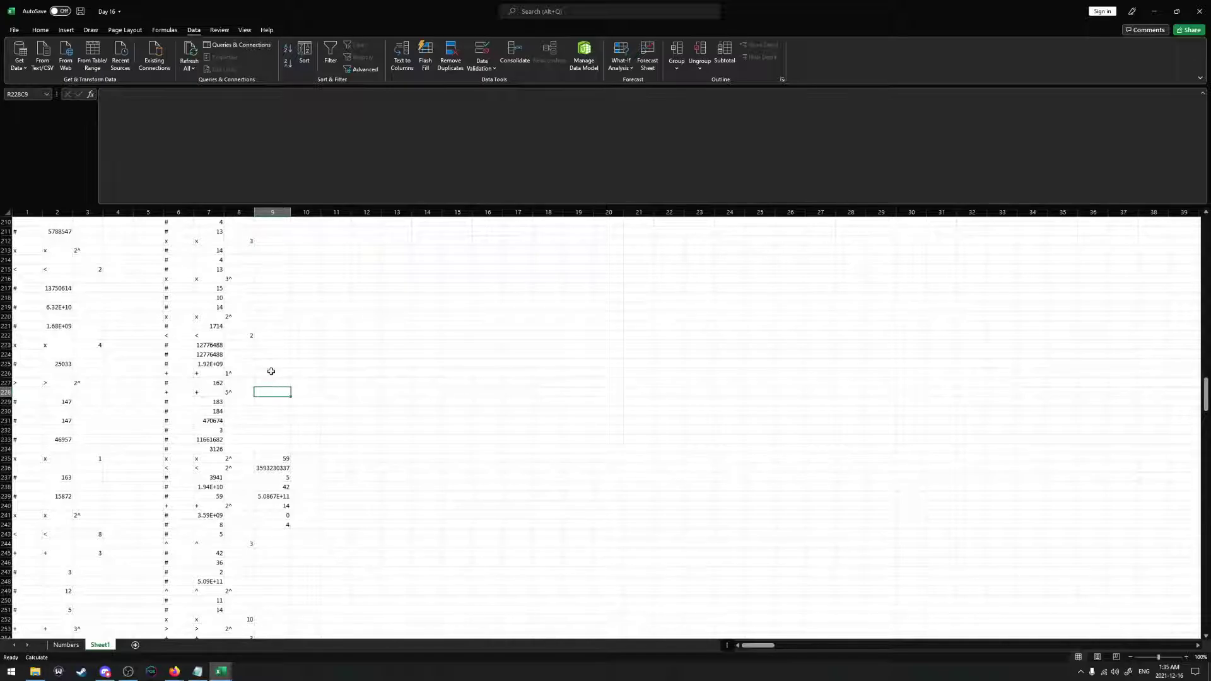
pyautogui.click(277, 317)
pyautogui.click(272, 353)
pyautogui.write('0')
pyautogui.press('Return')
pyautogui.press('Left')
pyautogui.press('Left')
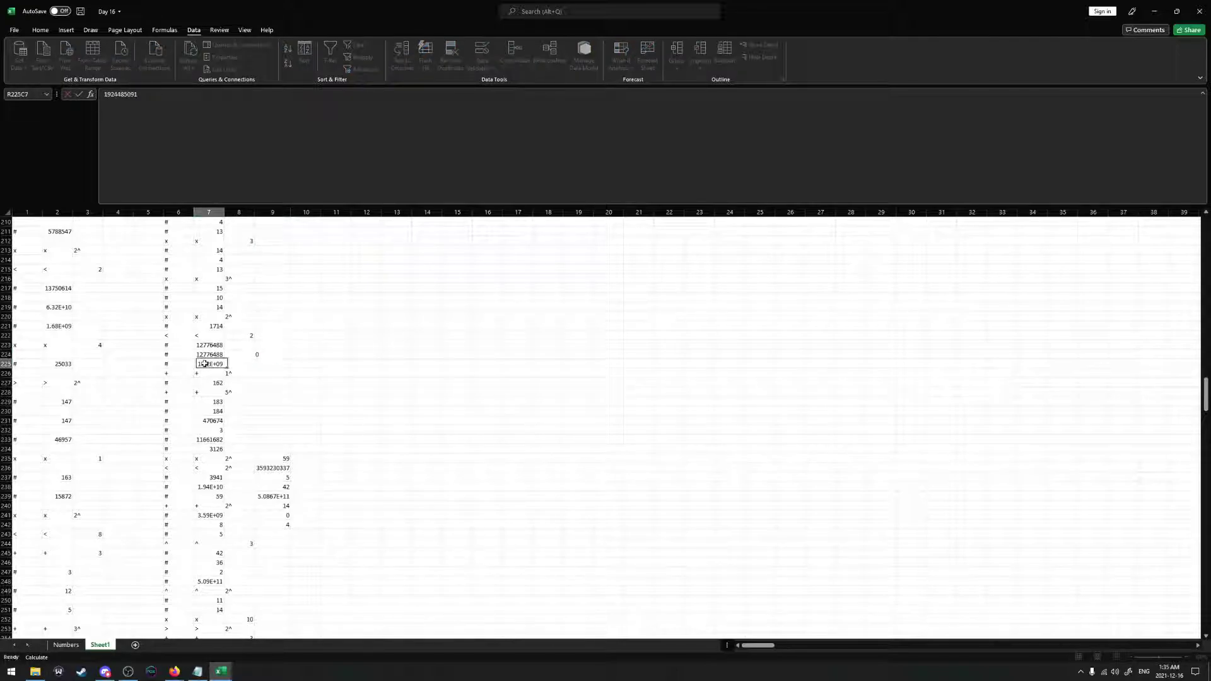
pyautogui.hotkey('ctrl', 'c')
pyautogui.press('Right')
pyautogui.press('Right')
pyautogui.hotkey('ctrl', 'v')
pyautogui.press('Down')
pyautogui.press('Down')
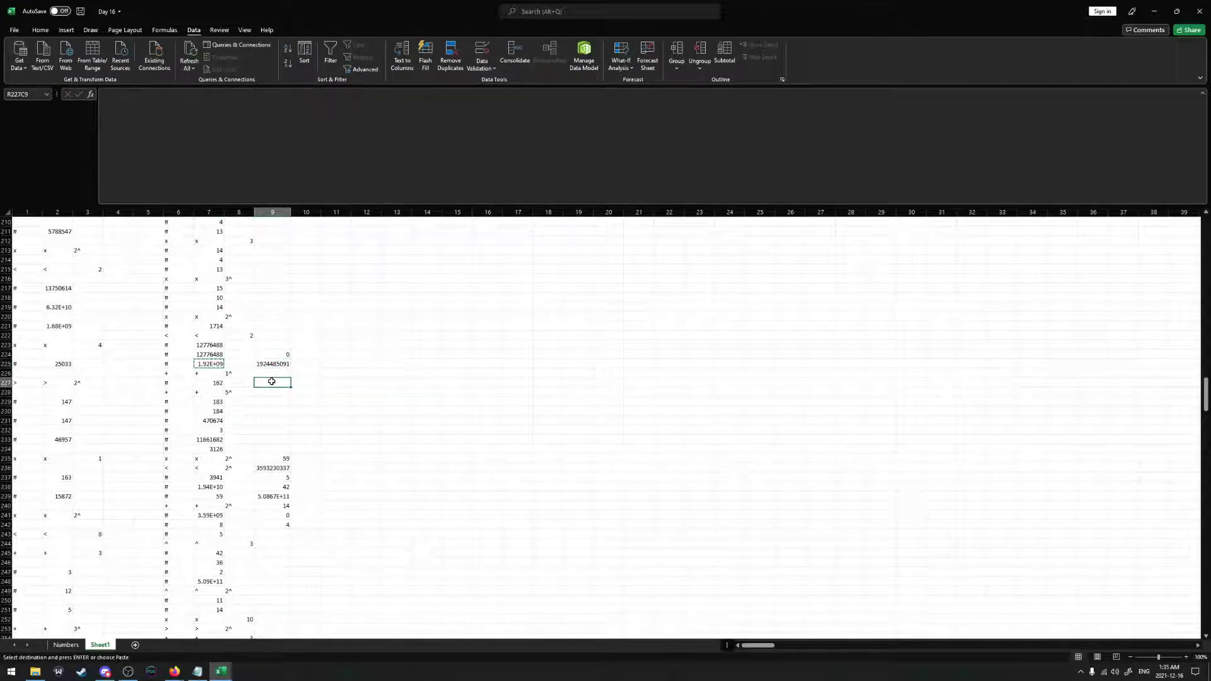
# Enter 162 in row 226 and a SUM of column 7 rows 229–233, giving 12132726
pyautogui.click(286, 374)
pyautogui.write('162')
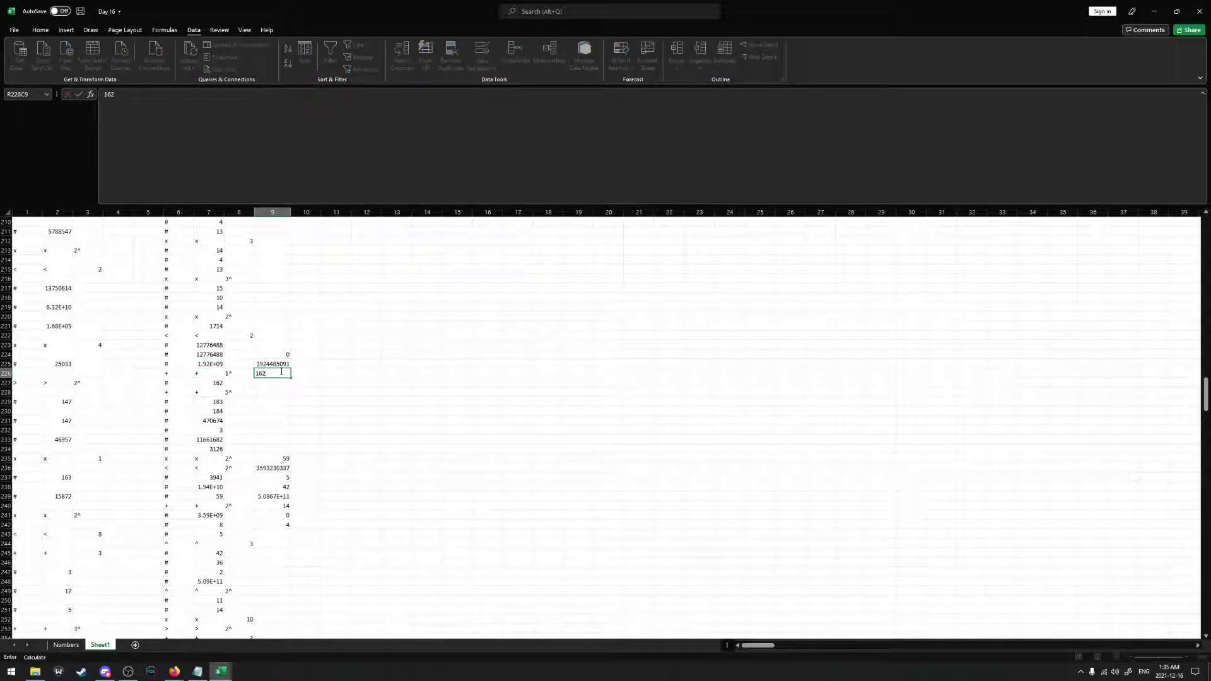
pyautogui.press('Return')
pyautogui.press('Down')
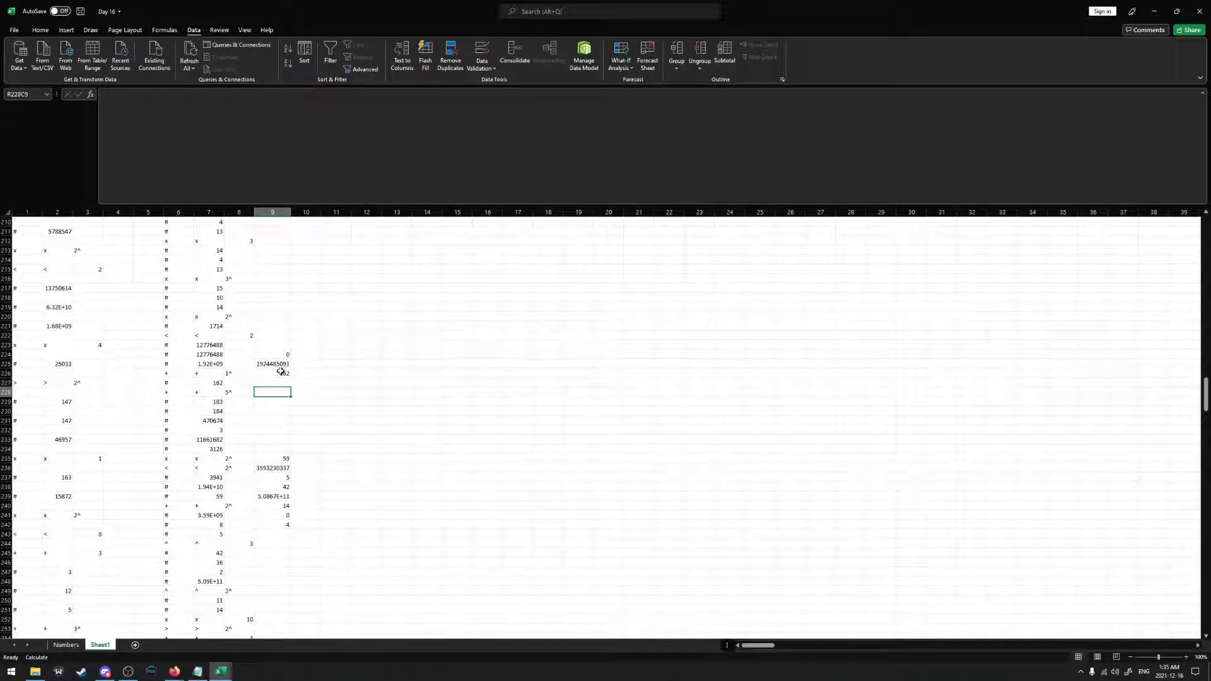
pyautogui.write('=SUM(')
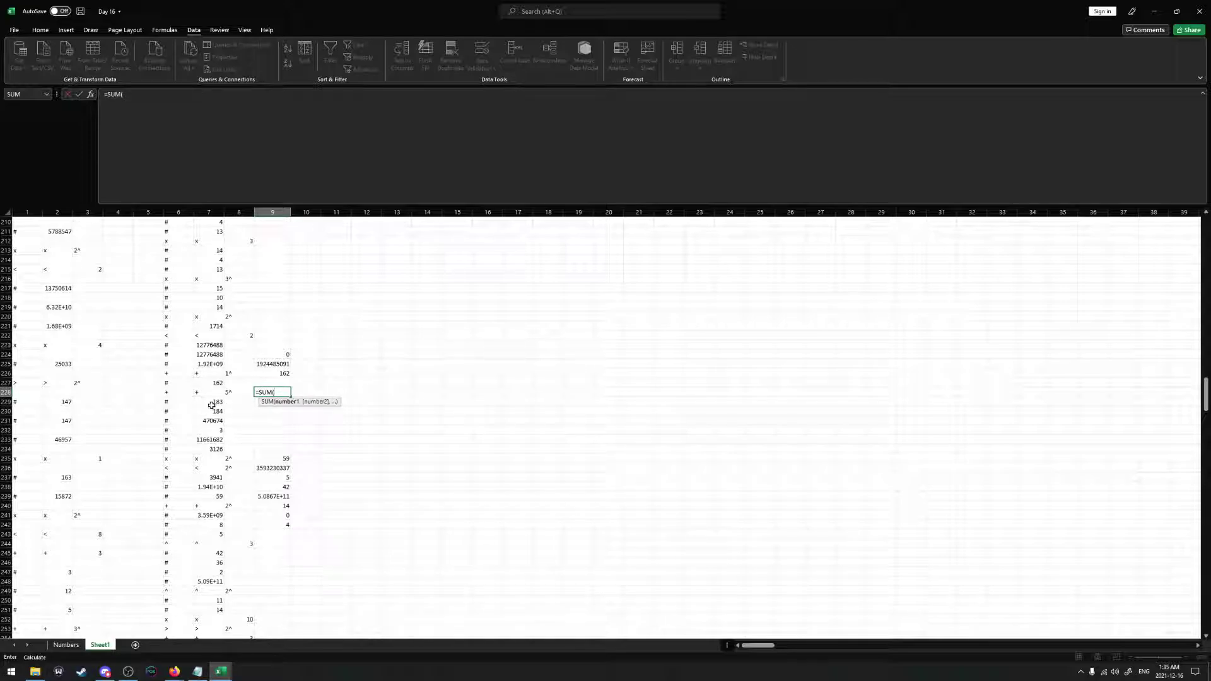
pyautogui.moveTo(211, 406); pyautogui.dragTo(214, 439)
pyautogui.press('Return')
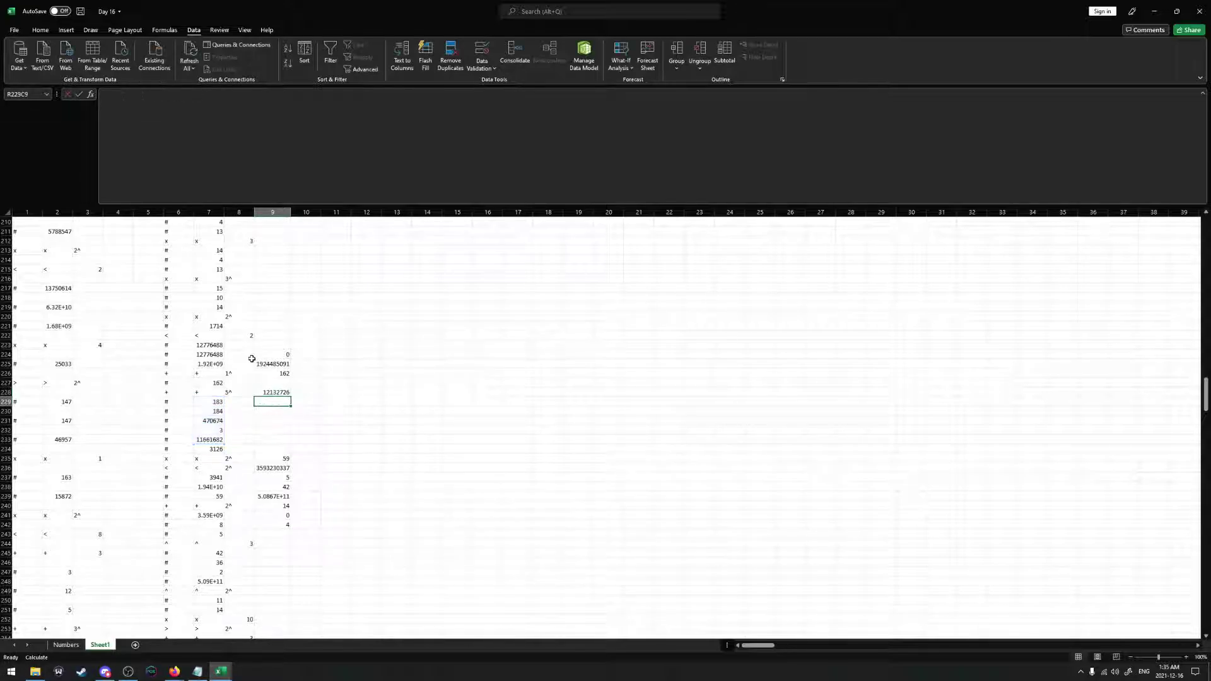
# Copy the literal 3126 from column 7 into row 229 of column 9
pyautogui.click(214, 451)
pyautogui.hotkey('ctrl', 'c')
pyautogui.click(273, 402)
pyautogui.hotkey('ctrl', 'v')
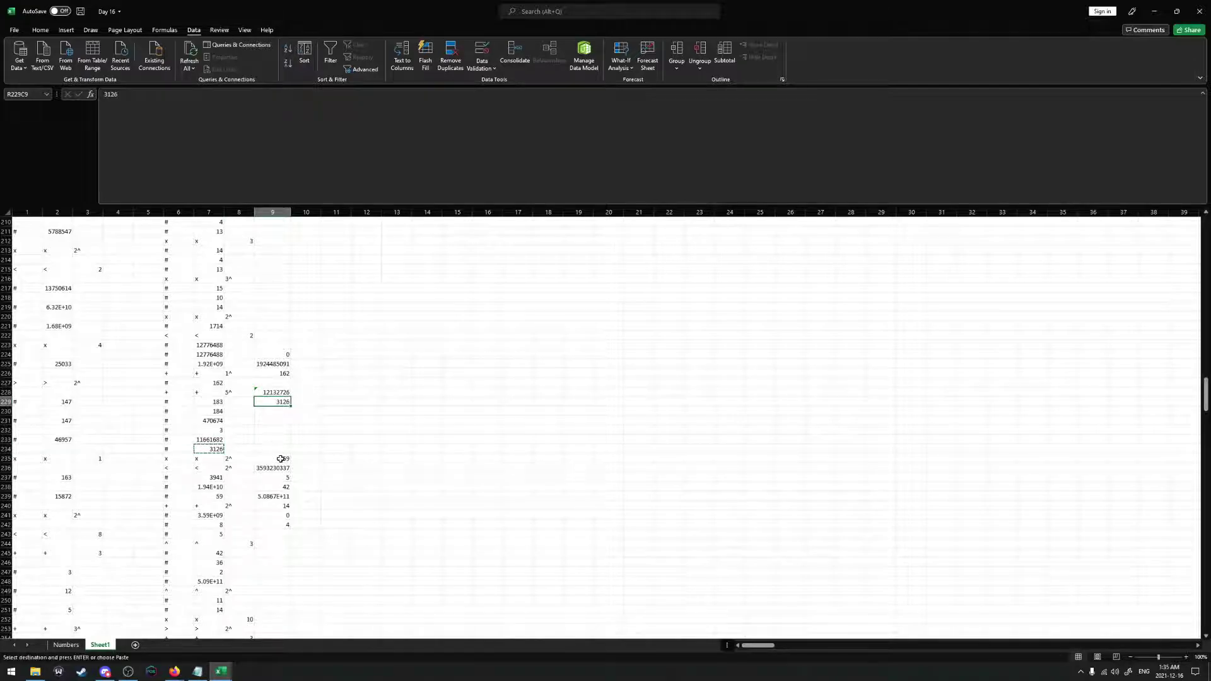
# Restack the column 9 results without gaps so they start at row 220
pyautogui.moveTo(280, 458); pyautogui.dragTo(285, 527)
pyautogui.moveTo(291, 477)
pyautogui.mouseDown()
pyautogui.moveTo(291, 430)
pyautogui.moveTo(284, 478)
pyautogui.mouseUp()
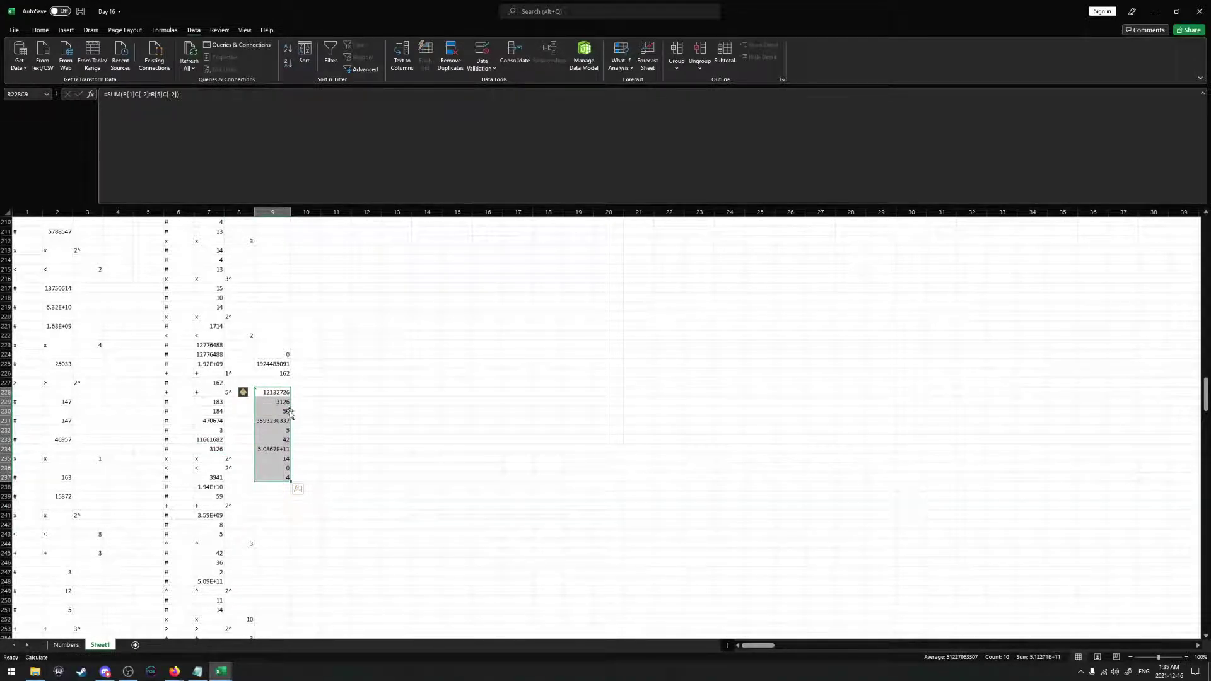
pyautogui.moveTo(291, 413); pyautogui.dragTo(291, 404)
pyautogui.moveTo(273, 354); pyautogui.dragTo(281, 468)
pyautogui.scroll(2, 301, 446)
pyautogui.moveTo(293, 426); pyautogui.dragTo(277, 487)
# Copy the R220C9:R232C9 results and paste them back over themselves as plain values
pyautogui.rightClick(277, 369)
pyautogui.click(309, 385)
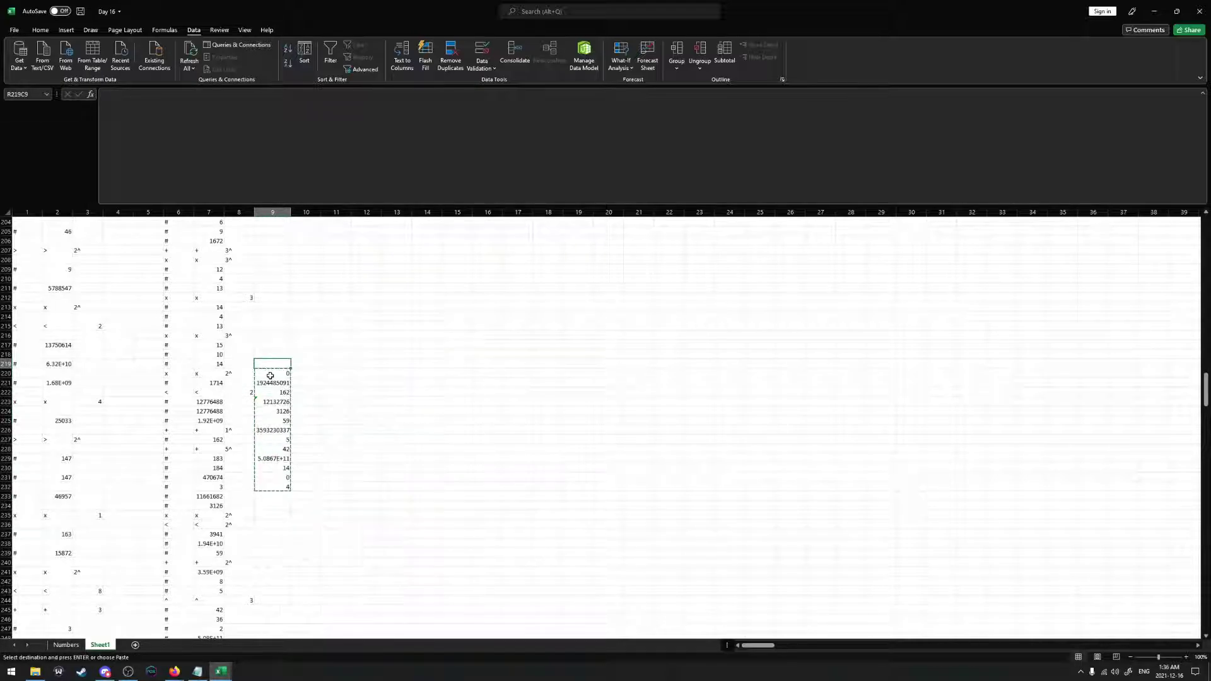
pyautogui.rightClick(276, 483)
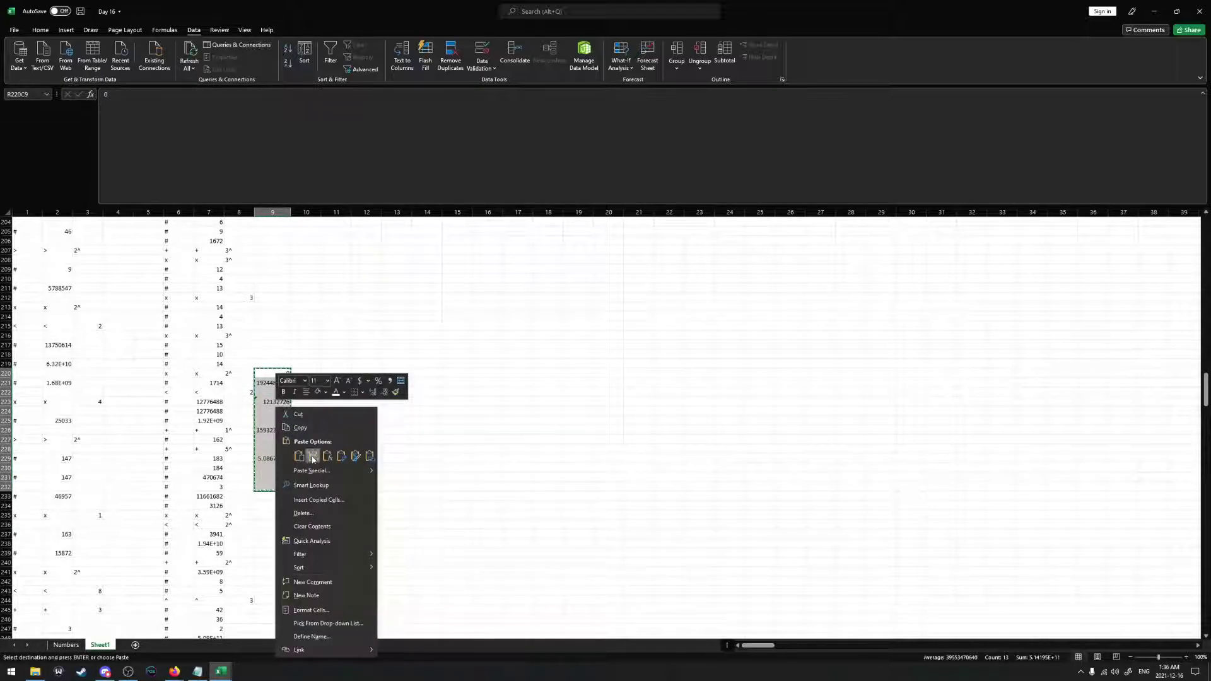
pyautogui.click(313, 458)
pyautogui.click(280, 375)
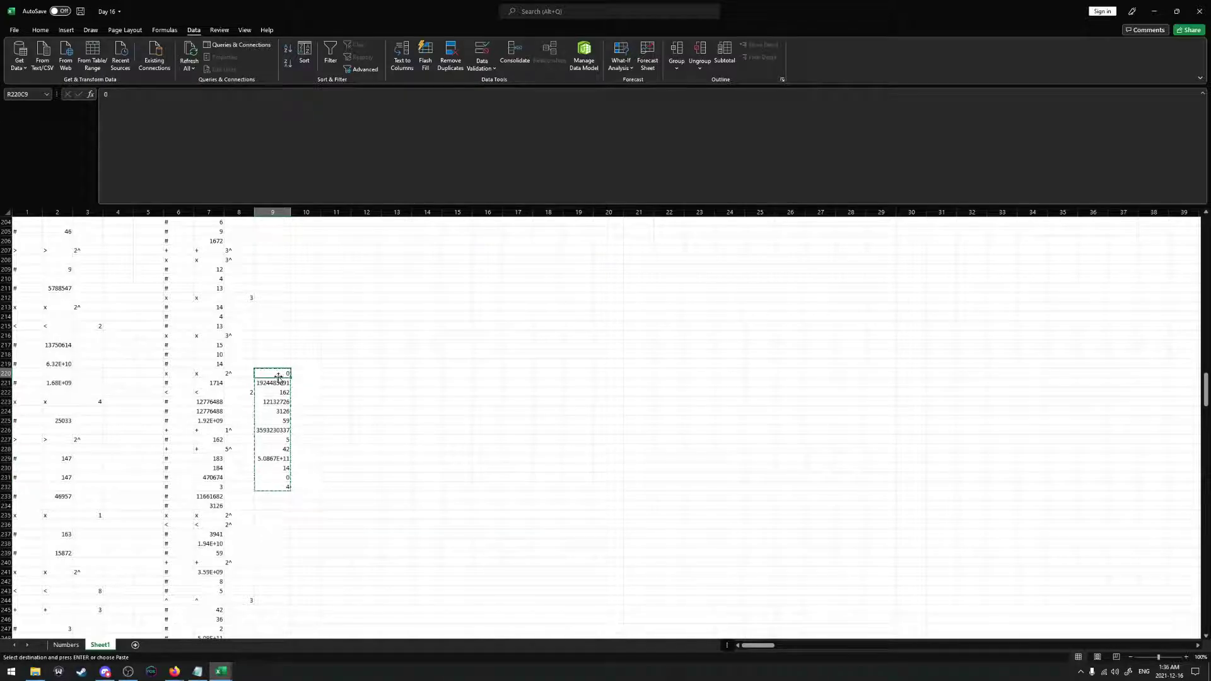
pyautogui.scroll(1, 280, 425)
pyautogui.scroll(1, 271, 442)
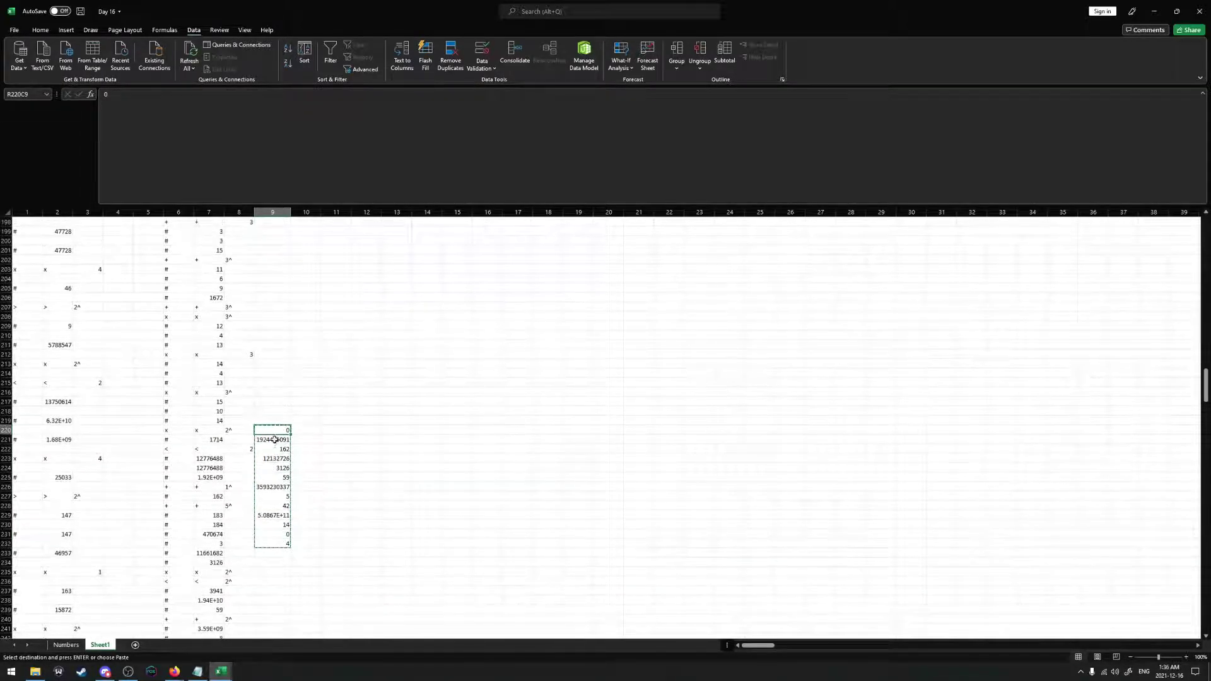
pyautogui.click(272, 391)
pyautogui.scroll(1, 267, 440)
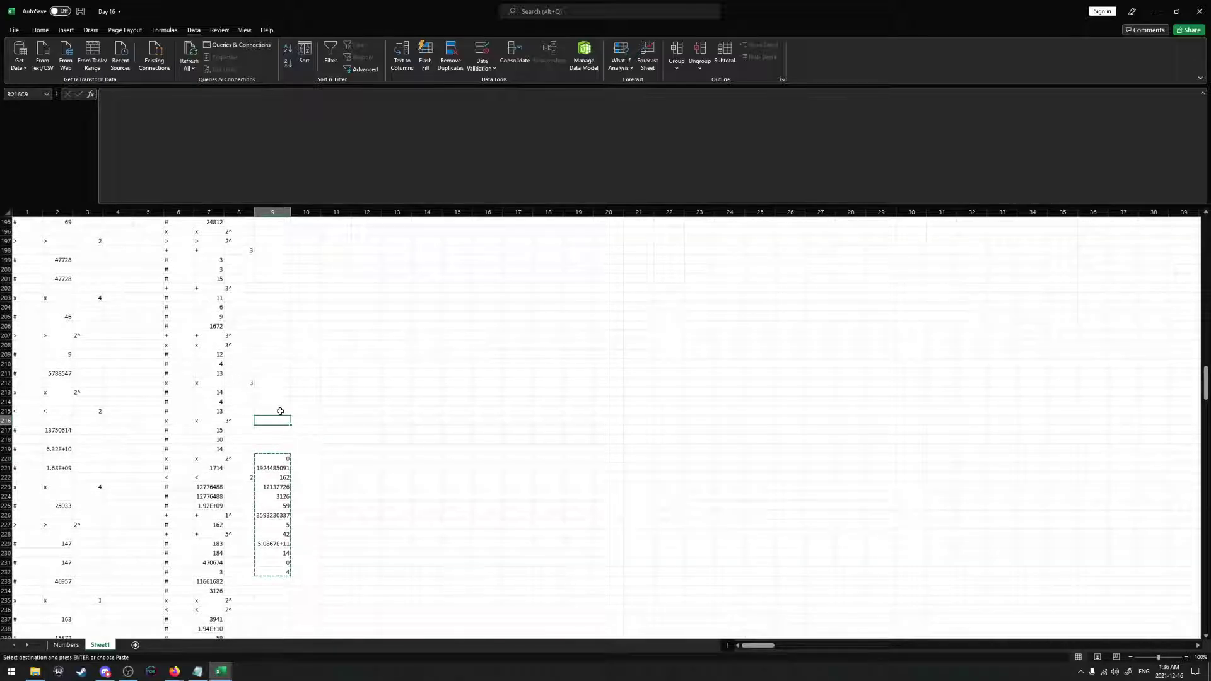
# Enter PRODUCT formulas in R216C9, R212C9 and R208C9, giving 2100, 728 and 624
pyautogui.write('=PRO')
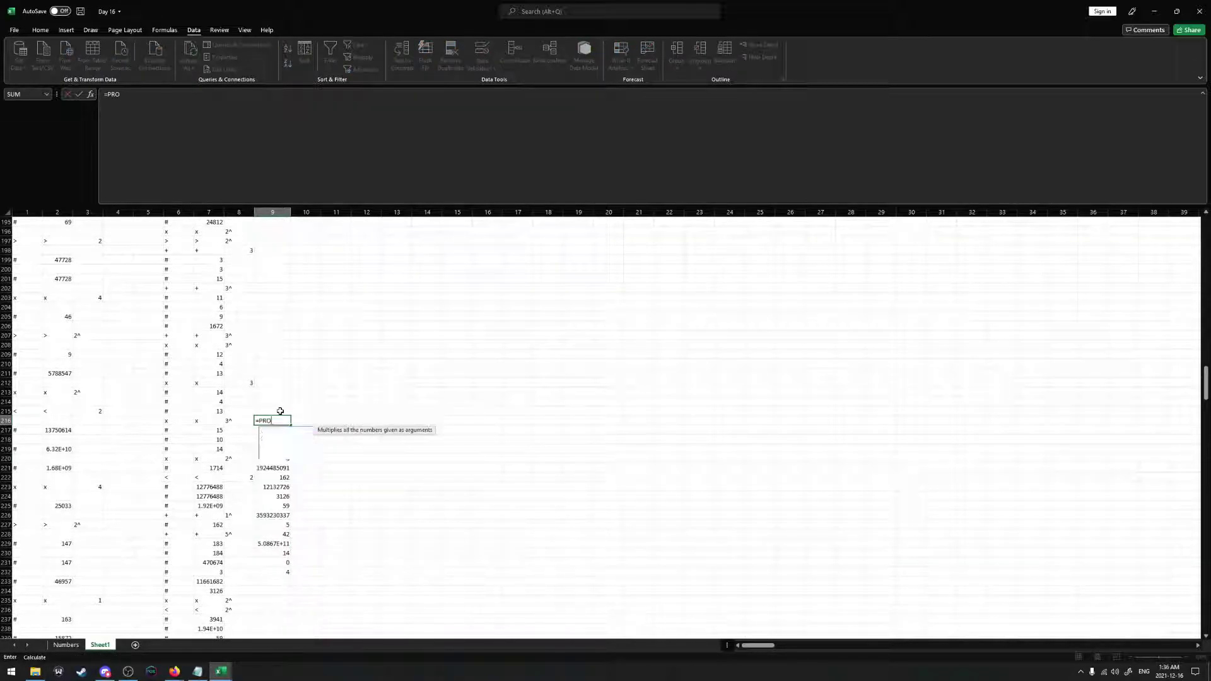
pyautogui.write('DUCT(')
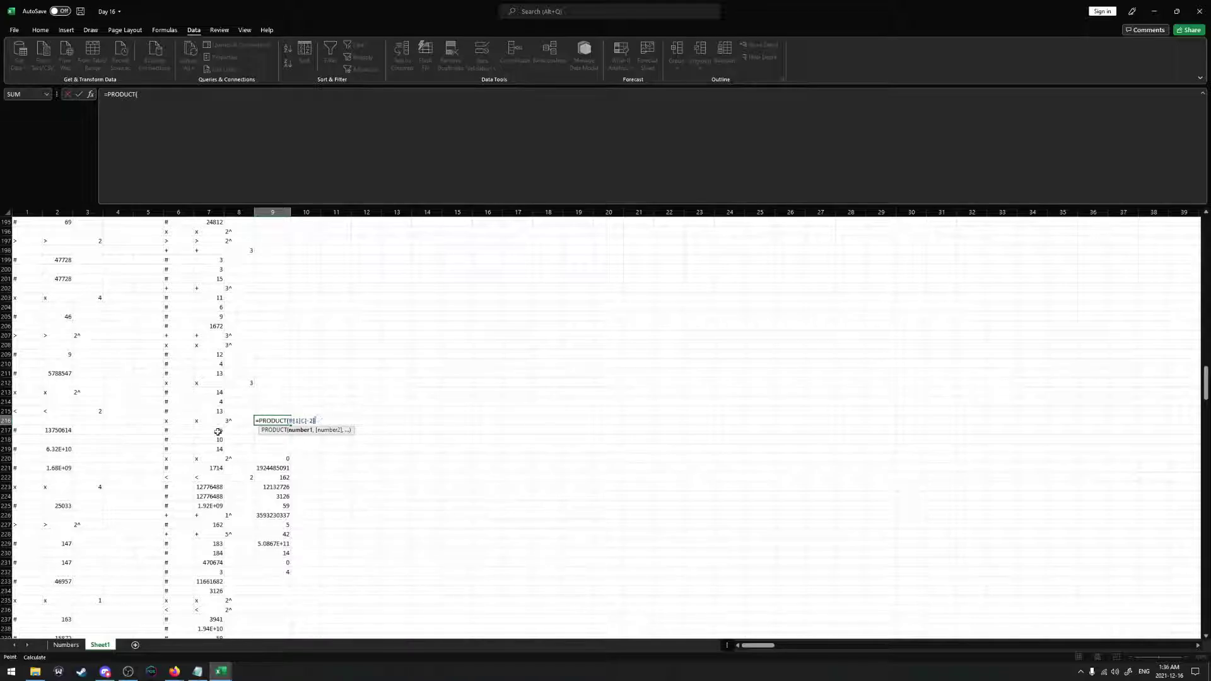
pyautogui.moveTo(216, 430); pyautogui.dragTo(217, 449)
pyautogui.press('Return')
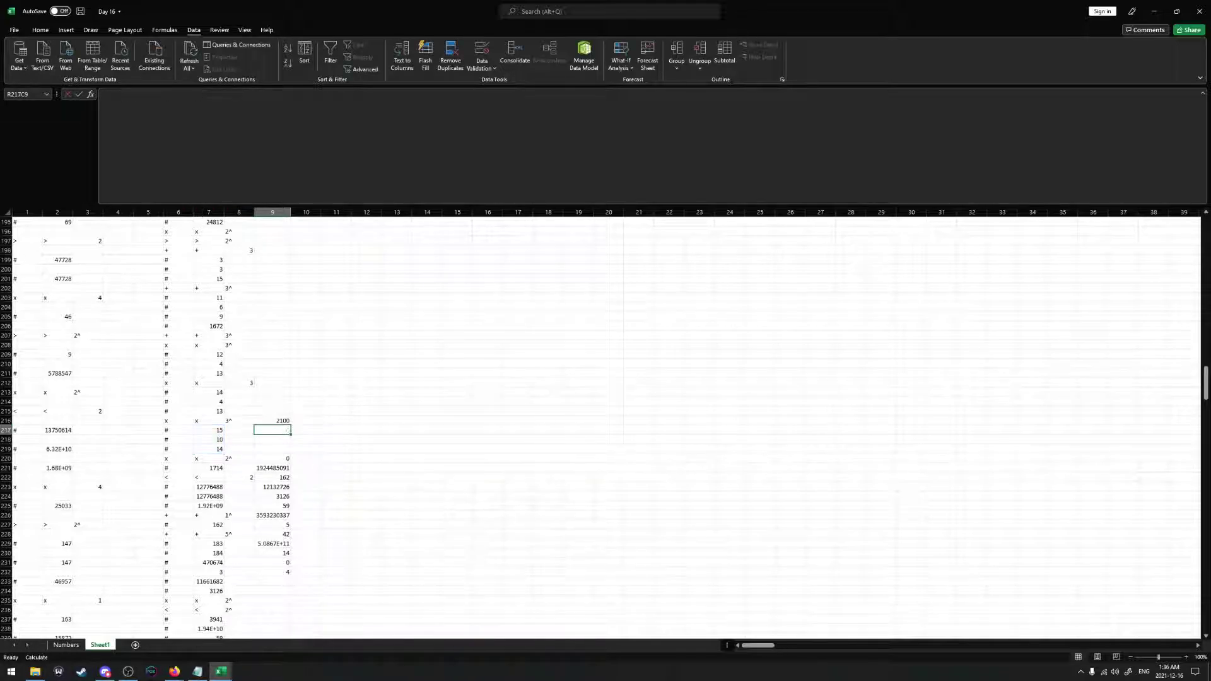
pyautogui.click(272, 420)
pyautogui.hotkey('ctrl', 'c')
pyautogui.click(271, 383)
pyautogui.hotkey('ctrl', 'v')
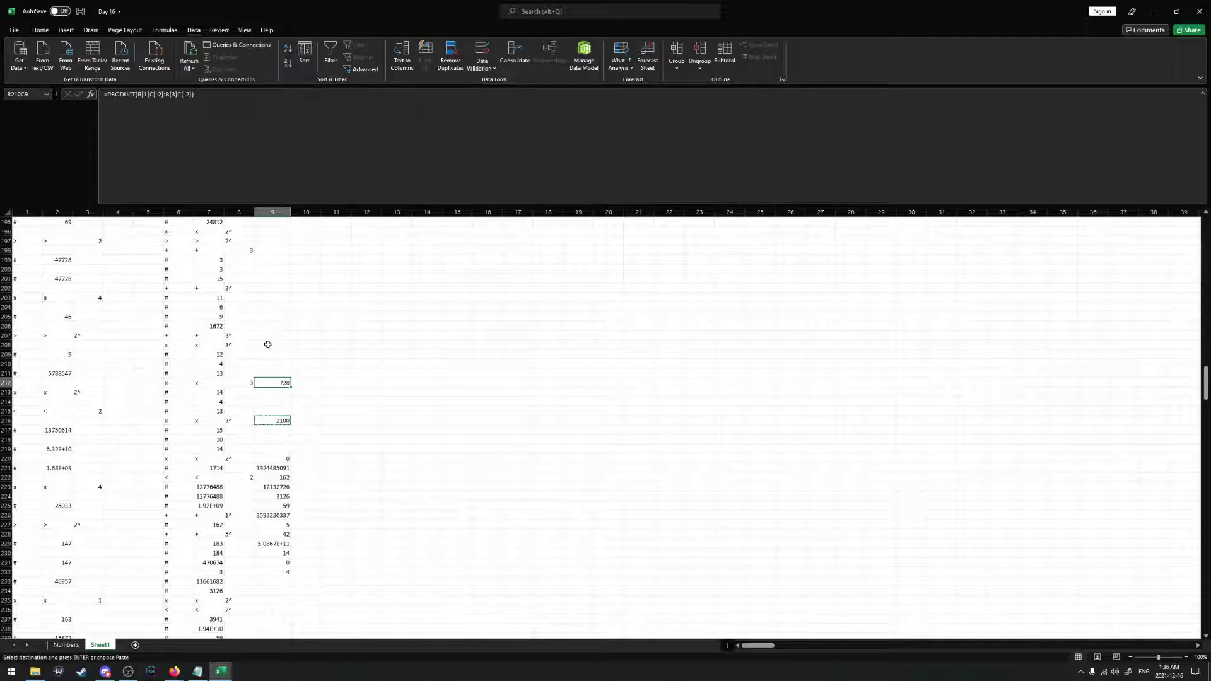
pyautogui.click(269, 345)
pyautogui.hotkey('ctrl', 'v')
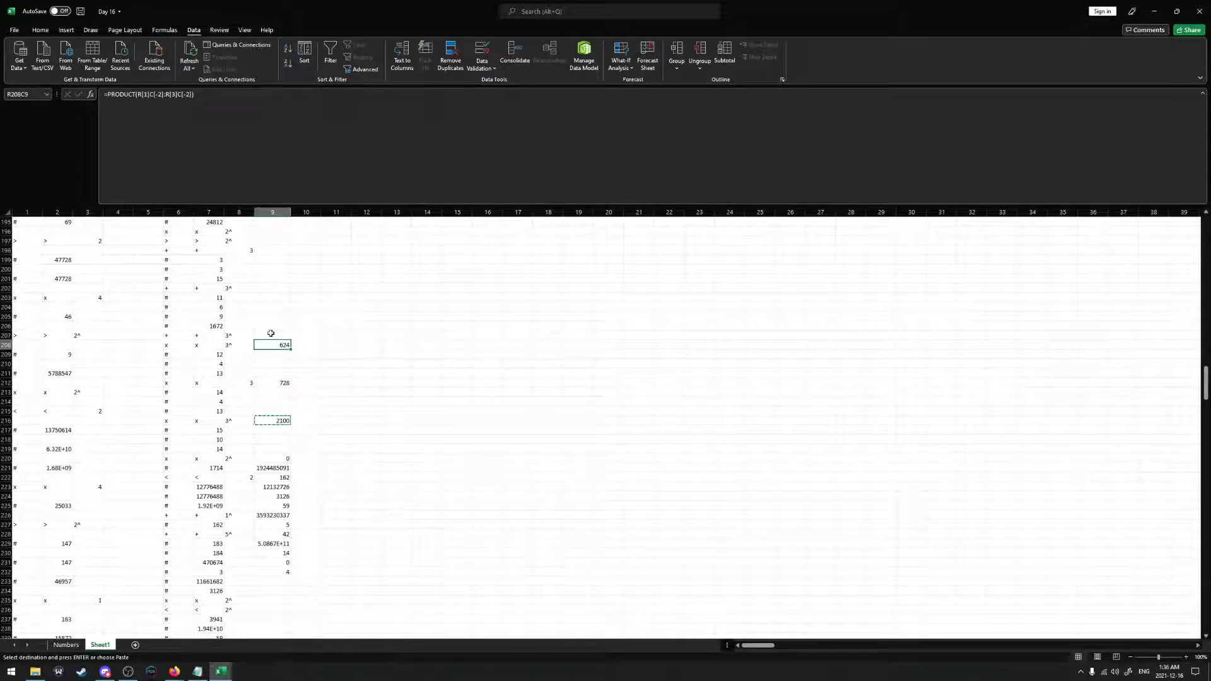
# Sum the three products in R207C9, giving 3452
pyautogui.click(270, 333)
pyautogui.write('=SUM(R[1]C')
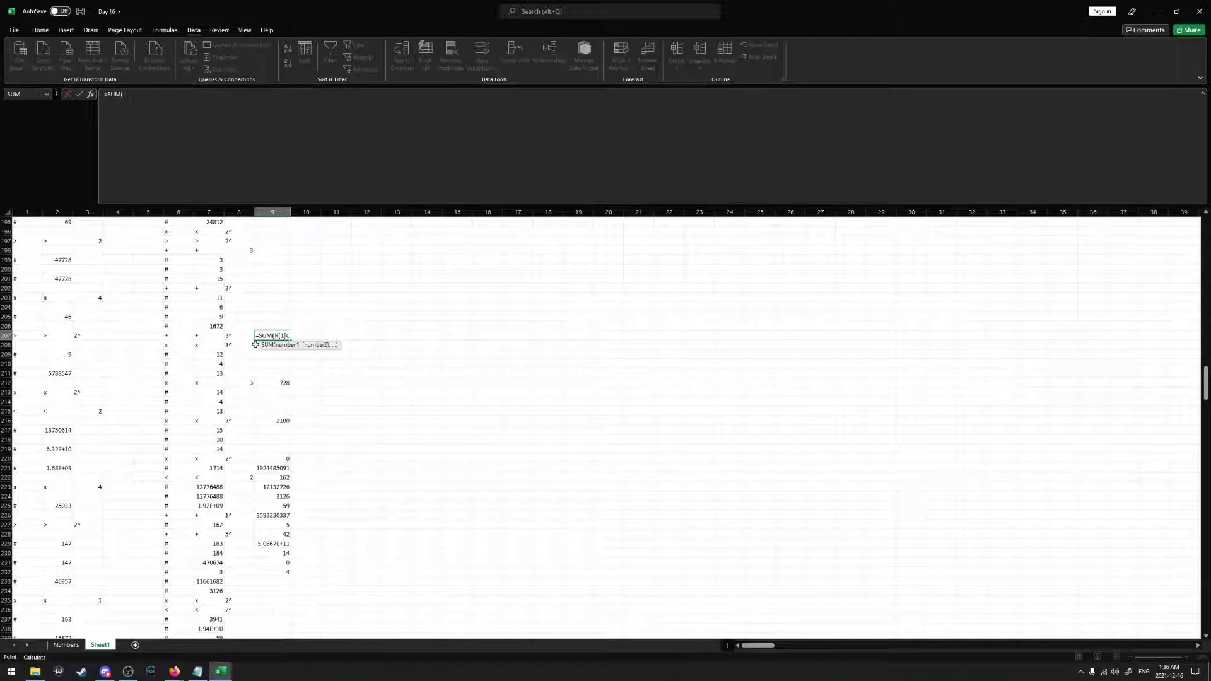
pyautogui.click(257, 345)
pyautogui.write(',')
pyautogui.click(273, 383)
pyautogui.write(',')
pyautogui.click(273, 420)
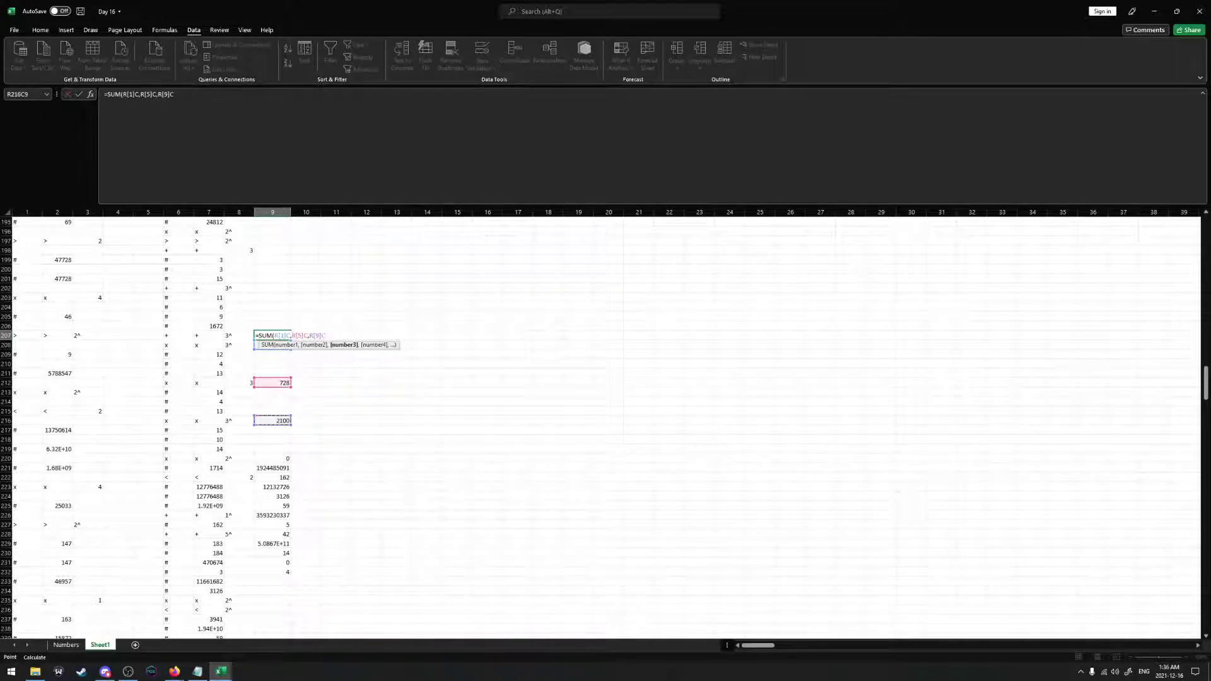
pyautogui.press('Return')
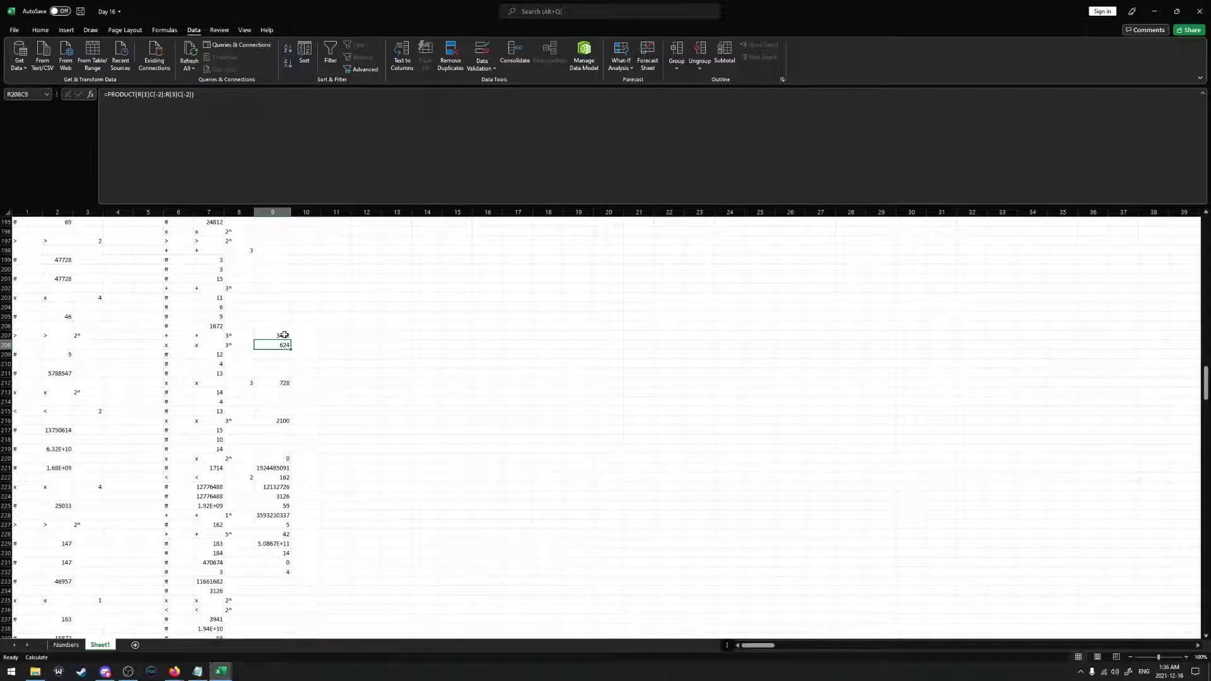
# Paste the 3452 sum into row 219 as a plain value
pyautogui.click(285, 335)
pyautogui.hotkey('ctrl', 'c')
pyautogui.click(280, 449)
pyautogui.rightClick(284, 449)
pyautogui.click(306, 271)
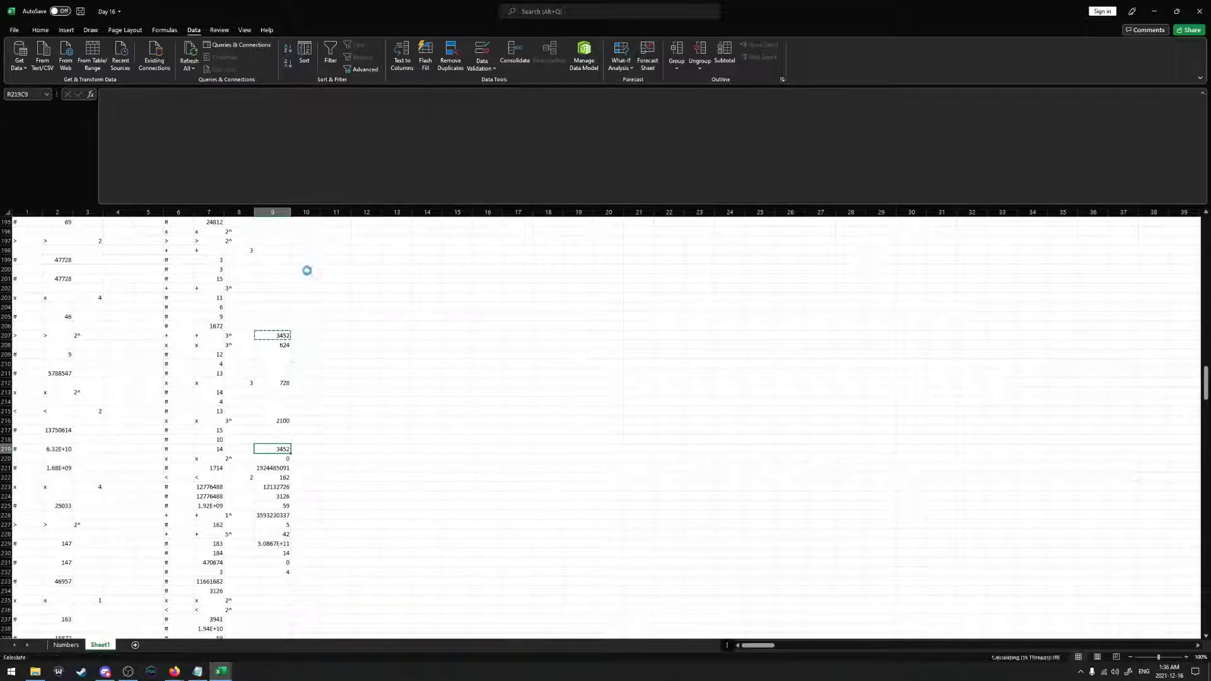
# Clear the helper cells and move the 3452-to-4 block up to start at row 207
pyautogui.moveTo(278, 430); pyautogui.dragTo(281, 336)
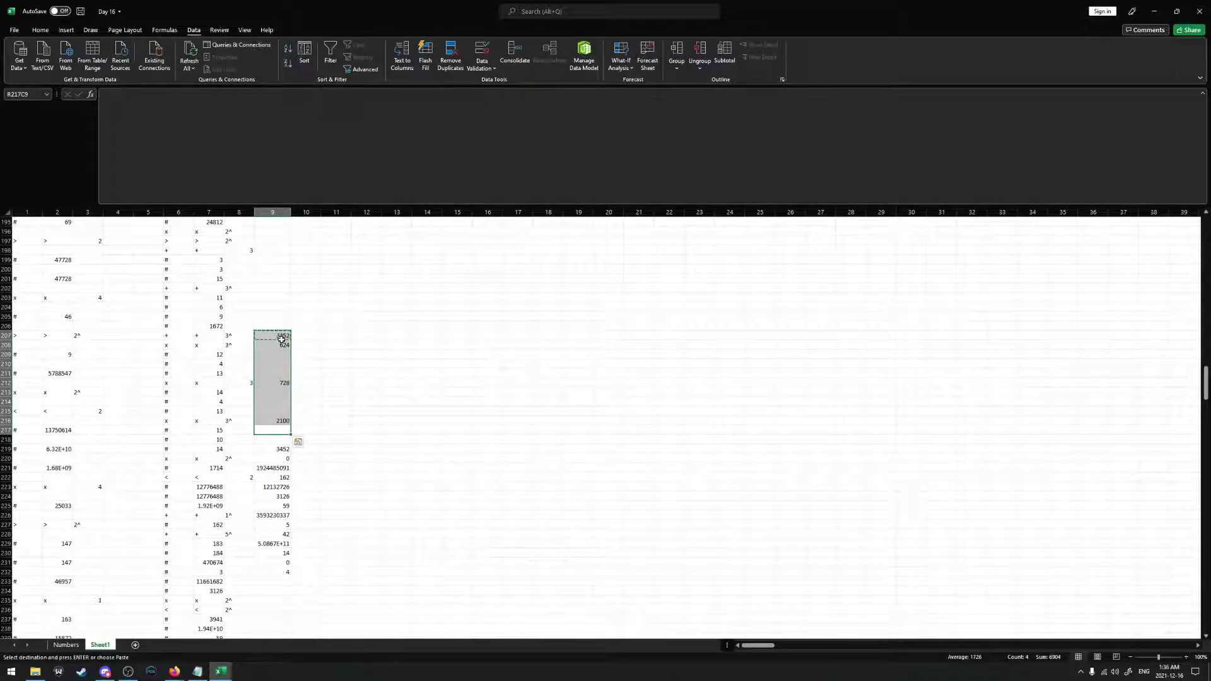
pyautogui.press('Escape')
pyautogui.moveTo(280, 449); pyautogui.dragTo(286, 573)
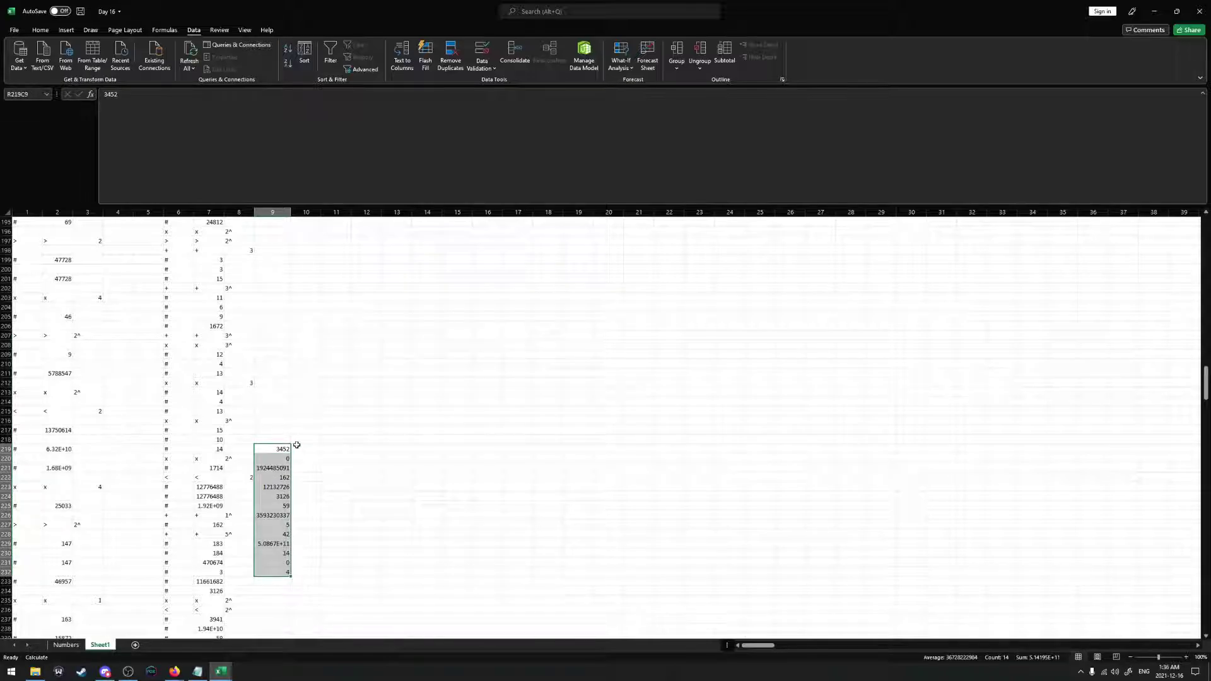
pyautogui.moveTo(292, 447); pyautogui.dragTo(285, 337)
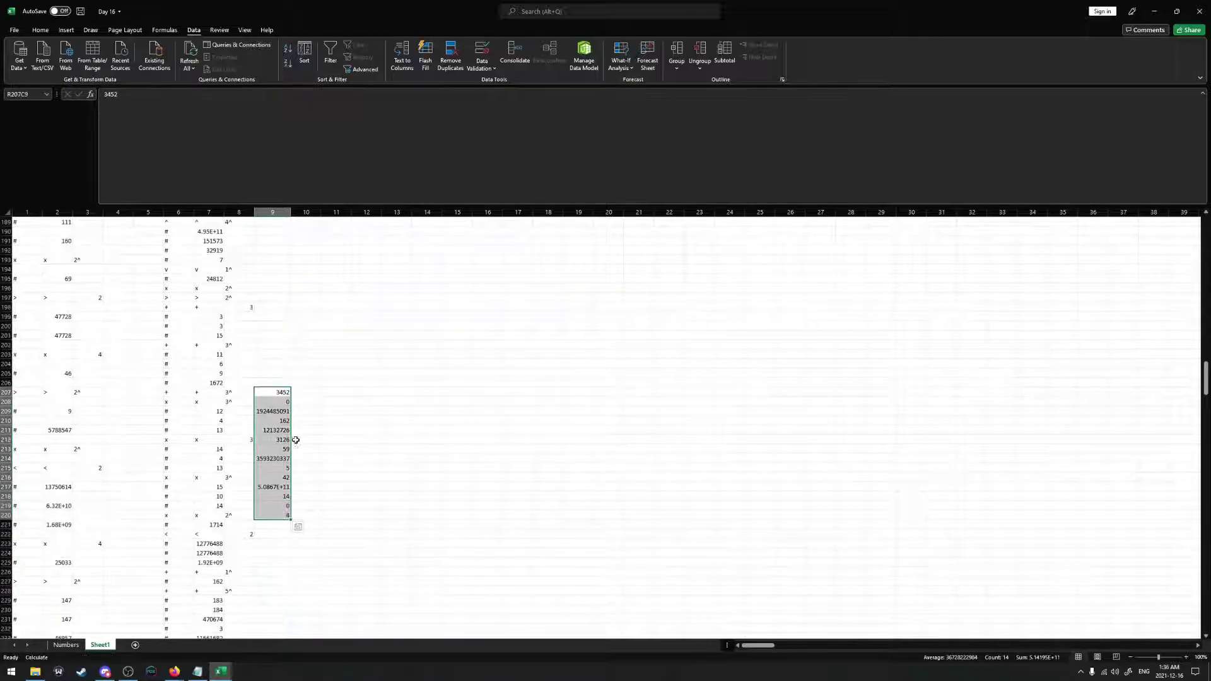
pyautogui.scroll(3, 292, 442)
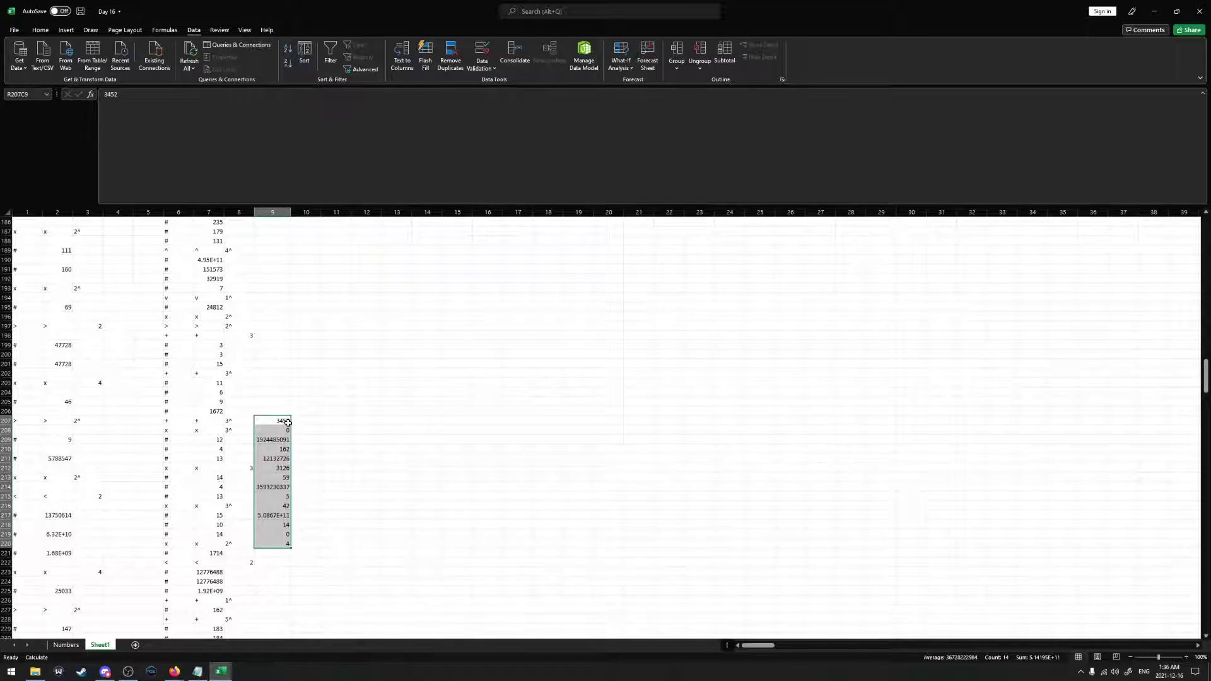
# Sum the 11, 6 and 9 in column 7 into row 203 of column 9, and copy the formula to row 199
pyautogui.click(273, 381)
pyautogui.write('=sum')
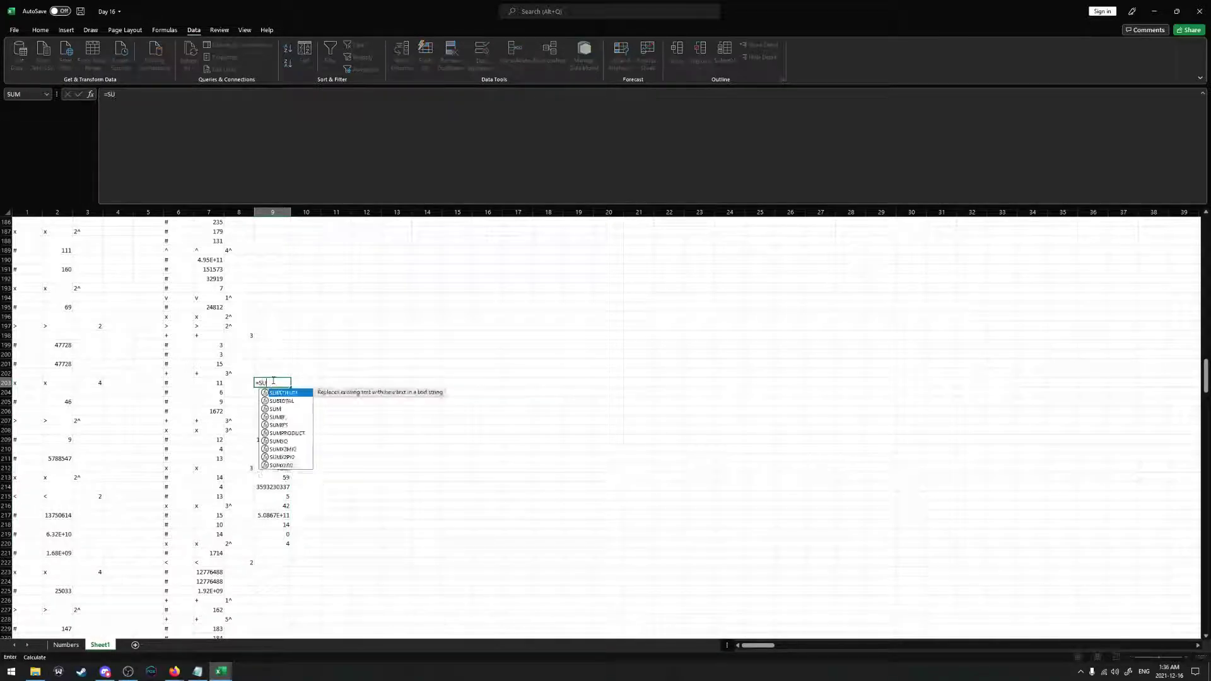
pyautogui.press('Tab')
pyautogui.moveTo(213, 382); pyautogui.dragTo(215, 402)
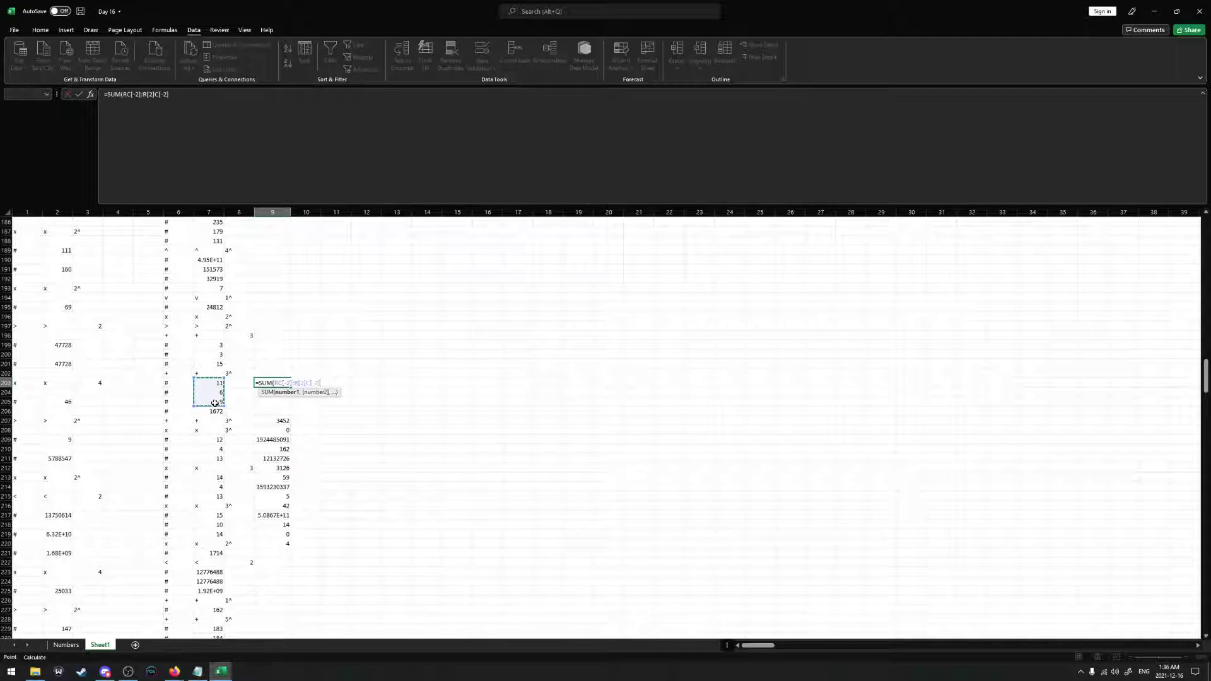
pyautogui.hotkey('ctrl', 'Return')
pyautogui.hotkey('ctrl', 'c')
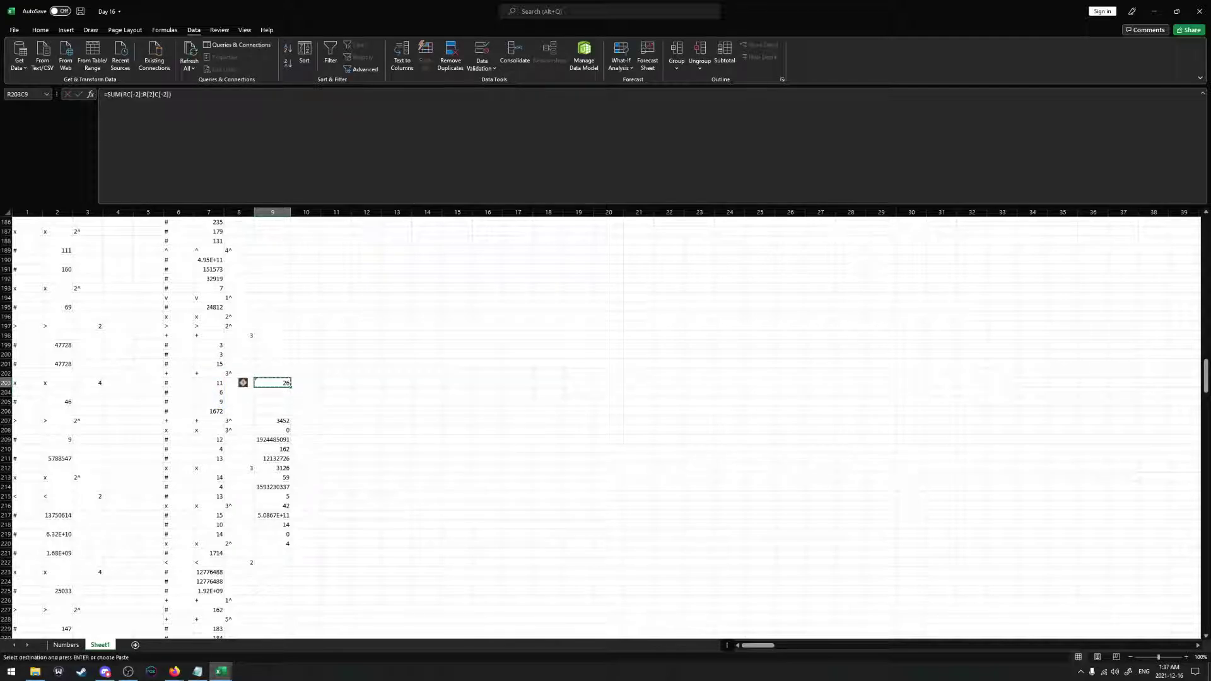
pyautogui.click(271, 345)
pyautogui.hotkey('ctrl', 'v')
# Enter 1672 in row 206 and paste the 26 and 21 sums as values into rows 205 and 204
pyautogui.click(274, 410)
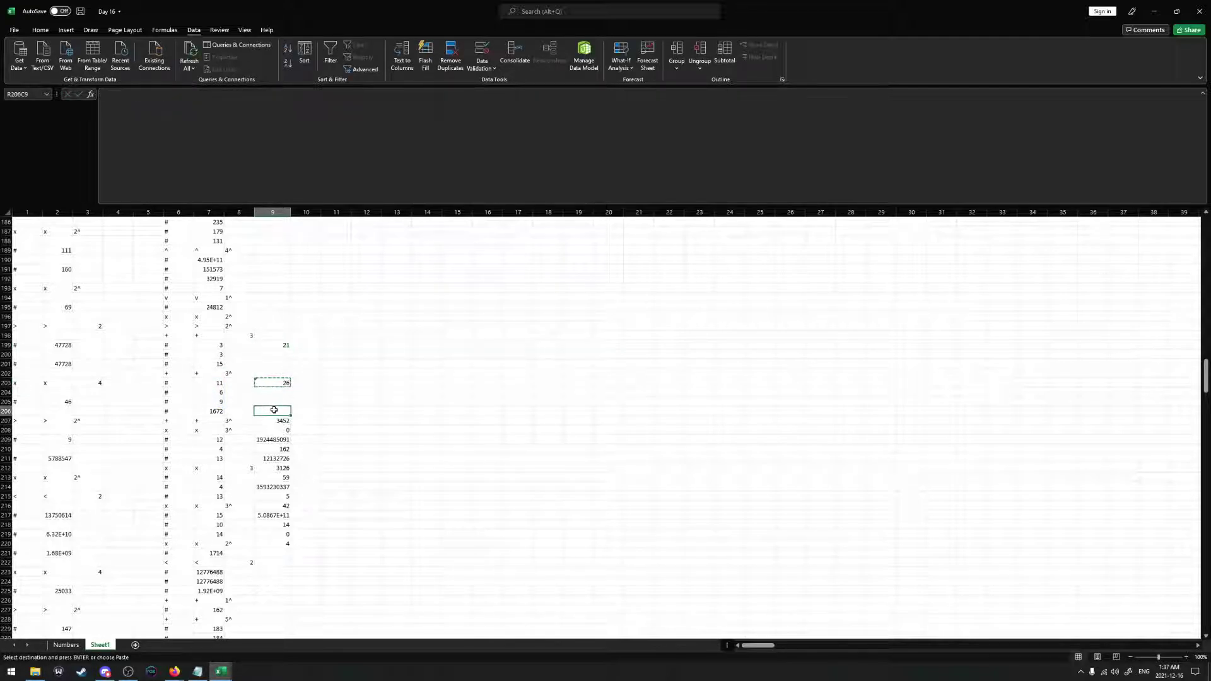
pyautogui.write('1672')
pyautogui.press('Return')
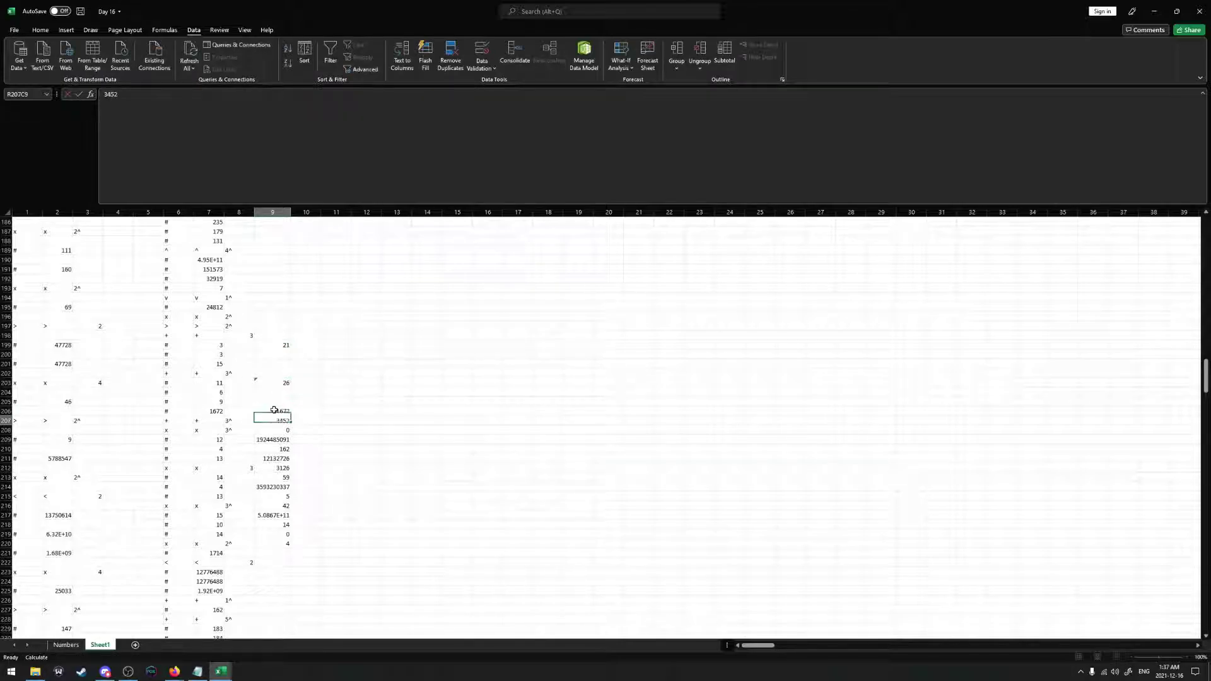
pyautogui.press('Up')
pyautogui.press('Up')
pyautogui.press('Up')
pyautogui.press('Up')
pyautogui.hotkey('ctrl', 'c')
pyautogui.rightClick(275, 403)
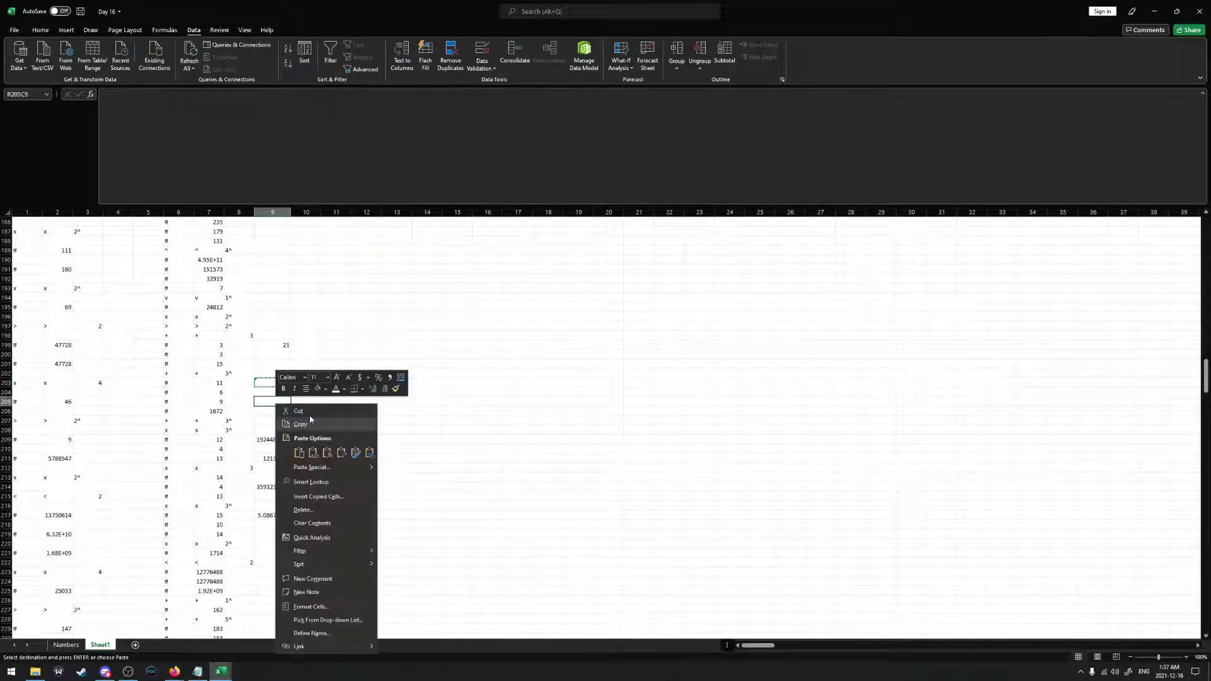
pyautogui.click(312, 452)
pyautogui.press('Up')
pyautogui.press('Up')
pyautogui.press('Up')
pyautogui.press('Up')
pyautogui.press('Up')
pyautogui.press('Up')
pyautogui.hotkey('ctrl', 'c')
pyautogui.rightClick(279, 392)
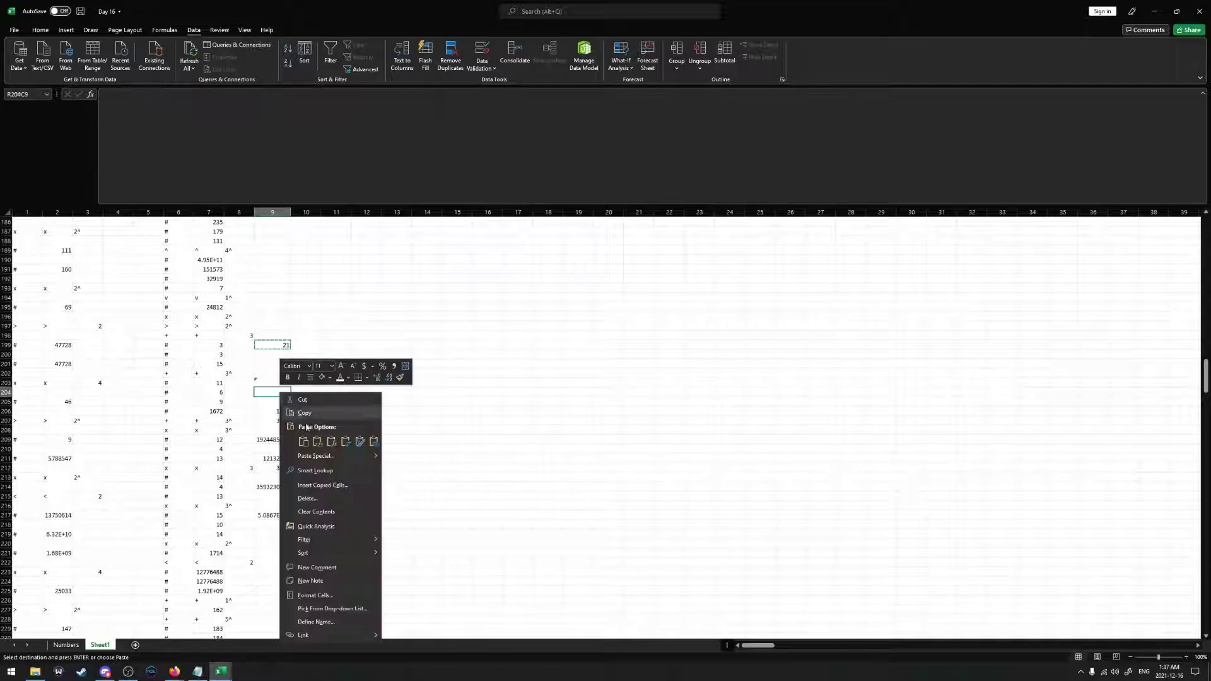
pyautogui.click(318, 441)
# Clear the old sum formulas in rows 196–203 and move the result list up to row 198
pyautogui.moveTo(278, 383); pyautogui.dragTo(276, 319)
pyautogui.press('Delete')
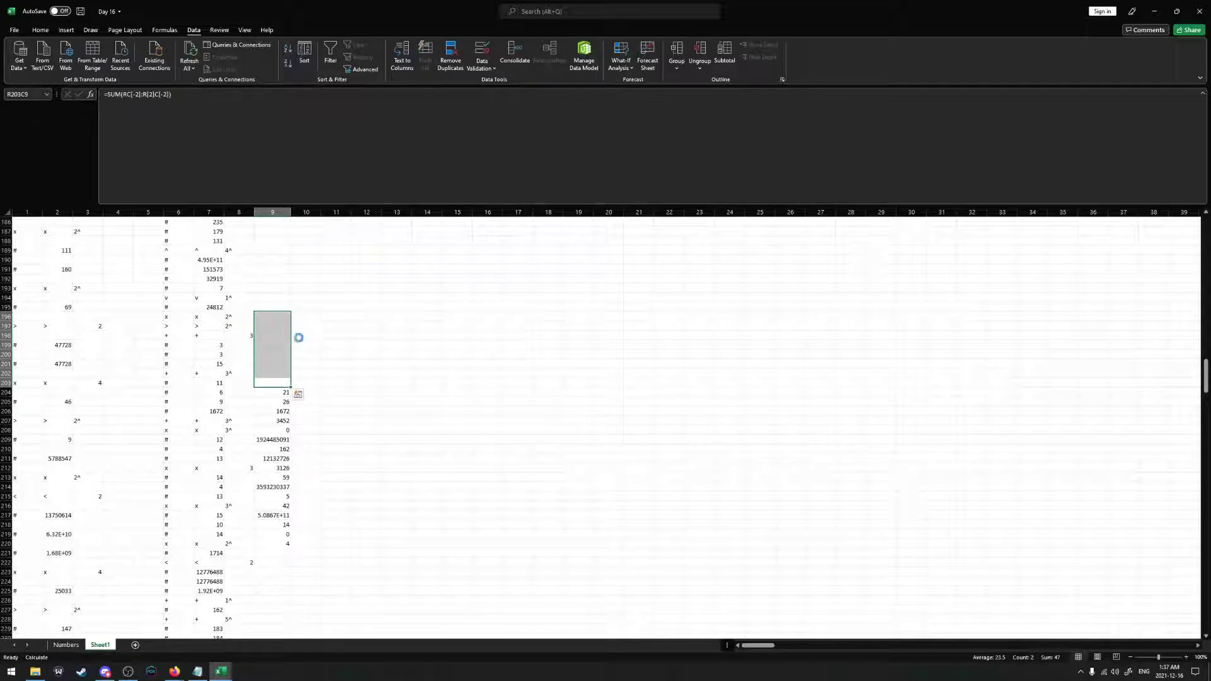
pyautogui.click(331, 345)
pyautogui.click(273, 392)
pyautogui.keyDown('shift'); pyautogui.click(277, 543); pyautogui.keyUp('shift')
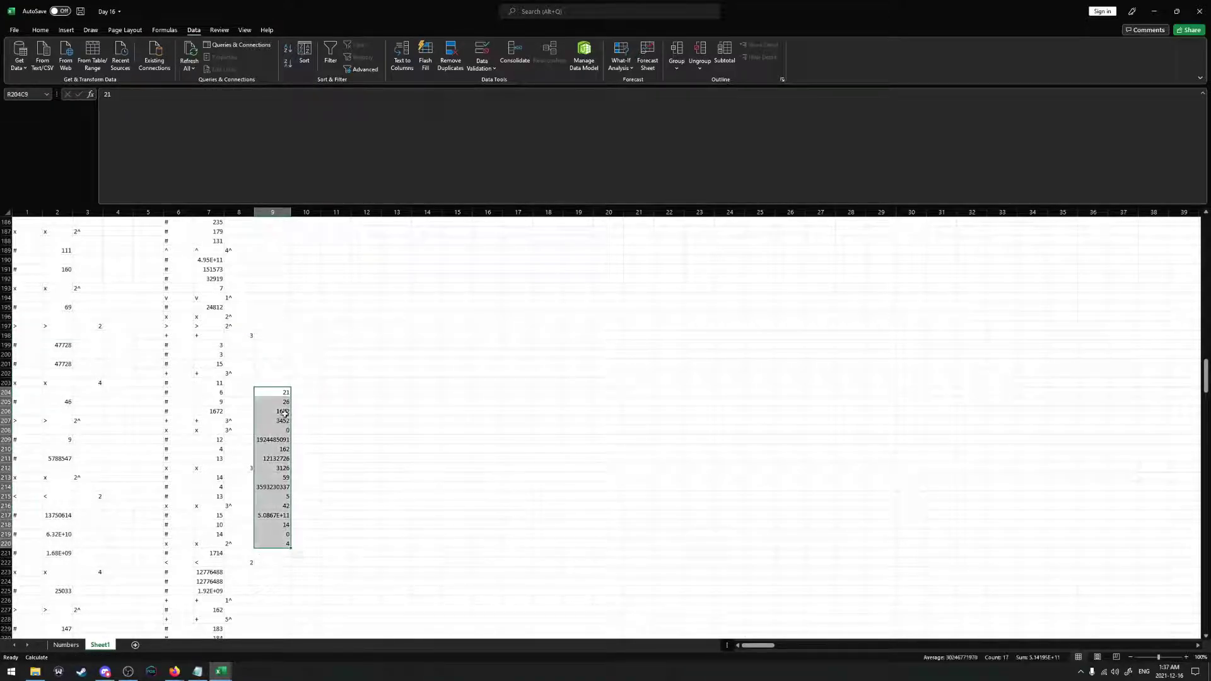
pyautogui.moveTo(288, 401); pyautogui.dragTo(279, 341)
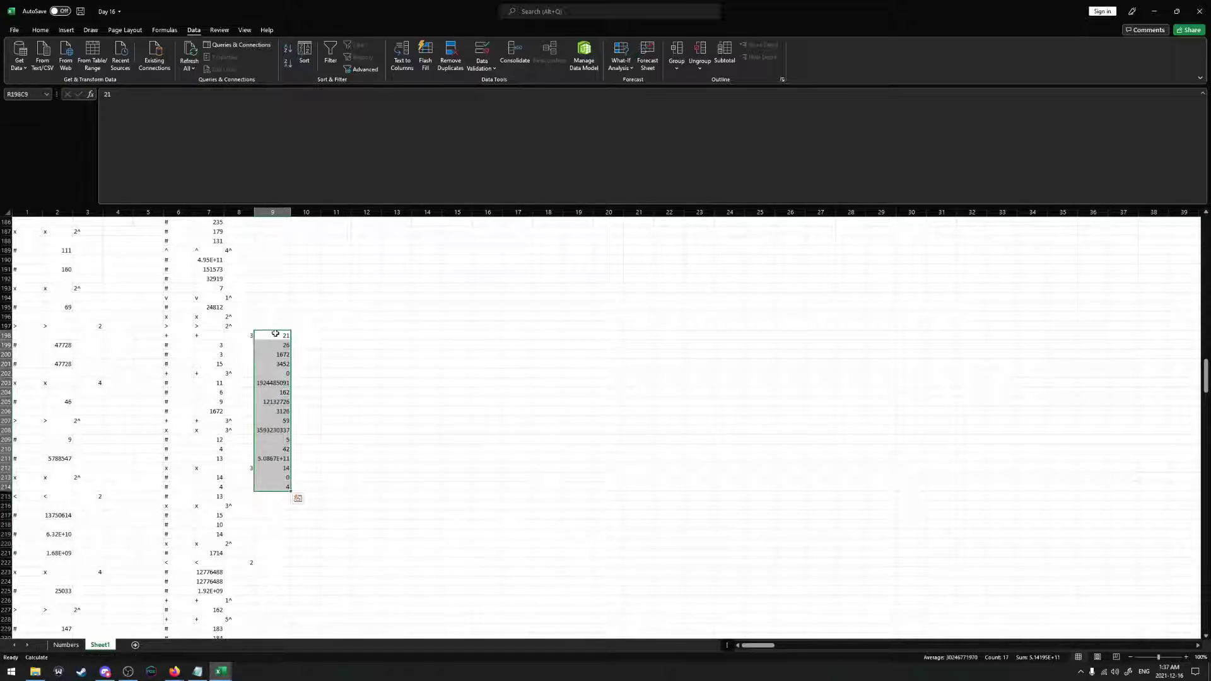
pyautogui.click(276, 335)
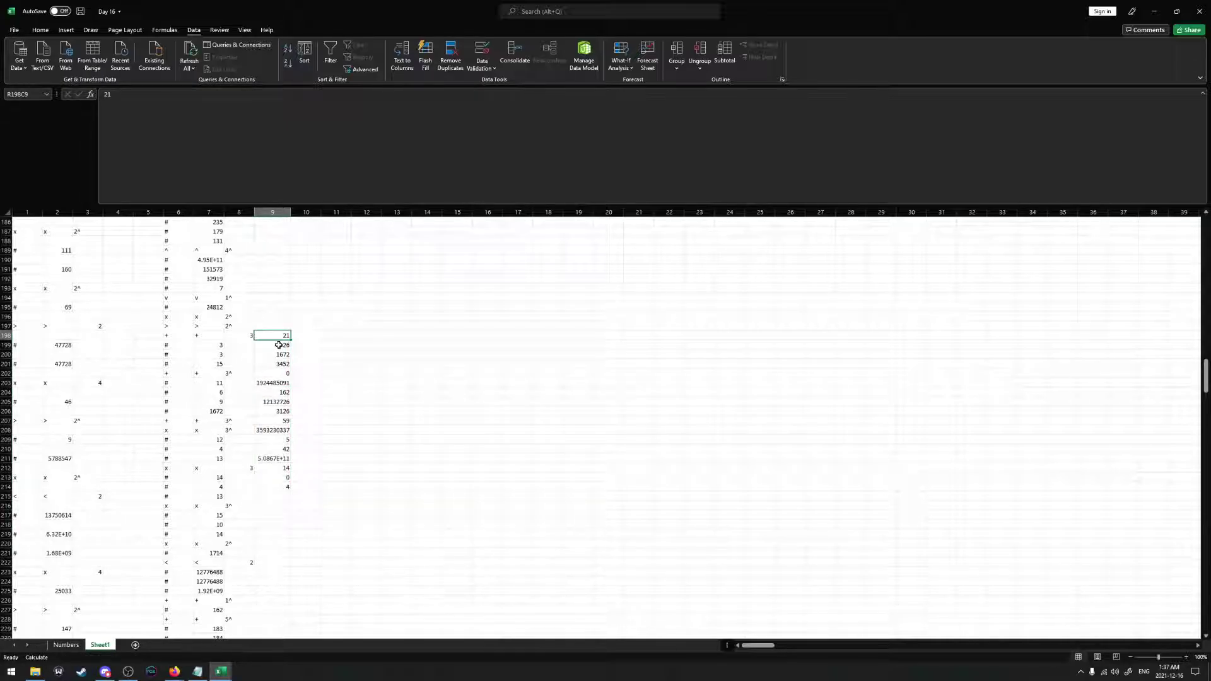
# Clear the 21, 26 and 1672 values and move the remaining results up
pyautogui.moveTo(277, 355); pyautogui.dragTo(276, 338)
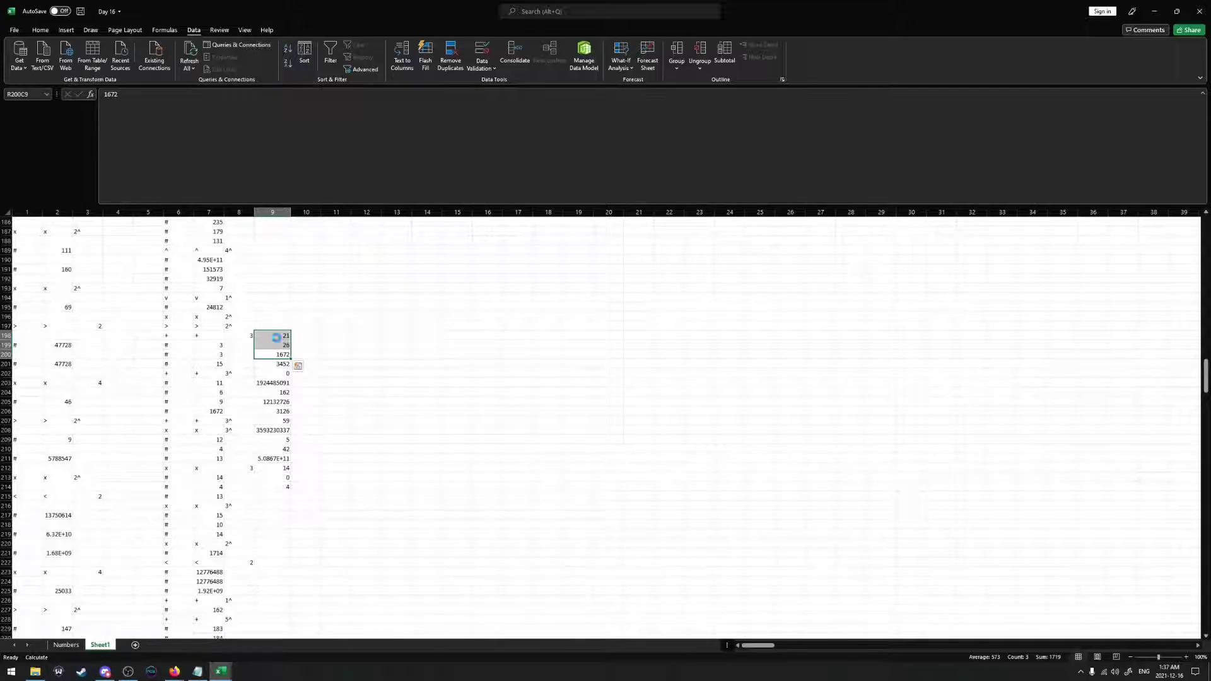
pyautogui.press('Delete')
pyautogui.press('Up')
pyautogui.press('Right')
pyautogui.press('Right')
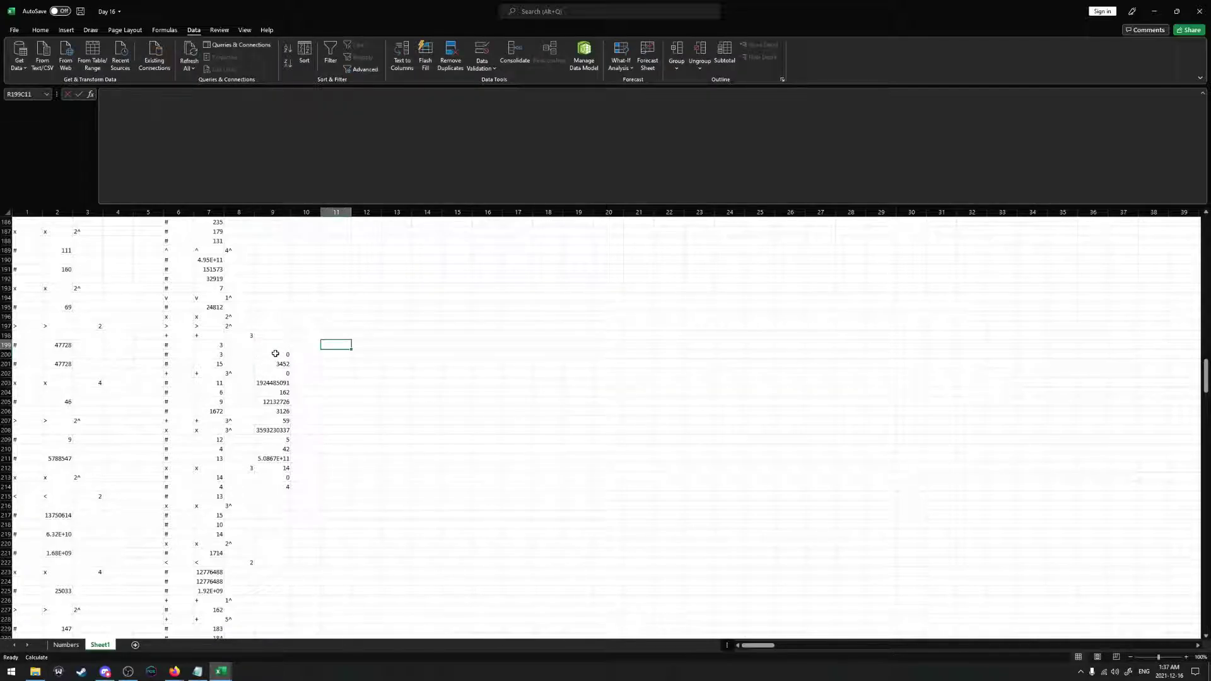
pyautogui.click(275, 353)
pyautogui.keyDown('shift'); pyautogui.click(275, 487); pyautogui.keyUp('shift')
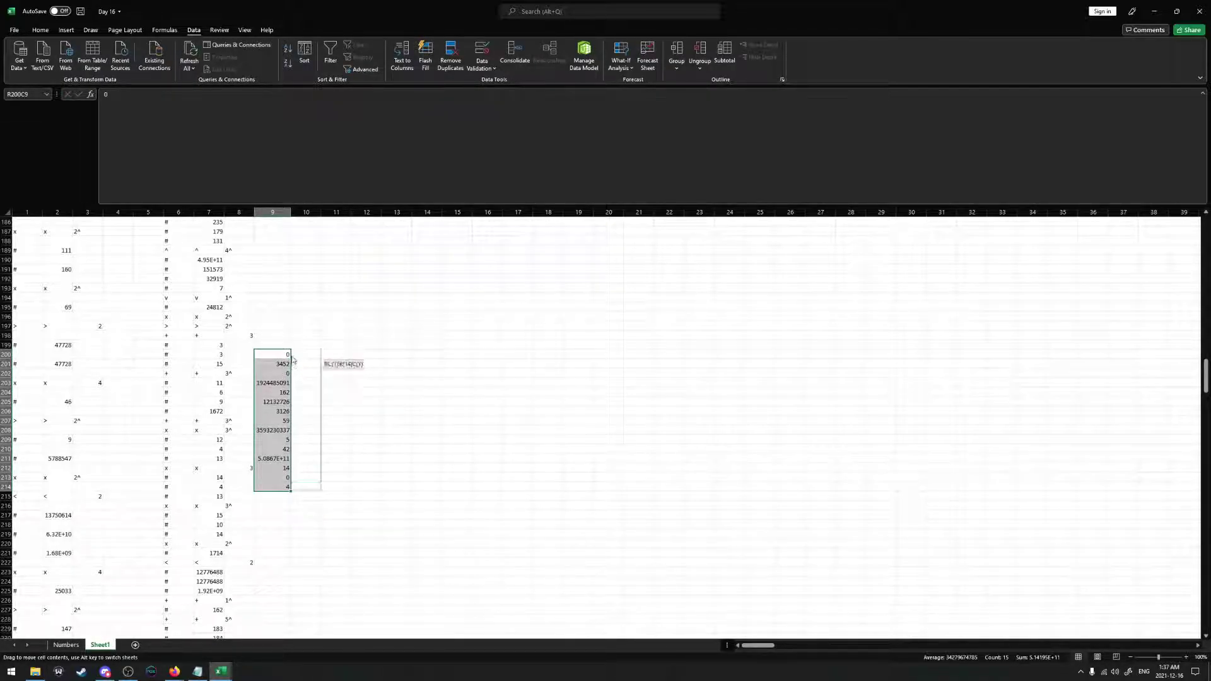
pyautogui.moveTo(293, 360); pyautogui.dragTo(283, 323)
# Paste 24812 from column 7 as a value into column 9 and shift the results up to row 194
pyautogui.scroll(2, 273, 361)
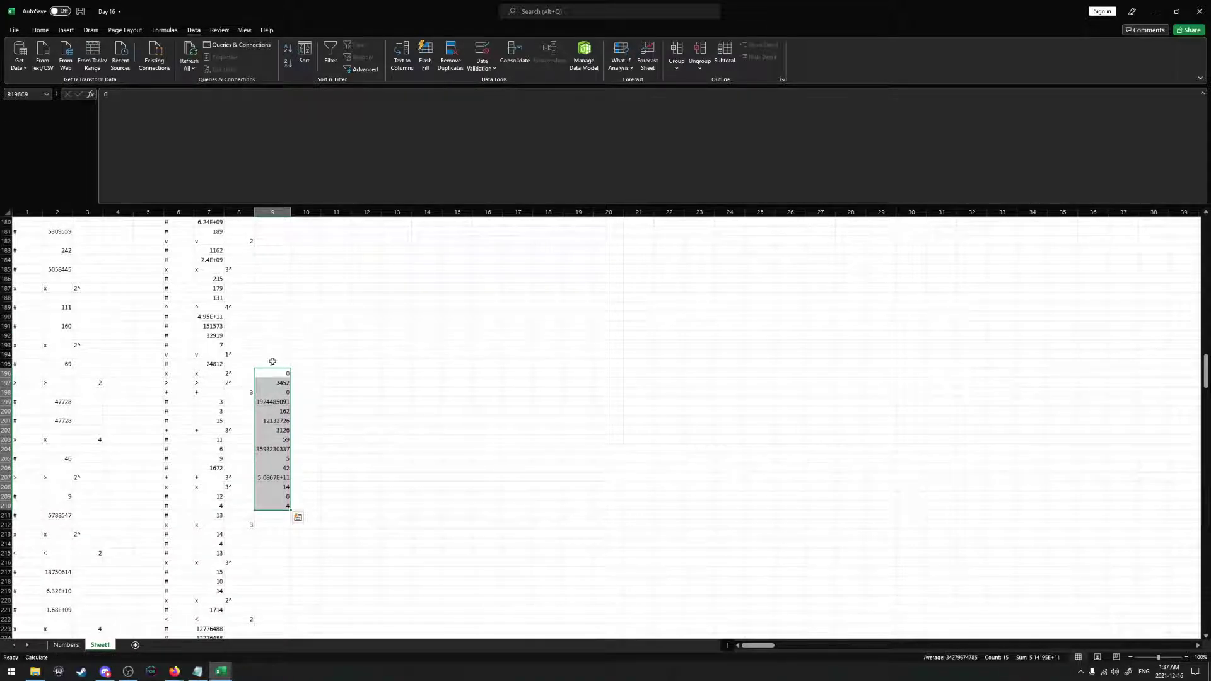
pyautogui.click(215, 364)
pyautogui.hotkey('ctrl', 'c')
pyautogui.rightClick(272, 364)
pyautogui.click(304, 409)
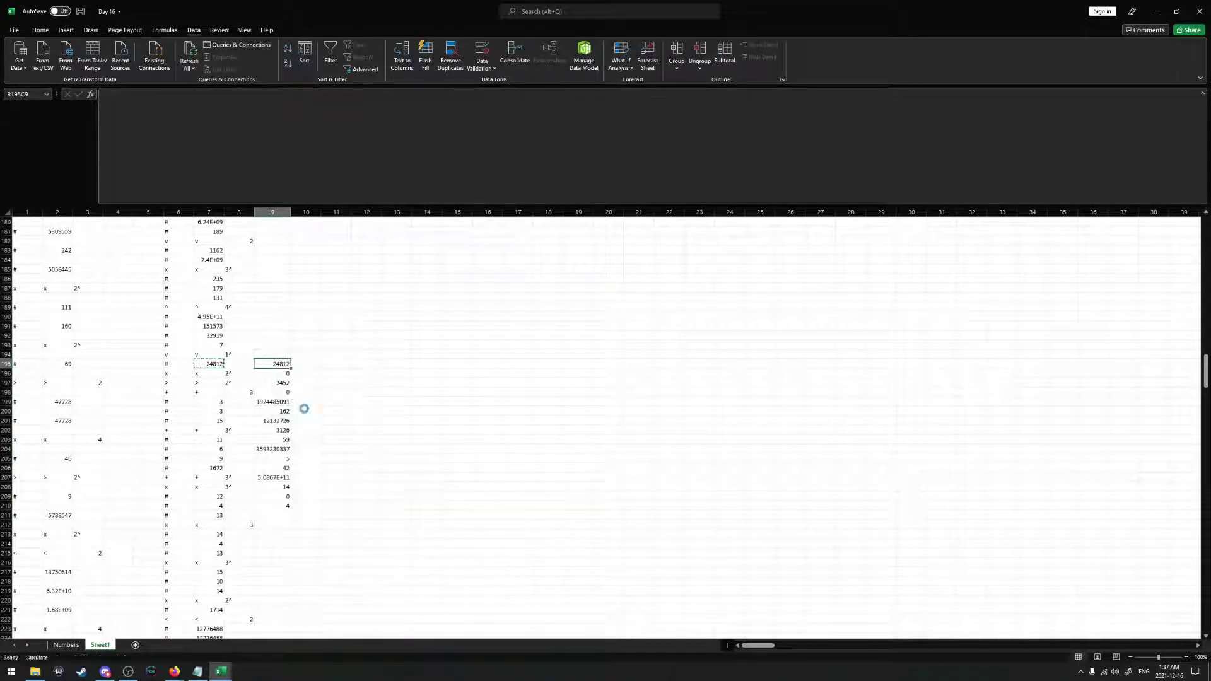
pyautogui.scroll(1, 305, 421)
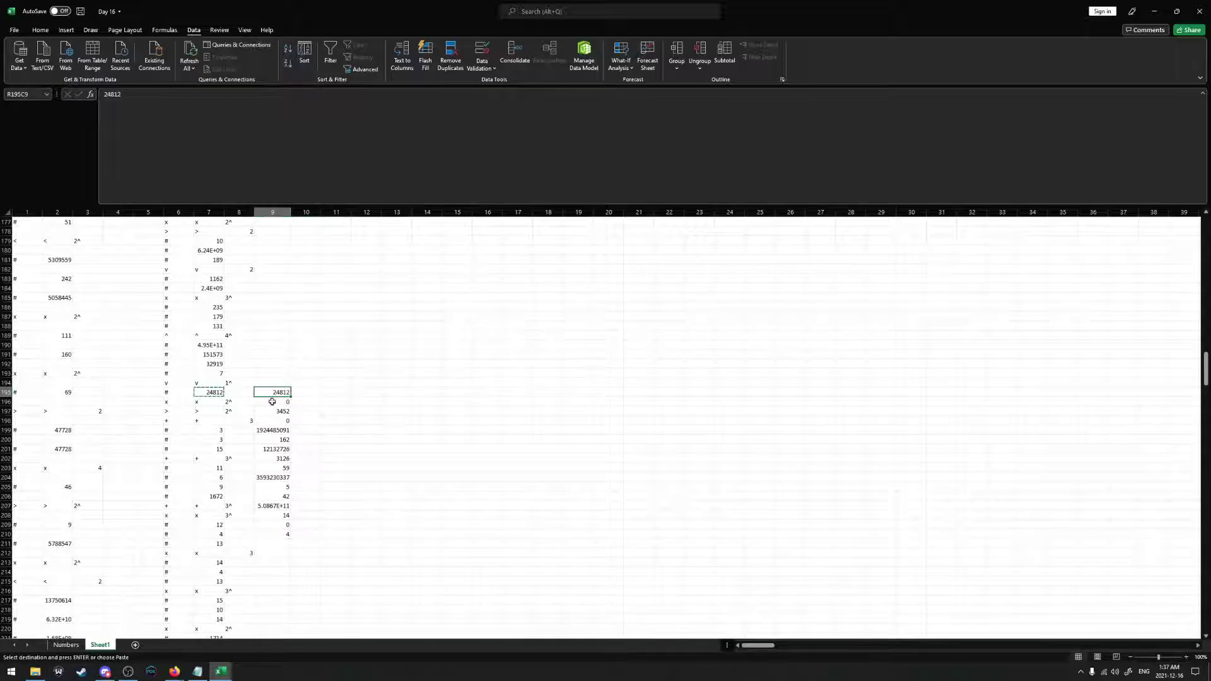
pyautogui.keyDown('shift'); pyautogui.click(281, 534); pyautogui.keyUp('shift')
pyautogui.scroll(2, 296, 571)
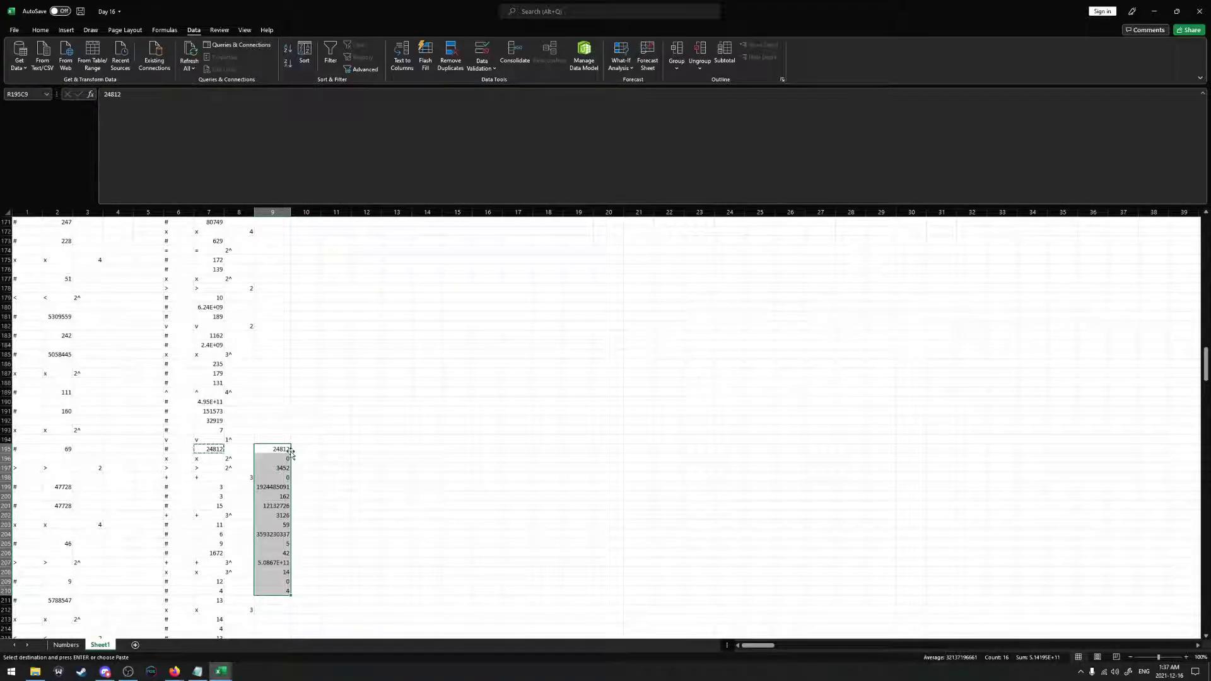
pyautogui.moveTo(290, 452)
pyautogui.mouseDown()
pyautogui.moveTo(321, 443)
pyautogui.moveTo(290, 442)
pyautogui.mouseUp()
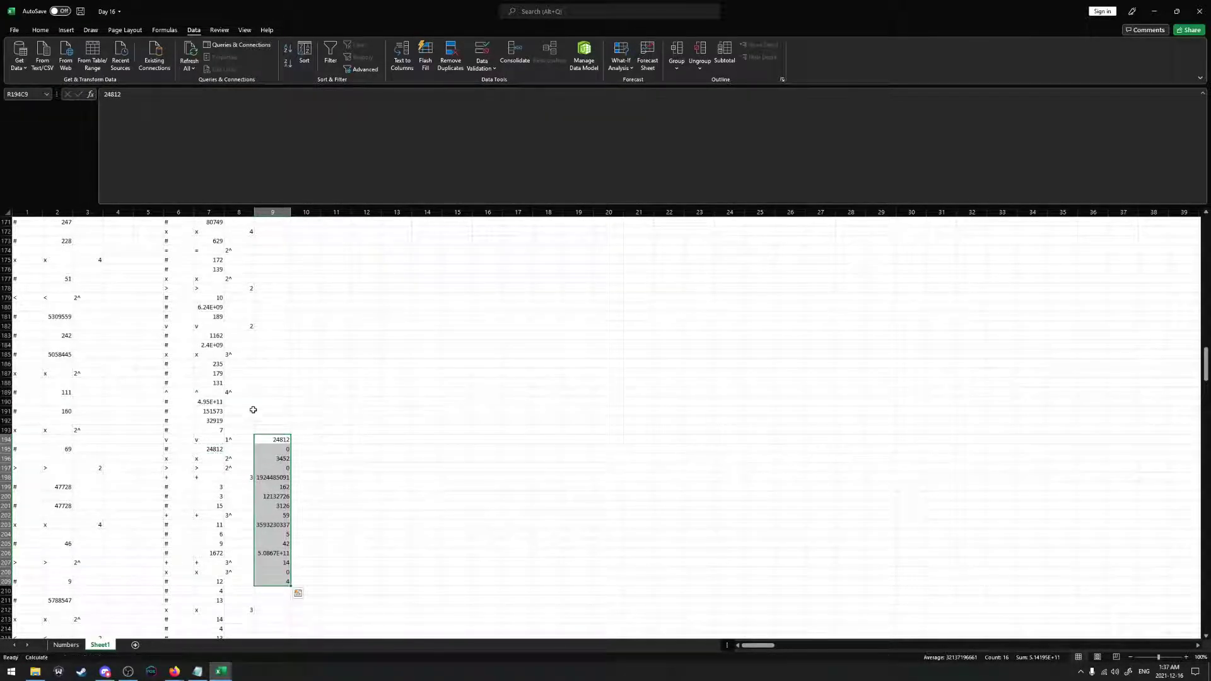
# Paste 4.9479E+11 as a value above the results and move the block up to row 189
pyautogui.click(208, 402)
pyautogui.hotkey('ctrl', 'c')
pyautogui.rightClick(264, 430)
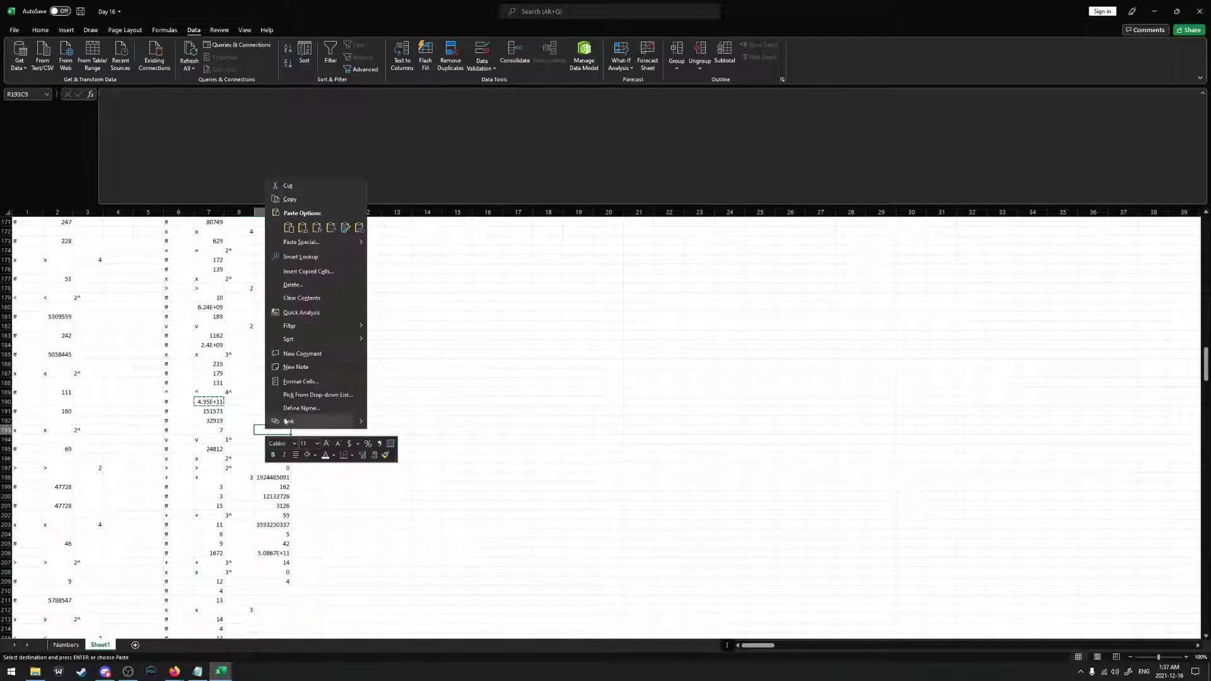
pyautogui.click(303, 228)
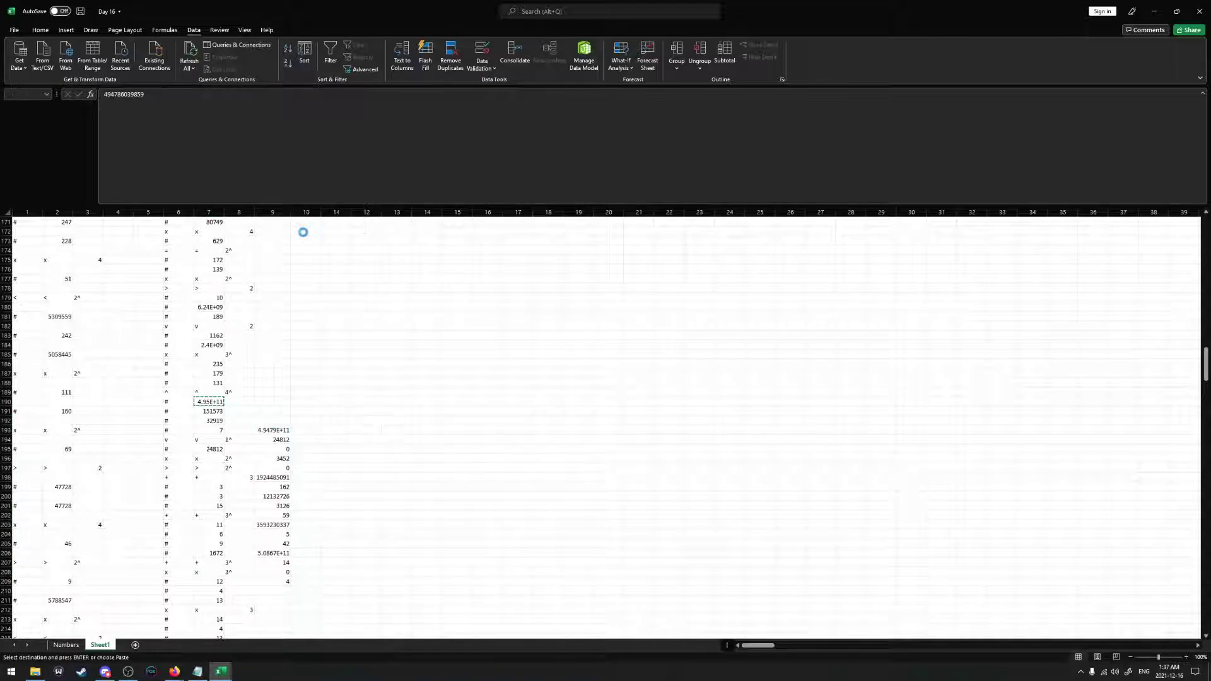
pyautogui.keyDown('shift'); pyautogui.click(282, 587); pyautogui.keyUp('shift')
pyautogui.moveTo(290, 583); pyautogui.dragTo(290, 463)
# Enter 1162 in row 183 and 0 in row 182 of column 9
pyautogui.click(268, 411)
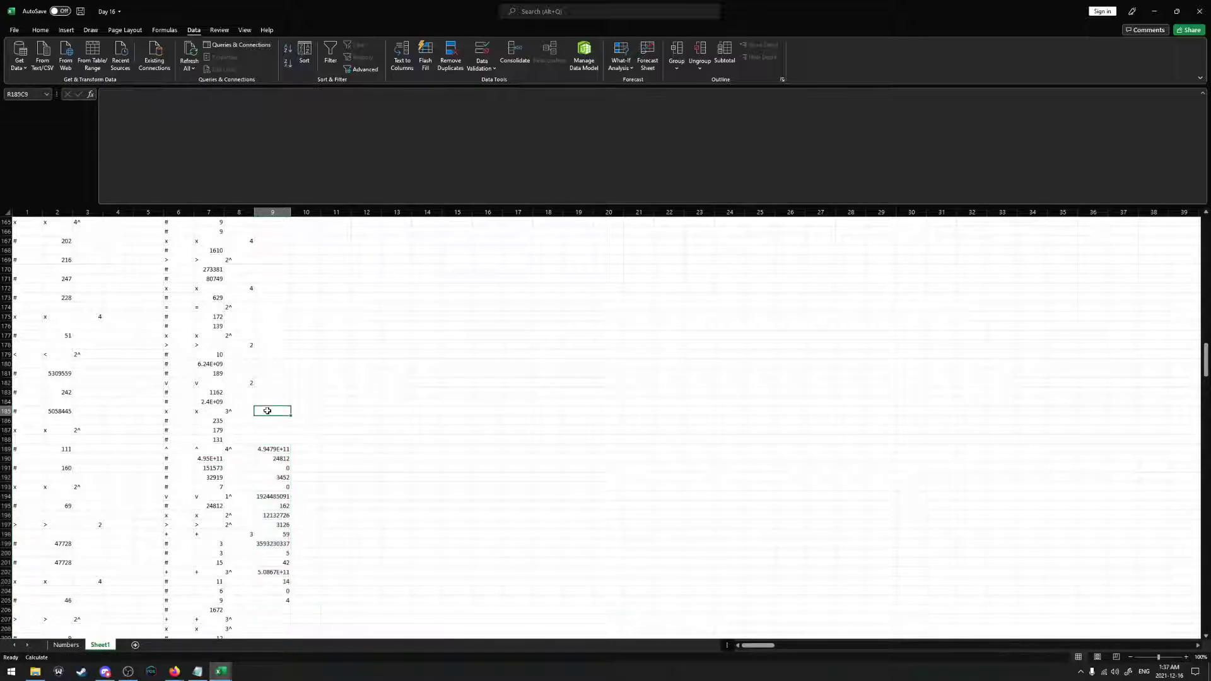
pyautogui.click(269, 390)
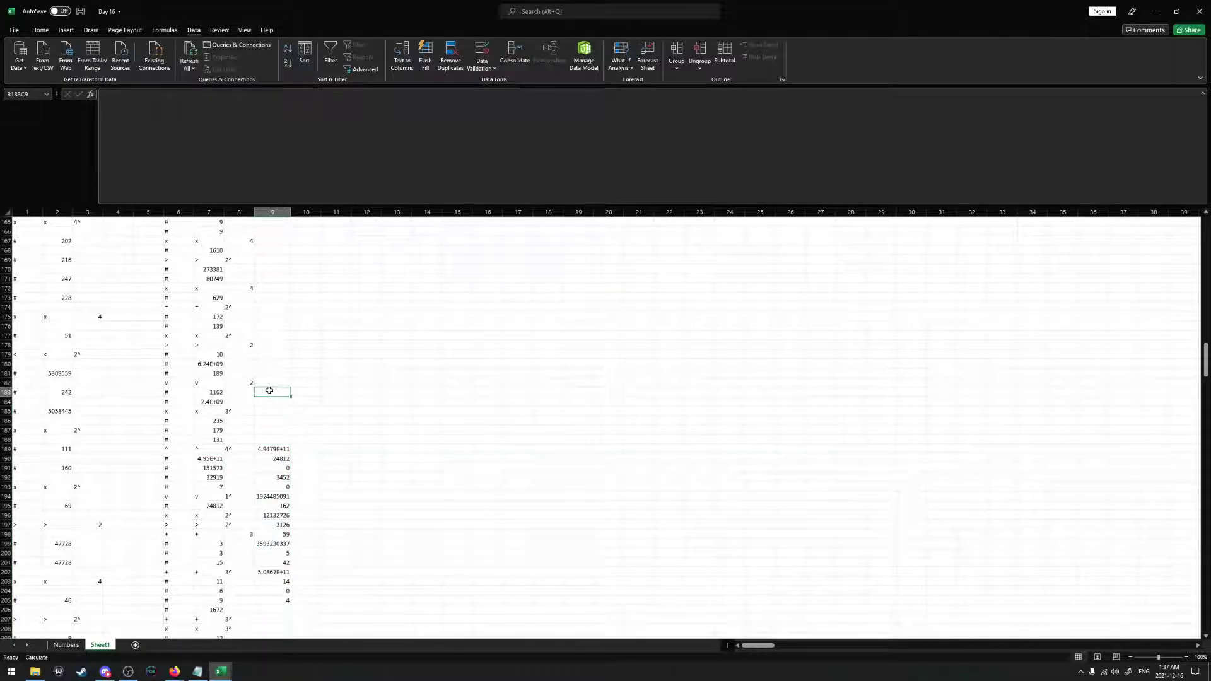
pyautogui.write('1162')
pyautogui.press('Return')
pyautogui.press('Up')
pyautogui.press('Up')
pyautogui.press('Up')
pyautogui.press('Down')
pyautogui.write('0')
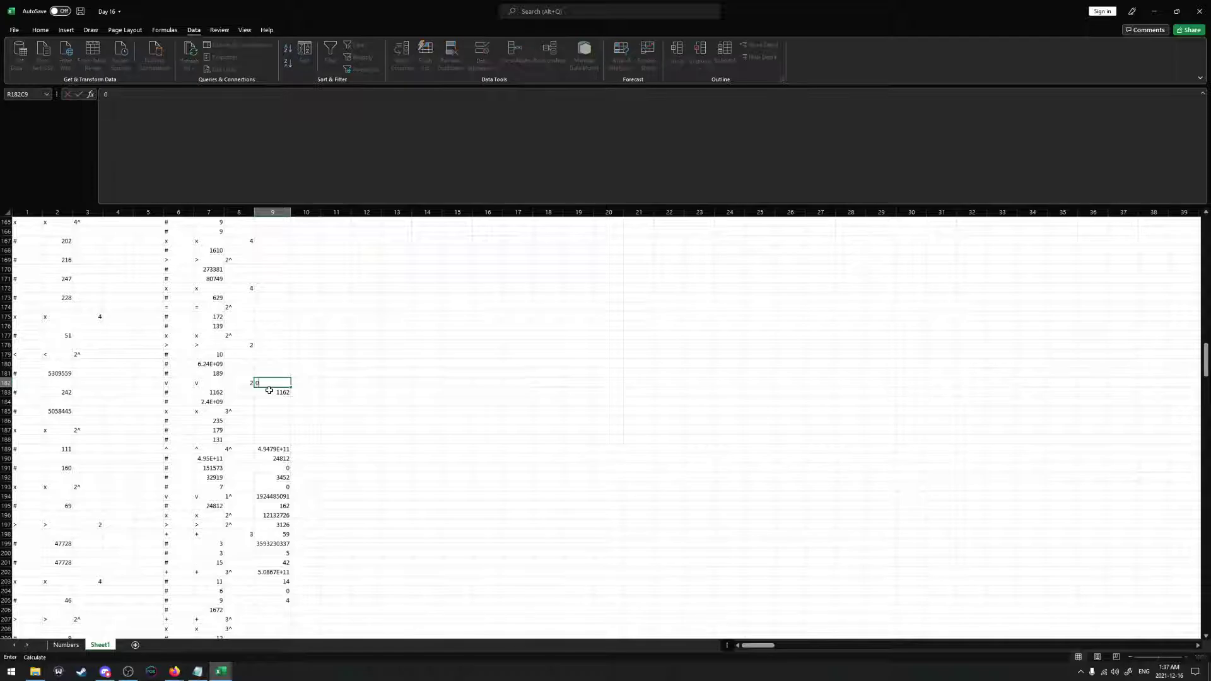
pyautogui.press('Return')
# Multiply 235, 179 and 131 with PRODUCT and paste the 5510515 result as a value into row 188
pyautogui.click(269, 413)
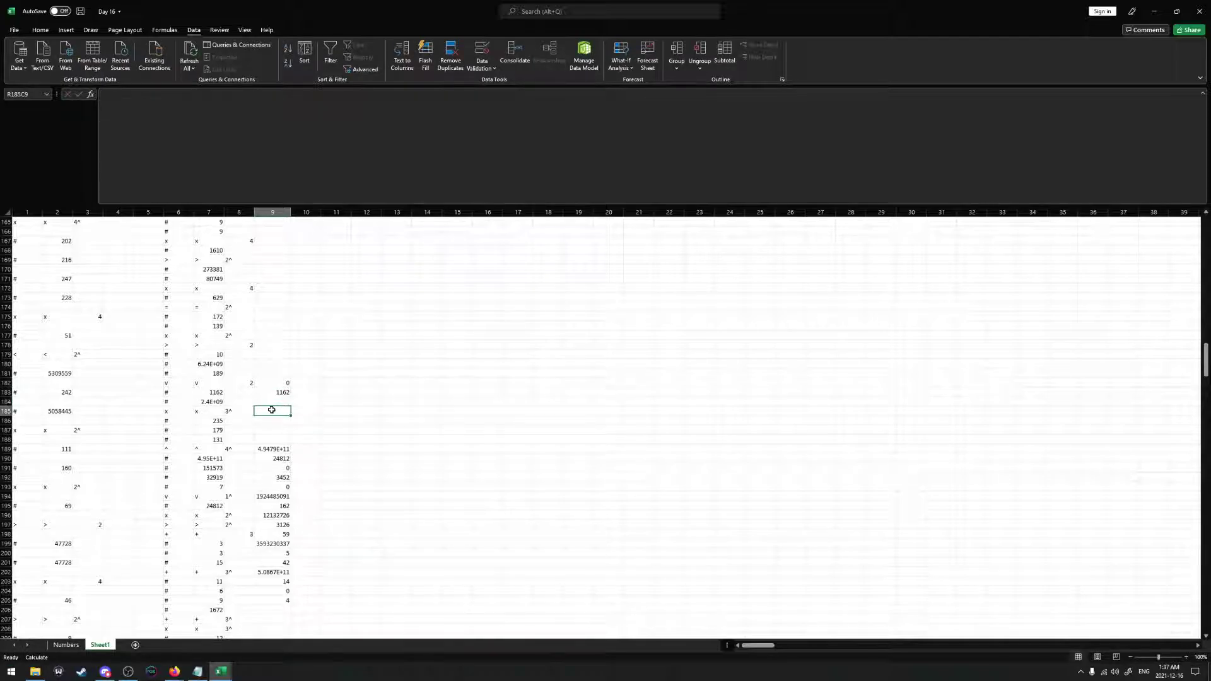
pyautogui.write('=PRODUC')
pyautogui.press('Tab')
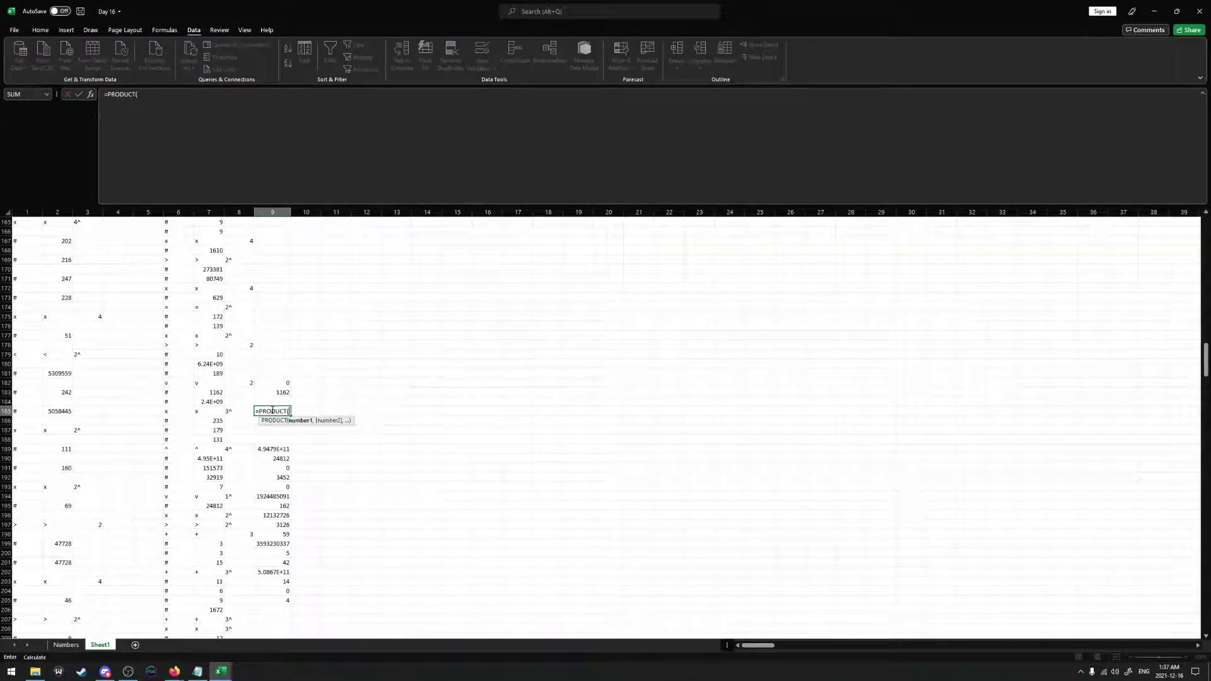
pyautogui.moveTo(228, 420); pyautogui.dragTo(208, 439)
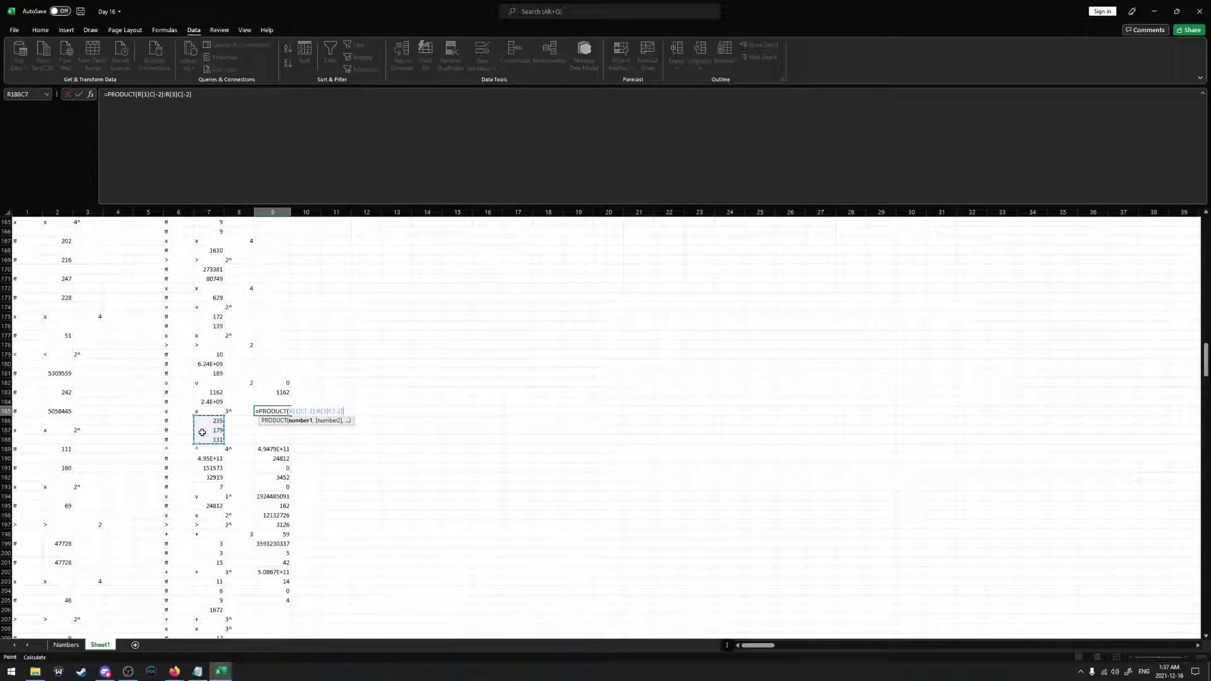
pyautogui.press('Return')
pyautogui.click(284, 413)
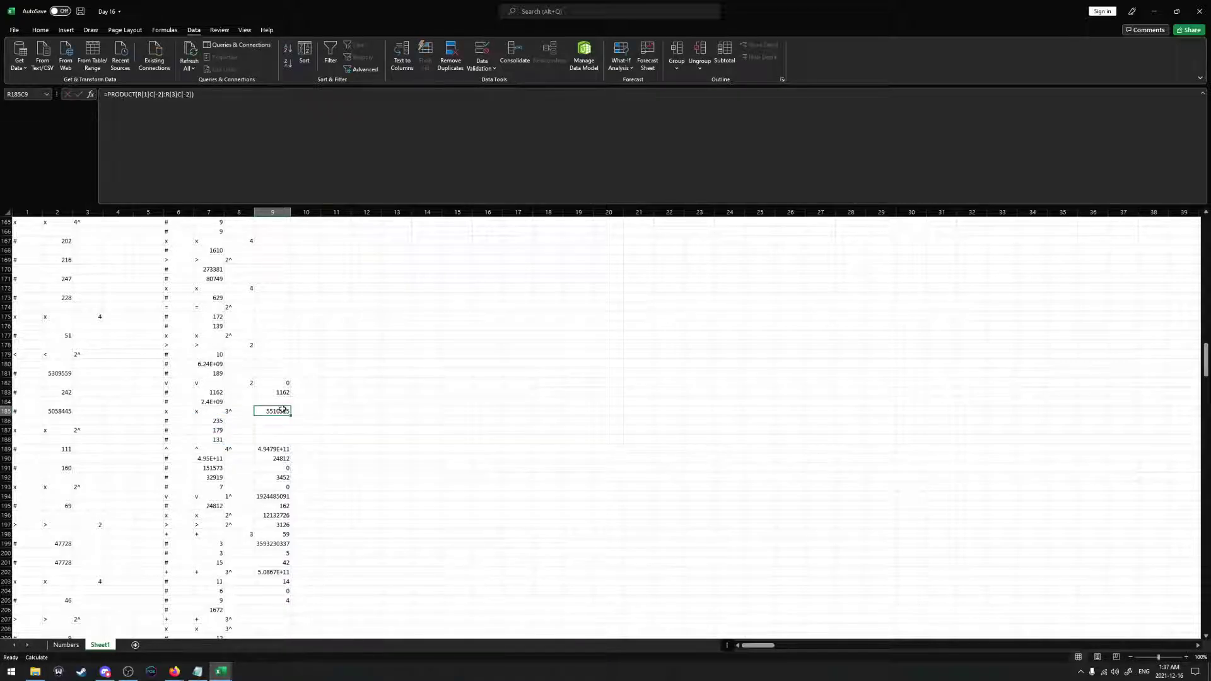
pyautogui.hotkey('ctrl', 'c')
pyautogui.click(273, 438)
pyautogui.rightClick(273, 438)
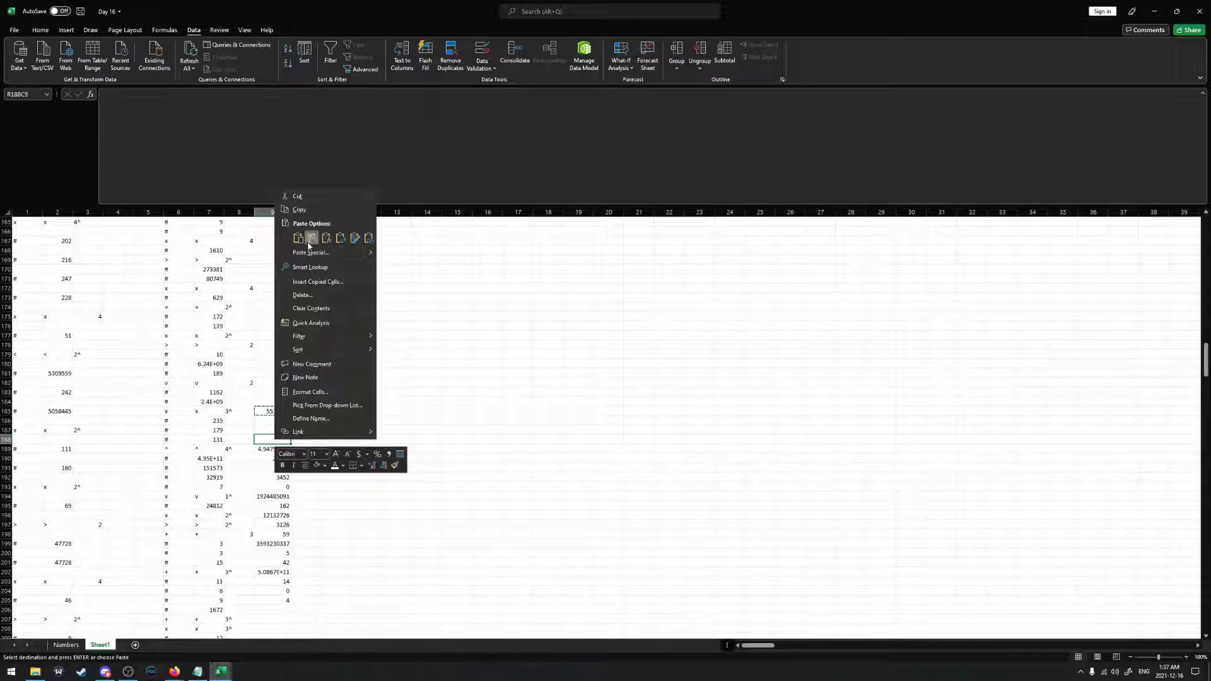
pyautogui.click(312, 237)
# Paste the 0 and 1162 values into rows 186–187 and drag the results block upward
pyautogui.moveTo(274, 430); pyautogui.dragTo(283, 382)
pyautogui.hotkey('ctrl', 'c')
pyautogui.click(273, 420)
pyautogui.rightClick(273, 420)
pyautogui.click(314, 216)
pyautogui.press('Escape')
pyautogui.click(287, 419)
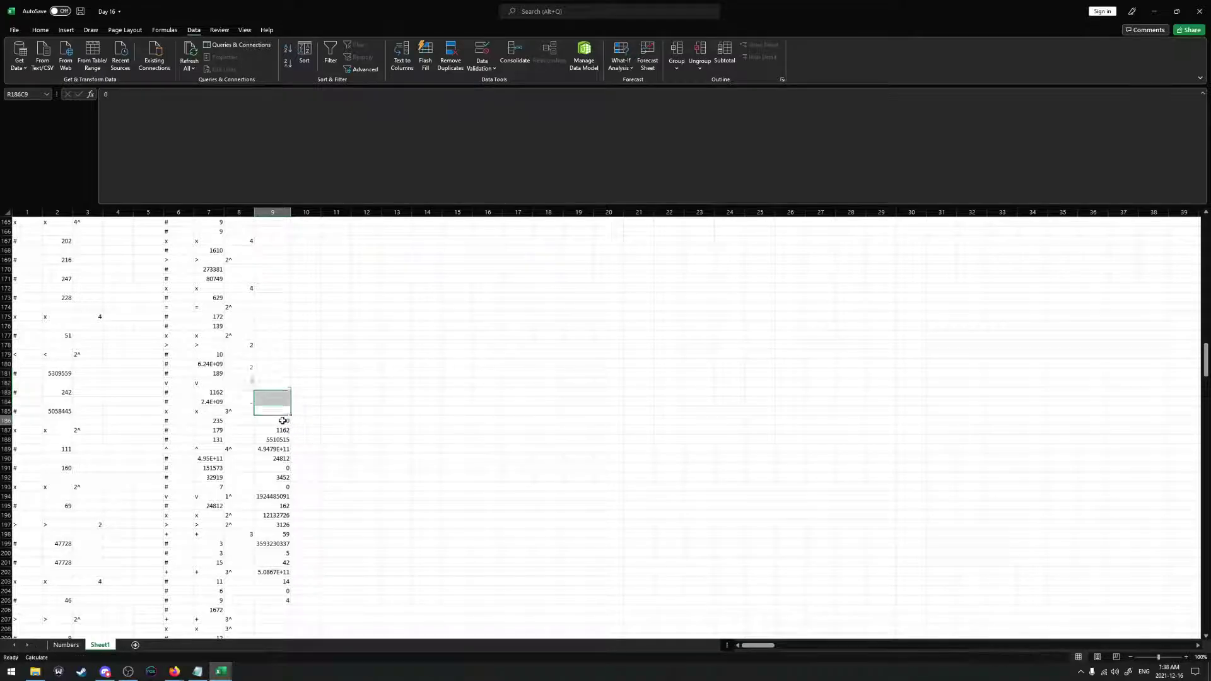
pyautogui.hotkey('ctrl', 'shift', 'Down')
pyautogui.moveTo(292, 441); pyautogui.dragTo(291, 355)
pyautogui.scroll(3, 271, 439)
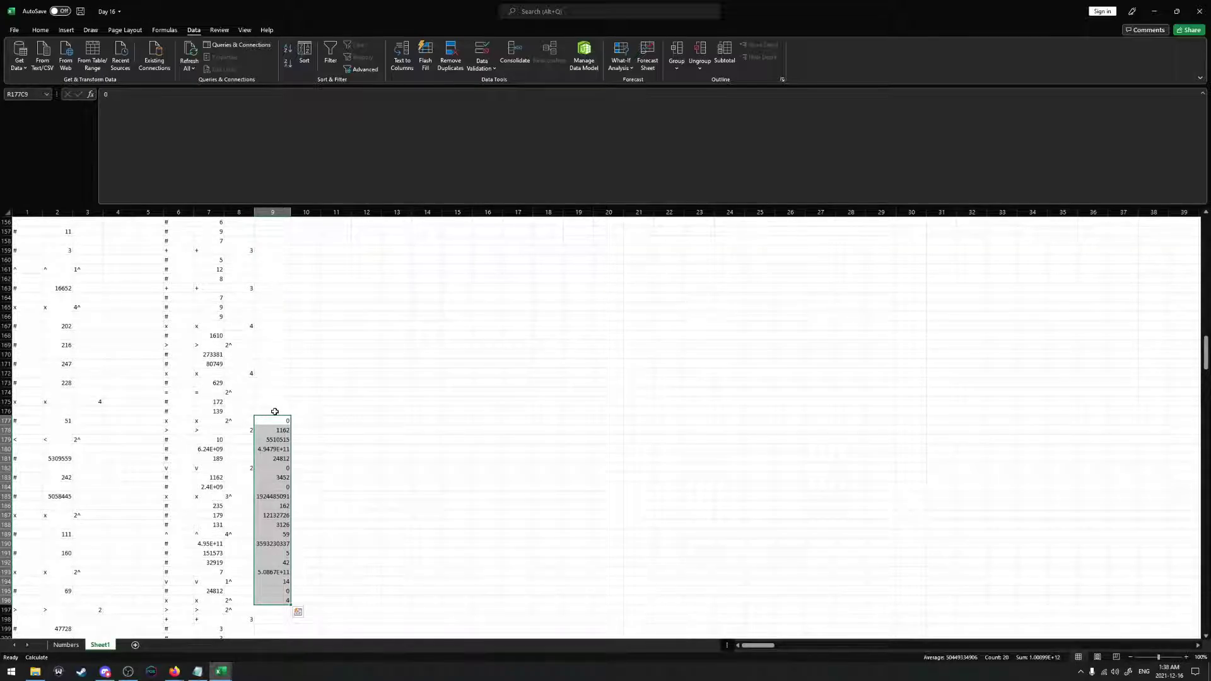
# Check the operands, move the results block to start at row 172, and enter 1 in R171C9
pyautogui.click(275, 411)
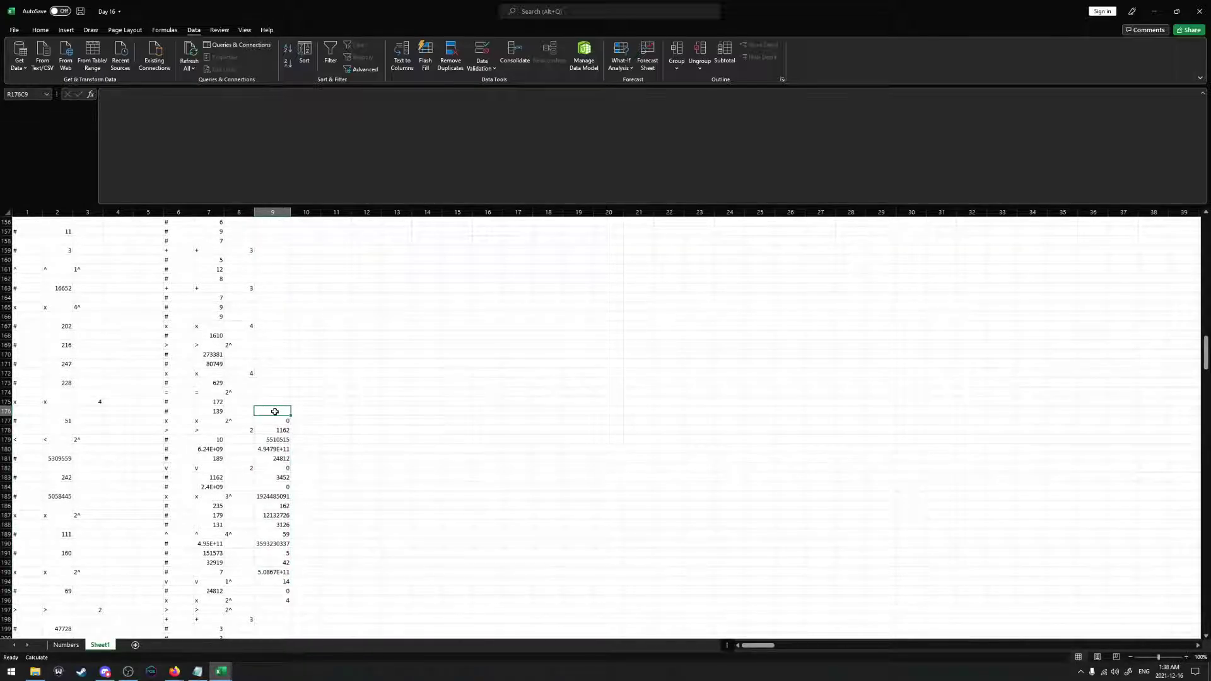
pyautogui.click(268, 401)
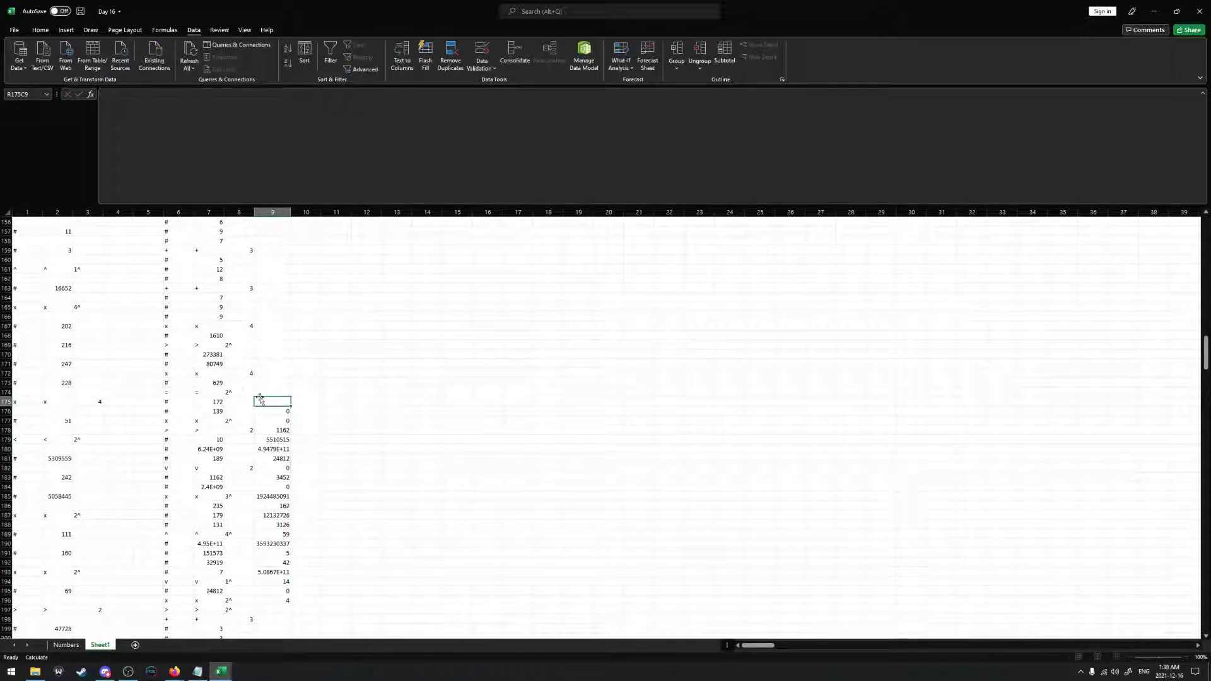
pyautogui.click(233, 375)
pyautogui.moveTo(209, 382); pyautogui.dragTo(285, 600)
pyautogui.click(275, 411)
pyautogui.scroll(1, 288, 448)
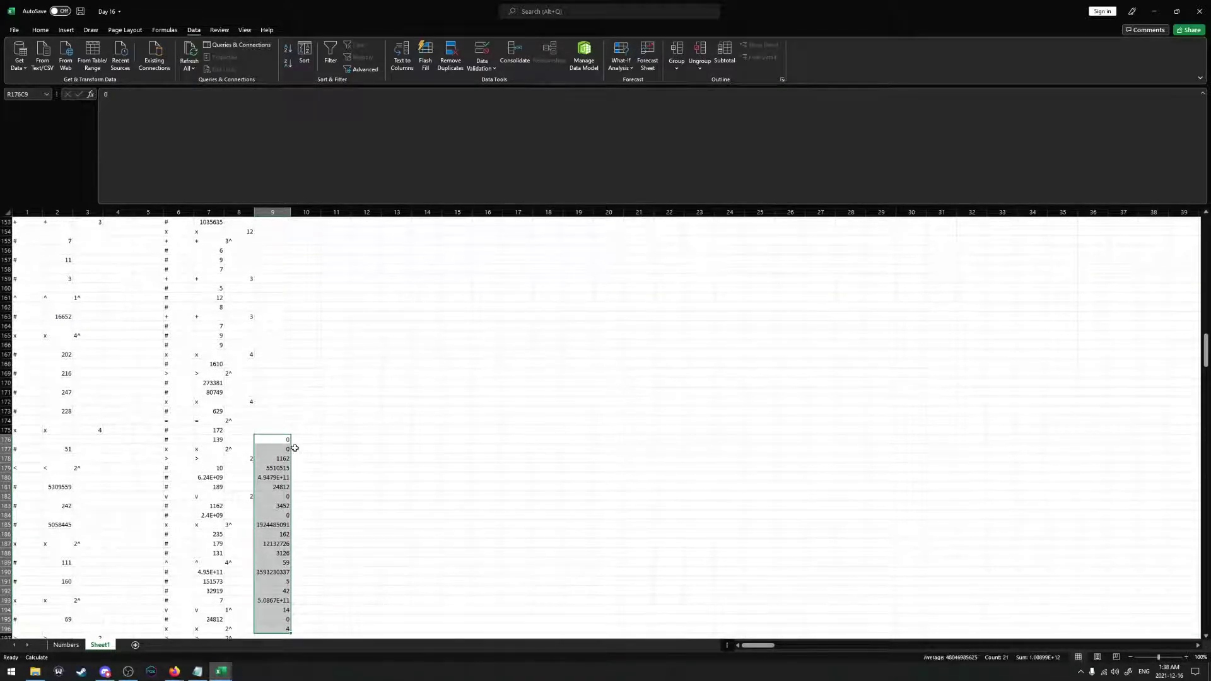
pyautogui.moveTo(290, 445); pyautogui.dragTo(288, 412)
pyautogui.scroll(1, 210, 409)
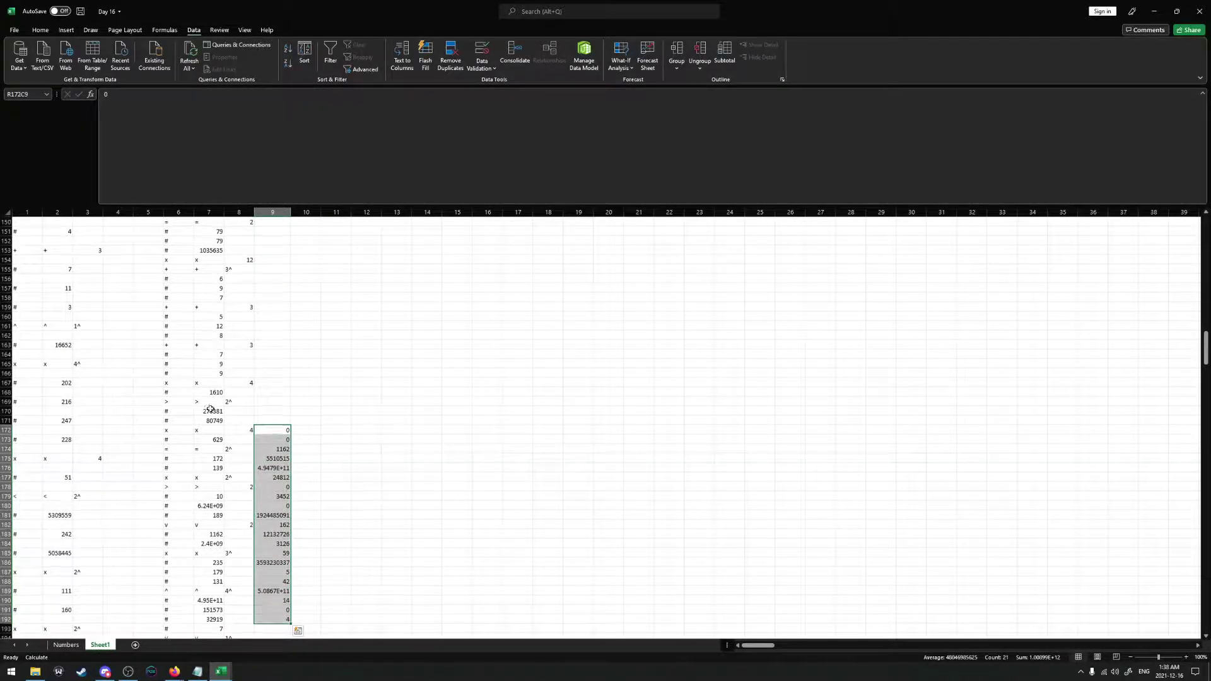
pyautogui.click(270, 419)
pyautogui.write('1')
pyautogui.click(334, 419)
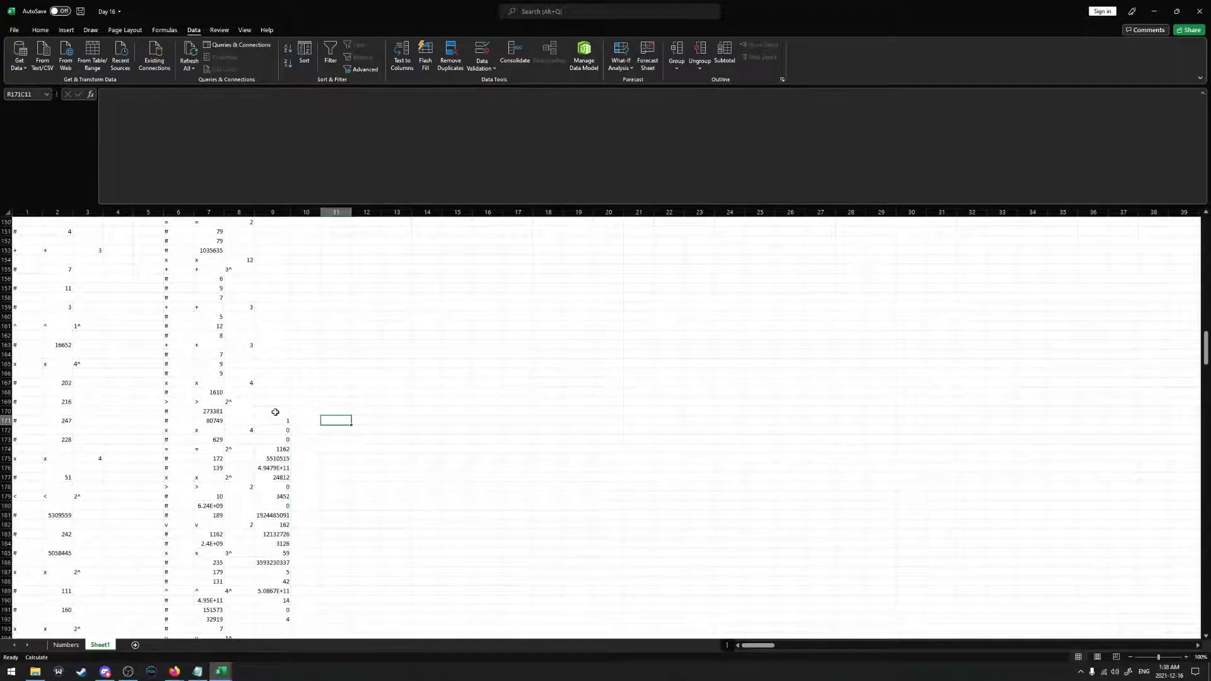
# Replace the placeholder in R171C9 with 1610
pyautogui.click(273, 420)
pyautogui.write('16')
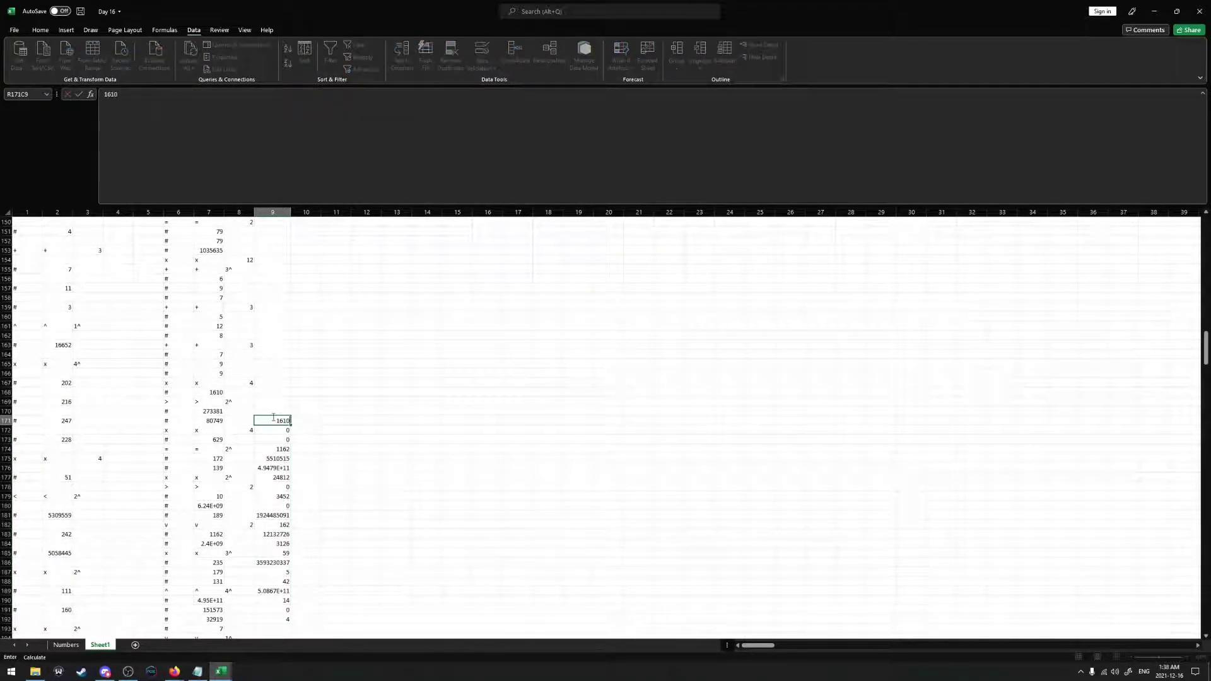
pyautogui.write('10')
pyautogui.press('Return')
pyautogui.scroll(1, 268, 417)
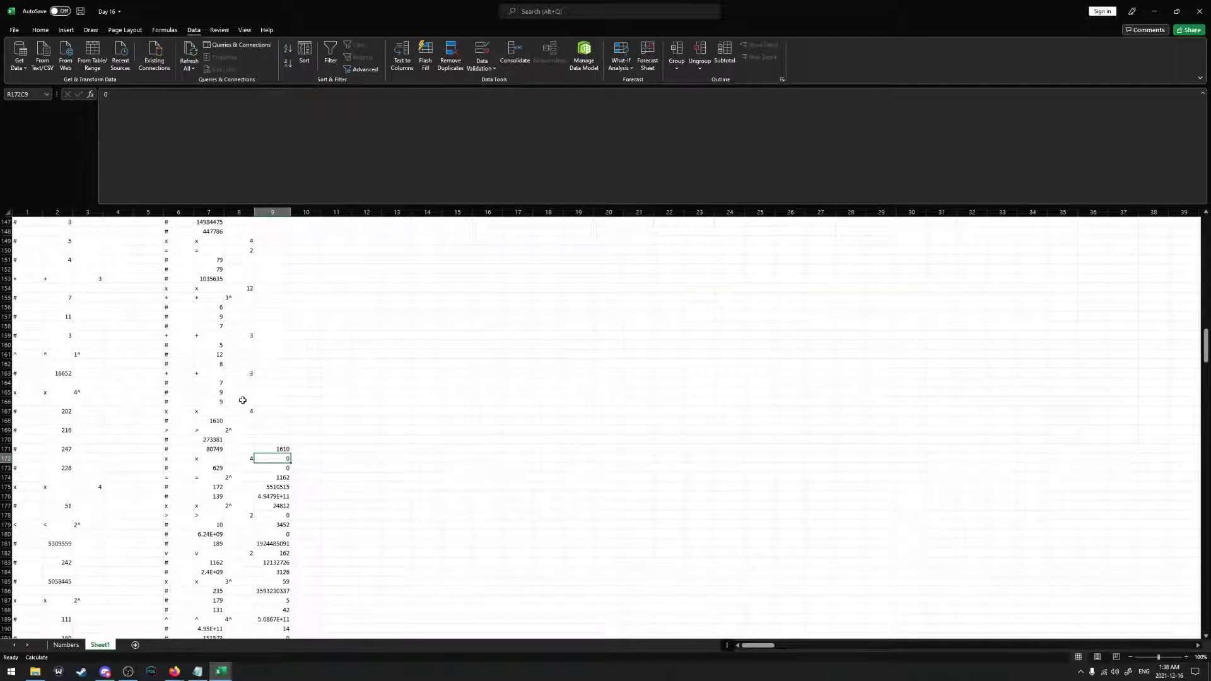
pyautogui.scroll(1, 240, 396)
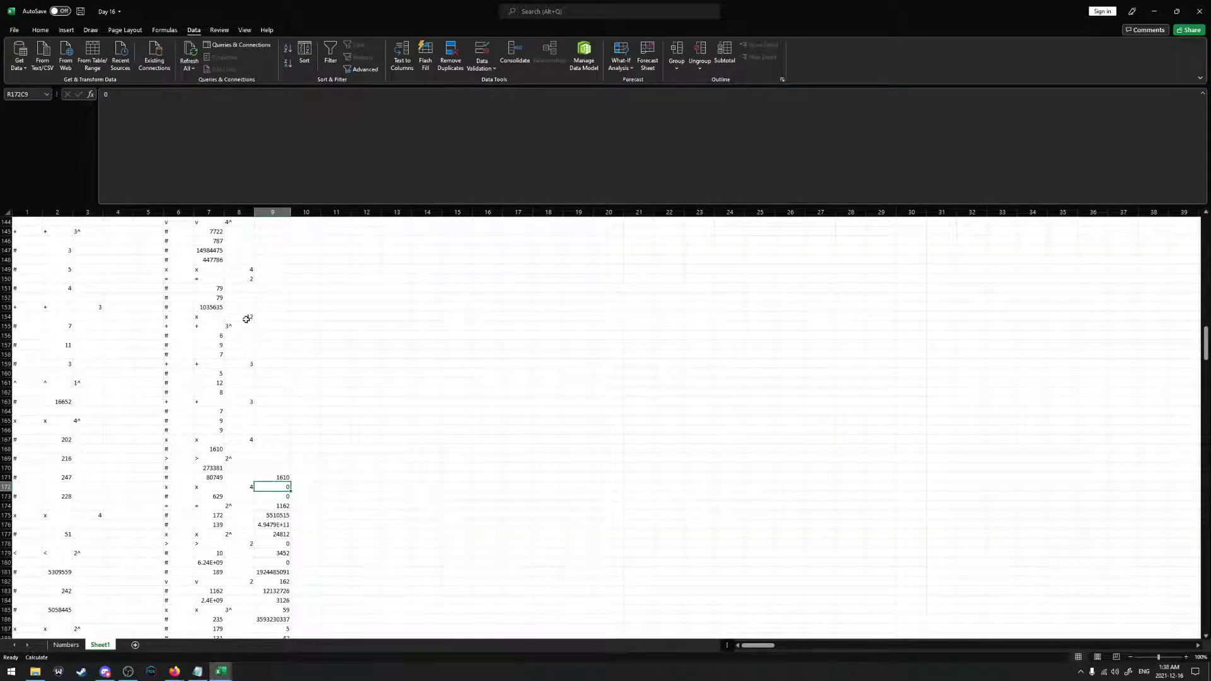
pyautogui.moveTo(210, 327); pyautogui.dragTo(208, 354)
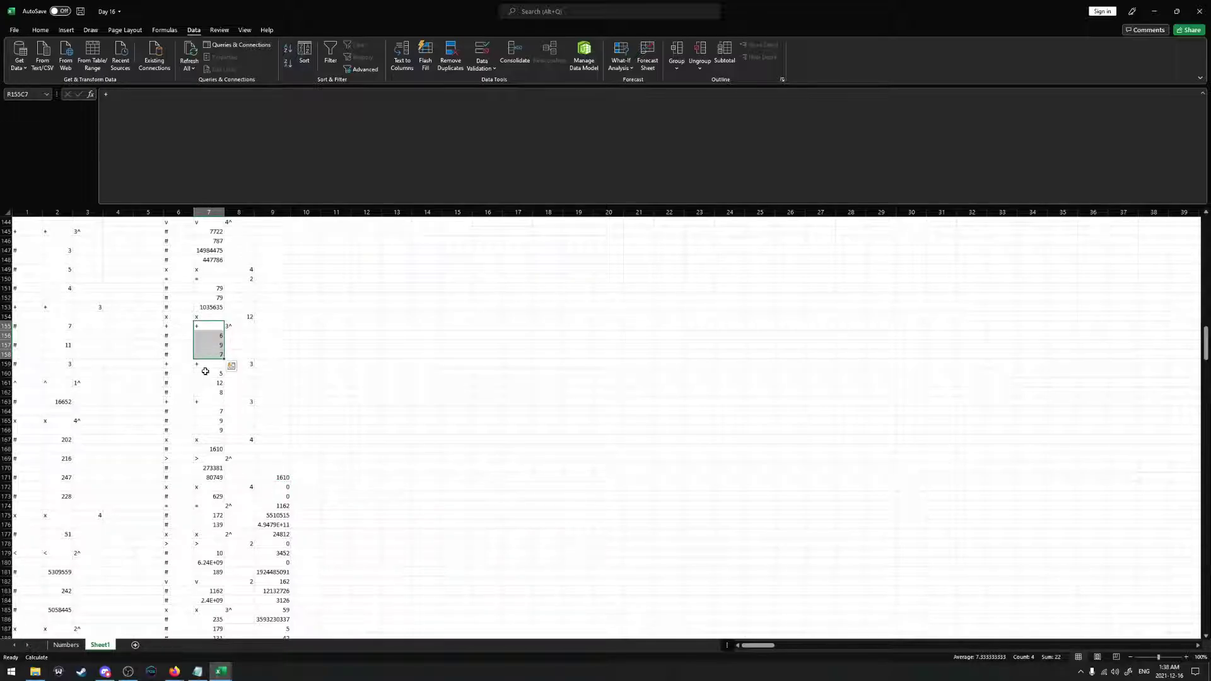
# Put a SUM of rows 156–158 in R155C9 and copy it to R159C9 and R163C9
pyautogui.click(272, 326)
pyautogui.write('=SUM(')
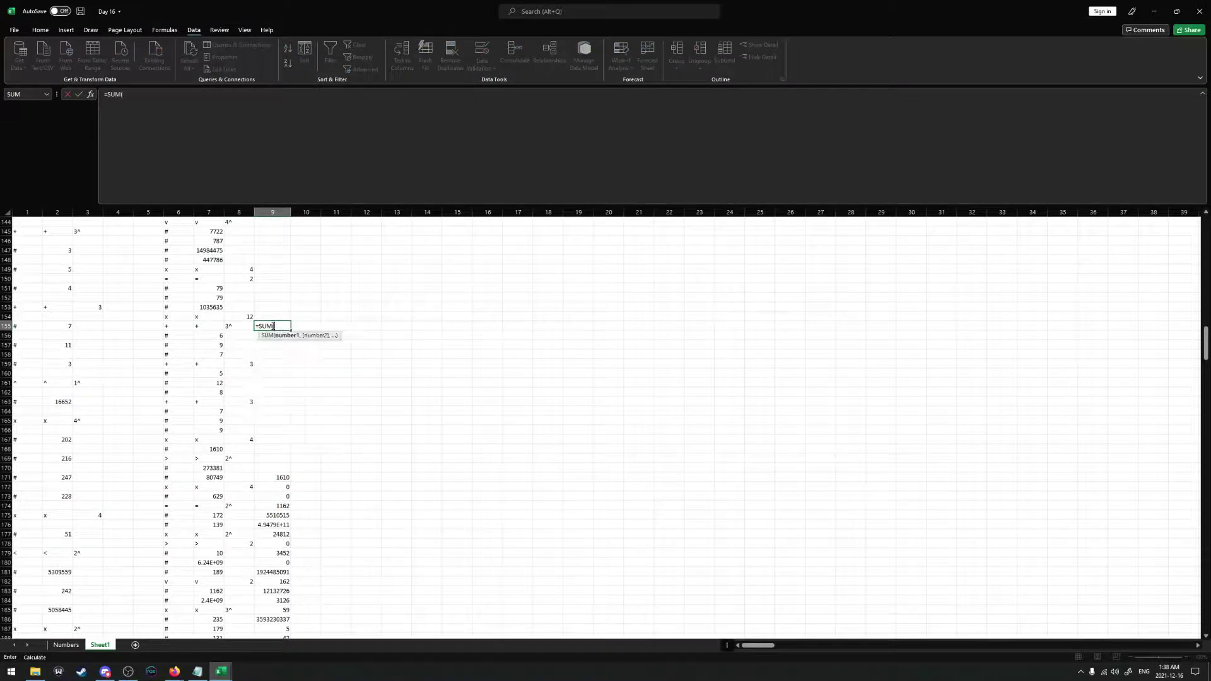
pyautogui.moveTo(210, 336); pyautogui.dragTo(209, 348)
pyautogui.press('Return')
pyautogui.press('Up')
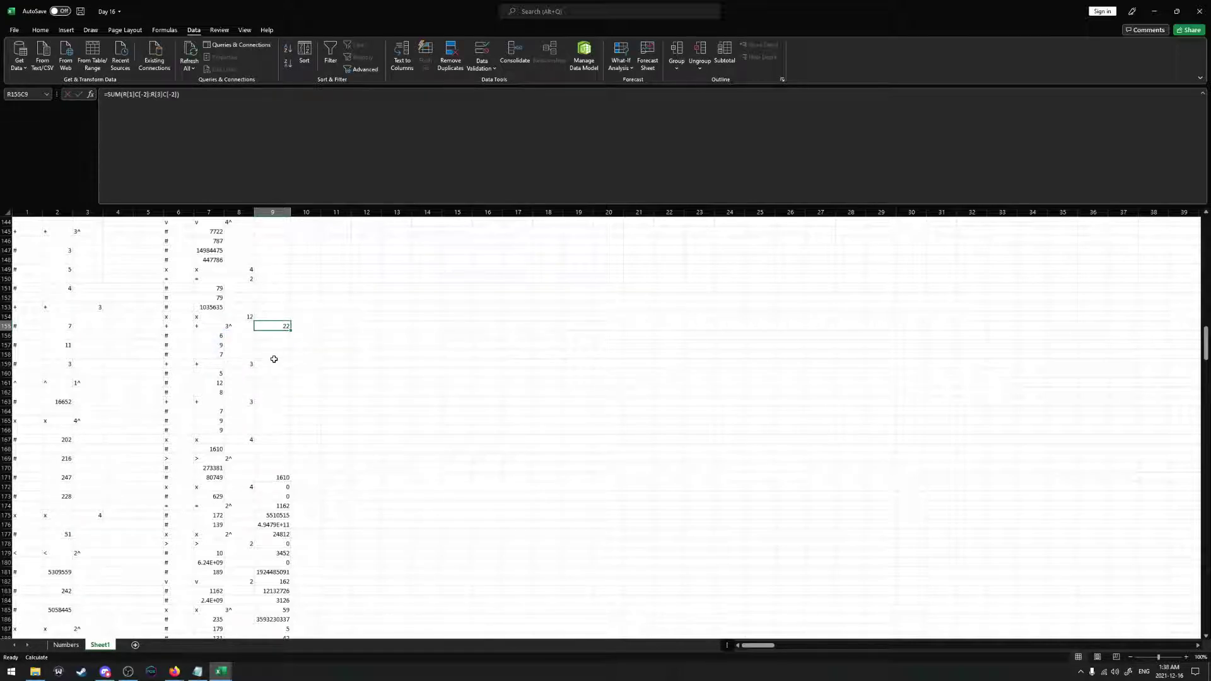
pyautogui.hotkey('ctrl', 'c')
pyautogui.click(271, 365)
pyautogui.hotkey('ctrl', 'v')
pyautogui.click(270, 402)
pyautogui.hotkey('ctrl', 'v')
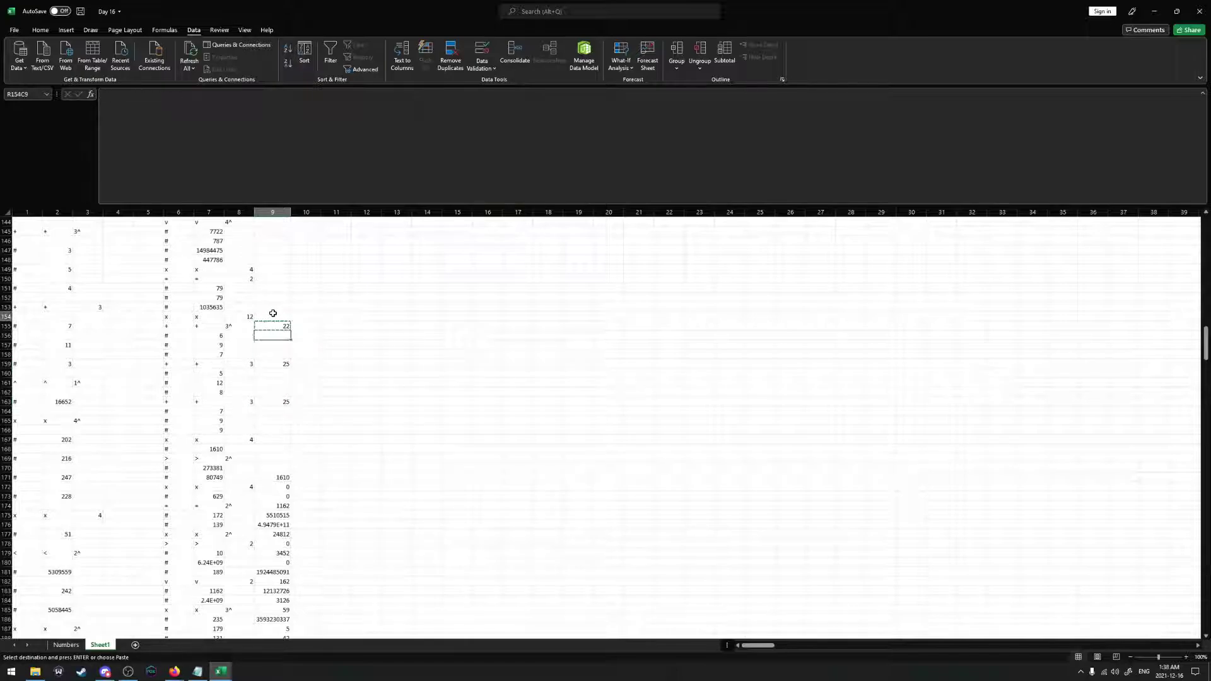
# Enter a PRODUCT in R154C9 multiplying the R155C9, R159C9 and R163C9 sums
pyautogui.click(272, 314)
pyautogui.write('=PRODUCT(')
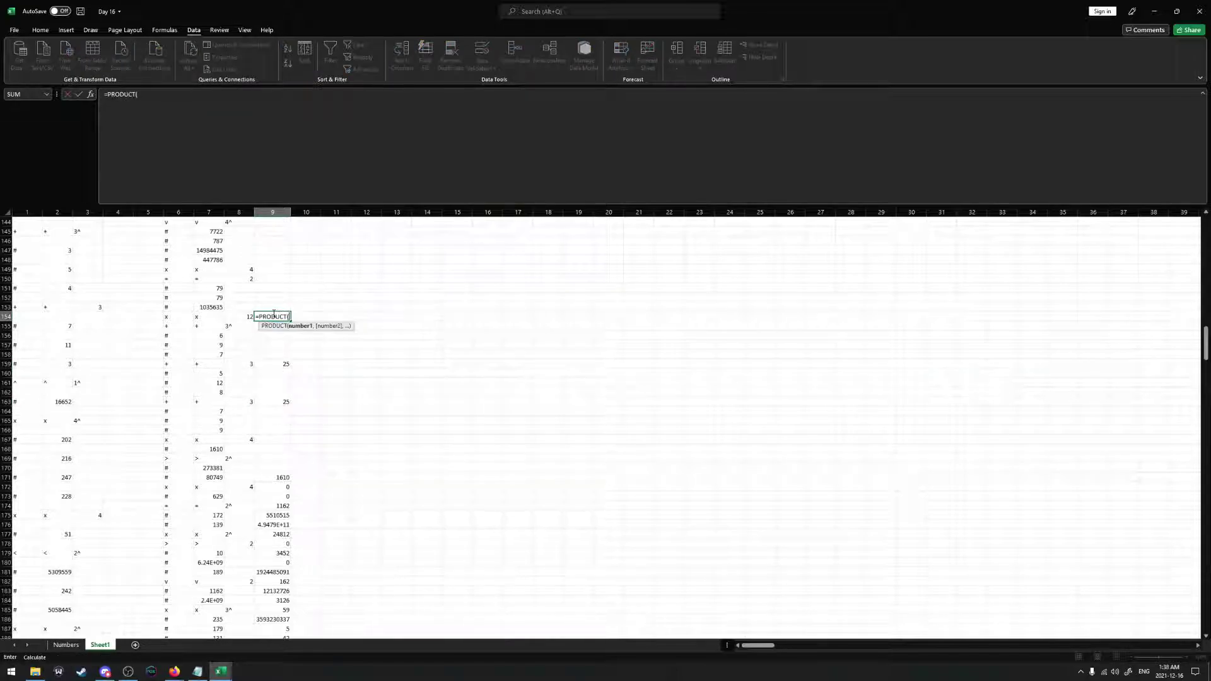
pyautogui.click(257, 328)
pyautogui.write(',')
pyautogui.click(272, 364)
pyautogui.write(',')
pyautogui.click(273, 402)
pyautogui.write(',')
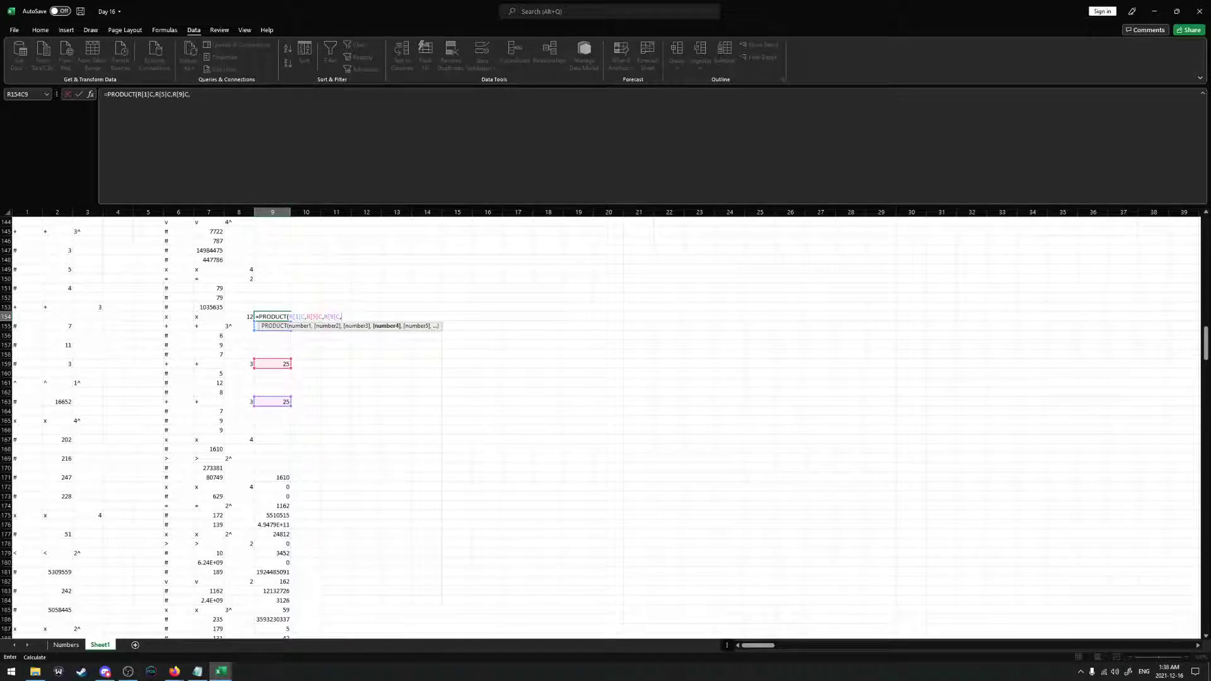
pyautogui.press('BackSpace')
pyautogui.press('Return')
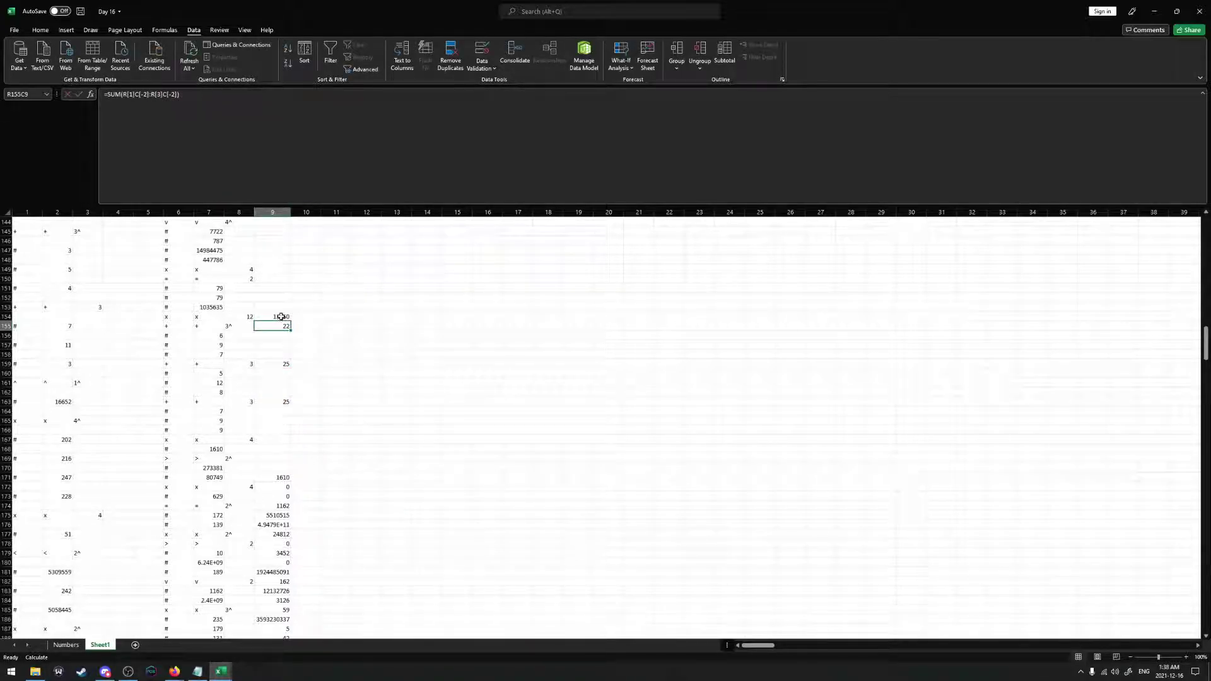
# Paste 13750 as a value into R170C9, clear the helper formulas, and move the results to row 154
pyautogui.click(280, 316)
pyautogui.hotkey('ctrl', 'c')
pyautogui.rightClick(278, 468)
pyautogui.click(317, 265)
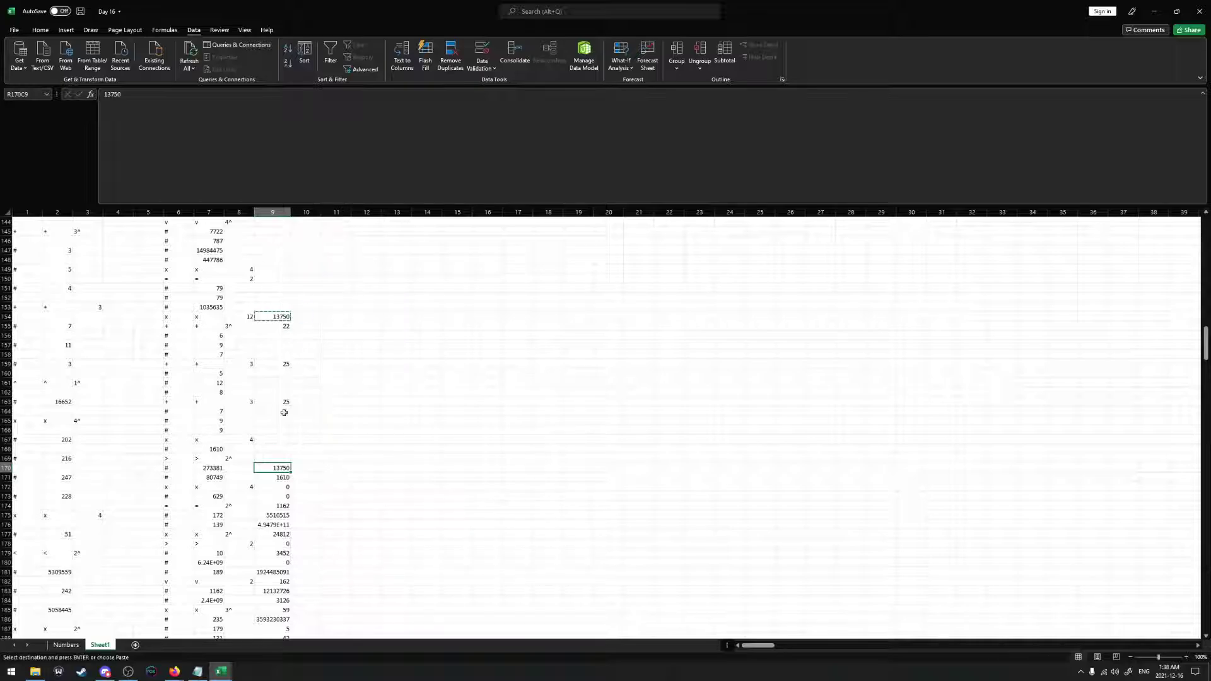
pyautogui.moveTo(280, 447); pyautogui.dragTo(281, 317)
pyautogui.press('Delete')
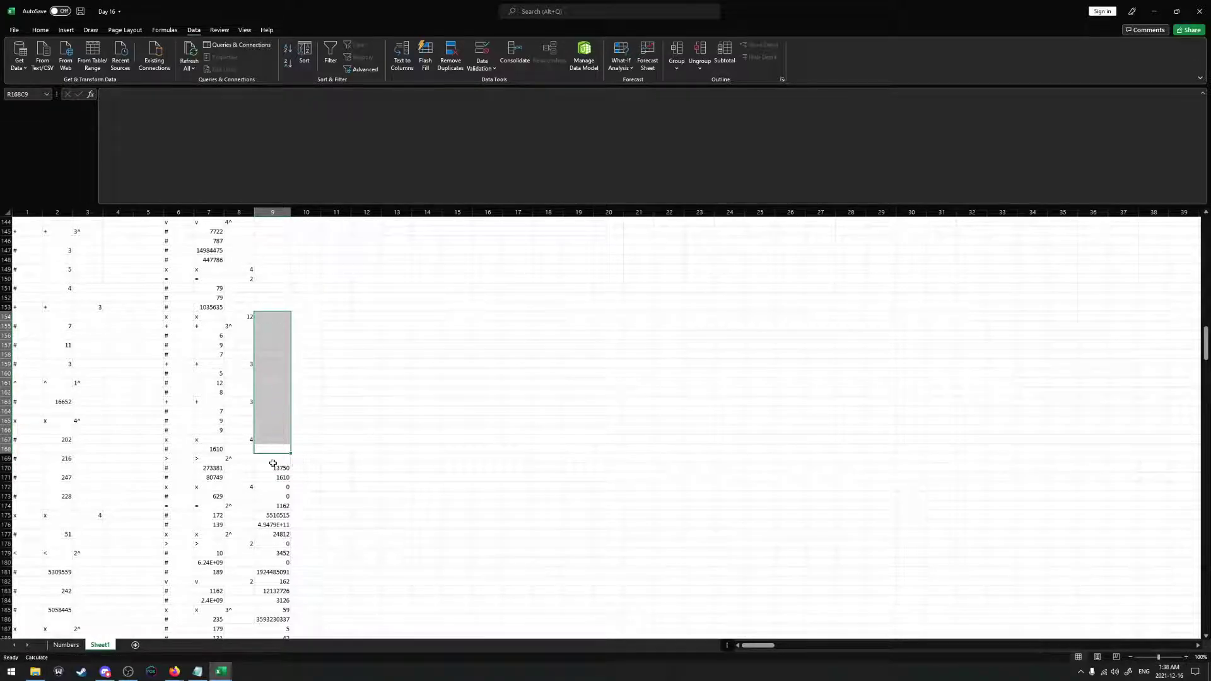
pyautogui.click(286, 468)
pyautogui.moveTo(285, 468); pyautogui.dragTo(285, 635)
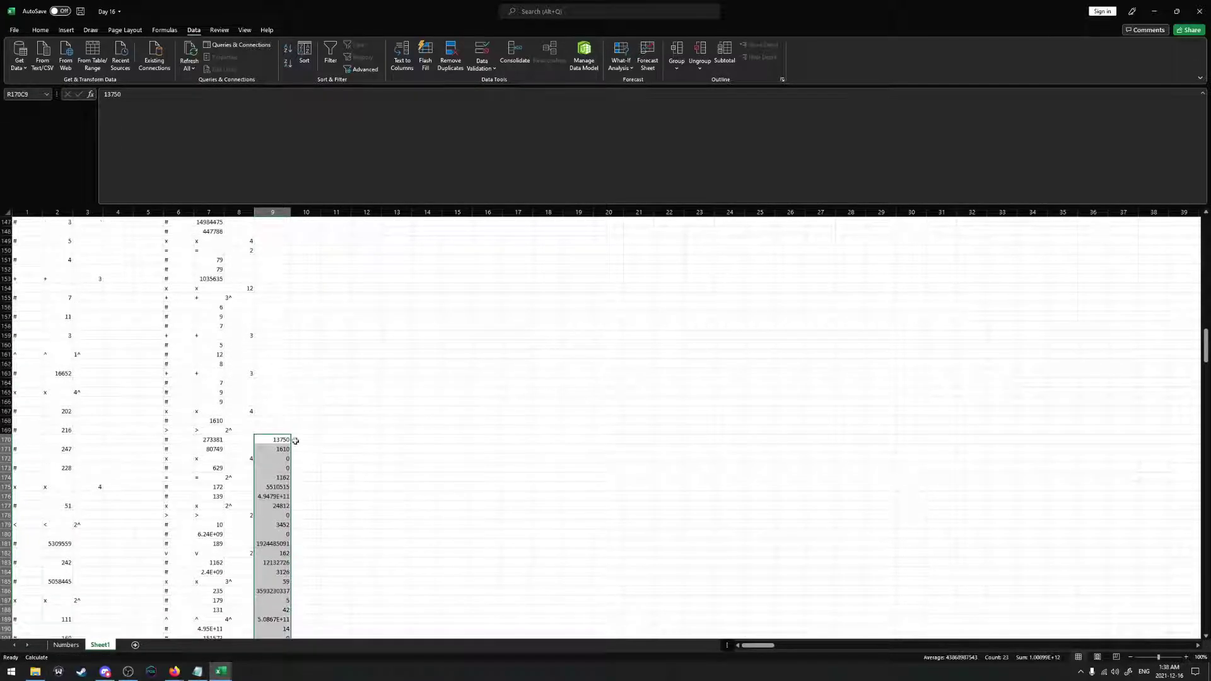
pyautogui.moveTo(292, 448); pyautogui.dragTo(281, 298)
pyautogui.scroll(2, 265, 367)
pyautogui.click(275, 324)
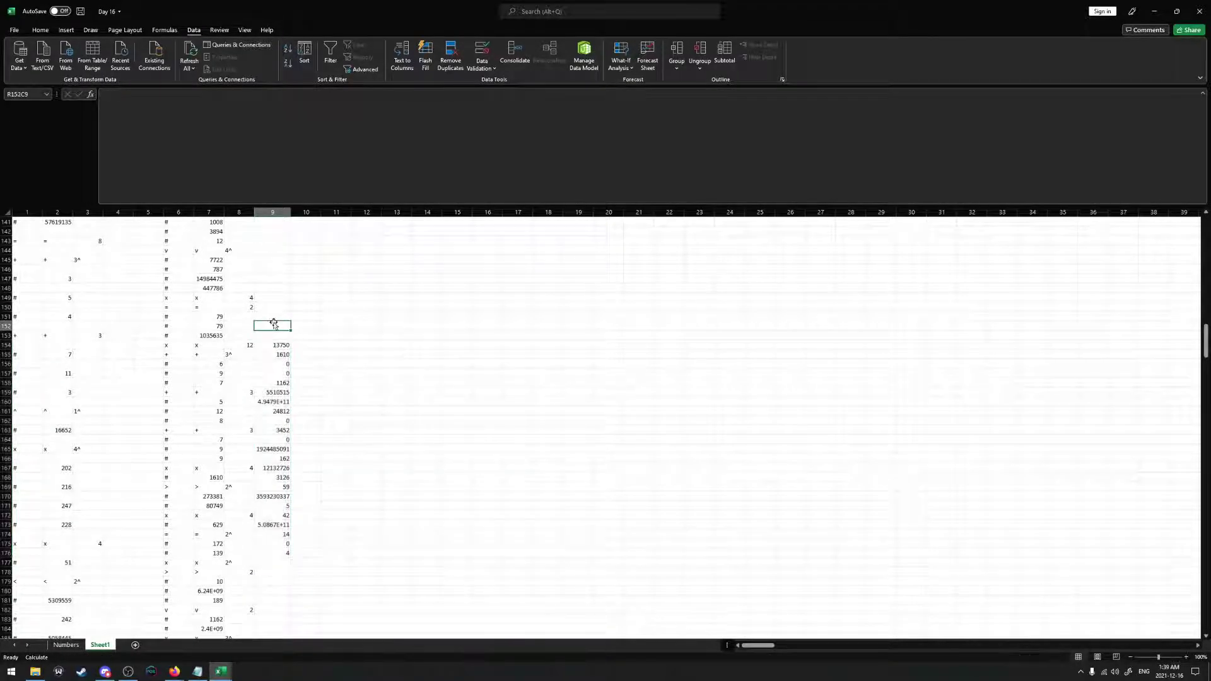
# Copy 1035635 from R153C7 into R153C9 and drag the column 9 block up to row 149
pyautogui.click(205, 336)
pyautogui.hotkey('ctrl', 'c')
pyautogui.click(277, 336)
pyautogui.rightClick(284, 336)
pyautogui.hotkey('ctrl', 'v')
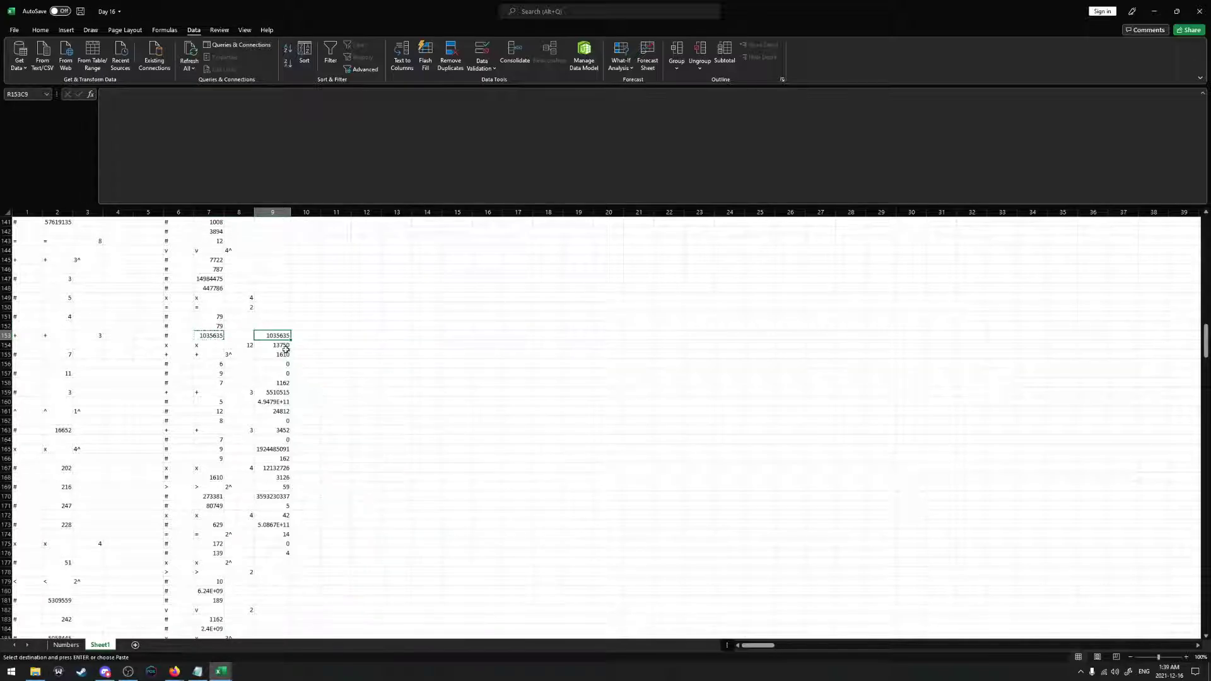
pyautogui.hotkey('ctrl', 'shift', 'Down')
pyautogui.scroll(3, 296, 441)
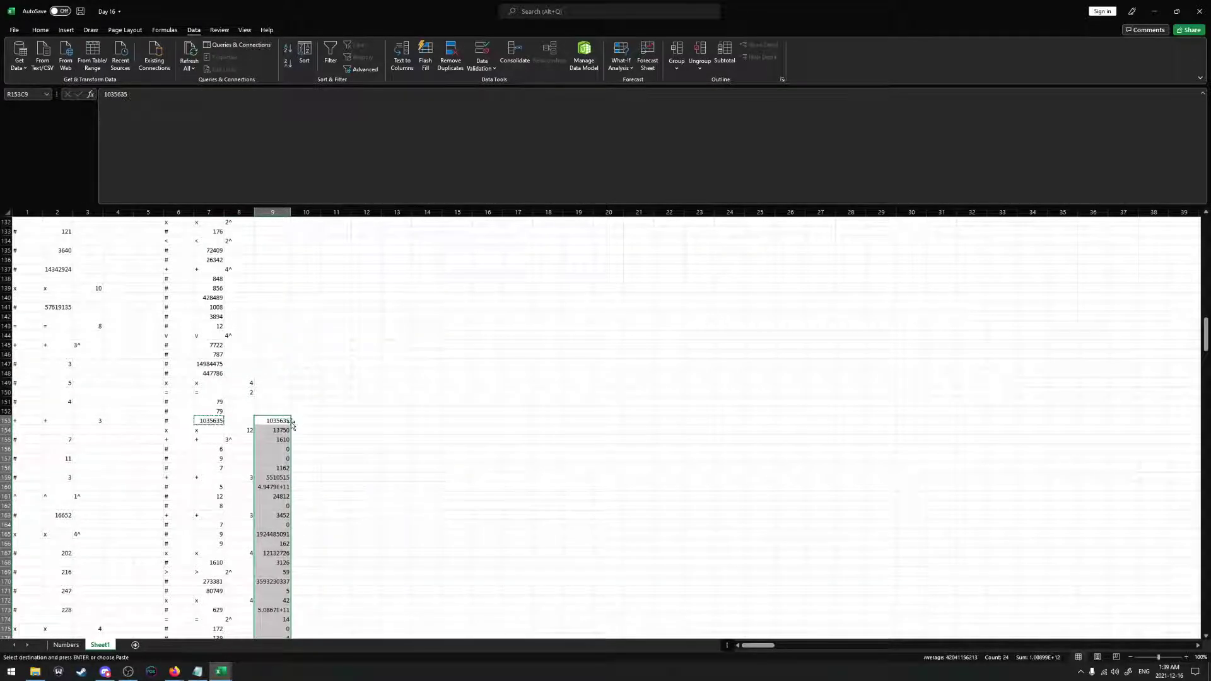
pyautogui.moveTo(292, 426)
pyautogui.mouseDown()
pyautogui.moveTo(284, 373)
pyautogui.moveTo(281, 437)
pyautogui.mouseUp()
pyautogui.scroll(2, 284, 373)
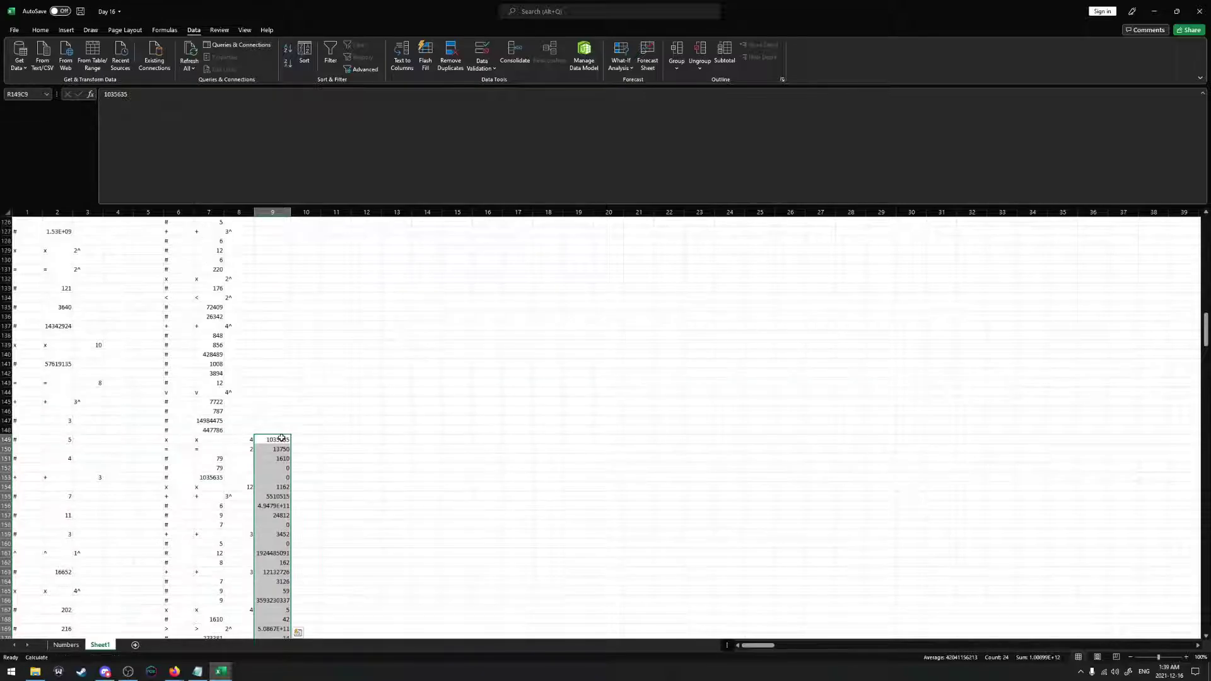
# Enter 787 in R148C9 at the top of the results
pyautogui.click(267, 429)
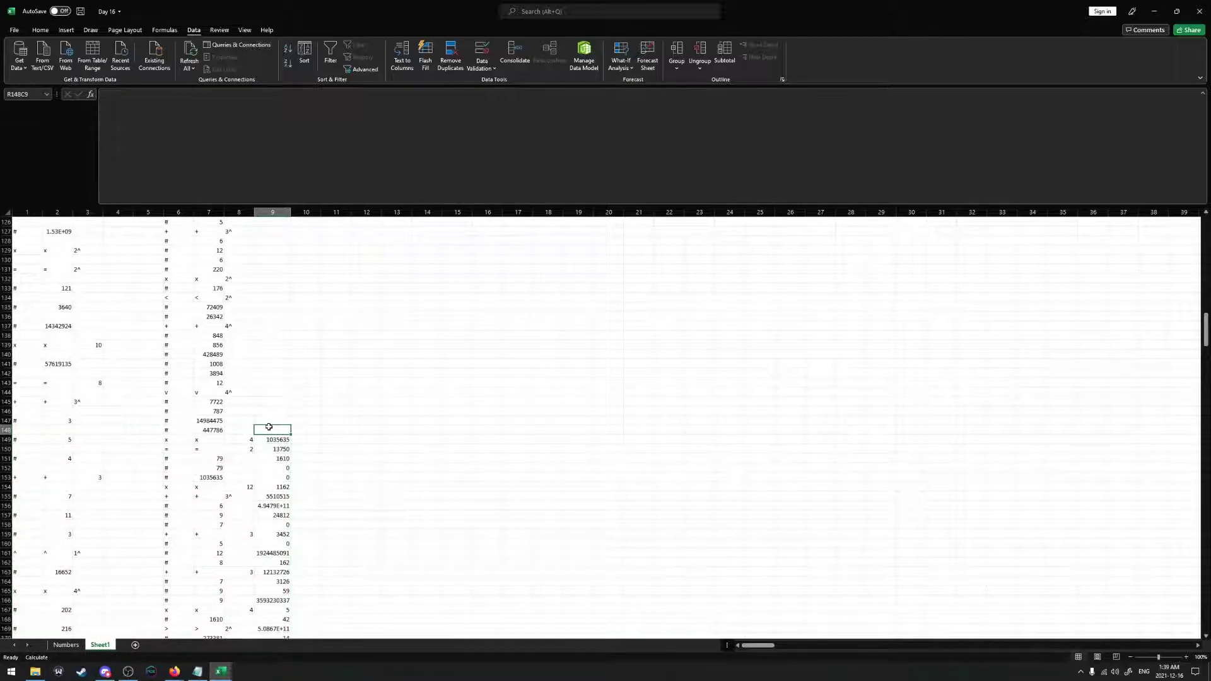
pyautogui.write('787')
pyautogui.press('Return')
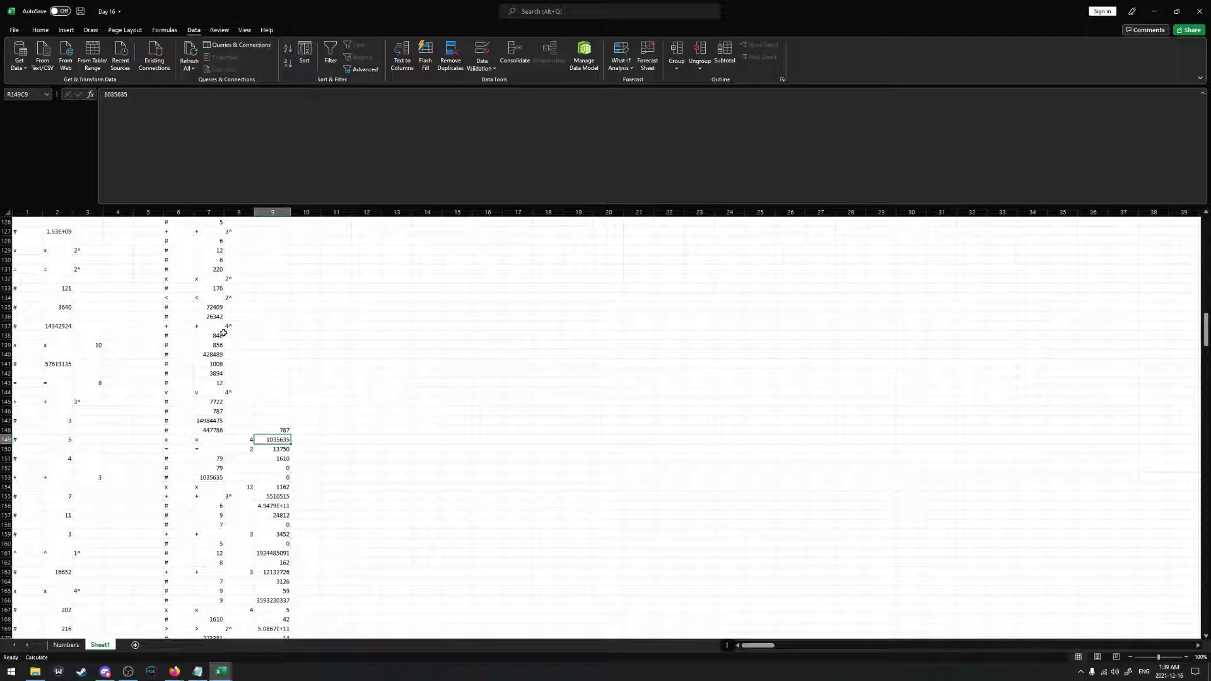
pyautogui.click(266, 326)
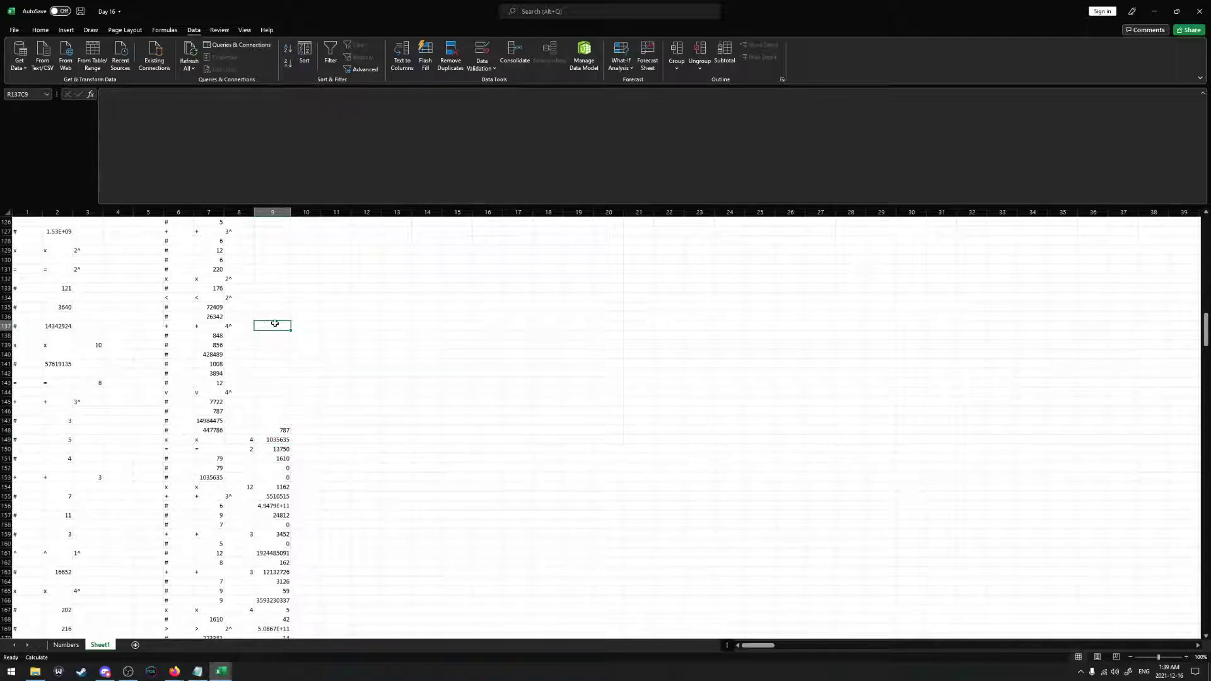
# Enter a SUM formula in R137C9 totalling the column 7 operands in rows 138–141
pyautogui.write('=sum')
pyautogui.press('Tab')
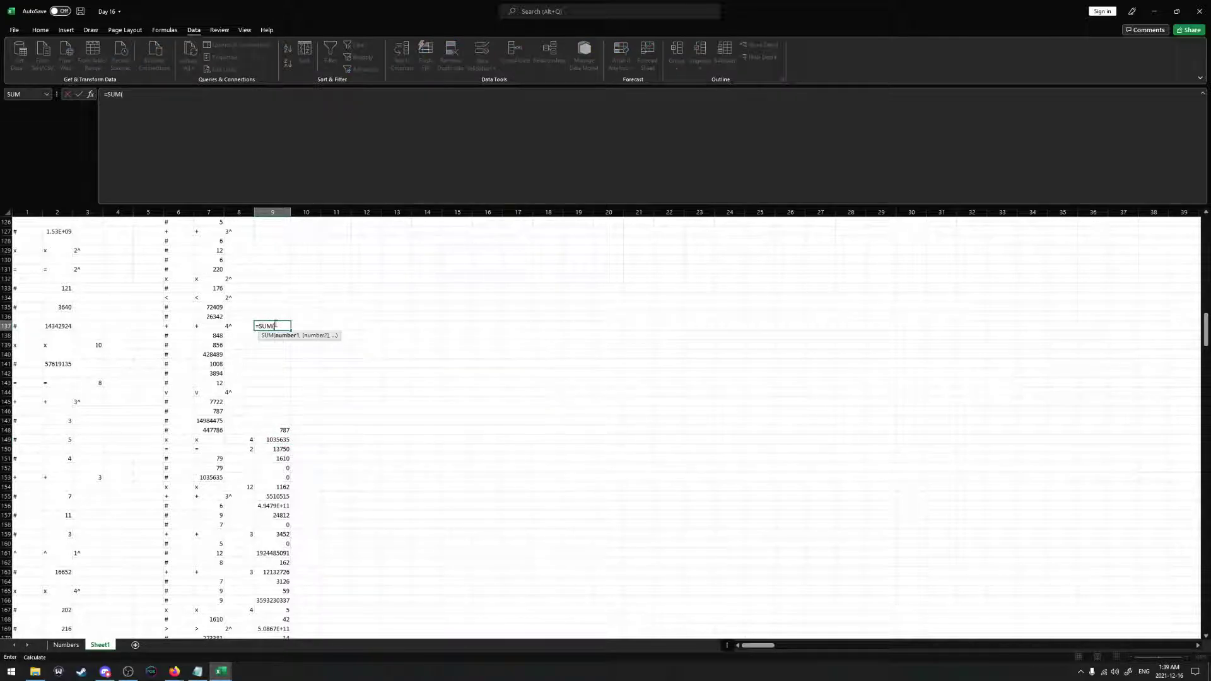
pyautogui.moveTo(204, 338); pyautogui.dragTo(213, 360)
pyautogui.click(302, 145)
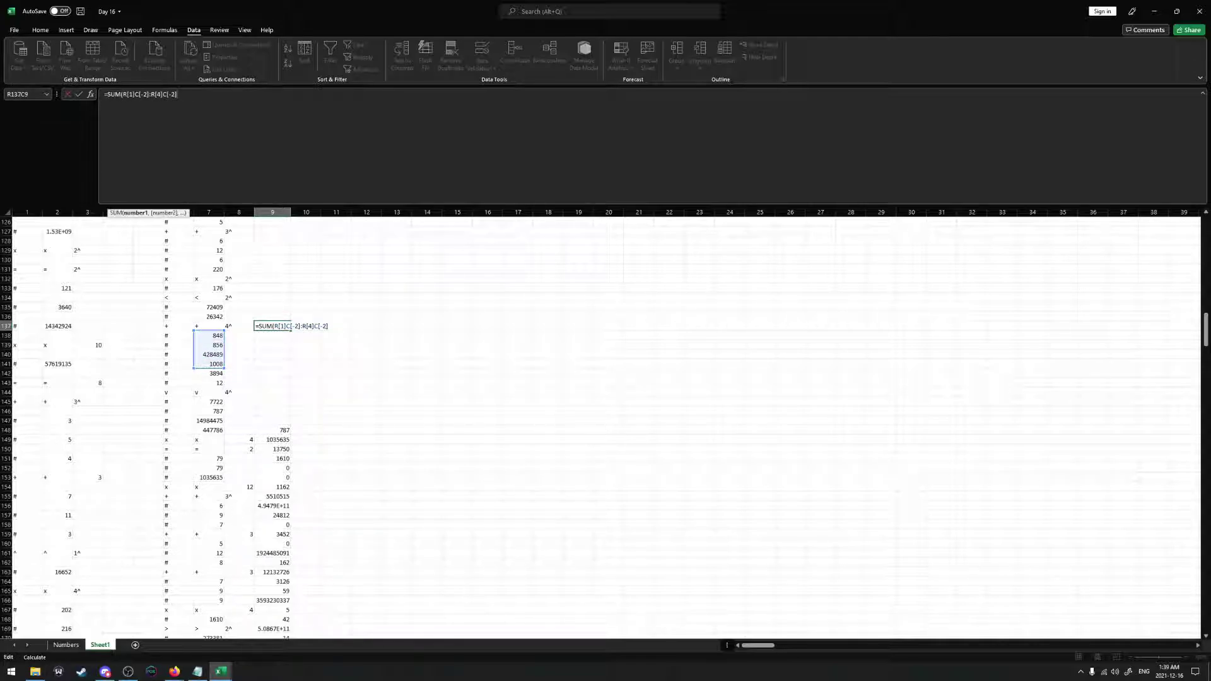
pyautogui.press('Return')
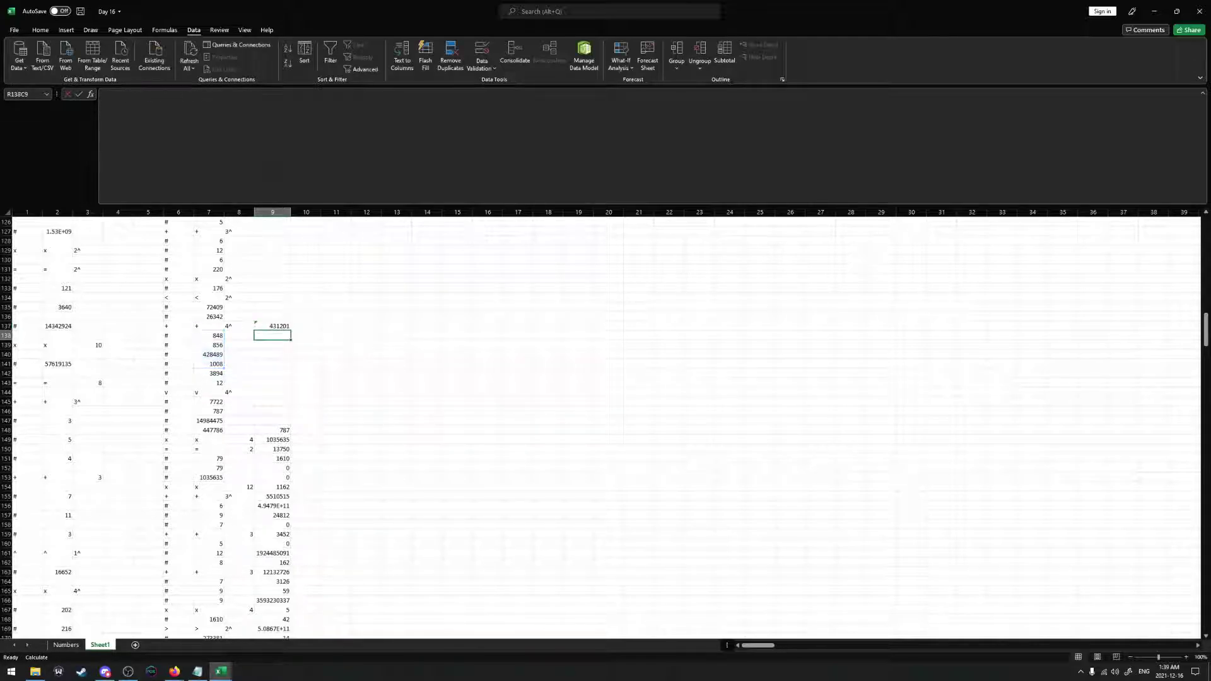
# Paste the values 3894 and 12 from column 7 into column 9 from row 138
pyautogui.moveTo(217, 373); pyautogui.dragTo(218, 383)
pyautogui.hotkey('ctrl', 'c')
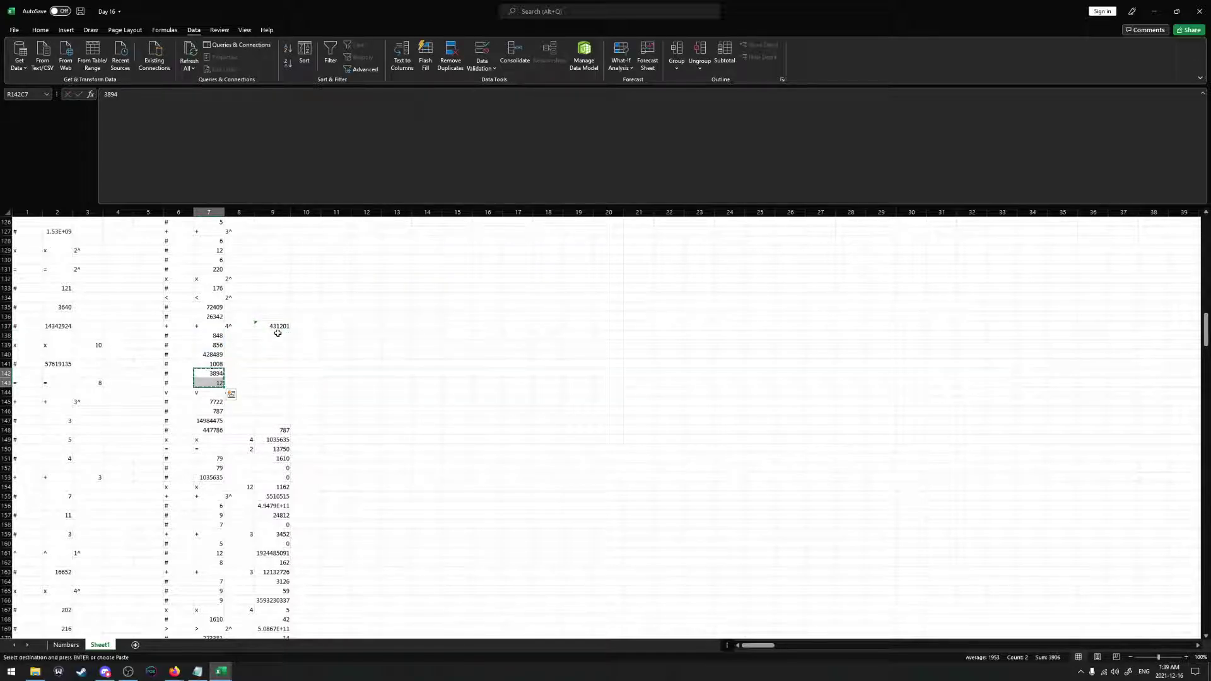
pyautogui.rightClick(278, 334)
pyautogui.click(316, 382)
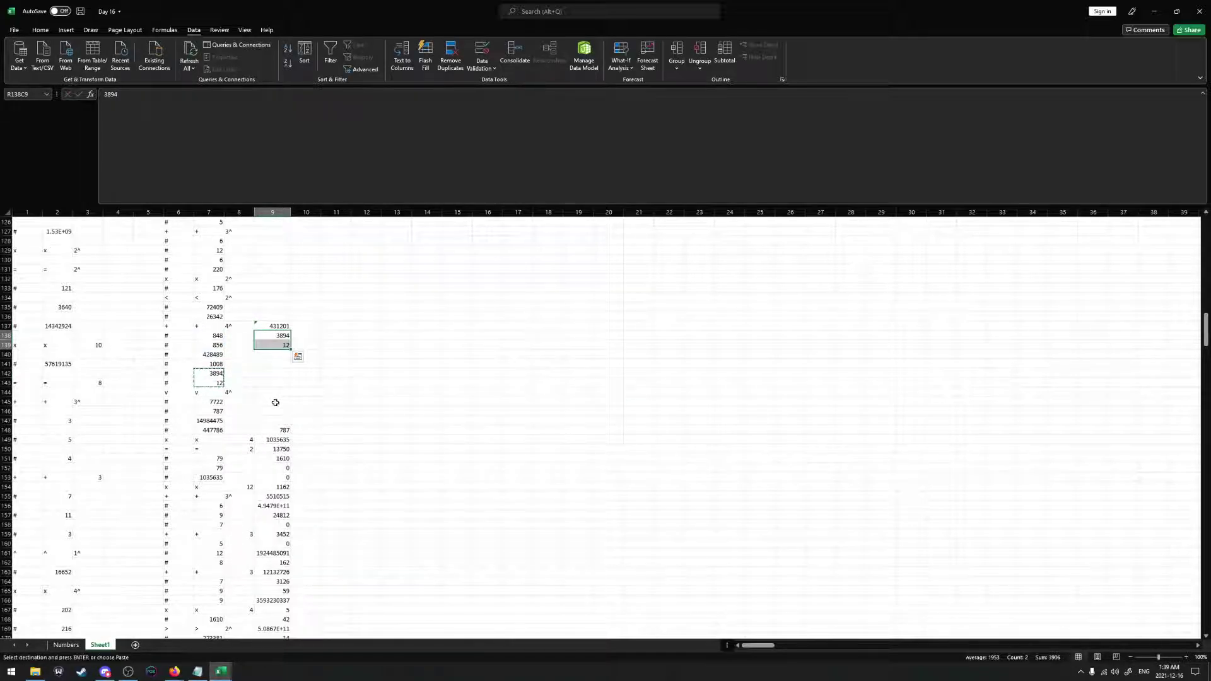
# Select the column 9 results from row 148 to the last and drag them up
pyautogui.click(280, 431)
pyautogui.scroll(-3, 281, 432)
pyautogui.hotkey('ctrl', 'shift', 'Down')
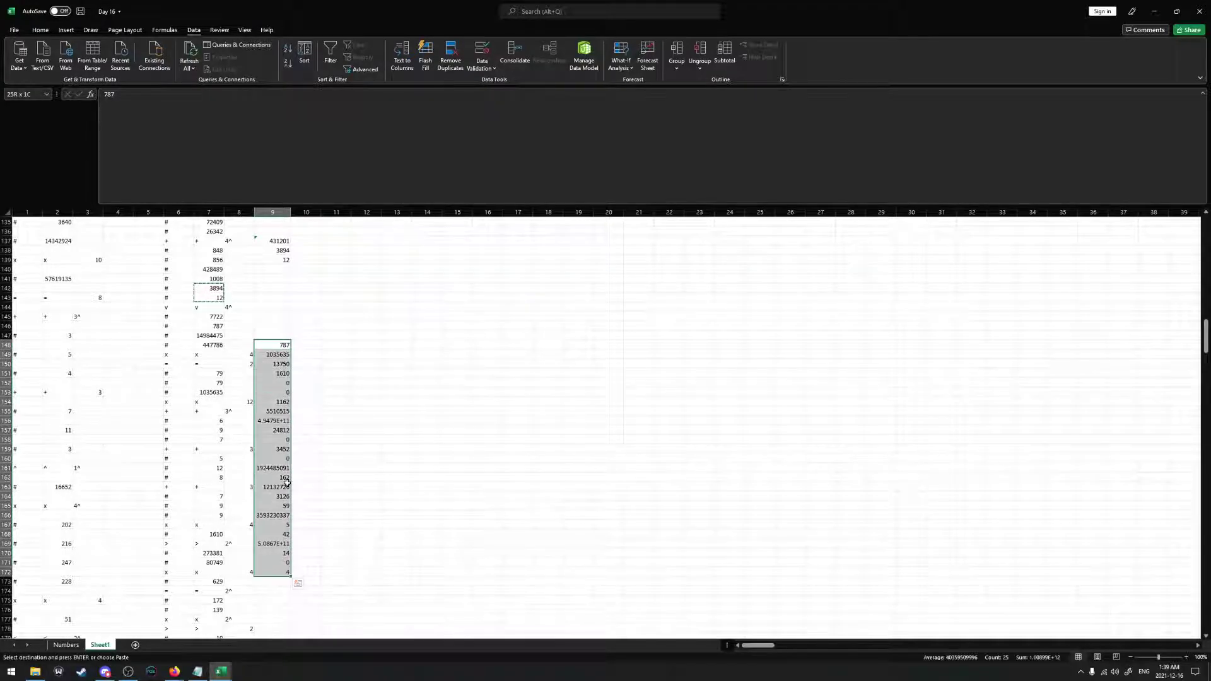
pyautogui.scroll(3, 287, 483)
pyautogui.moveTo(290, 451); pyautogui.dragTo(291, 375)
# Replace the SUM formula in R137C9 with its pasted value 431201
pyautogui.click(273, 327)
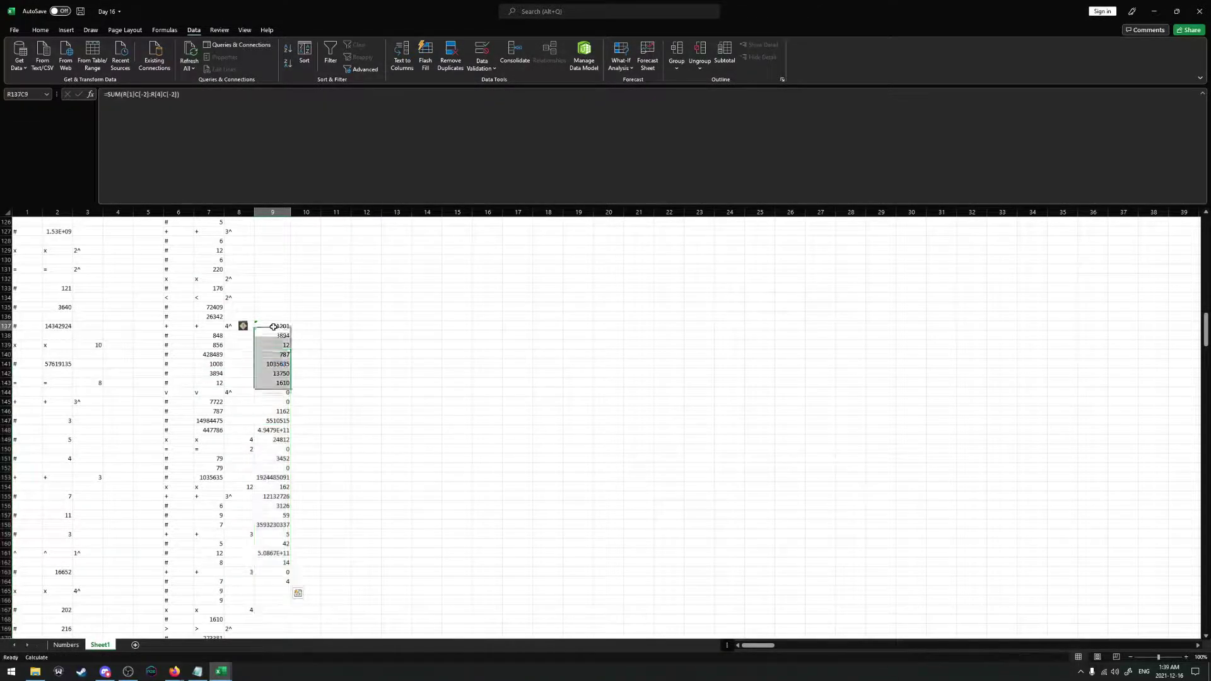
pyautogui.hotkey('ctrl', 'c')
pyautogui.rightClick(275, 327)
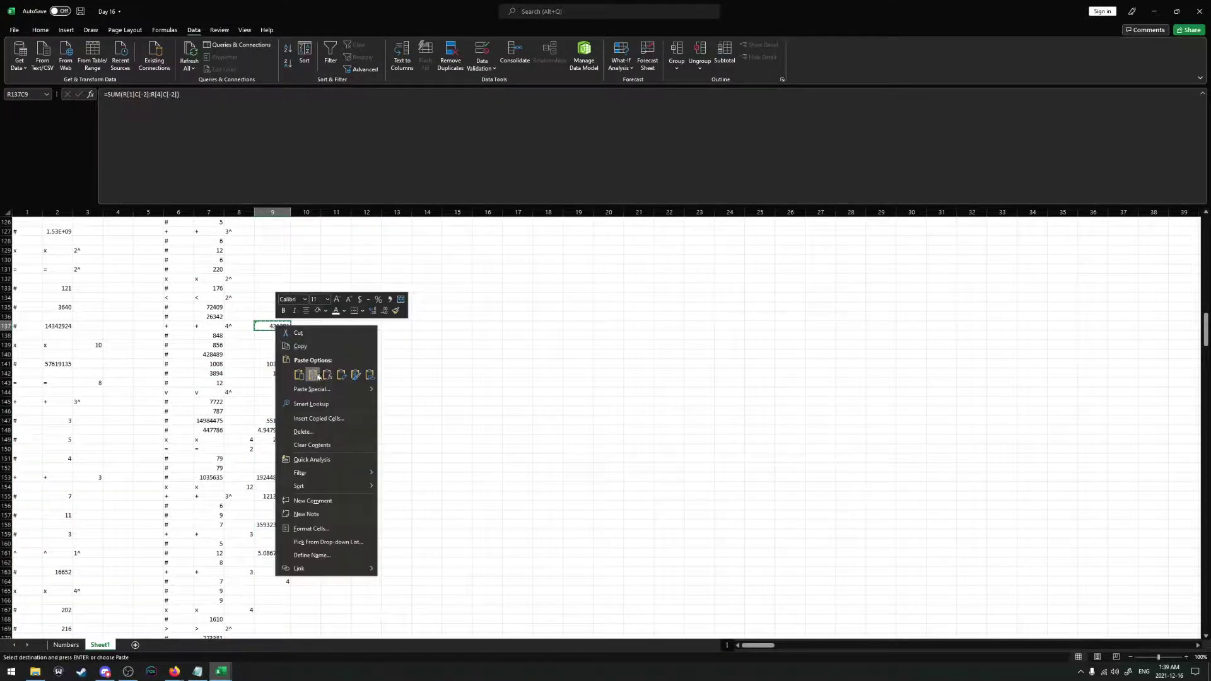
pyautogui.click(314, 372)
# Enter 0 in the empty cell R136C9 above 431201
pyautogui.keyDown('shift'); pyautogui.click(287, 581); pyautogui.keyUp('shift')
pyautogui.scroll(3, 295, 420)
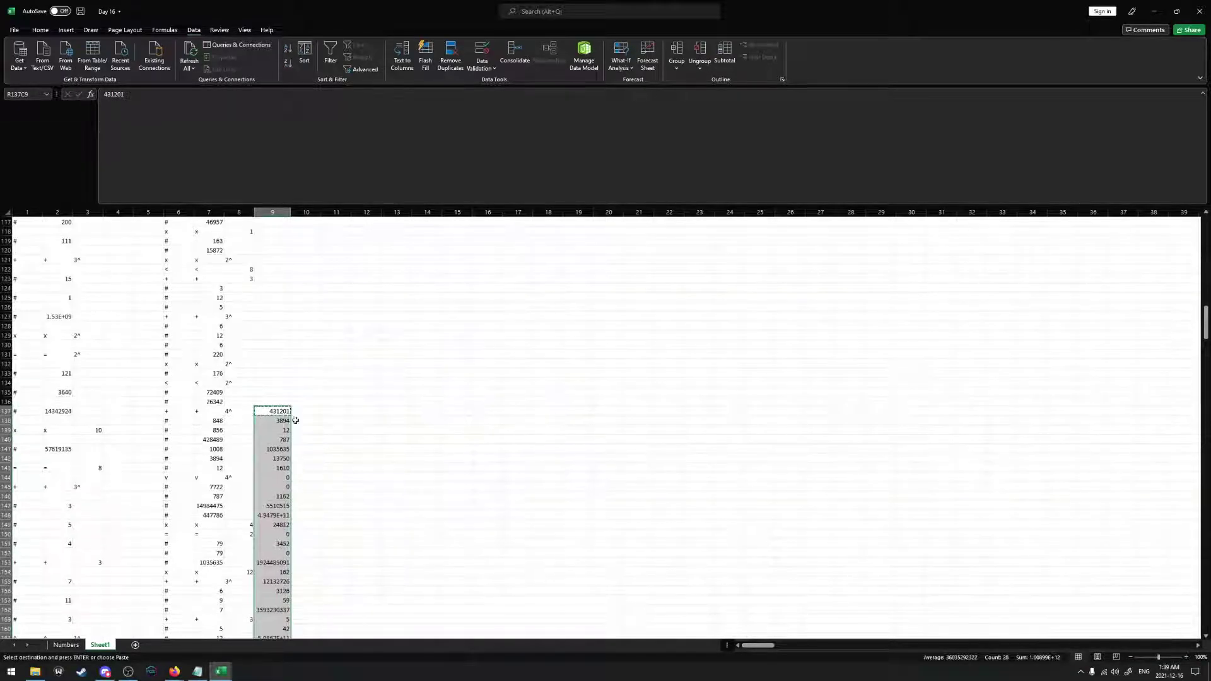
pyautogui.click(273, 401)
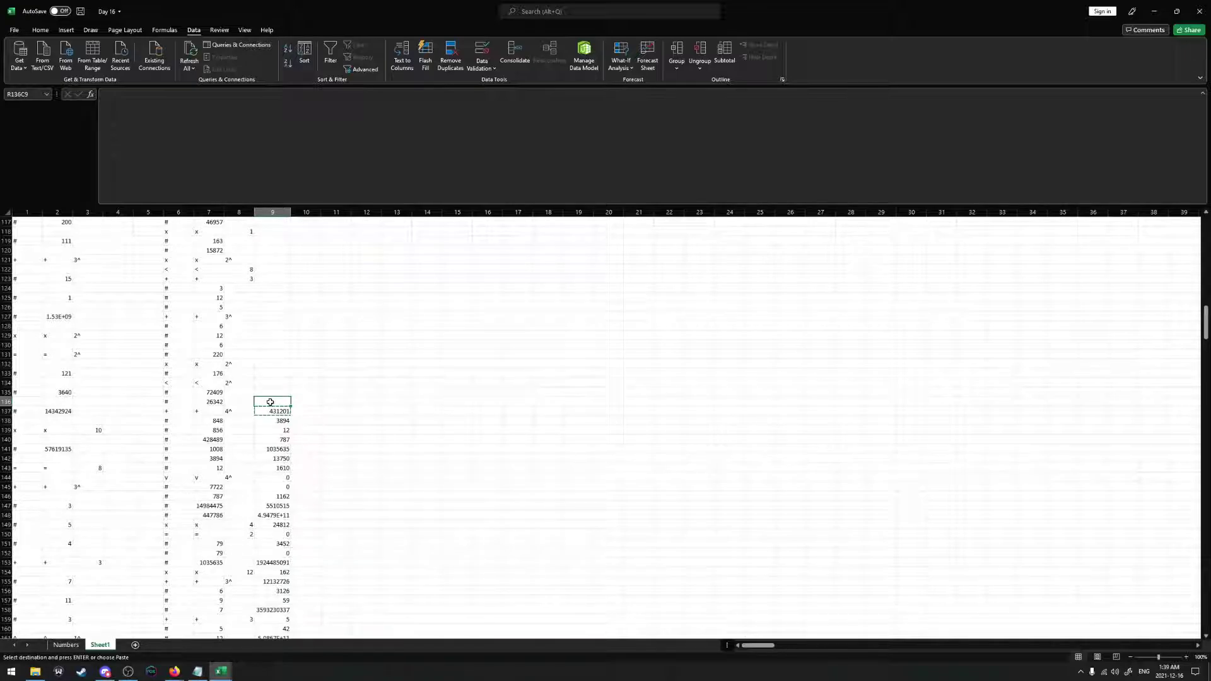
pyautogui.write('0')
pyautogui.press('Return')
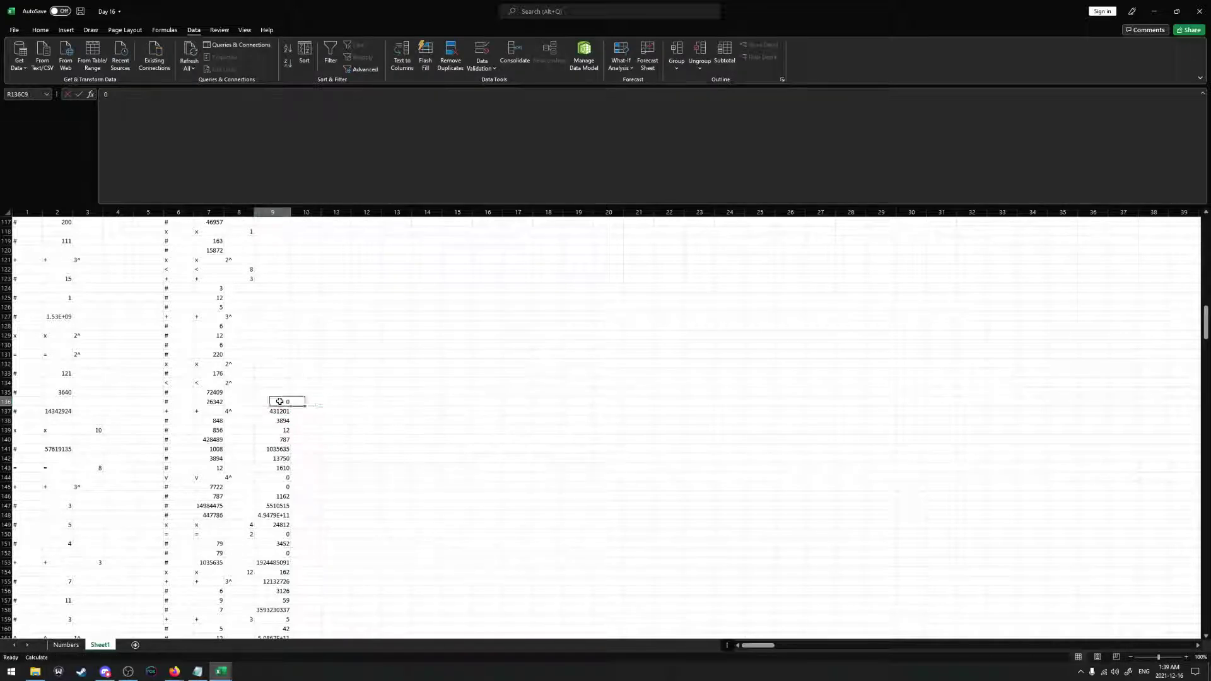
# Move the column 9 results block from row 136 up four rows to row 132
pyautogui.scroll(-2, 292, 505)
pyautogui.moveTo(292, 400); pyautogui.dragTo(283, 611)
pyautogui.scroll(3, 296, 424)
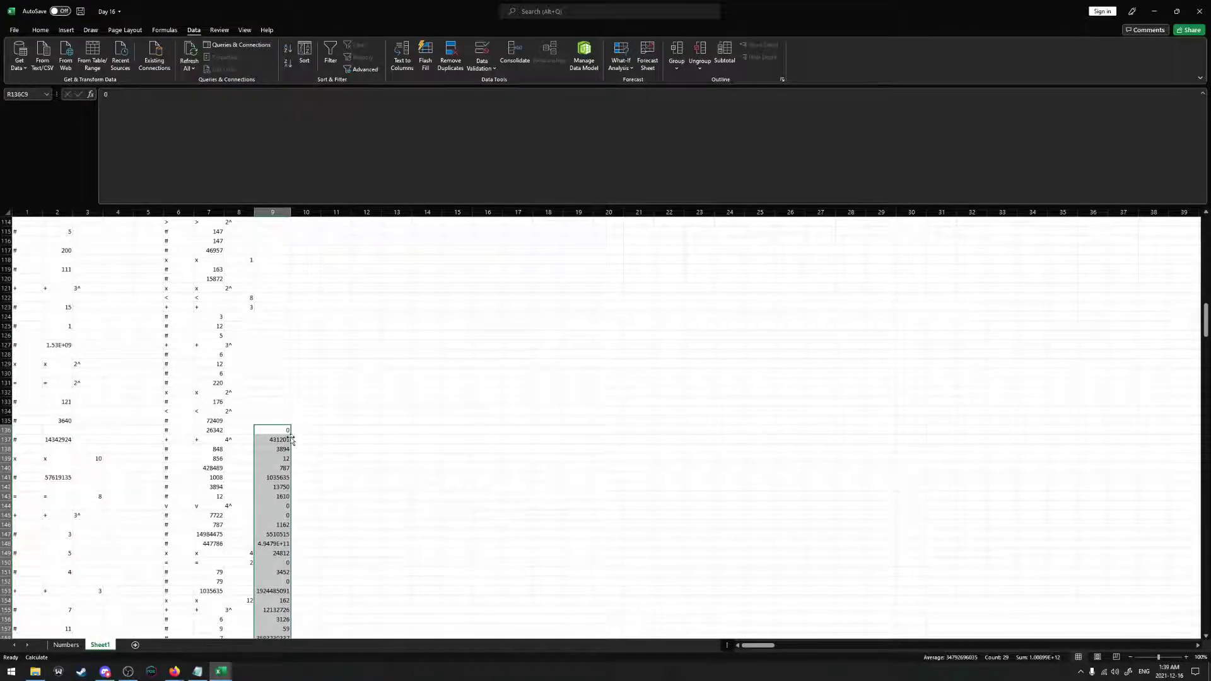
pyautogui.moveTo(292, 440); pyautogui.dragTo(270, 394)
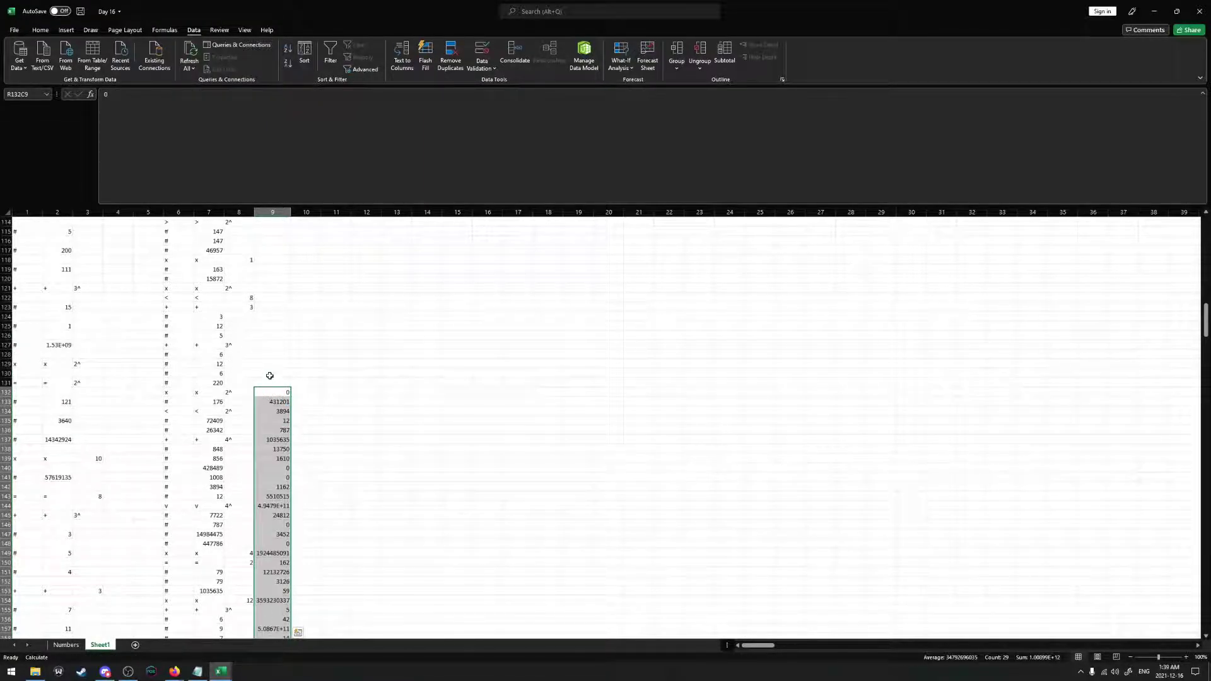
pyautogui.scroll(1, 269, 375)
pyautogui.click(208, 373)
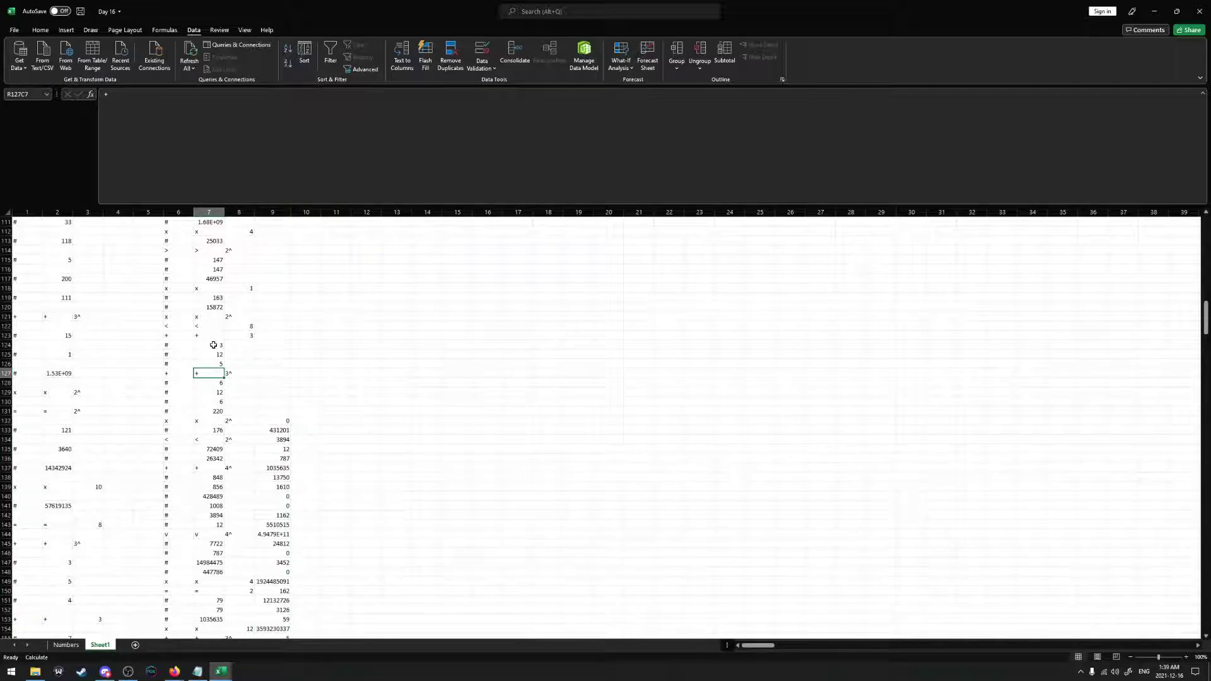
# Check the sums of 3, 12, 5 and 6, 12, 6, then enter 220 in R131C9
pyautogui.moveTo(214, 345); pyautogui.dragTo(208, 366)
pyautogui.moveTo(212, 399); pyautogui.dragTo(212, 401)
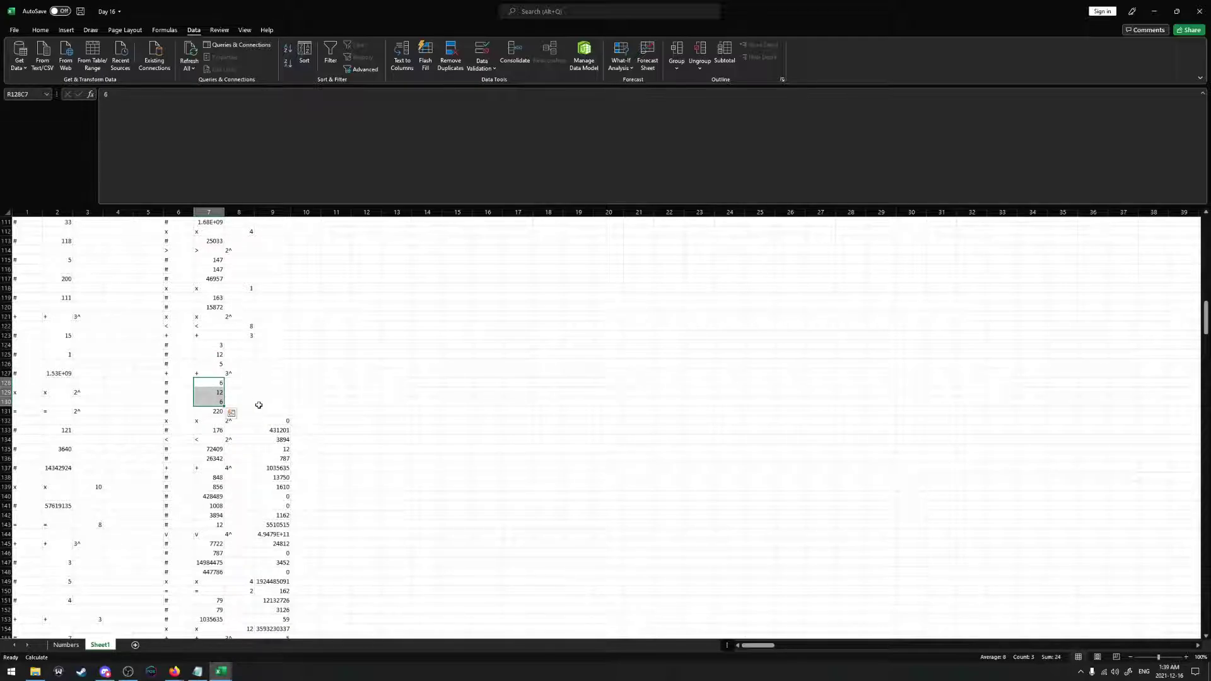
pyautogui.click(259, 410)
pyautogui.write('220')
pyautogui.press('Tab')
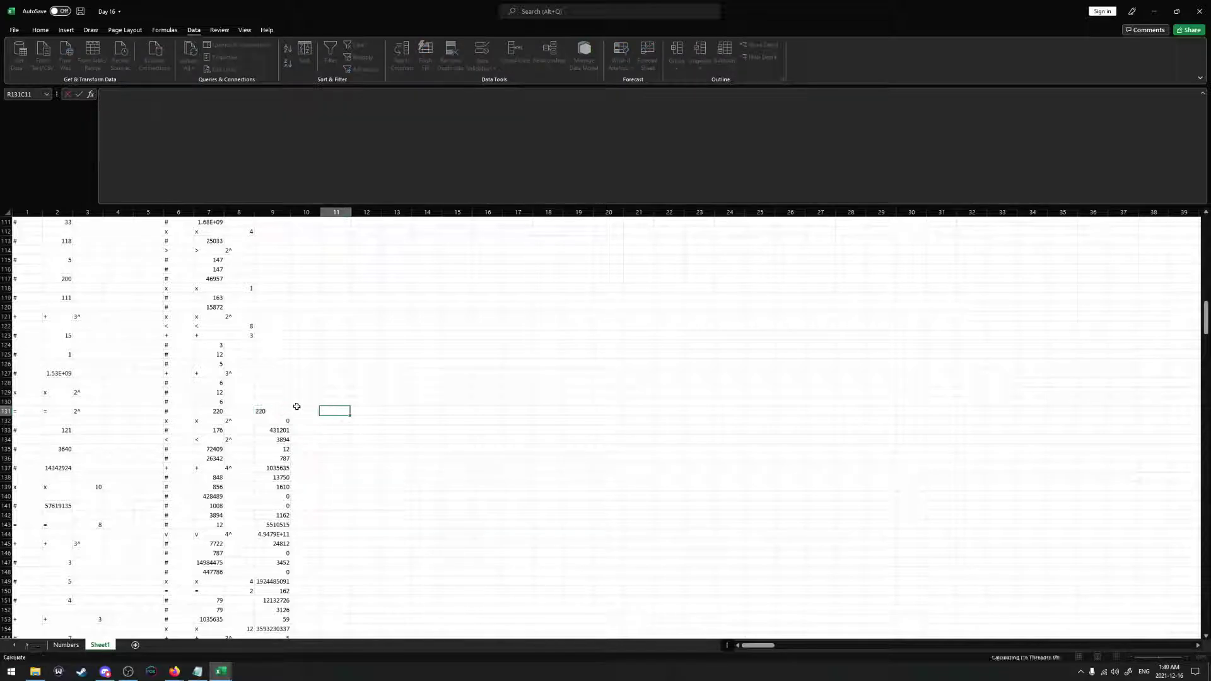
# Move the column 9 results block from row 131 up to row 121
pyautogui.click(277, 411)
pyautogui.hotkey('ctrl', 'shift', 'Down')
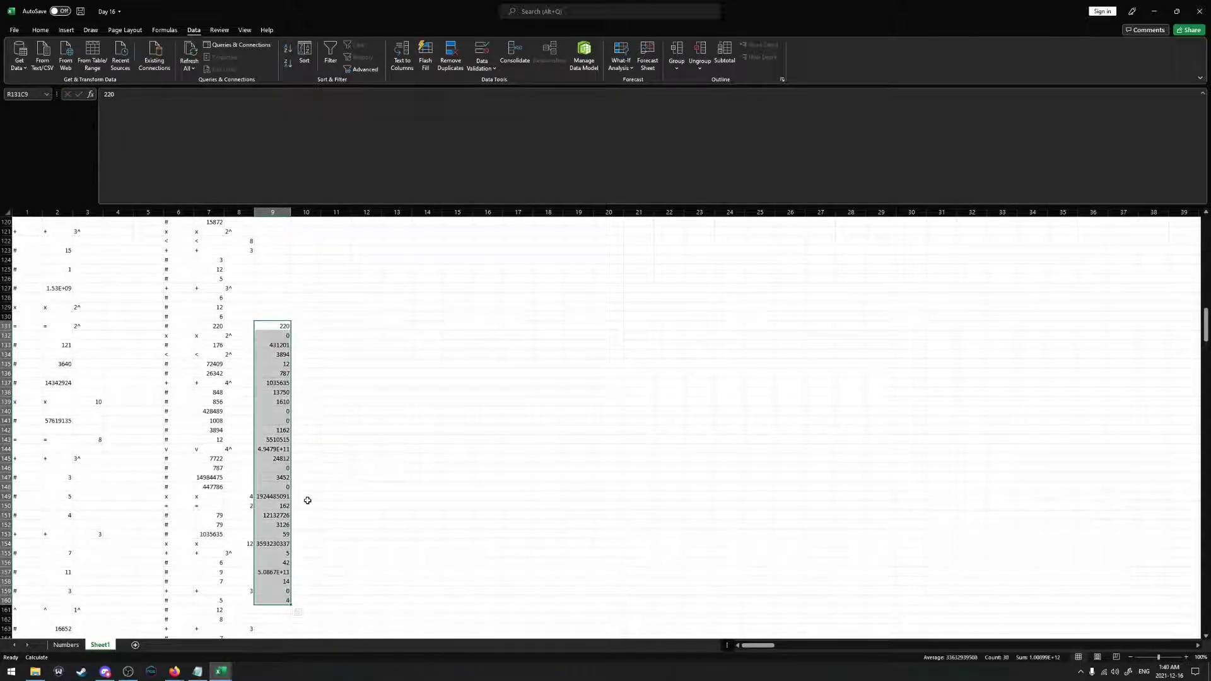
pyautogui.scroll(3, 307, 500)
pyautogui.moveTo(291, 415); pyautogui.dragTo(281, 320)
pyautogui.scroll(4, 273, 406)
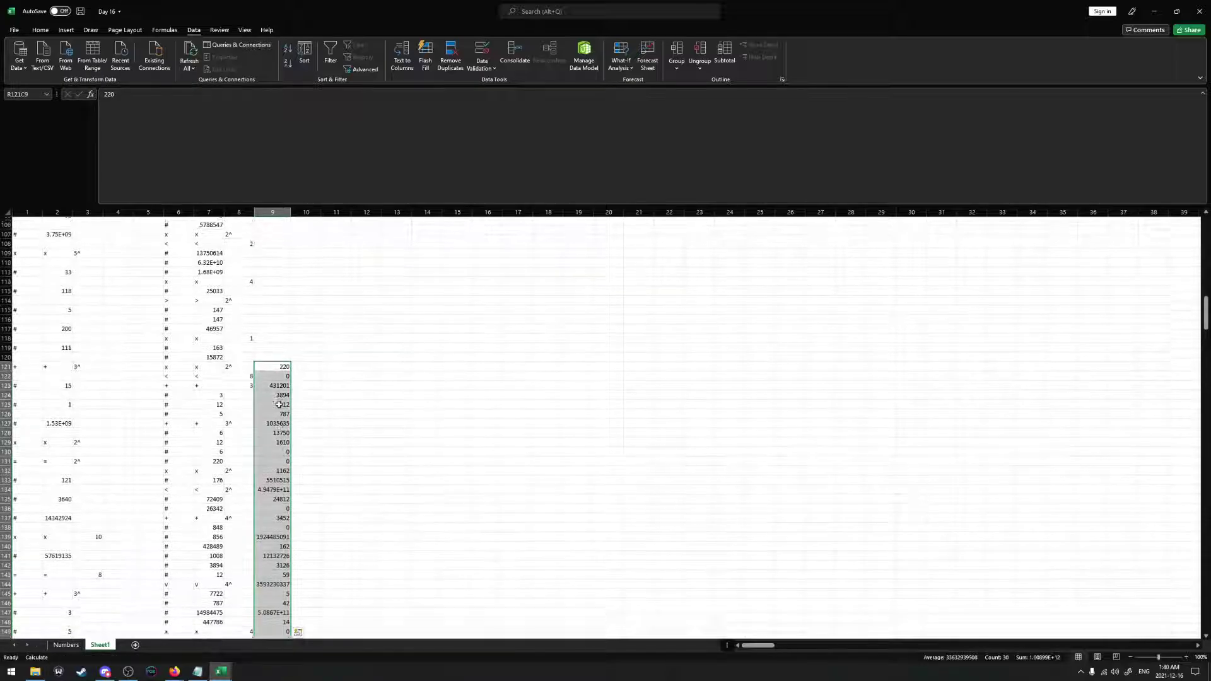
# Copy 46957 from column 7 into R117C9
pyautogui.click(270, 411)
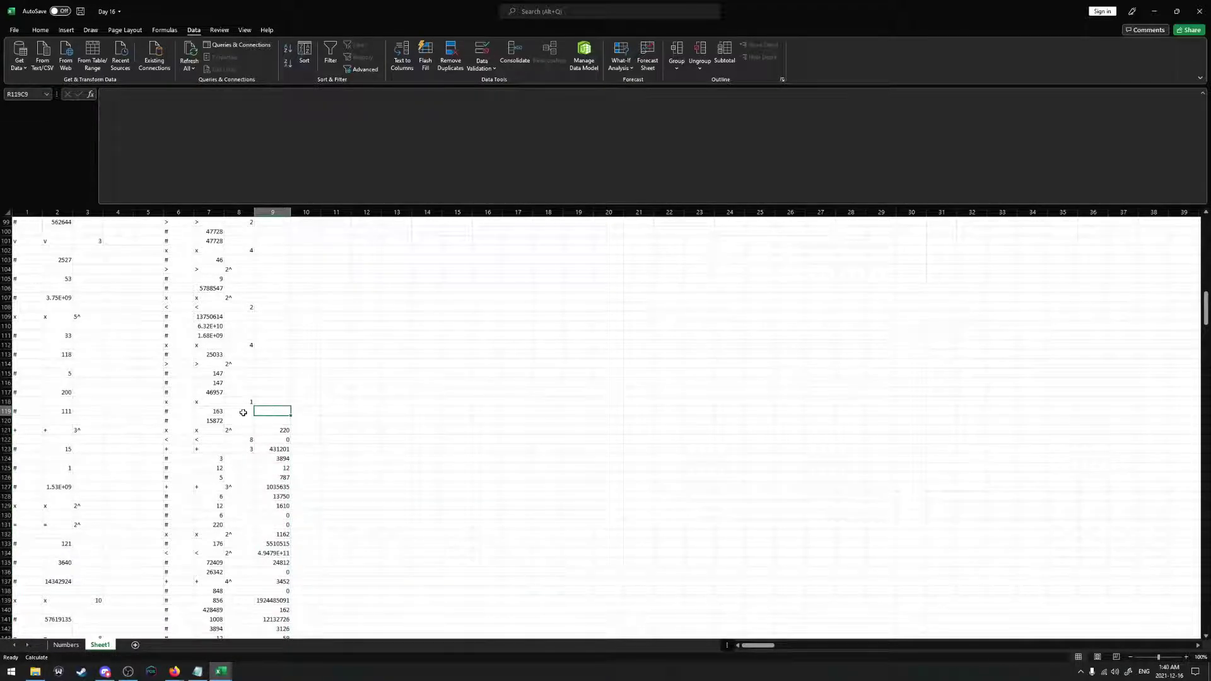
pyautogui.click(273, 383)
pyautogui.click(211, 392)
pyautogui.hotkey('ctrl', 'c')
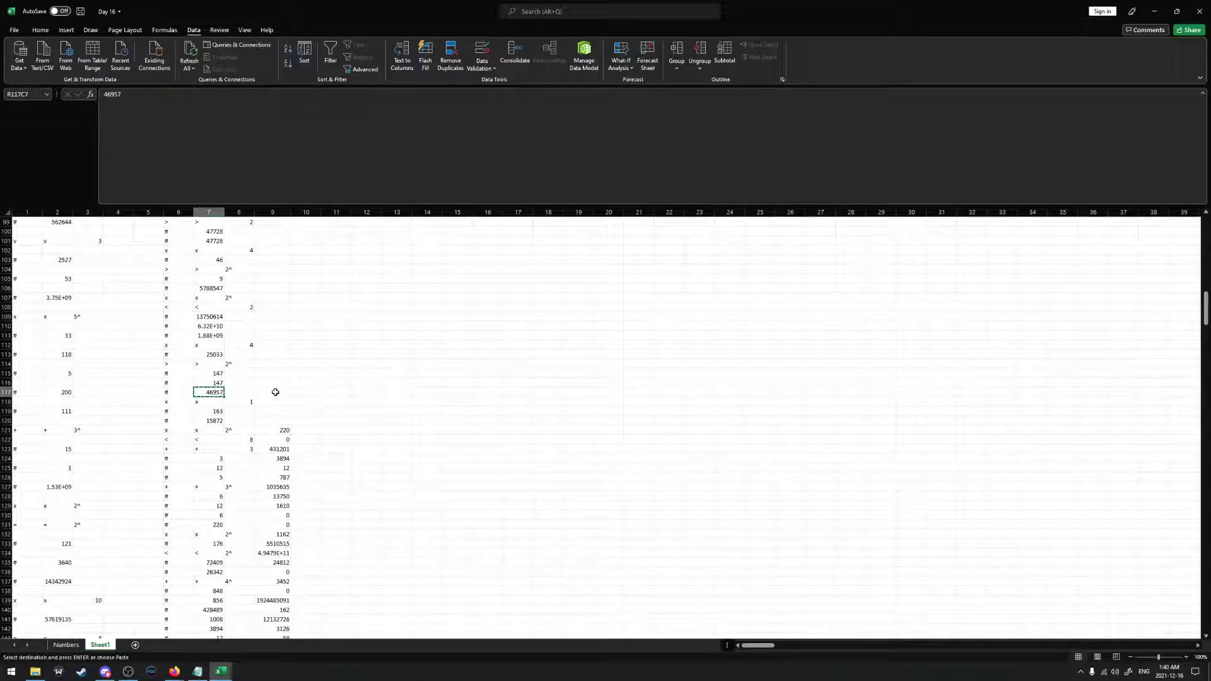
pyautogui.click(273, 392)
pyautogui.hotkey('ctrl', 'v')
# Copy 163 and 15872 from column 7 into rows 119 and 120 of column 9
pyautogui.click(213, 411)
pyautogui.hotkey('ctrl', 'c')
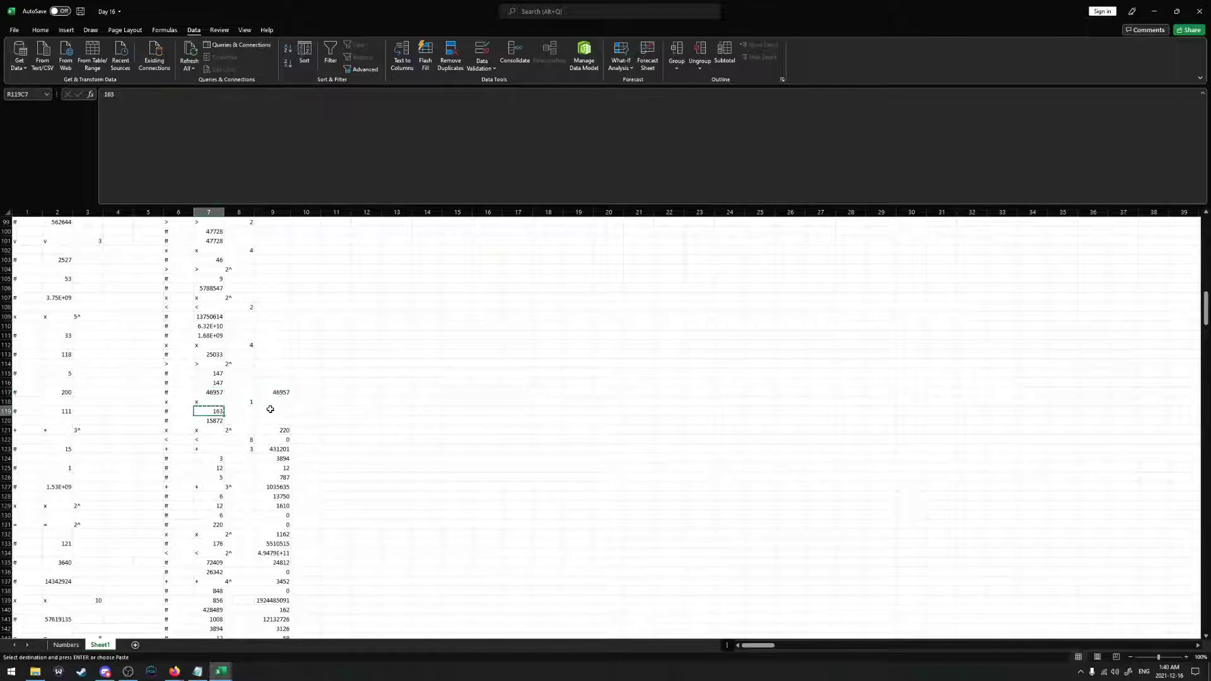
pyautogui.click(266, 411)
pyautogui.hotkey('ctrl', 'v')
pyautogui.press('Down')
pyautogui.press('Left')
pyautogui.press('Left')
pyautogui.hotkey('ctrl', 'c')
pyautogui.click(270, 421)
pyautogui.hotkey('ctrl', 'v')
# Select the column 9 results from row 117 down to the last result
pyautogui.click(273, 392)
pyautogui.scroll(-5, 273, 391)
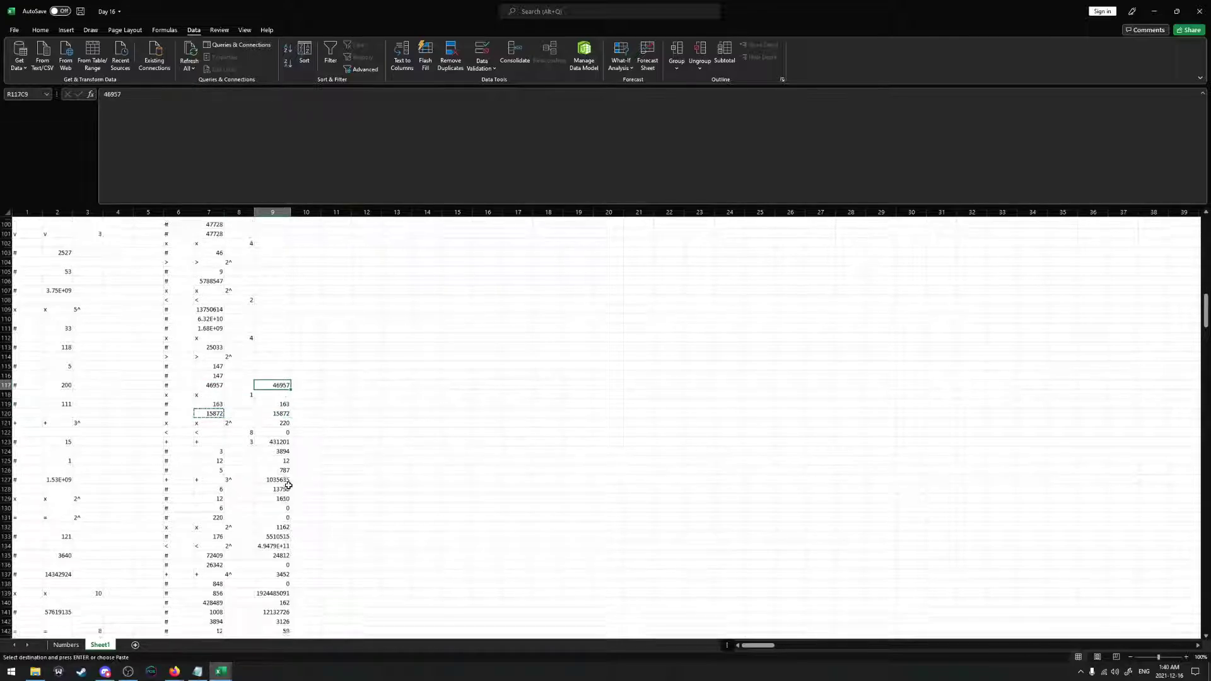
pyautogui.keyDown('shift'); pyautogui.click(282, 562); pyautogui.keyUp('shift')
pyautogui.scroll(7, 301, 400)
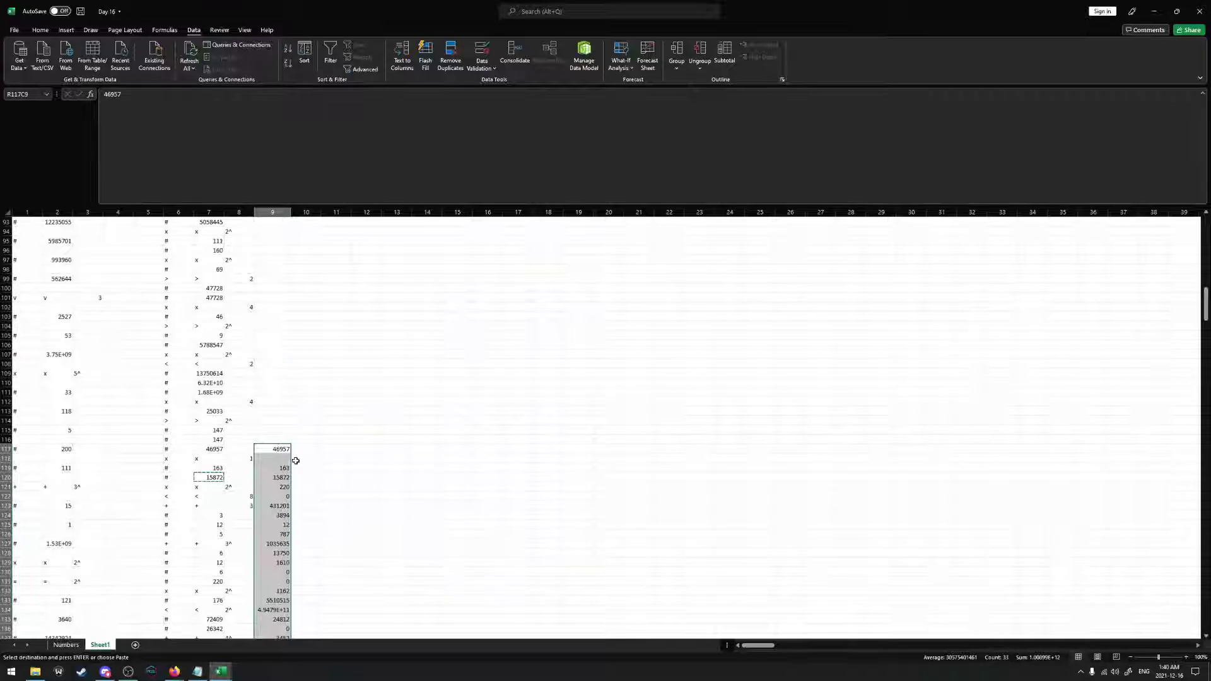
# Inspect the column 7 operators and values from 25033 through the two 147s
pyautogui.moveTo(290, 457); pyautogui.dragTo(285, 413)
pyautogui.moveTo(214, 431); pyautogui.dragTo(211, 441)
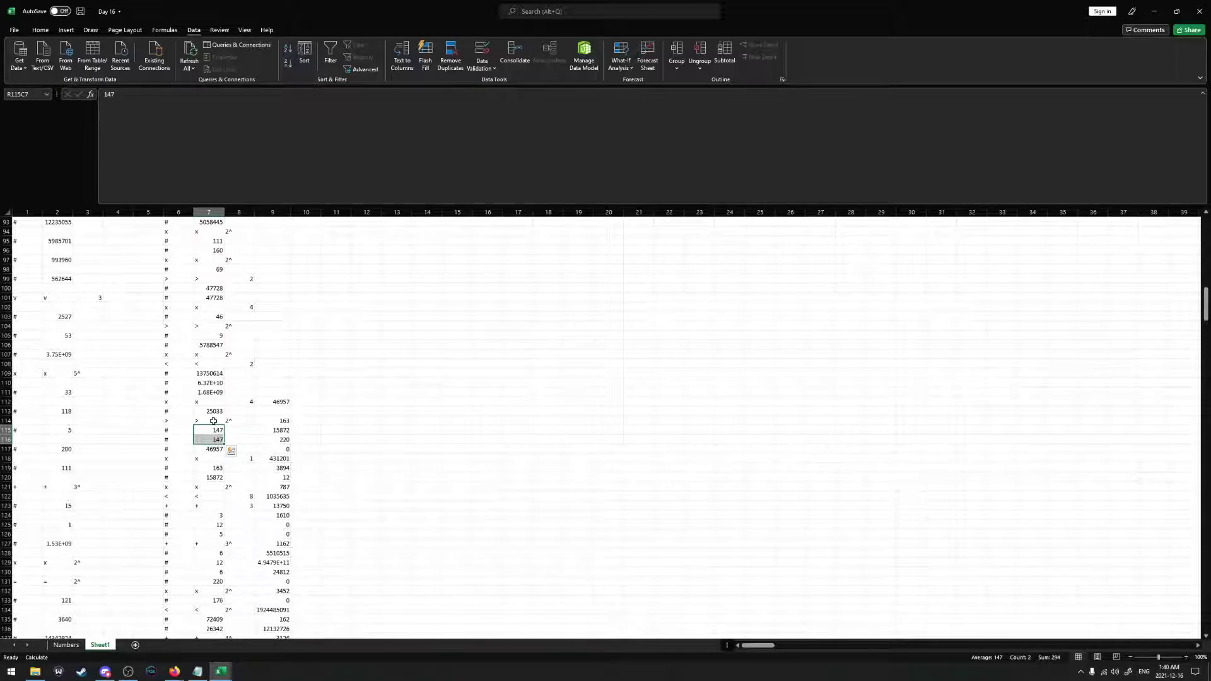
pyautogui.click(214, 421)
pyautogui.click(211, 402)
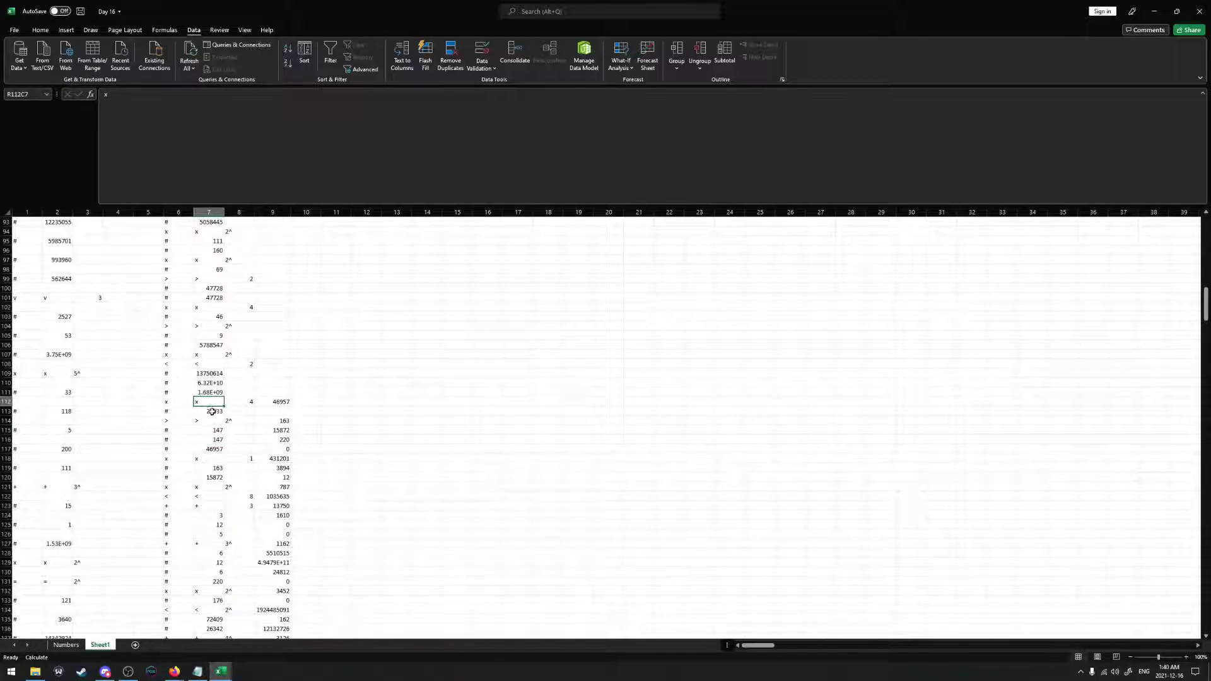
pyautogui.moveTo(212, 412); pyautogui.dragTo(213, 441)
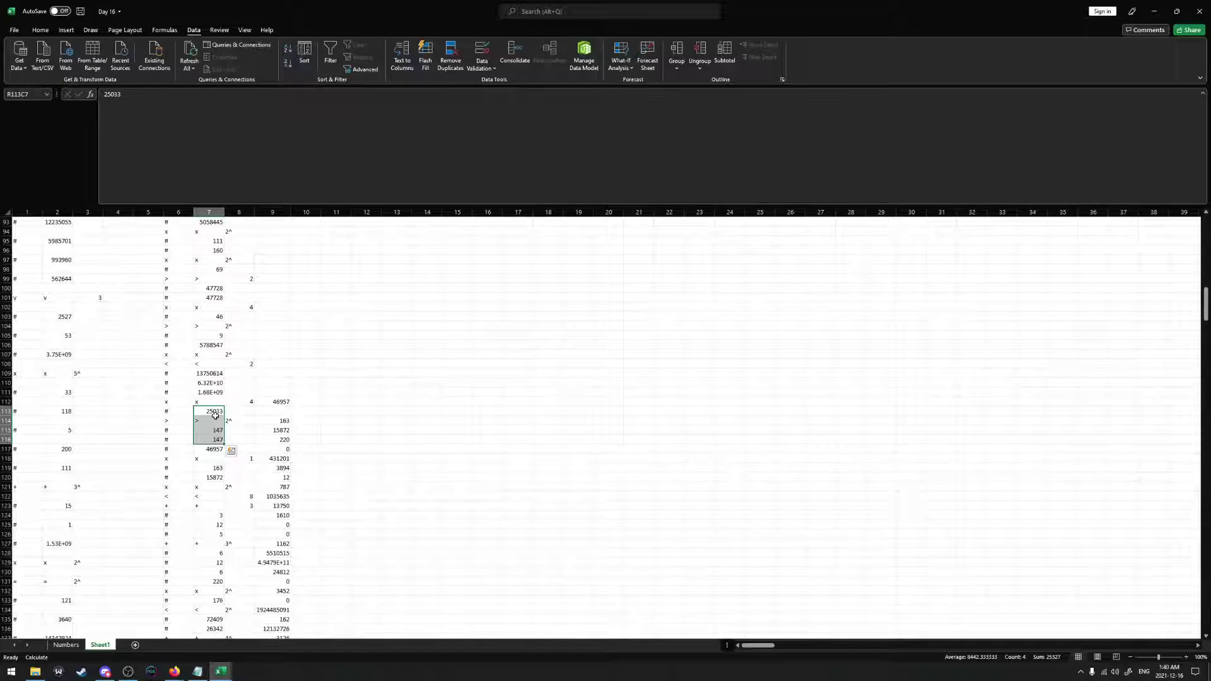
# Enter 0 at row 111 of column 9 and shift the 0 and 46957 down one row
pyautogui.click(284, 394)
pyautogui.write('0')
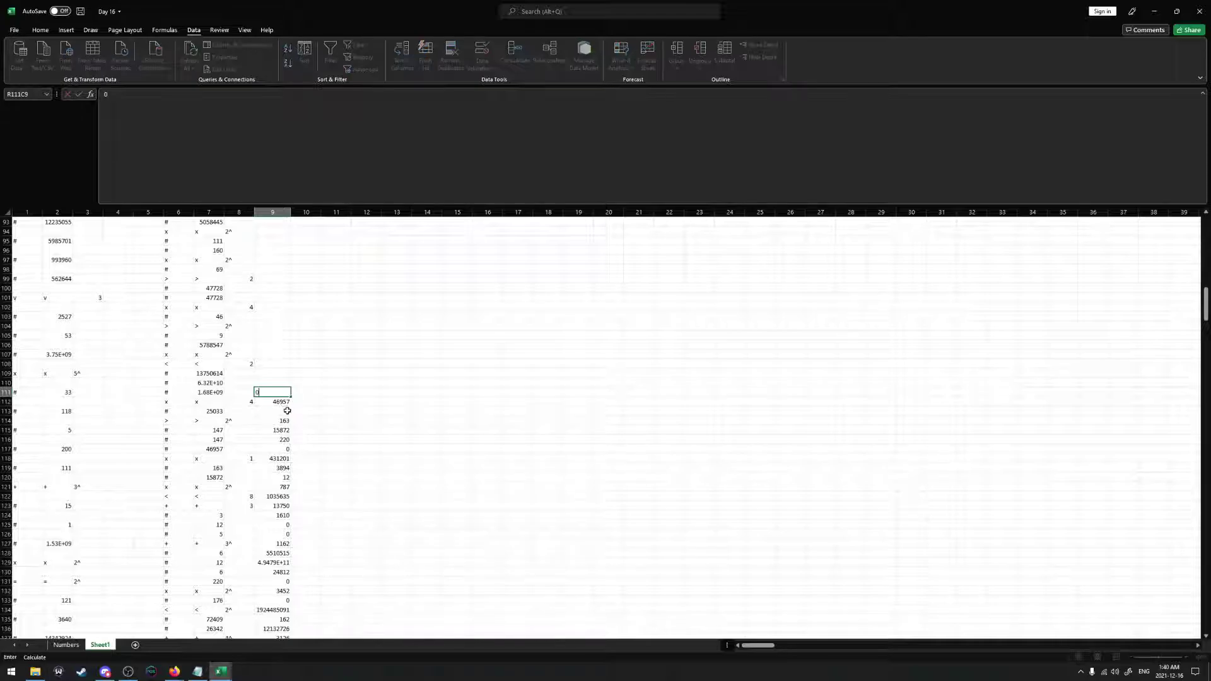
pyautogui.keyDown('shift'); pyautogui.click(281, 402); pyautogui.keyUp('shift')
pyautogui.moveTo(291, 401); pyautogui.dragTo(291, 404)
pyautogui.click(278, 402)
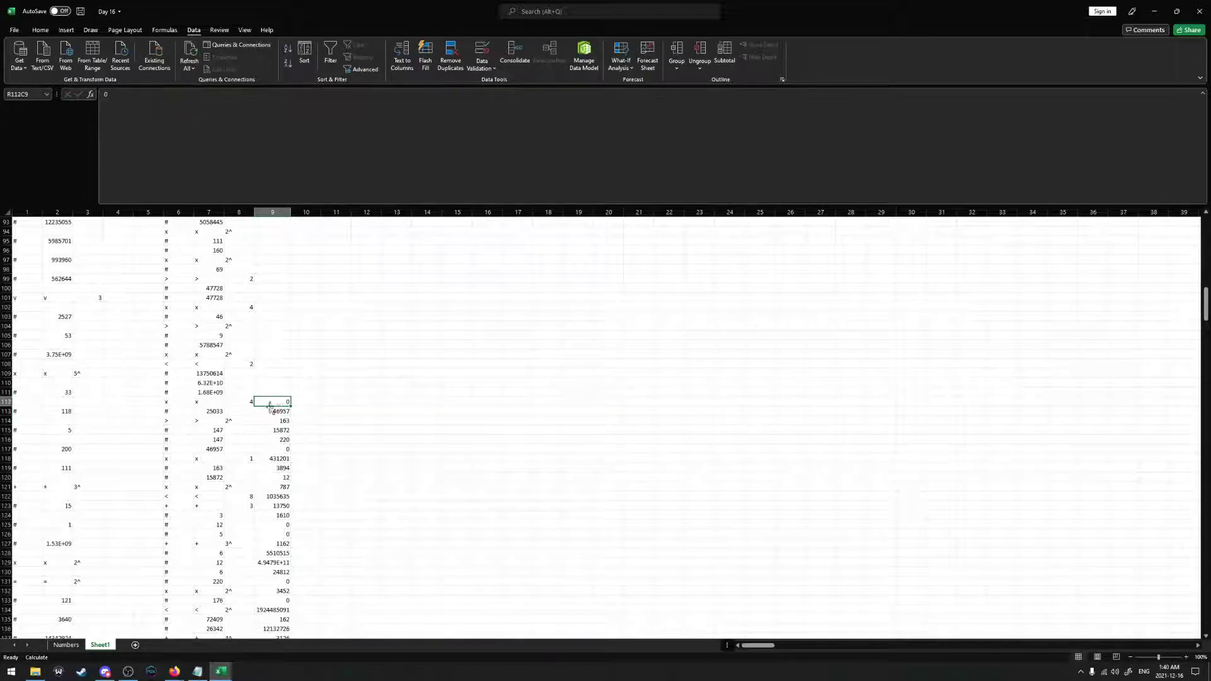
pyautogui.scroll(1, 233, 399)
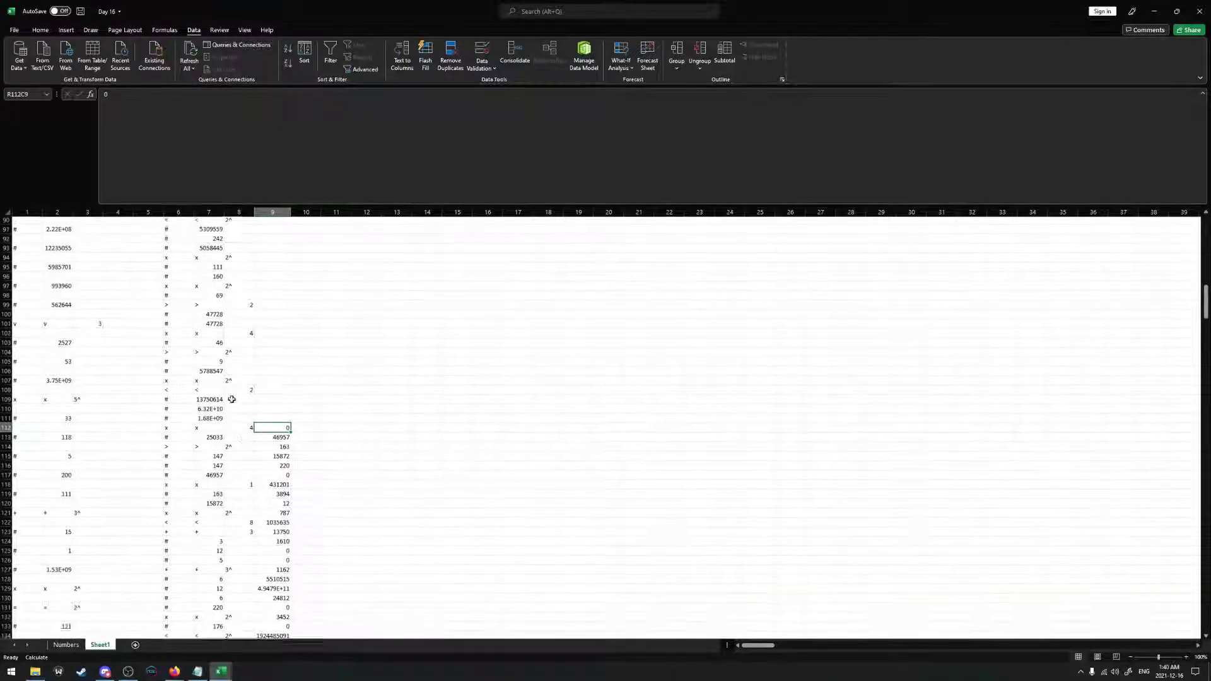
pyautogui.click(272, 412)
pyautogui.write('1')
pyautogui.click(211, 420)
pyautogui.hotkey('ctrl', 'c')
pyautogui.click(272, 421)
pyautogui.hotkey('ctrl', 'v')
pyautogui.click(276, 414)
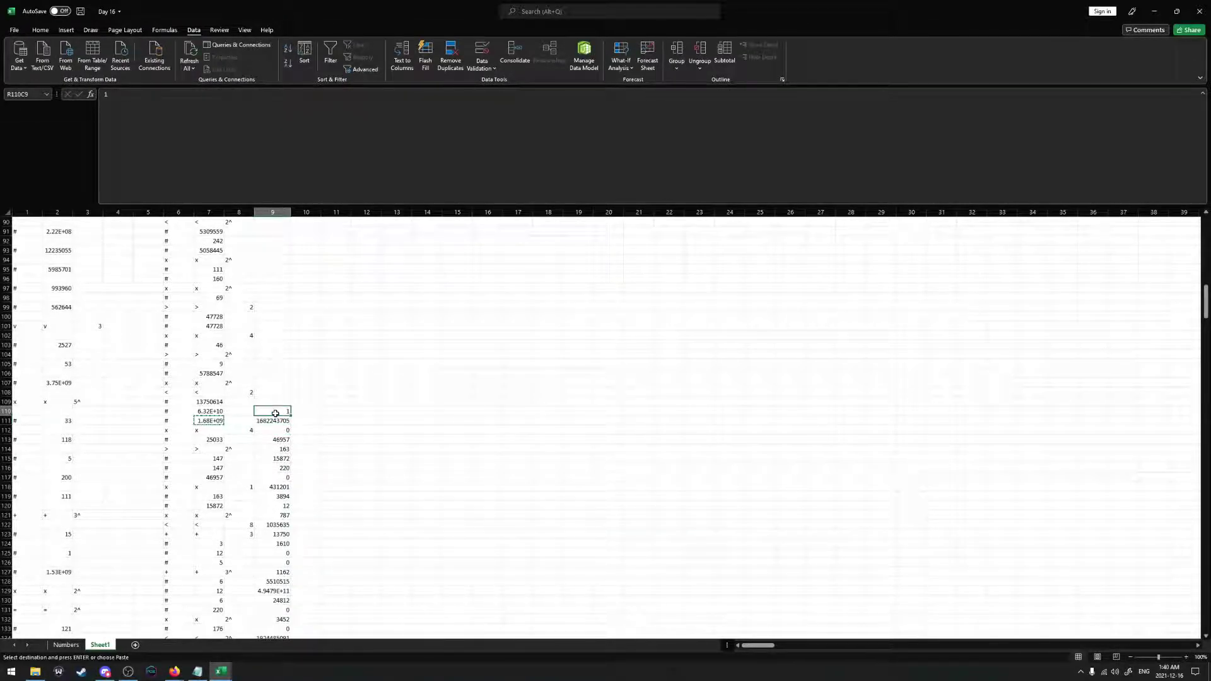
pyautogui.press('Escape')
pyautogui.press('Delete')
pyautogui.press('Down')
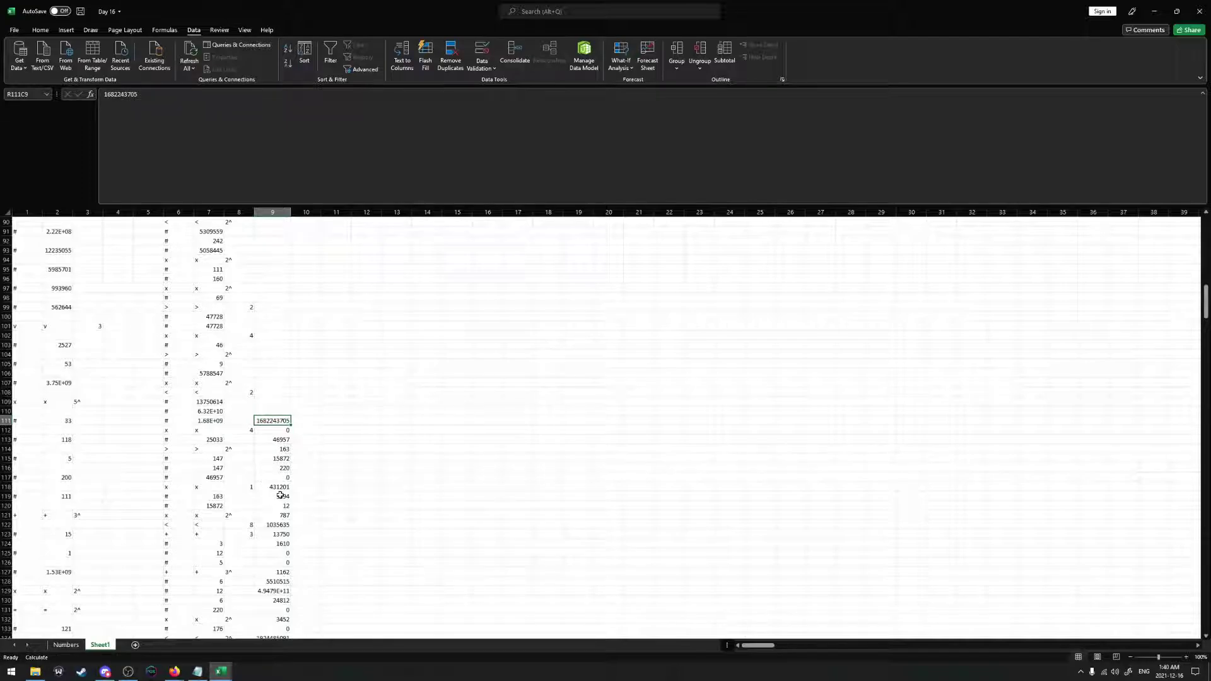
# Select the column 9 results from row 111 to the last and drag them up
pyautogui.scroll(-2, 280, 495)
pyautogui.hotkey('ctrl', 'shift', 'Down')
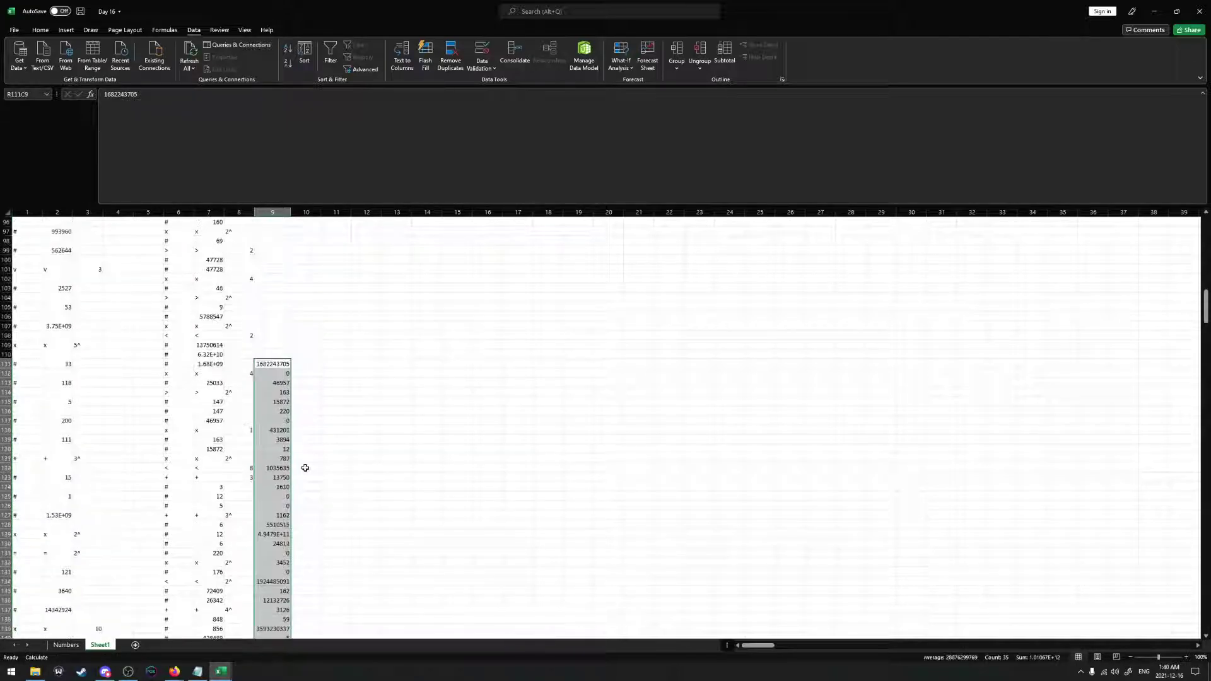
pyautogui.scroll(2, 305, 468)
pyautogui.moveTo(290, 432); pyautogui.dragTo(284, 394)
pyautogui.scroll(1, 271, 393)
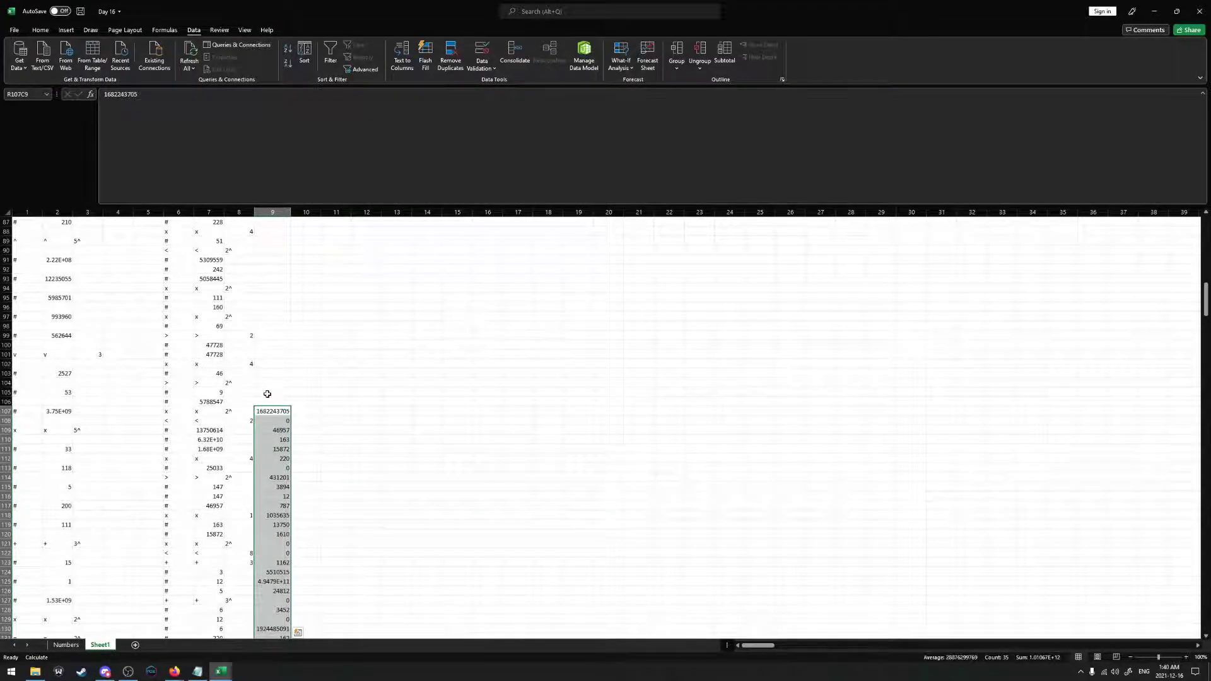
# Enter 0 in R106C9 and in R97C9
pyautogui.click(268, 400)
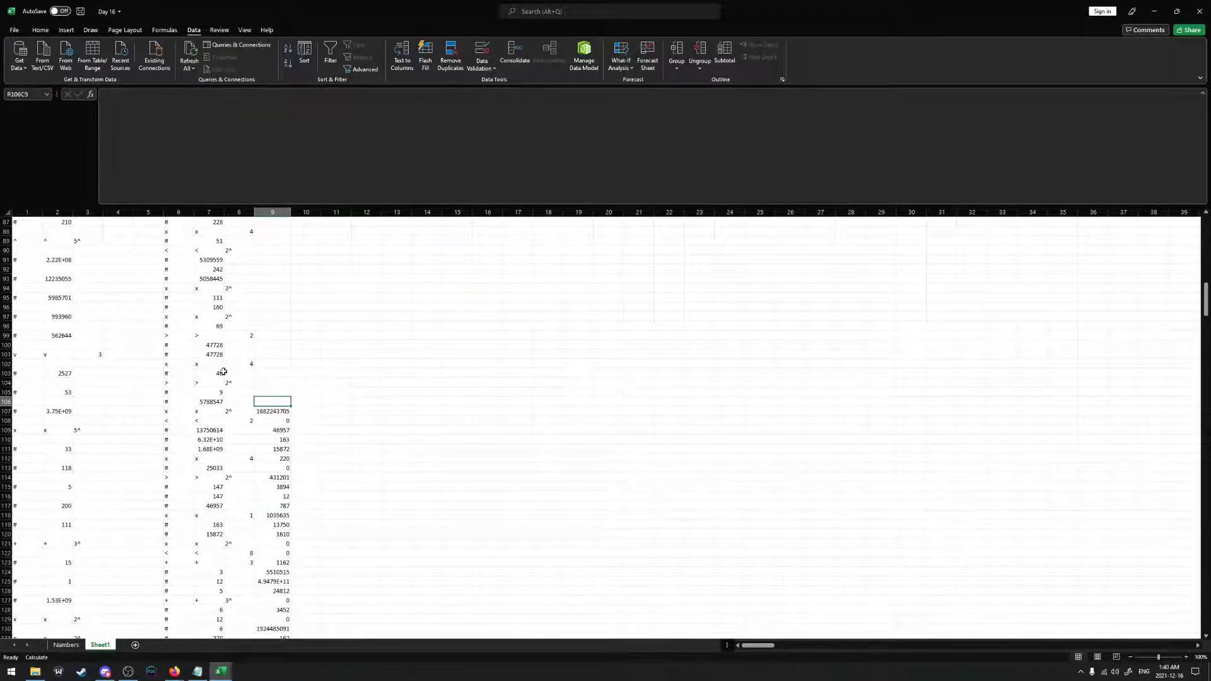
pyautogui.write('0')
pyautogui.click(274, 363)
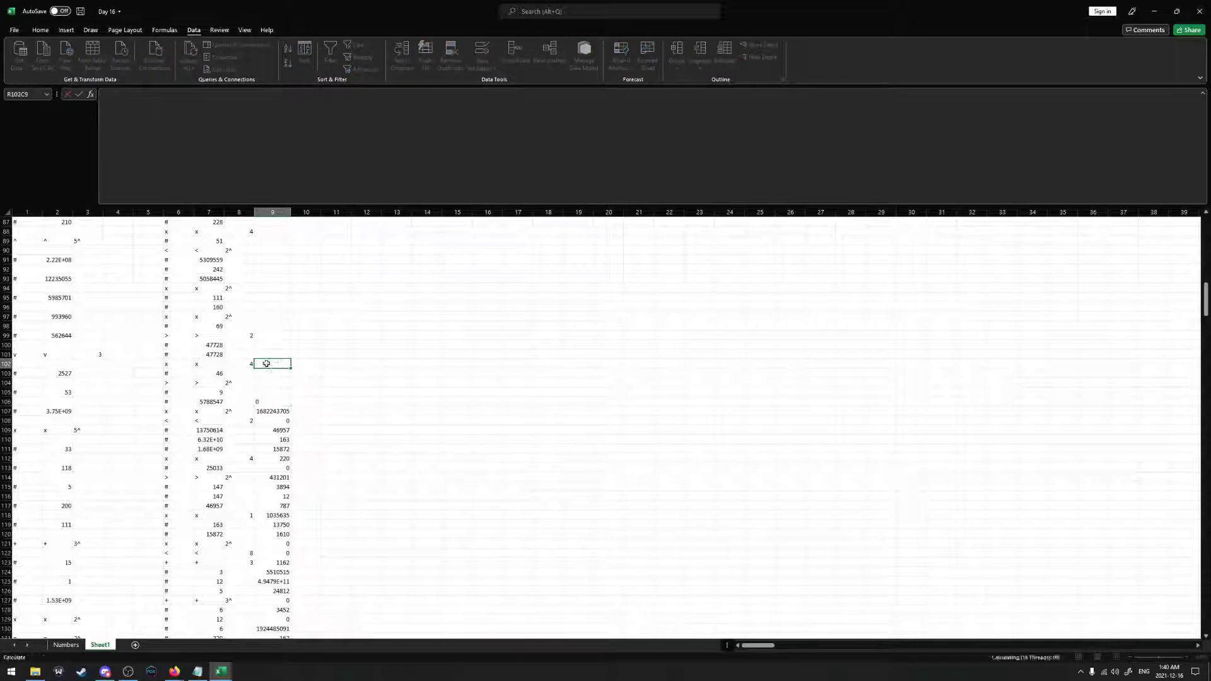
pyautogui.click(268, 318)
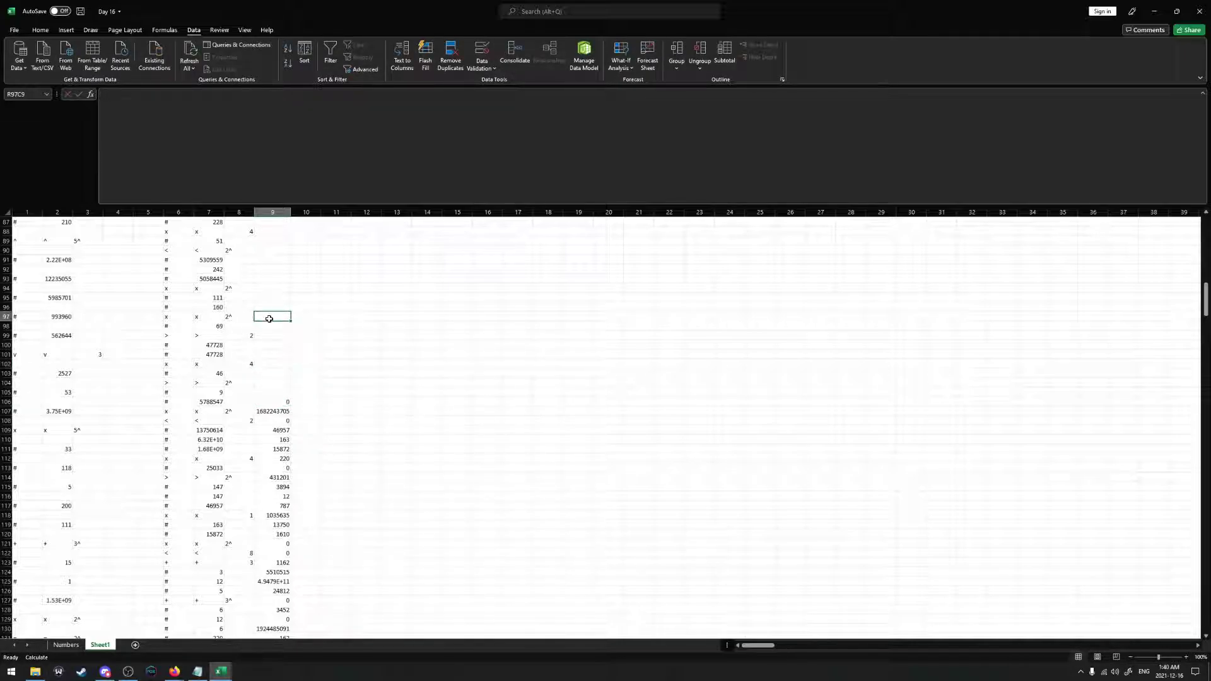
pyautogui.write('0')
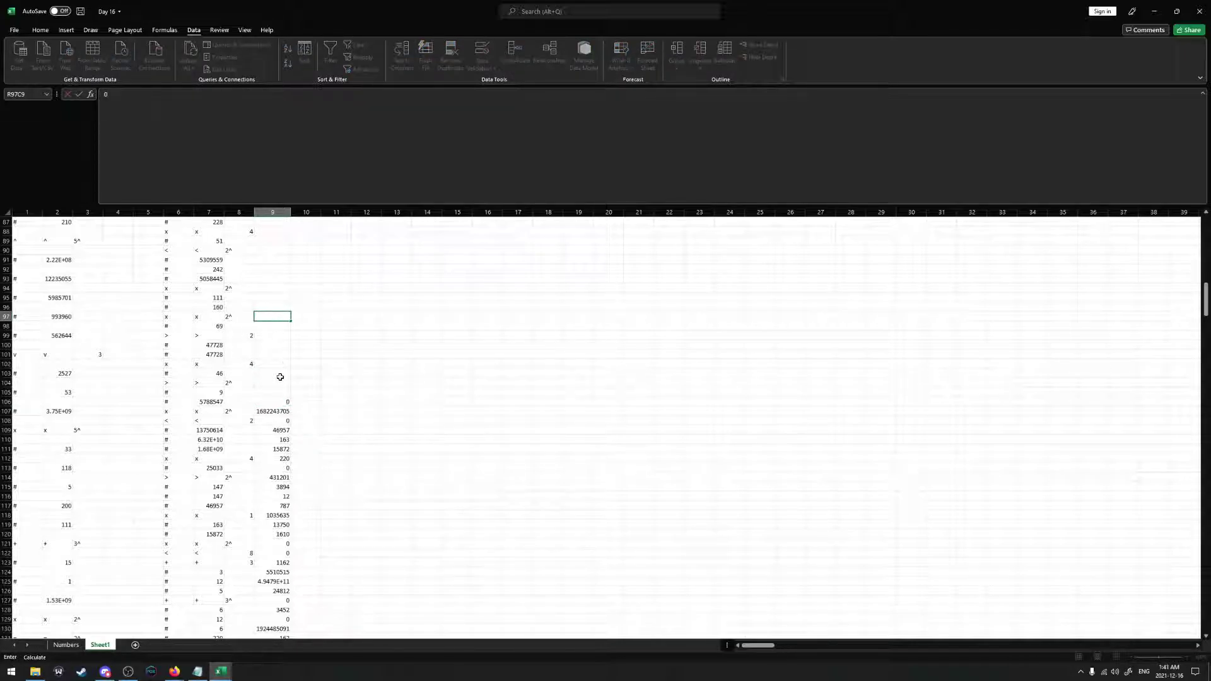
pyautogui.scroll(2, 280, 377)
pyautogui.click(276, 374)
# Select R106C9:R141C9 and drag the block up to start at row 98
pyautogui.scroll(-1, 280, 363)
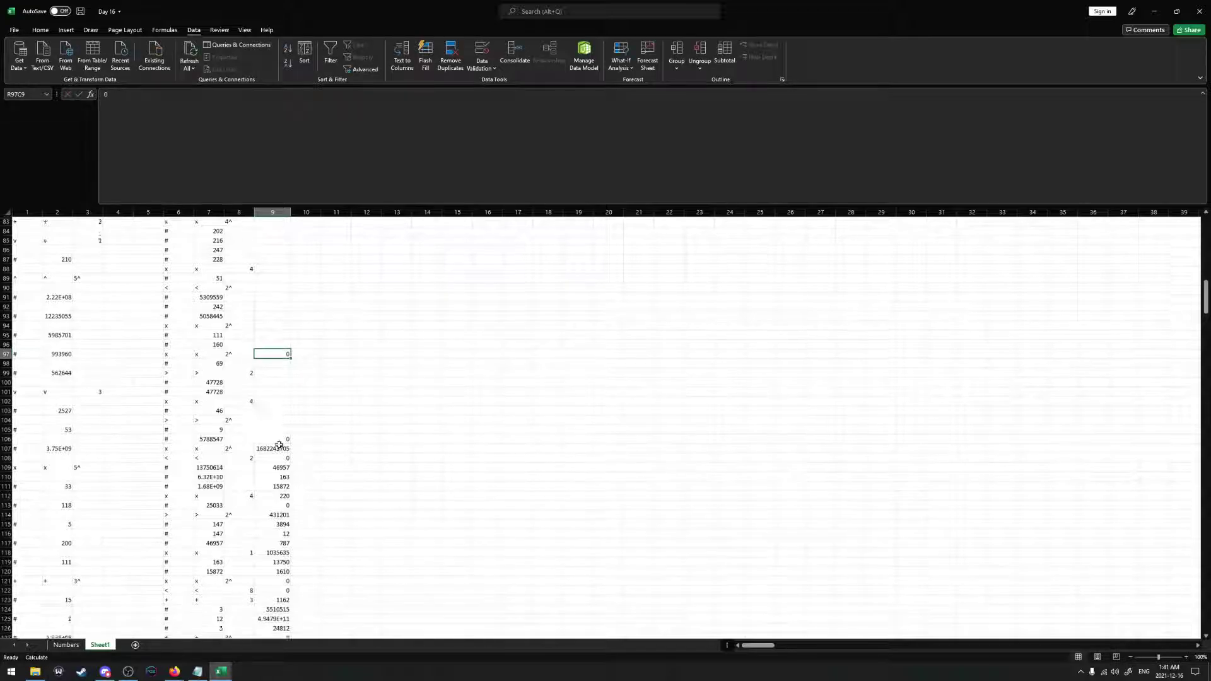
pyautogui.scroll(-8, 278, 354)
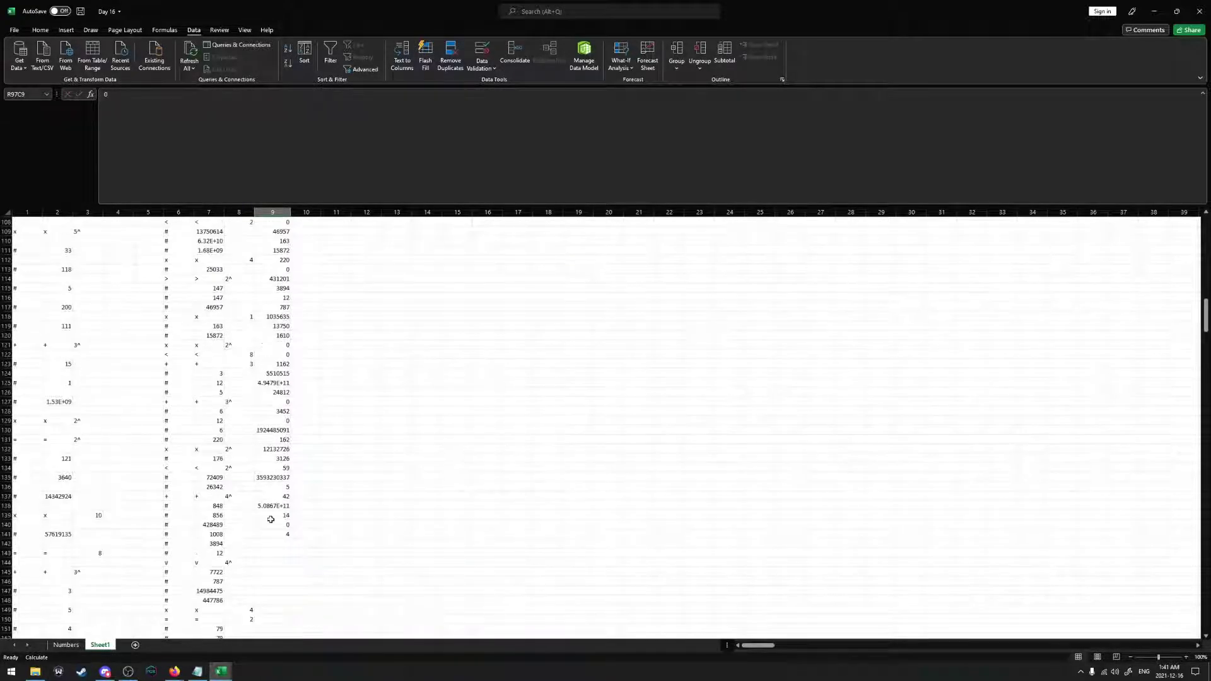
pyautogui.keyDown('shift'); pyautogui.click(273, 534); pyautogui.keyUp('shift')
pyautogui.click(278, 534)
pyautogui.scroll(7, 281, 403)
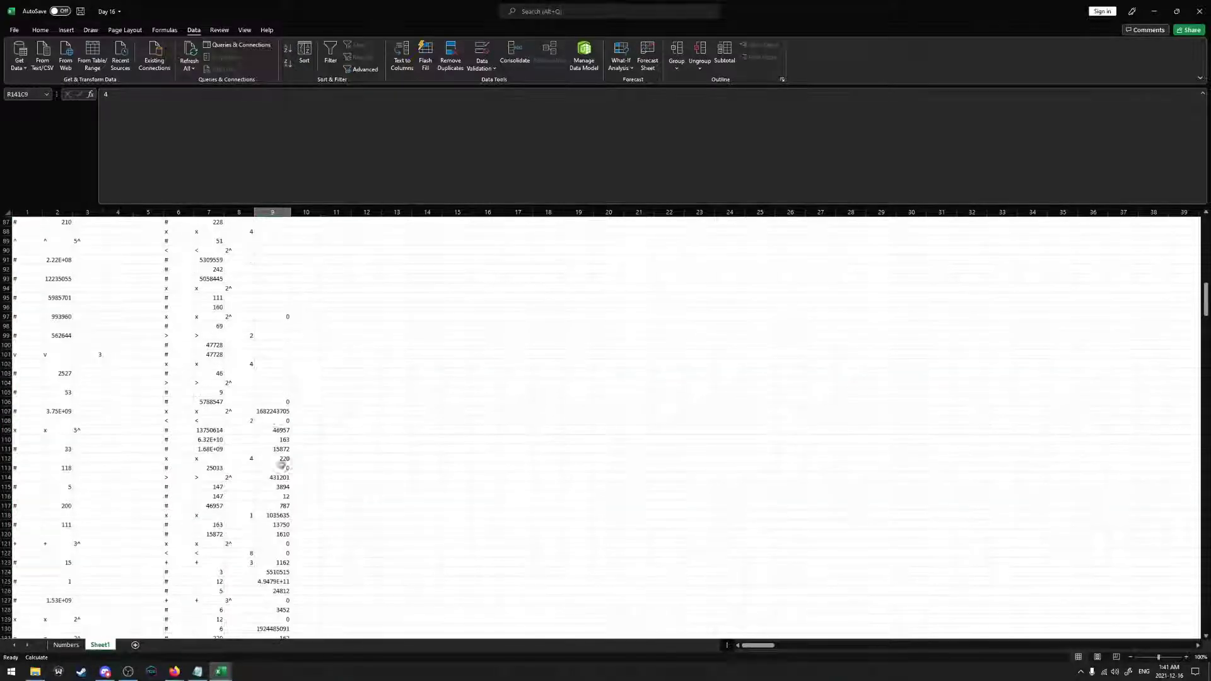
pyautogui.keyDown('shift'); pyautogui.click(281, 399); pyautogui.keyUp('shift')
pyautogui.moveTo(281, 395); pyautogui.dragTo(281, 321)
# Select the column 9 results from row 97 down to the last result
pyautogui.keyDown('shift'); pyautogui.click(280, 317); pyautogui.keyUp('shift')
pyautogui.scroll(1, 282, 343)
pyautogui.click(282, 344)
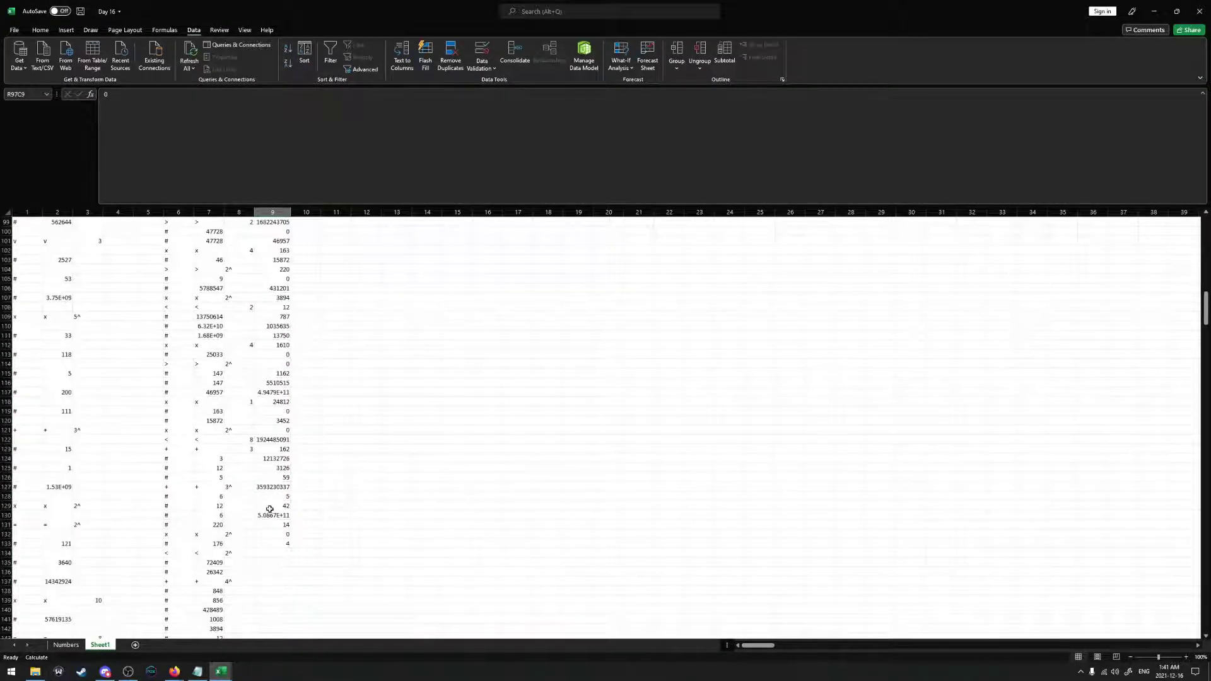
pyautogui.scroll(-1, 273, 505)
pyautogui.keyDown('shift'); pyautogui.click(273, 542); pyautogui.keyUp('shift')
pyautogui.scroll(1, 278, 473)
pyautogui.scroll(1, 302, 396)
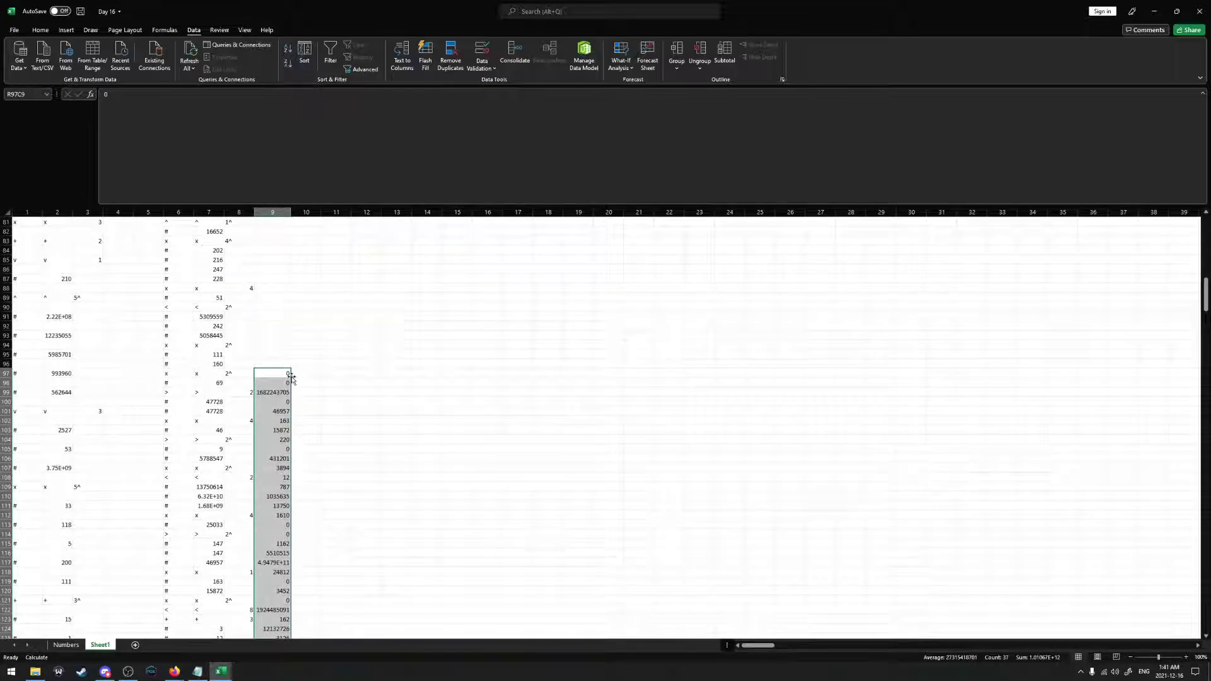
pyautogui.click(268, 344)
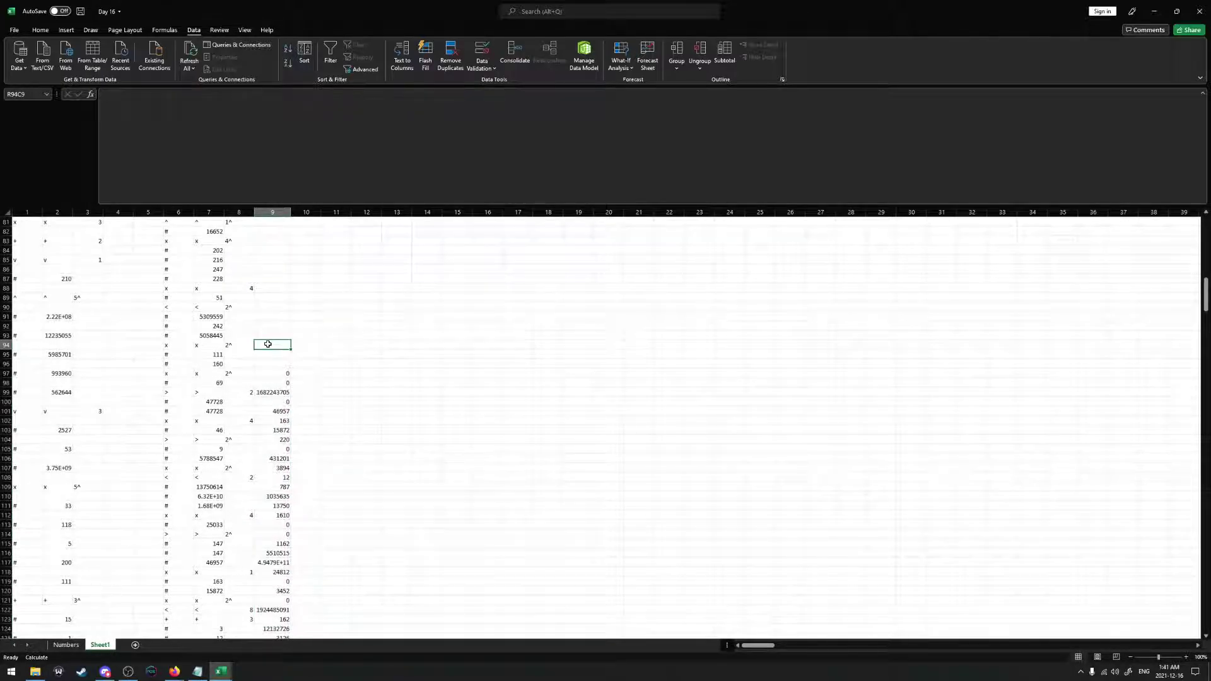
# Compute a PRODUCT over column 7 rows 95–96 and paste the 17760 result as a value into column 9 row 96
pyautogui.write('=PRODUCT(')
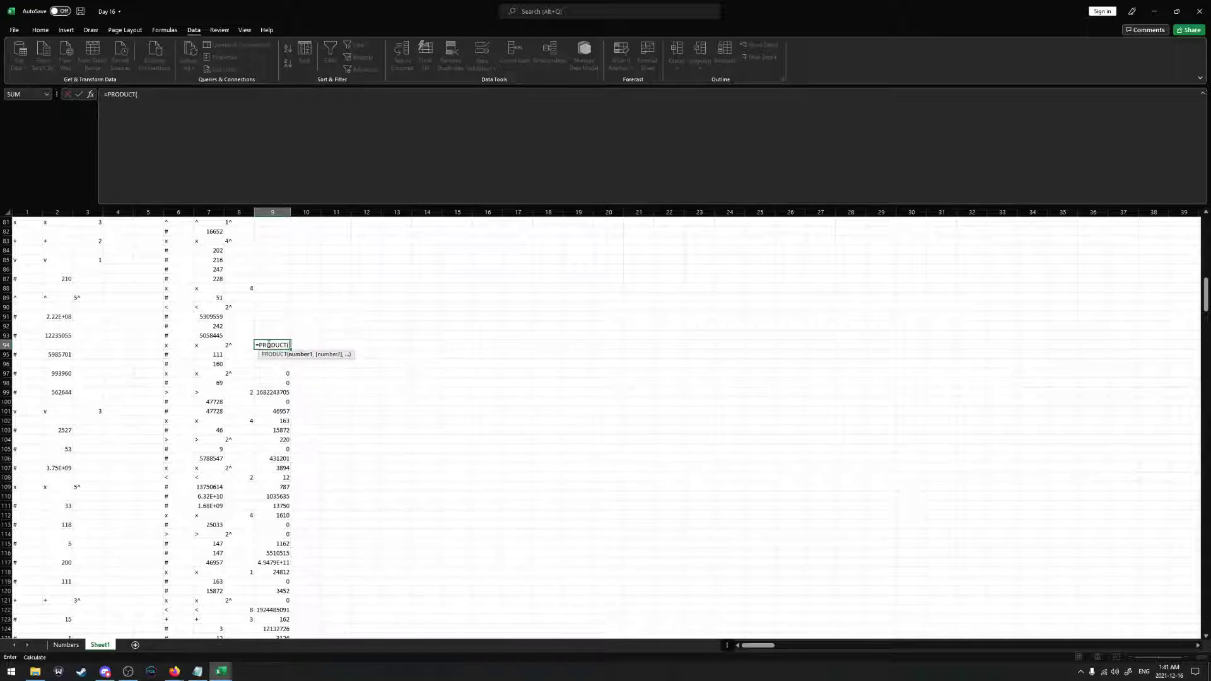
pyautogui.moveTo(212, 355); pyautogui.dragTo(212, 364)
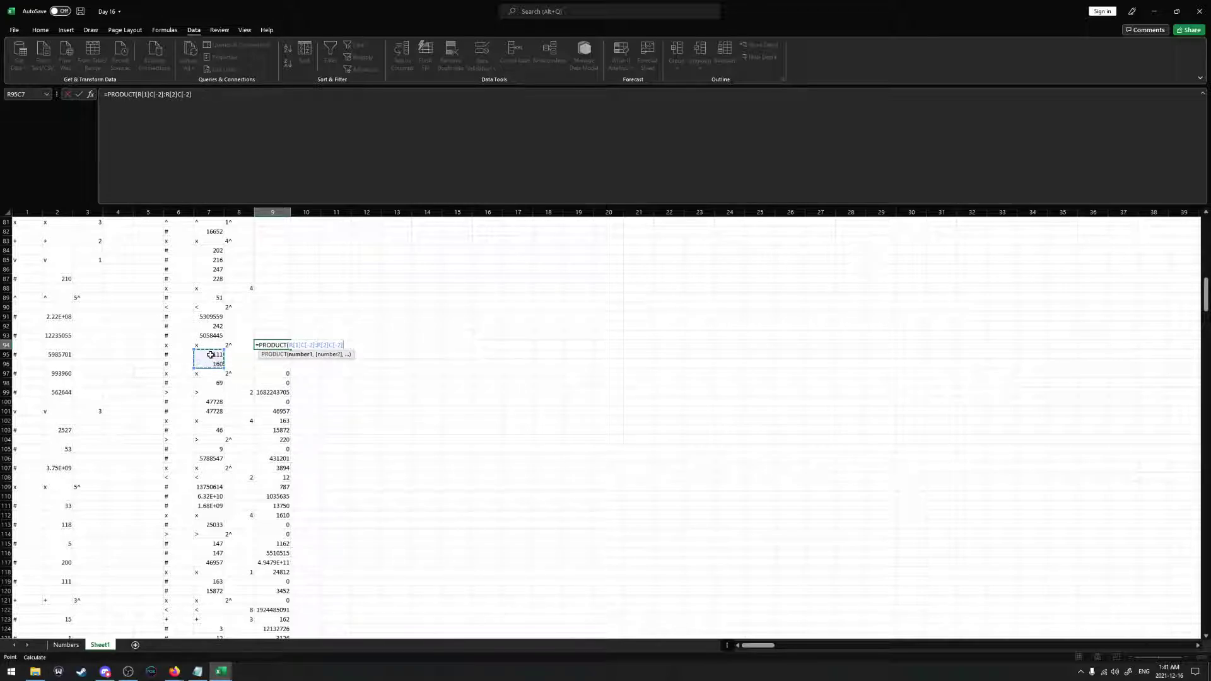
pyautogui.press('Return')
pyautogui.click(281, 345)
pyautogui.hotkey('ctrl', 'c')
pyautogui.rightClick(279, 364)
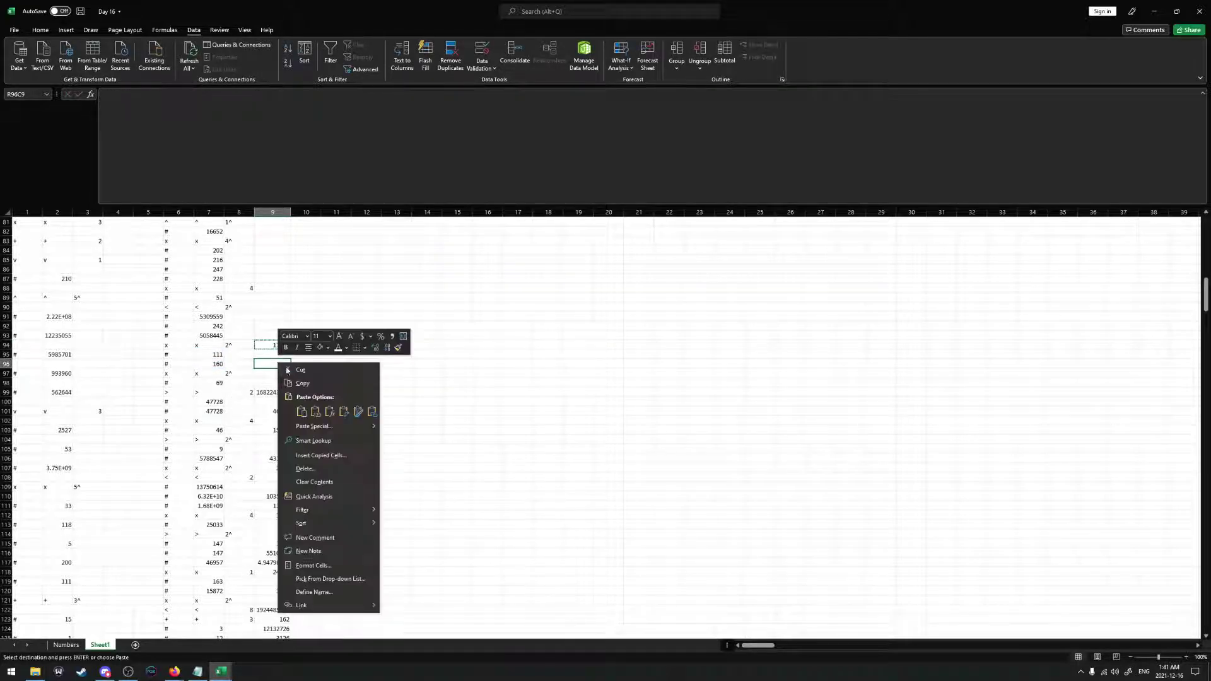
pyautogui.click(315, 412)
# Select the column 9 results from row 96 to 133 and move the block up to row 94
pyautogui.click(277, 345)
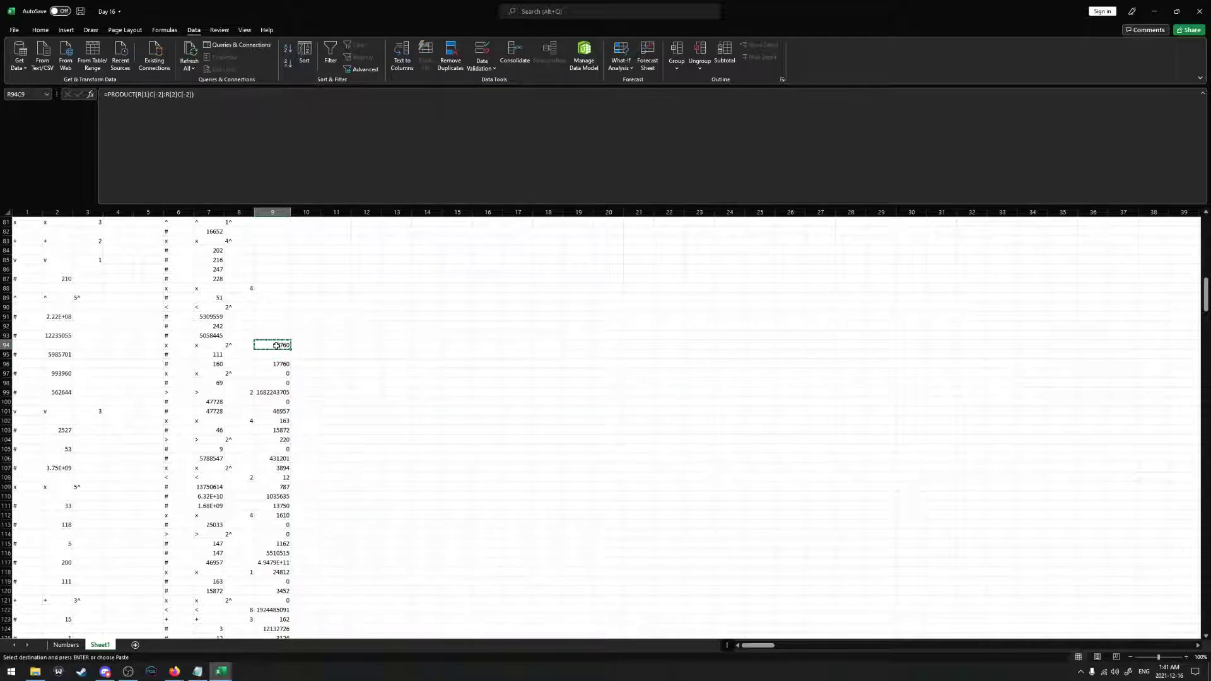
pyautogui.click(281, 364)
pyautogui.scroll(-6, 283, 441)
pyautogui.keyDown('shift'); pyautogui.click(281, 543); pyautogui.keyUp('shift')
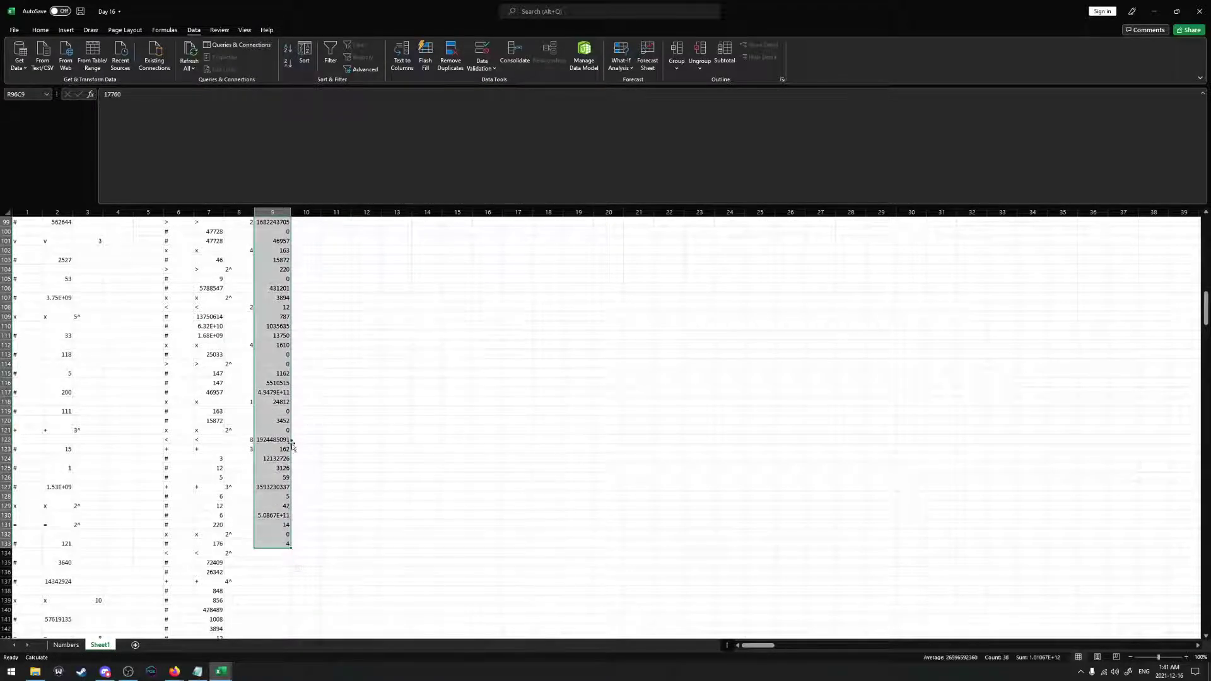
pyautogui.scroll(8, 292, 441)
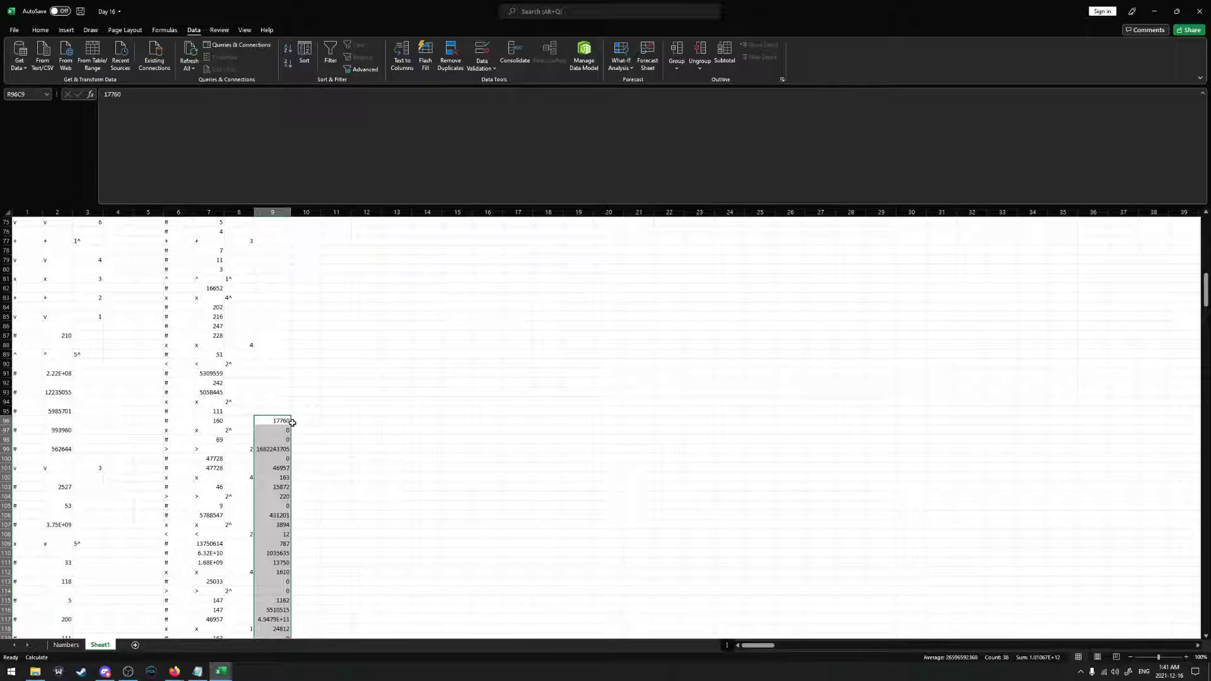
pyautogui.moveTo(292, 421); pyautogui.dragTo(292, 403)
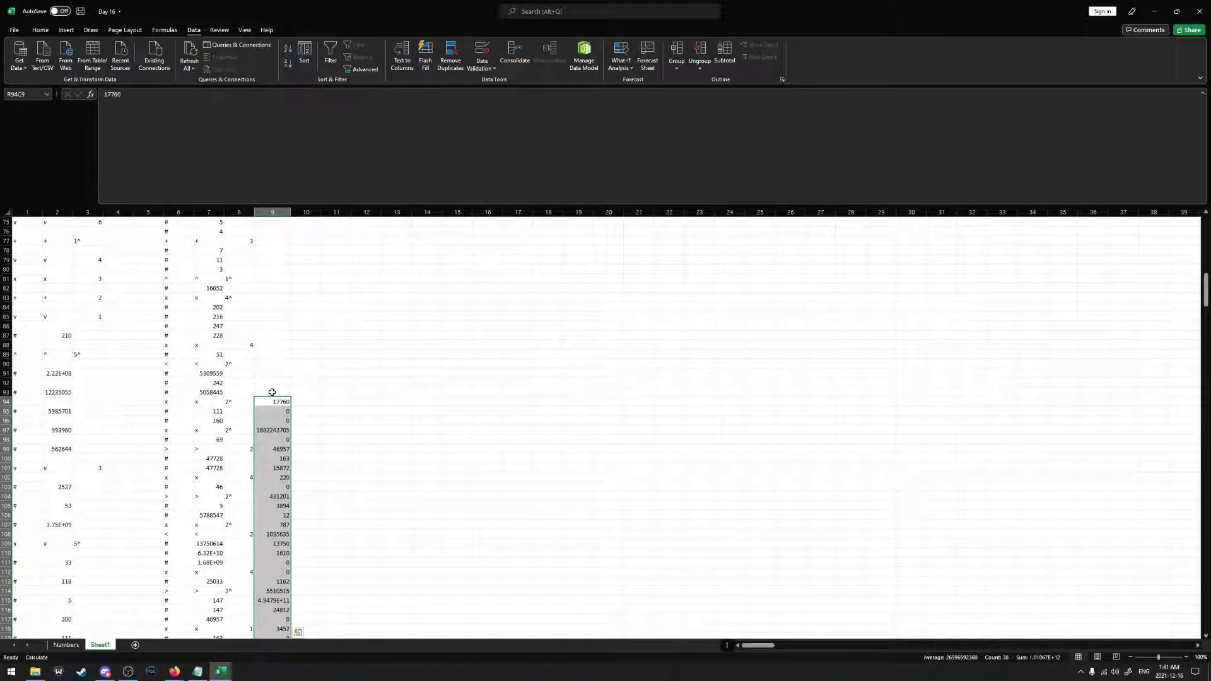
# Paste 5058445 from column 7 into column 9 row 93, then drag the results block further up
pyautogui.click(215, 393)
pyautogui.hotkey('ctrl', 'c')
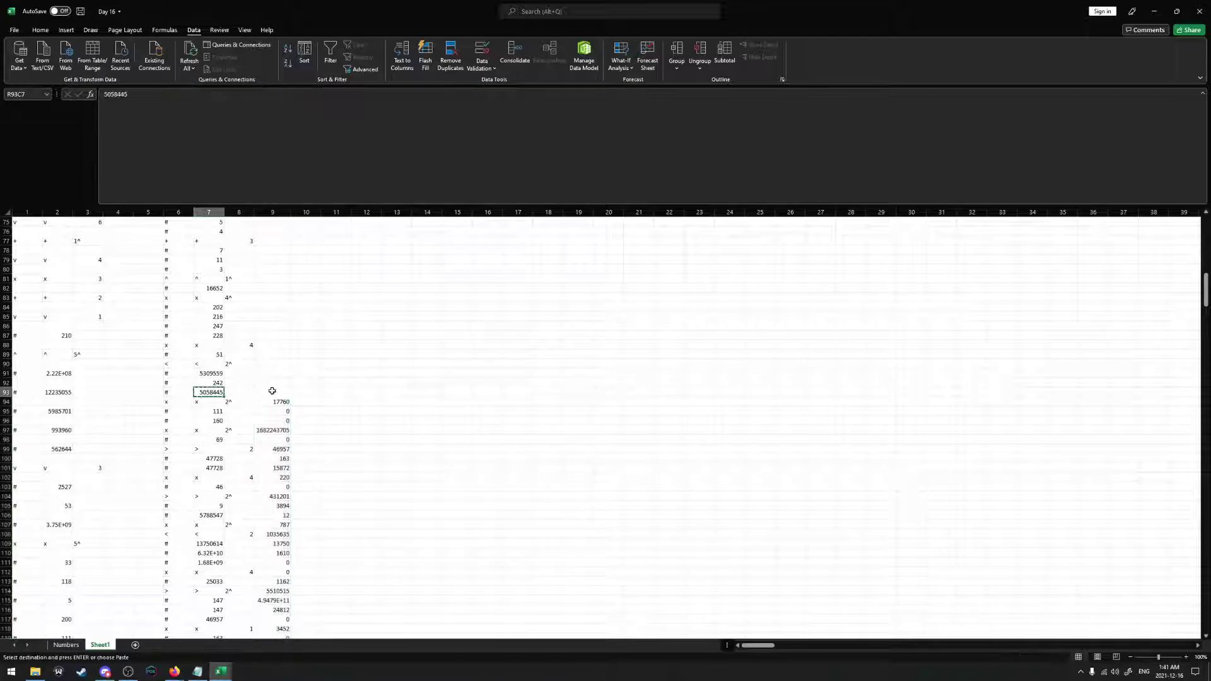
pyautogui.rightClick(273, 393)
pyautogui.click(309, 438)
pyautogui.scroll(-8, 278, 410)
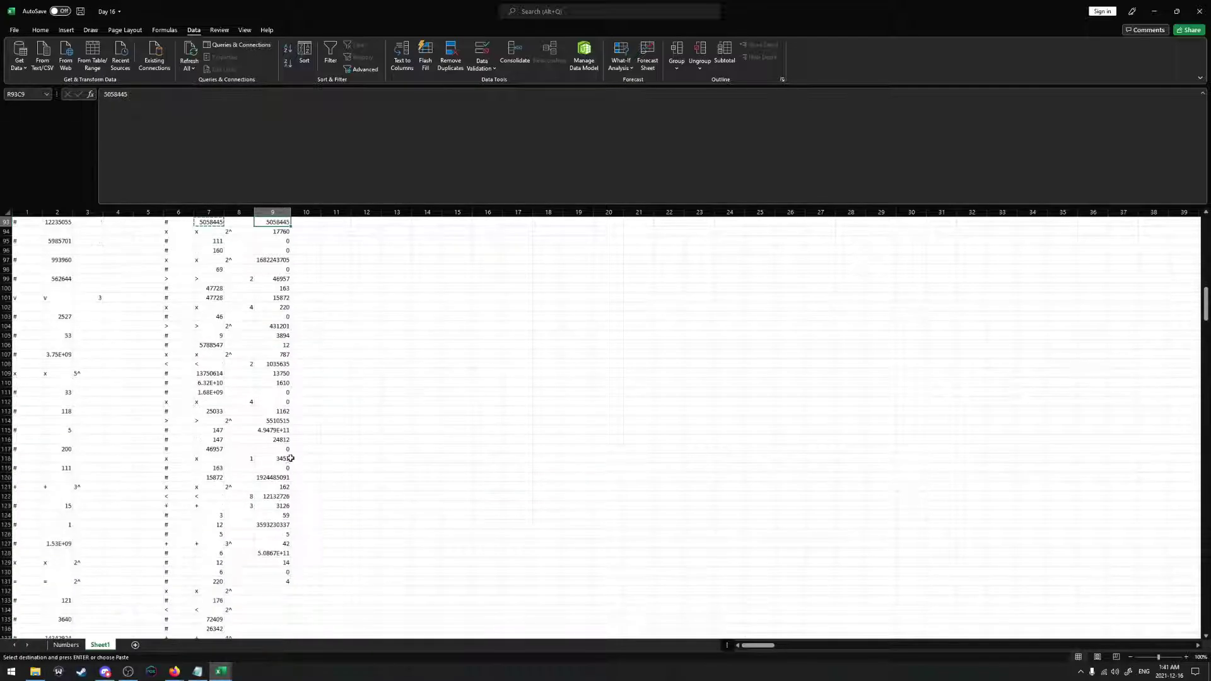
pyautogui.hotkey('ctrl', 'shift', 'Down')
pyautogui.scroll(6, 305, 426)
pyautogui.scroll(2, 304, 425)
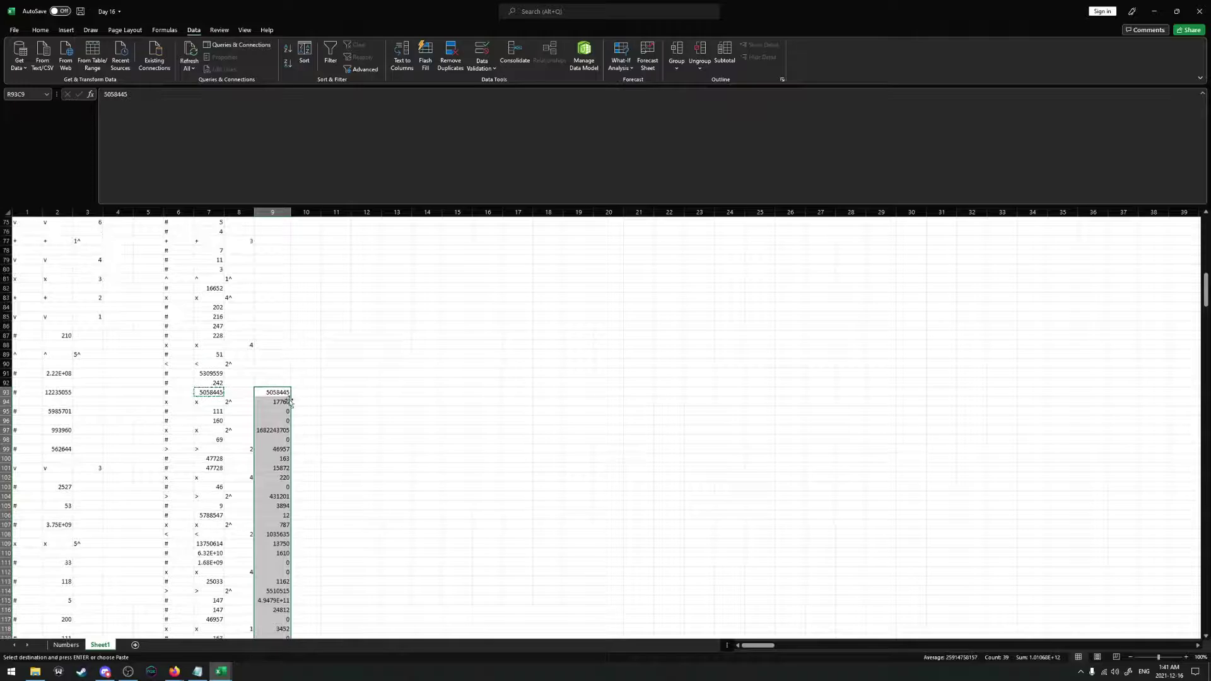
pyautogui.moveTo(290, 397); pyautogui.dragTo(284, 352)
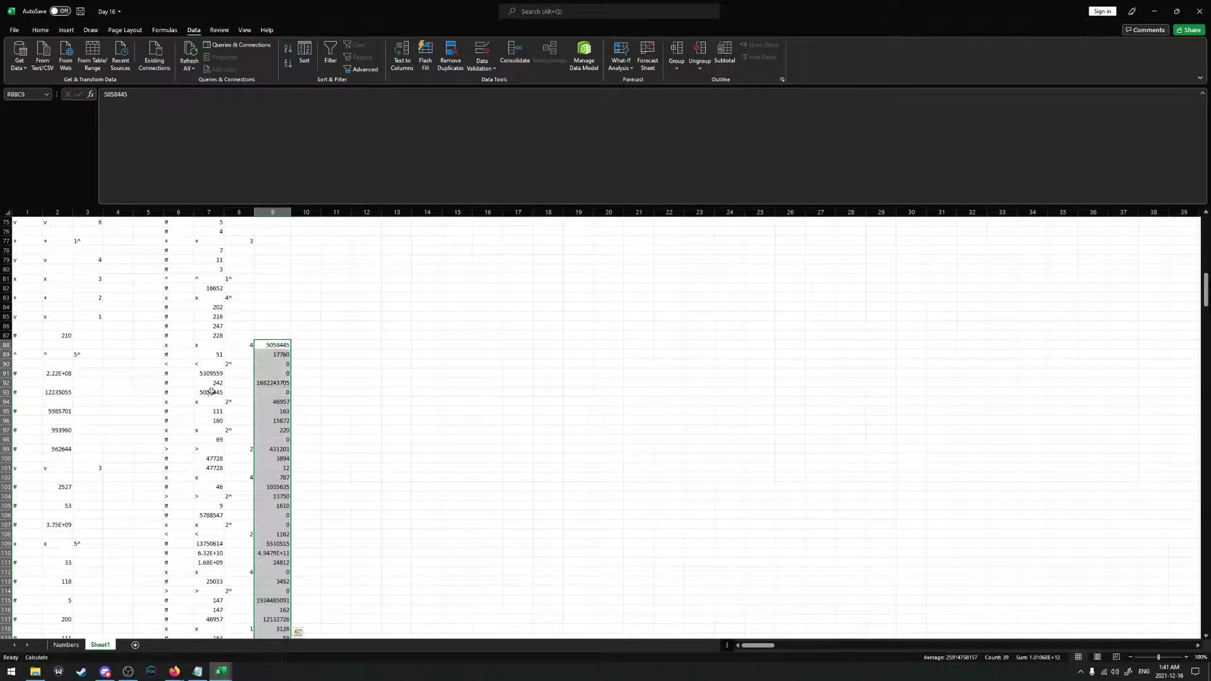
pyautogui.scroll(3, 272, 410)
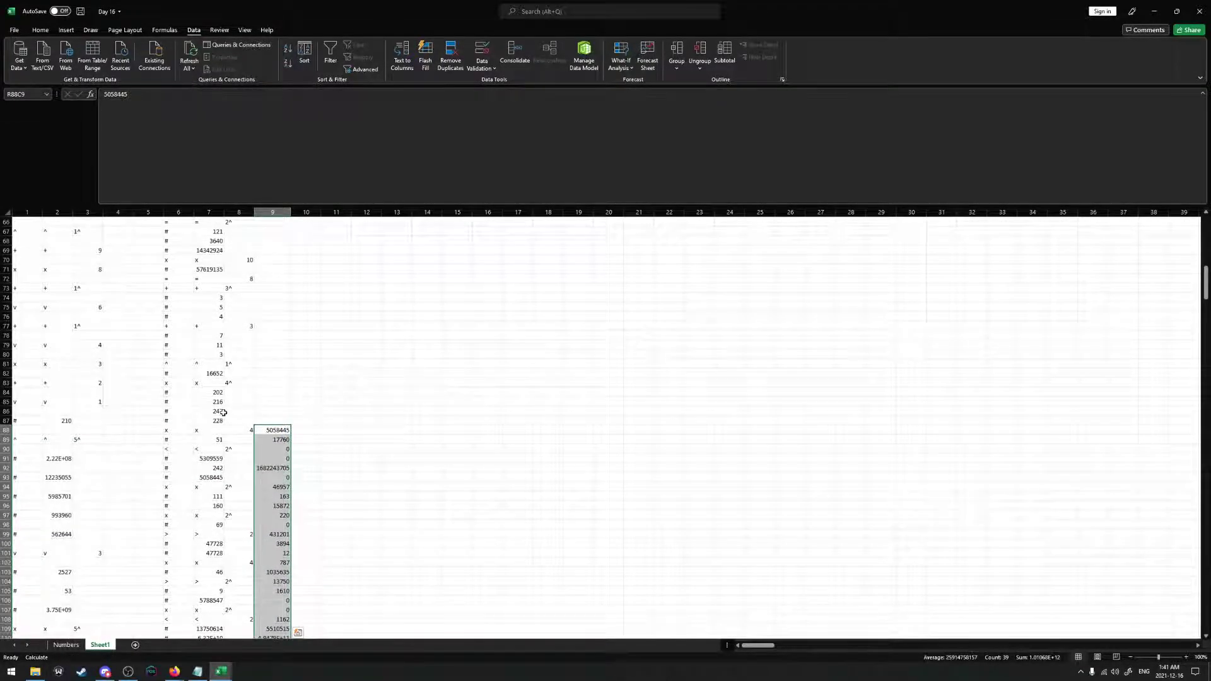
# Paste 247 into column 9 row 87, then undo it
pyautogui.click(216, 411)
pyautogui.hotkey('ctrl', 'c')
pyautogui.click(280, 420)
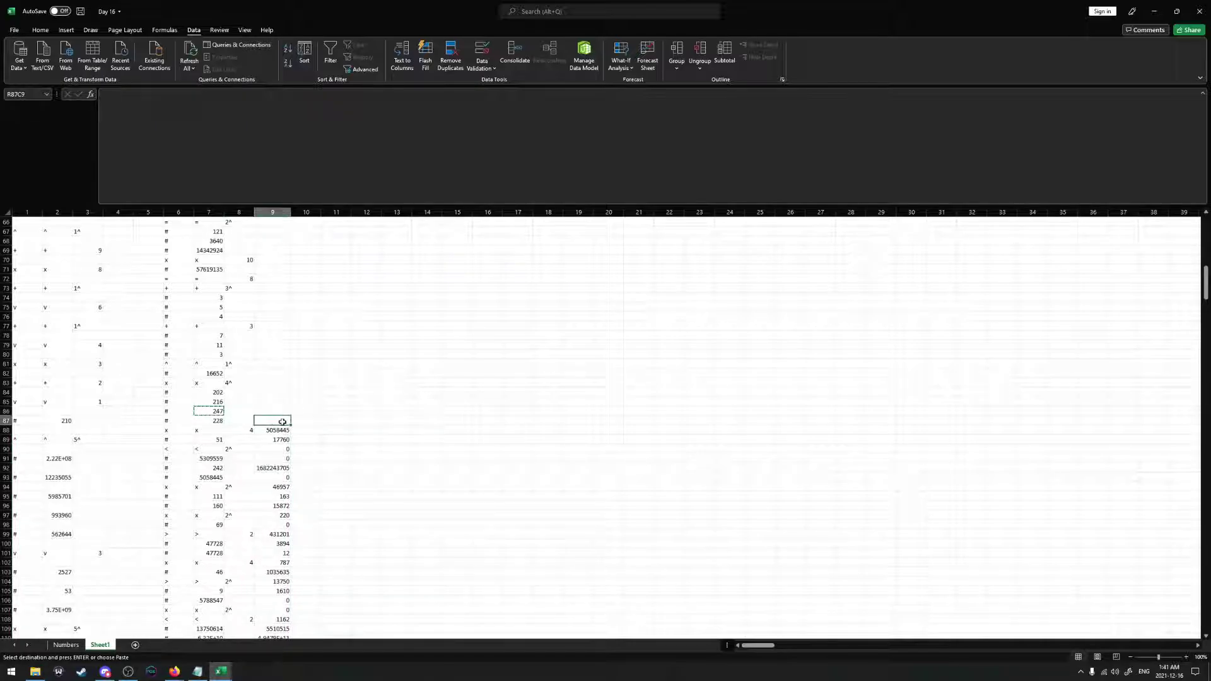
pyautogui.hotkey('ctrl', 'v')
pyautogui.click(219, 374)
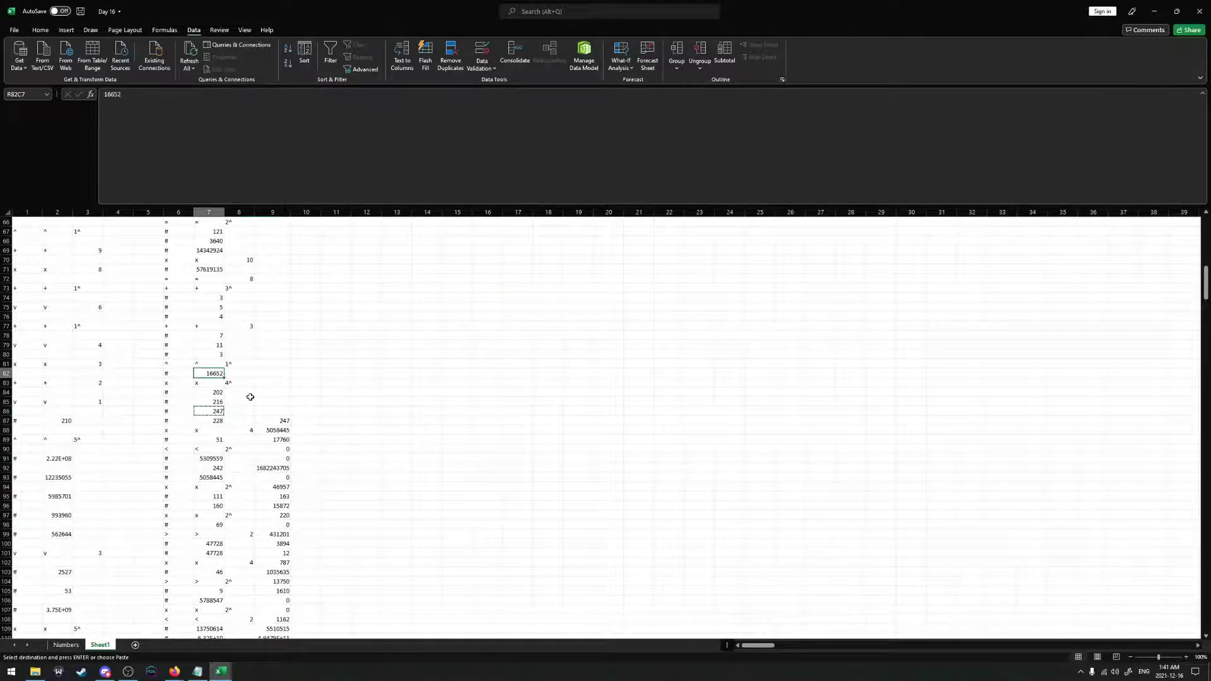
pyautogui.hotkey('ctrl', 'z')
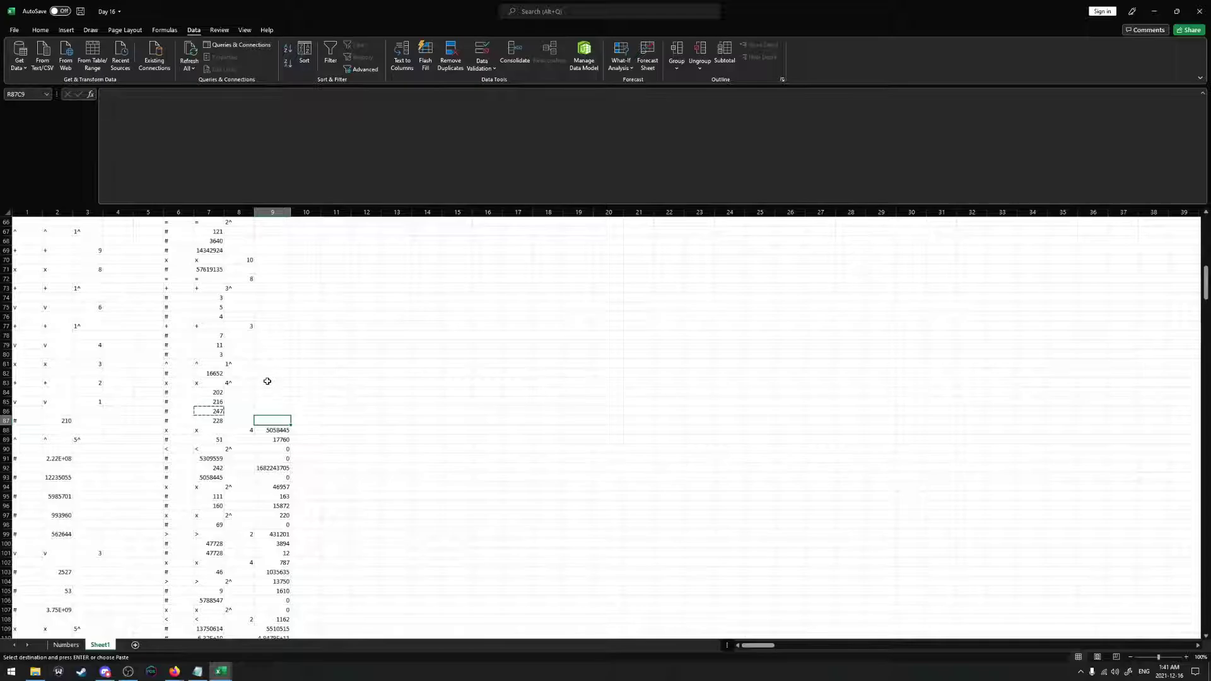
pyautogui.click(268, 382)
pyautogui.write('=PRODUCT(')
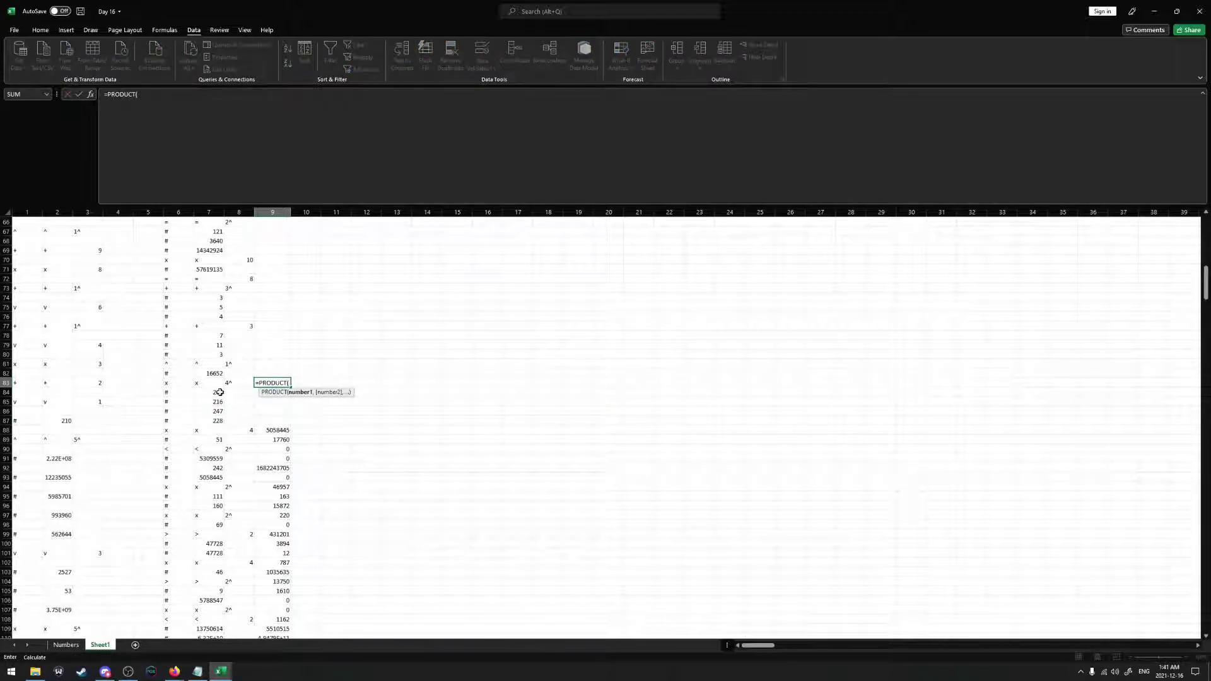
pyautogui.moveTo(220, 392); pyautogui.dragTo(220, 421)
pyautogui.press('Return')
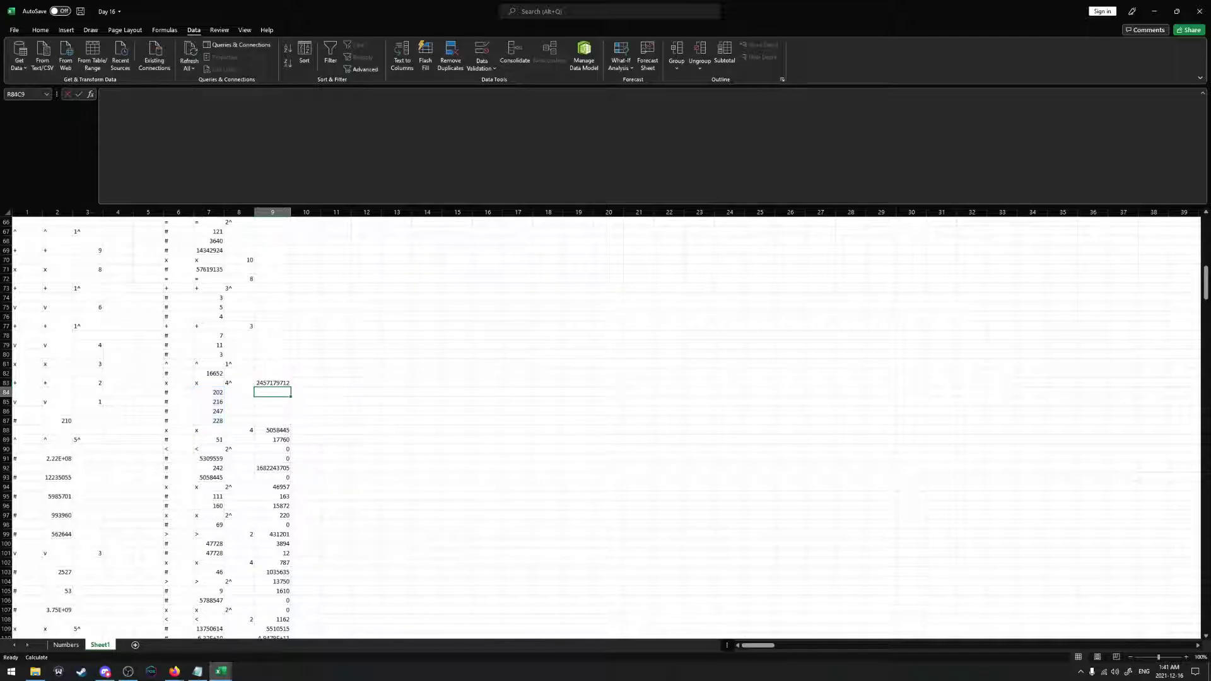
pyautogui.click(272, 383)
pyautogui.hotkey('ctrl', 'c')
pyautogui.rightClick(274, 421)
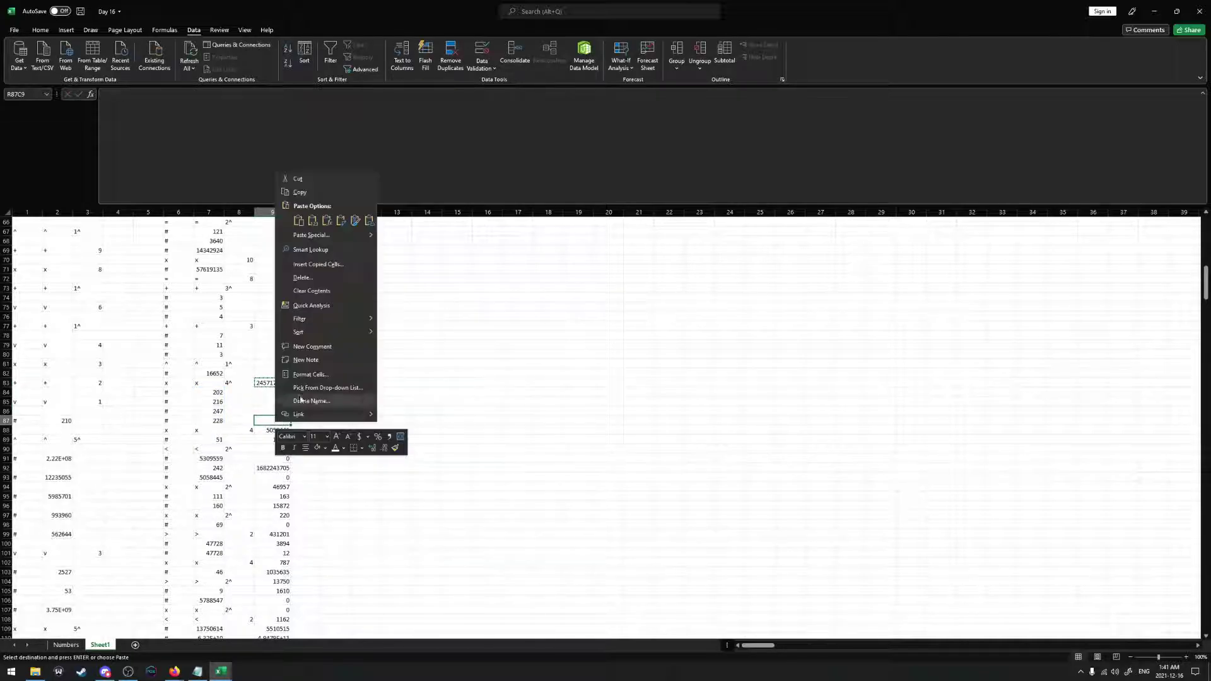
pyautogui.click(311, 219)
pyautogui.click(273, 383)
pyautogui.press('Delete')
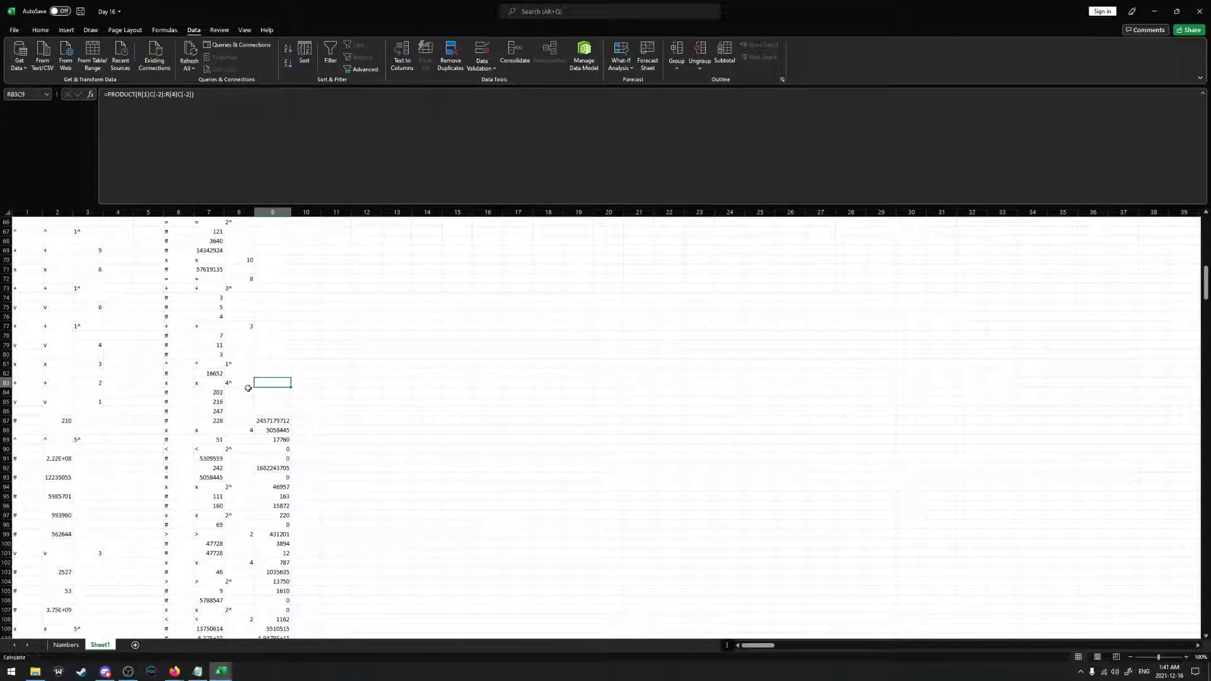
# Copy 16652 from column 7 into column 9 row 82
pyautogui.click(214, 373)
pyautogui.hotkey('ctrl', 'c')
pyautogui.click(276, 374)
pyautogui.hotkey('ctrl', 'v')
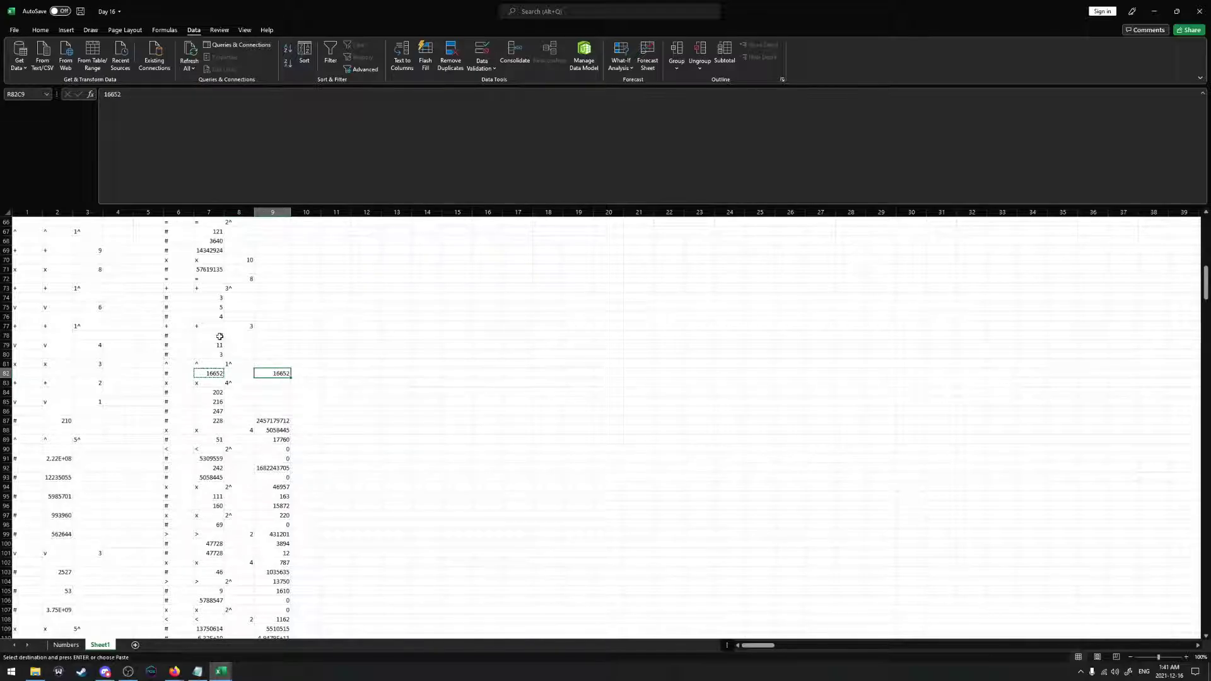
# Check the sums of column 7 rows 78–80 and the 3, 5, 4 values, and cancel the pending copy
pyautogui.scroll(1, 278, 378)
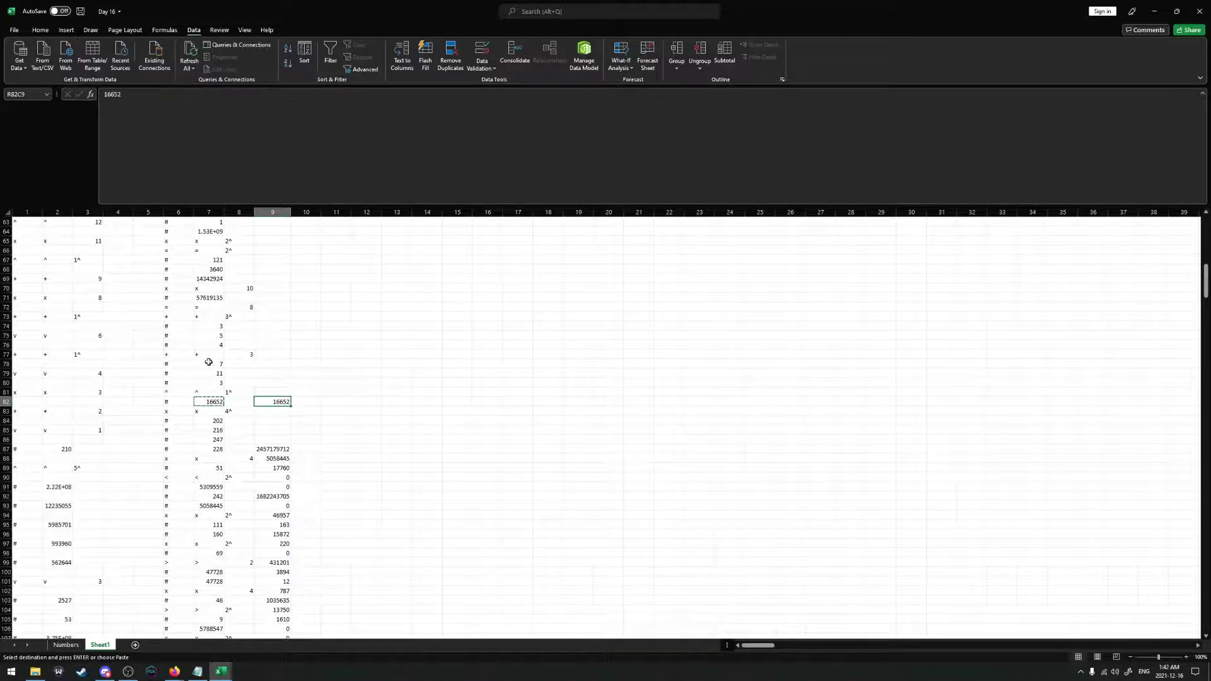
pyautogui.moveTo(209, 364); pyautogui.dragTo(212, 383)
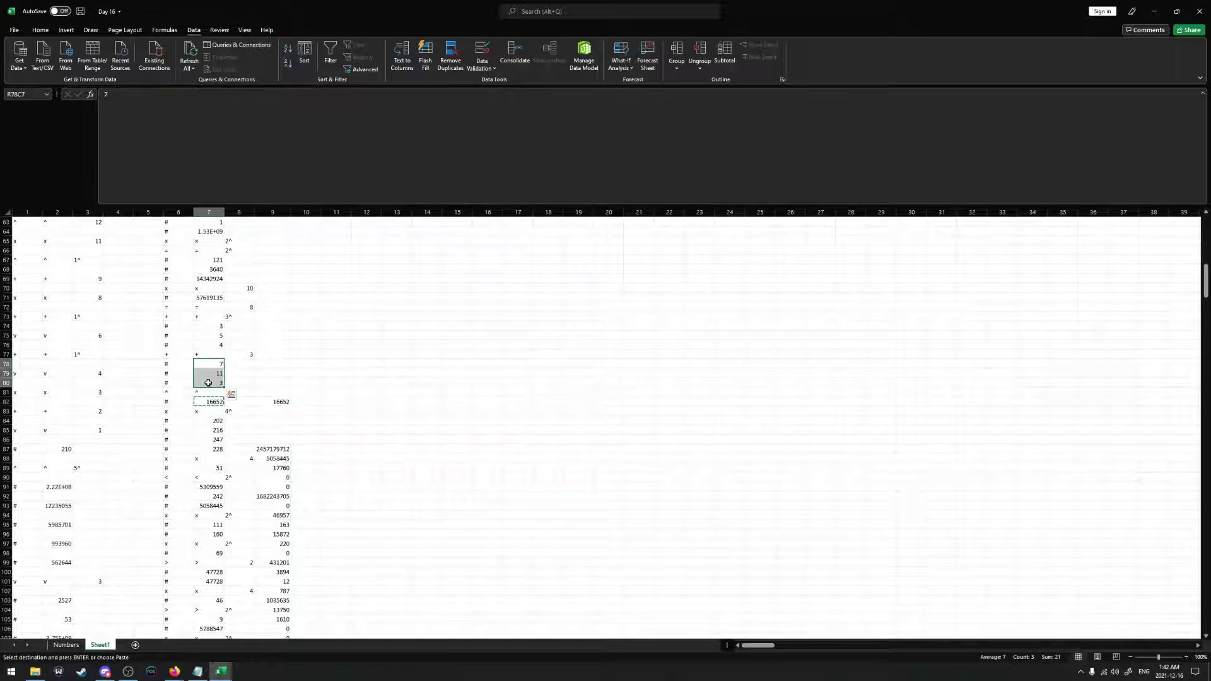
pyautogui.click(209, 364)
pyautogui.keyDown('ctrl'); pyautogui.click(214, 382); pyautogui.keyUp('ctrl')
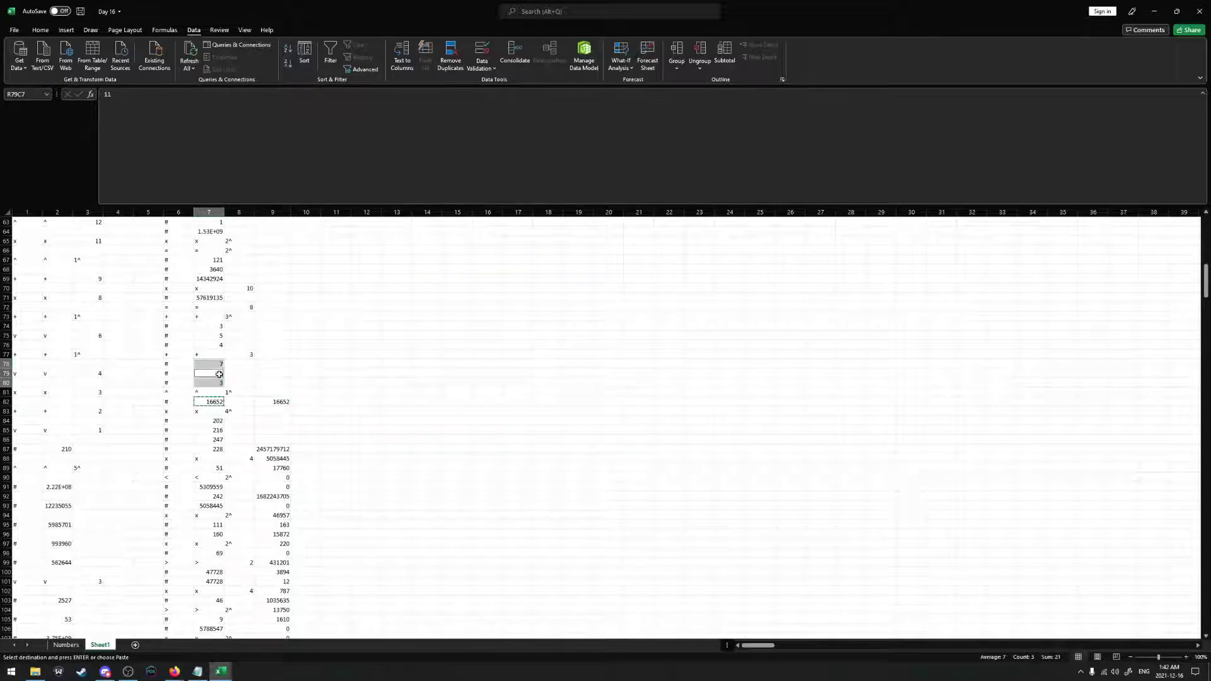
pyautogui.moveTo(217, 345); pyautogui.dragTo(214, 326)
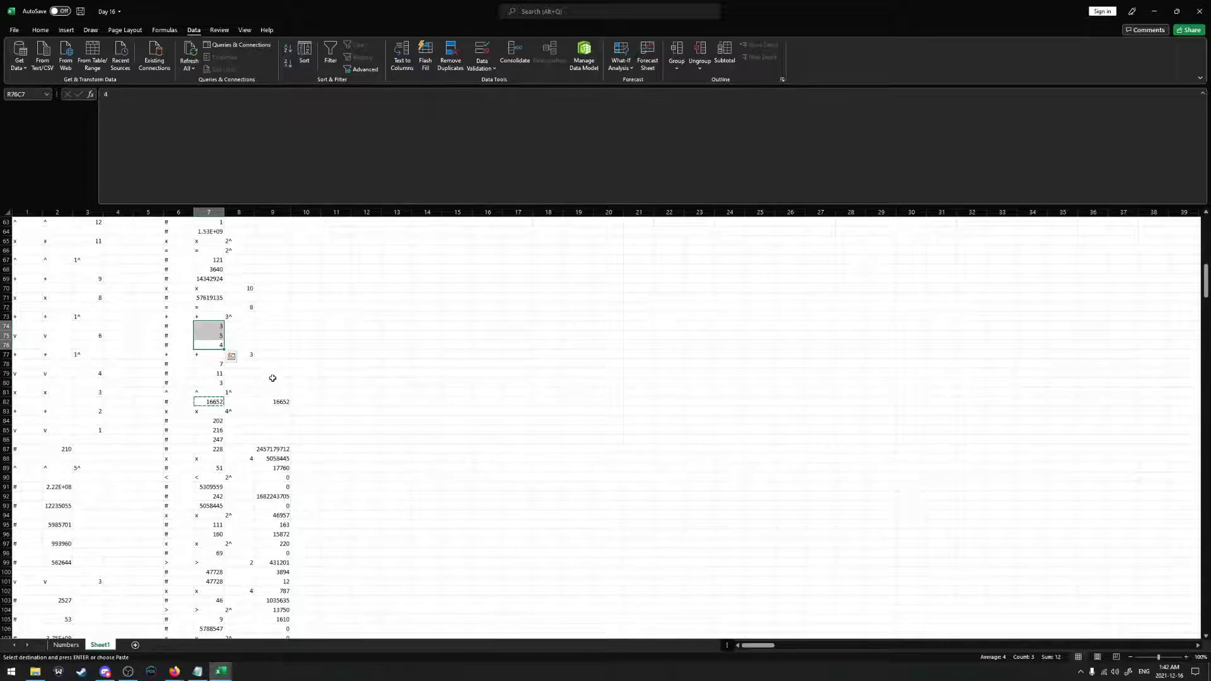
pyautogui.click(272, 288)
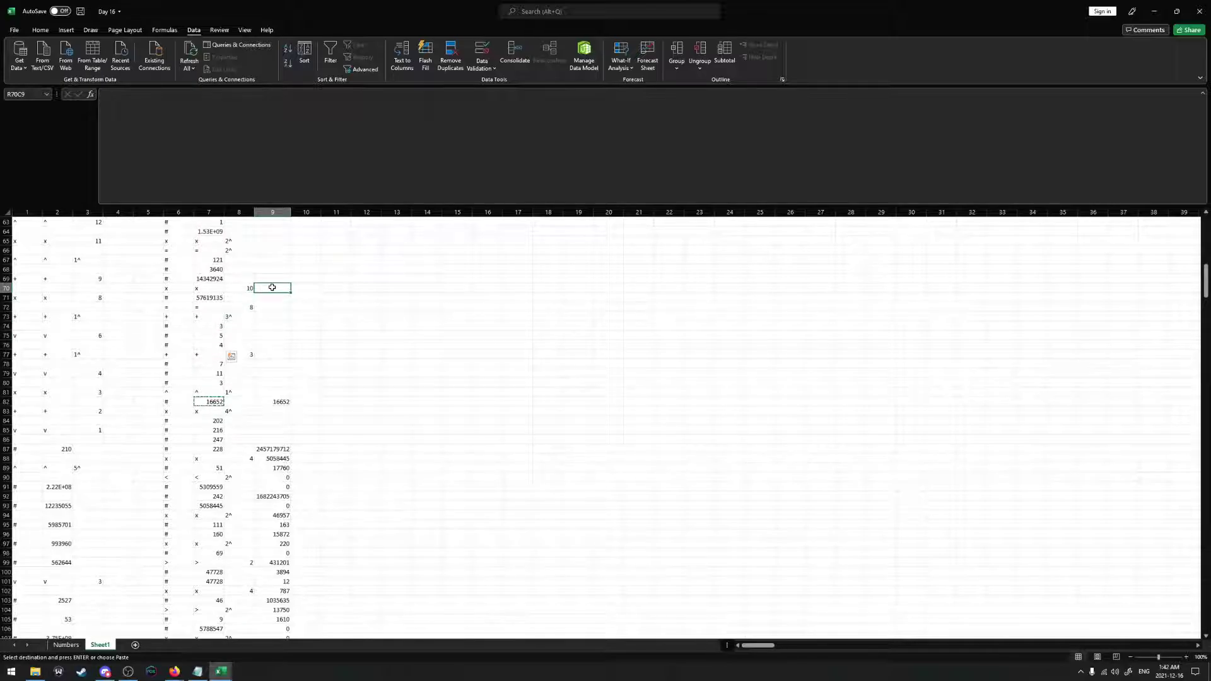
pyautogui.press('Escape')
# Select the column 9 results from 16652 down and drag the block several rows higher
pyautogui.click(272, 402)
pyautogui.scroll(-6, 280, 441)
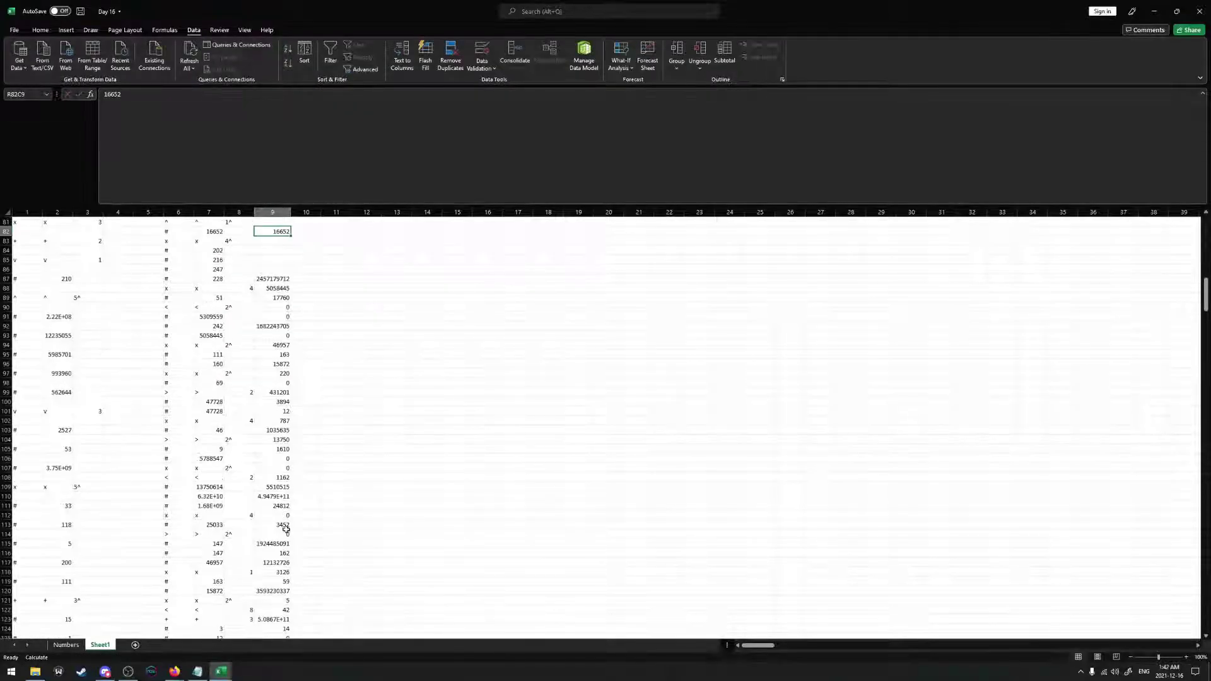
pyautogui.scroll(-5, 280, 521)
pyautogui.keyDown('shift'); pyautogui.click(281, 502); pyautogui.keyUp('shift')
pyautogui.scroll(9, 290, 473)
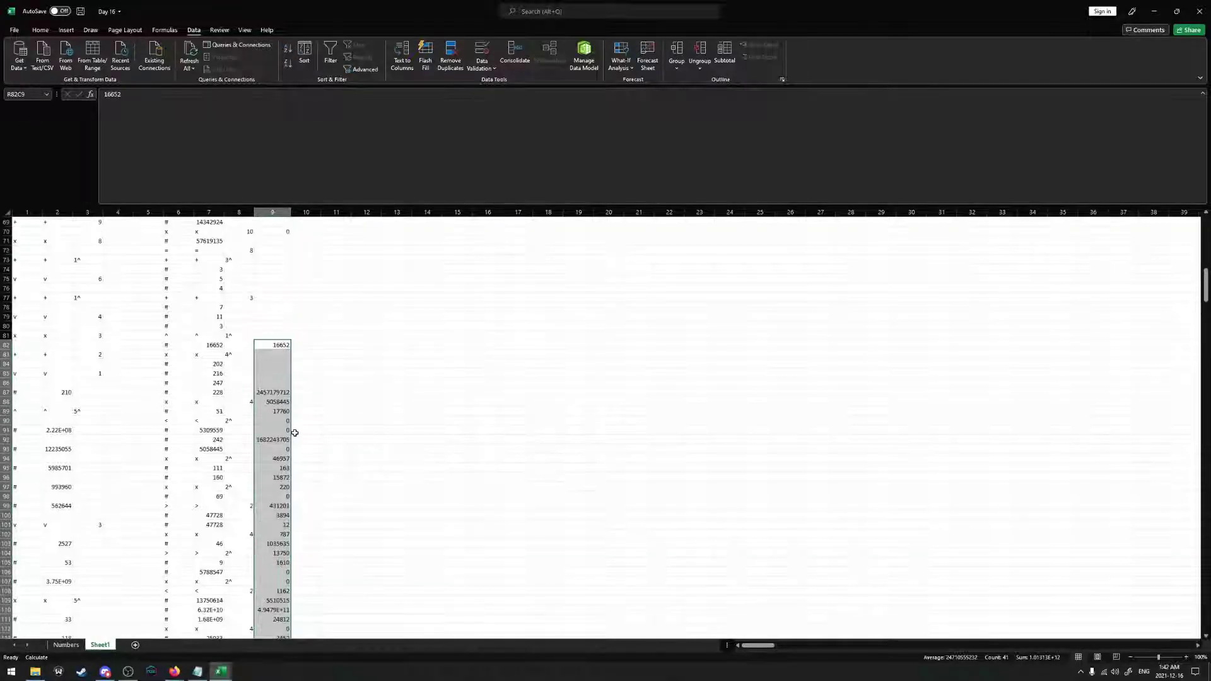
pyautogui.scroll(3, 295, 433)
pyautogui.moveTo(291, 432); pyautogui.dragTo(282, 336)
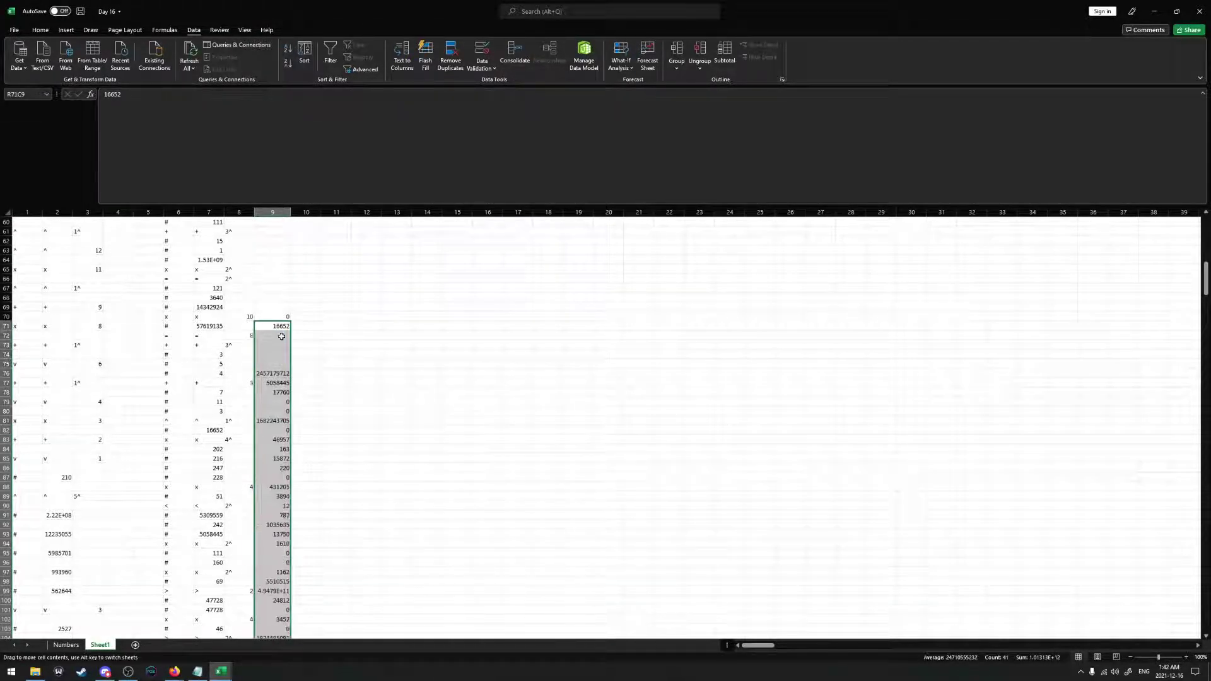
pyautogui.click(282, 373)
pyautogui.scroll(-6, 282, 441)
pyautogui.keyDown('shift'); pyautogui.click(281, 572); pyautogui.keyUp('shift')
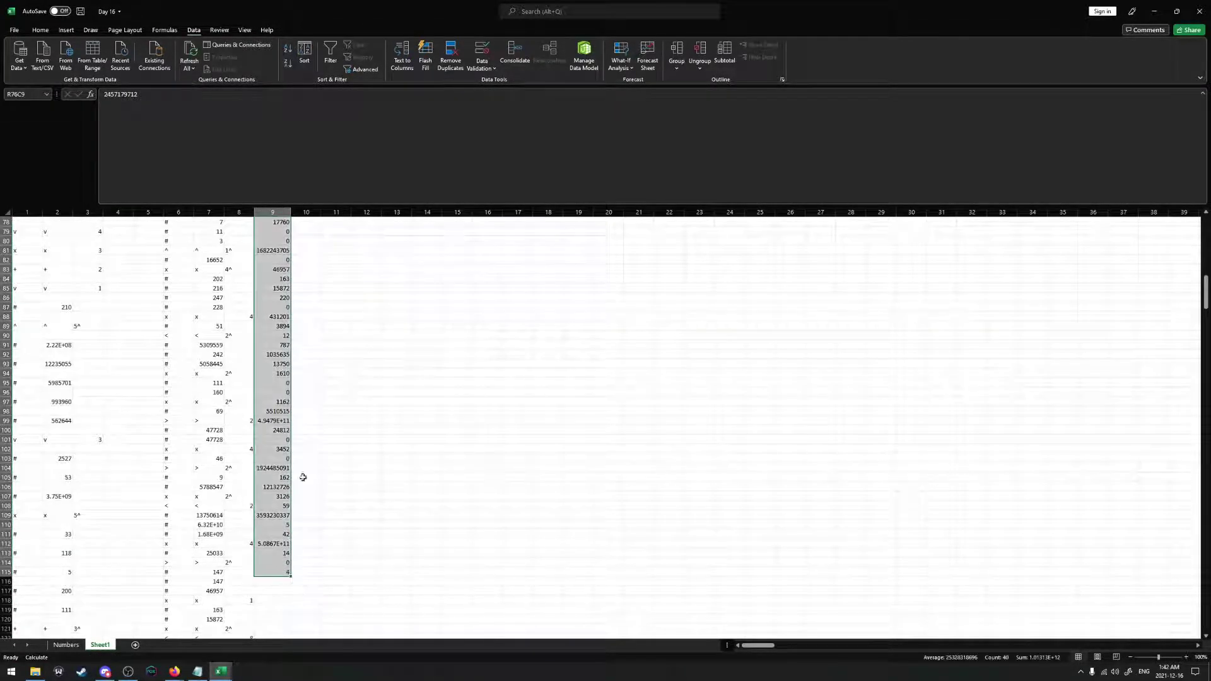
pyautogui.scroll(8, 301, 460)
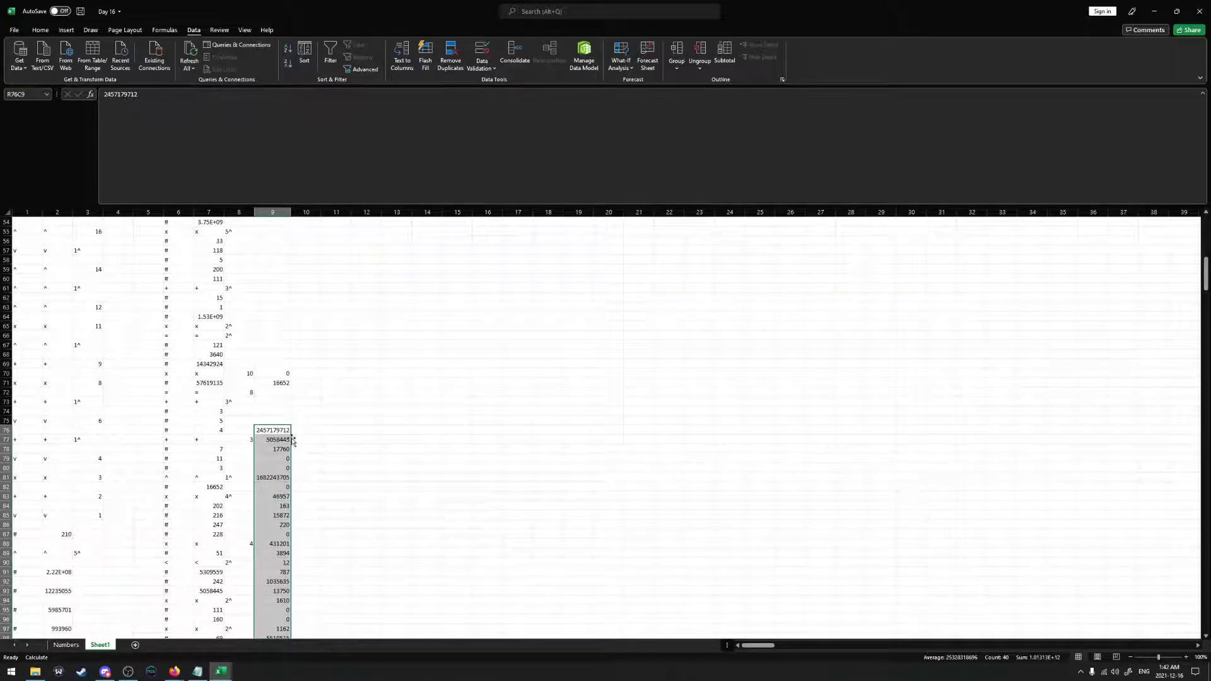
pyautogui.moveTo(293, 439); pyautogui.dragTo(292, 401)
# Select the results from R69C9 to the end and drag the block up to start at row 65
pyautogui.click(282, 372)
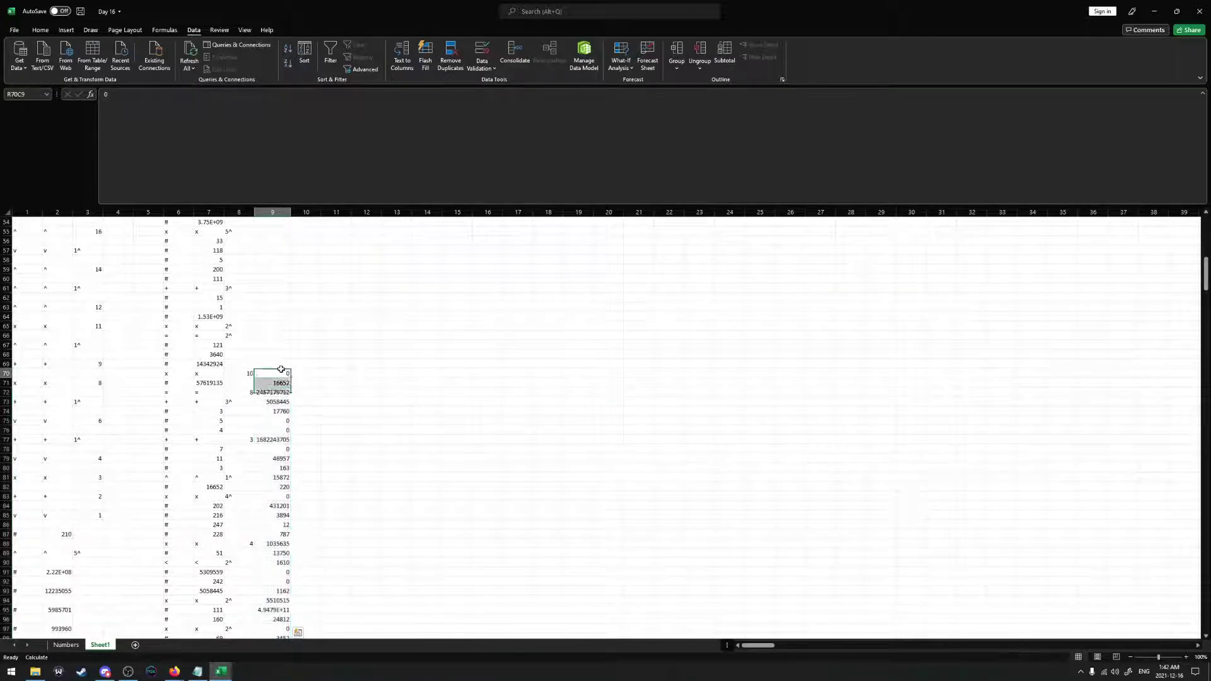
pyautogui.click(277, 364)
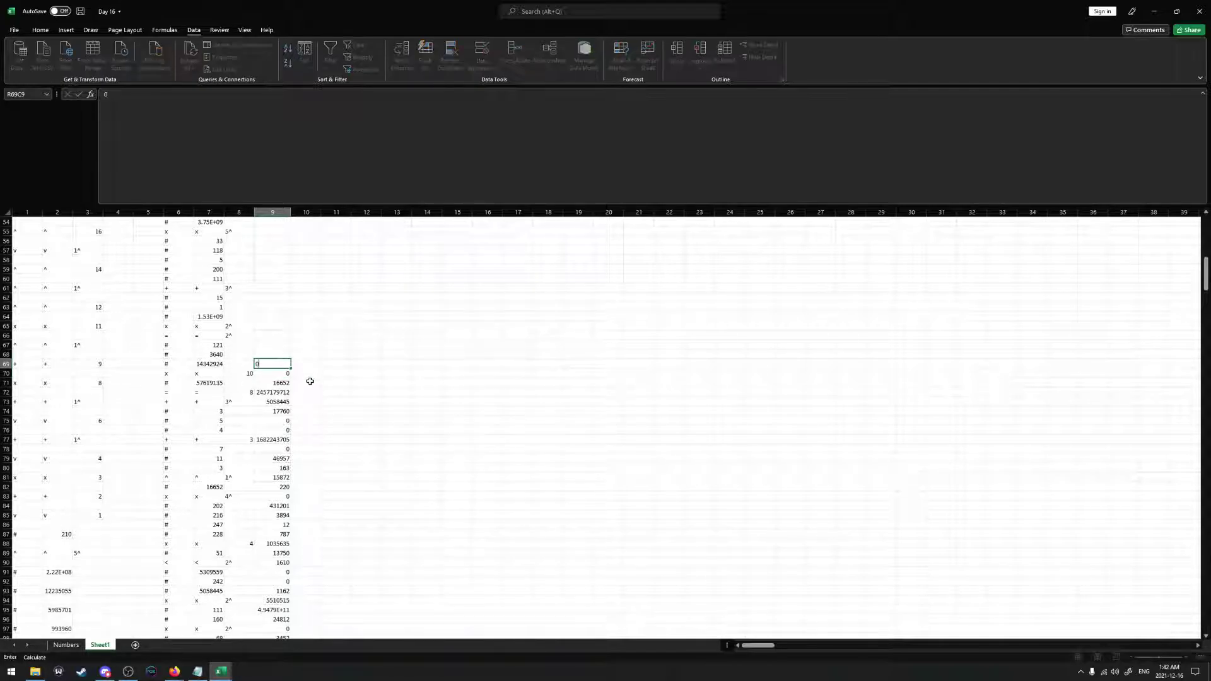
pyautogui.scroll(1, 296, 372)
pyautogui.click(268, 346)
pyautogui.click(280, 391)
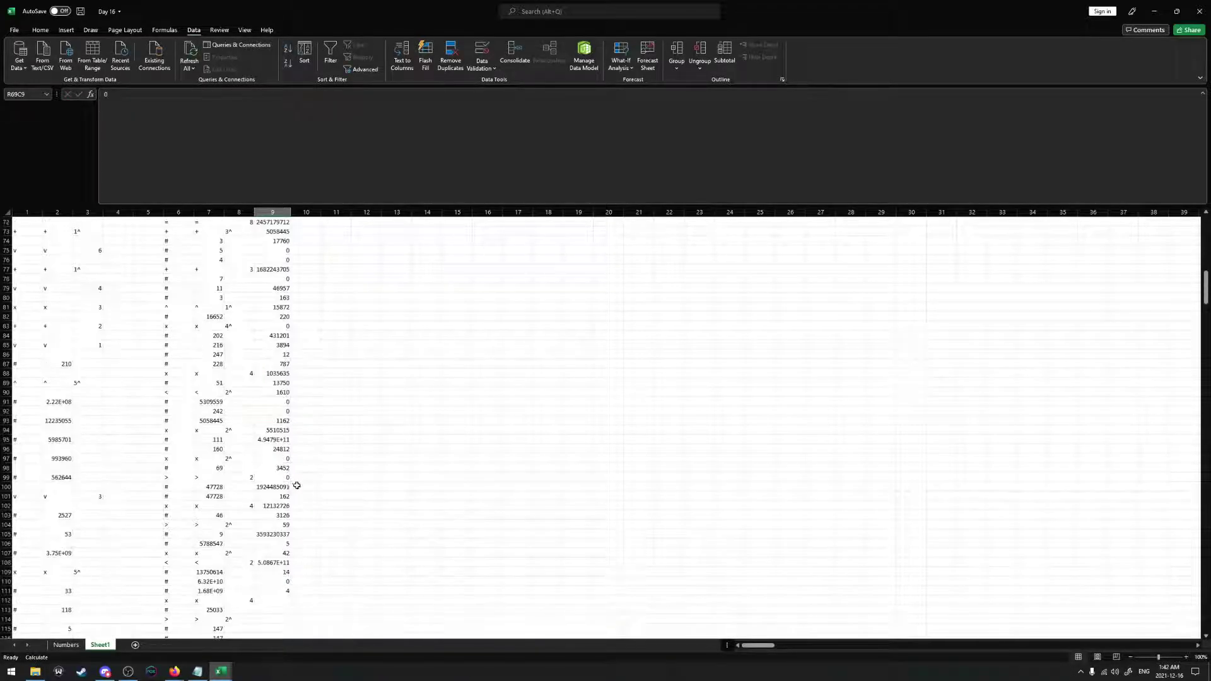
pyautogui.hotkey('ctrl', 'shift', 'Down')
pyautogui.scroll(7, 300, 396)
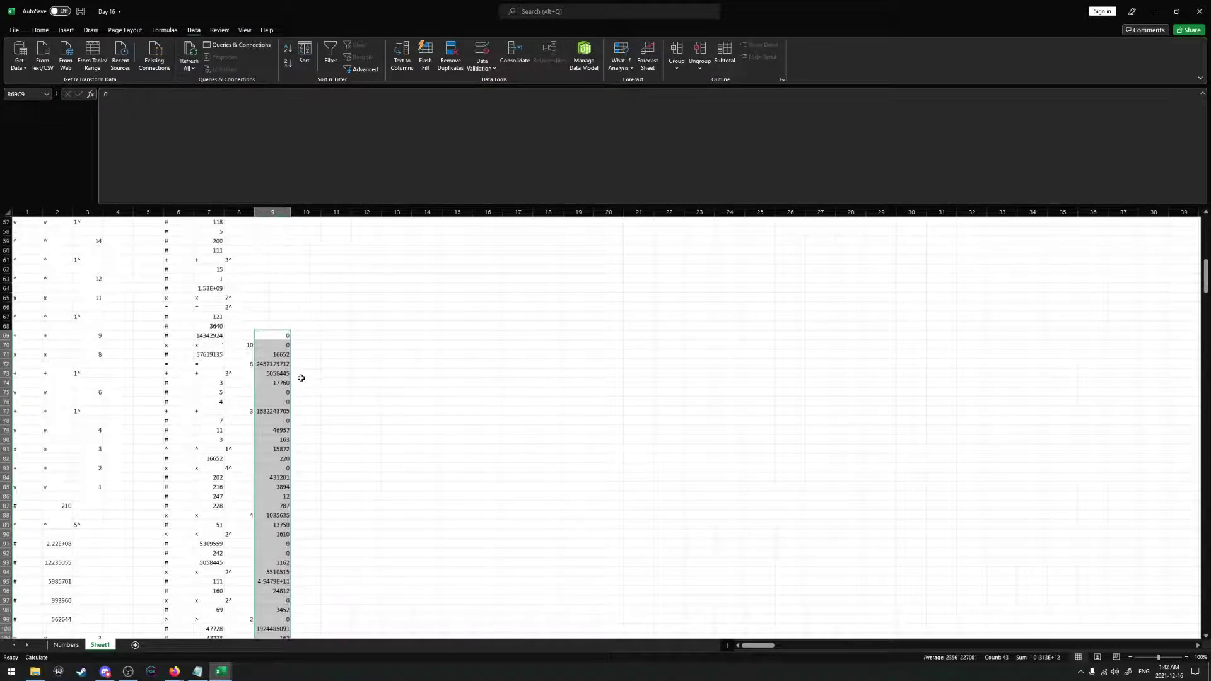
pyautogui.moveTo(291, 400); pyautogui.dragTo(283, 364)
pyautogui.scroll(2, 280, 379)
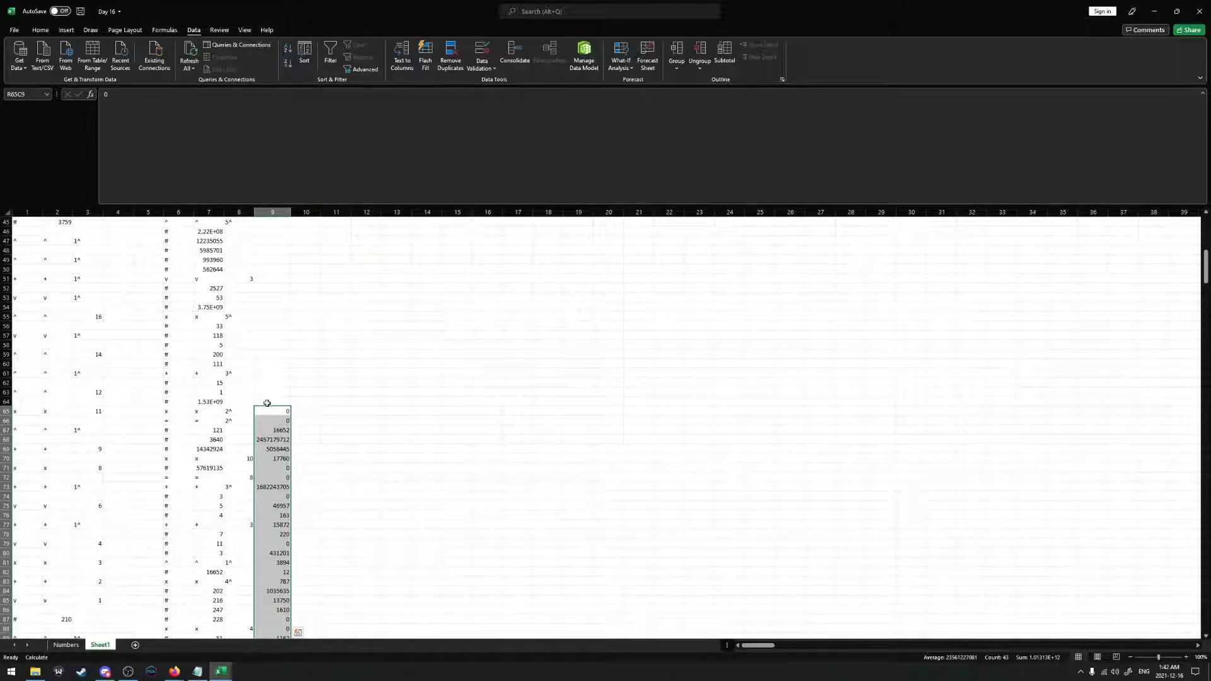
# Select column 7 value groups in rows 62–64, 56–60, 52–54 and 46–50, then pick R64C9
pyautogui.moveTo(215, 383); pyautogui.dragTo(214, 402)
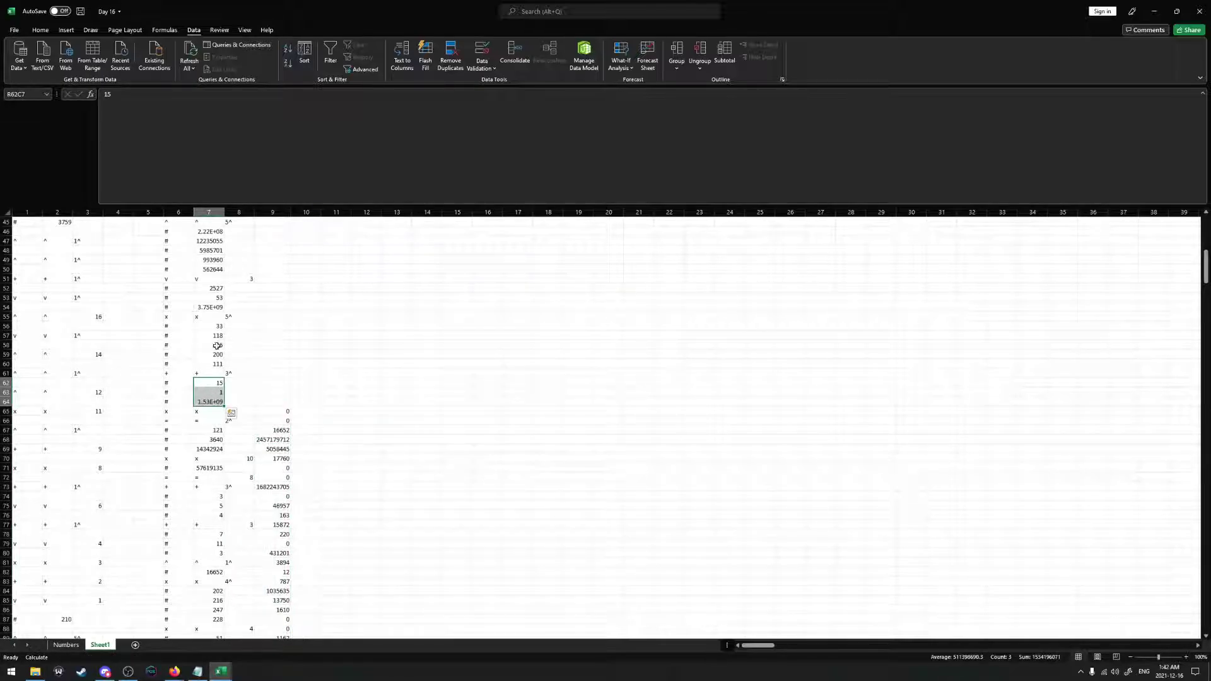
pyautogui.moveTo(212, 326); pyautogui.dragTo(211, 361)
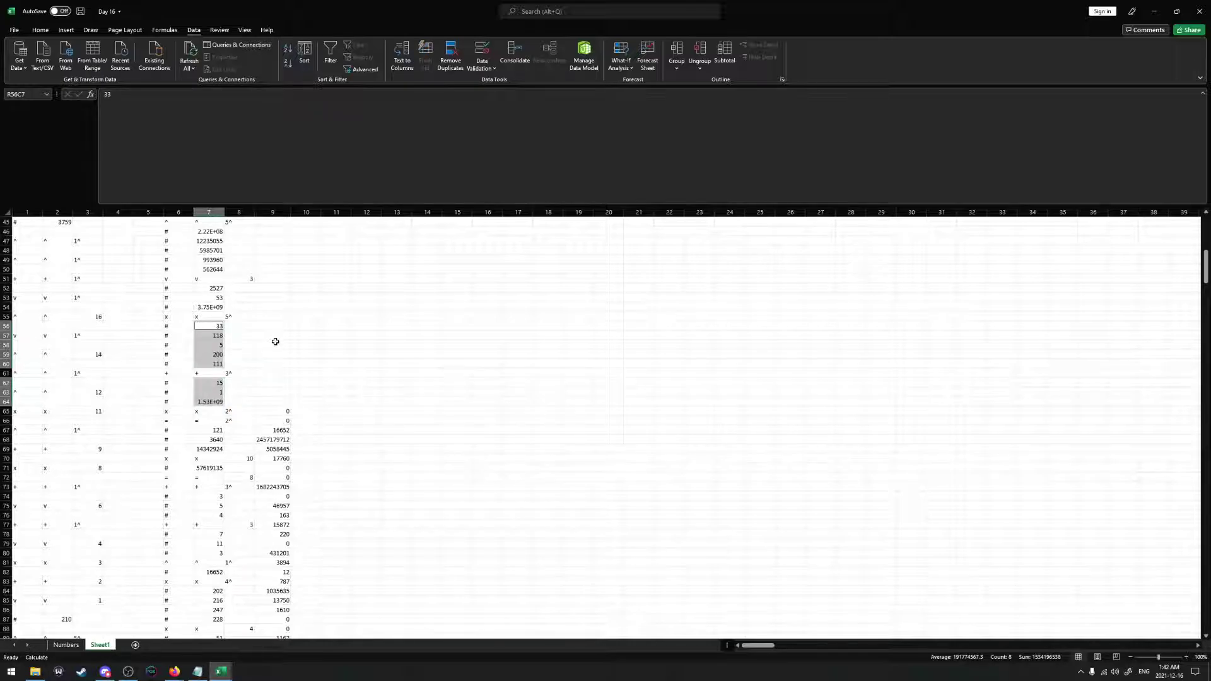
pyautogui.scroll(5, 294, 432)
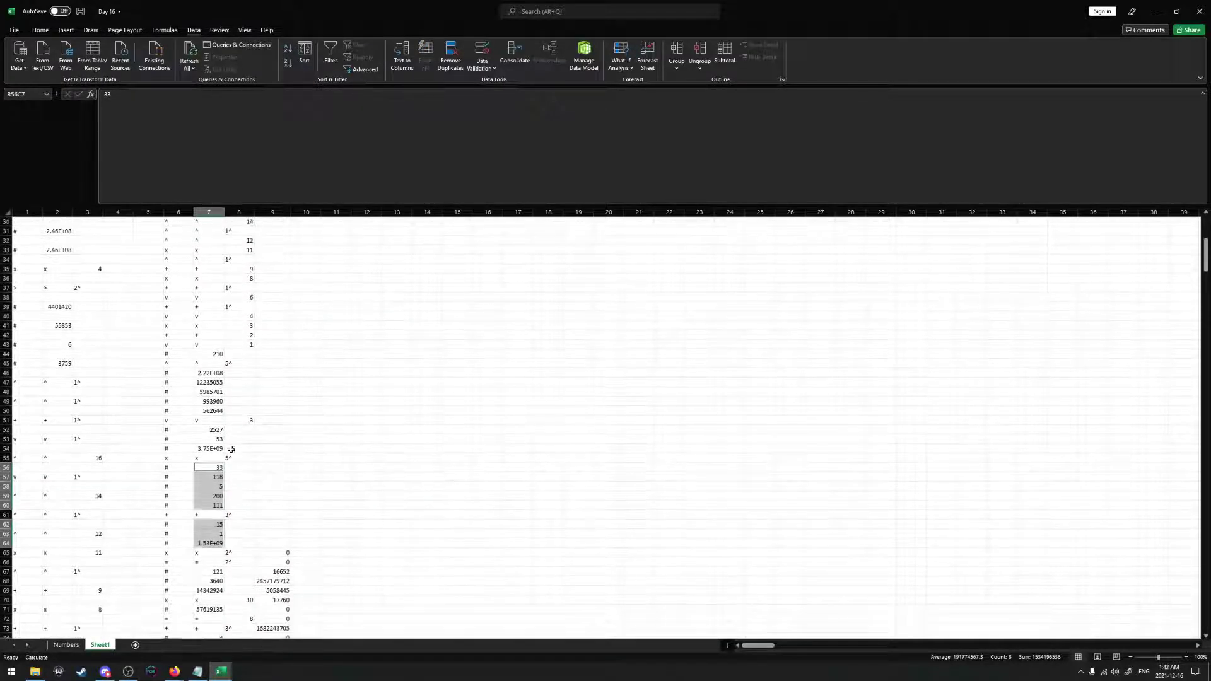
pyautogui.moveTo(212, 431); pyautogui.dragTo(212, 449)
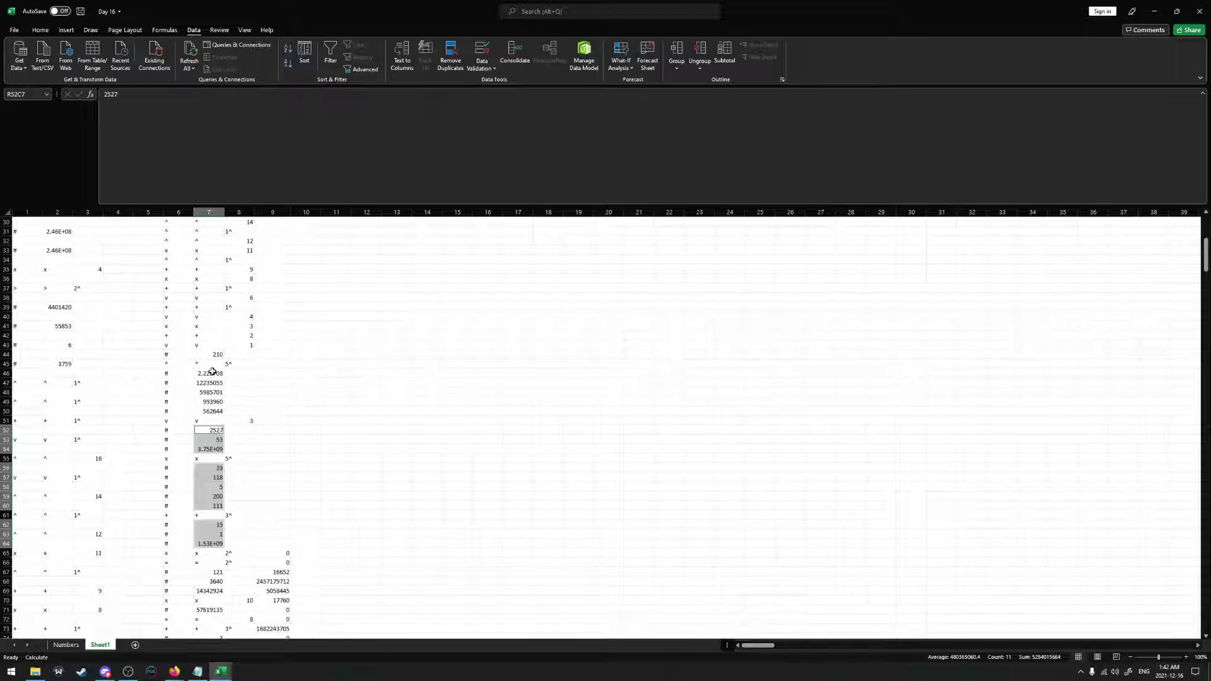
pyautogui.moveTo(213, 372); pyautogui.dragTo(212, 411)
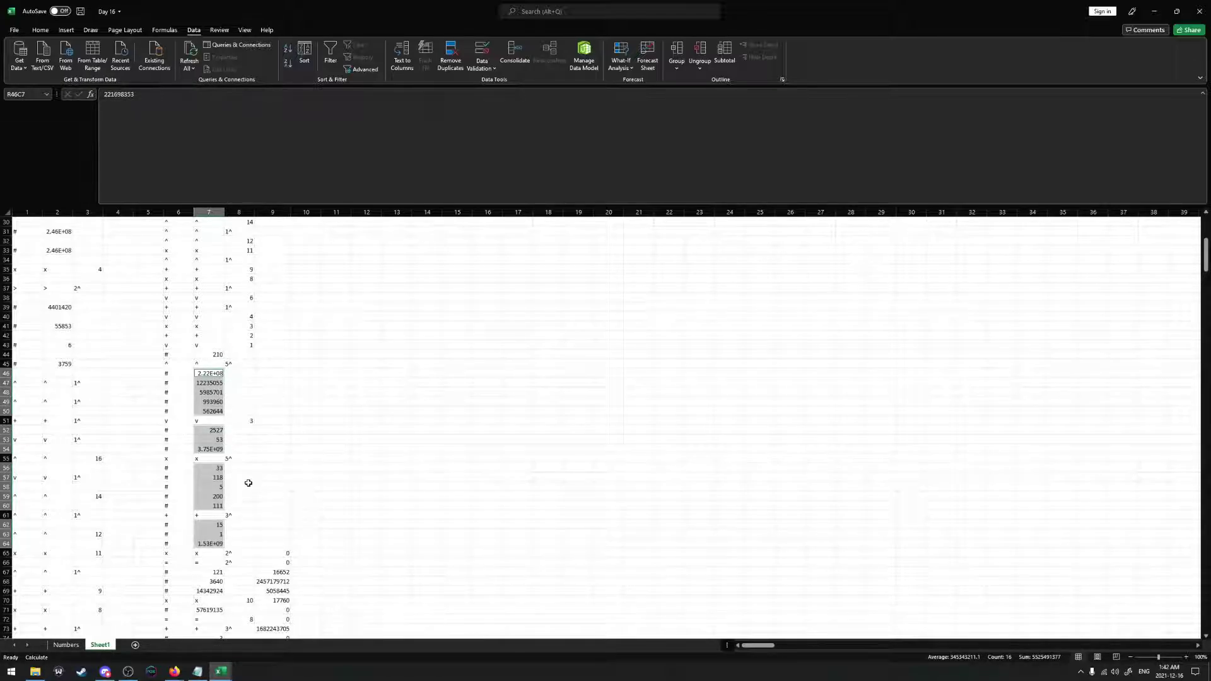
pyautogui.scroll(-2, 253, 479)
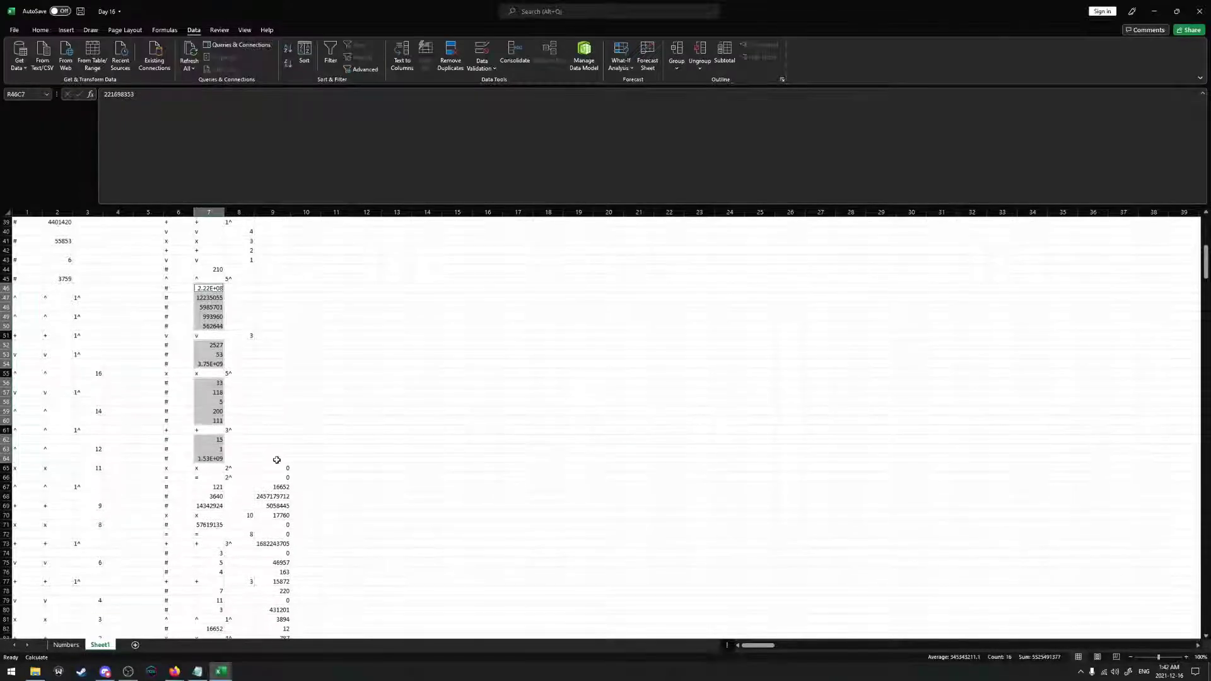
pyautogui.scroll(4, 271, 464)
pyautogui.scroll(9, 269, 471)
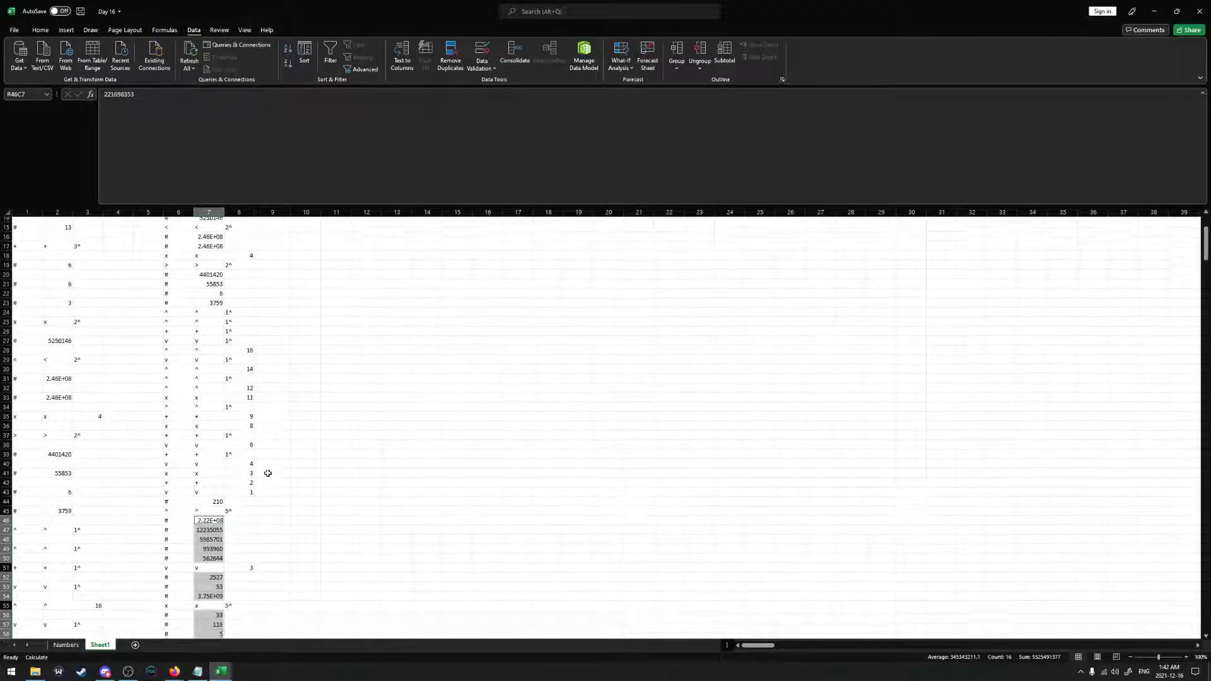
pyautogui.scroll(-5, 268, 473)
pyautogui.scroll(5, 264, 473)
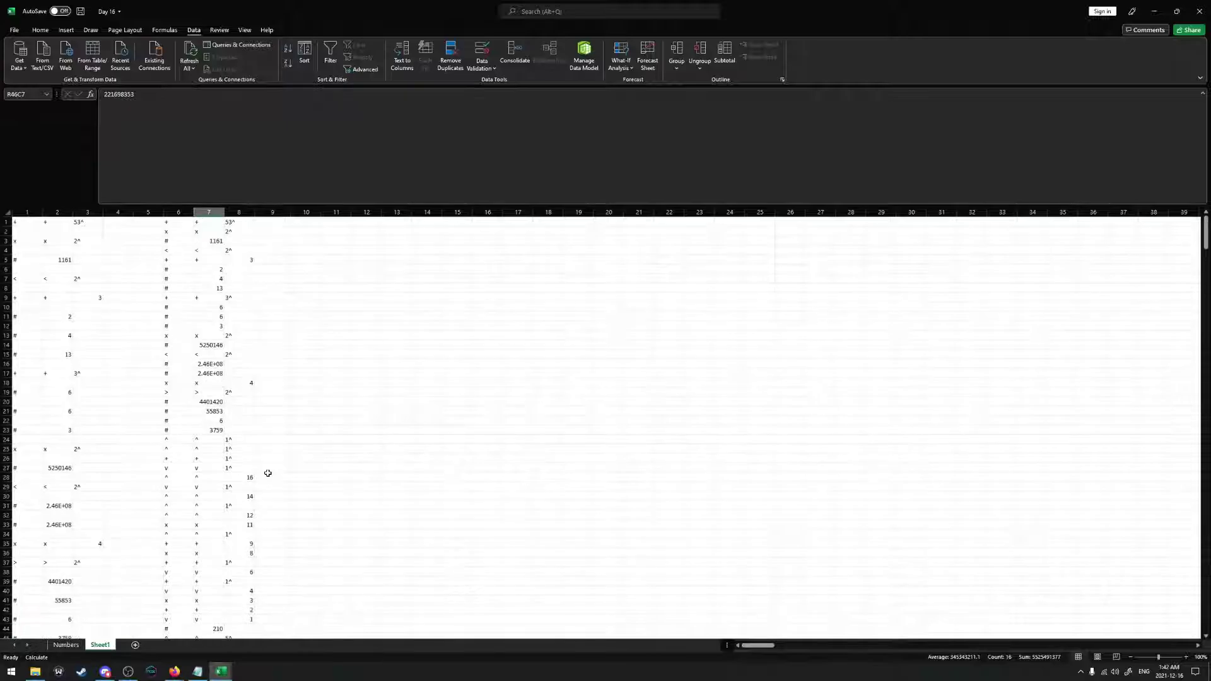
pyautogui.scroll(-10, 253, 412)
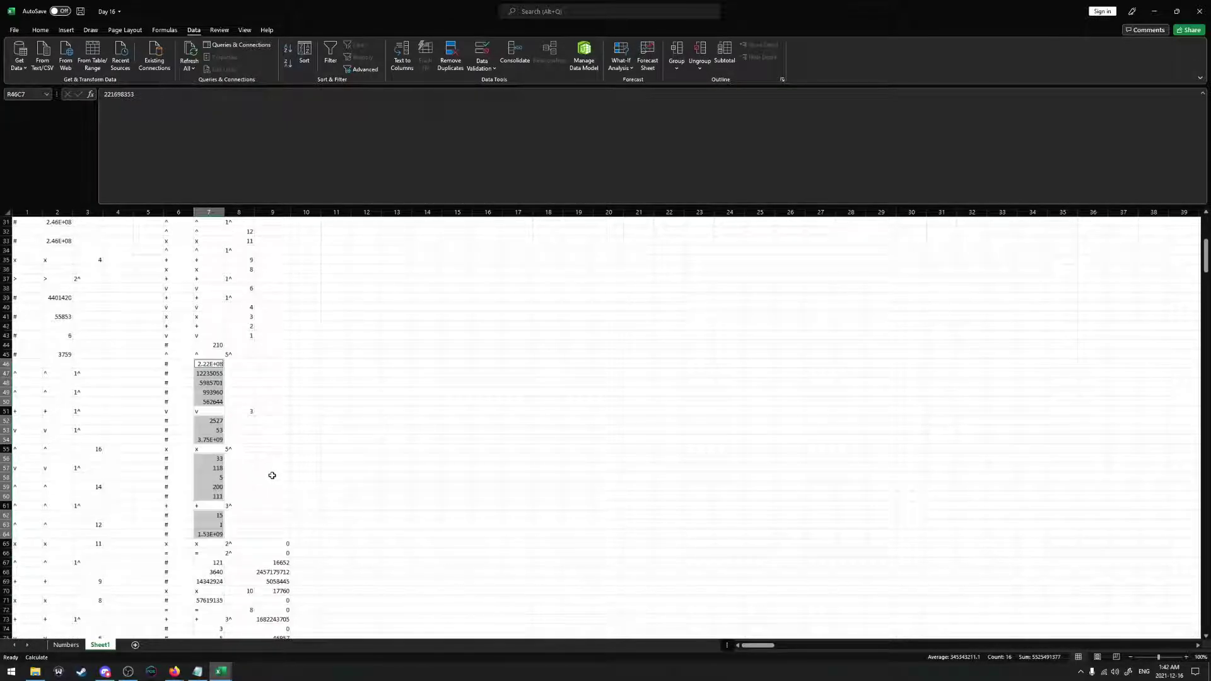
pyautogui.click(273, 534)
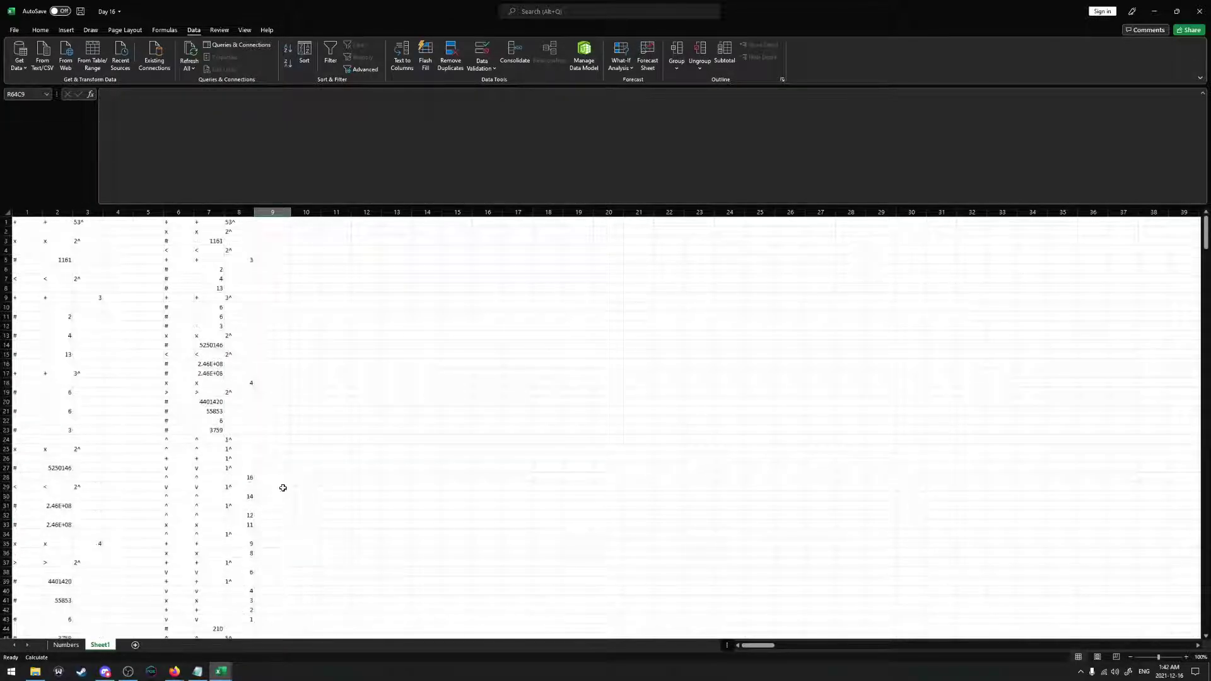
pyautogui.scroll(3, 282, 452)
pyautogui.scroll(-6, 276, 449)
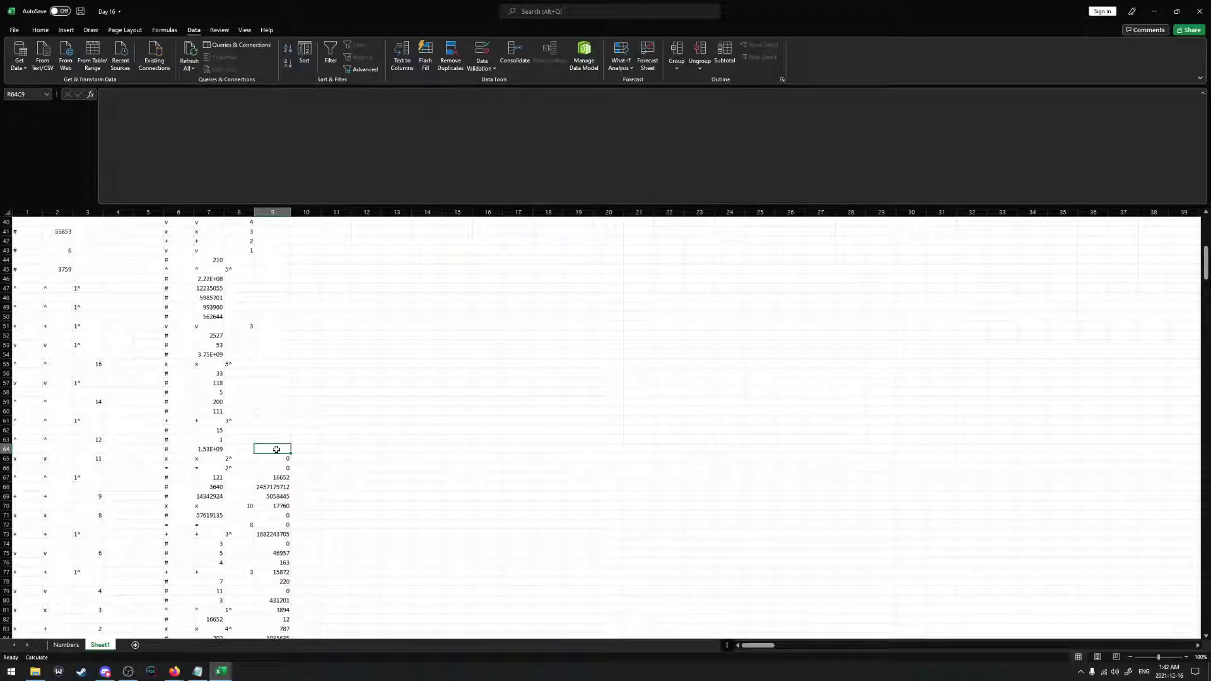
# Enter a =SUM of column 7 rows 62–64 in R61C9
pyautogui.click(276, 417)
pyautogui.write('=SUM(')
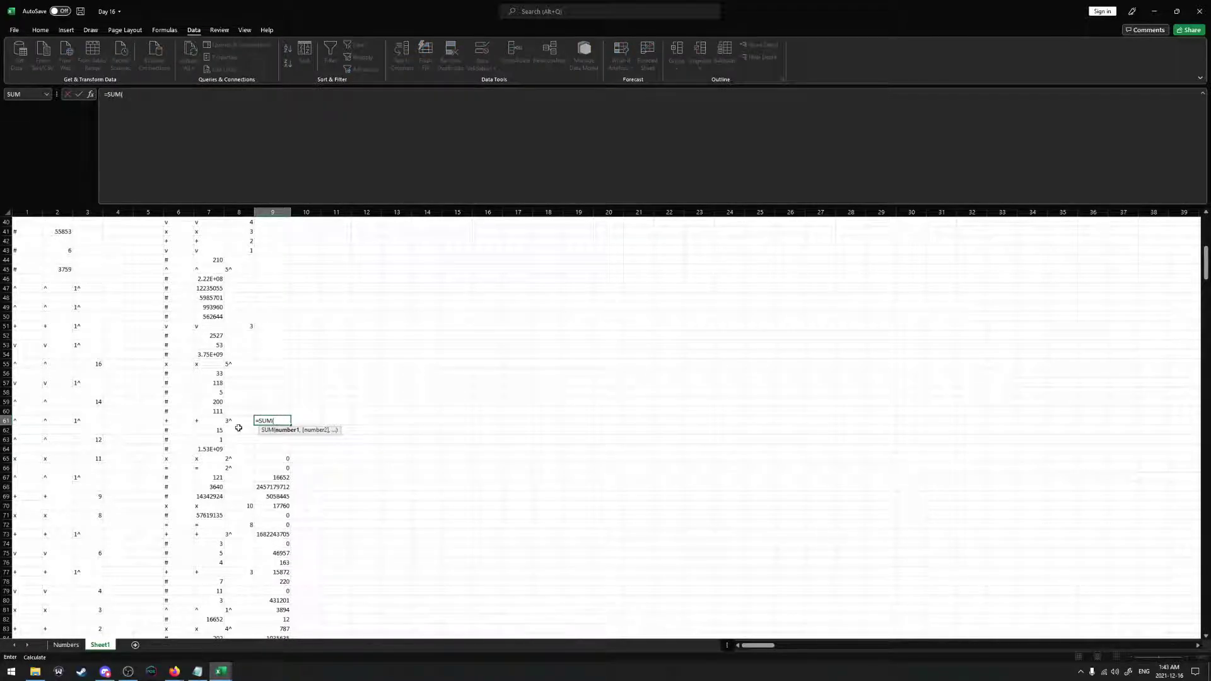
pyautogui.moveTo(213, 429); pyautogui.dragTo(213, 449)
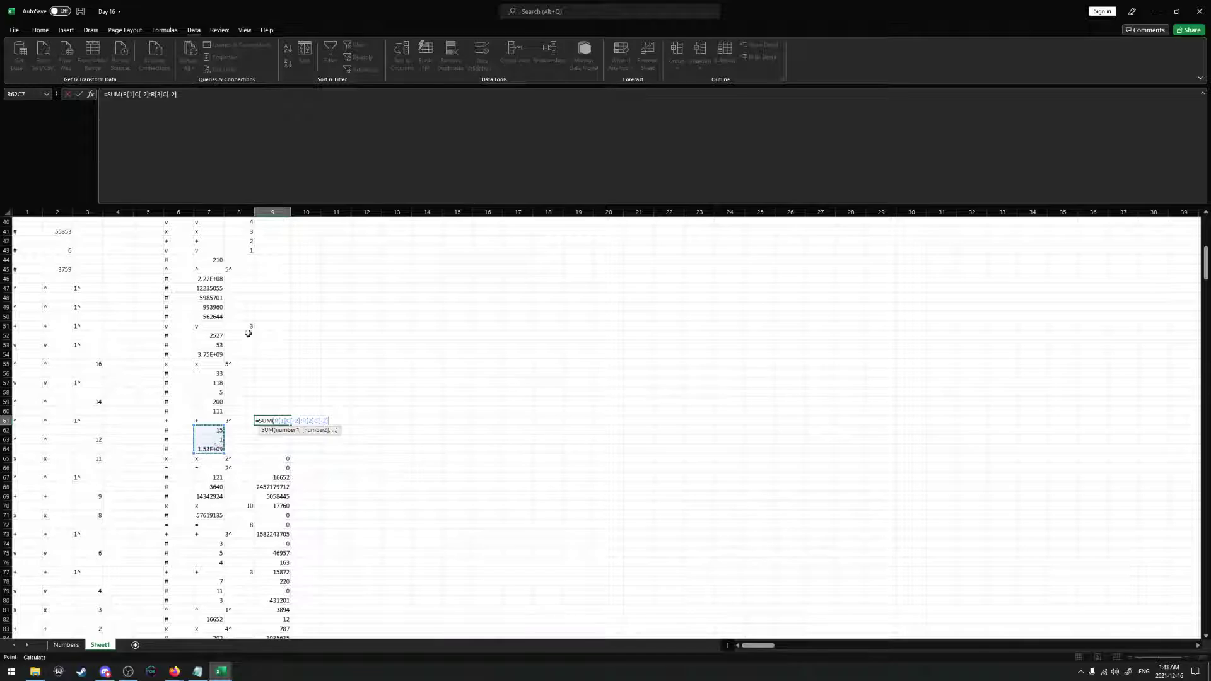
pyautogui.press('Return')
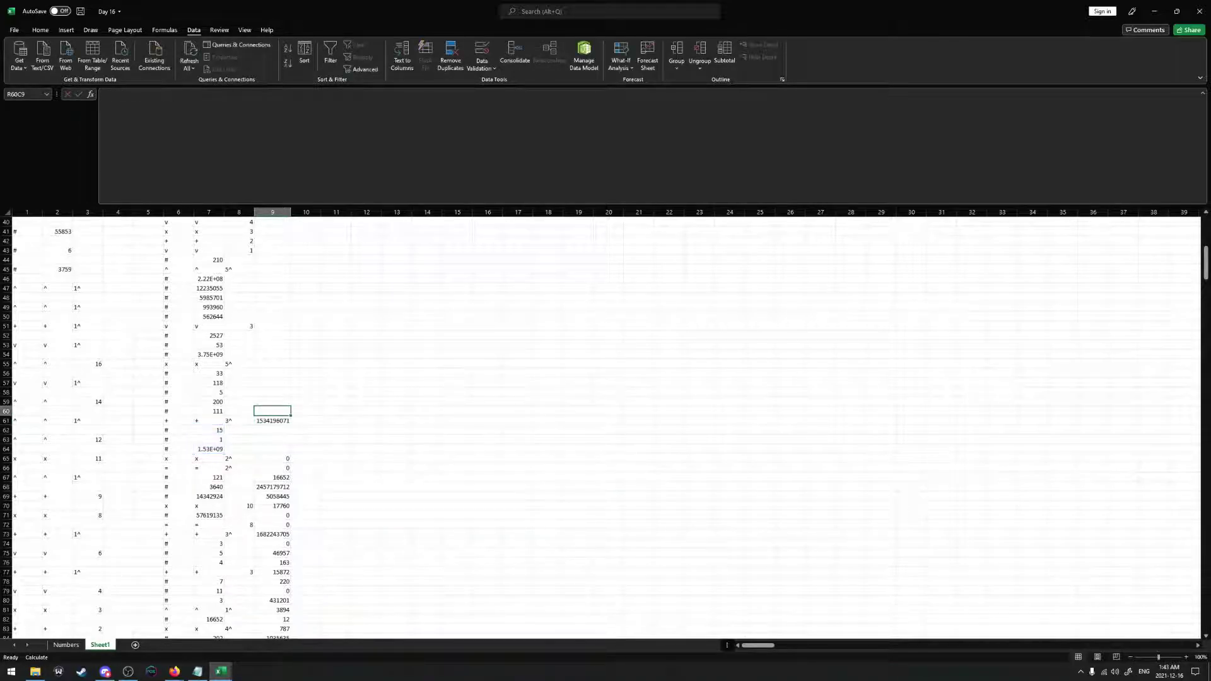
pyautogui.press('Up')
pyautogui.press('Up')
pyautogui.press('Up')
pyautogui.press('Up')
pyautogui.press('Up')
pyautogui.press('Up')
pyautogui.press('Up')
# Enter a =PRODUCT of column 7 rows 56–60 in R55C9, giving 432234000
pyautogui.write('=PRODUCT(')
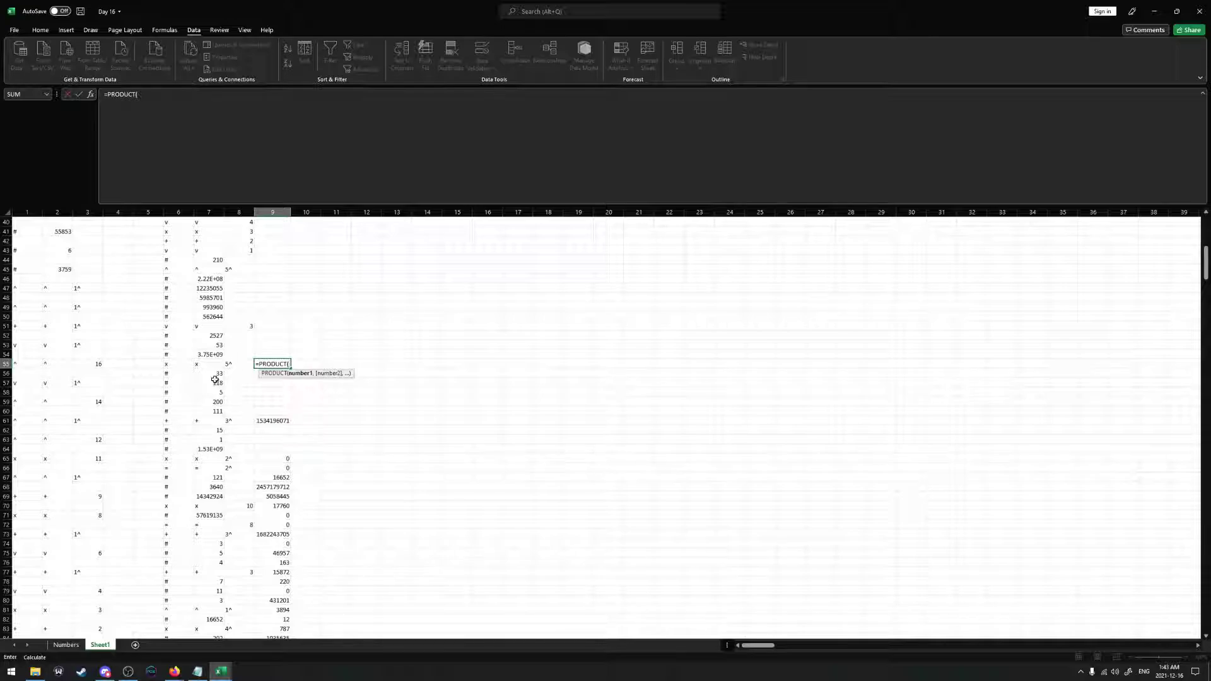
pyautogui.moveTo(213, 373); pyautogui.dragTo(213, 411)
pyautogui.write(')')
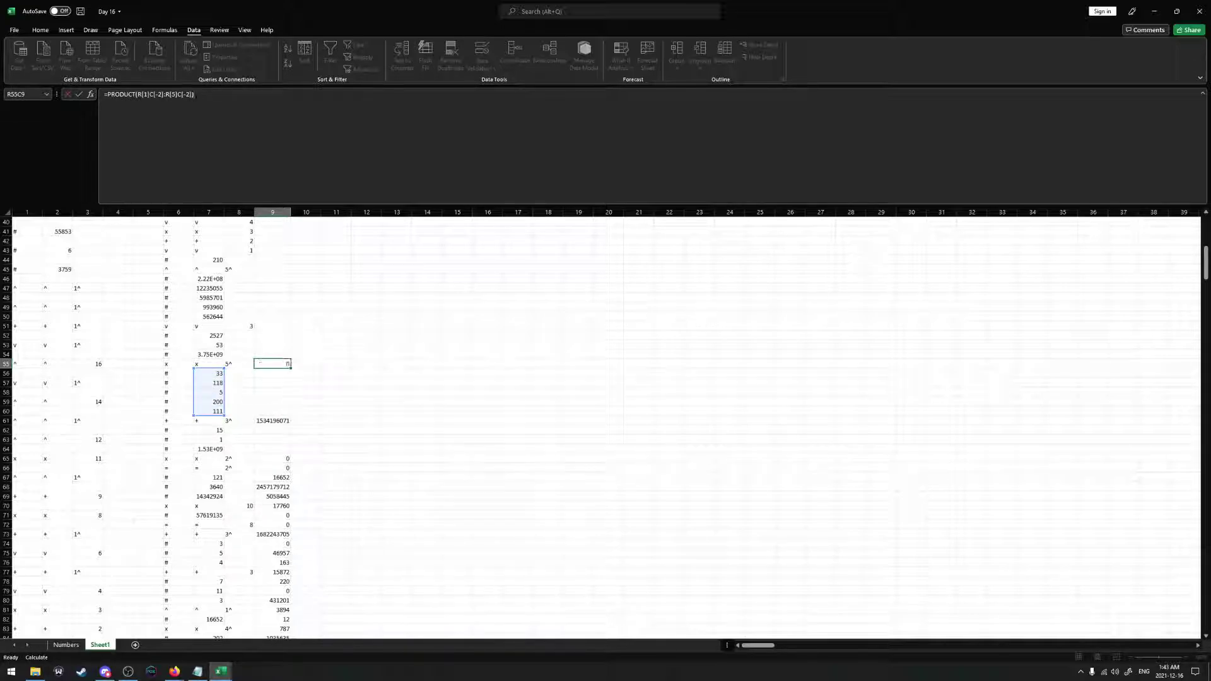
pyautogui.press('Return')
pyautogui.press('Up')
pyautogui.press('Up')
pyautogui.press('Up')
pyautogui.press('Up')
pyautogui.press('Up')
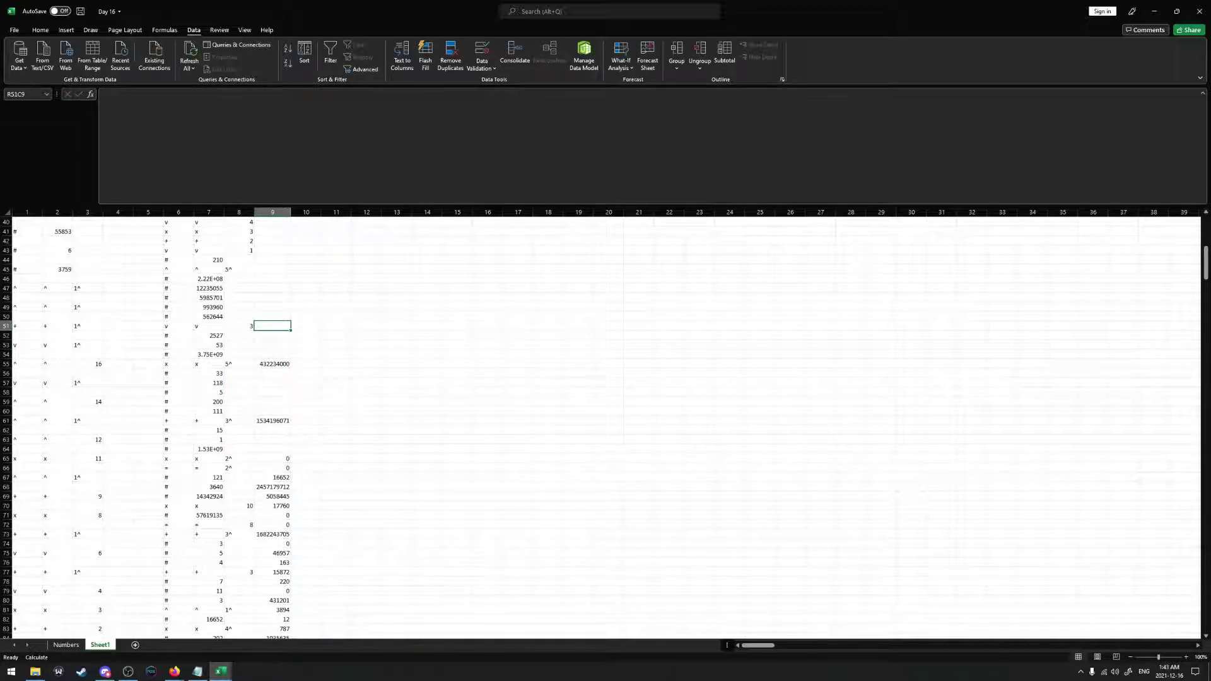
pyautogui.press('Down')
pyautogui.press('Down')
pyautogui.press('Down')
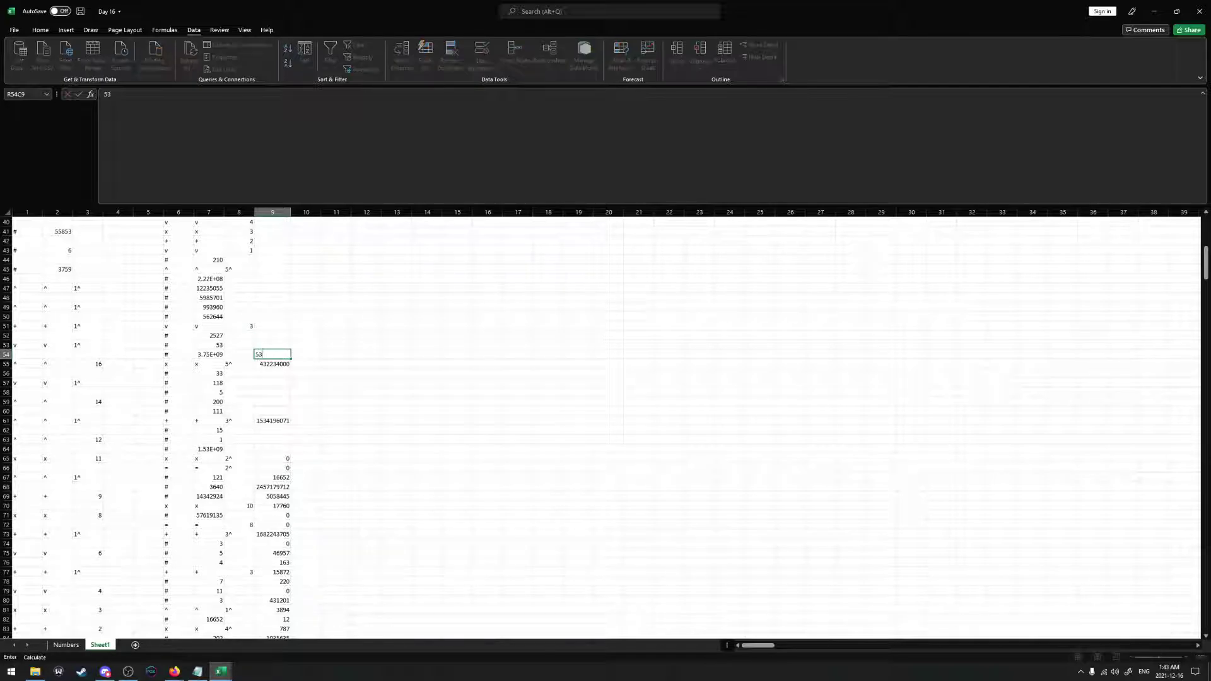
pyautogui.press('Down')
# Drag the 53 and 432234000 results down, declining to overwrite, and select column 9 from row 62 down
pyautogui.moveTo(282, 362); pyautogui.dragTo(295, 444)
pyautogui.keyDown('shift'); pyautogui.click(285, 417); pyautogui.keyUp('shift')
pyautogui.click(629, 362)
pyautogui.scroll(-5, 294, 477)
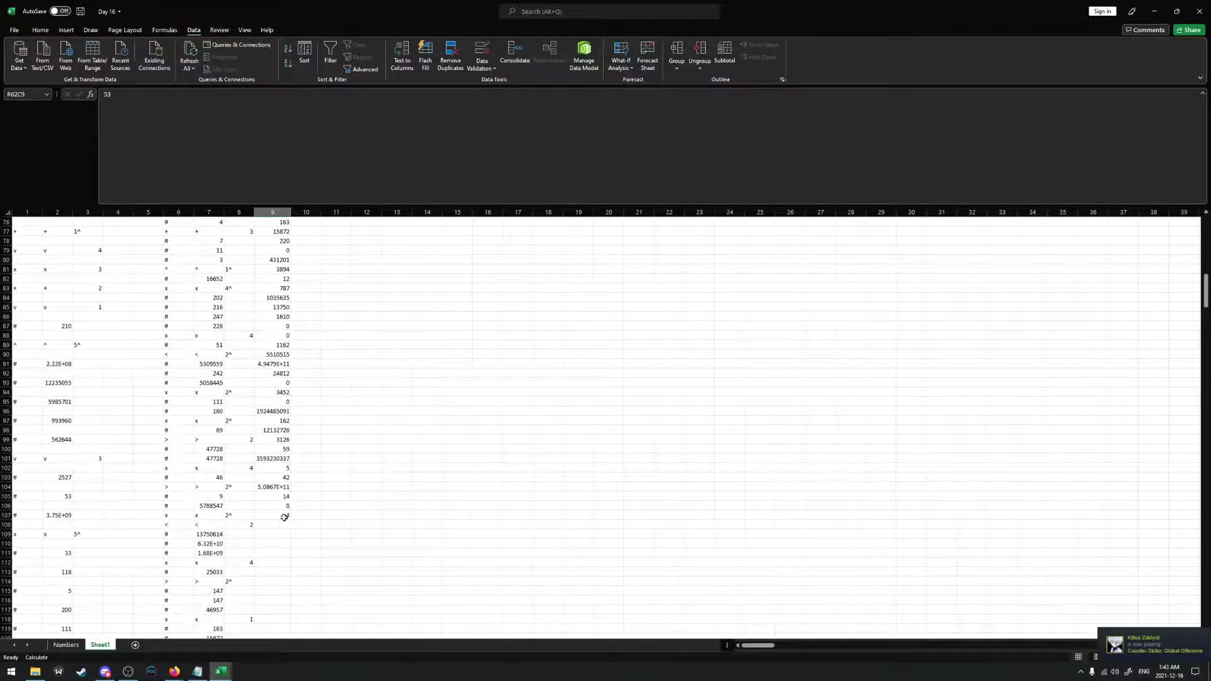
pyautogui.hotkey('ctrl', 'shift', 'Down')
# Move the column 9 results up to row 51 and paste 221698353 from column 7 into R50C9
pyautogui.scroll(9, 302, 350)
pyautogui.scroll(2, 302, 350)
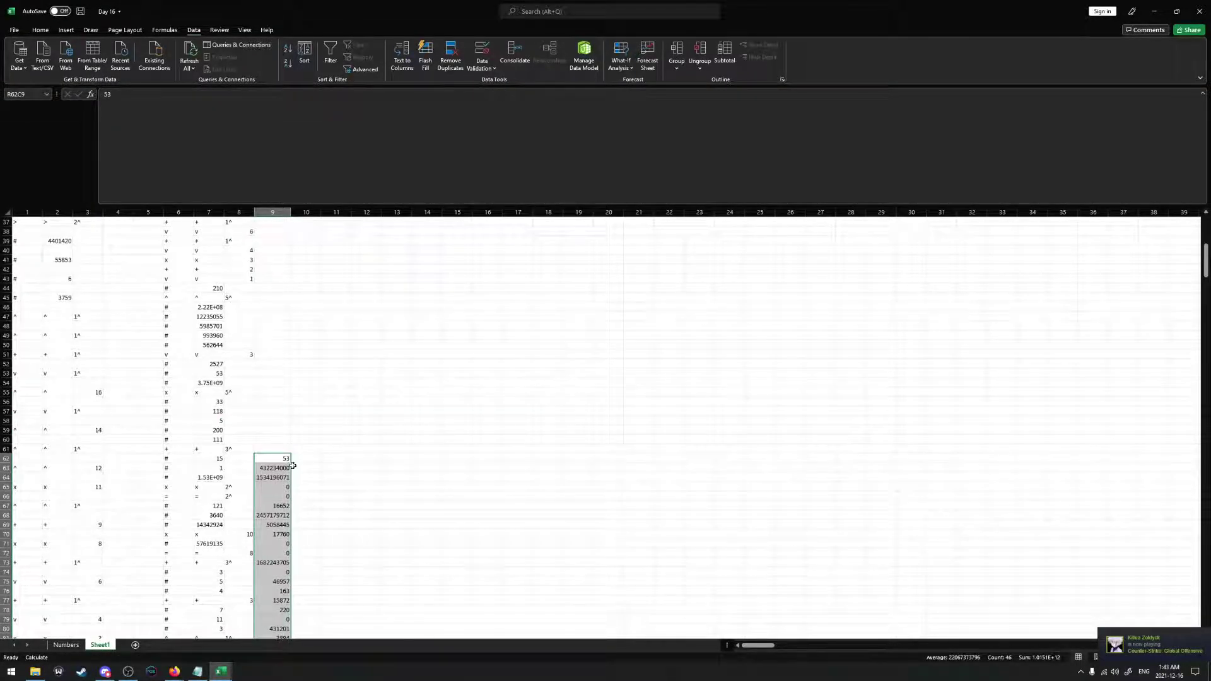
pyautogui.moveTo(291, 467); pyautogui.dragTo(277, 361)
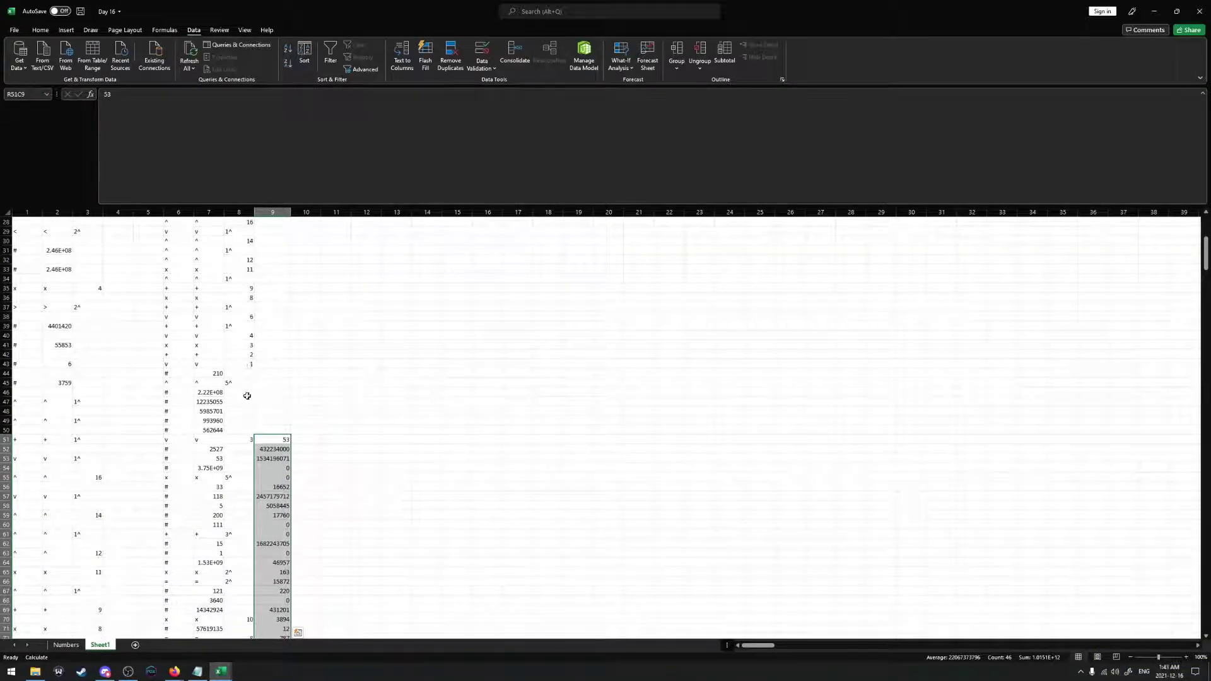
pyautogui.scroll(3, 213, 394)
pyautogui.click(213, 393)
pyautogui.hotkey('ctrl', 'c')
pyautogui.click(276, 429)
pyautogui.hotkey('ctrl', 'v')
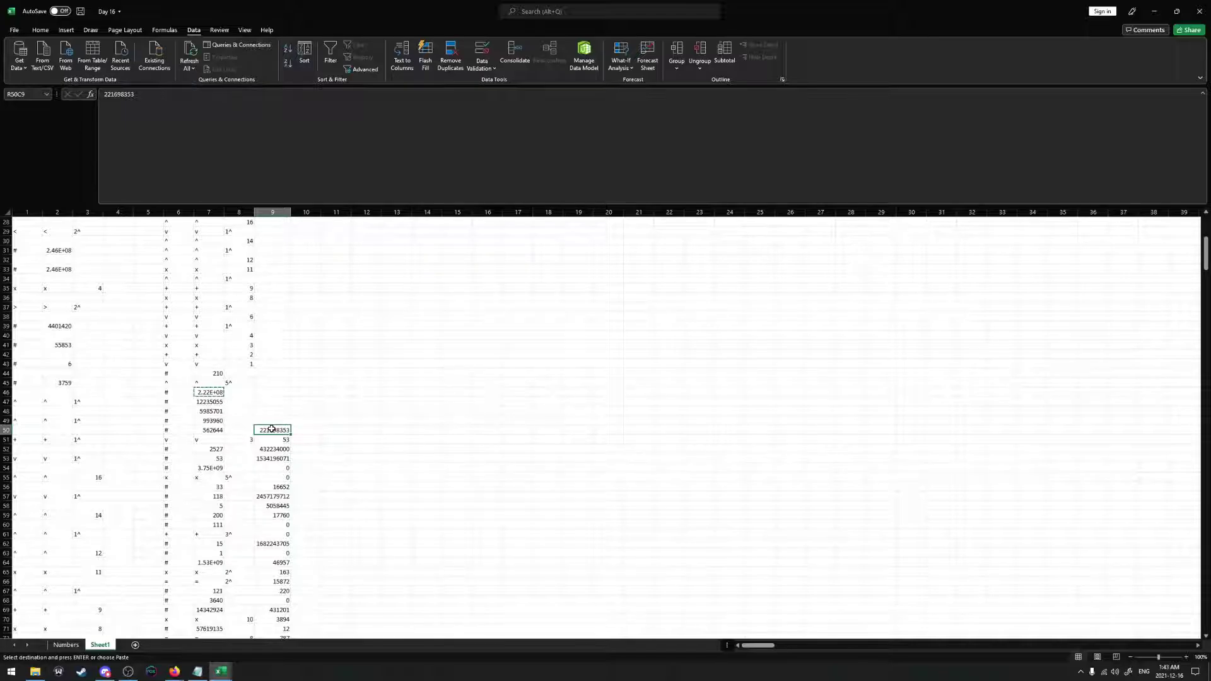
# Copy 210 from column 7 row 44 into R49C9
pyautogui.scroll(1, 270, 428)
pyautogui.click(206, 400)
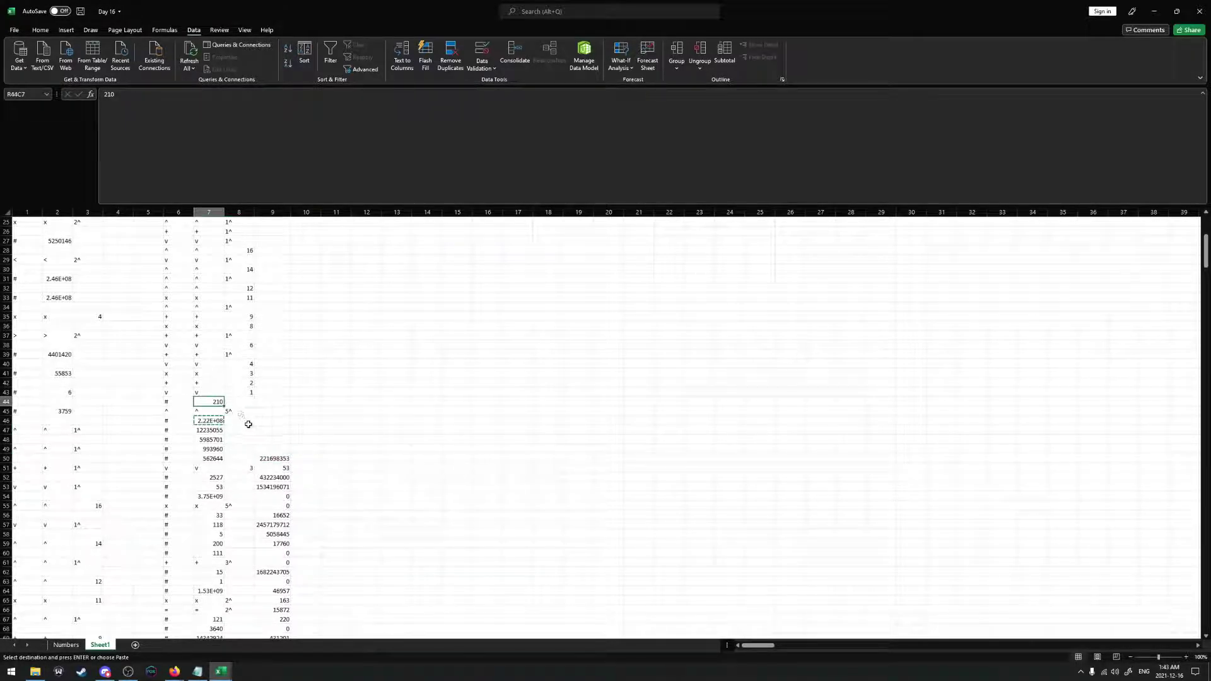
pyautogui.hotkey('ctrl', 'c')
pyautogui.click(277, 448)
pyautogui.hotkey('ctrl', 'v')
# Select the column 9 results from row 49 down and move them up so 210 sits in row 43
pyautogui.scroll(-10, 288, 479)
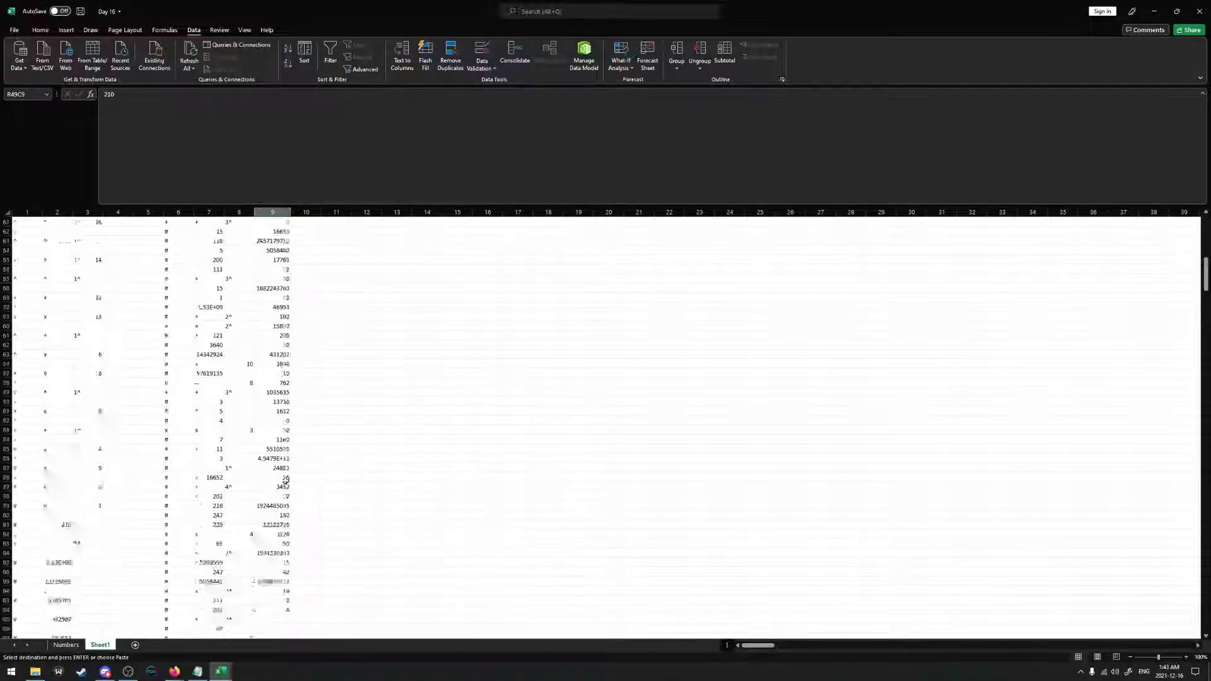
pyautogui.hotkey('ctrl', 'shift', 'Down')
pyautogui.scroll(8, 290, 402)
pyautogui.scroll(2, 290, 402)
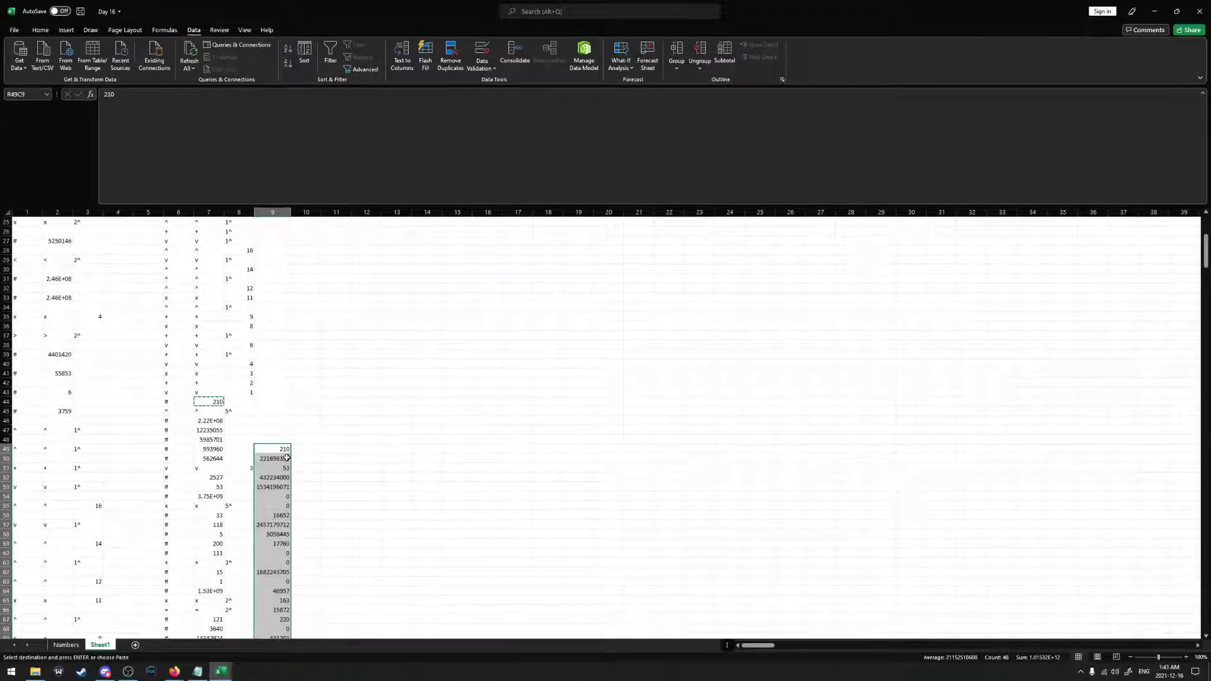
pyautogui.moveTo(291, 466); pyautogui.dragTo(282, 390)
pyautogui.click(282, 389)
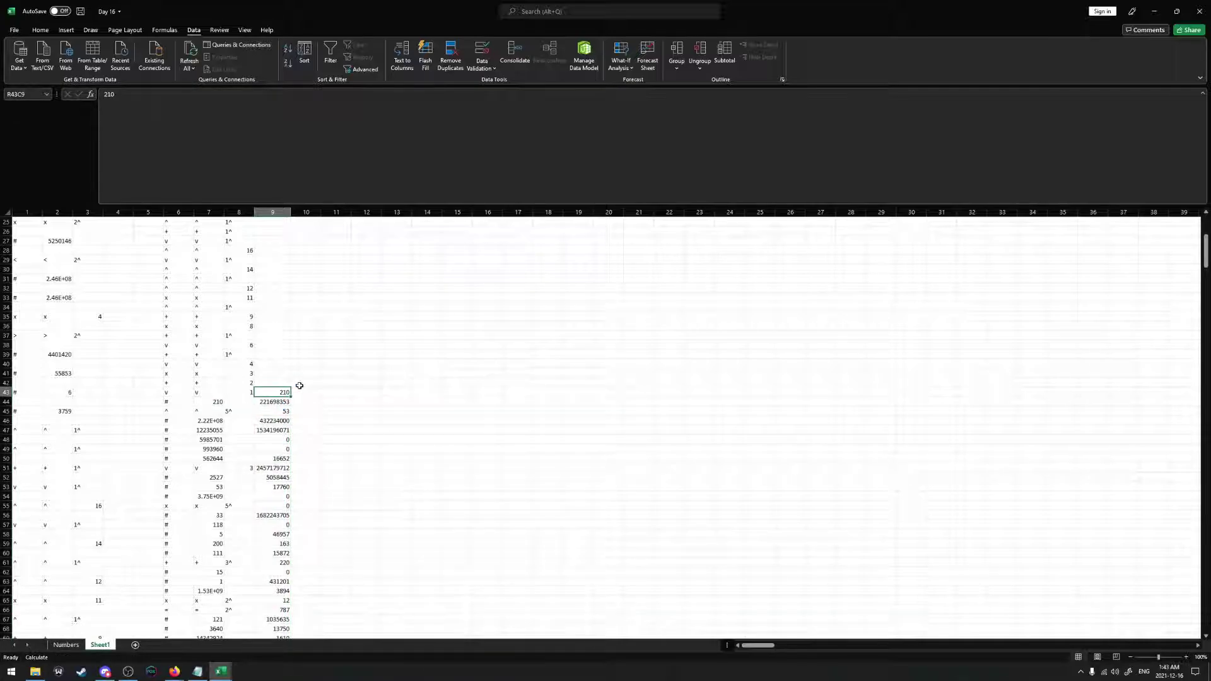
# Copy the column 9 results from row 43 down and paste them as values at R43C14
pyautogui.scroll(-11, 285, 442)
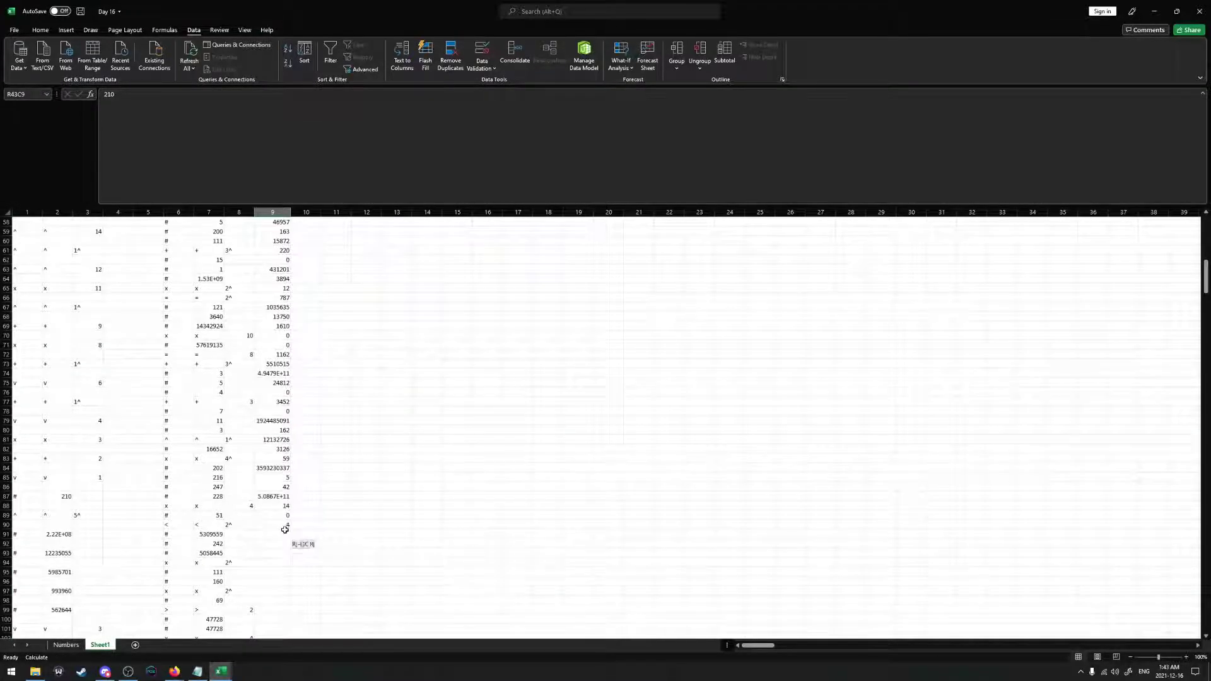
pyautogui.keyDown('shift'); pyautogui.click(284, 530); pyautogui.keyUp('shift')
pyautogui.hotkey('ctrl', 'c')
pyautogui.scroll(8, 305, 417)
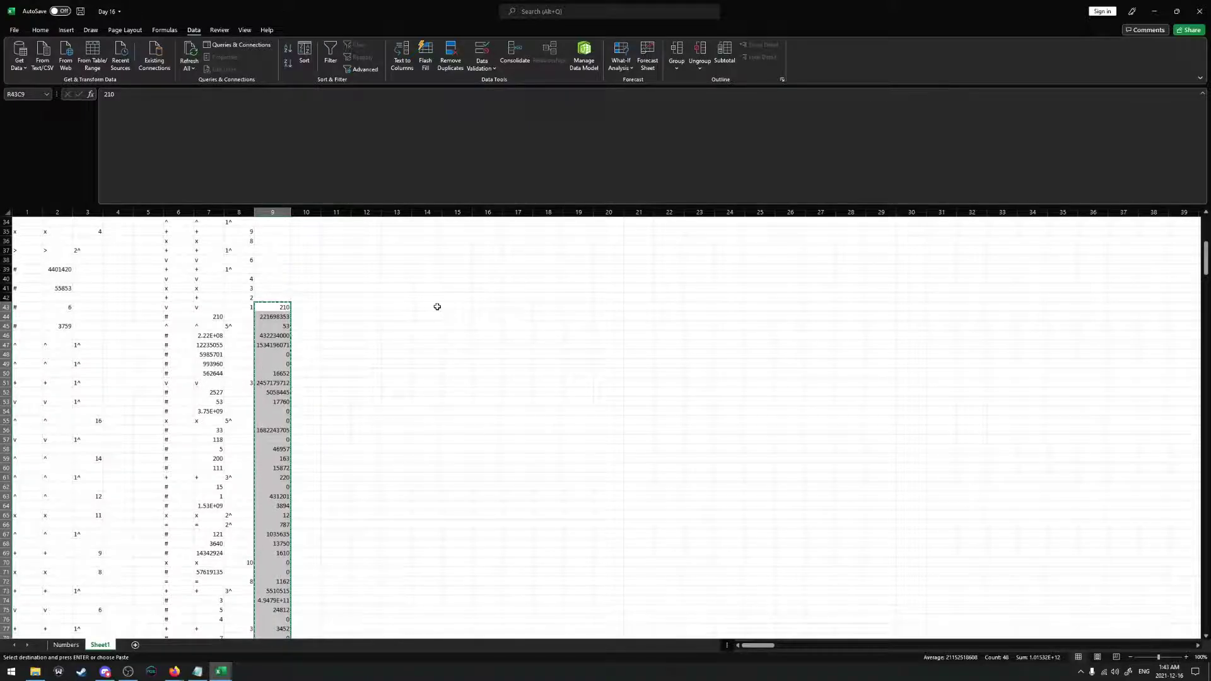
pyautogui.rightClick(438, 308)
pyautogui.click(472, 352)
pyautogui.scroll(2, 316, 374)
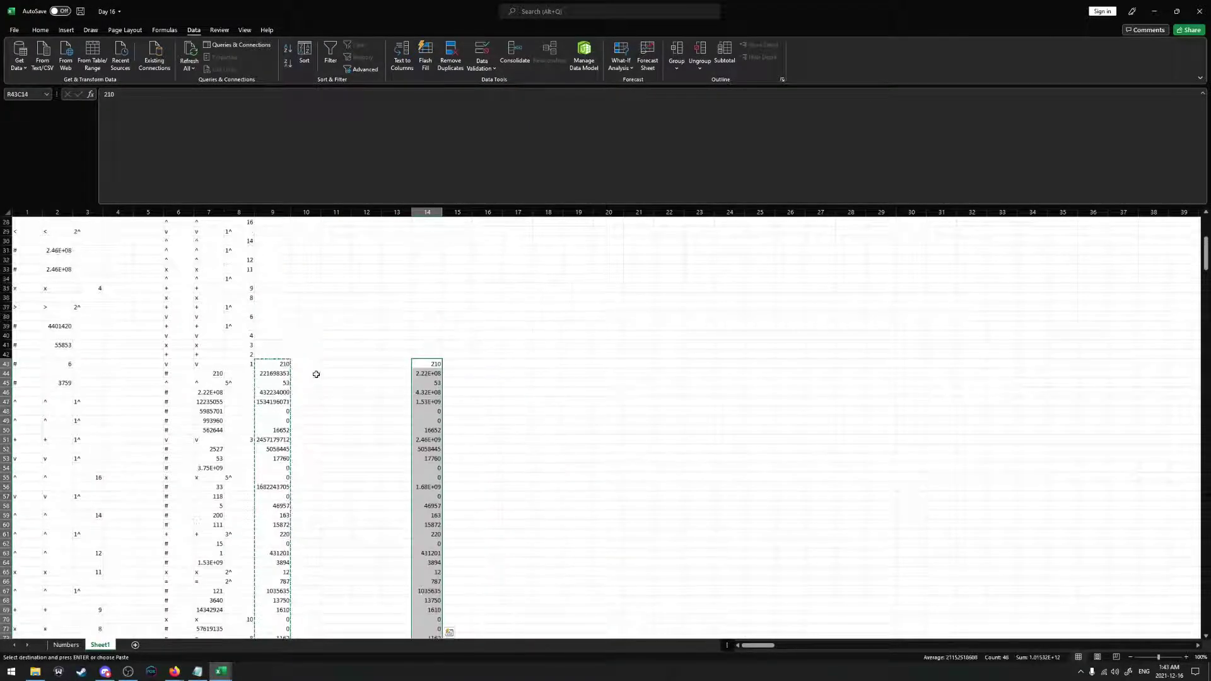
pyautogui.click(281, 354)
# Enter =SUM of rows 43–44 (210 and 221698353) in R42C10
pyautogui.click(305, 351)
pyautogui.write('=sum')
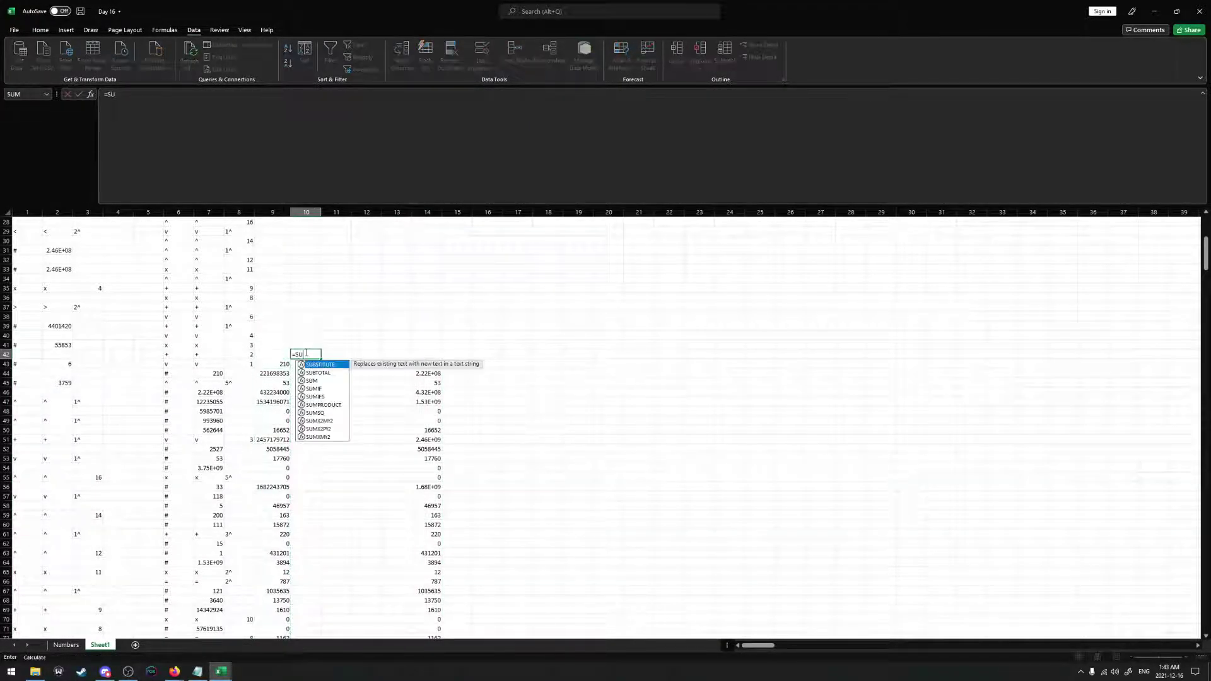
pyautogui.press('Tab')
pyautogui.moveTo(277, 364); pyautogui.dragTo(278, 373)
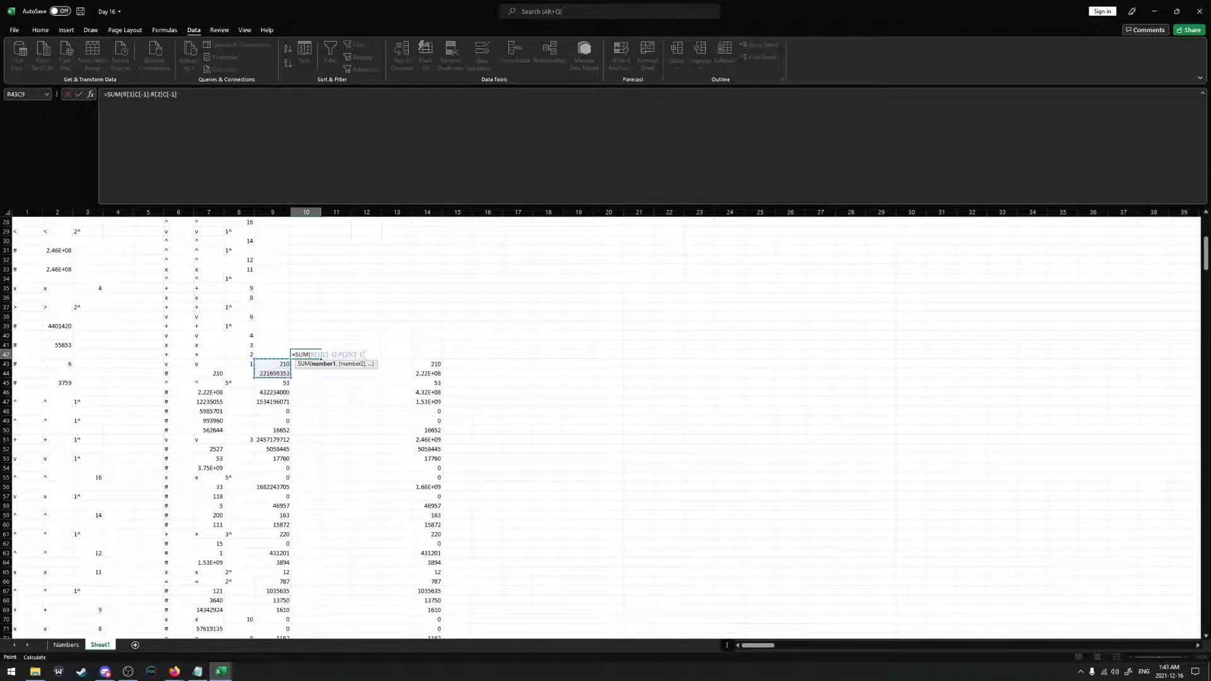
pyautogui.press('Return')
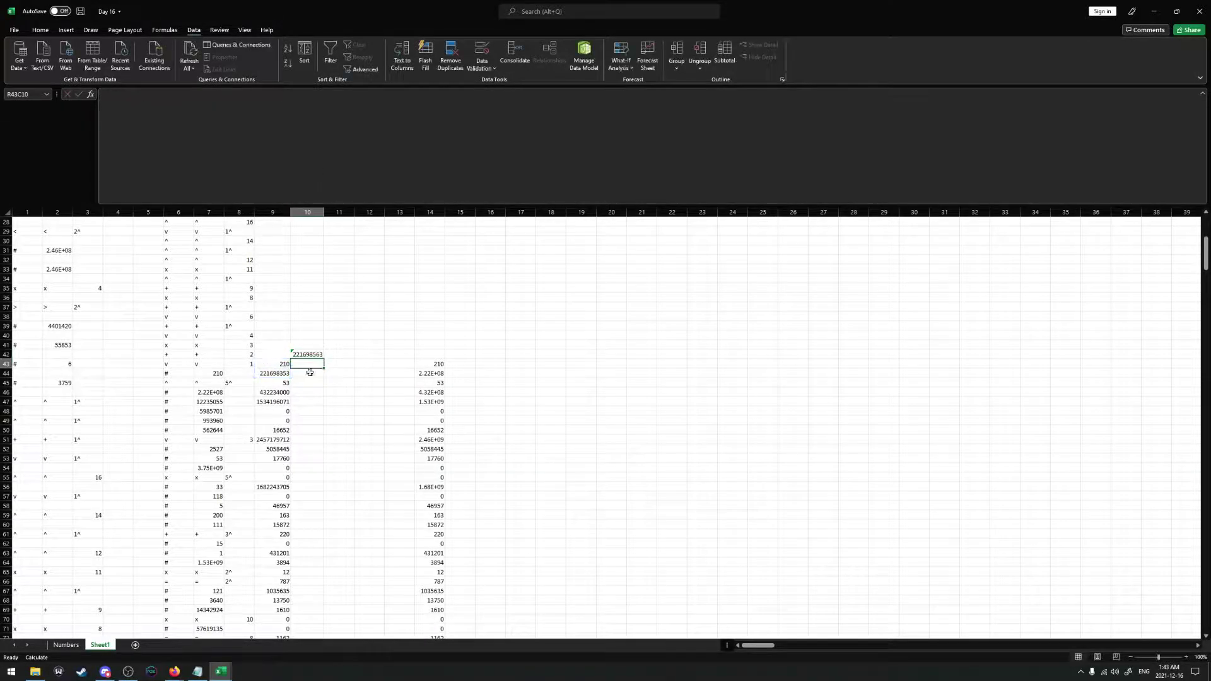
# Copy column 9's results from row 45 down and paste them as values into column 10 from row 43
pyautogui.click(282, 384)
pyautogui.scroll(-5, 296, 378)
pyautogui.hotkey('ctrl', 'shift', 'Down')
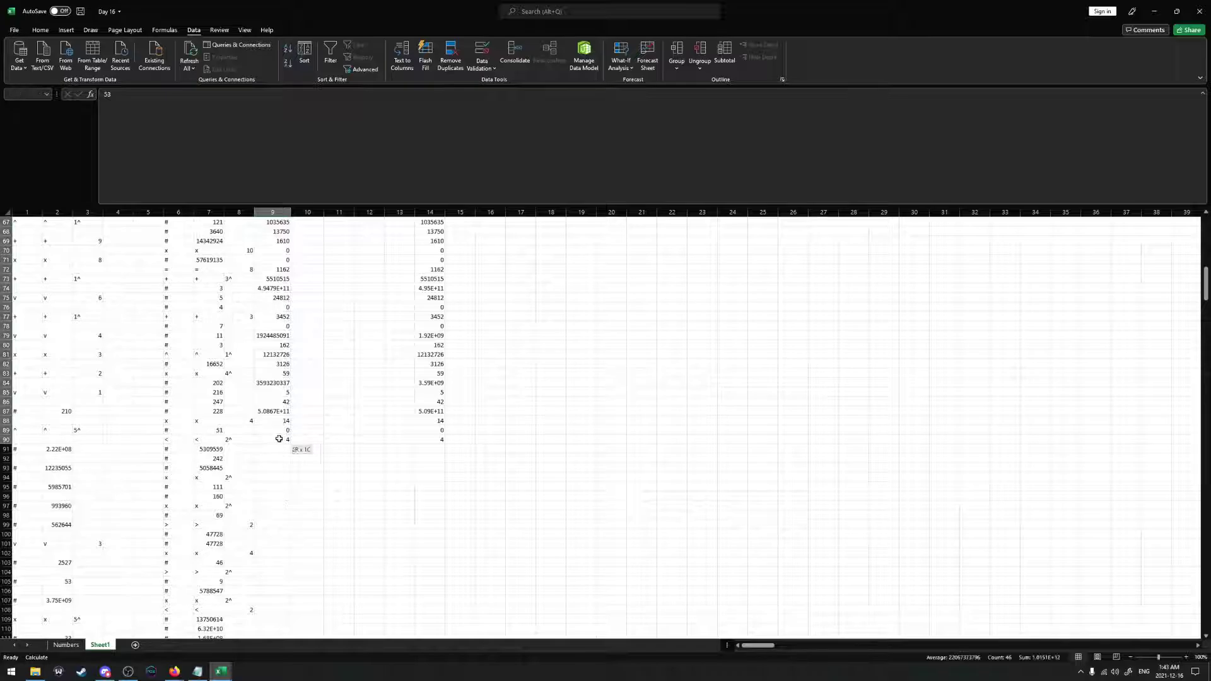
pyautogui.scroll(4, 313, 319)
pyautogui.hotkey('ctrl', 'c')
pyautogui.click(297, 271)
pyautogui.hotkey('ctrl', 'v')
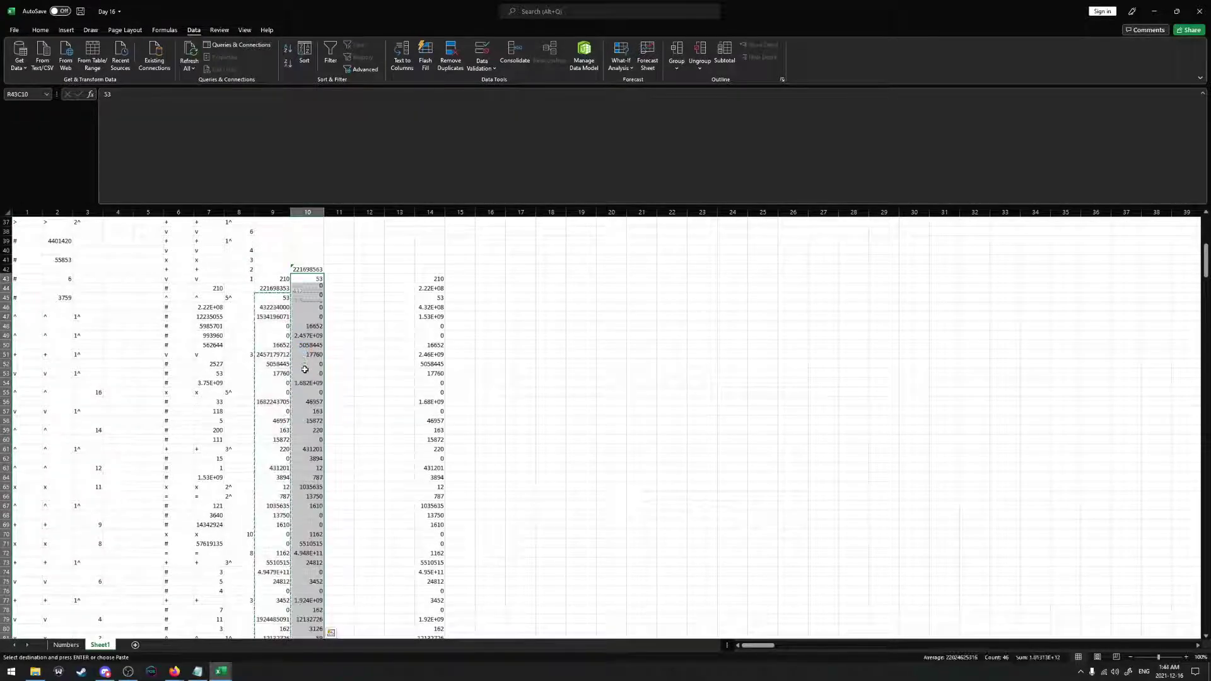
pyautogui.scroll(3, 311, 370)
pyautogui.rightClick(311, 370)
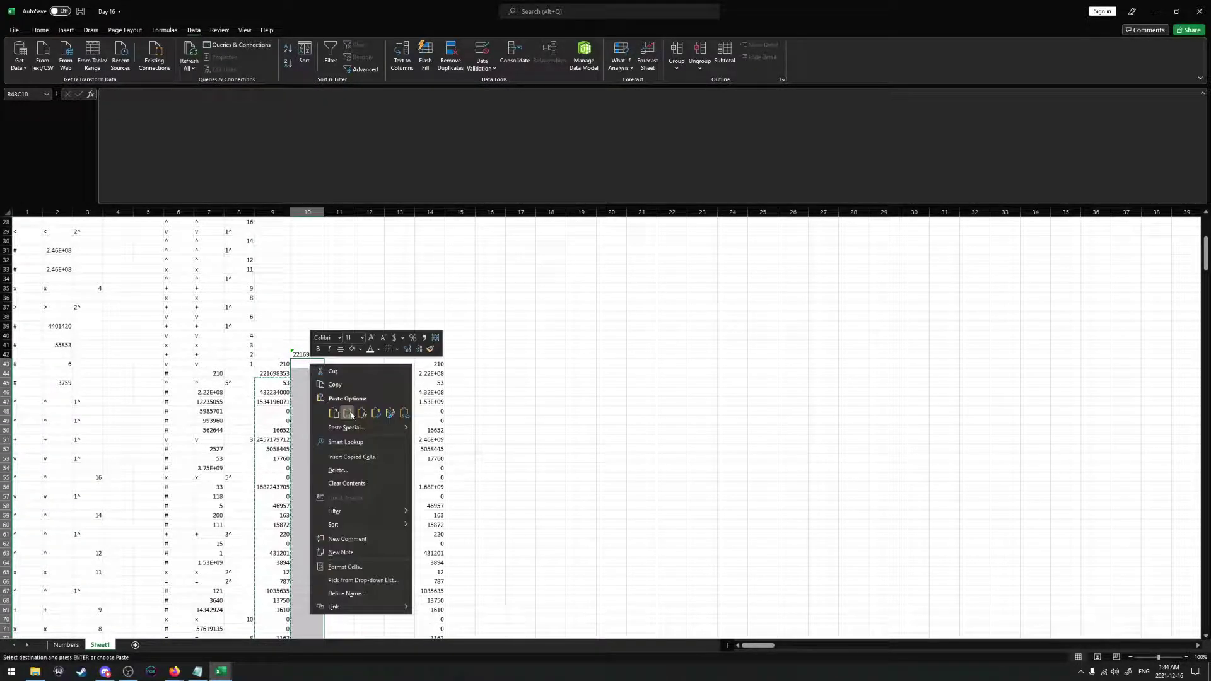
pyautogui.click(347, 413)
# Enter =PRODUCT of rows 42–44 of column 10 in R41C10
pyautogui.click(310, 355)
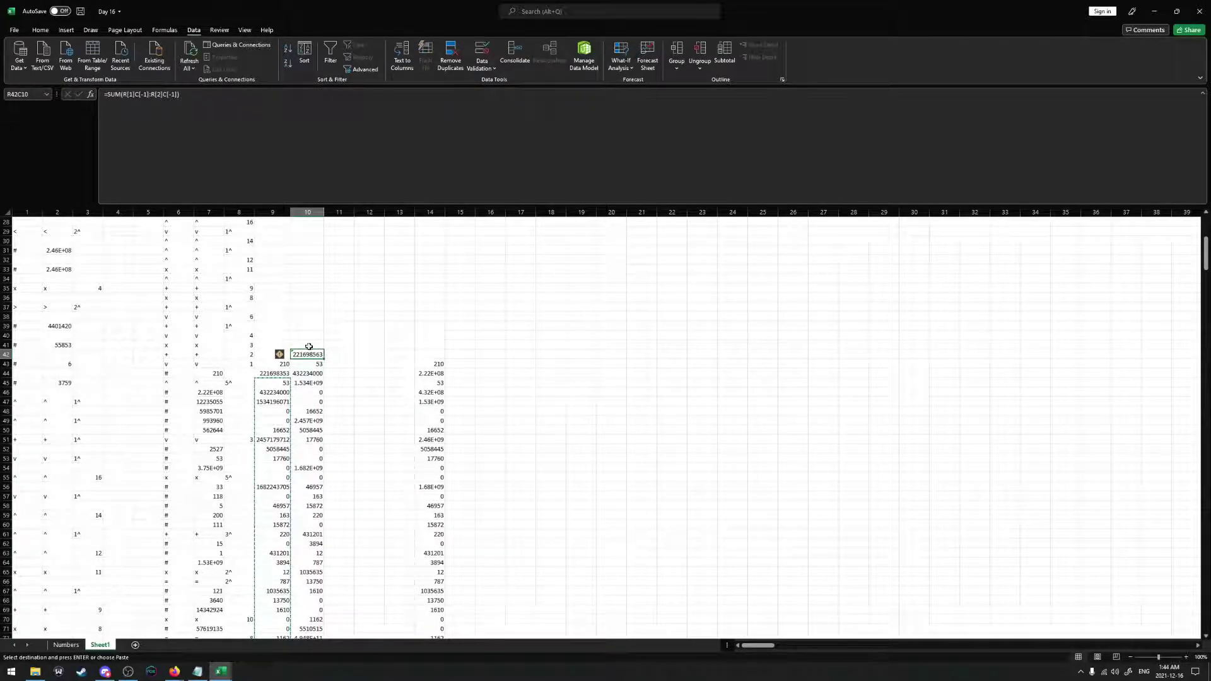
pyautogui.click(309, 346)
pyautogui.write('=prod')
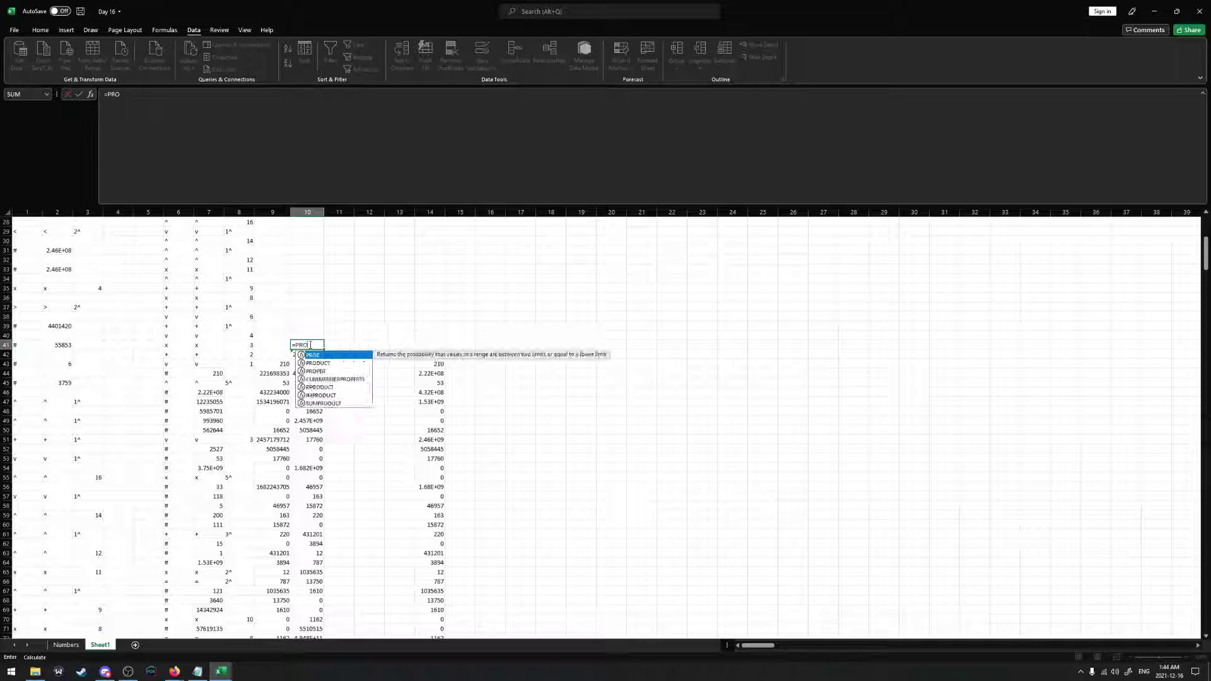
pyautogui.press('Tab')
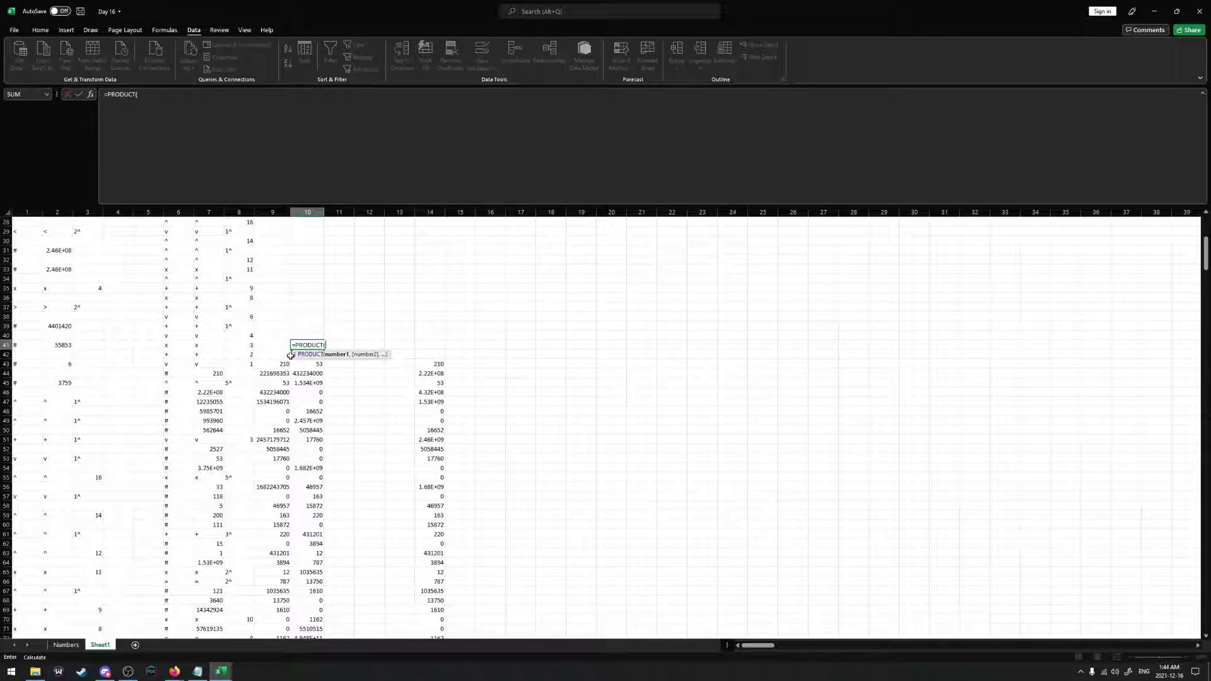
pyautogui.moveTo(291, 355); pyautogui.dragTo(308, 376)
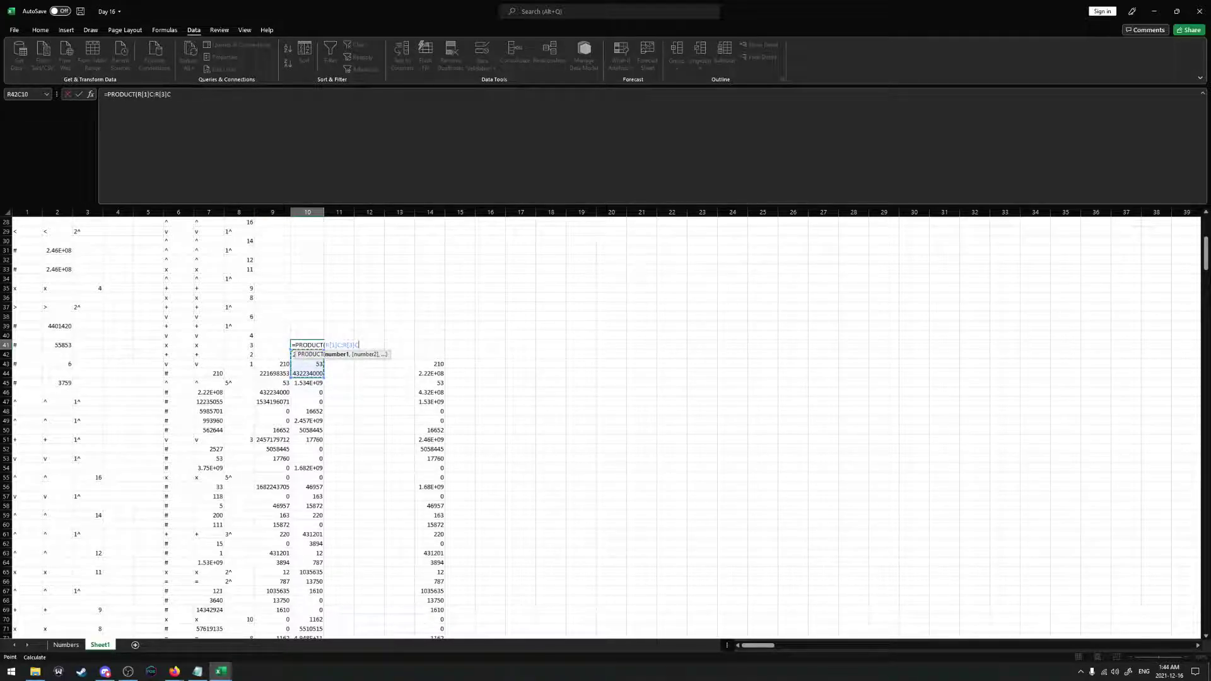
pyautogui.click(171, 94)
pyautogui.press('Return')
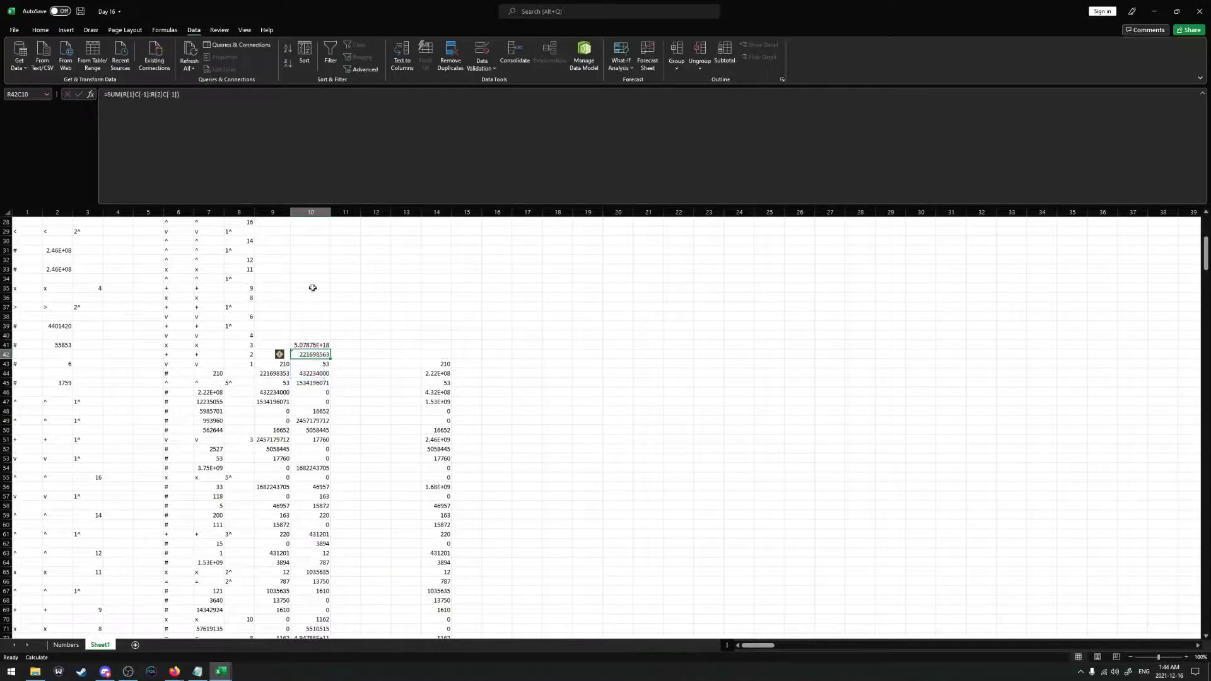
# Clear rows 42–44 of column 10, undo it, and copy the PRODUCT cell for the cells below
pyautogui.keyDown('shift'); pyautogui.click(317, 377); pyautogui.keyUp('shift')
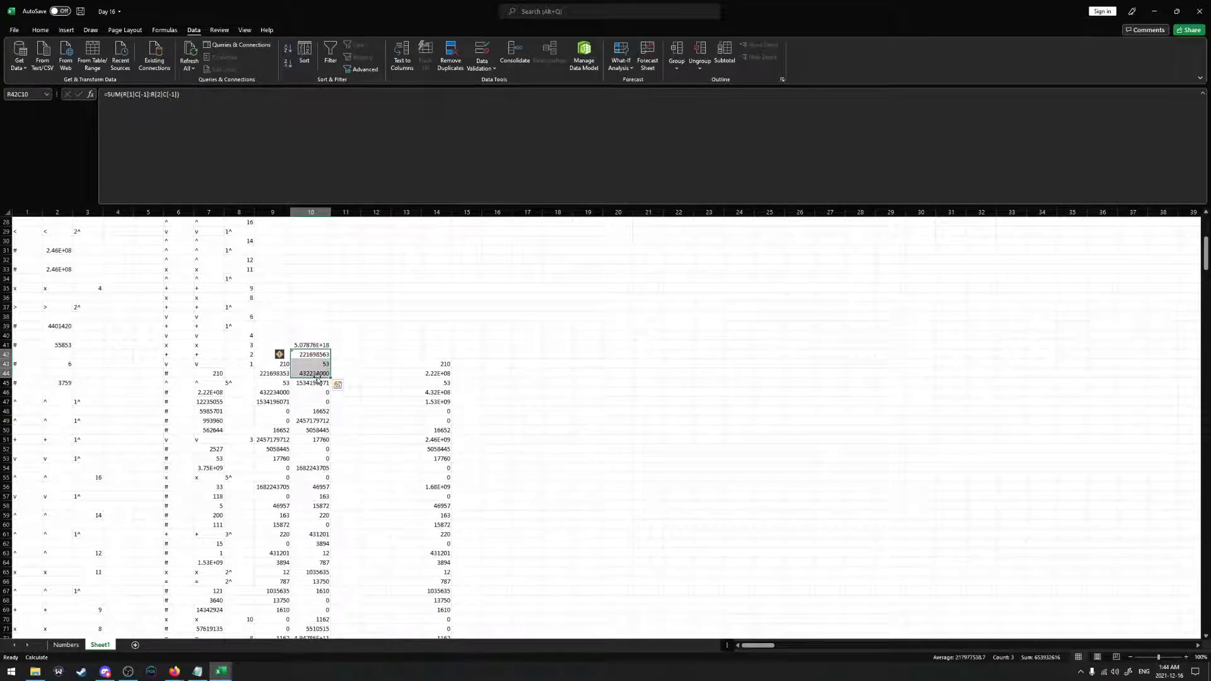
pyautogui.press('Delete')
pyautogui.hotkey('ctrl', 'z')
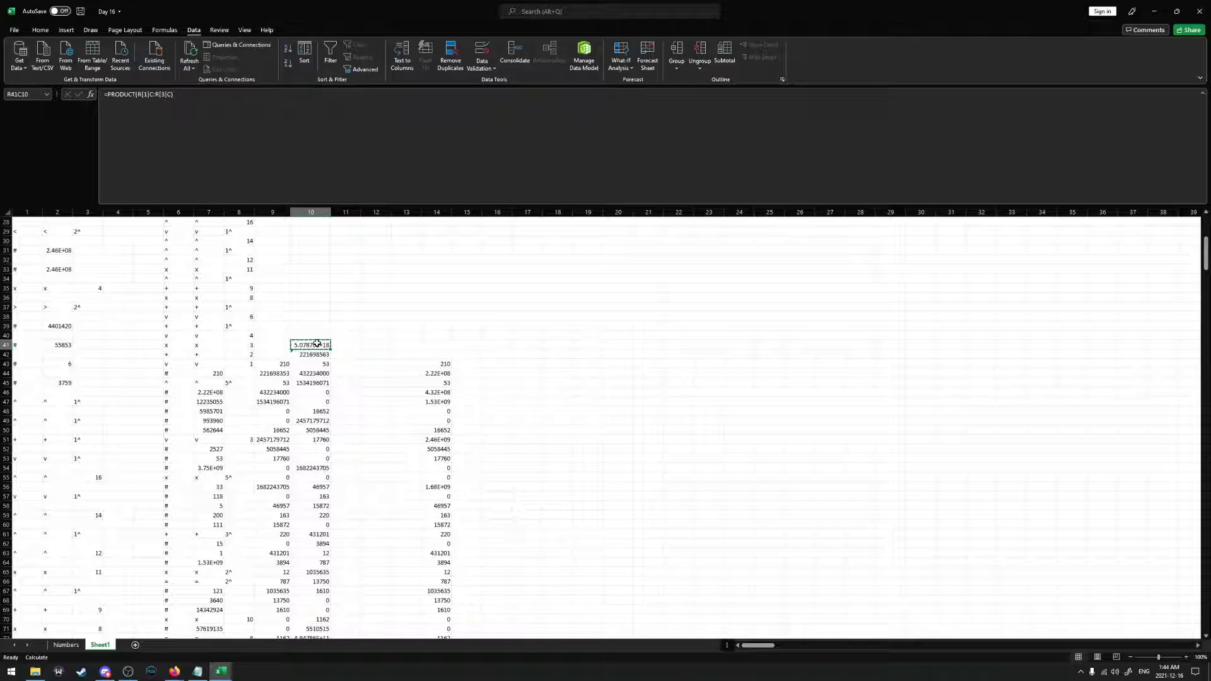
pyautogui.rightClick(317, 343)
pyautogui.click(341, 360)
pyautogui.moveTo(313, 354); pyautogui.dragTo(322, 593)
pyautogui.scroll(5, 339, 412)
# Put 0 in R44C10 and move the column 10 block up to start at row 40
pyautogui.moveTo(331, 330)
pyautogui.mouseDown()
pyautogui.moveTo(317, 298)
pyautogui.moveTo(319, 384)
pyautogui.moveTo(304, 388)
pyautogui.moveTo(315, 404)
pyautogui.mouseUp()
pyautogui.click(314, 362)
pyautogui.click(316, 404)
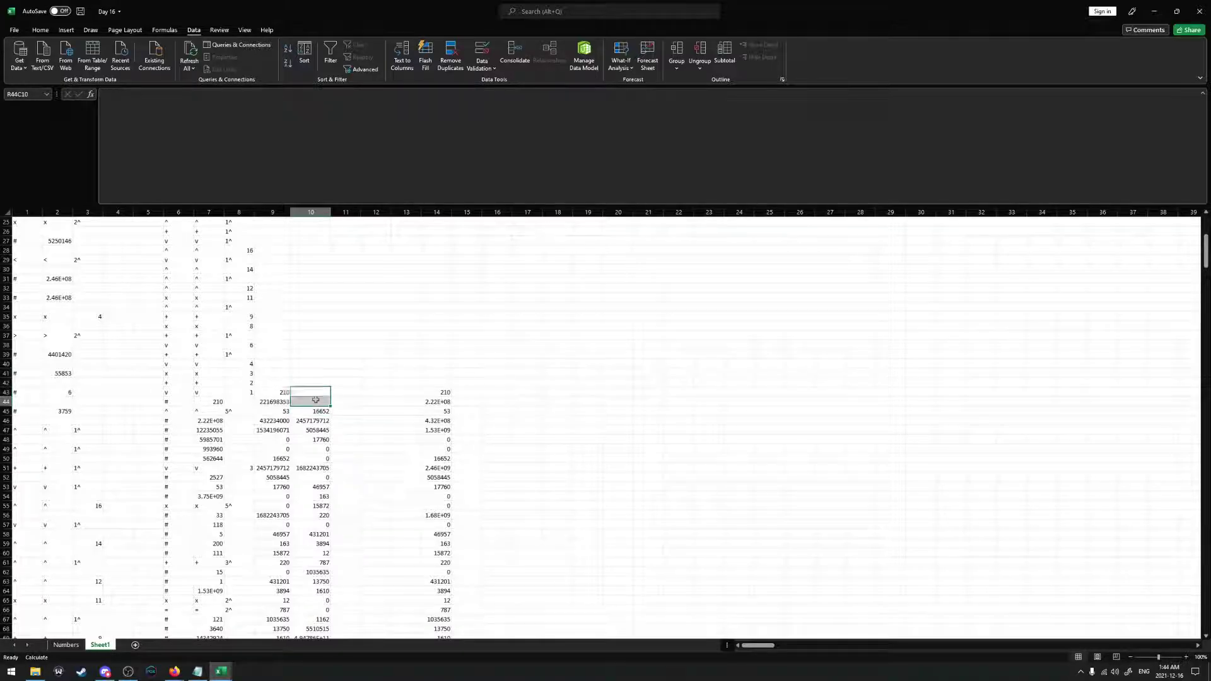
pyautogui.write('0')
pyautogui.press('Tab')
pyautogui.hotkey('shift', 'Tab')
pyautogui.scroll(-10, 320, 448)
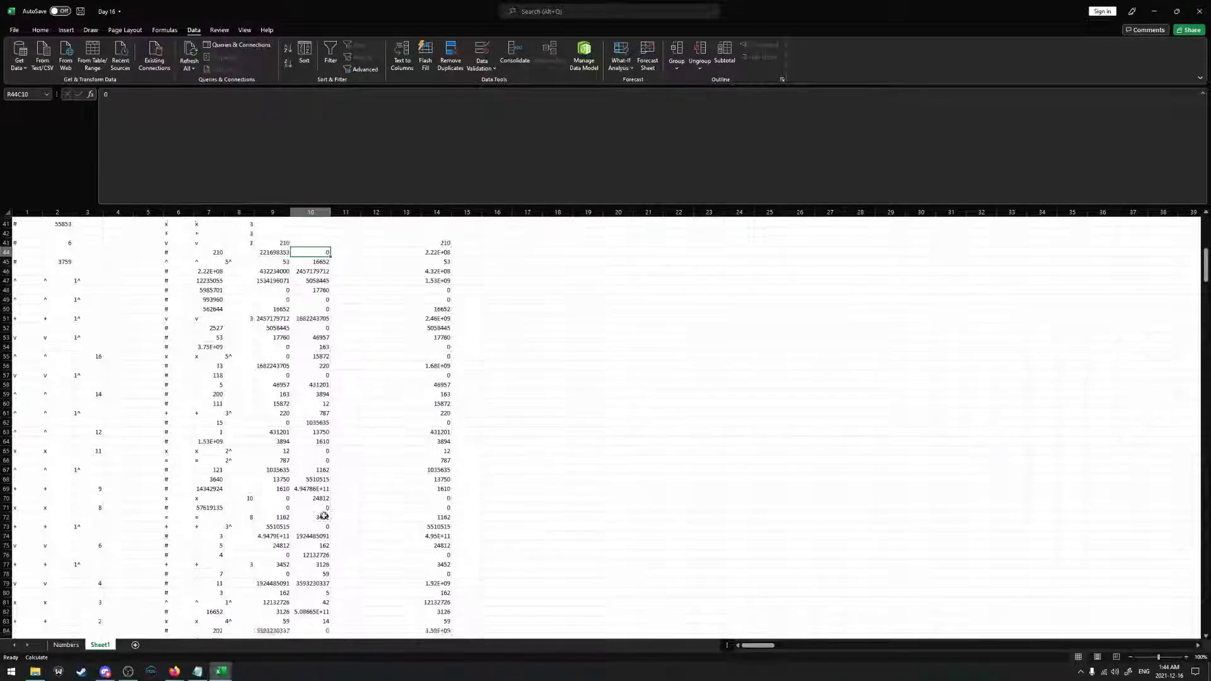
pyautogui.keyDown('shift'); pyautogui.click(324, 501); pyautogui.keyUp('shift')
pyautogui.scroll(9, 328, 442)
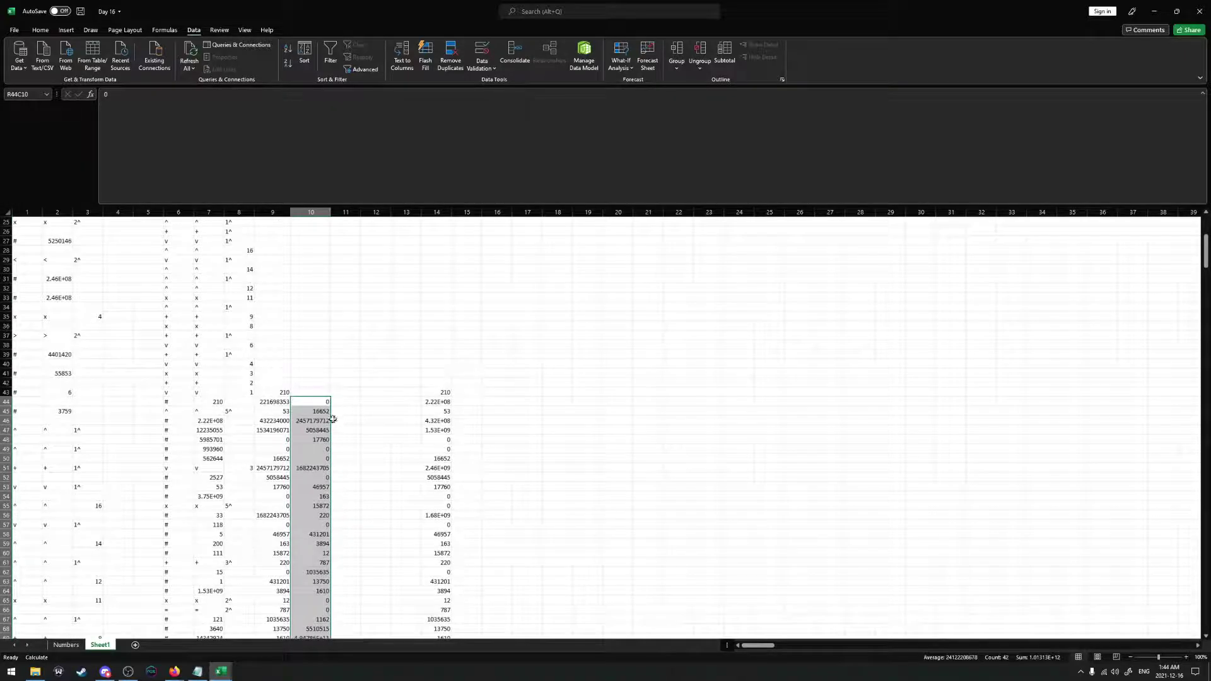
pyautogui.moveTo(335, 386); pyautogui.dragTo(326, 385)
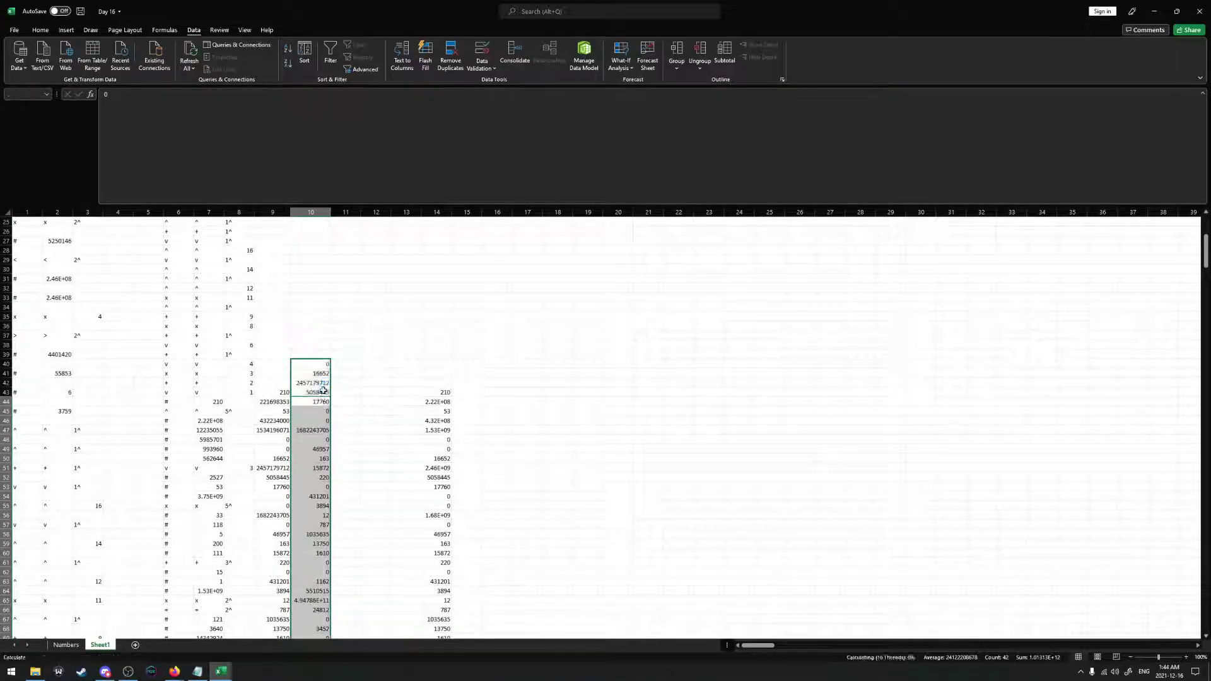
# Enter 1 in row 39, clear column 10 rows 39–44, then put 0 in row 44
pyautogui.scroll(1, 299, 391)
pyautogui.click(308, 383)
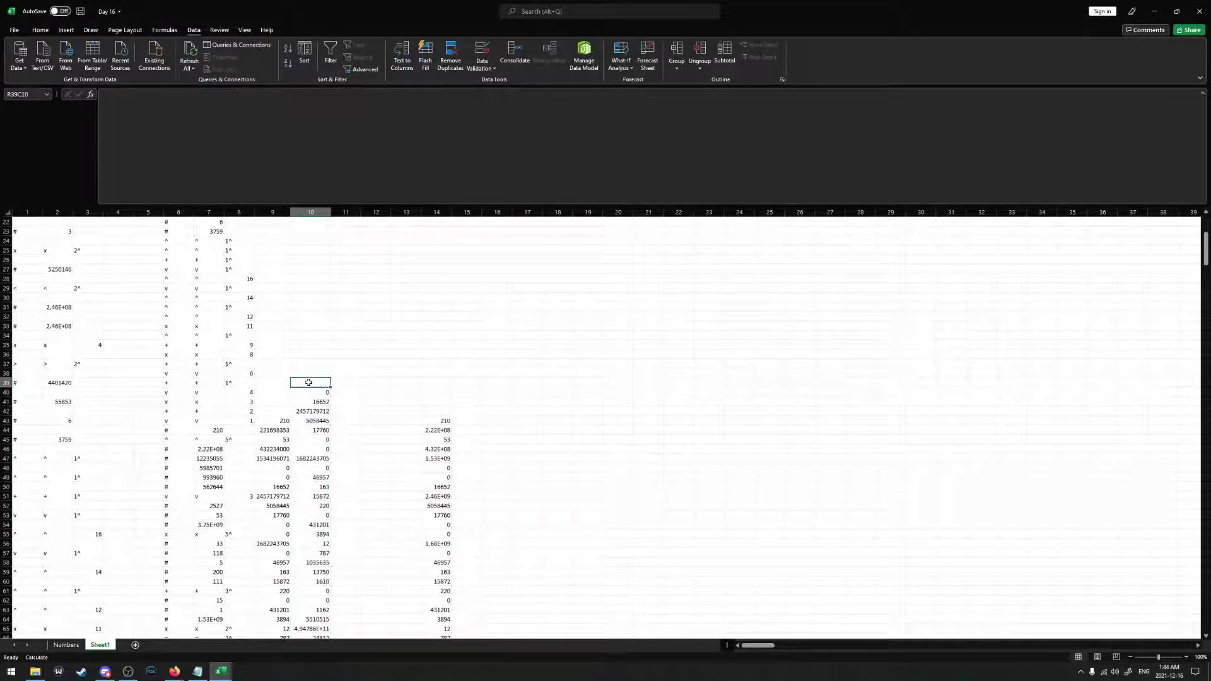
pyautogui.write('1')
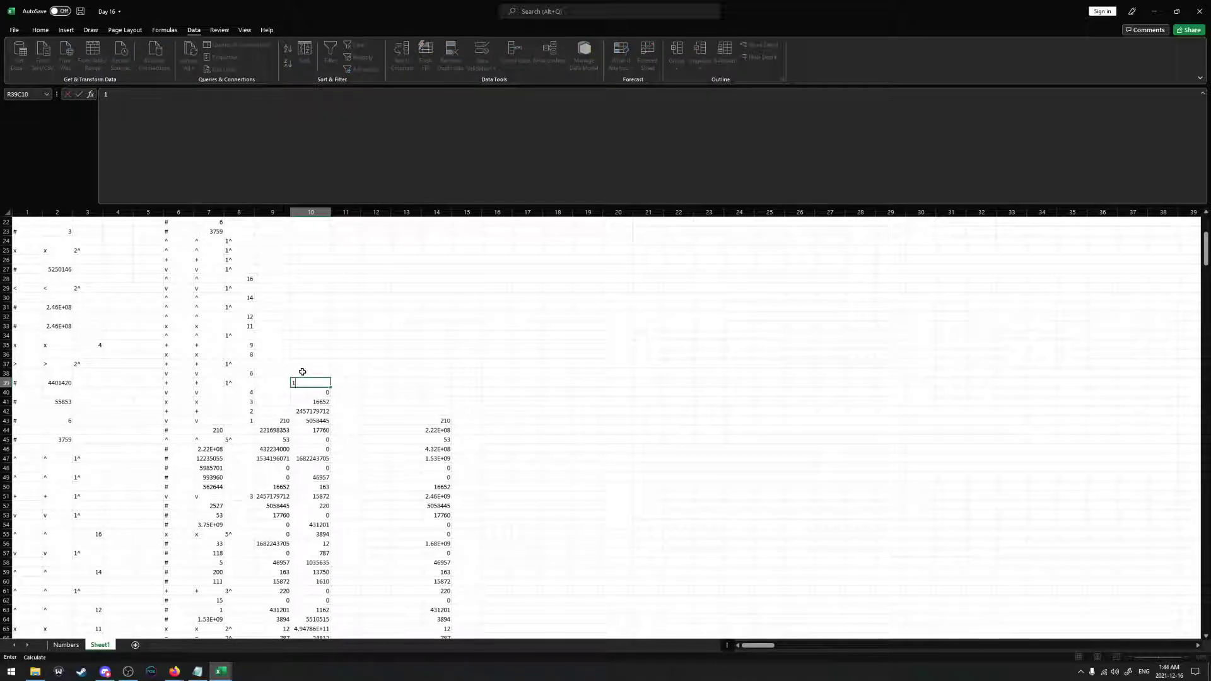
pyautogui.click(302, 372)
pyautogui.click(309, 384)
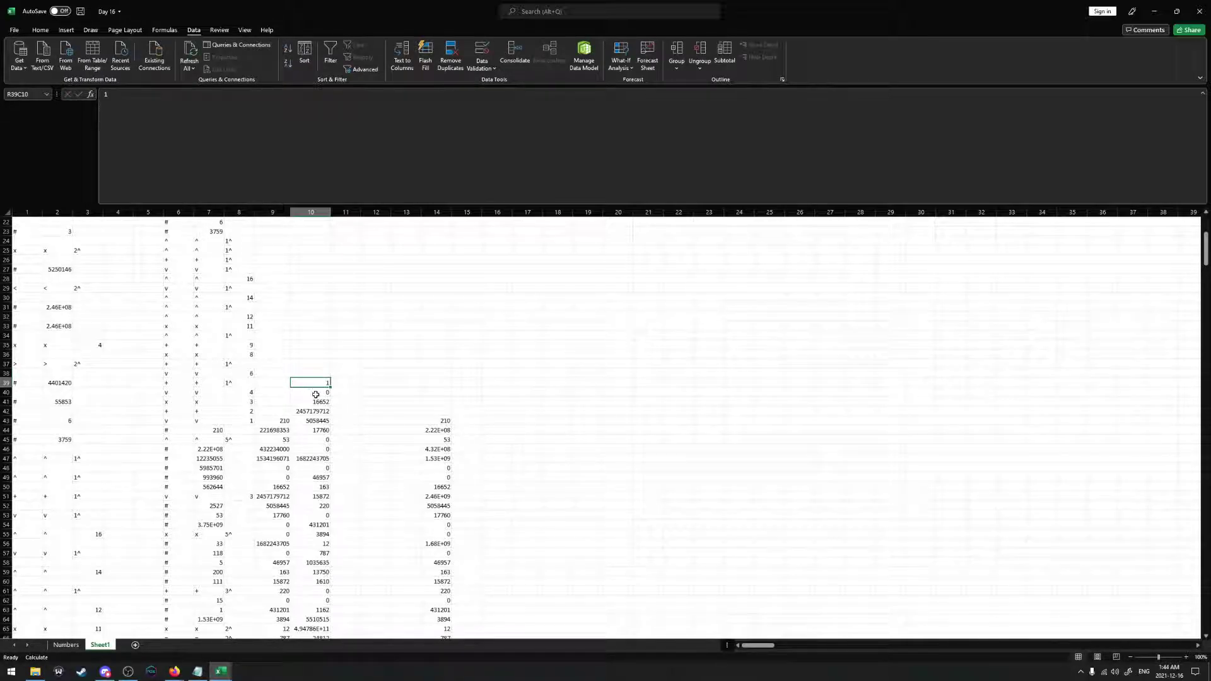
pyautogui.moveTo(315, 394); pyautogui.dragTo(320, 431)
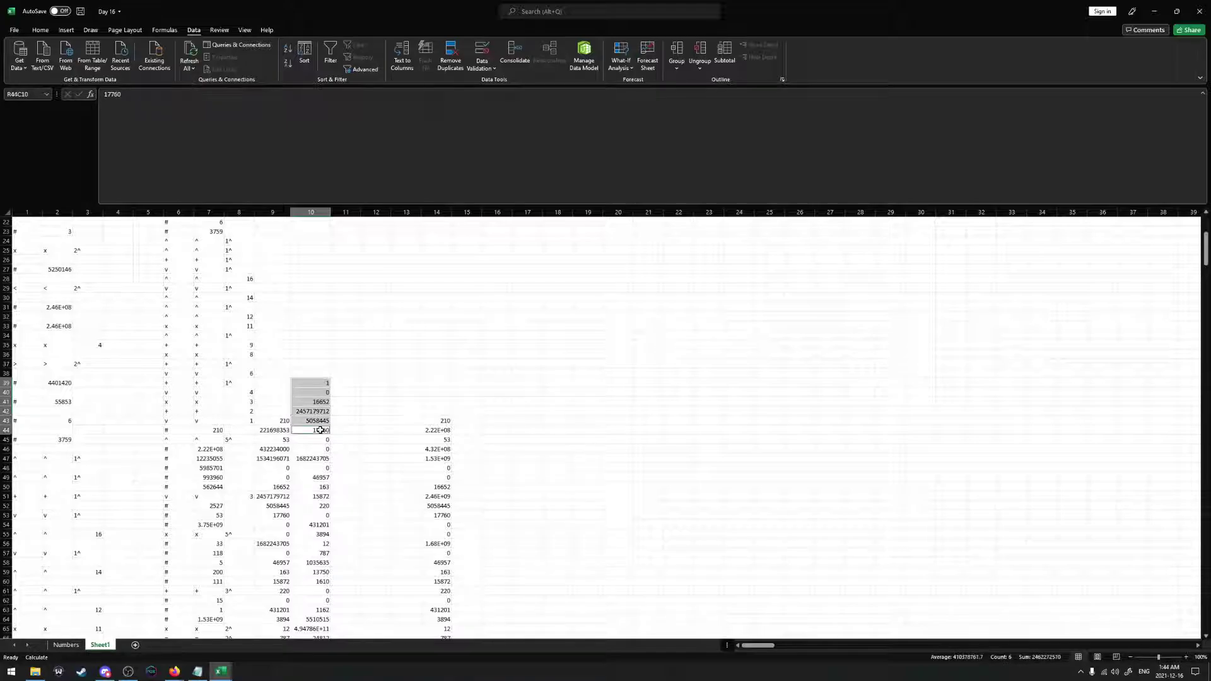
pyautogui.press('Delete')
pyautogui.click(320, 431)
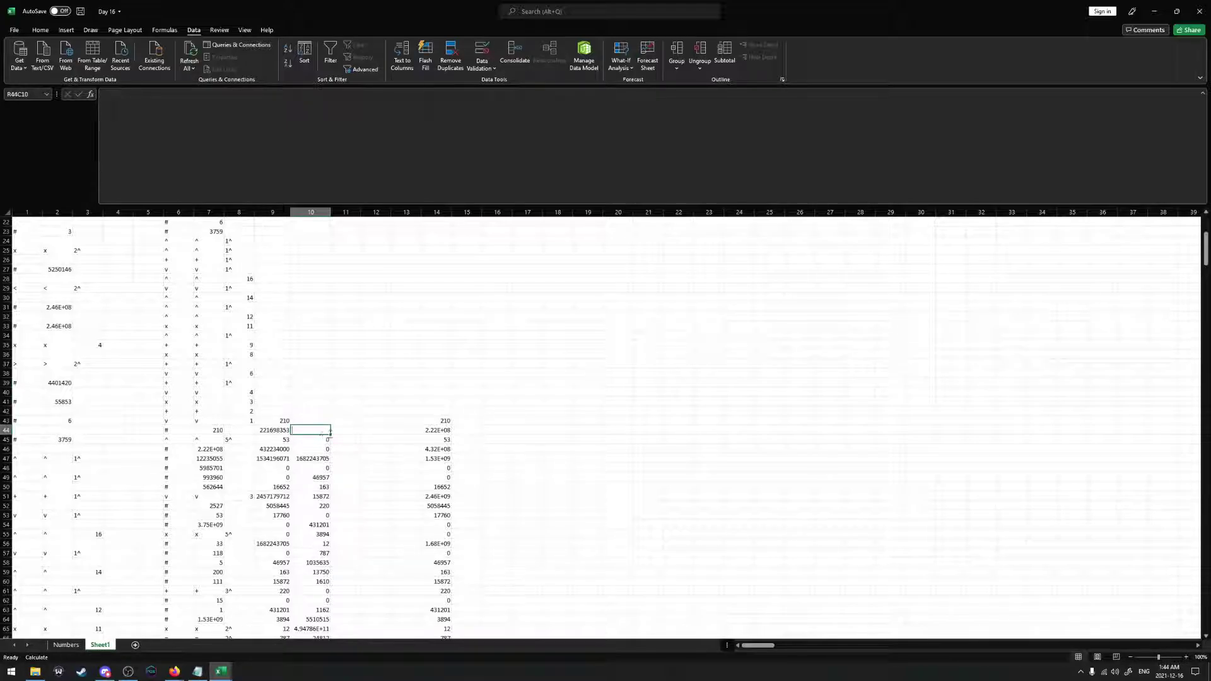
pyautogui.write('0')
pyautogui.hotkey('ctrl', 'Return')
# Shift the column 10 values up, enter 1 in row 37, and select rows 37–41
pyautogui.scroll(-6, 321, 441)
pyautogui.keyDown('shift'); pyautogui.click(325, 607); pyautogui.keyUp('shift')
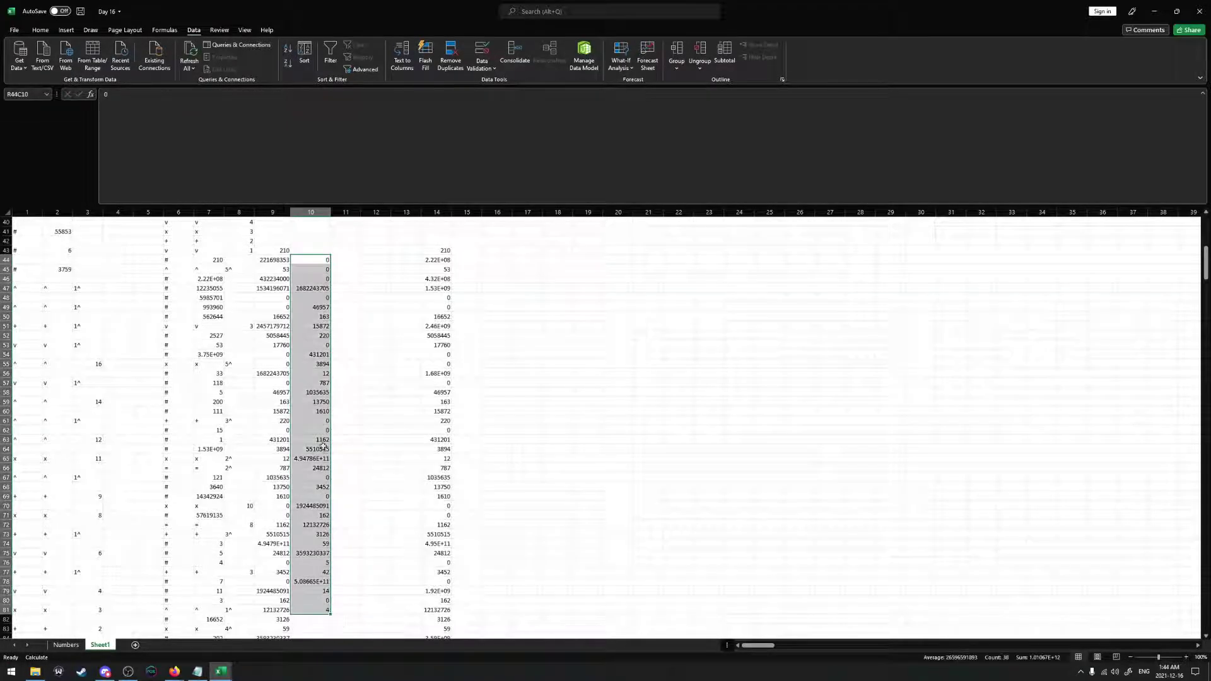
pyautogui.scroll(5, 328, 429)
pyautogui.moveTo(330, 426); pyautogui.dragTo(321, 352)
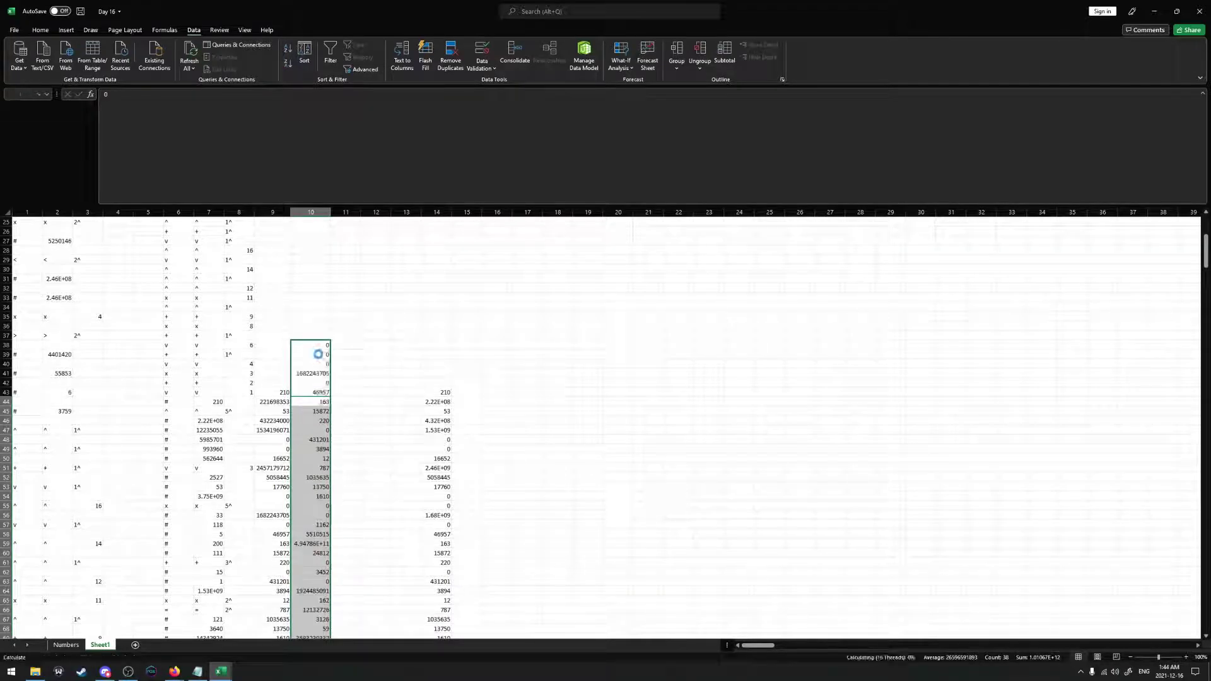
pyautogui.scroll(3, 312, 378)
pyautogui.click(307, 421)
pyautogui.write('1')
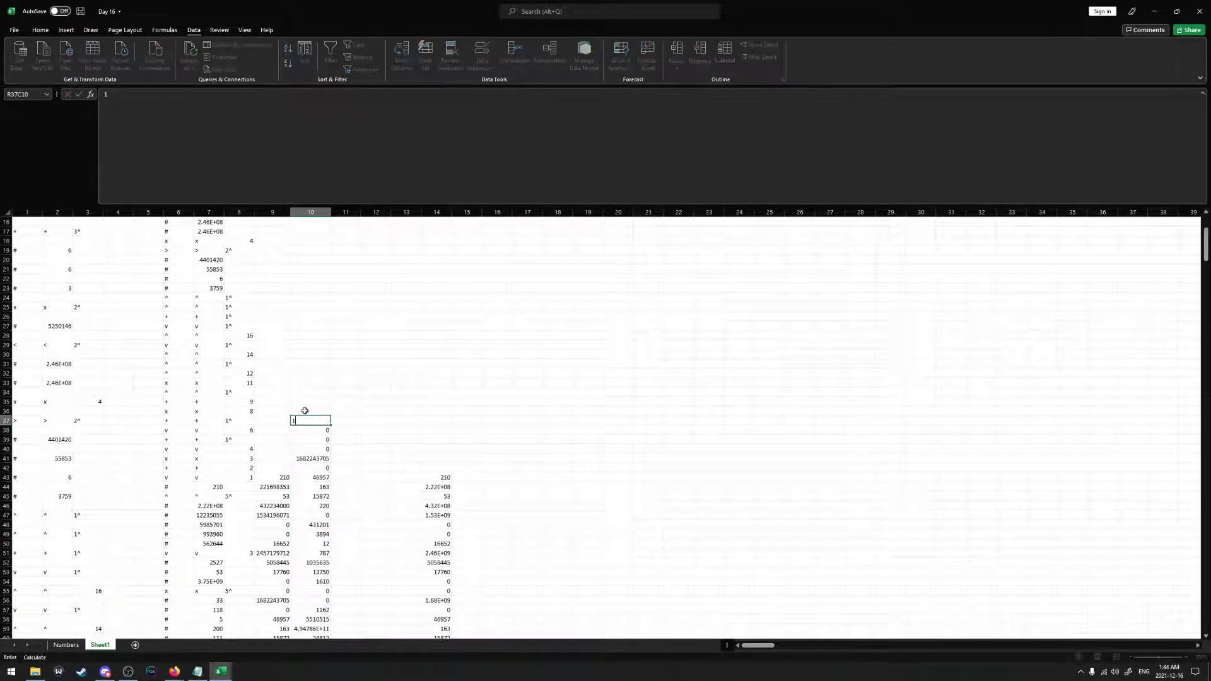
pyautogui.click(305, 410)
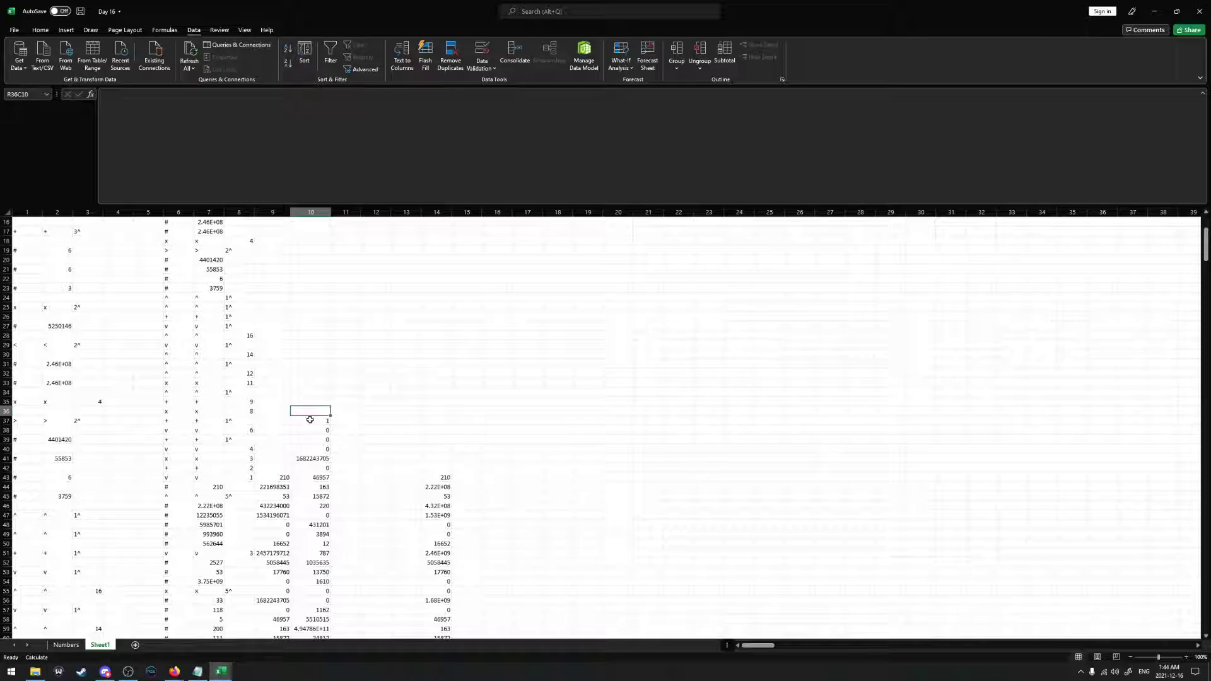
pyautogui.moveTo(310, 420); pyautogui.dragTo(323, 487)
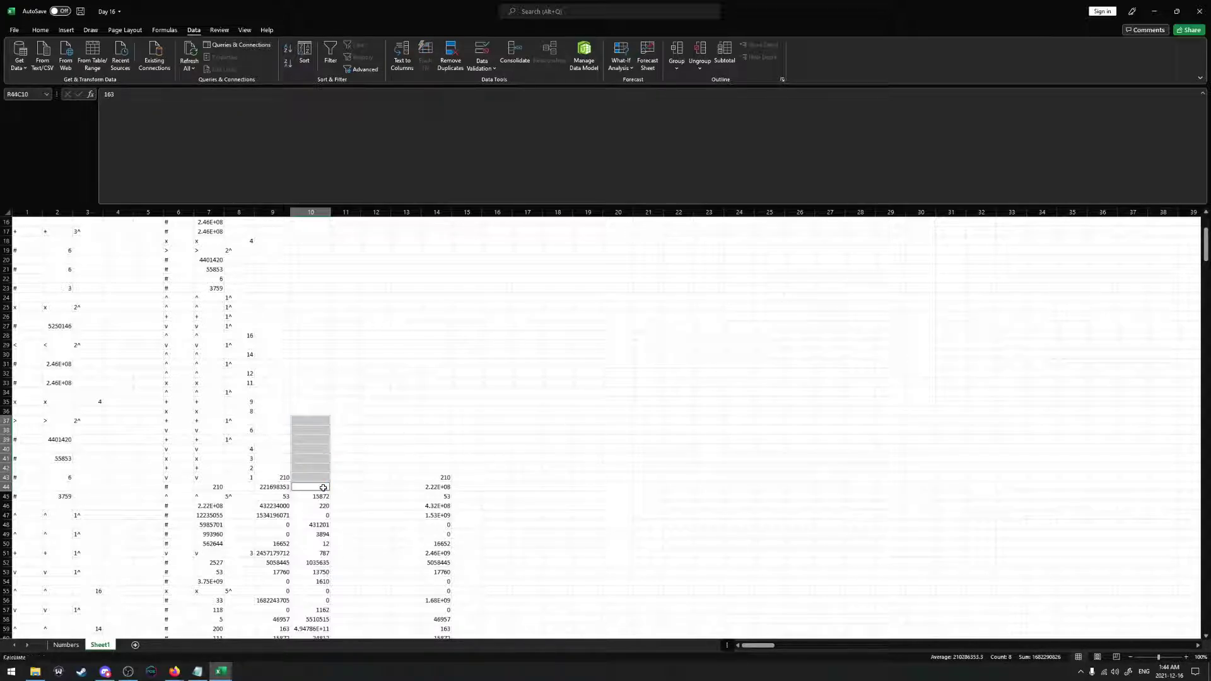
# Put 0 in row 44 of column 10 and paste the values down to row 75
pyautogui.click(323, 487)
pyautogui.write('0')
pyautogui.scroll(-8, 351, 502)
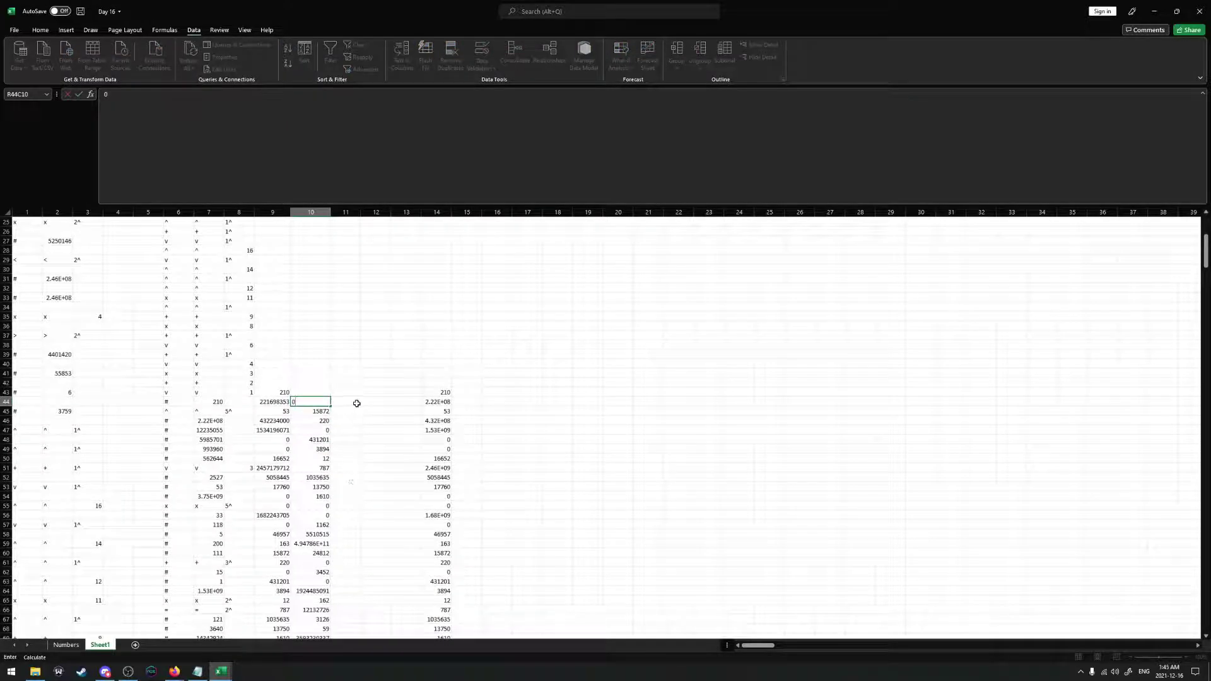
pyautogui.hotkey('ctrl', 'Return')
pyautogui.keyDown('shift'); pyautogui.click(324, 553); pyautogui.keyUp('shift')
pyautogui.scroll(7, 343, 414)
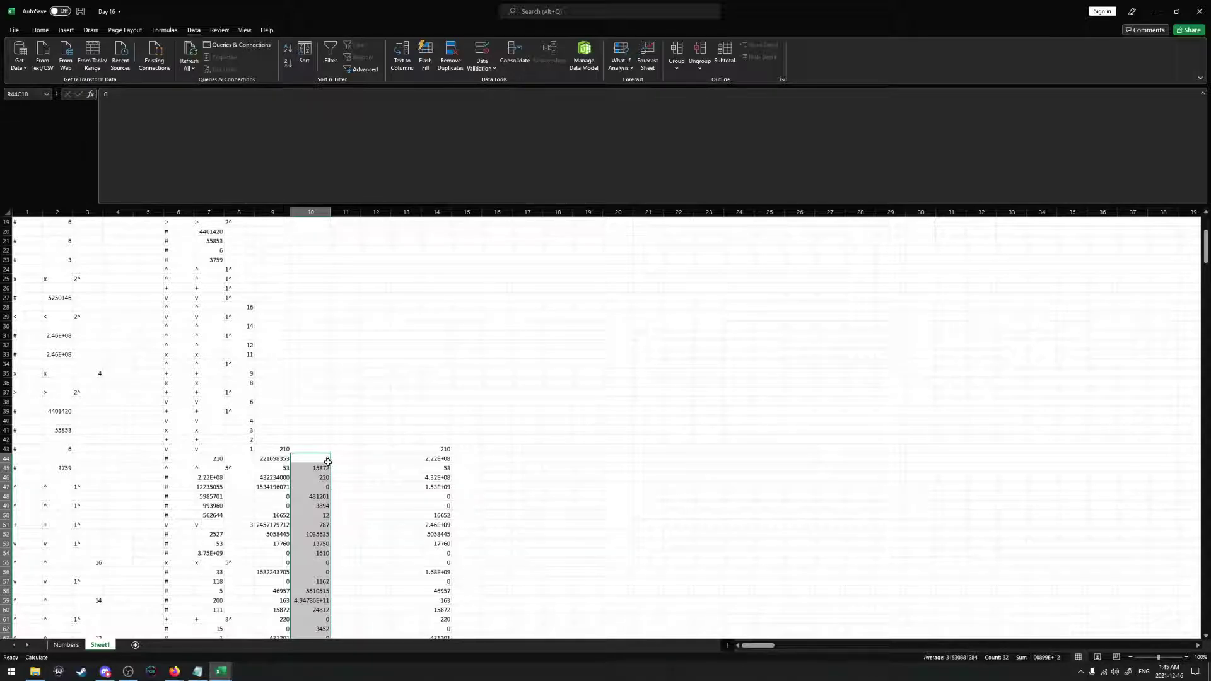
pyautogui.hotkey('ctrl', 'v')
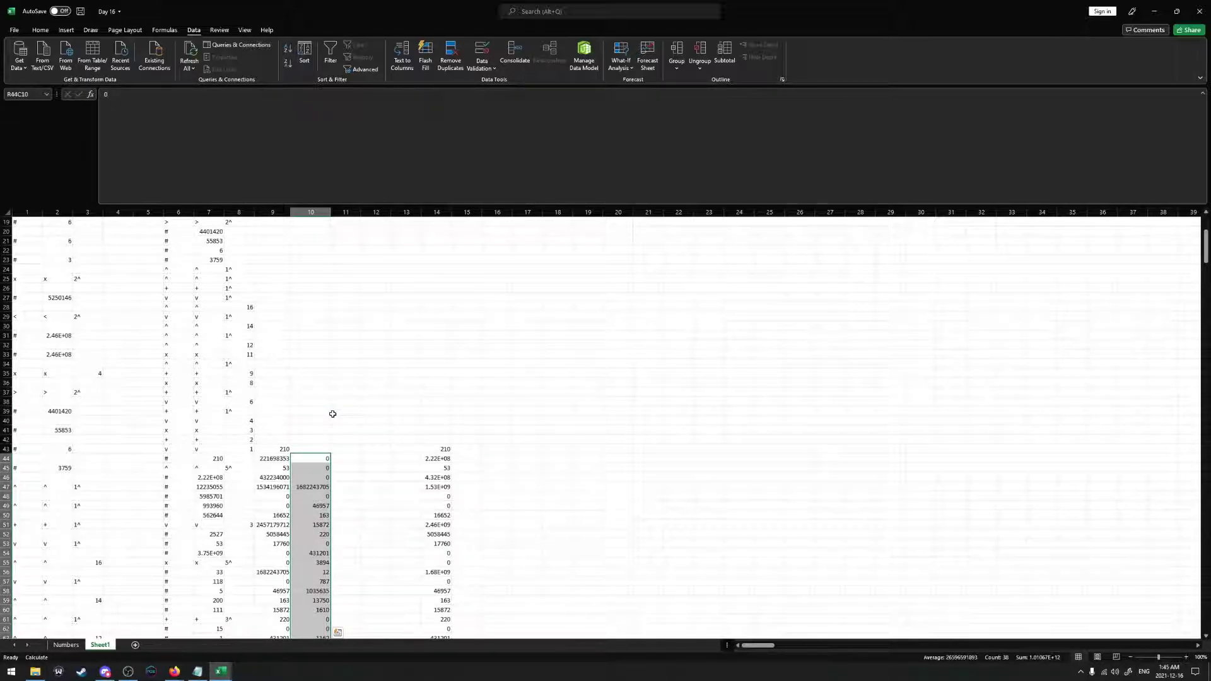
pyautogui.scroll(-1, 332, 414)
# Clear column 10 from row 43 to row 89 and return to the 210 in R43C9
pyautogui.click(316, 421)
pyautogui.scroll(-6, 318, 435)
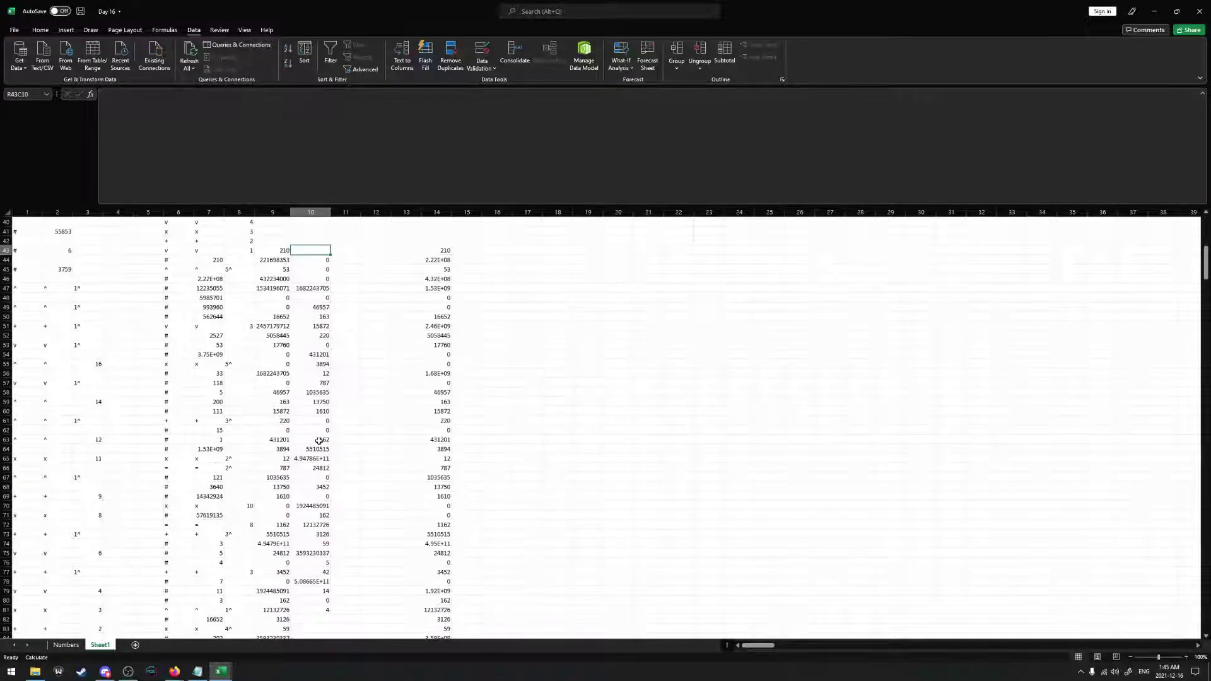
pyautogui.scroll(-6, 319, 441)
pyautogui.keyDown('shift'); pyautogui.click(322, 511); pyautogui.keyUp('shift')
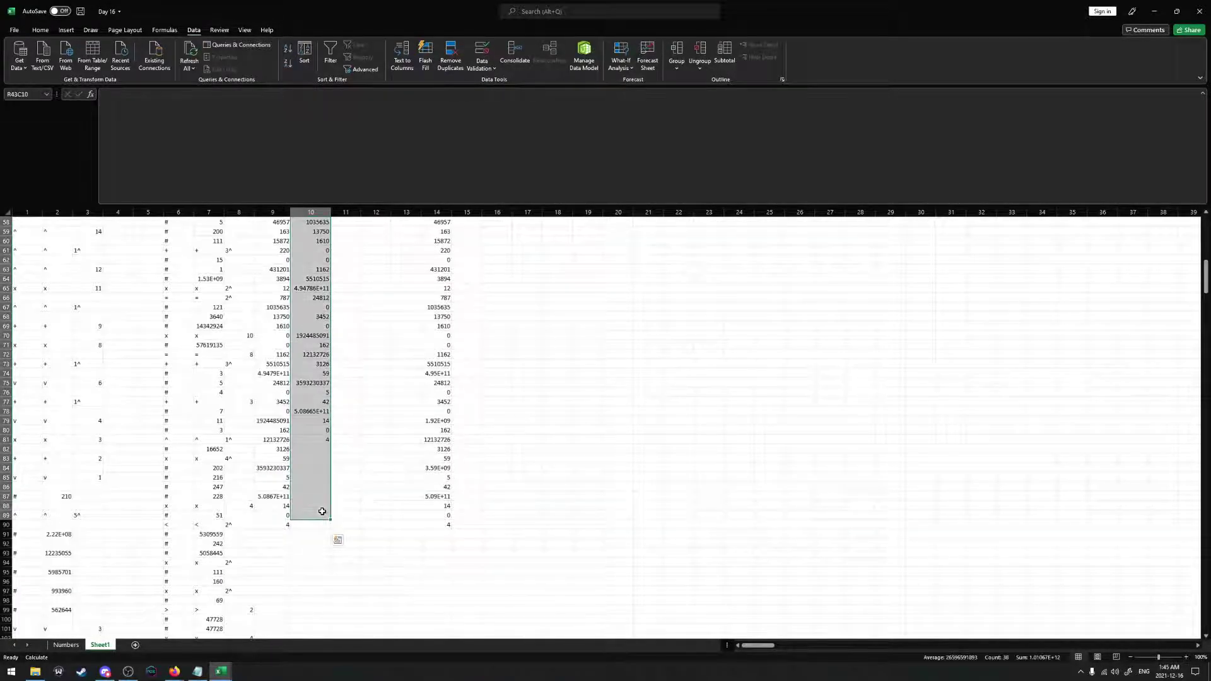
pyautogui.press('Delete')
pyautogui.scroll(14, 319, 504)
pyautogui.press('Left')
# Inspect column 9's results from row 43 alongside column 7's operators in rows 41–44
pyautogui.scroll(-9, 308, 482)
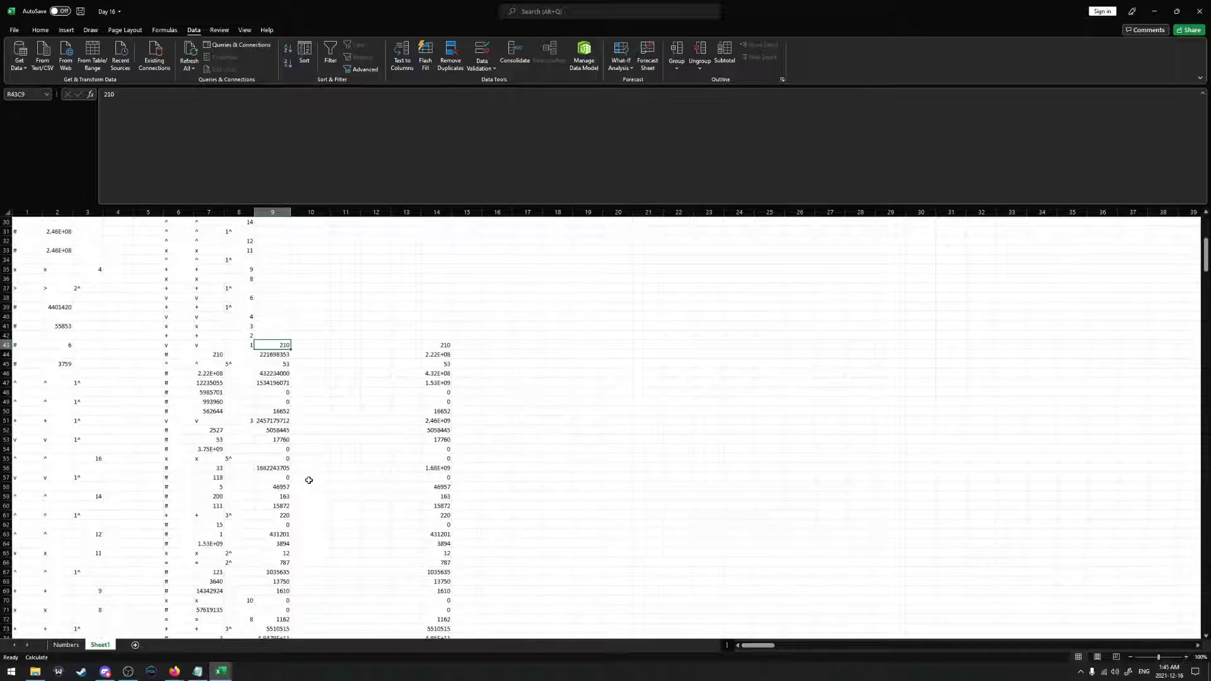
pyautogui.scroll(-4, 304, 496)
pyautogui.keyDown('shift'); pyautogui.click(281, 561); pyautogui.keyUp('shift')
pyautogui.scroll(8, 311, 486)
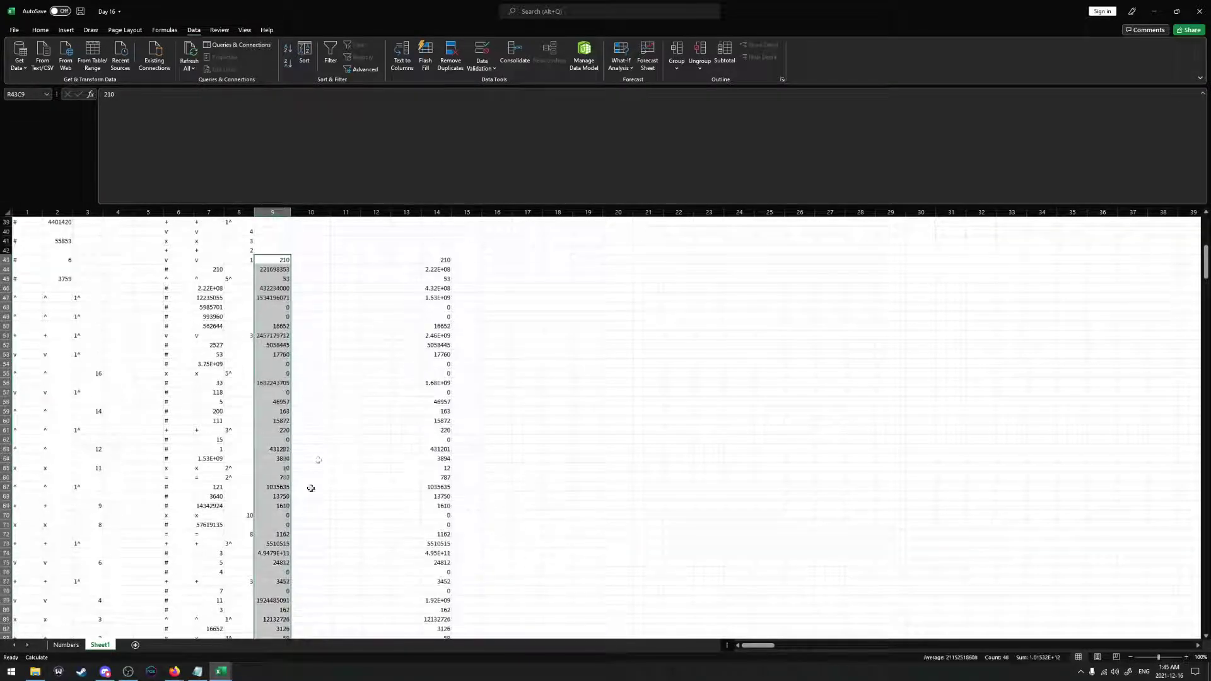
pyautogui.click(279, 344)
pyautogui.scroll(2, 314, 432)
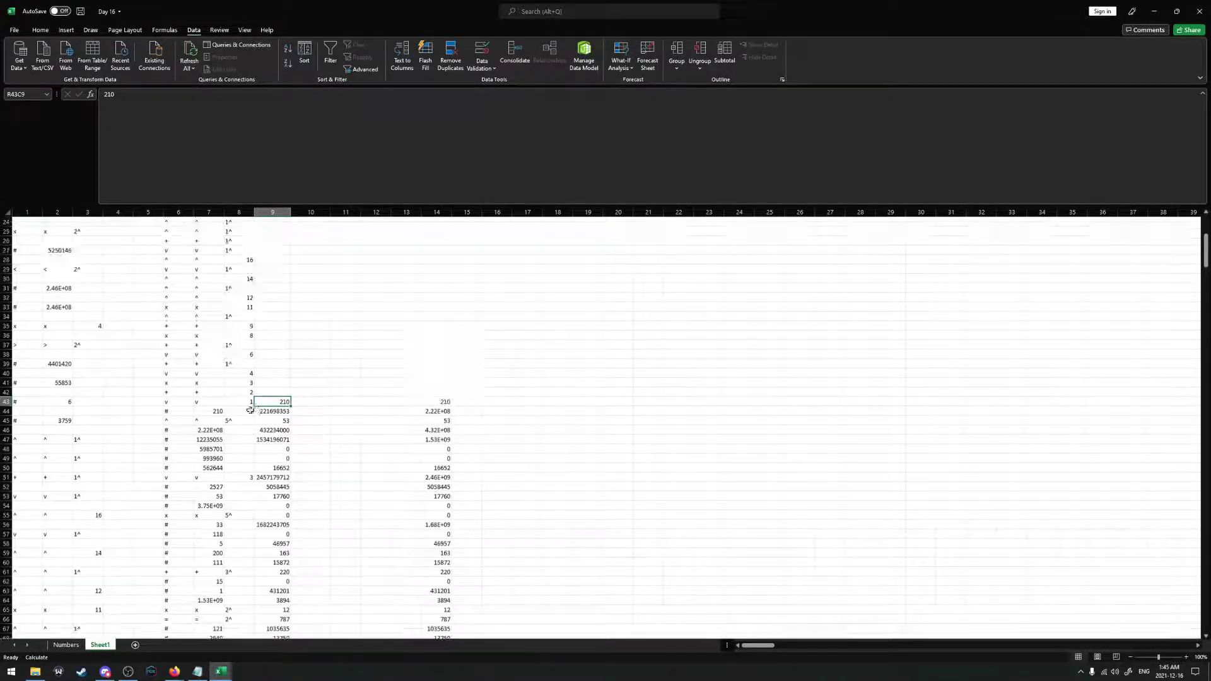
pyautogui.moveTo(210, 392); pyautogui.dragTo(215, 412)
pyautogui.click(286, 403)
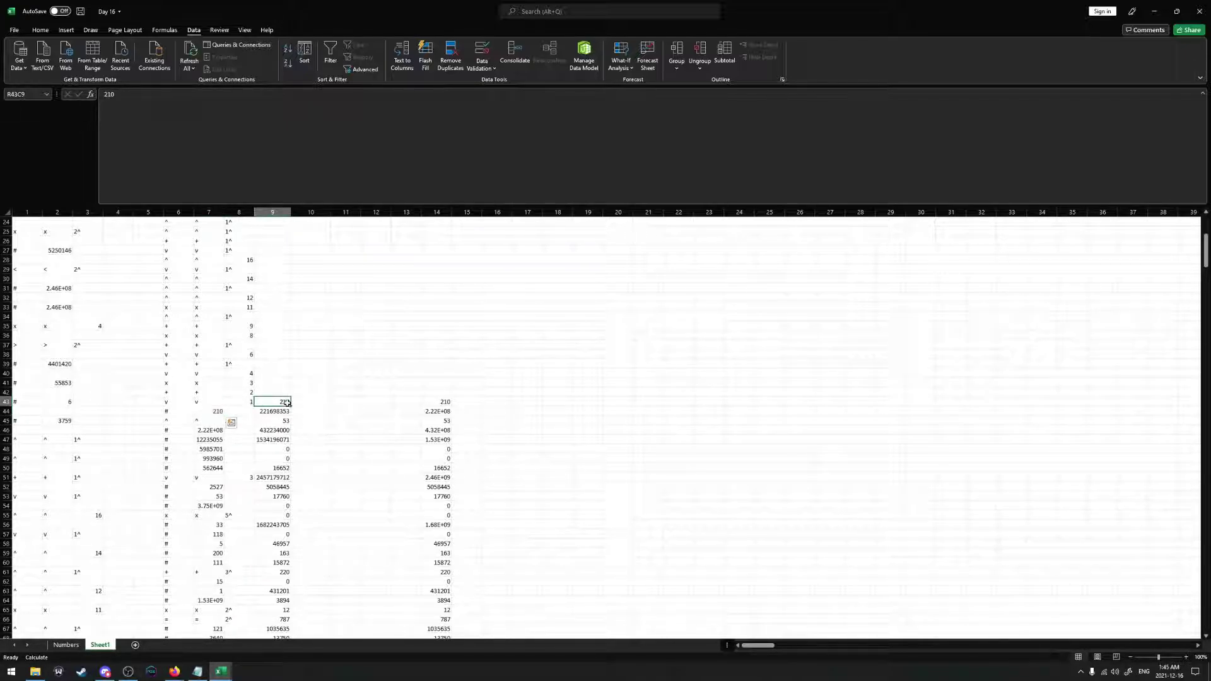
pyautogui.click(206, 382)
pyautogui.moveTo(207, 394)
pyautogui.mouseDown()
pyautogui.moveTo(207, 407)
pyautogui.moveTo(204, 382)
pyautogui.moveTo(207, 410)
pyautogui.mouseUp()
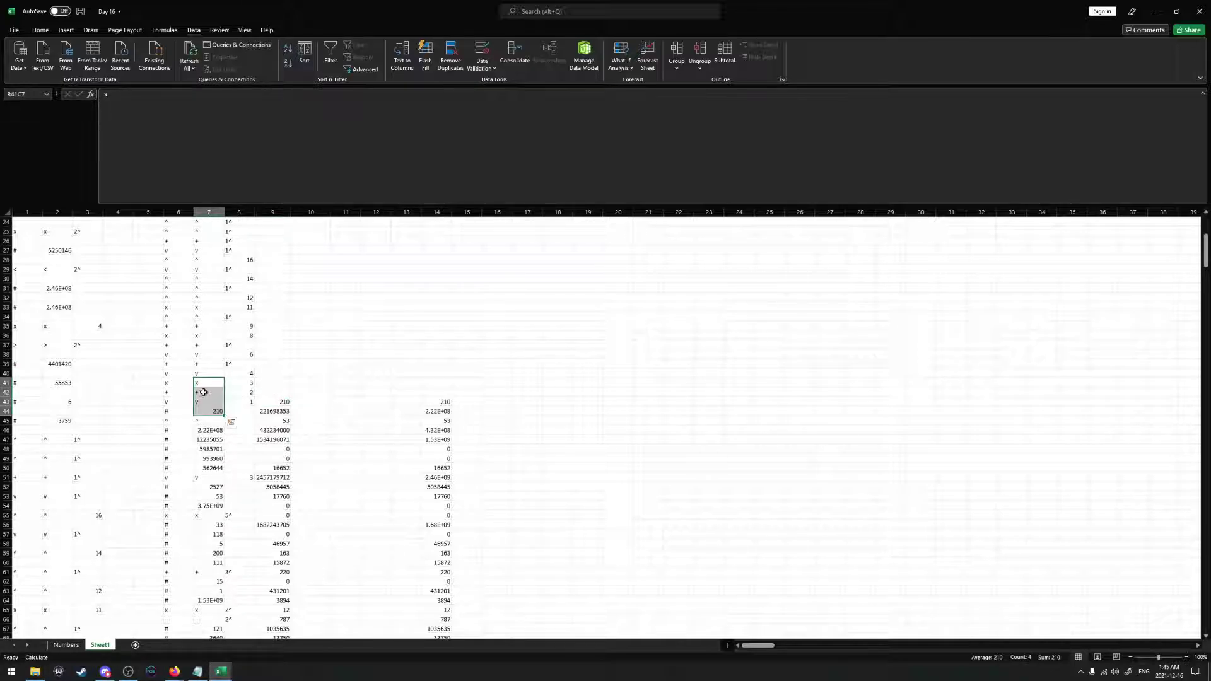
pyautogui.click(278, 402)
# Move the column 9 results block up to row 40 and replace its top 210 with 1
pyautogui.scroll(-11, 279, 505)
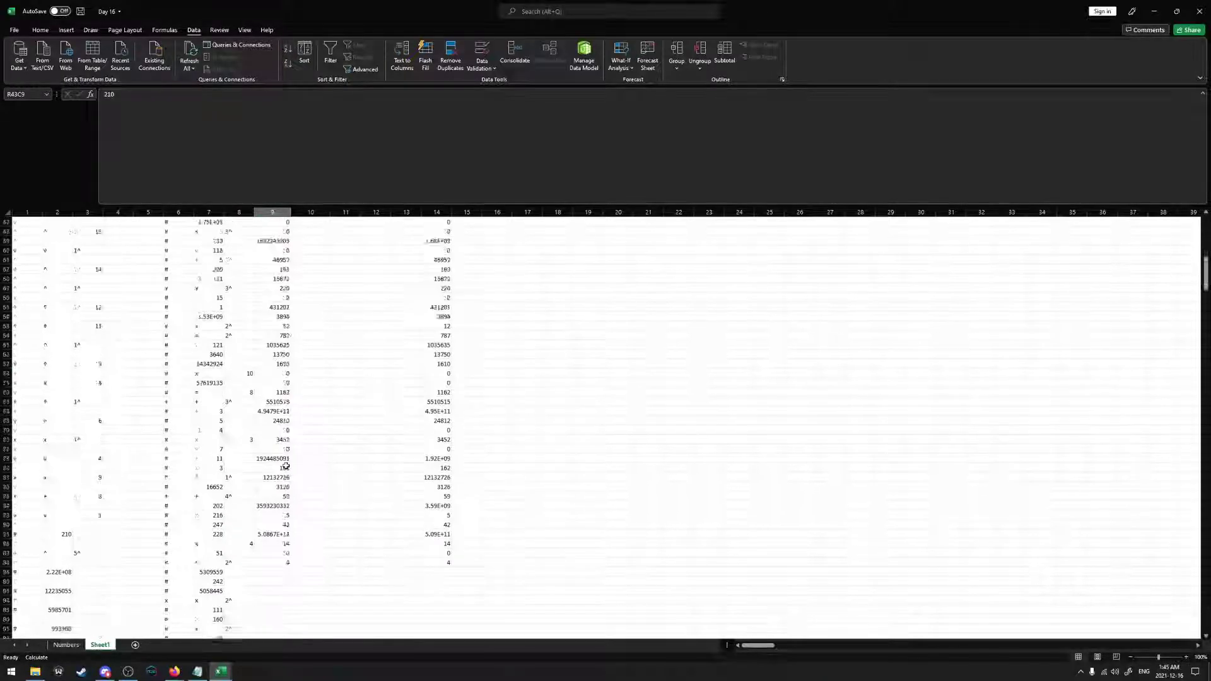
pyautogui.keyDown('shift'); pyautogui.click(278, 533); pyautogui.keyUp('shift')
pyautogui.scroll(10, 296, 379)
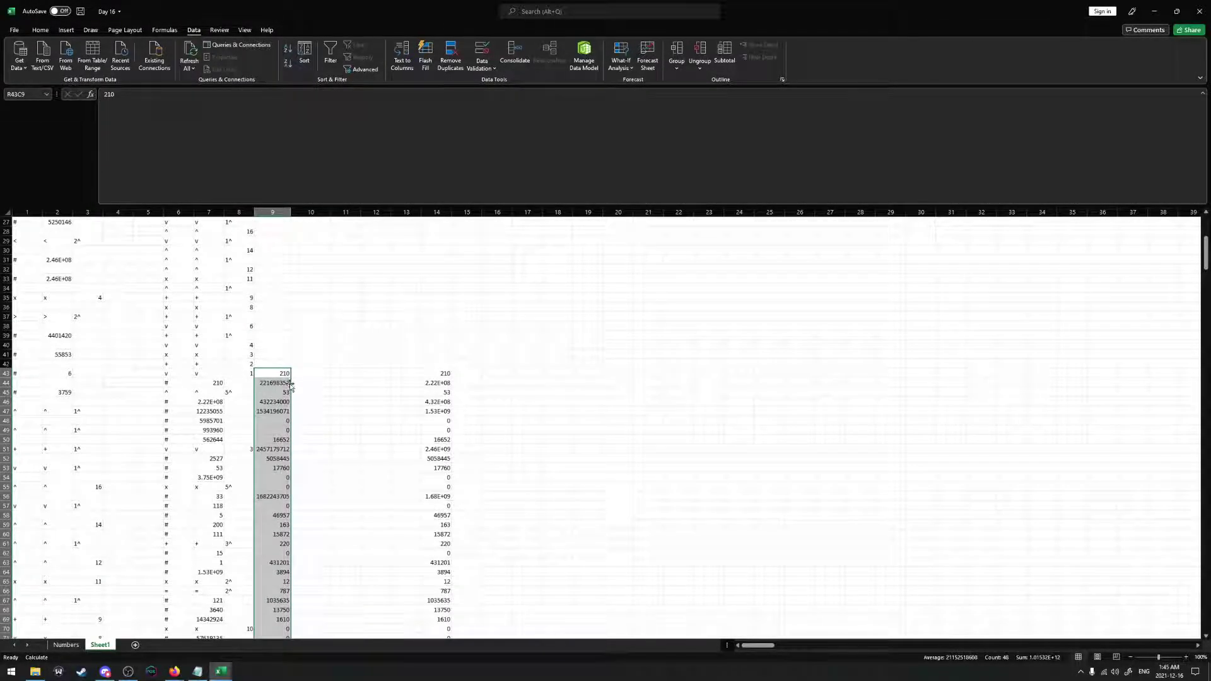
pyautogui.moveTo(290, 385); pyautogui.dragTo(290, 357)
pyautogui.click(271, 345)
pyautogui.scroll(3, 270, 384)
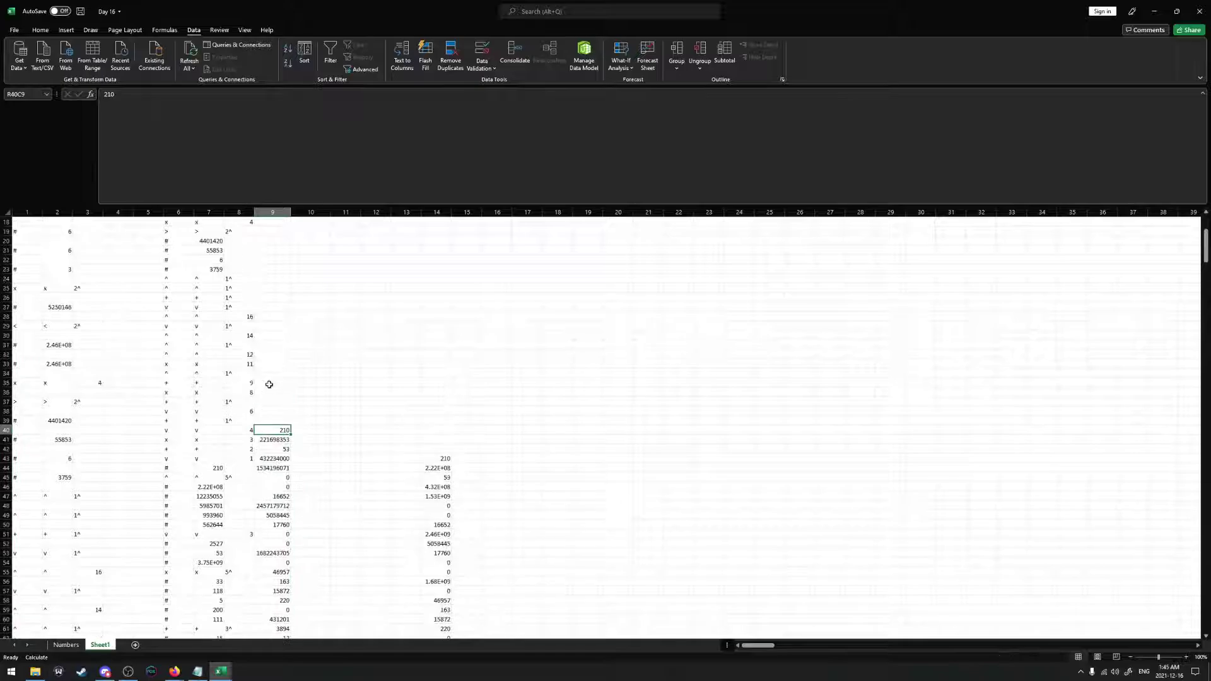
pyautogui.moveTo(207, 413)
pyautogui.mouseDown()
pyautogui.moveTo(249, 422)
pyautogui.moveTo(212, 413)
pyautogui.mouseUp()
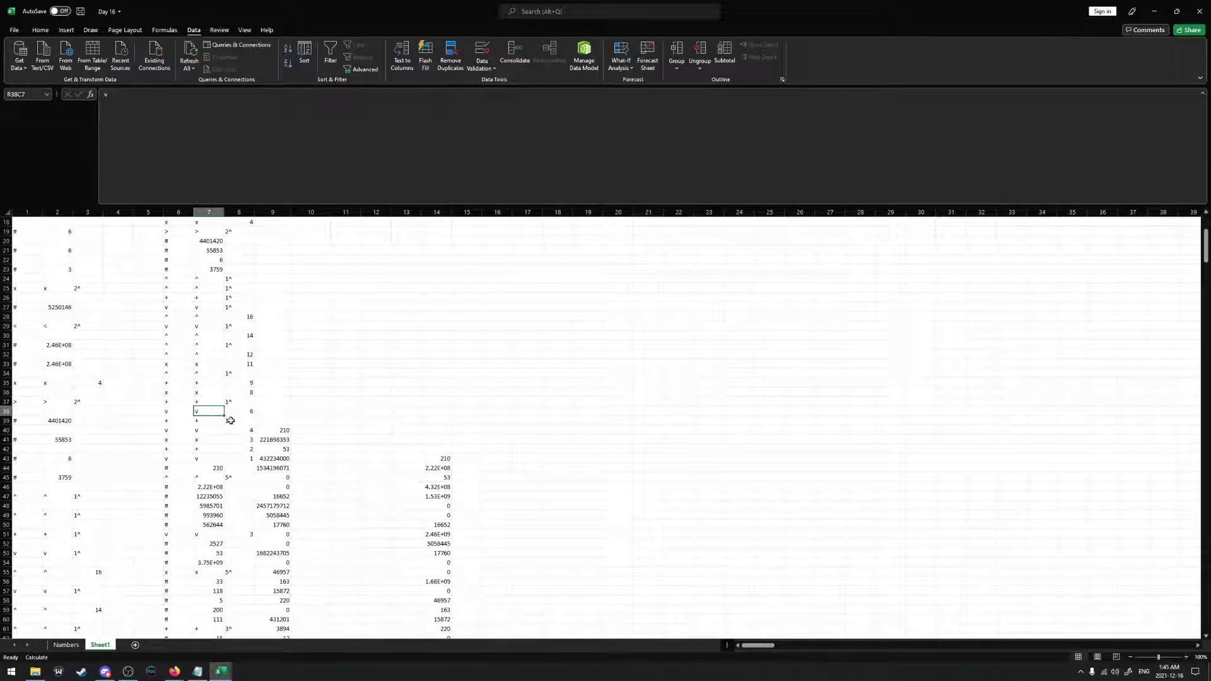
pyautogui.click(231, 419)
pyautogui.click(272, 427)
pyautogui.write('1')
pyautogui.press('Return')
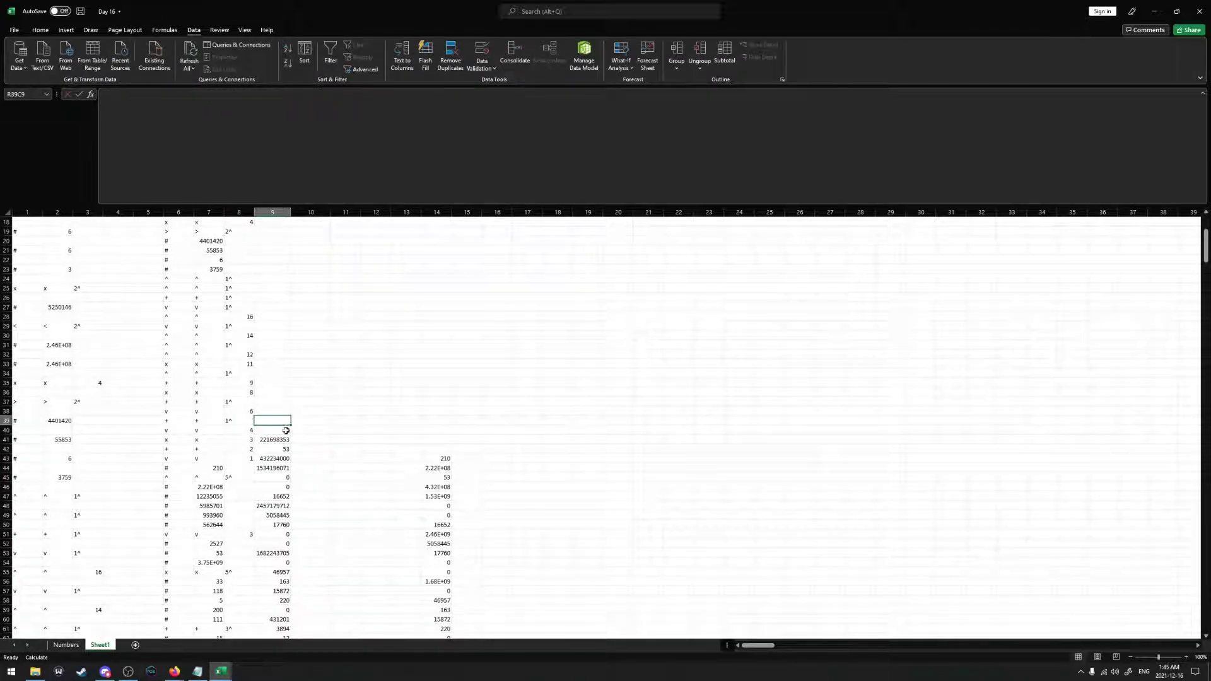
# Move the column 9 block up to start at row 38 and enter 1 in row 37
pyautogui.press('Up')
pyautogui.scroll(-15, 292, 451)
pyautogui.hotkey('ctrl', 'shift', 'Down')
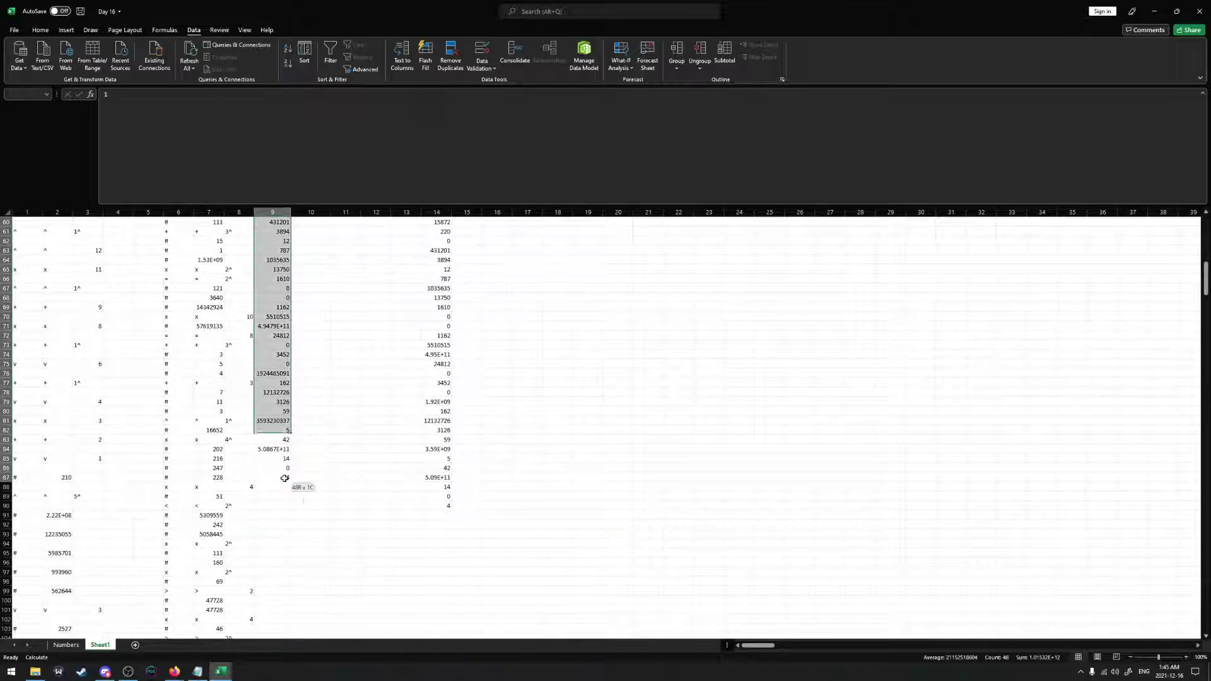
pyautogui.scroll(7, 296, 441)
pyautogui.scroll(7, 294, 407)
pyautogui.moveTo(292, 415); pyautogui.dragTo(290, 397)
pyautogui.click(235, 374)
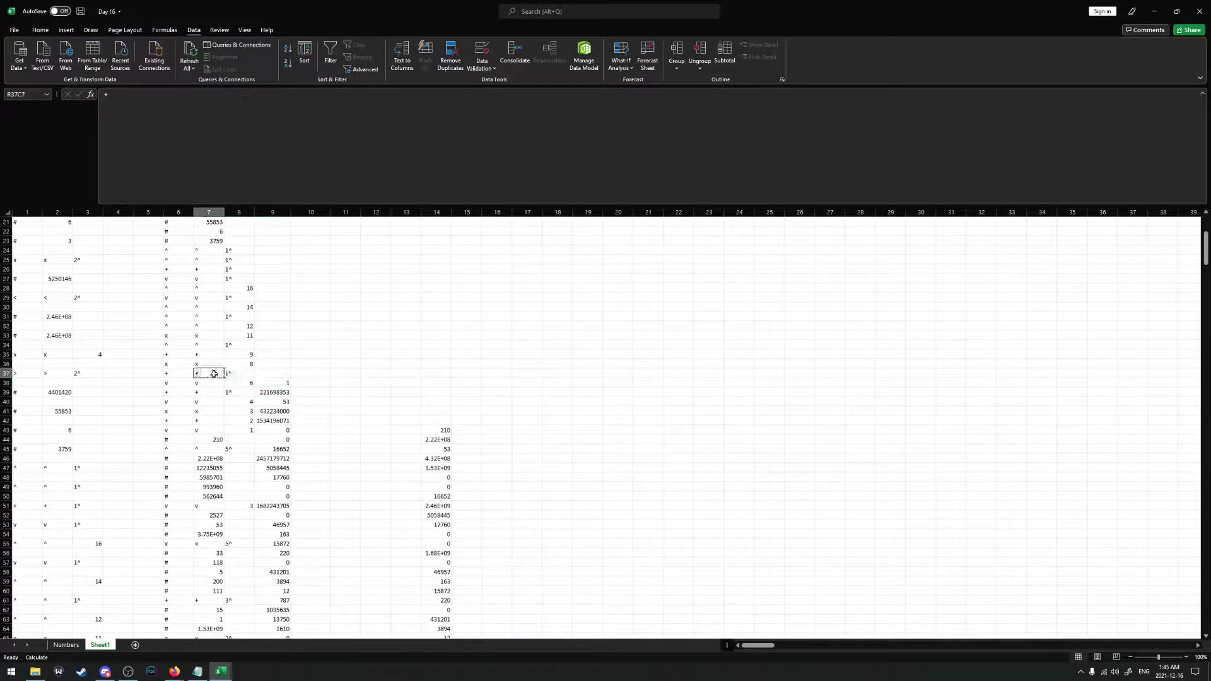
pyautogui.click(271, 375)
pyautogui.write('1')
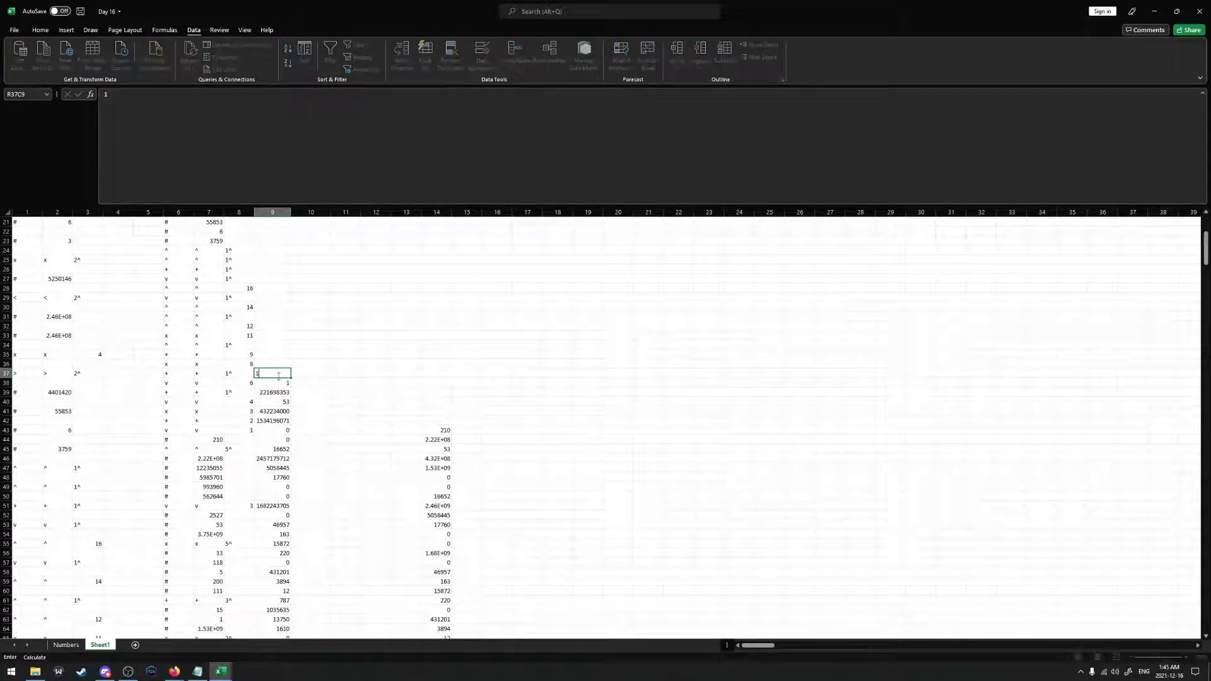
pyautogui.hotkey('ctrl', 'Return')
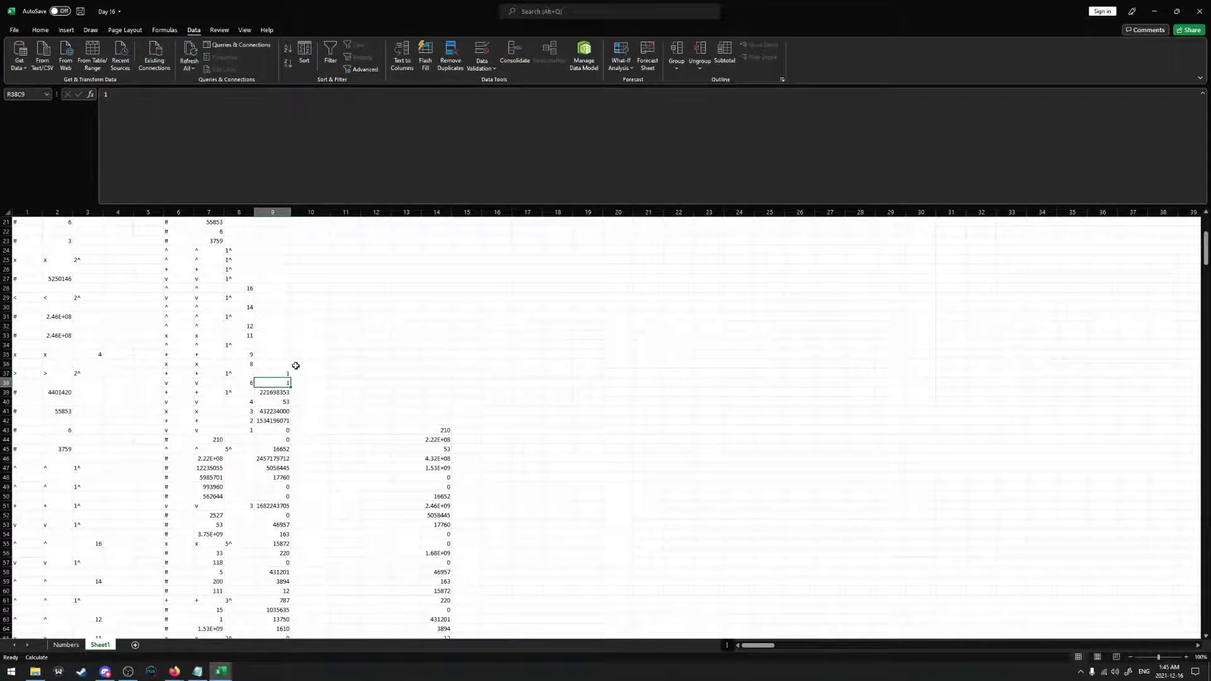
# Move the column 9 block up again so it starts at row 34
pyautogui.click(279, 382)
pyautogui.scroll(-5, 285, 403)
pyautogui.hotkey('ctrl', 'shift', 'Down')
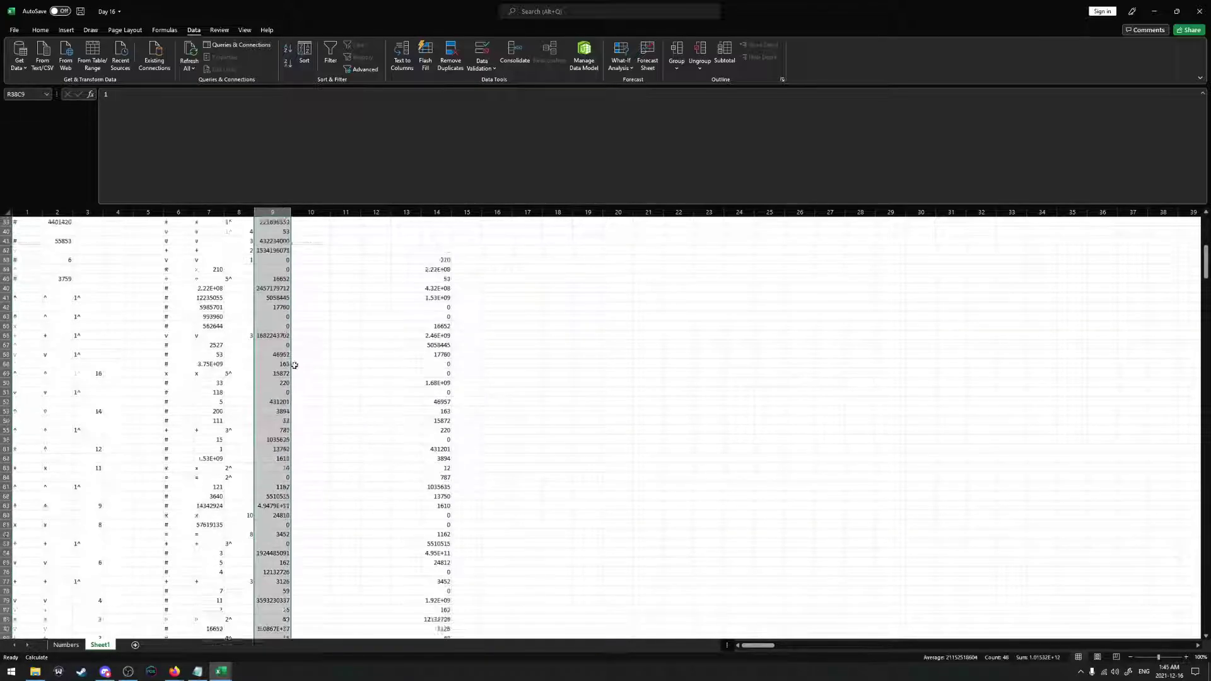
pyautogui.scroll(5, 295, 376)
pyautogui.moveTo(294, 376); pyautogui.dragTo(294, 338)
pyautogui.scroll(1, 296, 367)
pyautogui.click(271, 373)
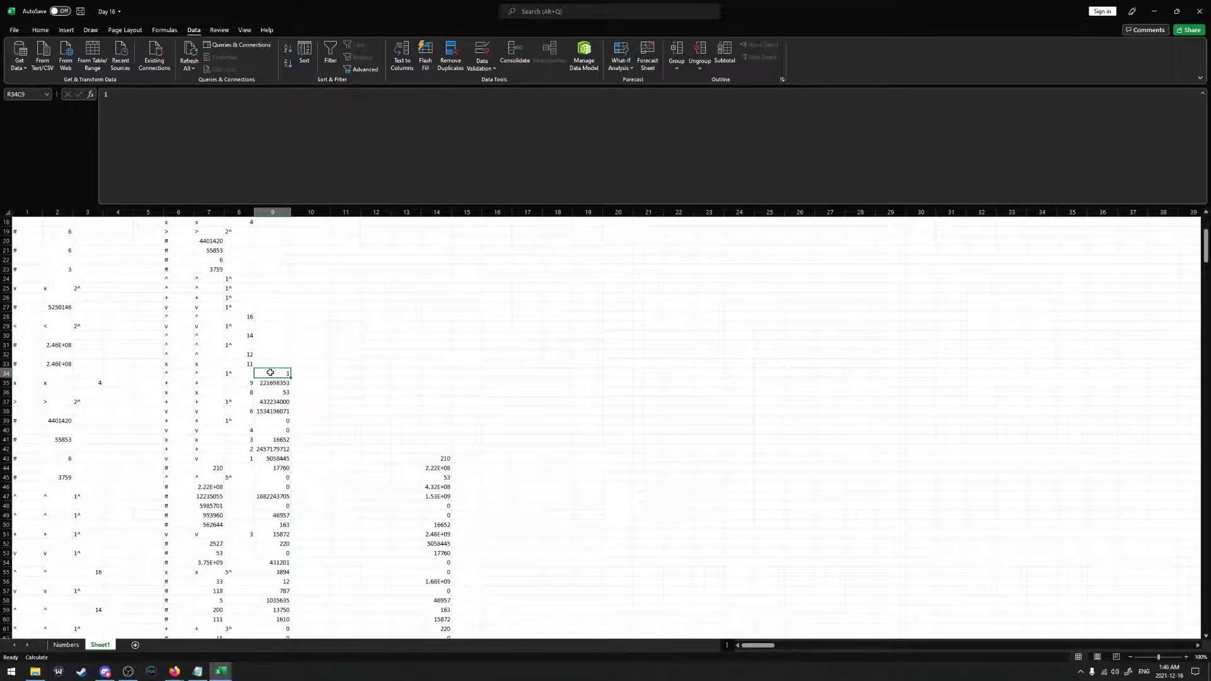
# Select the column 9 block from row 34 down and drag it up to begin at row 24
pyautogui.scroll(1, 246, 381)
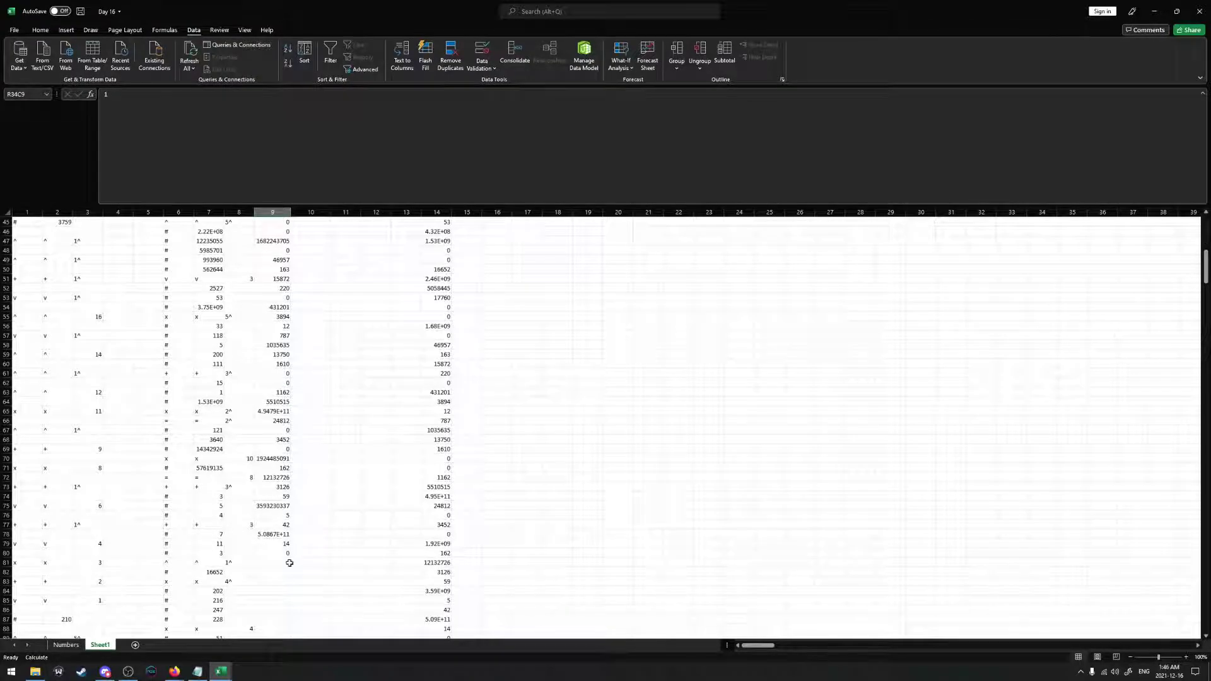
pyautogui.hotkey('ctrl', 'shift', 'Down')
pyautogui.scroll(10, 292, 441)
pyautogui.moveTo(292, 442); pyautogui.dragTo(279, 345)
pyautogui.scroll(3, 306, 429)
pyautogui.scroll(1, 305, 428)
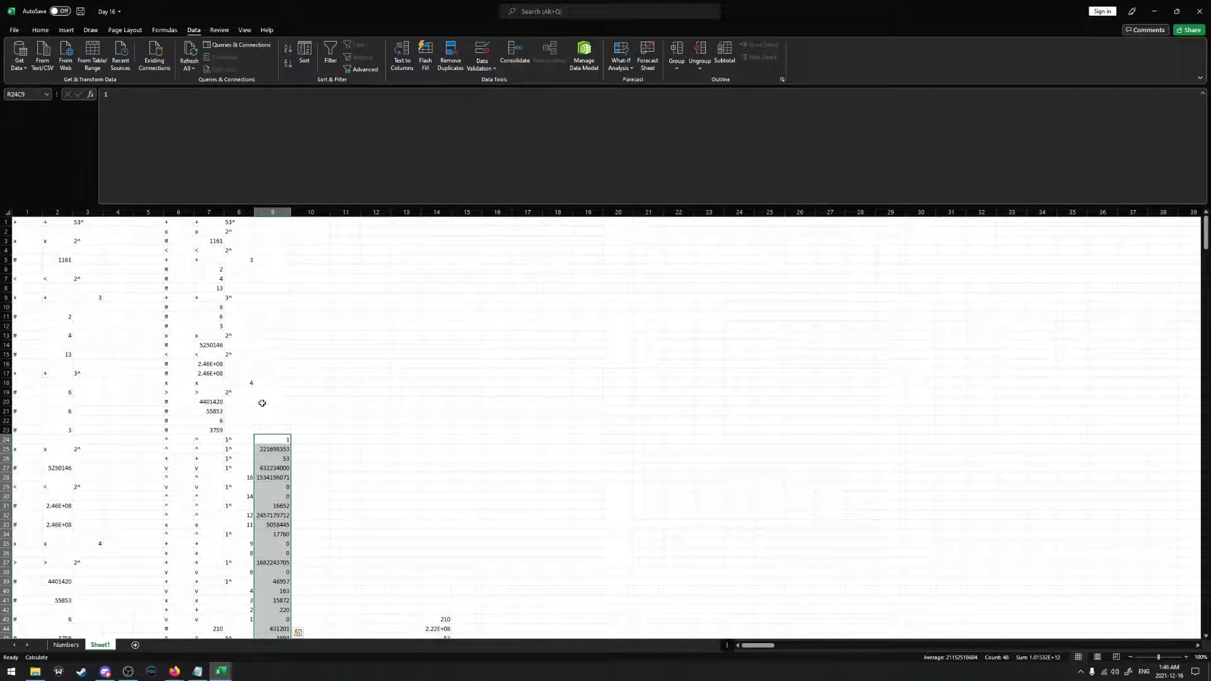
# Enter 1 in R21C9 and copy the 3759 from R23C7 into R23C9
pyautogui.click(271, 412)
pyautogui.write('1')
pyautogui.press('Return')
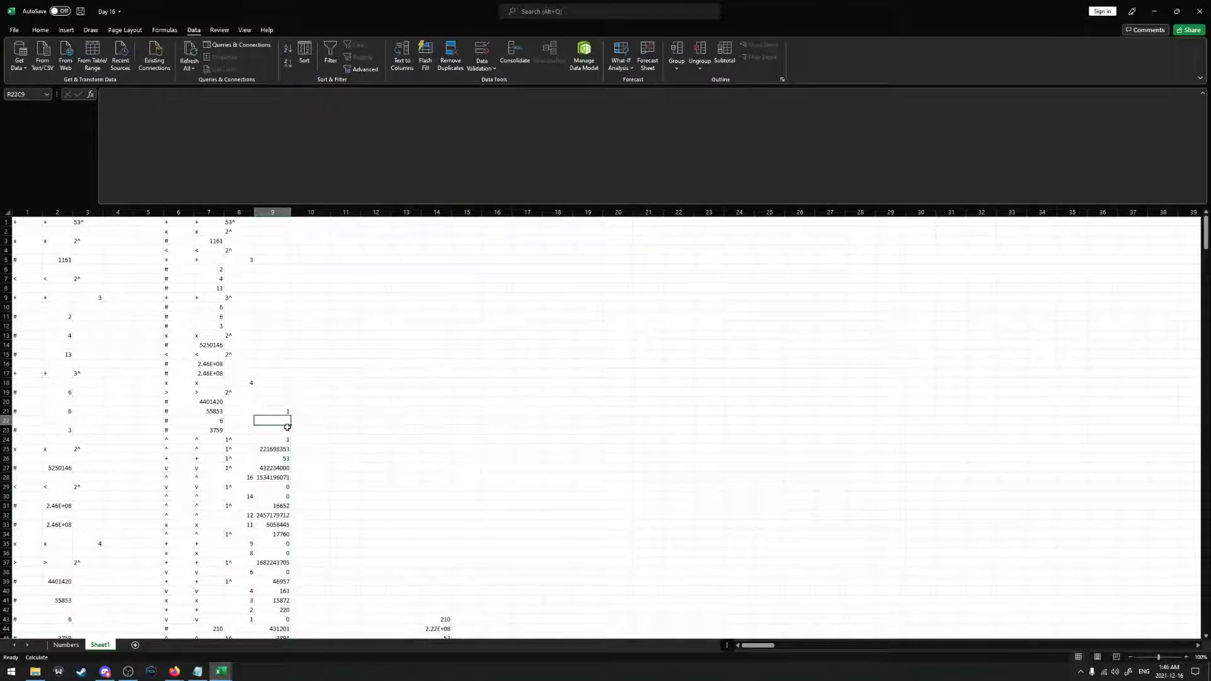
pyautogui.click(215, 430)
pyautogui.hotkey('ctrl', 'c')
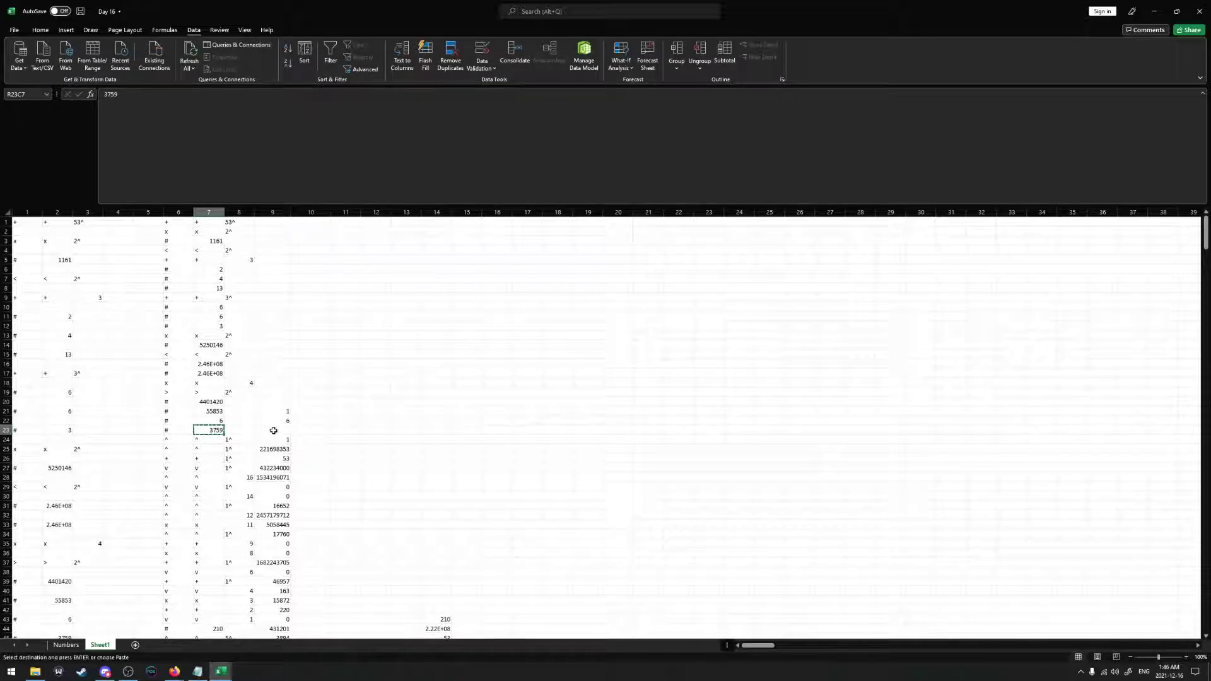
pyautogui.rightClick(272, 431)
pyautogui.click(311, 228)
pyautogui.press('Up')
pyautogui.press('Up')
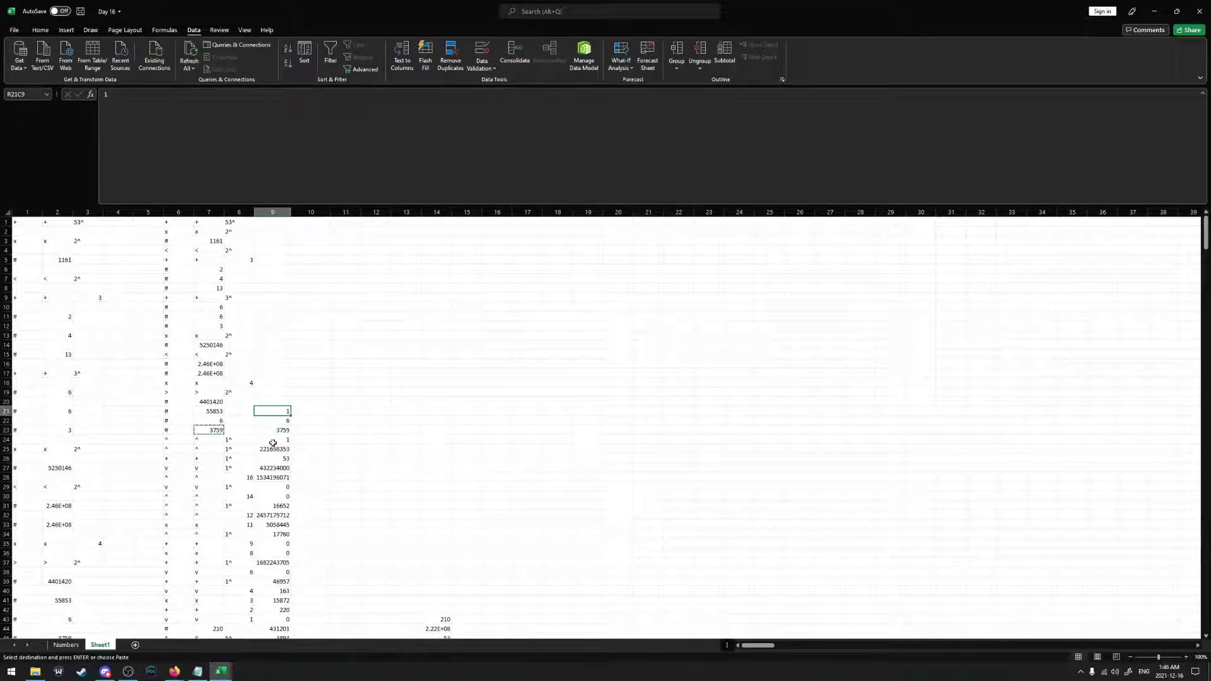
# Select the column 9 results down to row 71 and drag the block upward
pyautogui.scroll(-5, 264, 481)
pyautogui.scroll(-8, 264, 480)
pyautogui.keyDown('shift'); pyautogui.click(274, 521); pyautogui.keyUp('shift')
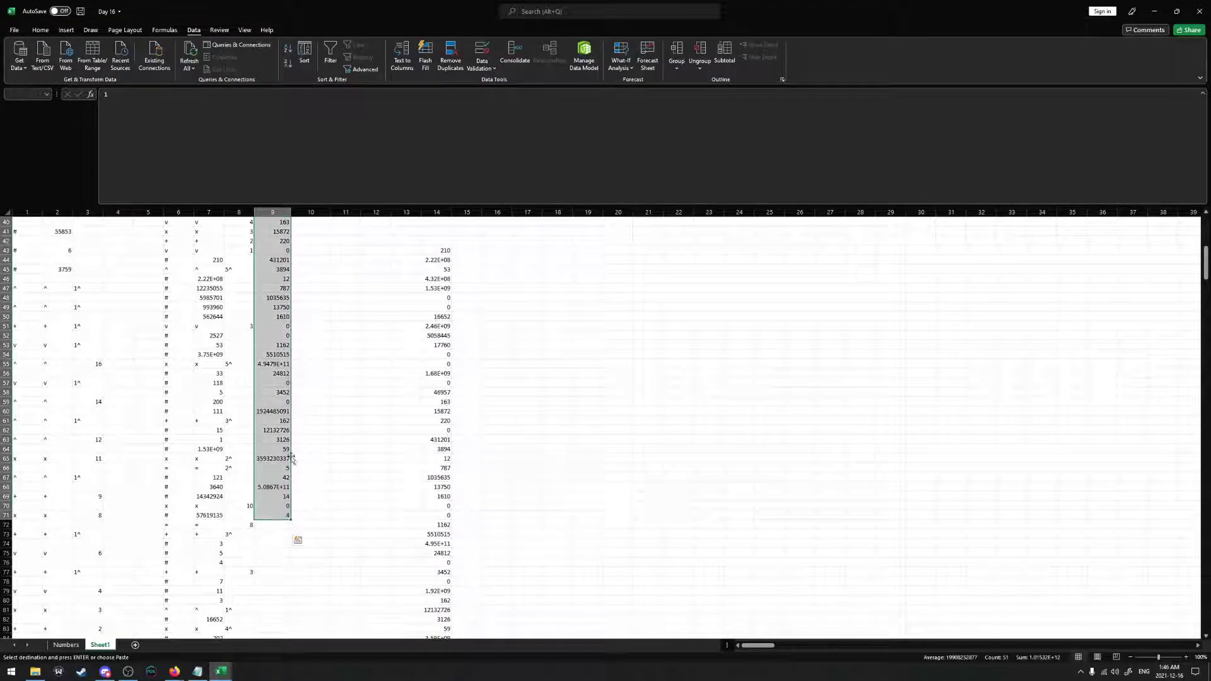
pyautogui.scroll(11, 308, 352)
pyautogui.scroll(2, 309, 351)
pyautogui.moveTo(289, 407)
pyautogui.mouseDown()
pyautogui.moveTo(311, 401)
pyautogui.moveTo(278, 397)
pyautogui.mouseUp()
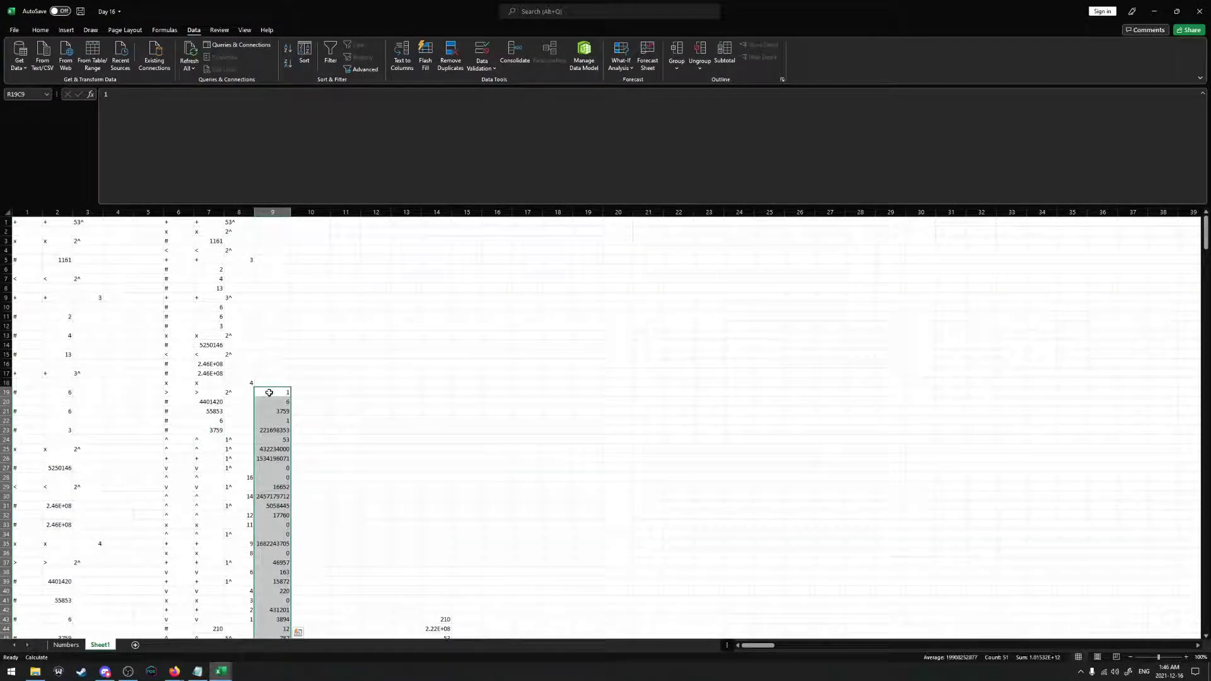
# Check the rows 18–23 values, then move column 9 rows 20–69 up two rows
pyautogui.click(206, 384)
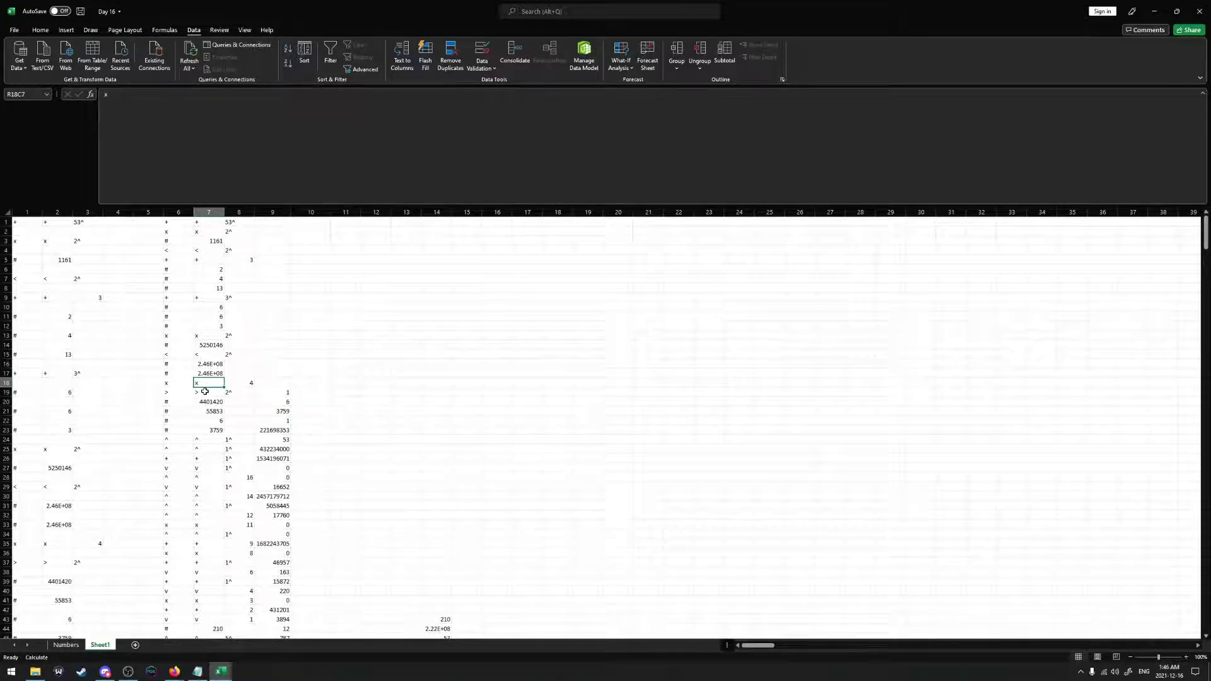
pyautogui.moveTo(205, 392); pyautogui.dragTo(210, 430)
pyautogui.click(275, 392)
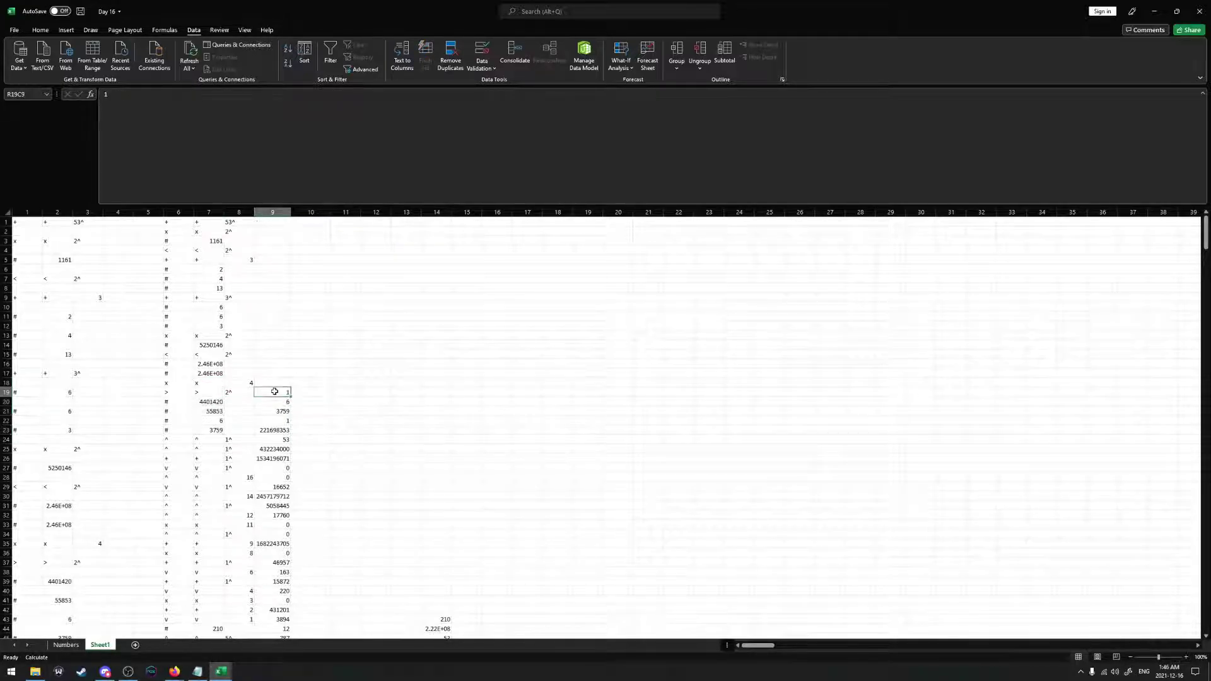
pyautogui.moveTo(275, 392); pyautogui.dragTo(279, 399)
pyautogui.click(278, 400)
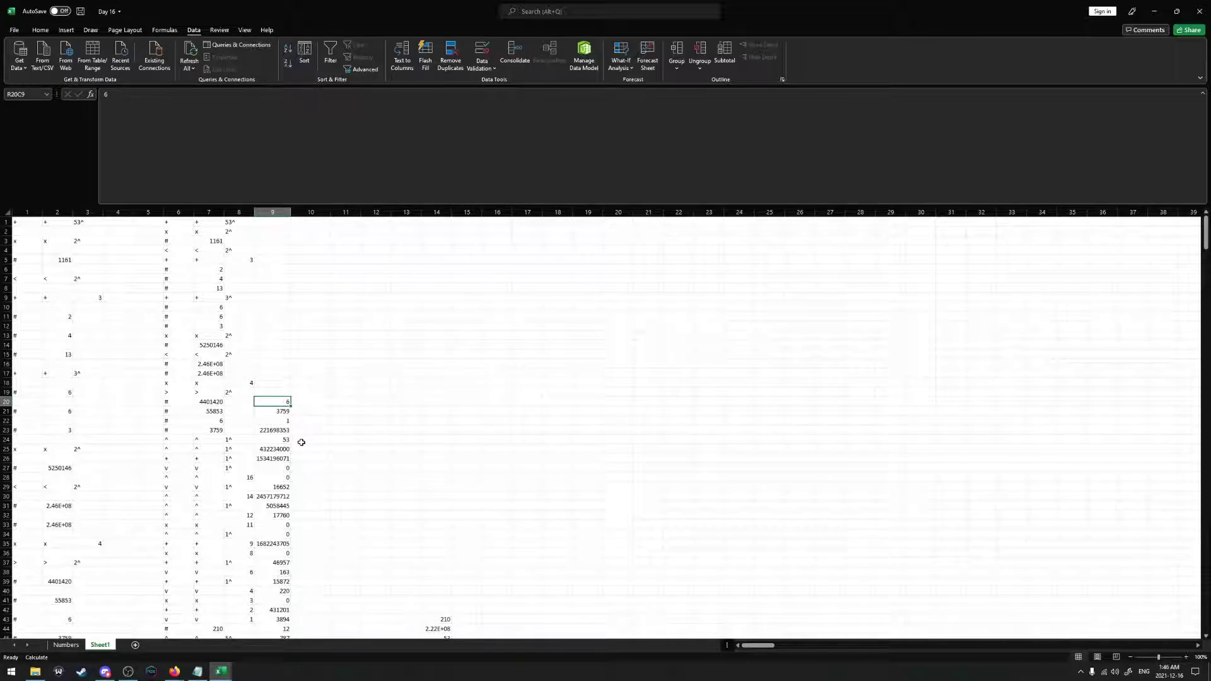
pyautogui.scroll(-10, 305, 429)
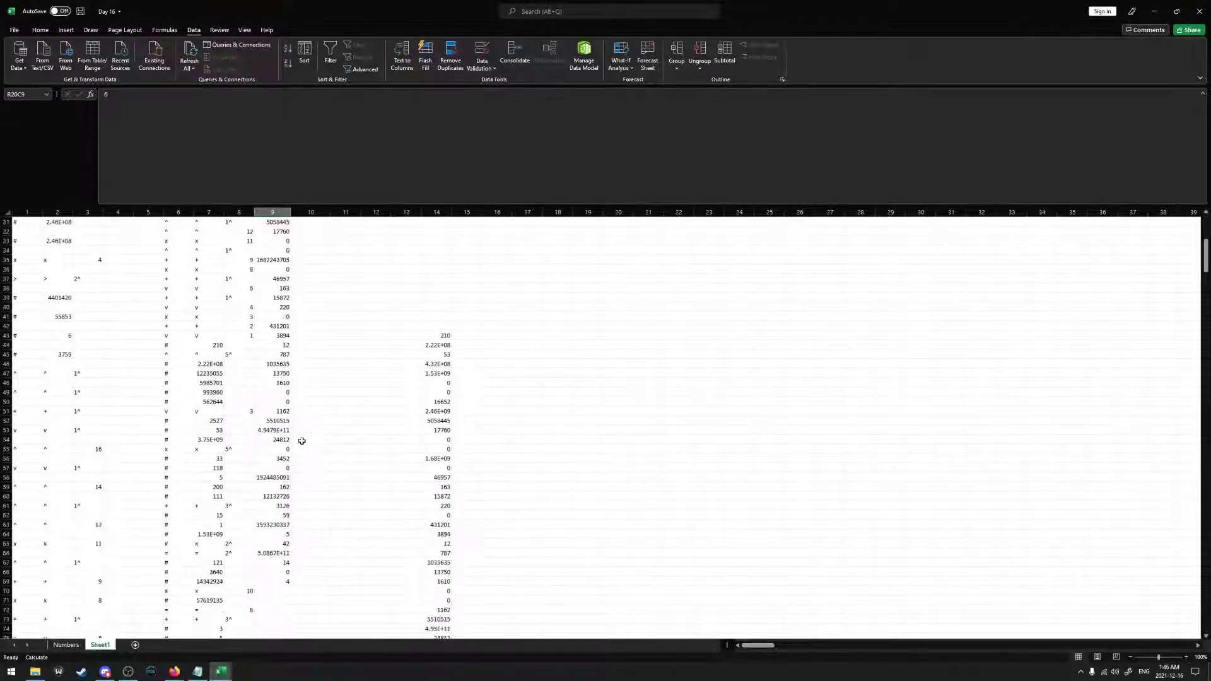
pyautogui.keyDown('shift'); pyautogui.click(285, 571); pyautogui.keyUp('shift')
pyautogui.scroll(10, 309, 454)
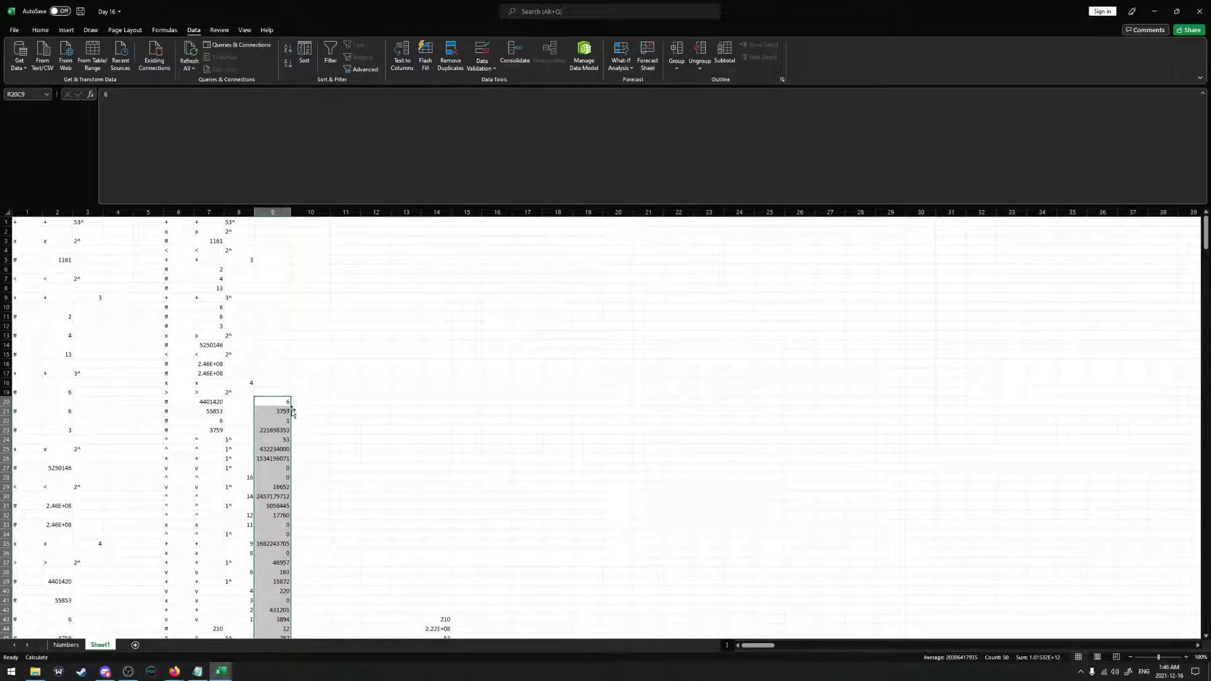
pyautogui.moveTo(292, 406); pyautogui.dragTo(292, 388)
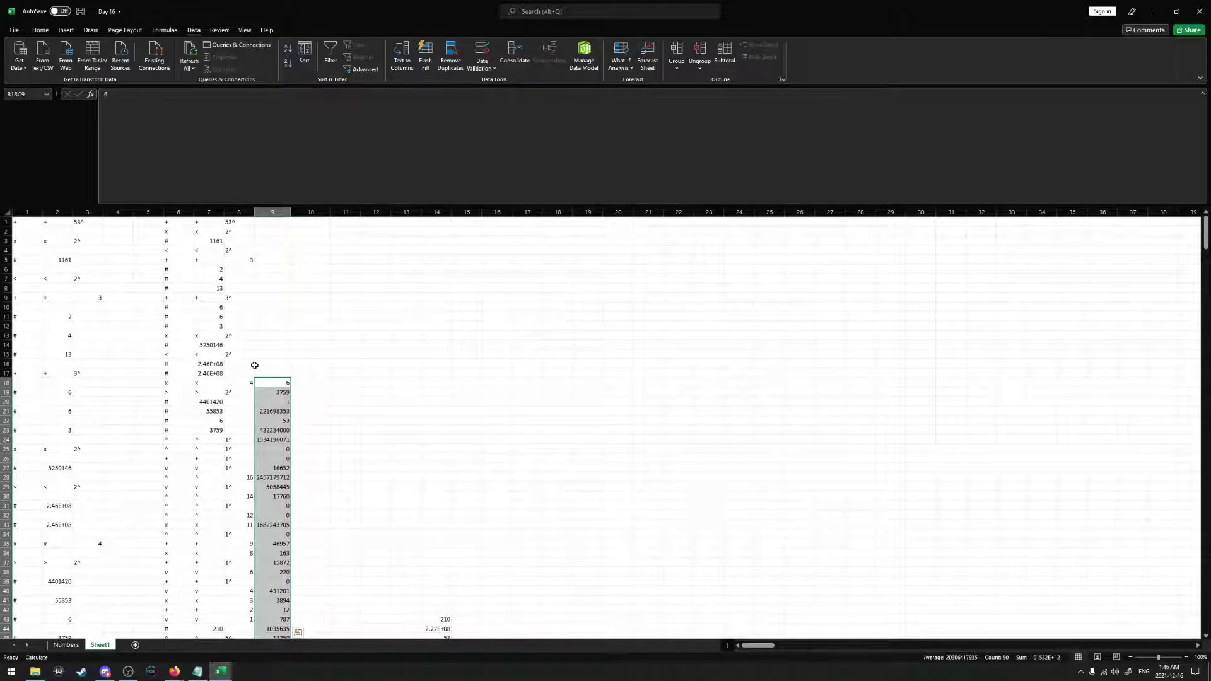
# Enter 0 in R17C9 and move the column 9 block up to start at row 13
pyautogui.click(207, 364)
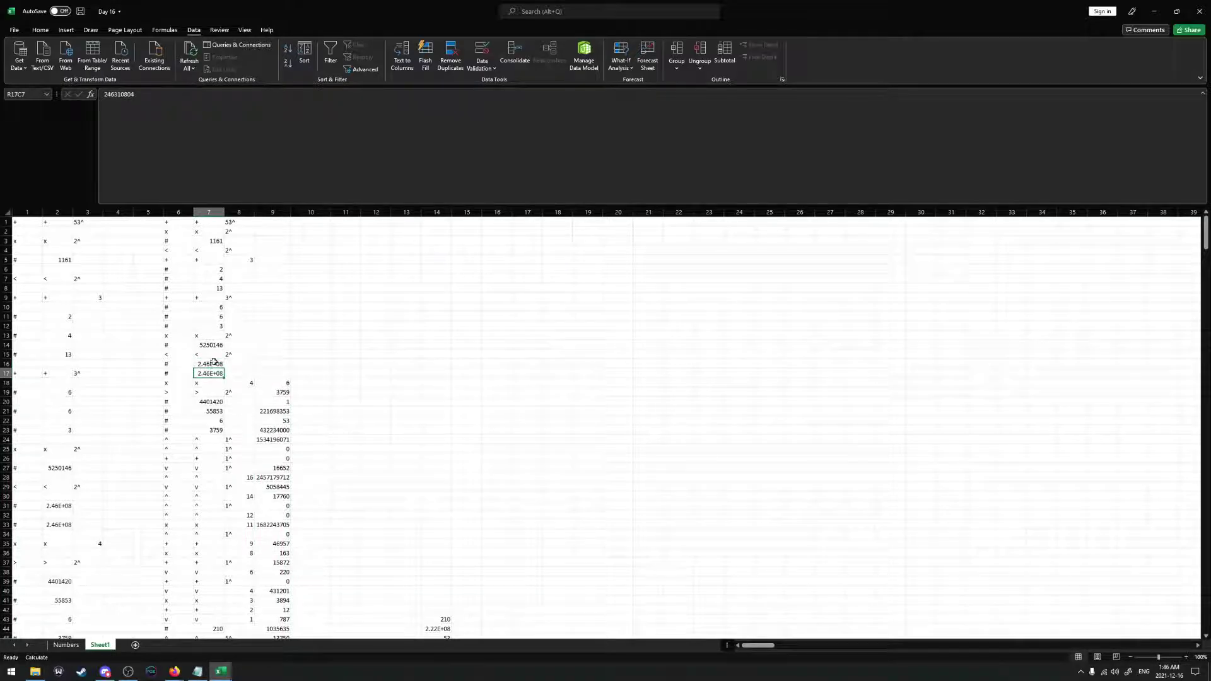
pyautogui.click(280, 372)
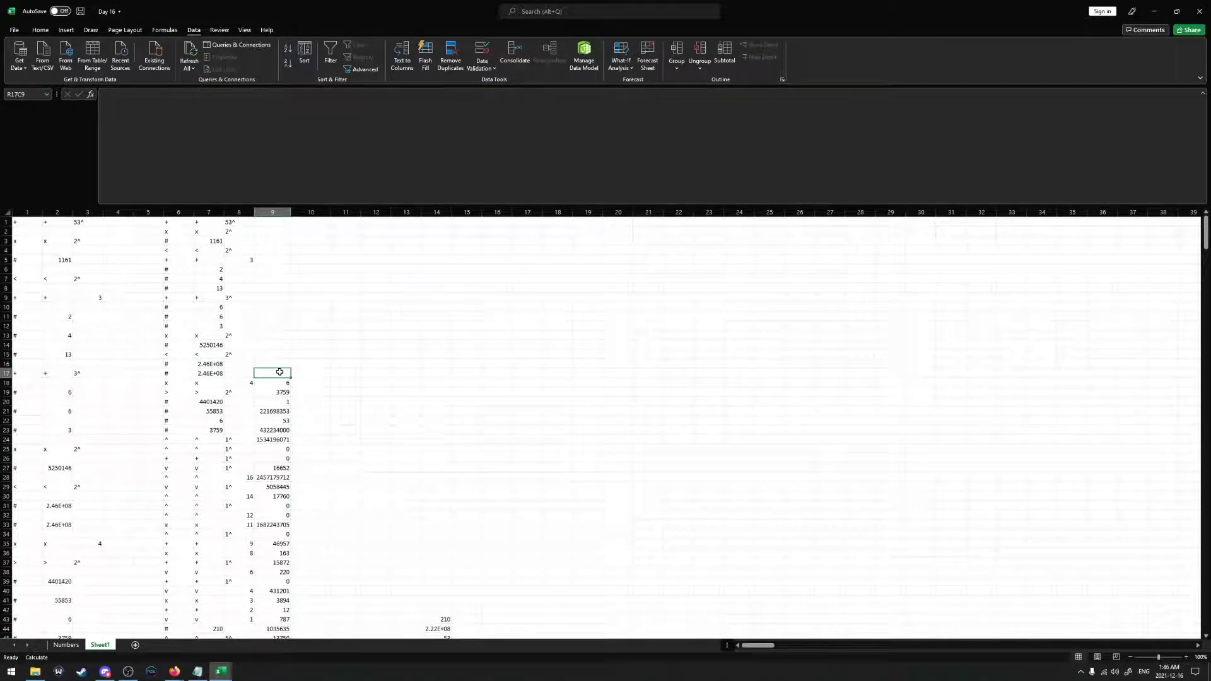
pyautogui.write('0')
pyautogui.scroll(-7, 271, 473)
pyautogui.hotkey('ctrl', 'shift', 'Down')
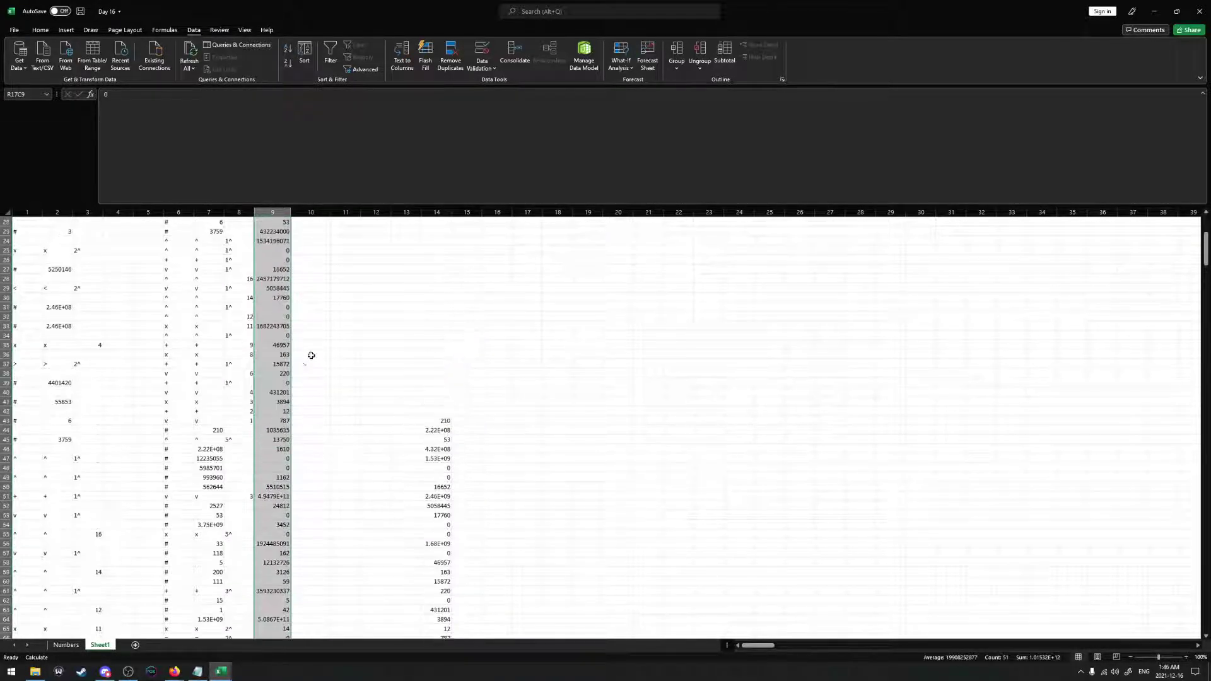
pyautogui.scroll(7, 311, 356)
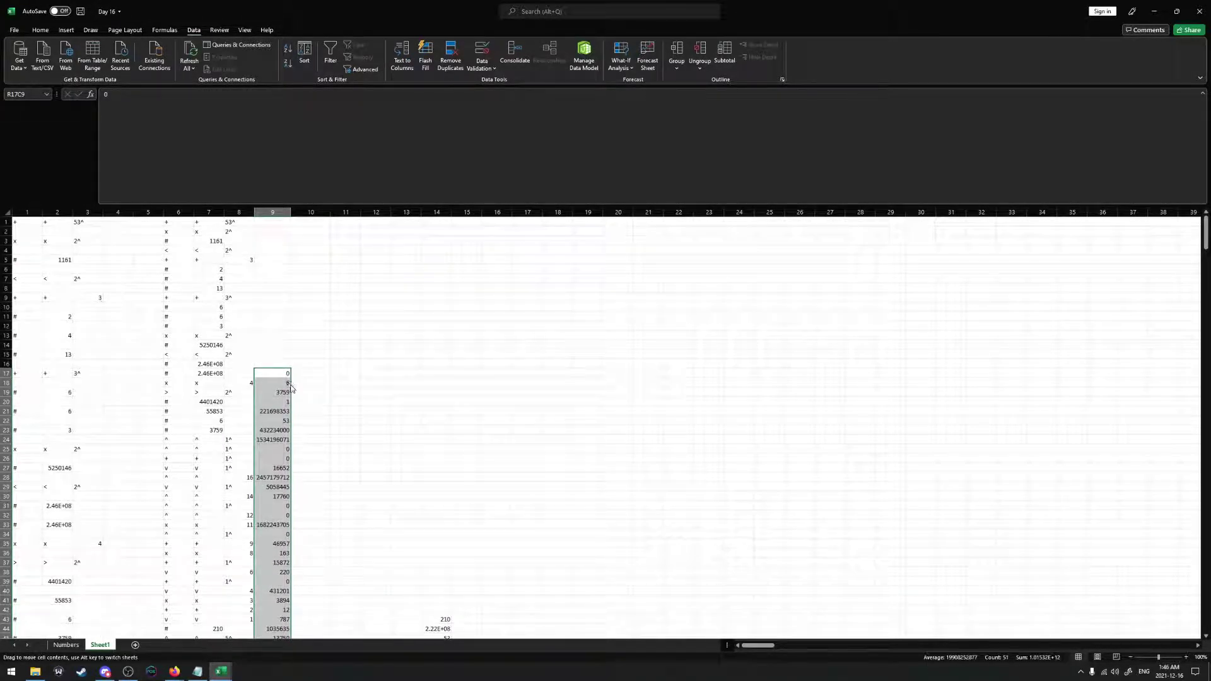
pyautogui.moveTo(290, 386); pyautogui.dragTo(280, 346)
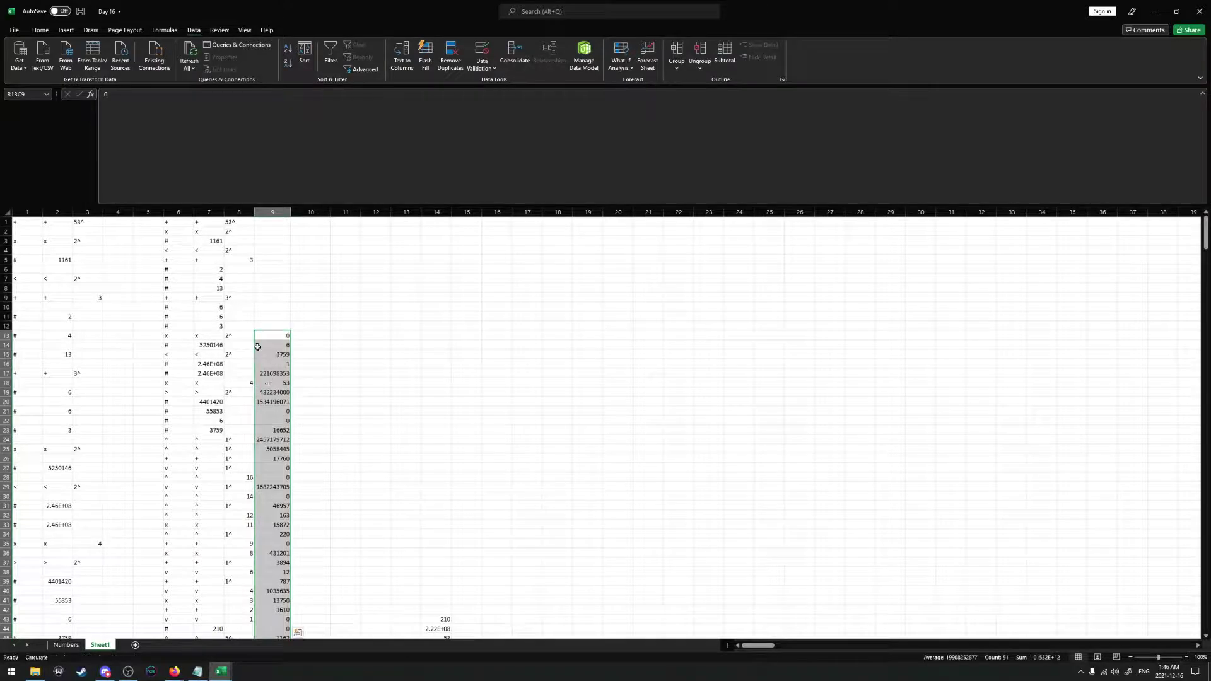
pyautogui.click(271, 296)
pyautogui.write('=SUM(')
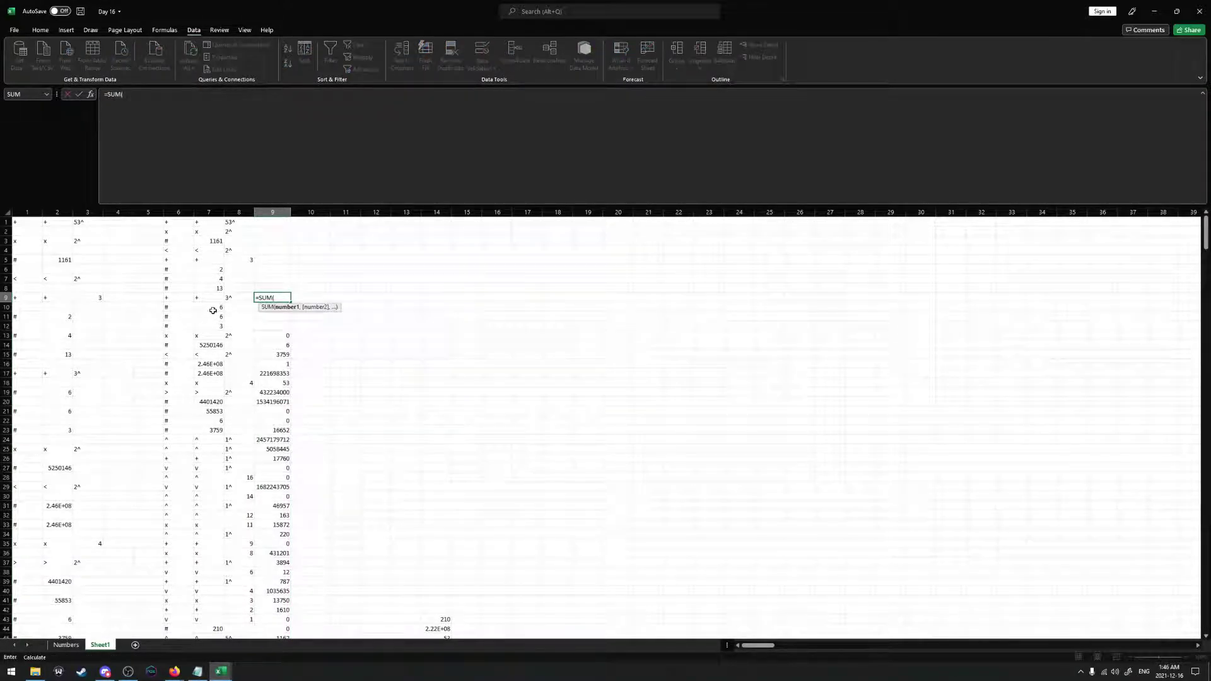
pyautogui.moveTo(213, 310); pyautogui.dragTo(218, 326)
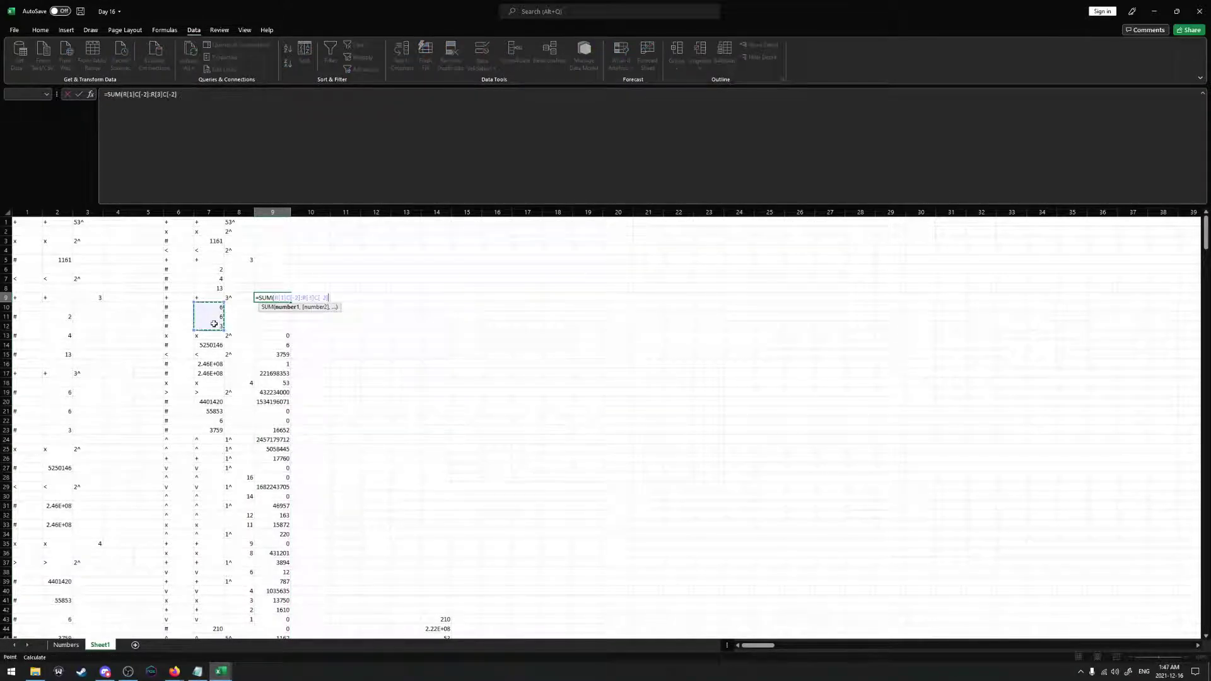
pyautogui.press('Return')
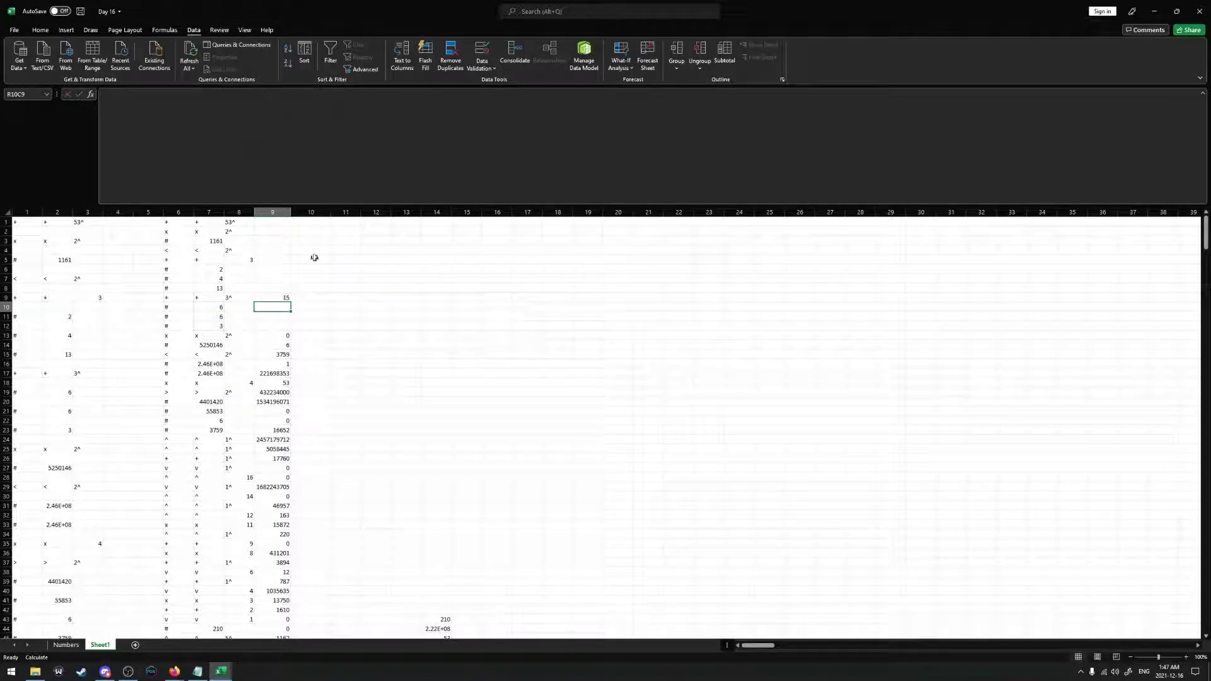
pyautogui.press('Up')
pyautogui.hotkey('ctrl', 'c')
pyautogui.press('Up')
pyautogui.press('Up')
pyautogui.press('Up')
pyautogui.press('Up')
pyautogui.hotkey('ctrl', 'v')
pyautogui.click(313, 261)
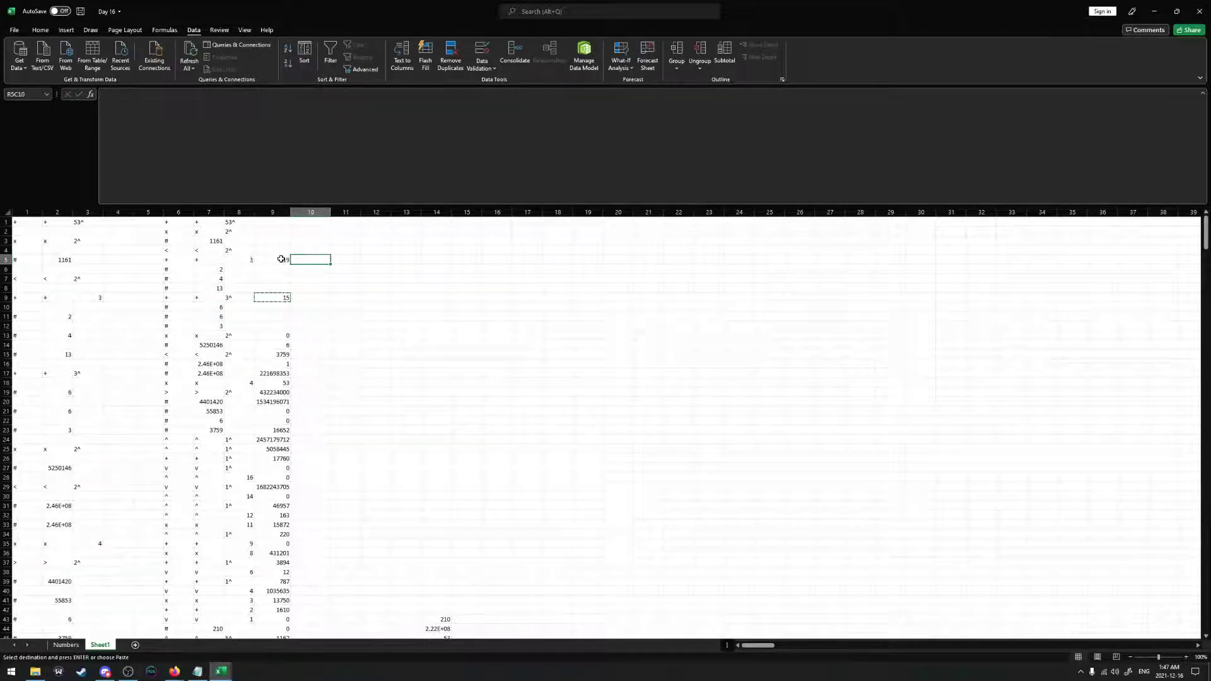
pyautogui.moveTo(281, 260); pyautogui.dragTo(282, 302)
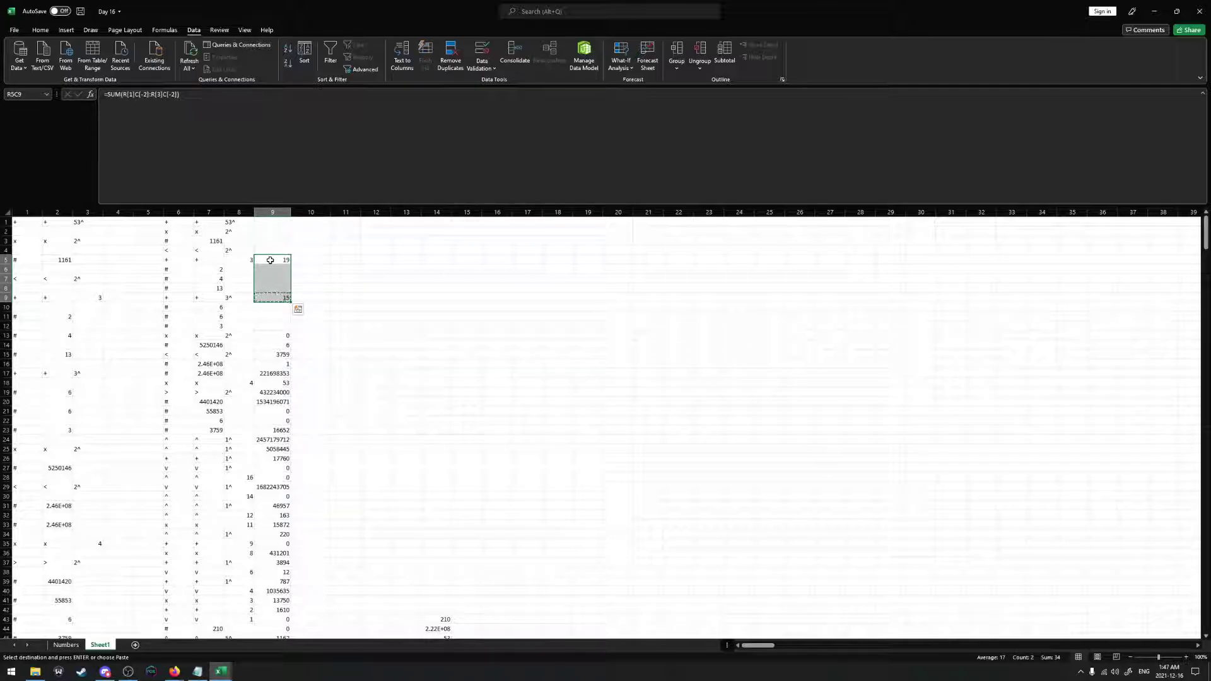
pyautogui.press('Delete')
pyautogui.click(277, 327)
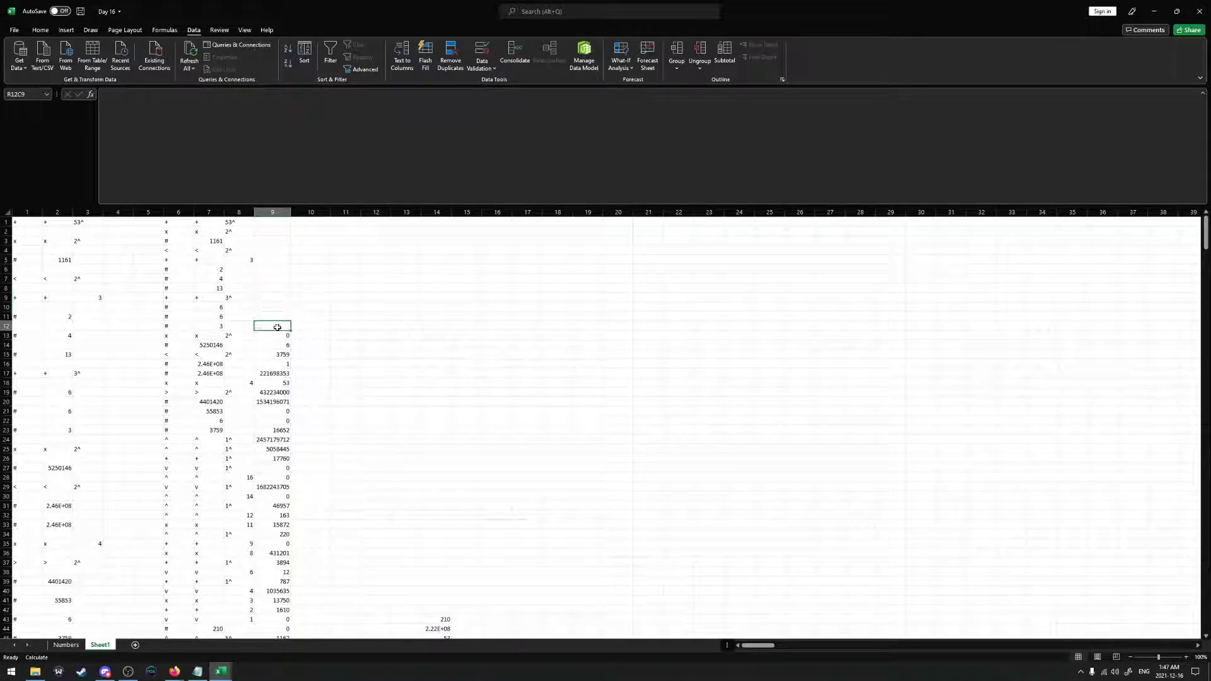
pyautogui.click(321, 317)
pyautogui.click(275, 317)
# Count the column 9 results in rows 12–63 with COUNTA in row 11, giving 52
pyautogui.write('=COUNTA(')
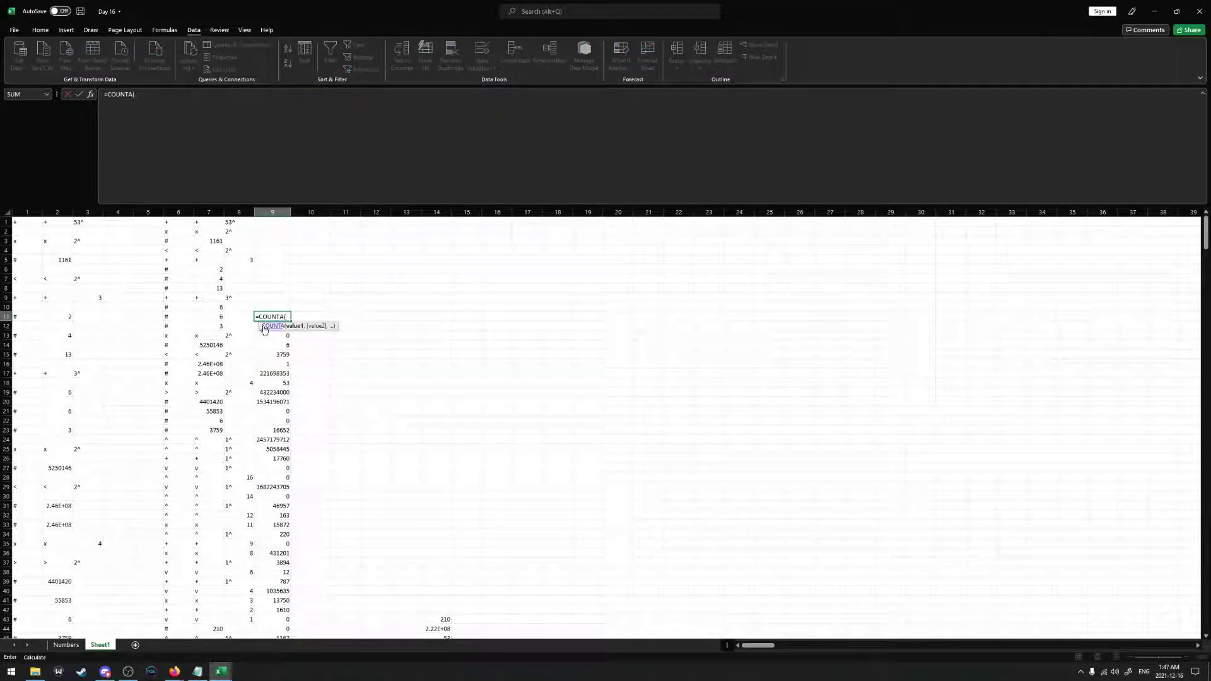
pyautogui.click(264, 327)
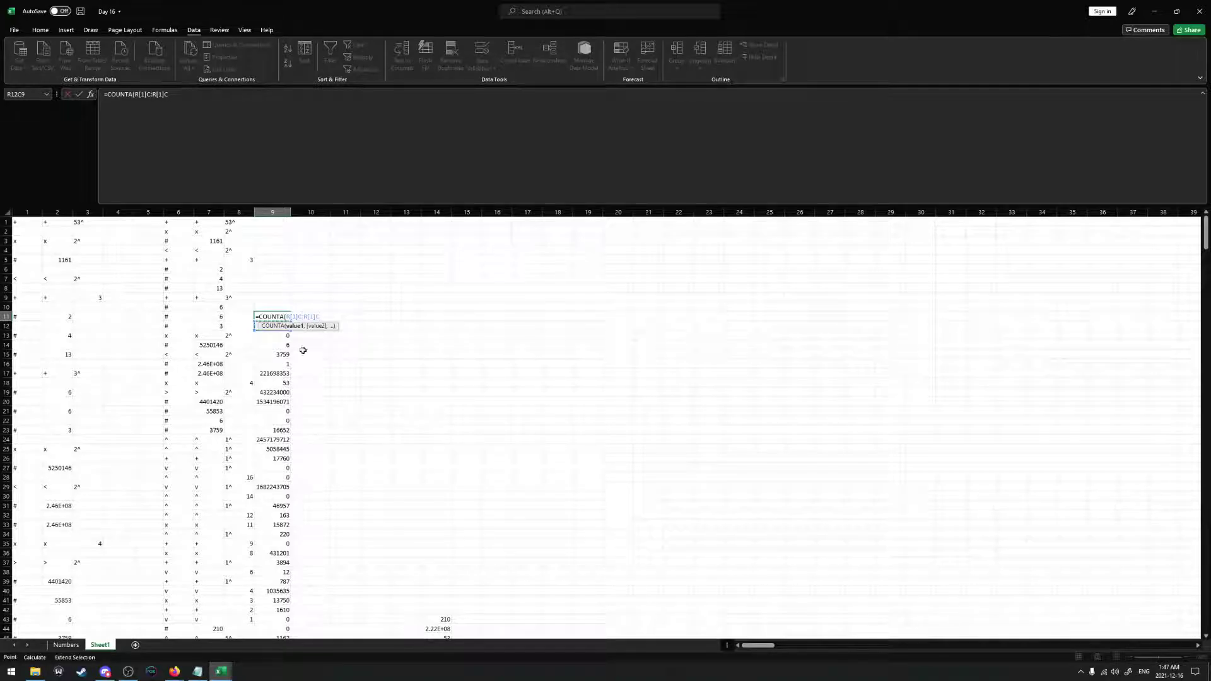
pyautogui.scroll(-13, 281, 440)
pyautogui.keyDown('shift'); pyautogui.click(276, 438); pyautogui.keyUp('shift')
pyautogui.press('F2')
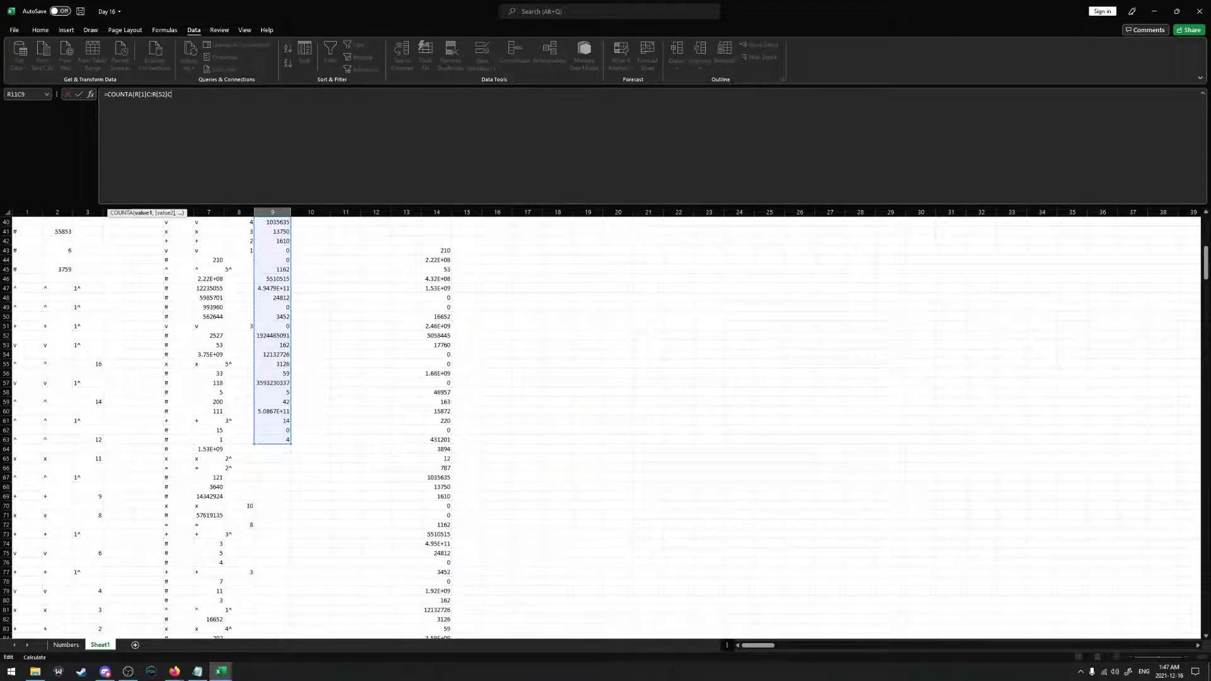
pyautogui.press('Return')
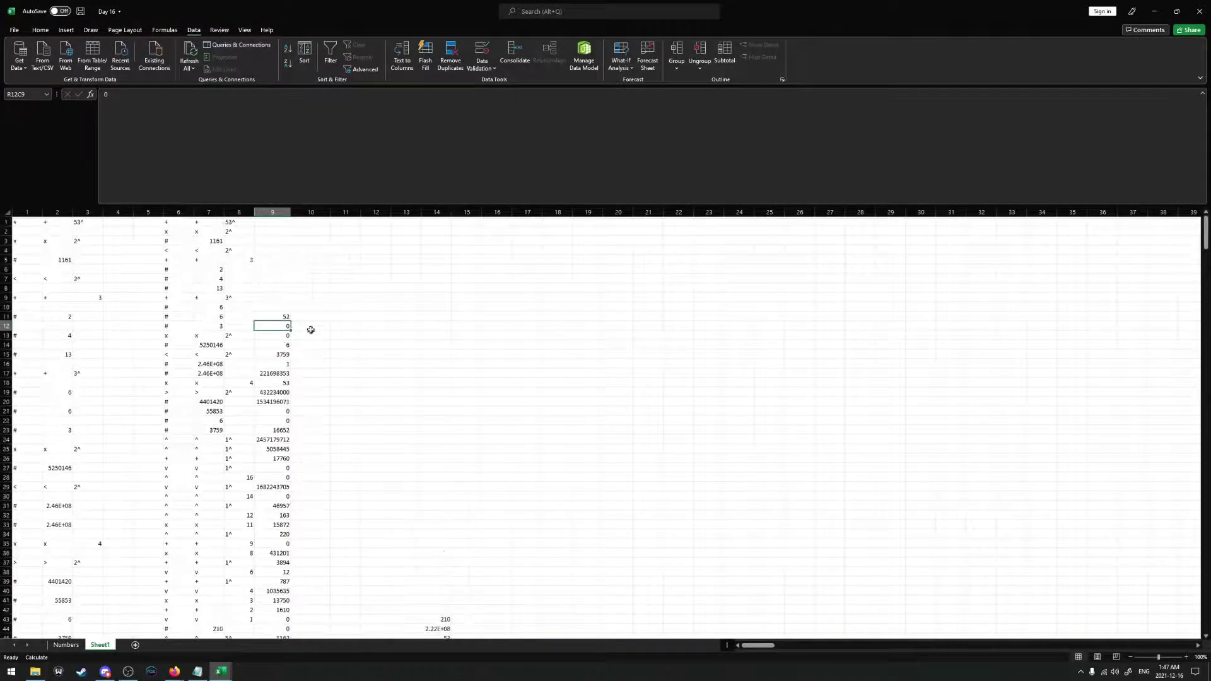
pyautogui.click(278, 317)
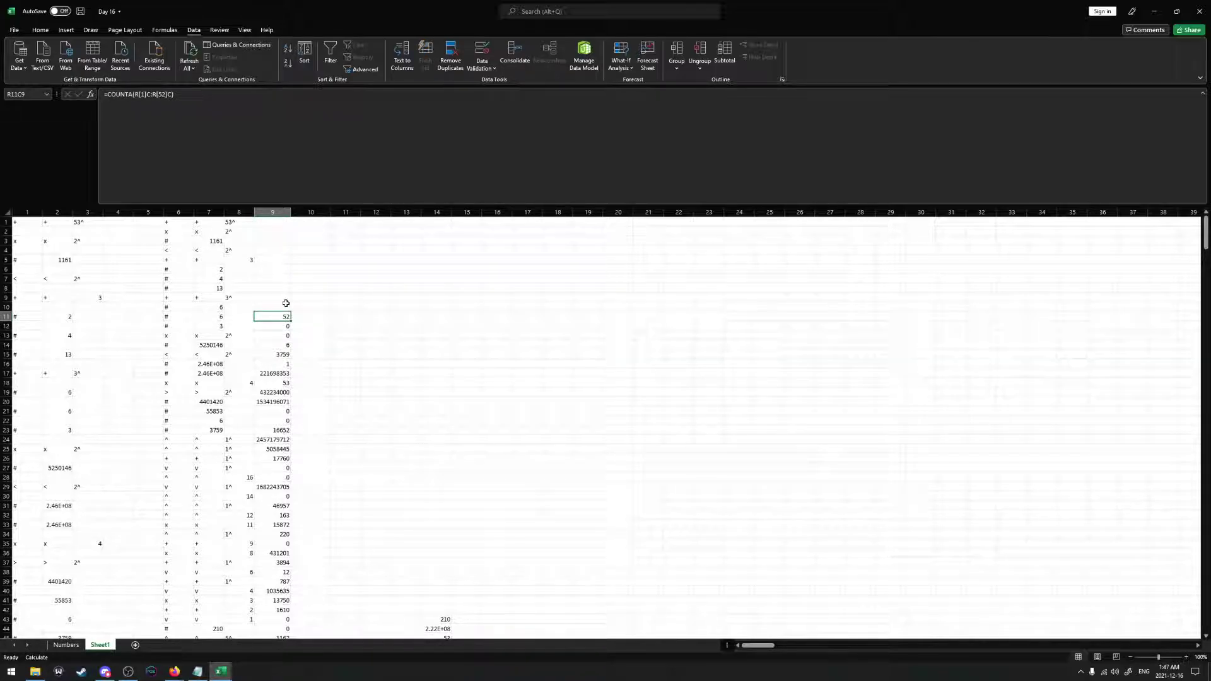
# Put a SUM of the column 9 results in R10C9 and widen column 9
pyautogui.click(284, 305)
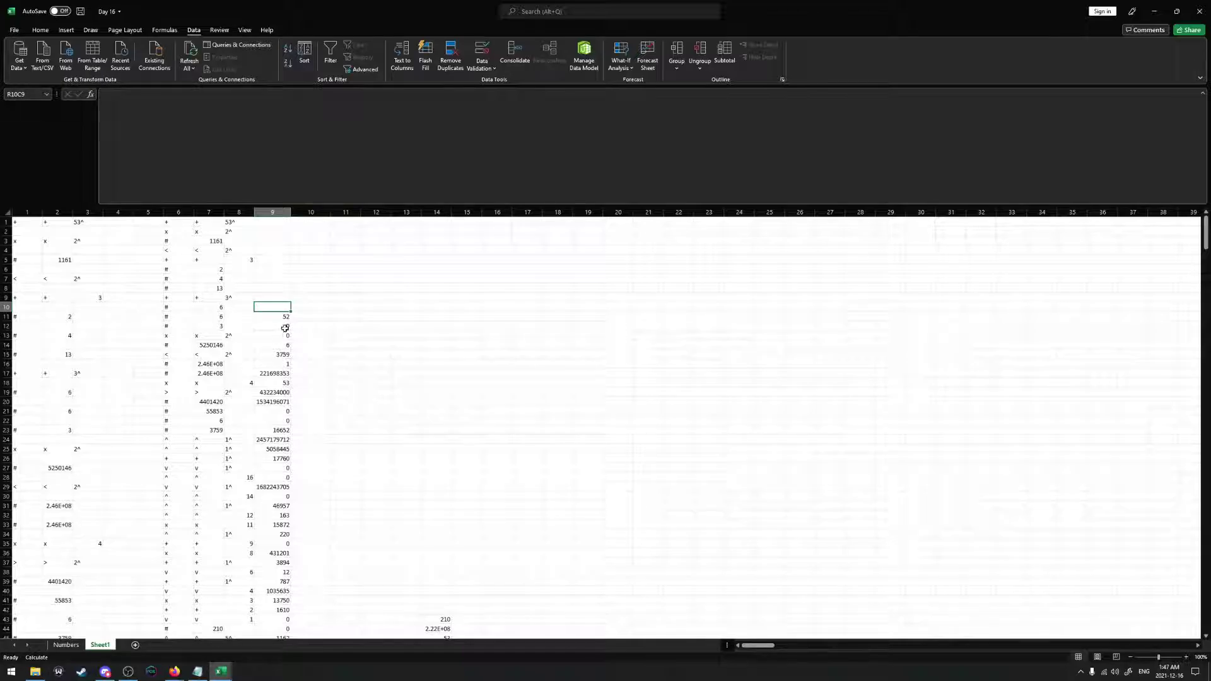
pyautogui.write('=SUM(')
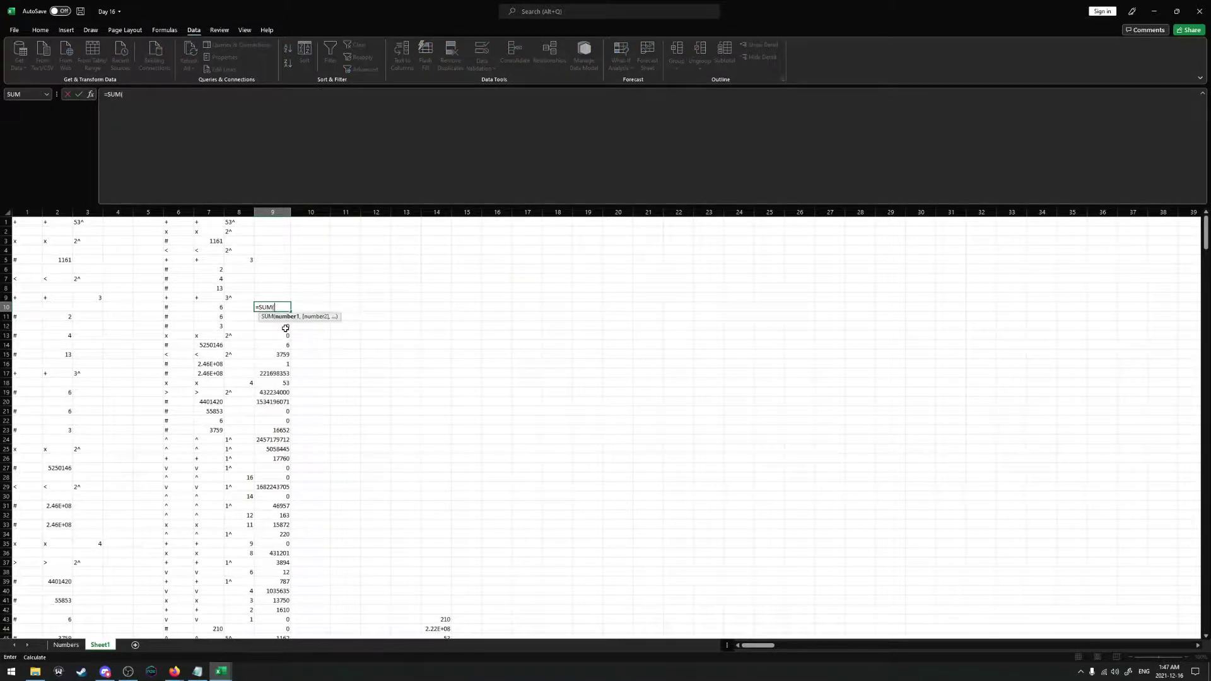
pyautogui.moveTo(258, 316); pyautogui.dragTo(271, 449)
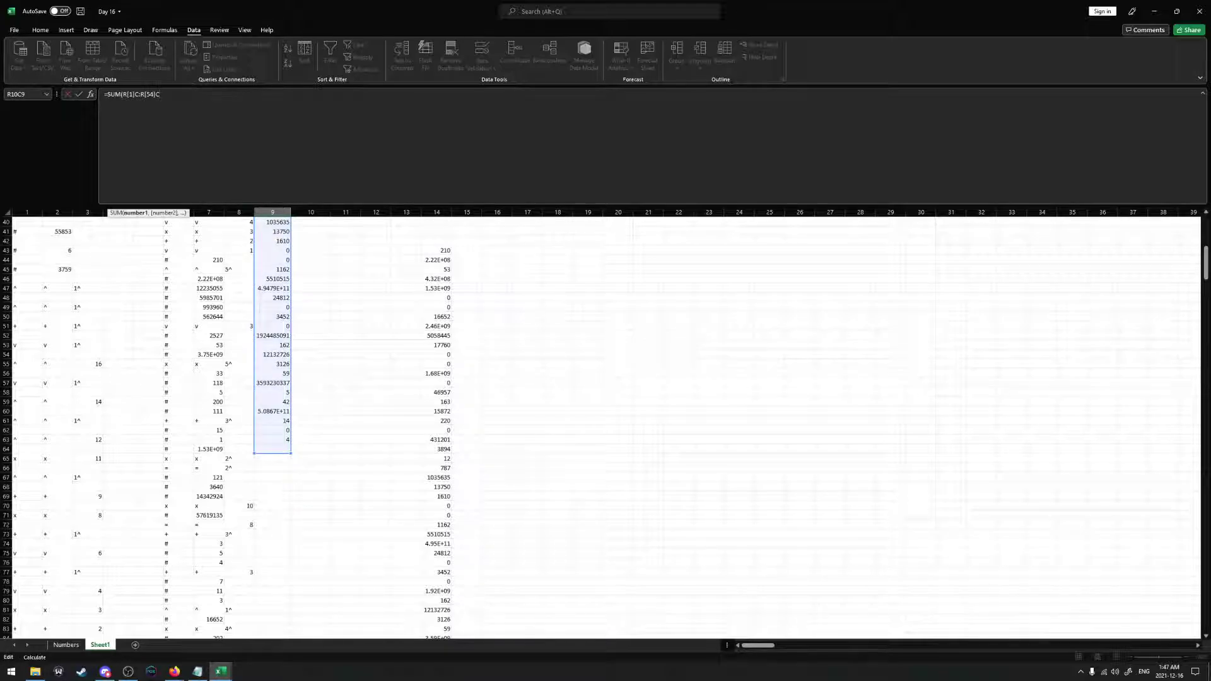
pyautogui.press('Return')
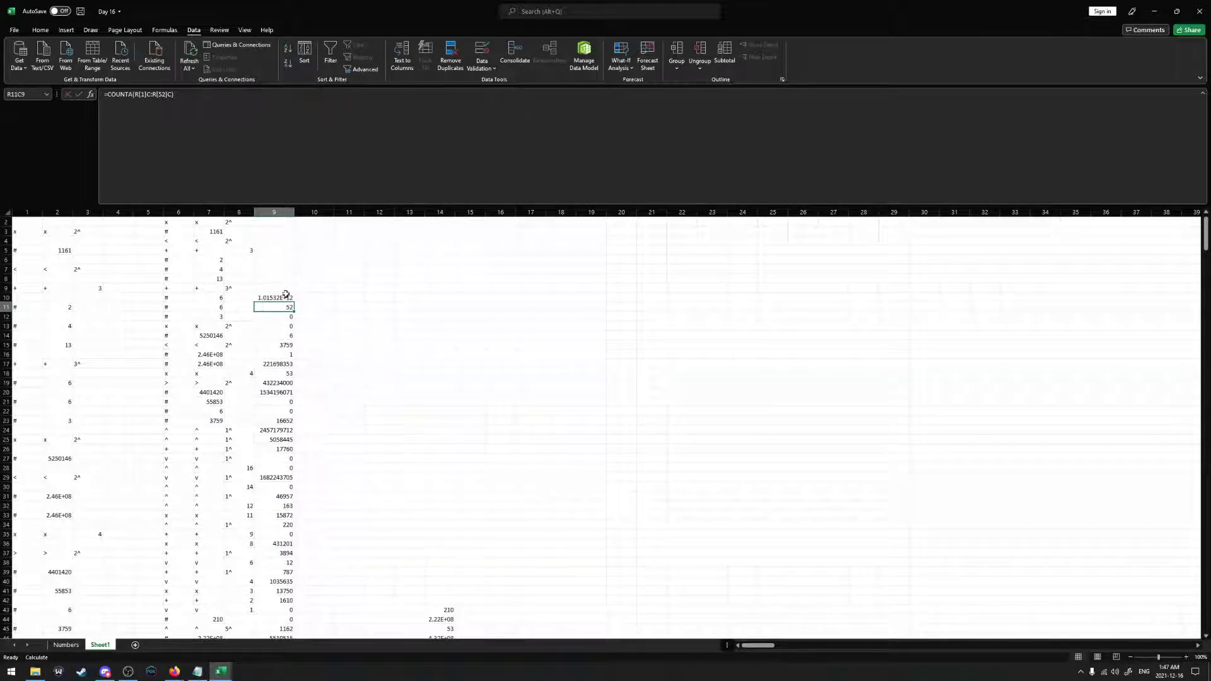
pyautogui.click(286, 294)
pyautogui.moveTo(294, 210); pyautogui.dragTo(330, 210)
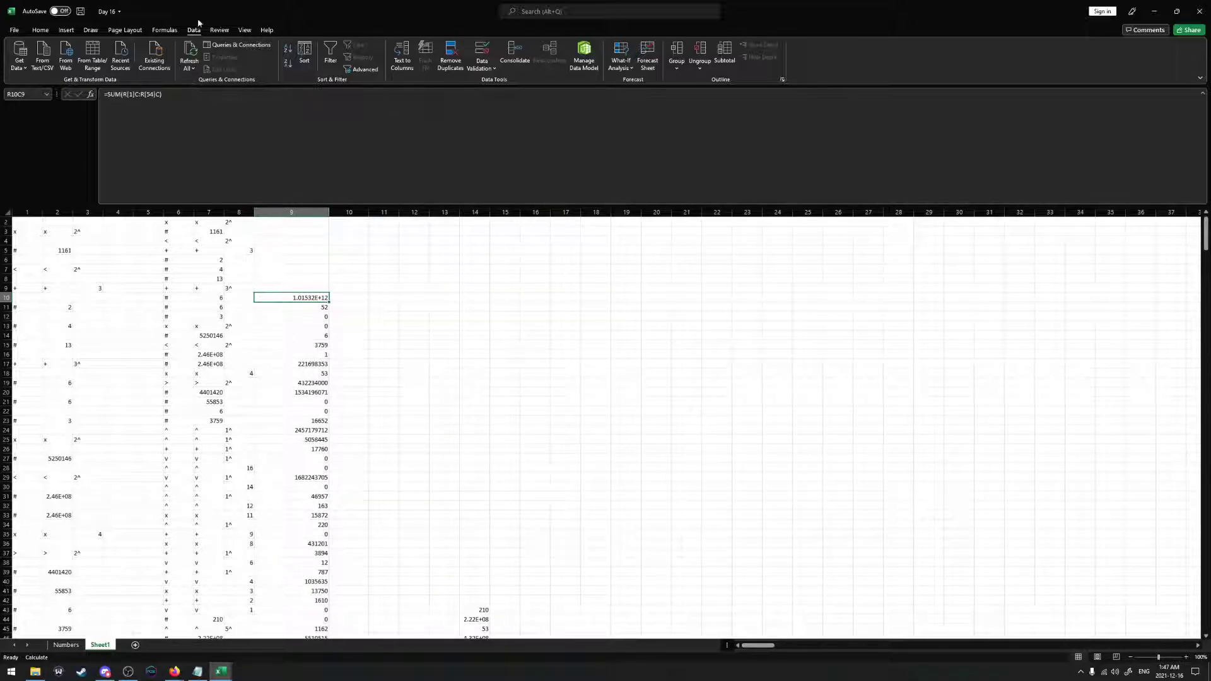
pyautogui.click(66, 30)
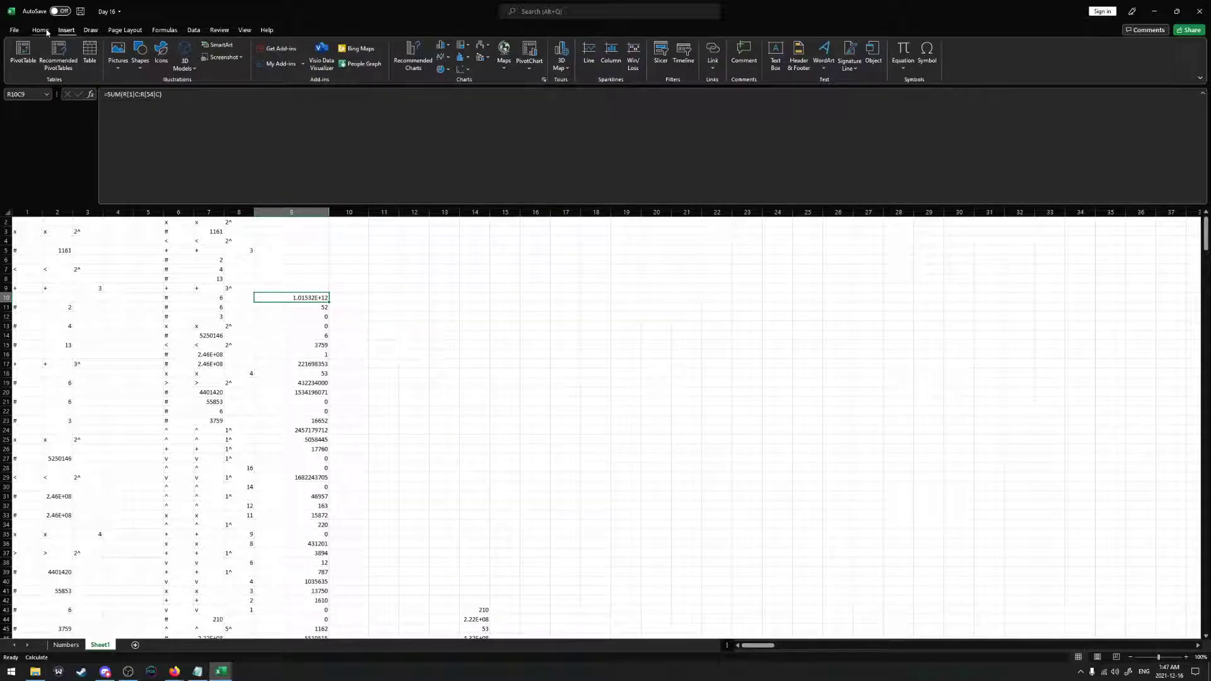
pyautogui.click(41, 30)
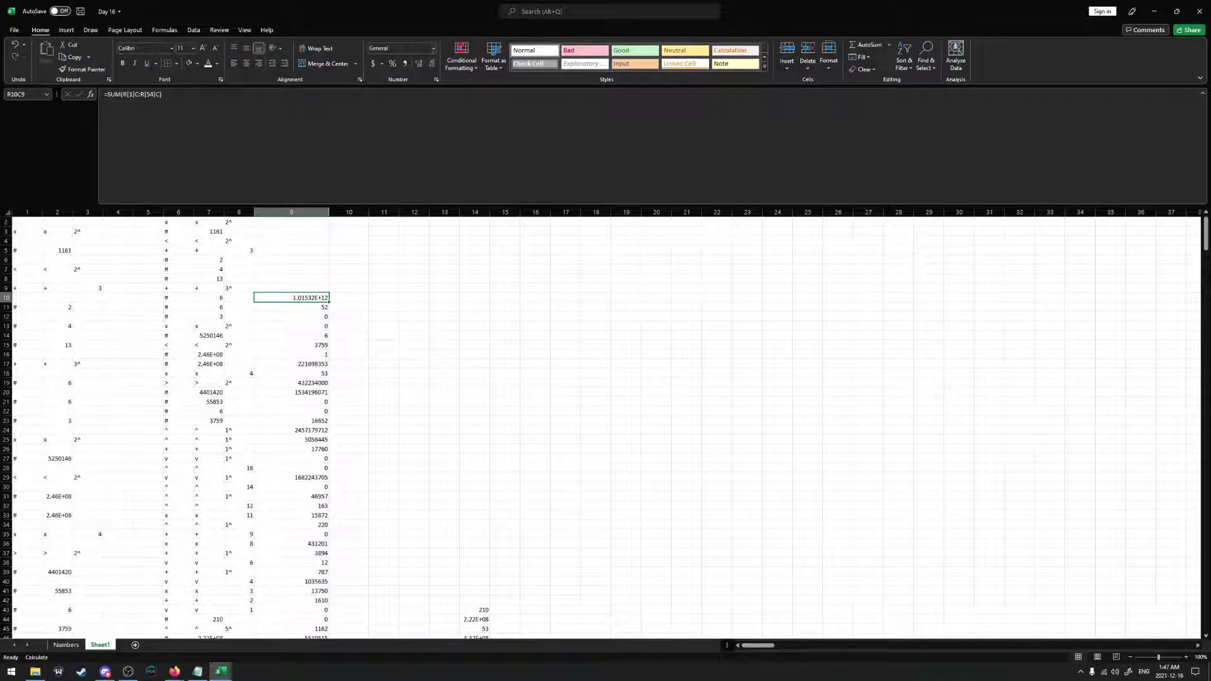
pyautogui.click(433, 49)
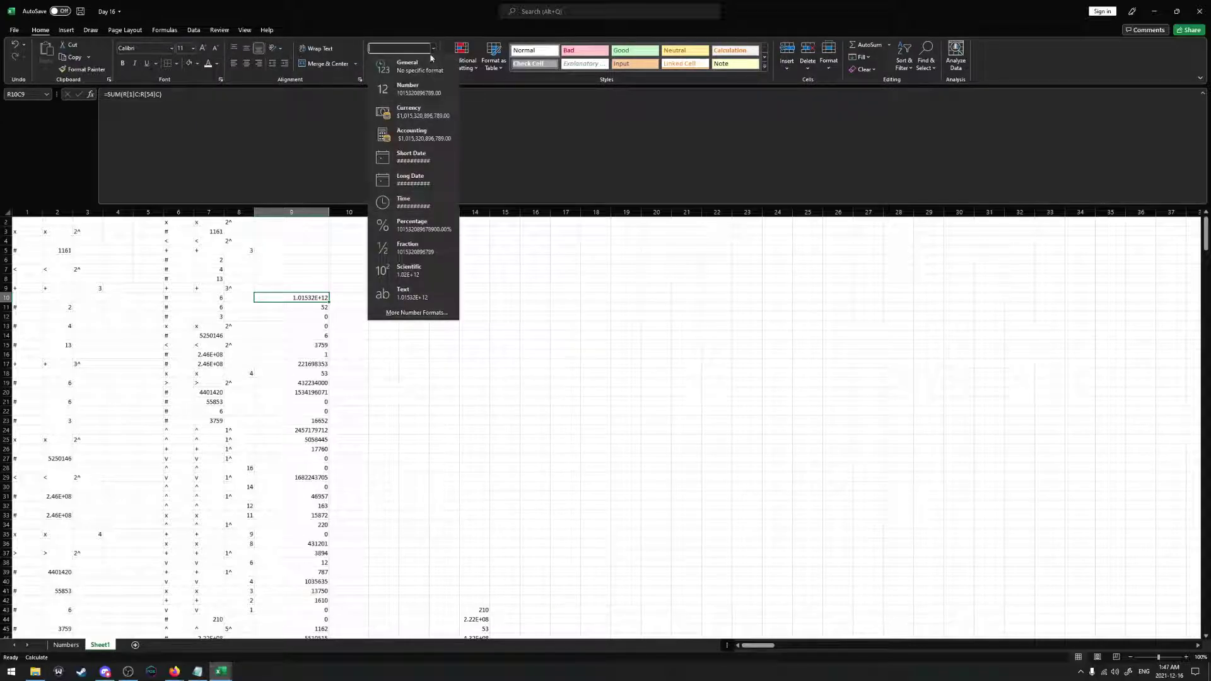
pyautogui.click(409, 252)
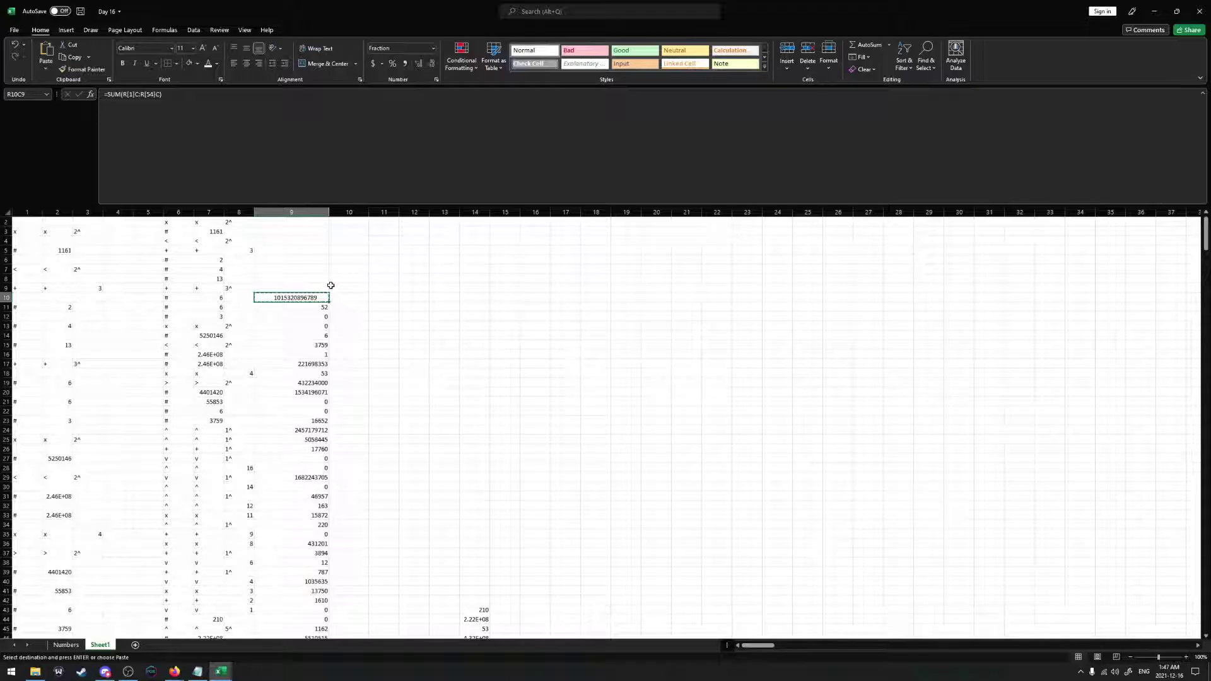
pyautogui.hotkey('alt', 'Tab')
pyautogui.click(159, 606)
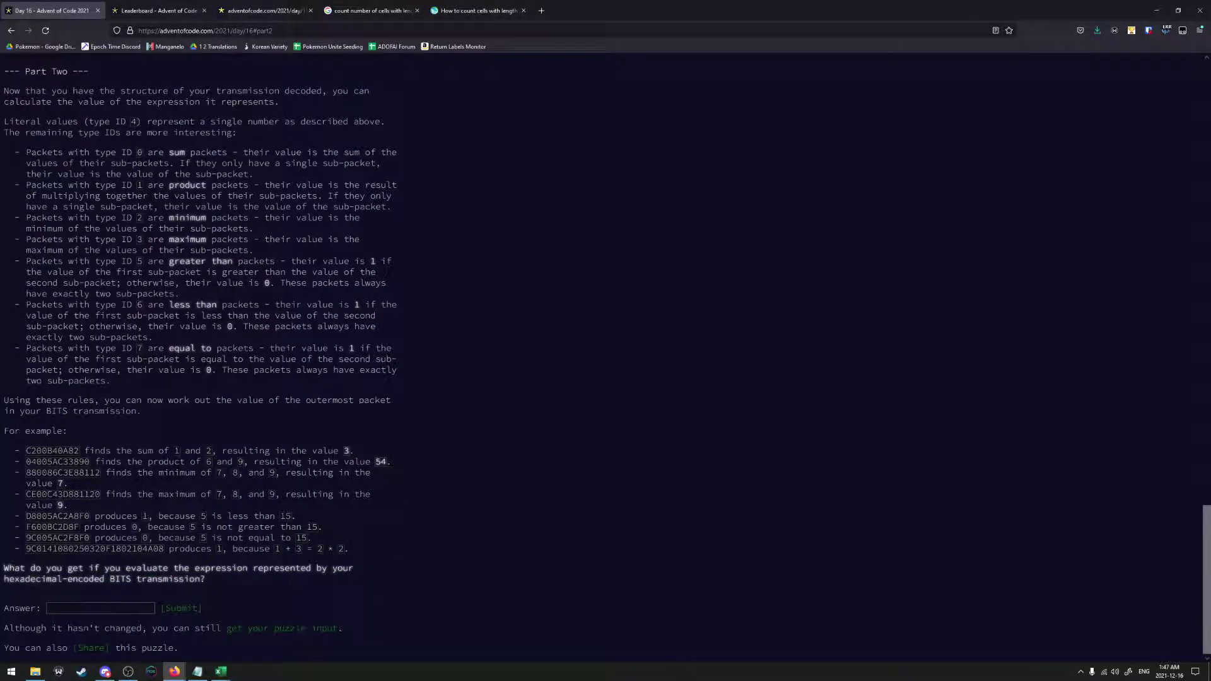
pyautogui.hotkey('ctrl', 'v')
pyautogui.click(180, 609)
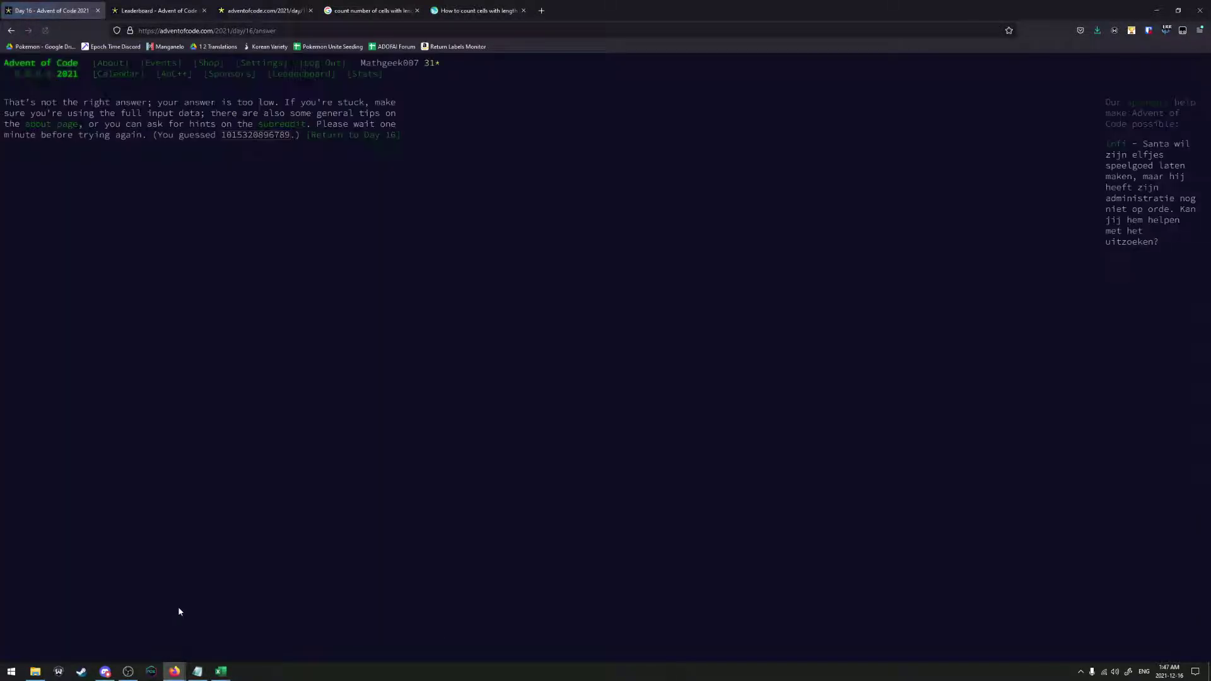
pyautogui.click(334, 135)
pyautogui.middleClick(322, 270)
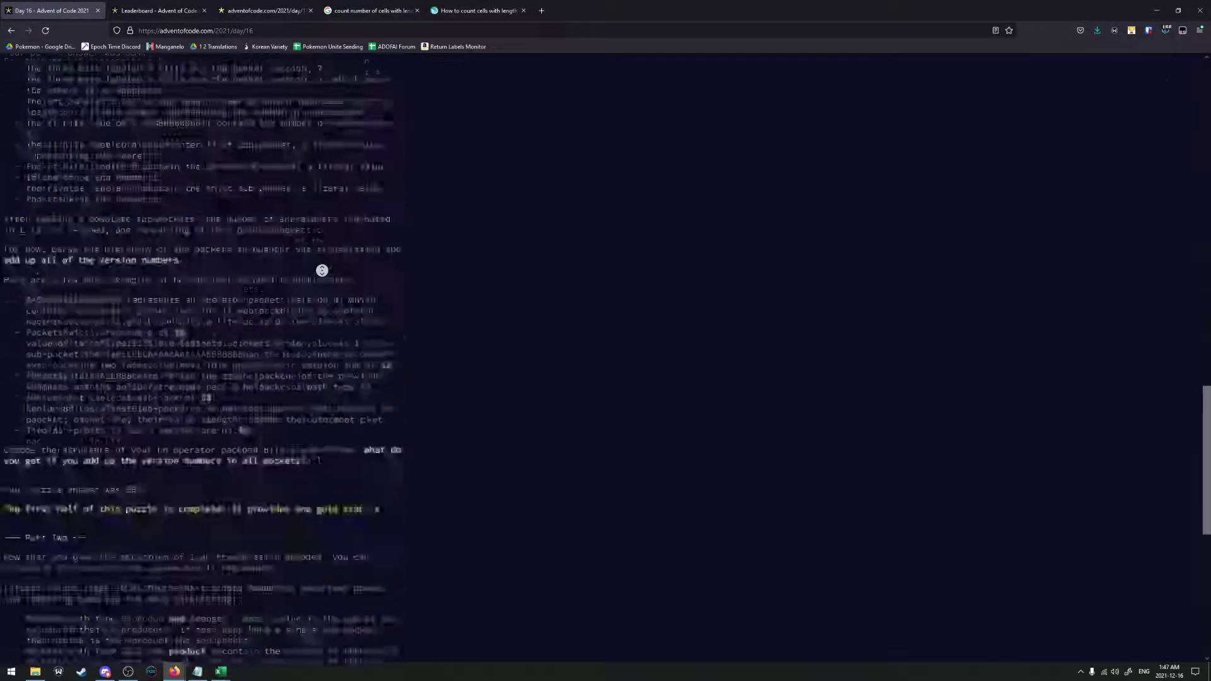
pyautogui.click(284, 492)
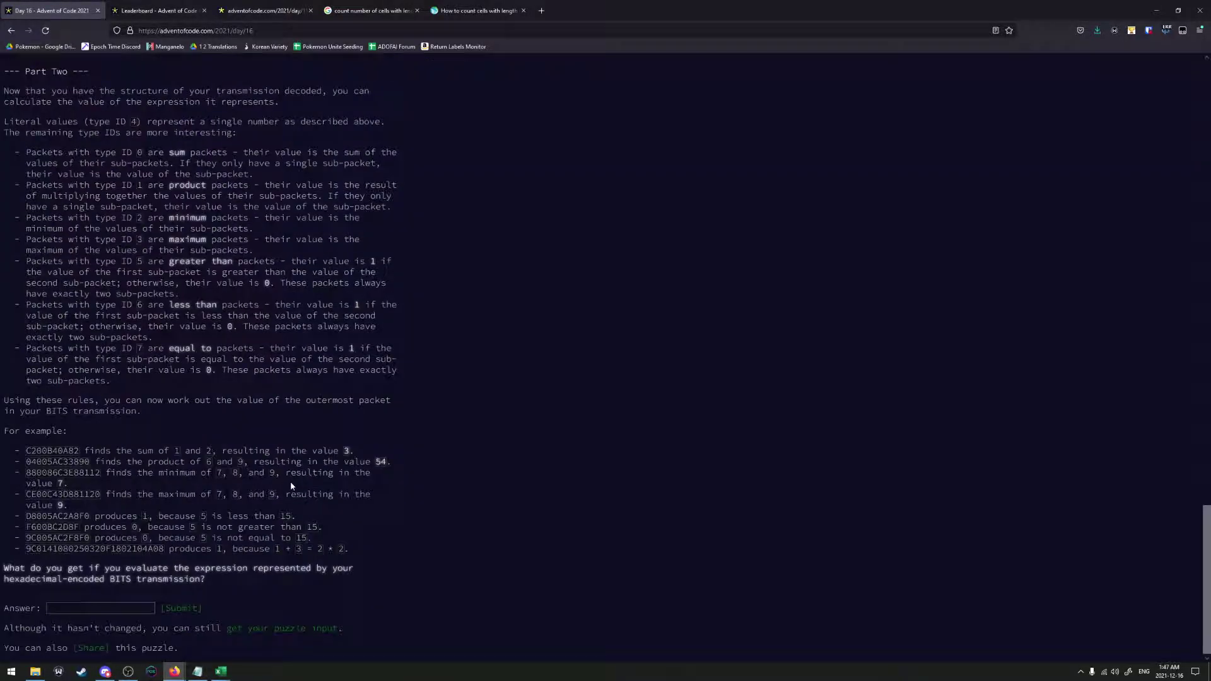
pyautogui.hotkey('alt', 'Tab')
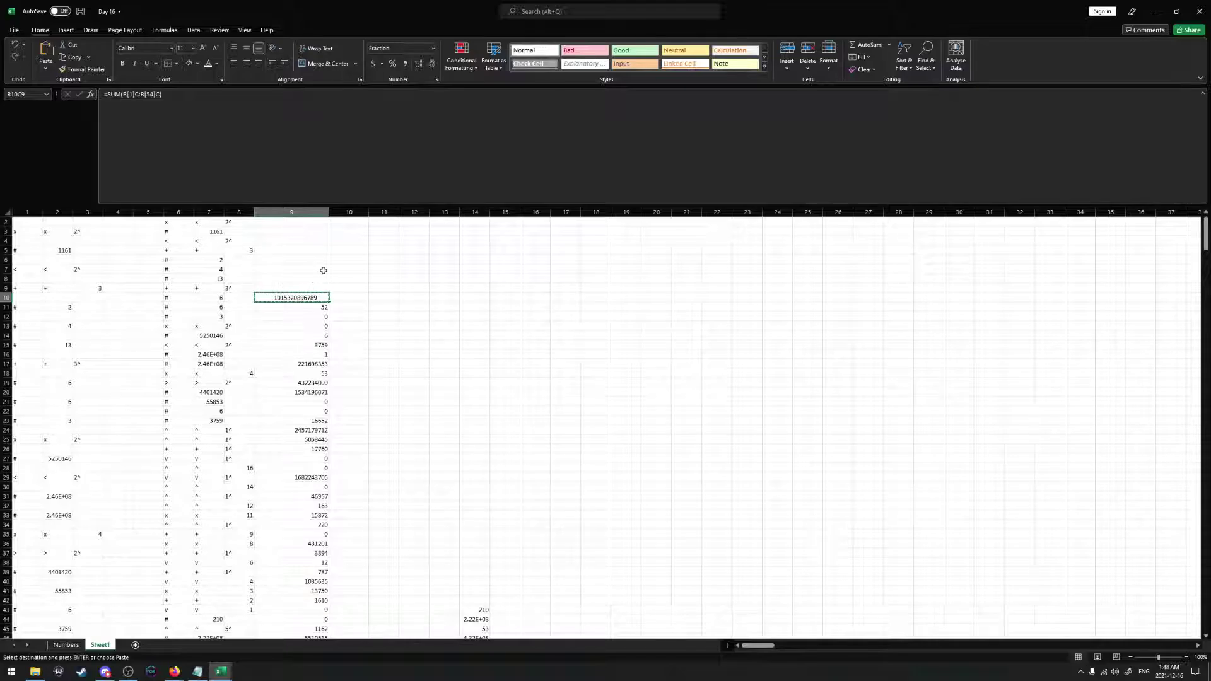
# Delete column 9 with its results and the row 10 total
pyautogui.click(291, 211)
pyautogui.scroll(-10, 285, 292)
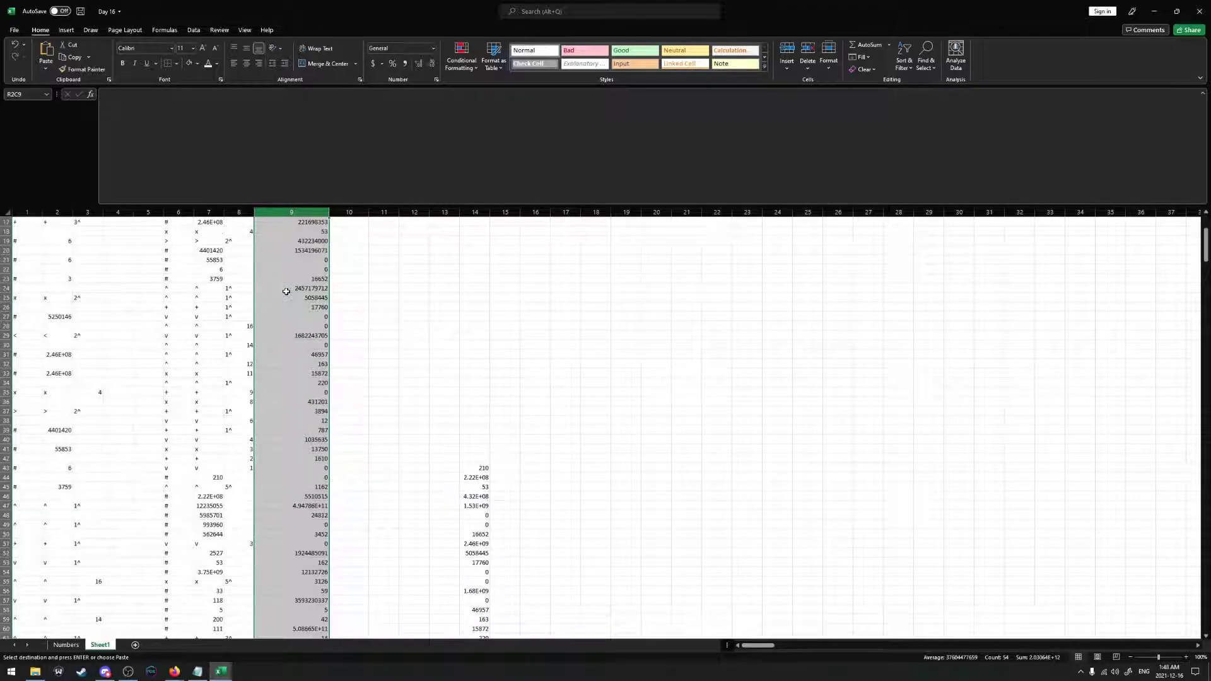
pyautogui.scroll(3, 286, 292)
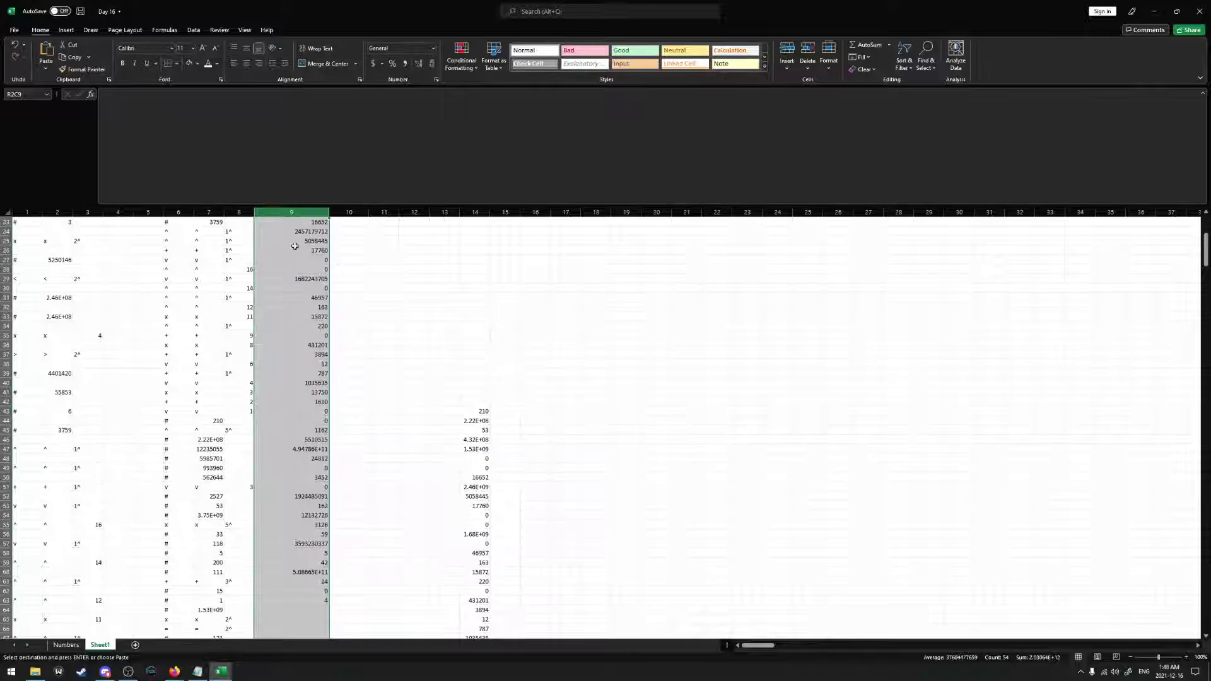
pyautogui.rightClick(294, 213)
pyautogui.click(321, 307)
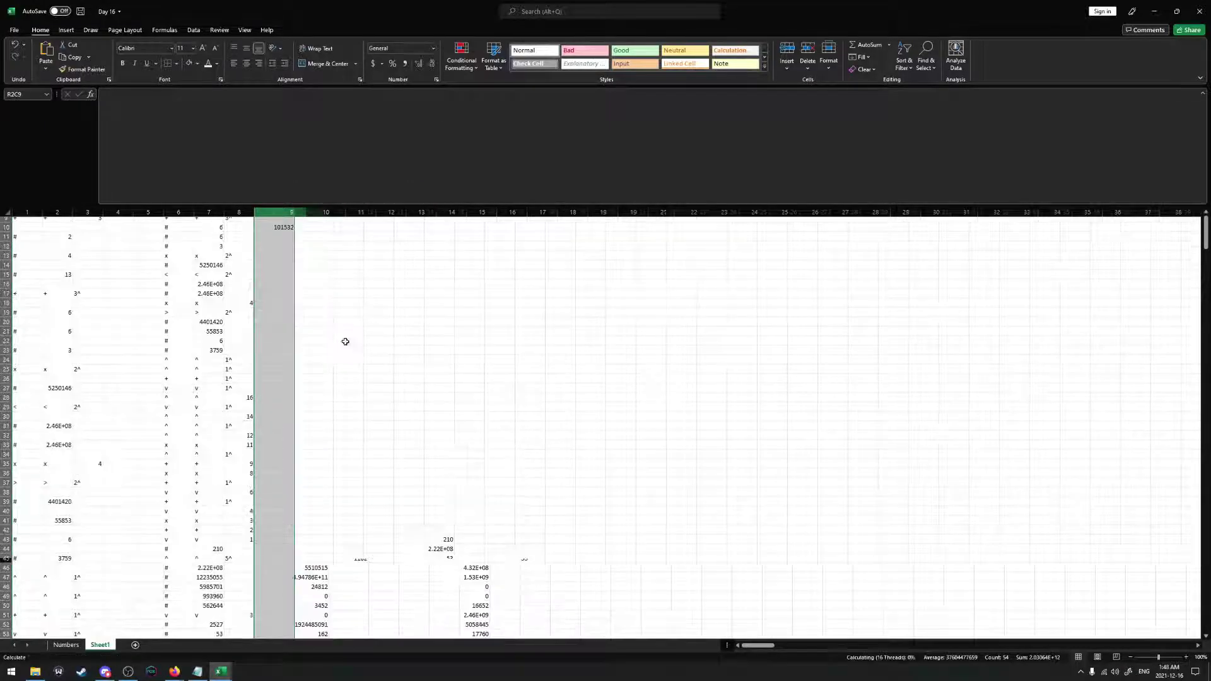
# Clear the leftover list of values in column 13
pyautogui.scroll(5, 344, 379)
pyautogui.click(366, 373)
pyautogui.scroll(-8, 328, 386)
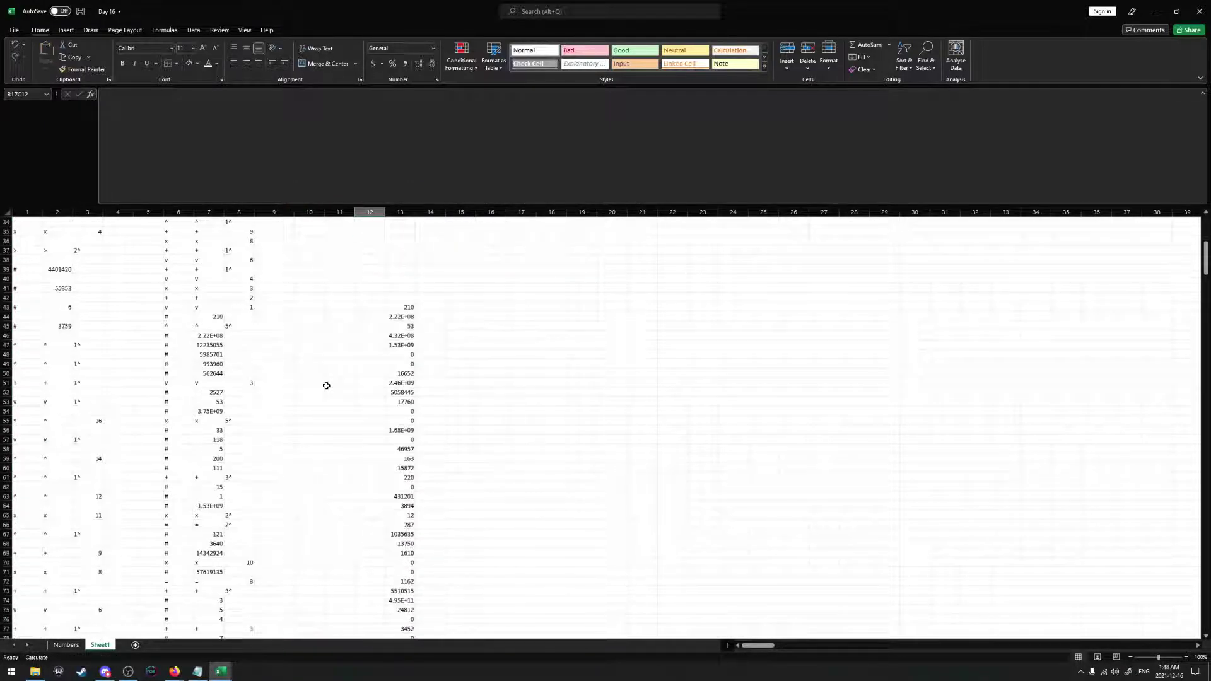
pyautogui.click(397, 316)
pyautogui.press('Down')
pyautogui.press('Down')
pyautogui.press('Down')
pyautogui.press('Down')
pyautogui.press('Down')
pyautogui.press('Down')
pyautogui.press('Down')
pyautogui.press('Down')
pyautogui.press('Down')
pyautogui.press('Down')
pyautogui.press('Down')
pyautogui.press('Down')
pyautogui.press('Down')
pyautogui.press('Down')
pyautogui.press('Down')
pyautogui.press('Down')
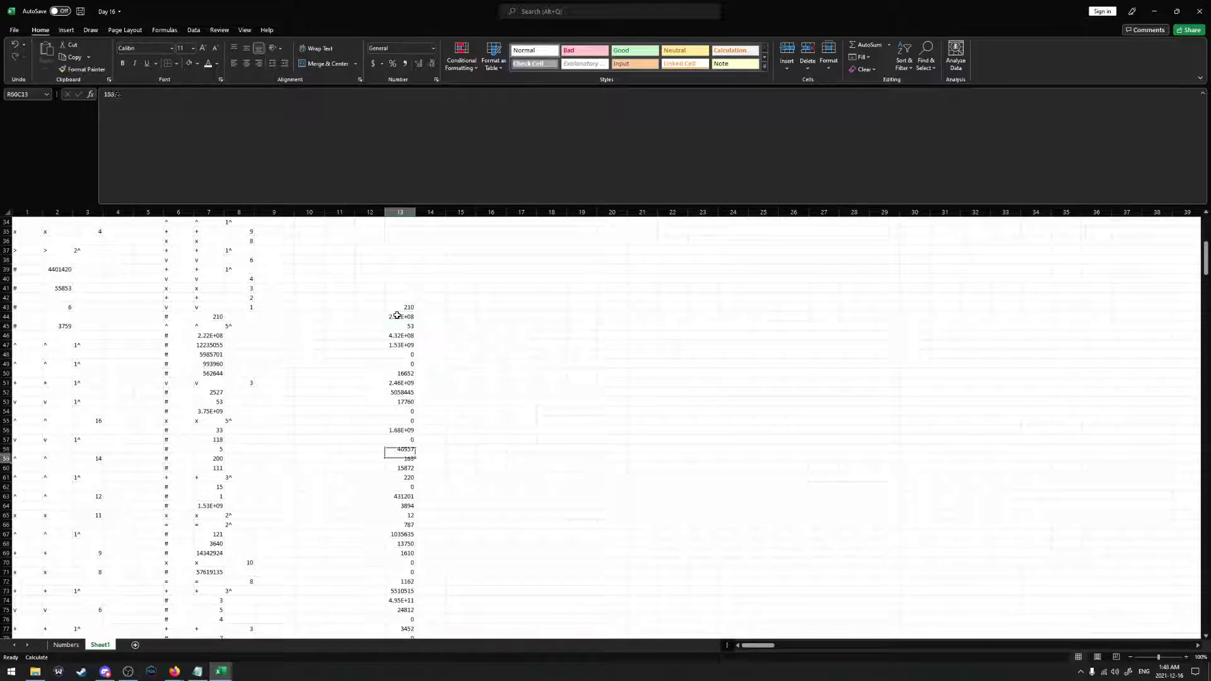
pyautogui.press('Up')
pyautogui.press('Up')
pyautogui.press('Up')
pyautogui.press('Up')
pyautogui.press('Up')
pyautogui.press('Down')
pyautogui.press('Down')
pyautogui.press('Down')
pyautogui.press('Down')
pyautogui.press('Down')
pyautogui.press('Down')
pyautogui.press('Down')
pyautogui.press('Down')
pyautogui.press('Down')
pyautogui.press('Down')
pyautogui.press('Down')
pyautogui.press('Down')
pyautogui.press('Down')
pyautogui.press('Down')
pyautogui.press('Down')
pyautogui.press('Down')
pyautogui.press('Down')
pyautogui.press('Down')
pyautogui.press('Down')
pyautogui.press('Down')
pyautogui.press('Down')
pyautogui.press('Down')
pyautogui.press('Down')
pyautogui.press('Down')
pyautogui.press('Down')
pyautogui.press('Down')
pyautogui.press('Down')
pyautogui.press('Down')
pyautogui.press('Down')
pyautogui.press('Down')
pyautogui.press('Down')
pyautogui.press('Down')
pyautogui.press('Down')
pyautogui.press('Down')
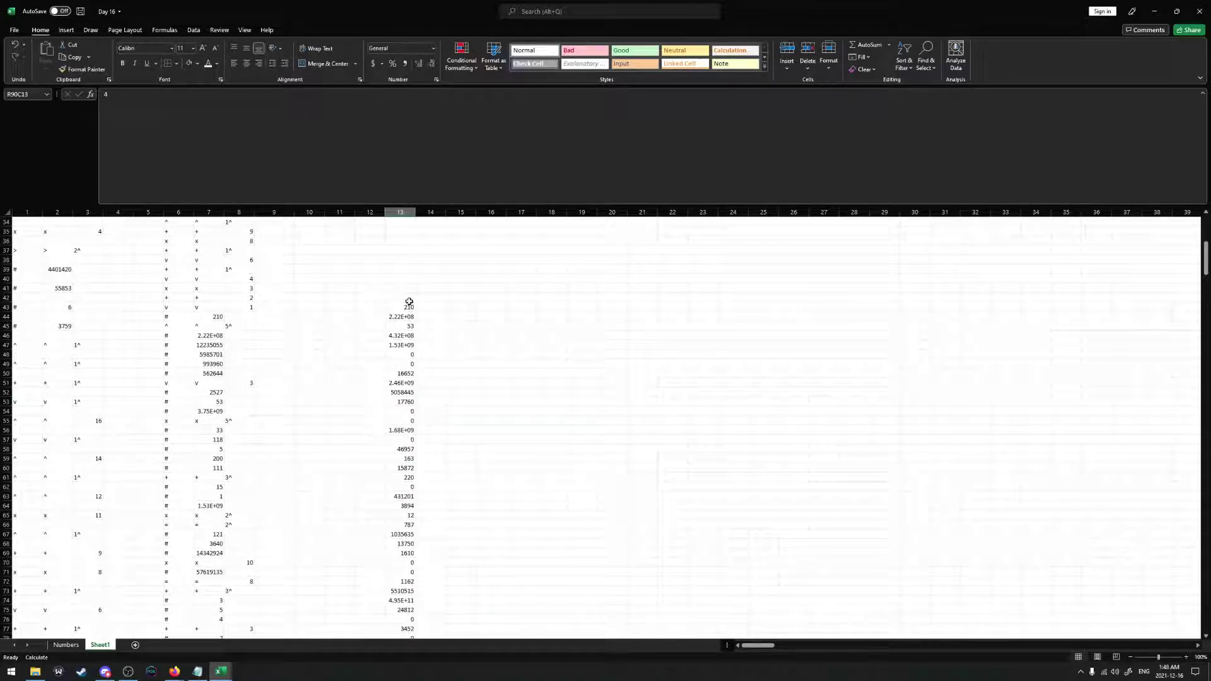
pyautogui.keyDown('shift'); pyautogui.click(410, 301); pyautogui.keyUp('shift')
pyautogui.press('Delete')
pyautogui.scroll(20, 376, 422)
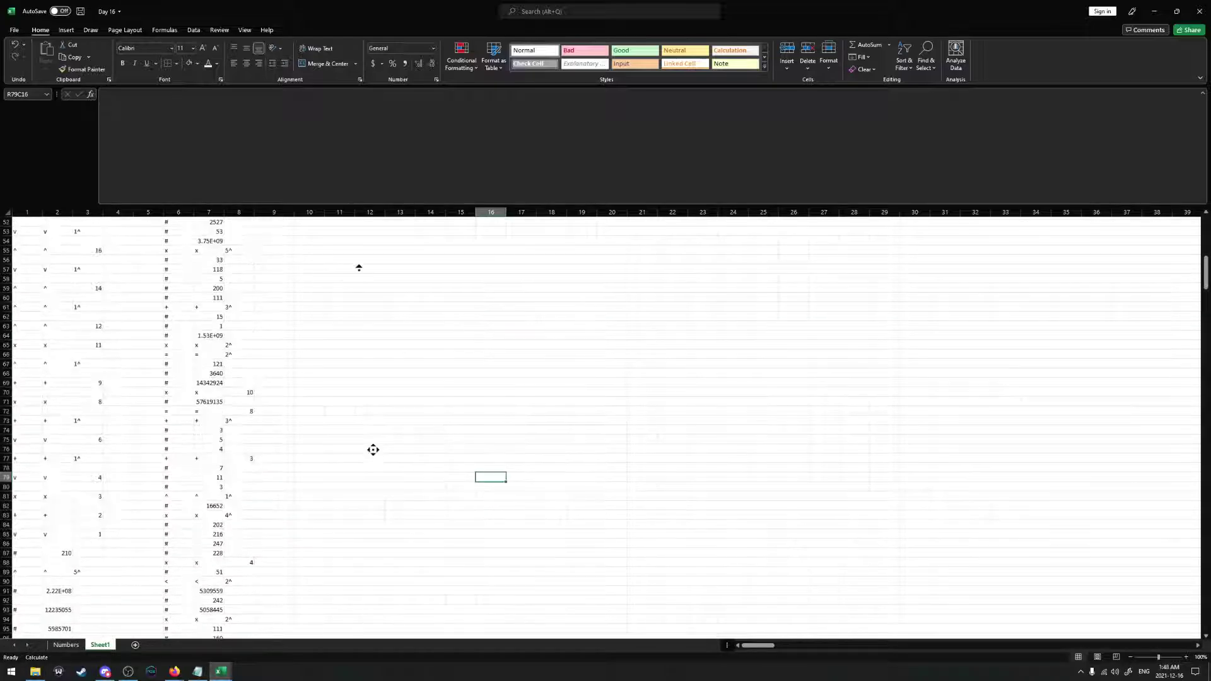
pyautogui.click(271, 231)
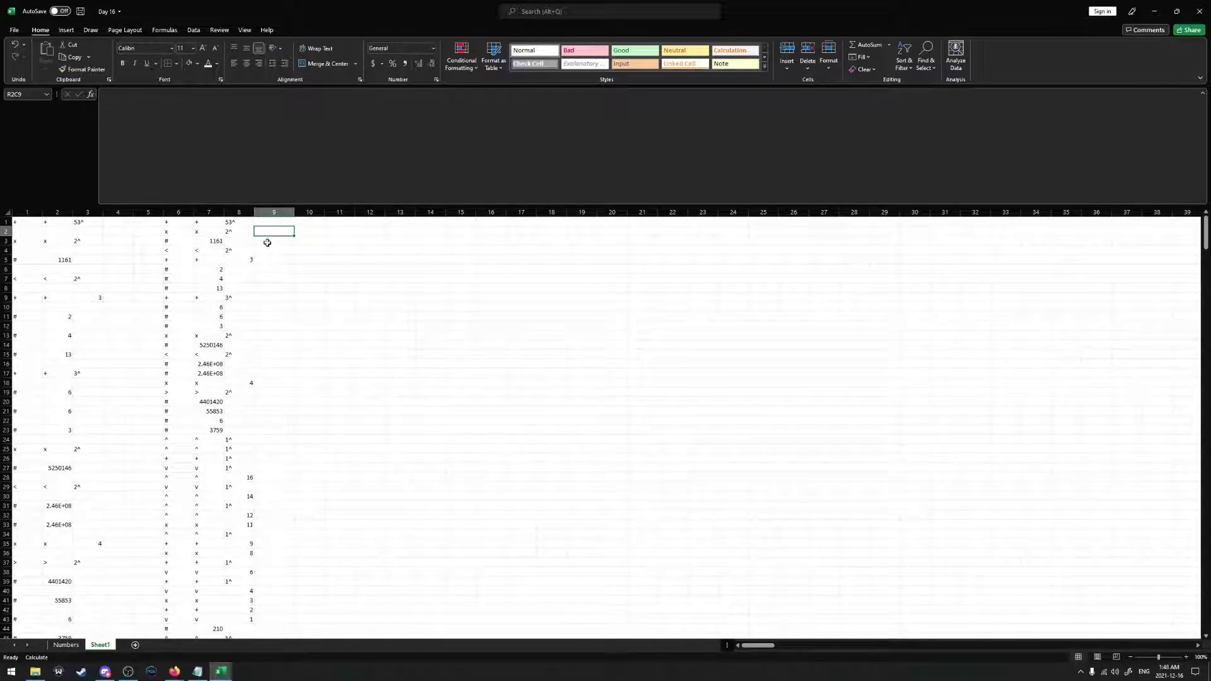
pyautogui.click(264, 250)
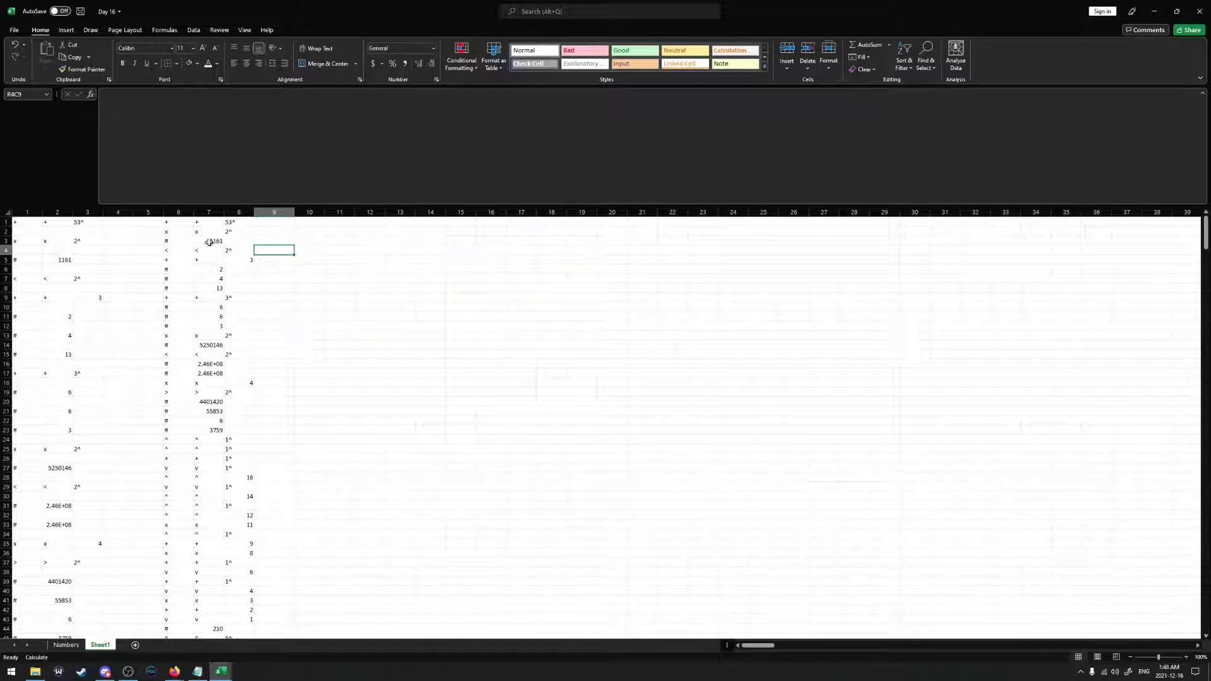
# Copy the packet data in columns 6–8 and paste it into columns 11–13
pyautogui.moveTo(178, 212); pyautogui.dragTo(260, 221)
pyautogui.hotkey('ctrl', 'c')
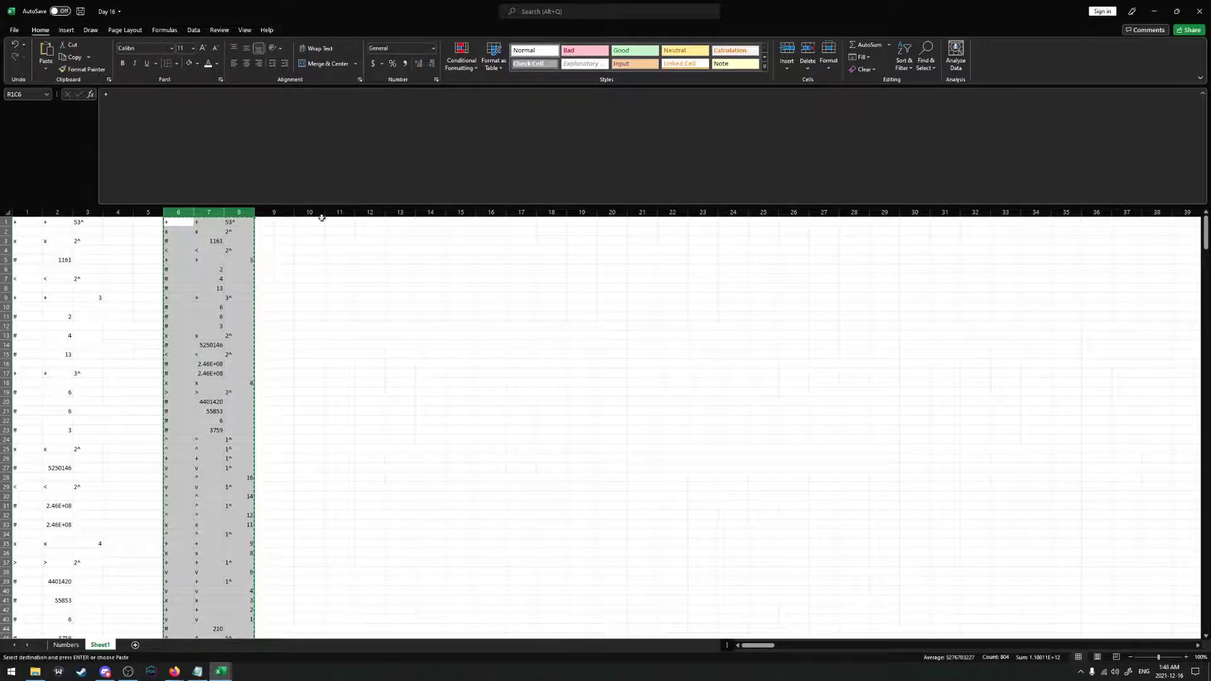
pyautogui.click(335, 221)
pyautogui.rightClick(335, 222)
pyautogui.click(372, 271)
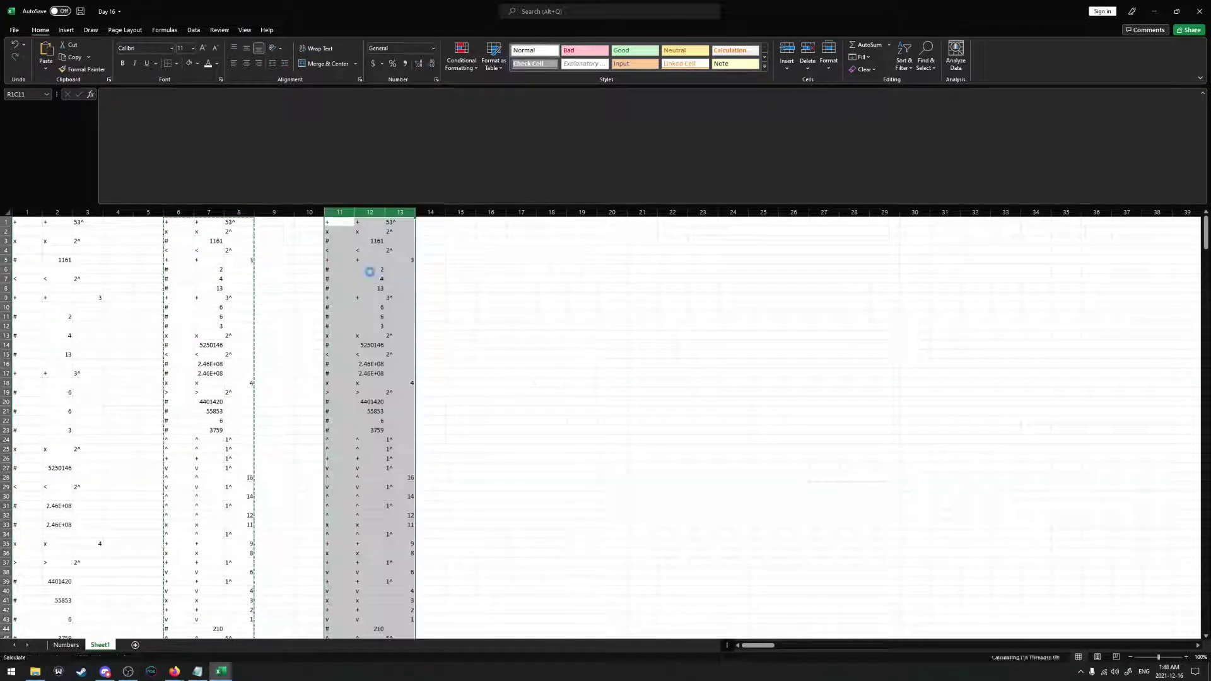
# Check the pasted values in R2C13 and R5C11 and select the rows 5–8 packet group
pyautogui.click(461, 250)
pyautogui.click(404, 232)
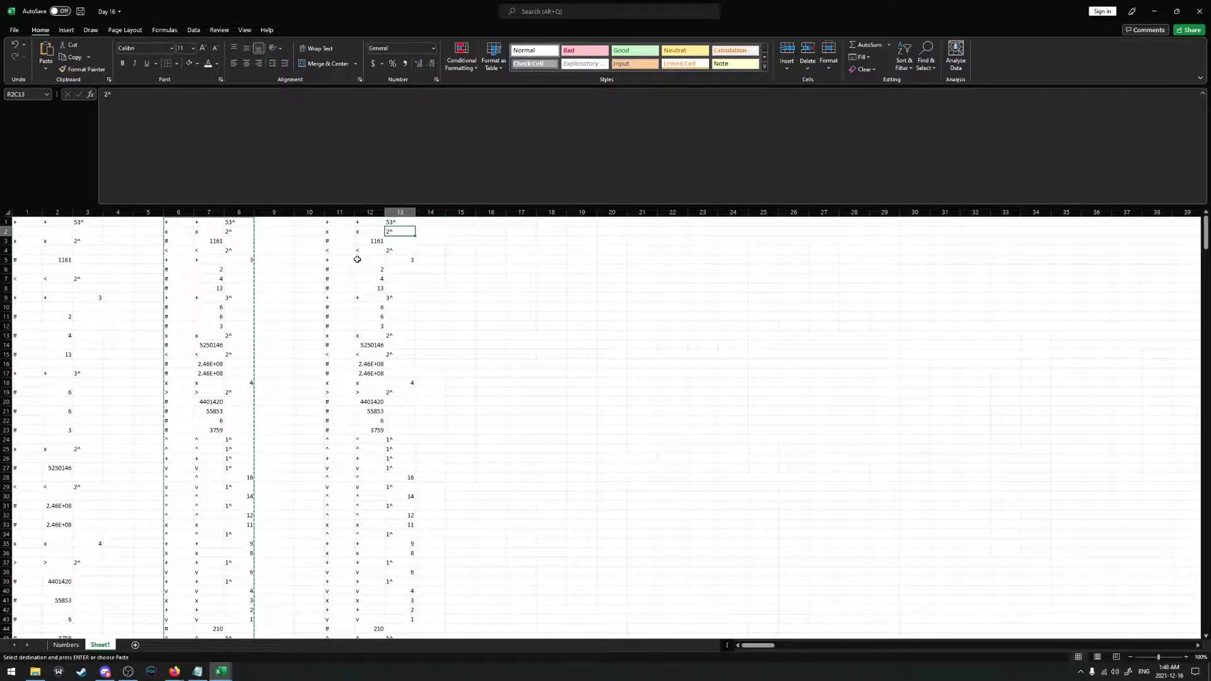
pyautogui.click(332, 260)
pyautogui.moveTo(332, 259); pyautogui.dragTo(407, 288)
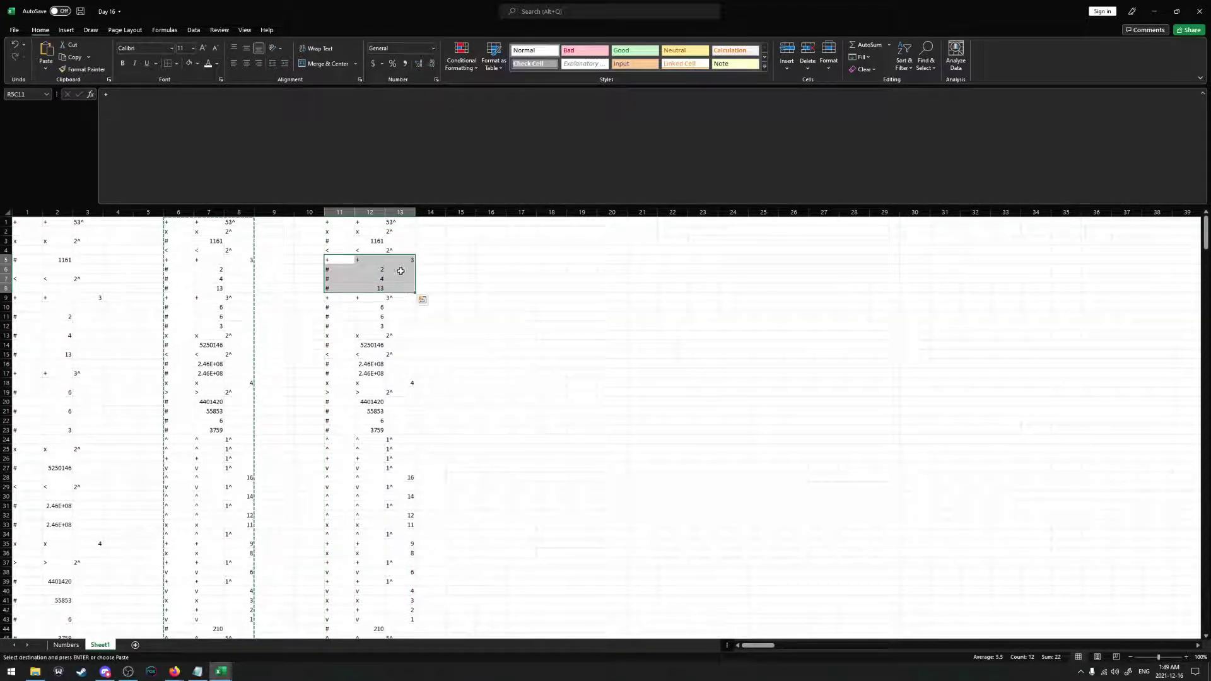
# Put dot placeholders in rows 6–8 of column 14 beside the first packet group
pyautogui.click(334, 261)
pyautogui.click(439, 261)
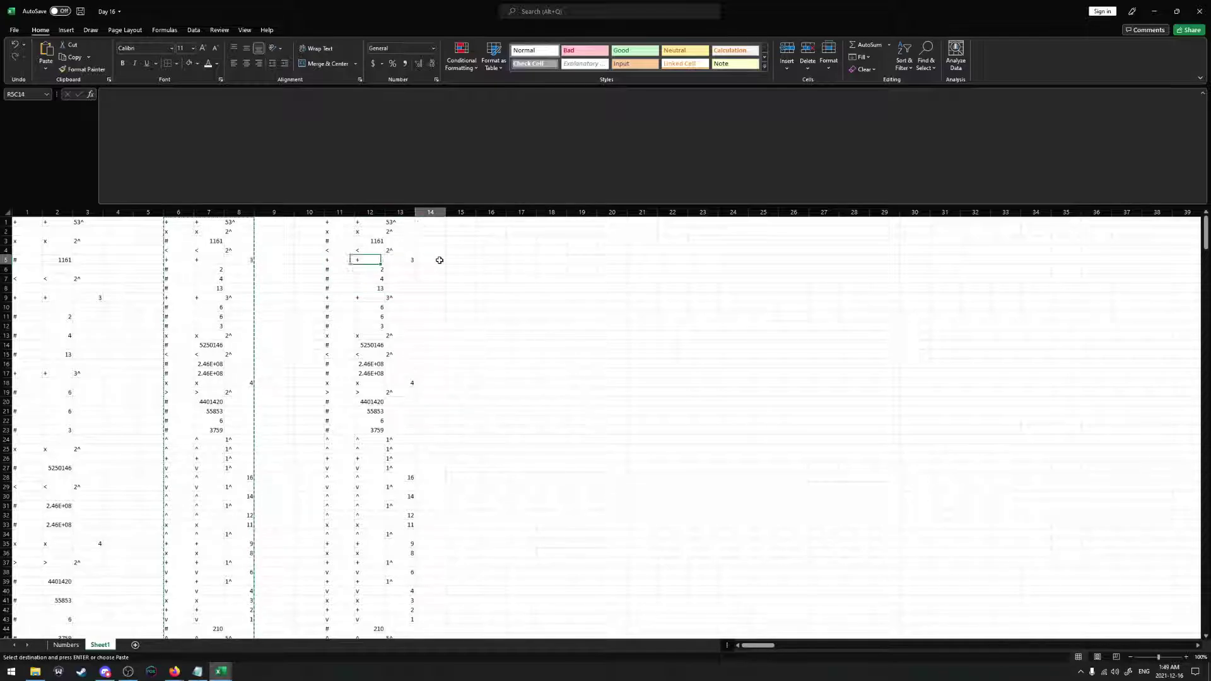
pyautogui.click(432, 270)
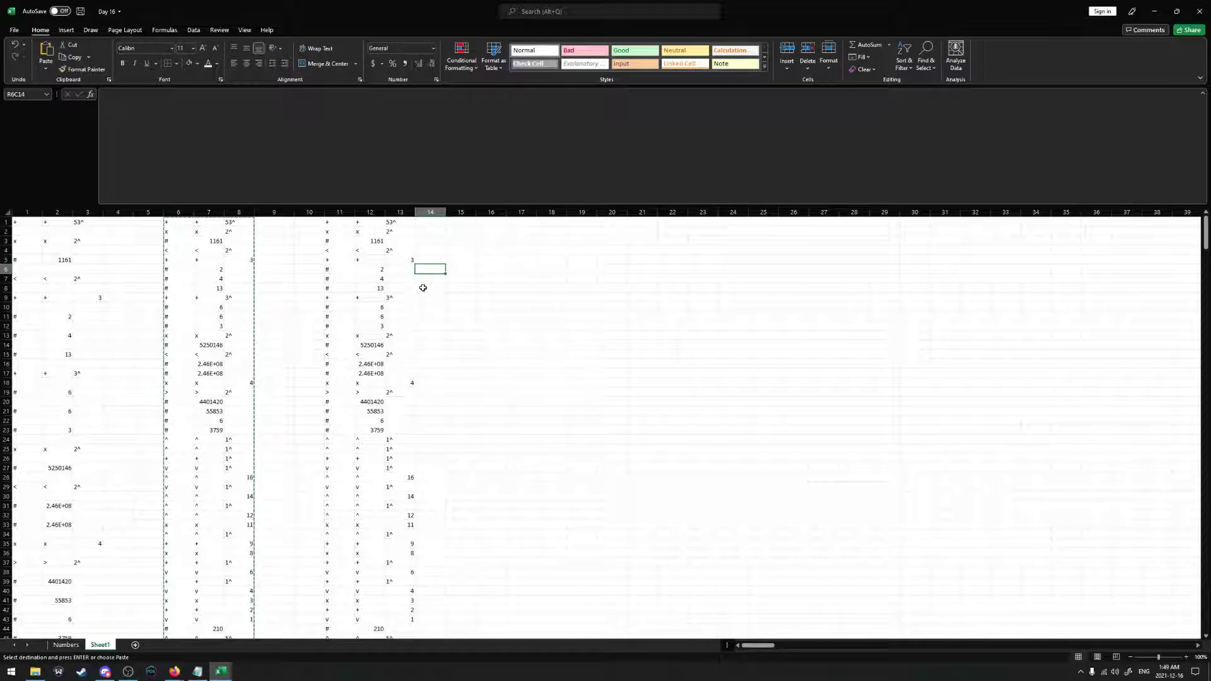
pyautogui.write('.')
pyautogui.click(426, 279)
pyautogui.write('.')
pyautogui.click(429, 288)
pyautogui.write('.')
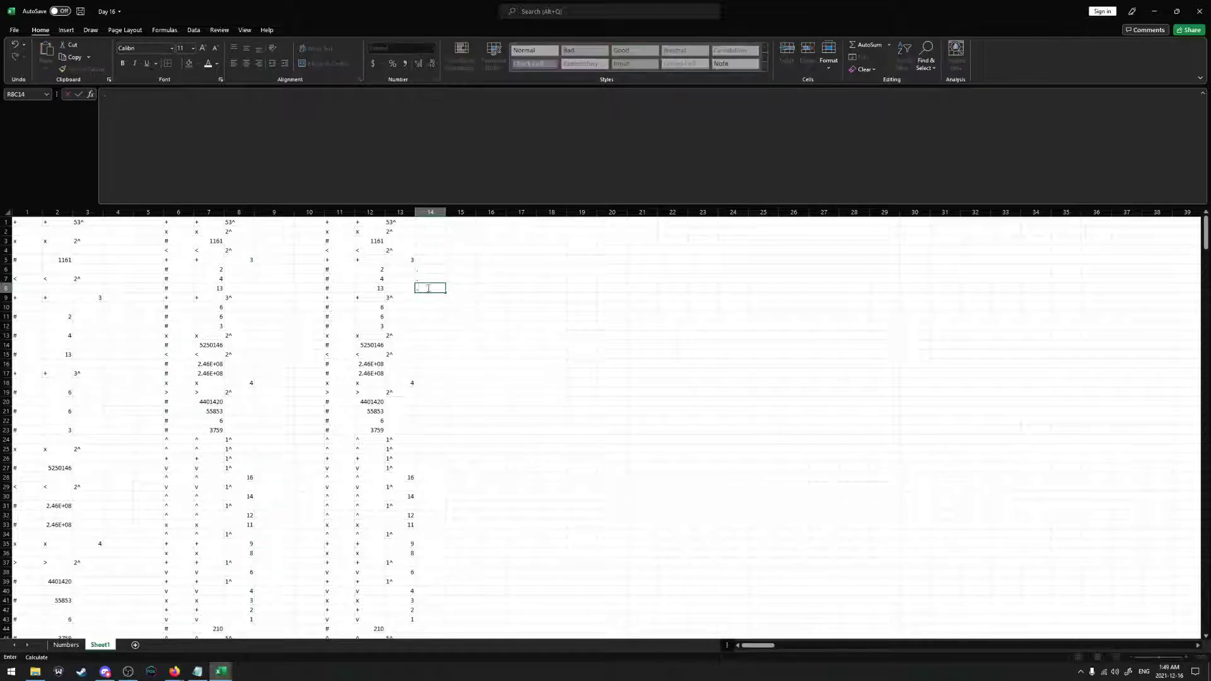
pyautogui.click(426, 280)
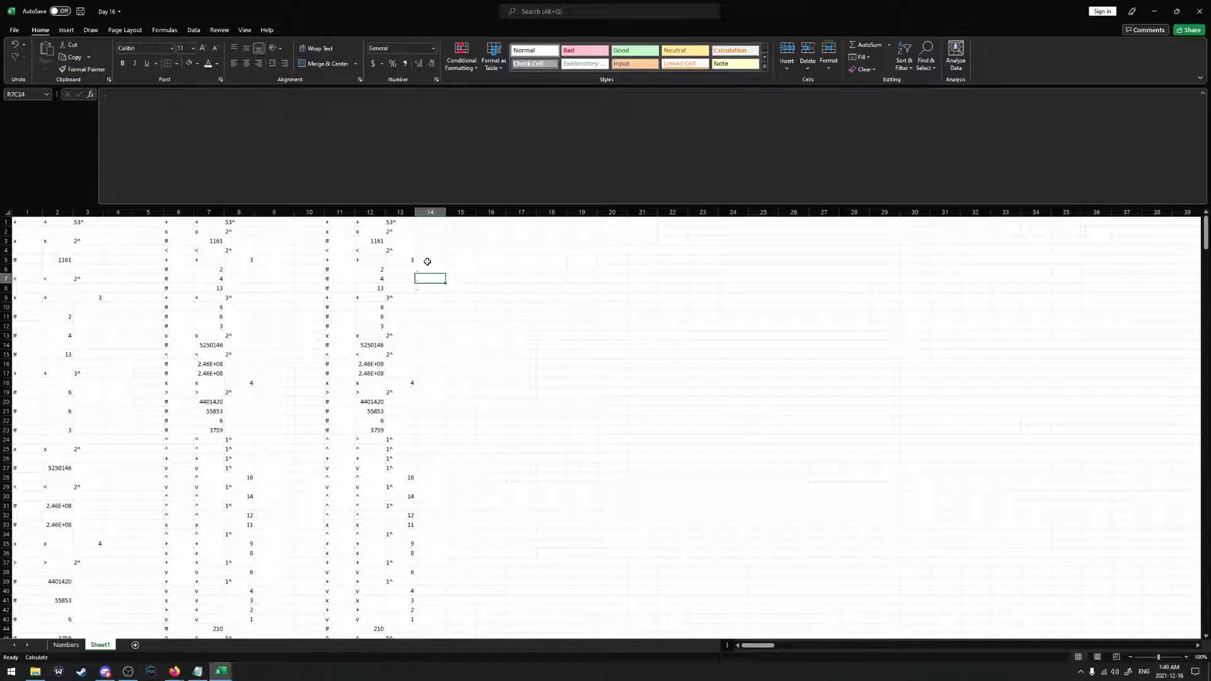
# Enter 19 in row 5 and 15 in row 9 of column 14, with dots below
pyautogui.click(427, 261)
pyautogui.write('19')
pyautogui.press('Return')
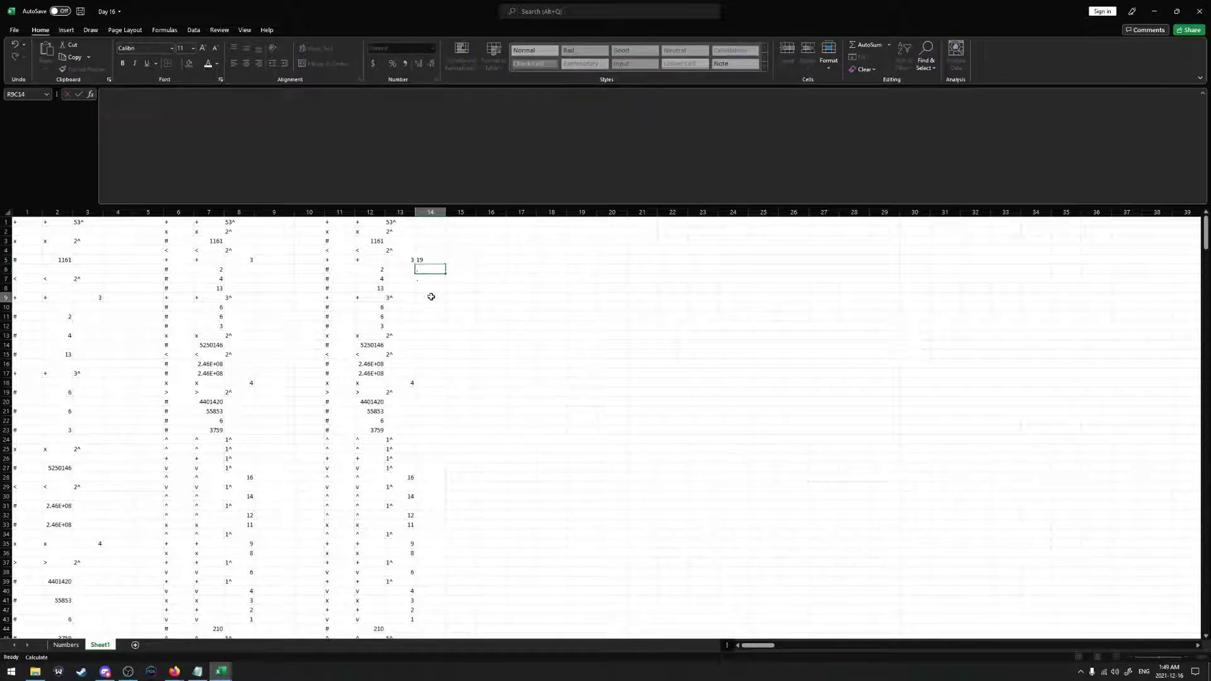
pyautogui.click(431, 297)
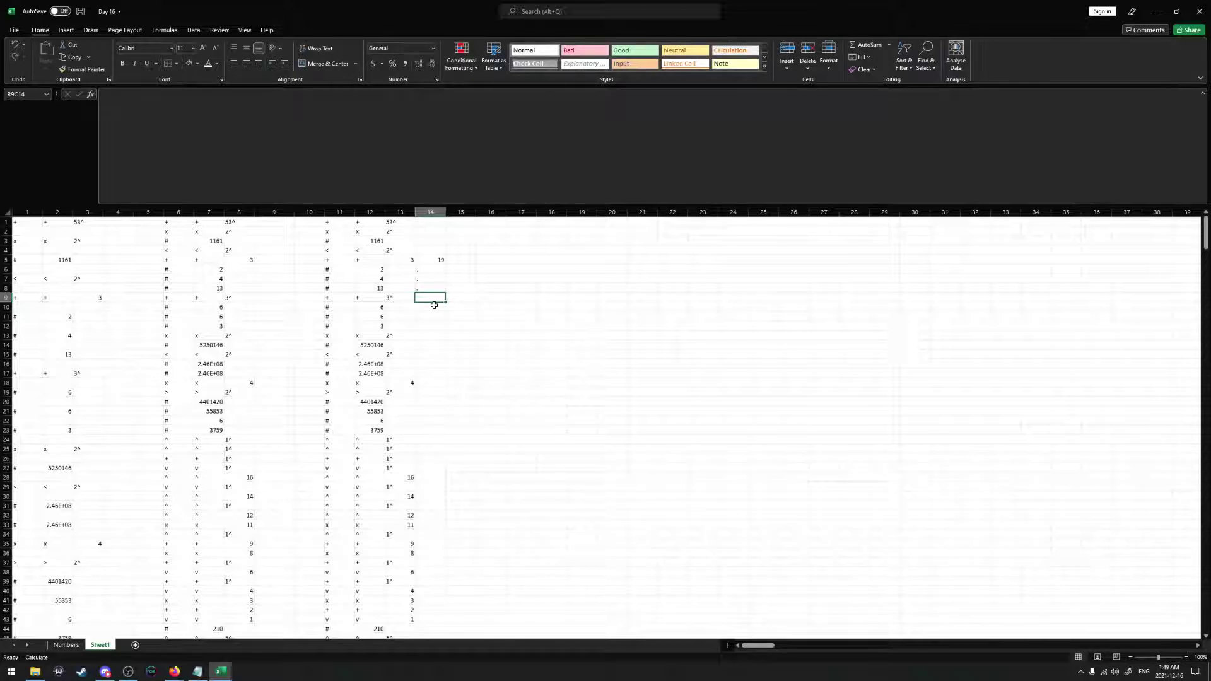
pyautogui.write('15')
pyautogui.press('Return')
pyautogui.write('.')
pyautogui.press('Return')
pyautogui.write('.')
pyautogui.press('Return')
pyautogui.write('.')
pyautogui.press('Return')
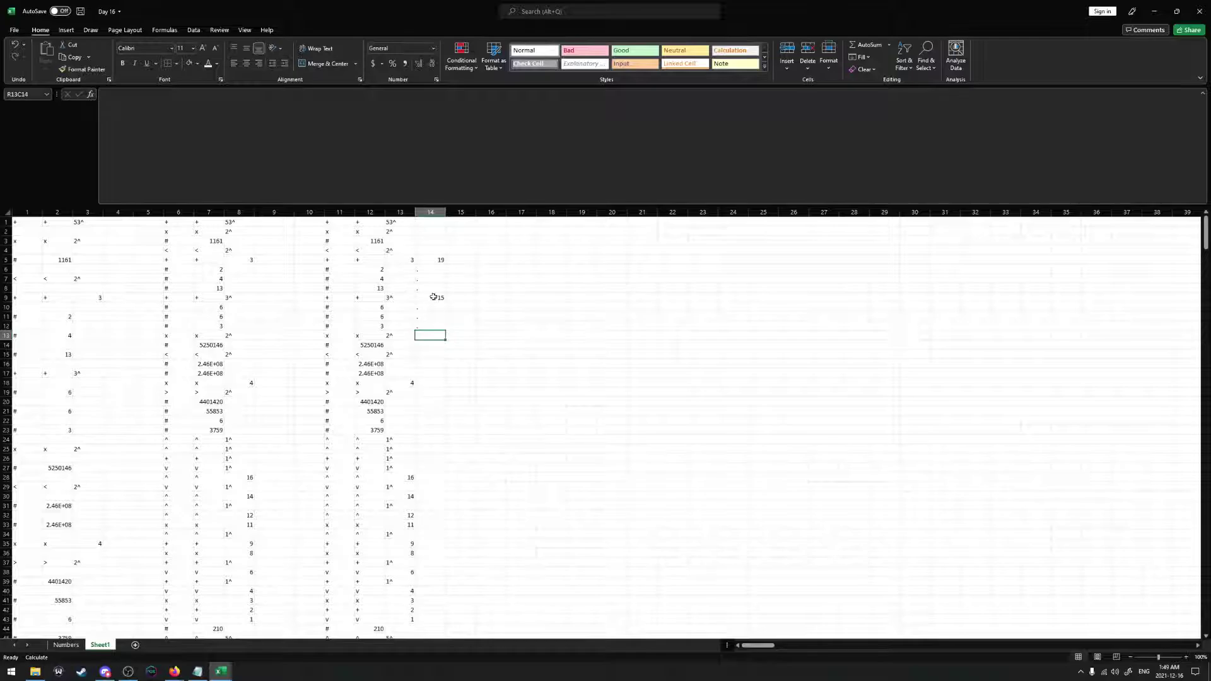
# Enter 0 in row 13 of column 14 with dot placeholders in rows 14–16
pyautogui.click(428, 356)
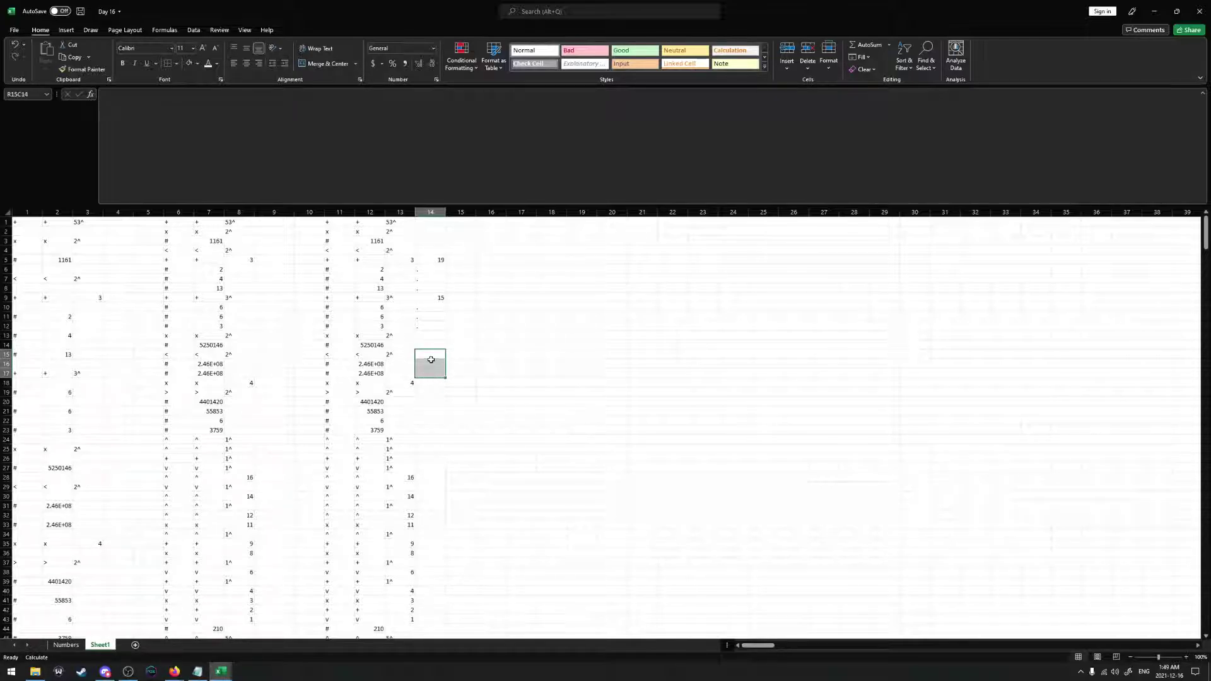
pyautogui.click(422, 362)
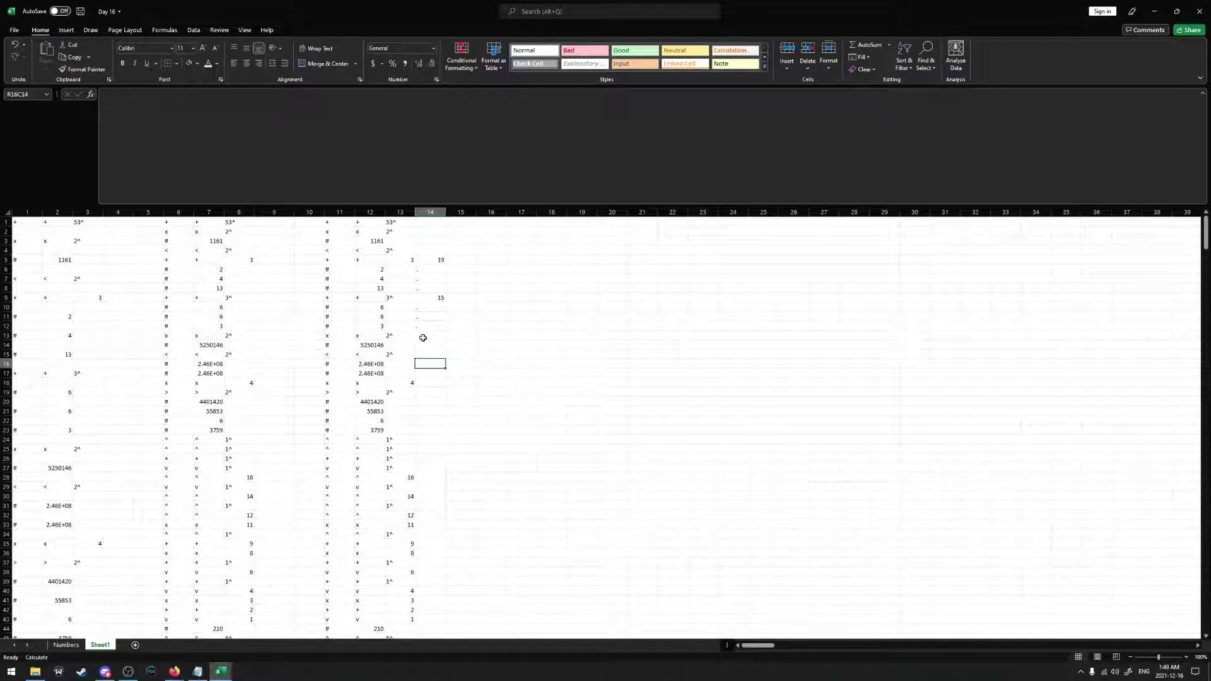
pyautogui.click(425, 338)
pyautogui.write('0')
pyautogui.click(429, 344)
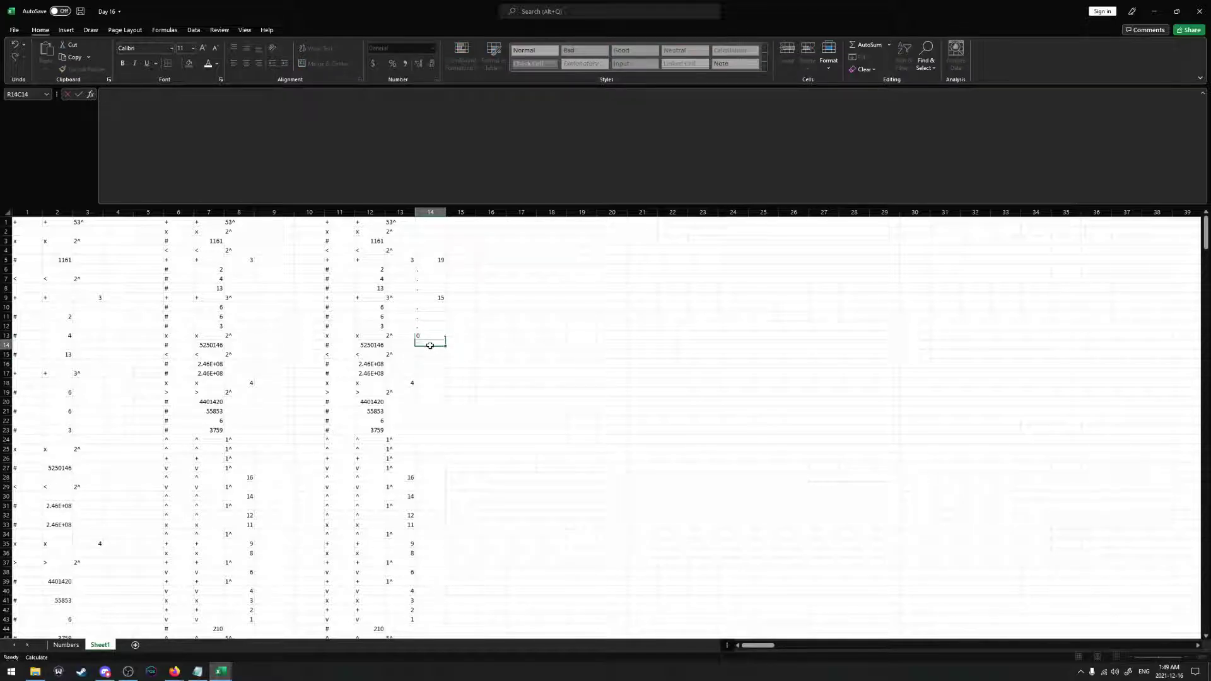
pyautogui.write('.')
pyautogui.press('Return')
pyautogui.write('.')
pyautogui.press('Return')
pyautogui.write('.')
pyautogui.press('Return')
pyautogui.write('.')
pyautogui.press('Return')
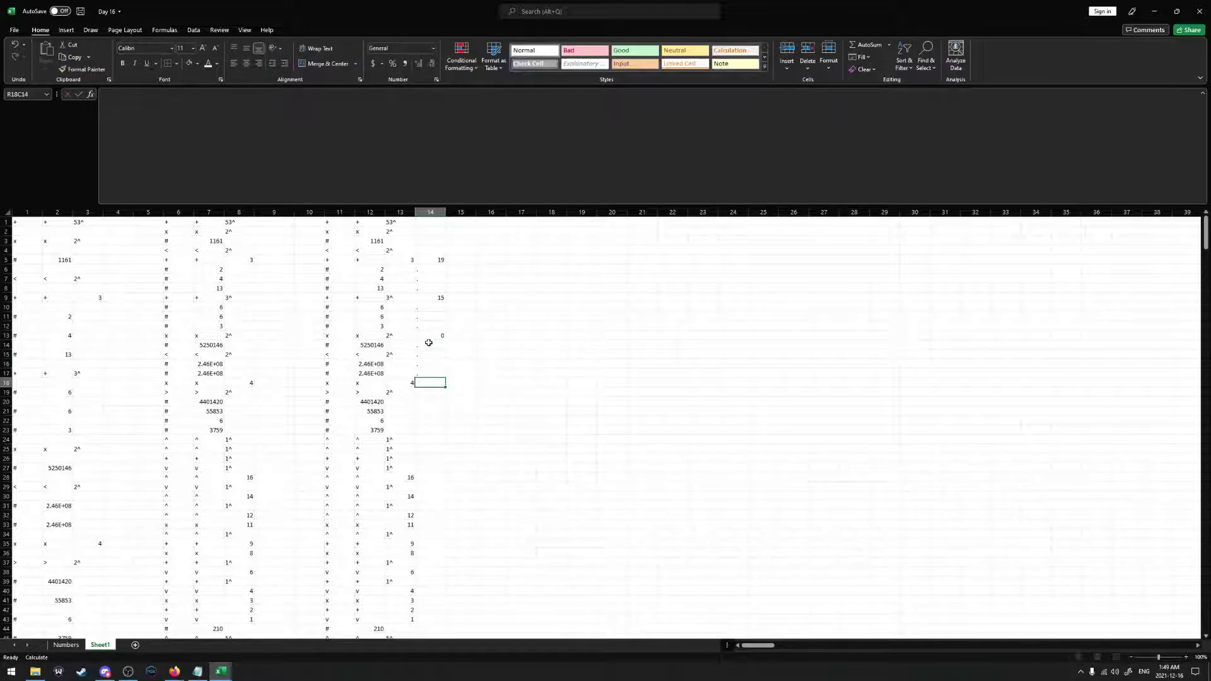
pyautogui.press('Return')
# After checking the packet values, enter 6 in row 18 and 3759 in row 23
pyautogui.click(373, 392)
pyautogui.click(373, 401)
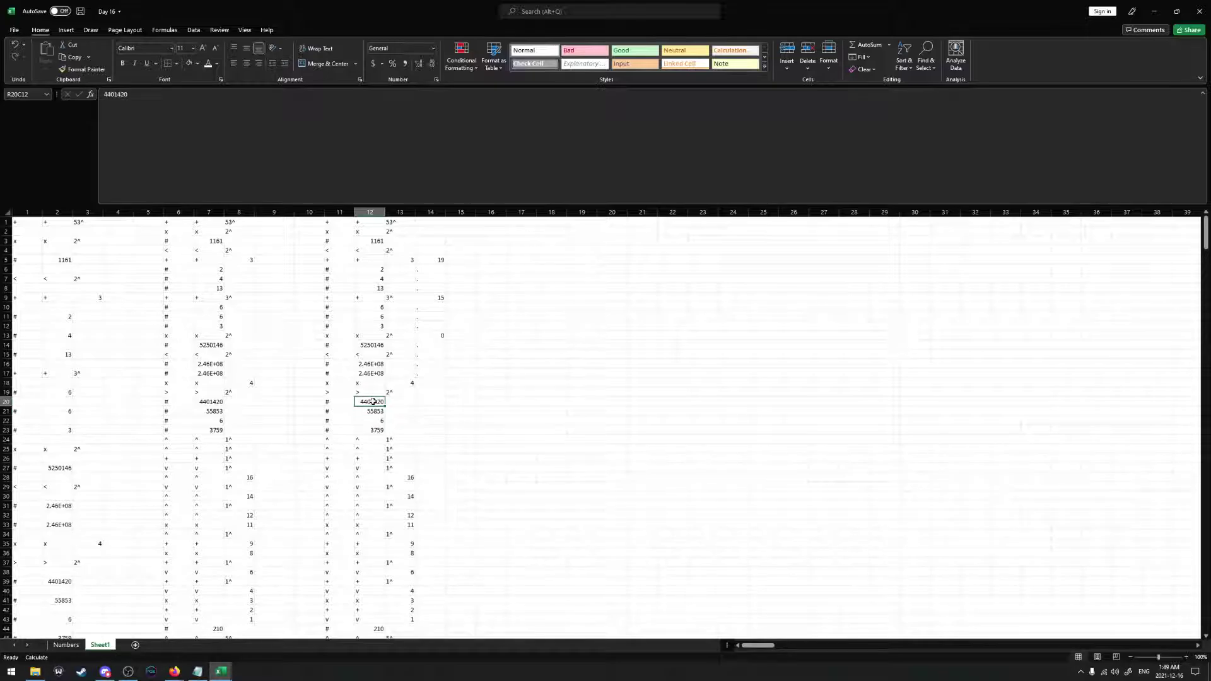
pyautogui.click(376, 420)
pyautogui.click(432, 382)
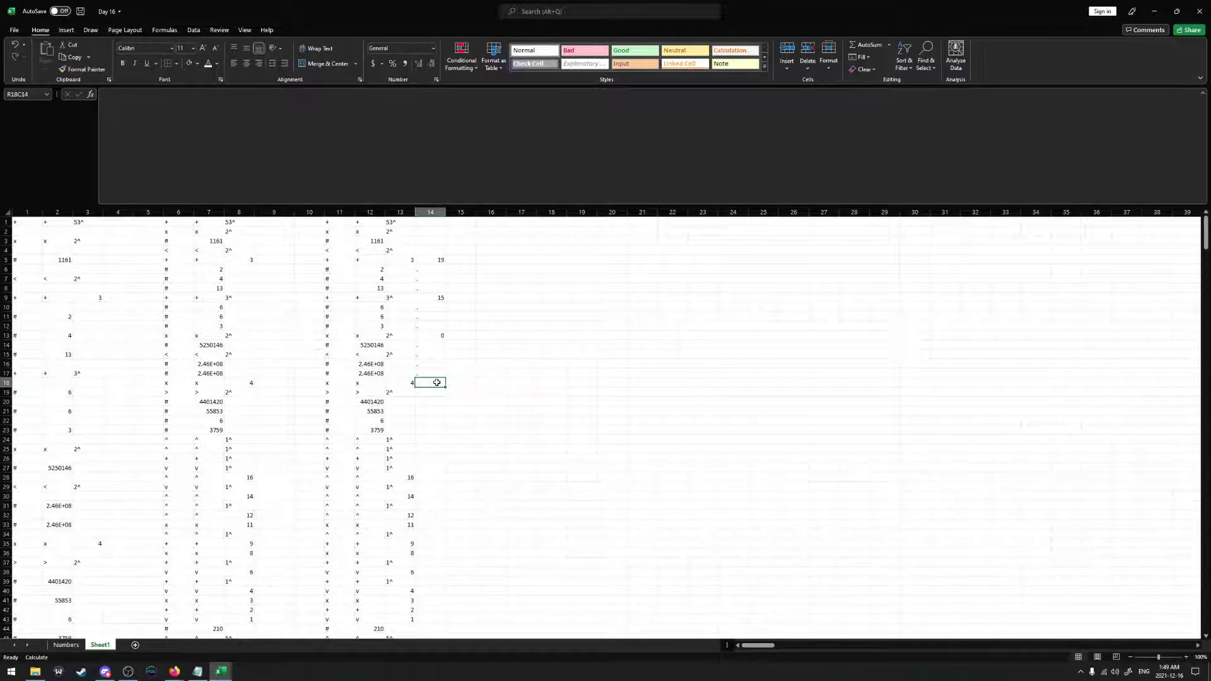
pyautogui.write('6')
pyautogui.press('Return')
pyautogui.press('Down')
pyautogui.press('Down')
pyautogui.press('Down')
pyautogui.press('Down')
pyautogui.write('37')
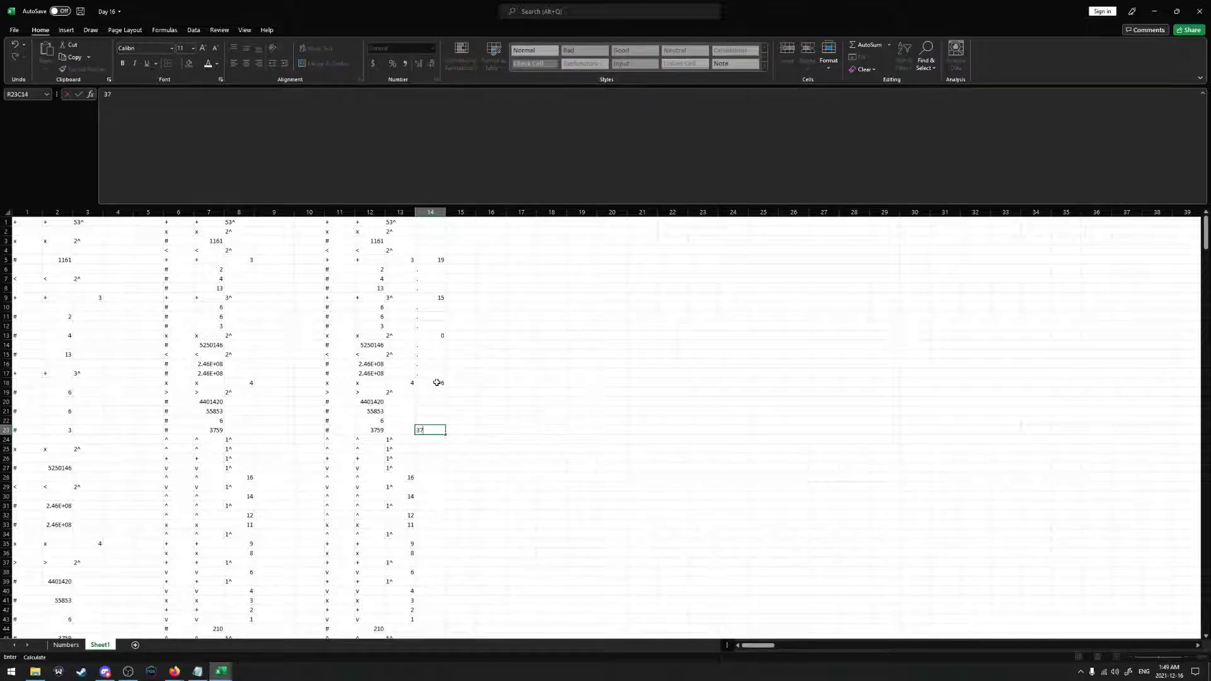
pyautogui.write('59')
pyautogui.press('Return')
pyautogui.press('Up')
pyautogui.press('Up')
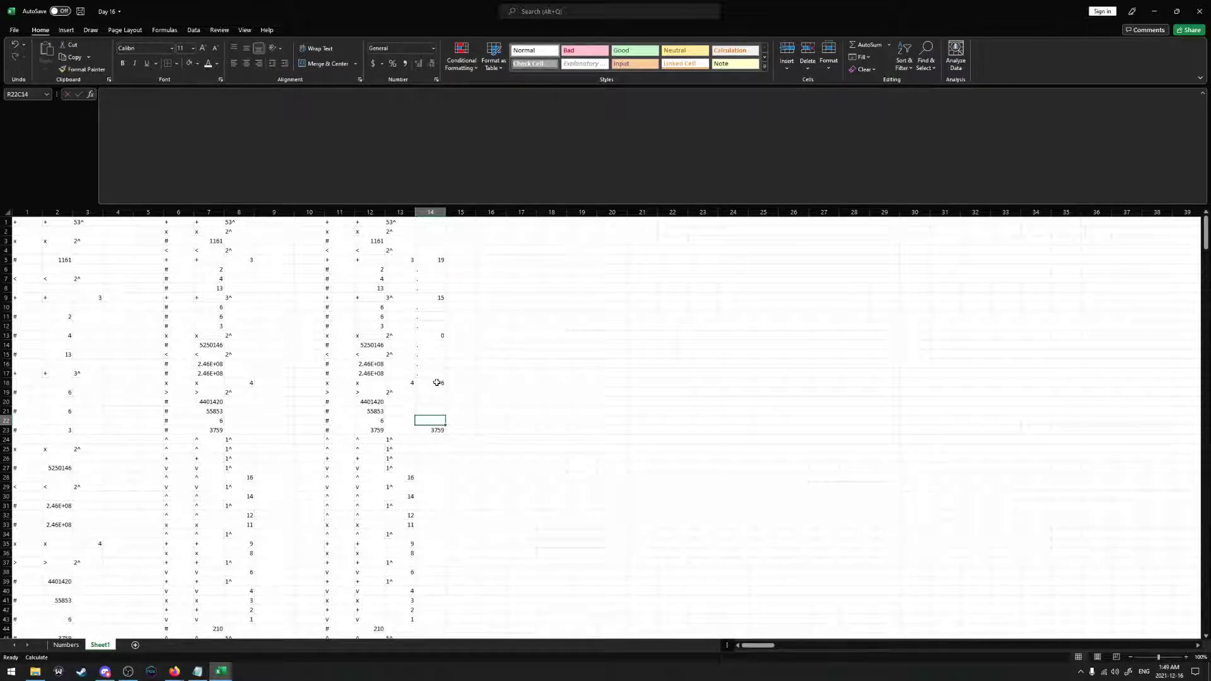
# Fill rows 19–21 of column 14 with dot placeholders
pyautogui.click(438, 391)
pyautogui.write('.')
pyautogui.press('Return')
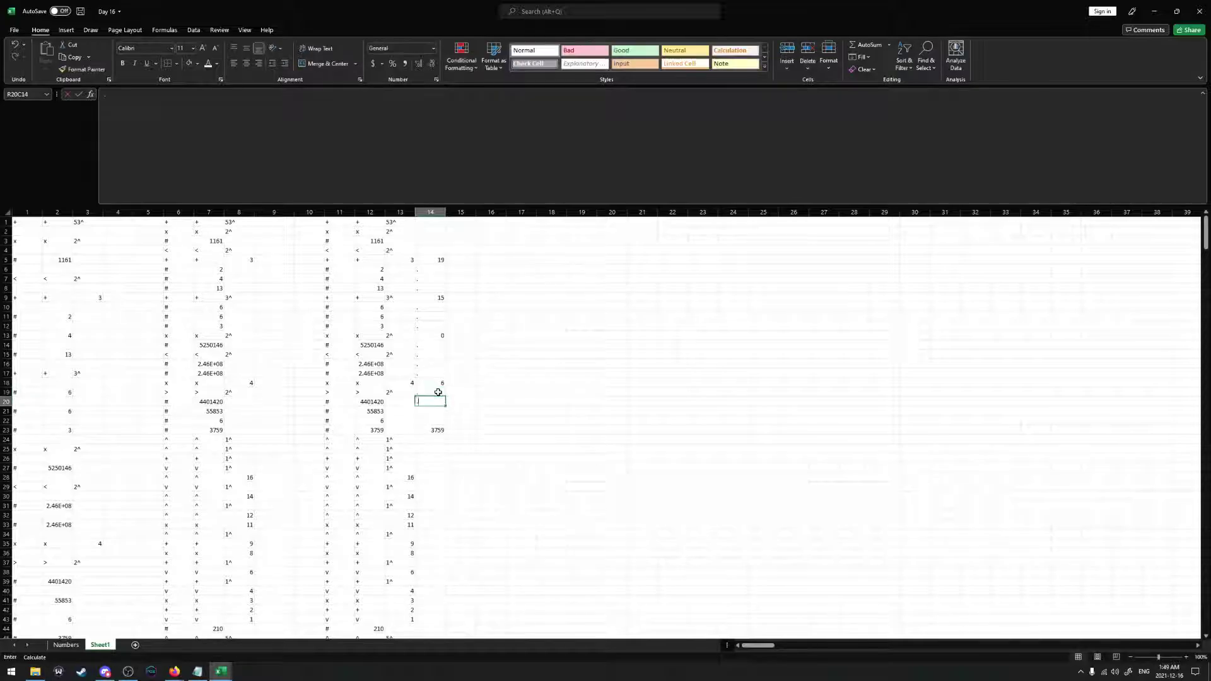
pyautogui.write('.')
pyautogui.press('Return')
pyautogui.write('.')
pyautogui.press('Return')
pyautogui.write('.')
pyautogui.press('Return')
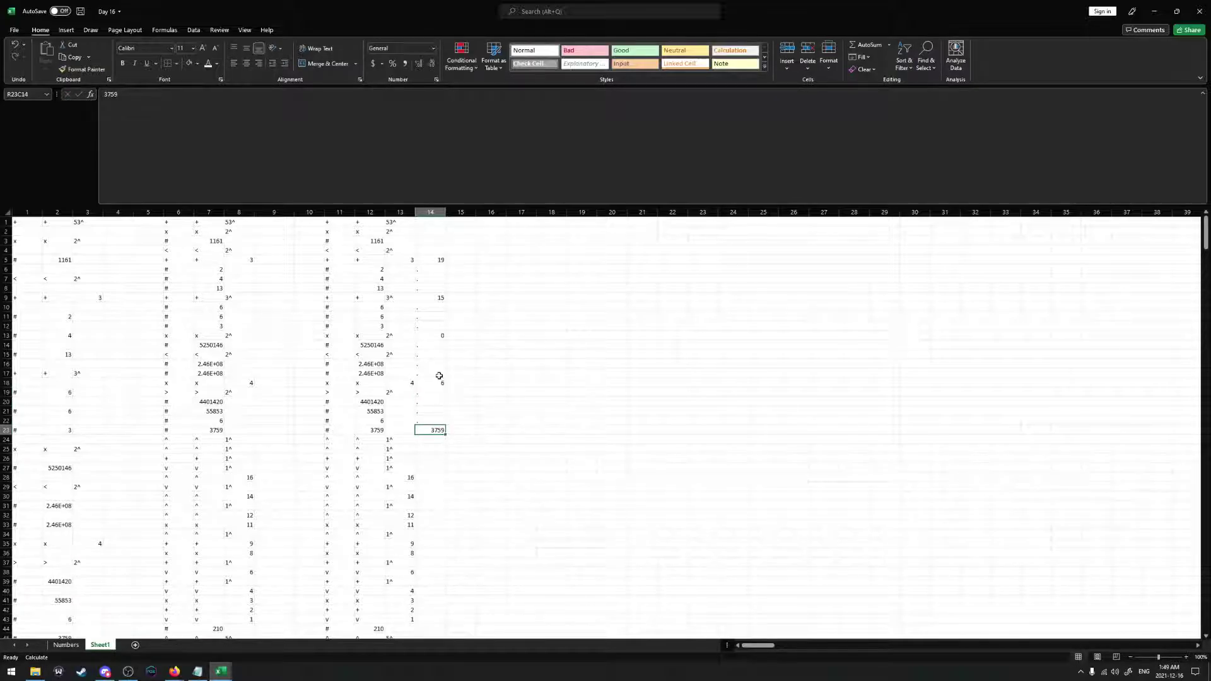
pyautogui.click(430, 250)
# Clear the 19, 15 and dots from rows 5–12 of column 14
pyautogui.moveTo(429, 326); pyautogui.dragTo(434, 259)
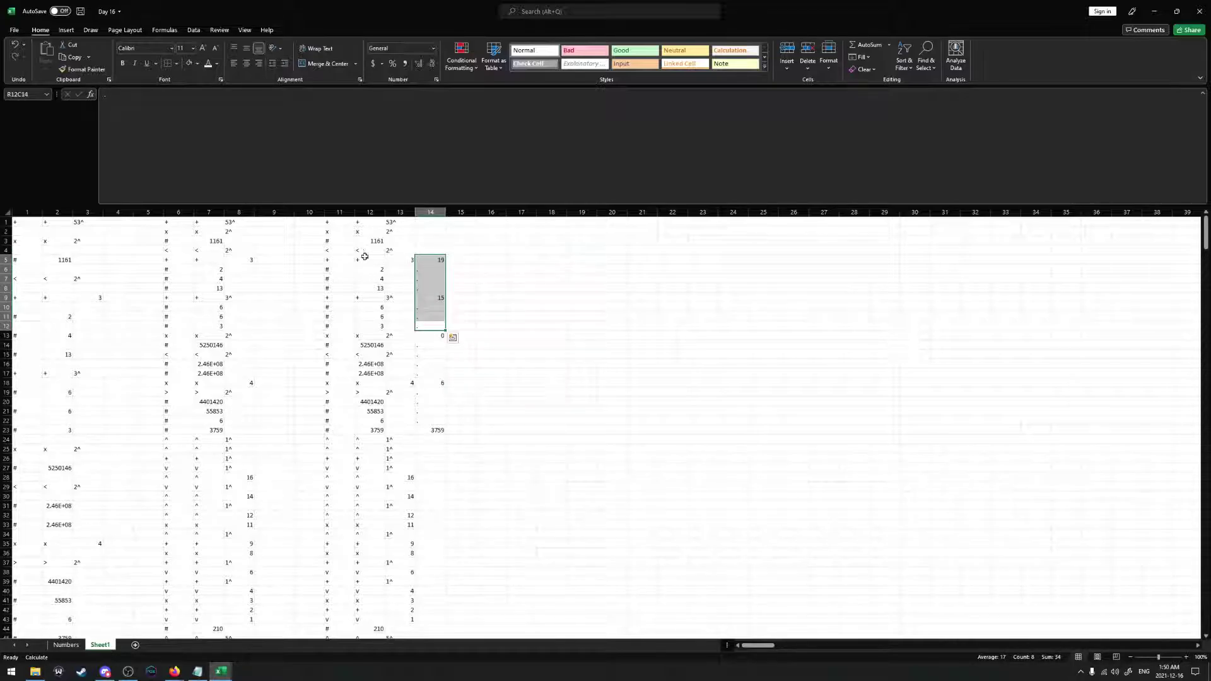
pyautogui.click(425, 262)
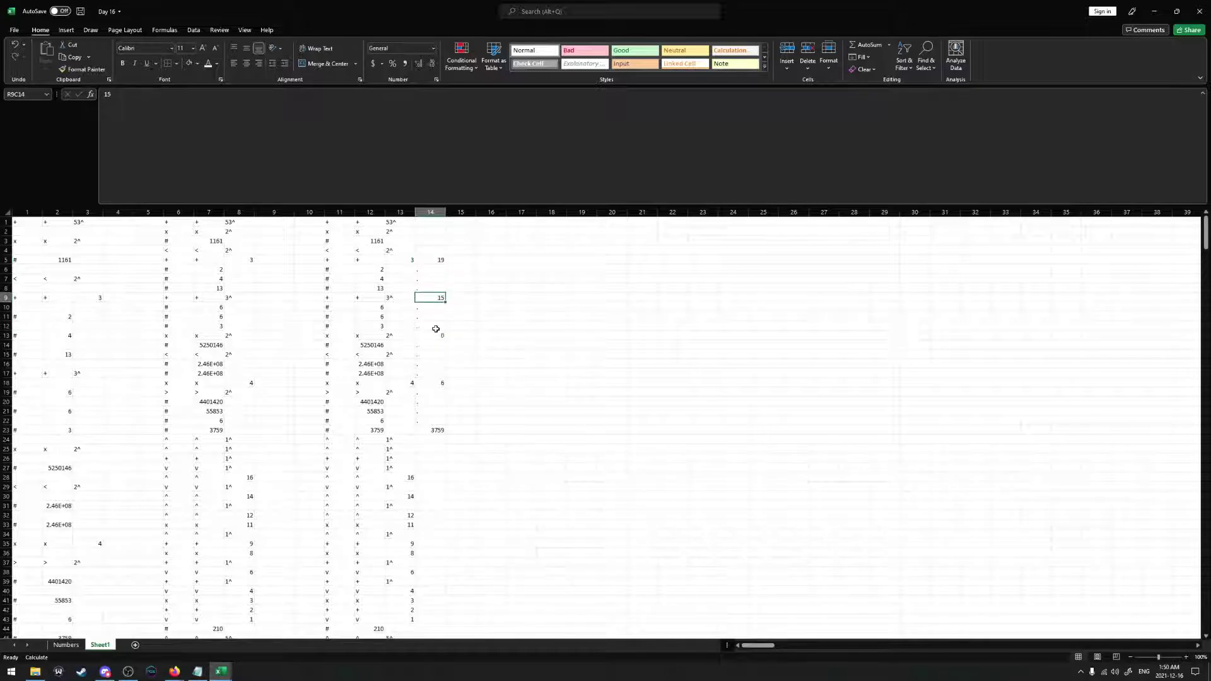
pyautogui.moveTo(432, 326); pyautogui.dragTo(435, 260)
pyautogui.press('Delete')
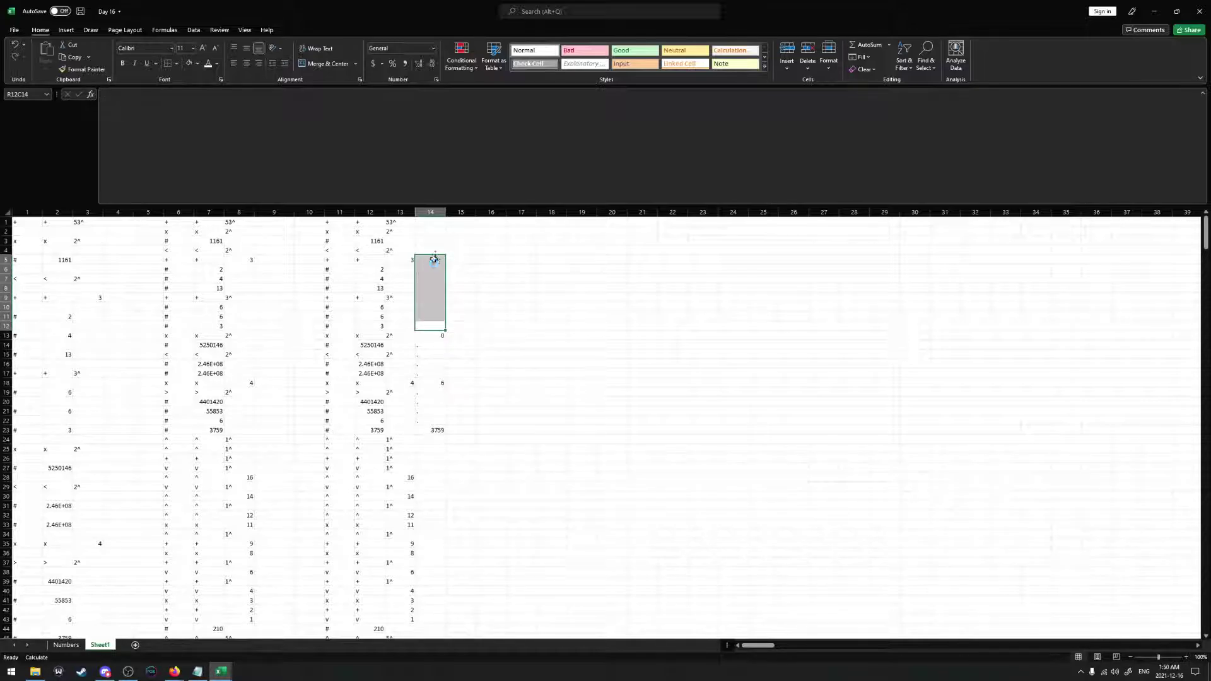
# Review results rows 3–13 against the packet groups, including the 1161 literal in row 3
pyautogui.click(435, 242)
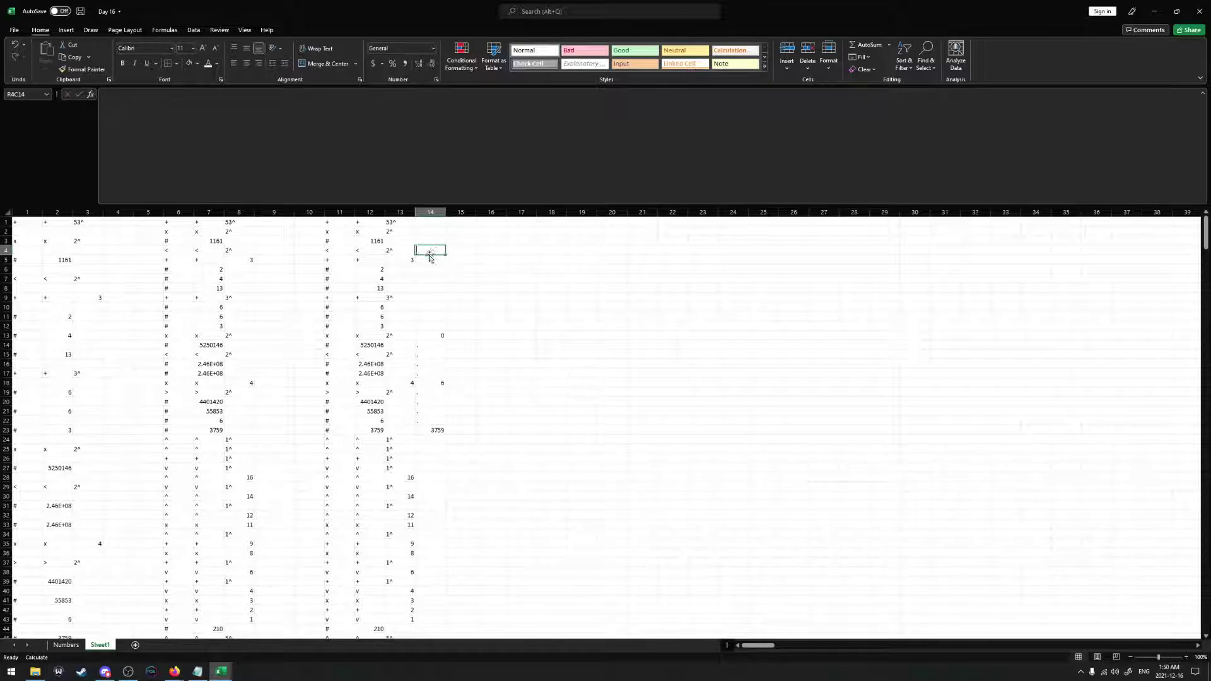
pyautogui.doubleClick(427, 260)
pyautogui.press('Escape')
pyautogui.press('Down')
pyautogui.press('Down')
pyautogui.press('Down')
pyautogui.press('Down')
pyautogui.press('Down')
pyautogui.press('Down')
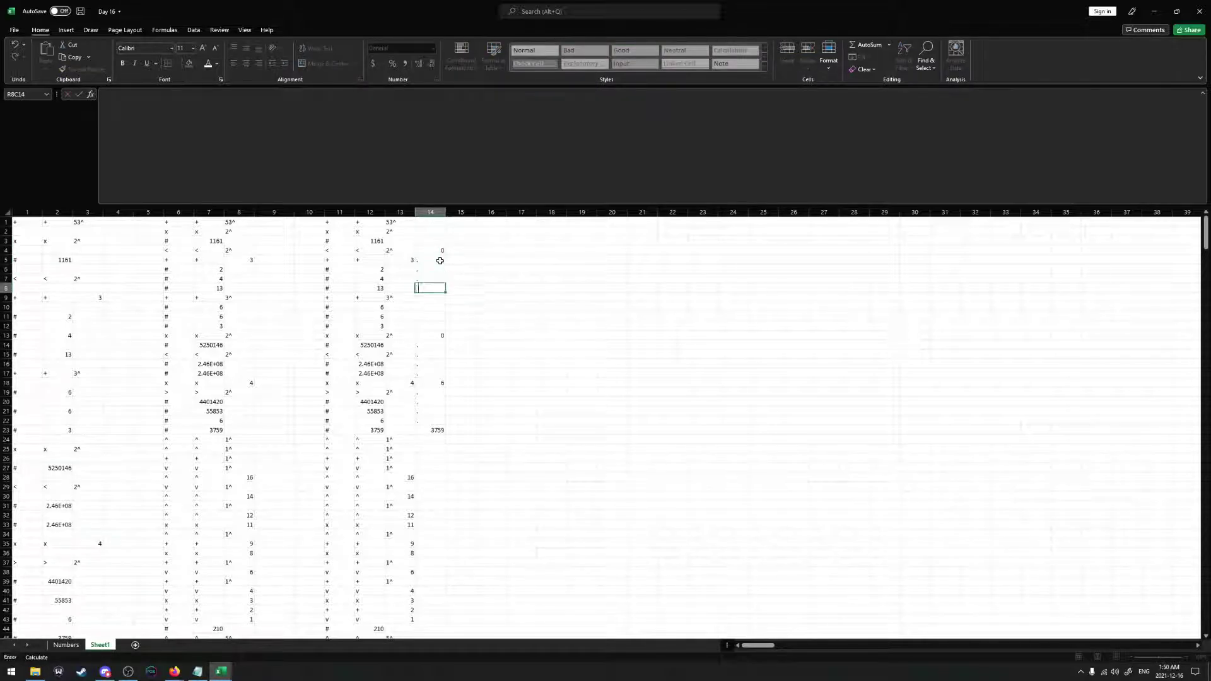
pyautogui.press('Down')
pyautogui.press('Down')
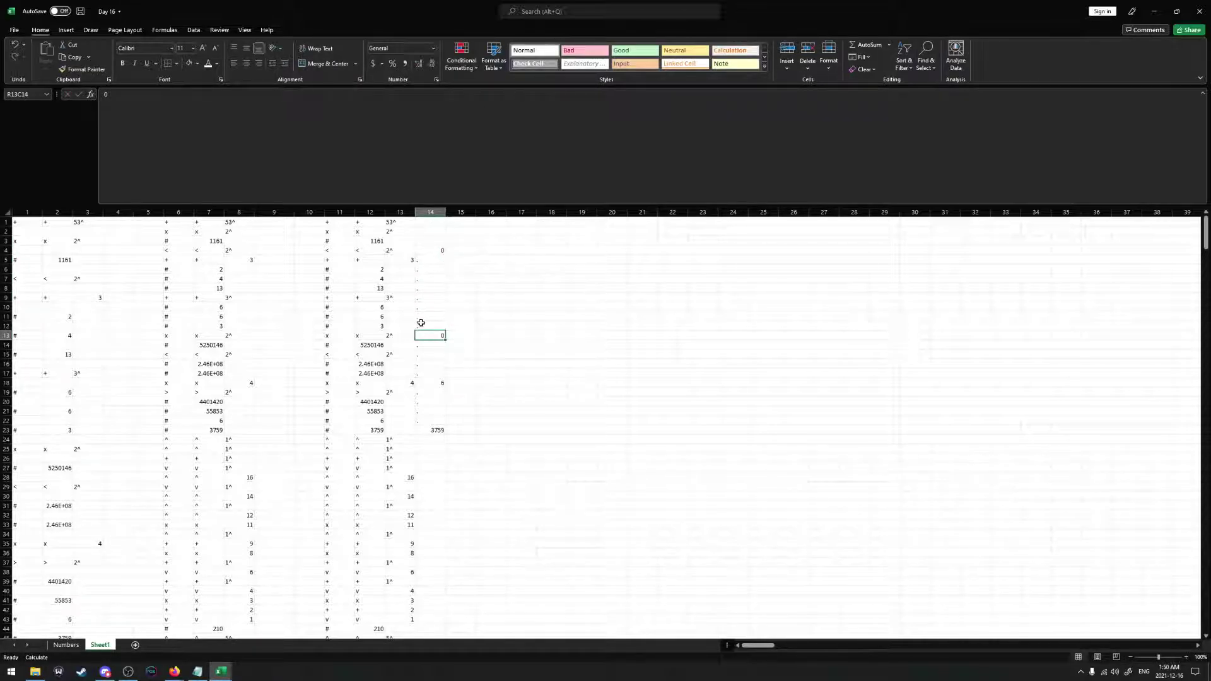
pyautogui.click(420, 325)
pyautogui.click(420, 260)
pyautogui.click(430, 252)
pyautogui.click(431, 241)
pyautogui.moveTo(339, 250); pyautogui.dragTo(386, 323)
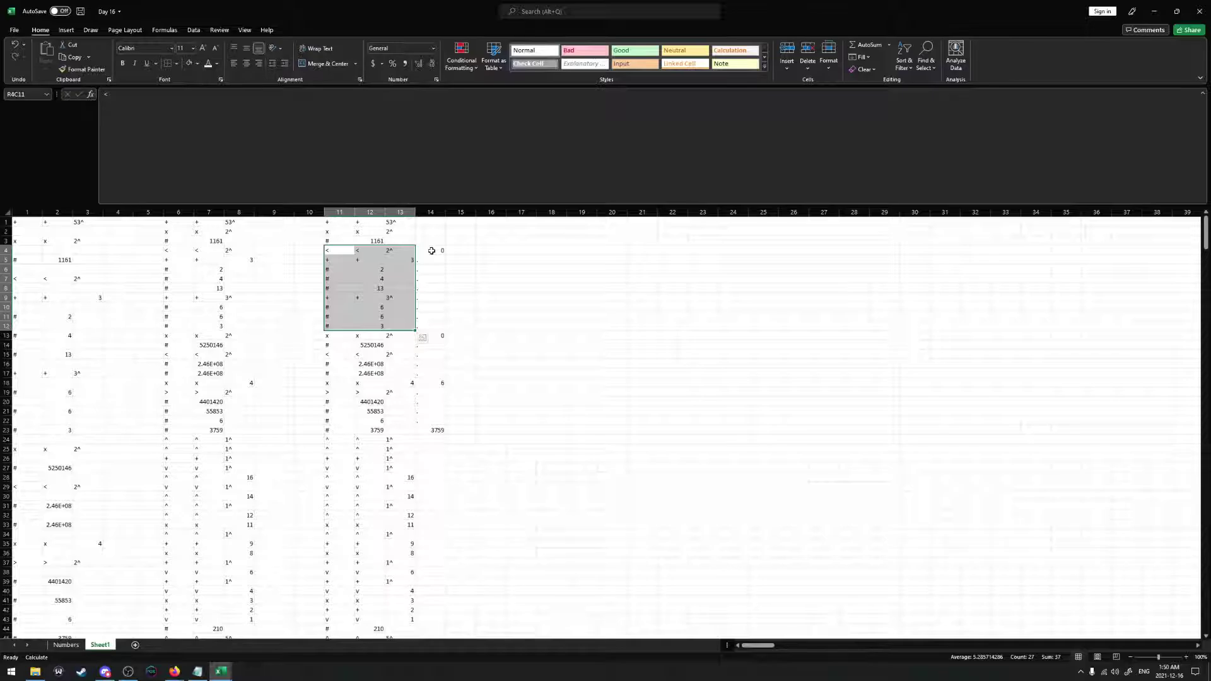
pyautogui.moveTo(343, 240); pyautogui.dragTo(376, 241)
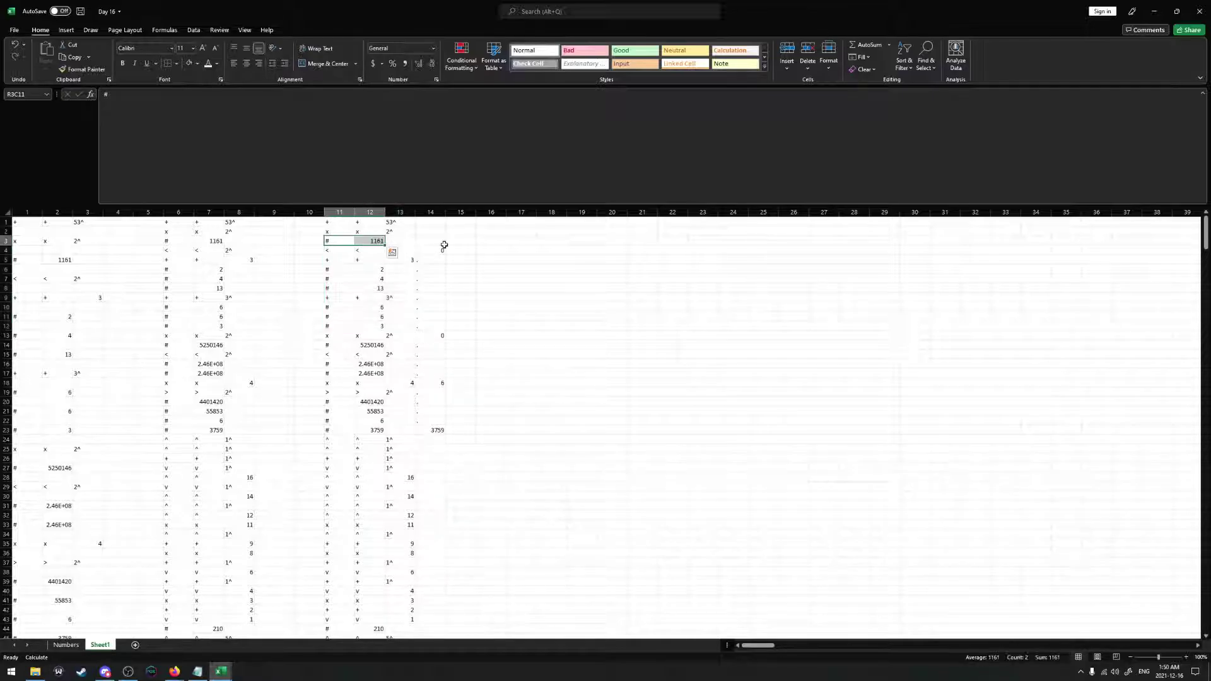
pyautogui.click(435, 252)
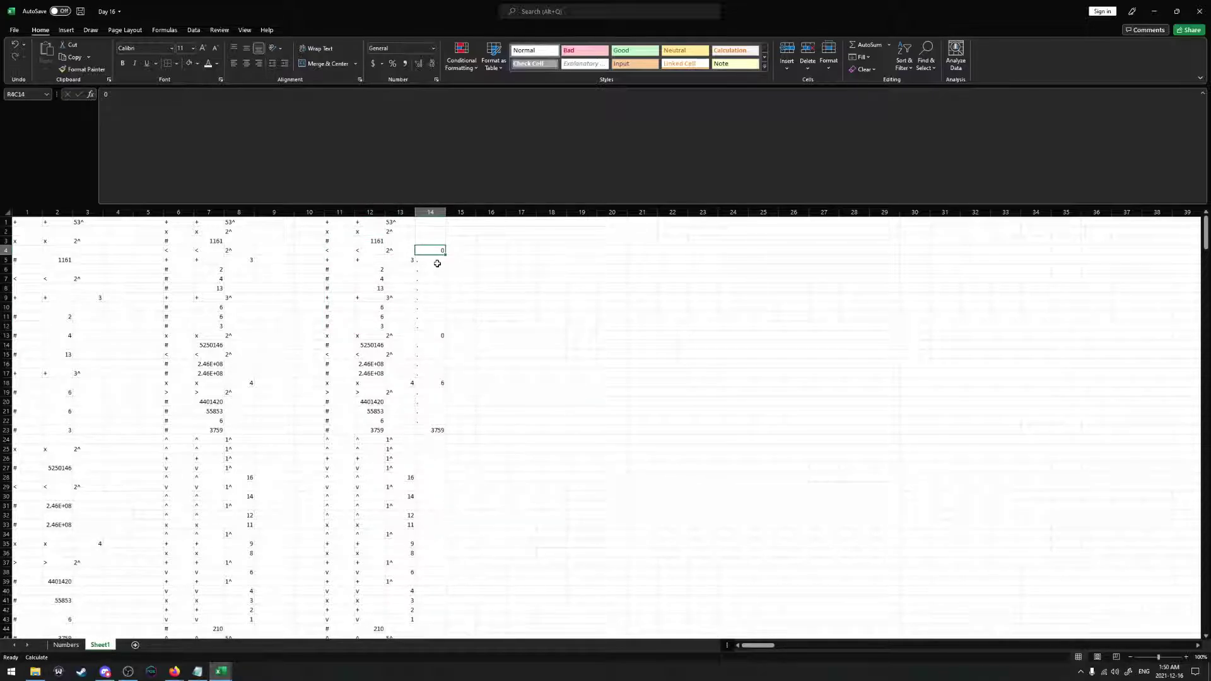
# Enter 0 in row 2 of column 14 with dots in rows 3 and 4
pyautogui.click(432, 229)
pyautogui.write('0')
pyautogui.press('Return')
pyautogui.write('.')
pyautogui.press('Return')
pyautogui.write('.')
pyautogui.press('Return')
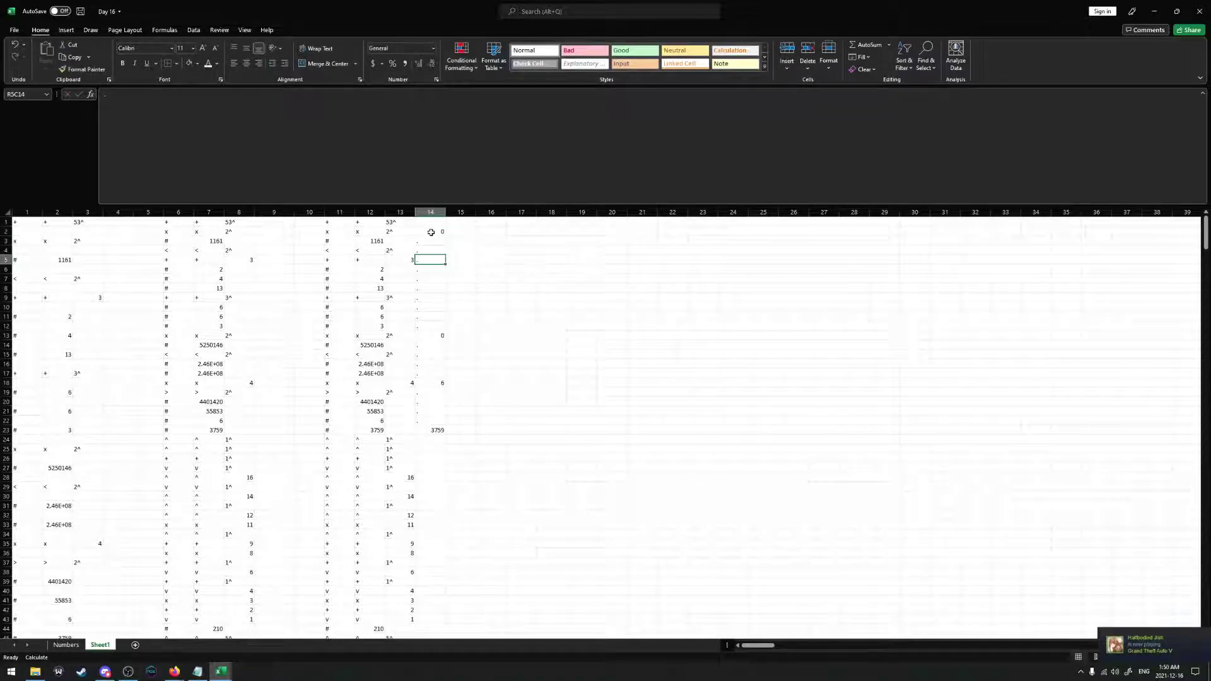
pyautogui.click(432, 232)
pyautogui.click(435, 442)
# Put a dot placeholder in row 25 of column 14
pyautogui.scroll(-1, 434, 435)
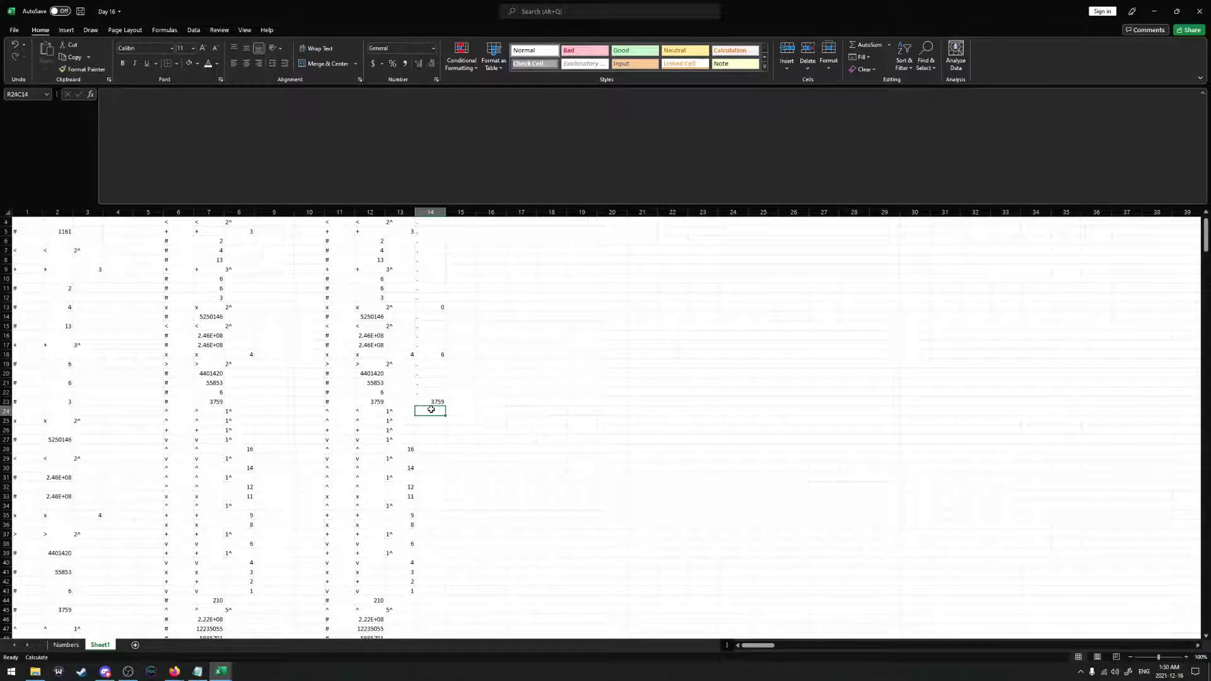
pyautogui.click(417, 419)
pyautogui.write('.')
pyautogui.press('Return')
pyautogui.press('Return')
pyautogui.press('Return')
# Enter 210 in row 28 of column 14 and dots in rows 29 through 43
pyautogui.scroll(-2, 409, 428)
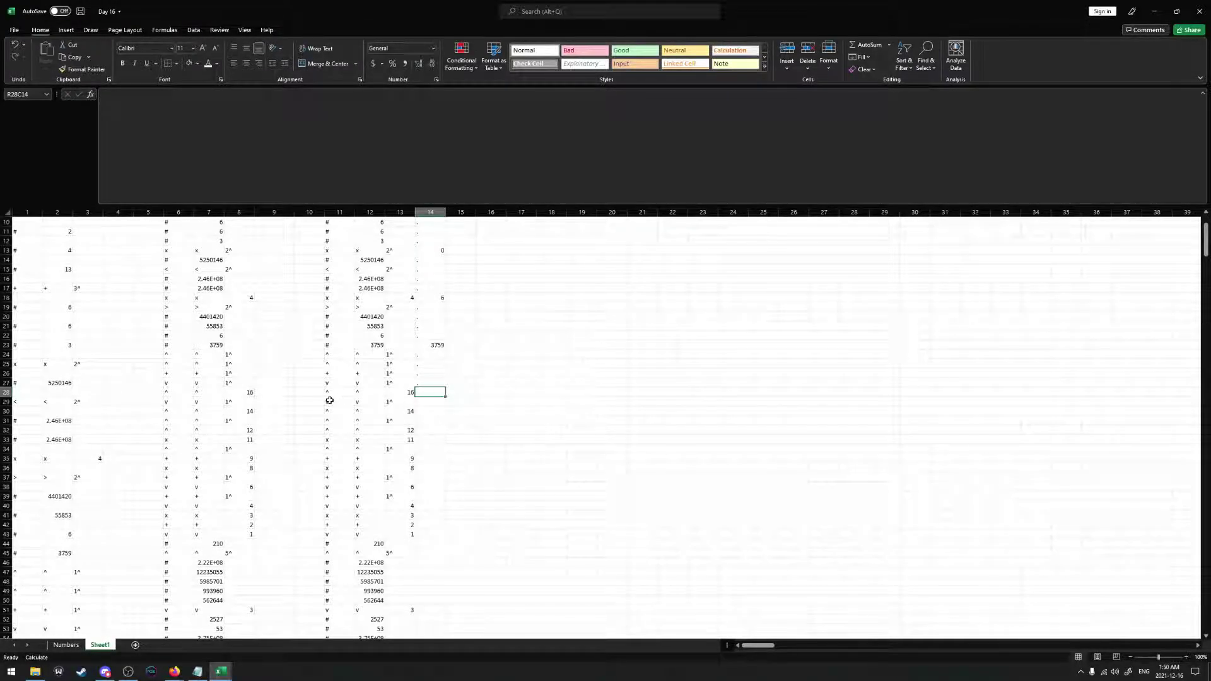
pyautogui.moveTo(330, 400); pyautogui.dragTo(332, 544)
pyautogui.click(377, 543)
pyautogui.click(439, 543)
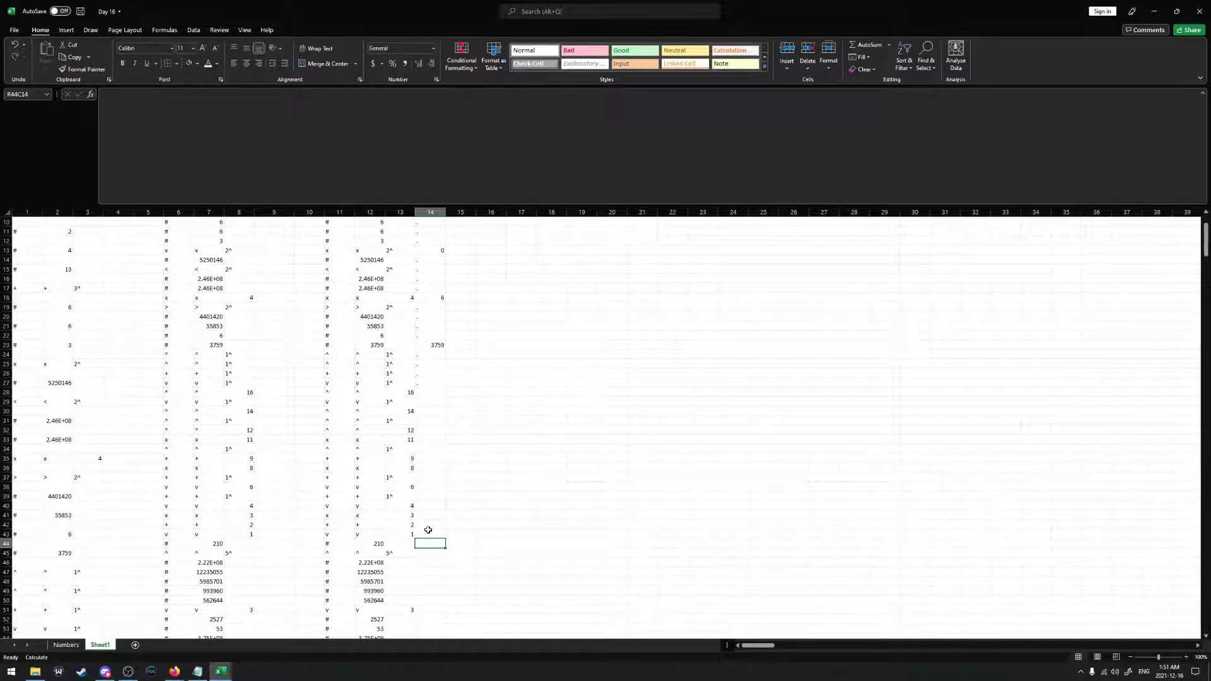
pyautogui.moveTo(428, 529); pyautogui.dragTo(429, 392)
pyautogui.click(429, 392)
pyautogui.write('210')
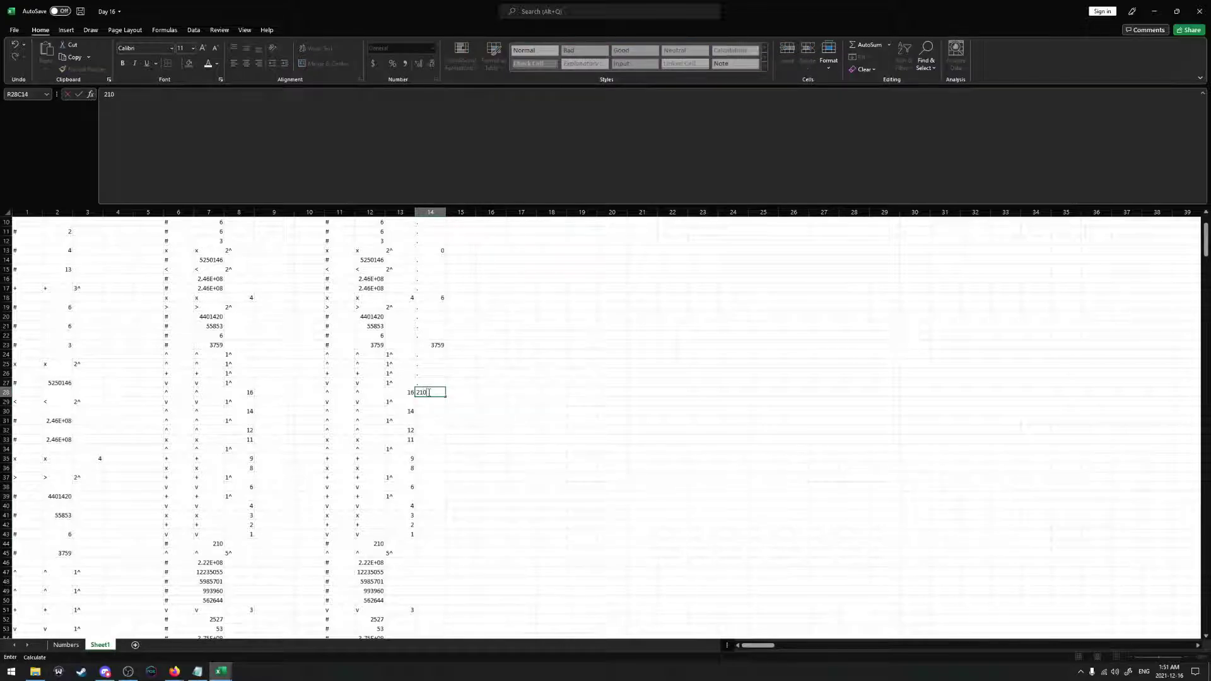
pyautogui.press('Return')
pyautogui.write('.')
pyautogui.write(' . . . . . . . . . . . . . . .')
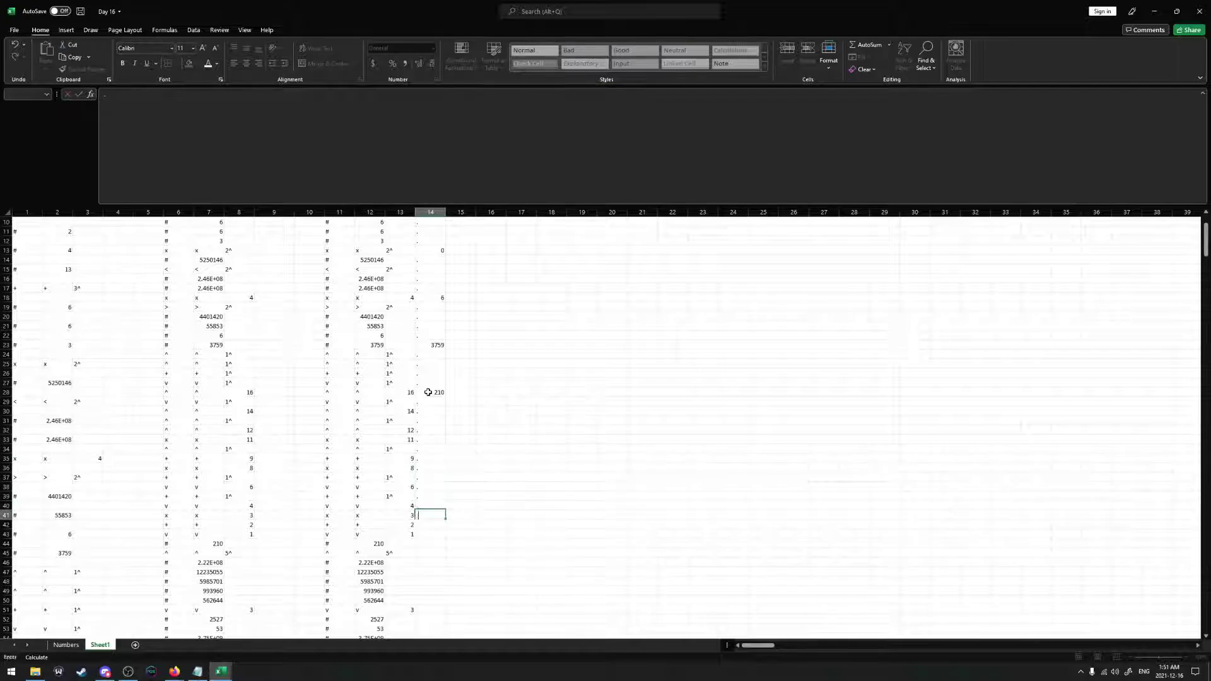
pyautogui.scroll(-3, 430, 417)
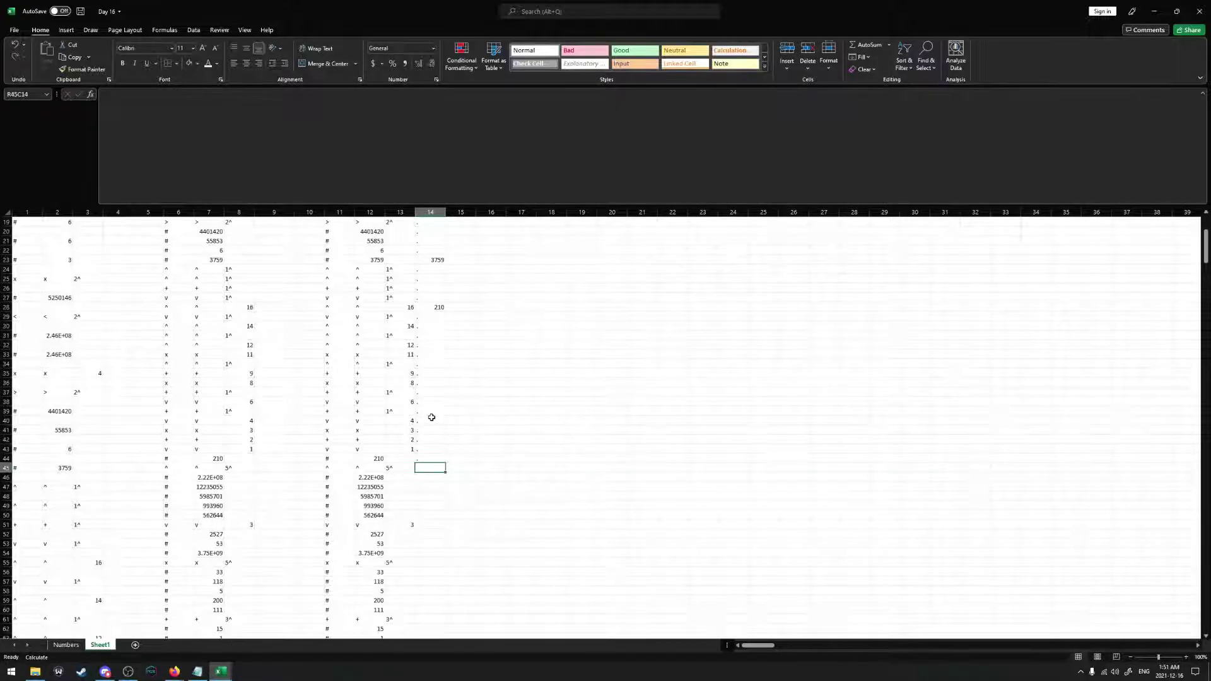
# Enter =MAX over column 12 rows 46–50 in row 45 and =MIN over rows 52–54 in row 51, giving 53
pyautogui.write('=MAX(')
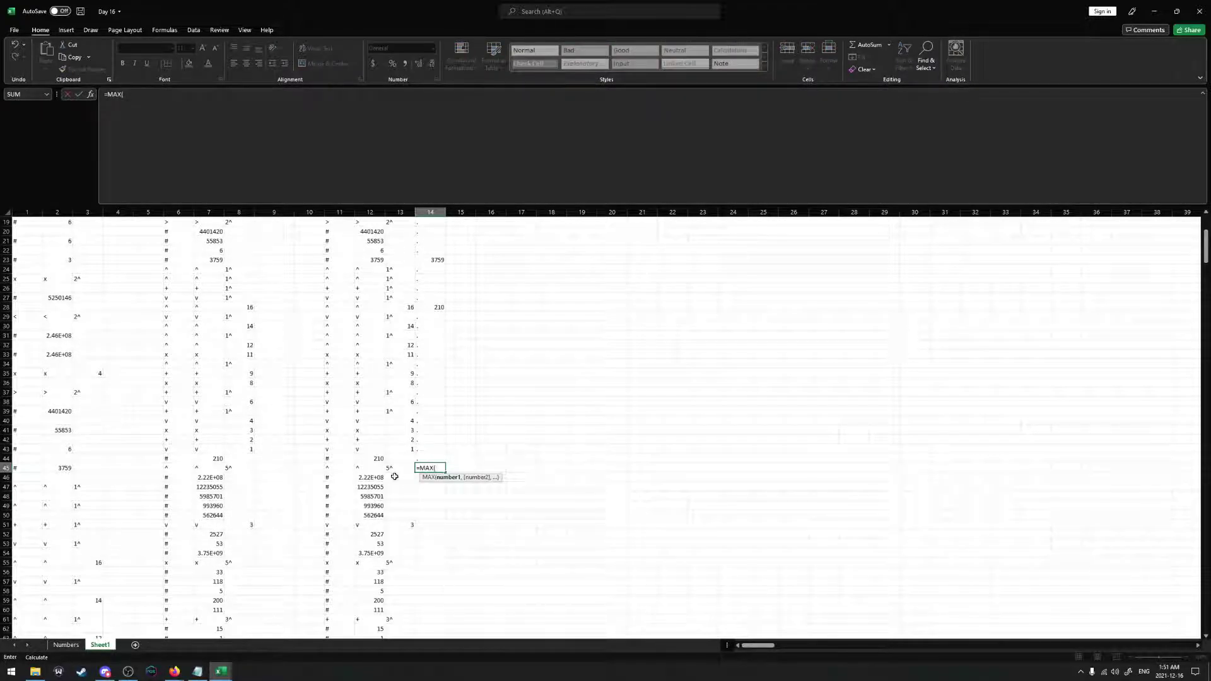
pyautogui.moveTo(372, 477); pyautogui.dragTo(372, 515)
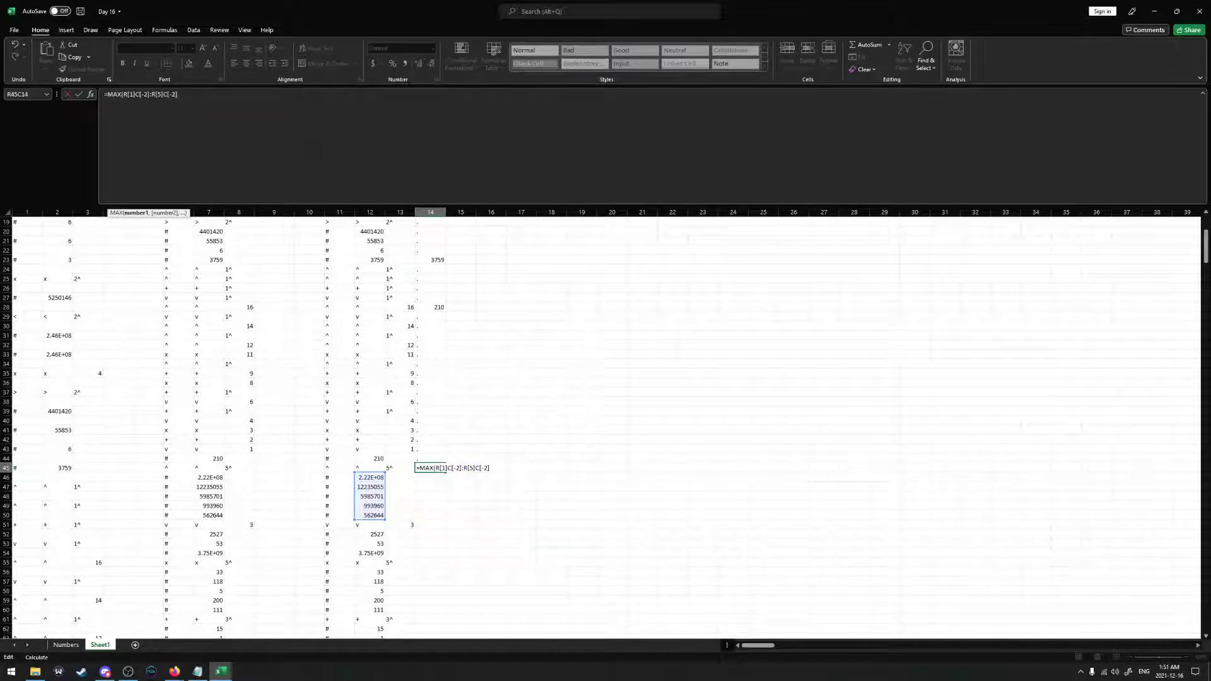
pyautogui.press('Return')
pyautogui.scroll(-2, 381, 389)
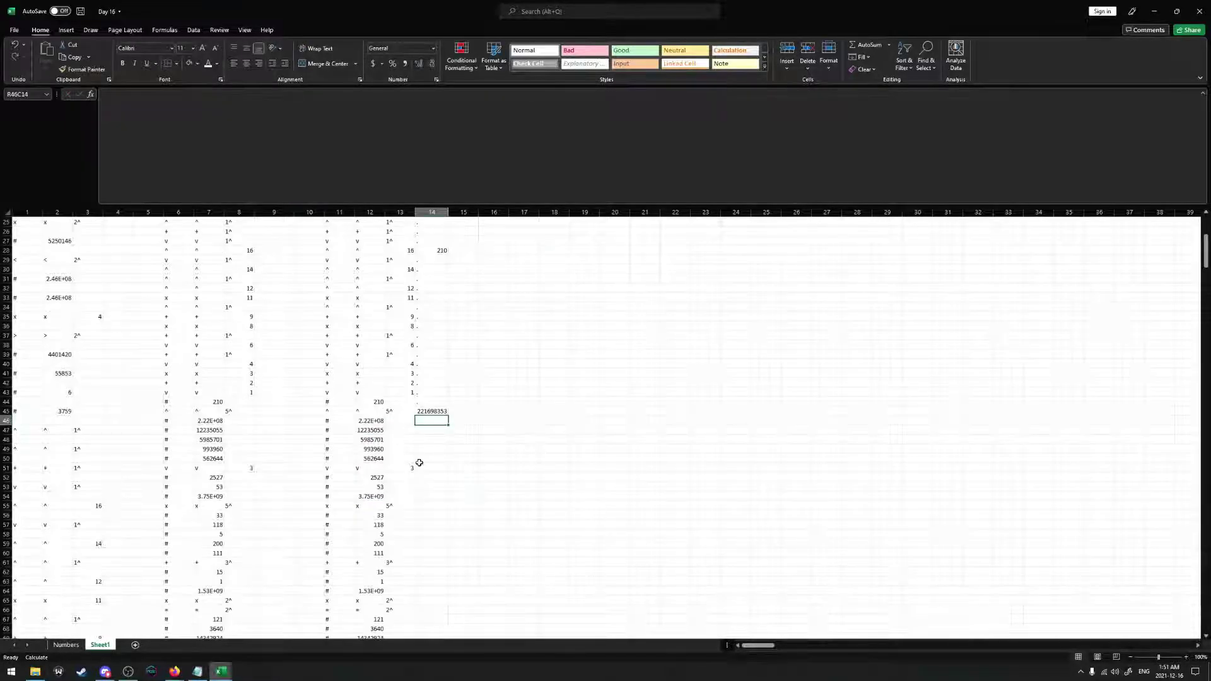
pyautogui.click(434, 470)
pyautogui.write('=MIN(')
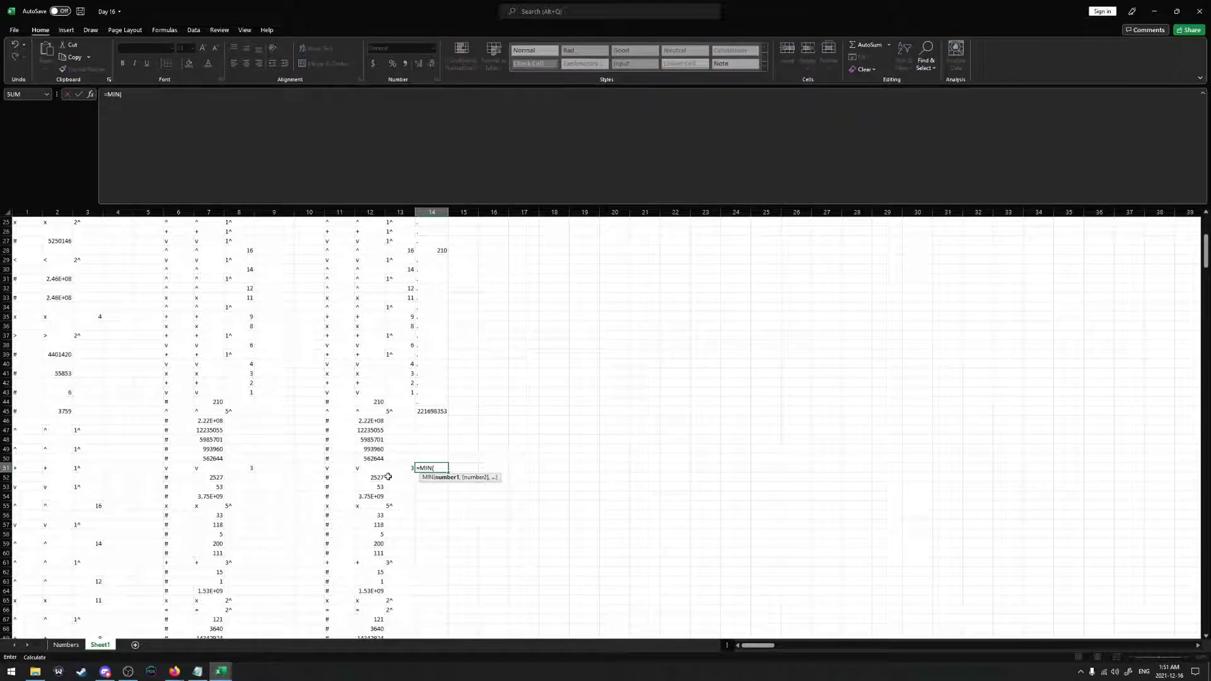
pyautogui.moveTo(388, 477); pyautogui.dragTo(379, 497)
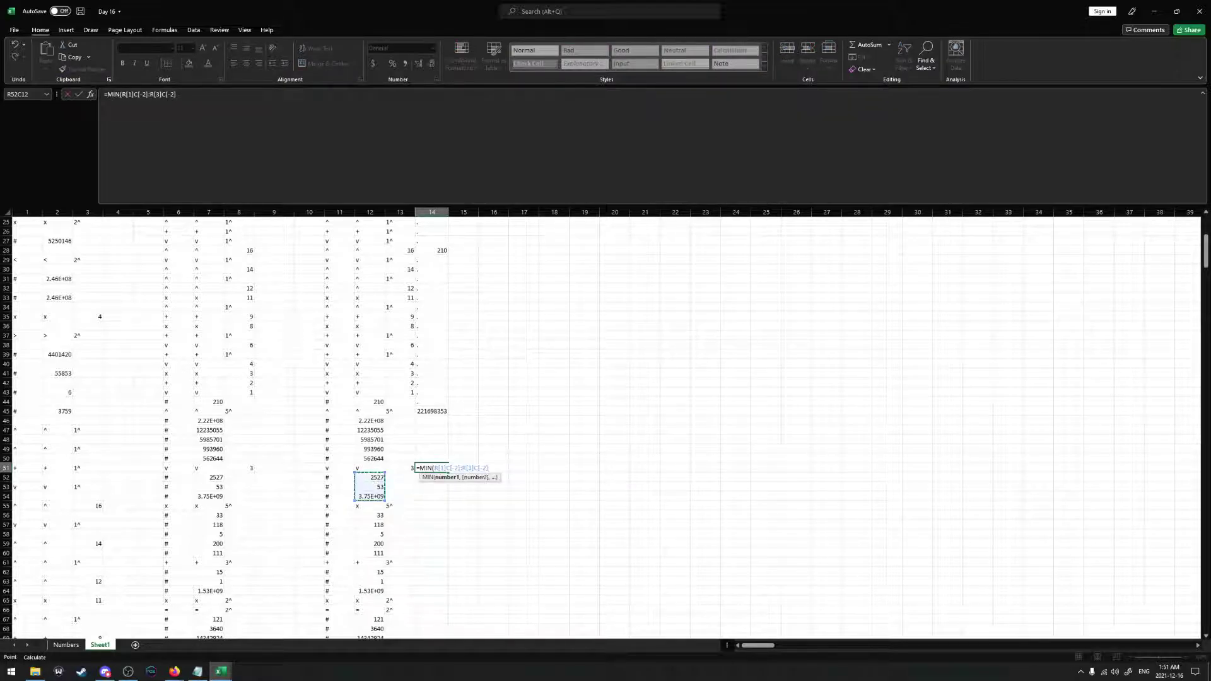
pyautogui.press('Return')
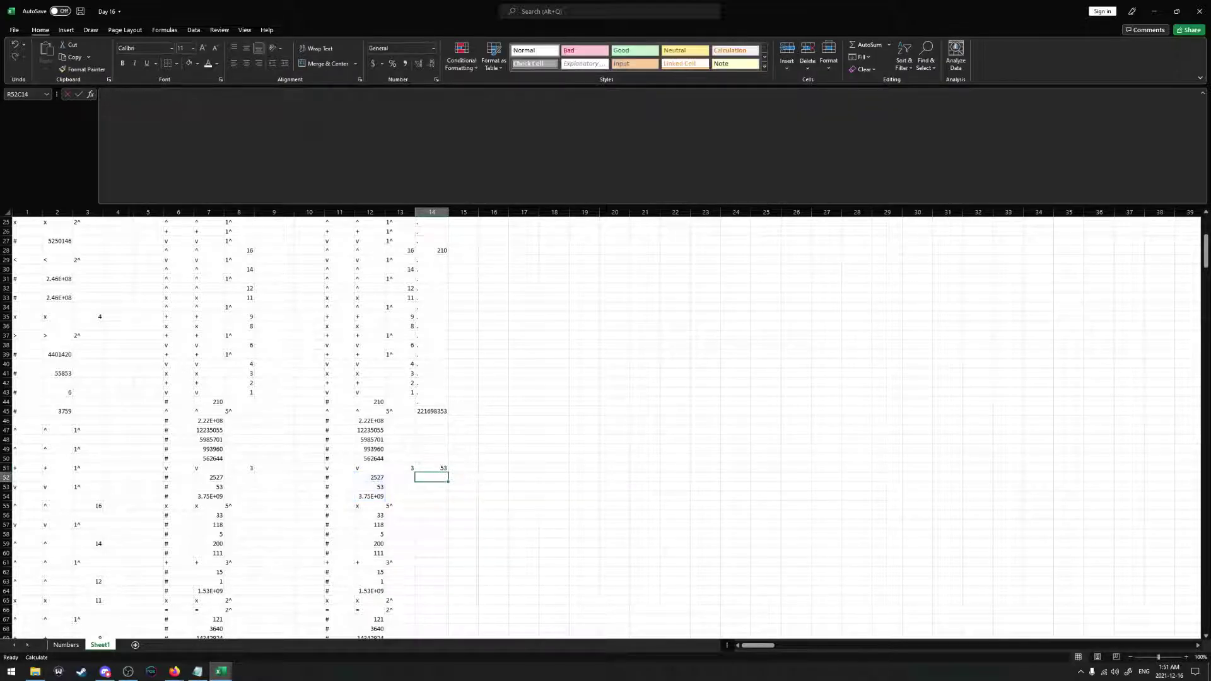
# Fill dot placeholders in the results column beside rows 46–50 and from row 52
pyautogui.click(428, 419)
pyautogui.write('. . . . .')
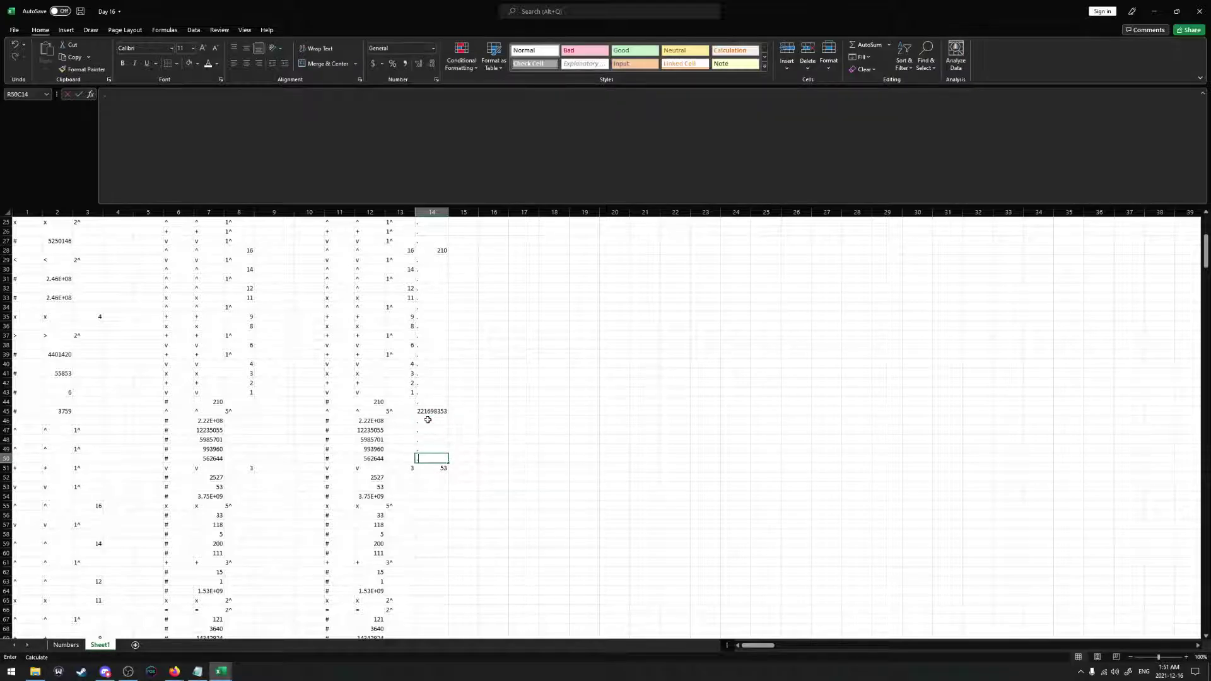
pyautogui.press('Return')
pyautogui.scroll(-1, 421, 445)
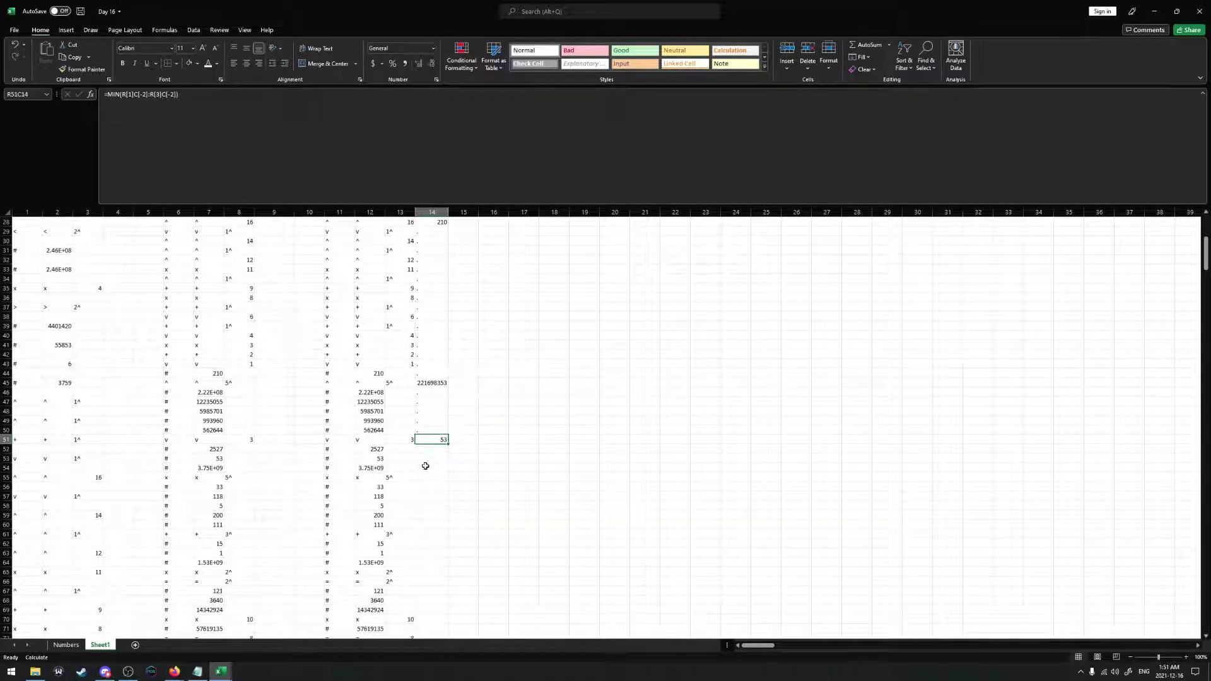
pyautogui.click(428, 449)
pyautogui.write('. . .')
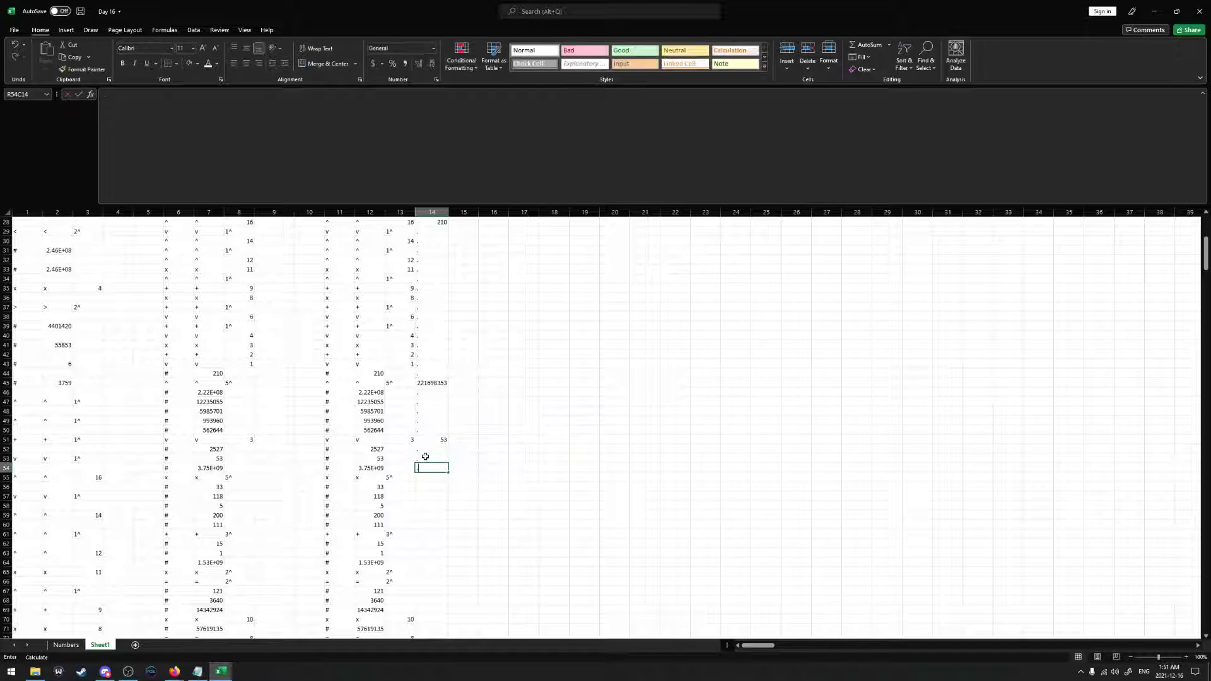
pyautogui.scroll(4, 434, 424)
pyautogui.scroll(-1, 434, 424)
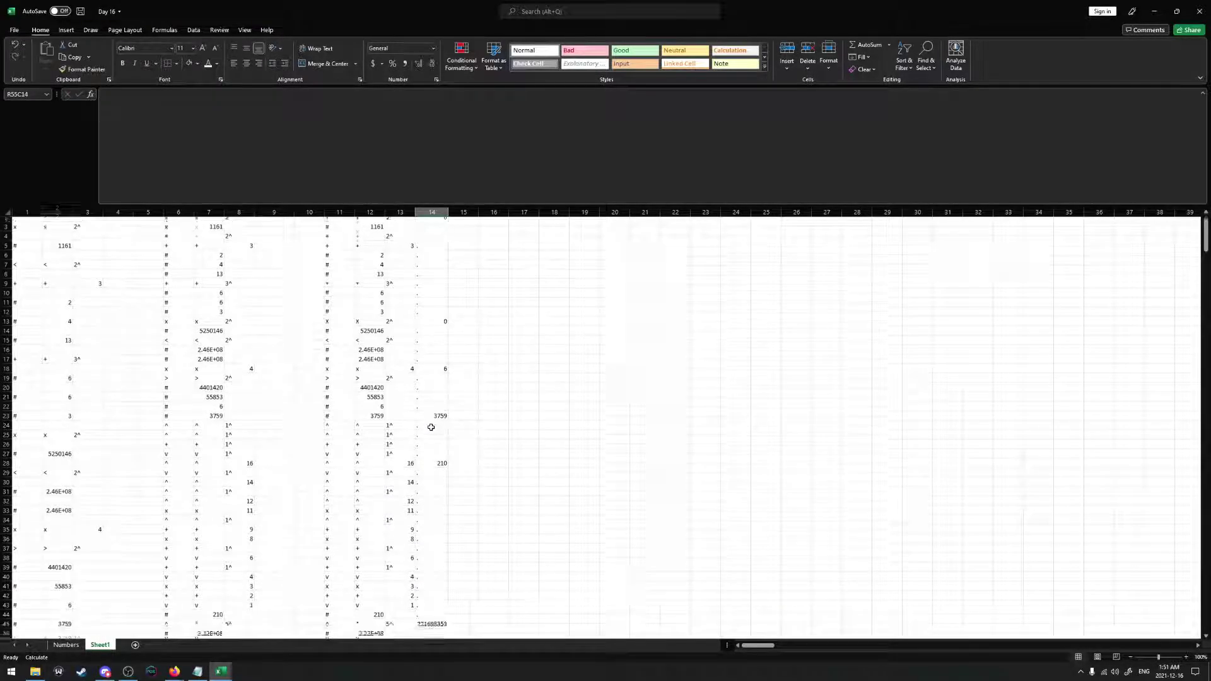
pyautogui.scroll(-5, 431, 428)
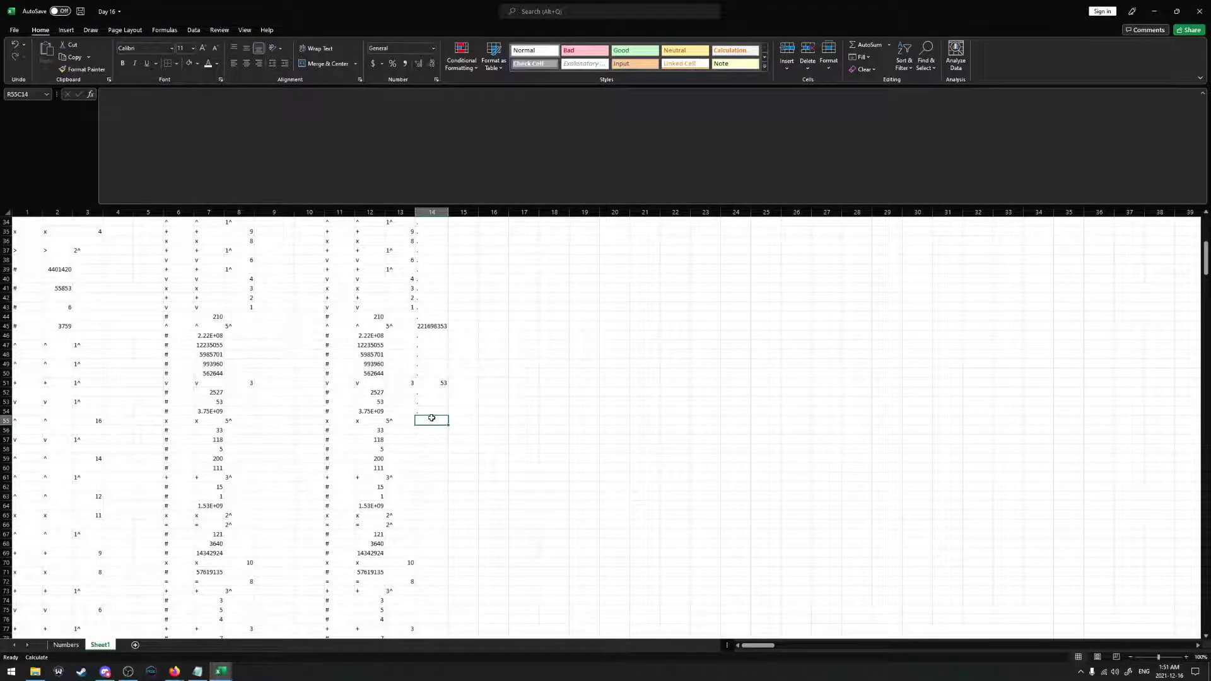
pyautogui.write('=PRODUCT(')
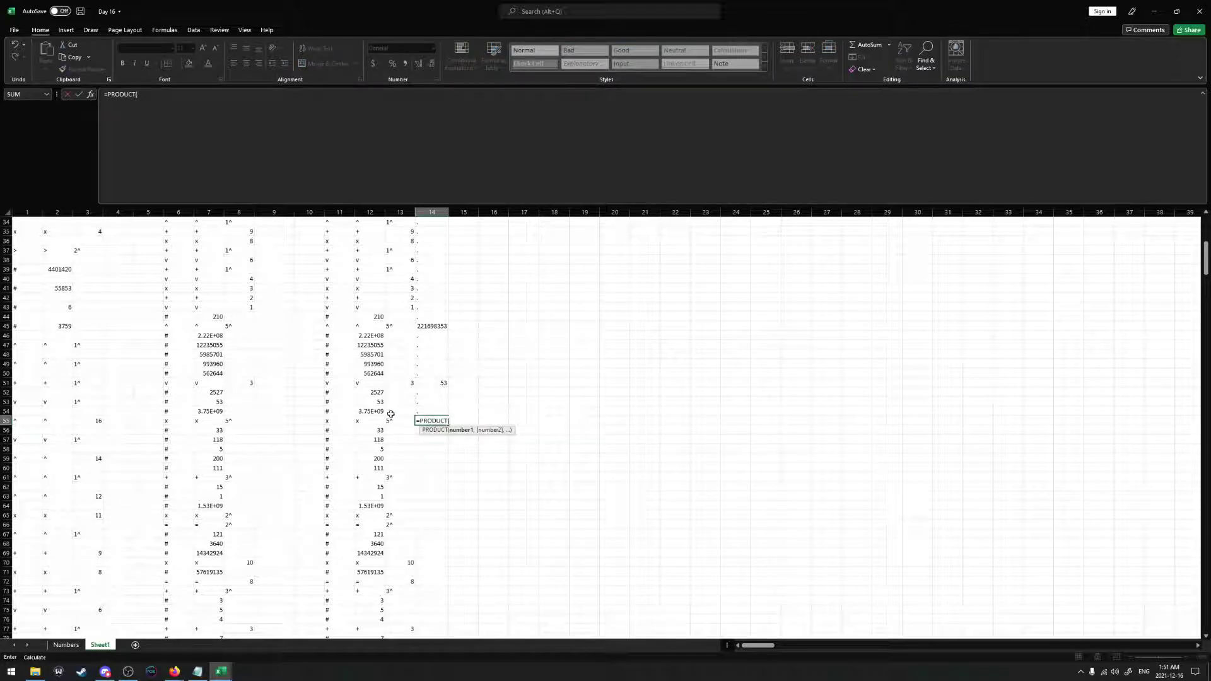
pyautogui.moveTo(379, 430); pyautogui.dragTo(379, 468)
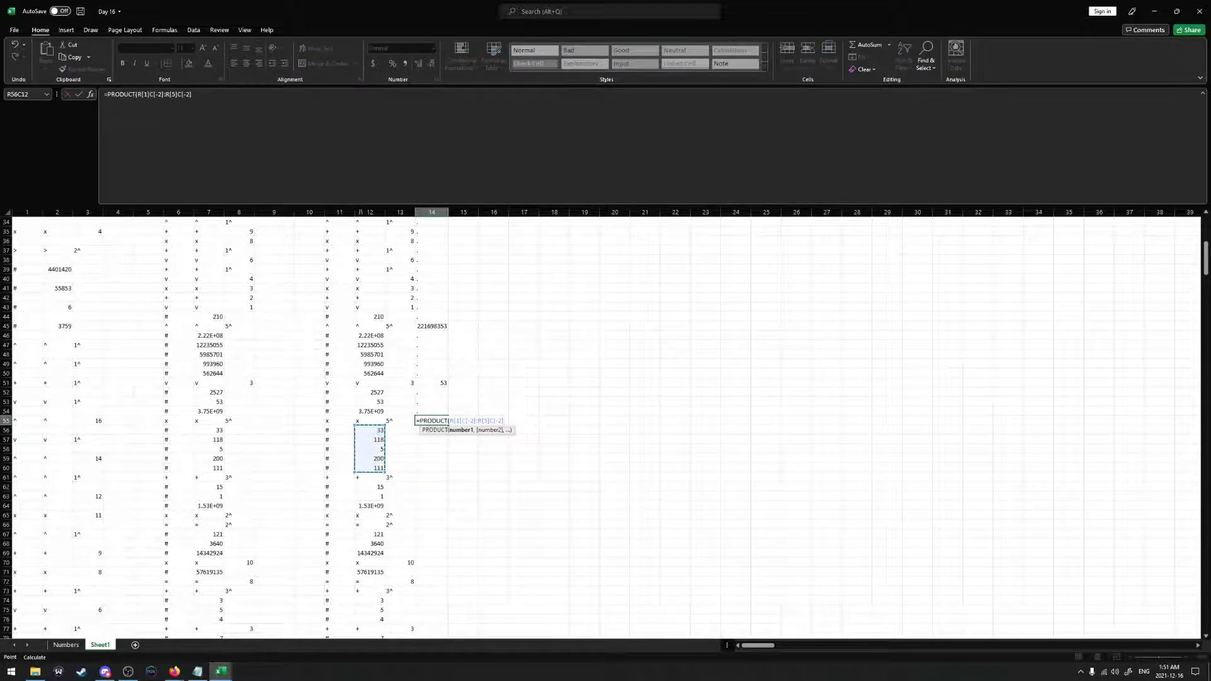
pyautogui.press('Return')
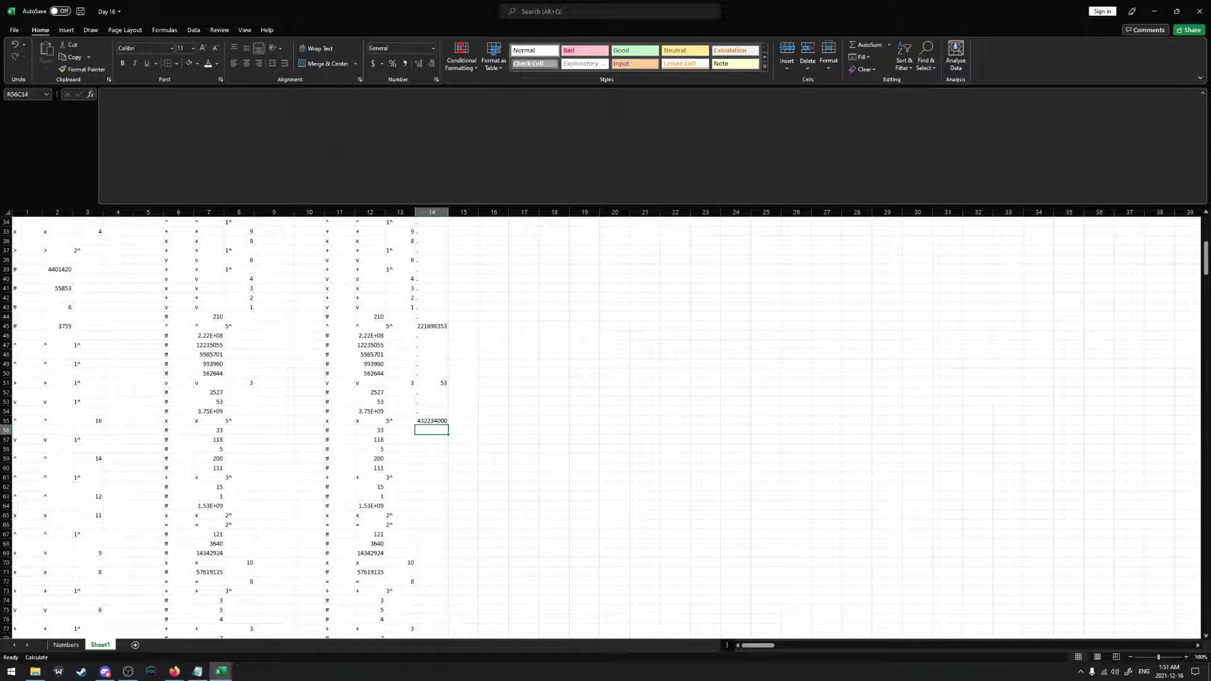
pyautogui.write('. . . . . ')
pyautogui.write('=SUM(')
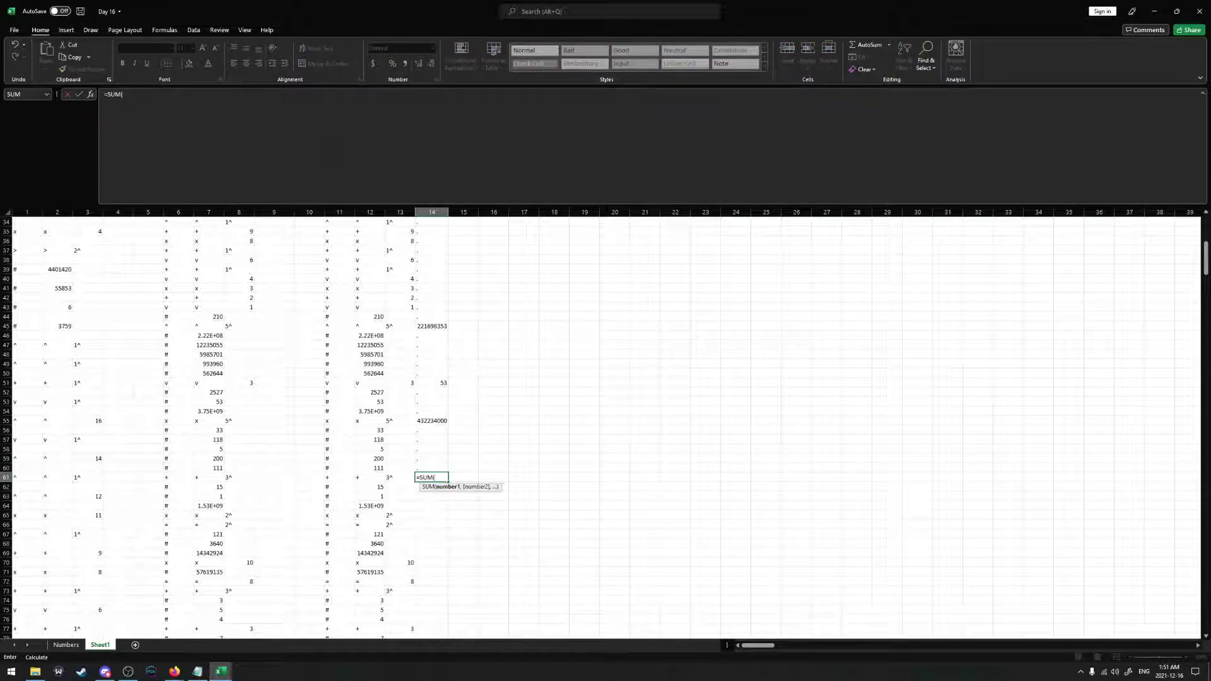
pyautogui.moveTo(376, 486); pyautogui.dragTo(377, 505)
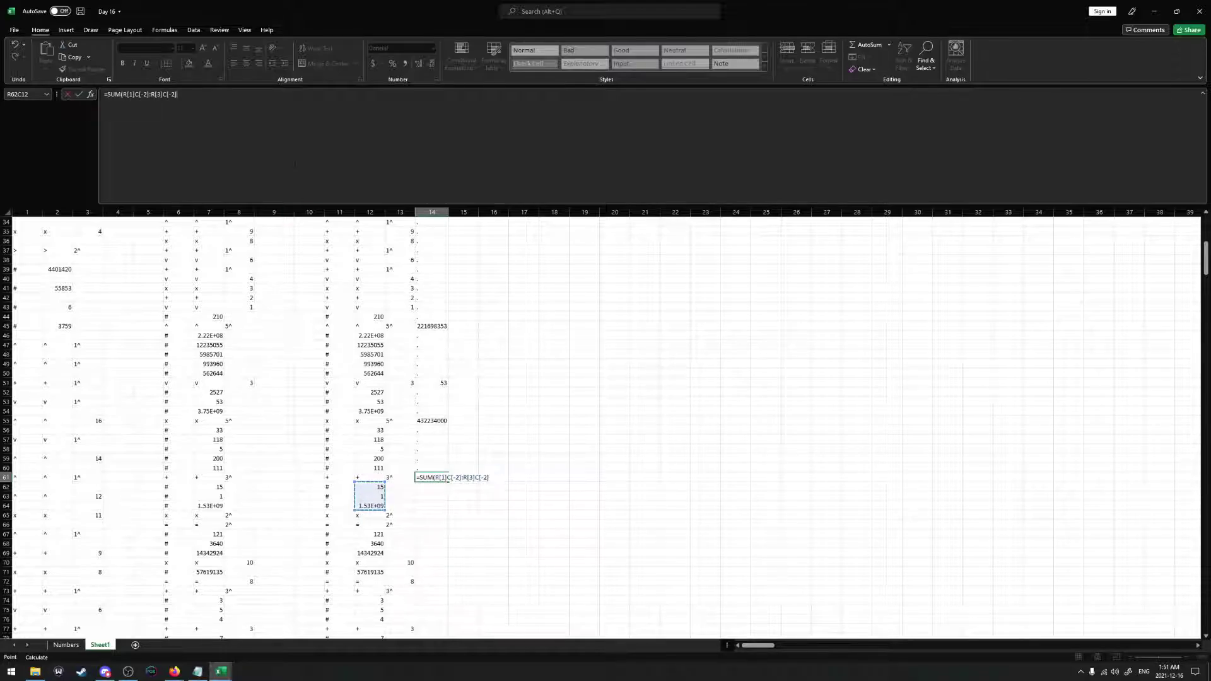
pyautogui.press('Return')
# Check the x and 2^ markers and rows 67–69 totals, then enter 0 in row 65
pyautogui.scroll(-4, 391, 319)
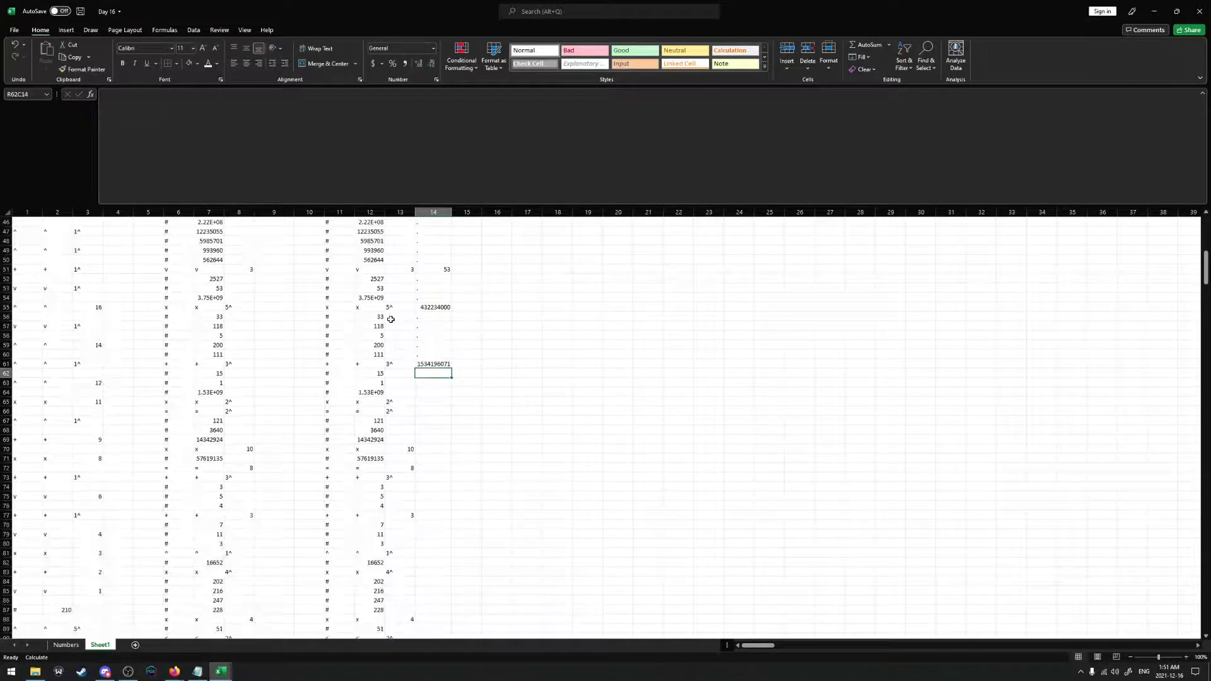
pyautogui.moveTo(373, 402); pyautogui.dragTo(377, 430)
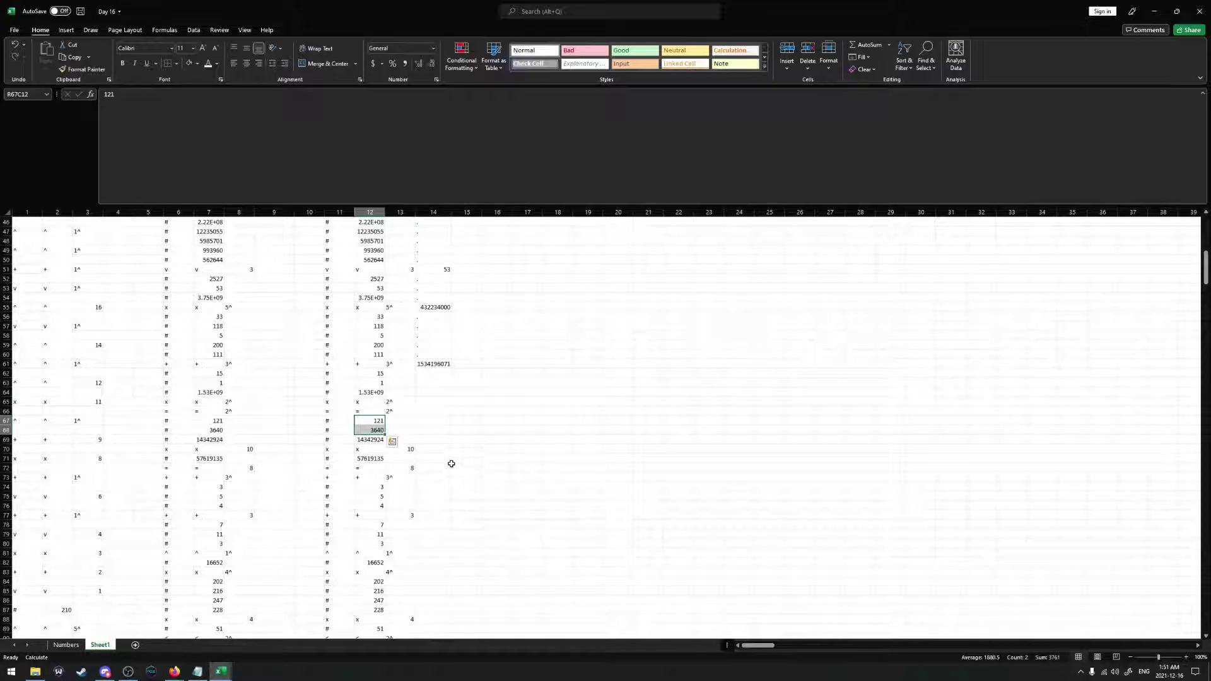
pyautogui.click(369, 440)
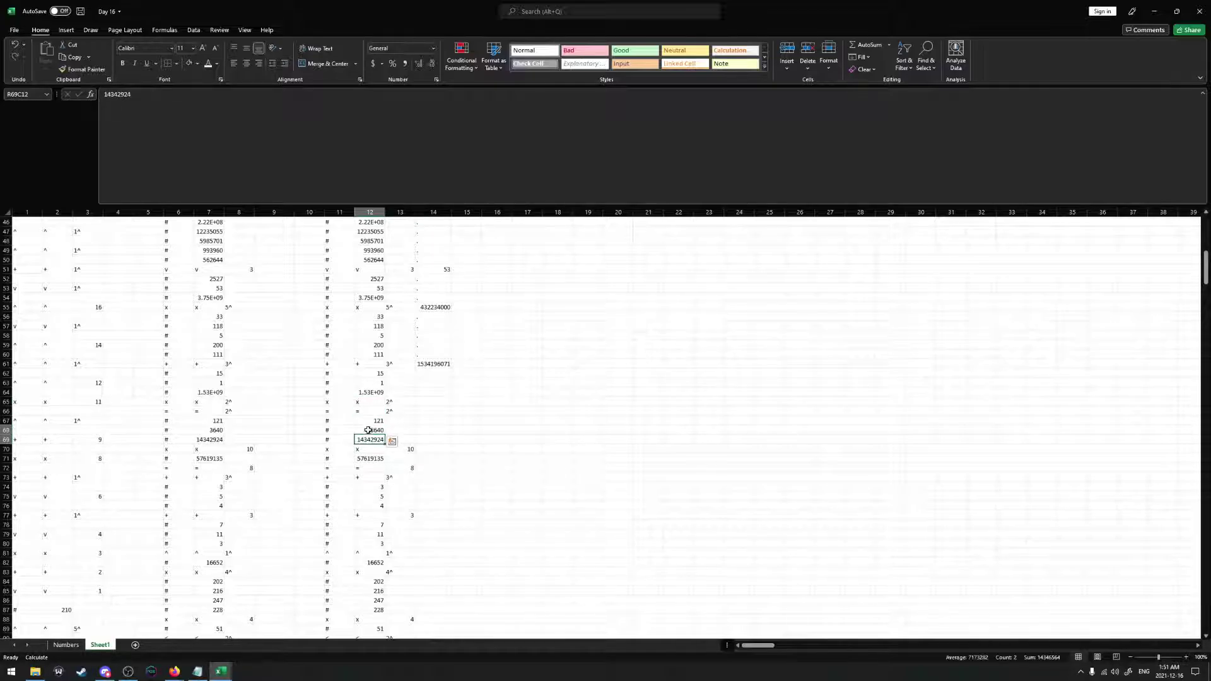
pyautogui.moveTo(368, 440); pyautogui.dragTo(370, 421)
pyautogui.click(428, 401)
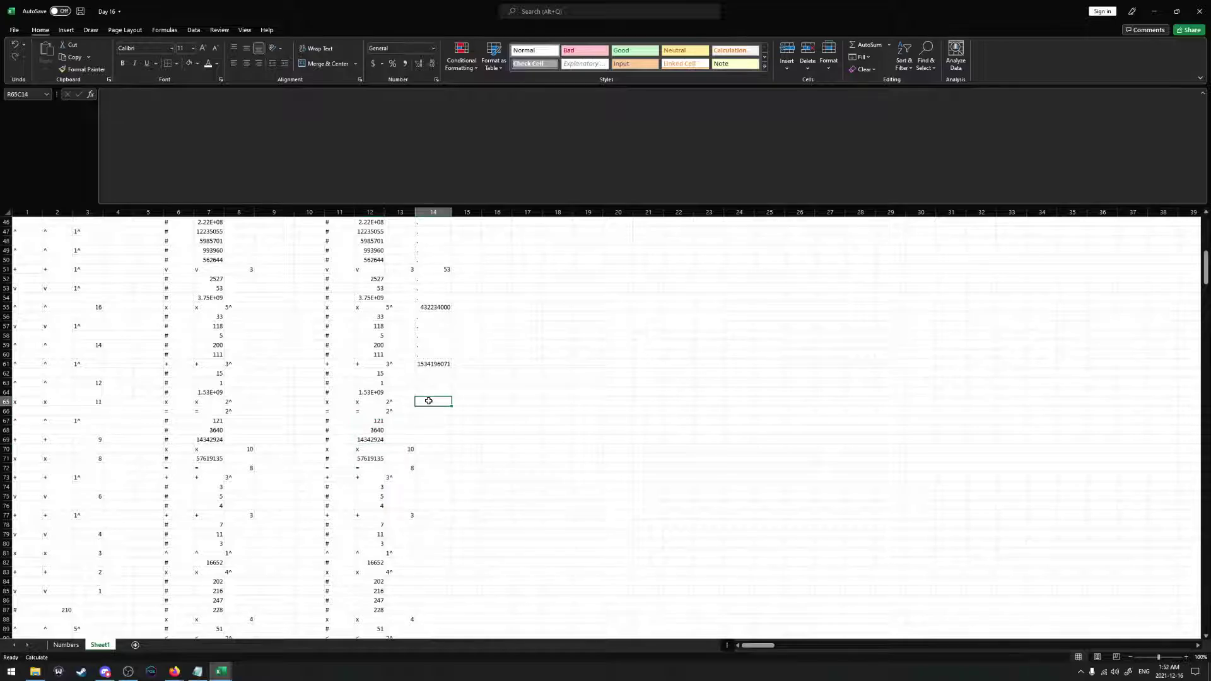
pyautogui.write('0')
pyautogui.press('Return')
pyautogui.press('Return')
pyautogui.press('Return')
pyautogui.press('Return')
pyautogui.press('Return')
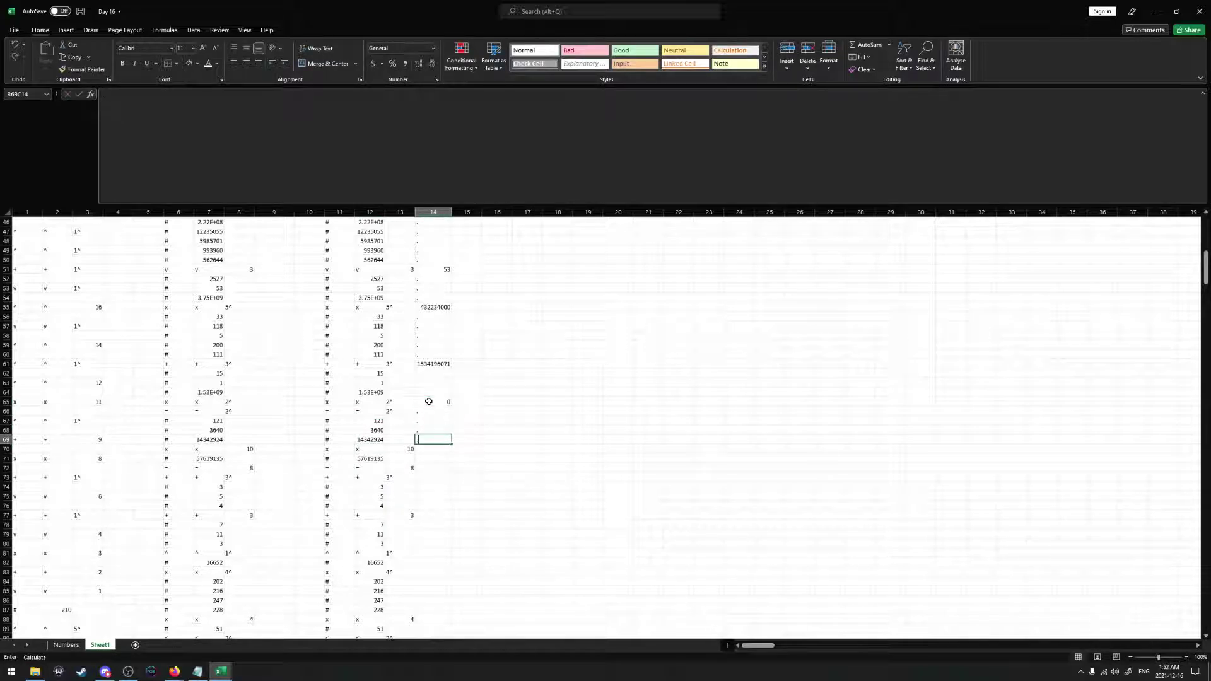
# Enter dot placeholders in results rows 62–64
pyautogui.click(428, 376)
pyautogui.write('.')
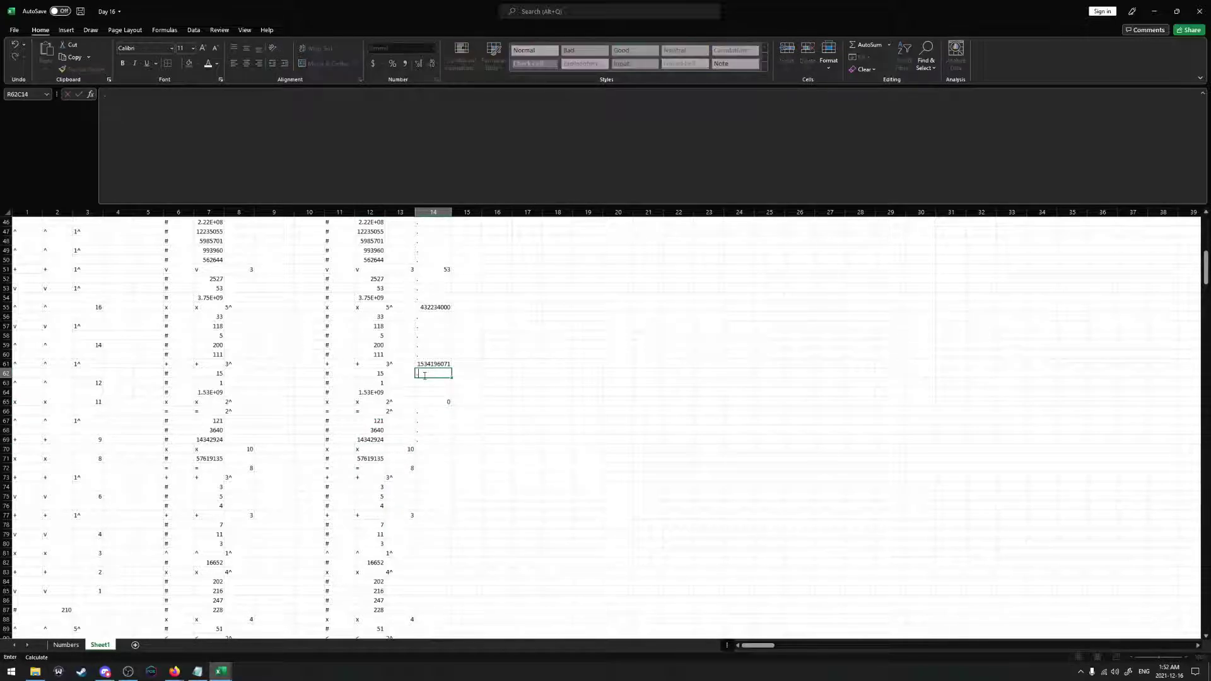
pyautogui.press('Return')
pyautogui.write('.')
pyautogui.press('Return')
pyautogui.write('.')
pyautogui.press('Return')
# Inspect the packet group at row 70, then enter 0 there followed by dots down to row 80
pyautogui.scroll(-2, 424, 378)
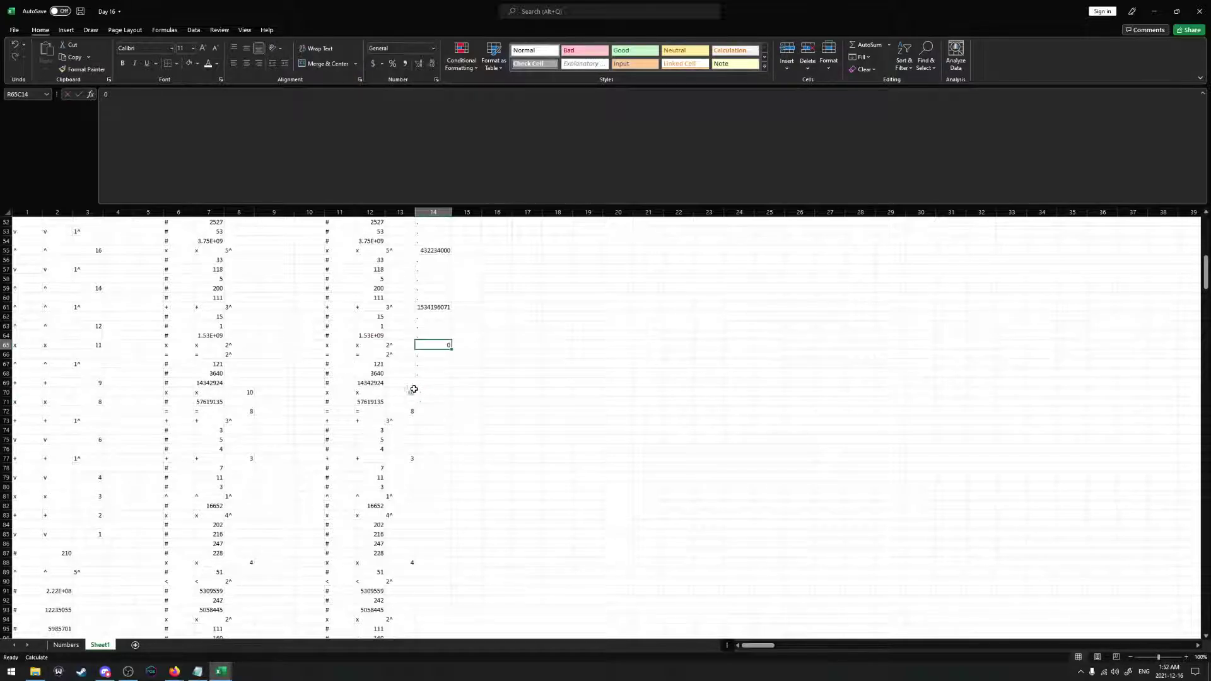
pyautogui.click(426, 390)
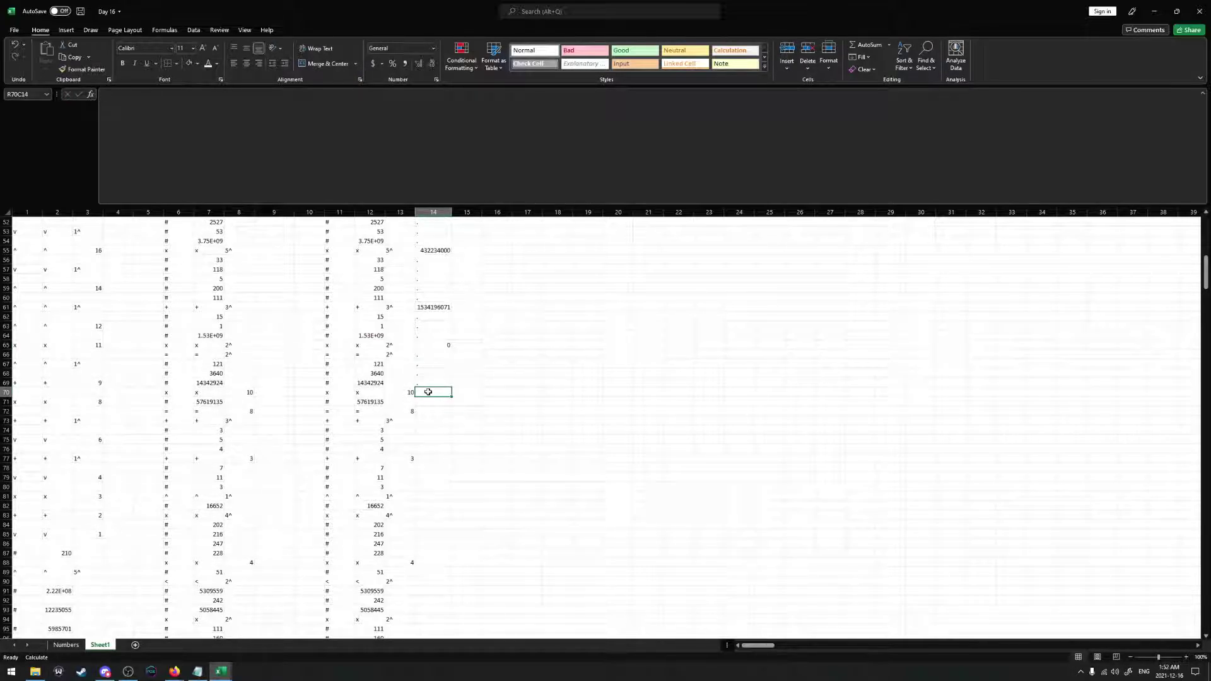
pyautogui.moveTo(371, 401); pyautogui.dragTo(390, 482)
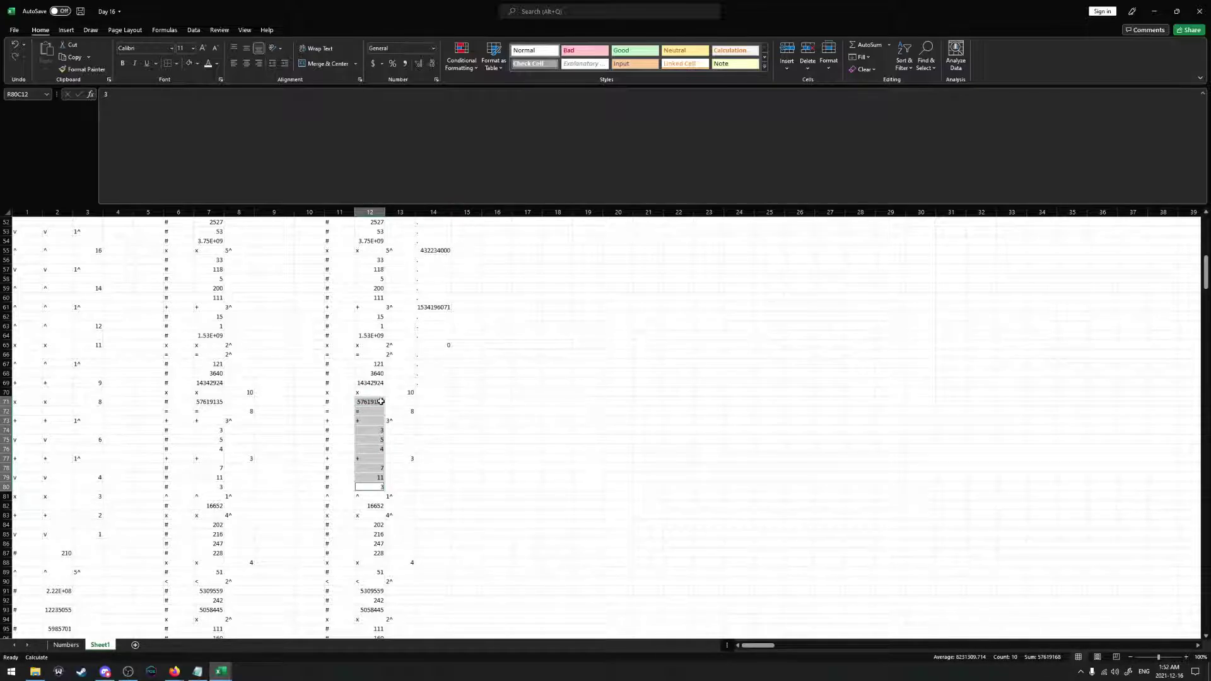
pyautogui.moveTo(339, 401); pyautogui.dragTo(404, 487)
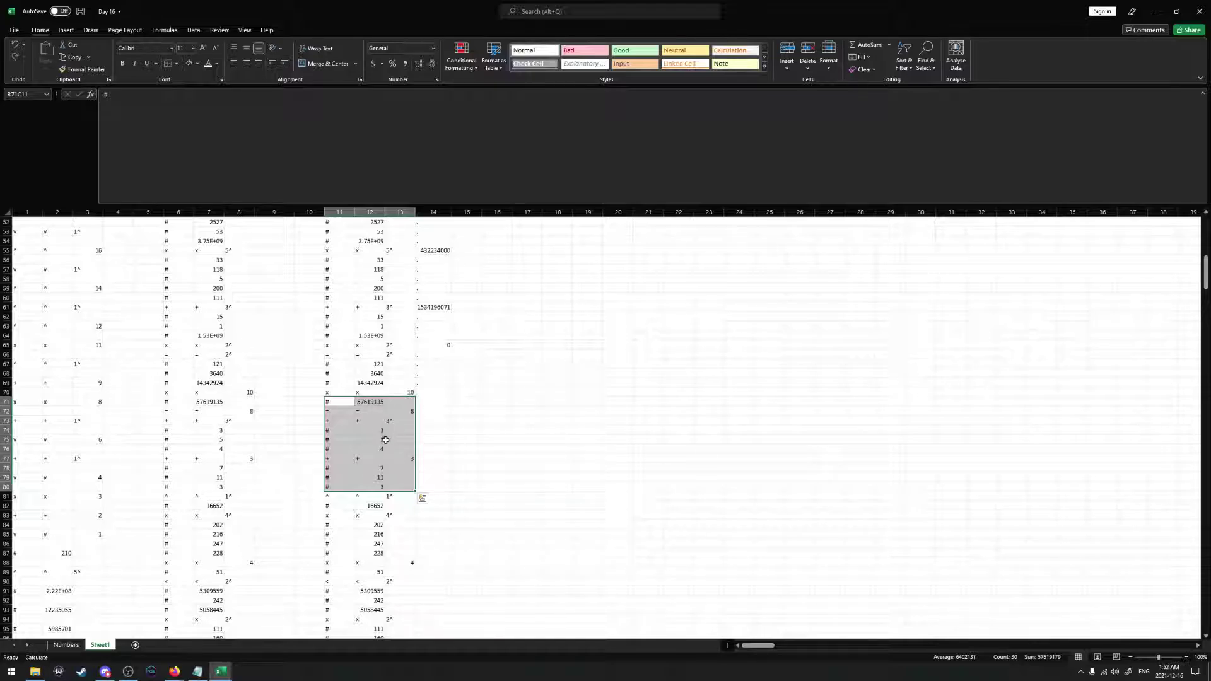
pyautogui.click(427, 393)
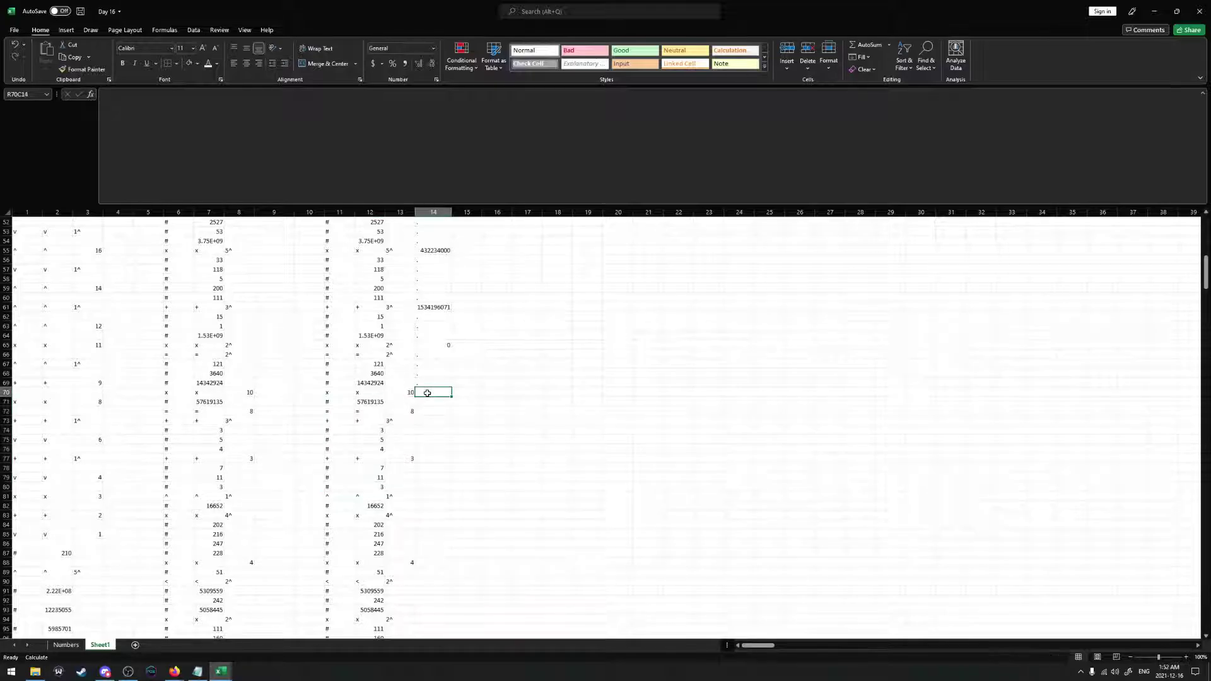
pyautogui.write('0 . . . . . . . .')
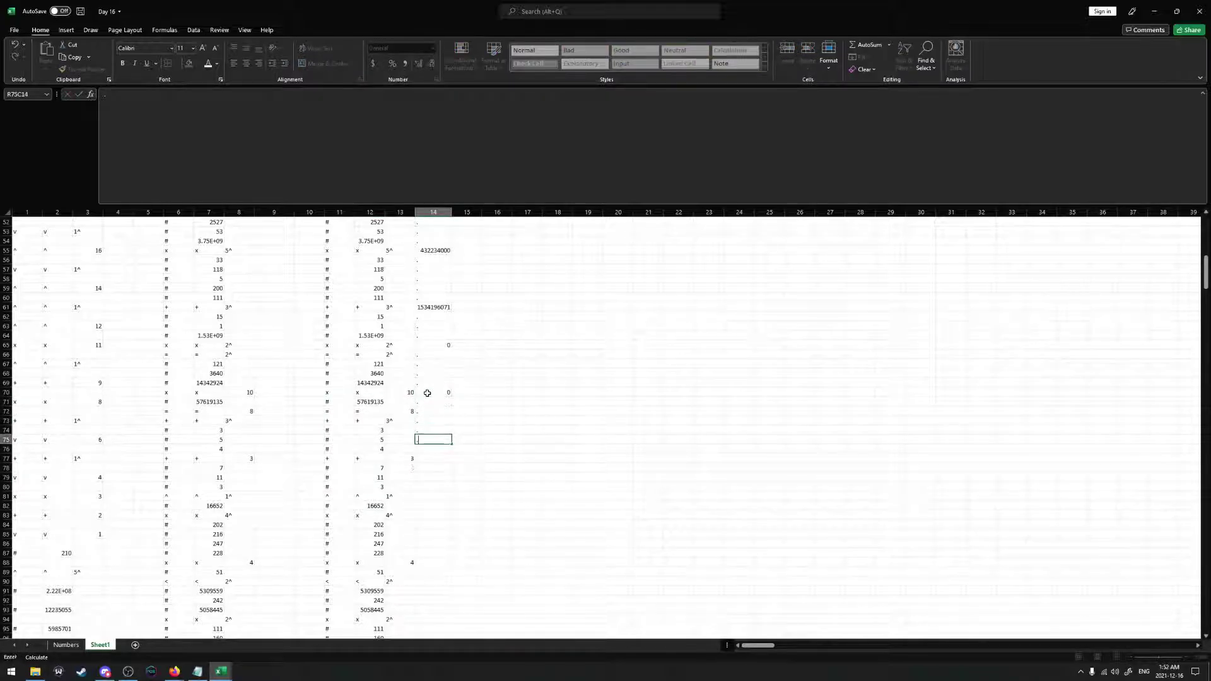
pyautogui.write(' . .')
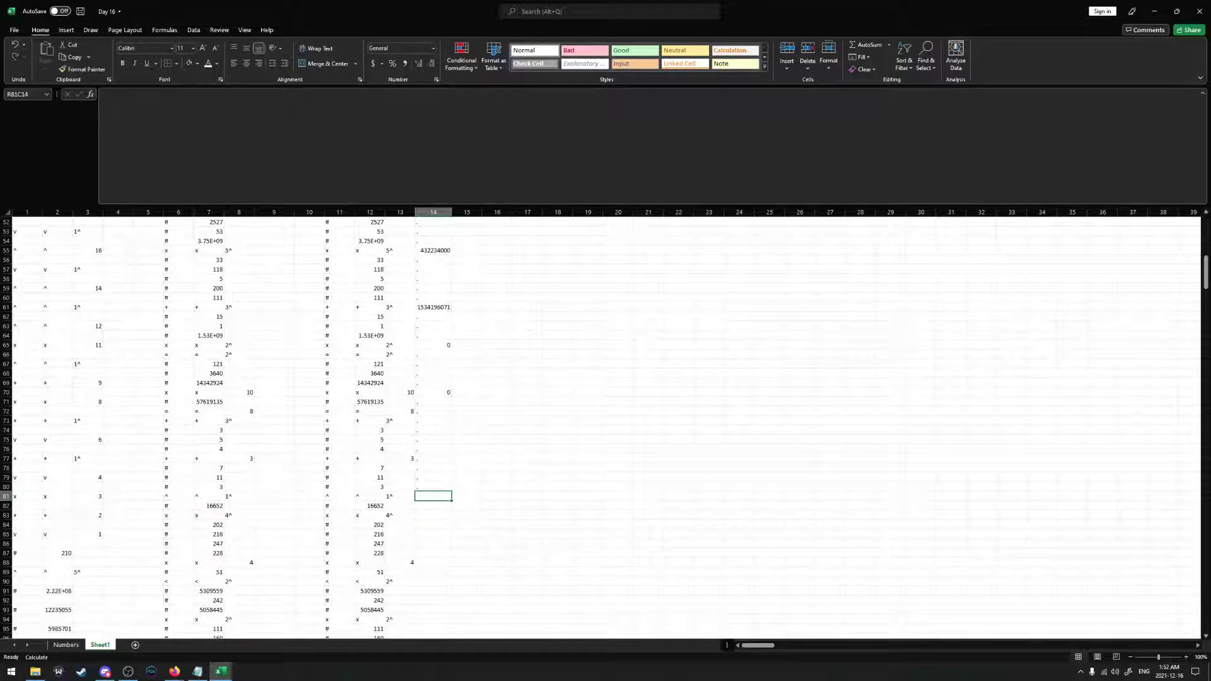
pyautogui.hotkey('alt', 'Tab')
pyautogui.click(417, 495)
# Copy the value 16652 from row 82 and paste it into the row 81 results cell
pyautogui.scroll(-2, 419, 486)
pyautogui.click(378, 449)
pyautogui.hotkey('ctrl', 'c')
pyautogui.click(428, 440)
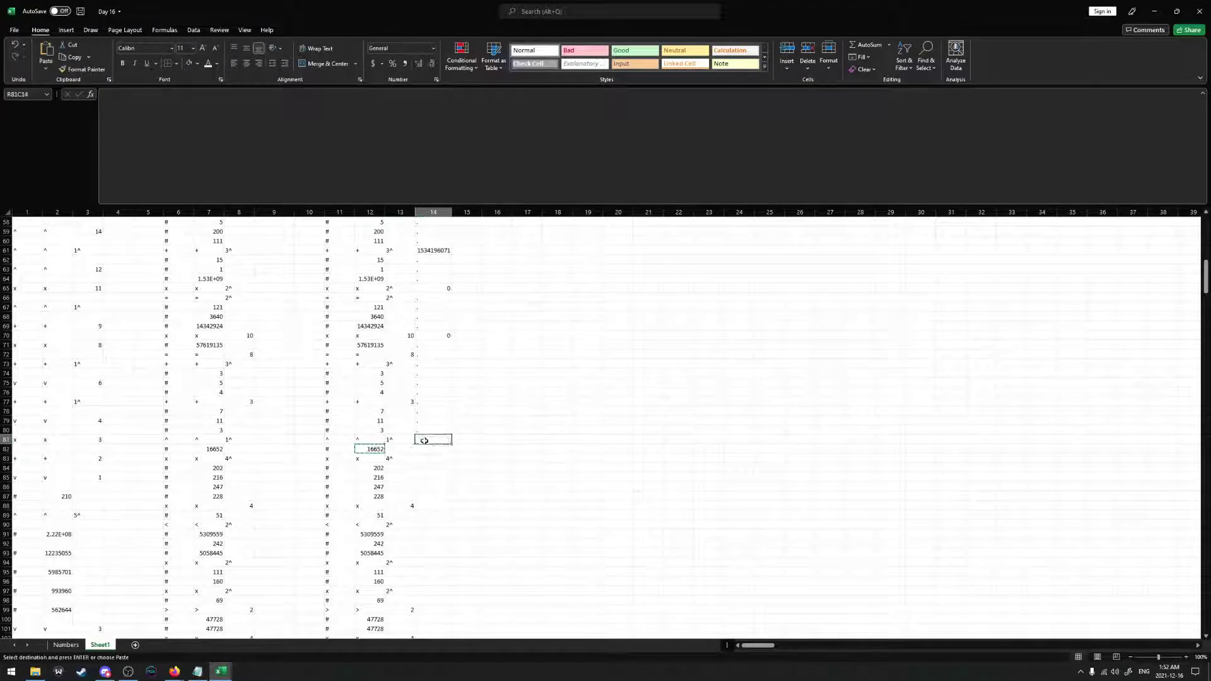
pyautogui.rightClick(429, 439)
pyautogui.click(461, 241)
pyautogui.press('Return')
pyautogui.press('Return')
pyautogui.press('Return')
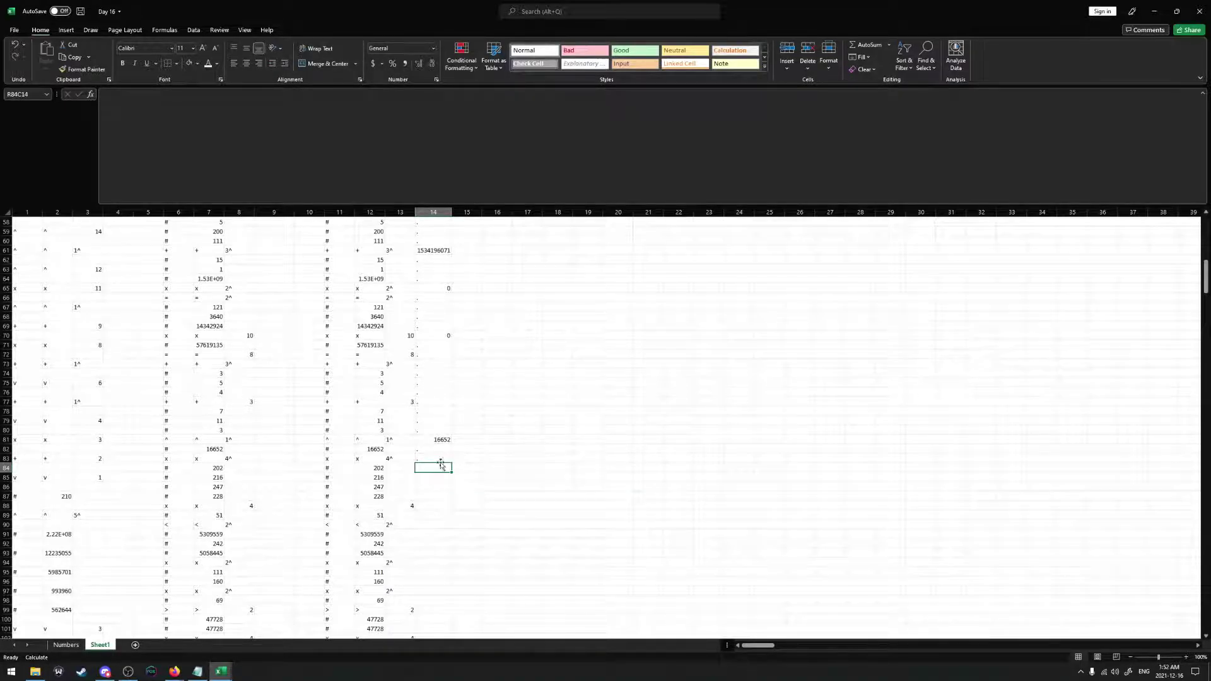
pyautogui.click(467, 458)
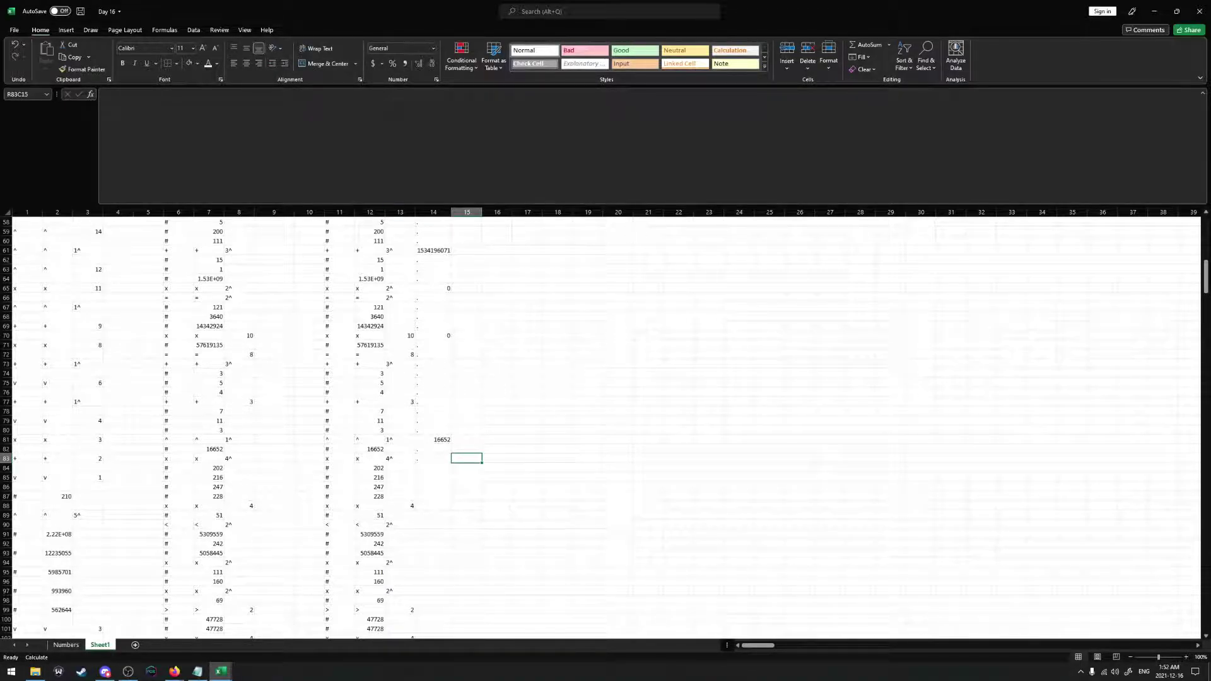
pyautogui.press('F2')
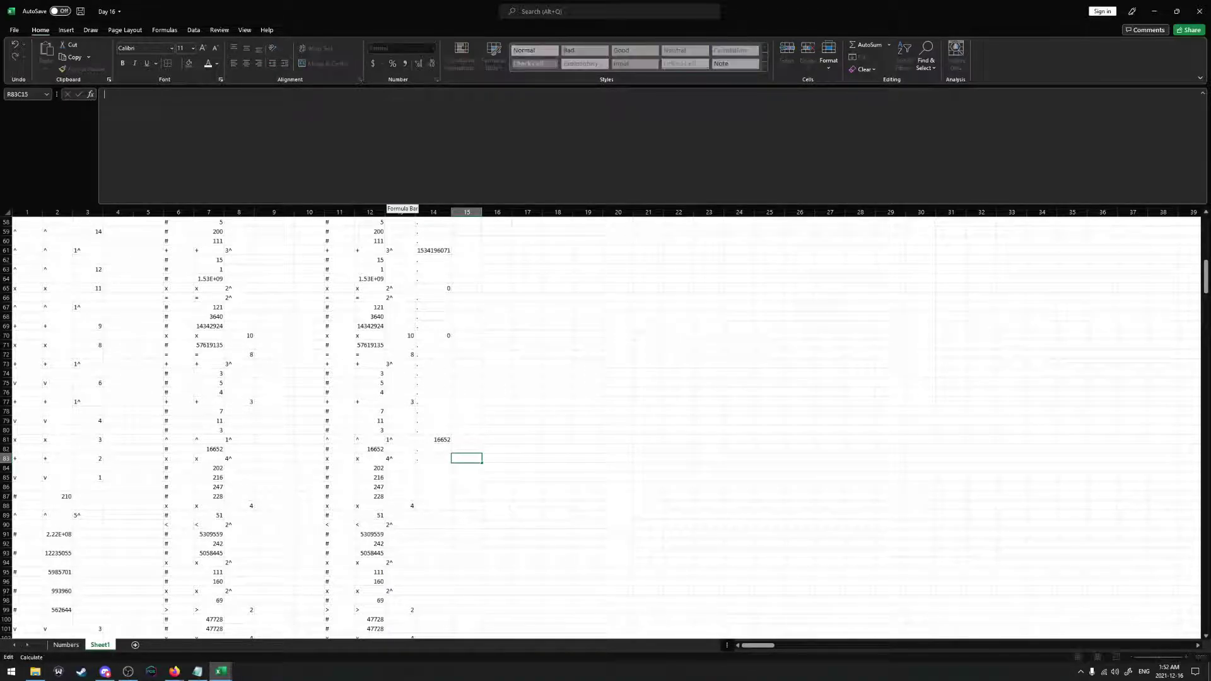
pyautogui.click(429, 460)
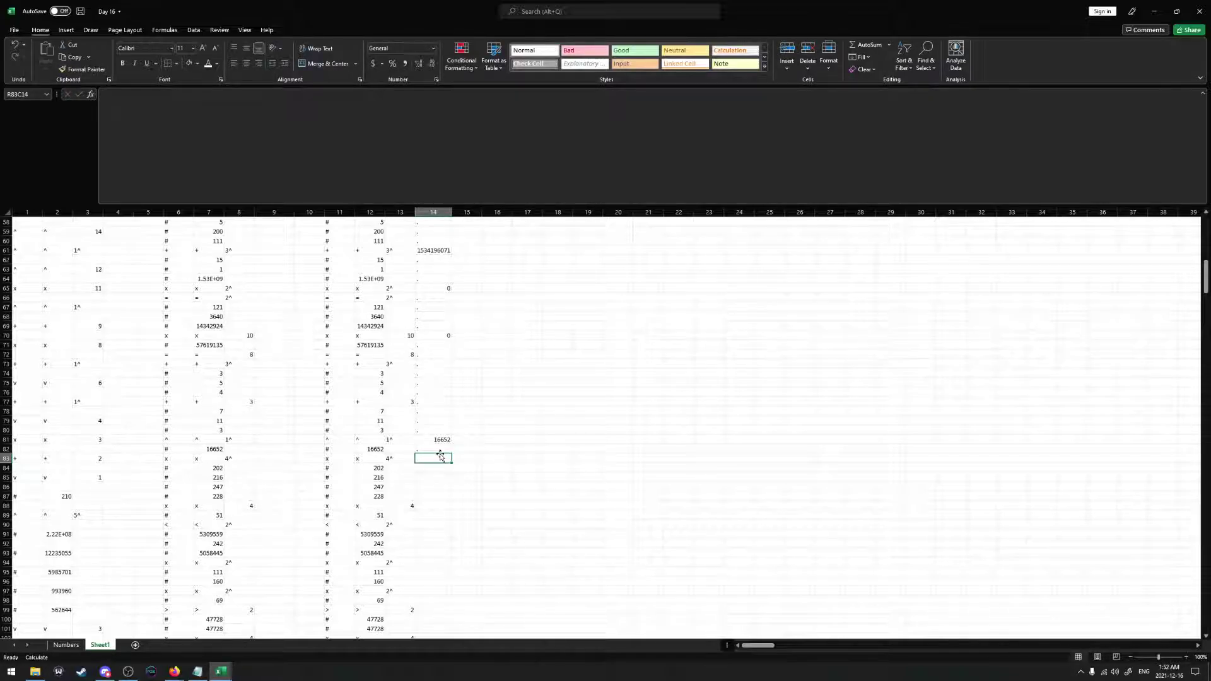
pyautogui.write('=prod')
pyautogui.press('Tab')
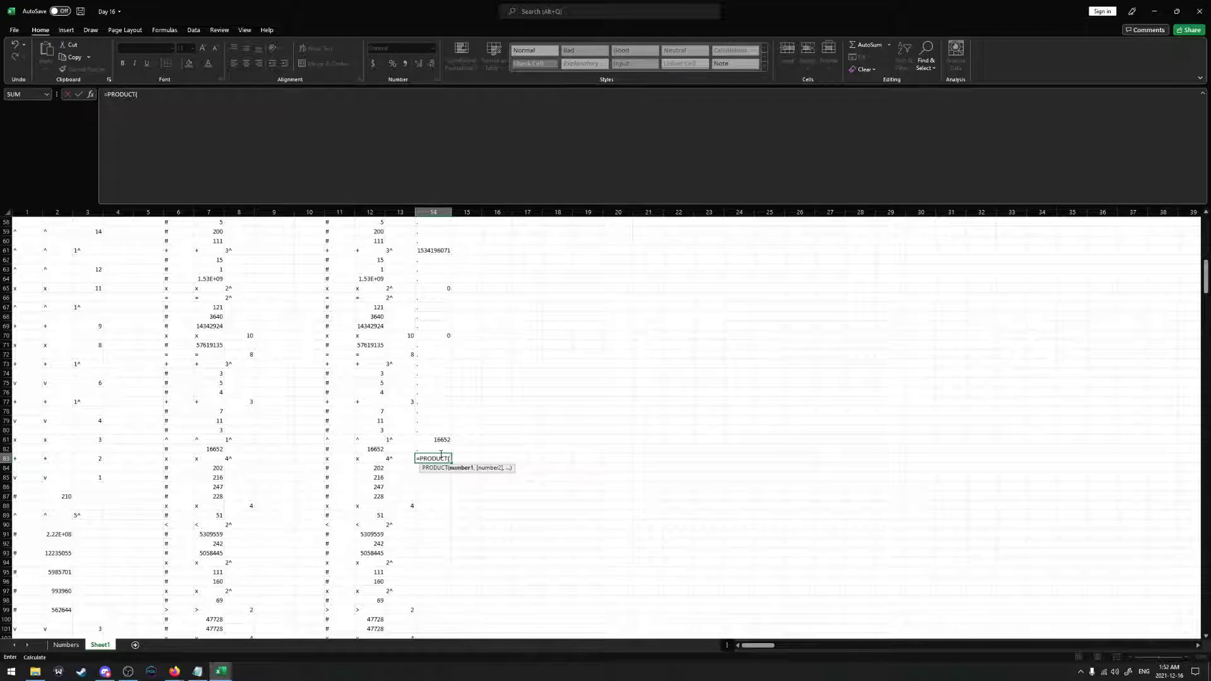
pyautogui.moveTo(378, 468); pyautogui.dragTo(378, 496)
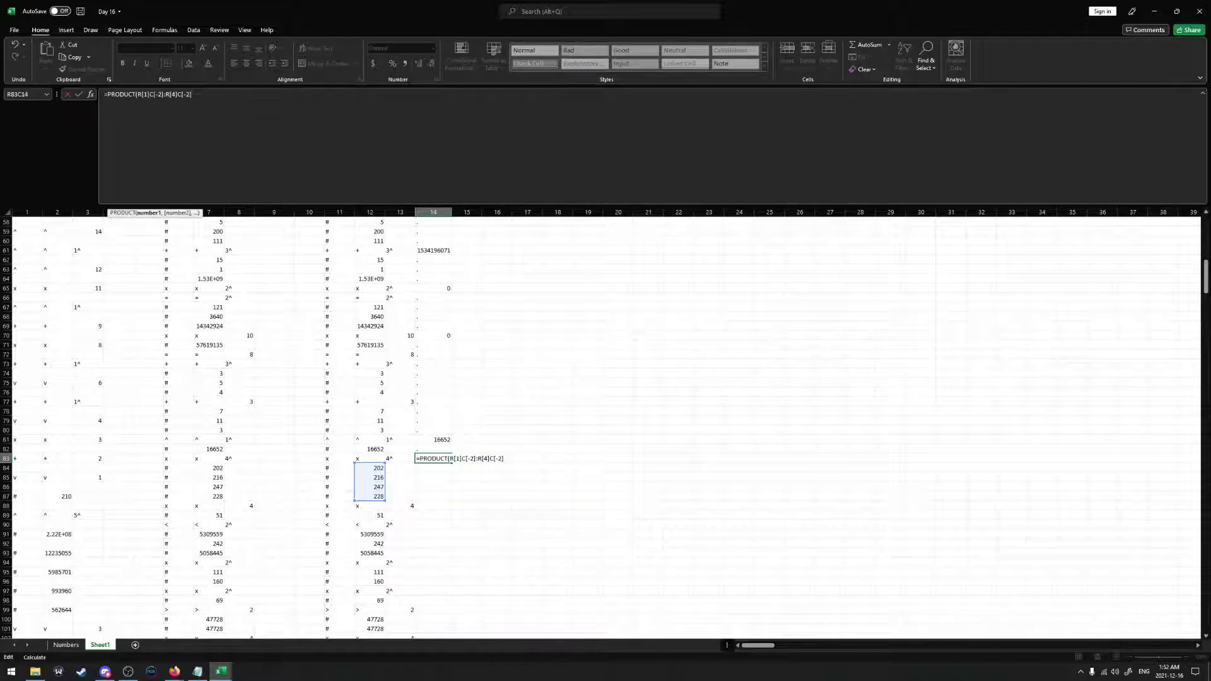
pyautogui.press('Return')
pyautogui.click(438, 458)
# Inspect the next packet group and enter 0 in results row 88
pyautogui.scroll(-2, 438, 458)
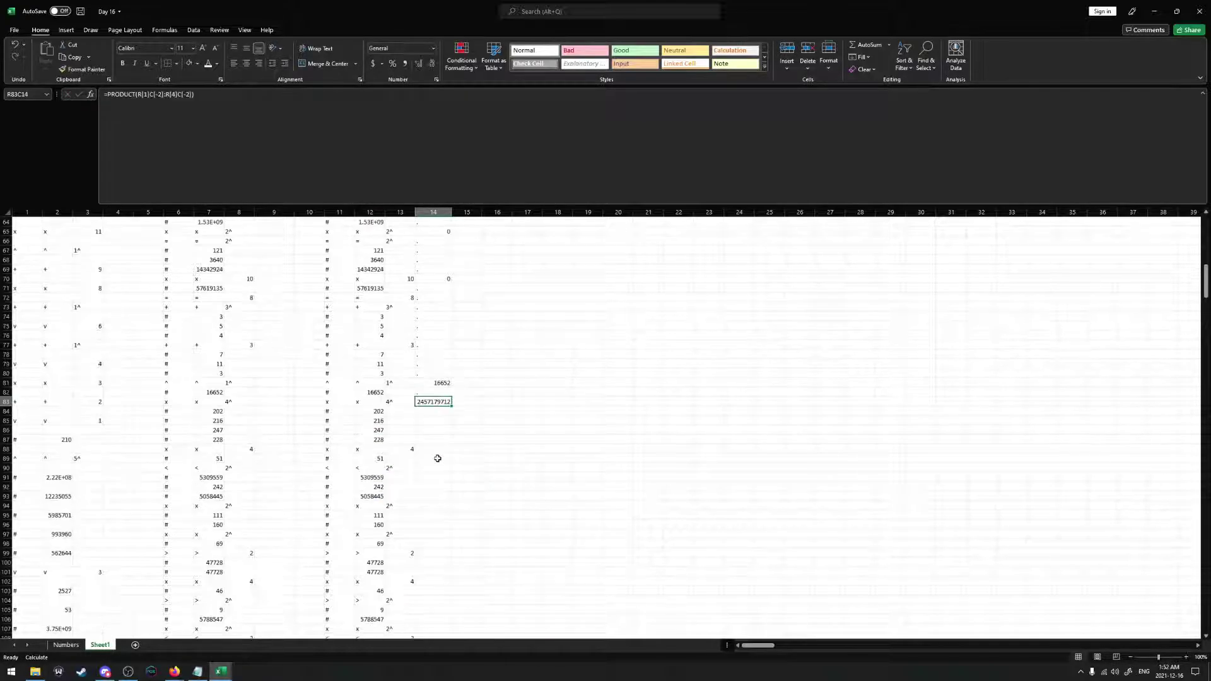
pyautogui.click(421, 448)
pyautogui.moveTo(371, 459); pyautogui.dragTo(365, 488)
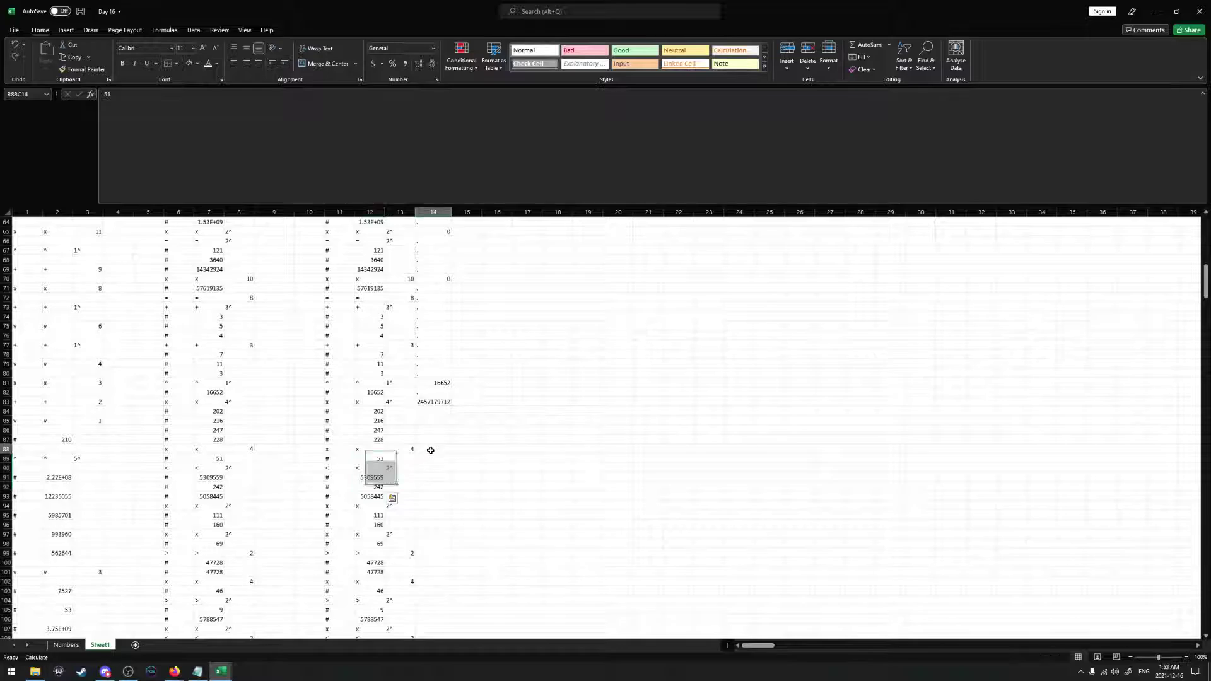
pyautogui.click(428, 449)
pyautogui.write('0')
# Copy 5058445 from row 93 and paste it into the row 93 results cell
pyautogui.click(372, 497)
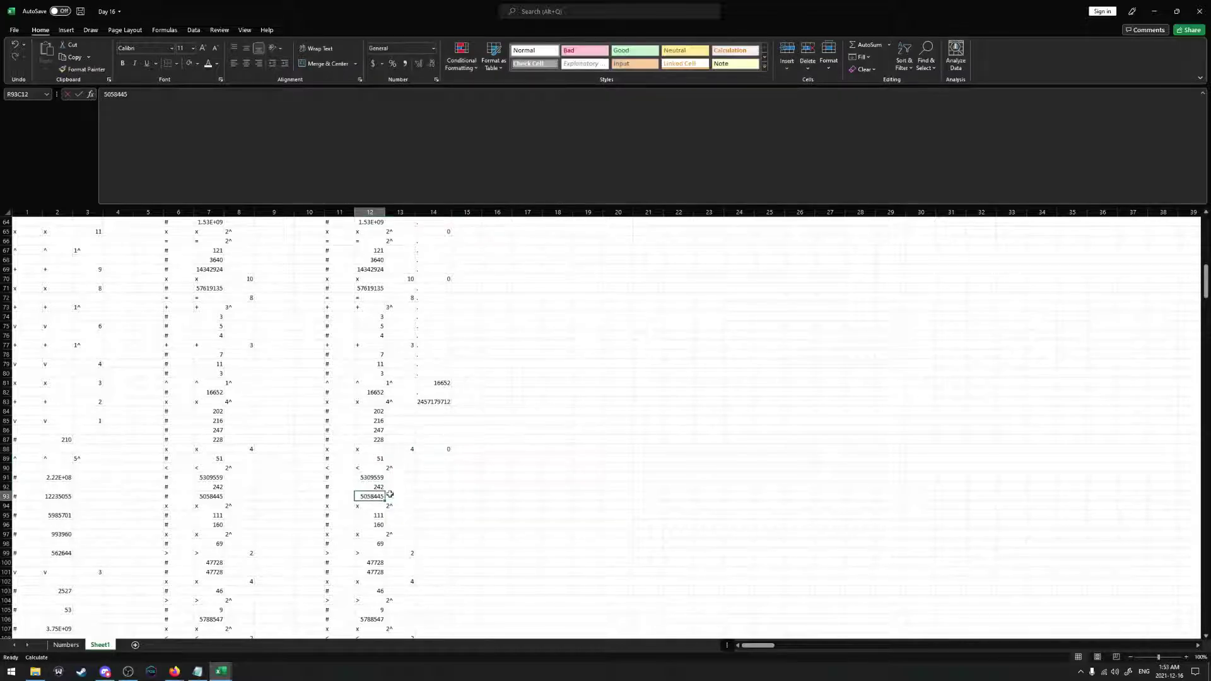
pyautogui.hotkey('ctrl', 'c')
pyautogui.click(433, 497)
pyautogui.hotkey('ctrl', 'v')
pyautogui.click(431, 486)
# Enter dot placeholders in results rows 91–92
pyautogui.write('.')
pyautogui.press('Up')
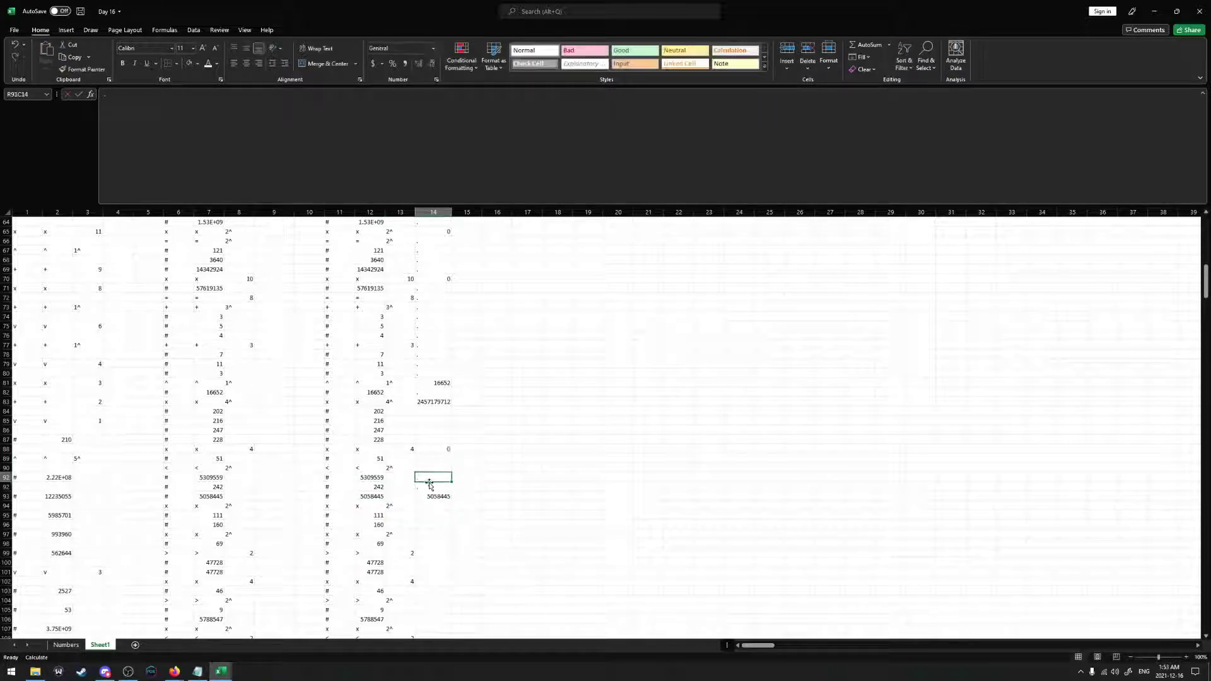
pyautogui.press('Up')
pyautogui.press('Up')
pyautogui.press('Up')
pyautogui.press('Down')
pyautogui.press('Down')
pyautogui.press('Down')
pyautogui.write('.')
pyautogui.press('Up')
pyautogui.press('Up')
pyautogui.press('Up')
pyautogui.press('Up')
pyautogui.press('Up')
pyautogui.press('Up')
pyautogui.press('Up')
pyautogui.press('Down')
pyautogui.press('Down')
pyautogui.press('Down')
pyautogui.press('Down')
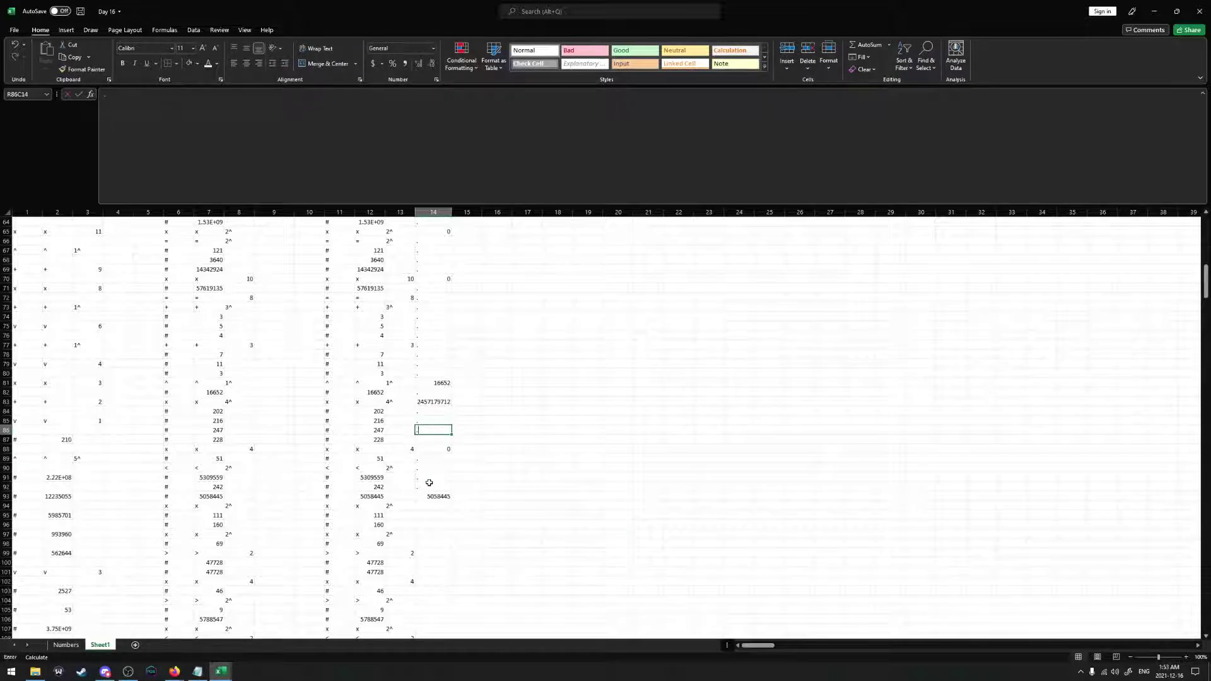
# Enter =PRODUCT of 111 and 160 in row 94, giving 17760
pyautogui.scroll(-2, 428, 483)
pyautogui.click(431, 450)
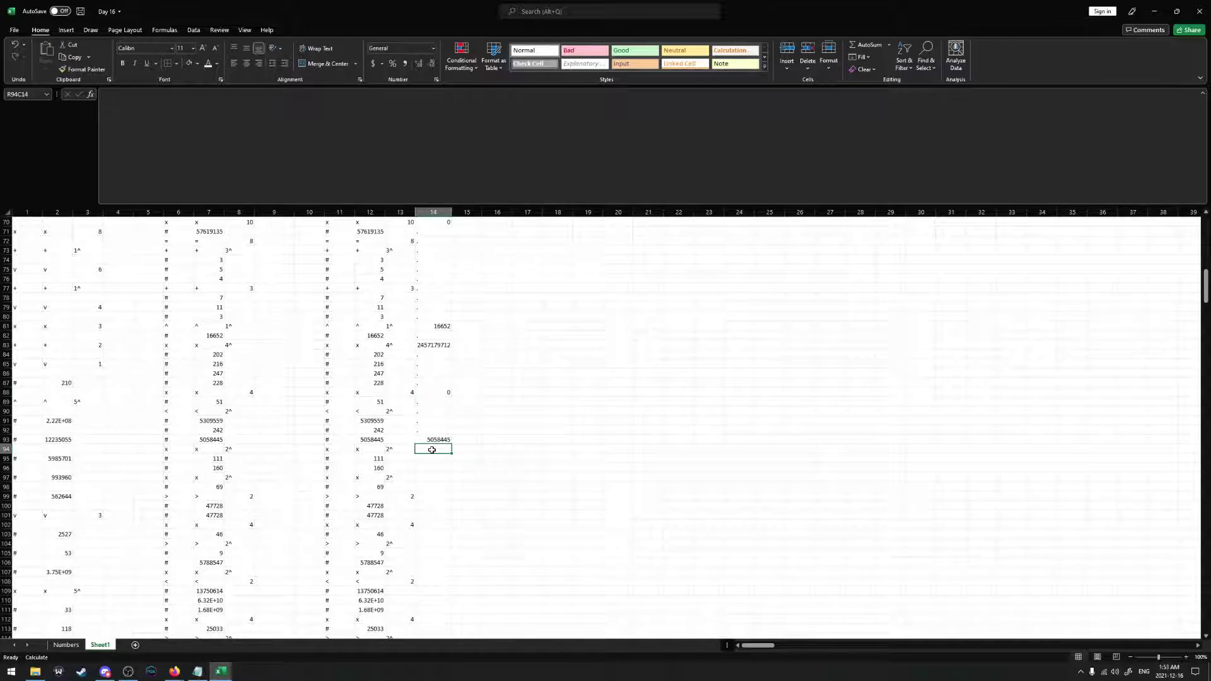
pyautogui.scroll(-1, 431, 449)
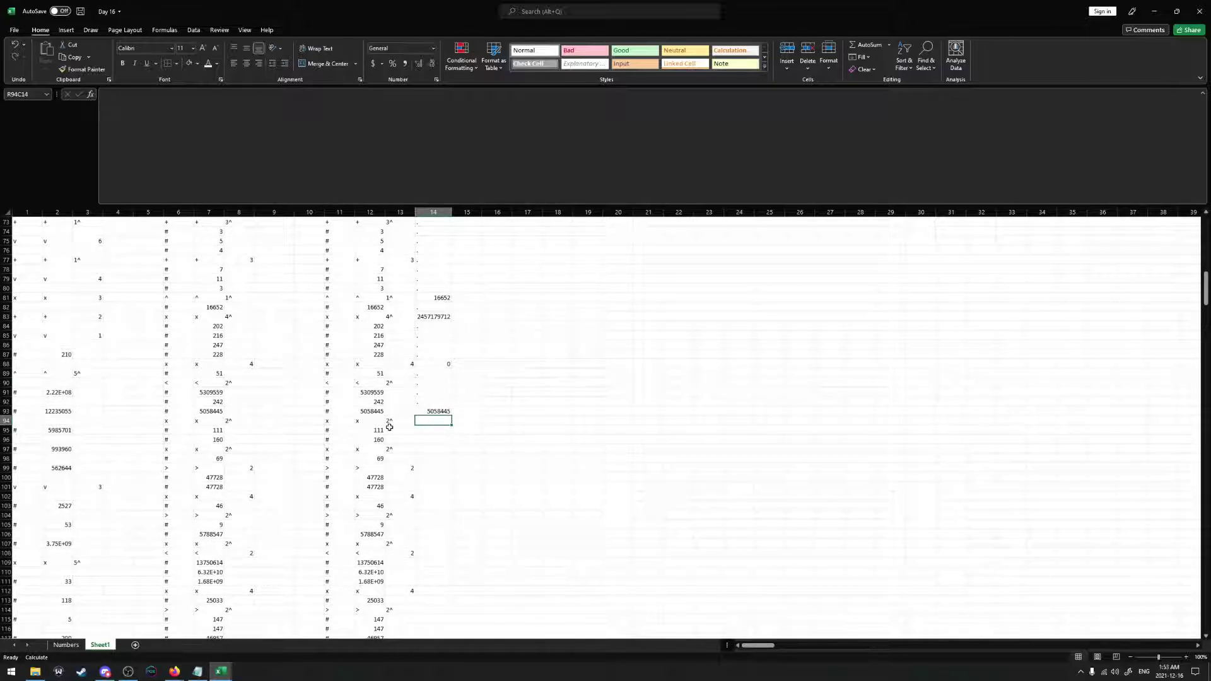
pyautogui.write('=PROD')
pyautogui.write('UCT(')
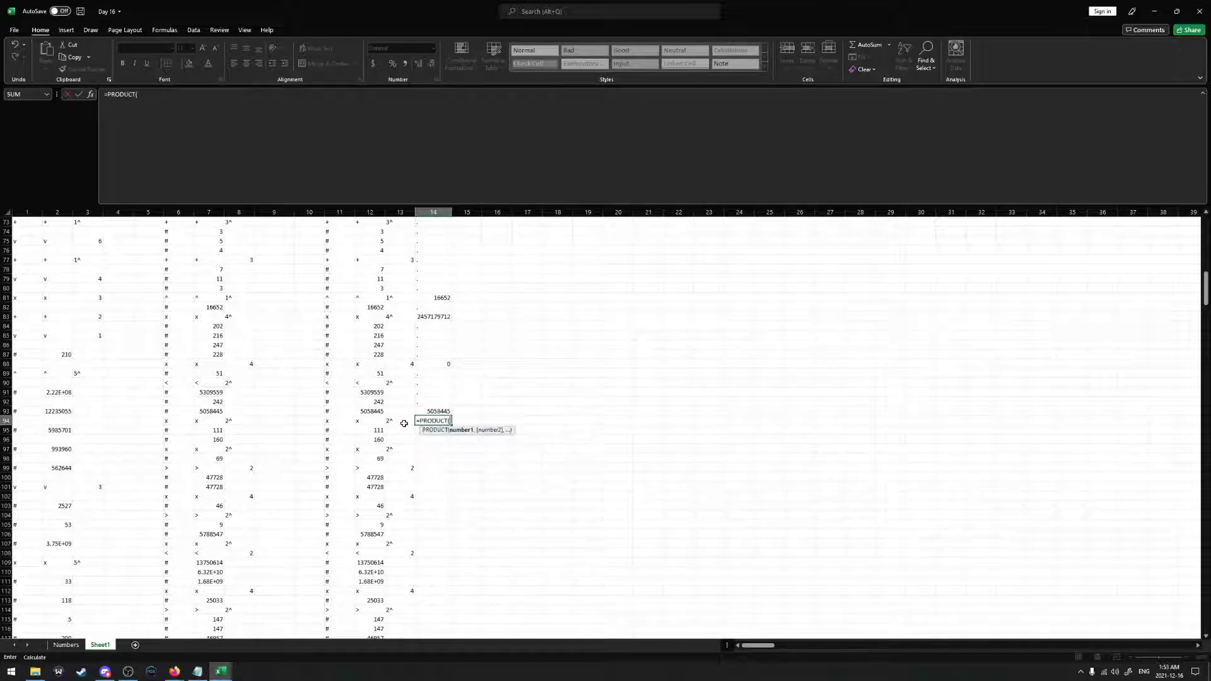
pyautogui.moveTo(379, 430); pyautogui.dragTo(379, 440)
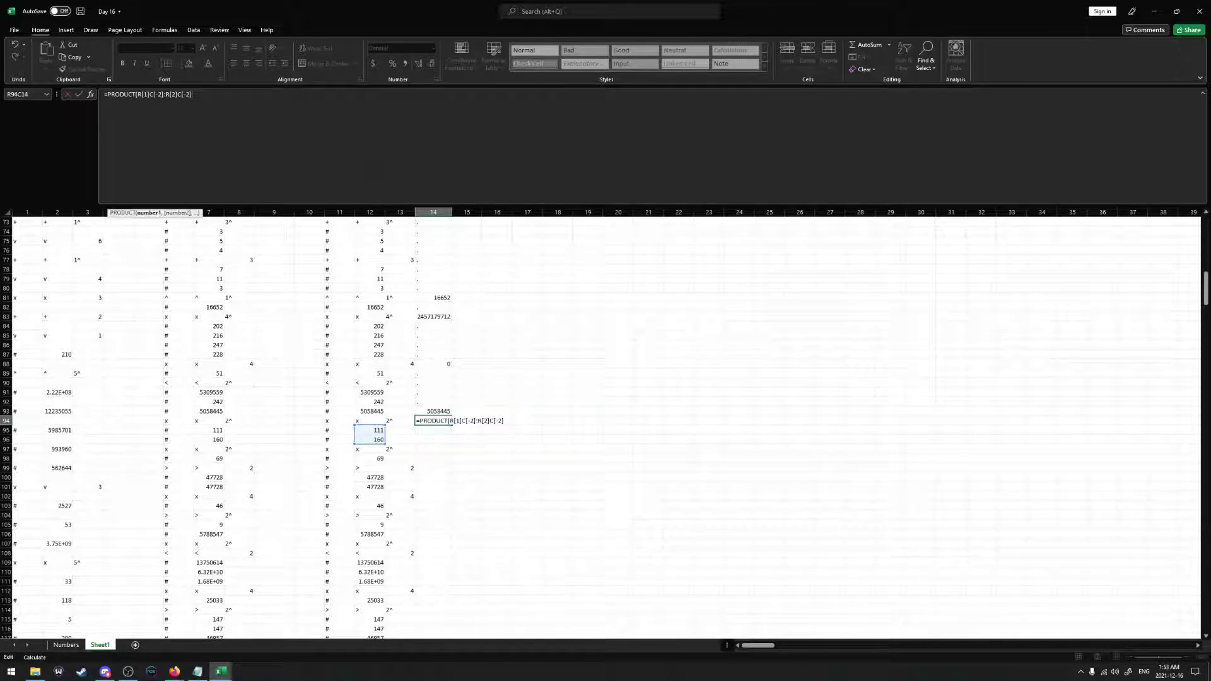
pyautogui.press('Return')
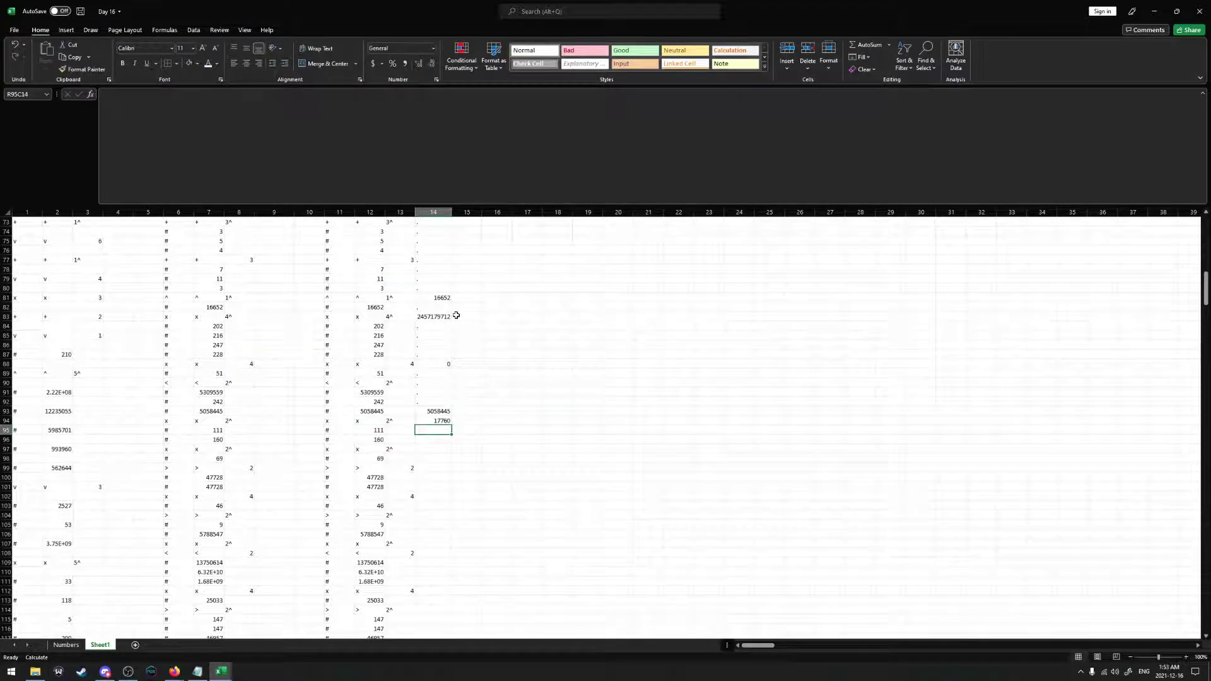
# Add dot placeholders in results rows 95–96
pyautogui.write('.')
pyautogui.press('Return')
pyautogui.write('.')
pyautogui.press('Return')
# Enter 0 as row 97's result, with dot placeholders in the rows below
pyautogui.scroll(-1, 450, 511)
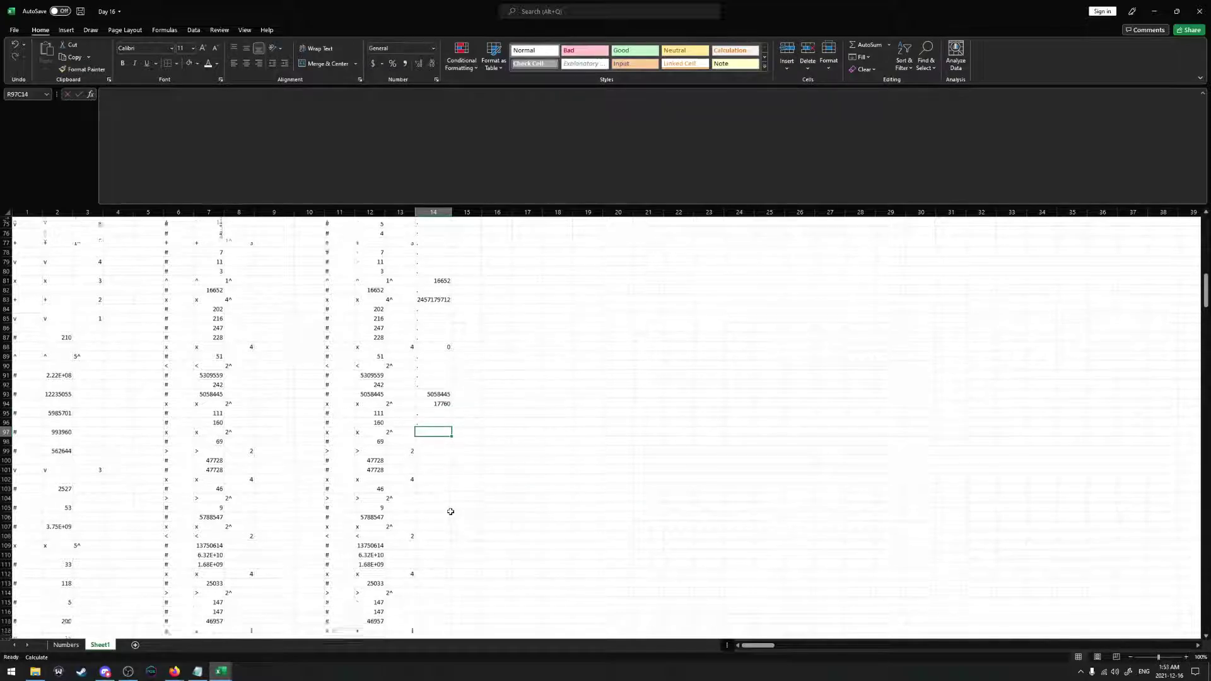
pyautogui.scroll(-2, 450, 512)
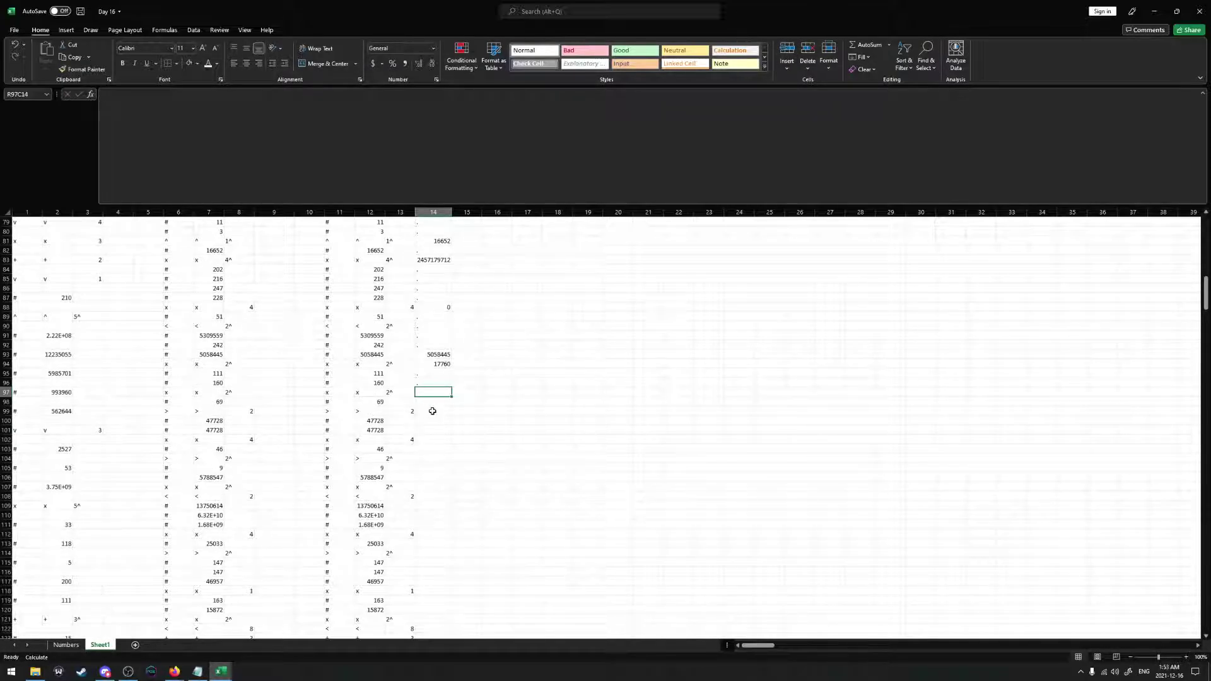
pyautogui.moveTo(371, 400); pyautogui.dragTo(401, 442)
pyautogui.click(434, 389)
pyautogui.write('0')
pyautogui.press('Return')
pyautogui.write('.')
pyautogui.press('Return')
pyautogui.write('.')
pyautogui.press('Return')
pyautogui.write('.')
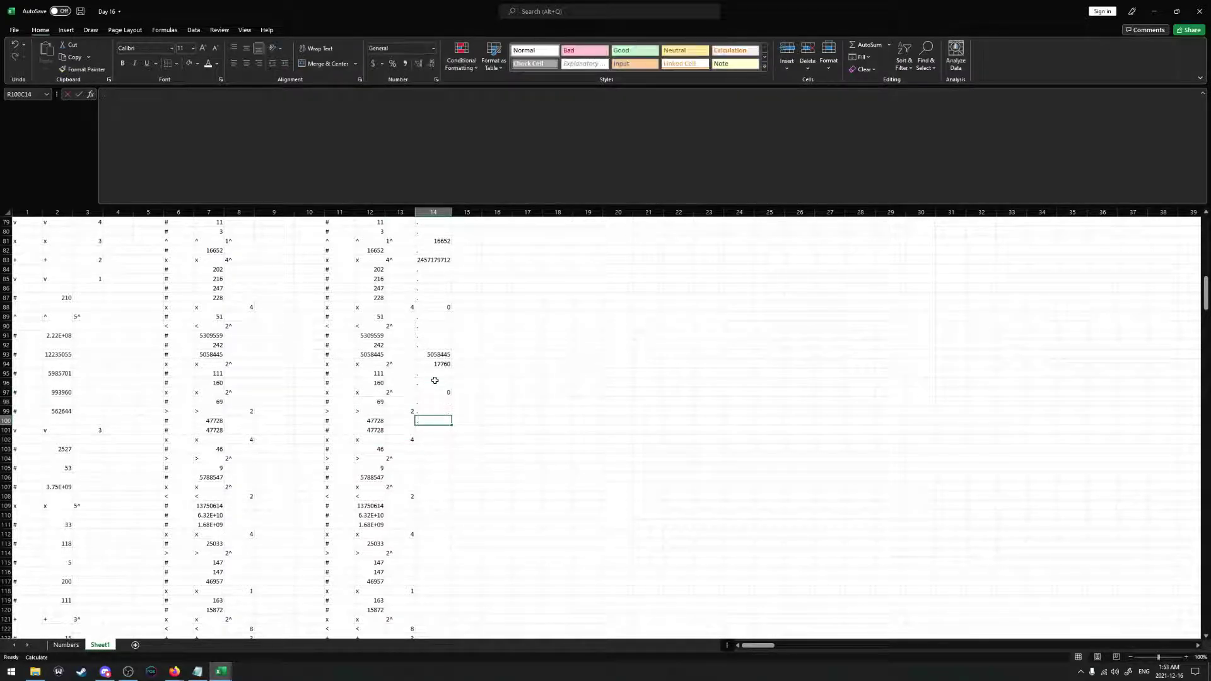
pyautogui.press('Return')
pyautogui.write('.')
pyautogui.press('Return')
# Enter 0 as the result for the row 102 group, followed by dot placeholders
pyautogui.scroll(-1, 426, 440)
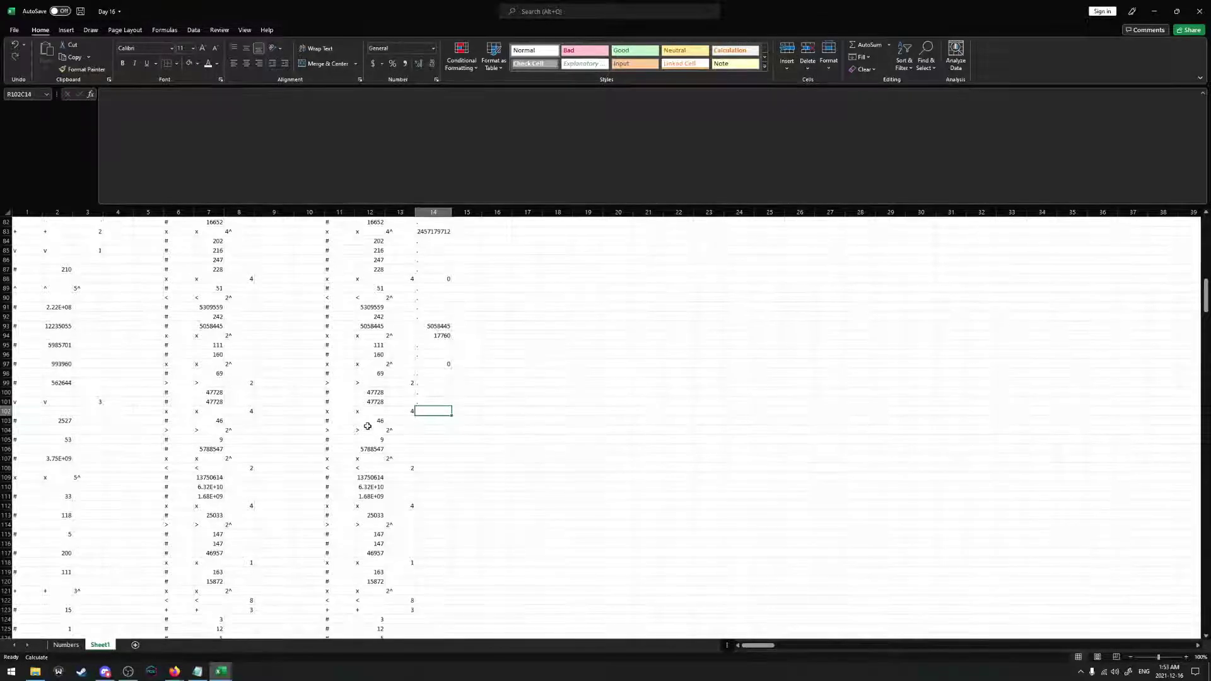
pyautogui.moveTo(372, 420); pyautogui.dragTo(395, 454)
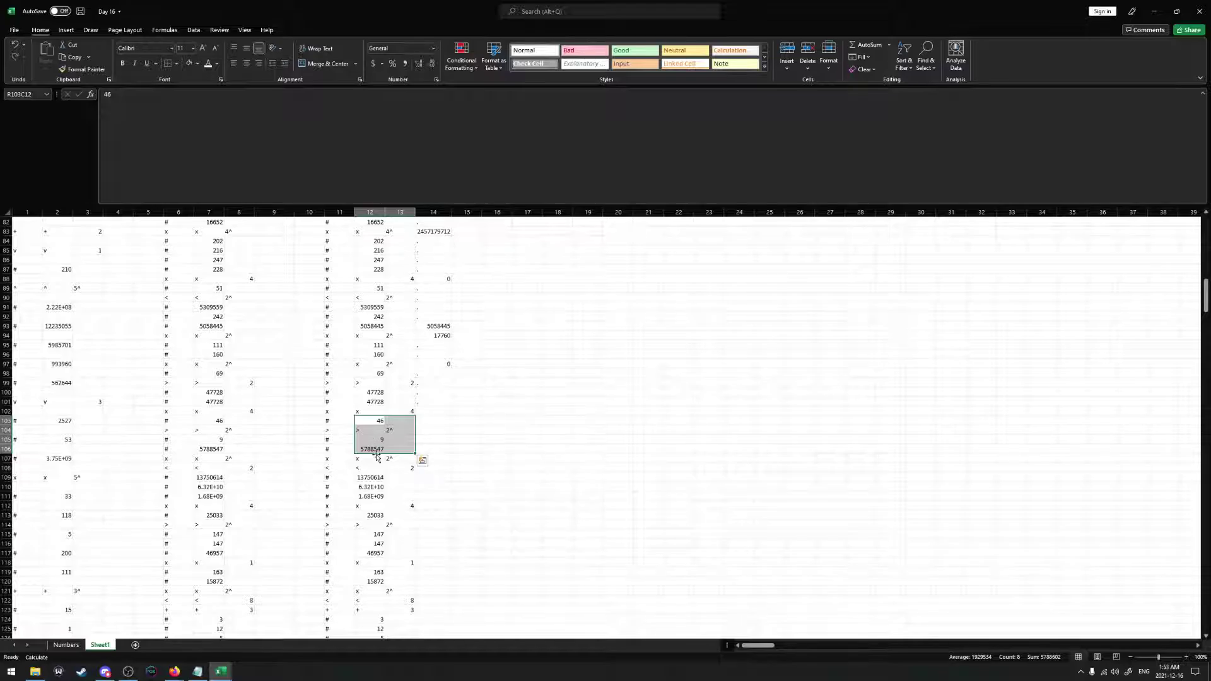
pyautogui.click(427, 411)
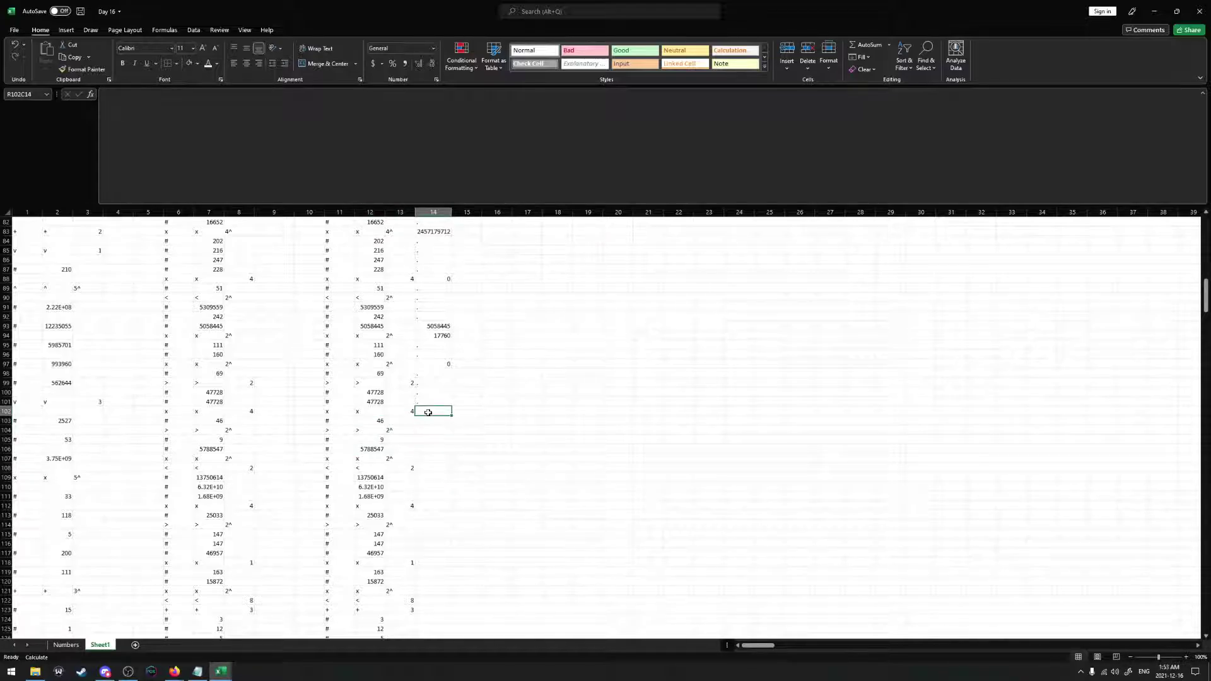
pyautogui.write('0')
pyautogui.press('Return')
pyautogui.write('.')
pyautogui.press('Return')
pyautogui.write('.')
pyautogui.press('Return')
pyautogui.write('.')
pyautogui.press('Return')
pyautogui.write('.')
pyautogui.press('Return')
pyautogui.scroll(-1, 425, 458)
pyautogui.scroll(-1, 424, 432)
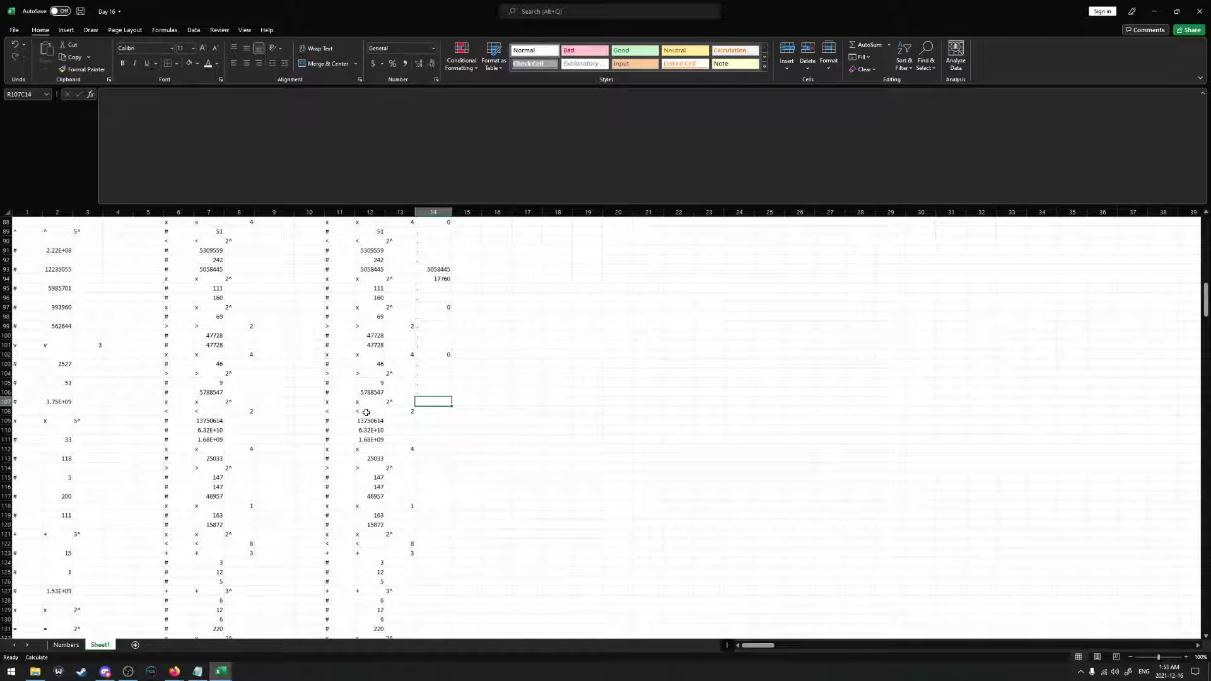
pyautogui.moveTo(337, 411); pyautogui.dragTo(406, 458)
pyautogui.moveTo(336, 411); pyautogui.dragTo(403, 439)
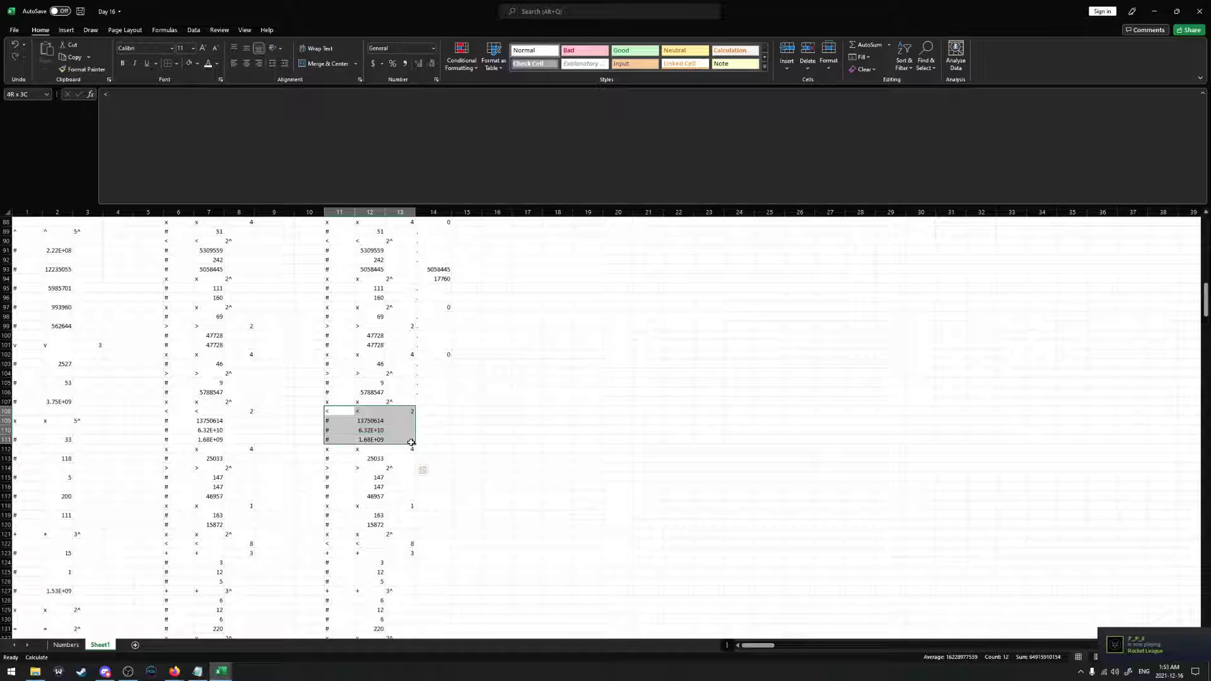
pyautogui.click(372, 439)
pyautogui.hotkey('ctrl', 'c')
pyautogui.click(431, 401)
pyautogui.hotkey('ctrl', 'v')
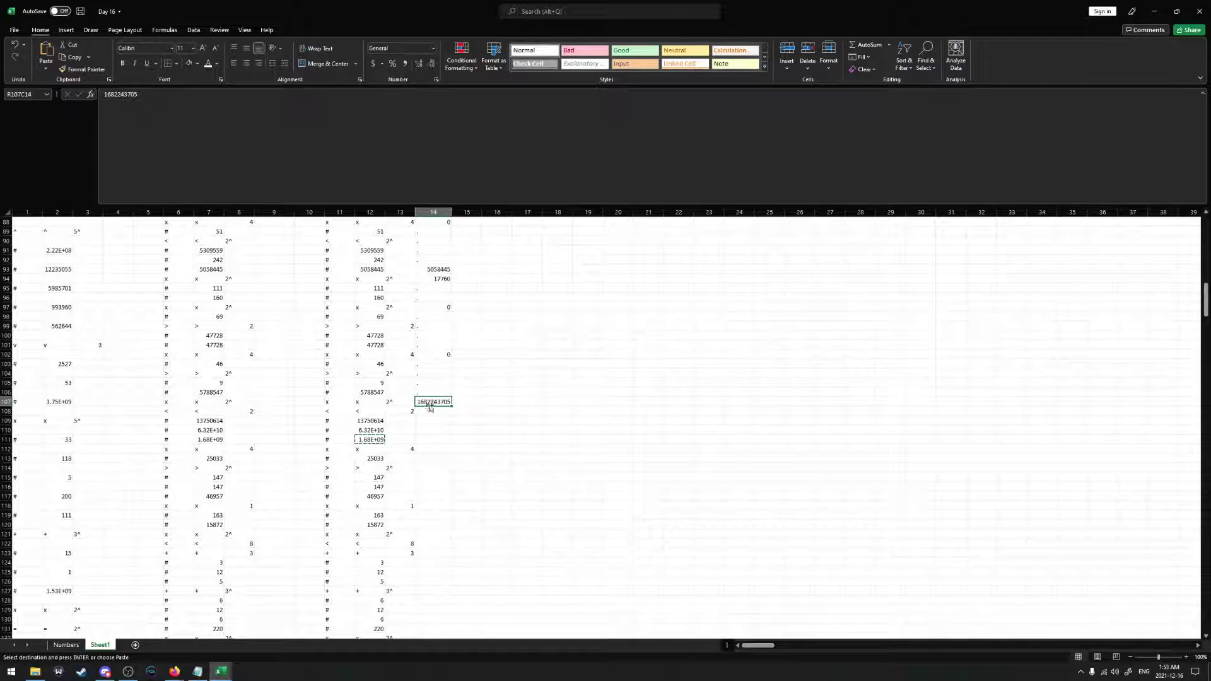
pyautogui.click(429, 412)
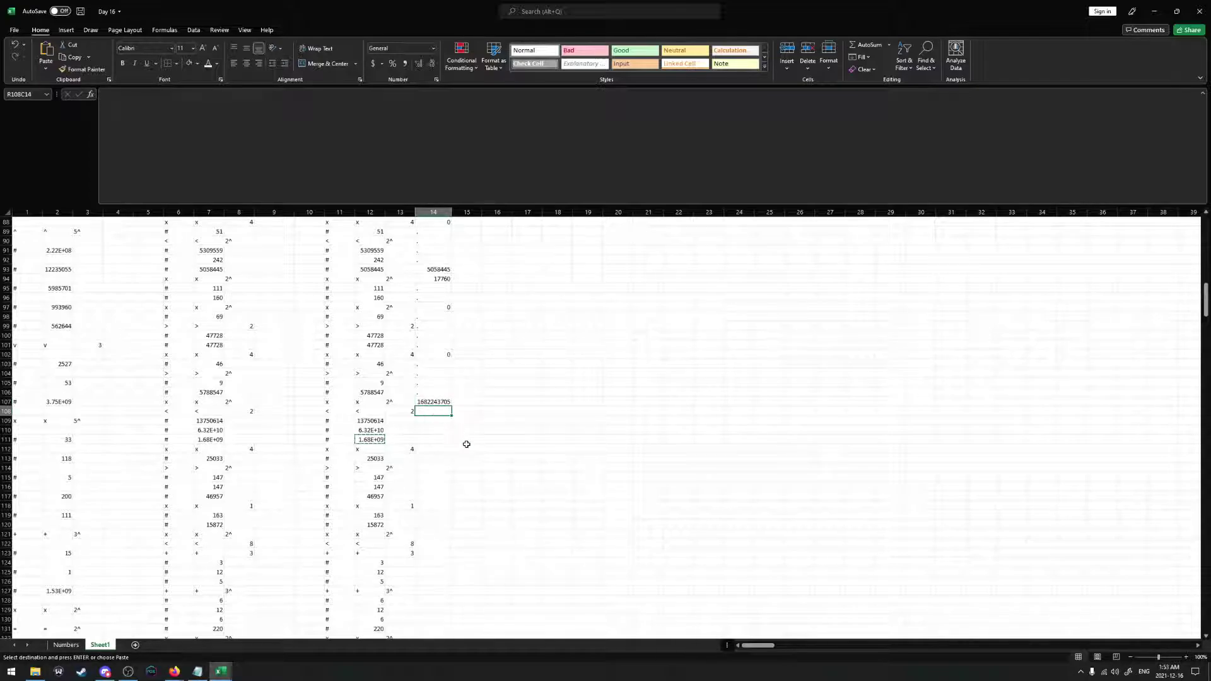
pyautogui.press('Escape')
pyautogui.press('Down')
pyautogui.press('Down')
pyautogui.press('Down')
pyautogui.press('Down')
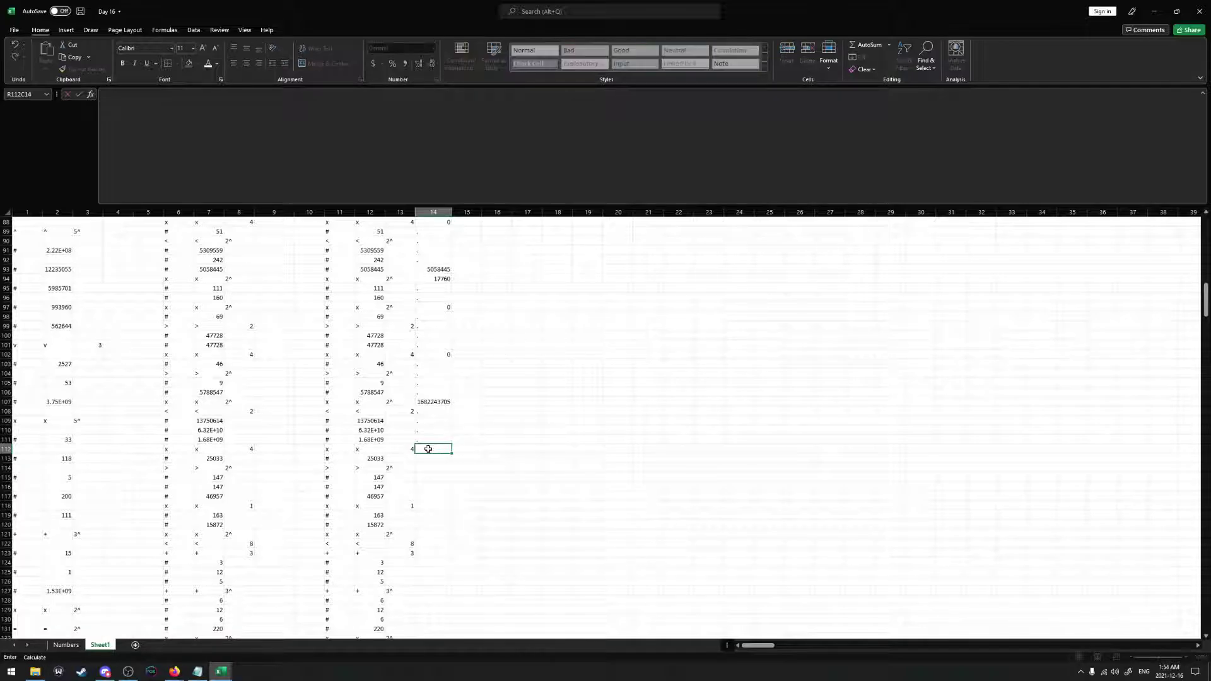
# Paste the value 25033 from column 12 into row 112's result cell
pyautogui.scroll(-2, 428, 449)
pyautogui.click(353, 393)
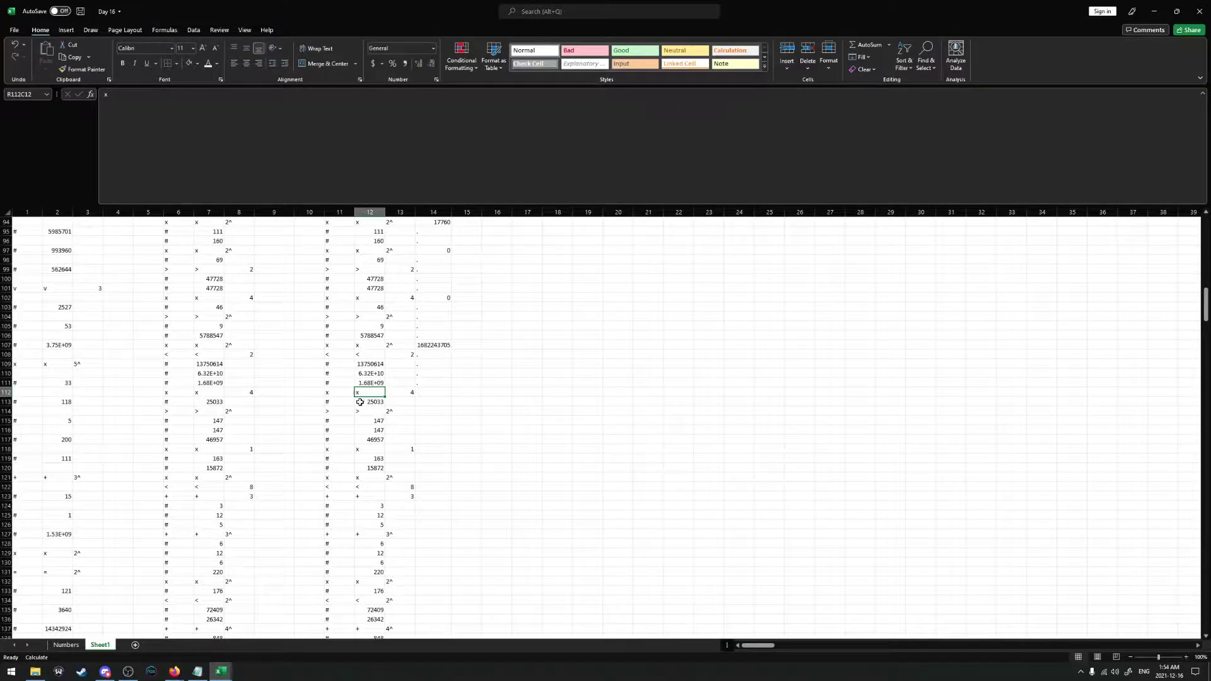
pyautogui.moveTo(357, 401); pyautogui.dragTo(388, 431)
pyautogui.click(369, 401)
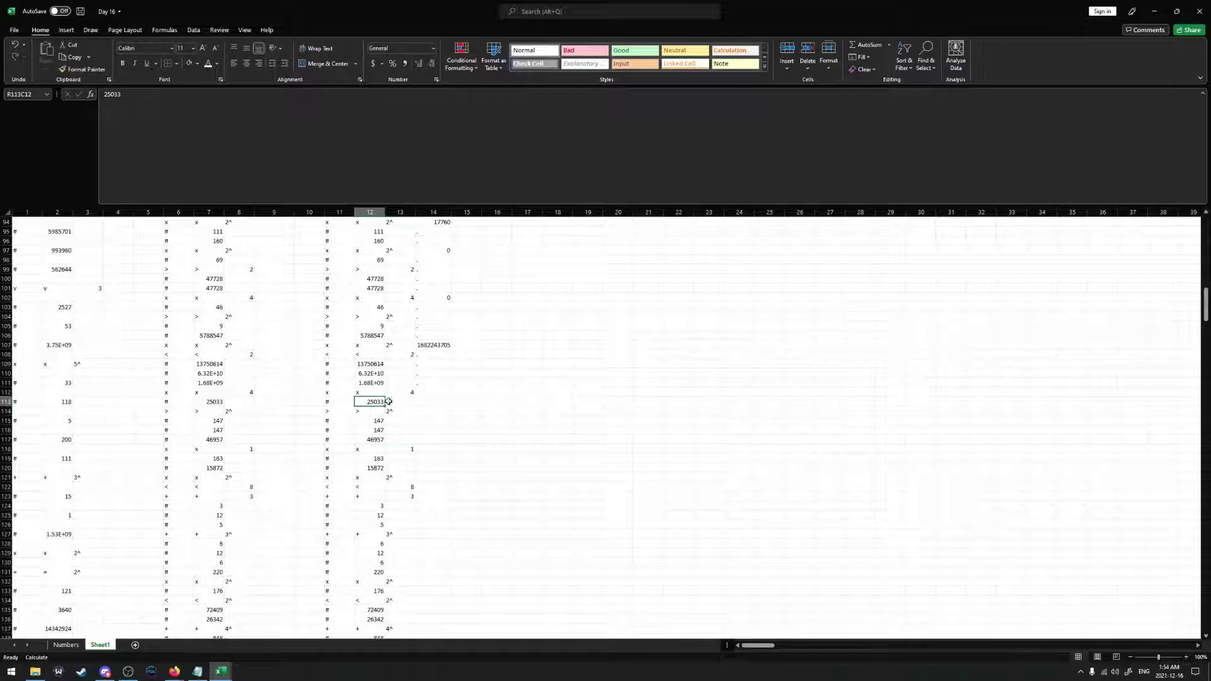
pyautogui.hotkey('ctrl', 'c')
pyautogui.click(427, 393)
pyautogui.hotkey('ctrl', 'v')
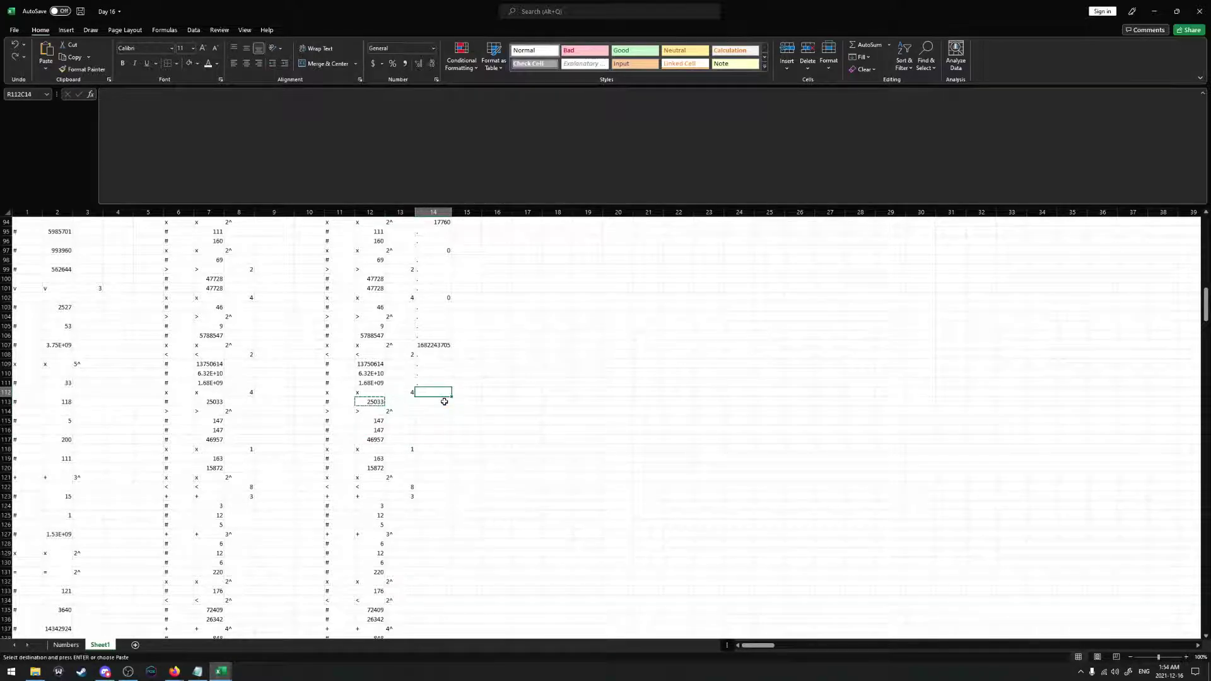
pyautogui.press('Escape')
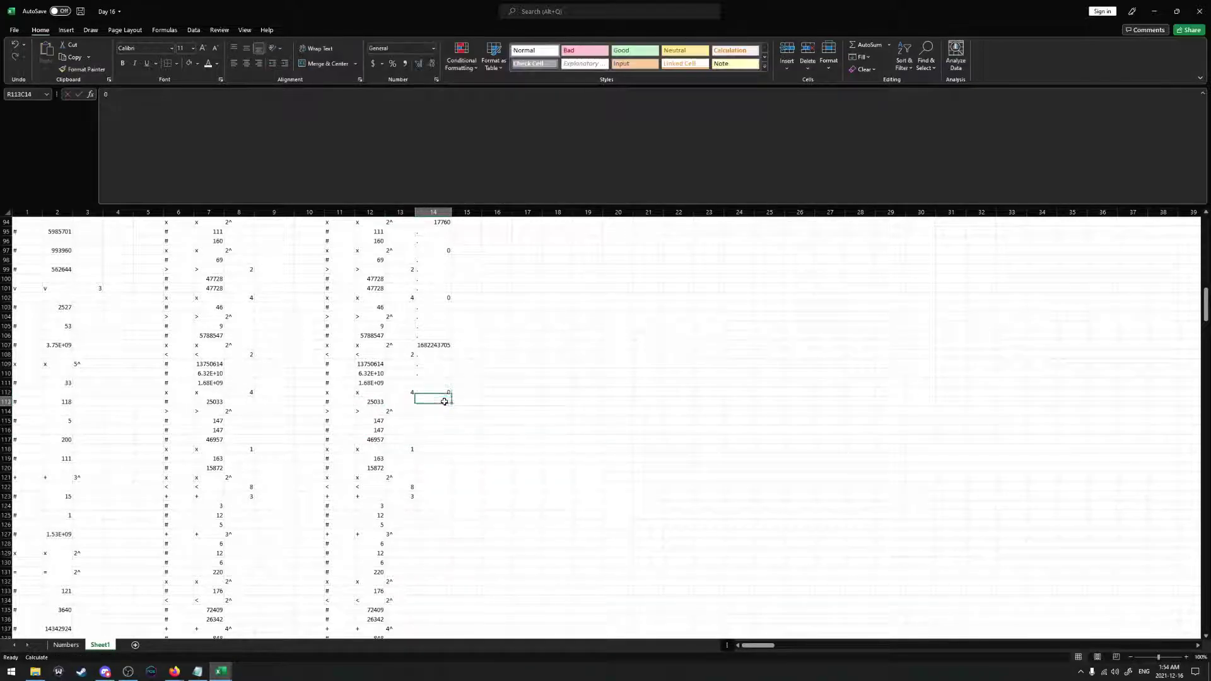
# Replace row 112's result with 0 and add dot placeholders below it
pyautogui.write('0')
pyautogui.press('Return')
pyautogui.write('.')
pyautogui.press('Return')
pyautogui.write('.')
pyautogui.press('Return')
pyautogui.write('.')
pyautogui.press('Return')
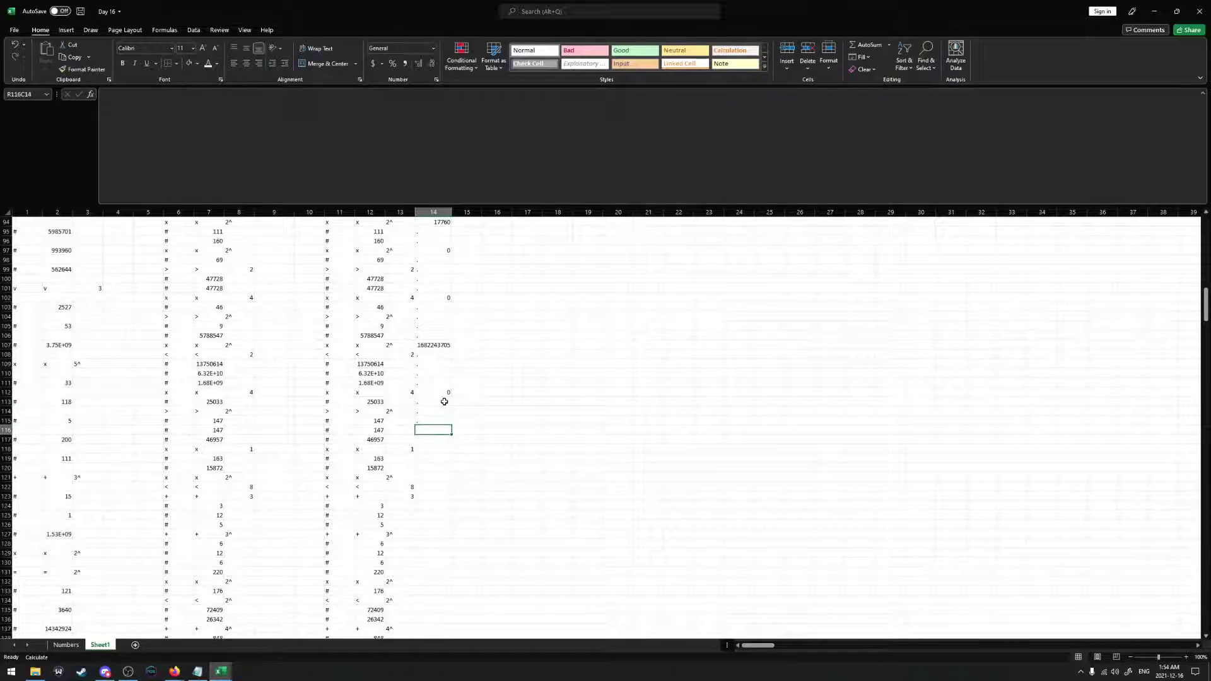
pyautogui.write('.')
pyautogui.press('Return')
# Copy the values 46957 and 163 into the results for rows 117 and 119
pyautogui.press('Left')
pyautogui.press('Left')
pyautogui.hotkey('ctrl', 'c')
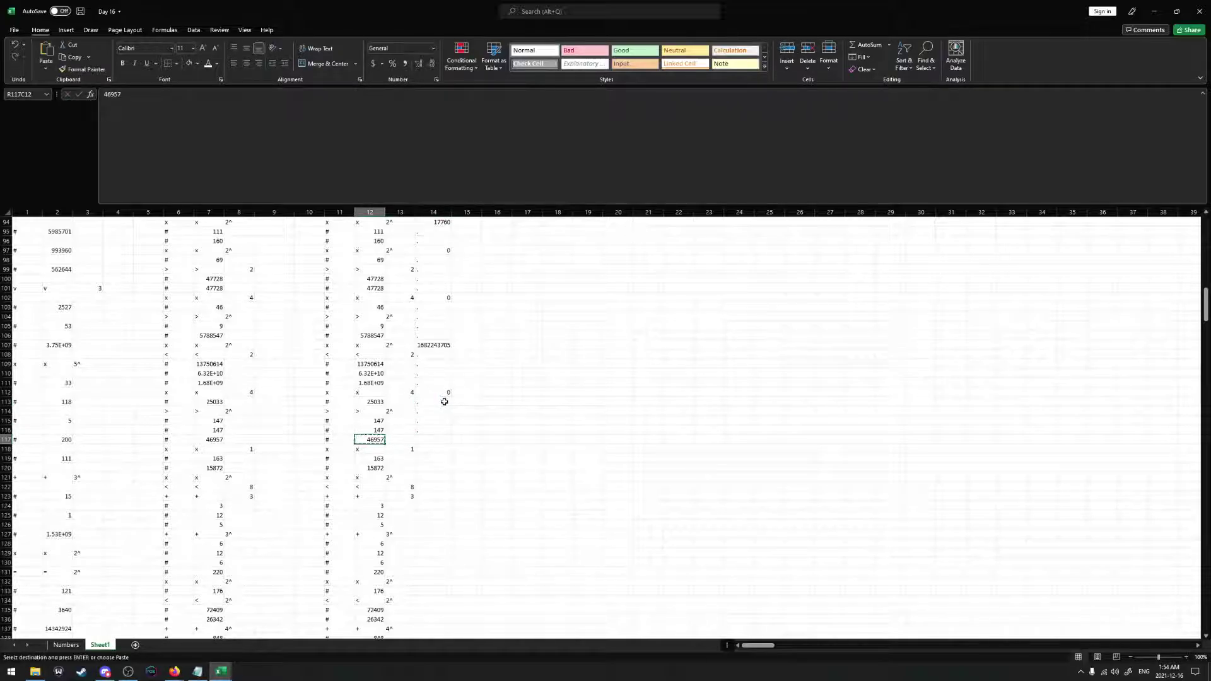
pyautogui.press('Right')
pyautogui.press('Right')
pyautogui.hotkey('ctrl', 'v')
pyautogui.press('Down')
pyautogui.press('Down')
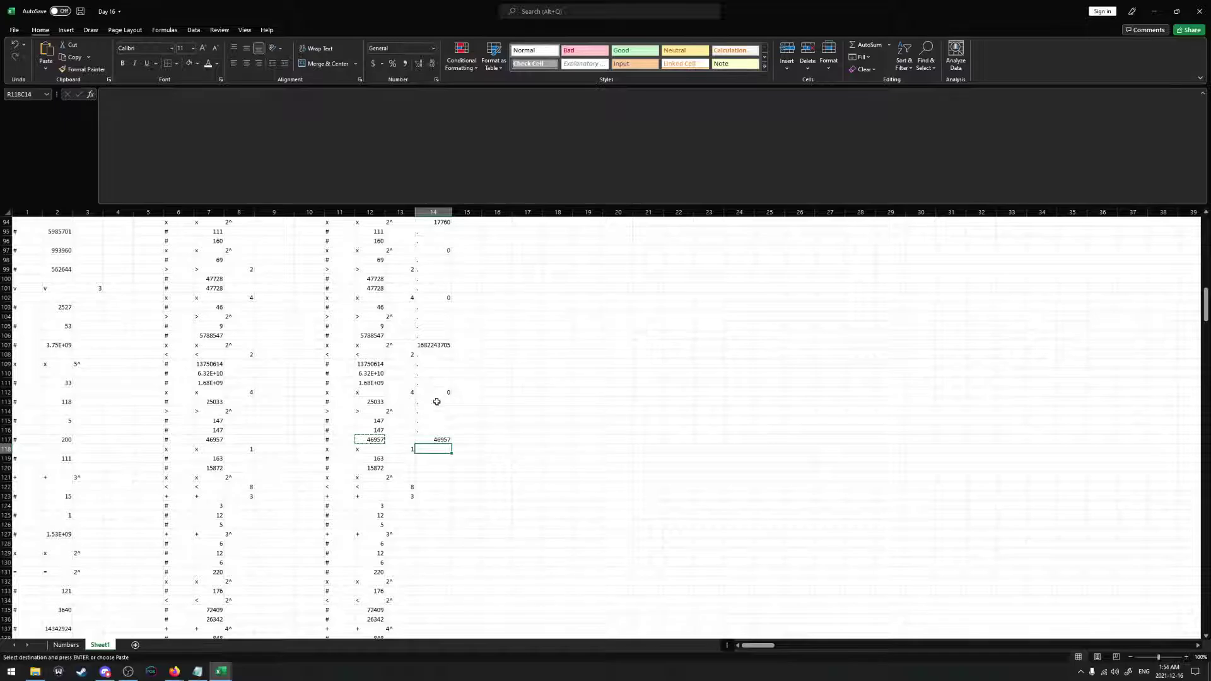
pyautogui.scroll(-1, 373, 440)
pyautogui.press('Left')
pyautogui.press('Left')
pyautogui.hotkey('ctrl', 'c')
pyautogui.press('Right')
pyautogui.press('Right')
pyautogui.hotkey('ctrl', 'v')
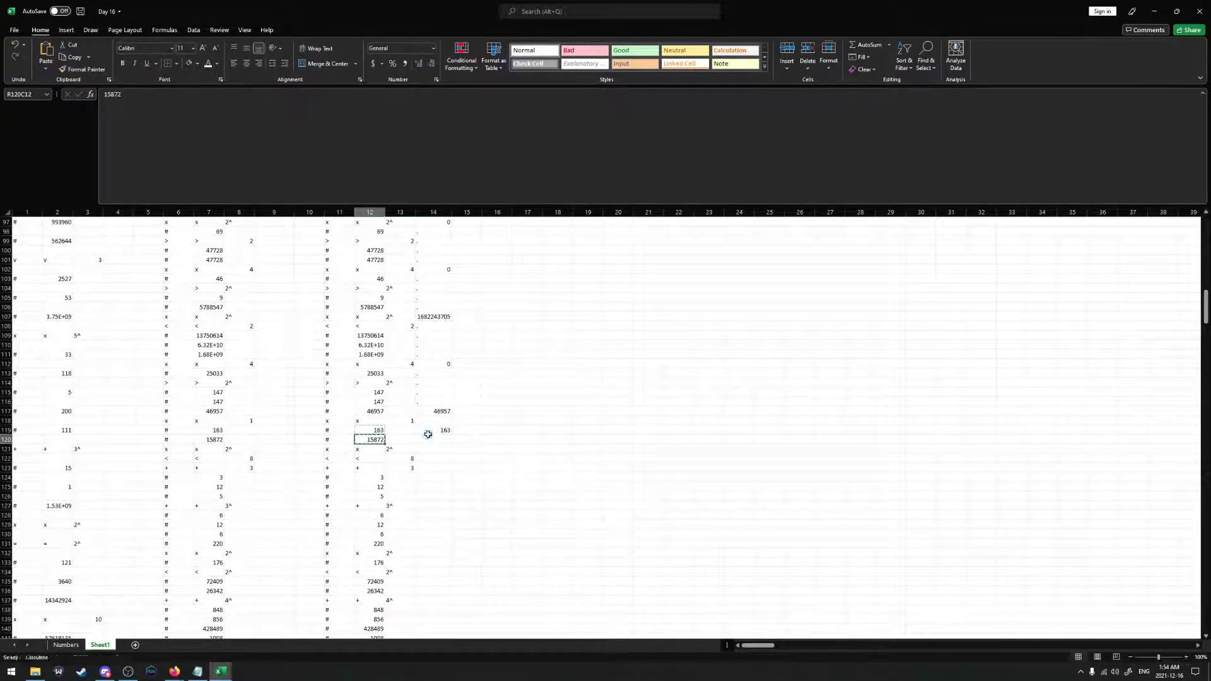
# Copy 15872 into row 120's result and put a dot in row 118
pyautogui.press('Down')
pyautogui.press('Left')
pyautogui.press('Left')
pyautogui.hotkey('ctrl', 'c')
pyautogui.press('Right')
pyautogui.press('Right')
pyautogui.hotkey('ctrl', 'v')
pyautogui.click(432, 421)
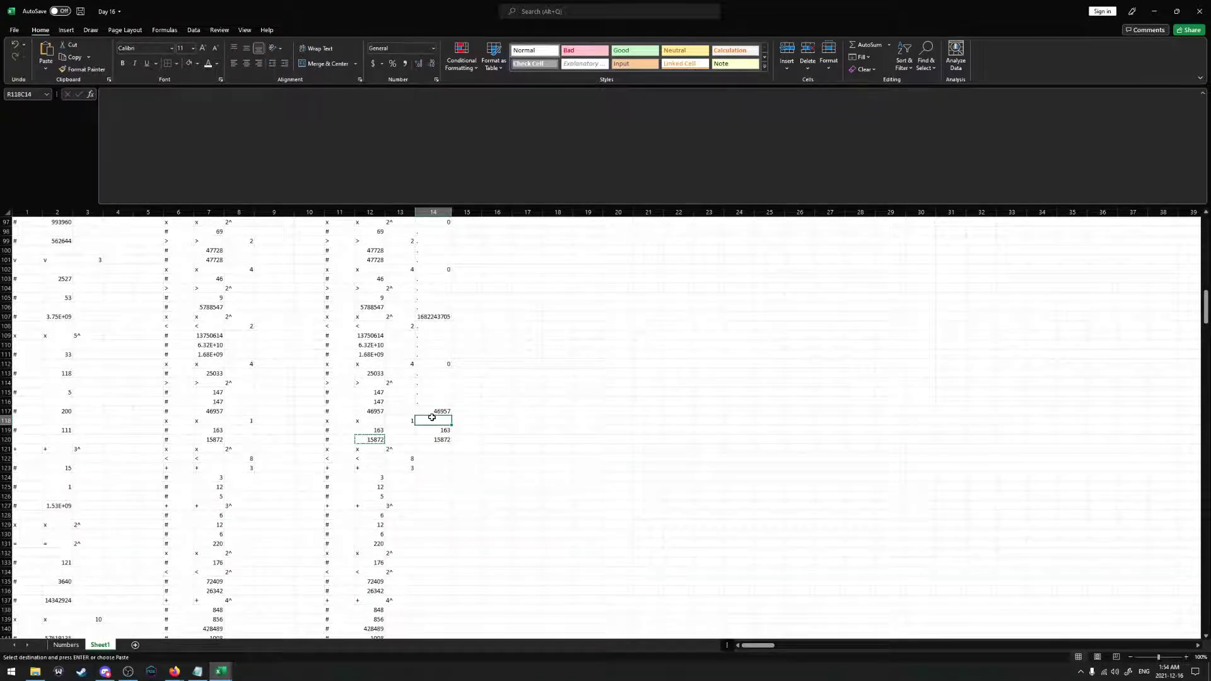
pyautogui.write('.')
pyautogui.press('Return')
# Enter the comparison result 1 and the value 220 in the results column
pyautogui.scroll(-1, 432, 424)
pyautogui.press('Down')
pyautogui.press('Down')
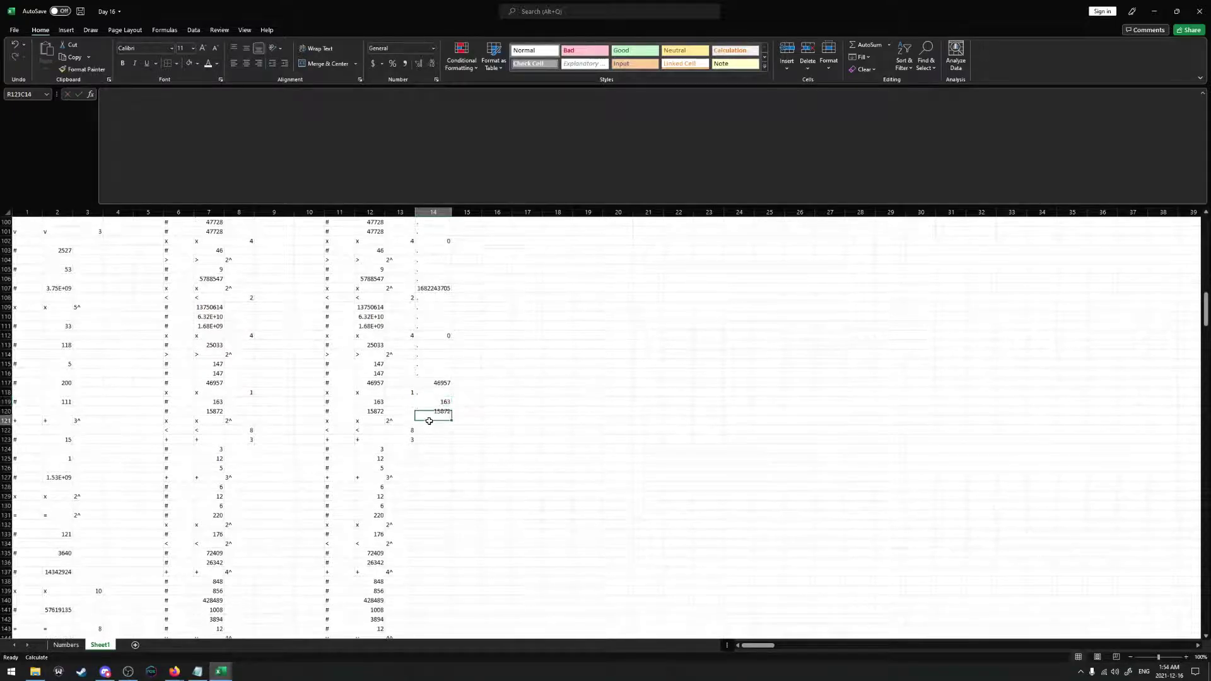
pyautogui.click(363, 430)
pyautogui.press('Right')
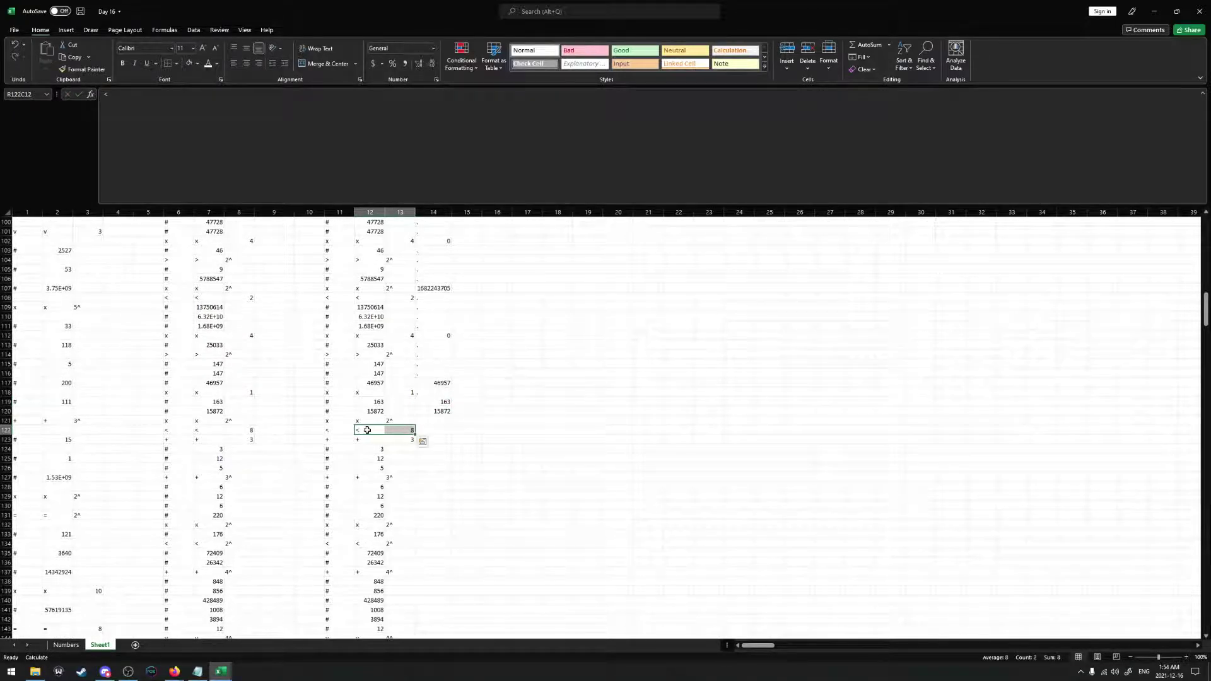
pyautogui.press('Left')
pyautogui.scroll(-1, 361, 421)
pyautogui.moveTo(360, 412); pyautogui.dragTo(408, 479)
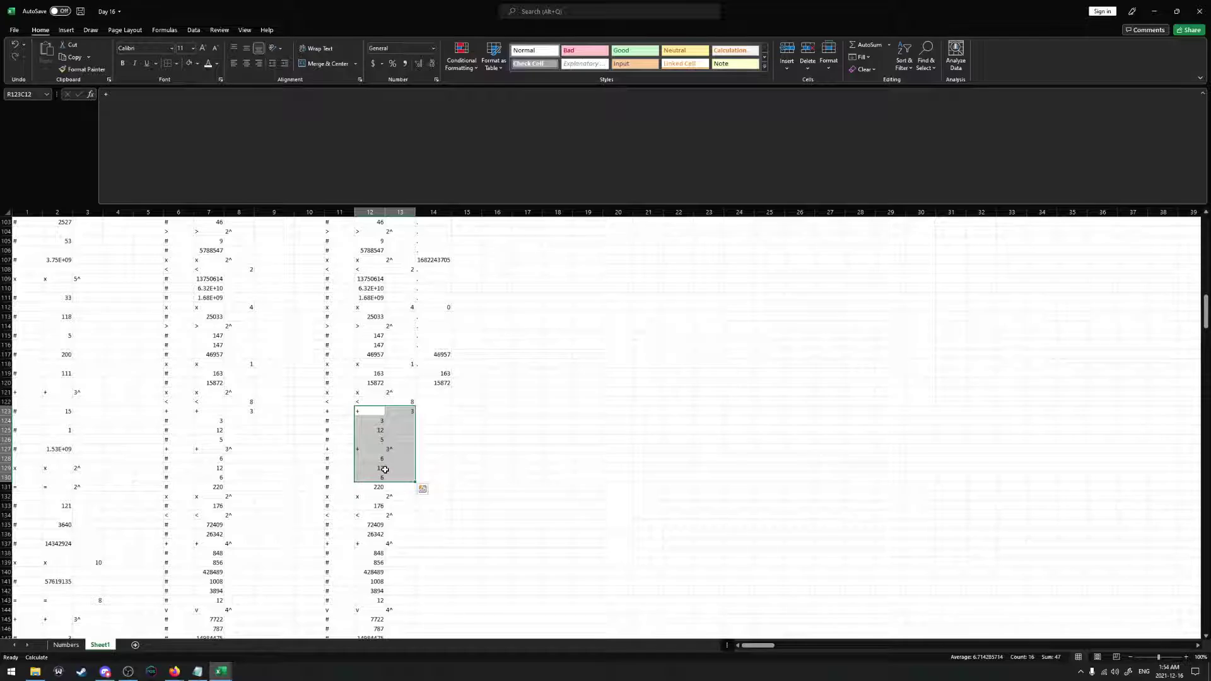
pyautogui.click(428, 401)
pyautogui.write('1')
pyautogui.press('Return')
pyautogui.write('220')
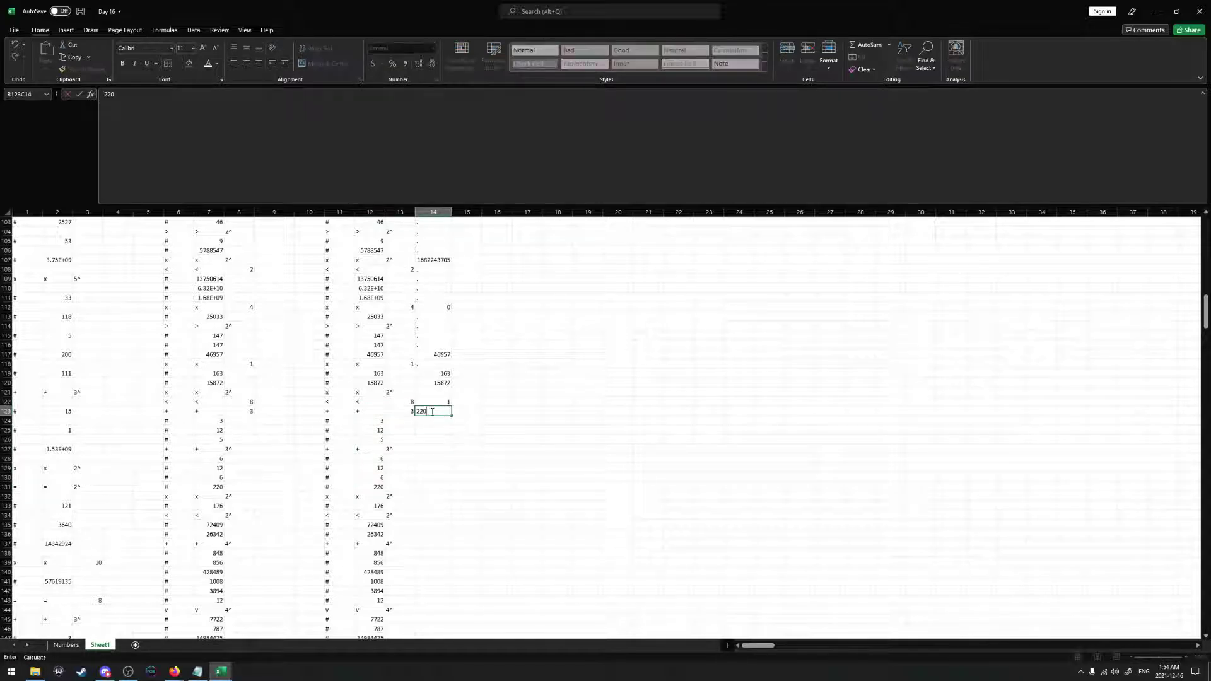
pyautogui.hotkey('ctrl', 'Return')
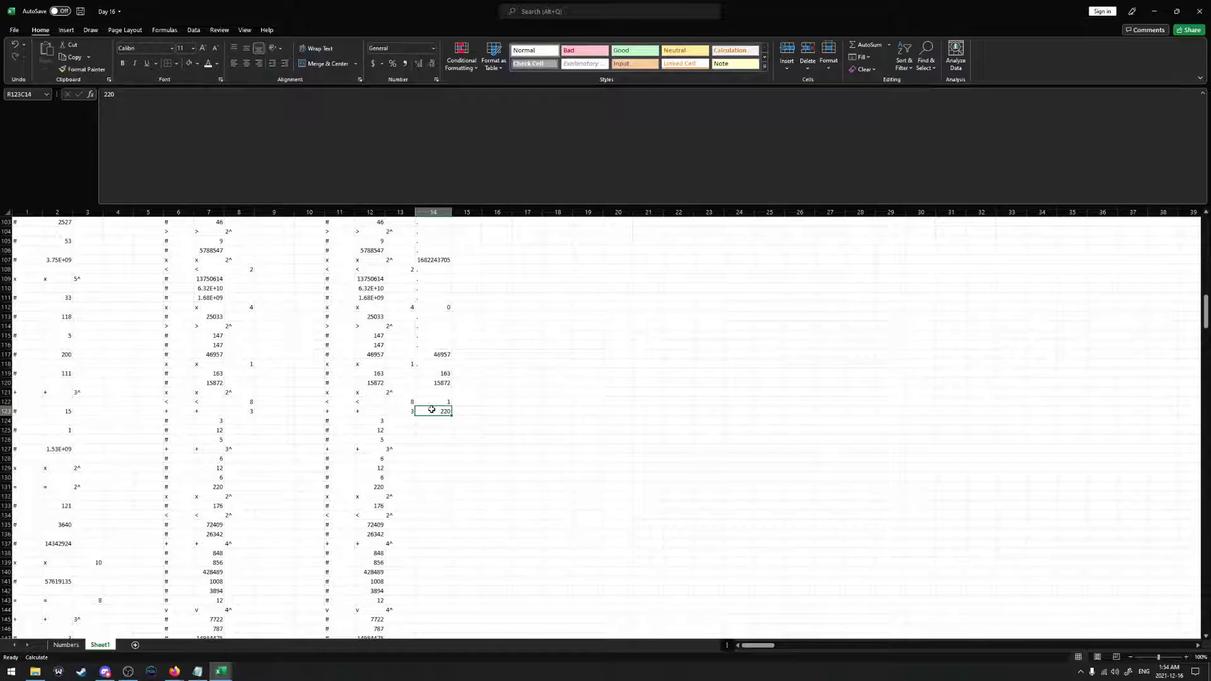
# Fill dot placeholders down the results column through row 131
pyautogui.moveTo(434, 406); pyautogui.dragTo(438, 393)
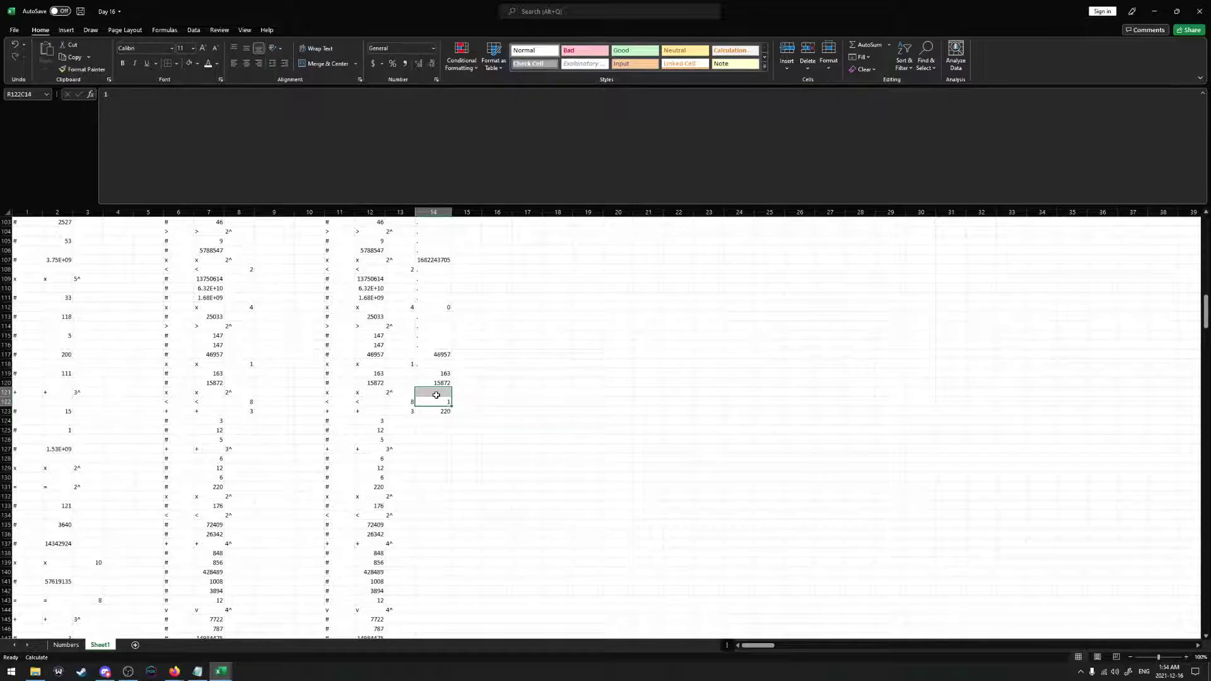
pyautogui.press('Down')
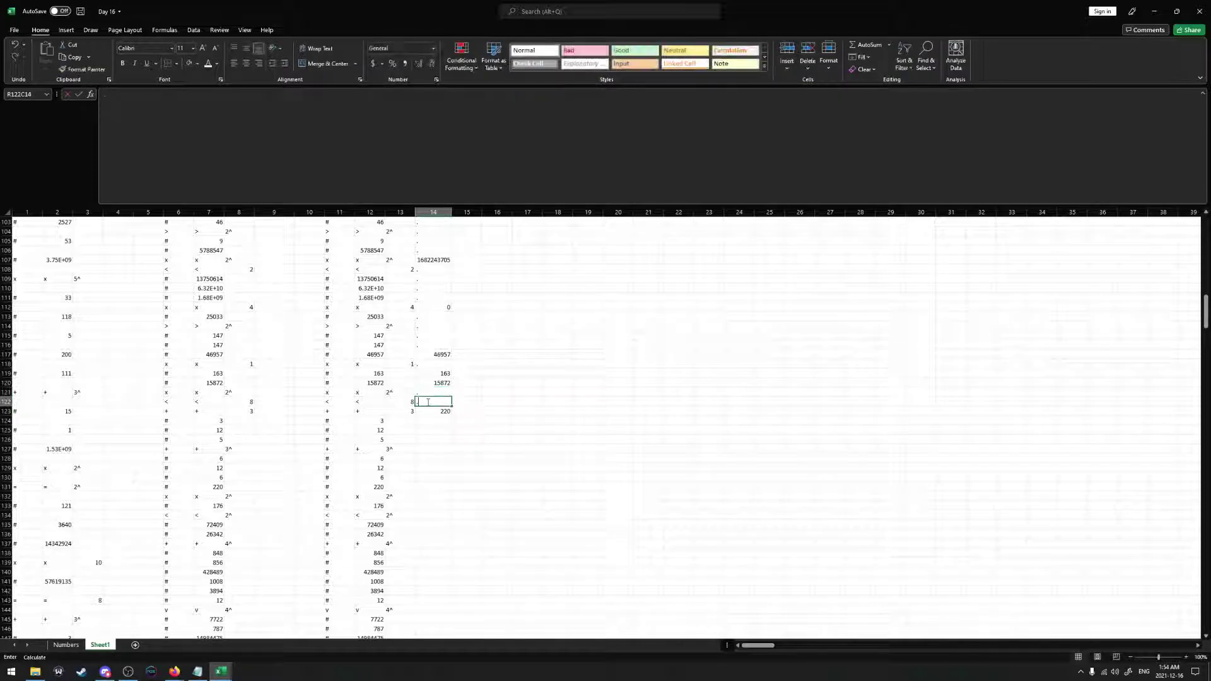
pyautogui.press('Down')
pyautogui.write('.')
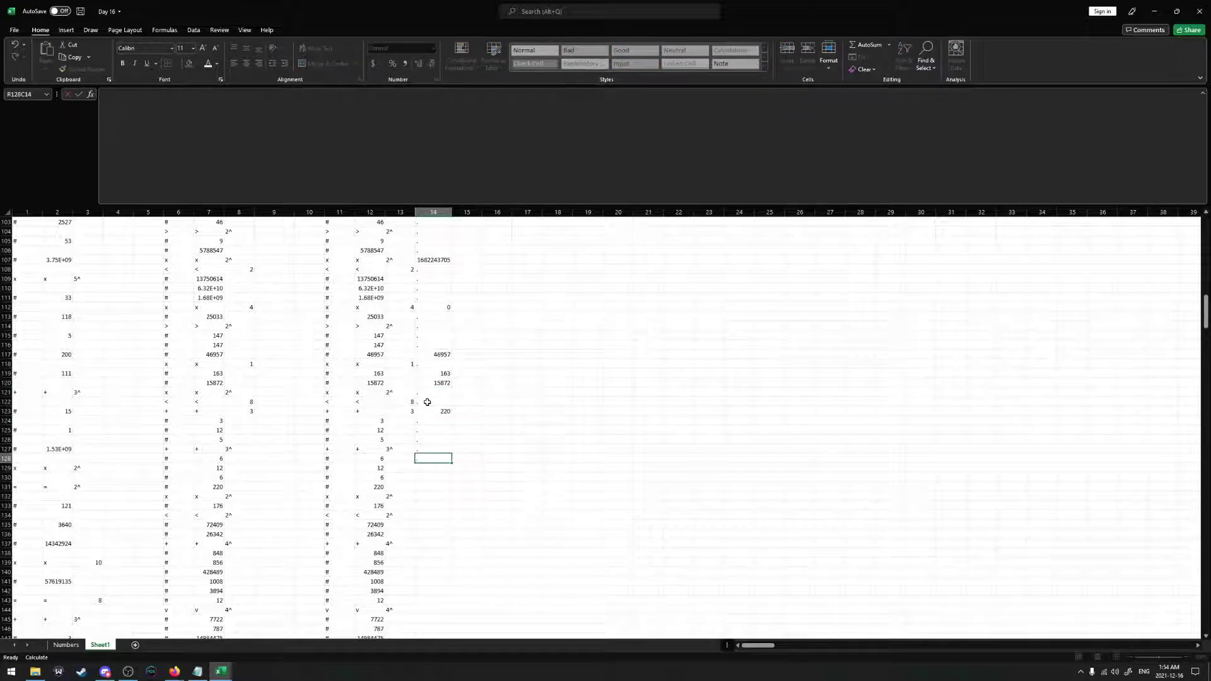
pyautogui.write(' . . . . . . .')
pyautogui.press('Return')
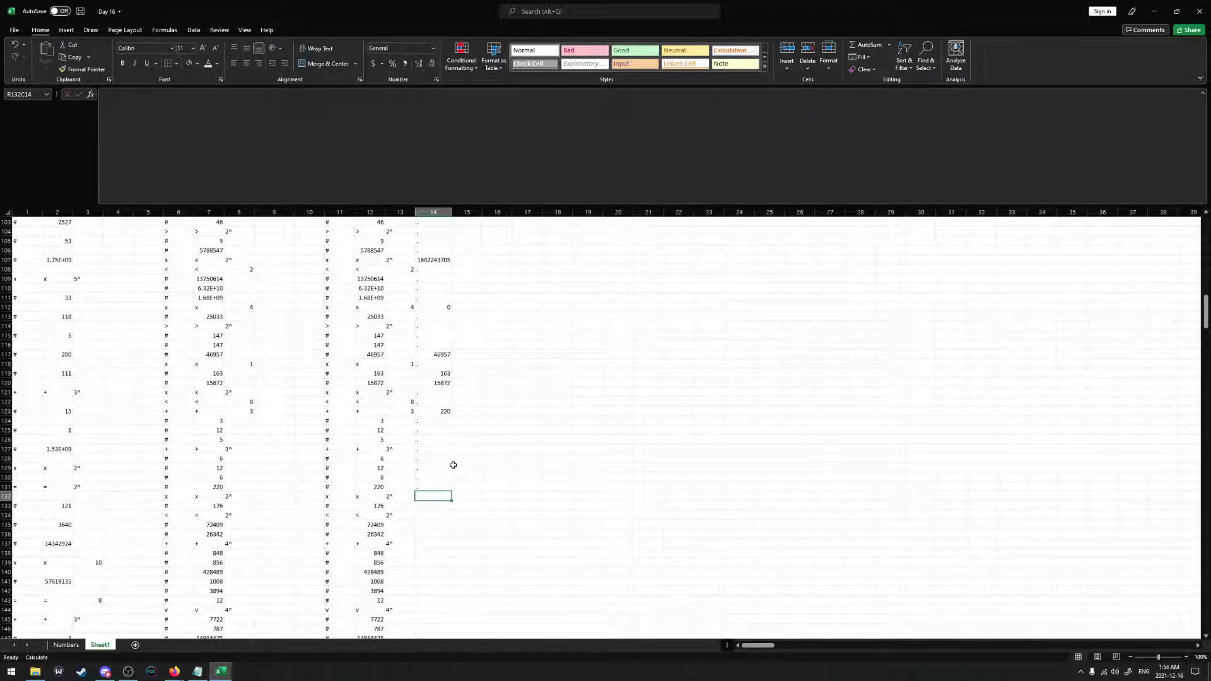
pyautogui.scroll(-2, 447, 461)
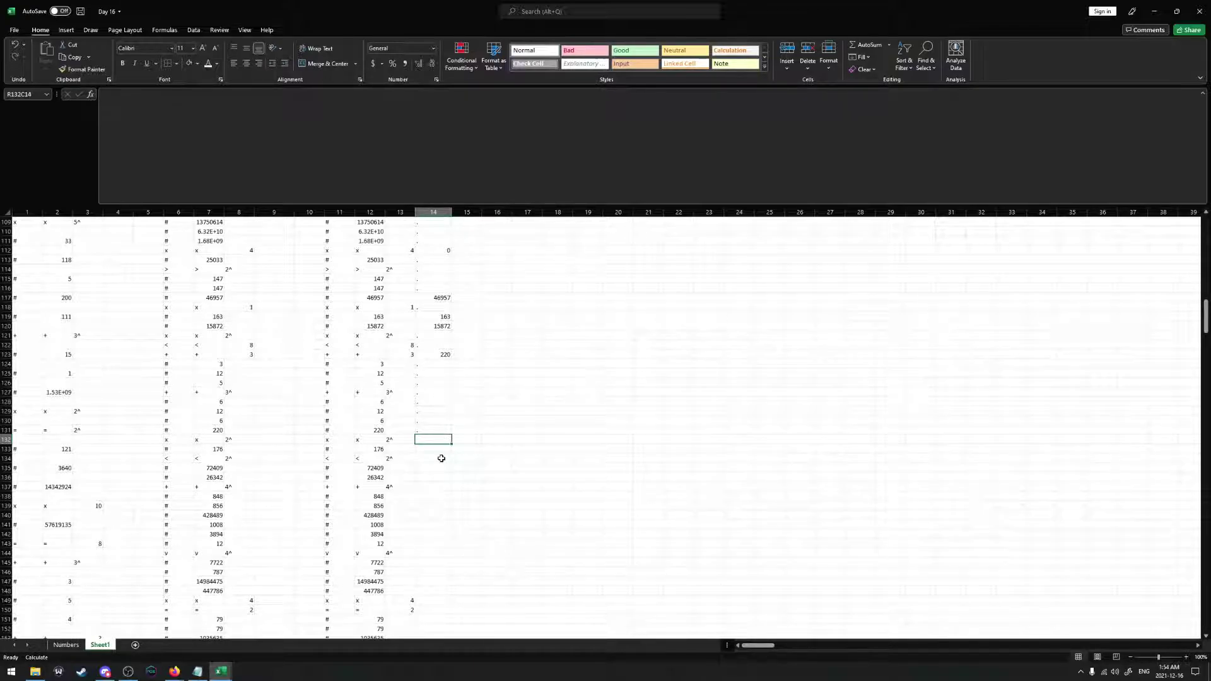
# Enter 0 as row 132's result, followed by dot placeholders
pyautogui.scroll(-2, 440, 465)
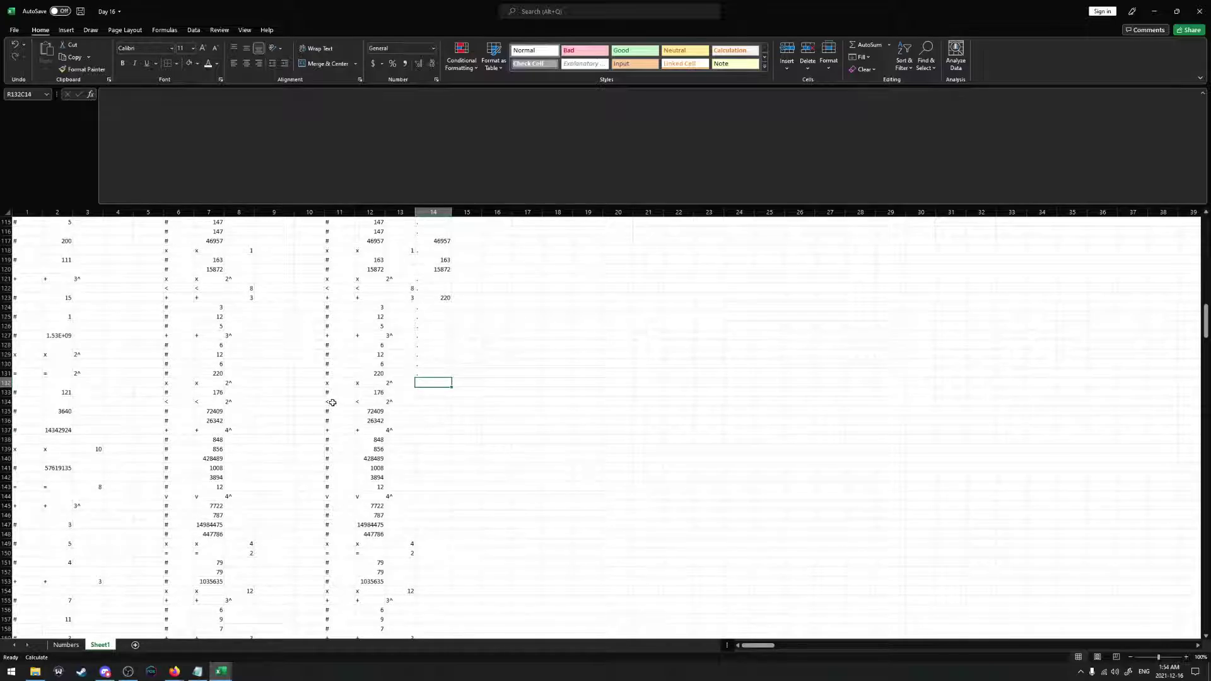
pyautogui.moveTo(333, 403); pyautogui.dragTo(396, 470)
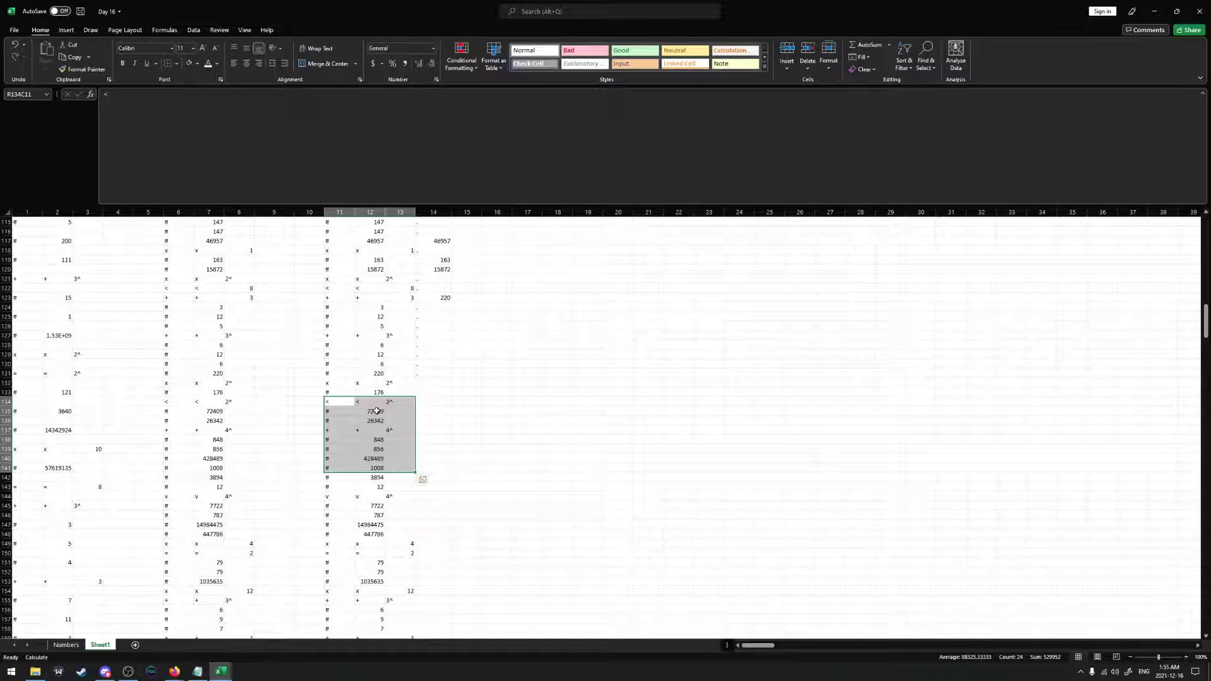
pyautogui.moveTo(340, 392); pyautogui.dragTo(419, 427)
pyautogui.click(424, 382)
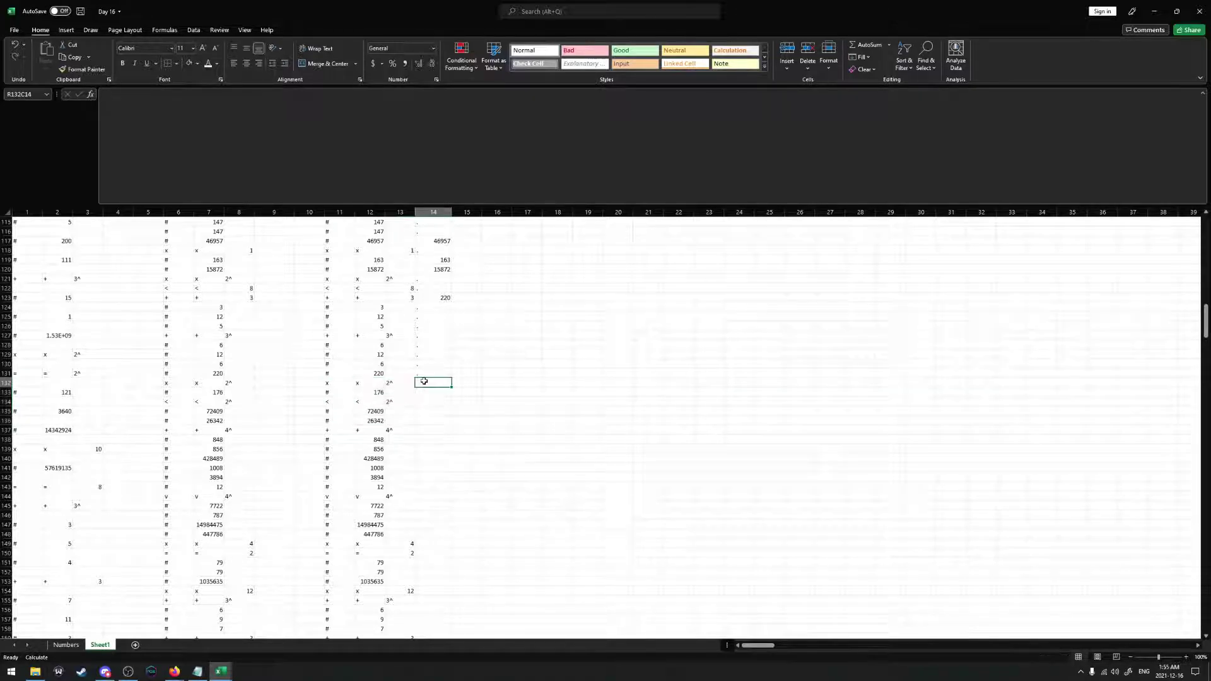
pyautogui.write('0')
pyautogui.press('Return')
pyautogui.write('.')
pyautogui.press('Return')
pyautogui.write('. . .')
pyautogui.press('Return')
# Add a SUM formula over rows 138–141 in row 137's result cell, giving 431201
pyautogui.write('=su')
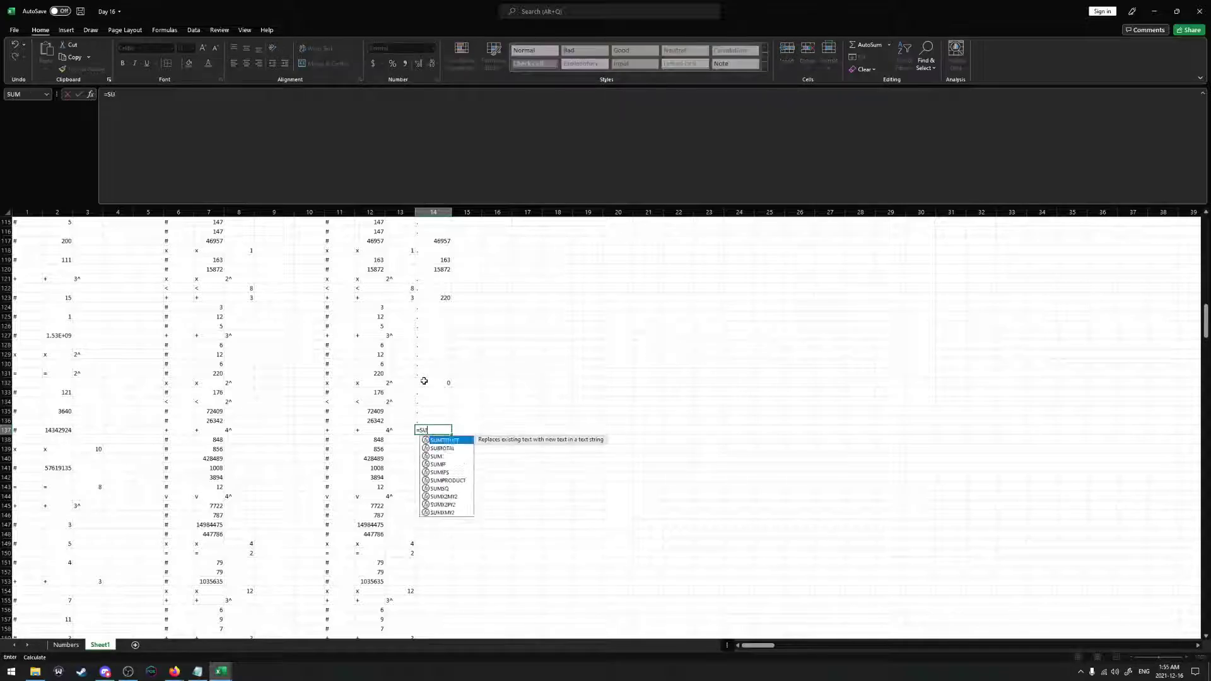
pyautogui.press('Tab')
pyautogui.write(')')
pyautogui.press('BackSpace')
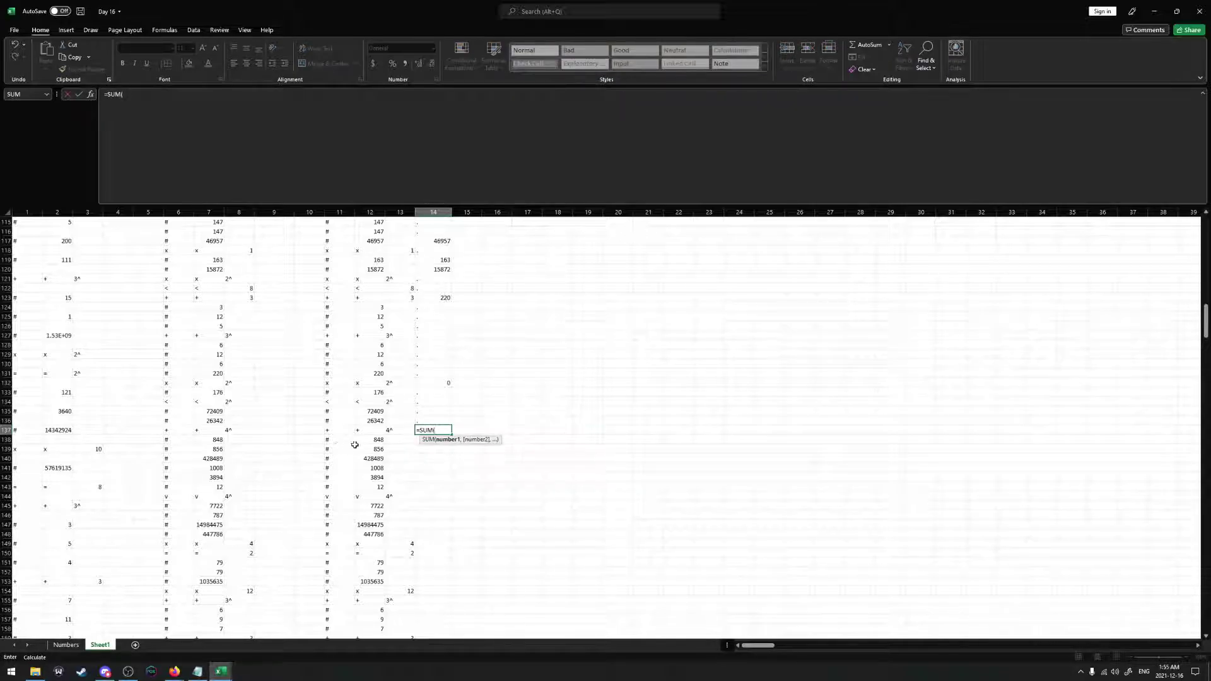
pyautogui.moveTo(355, 443); pyautogui.dragTo(372, 468)
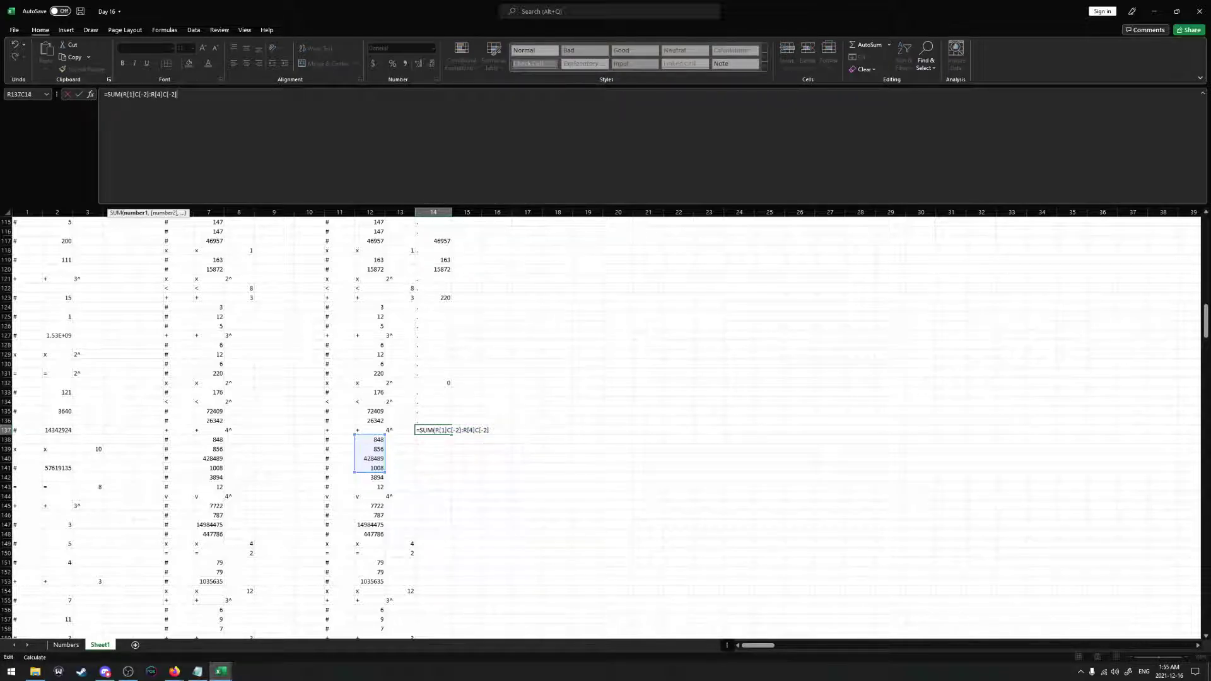
pyautogui.press('Return')
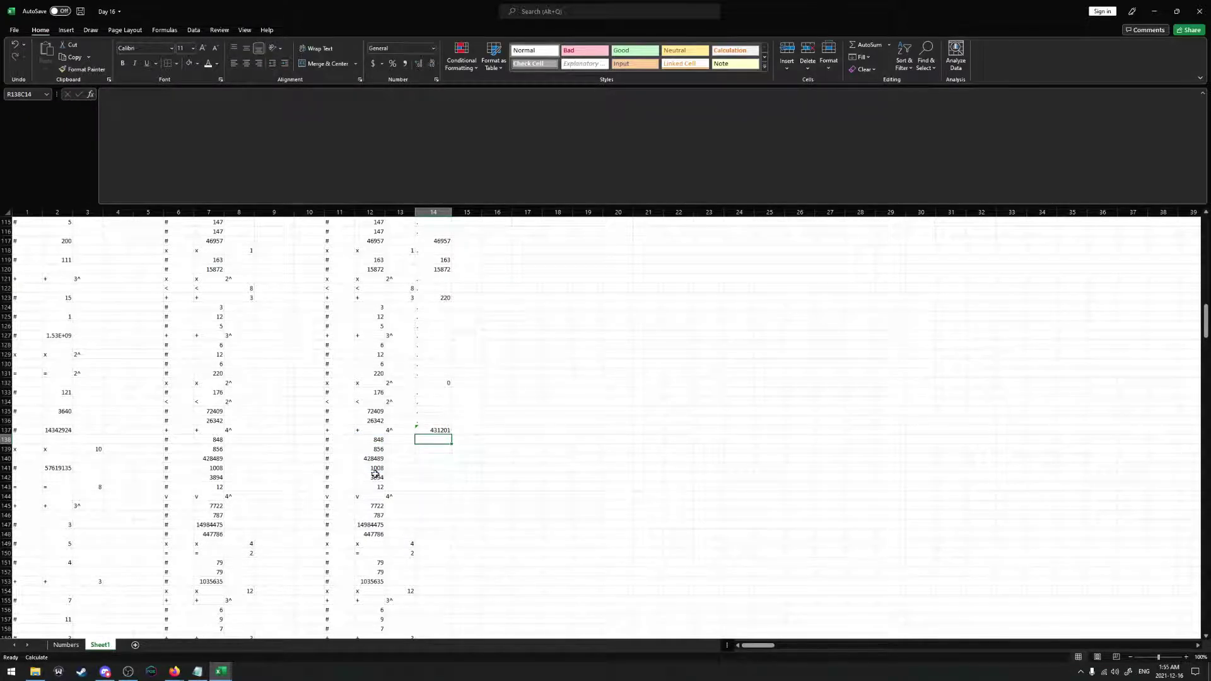
# Copy the values 3894 and 12 from column 12 into column 14
pyautogui.moveTo(374, 477); pyautogui.dragTo(376, 486)
pyautogui.hotkey('ctrl', 'c')
pyautogui.click(426, 438)
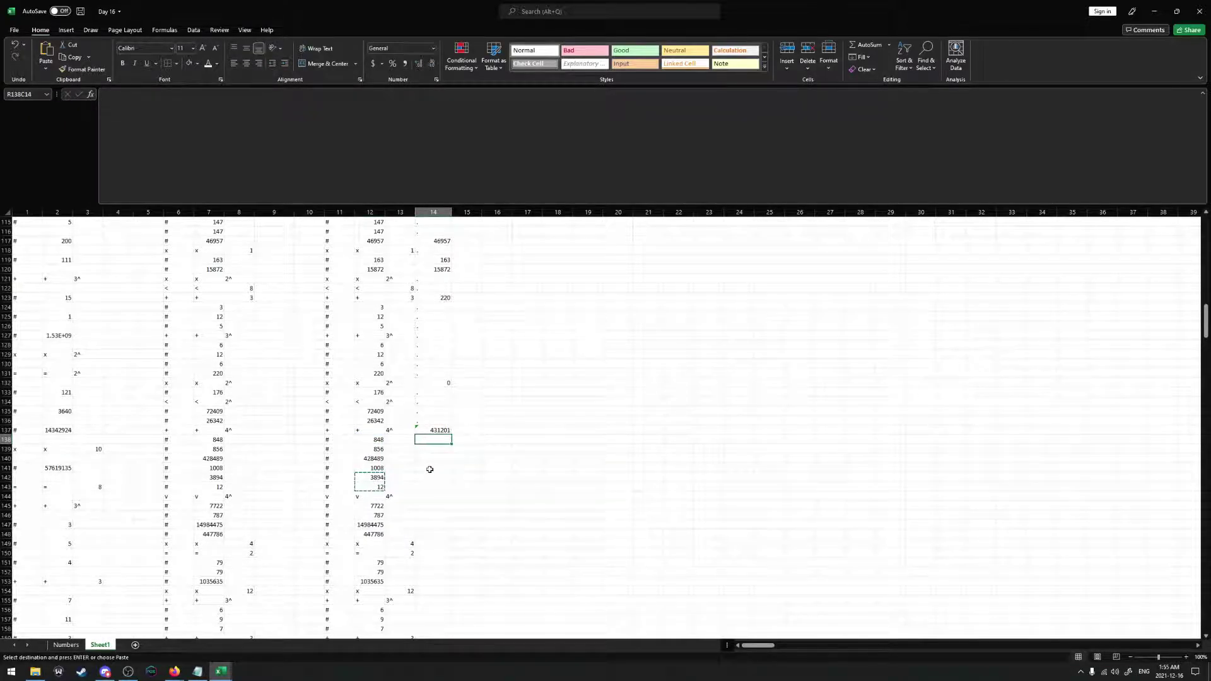
pyautogui.click(431, 477)
pyautogui.hotkey('ctrl', 'v')
pyautogui.click(438, 442)
pyautogui.press('Escape')
pyautogui.press('Down')
pyautogui.press('Down')
pyautogui.press('Down')
pyautogui.press('Down')
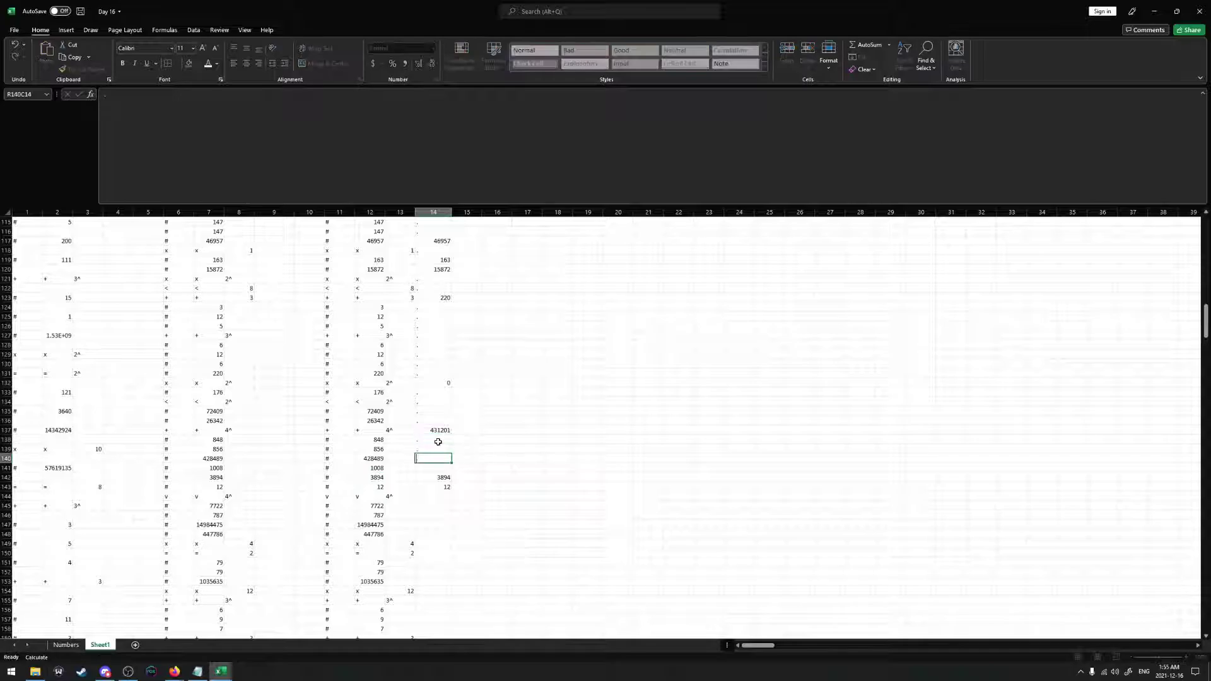
pyautogui.press('Down')
pyautogui.press('Down')
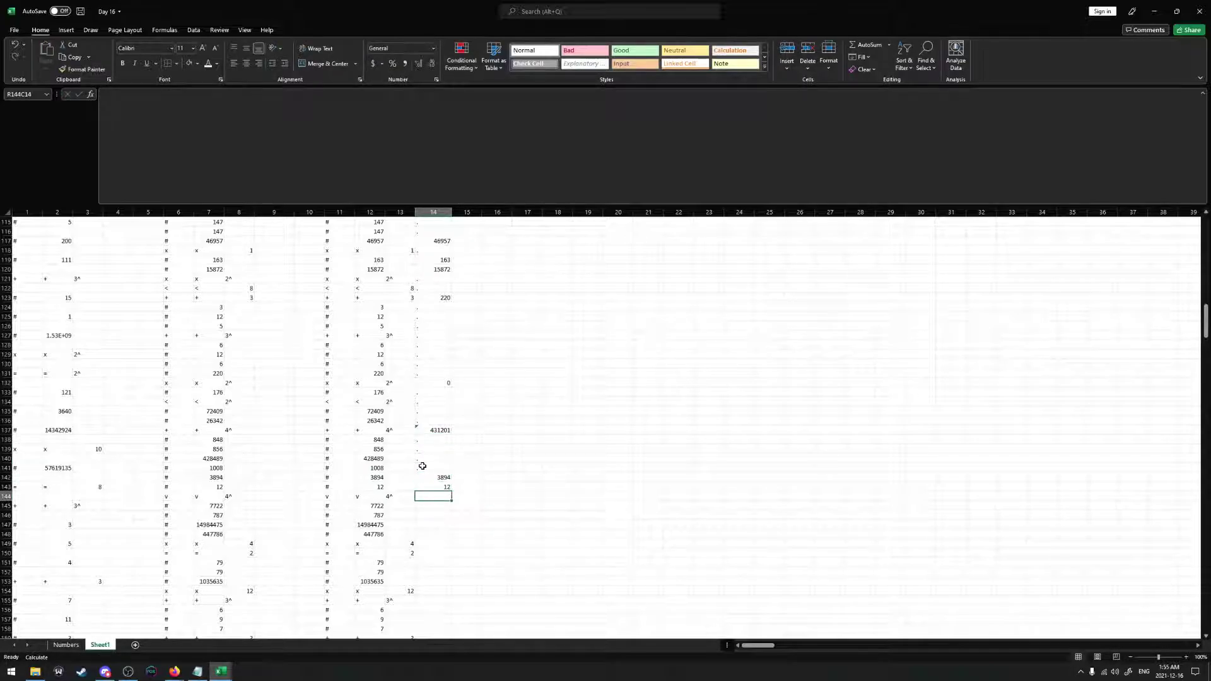
# Copy the value 787 into row 144 of the results column
pyautogui.click(376, 515)
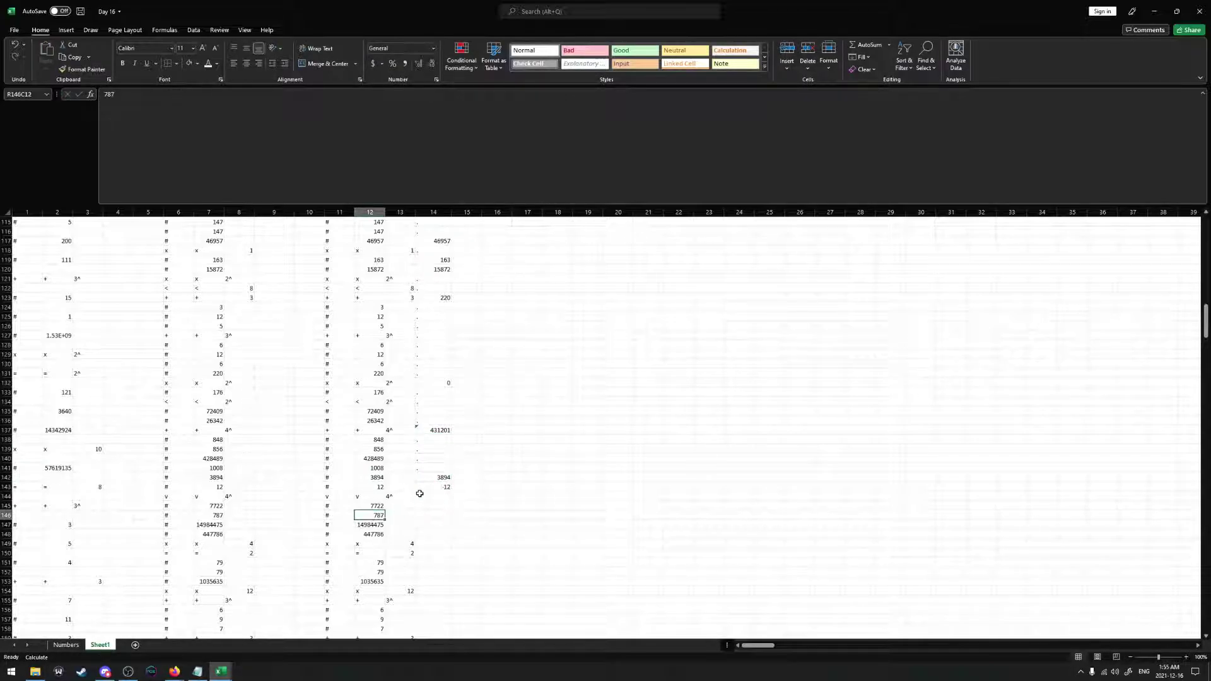
pyautogui.hotkey('ctrl', 'c')
pyautogui.click(421, 495)
pyautogui.hotkey('ctrl', 'v')
pyautogui.click(427, 508)
pyautogui.press('Escape')
pyautogui.press('Down')
pyautogui.press('Down')
pyautogui.press('Down')
pyautogui.press('Down')
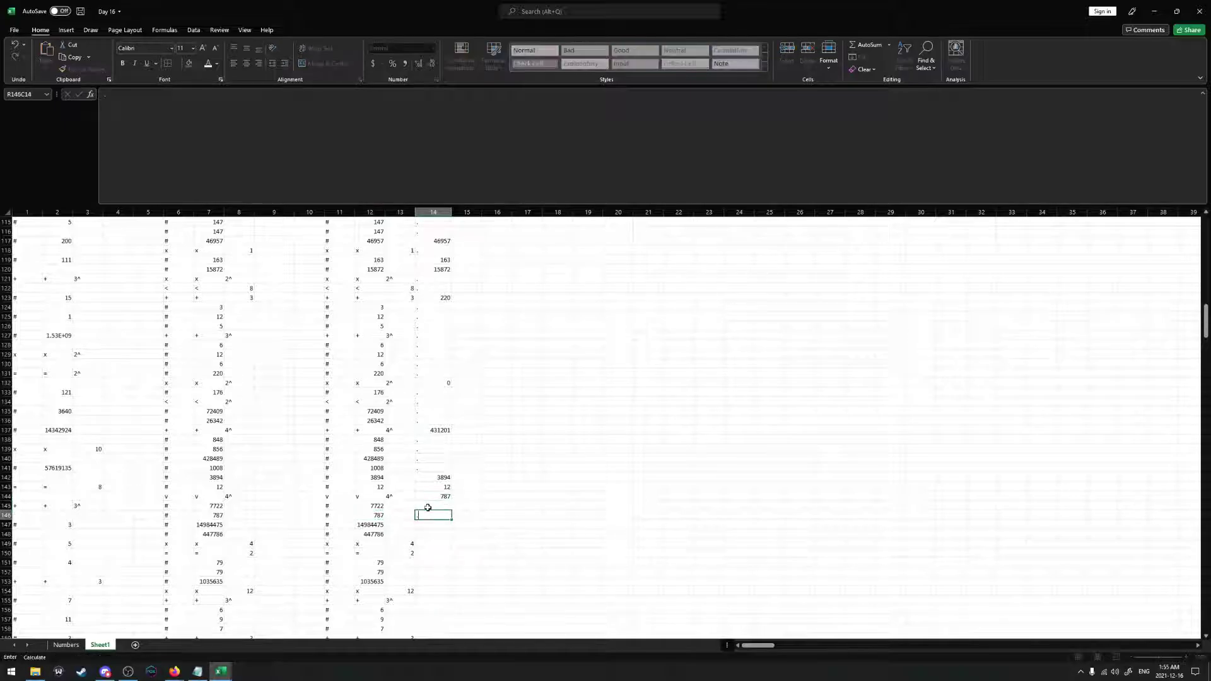
# Copy the value 1035635 into row 149 of the results column
pyautogui.scroll(-3, 403, 471)
pyautogui.scroll(-3, 403, 471)
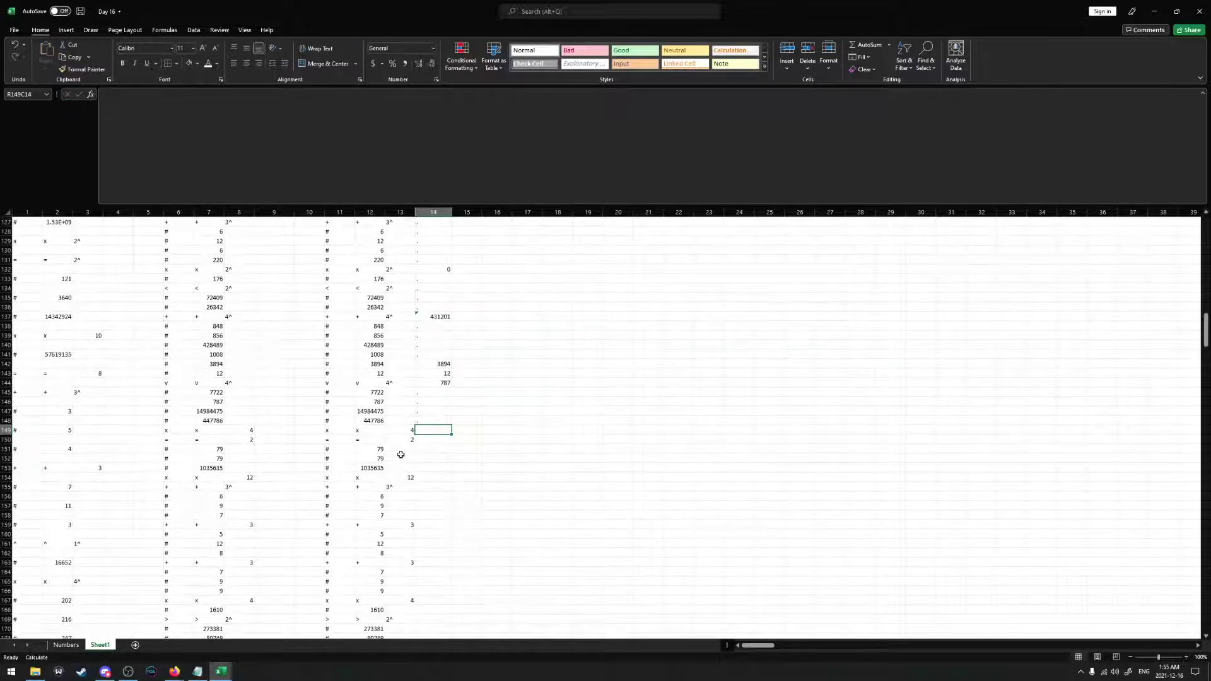
pyautogui.moveTo(328, 440); pyautogui.dragTo(394, 469)
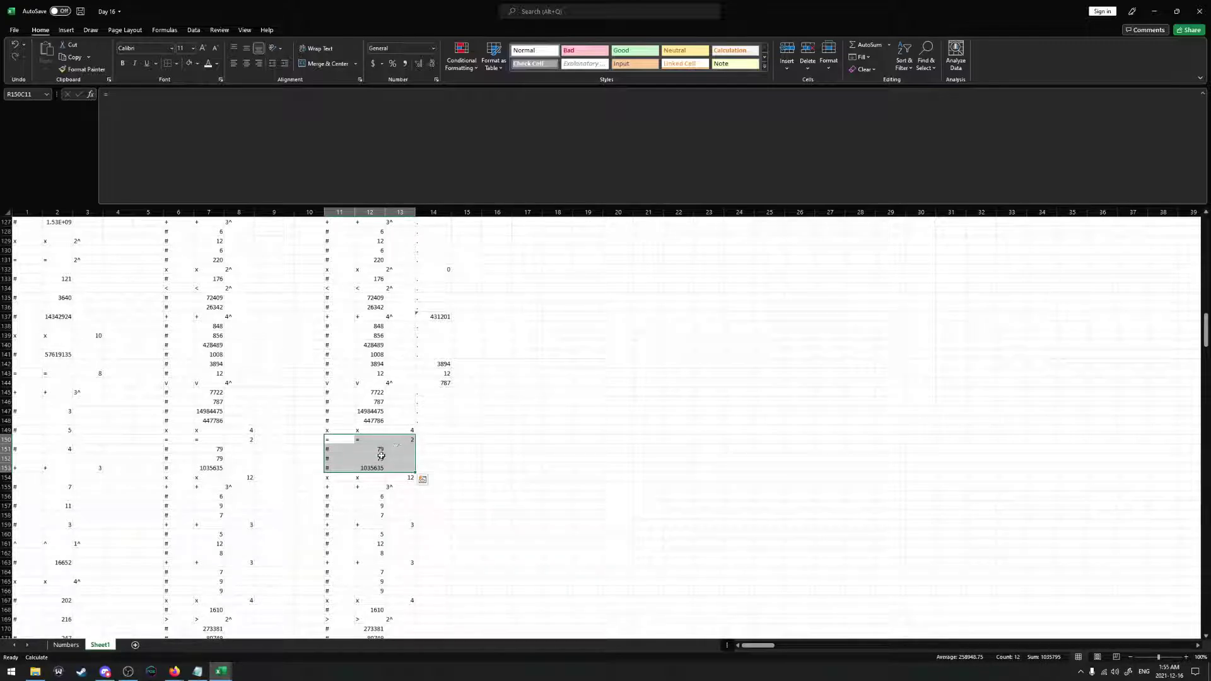
pyautogui.click(371, 470)
pyautogui.hotkey('ctrl', 'c')
pyautogui.click(435, 430)
pyautogui.hotkey('ctrl', 'v')
pyautogui.click(437, 438)
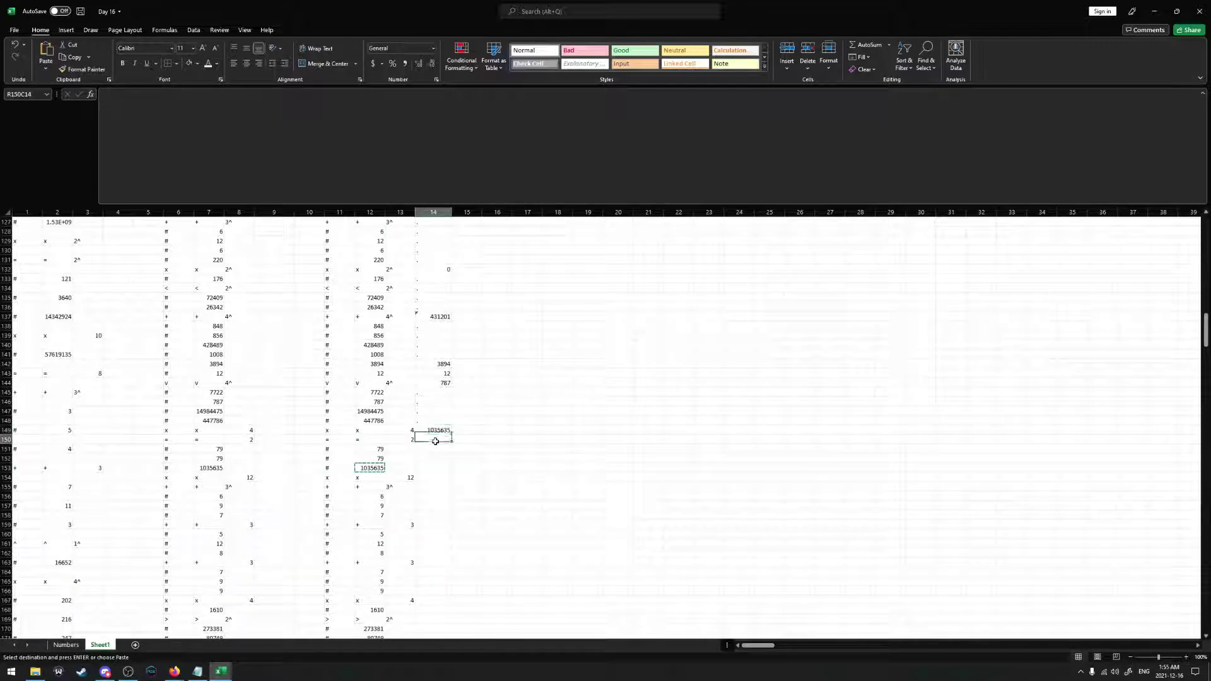
pyautogui.press('Down')
pyautogui.press('Down')
pyautogui.press('Down')
pyautogui.press('Down')
pyautogui.press('Escape')
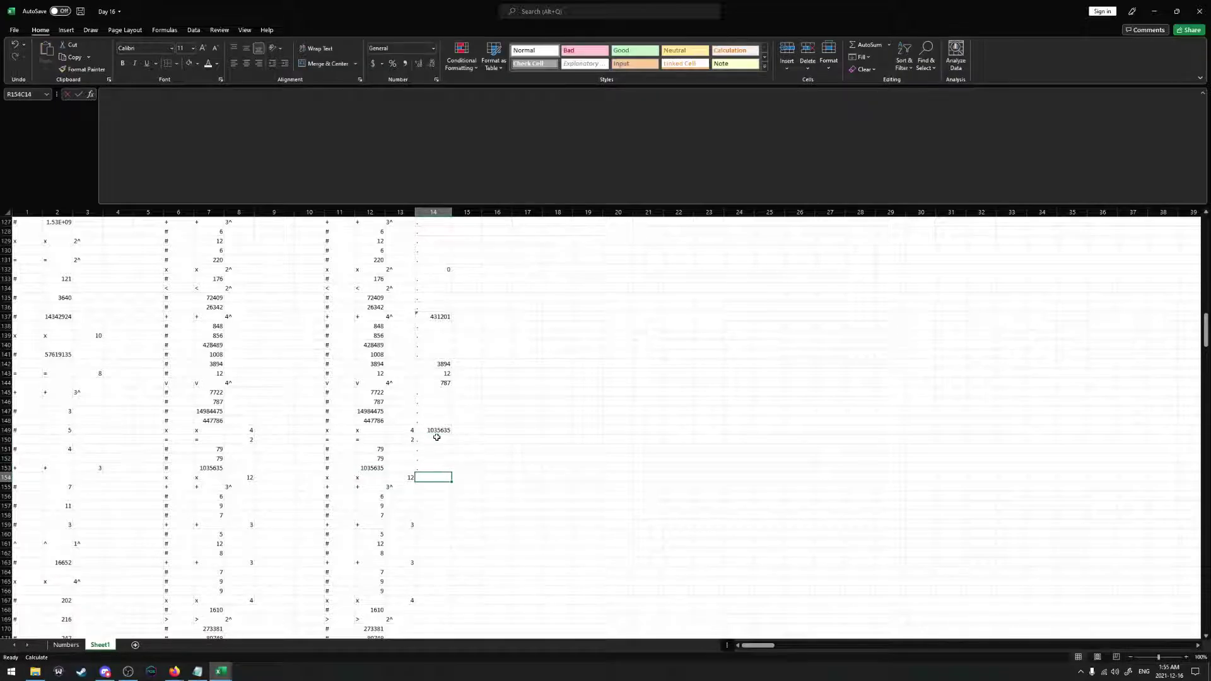
pyautogui.scroll(-2, 435, 438)
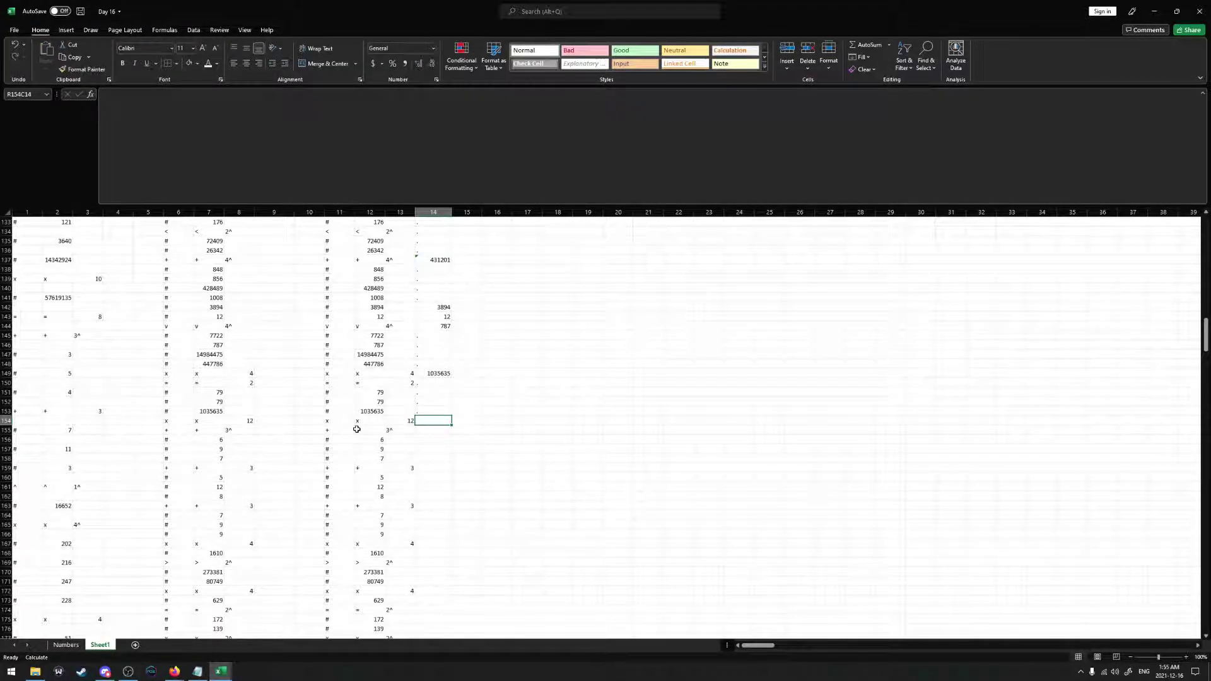
# In R155C14, enter =PRODUCT of the SUMs of rows 156–158, 160–162 and 164–166, giving 13750
pyautogui.moveTo(357, 429); pyautogui.dragTo(396, 531)
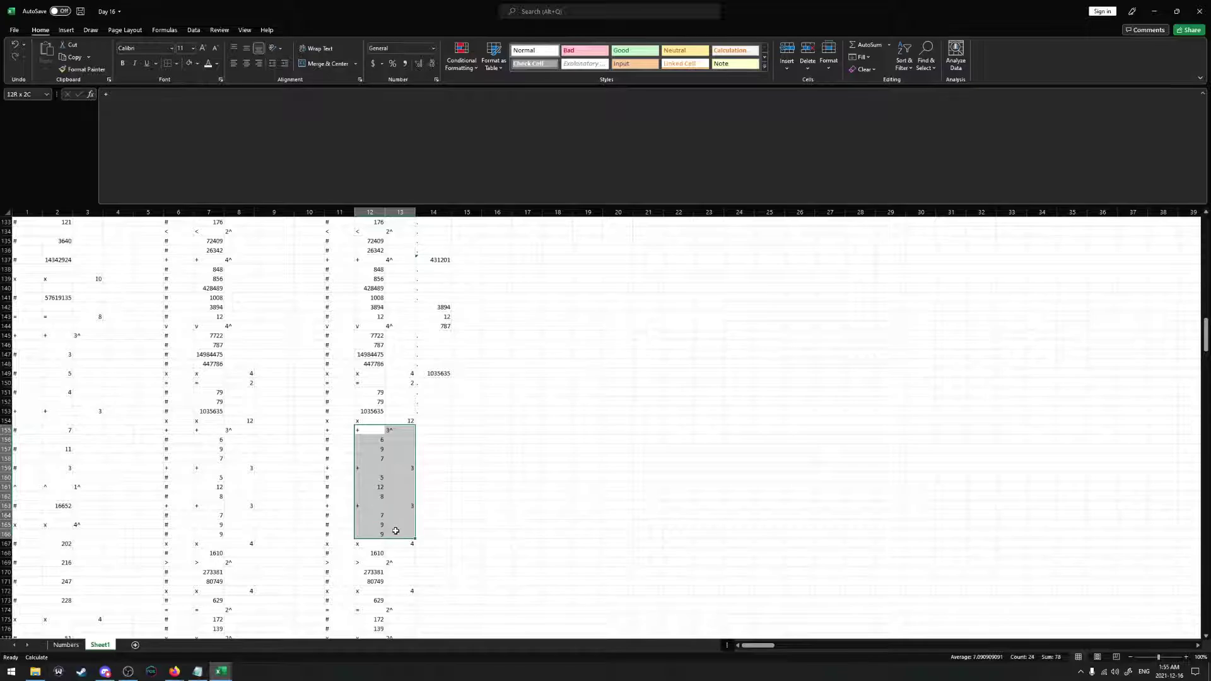
pyautogui.click(429, 430)
pyautogui.write('=')
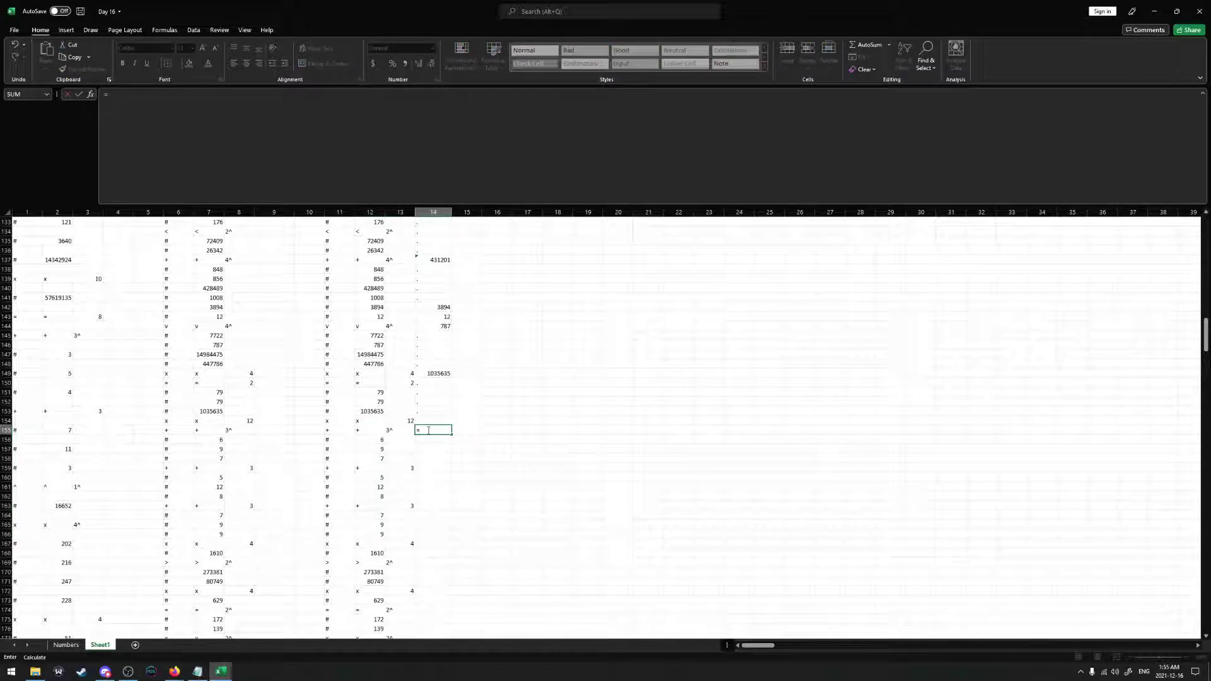
pyautogui.write('prod')
pyautogui.press('Tab')
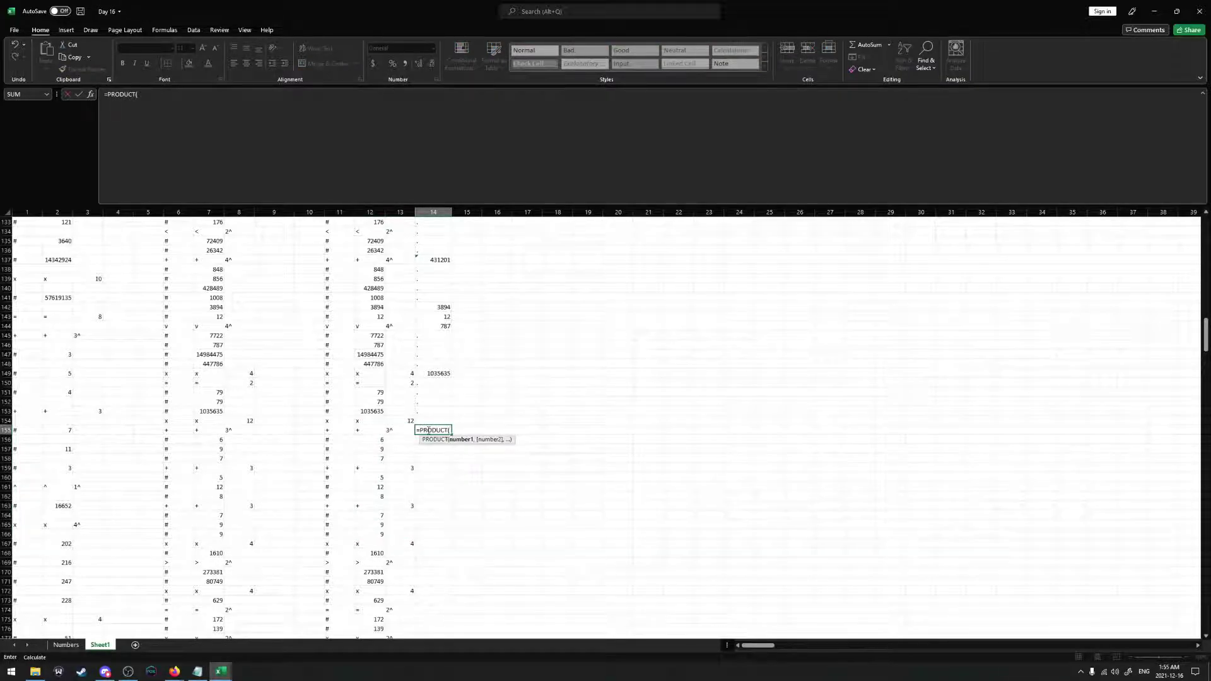
pyautogui.write('SUM')
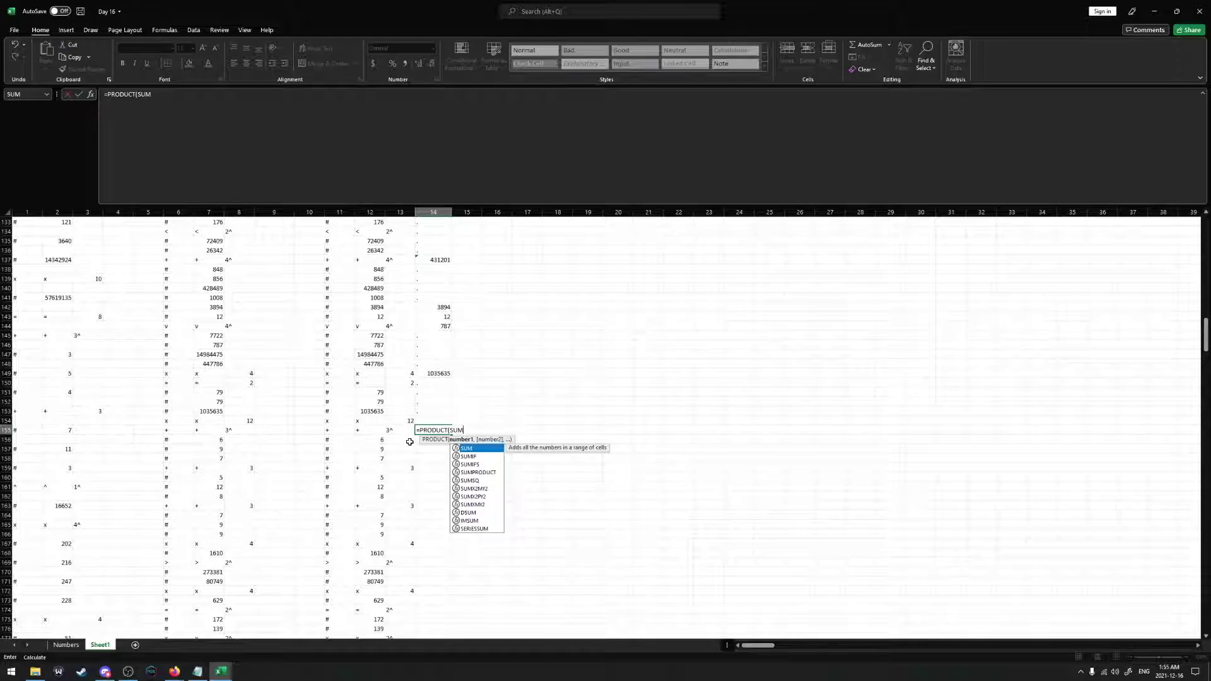
pyautogui.press('Tab')
pyautogui.moveTo(376, 439); pyautogui.dragTo(381, 459)
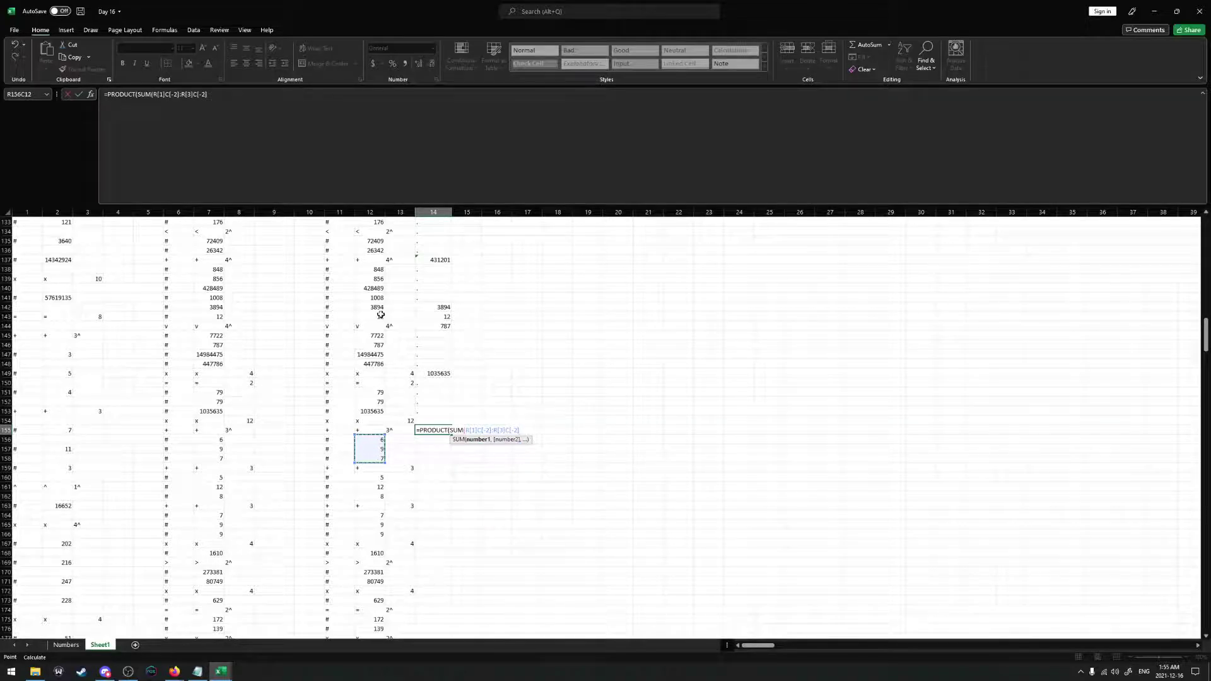
pyautogui.write('),')
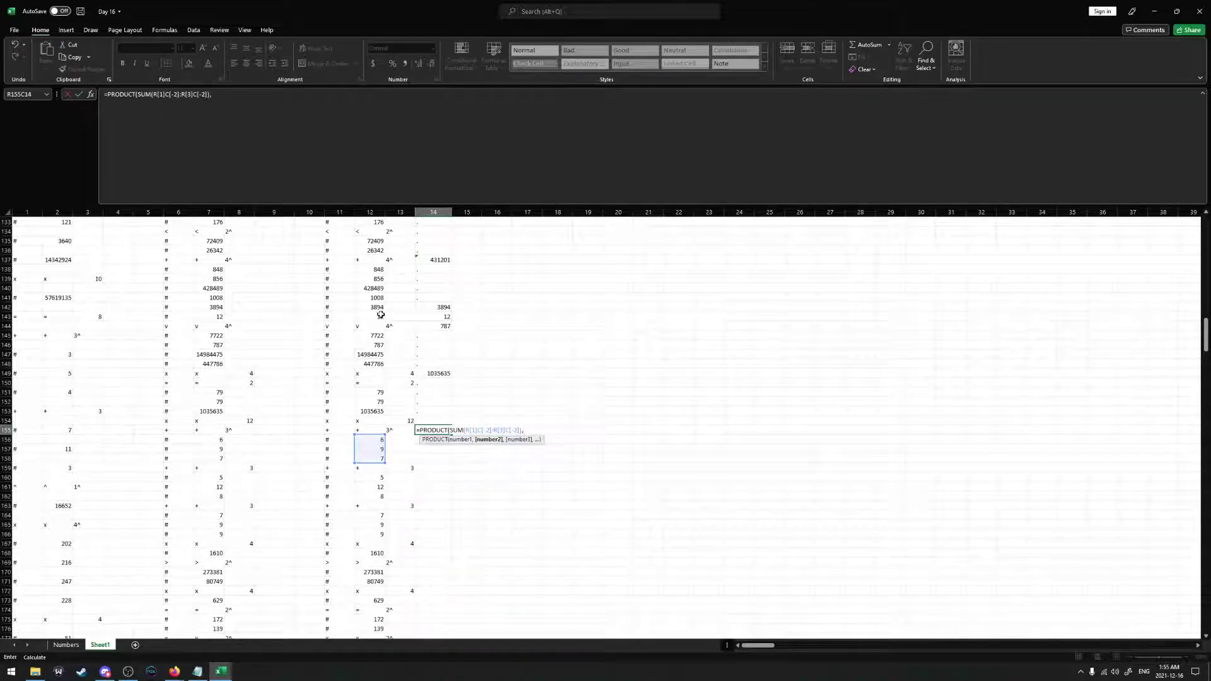
pyautogui.write('sum')
pyautogui.press('Tab')
pyautogui.moveTo(369, 477); pyautogui.dragTo(372, 495)
pyautogui.write('),sum')
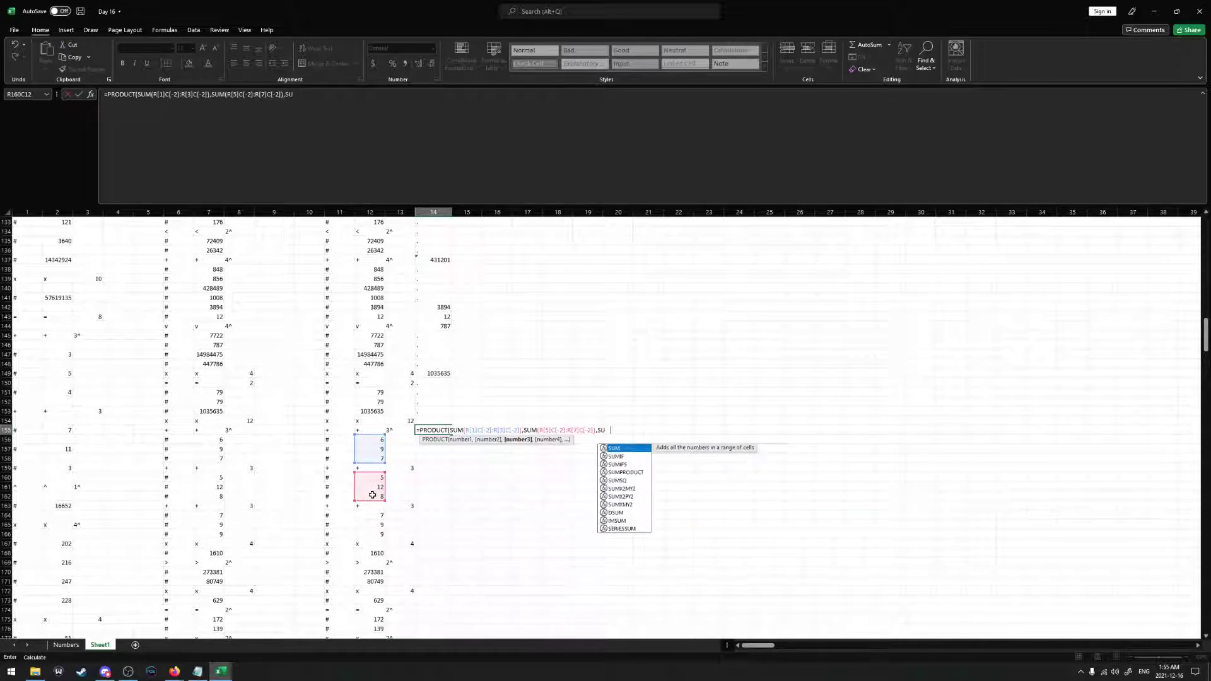
pyautogui.press('Tab')
pyautogui.moveTo(377, 515); pyautogui.dragTo(377, 534)
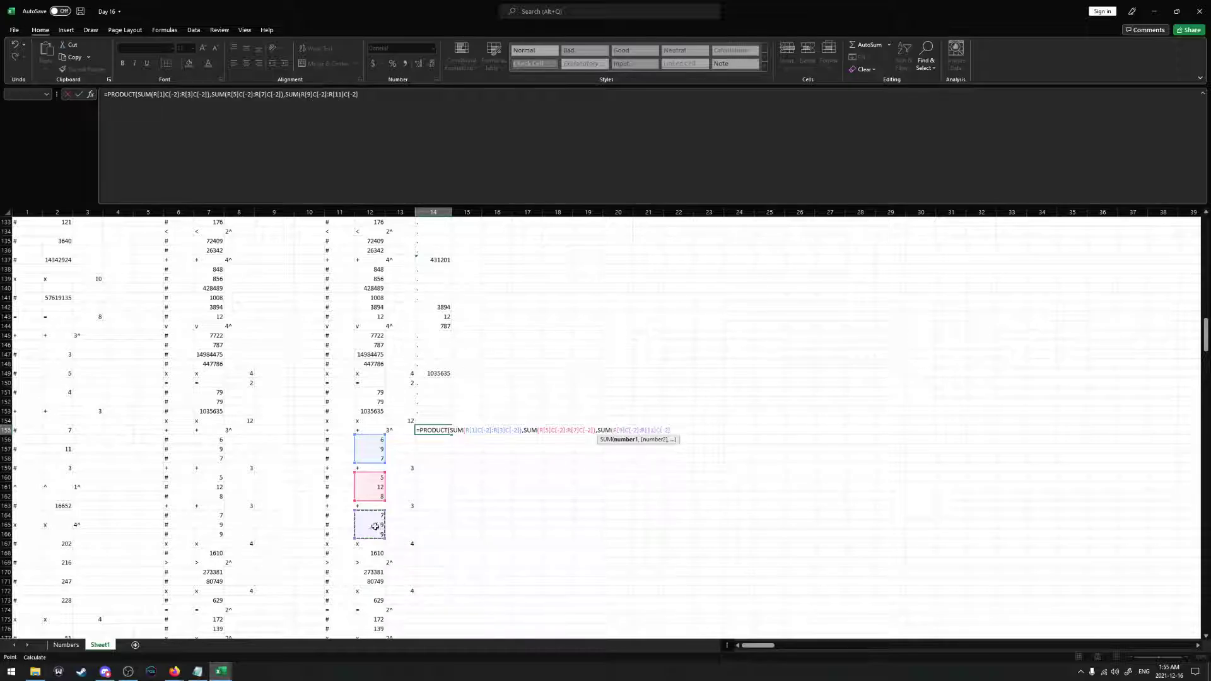
pyautogui.write(')')
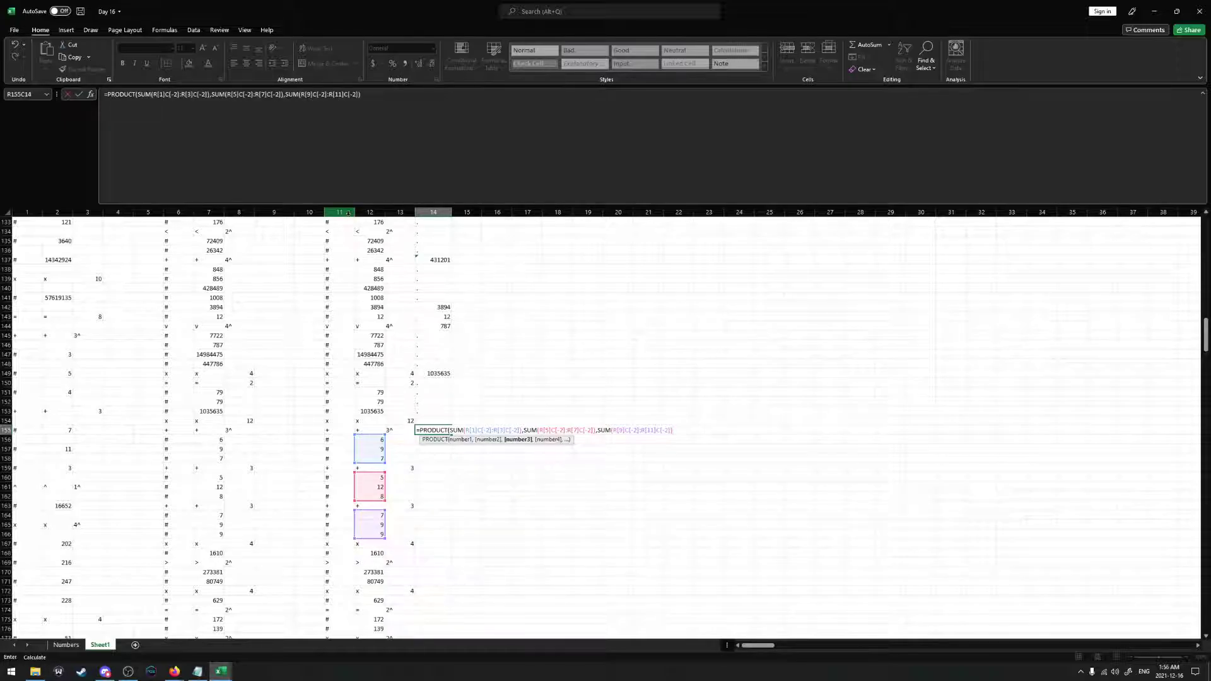
pyautogui.write('))')
pyautogui.press('Return')
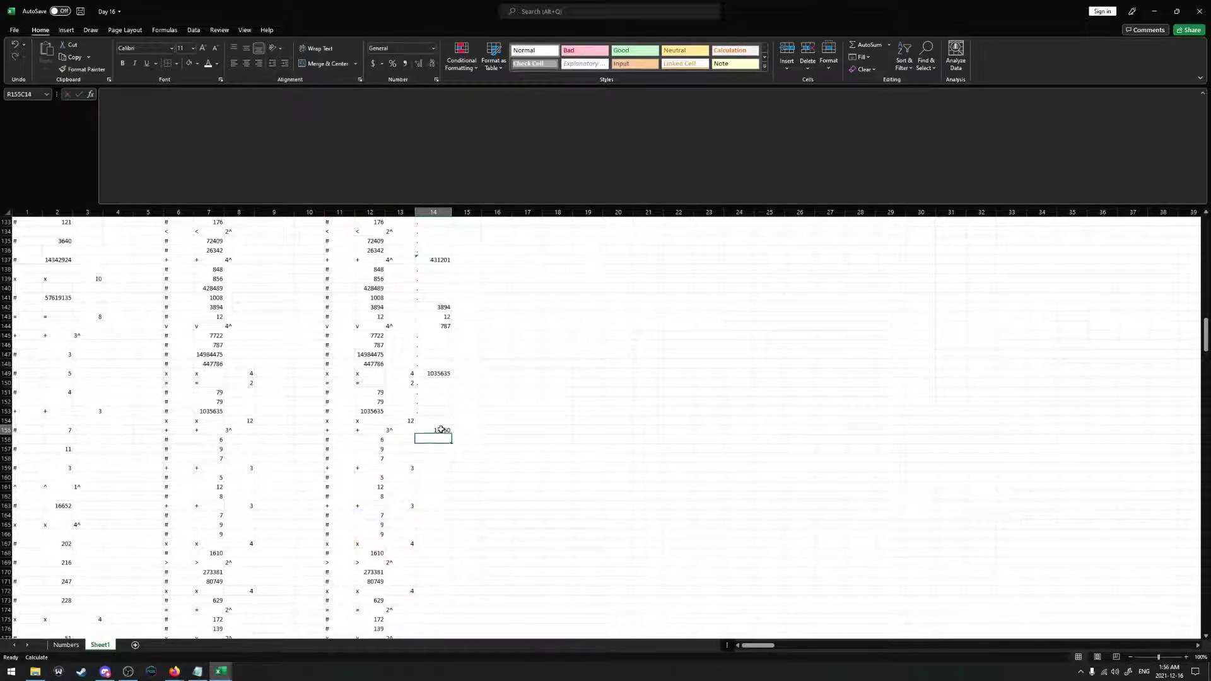
# Paste 13750 as a value and fill dot placeholders in rows 156–166
pyautogui.click(436, 430)
pyautogui.hotkey('ctrl', 'c')
pyautogui.rightClick(441, 432)
pyautogui.click(478, 227)
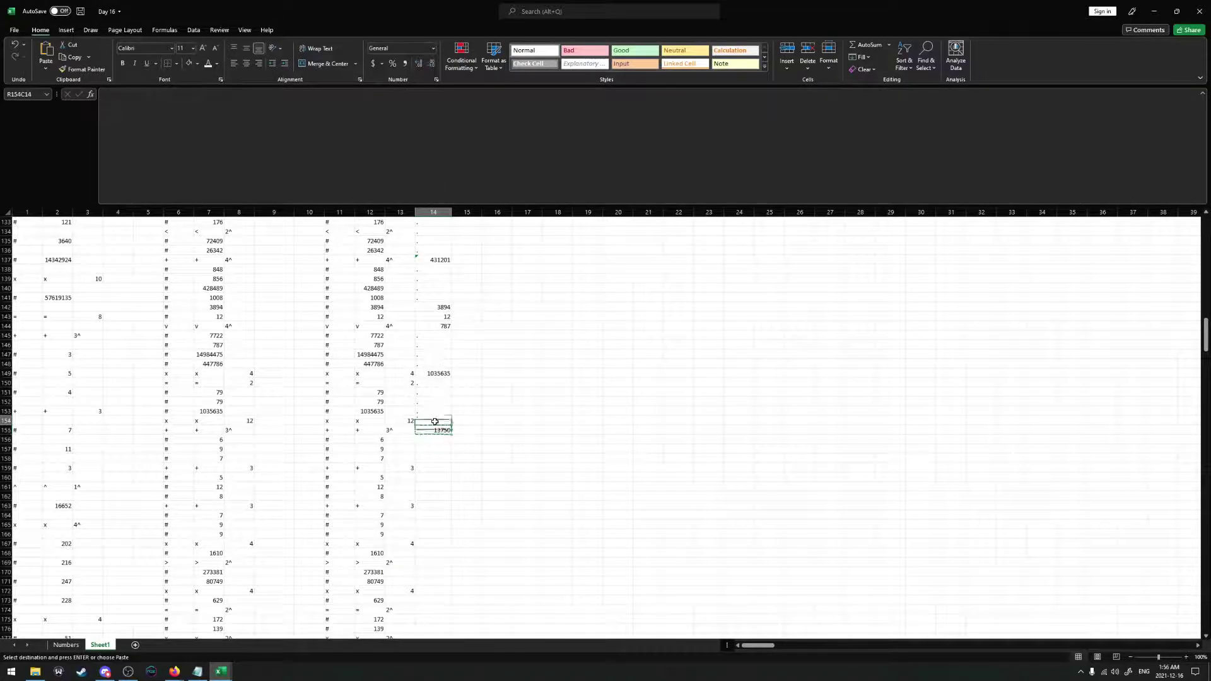
pyautogui.press('Escape')
pyautogui.press('Return')
pyautogui.write('. . . . . . . .')
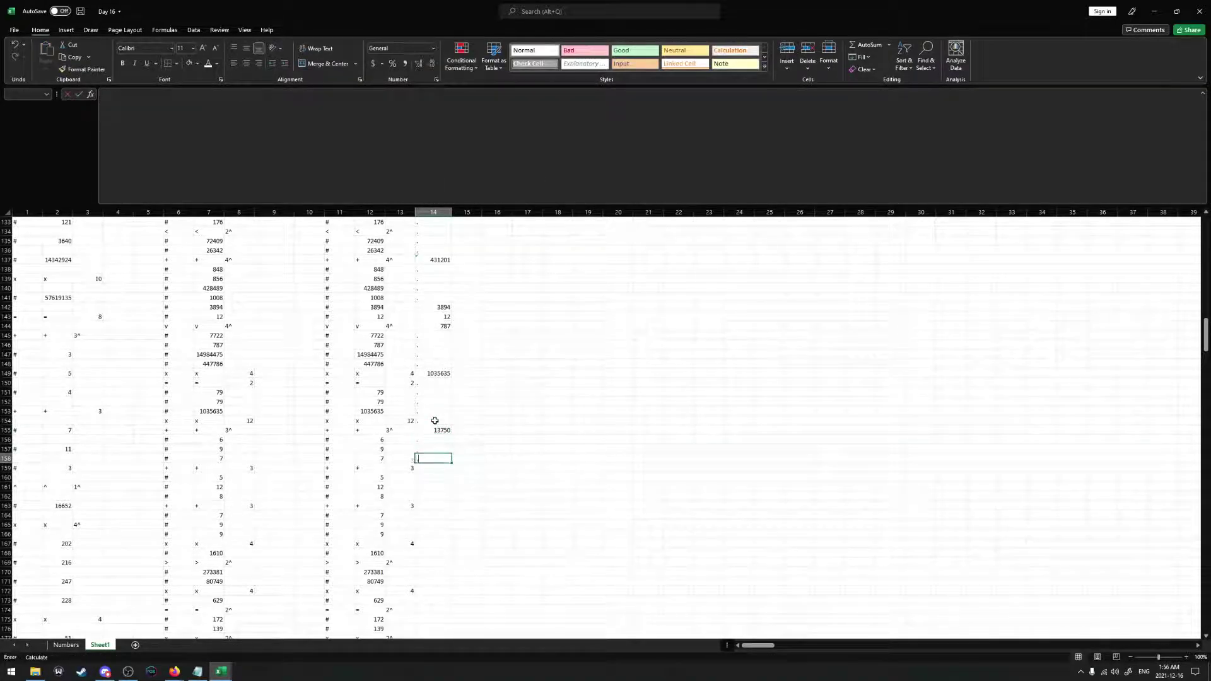
pyautogui.press('Return')
pyautogui.write('. . .')
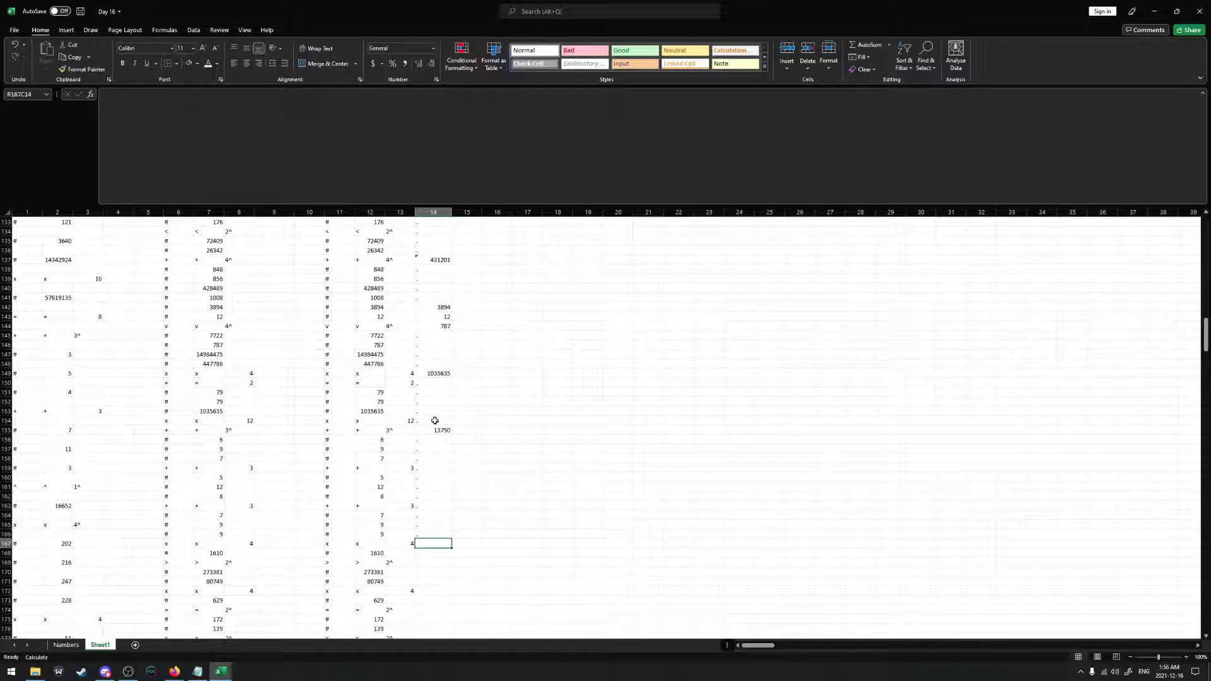
# Enter 1610 in row 168 of column 14, with dots in row 167 and rows 169–171
pyautogui.scroll(-2, 435, 416)
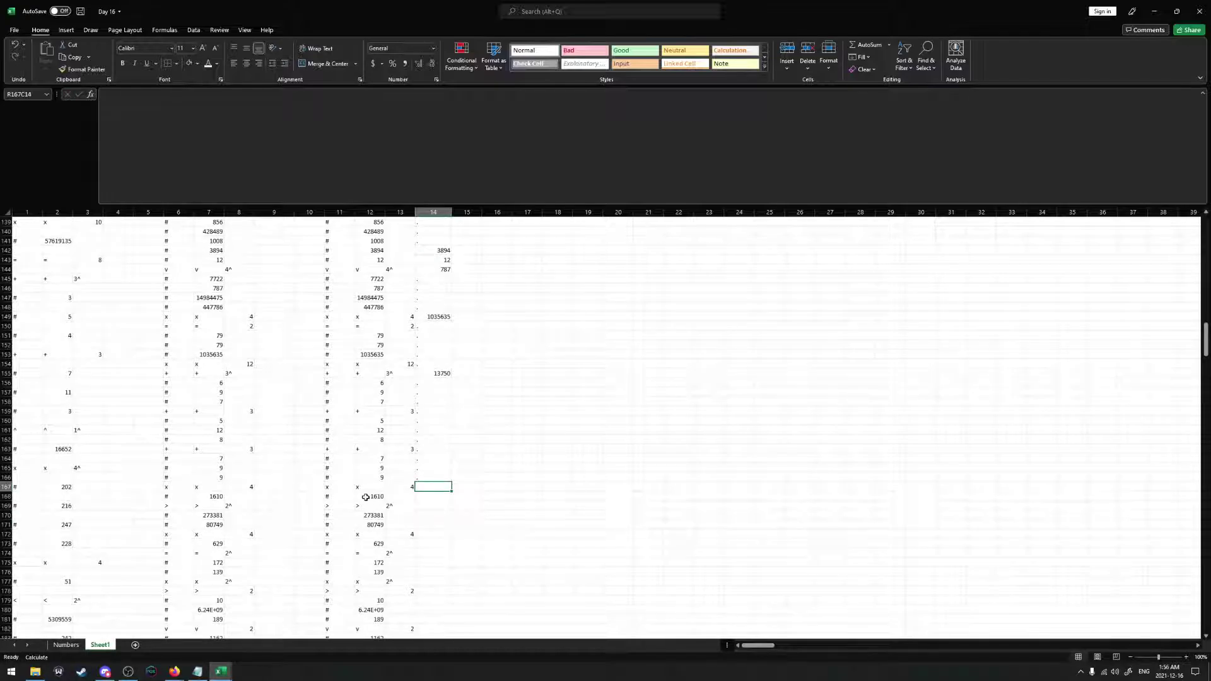
pyautogui.moveTo(366, 497); pyautogui.dragTo(391, 526)
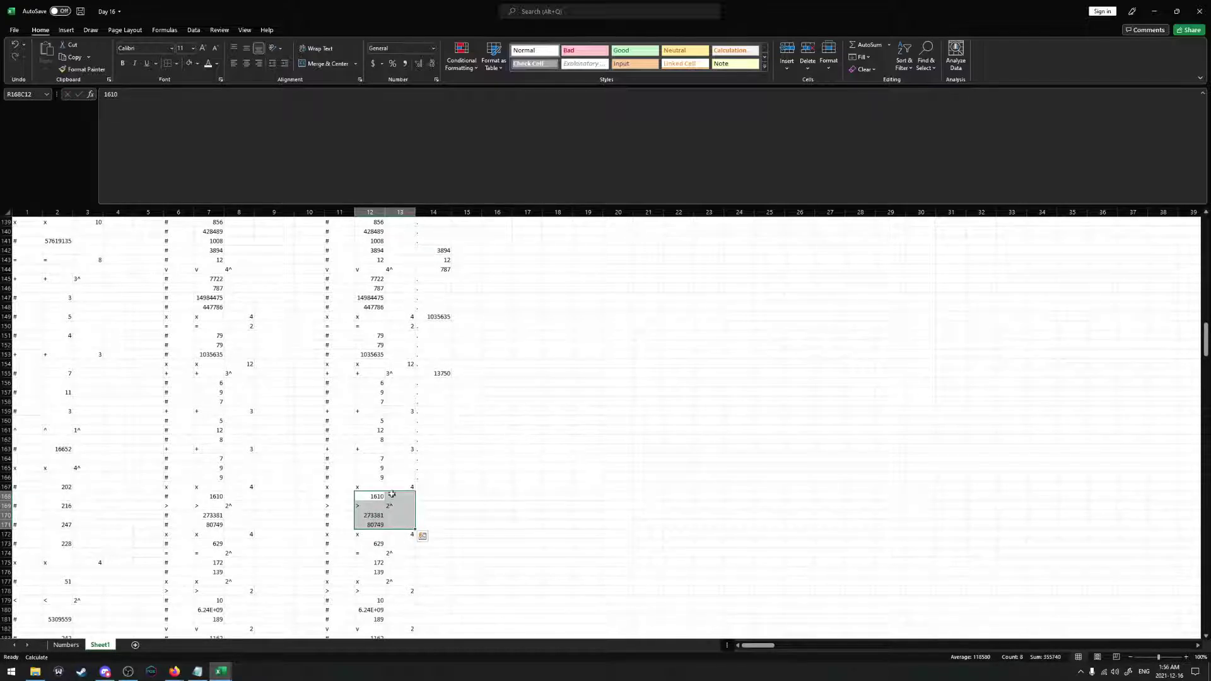
pyautogui.click(426, 498)
pyautogui.write('16')
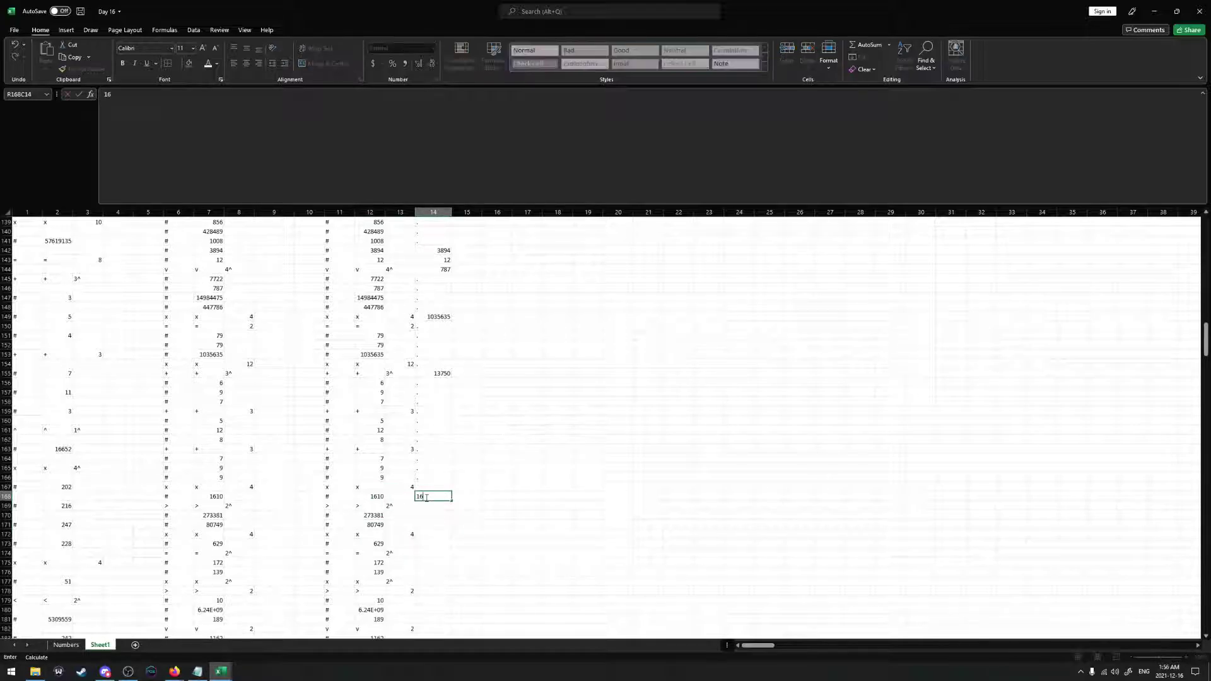
pyautogui.write('10')
pyautogui.press('Return')
pyautogui.press('Up')
pyautogui.press('Up')
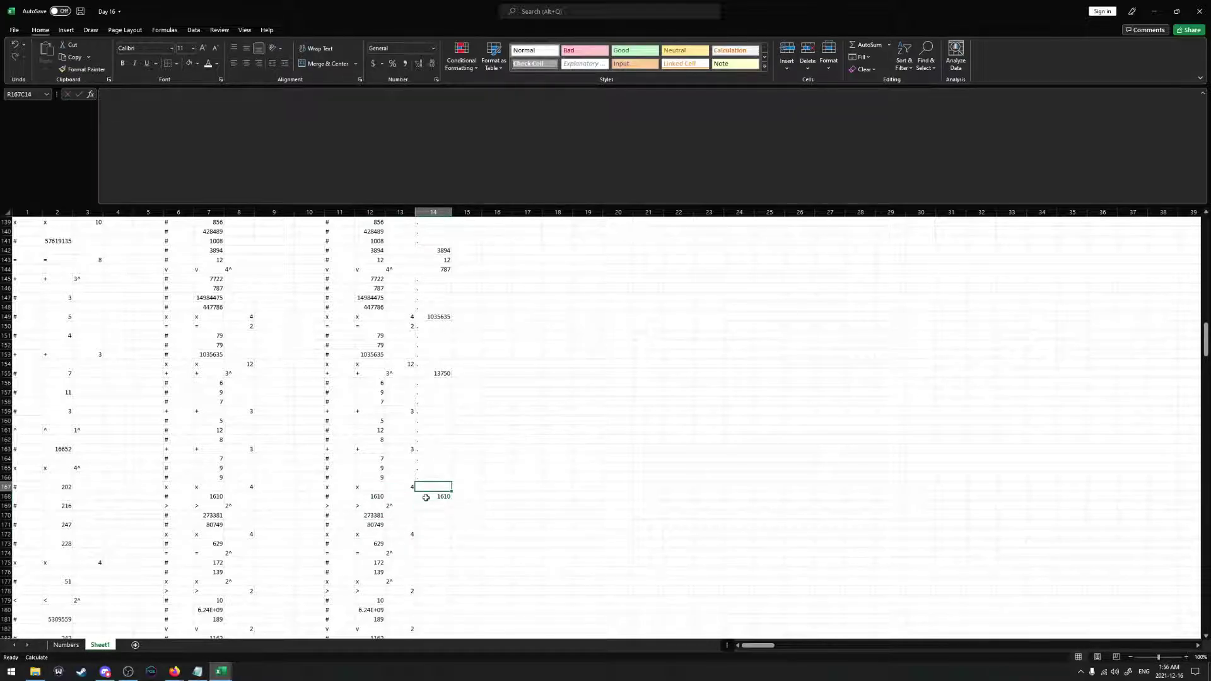
pyautogui.write('.')
pyautogui.press('Return')
pyautogui.press('Down')
pyautogui.write('.')
pyautogui.press('Return')
pyautogui.write('.')
pyautogui.press('Return')
pyautogui.write('.')
pyautogui.press('Return')
pyautogui.scroll(-2, 418, 425)
pyautogui.scroll(20, 429, 438)
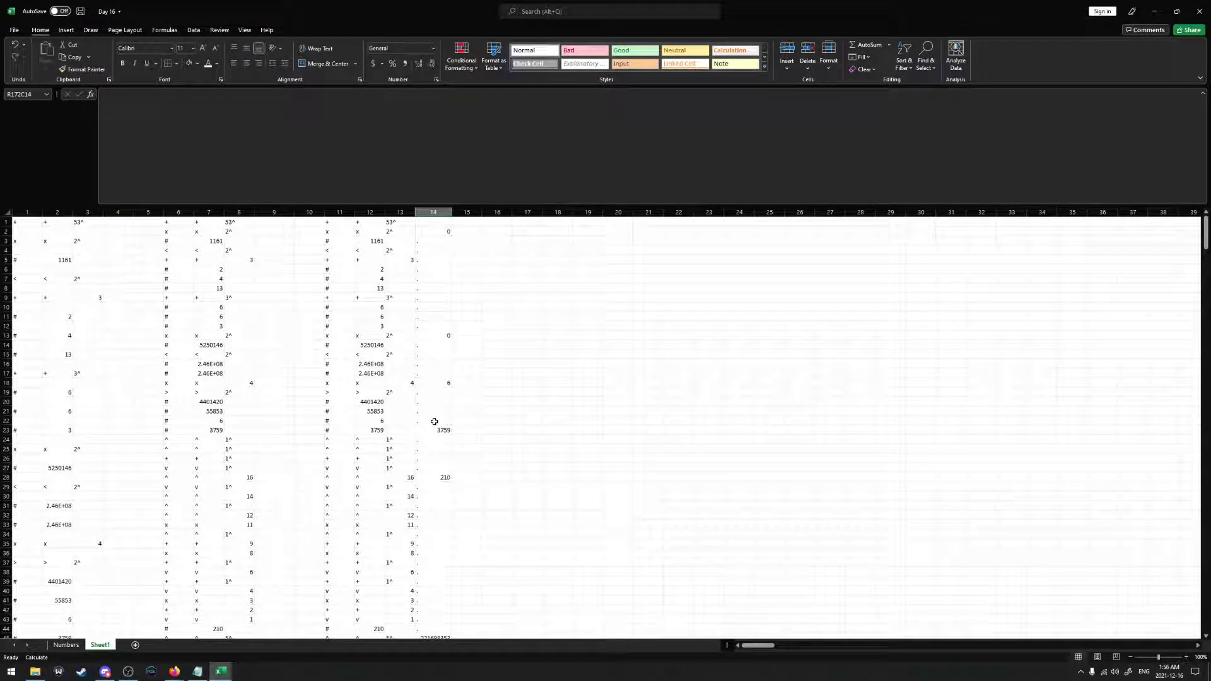
pyautogui.click(433, 231)
pyautogui.click(437, 337)
pyautogui.click(440, 383)
pyautogui.click(440, 430)
pyautogui.click(440, 477)
pyautogui.scroll(-4, 439, 467)
pyautogui.scroll(-3, 440, 460)
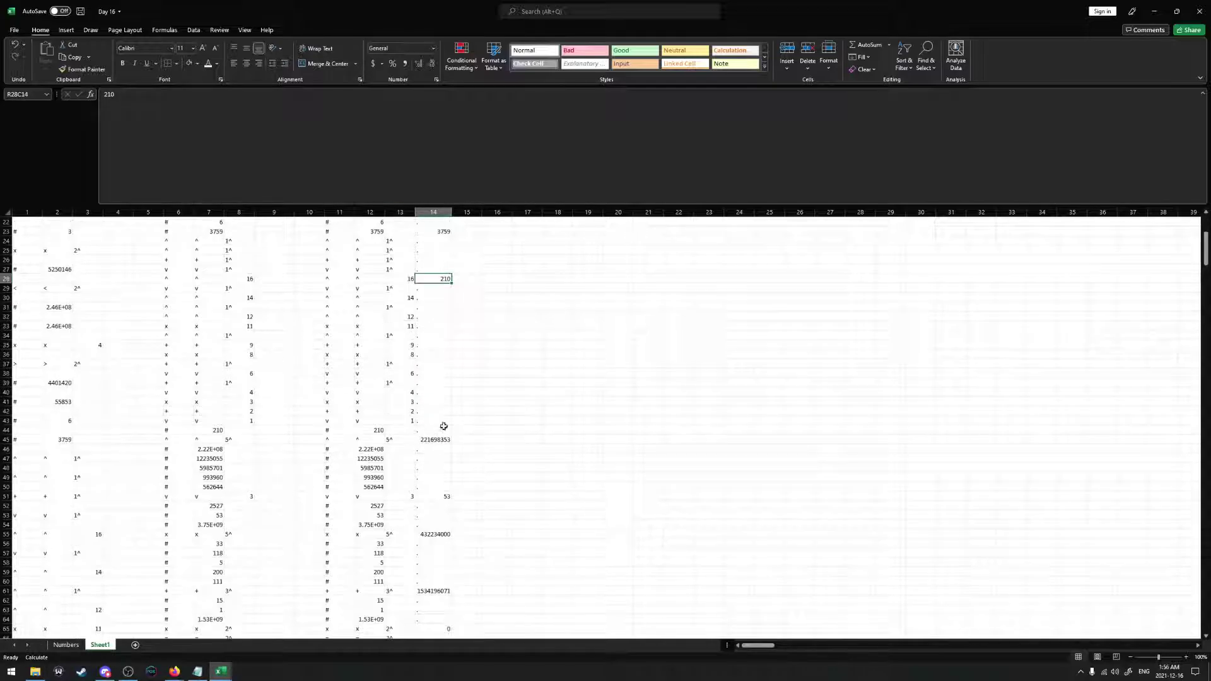
pyautogui.click(440, 440)
pyautogui.click(444, 496)
pyautogui.click(444, 534)
pyautogui.scroll(-5, 444, 479)
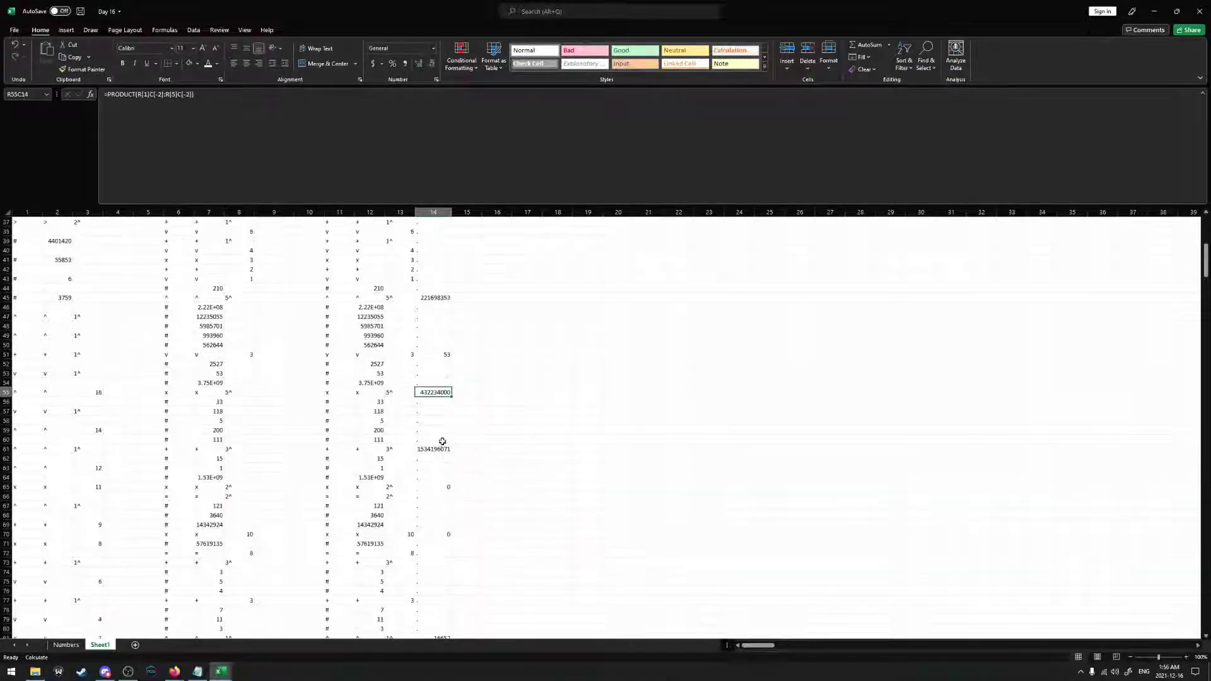
pyautogui.click(442, 449)
pyautogui.click(444, 487)
pyautogui.click(445, 534)
pyautogui.scroll(-5, 445, 505)
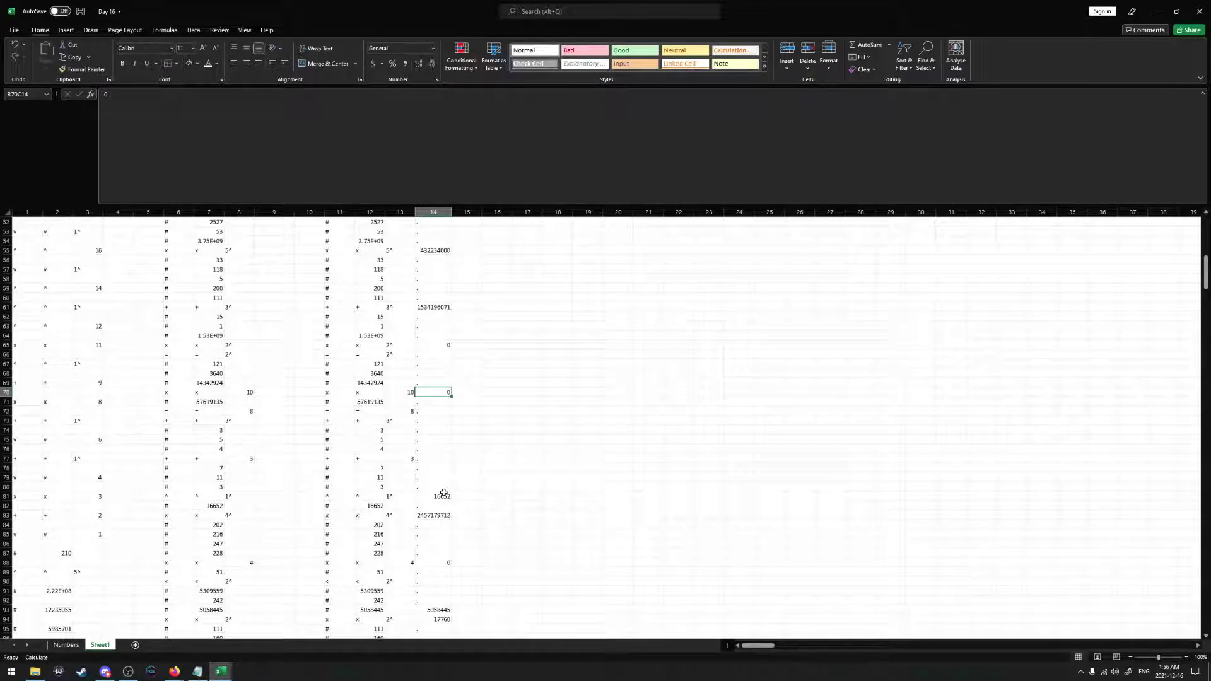
pyautogui.click(442, 514)
pyautogui.scroll(-4, 441, 480)
pyautogui.click(442, 450)
pyautogui.click(442, 498)
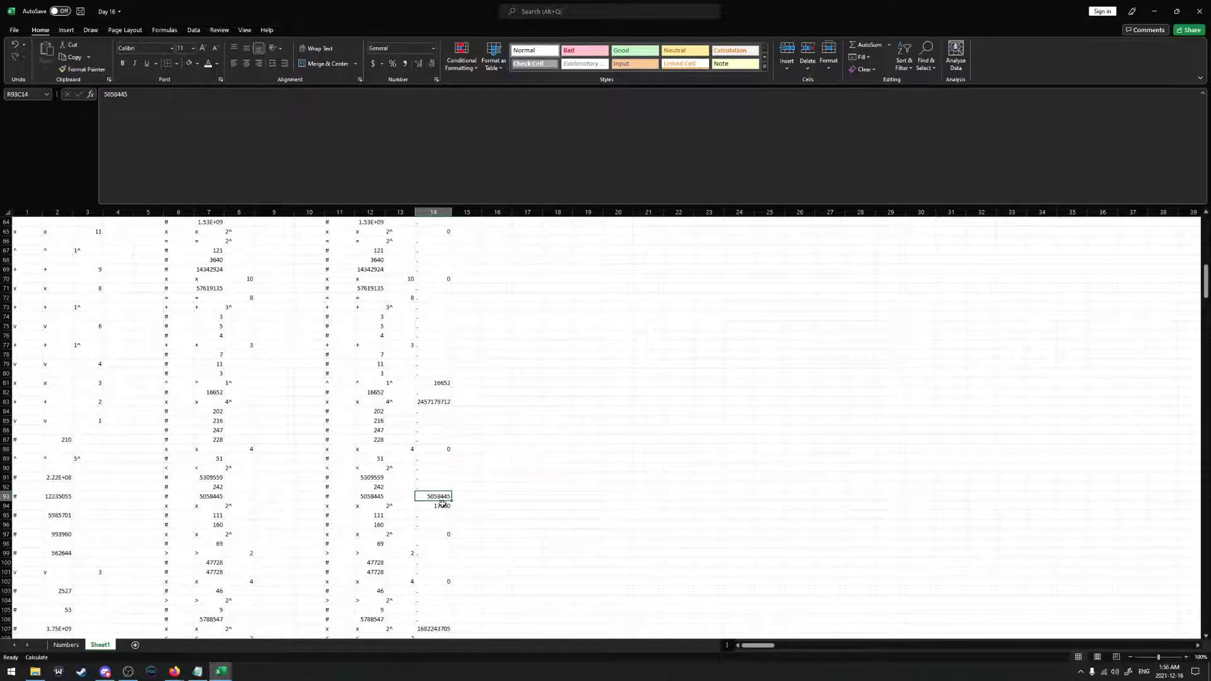
pyautogui.click(442, 504)
pyautogui.click(448, 534)
pyautogui.scroll(-4, 449, 499)
pyautogui.click(446, 469)
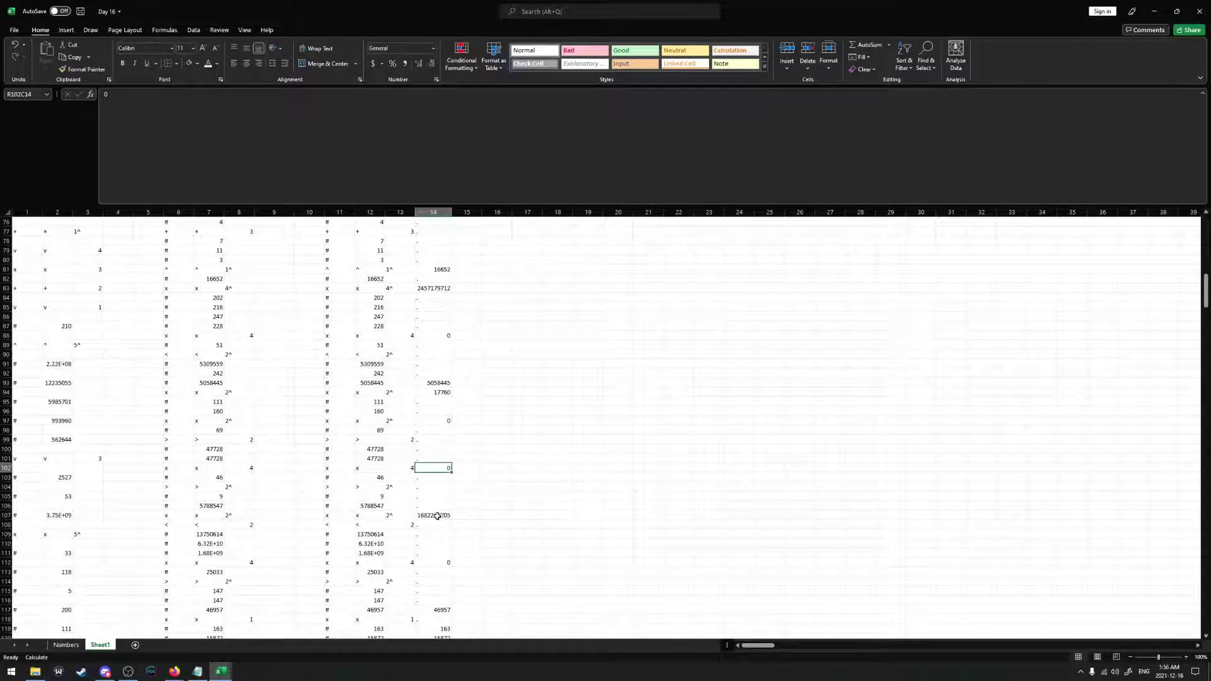
pyautogui.click(438, 516)
pyautogui.scroll(-4, 437, 498)
pyautogui.click(442, 493)
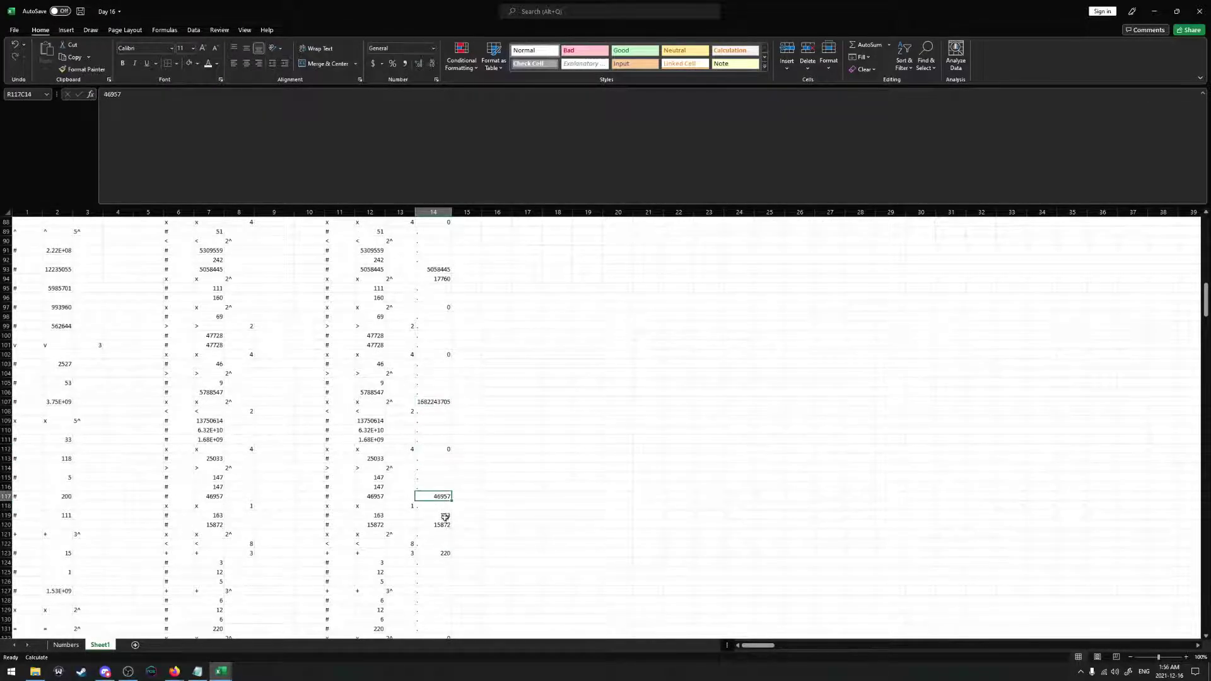
pyautogui.click(442, 525)
pyautogui.click(441, 553)
pyautogui.scroll(-5, 440, 508)
pyautogui.scroll(-3, 440, 507)
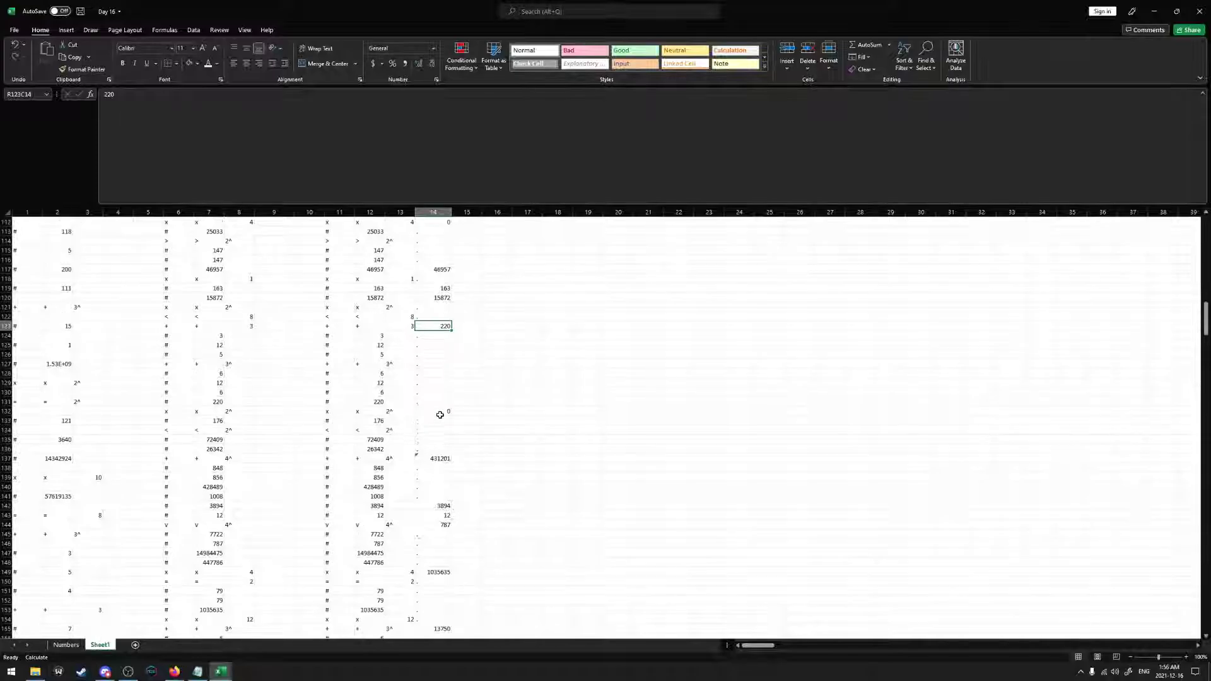
pyautogui.click(440, 412)
pyautogui.click(437, 459)
pyautogui.click(442, 506)
pyautogui.click(441, 516)
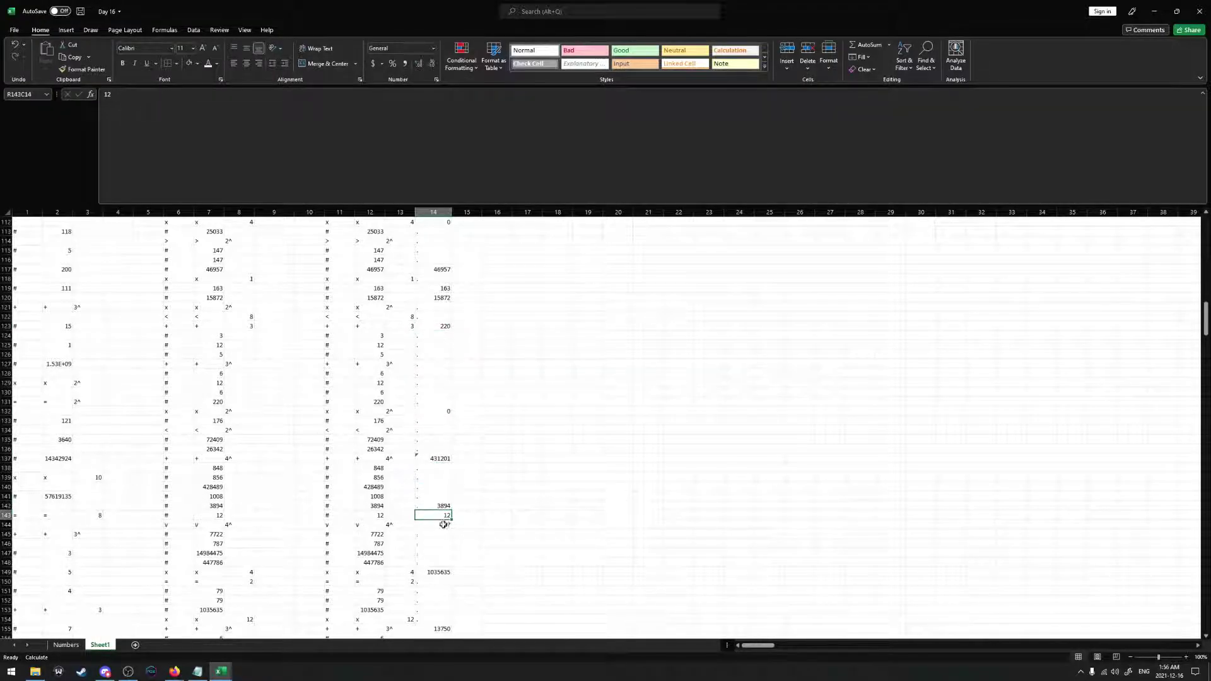
pyautogui.click(441, 525)
pyautogui.scroll(-2, 442, 525)
pyautogui.click(440, 515)
pyautogui.scroll(-4, 440, 446)
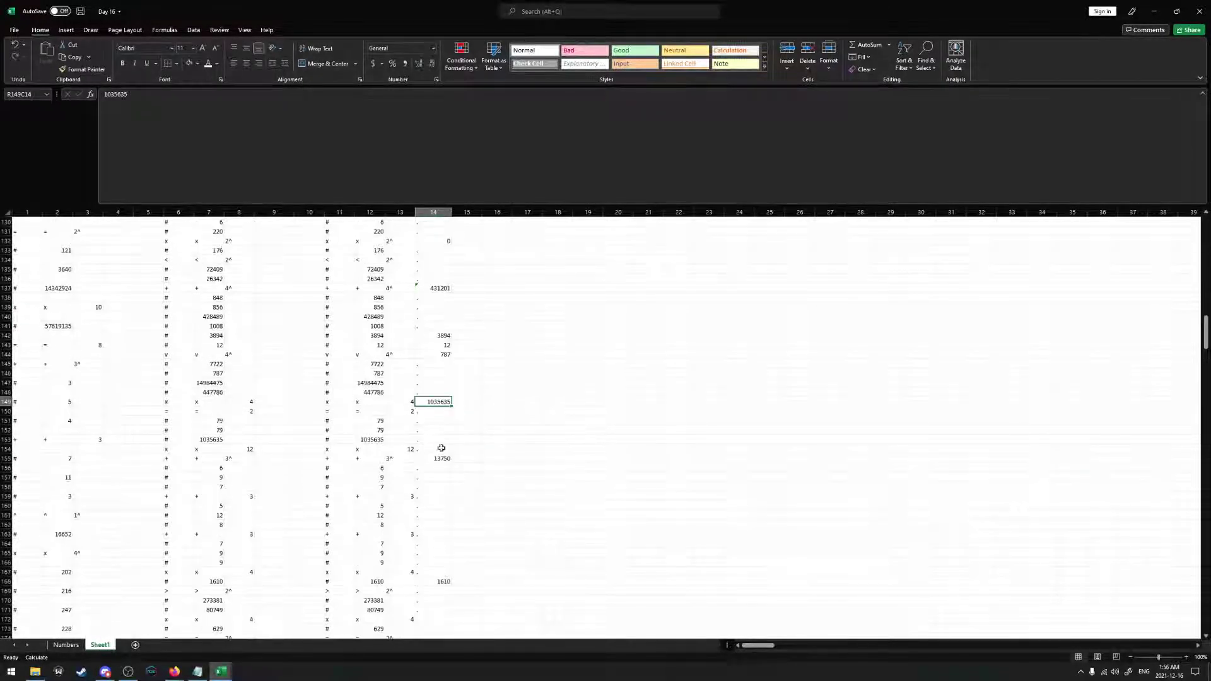
pyautogui.click(440, 458)
pyautogui.click(440, 578)
pyautogui.scroll(-4, 482, 464)
# Enter 32 beside the 1610 result and a 0 result in row 172
pyautogui.click(502, 467)
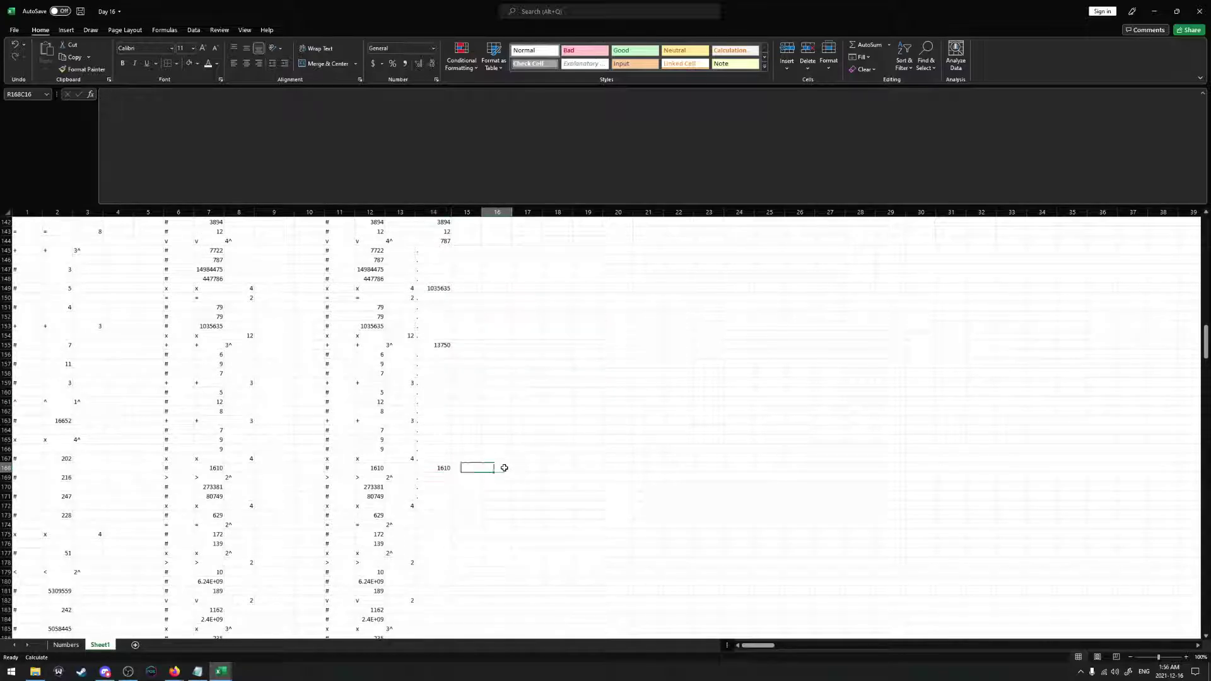
pyautogui.doubleClick(505, 468)
pyautogui.press('Return')
pyautogui.click(423, 509)
pyautogui.scroll(-3, 400, 485)
pyautogui.moveTo(376, 431); pyautogui.dragTo(394, 460)
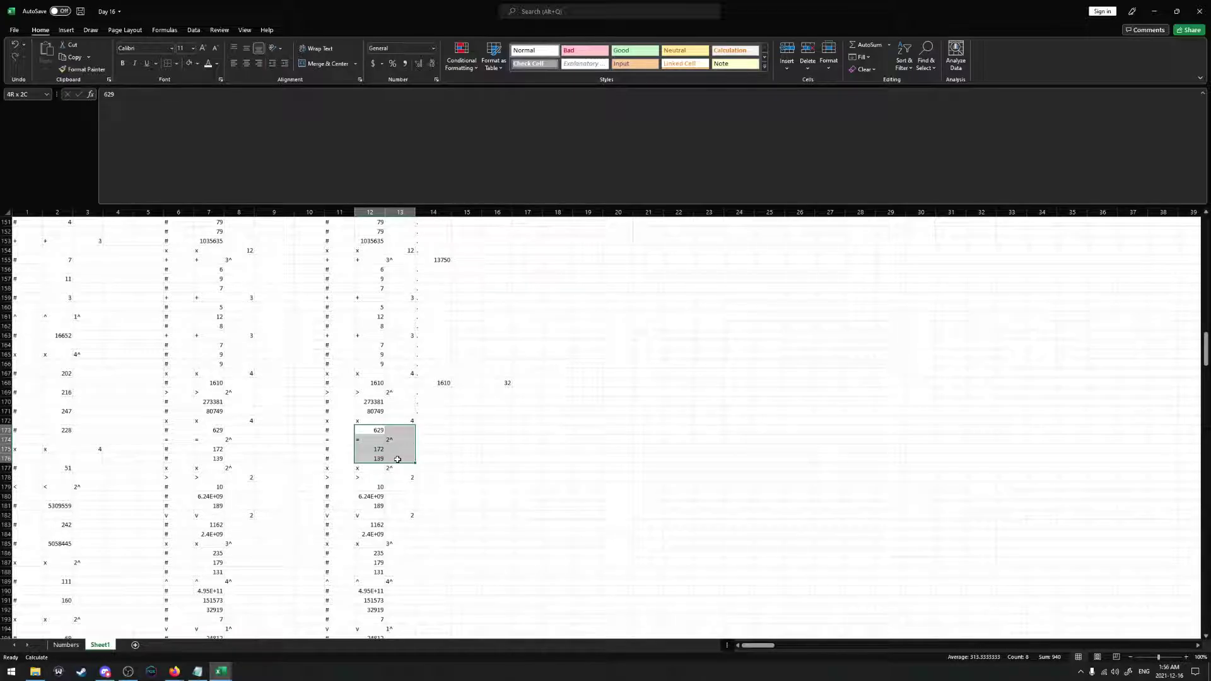
pyautogui.click(437, 420)
pyautogui.write('0')
pyautogui.press('Return')
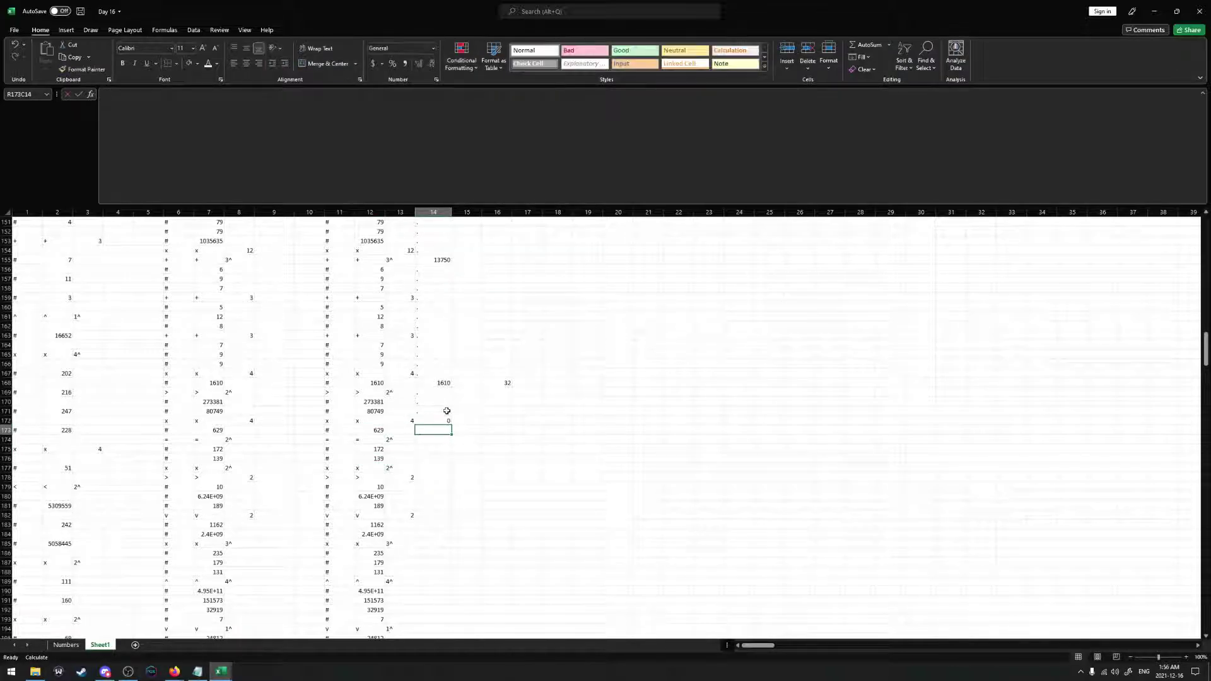
# Check the next packet group and enter 0 as the row 177 result
pyautogui.press('Down')
pyautogui.press('Down')
pyautogui.press('Down')
pyautogui.press('Down')
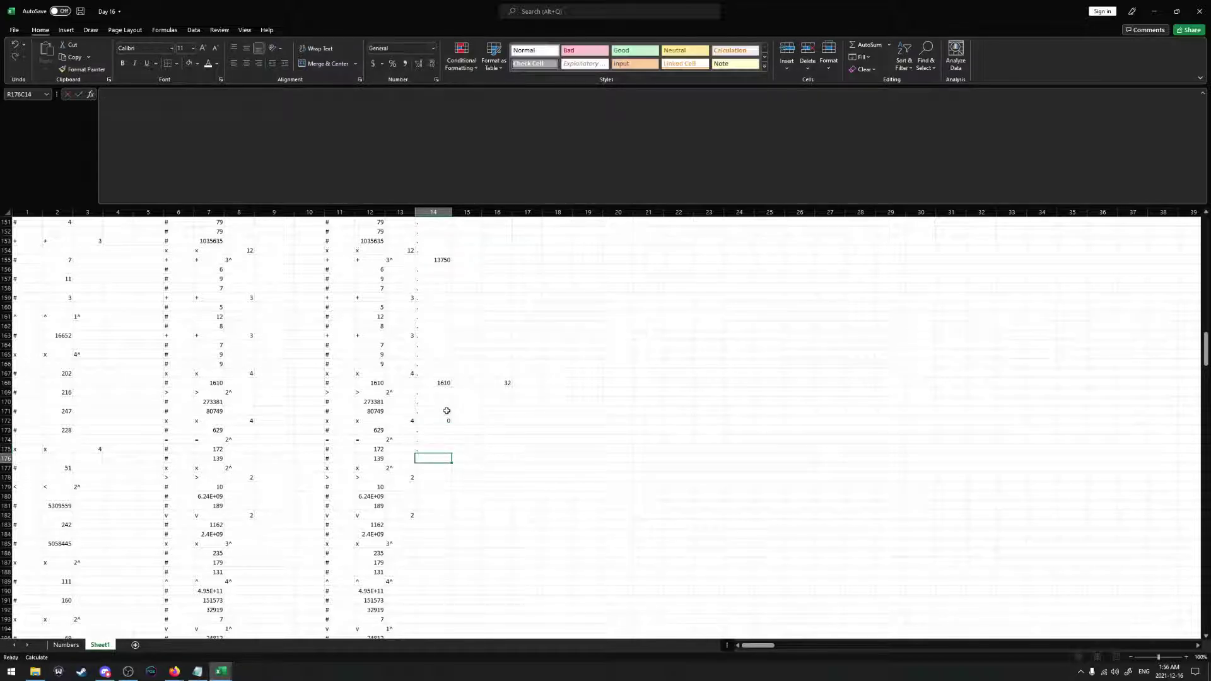
pyautogui.scroll(-1, 411, 439)
pyautogui.moveTo(363, 449); pyautogui.dragTo(398, 505)
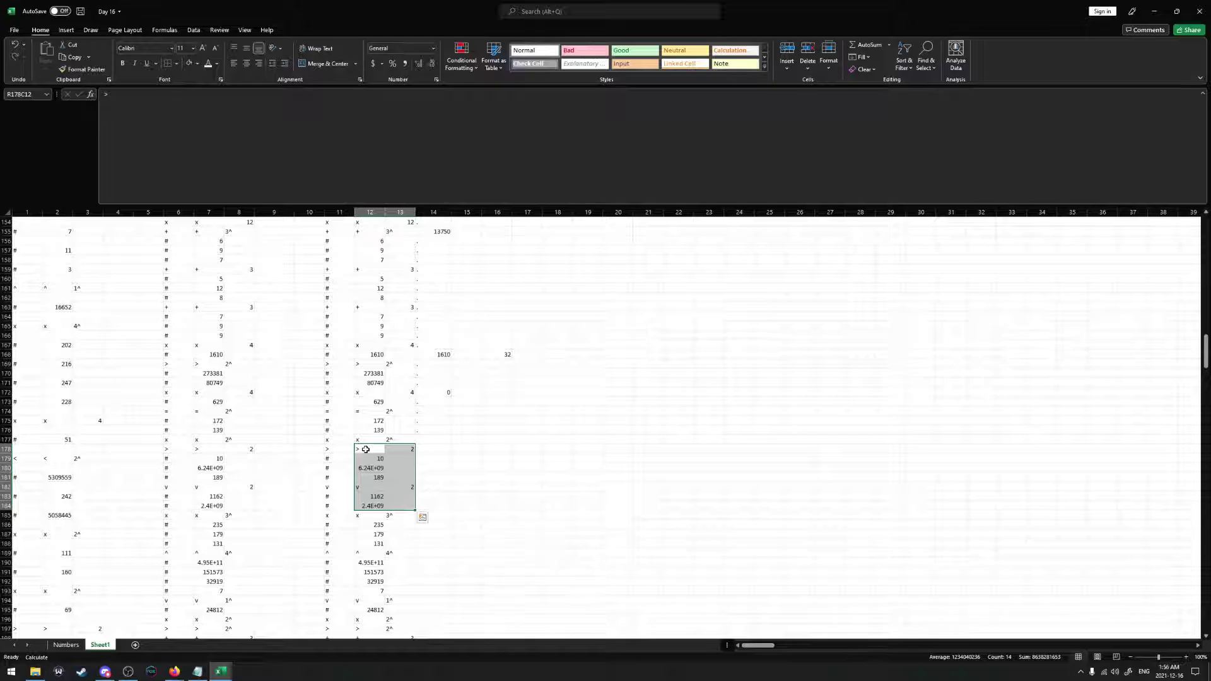
pyautogui.moveTo(365, 449)
pyautogui.mouseDown()
pyautogui.moveTo(397, 459)
pyautogui.moveTo(399, 478)
pyautogui.moveTo(372, 468)
pyautogui.mouseUp()
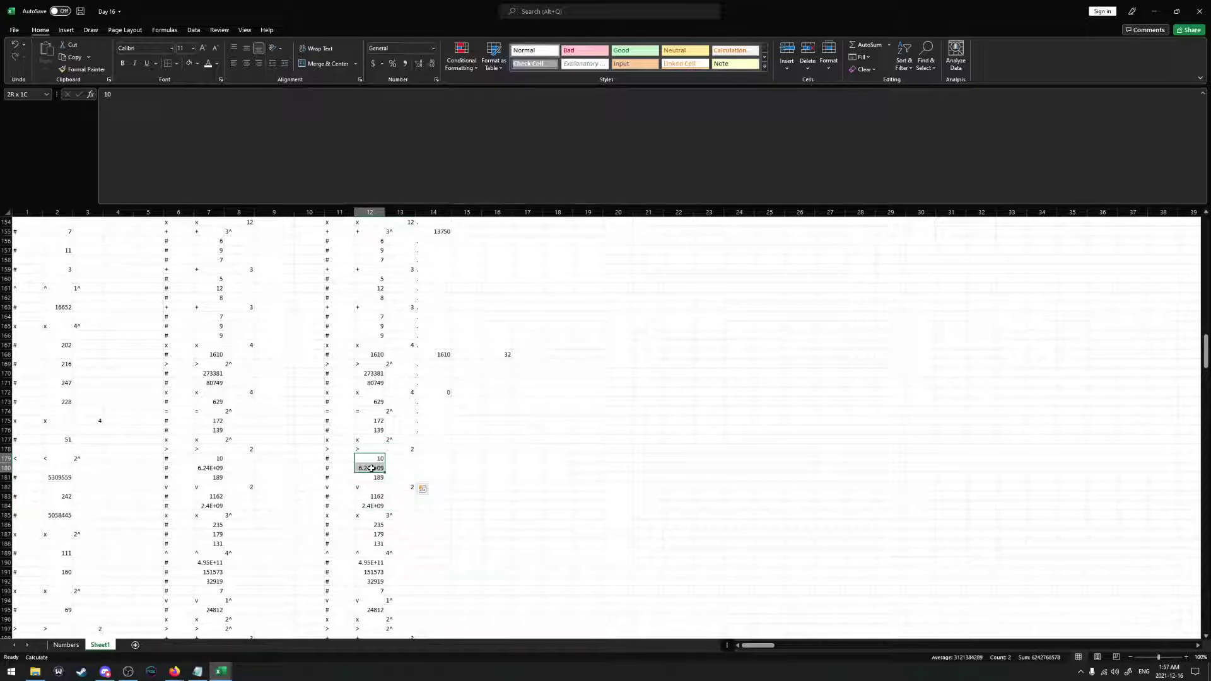
pyautogui.click(434, 441)
pyautogui.write('0')
pyautogui.hotkey('ctrl', 'Return')
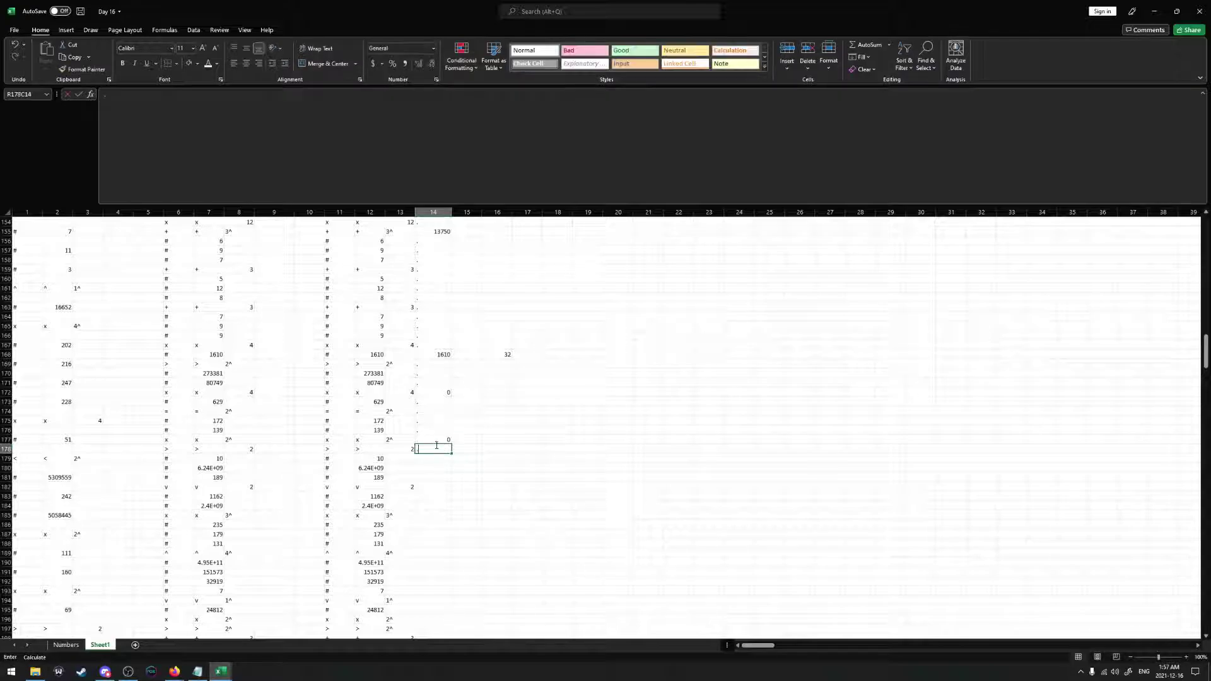
pyautogui.press('Down')
pyautogui.press('Down')
pyautogui.press('Down')
pyautogui.press('Down')
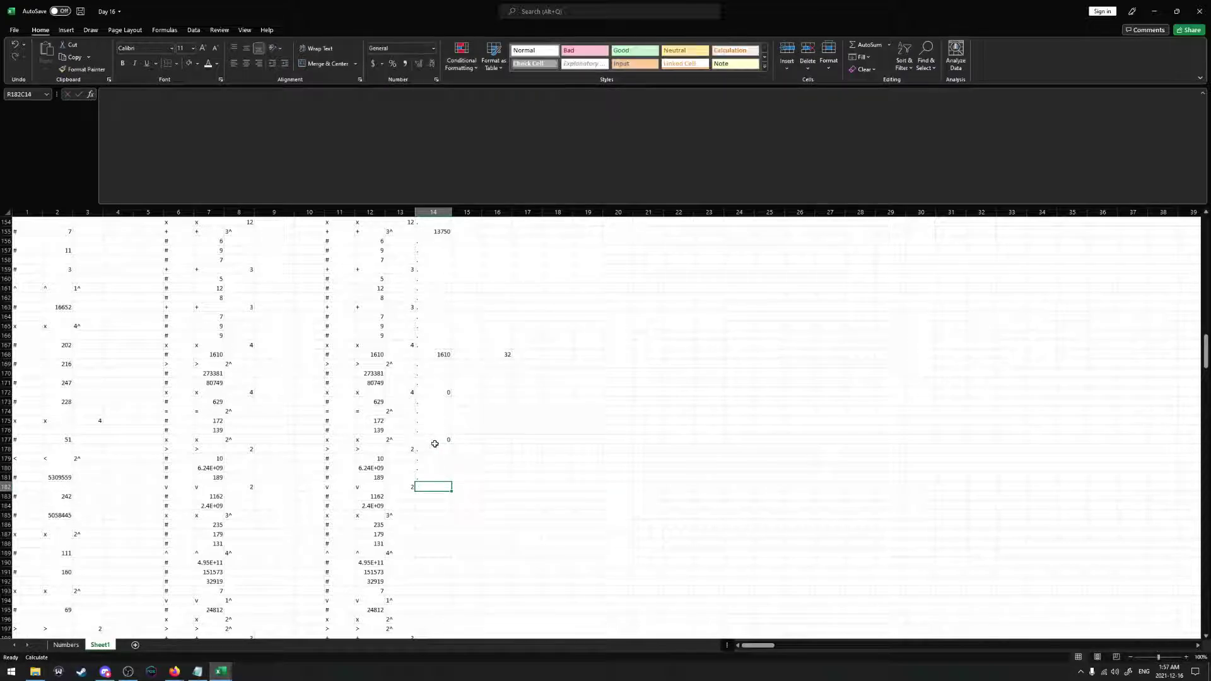
# Copy 1162 from R183C12 into R182C14 and put a dot in row 183
pyautogui.scroll(-1, 432, 442)
pyautogui.press('Down')
pyautogui.press('Down')
pyautogui.press('Left')
pyautogui.press('Left')
pyautogui.hotkey('ctrl', 'c')
pyautogui.click(425, 459)
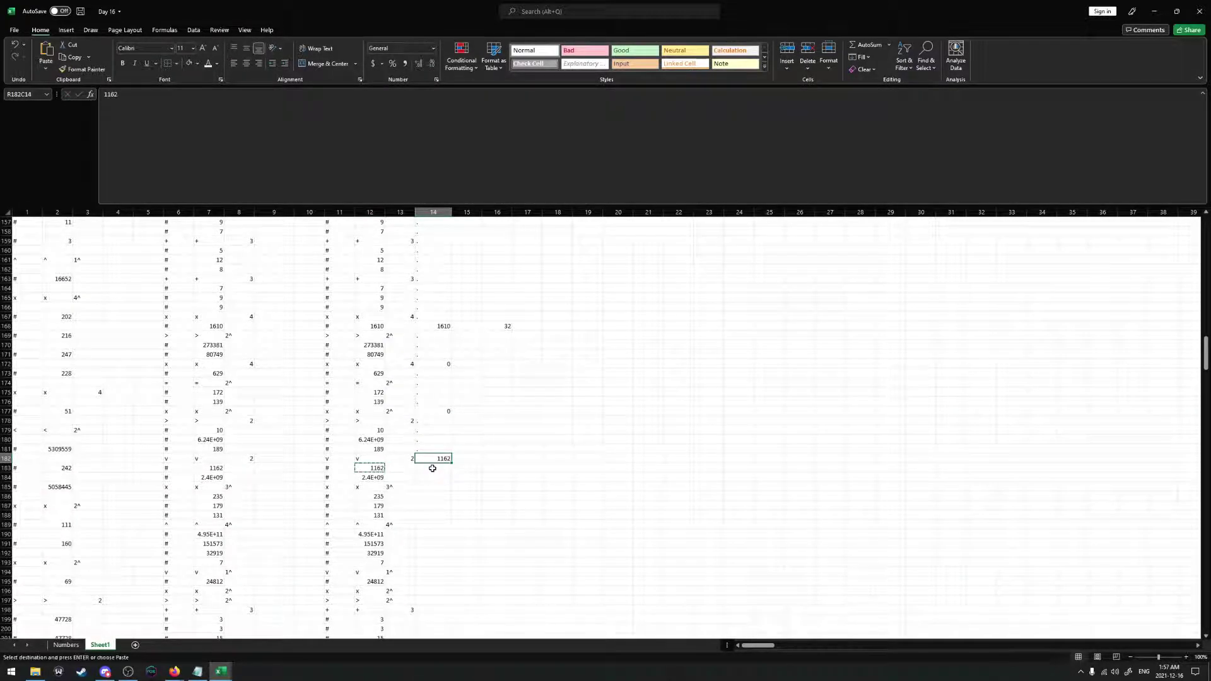
pyautogui.hotkey('ctrl', 'v')
pyautogui.click(423, 468)
pyautogui.write('.')
pyautogui.press('Return')
# Start a PRODUCT formula in the row 185 result cell
pyautogui.press('Down')
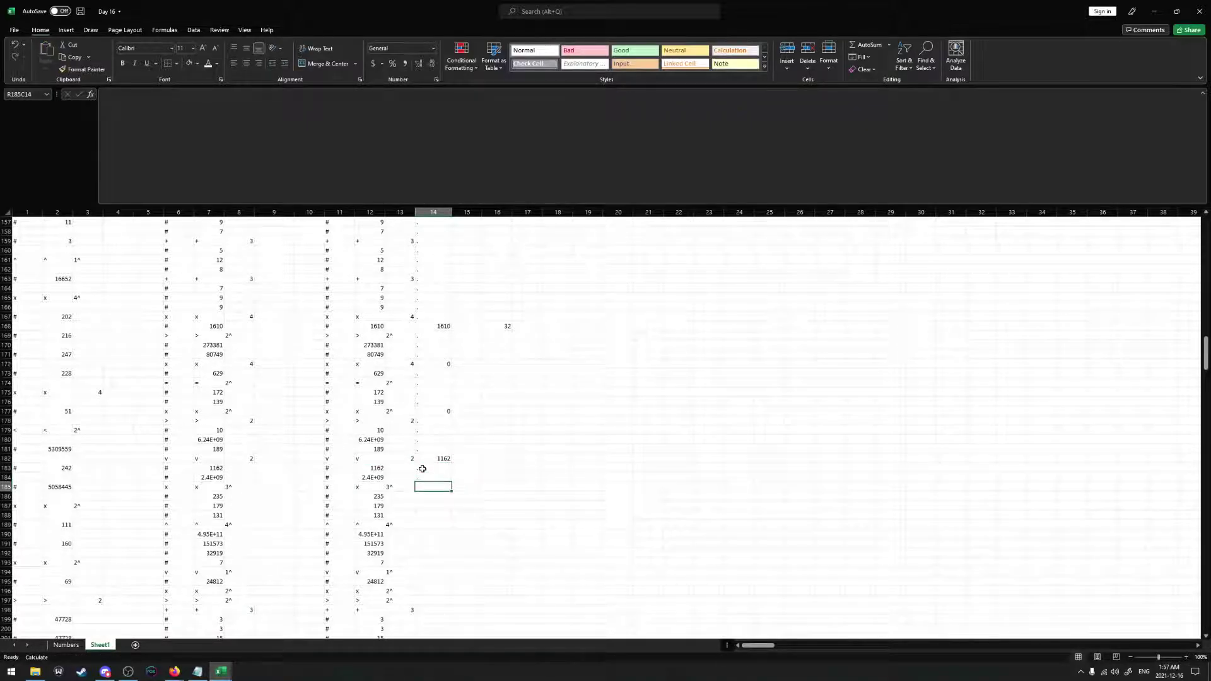
pyautogui.scroll(-1, 422, 467)
pyautogui.write('P')
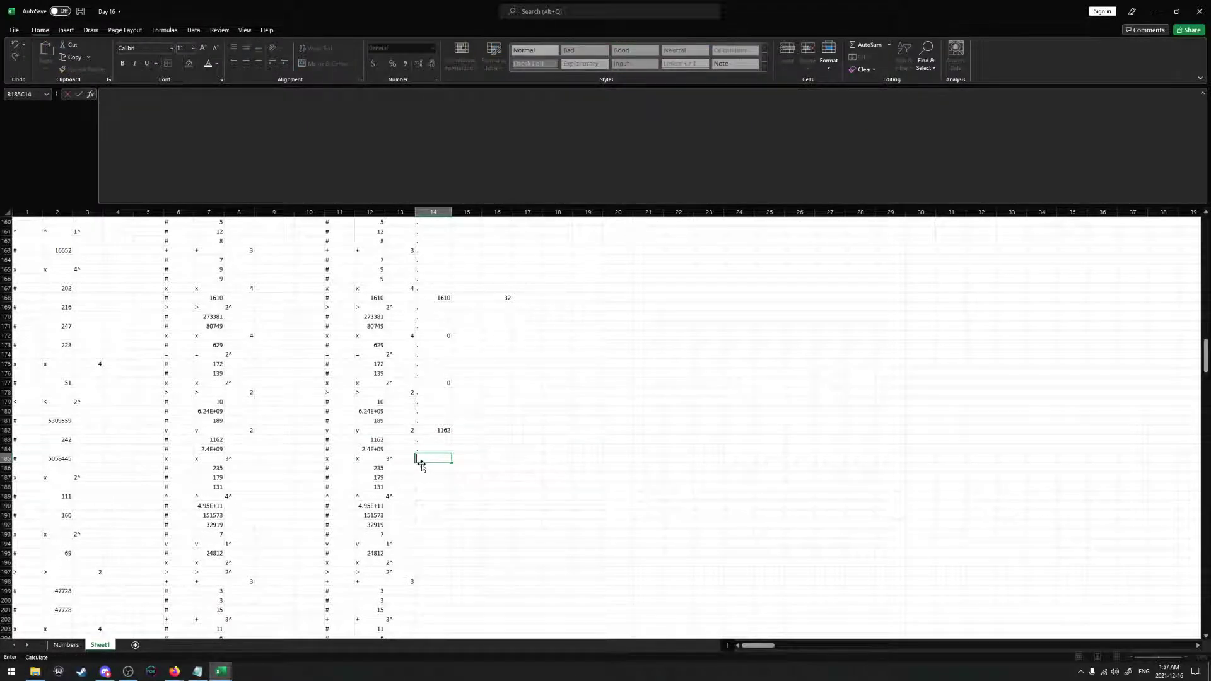
pyautogui.write('=PRODUCT(')
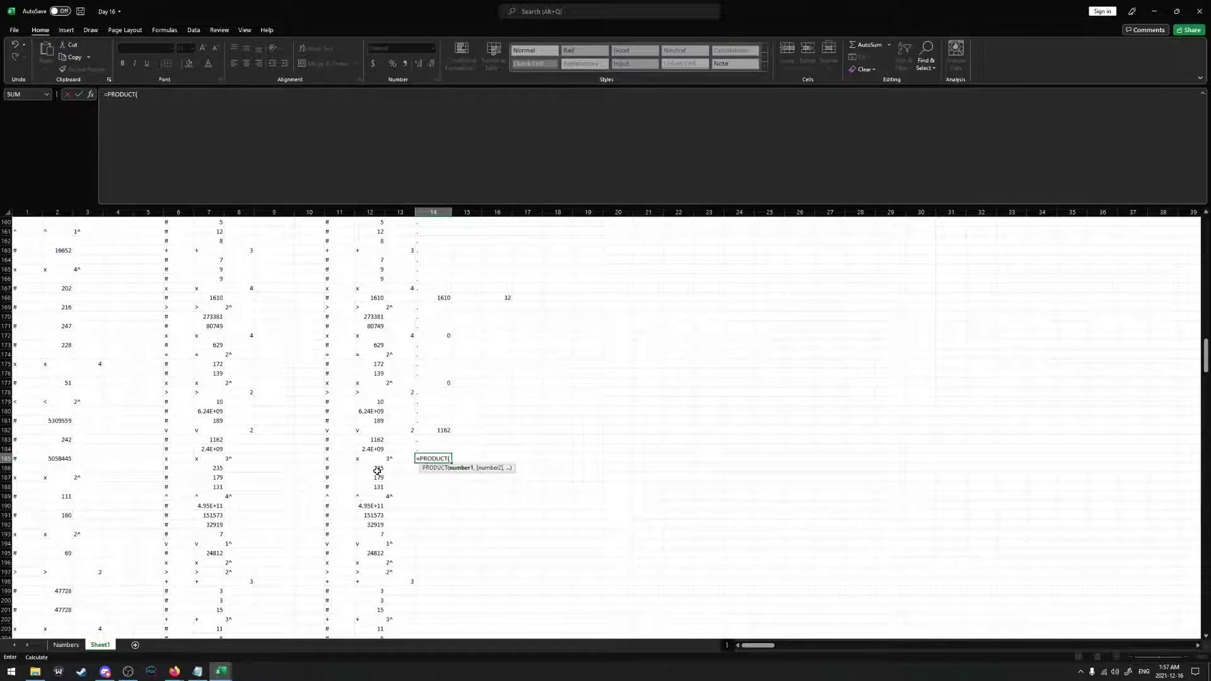
# Finish the row 185 PRODUCT of 235, 179 and 131, giving 5510515
pyautogui.moveTo(377, 470); pyautogui.dragTo(378, 487)
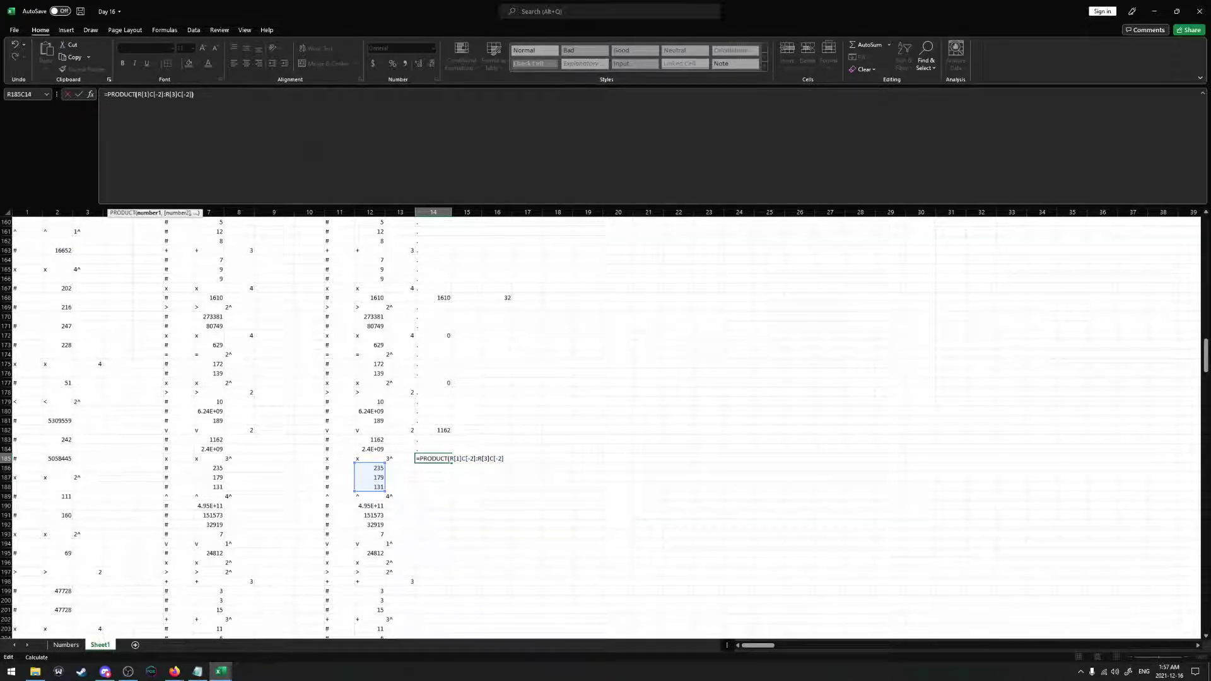
pyautogui.press('Return')
pyautogui.press('Up')
pyautogui.press('Down')
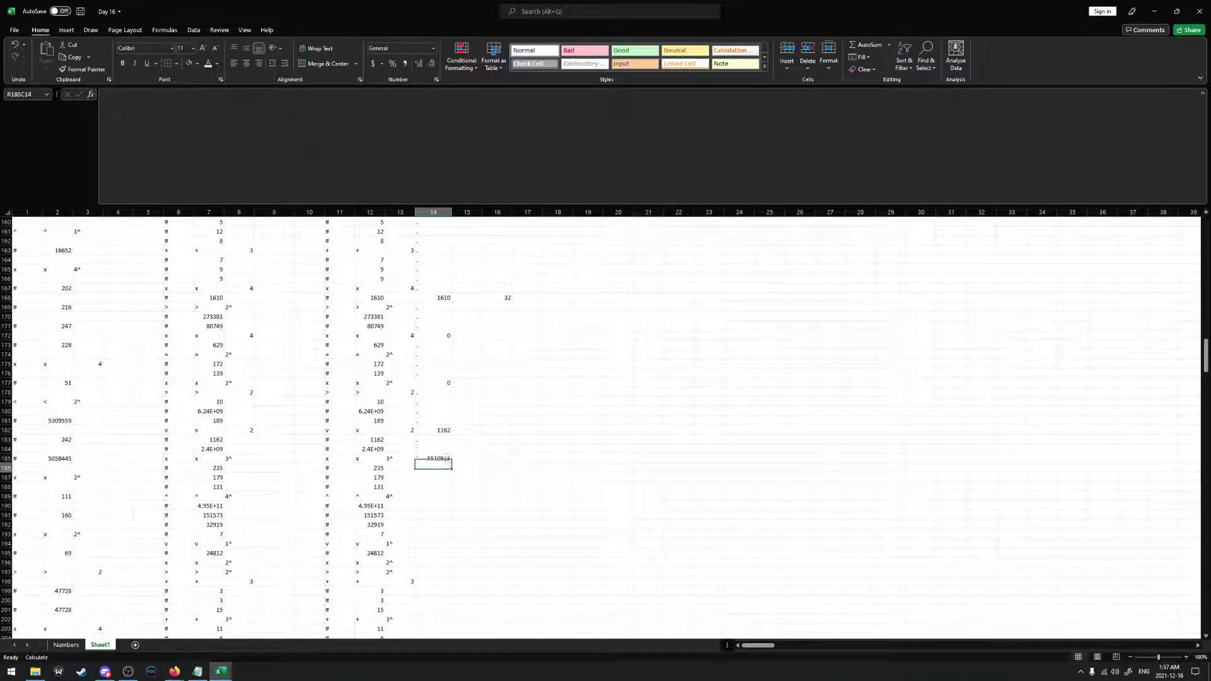
# Copy the 4.95E+11 value into the row 189 result cell
pyautogui.press('Down')
pyautogui.press('Down')
pyautogui.press('Down')
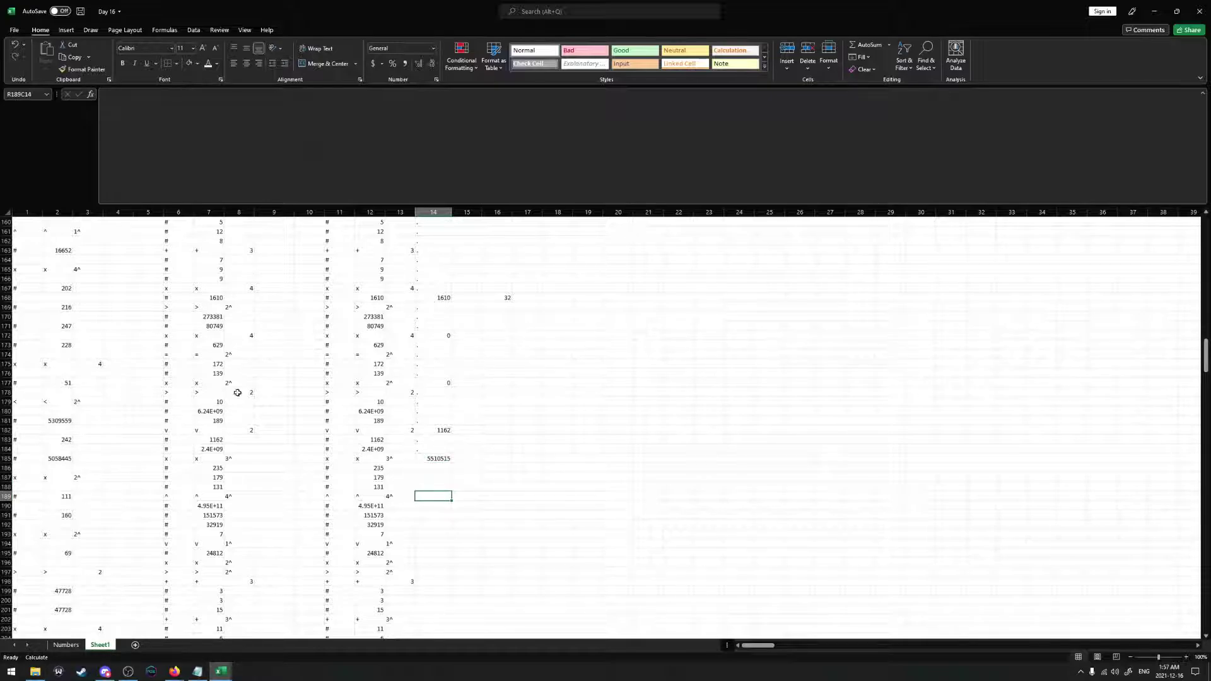
pyautogui.click(372, 505)
pyautogui.hotkey('ctrl', 'c')
pyautogui.click(427, 497)
pyautogui.hotkey('ctrl', 'v')
pyautogui.scroll(-1, 426, 496)
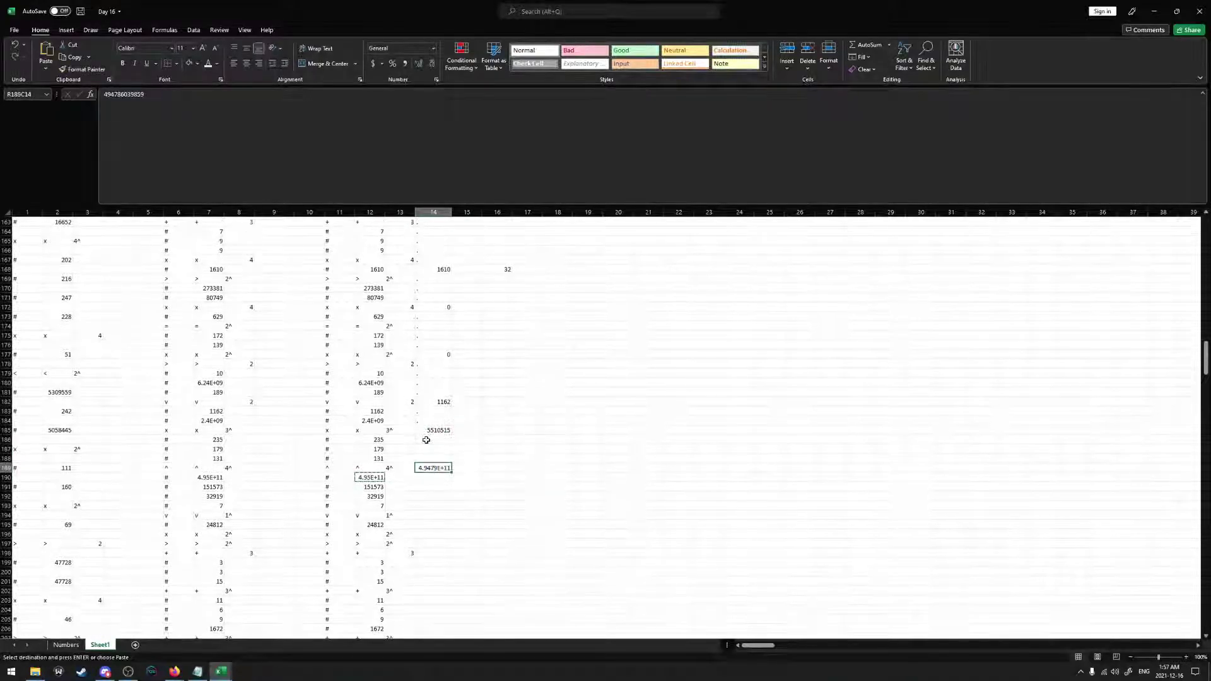
pyautogui.click(426, 439)
pyautogui.press('Down')
pyautogui.press('Down')
pyautogui.press('Down')
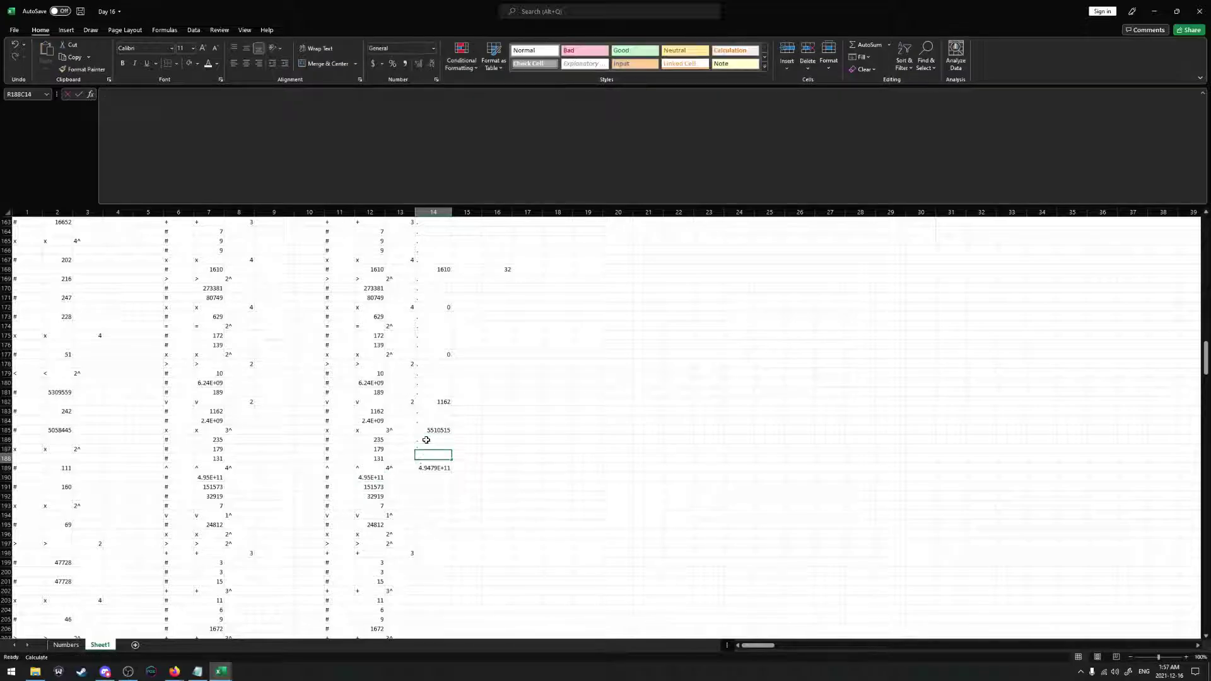
pyautogui.press('Escape')
# Paste 24812 as the row 194 result and add dot placeholders around it
pyautogui.scroll(-2, 426, 441)
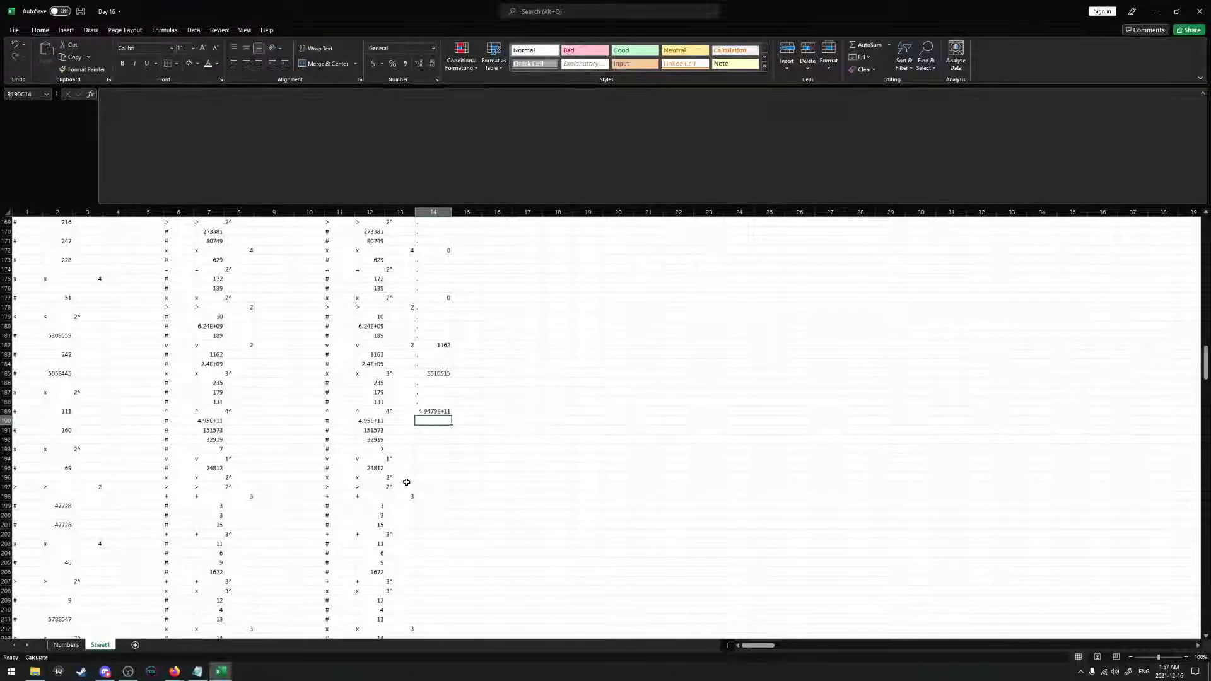
pyautogui.click(371, 467)
pyautogui.hotkey('ctrl', 'c')
pyautogui.click(425, 459)
pyautogui.hotkey('ctrl', 'v')
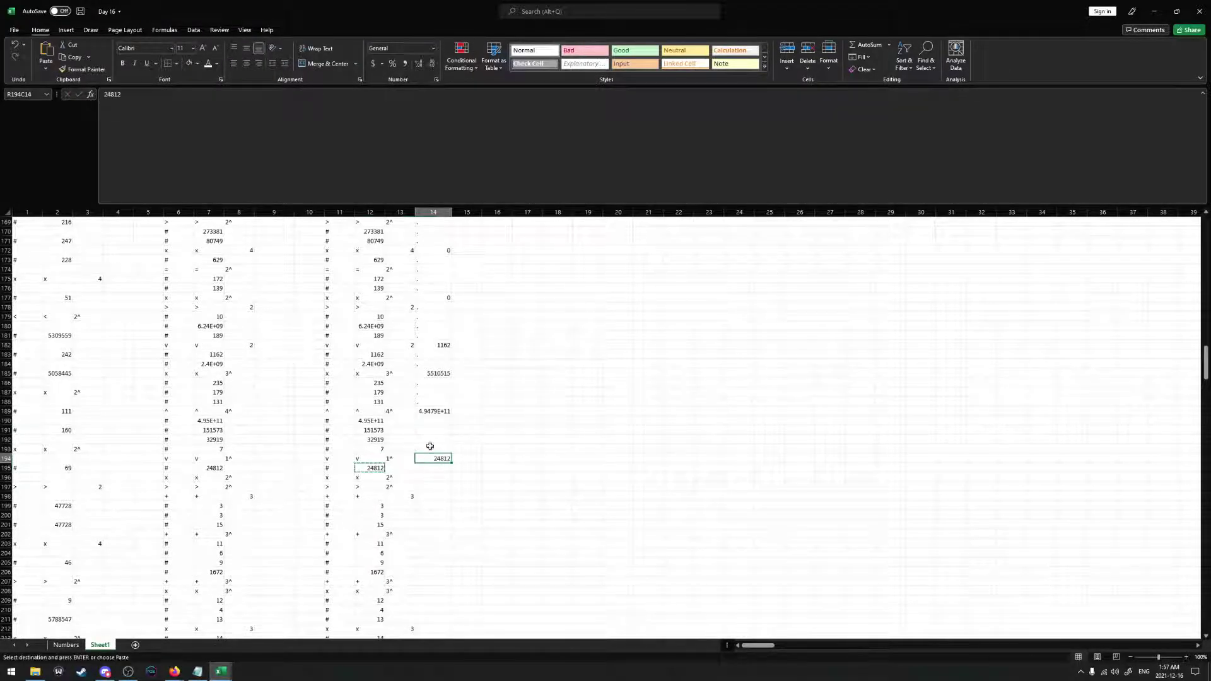
pyautogui.click(433, 447)
pyautogui.press('Escape')
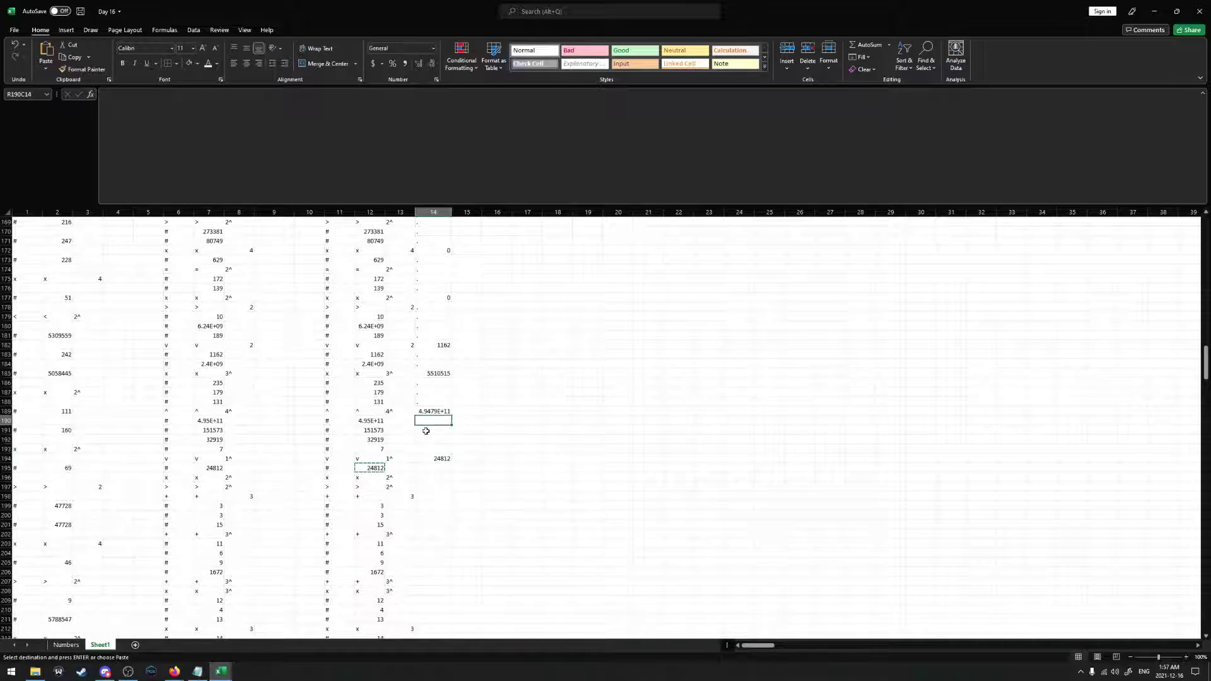
pyautogui.write('.')
pyautogui.press('Return')
pyautogui.press('Return')
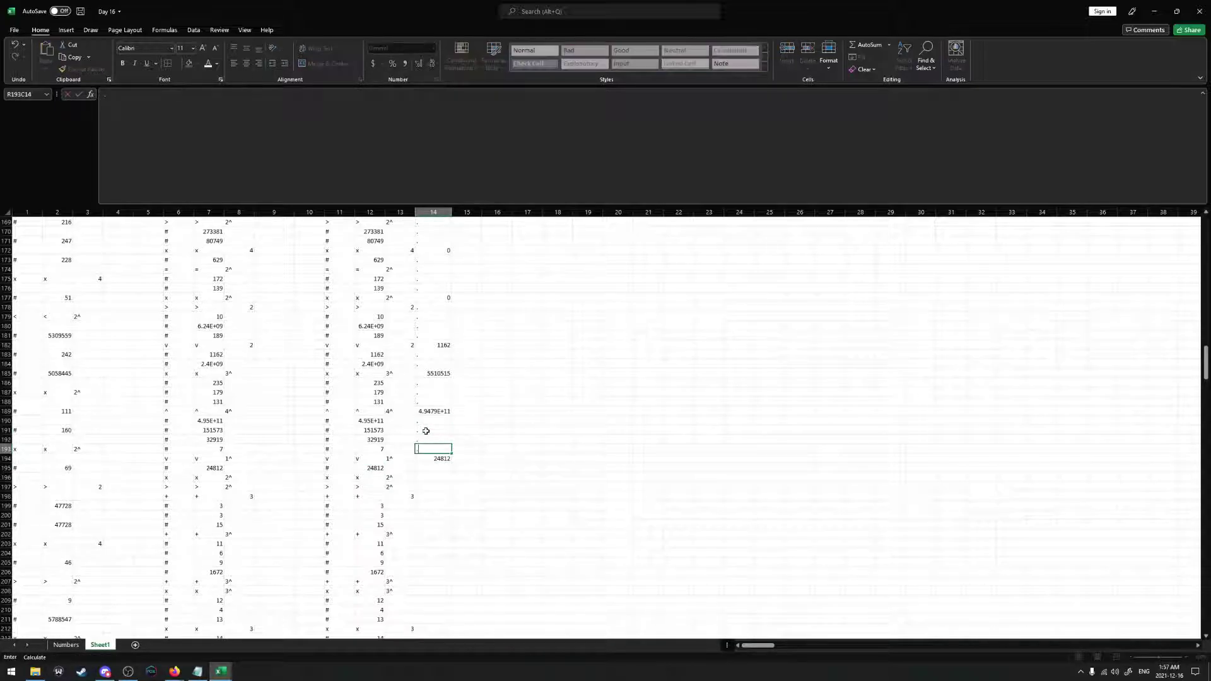
pyautogui.write('.')
pyautogui.press('Return')
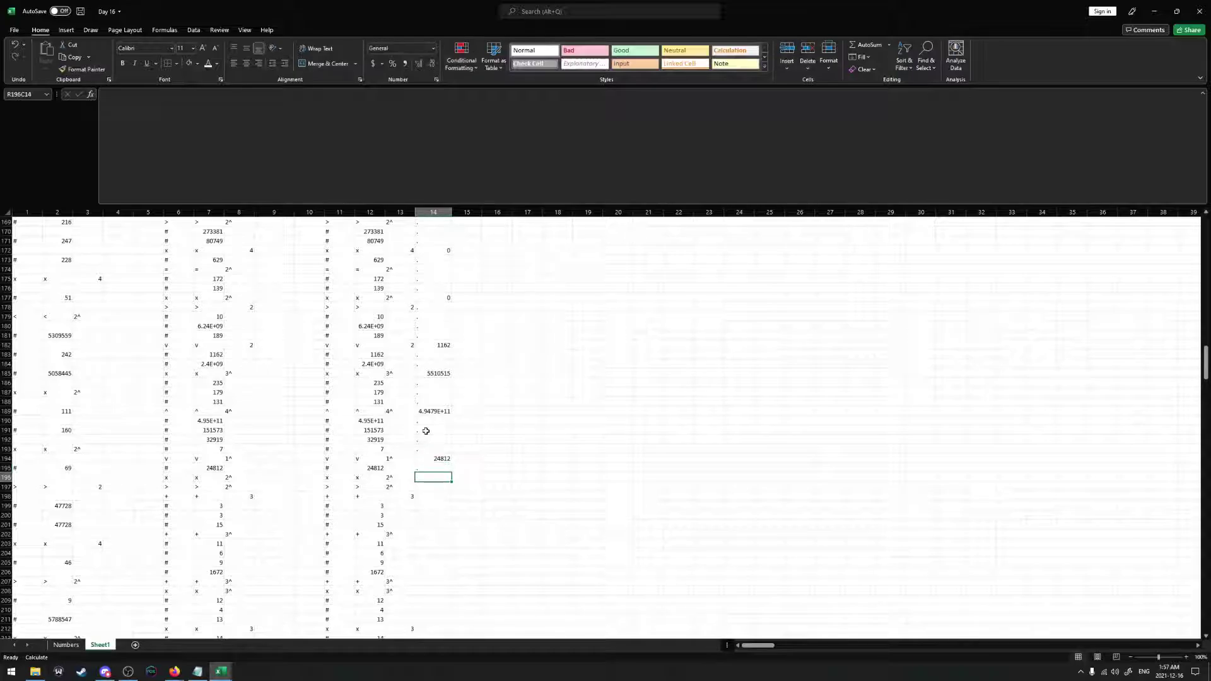
# Enter 0 as the row 196 result and fill dots below it
pyautogui.scroll(-2, 409, 446)
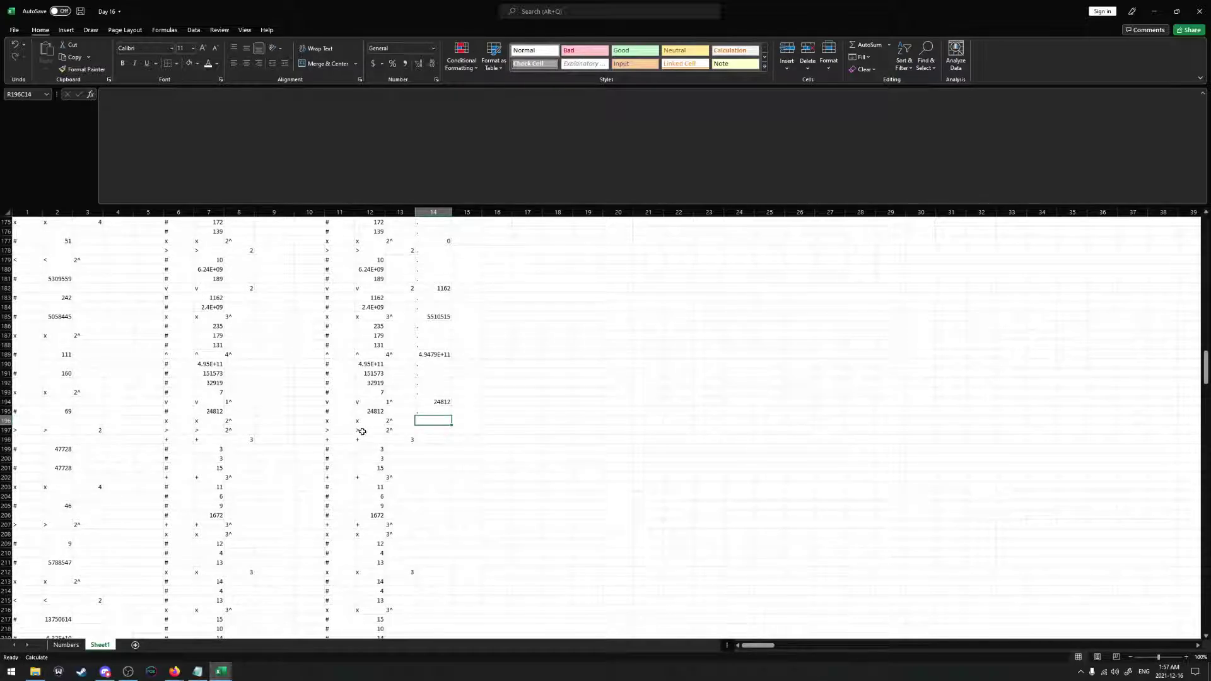
pyautogui.moveTo(362, 431); pyautogui.dragTo(401, 508)
pyautogui.hotkey('ctrl', 'v')
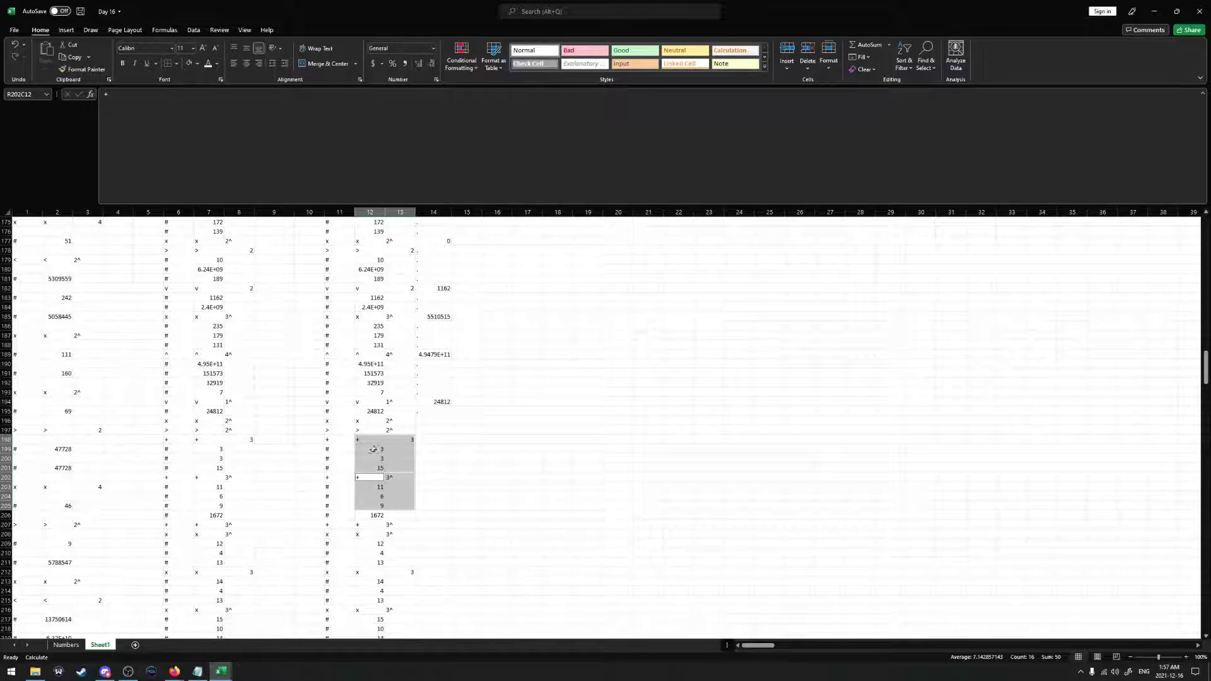
pyautogui.click(369, 422)
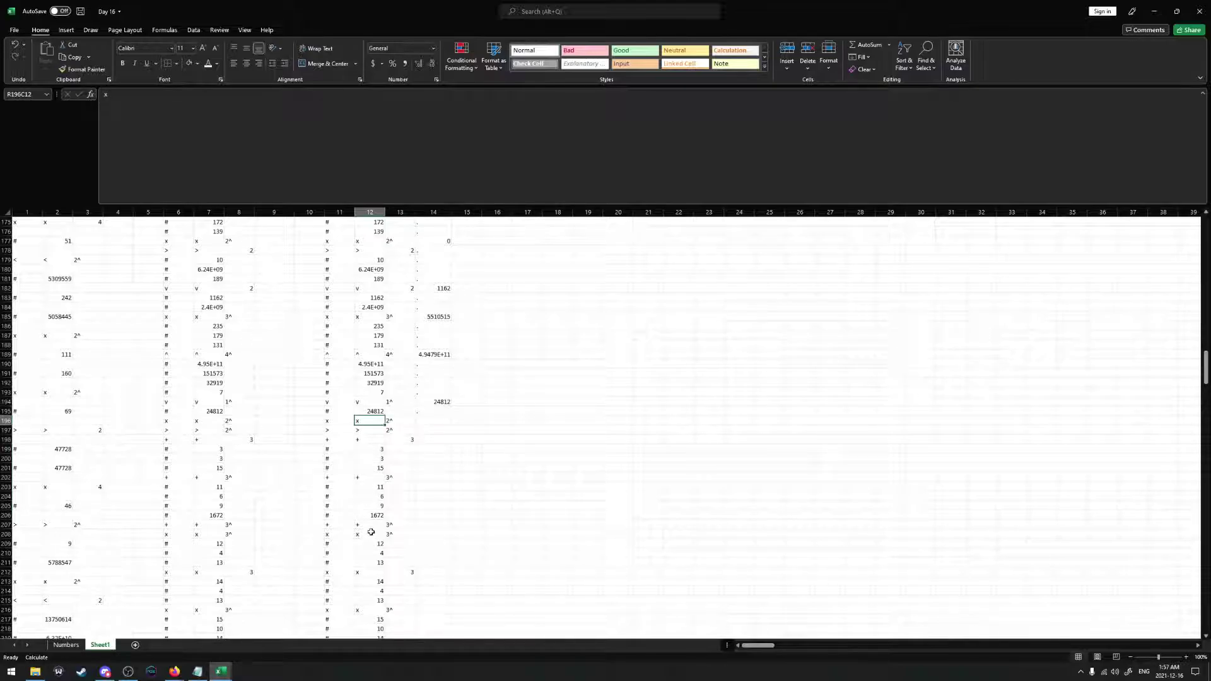
pyautogui.click(373, 517)
pyautogui.click(431, 421)
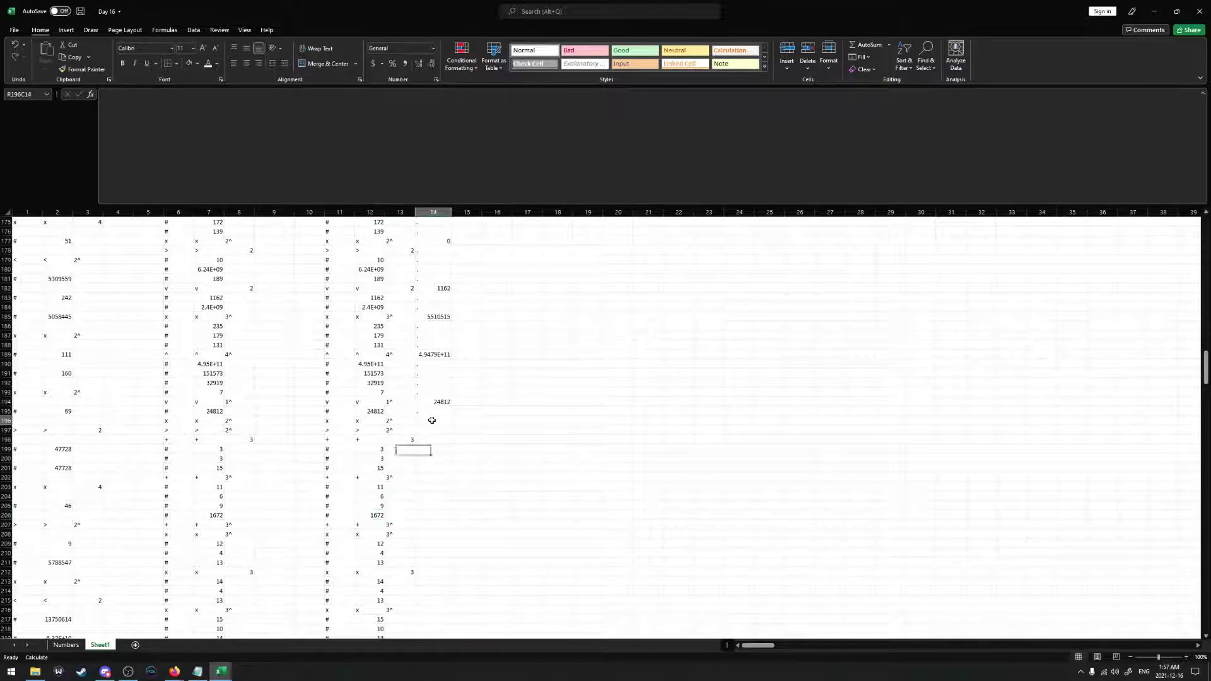
pyautogui.press('F2')
pyautogui.press('Return')
pyautogui.write('.')
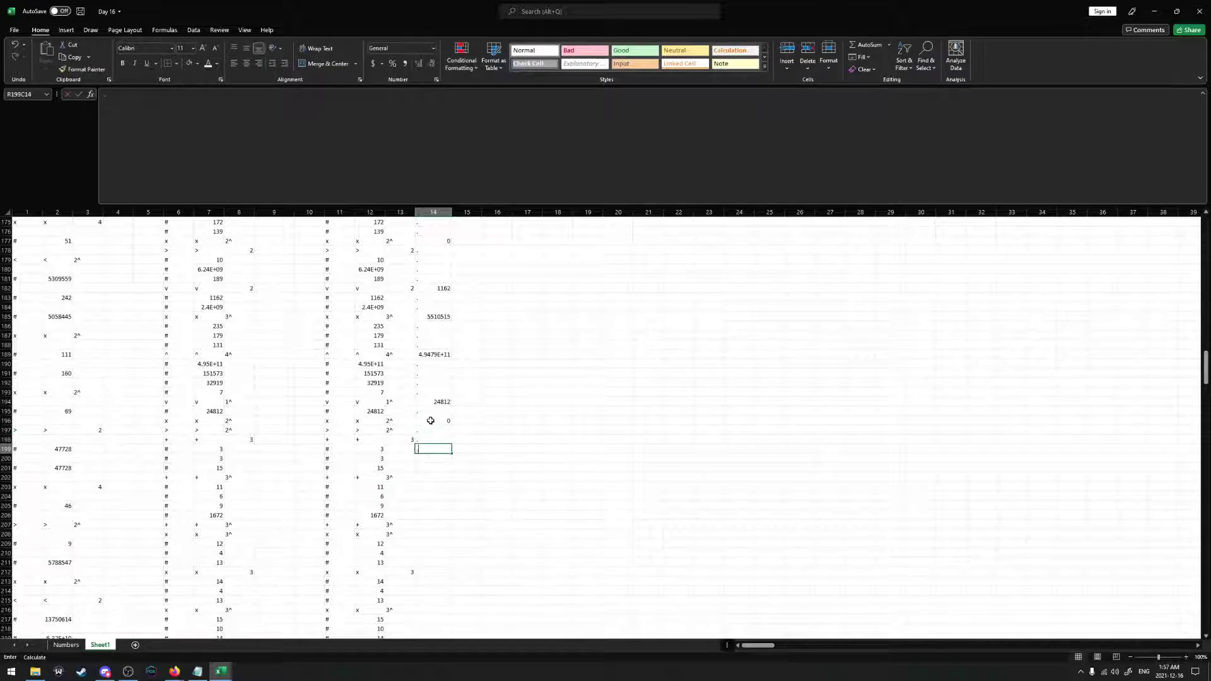
pyautogui.write(' . . . . . . . . .')
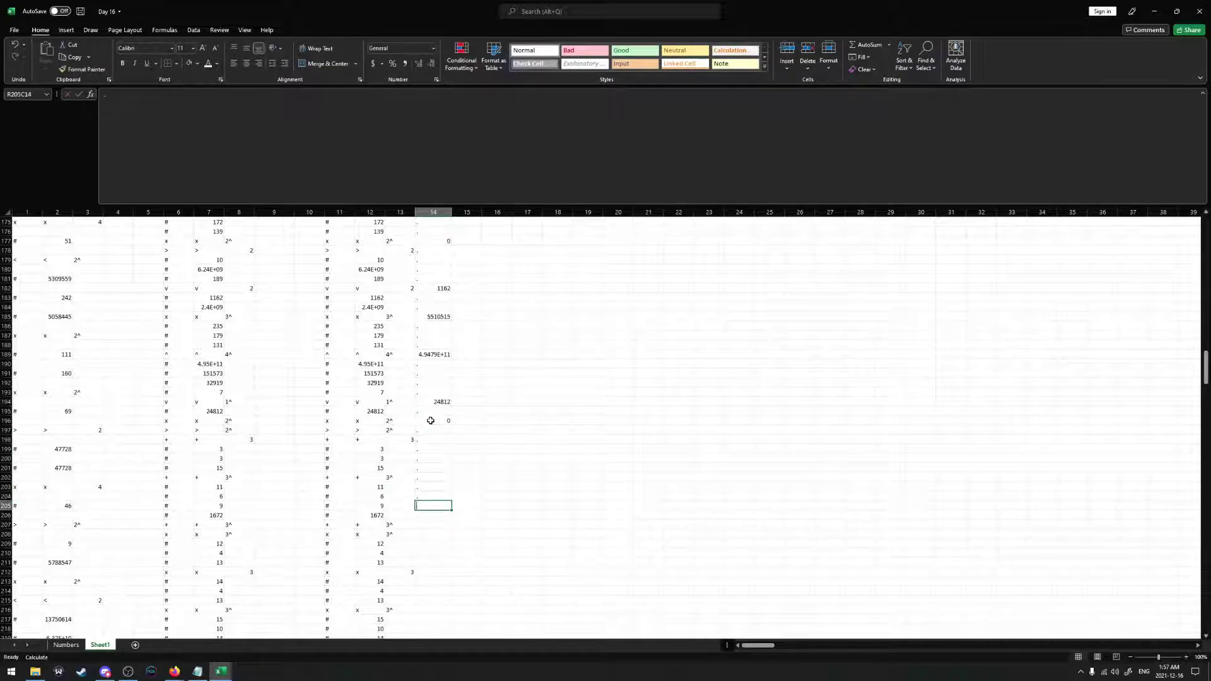
# In the row 208 result cell, enter =PRODUCT of rows 209–211, giving 624
pyautogui.scroll(-2, 416, 441)
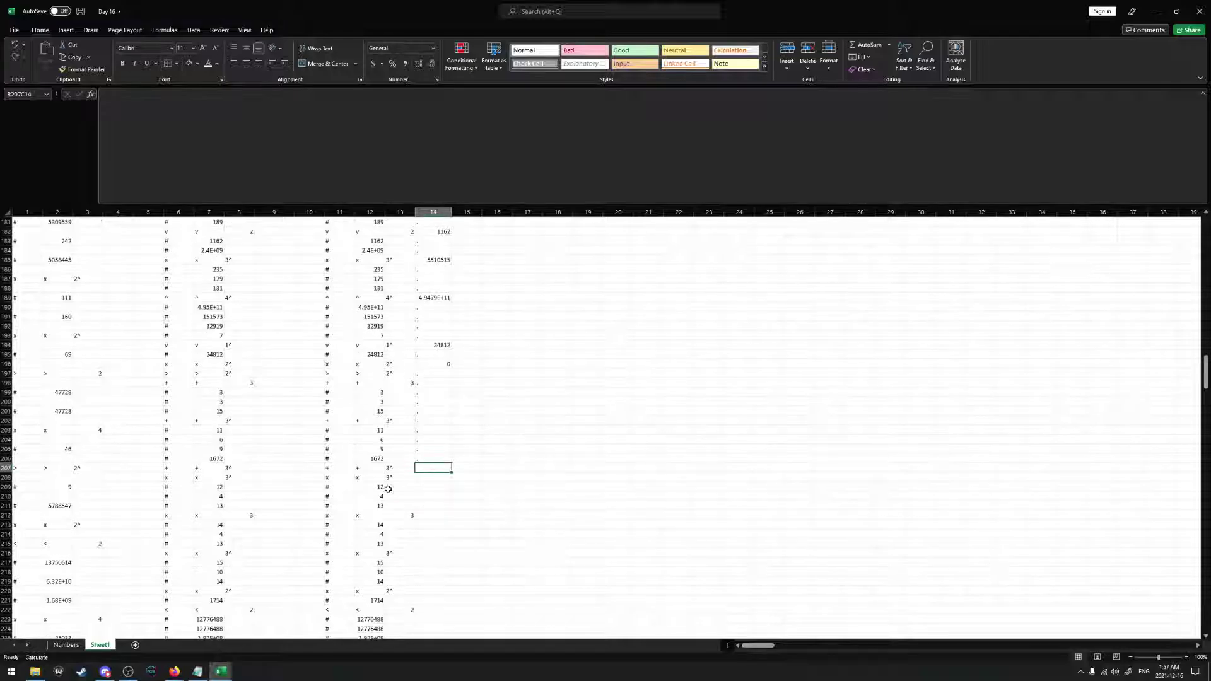
pyautogui.moveTo(368, 465); pyautogui.dragTo(378, 553)
pyautogui.scroll(-1, 365, 456)
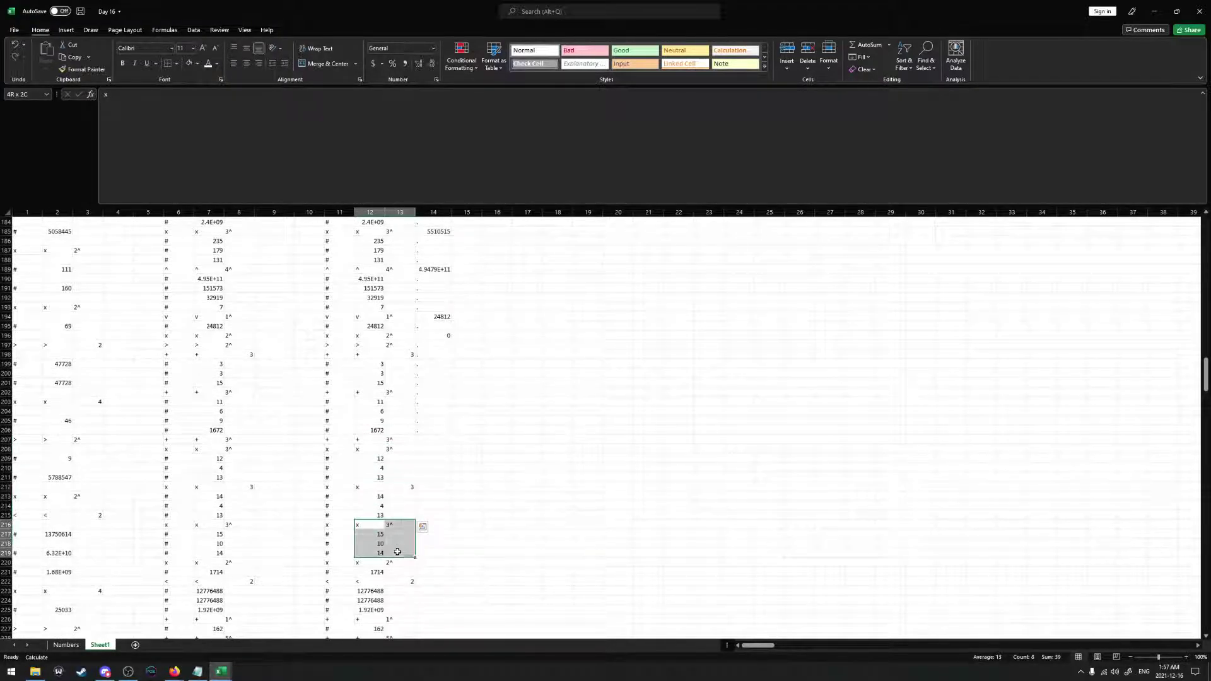
pyautogui.click(429, 449)
pyautogui.write('=PRODUCT(')
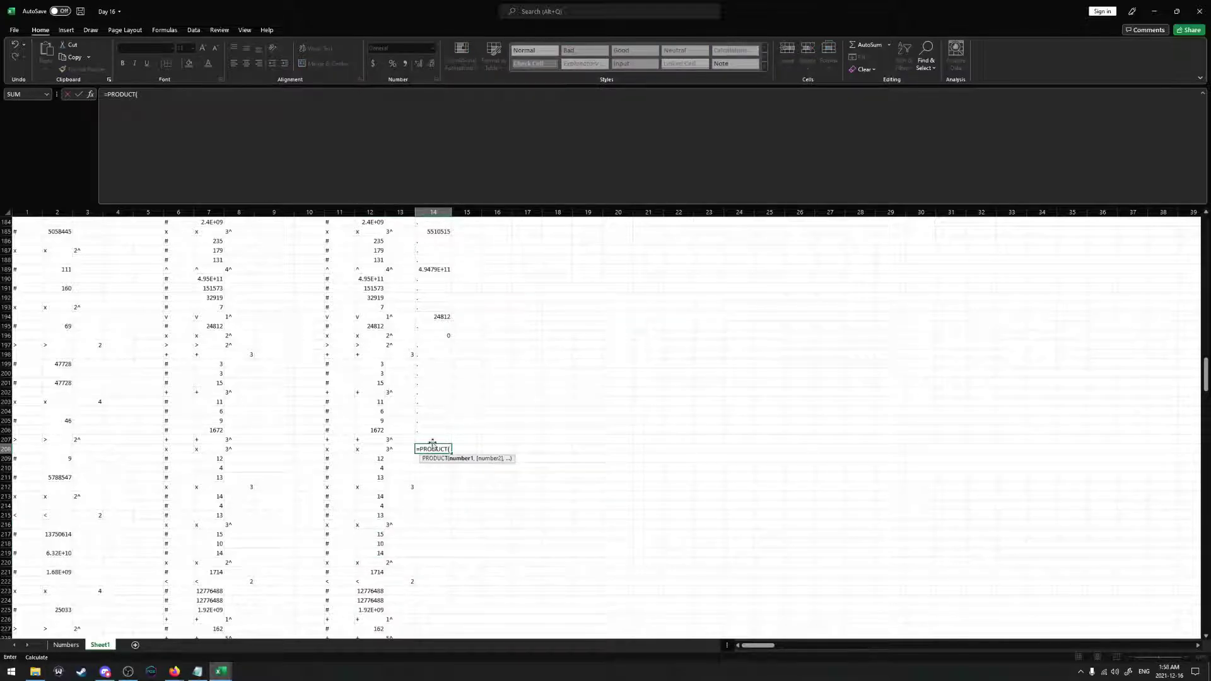
pyautogui.moveTo(372, 458); pyautogui.dragTo(377, 477)
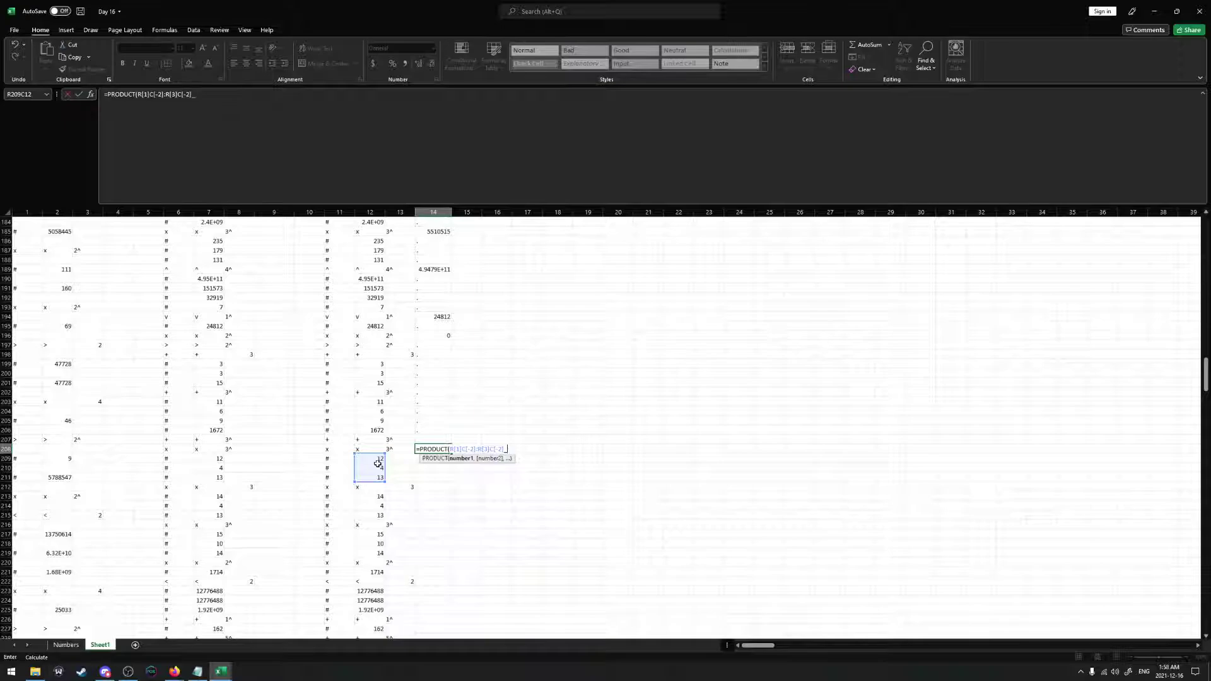
pyautogui.press('Return')
# Copy the product formula to rows 212 and 216, giving 728 and 2100
pyautogui.click(433, 447)
pyautogui.hotkey('ctrl', 'c')
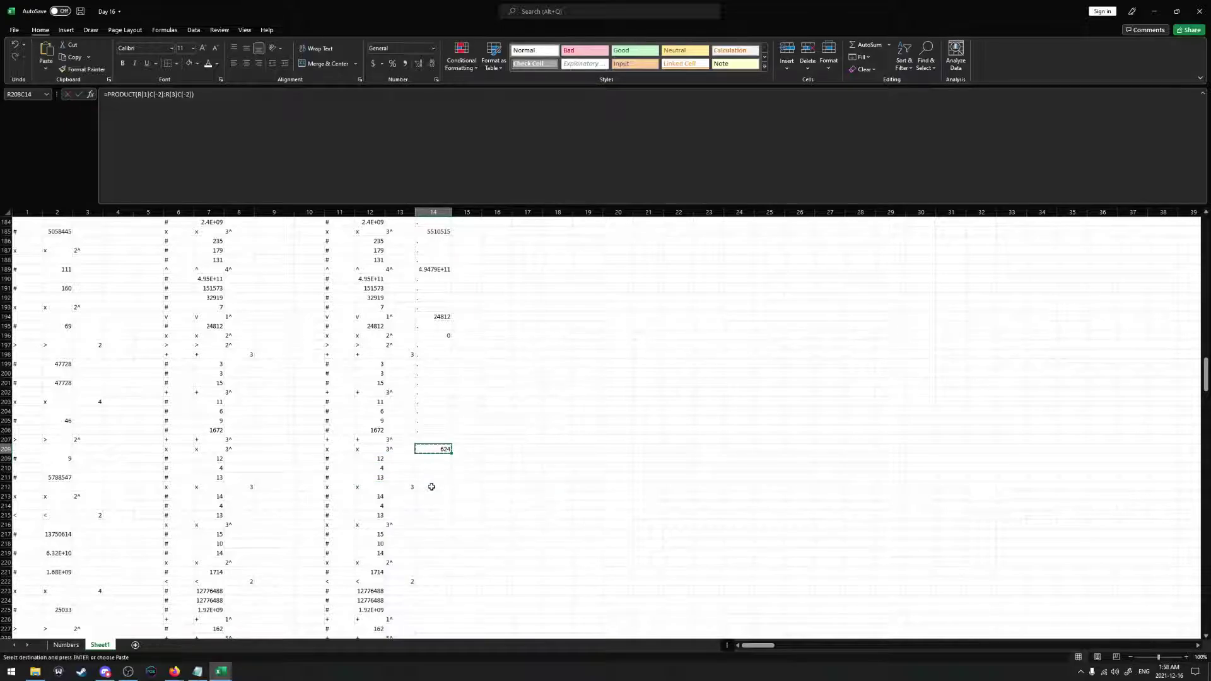
pyautogui.click(432, 486)
pyautogui.hotkey('ctrl', 'v')
pyautogui.click(432, 524)
pyautogui.hotkey('ctrl', 'v')
# In row 207, enter =SUM of the three helper products, giving 3452
pyautogui.click(431, 437)
pyautogui.write('=SUM(')
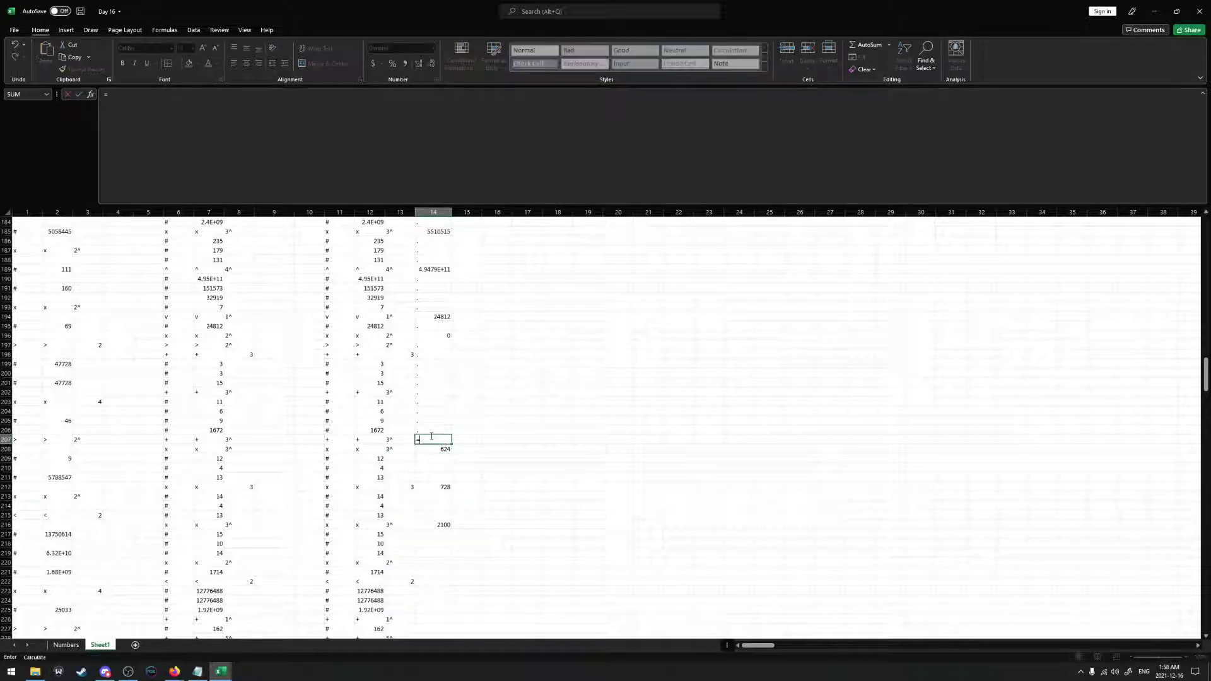
pyautogui.click(417, 448)
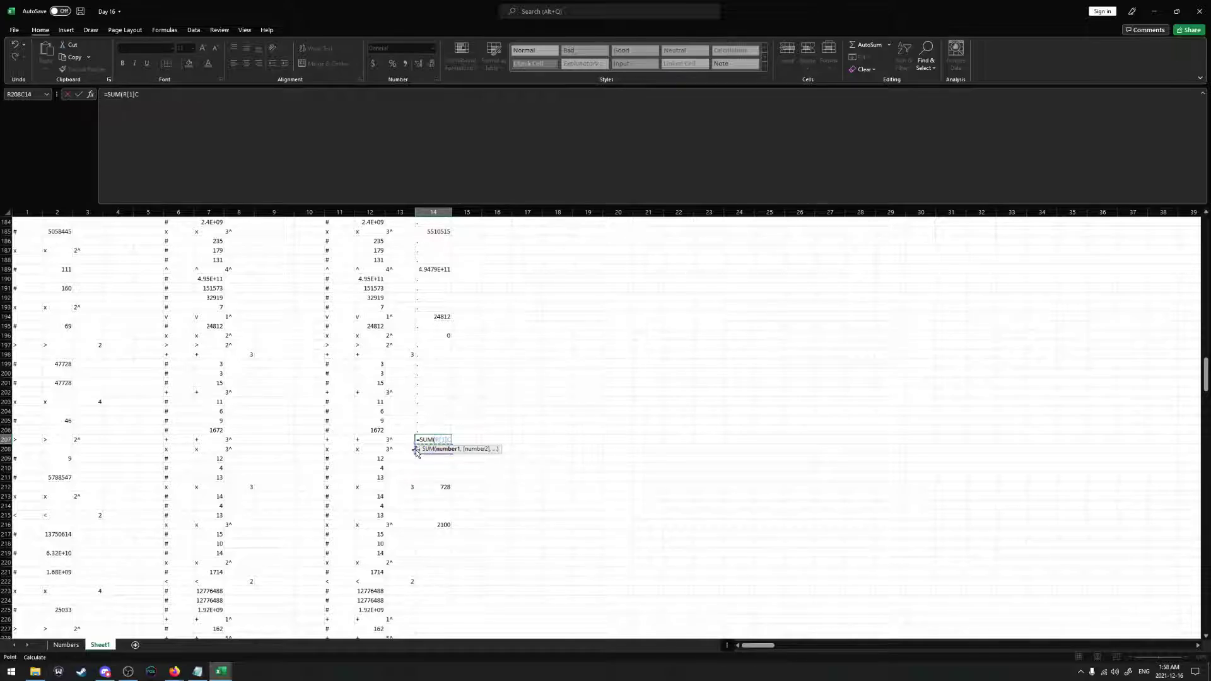
pyautogui.write(',')
pyautogui.click(432, 486)
pyautogui.write(',')
pyautogui.click(431, 524)
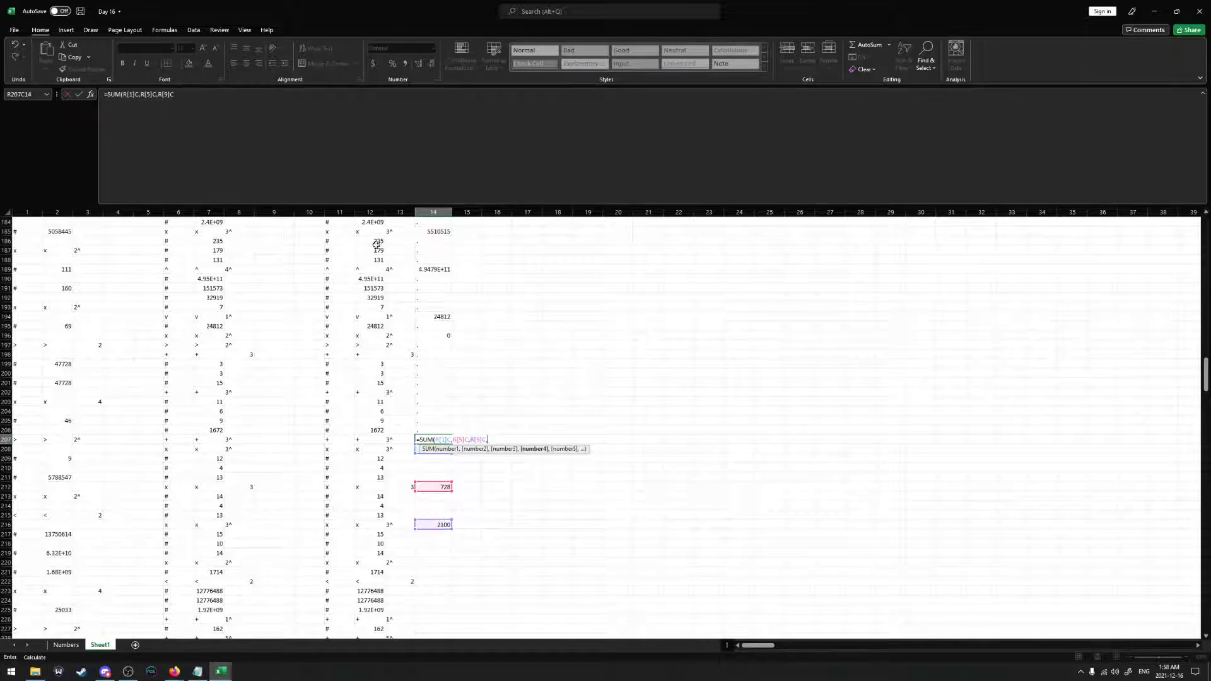
pyautogui.write(',')
pyautogui.press('BackSpace')
pyautogui.write(')')
pyautogui.press('Return')
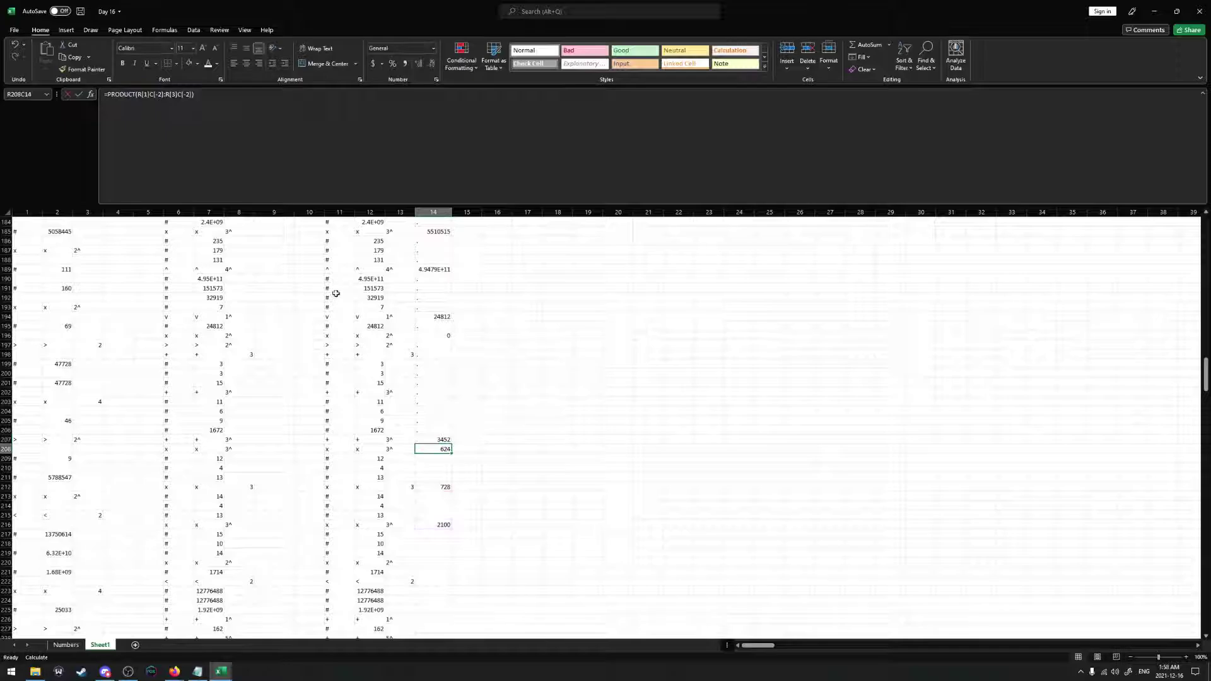
# Keep 3452 as a plain value and delete the helper product results
pyautogui.click(444, 440)
pyautogui.rightClick(444, 440)
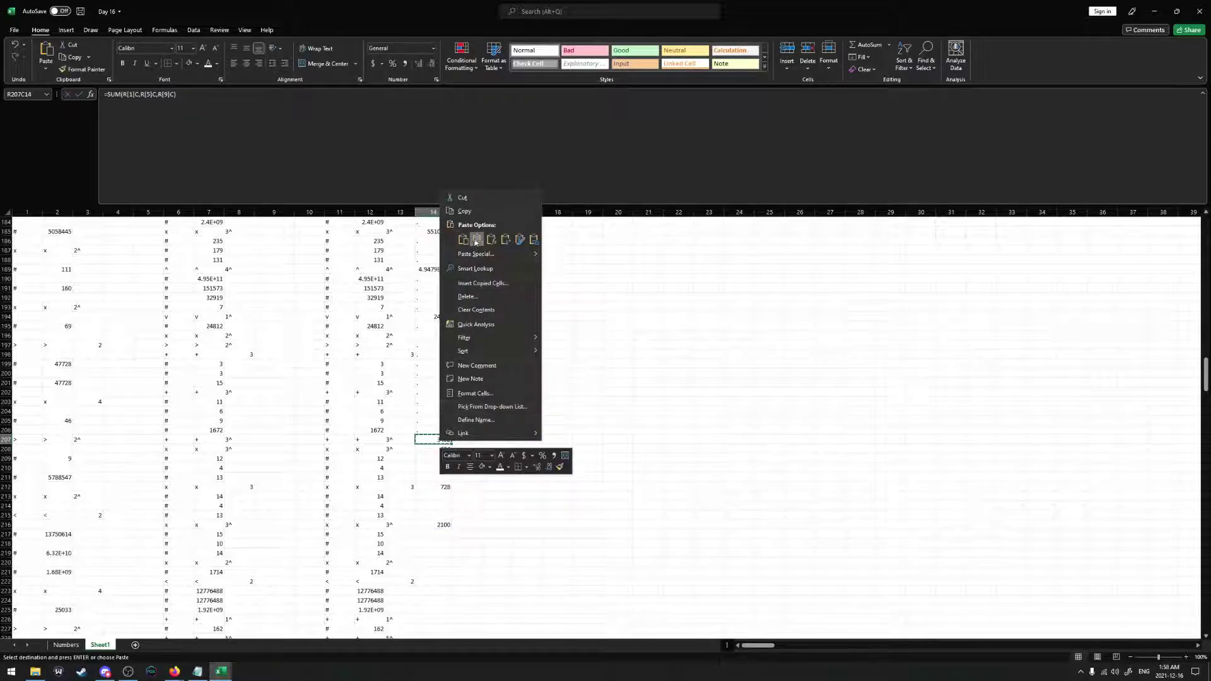
pyautogui.press('c')
pyautogui.moveTo(432, 449); pyautogui.dragTo(441, 527)
pyautogui.press('Delete')
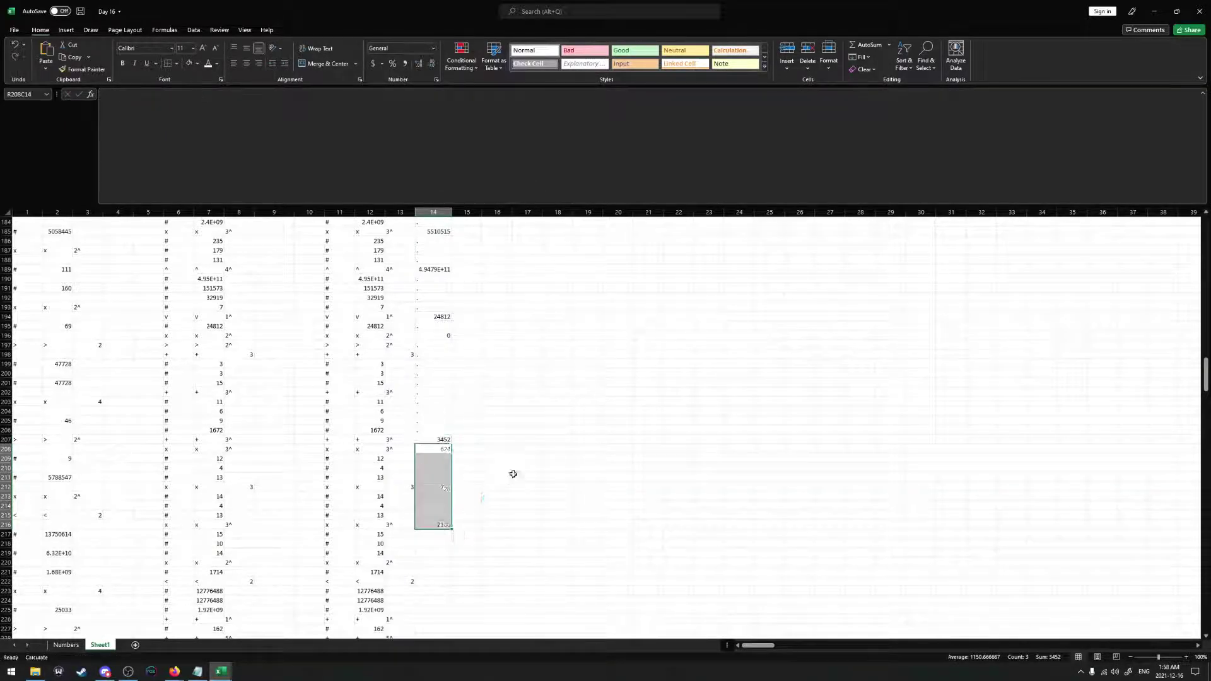
# Fill dot placeholders in the results column from row 208 through 219
pyautogui.click(523, 477)
pyautogui.click(444, 448)
pyautogui.write('. . . . . . . . . . .')
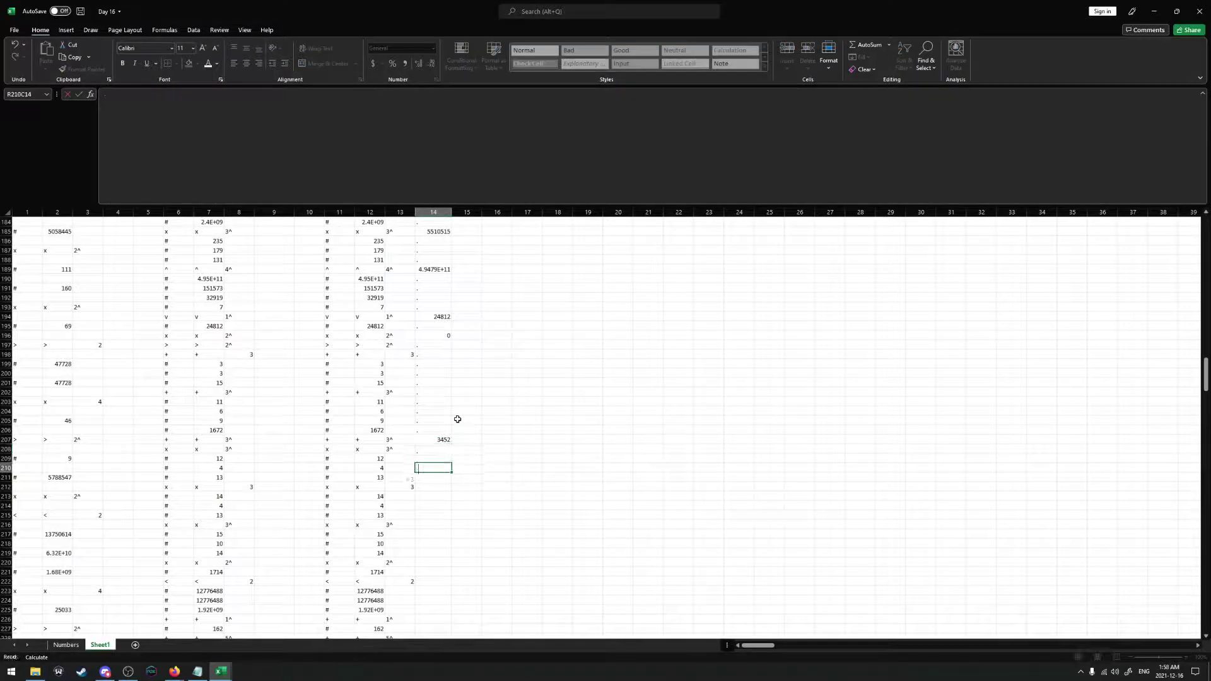
pyautogui.press('Return')
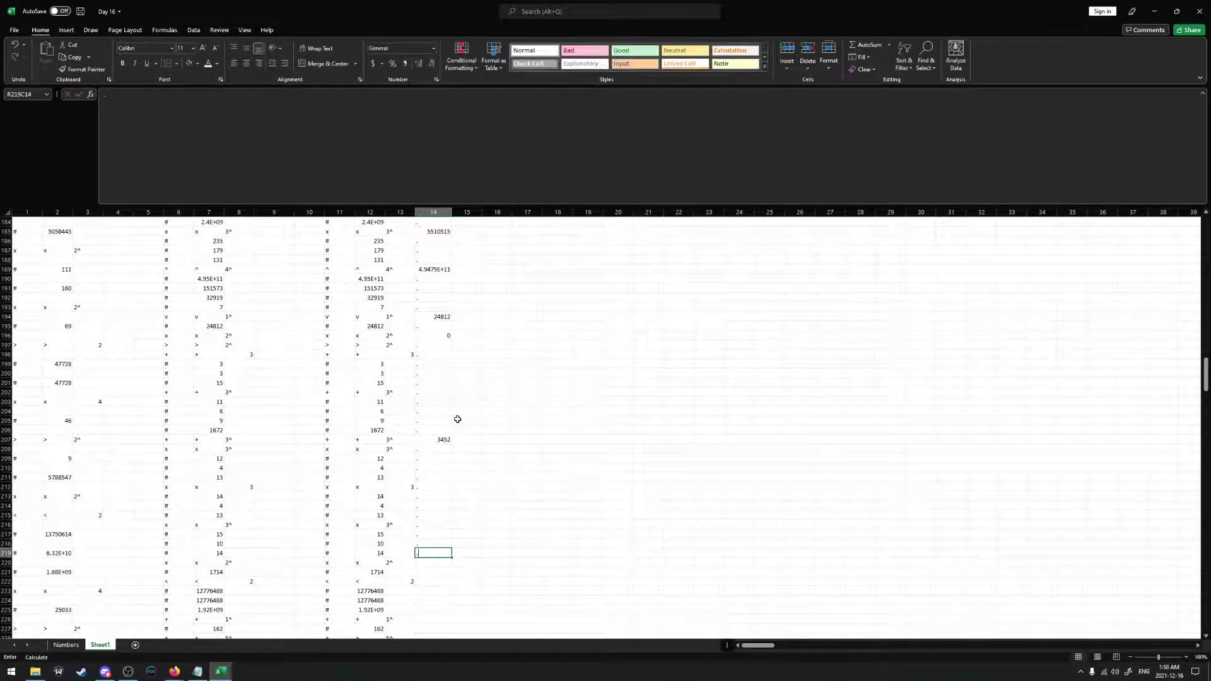
pyautogui.write('.')
pyautogui.press('Return')
# Enter 0 as the row 220 result, followed by dot placeholders in the rows below
pyautogui.scroll(-2, 434, 389)
pyautogui.click(438, 382)
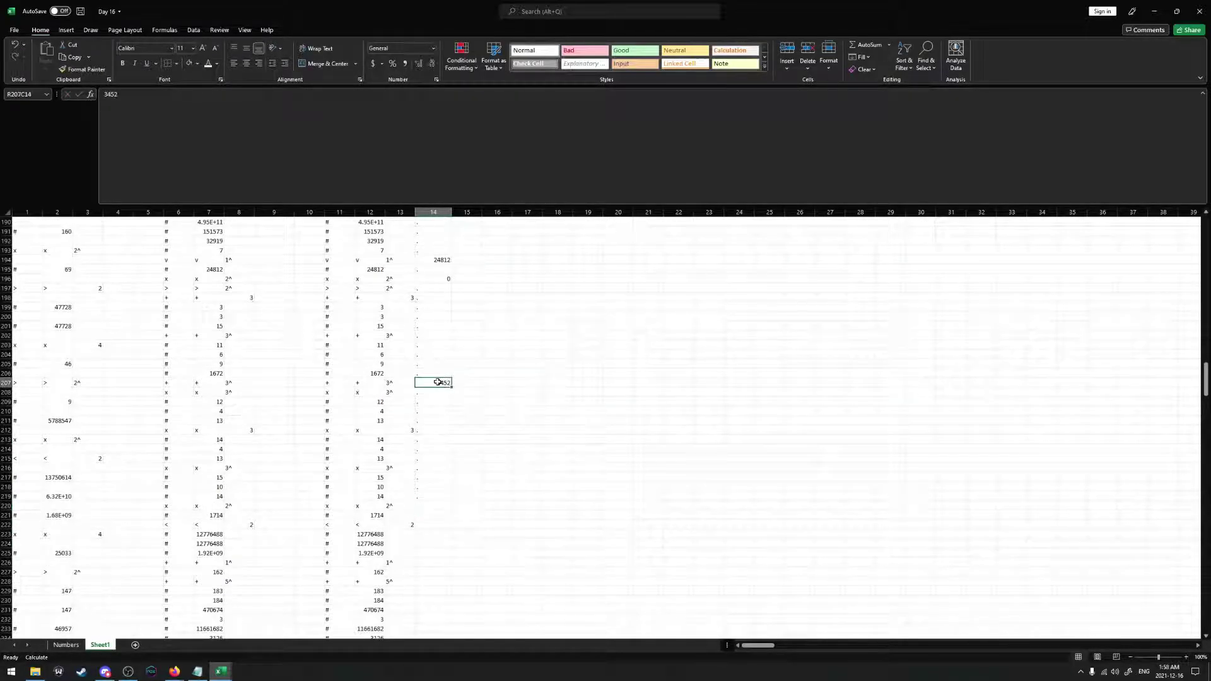
pyautogui.scroll(-2, 430, 413)
pyautogui.click(433, 458)
pyautogui.scroll(-2, 432, 459)
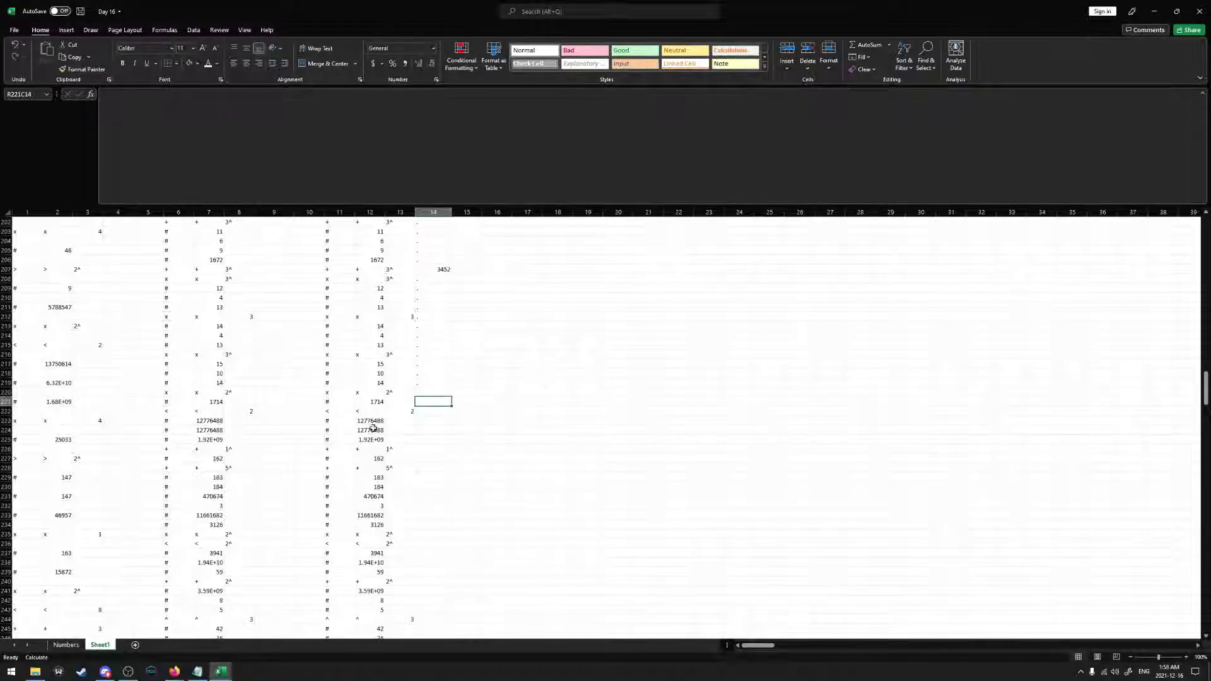
pyautogui.click(372, 422)
pyautogui.click(437, 392)
pyautogui.write('0 . . . . .')
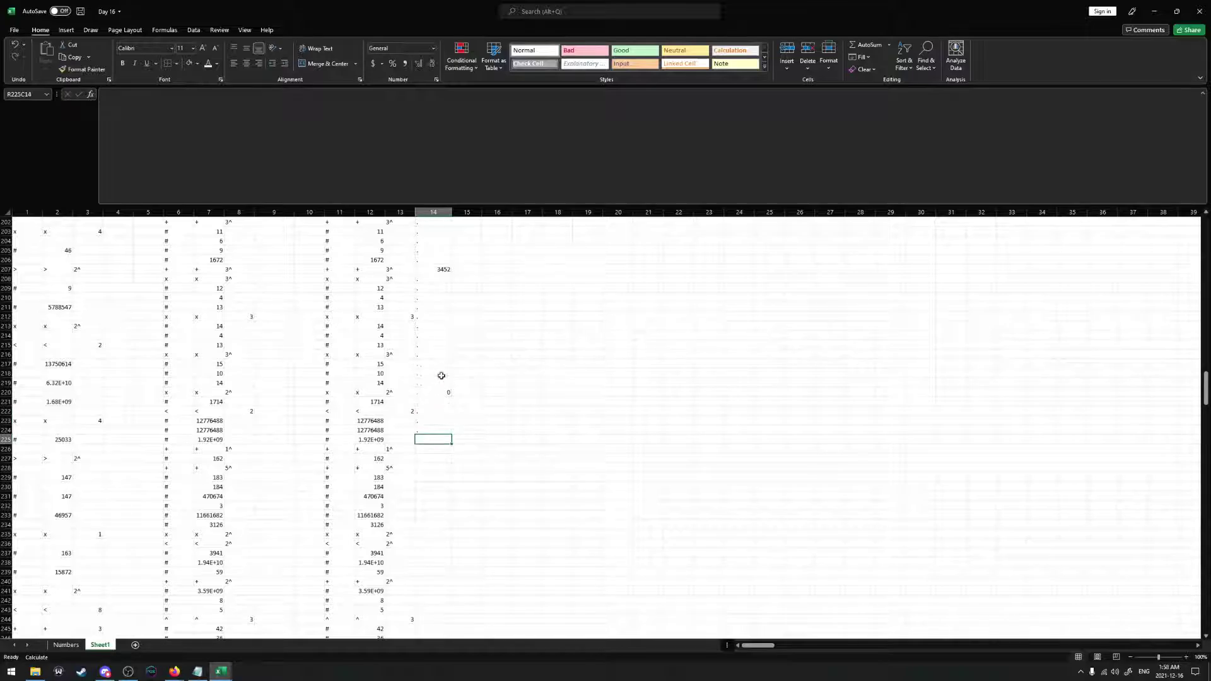
pyautogui.click(374, 441)
pyautogui.hotkey('ctrl', 'c')
pyautogui.click(431, 440)
pyautogui.hotkey('ctrl', 'v')
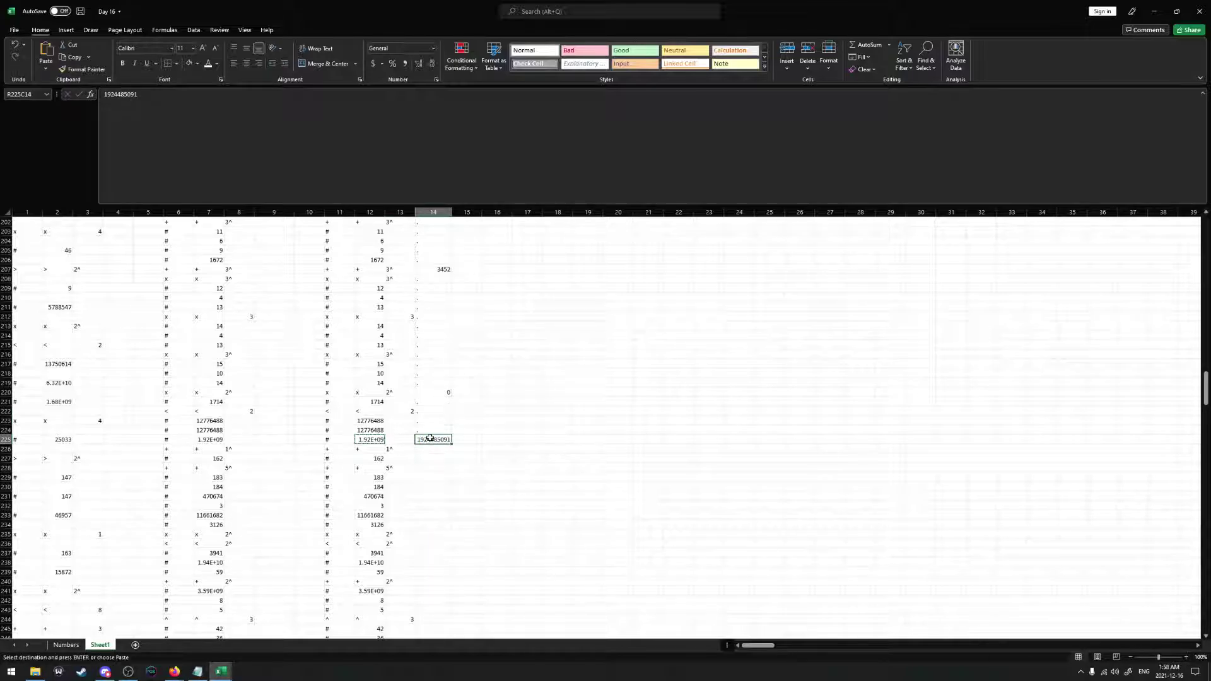
pyautogui.press('Down')
pyautogui.press('Down')
pyautogui.press('Left')
pyautogui.press('Left')
pyautogui.hotkey('ctrl', 'c')
pyautogui.click(431, 449)
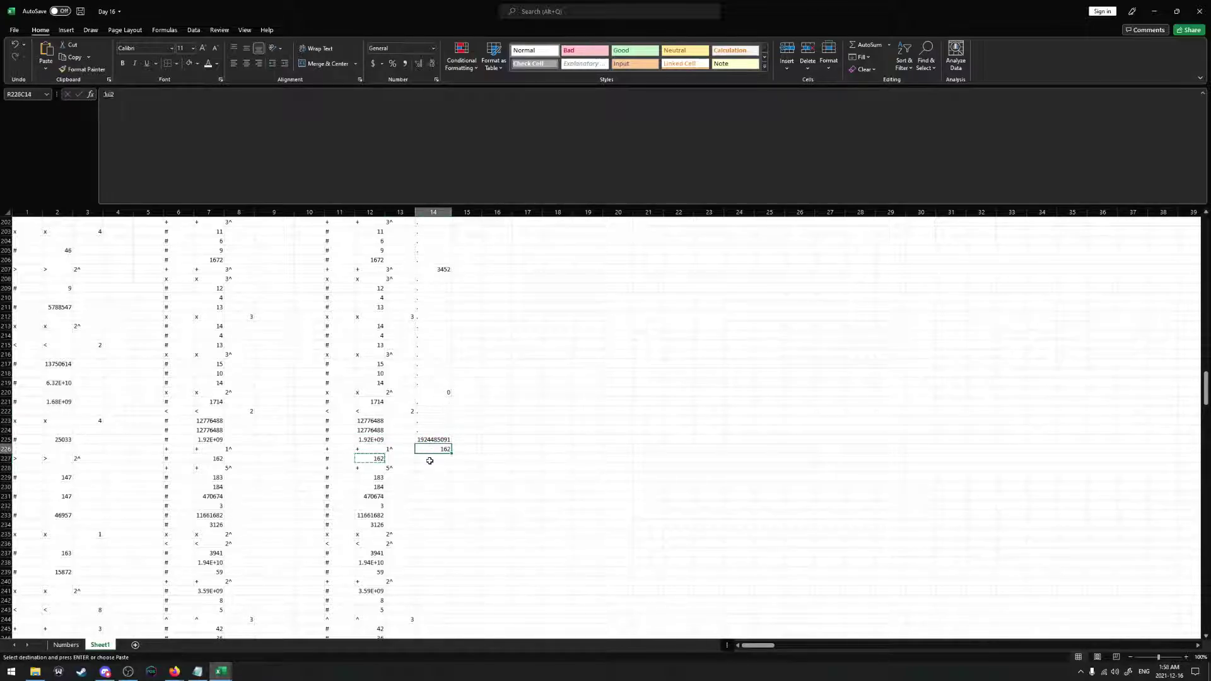
pyautogui.hotkey('ctrl', 'v')
pyautogui.click(423, 458)
# In row 228, sum the five values in rows 229–233, giving 12132726
pyautogui.scroll(-1, 423, 458)
pyautogui.scroll(-2, 423, 449)
pyautogui.click(427, 411)
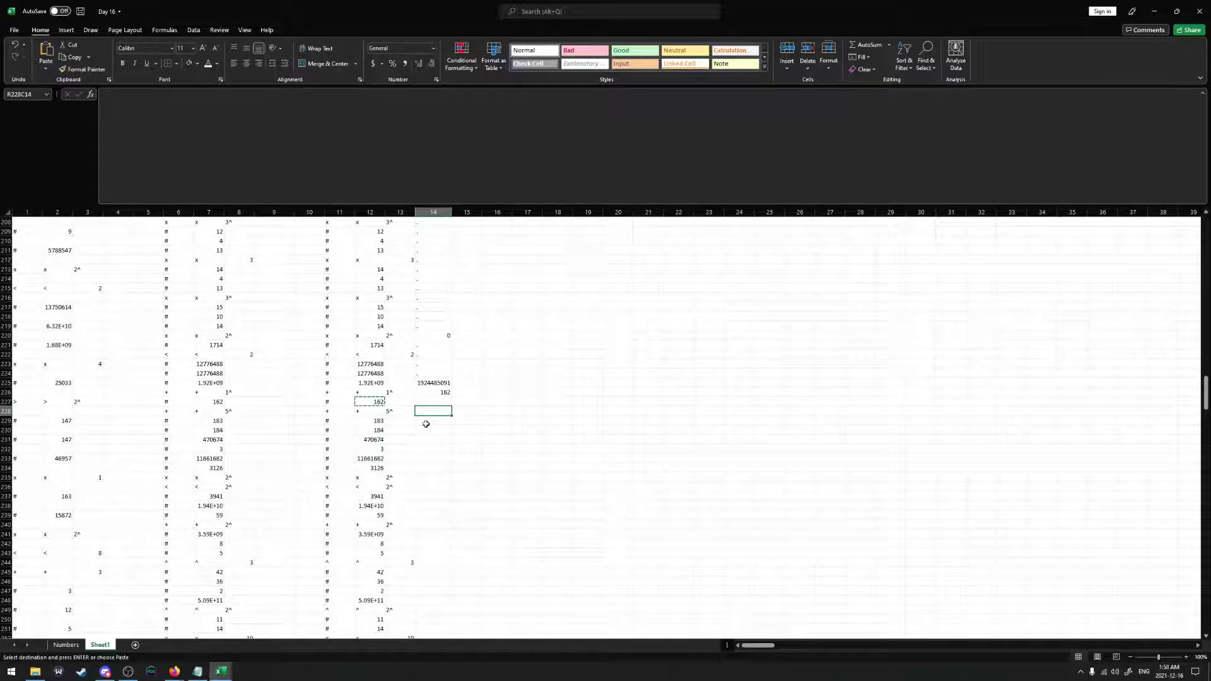
pyautogui.write('=SUM(')
pyautogui.moveTo(379, 421); pyautogui.dragTo(377, 458)
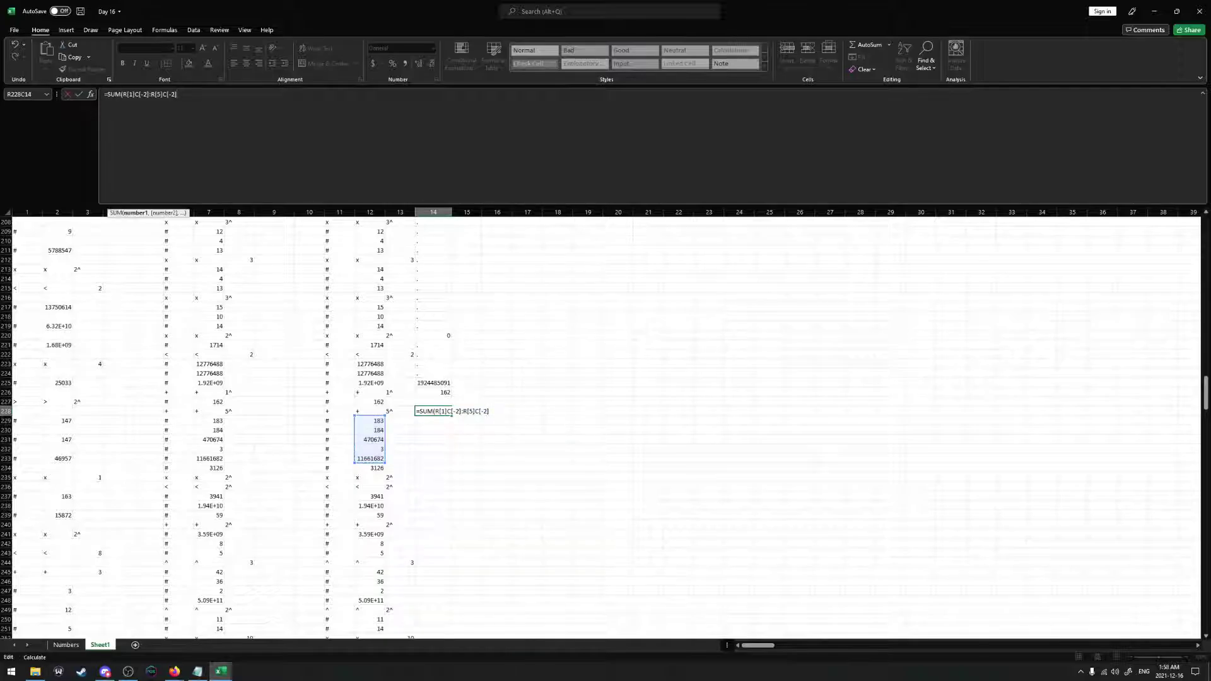
pyautogui.press('Return')
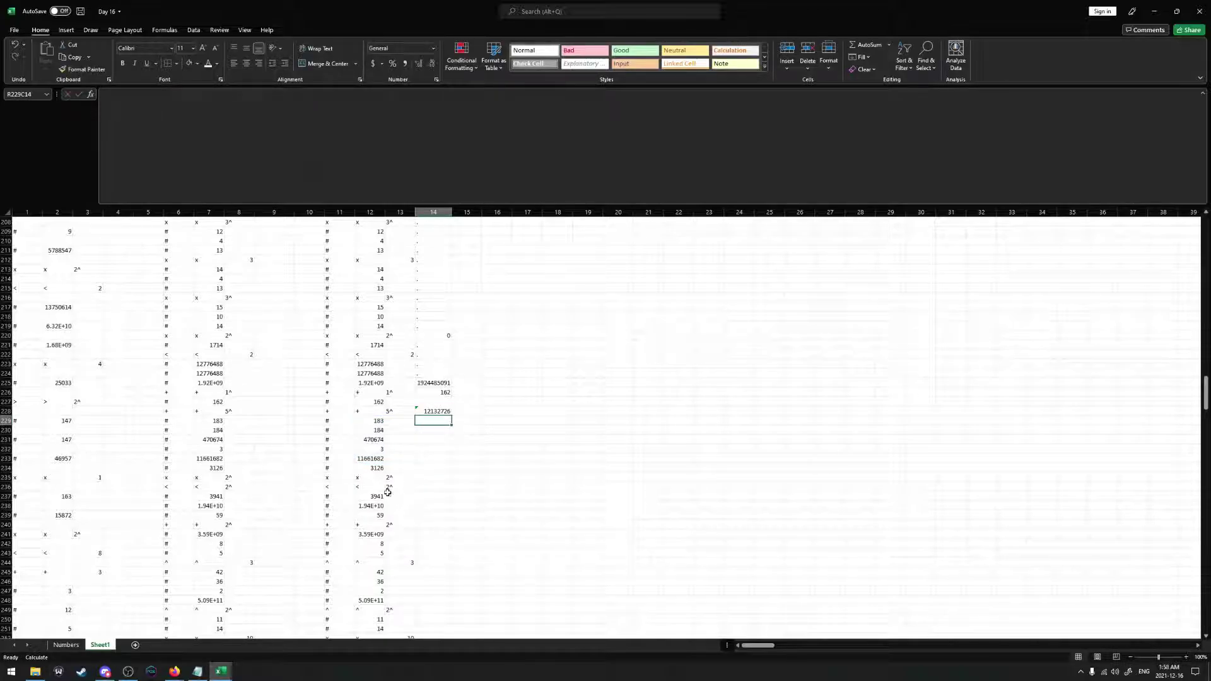
# Copy the literal 3126 into the row 234 results cell
pyautogui.click(376, 468)
pyautogui.hotkey('ctrl', 'c')
pyautogui.click(433, 468)
pyautogui.hotkey('ctrl', 'v')
# Fill rows 229–233 of the results column with dot placeholders, then move past row 234
pyautogui.click(432, 413)
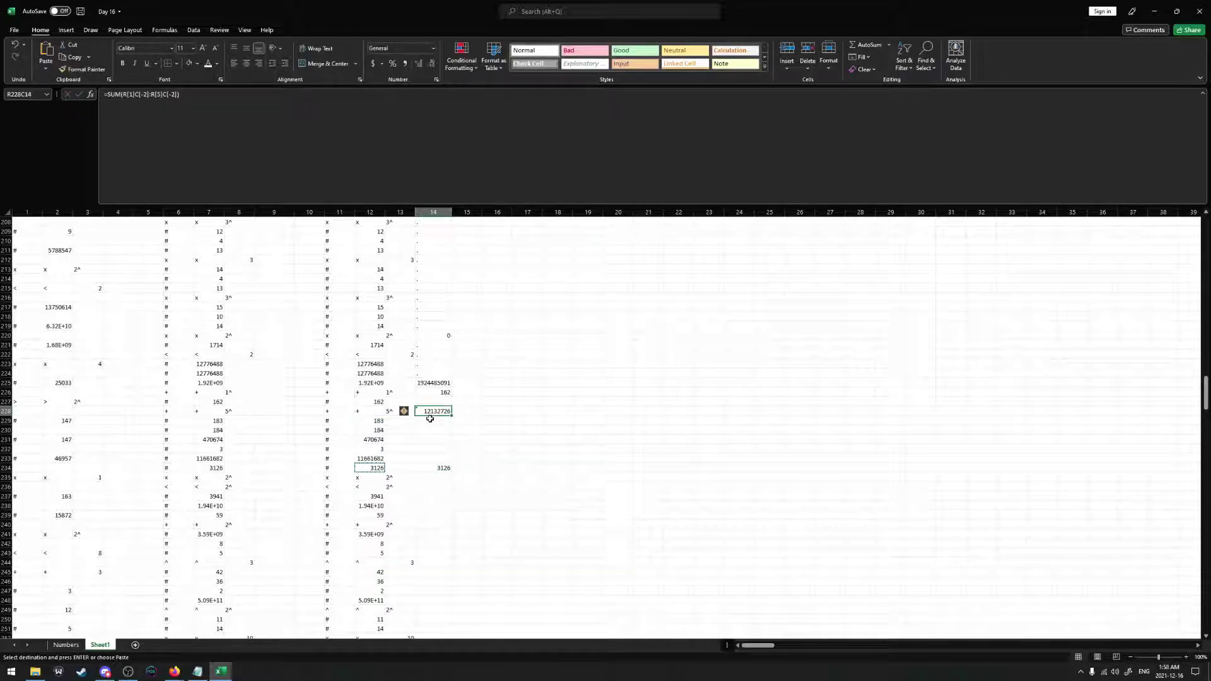
pyautogui.press('Return')
pyautogui.write('.')
pyautogui.press('Return')
pyautogui.write('.')
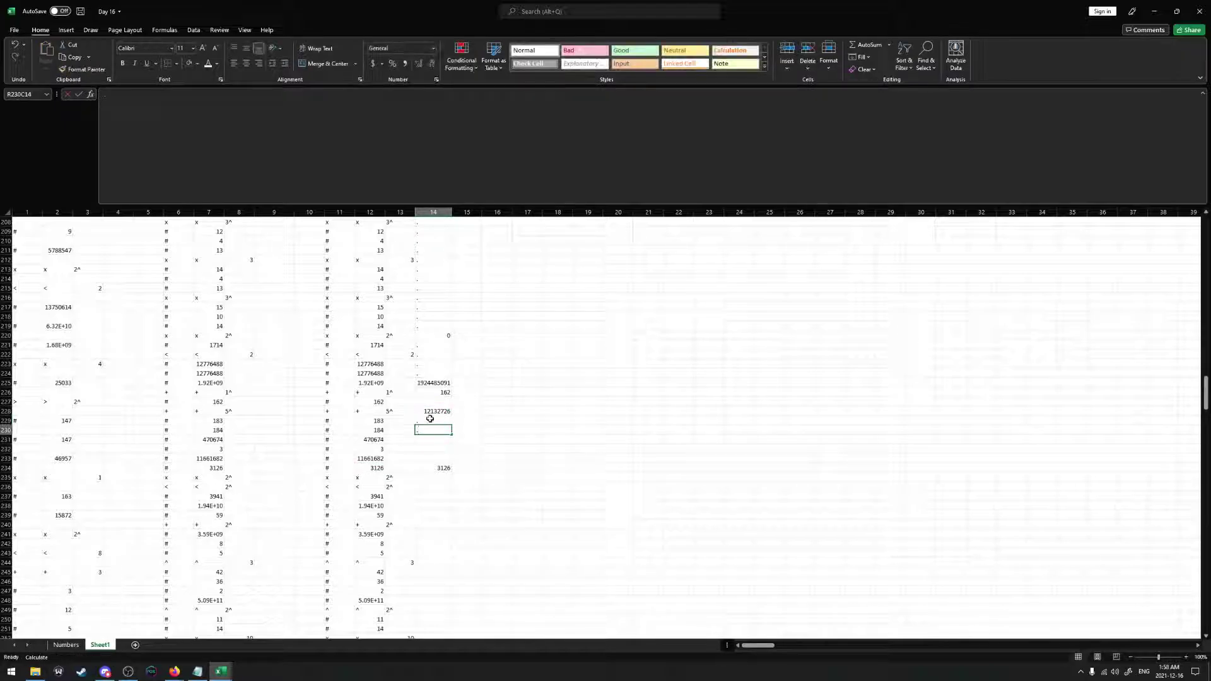
pyautogui.press('Return')
pyautogui.write('.')
pyautogui.press('Return')
pyautogui.write('.')
pyautogui.press('Return')
pyautogui.write('.')
pyautogui.press('Return')
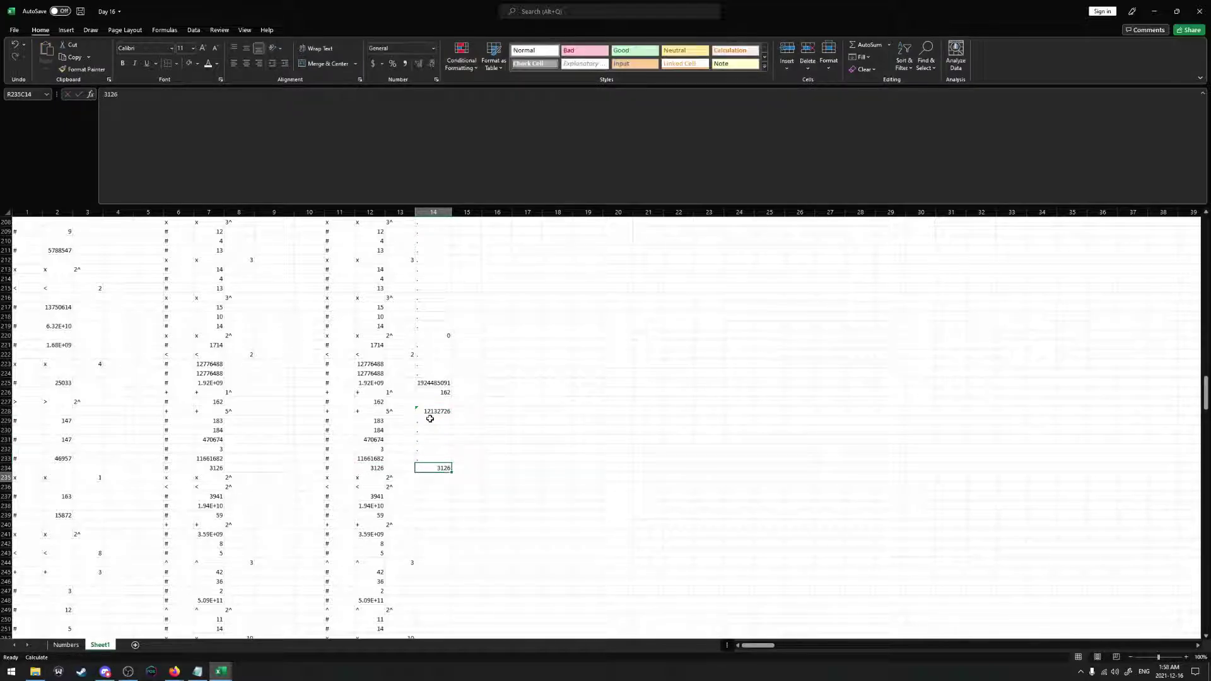
pyautogui.press('Return')
# Copy the 59 value into the results column beside its group
pyautogui.scroll(-2, 419, 451)
pyautogui.click(362, 446)
pyautogui.scroll(-2, 362, 446)
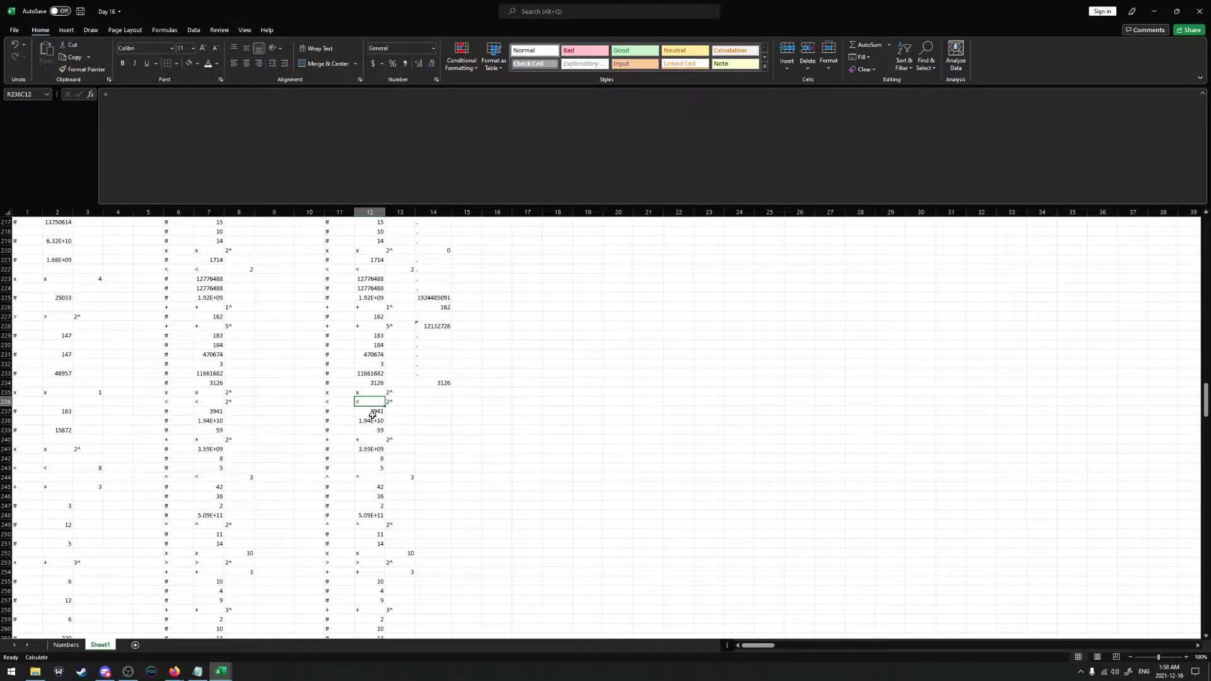
pyautogui.moveTo(371, 411); pyautogui.dragTo(372, 421)
pyautogui.click(379, 432)
pyautogui.hotkey('ctrl', 'c')
pyautogui.click(434, 394)
pyautogui.hotkey('ctrl', 'v')
pyautogui.press('Return')
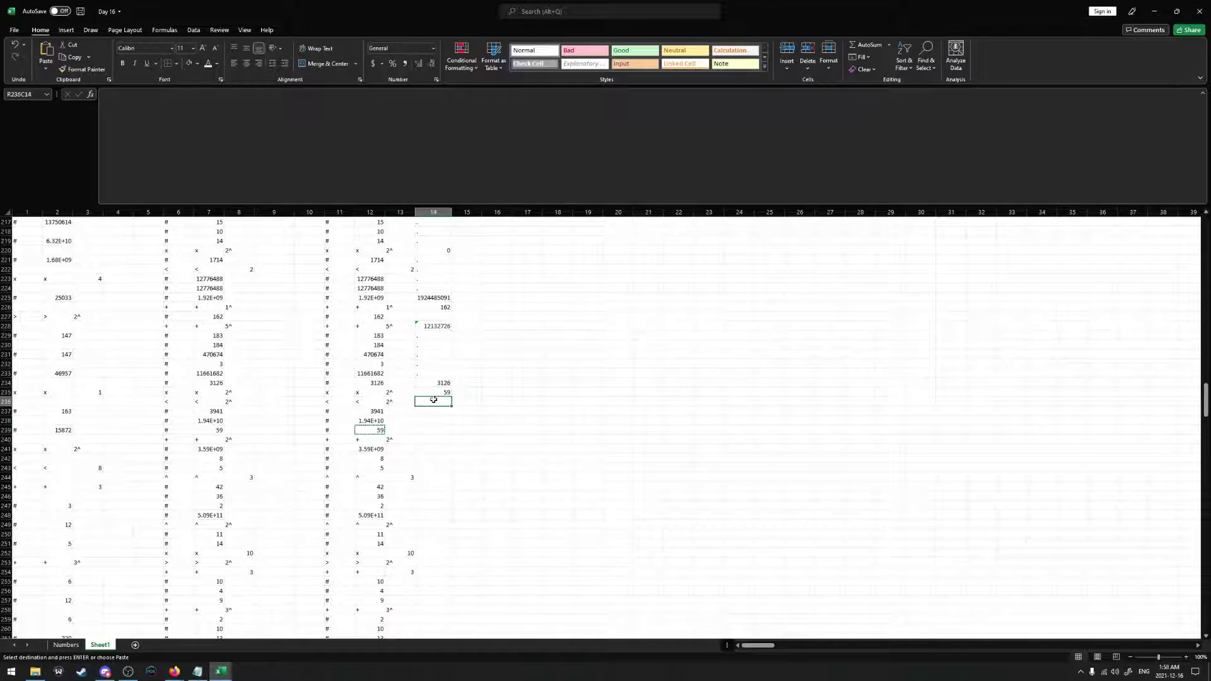
# Put a dot placeholder in the row 239 results cell
pyautogui.press('Down')
pyautogui.press('Down')
pyautogui.press('Down')
pyautogui.press('BackSpace')
pyautogui.write('.')
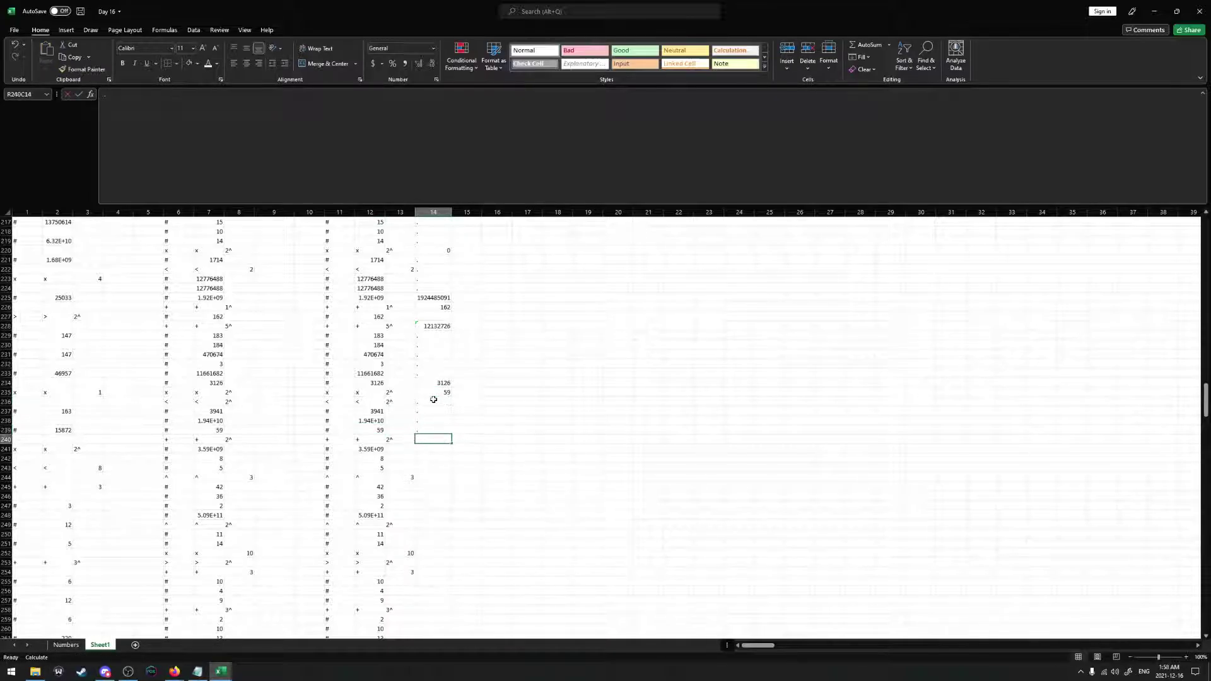
pyautogui.press('Return')
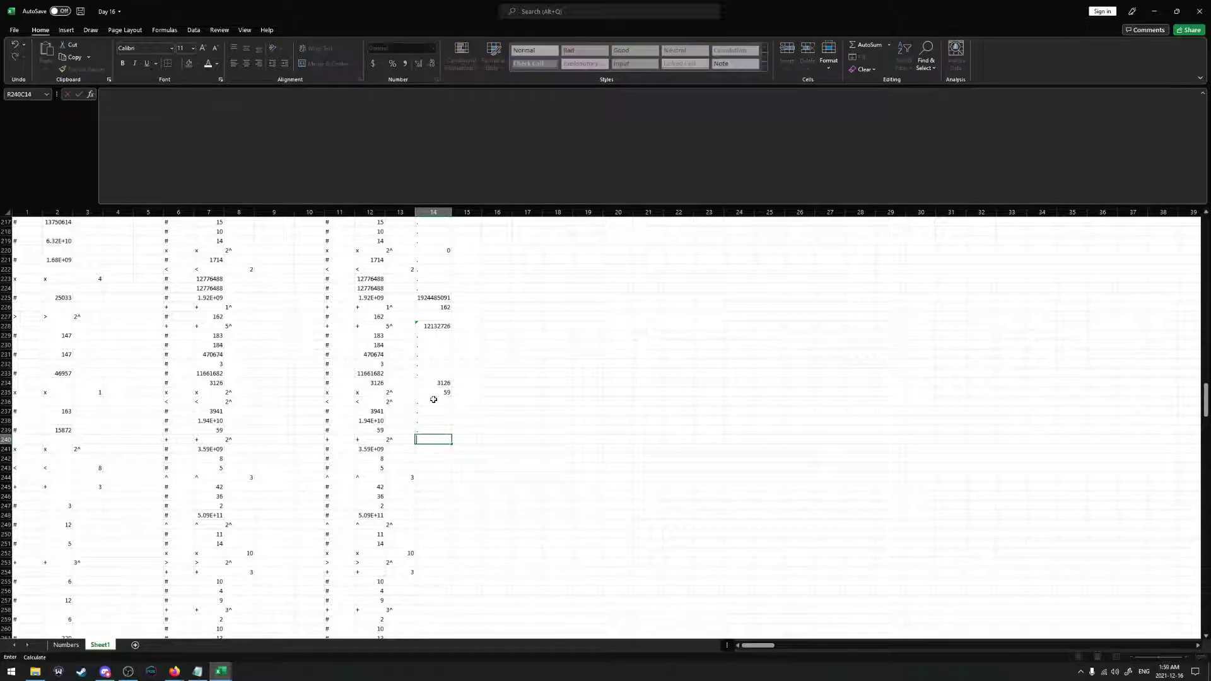
pyautogui.click(372, 449)
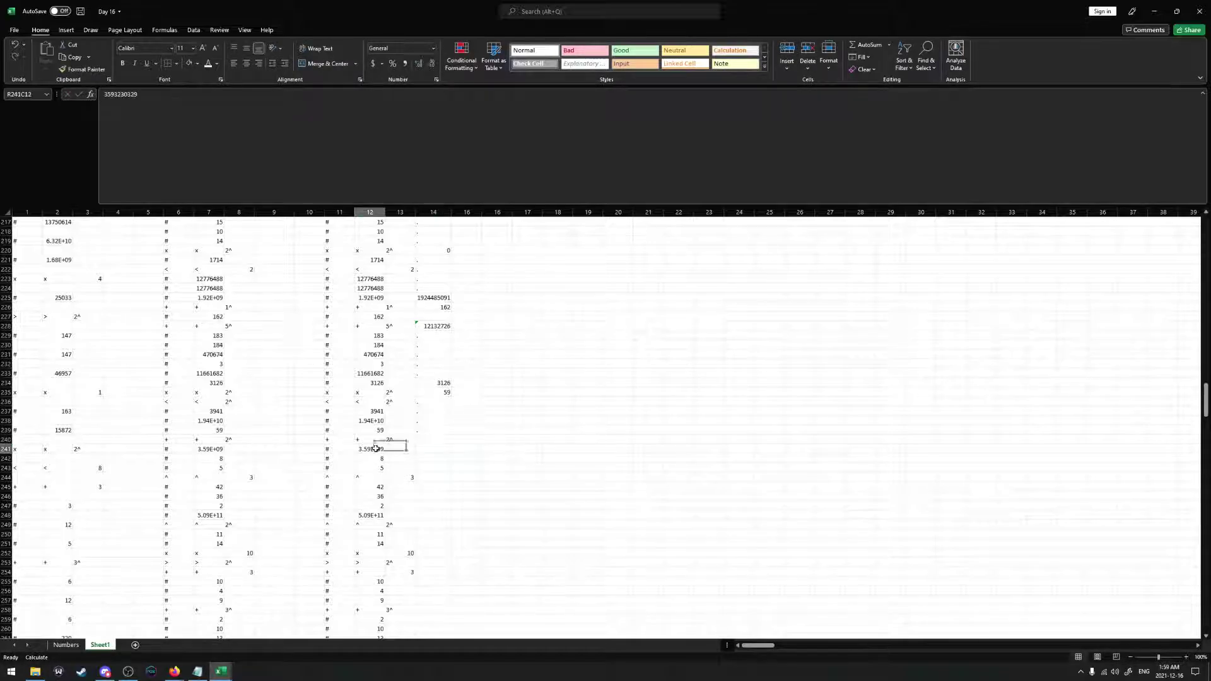
pyautogui.hotkey('ctrl', 'c')
pyautogui.click(425, 439)
pyautogui.hotkey('ctrl', 'v')
pyautogui.click(377, 459)
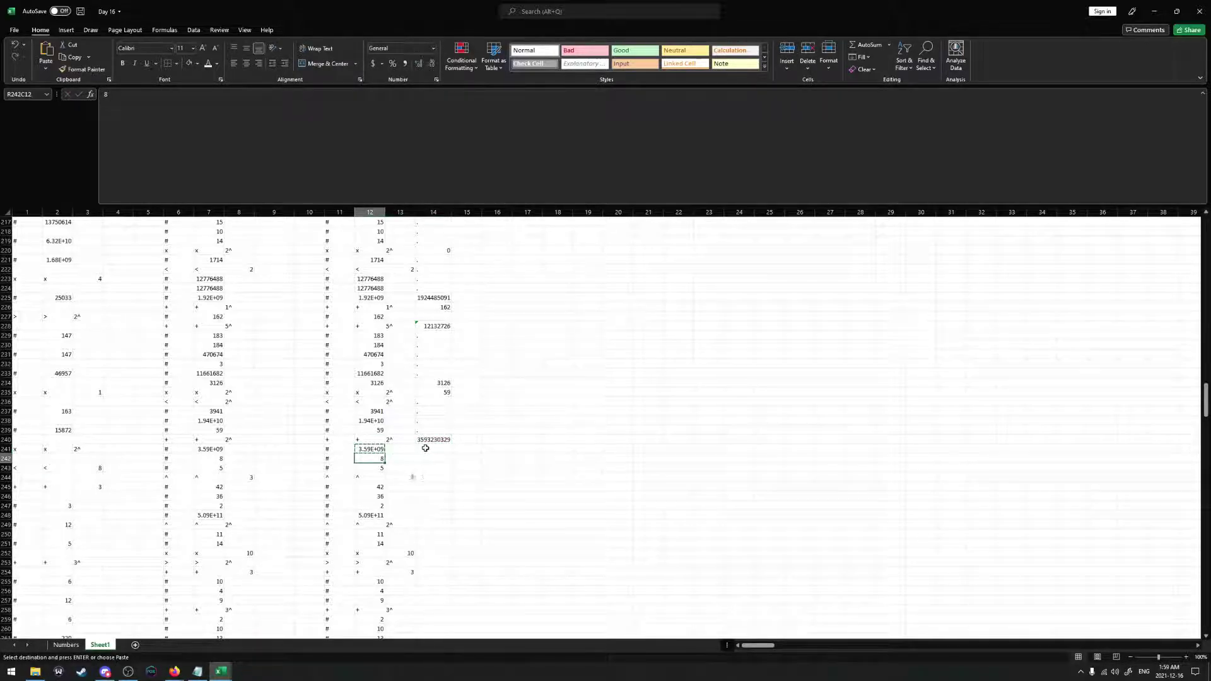
pyautogui.hotkey('ctrl', 'c')
pyautogui.click(435, 439)
pyautogui.write('=SUM(')
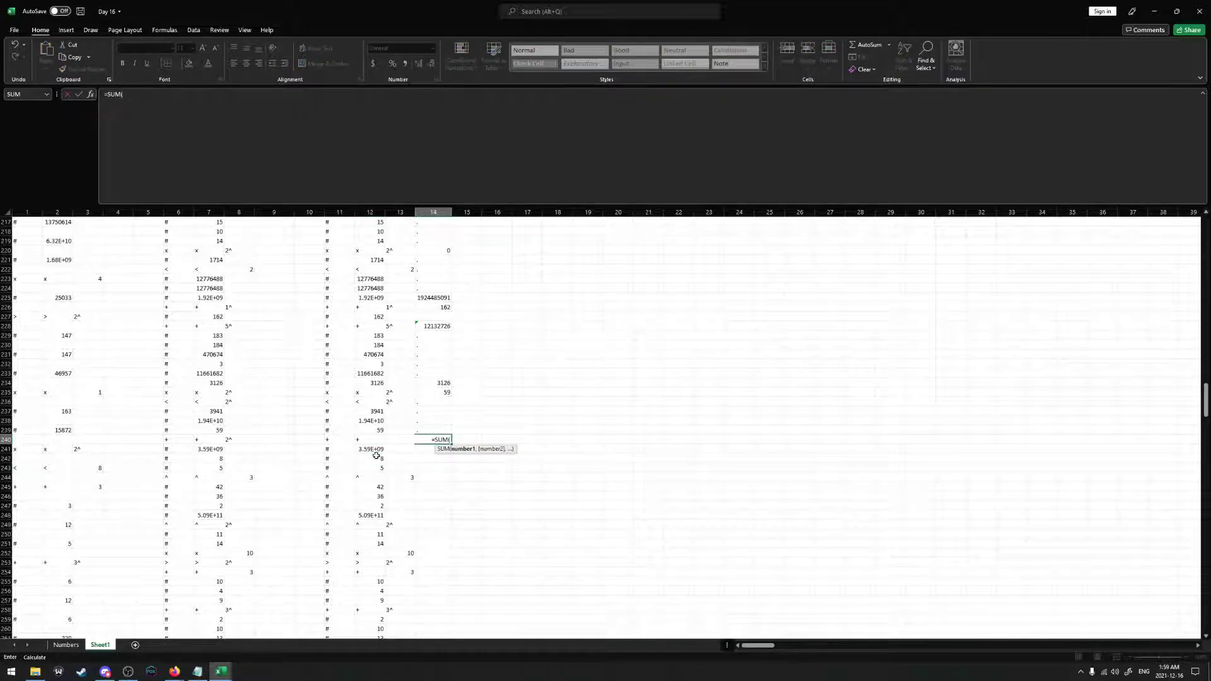
pyautogui.moveTo(376, 455); pyautogui.dragTo(368, 452)
pyautogui.press('Return')
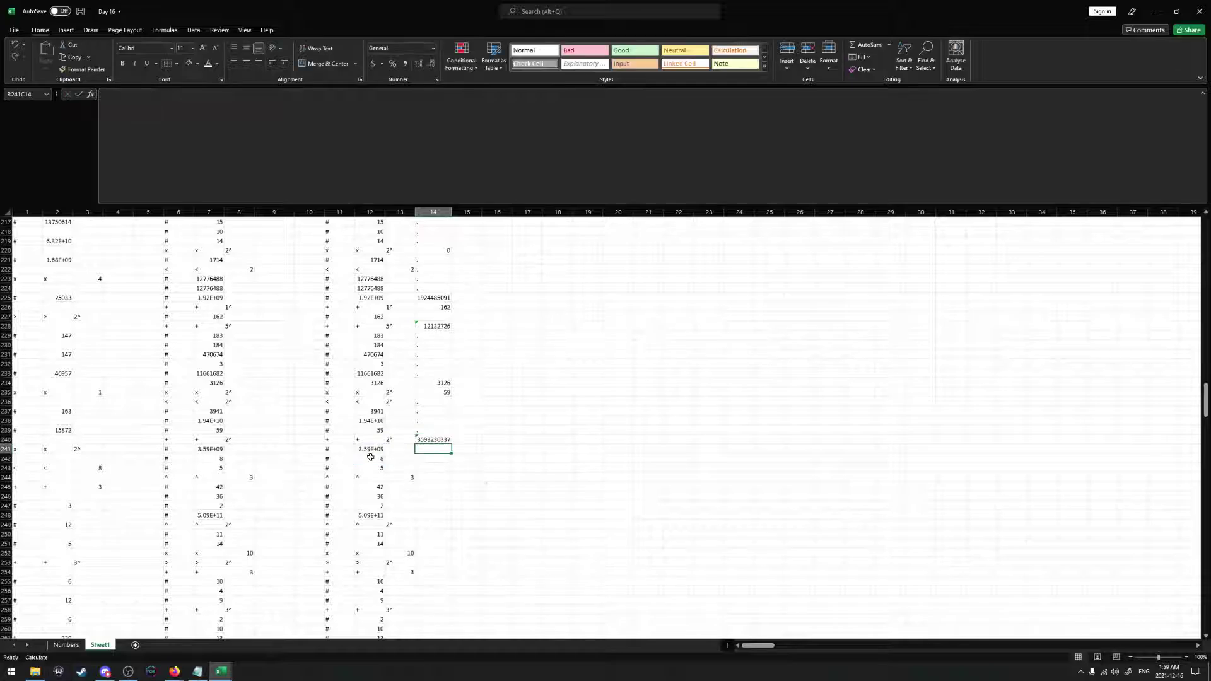
# Copy the 5 value into the row 243 results cell
pyautogui.click(377, 468)
pyautogui.hotkey('ctrl', 'c')
pyautogui.click(433, 468)
pyautogui.hotkey('ctrl', 'v')
pyautogui.click(434, 451)
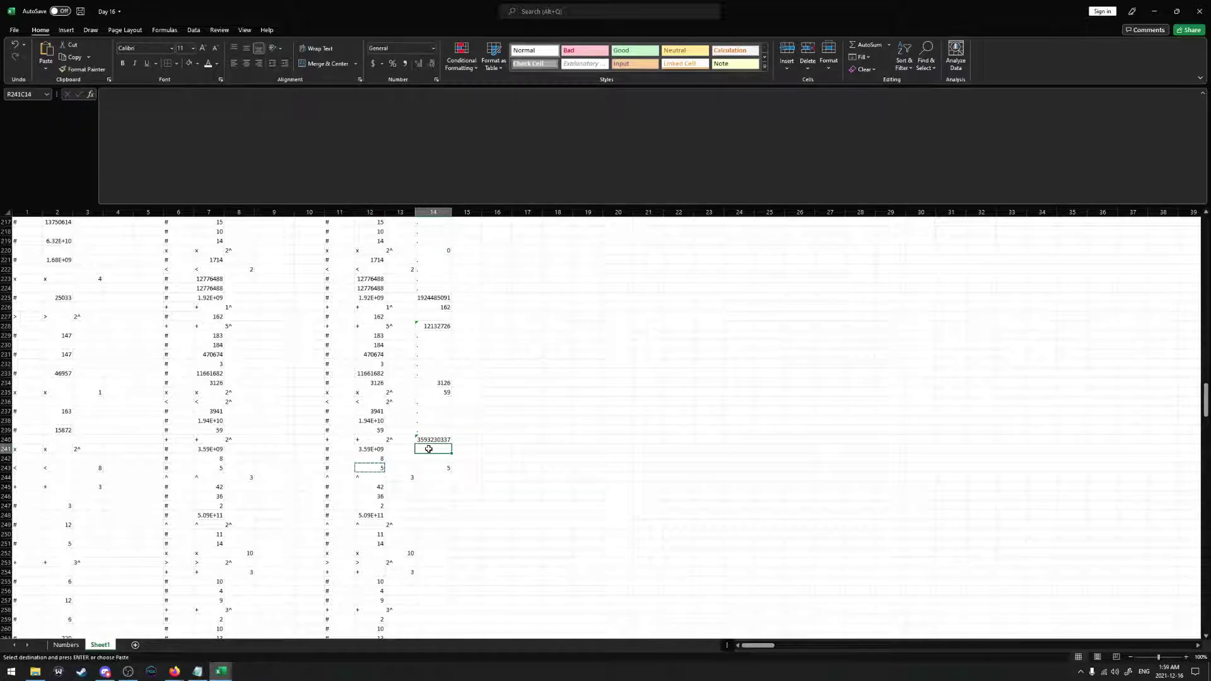
pyautogui.press('Down')
pyautogui.press('Down')
pyautogui.press('Down')
pyautogui.press('Escape')
# Copy the 42 value into the row 244 results cell
pyautogui.scroll(-1, 413, 467)
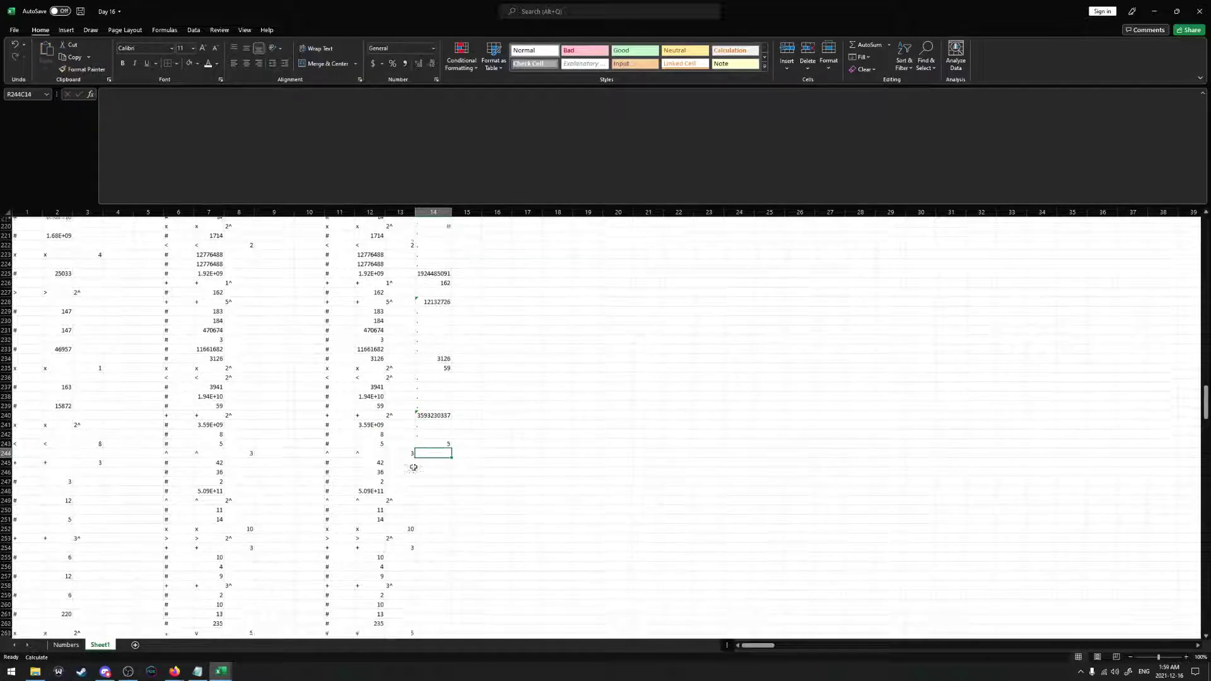
pyautogui.click(377, 459)
pyautogui.hotkey('ctrl', 'c')
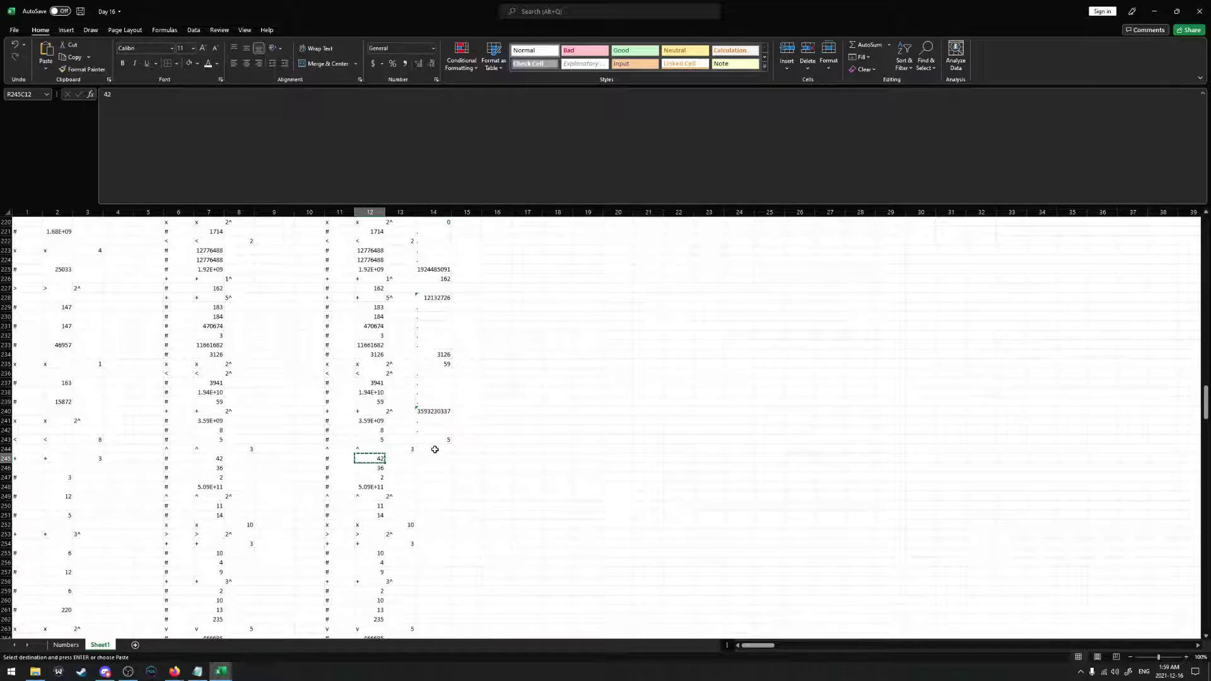
pyautogui.click(435, 449)
pyautogui.hotkey('ctrl', 'v')
pyautogui.press('Down')
pyautogui.press('Down')
pyautogui.press('Down')
pyautogui.press('Escape')
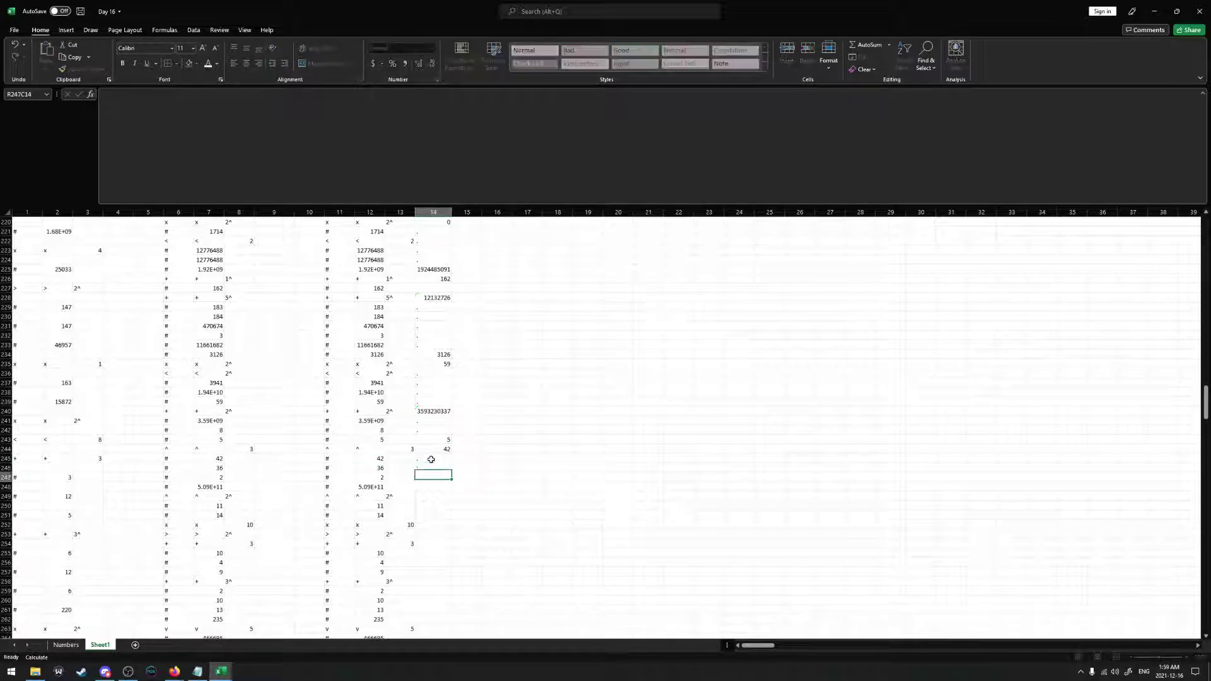
# Copy the 5.0867E+11 value into the row 248 results cell
pyautogui.press('Down')
pyautogui.press('Left')
pyautogui.press('Left')
pyautogui.hotkey('ctrl', 'c')
pyautogui.press('Right')
pyautogui.press('Right')
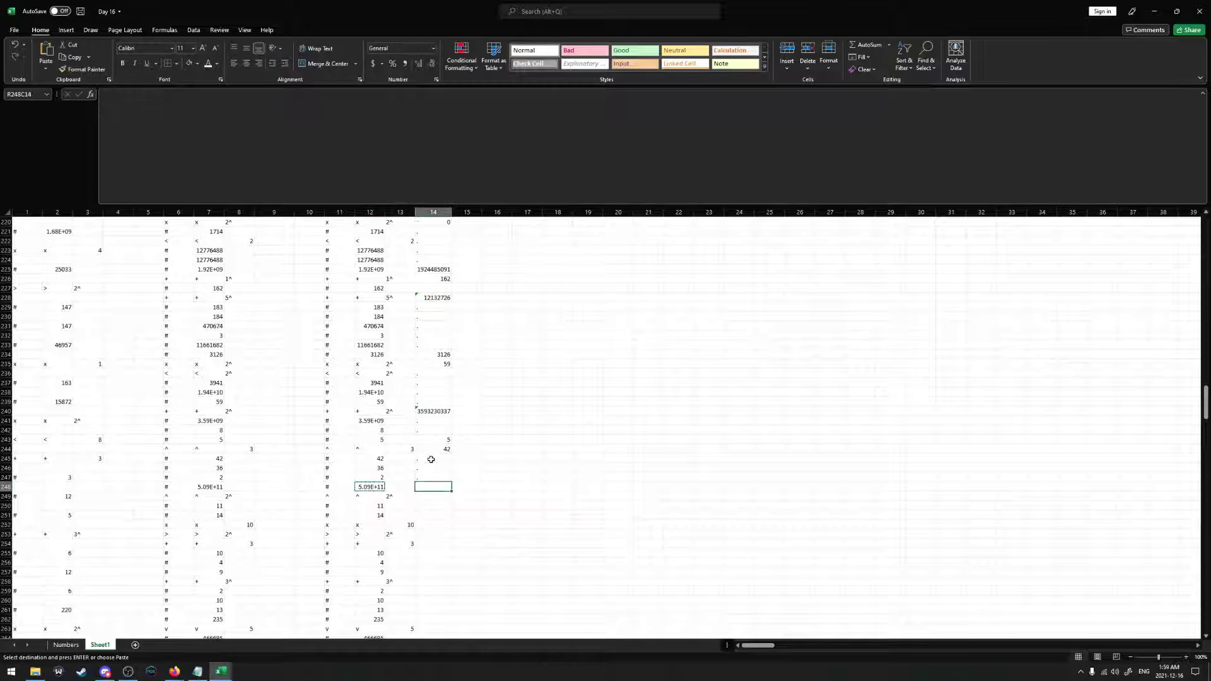
pyautogui.hotkey('ctrl', 'v')
# Fill the row 249 results cell so it shows 14
pyautogui.scroll(-1, 420, 487)
pyautogui.click(391, 468)
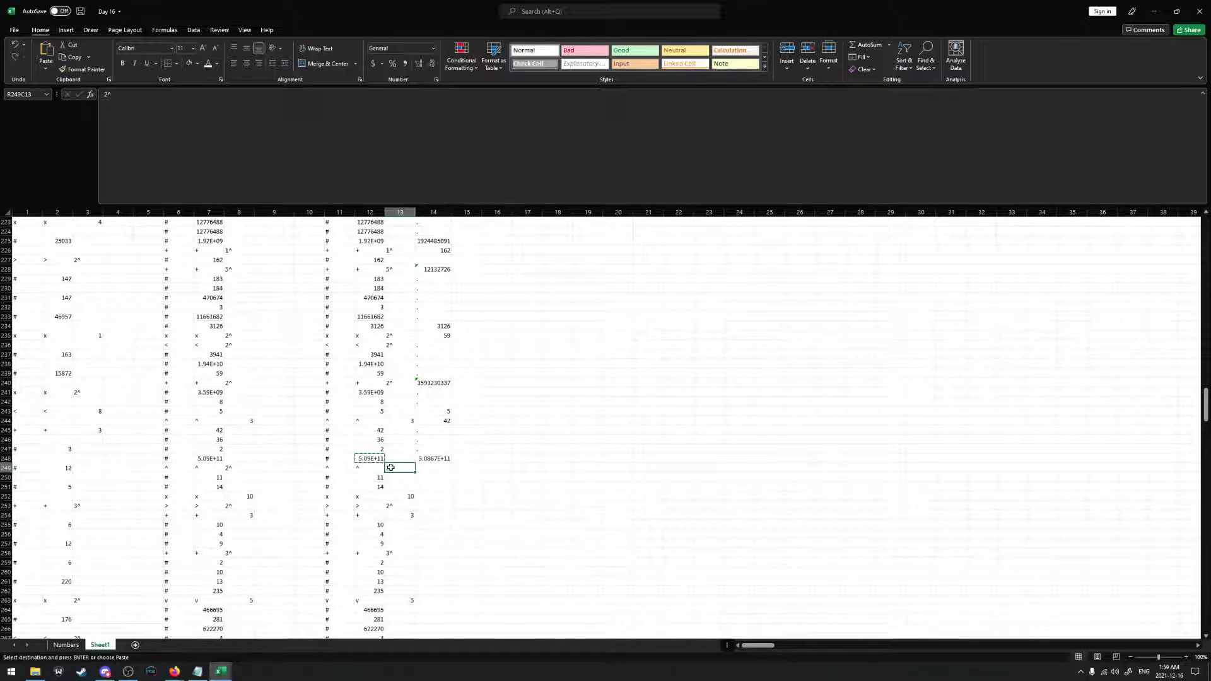
pyautogui.click(426, 467)
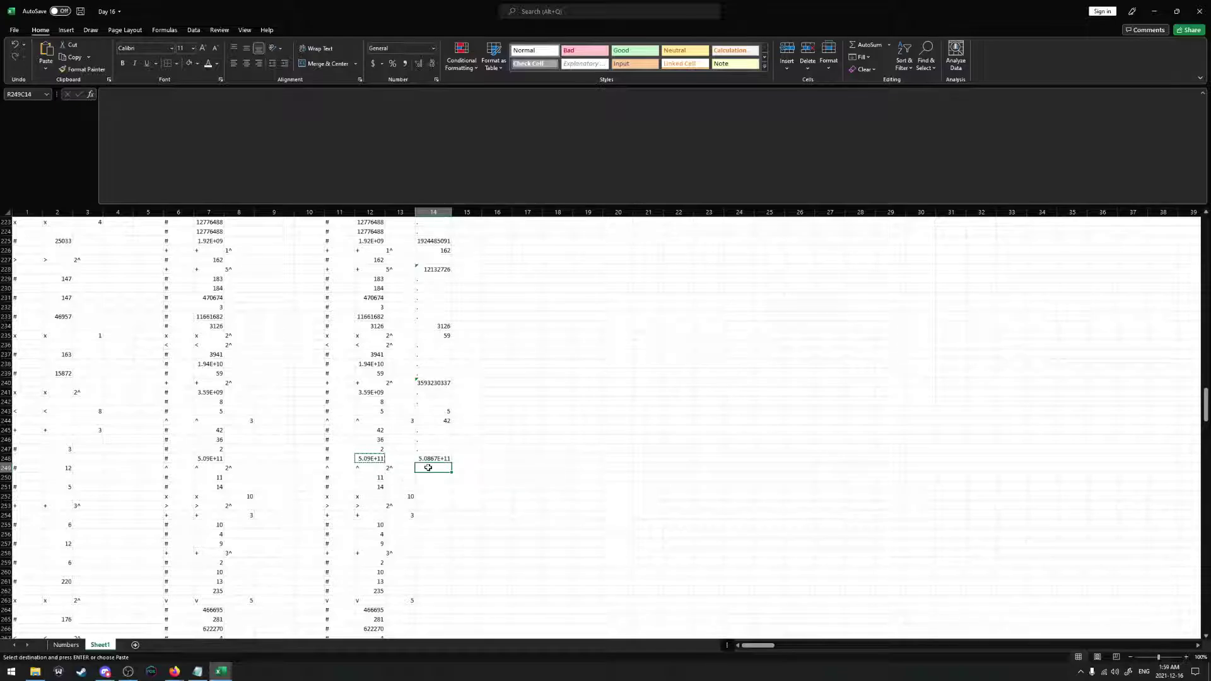
pyautogui.press('Return')
pyautogui.press('Down')
pyautogui.press('Down')
pyautogui.press('Down')
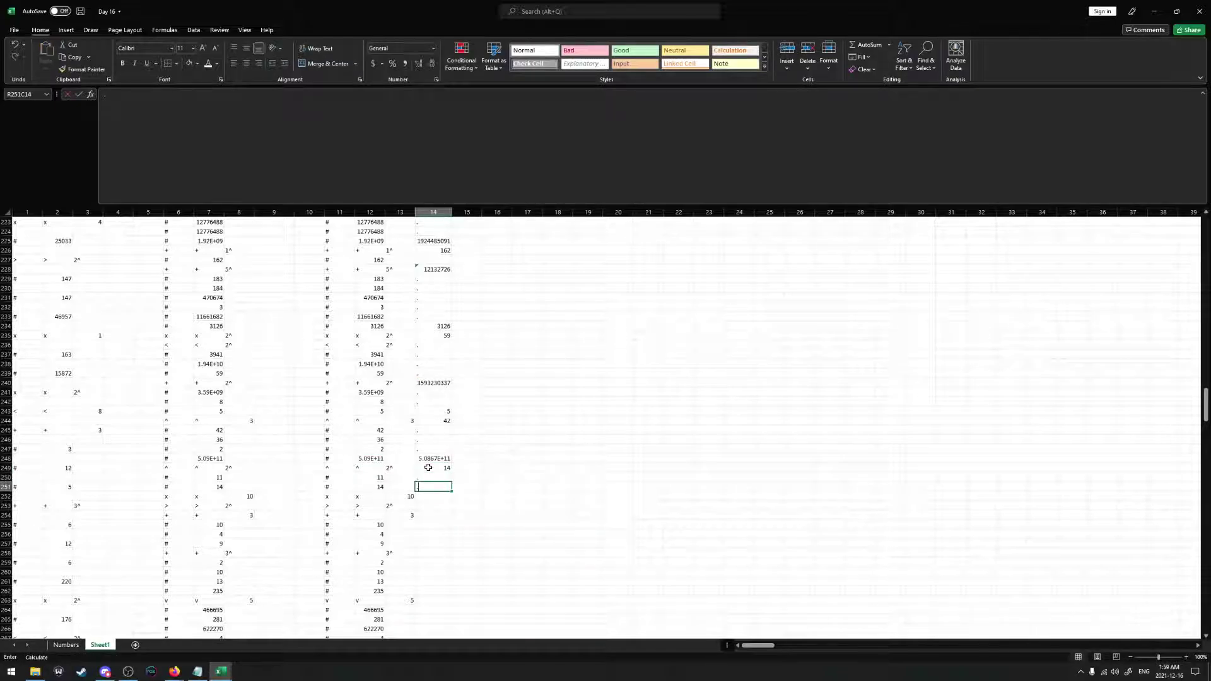
# Check sums of the next group's values, then enter 0 in row 252 with ten dot placeholders below
pyautogui.scroll(-2, 430, 458)
pyautogui.moveTo(368, 450); pyautogui.dragTo(393, 536)
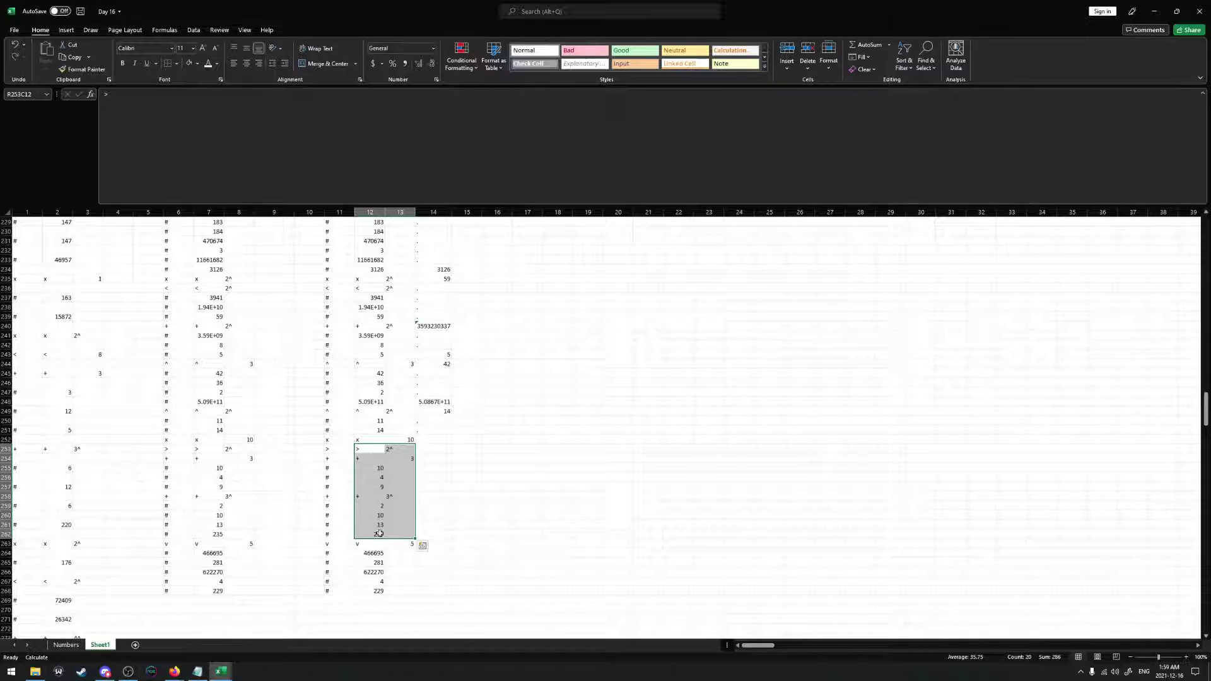
pyautogui.click(370, 449)
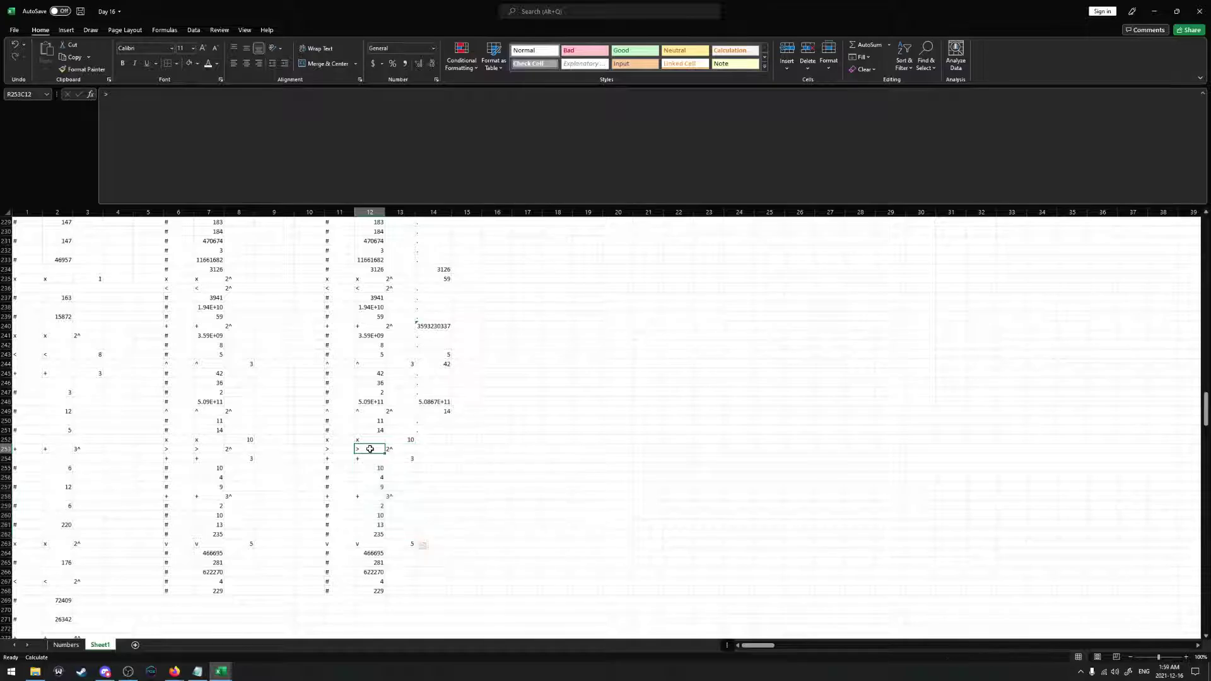
pyautogui.moveTo(369, 456); pyautogui.dragTo(382, 518)
pyautogui.moveTo(373, 469); pyautogui.dragTo(379, 487)
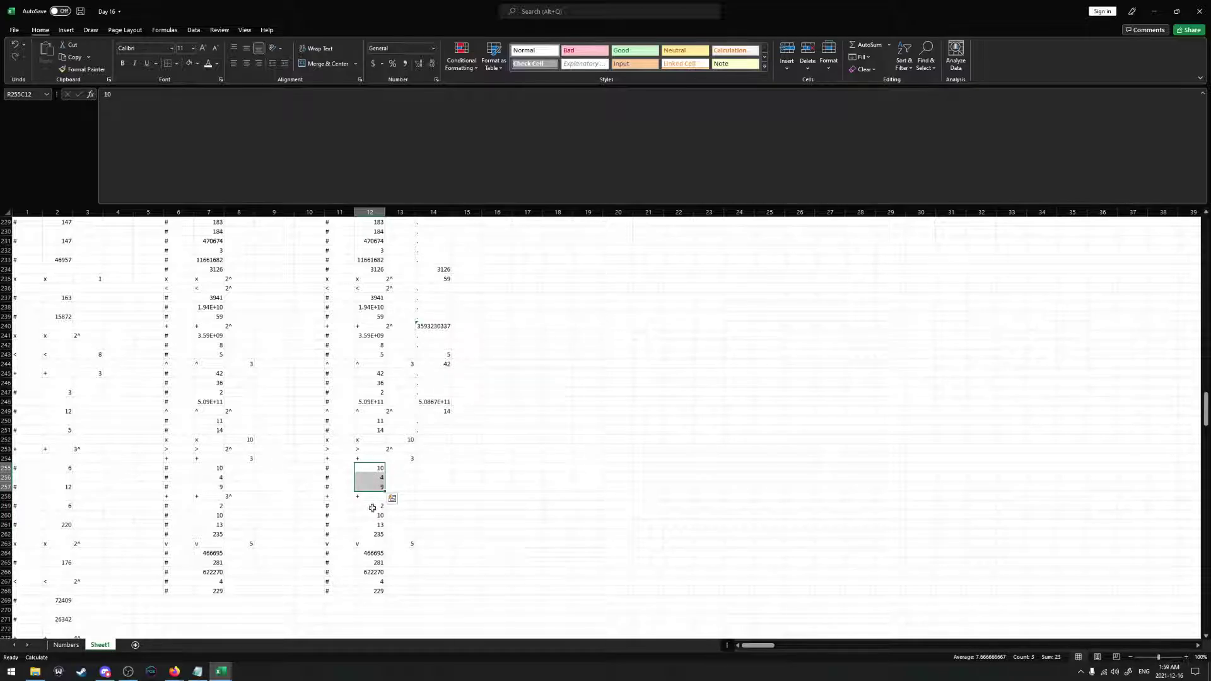
pyautogui.moveTo(372, 506); pyautogui.dragTo(376, 525)
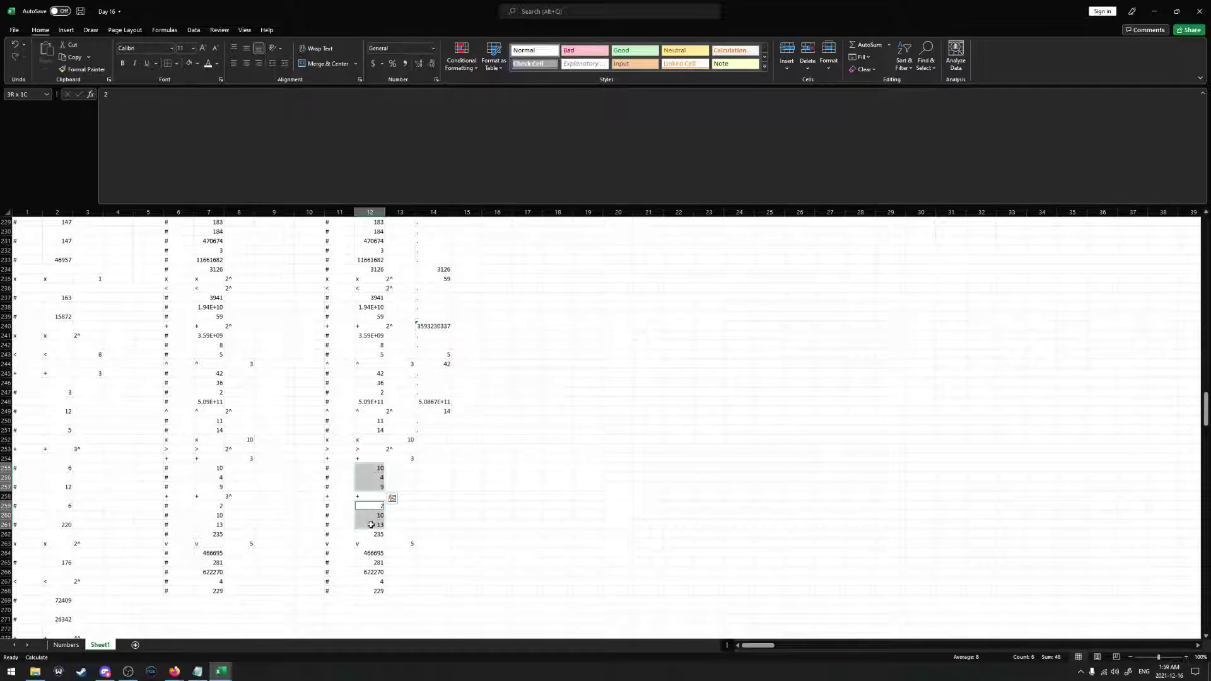
pyautogui.click(378, 470)
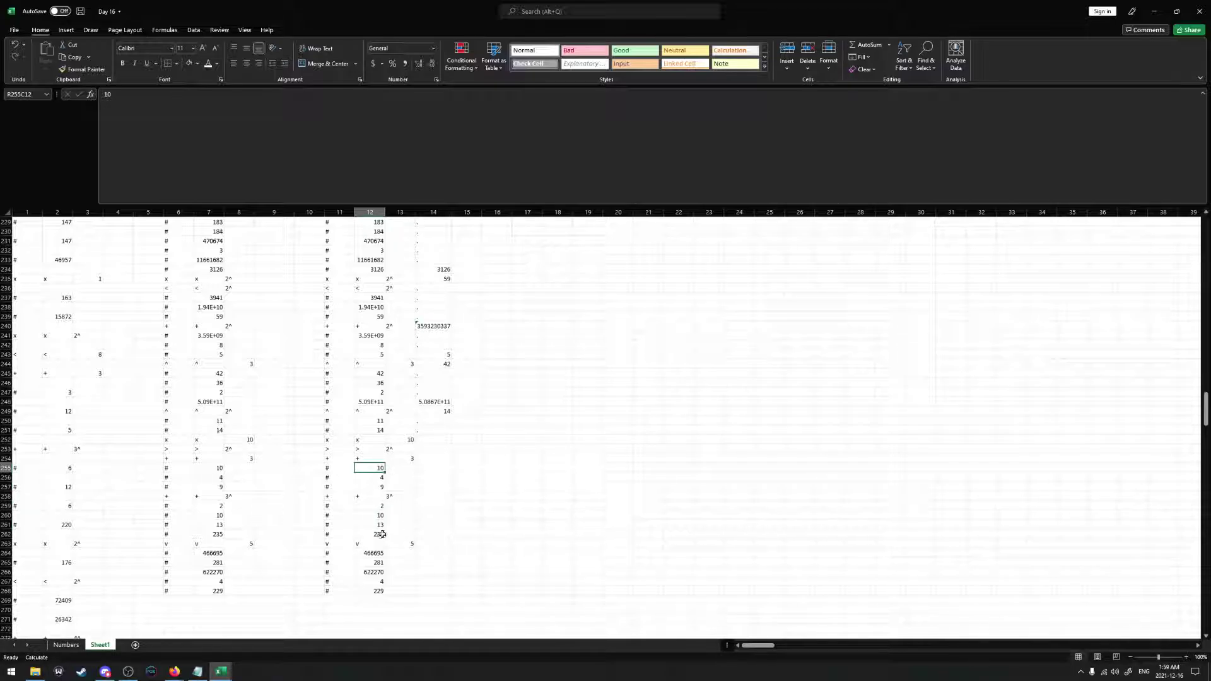
pyautogui.moveTo(377, 535); pyautogui.dragTo(407, 438)
pyautogui.click(432, 440)
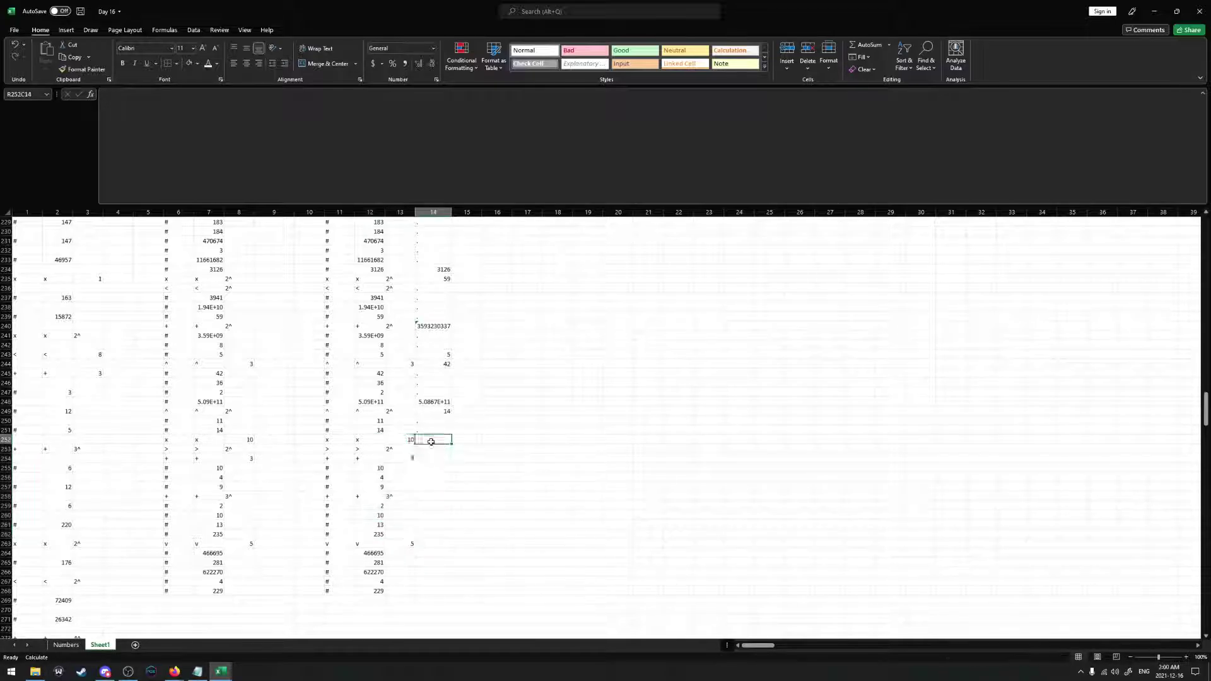
pyautogui.write('0 . . . . .')
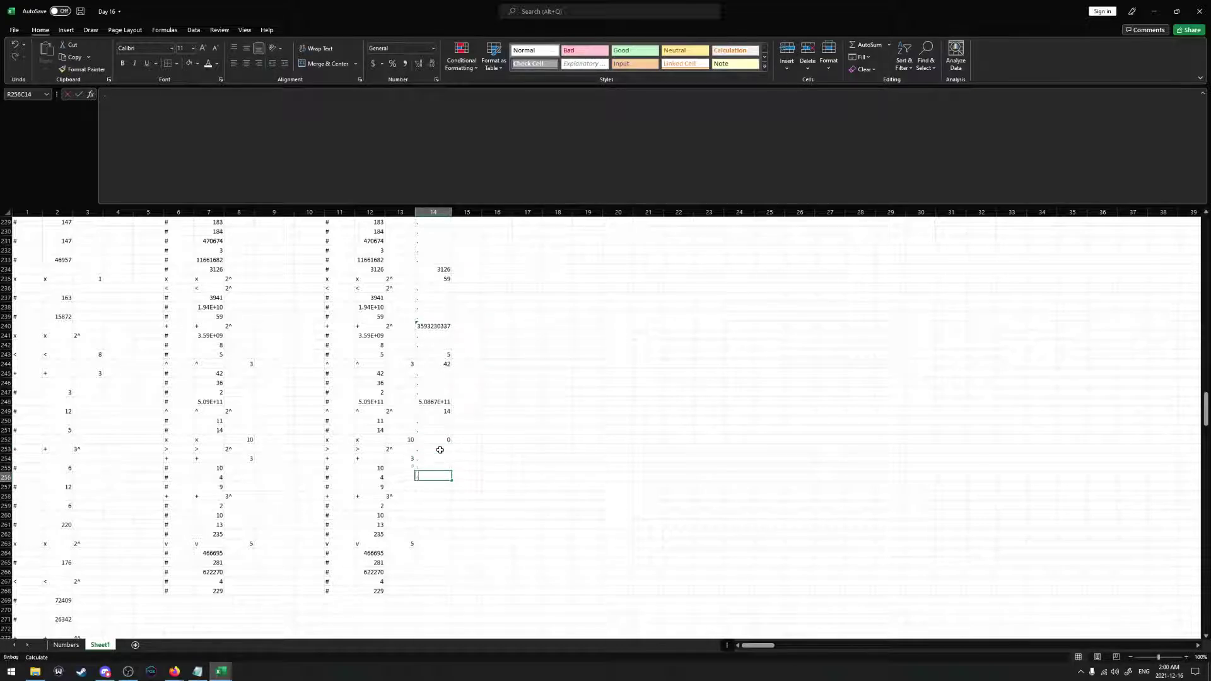
pyautogui.write(' . . . . .')
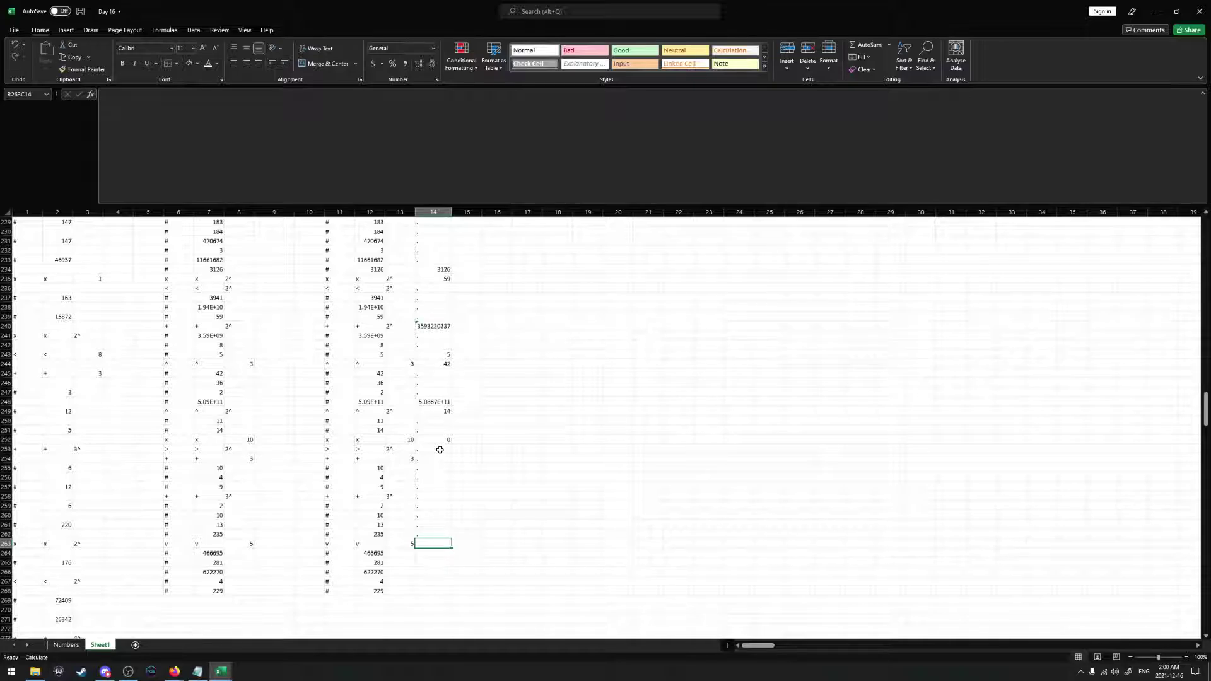
# Copy the 4 from R267C12 into R263C14
pyautogui.click(371, 581)
pyautogui.hotkey('ctrl', 'c')
pyautogui.click(435, 543)
pyautogui.hotkey('ctrl', 'v')
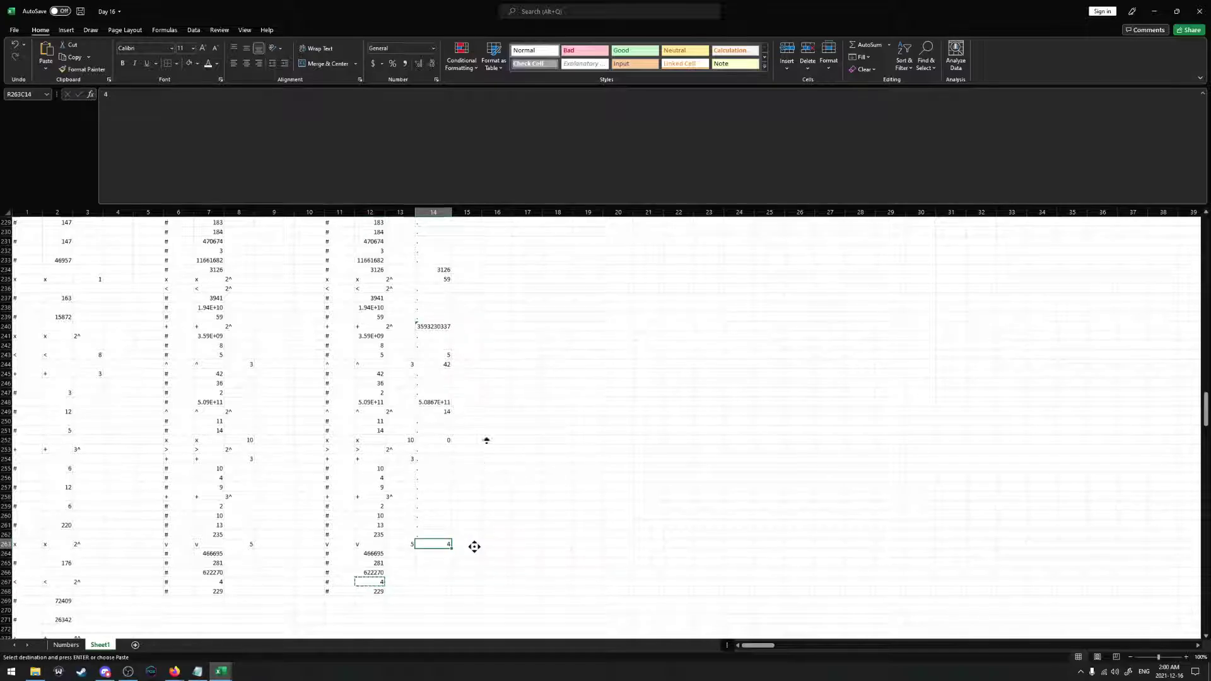
# Enter =IF(RC[-1]<>".",RC[-1],"") in R2C15 to mirror column 14 without dots
pyautogui.scroll(20, 472, 541)
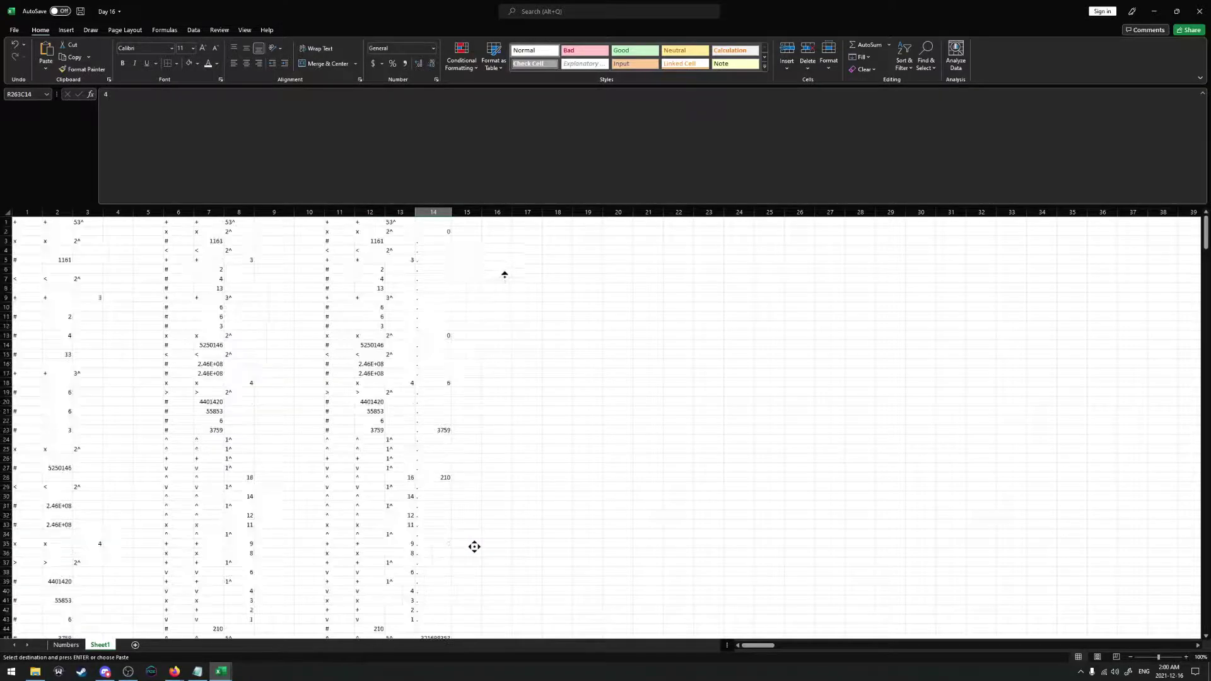
pyautogui.click(478, 226)
pyautogui.press('F2')
pyautogui.press('Return')
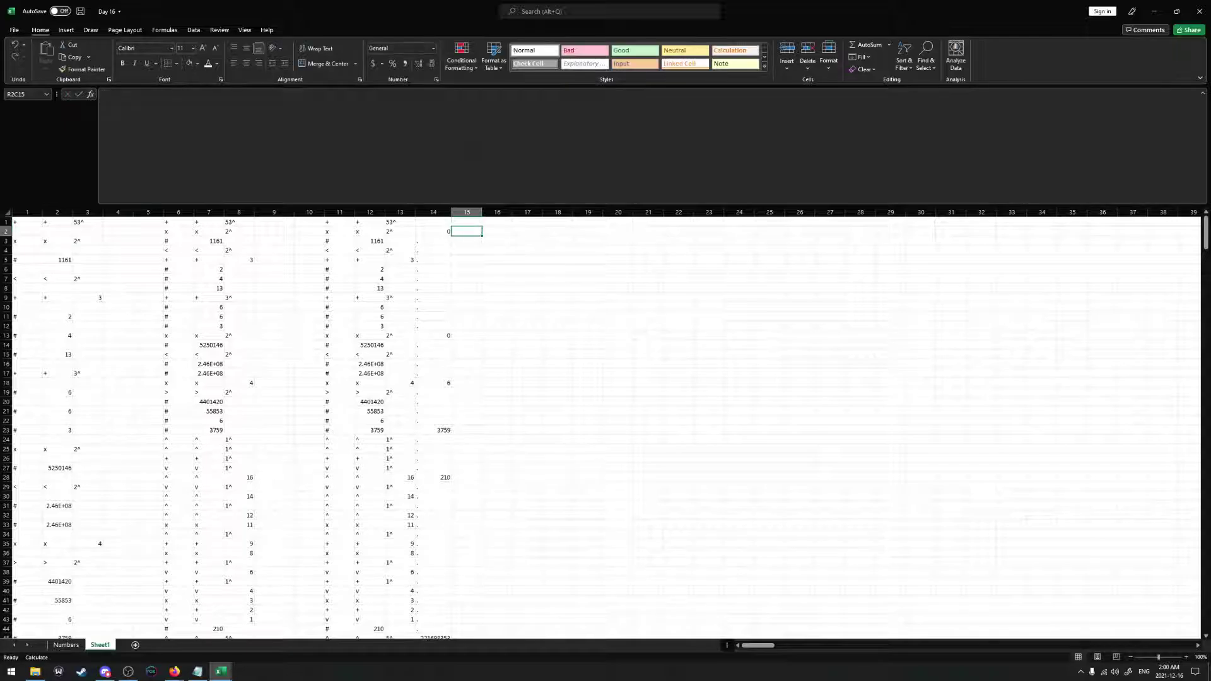
pyautogui.write('=IF(')
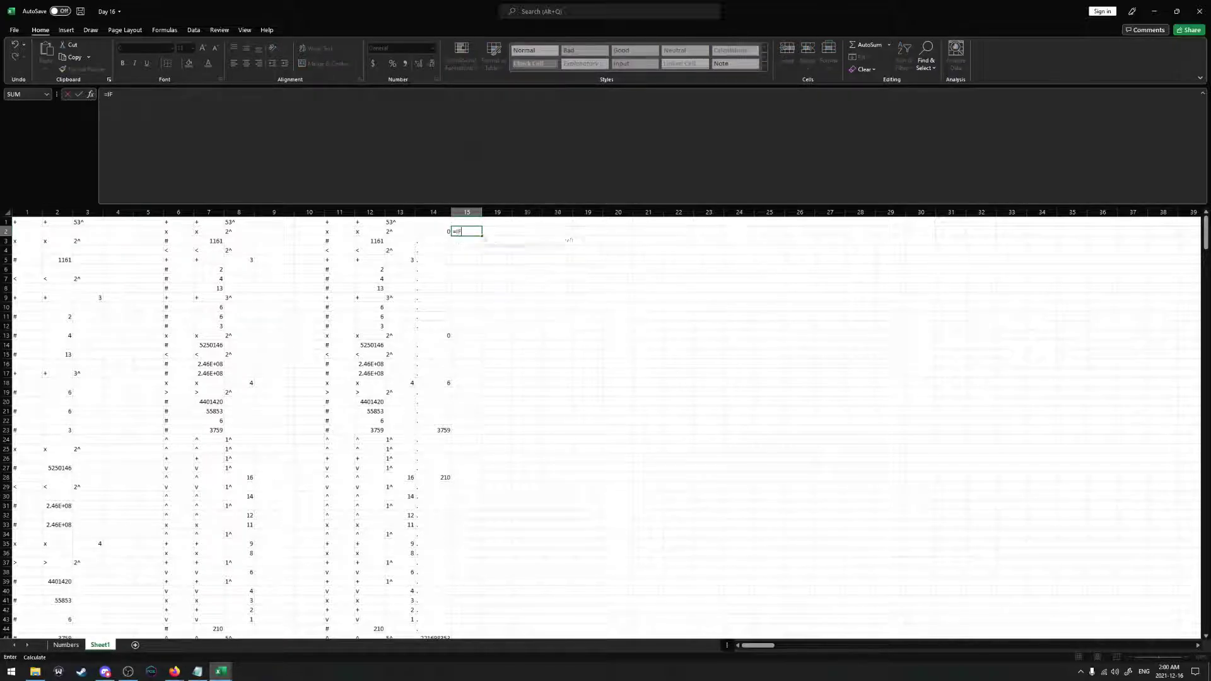
pyautogui.click(423, 232)
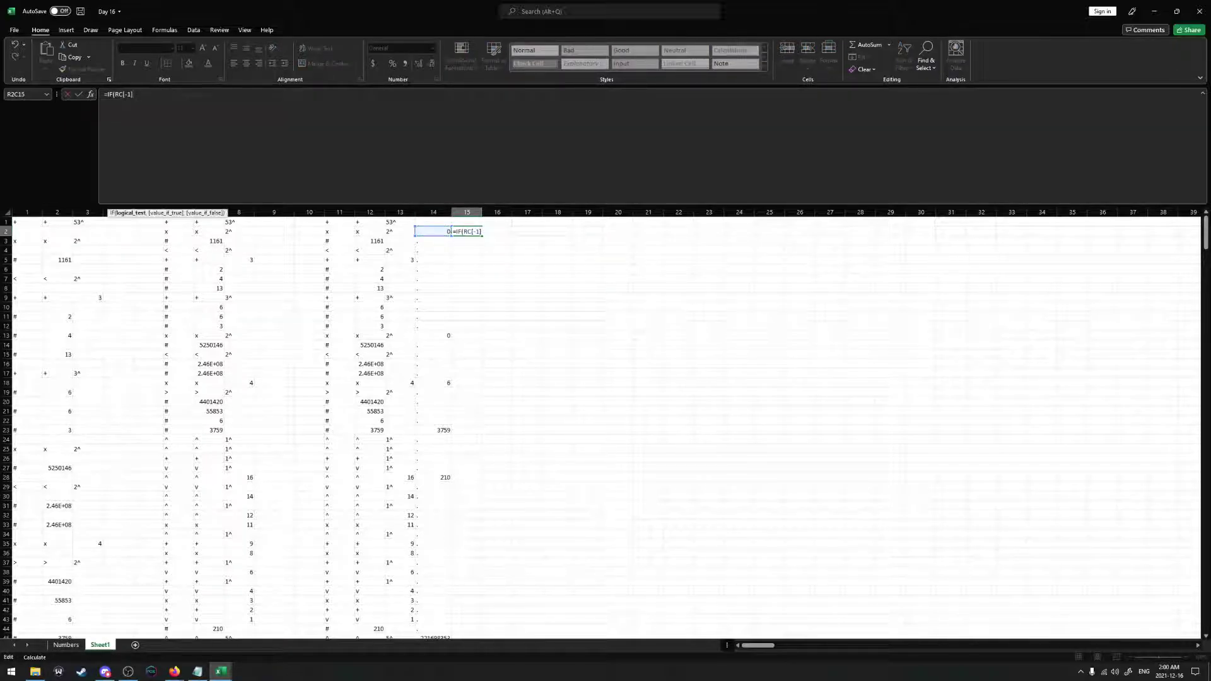
pyautogui.write('<>".",')
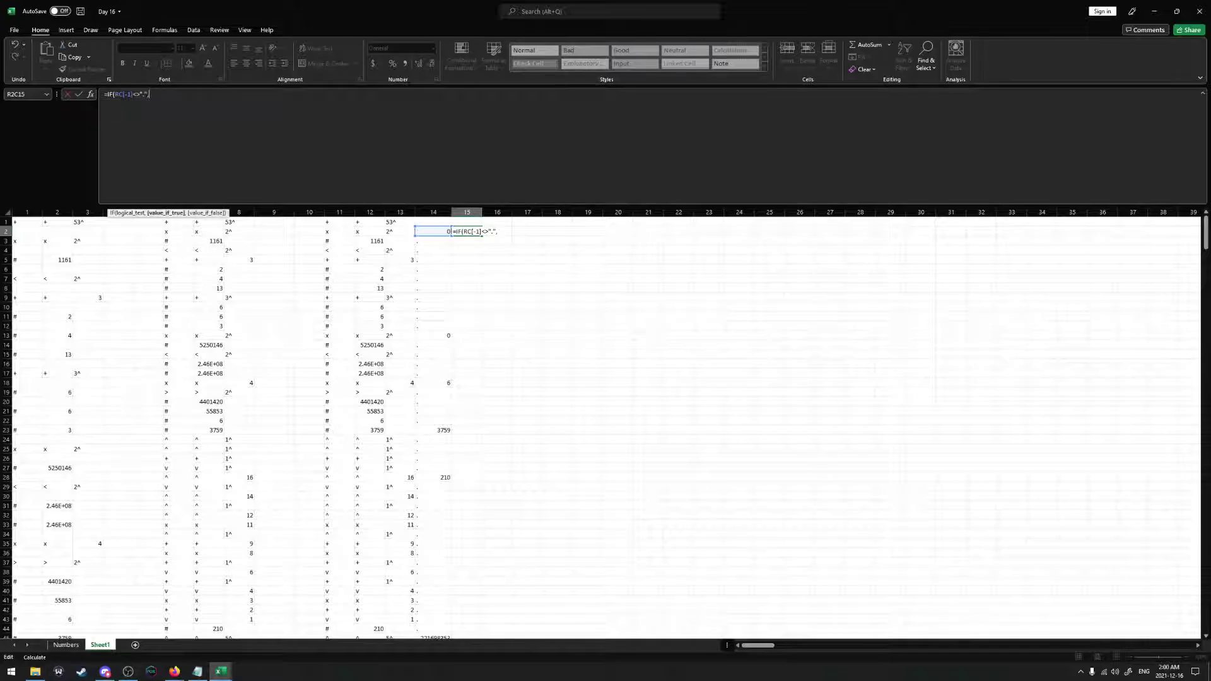
pyautogui.click(418, 232)
pyautogui.write(',""')
pyautogui.press('Return')
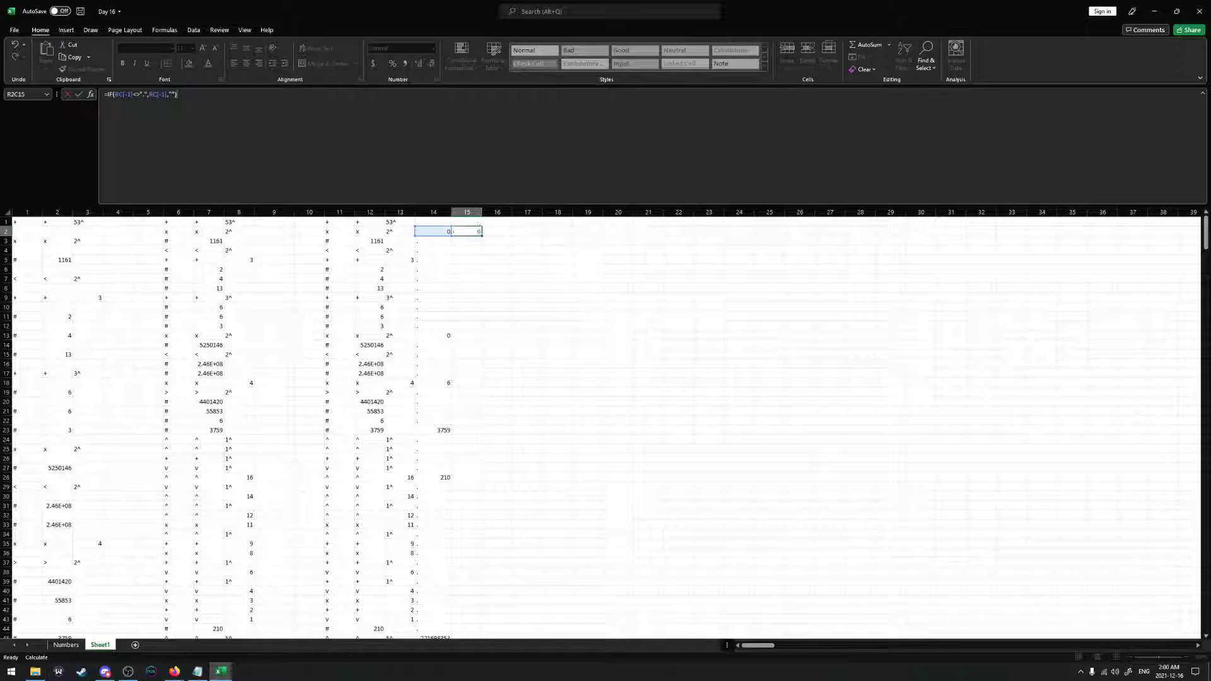
# Fill the IF formula down column 15 and begin a COUNTIF formula in column 16
pyautogui.click(466, 230)
pyautogui.doubleClick(482, 237)
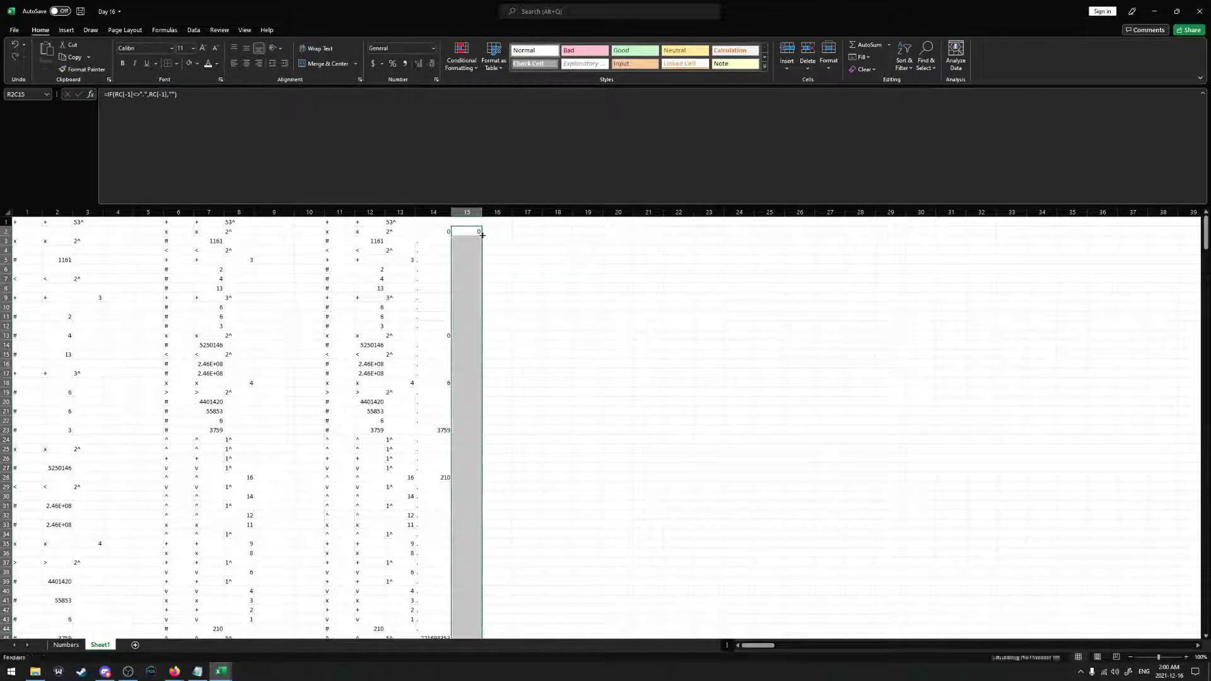
pyautogui.click(490, 232)
pyautogui.write('=COUNT')
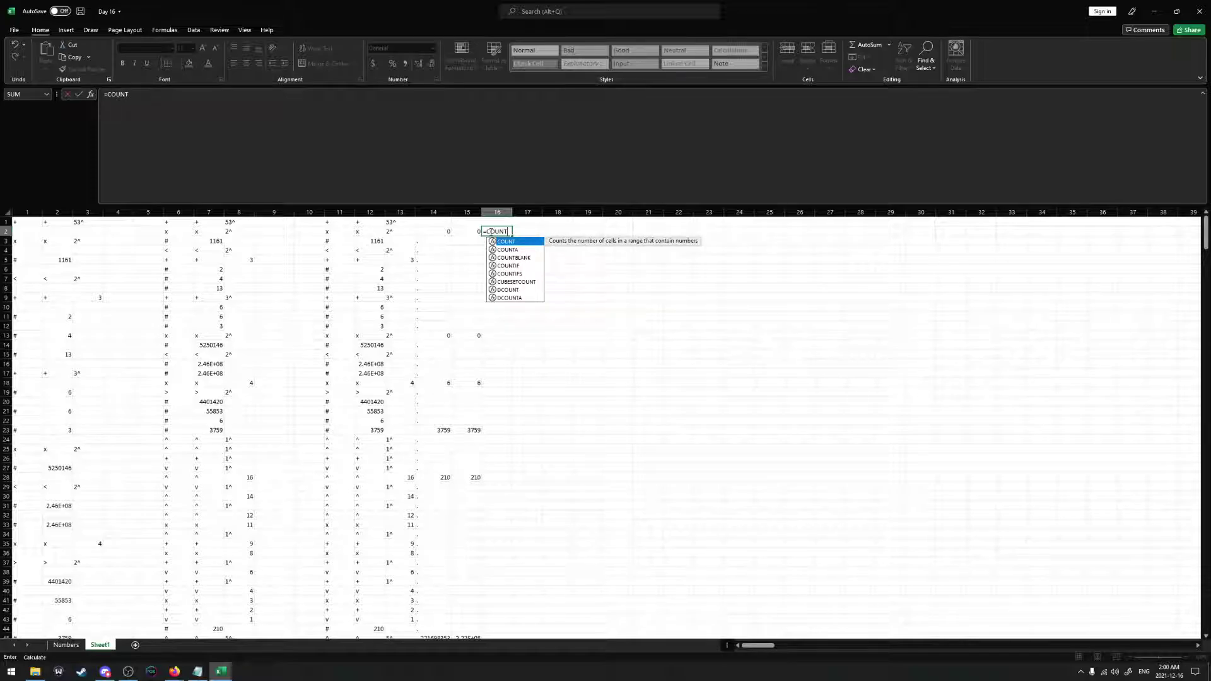
pyautogui.write('IF(')
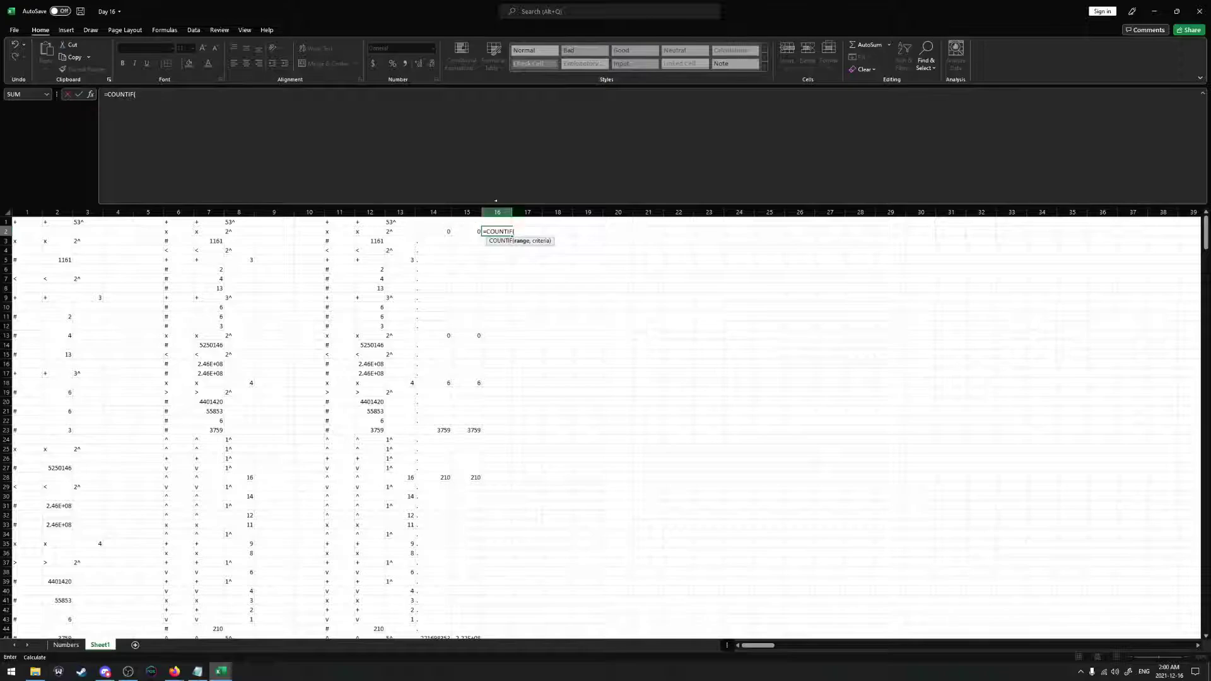
# Abandon the unfinished COUNTIF formula in column 16
pyautogui.press('F2')
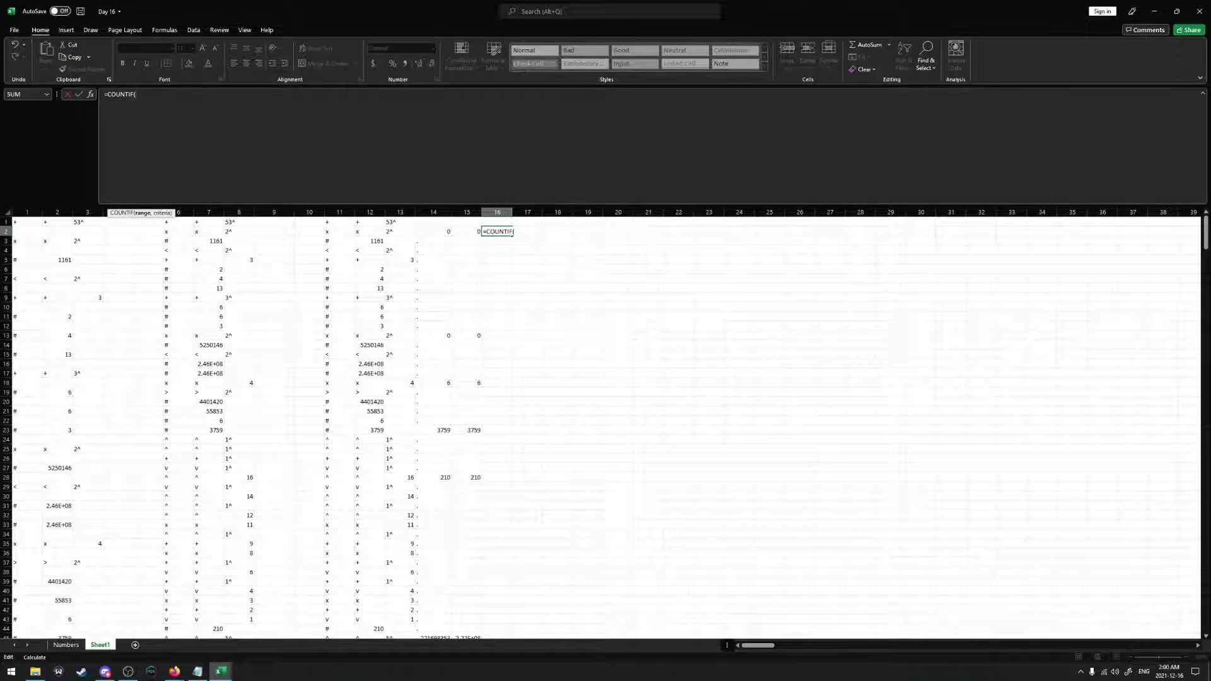
pyautogui.click(467, 212)
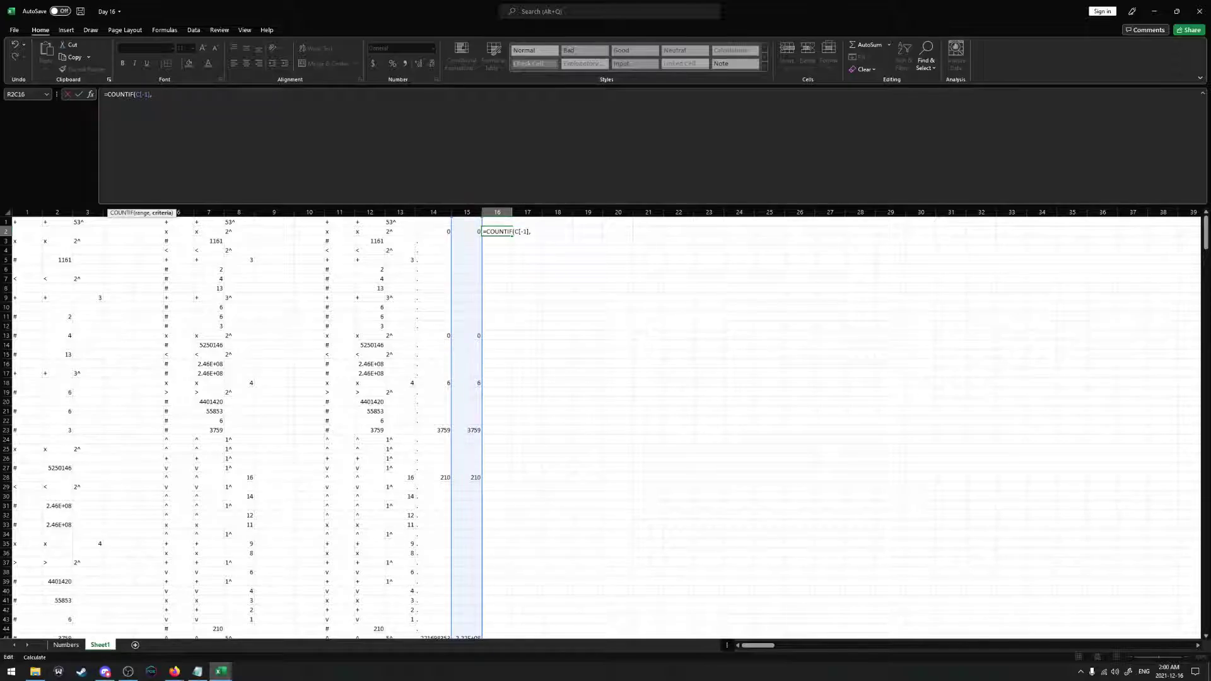
pyautogui.write(',LEN(')
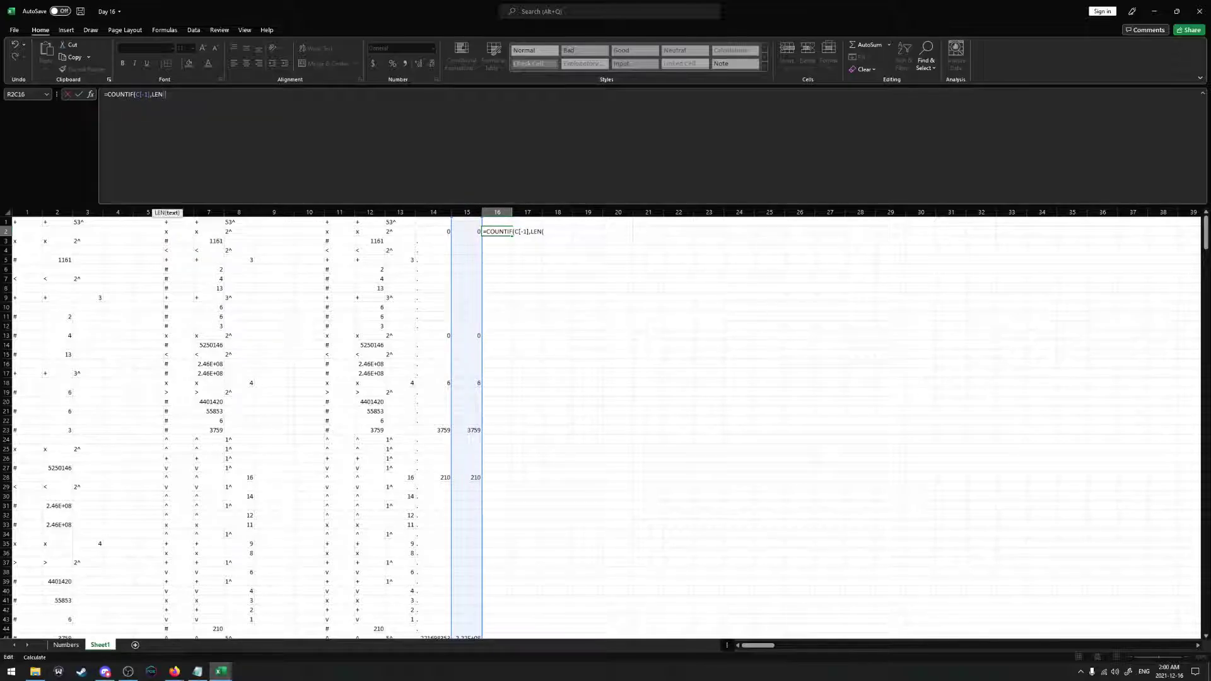
pyautogui.press('BackSpace')
pyautogui.press('BackSpace')
pyautogui.press('BackSpace')
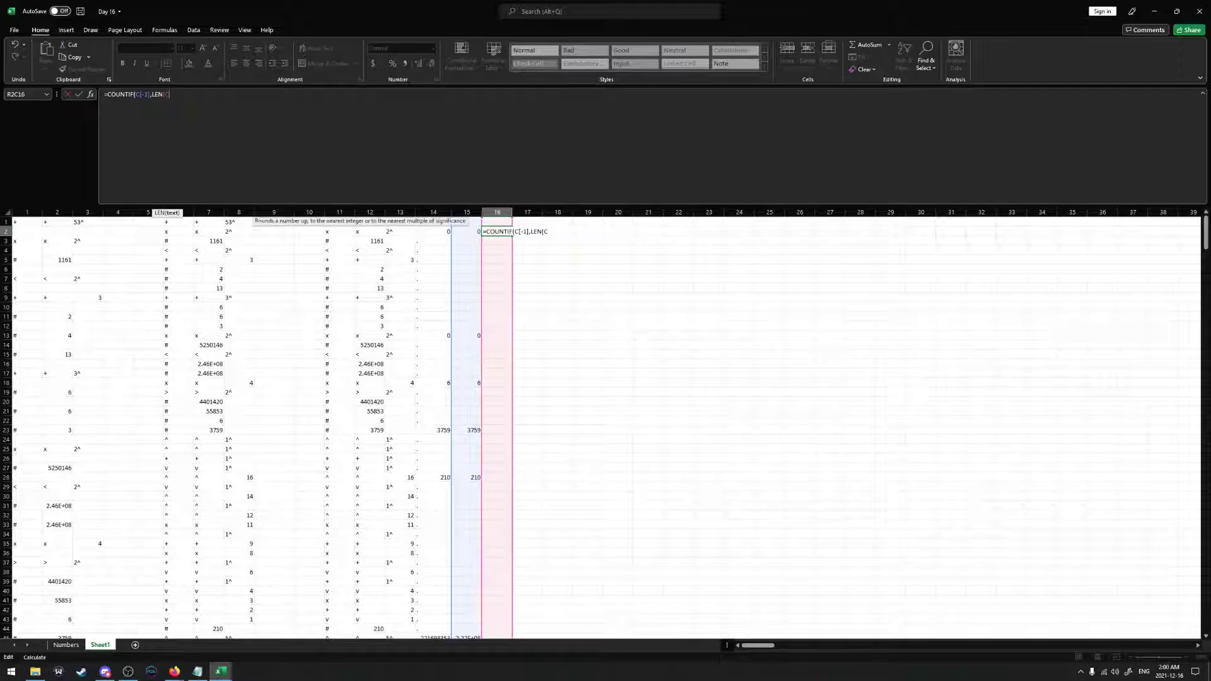
pyautogui.press('BackSpace')
pyautogui.press('BackSpace')
pyautogui.press('BackSpace')
pyautogui.press('BackSpace')
pyautogui.press('BackSpace')
pyautogui.press('BackSpace')
pyautogui.press('BackSpace')
pyautogui.press('BackSpace')
pyautogui.press('BackSpace')
pyautogui.press('BackSpace')
pyautogui.press('BackSpace')
pyautogui.press('BackSpace')
pyautogui.press('BackSpace')
pyautogui.press('BackSpace')
pyautogui.press('BackSpace')
pyautogui.press('BackSpace')
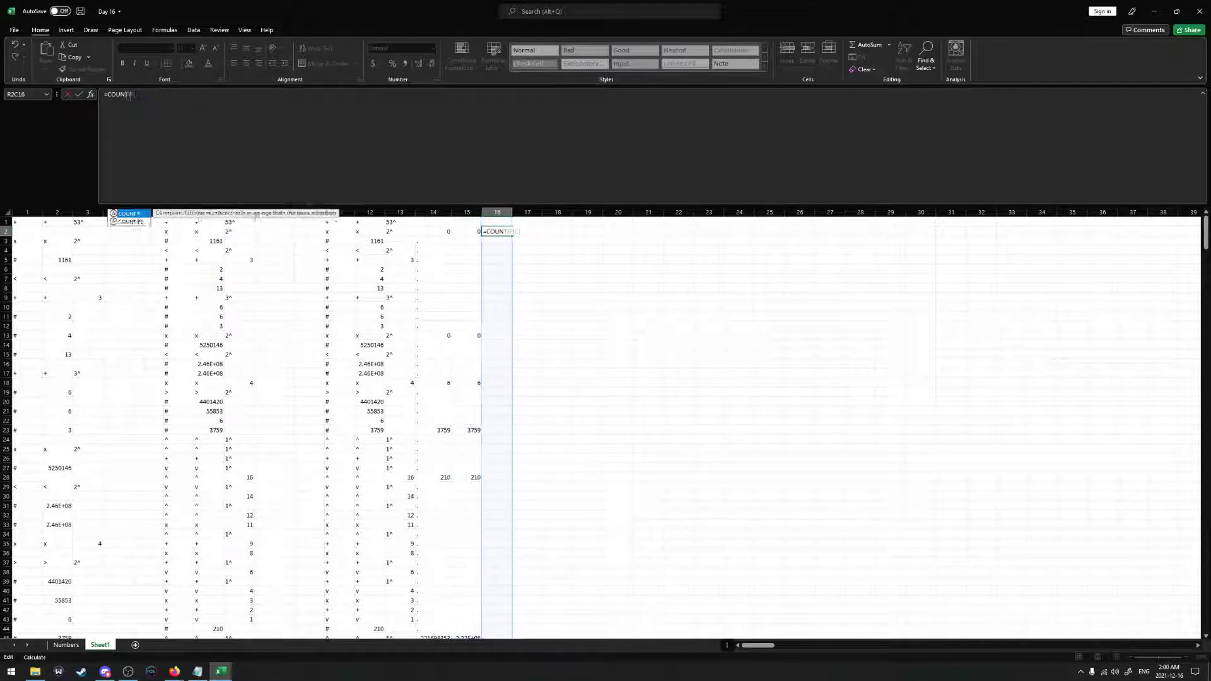
pyautogui.press('Return')
# Enter =LEN(RC[-1])>0 in R1C16 and fill it down as TRUE/FALSE non-empty checks
pyautogui.press('Up')
pyautogui.press('Up')
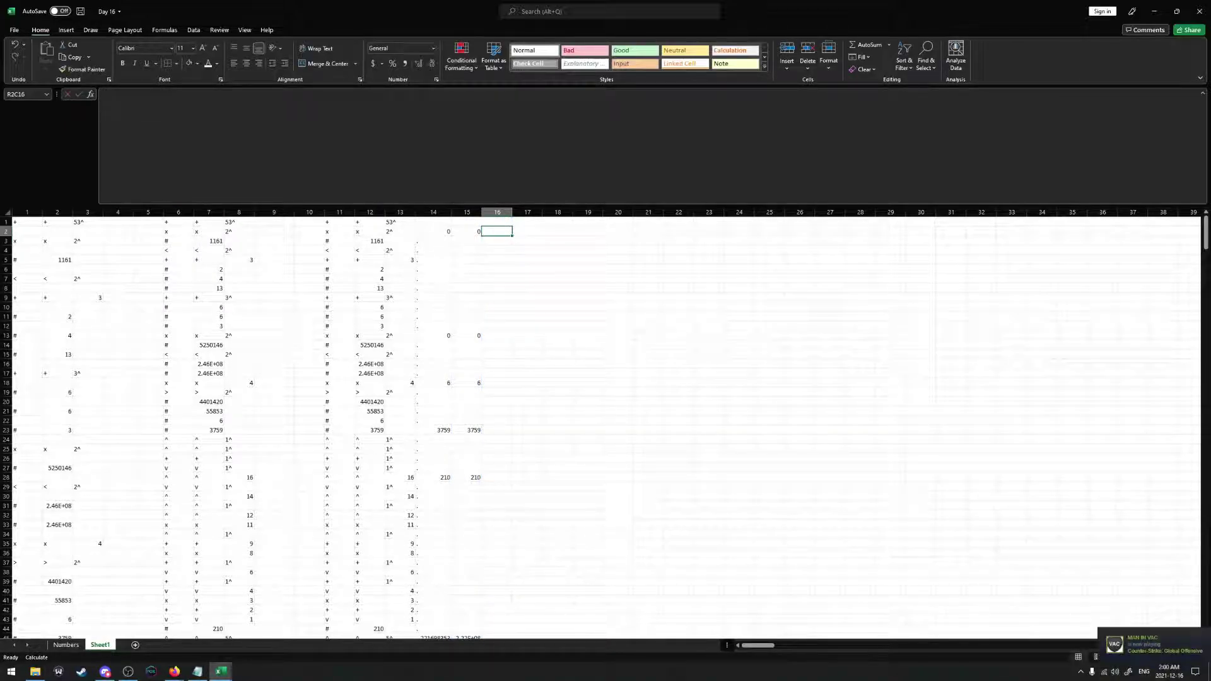
pyautogui.write('=COUNT')
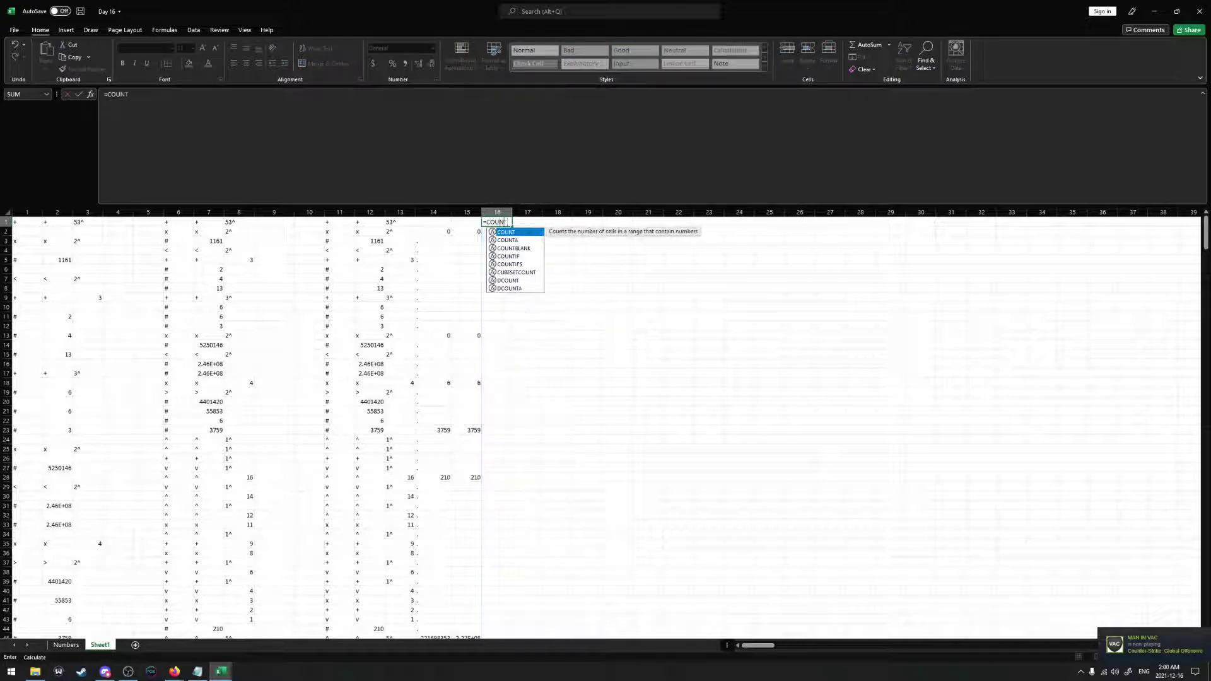
pyautogui.press('BackSpace')
pyautogui.press('BackSpace')
pyautogui.press('BackSpace')
pyautogui.press('BackSpace')
pyautogui.press('BackSpace')
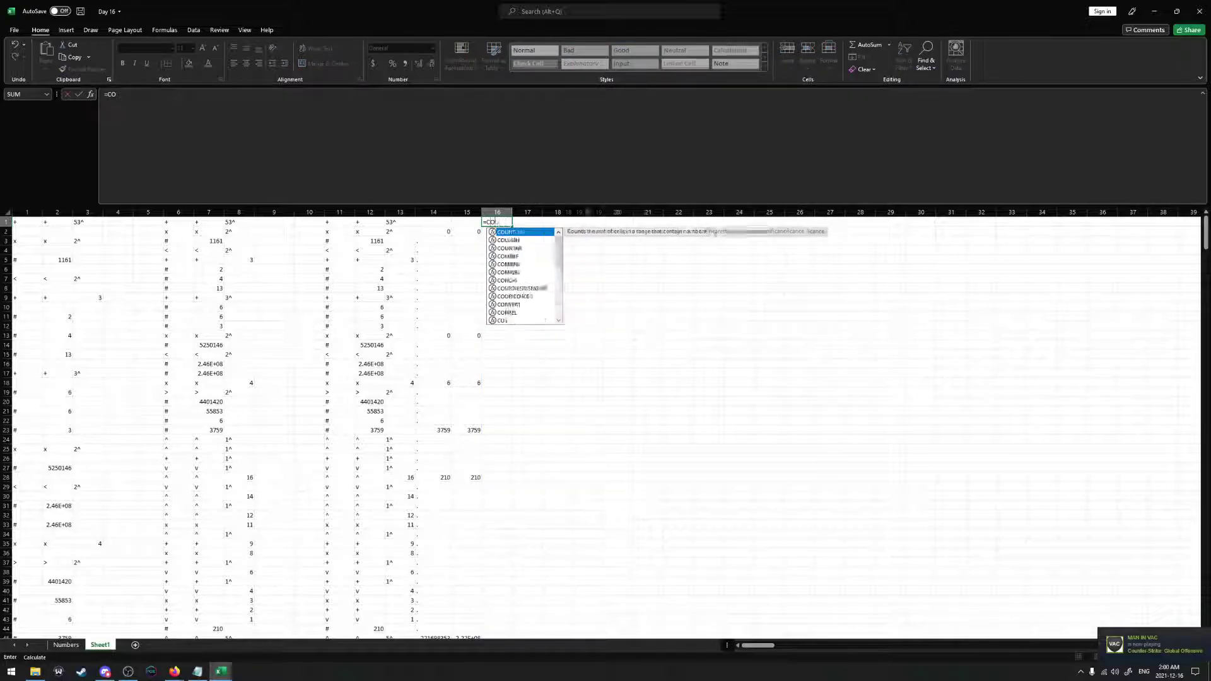
pyautogui.write('LEN(')
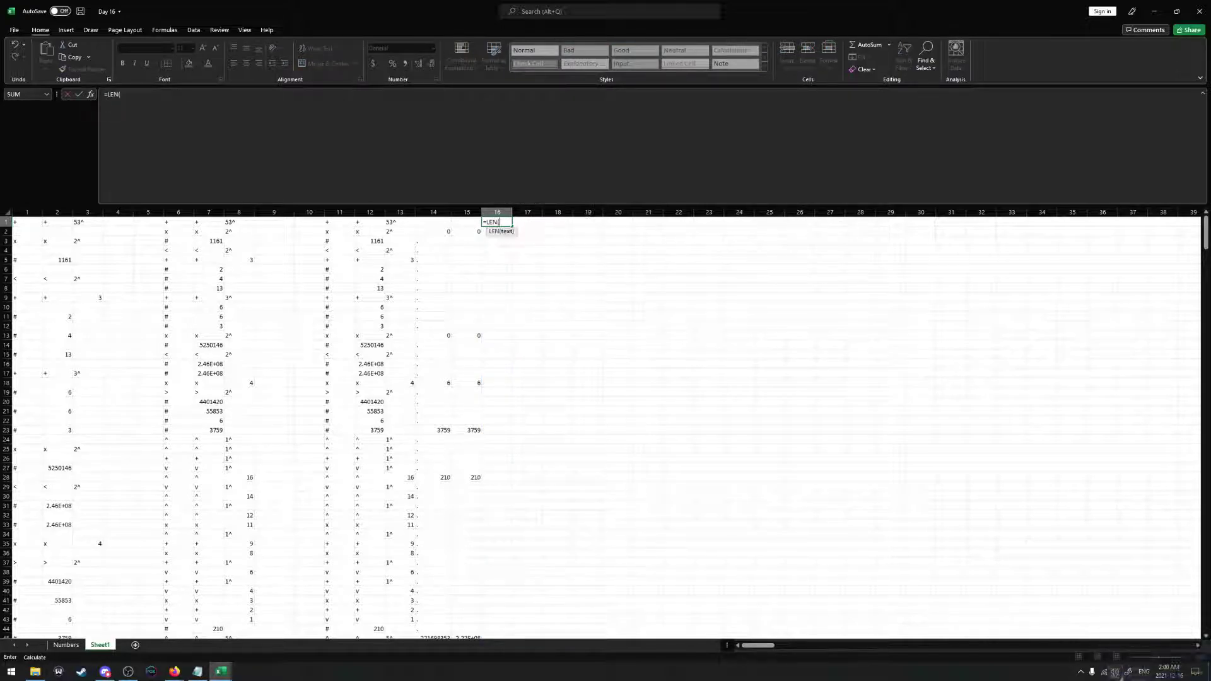
pyautogui.click(463, 222)
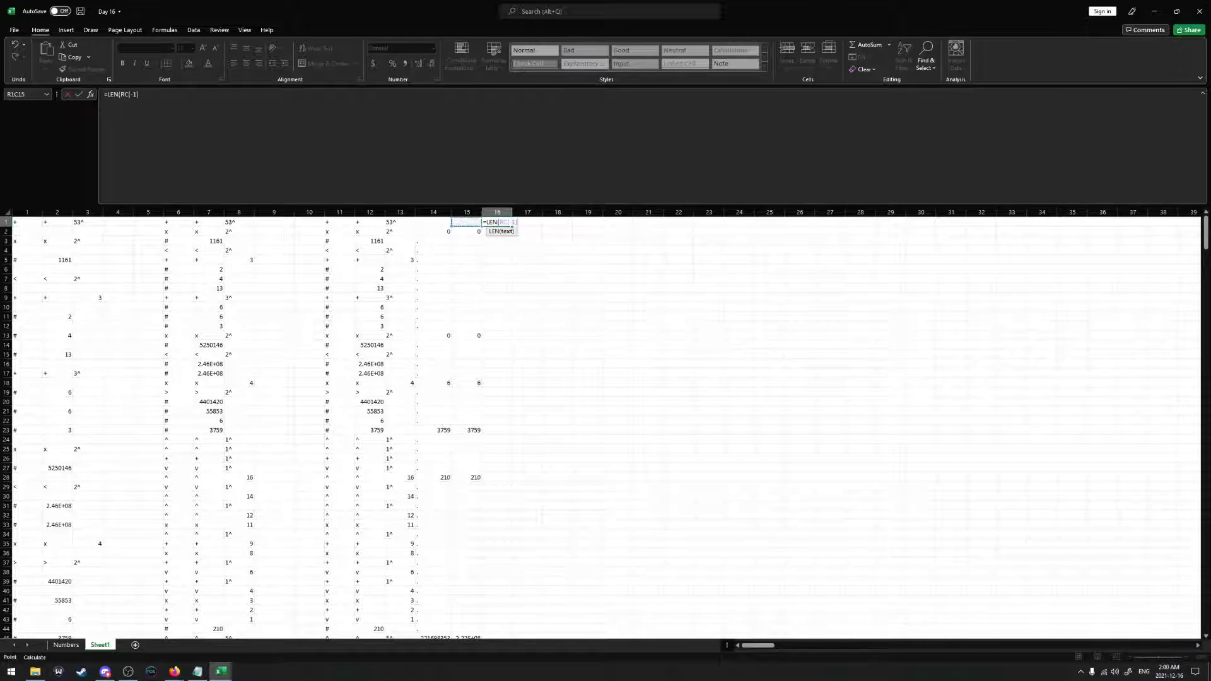
pyautogui.write(')>0')
pyautogui.press('Return')
pyautogui.click(497, 222)
pyautogui.doubleClick(512, 226)
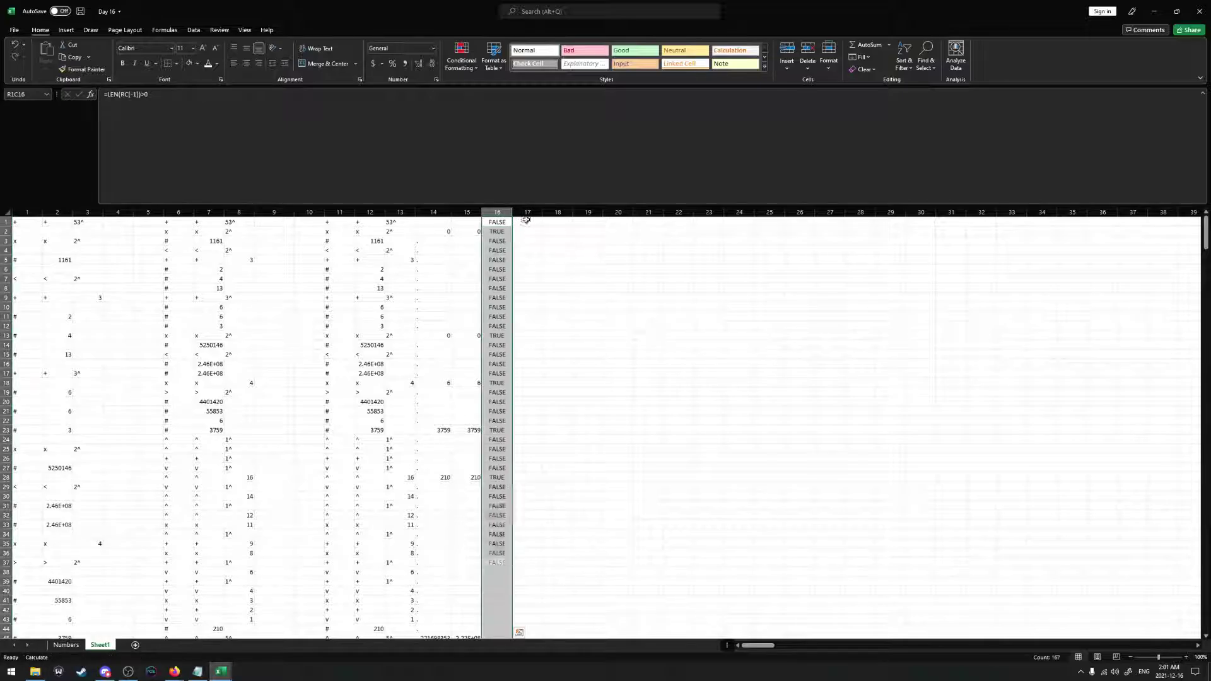
pyautogui.click(527, 222)
# Start a COUNTIF of TRUE values over column 16 in R1C17, dismissing formula error warnings
pyautogui.write('=COUNTIF(')
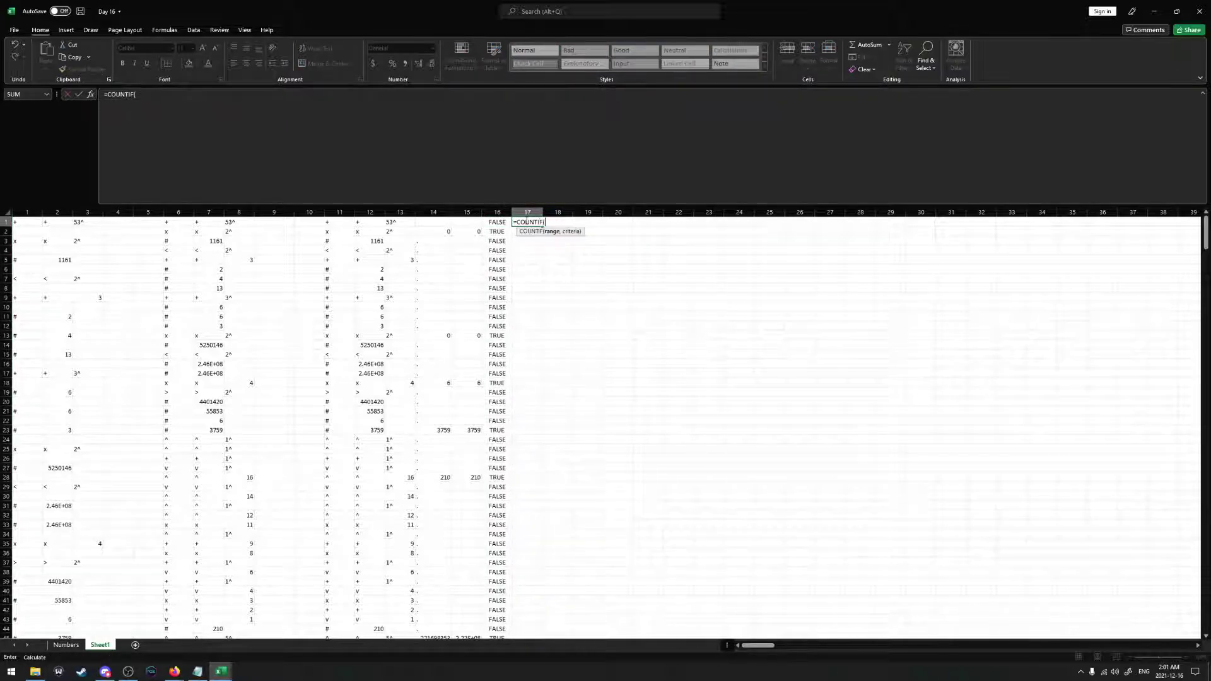
pyautogui.write('TRUE,')
pyautogui.click(497, 212)
pyautogui.press('Return')
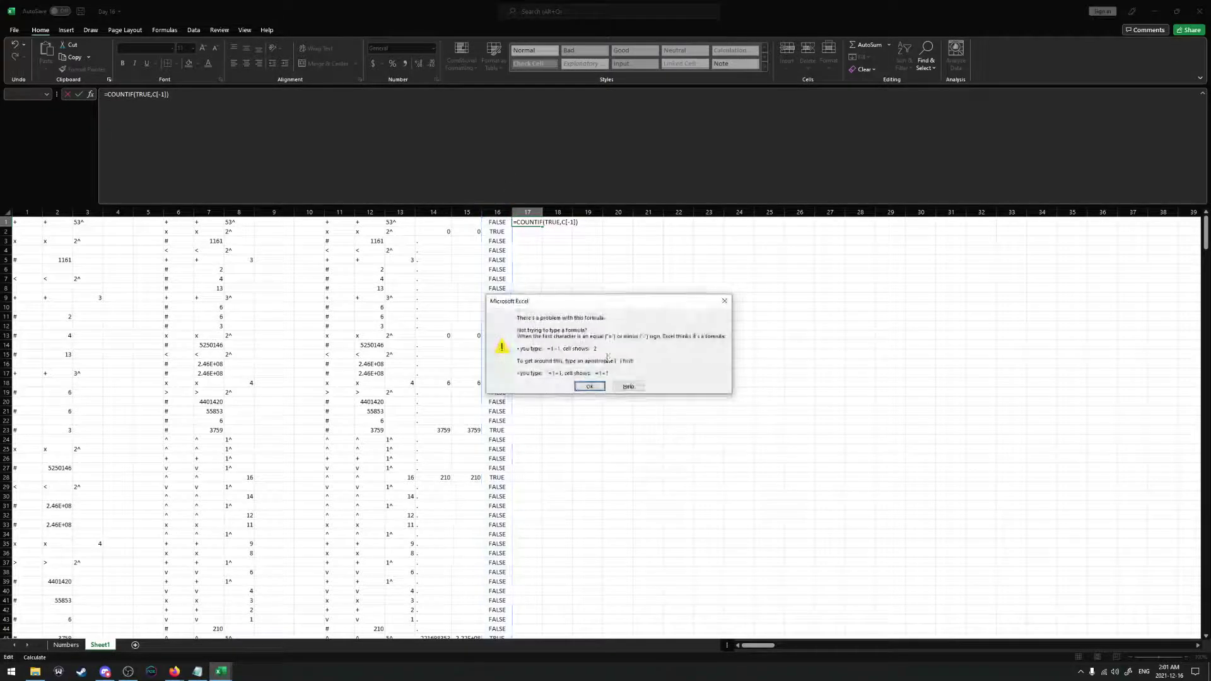
pyautogui.click(588, 387)
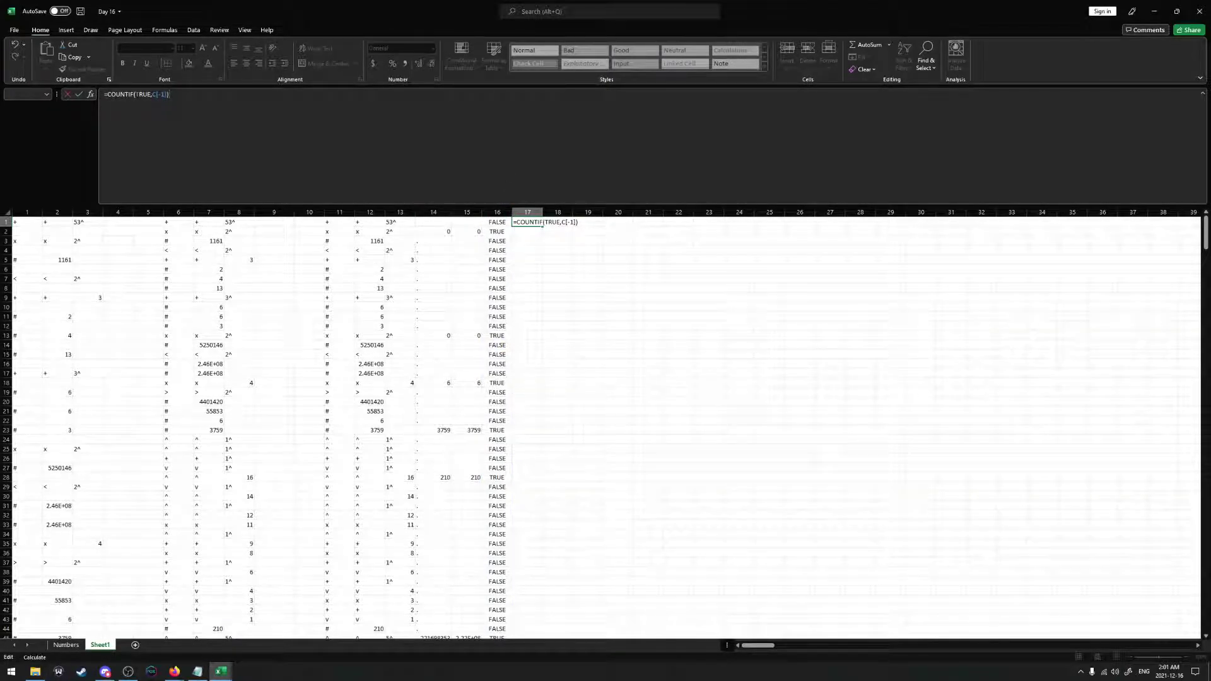
pyautogui.click(134, 94)
pyautogui.write('"')
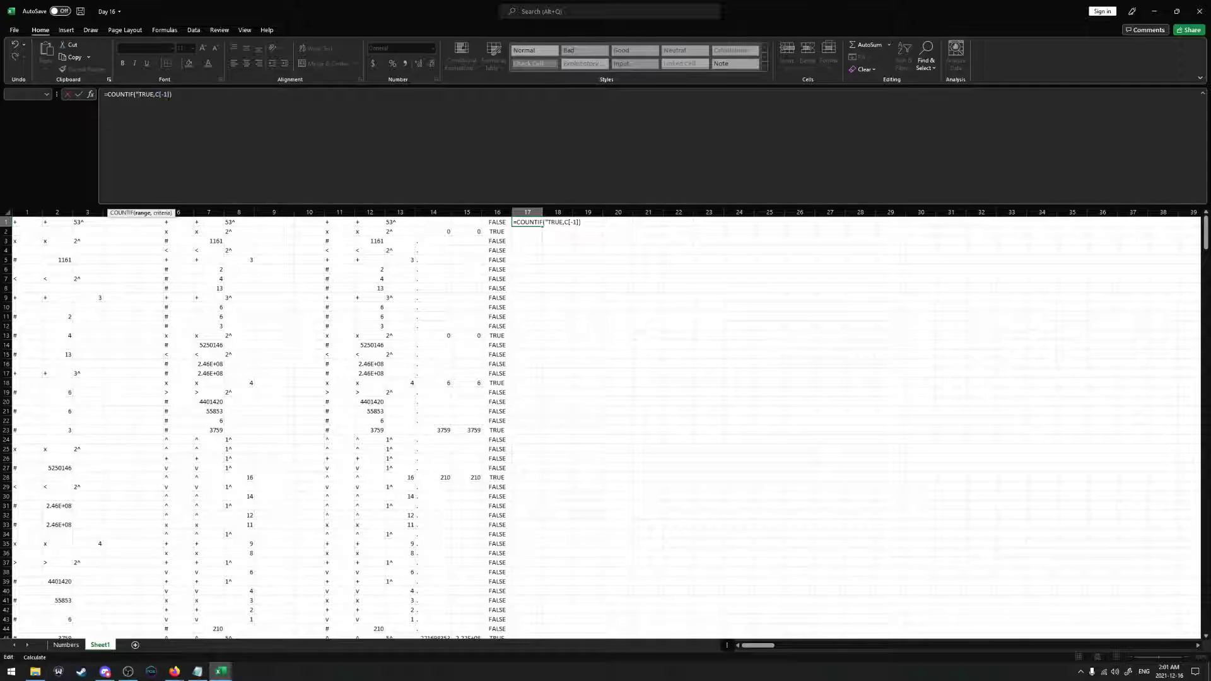
pyautogui.press('BackSpace')
pyautogui.write('"')
pyautogui.press('Return')
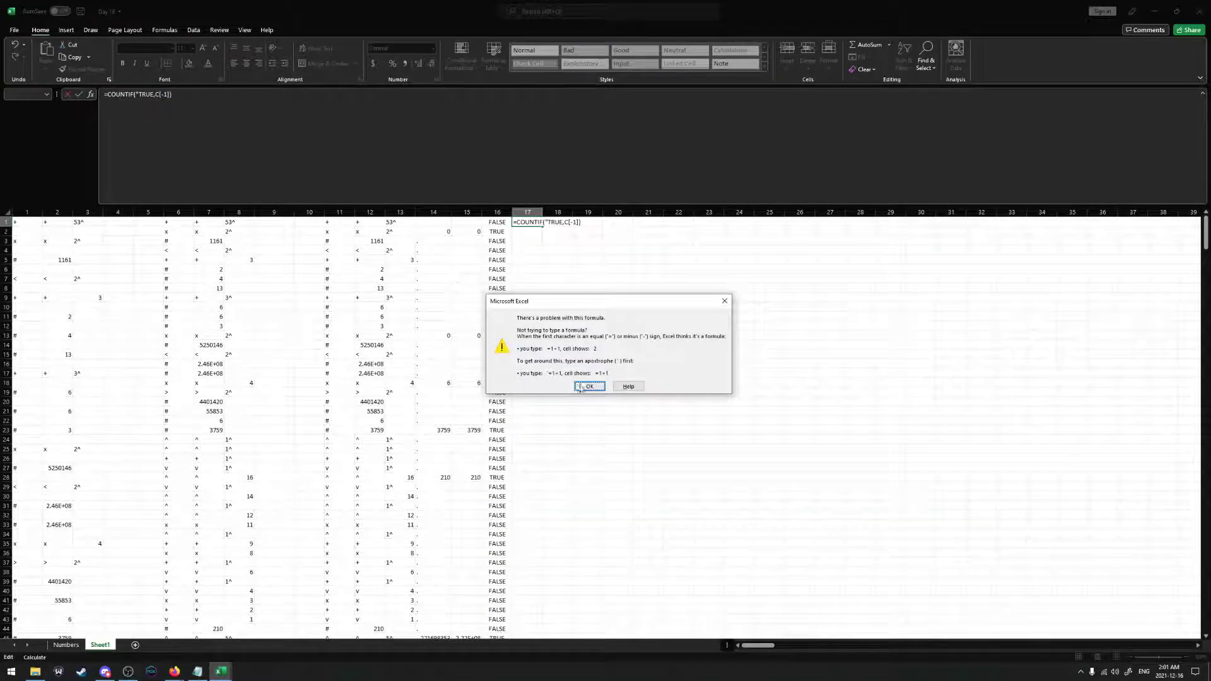
pyautogui.press('Return')
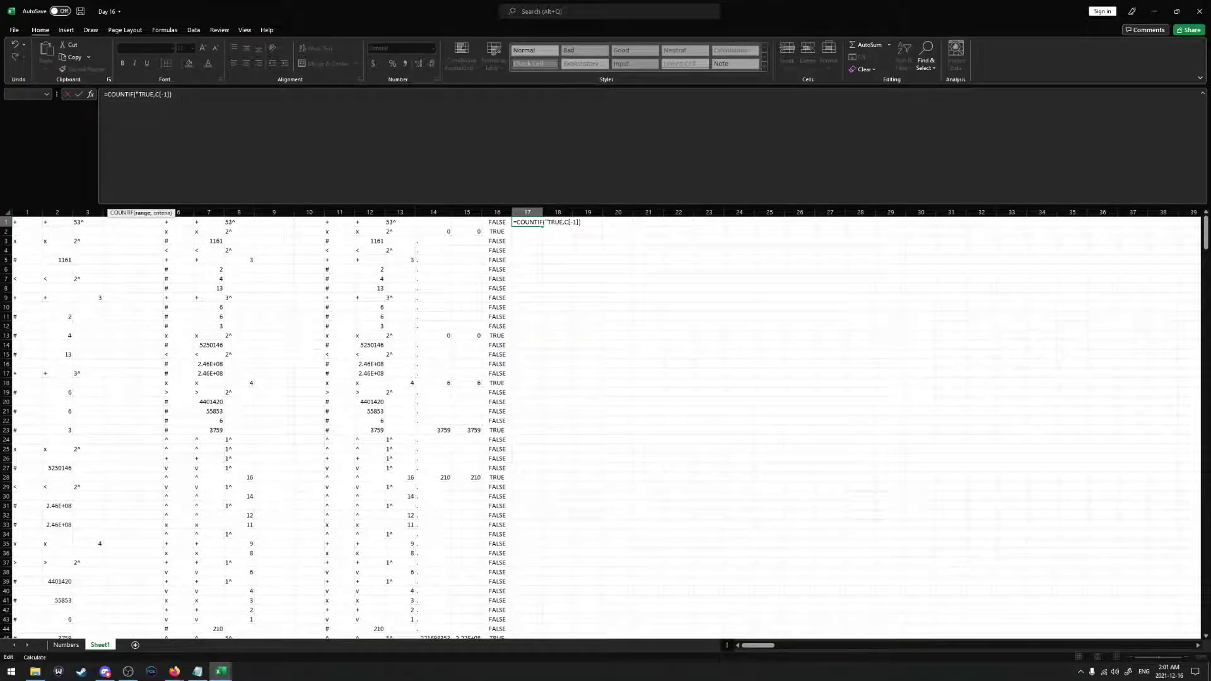
# Correct the count formula to =COUNTIF(C[-1],"=TRUE"), which returns 31
pyautogui.press('BackSpace')
pyautogui.press('BackSpace')
pyautogui.press('BackSpace')
pyautogui.press('BackSpace')
pyautogui.press('BackSpace')
pyautogui.press('BackSpace')
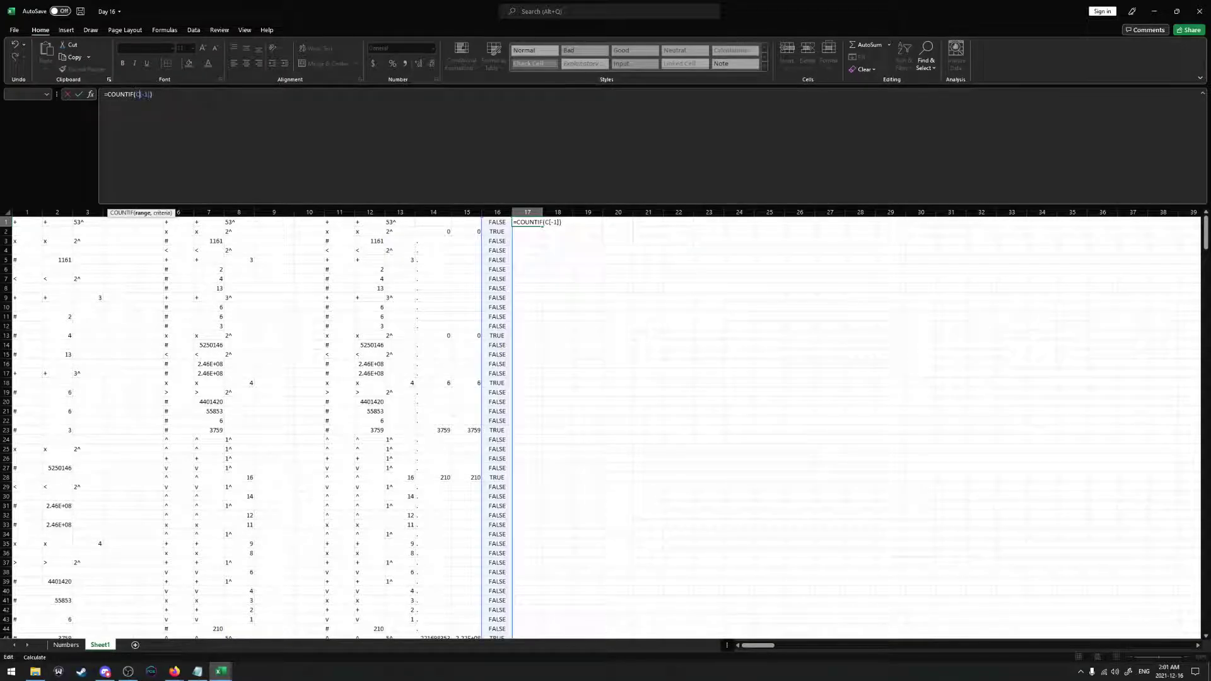
pyautogui.write(',"TRUE"')
pyautogui.hotkey('ctrl', 'Return')
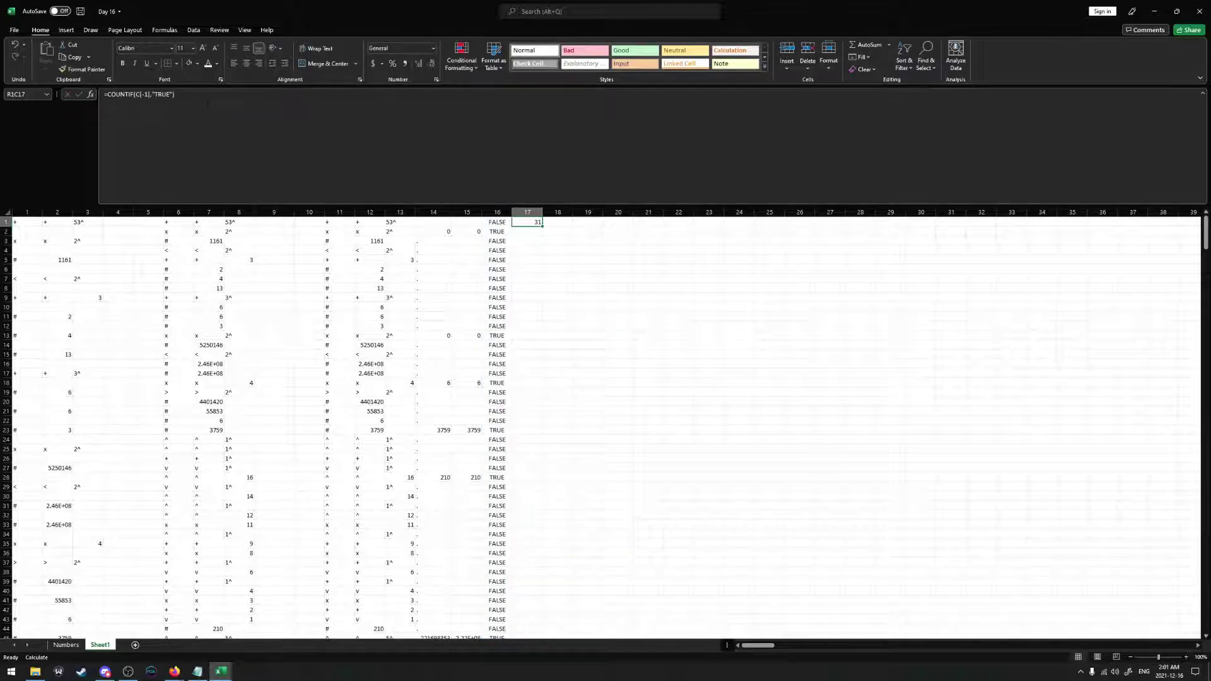
pyautogui.press('F2')
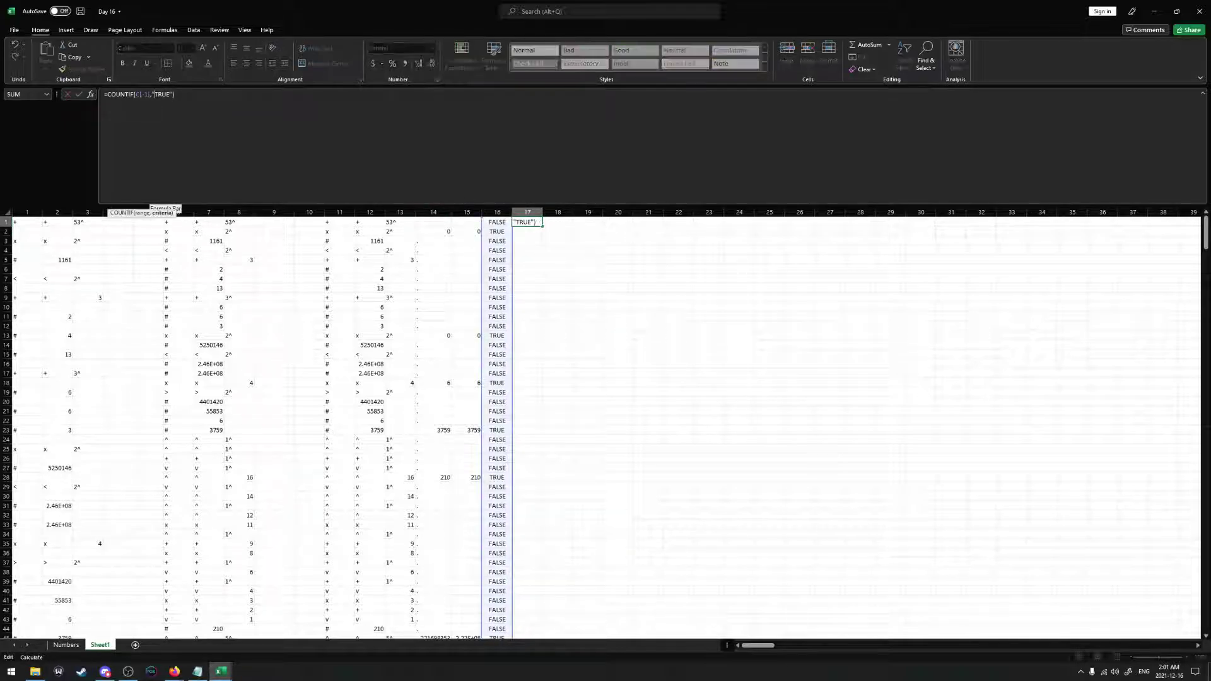
pyautogui.press('Left')
pyautogui.press('Left')
pyautogui.press('Left')
pyautogui.press('Left')
pyautogui.press('Left')
pyautogui.press('Left')
pyautogui.write('=')
pyautogui.hotkey('ctrl', 'Return')
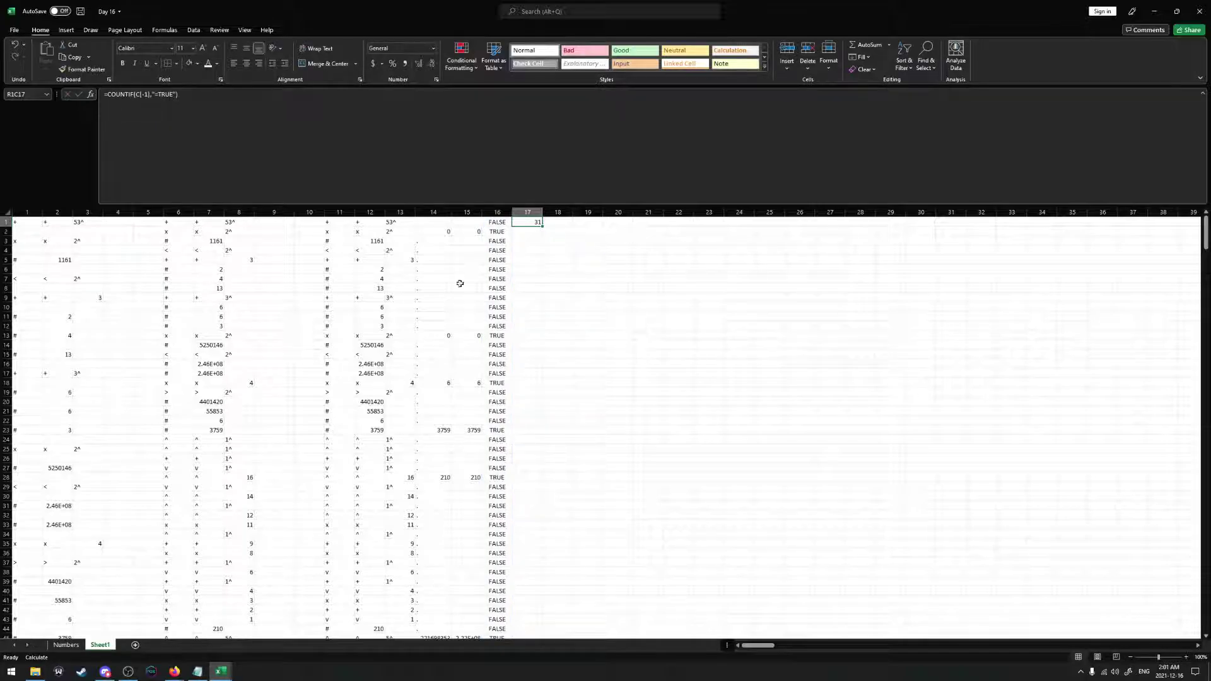
# Select R167C16, the last filled check cell in column 16
pyautogui.scroll(-20, 476, 314)
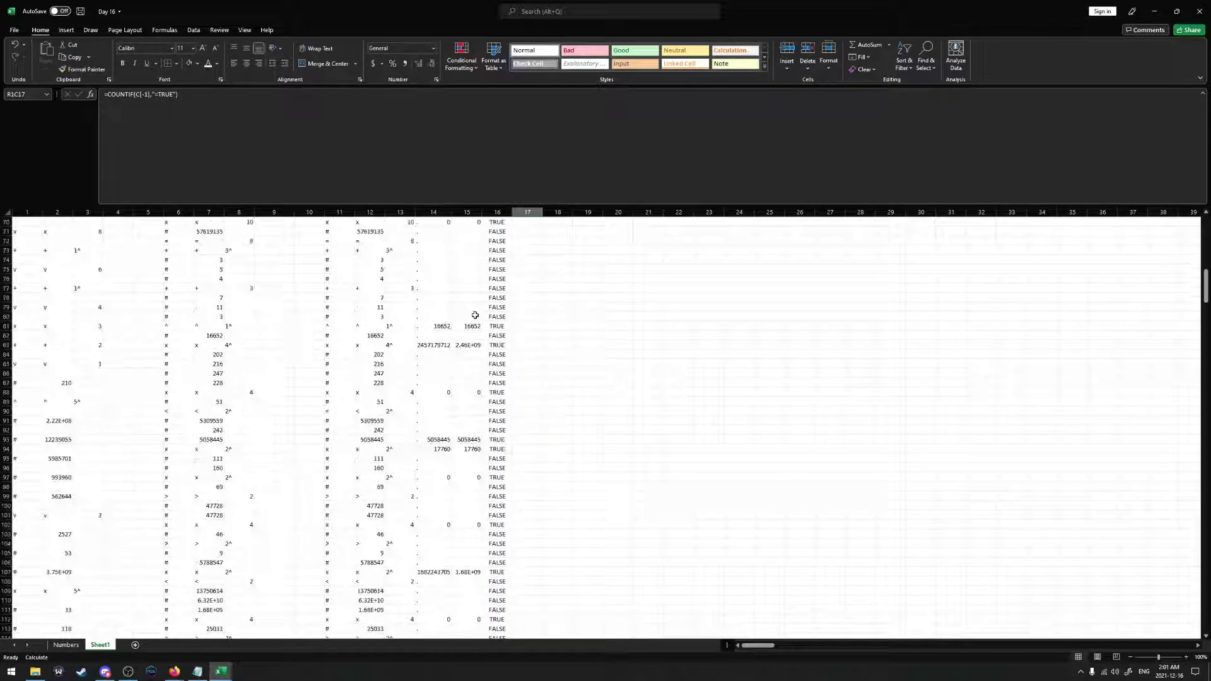
pyautogui.scroll(-20, 475, 315)
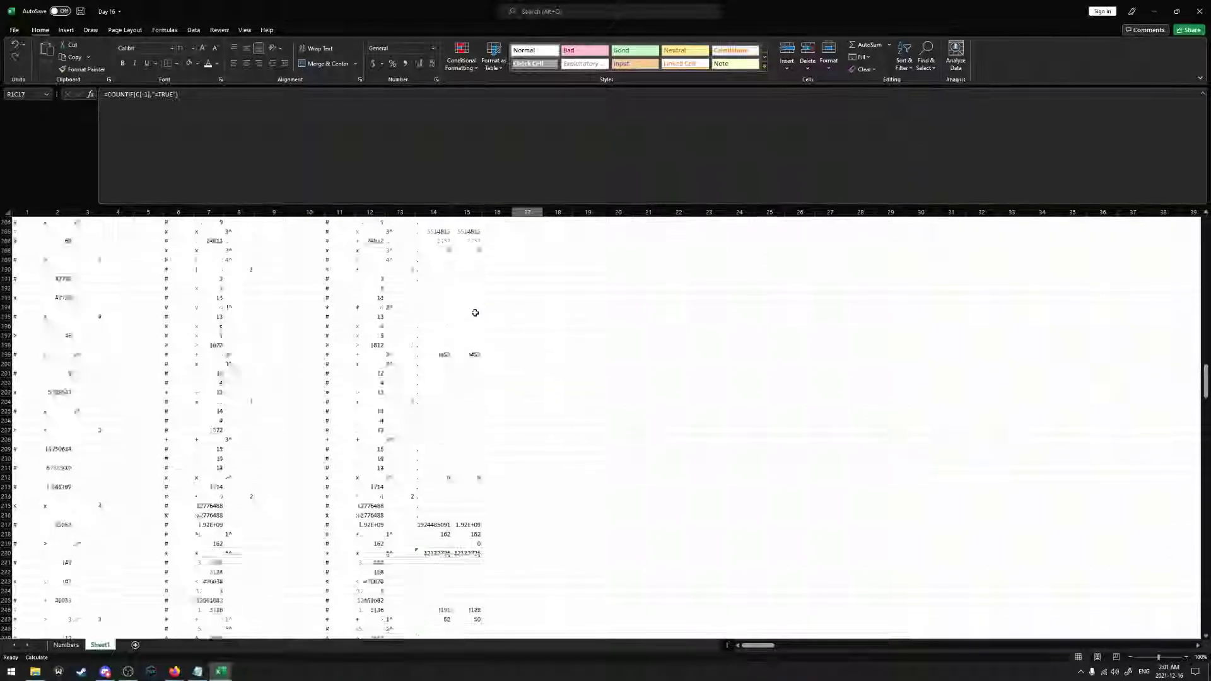
pyautogui.scroll(18, 473, 314)
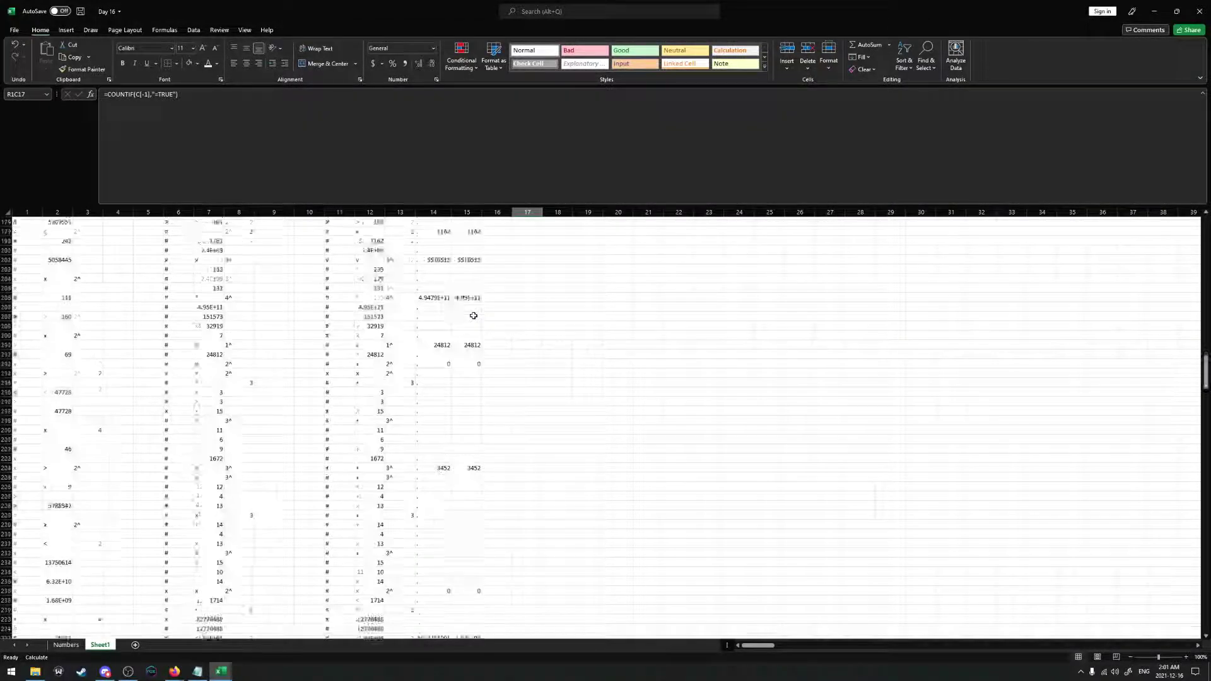
pyautogui.click(508, 289)
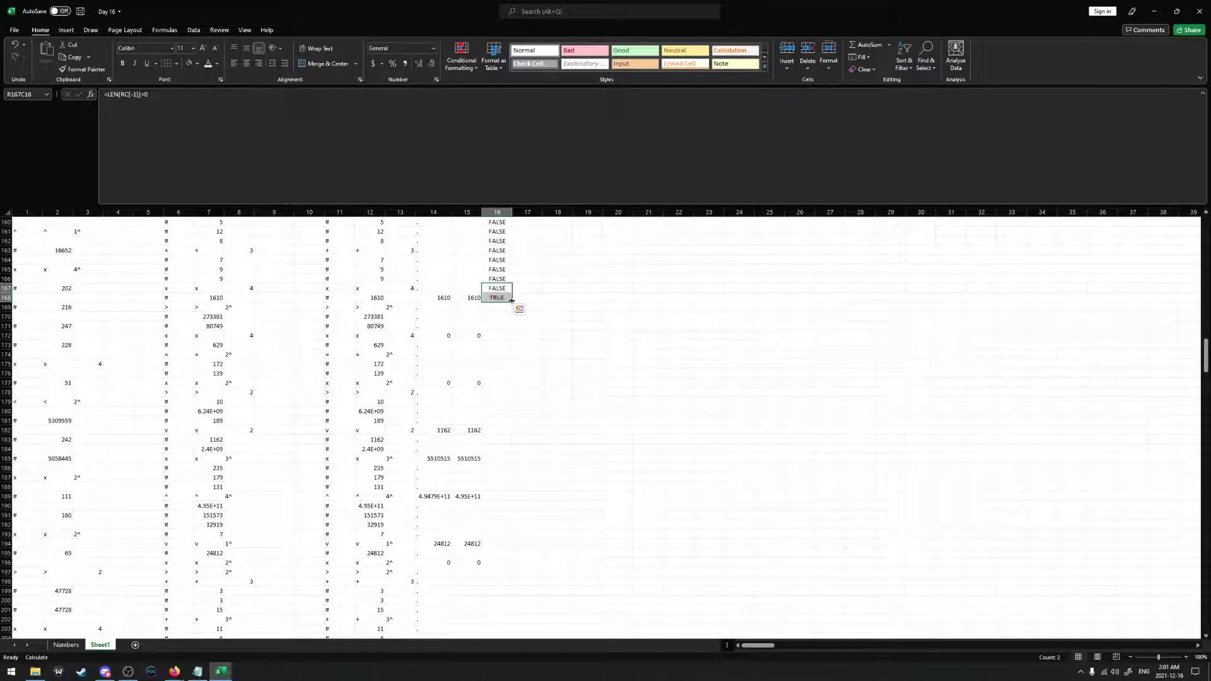
# Fill the TRUE/FALSE check from R167C16 down to the end of the data
pyautogui.doubleClick(512, 291)
pyautogui.scroll(-5, 500, 357)
pyautogui.scroll(4, 500, 357)
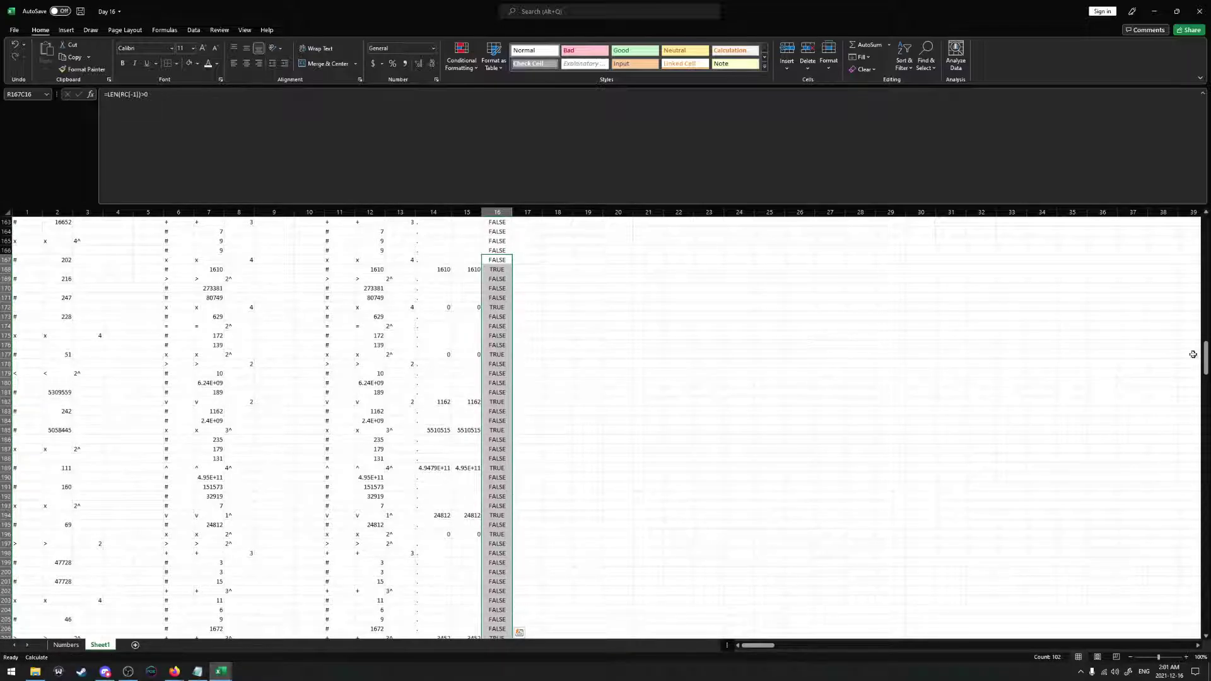
pyautogui.scroll(20, 1197, 239)
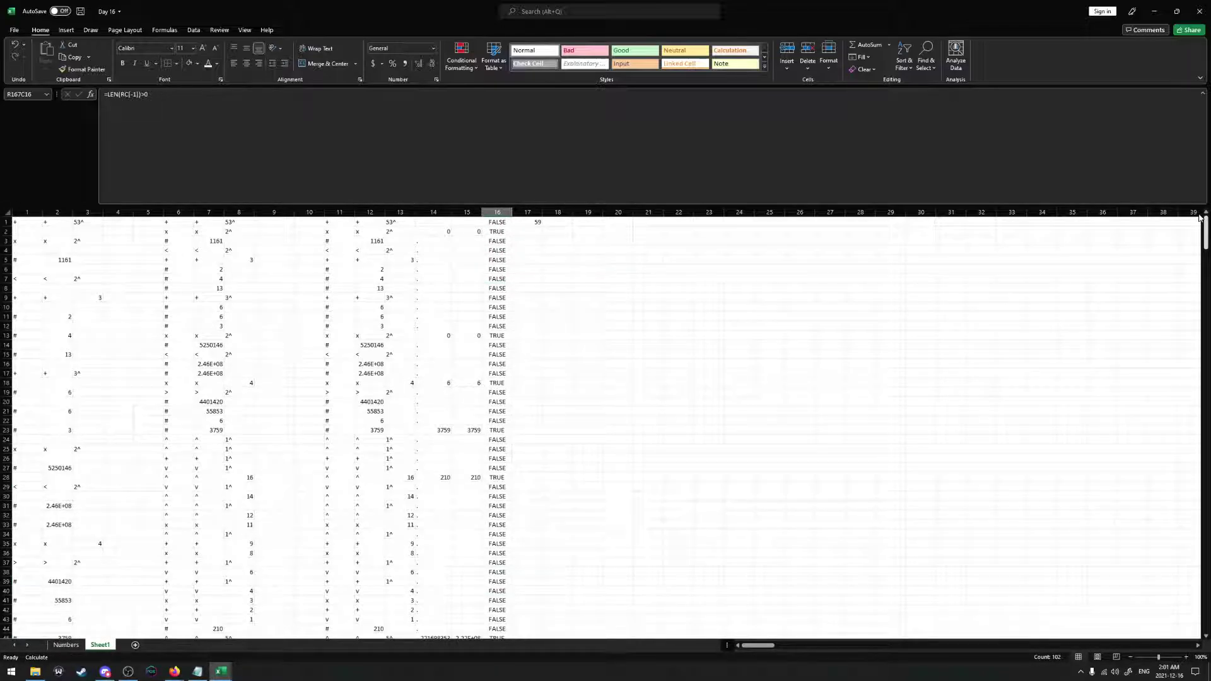
# Clear the stray values in rows 264–268 of columns 15–16, bringing the count to 54
pyautogui.moveTo(1200, 260); pyautogui.dragTo(1174, 425)
pyautogui.moveTo(470, 421); pyautogui.dragTo(500, 459)
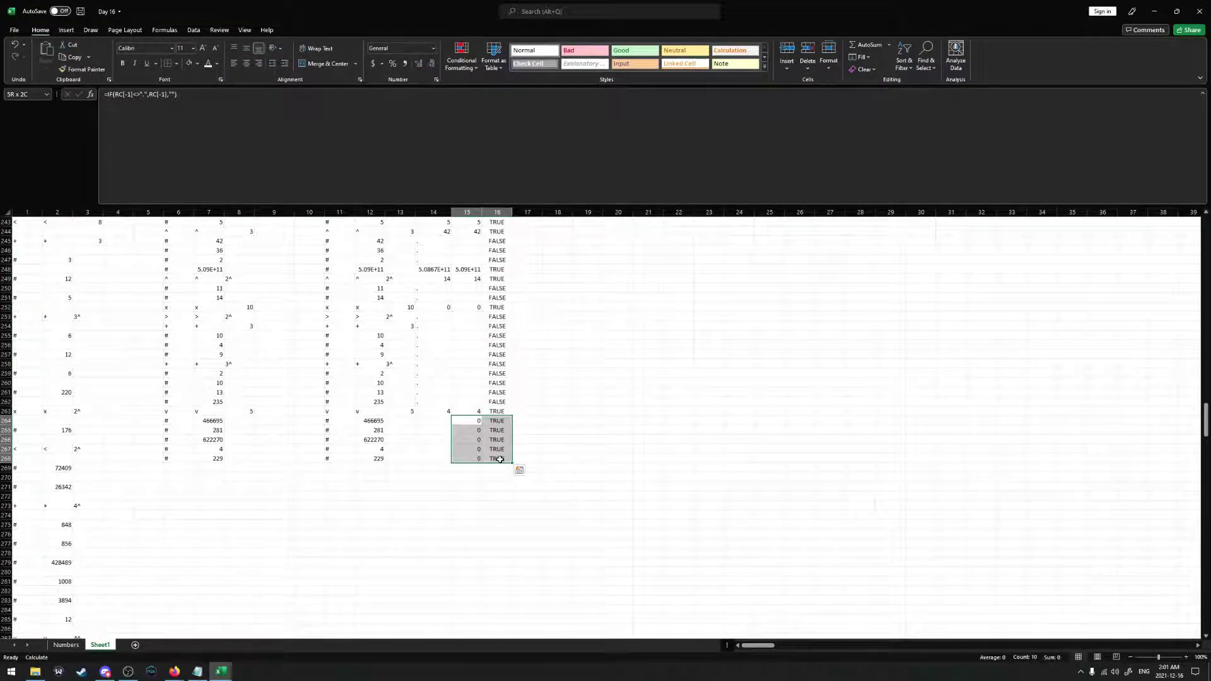
pyautogui.press('Delete')
pyautogui.click(524, 421)
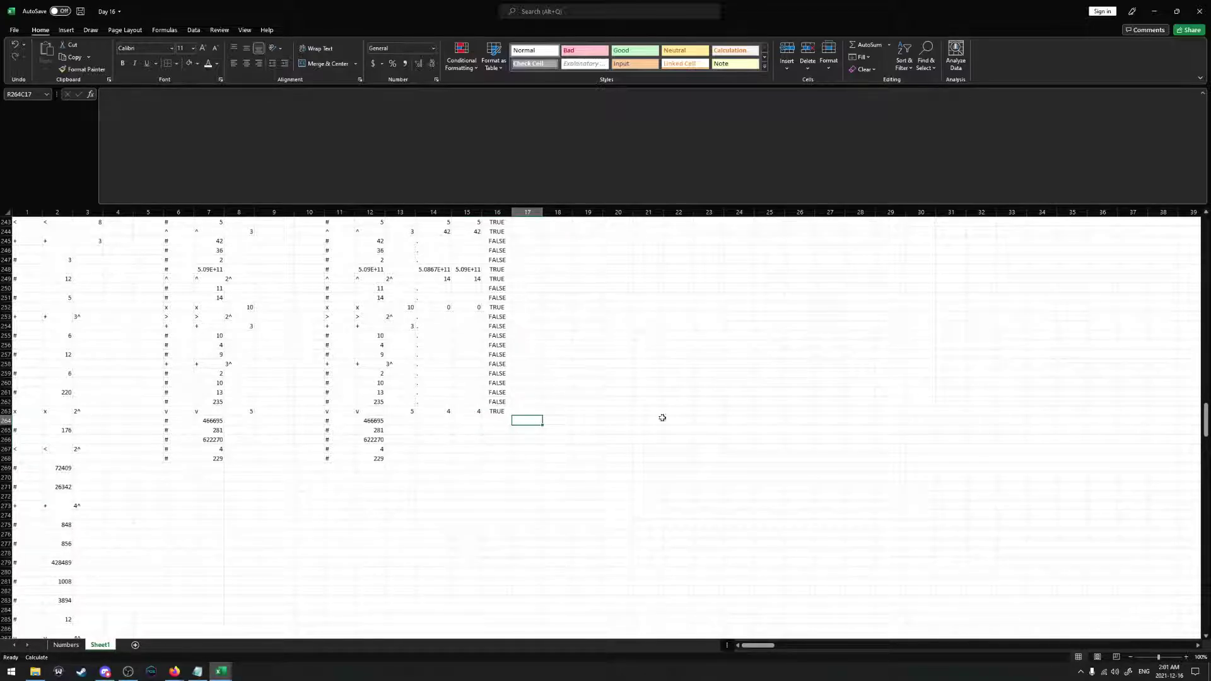
pyautogui.moveTo(1205, 420); pyautogui.dragTo(1204, 234)
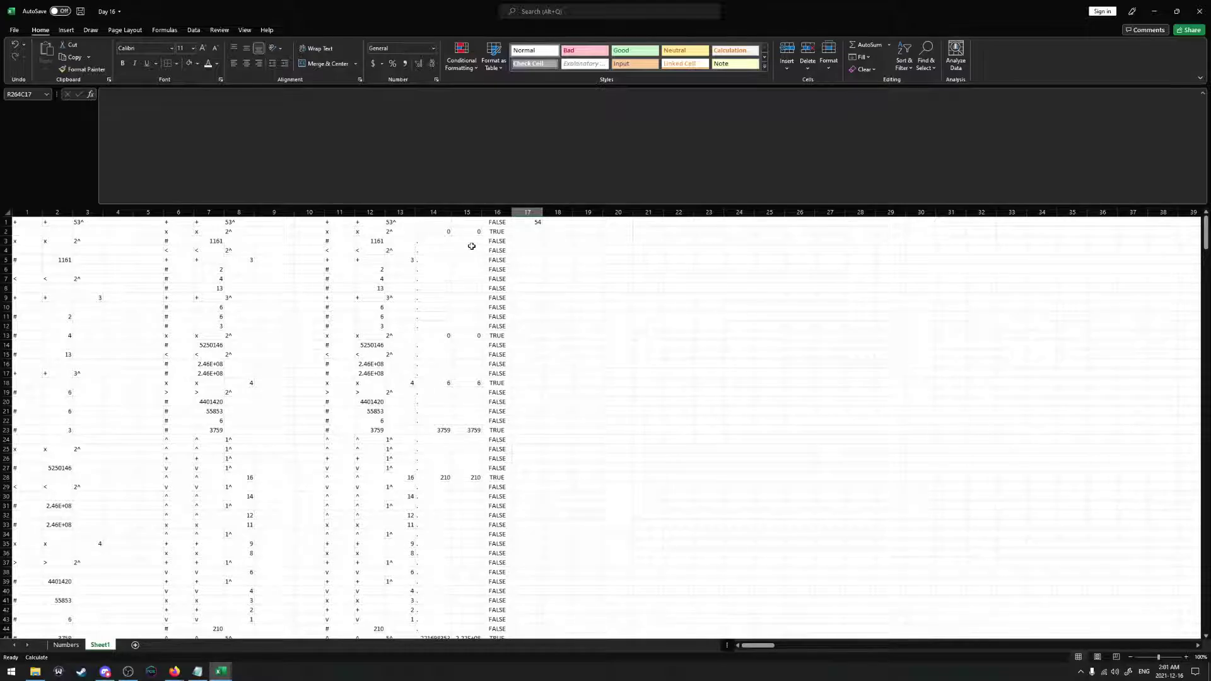
# Delete the stray 0 in R227C15 so its check turns FALSE and the count drops to 53
pyautogui.scroll(-15, 488, 363)
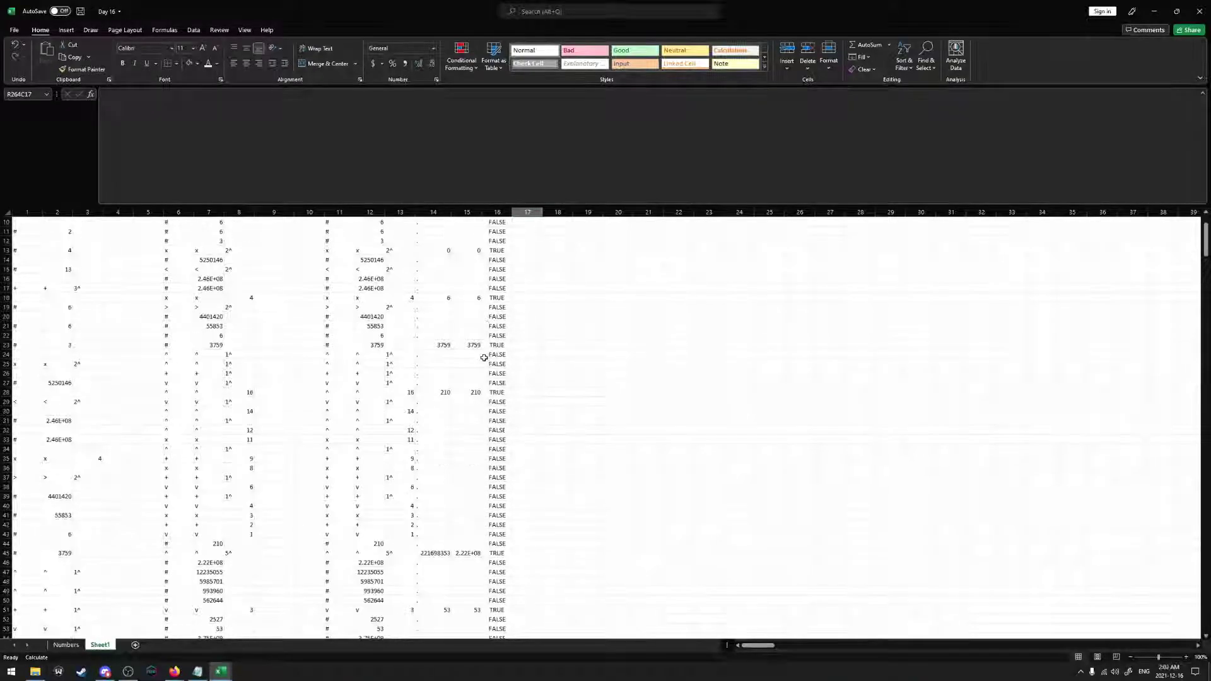
pyautogui.scroll(-20, 478, 349)
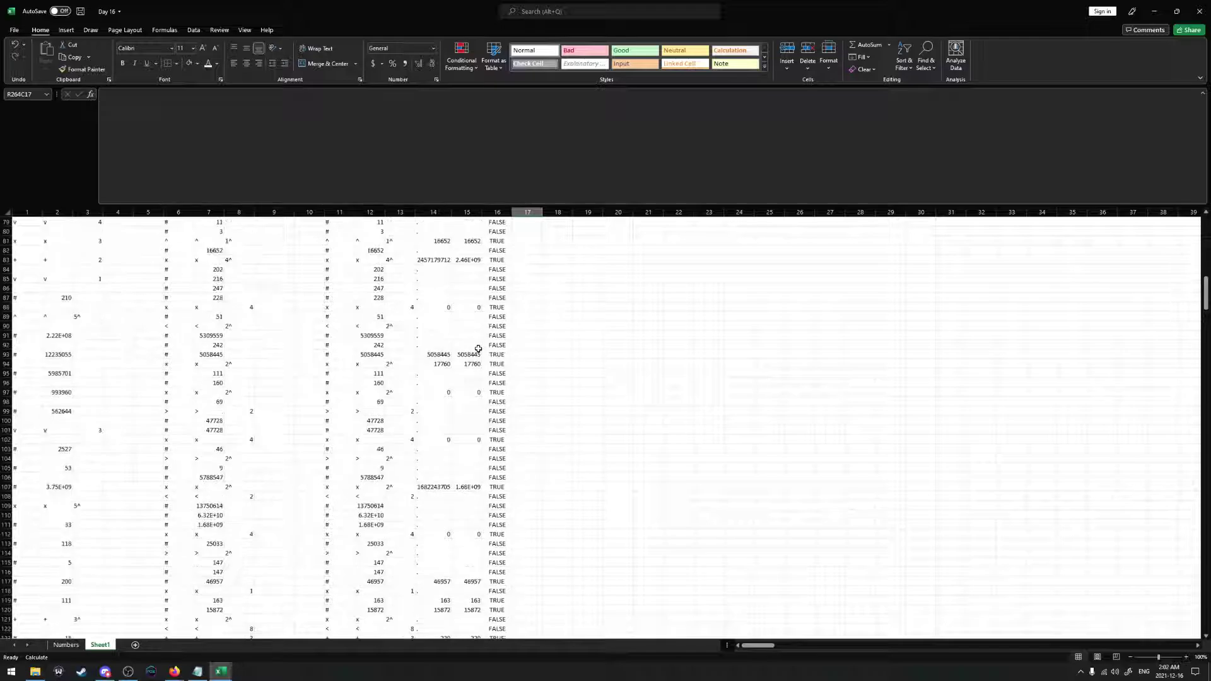
pyautogui.scroll(-20, 471, 377)
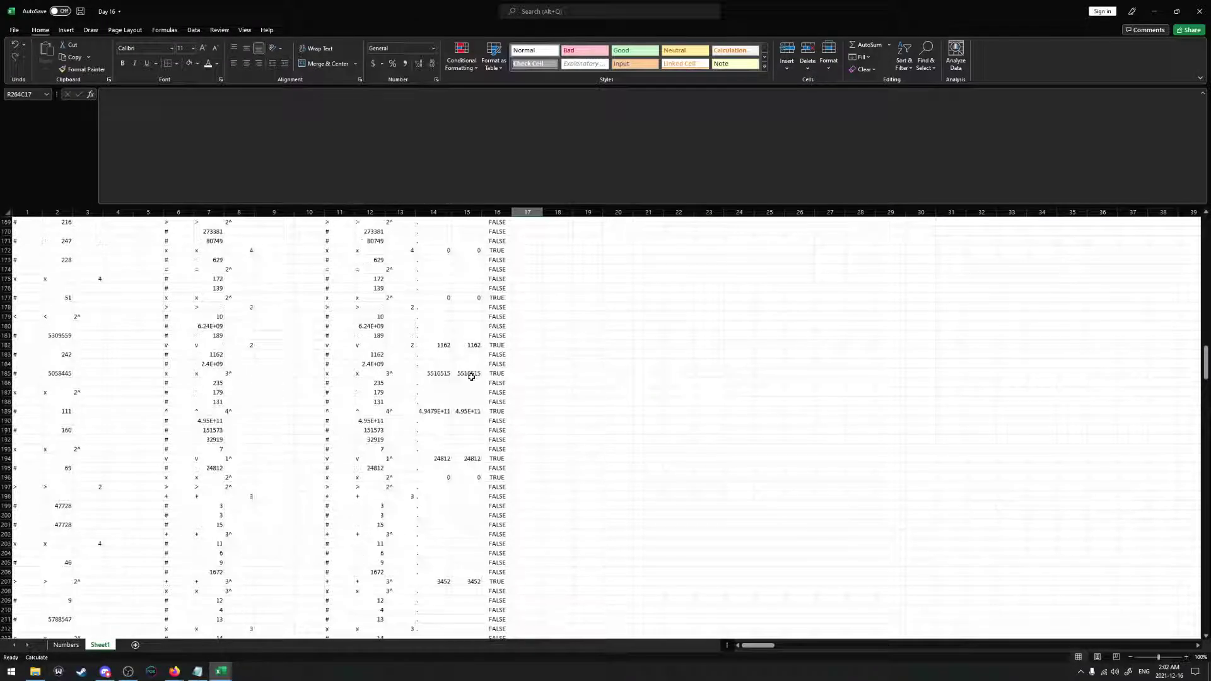
pyautogui.scroll(2, 471, 377)
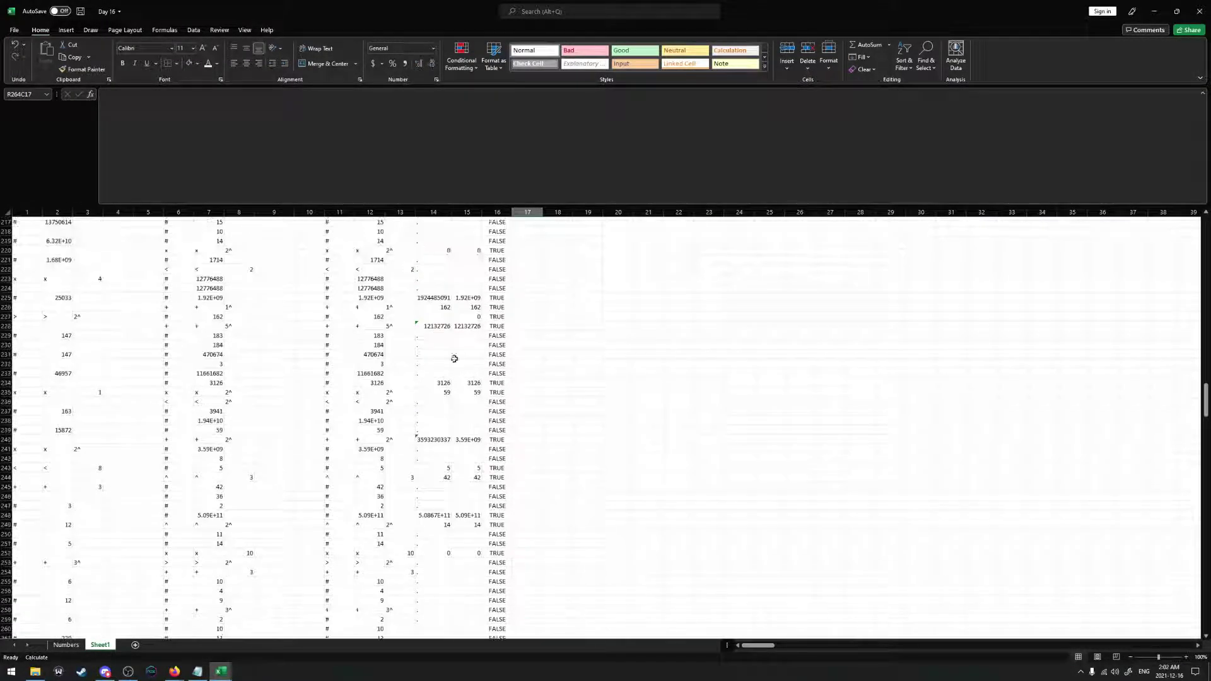
pyautogui.click(466, 317)
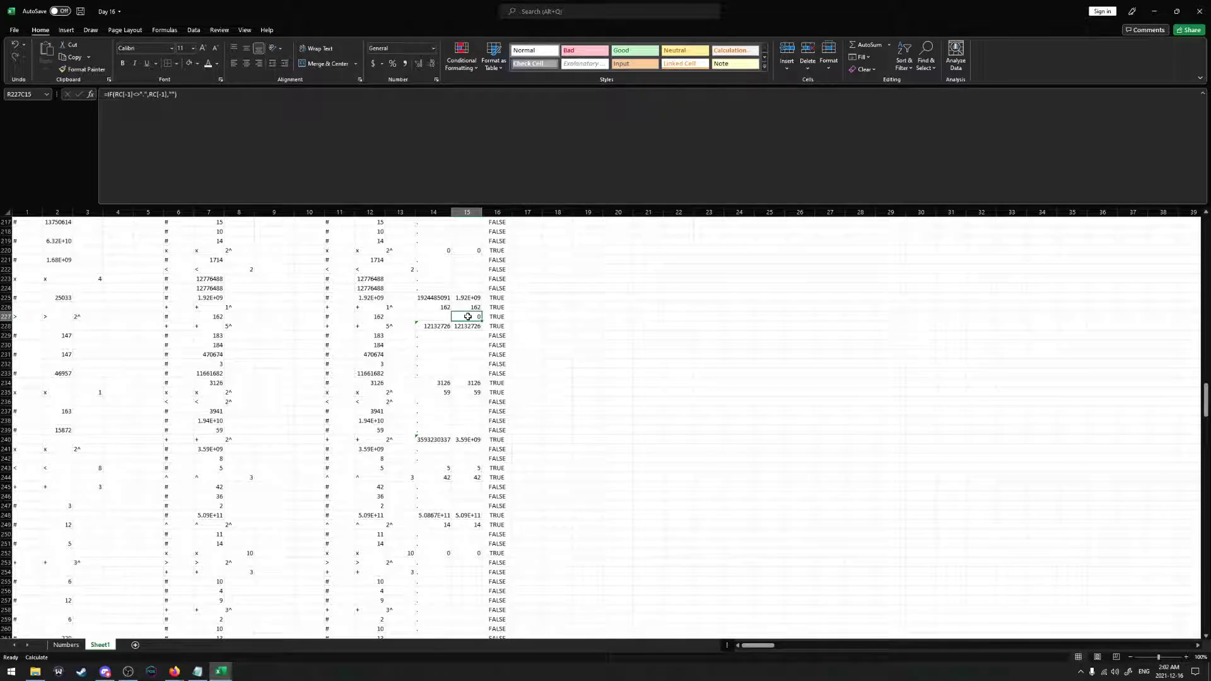
pyautogui.press('Delete')
pyautogui.click(545, 327)
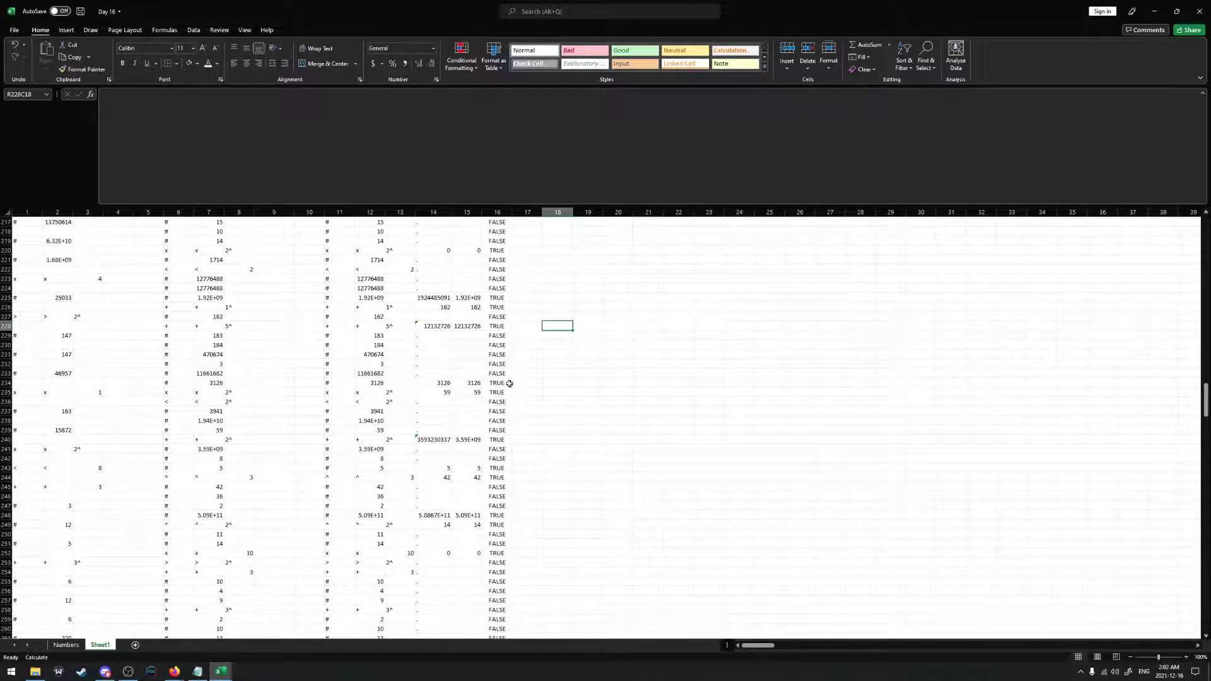
pyautogui.scroll(6, 506, 381)
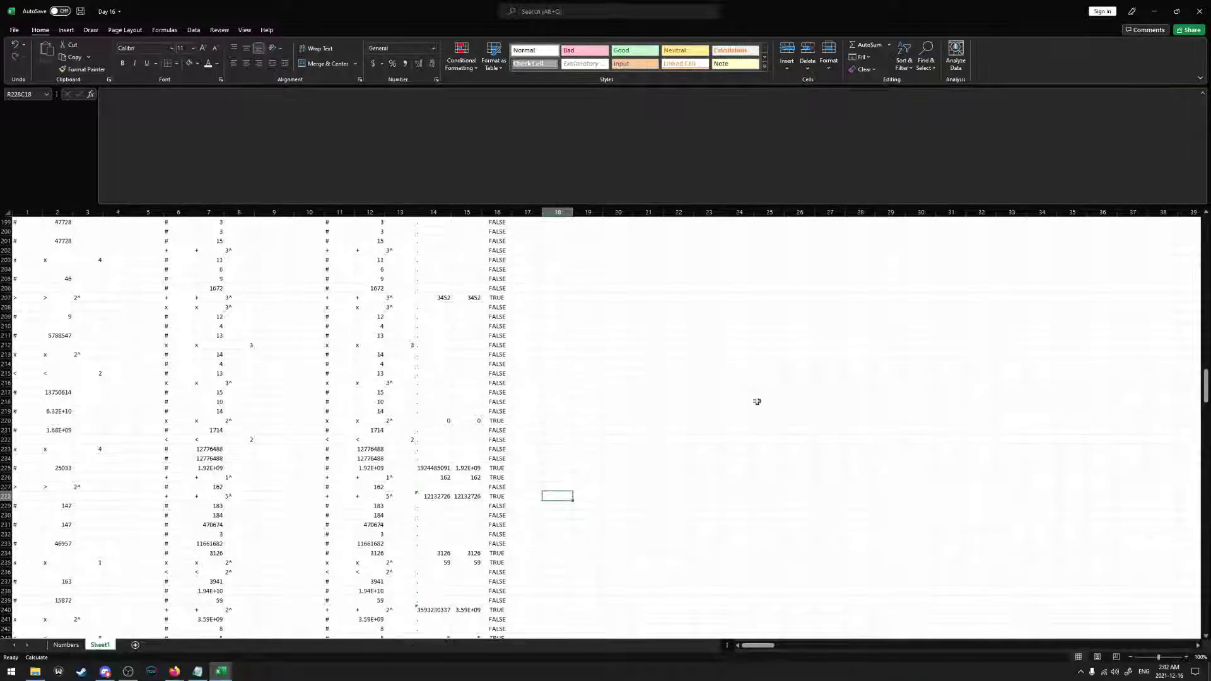
pyautogui.moveTo(1204, 386); pyautogui.dragTo(1191, 239)
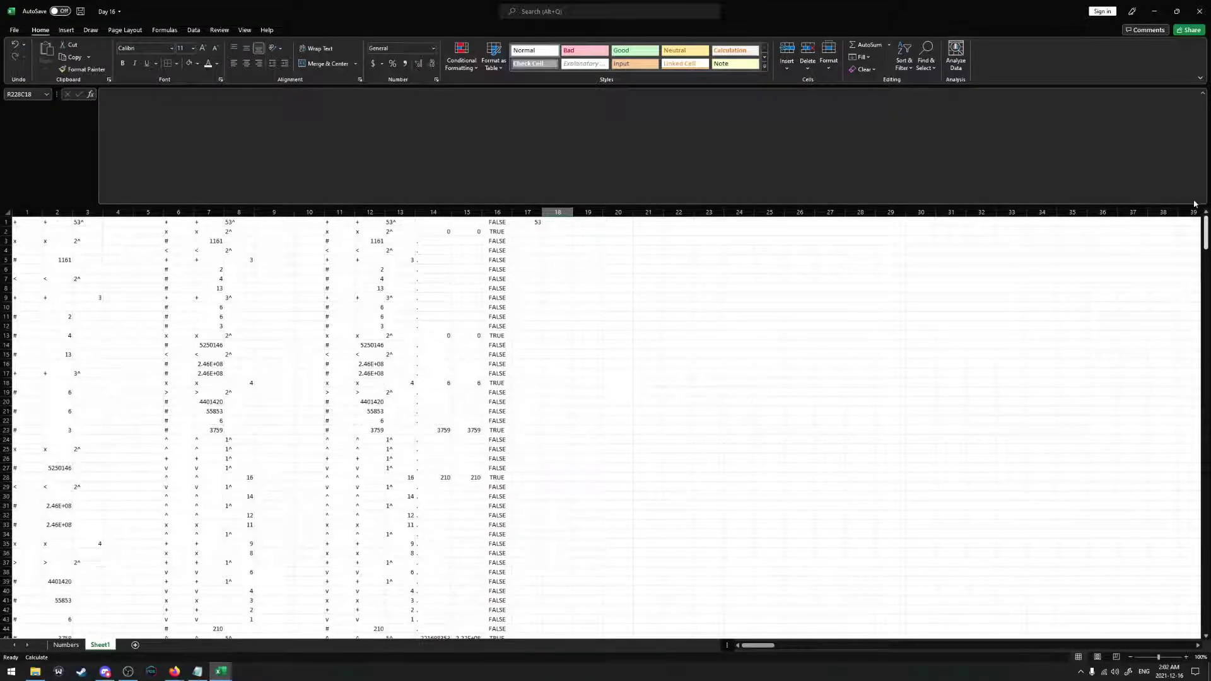
# Total column 15 with =SUM(C[-3]) in R1C18, formatted as Number with no decimals
pyautogui.click(557, 223)
pyautogui.write('=')
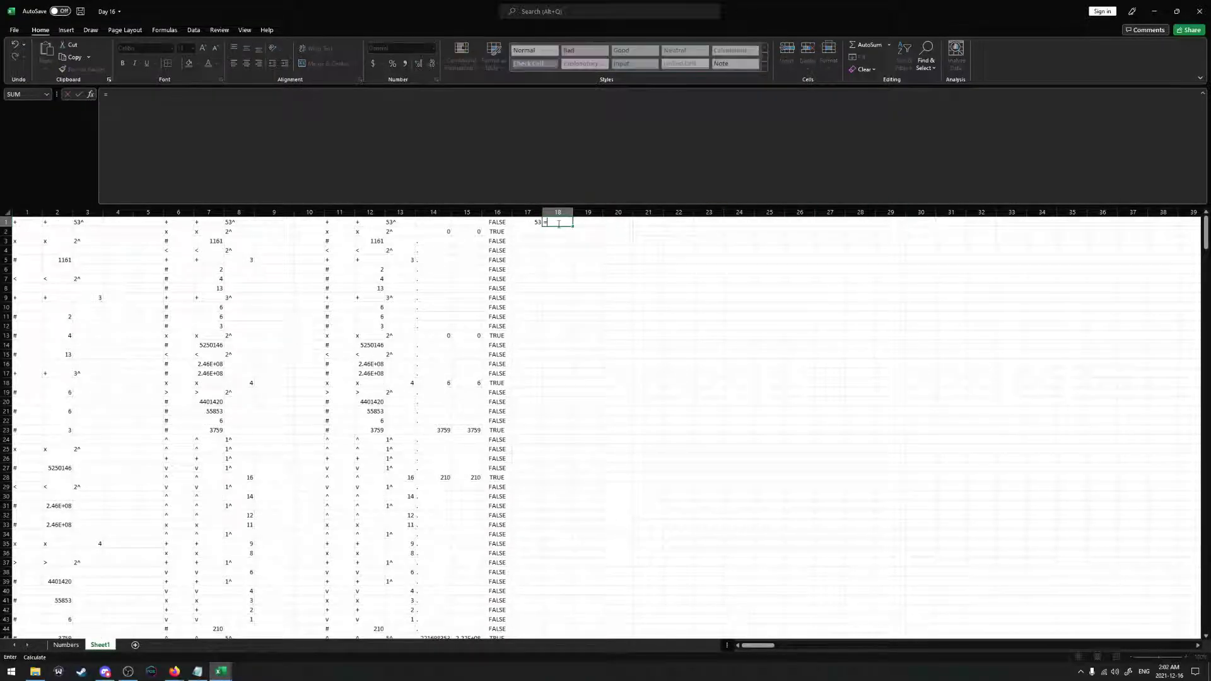
pyautogui.write('SUM(')
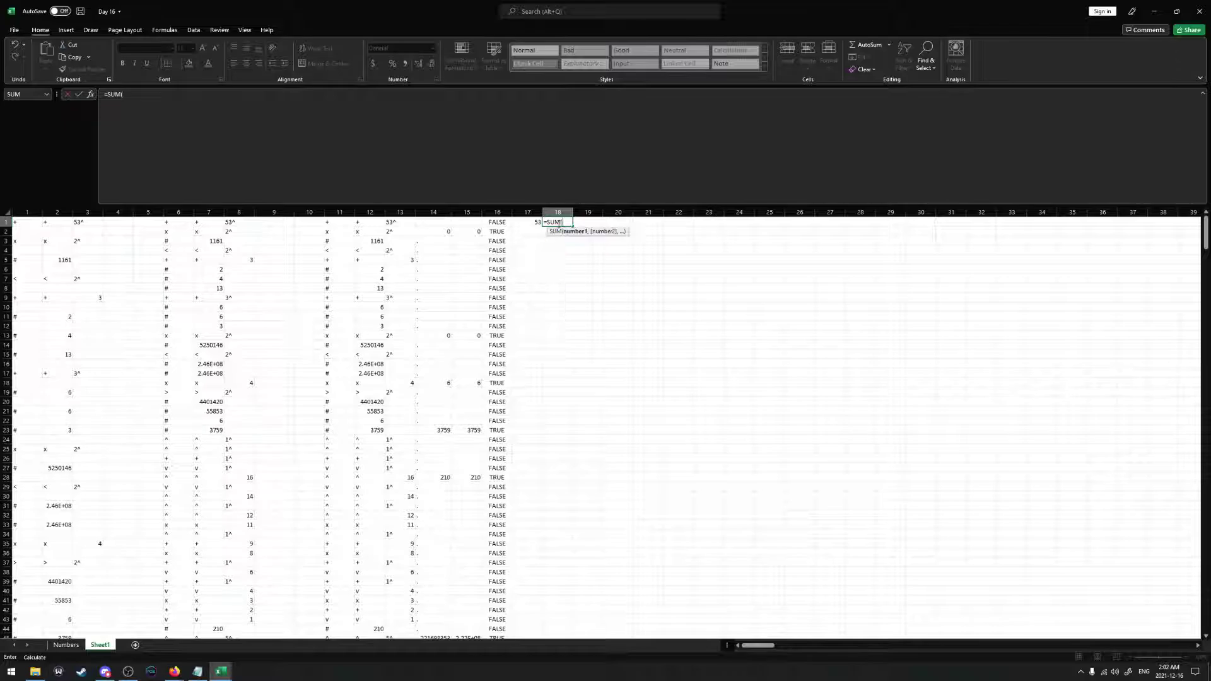
pyautogui.click(477, 215)
pyautogui.hotkey('ctrl', 'Return')
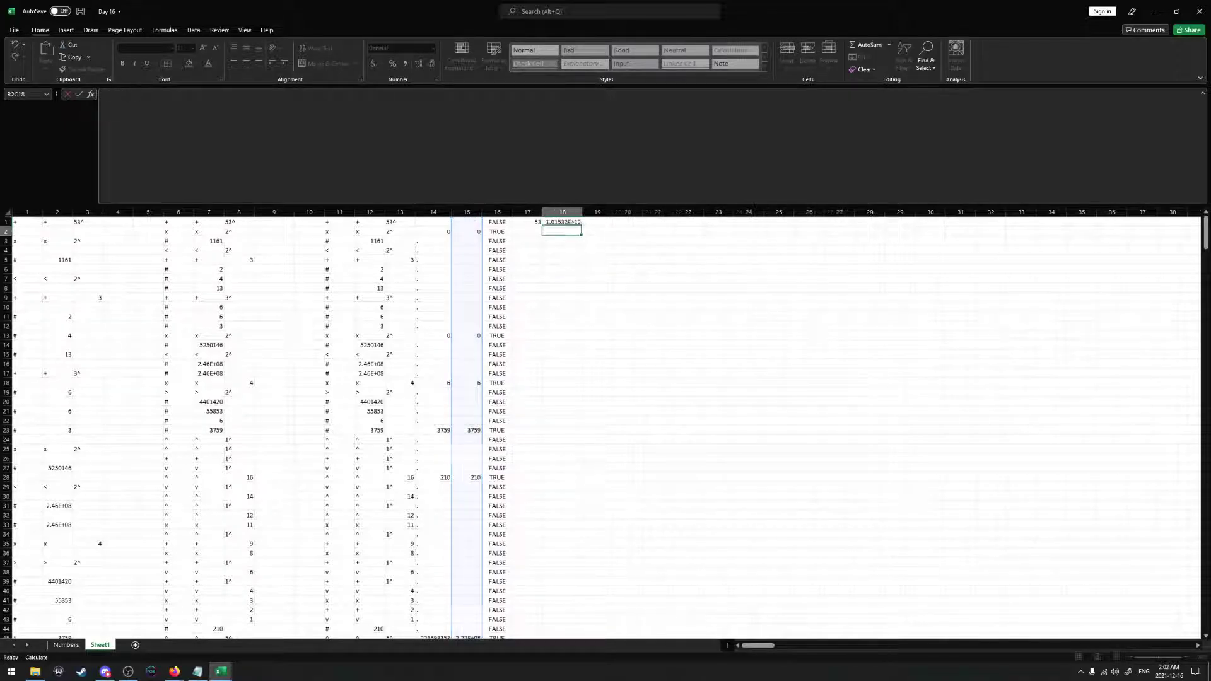
pyautogui.click(433, 48)
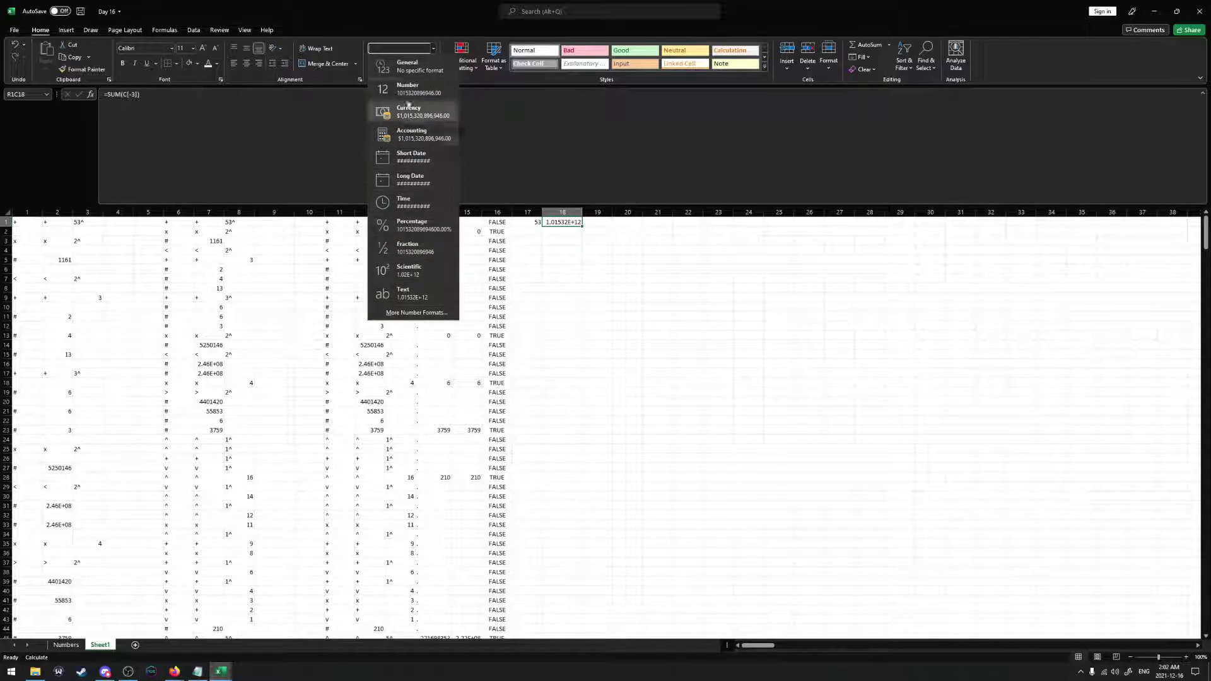
pyautogui.click(410, 89)
pyautogui.click(429, 65)
pyautogui.click(429, 64)
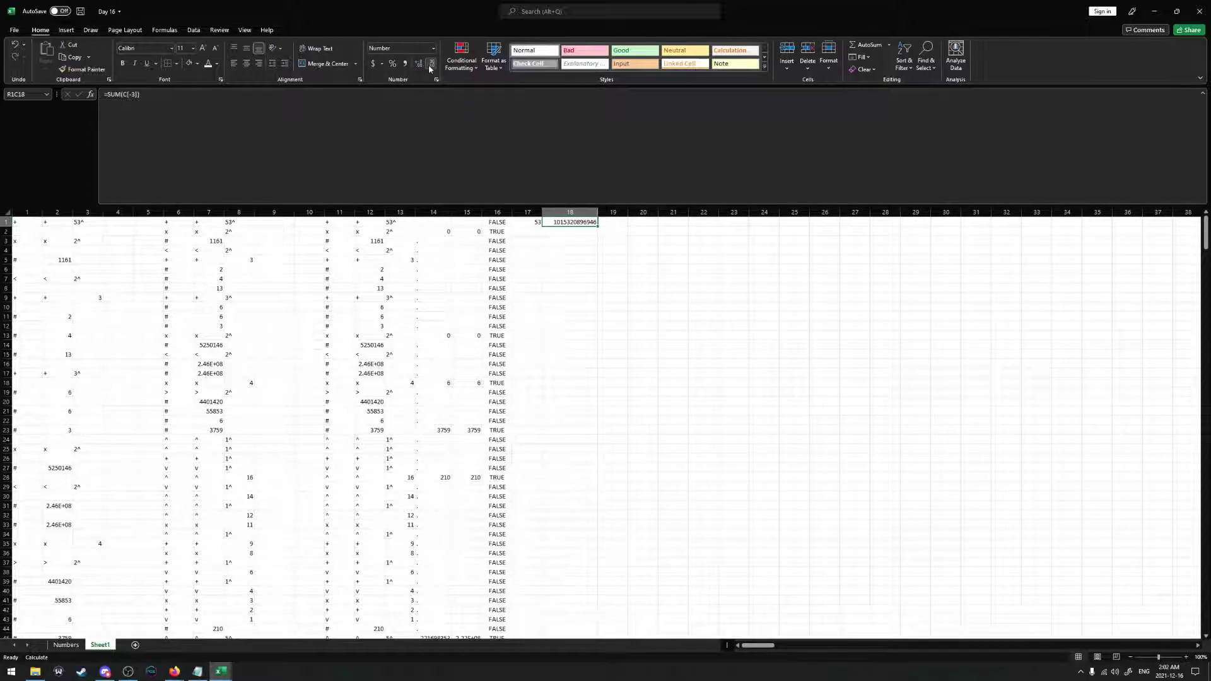
pyautogui.hotkey('ctrl', 'c')
pyautogui.hotkey('alt', 'Tab')
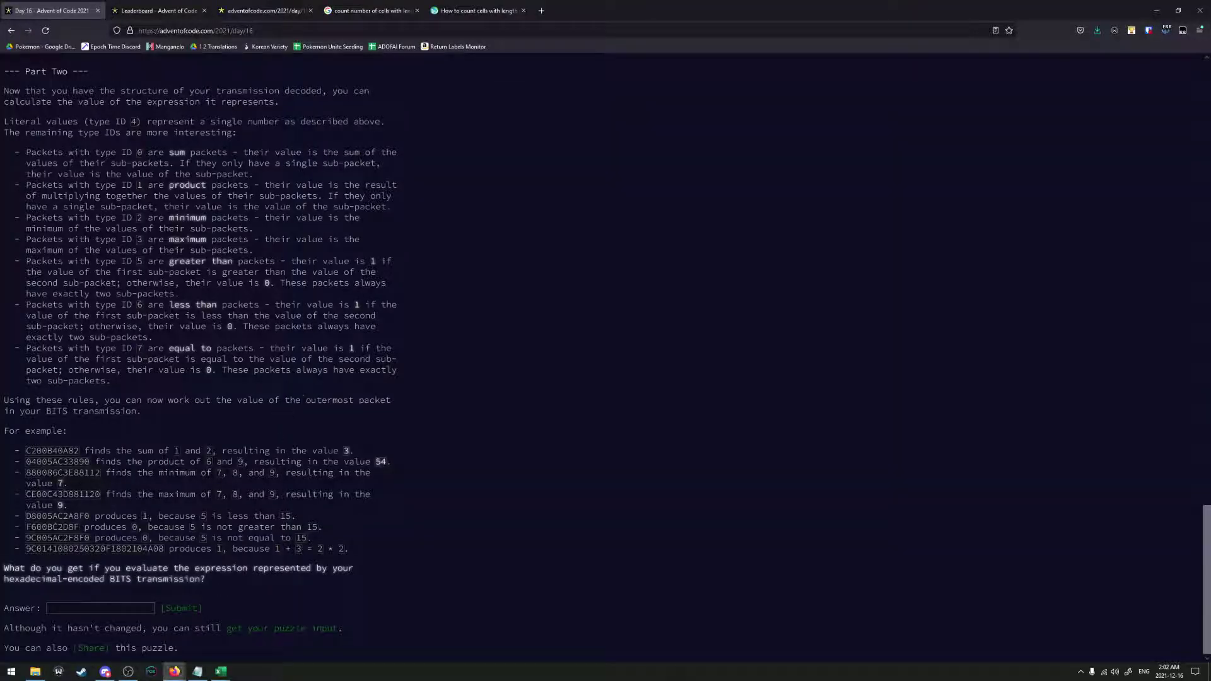
pyautogui.hotkey('ctrl', 'v')
pyautogui.click(181, 609)
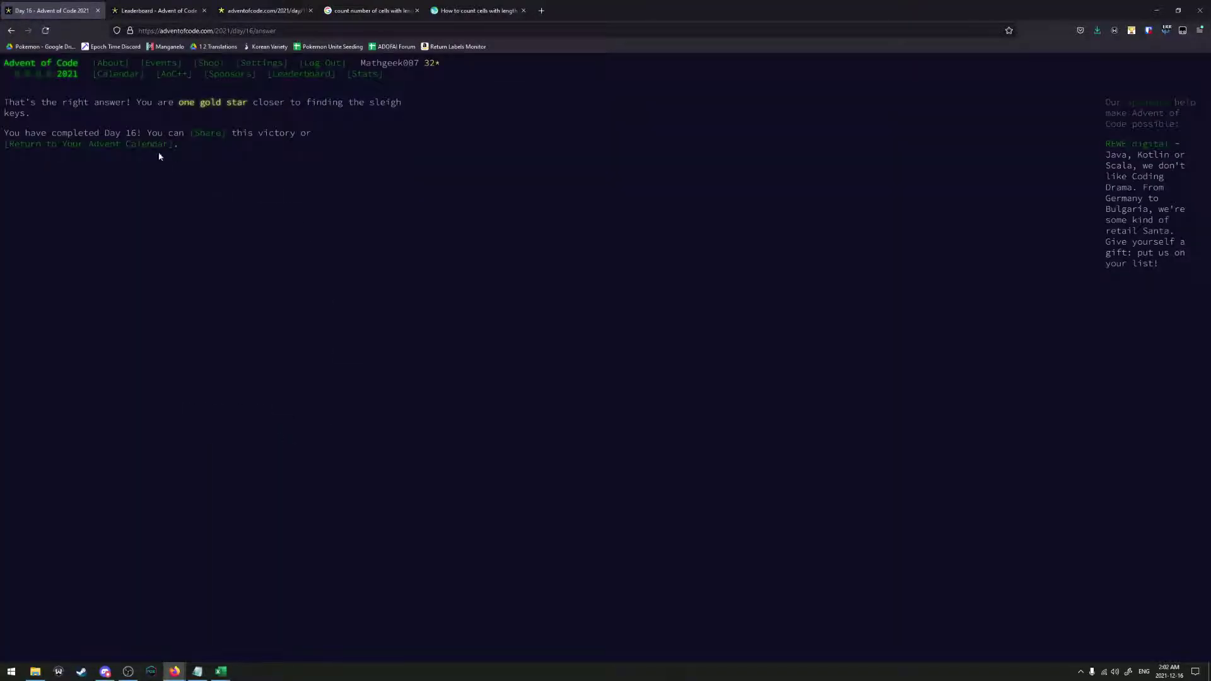